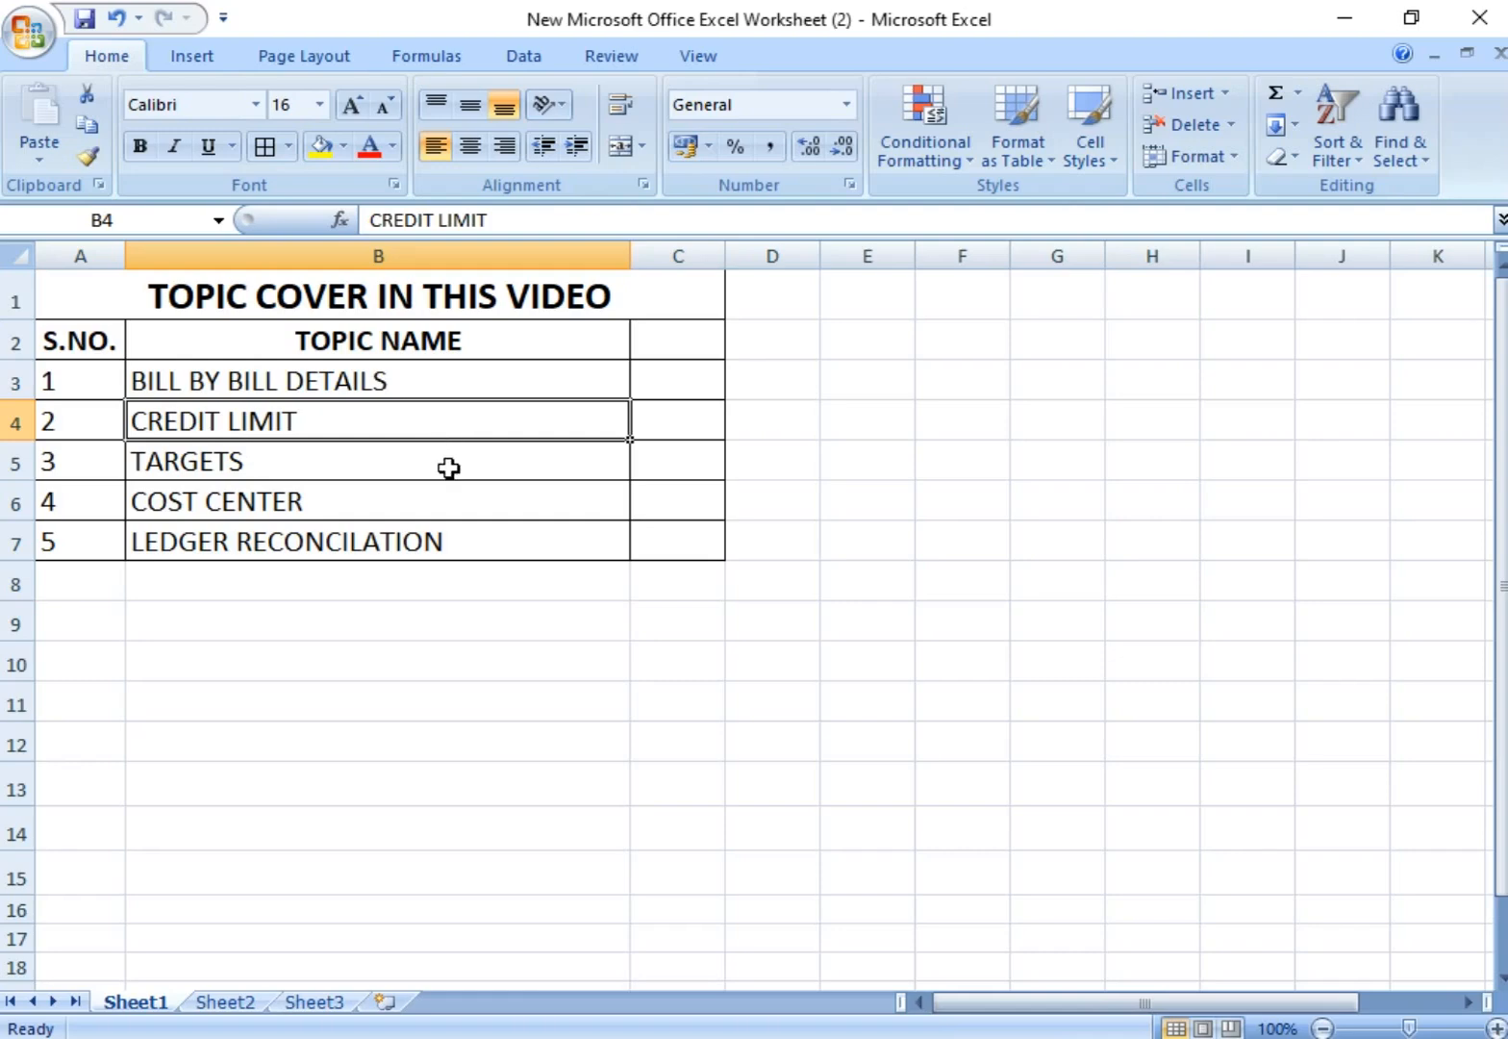
Step: Review the worksheet's topic list from bill by bill details through ledger reconciliation
left_click(448, 467)
left_click(481, 502)
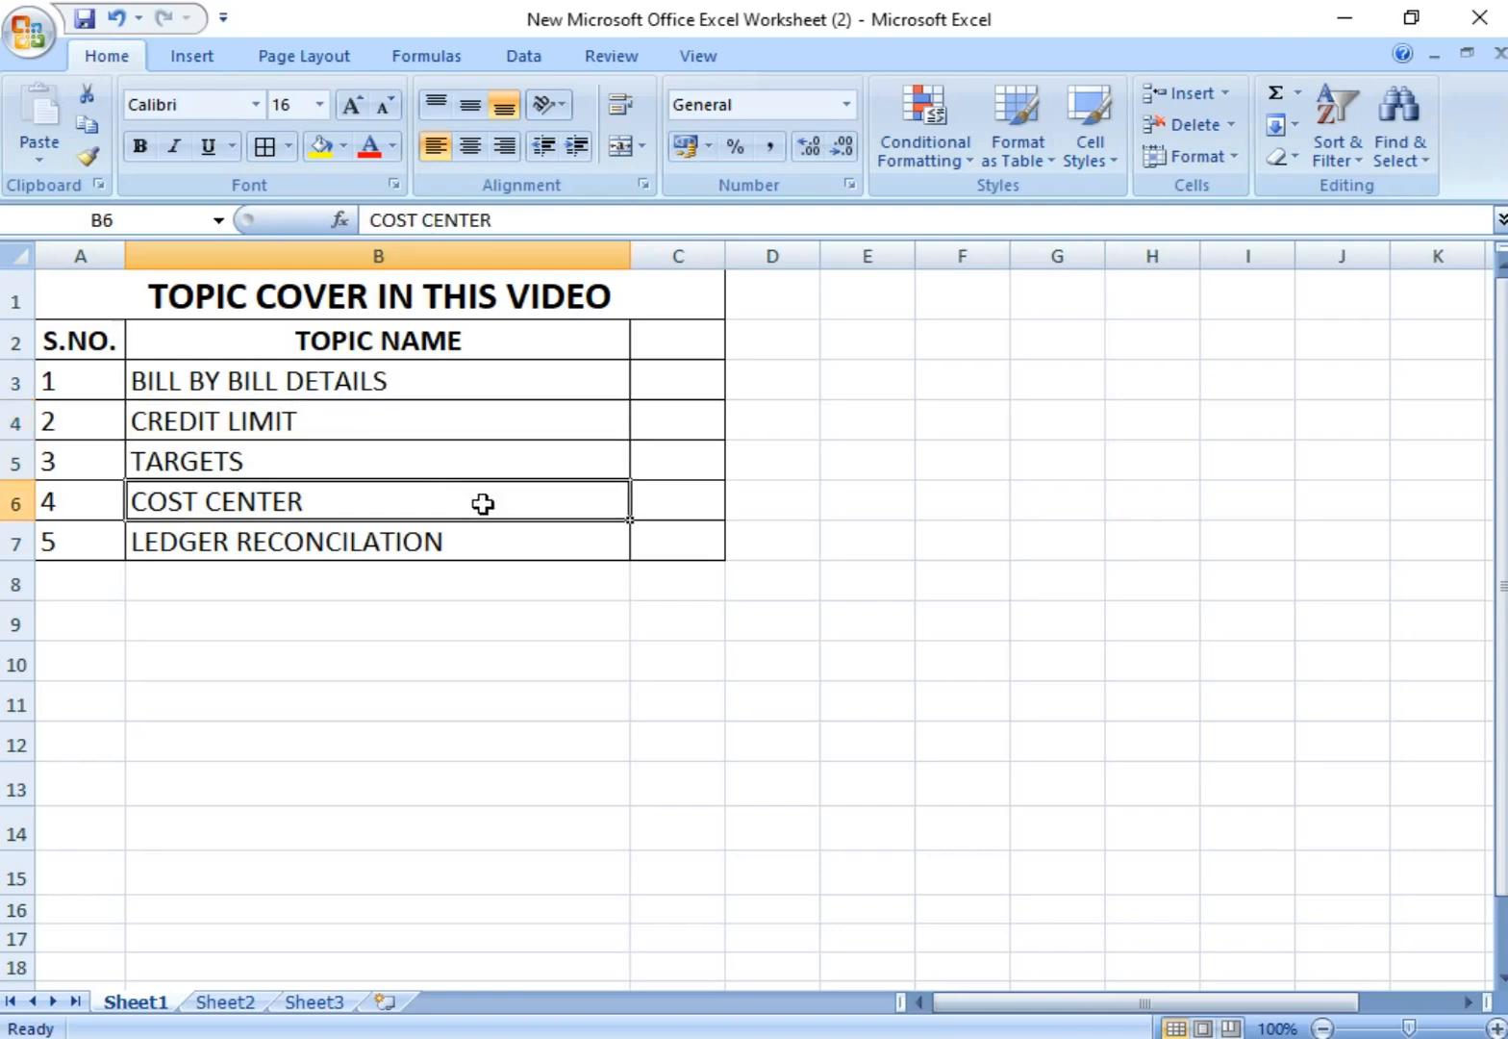
left_click(519, 551)
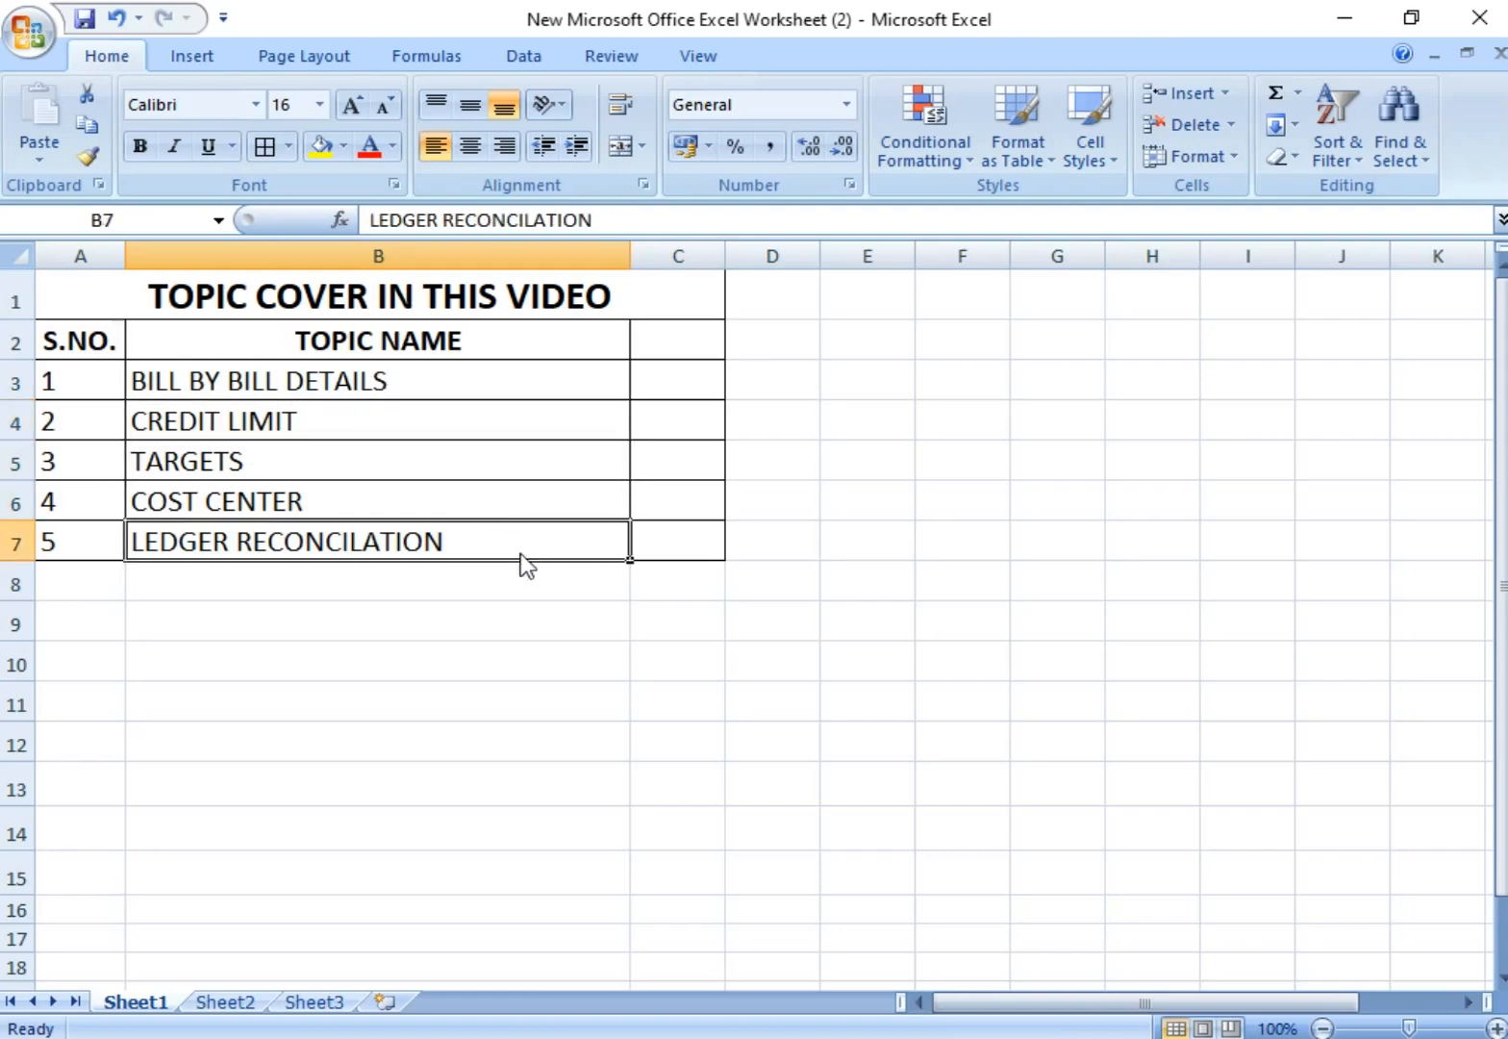
left_click(117, 380)
left_click_drag(120, 380, 727, 393)
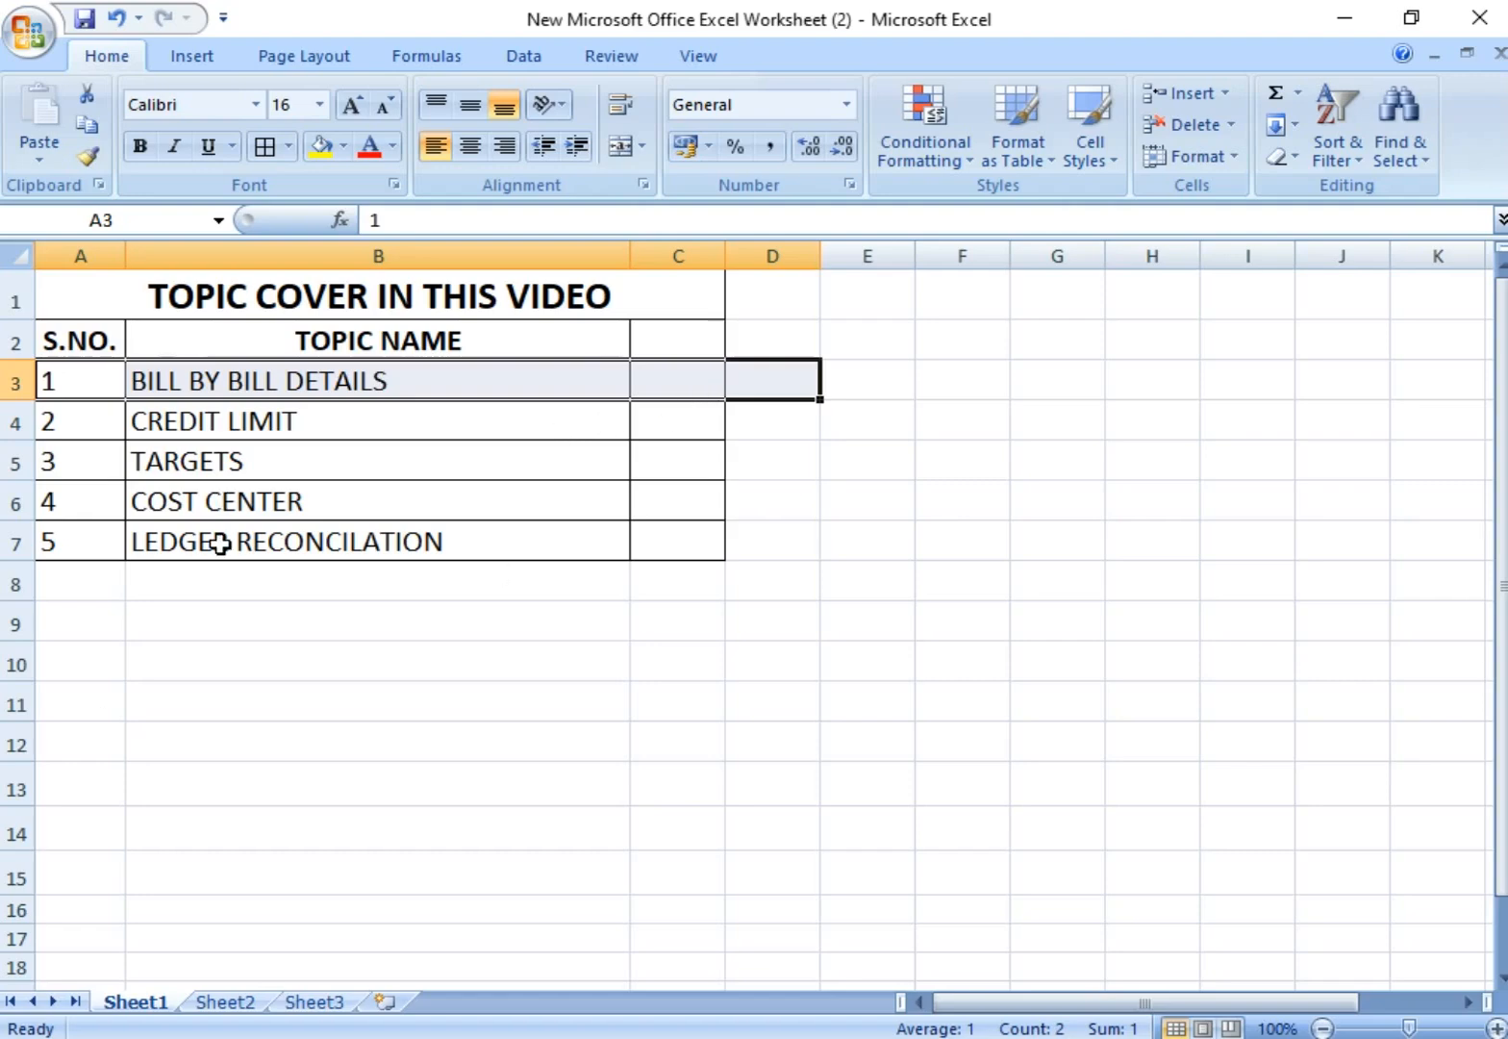
left_click_drag(218, 426, 312, 537)
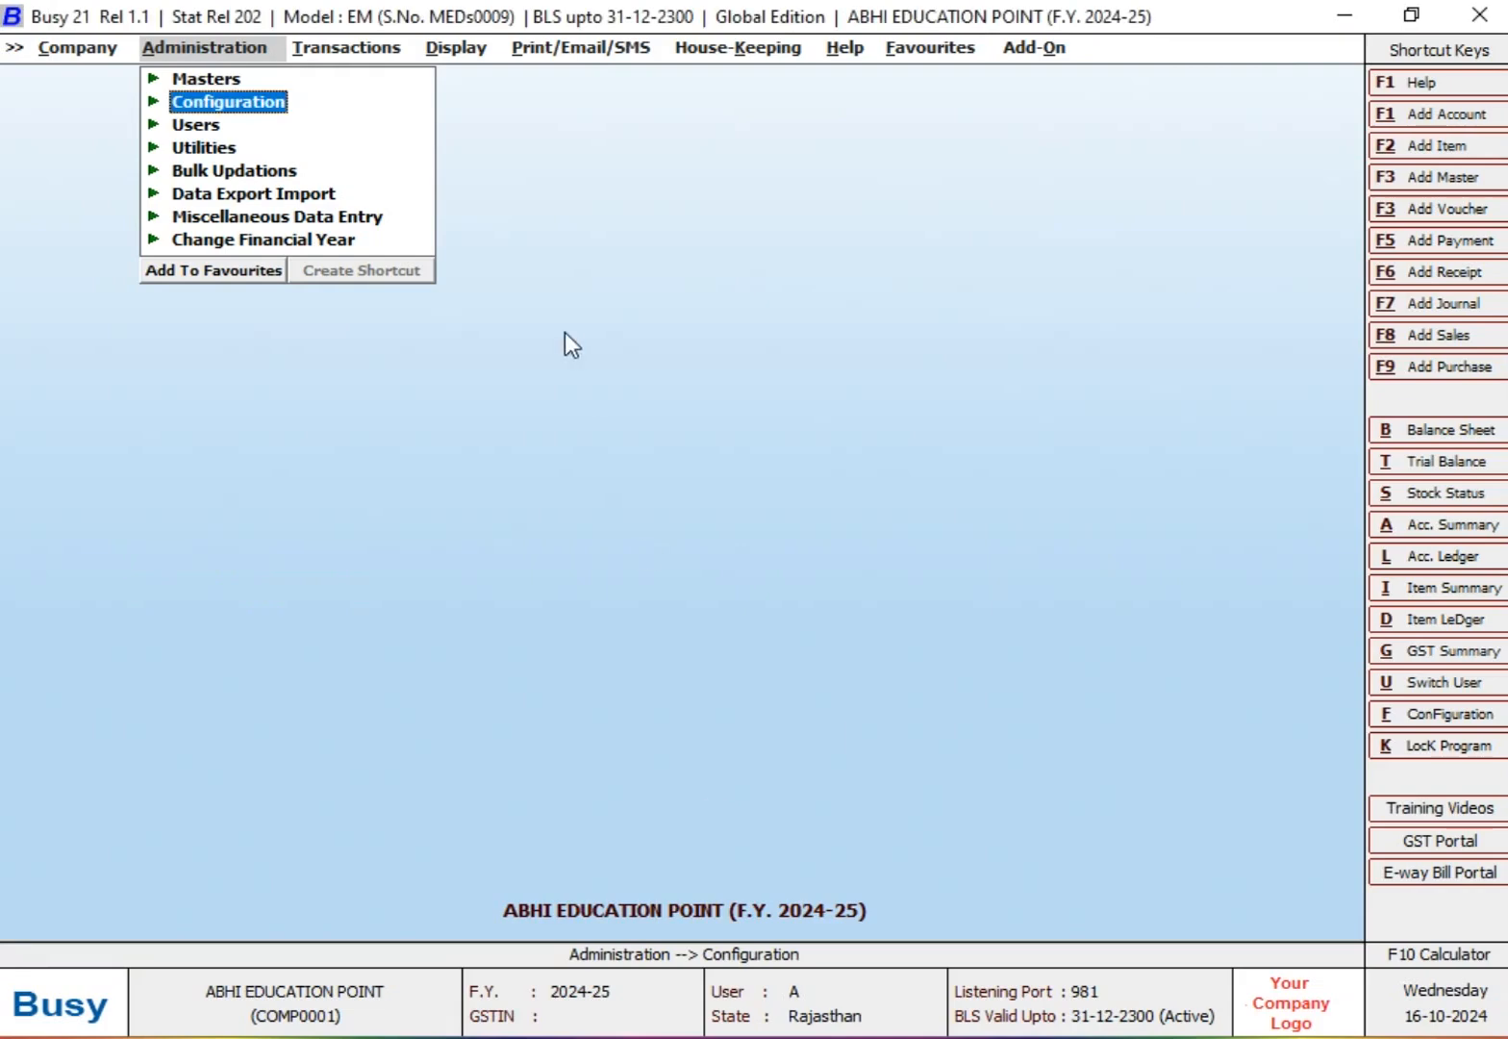
Step: Switch to Busy and open the Accounts section of the Features / Options configuration
key("Return")
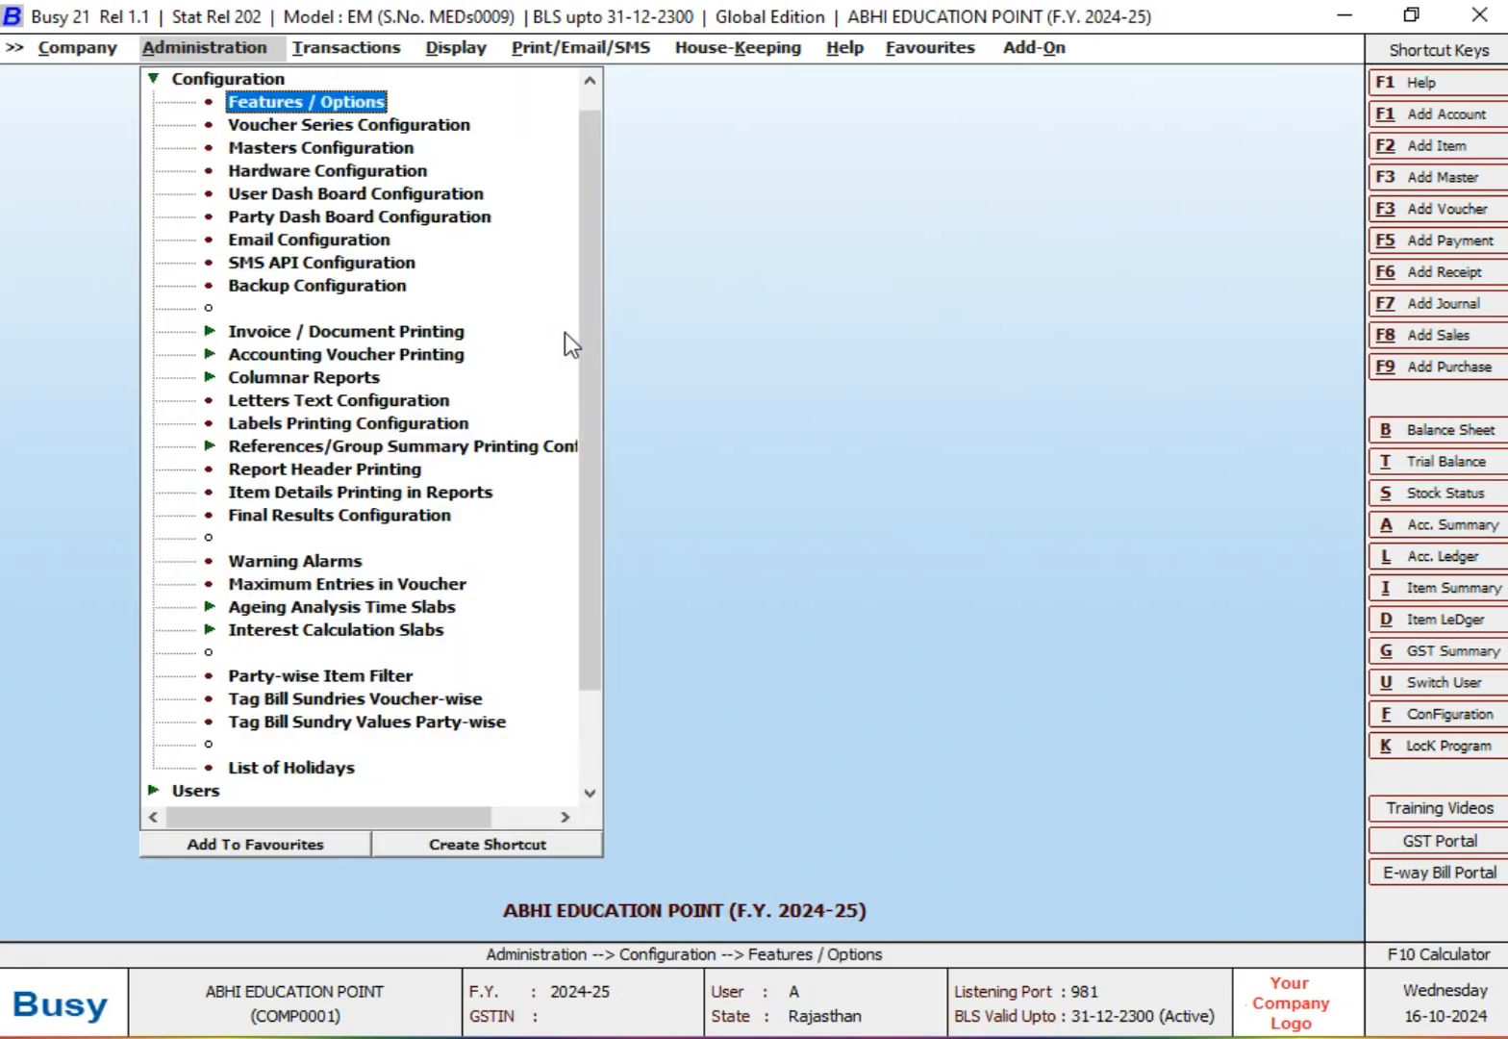
key("Return")
key("Down")
key("Down")
key("Down")
key("Up")
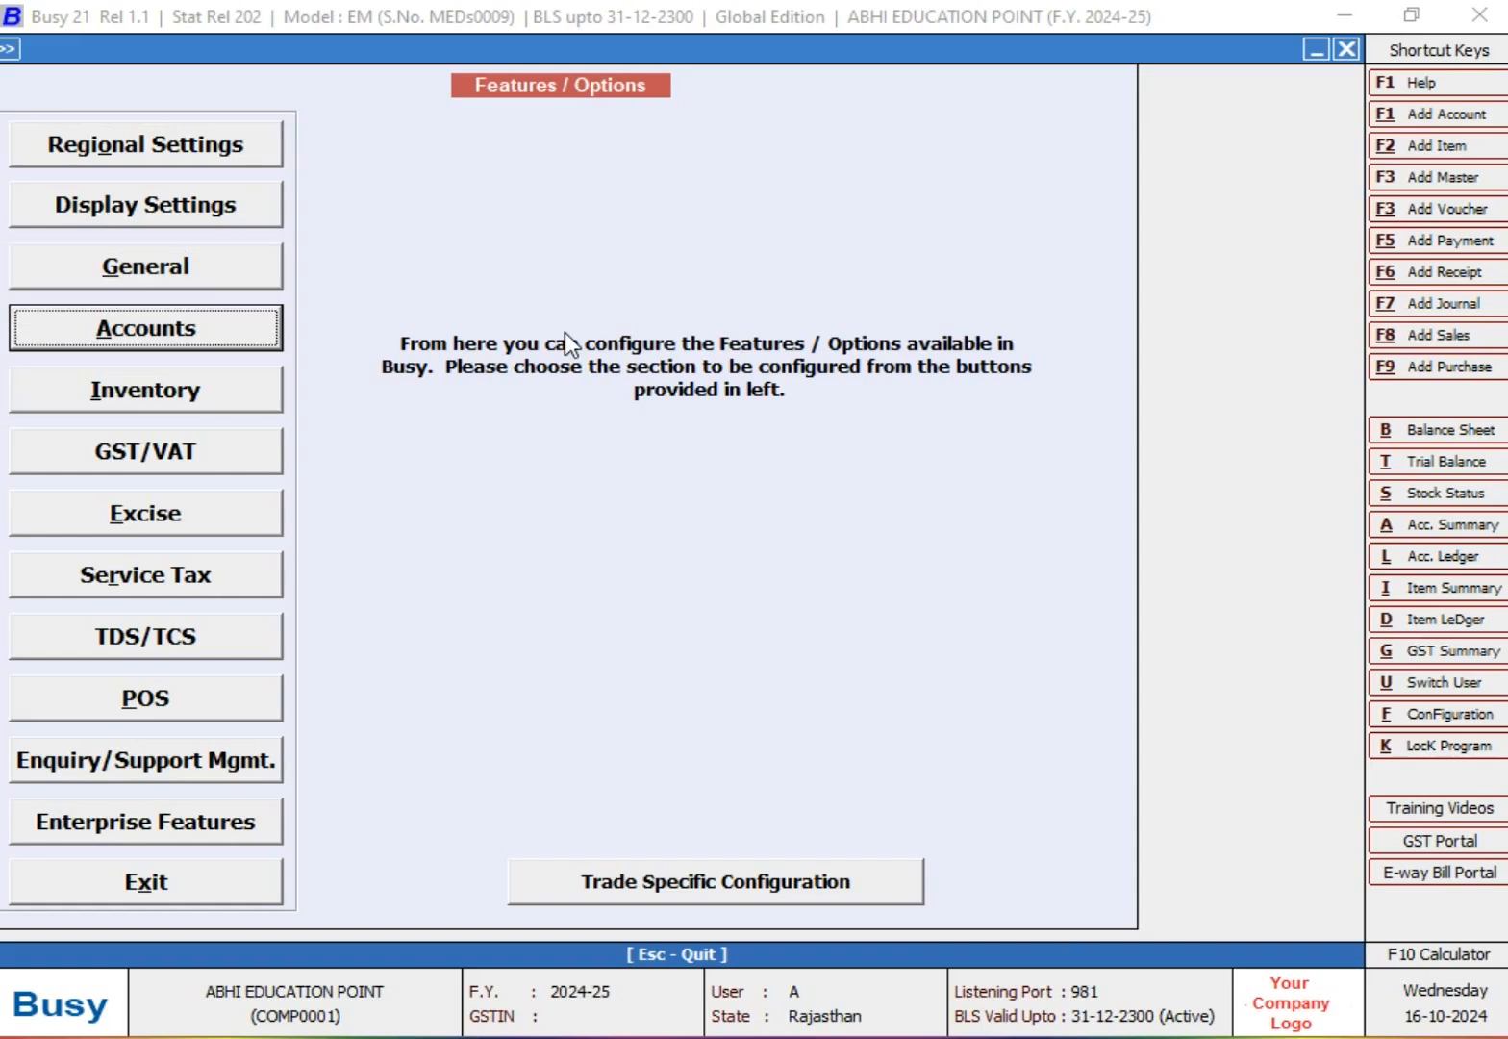
key("Return")
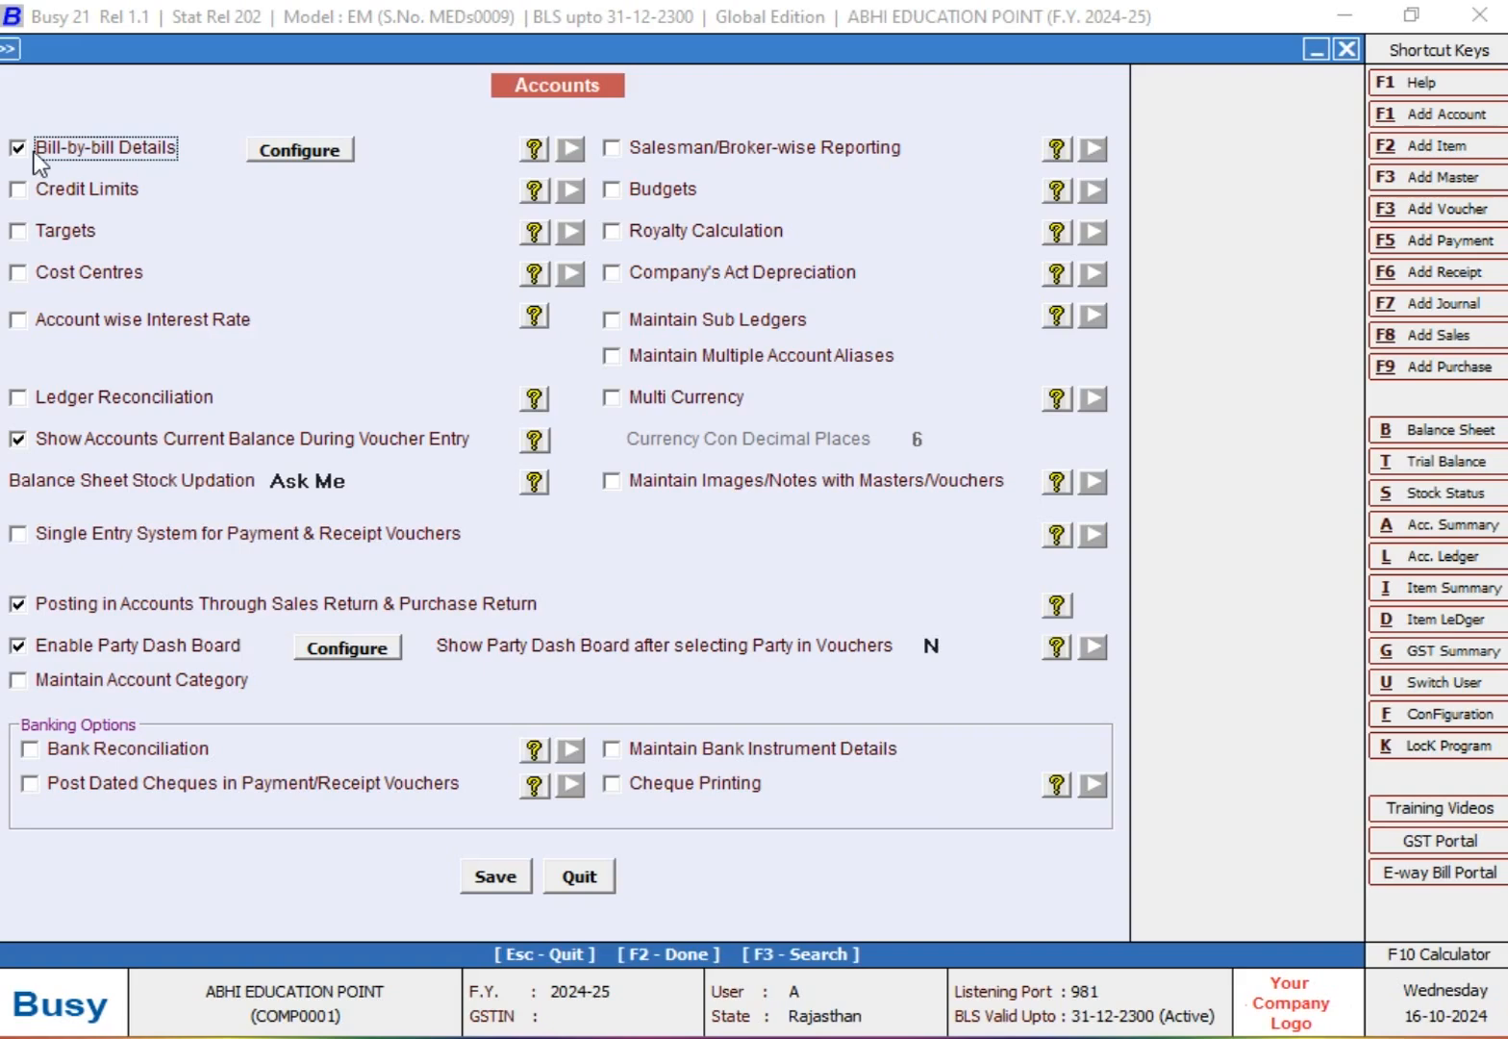
Step: Enable full amount allocation to references and bill reference narration for bill-by-bill details, and save the account options
left_click(287, 153)
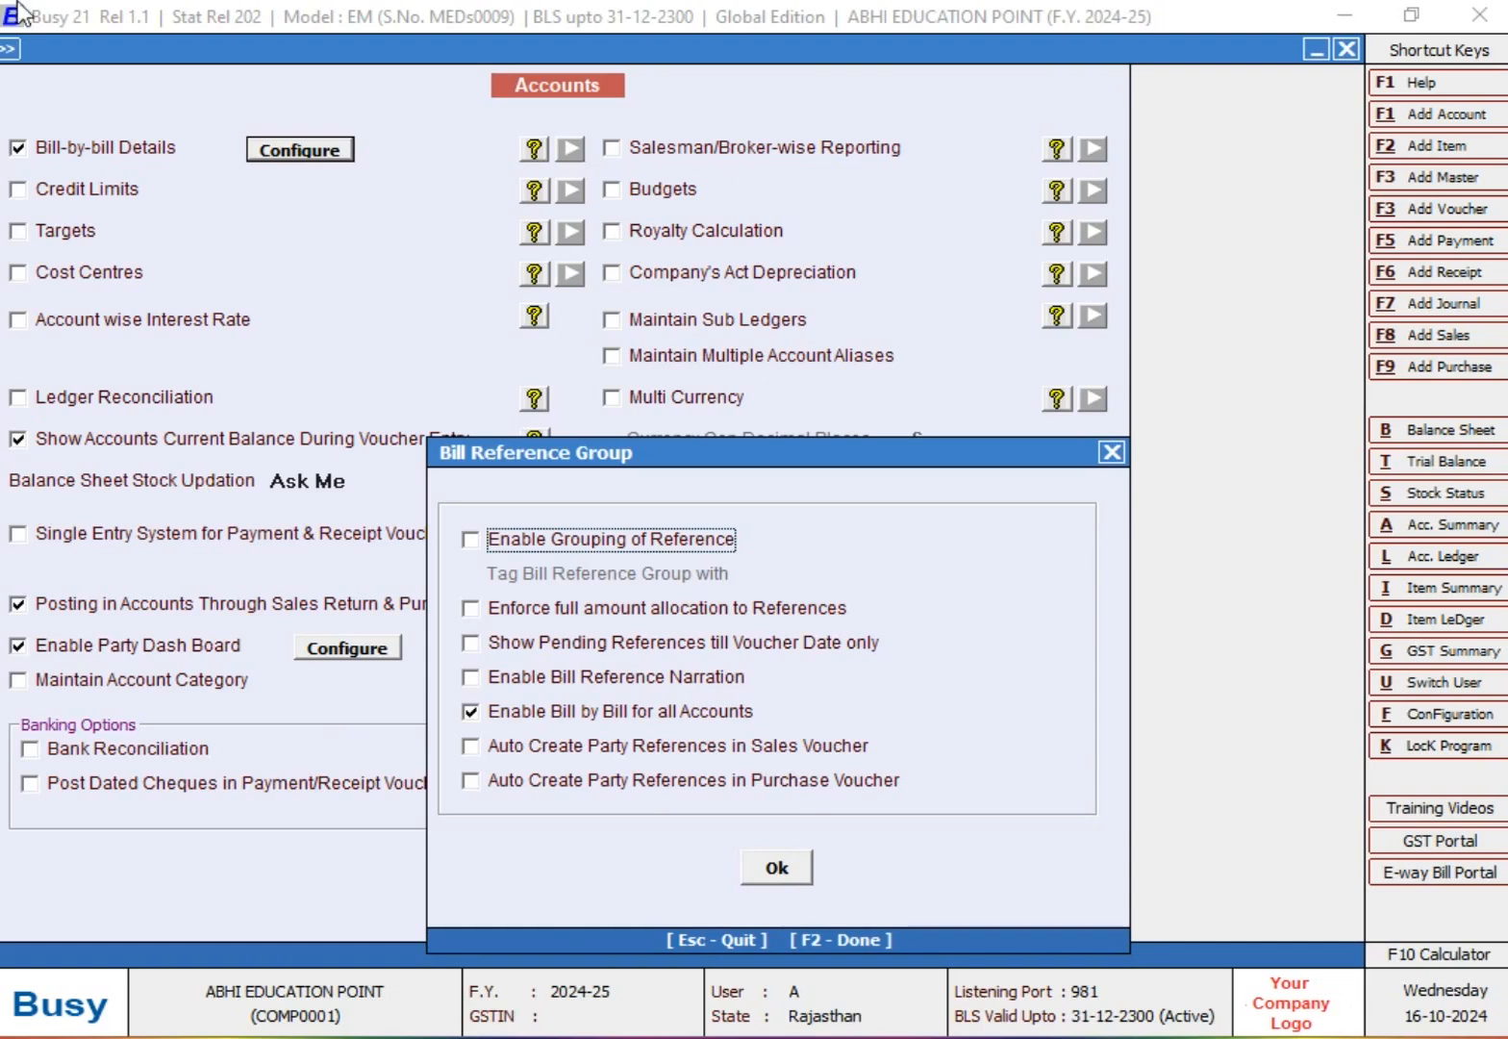
left_click(779, 608)
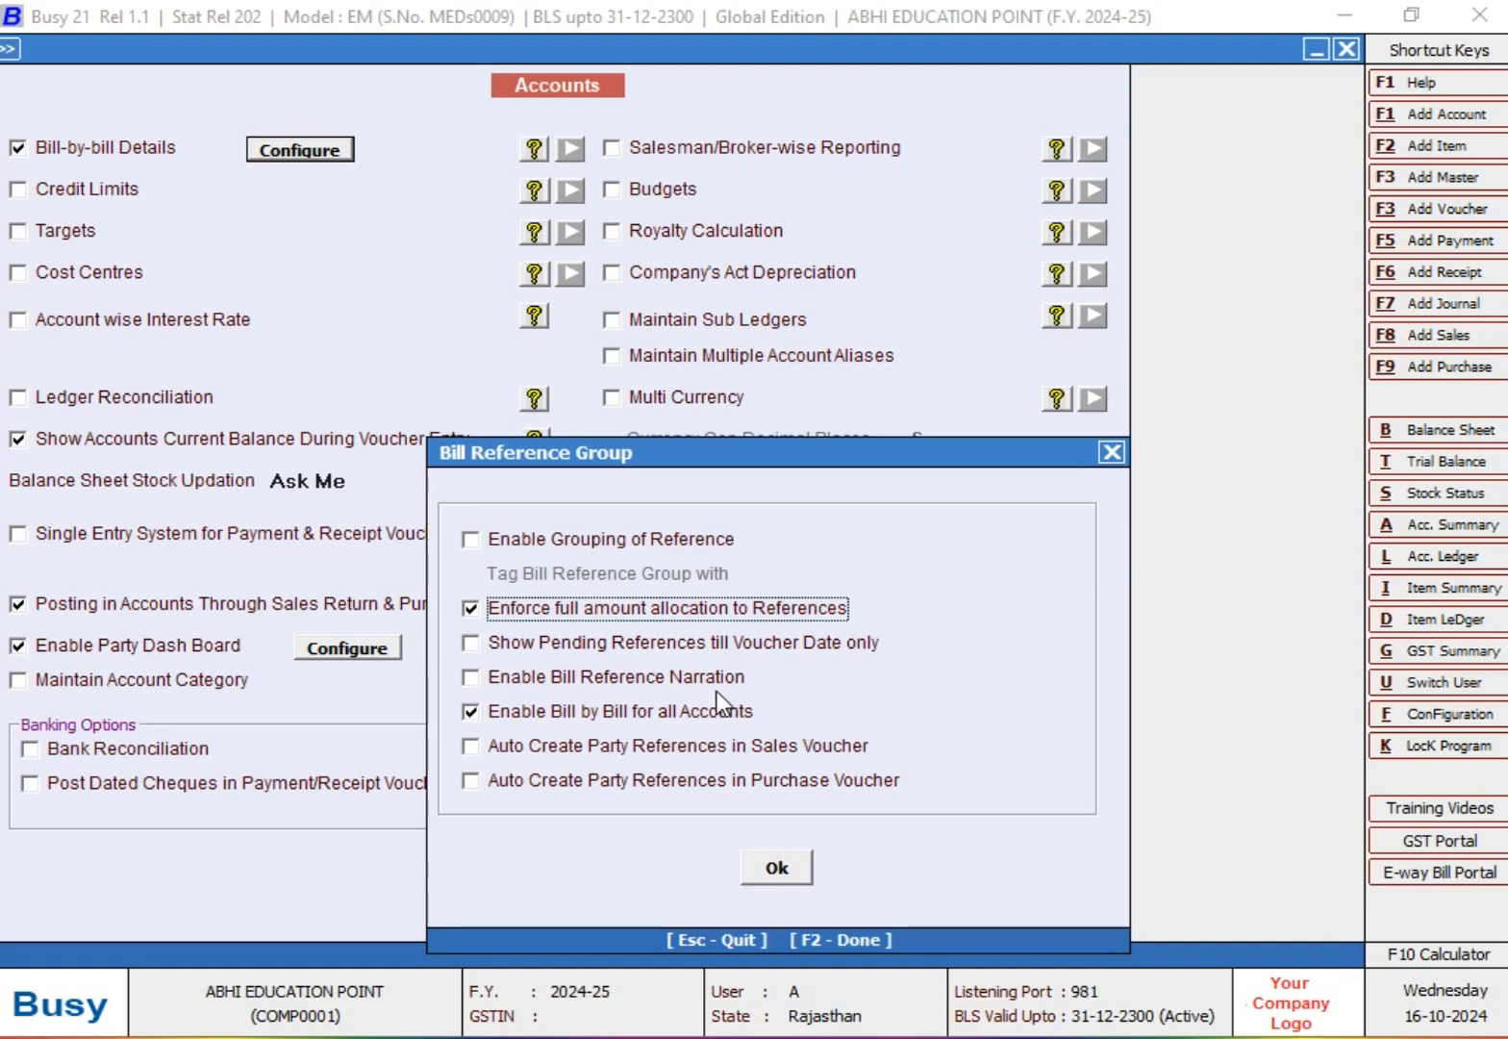
left_click(470, 677)
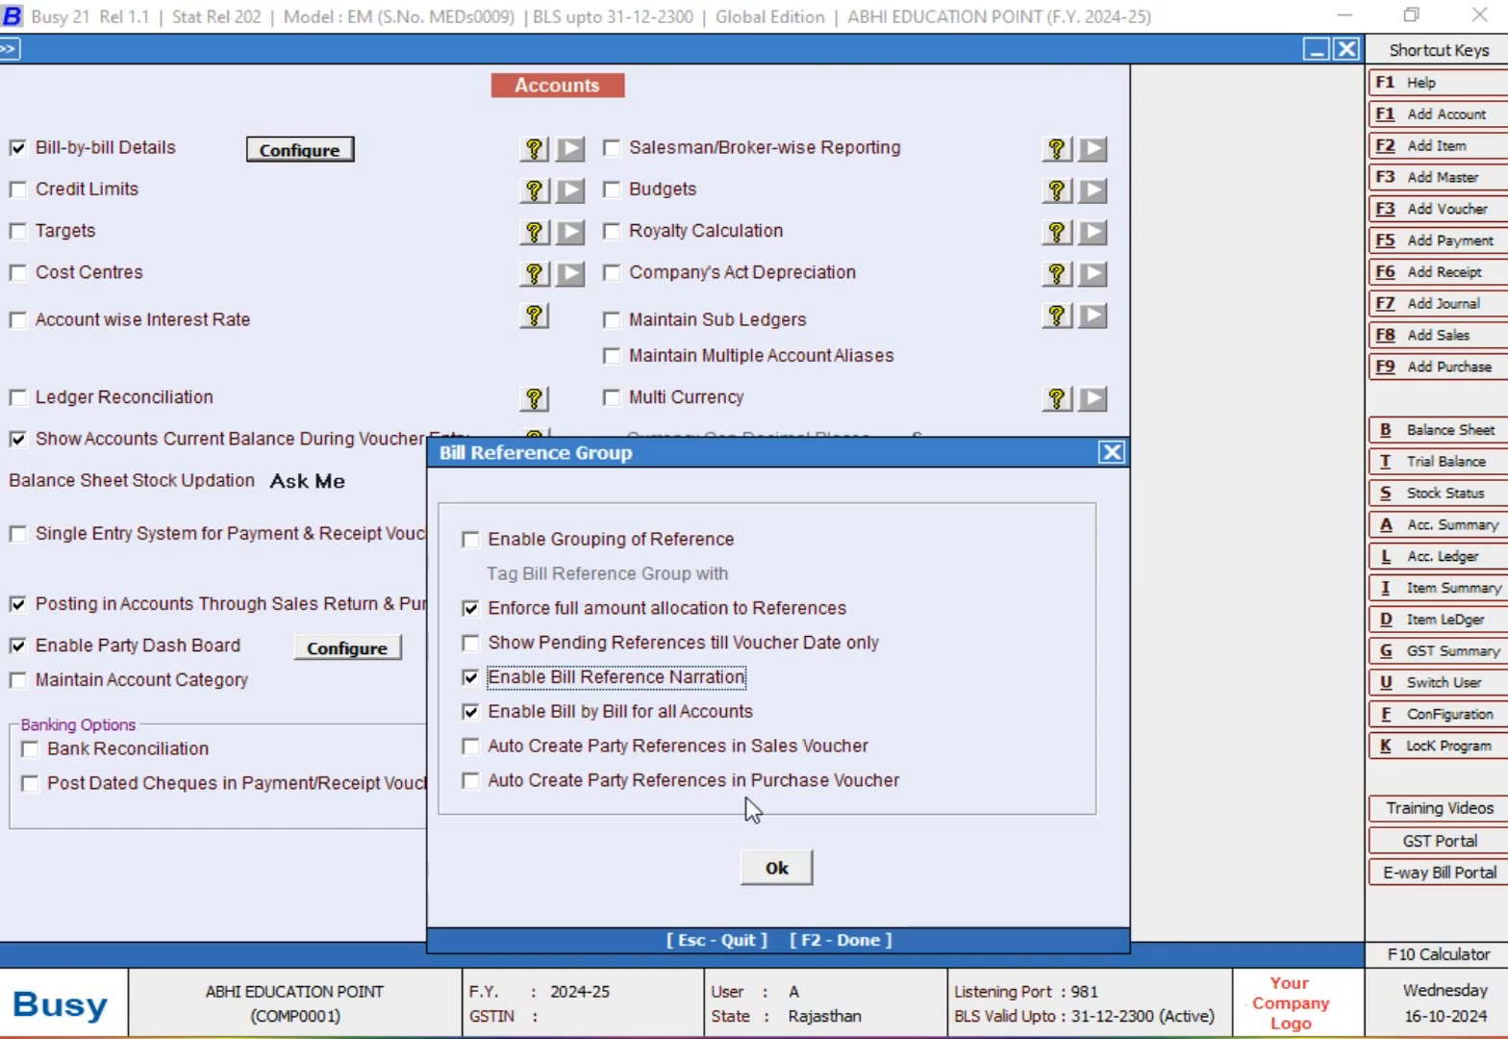
left_click(773, 867)
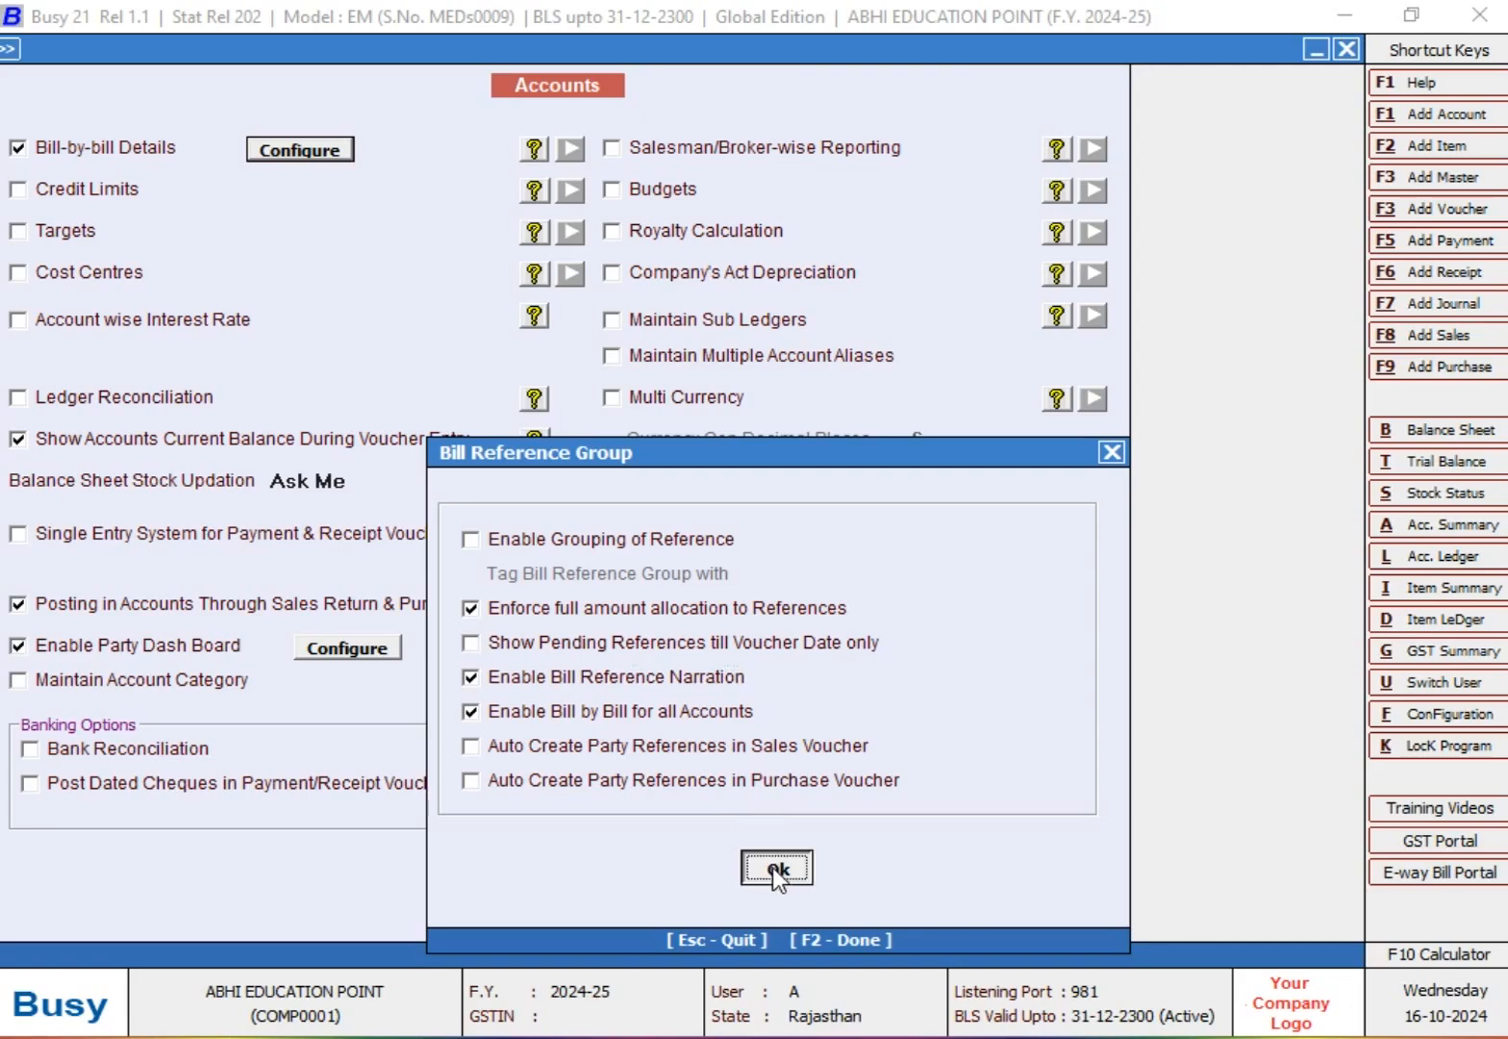
left_click(498, 877)
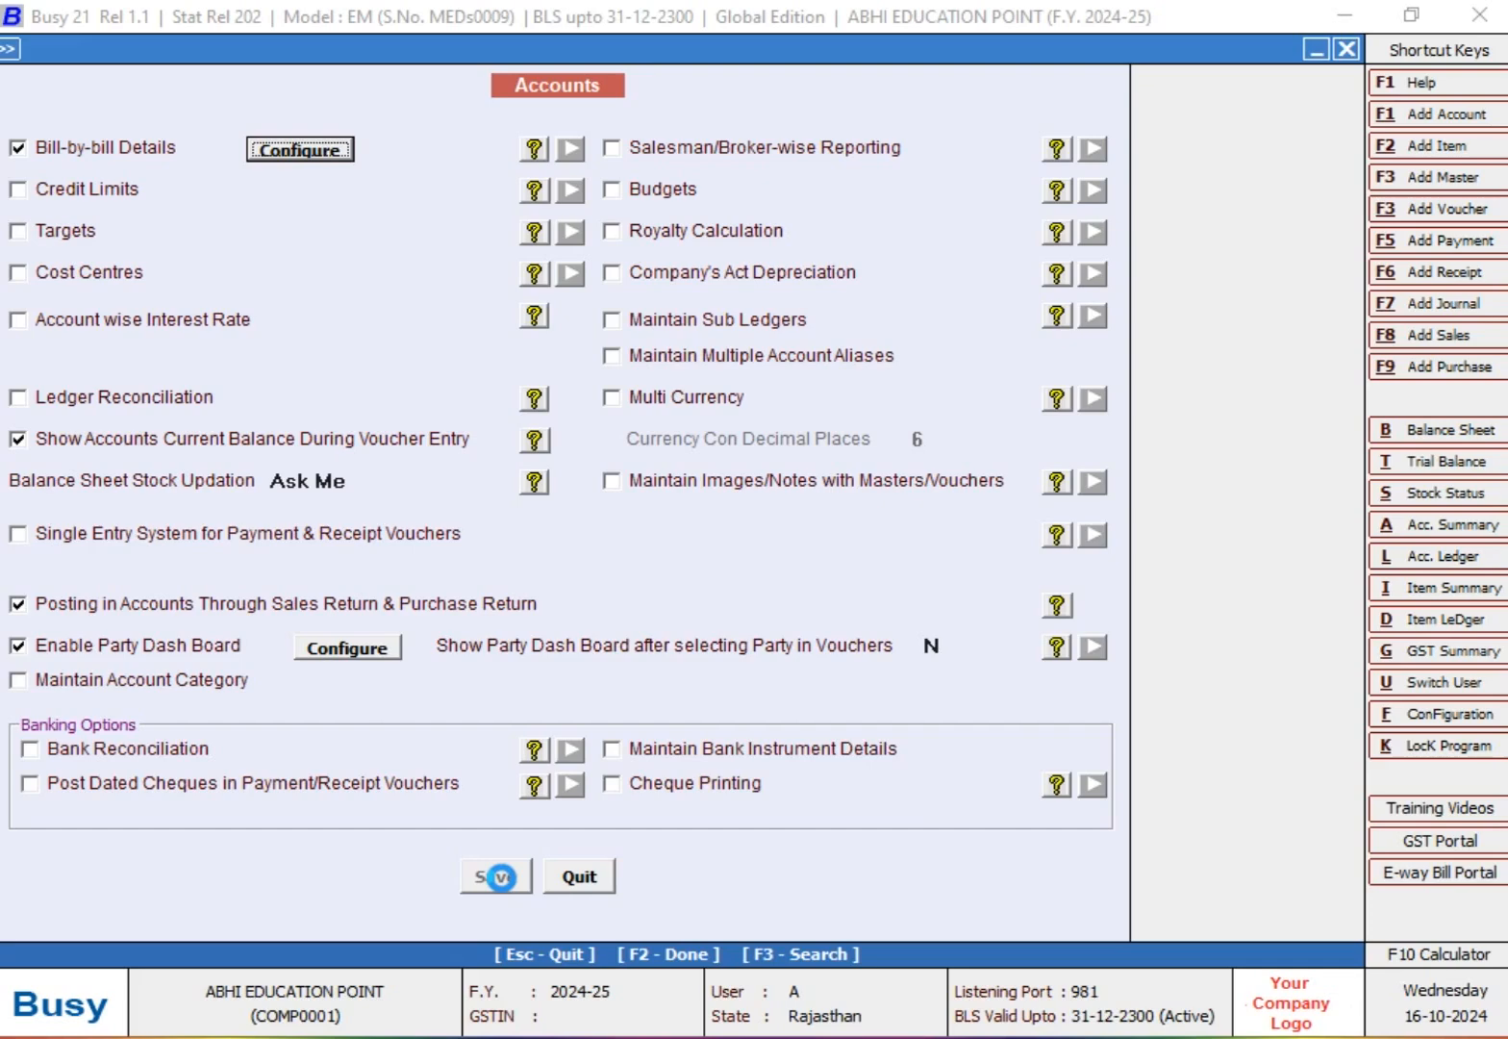
key("Escape")
key("Escape")
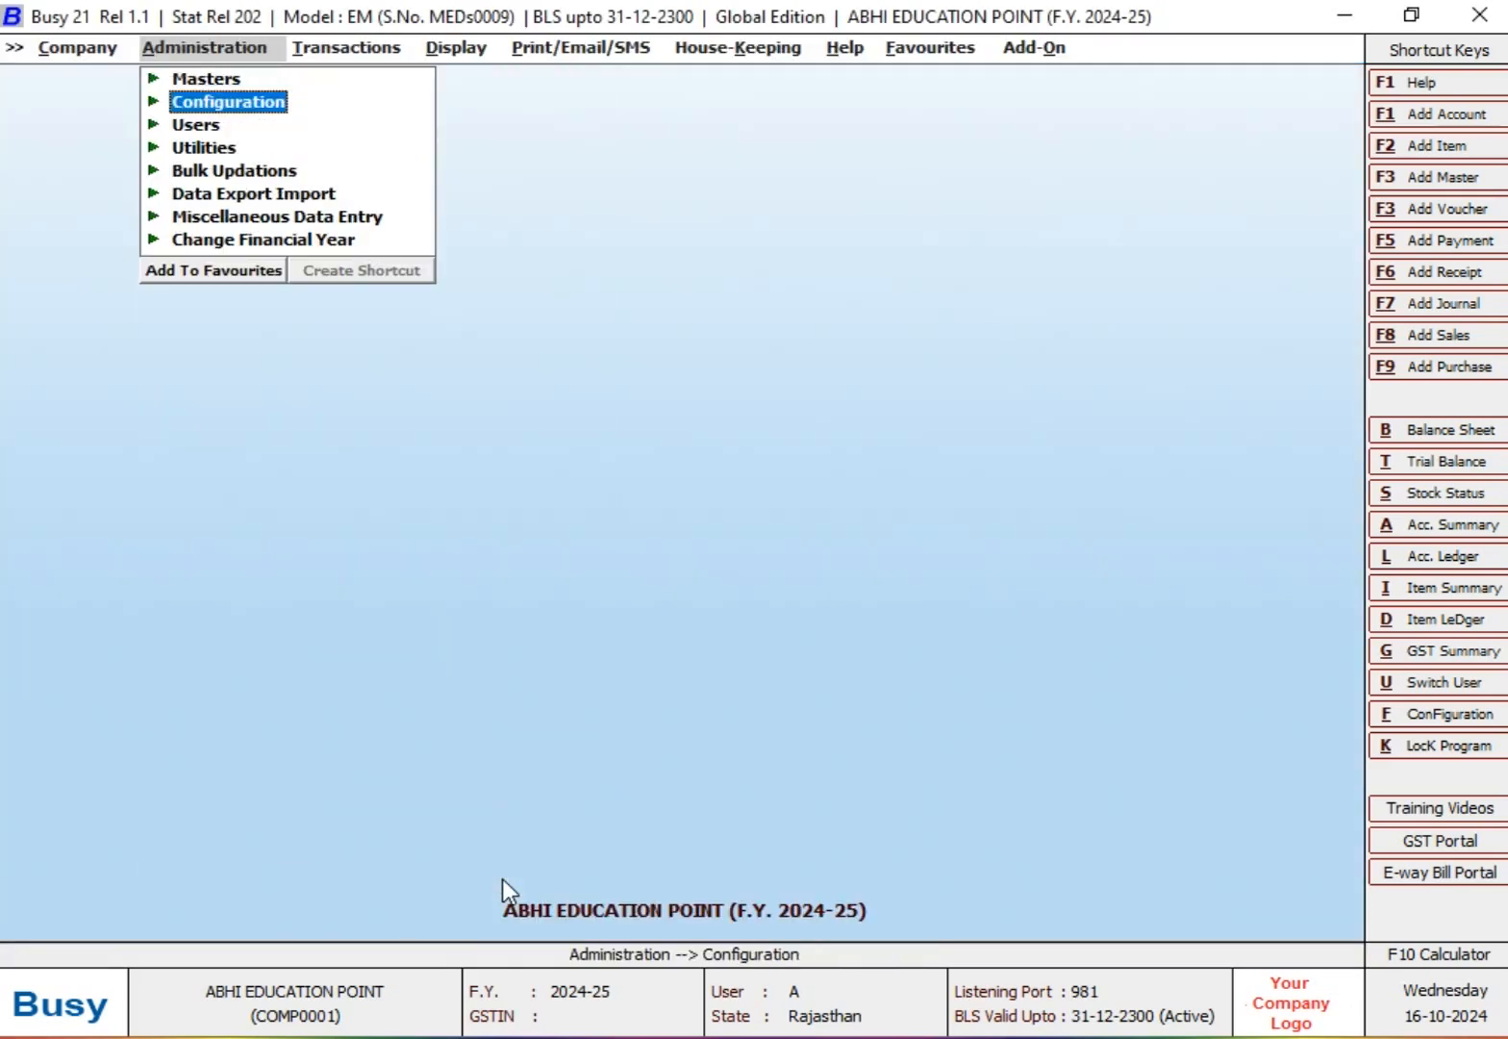
Step: Start a new account master named MM ENTERPRISES
key("Up")
key("Return")
key("Return")
key("Return")
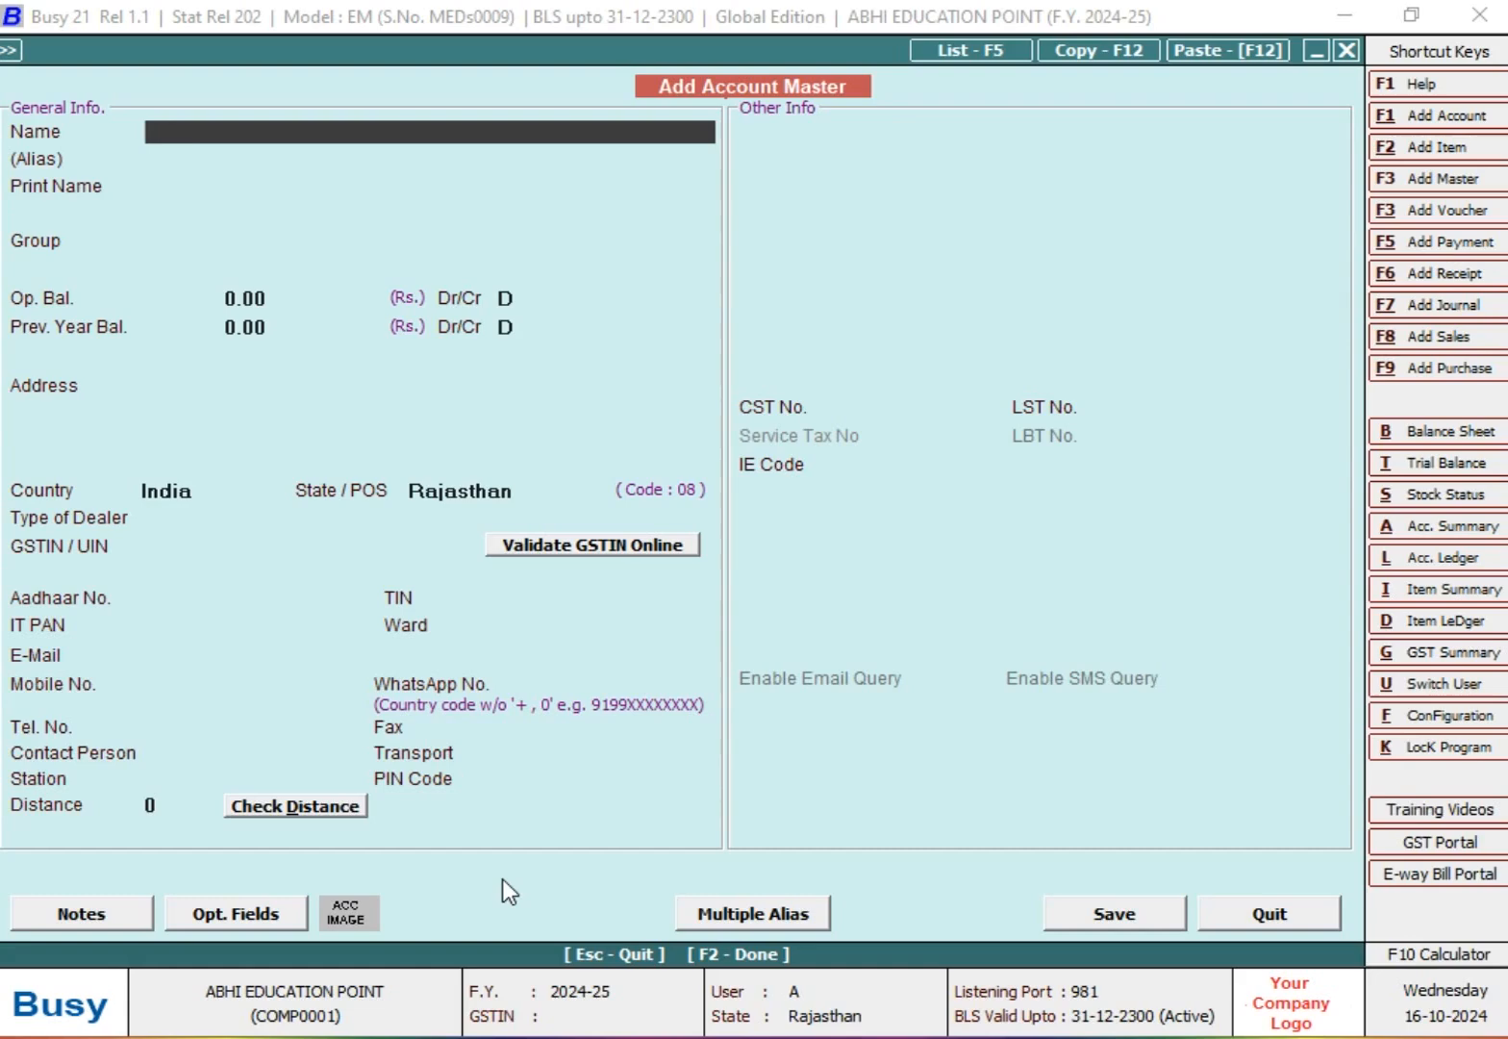
type("MM ENTERPRISES")
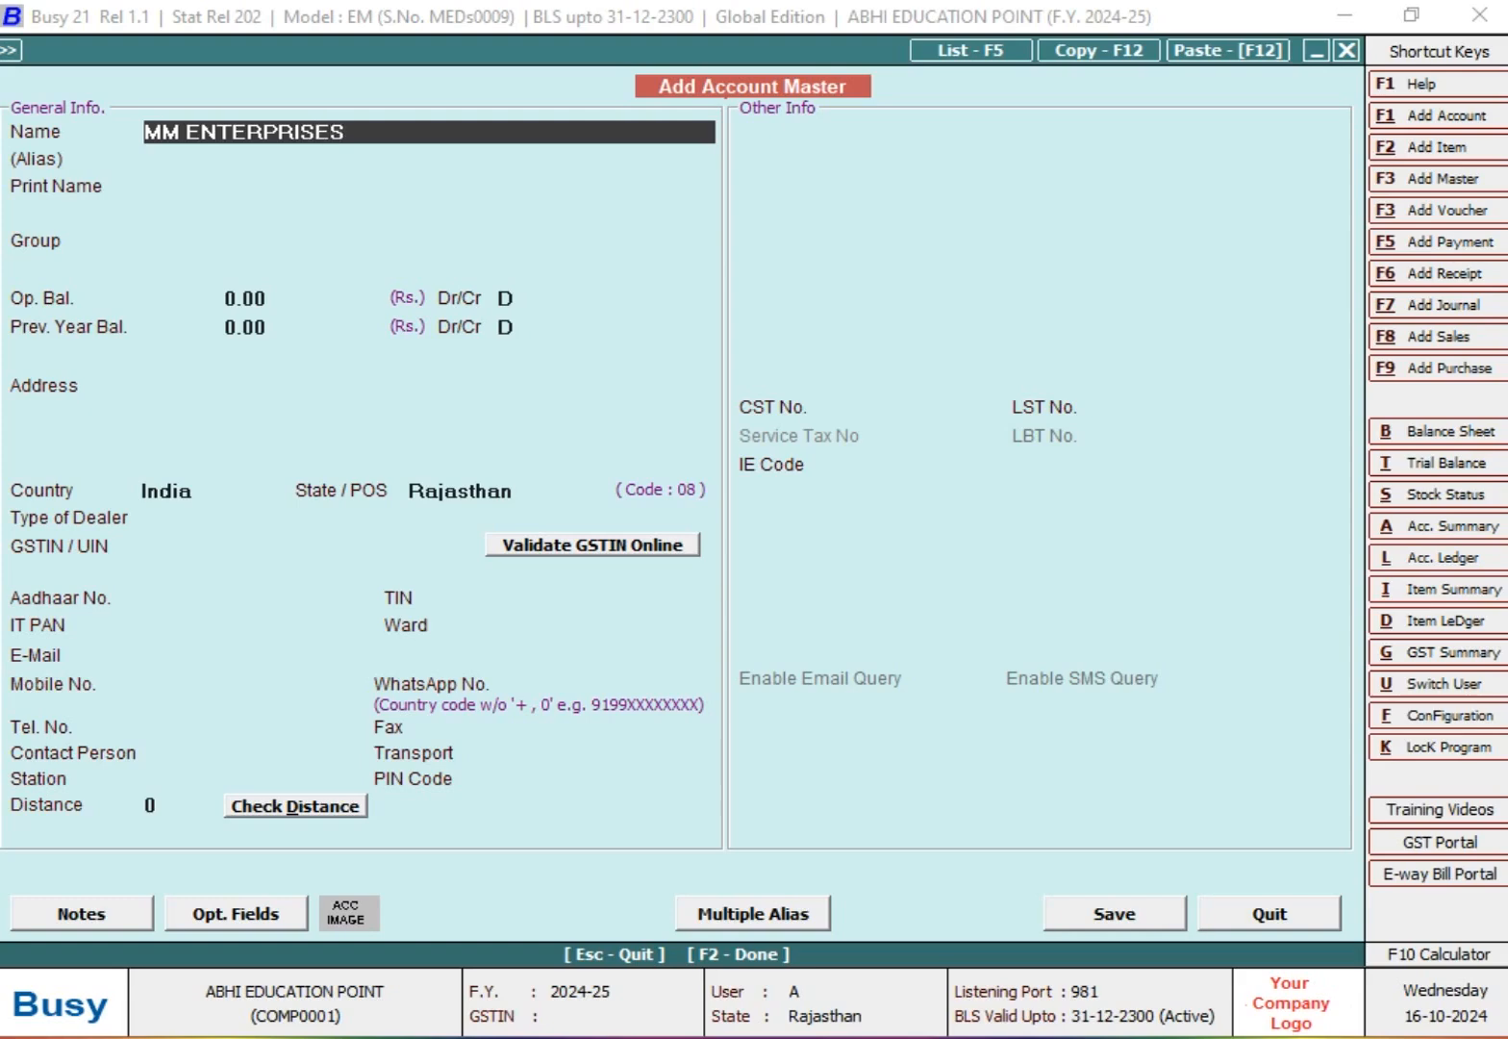
Step: Assign the new account to the Sundry Creditors group and accept the default print name and balances
key("Return")
key("Return")
type("SUN")
key("Return")
key("Return")
key("Return")
key("Return")
key("Return")
key("Return")
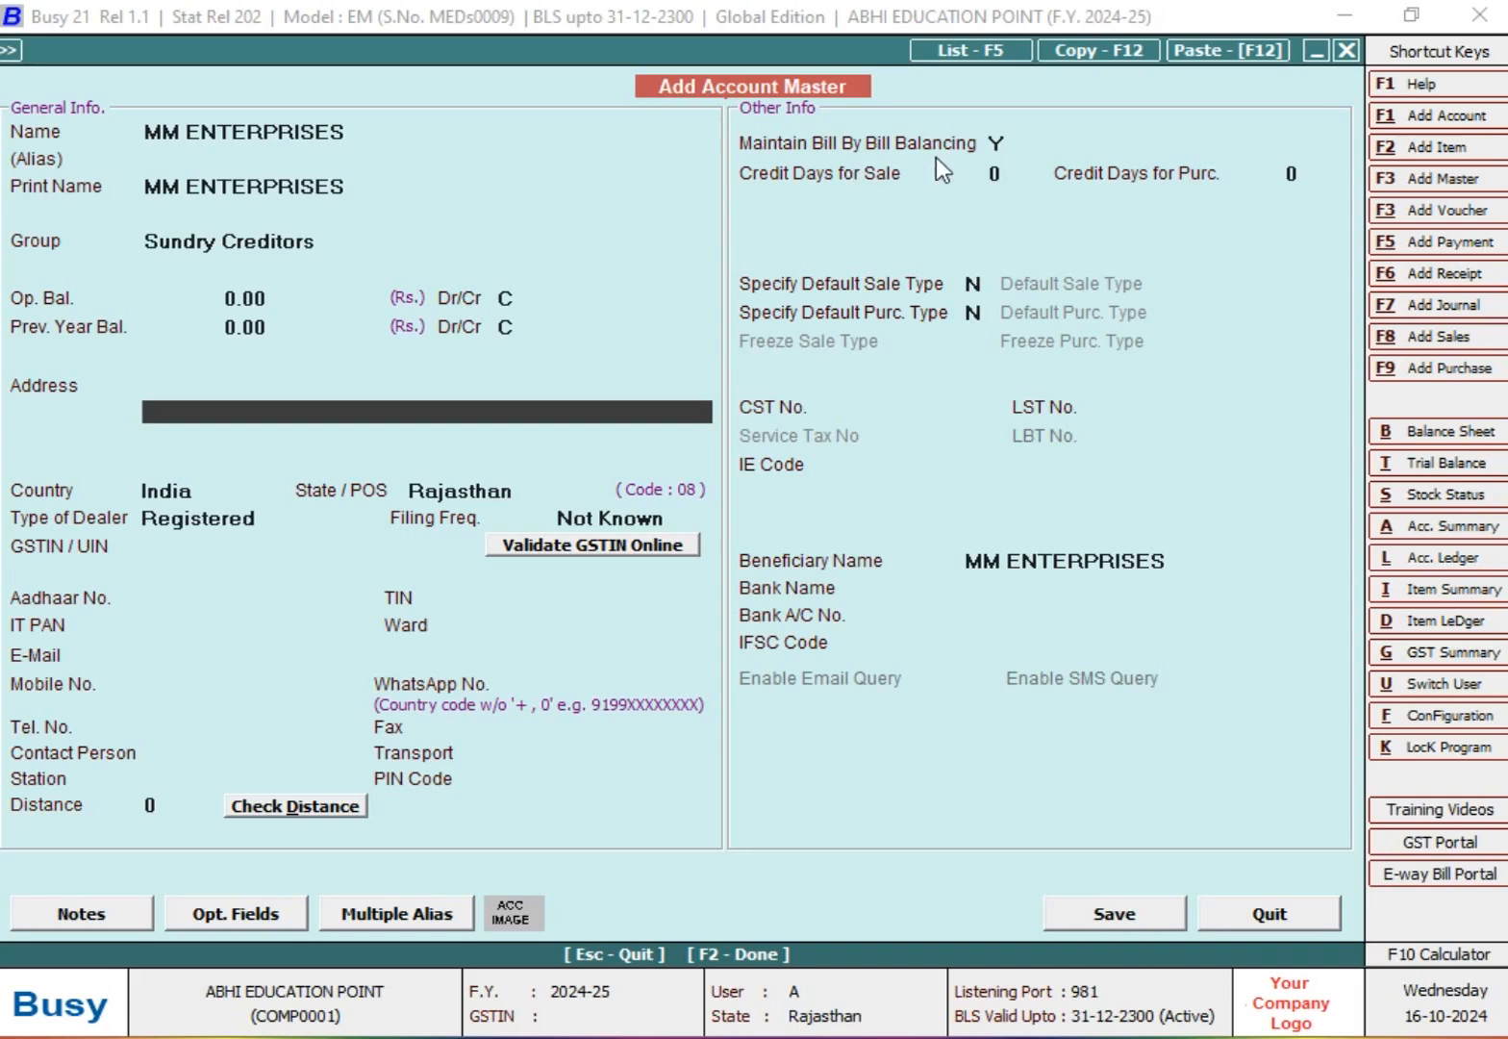
Step: Set the account's credit days for purchase to 45, save it and leave the account master
left_click(993, 157)
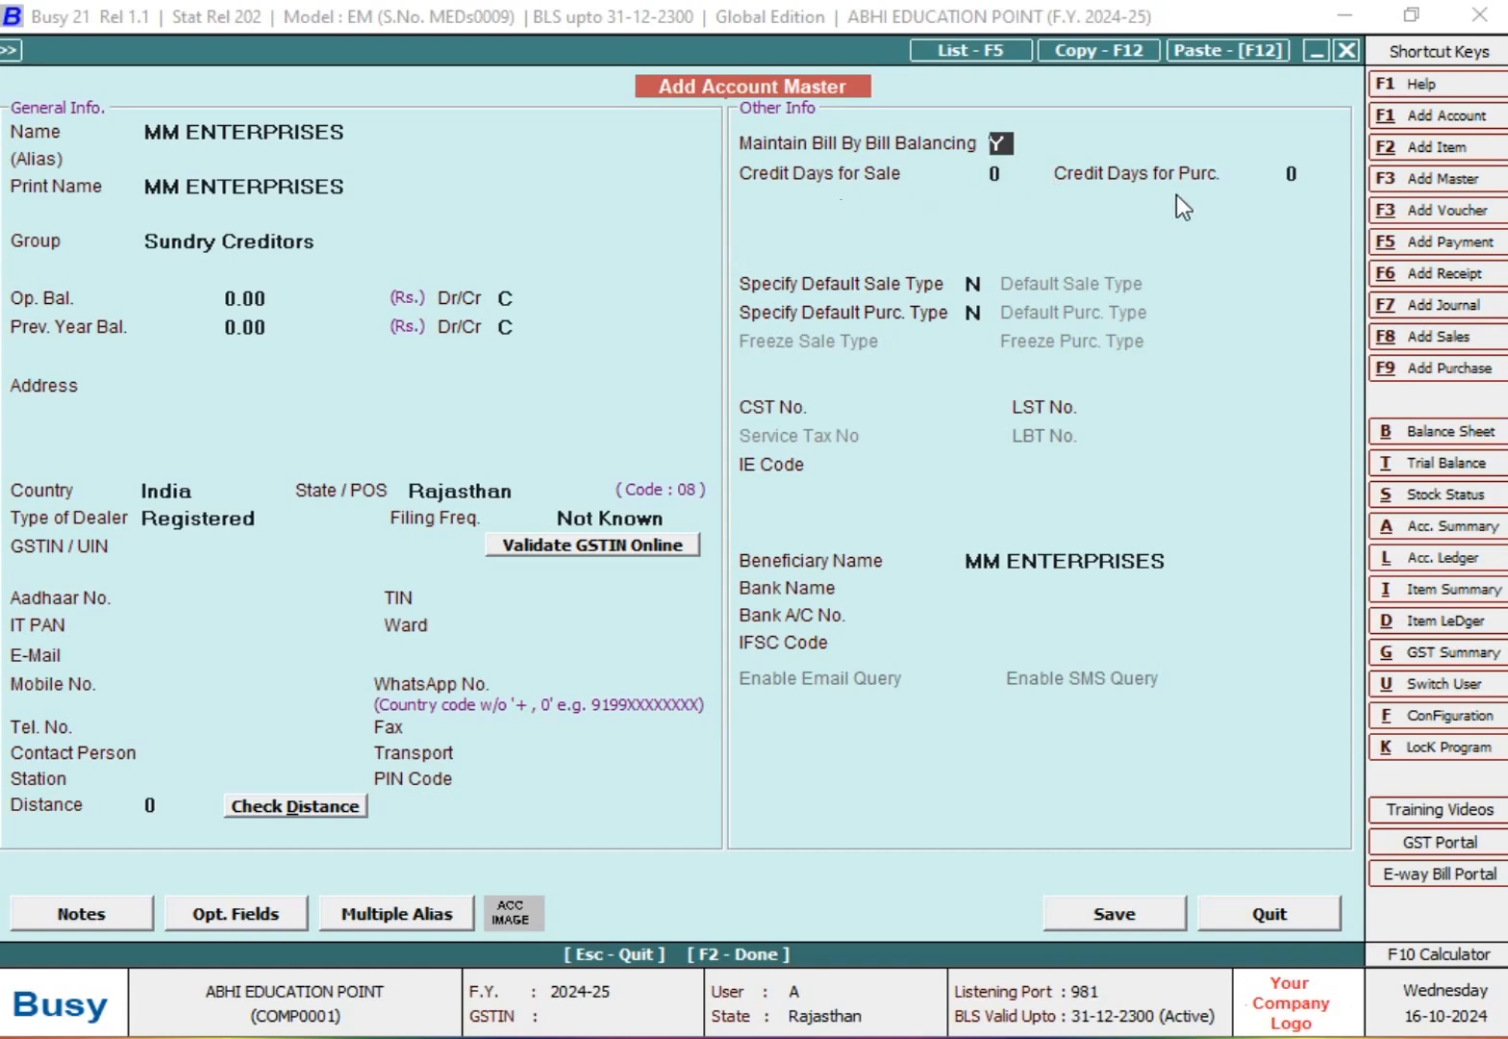
left_click(1298, 177)
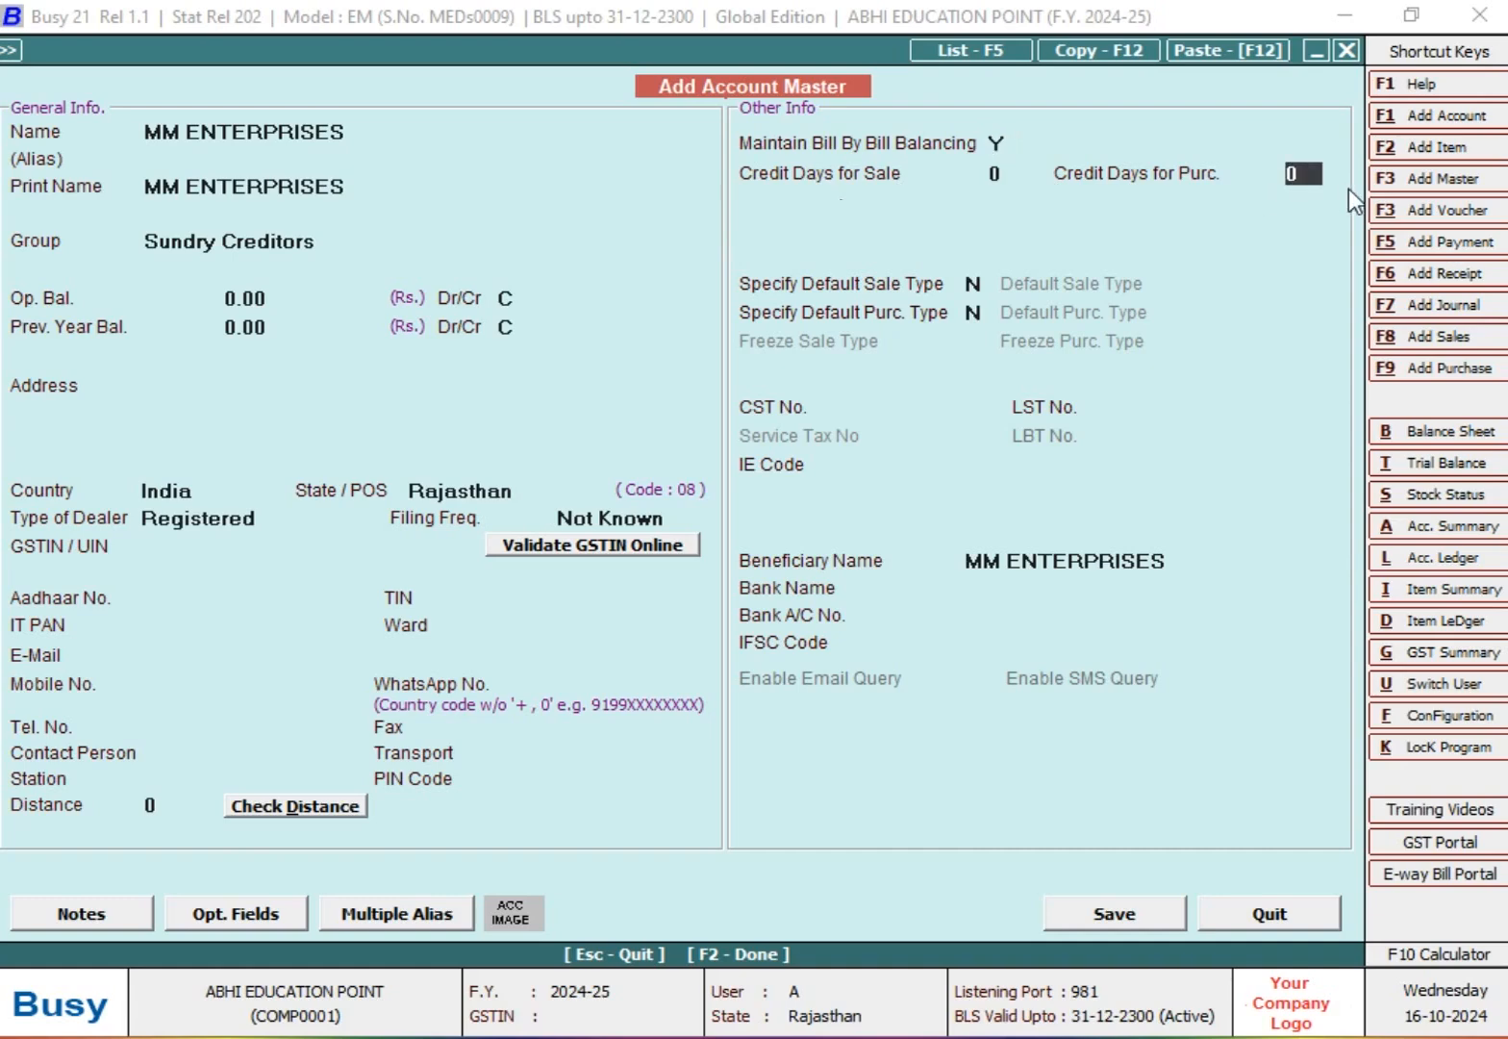
key("BackSpace")
type("45")
key("Return")
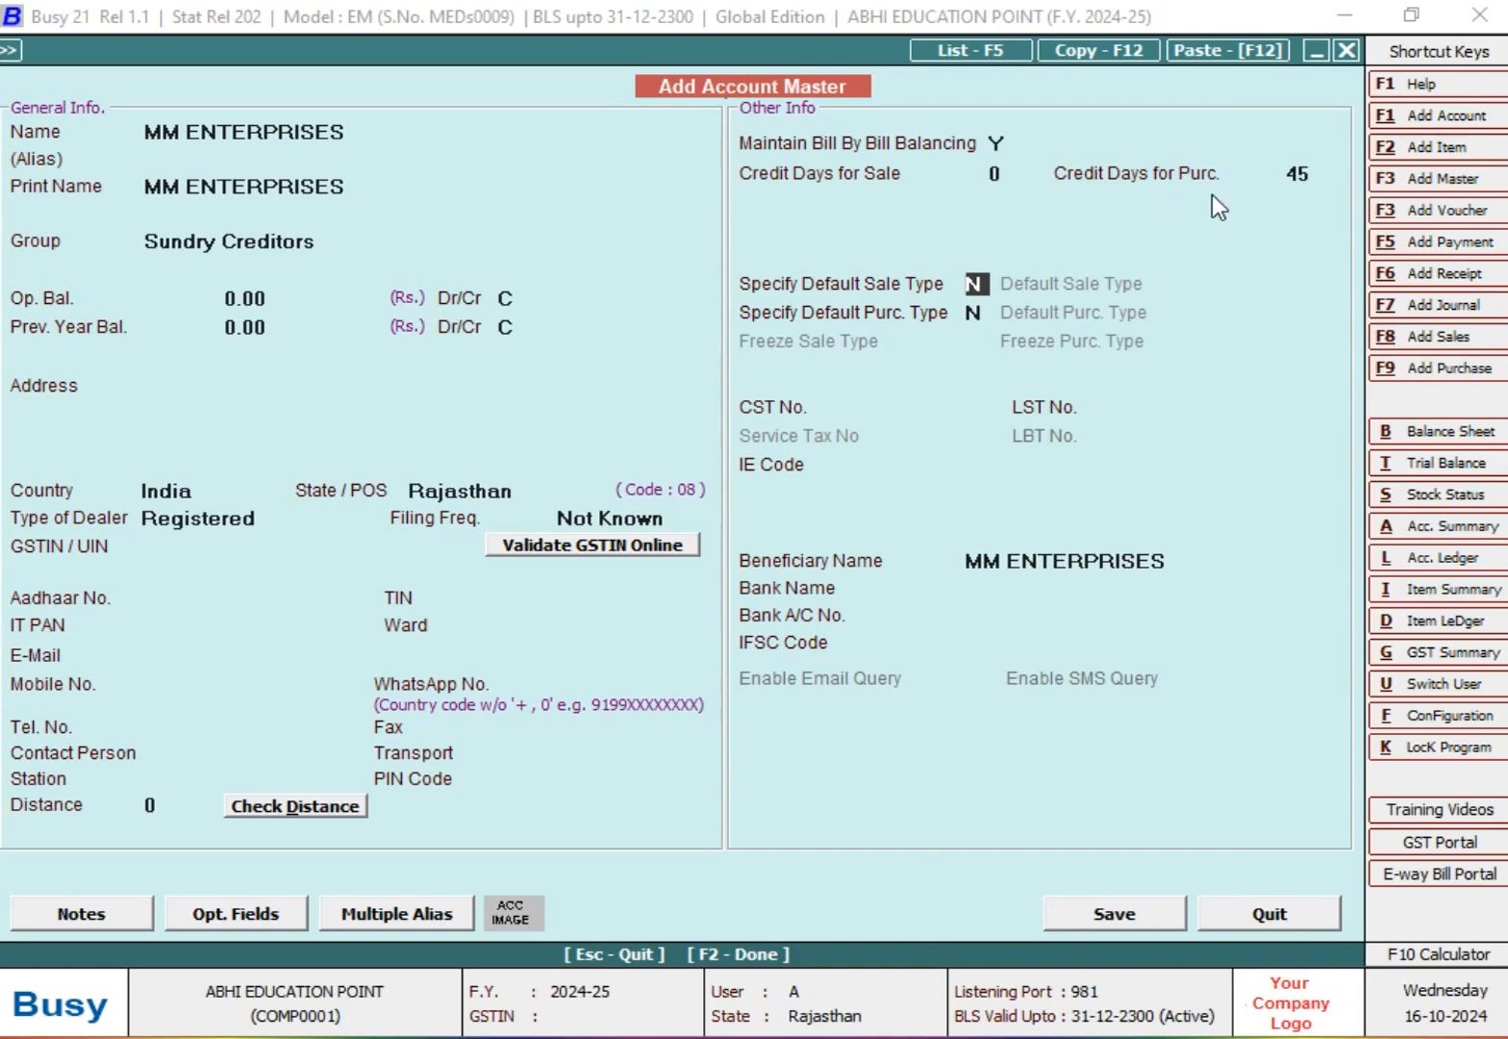
left_click(1146, 906)
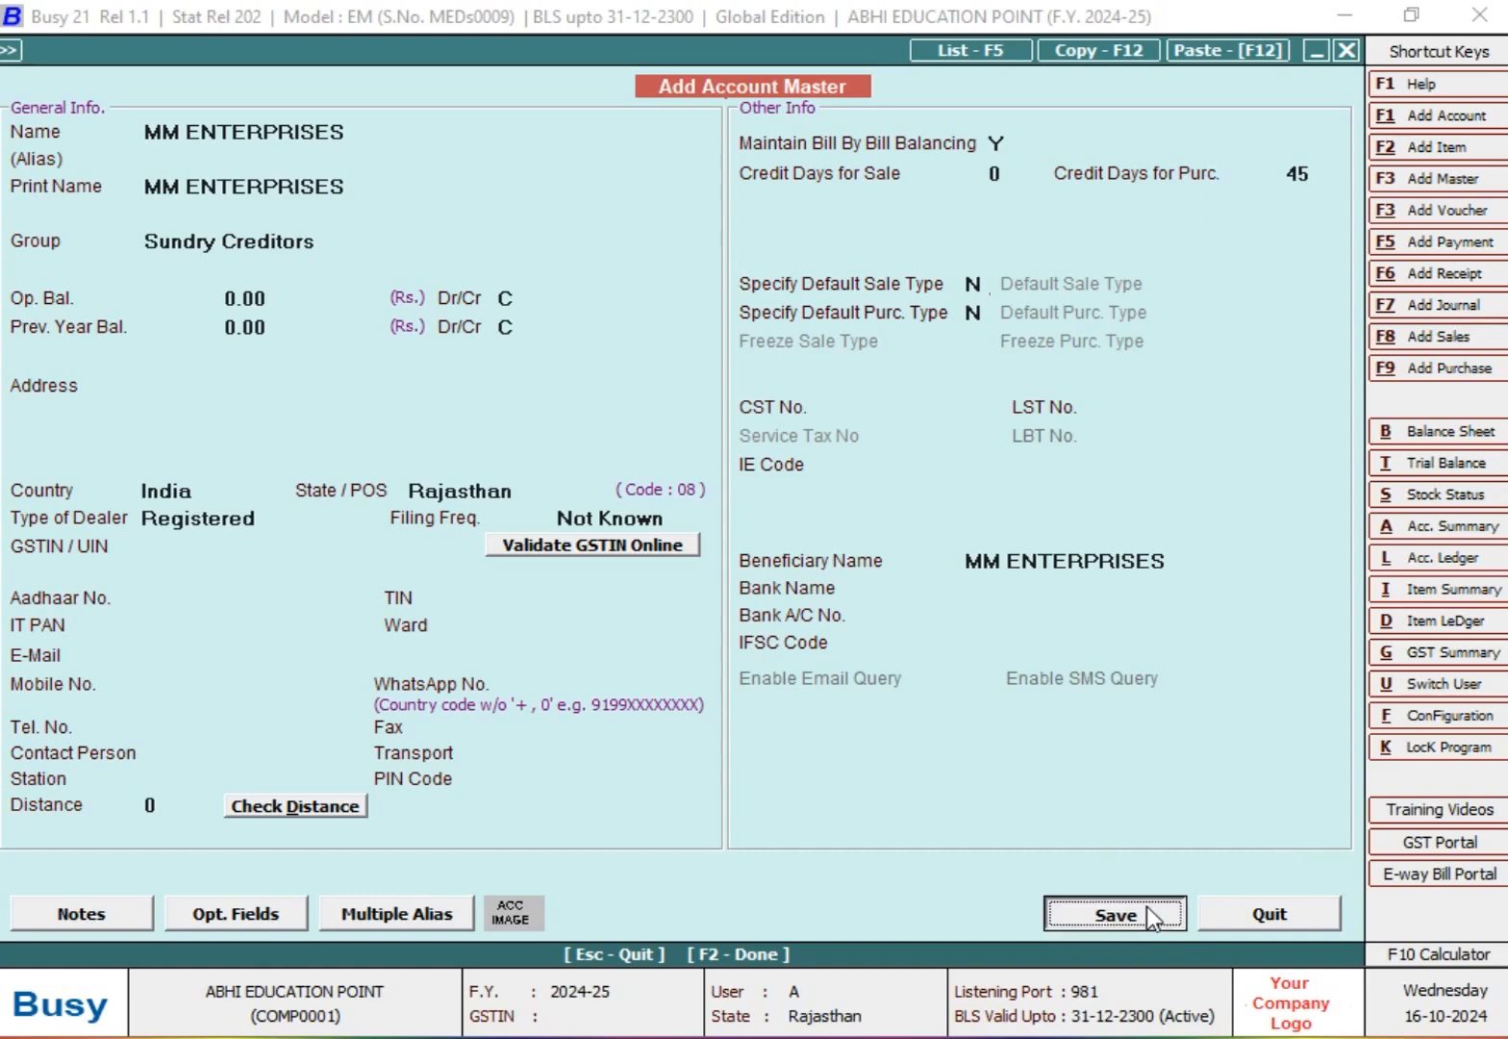
left_click(839, 588)
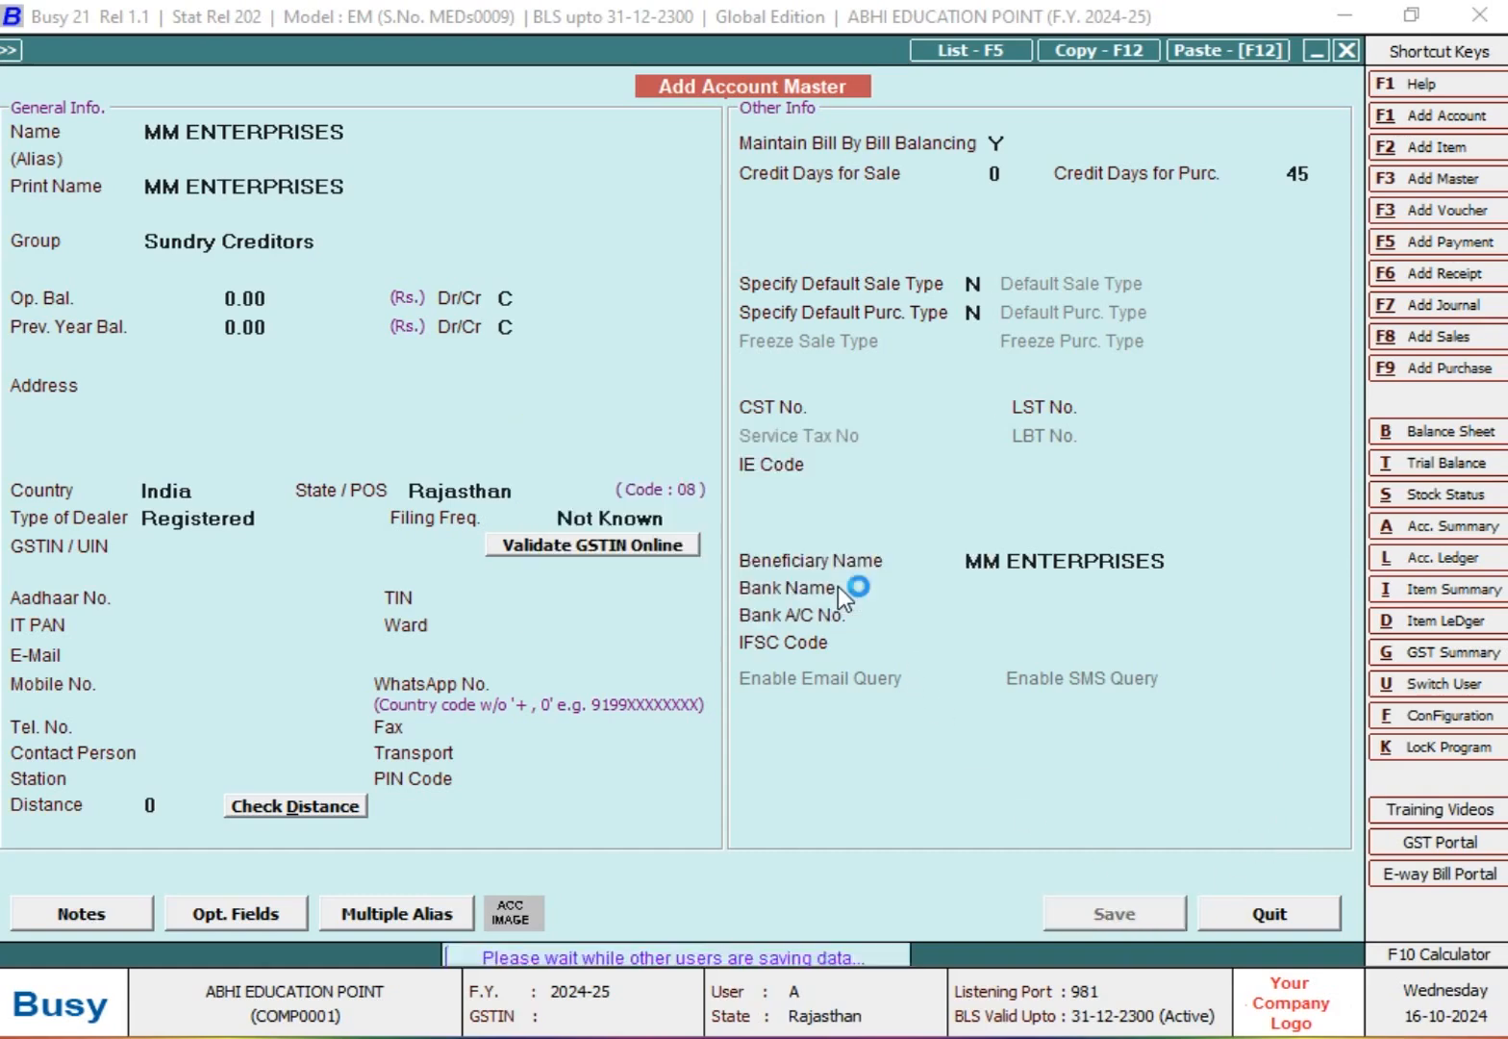
key("Escape")
key("Escape")
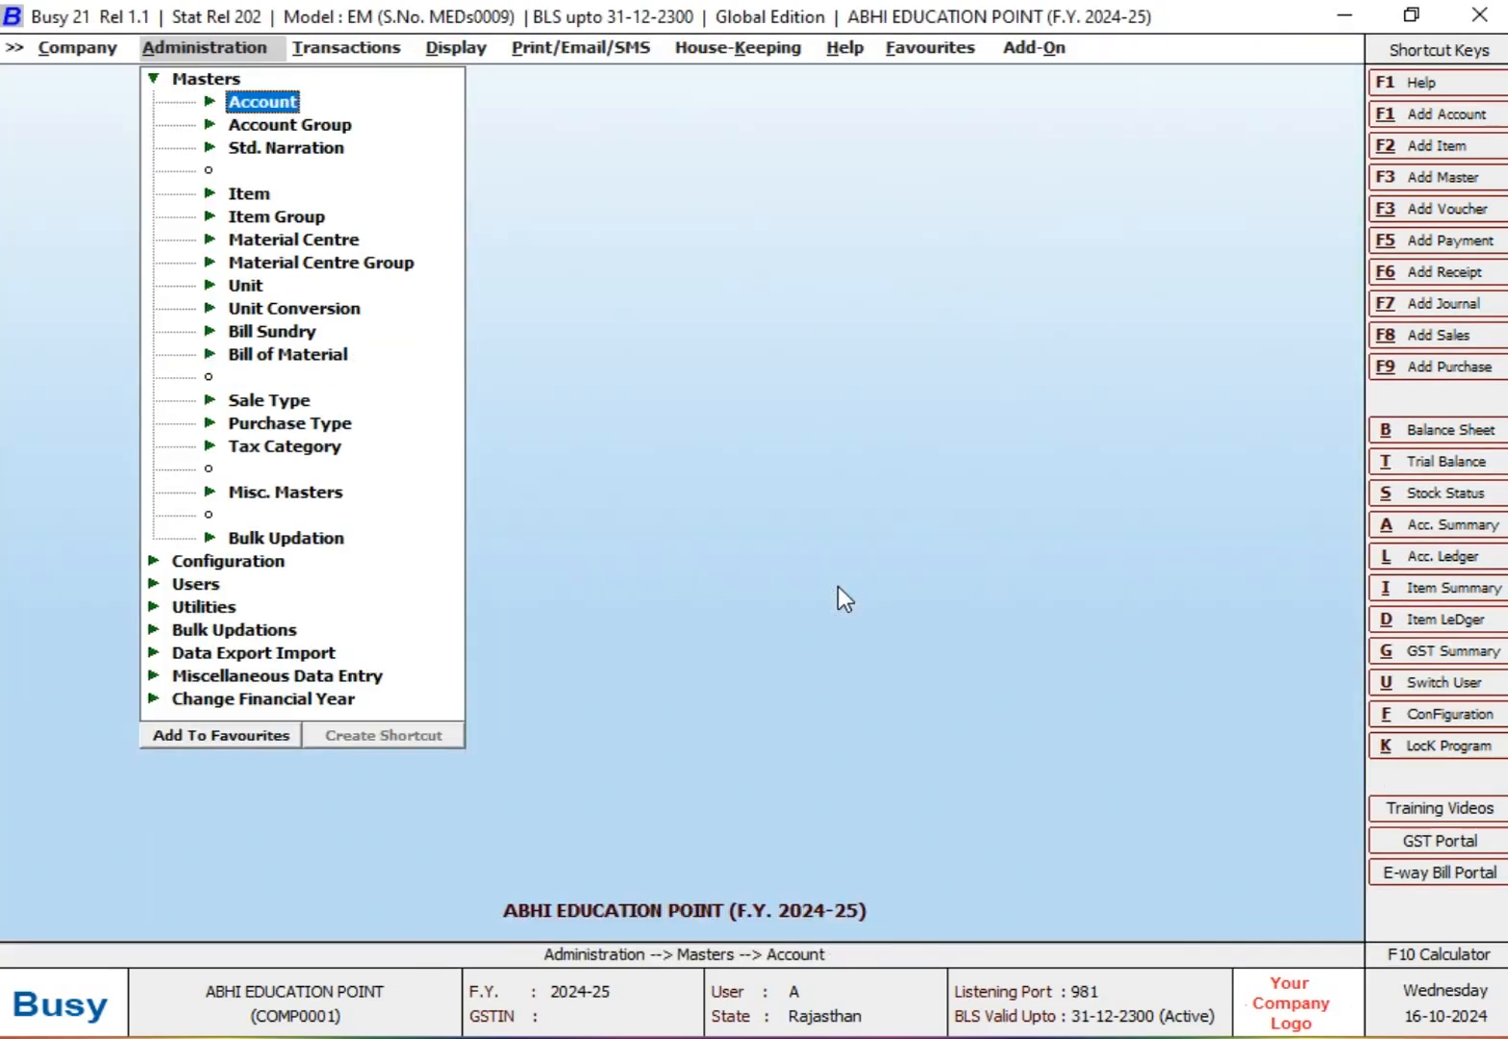
Step: Start a new purchase voucher in the Main series dated 10-07-2024 with voucher number 52
key("Right")
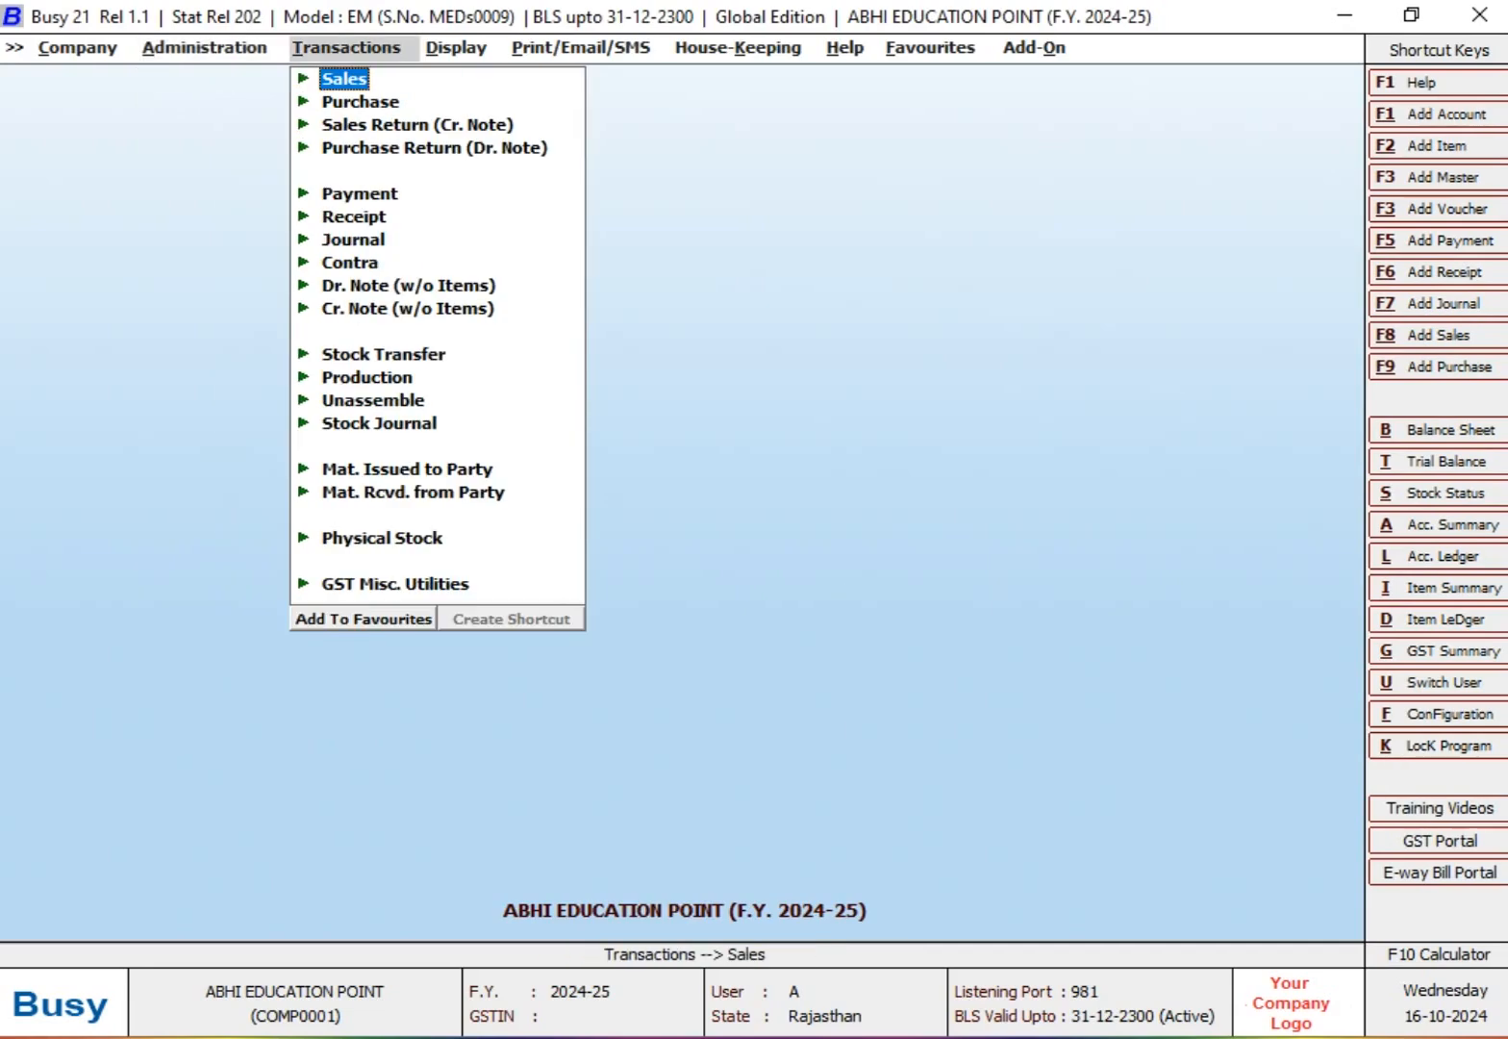
key("Down")
key("Return")
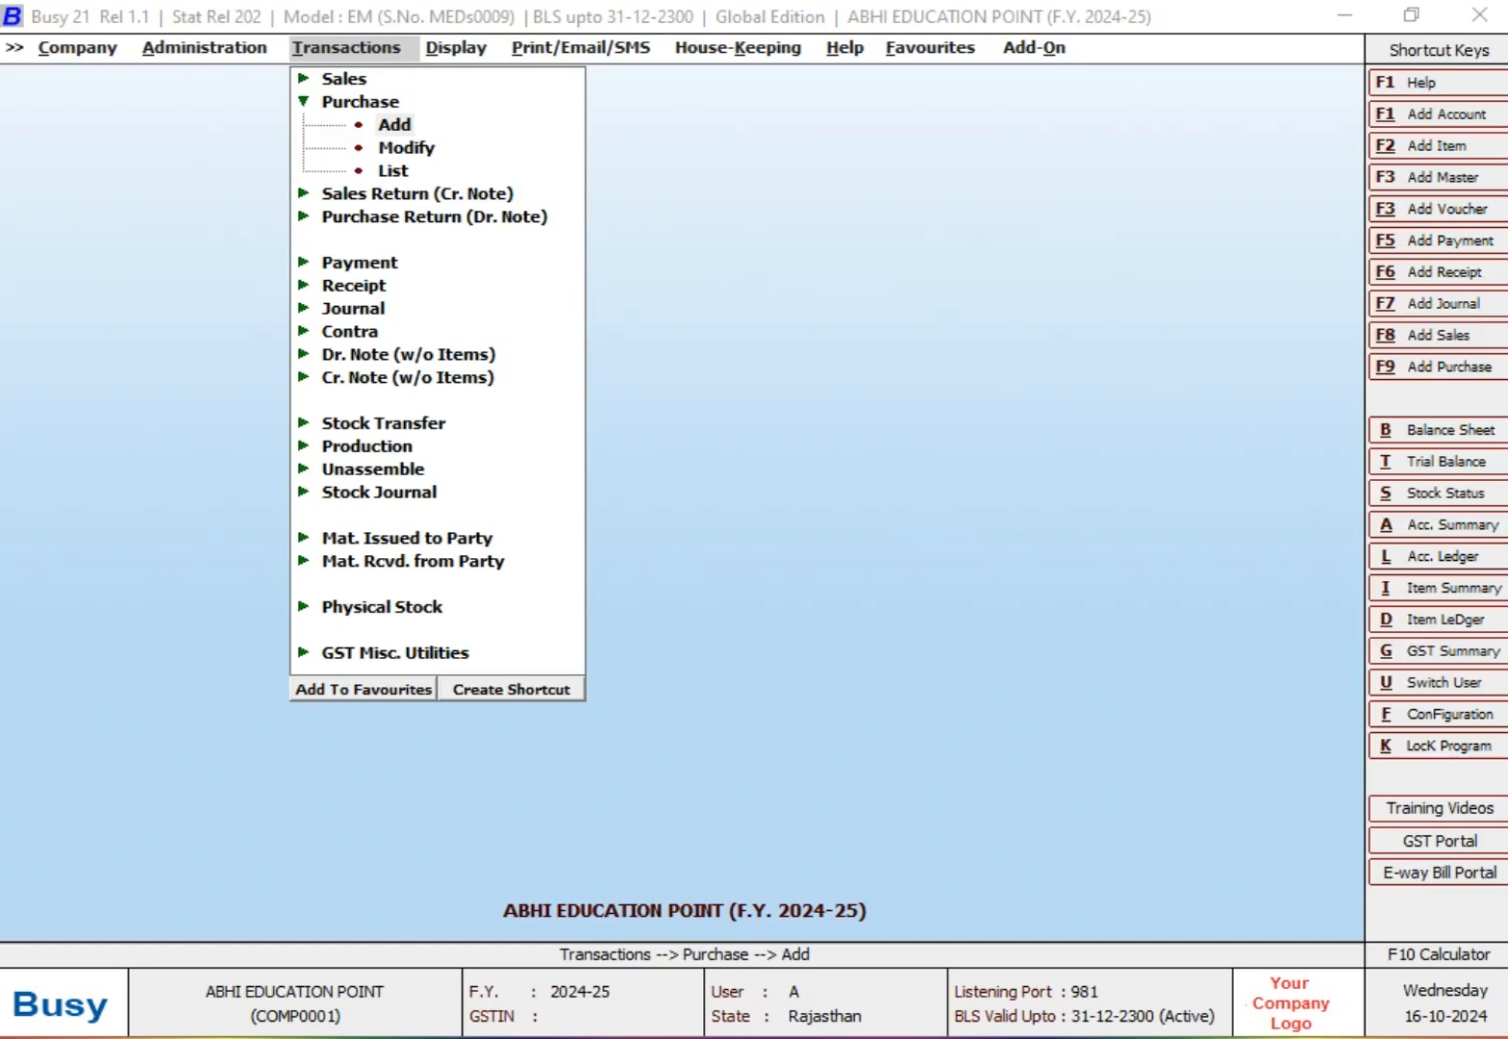
key("Return")
key("Return")
type("10-07-2024")
key("Return")
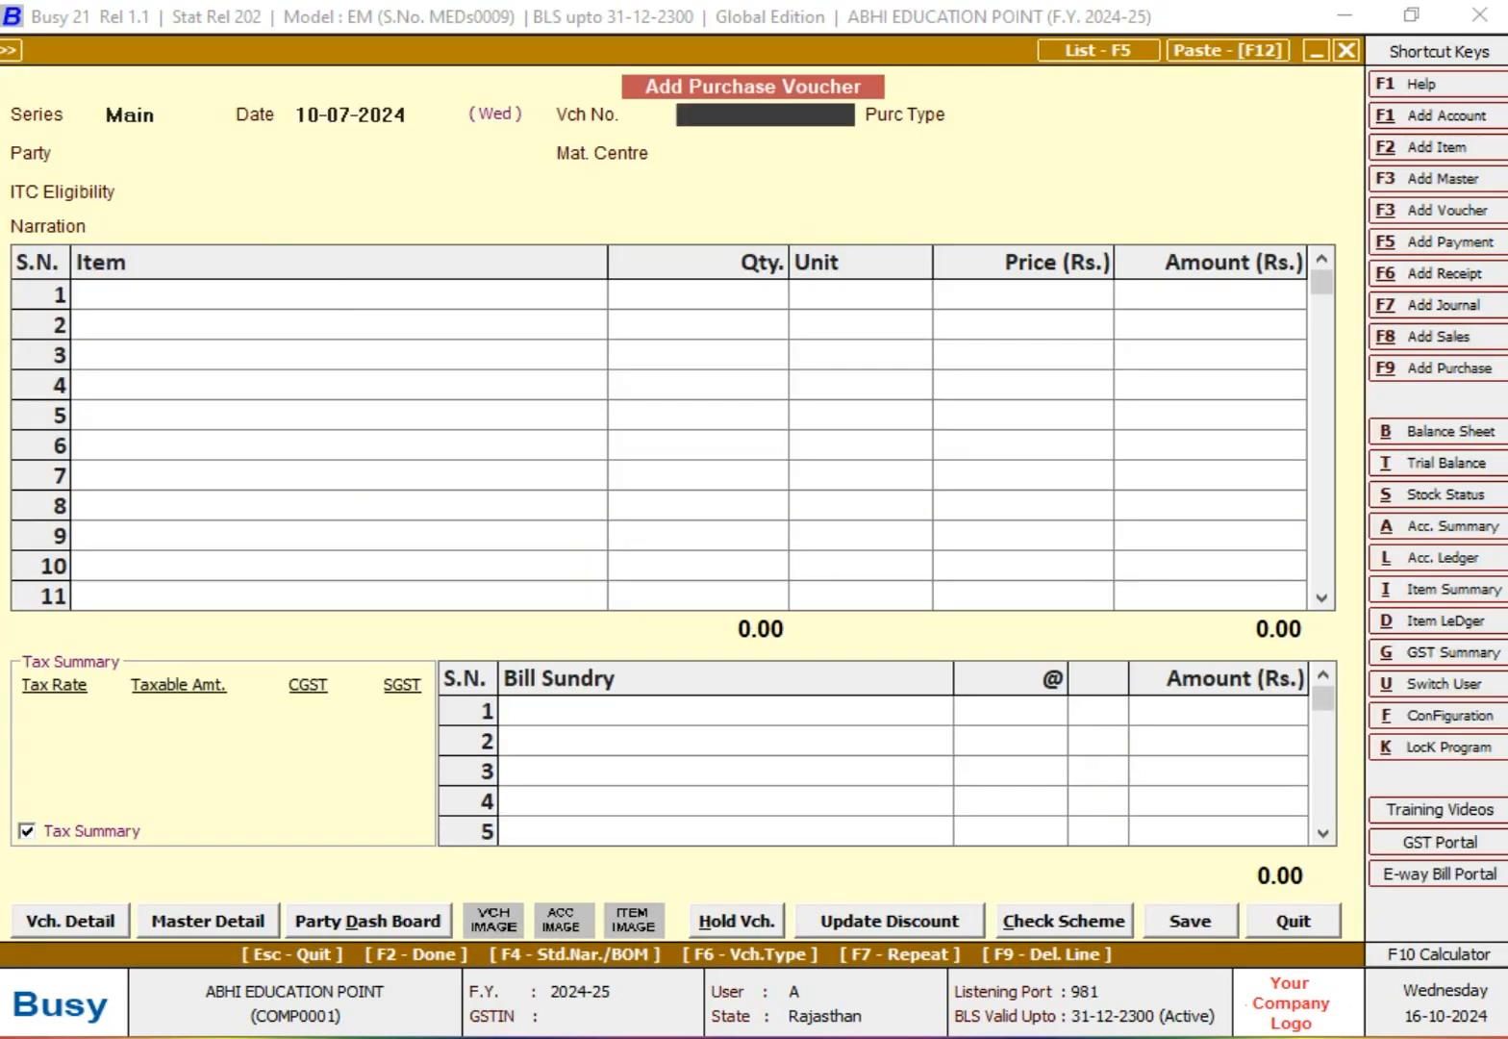
type("52")
key("Return")
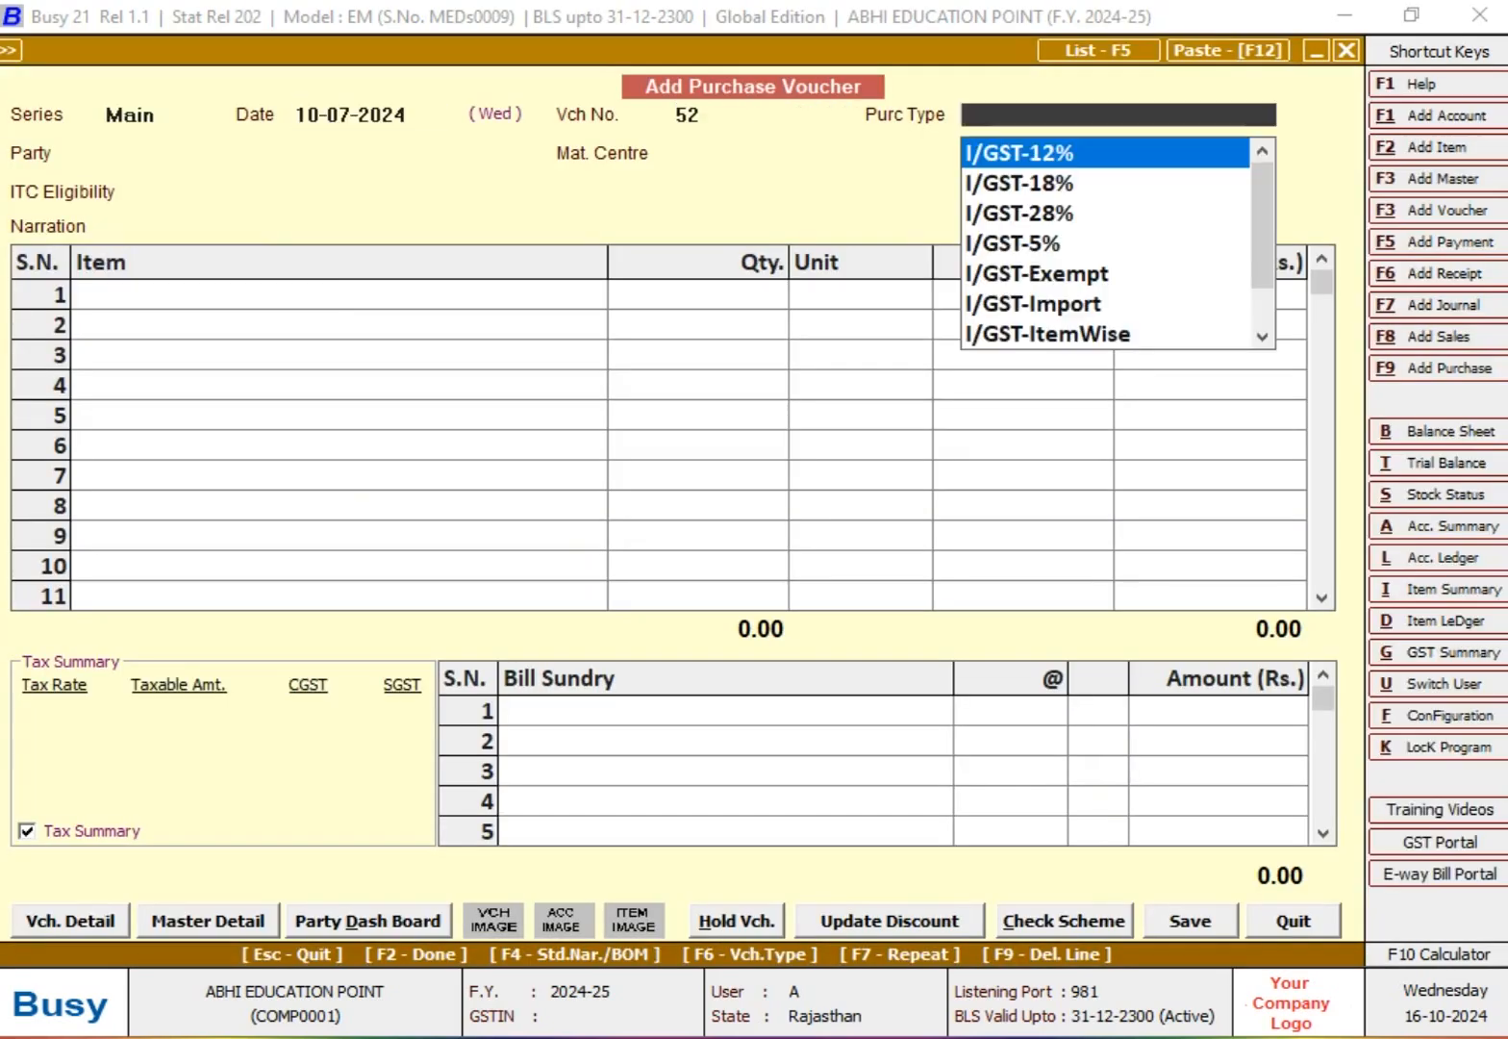
Step: Set the purchase type to L/GST-MultiRate and the party to MM ENTERPRISES, keeping Main Store as material centre
type("L")
key("Down")
key("Down")
key("Down")
key("Down")
key("Down")
key("Down")
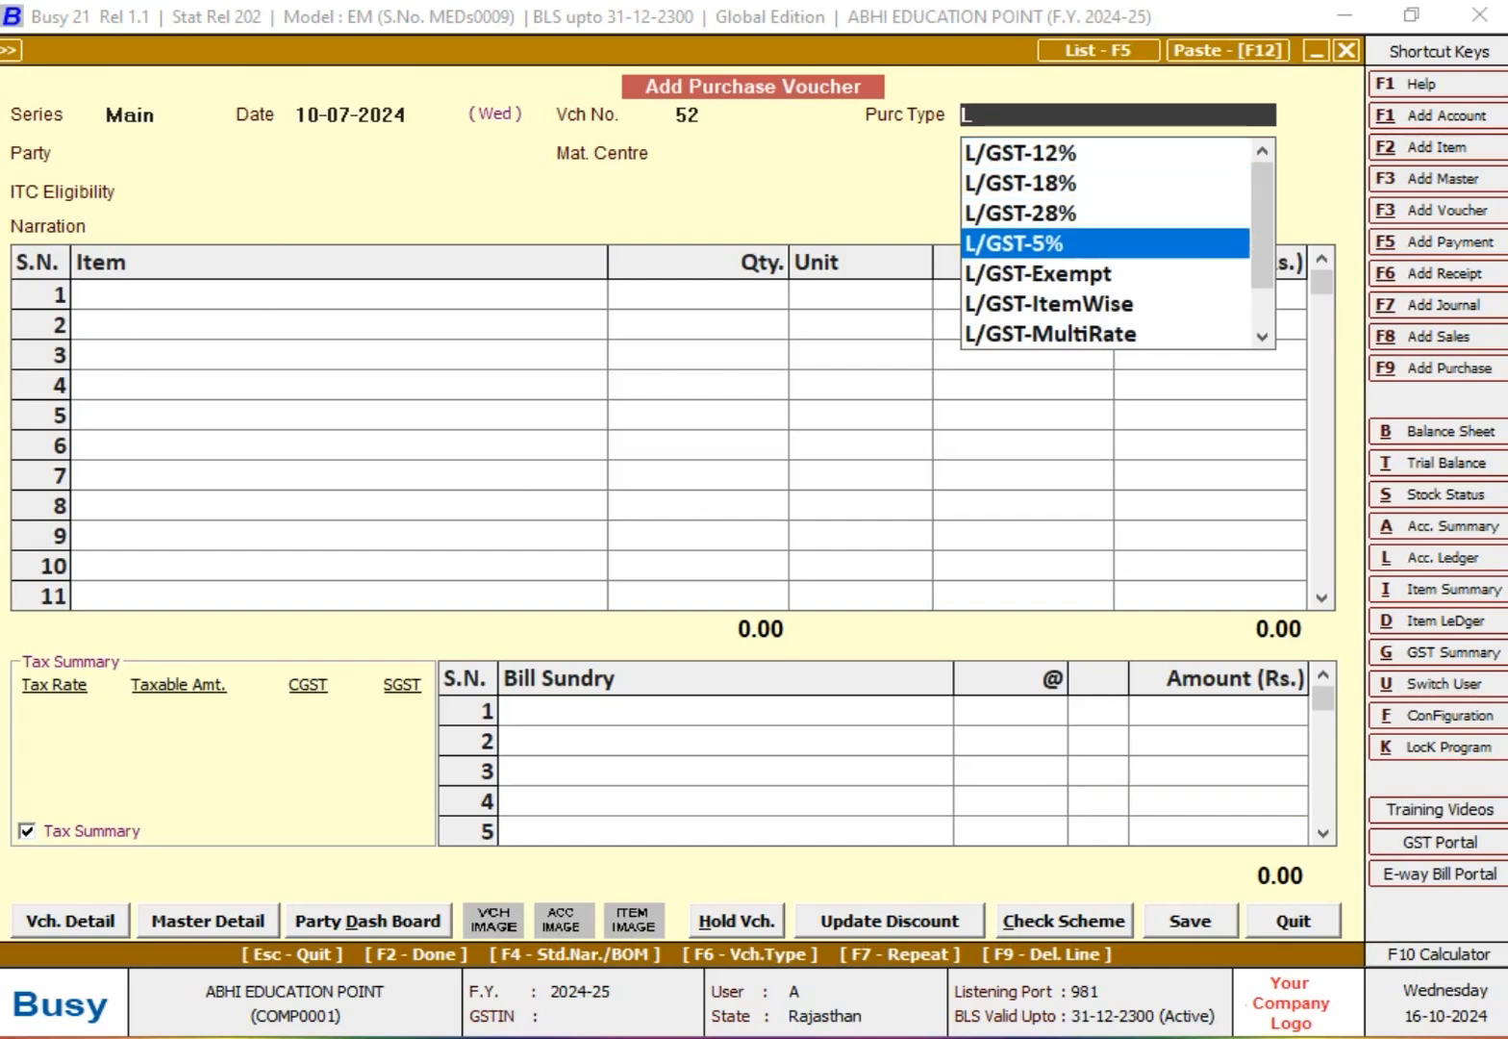
key("Return")
type("MM")
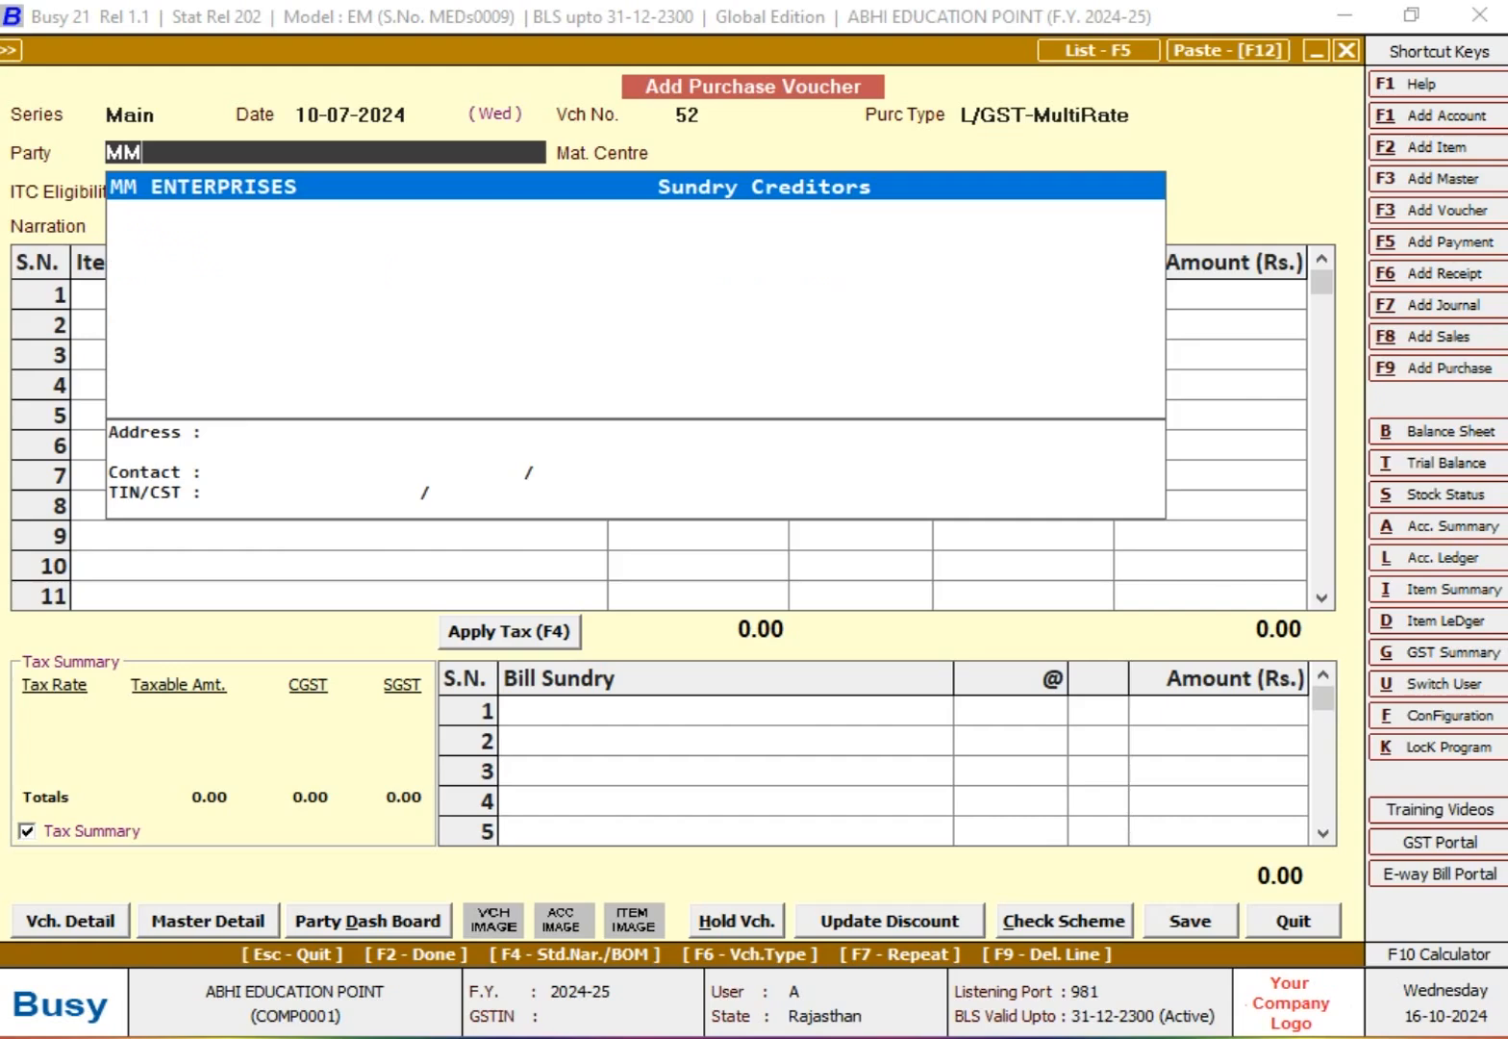
key("Return")
key("Return")
key("Return")
key("Return")
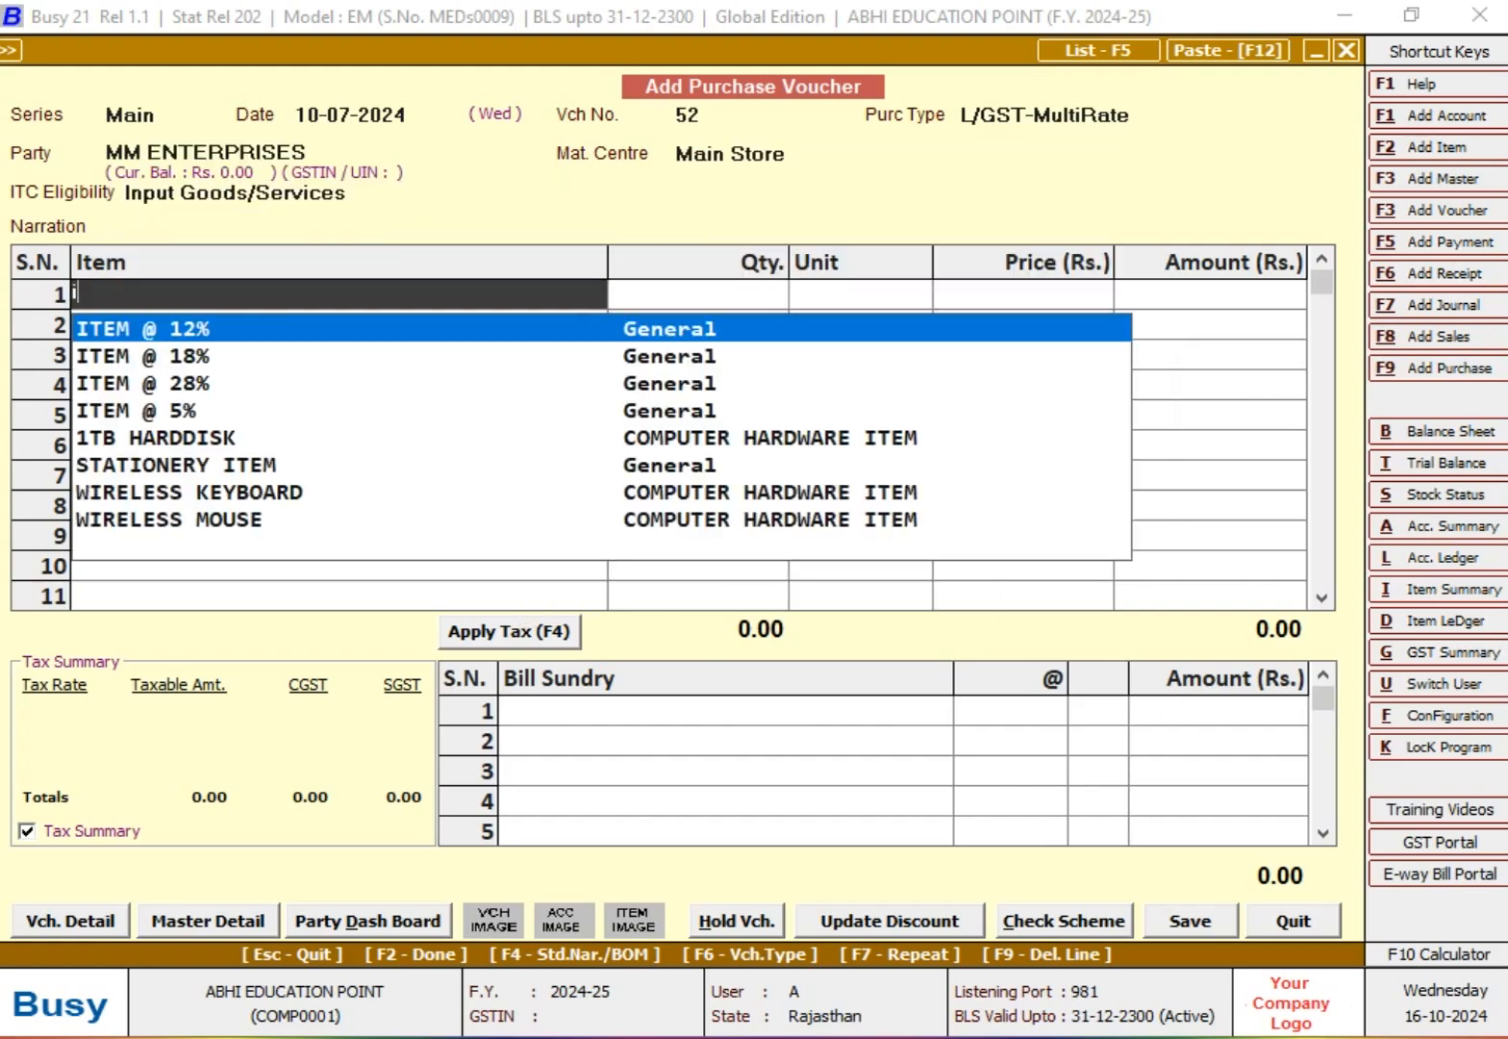
Step: Add ITEM @ 18% as the first voucher line with a quantity of 50 Pcs
key("Down")
key("Return")
type("50")
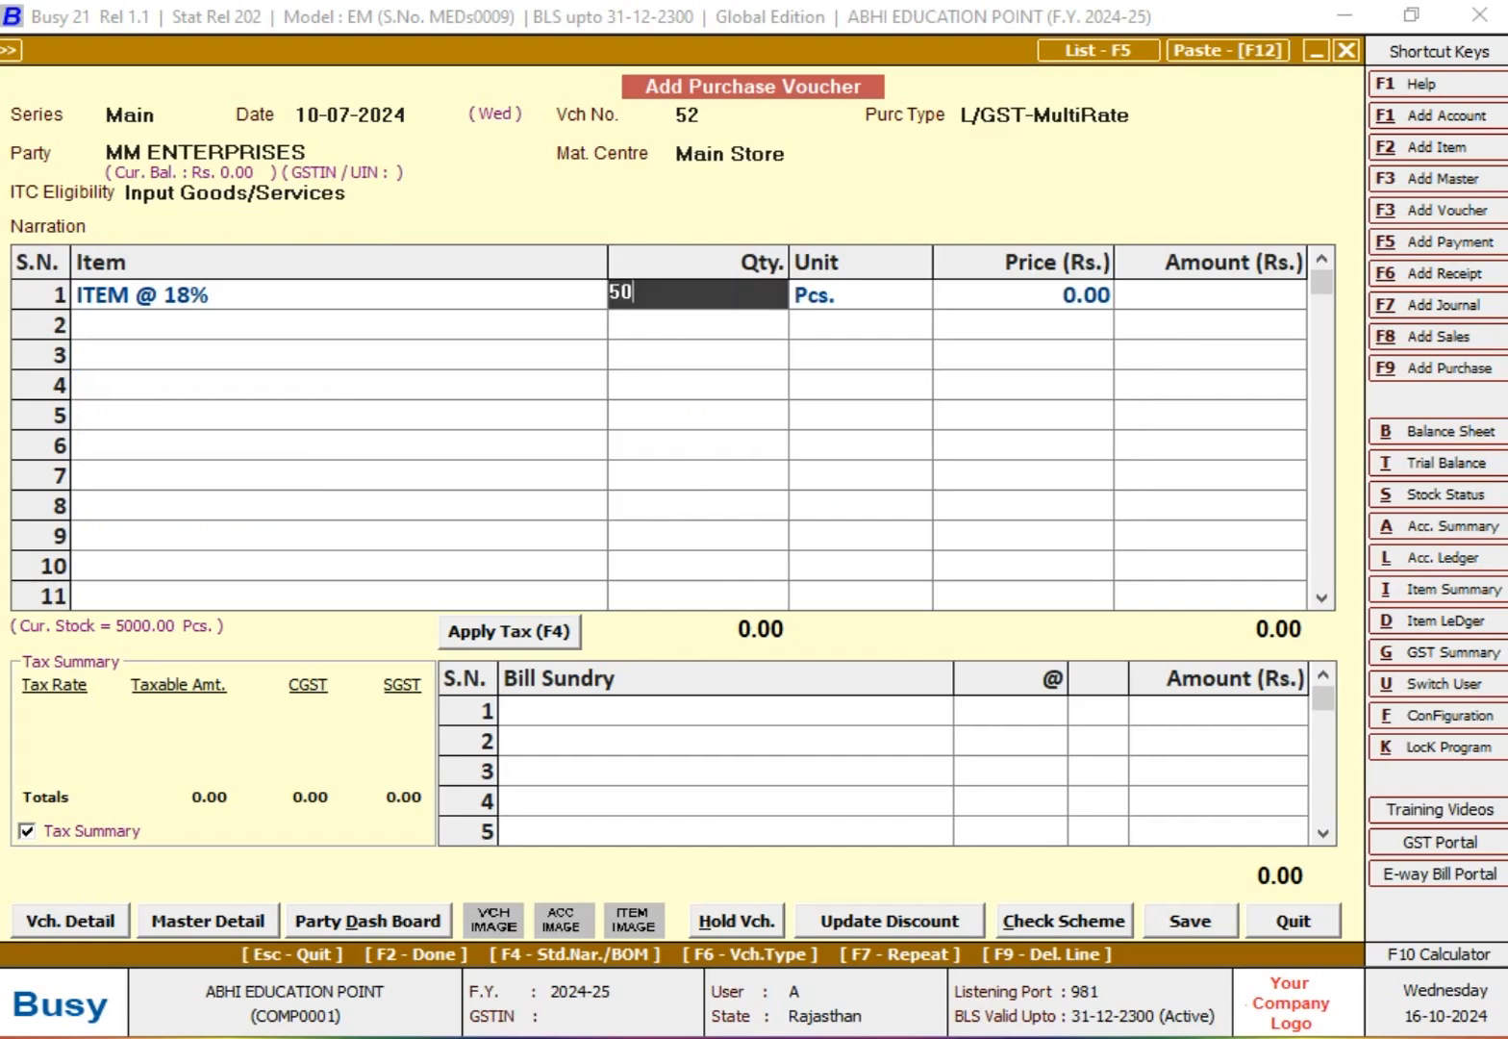
key("Return")
key("Return")
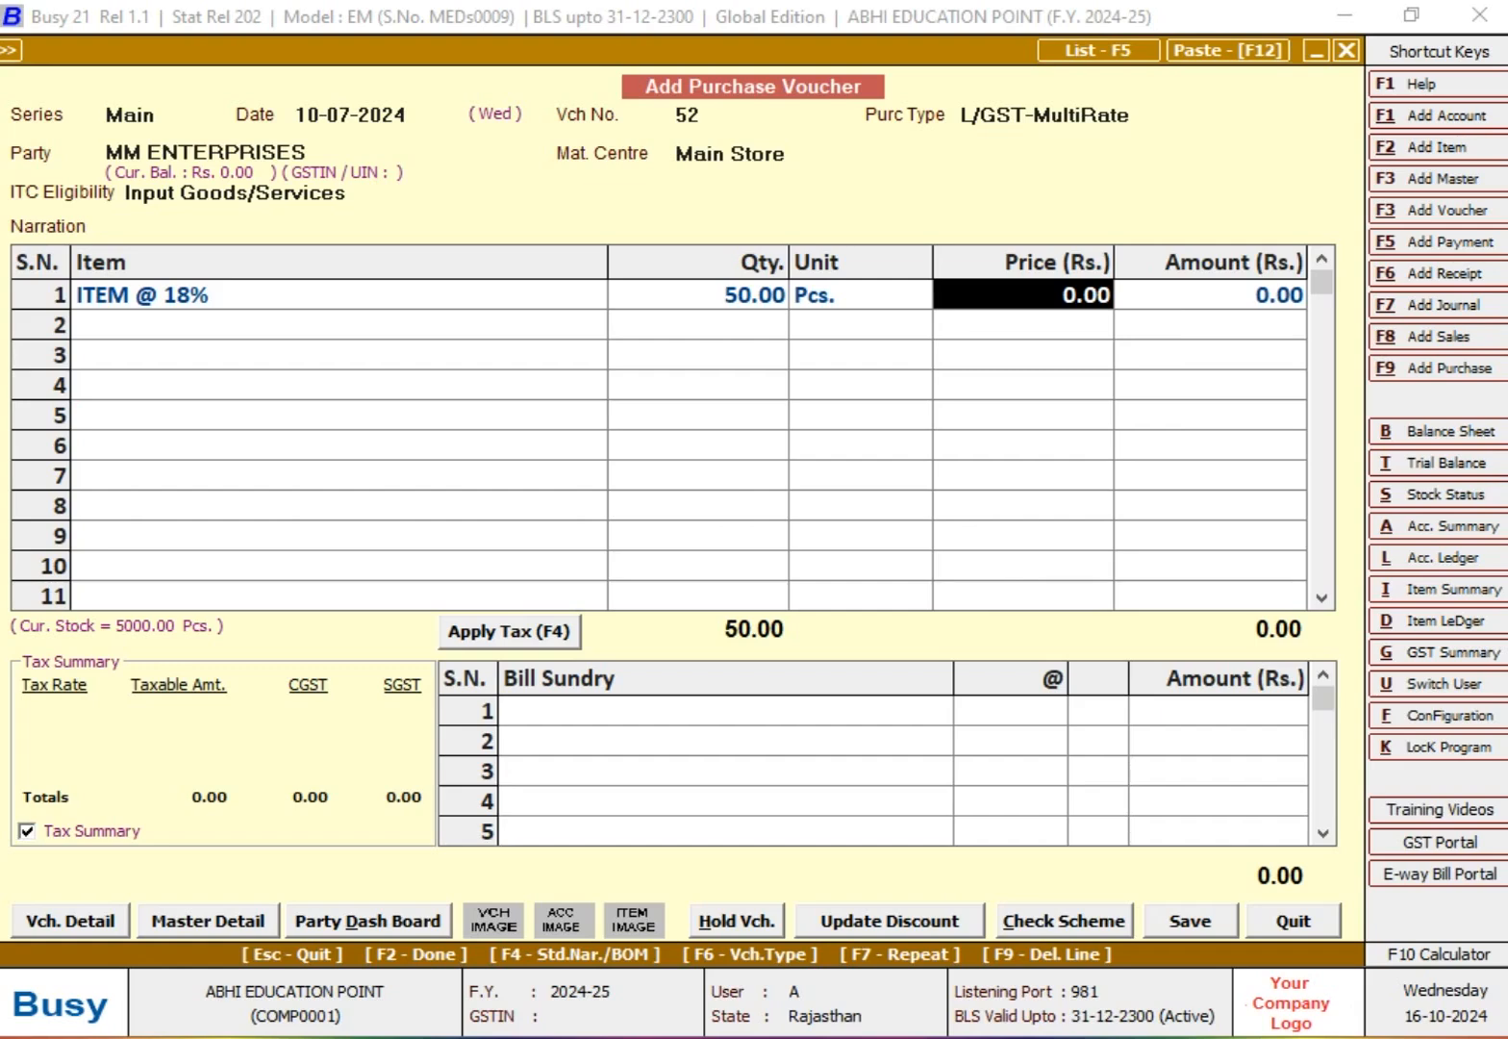
Step: Change the ITEM @ 18% quantity to 200 and set its price to Rs. 40
key("Left")
key("Left")
type("200")
key("Return")
key("Return")
type("4")
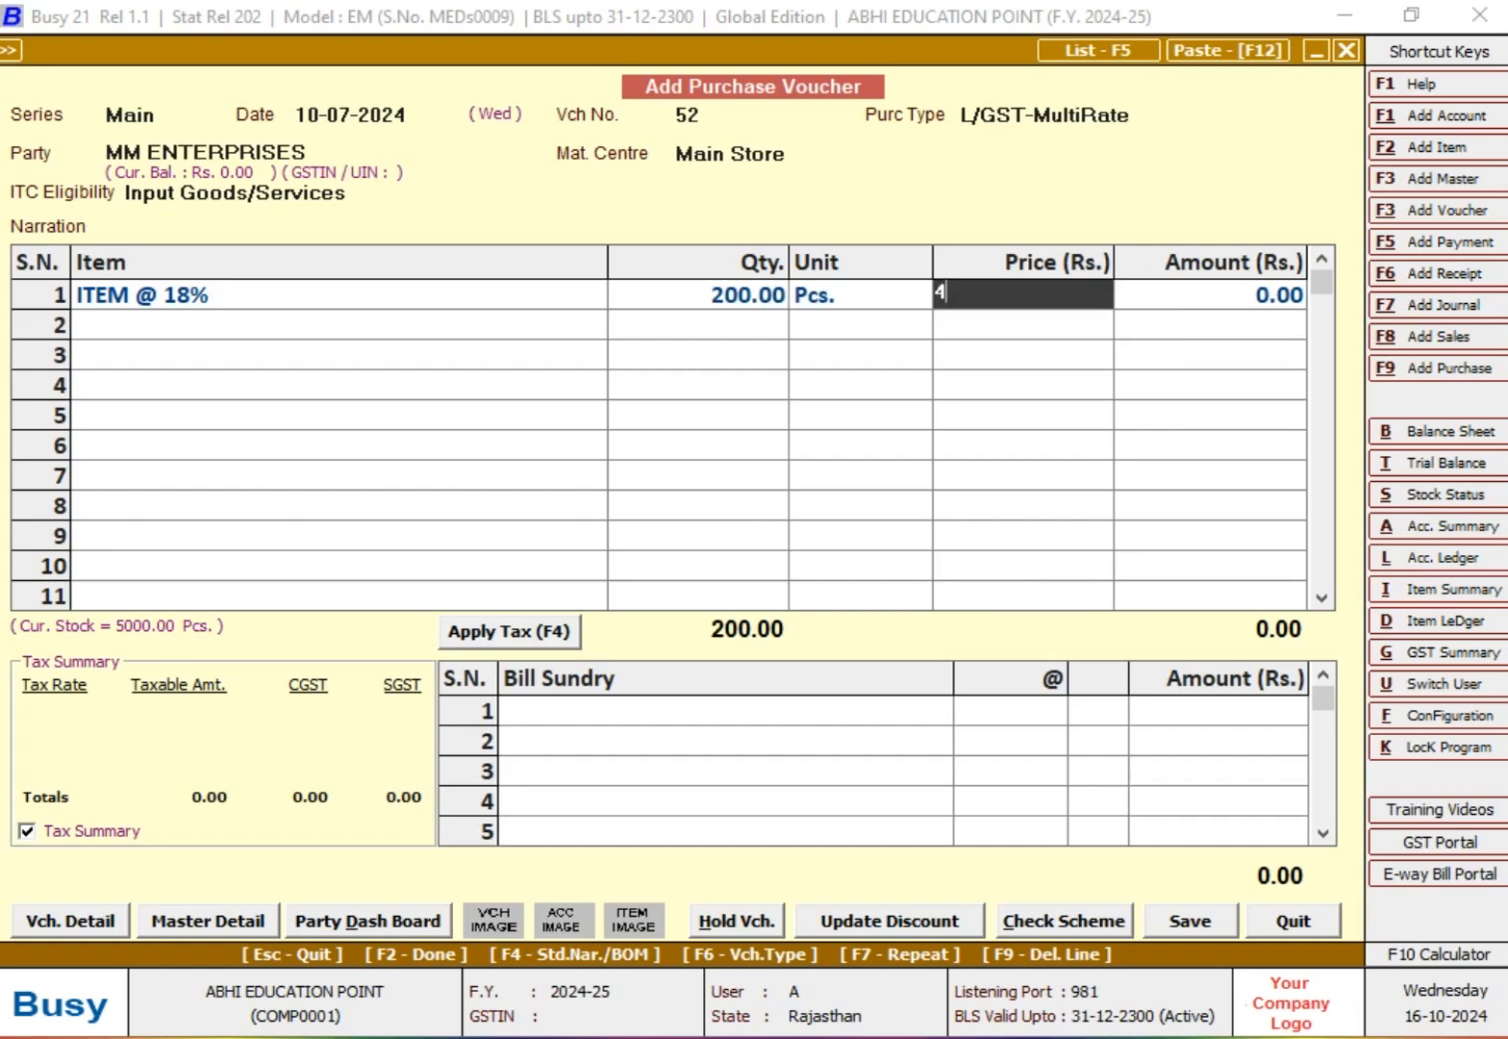
type("0")
Step: Add CGST and SGST bill sundries at 9% each to the purchase voucher
key("Return")
key("Return")
key("Return")
type("CGST")
key("Return")
type("9")
key("Return")
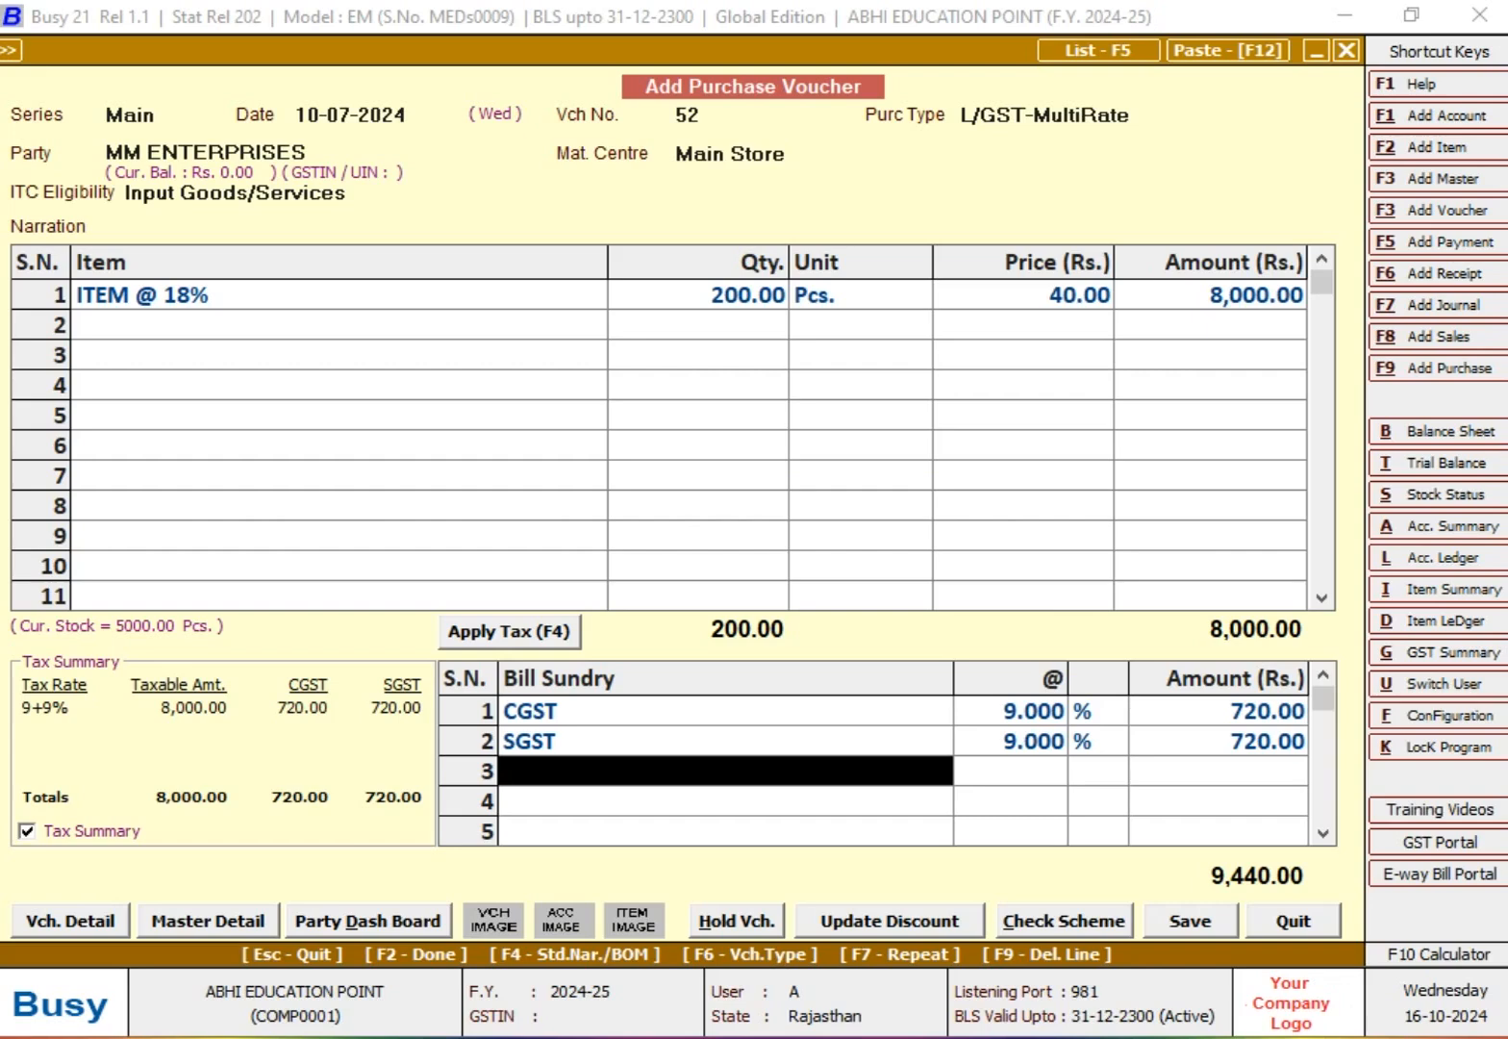
Step: Allocate the full voucher amount to new reference 52 in the bill-by-bill adjustment and save the purchase voucher
key("F2")
key("Left")
key("Return")
key("Return")
key("Return")
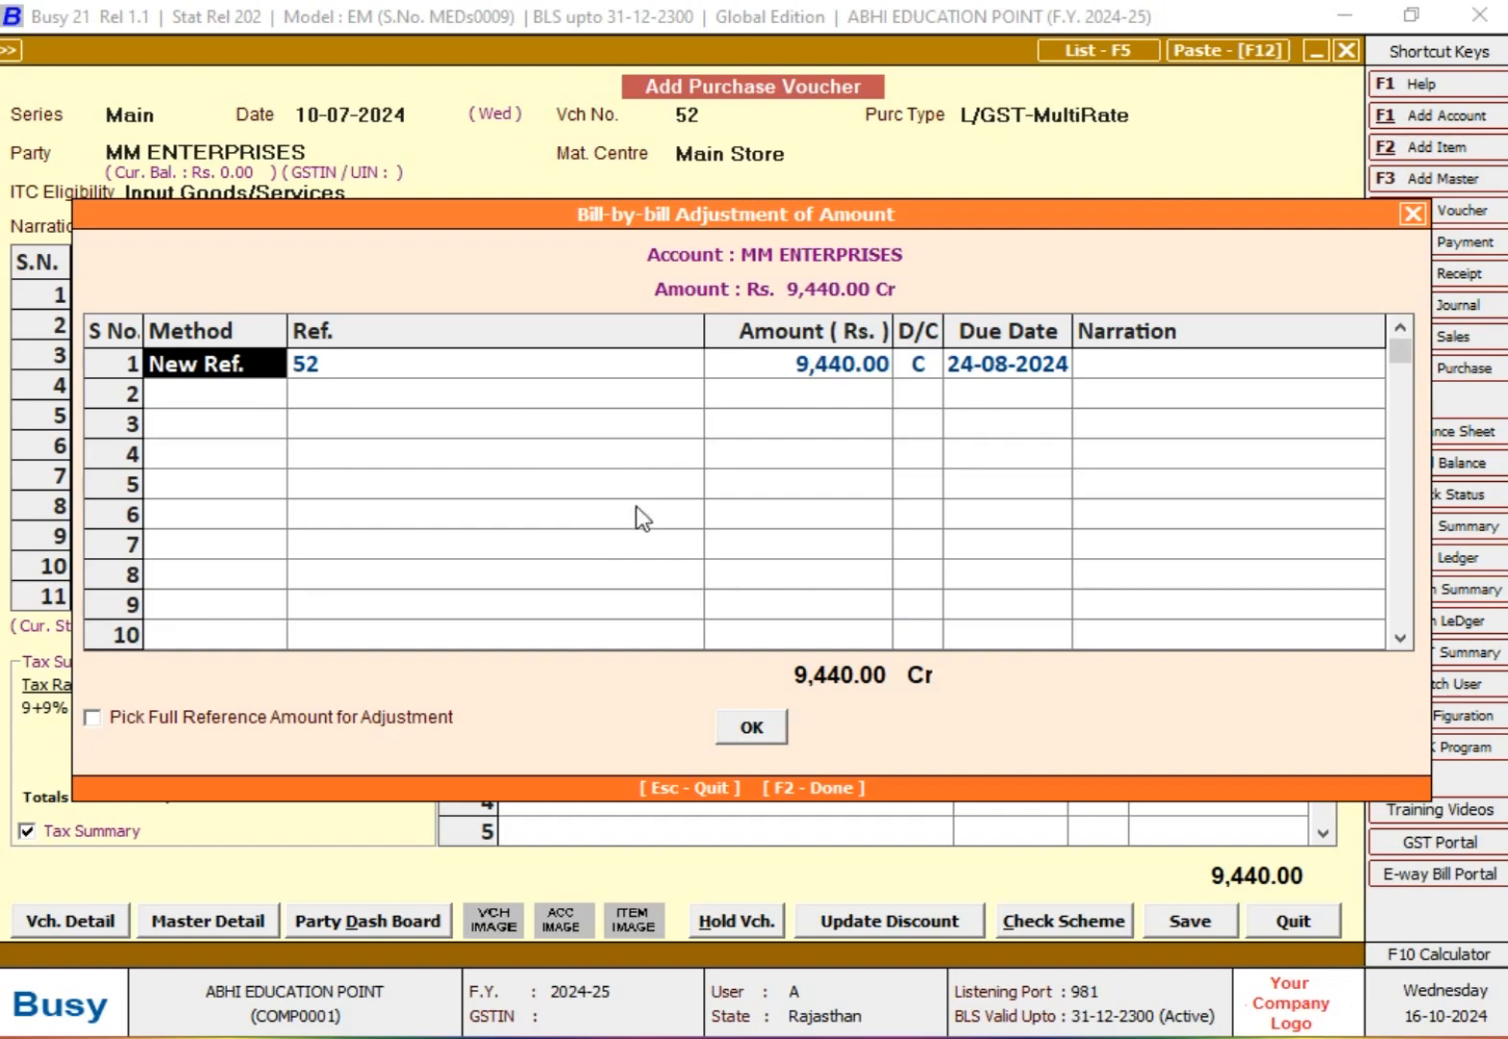
left_click(438, 373)
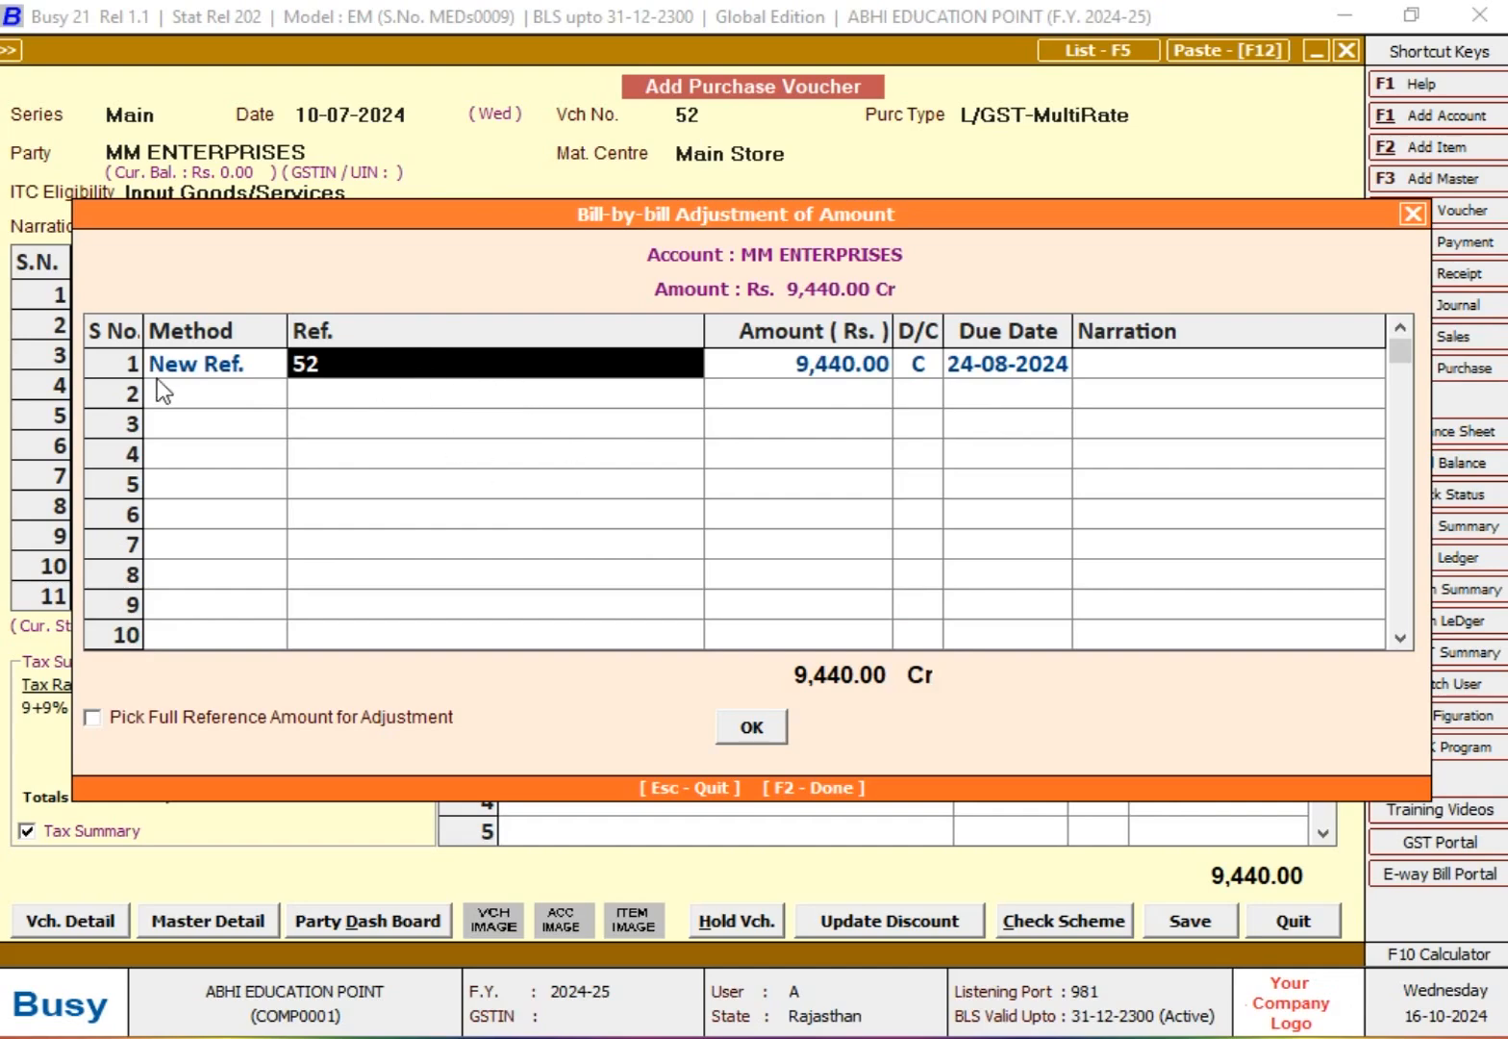
left_click(239, 375)
left_click(344, 367)
left_click(752, 727)
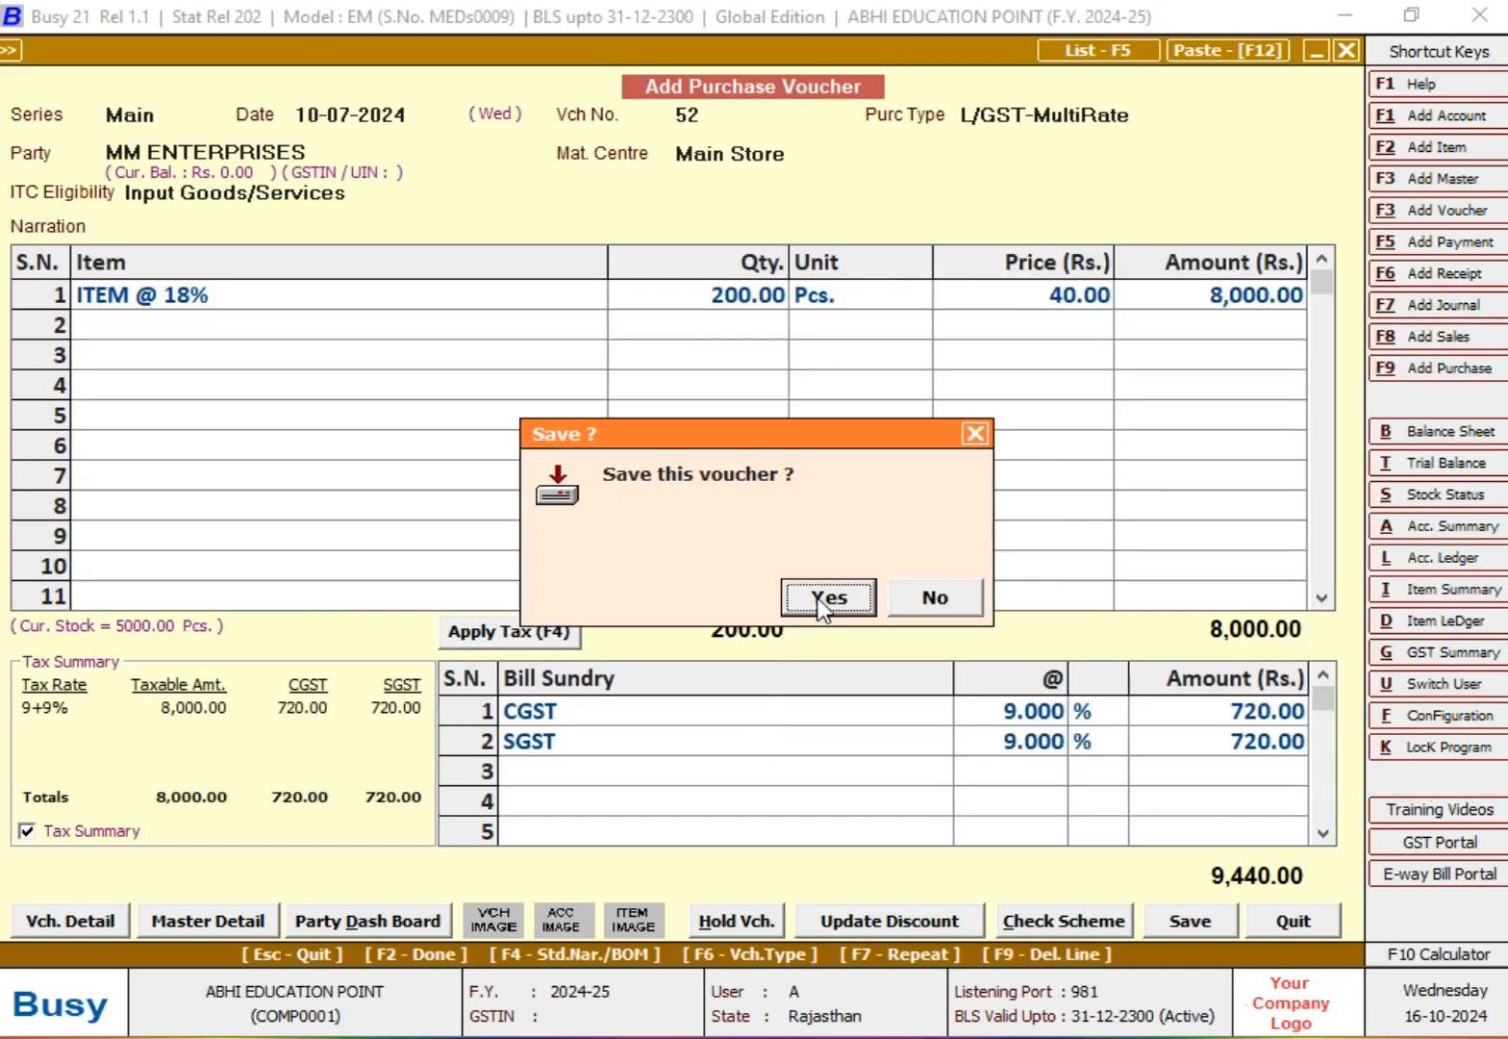
left_click(825, 600)
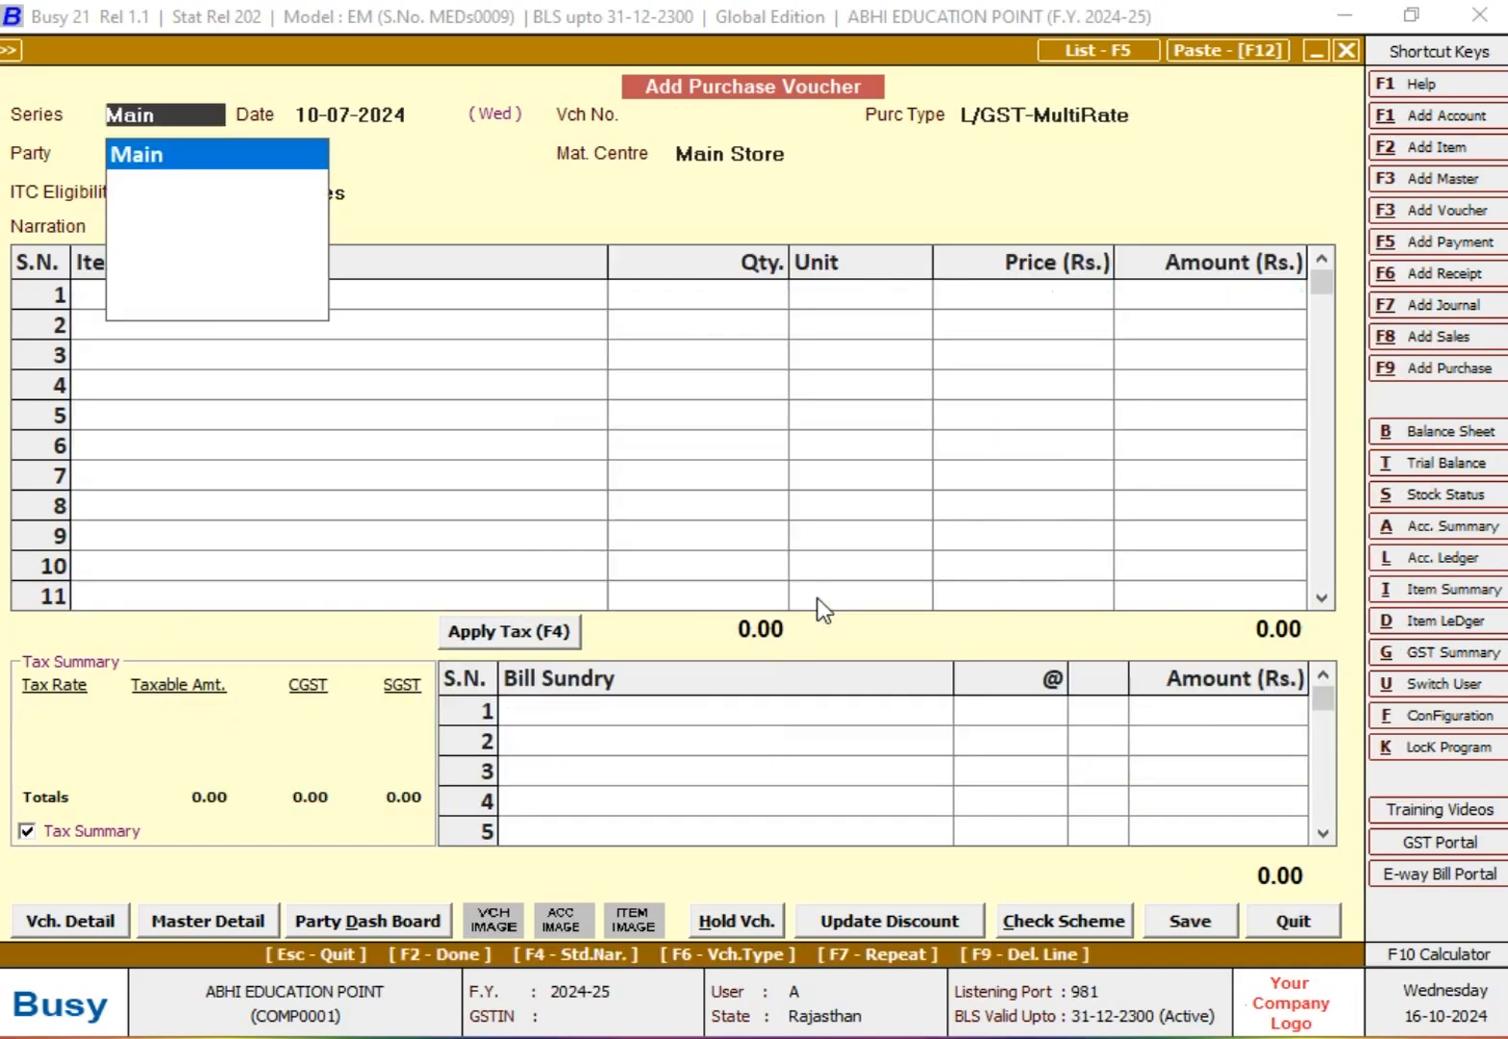
Step: Leave the purchase voucher entry and open the Bills Payable report under Outstanding Analysis
key("Escape")
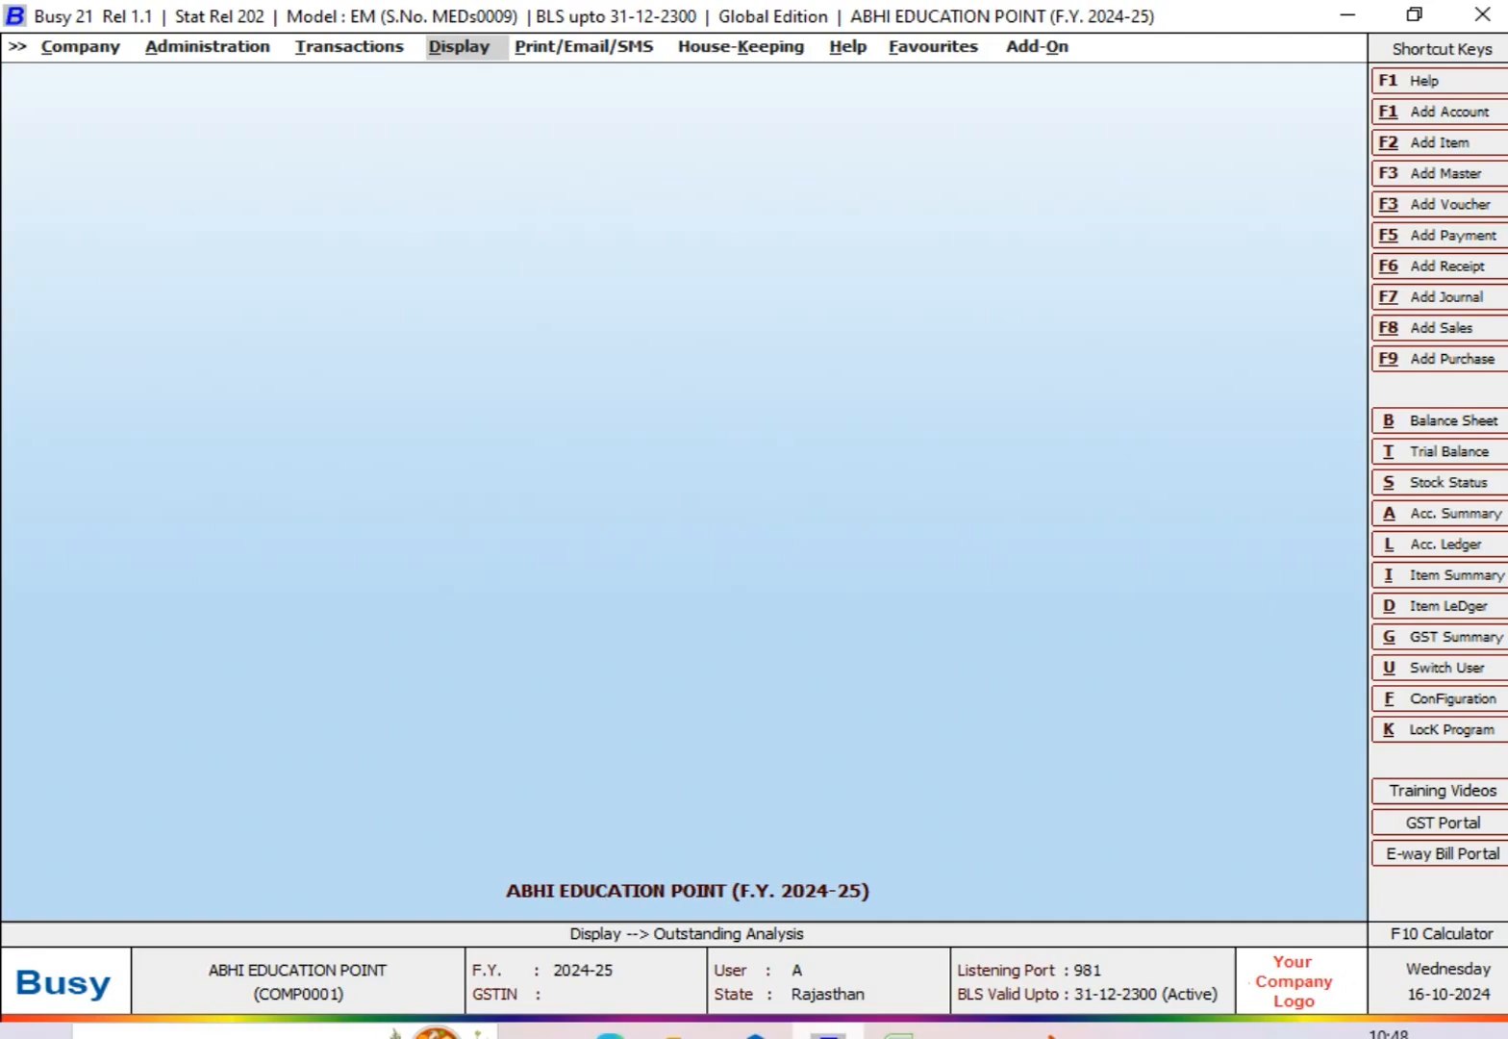
key("Escape")
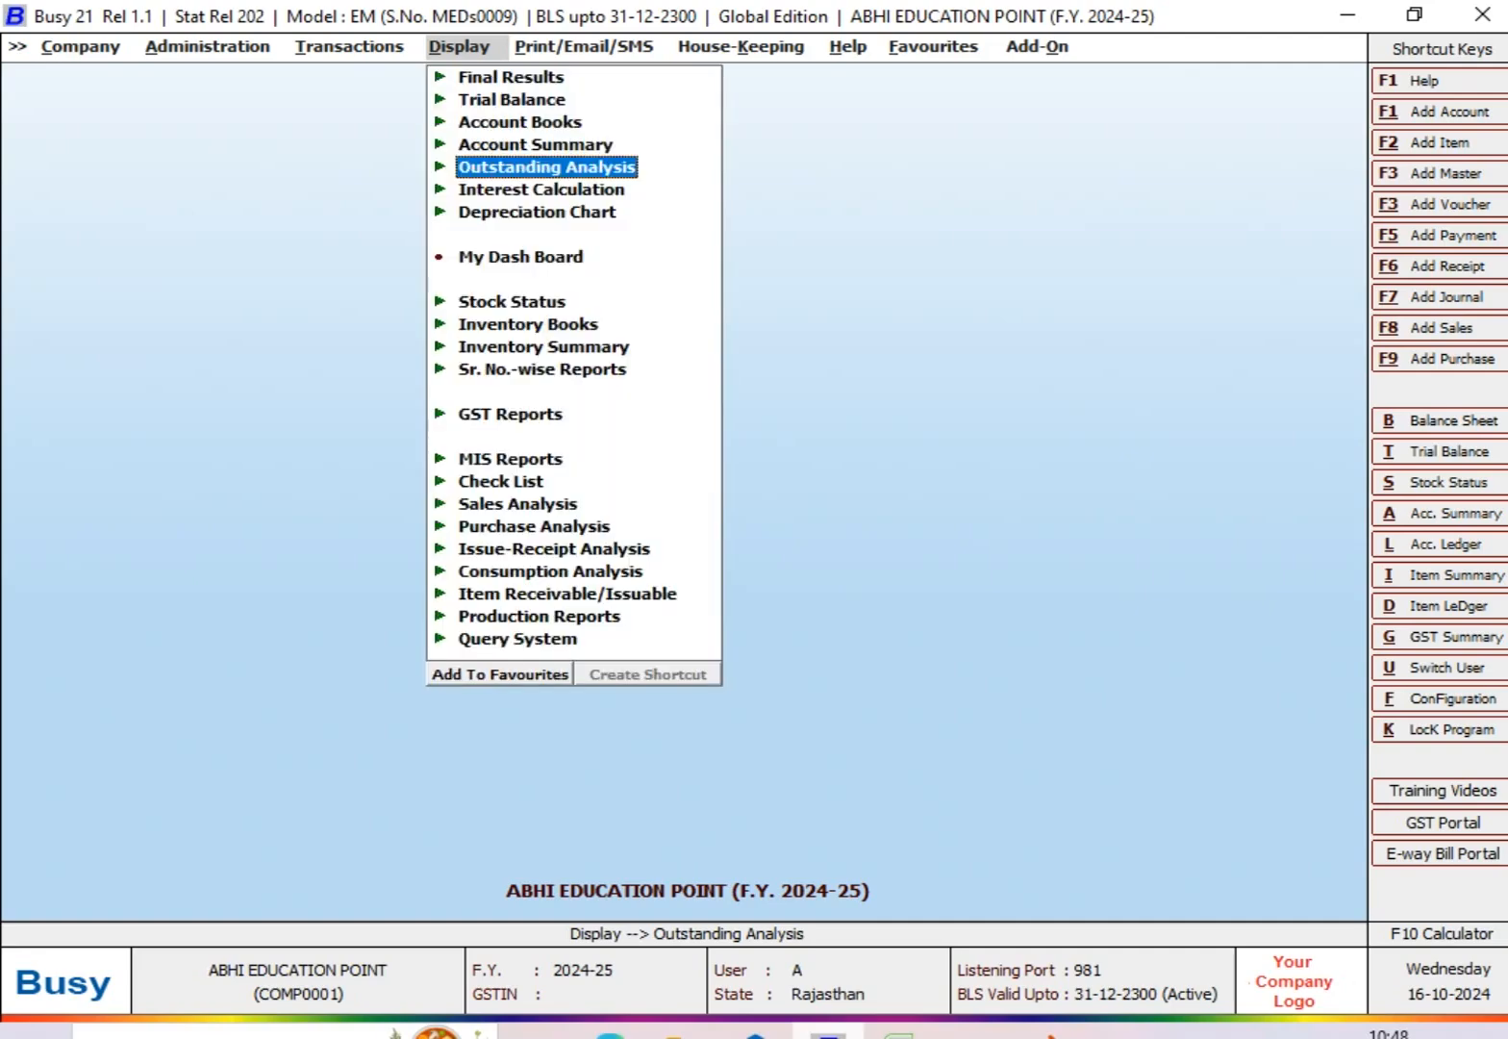
key("Return")
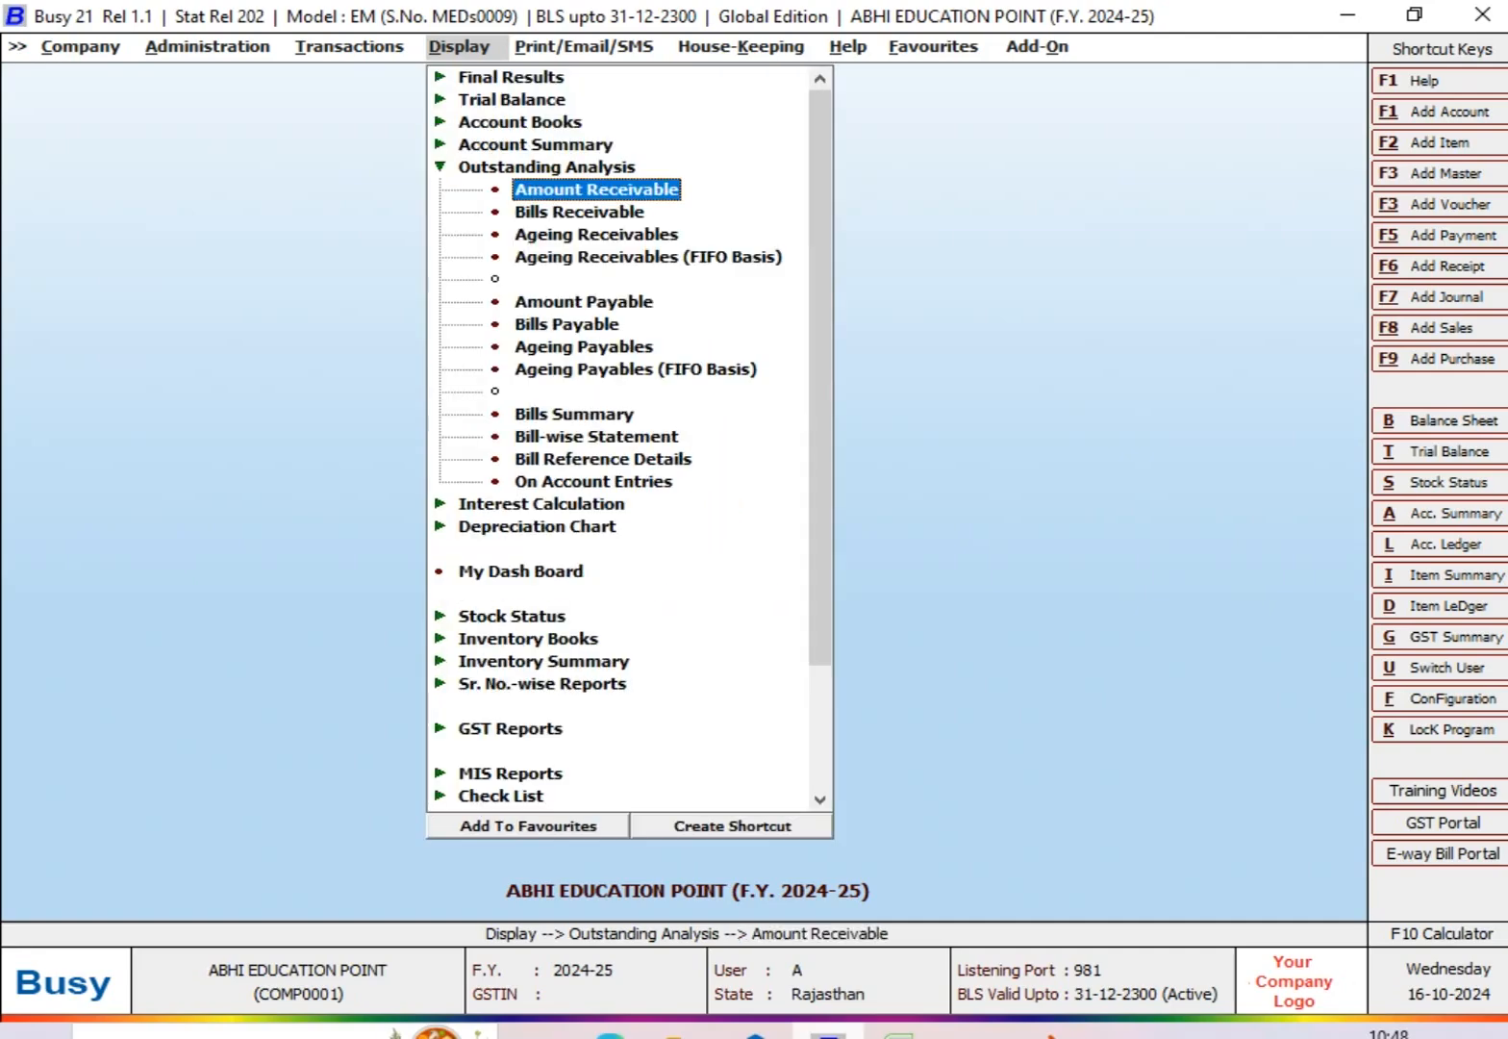
key("Down")
key("Down")
key("Down")
key("Down")
key("Down")
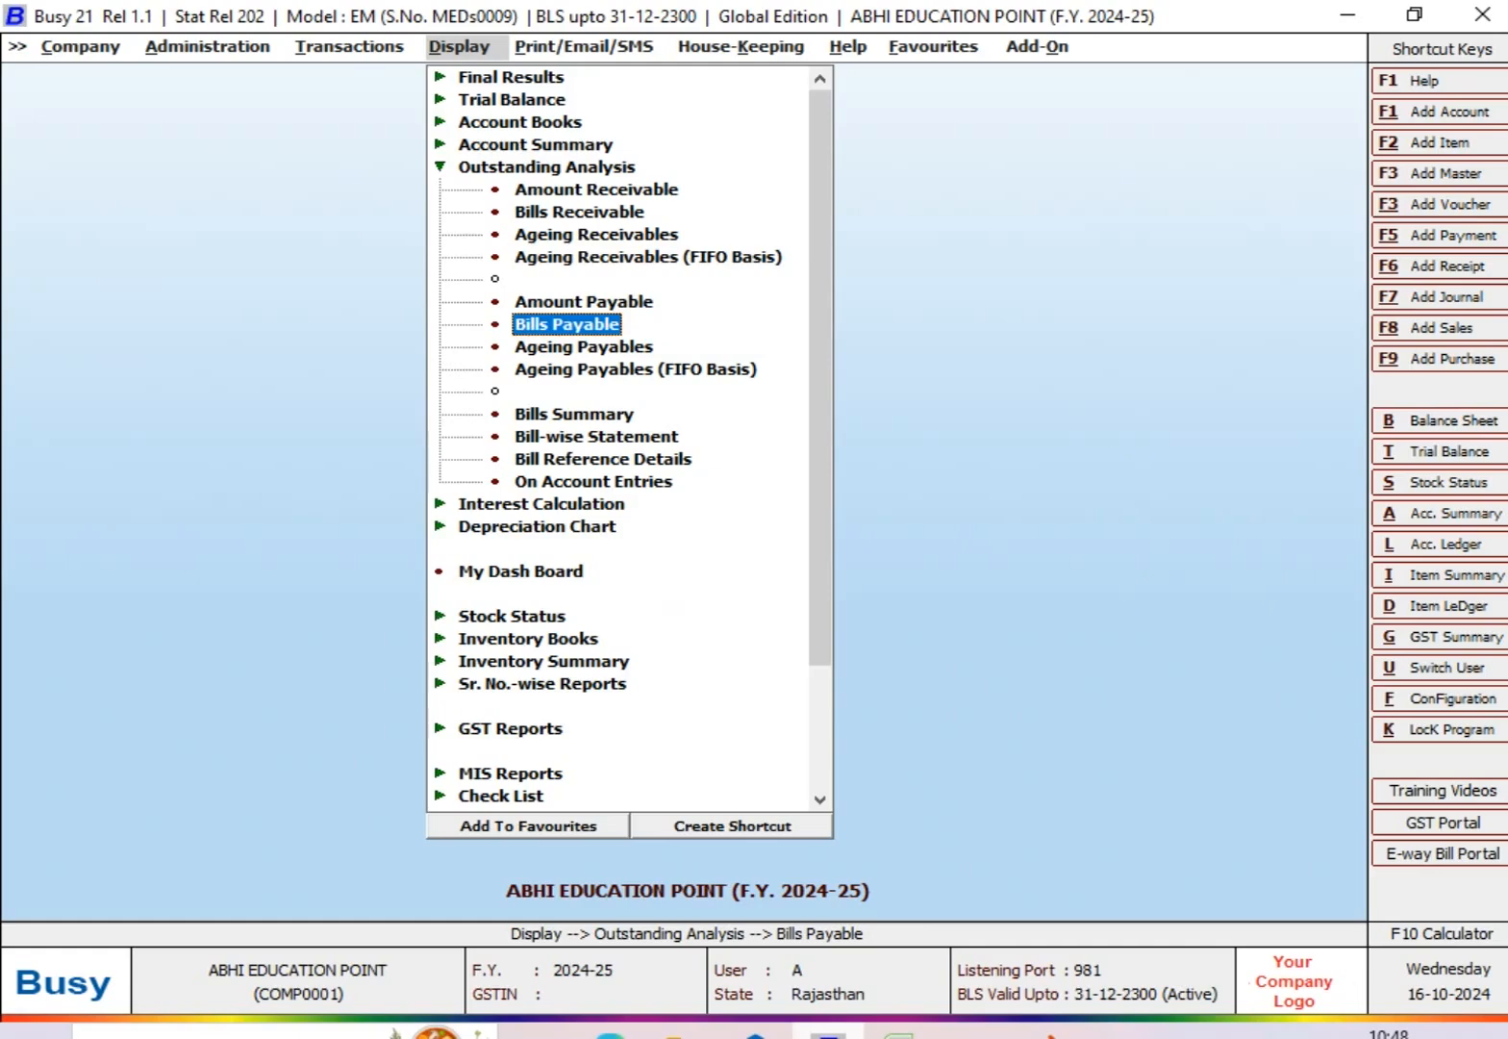
key("Return")
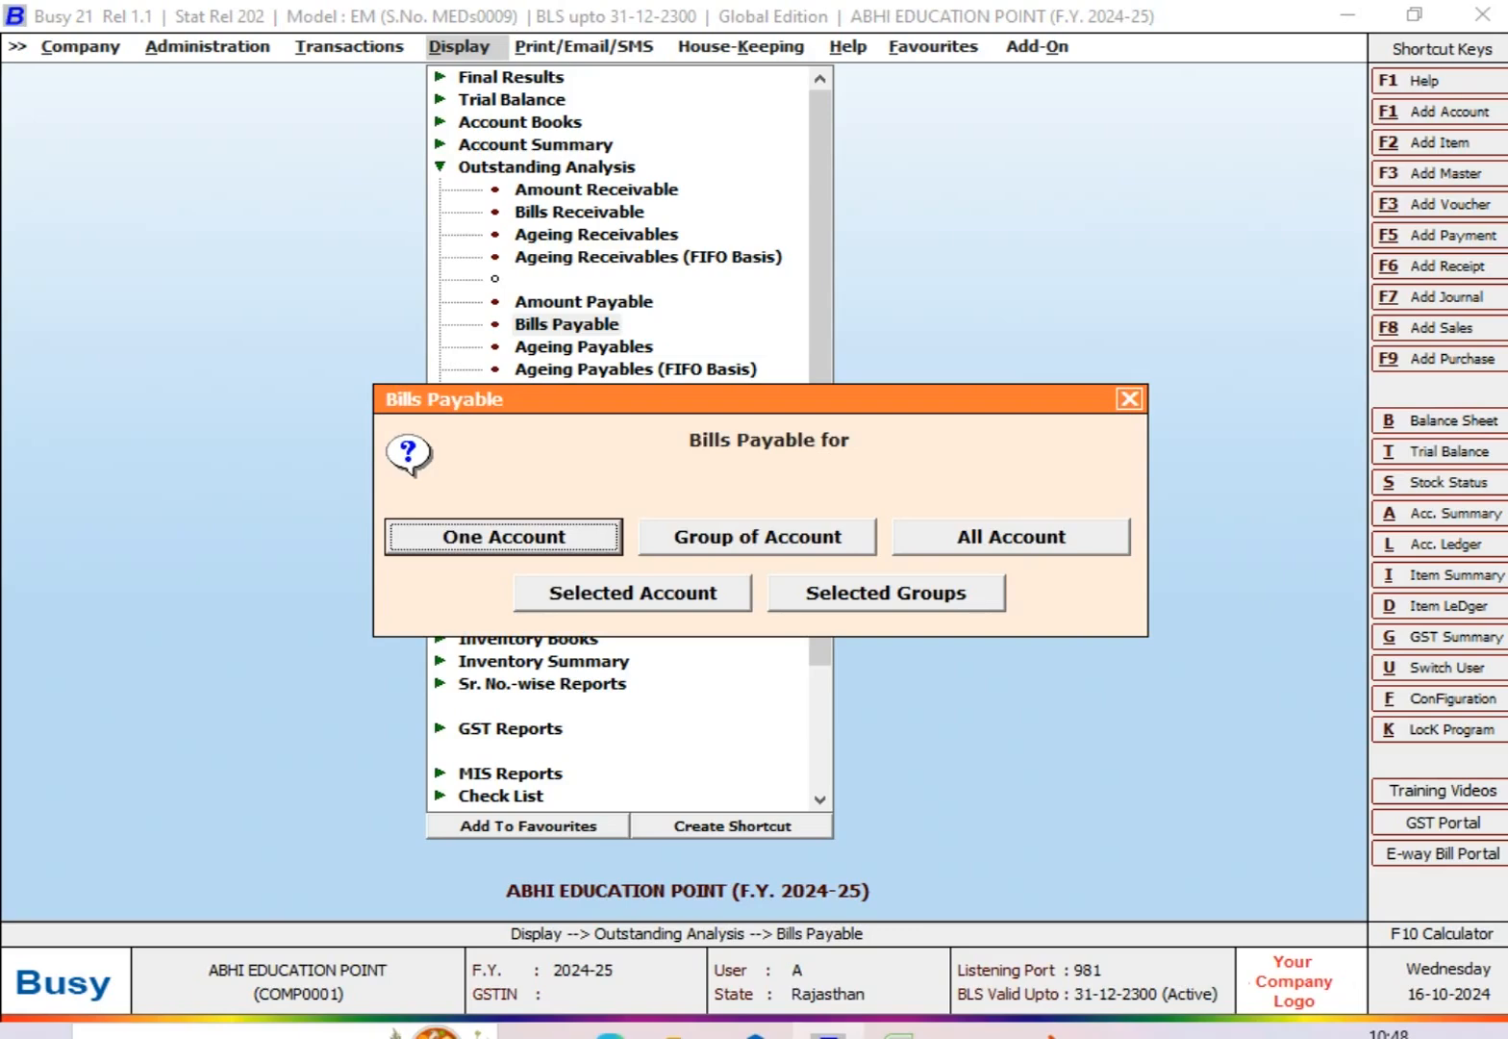
Step: Run Bills Payable for one account and select MM ENTERPRISES as the account
key("Right")
key("Right")
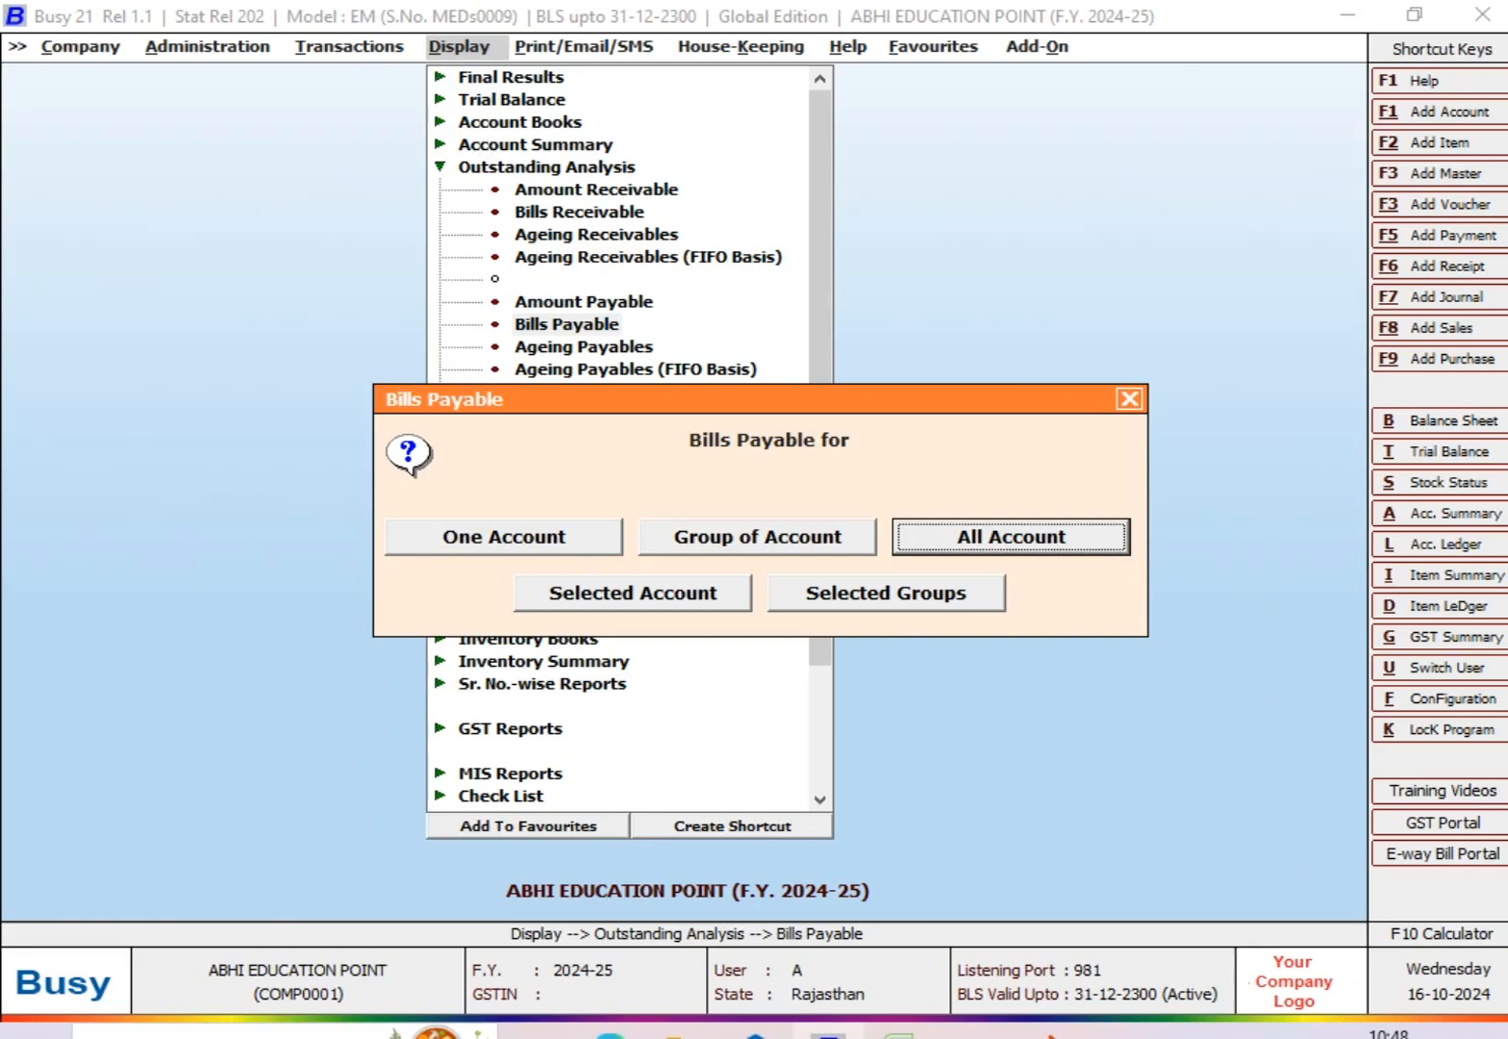
key("Left")
key("Left")
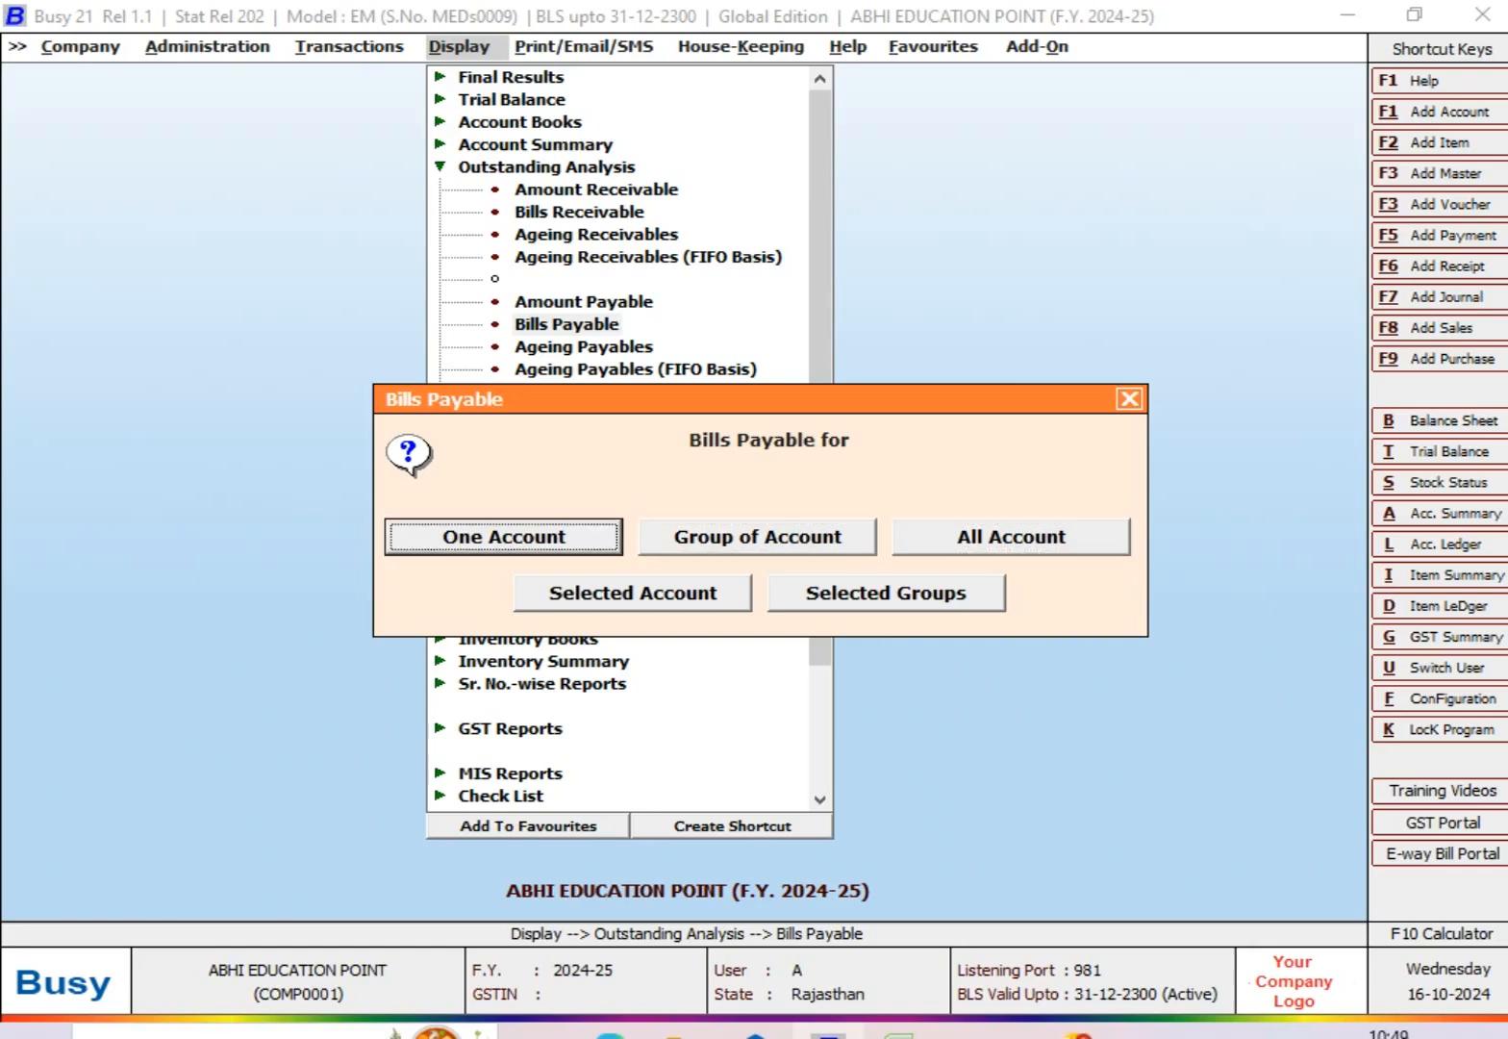
key("Return")
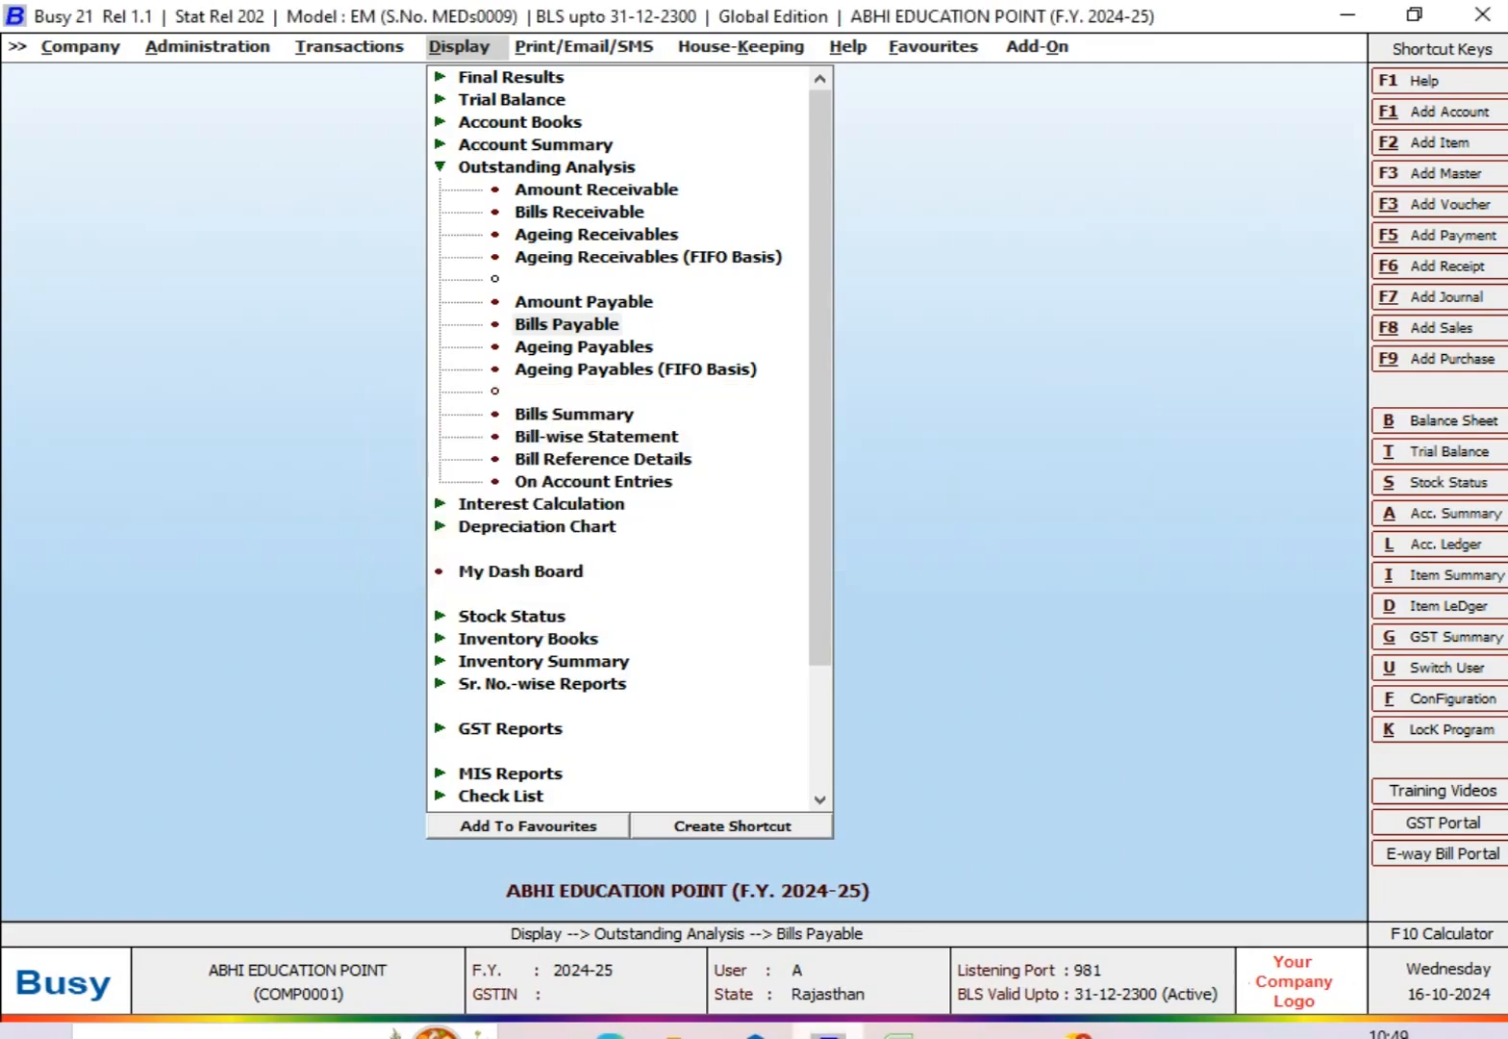
key("Return")
Step: Review the entry type choices for the report and set the type to Pending
key("Up")
key("Up")
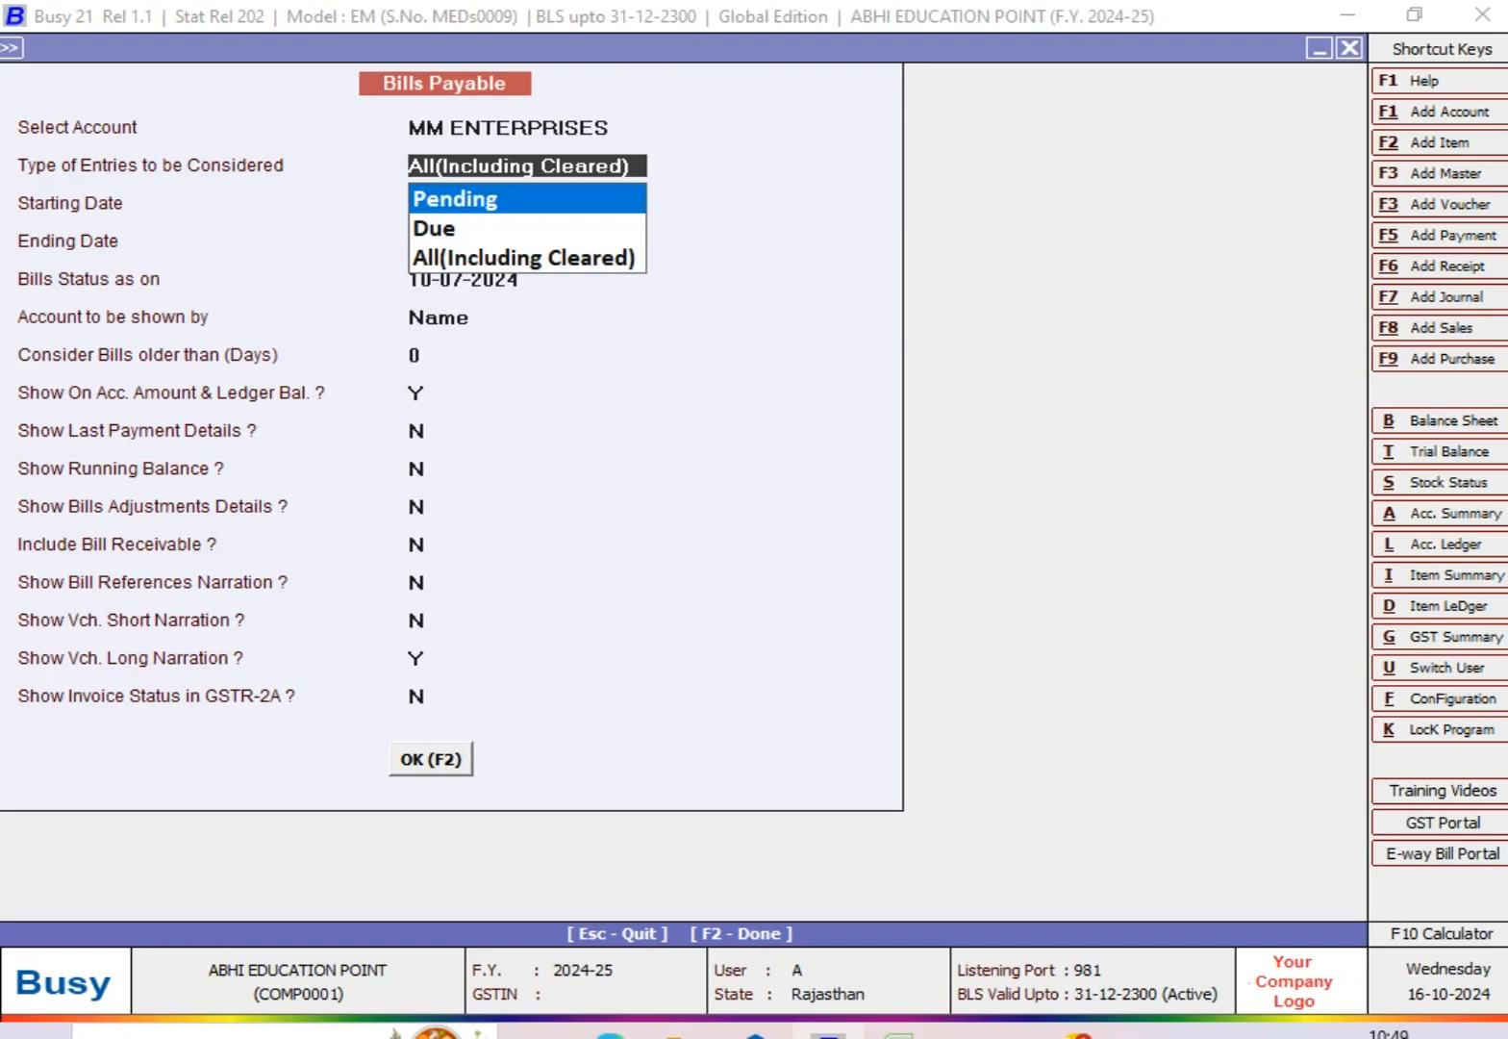
key("Down")
key("Down")
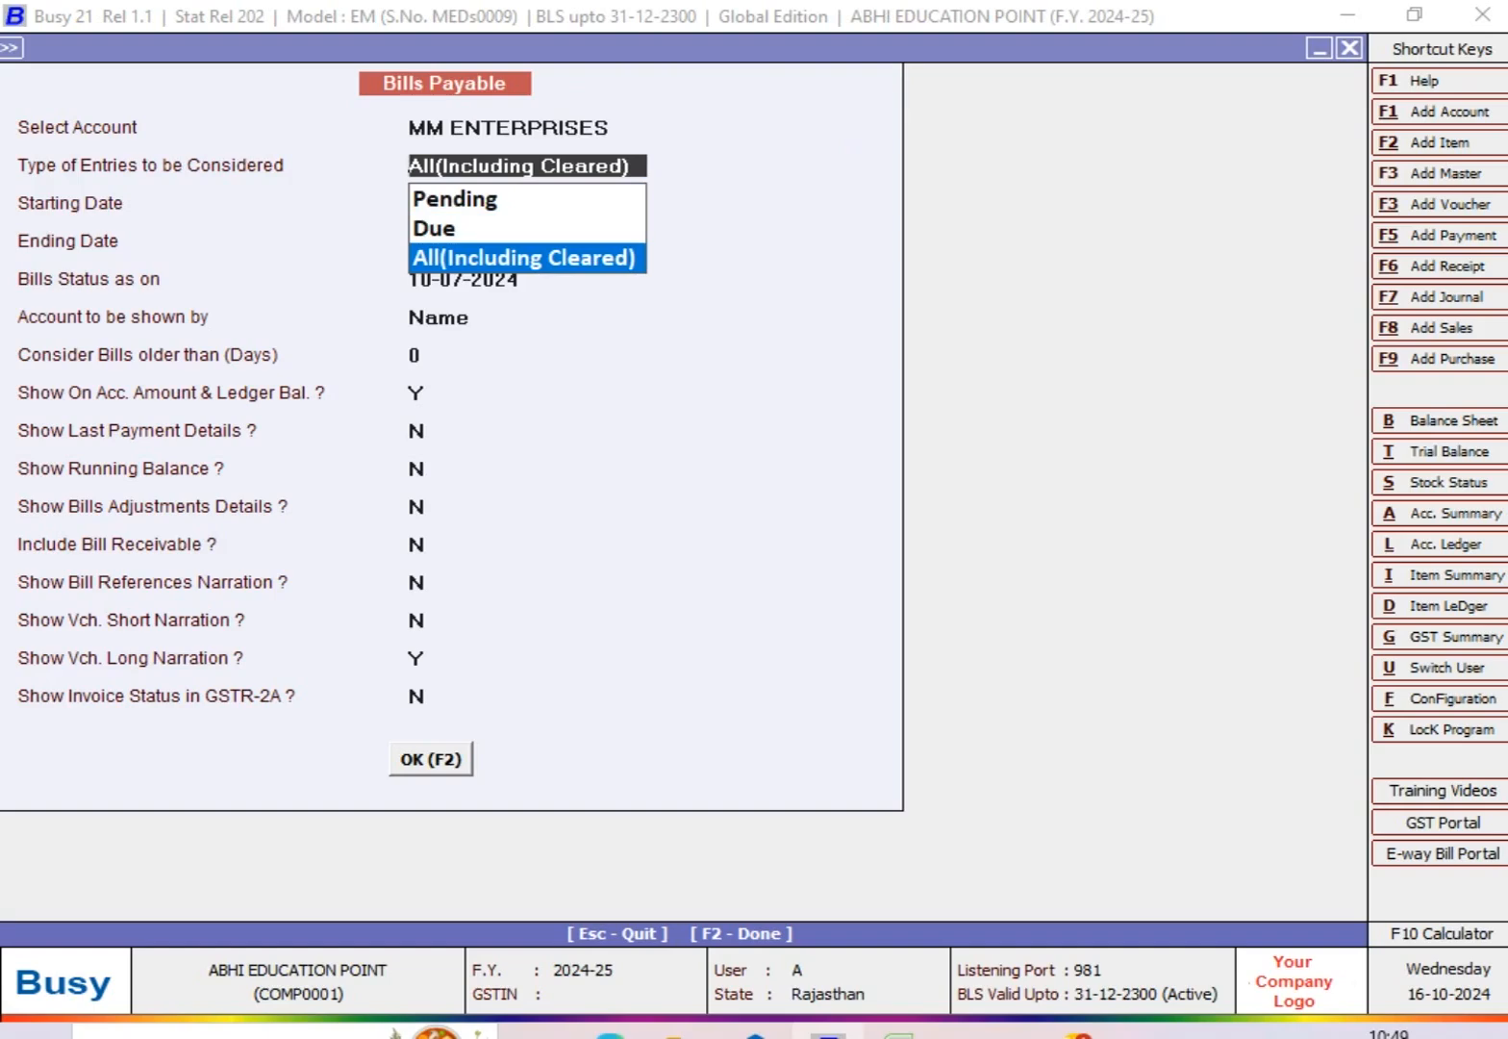
key("Up")
key("Up")
key("Return")
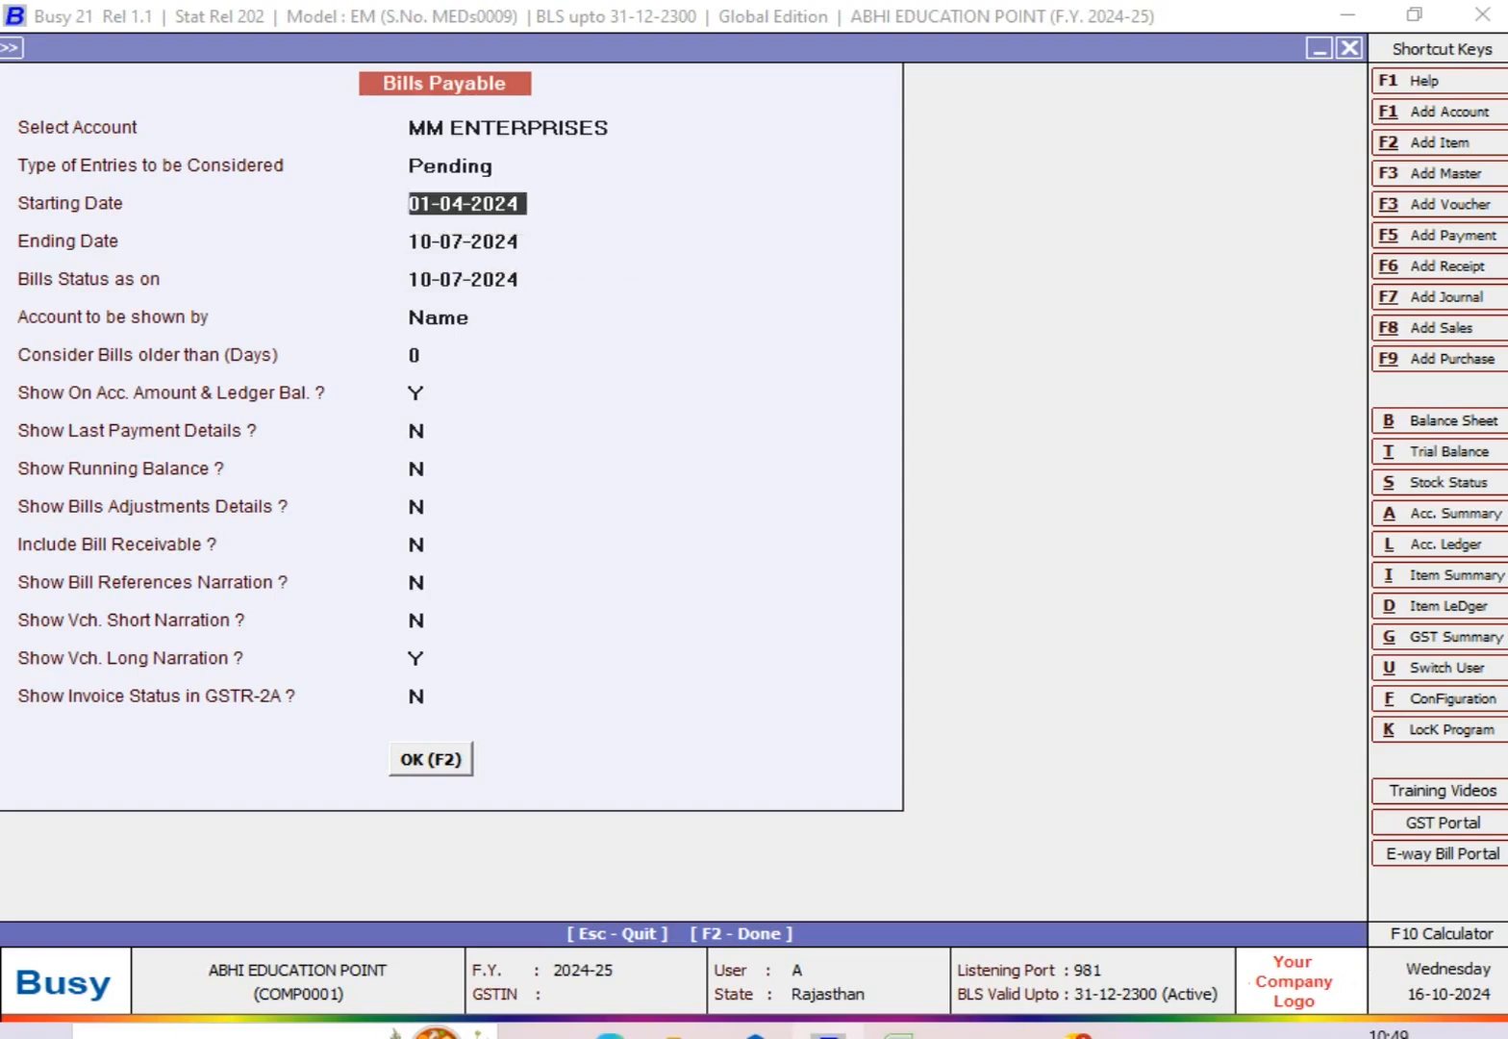
Step: Generate the pending bills report from 01-07-2024 to 31-07-2024 with the bills status as on 31-07-2024
type("0107")
key("Return")
type("3107")
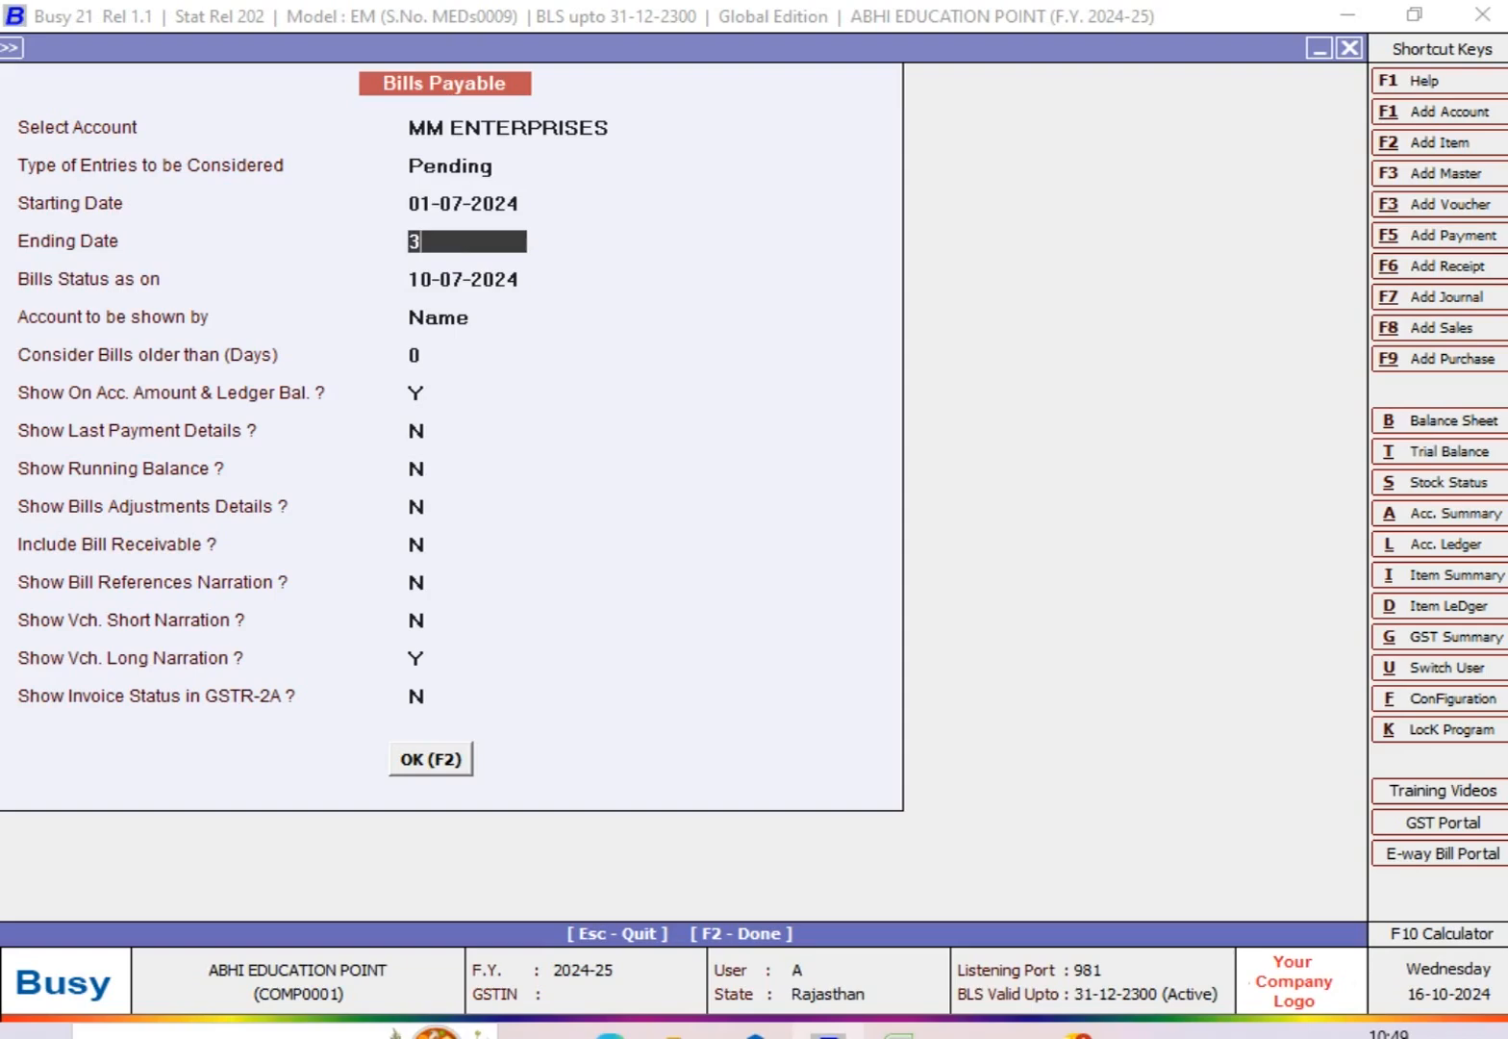
key("Return")
type("31-7")
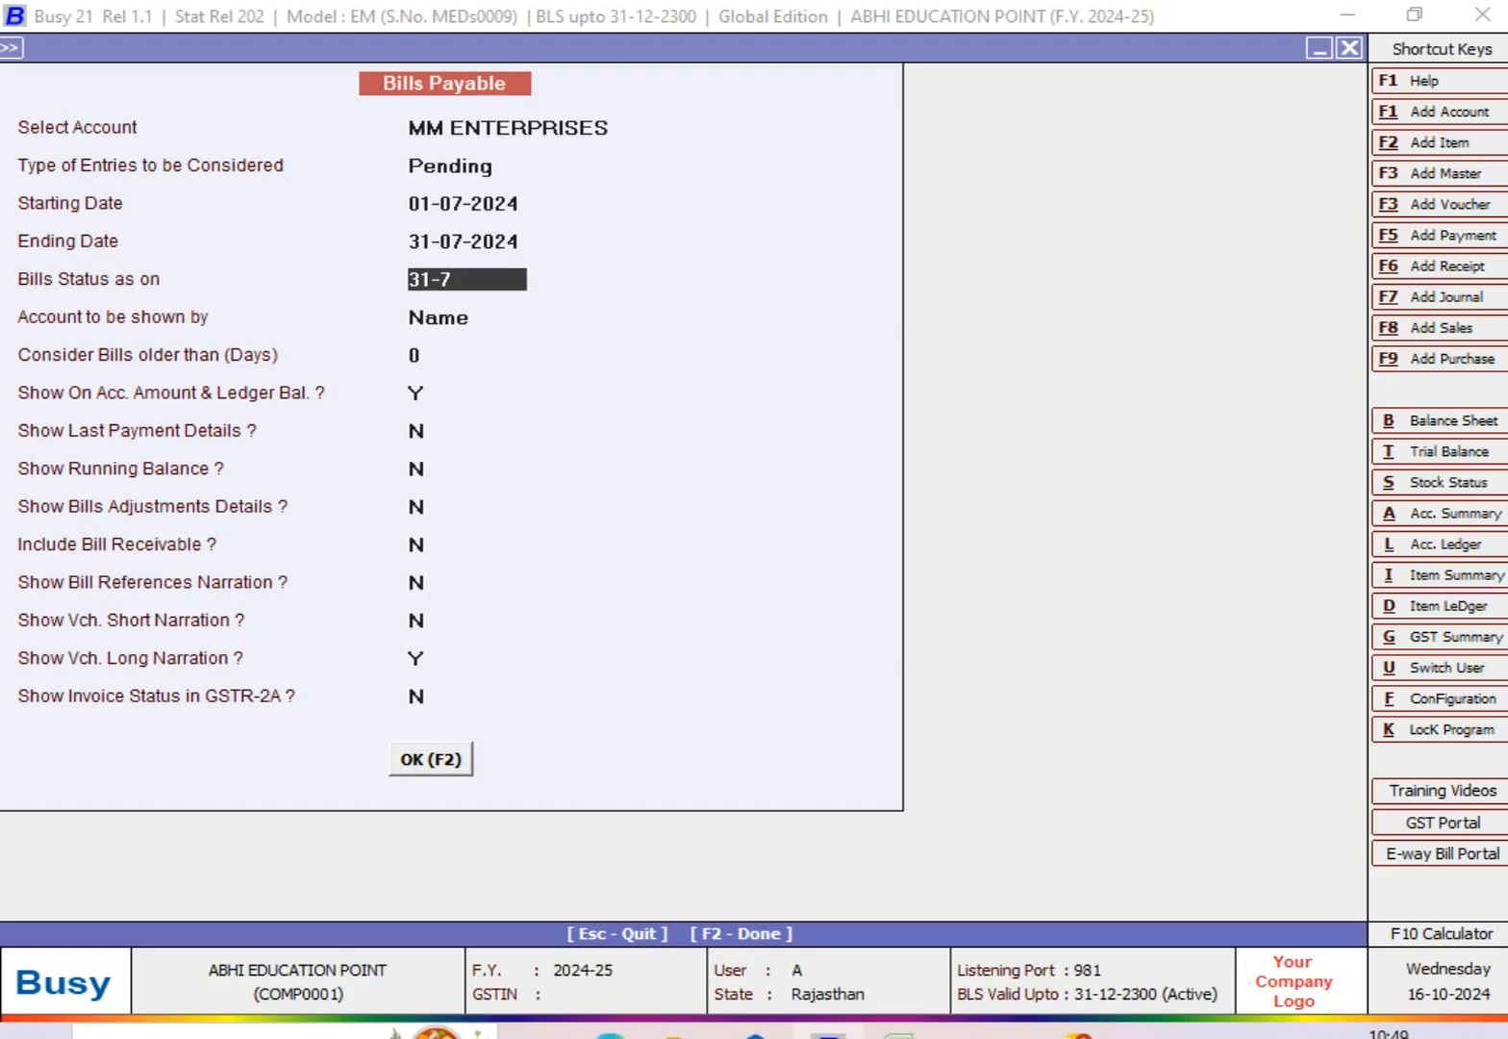
key("Return")
key("Return")
key("F2")
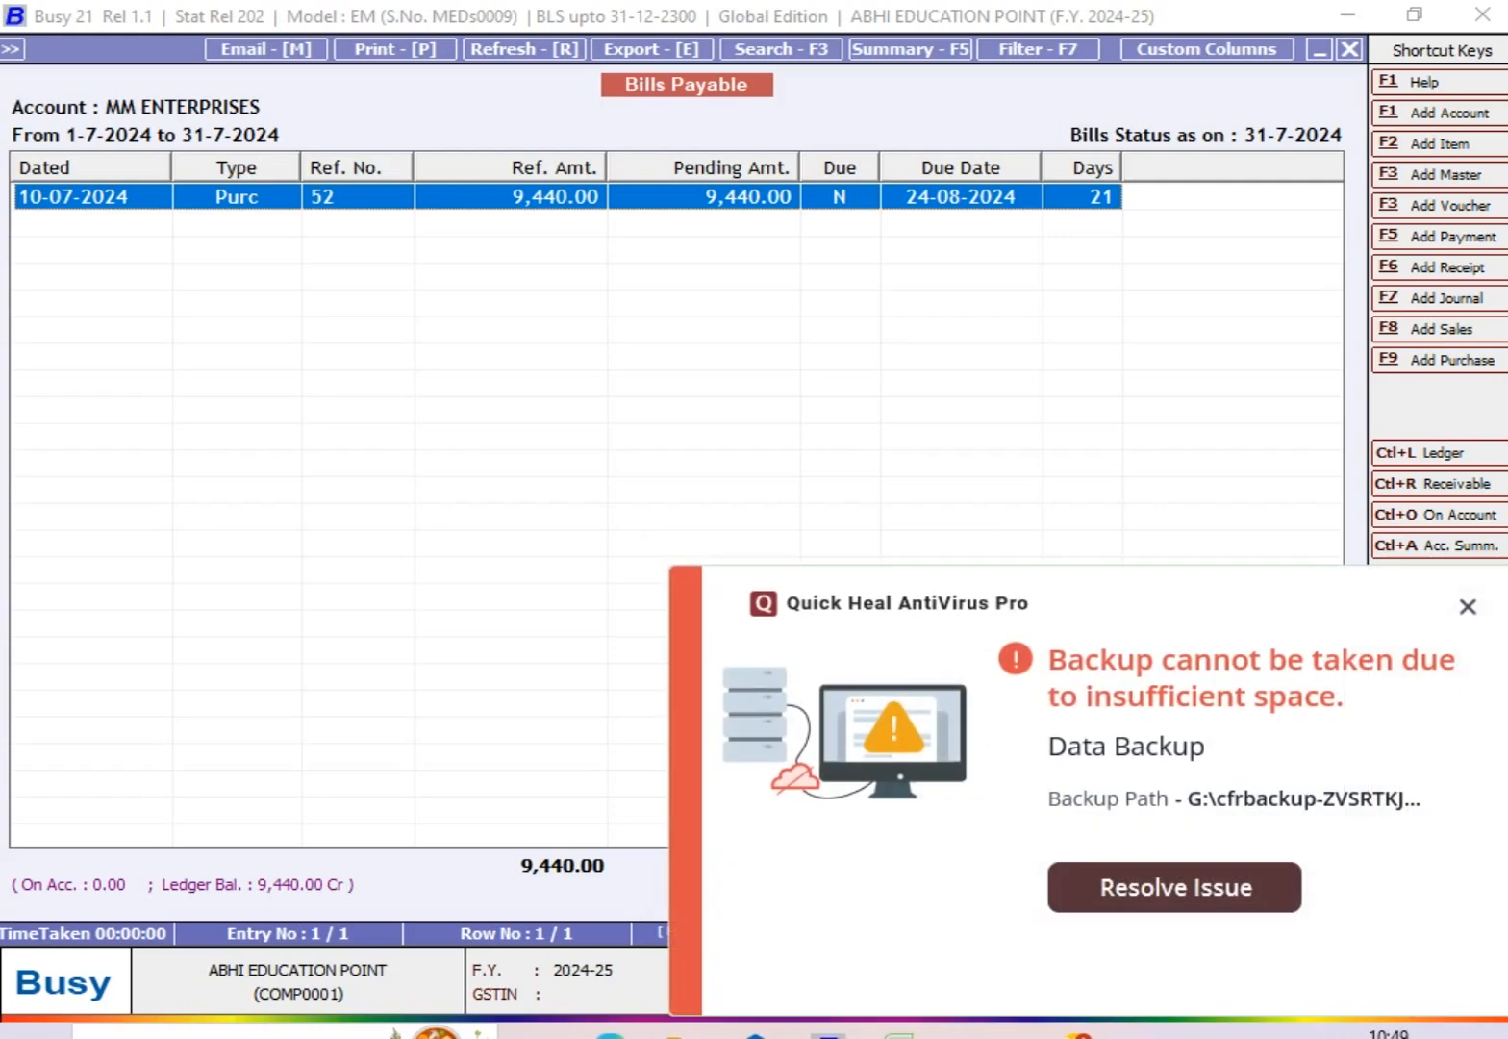
Step: Dismiss the antivirus backup alert, examine the pending bill's due date and return to the report options
left_click(1468, 607)
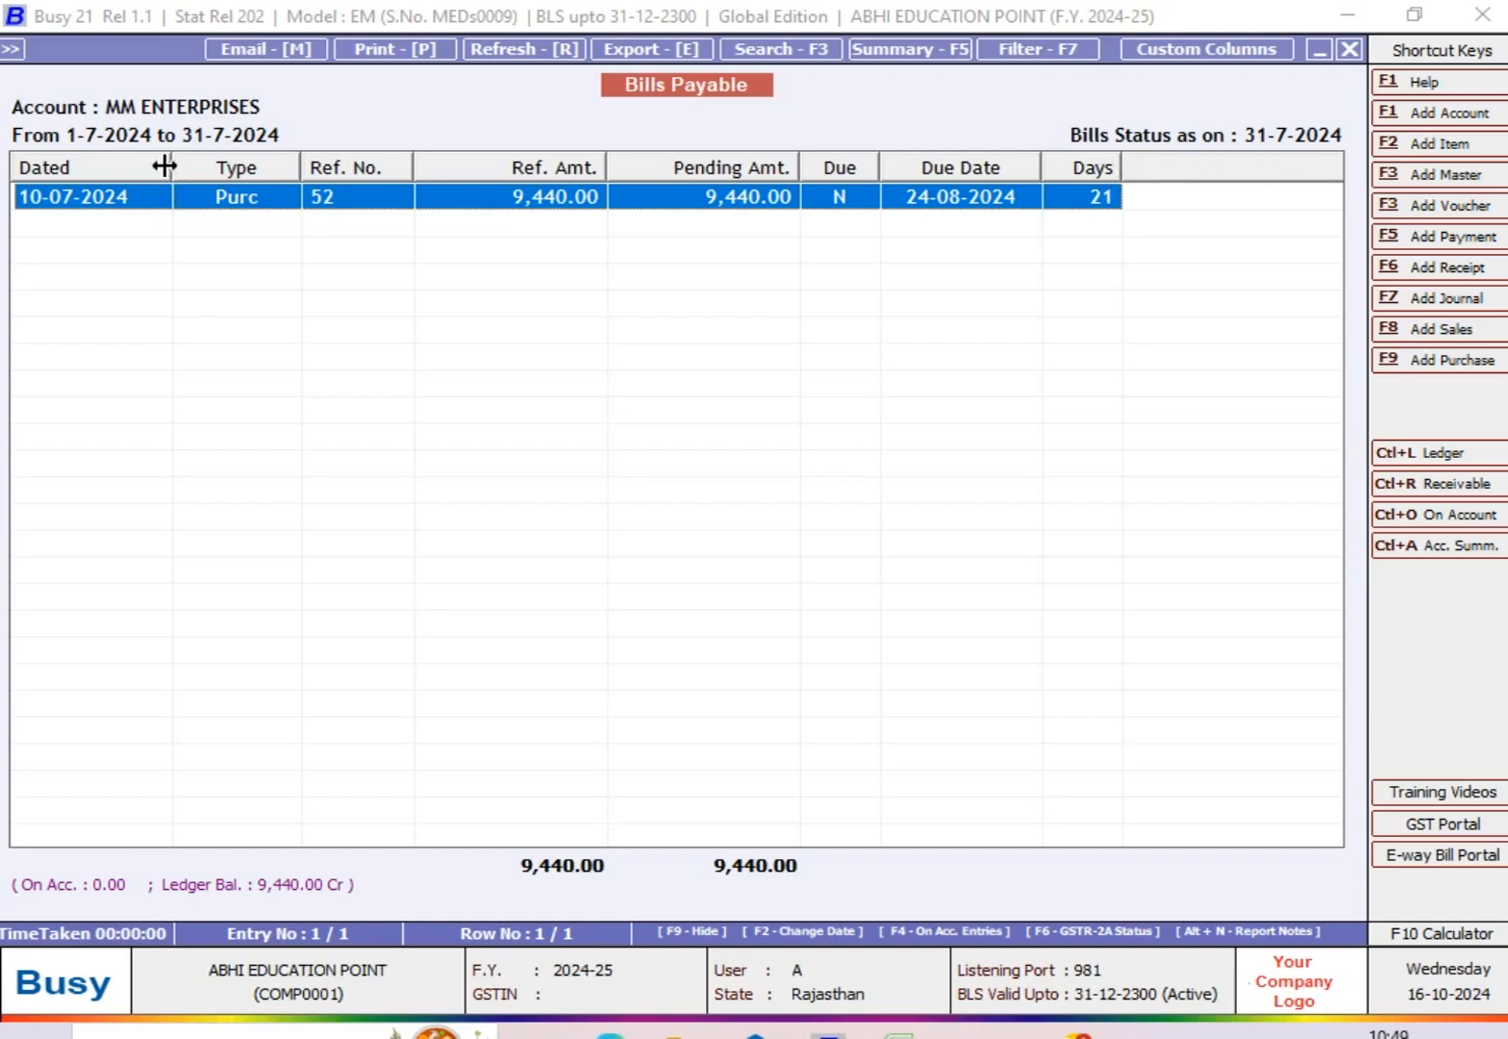
left_click_drag(166, 166, 161, 167)
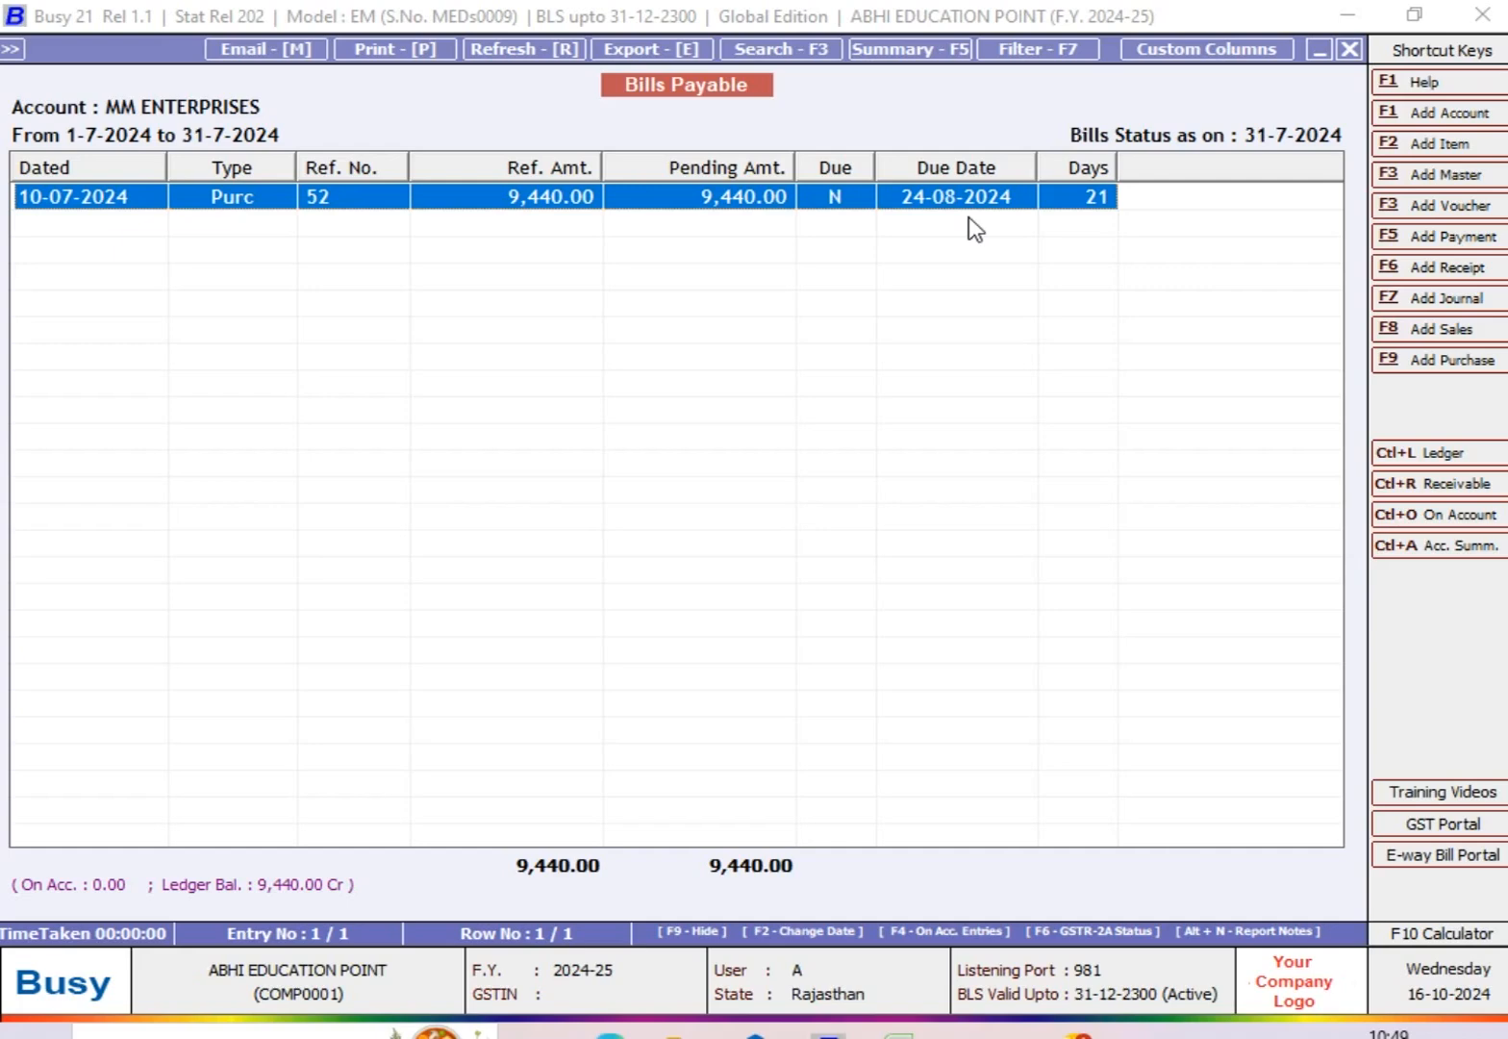
key("Escape")
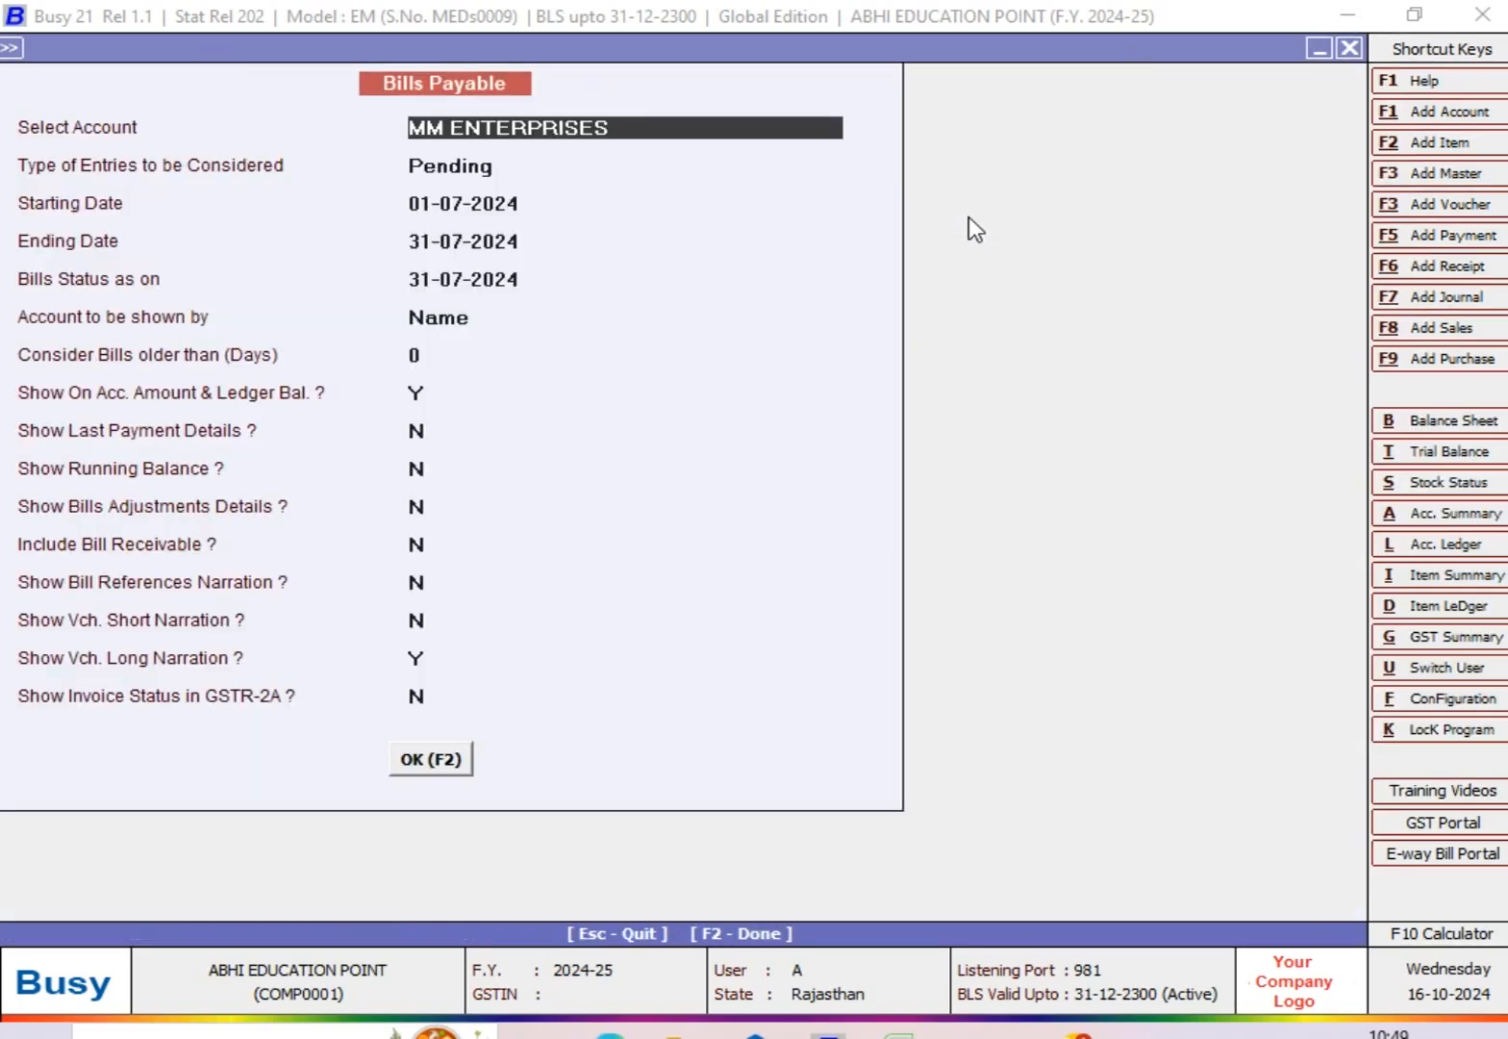
Step: Change the entry type to Due and view the Bills Payable report for the same July dates
key("Return")
key("Down")
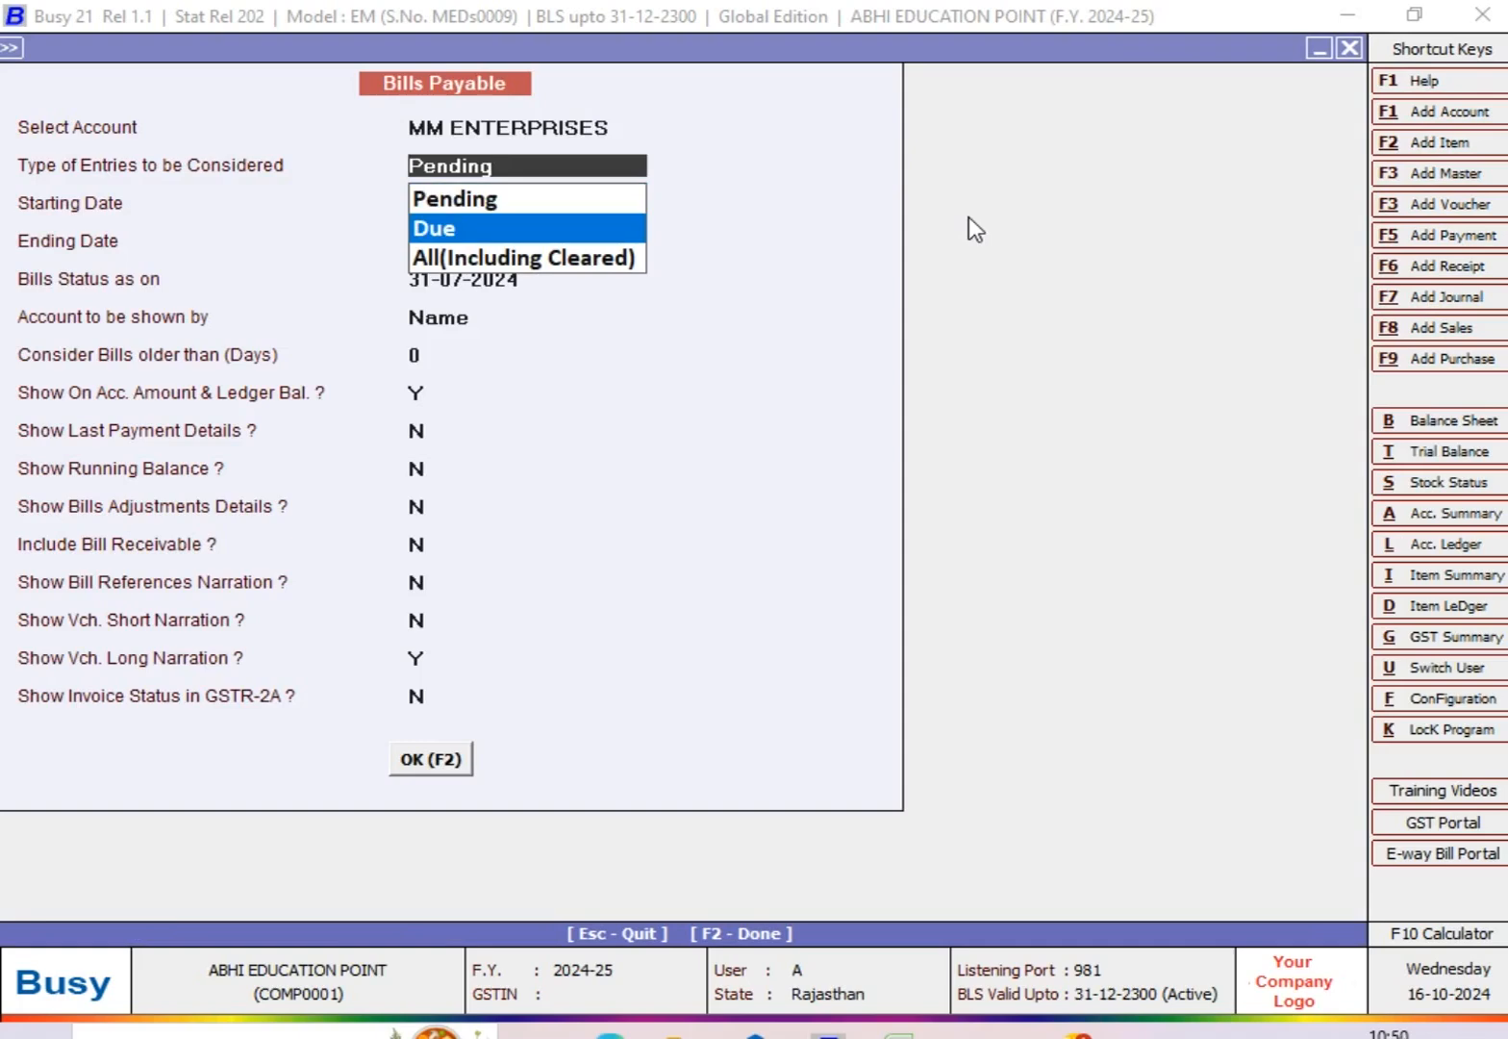
key("Return")
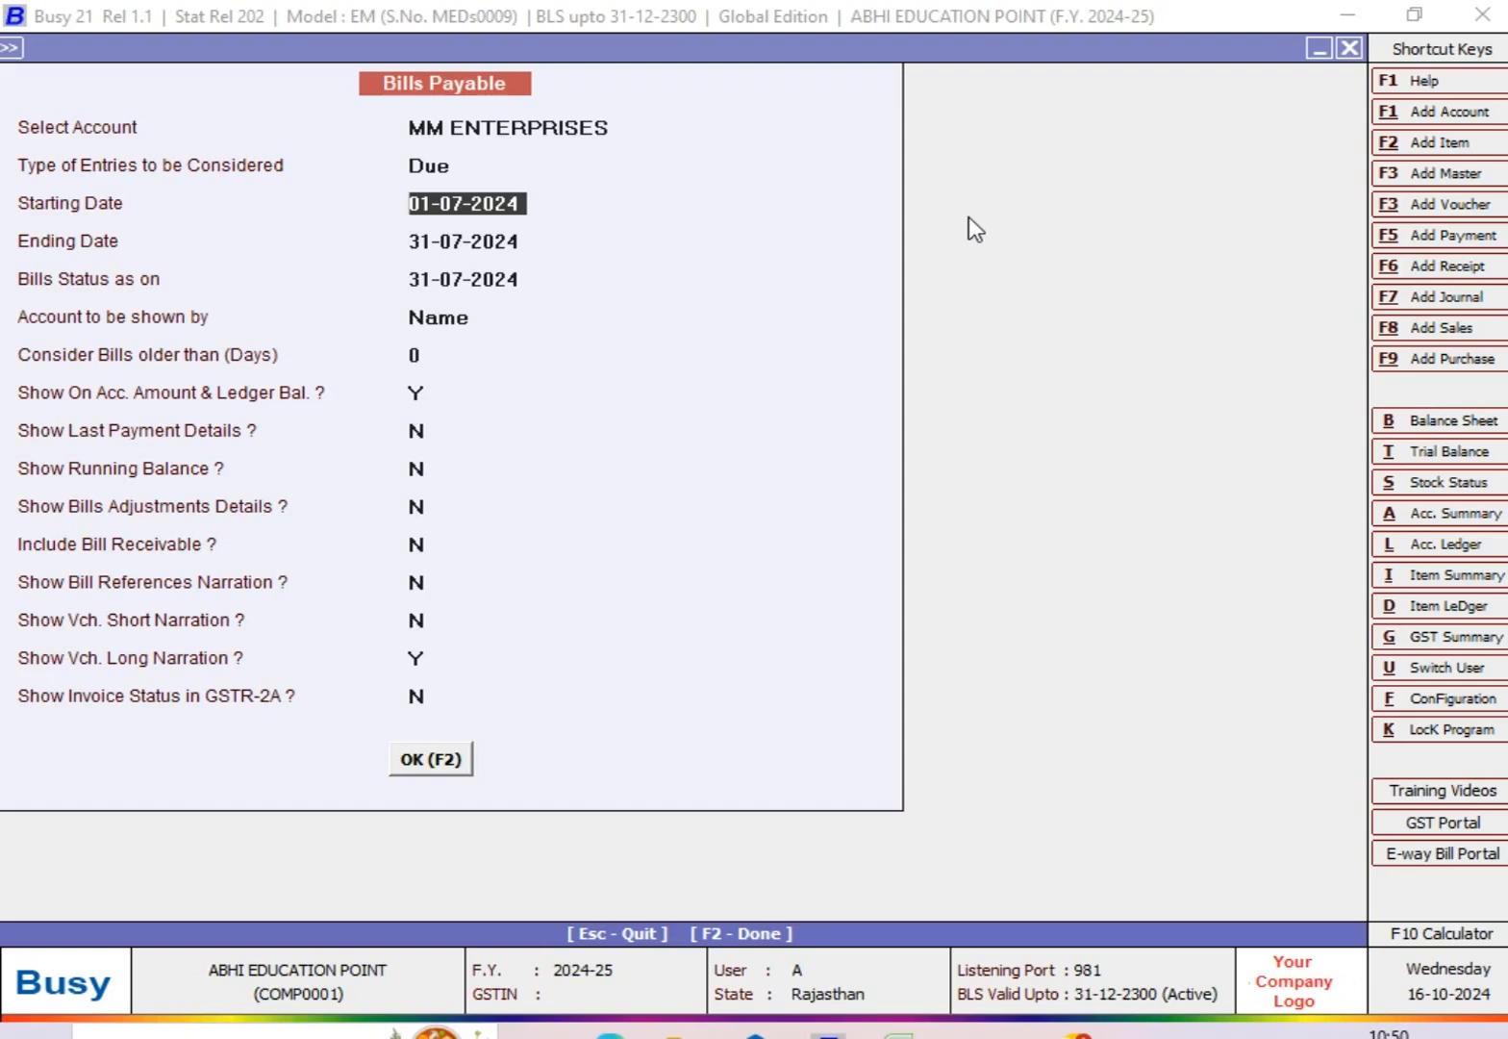
key("Return")
key("Return")
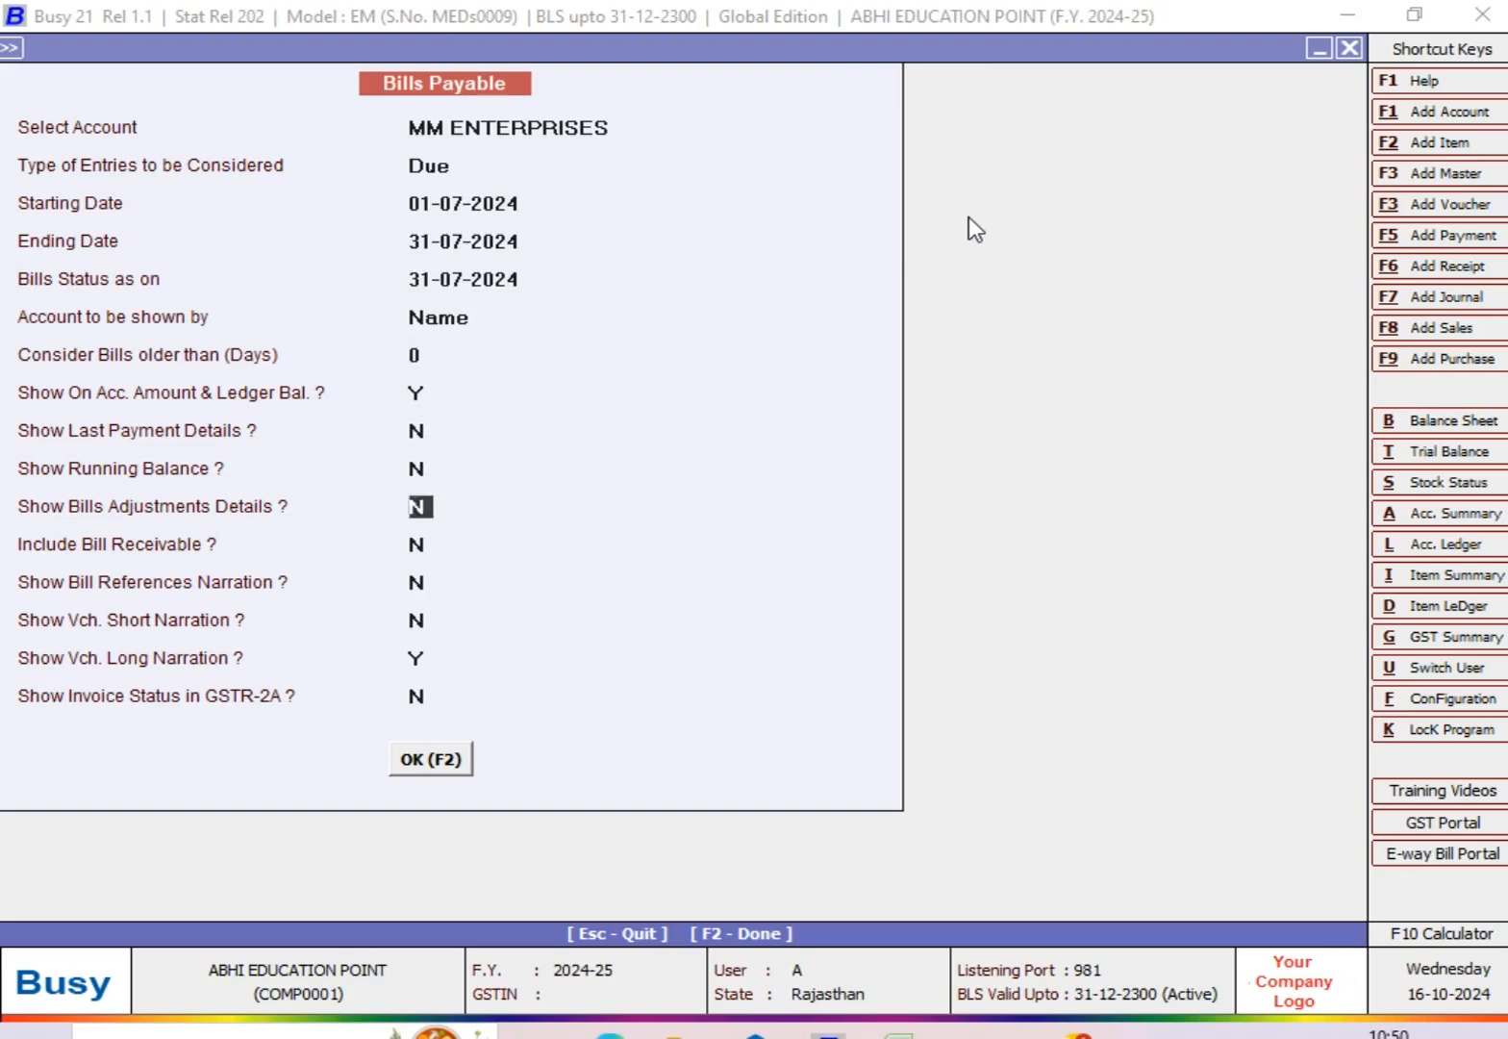
key("F2")
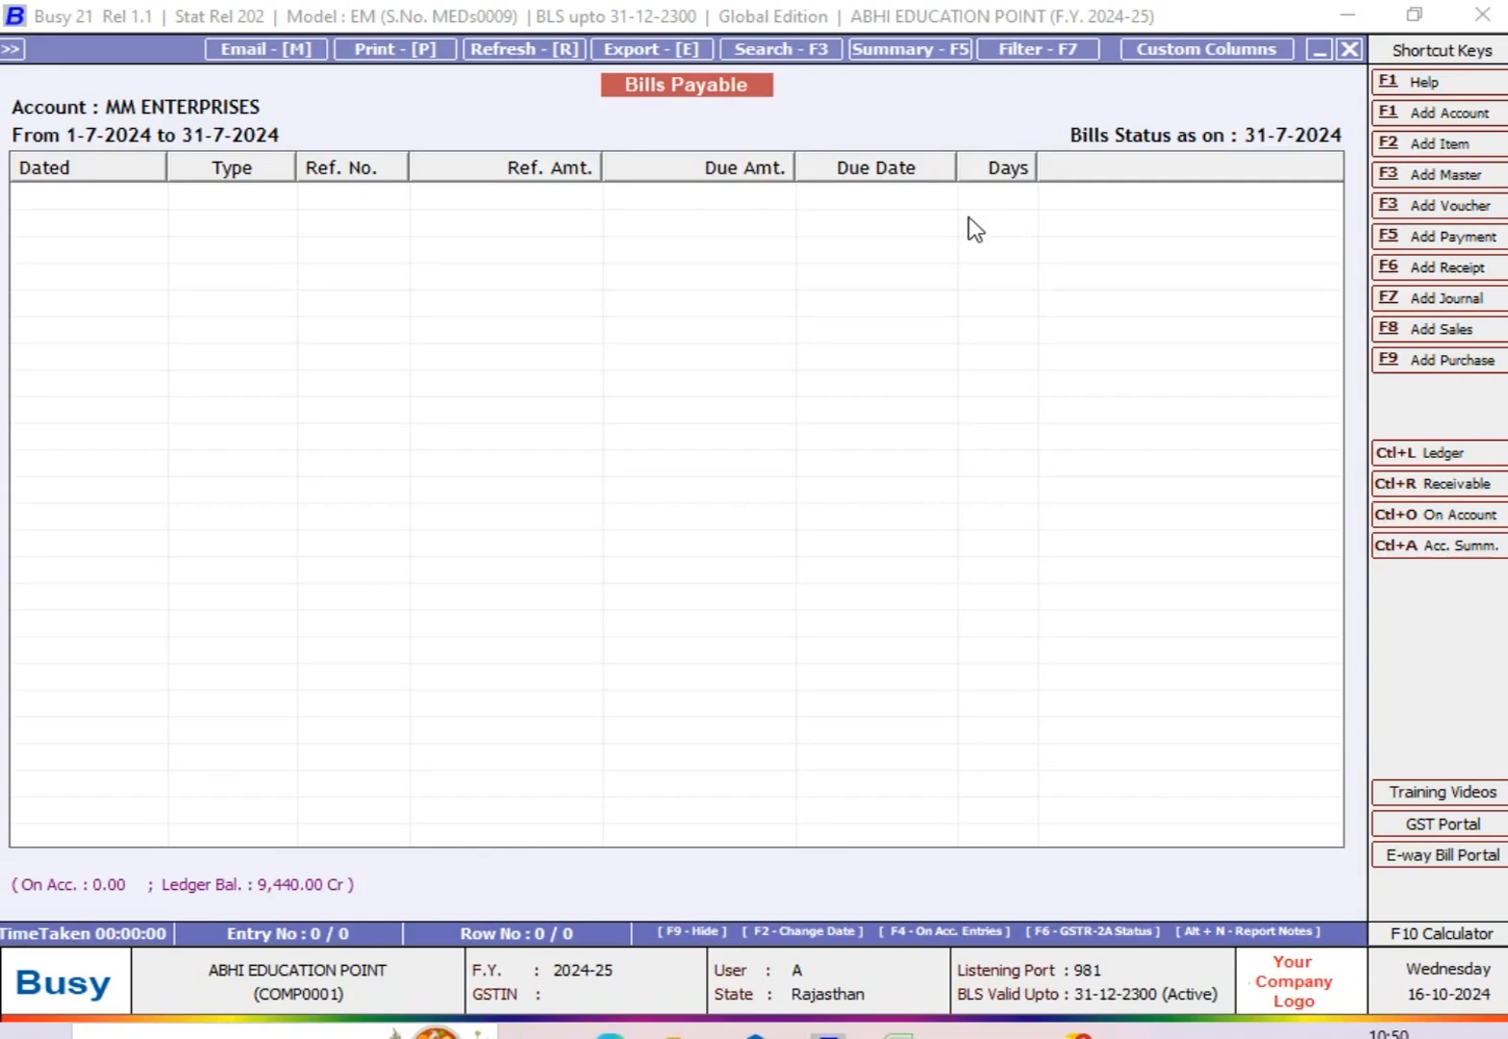
key("Escape")
Step: View the due bills report with both the ending date and bills status date set to 25-08-2024
key("Return")
key("Return")
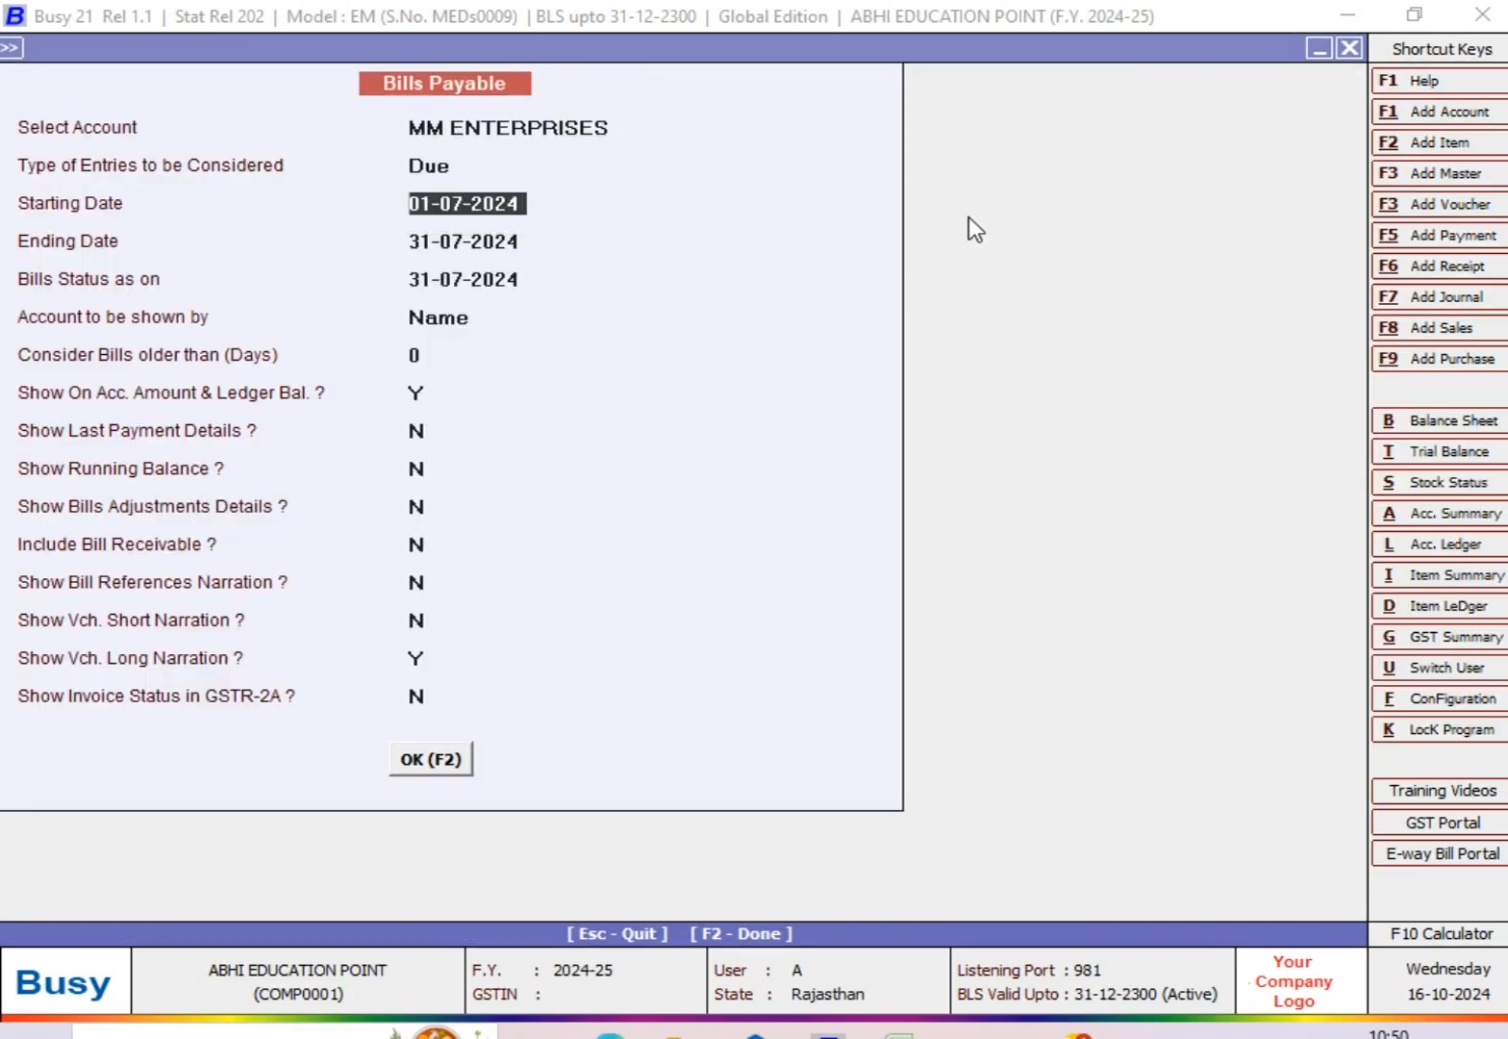
key("Return")
type("25-8")
key("Return")
type("25-8")
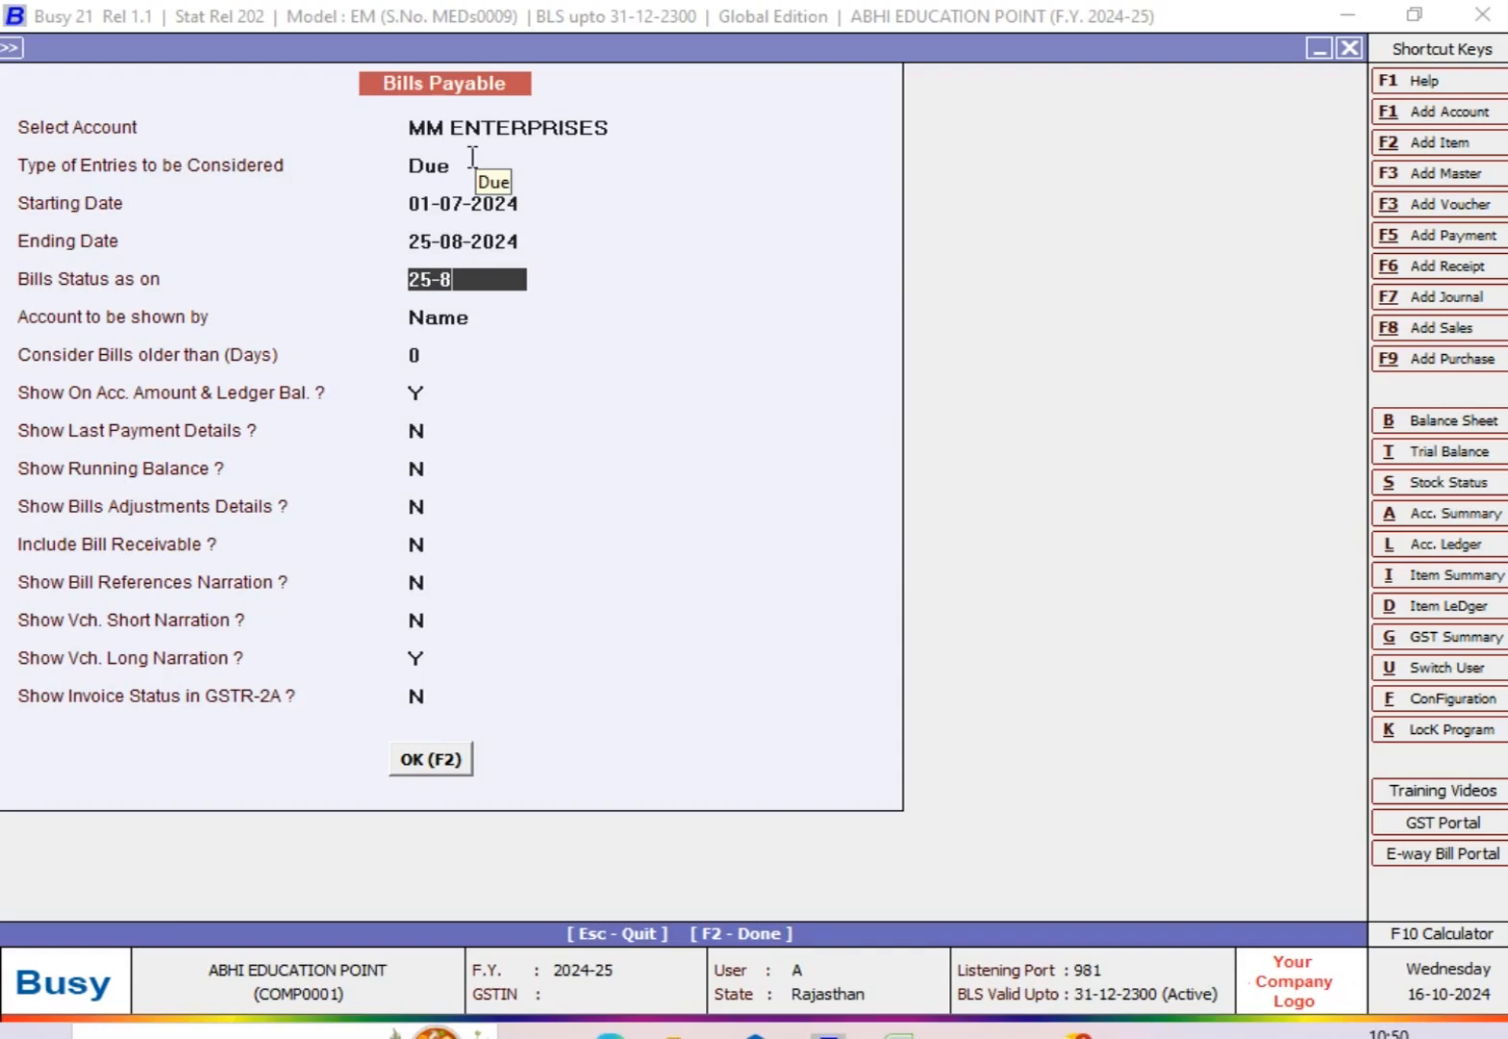
key("Return")
key("Return")
key("Return")
key("Return")
key("Return")
key("Return")
key("Return")
key("Return")
key("Return")
key("Return")
key("Return")
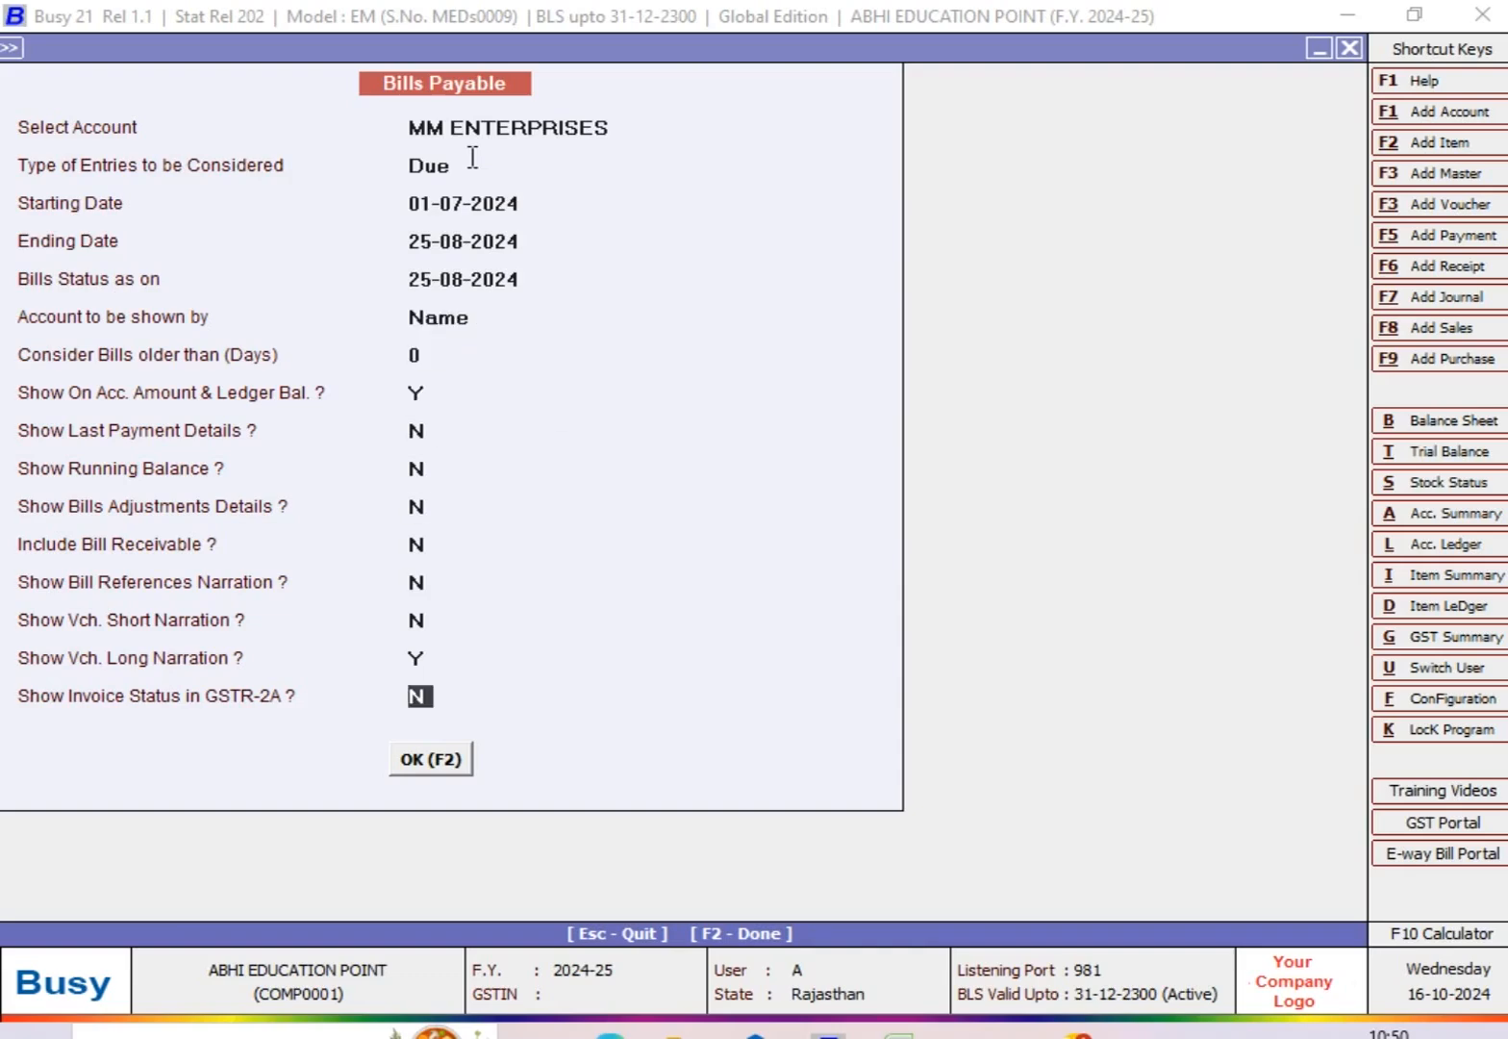
key("Return")
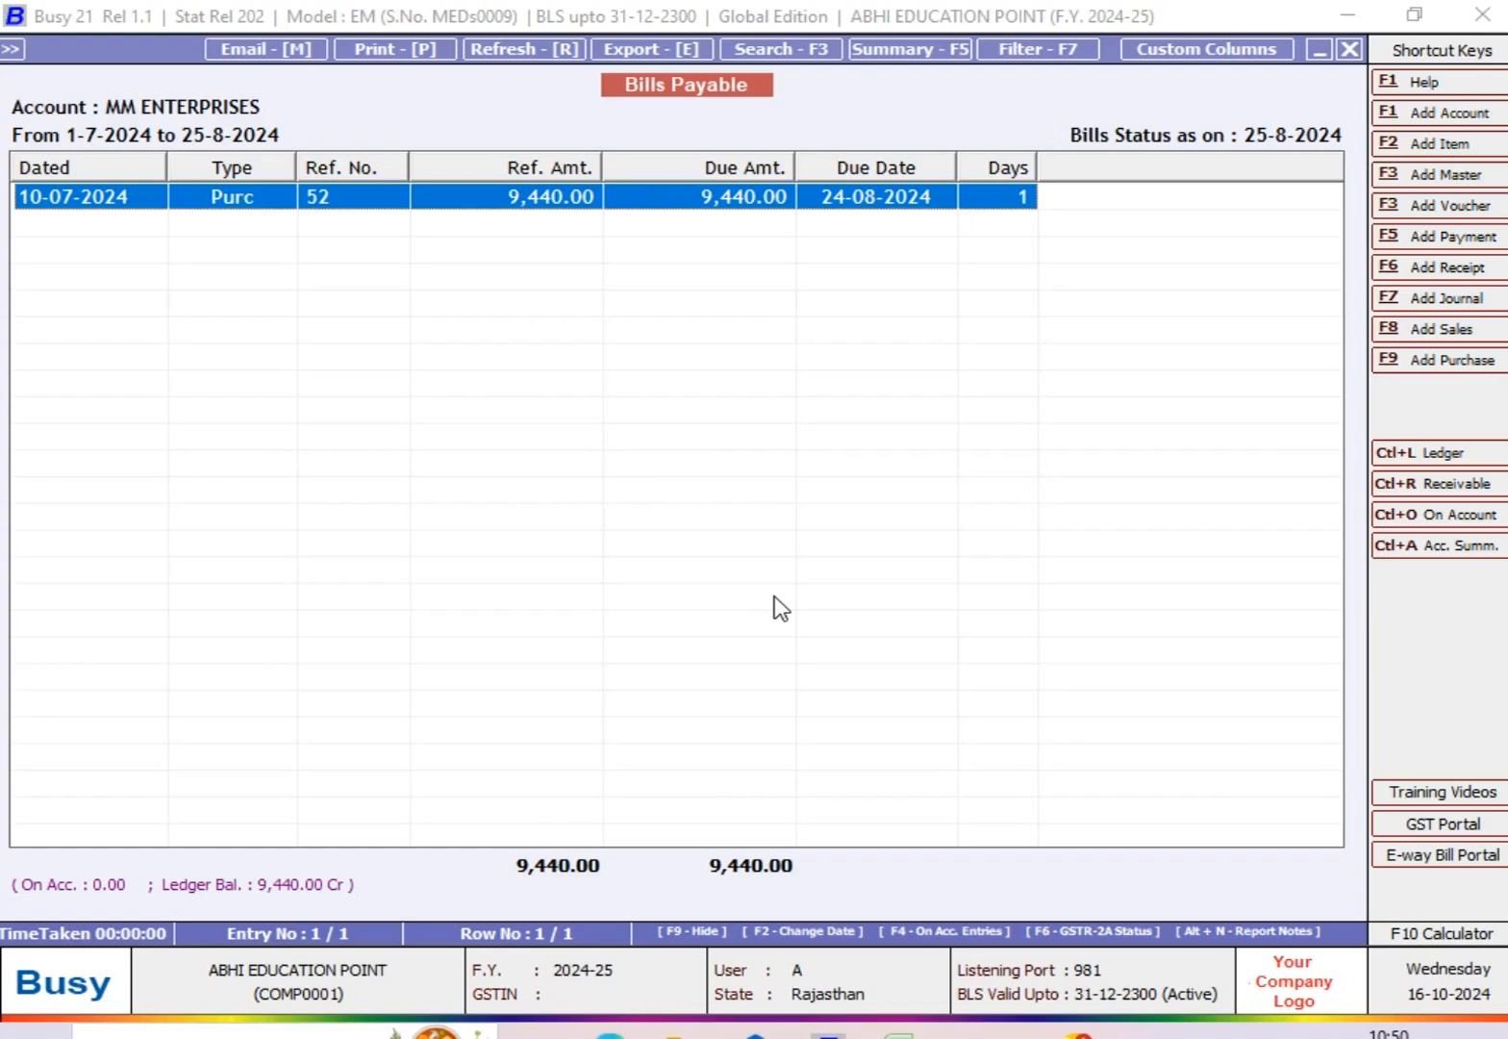
key("Escape")
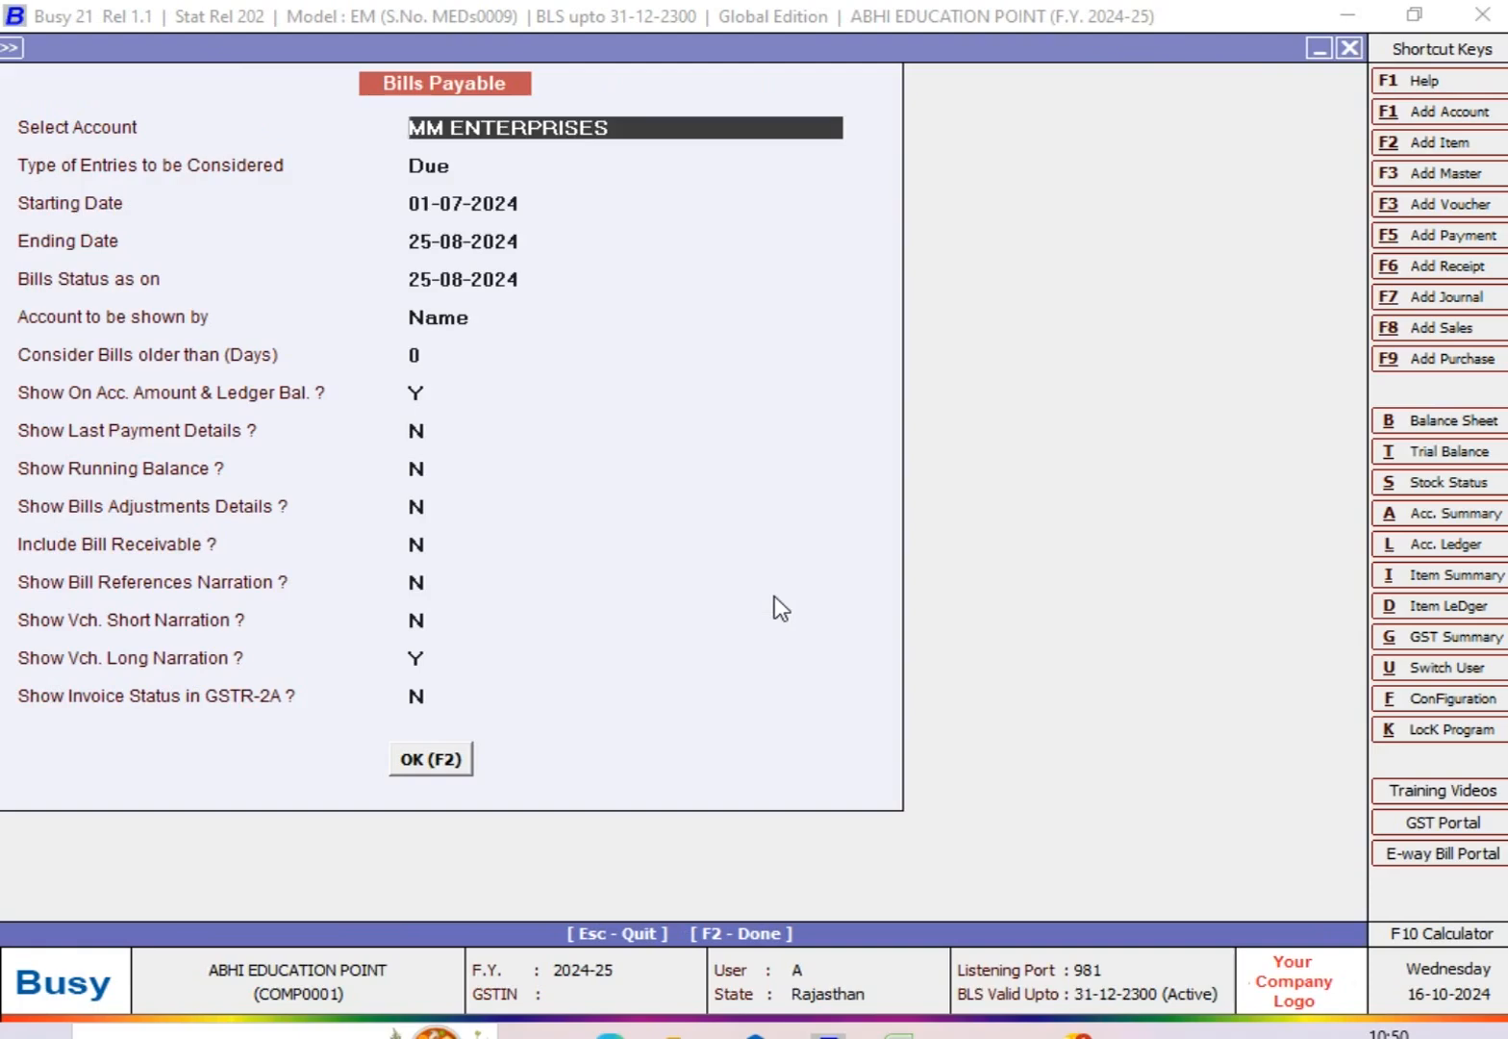
Step: View the due bills report with both the ending date and bills status date moved to 31-08-2024
key("Return")
key("Return")
key("Return")
type("31")
key("Return")
type("31")
key("Return")
key("F2")
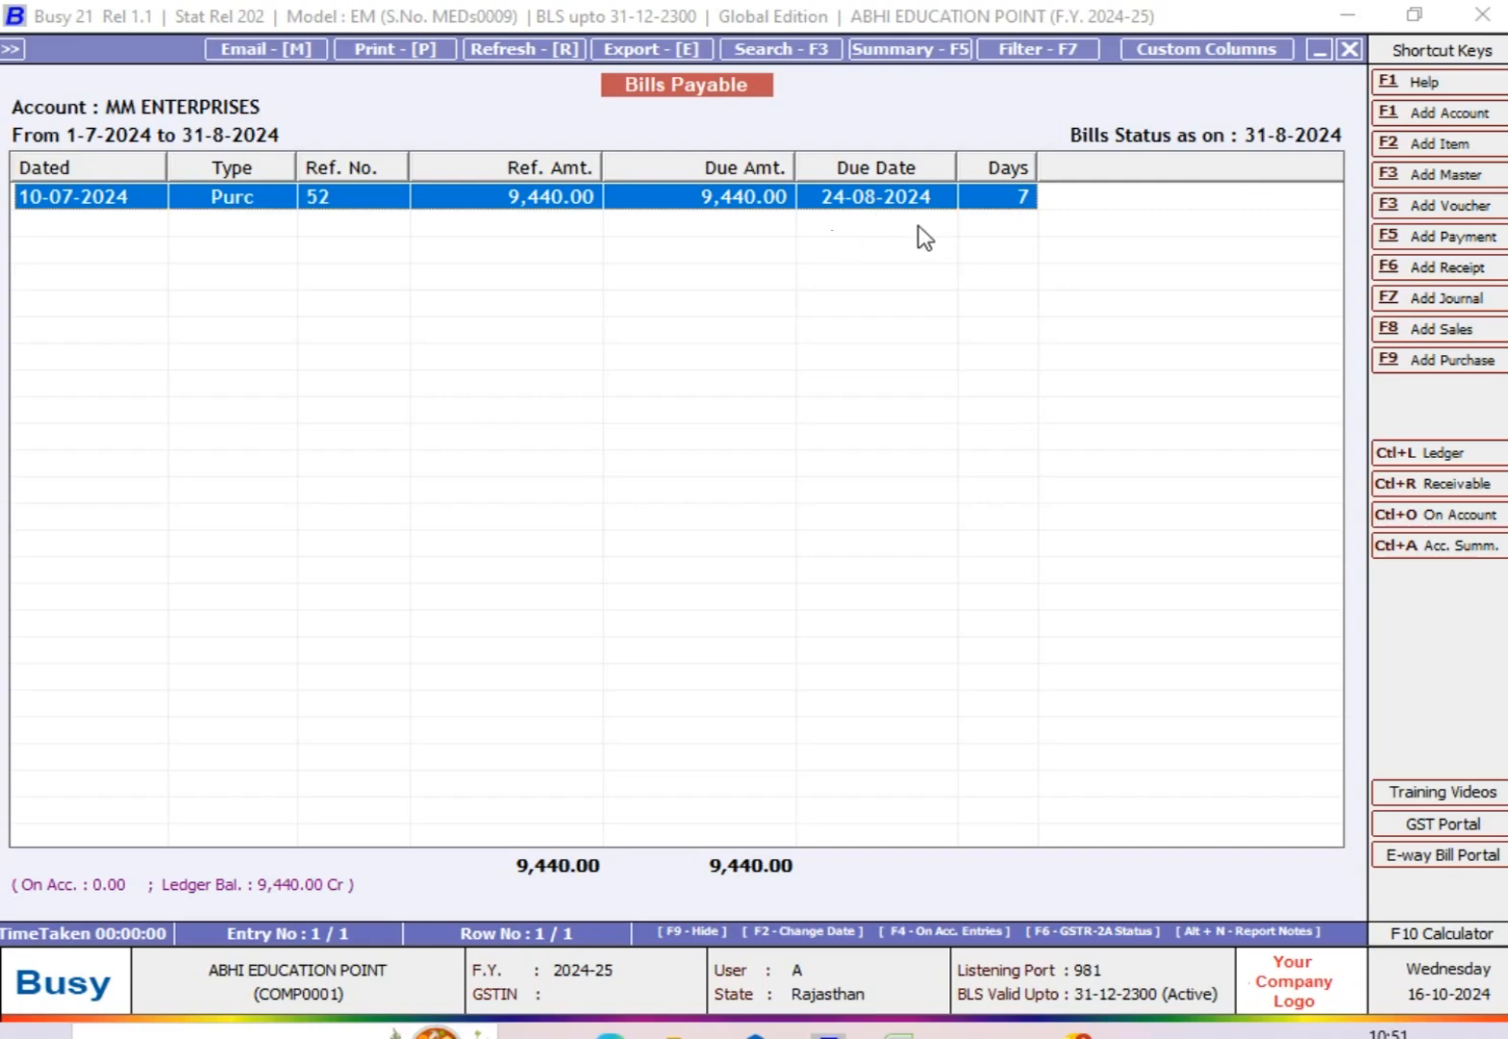
key("Escape")
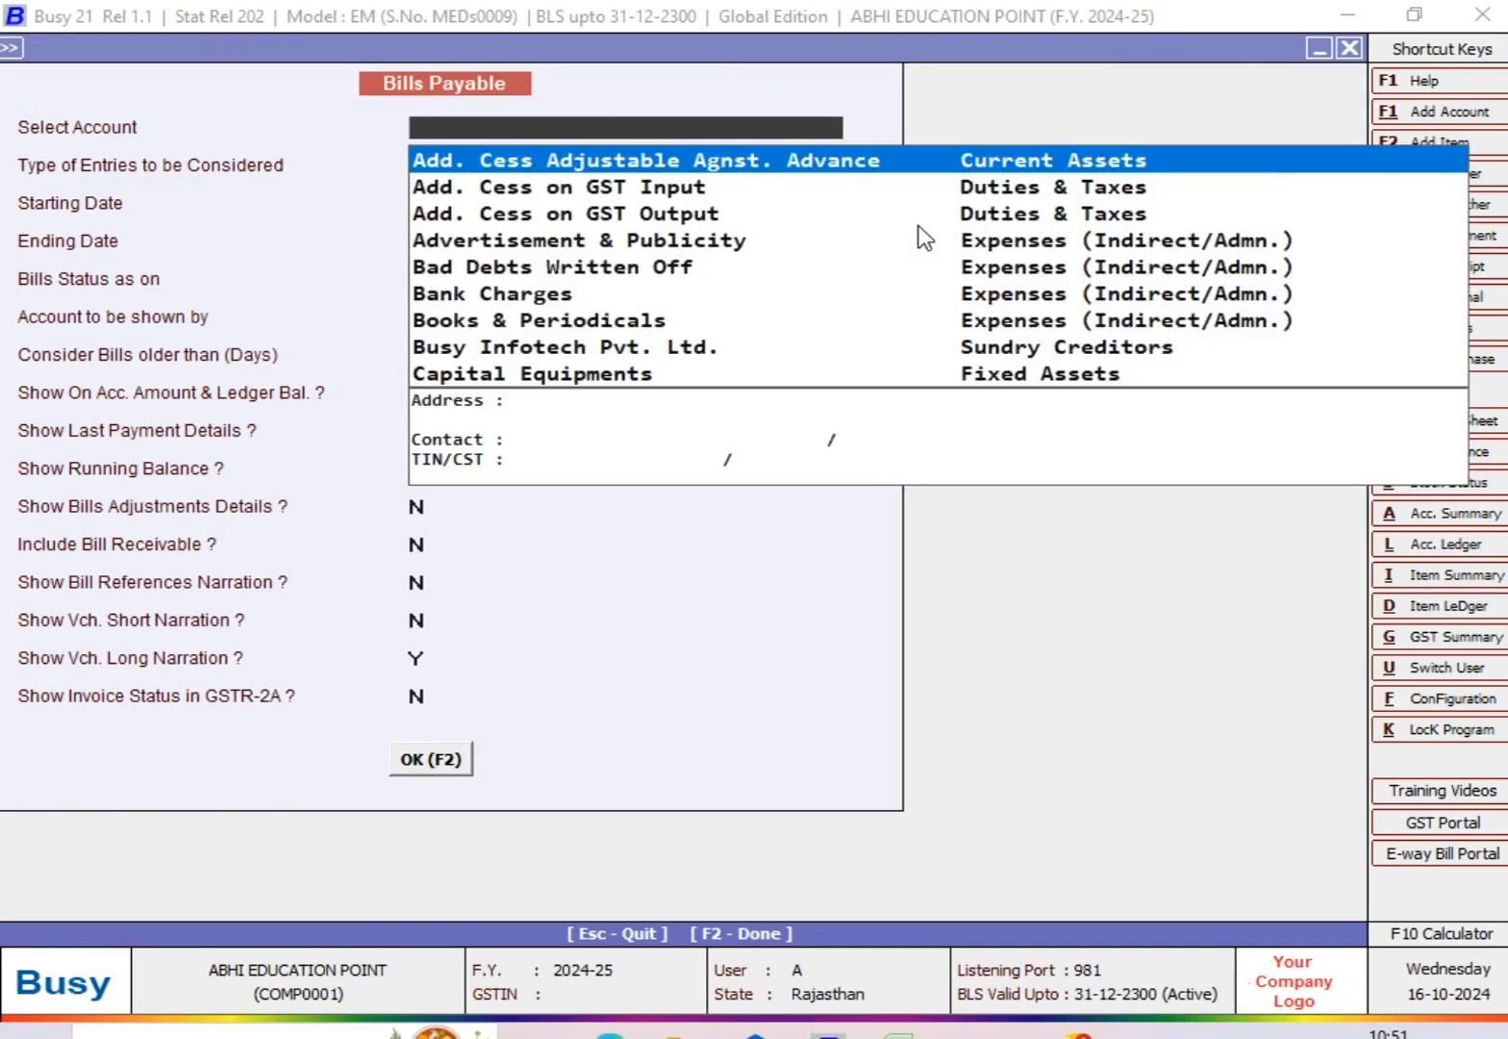
Step: Select MM ENTERPRISES again and view its Bills Payable report with the entry type All(Including Cleared)
type("MM")
key("Return")
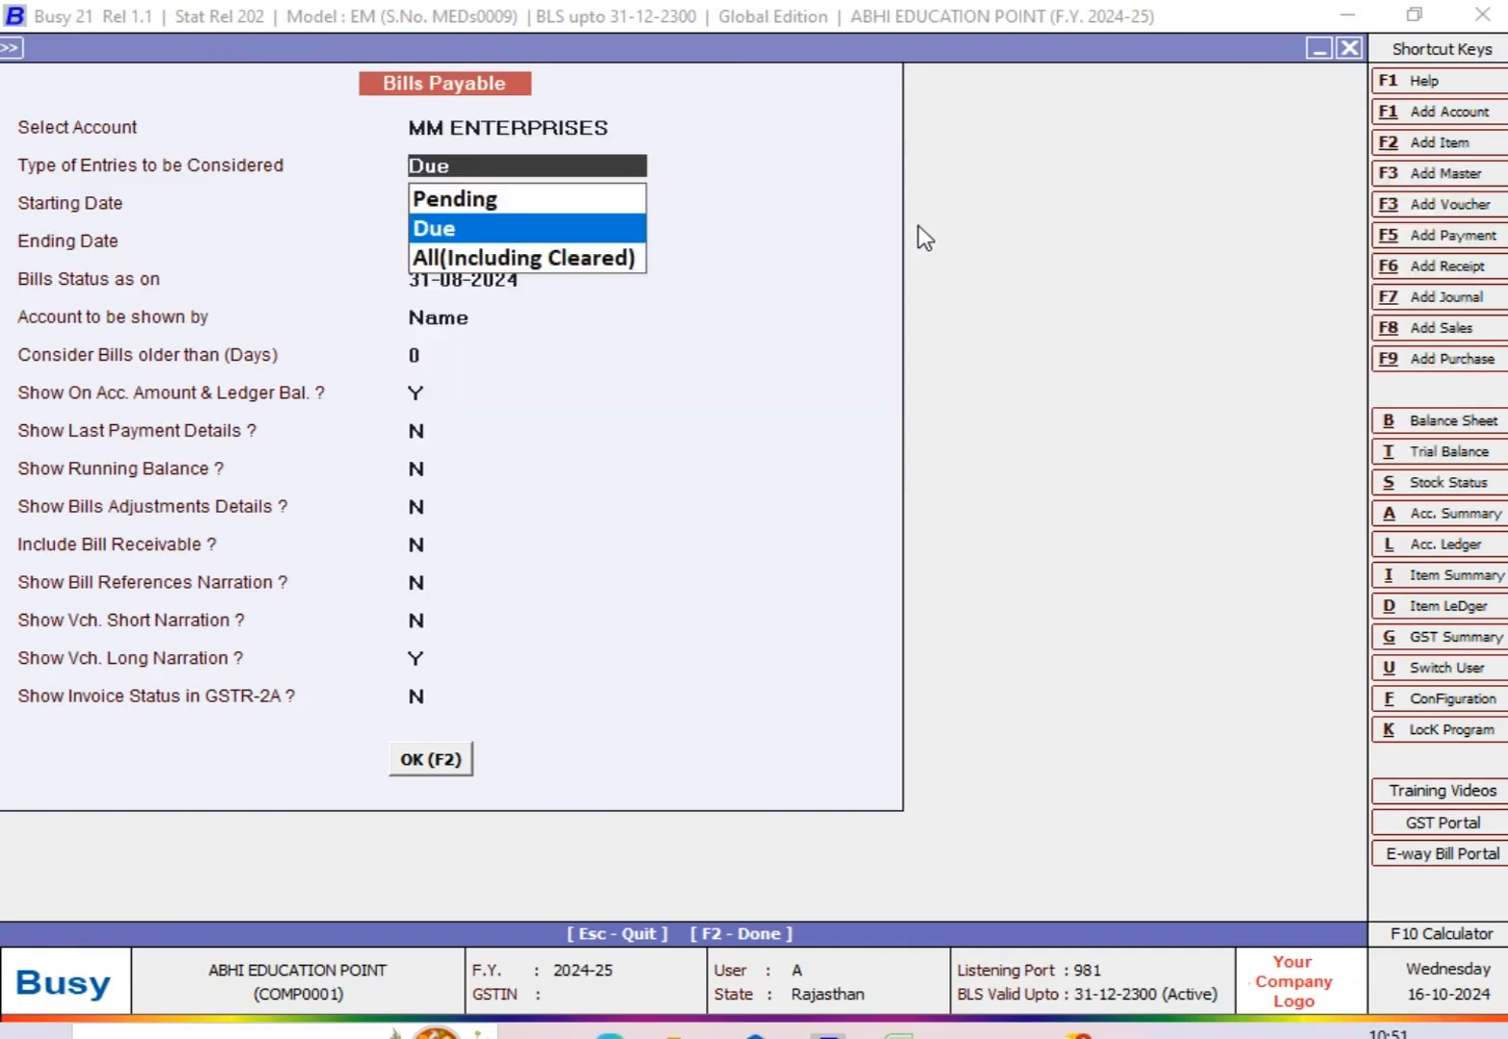
key("Down")
key("Return")
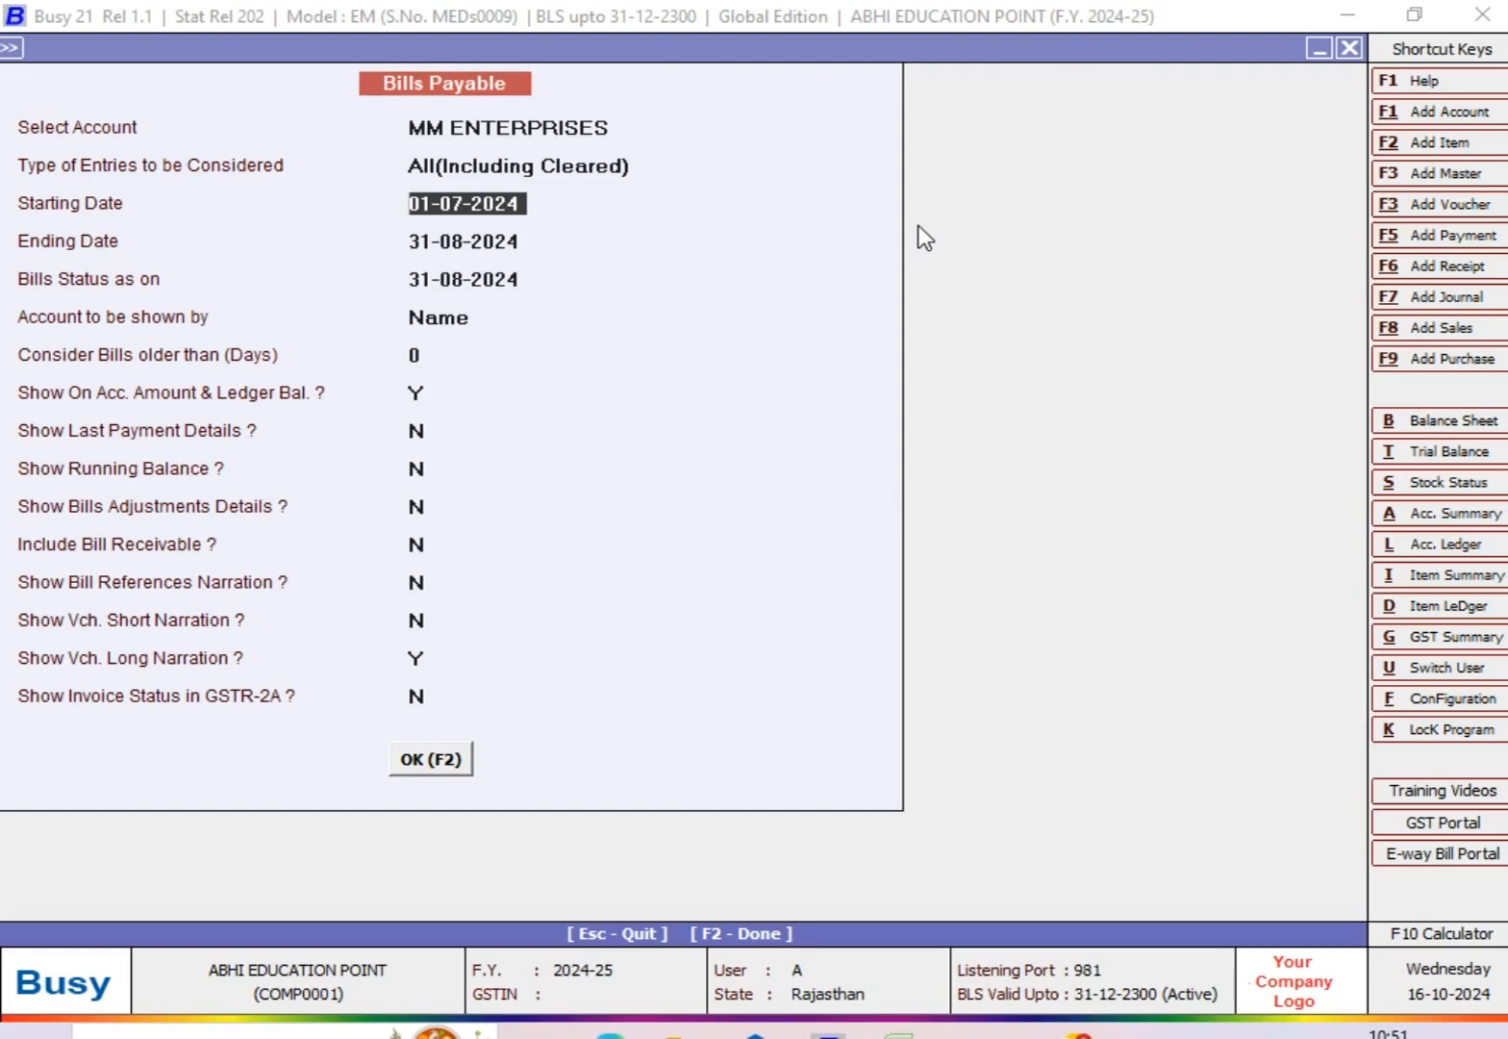
key("Return")
key("Return")
key("Return")
key("Return")
key("Return")
key("Return")
key("Return")
key("Return")
key("Return")
key("Return")
key("Return")
key("Return")
key("Return")
key("Return")
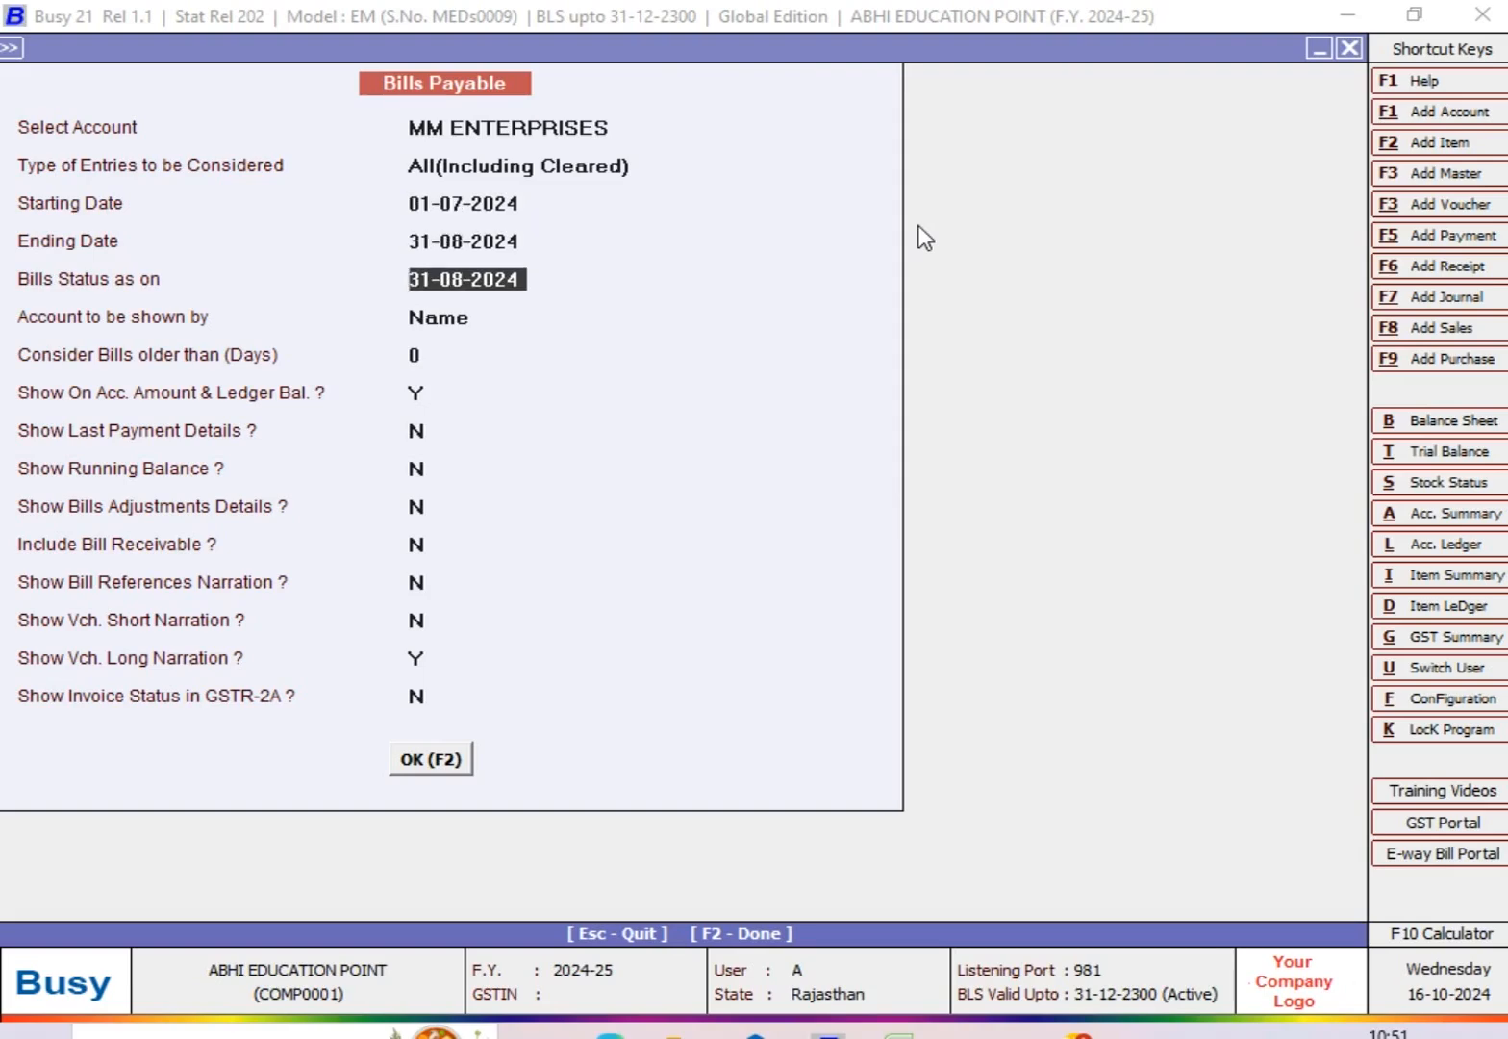
key("F2")
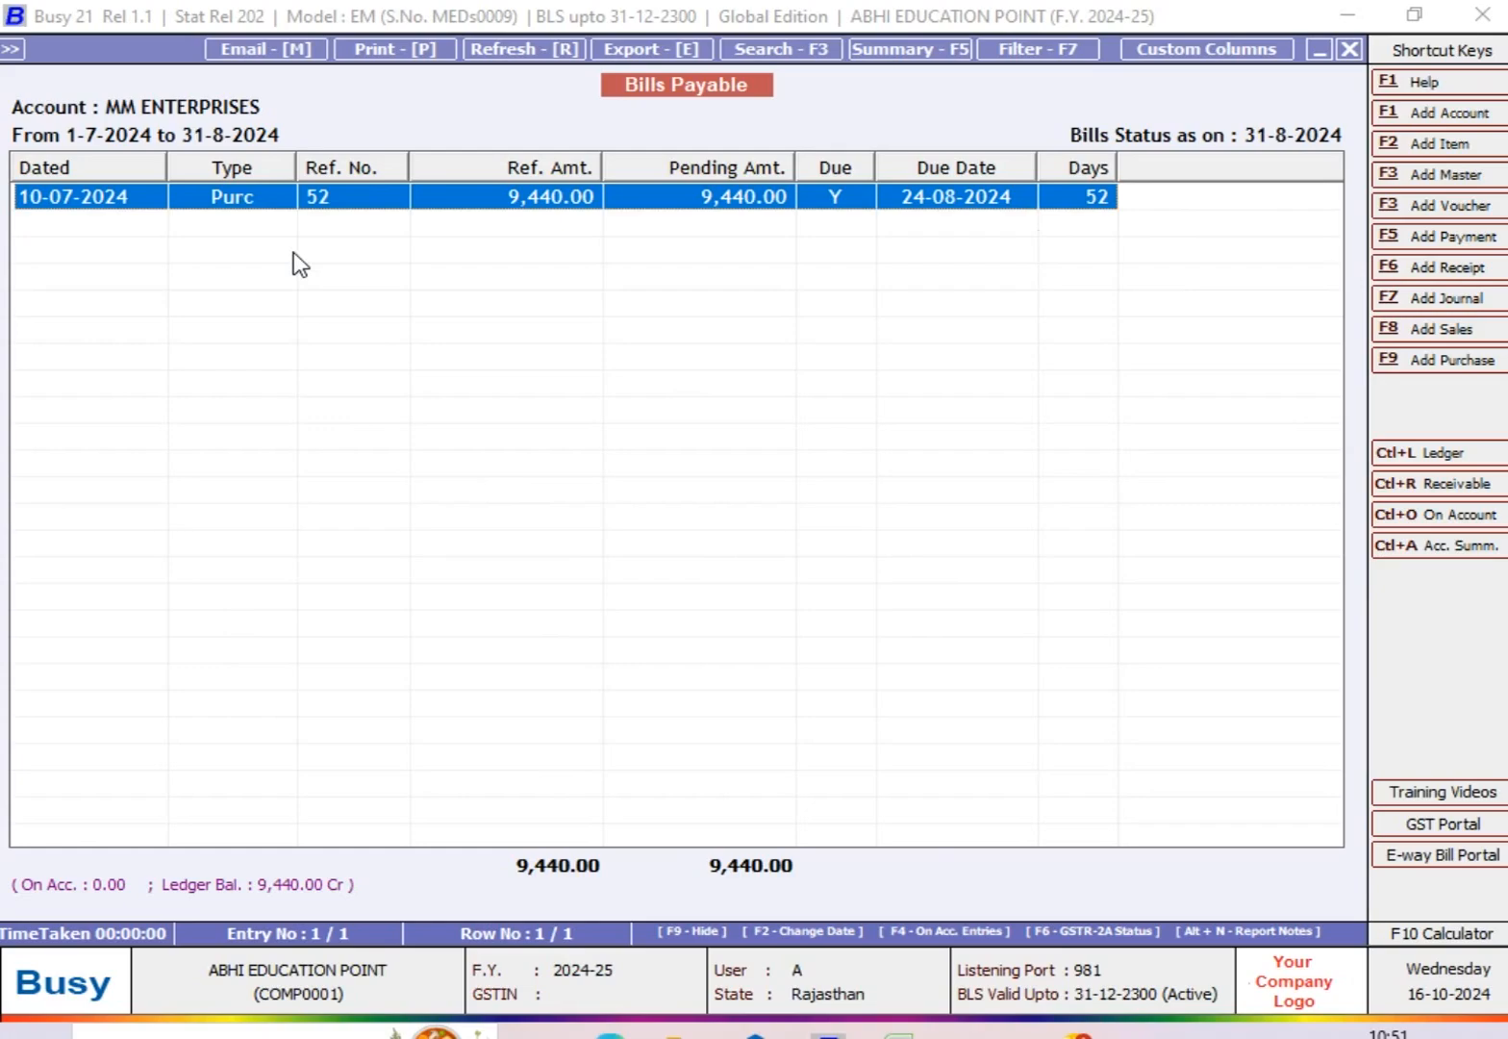
key("Escape")
Step: Regenerate the report with the same All(Including Cleared) options, examine the bill's due status and overdue days, and close it
key("Return")
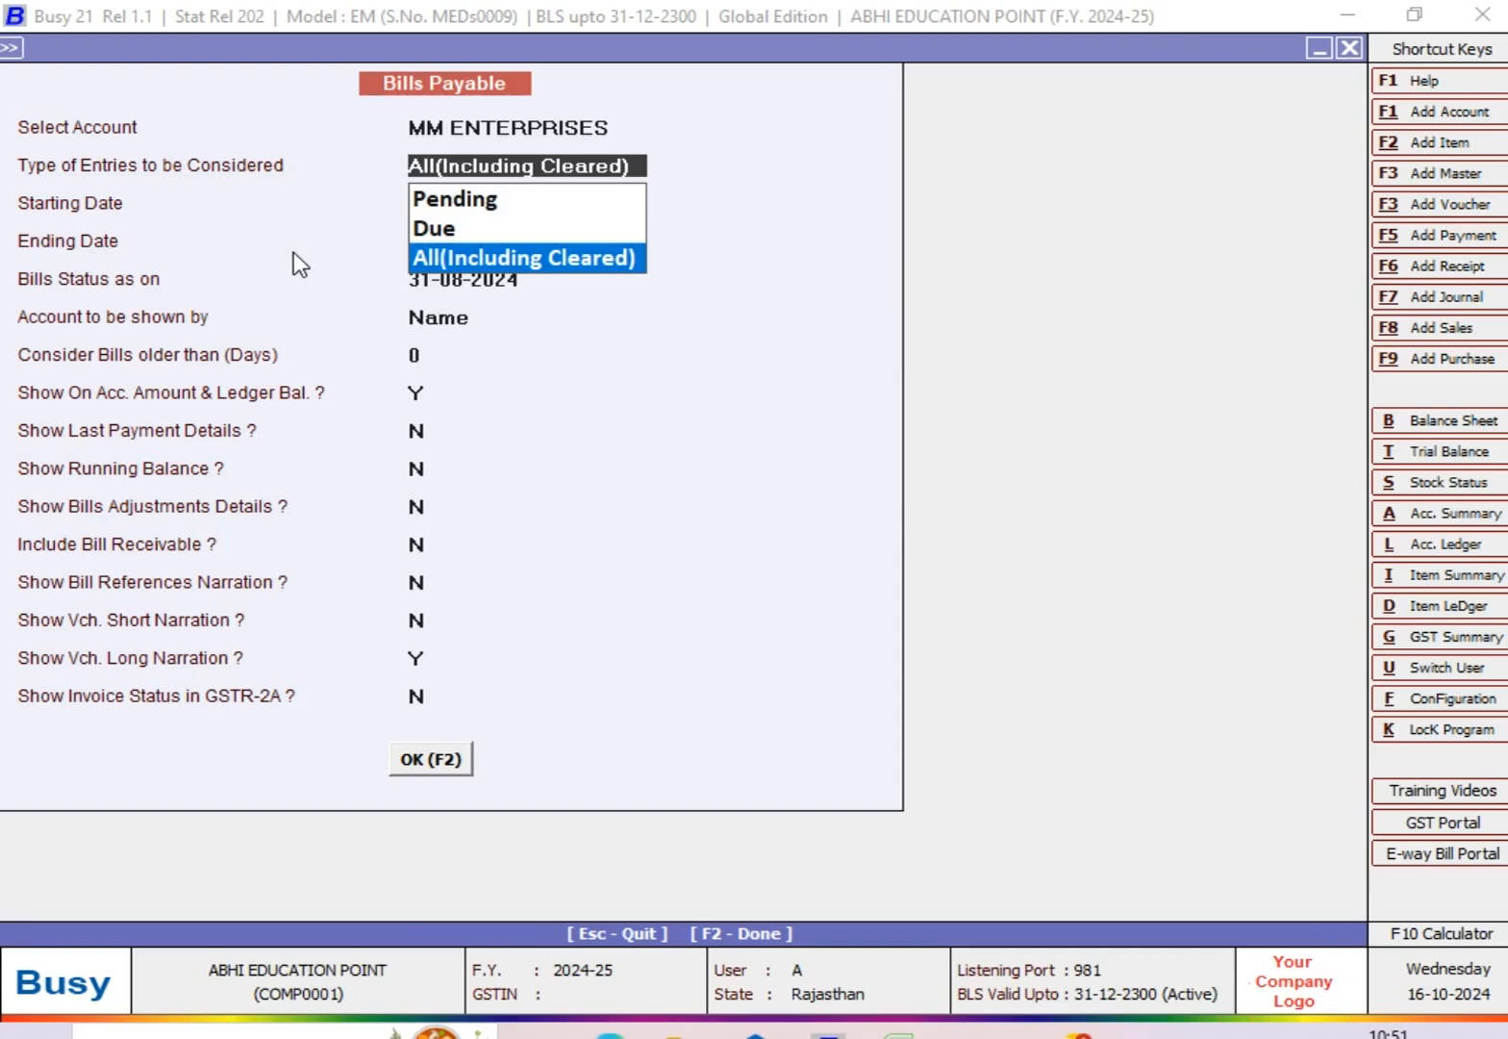
key("Return")
key("Return")
key("Return")
key("Return")
key("Return")
key("Return")
key("Return")
key("Return")
key("Return")
key("Return")
key("Return")
key("Return")
key("Return")
key("Return")
key("Return")
key("Return")
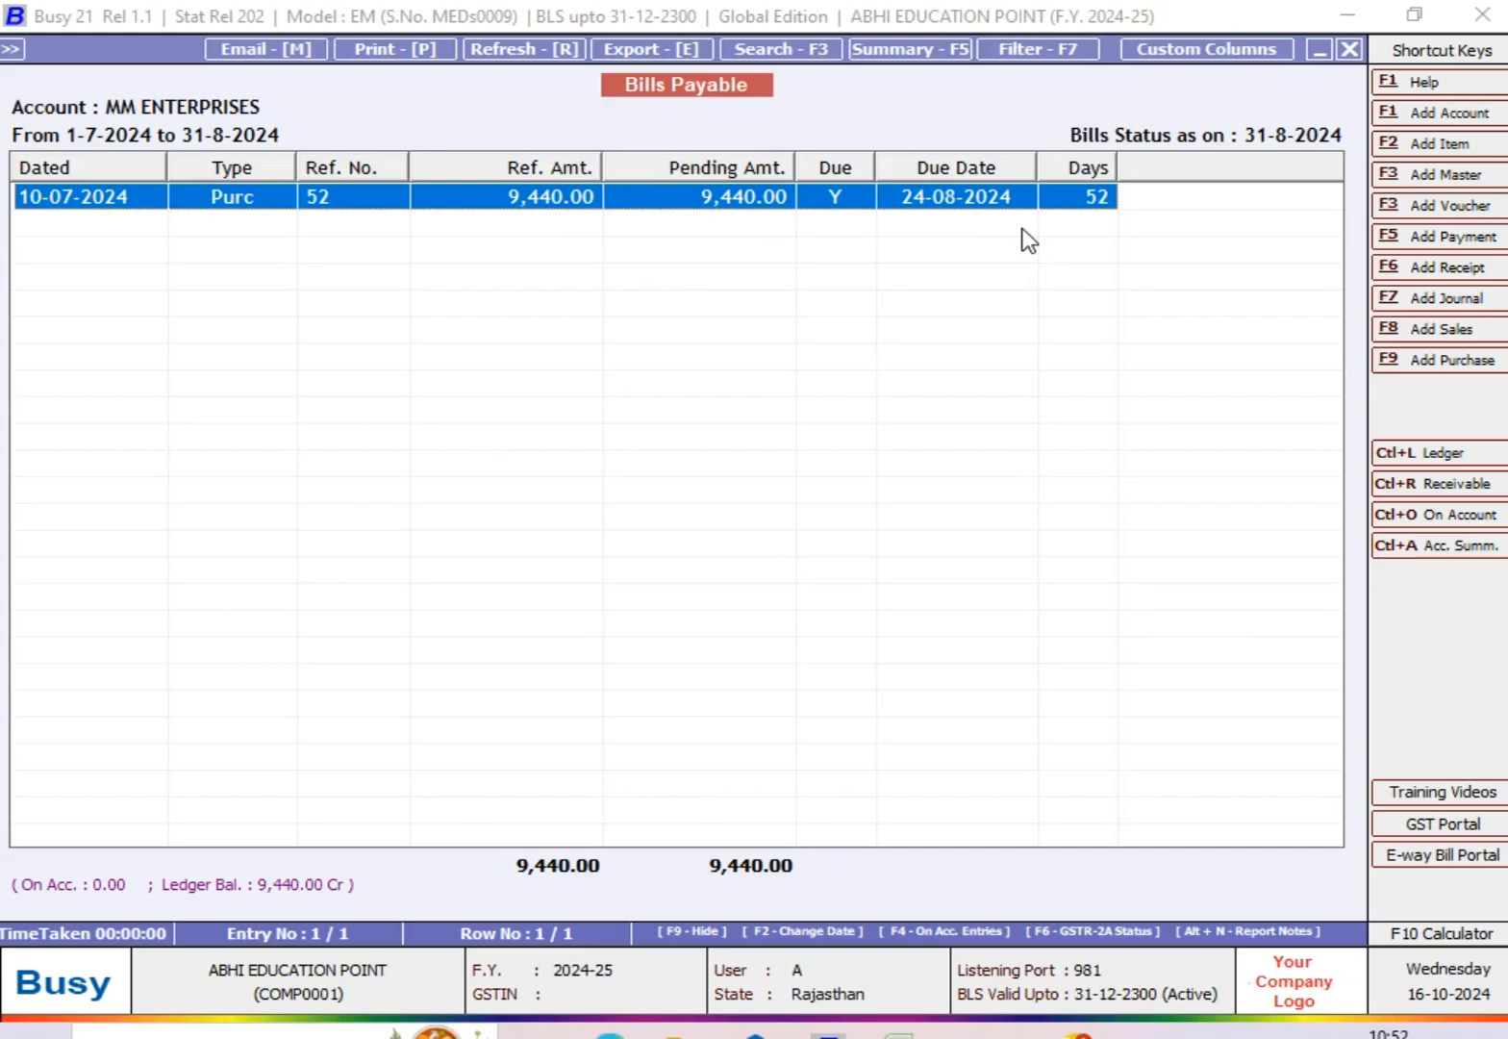
key("Escape")
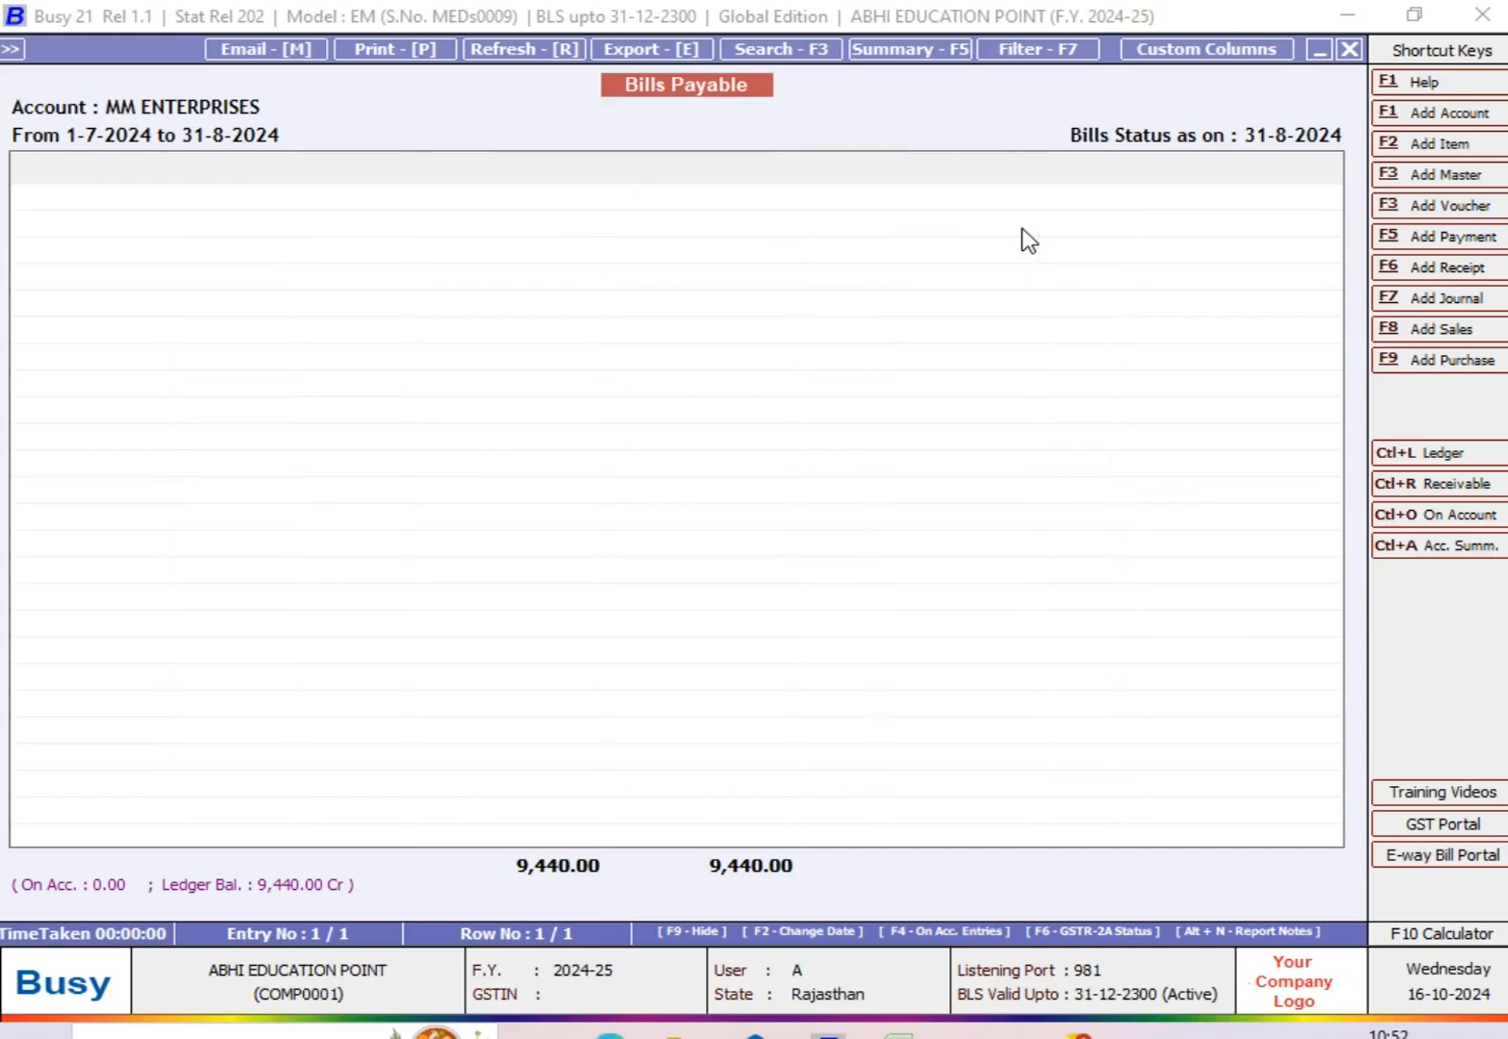
key("Return")
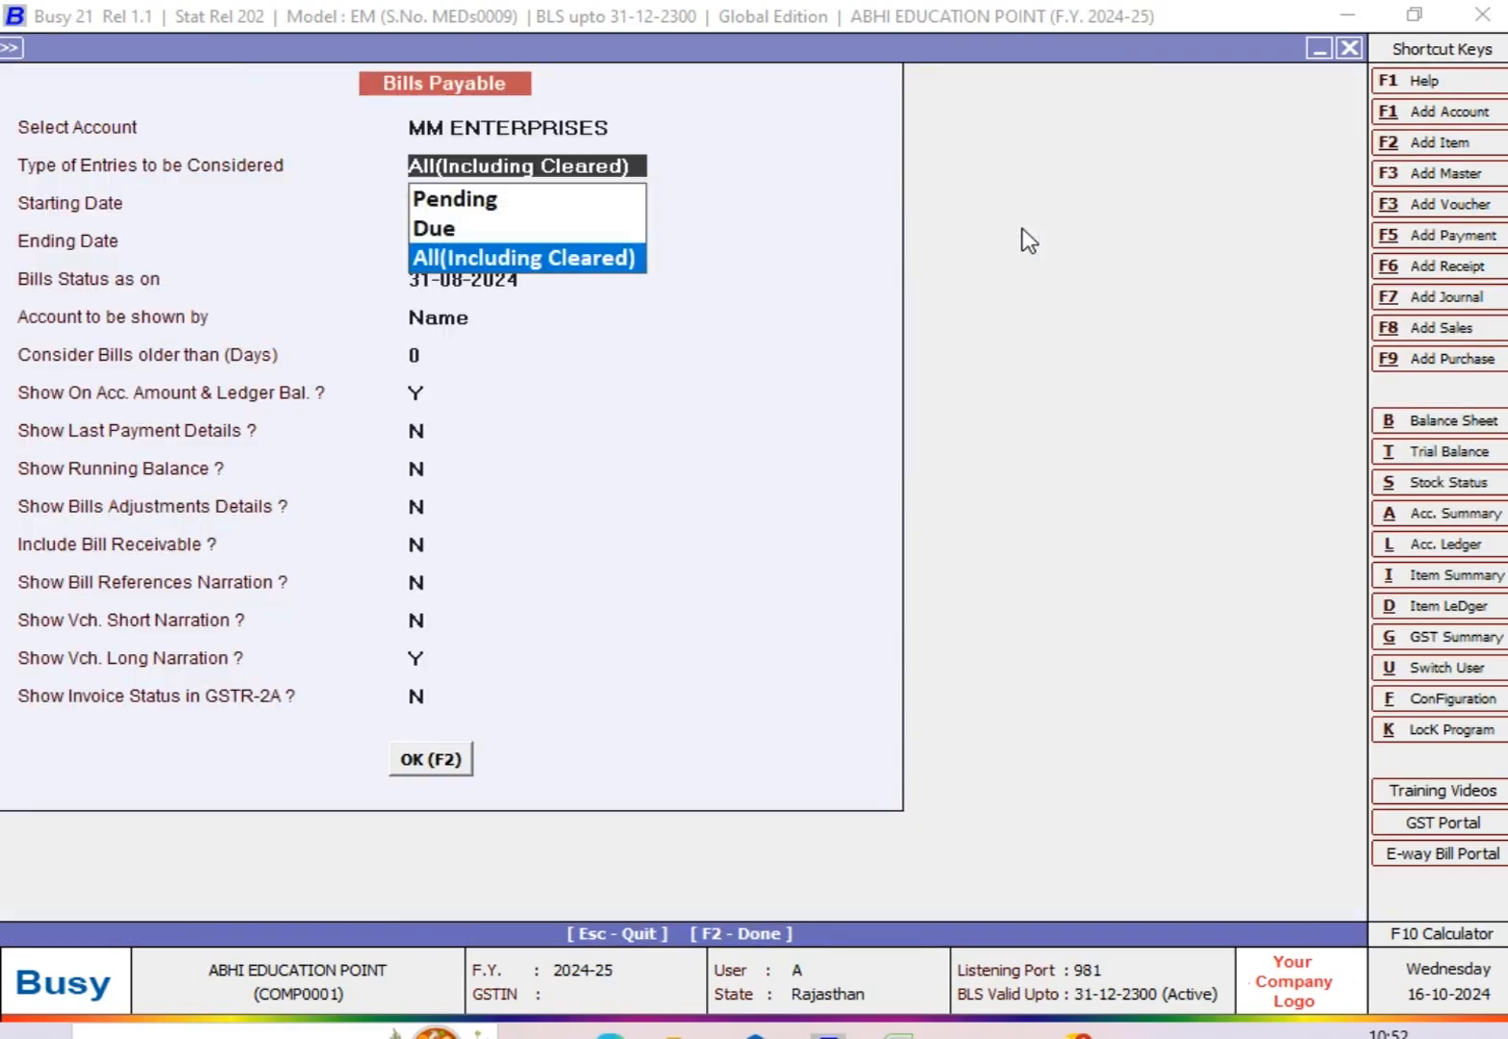
key("Return")
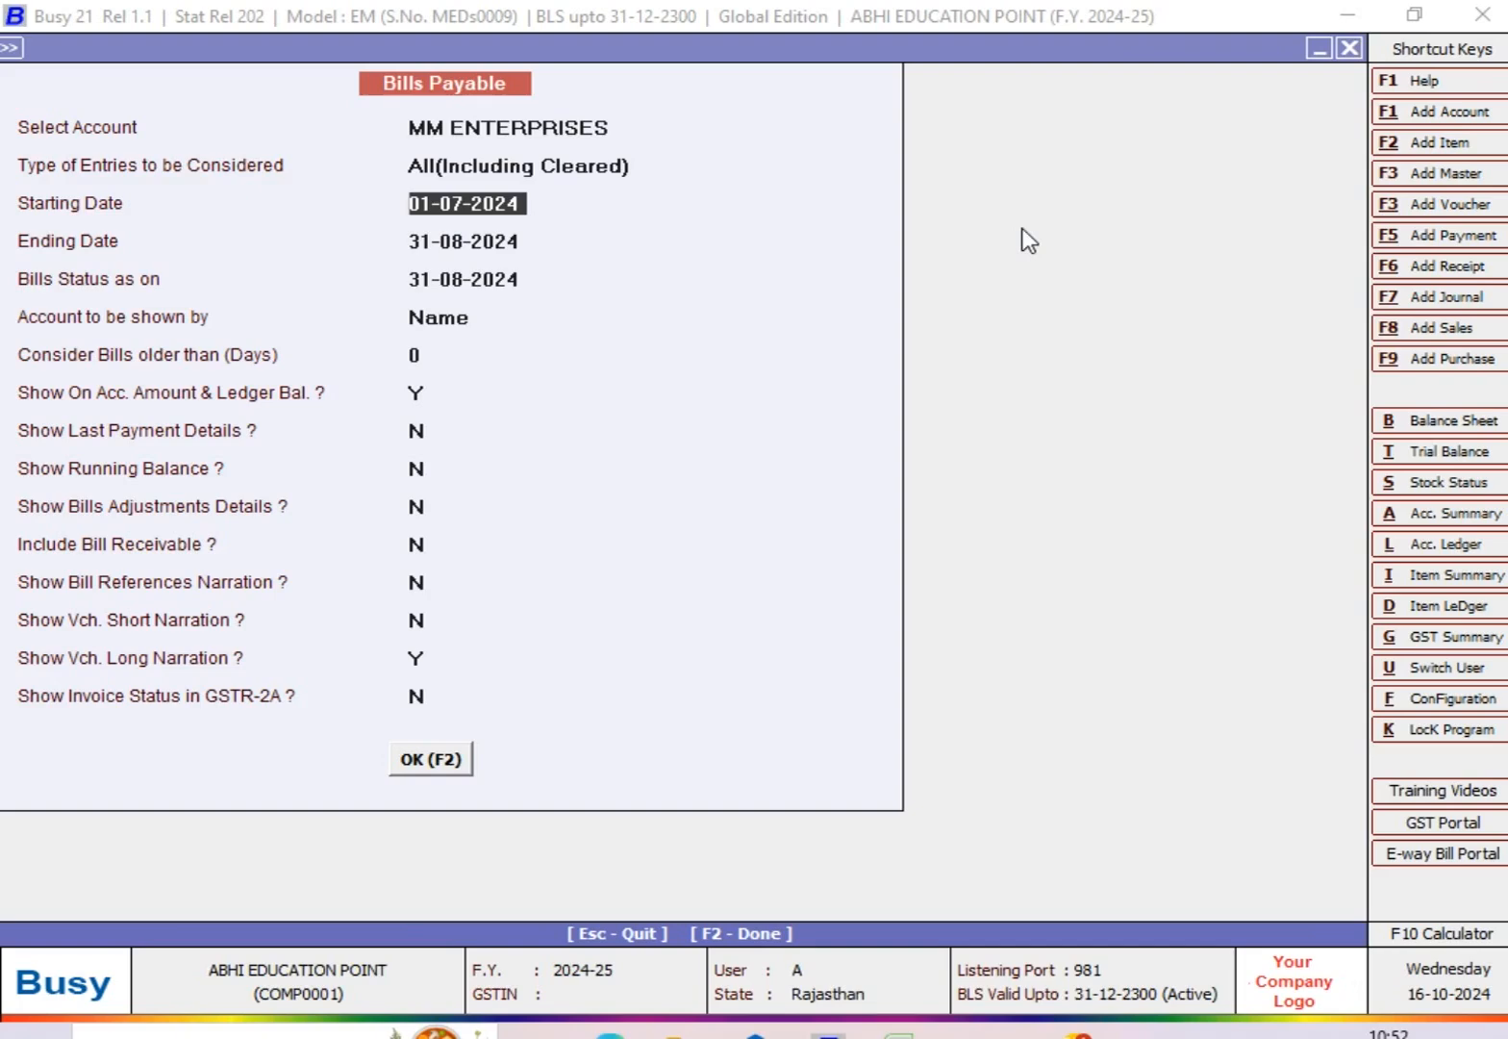
key("Escape")
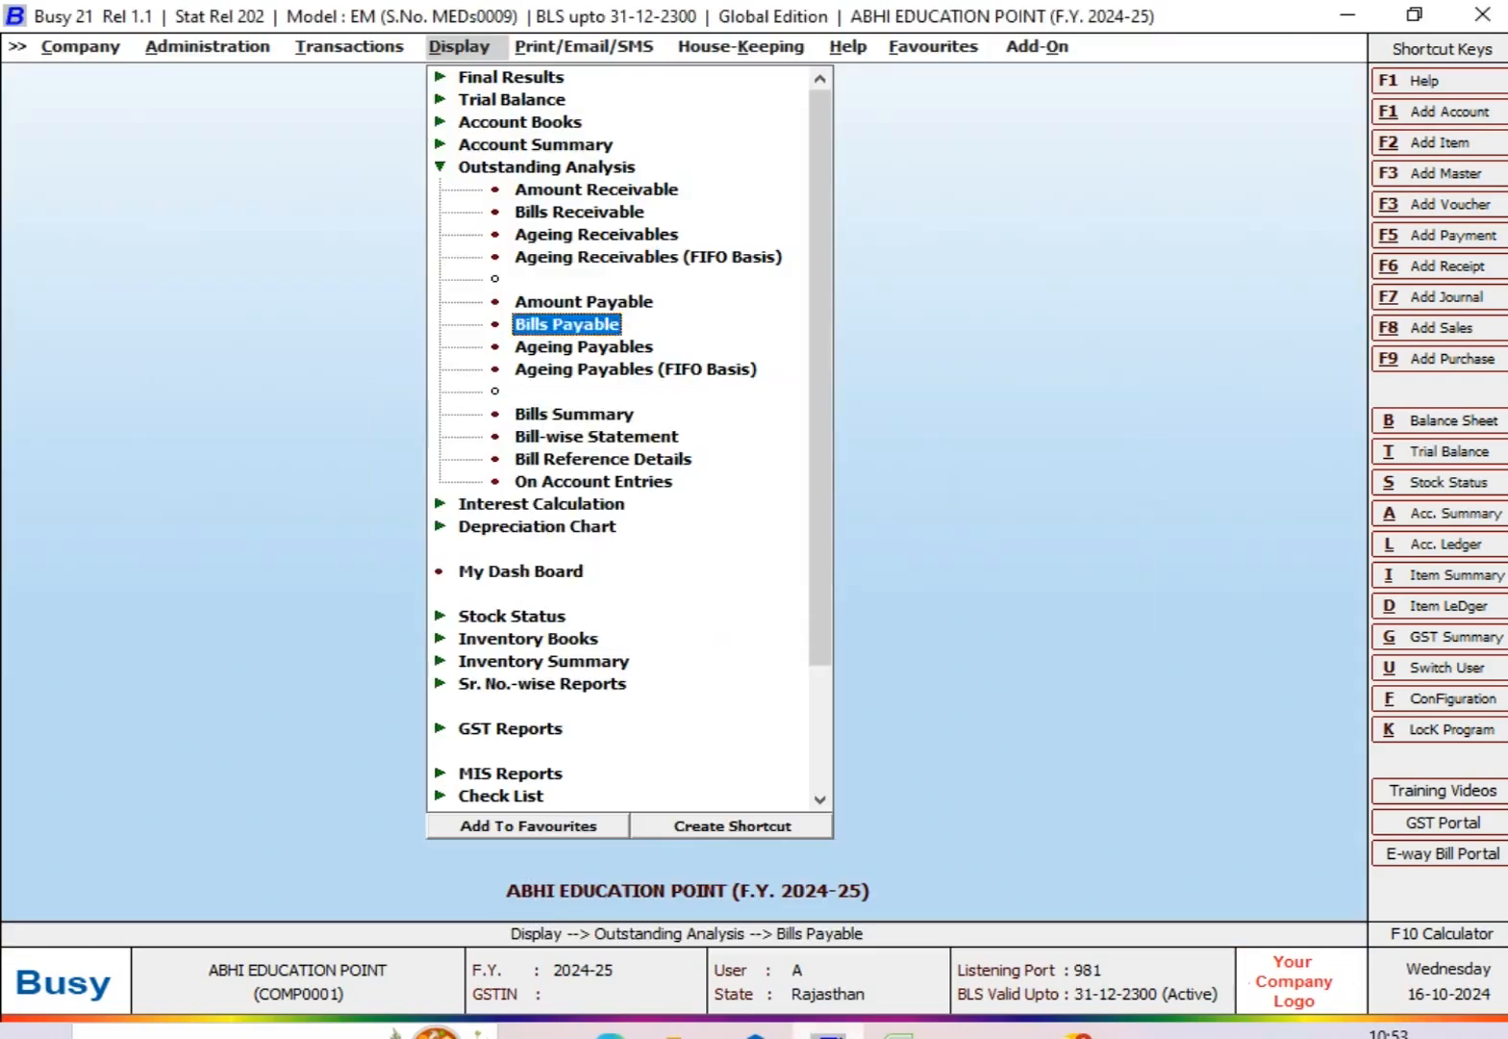
Step: Start a new payment voucher dated 10-08-2024 with voucher number 1 and GST nature Not Applicable
key("Escape")
key("Left")
key("Return")
key("Return")
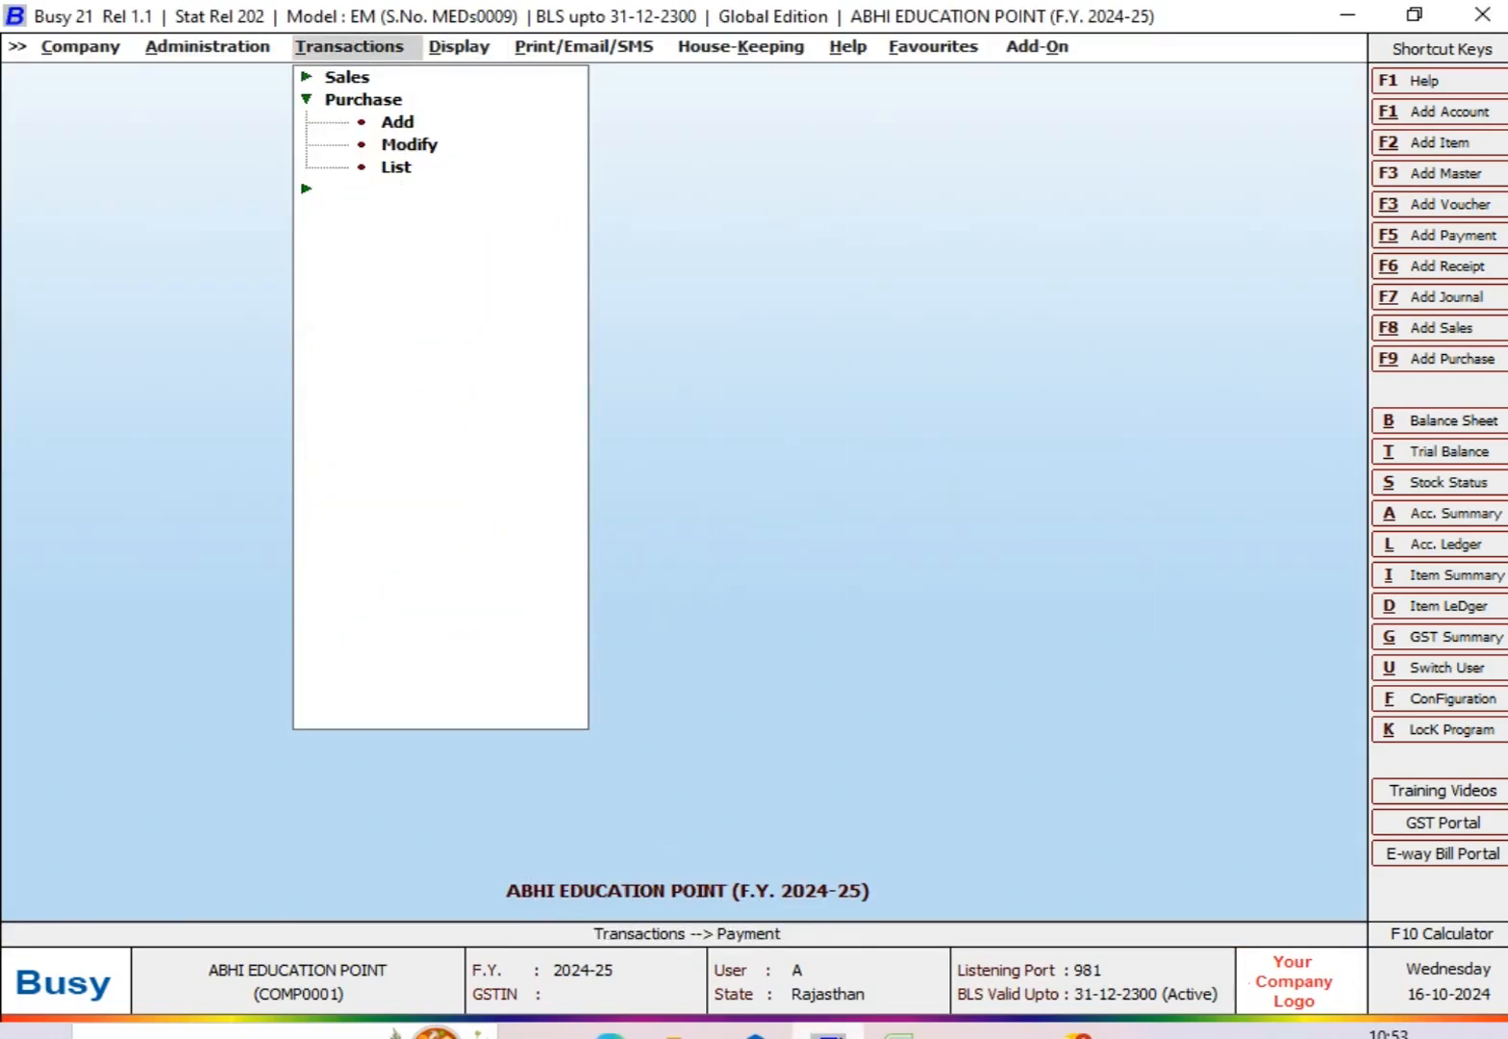
key("Return")
key("Return")
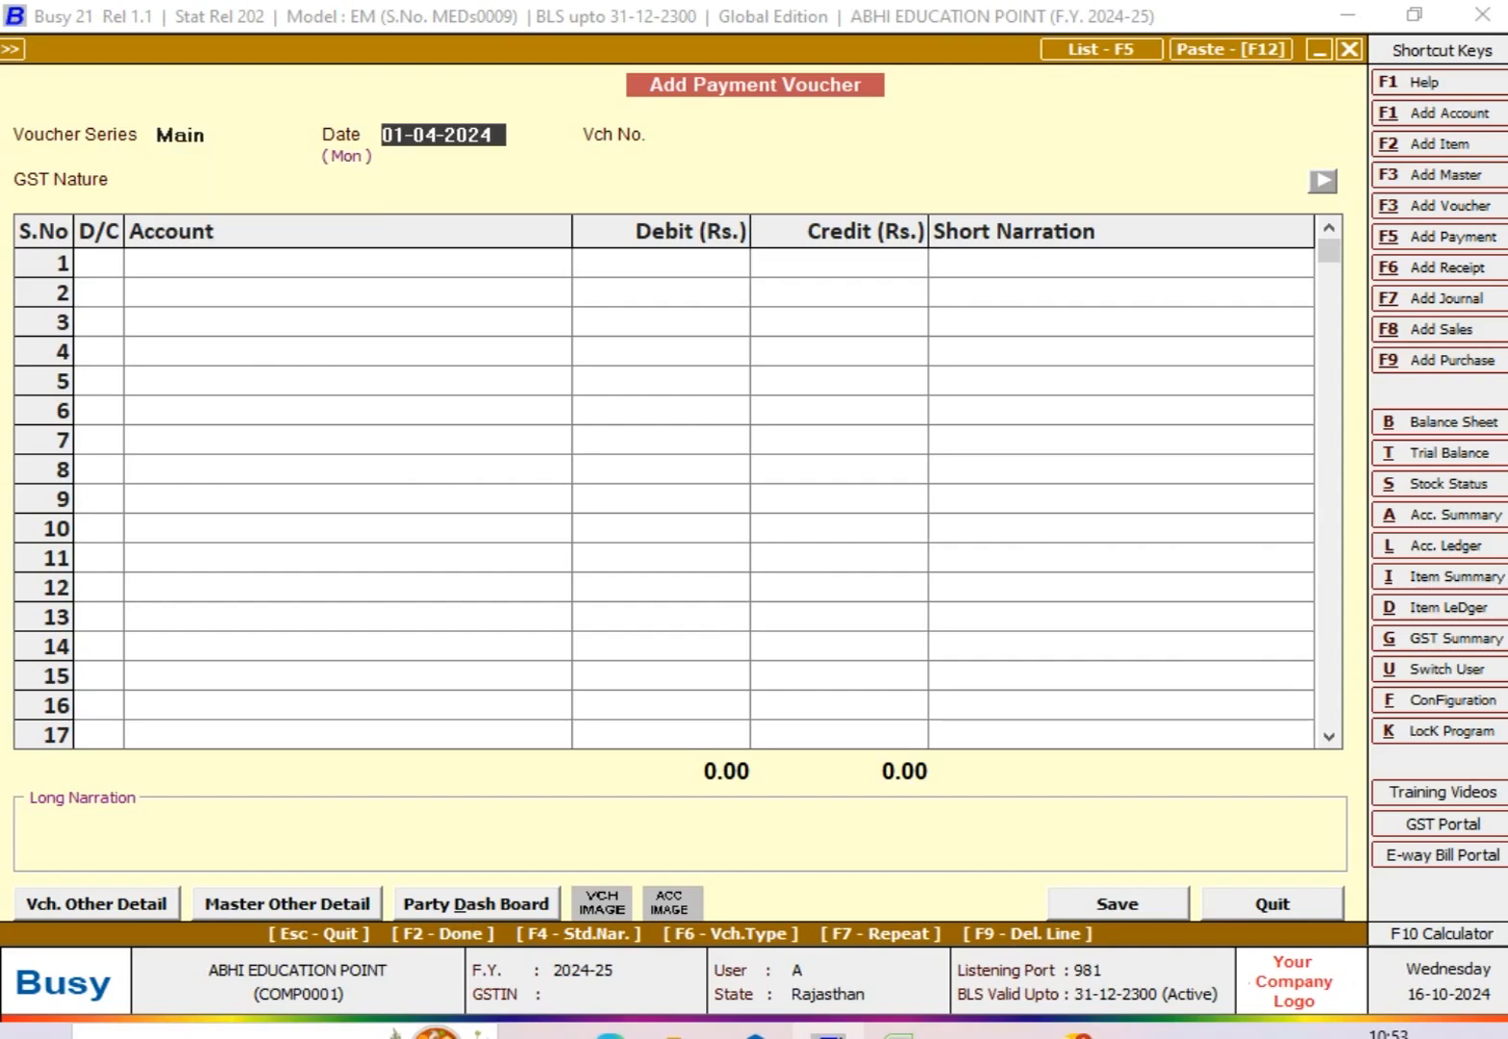
type("10-08")
key("Return")
key("Return")
key("Left")
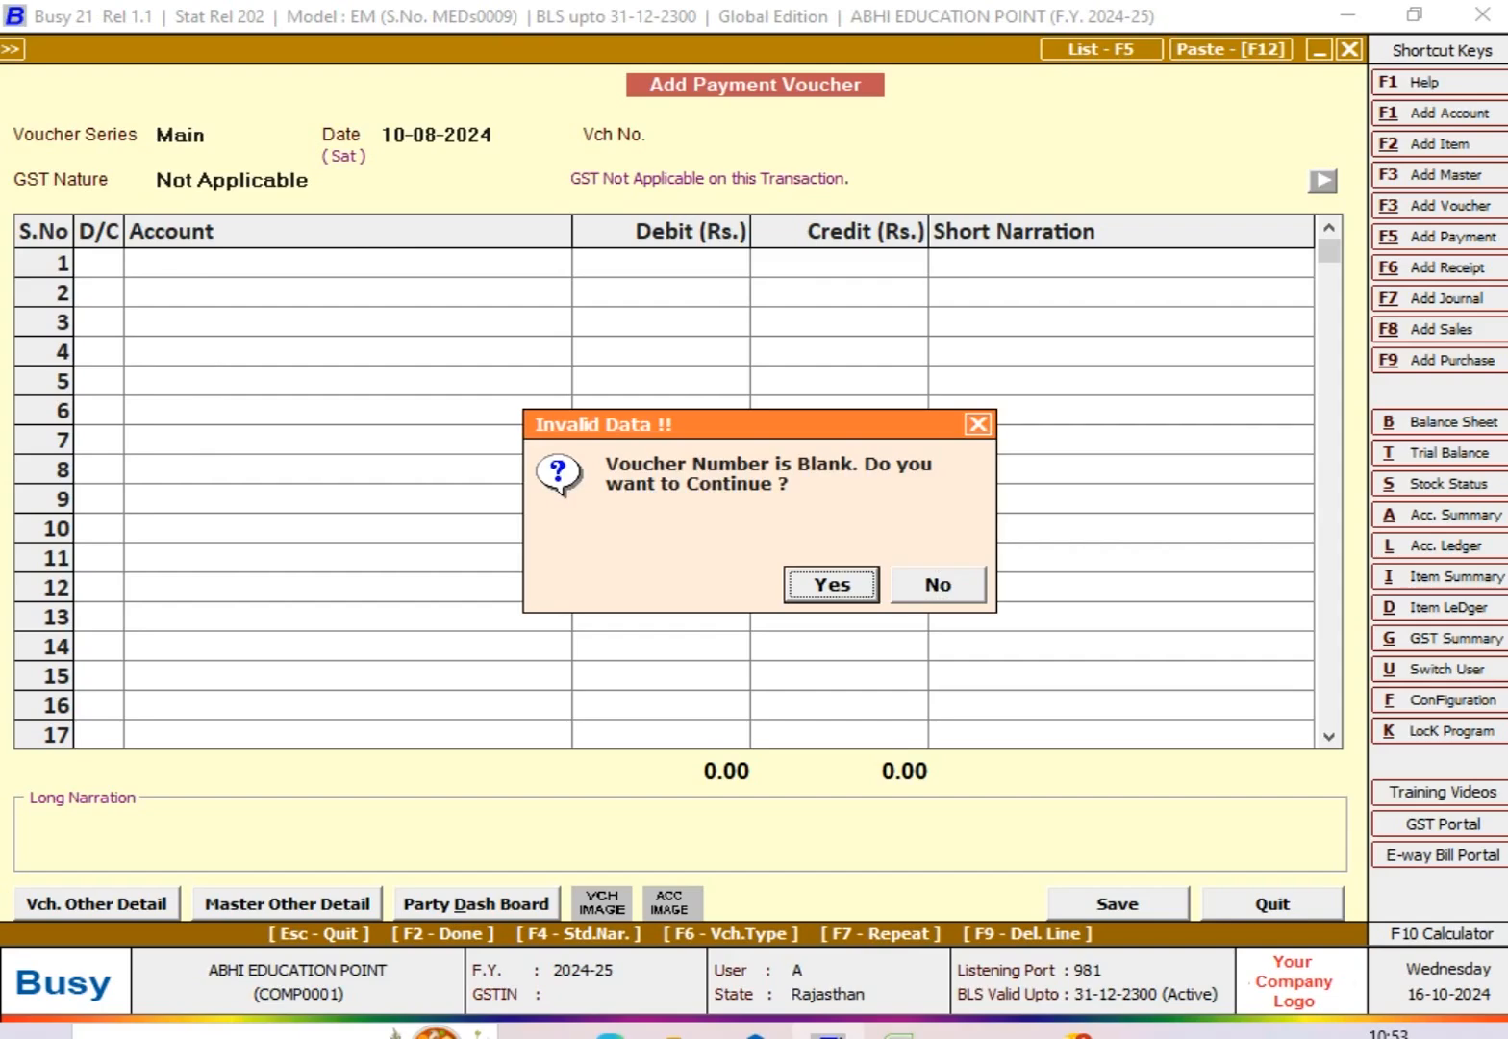
key("Return")
Step: Debit MM ENTERPRISES with 9,440 in the first row of the payment voucher
key("Return")
key("Return")
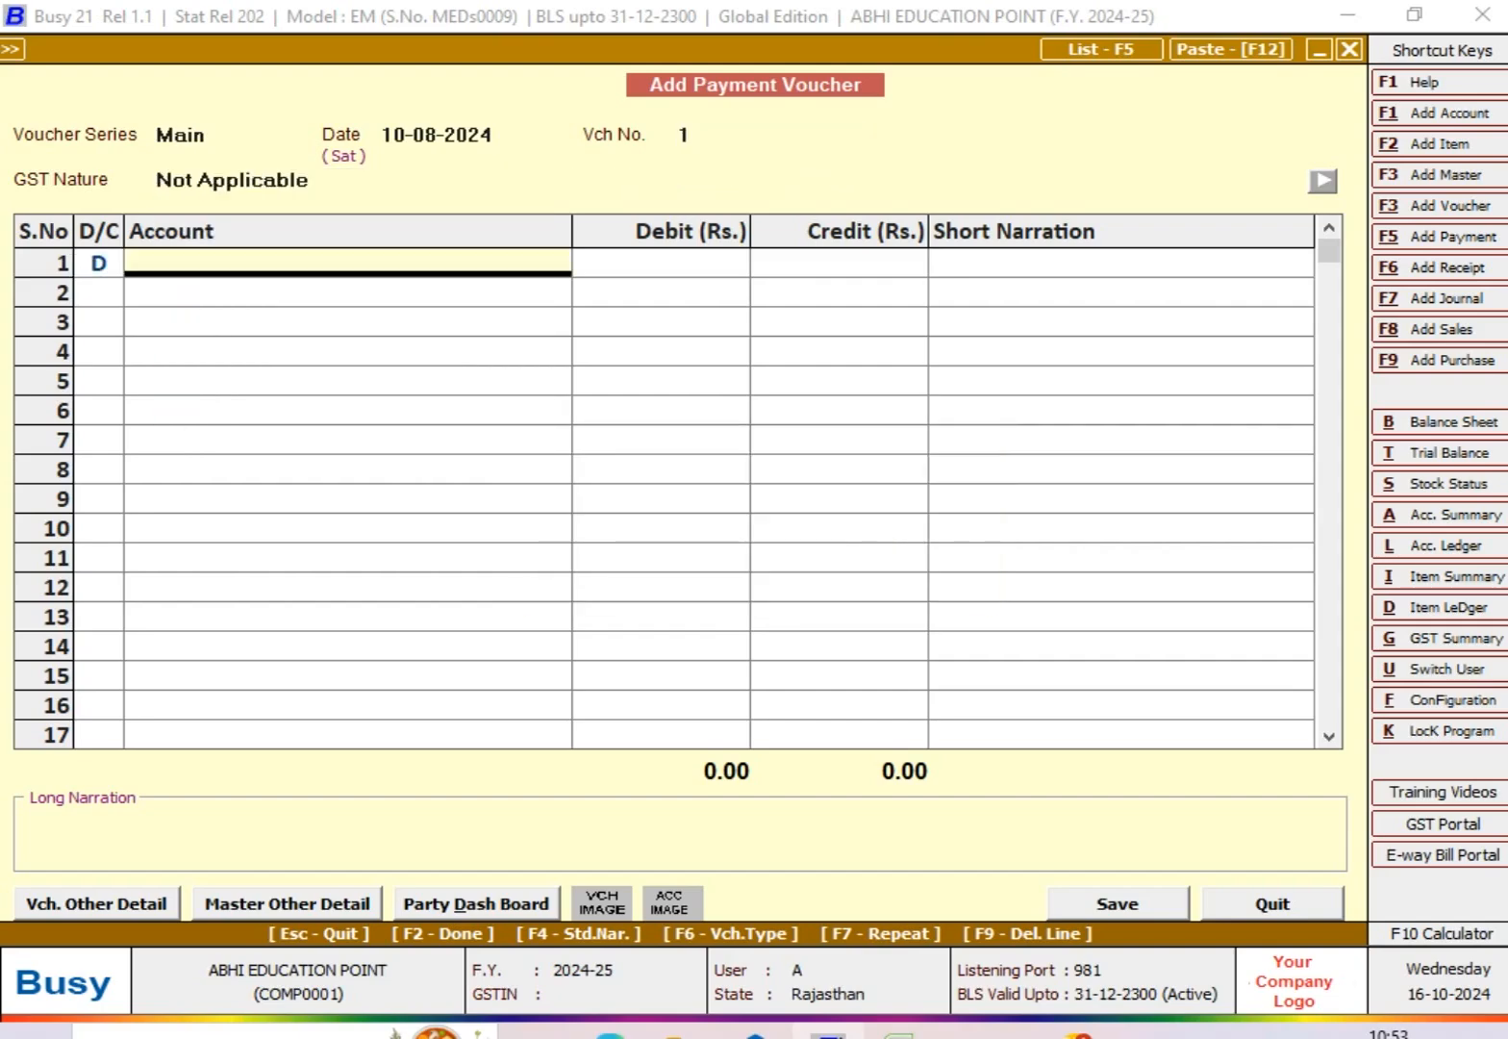
key("Return")
key("Return")
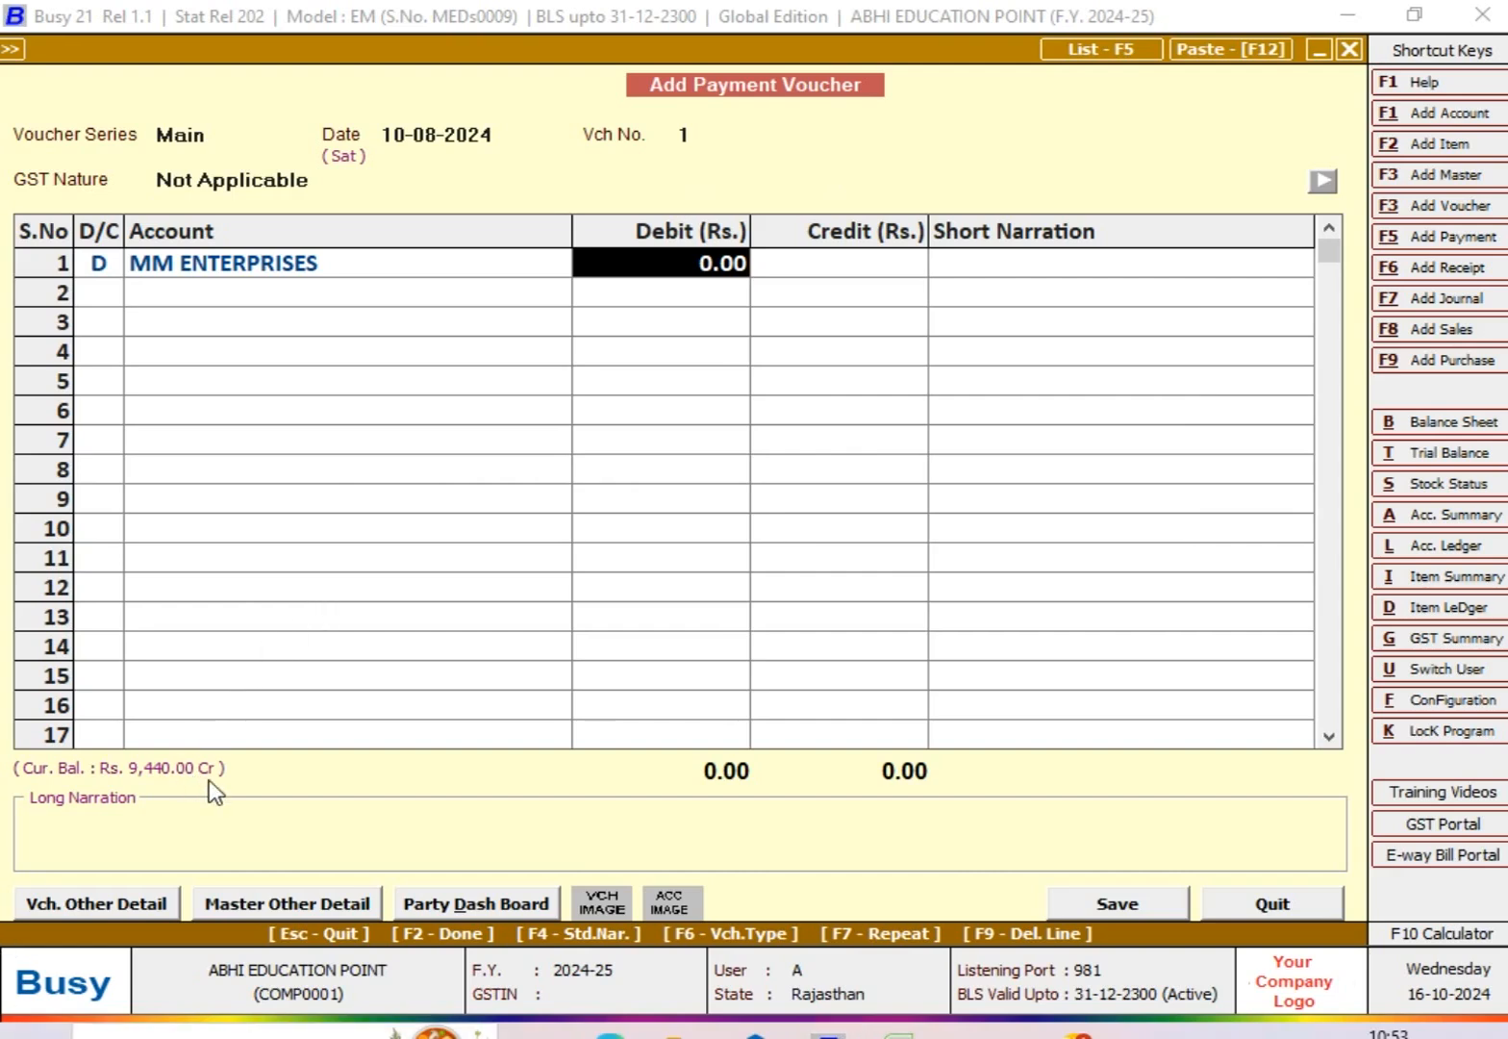
type("9440")
key("Return")
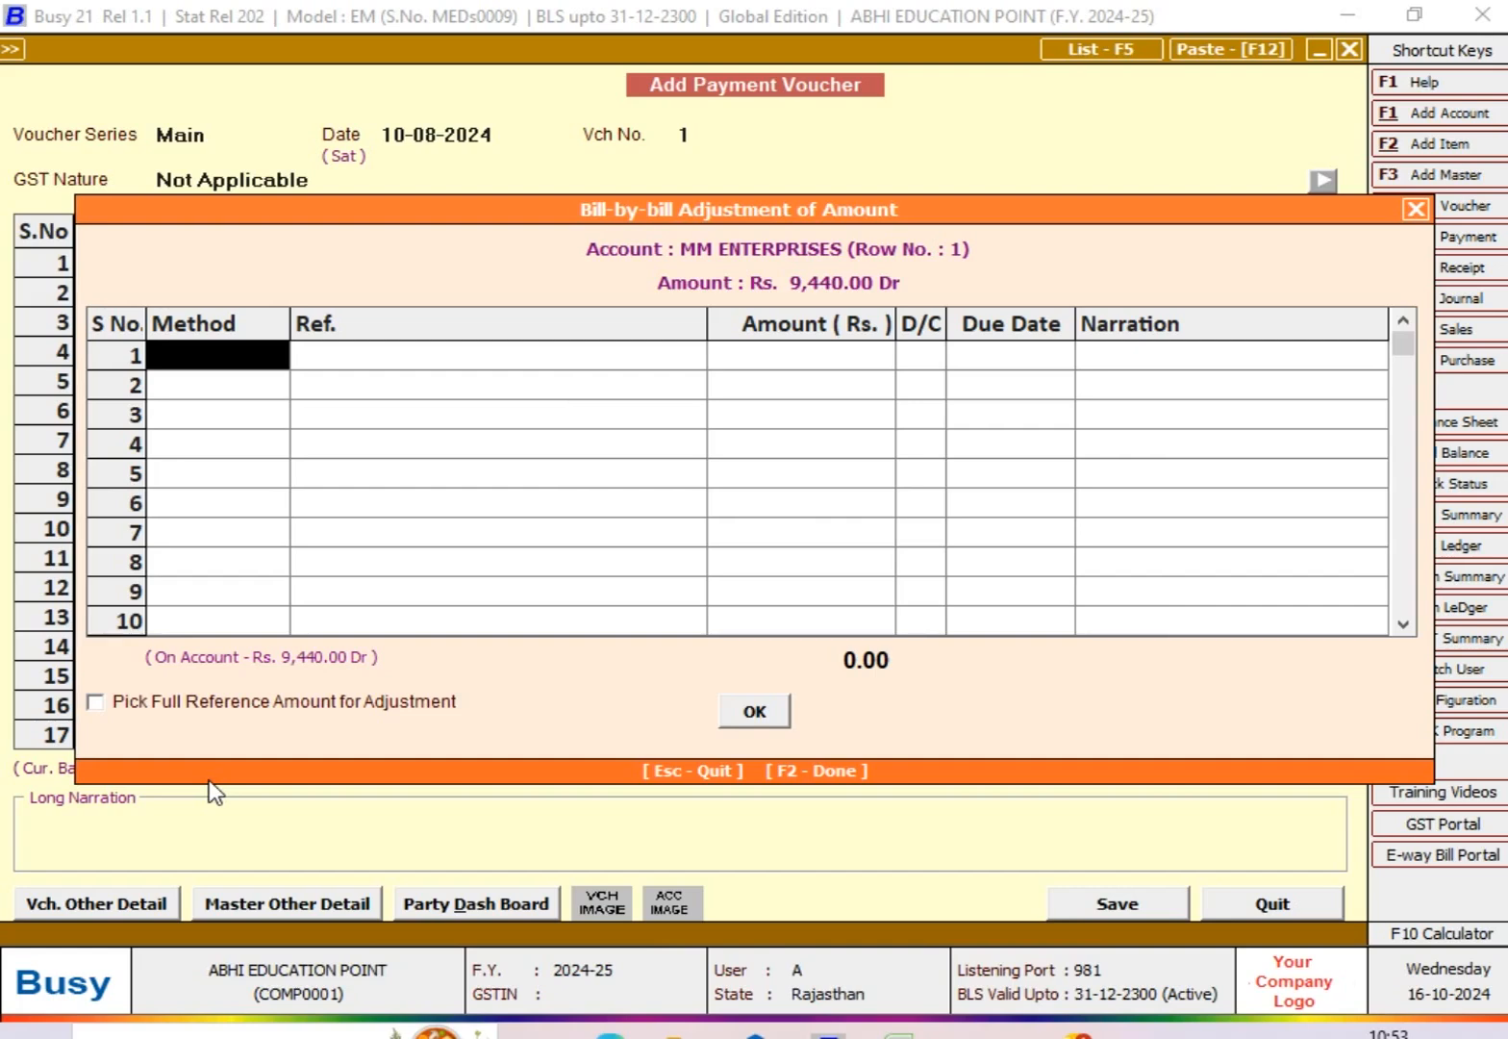
Step: Settle the 9,440 bill-by-bill with the Adjustment method against purchase bill reference 52 and accept the adjustment
key("space")
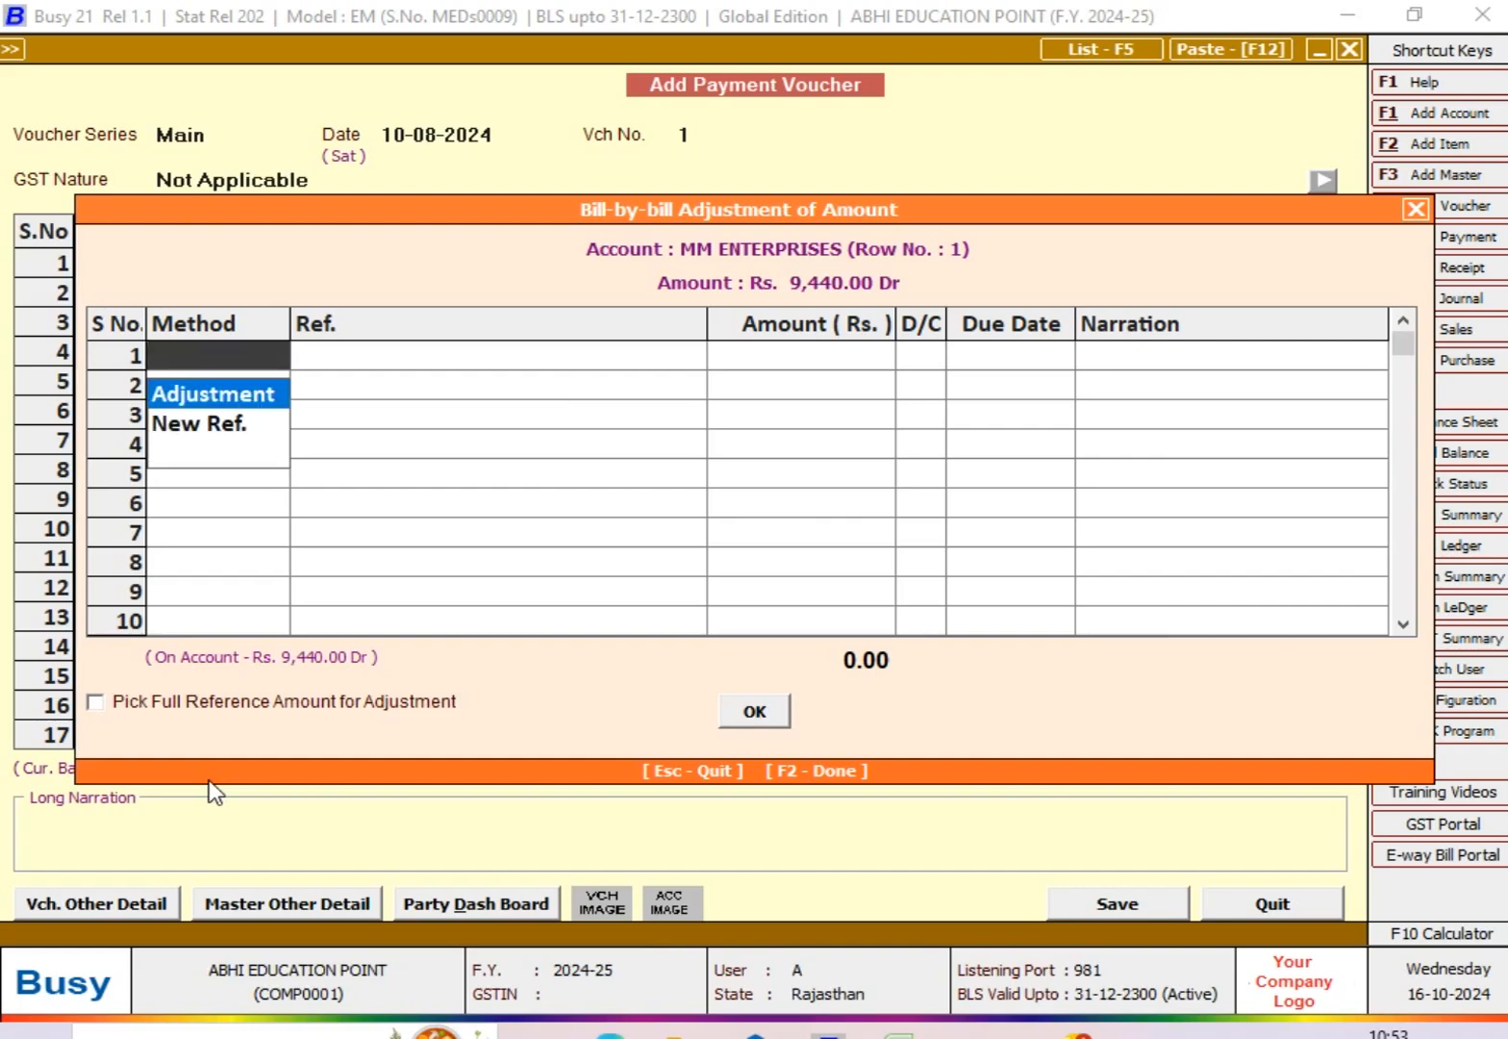
key("Return")
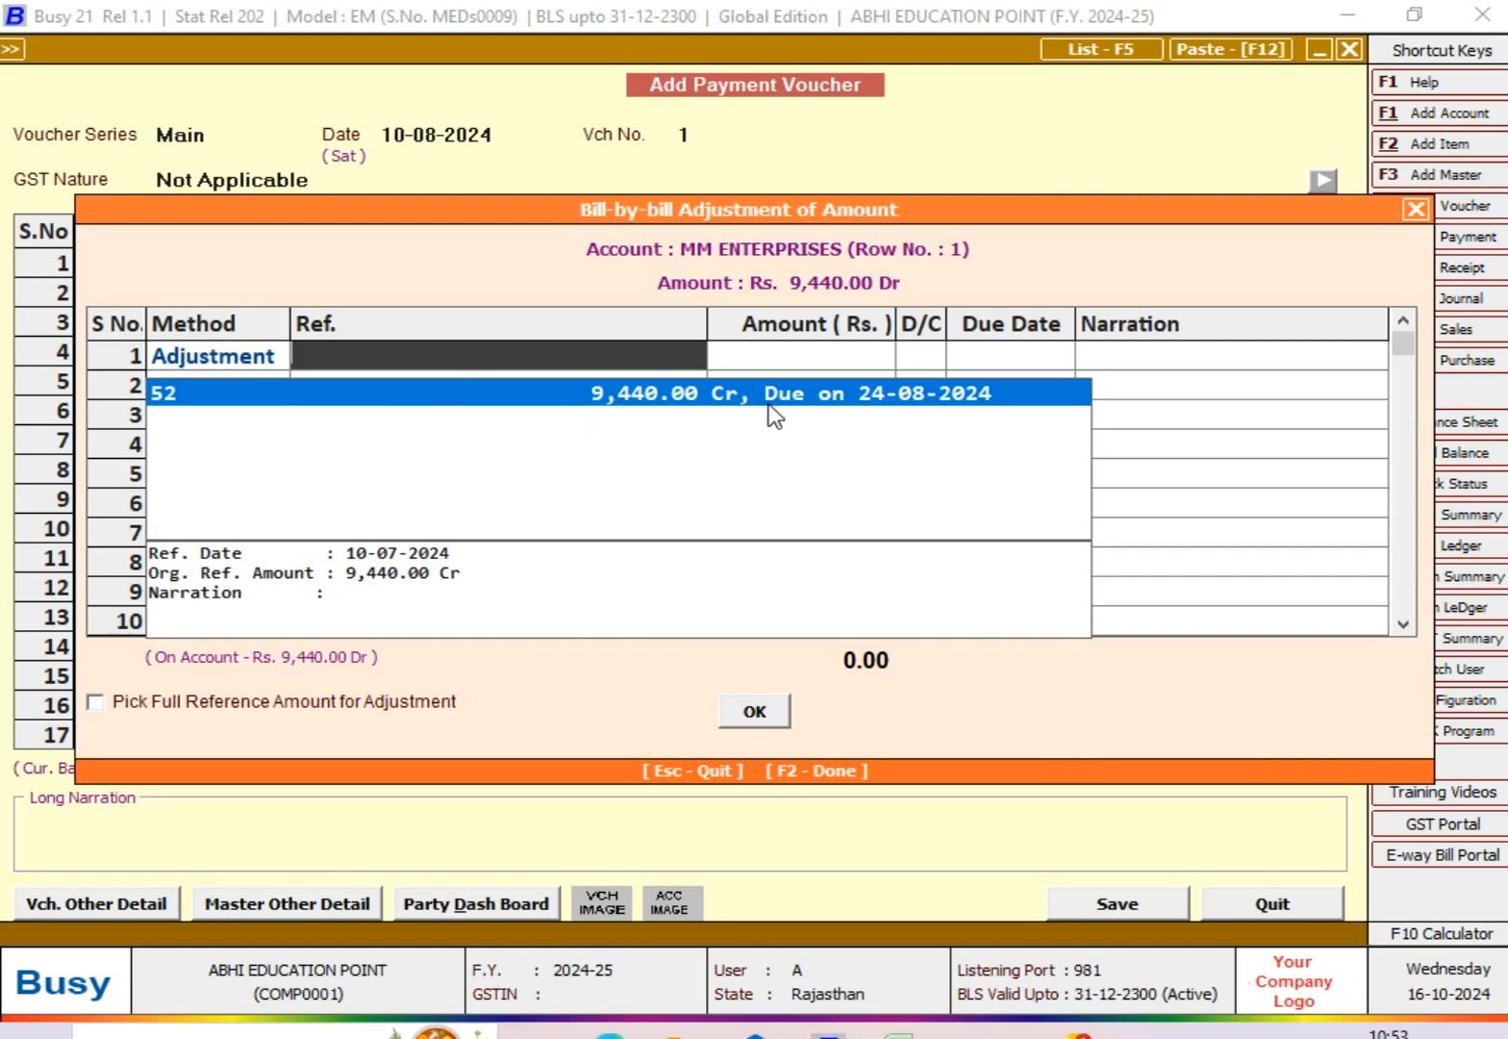
key("Return")
key("Return")
key("Return")
key("Return")
key("Return")
key("Return")
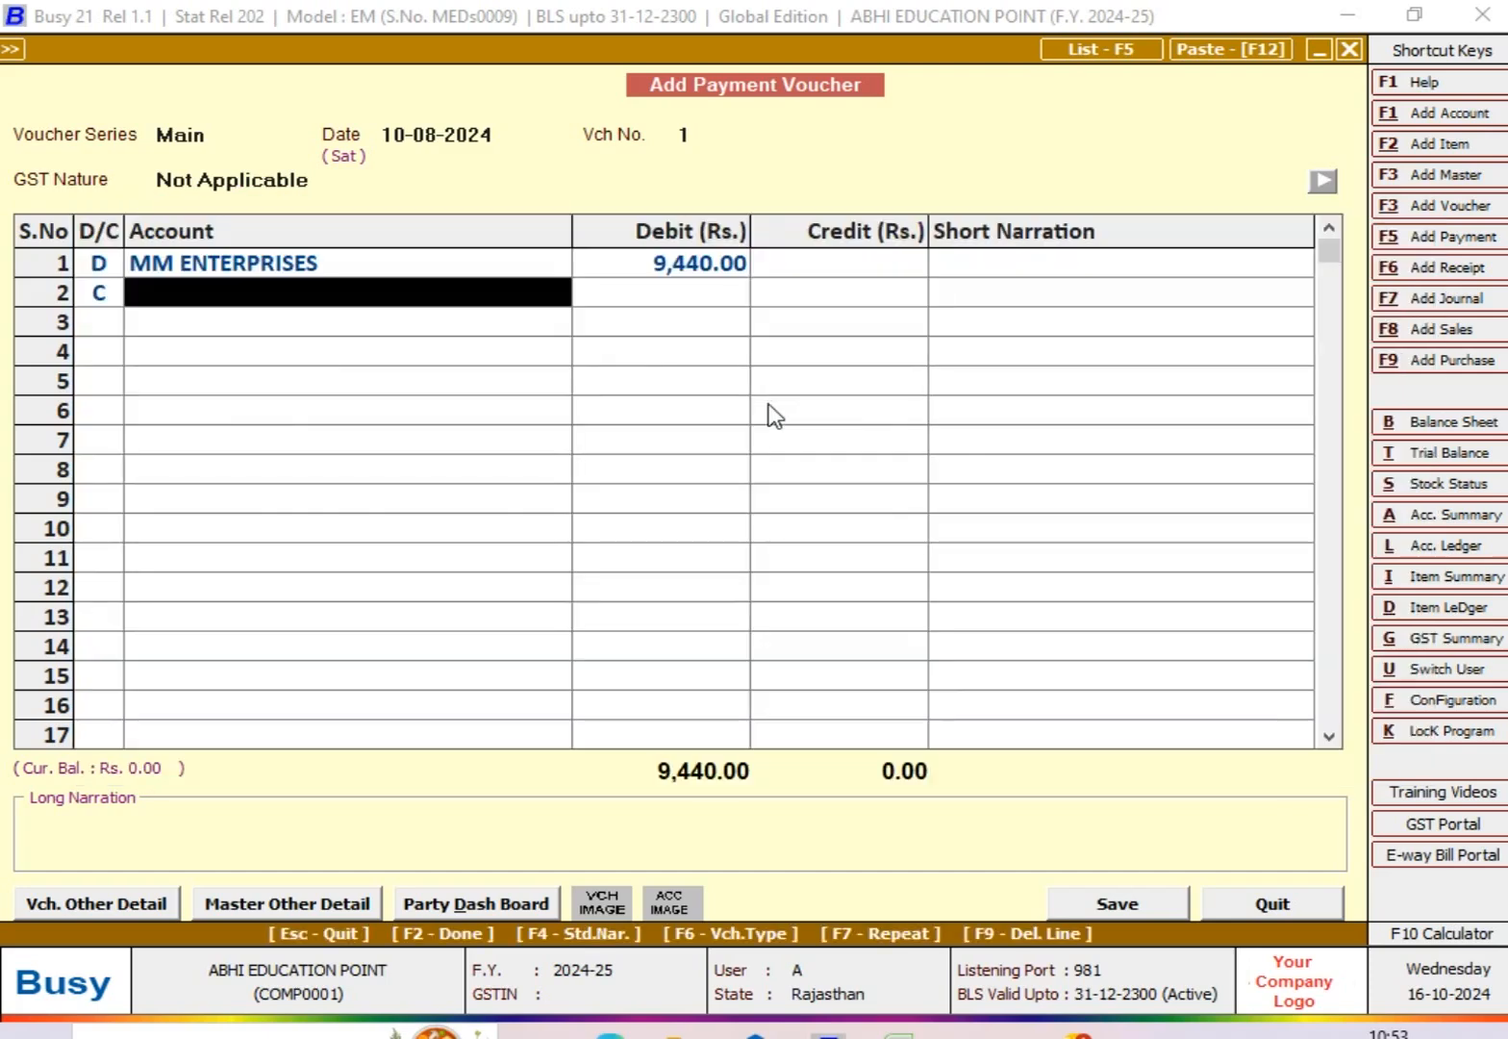
Step: Credit SBI CURRENT ACCOUNT with 9,440, save the payment voucher without a narration, and leave voucher entry
type("sB")
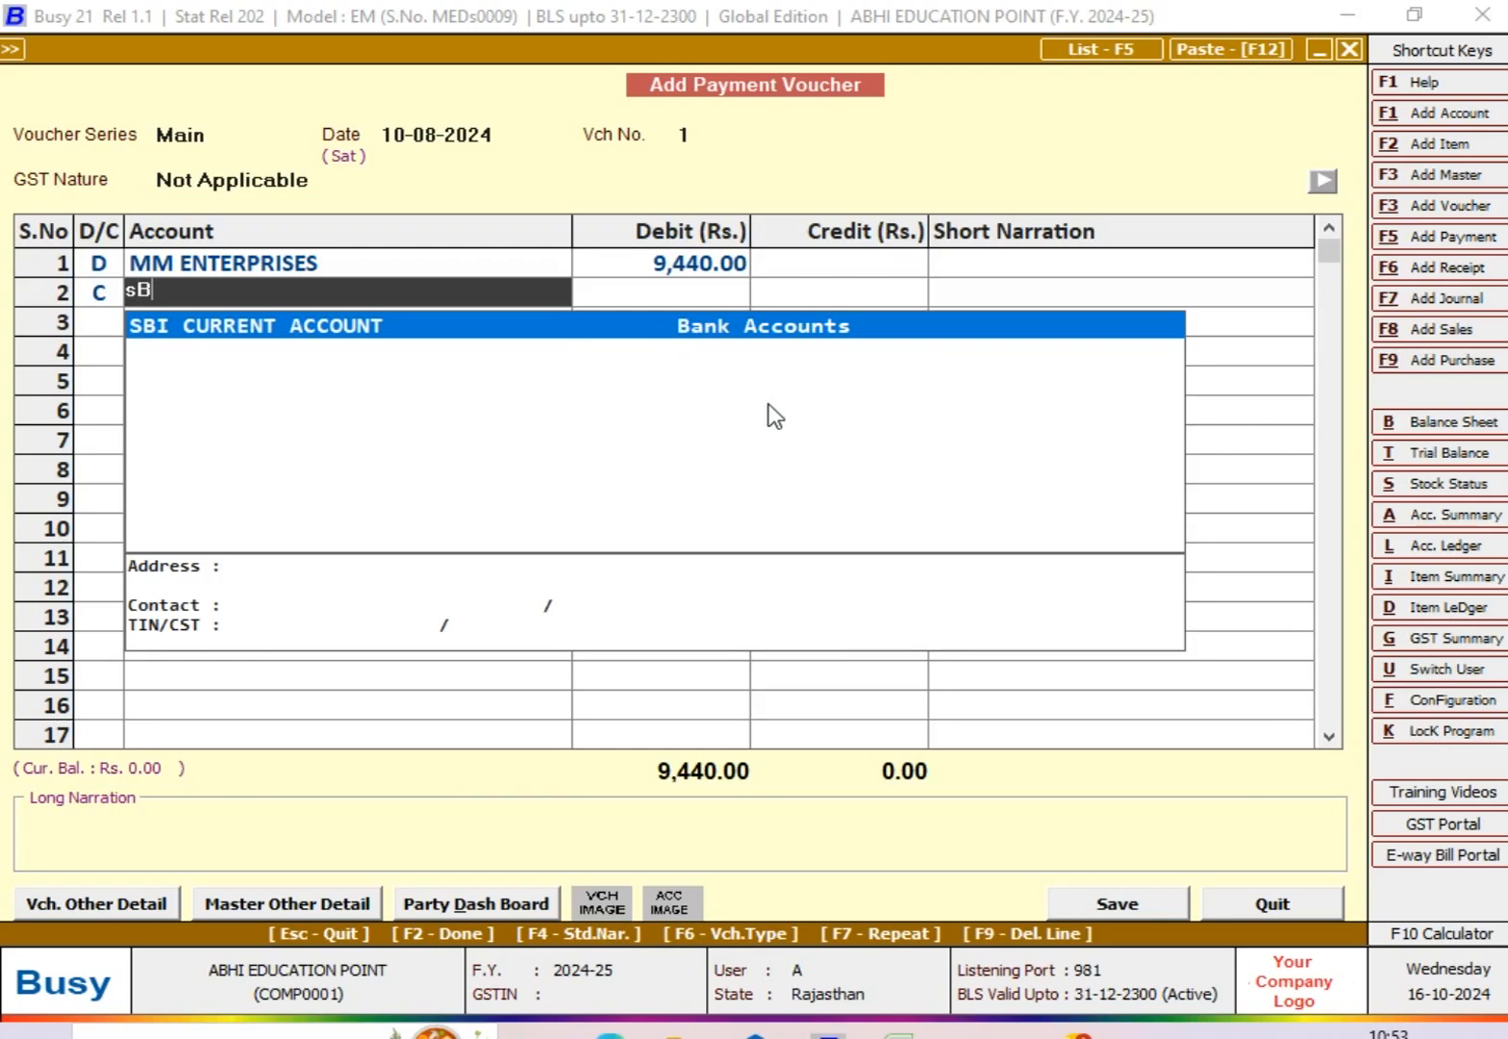
key("Return")
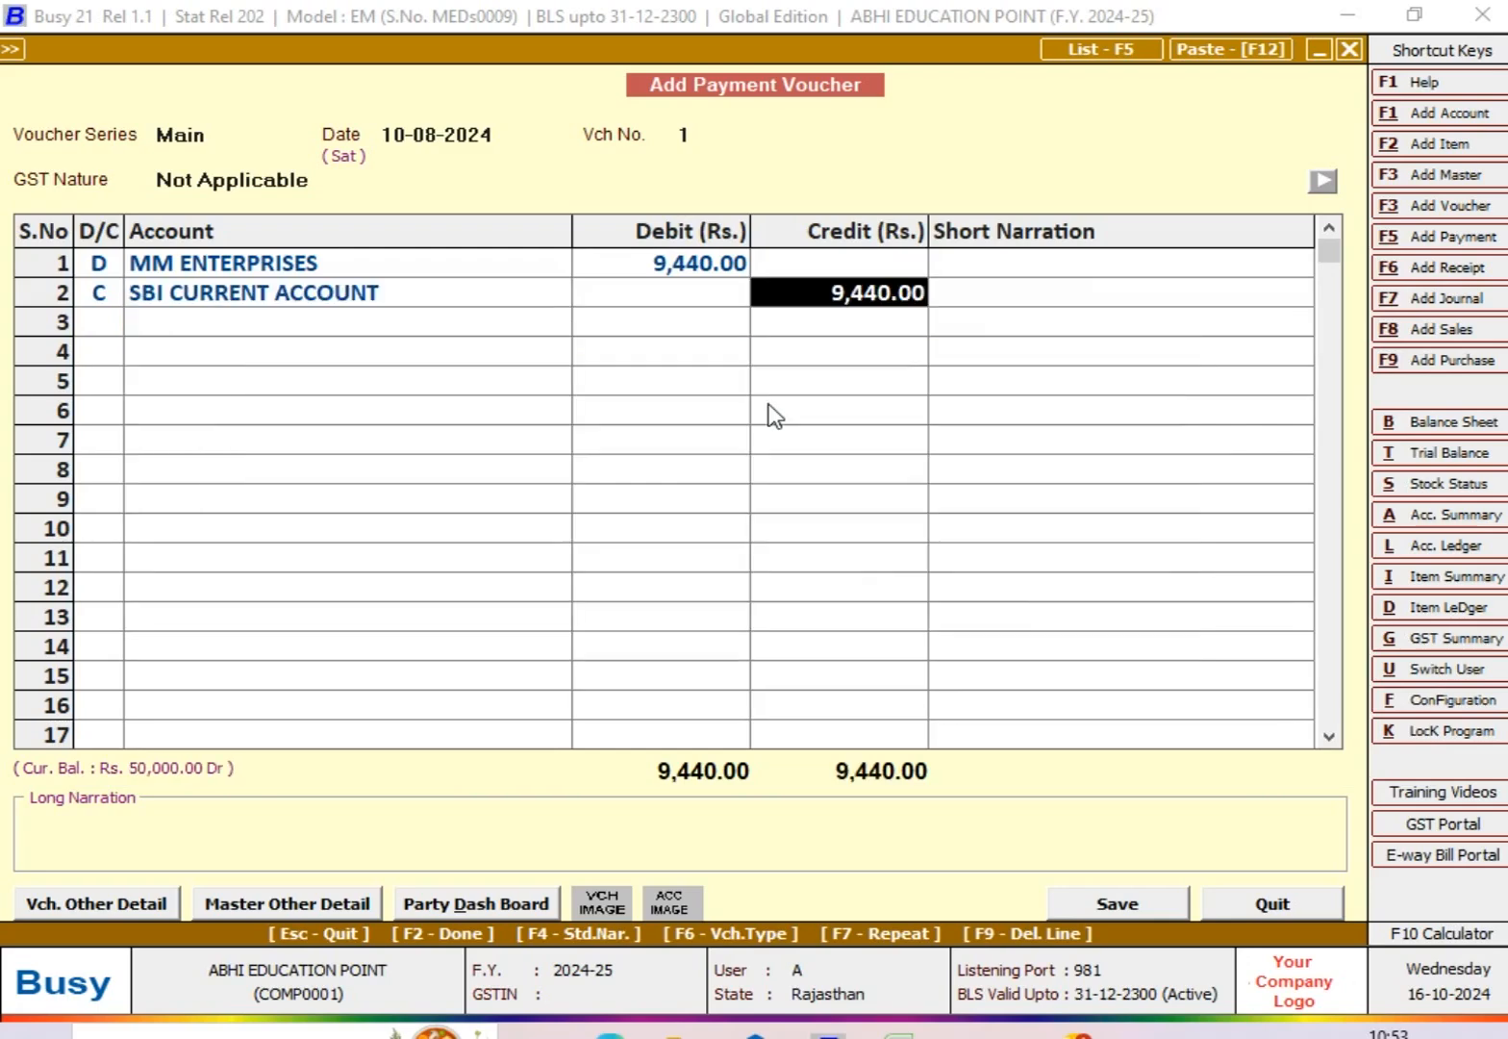
key("Return")
key("Return")
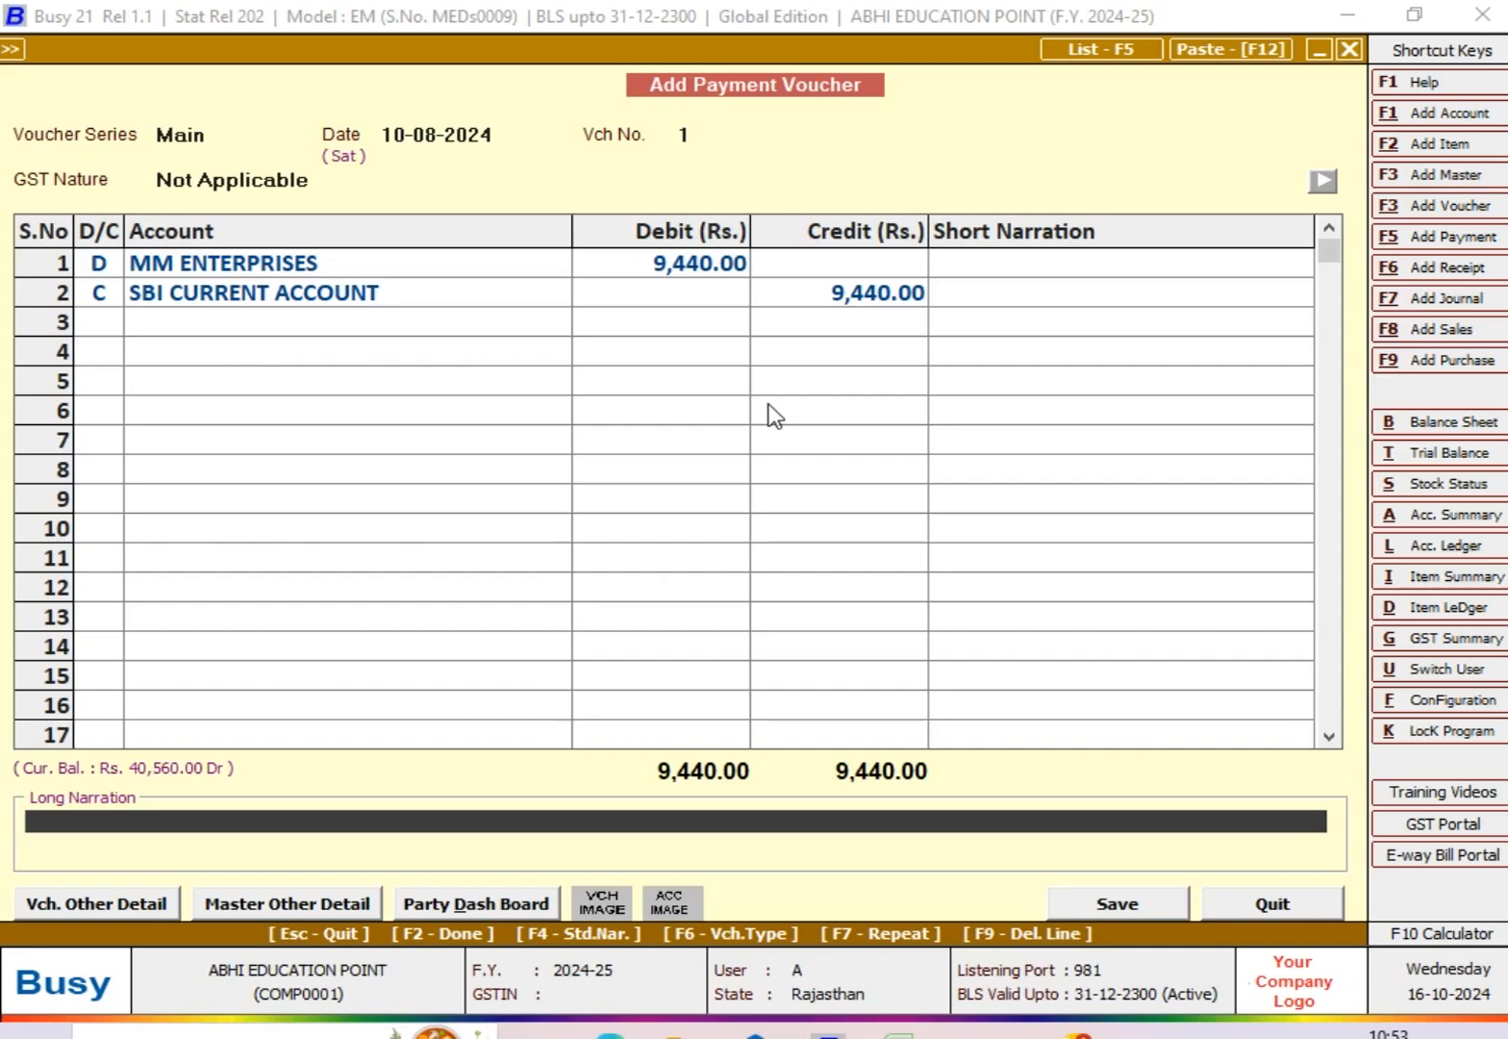
key("Return")
key("Return")
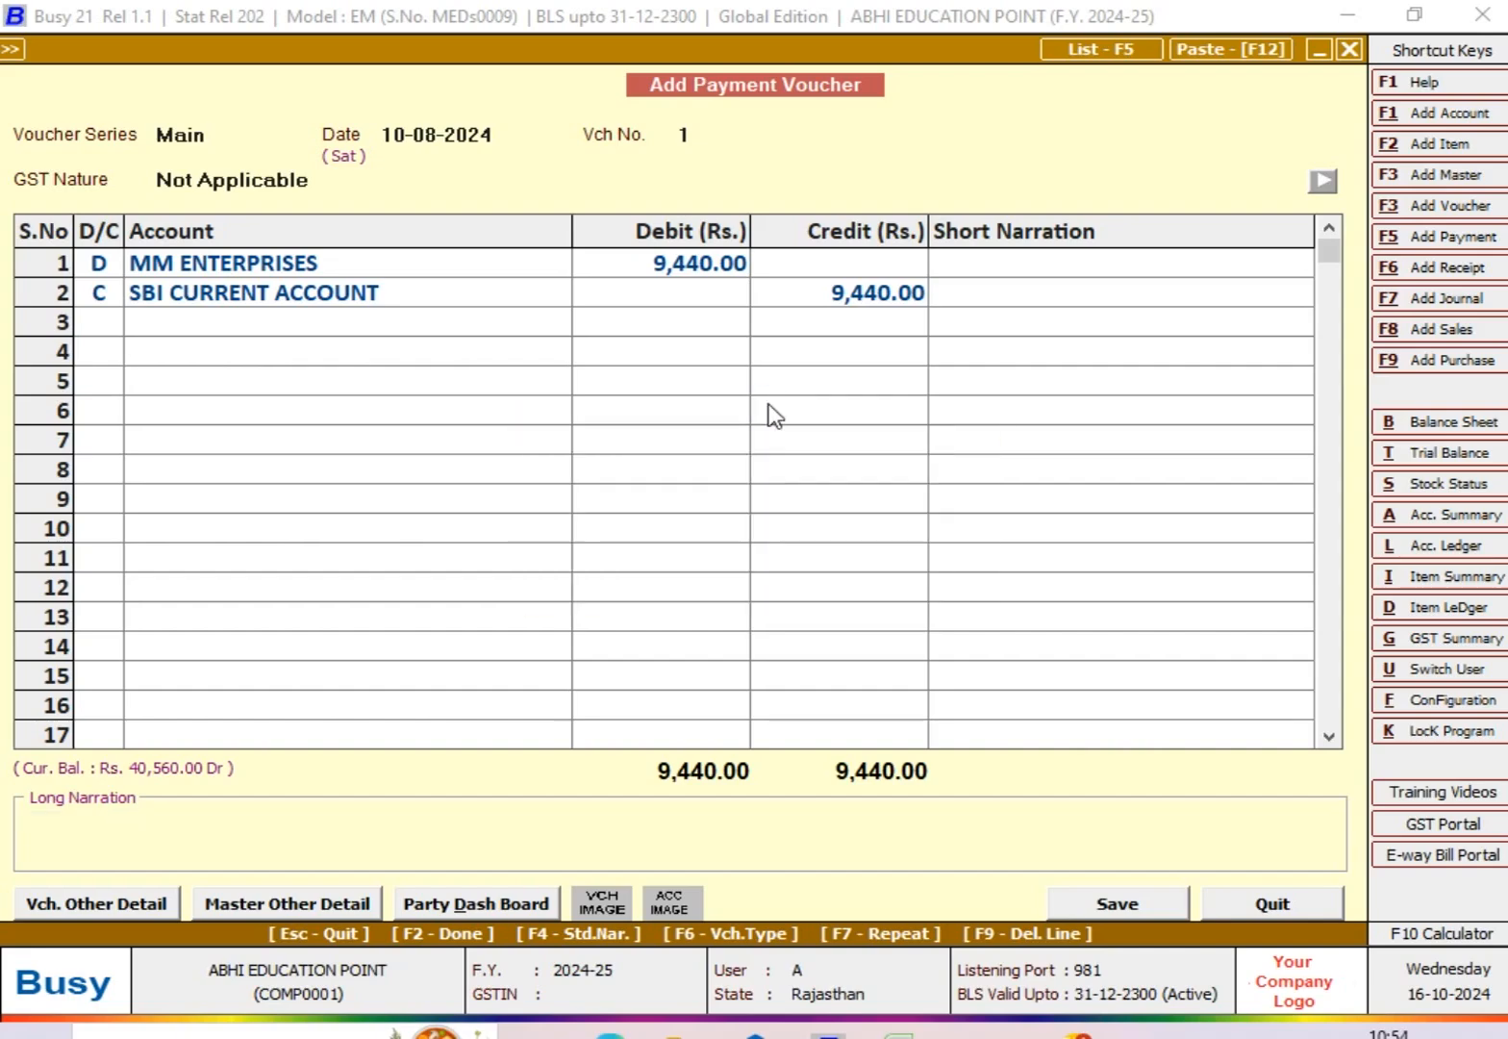
key("Escape")
key("Escape")
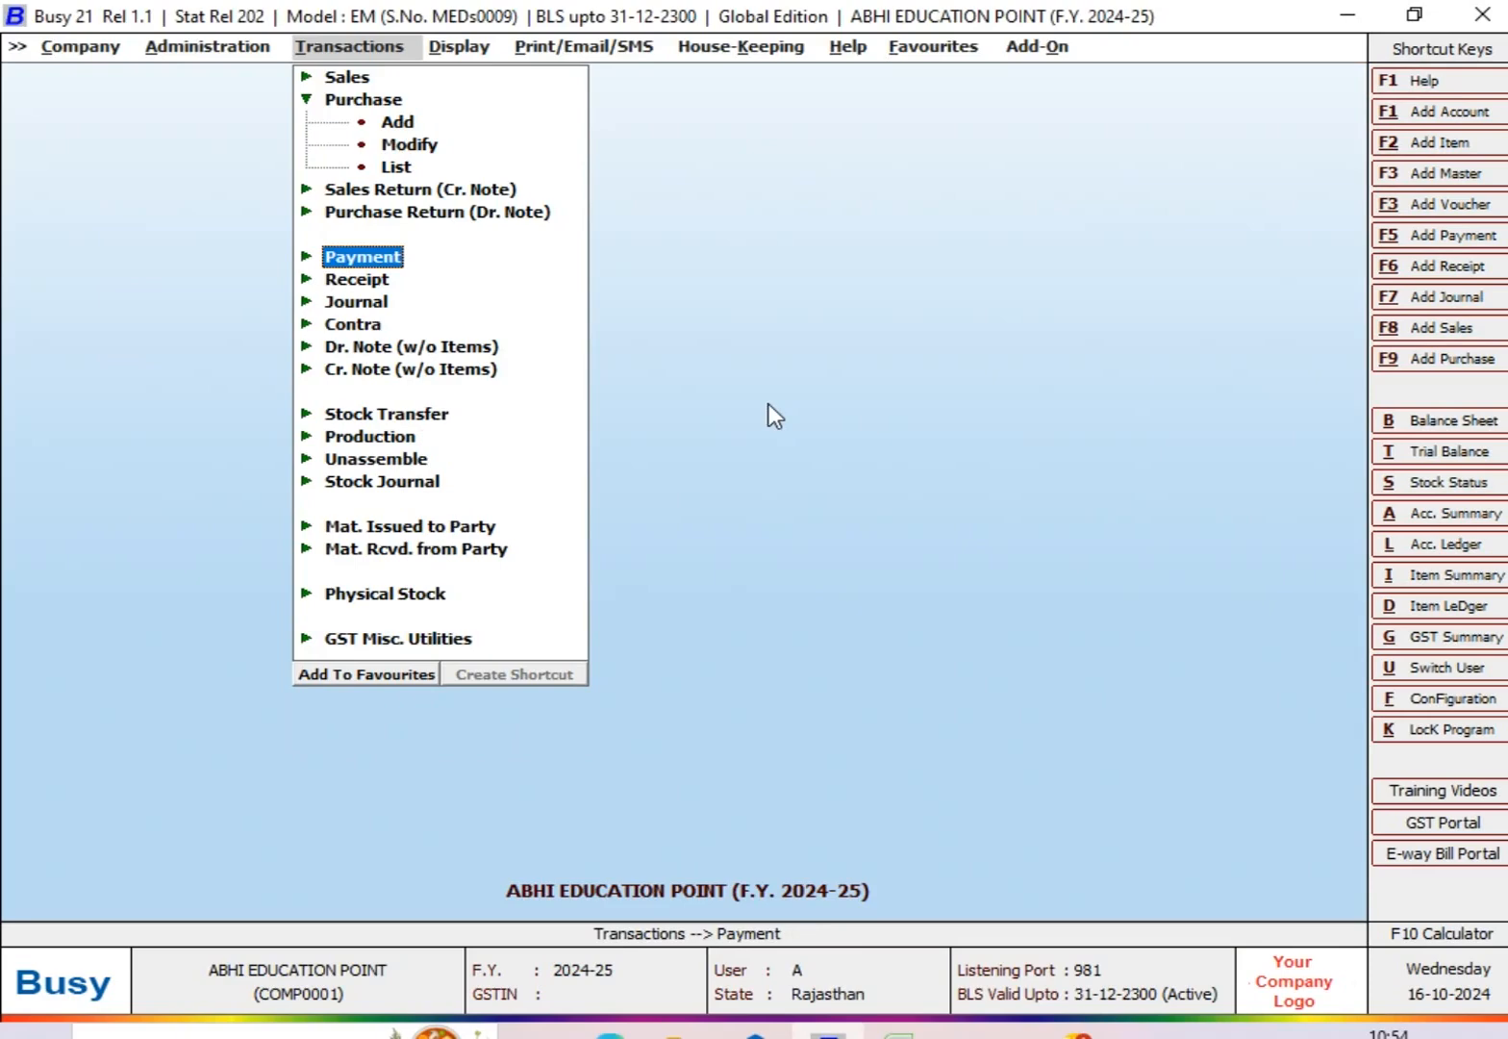
Step: Open the Bills Payable report options for one account under Outstanding Analysis
key("Right")
key("Return")
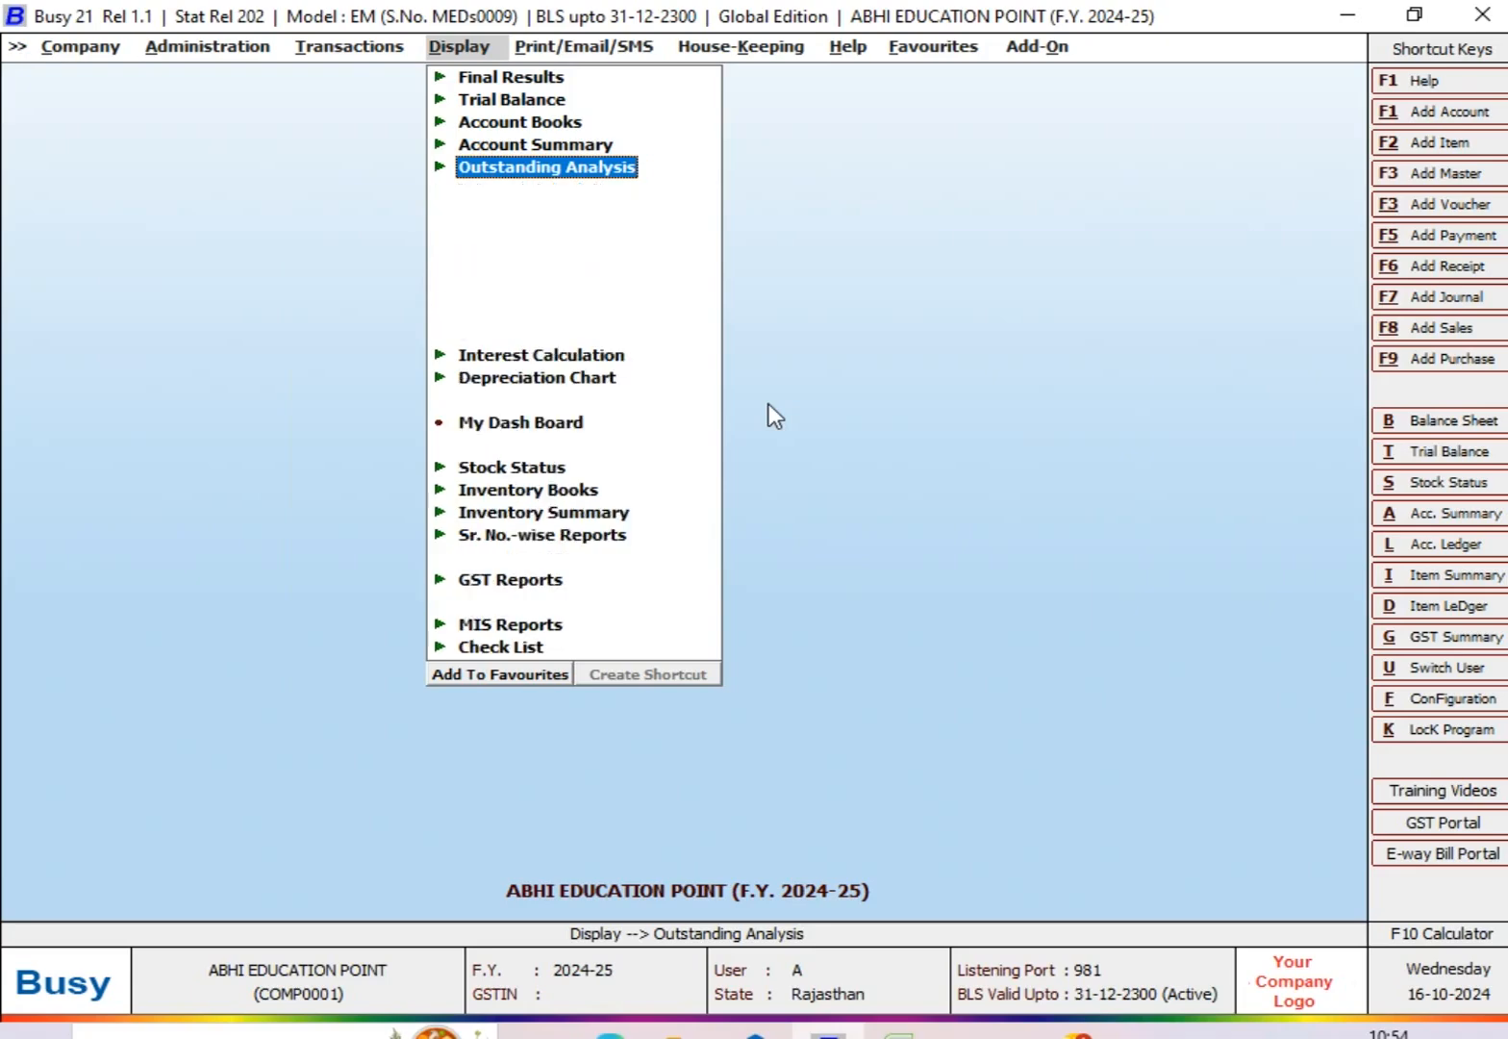
key("Down")
key("Down")
key("Down")
key("Down")
key("Down")
key("Down")
key("Return")
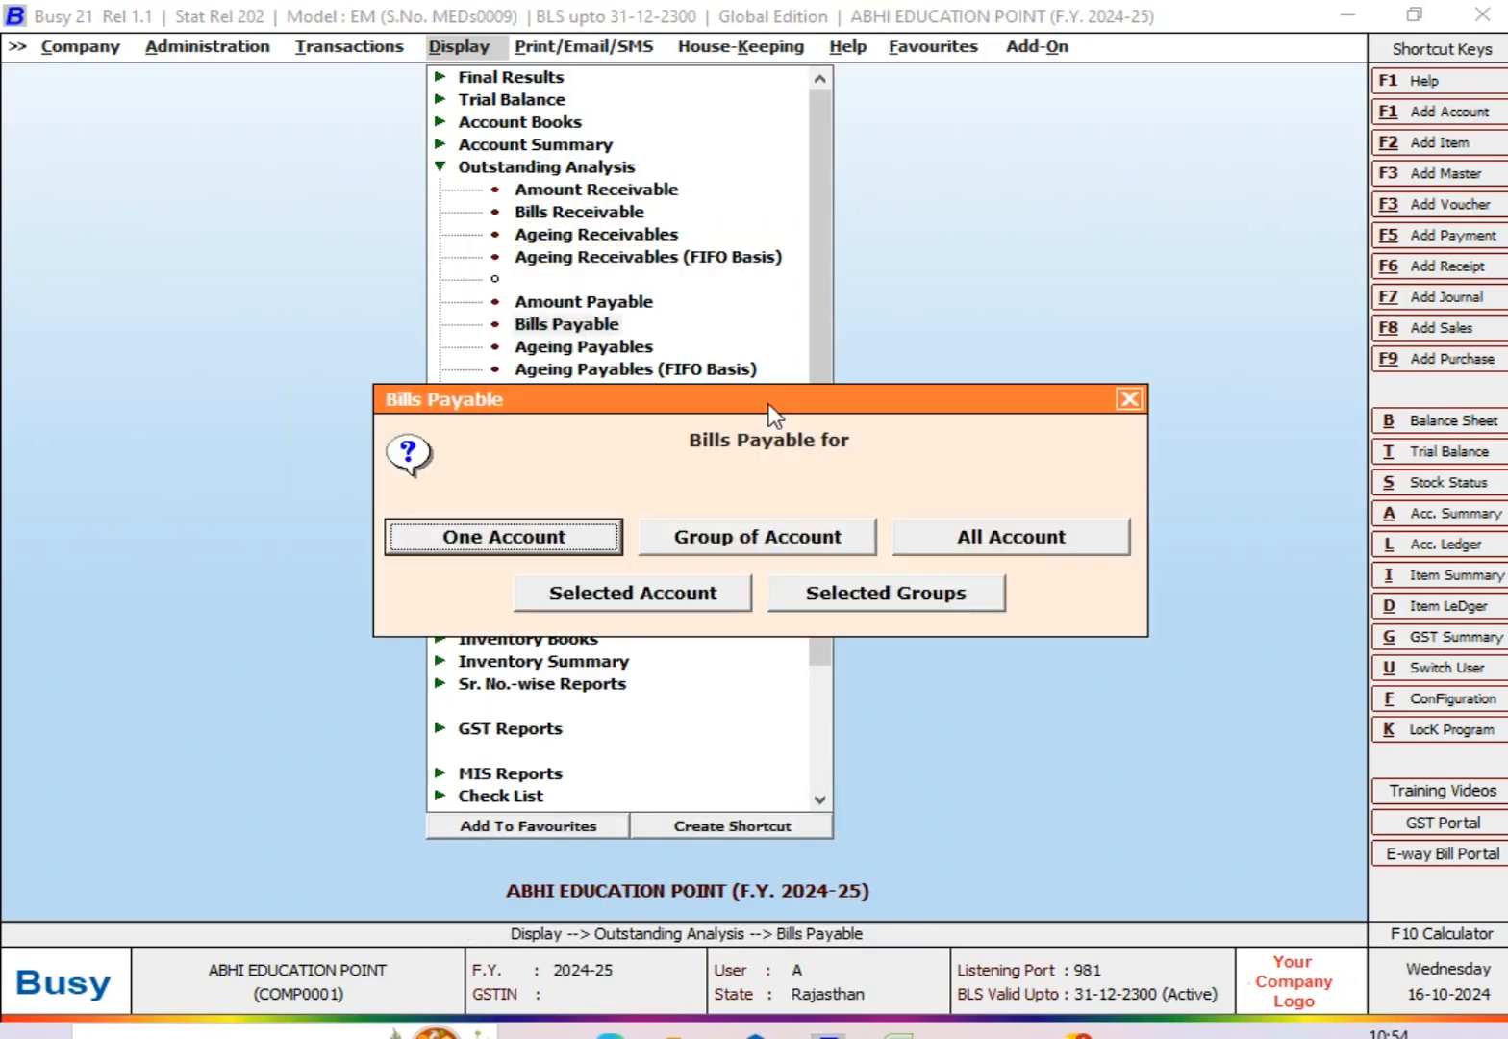
key("Escape")
key("Return")
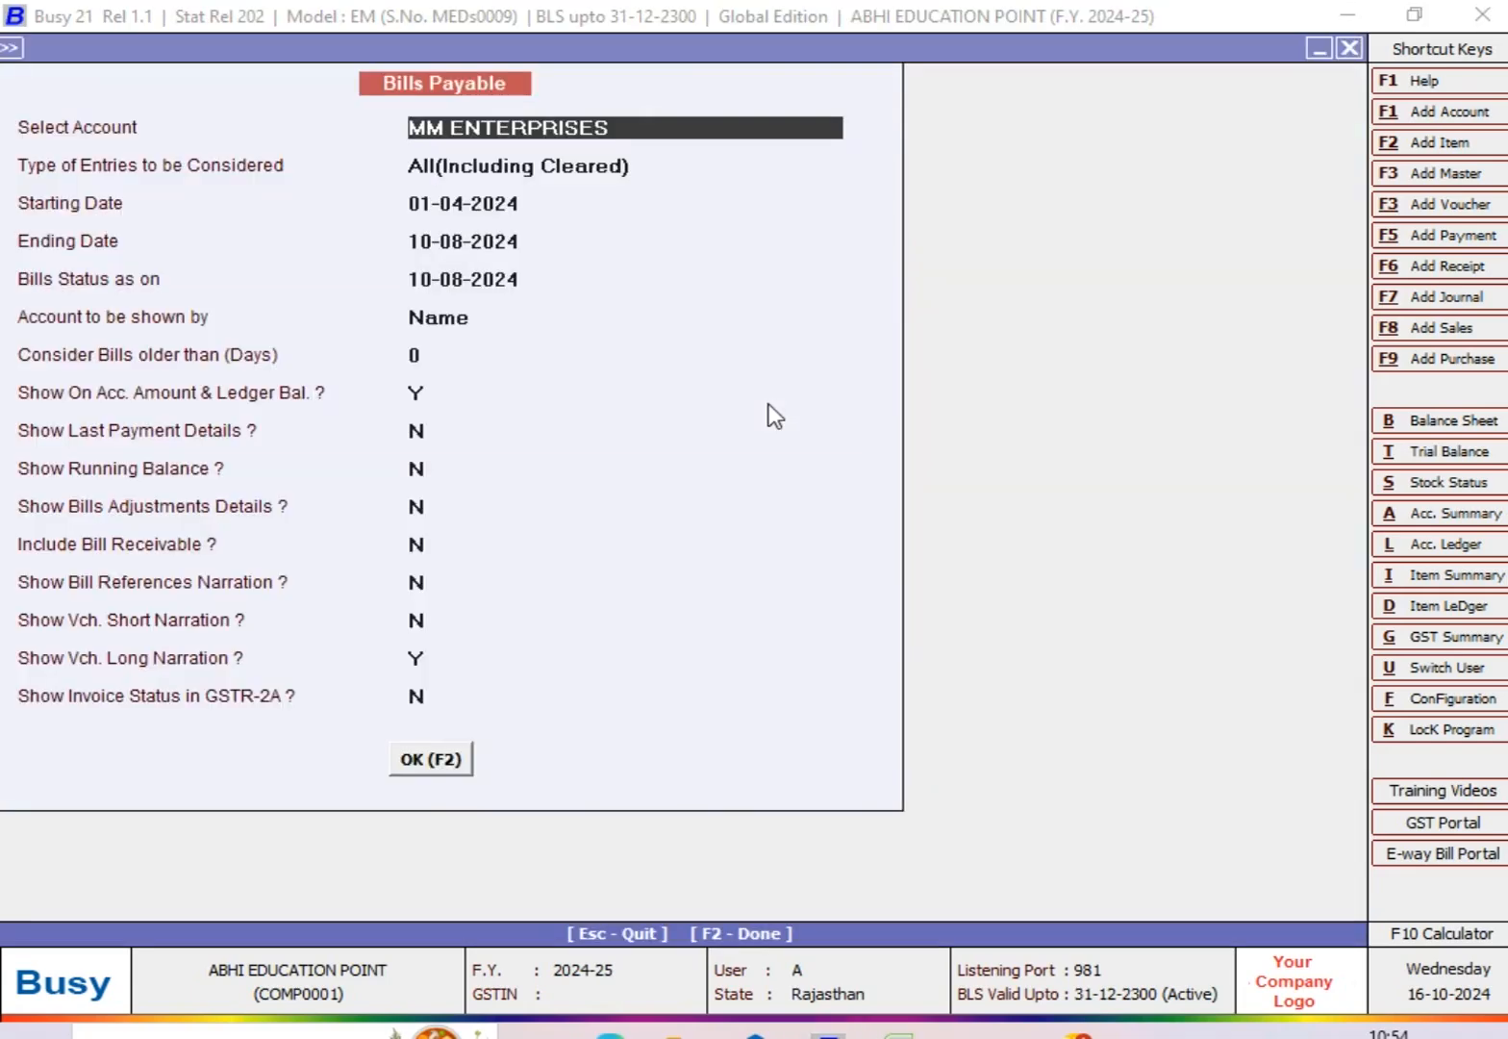
Step: View MM ENTERPRISES's All(Including Cleared) bills from 01-04-2024 with the ending date and bills status date set to 30-08-2024
key("Return")
key("Return")
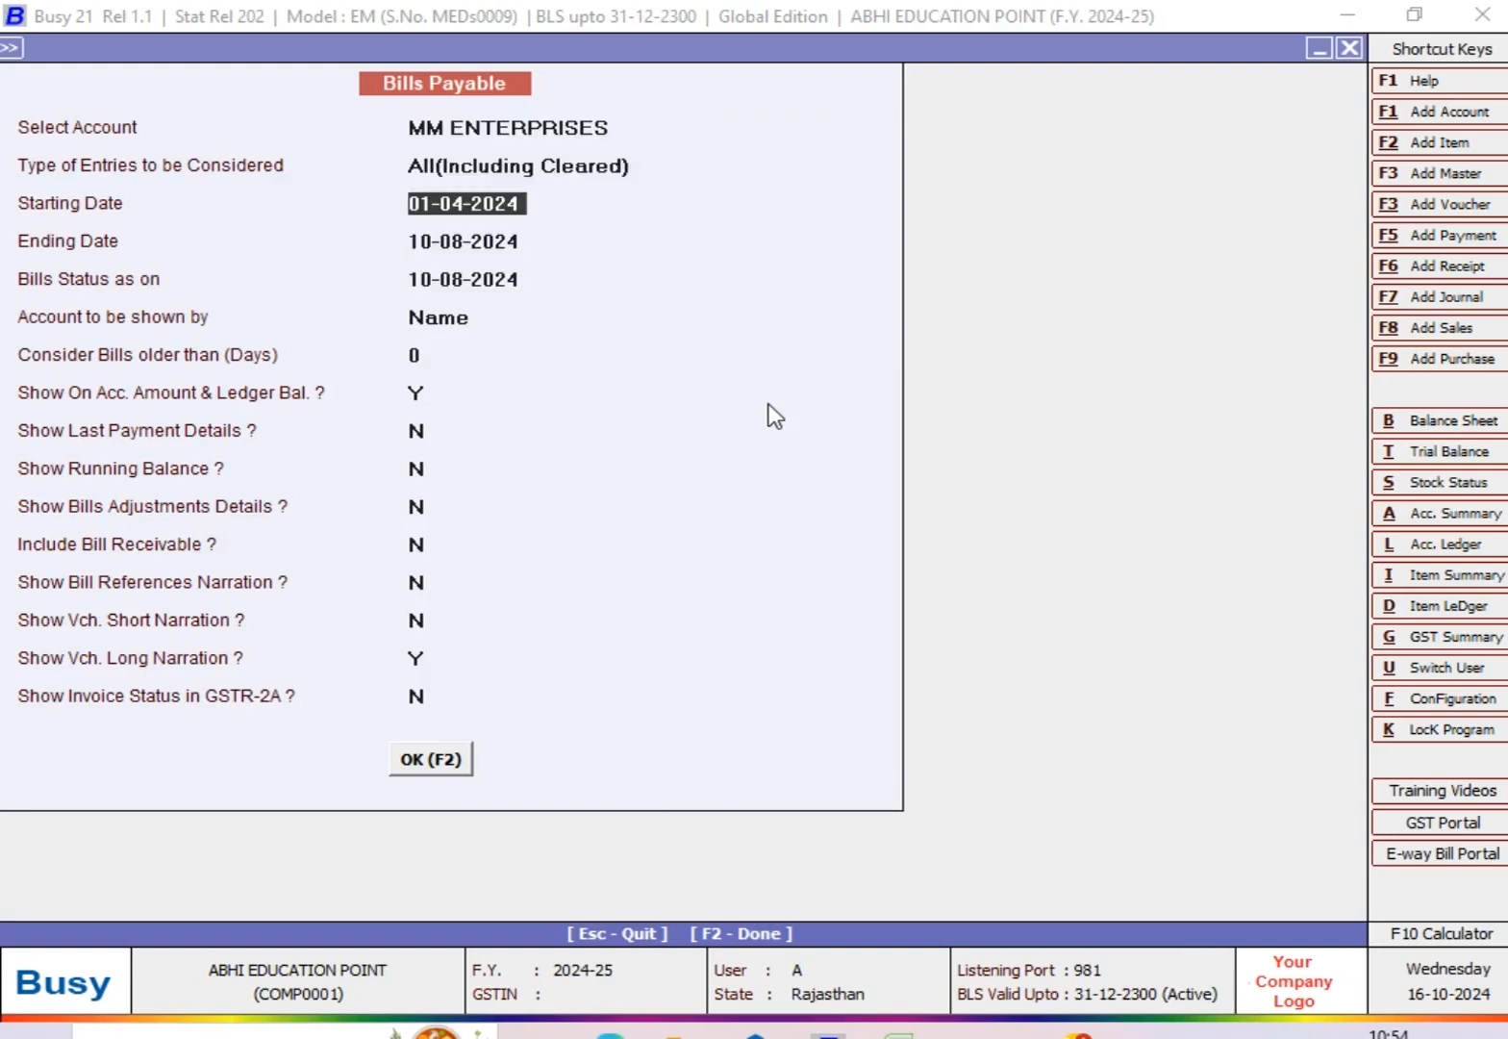
key("Return")
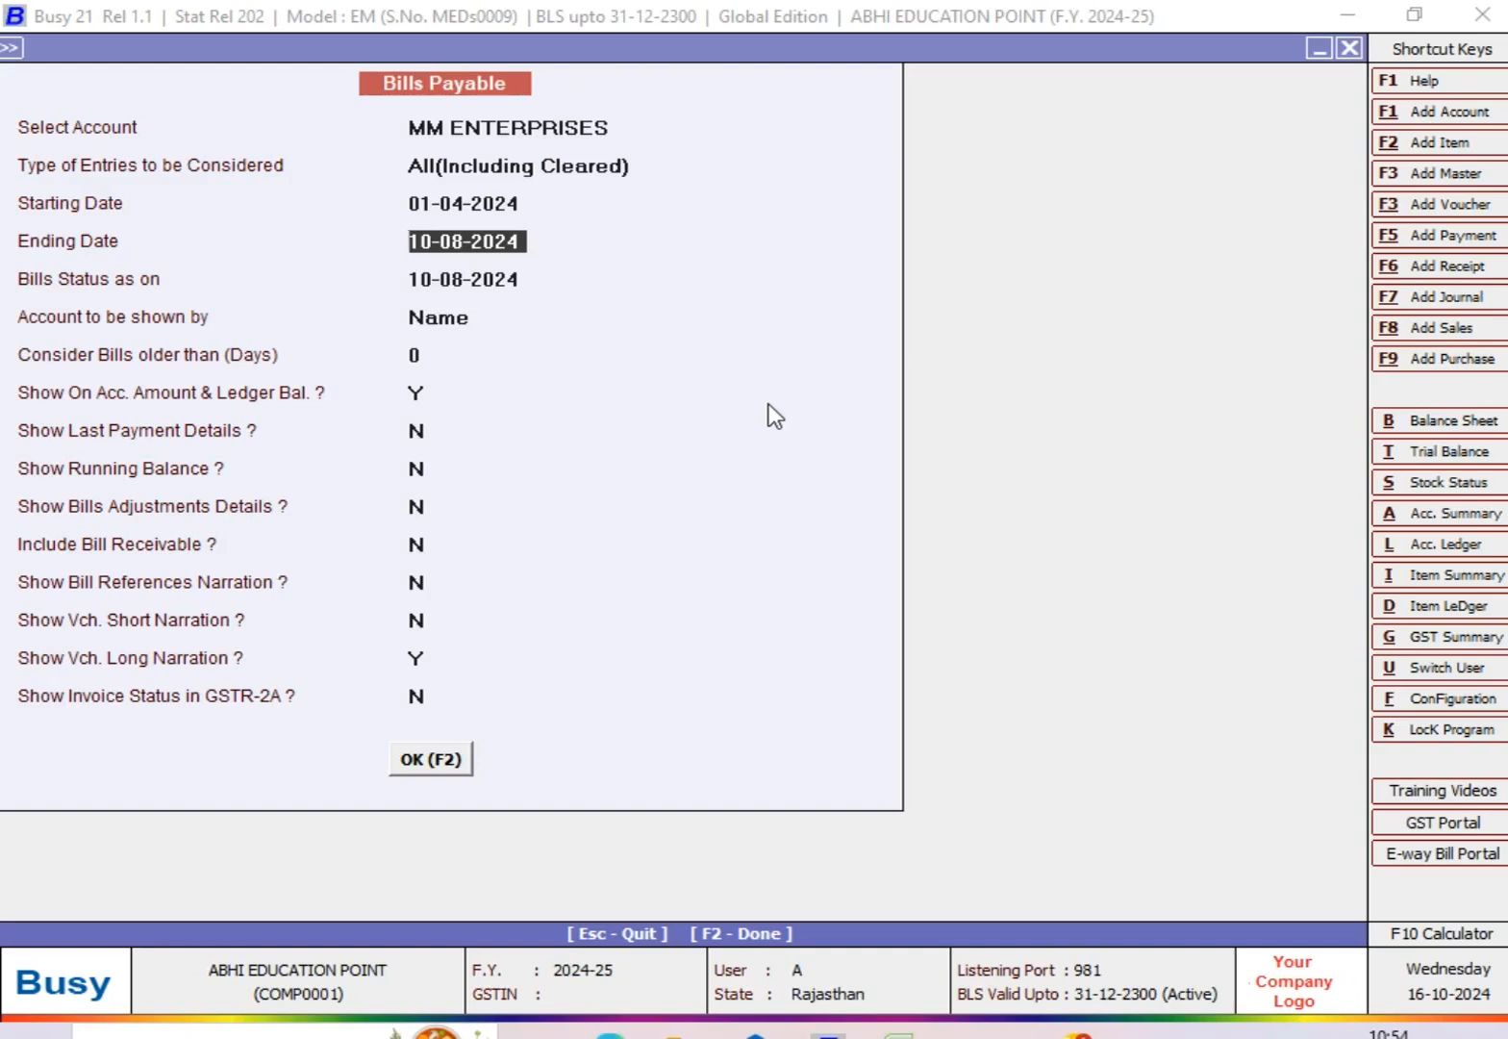
type("30-8")
key("Return")
type("30-8")
key("Return")
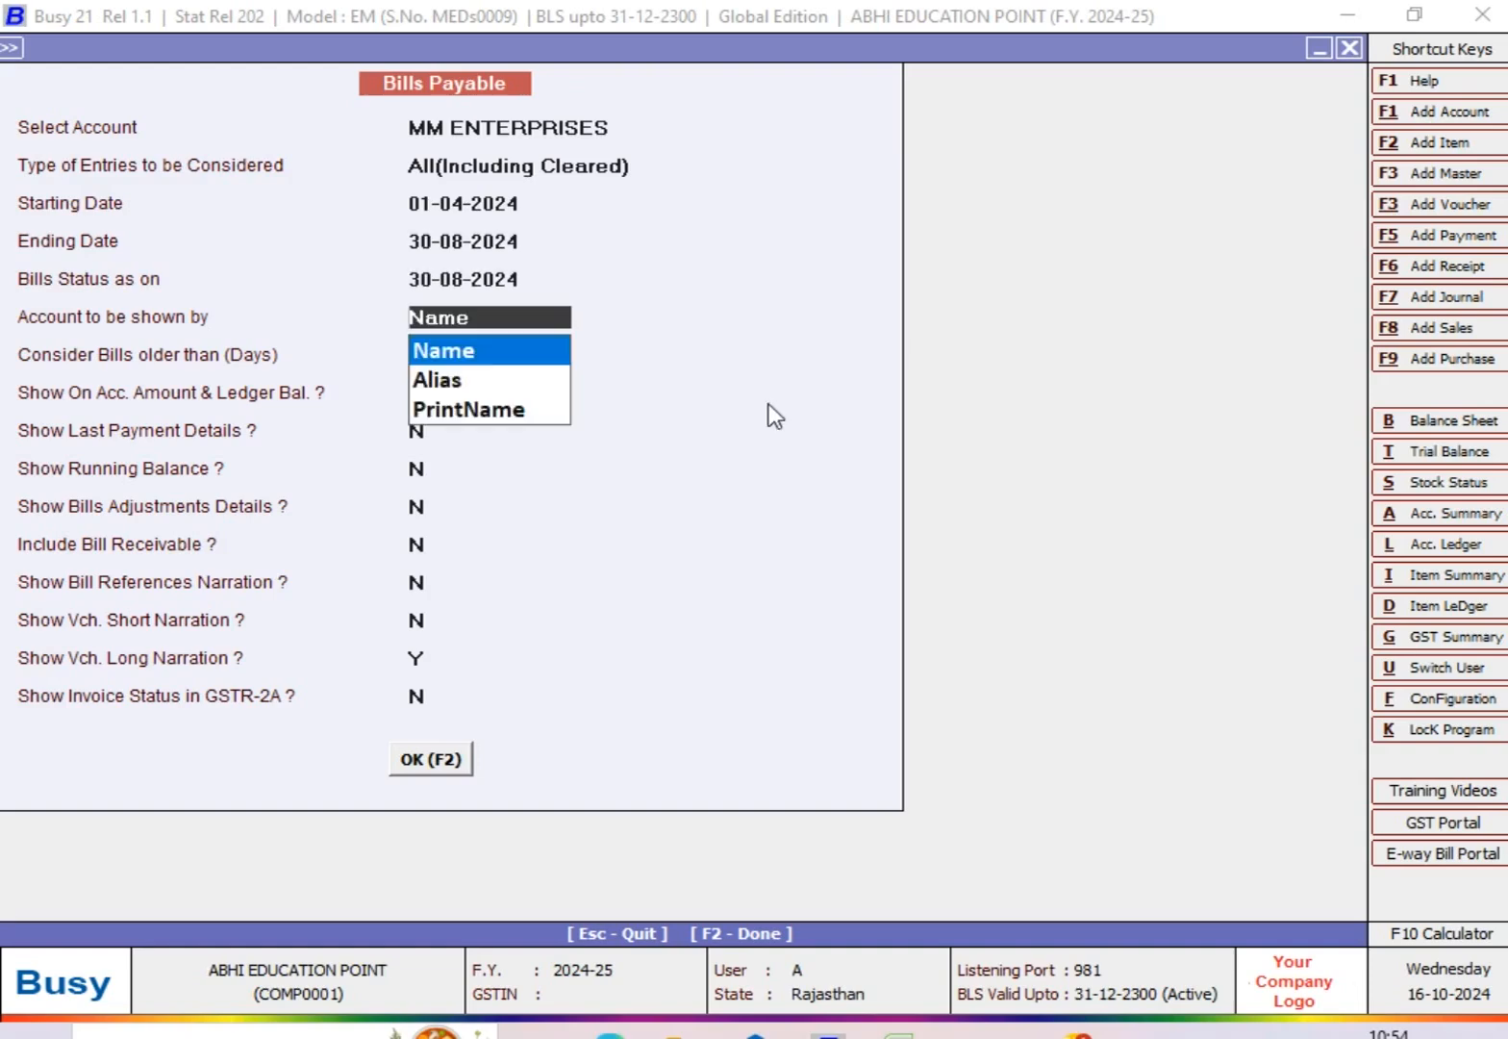
key("F2")
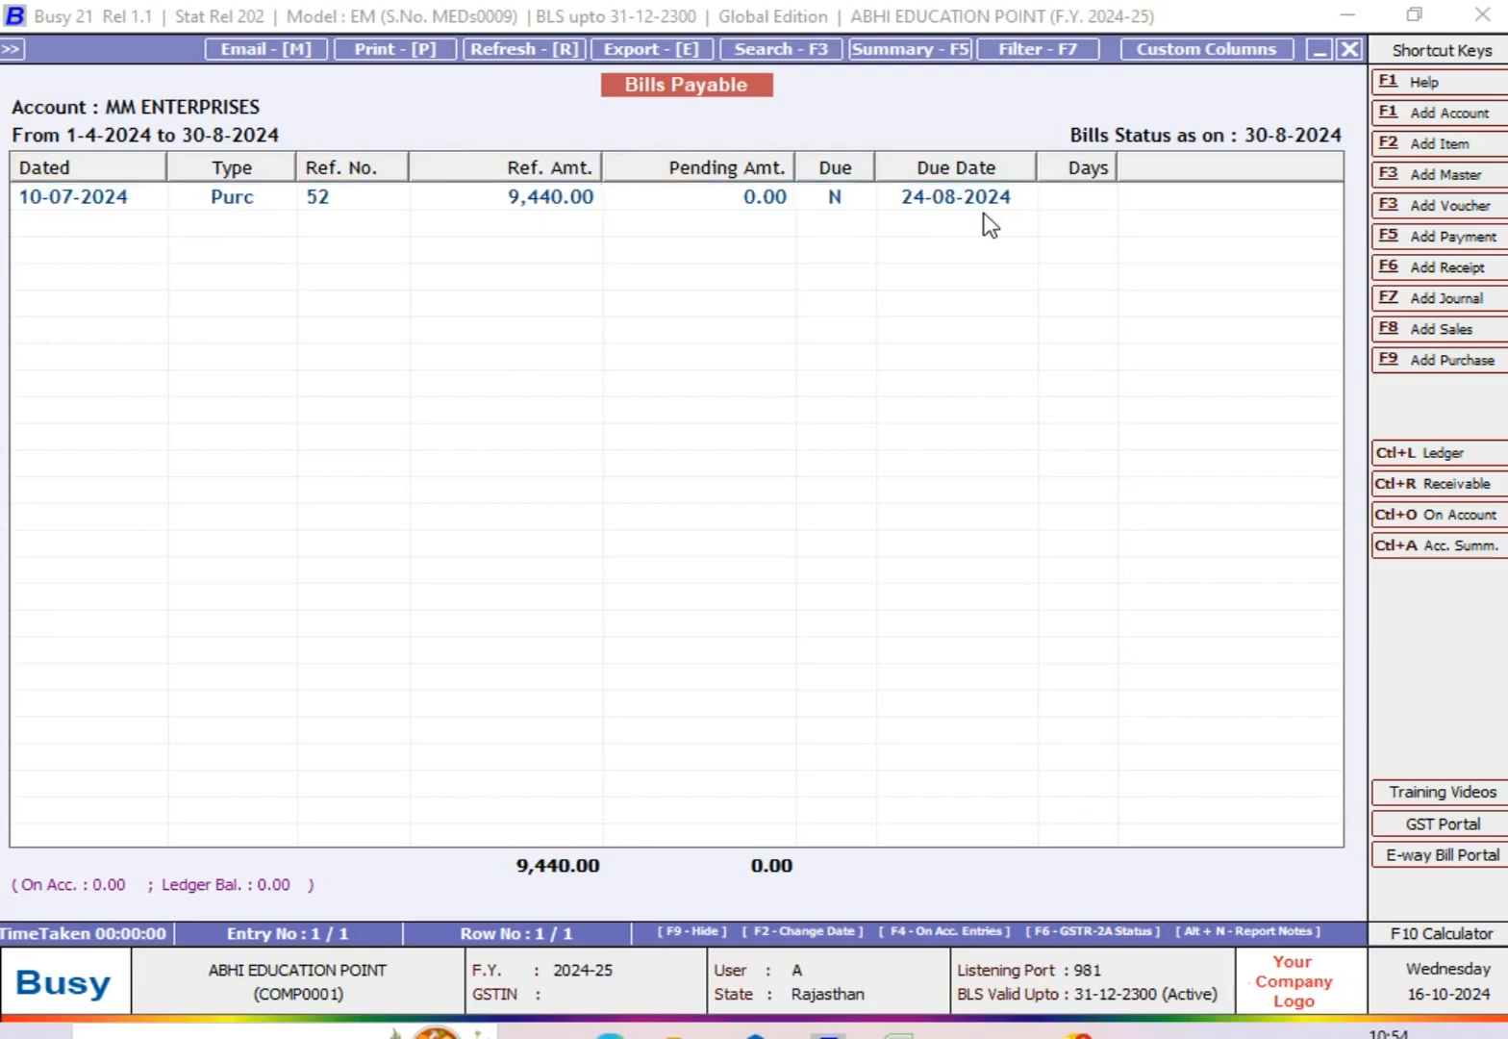
Step: Open the reference details of bill 52, examine its purchase and payment entries, and return to the report options
key("Return")
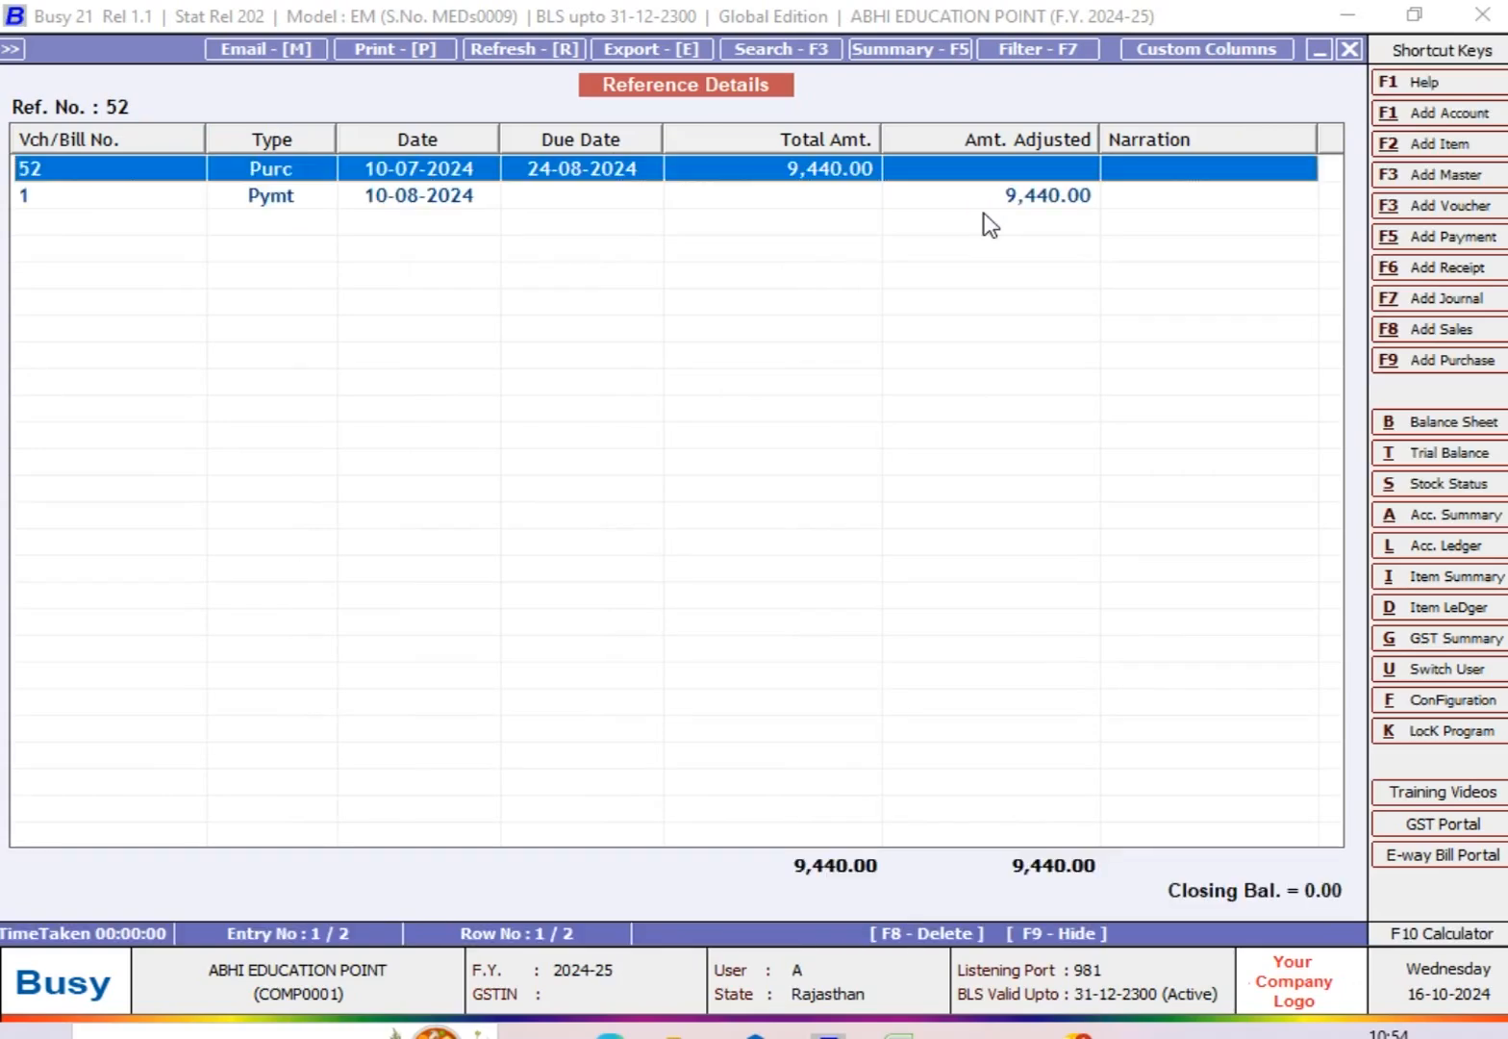
key("Down")
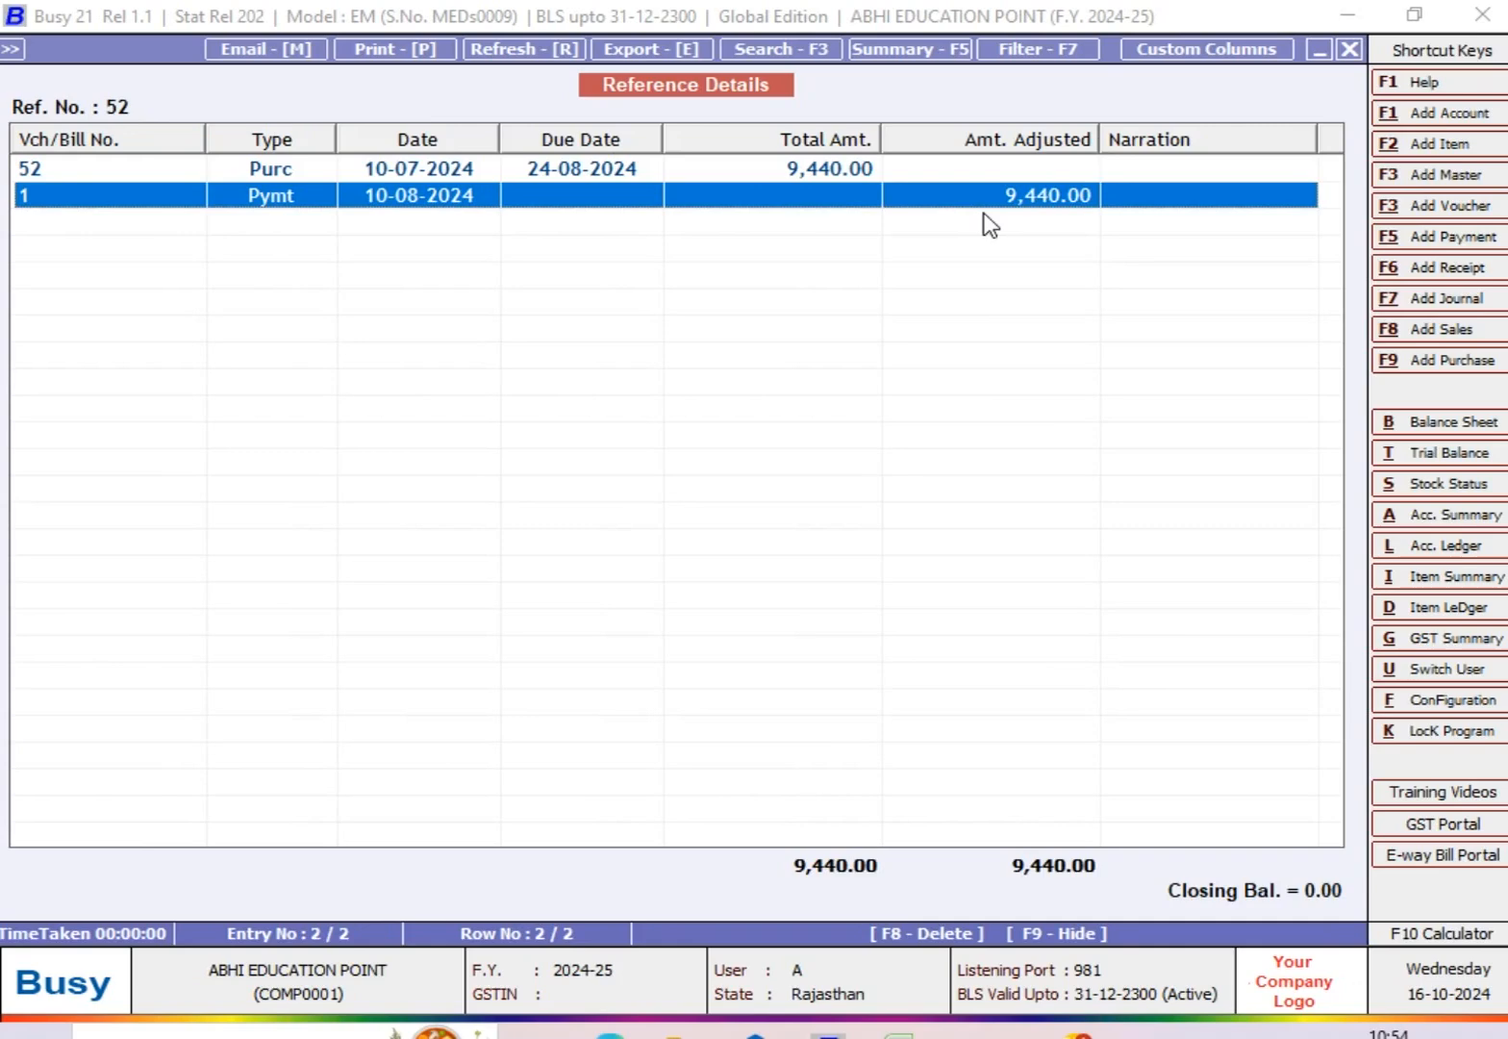
key("Up")
key("Down")
key("Escape")
key("Escape")
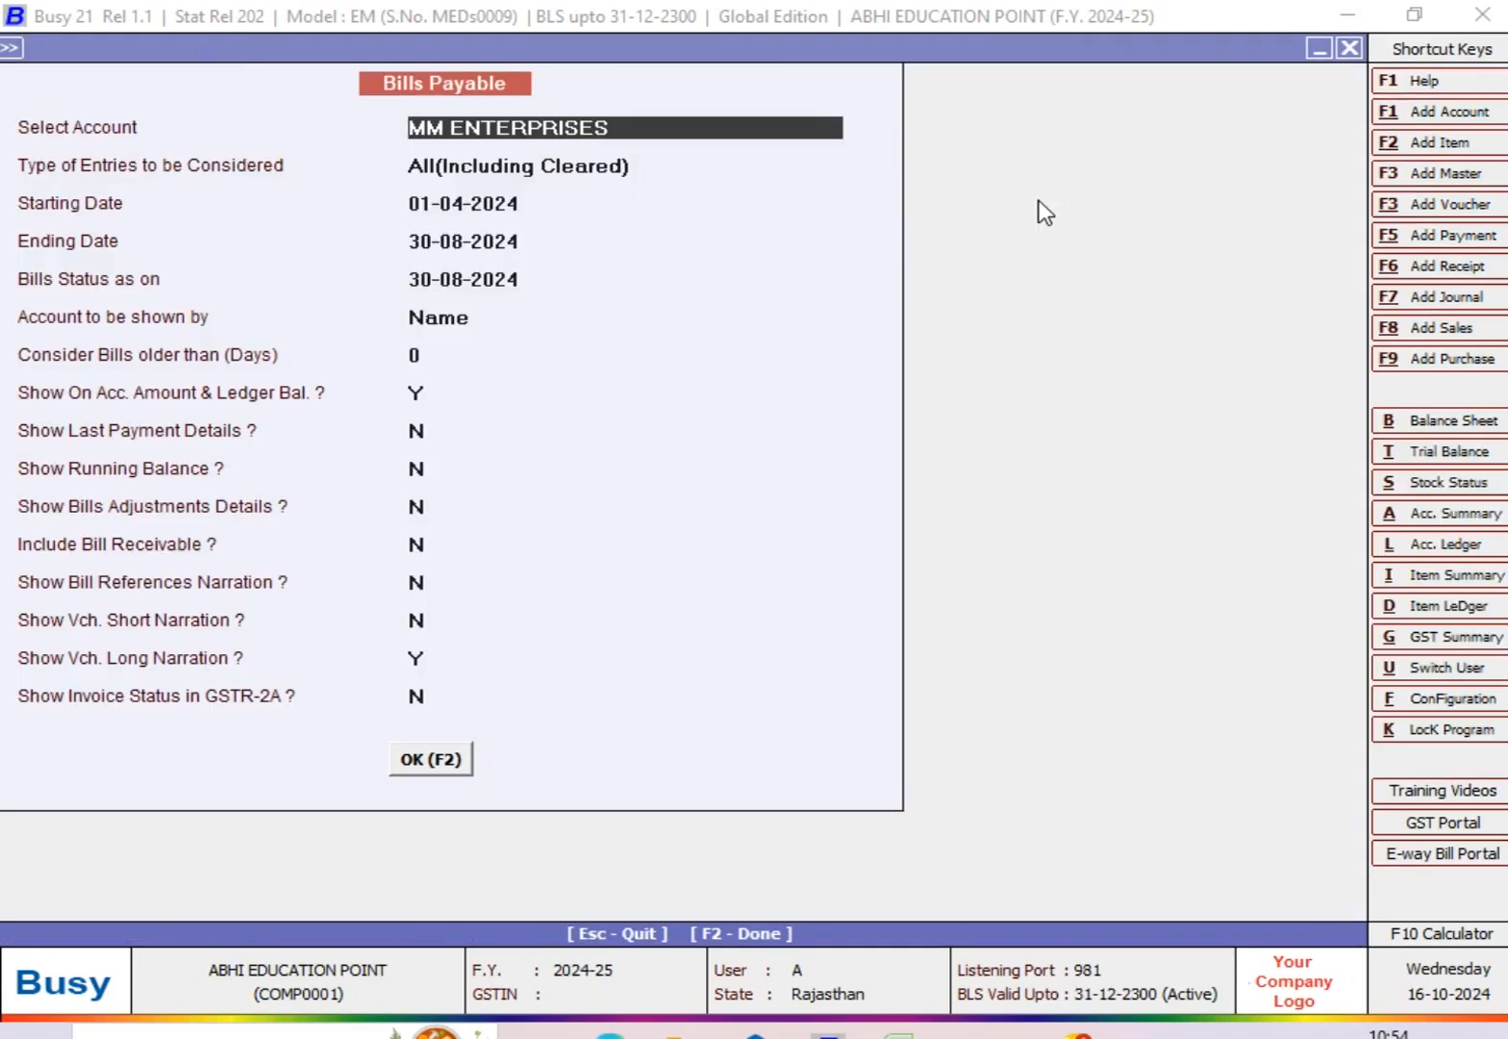
Step: View the MM ENTERPRISES report with the entry type set to Pending, and close it
key("Return")
key("Up")
key("Up")
key("Return")
key("F2")
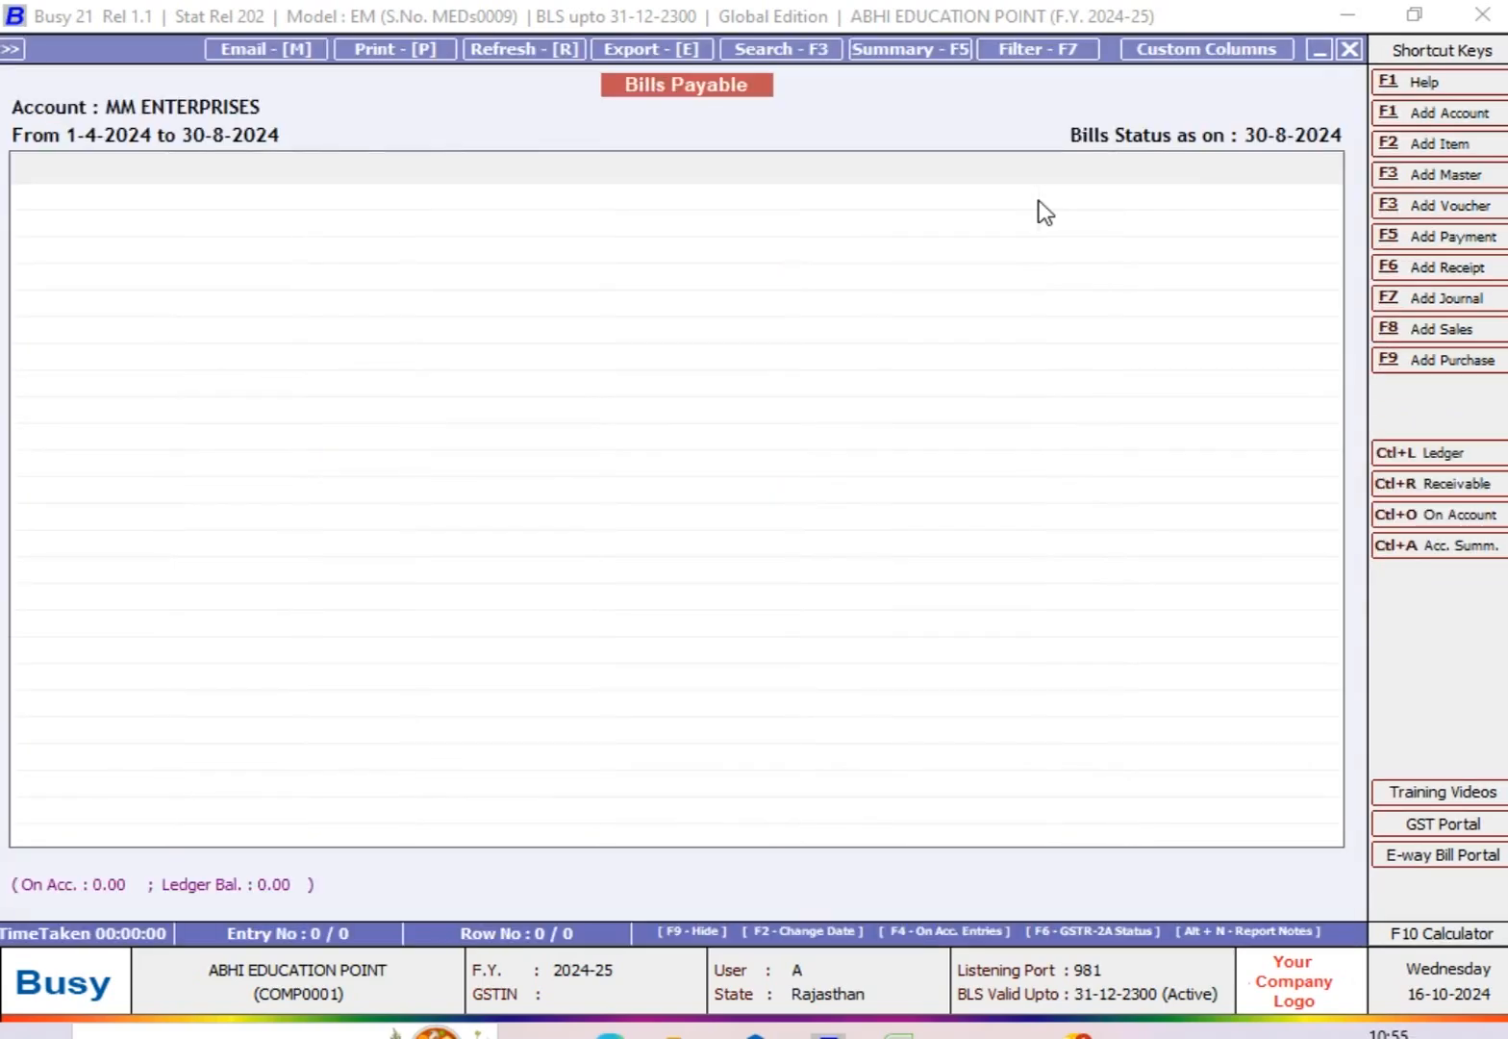
key("Escape")
Step: View the MM ENTERPRISES report with the entry type set to Due, and close it
key("Return")
key("Down")
key("Return")
key("Return")
key("Return")
key("Return")
key("Return")
key("Return")
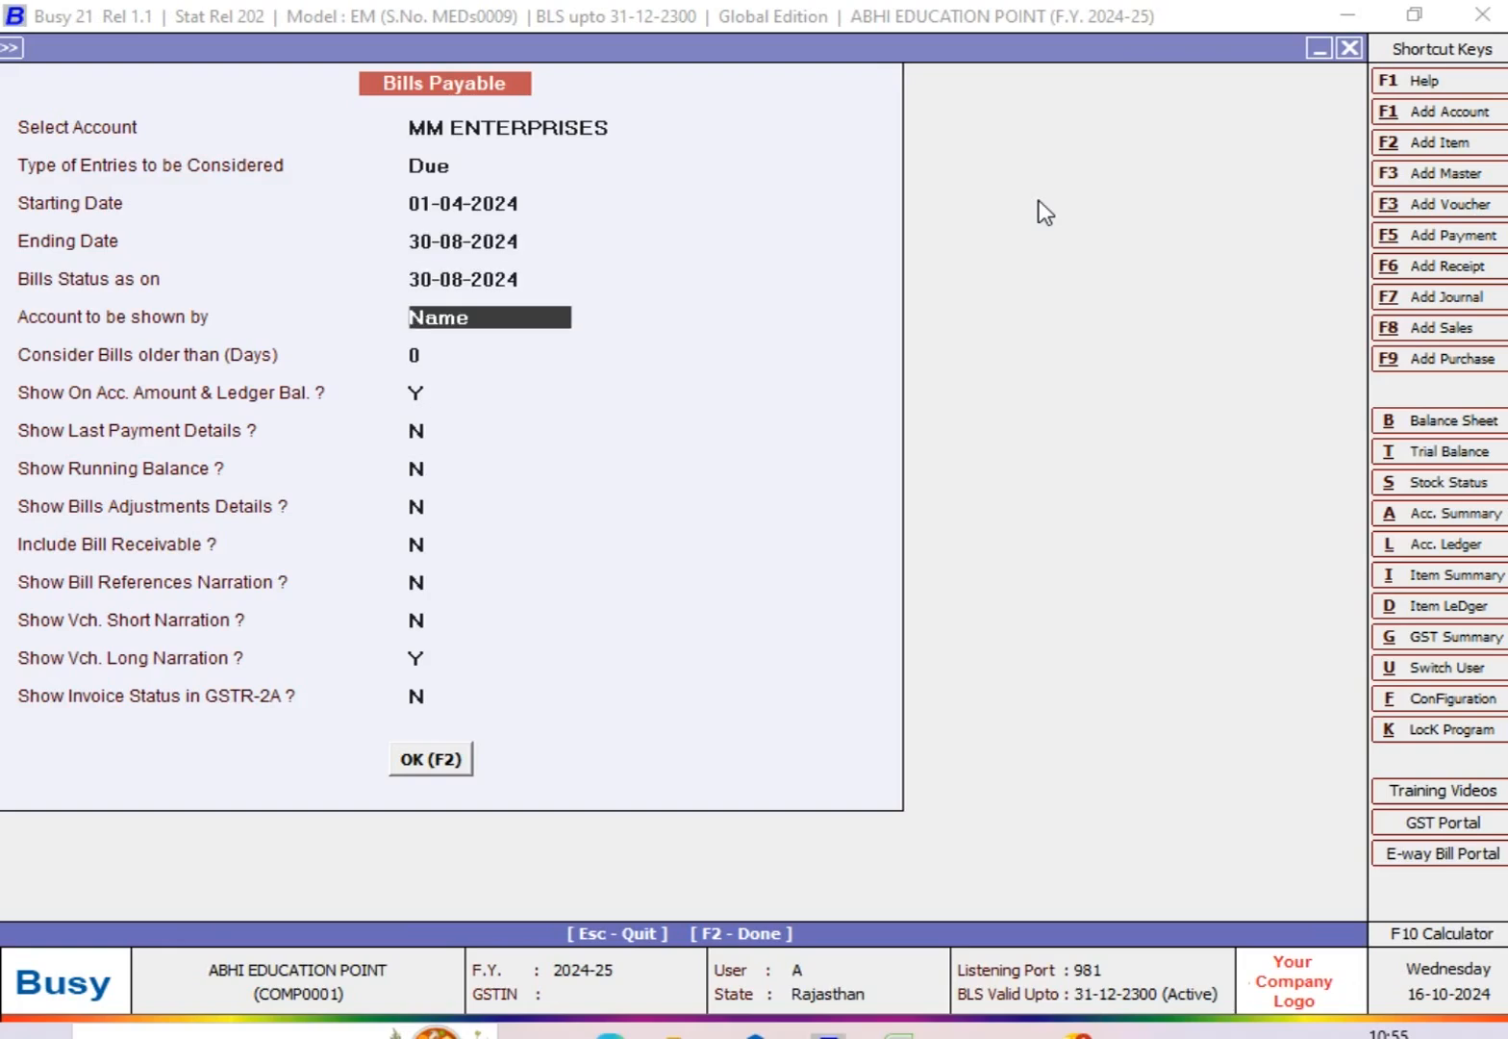
key("F2")
key("Escape")
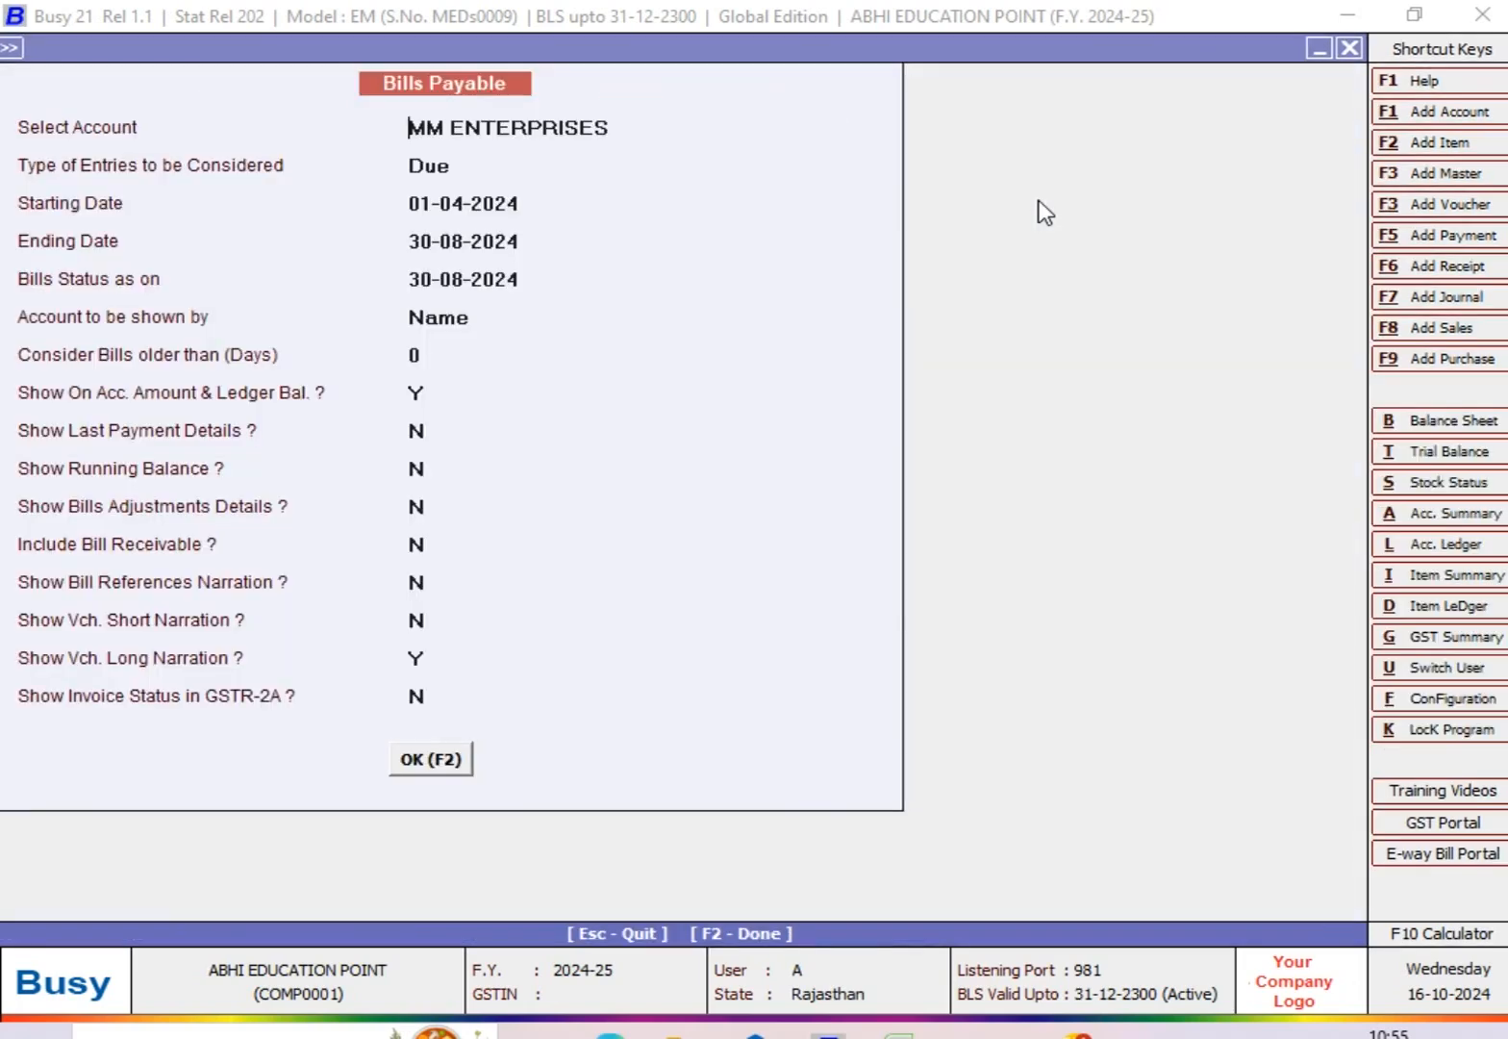
Step: View the MM ENTERPRISES report again with the entry type set to All(Including Cleared)
key("Return")
key("Down")
key("Return")
key("Return")
key("F2")
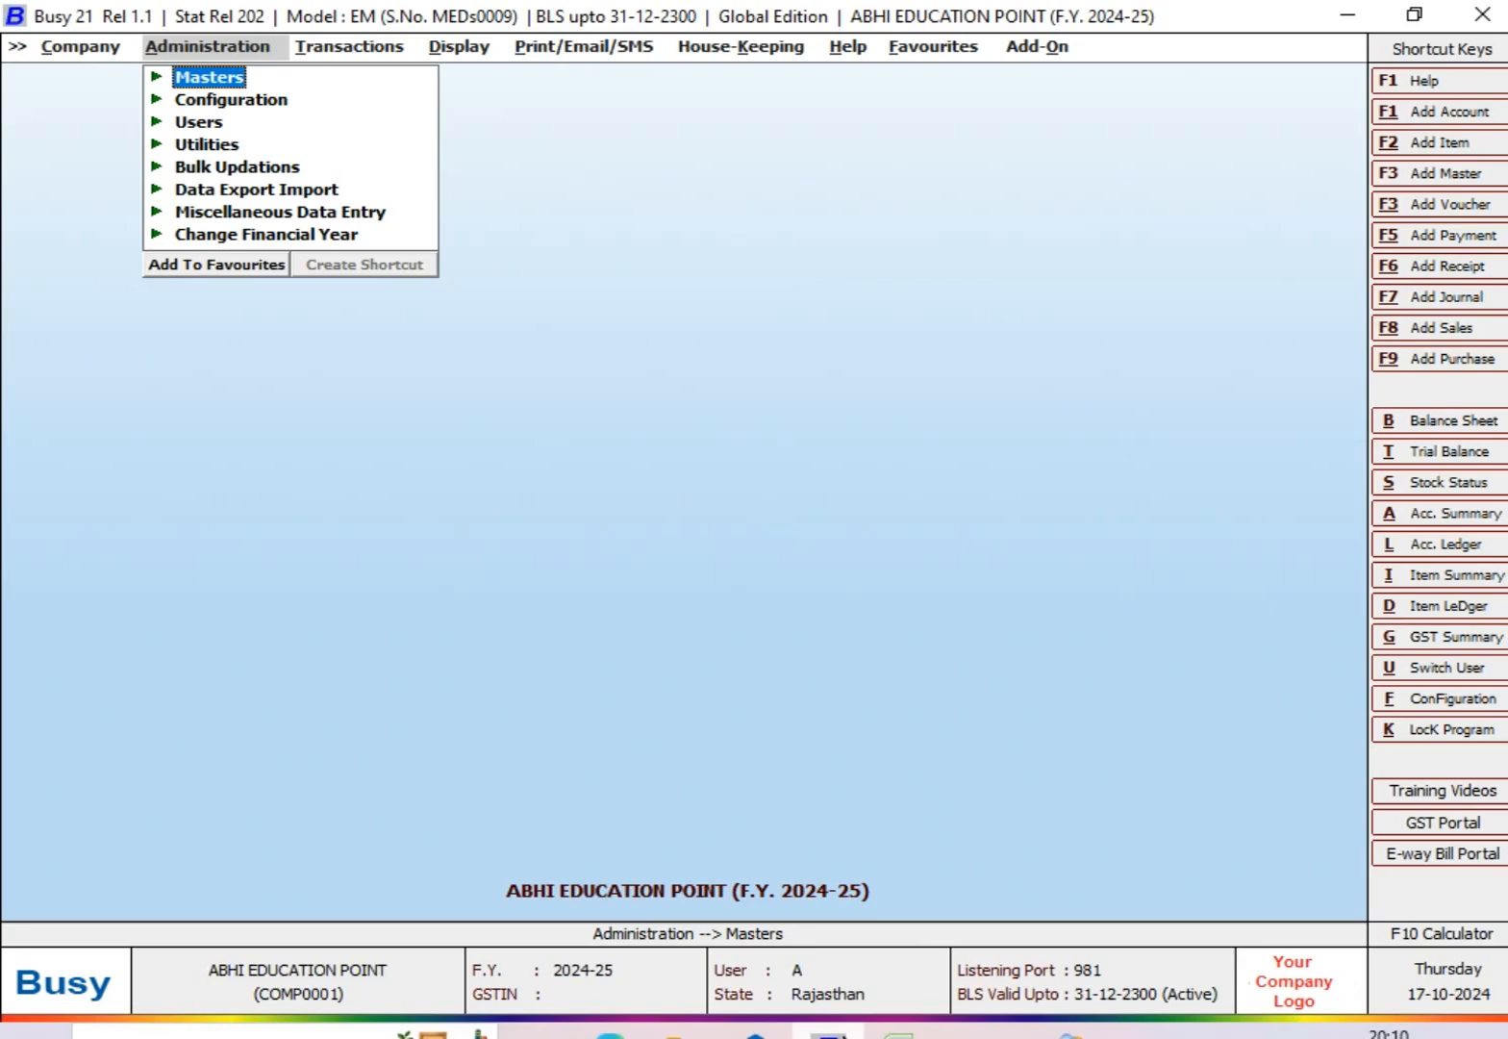
Step: Start a new account master with the name and print name MR. ABC (SALES PARTY)
key("Return")
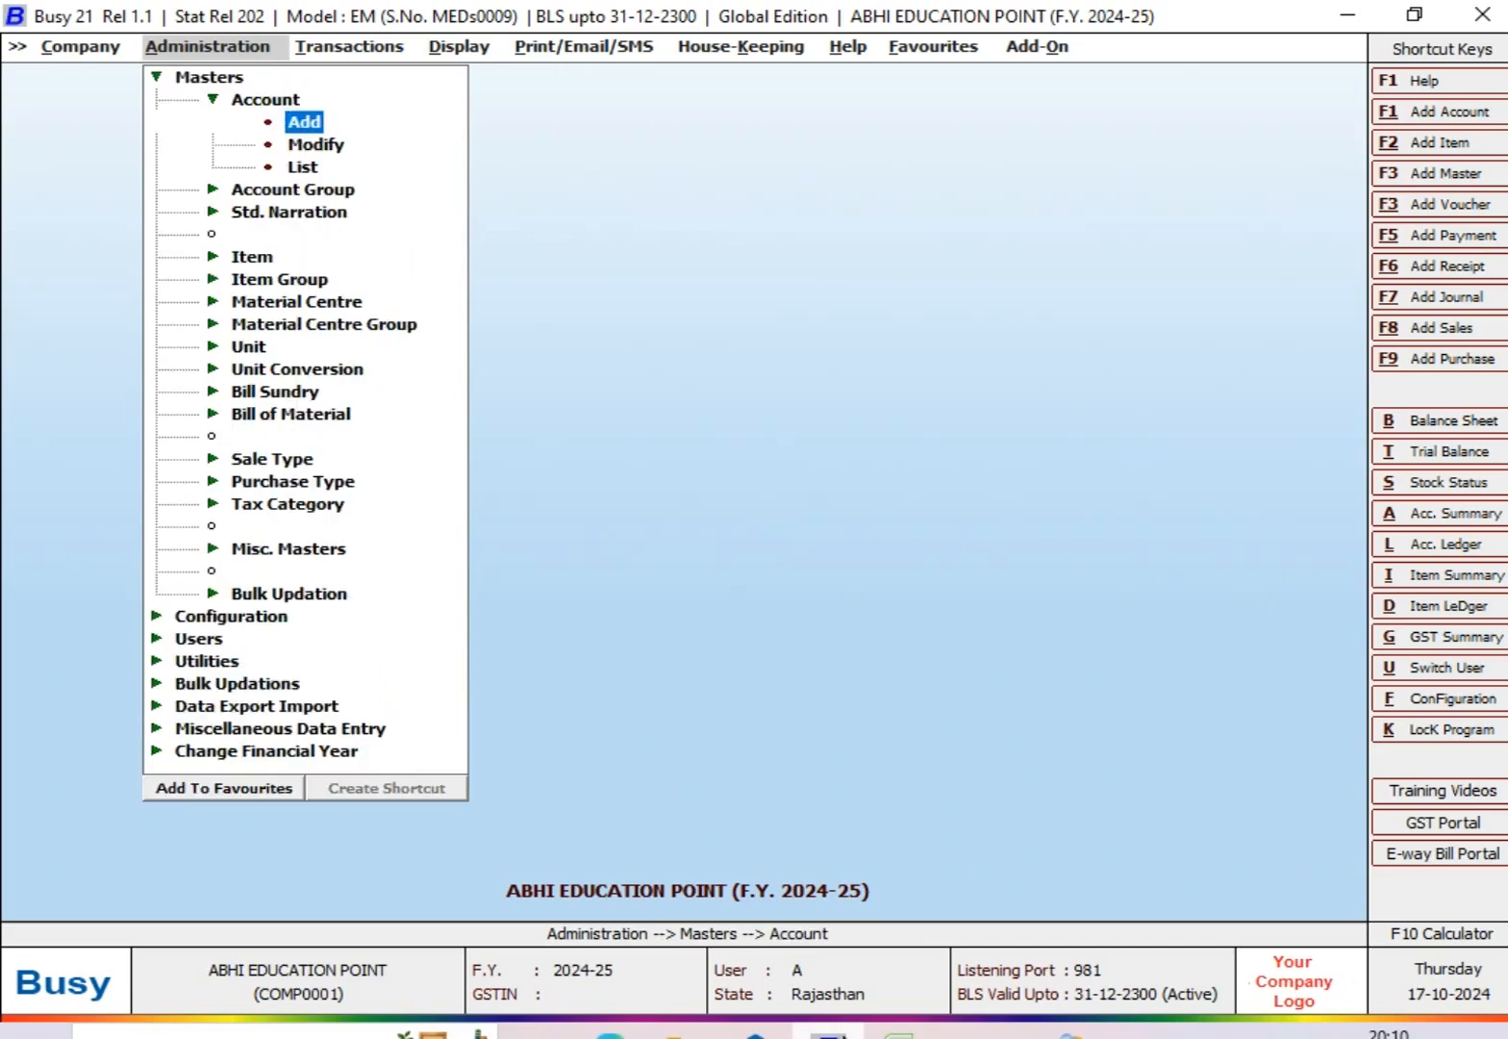
key("Return")
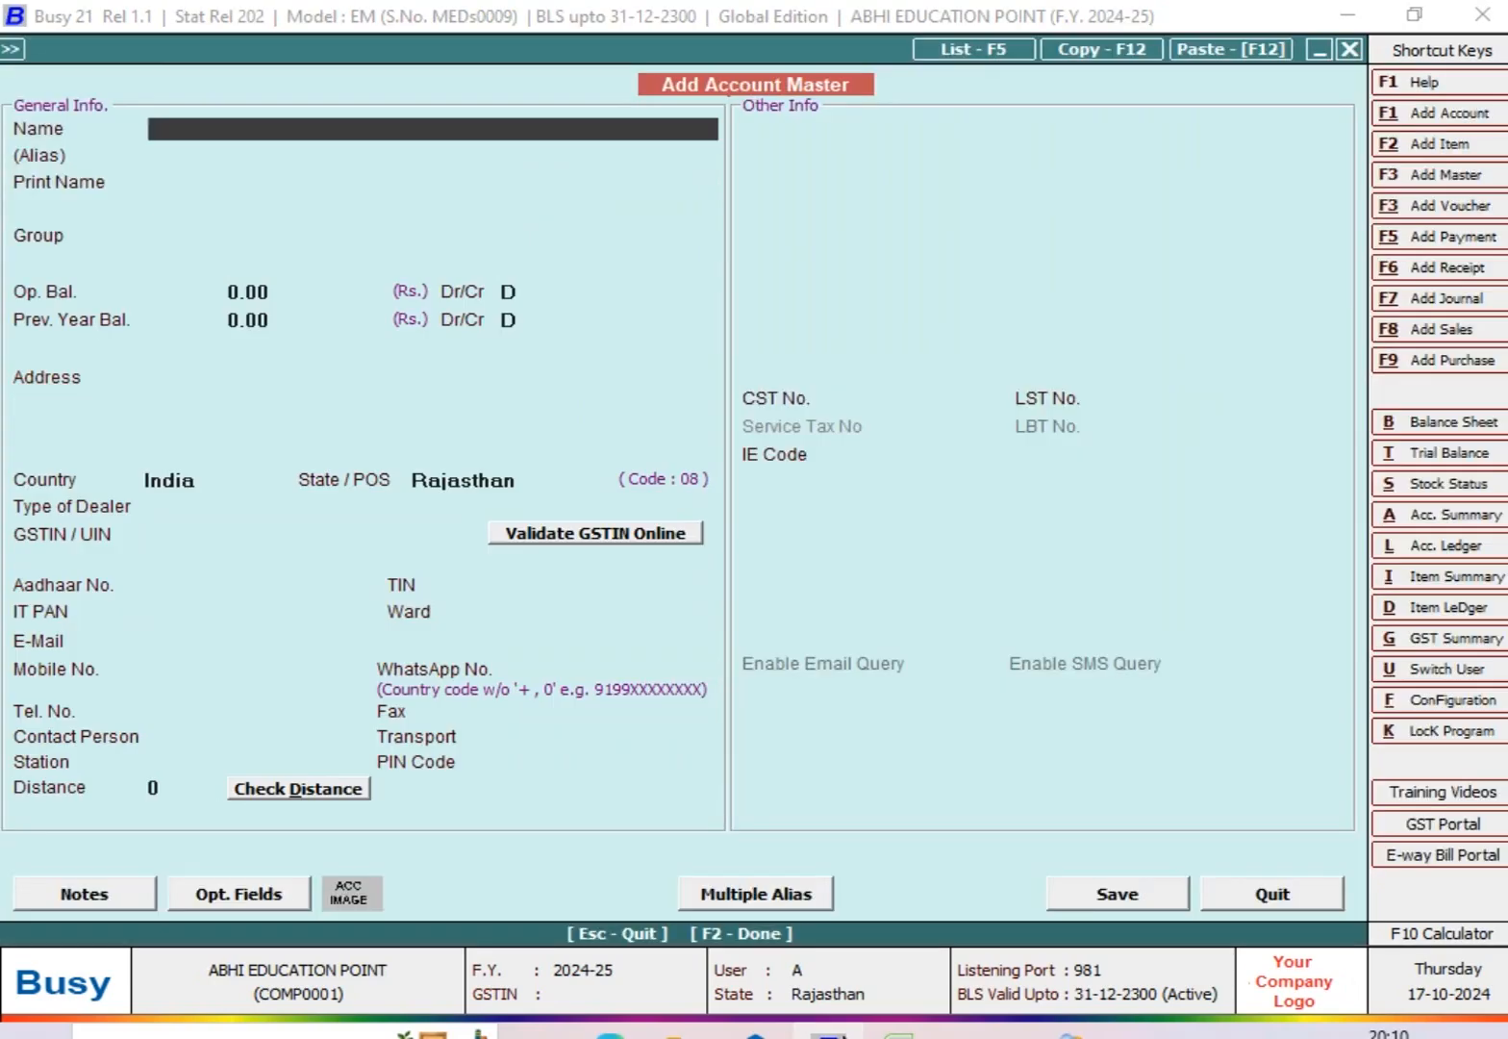
type("MR. ABC (SA")
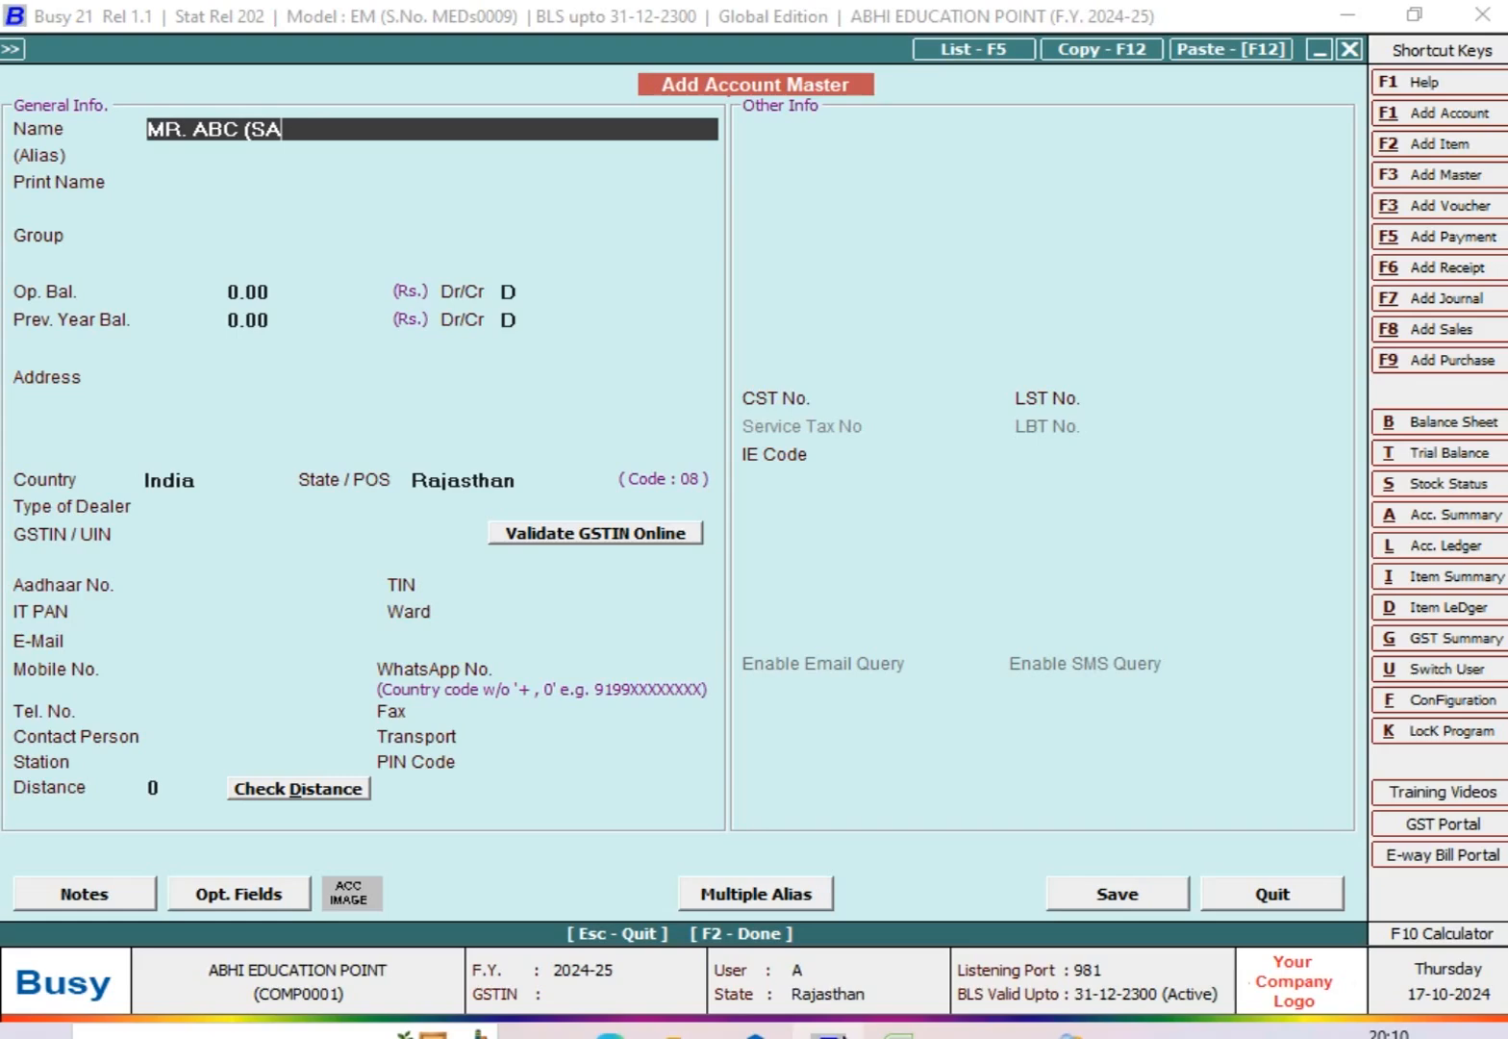
type("LES PARTY)")
key("Return")
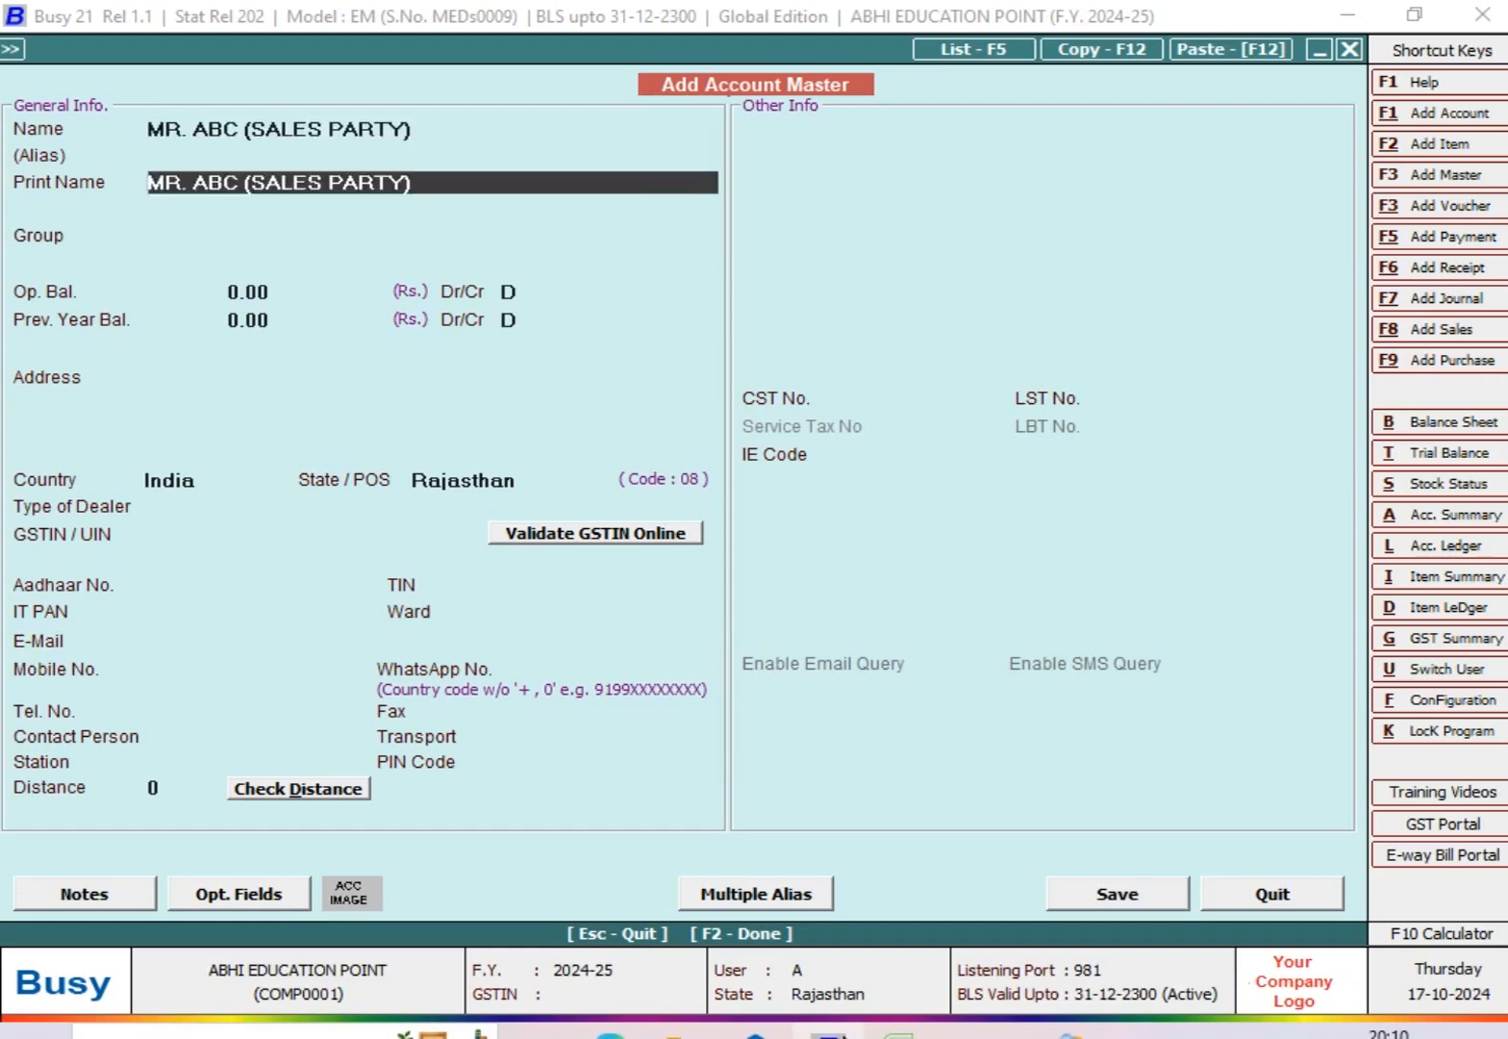
Step: Keep the print name and assign the new account to the Sundry Debtors group
key("Return")
type("SUN")
key("Down")
key("Return")
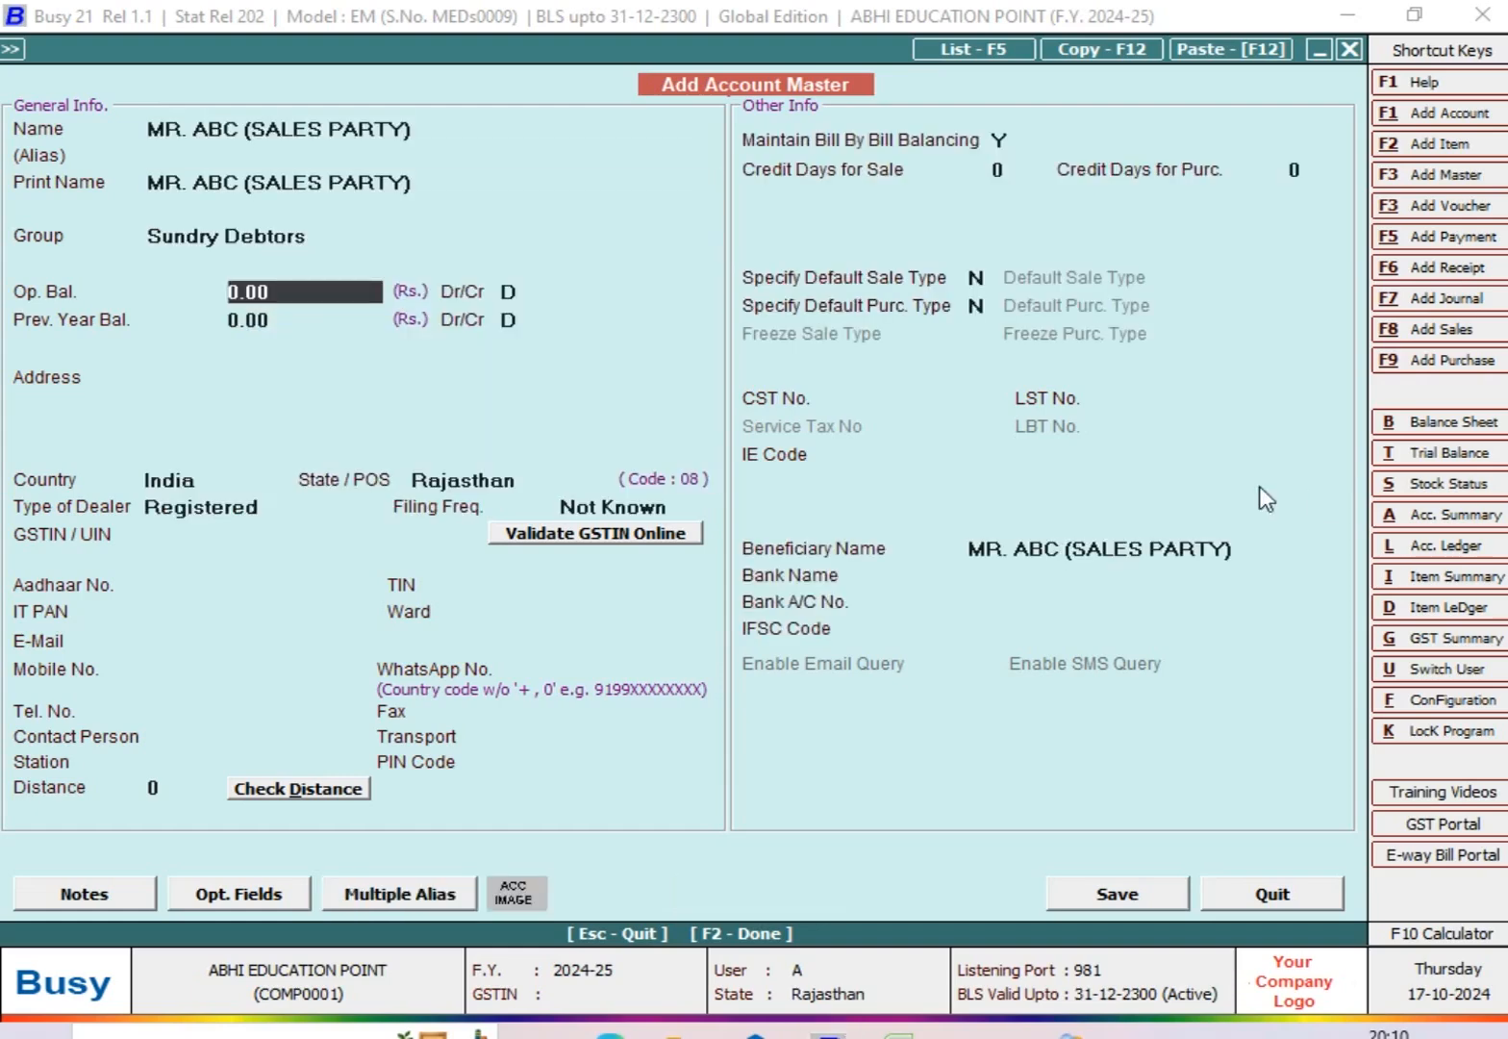
Step: Set the credit days for sale to 45, save the account master and close the form
left_click(998, 167)
type("45")
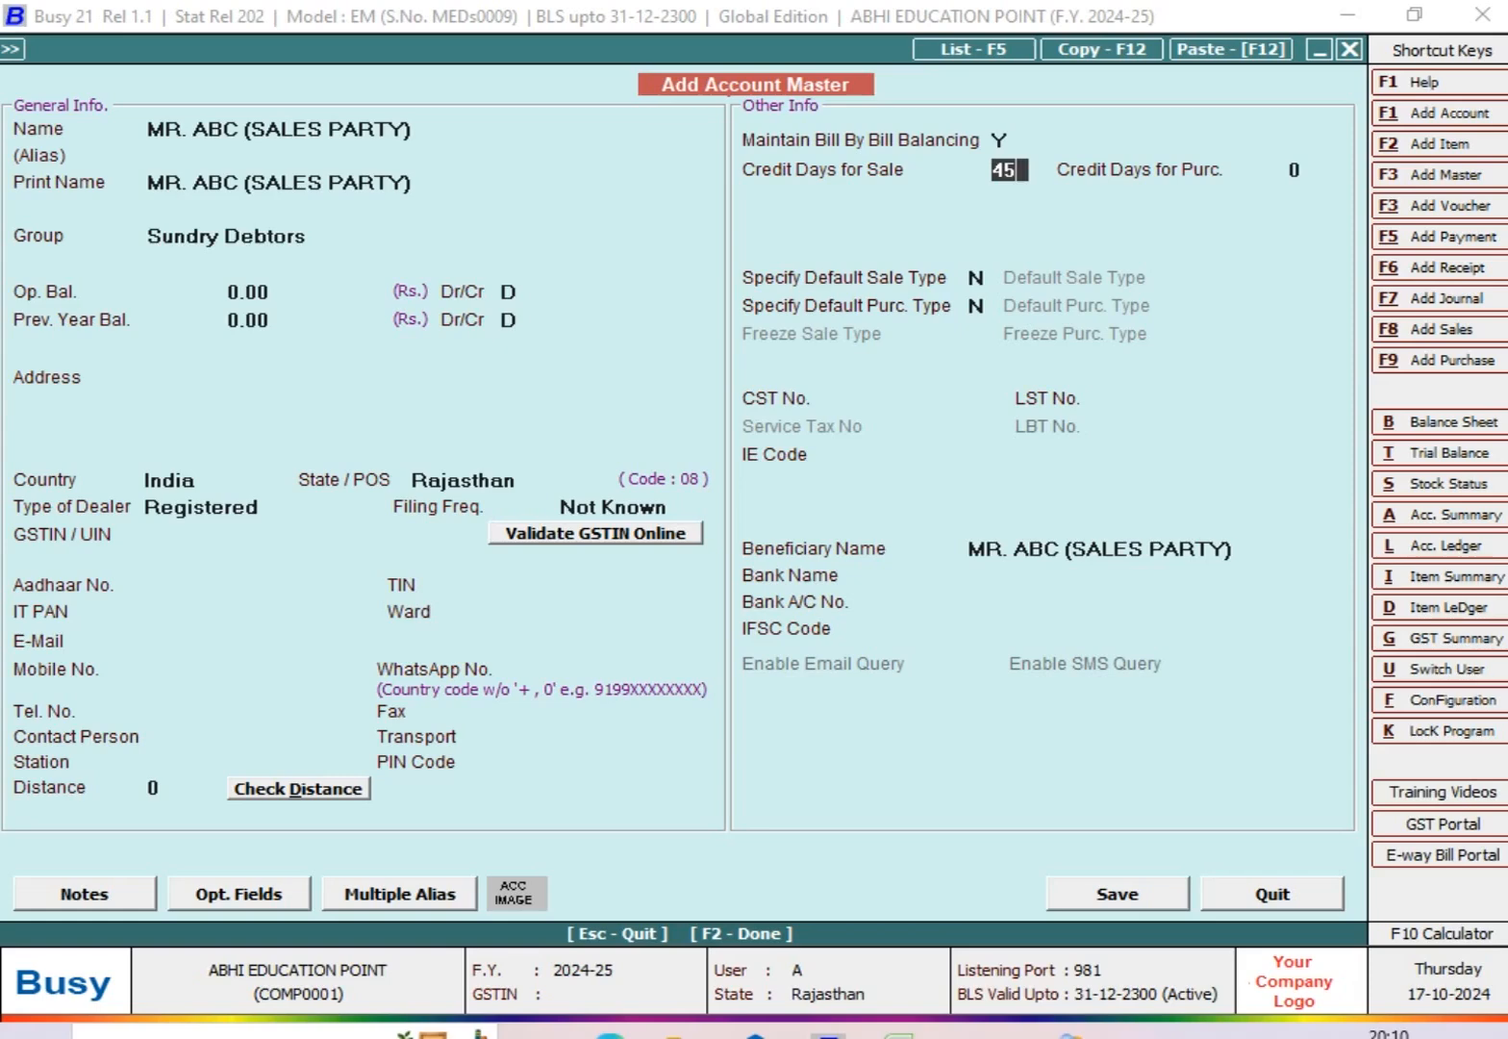
left_click(1176, 893)
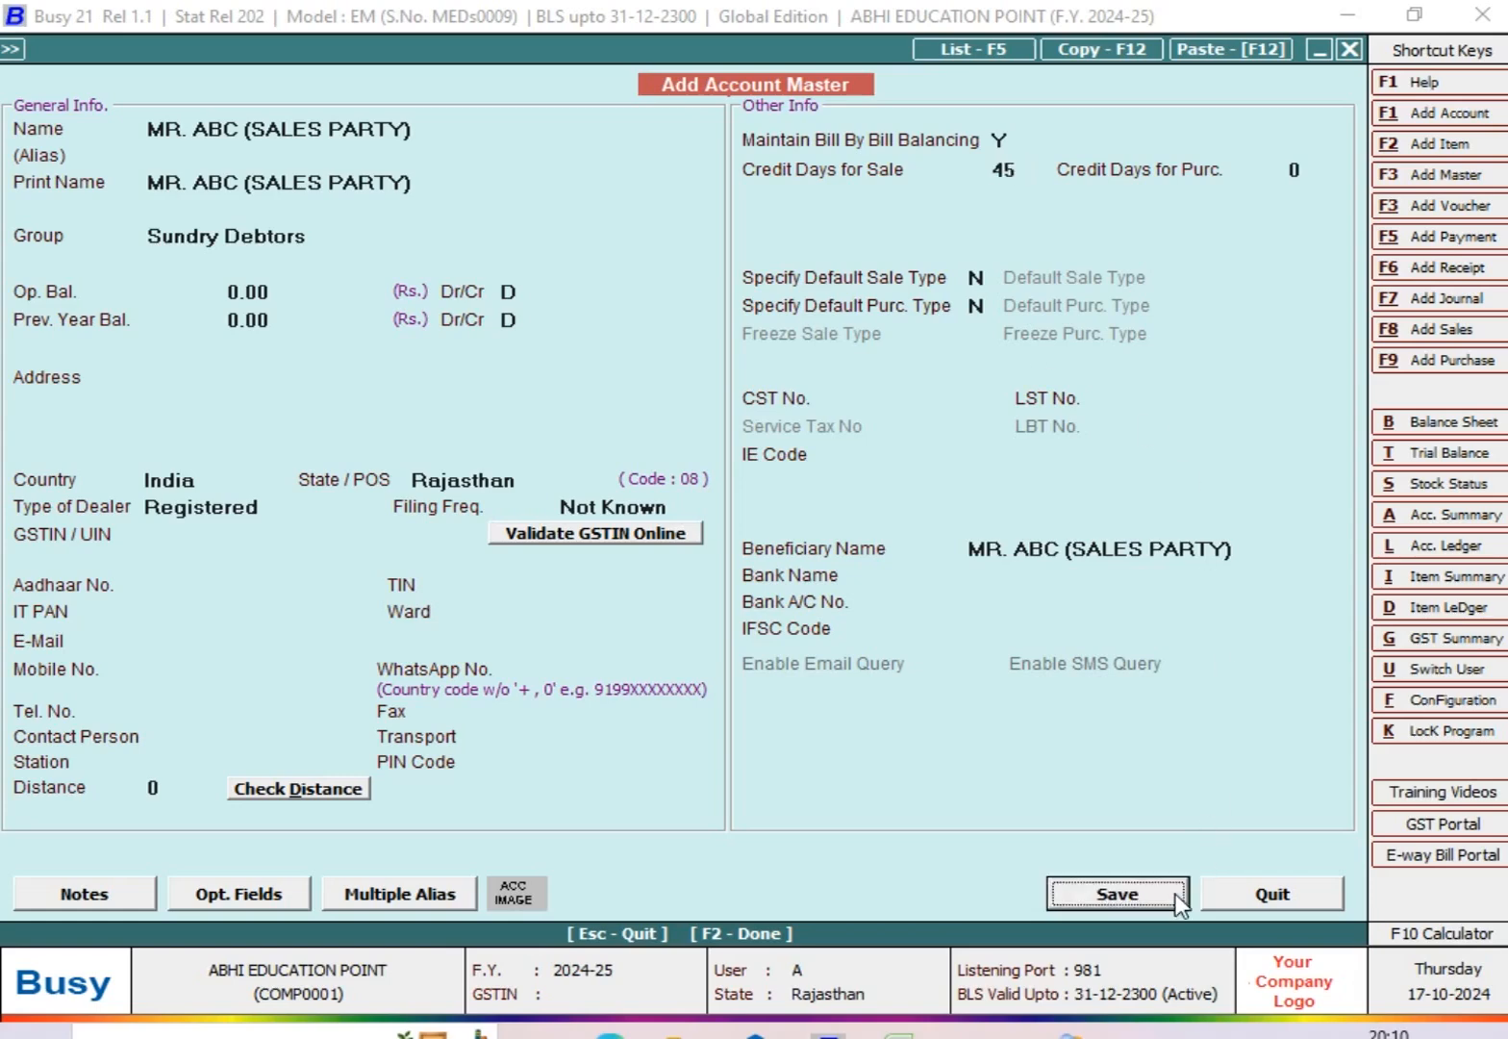
left_click(851, 598)
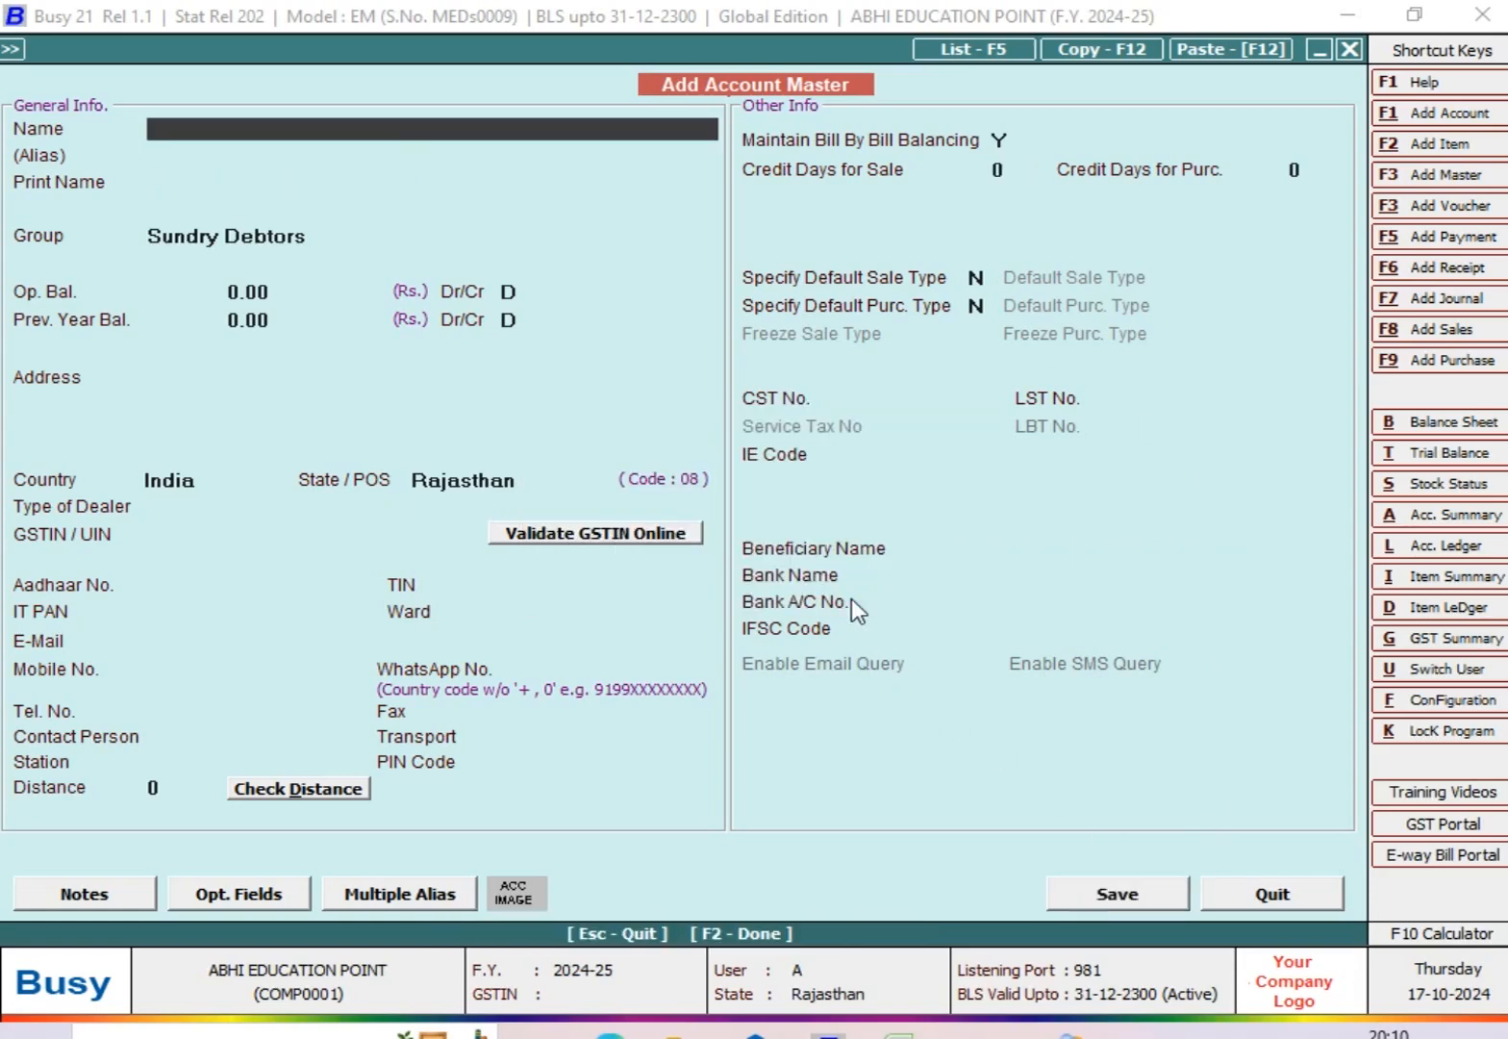
key("Escape")
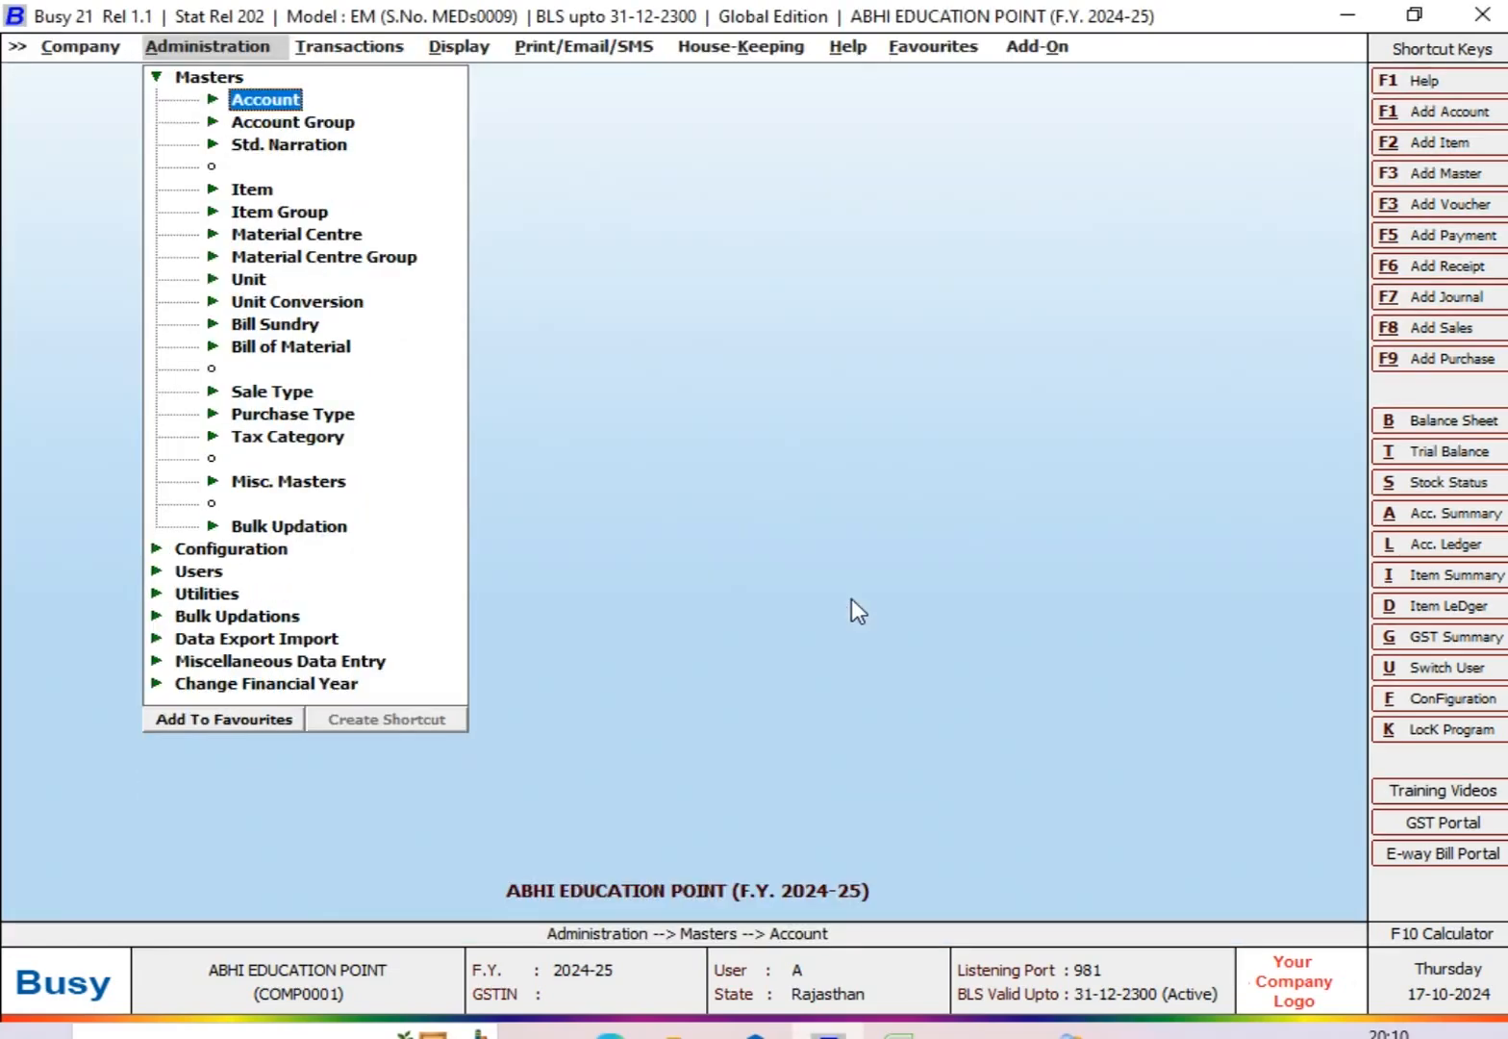
key("Escape")
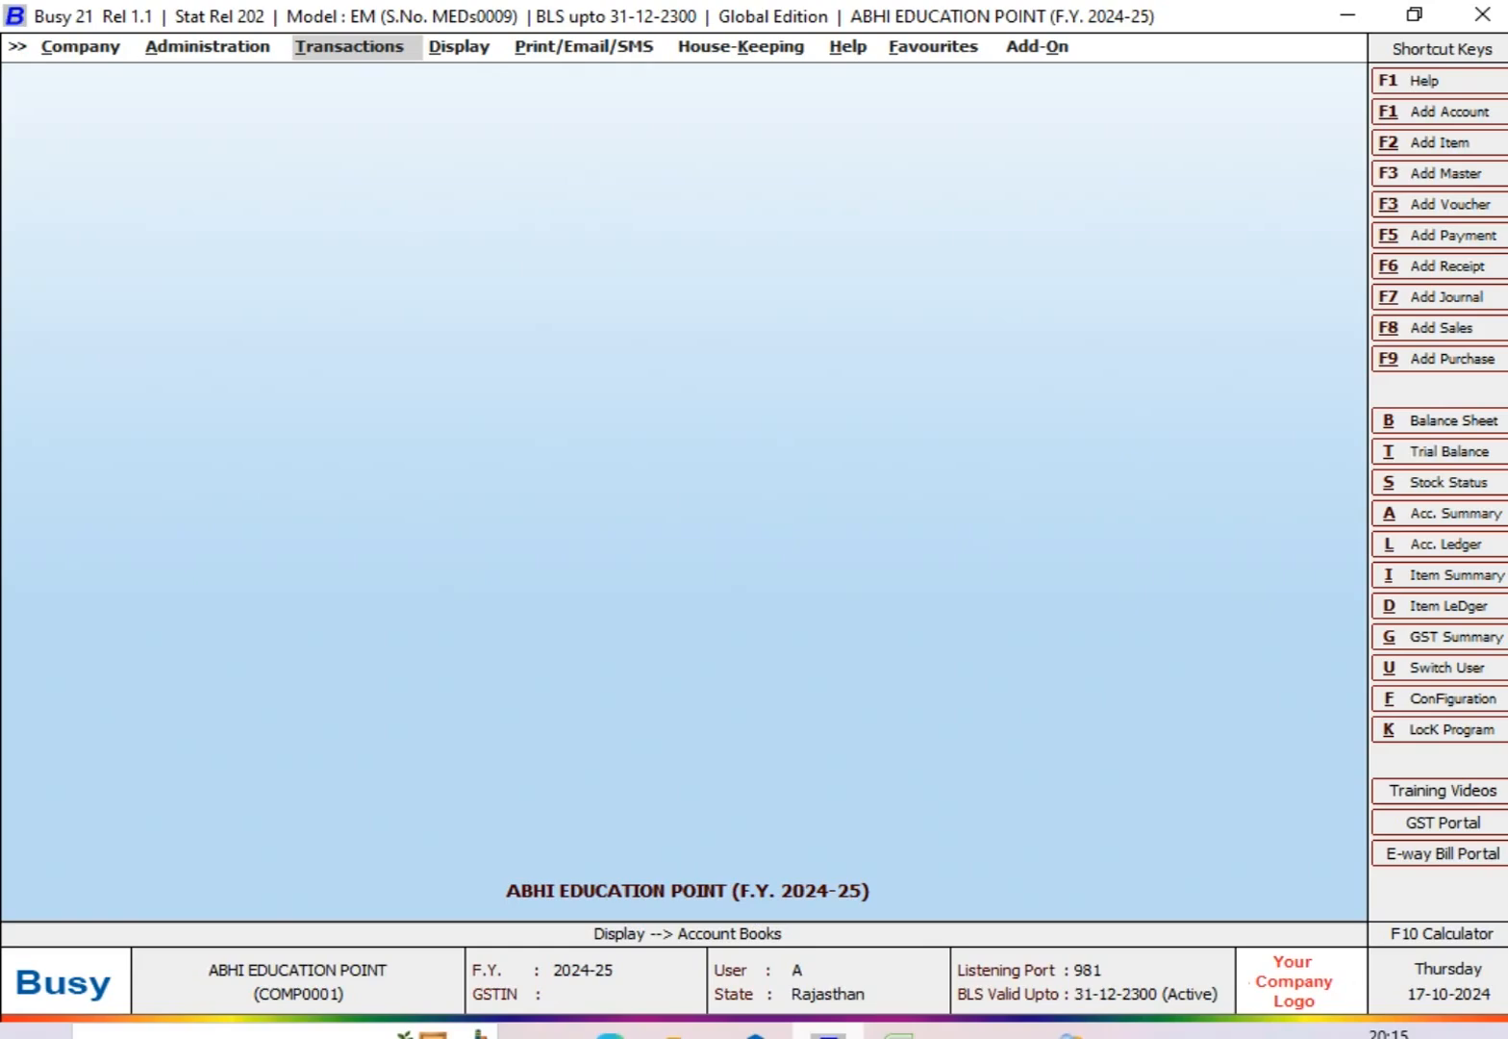
Step: Open the Accounts section of the Features / Options configuration
key("Left")
key("Return")
key("Escape")
key("Down")
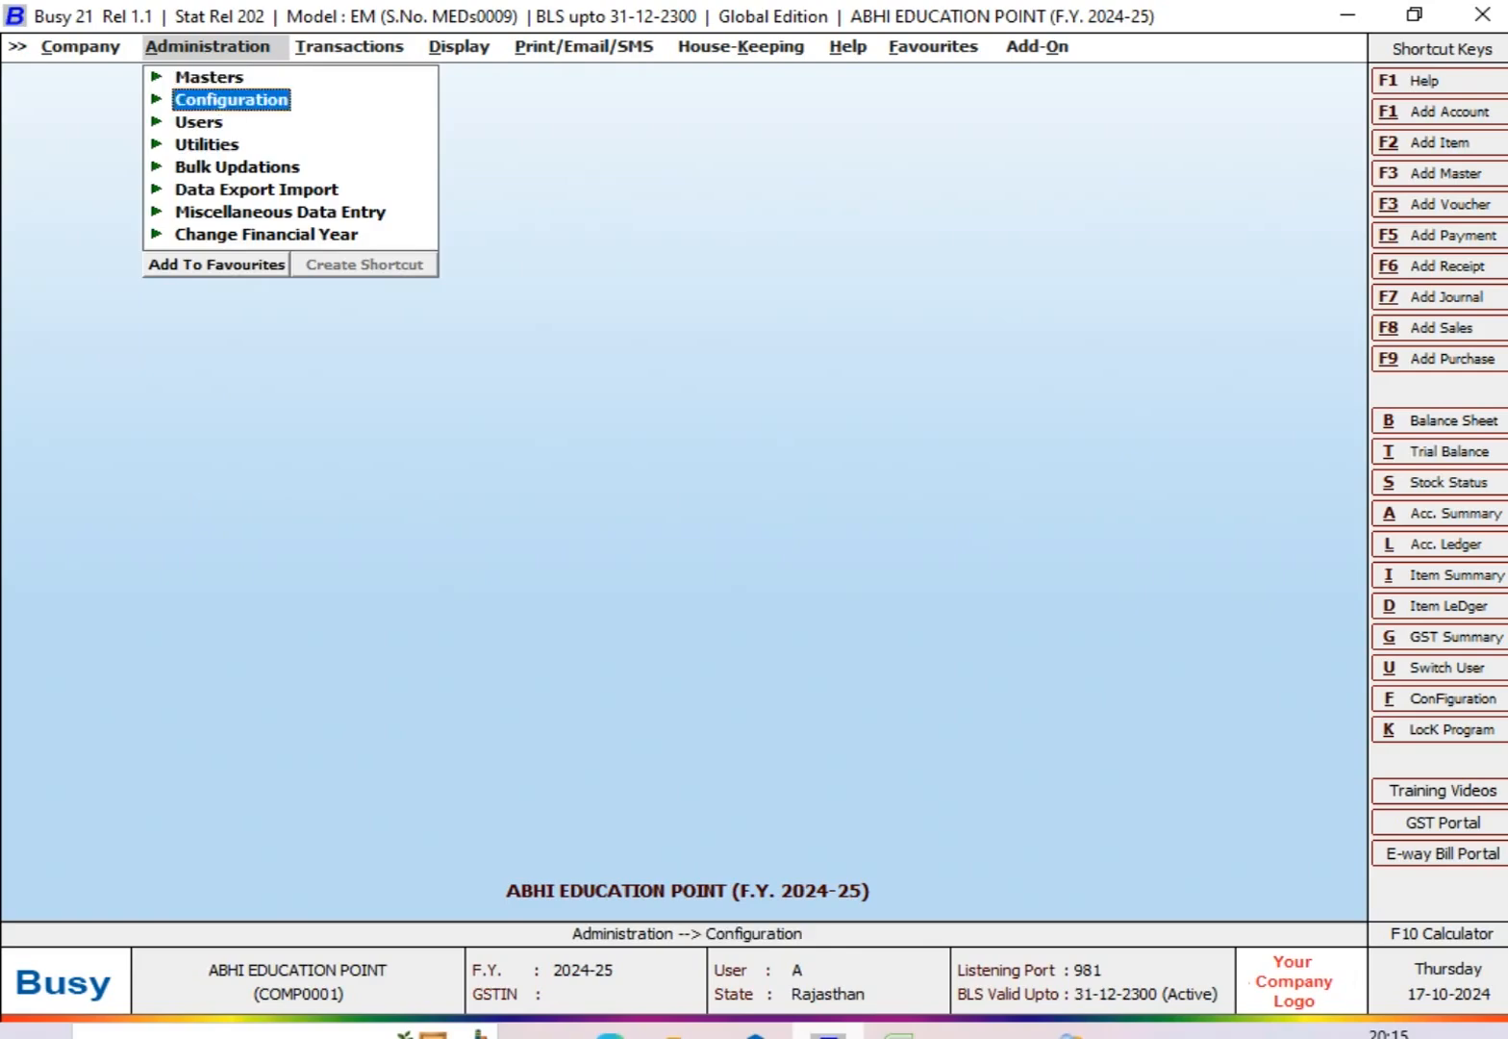
key("Return")
key("Return")
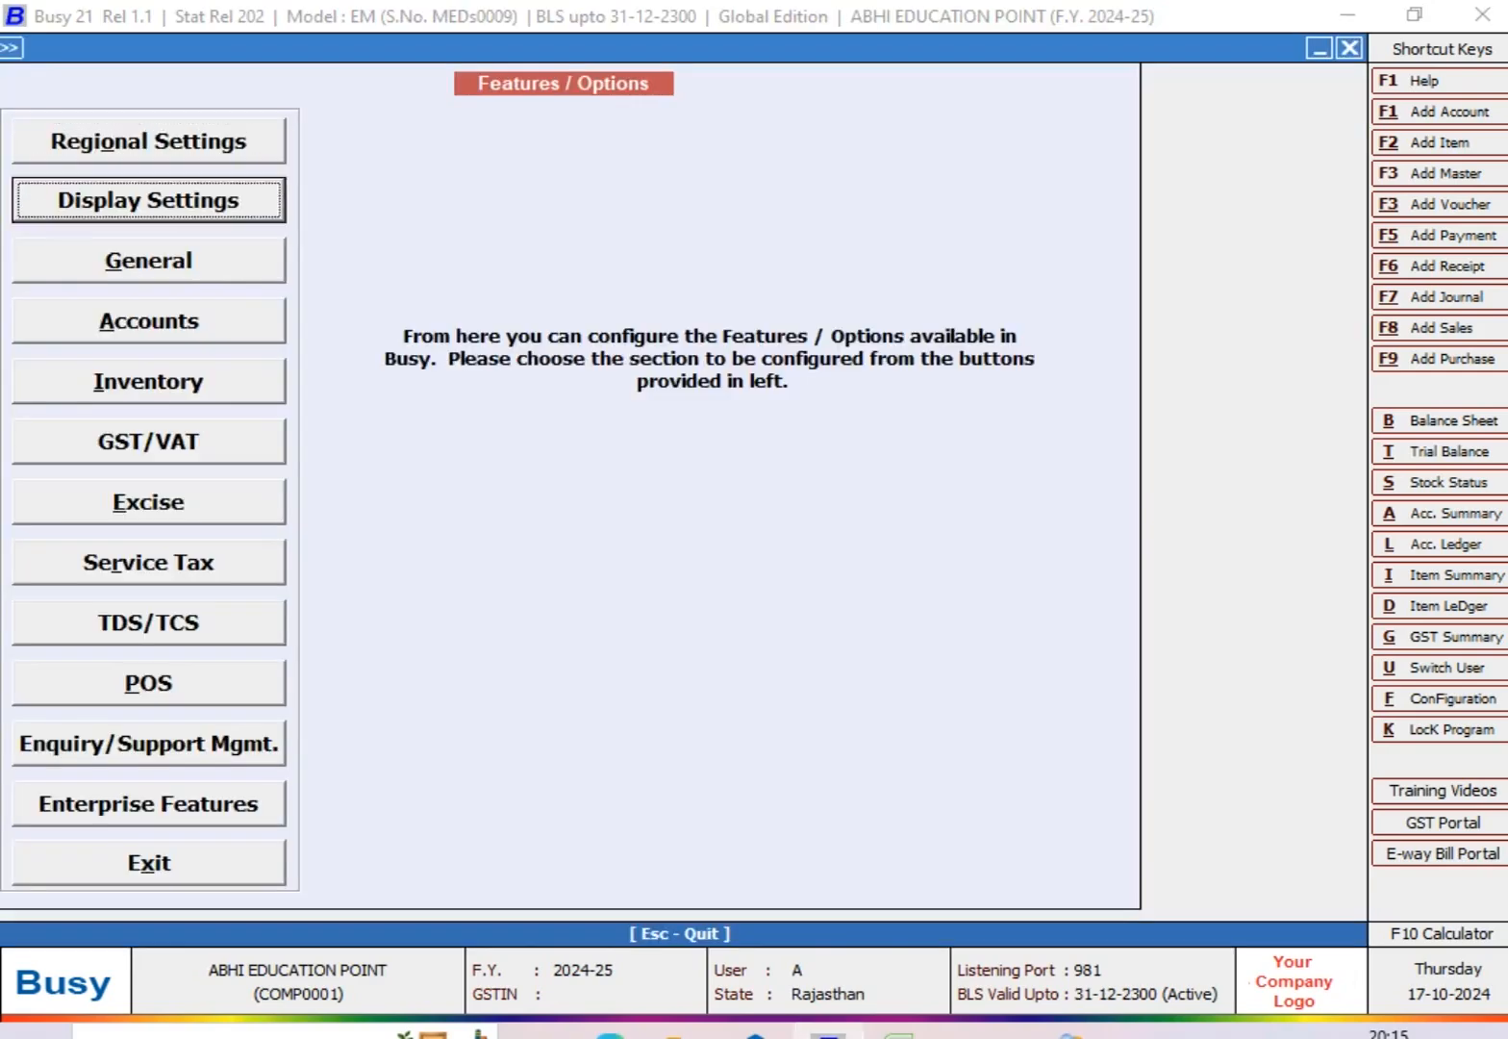
key("Down")
key("Down")
key("Down")
key("Return")
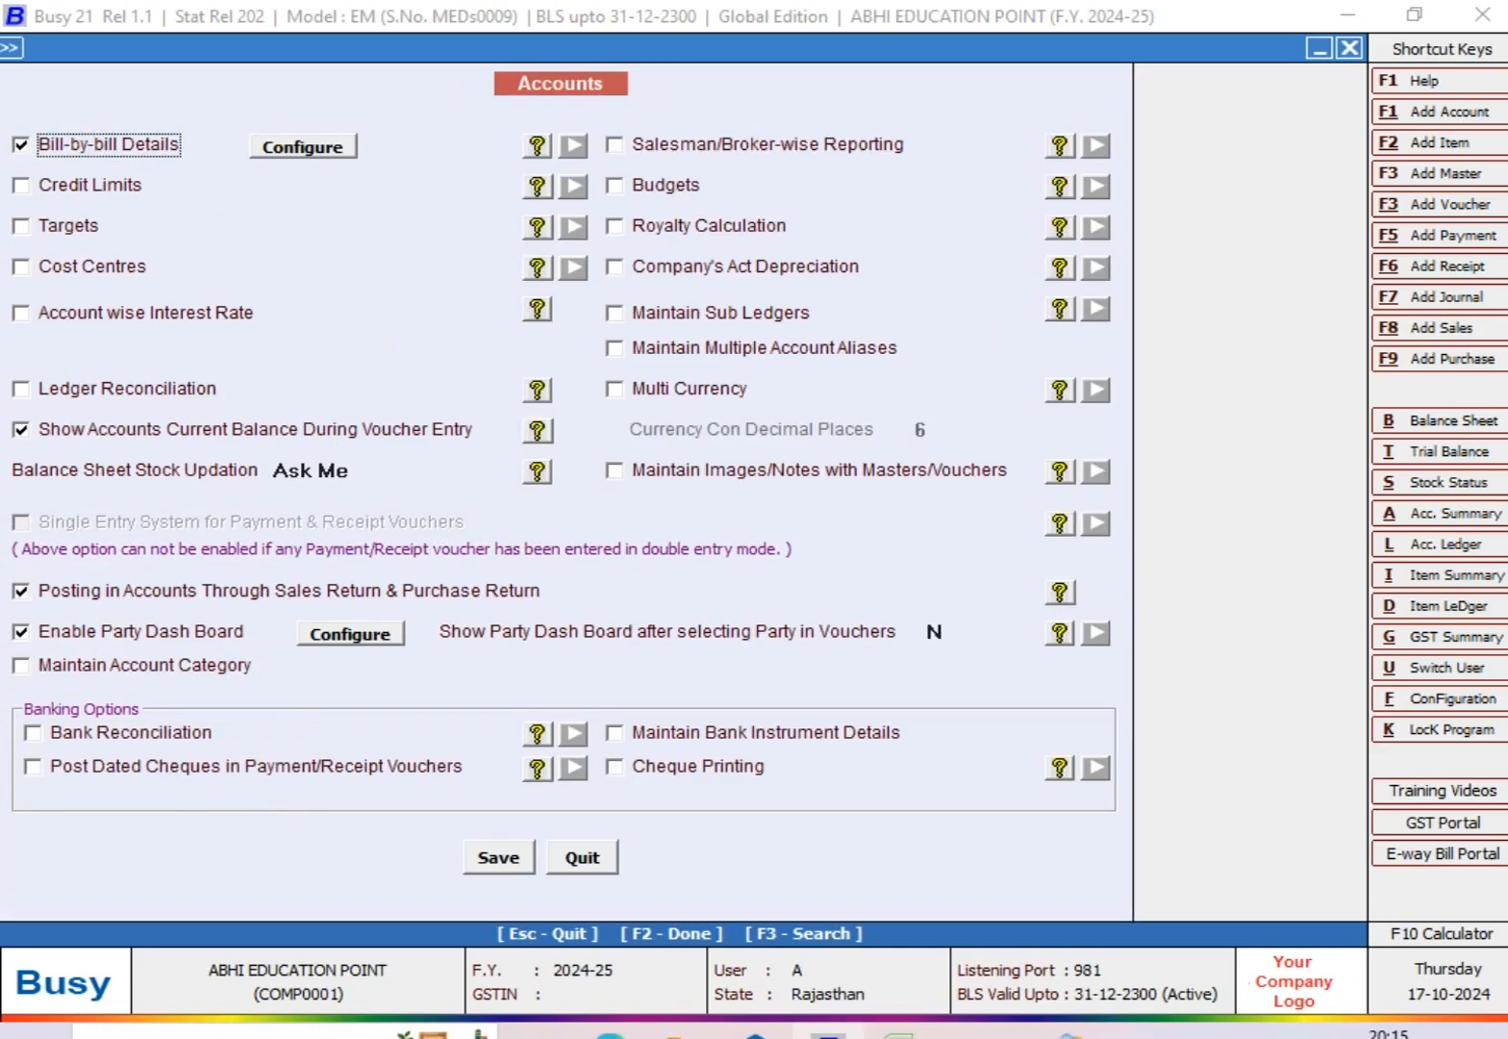
Step: Review the configuration of Bill-by-bill Details, accept it as it is and save the Accounts options
left_click(280, 156)
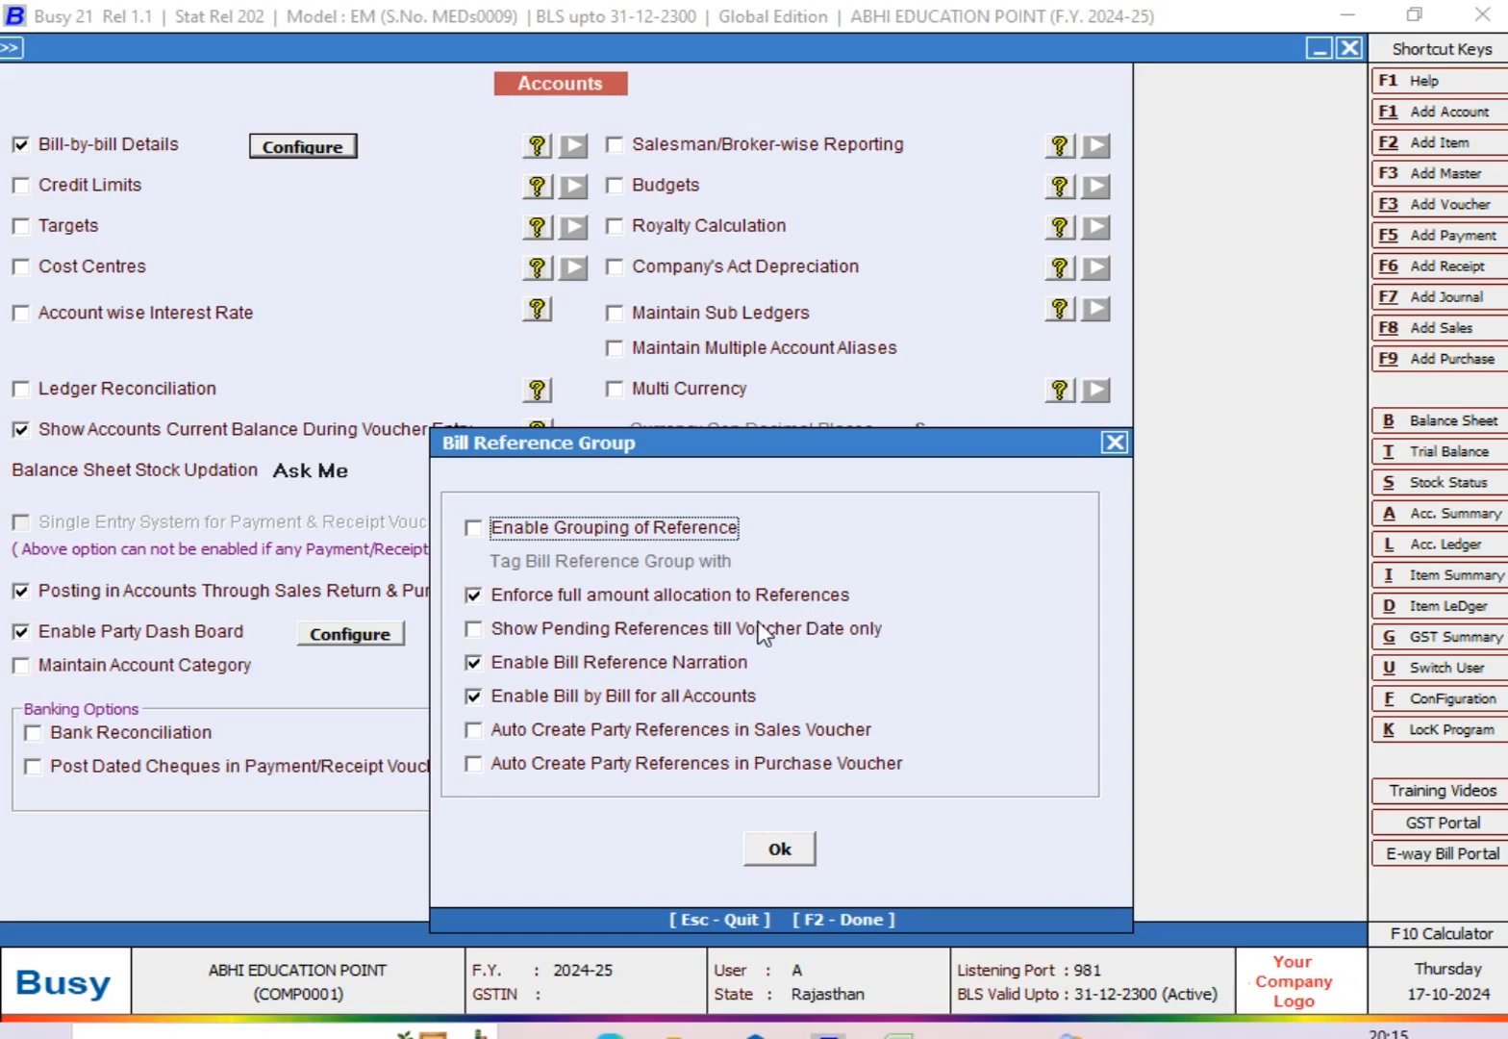
left_click(799, 846)
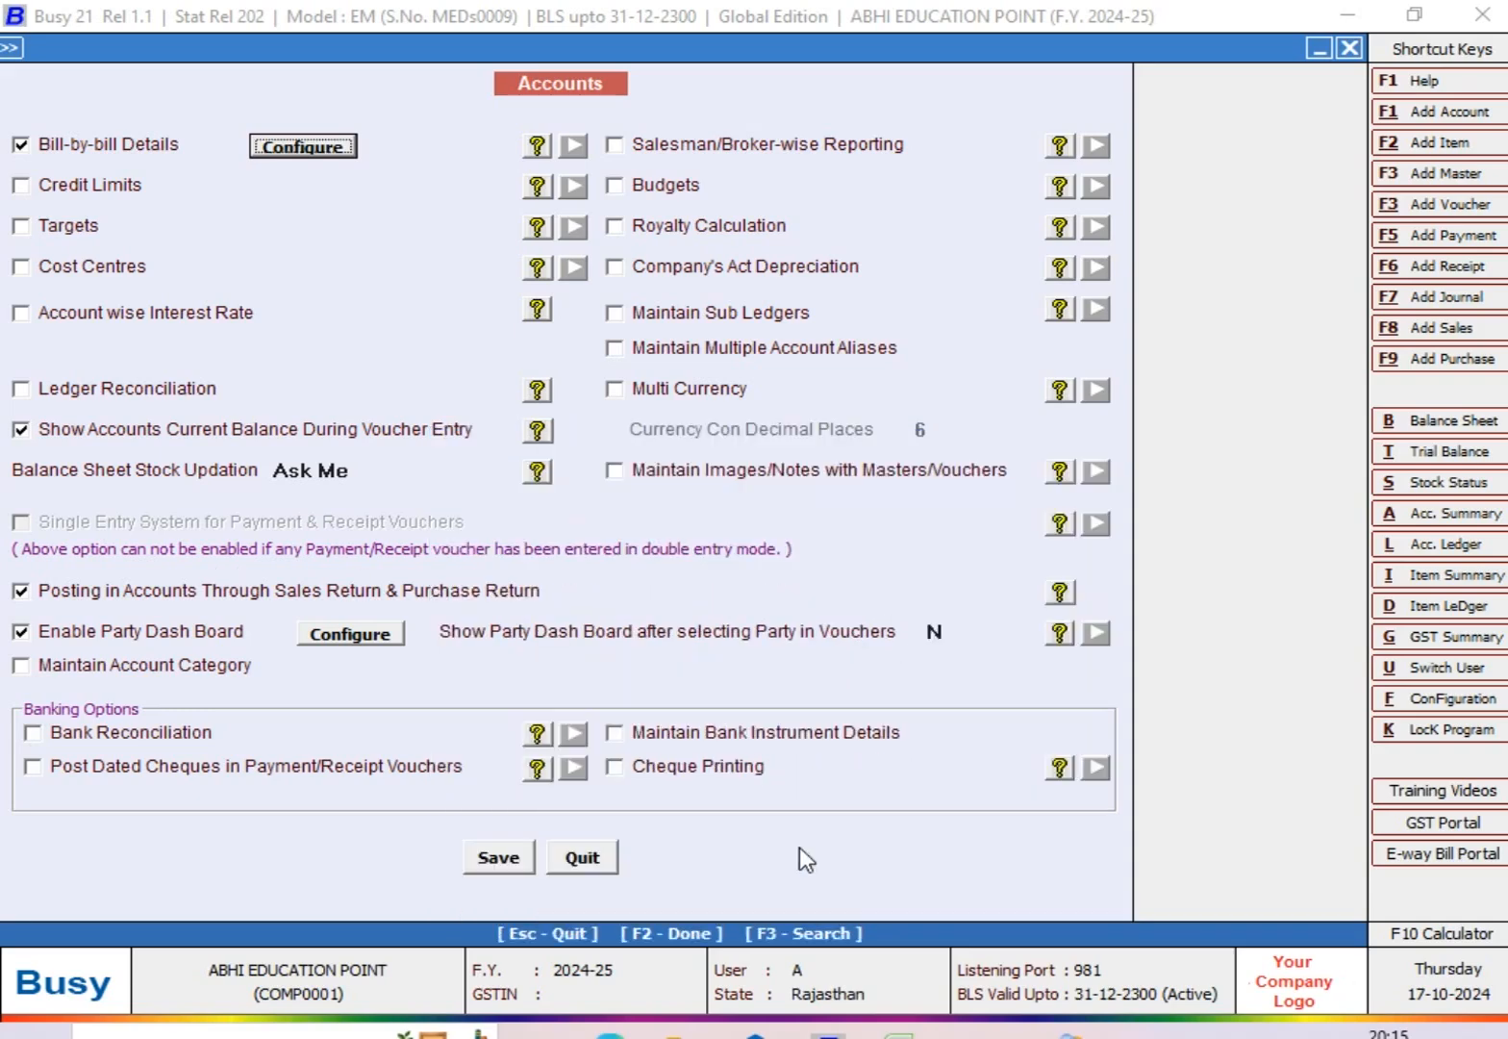
key("F2")
Step: Start a new sales voucher in the Main series dated 28-07-2024
key("Right")
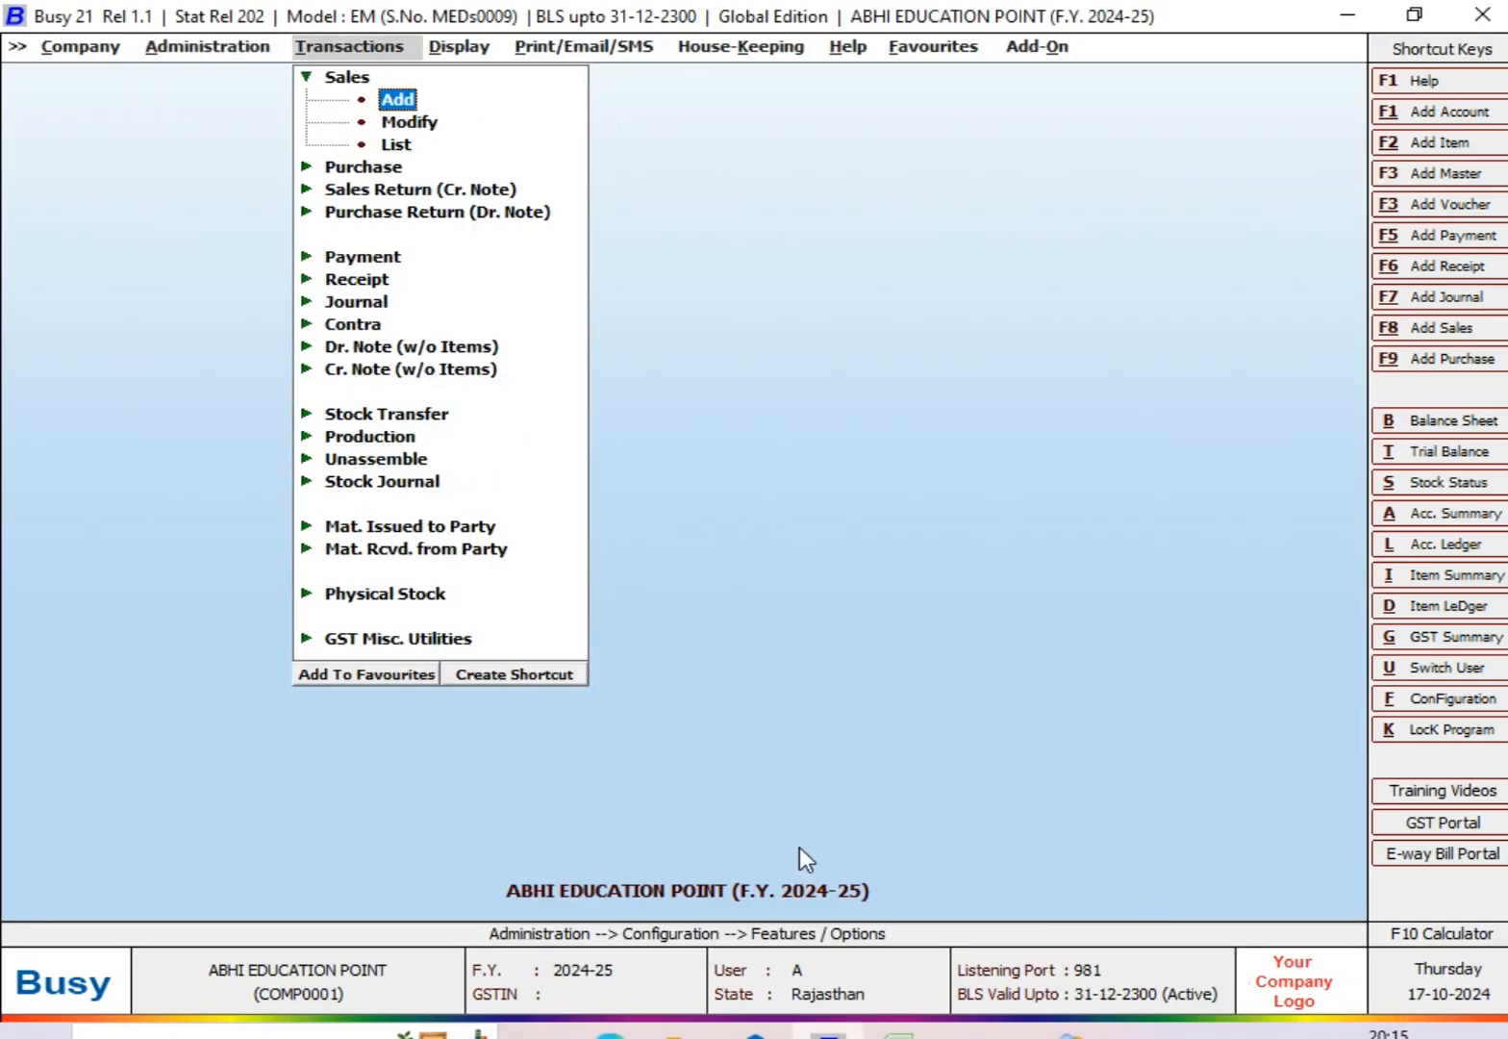
key("Return")
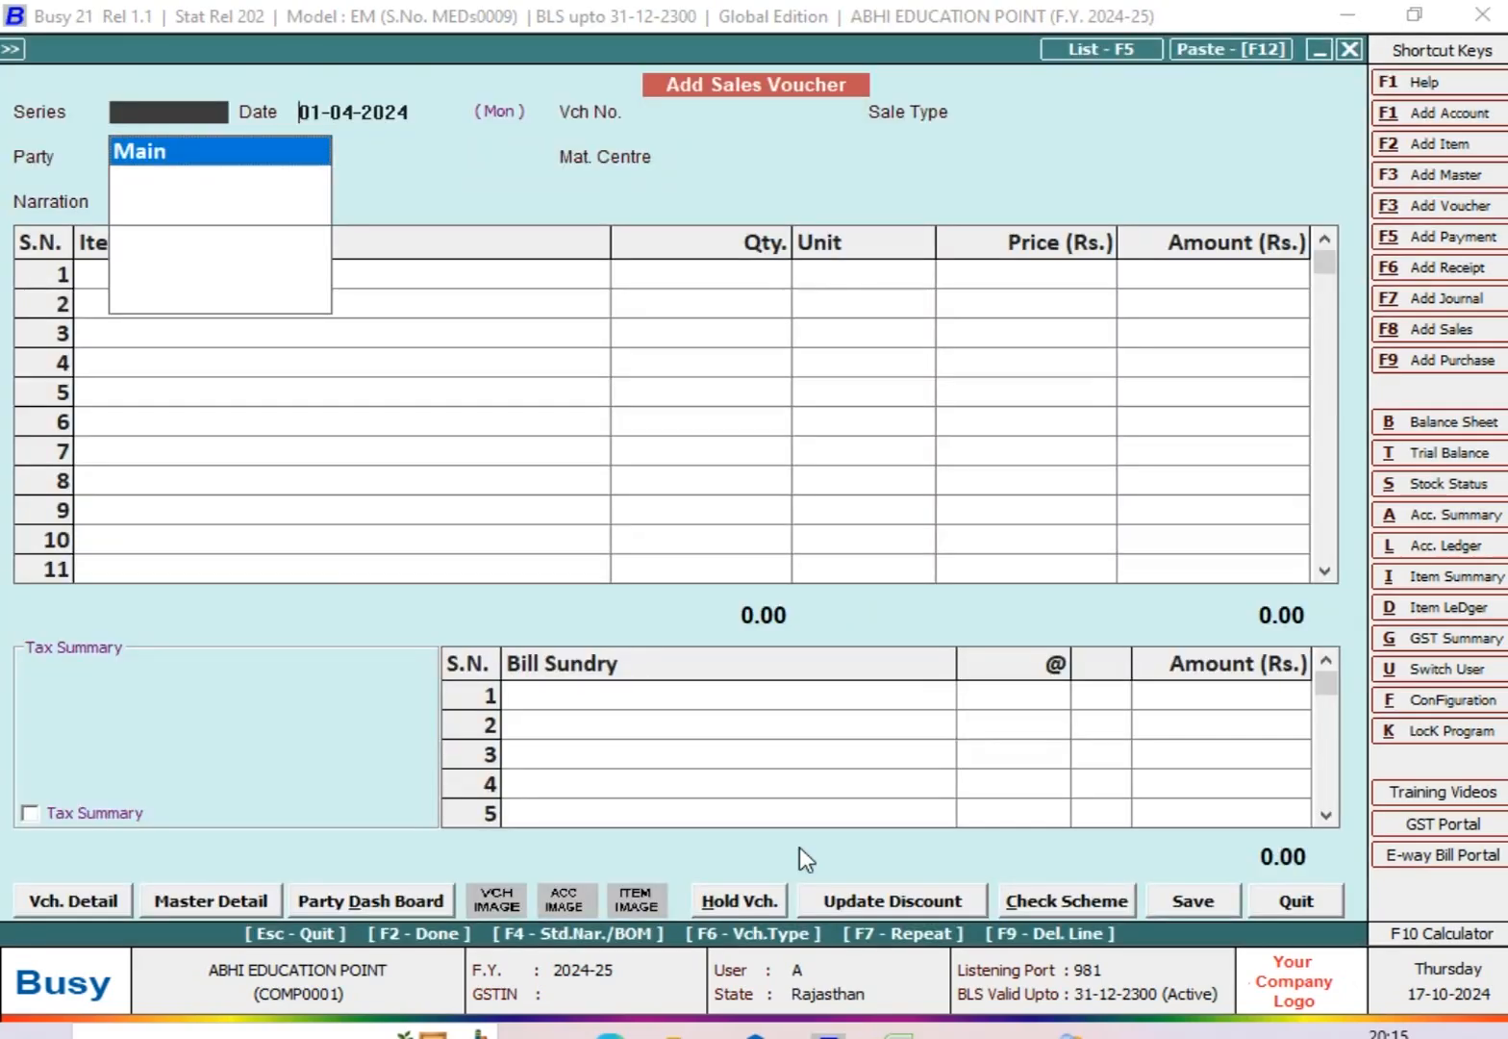
key("Return")
type("28-7")
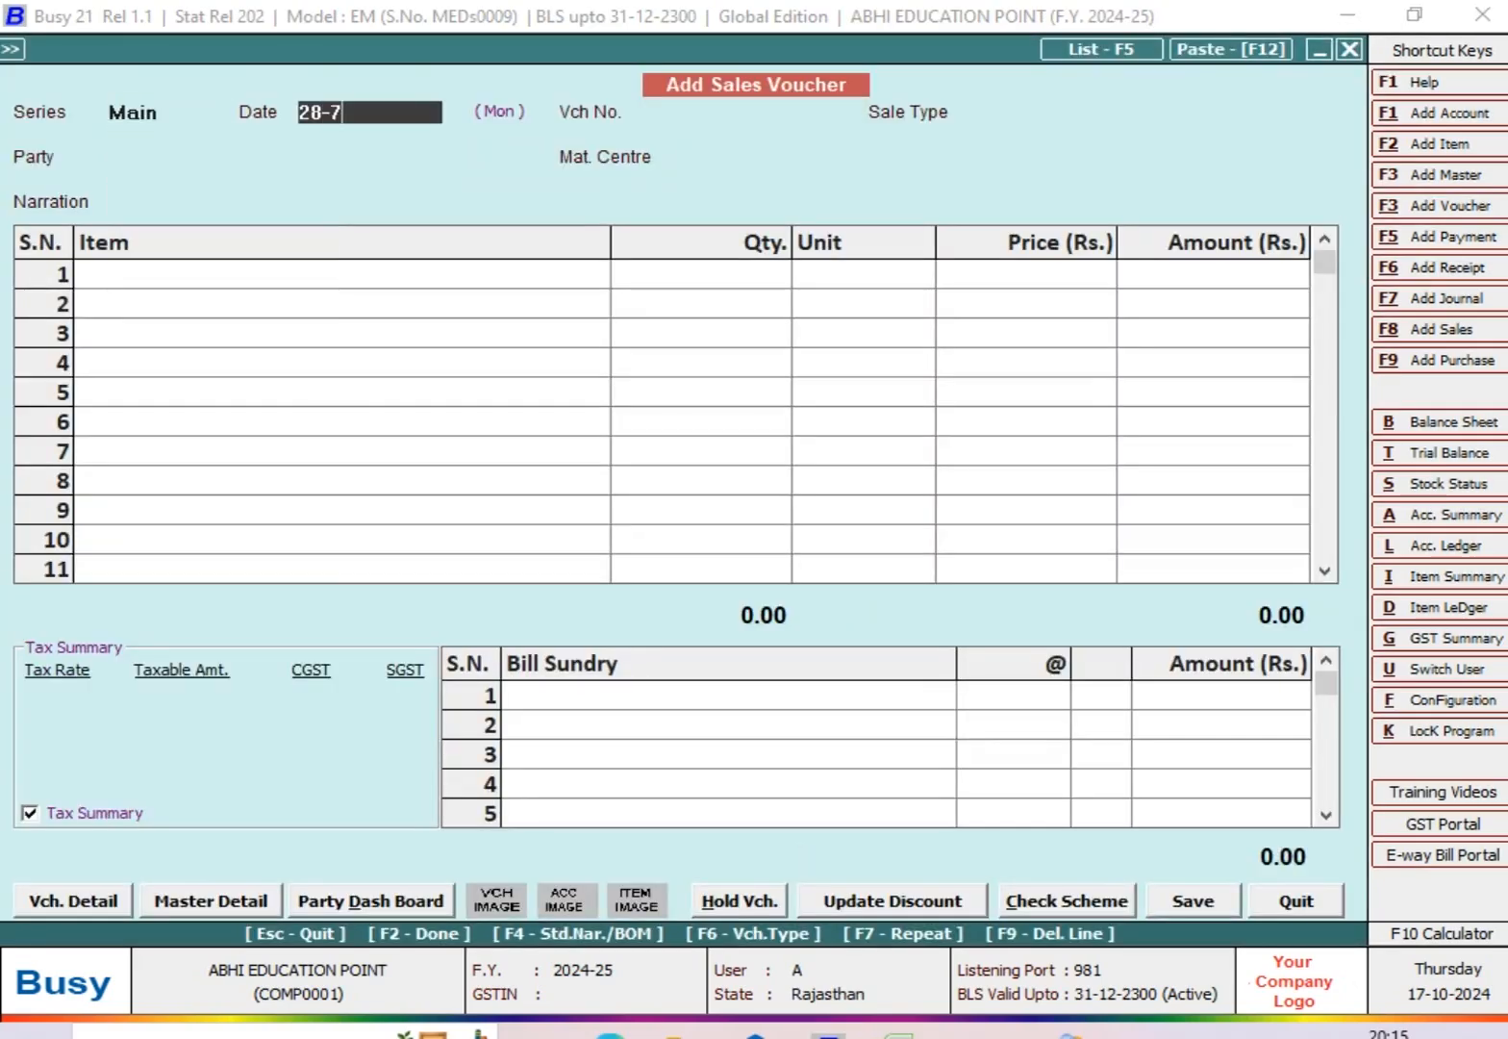
key("Return")
Step: Set the sale type to L/GST-MultiRate, the party to MR. ABC (SALES PARTY) and the material centre to Main Store
key("Return")
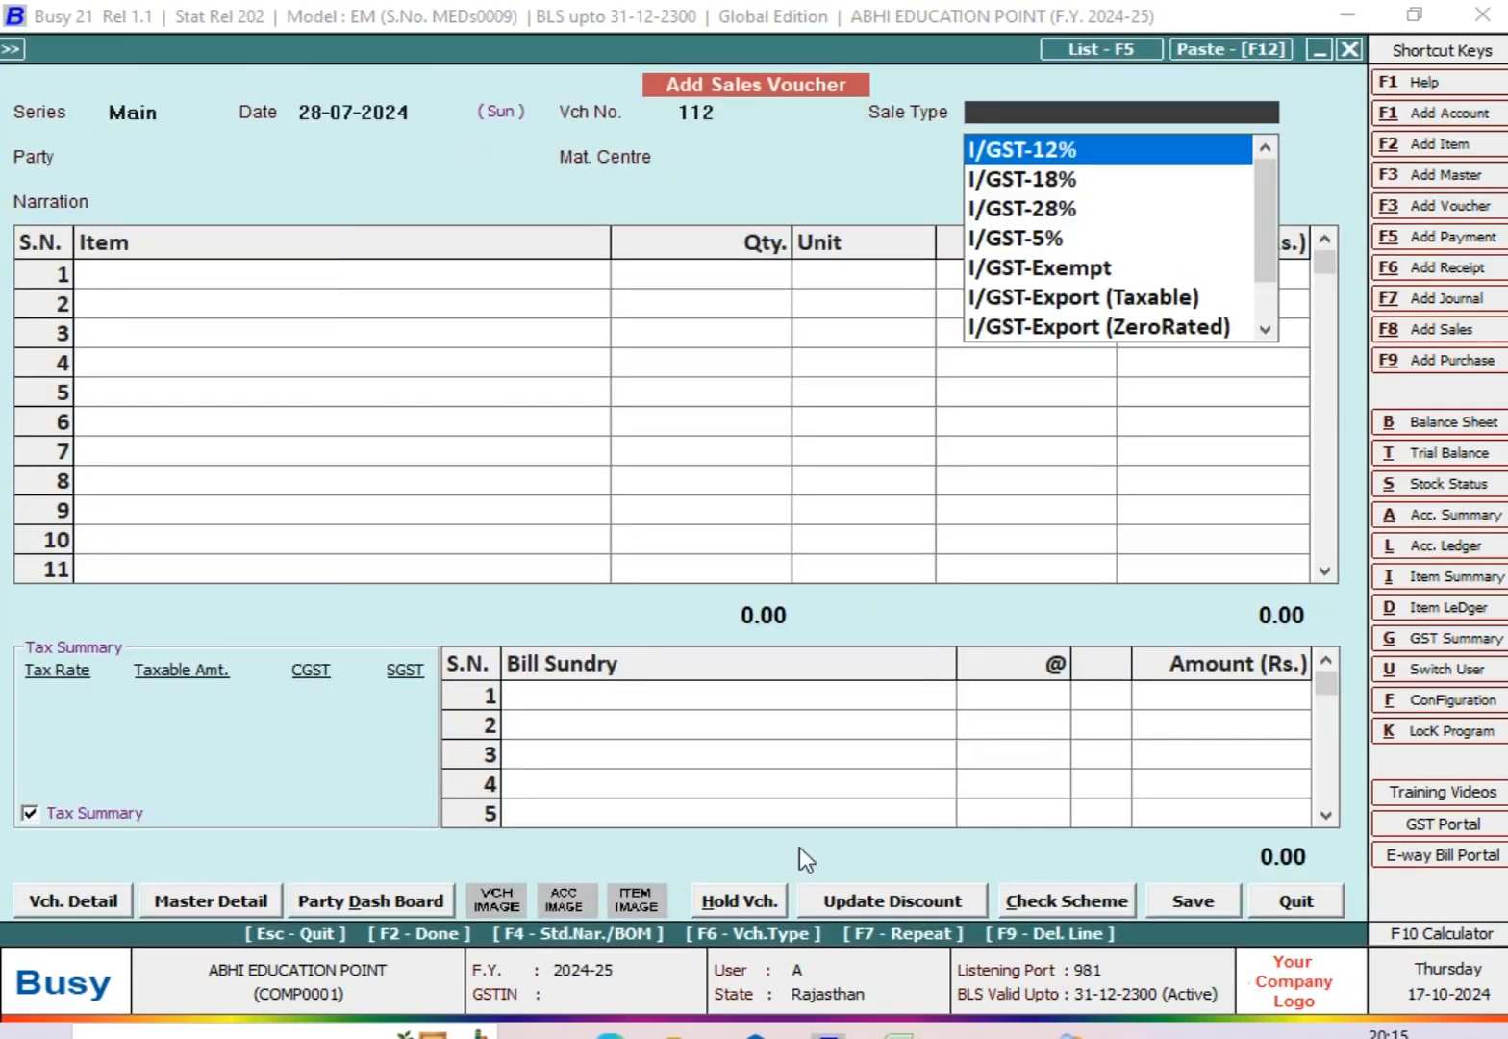
type("L")
key("Down")
key("Down")
key("Down")
key("Down")
key("Down")
key("Down")
key("Return")
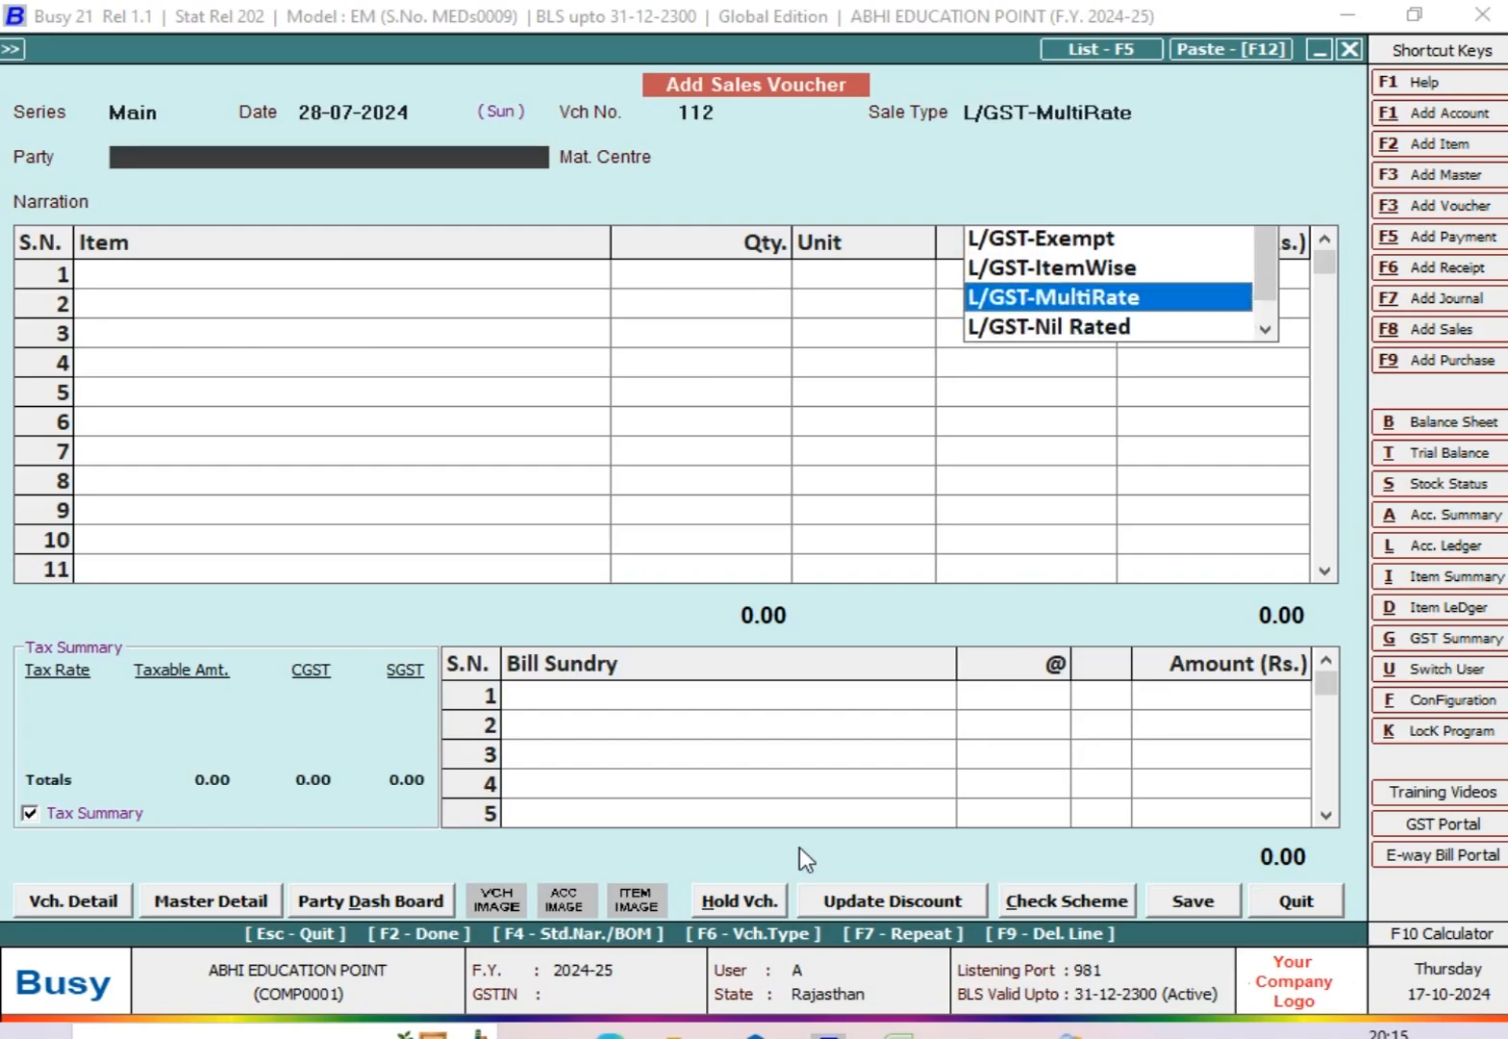
type("MR")
key("Down")
key("Return")
Step: Add ITEM @ 18% to the sales voucher with a quantity of 50 Pcs. at a price of Rs. 50
key("Return")
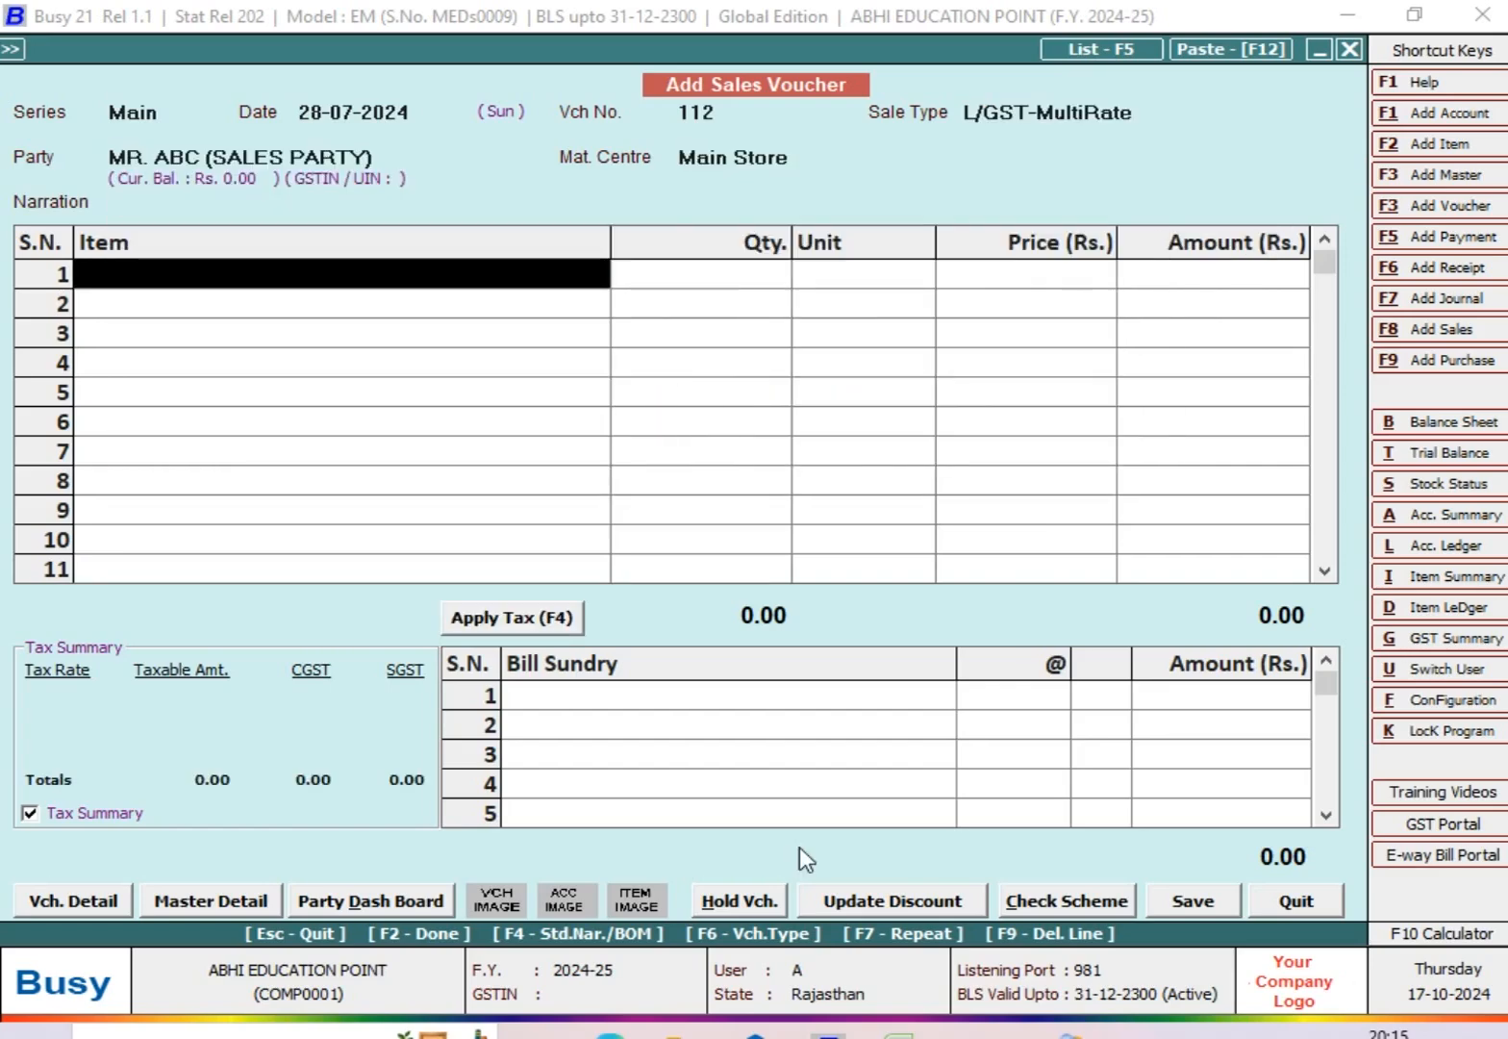
key("Down")
key("Return")
type("50")
key("Return")
type("50")
Step: Add CGST and SGST at 9% each as bill sundries
key("Return")
key("Return")
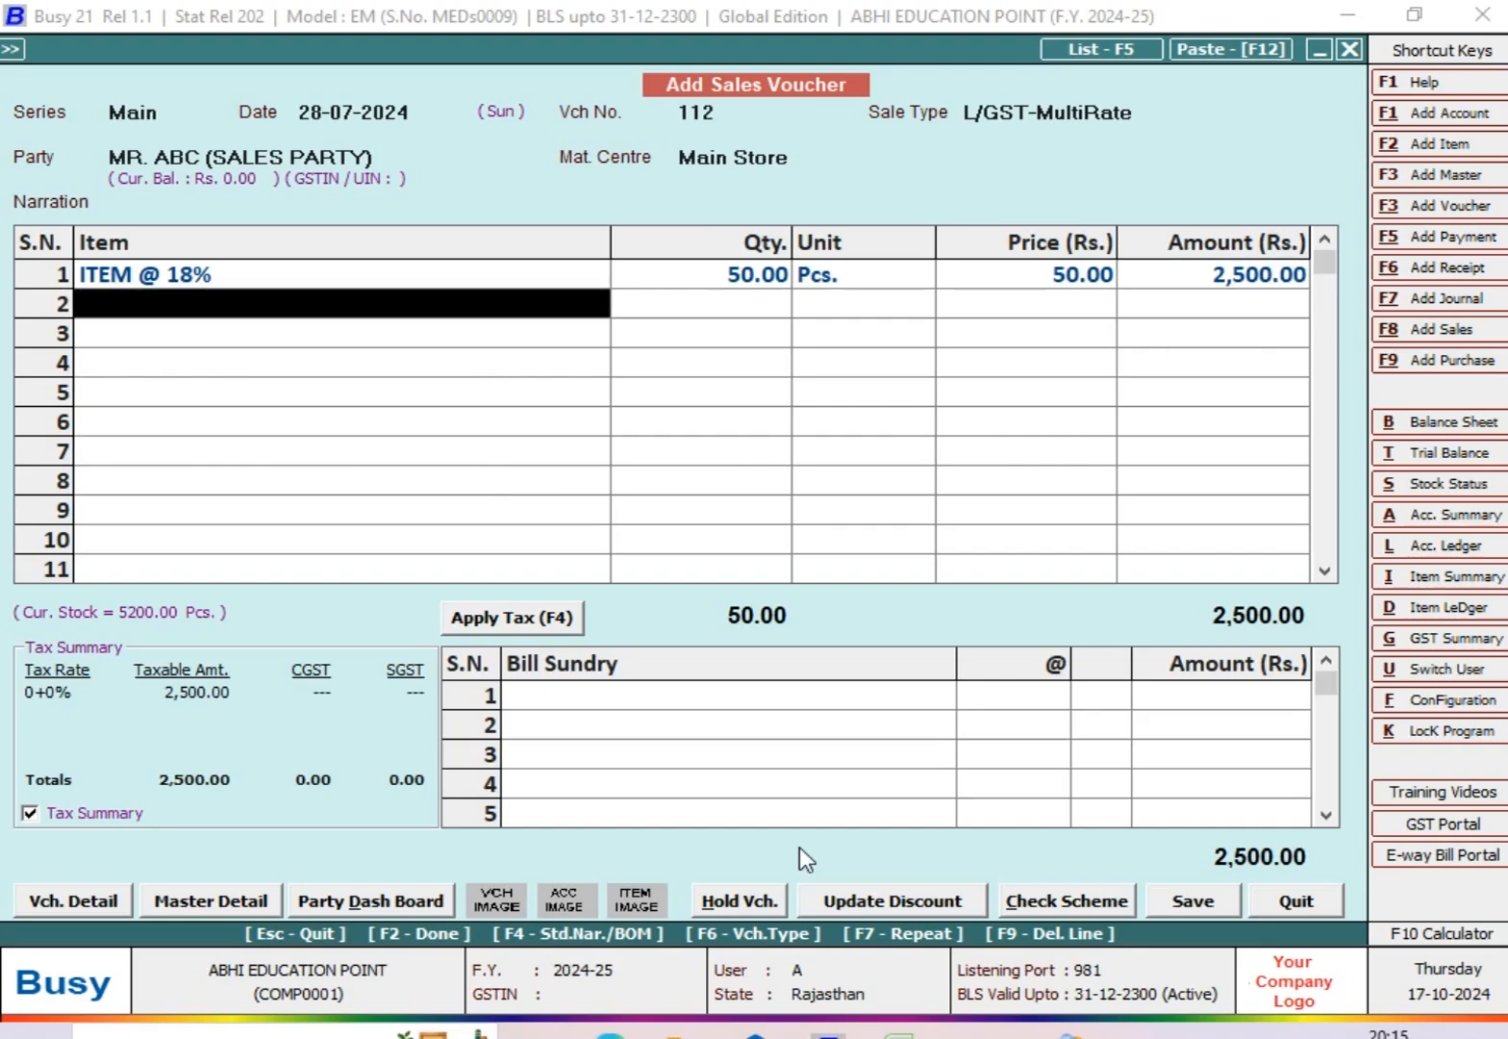
key("Return")
type("CG")
key("Return")
type("9")
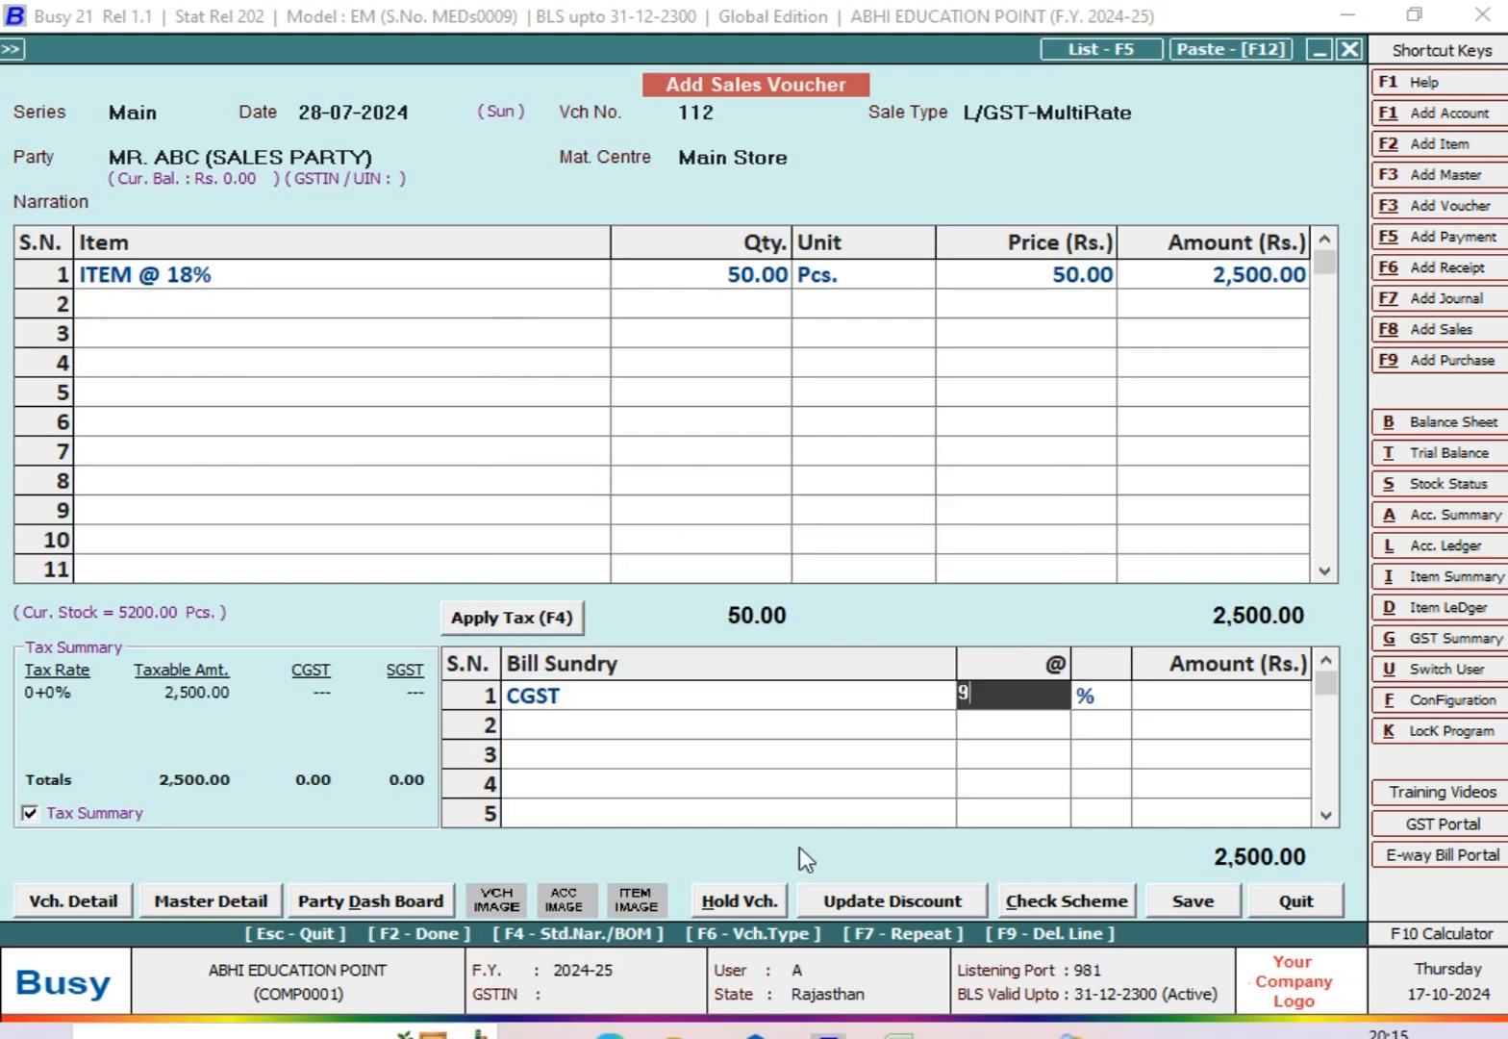
key("Return")
key("Return")
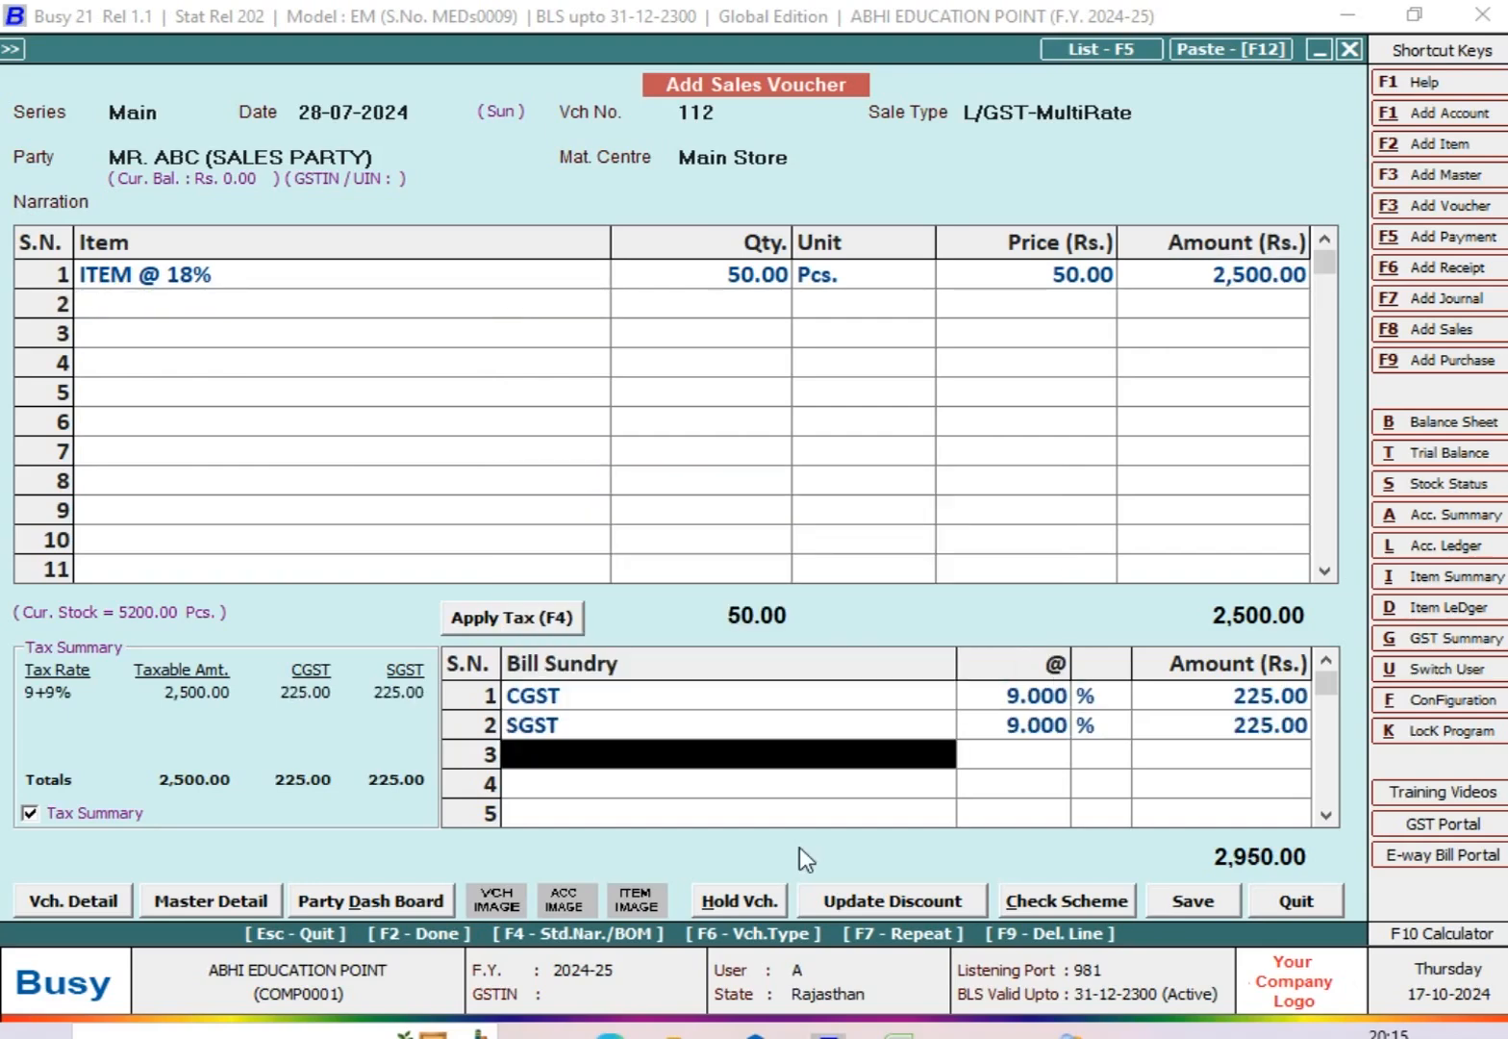
Step: Try to allocate only Rs. 2,800 to new reference 112 in the bill-by-bill adjustment
key("Return")
key("Return")
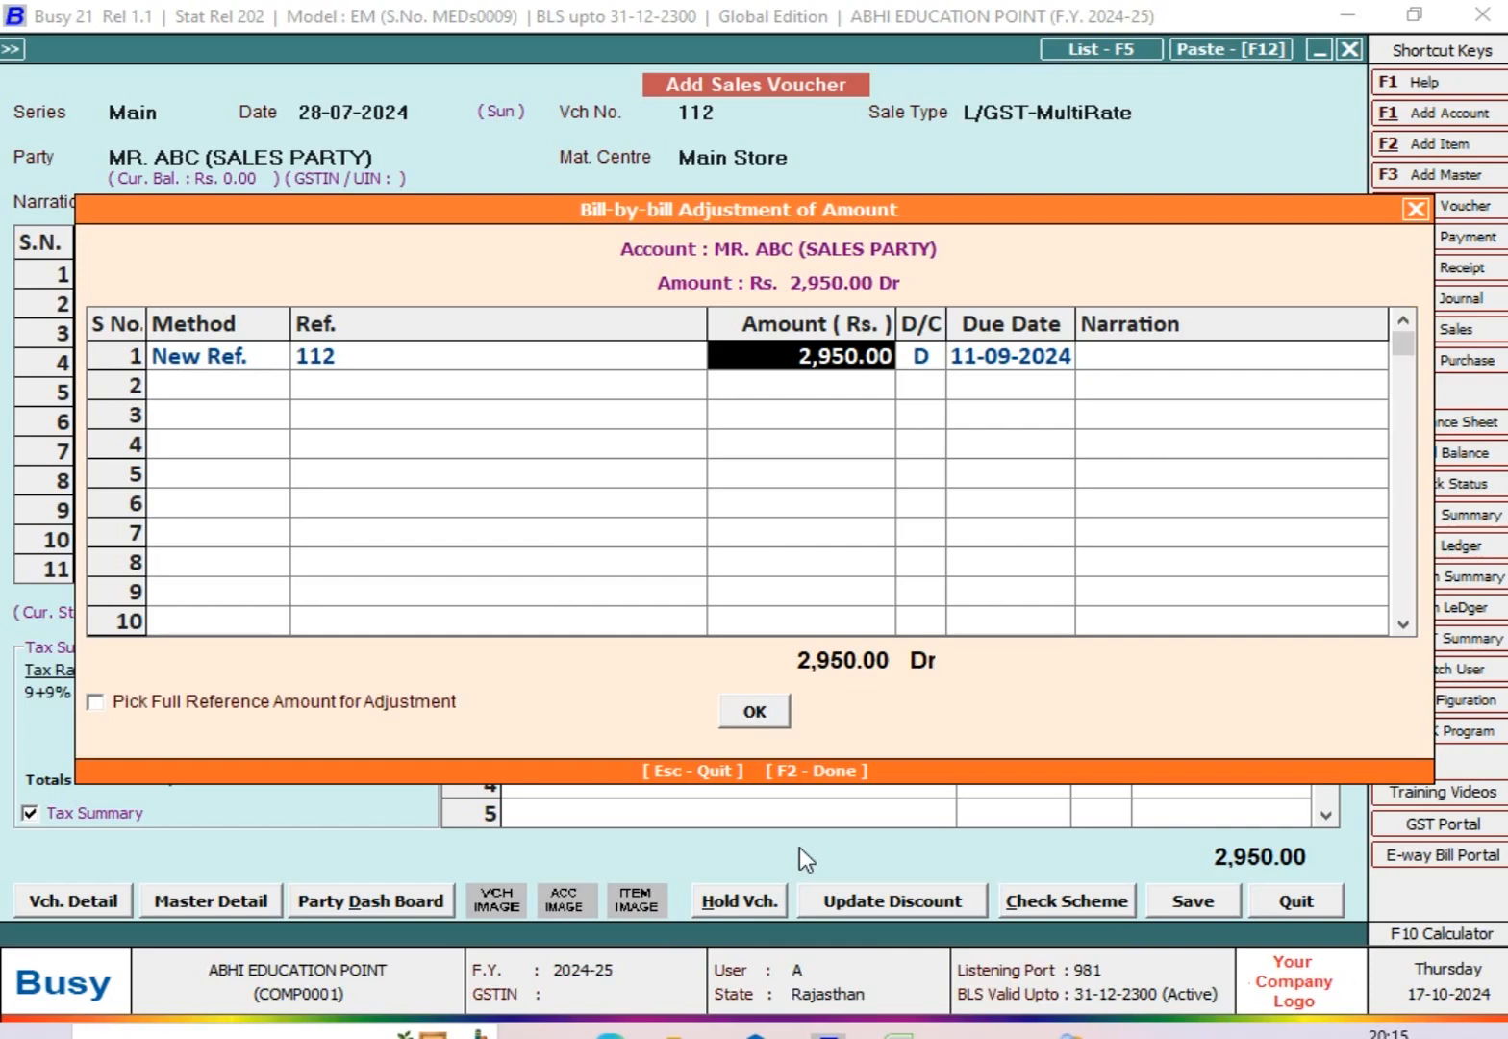
type("2800")
key("Return")
key("Return")
key("Return")
key("Return")
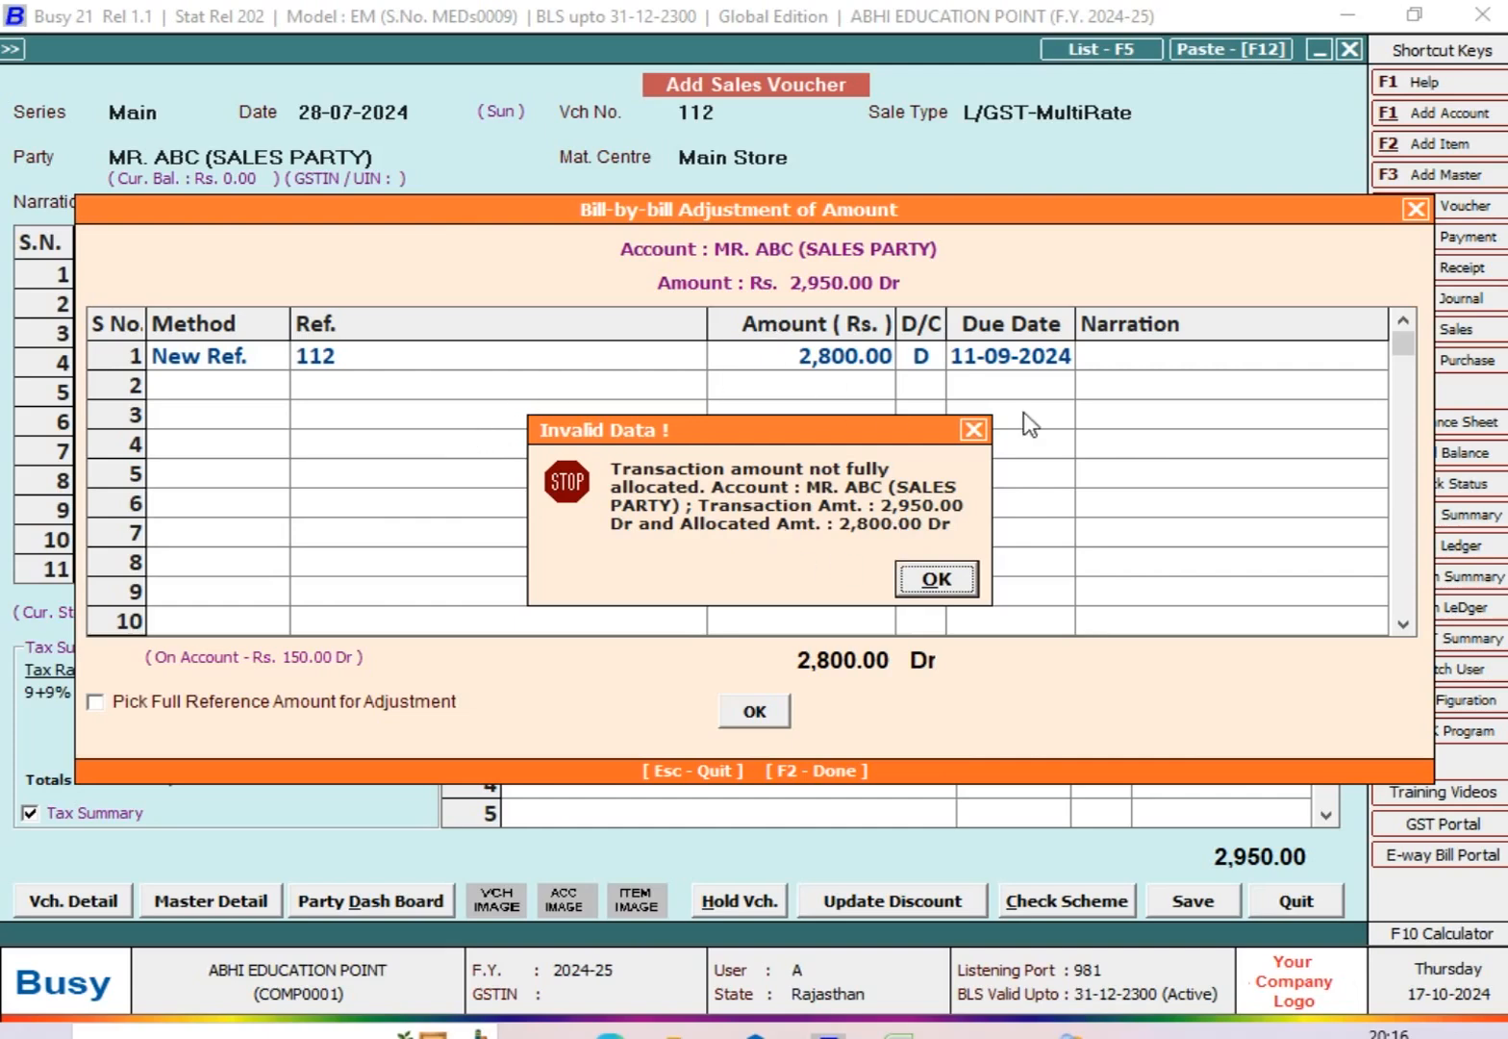
left_click(938, 579)
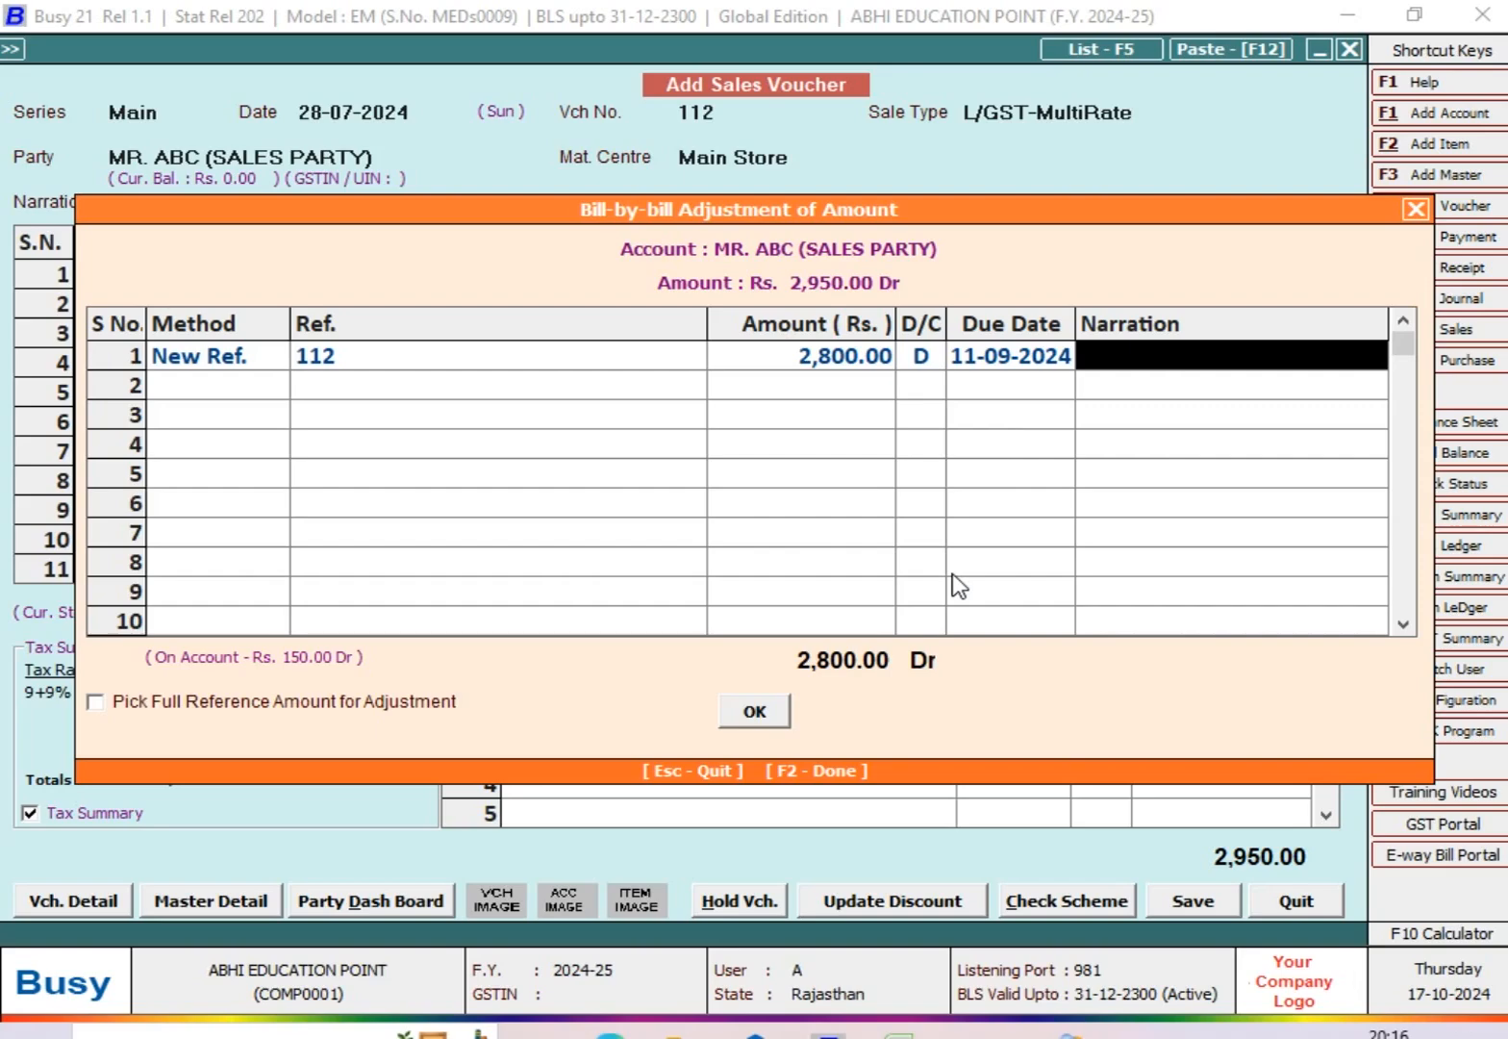
Step: Delete the new reference line from the bill-by-bill adjustment and cancel the adjustment
key("shift+Tab")
key("shift+Tab")
key("shift+Tab")
key("shift+Tab")
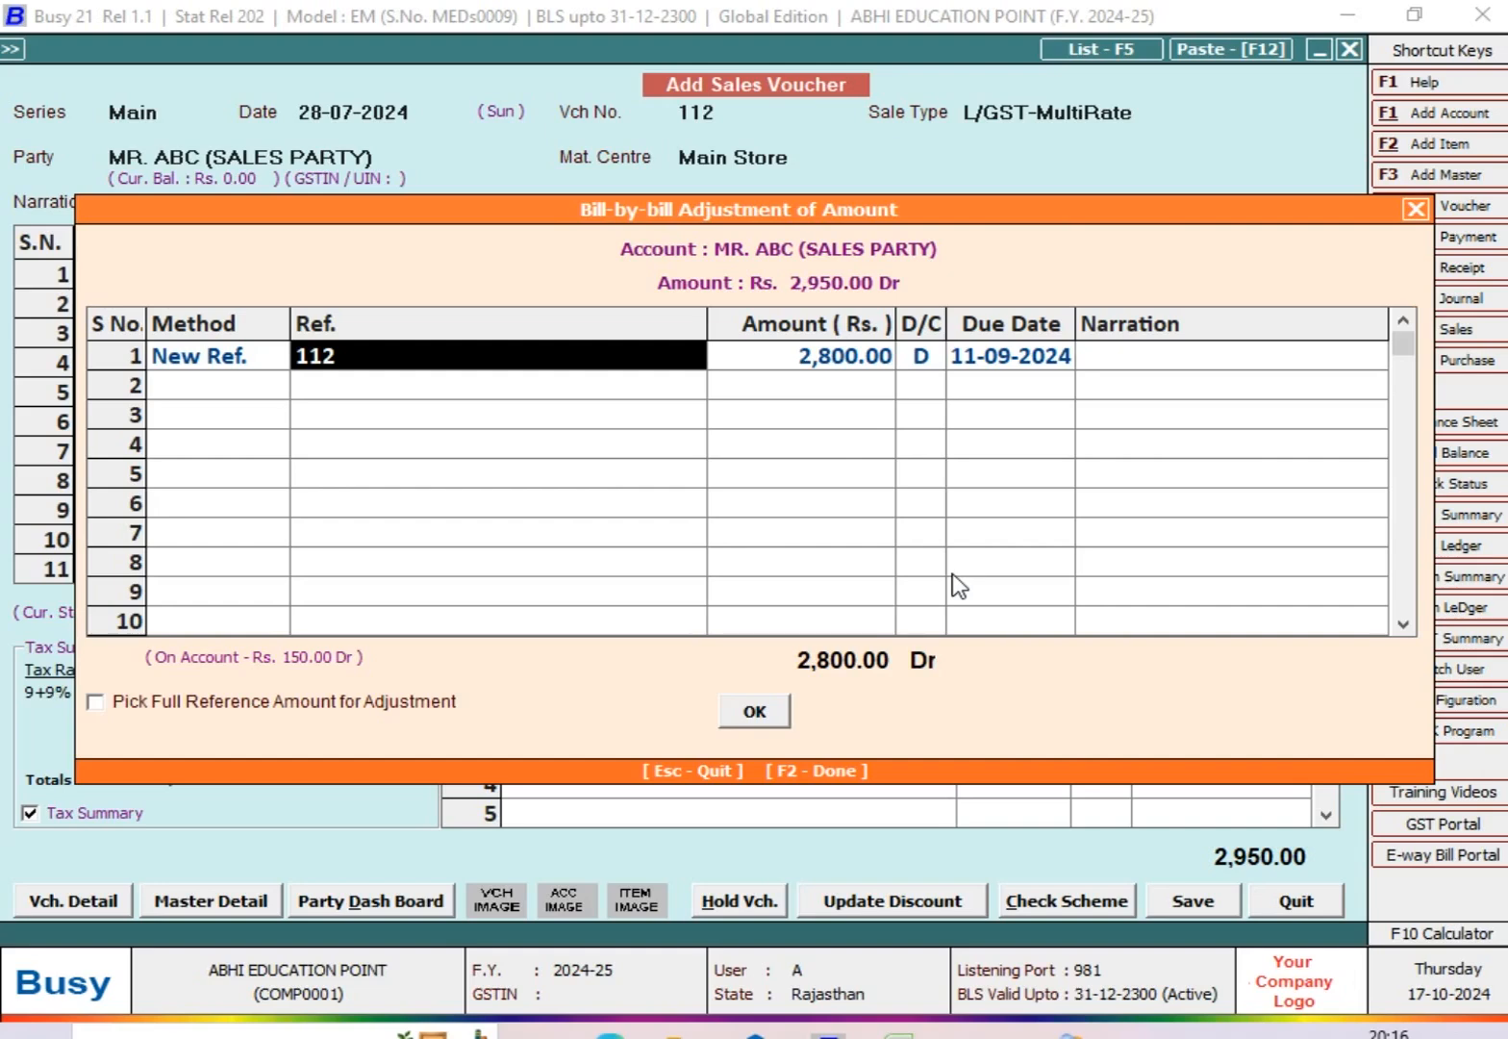
key("Tab")
key("Tab")
key("Tab")
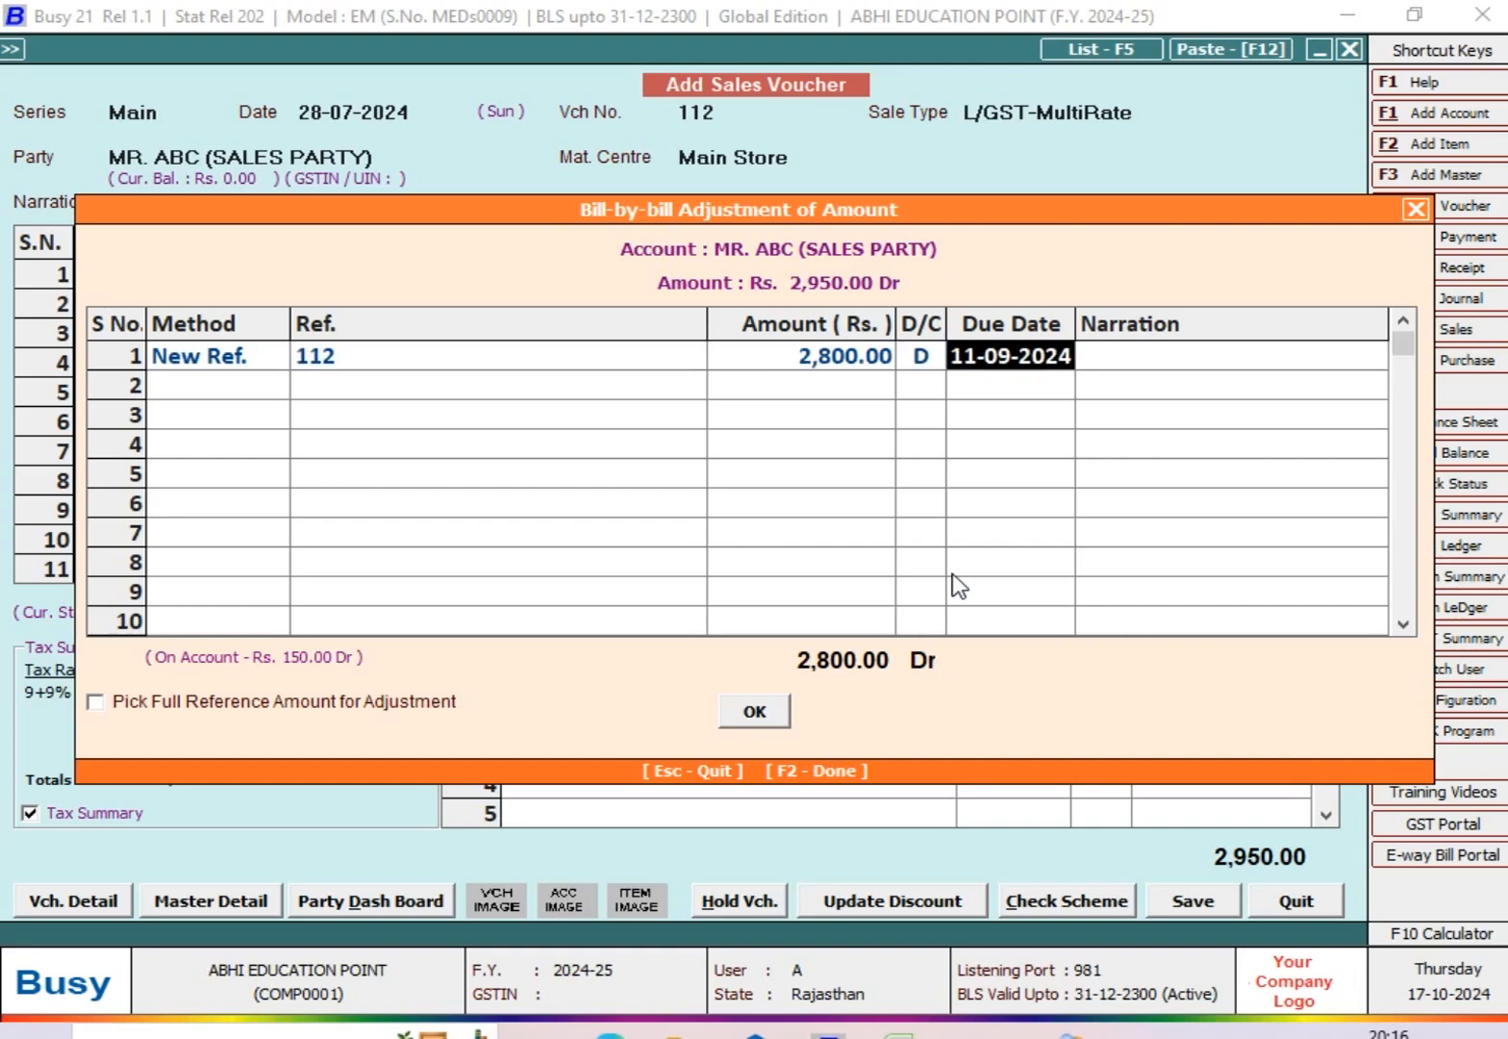
key("F2")
key("Return")
key("Left")
key("Left")
key("Left")
key("Left")
key("F9")
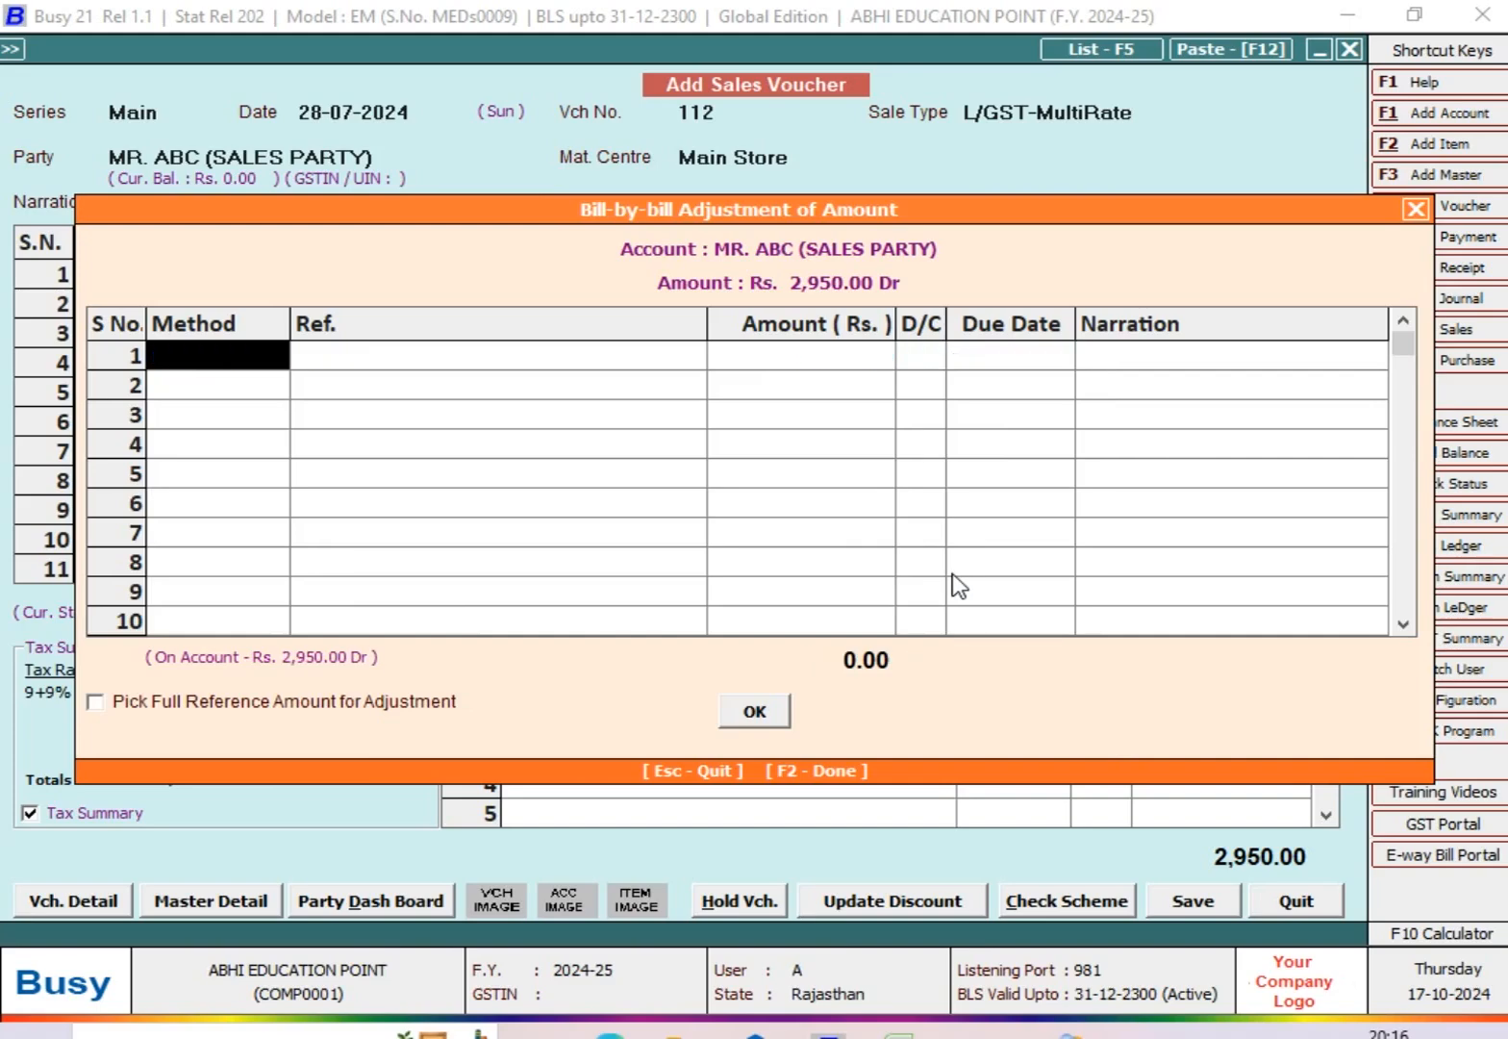
key("Escape")
Step: Allocate the full Rs. 2,950 to new reference 112 with due date 11-09-2024, and save the sales voucher
key("F2")
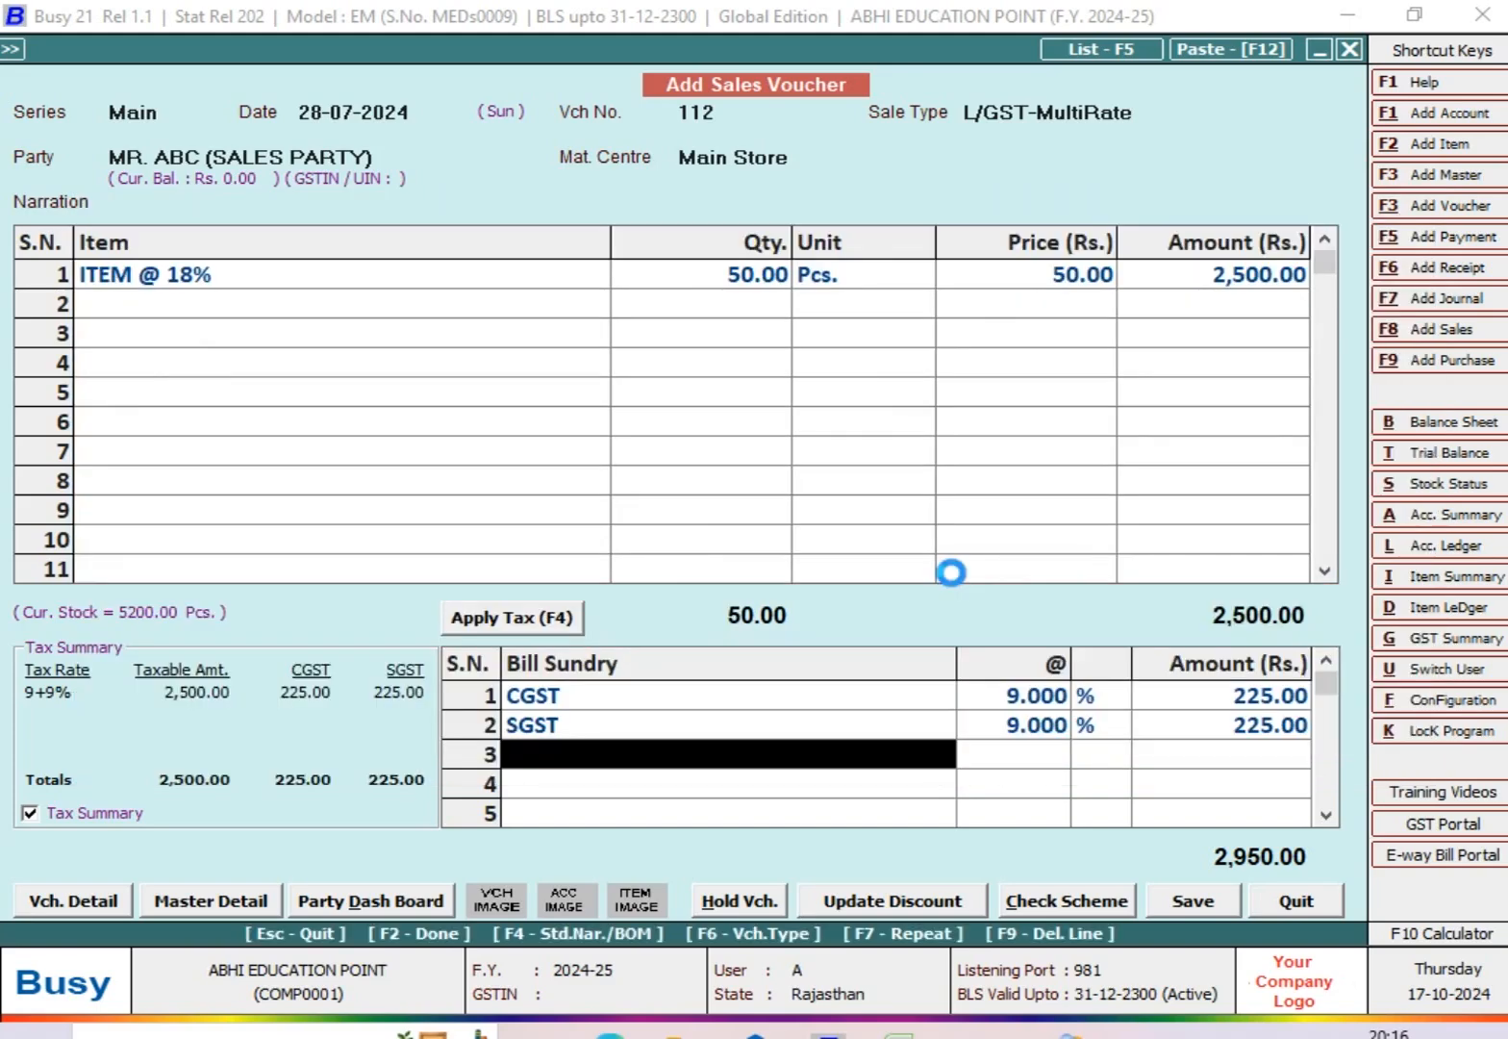
key("Right")
key("Right")
key("Right")
key("Left")
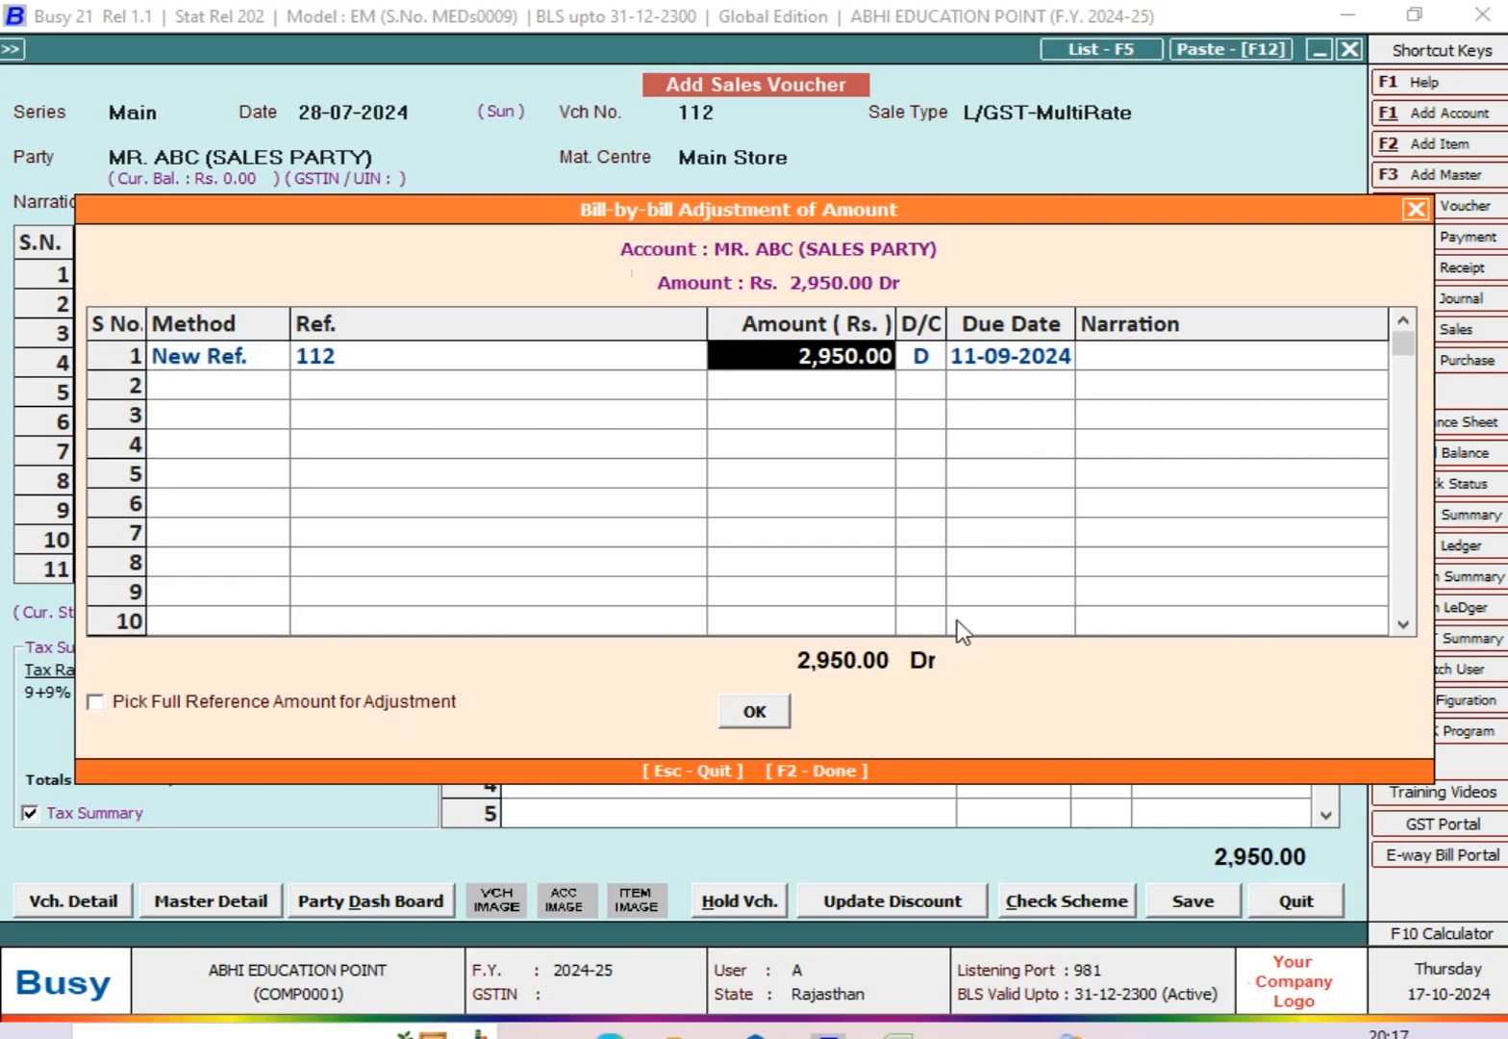
left_click(781, 711)
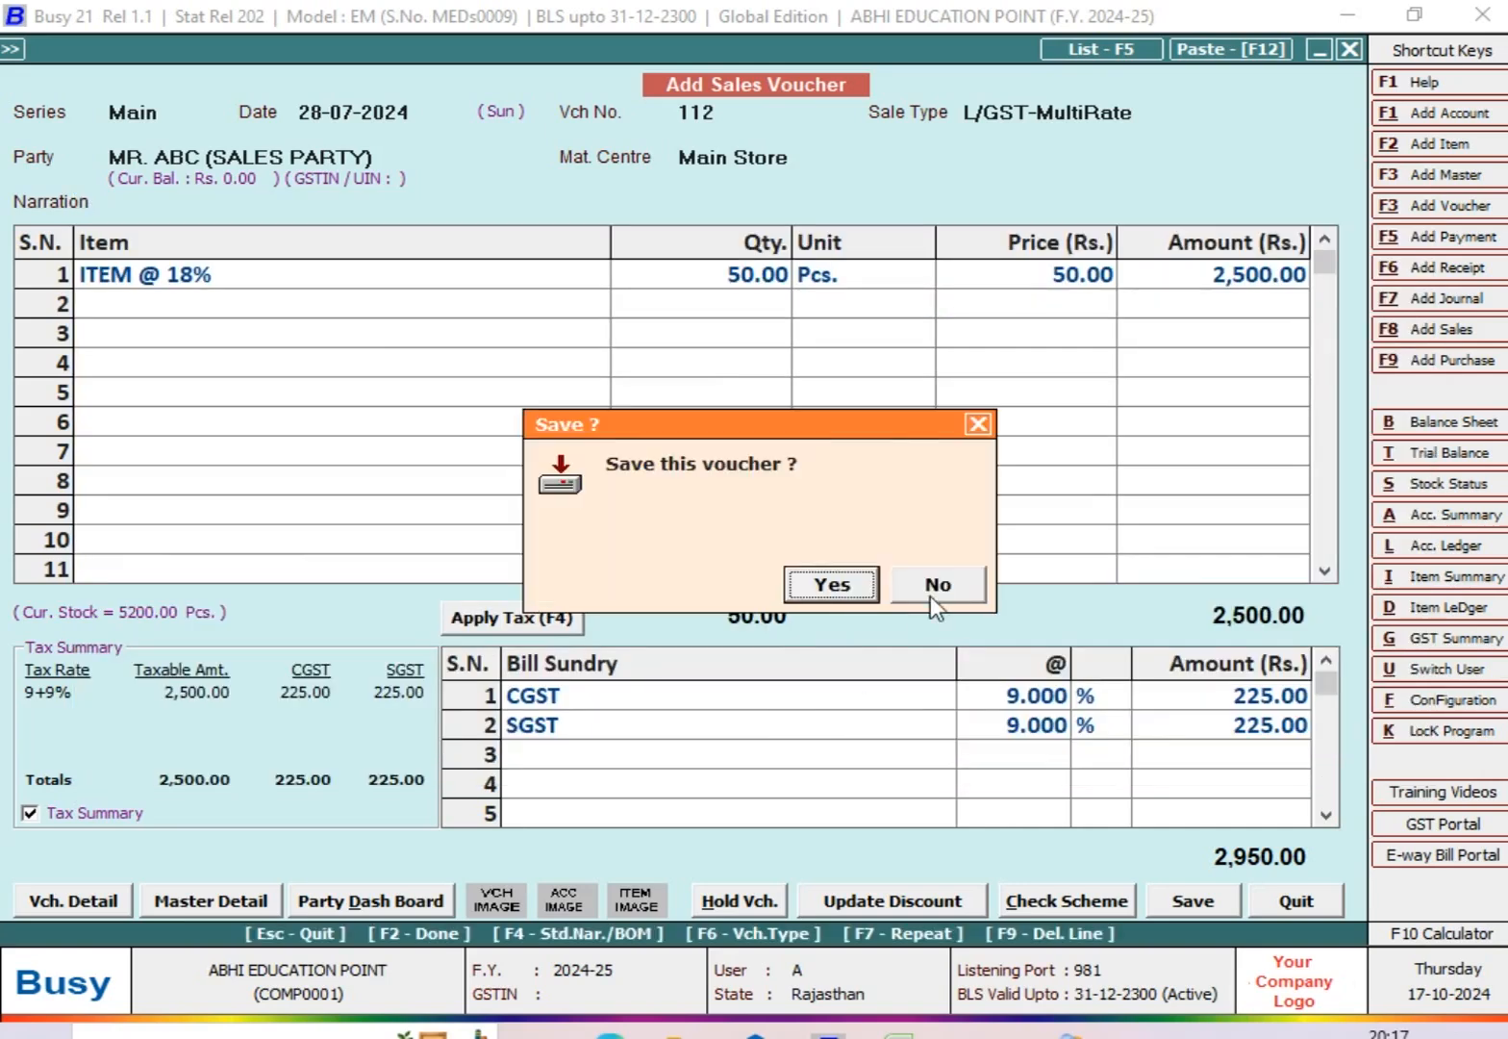
left_click(833, 584)
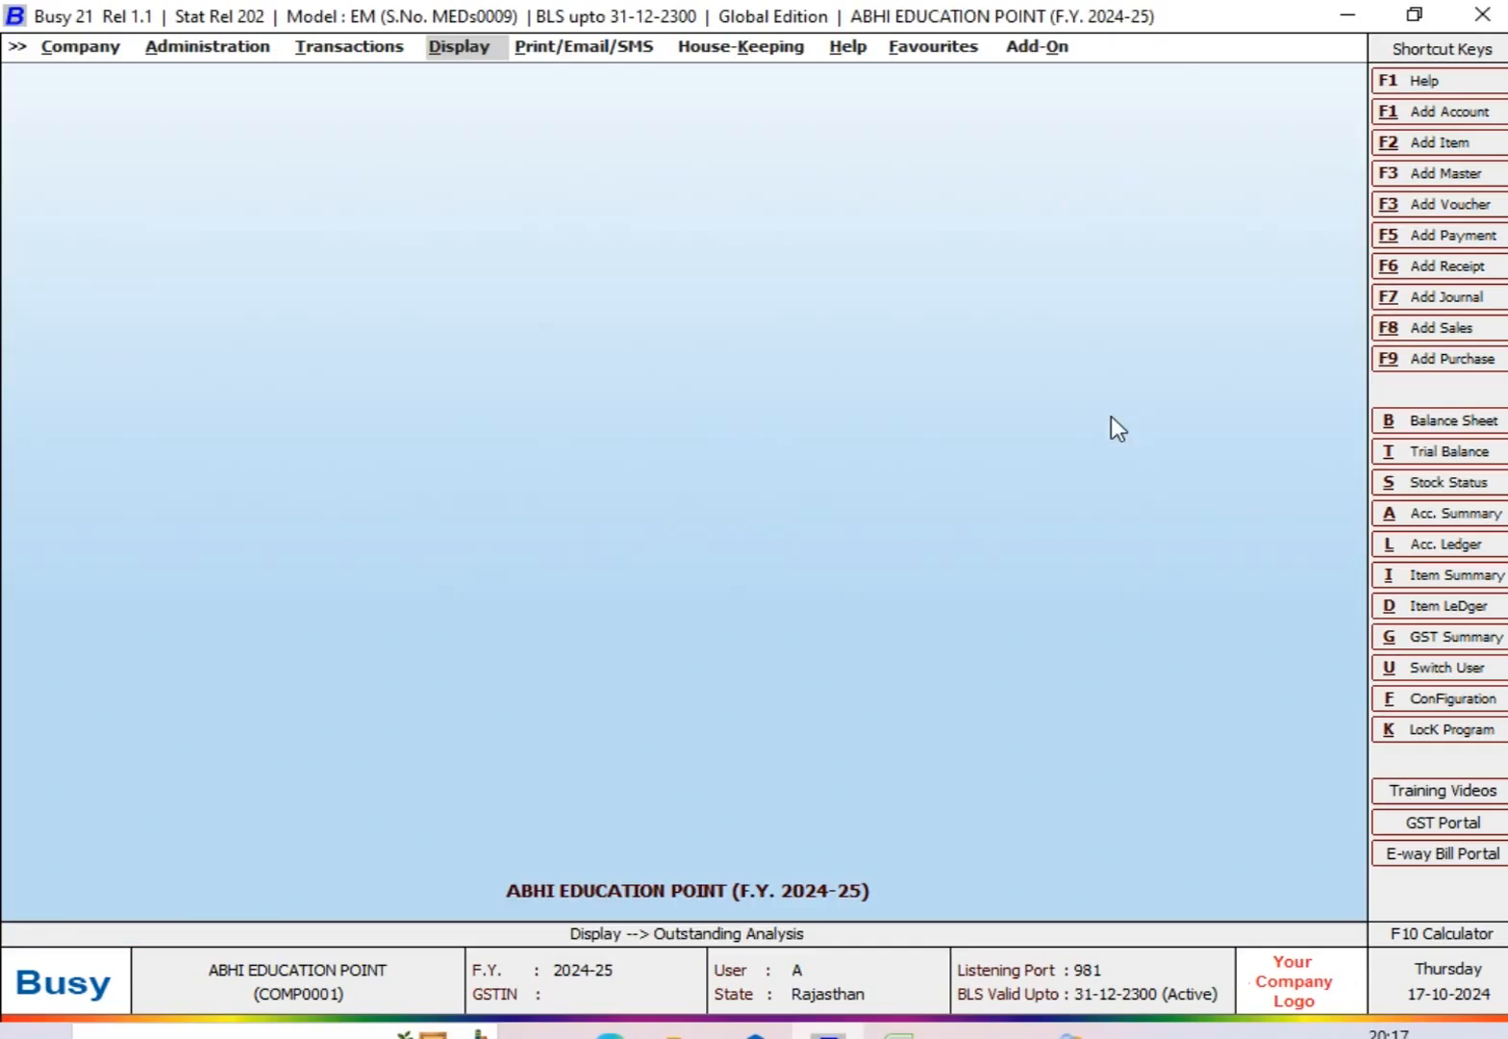
Step: Open the Bills Receivable report in Outstanding Analysis for one account
key("Return")
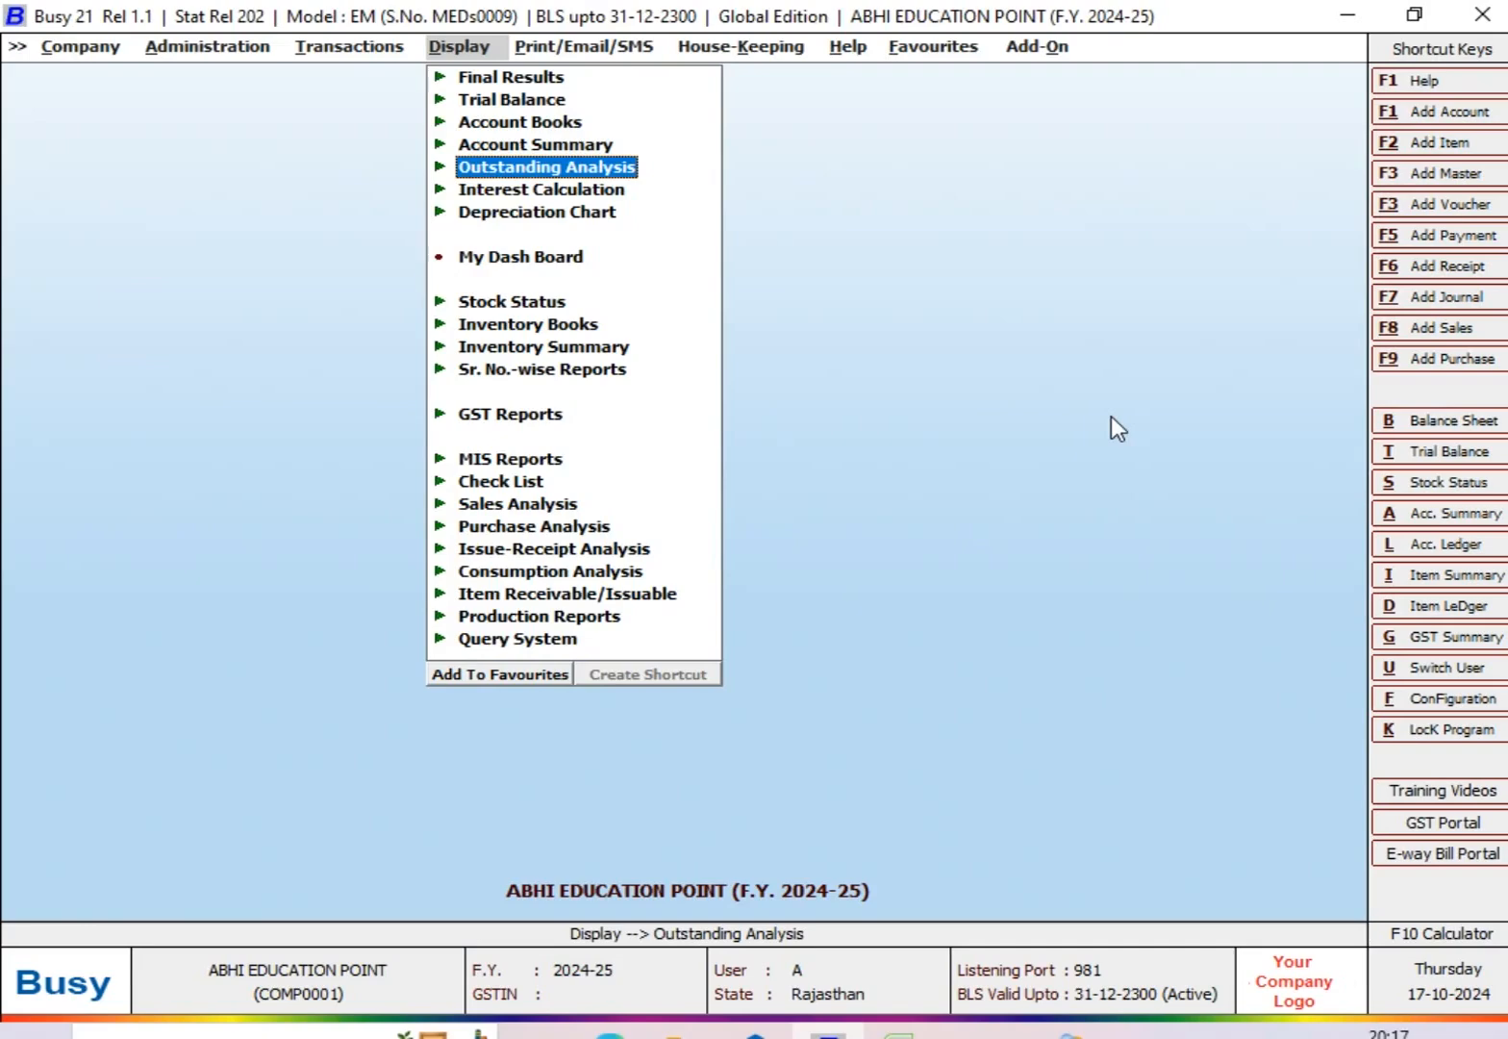
key("Return")
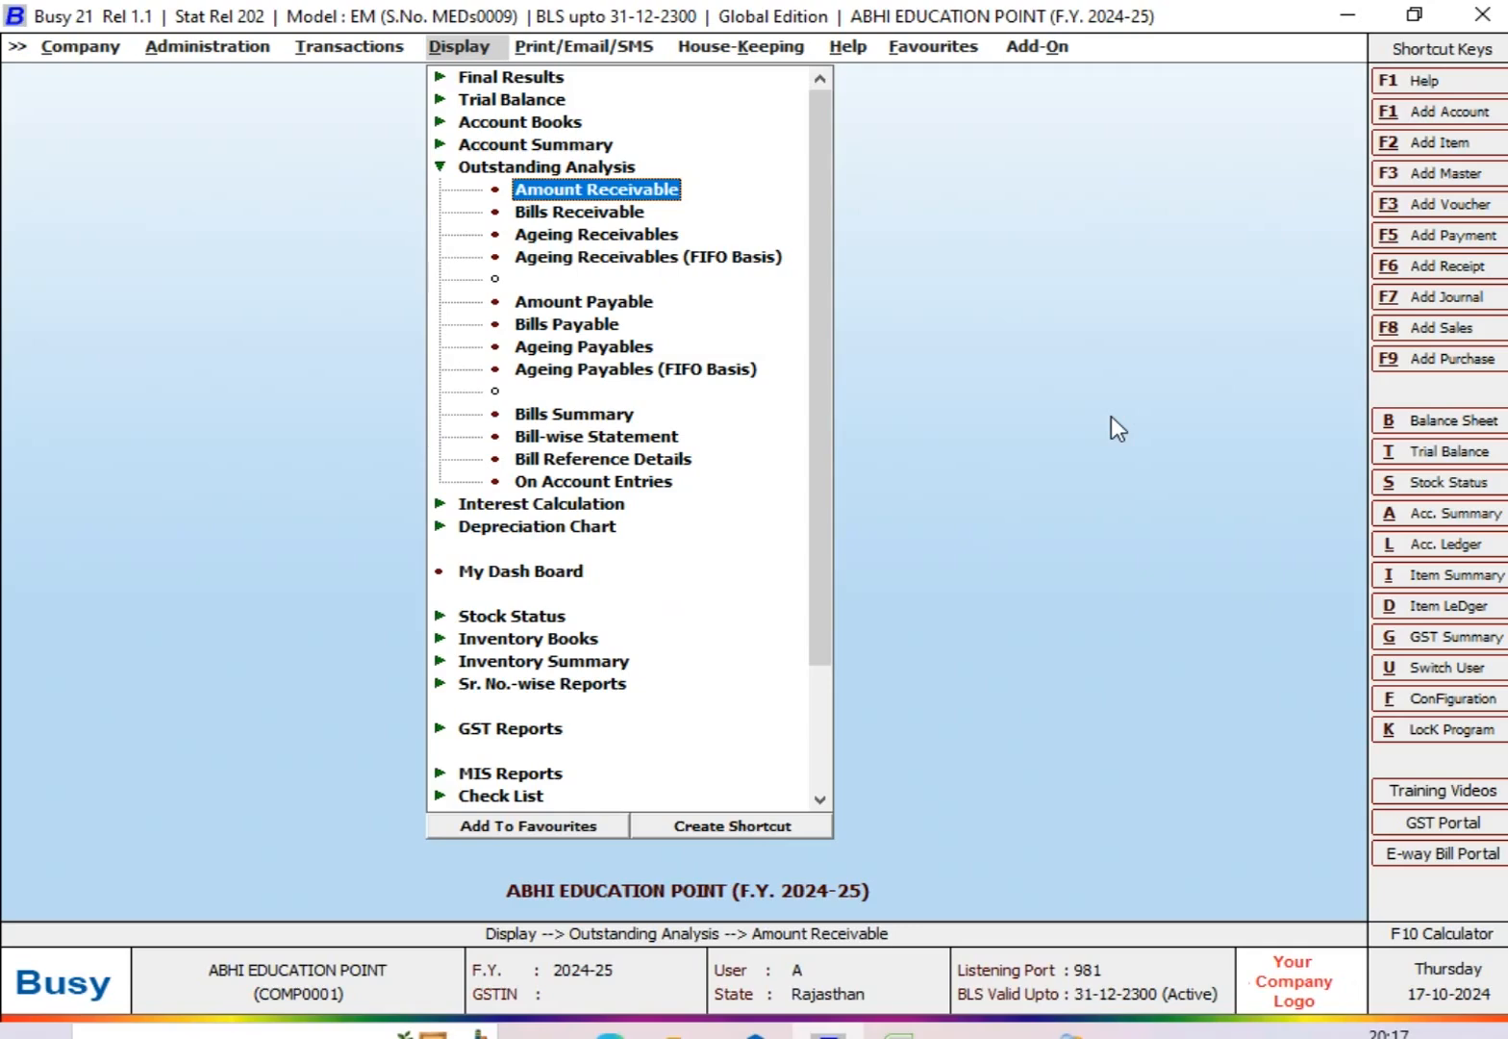
key("Down")
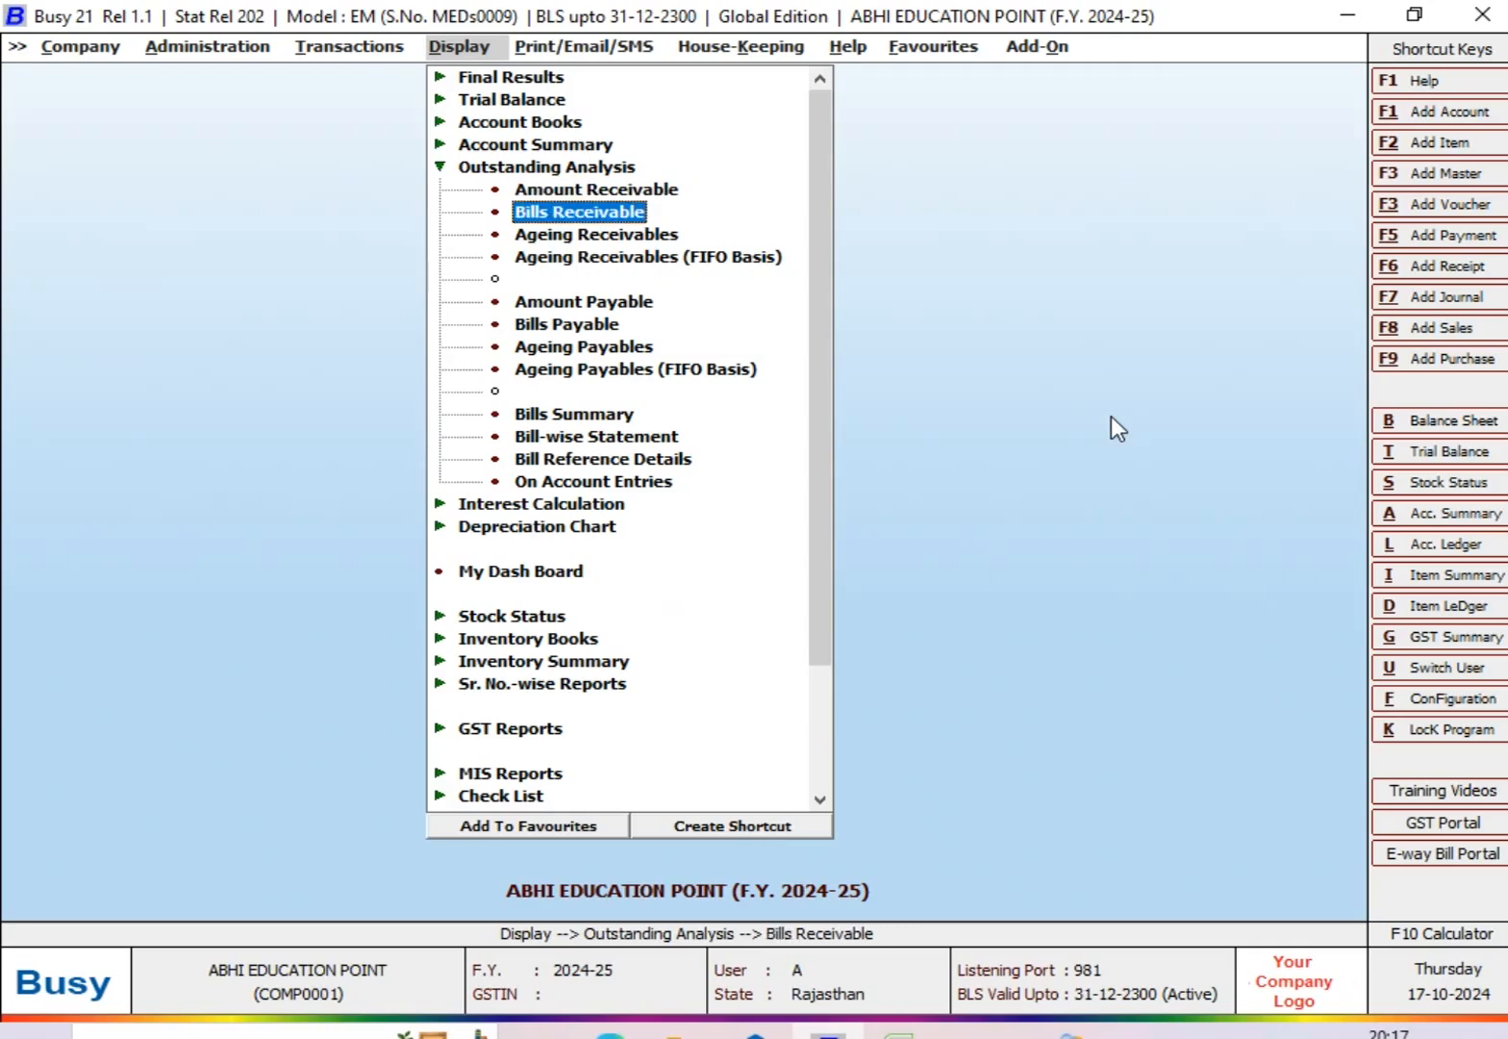
key("Down")
key("Up")
key("Return")
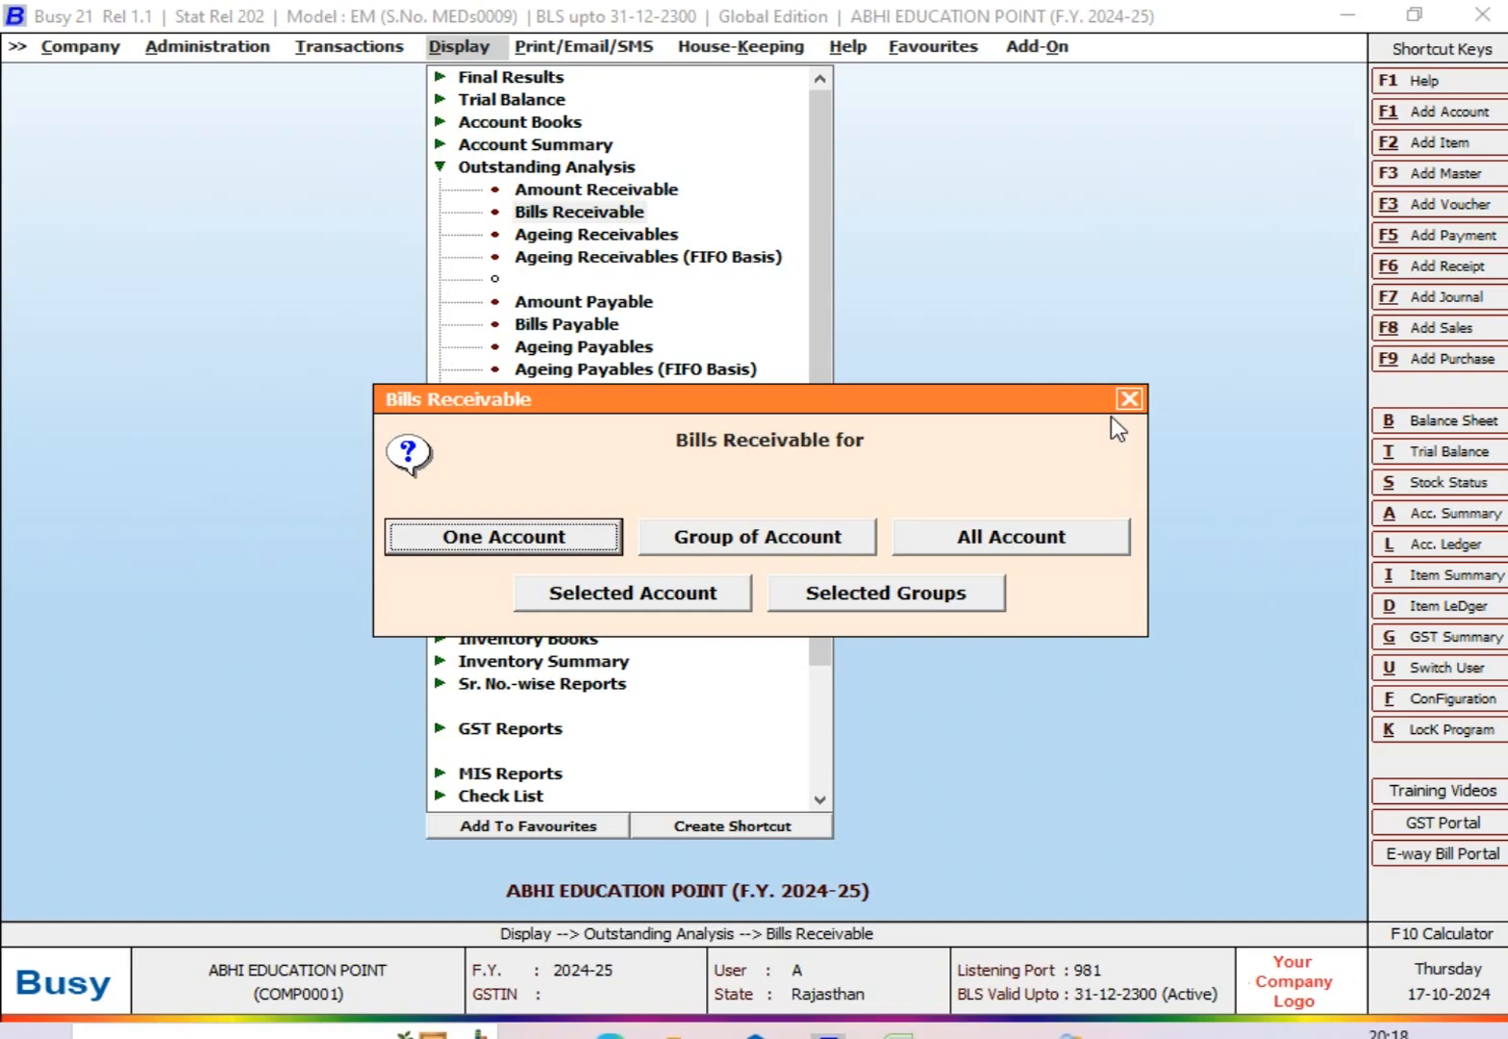
key("Right")
key("Right")
key("Right")
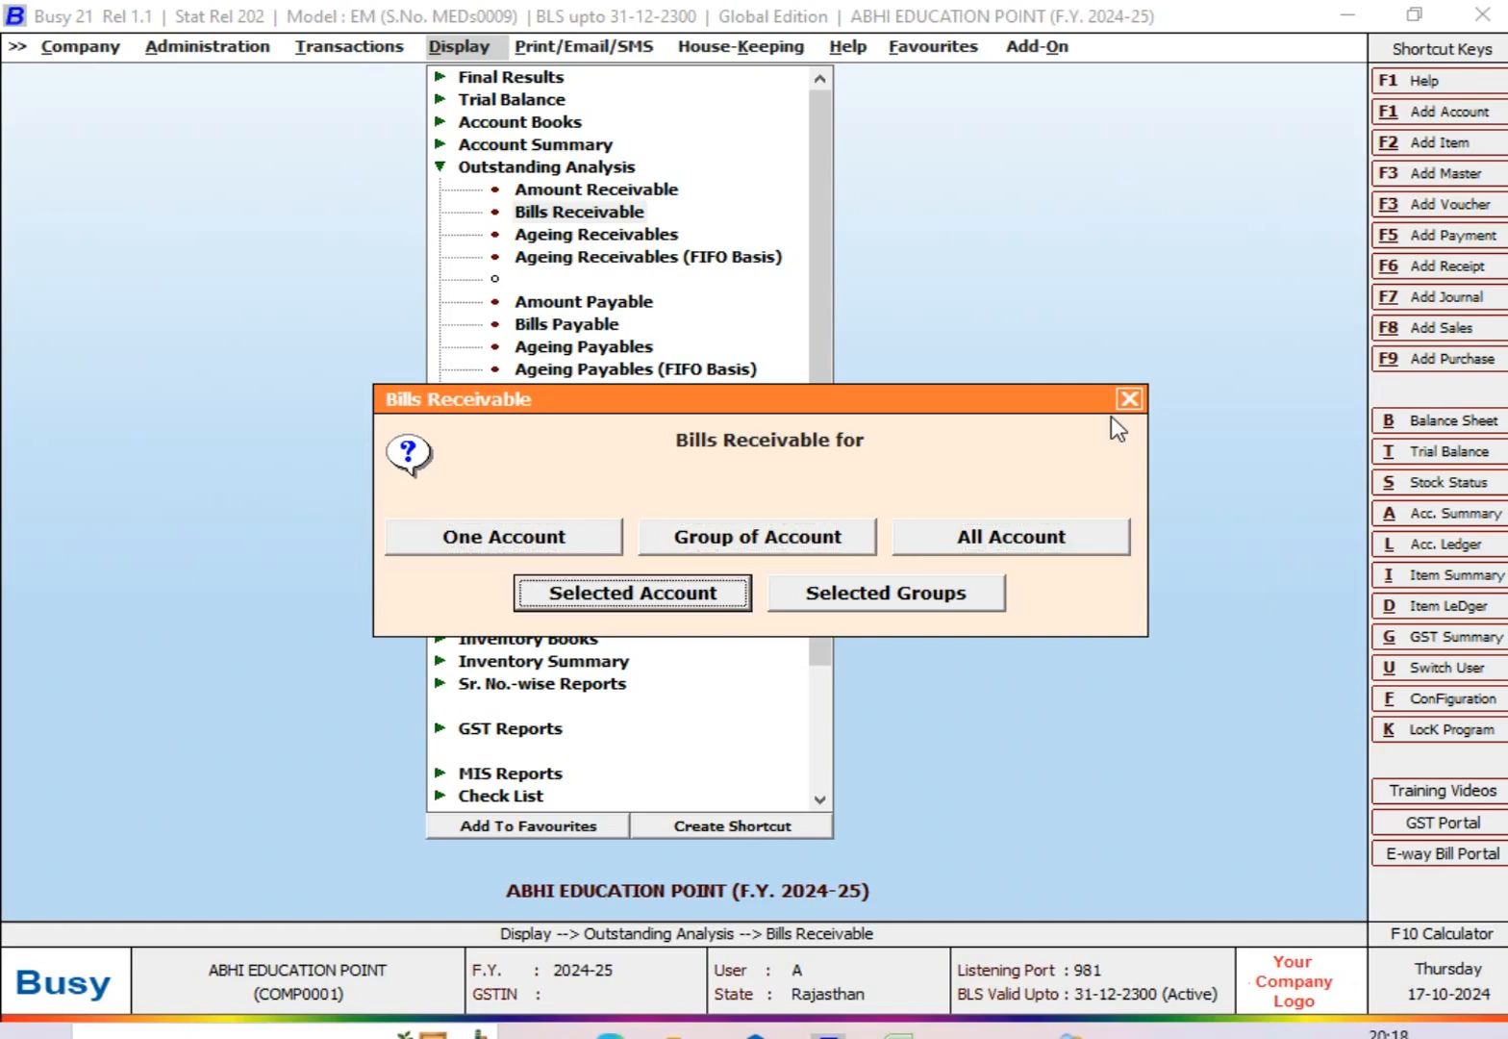
key("Left")
key("Left")
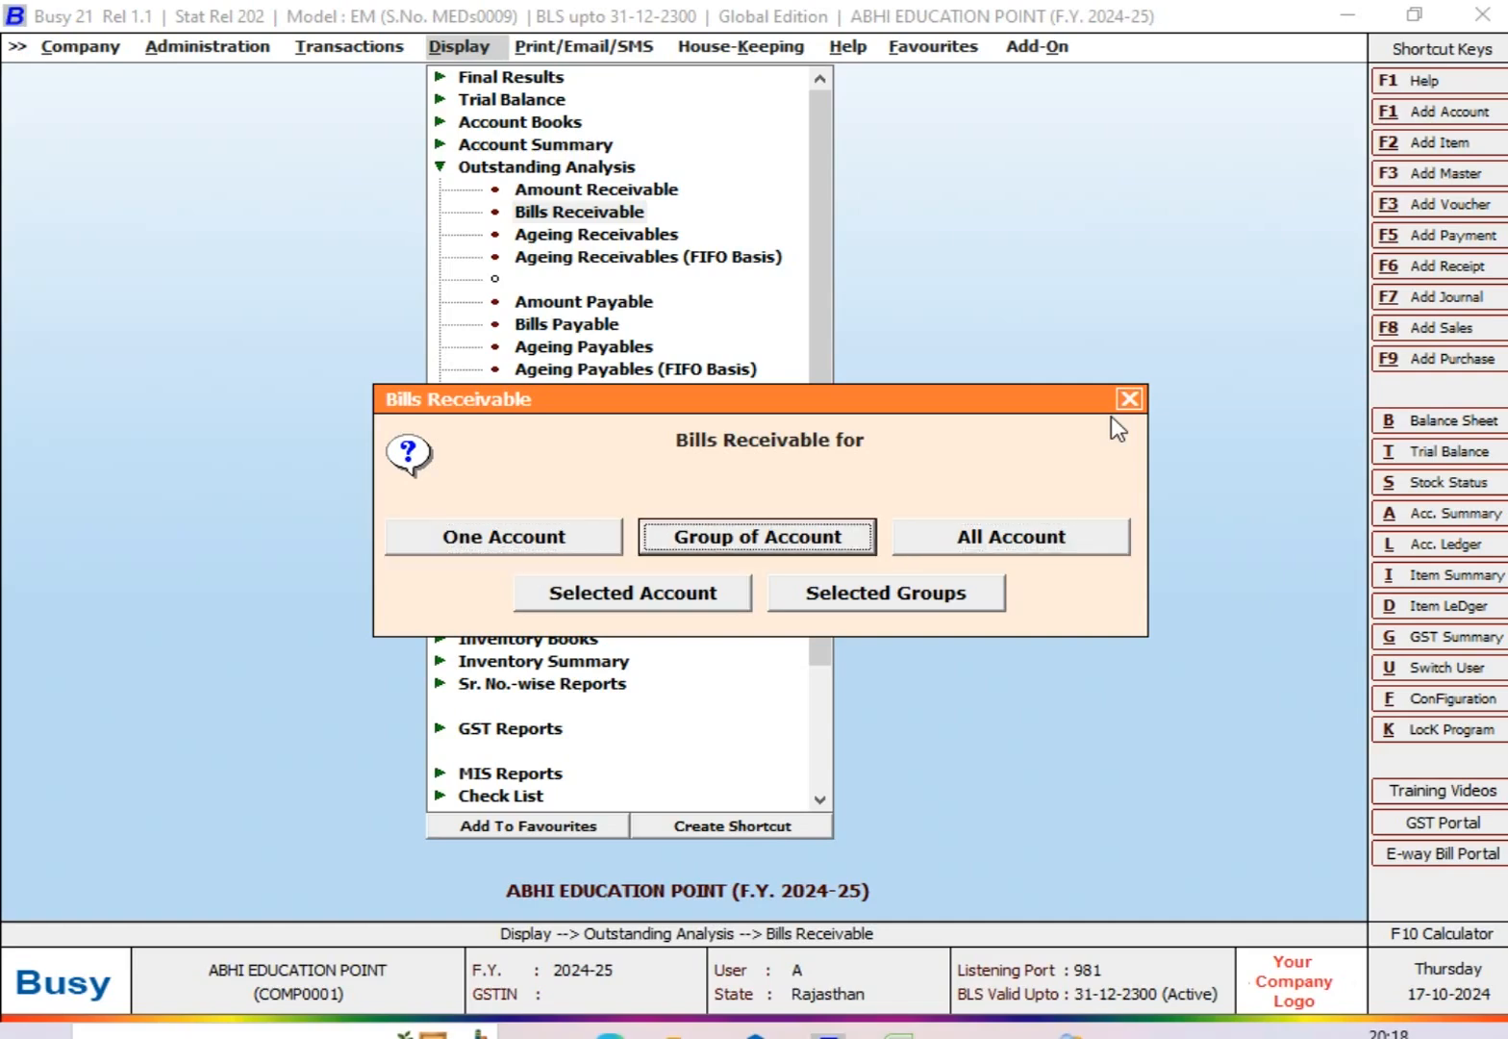
key("Right")
key("Right")
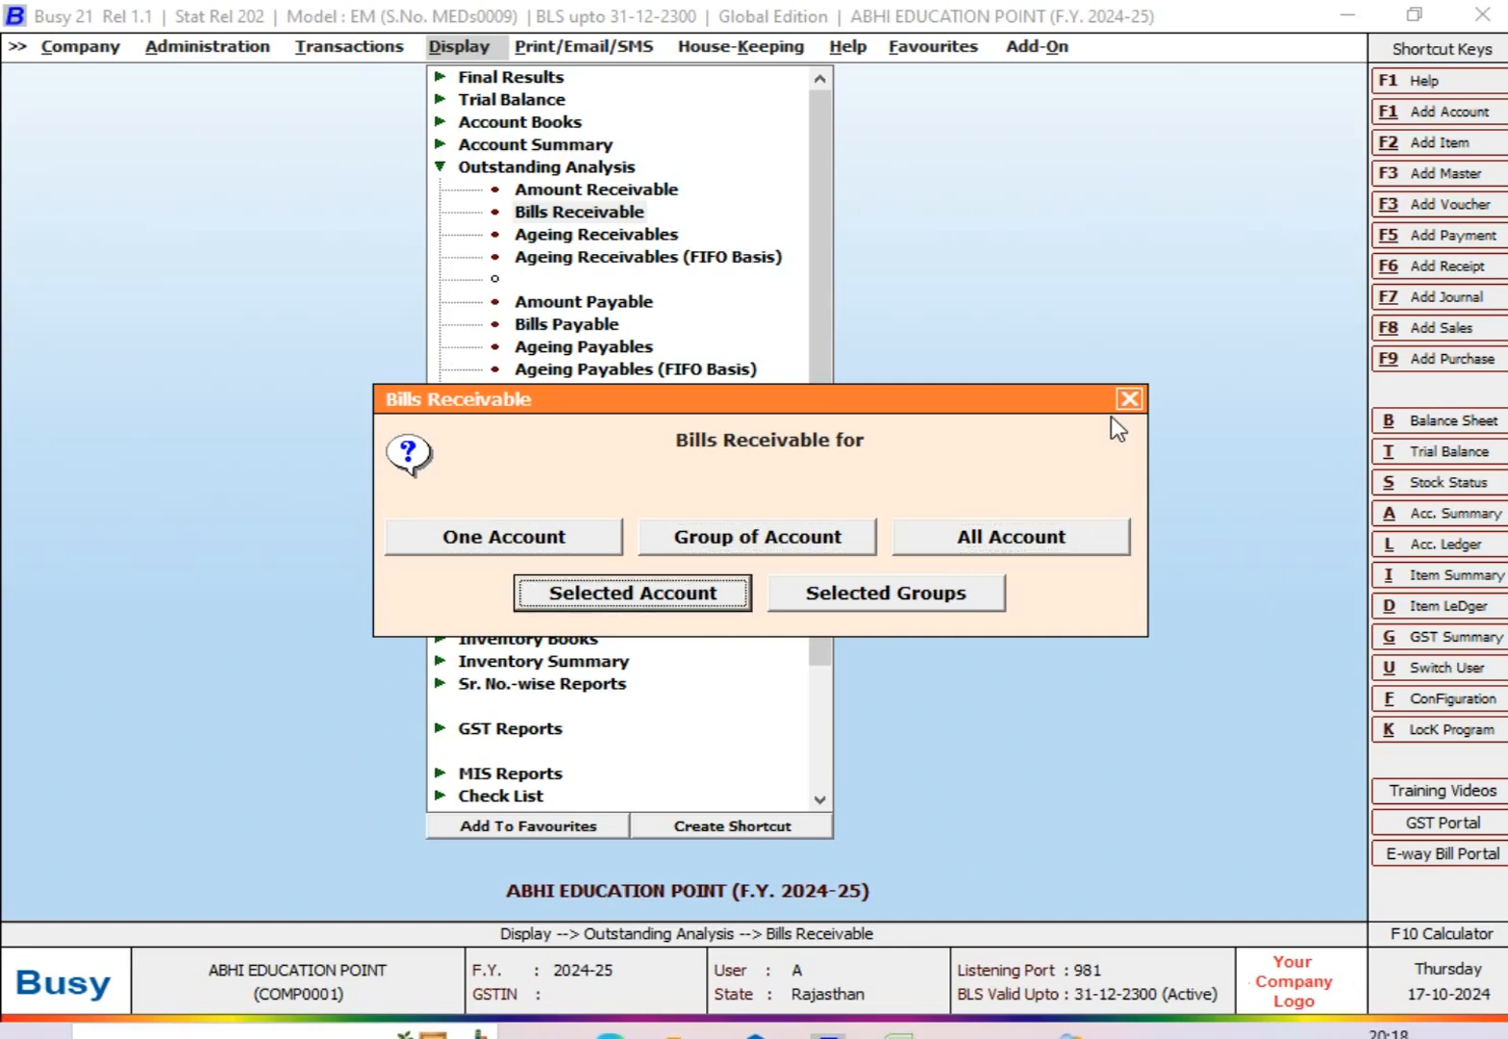
key("Left")
key("Left")
key("Left")
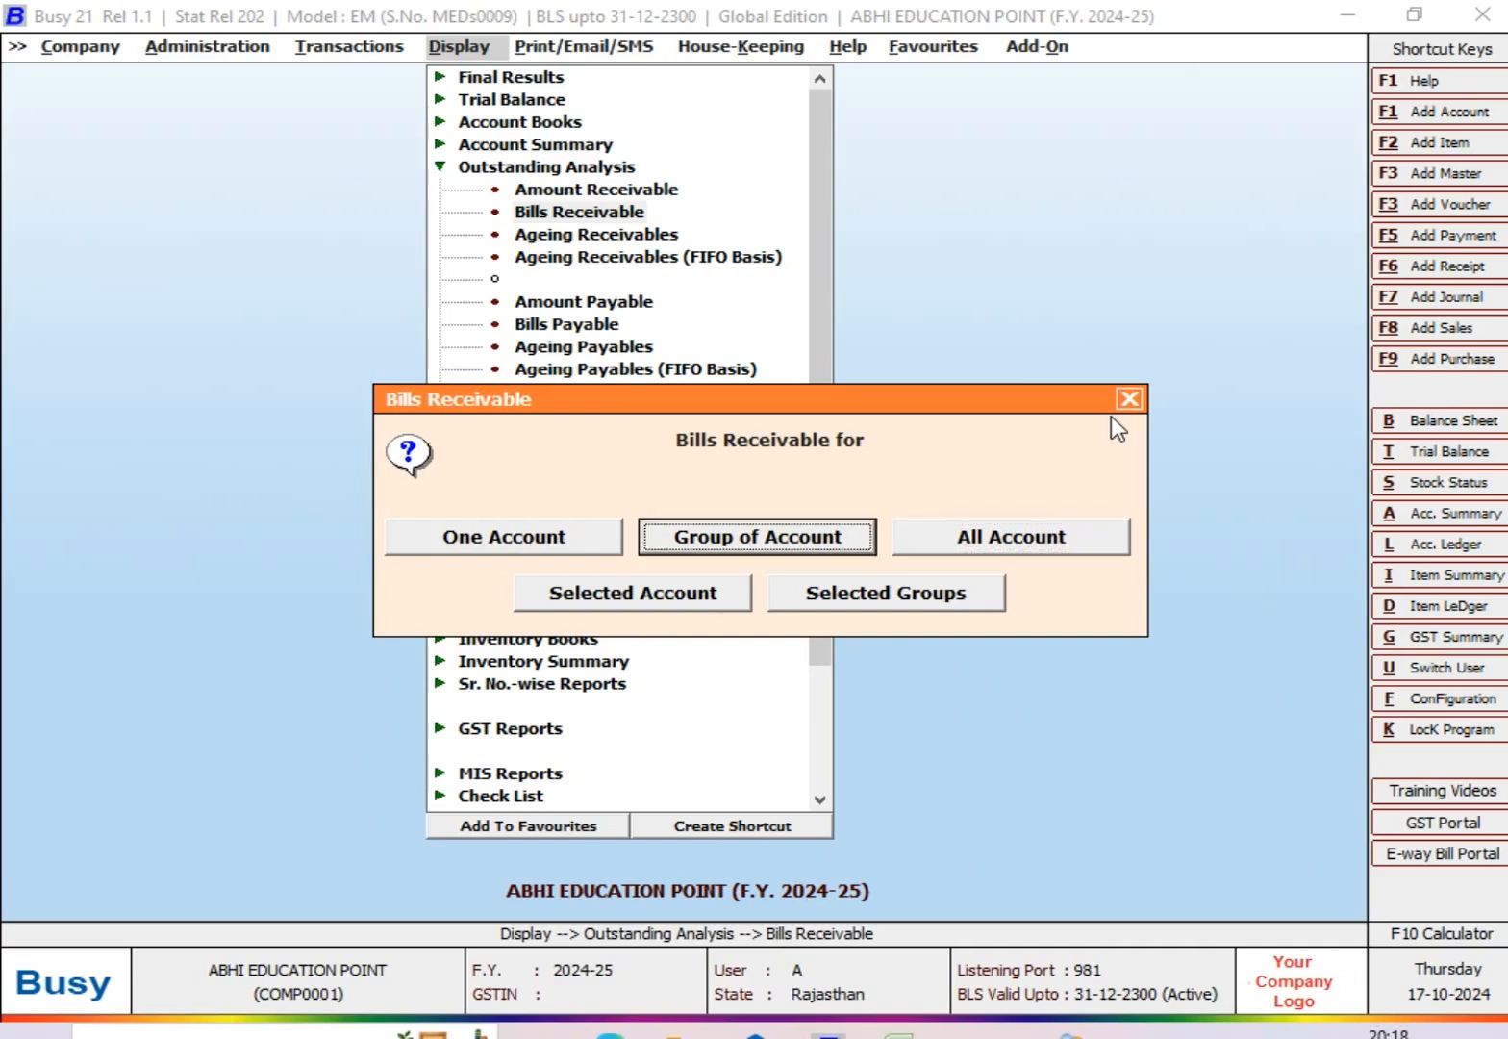
key("Return")
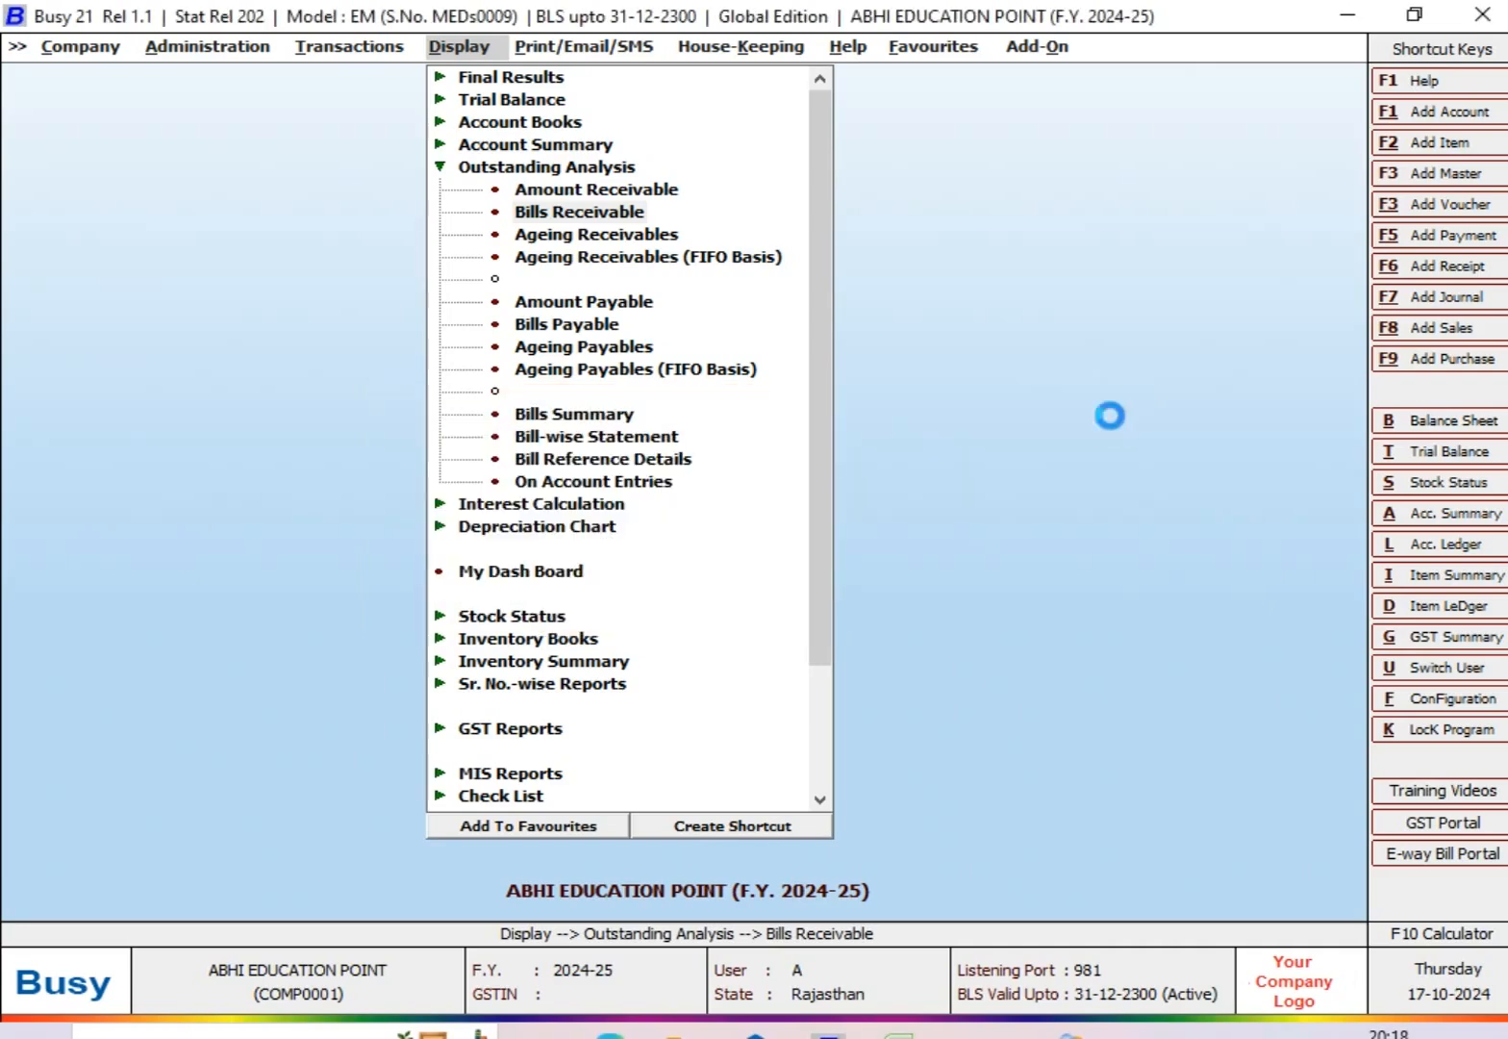
Step: Select the ABC sales party account and restrict the Bills Receivable report to Pending entries
type("MR")
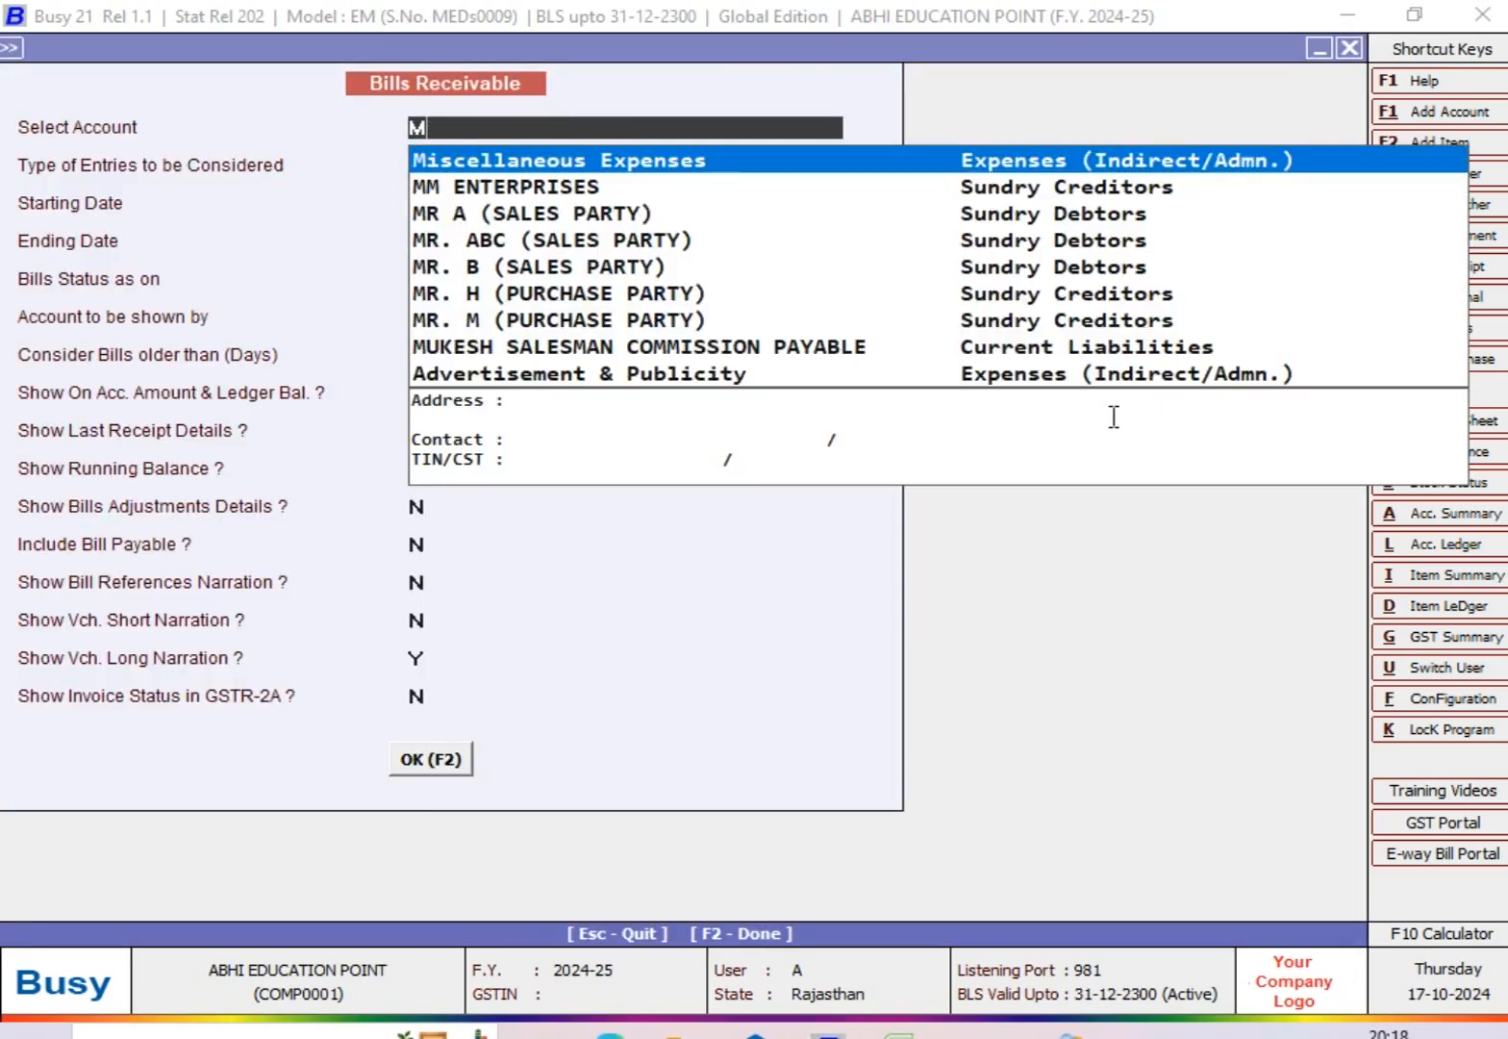
key("Down")
key("Return")
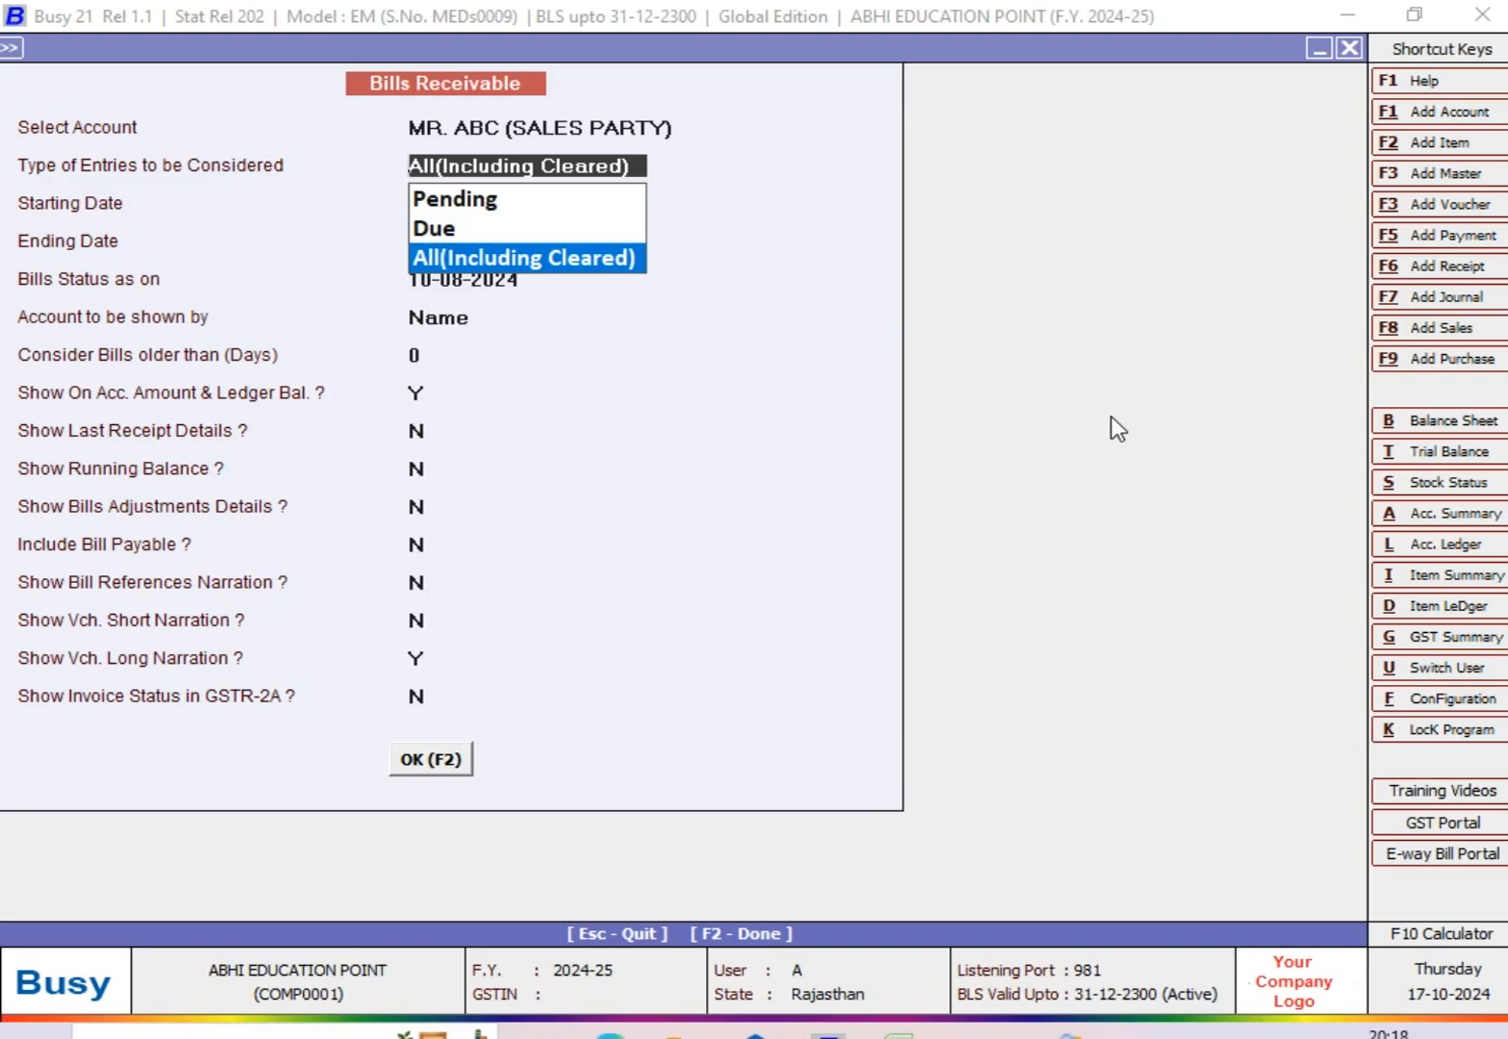
key("Up")
key("Up")
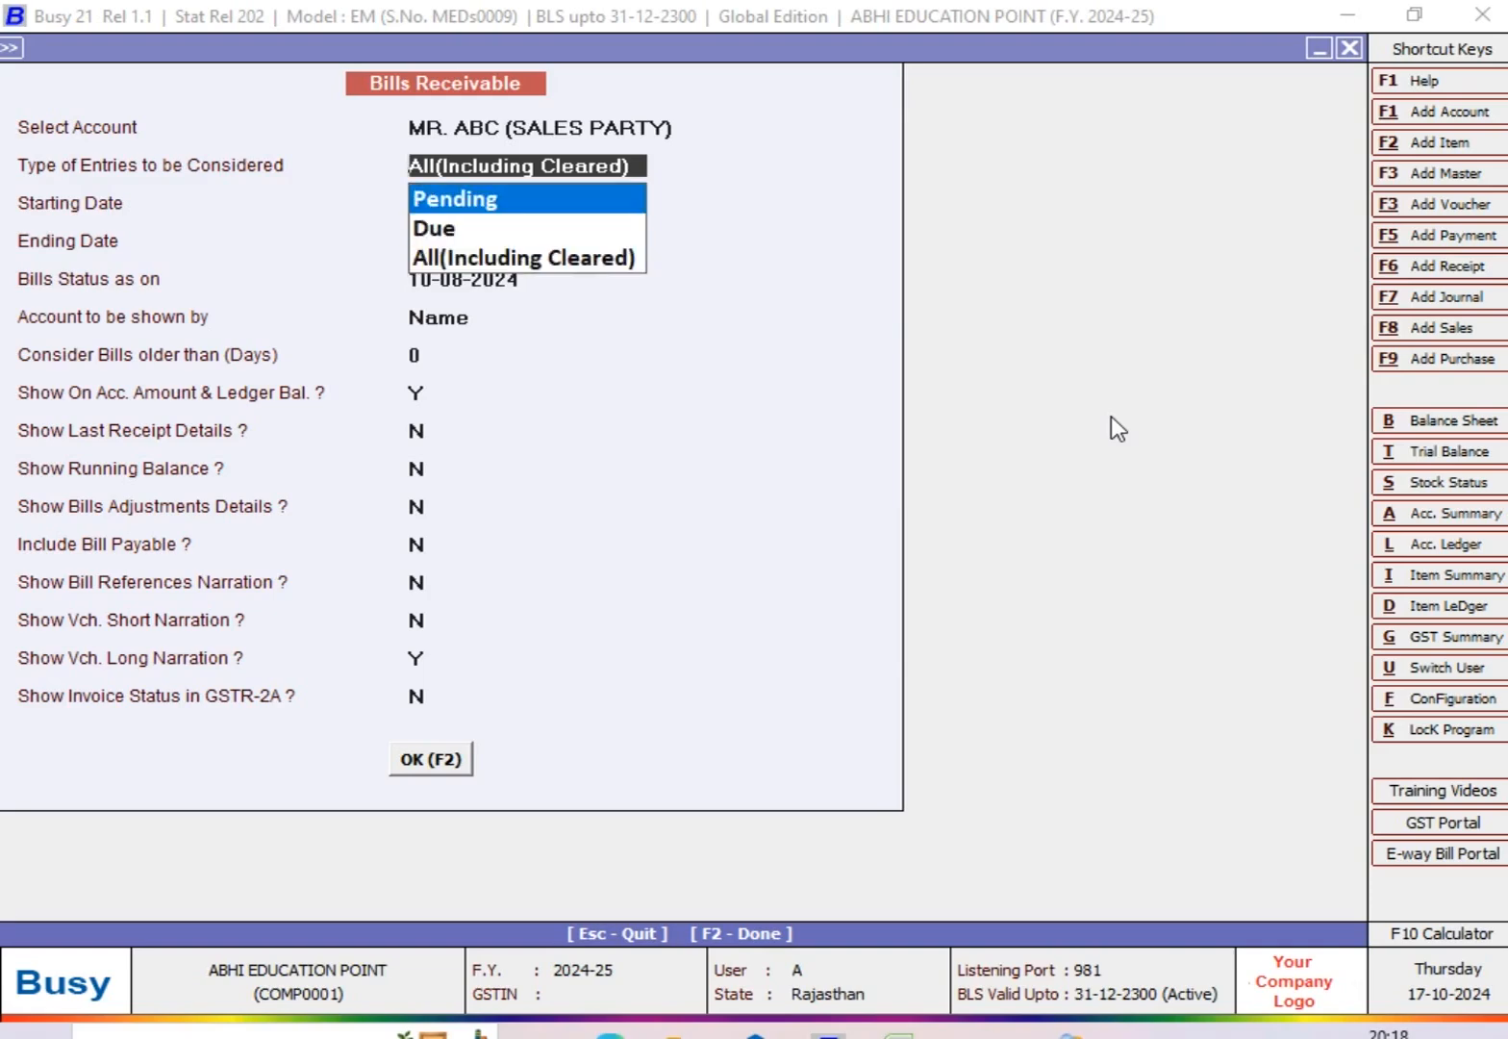
key("Return")
Step: Display the pending bills from 01-07-2024 to 31-07-2024 with bills status as on 31-07-2024
type("1-7")
key("Return")
type("31-07")
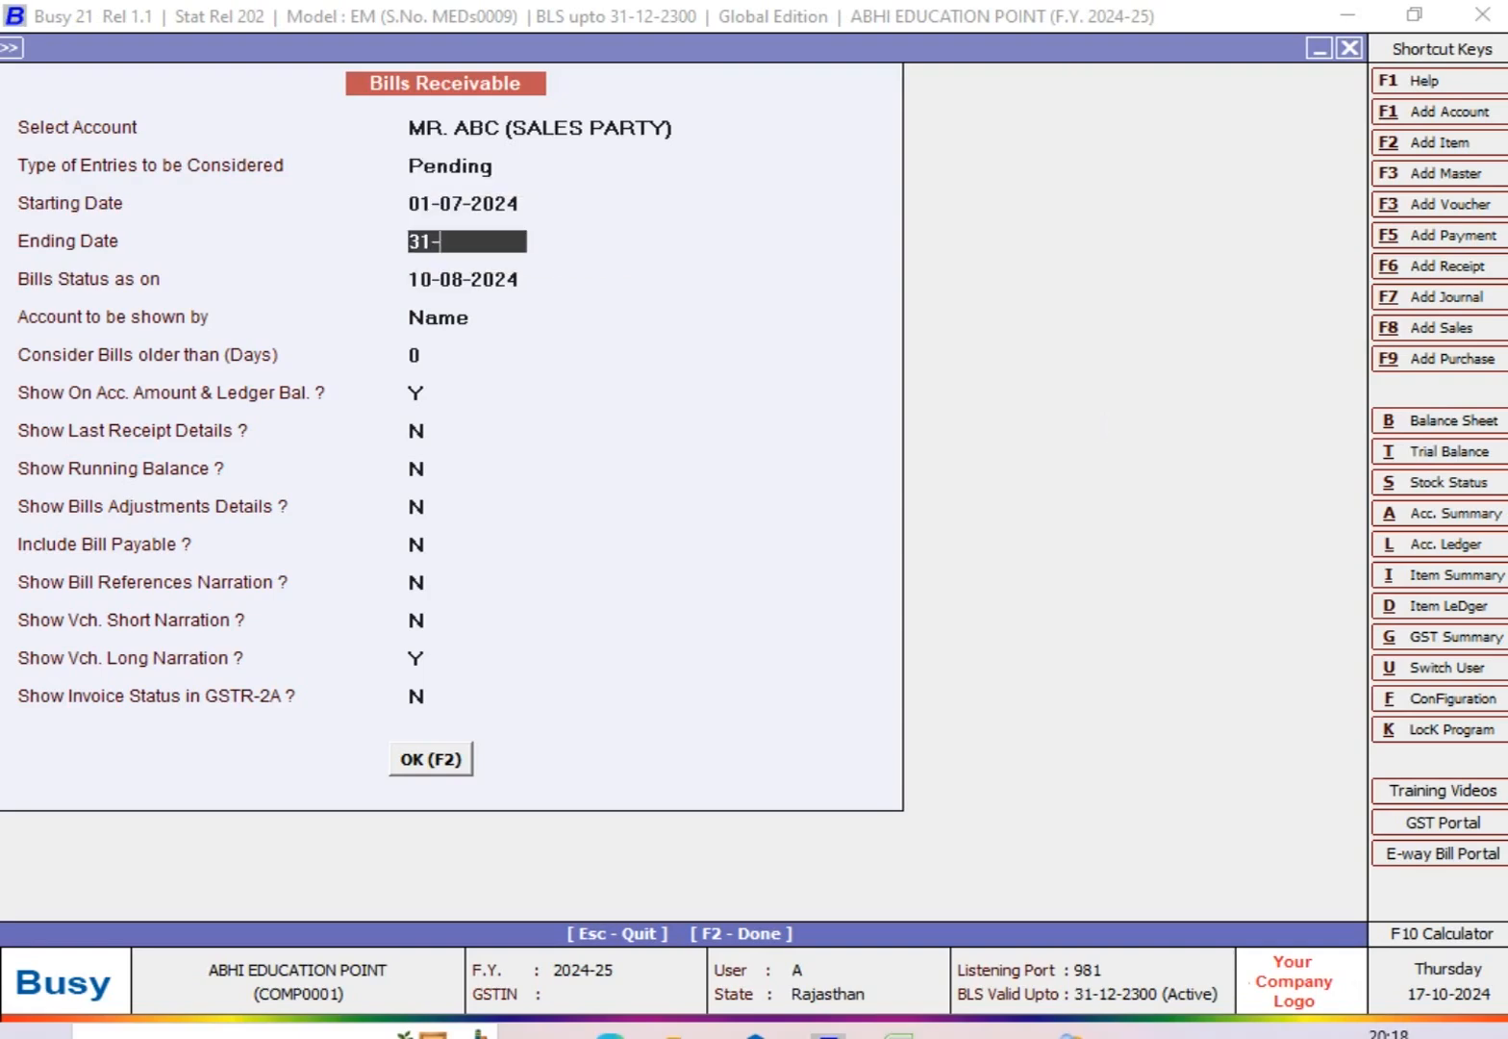
key("Return")
type("31-7")
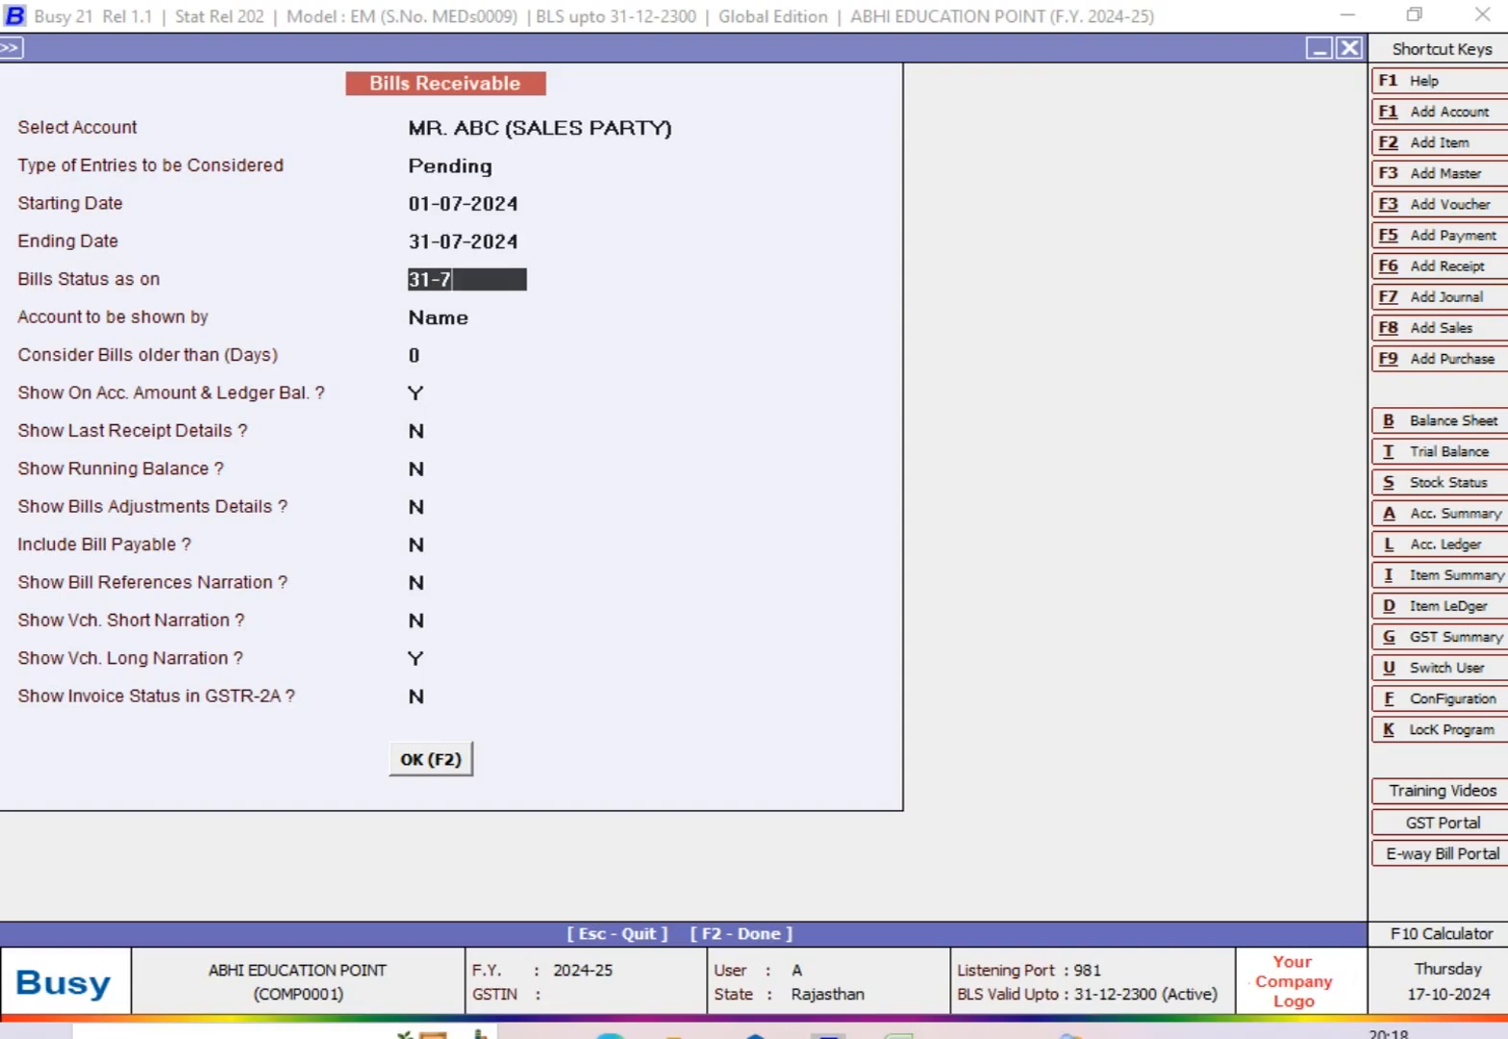
key("Return")
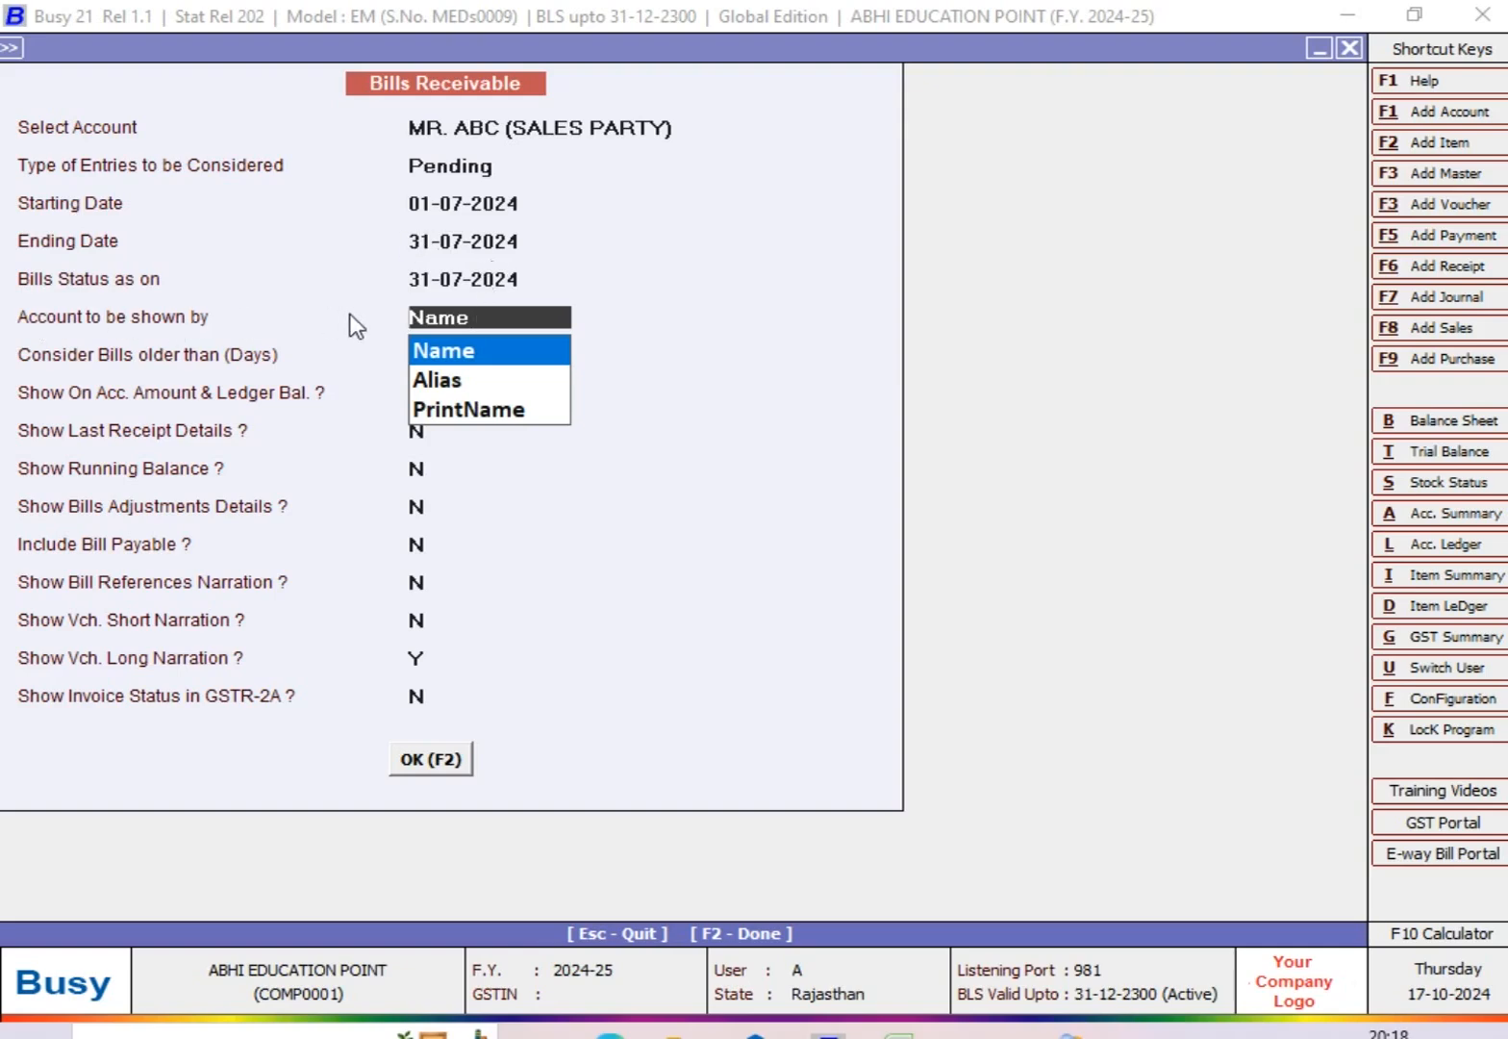
left_click(452, 759)
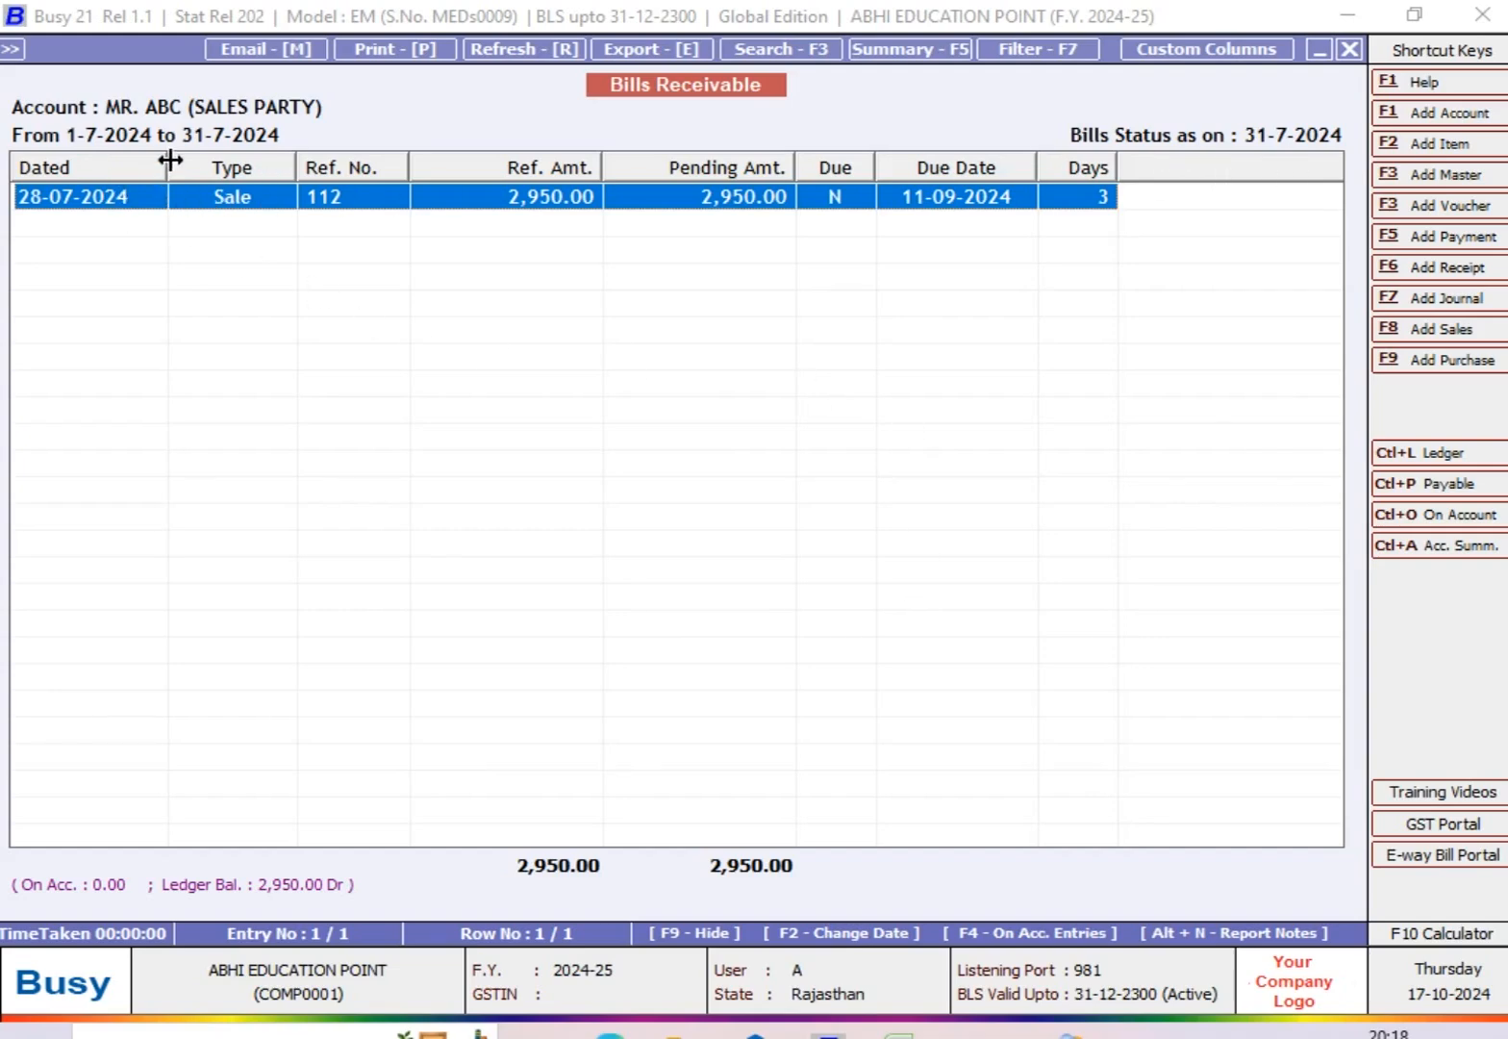
left_click_drag(166, 159, 161, 158)
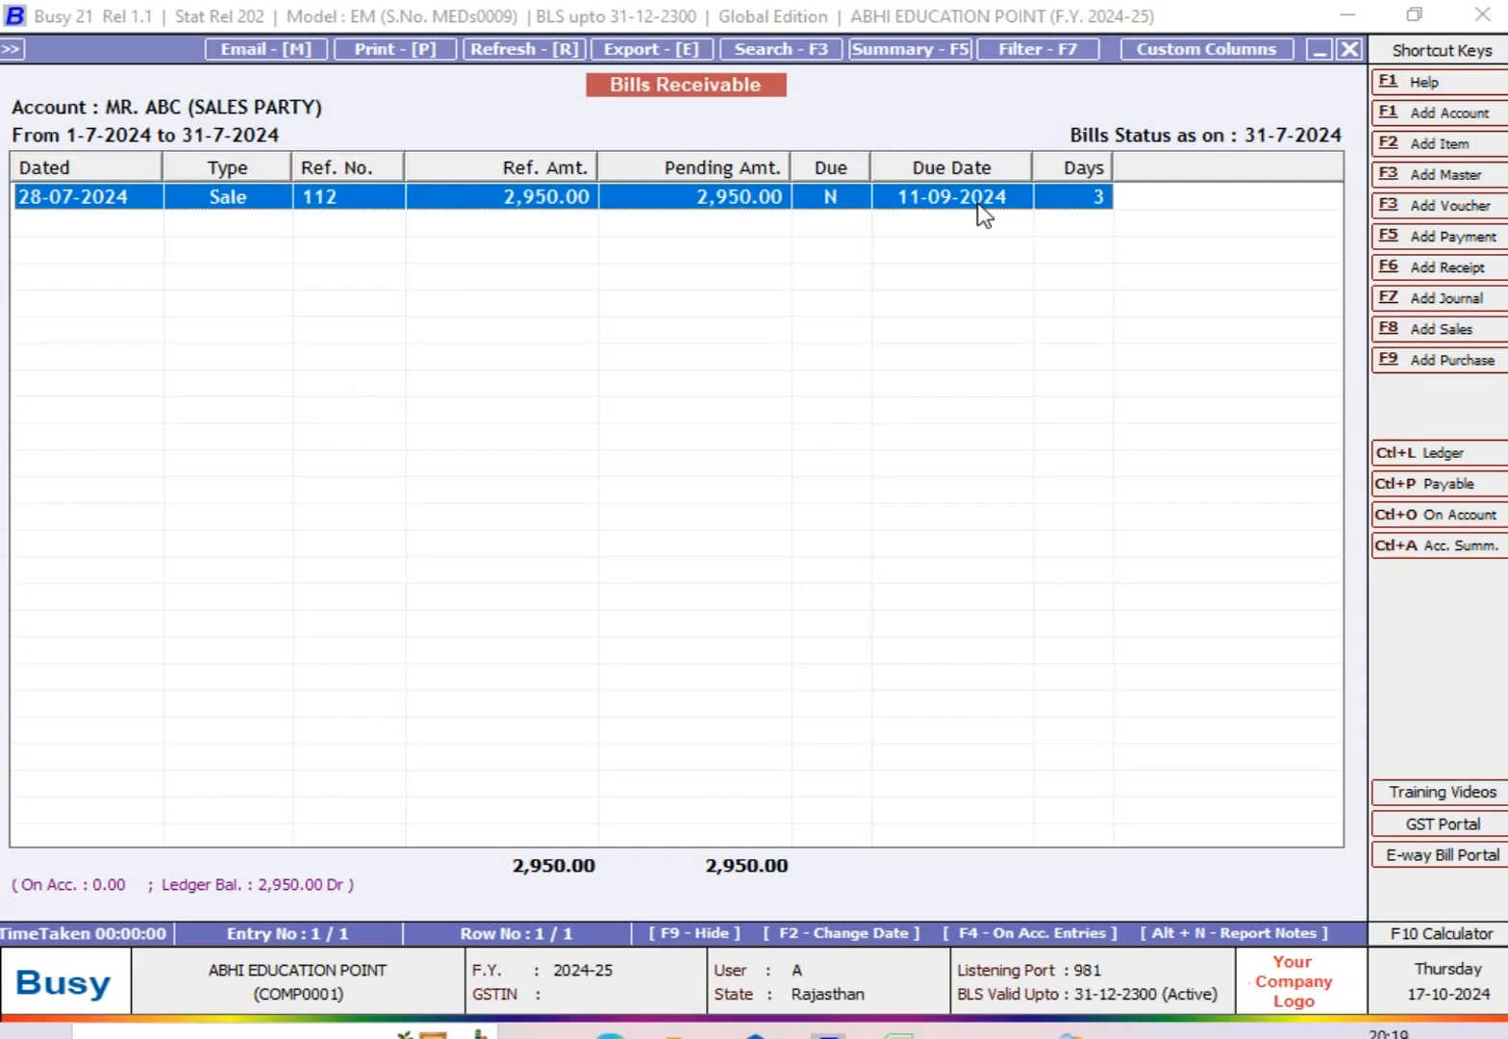
Step: Display the Bills Receivable report again with only Due entries, keeping the July 2024 dates
key("Escape")
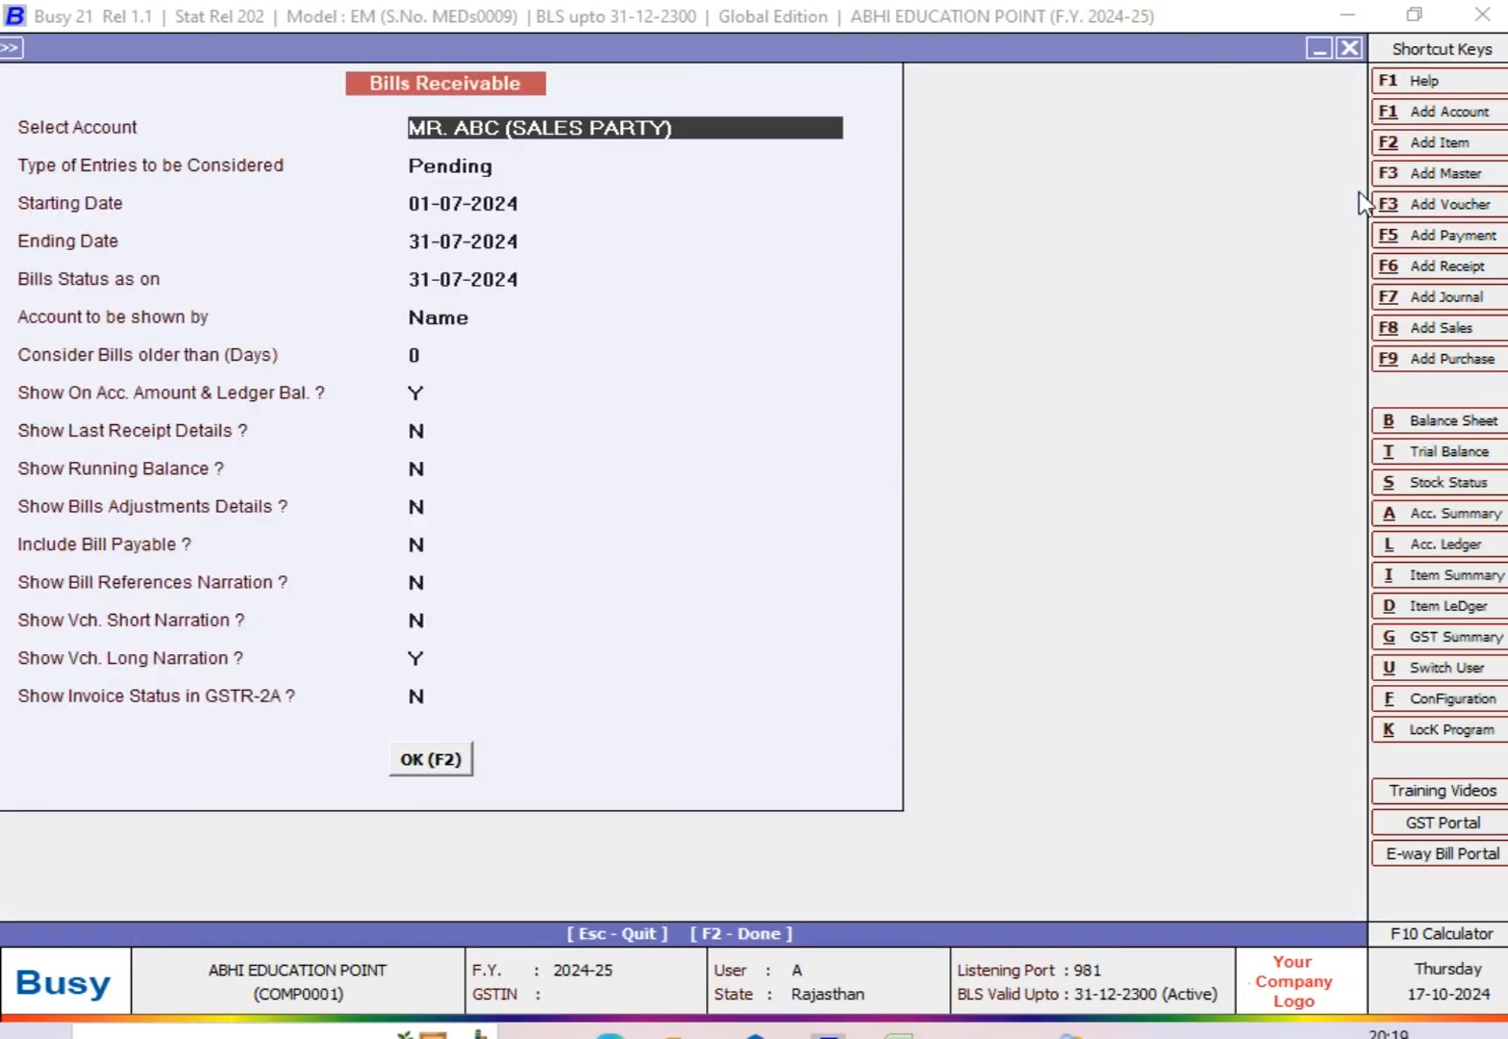
key("Return")
key("Down")
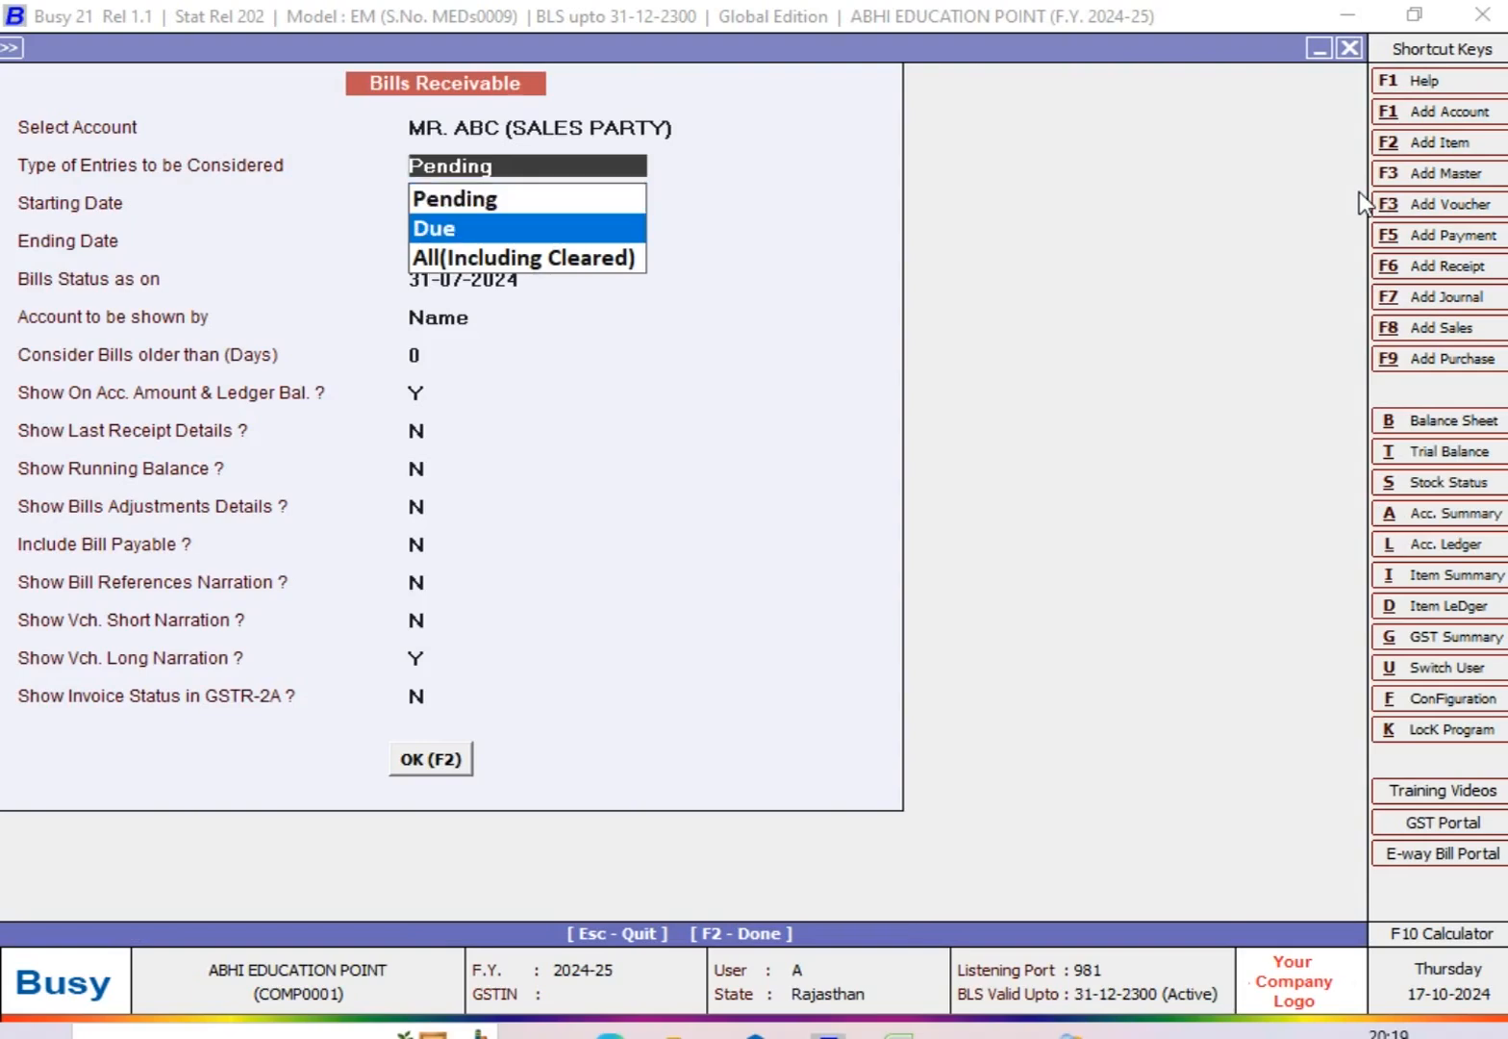
key("Return")
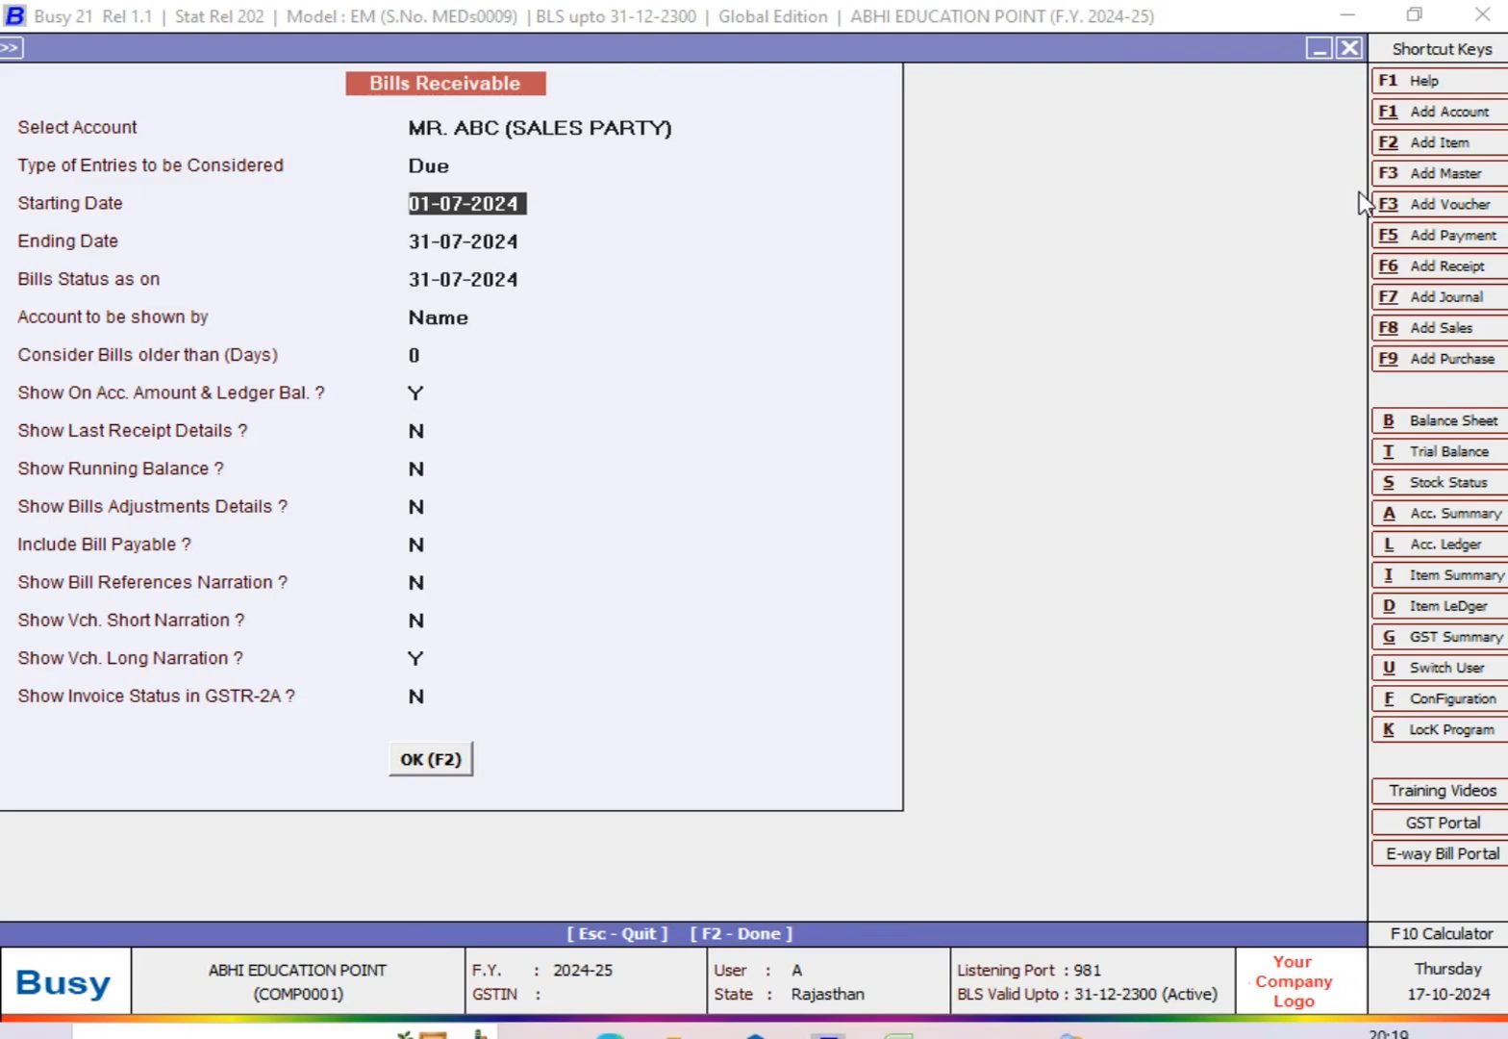
key("Return")
key("Return")
key("Return")
key("Return")
key("Return")
key("F2")
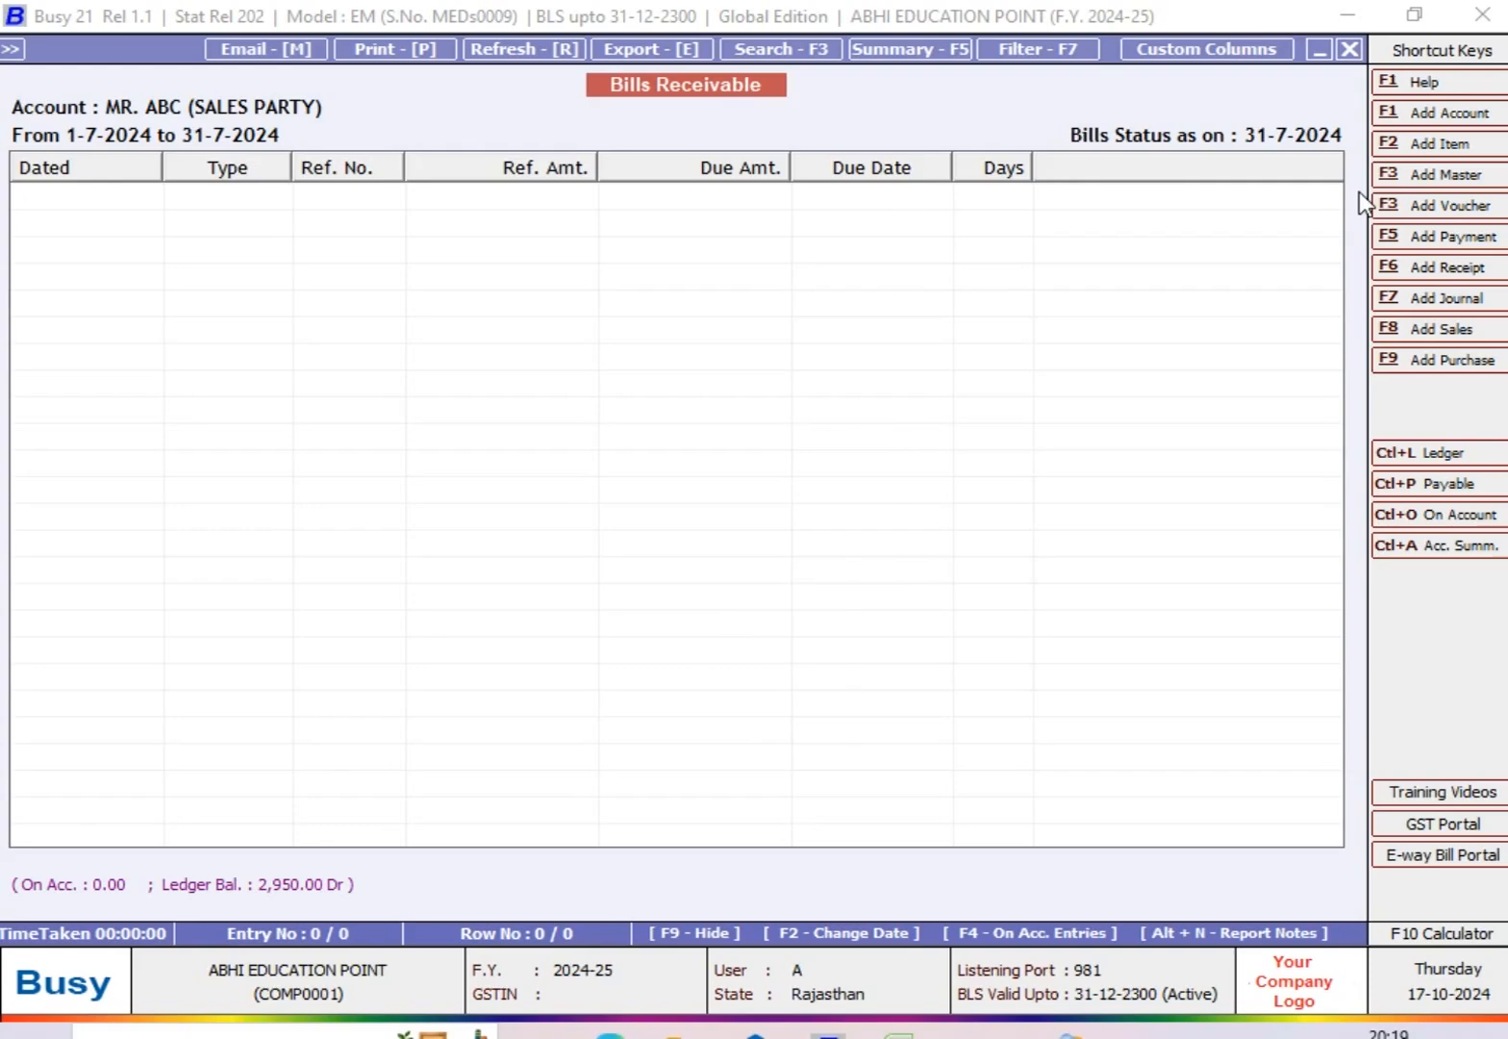
Step: Open the party's account ledger, check the bill-by-bill adjustment of sales voucher 112, and leave the voucher unchanged
key("ctrl+l")
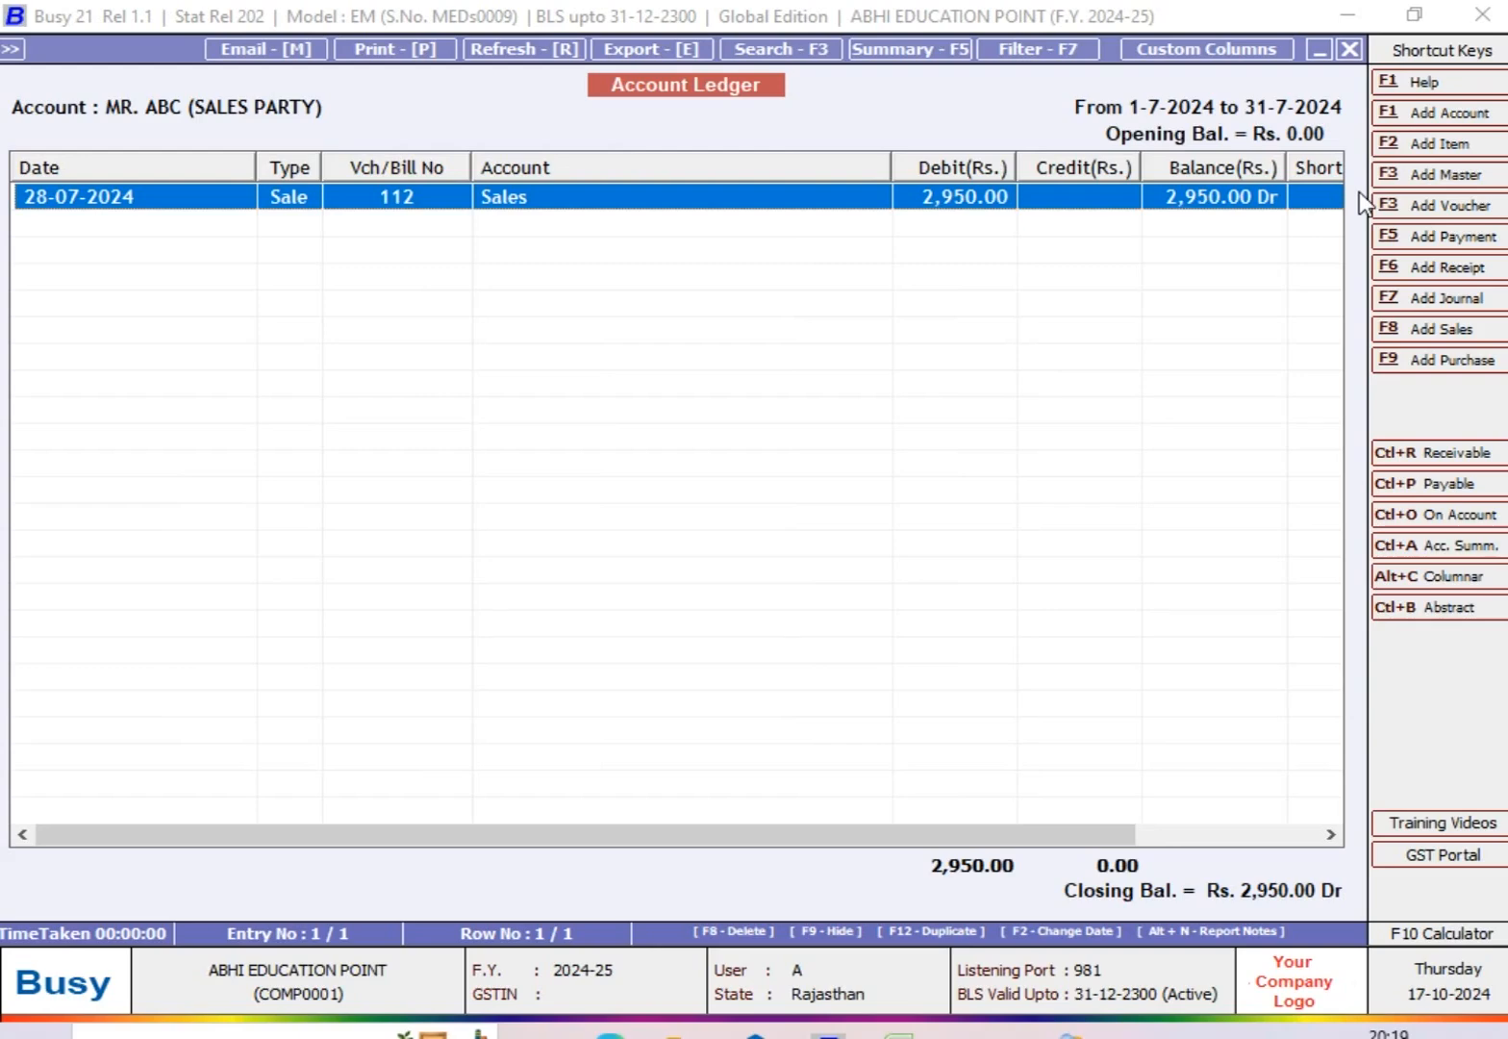
key("Return")
key("F2")
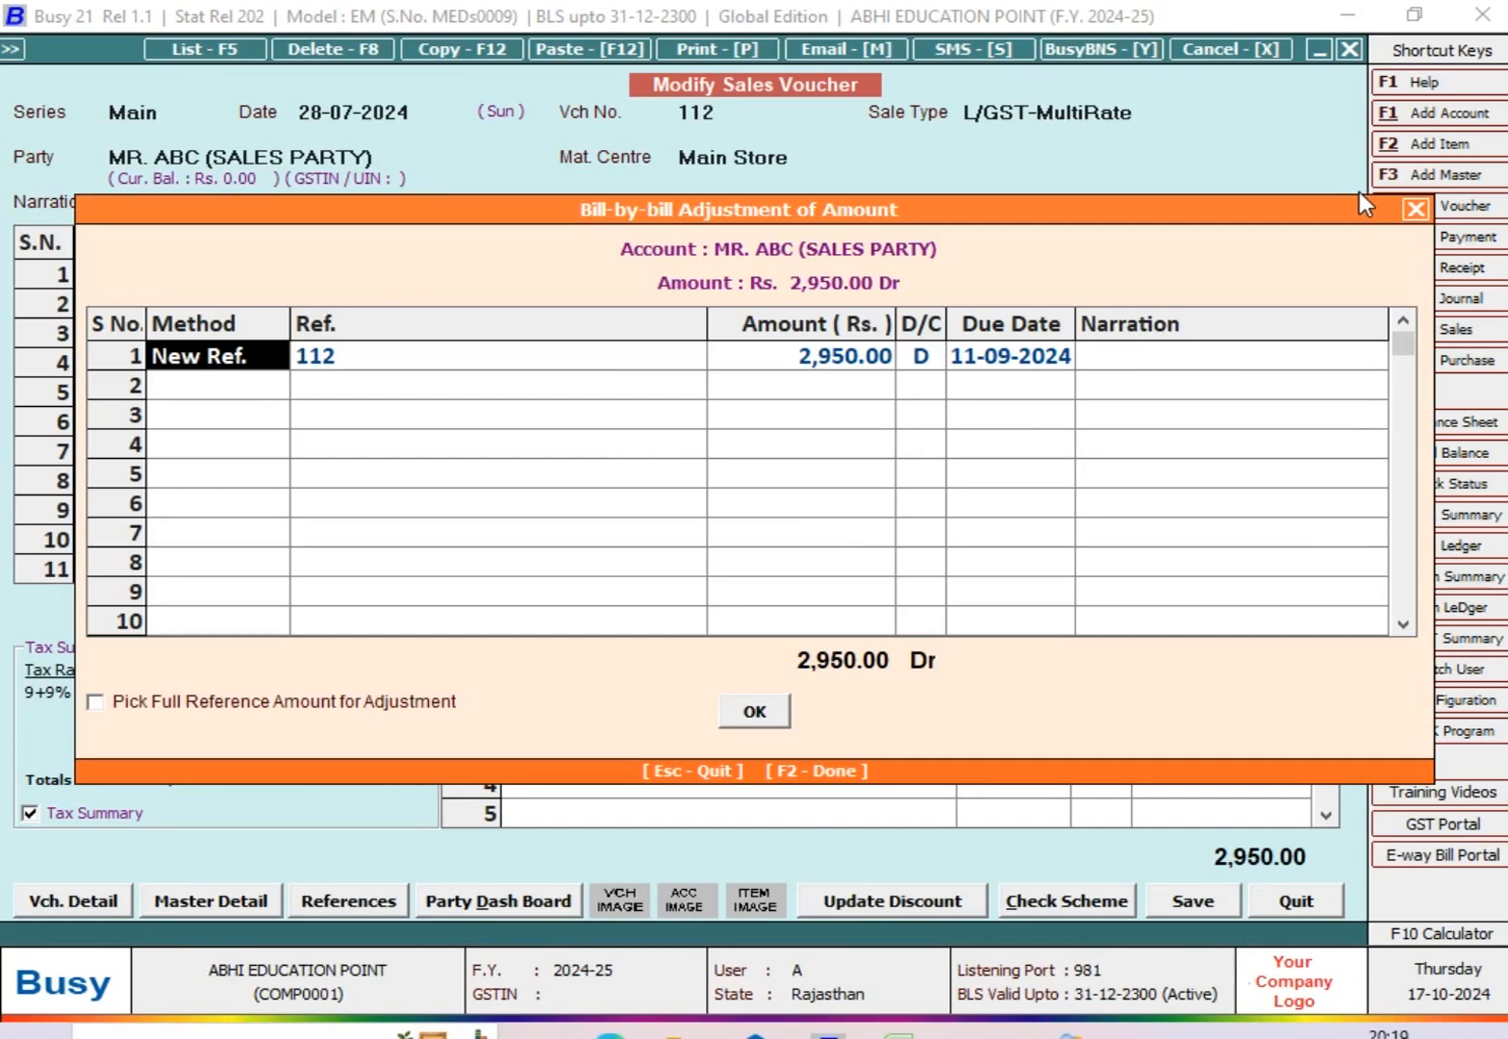
key("Escape")
key("Escape")
key("ctrl+r")
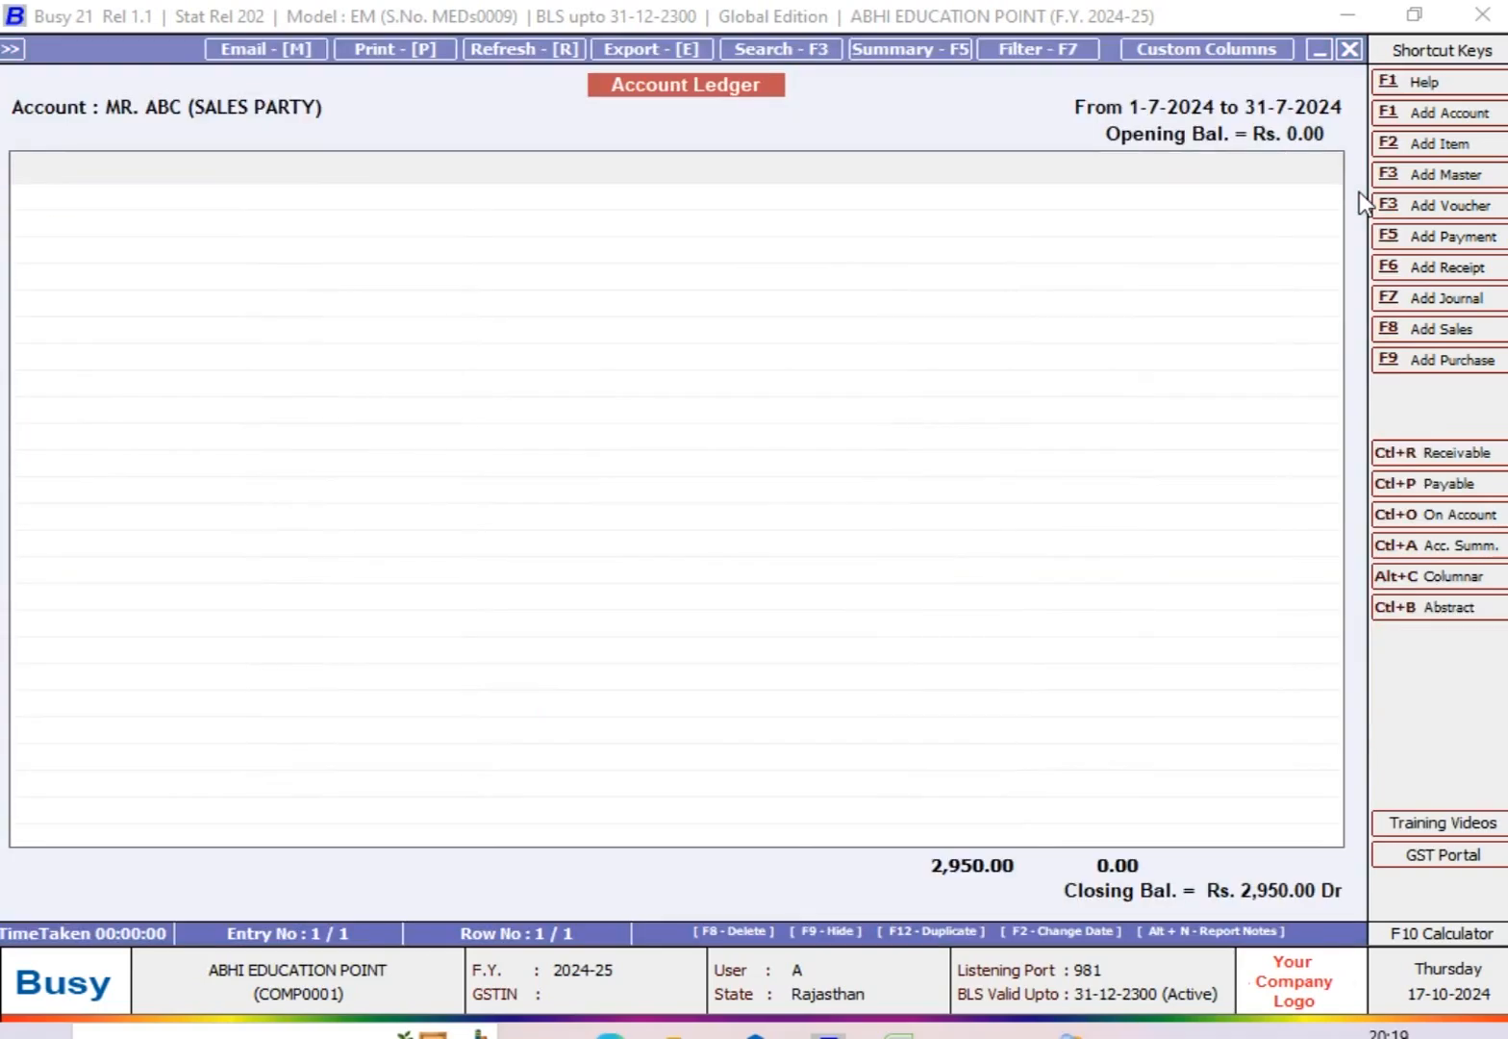
Step: Display the Due bills with both the ending date and the bills status date set to 15-09-2024
key("Return")
key("Return")
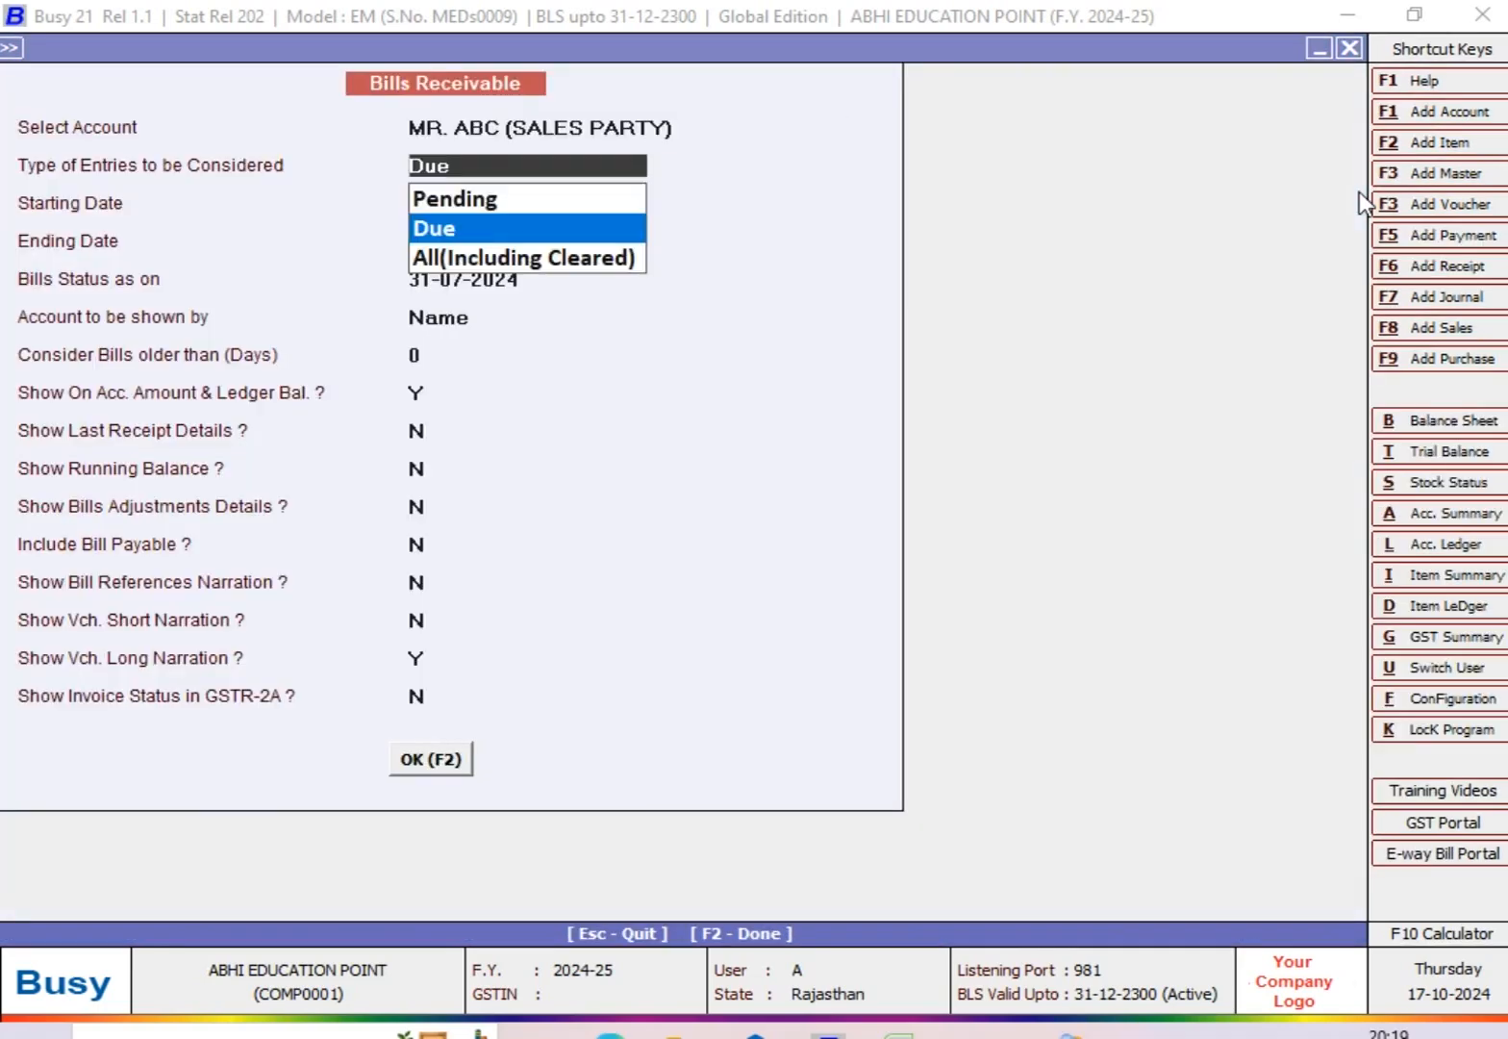
key("Return")
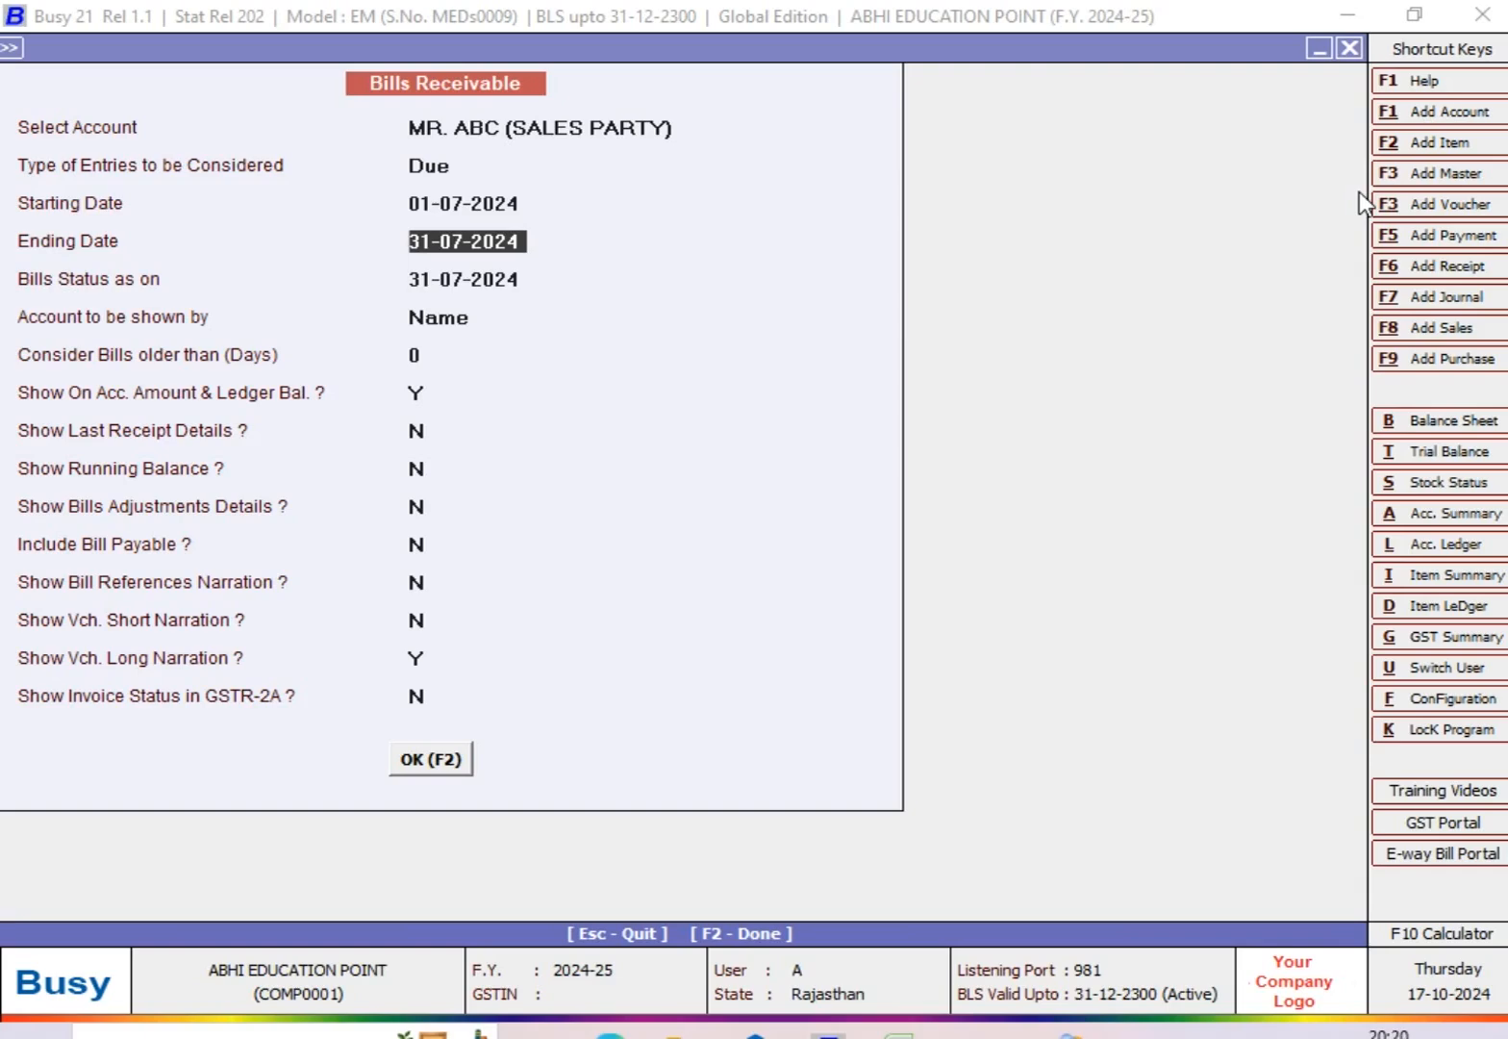
type("15-9")
key("Return")
type("15-9")
key("Return")
key("Return")
key("Return")
key("Return")
key("Return")
key("Return")
key("Return")
key("Return")
key("Return")
key("Return")
key("Return")
key("Return")
key("Return")
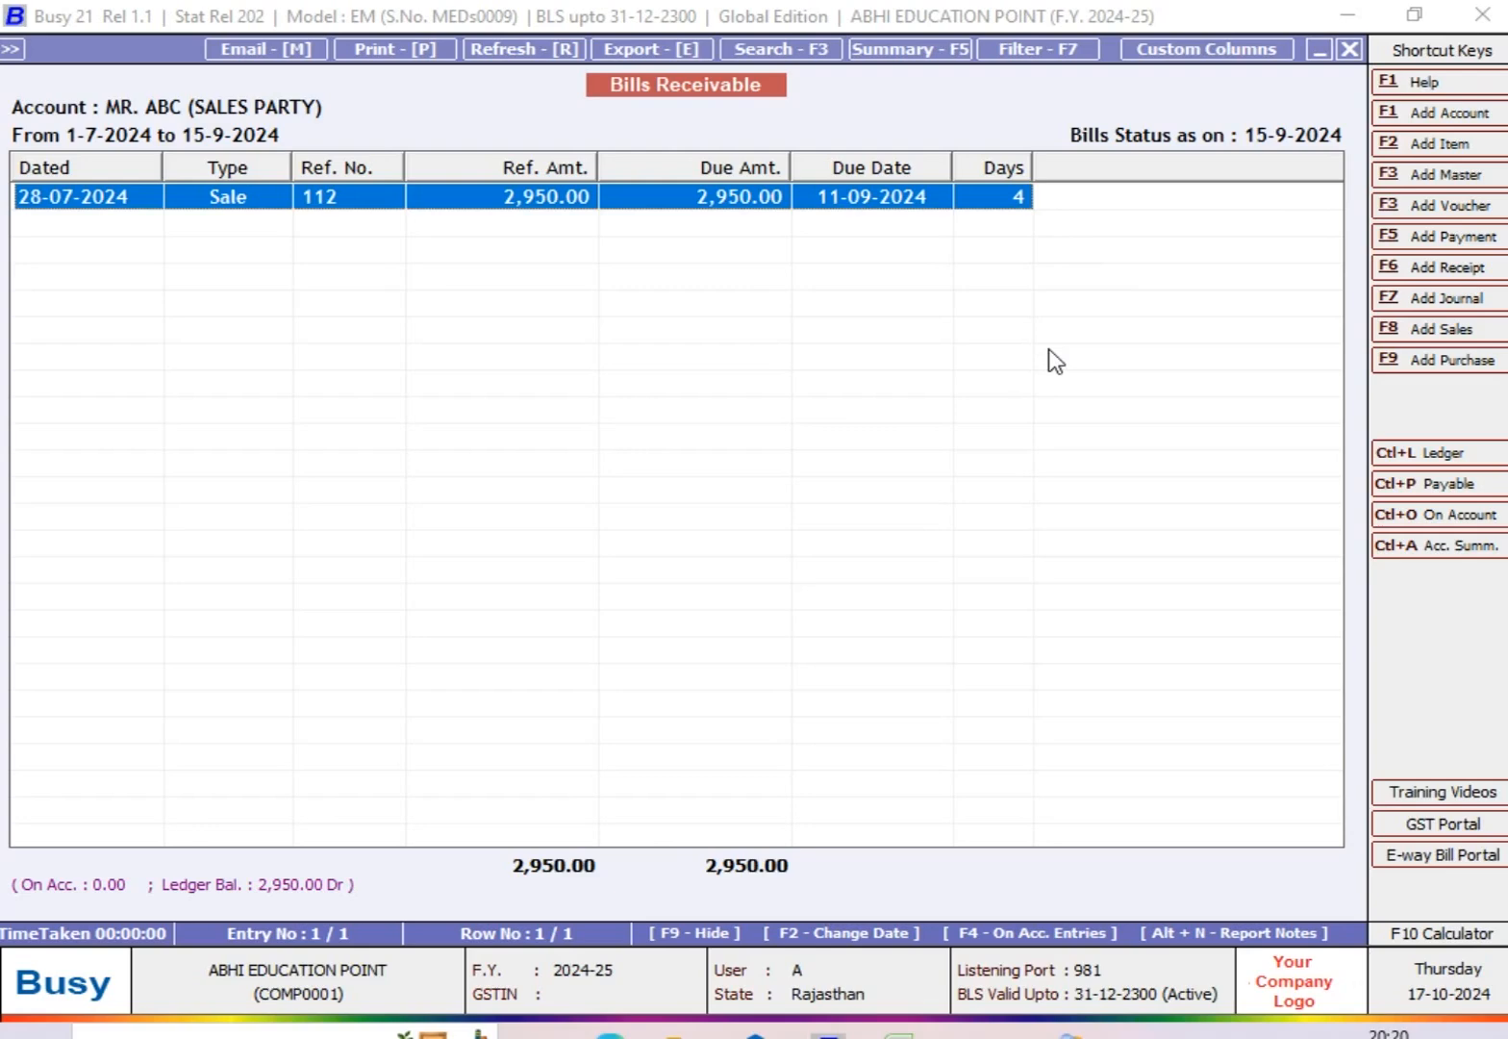
Step: Display the Bills Receivable report with the entry type set to All(Including Cleared)
key("Escape")
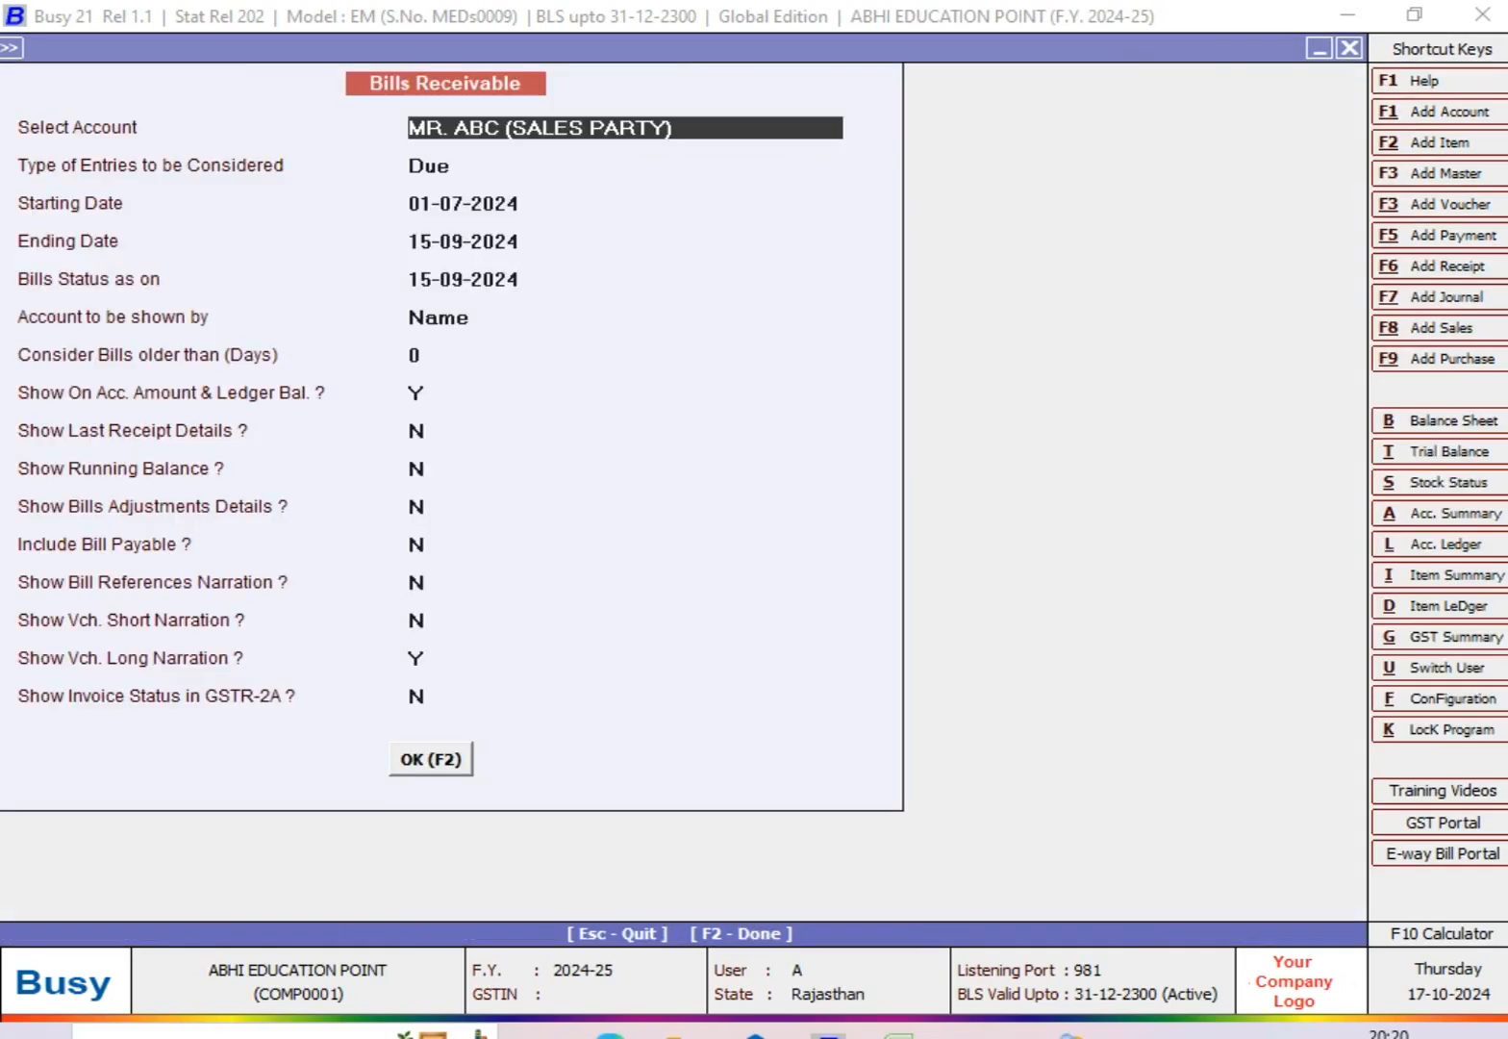
key("Return")
key("Down")
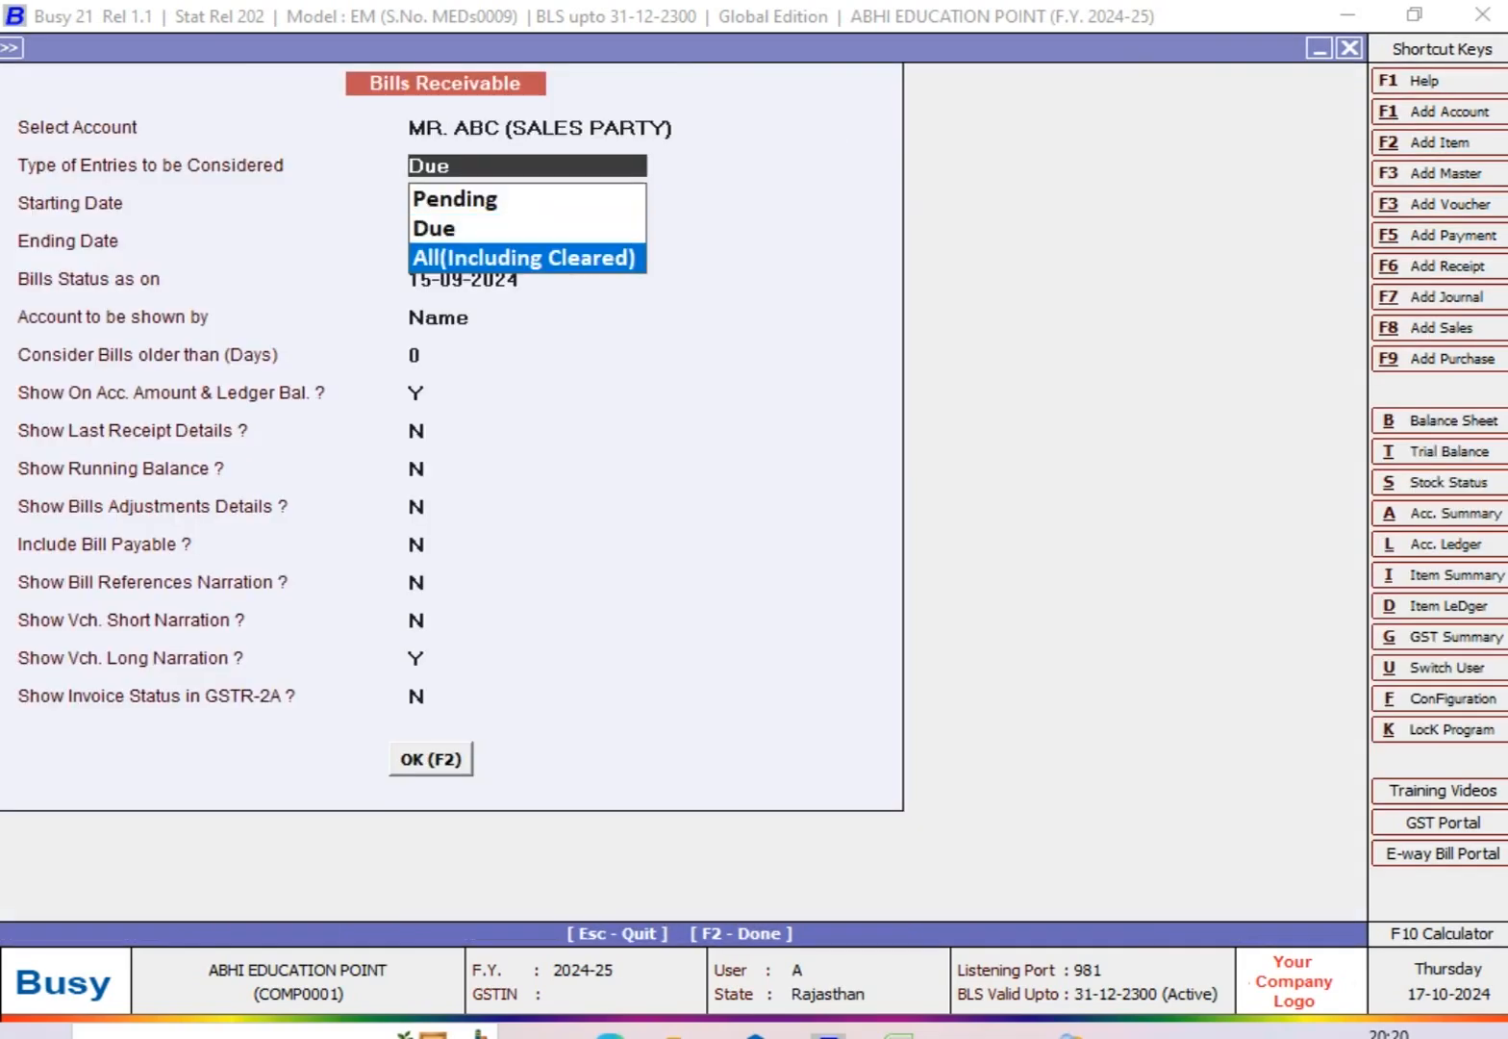
key("Return")
key("Return")
key("Return")
key("Return")
key("Return")
key("Return")
key("Return")
key("Return")
key("Return")
key("Return")
key("Return")
key("Return")
key("Return")
key("Return")
key("Return")
key("Return")
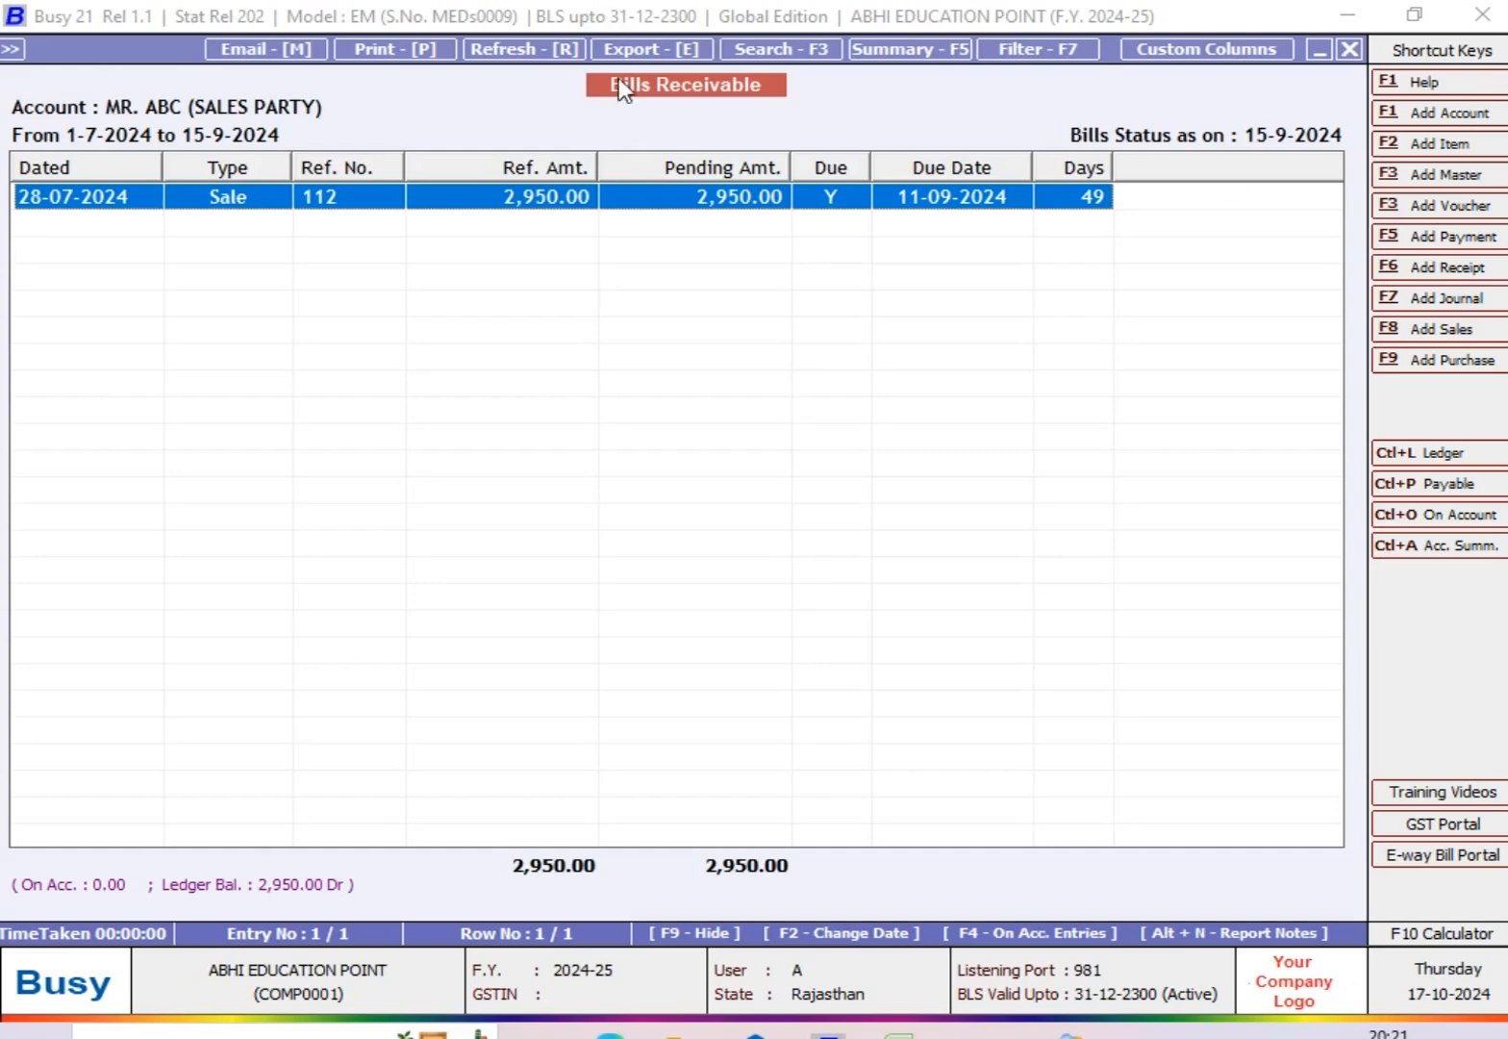
Step: Display all receivable bills with both the ending date and the bills status date set to 30-09-2024
key("Escape")
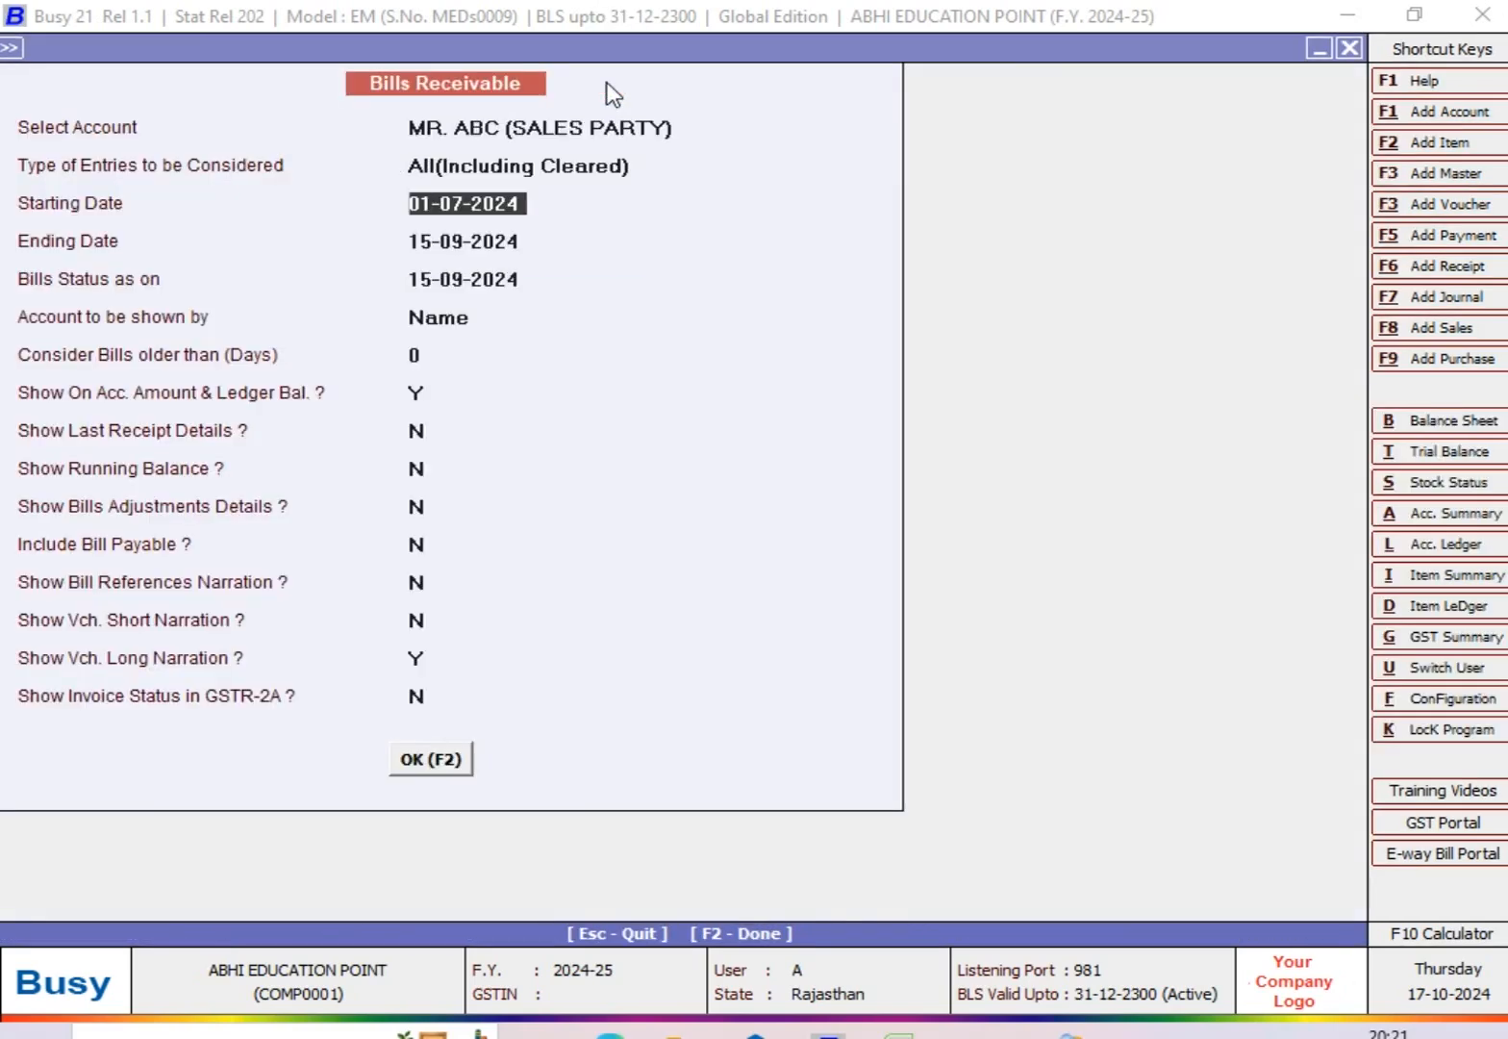
key("Return")
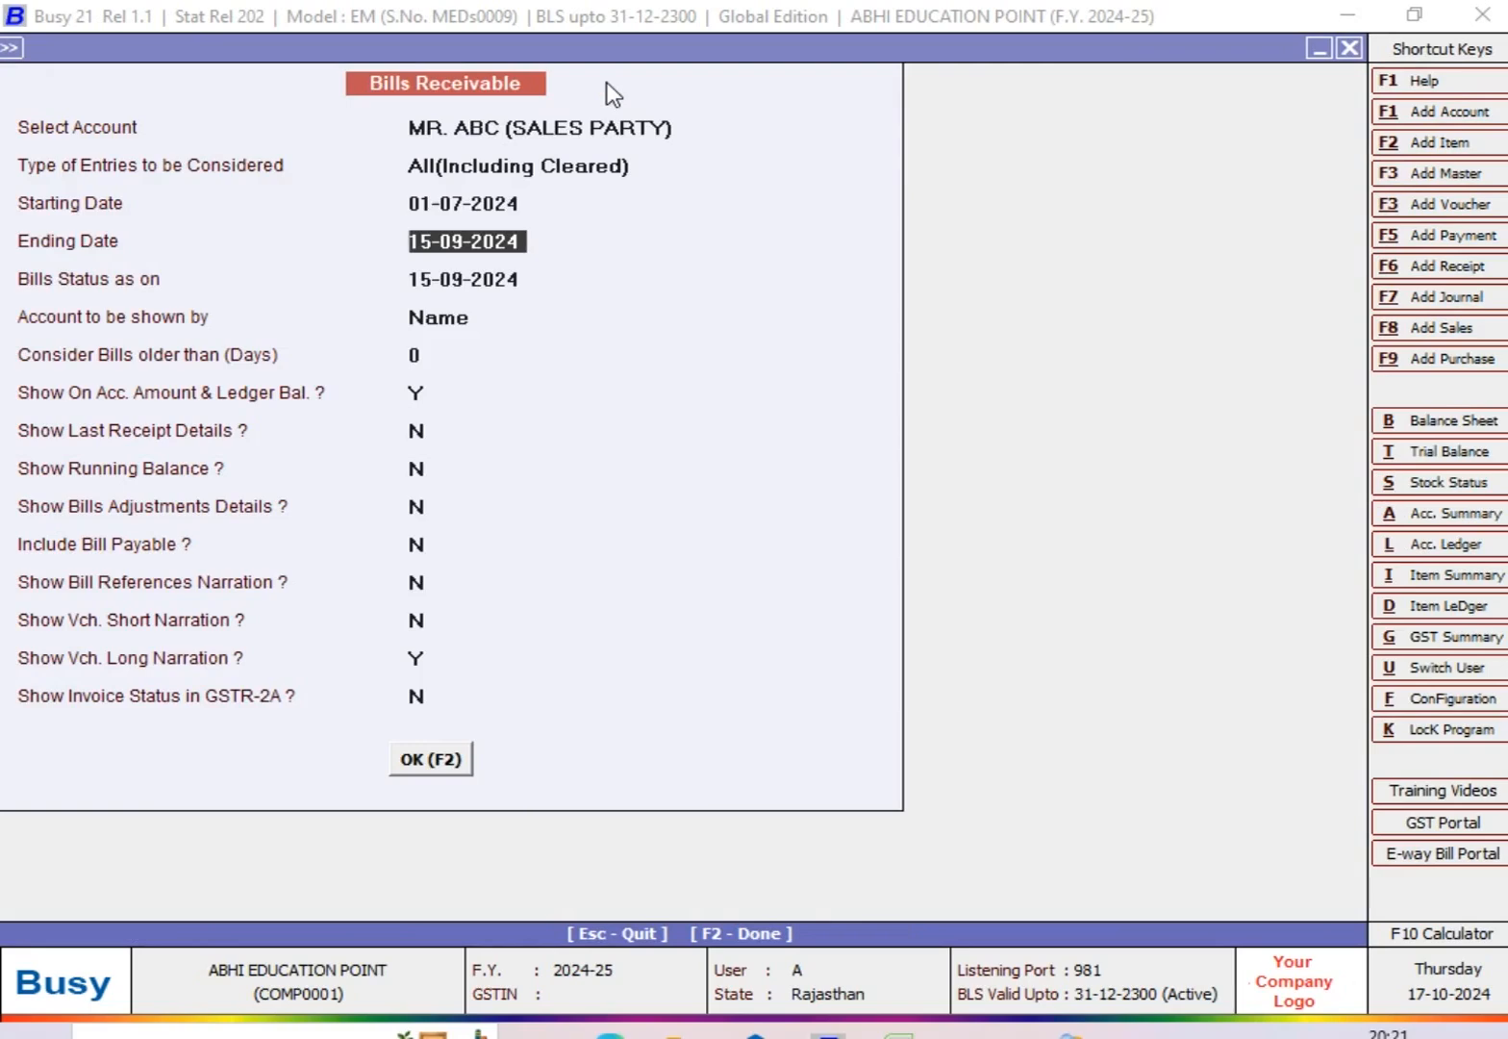
type("30-9")
key("Return")
type("30-9")
key("Return")
key("Return")
key("Return")
key("Return")
key("Return")
key("Return")
key("Return")
key("Return")
key("Return")
key("Return")
key("Return")
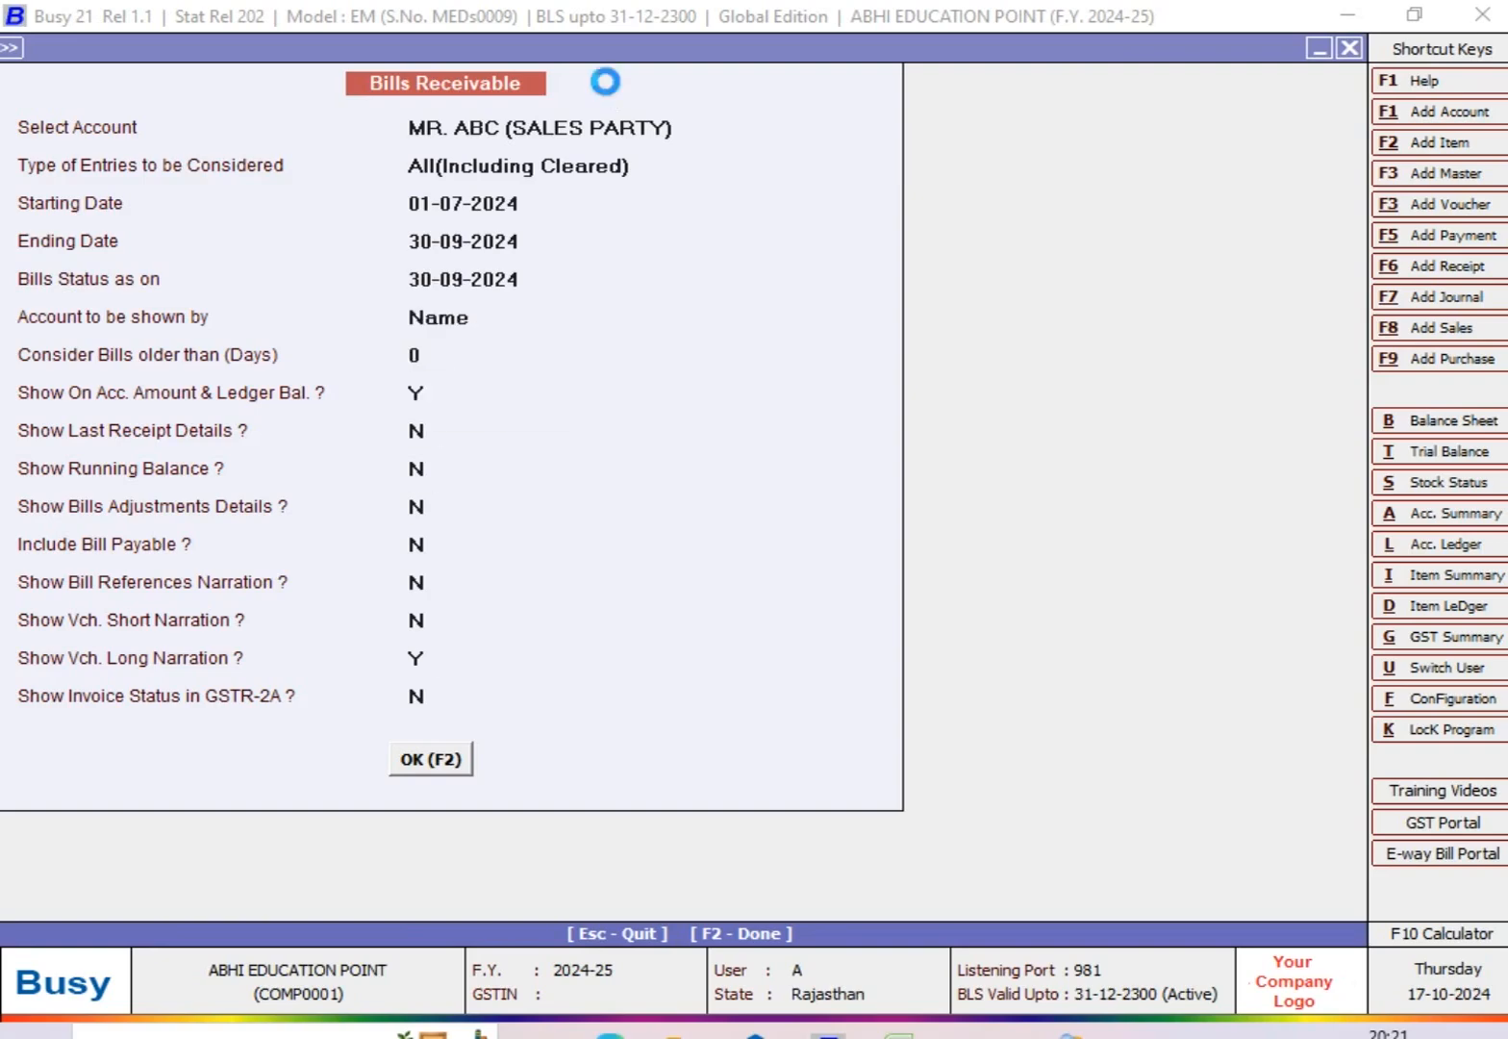
key("Return")
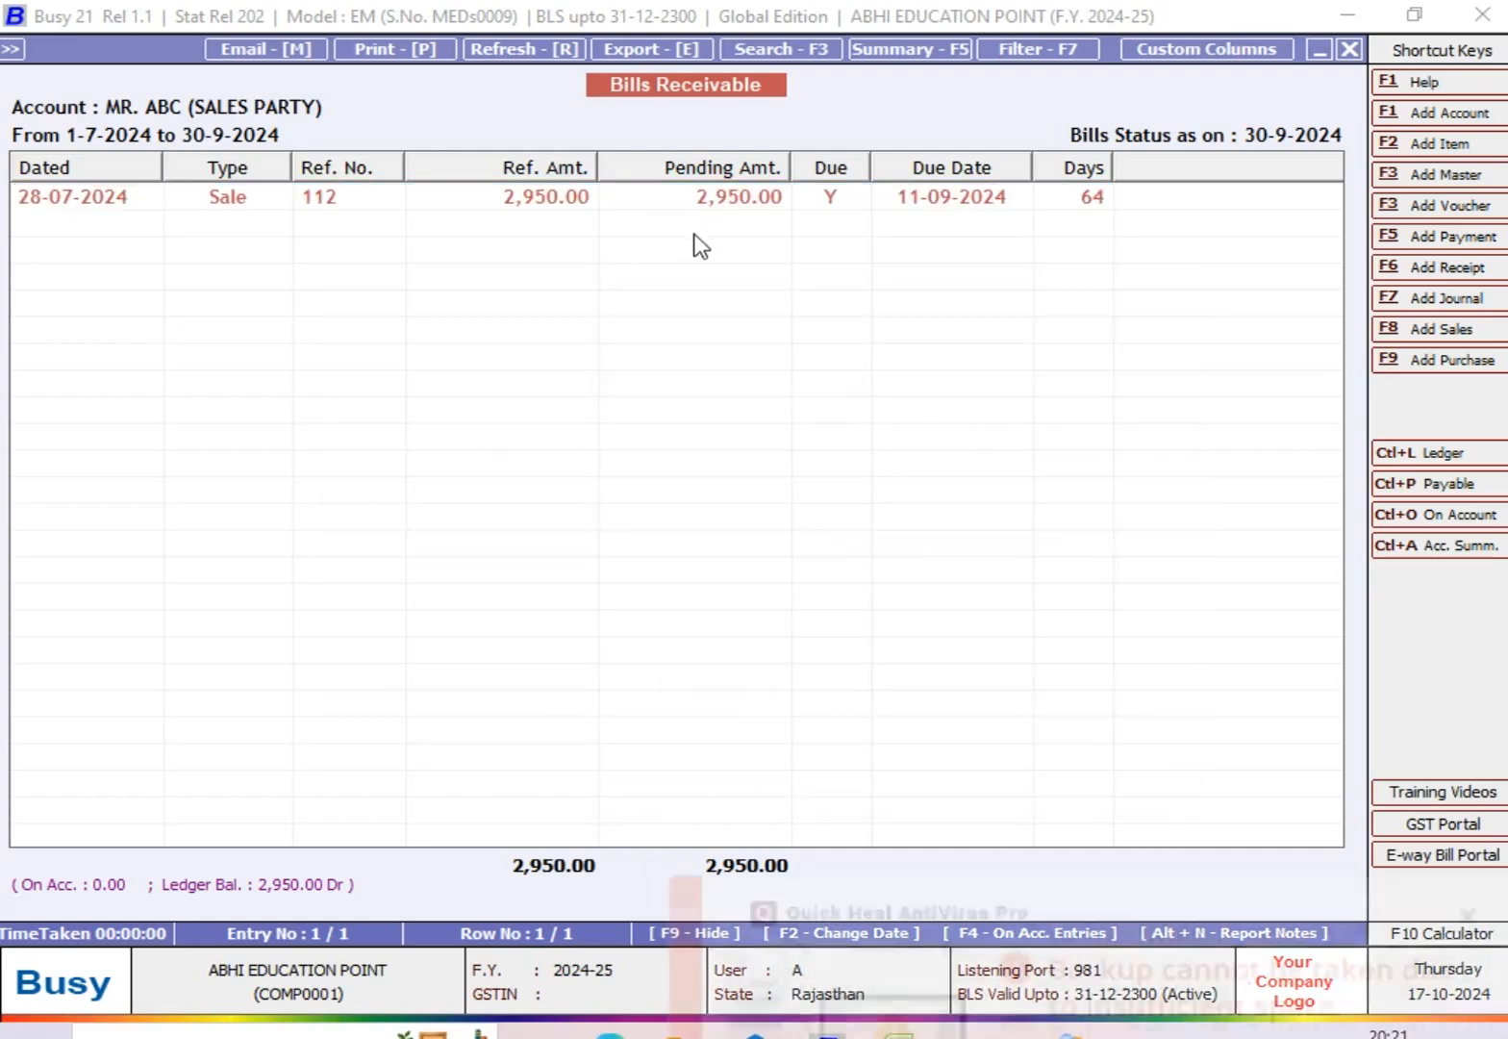
left_click(1465, 610)
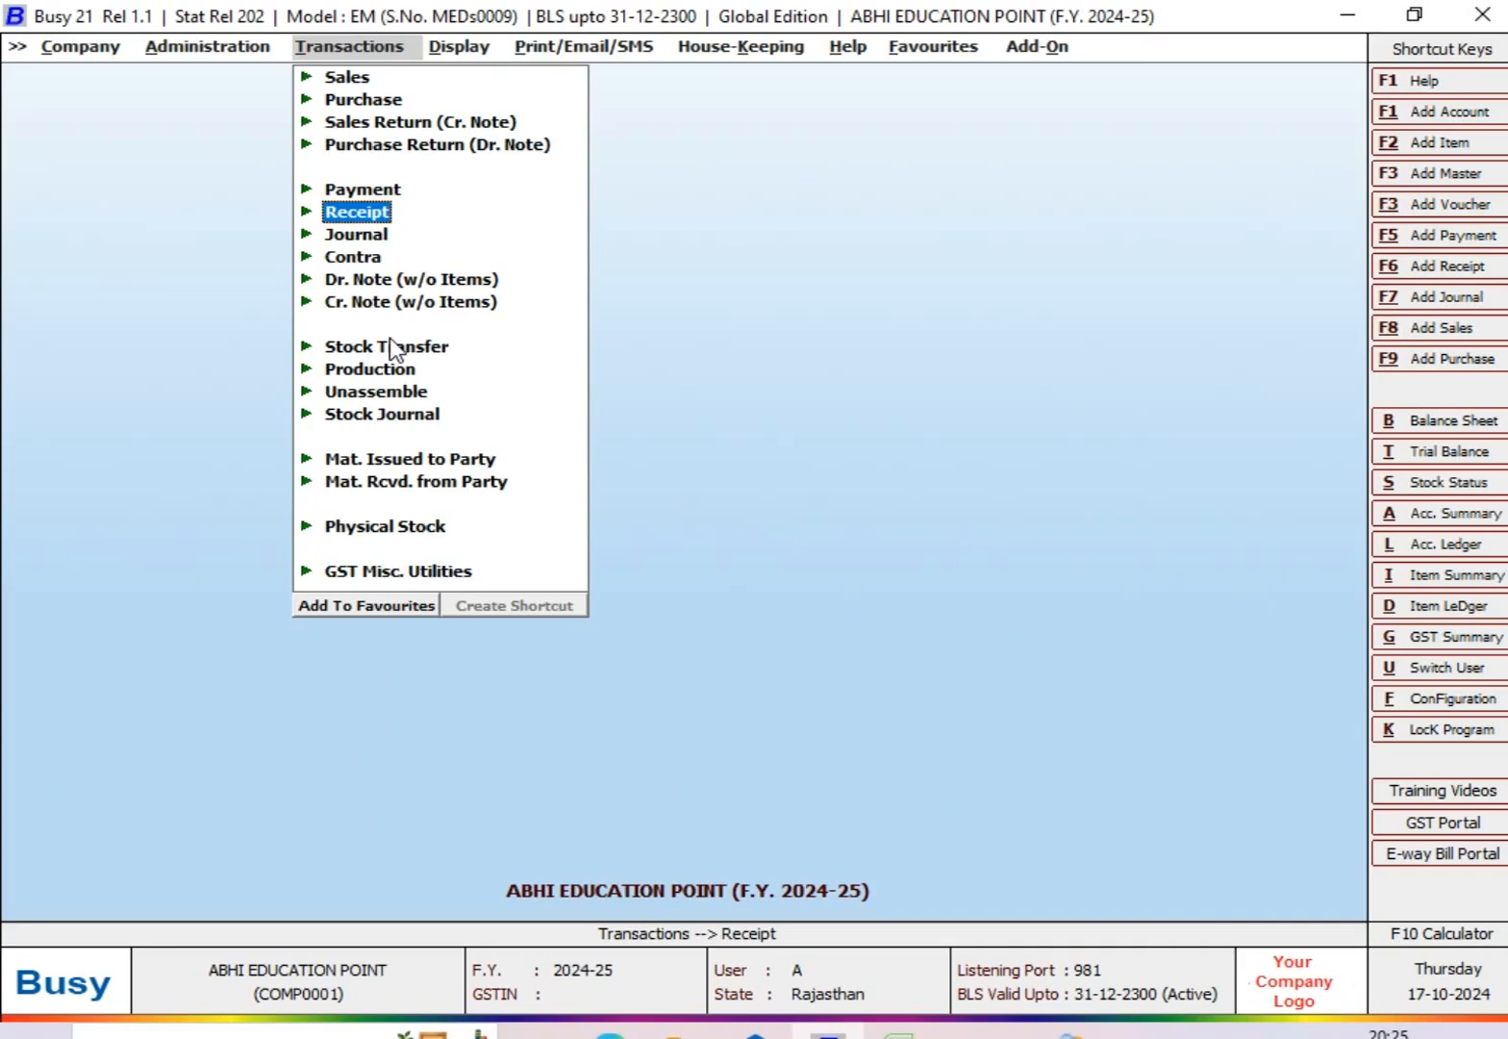
Step: Start a new receipt voucher in the Main series dated 05-08-2024, with GST nature Not Applicable
key("Return")
key("Return")
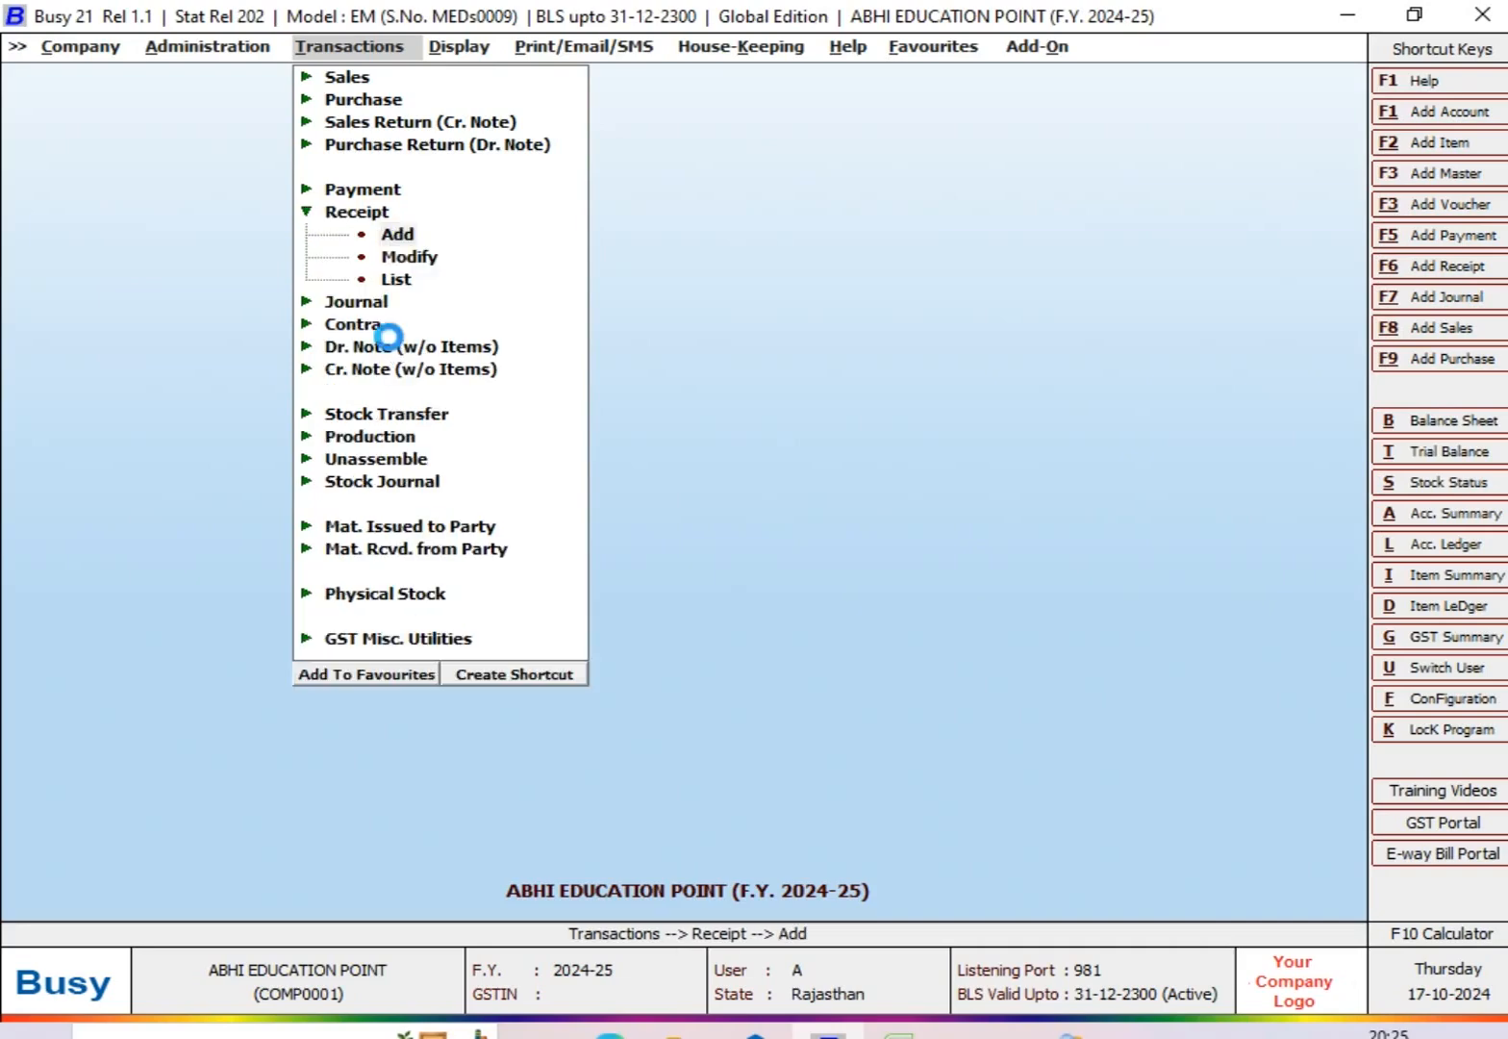
key("Return")
type("5-8")
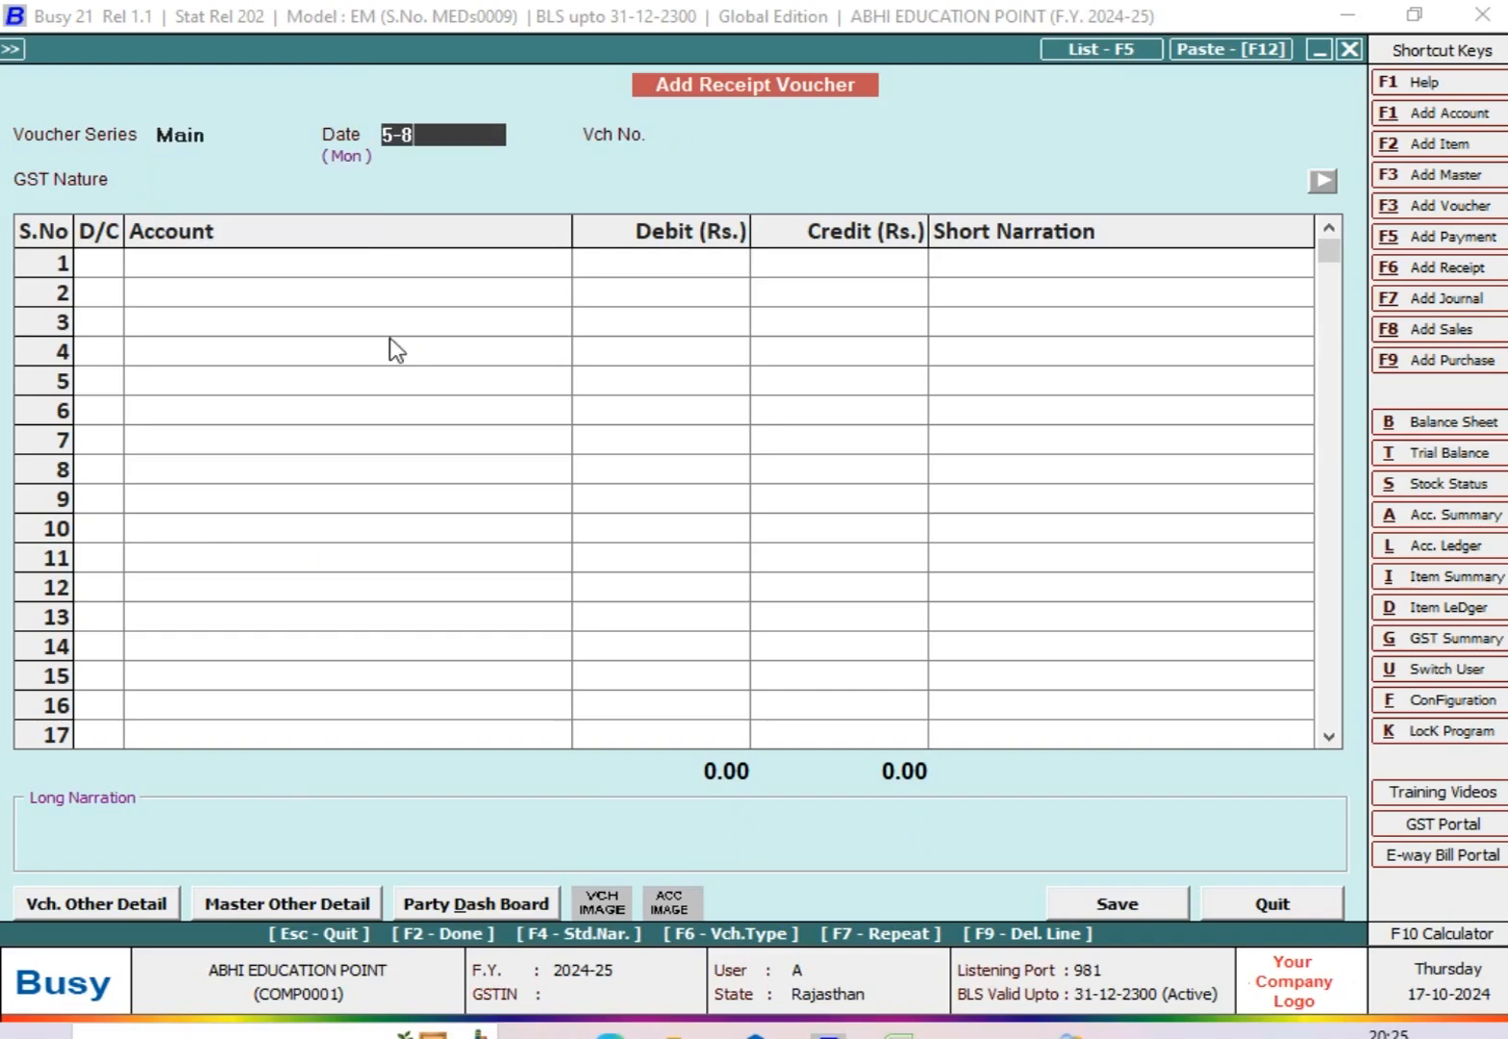
key("Return")
key("Return")
key("Return")
key("Return")
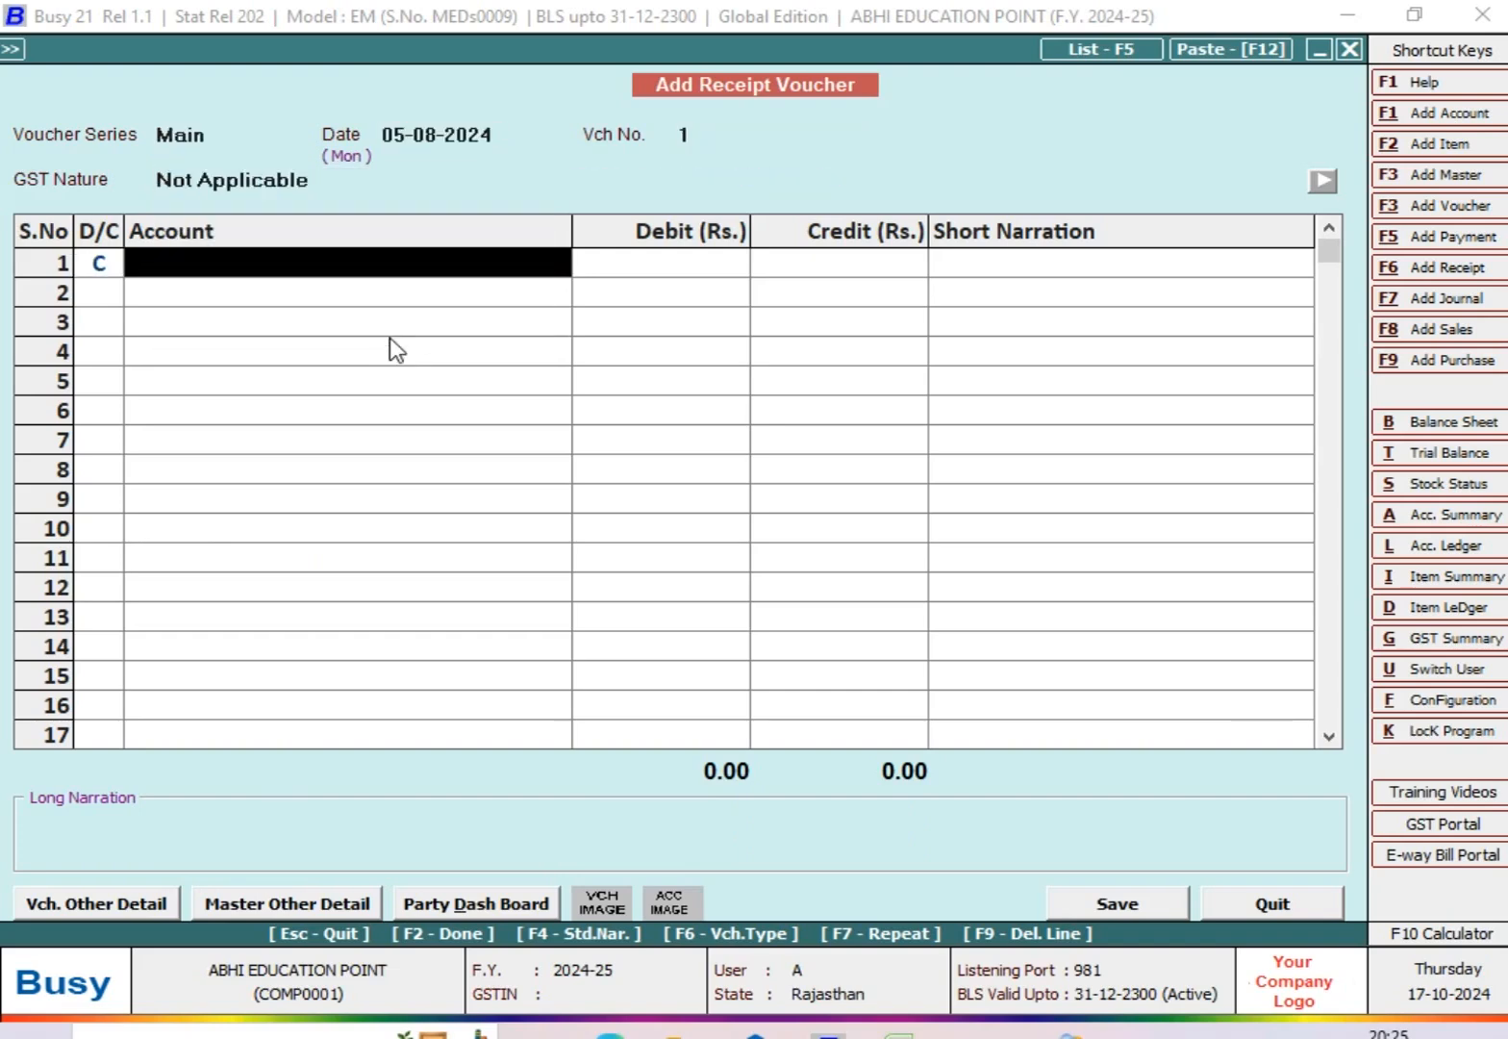
Step: Credit the ABC sales party account with 2,950 in the first row of the receipt voucher
type("mR")
key("Down")
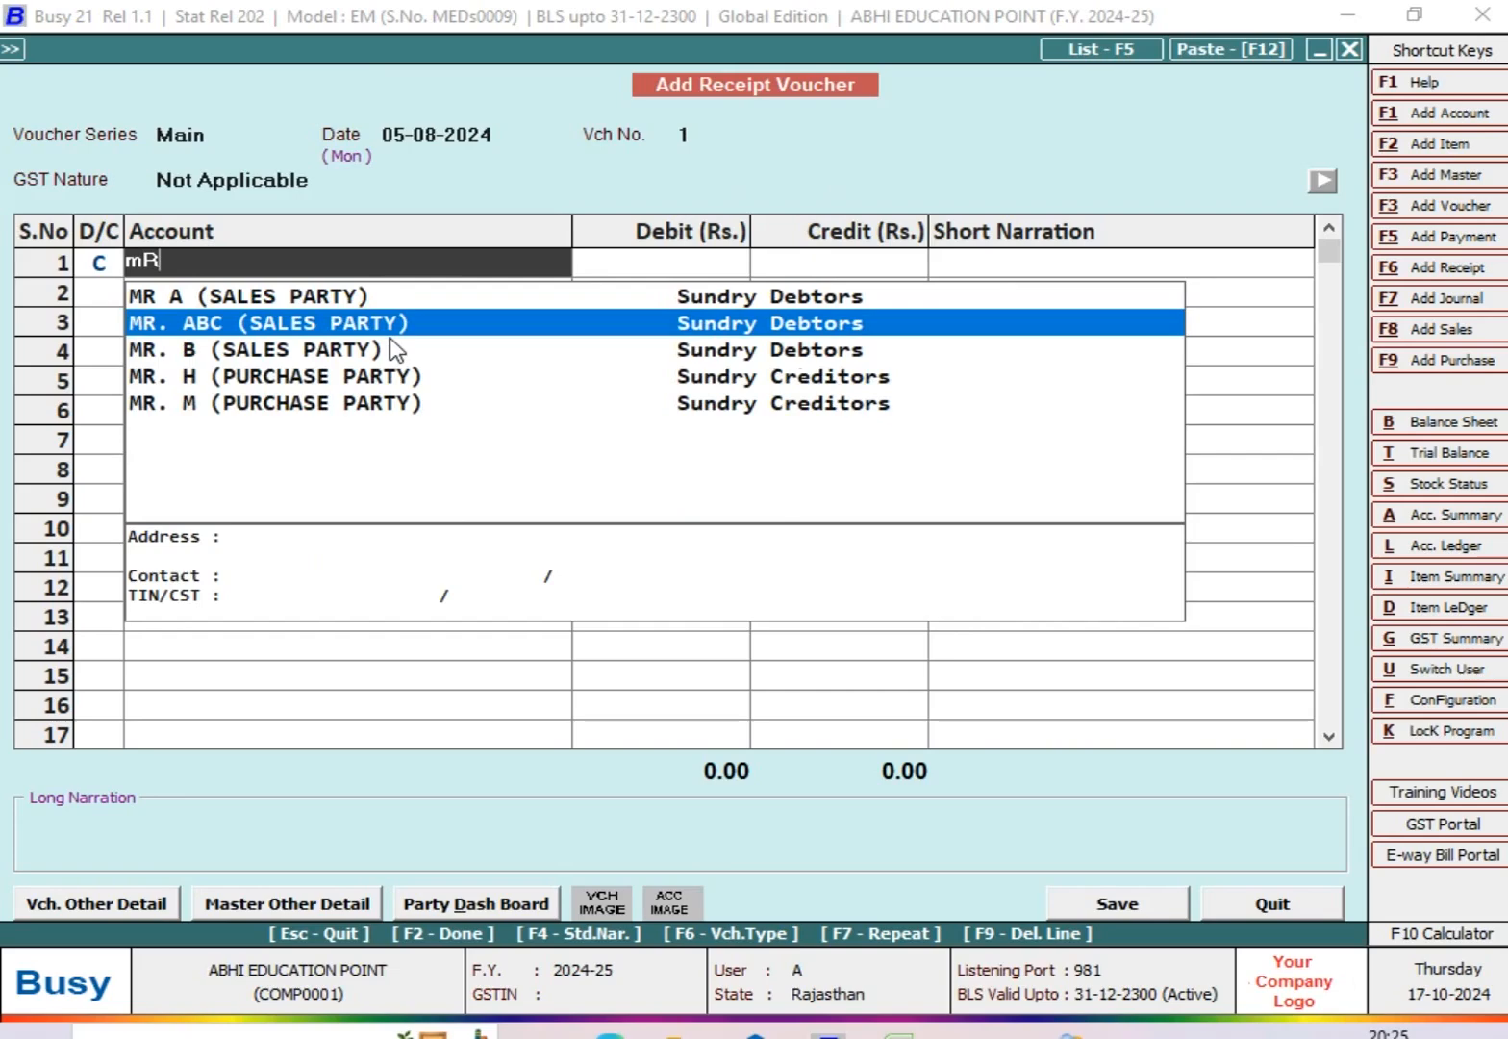
key("Return")
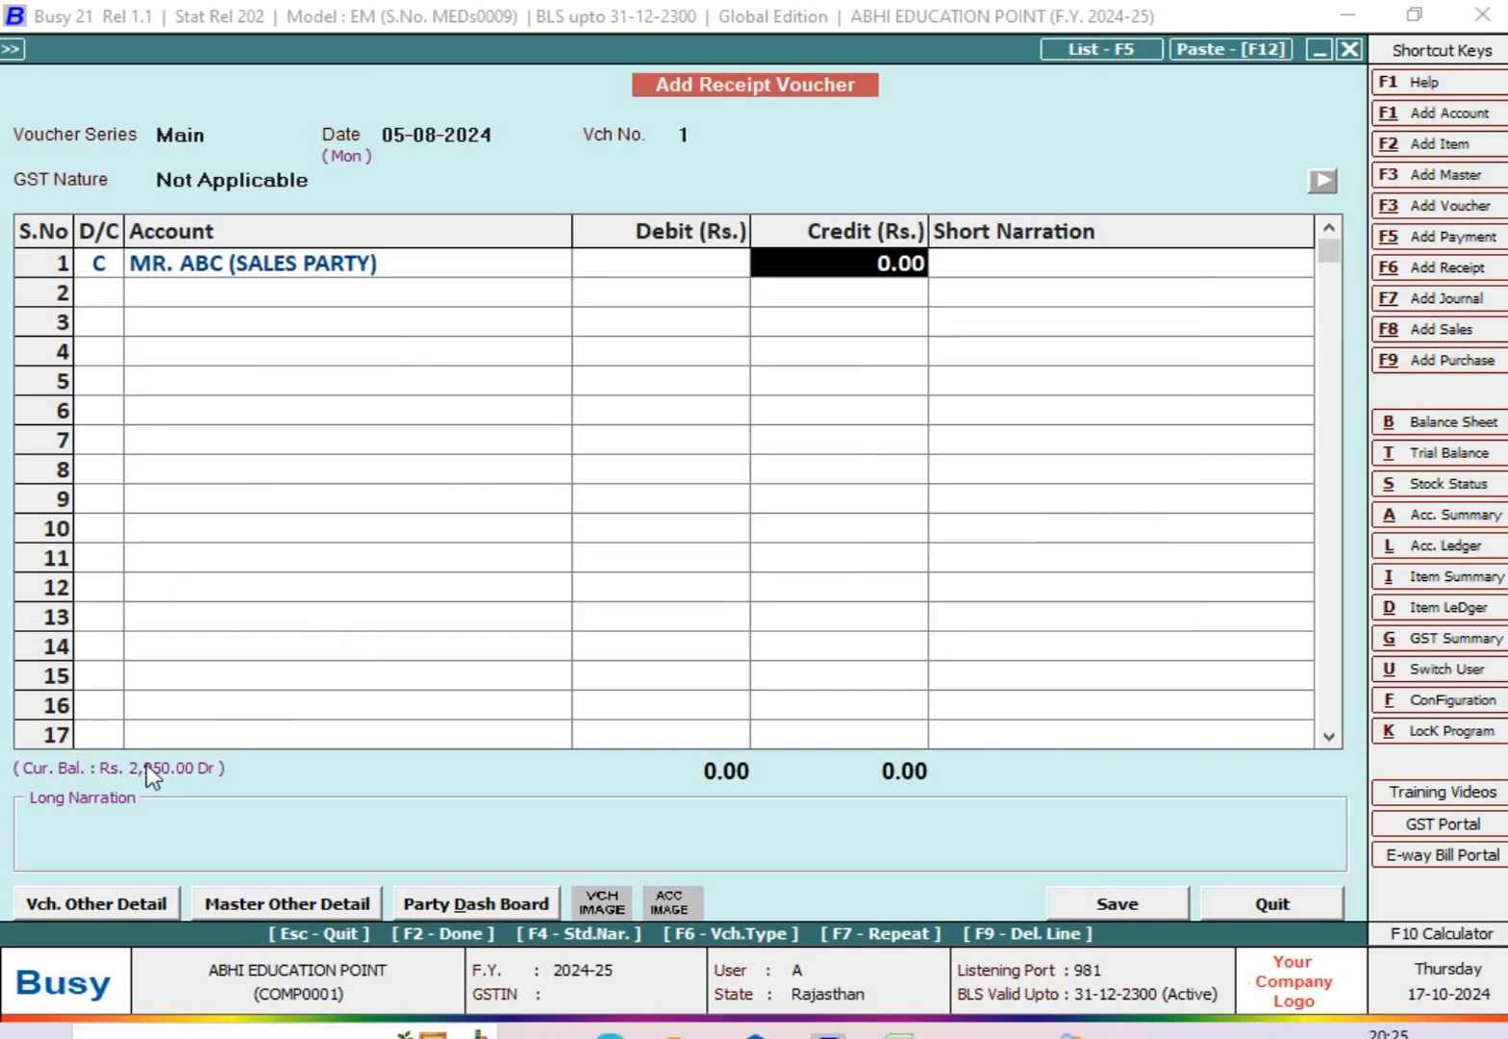
type("2950")
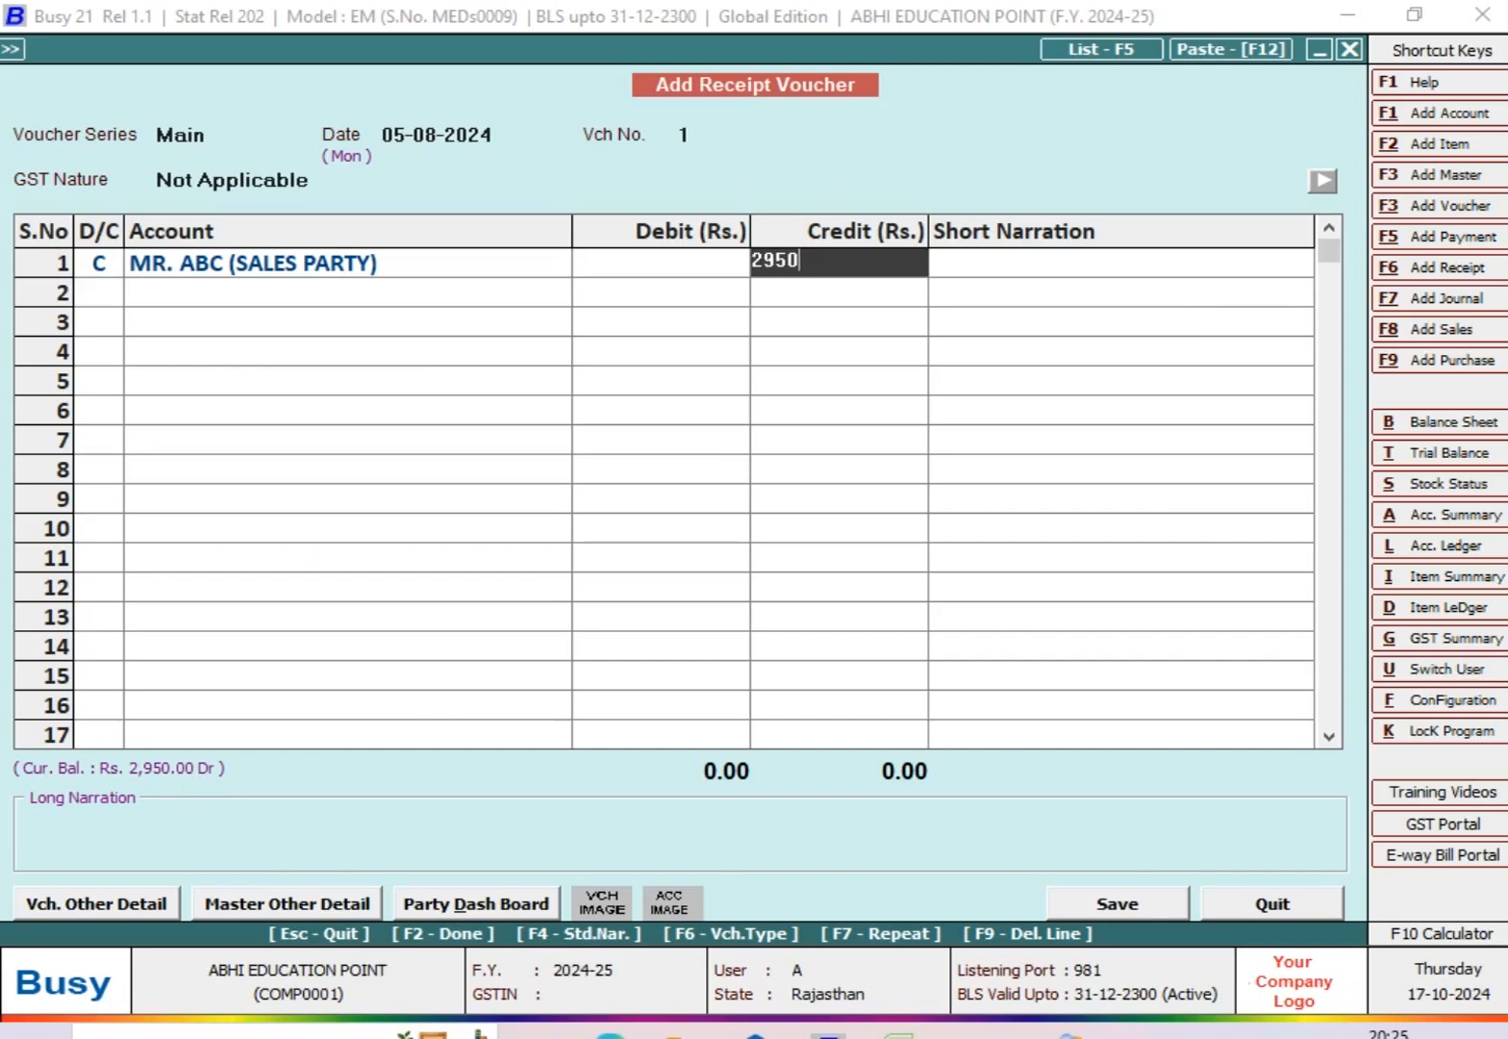
key("Return")
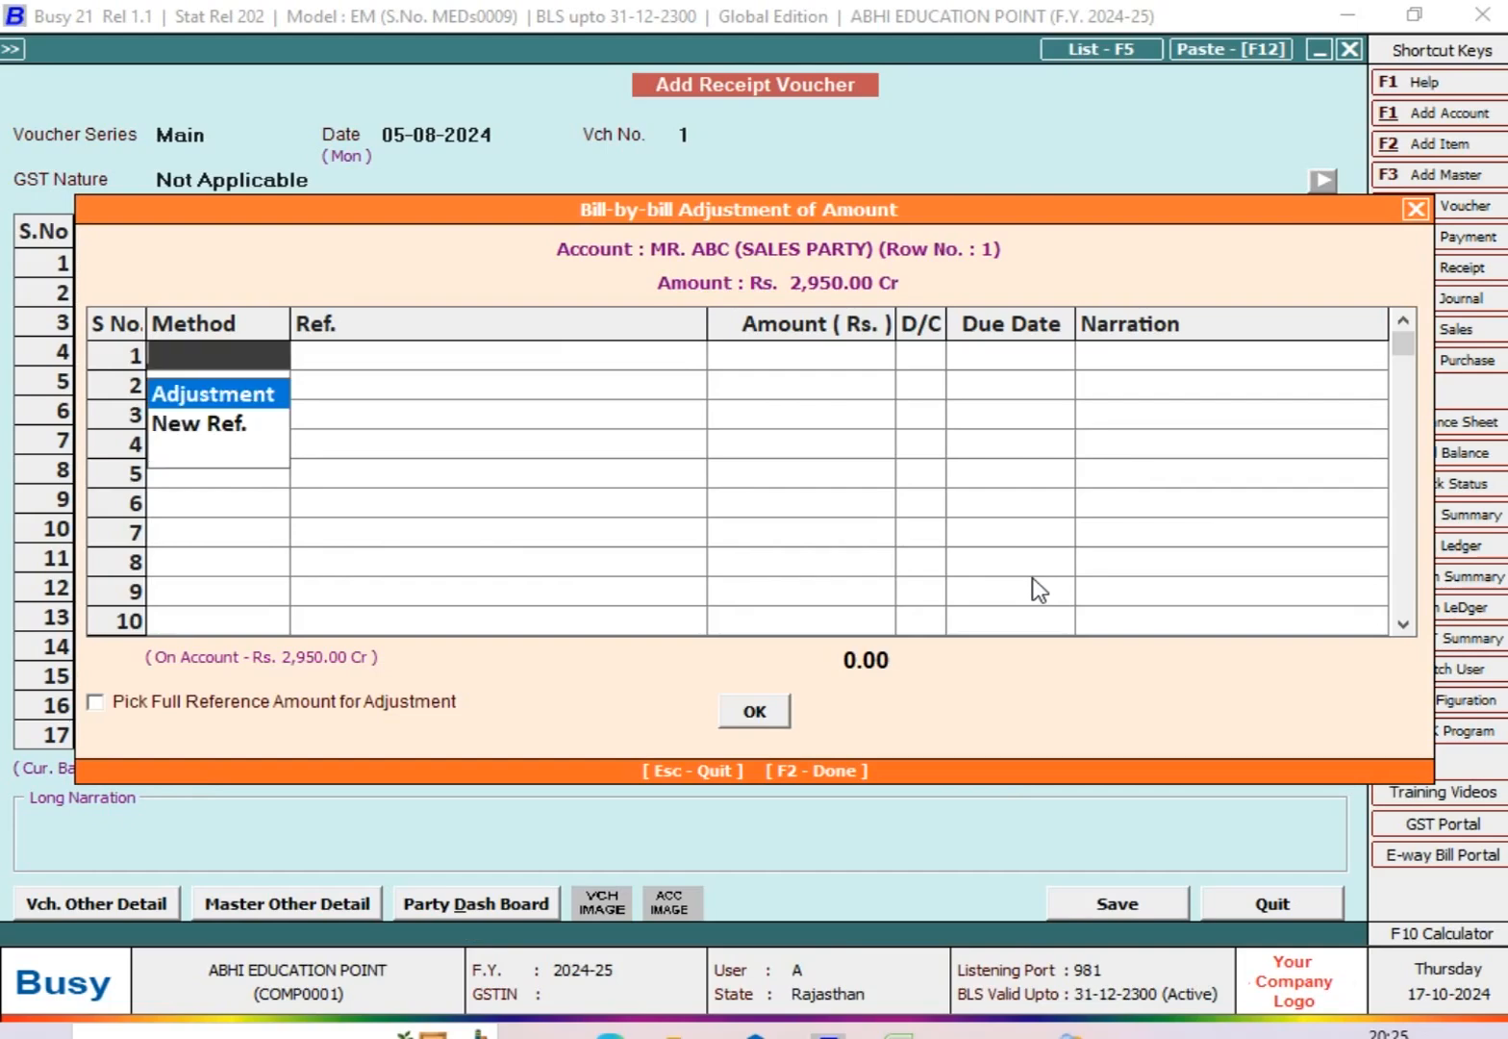
Step: Adjust the full received amount against bill reference 112 using the Adjustment method, and accept the bill-by-bill details
key("Return")
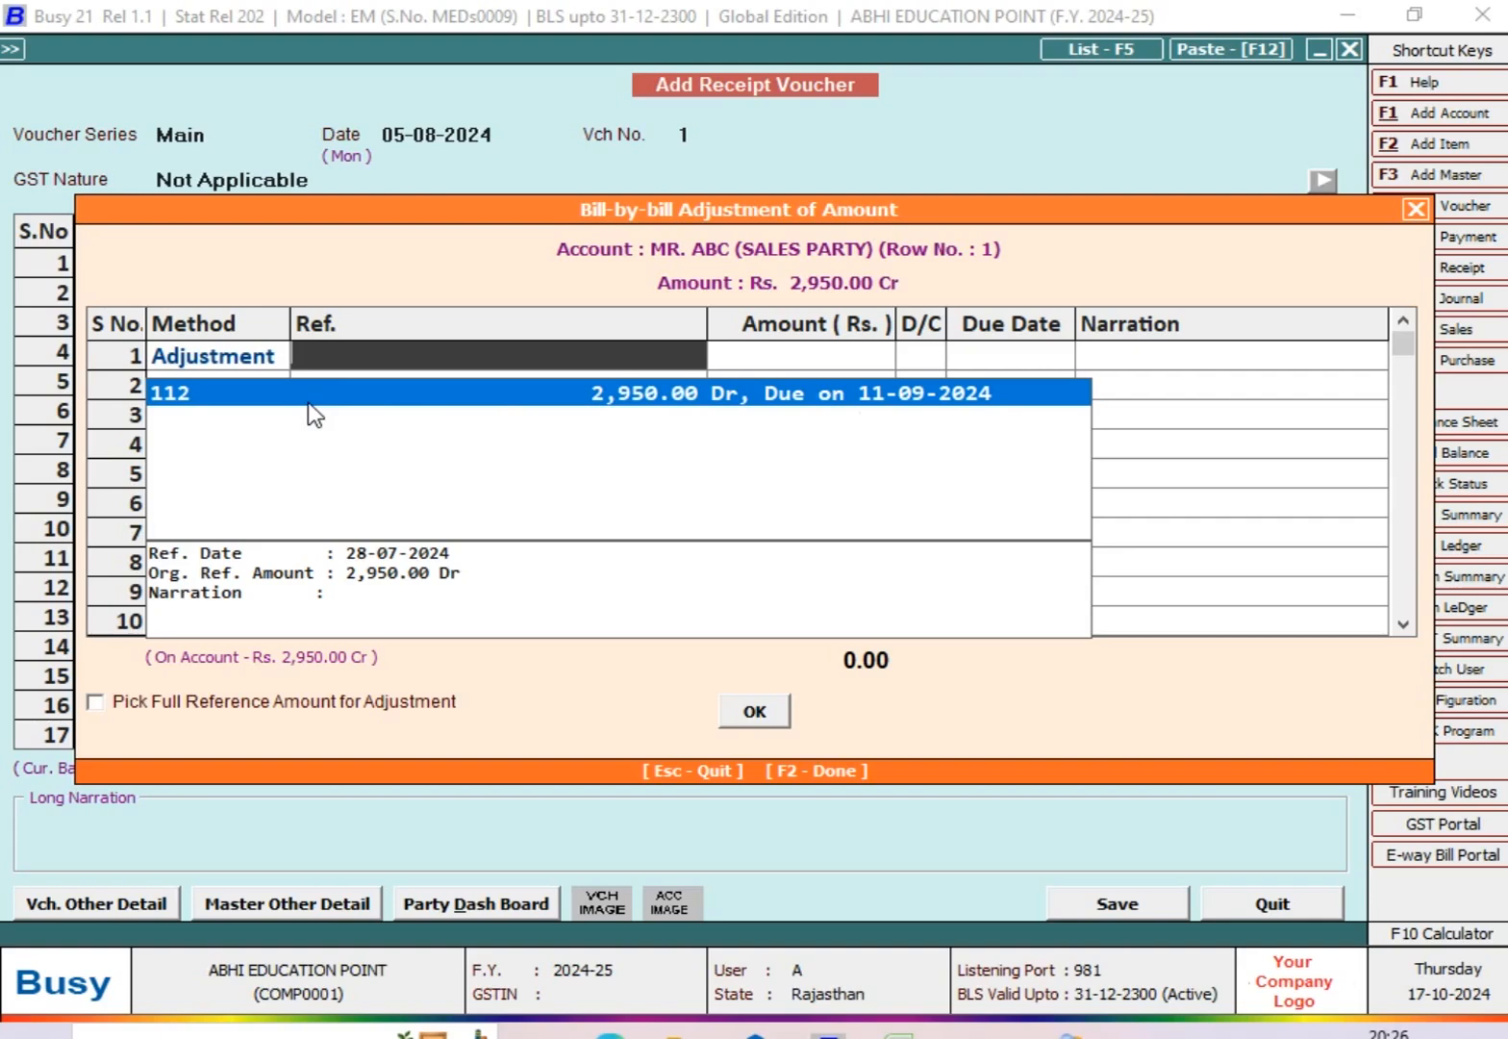
key("Return")
key("Return")
key("Return")
key("Return")
key("Return")
key("Return")
key("Return")
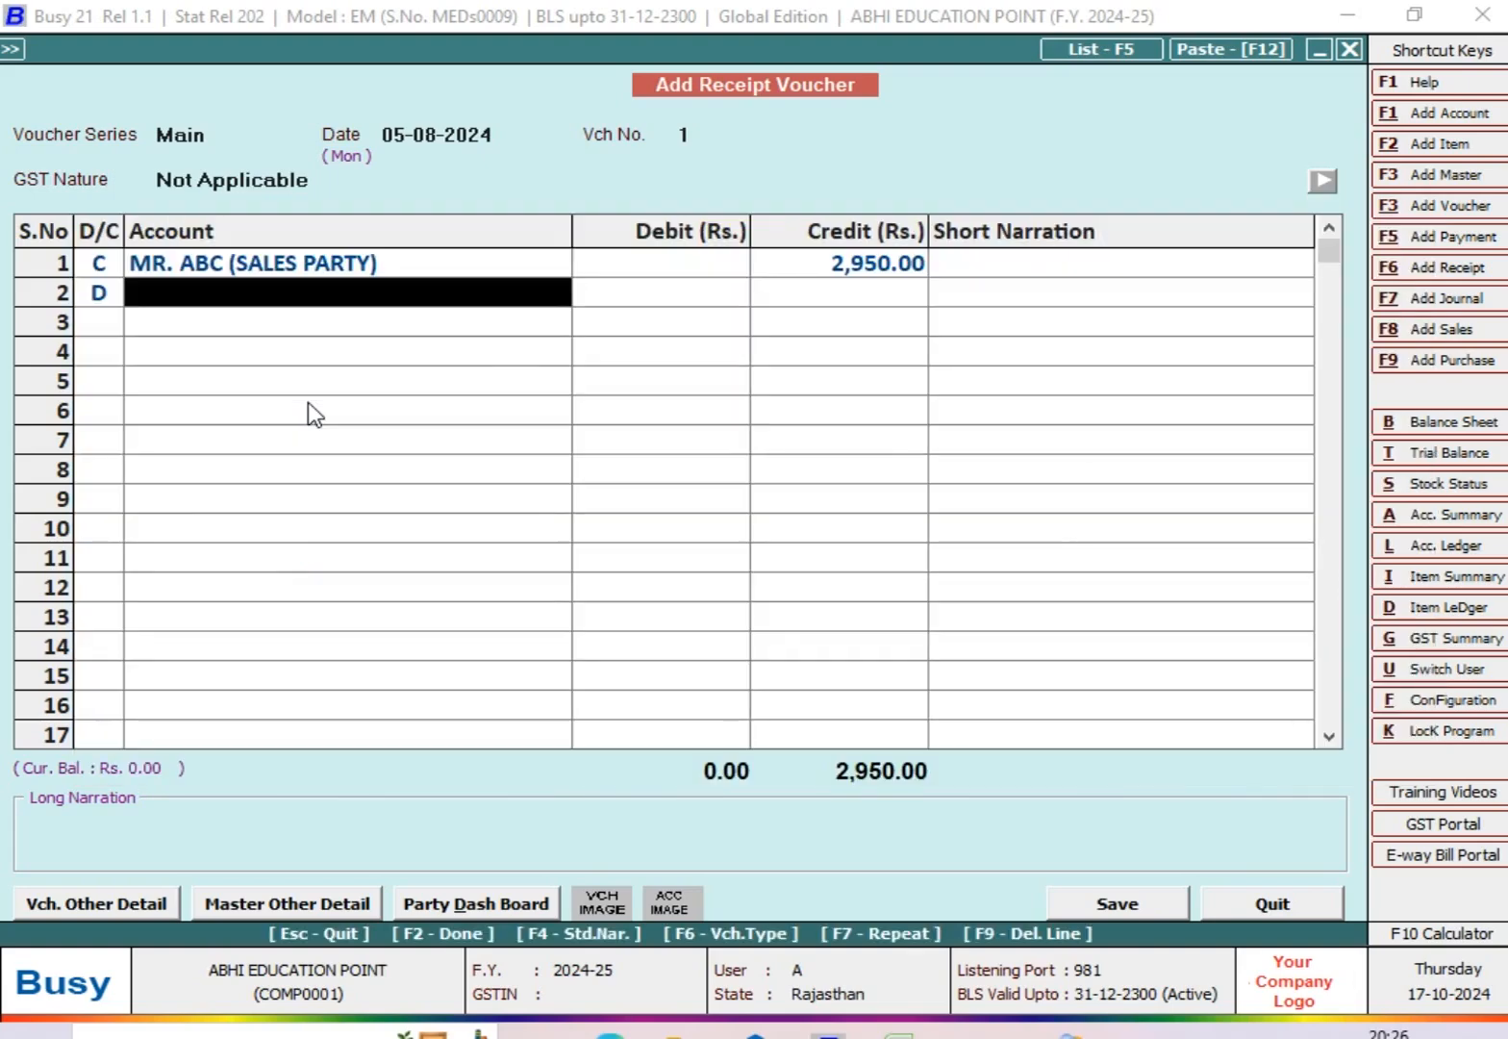
Step: Debit Cash with 2,950 in the second row, save the receipt voucher without a narration, and leave voucher entry
type("CAS")
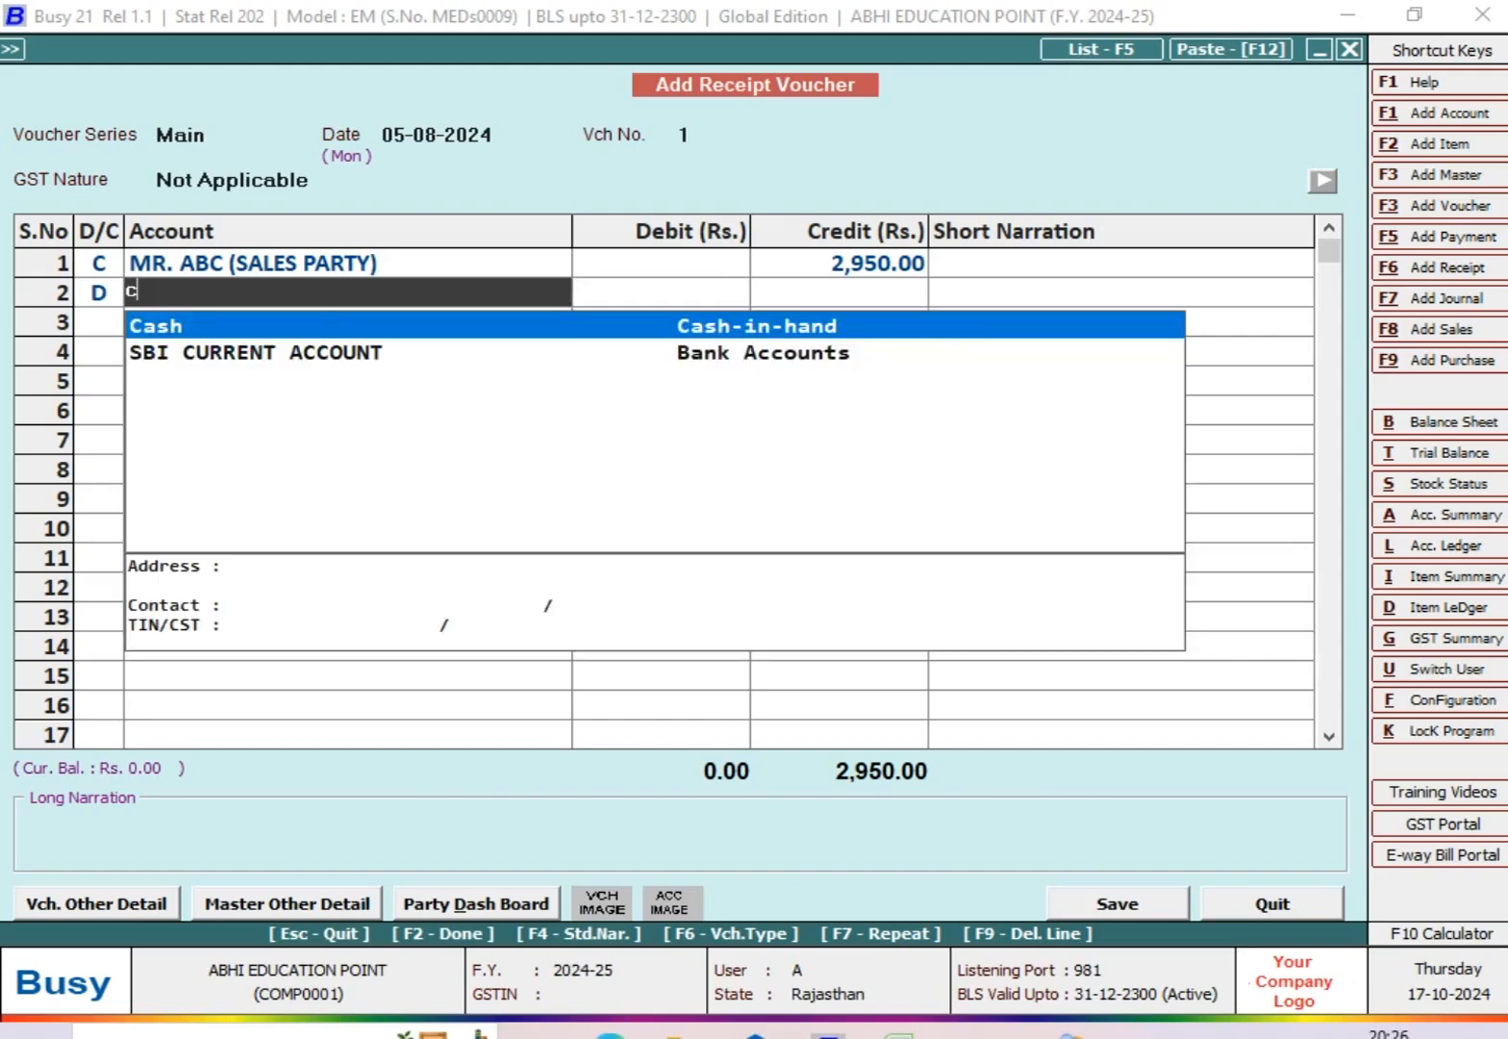
key("Return")
key("Return")
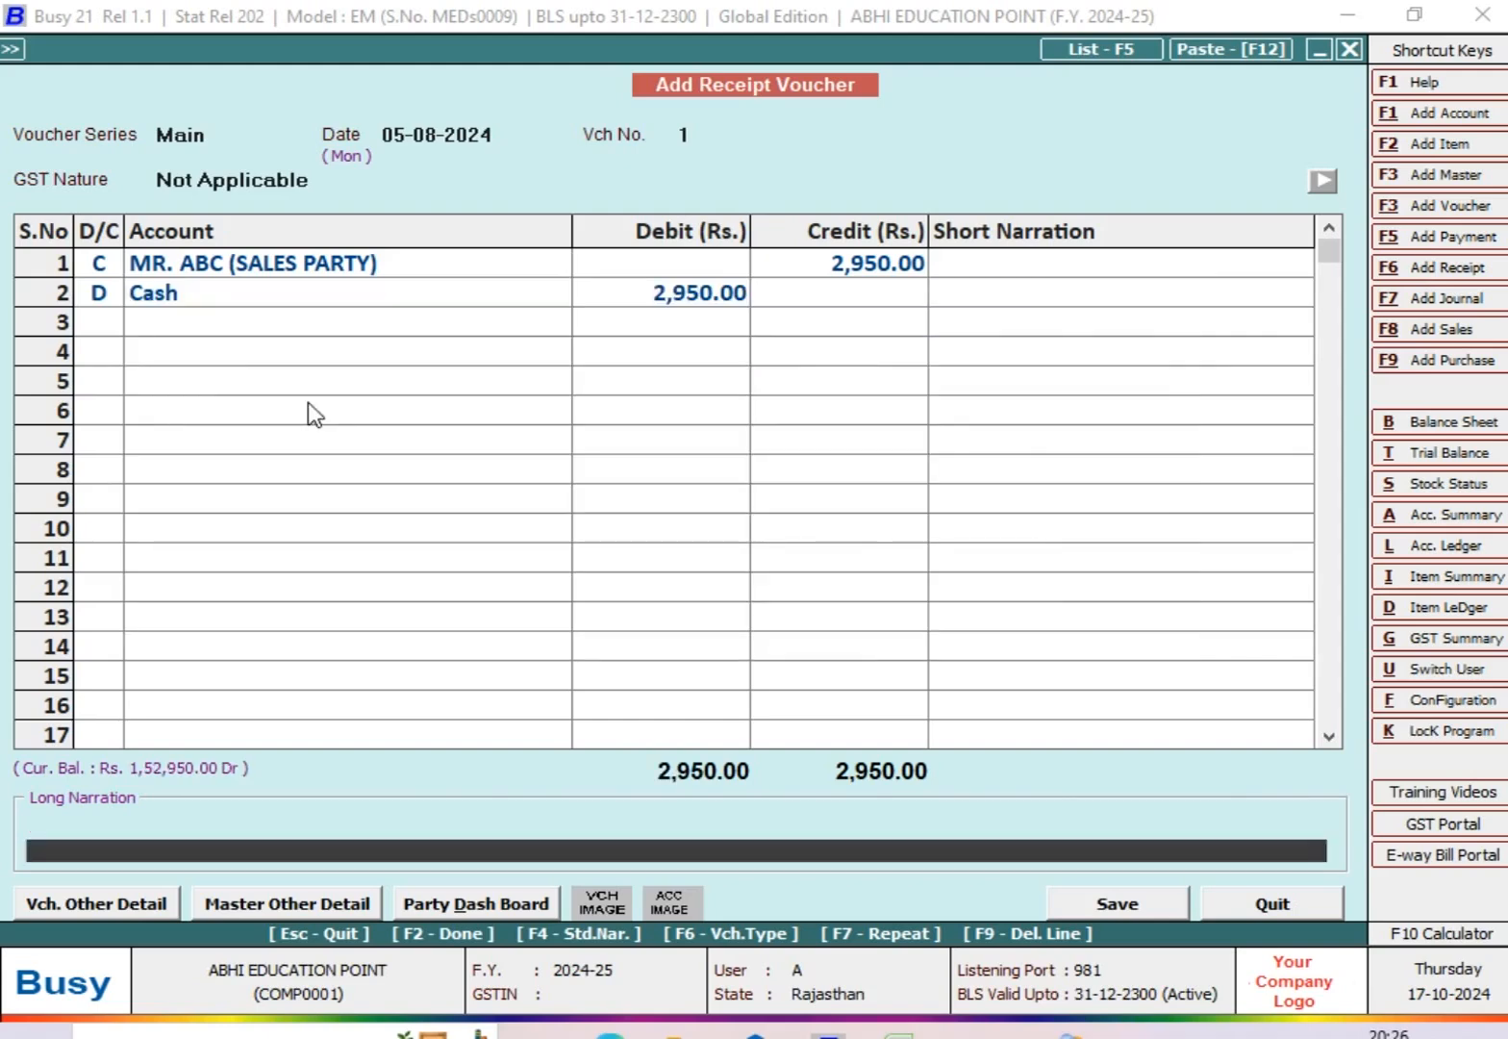
key("Return")
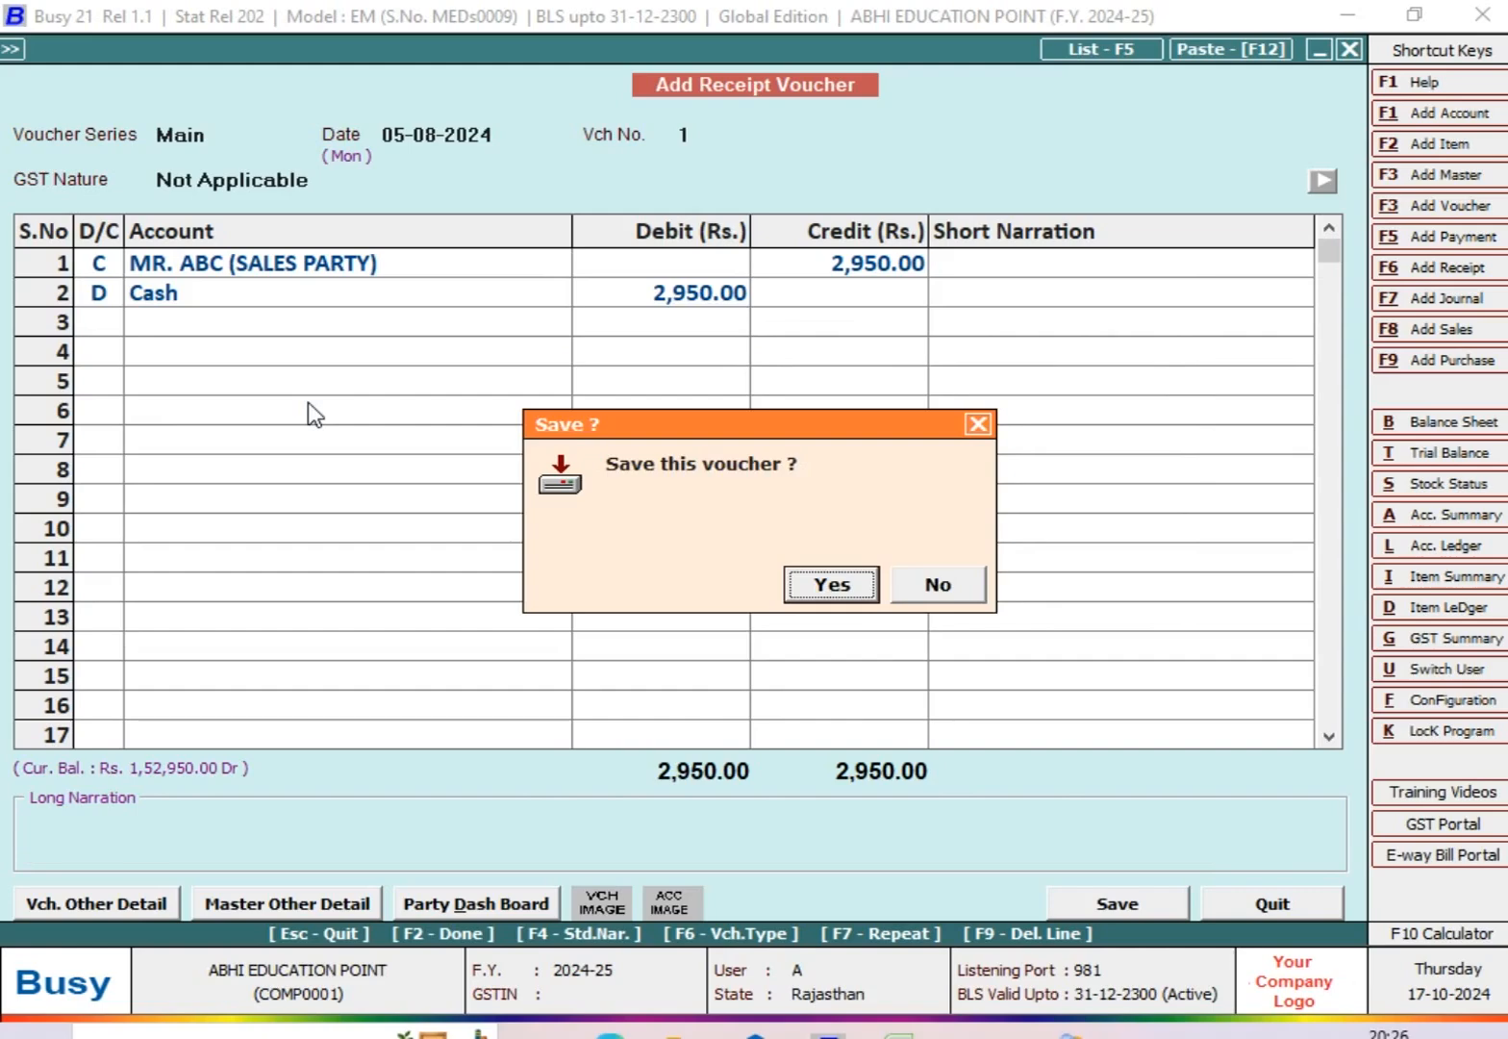
key("Return")
key("Escape")
key("Escape")
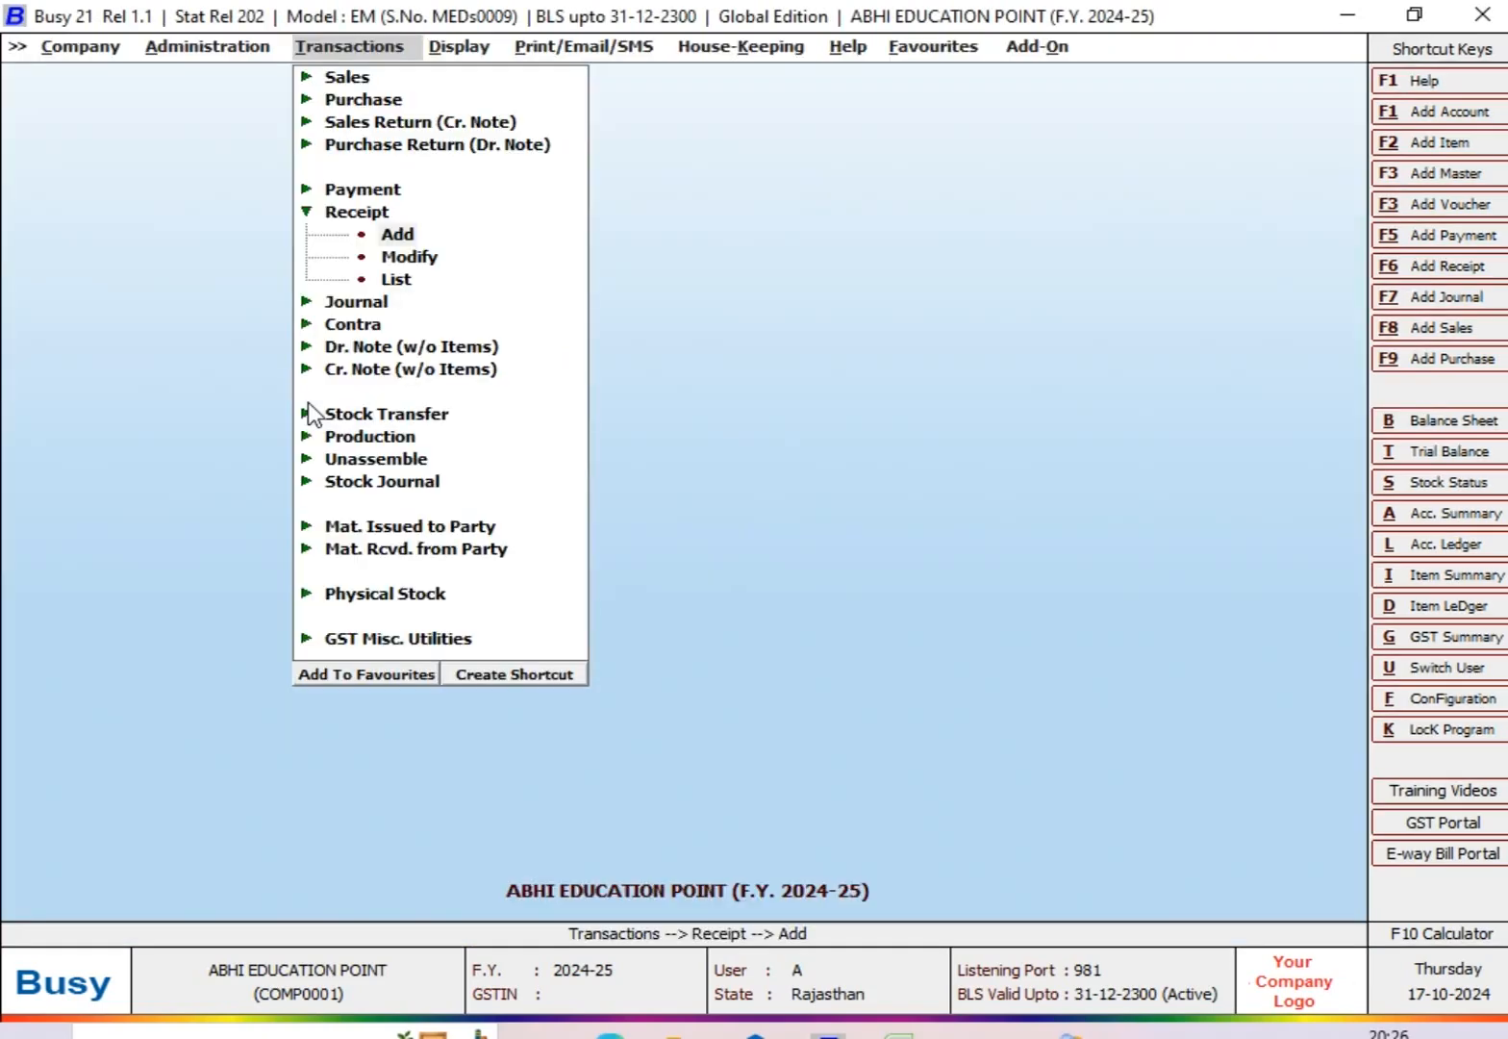
Step: Open the Bills Receivable options for one account, choosing the ABC sales party and Pending entries
key("Escape")
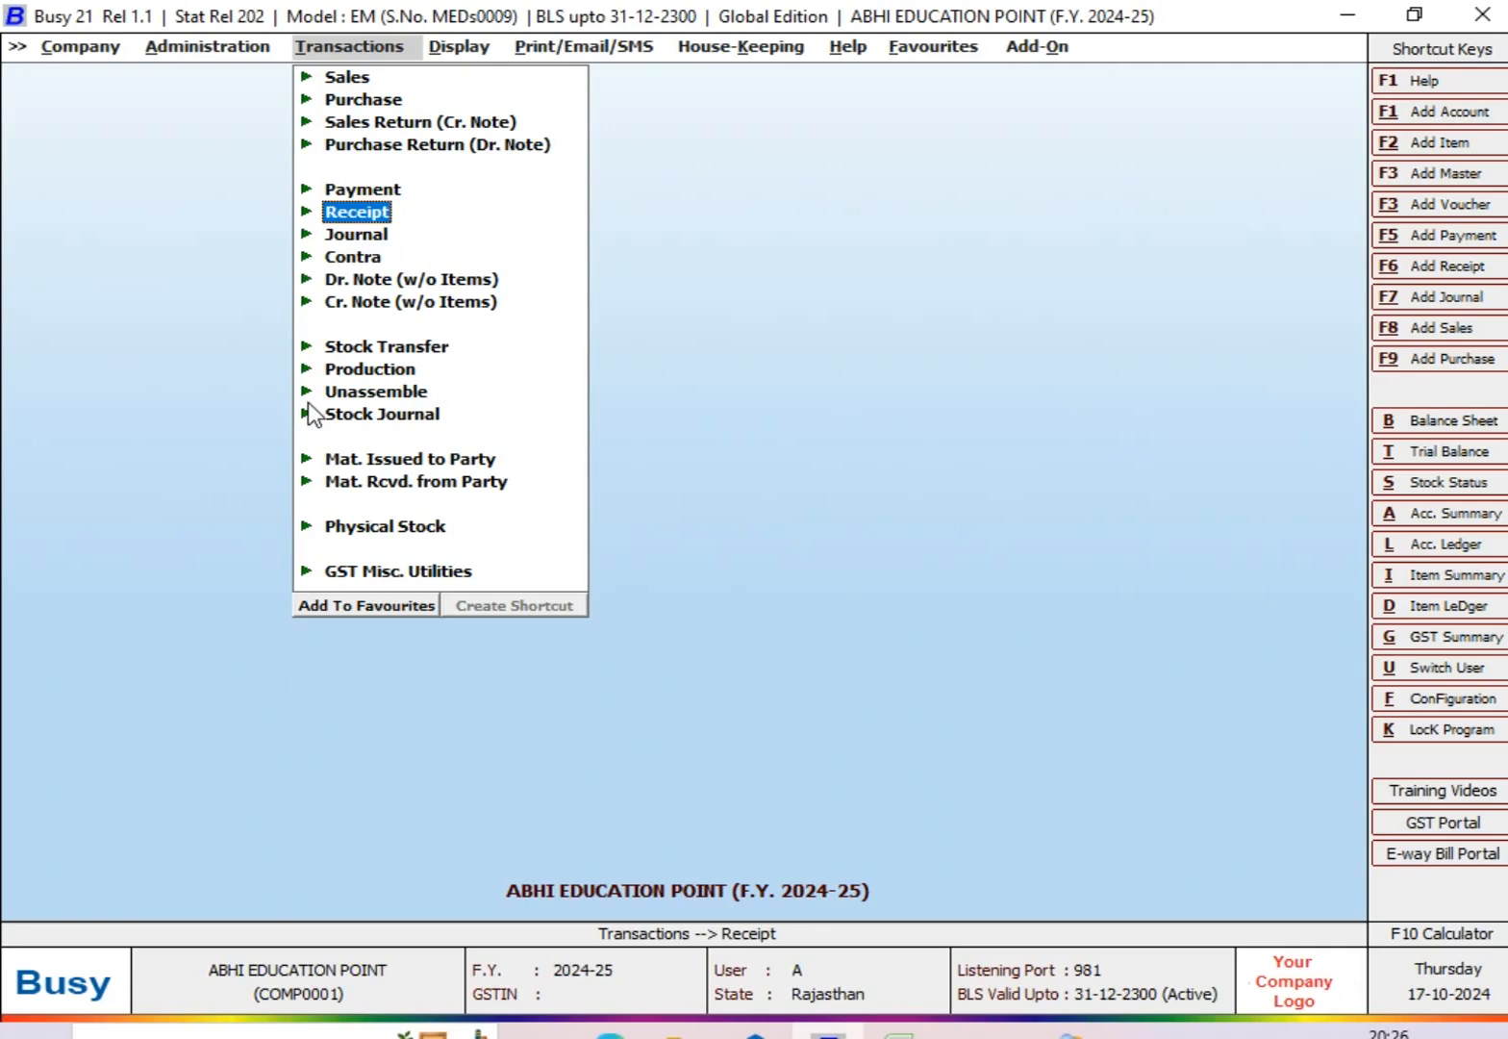
key("Right")
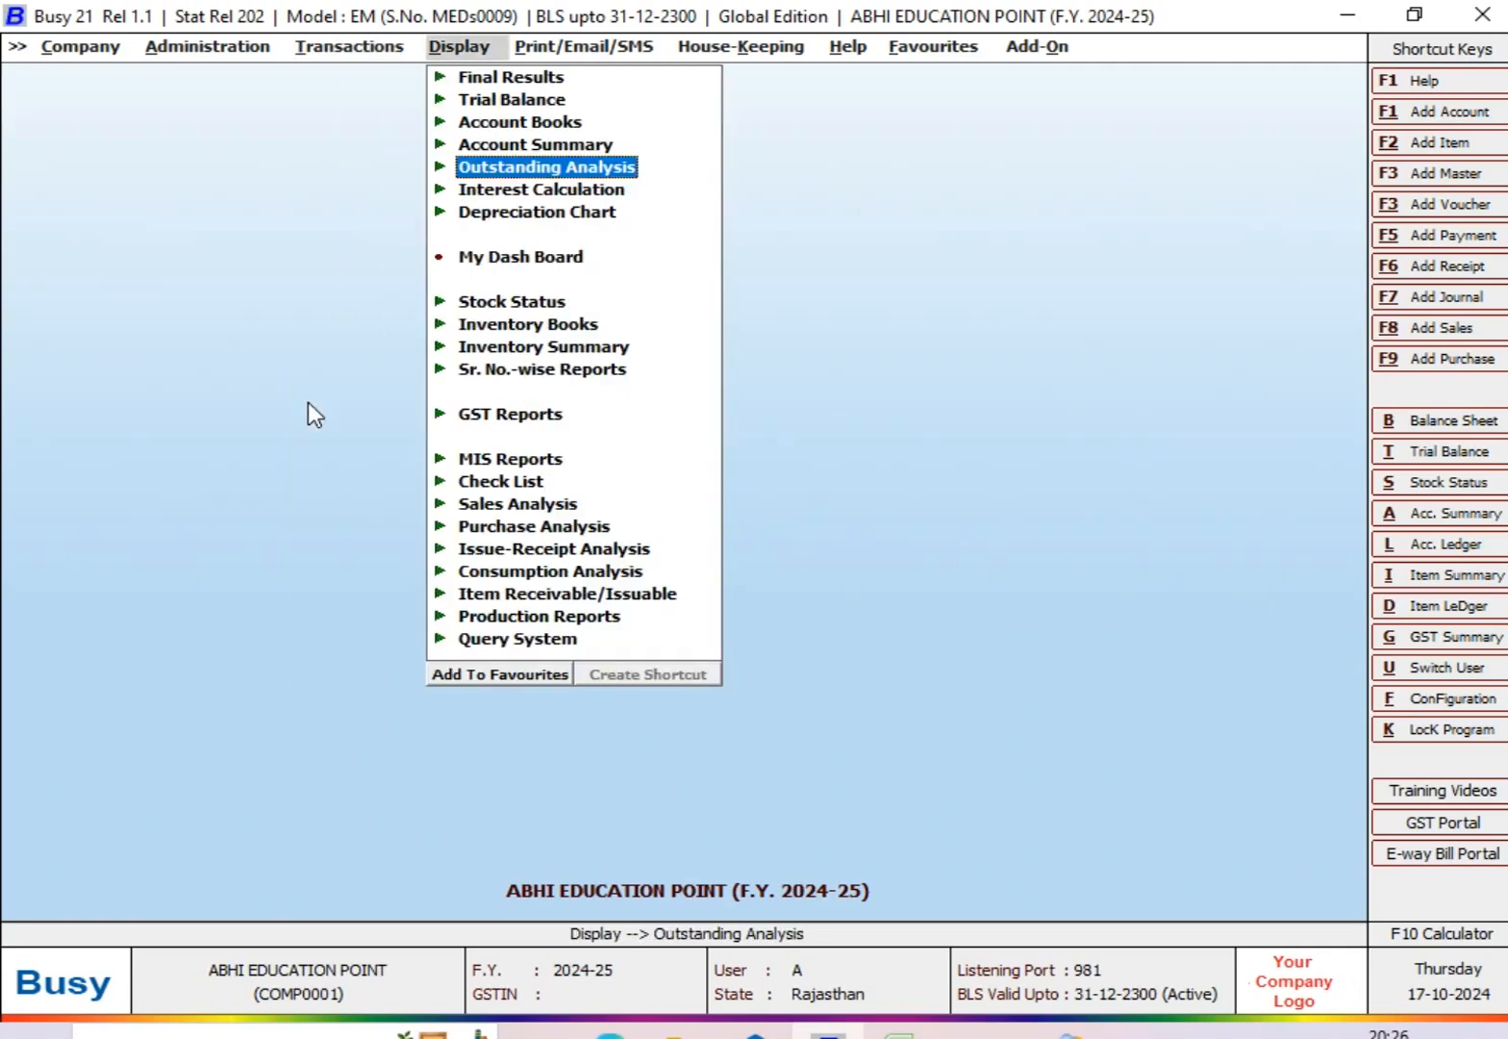
key("Return")
key("Down")
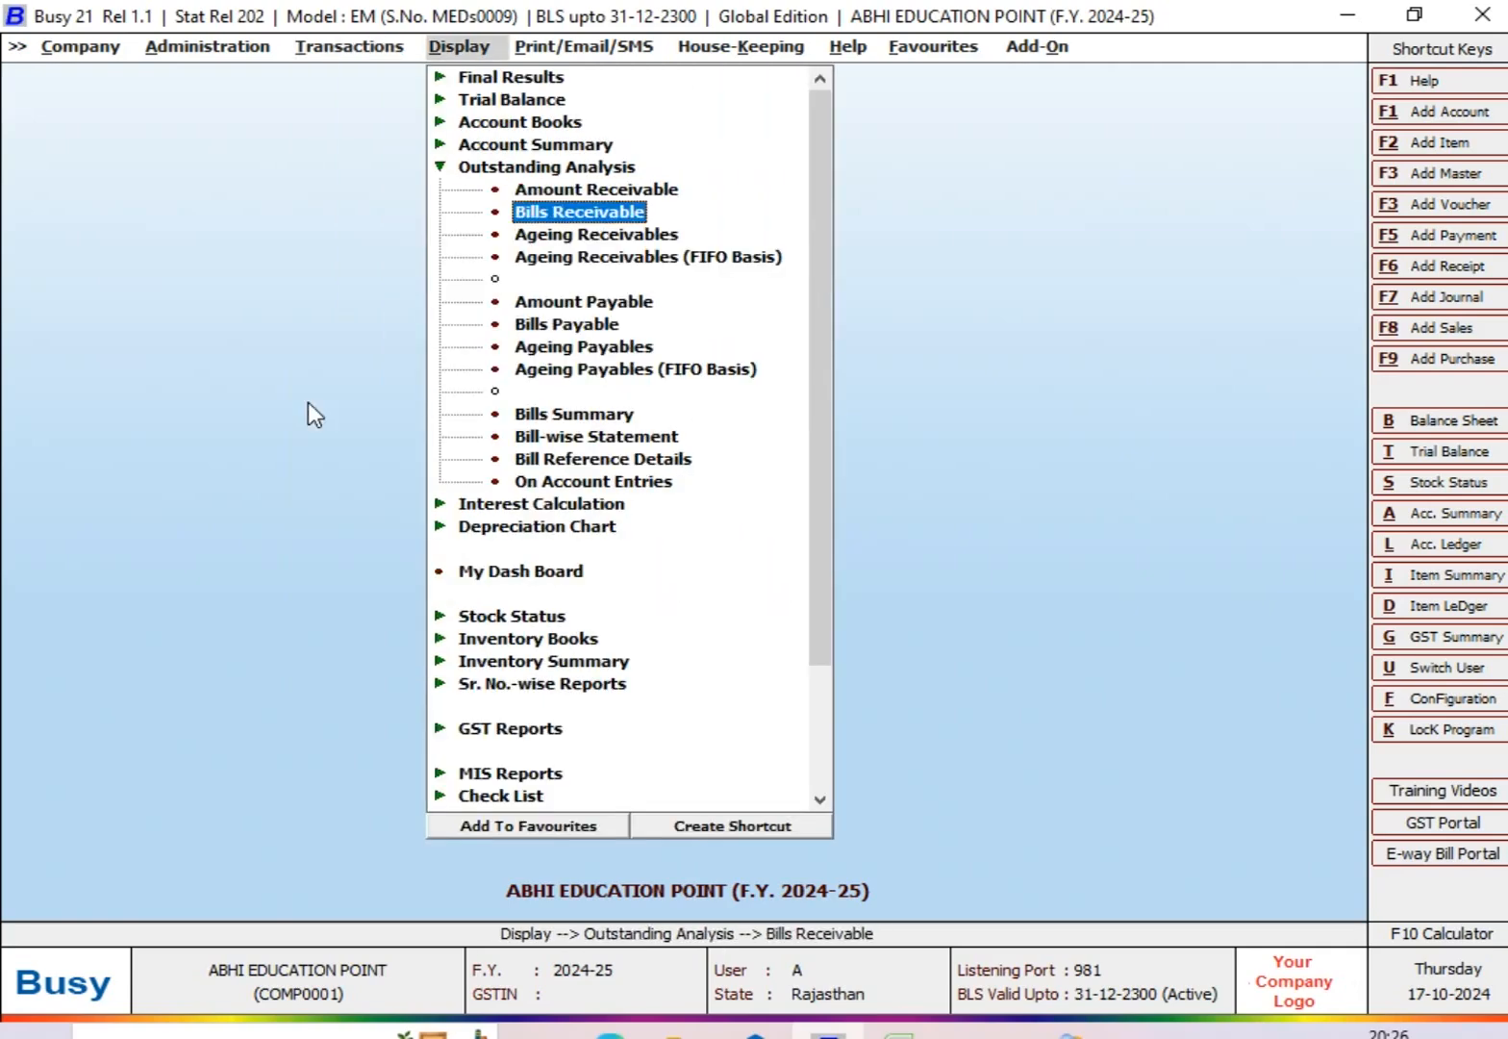
key("Return")
key("Return")
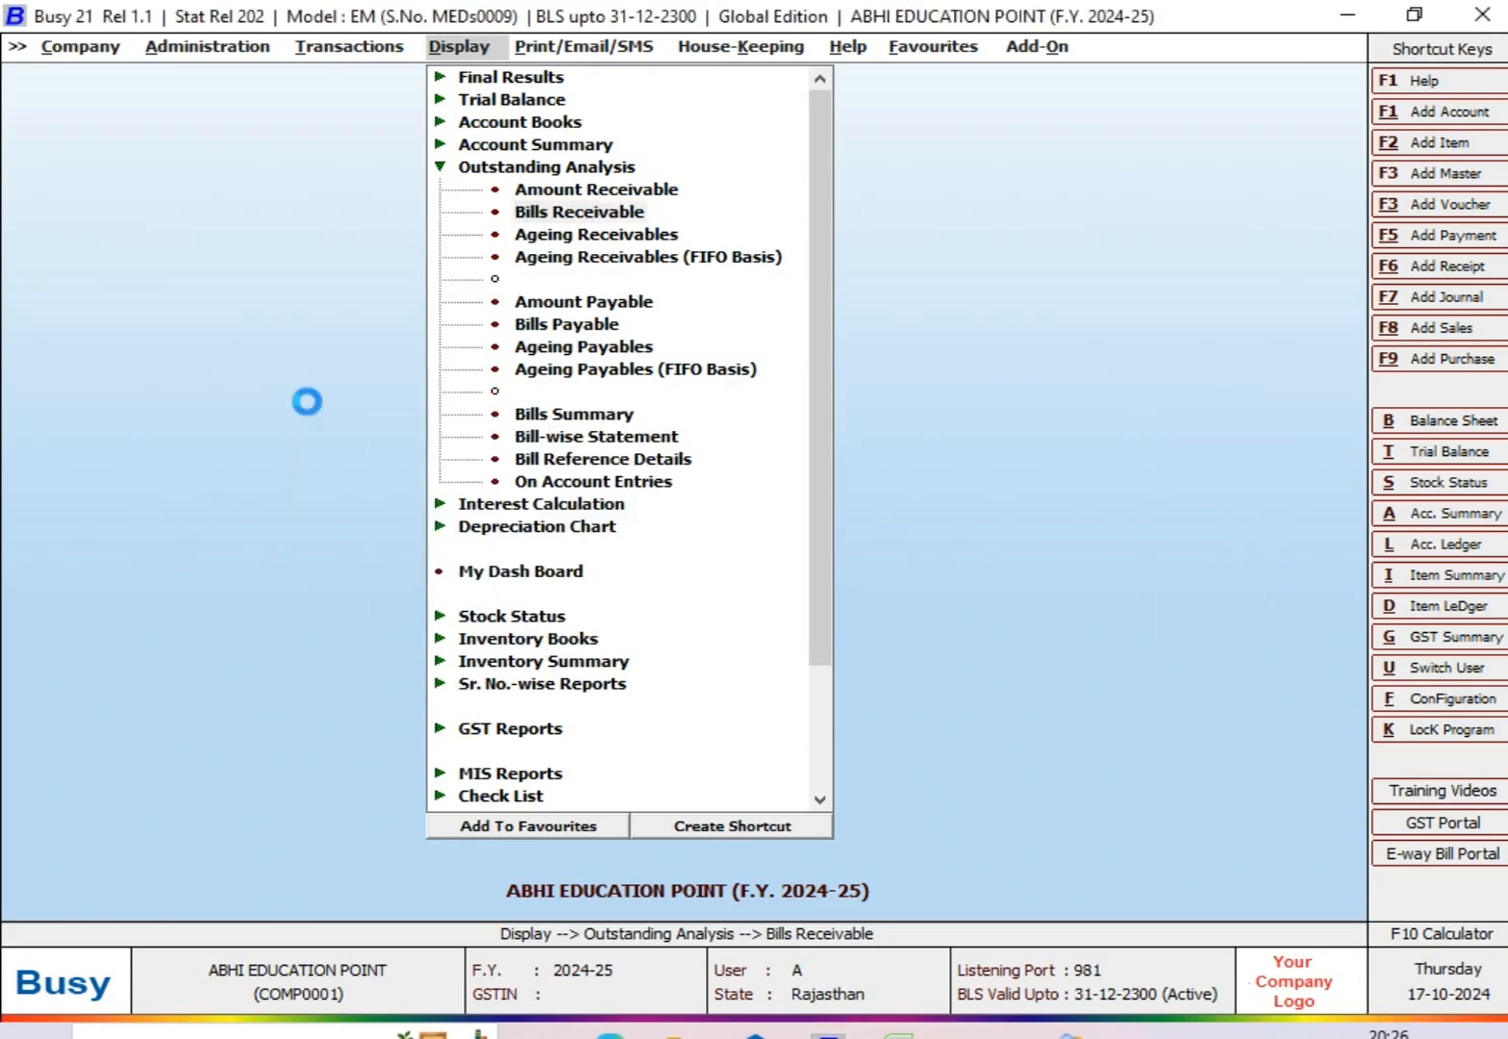
key("Return")
key("Up")
key("Return")
Step: Display the pending bills from 01-07-2024 to 30-09-2024, with the bills status date set to 30-09-2024
type("01-7")
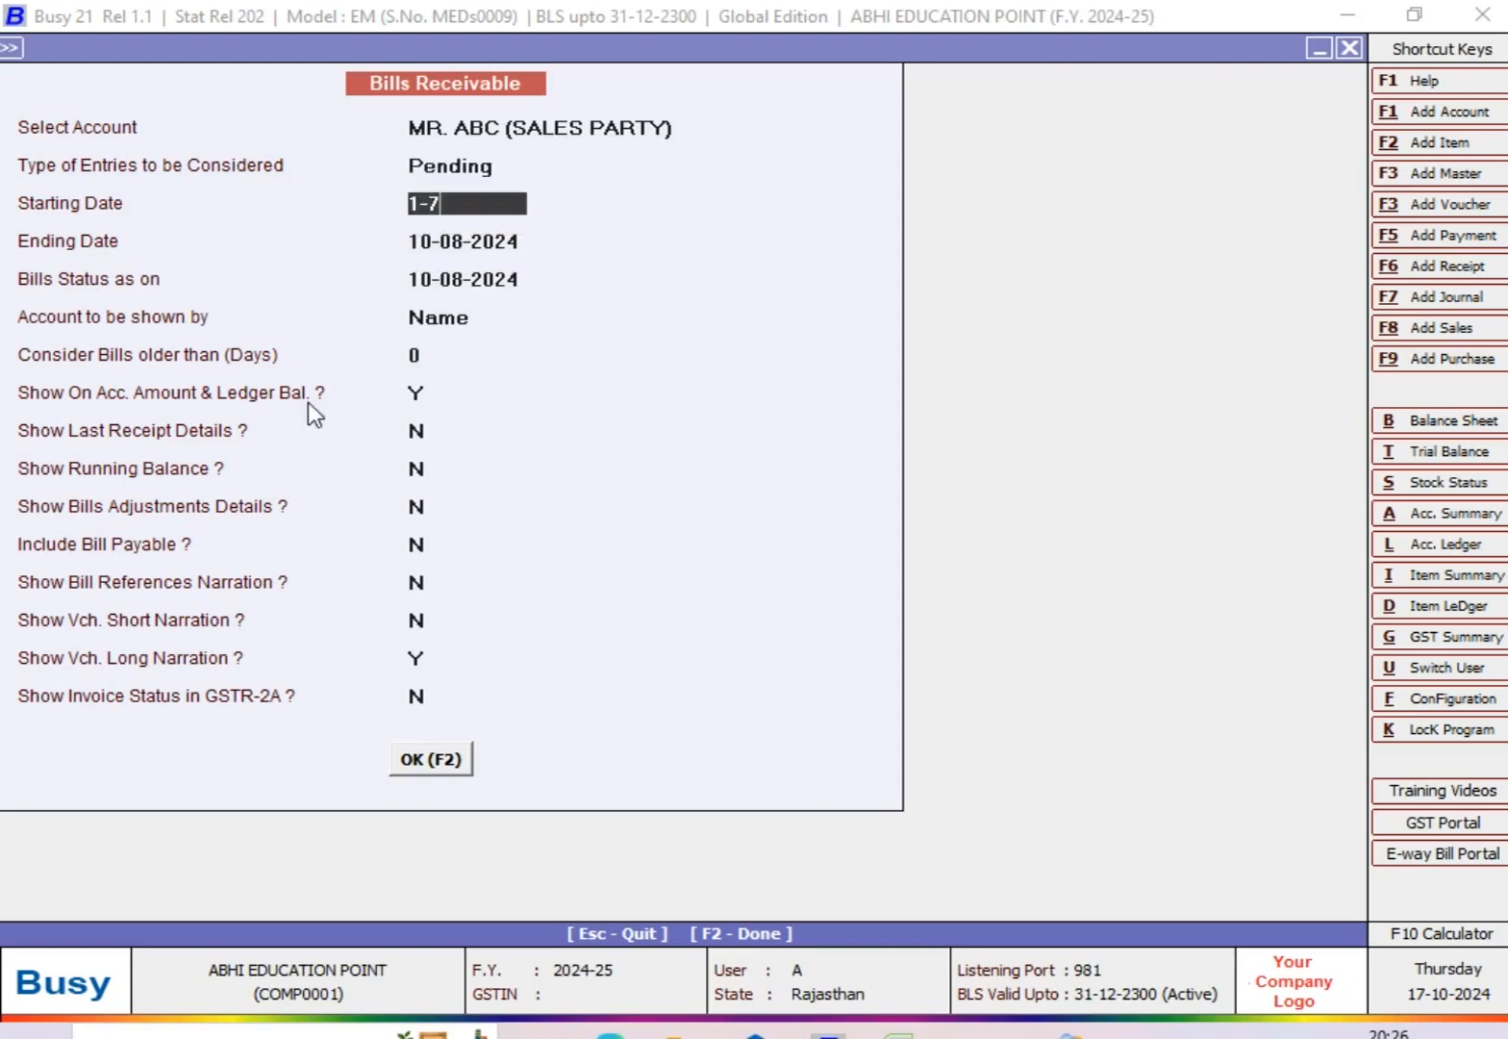
key("Return")
type("30-9")
type("-9")
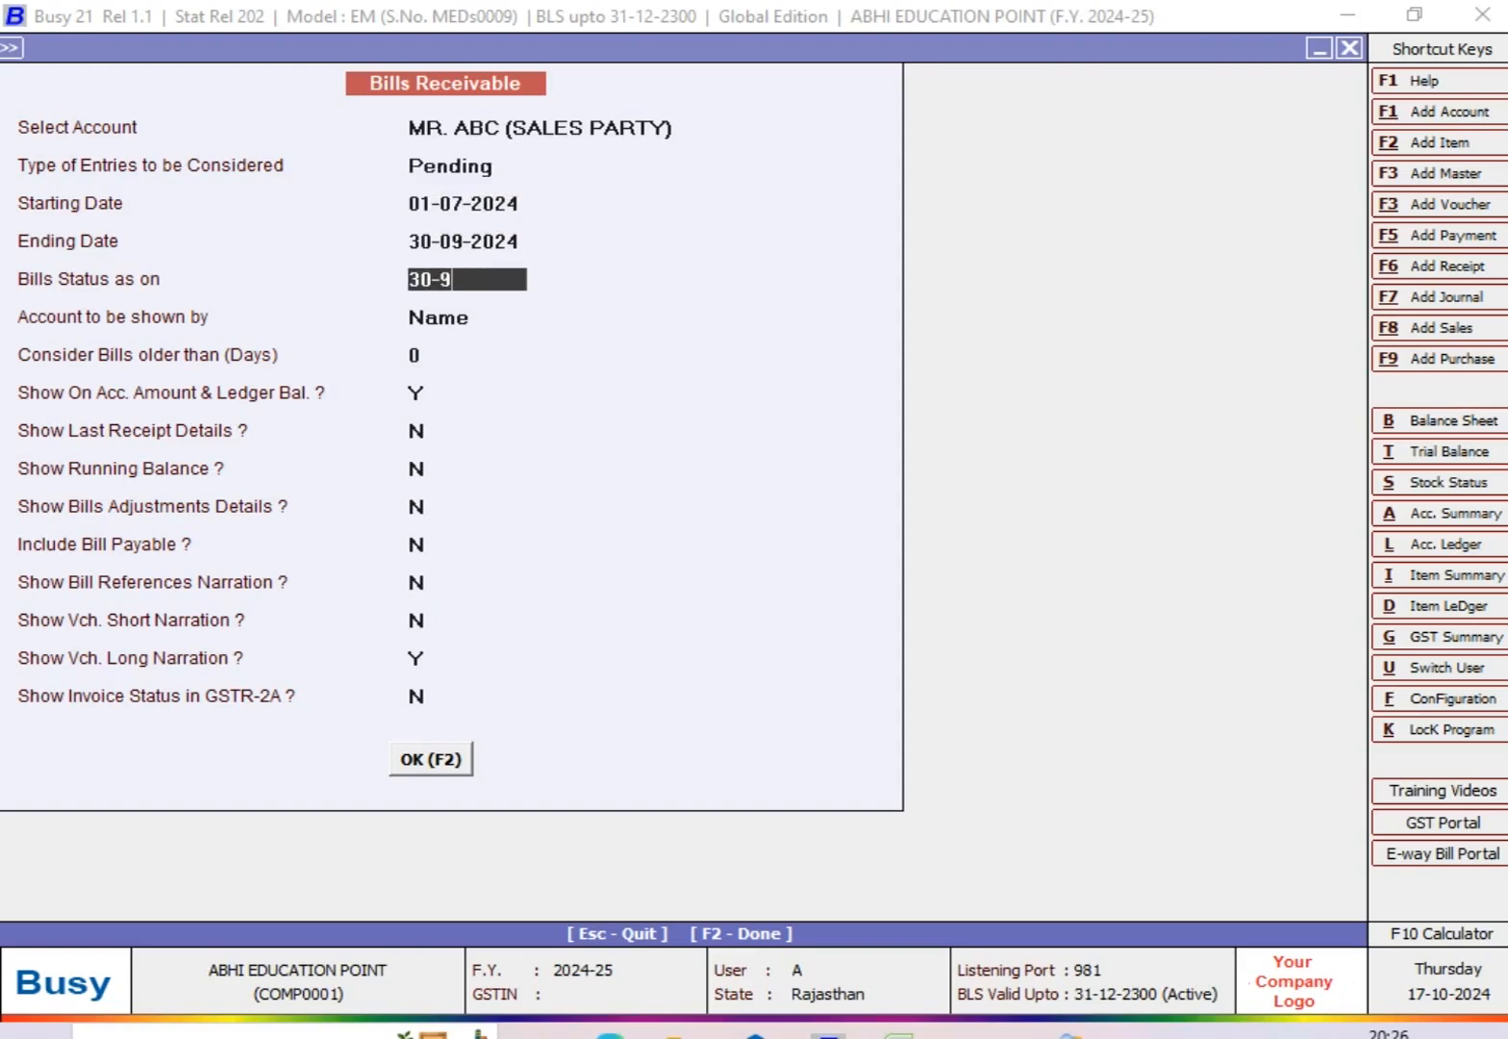
key("Return")
key("Return")
key("Return")
key("Return")
key("Return")
key("Return")
key("Return")
key("Return")
key("Return")
key("Return")
key("Return")
key("Return")
key("Return")
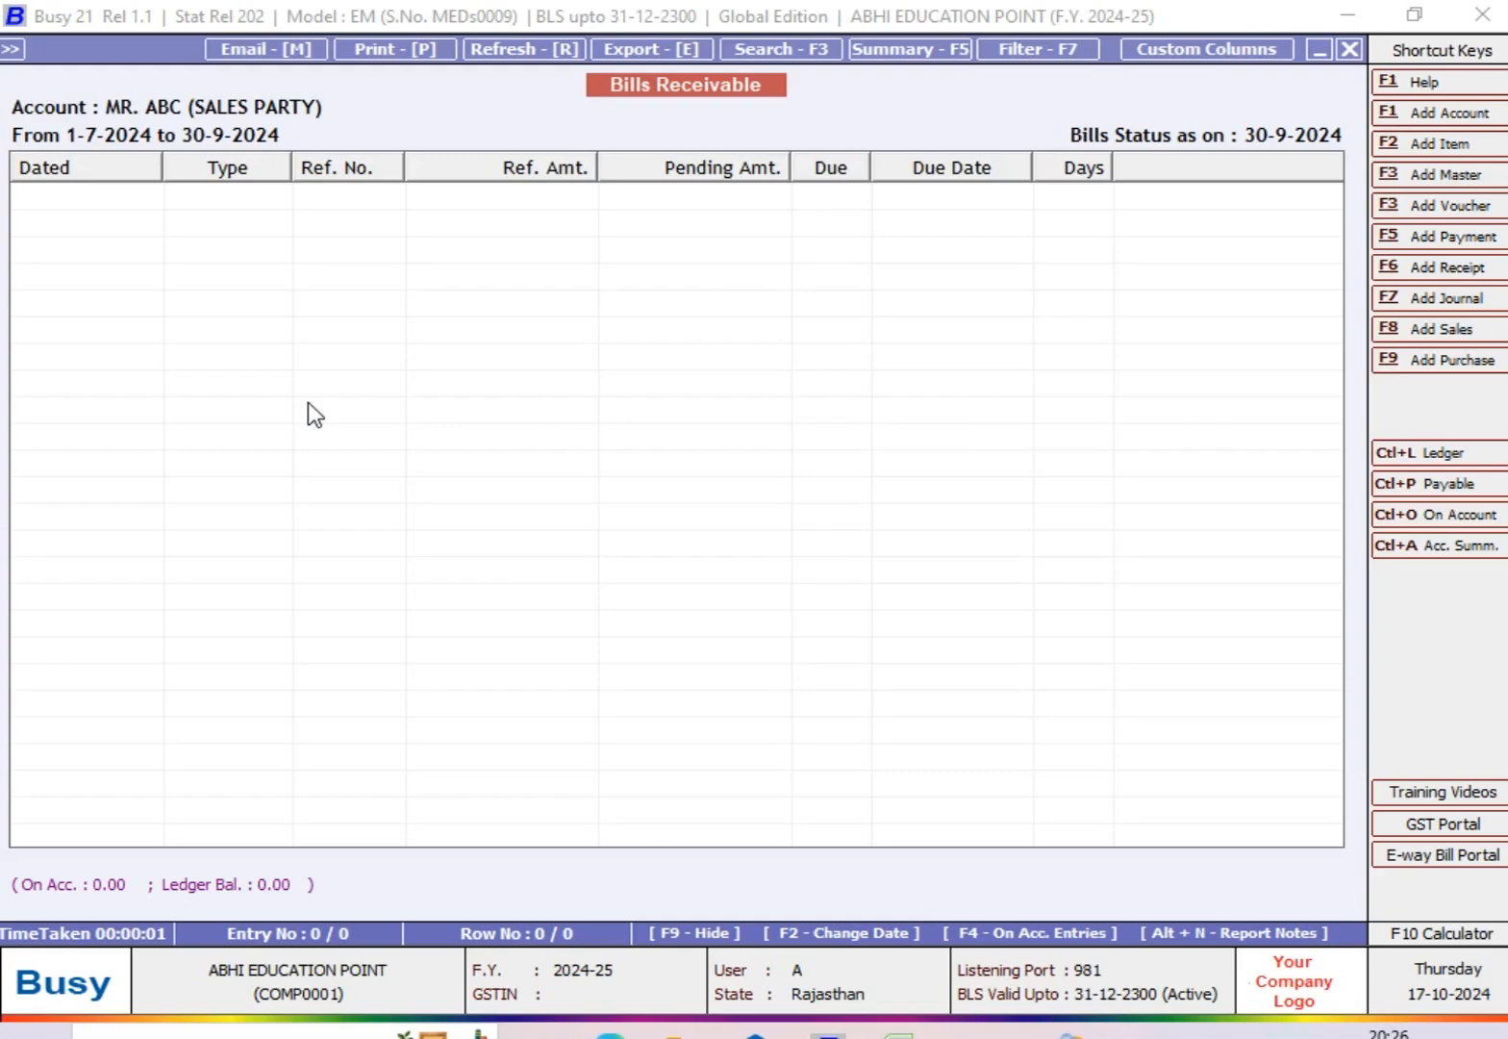
Step: Display the Bills Receivable report again with the entry type set to Due, keeping the same date range
key("Escape")
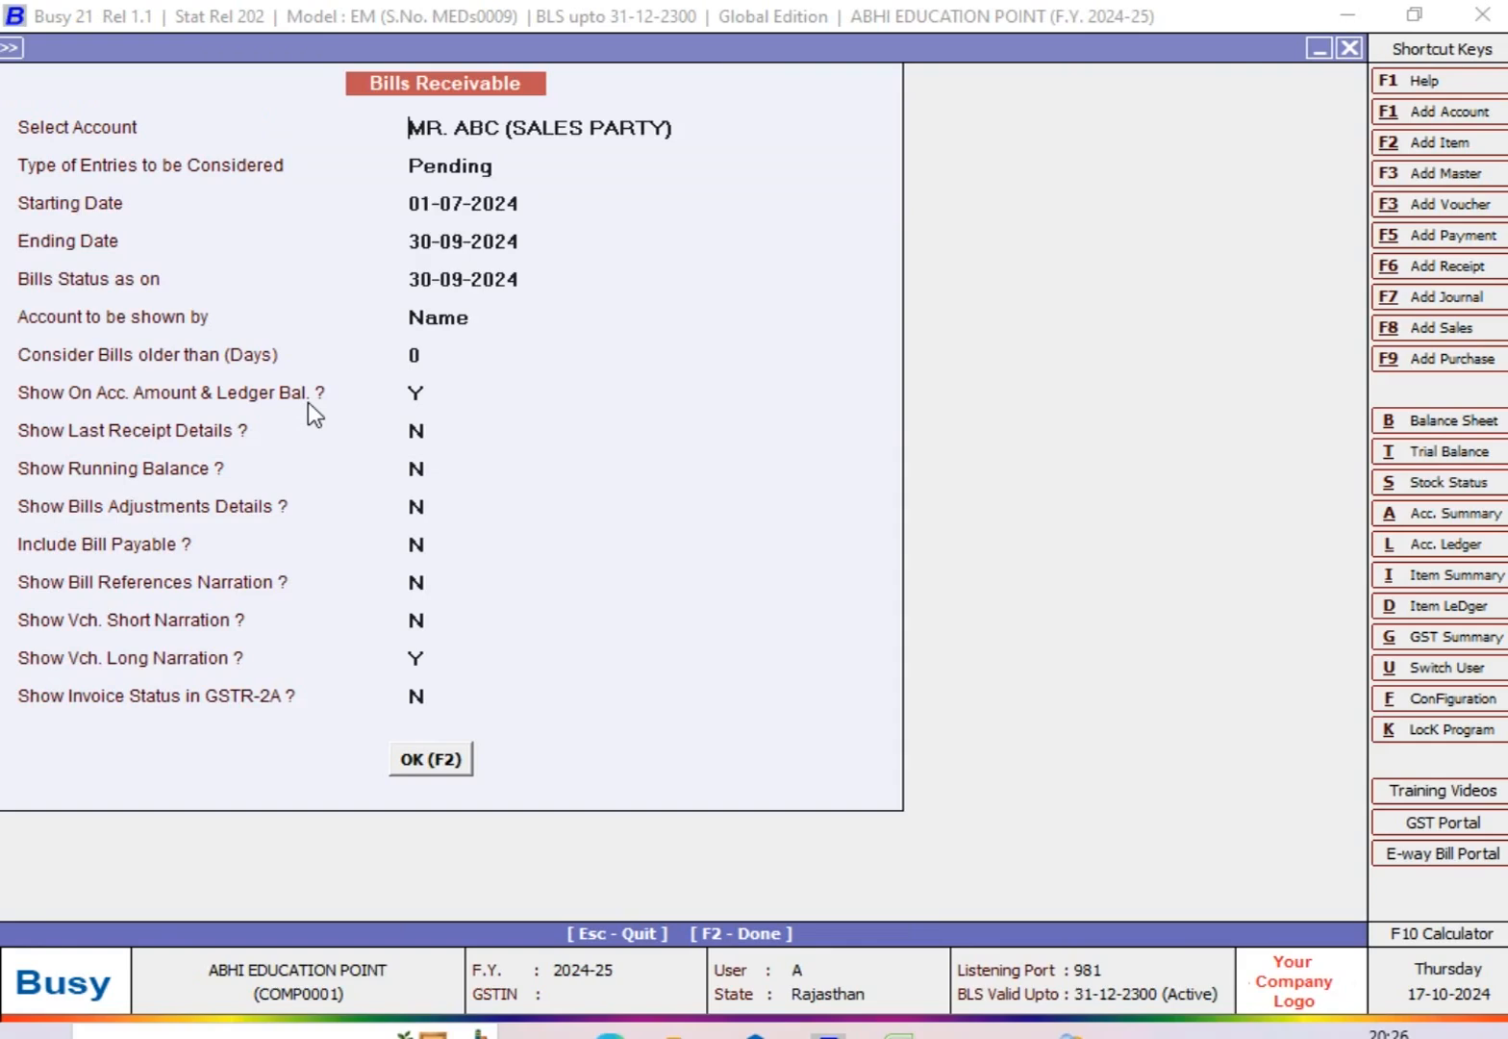
key("Return")
key("Down")
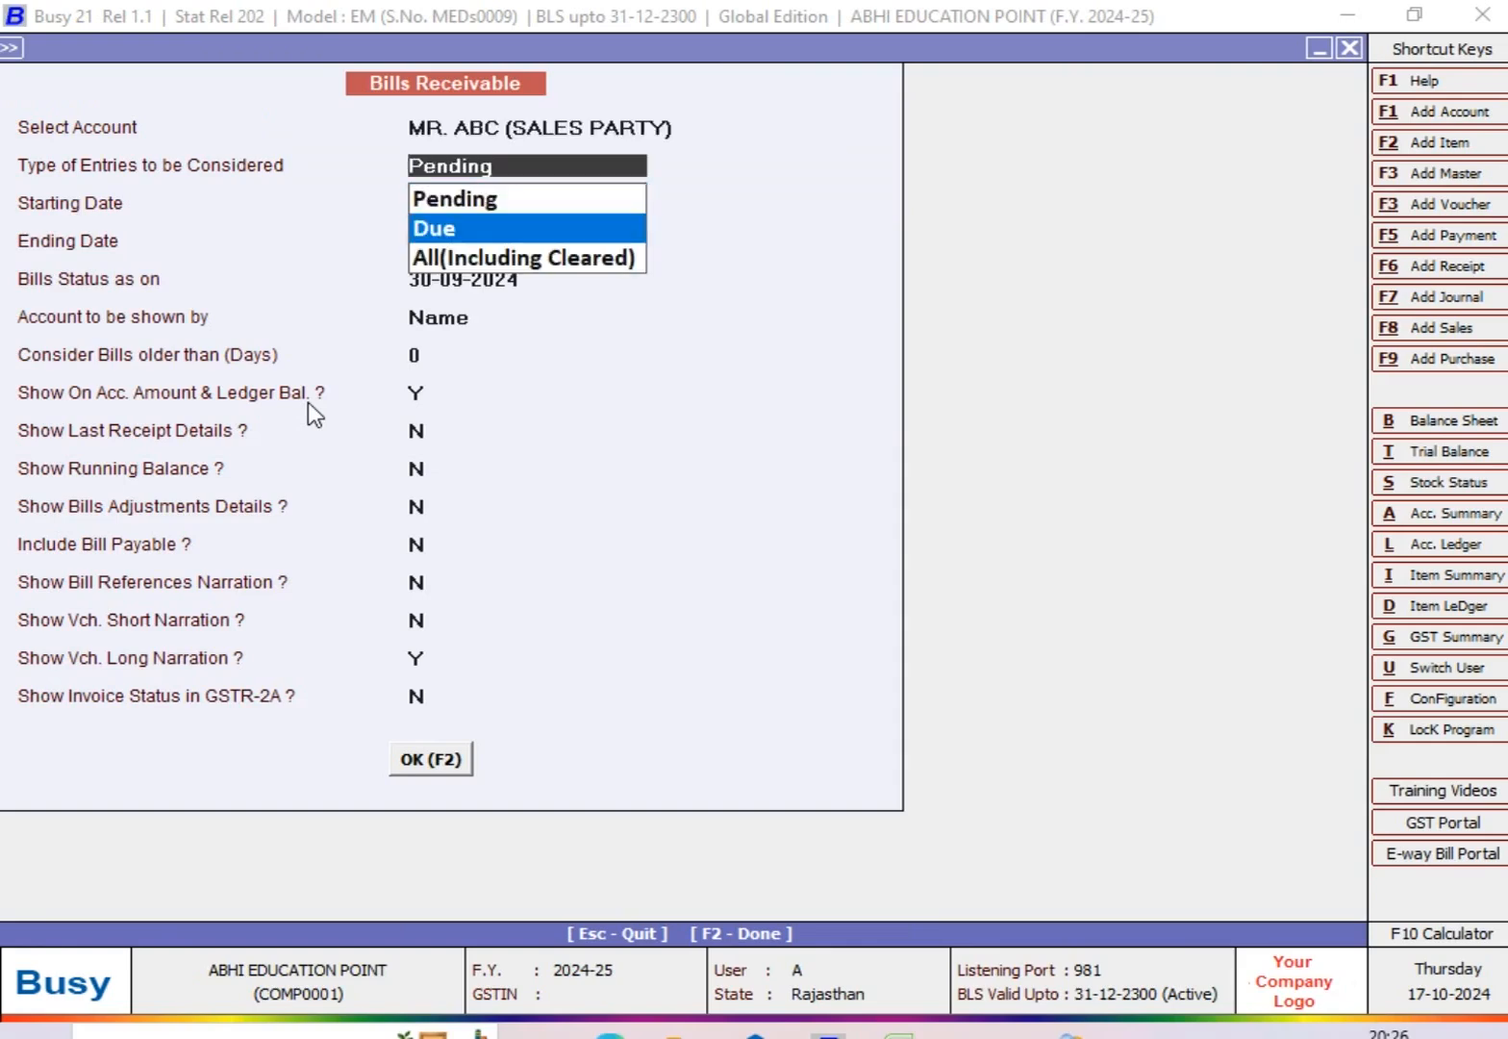
key("Return")
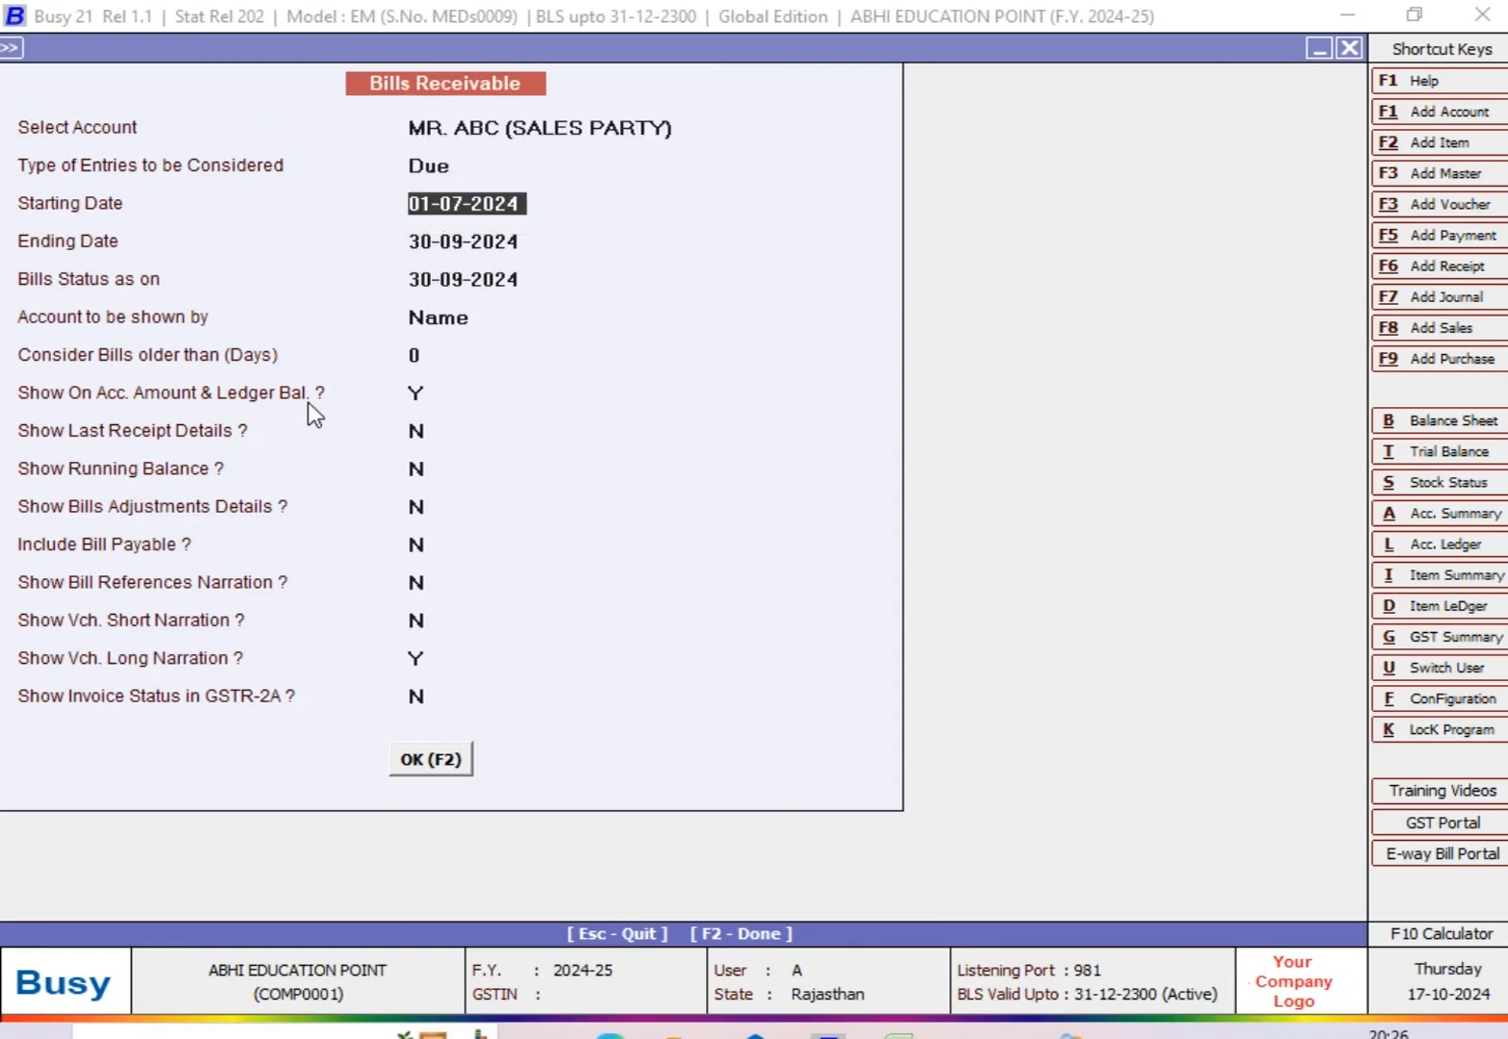
key("Return")
key("Return")
key("Return")
key("Return")
key("Return")
key("Return")
key("Return")
key("Return")
key("Return")
key("Return")
key("Return")
key("Return")
key("Return")
key("Return")
key("Return")
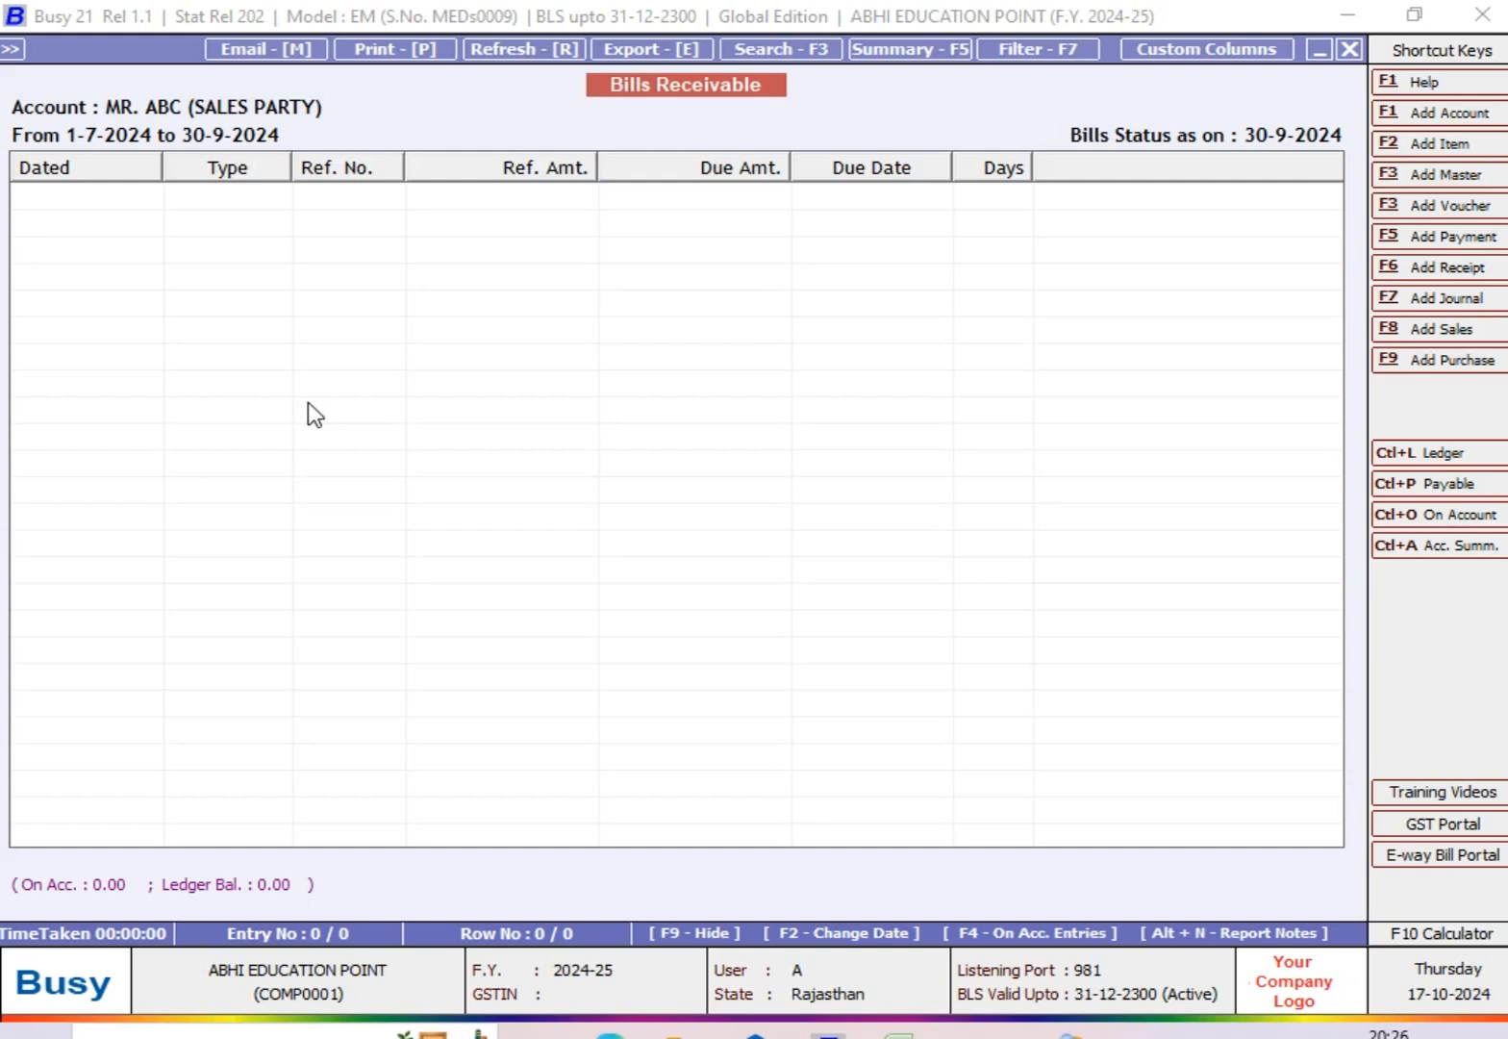
Step: Redisplay the party's receivable bills for the same dates with entry type All(Including Cleared)
key("Escape")
key("Return")
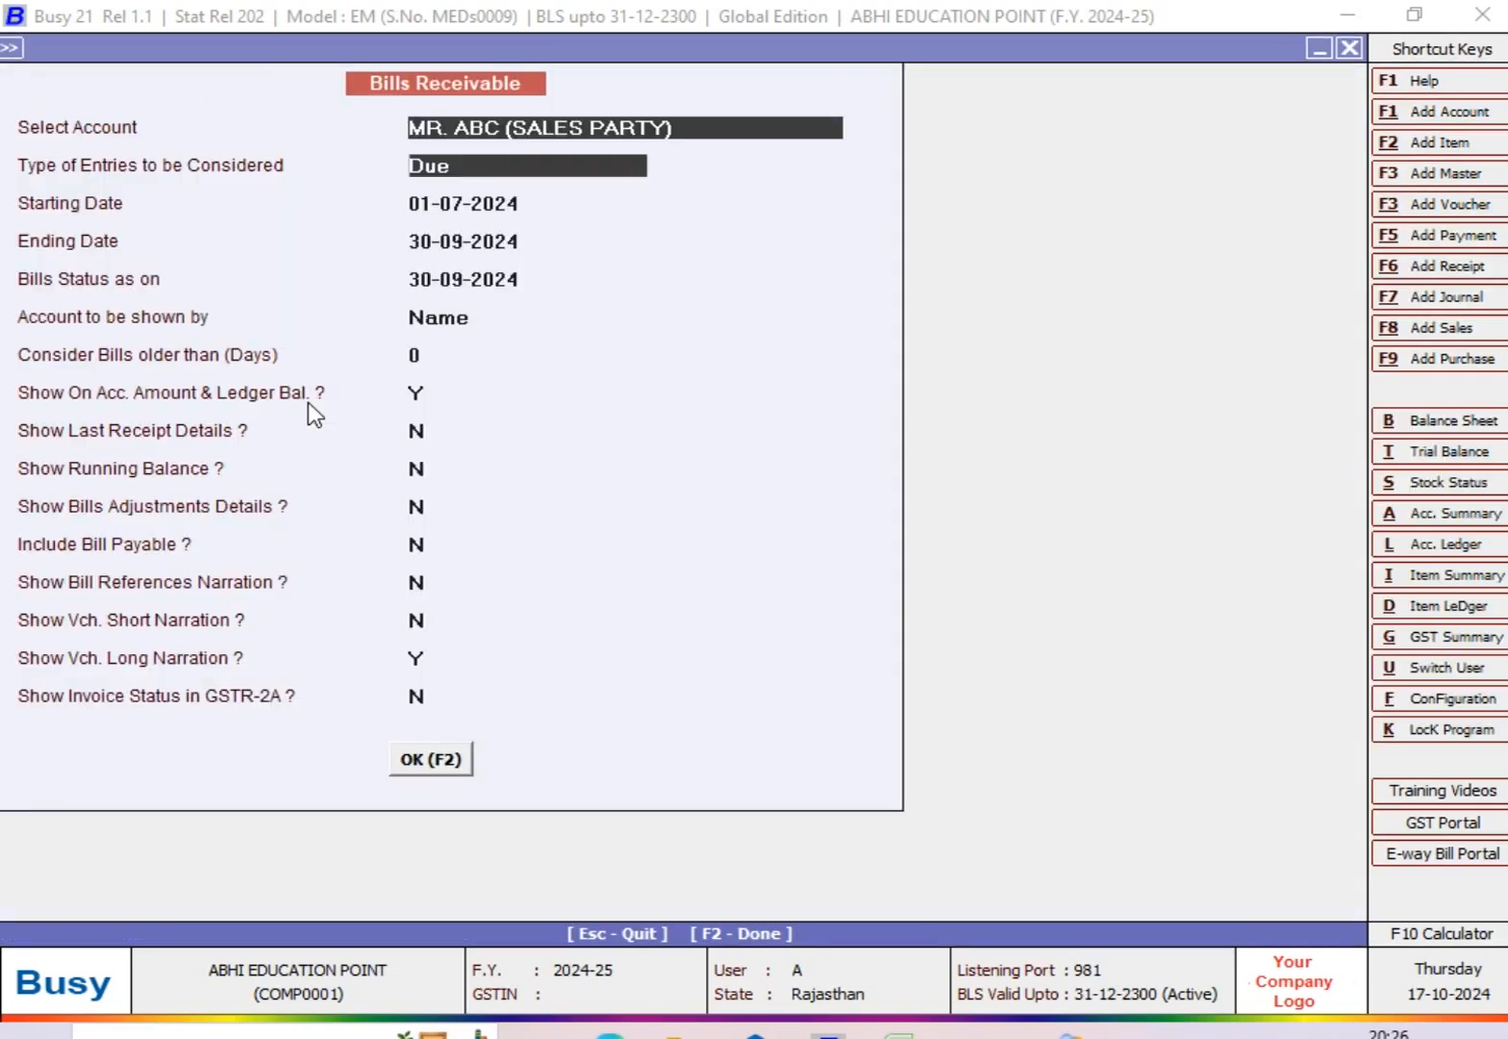
key("Down")
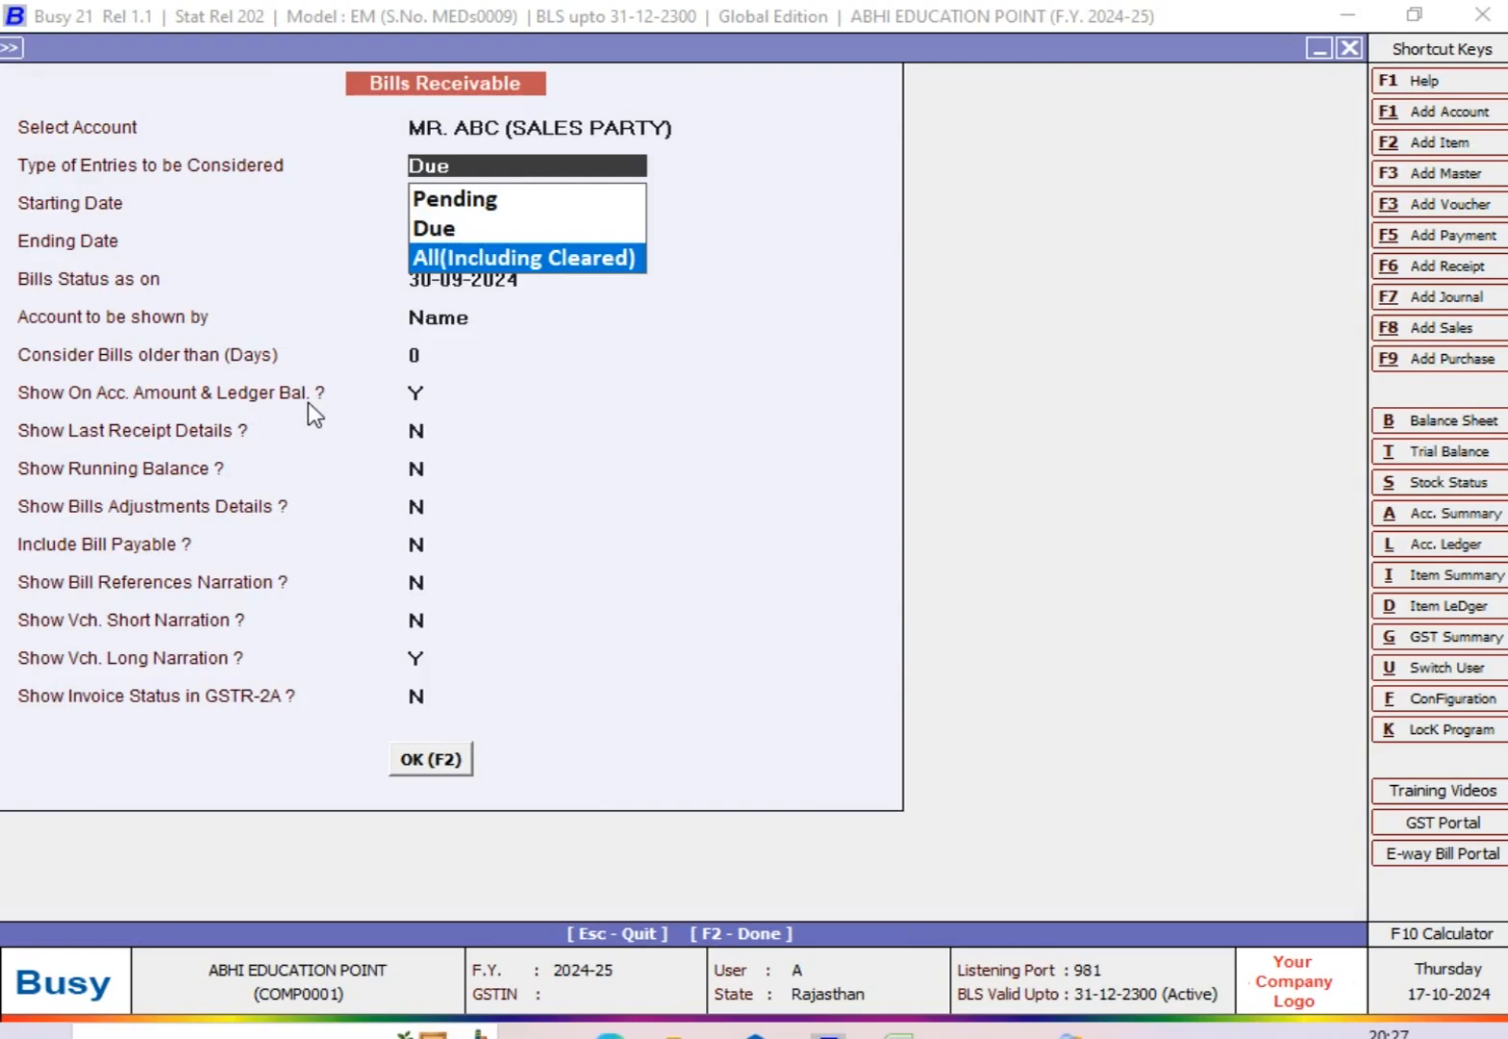
key("Return")
key("Return")
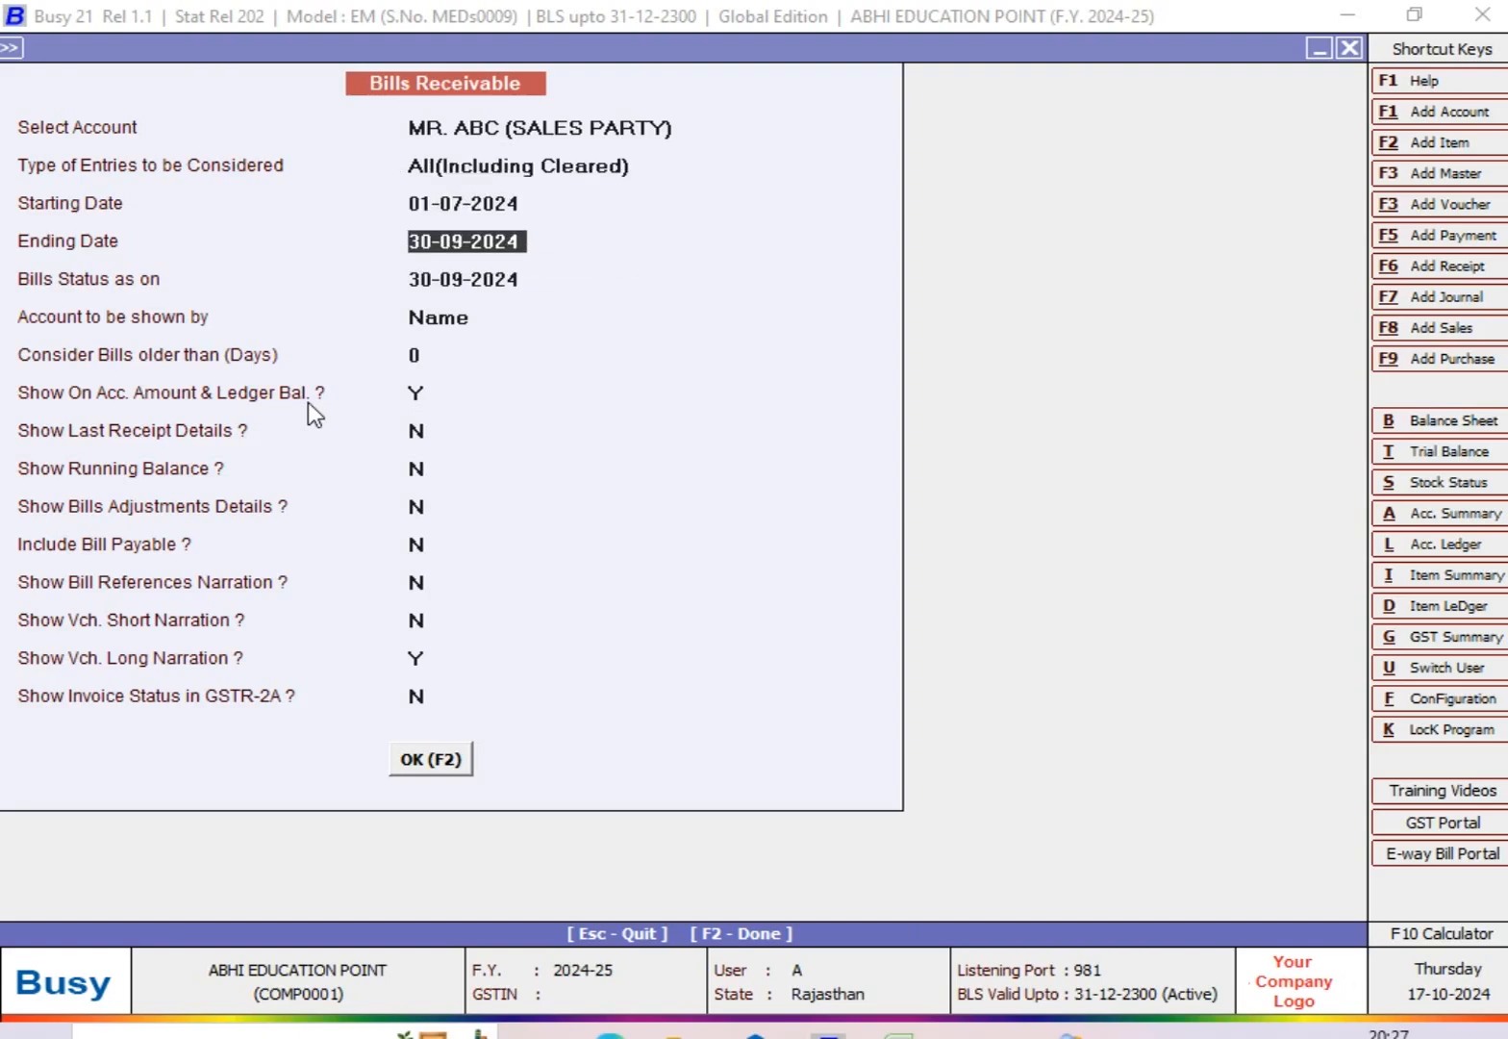
key("Return")
key("Return")
key("Return")
key("Return")
key("Return")
key("Return")
key("Return")
key("Return")
key("Return")
key("Return")
key("Return")
key("Return")
key("Return")
key("Return")
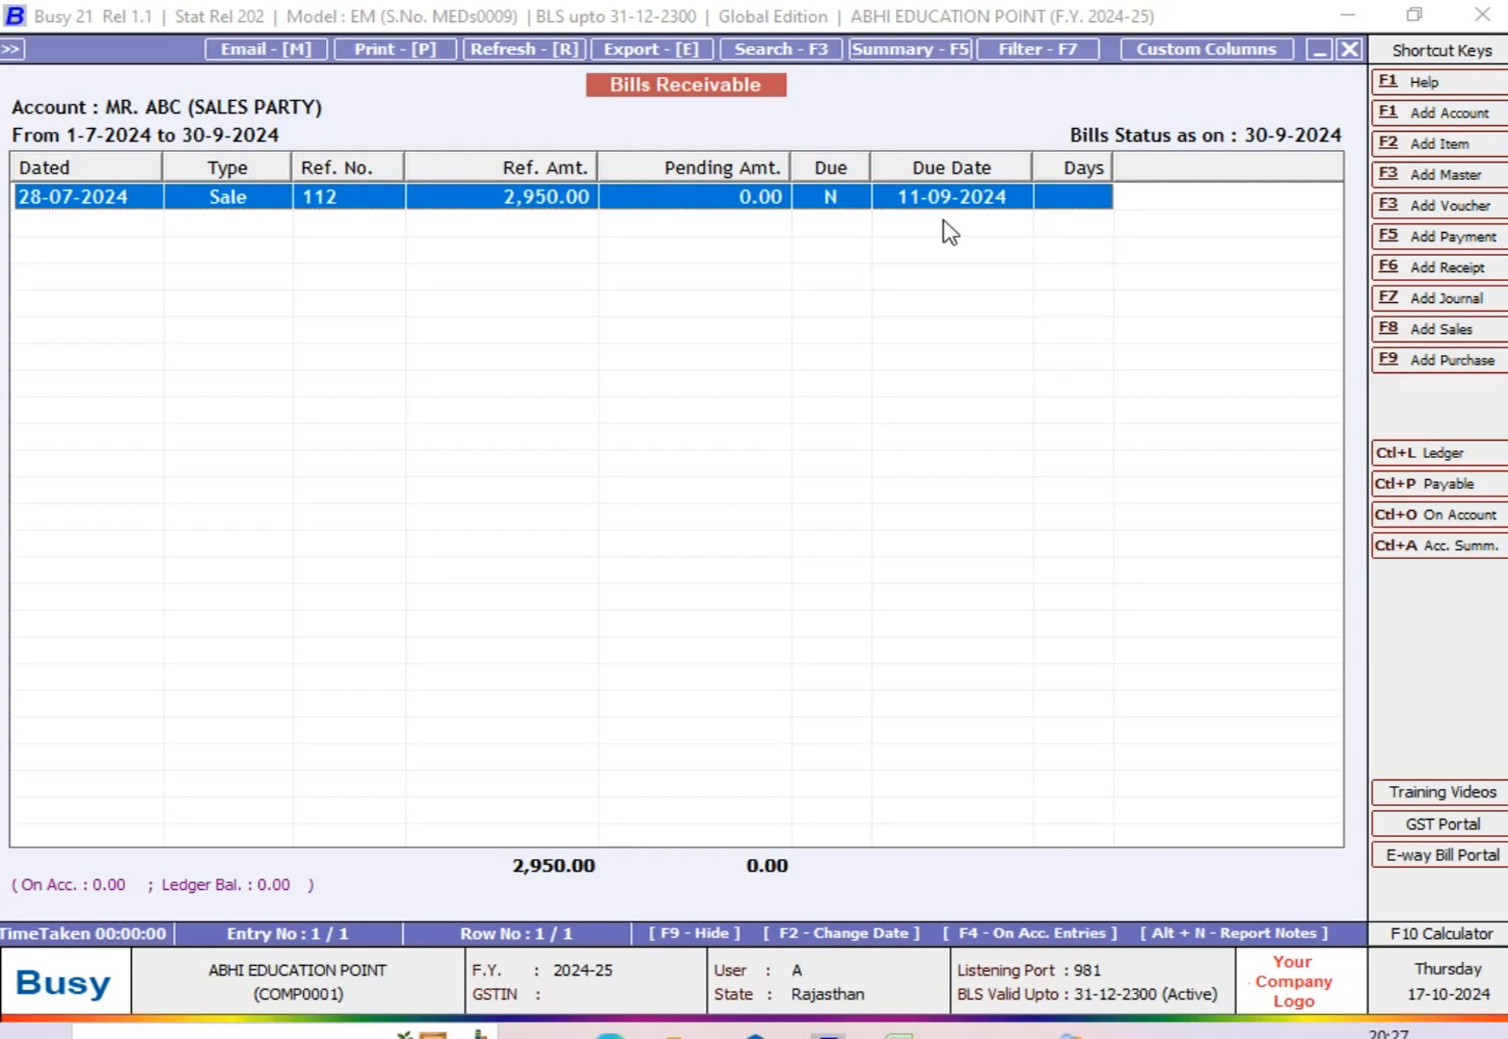
Step: Examine the reference details of bill 112, comparing its sale and receipt entries, and close the report
key("Return")
key("Down")
key("Up")
key("Down")
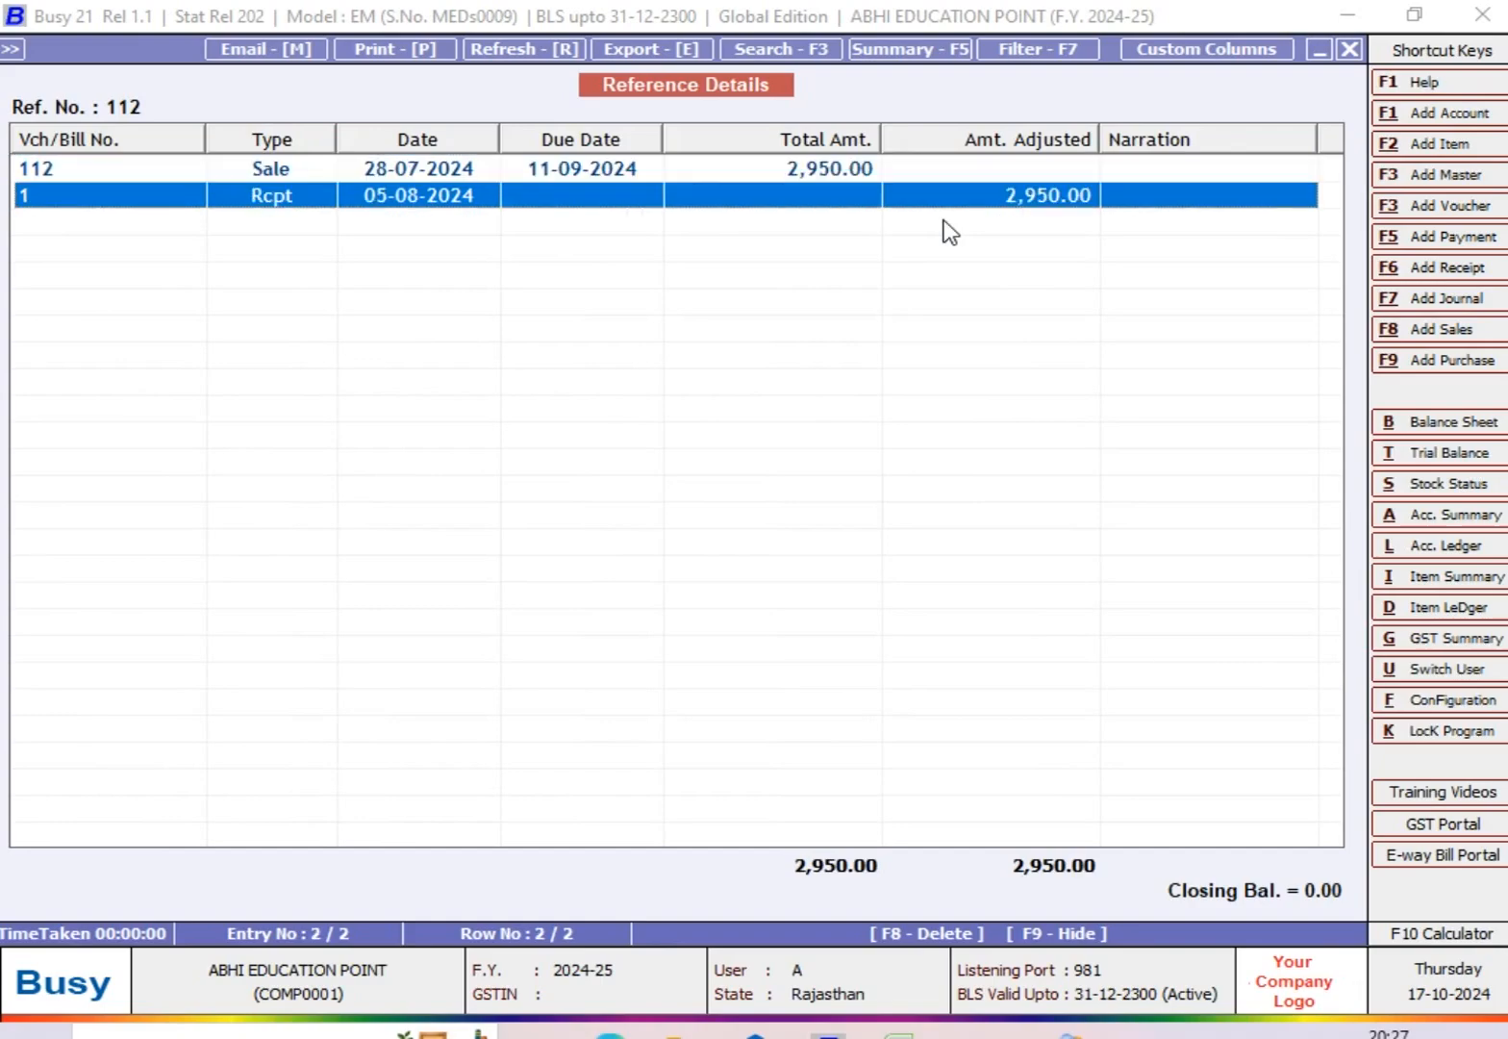
key("Up")
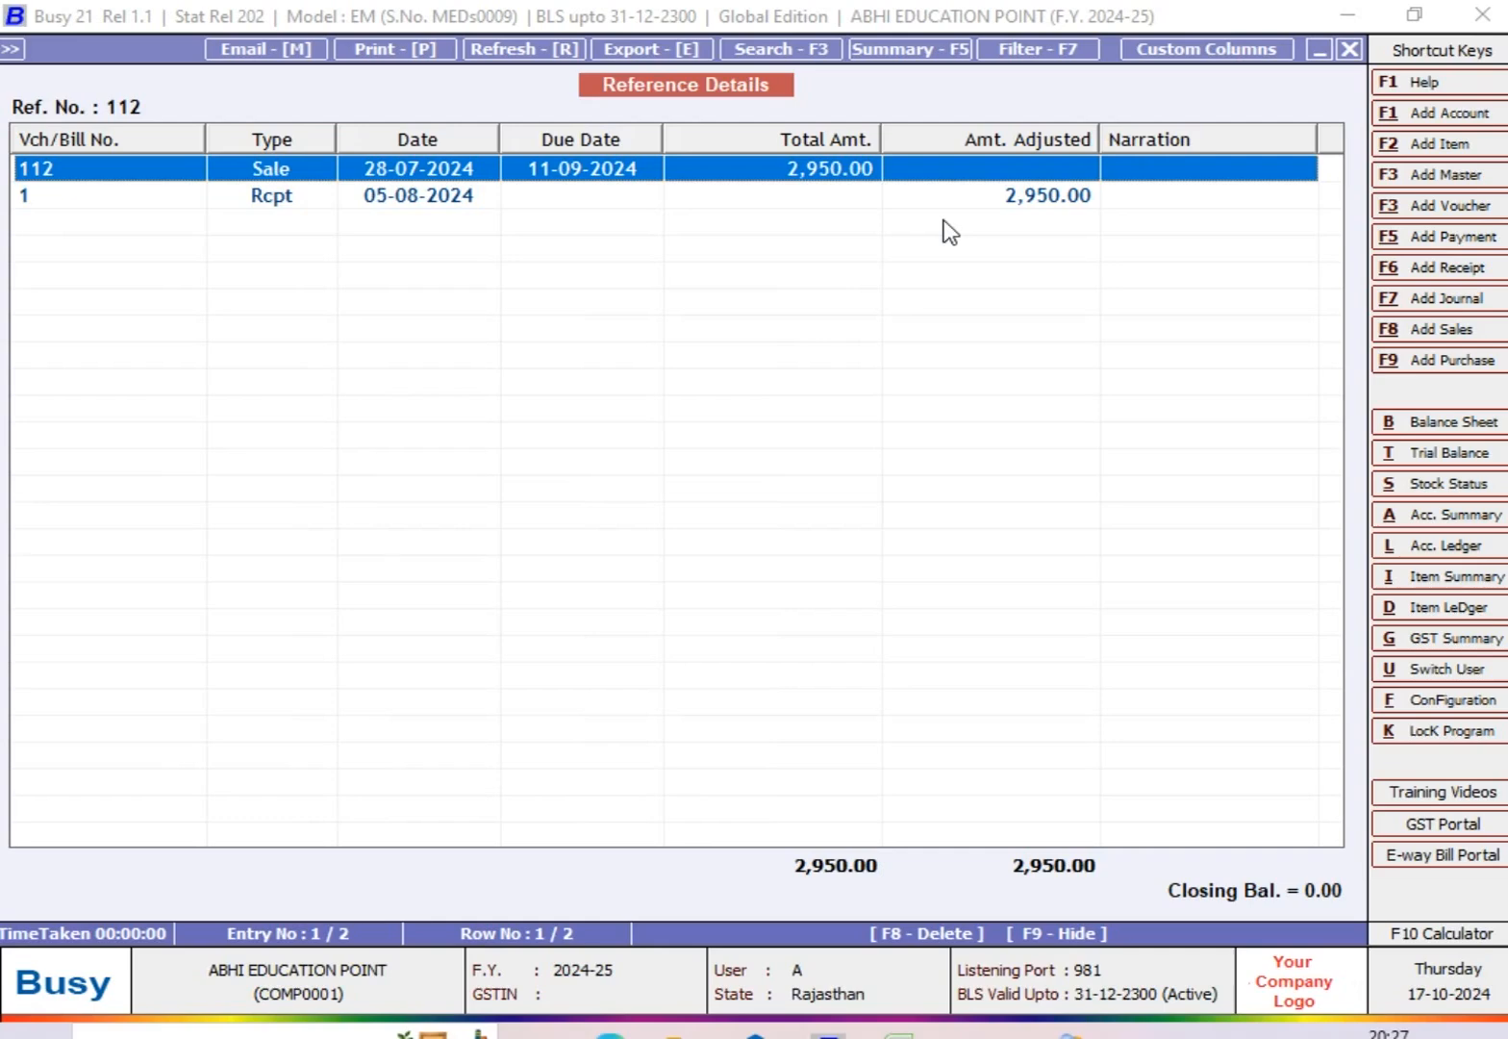
key("Down")
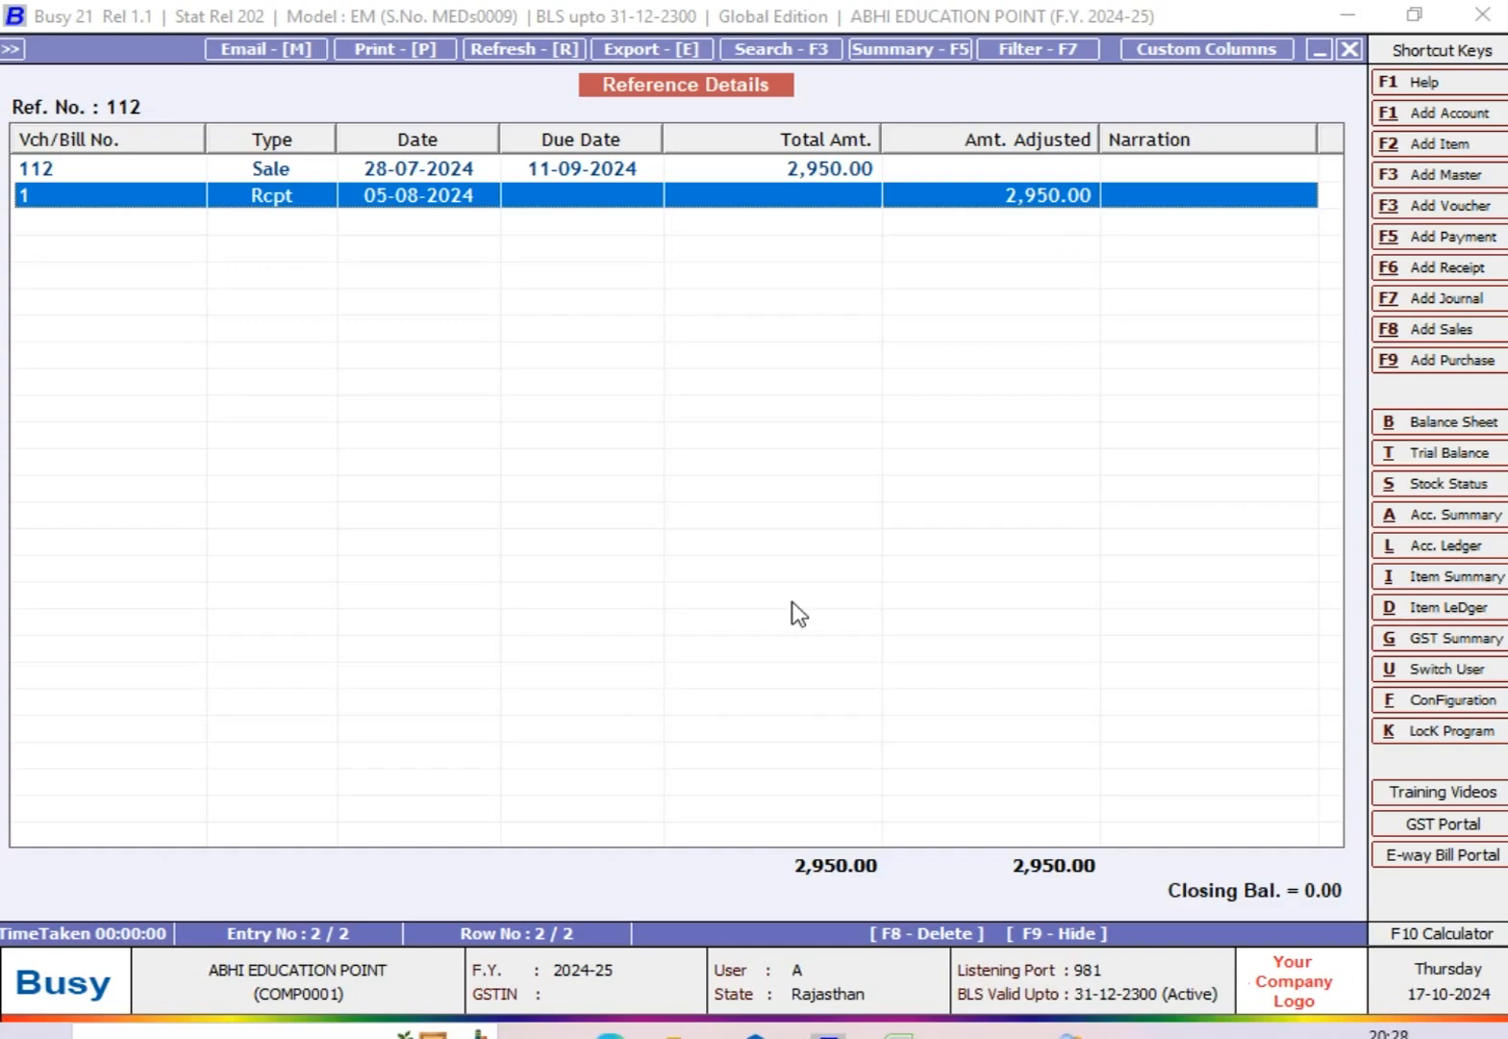
key("Escape")
key("Escape")
key("Escape")
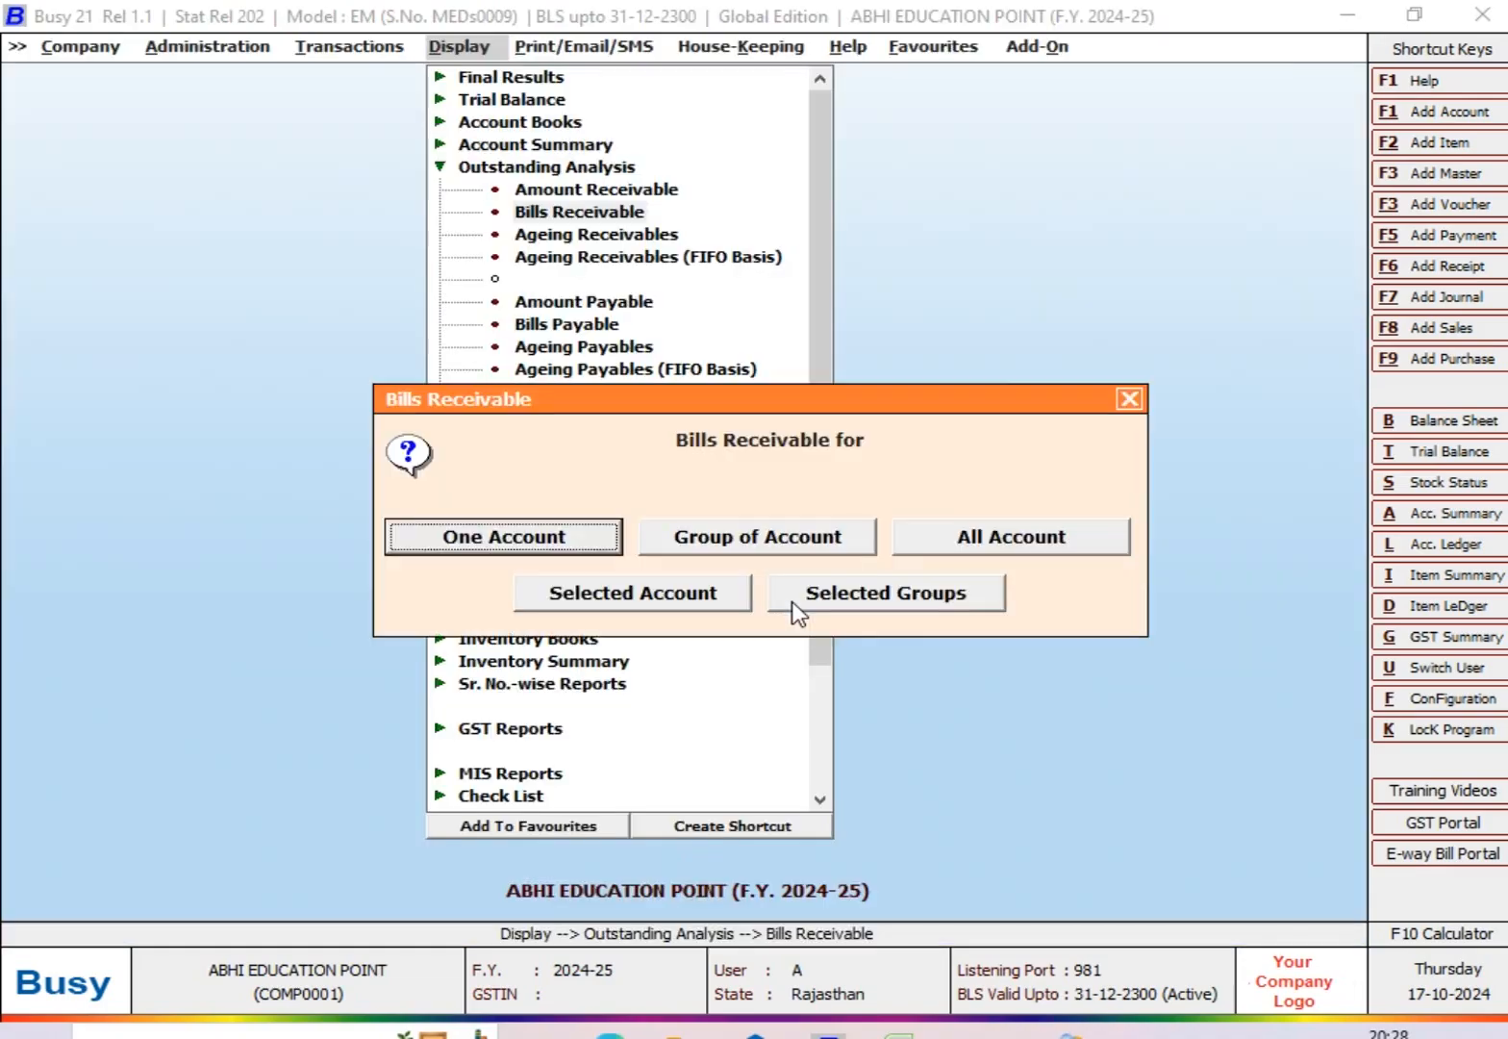
key("Escape")
key("Escape")
Step: Switch to the Excel topic list and fill the BILL BY BILL DETAILS row, A3:C3, with yellow
key("alt+Tab")
left_click(326, 565)
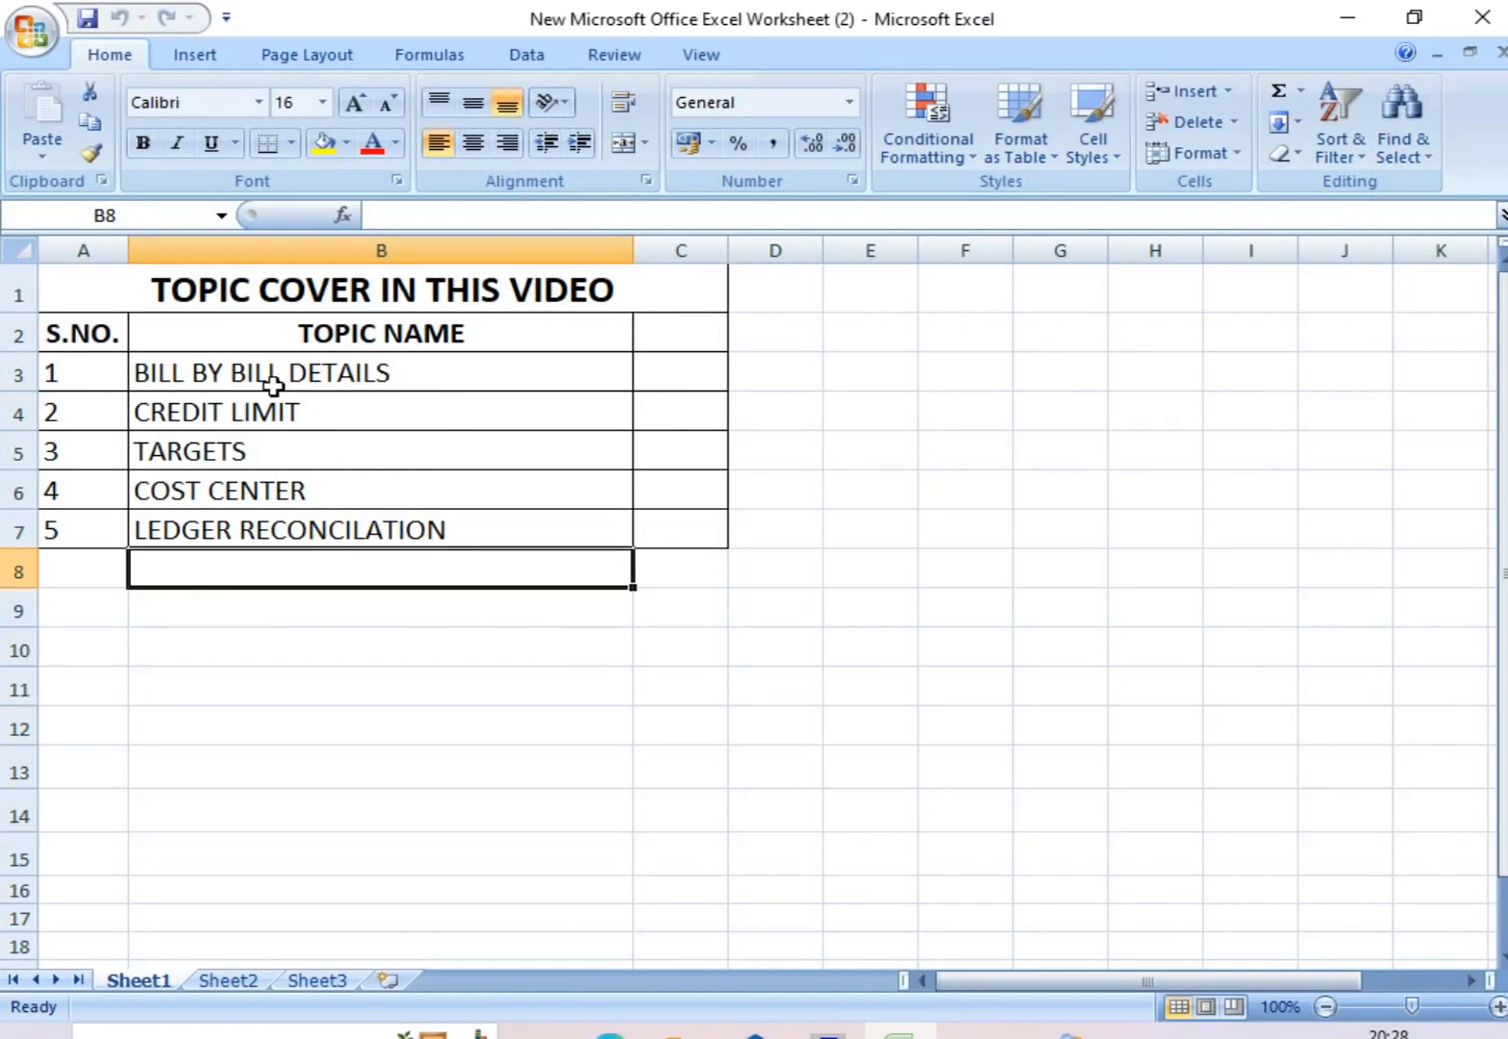
left_click_drag(88, 379, 690, 370)
left_click(323, 142)
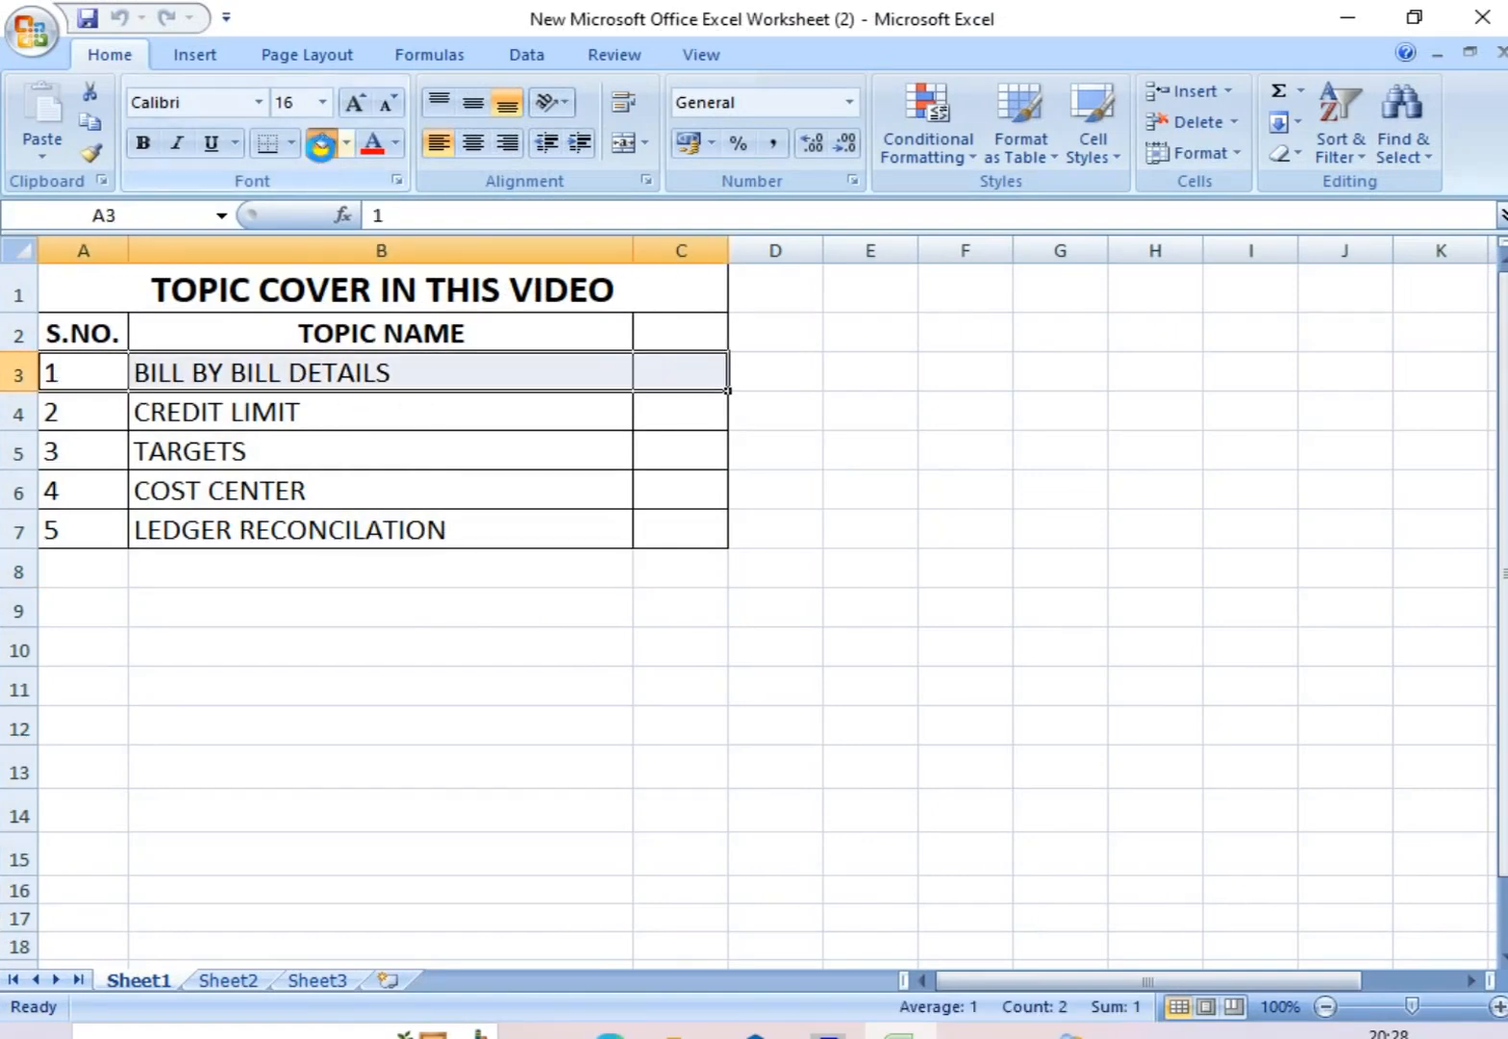
left_click(243, 430)
left_click(319, 644)
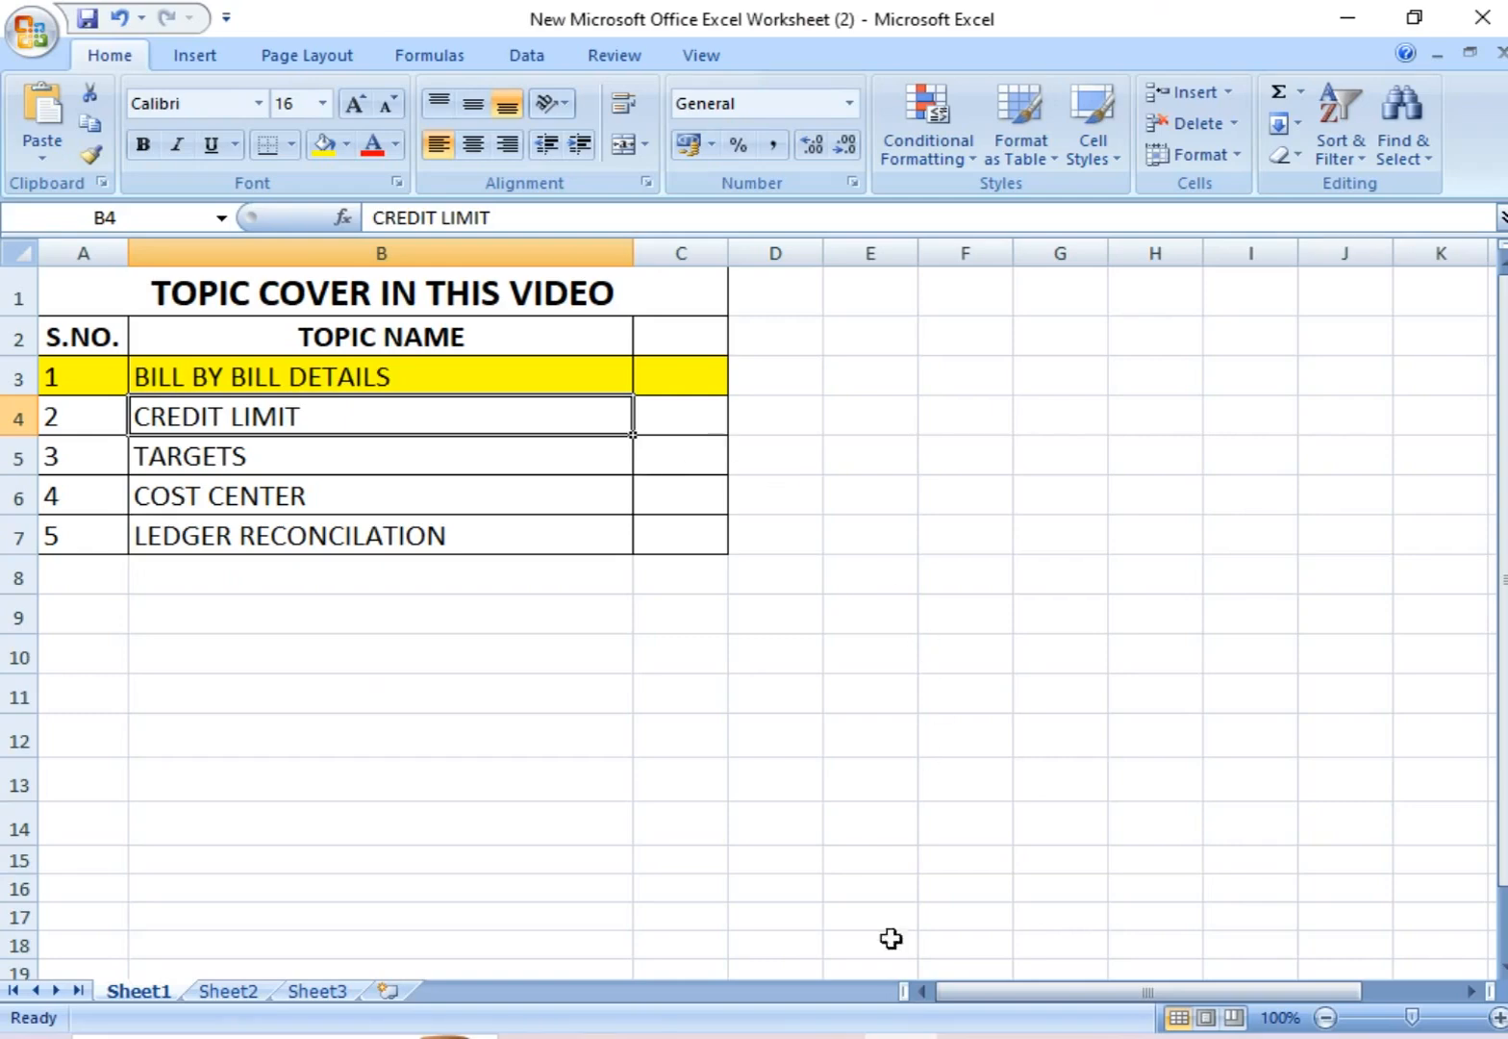
Step: Switch to Busy and open the Accounts section of the features and options configuration
key("alt+Tab")
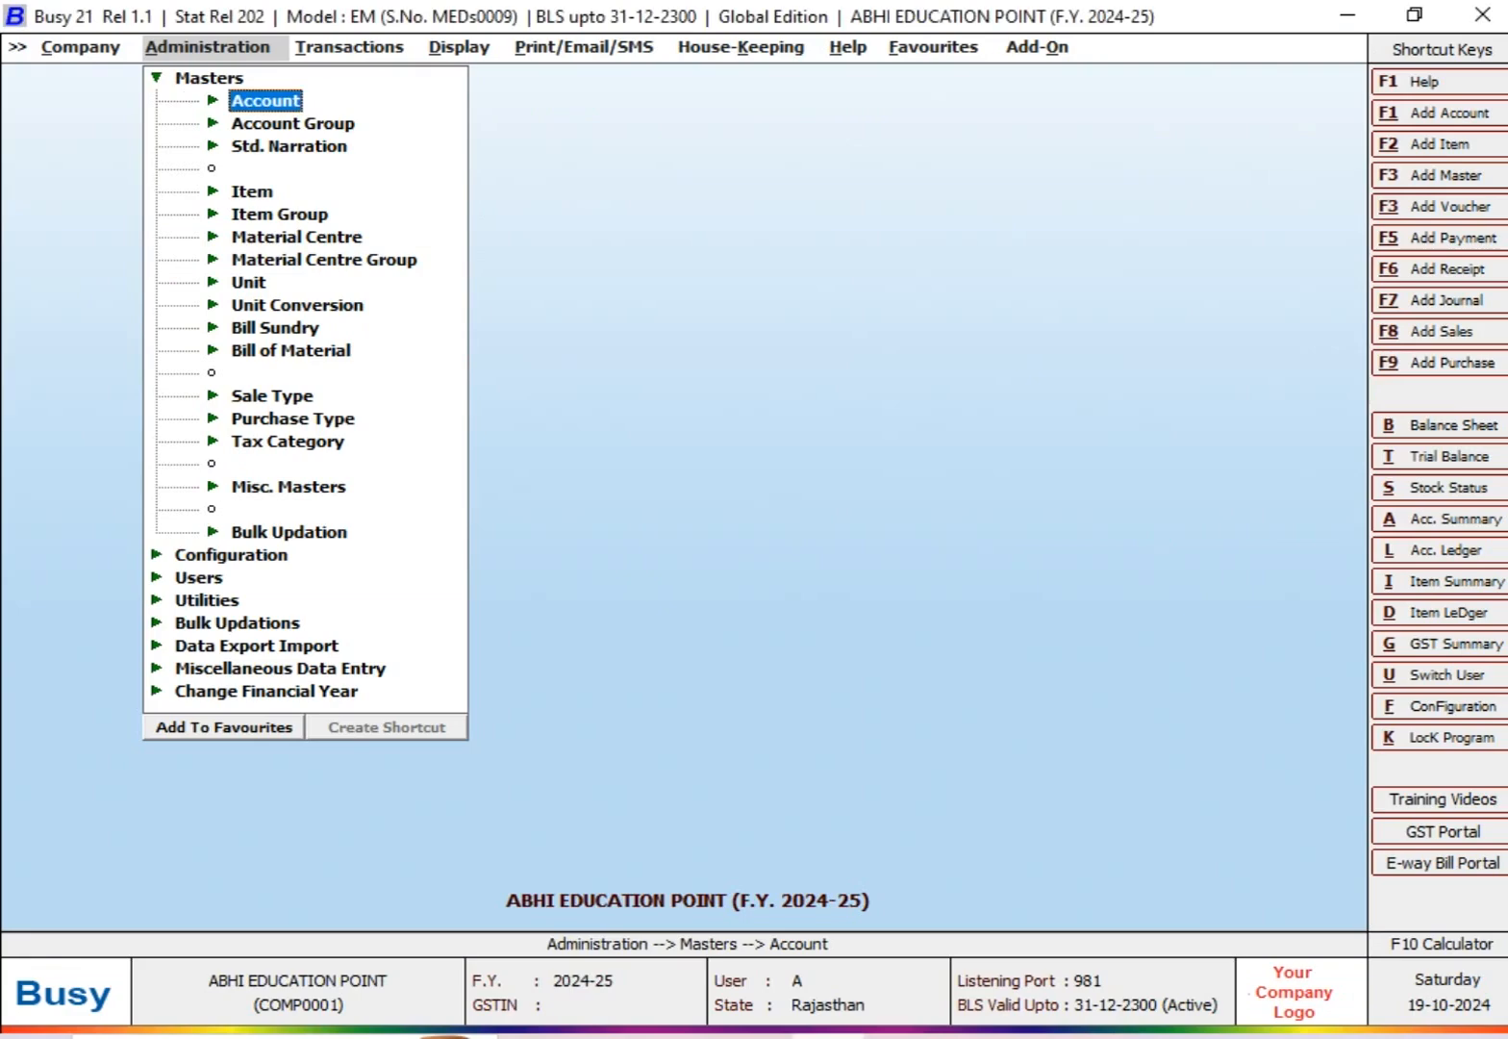
key("Escape")
key("Escape")
key("Down")
key("Down")
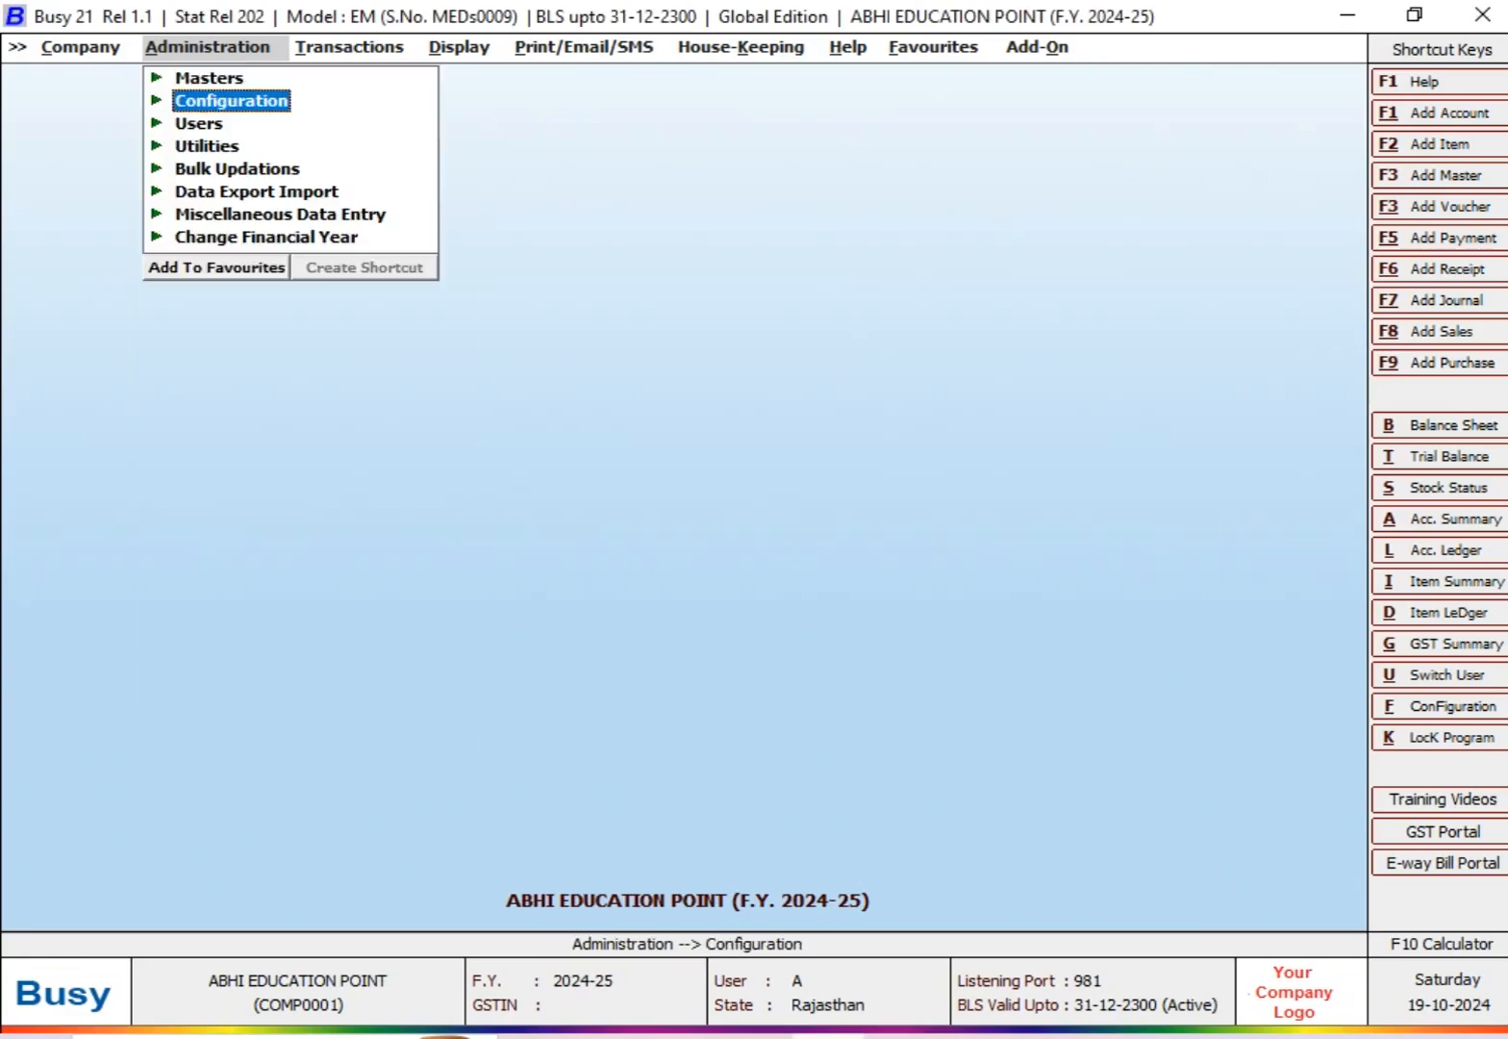
key("Return")
key("Down")
key("Return")
key("Down")
key("Down")
key("Down")
key("Up")
key("Return")
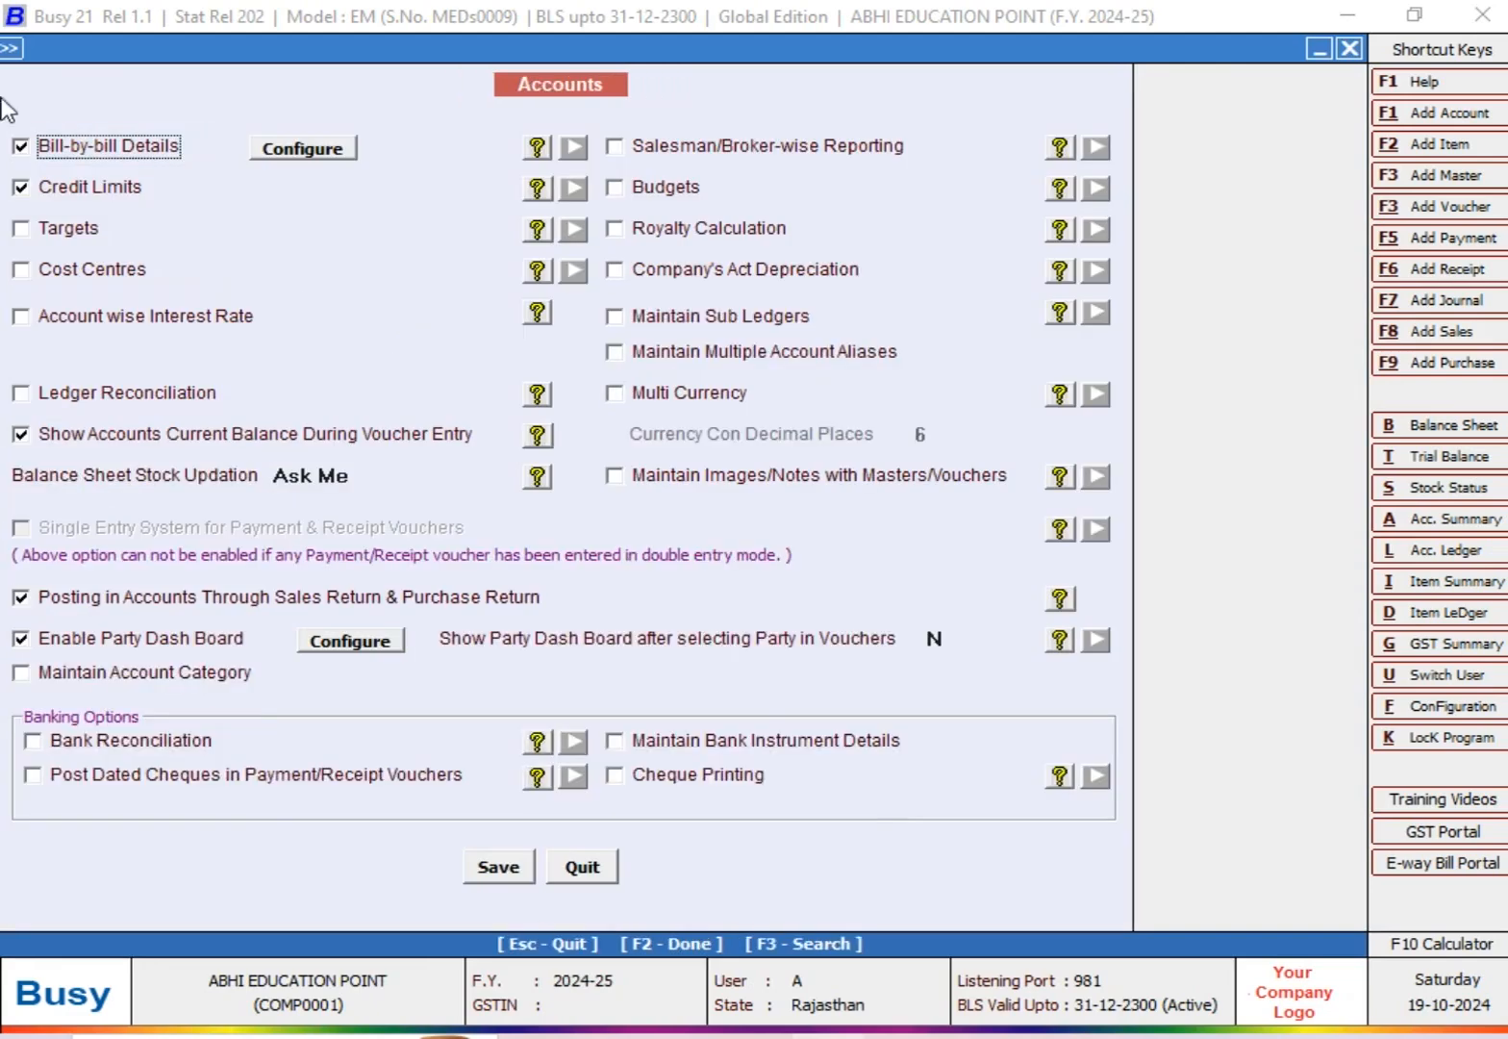
Step: Save the Accounts configuration with Credit Limits enabled and close it
left_click(92, 192)
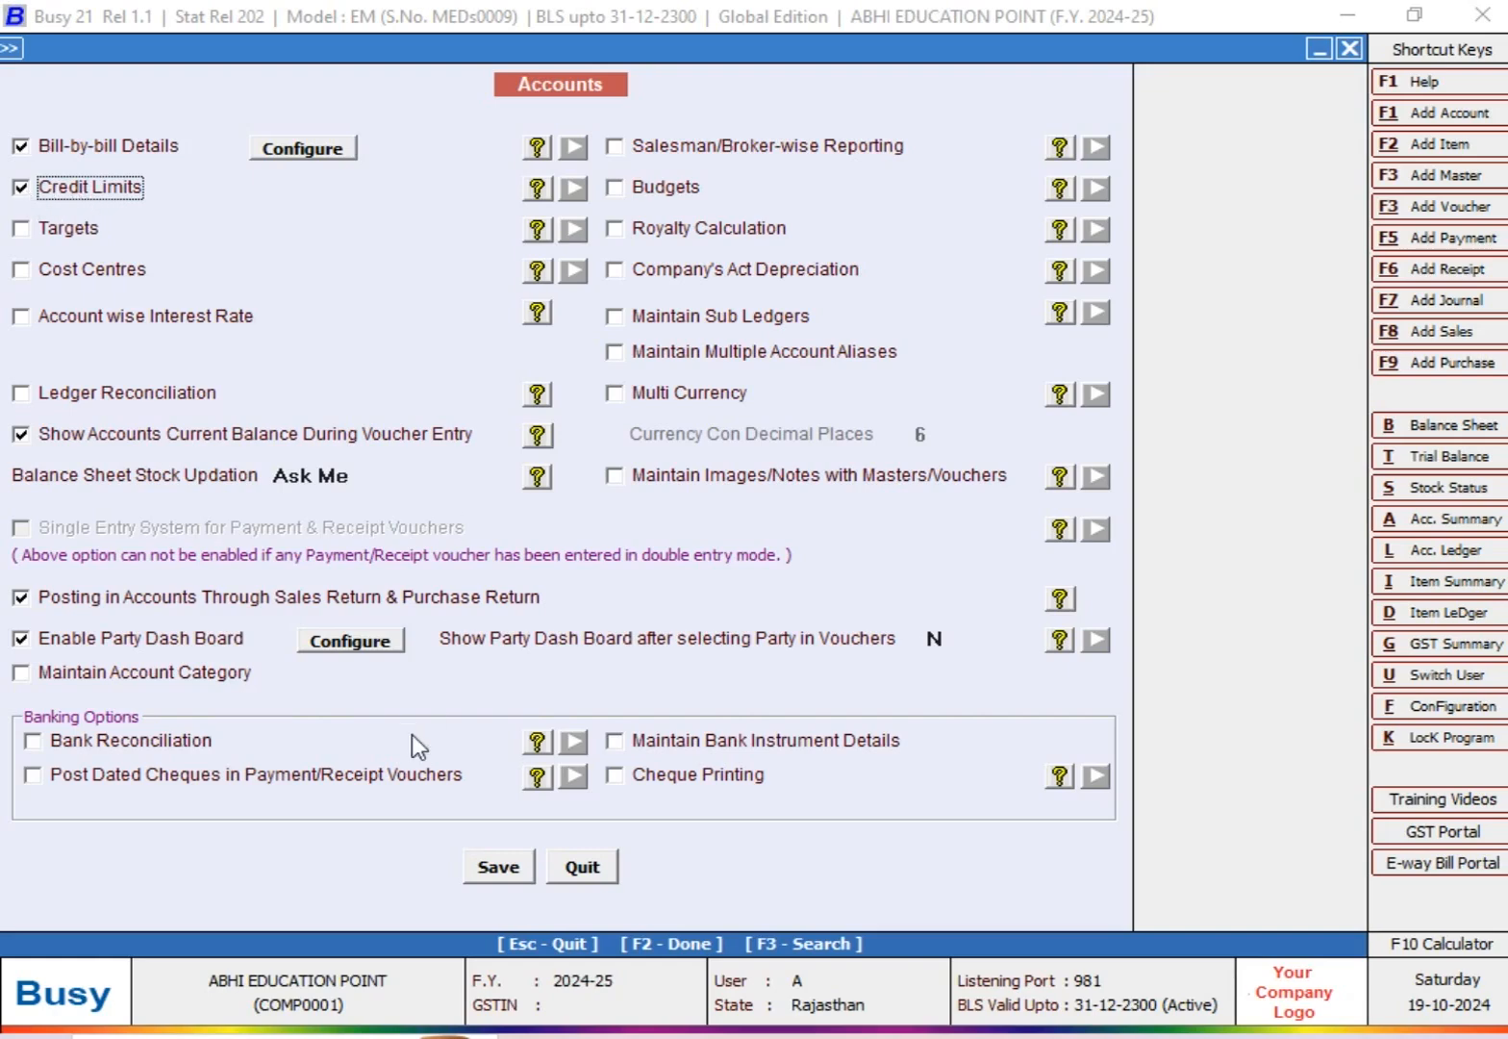
left_click(484, 866)
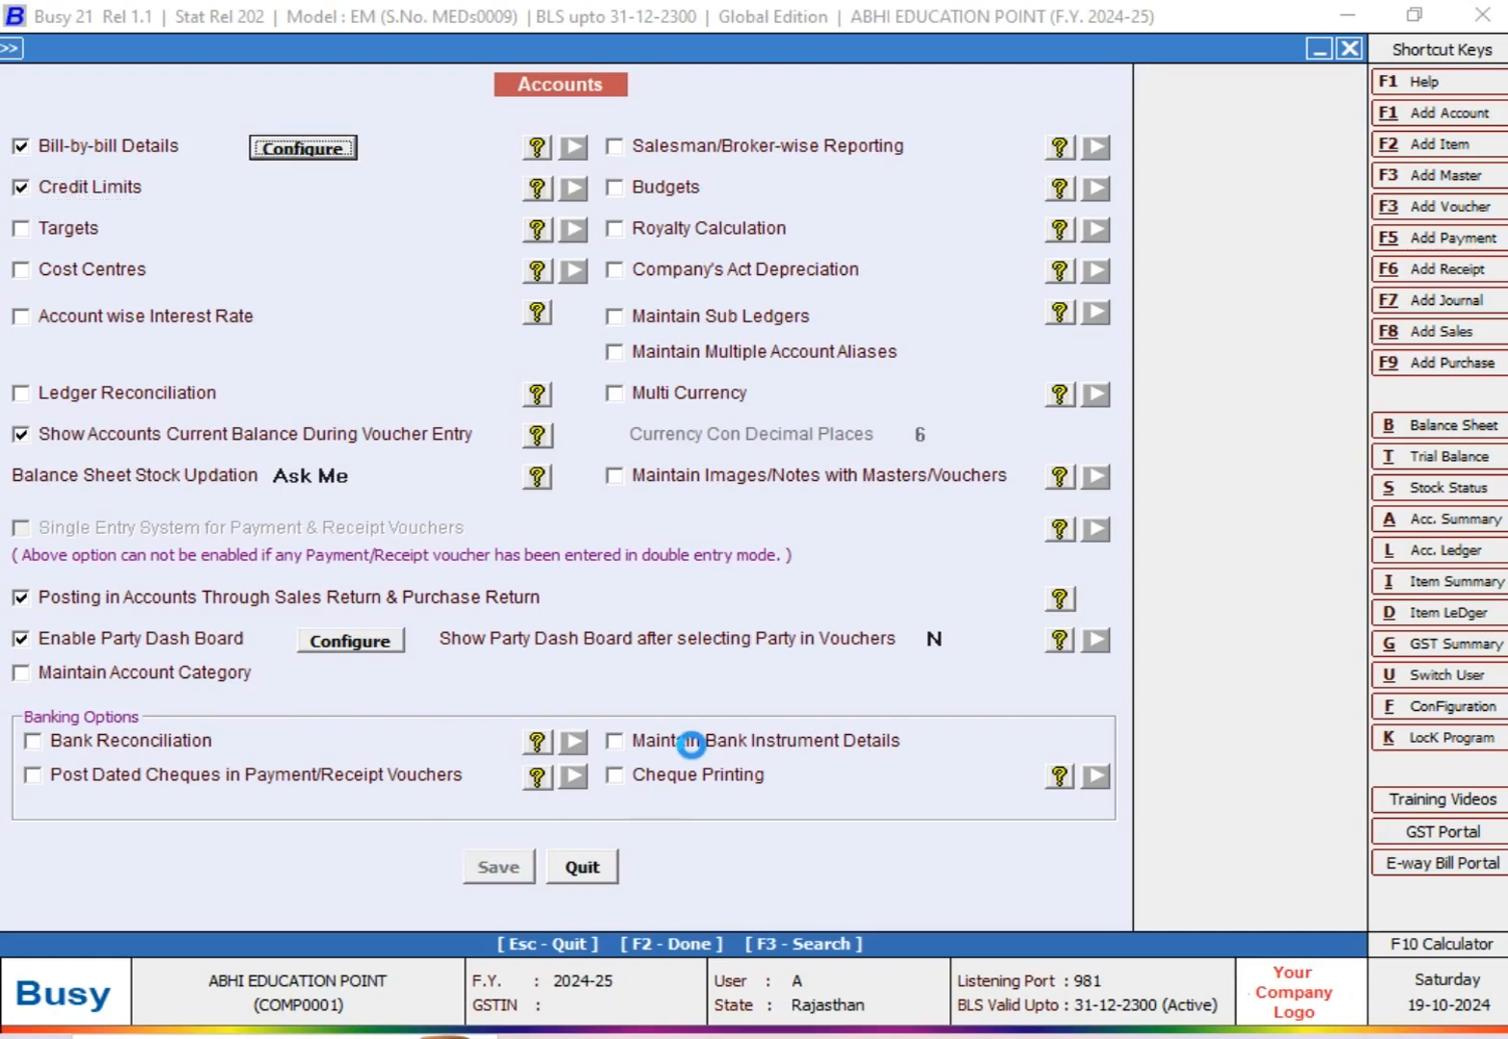
key("Escape")
Step: Start a new account master and name it MR A (SALES PARTY), using the same print name
key("Up")
key("Return")
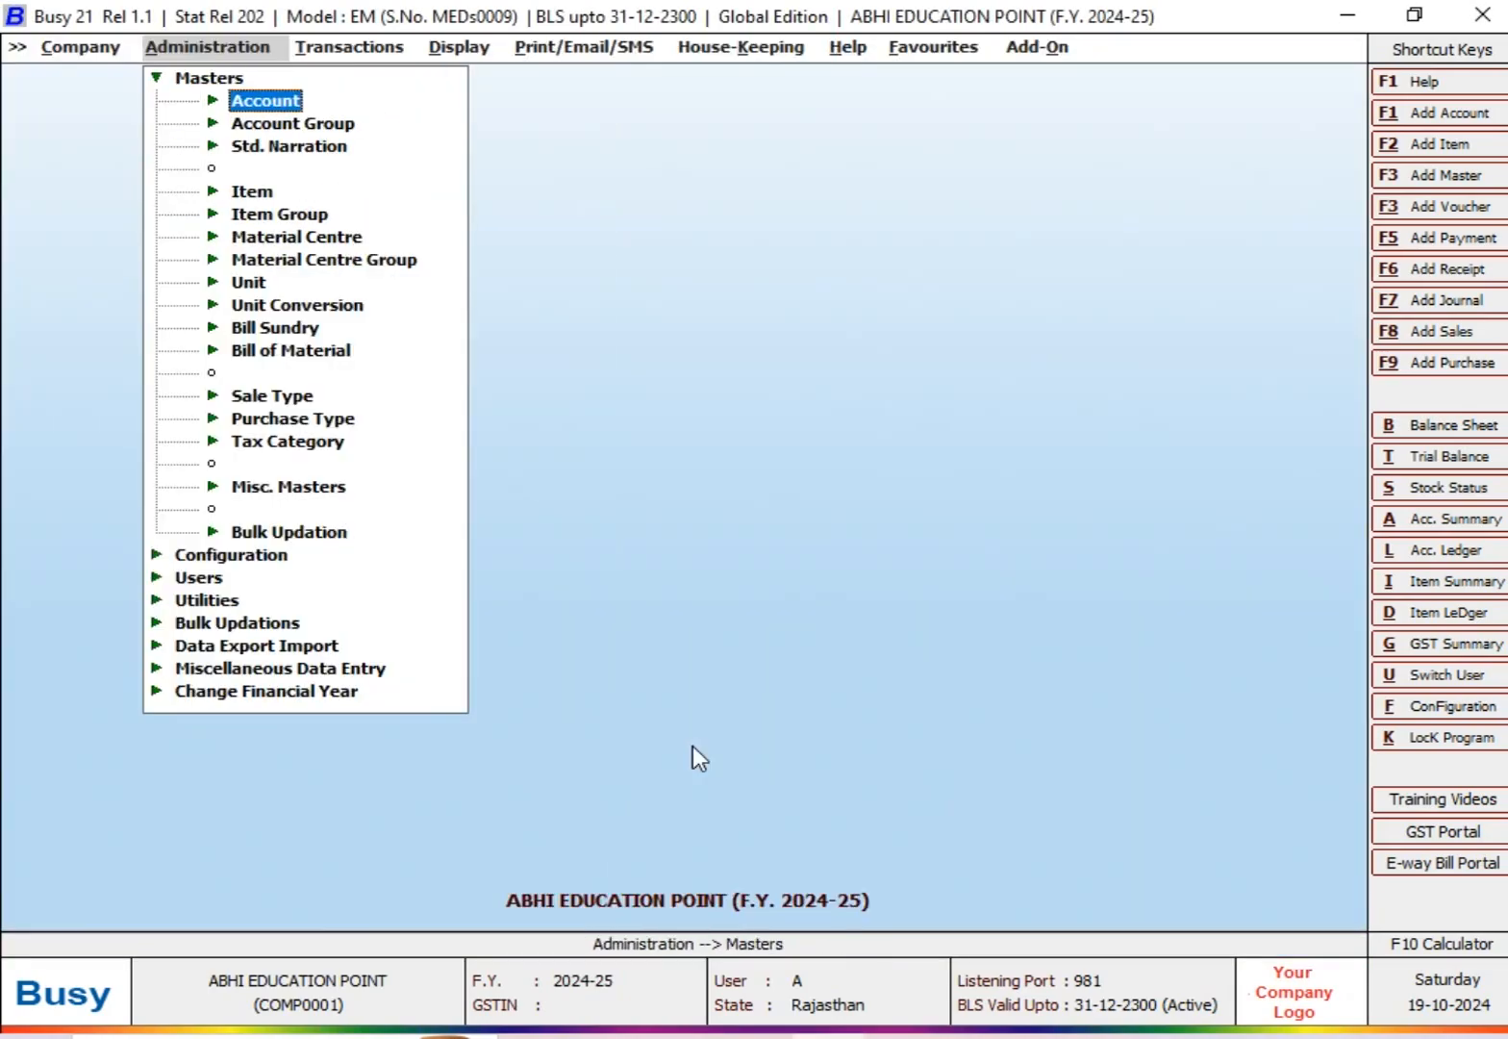
key("Return")
key("Return")
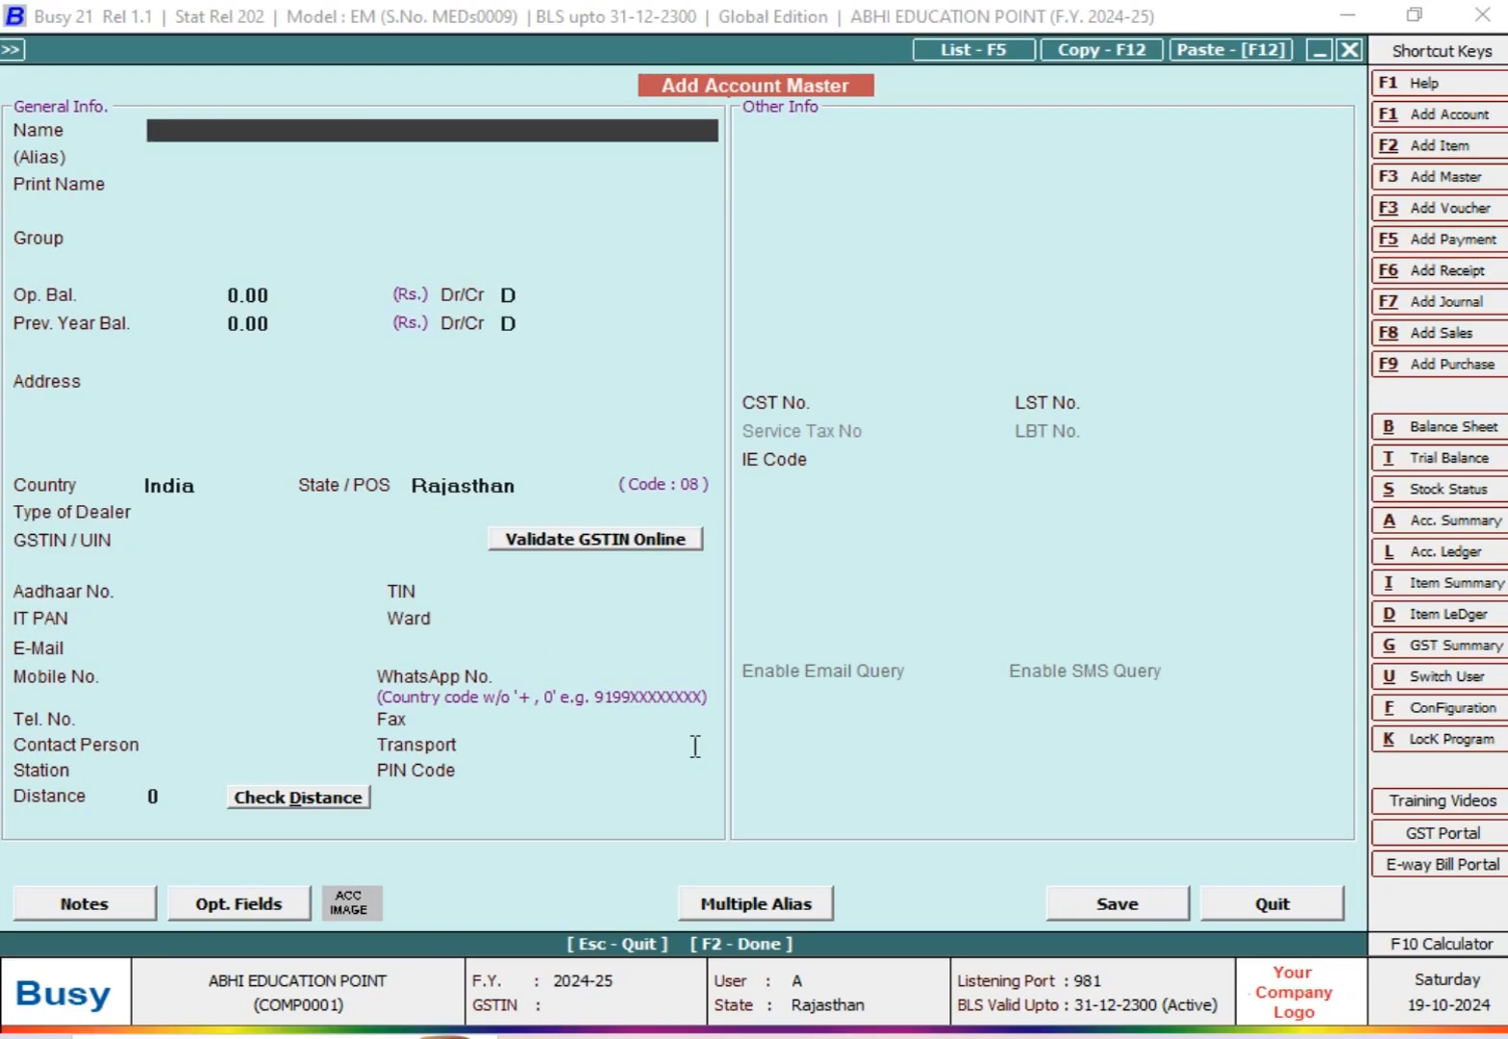
type("MR A")
type(" SA")
key("BackSpace")
key("BackSpace")
key("BackSpace")
type("(SALES PAR")
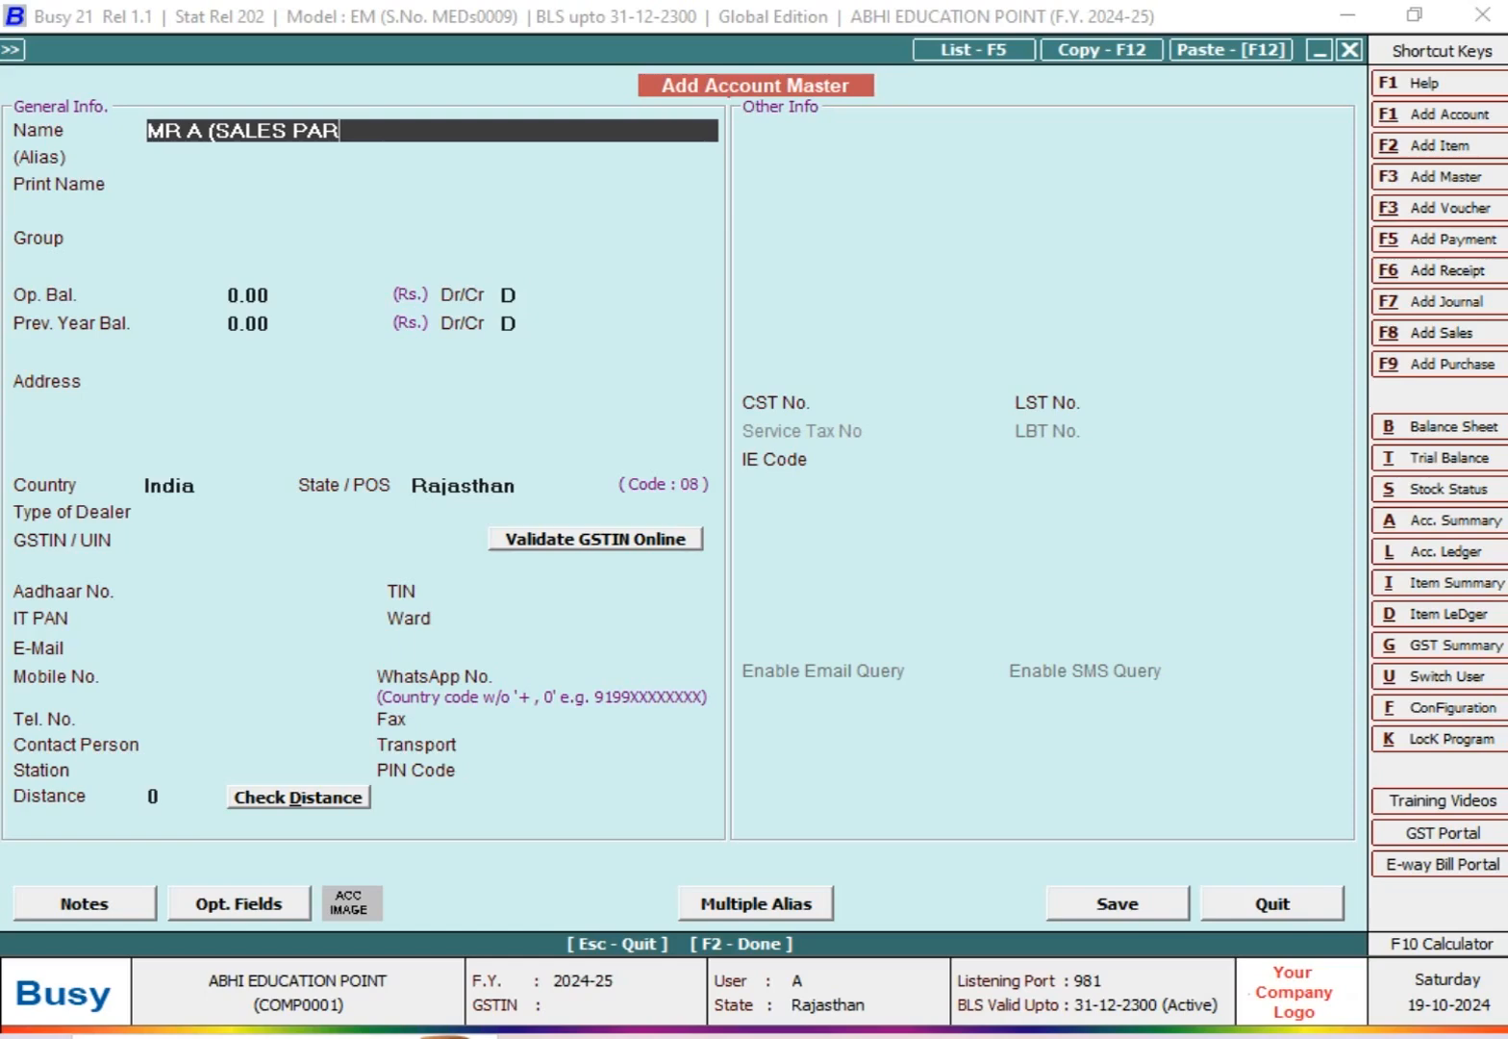
type("TY)")
key("Return")
key("Return")
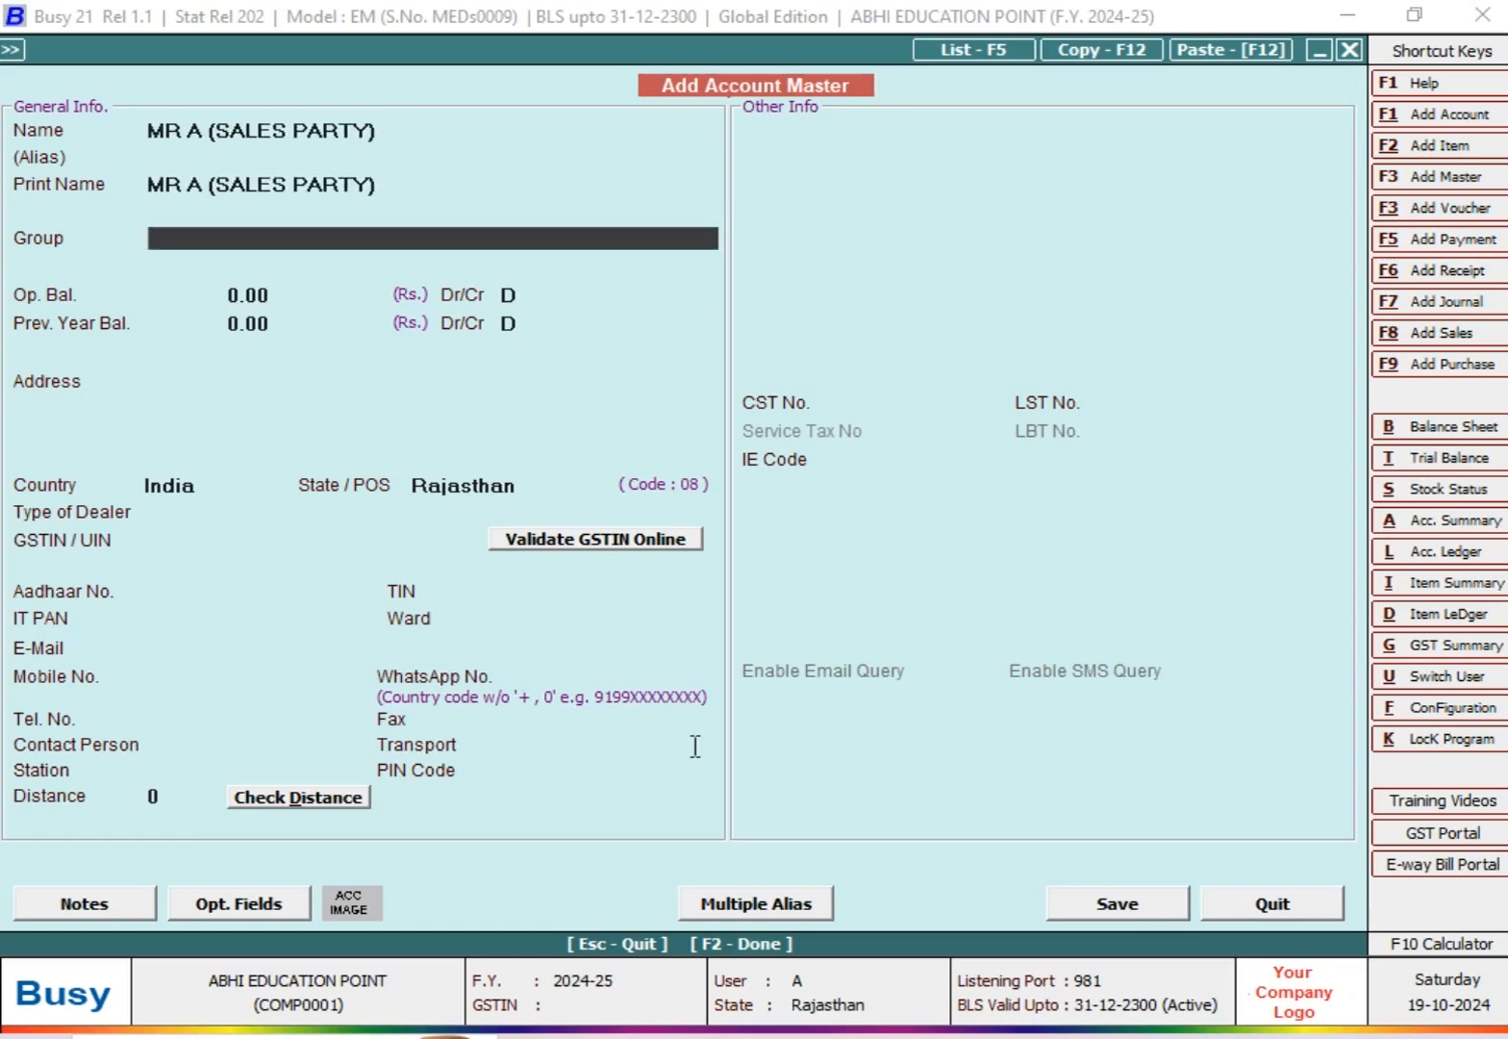
Step: Assign the new account to the Sundry Debtors group
type("SUN")
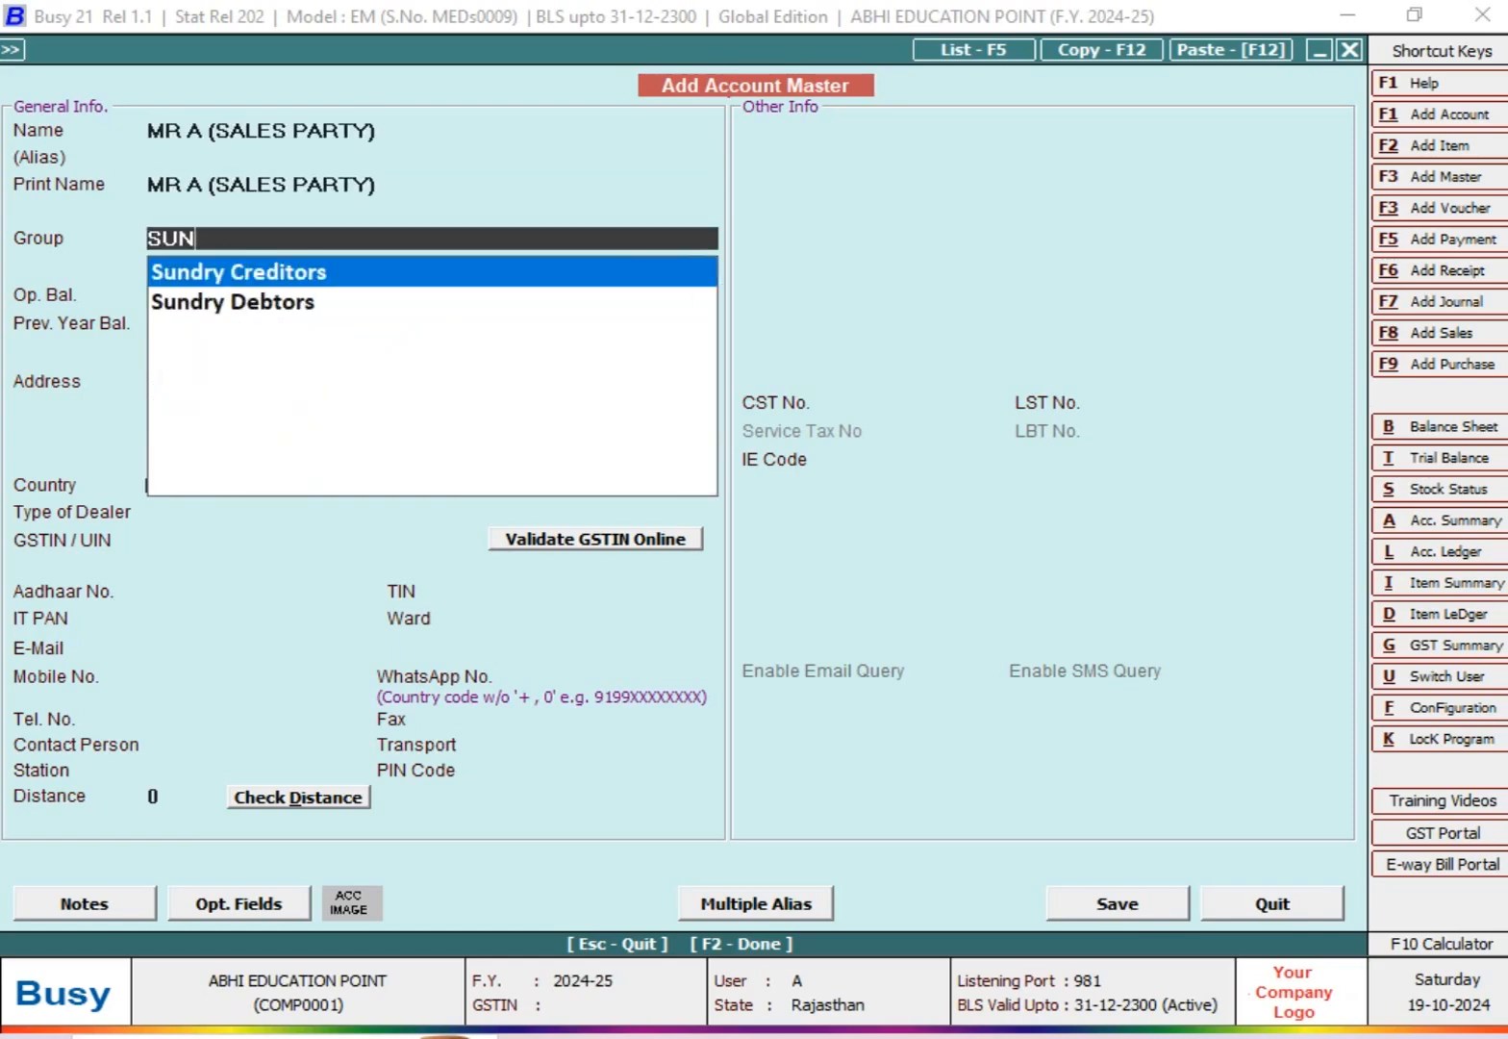
key("Down")
key("Return")
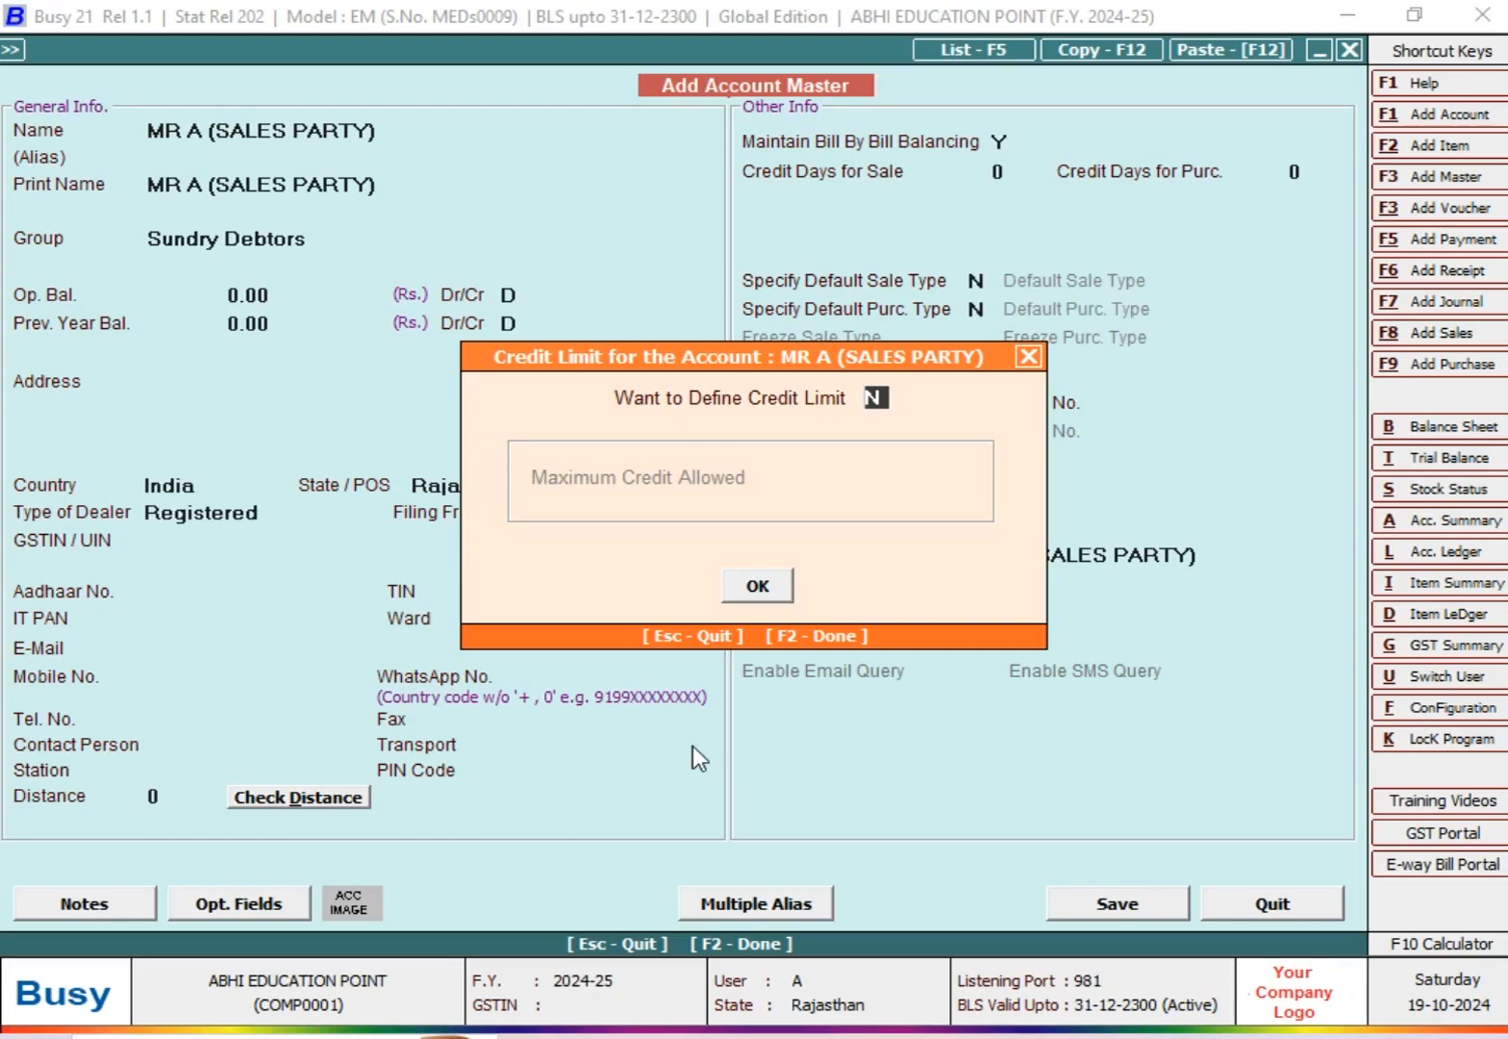
Step: Define a credit limit for the new account with a maximum credit allowed of 50,000
type("Y")
key("Return")
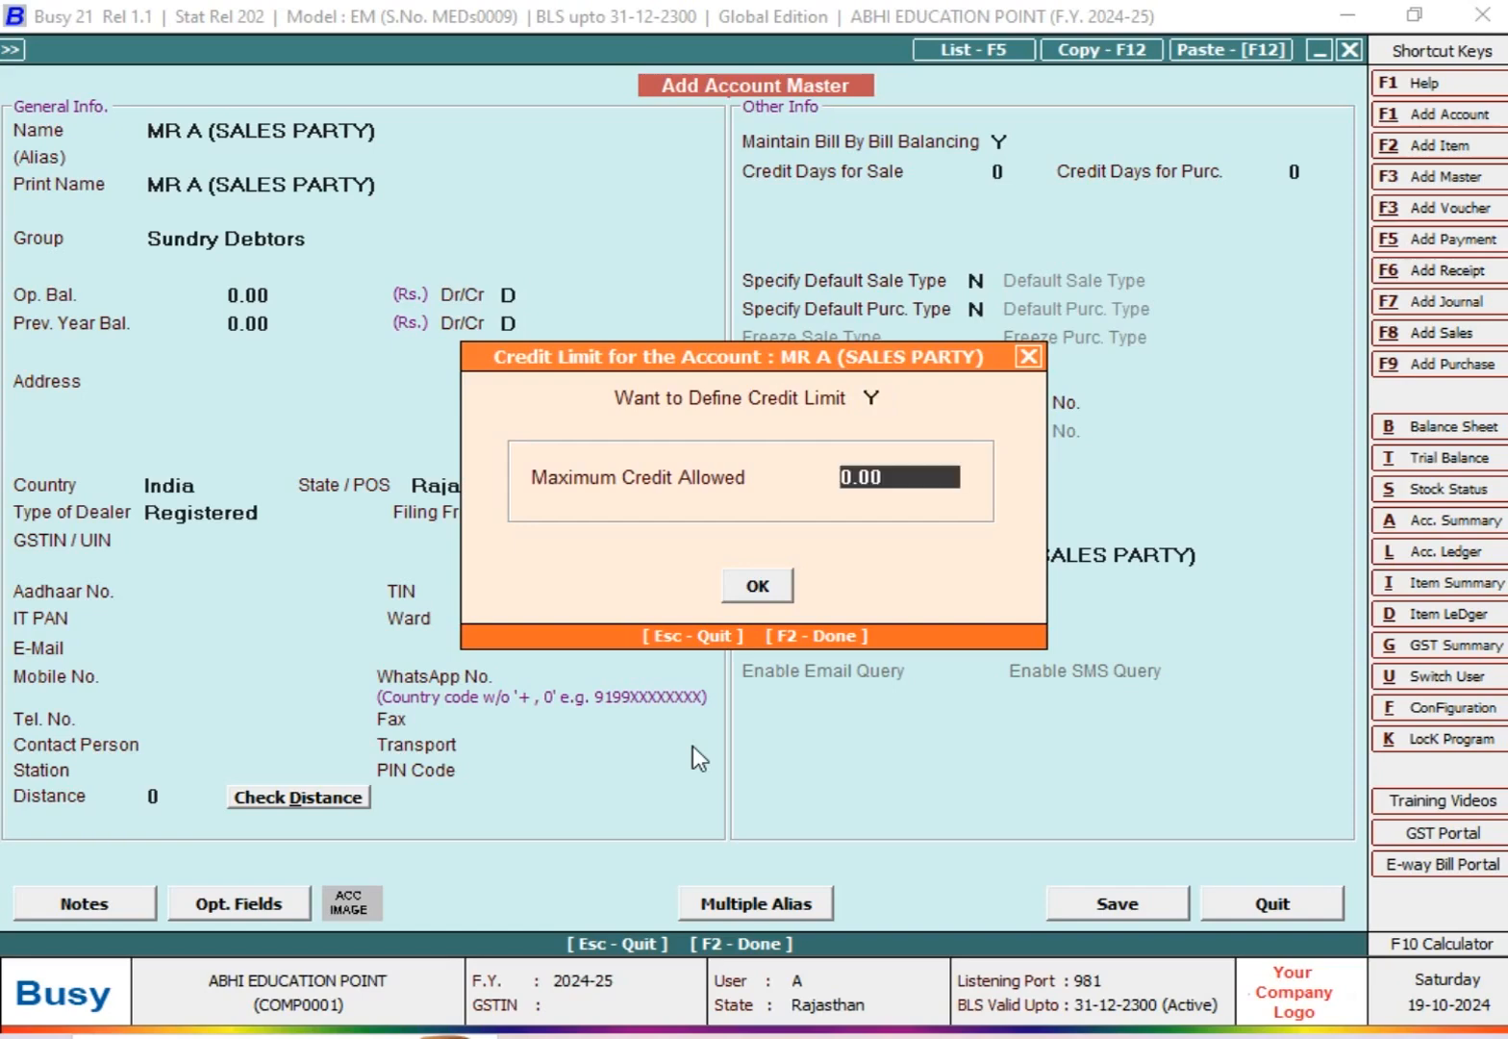
type("50,000")
key("Return")
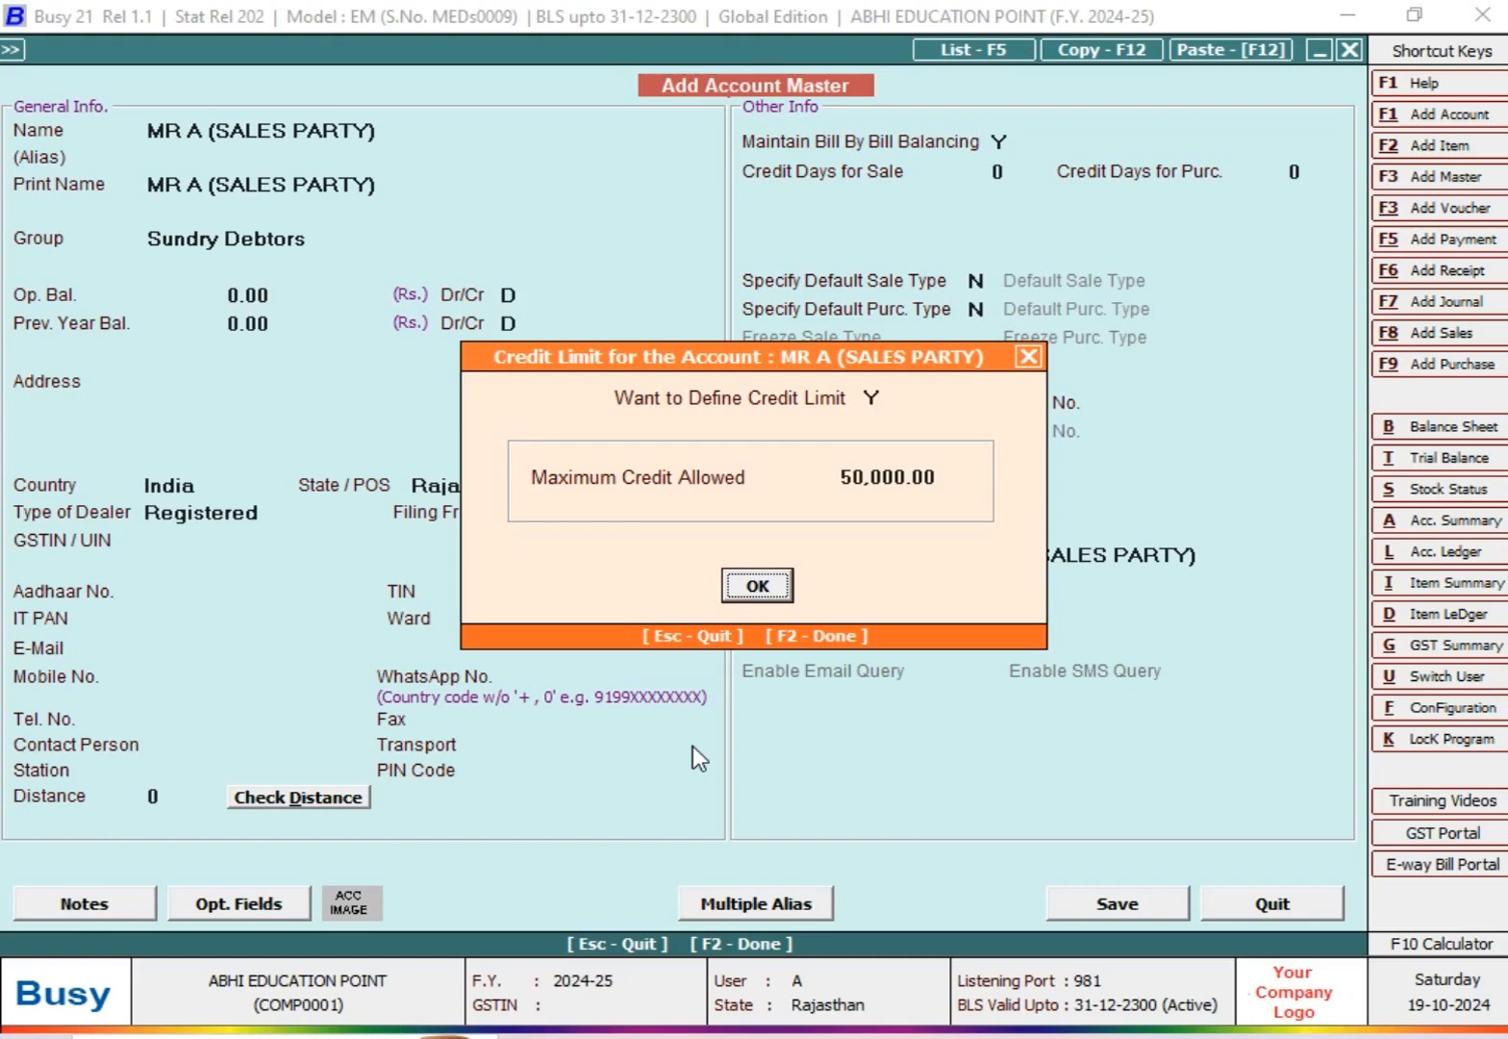
key("Return")
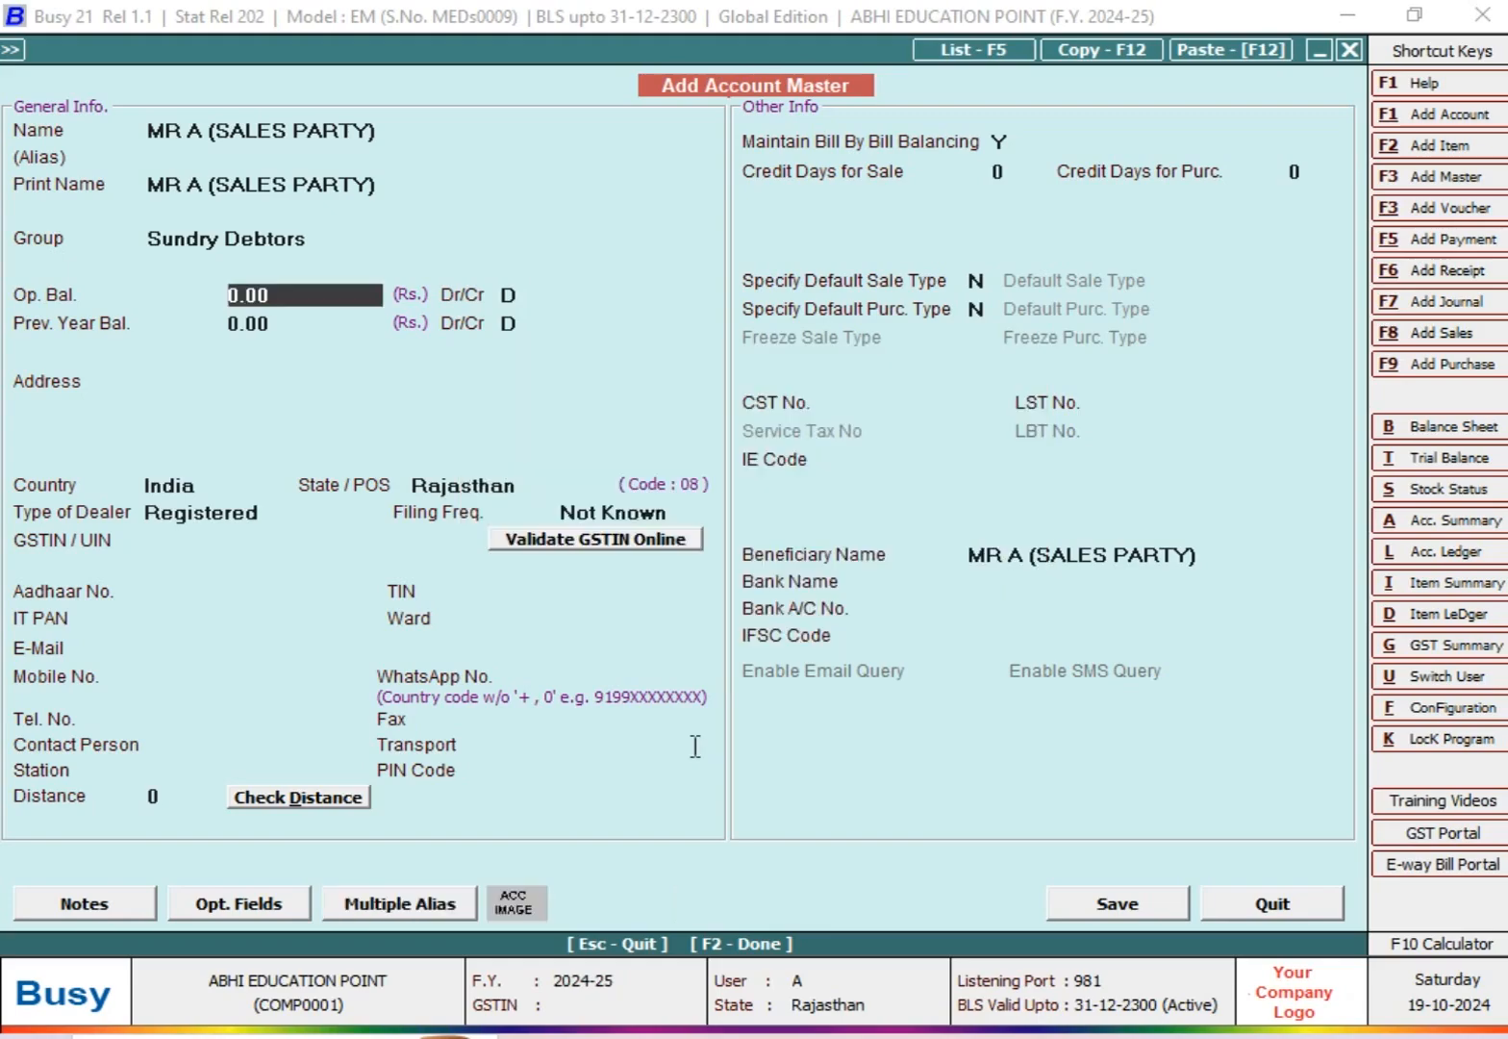
Step: Save the account master with the dealer type Un-Registered and leave the account form
key("F2")
key("Left")
key("Return")
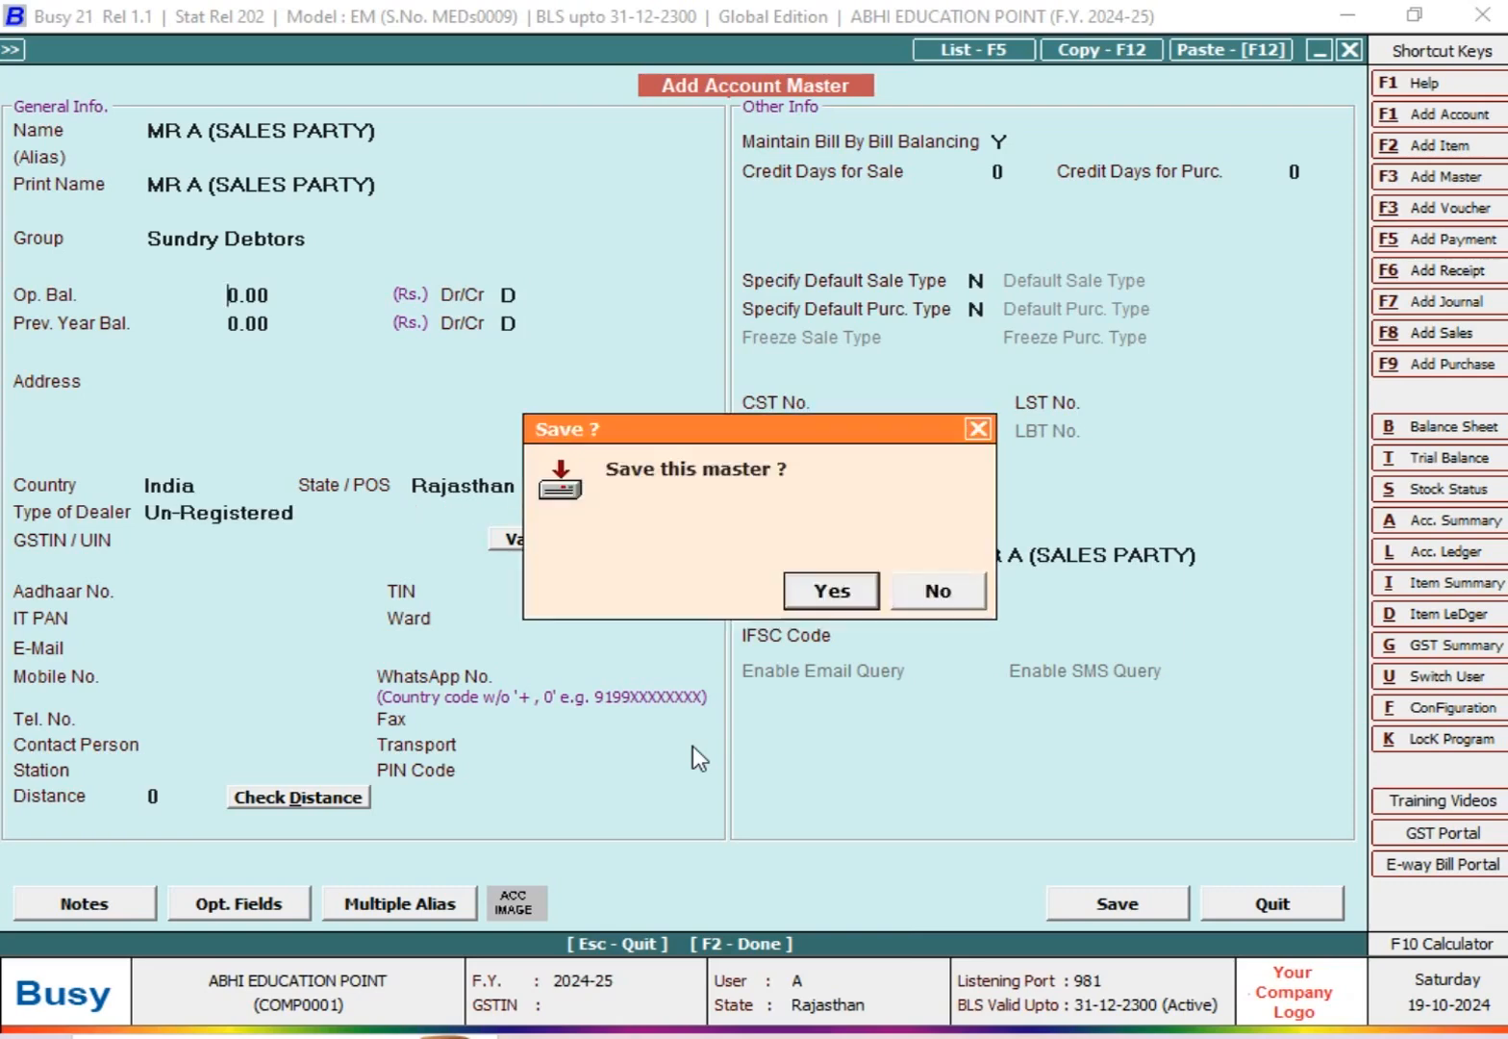
key("Return")
key("Escape")
key("Escape")
key("Escape")
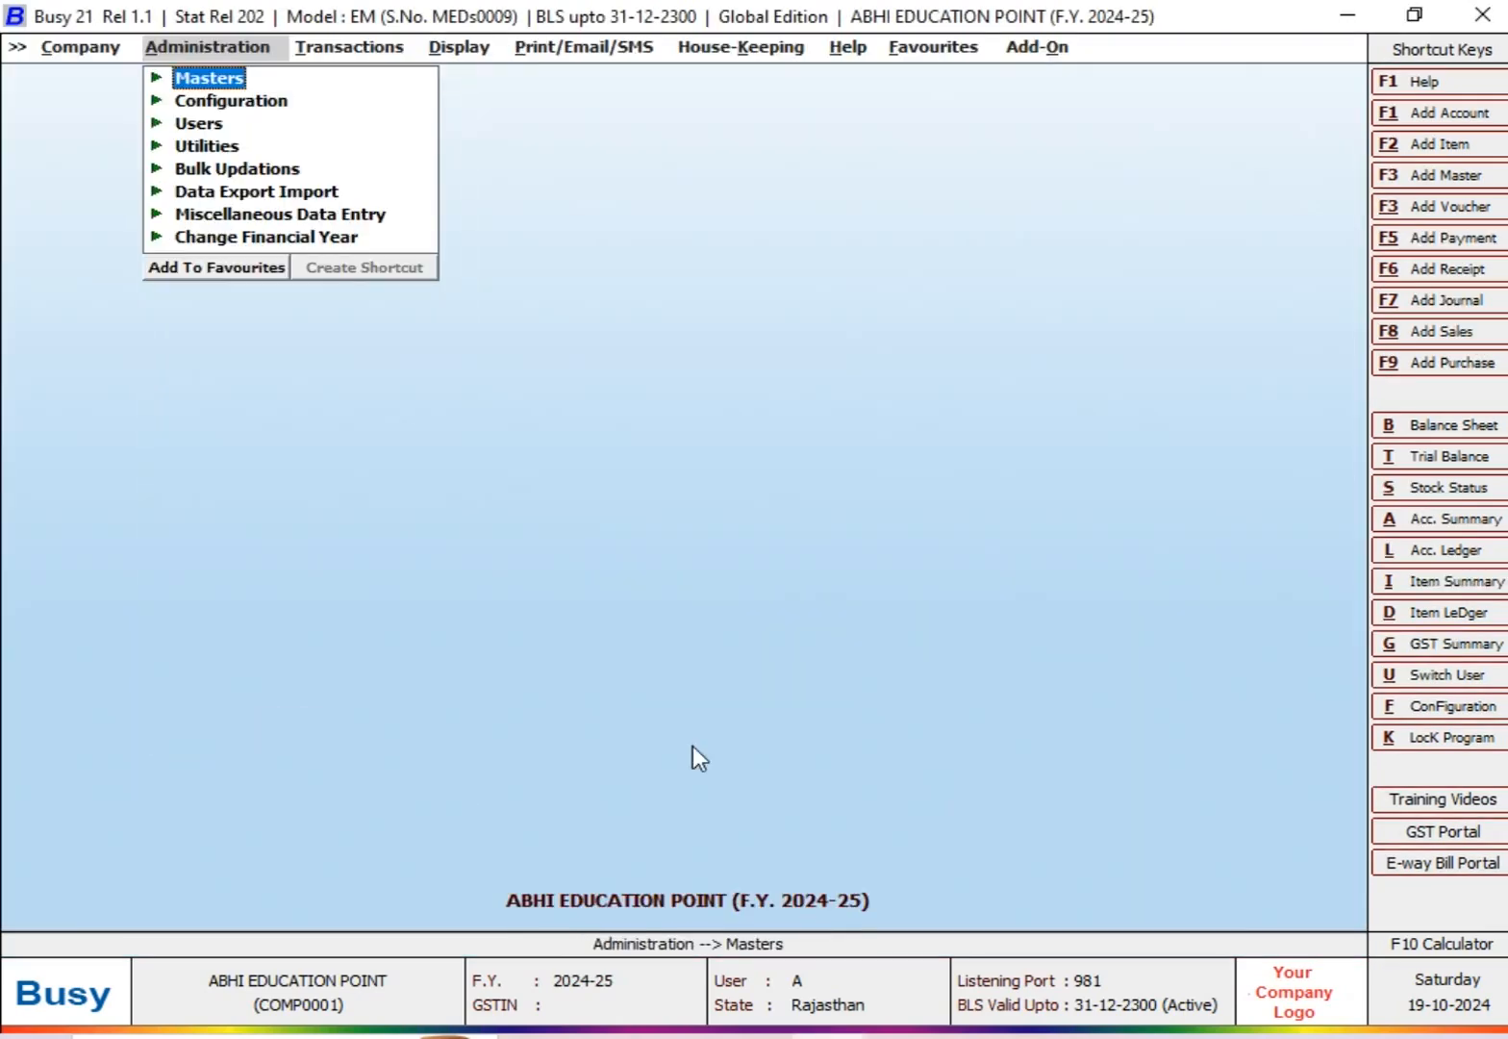
Step: Start a new sales voucher in the Main series dated 29-07-2024 with voucher number 113
key("Right")
key("Right")
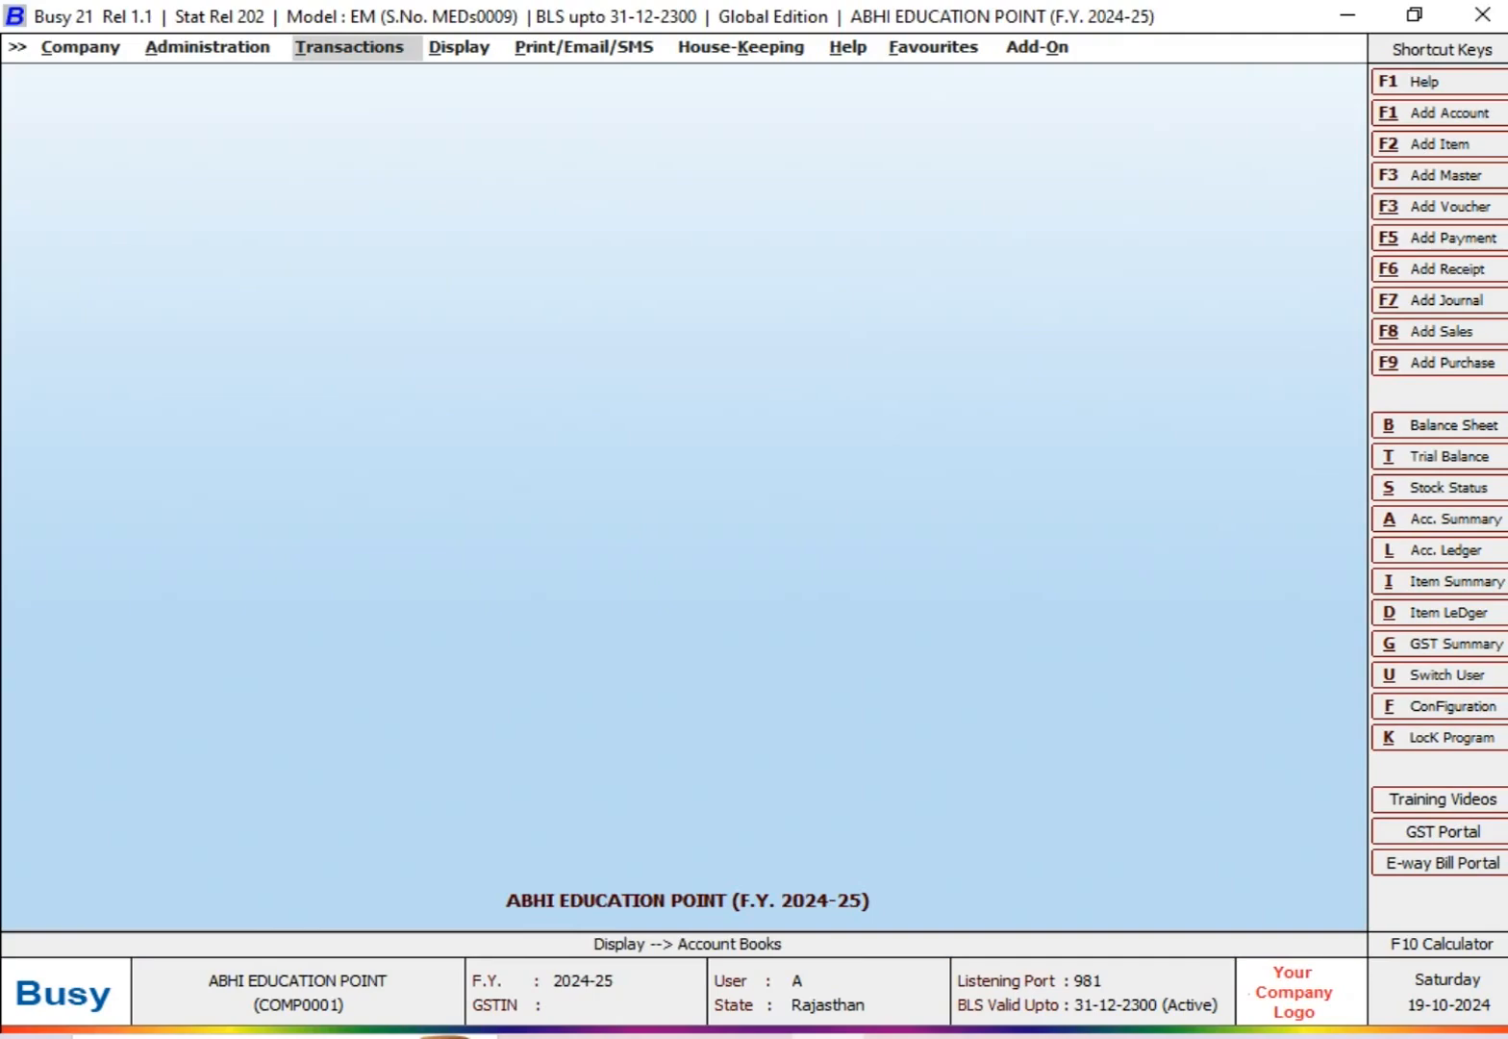
key("Return")
key("Return")
type("29-07-2024")
key("Return")
type("113")
Step: Choose MR A (SALES PARTY) as the voucher's party and keep Main Store as the material centre
key("Return")
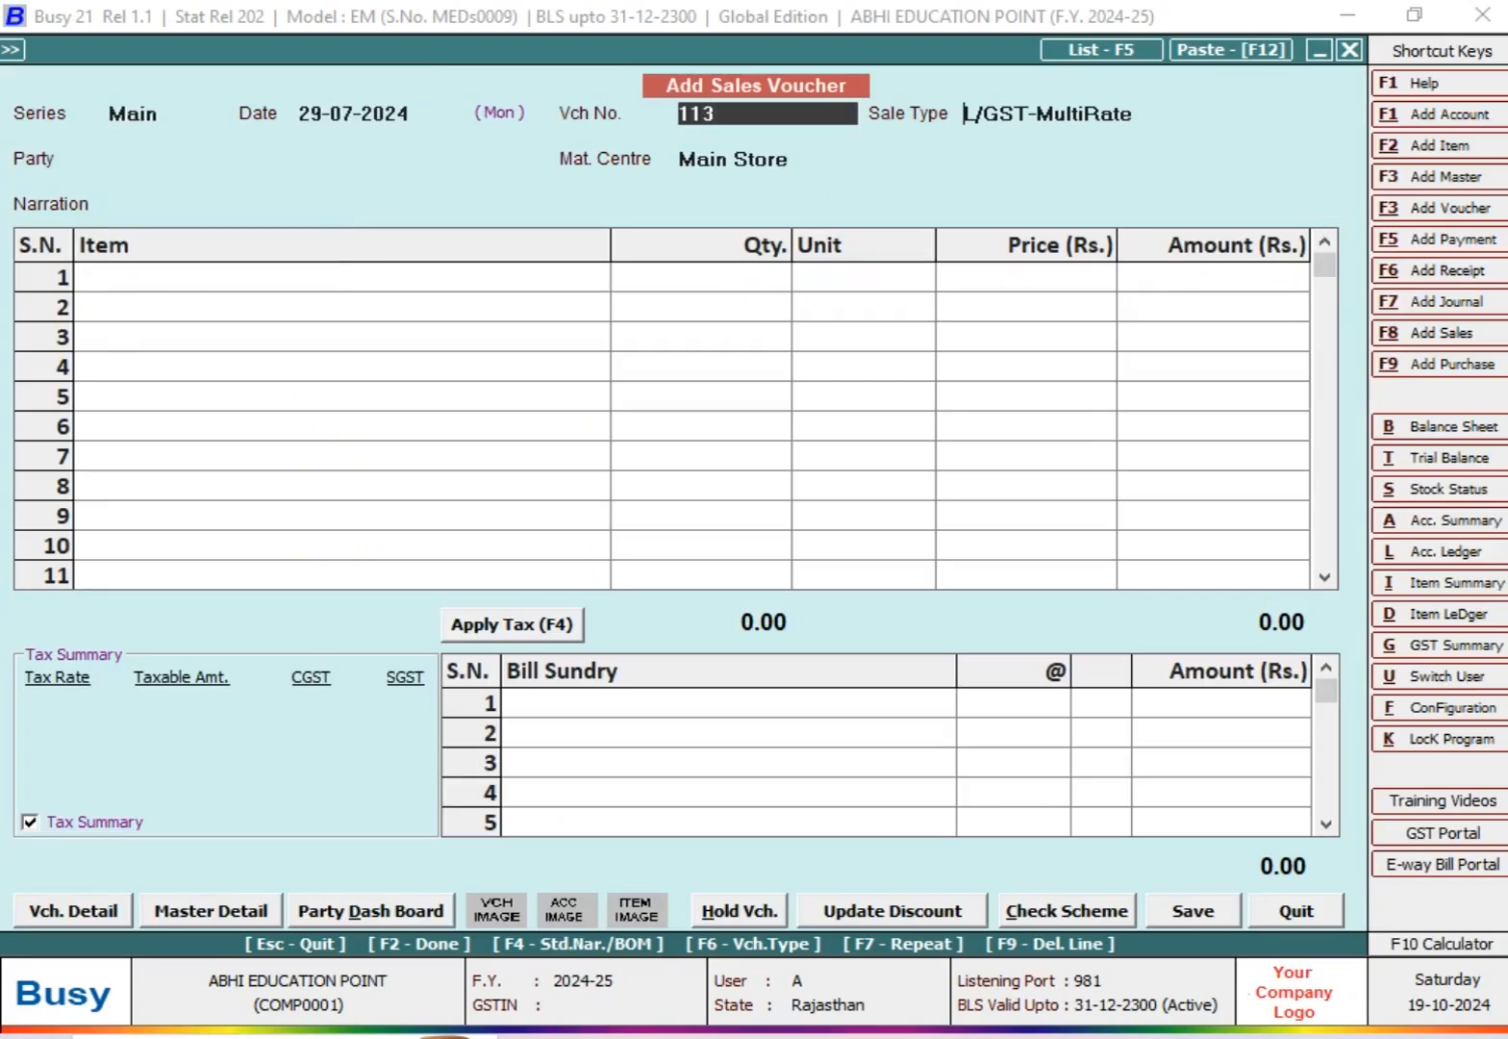
key("Return")
type("MR")
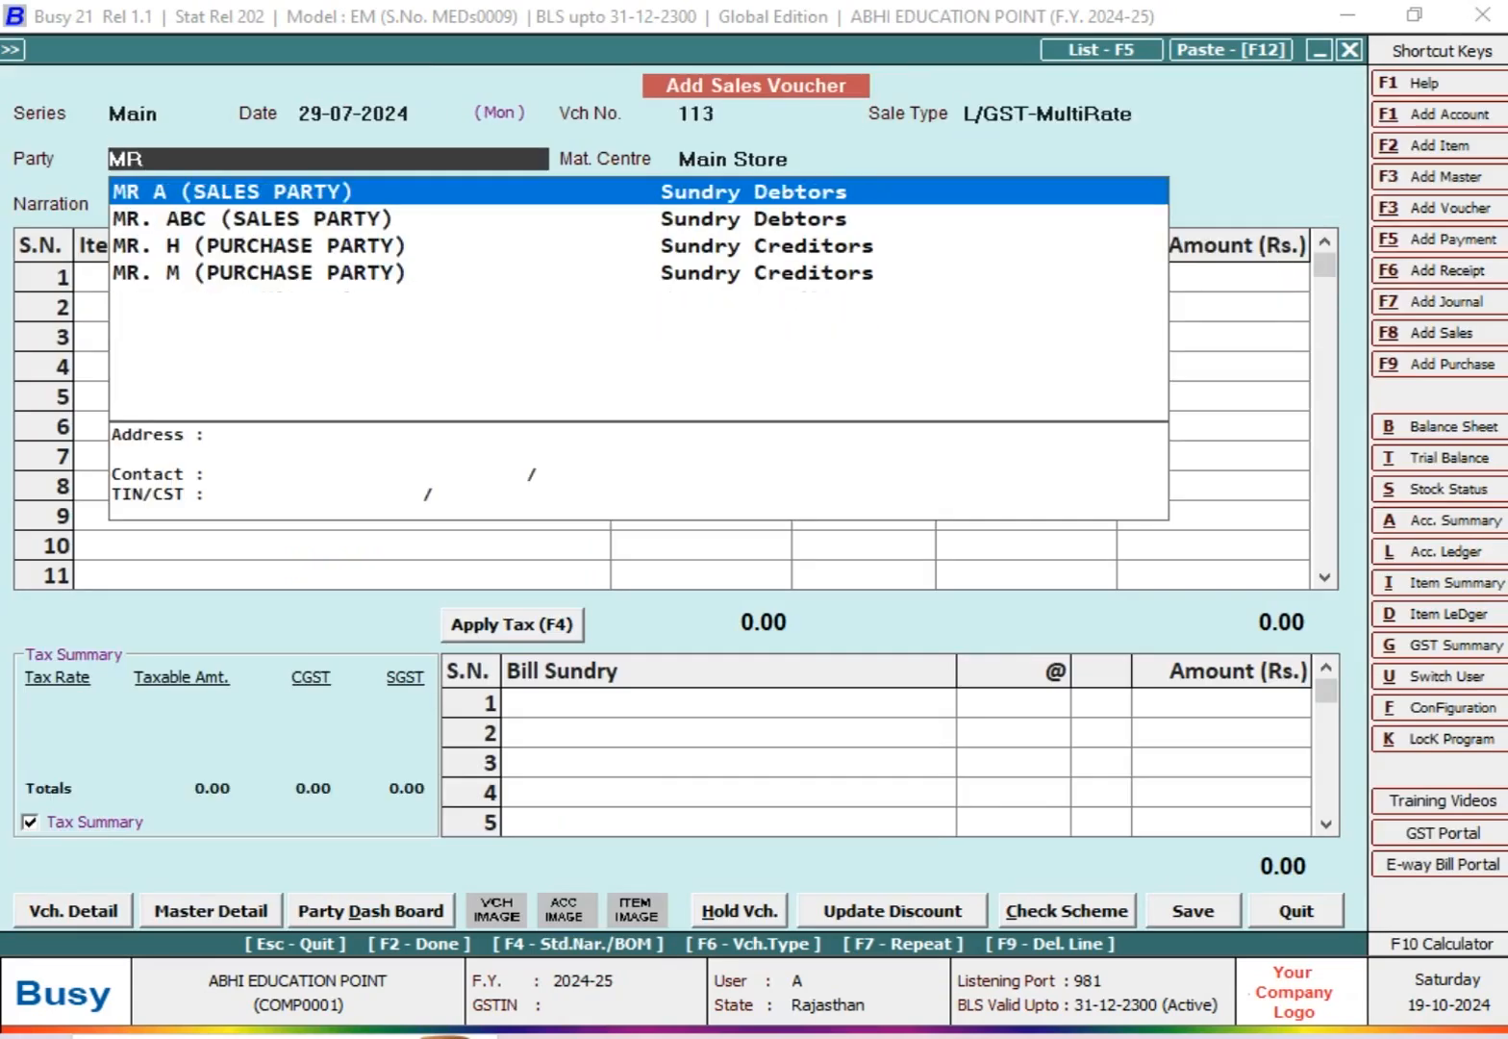
key("Return")
Step: Enter ITEM @ 12% on the first item line with a quantity of 500 Pcs
key("Return")
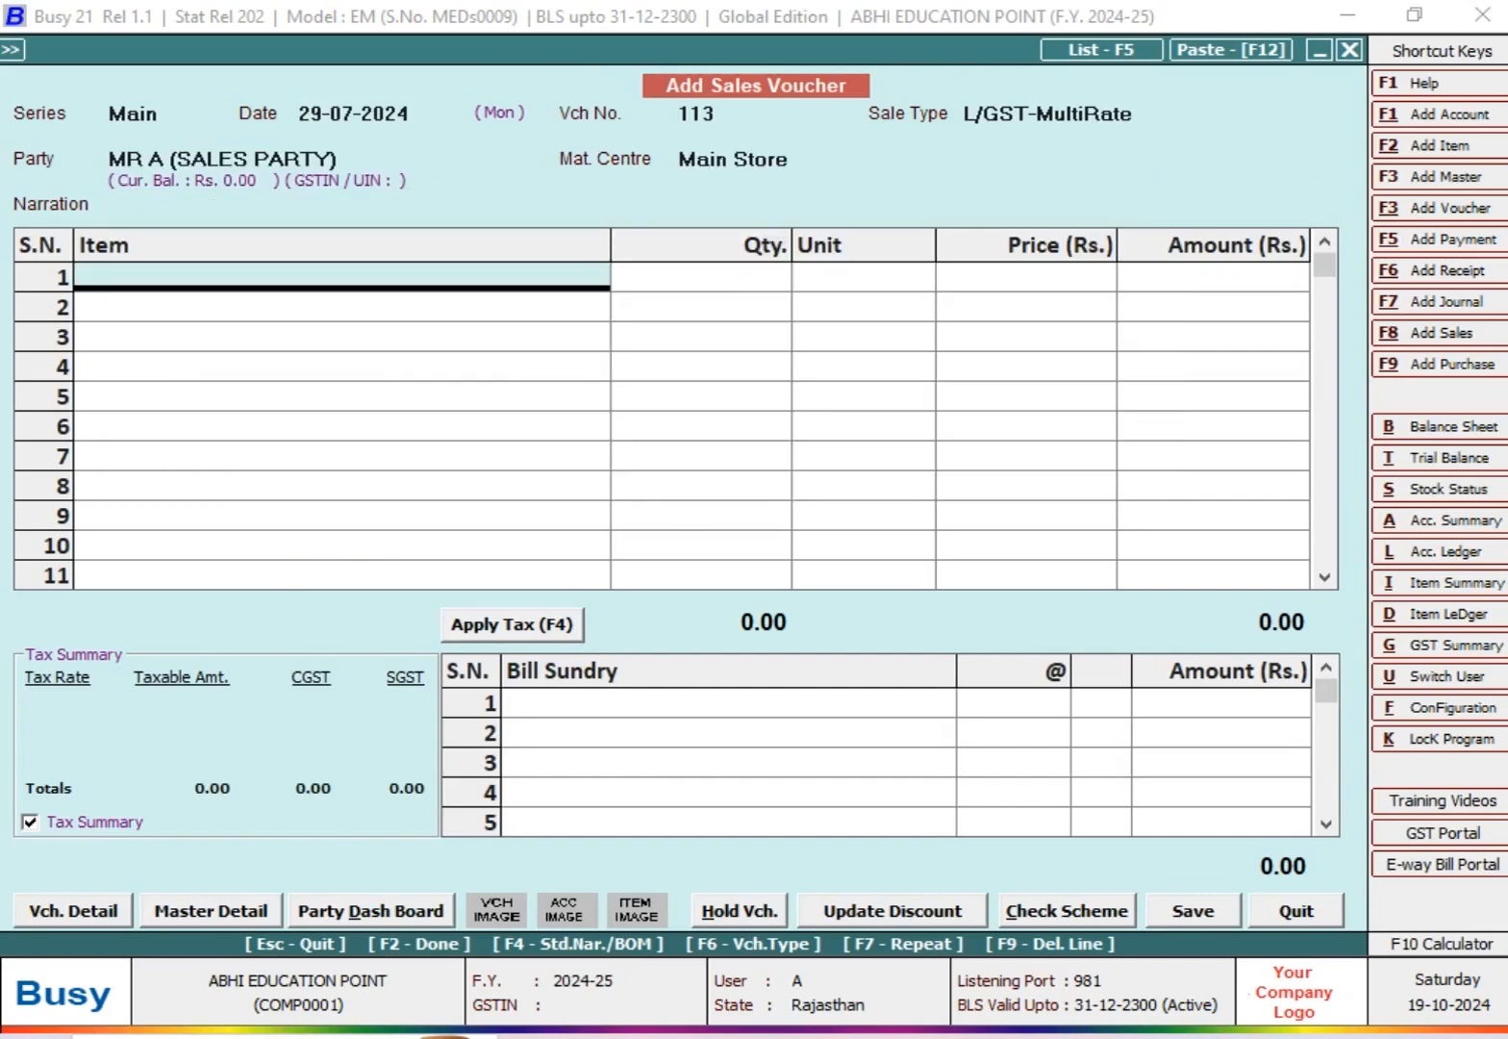
key("Up")
key("Return")
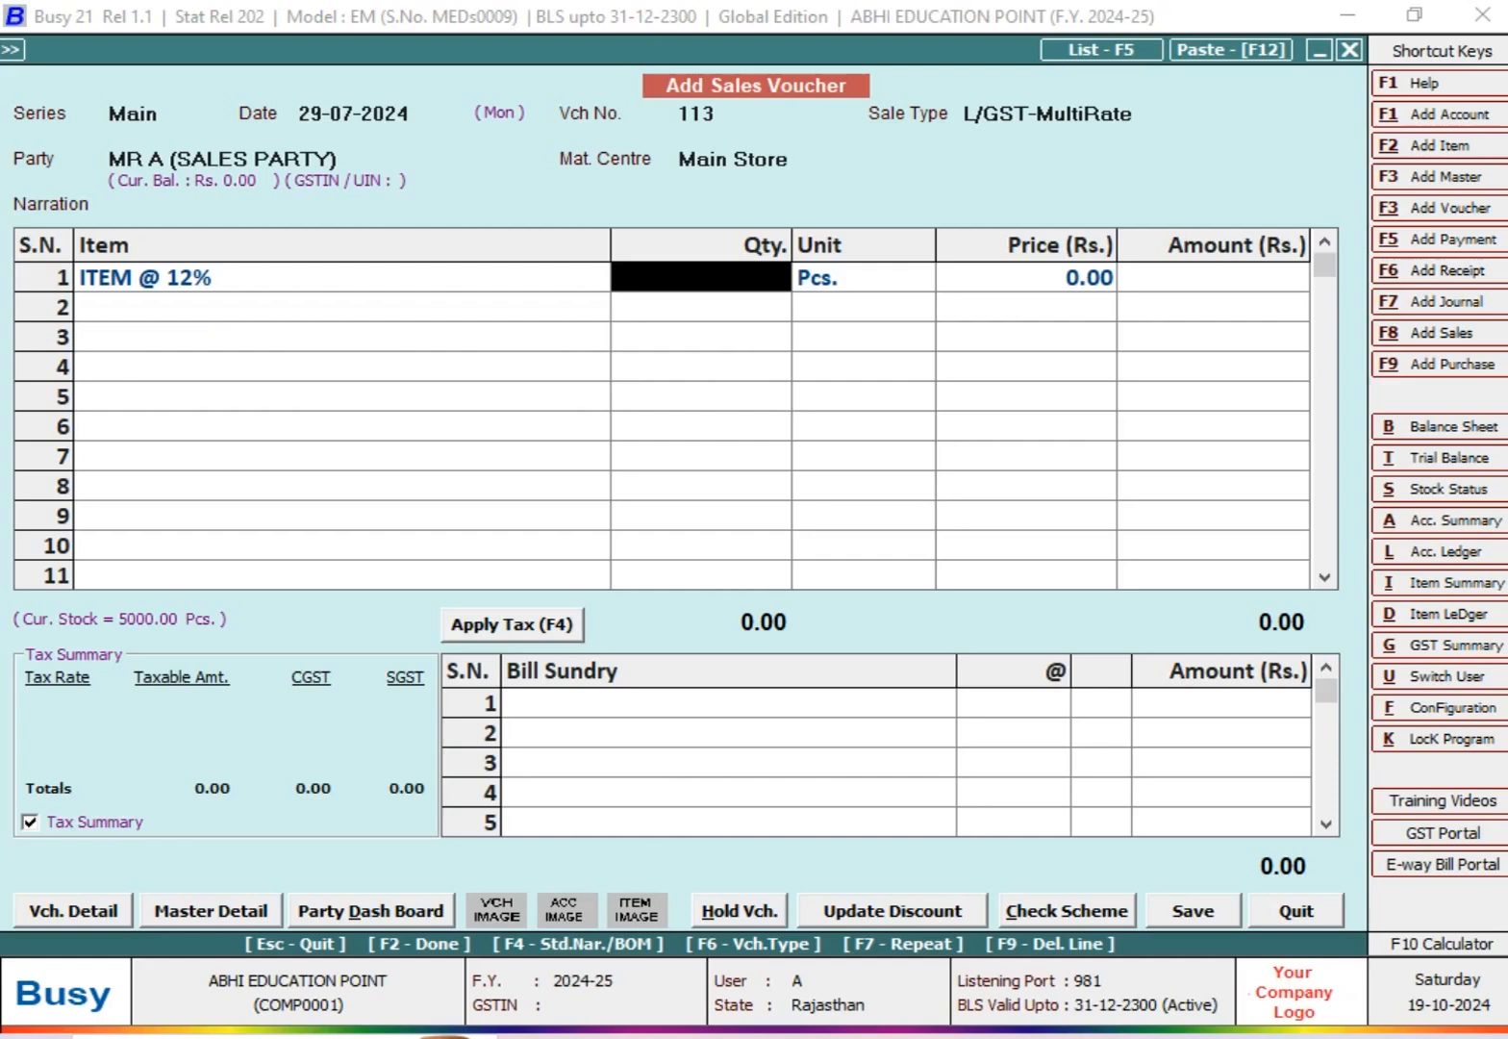
type("50")
key("BackSpace")
key("BackSpace")
type("500")
key("Return")
key("Return")
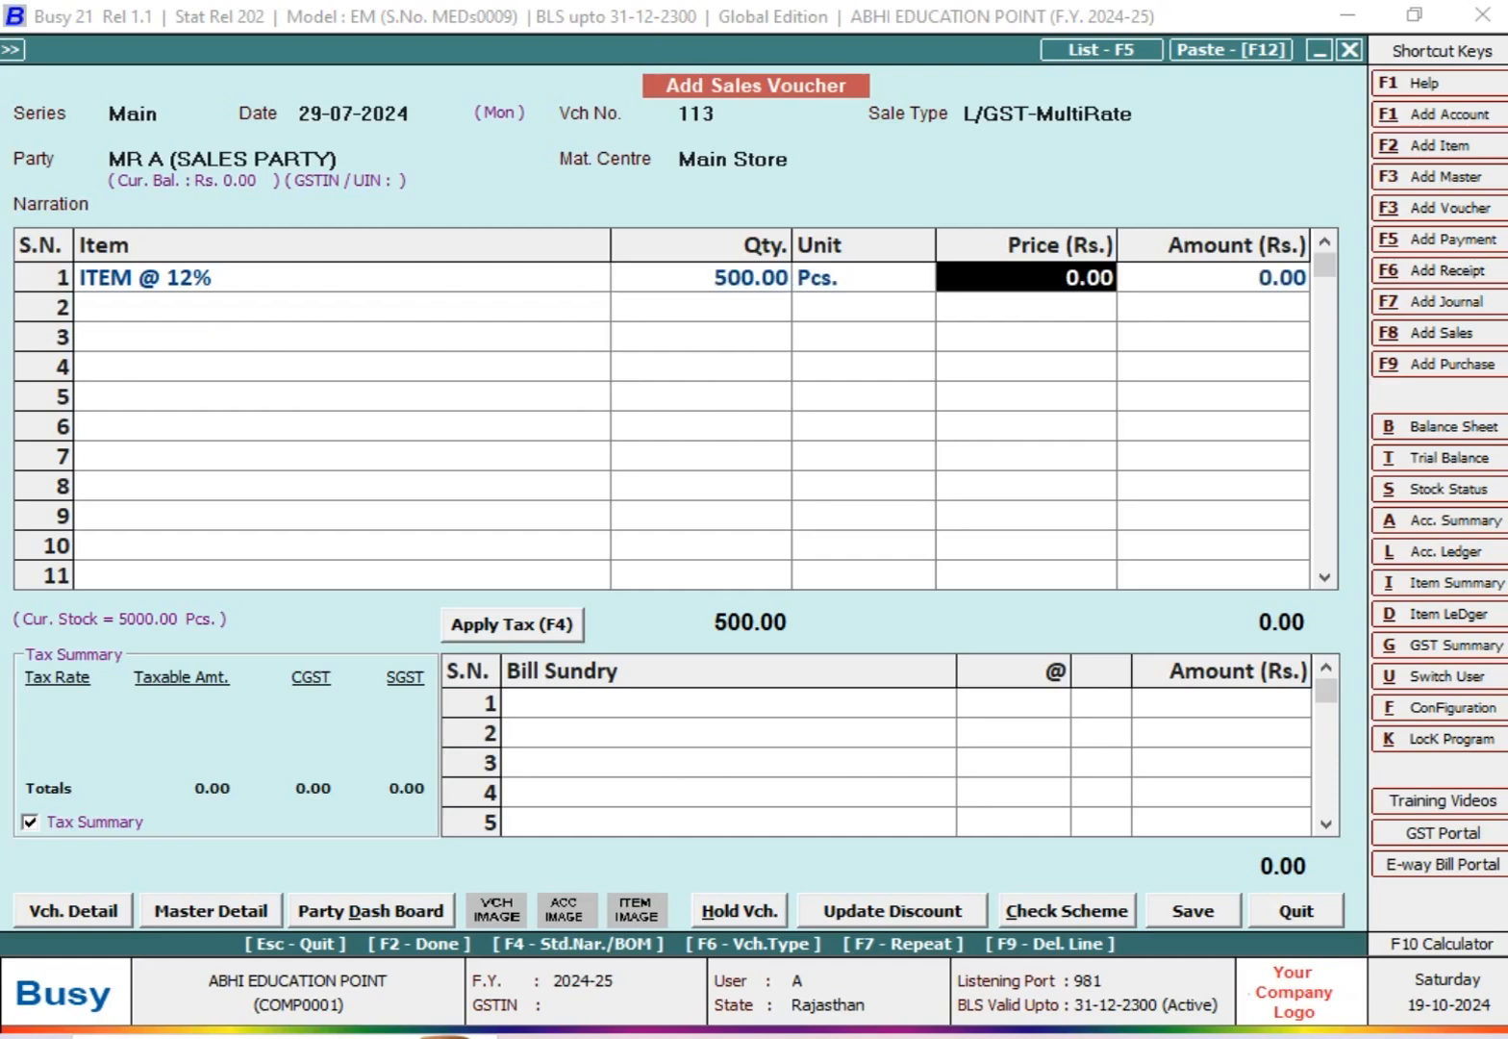
Step: Try unit prices of 400, 180, 120 and 110 for ITEM @ 12%
type("400")
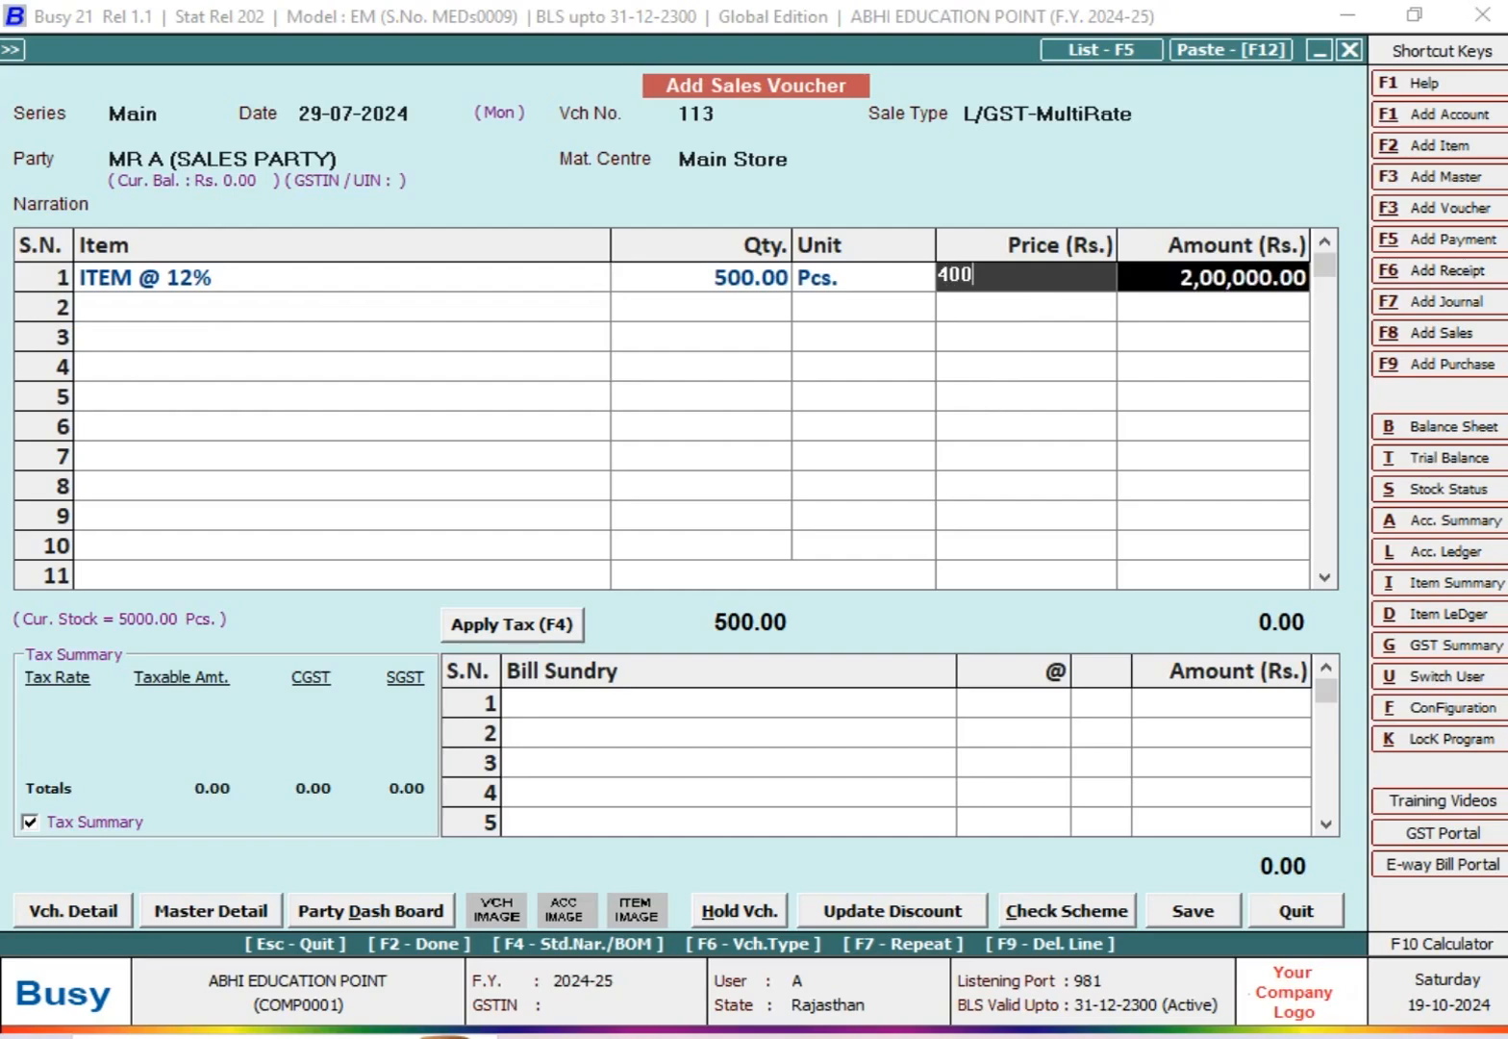
key("Return")
key("Up")
key("Return")
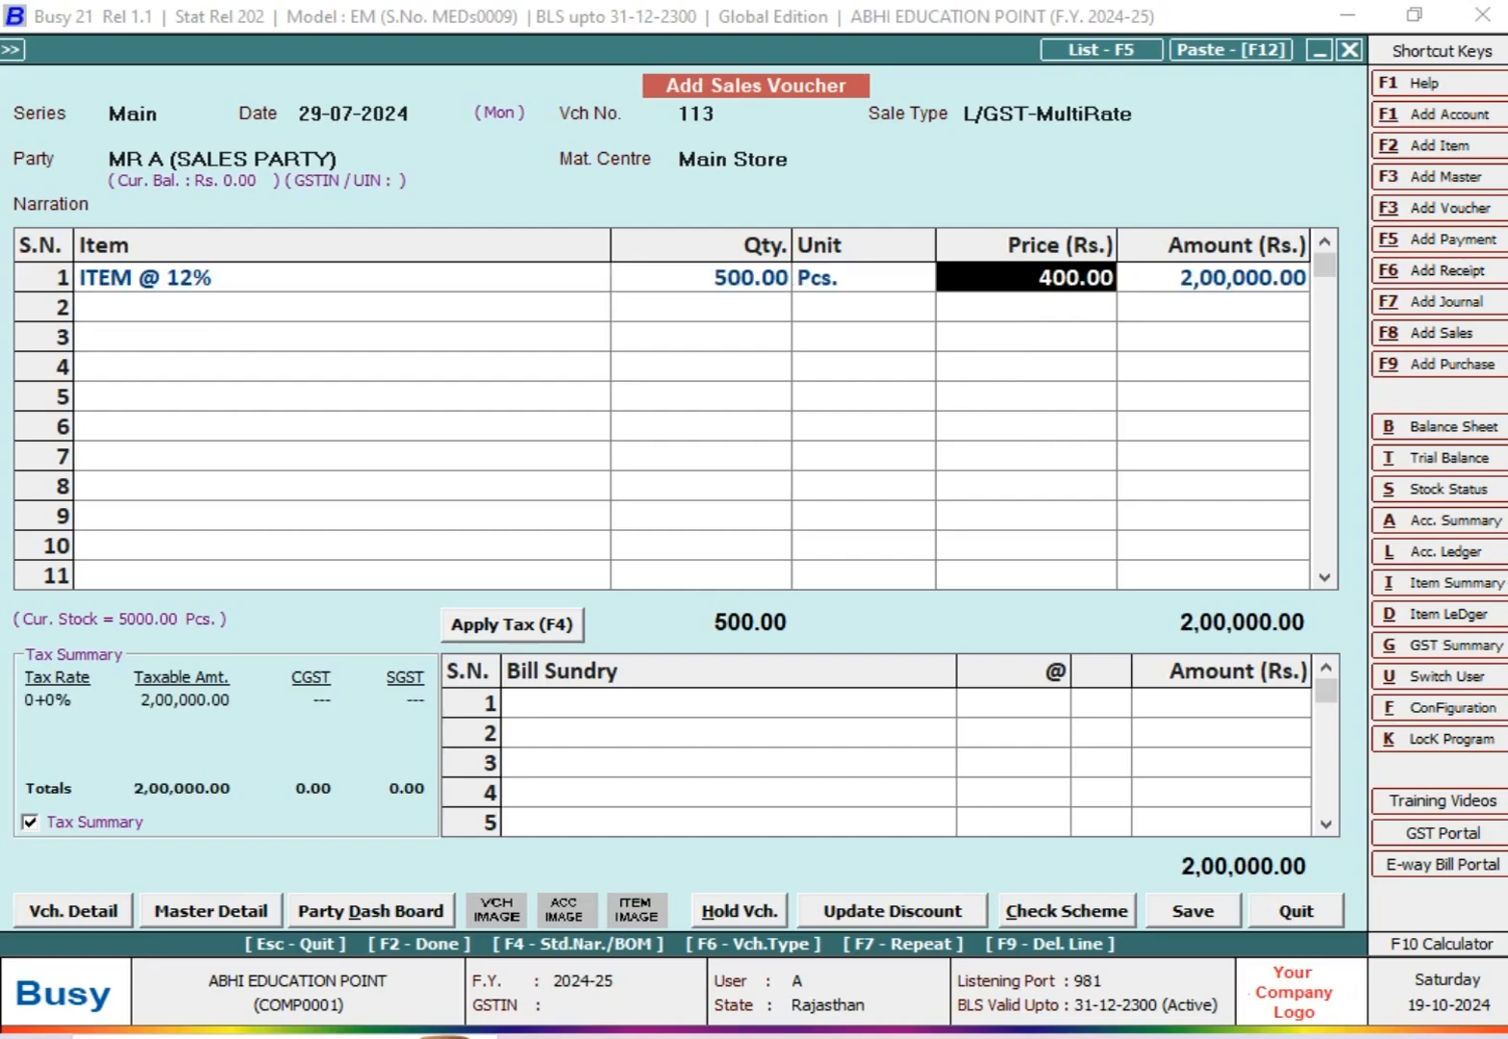
type("180")
key("Return")
key("Up")
key("Return")
key("Return")
type("120")
key("Return")
key("Return")
key("Up")
Step: Set the unit price of ITEM @ 12% to 65 and finish the item list
key("Return")
key("Return")
type("110")
key("Return")
key("Return")
key("Up")
key("Return")
key("Return")
type("65")
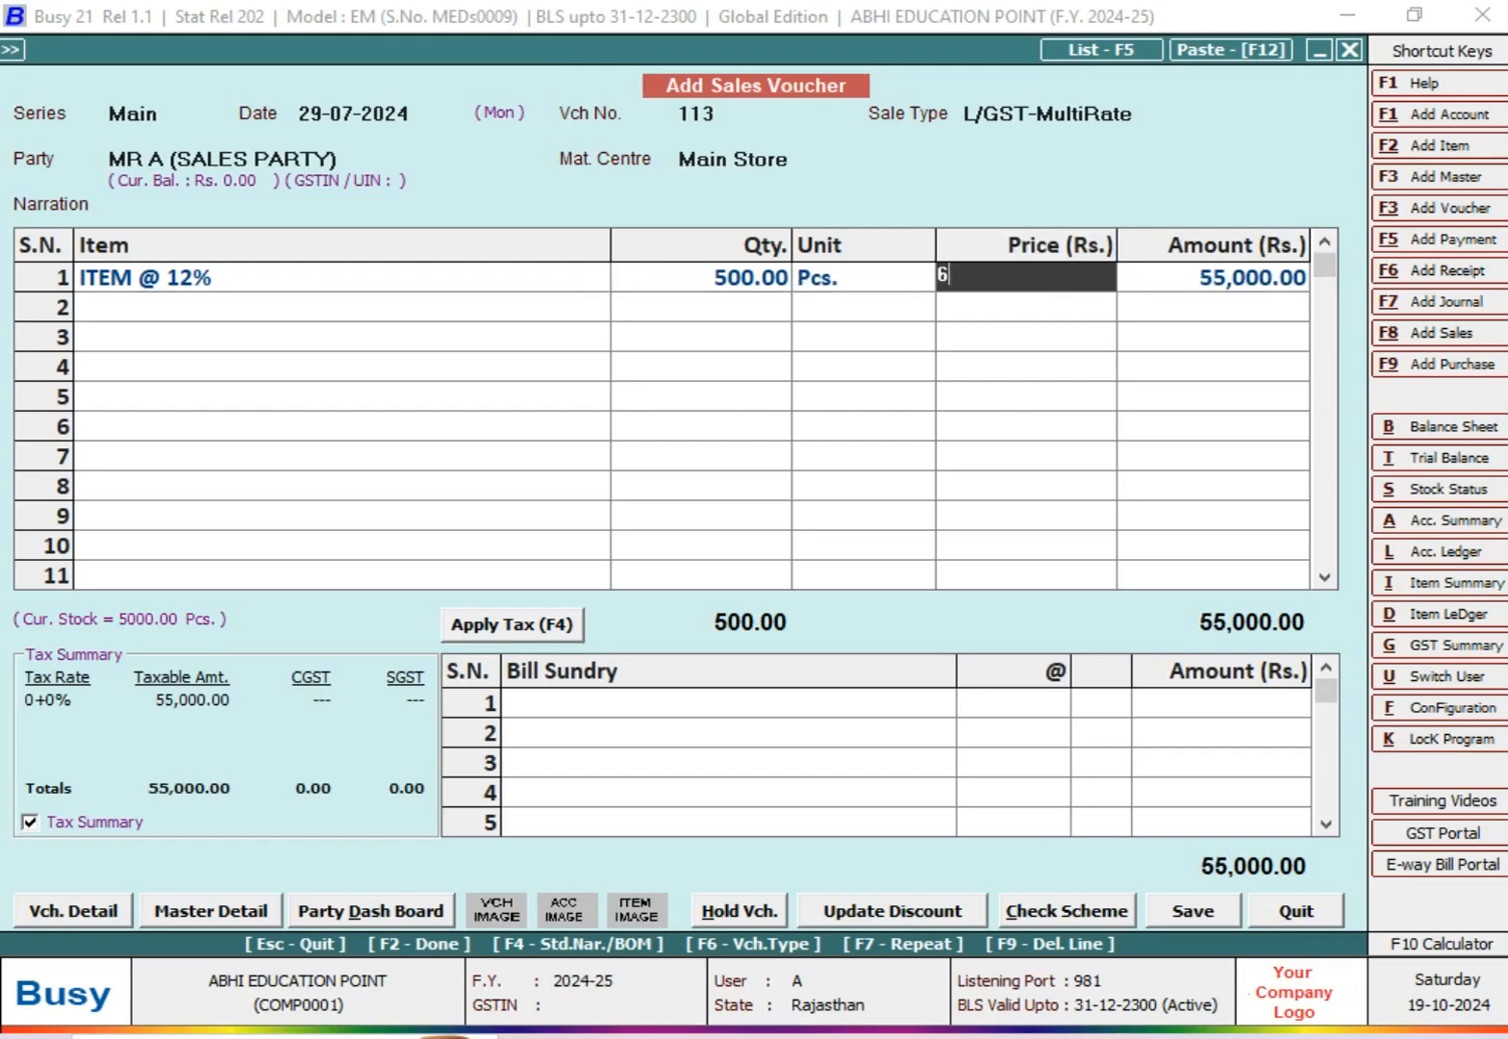
key("Return")
key("Return")
Step: Add the CGST and SGST bill sundries at 6% each and dismiss the antivirus backup notification
key("Return")
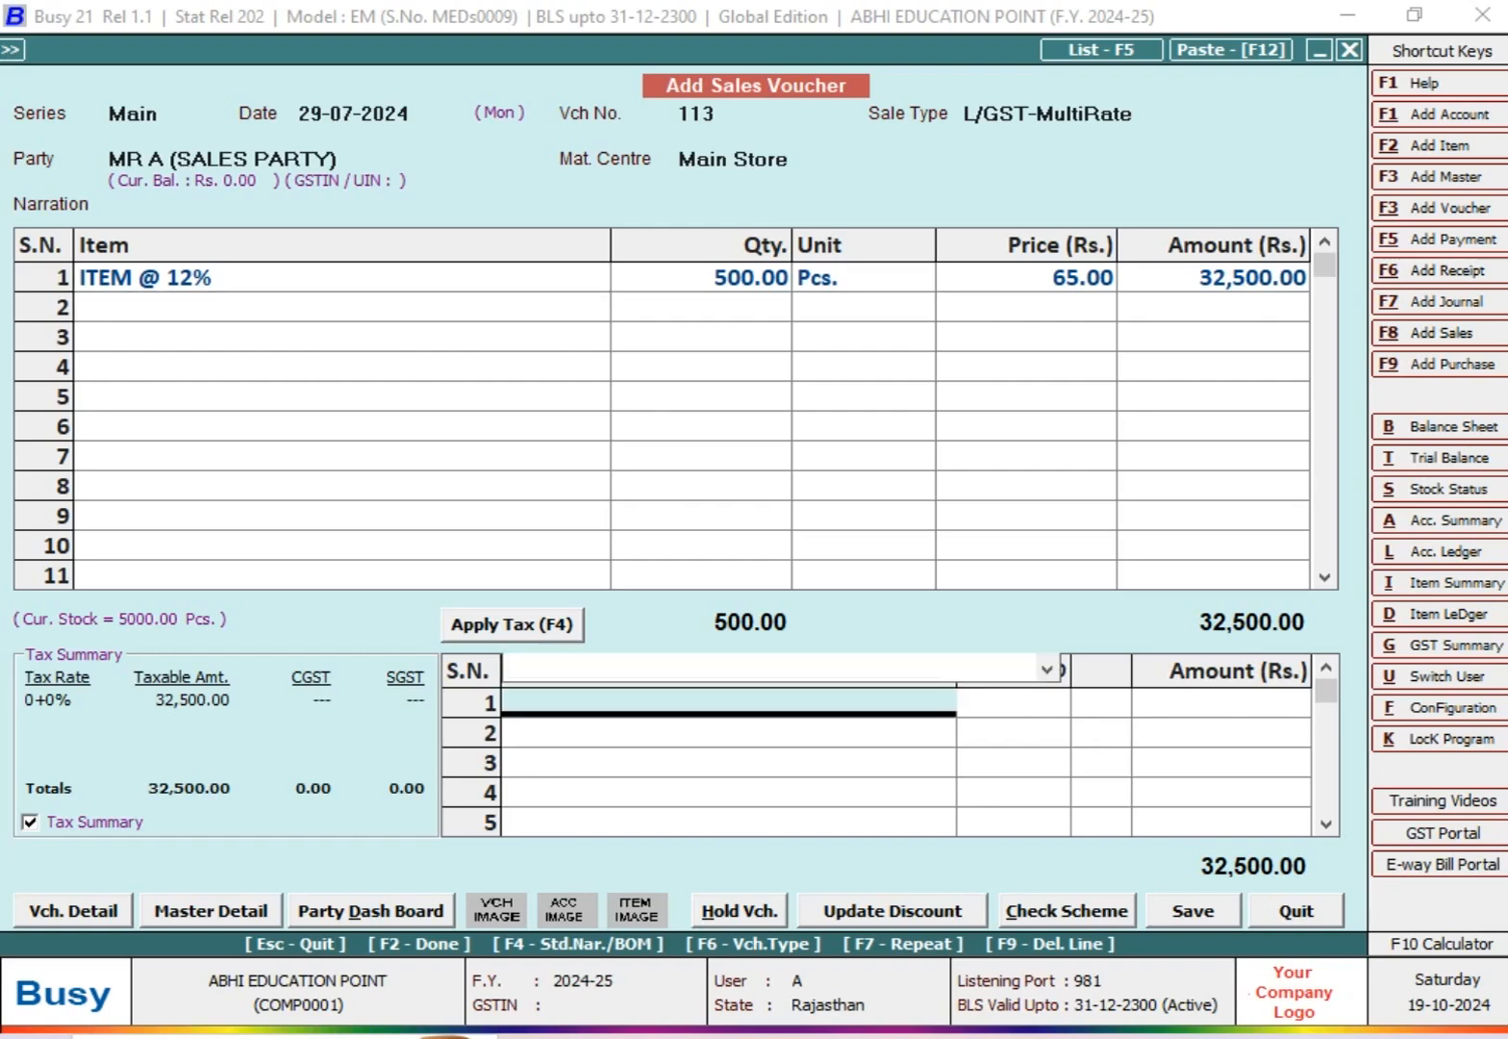
type("CG")
key("Return")
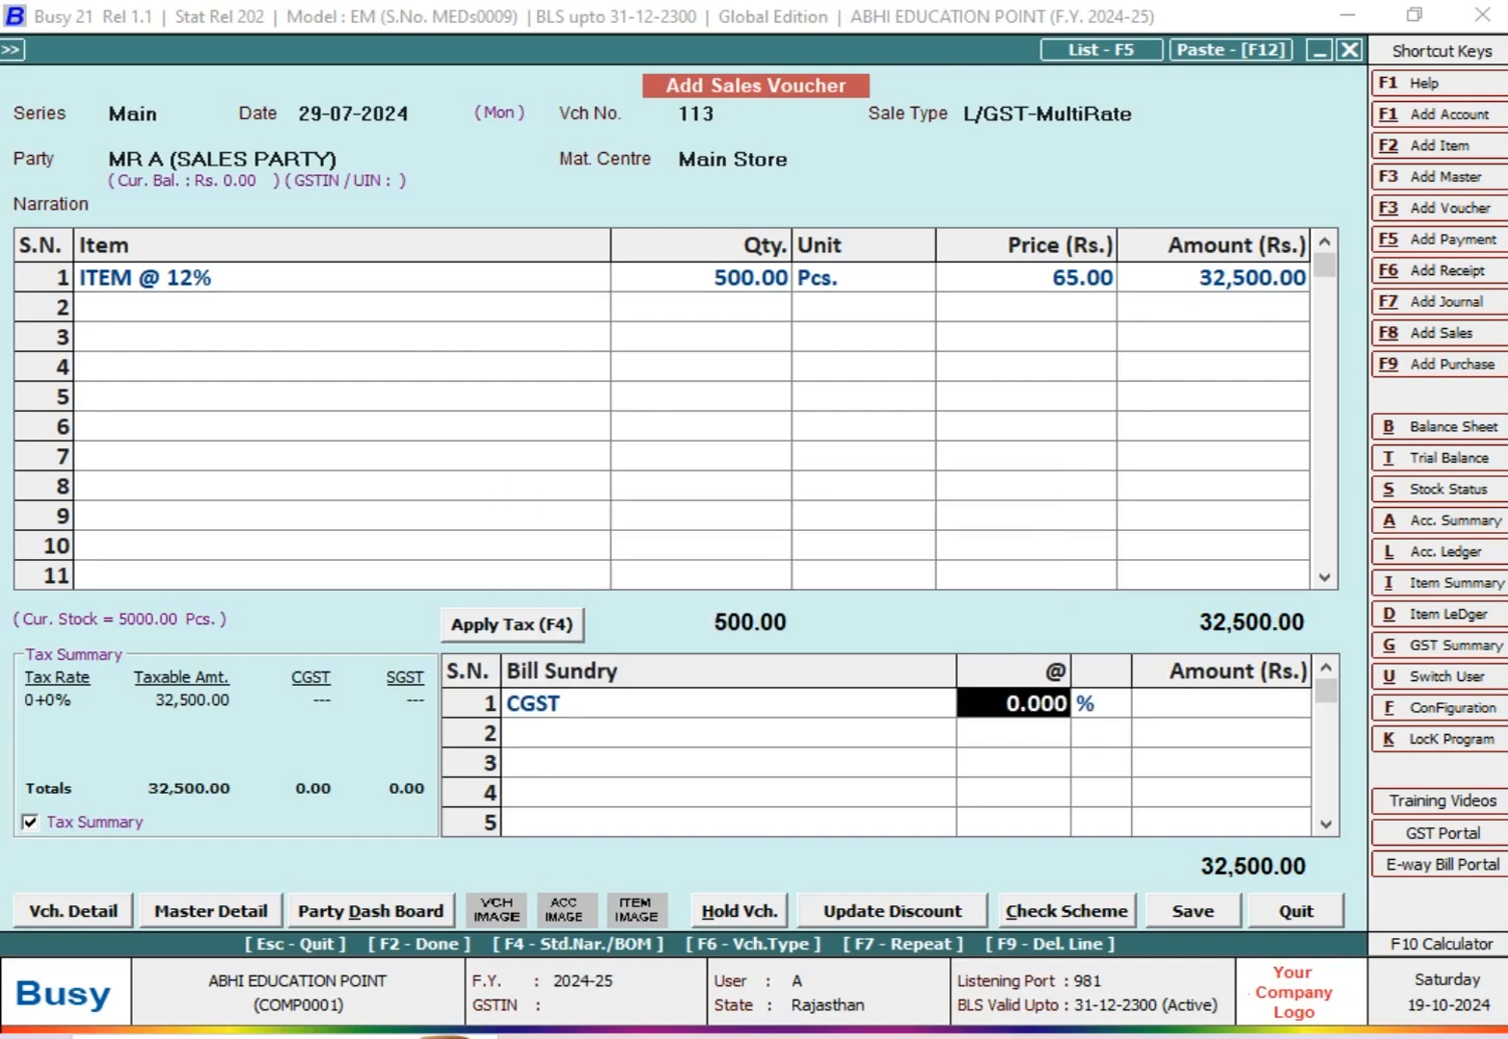
key("Return")
key("Return")
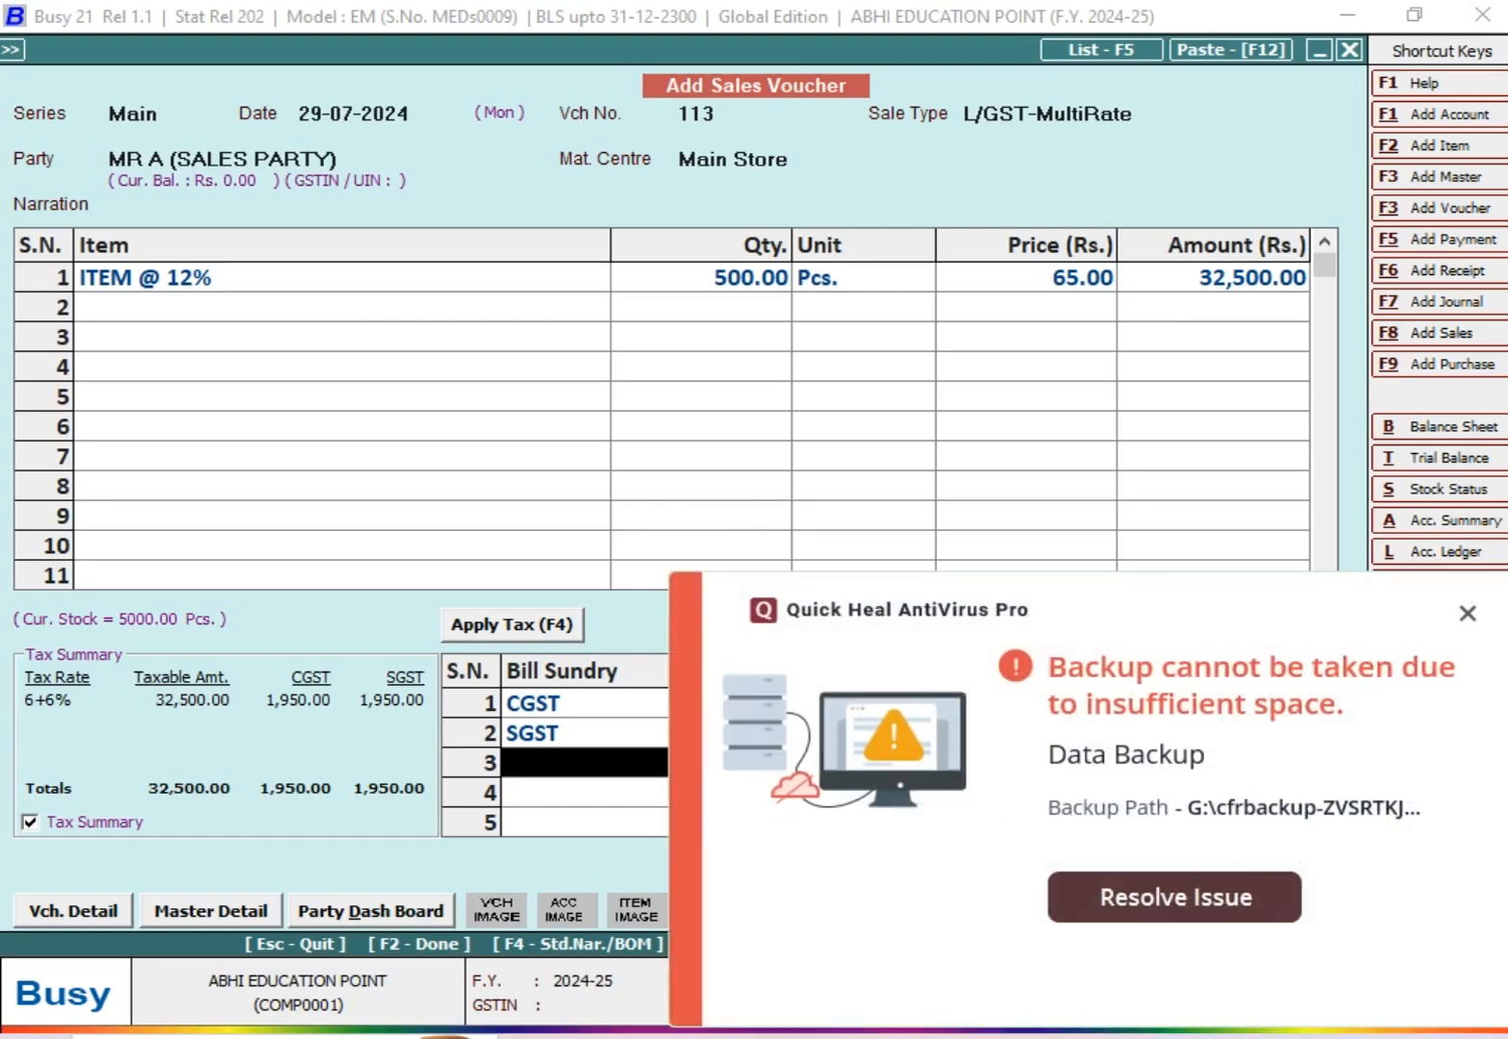
left_click(1467, 613)
left_click(1093, 522)
Step: Save the sales voucher with its bill-by-bill amount as new reference 113, and decline printing the invoice
key("F2")
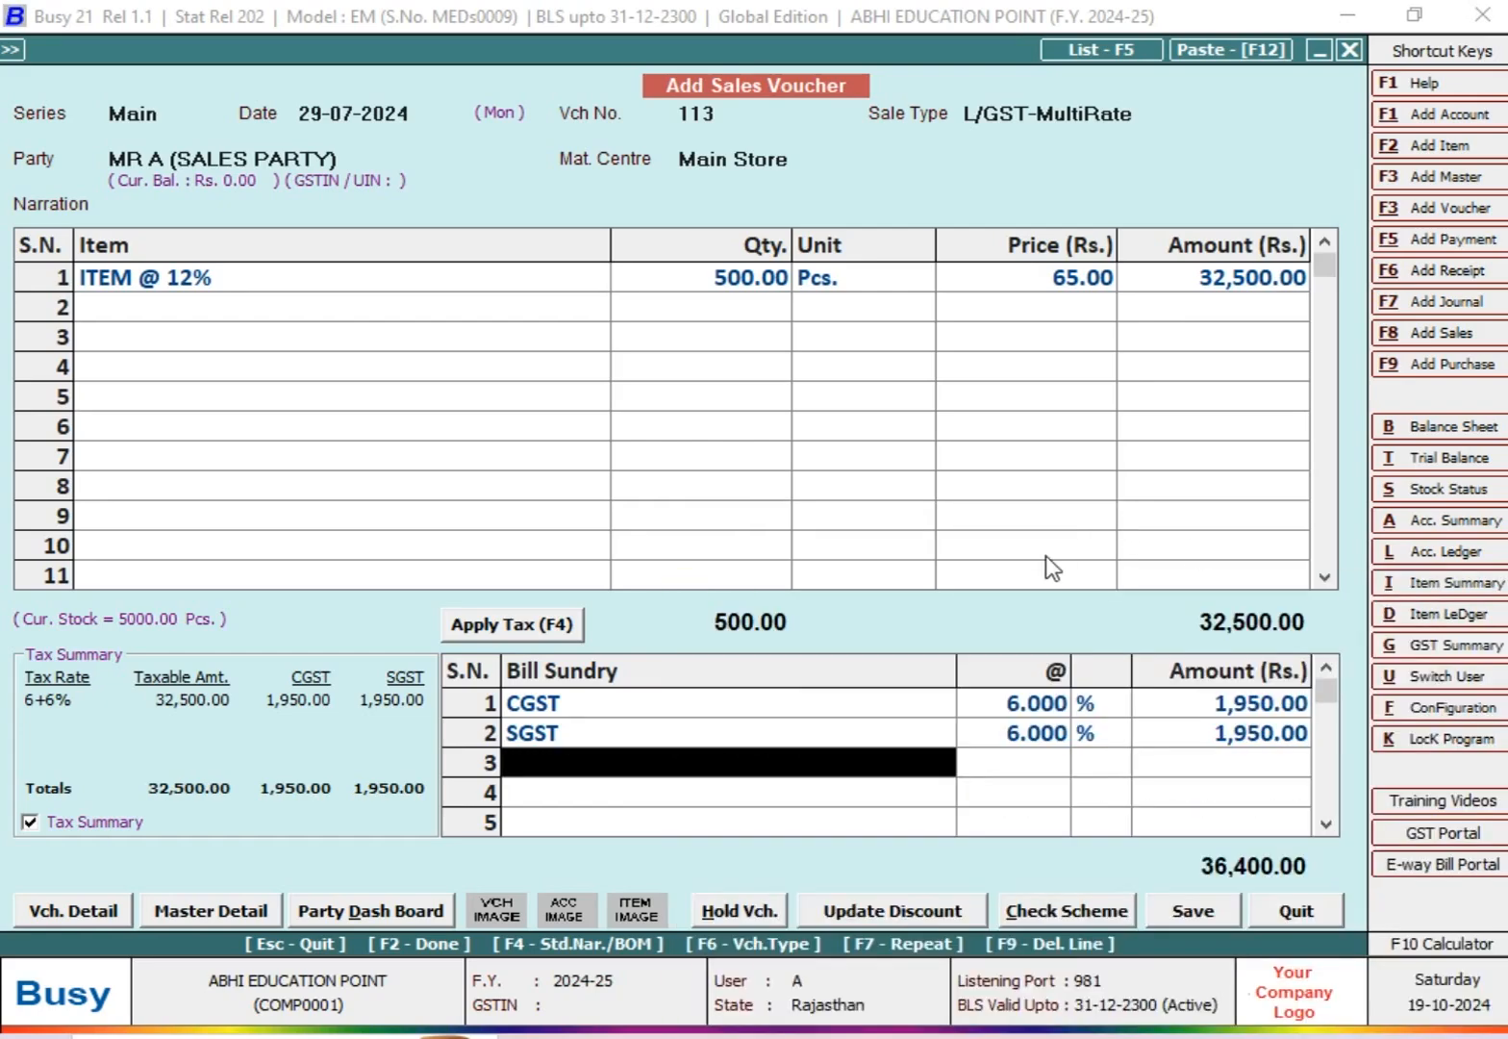
key("F2")
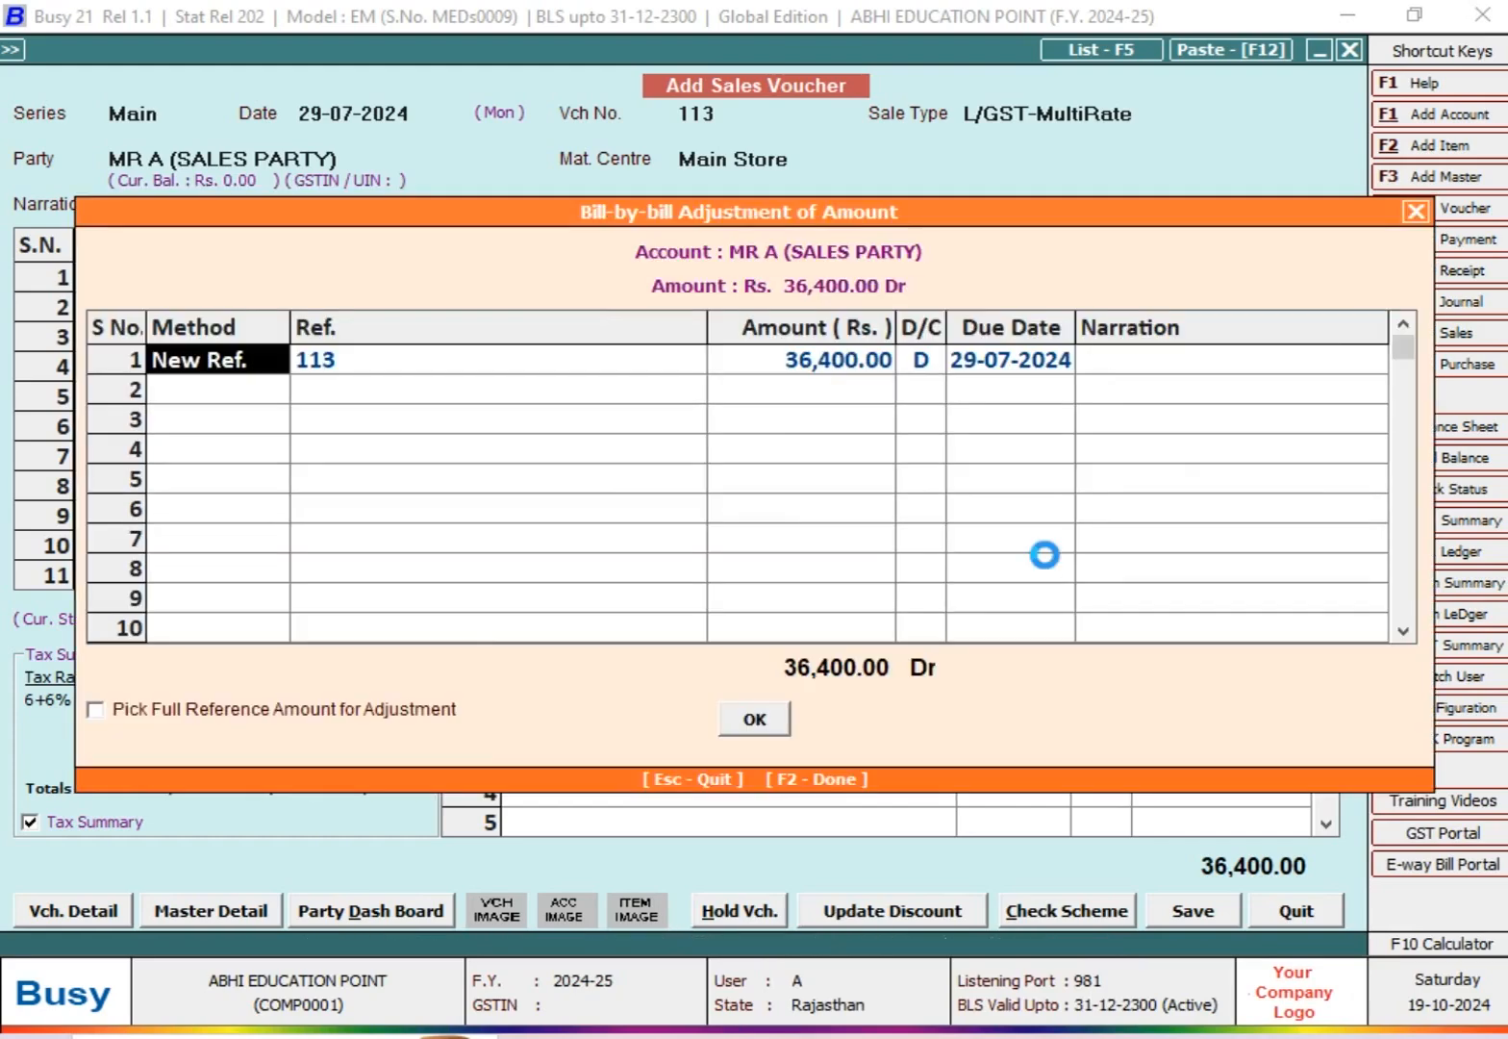
key("F2")
key("Return")
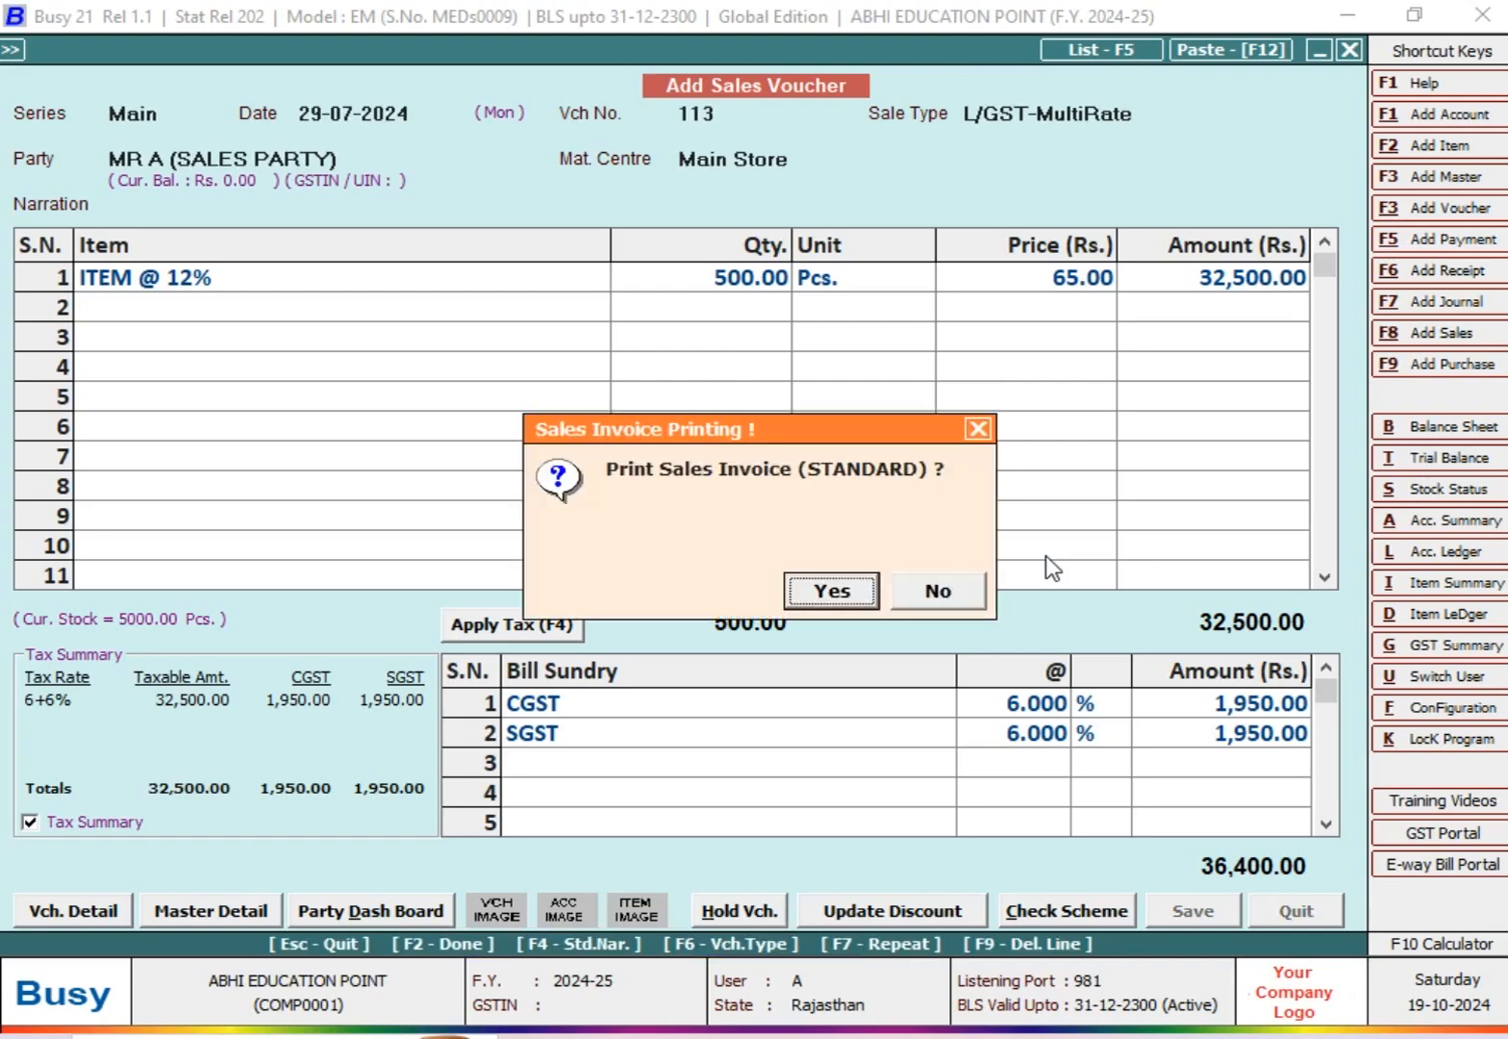
key("n")
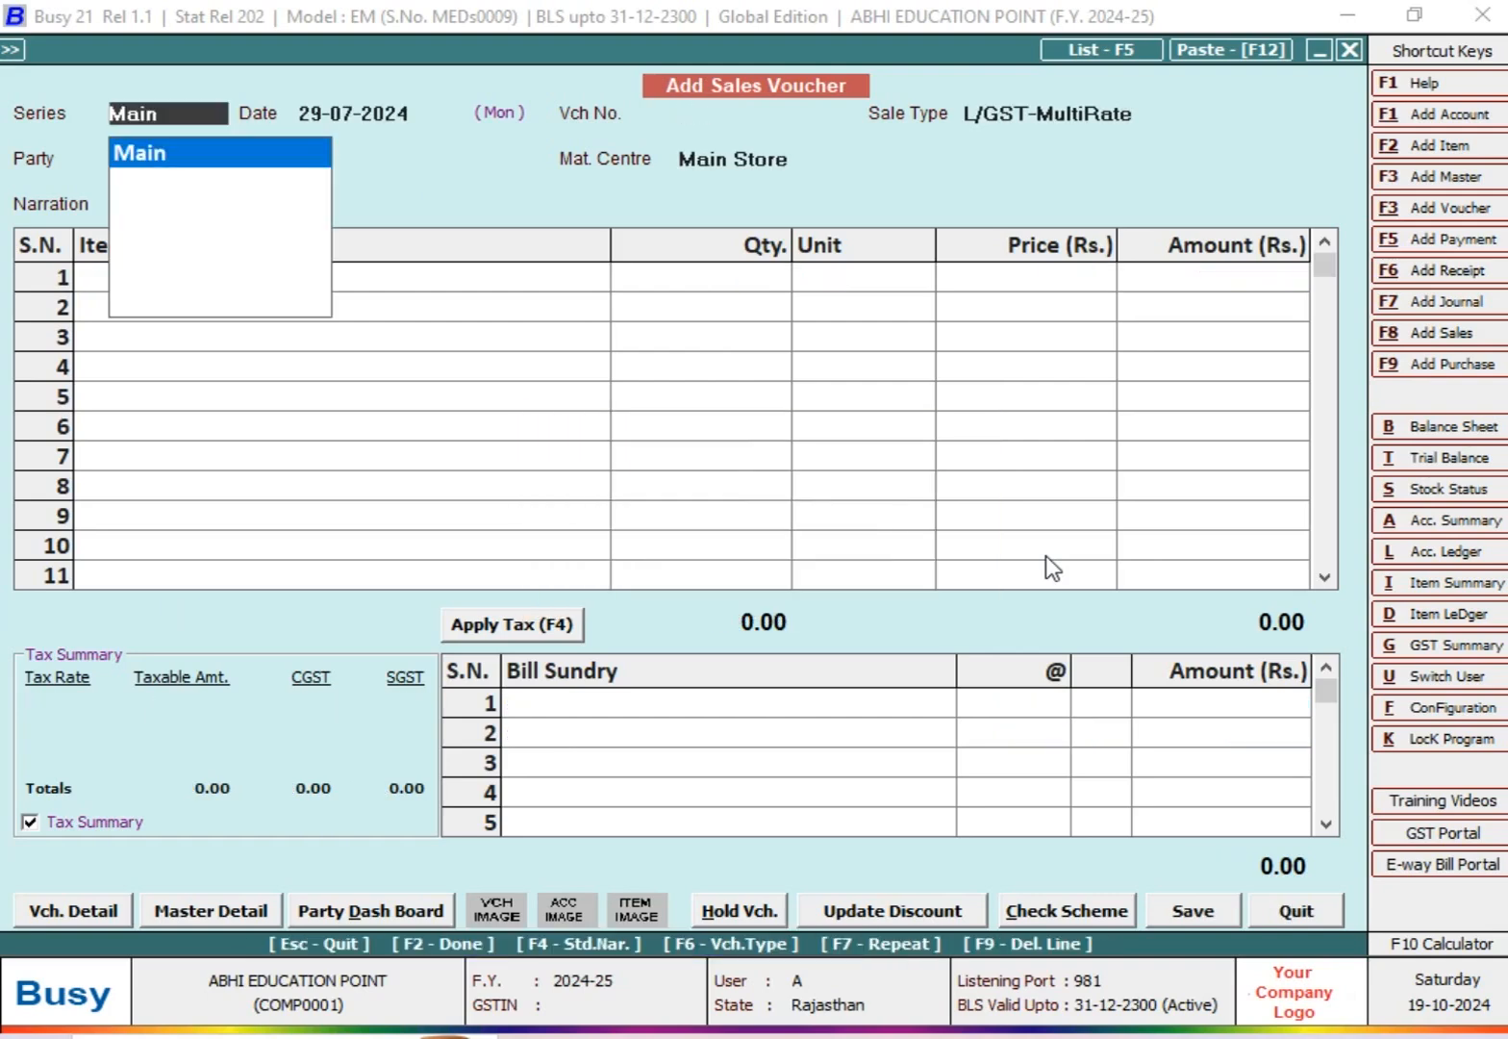
Step: Begin another sales voucher dated 30-07-2024 with number 114 for MR A (SALES PARTY) from Main Store
key("Return")
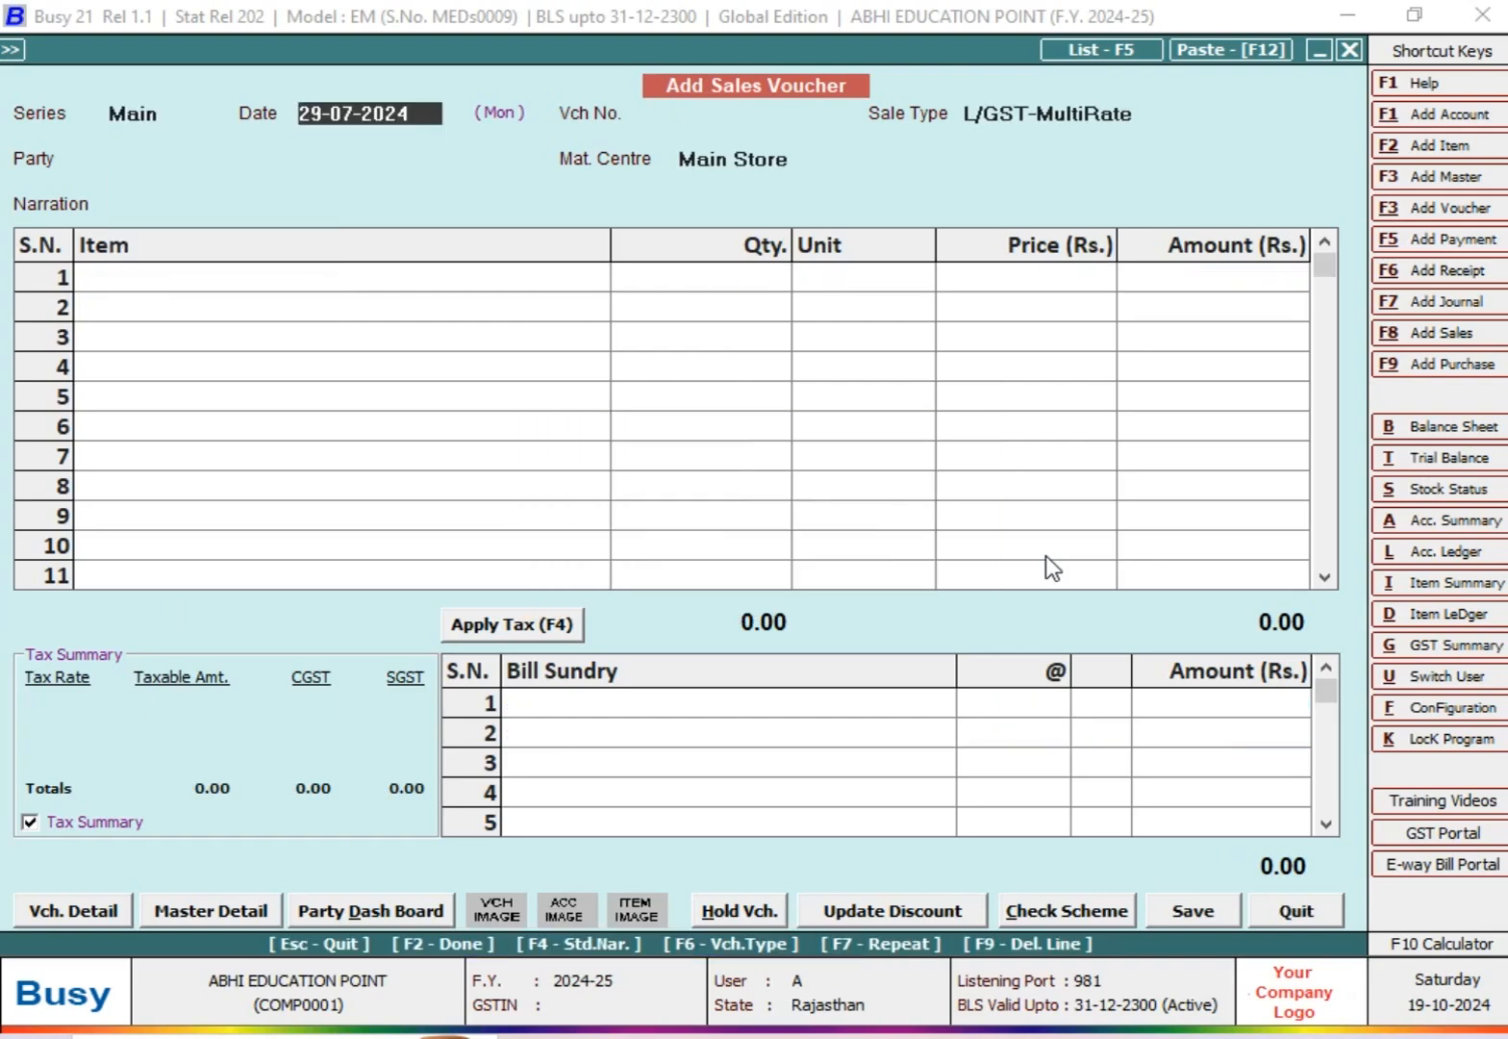
type("30-7")
key("Return")
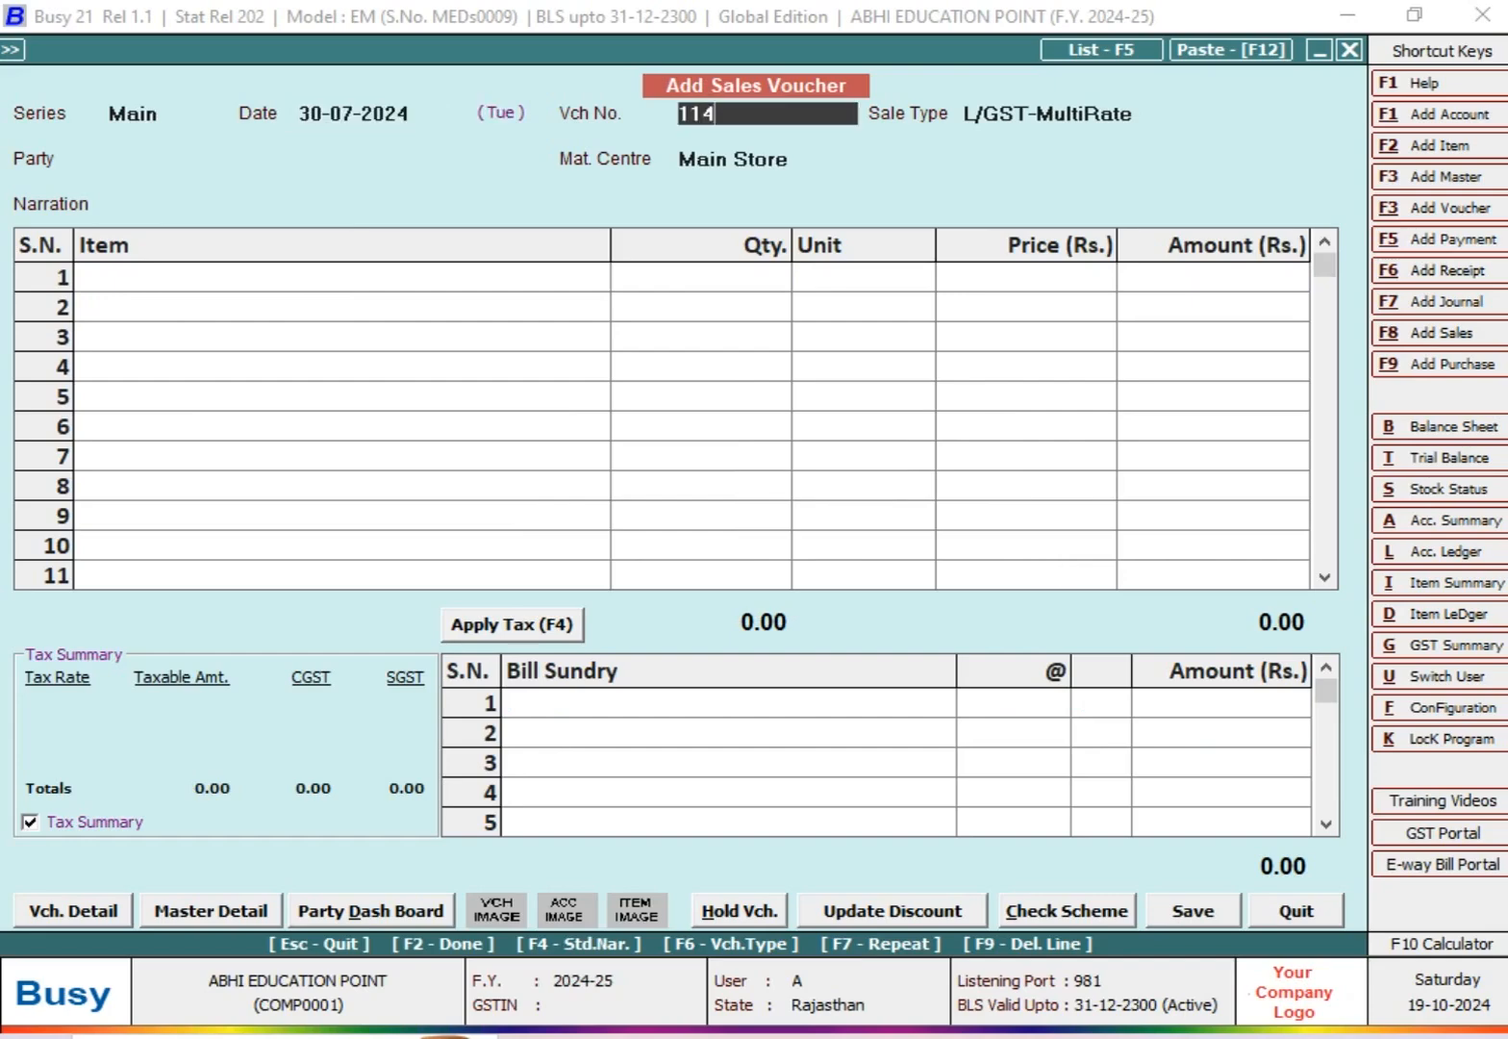
key("Return")
type("MR")
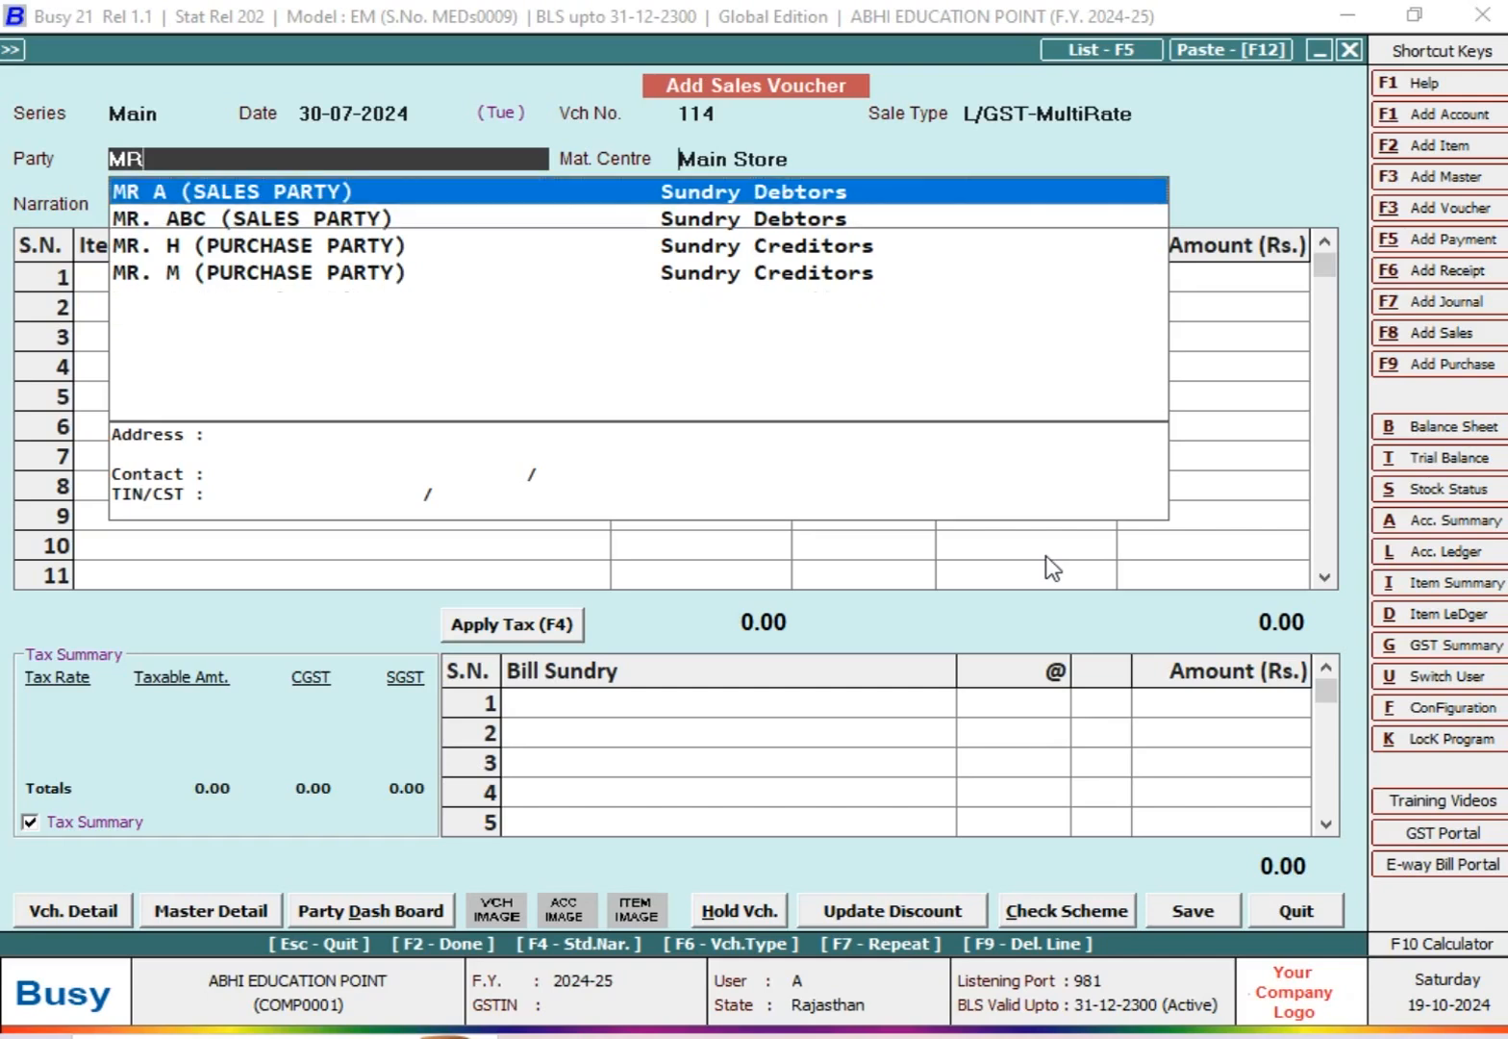
key("Return")
key("Return")
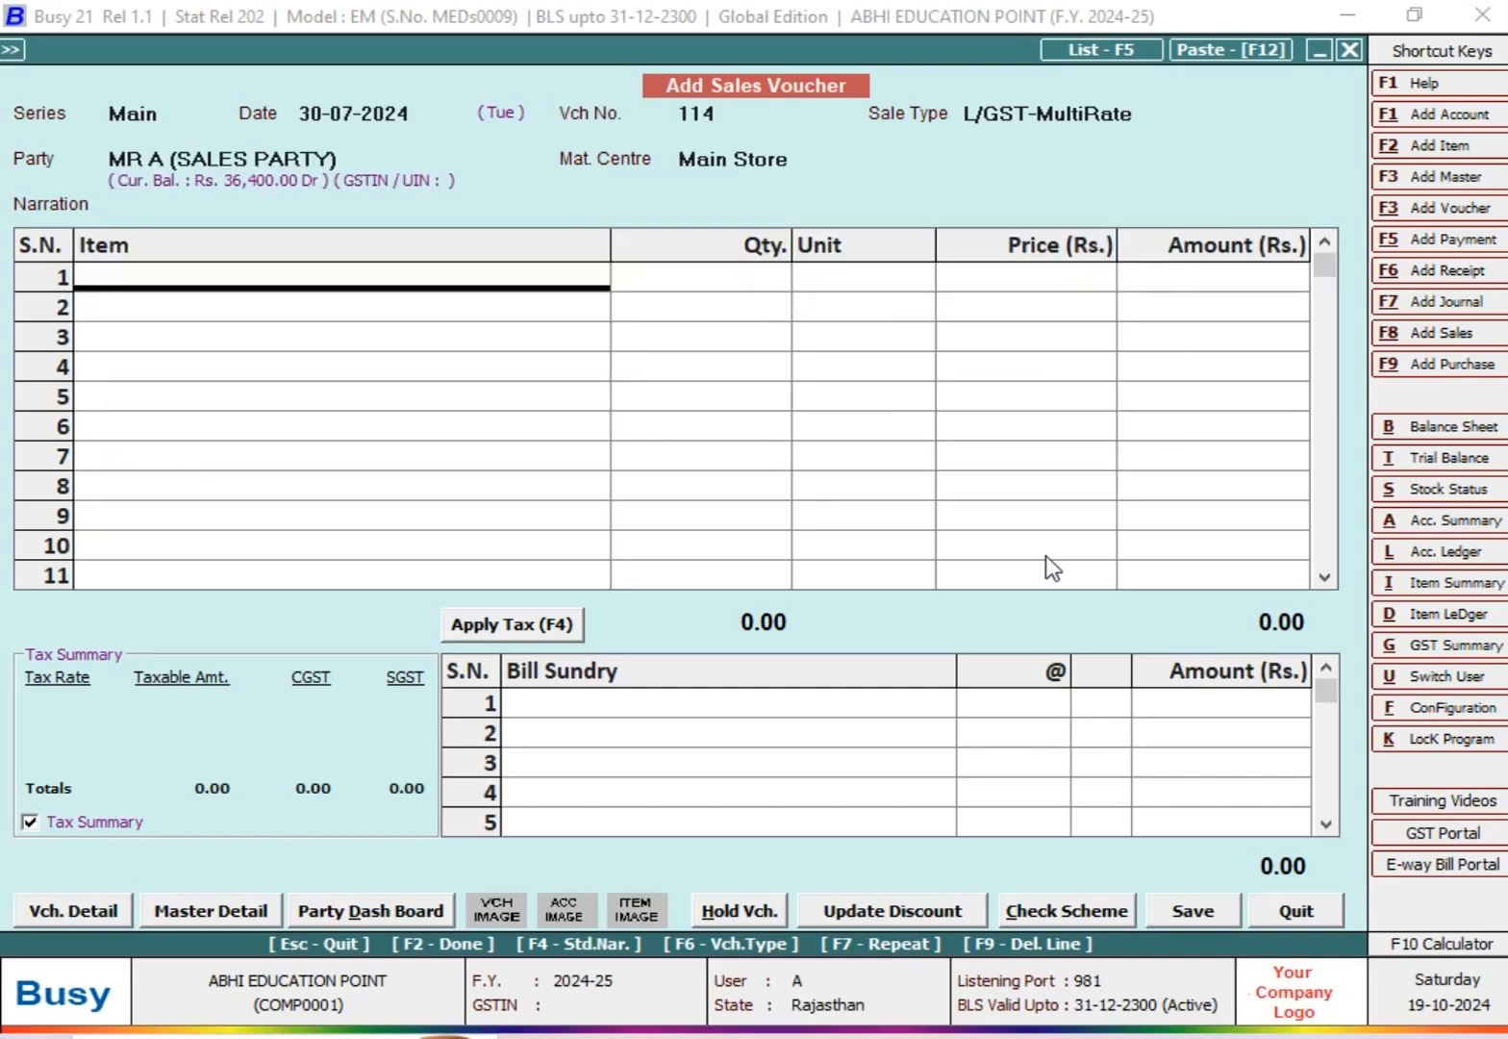
Step: Enter ITEM @ 5% with quantity 100 and price 400, and delete that item line again
key("Down")
key("Down")
key("Down")
key("Return")
type("50")
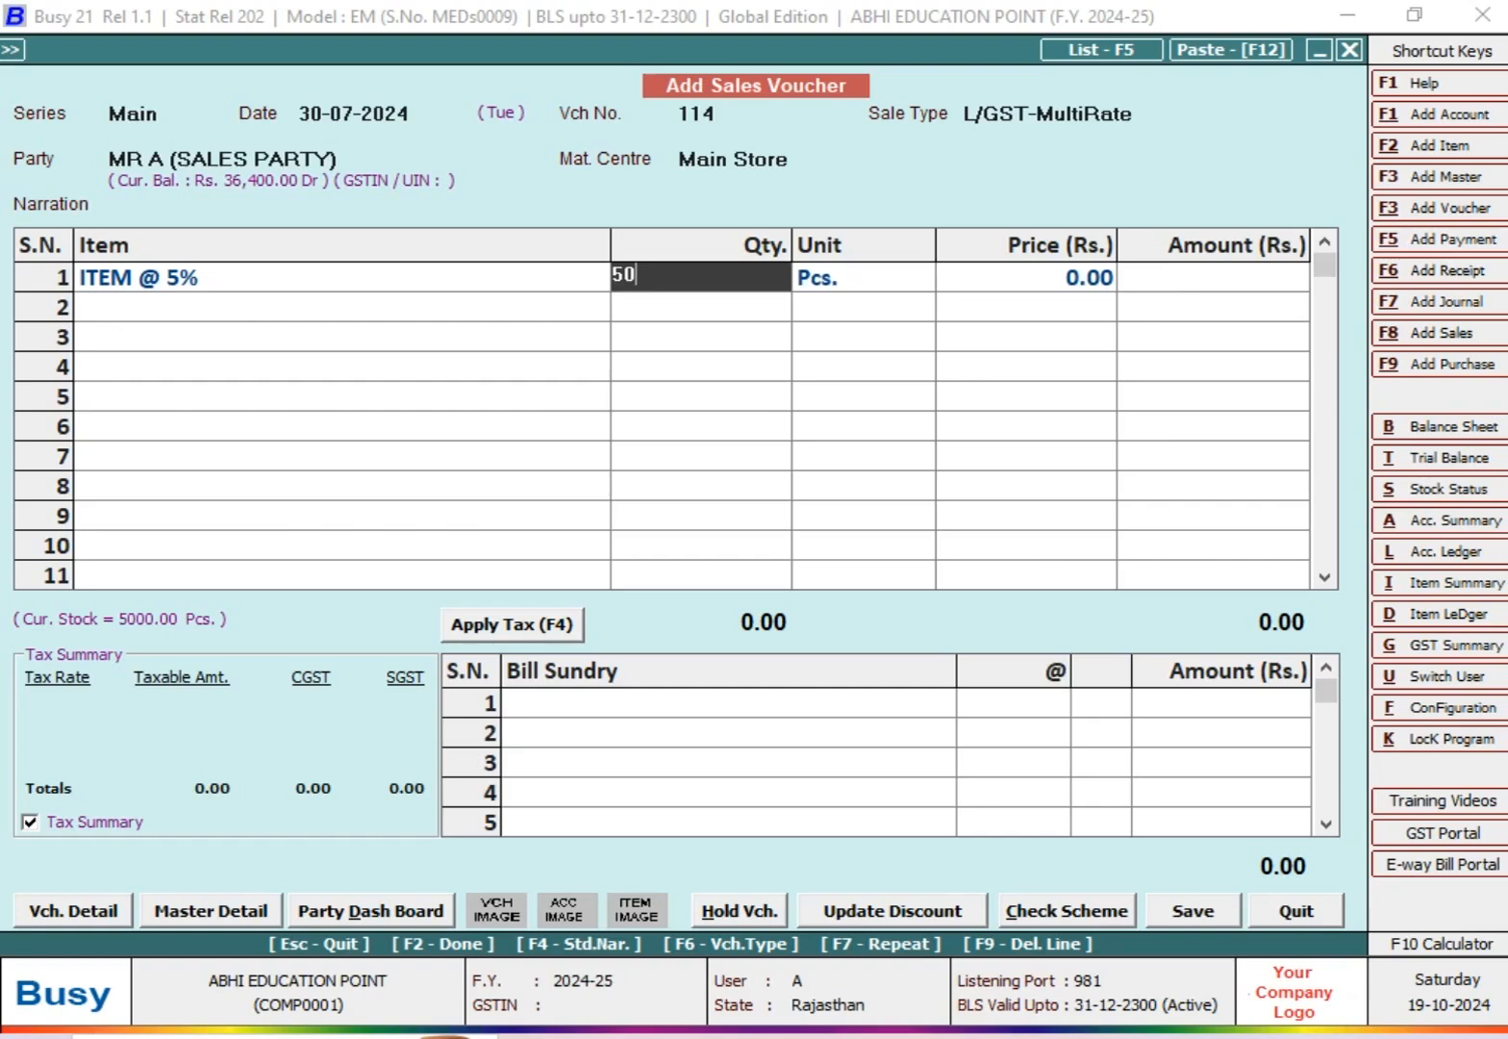
key("Return")
key("shift+Tab")
type("100")
key("Return")
type("400")
key("Return")
key("Left")
key("Left")
key("Left")
key("Left")
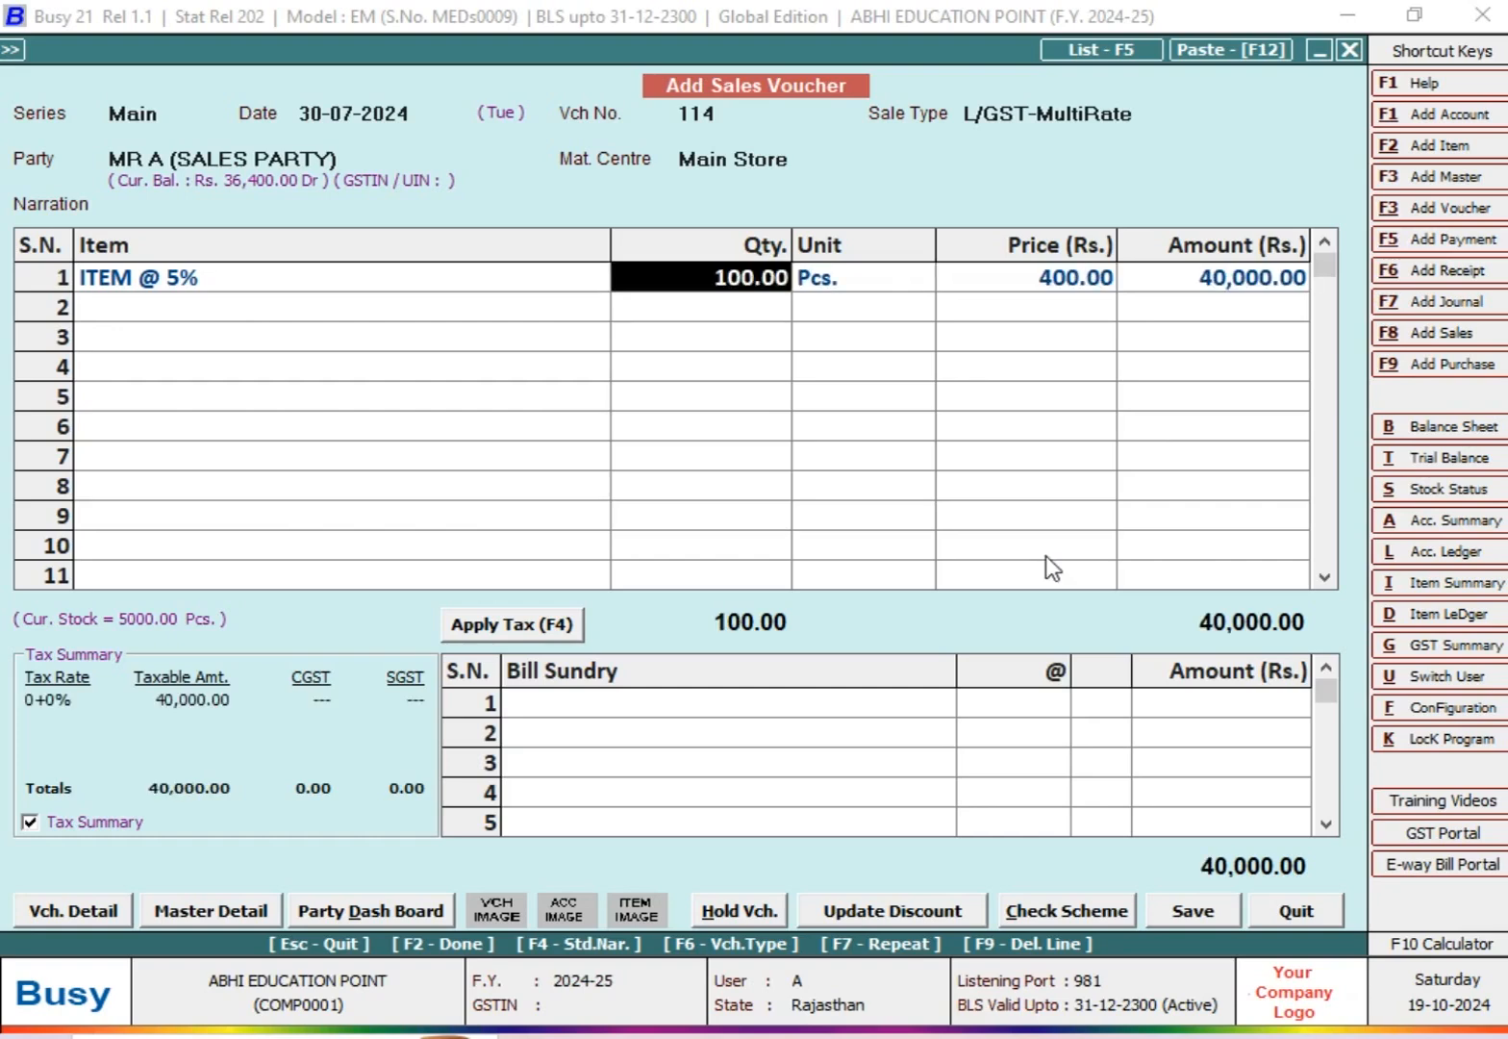
key("F9")
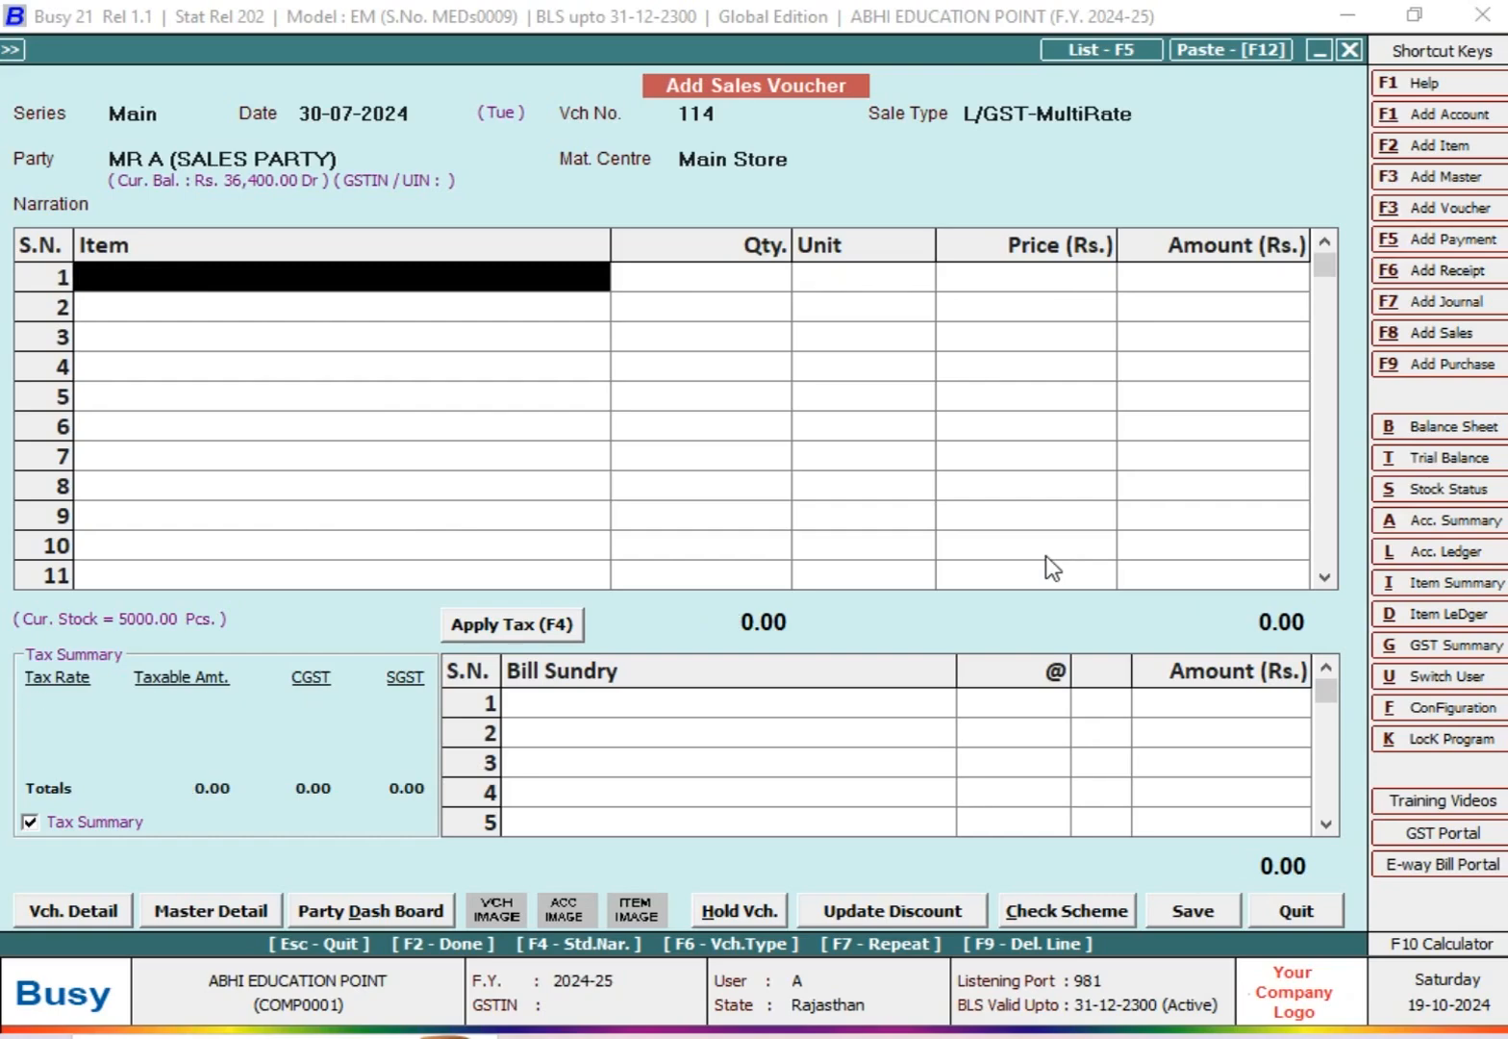
Step: Open the ledger of MR A (SALES PARTY), check the item and price in sales voucher 113, and return
key("alt+l")
key("F2")
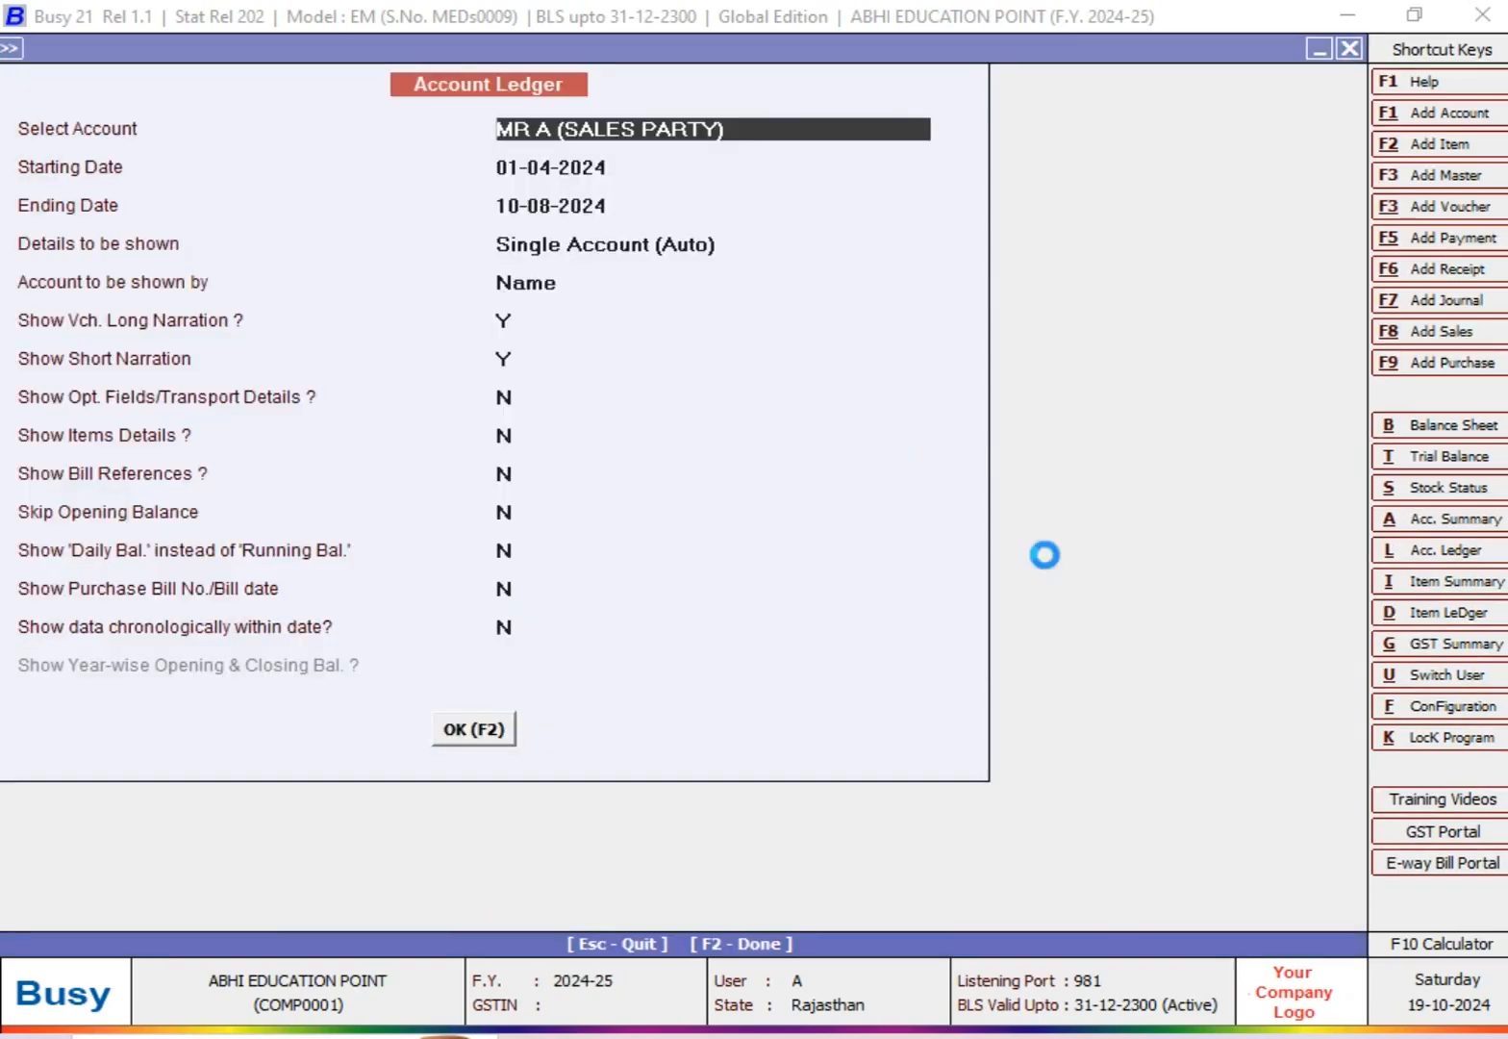
key("Return")
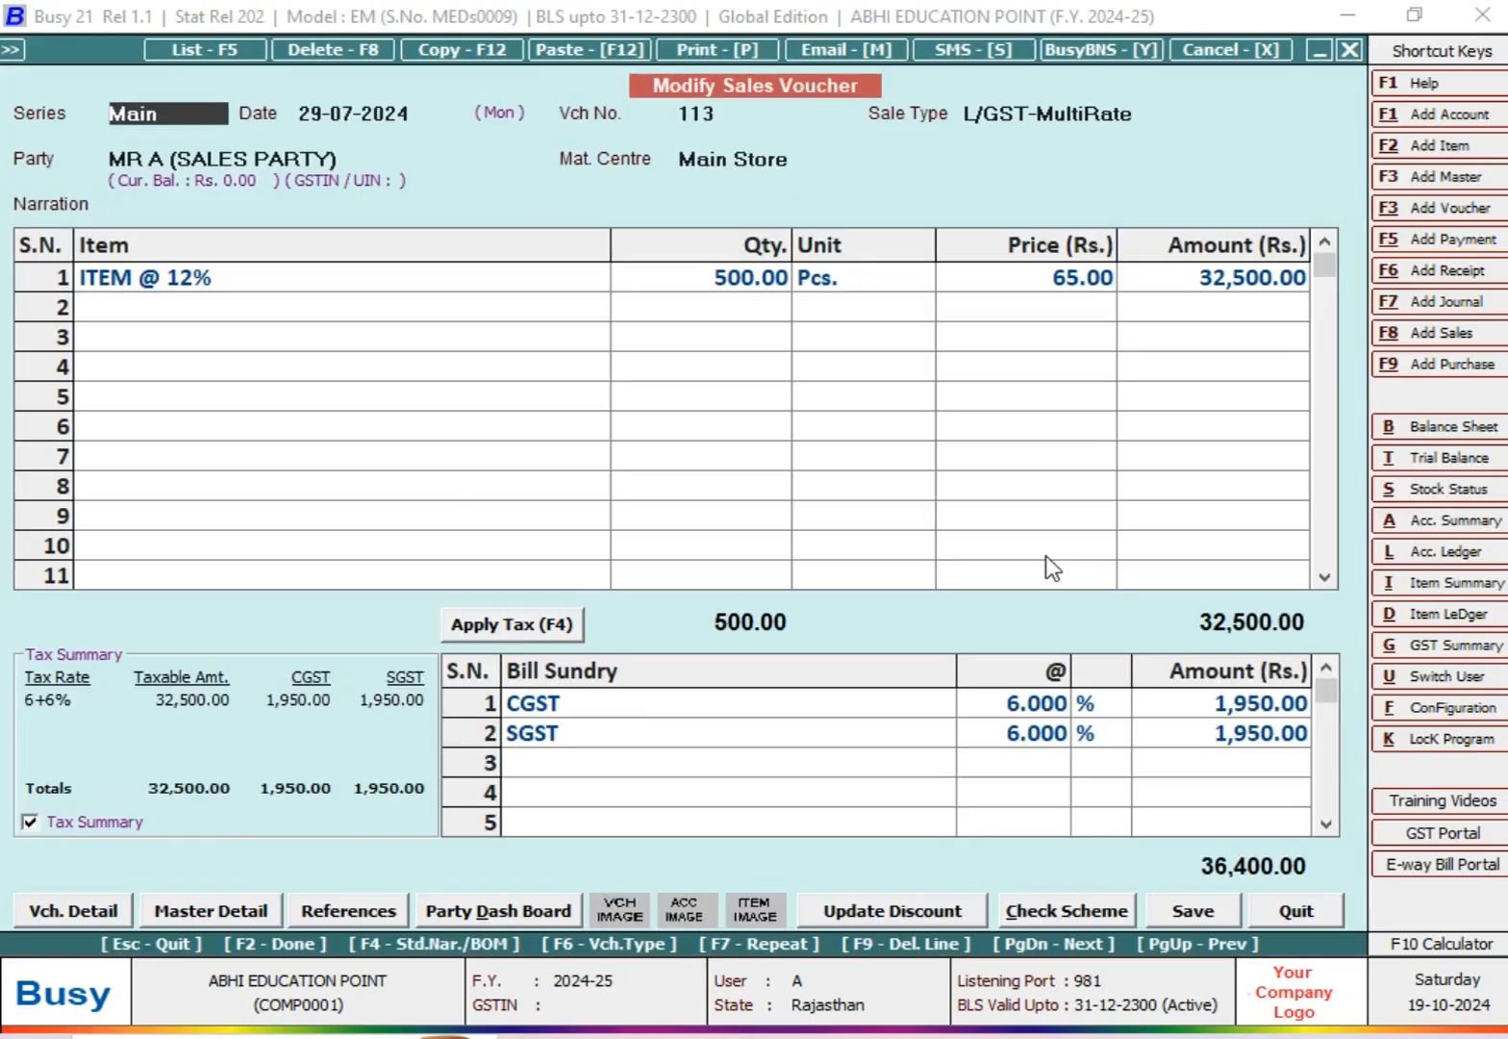
key("Escape")
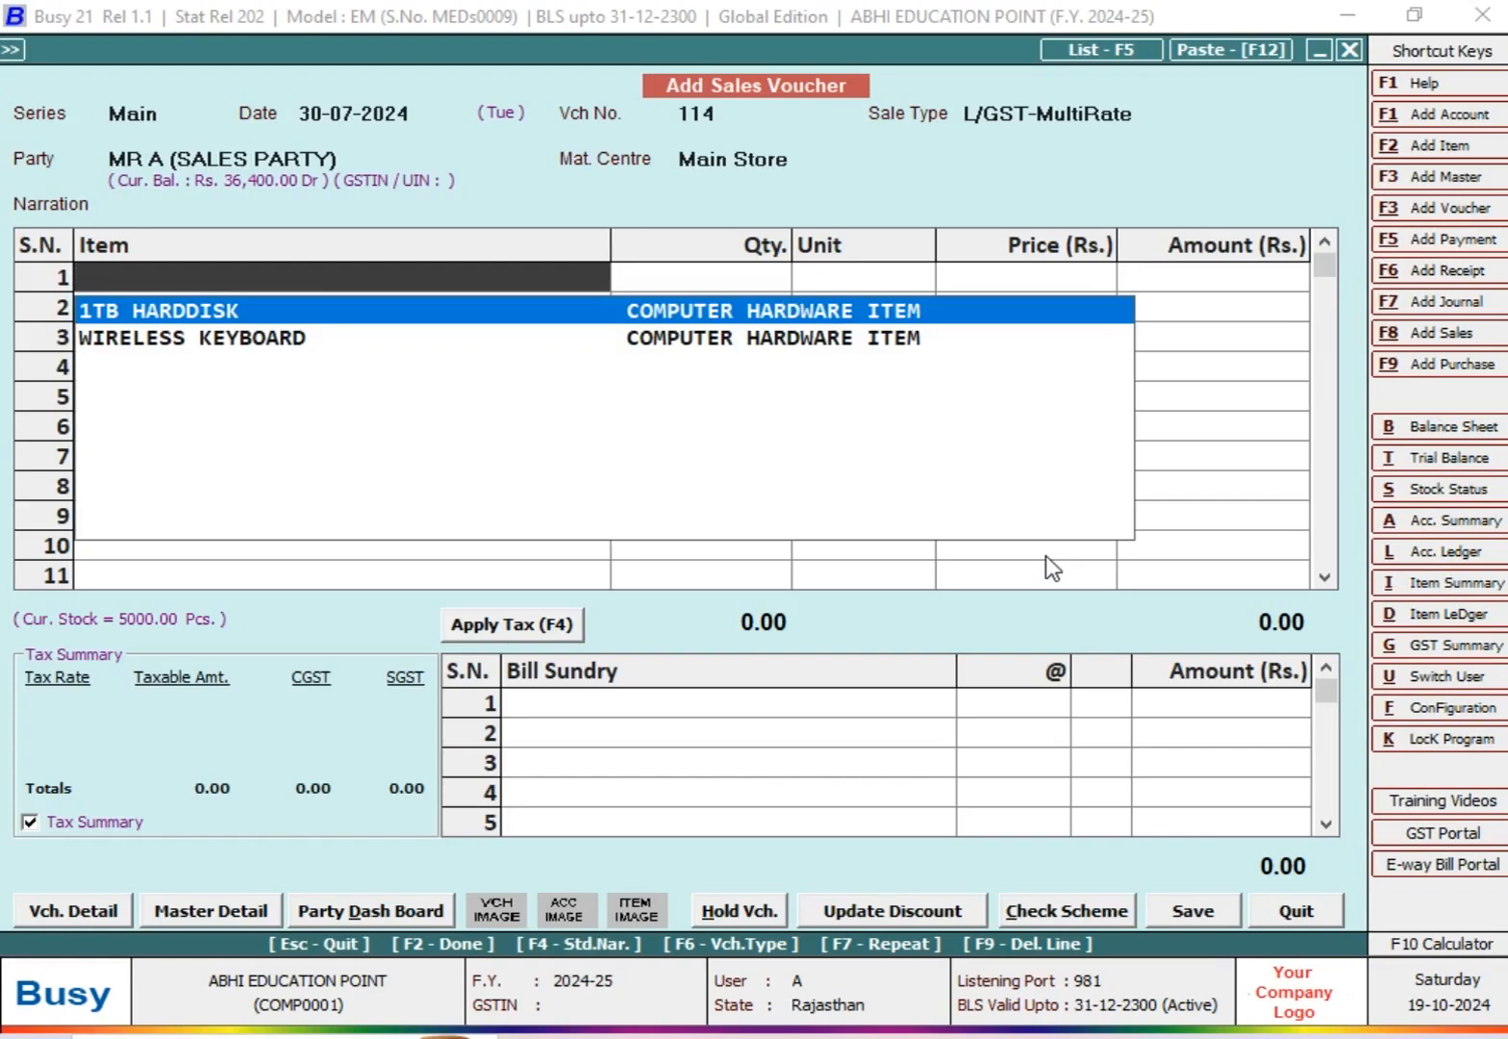
Step: Enter ITEM @ 12% in the new voucher with a quantity of 50 and a price of 65
key("Return")
type("50")
key("Return")
type("65")
key("Return")
key("Return")
Step: Try quantities of 100 and 200 for the ITEM @ 12% line
key("Up")
key("Right")
key("Right")
key("Left")
type("100")
key("Return")
key("Left")
type("1")
key("BackSpace")
type("200")
key("Return")
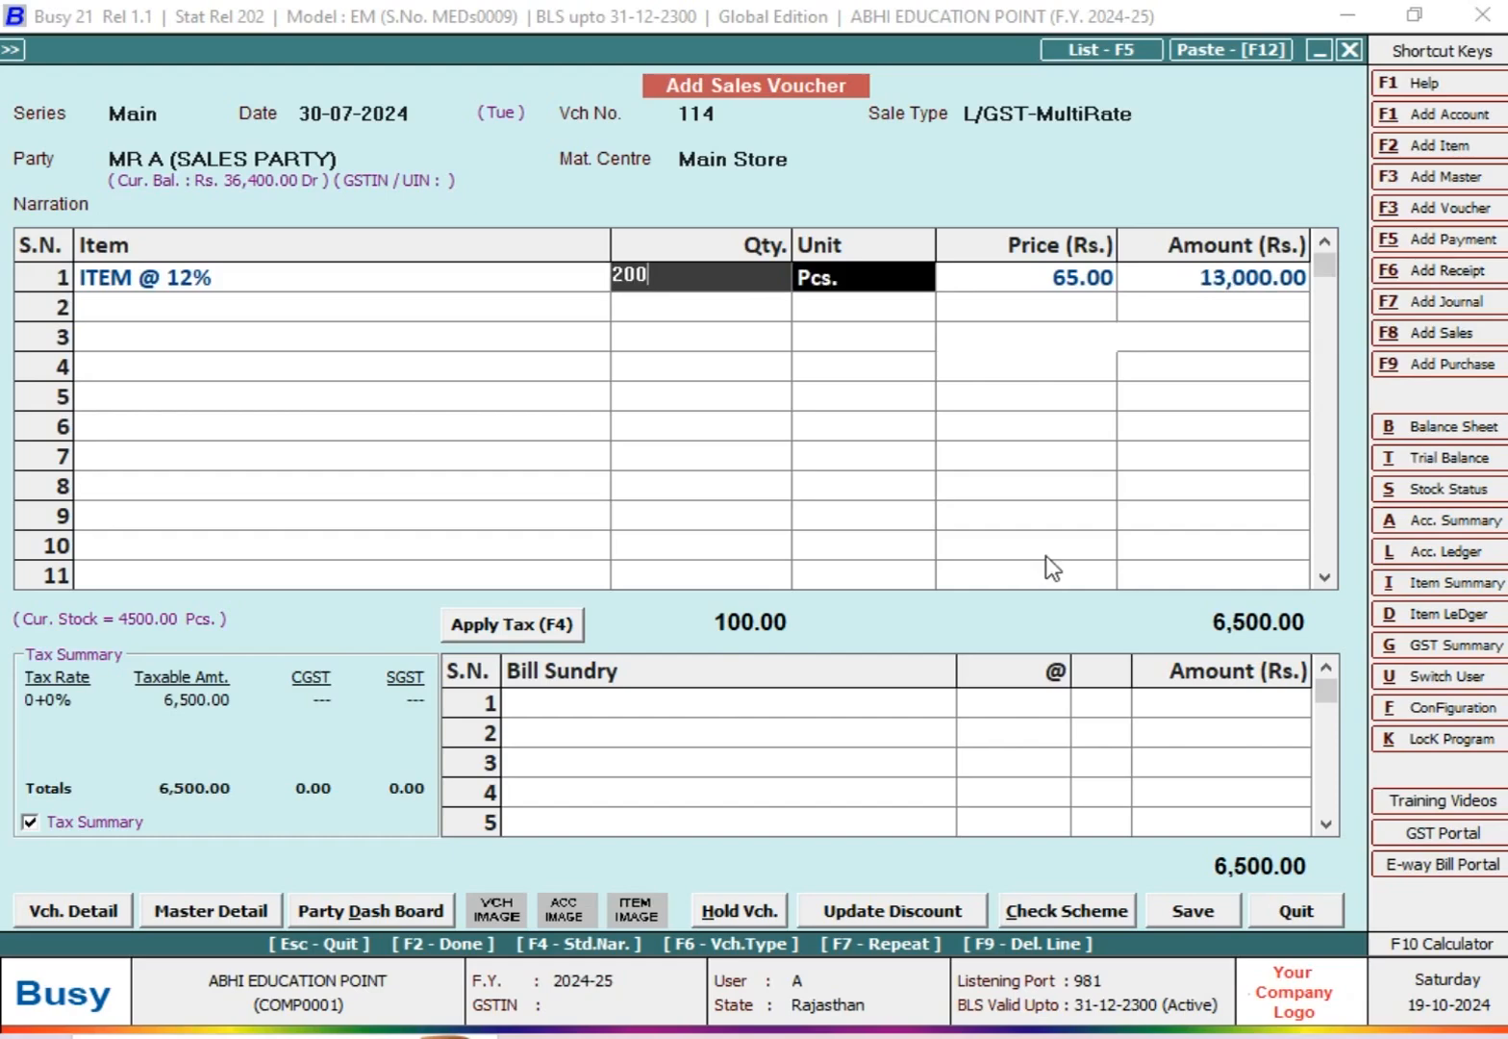
Step: Add the CGST and SGST bill sundries to the voucher with a rate of 98%
key("Return")
key("Tab")
type("cg")
key("Return")
type("98")
key("Return")
Step: Correct the CGST and SGST rates to 6% each
key("Up")
key("Up")
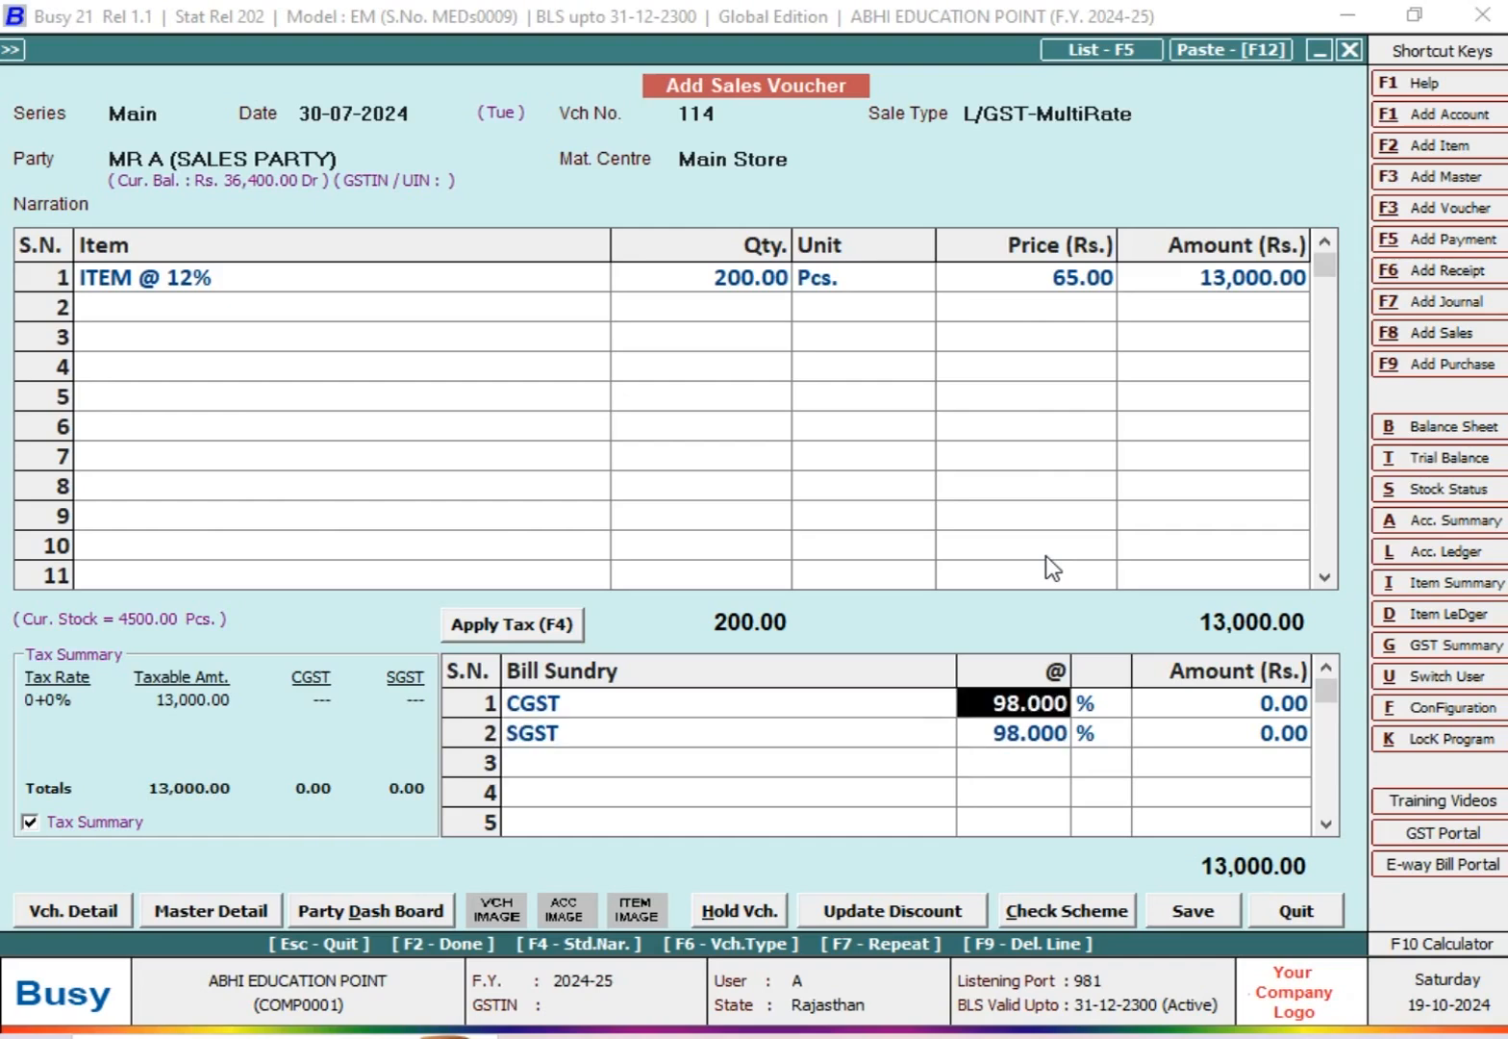
type("6")
key("Return")
key("Return")
key("Return")
type("6")
key("Return")
Step: Set the ITEM @ 12% quantity to 250 in the sales voucher for MR A (SALES PARTY)
key("Up")
key("Up")
key("Up")
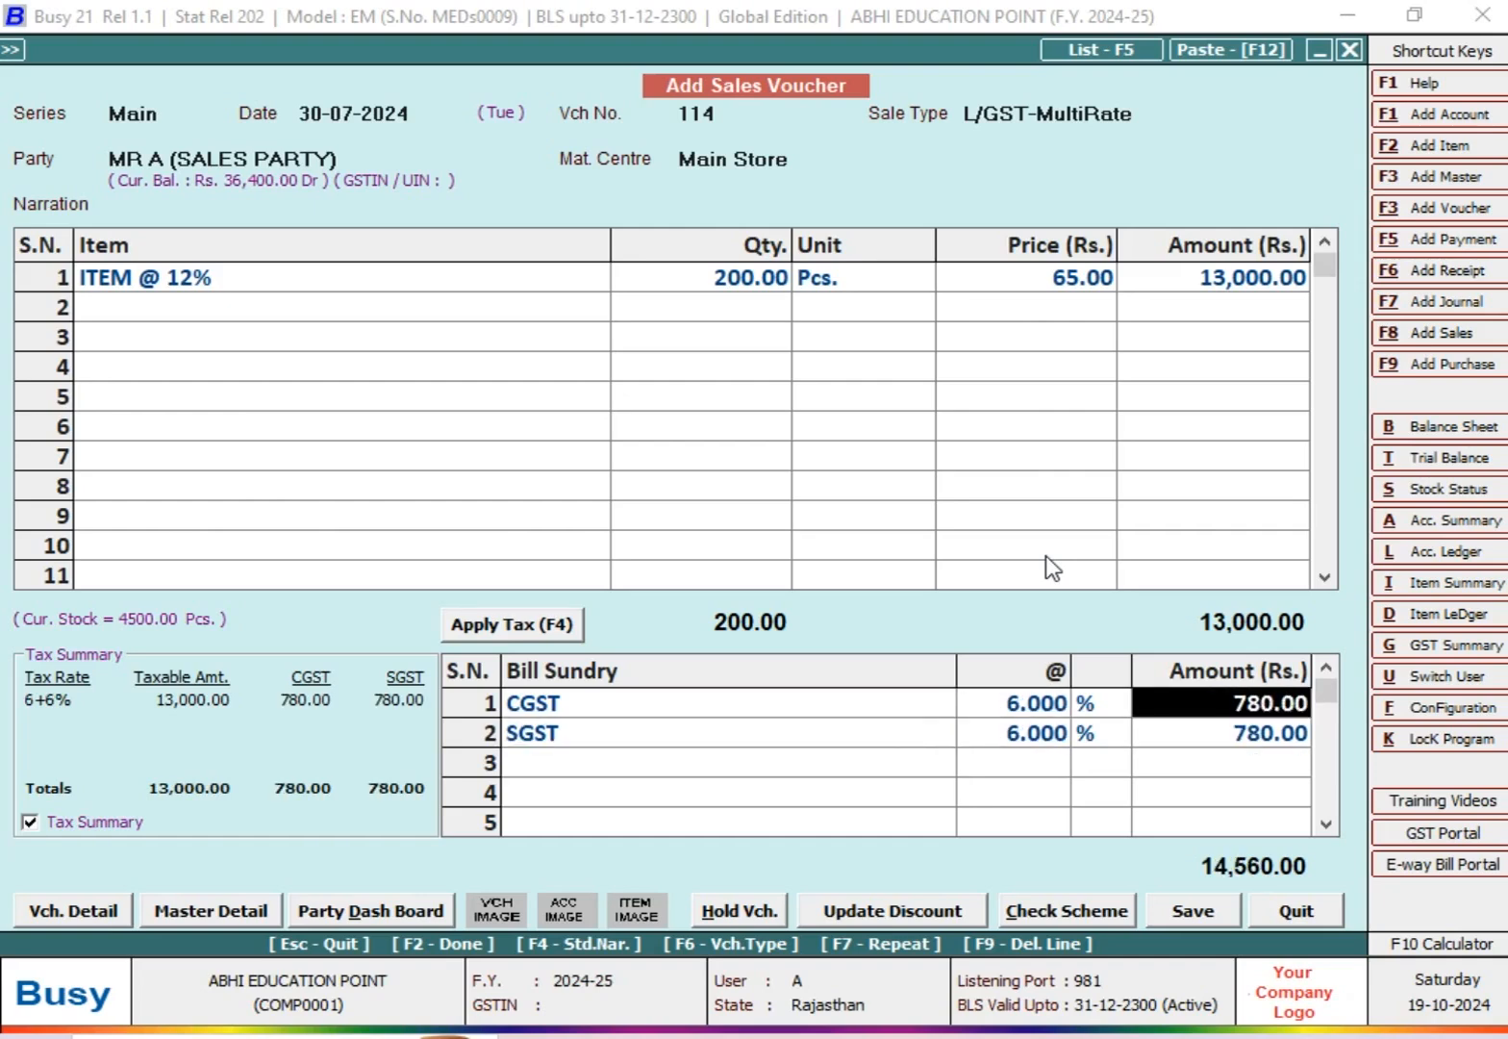
key("Down")
key("Up")
type("250")
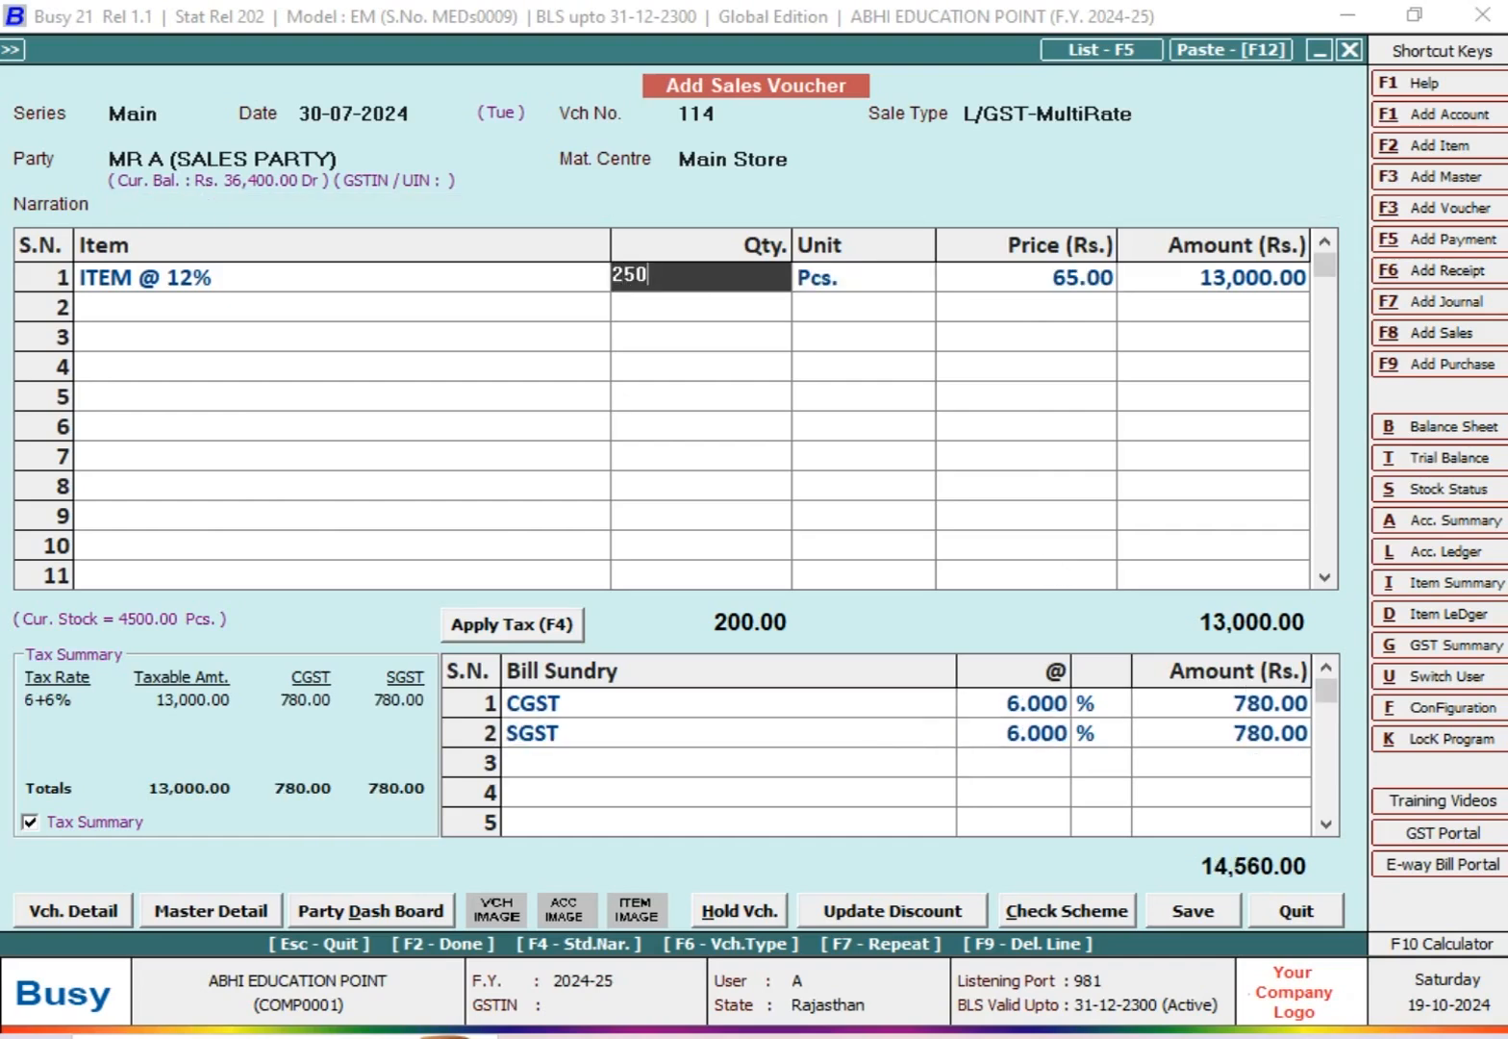
key("Return")
key("Return")
key("Return")
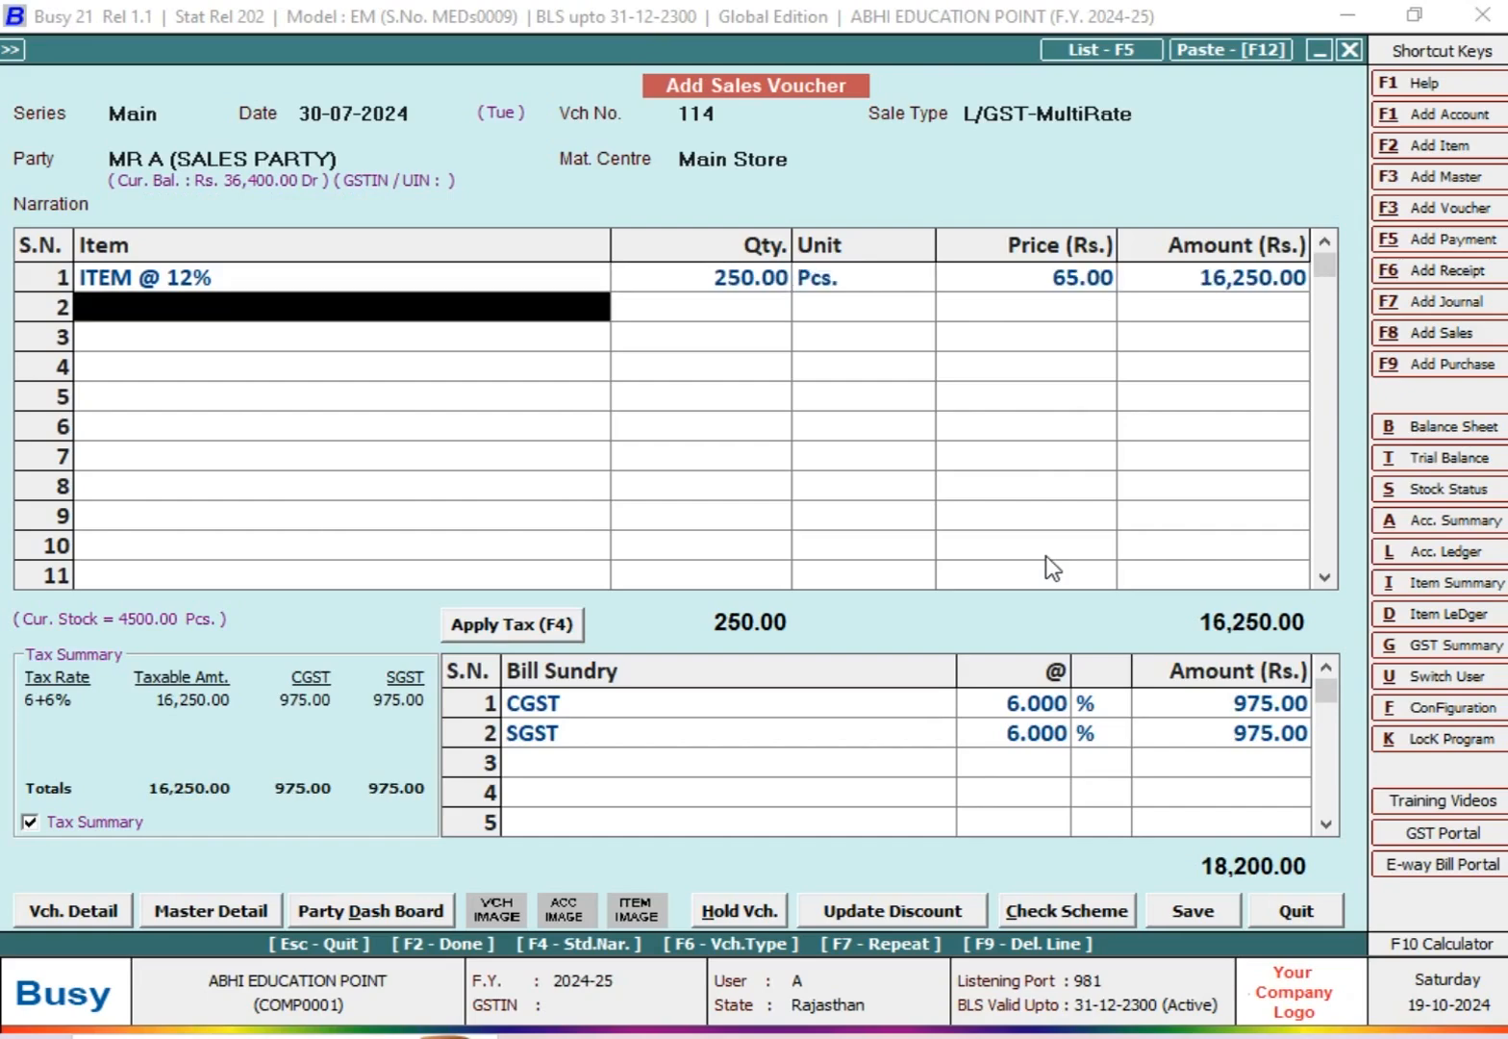
key("Return")
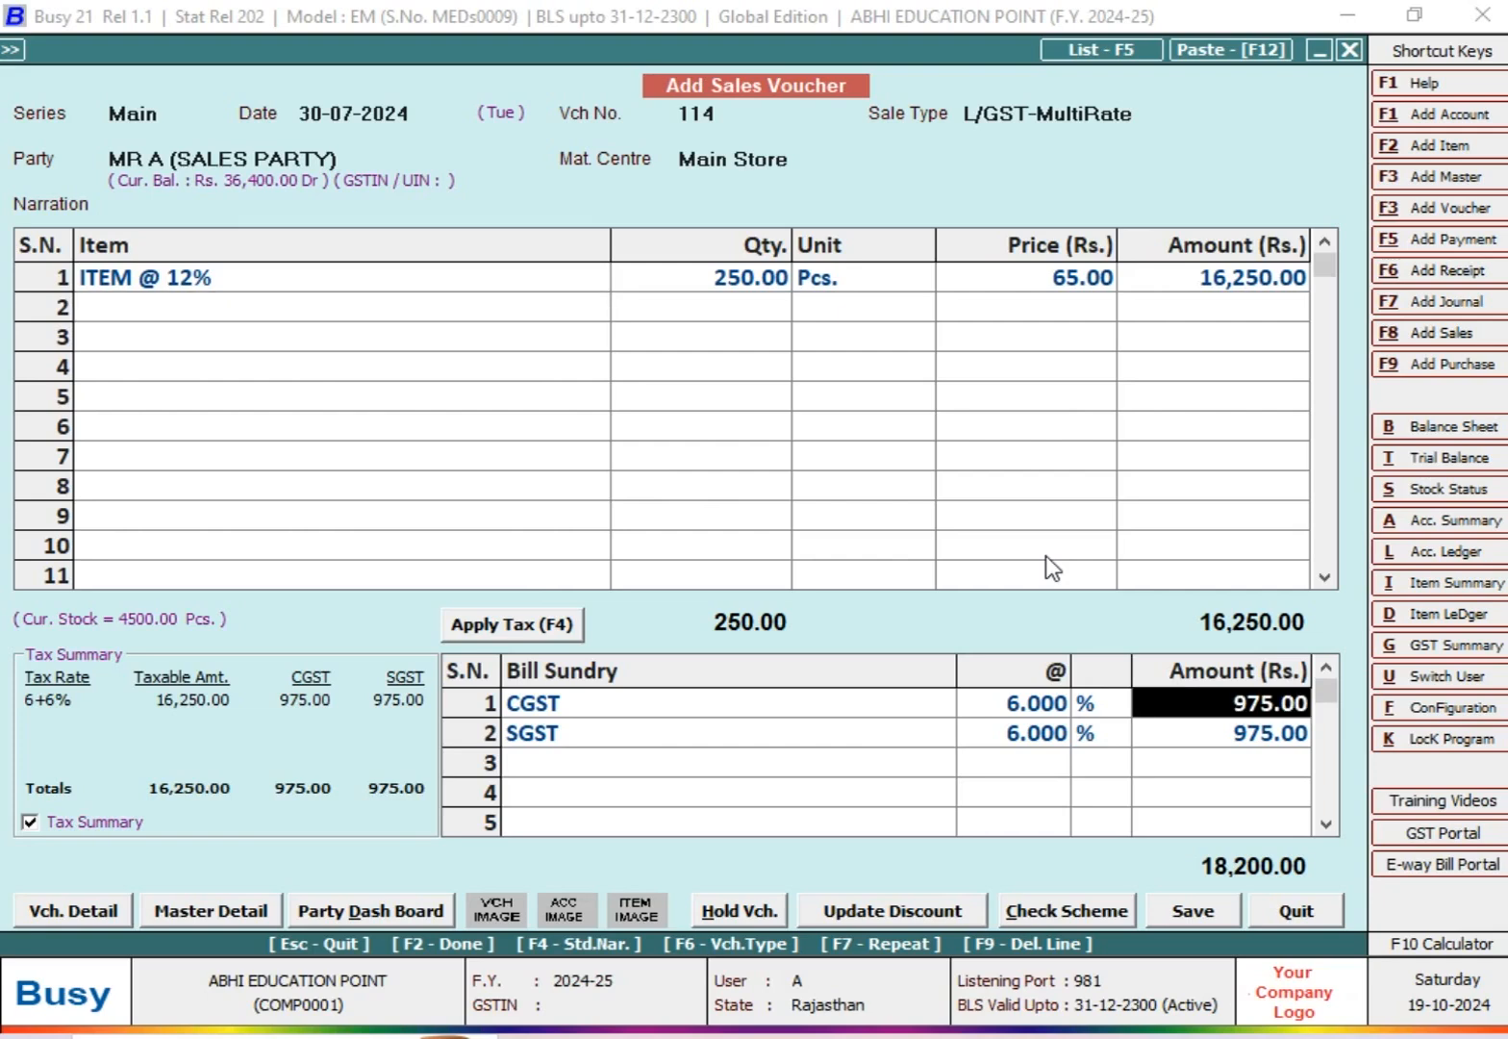
Step: Try to save the voucher, but decline to exceed the party's credit limit
key("F2")
key("Left")
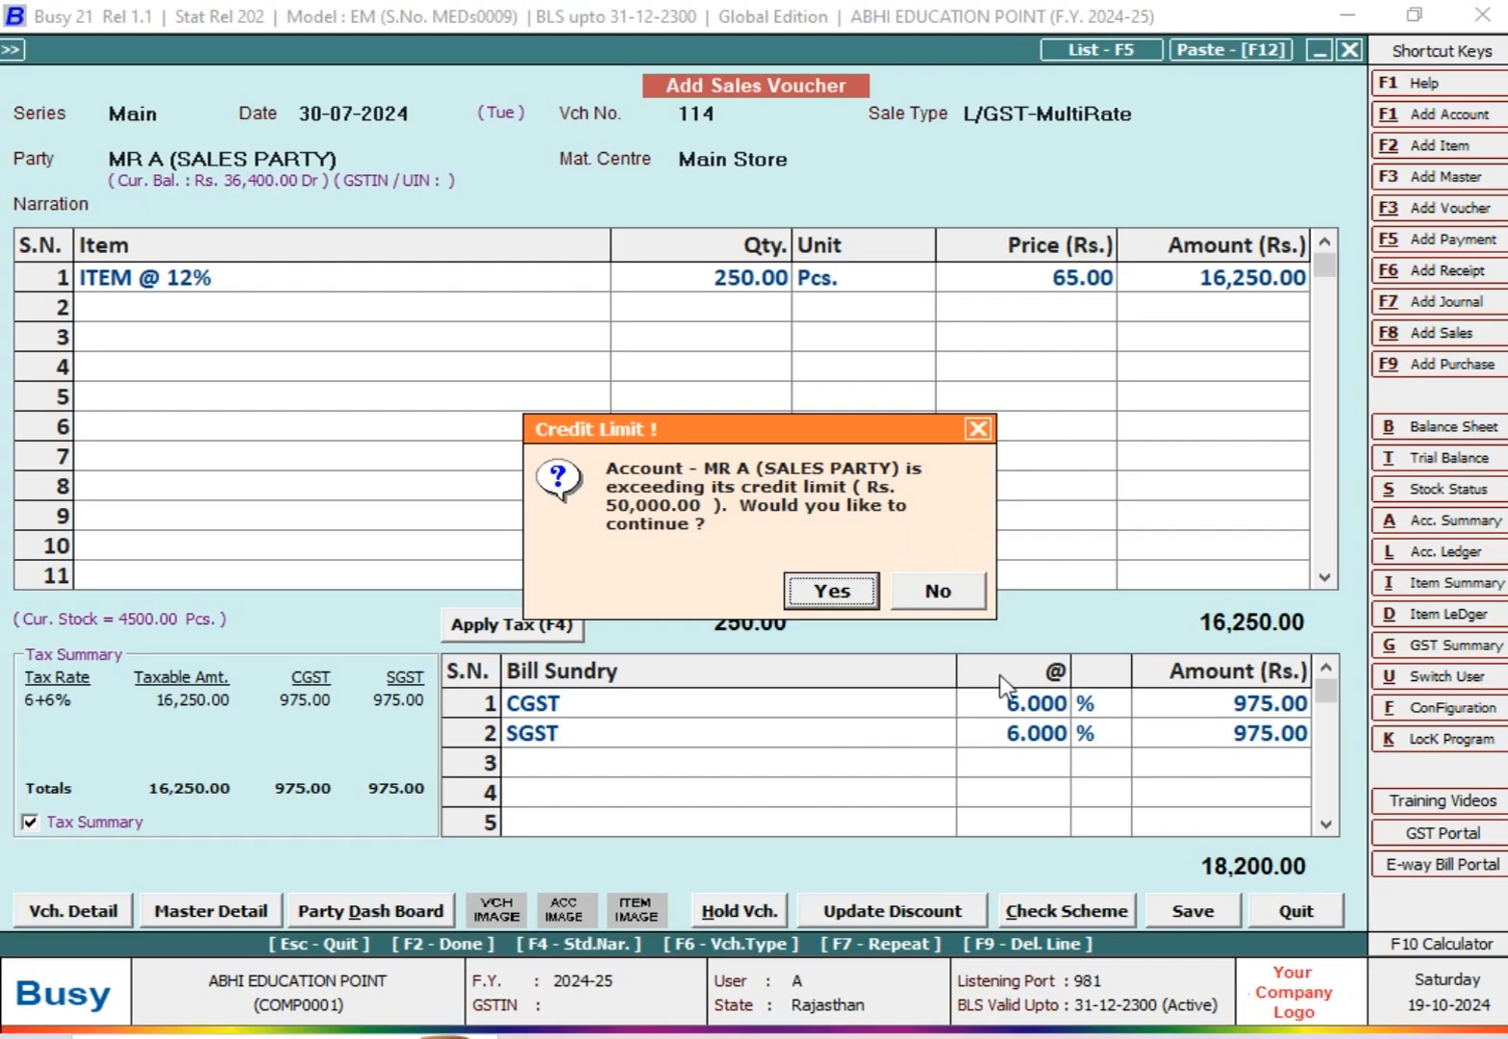
left_click(957, 592)
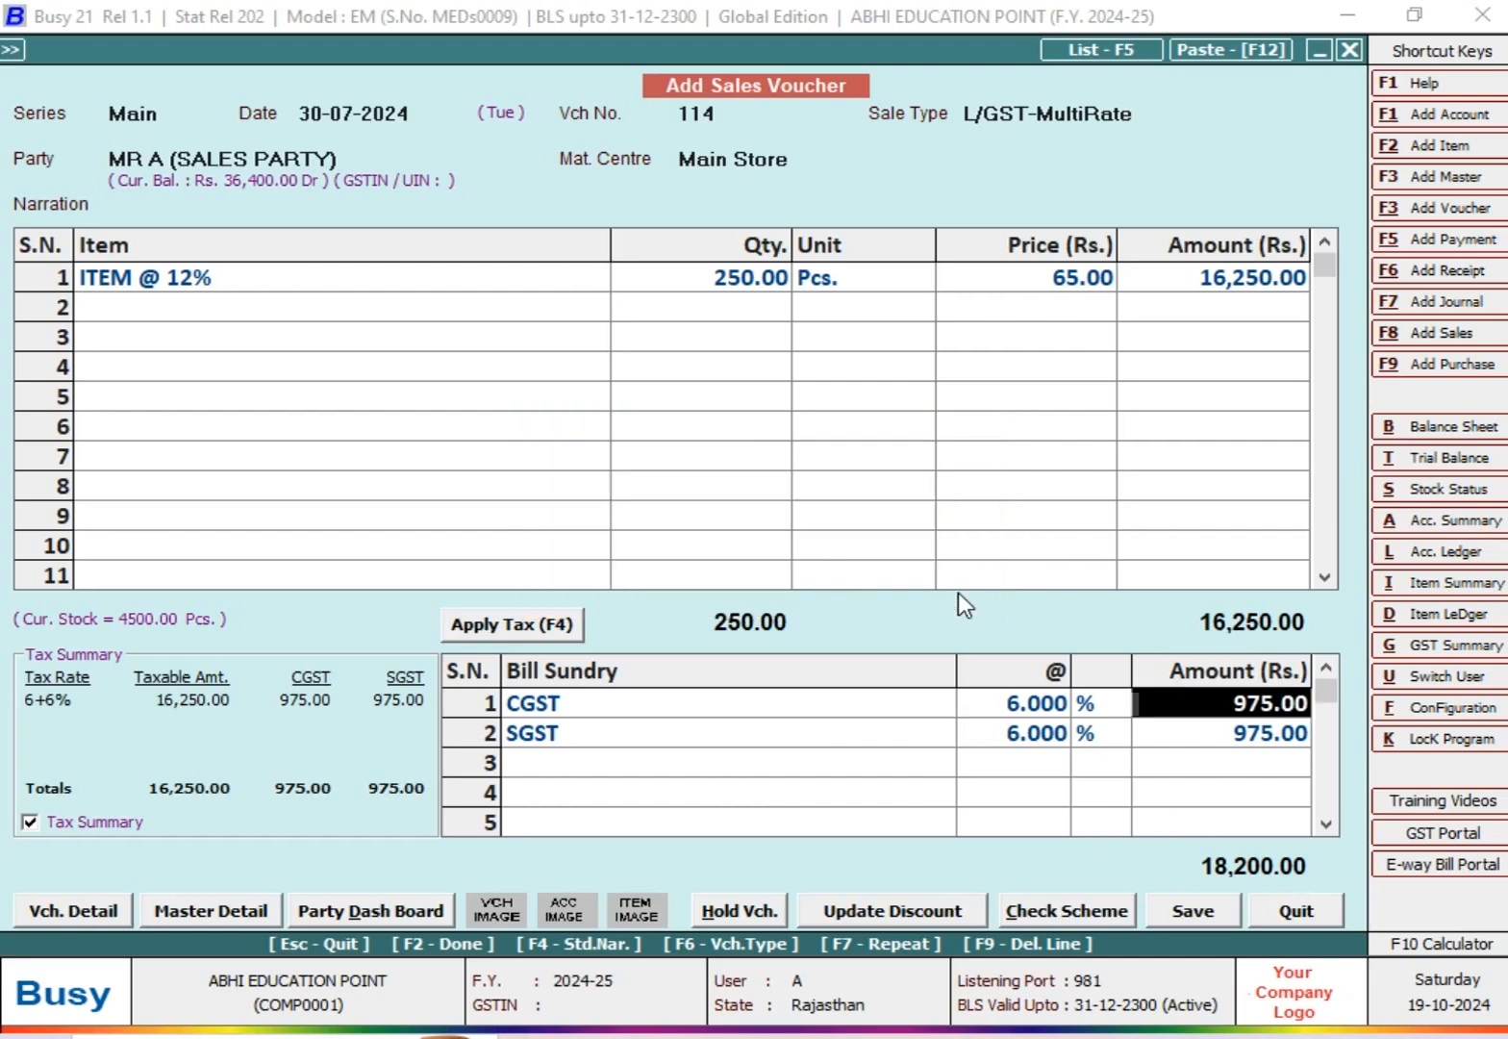
Step: Check the account ledger of MR A (SALES PARTY) and return to the voucher
key("alt+l")
key("F2")
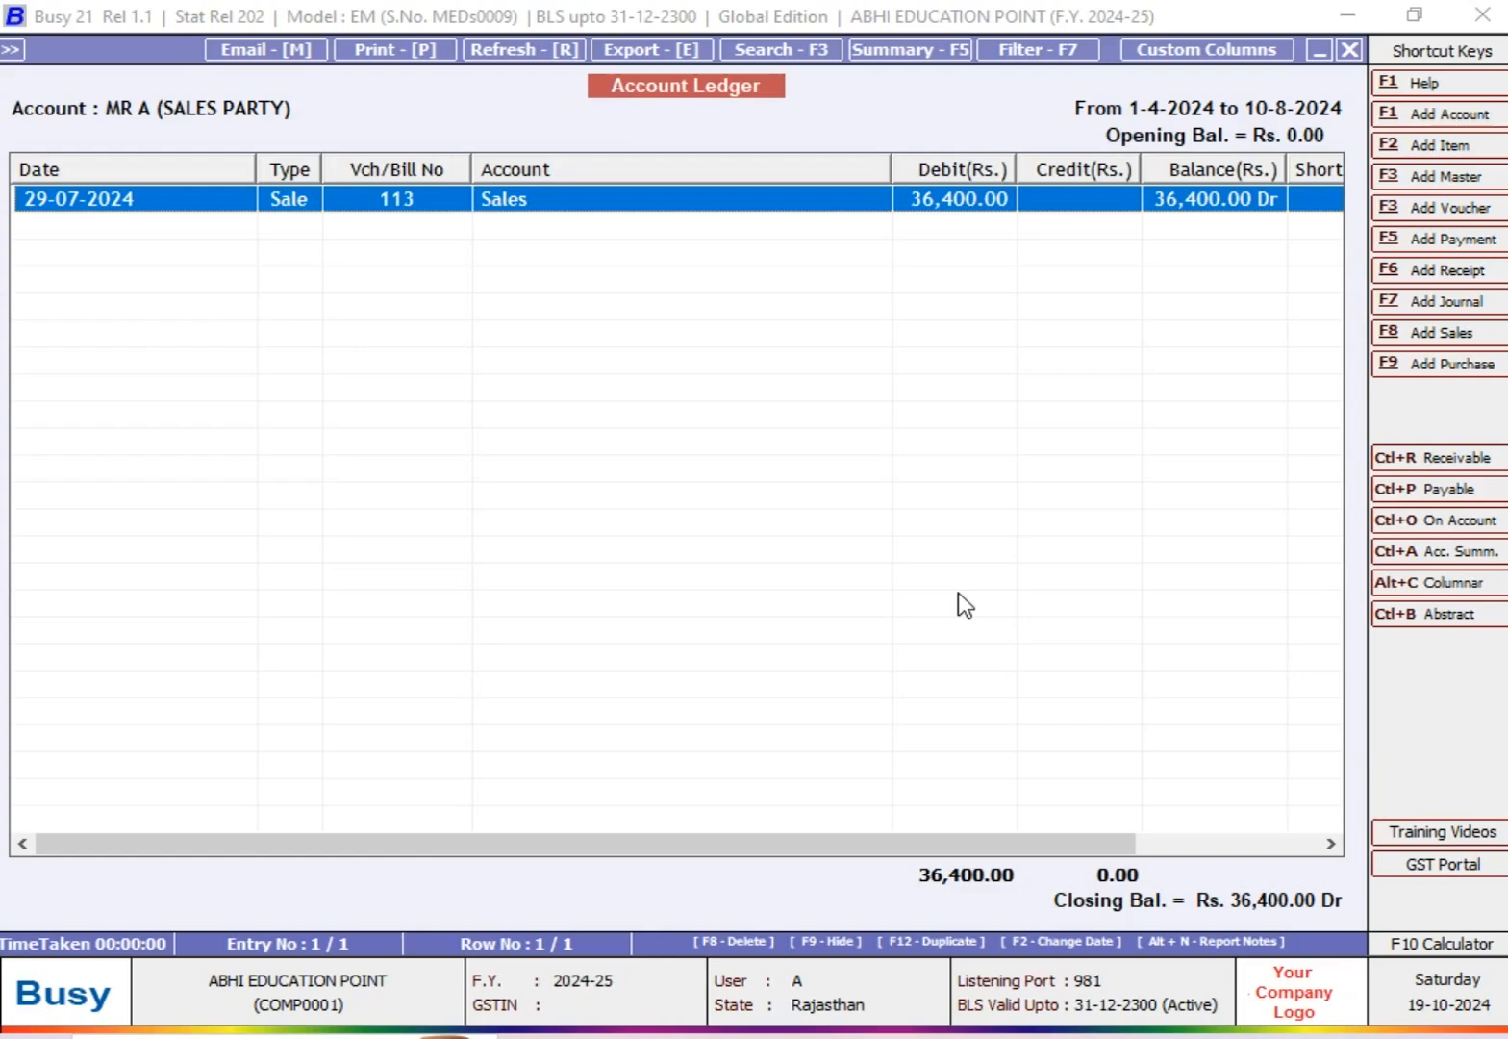
key("Escape")
key("Escape")
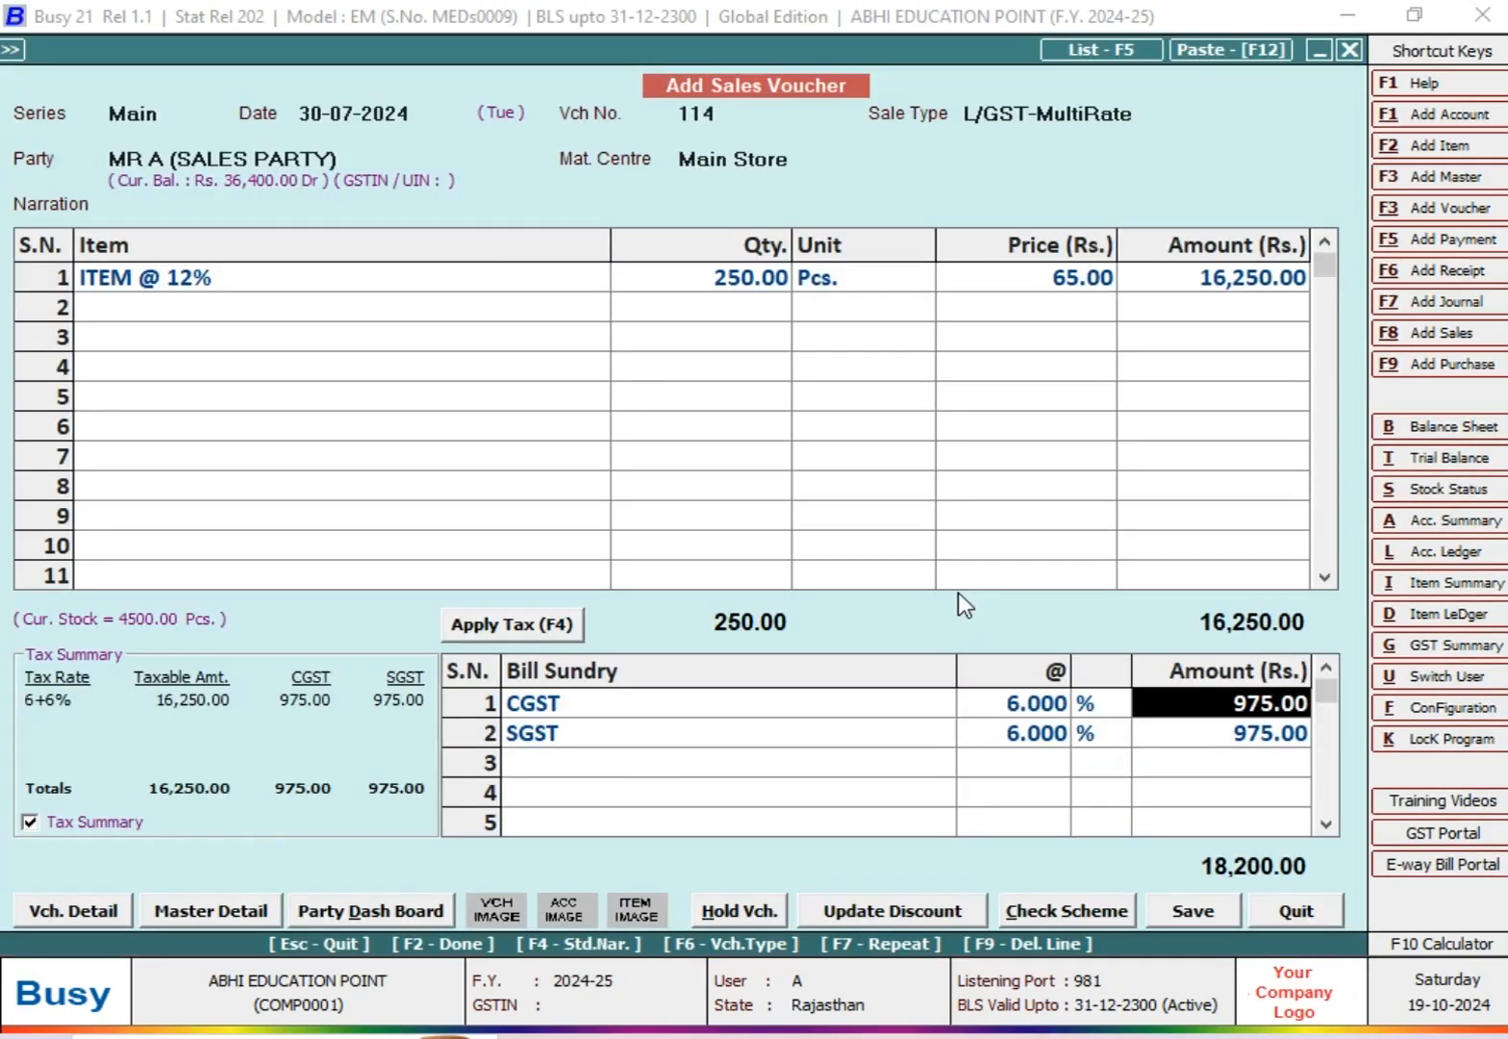
Step: Add 36400 and 18200 in the calculator to check the party's combined balance
key("F10")
type("36400+18200")
key("Return")
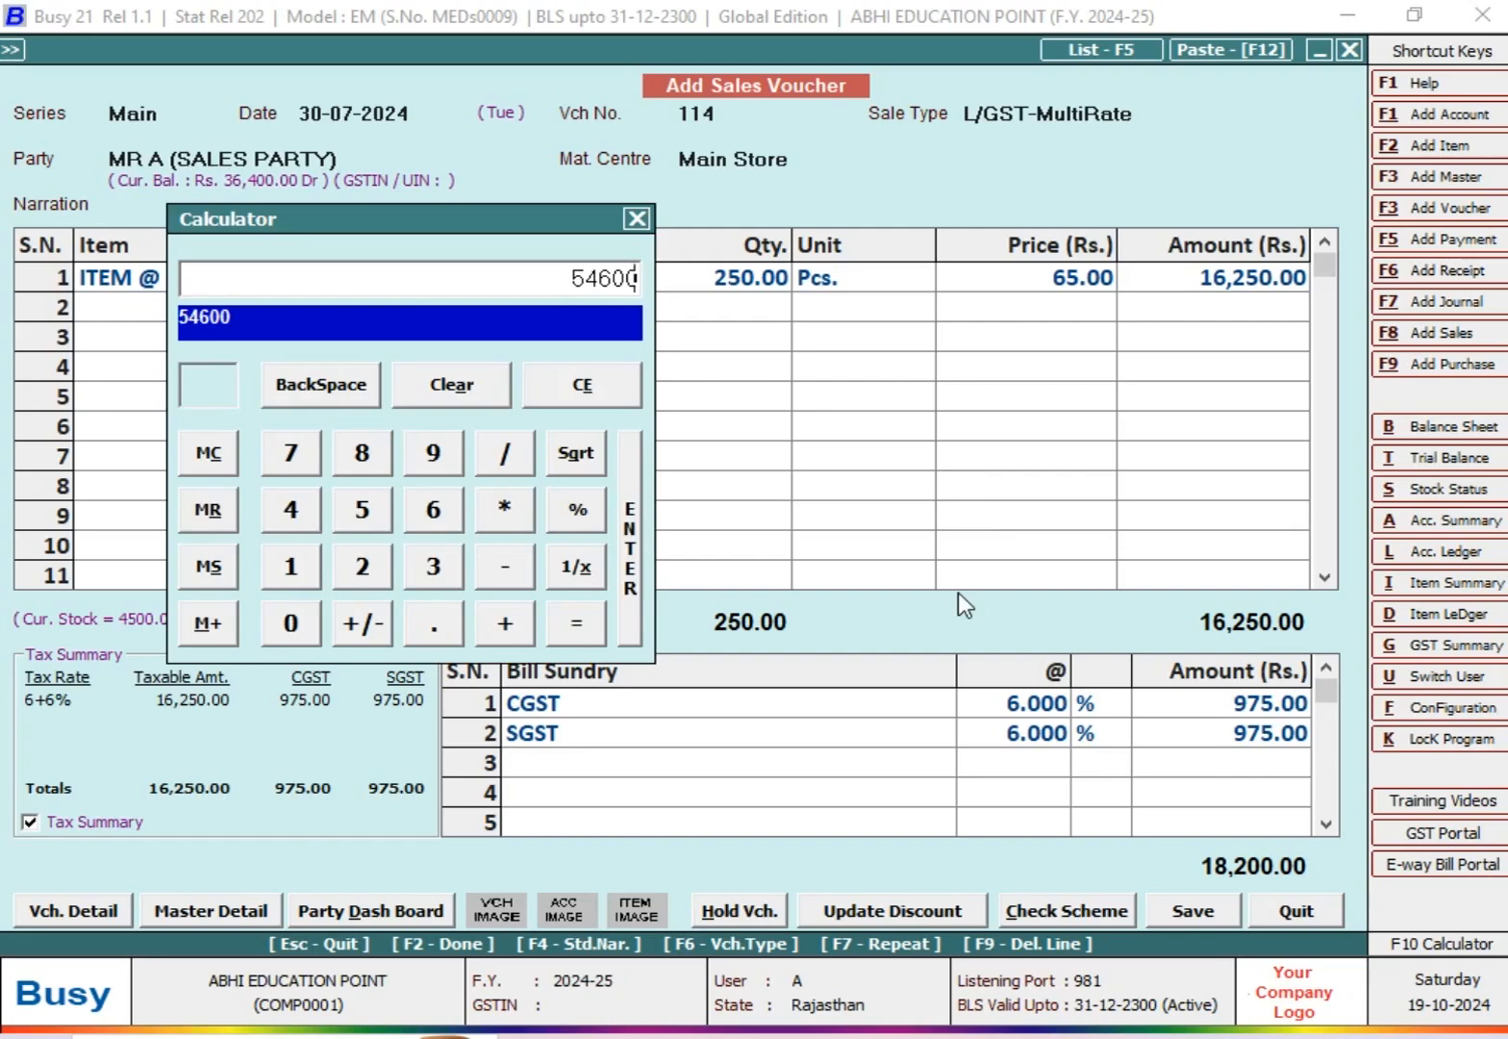
key("Escape")
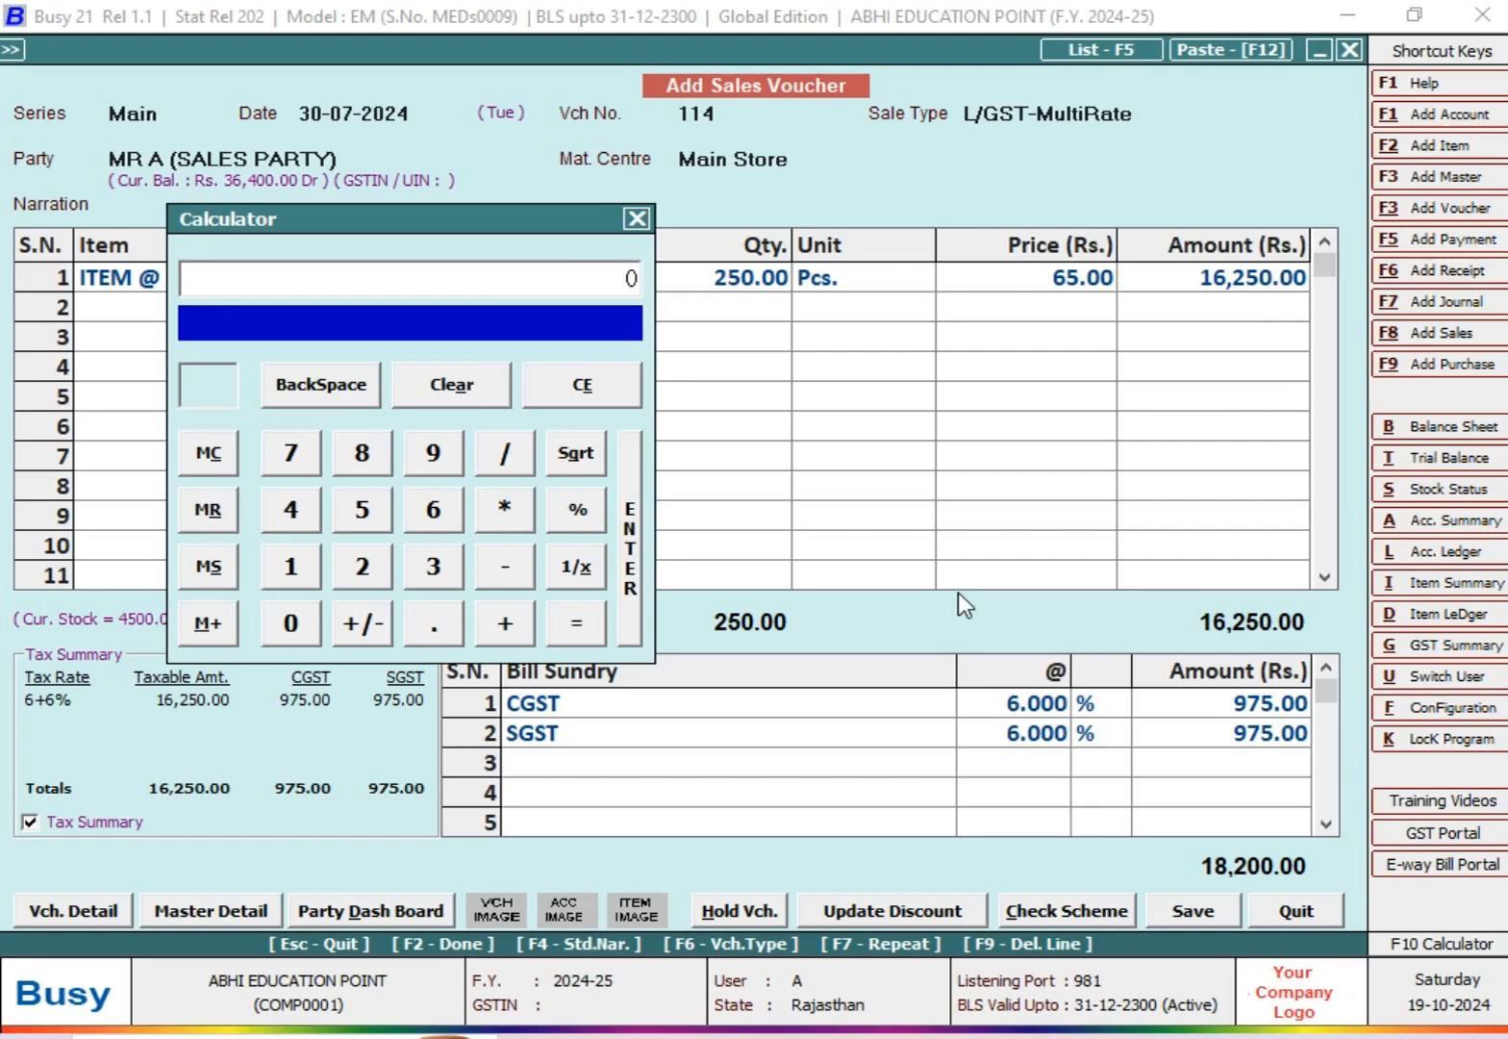
key("Escape")
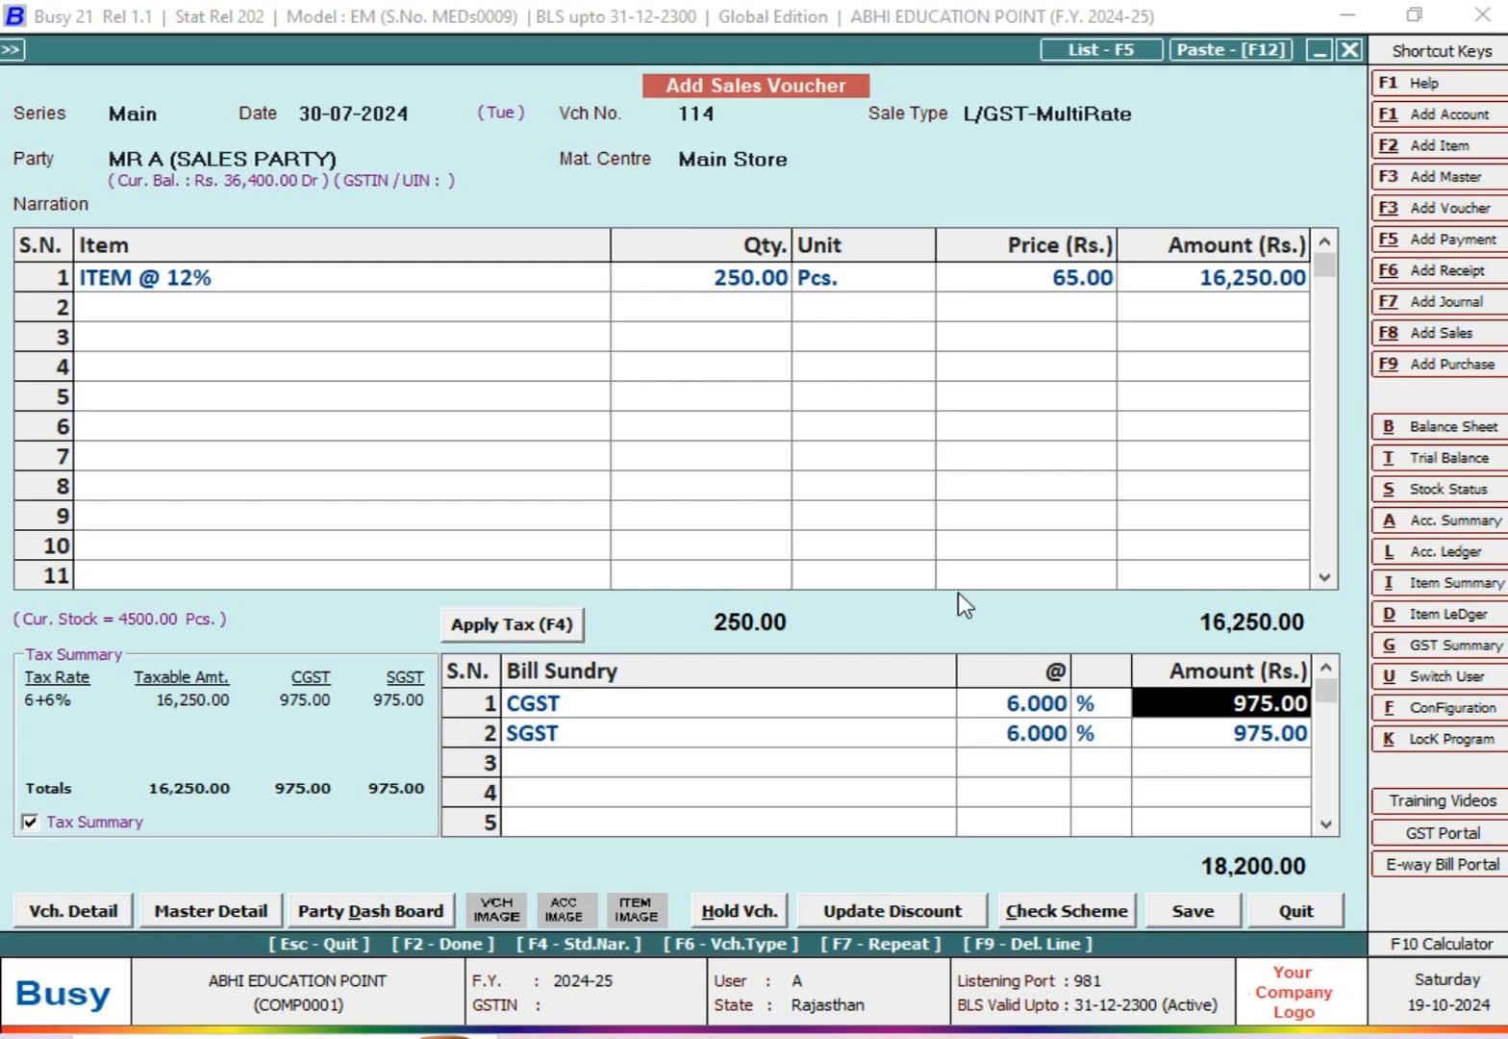
Step: Save the voucher, accepting that it exceeds the credit limit, and leave sales voucher entry
key("F2")
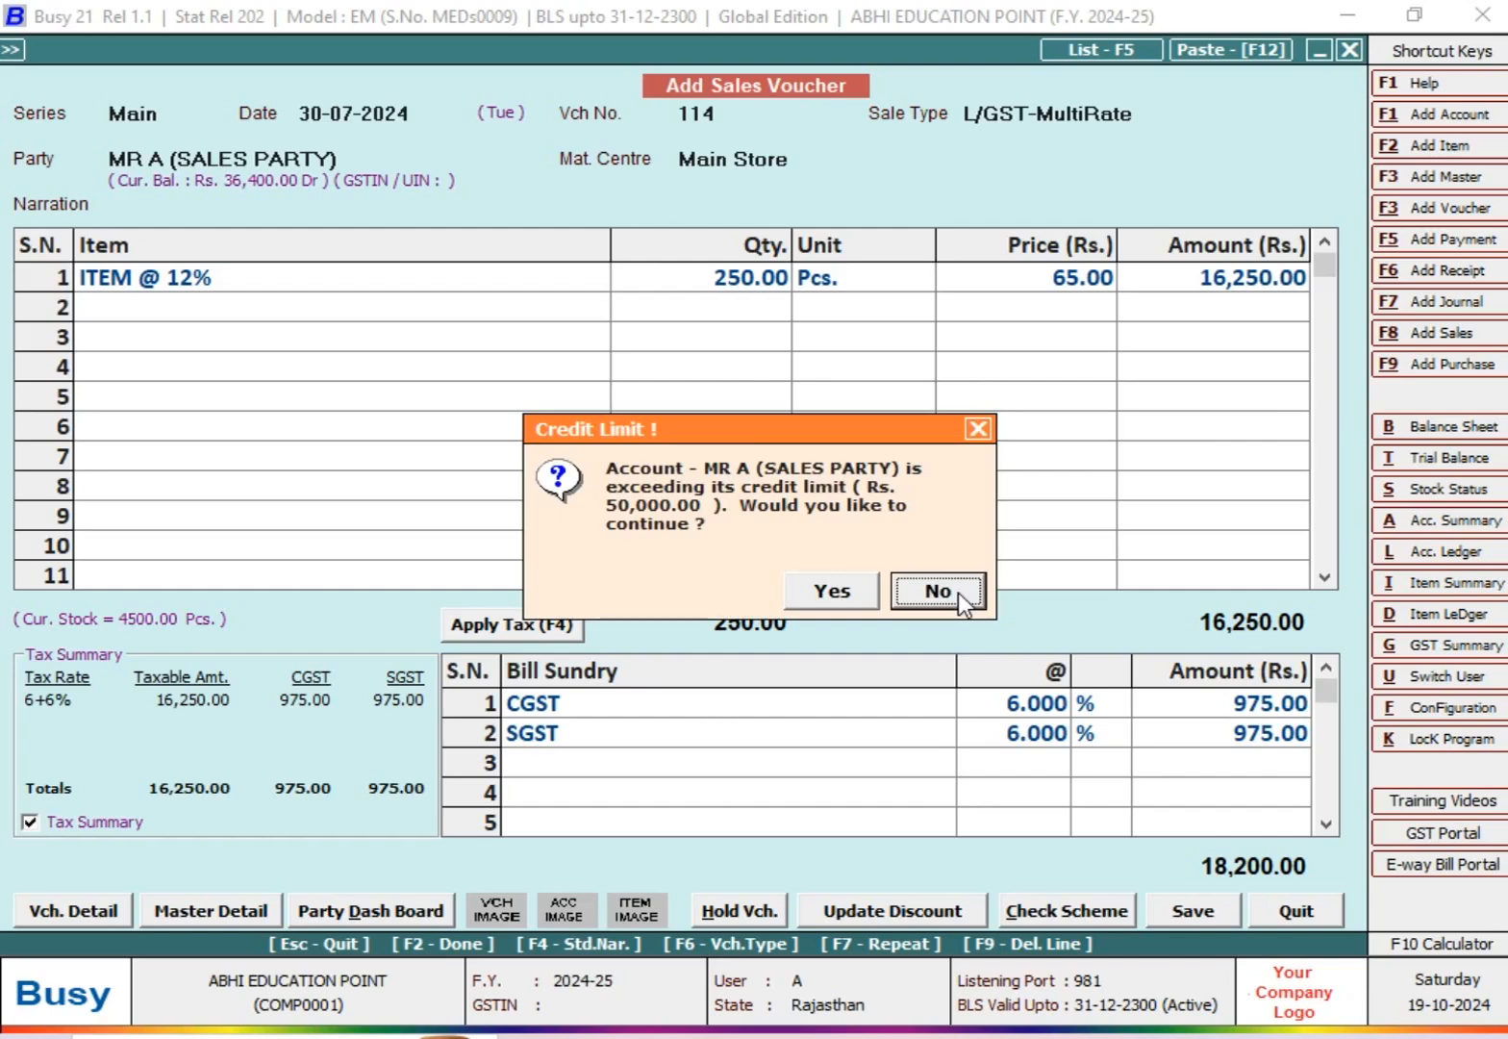
key("Left")
key("Return")
key("Return")
key("Return")
key("Return")
key("Return")
key("Escape")
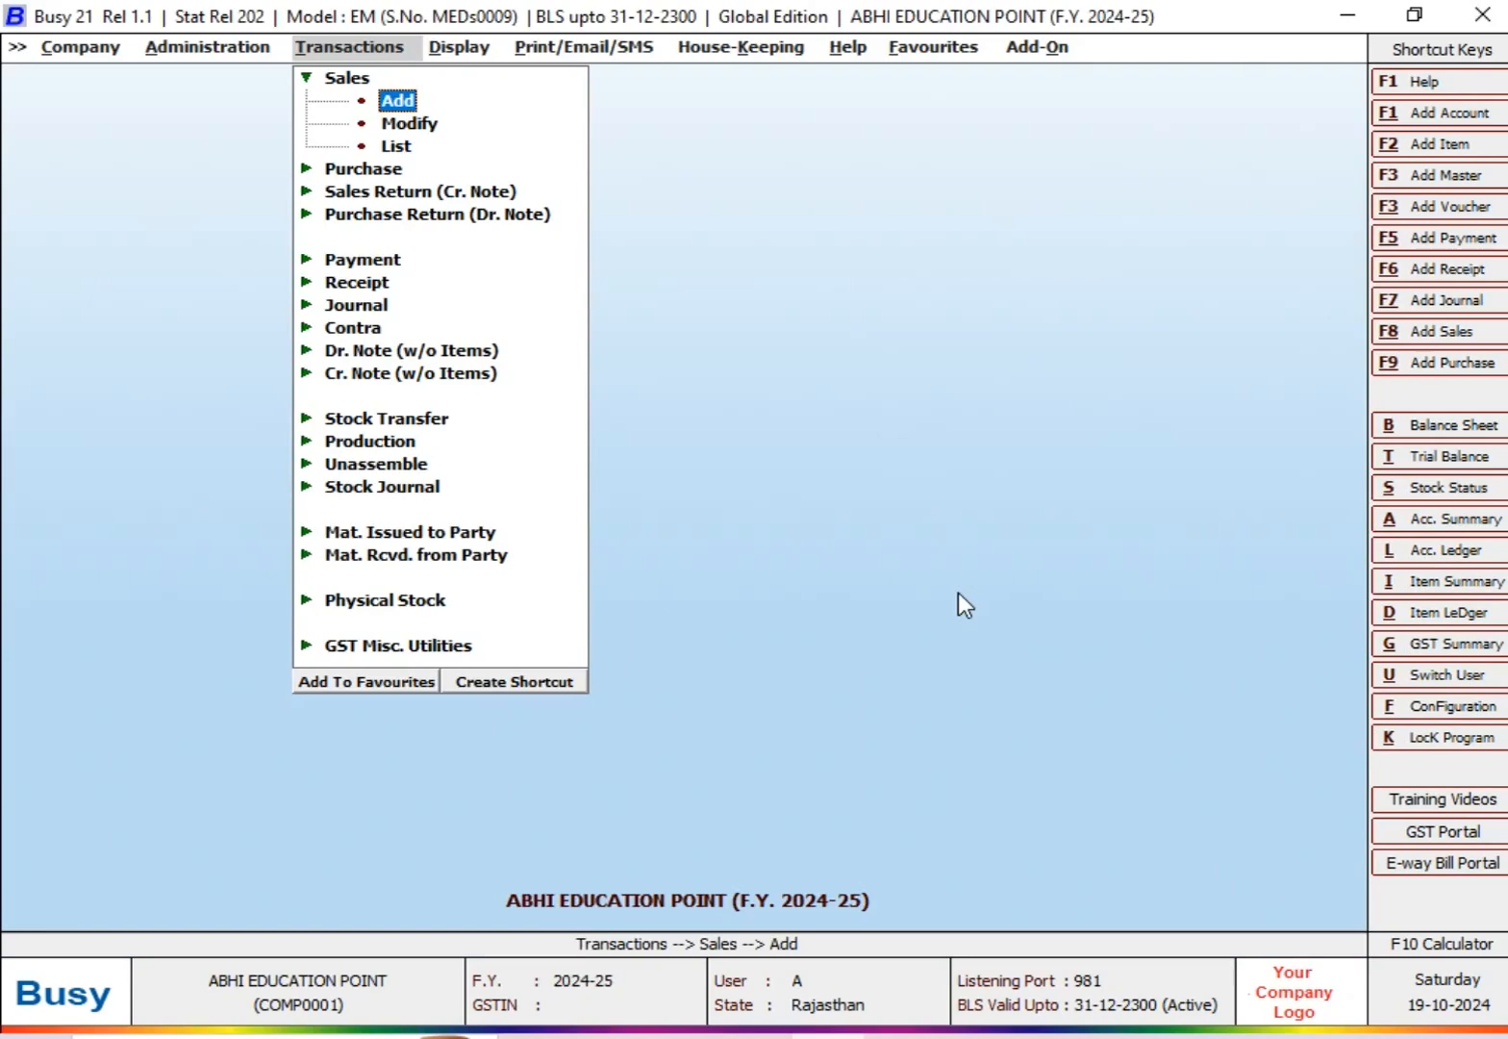
Step: Start a new account master named MR. Y (SALES PARTY)
key("Left")
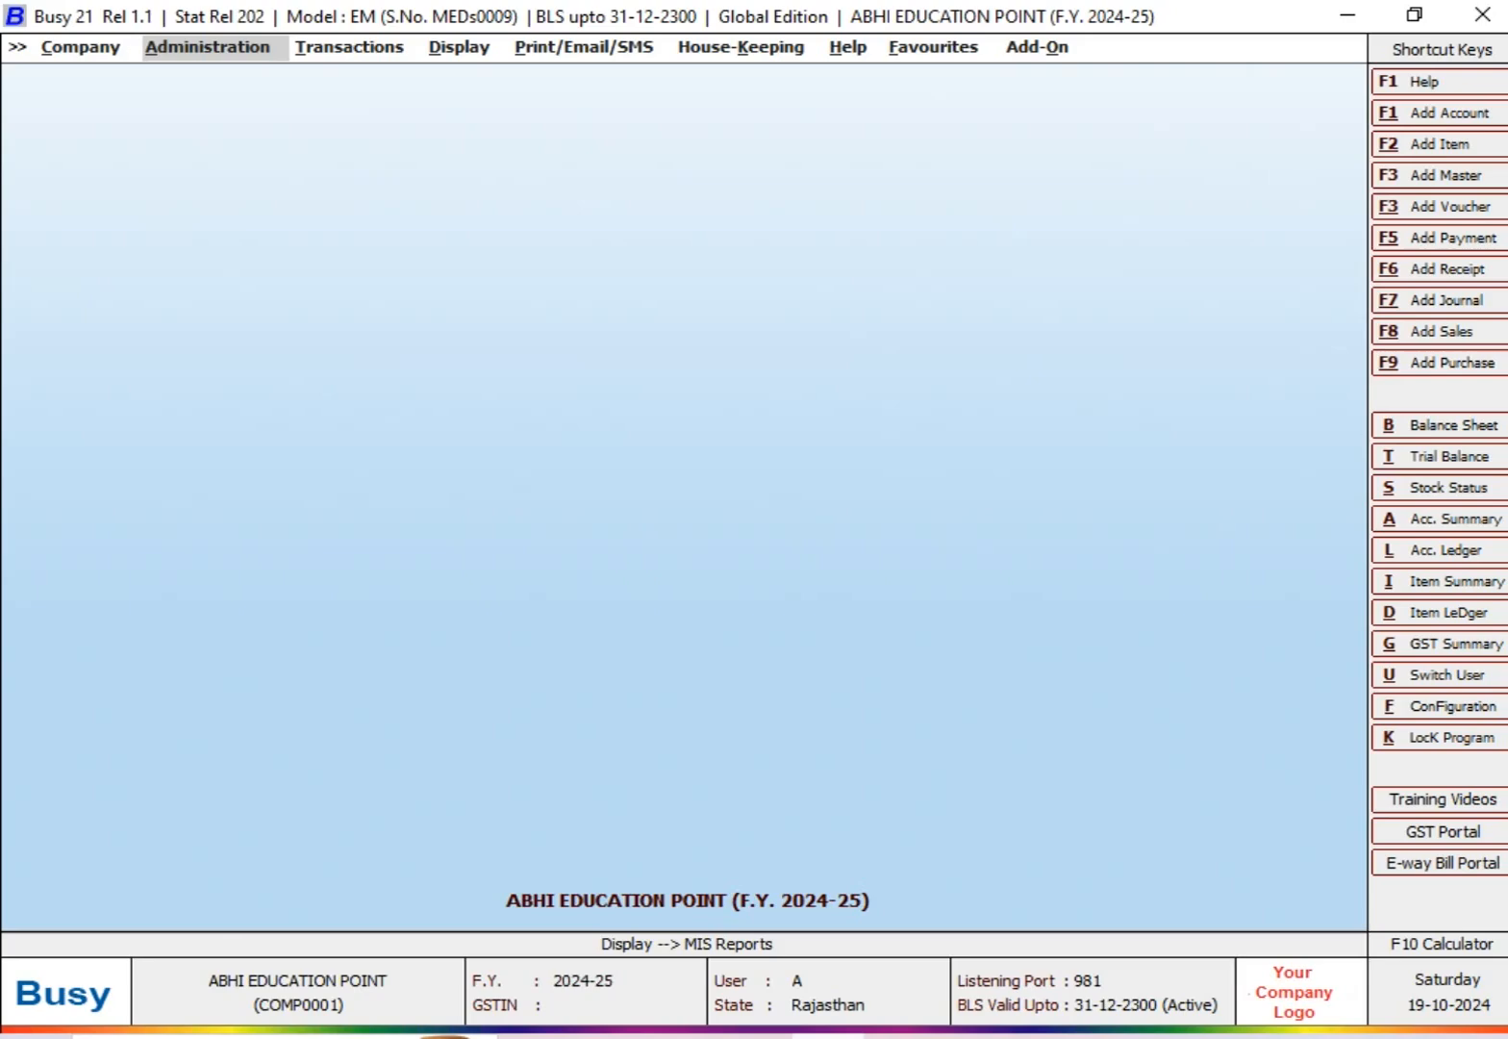
key("Return")
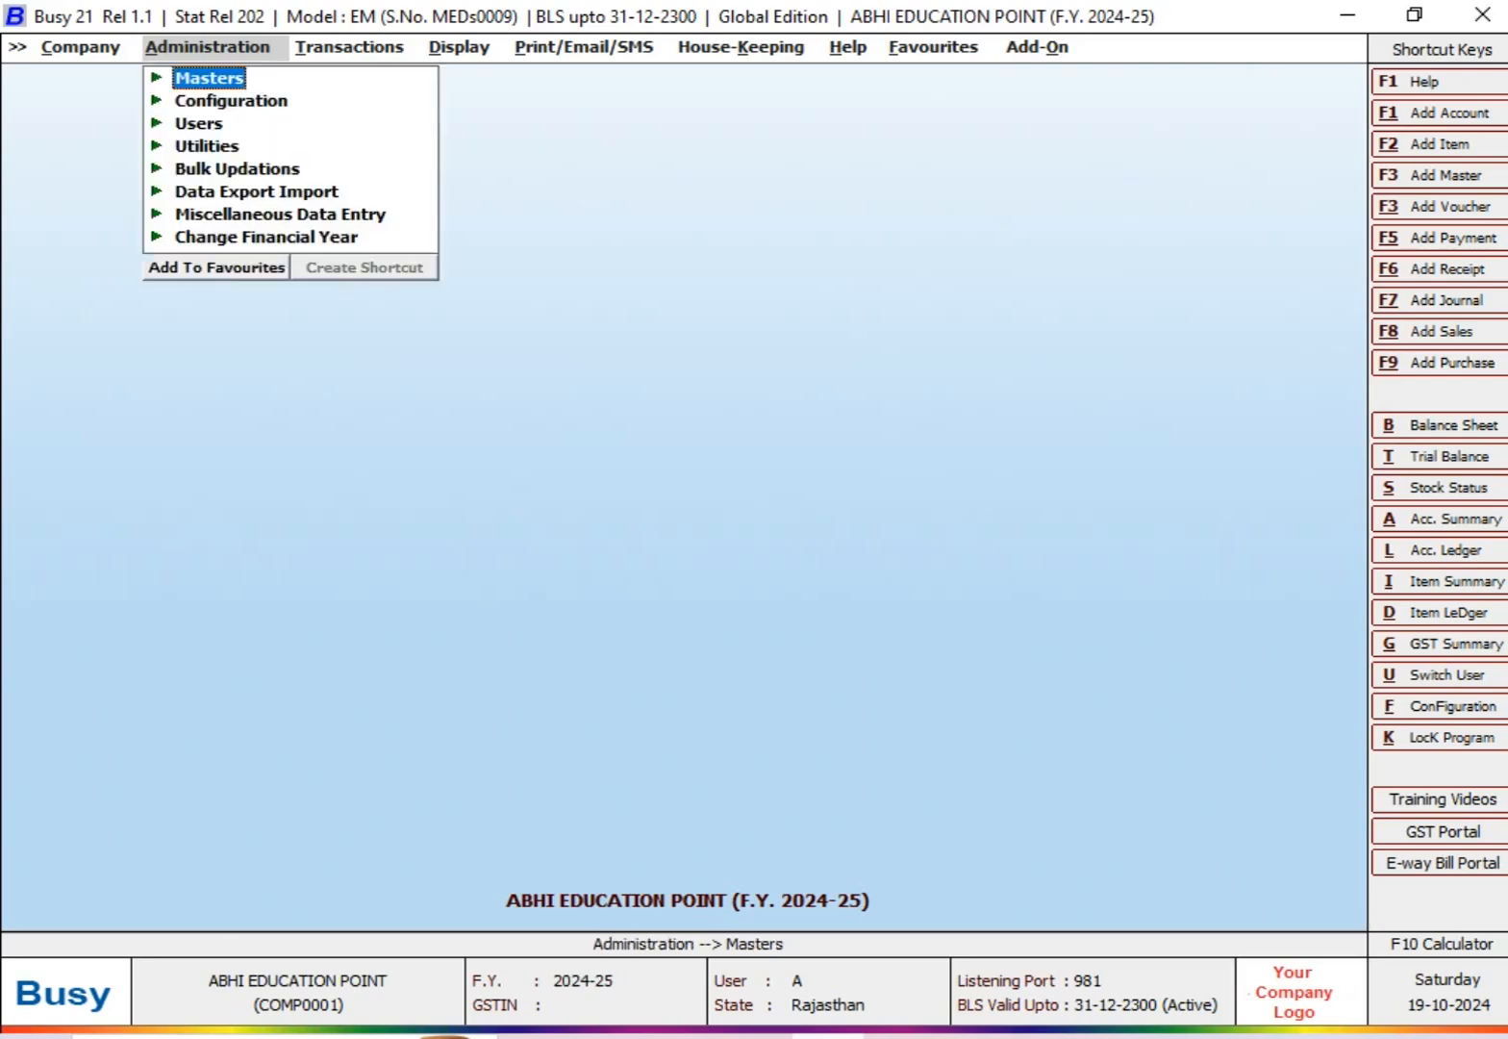
key("Return")
key("Return")
key("Return")
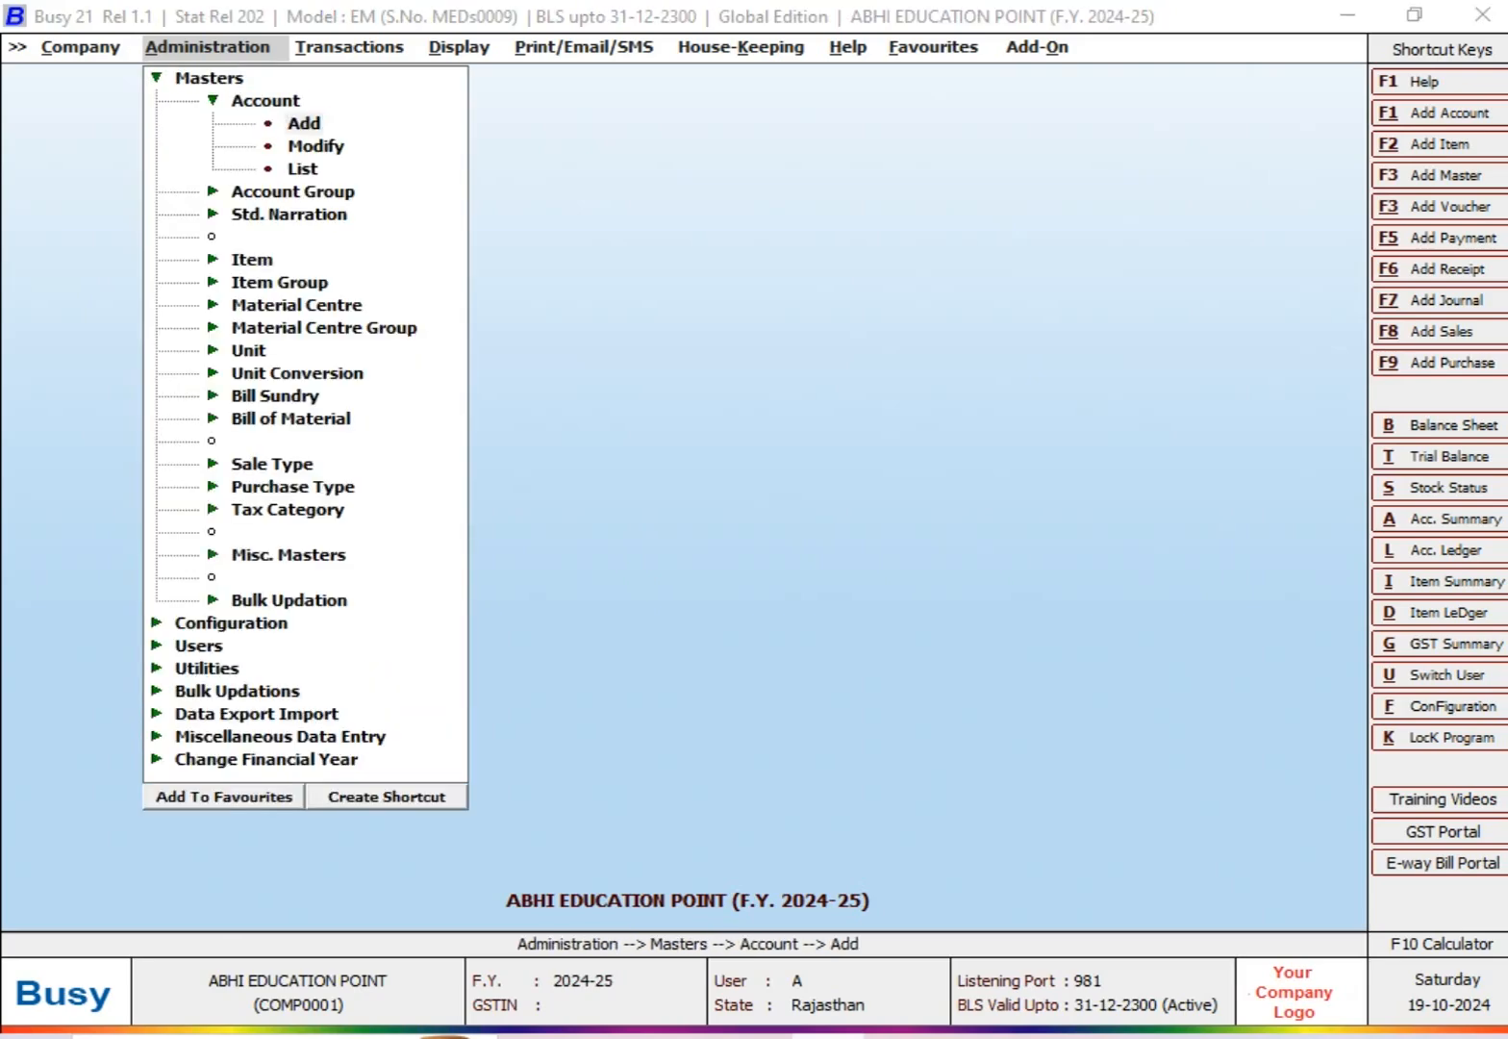
type("MR. Y")
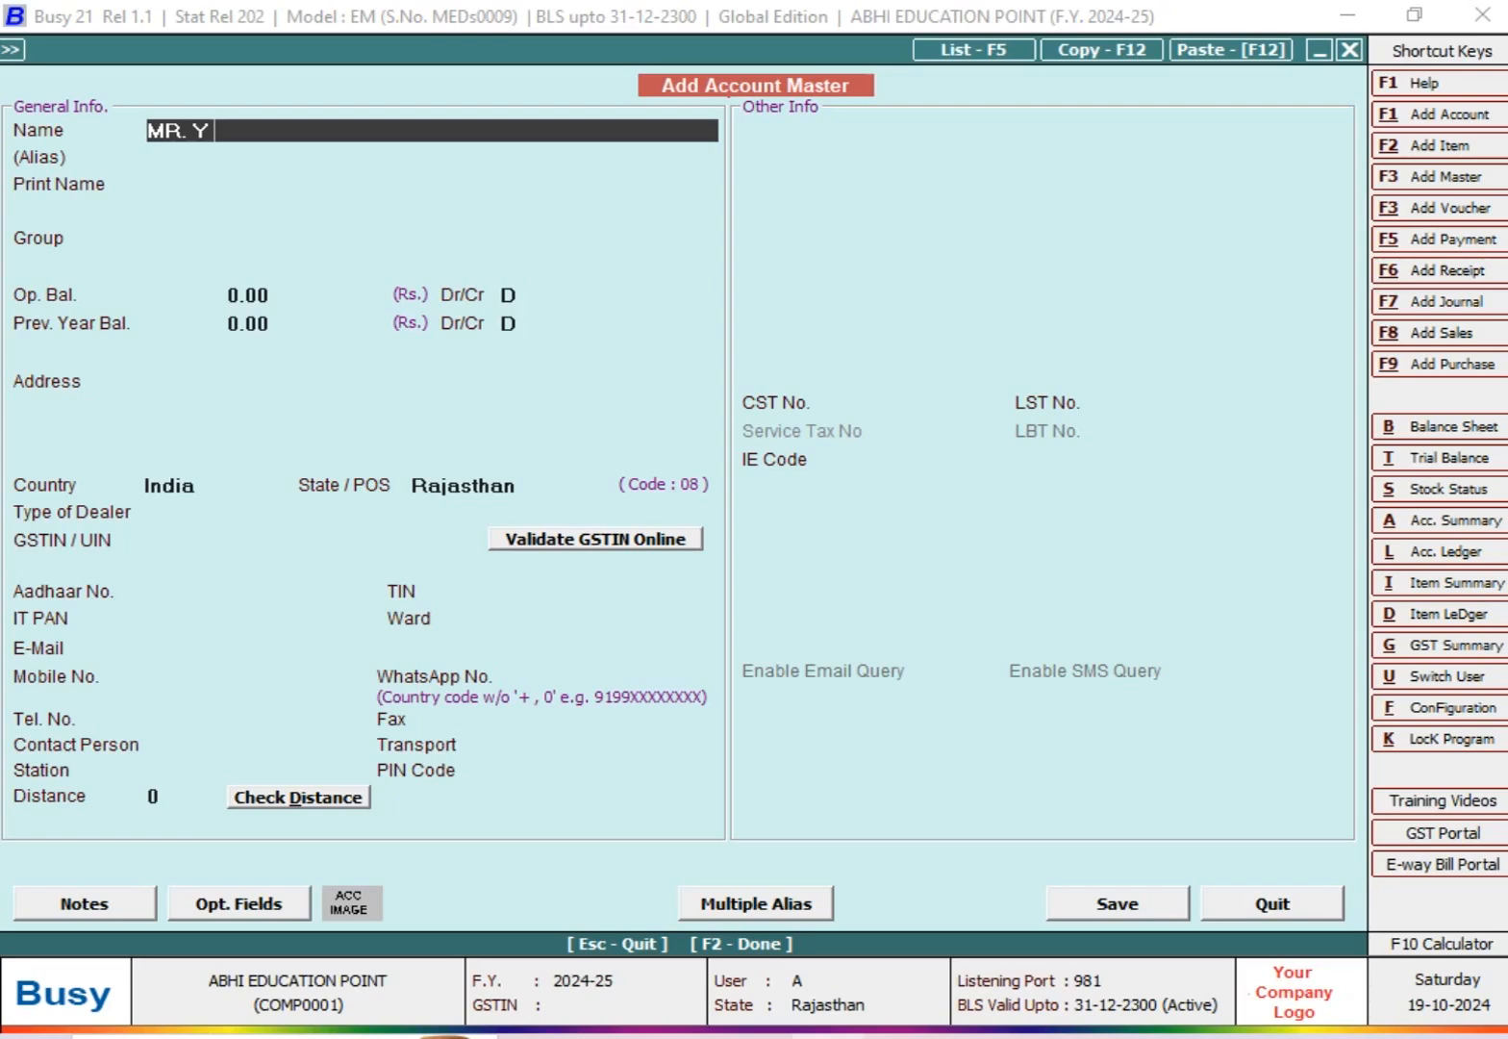
type(" (SALES PARTY)")
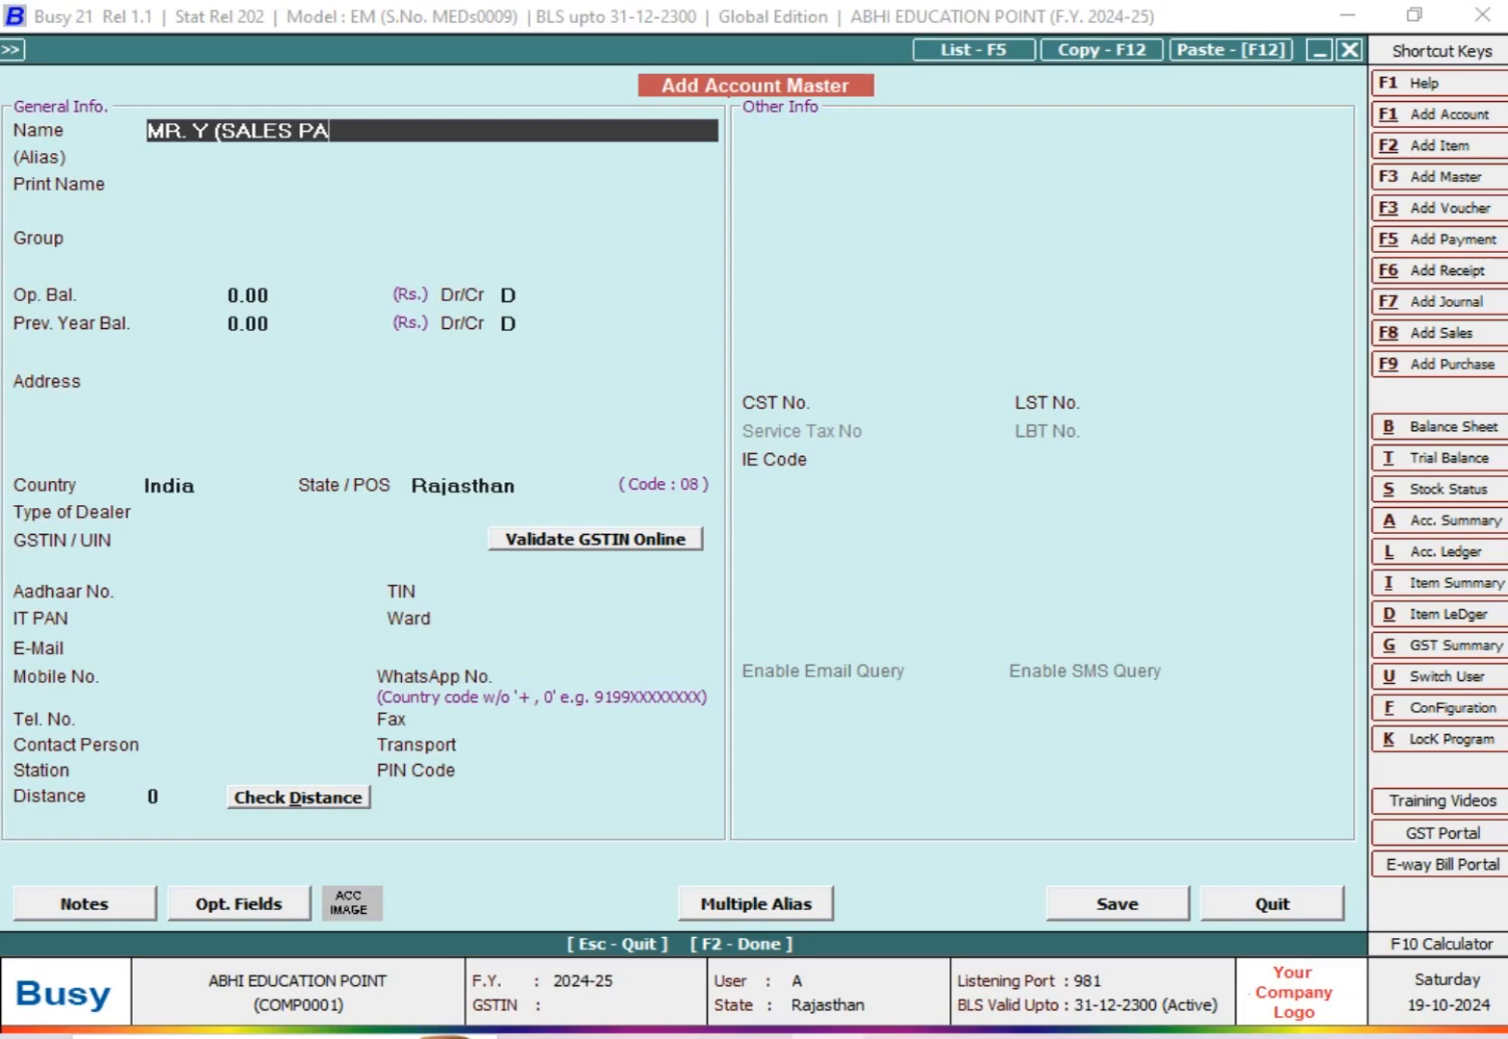
key("Return")
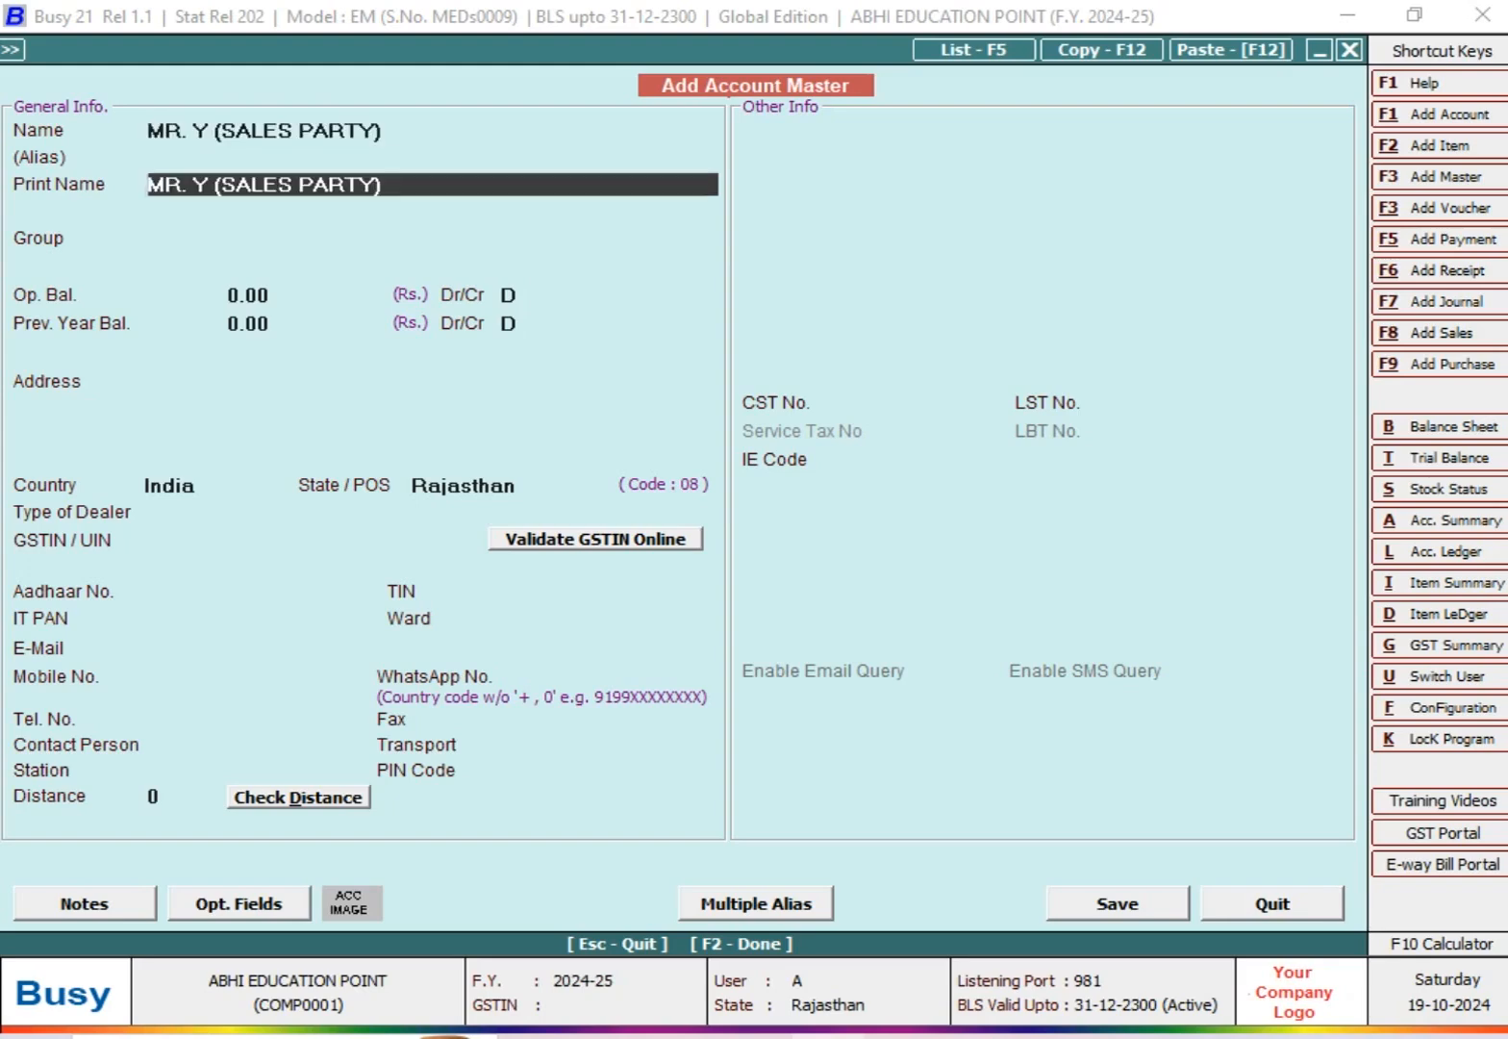
Step: Put the new account in the Sundry Debtors group and enable bill-by-bill balancing
key("Return")
type("SUN")
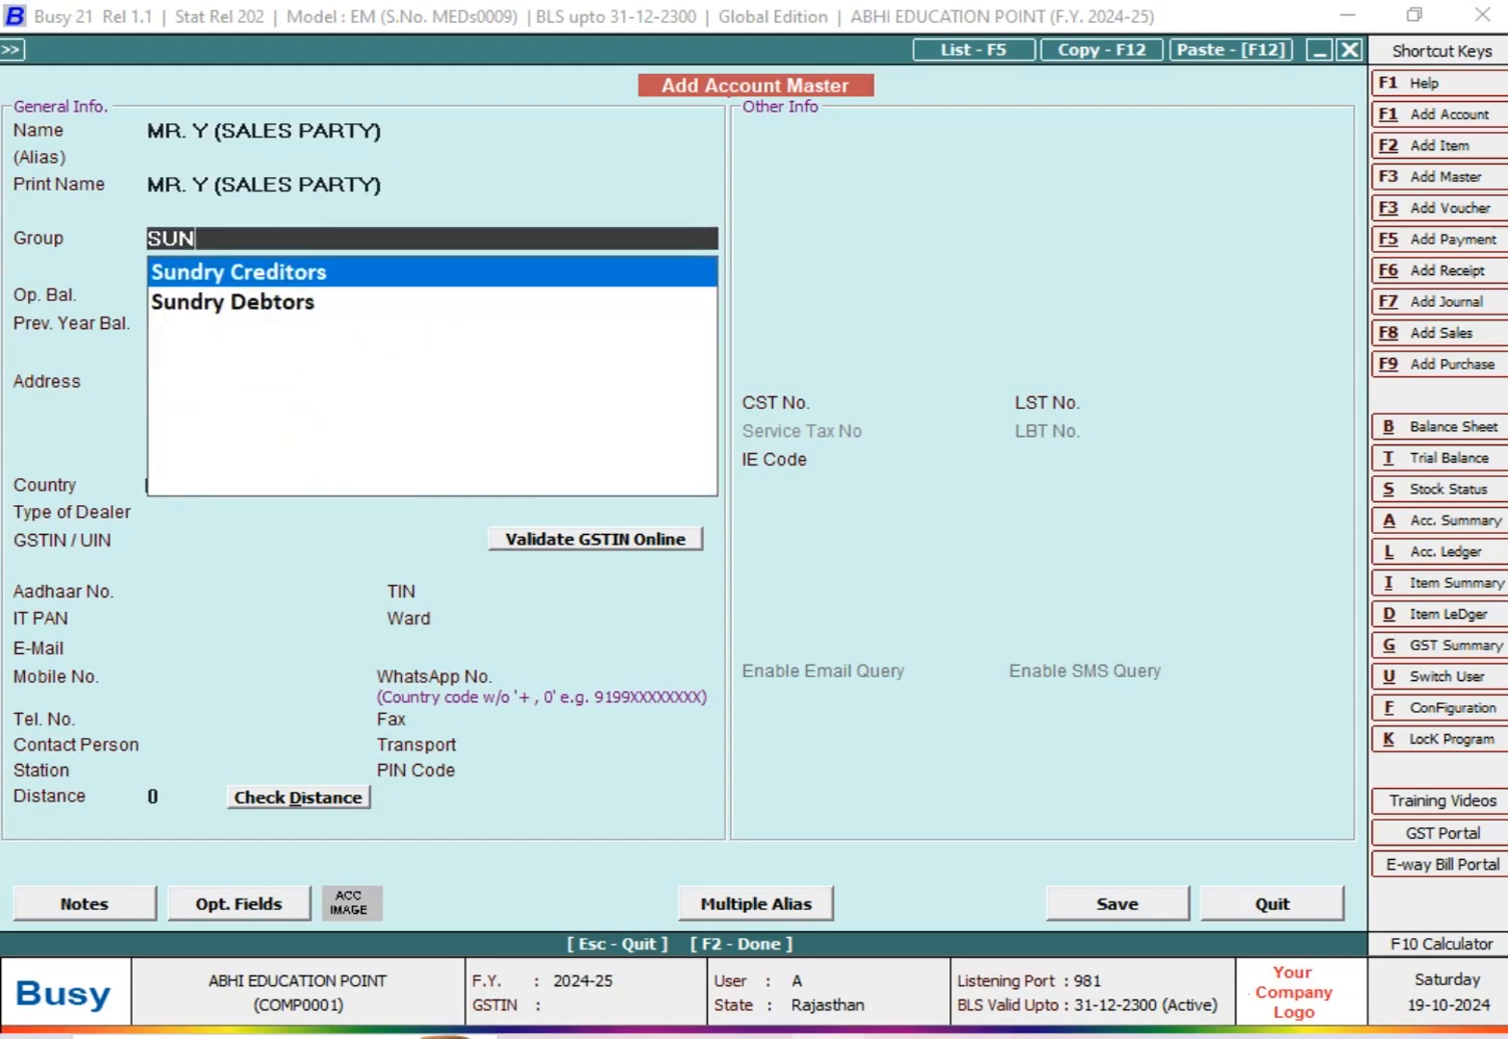
key("Down")
key("Return")
type("Y")
key("Return")
Step: Set the account's credit limit to 40000, save the account and leave account entry
type("40000")
key("Return")
key("Return")
key("Return")
key("Return")
key("Return")
key("Return")
key("Return")
key("Return")
key("Return")
key("Return")
key("Return")
key("Return")
key("Return")
key("Left")
key("Return")
key("Escape")
Step: Review the day book for 01-04-2024 to 10-08-2024 down to the 30-07-2024 sale to MR A, and close it
key("Right")
key("Right")
key("Up")
key("Up")
key("Up")
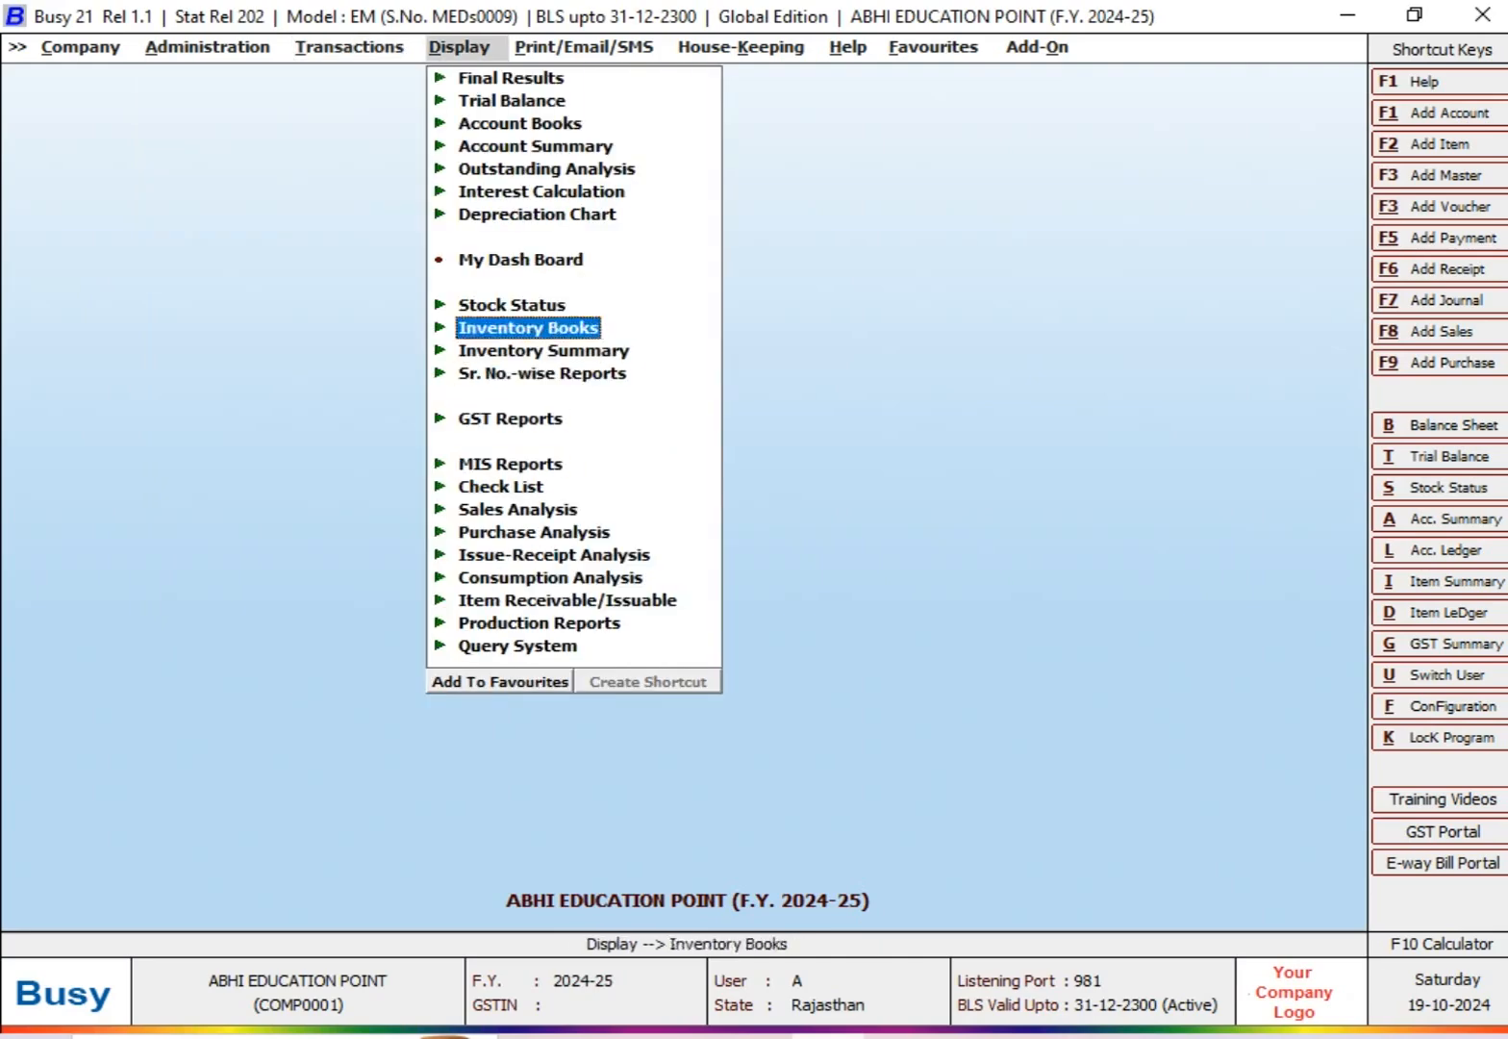
key("Up")
key("Up")
key("Up")
key("Up")
key("Up")
key("Up")
key("Up")
key("Up")
key("Return")
key("Return")
key("Return")
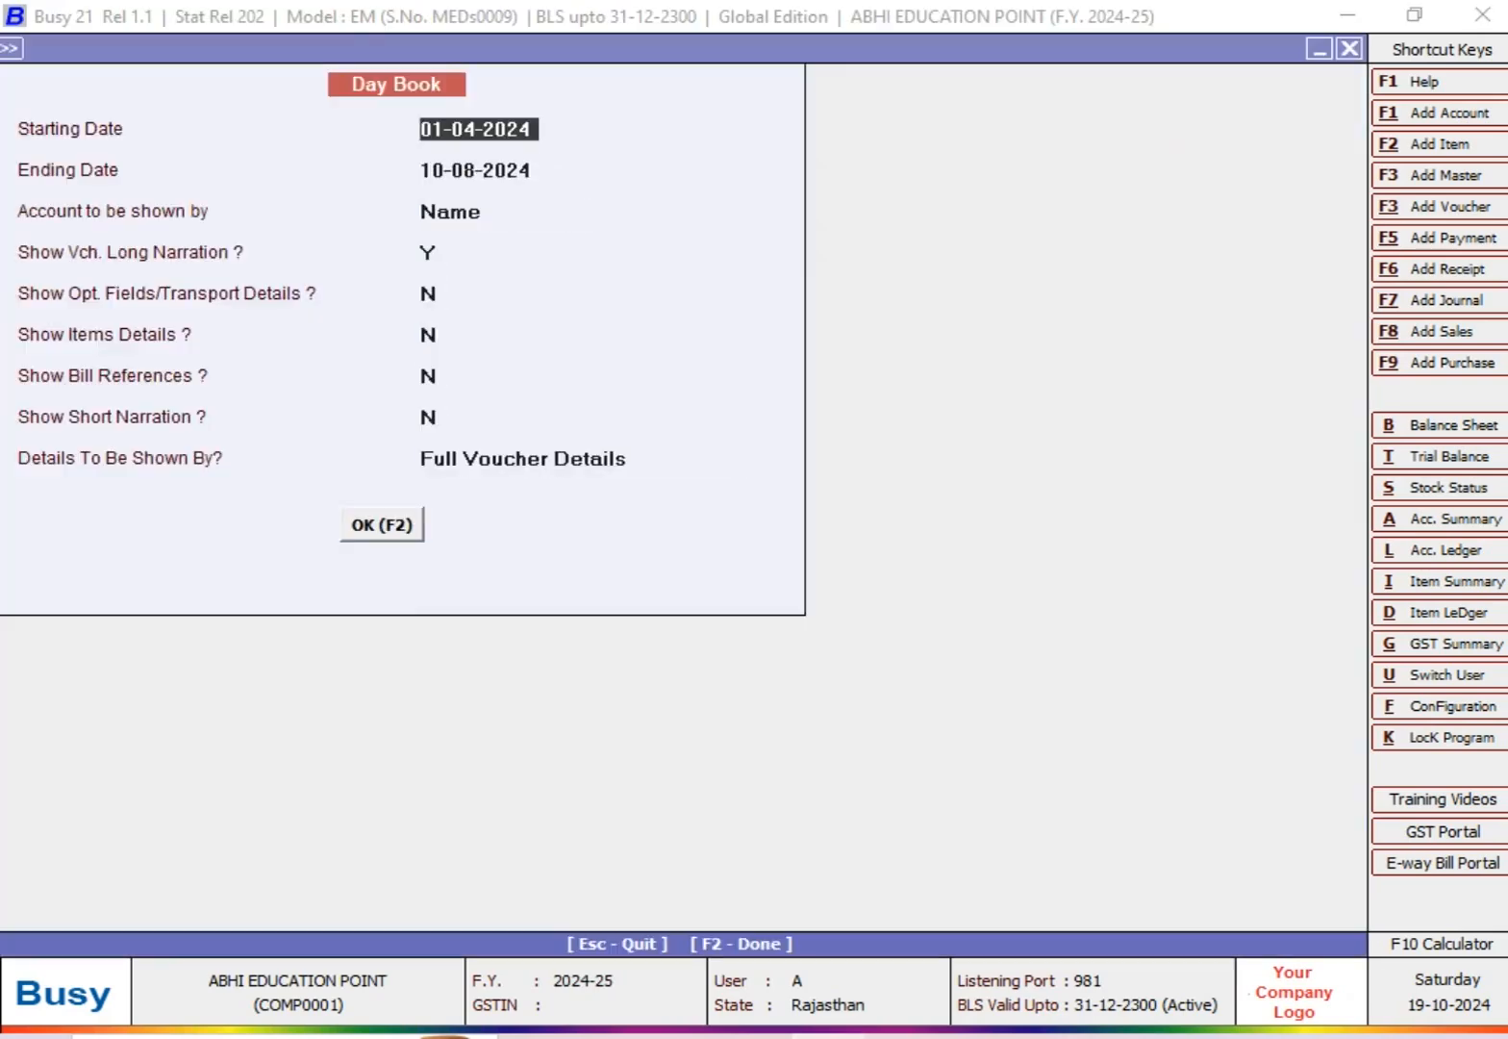
key("F2")
key("Down")
key("Down")
key("Down")
key("Down")
key("Down")
key("Down")
key("Down")
key("Down")
key("Down")
key("Down")
key("Down")
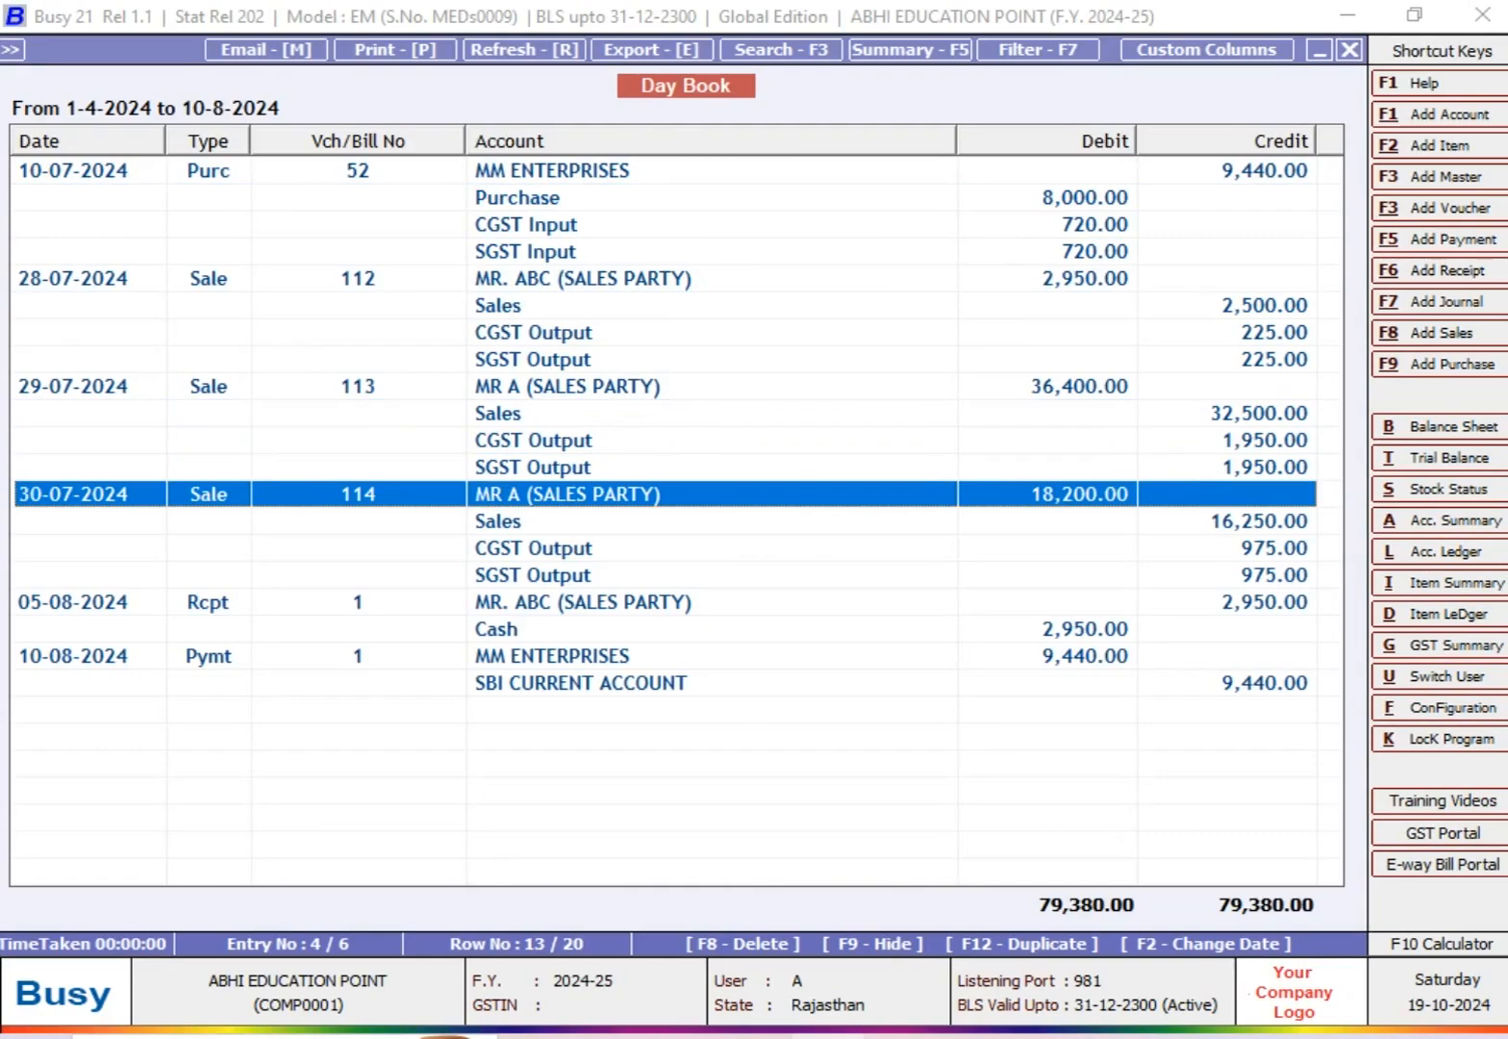
key("Escape")
key("Escape")
Step: Start a new sales voucher dated 30-07-2024 with MR. Y (SALES PARTY) as the party
key("Left")
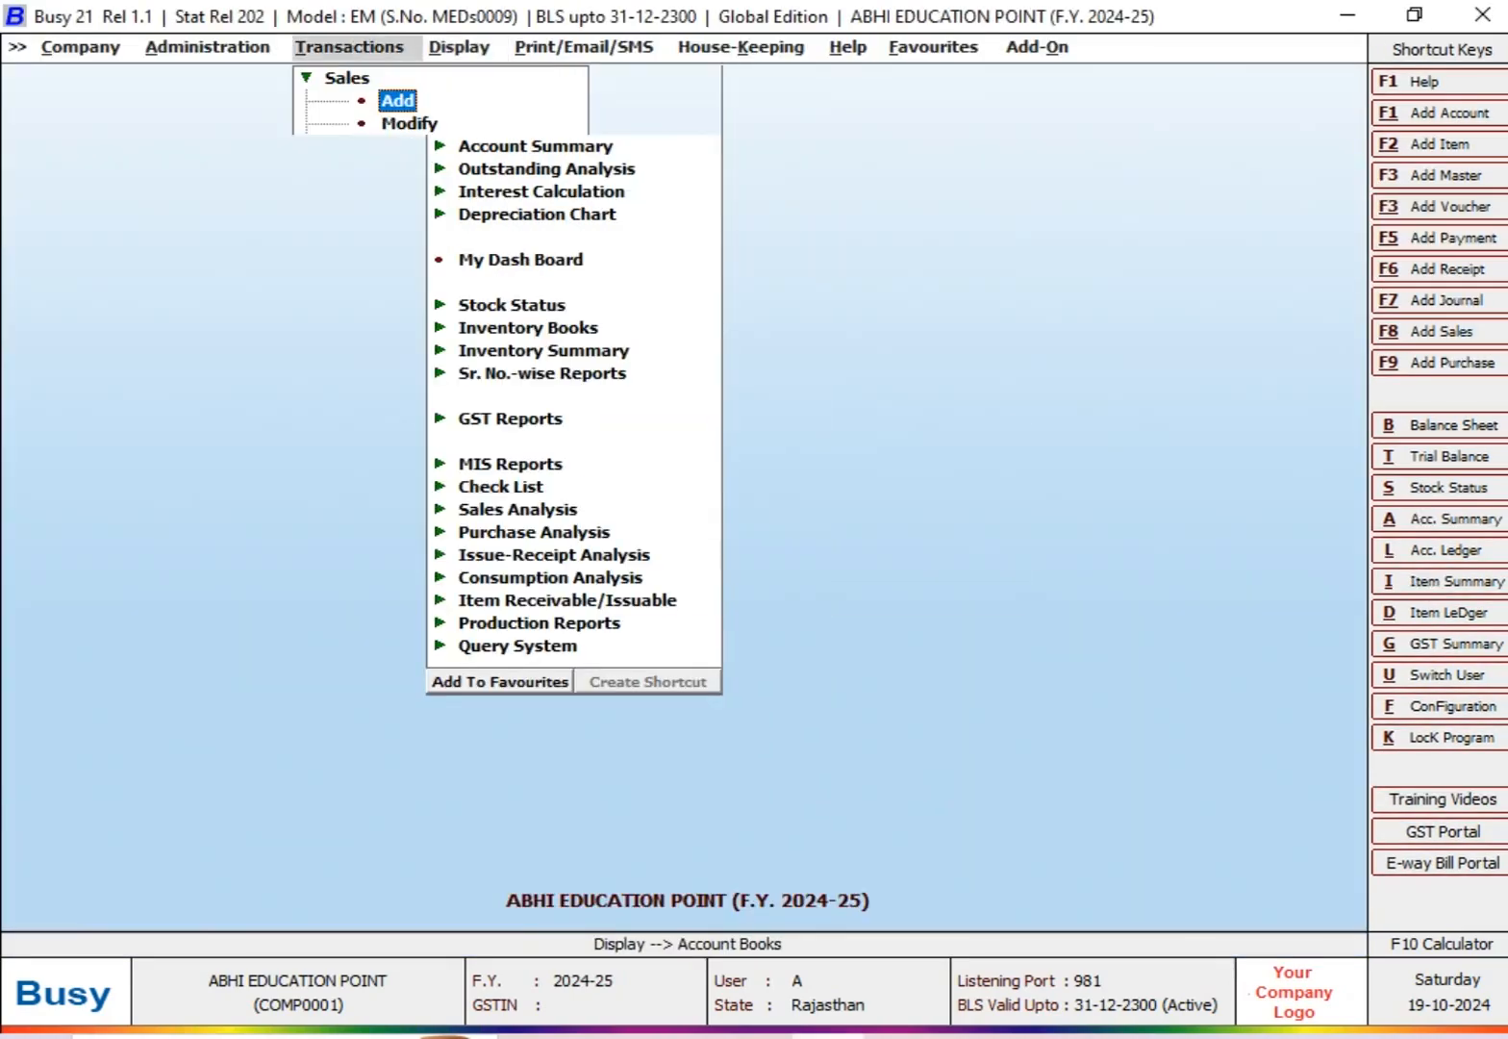
key("Return")
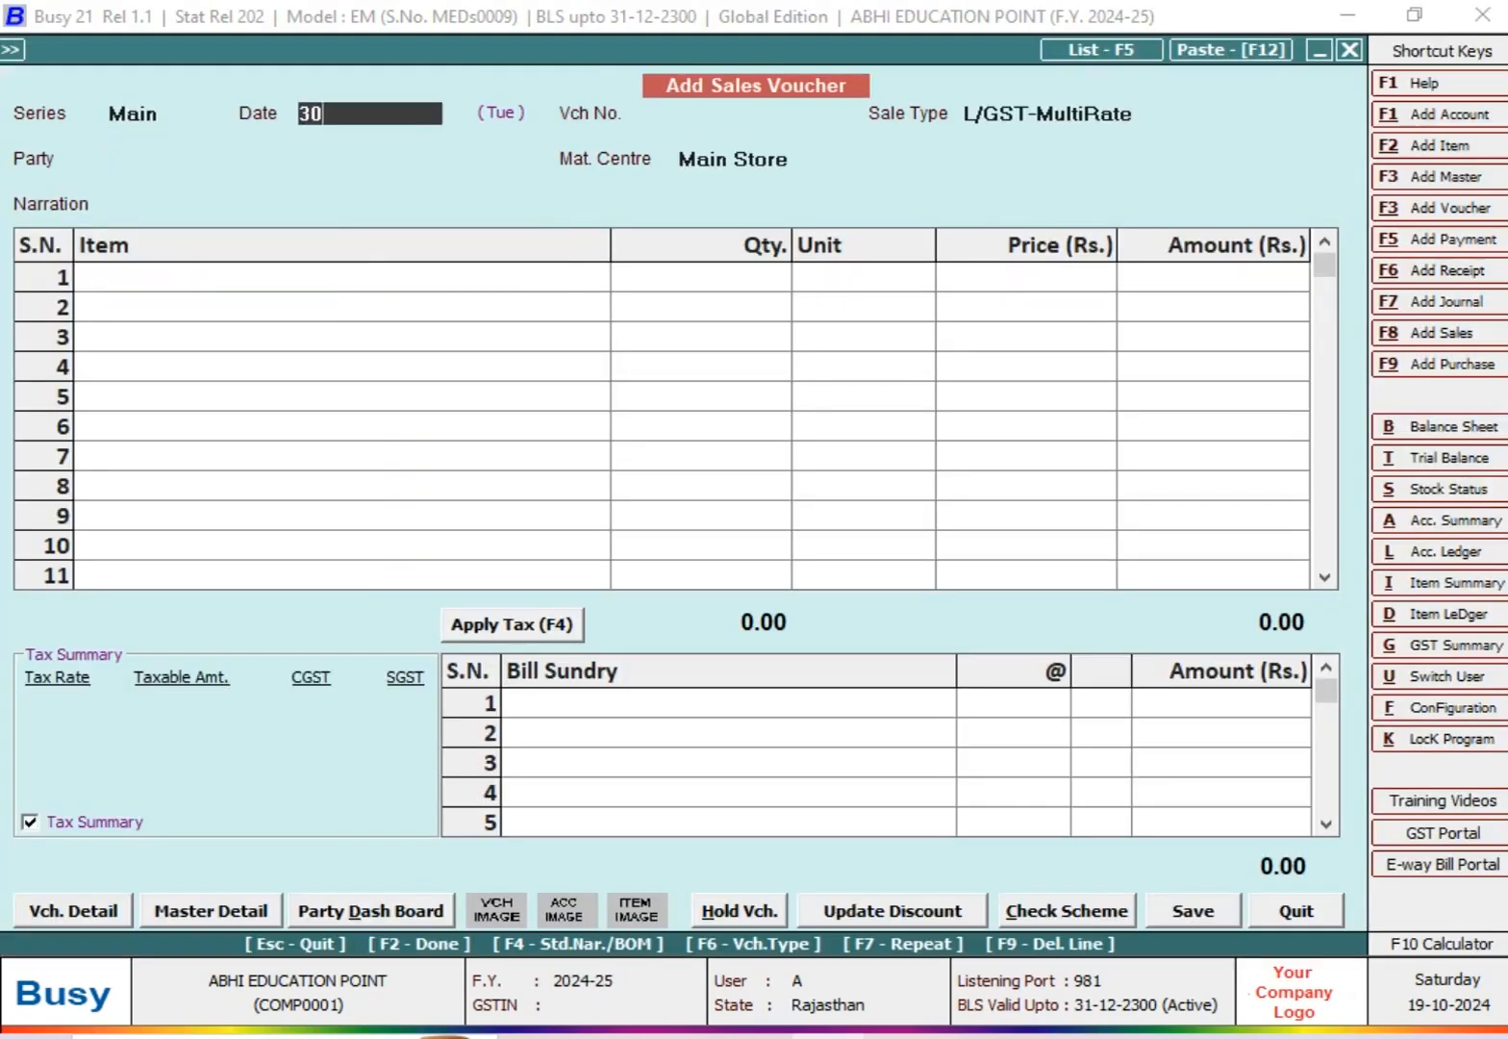
key("Return")
key("Return")
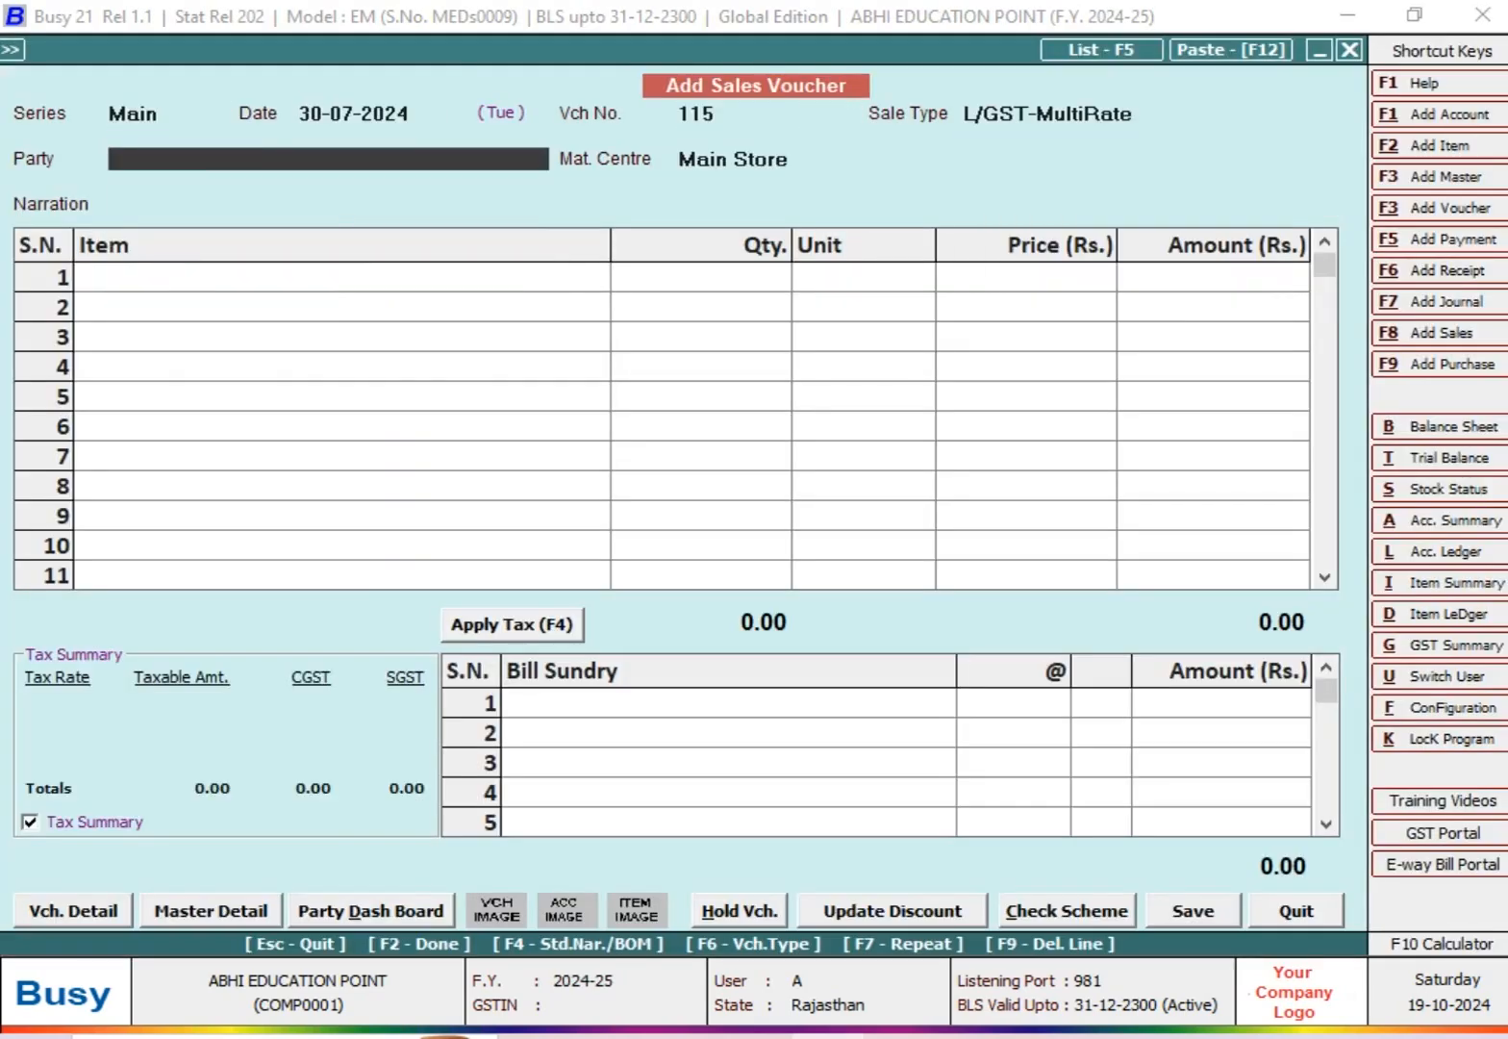
type("MR")
key("Down")
key("Down")
key("Down")
Step: Enter ITEM @ 18% from the Main Store with a quantity of 40 and a price of 65
key("Down")
key("Return")
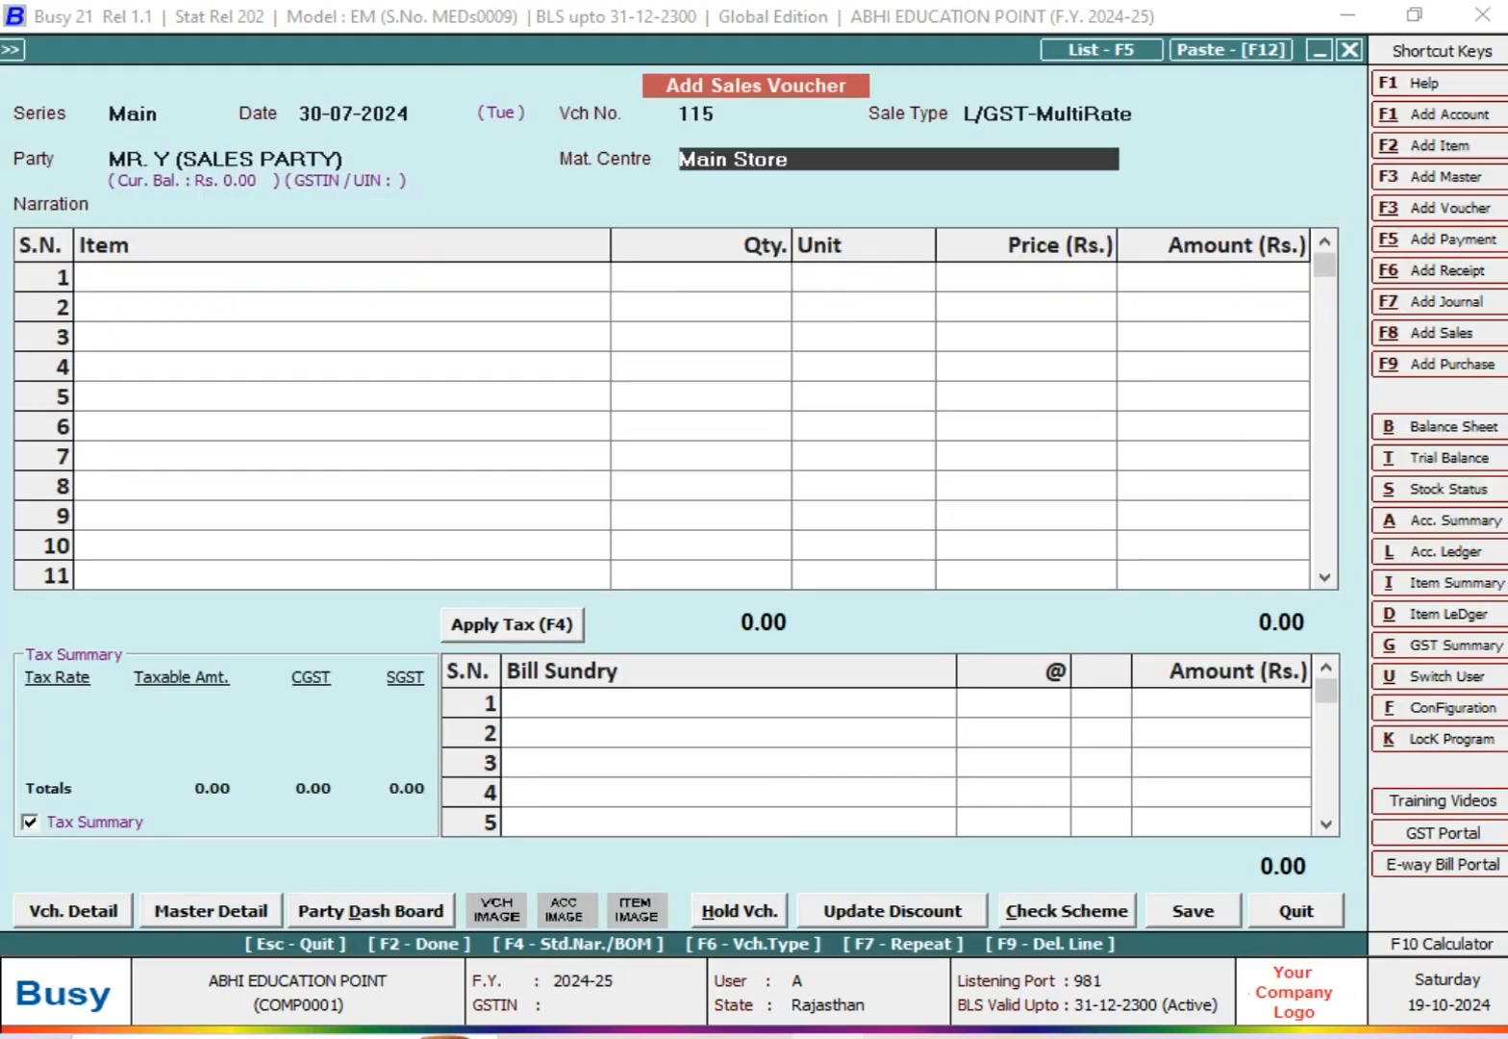
key("Return")
type("IT")
key("Down")
key("Return")
type("40")
key("Return")
key("Return")
type("65")
Step: Add the CGST and SGST bill sundries to the voucher at 9% each
key("Return")
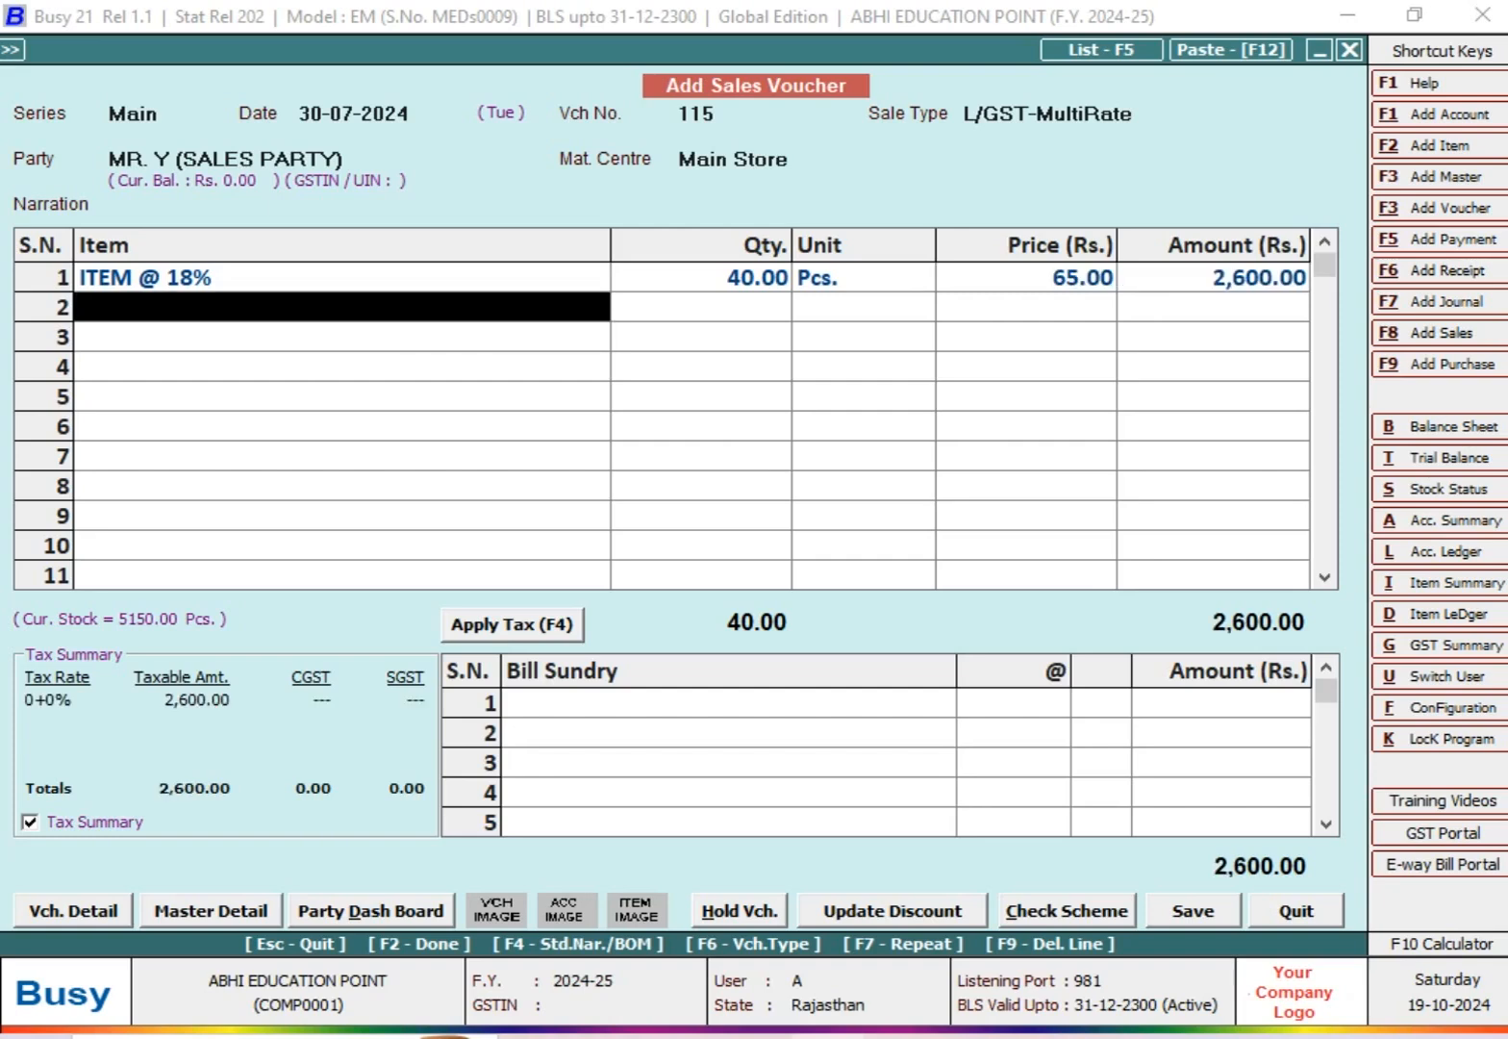
key("Return")
type("cG")
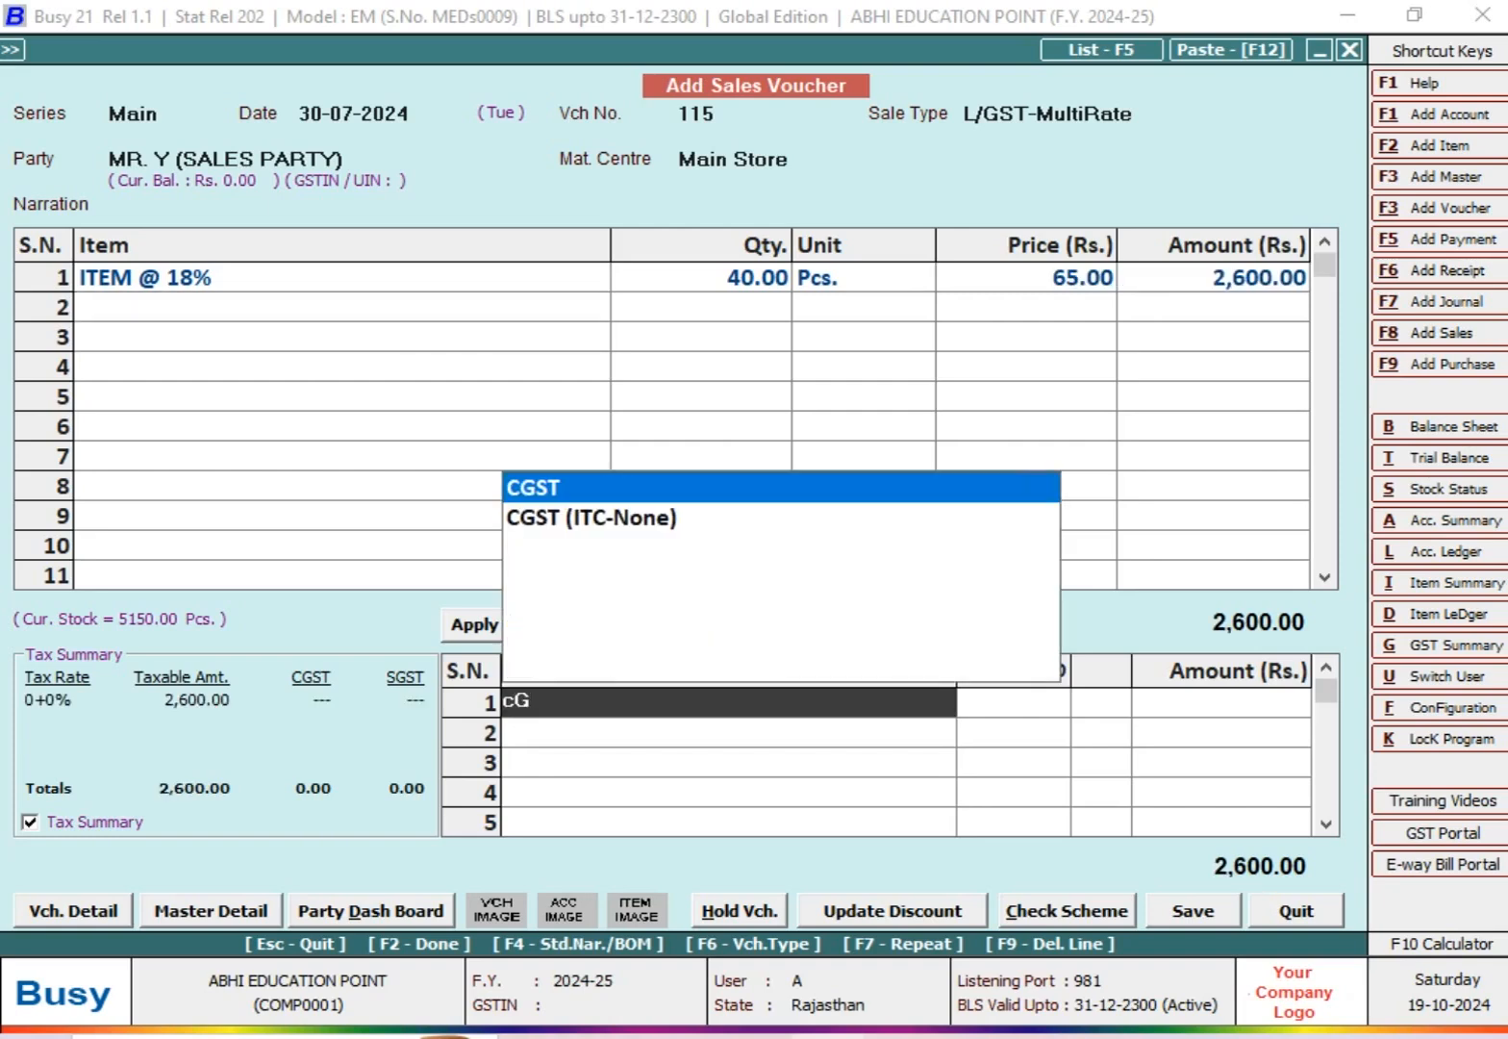
key("Return")
type("9")
key("Return")
Step: Try quantities of 80, 120, 140 and 160 for the ITEM @ 18% line
key("Up")
key("Up")
key("Up")
key("Up")
key("Right")
type("80")
key("Return")
key("Return")
key("Left")
key("Left")
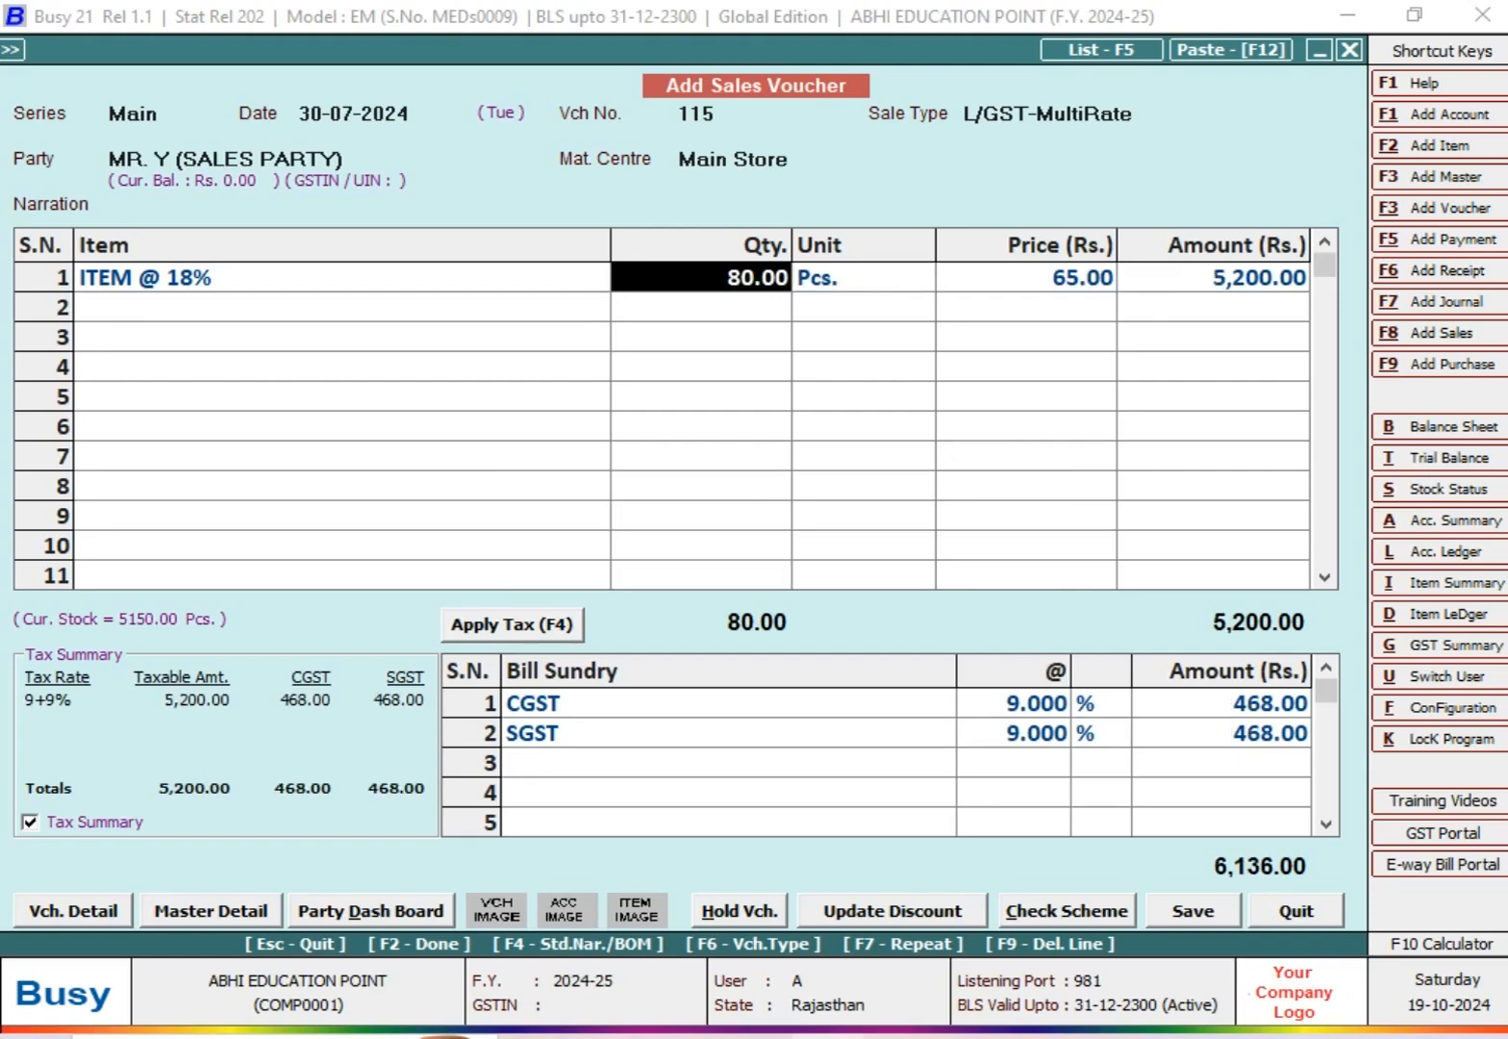
type("120")
key("Return")
key("Return")
key("Left")
key("Left")
type("14")
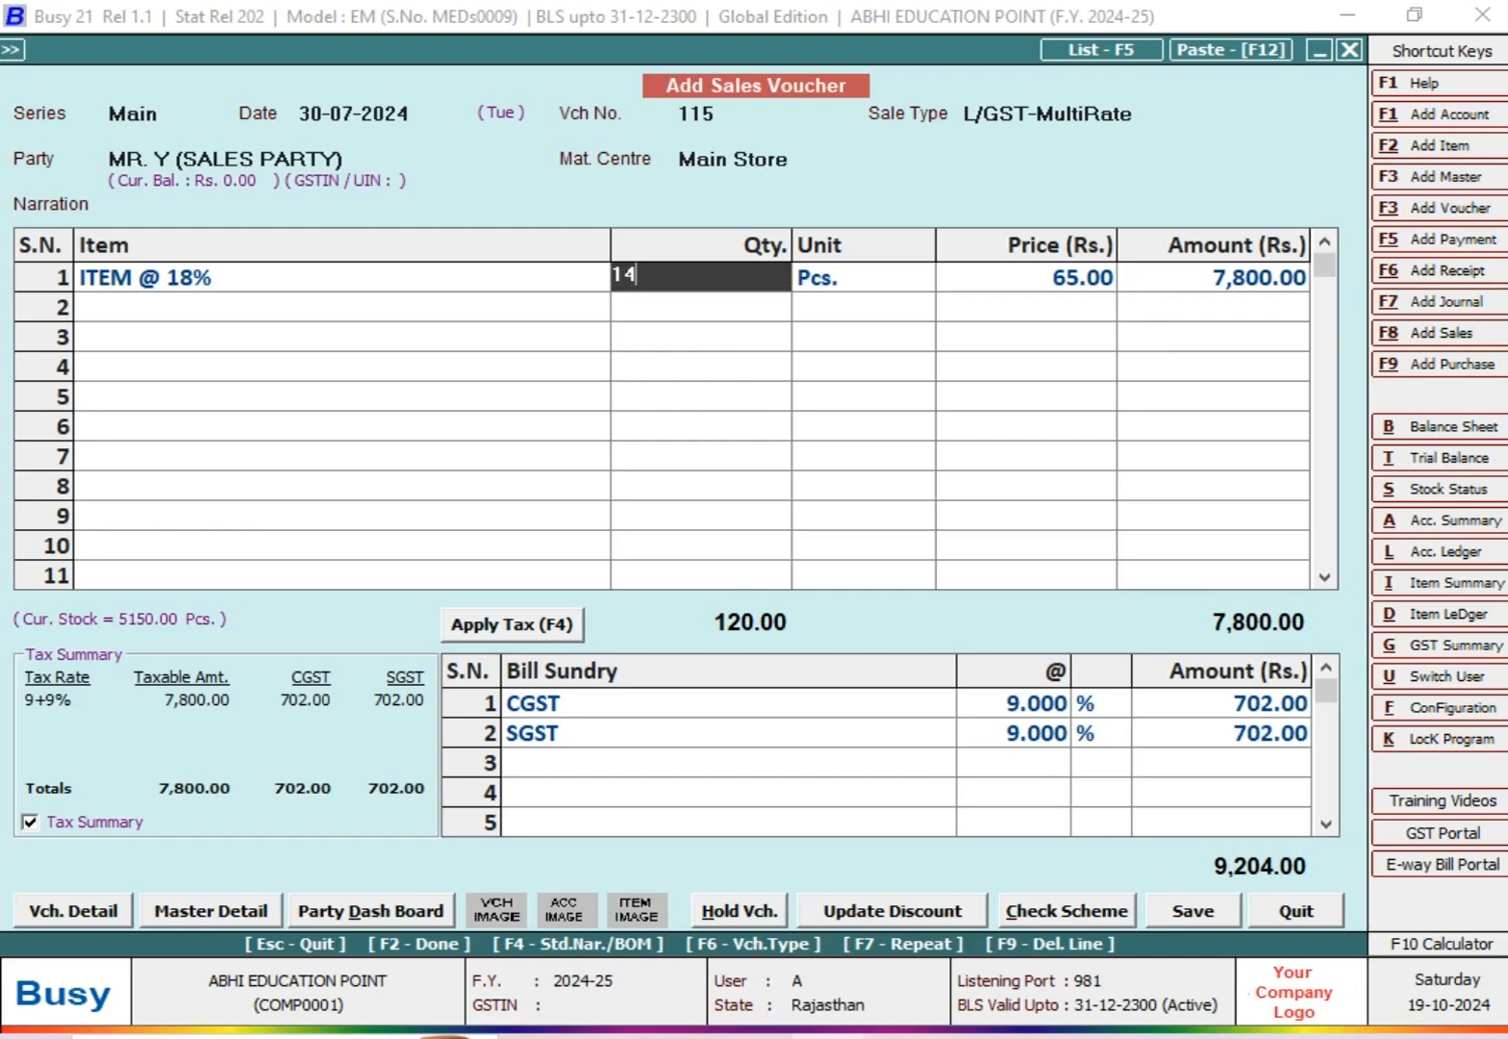
type("0")
key("Return")
key("Return")
key("Left")
Step: Set the quantity of the ITEM @ 18% line to 200 and accept the row's unit and price
key("Left")
type("160")
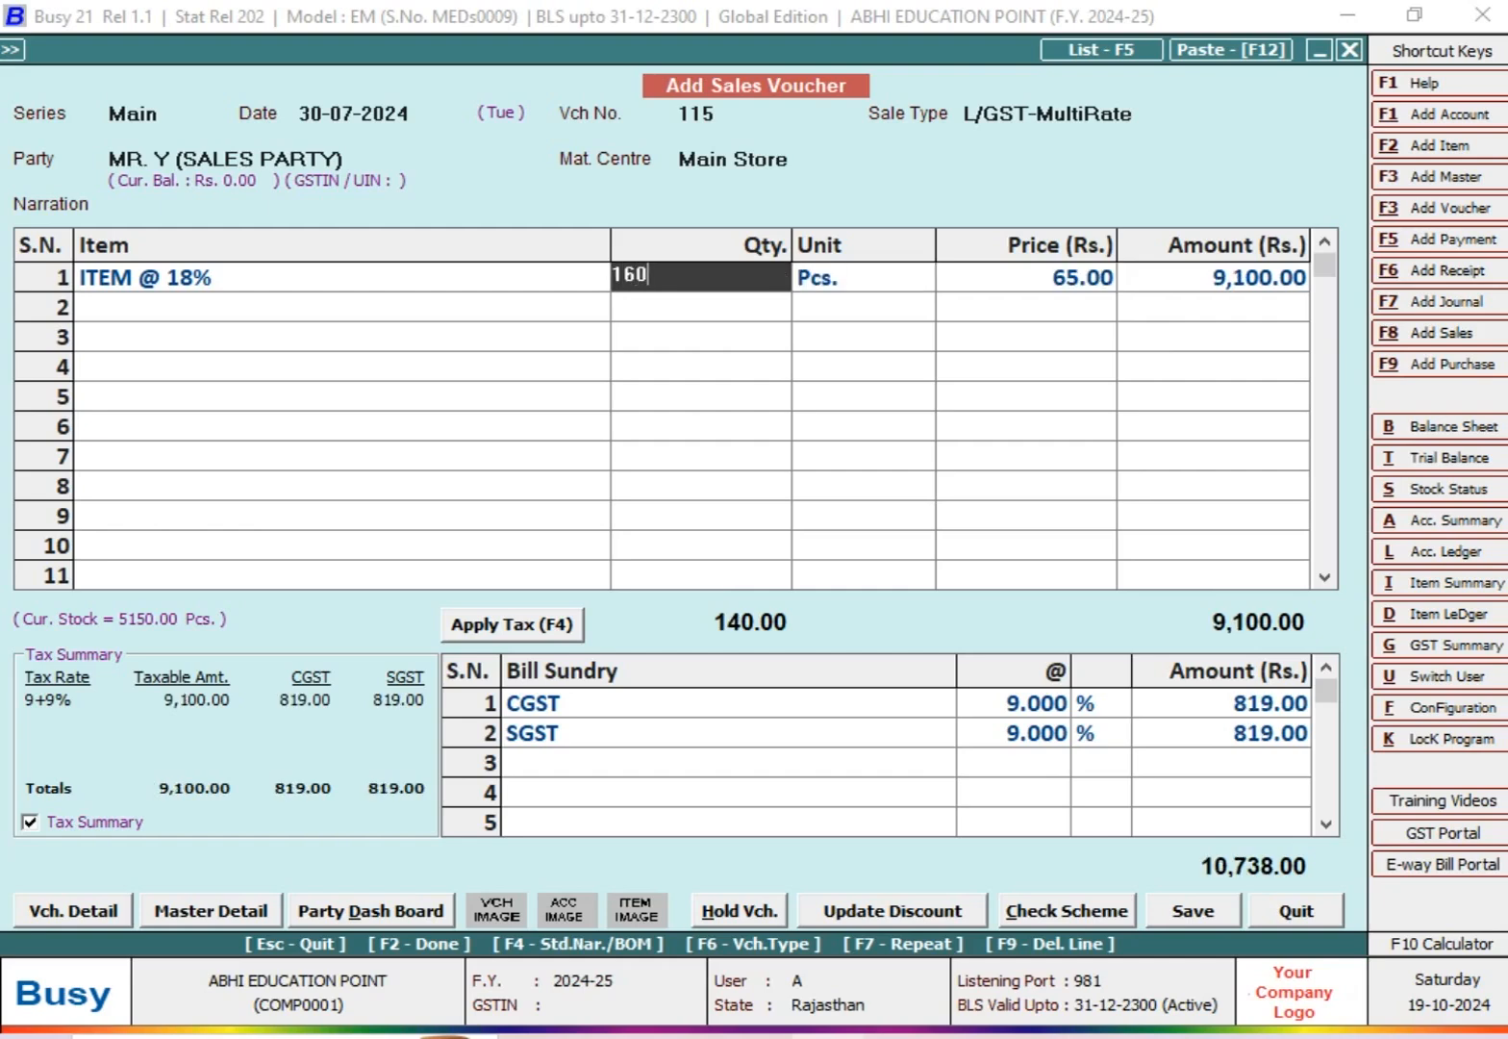
key("Return")
key("Return")
key("Left")
key("Left")
type("200")
key("Return")
key("Return")
key("Return")
key("Return")
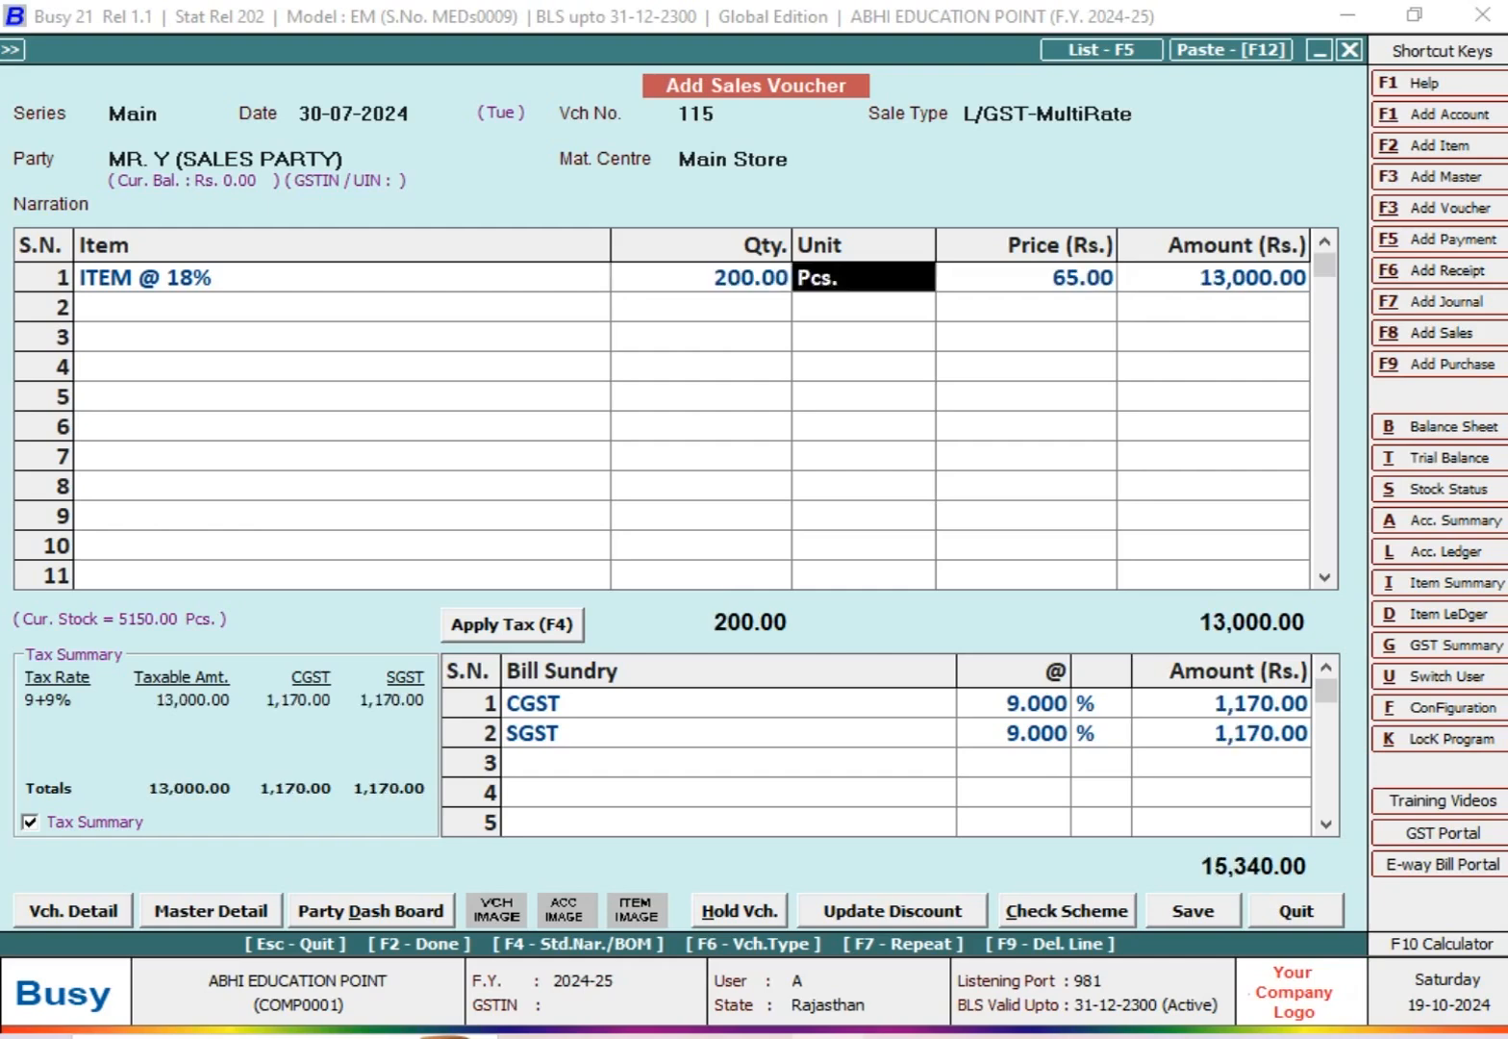
key("Return")
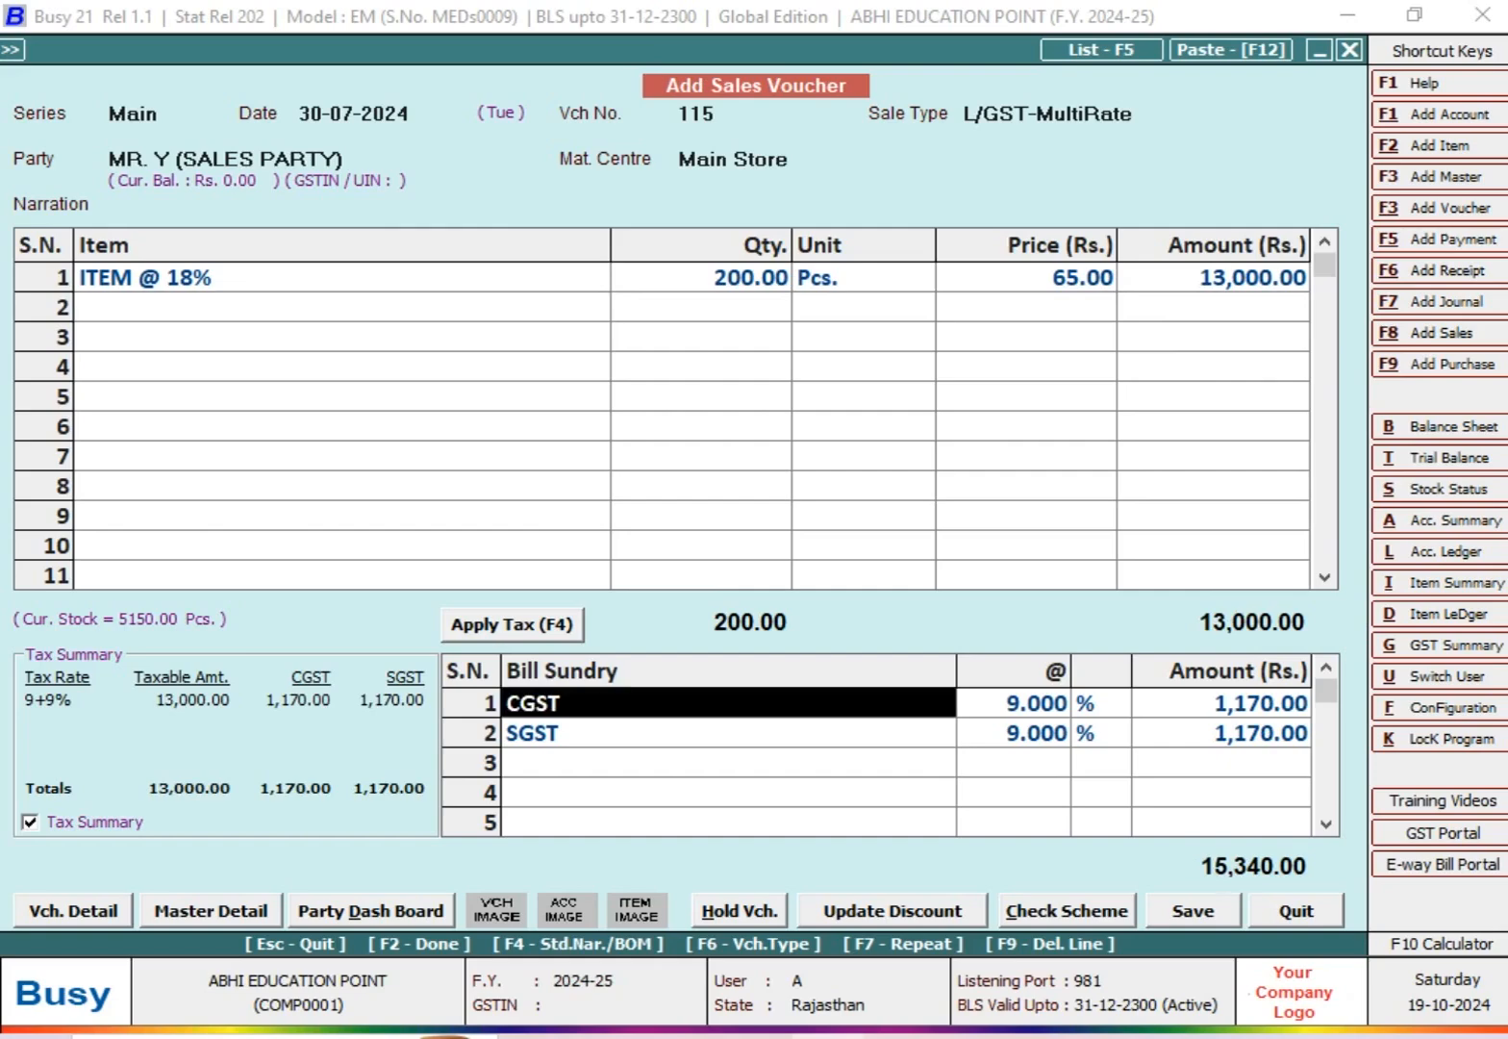
Step: Save the sales voucher with the new bill reference 115, skip printing the invoice, and close voucher entry
key("F2")
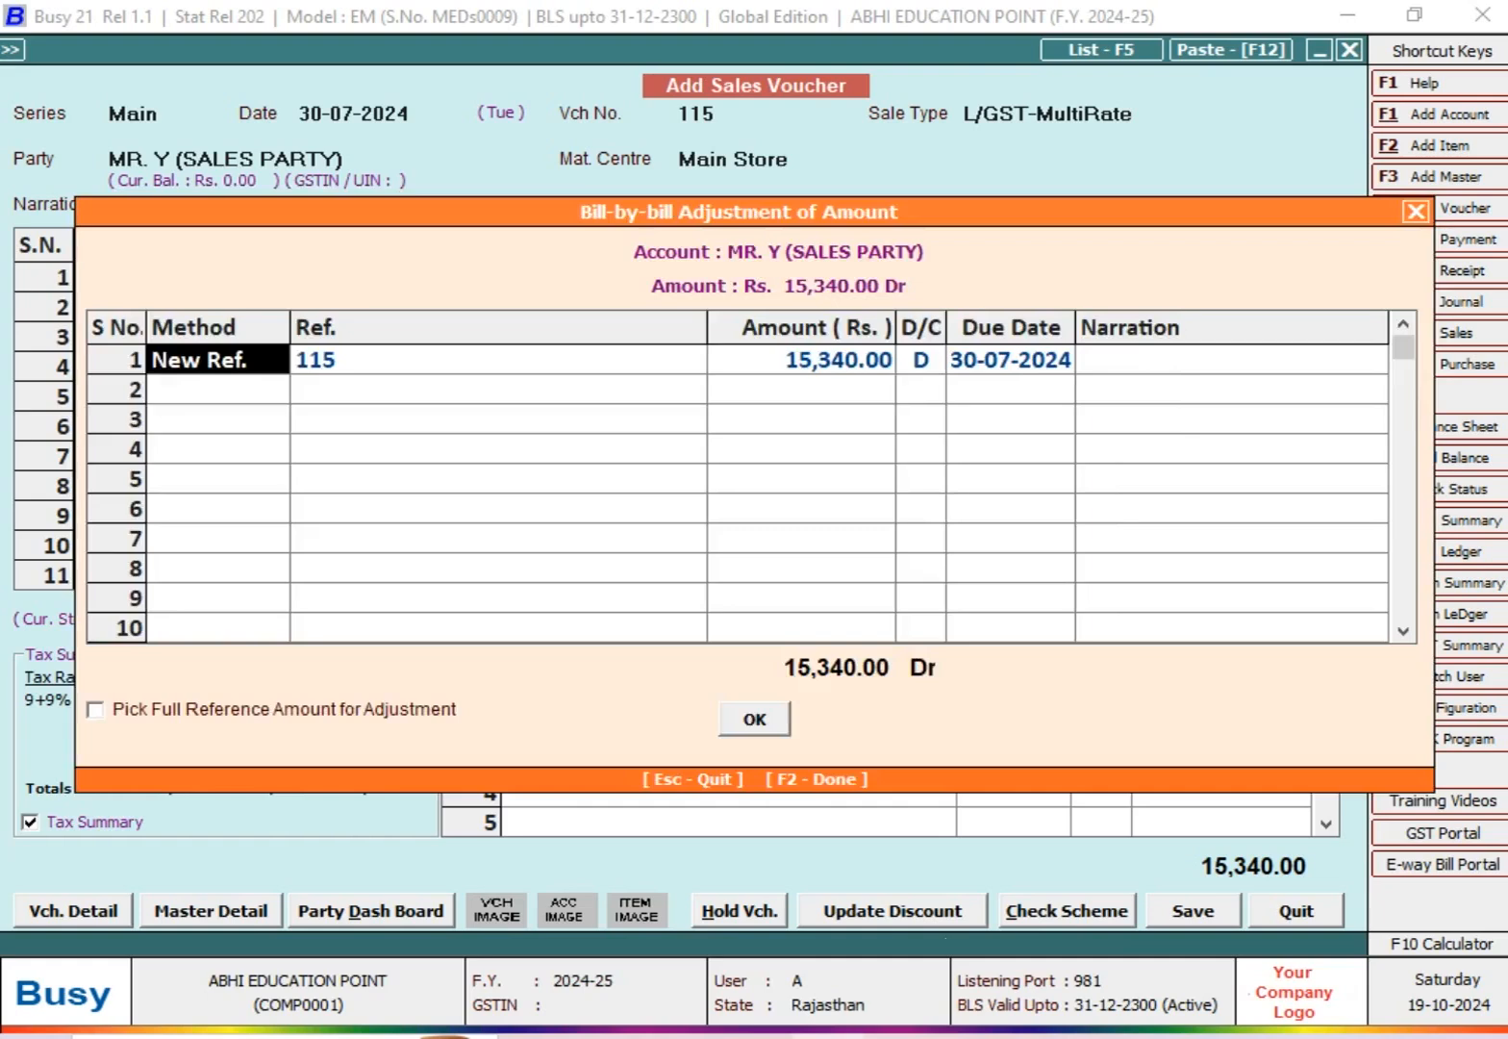
key("F2")
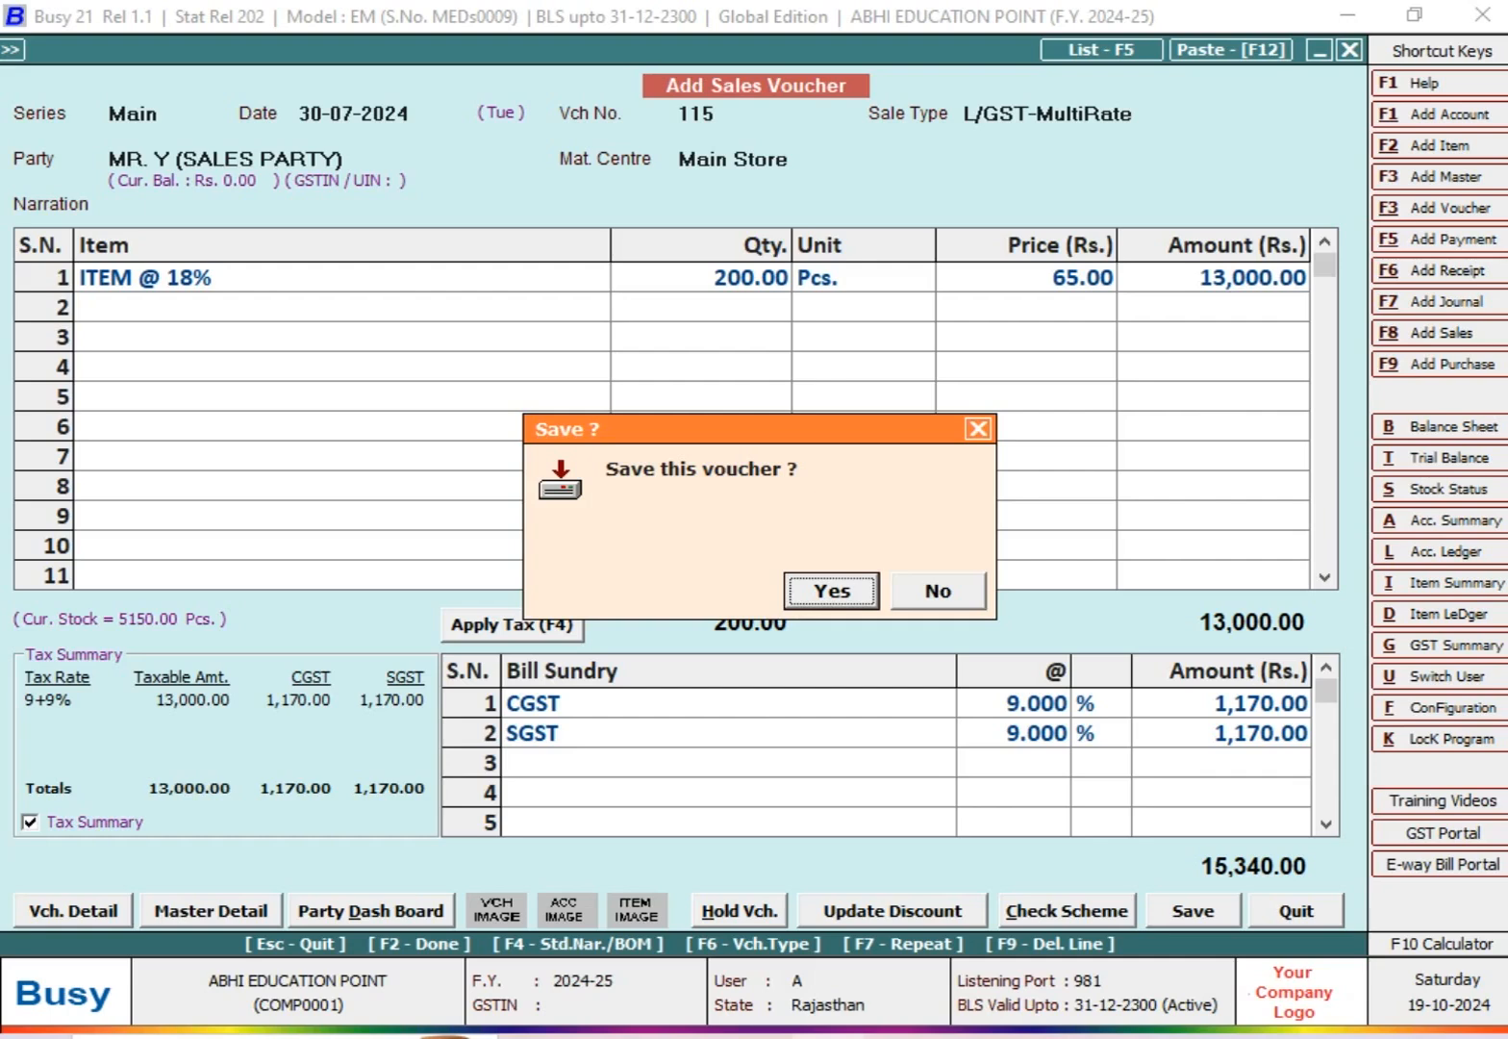
key("Return")
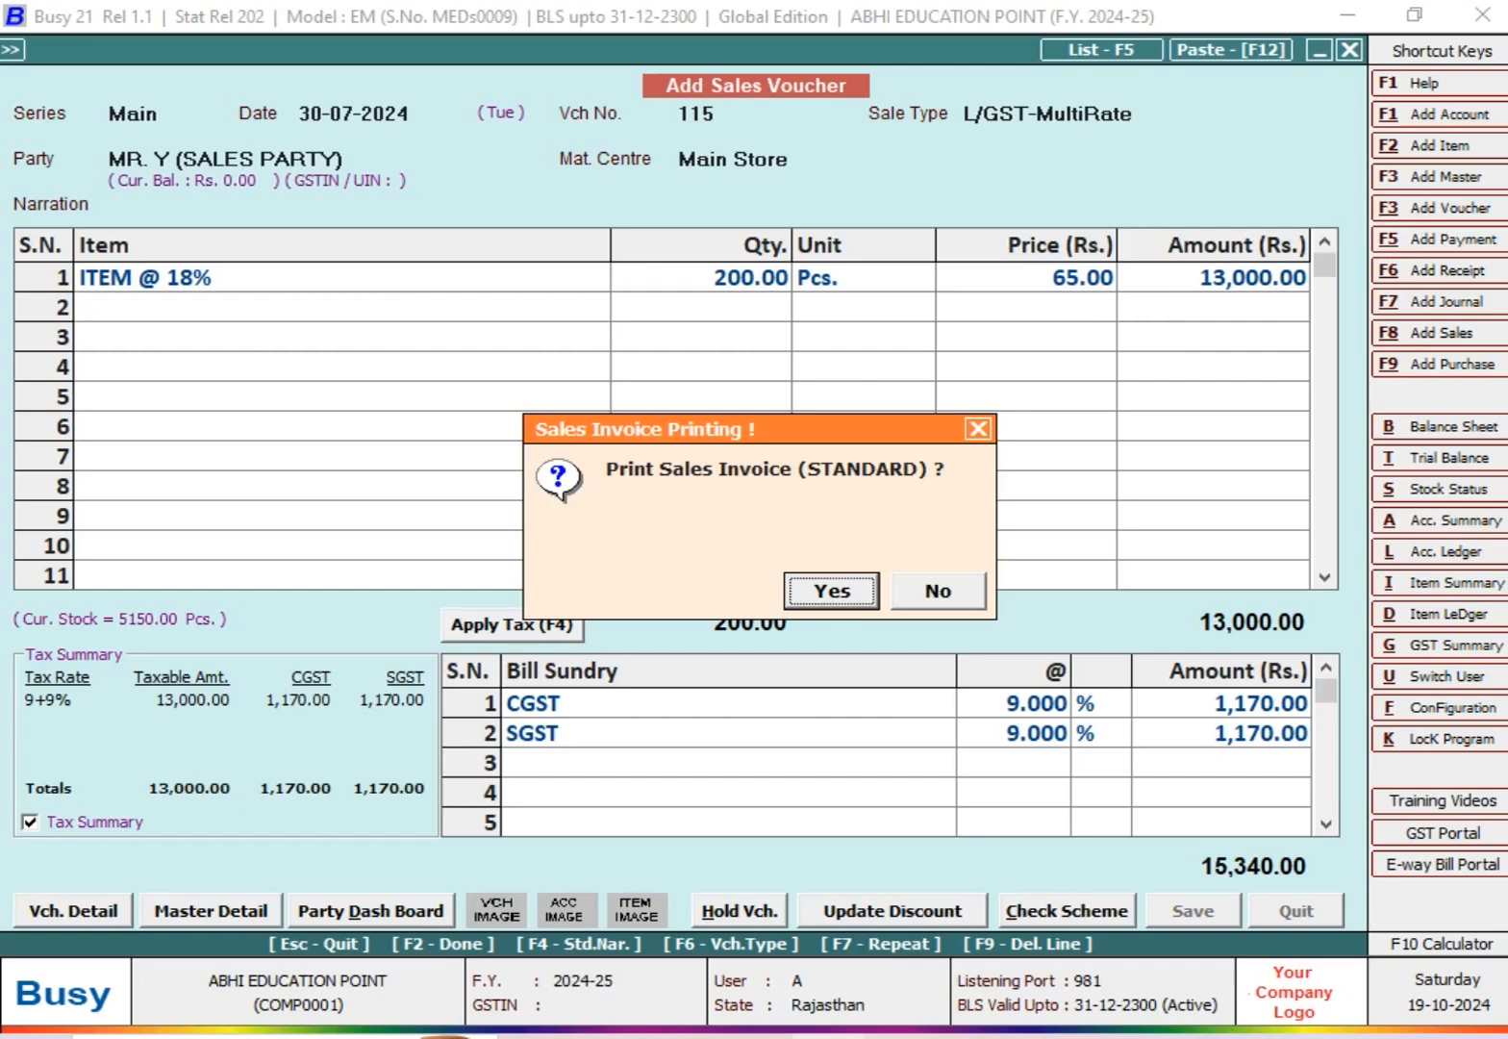
key("Escape")
key("Escape")
key("Escape")
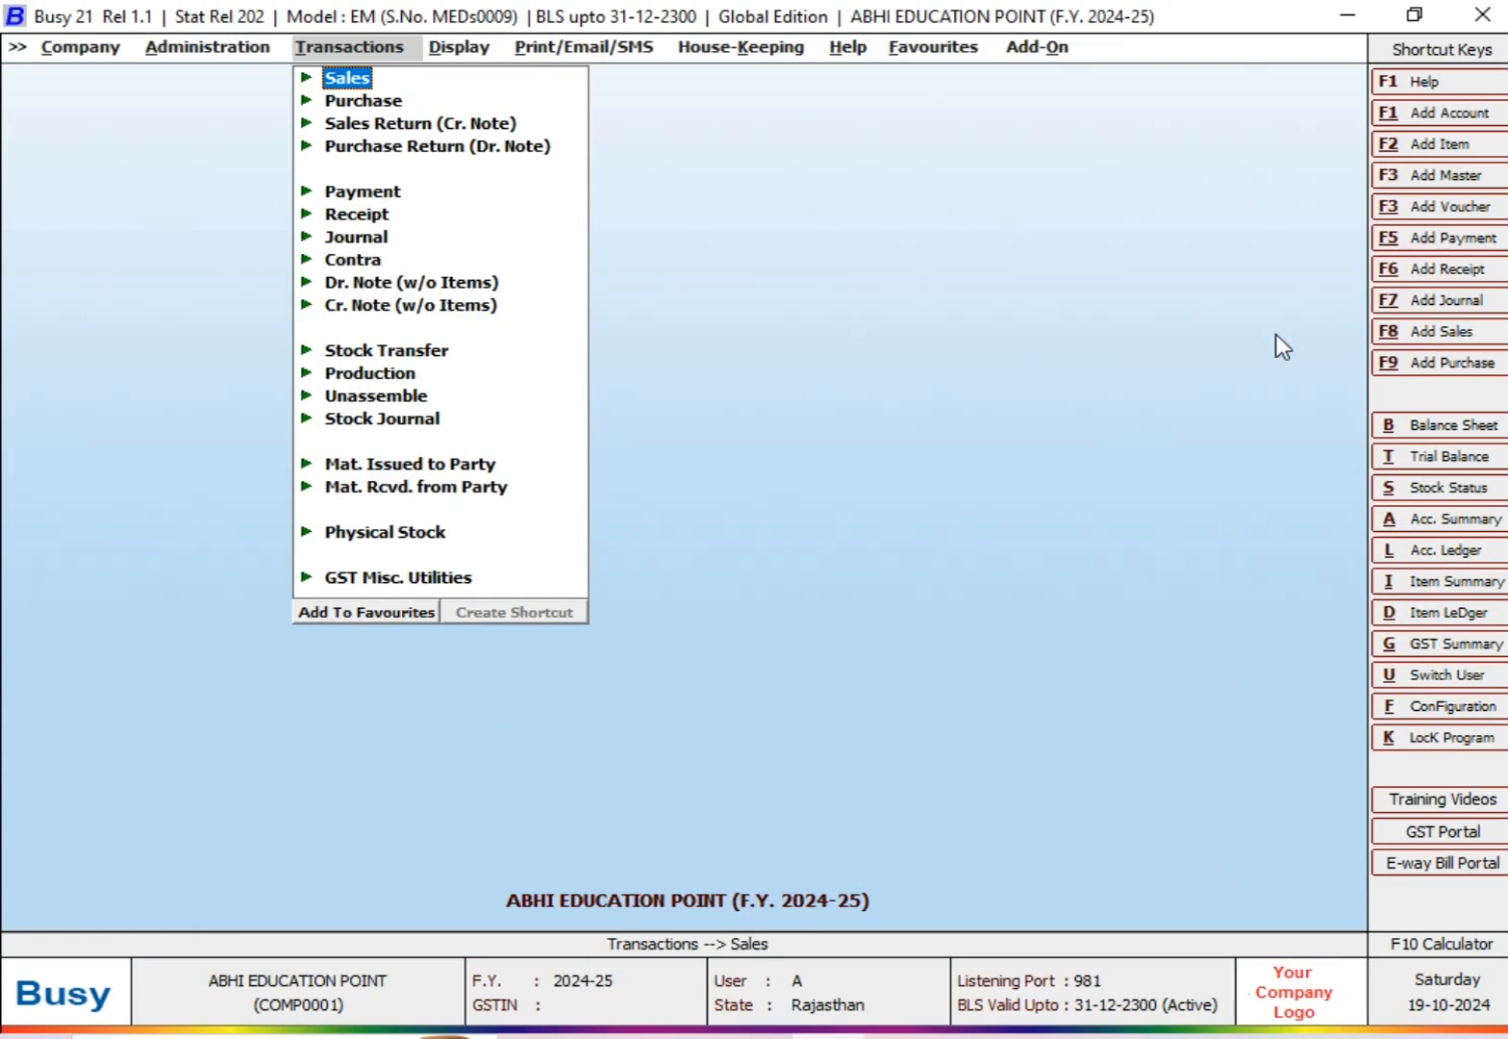
Step: Open the Credit Limit Variance report from the MIS reports
key("Right")
key("Down")
key("Down")
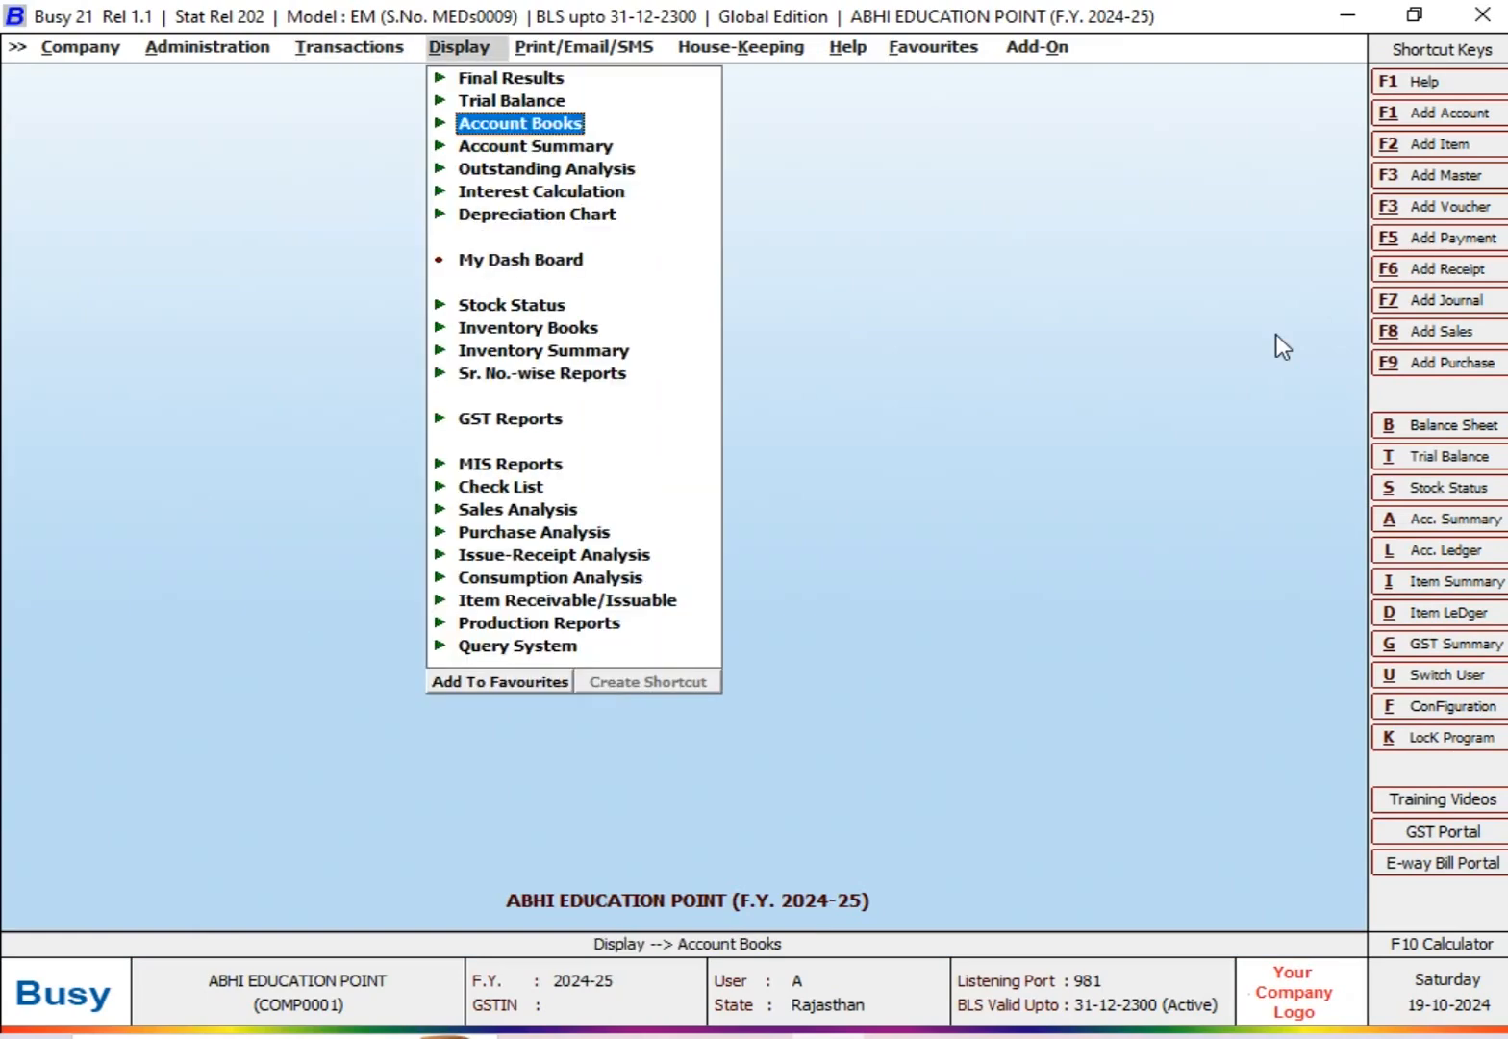
key("Down")
key("Down")
key("Down")
key("Down")
key("Down")
key("Down")
key("Down")
key("Down")
key("Down")
key("Down")
key("Down")
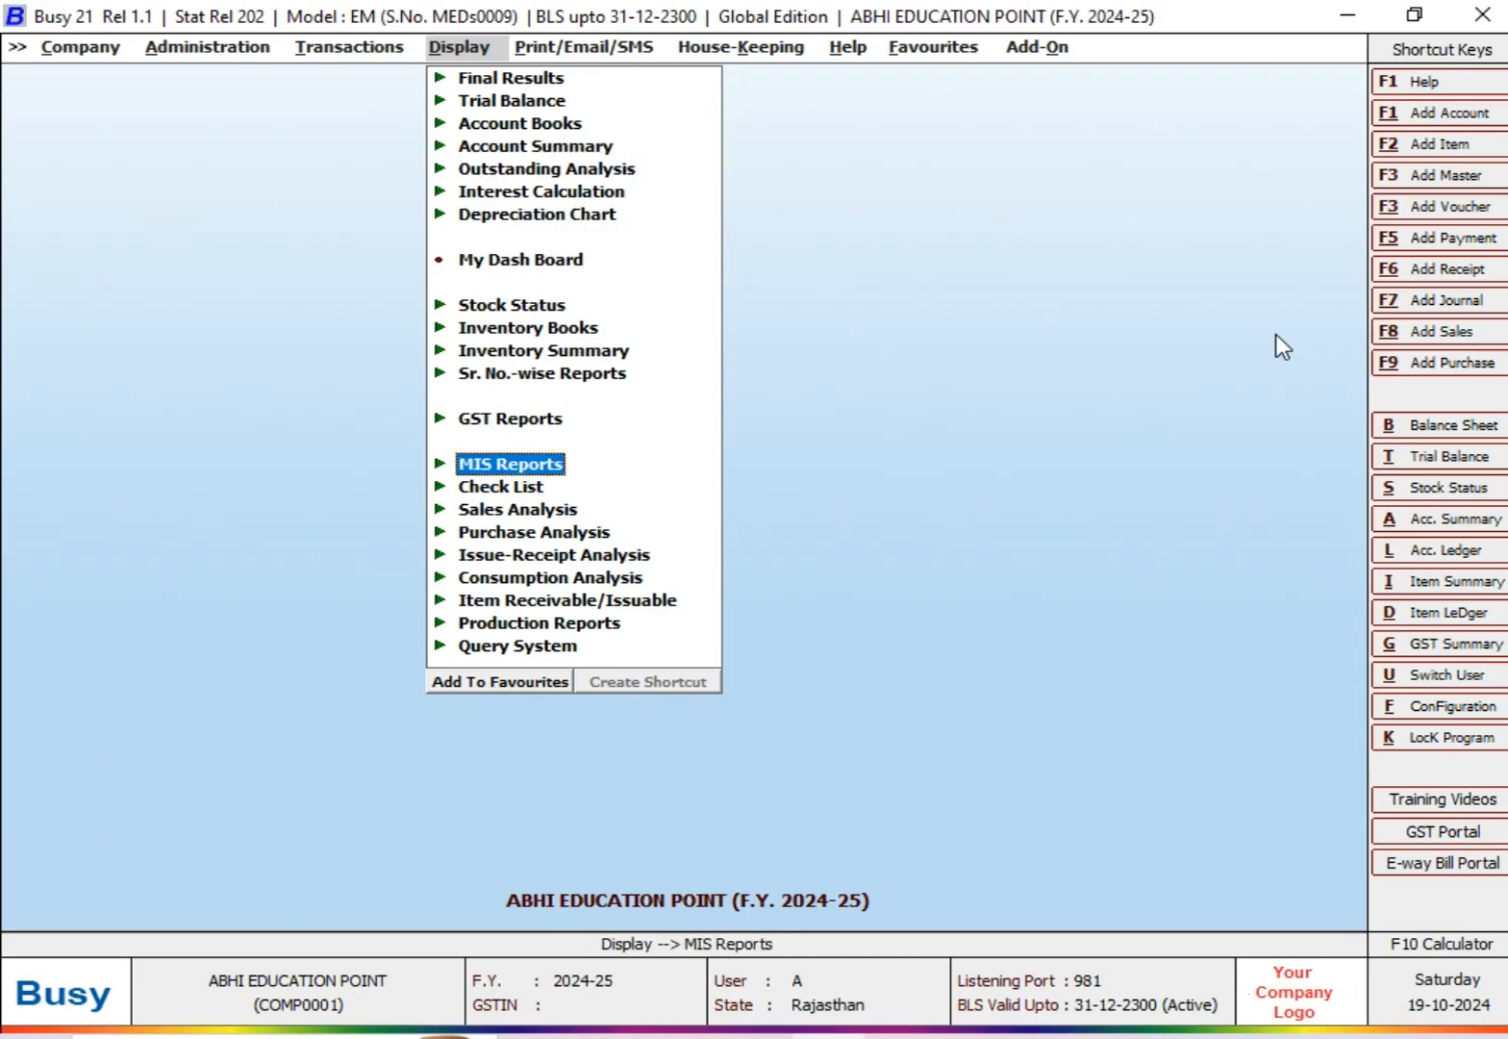
key("Return")
key("Down")
key("Down")
key("Down")
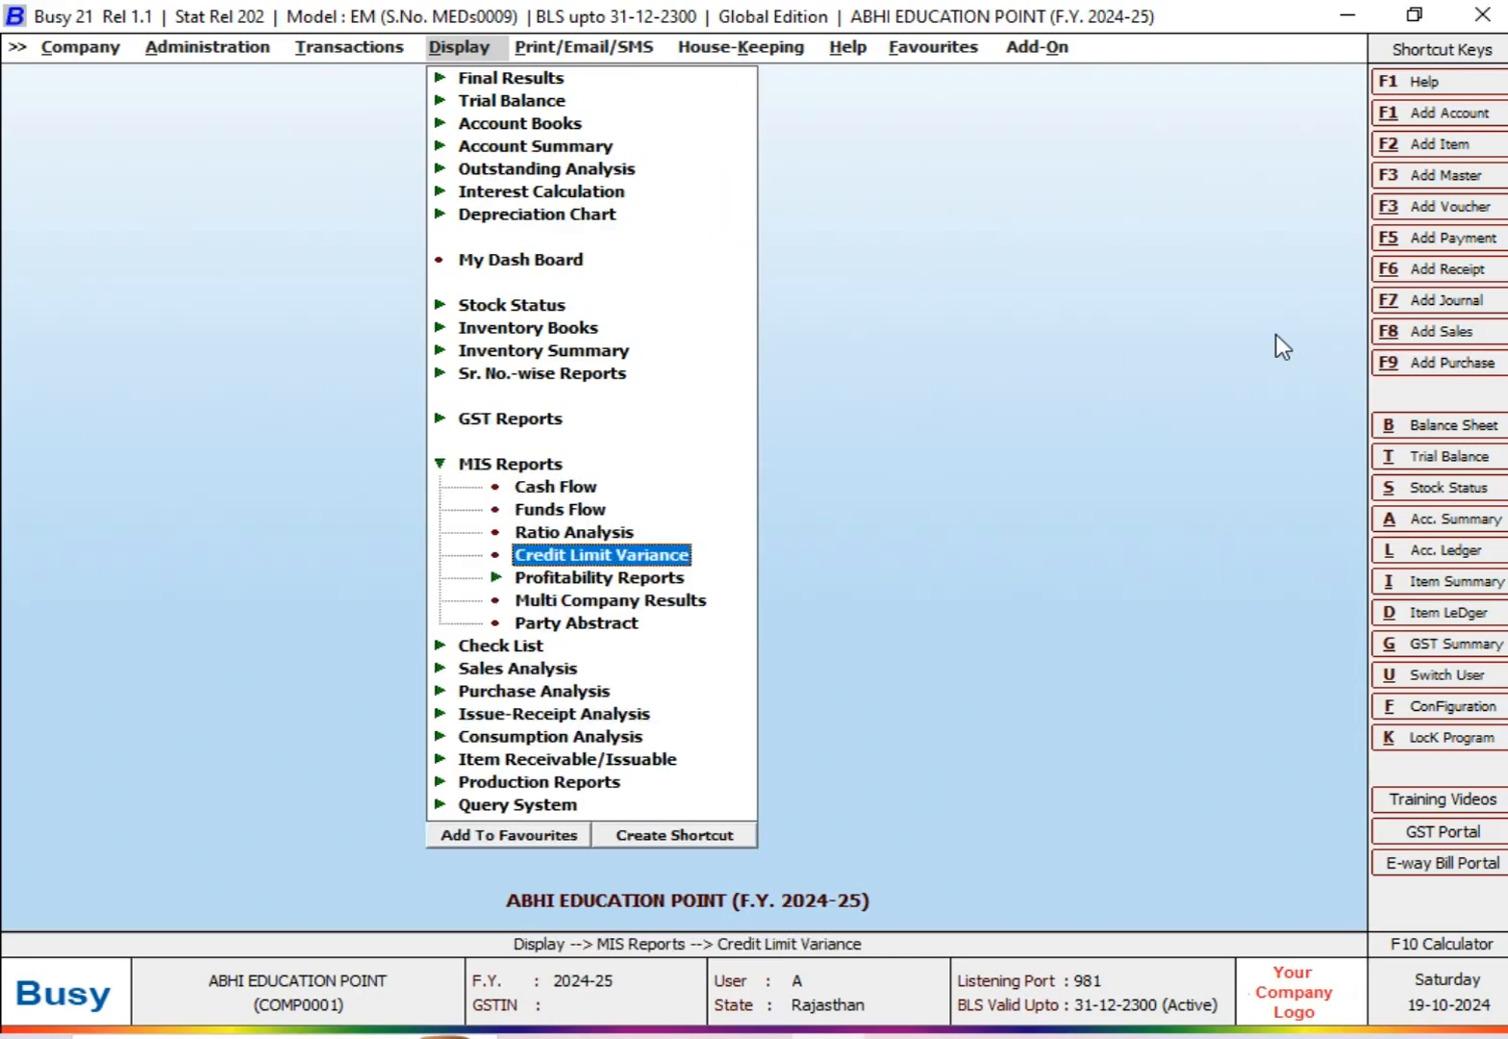
key("Return")
Step: Show credit limit variance for all accounts, only heads crossing the limit, as on 31-08-2024, and narrow the Account column
key("Right")
key("Right")
key("Left")
key("Left")
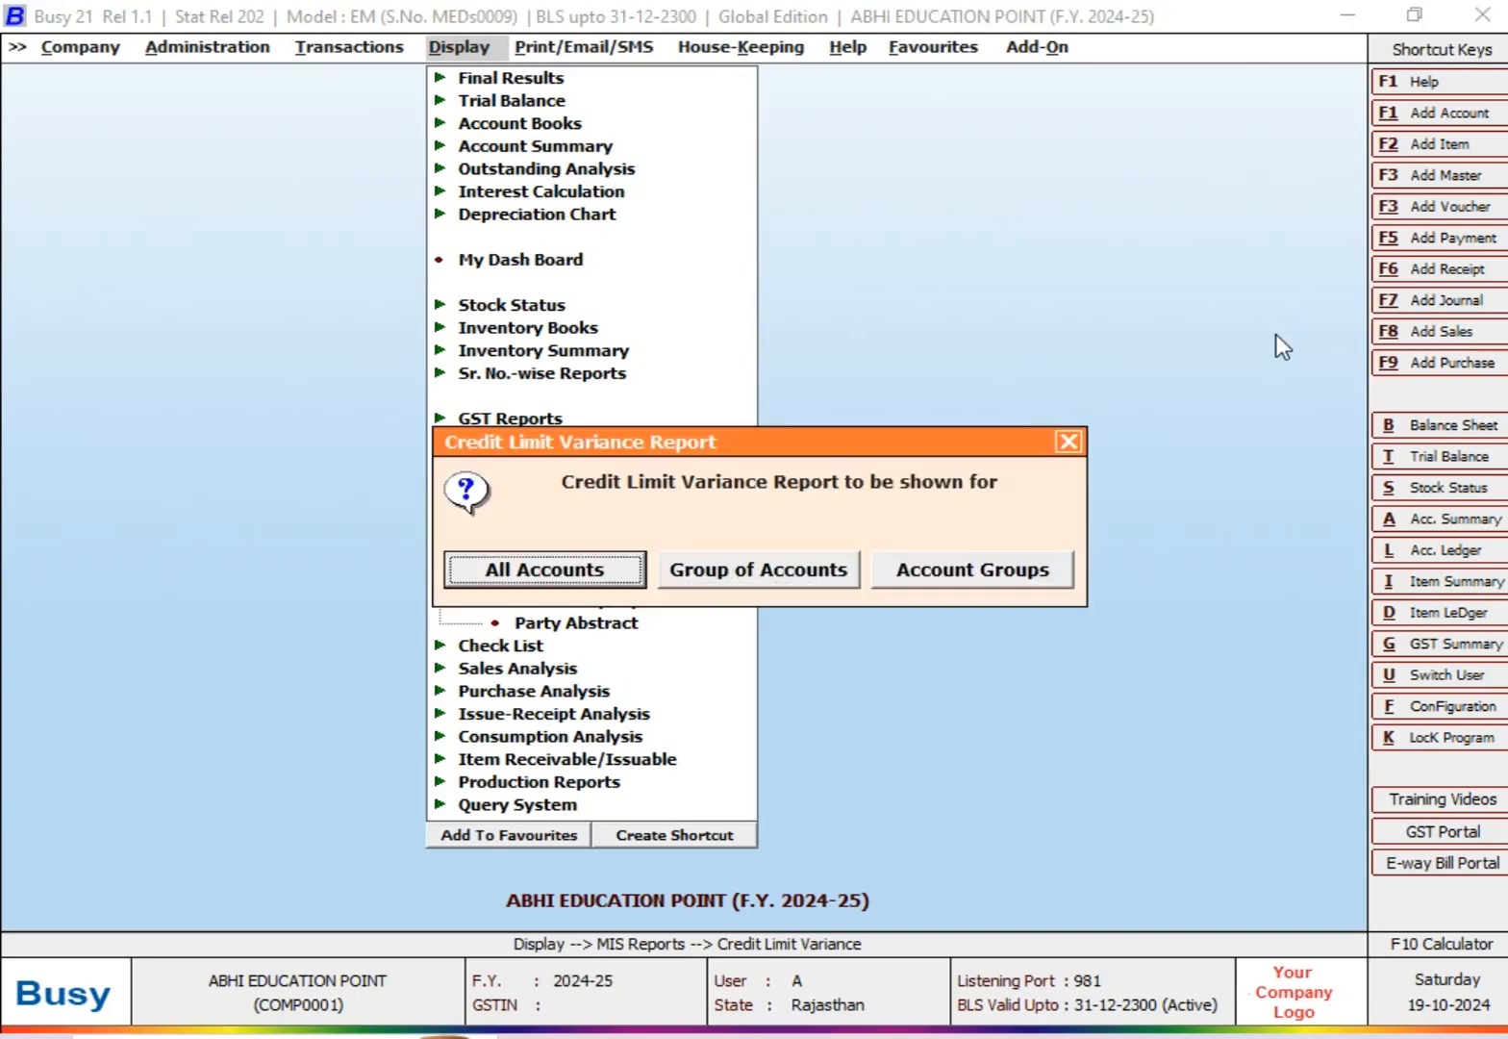
key("Right")
key("Right")
key("Left")
key("Left")
key("Return")
key("Right")
key("Left")
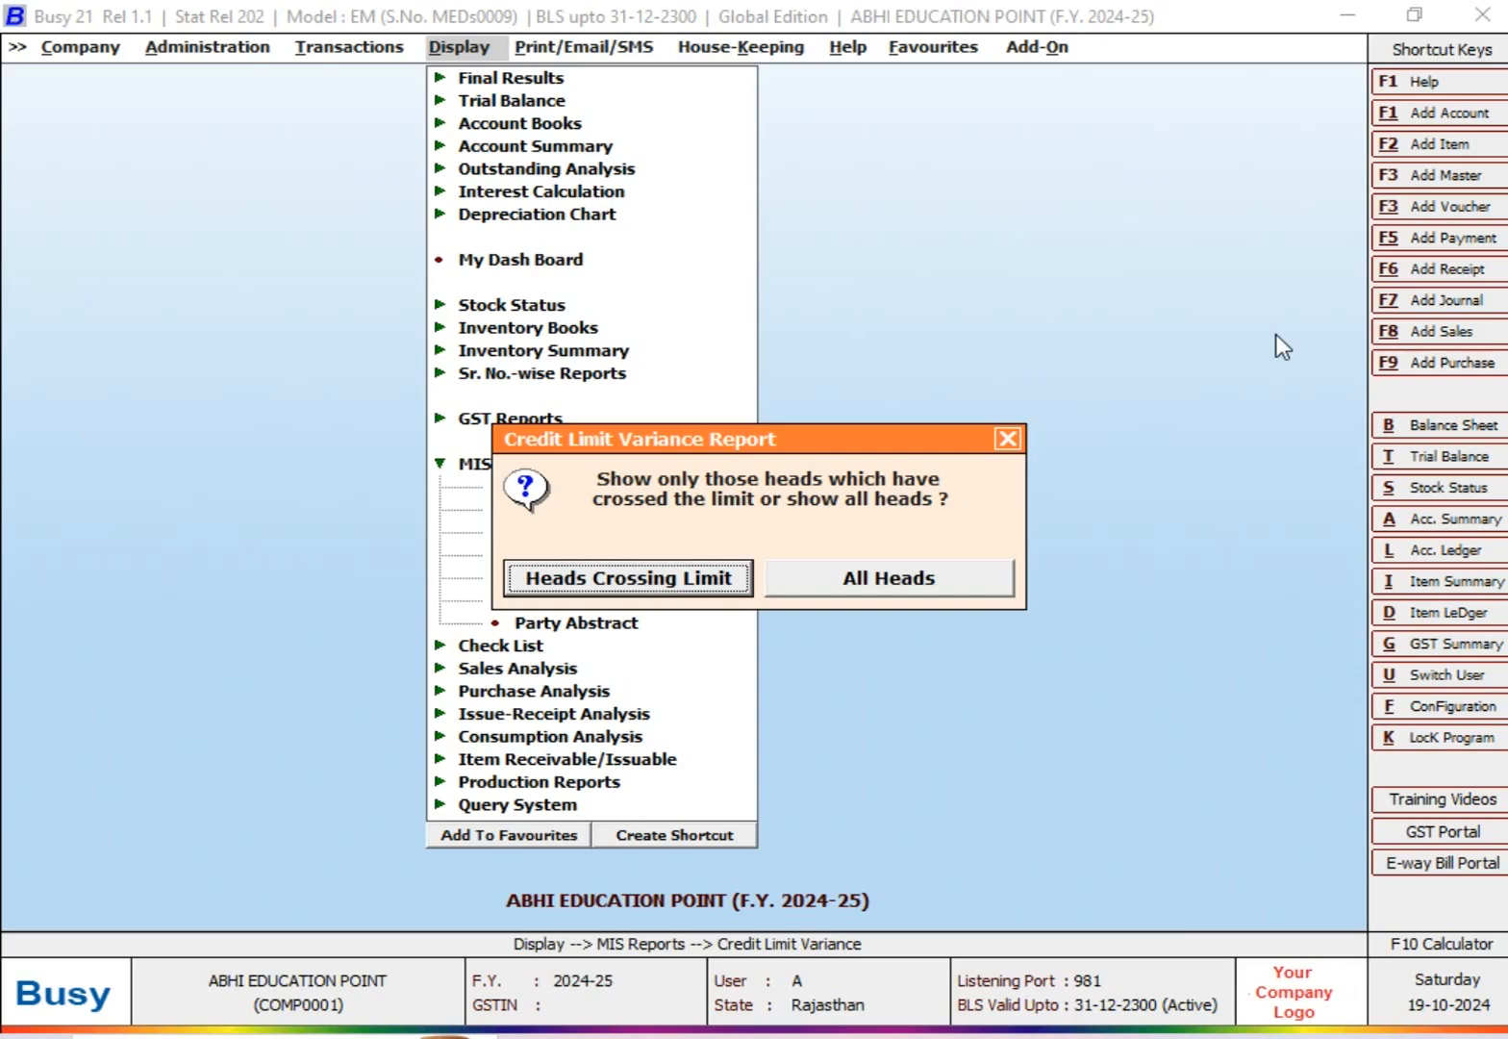
key("Return")
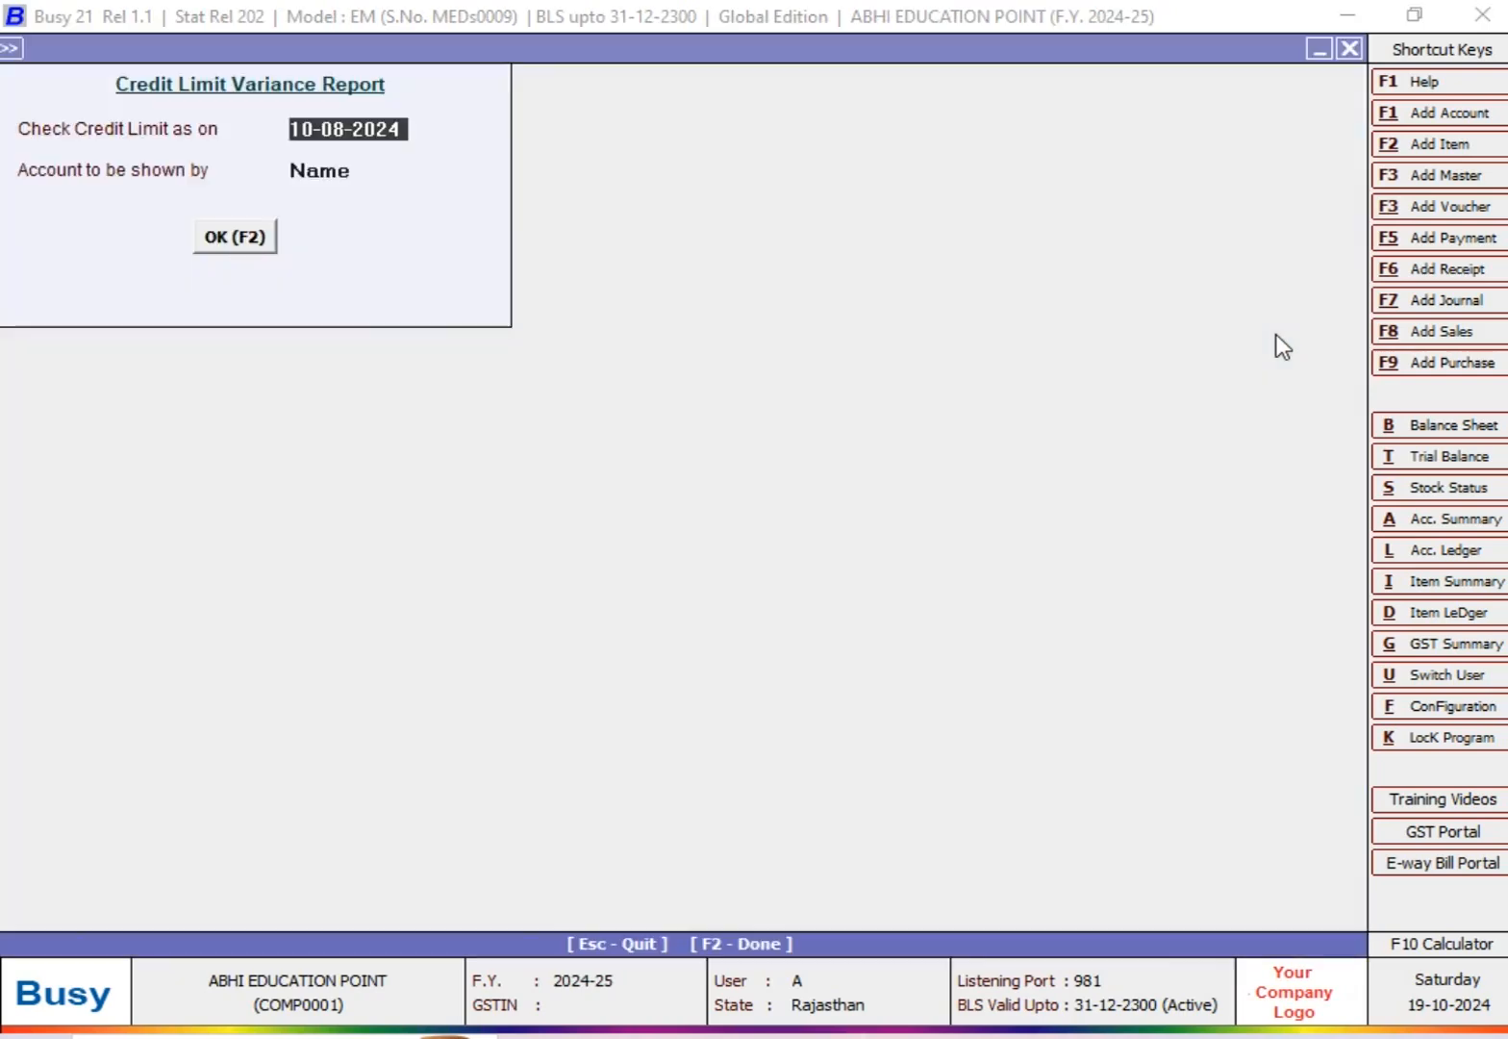
type("31-8")
key("Return")
key("Return")
key("Return")
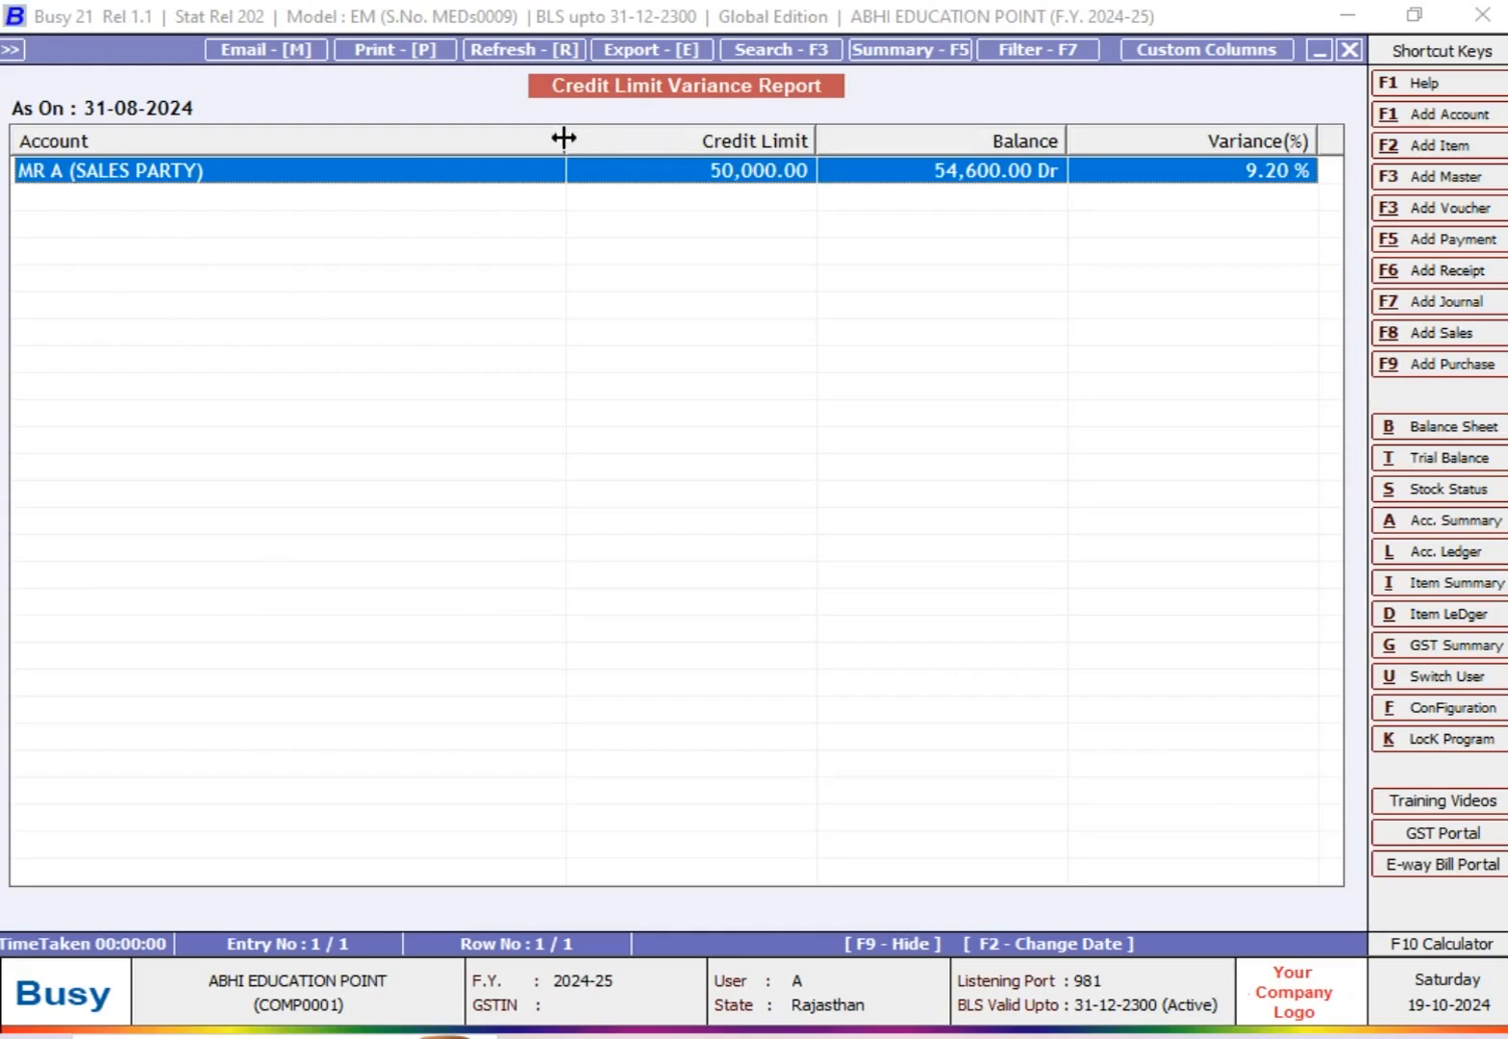
left_click_drag(563, 138, 276, 140)
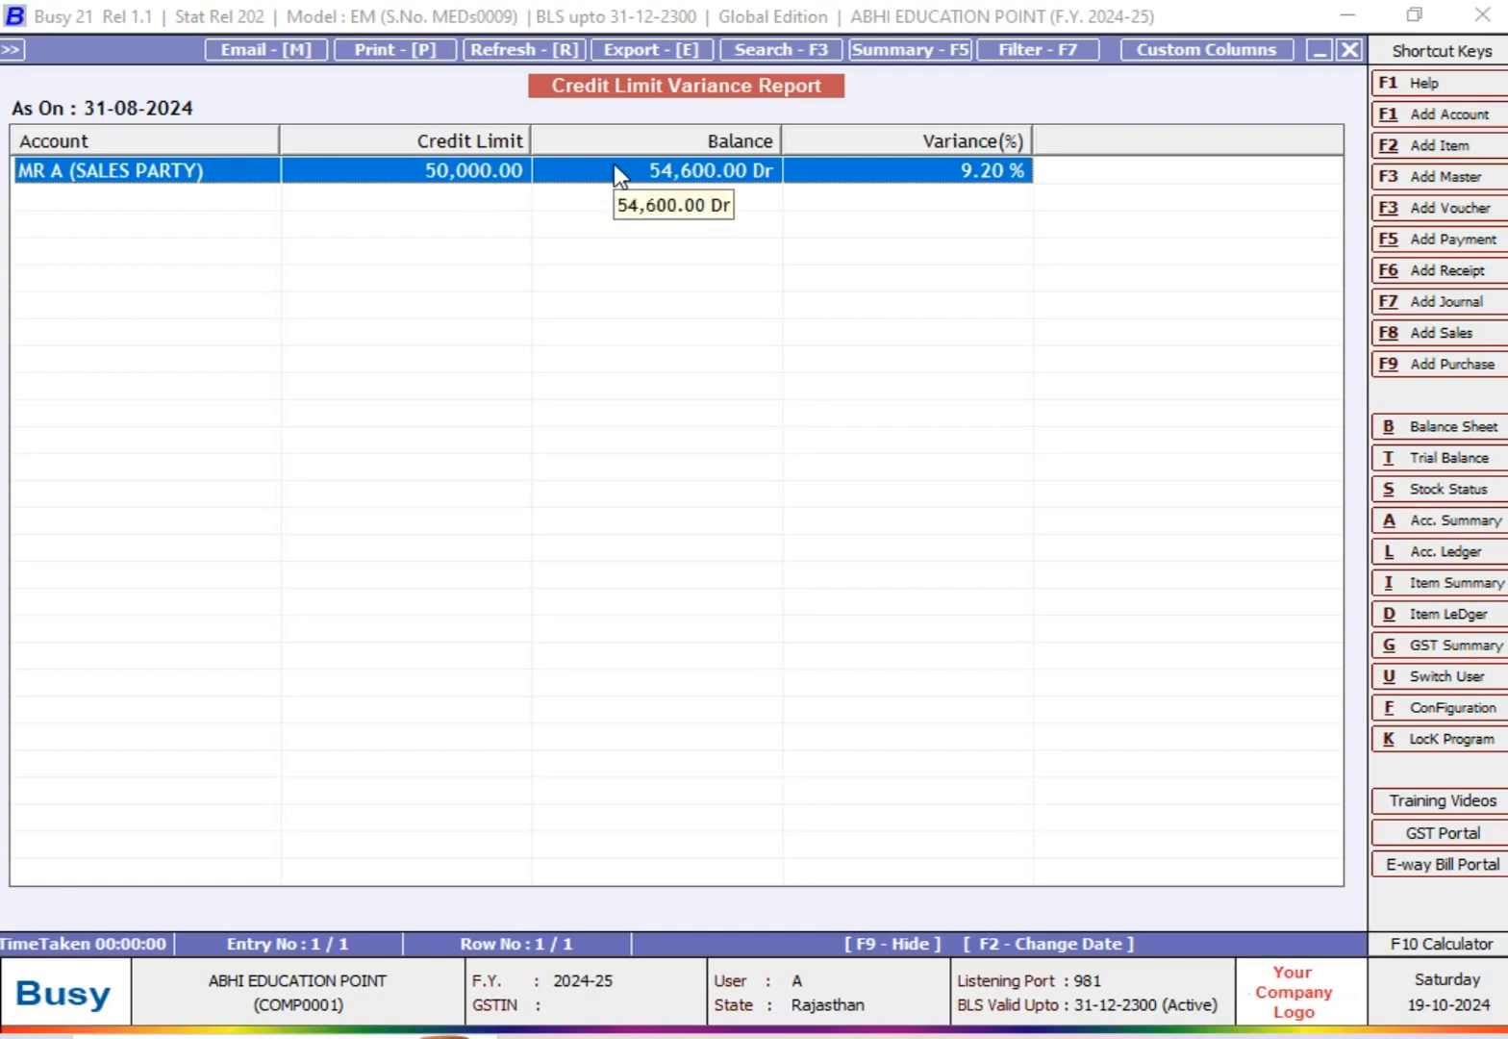
Step: Examine the sales entries in the ledger of MR A (SALES PARTY) and return to the variance report
key("Escape")
key("F2")
key("Return")
type("31")
key("Return")
key("Return")
key("F2")
key("Return")
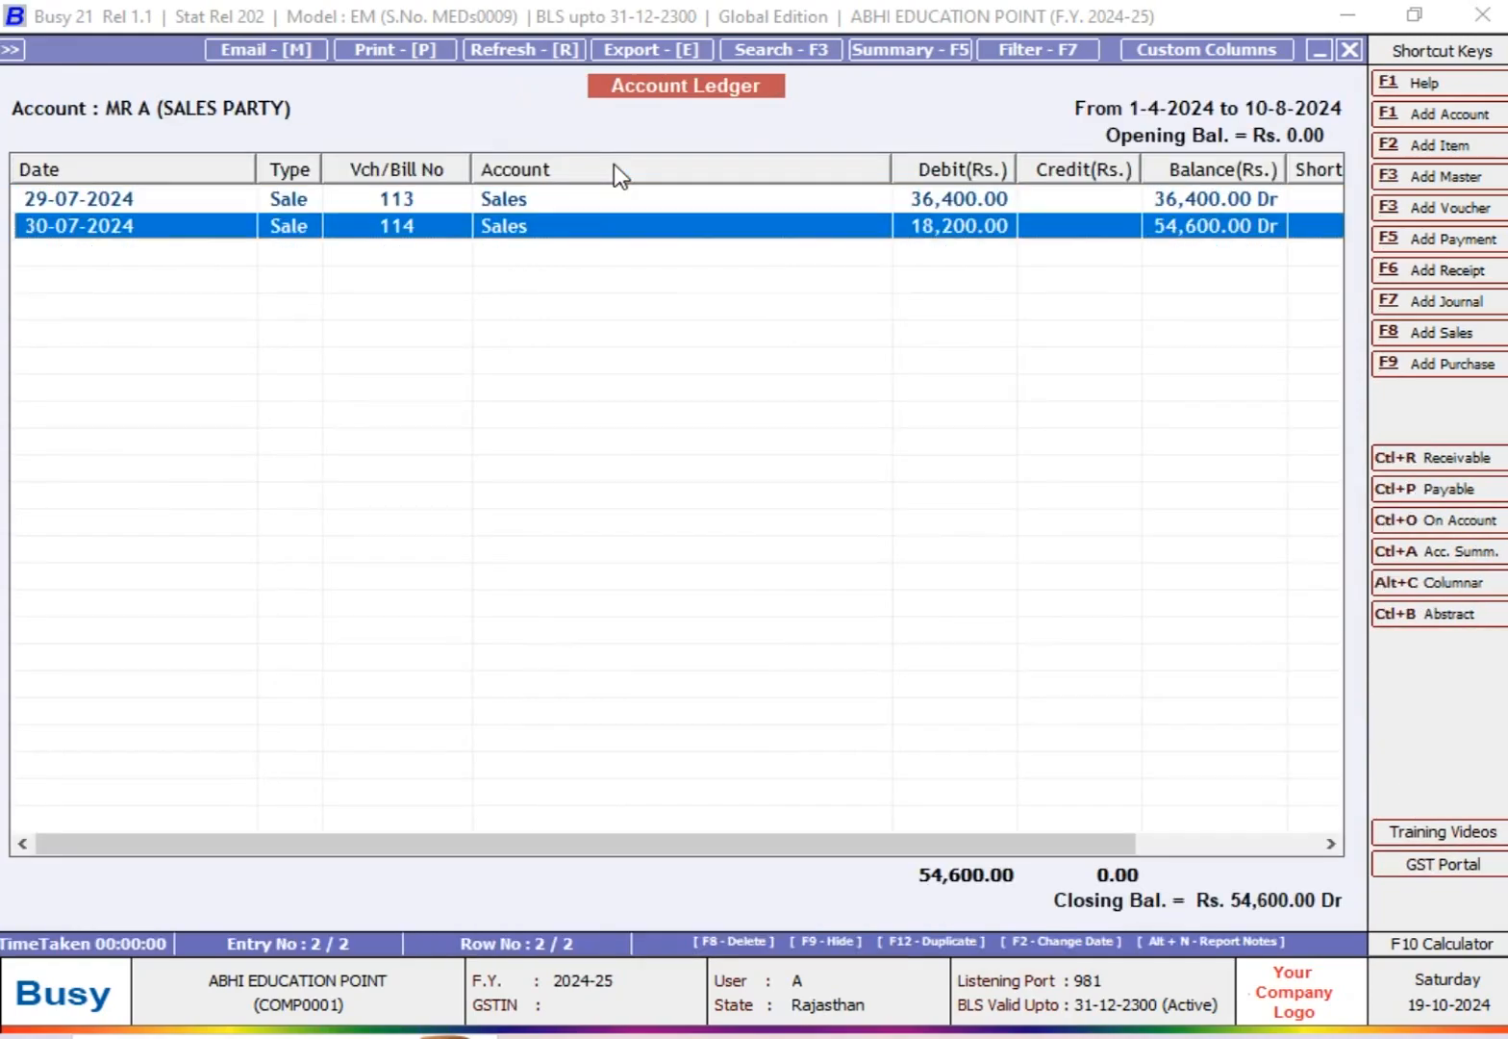
key("Up")
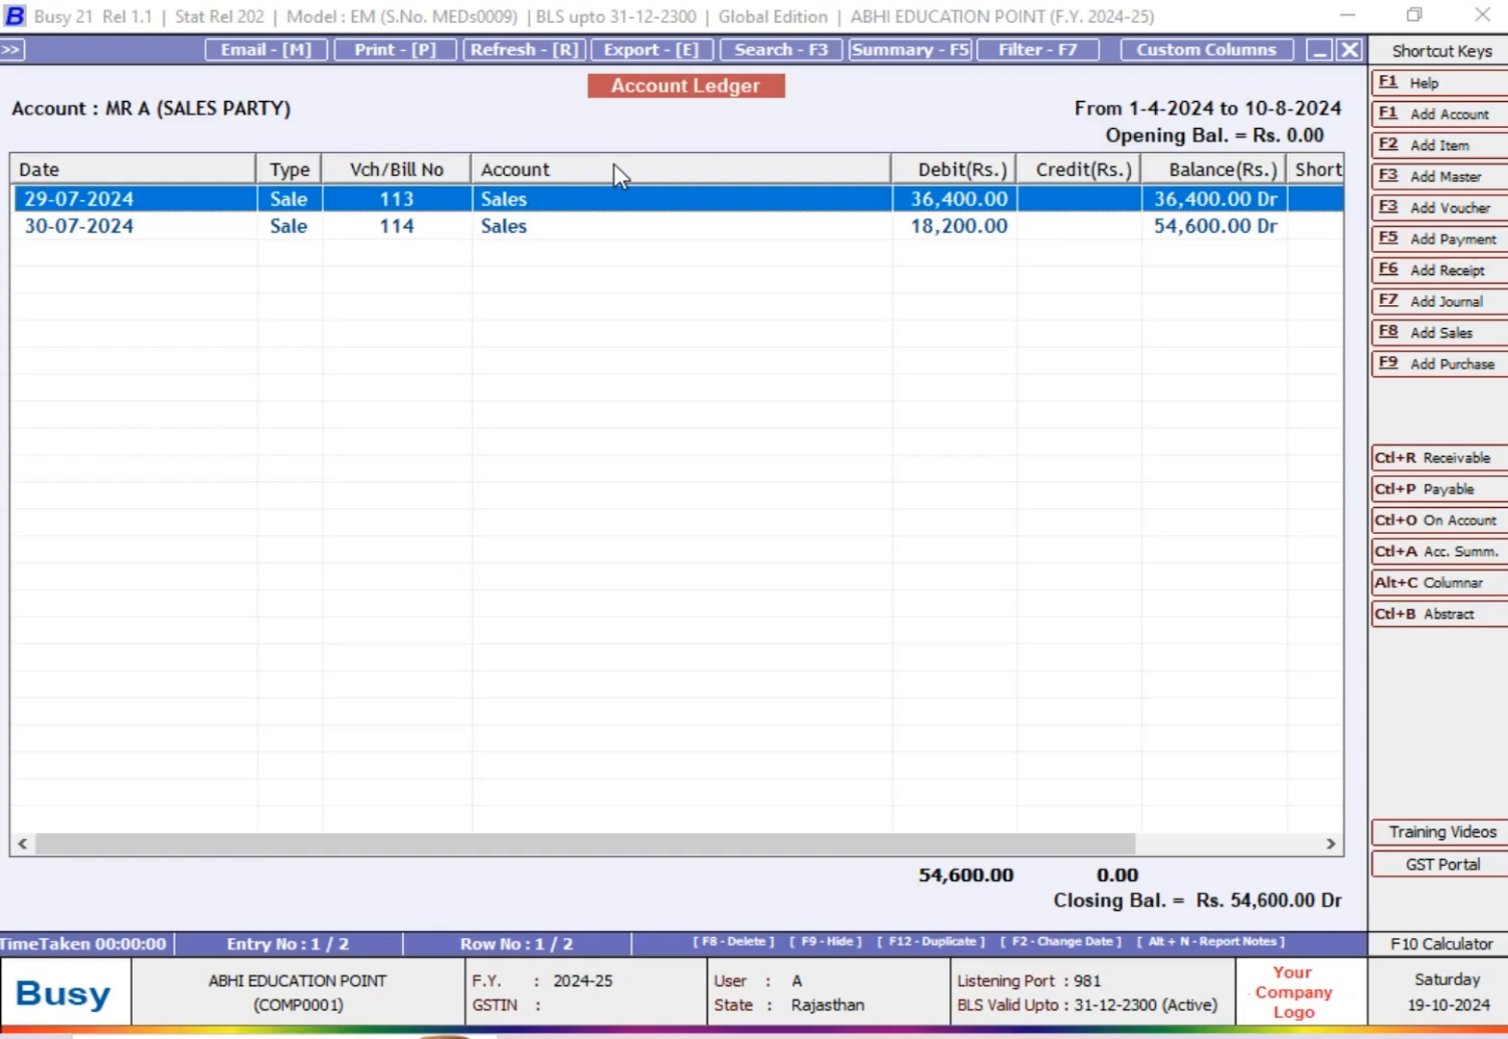
key("Down")
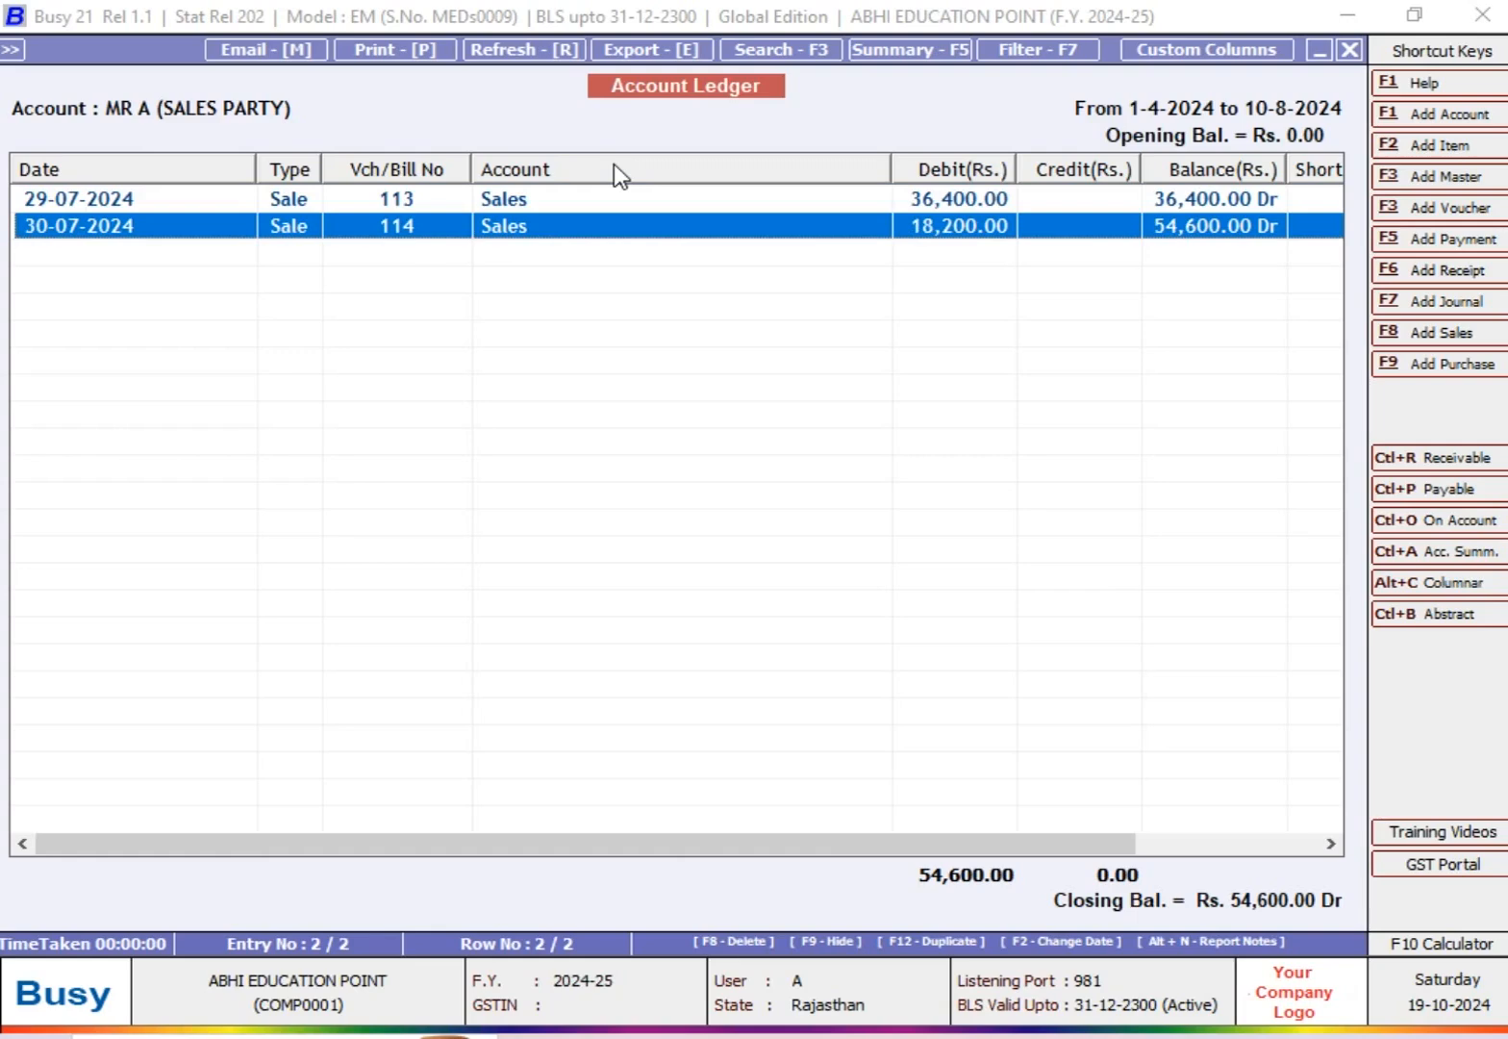
key("Escape")
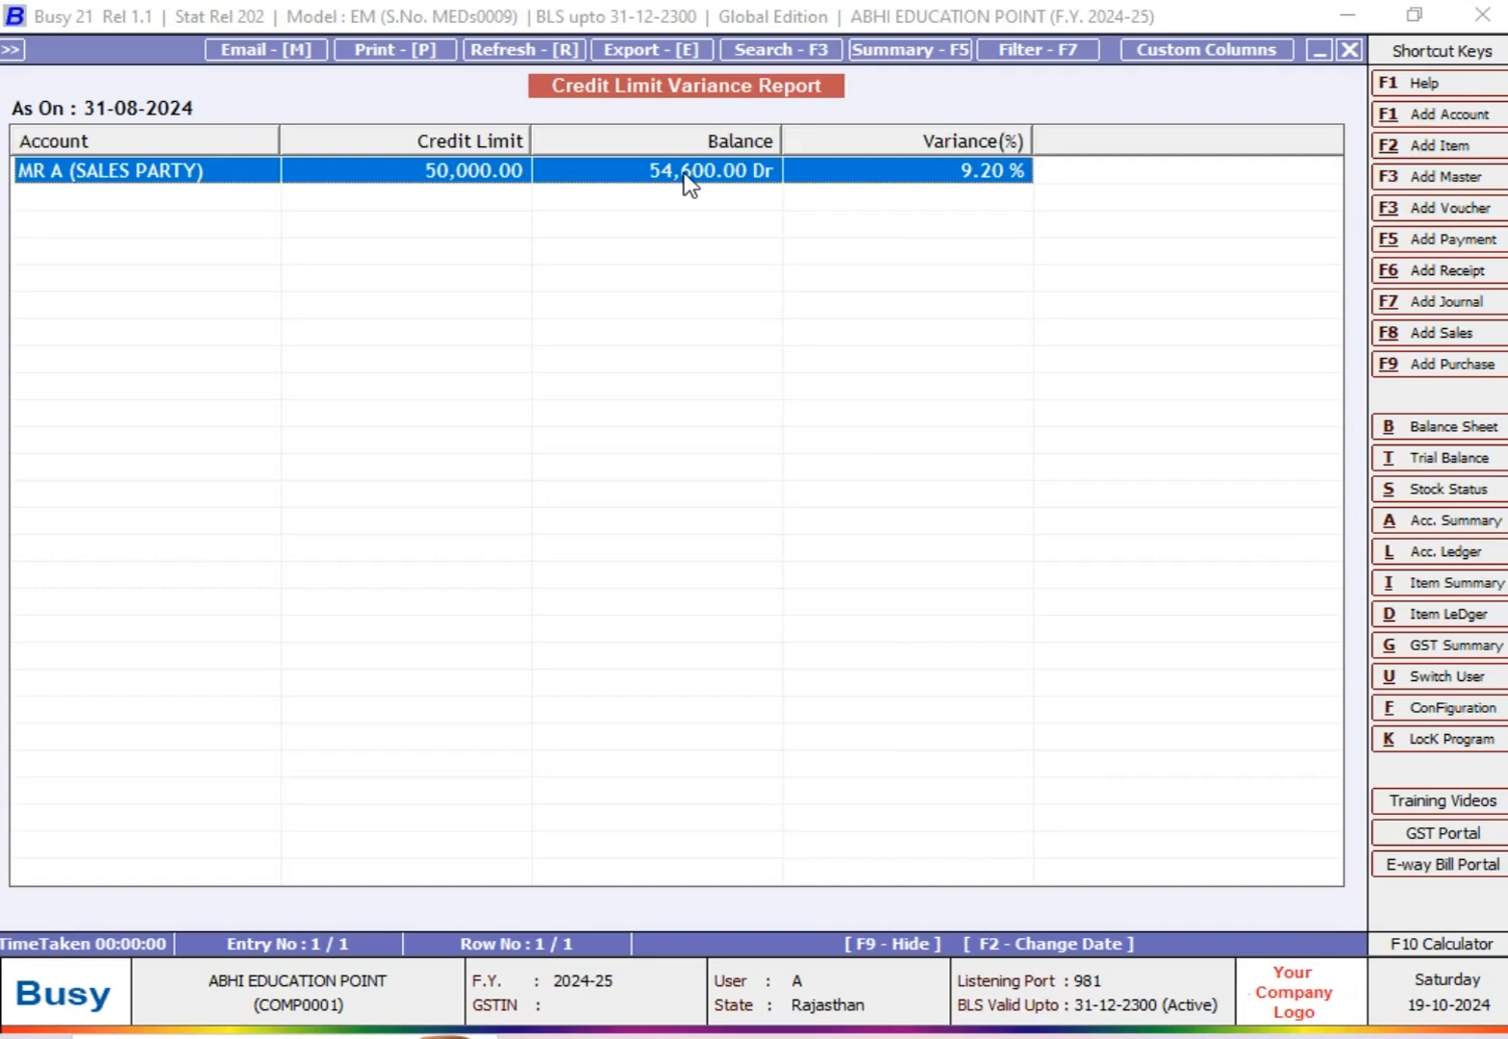
Step: Rerun the Credit Limit Variance report for all heads as on 31-08-2024 and select the MR. Y (SALES PARTY) row
key("Escape")
key("Escape")
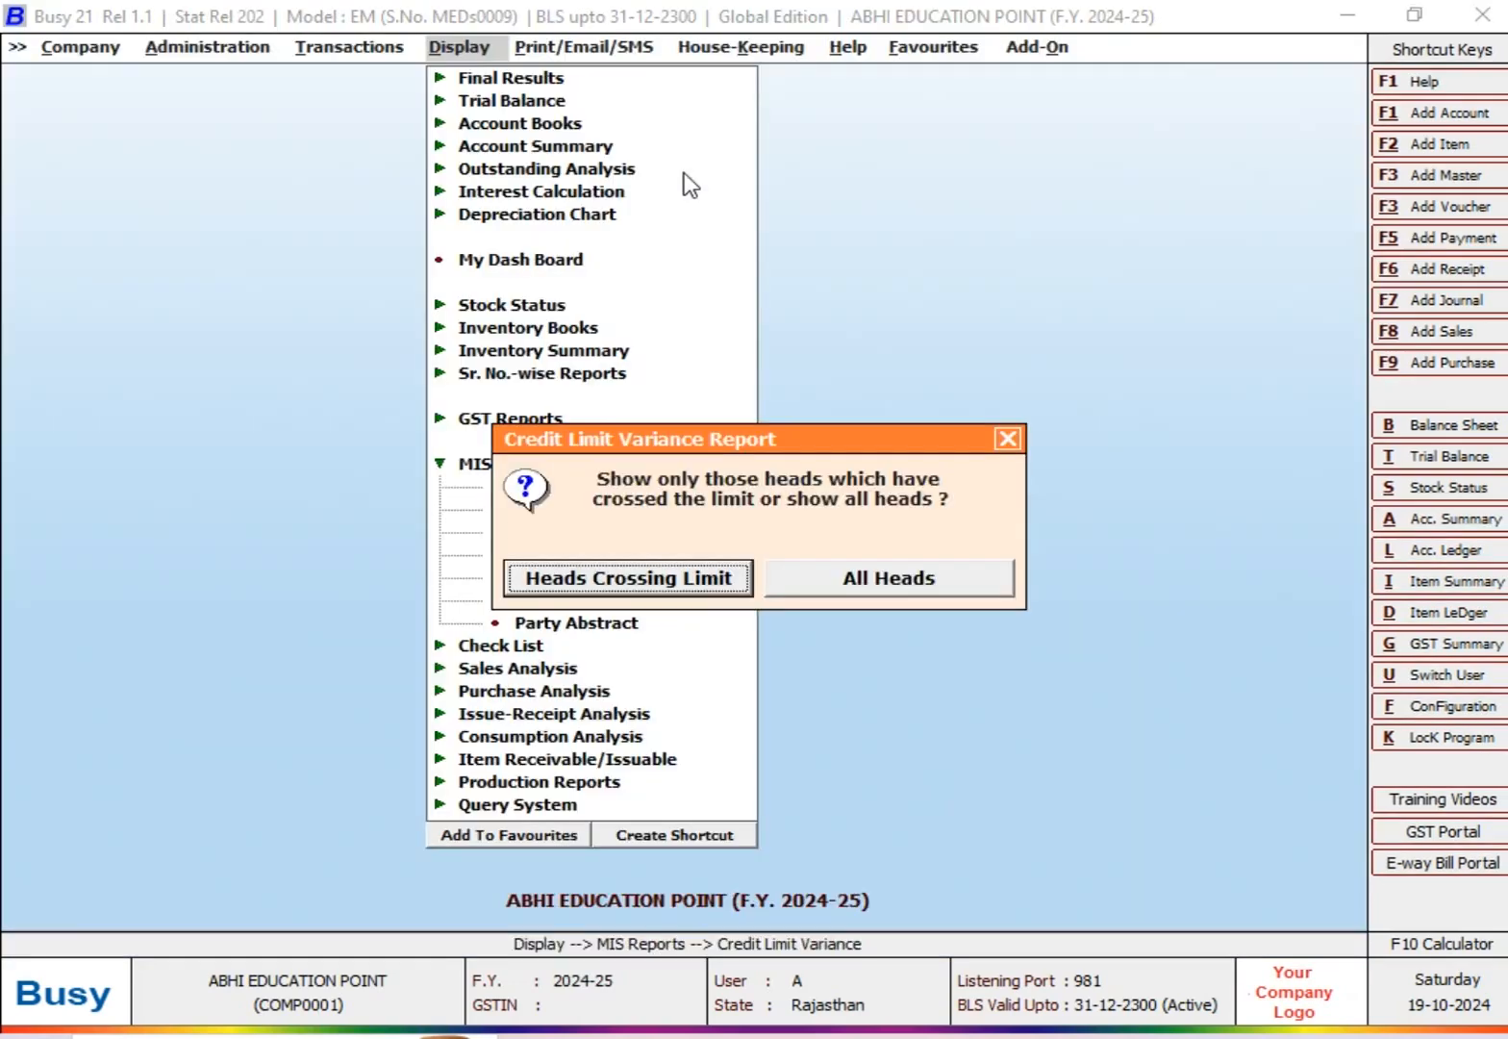
key("Right")
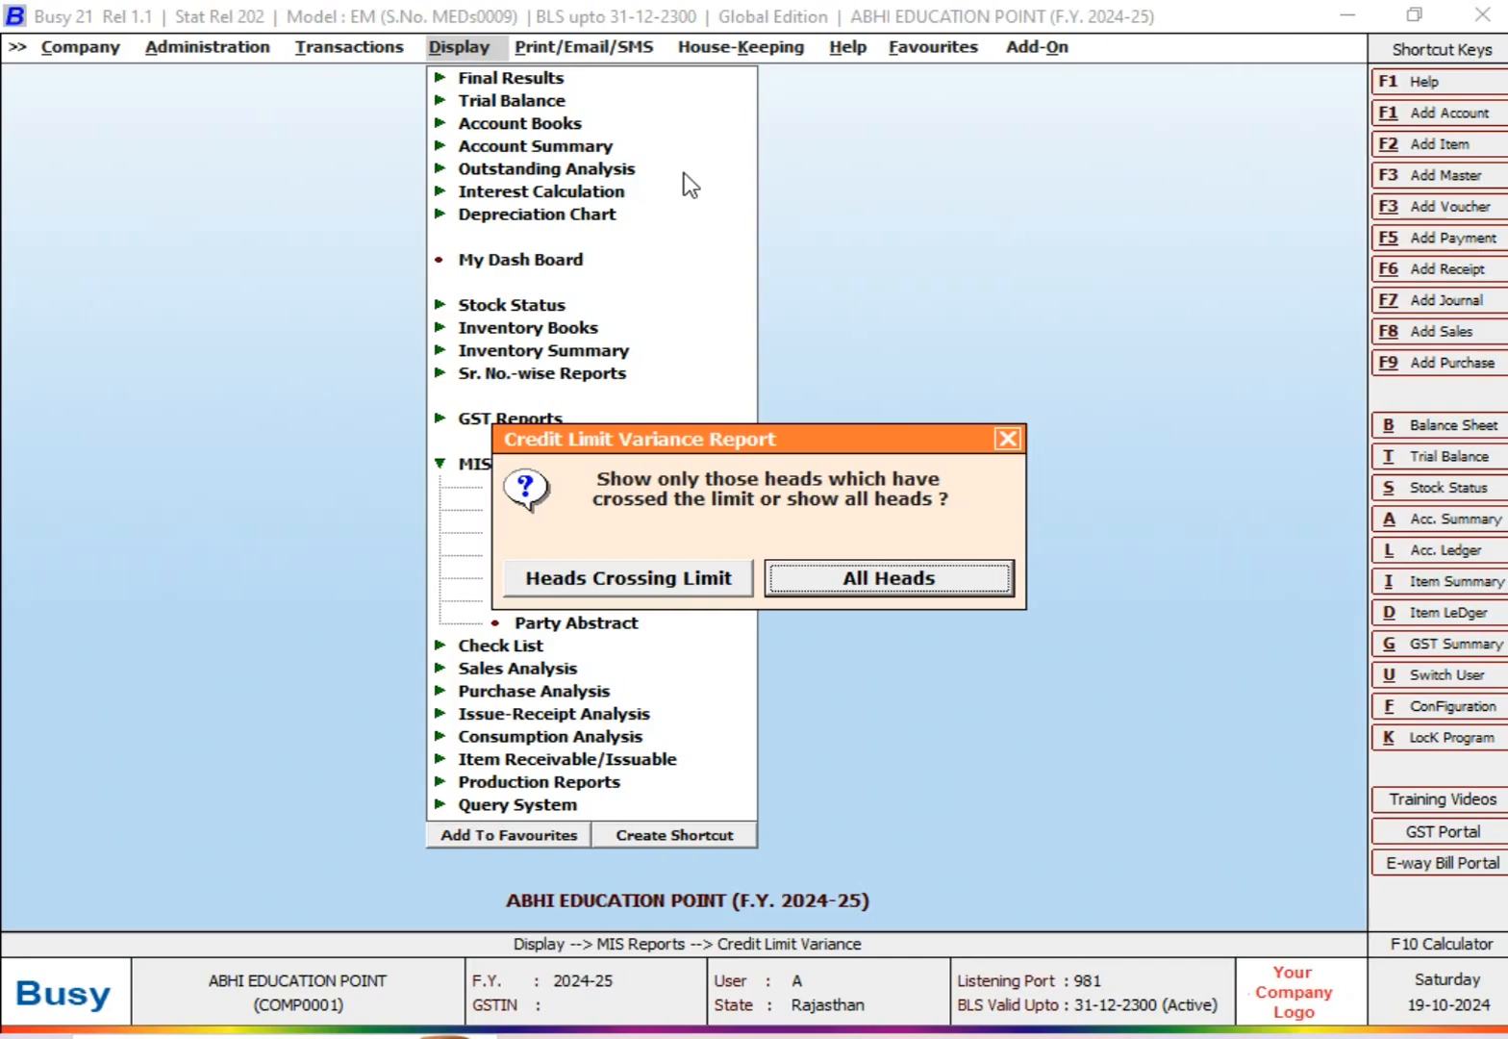
key("Return")
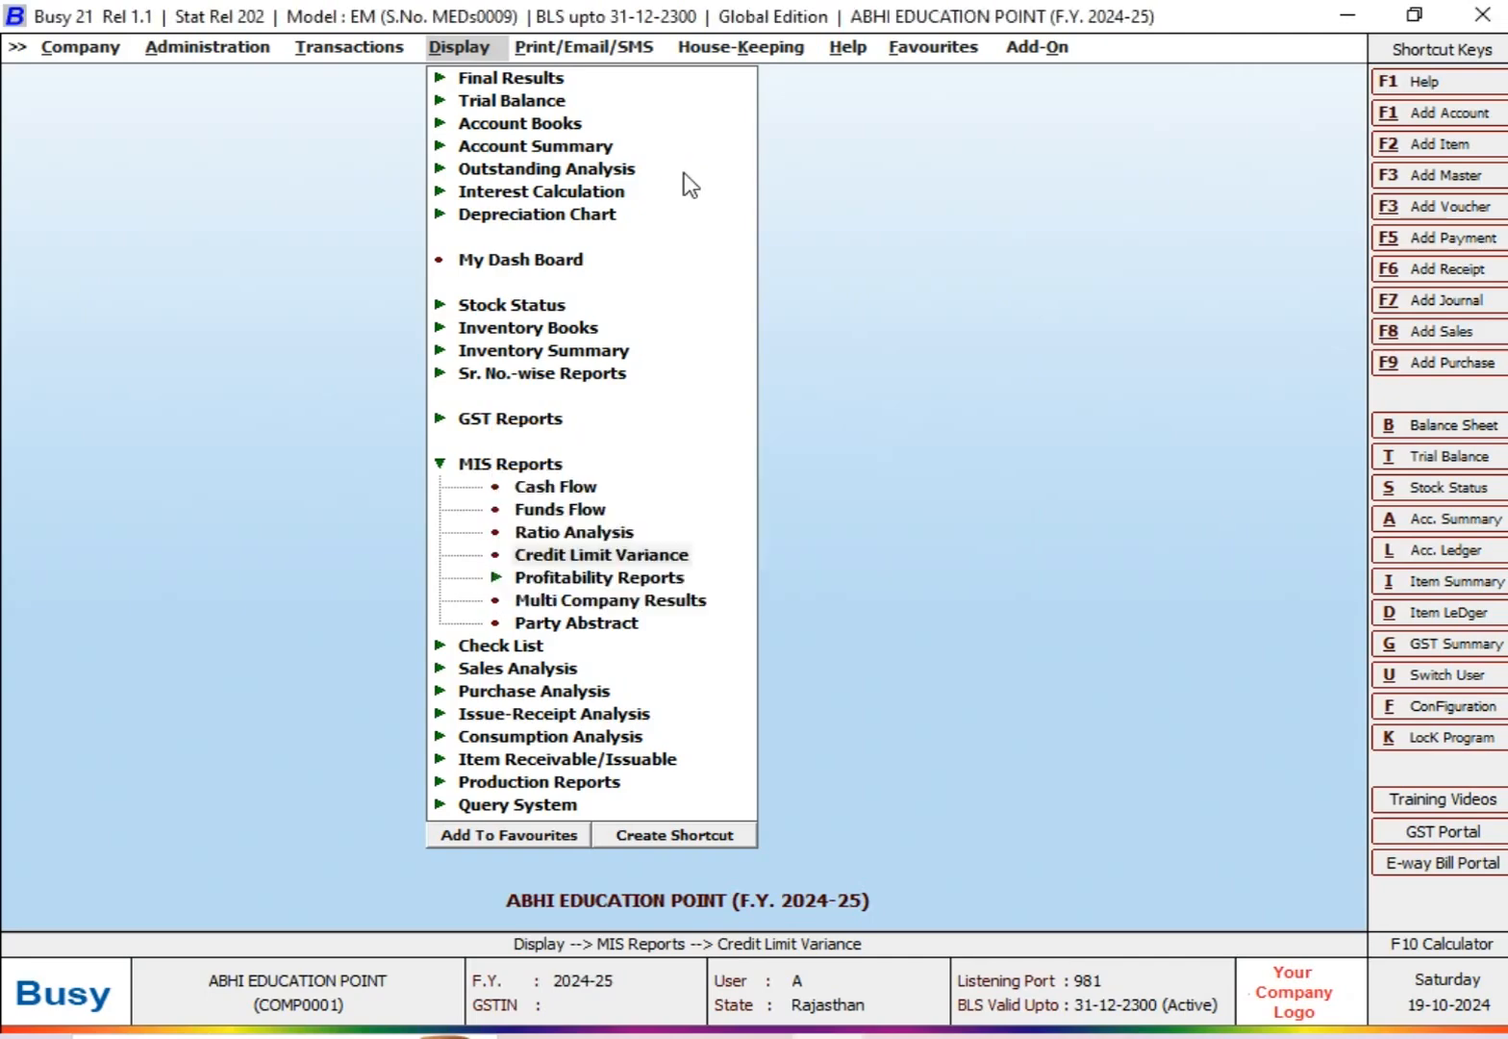
type("31-08")
key("Return")
key("Return")
key("Return")
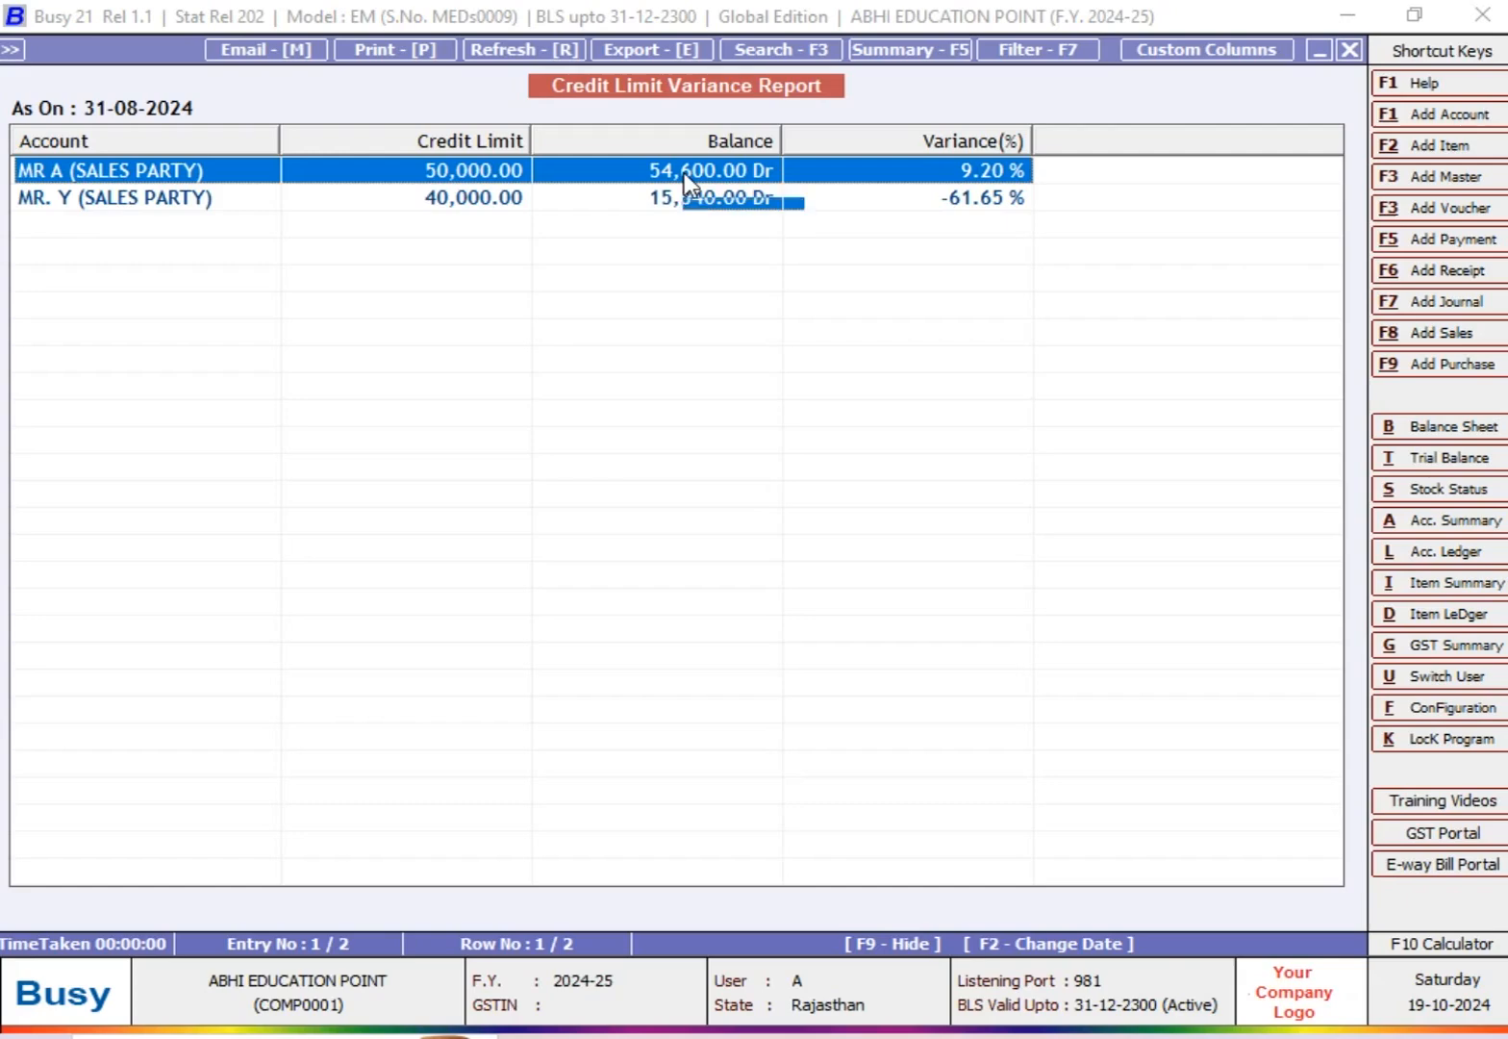
key("Down")
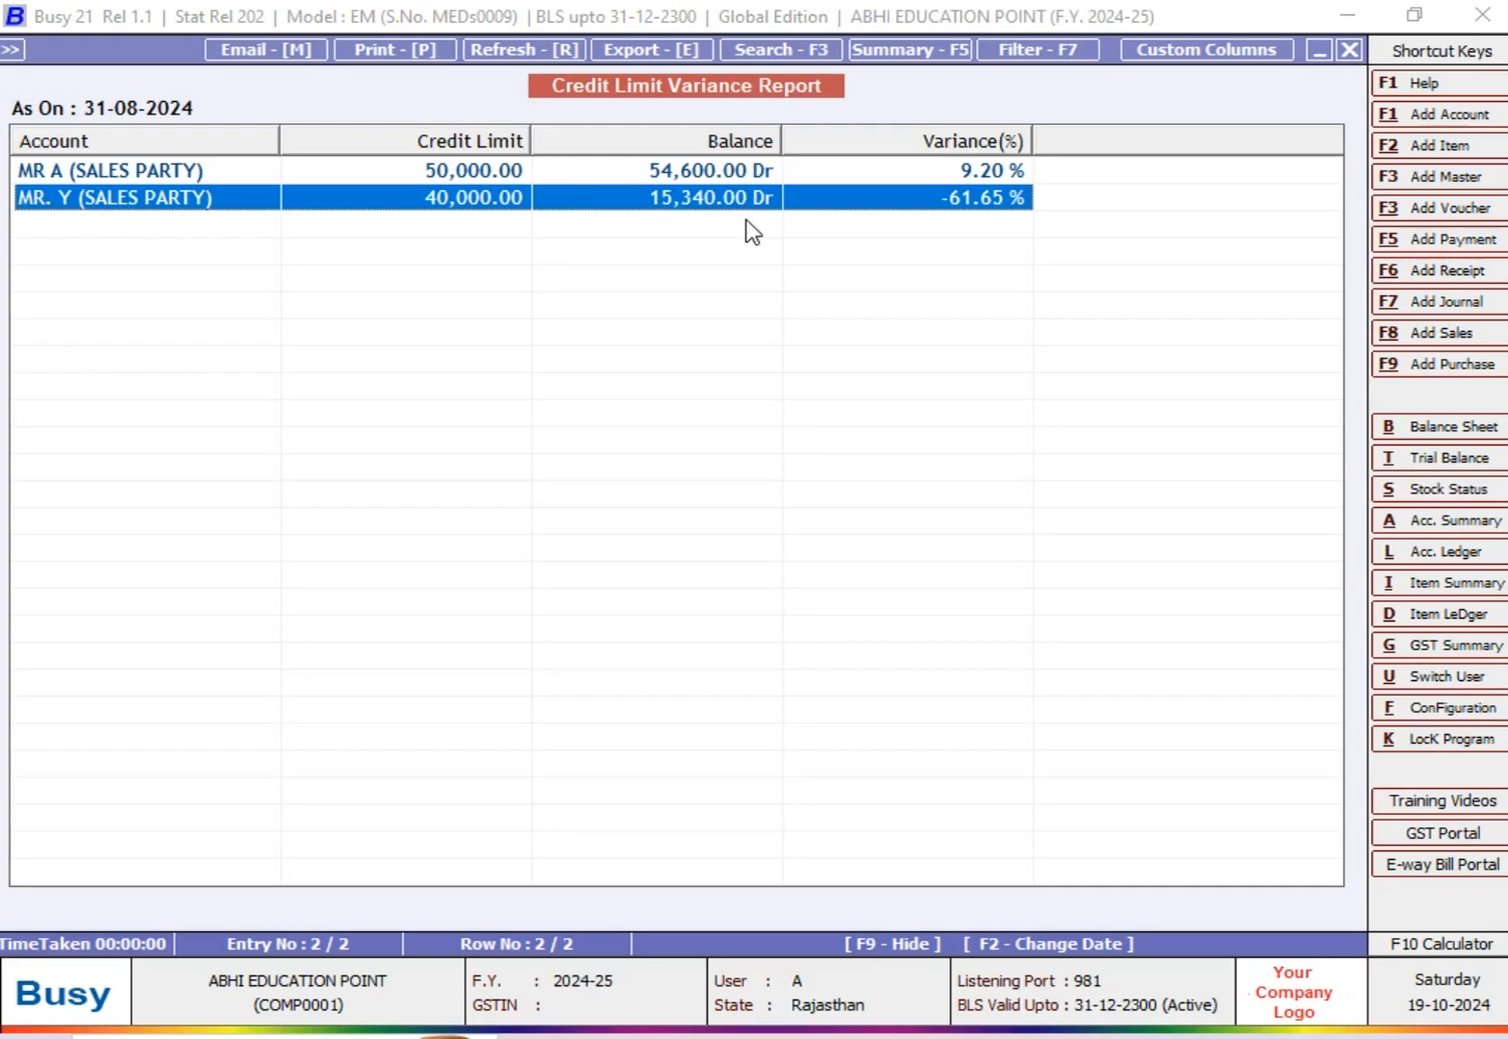
Step: Regenerate the all-heads report as on 31-08-2024 and compare the limits, balances and variances of MR A and MR. Y
key("Escape")
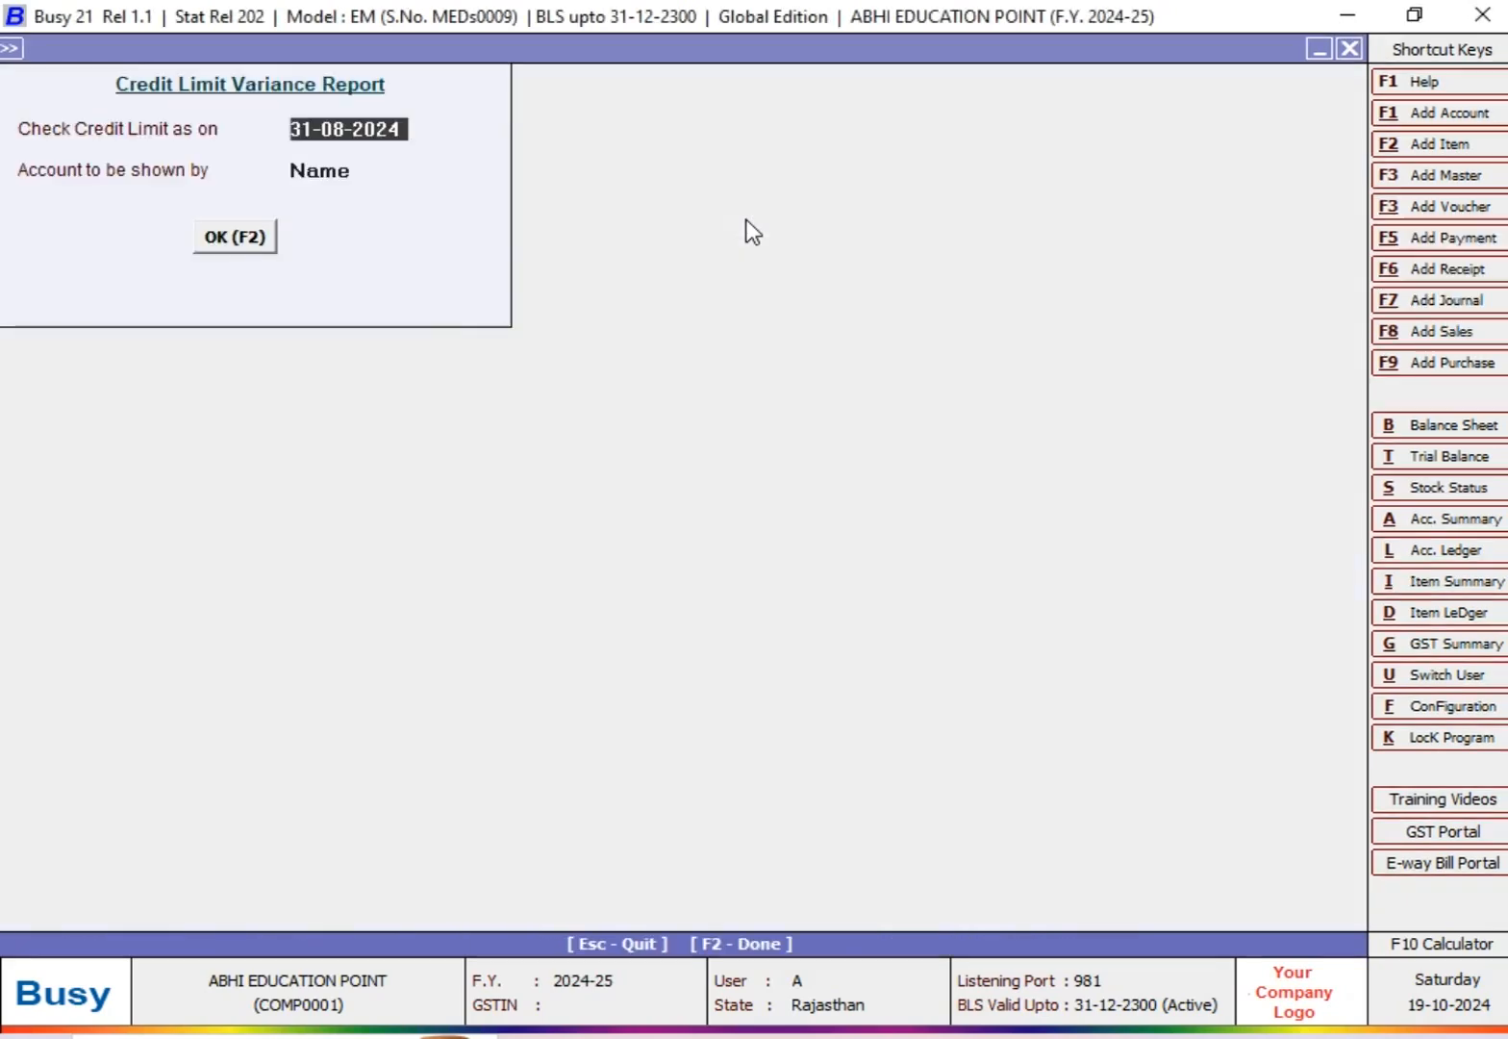
key("Escape")
key("Right")
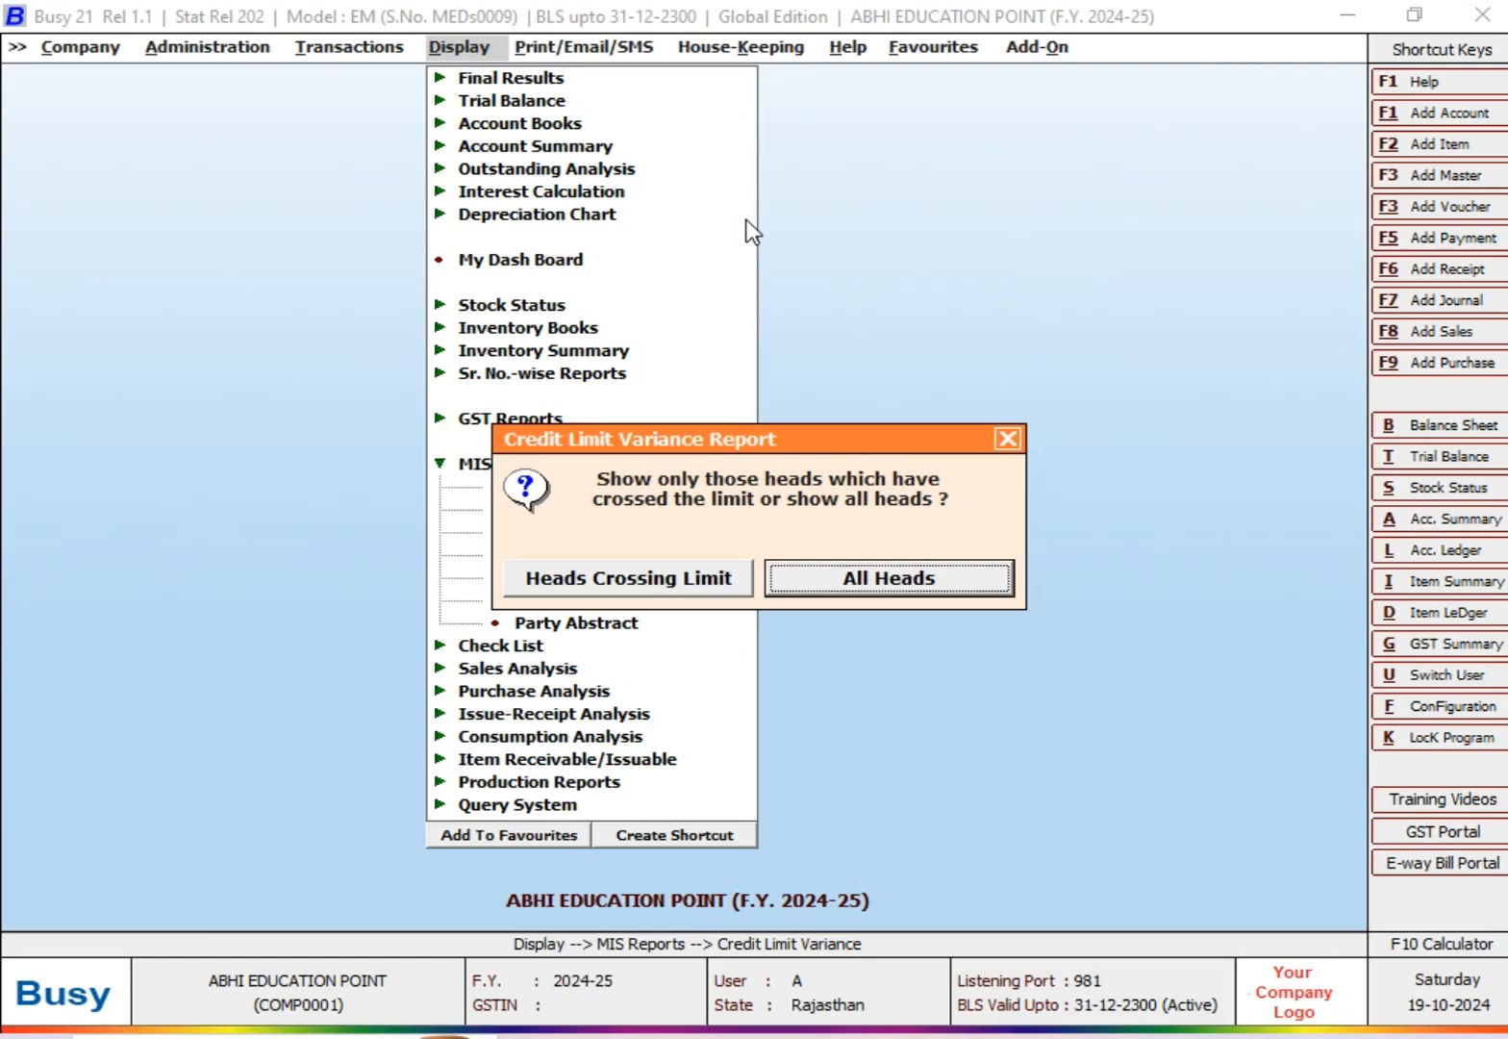
key("Return")
type("31-")
key("Return")
key("Return")
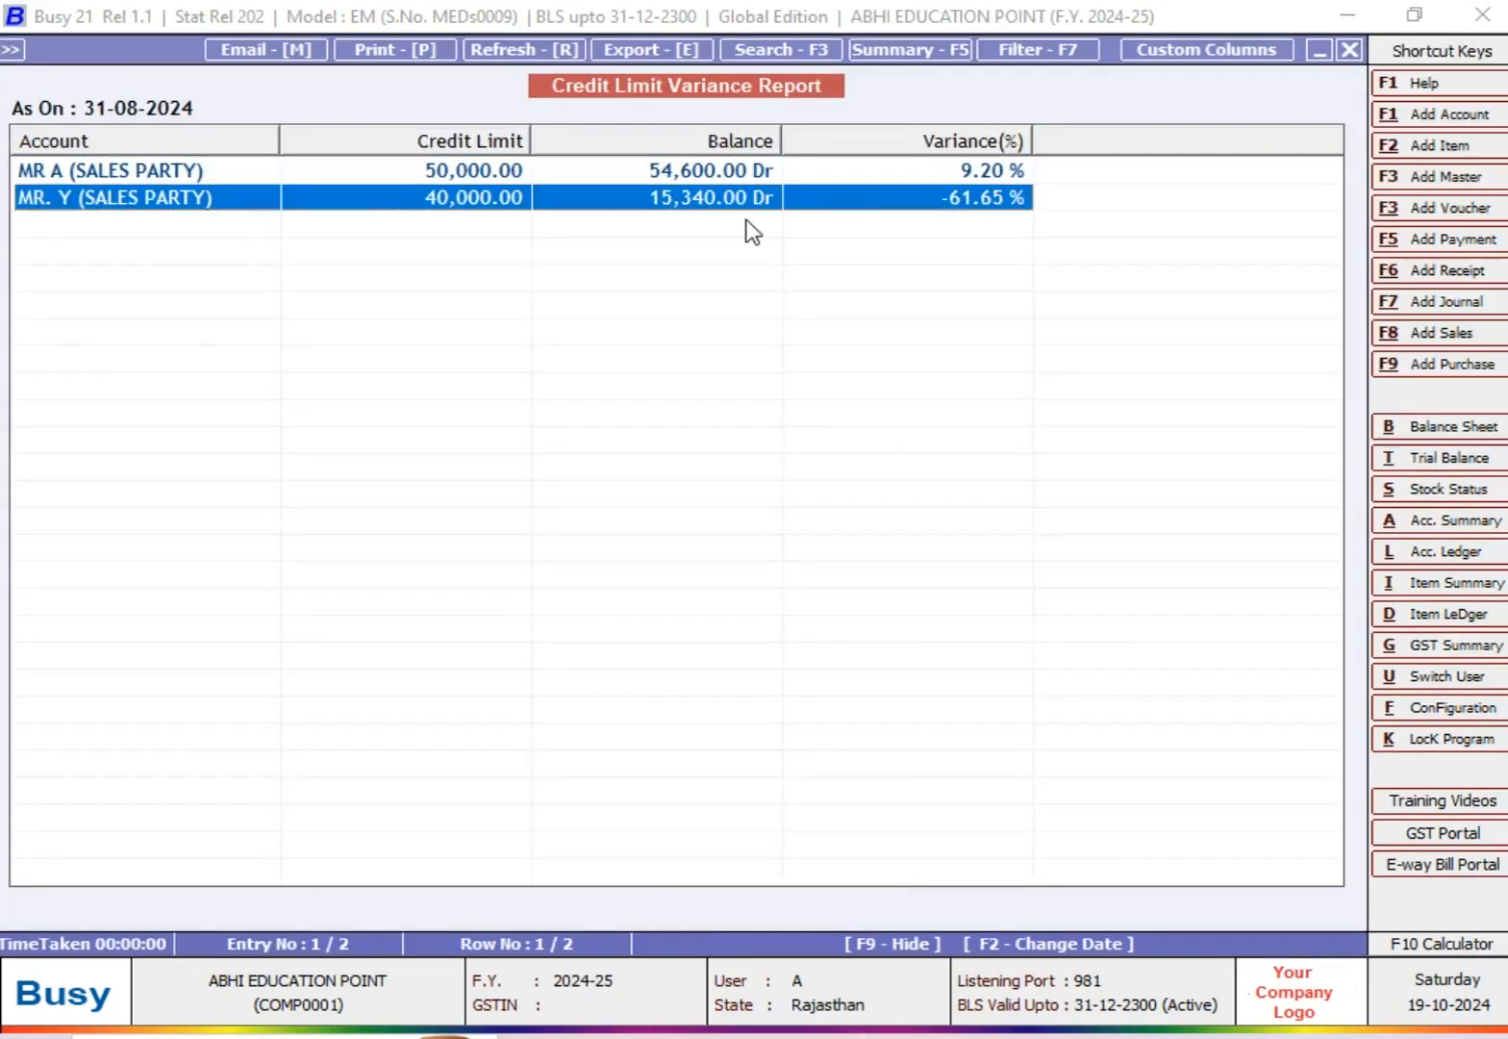
key("Up")
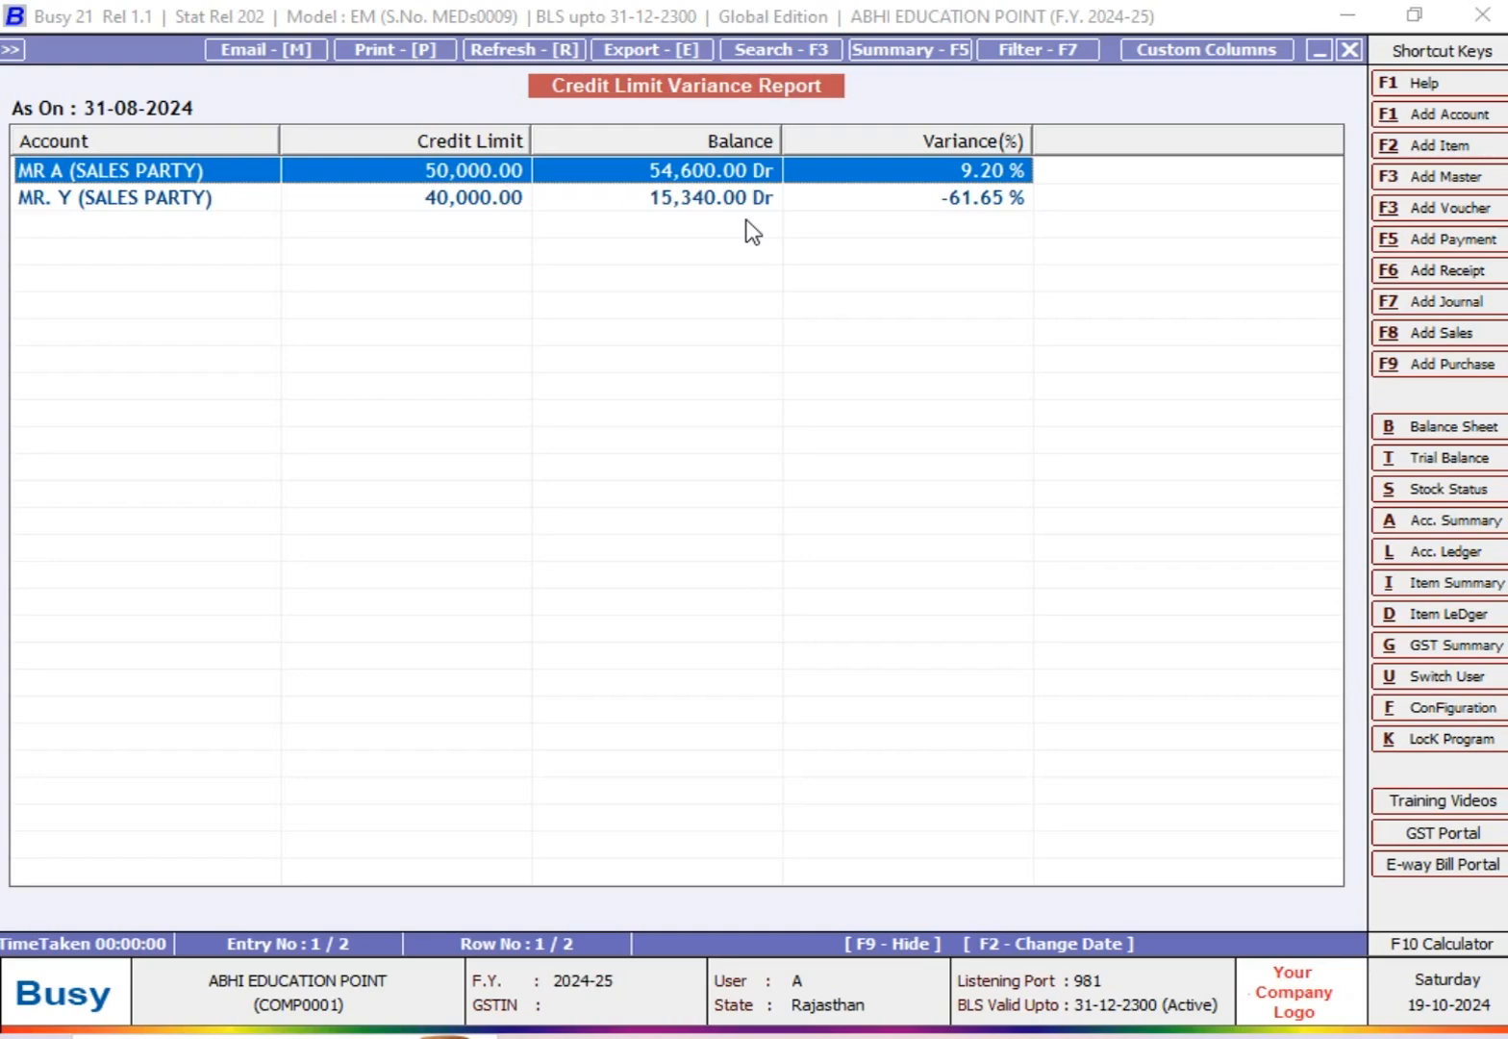
key("Down")
key("Up")
key("Down")
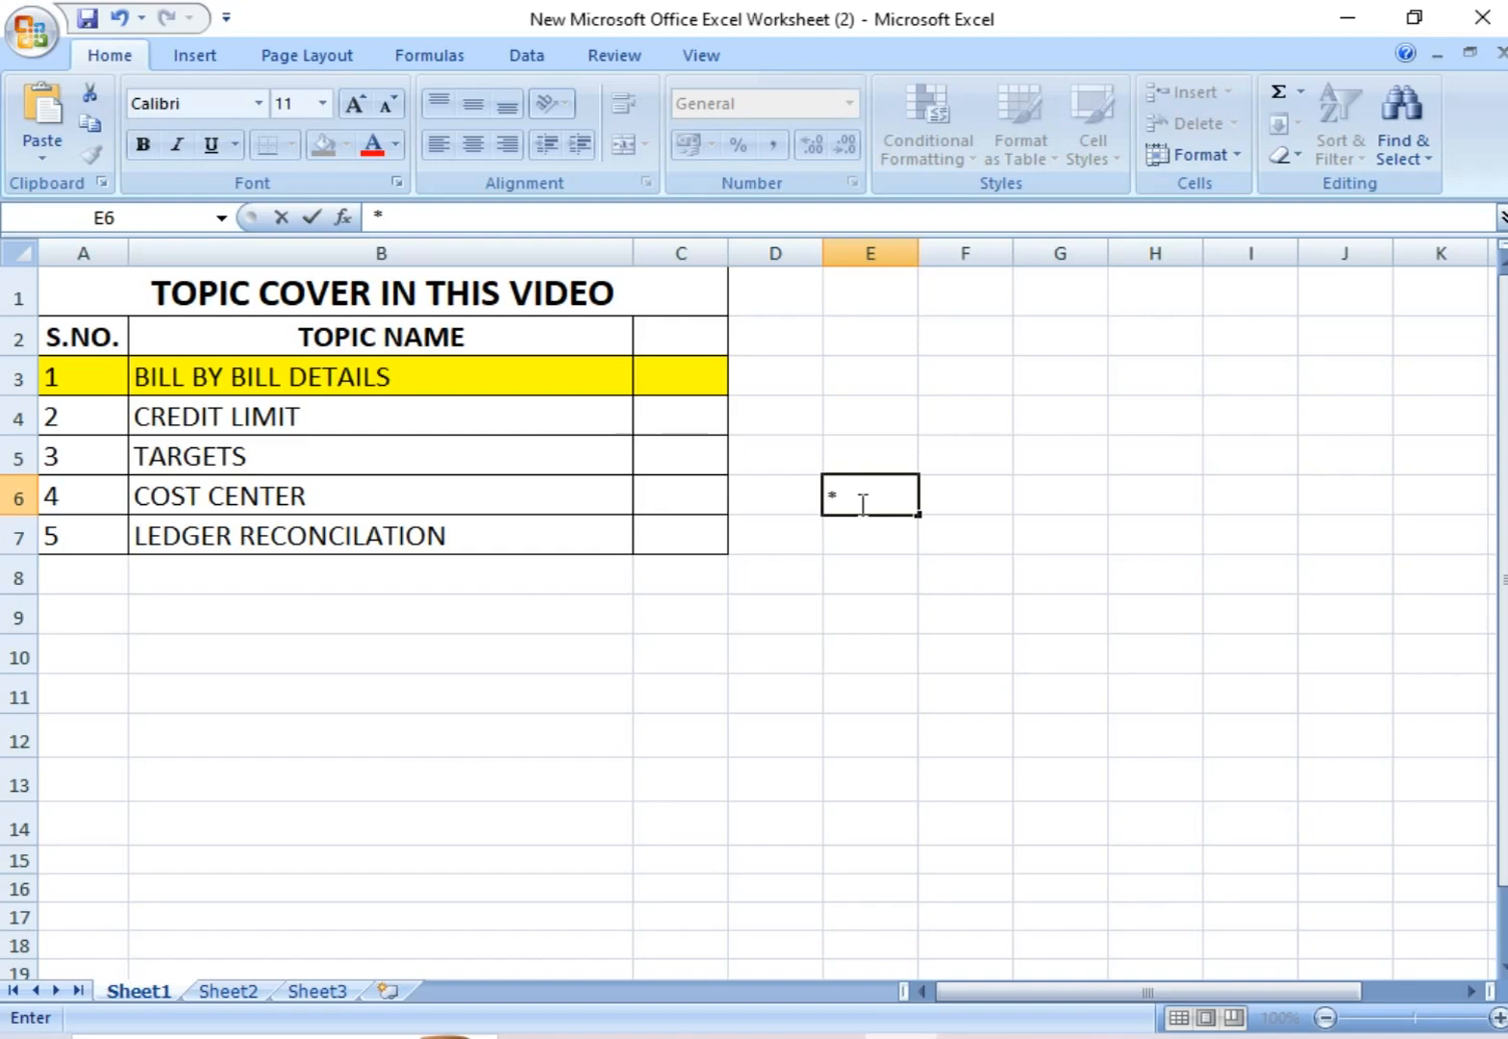
Step: In the Excel topic list, clear the stray entry in E6 and fill the CREDIT LIMIT row (A4:C4) with yellow
key("BackSpace")
left_click_drag(16, 411, 687, 421)
left_click(183, 419)
left_click_drag(63, 413, 649, 424)
left_click(324, 145)
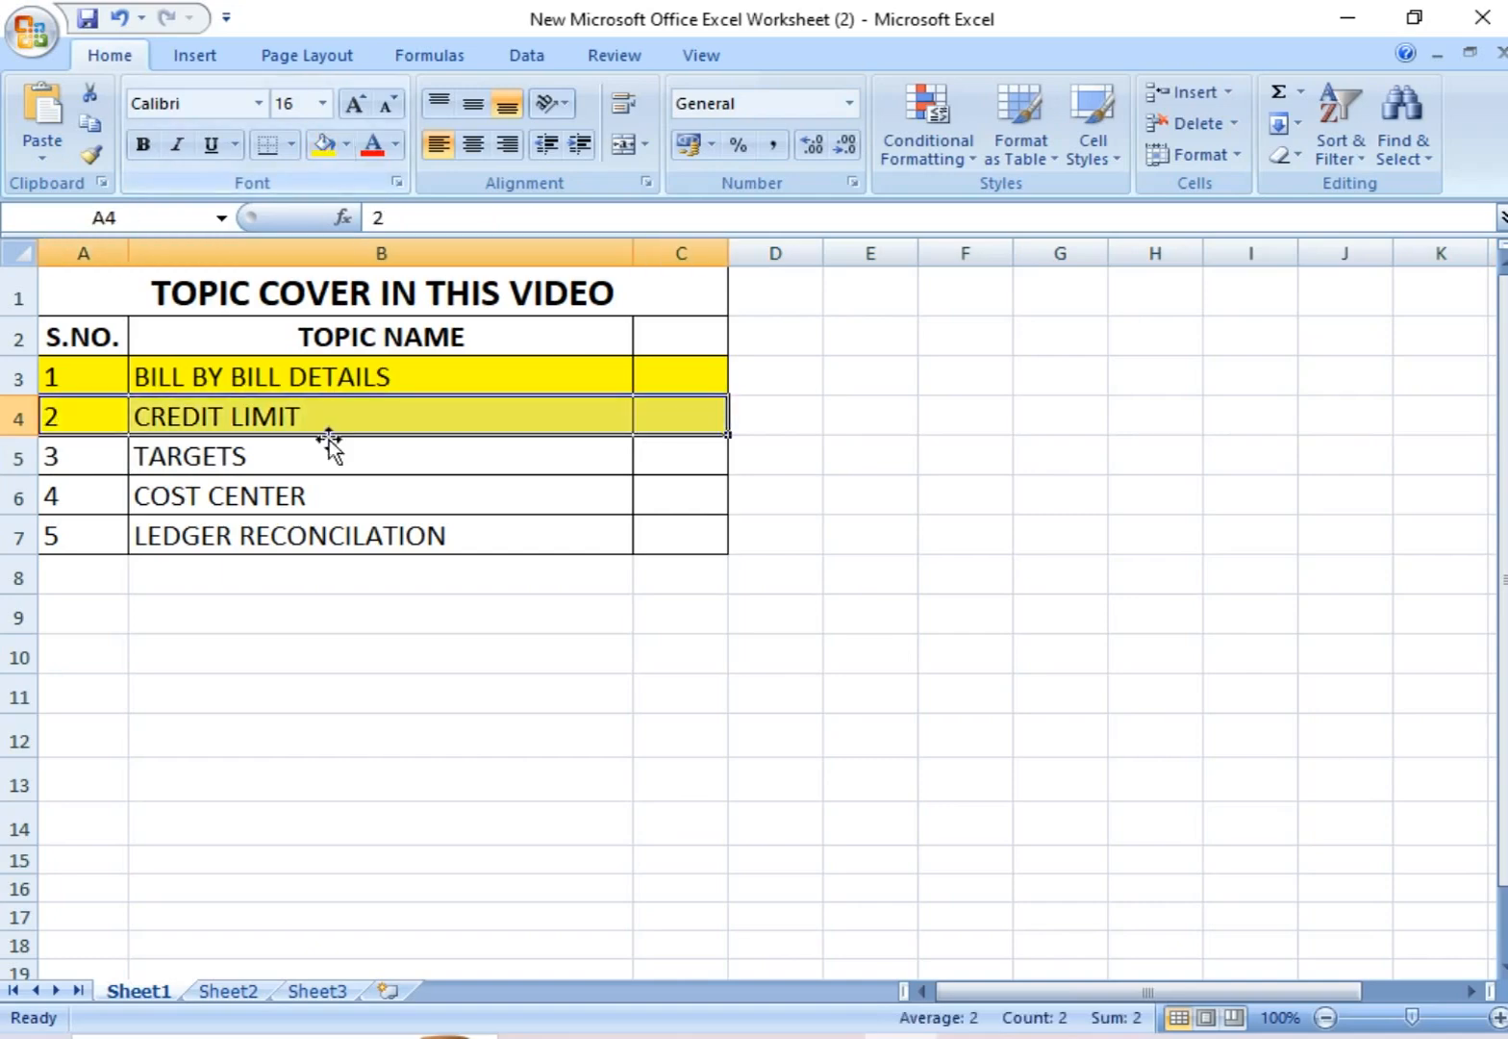
left_click(327, 472)
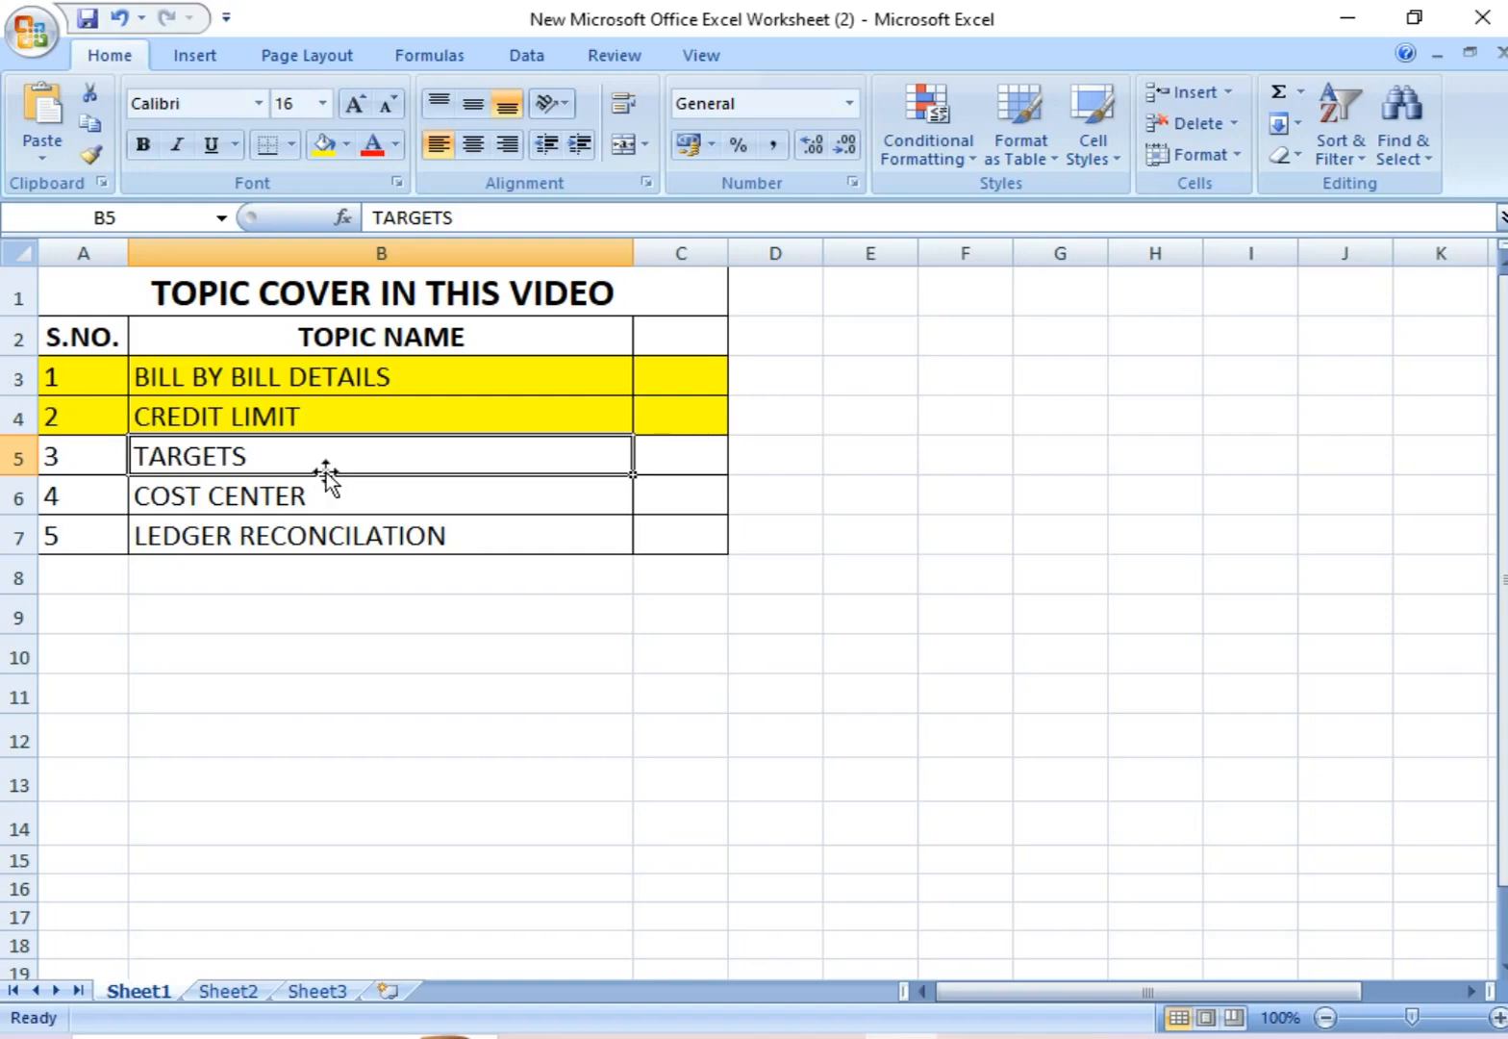
left_click(321, 656)
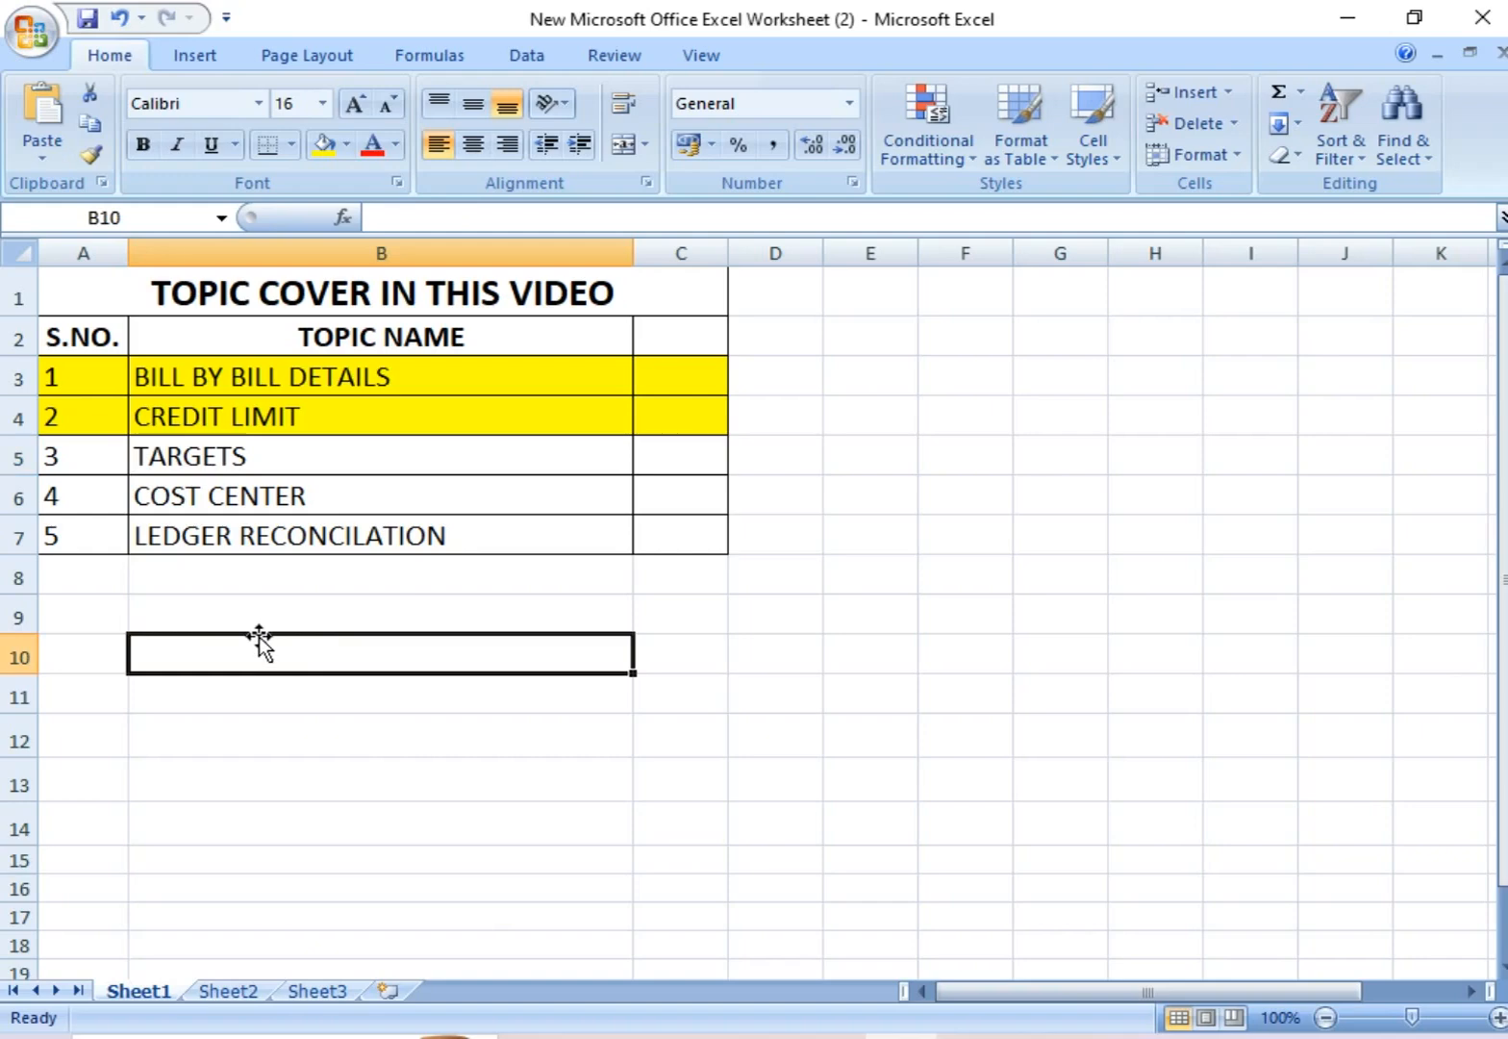
left_click(332, 606)
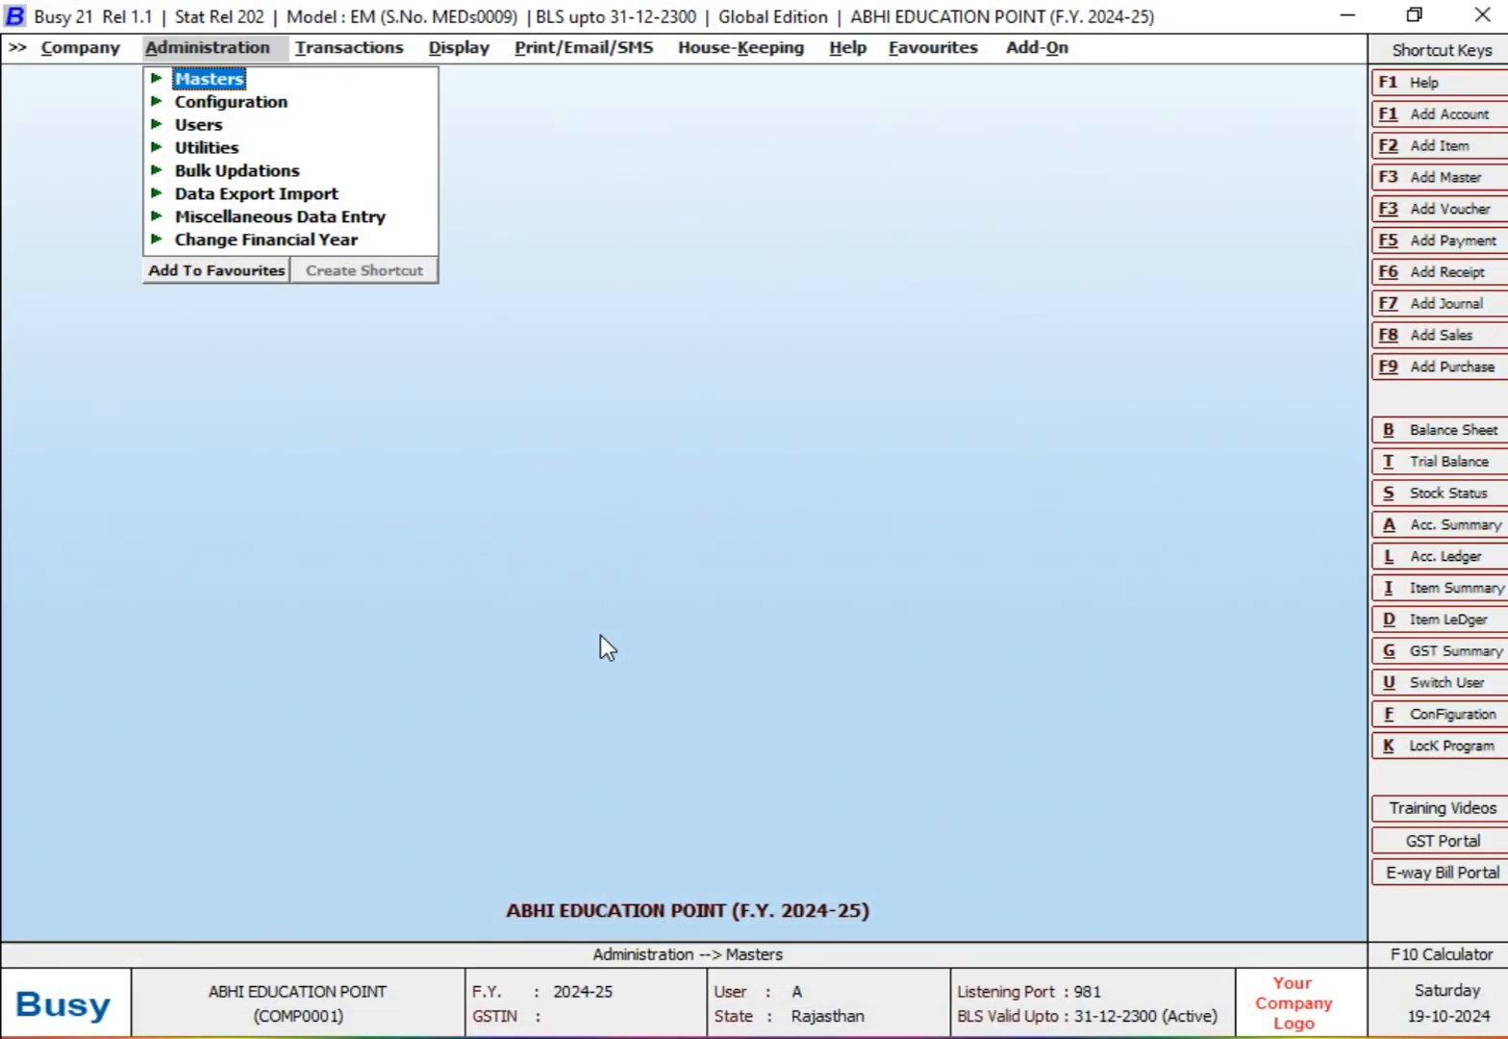
Step: Switch to Busy and open the Accounts section of the Features / Options configuration
key("Down")
key("Return")
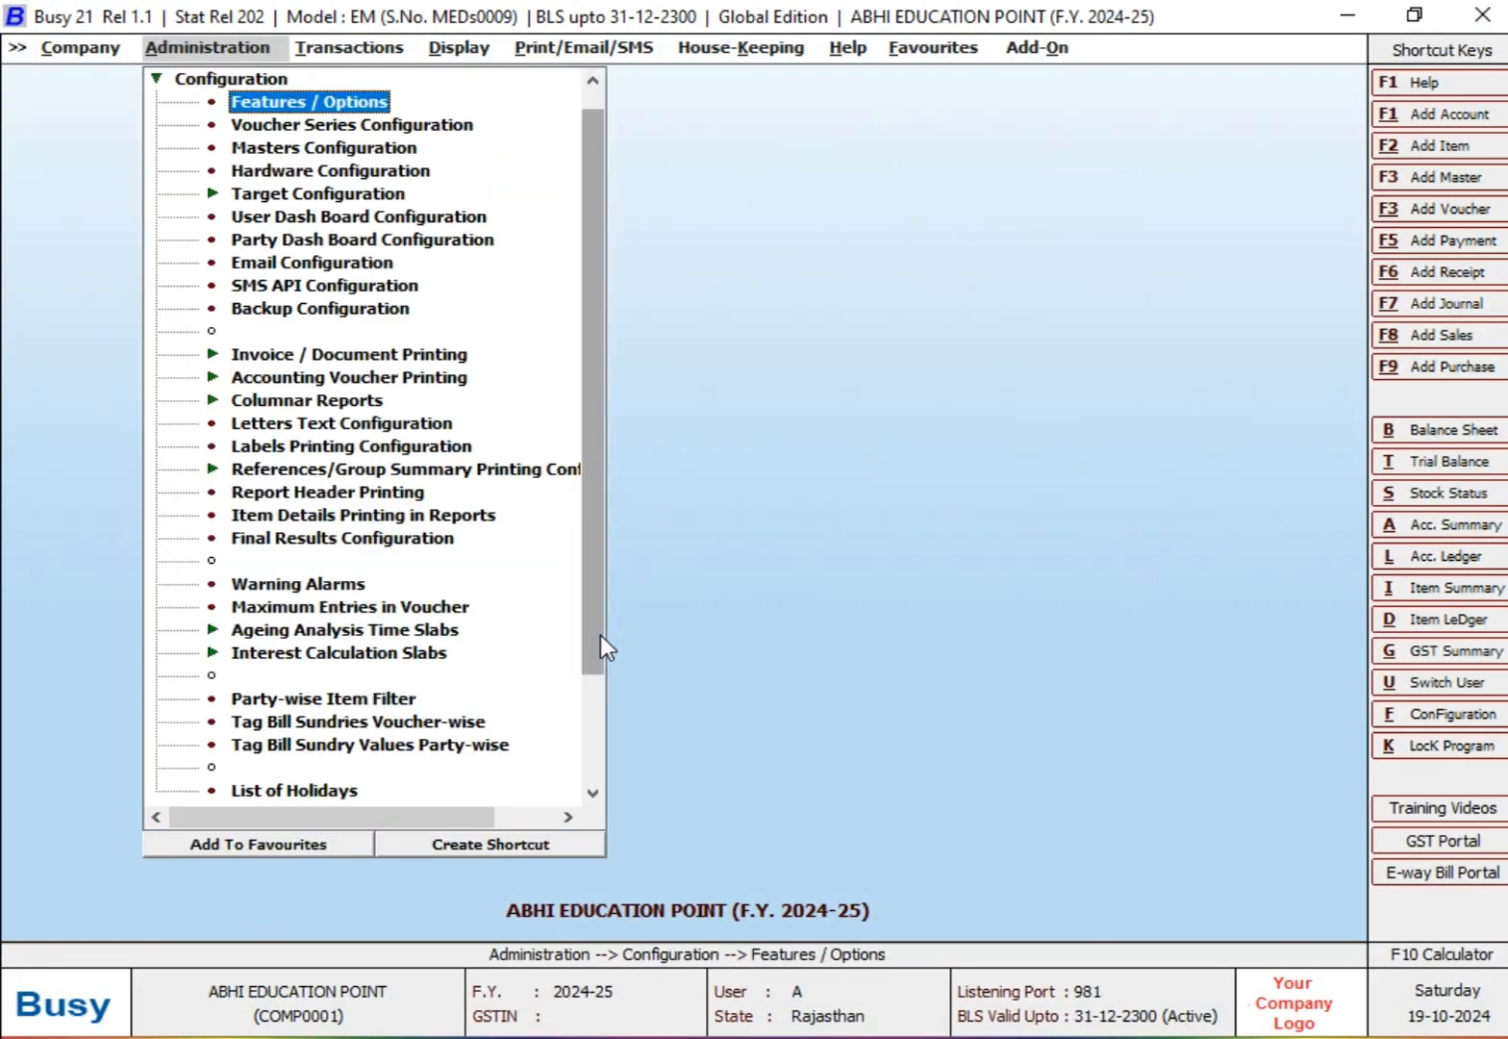
key("Return")
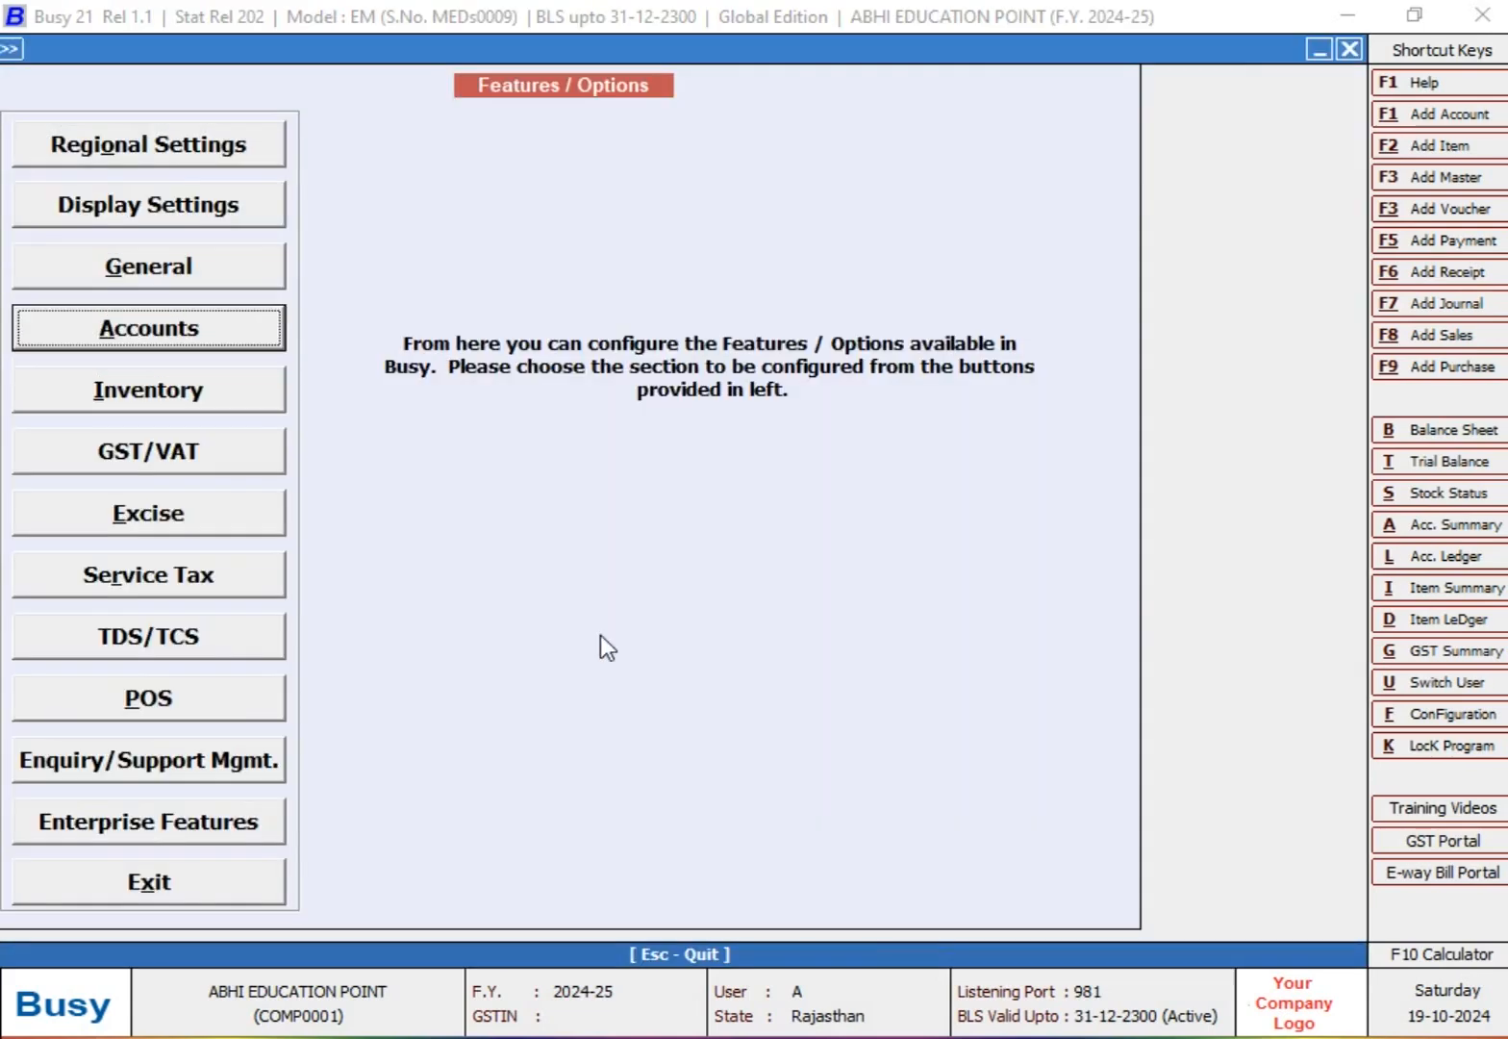
key("Return")
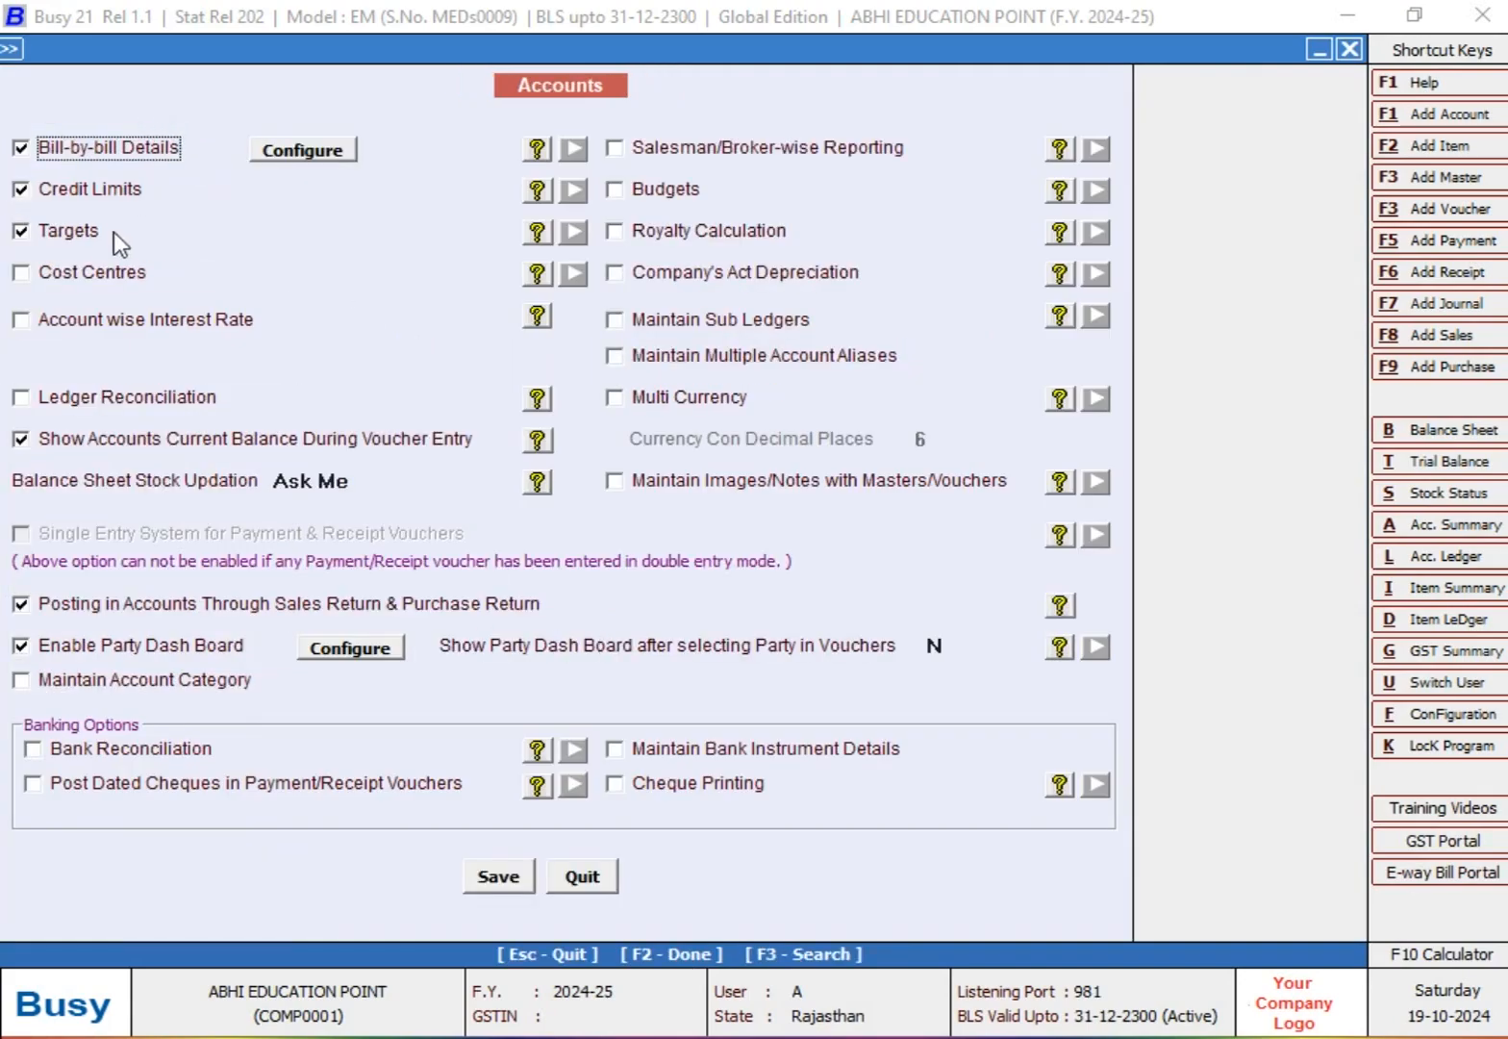
Step: Keep the Targets option enabled, save the Accounts configuration and leave Features / Options
left_click(86, 236)
left_click(85, 236)
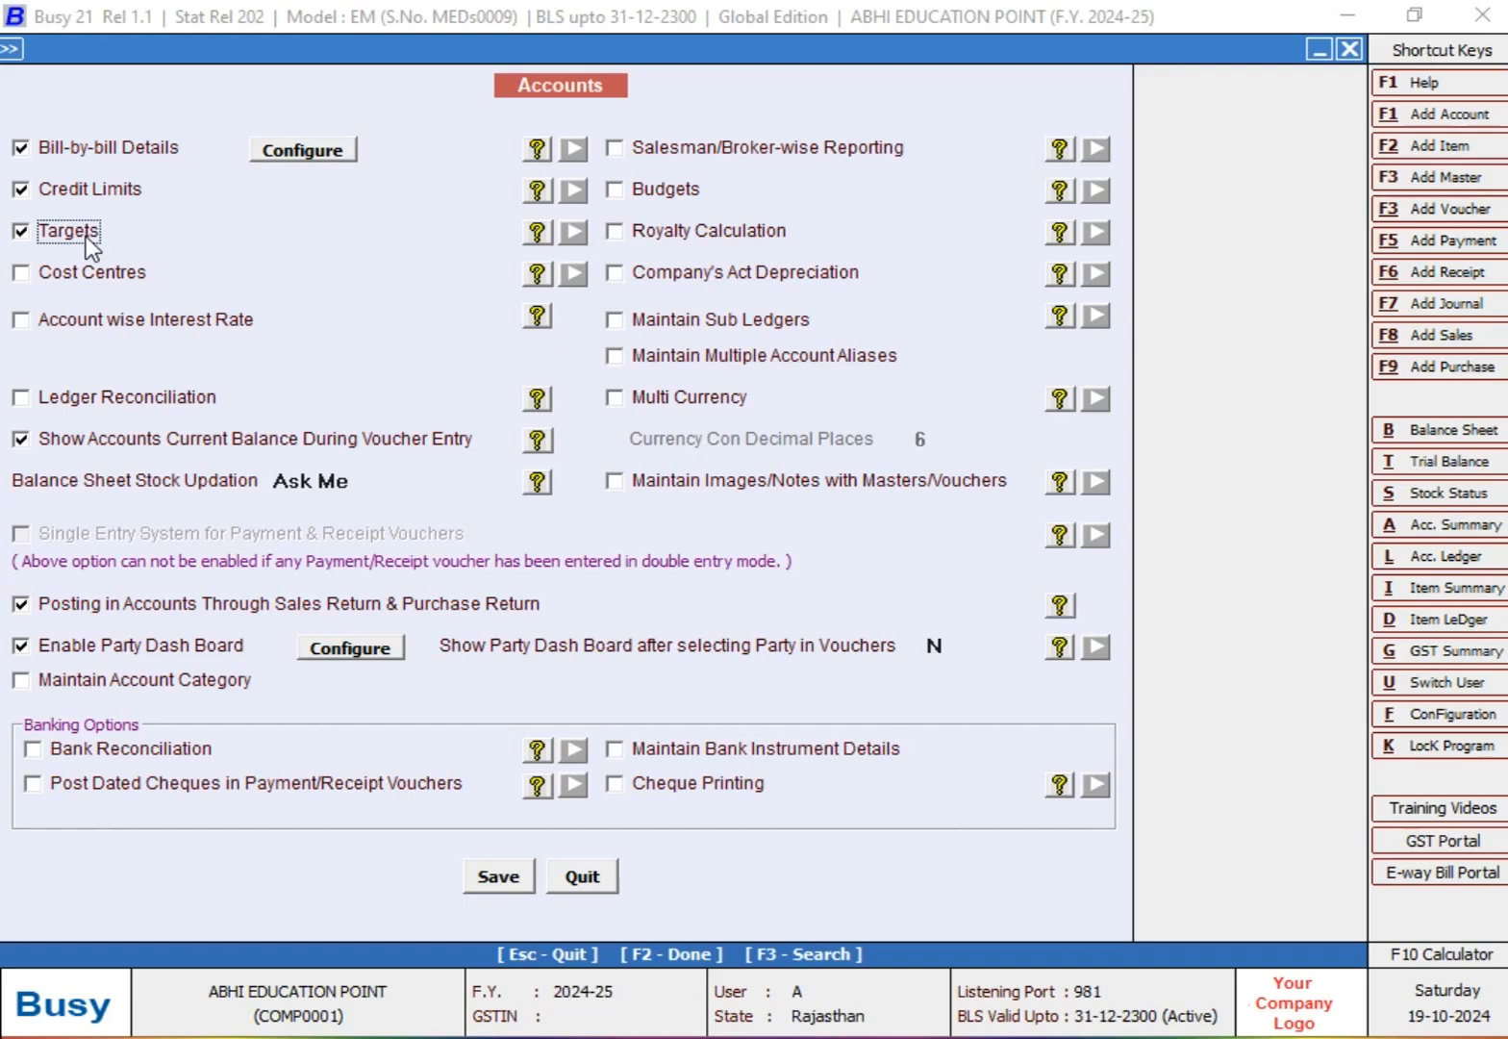
left_click(492, 871)
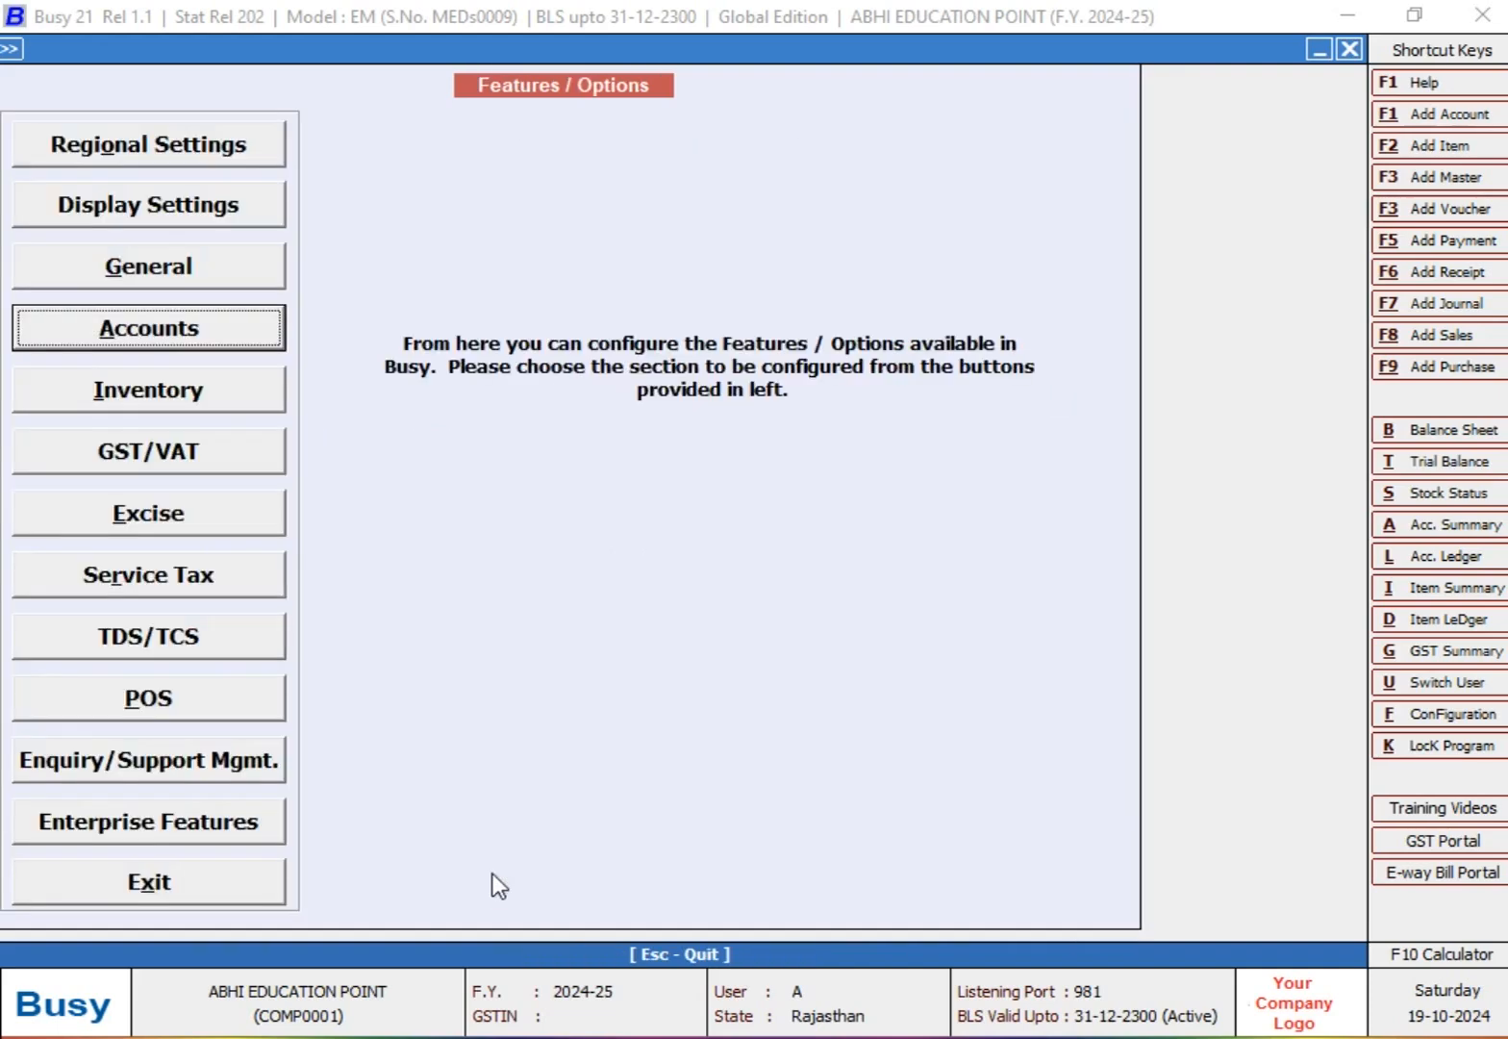
key("Escape")
key("Escape")
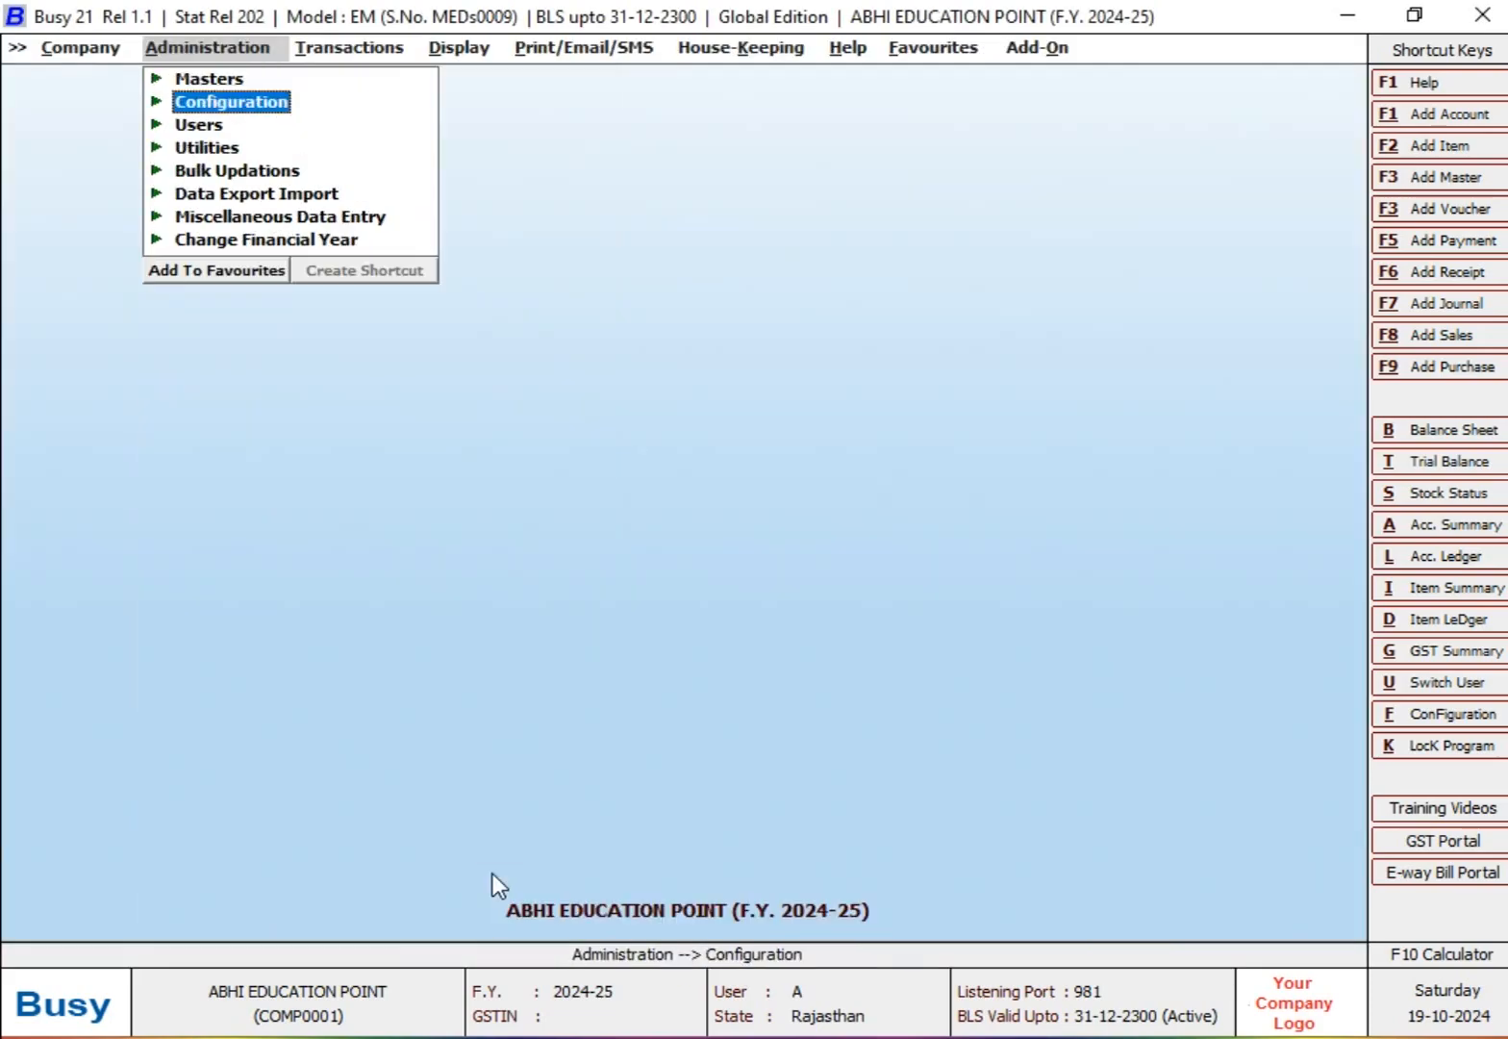
key("Return")
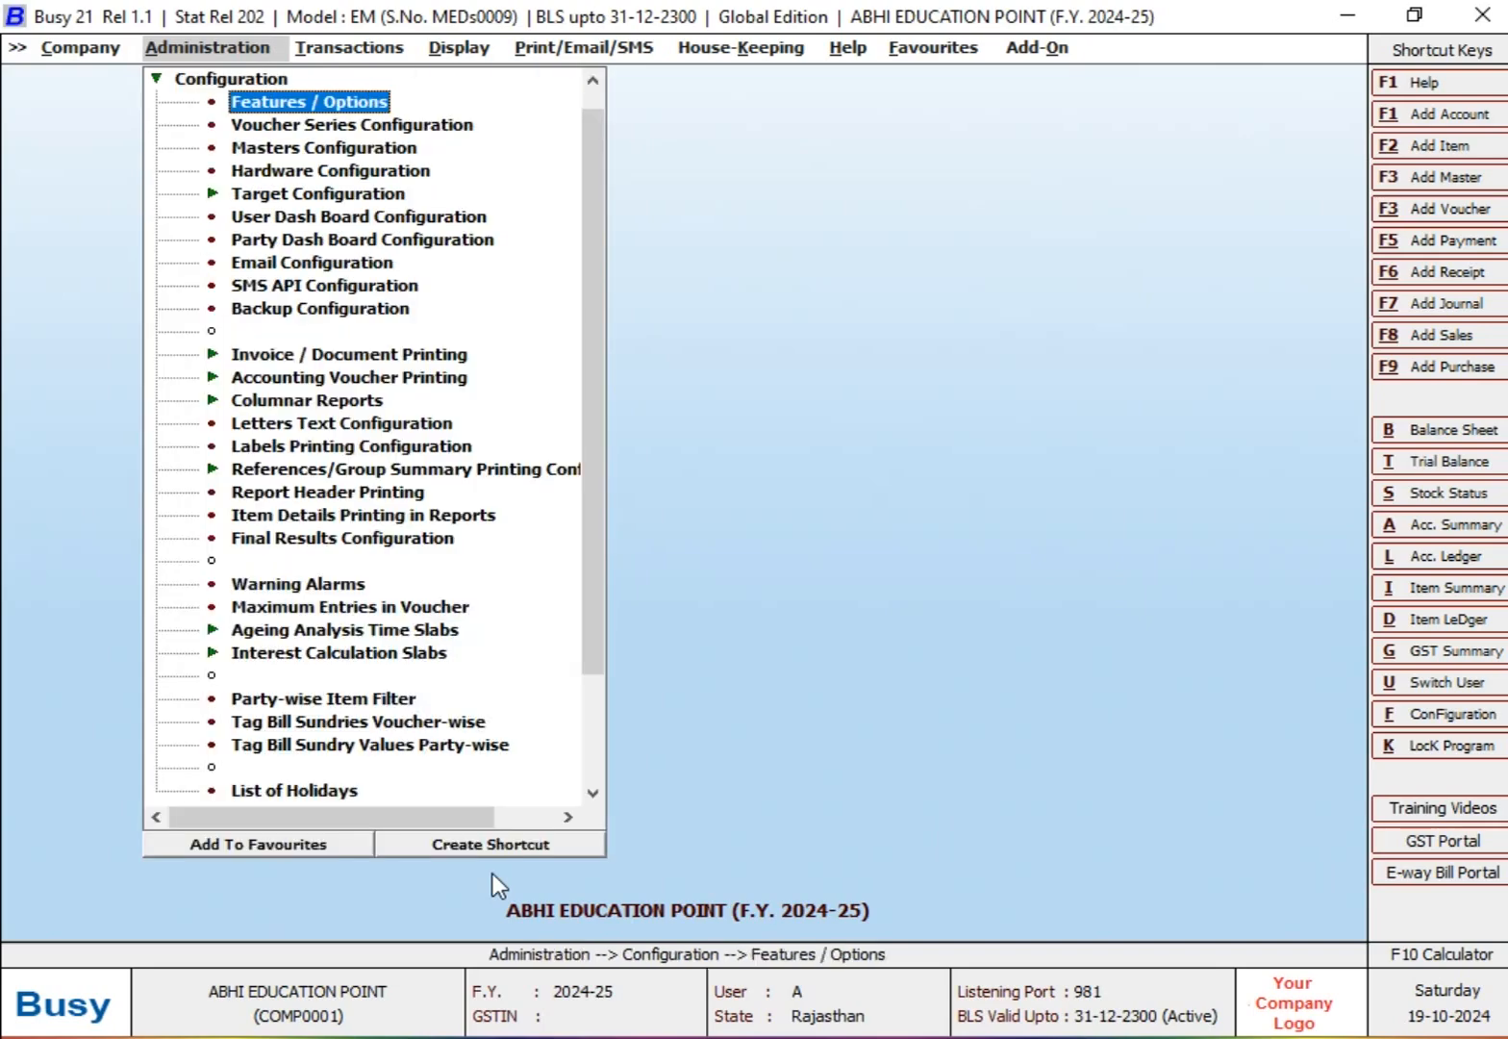
key("Escape")
key("Return")
key("Down")
key("Down")
key("Down")
key("Down")
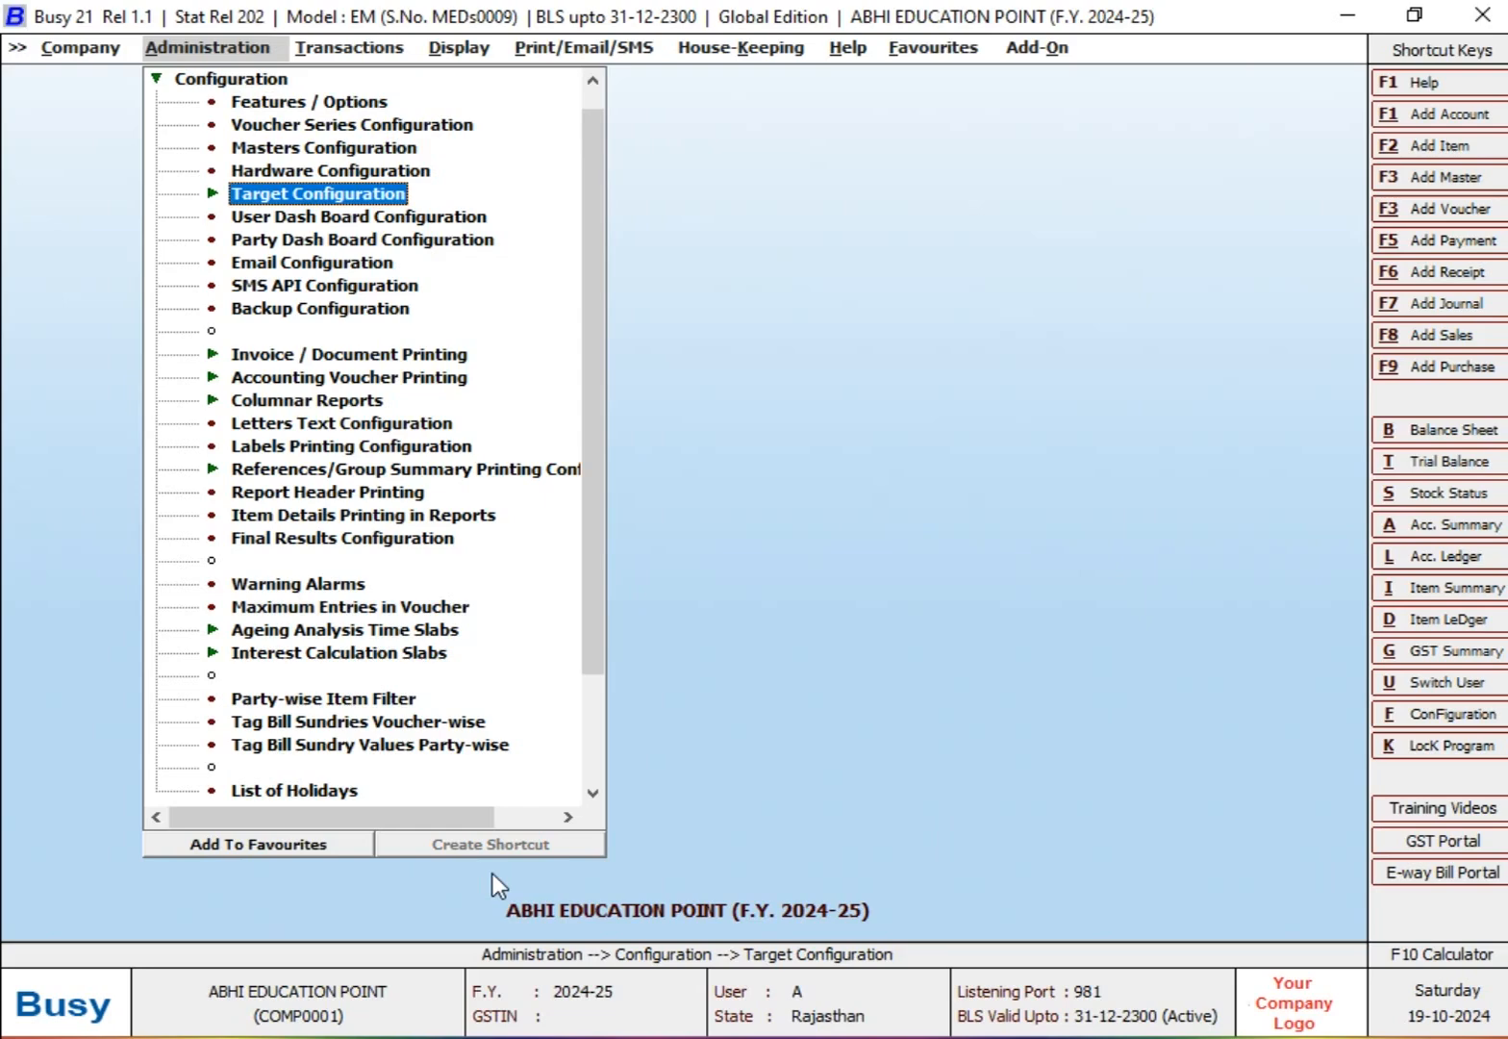
key("Escape")
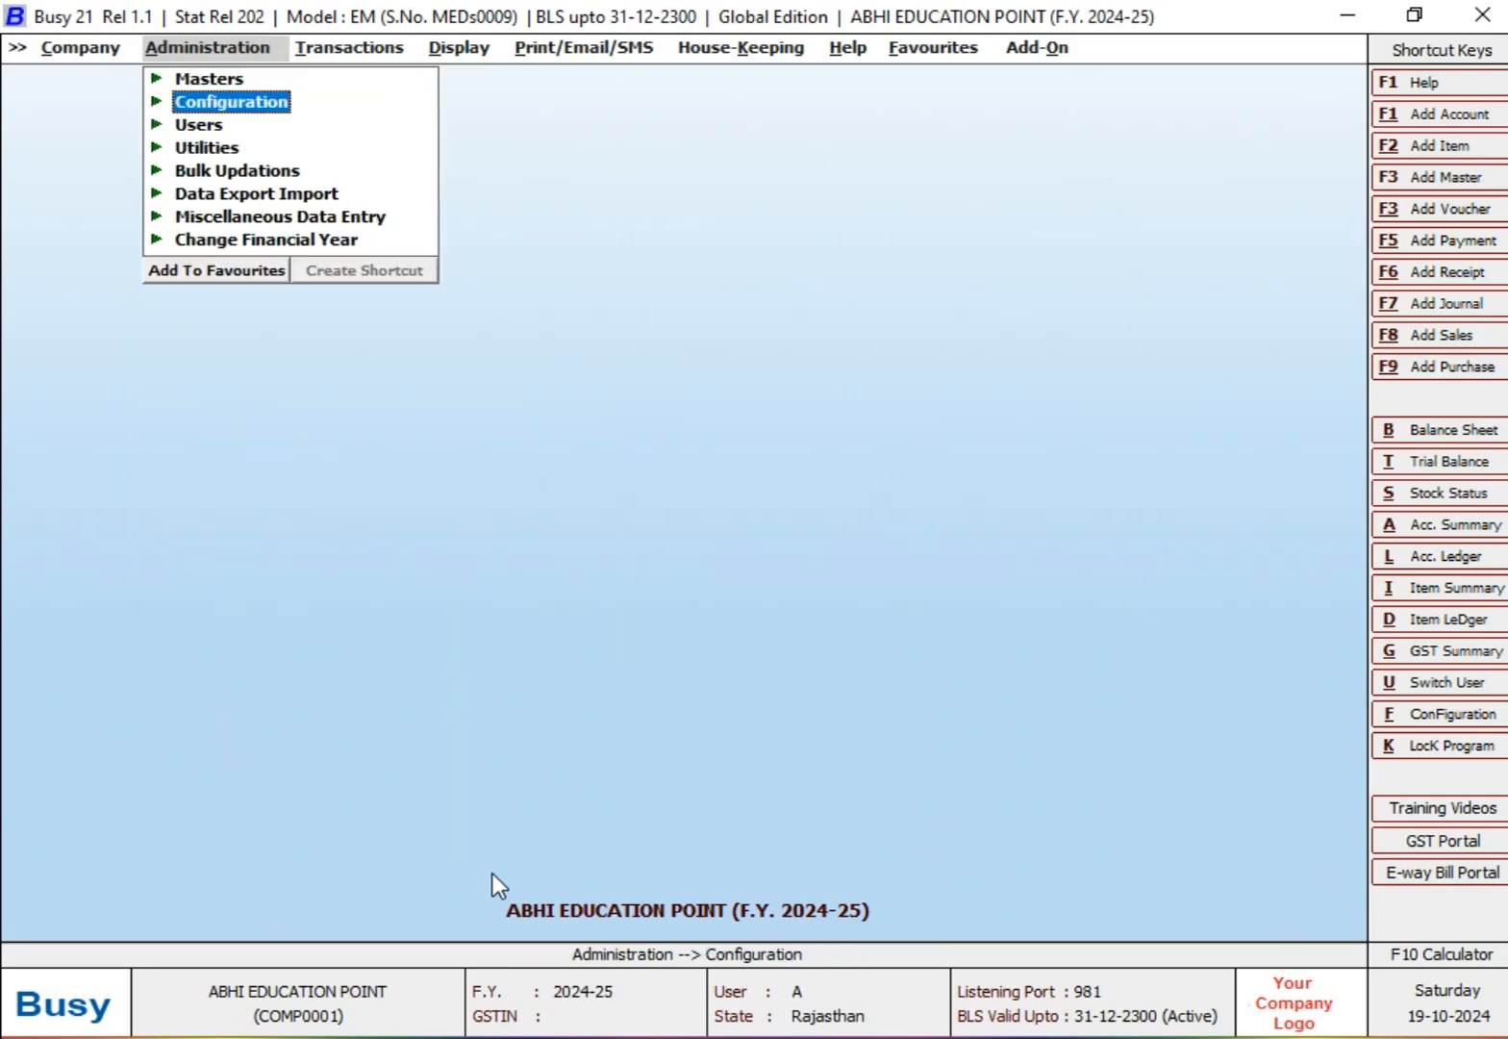
key("Return")
key("Left")
key("Left")
key("Right")
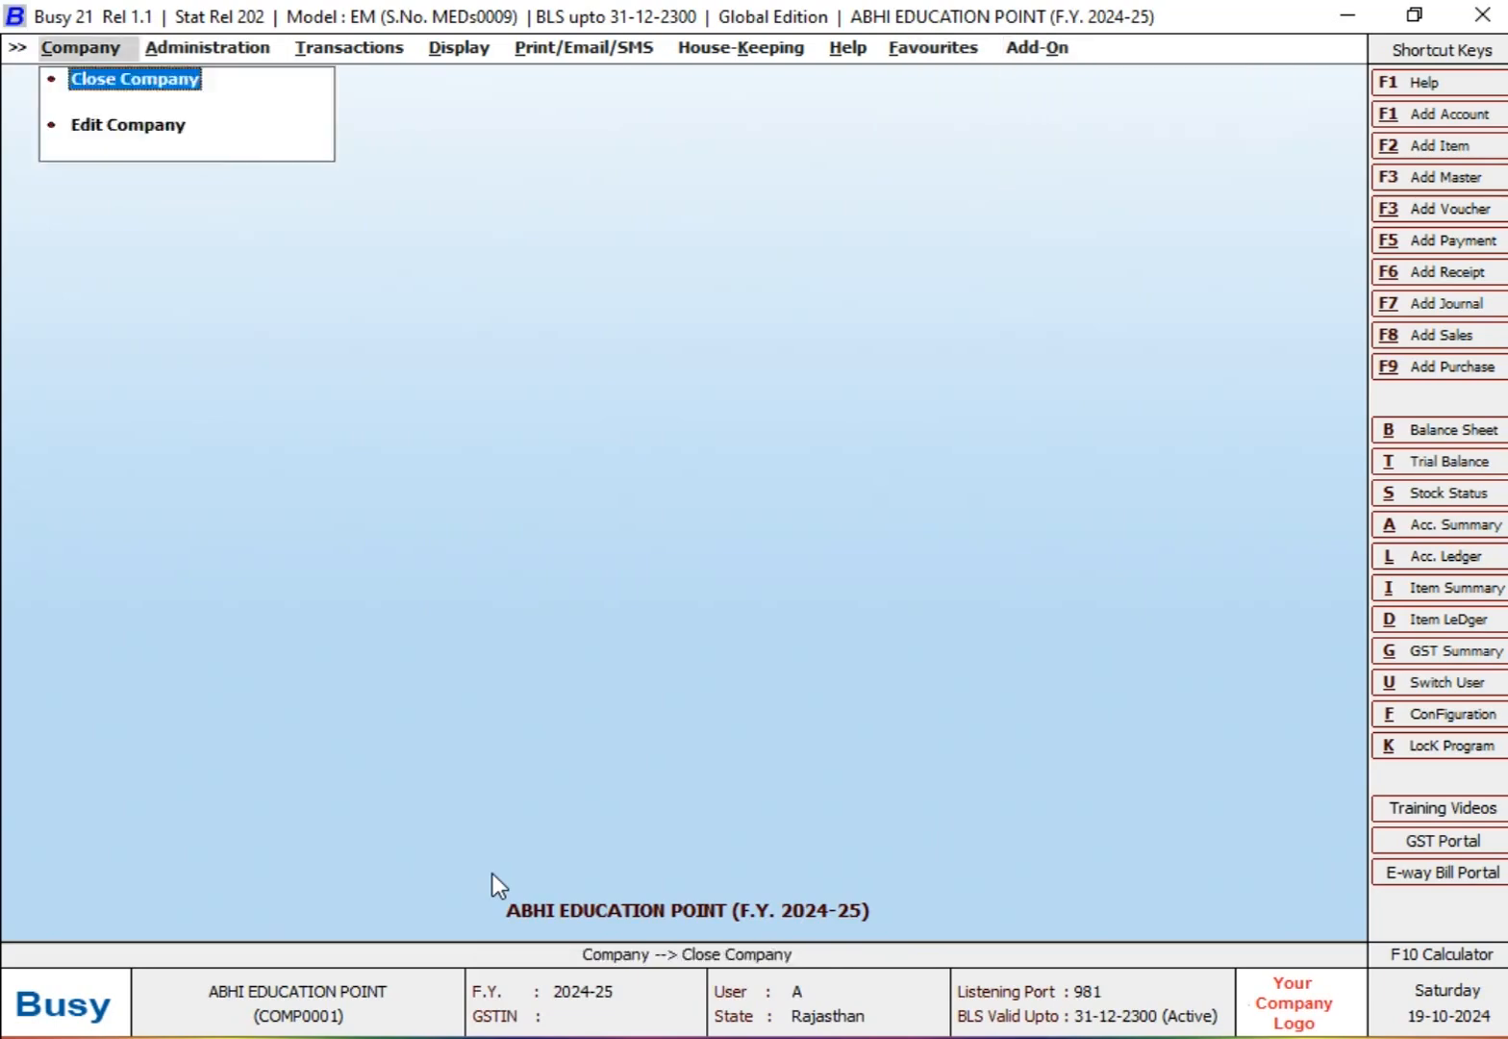
key("Right")
key("Down")
key("Up")
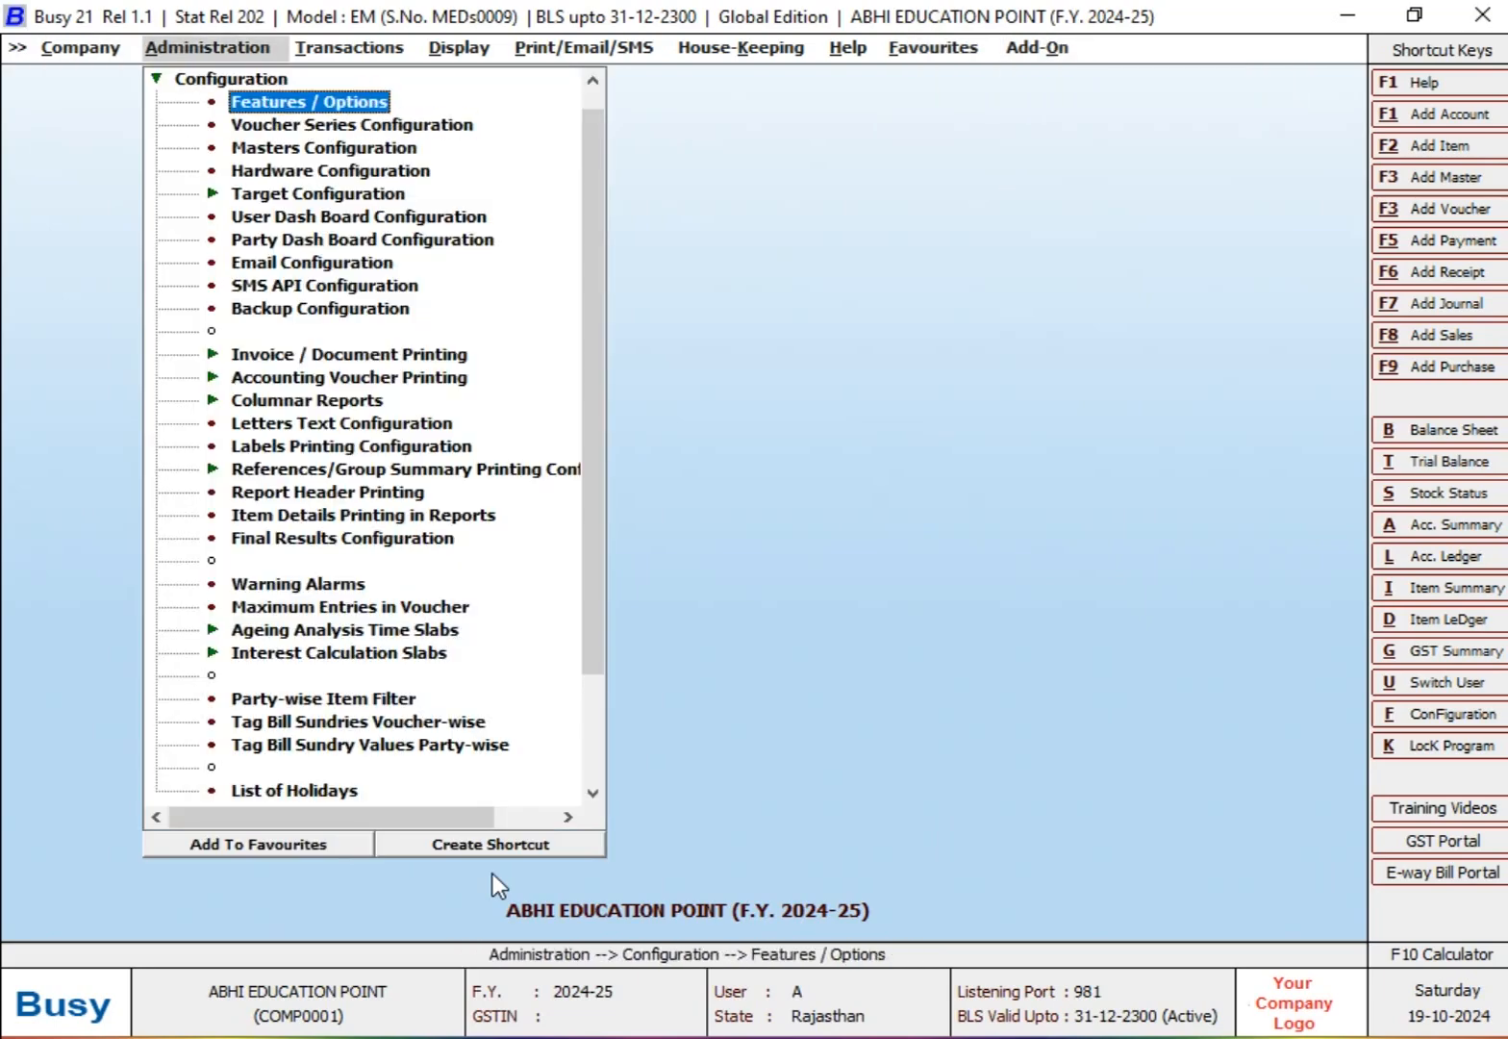
Step: Open the Sales target configuration from the Administration configuration options
key("Escape")
key("Return")
key("Down")
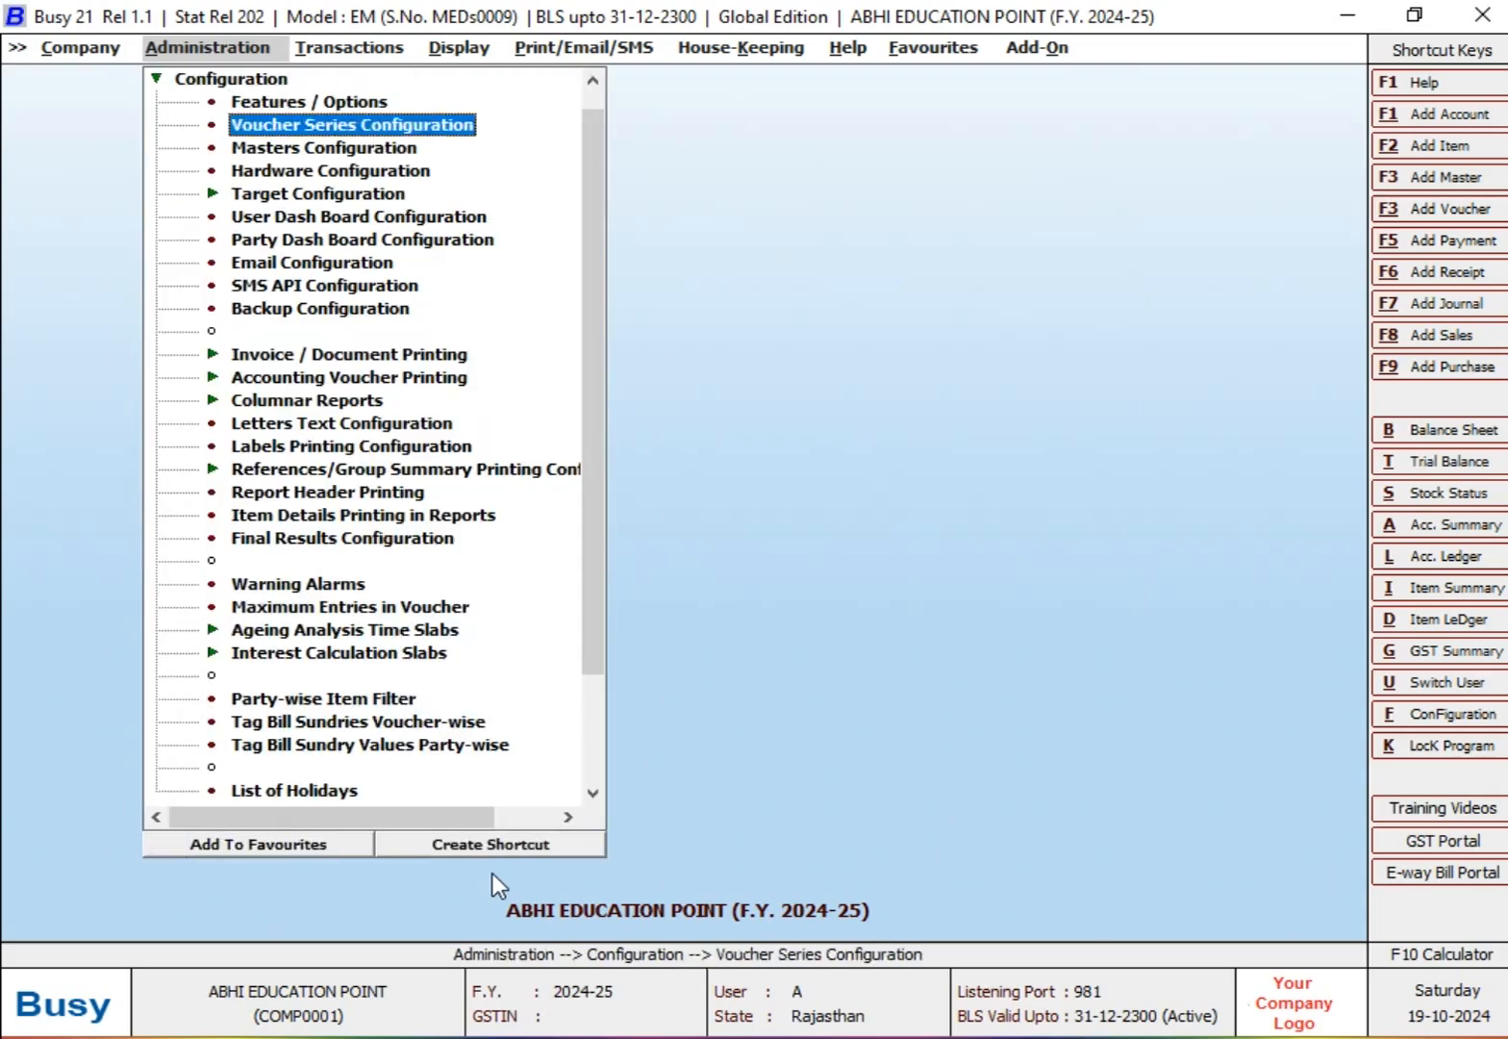
key("Down")
key("Down")
key("Down")
key("Return")
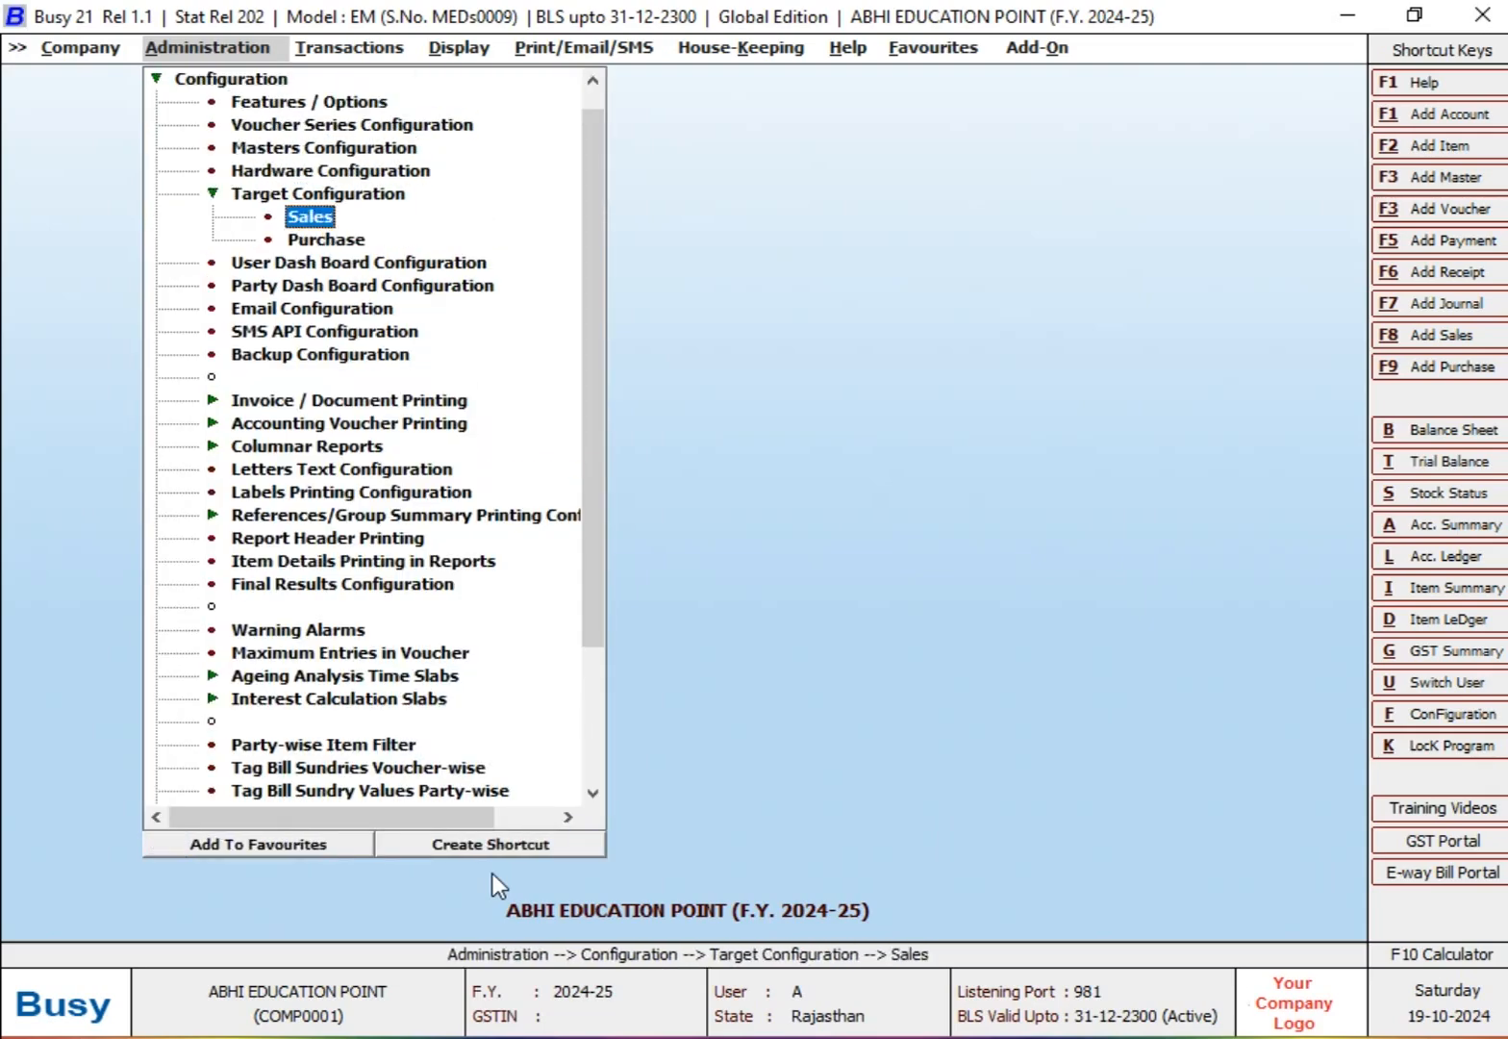
key("Return")
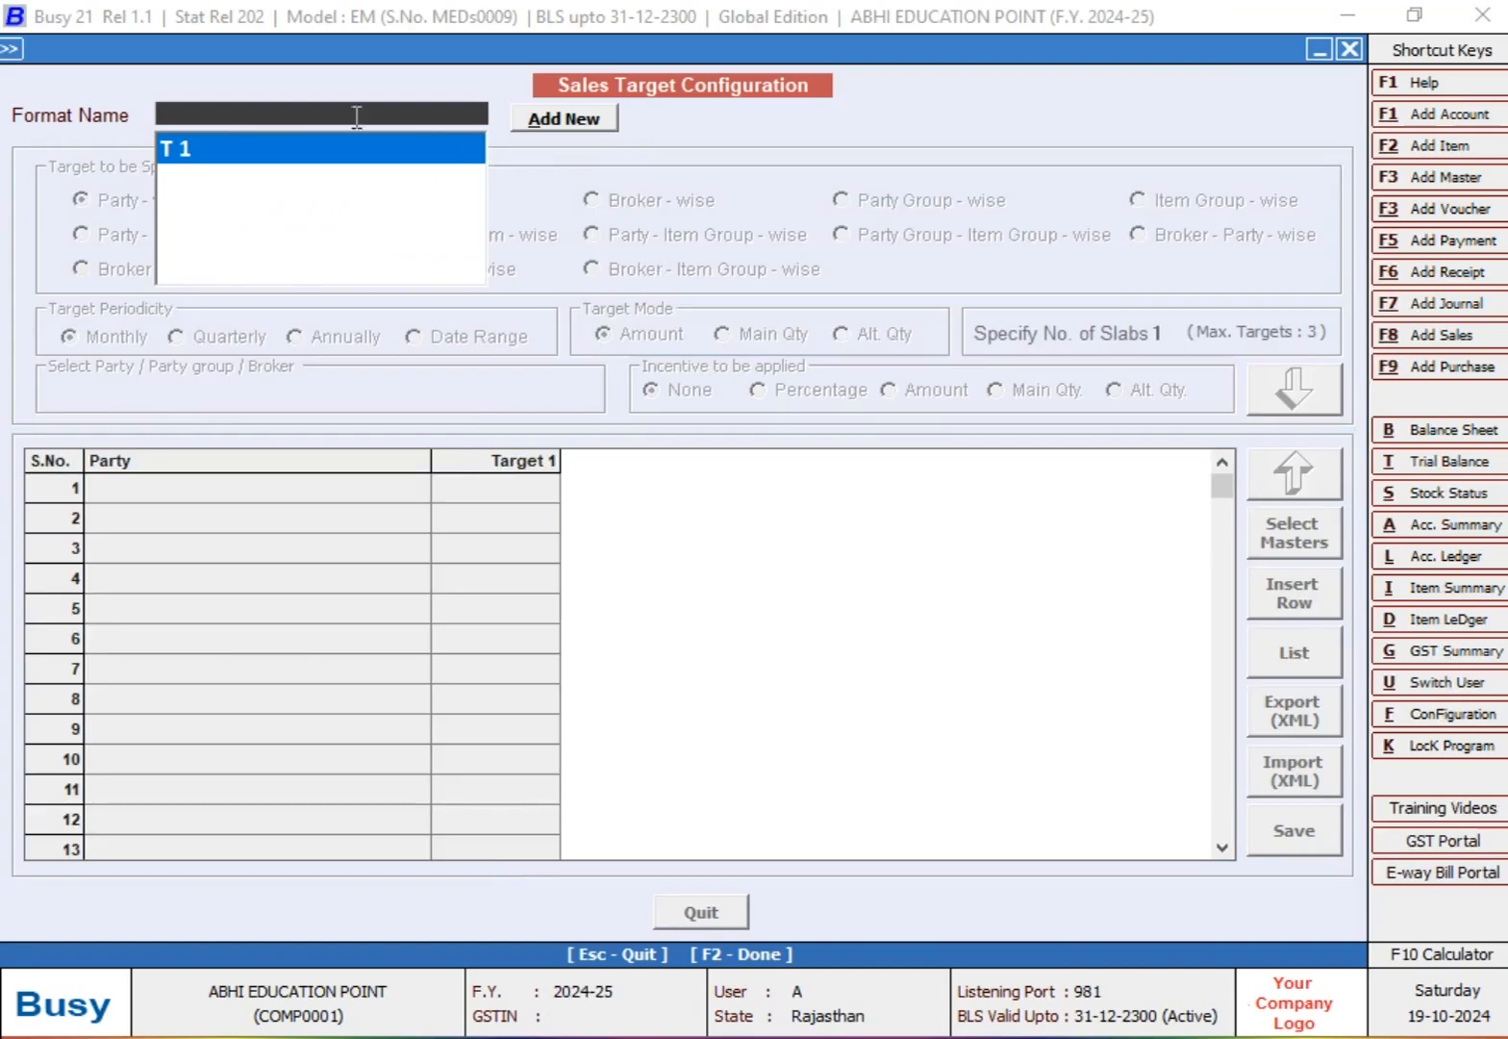
Step: Dismiss the dialog for adding a new target format and load the existing format T 1
left_click(592, 125)
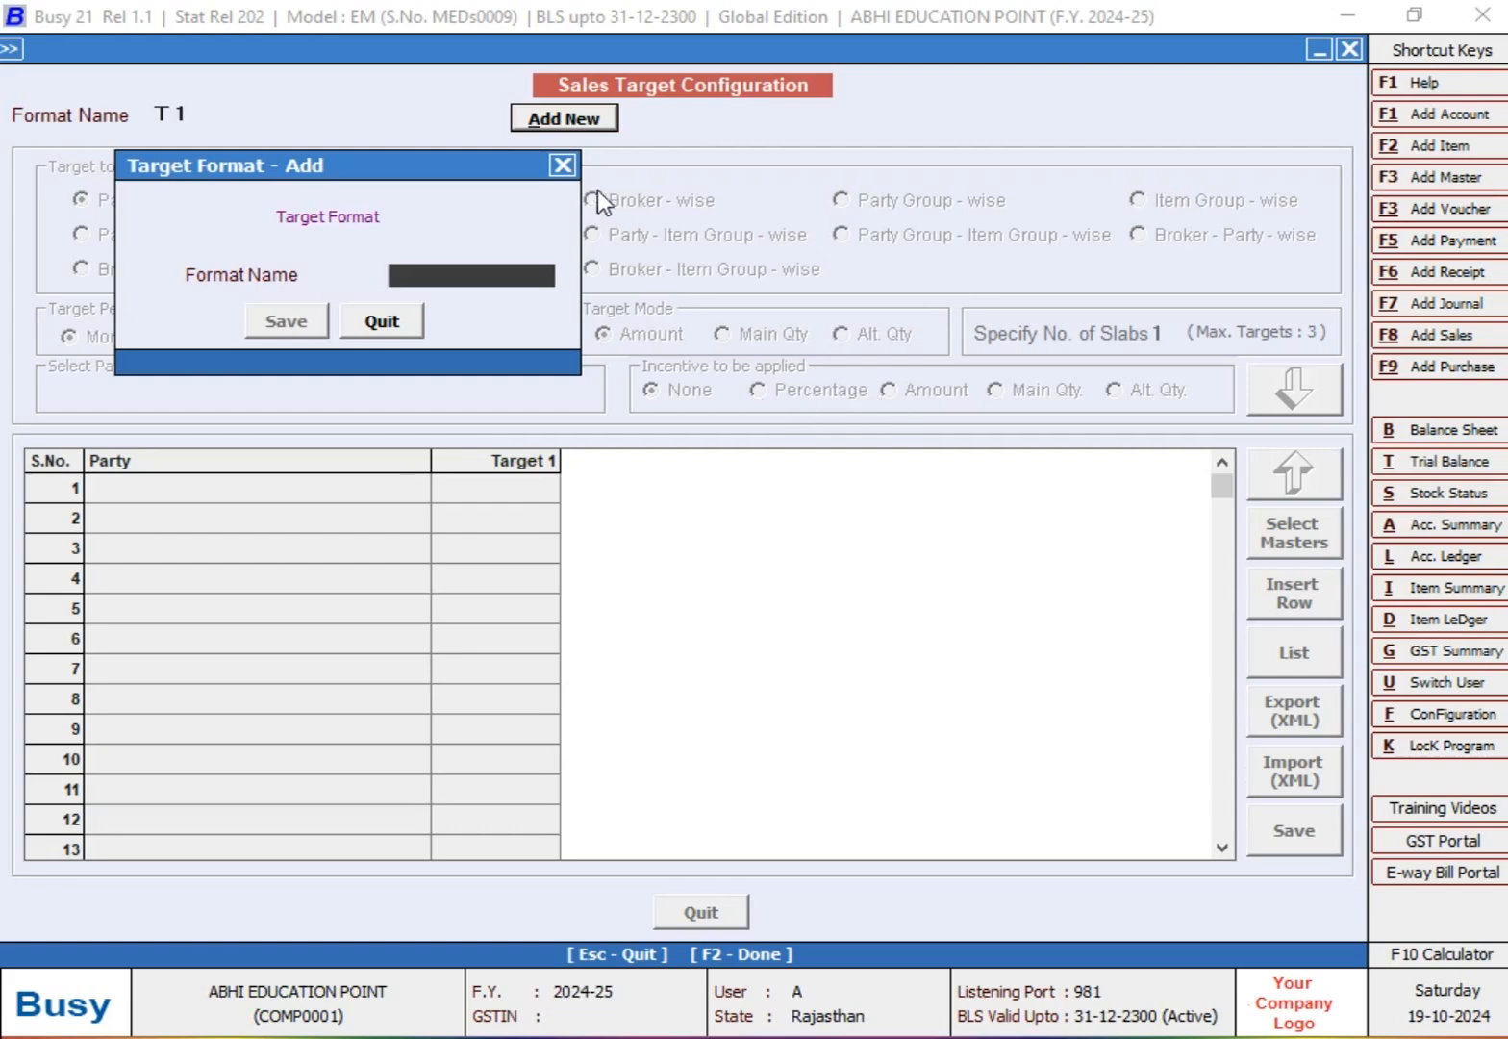
left_click(397, 312)
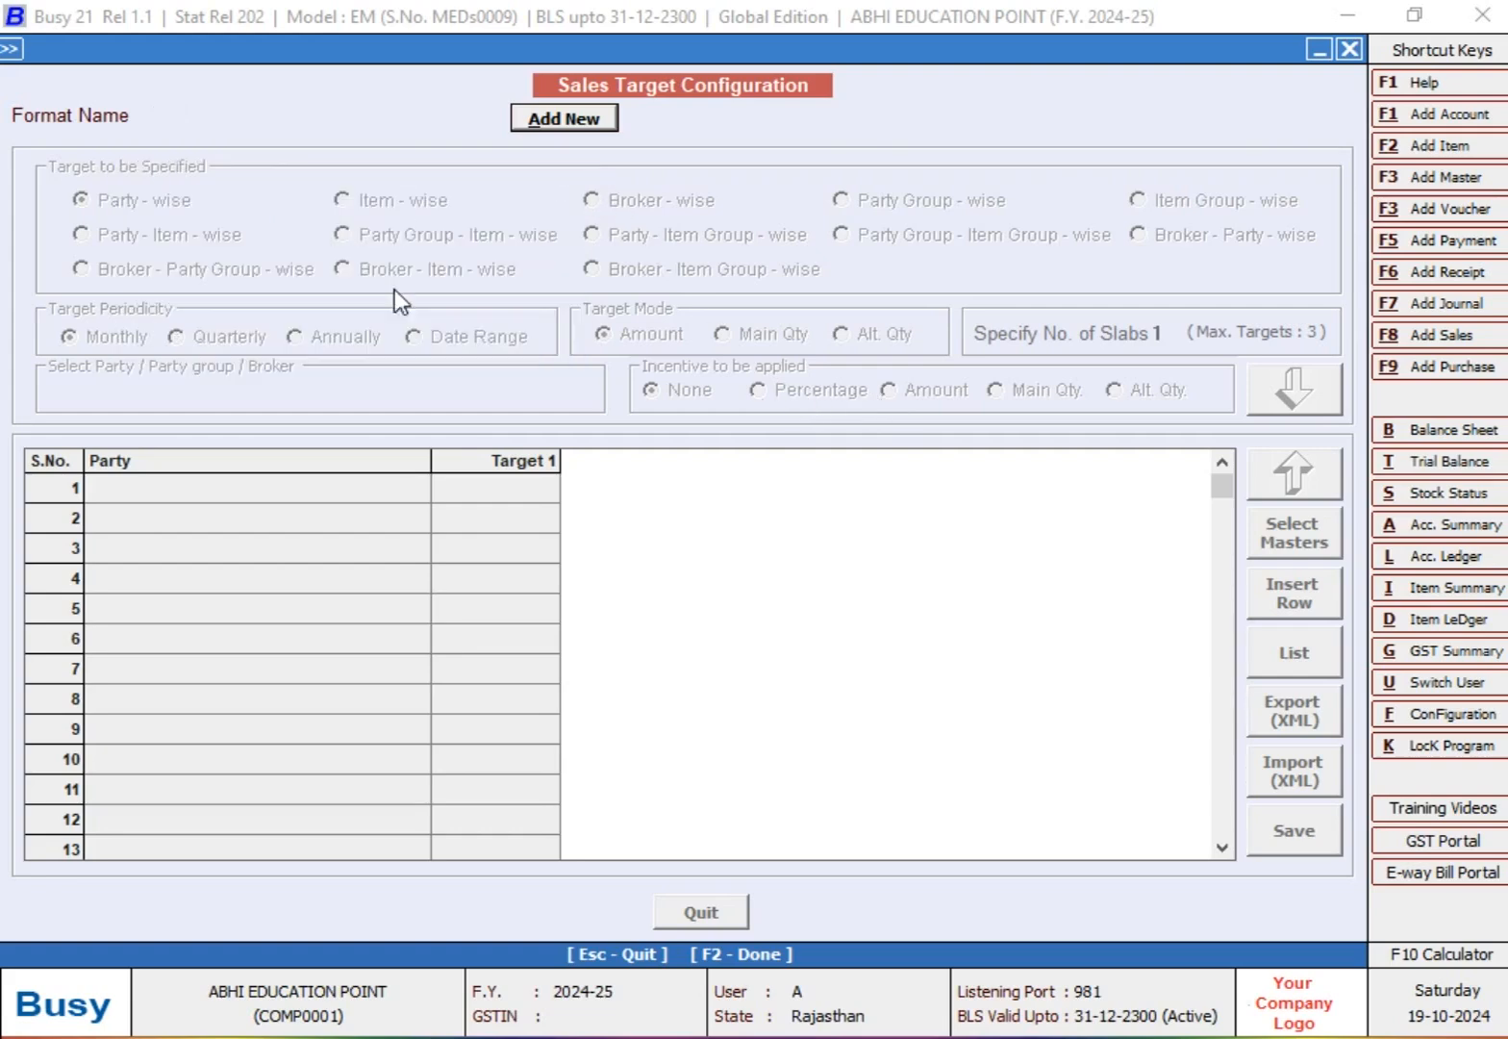
left_click(305, 120)
left_click(269, 144)
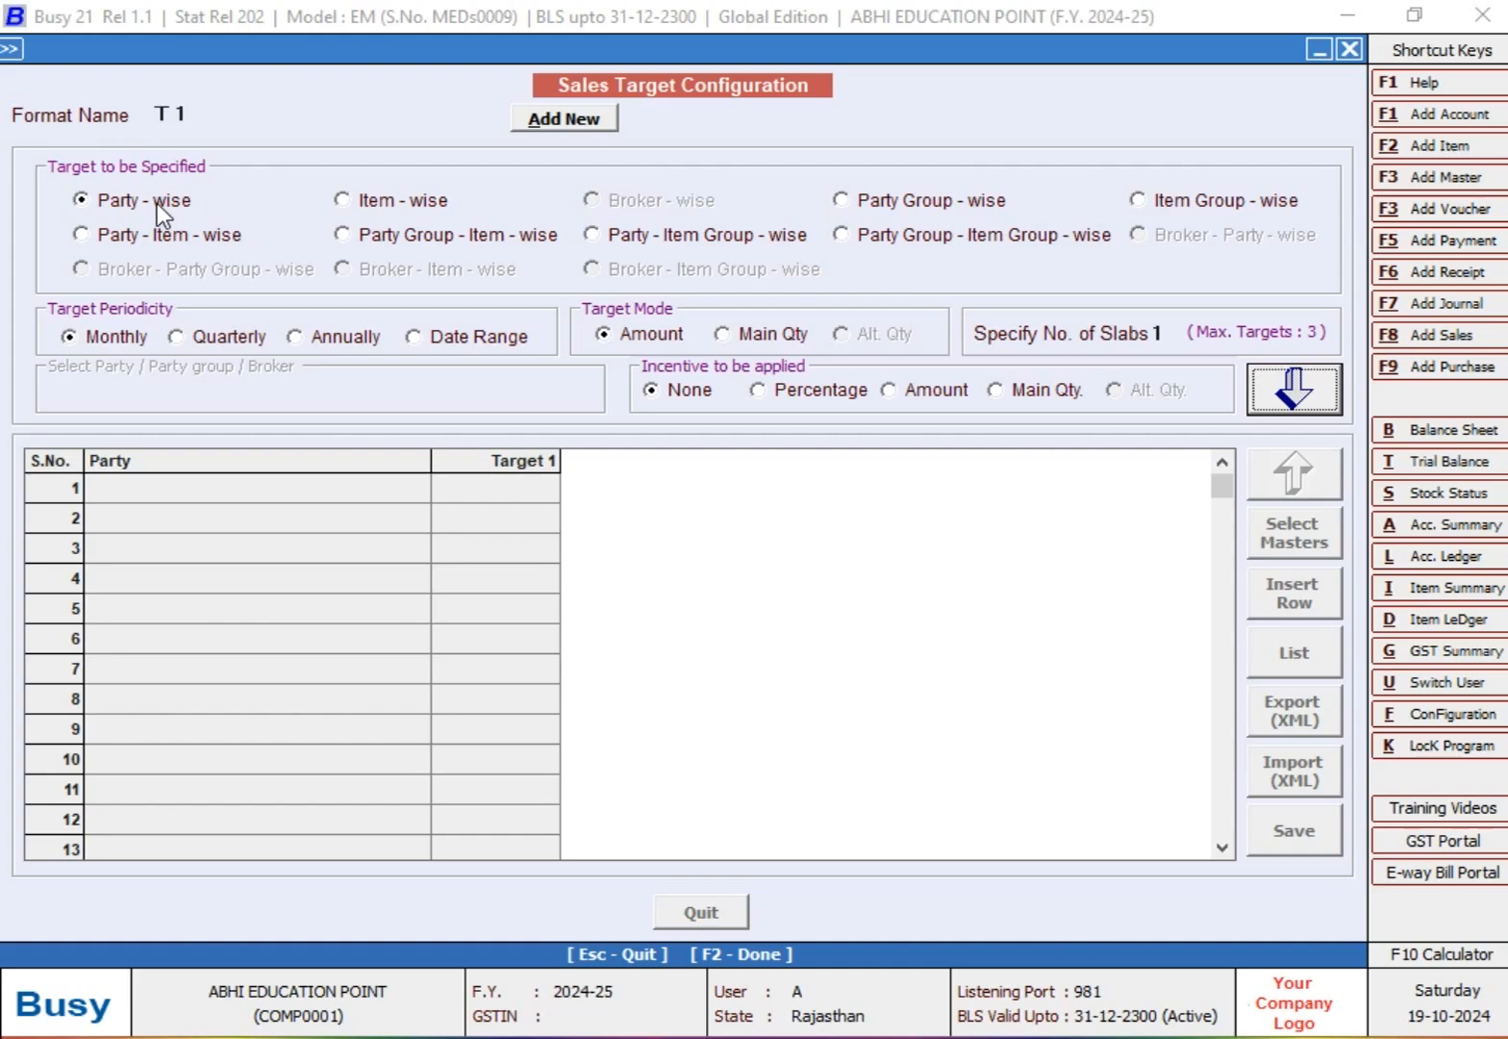
Step: Try the Quarterly, Annually and Date Range periodicities and the Main Qty mode, and return to Monthly and Amount
left_click(239, 339)
left_click(315, 338)
left_click(436, 340)
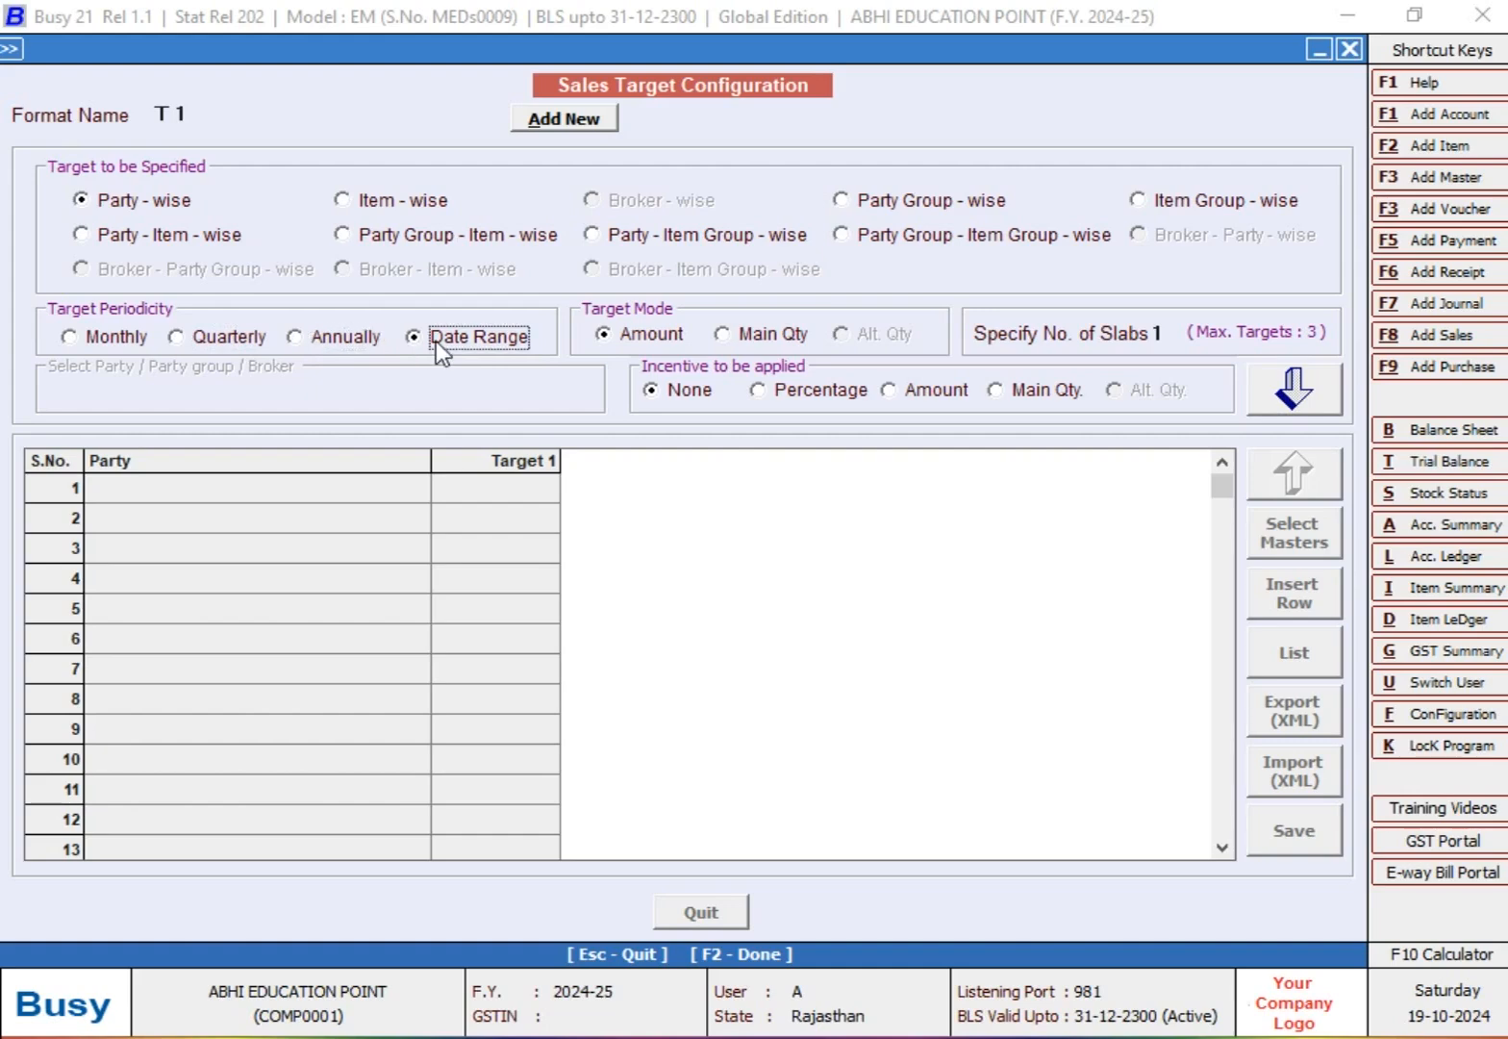
left_click(112, 341)
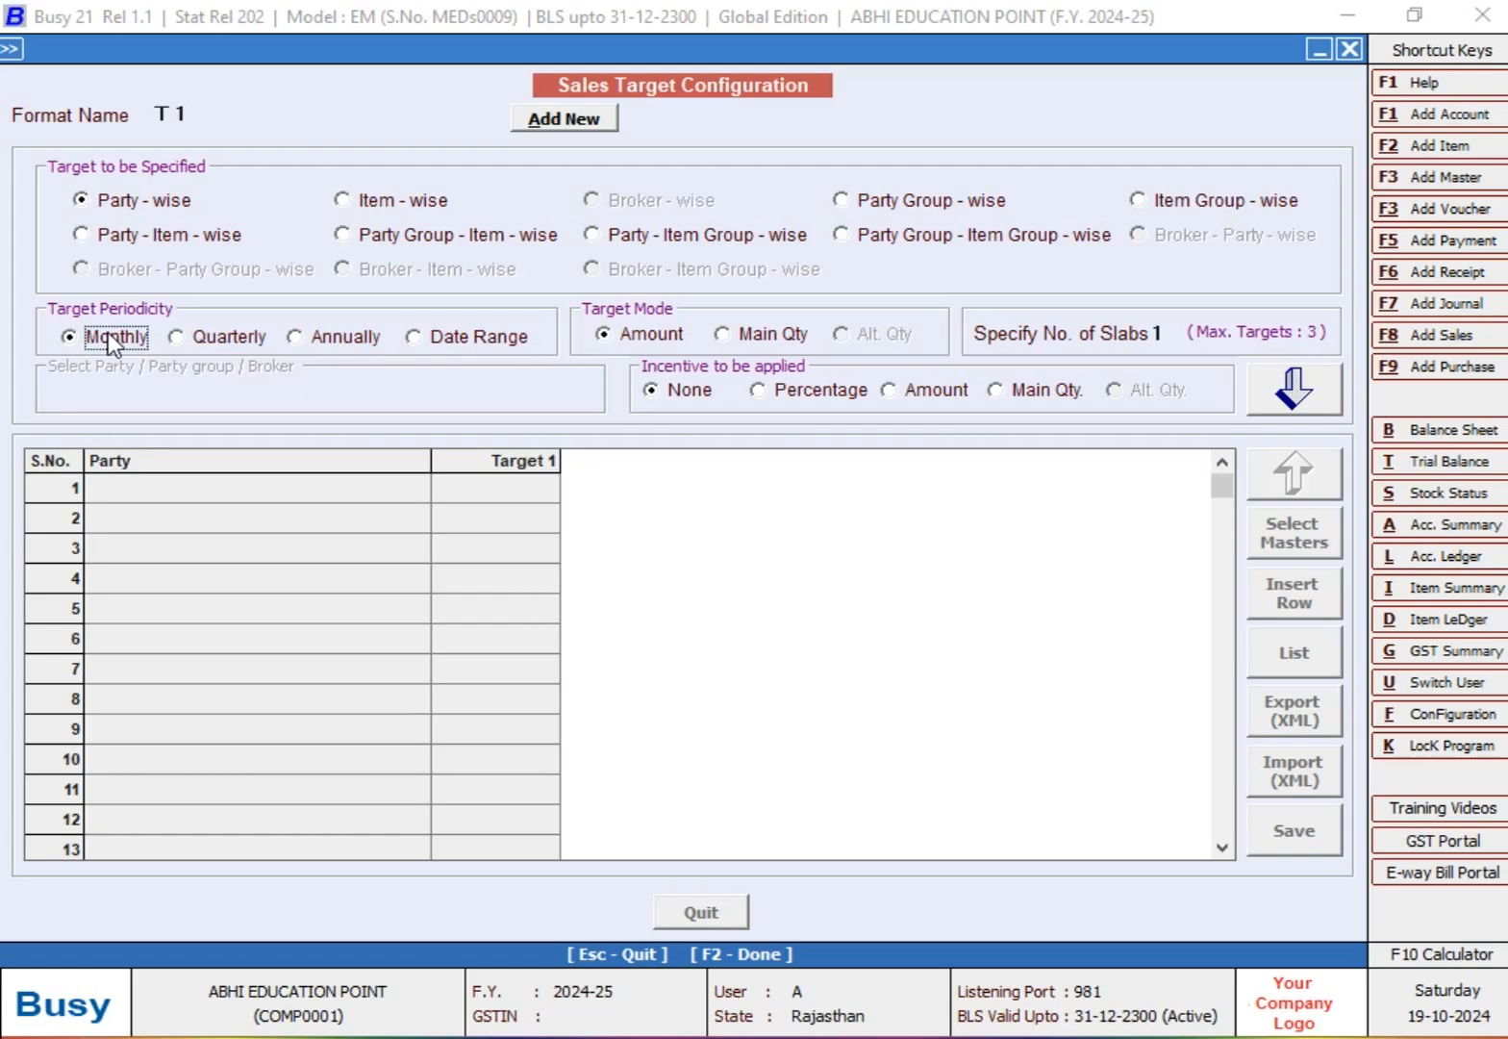
left_click(649, 334)
left_click(767, 333)
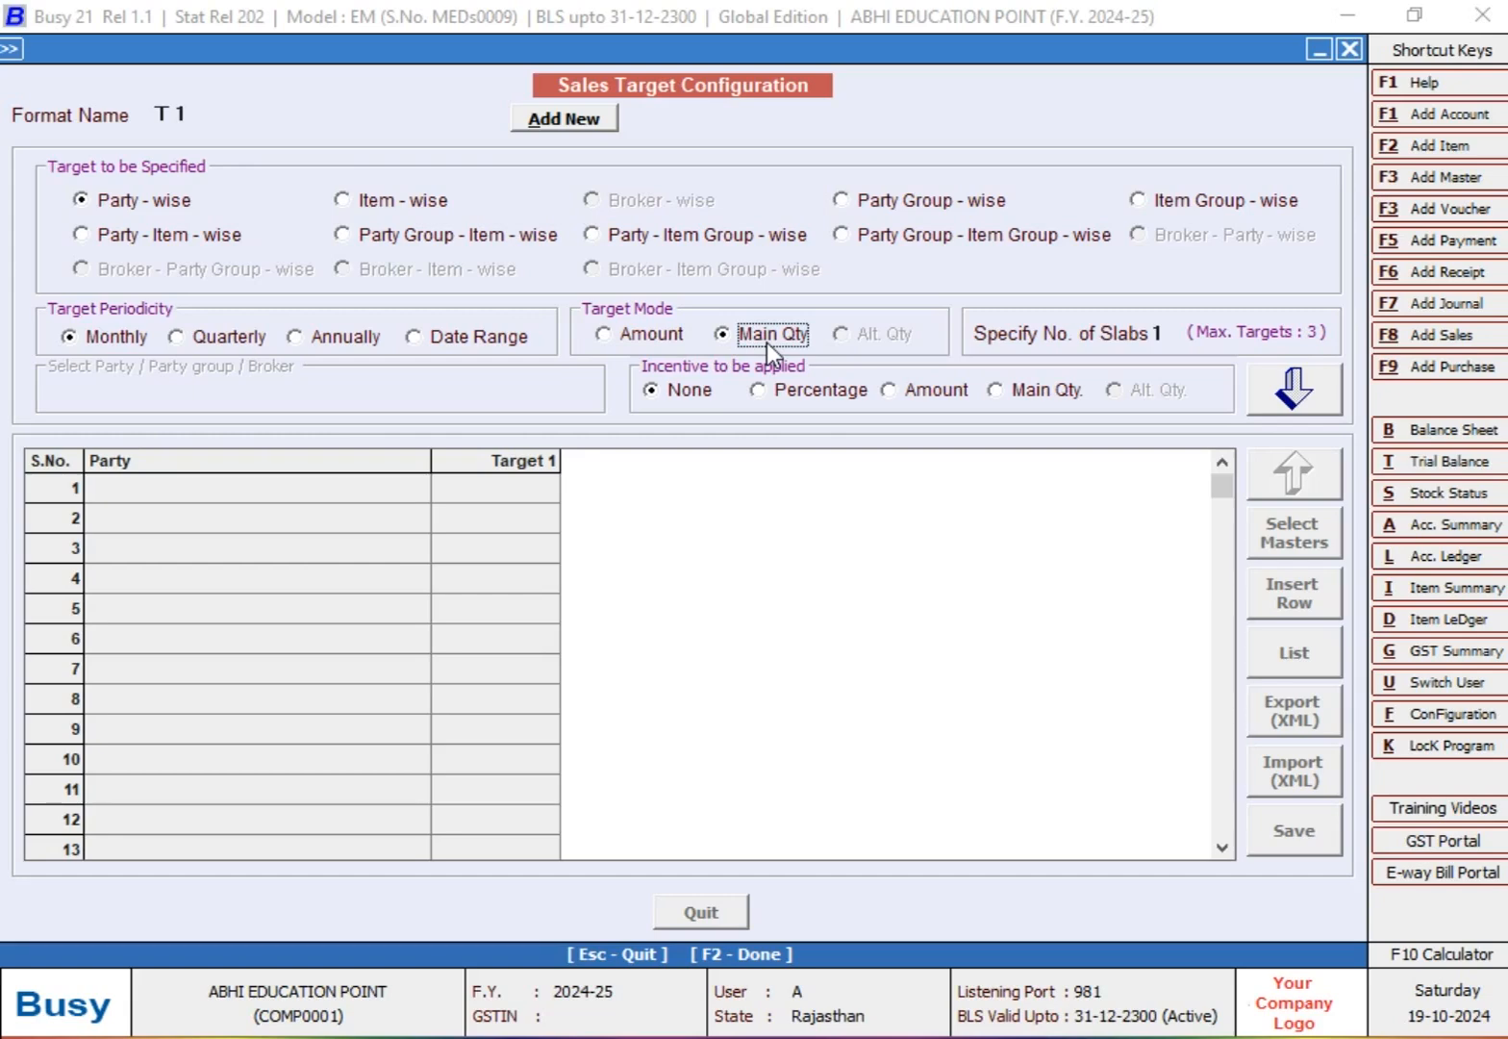
left_click(631, 336)
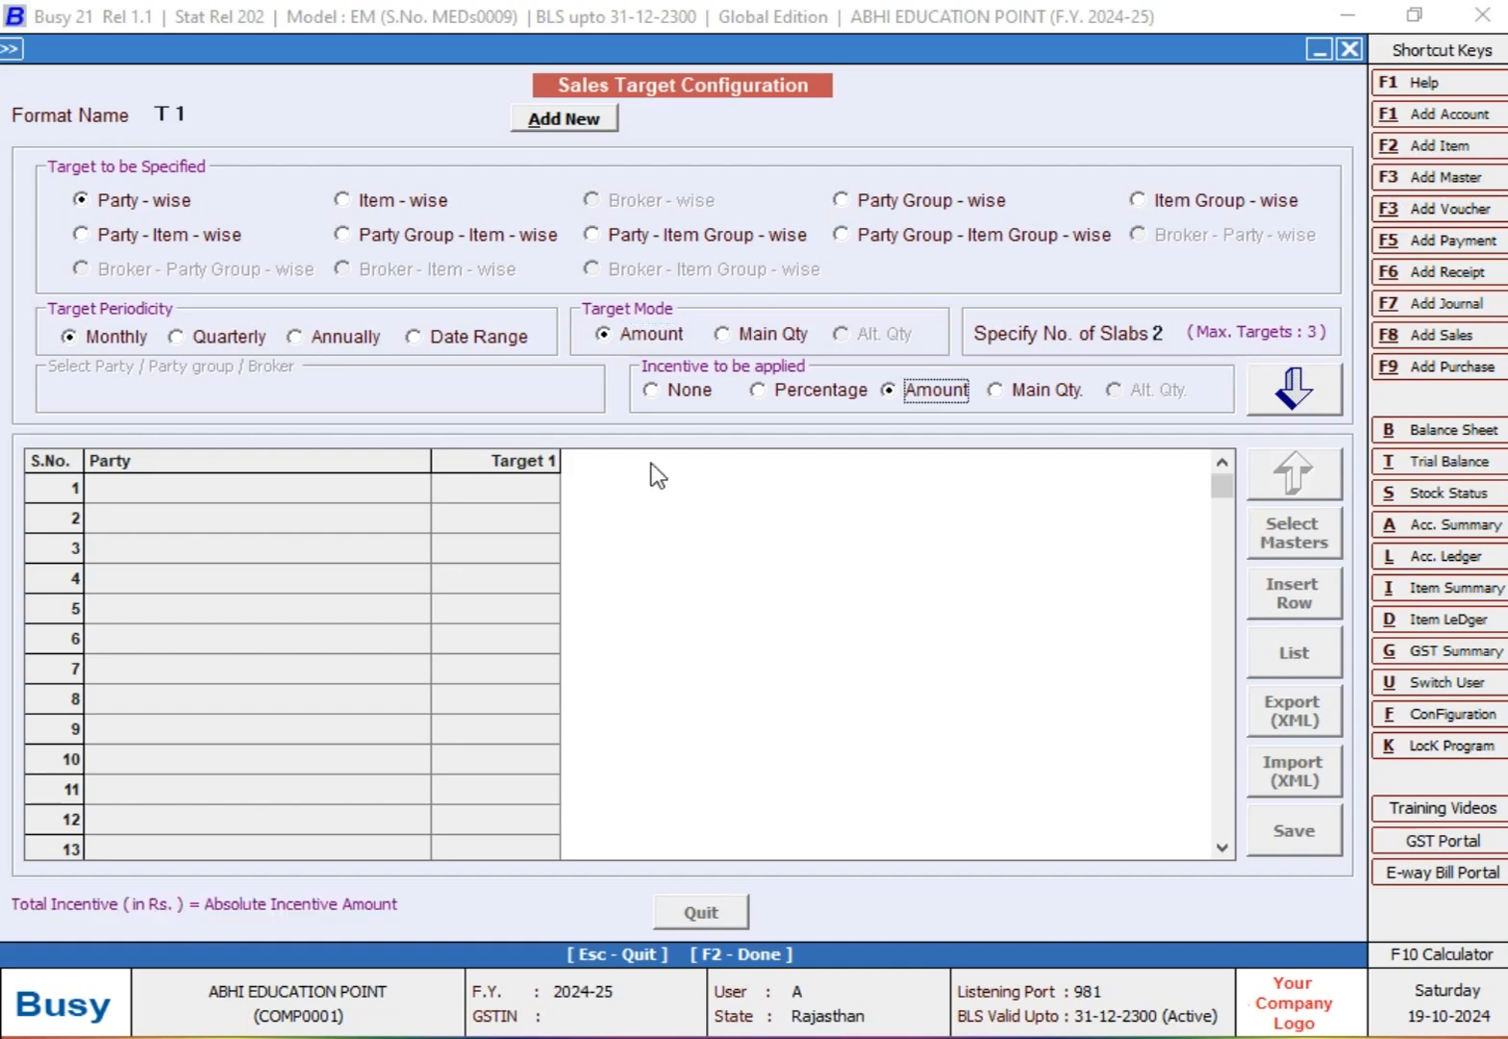
Step: Specify 2 slabs and a Percentage incentive for format T 1, and proceed to the party target grid
left_click(1163, 336)
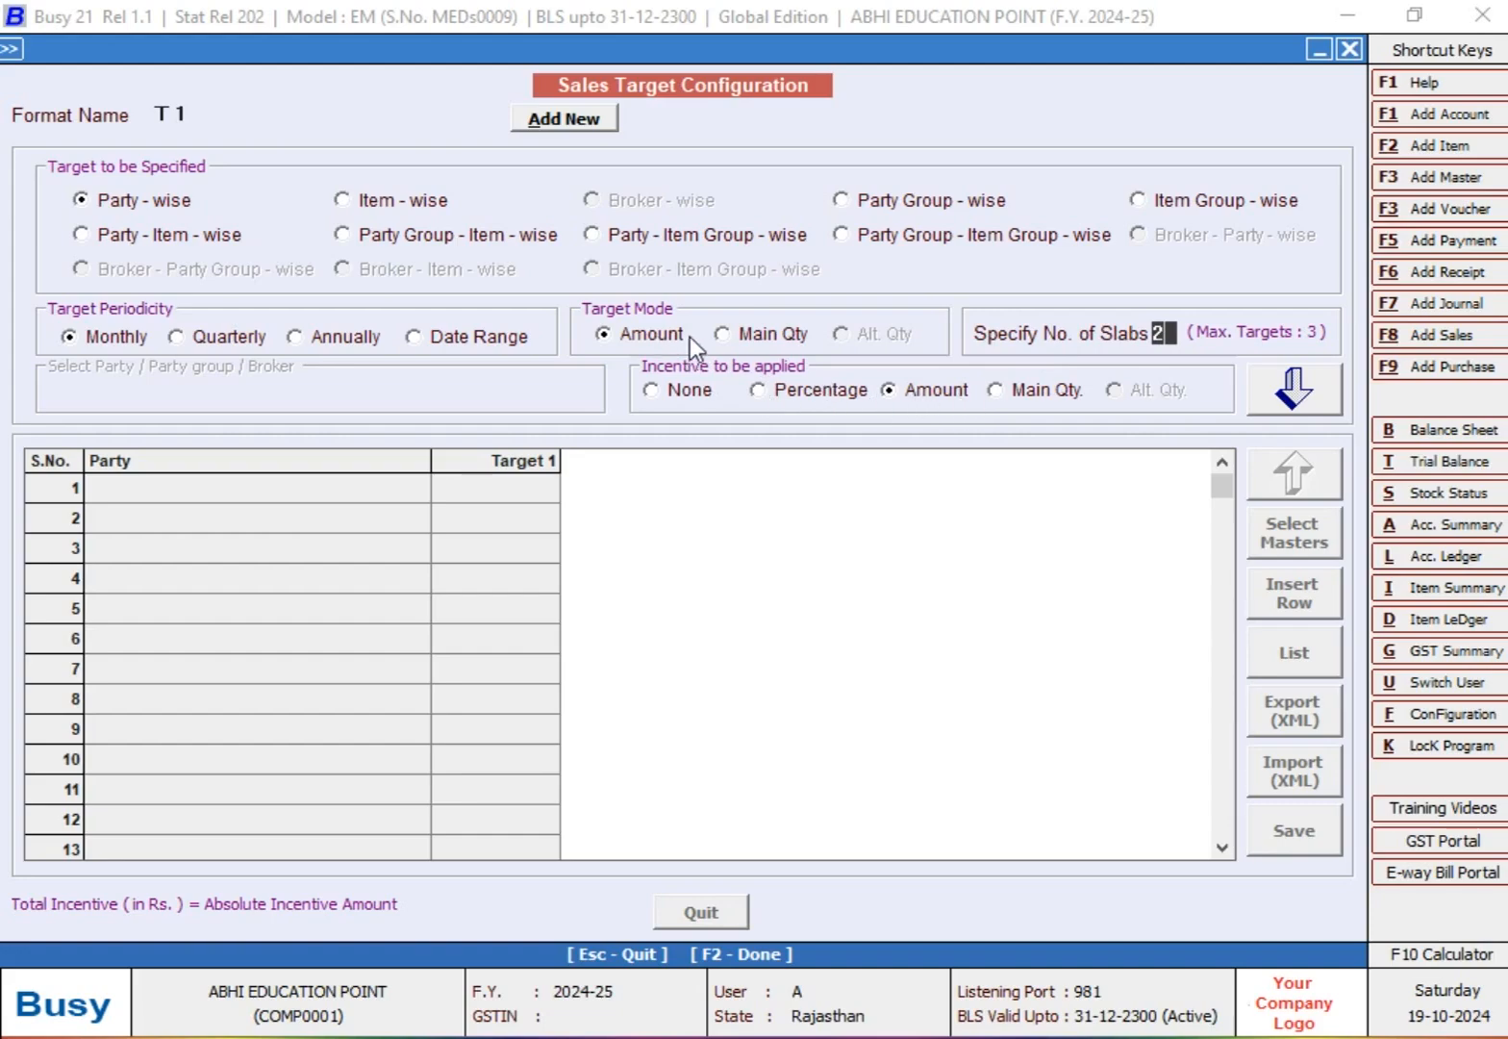
left_click(784, 386)
left_click(897, 397)
left_click(801, 394)
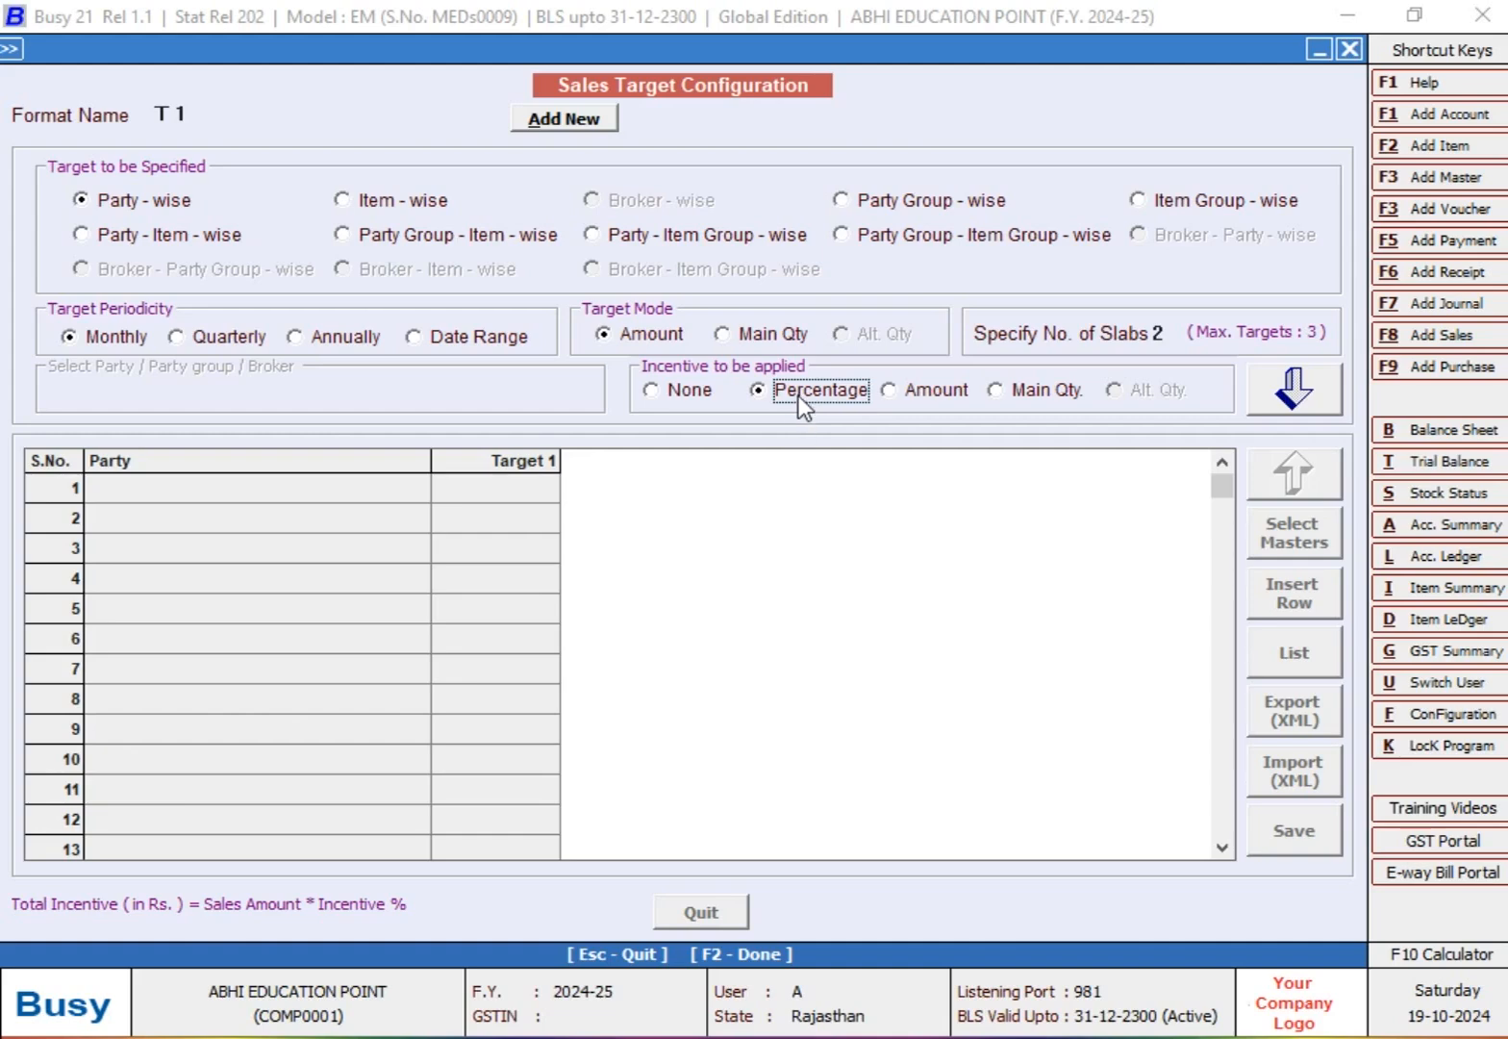
left_click(915, 392)
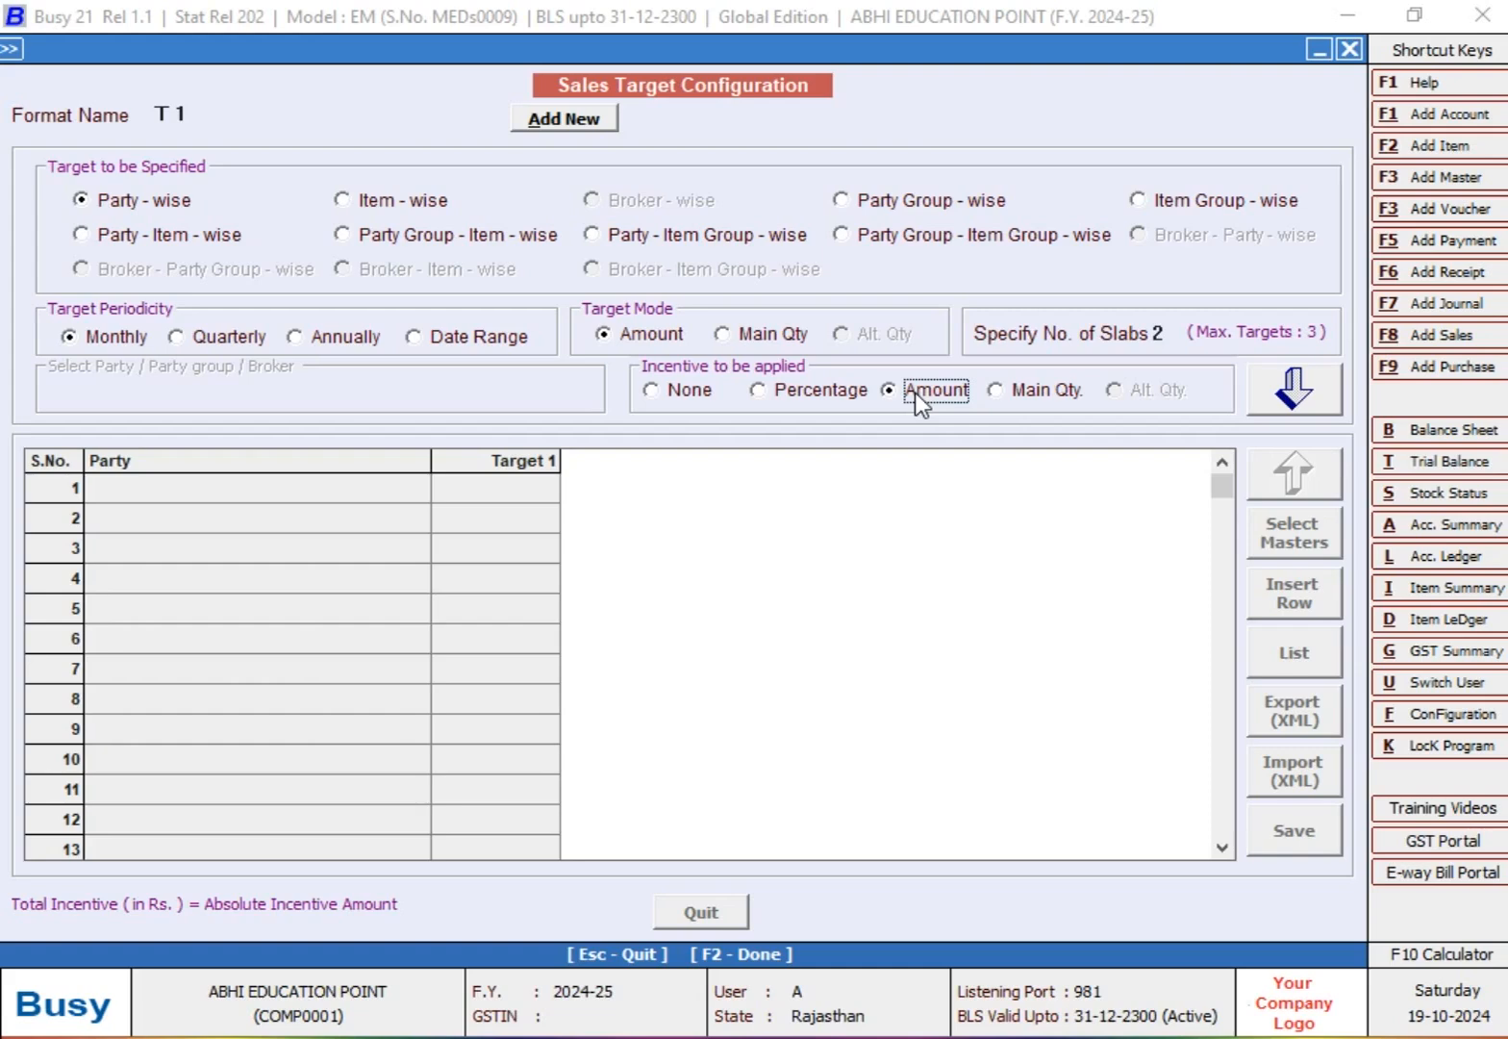
left_click(802, 387)
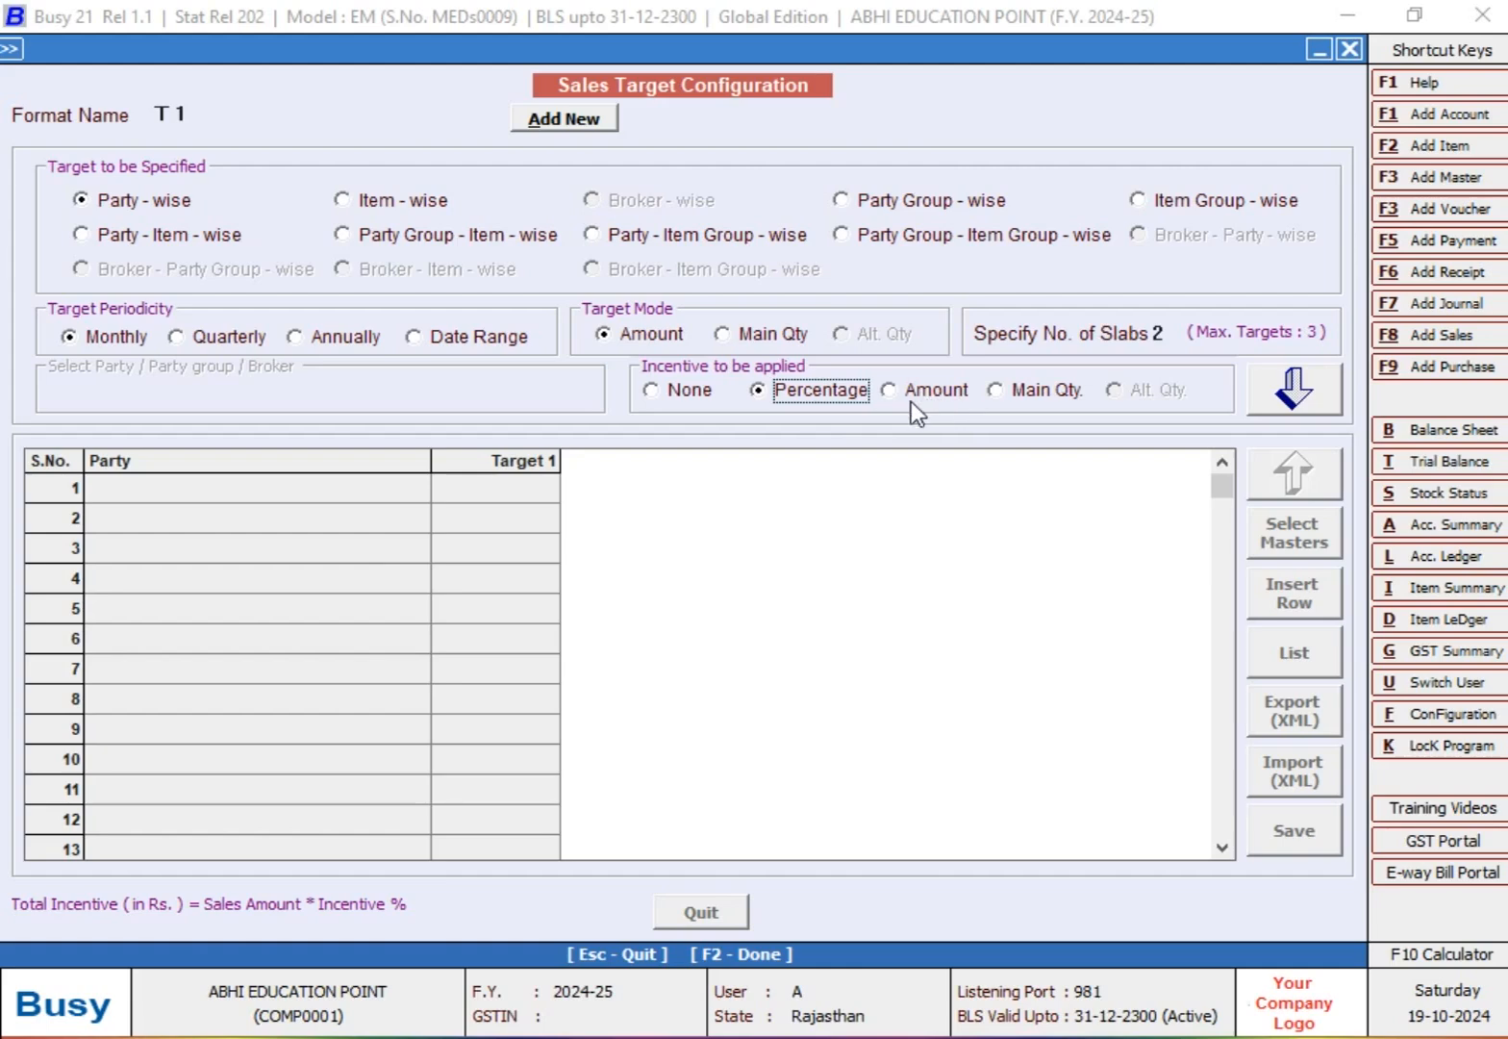
left_click(1310, 400)
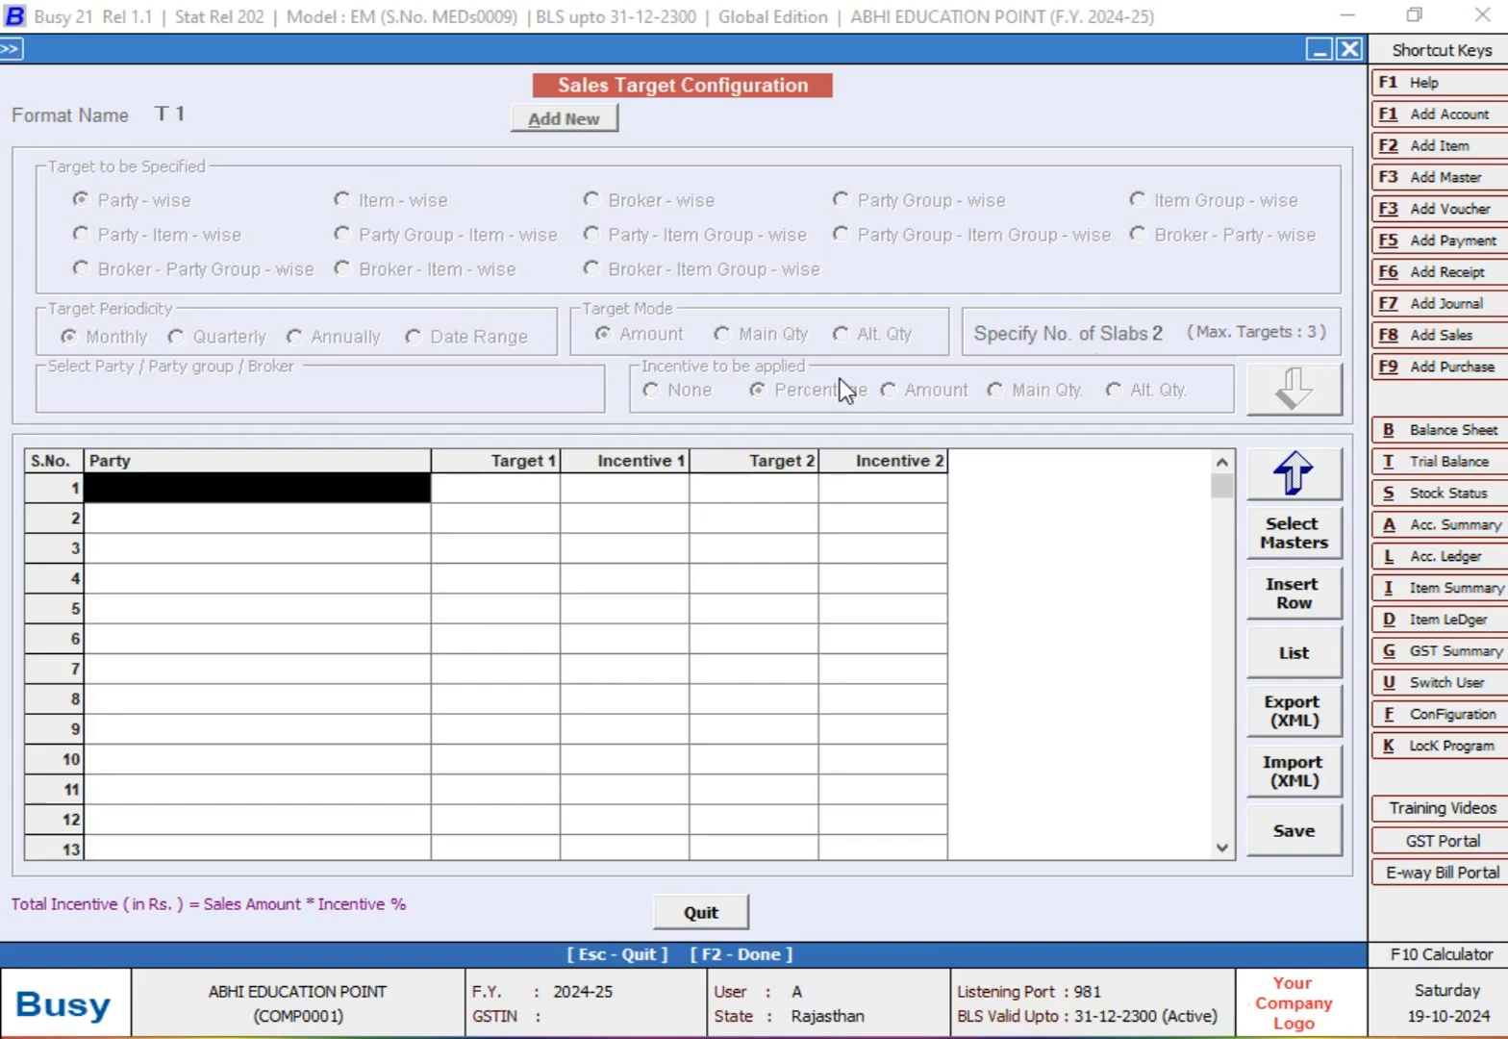
Step: Select MR. Y (SALES PARTY) as the party in the first row of the target grid
key("Return")
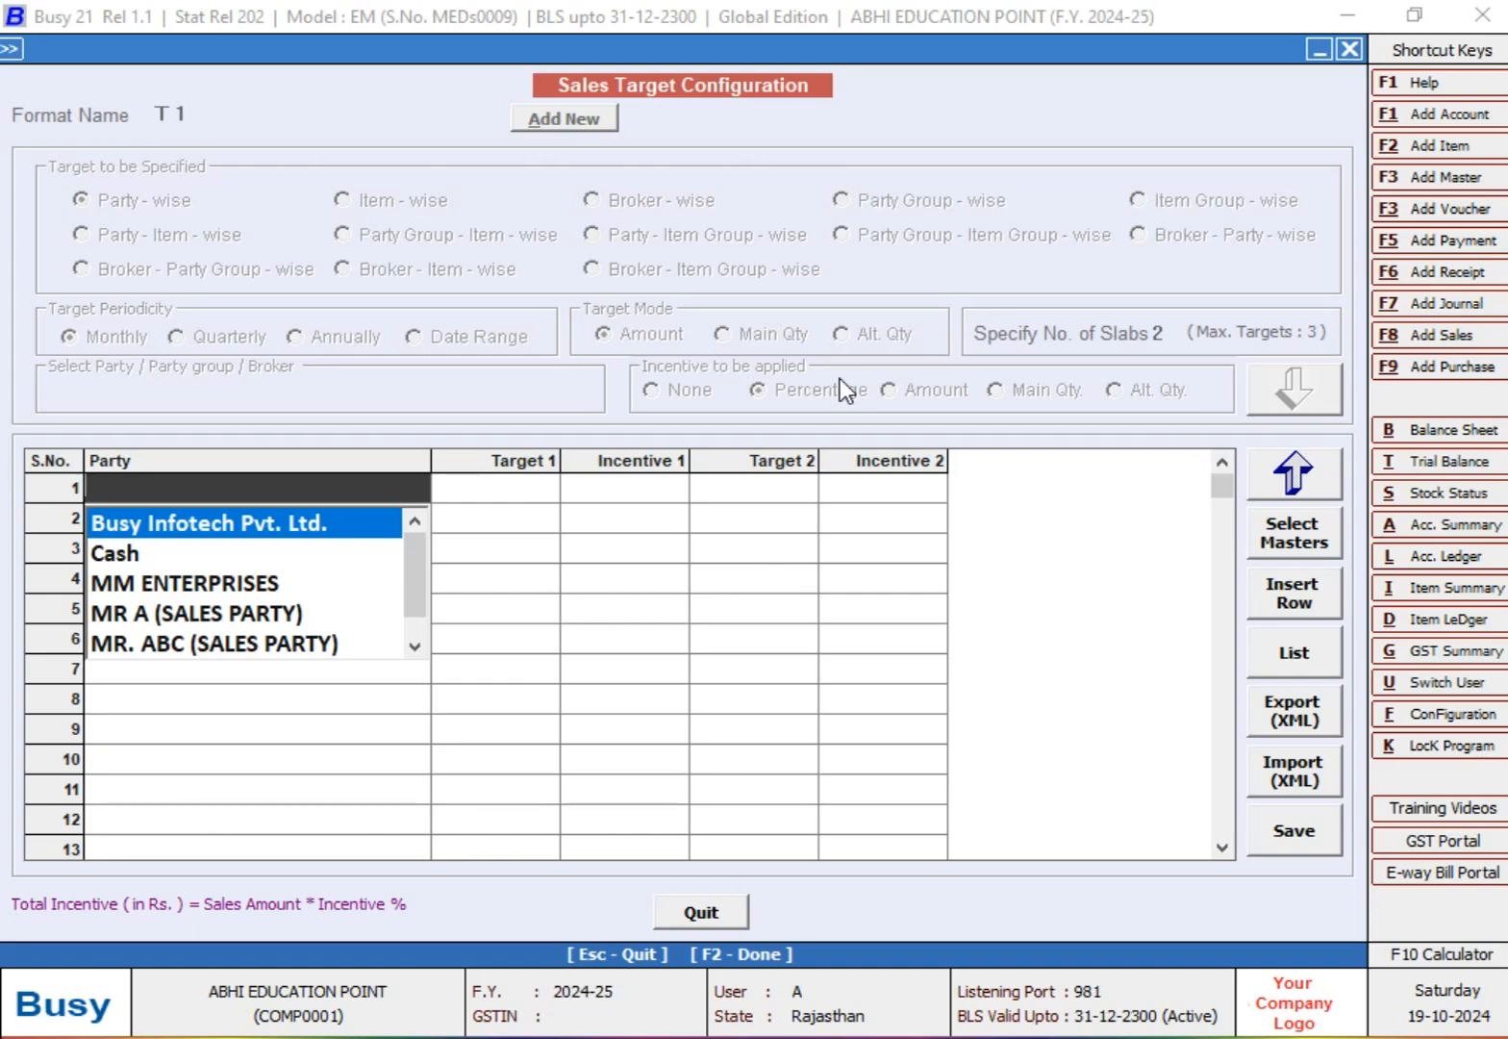
type("MR")
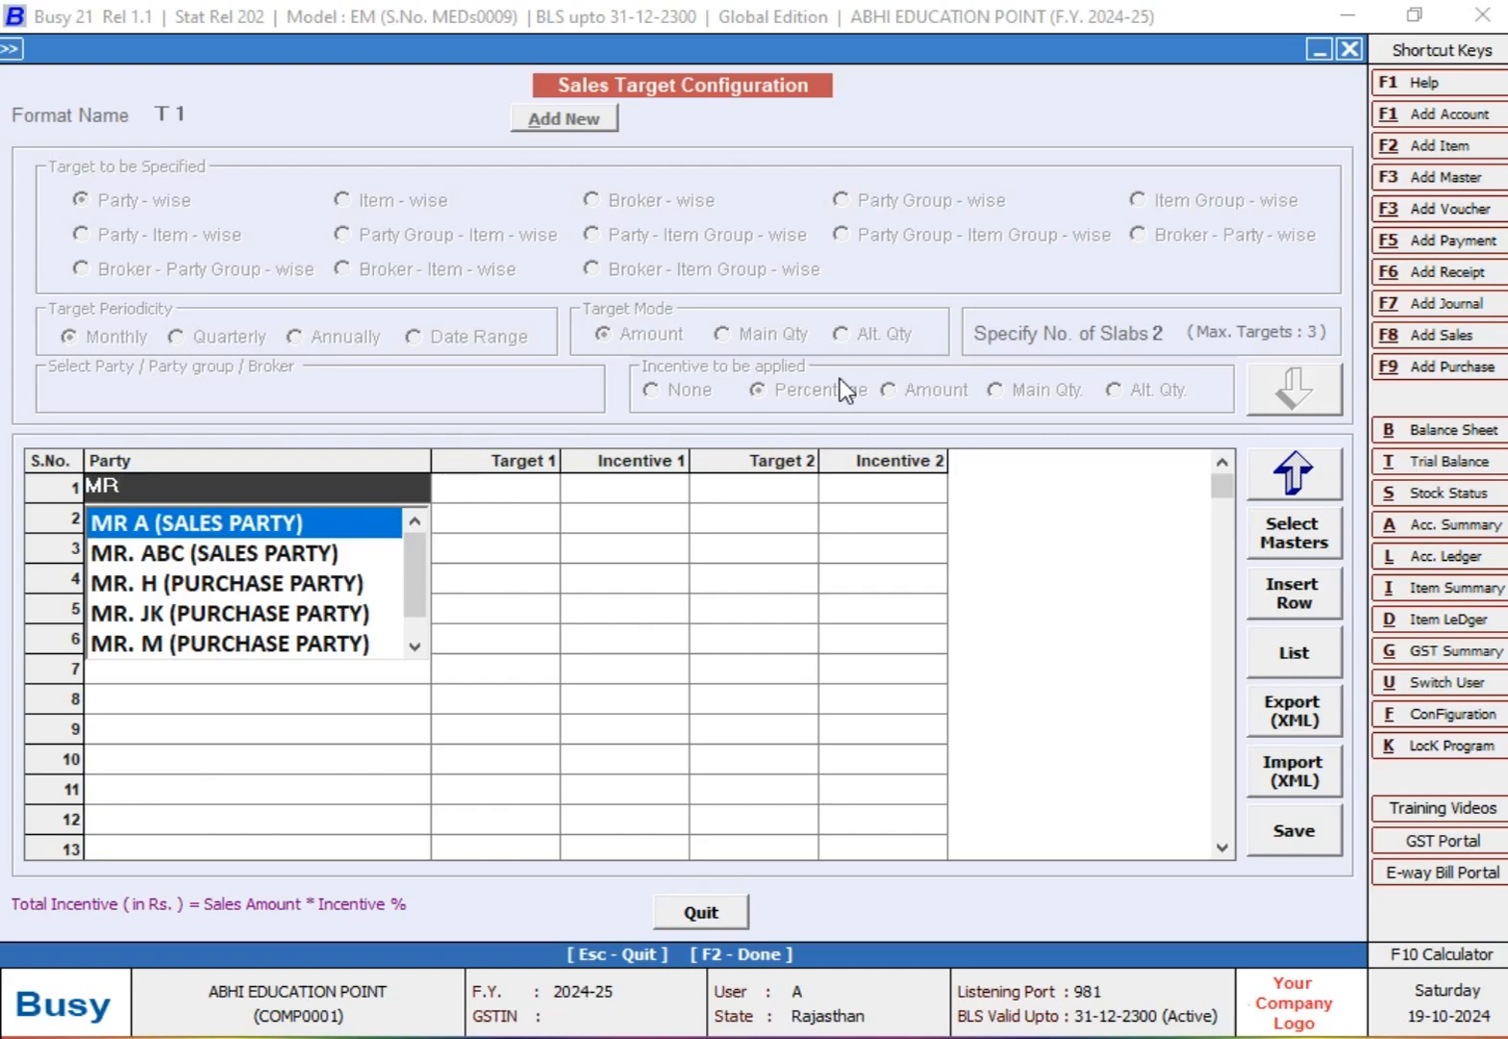
key("Down")
key("Down")
key("Down")
key("Down")
key("Down")
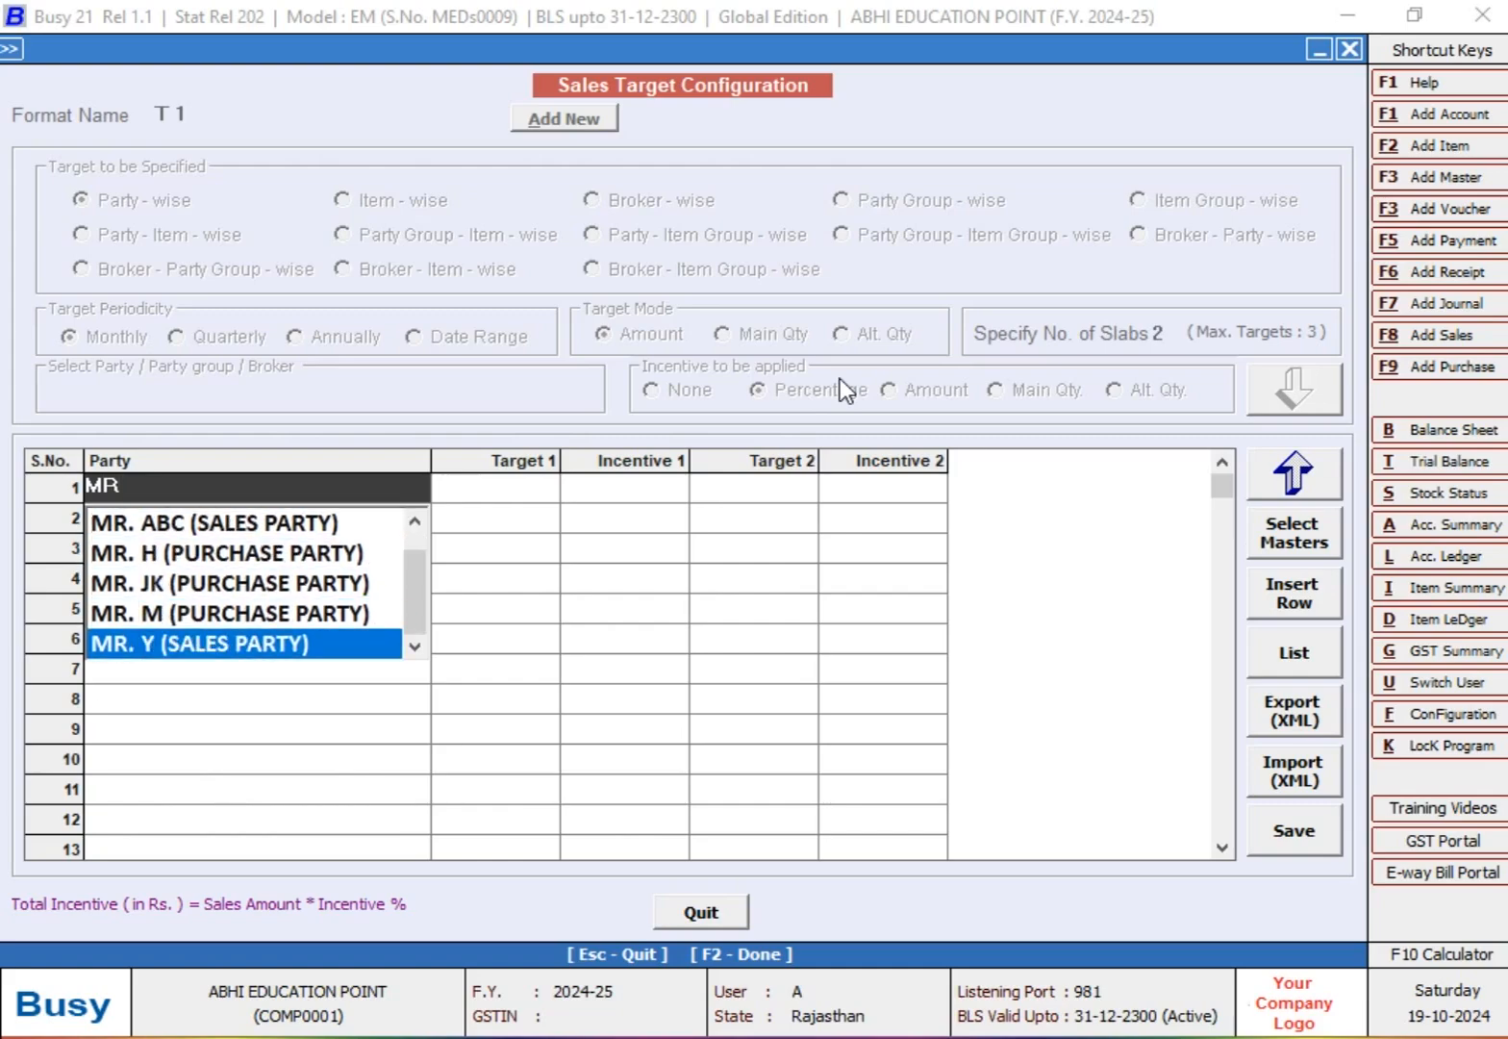
key("Return")
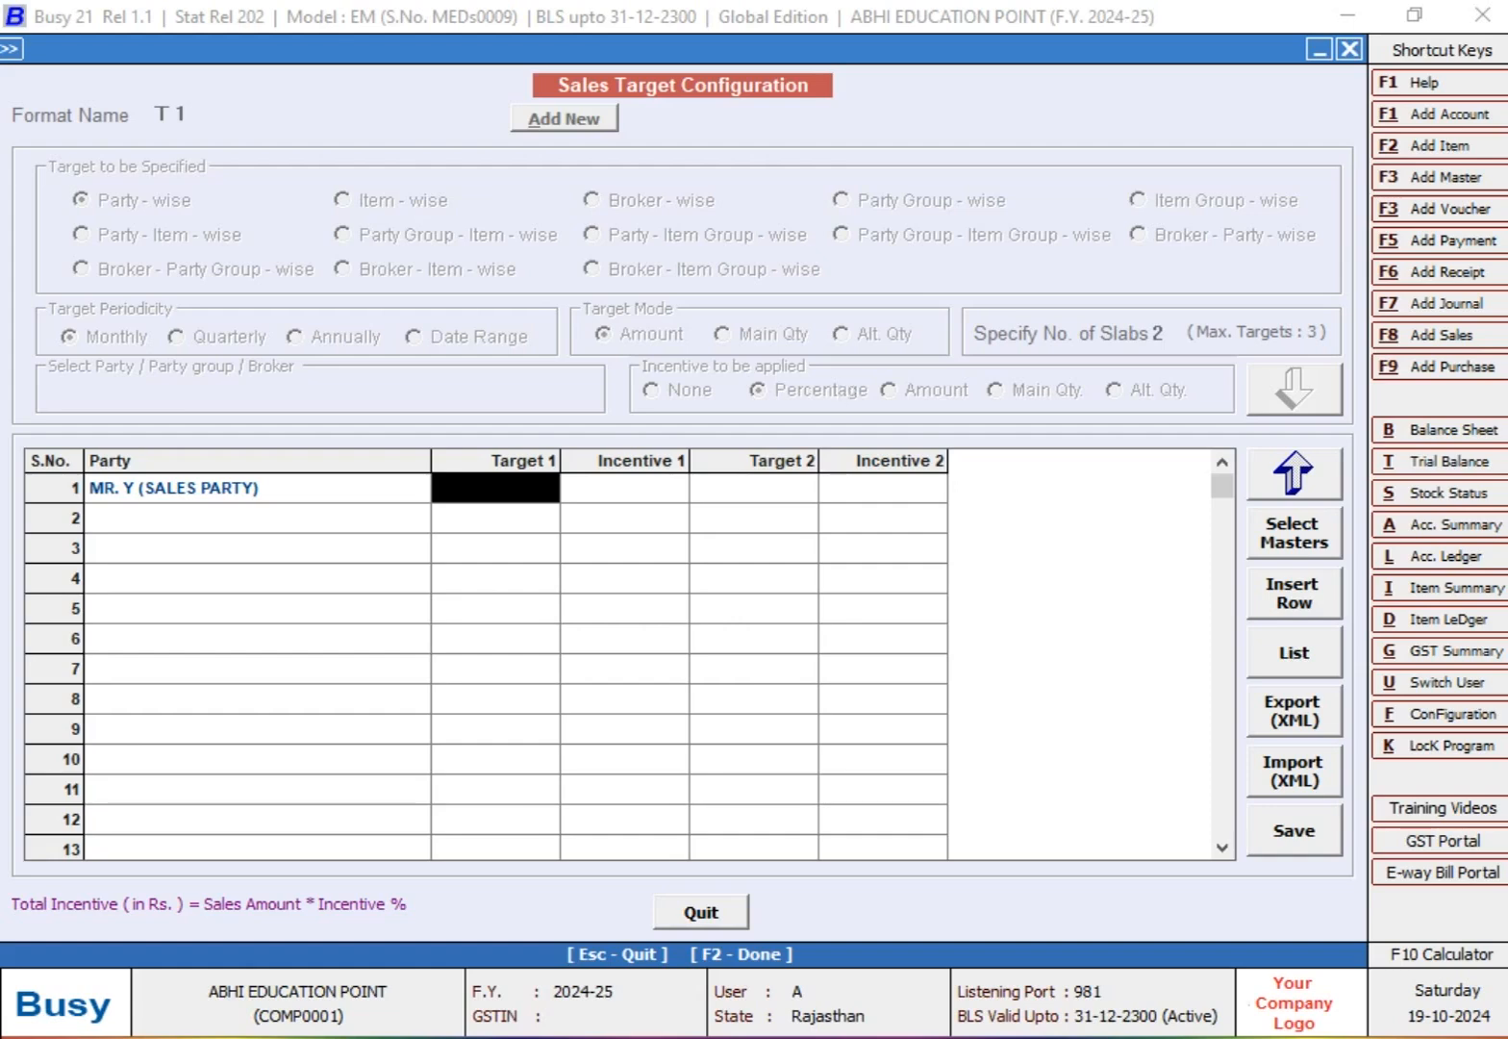
Step: Set Target 1 to 40,000 with a 5% incentive and Target 2 to 80,000 with a 10% incentive for MR. Y
type("40000")
key("Return")
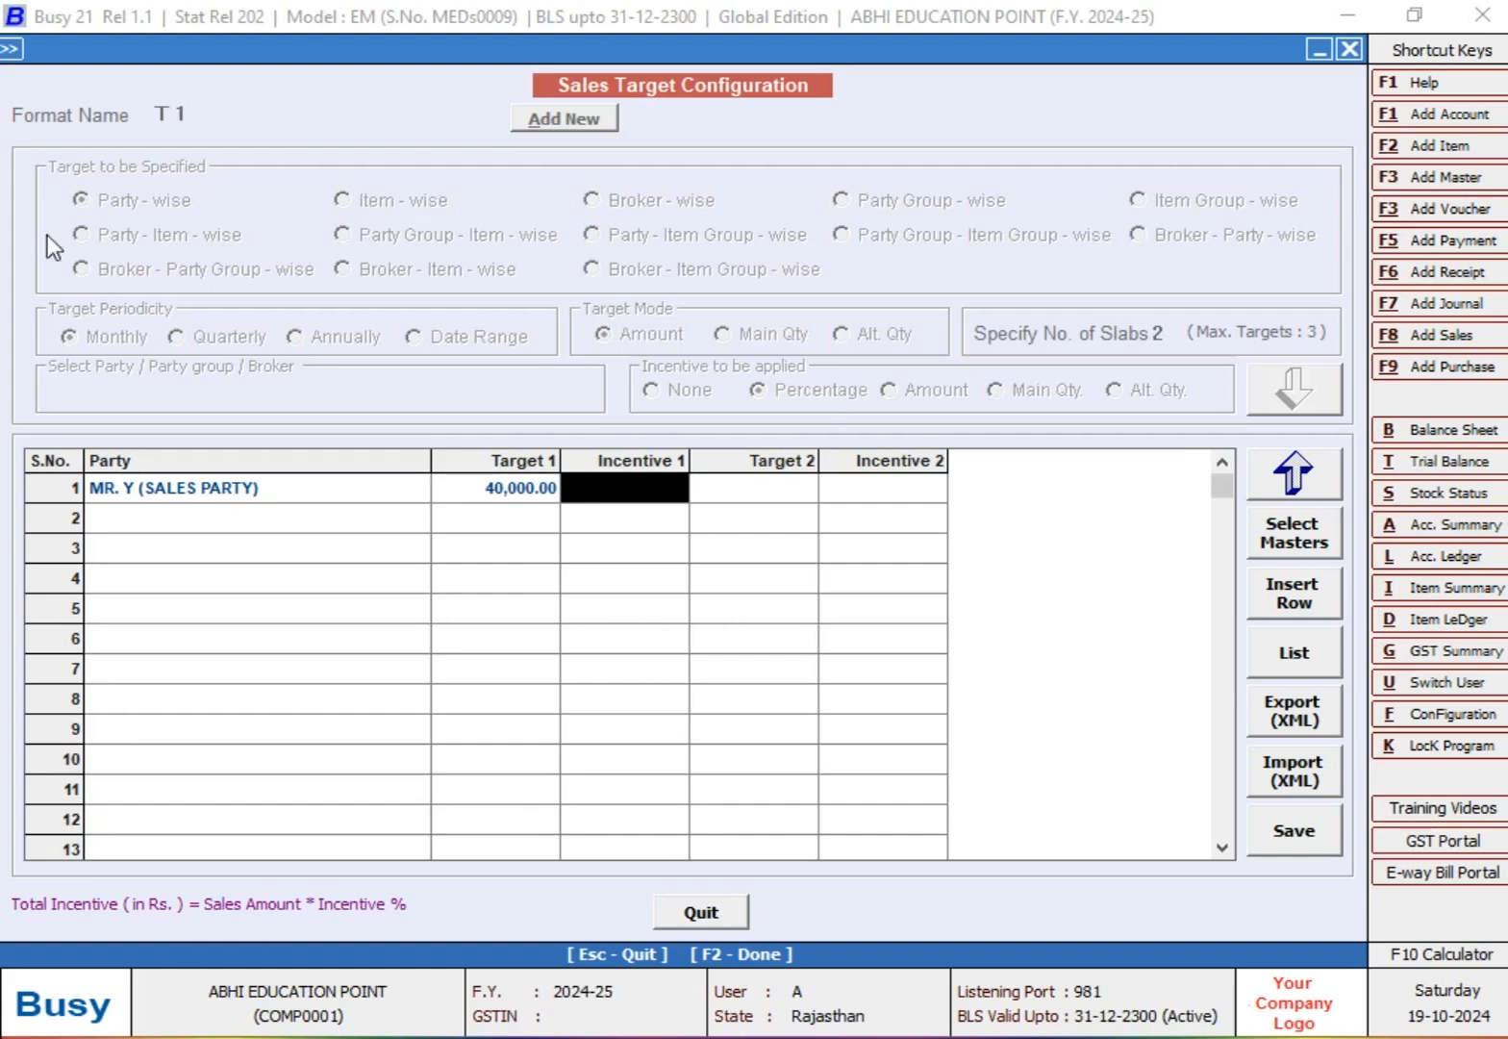
type("5")
key("Return")
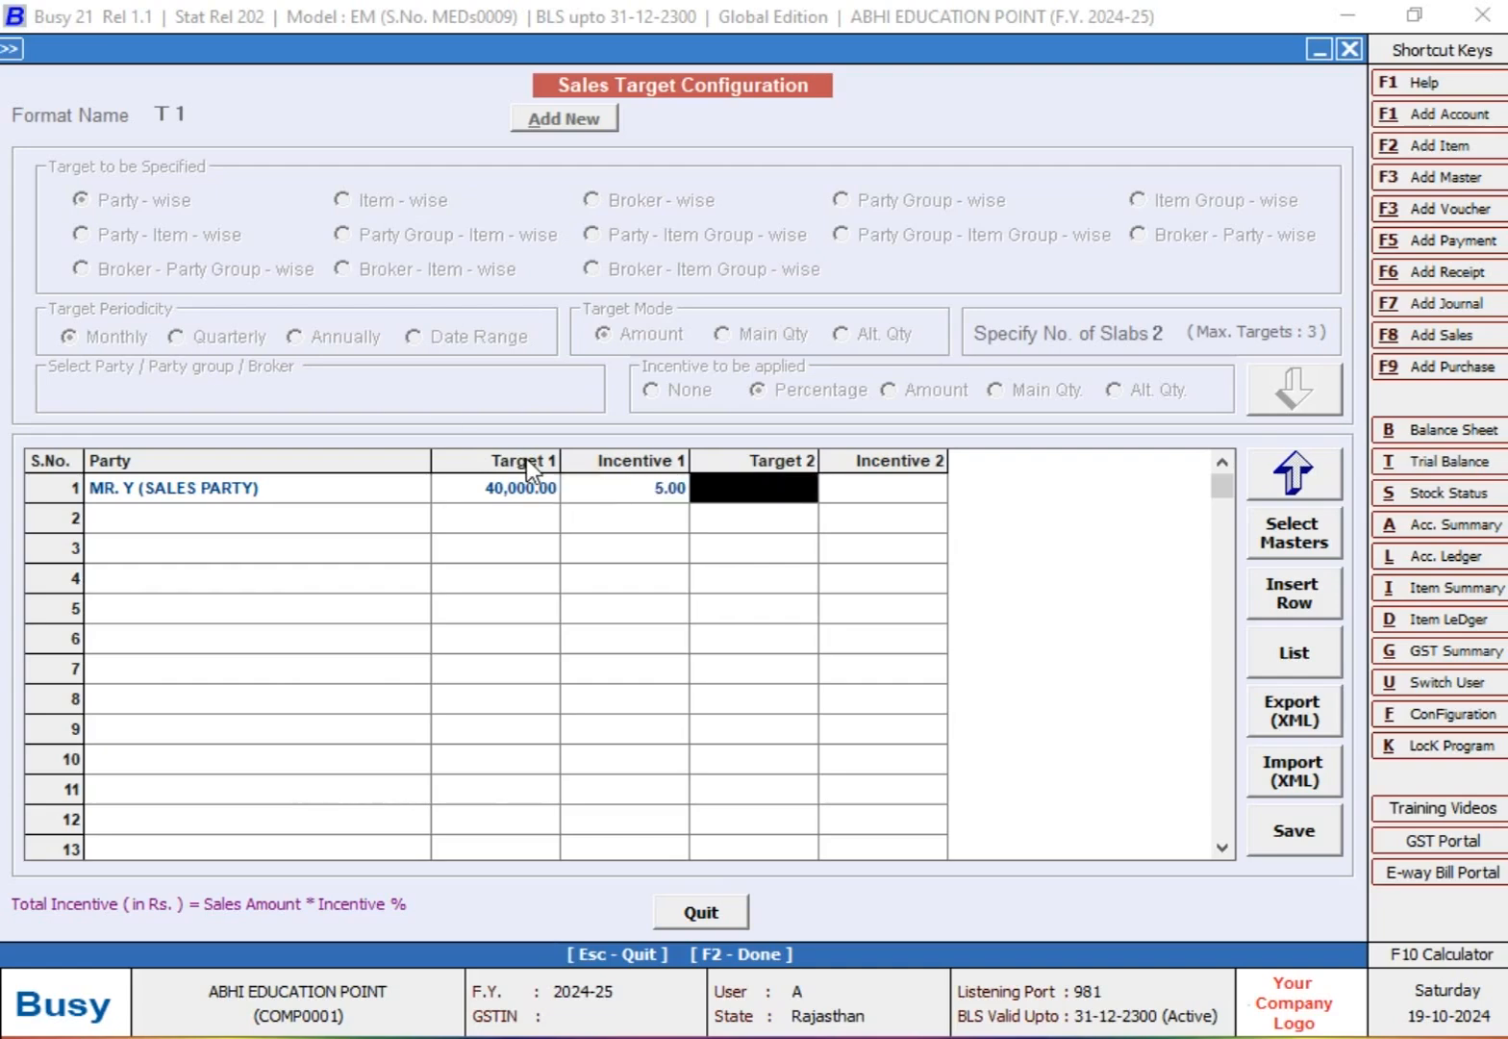
type("70000")
key("Return")
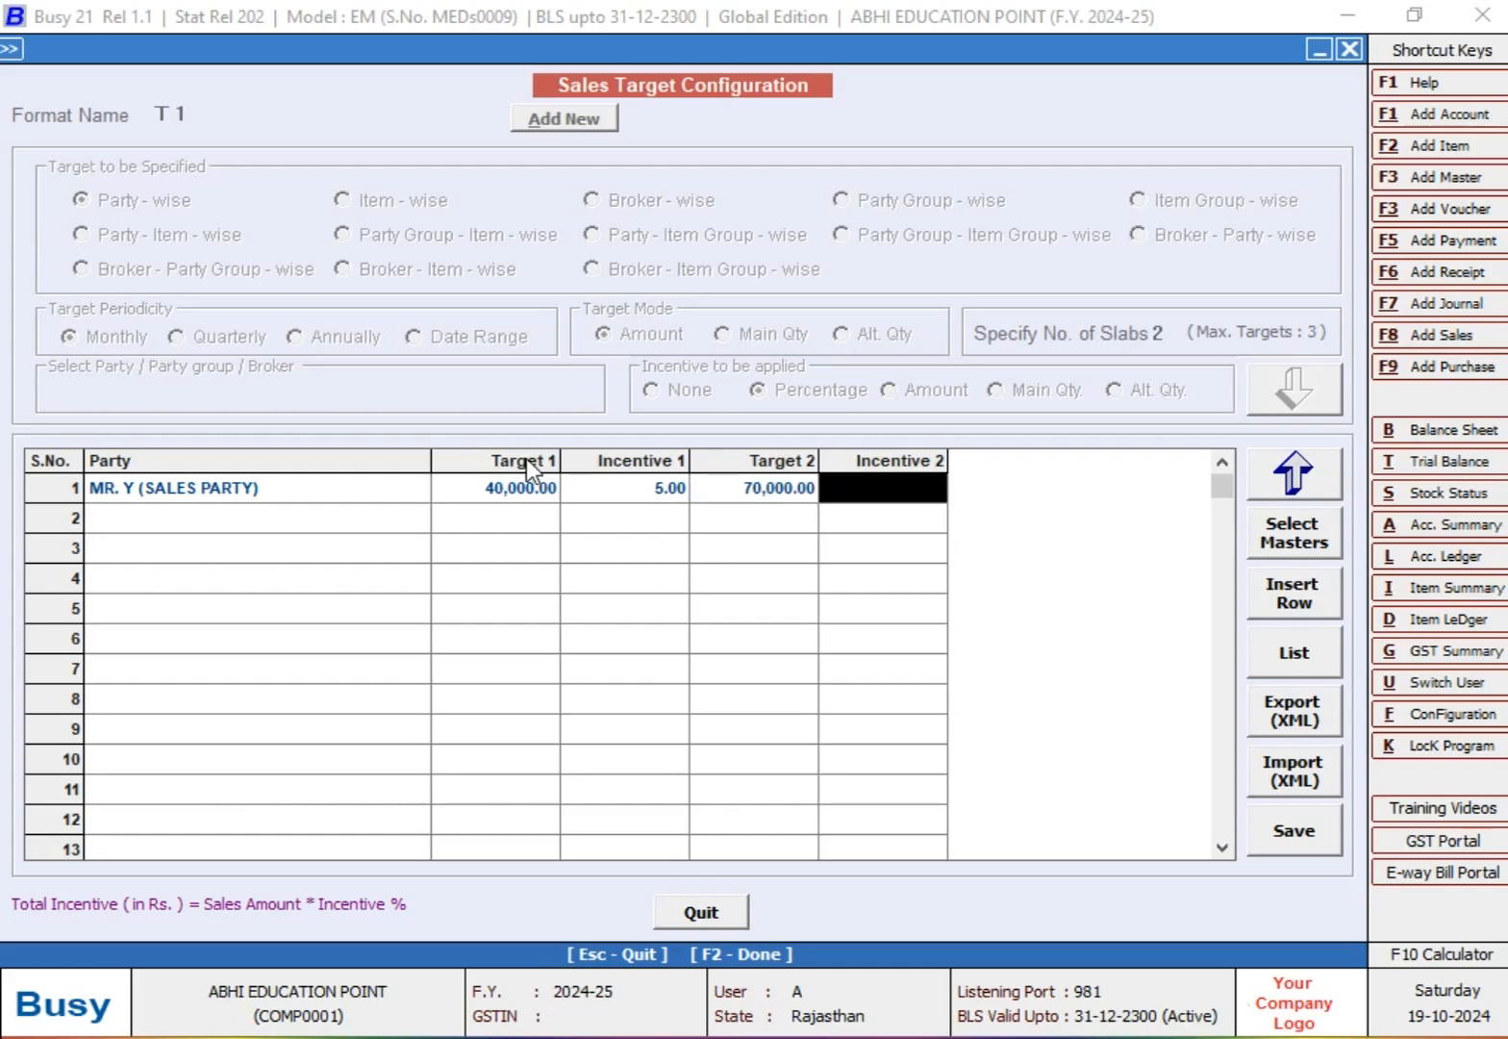
key("Left")
type("80000")
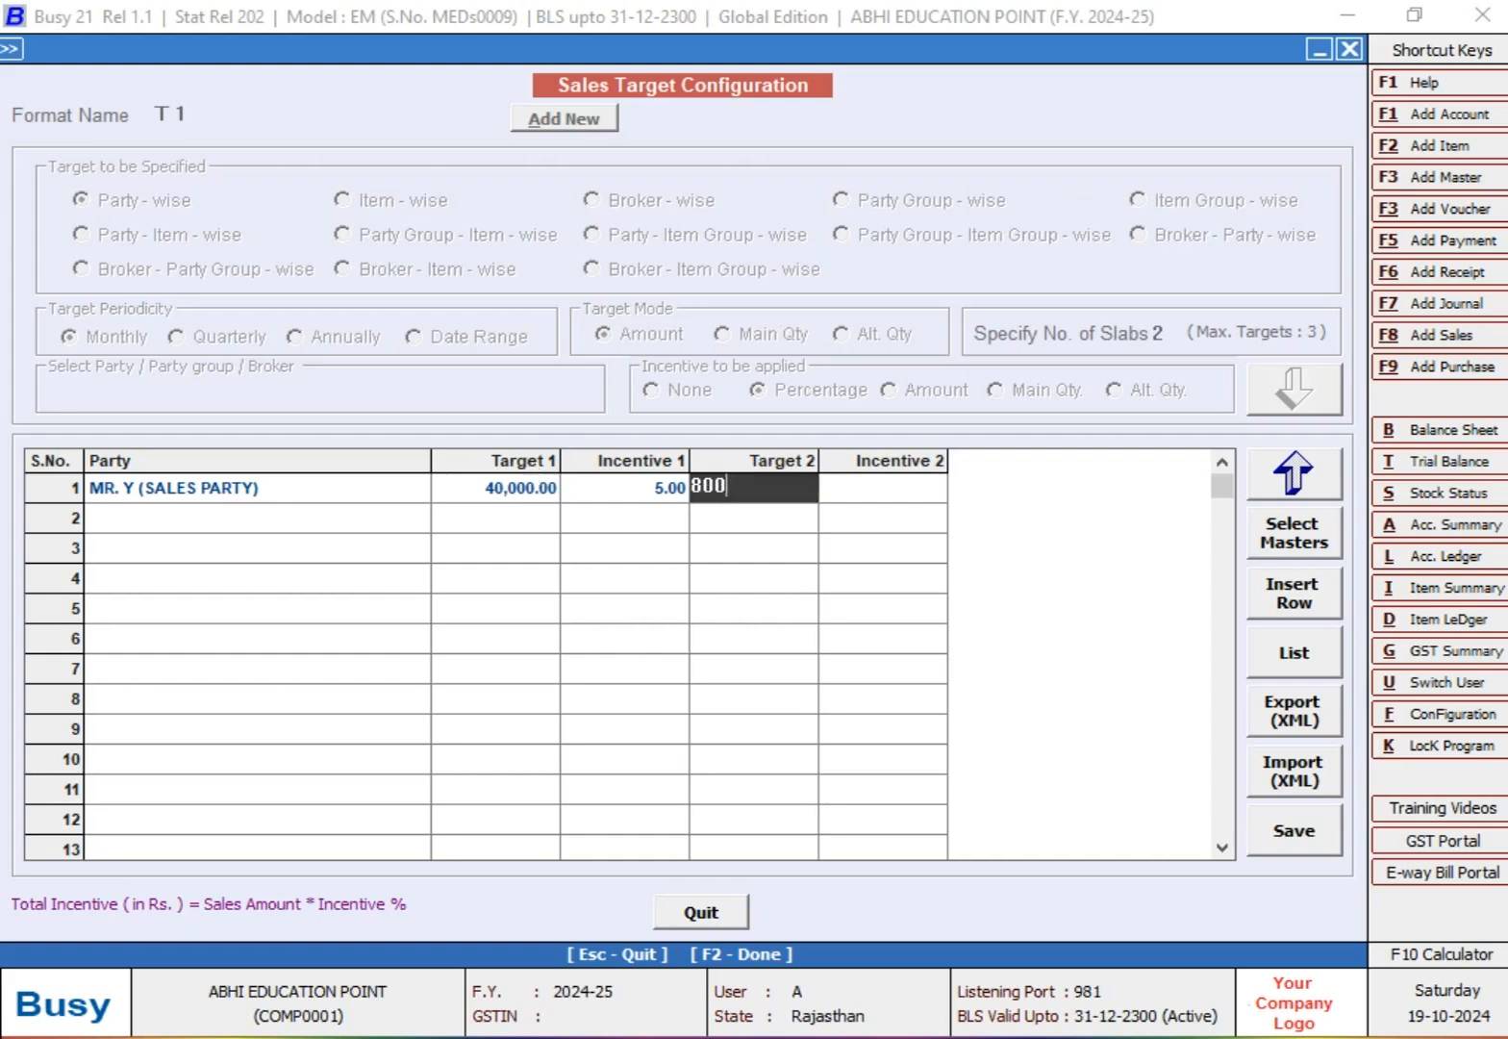
key("Return")
type("10")
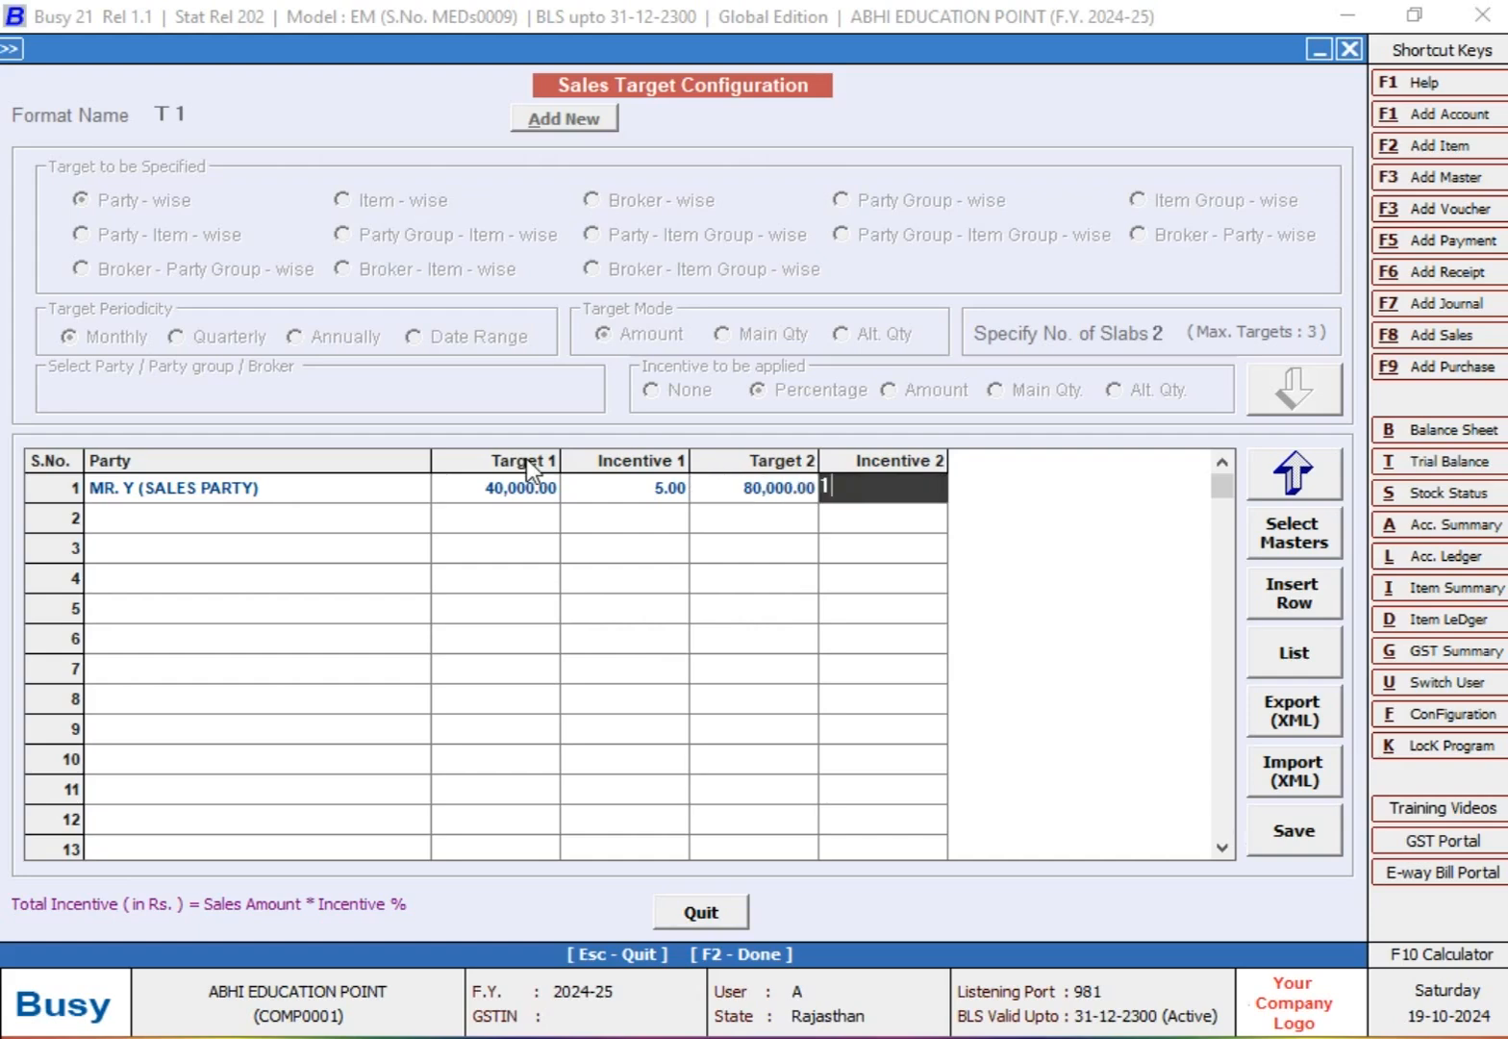
key("Return")
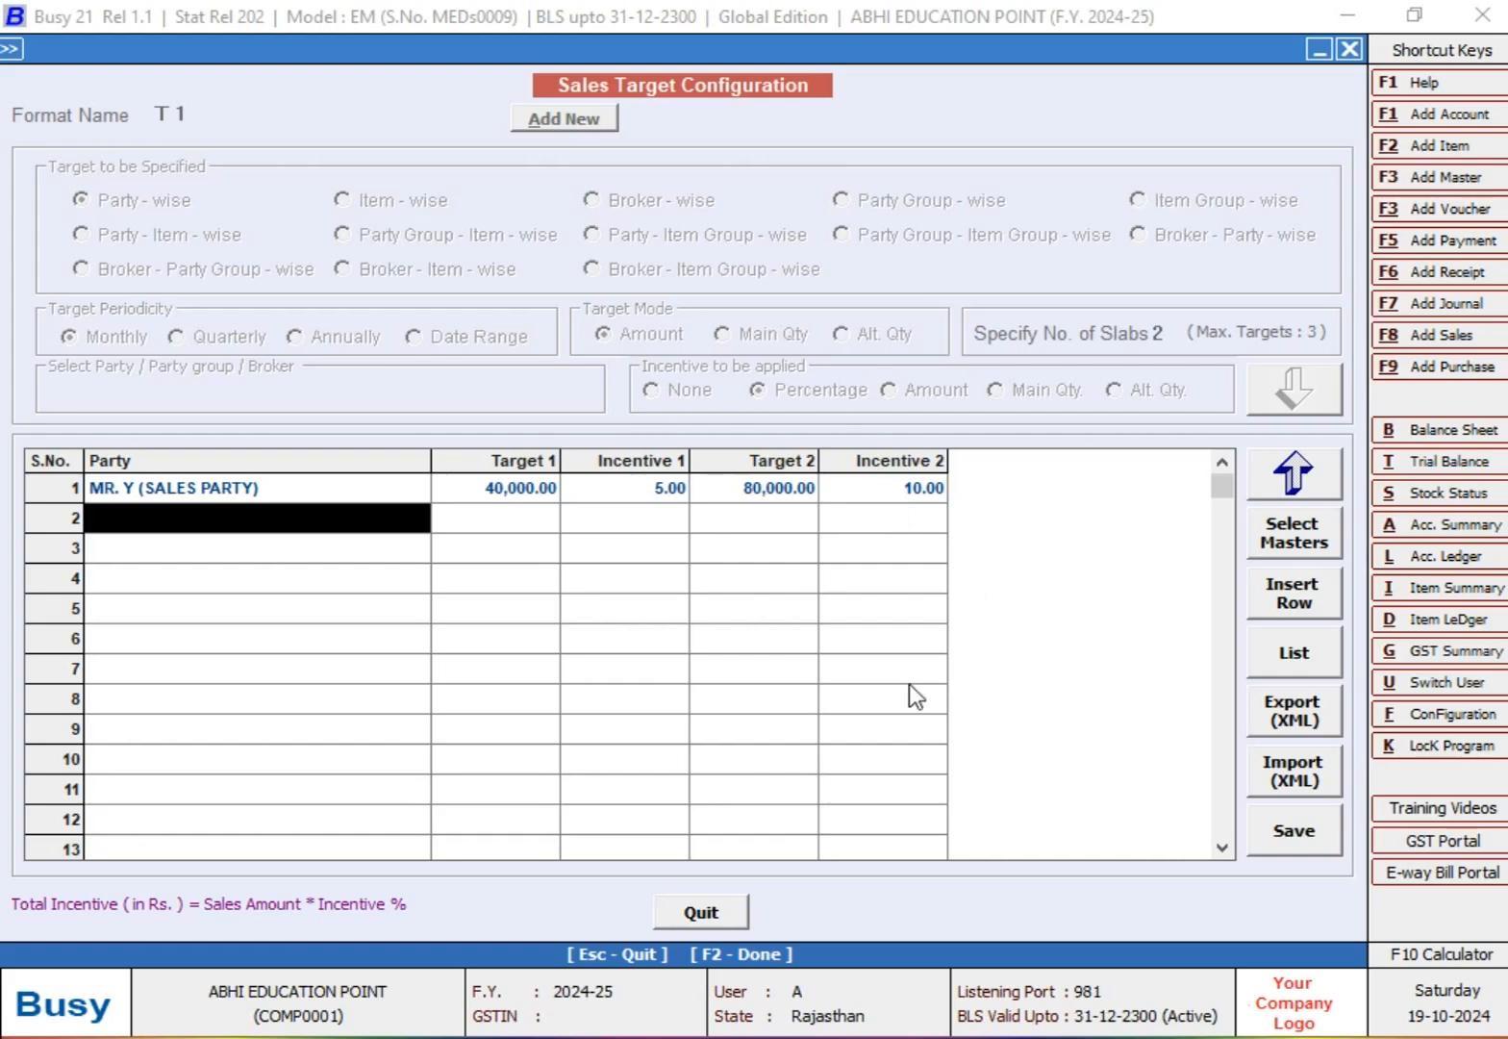
Step: Save the T 1 sales target configuration and return to the main menu
left_click(1294, 833)
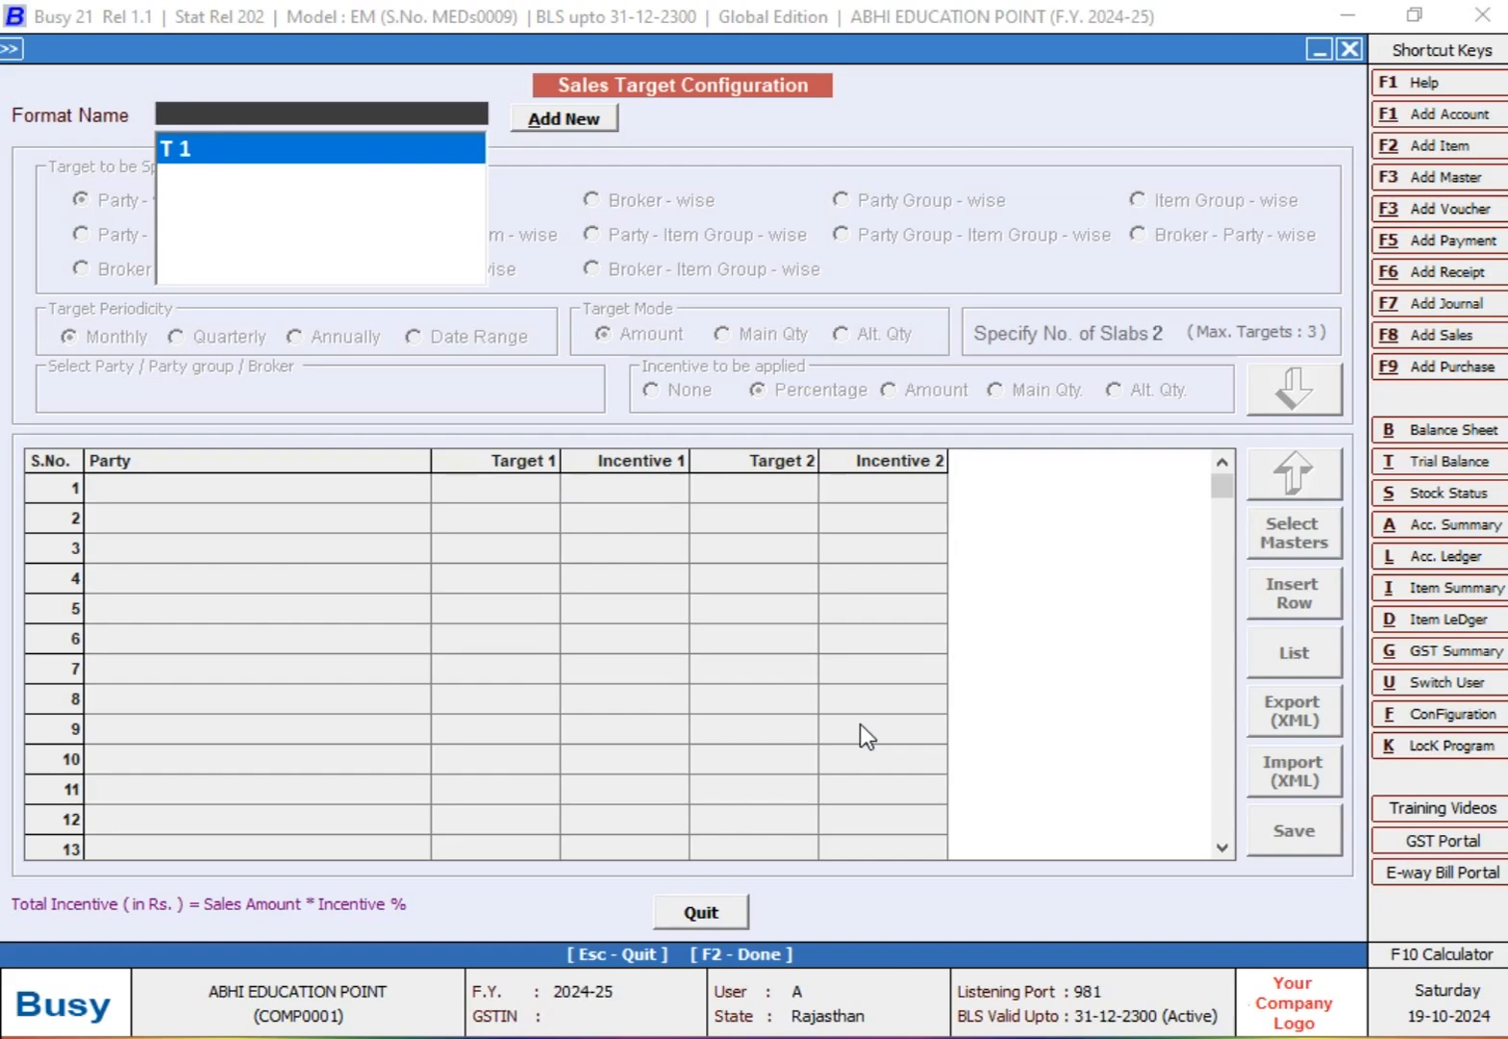
key("Escape")
key("Escape")
key("Right")
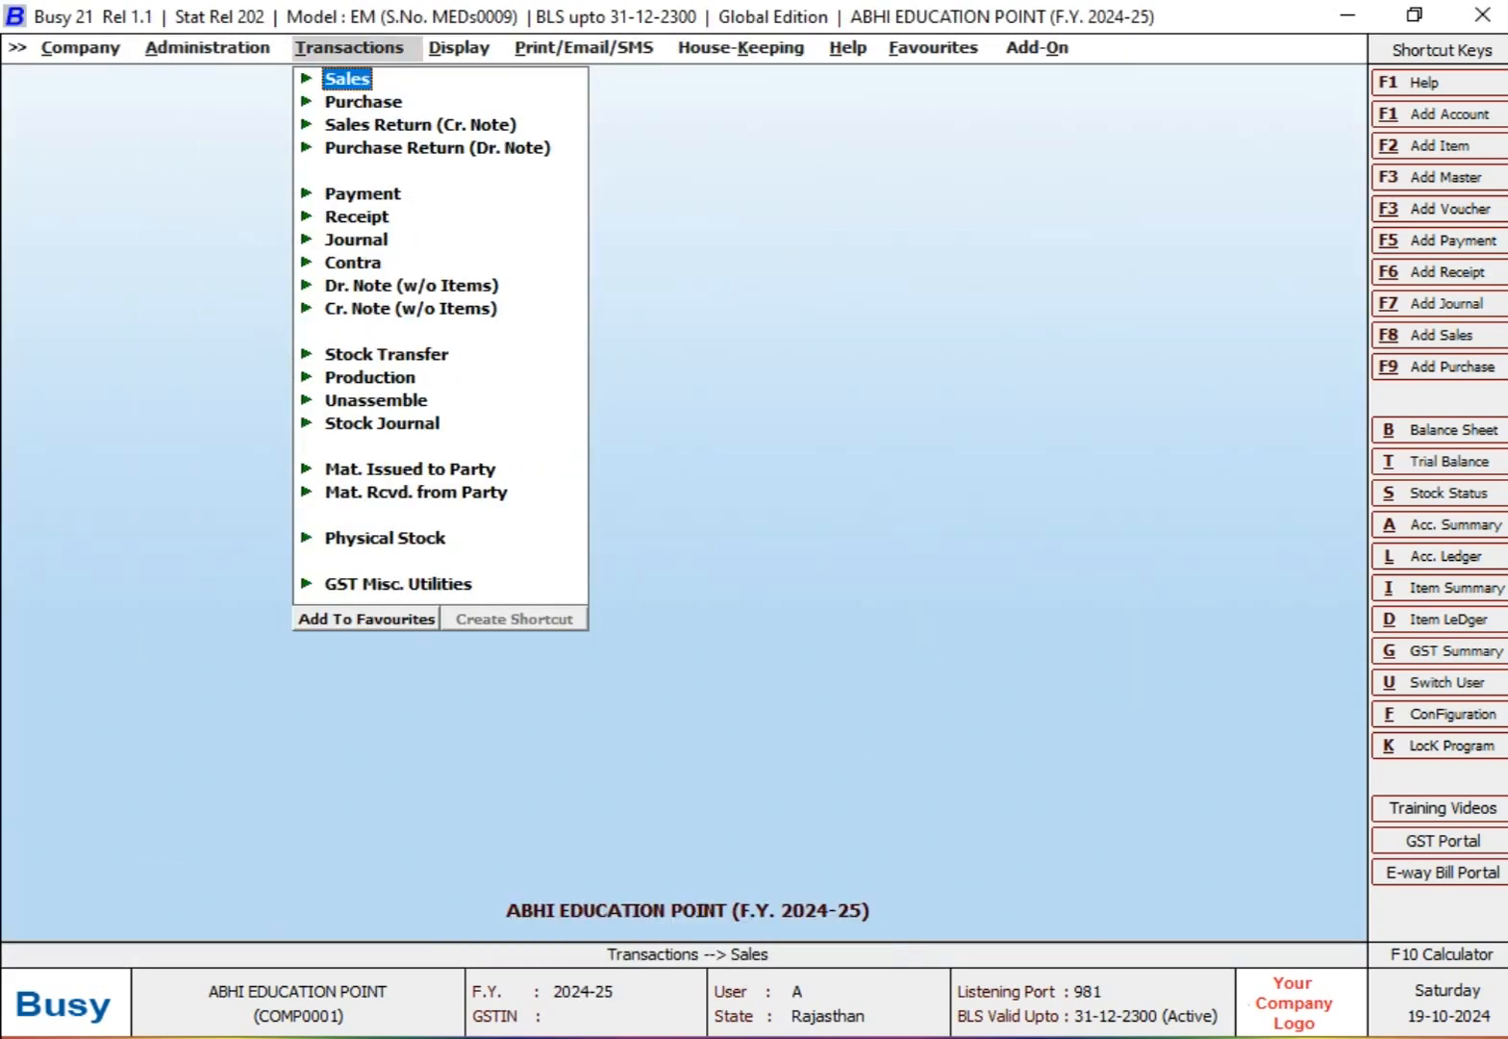
Step: Start a new sales voucher in the Main series dated 11-08-2024
key("Return")
key("Return")
key("Return")
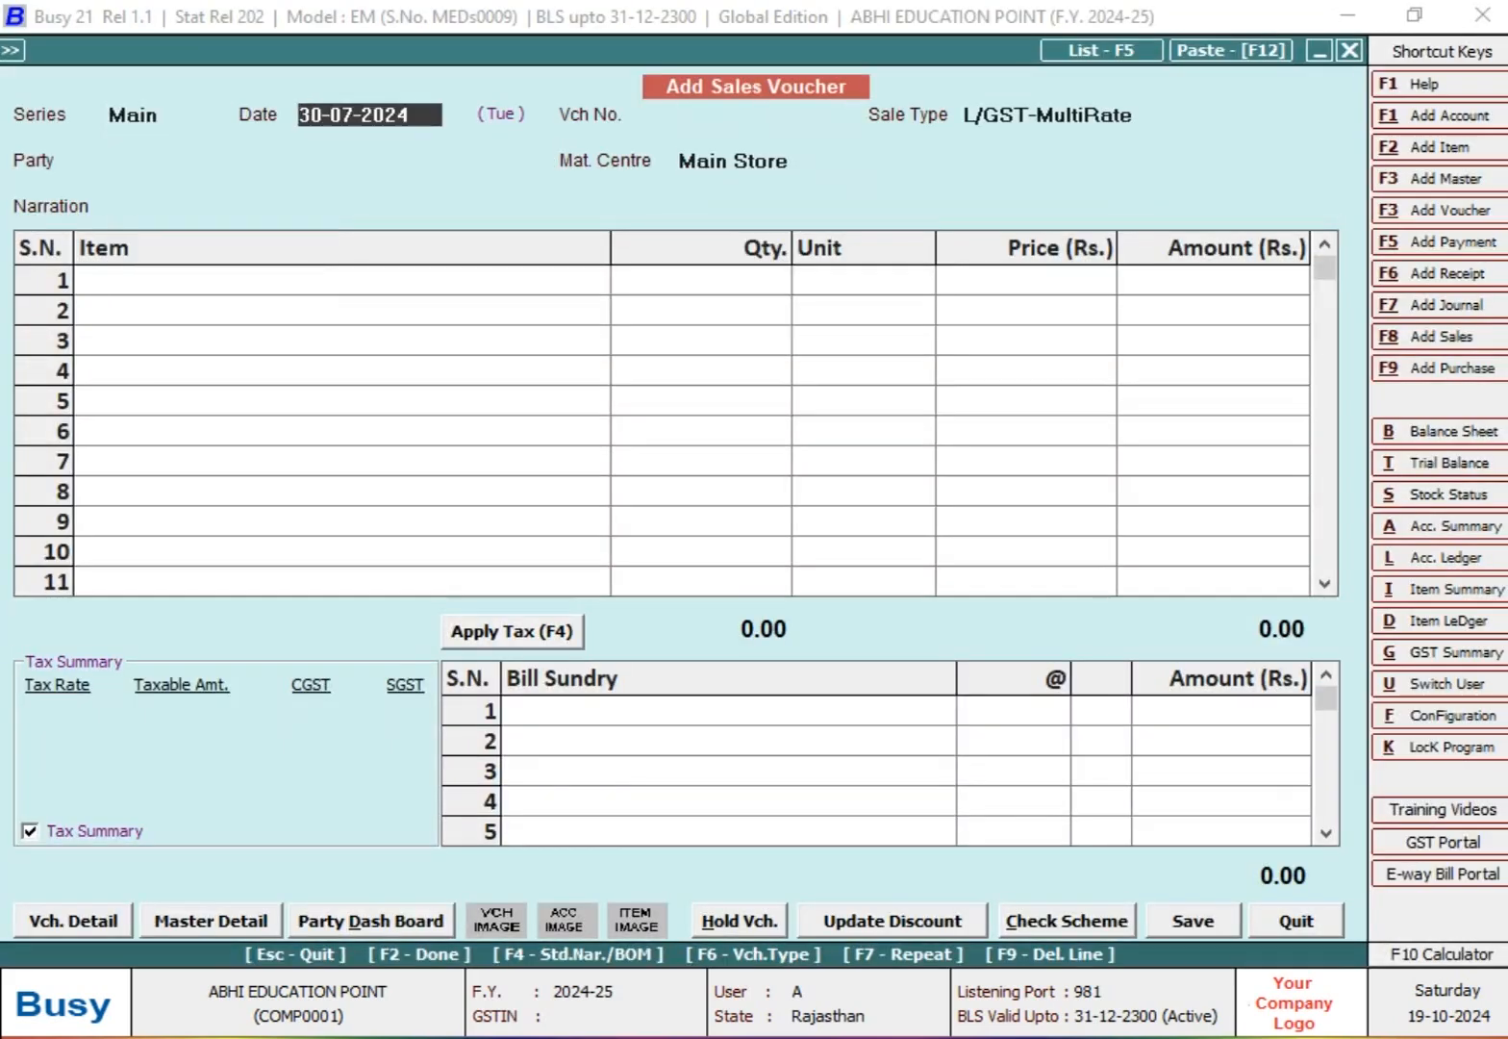
type("15-")
key("BackSpace")
key("BackSpace")
type("1-8")
key("Return")
Step: Set the voucher number to 116 with sale type L/GST-MultiRate
type("11")
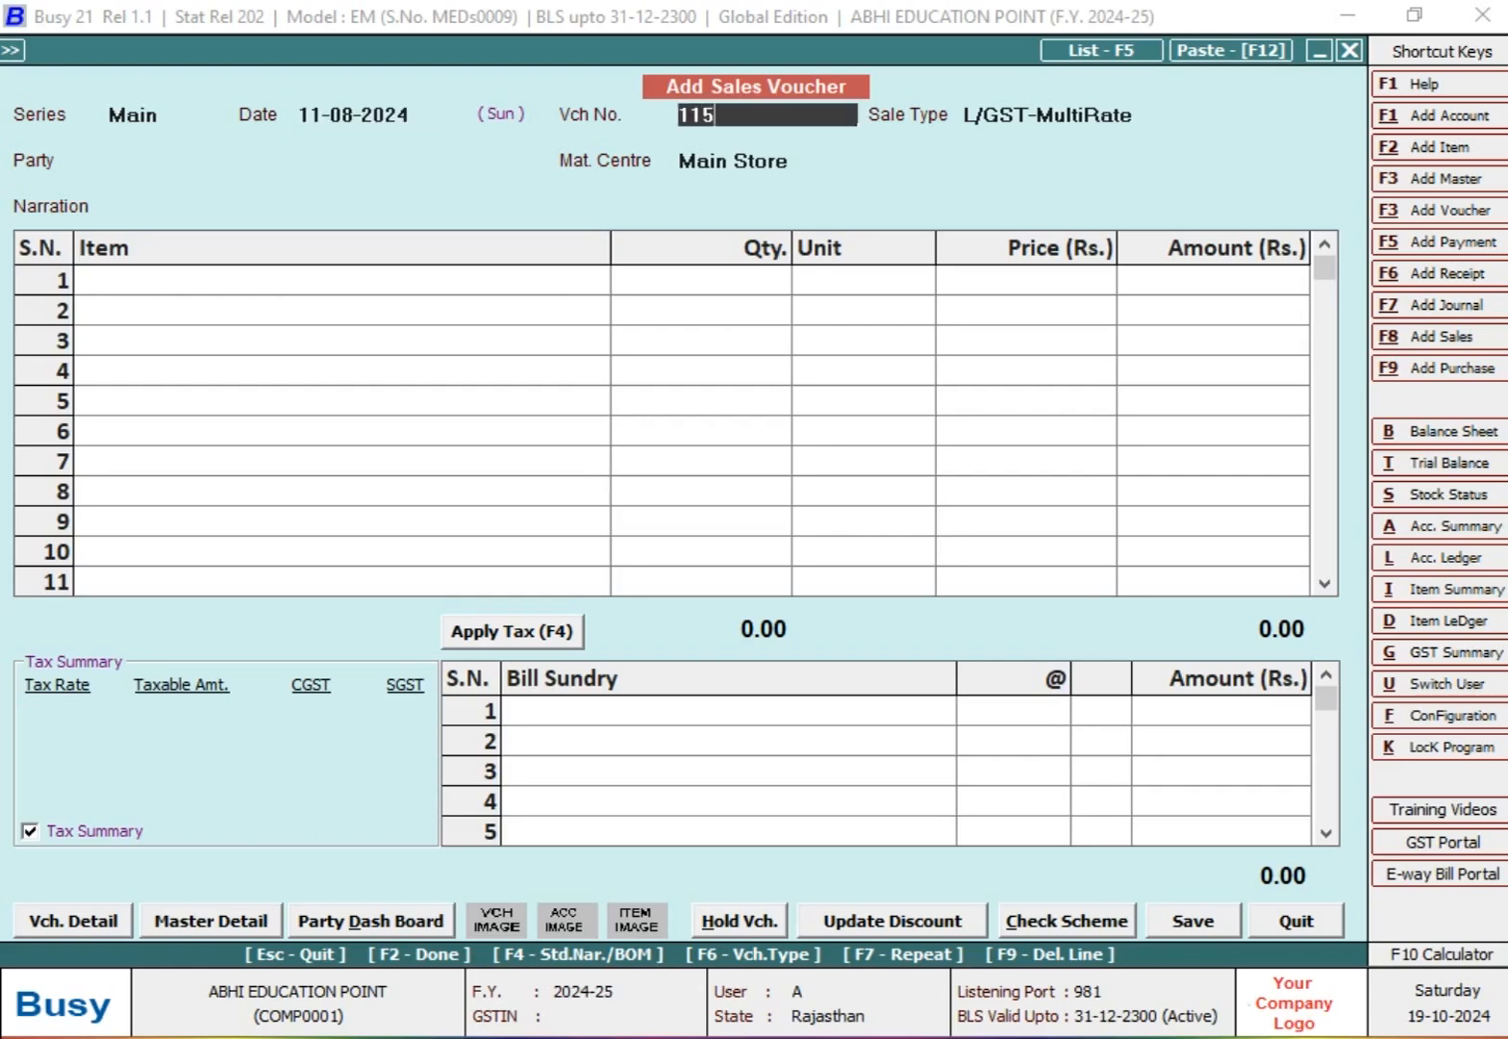
type("5")
key("Return")
key("Return")
key("BackSpace")
type("6")
key("Return")
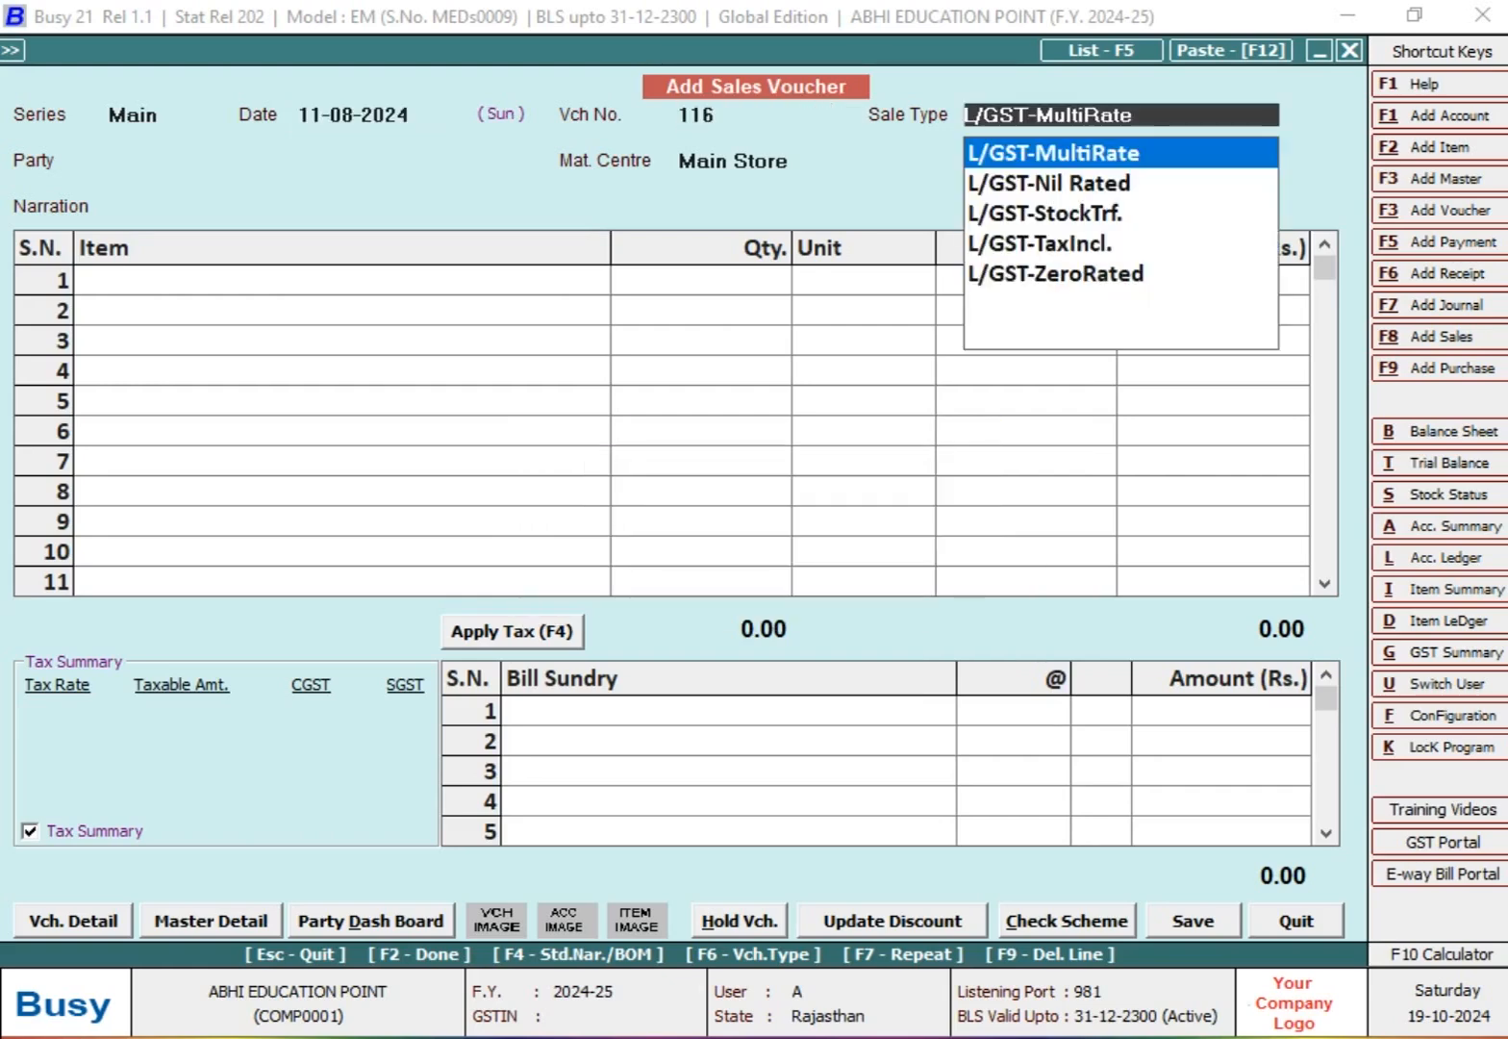
Step: Select MR. Y (SALES PARTY) as the party and accept Main Store as the material centre
key("Return")
type("MR")
key("Down")
key("Down")
key("Down")
key("Down")
key("Down")
key("Return")
Step: Choose ITEM @ 18% in the first item row of voucher 116
key("Return")
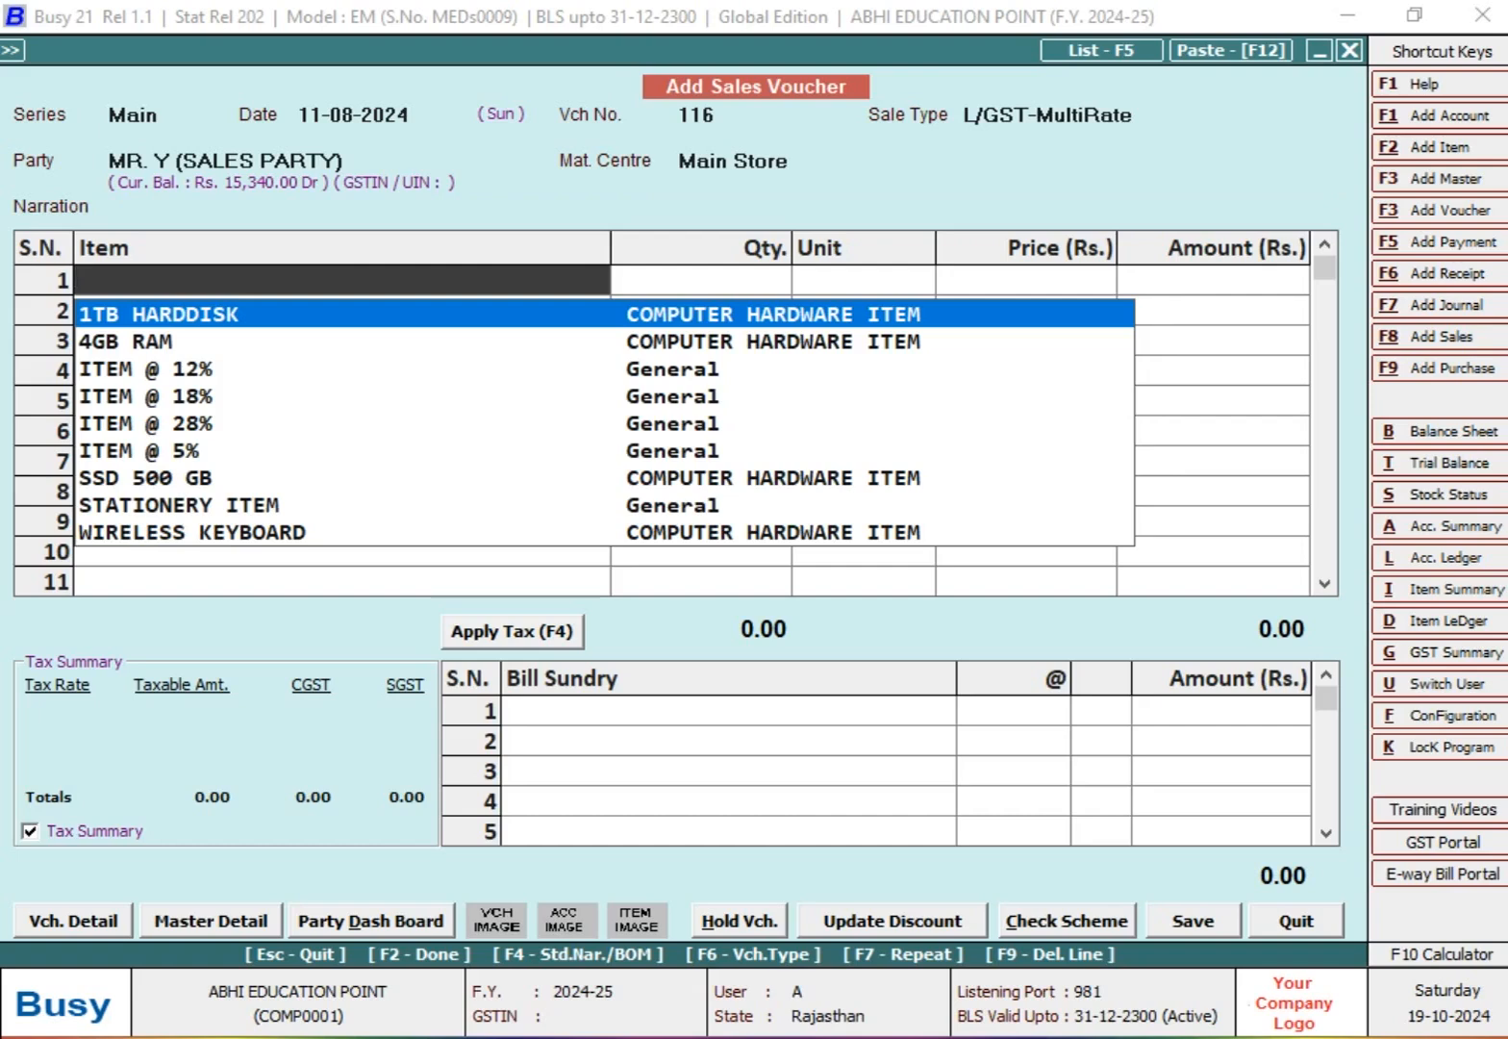
type("I")
key("Down")
key("Down")
key("Up")
Step: Set the item's quantity to 50 Pcs. and its amount to 42,000
key("Return")
type("15")
key("Return")
key("shift+Tab")
type("50")
key("Return")
key("Return")
key("Return")
type("42,000")
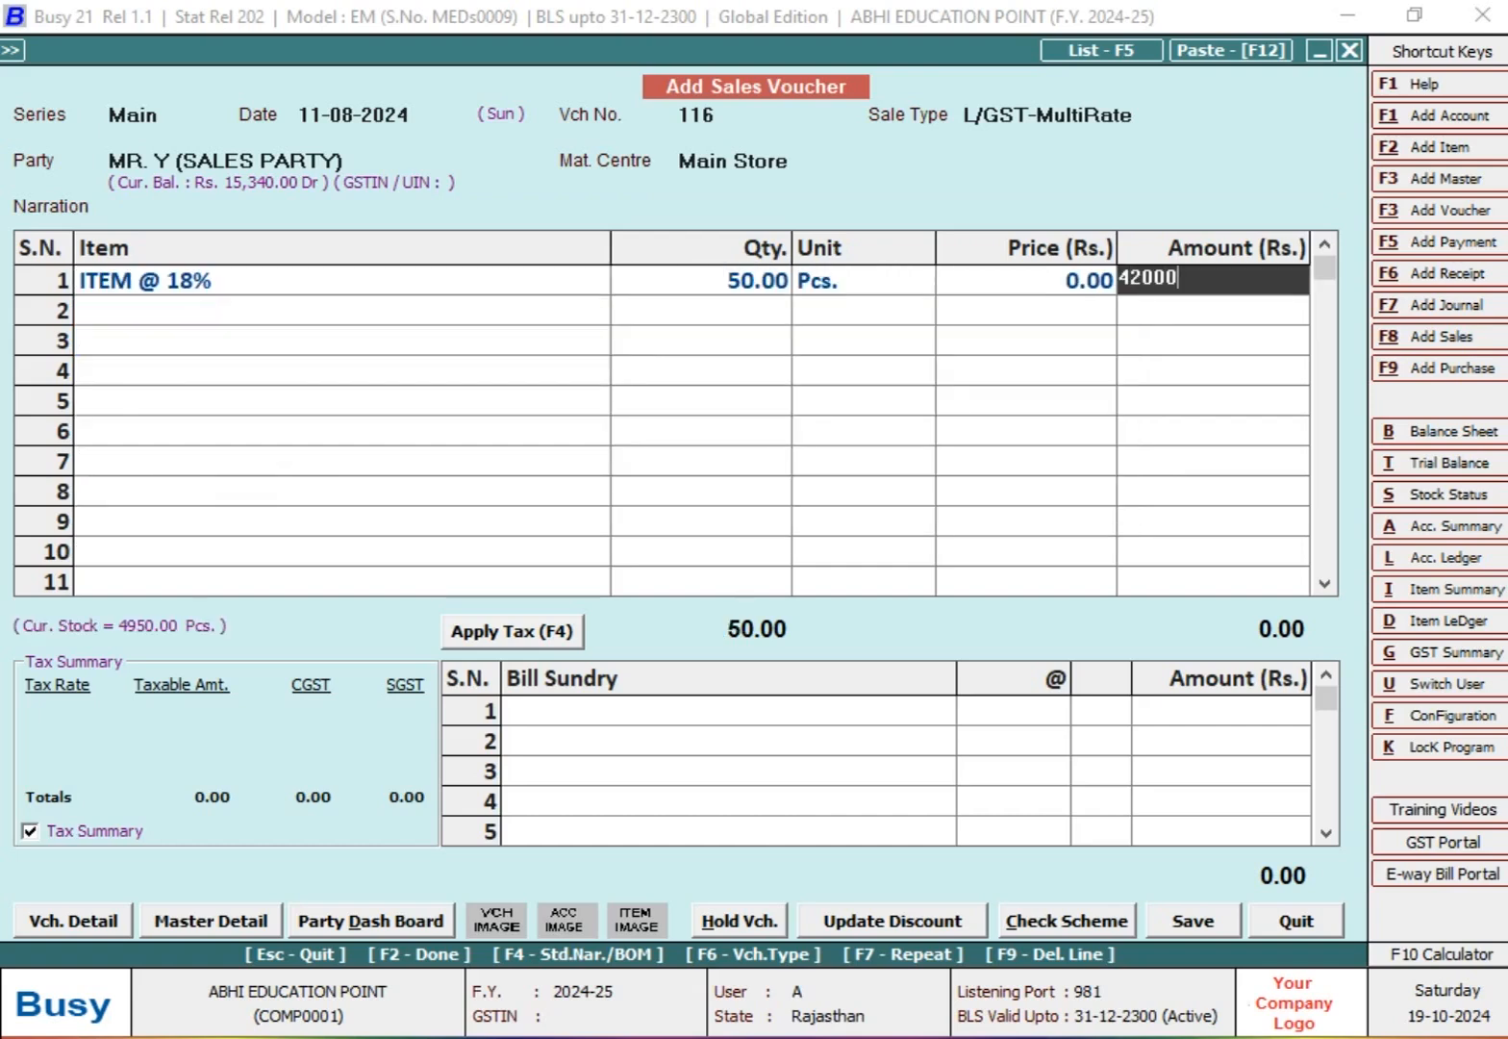
key("Return")
Step: Add the CGST and SGST bill sundries at 9% each to voucher 116
key("Return")
type("CG")
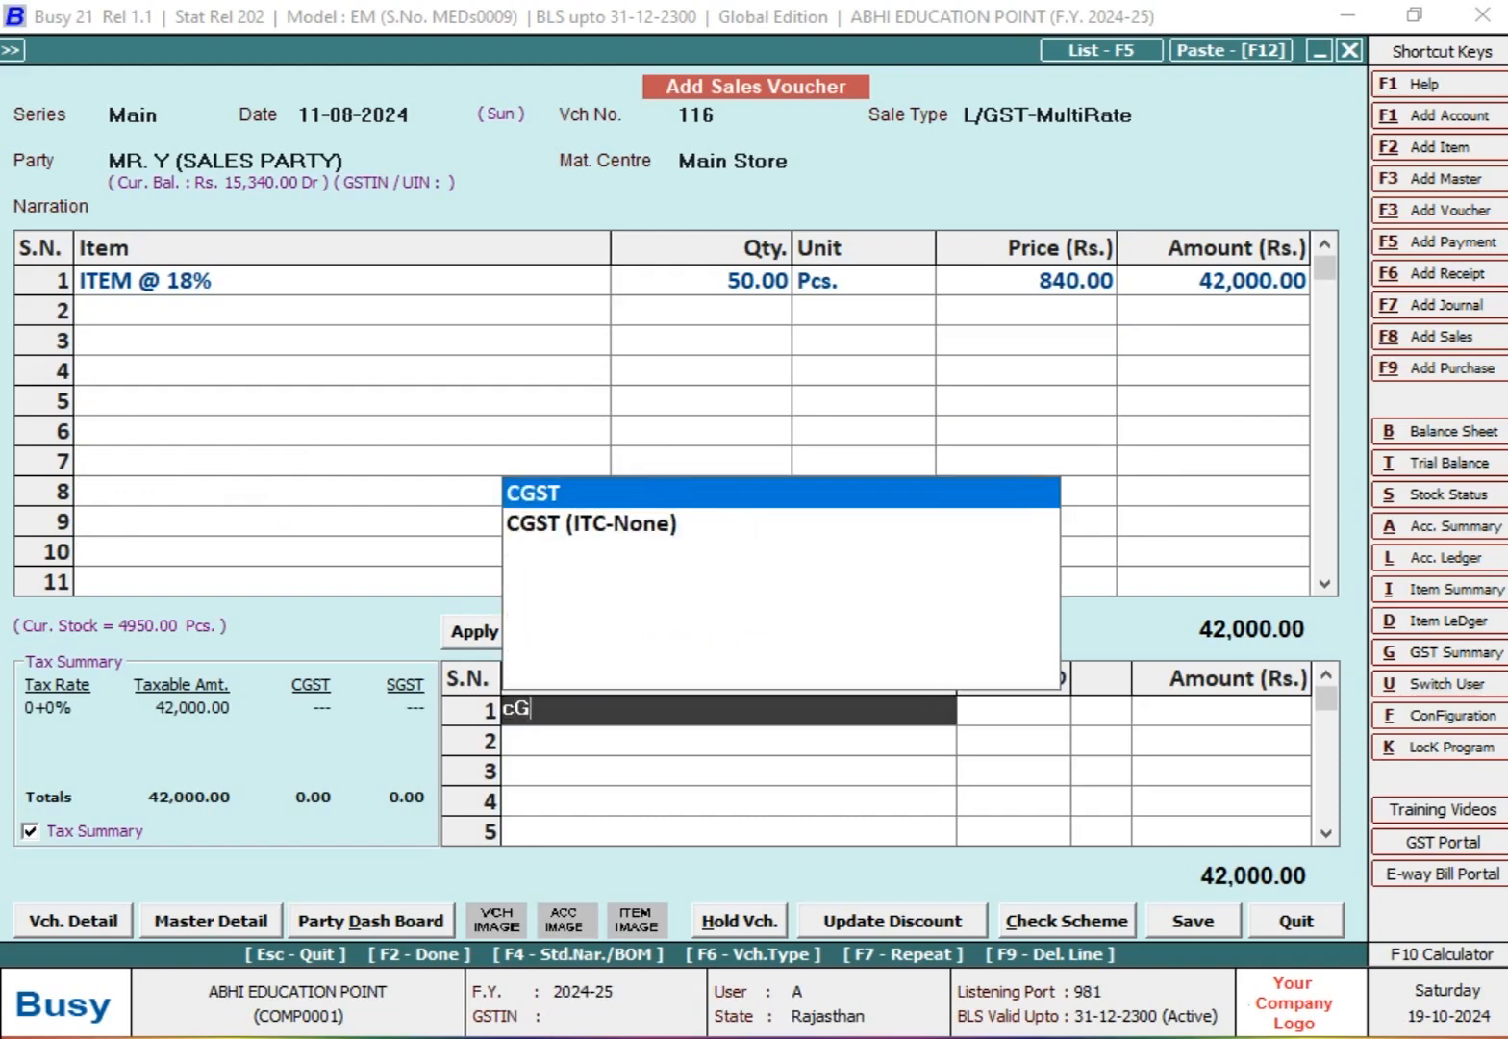
key("Return")
type("9")
key("Return")
key("Up")
key("Up")
key("Up")
key("Up")
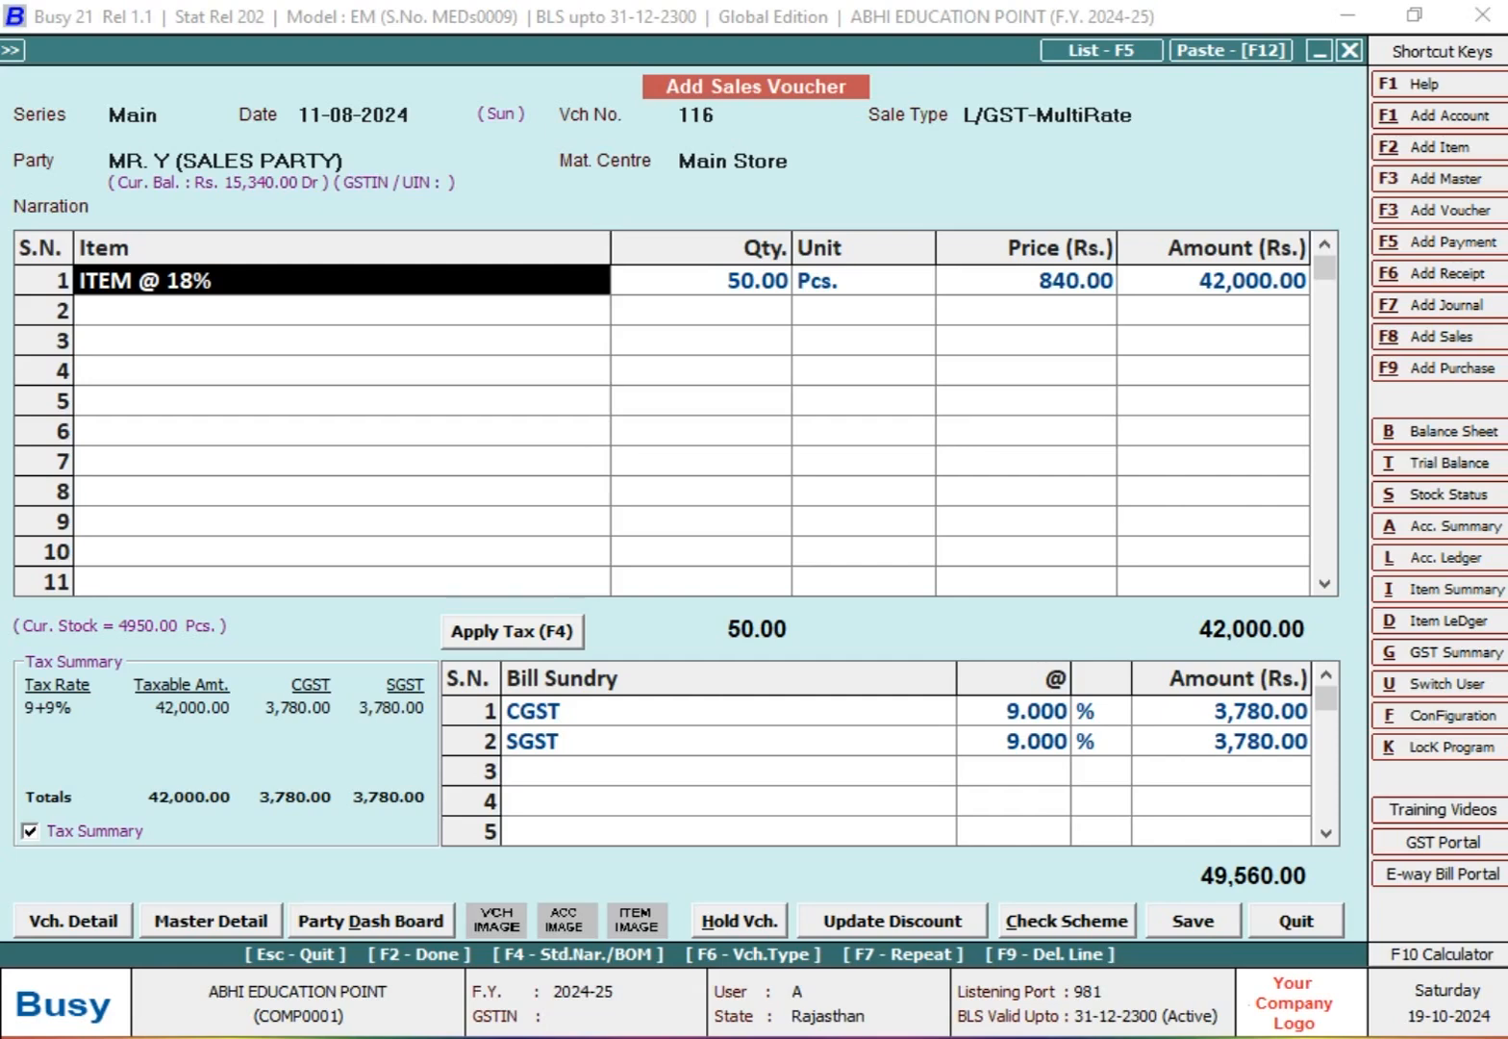
Step: Save voucher 116 with its amount as a new bill reference, without printing the invoice
key("Return")
key("Return")
key("Return")
key("Return")
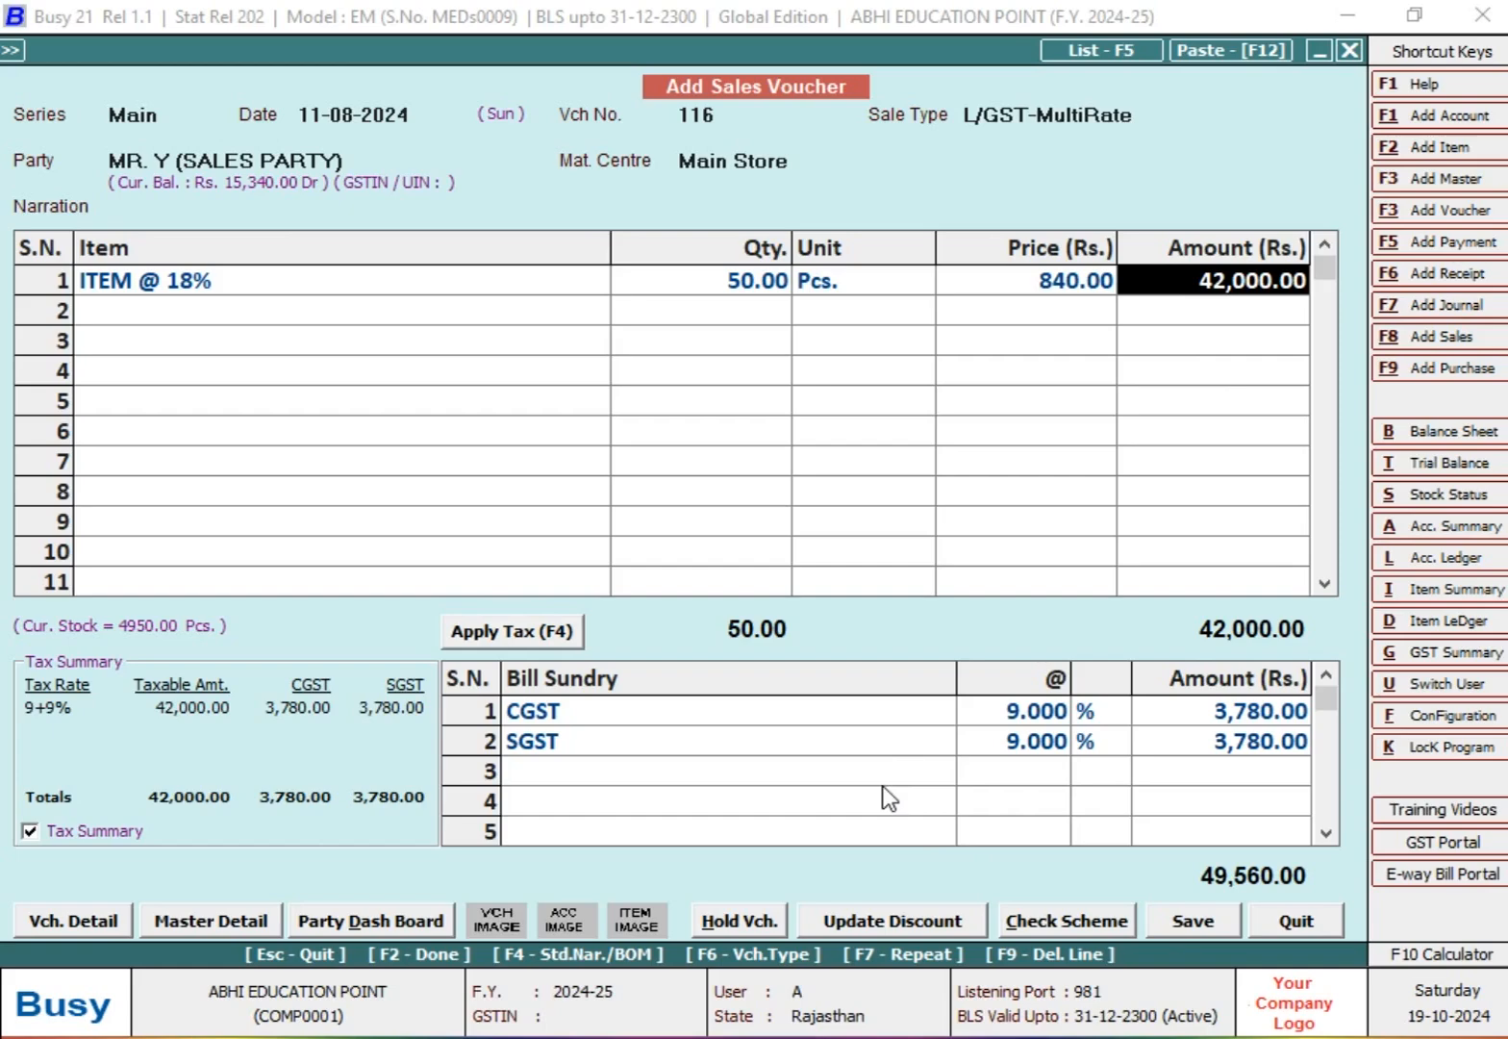
key("F2")
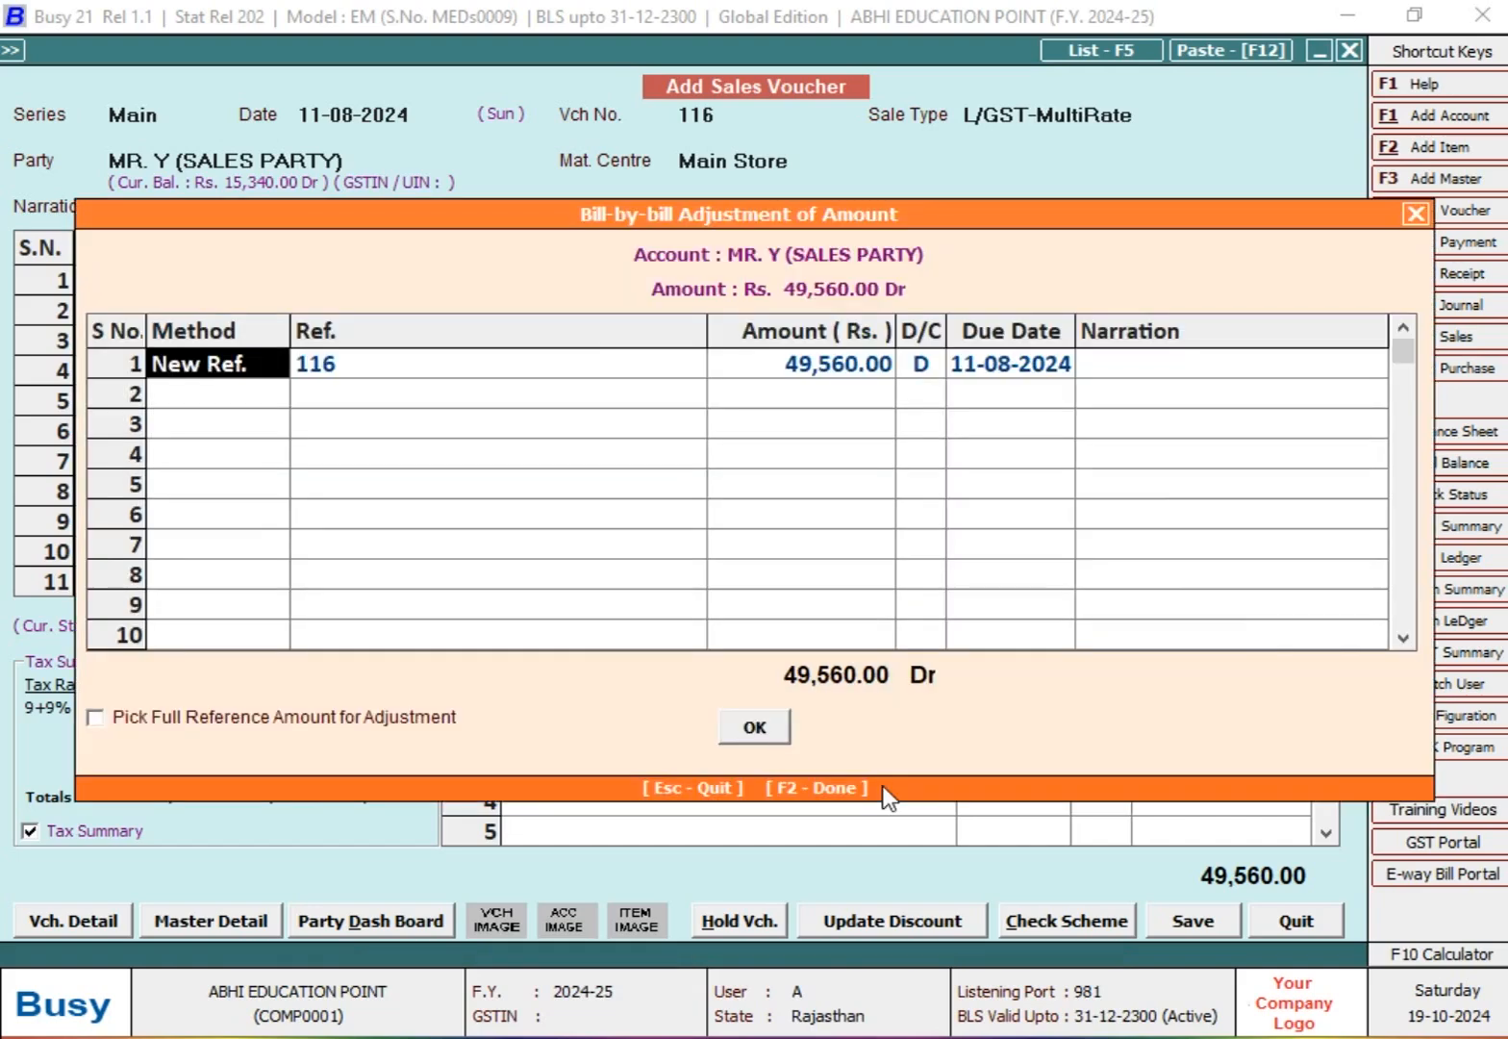
key("F2")
key("Return")
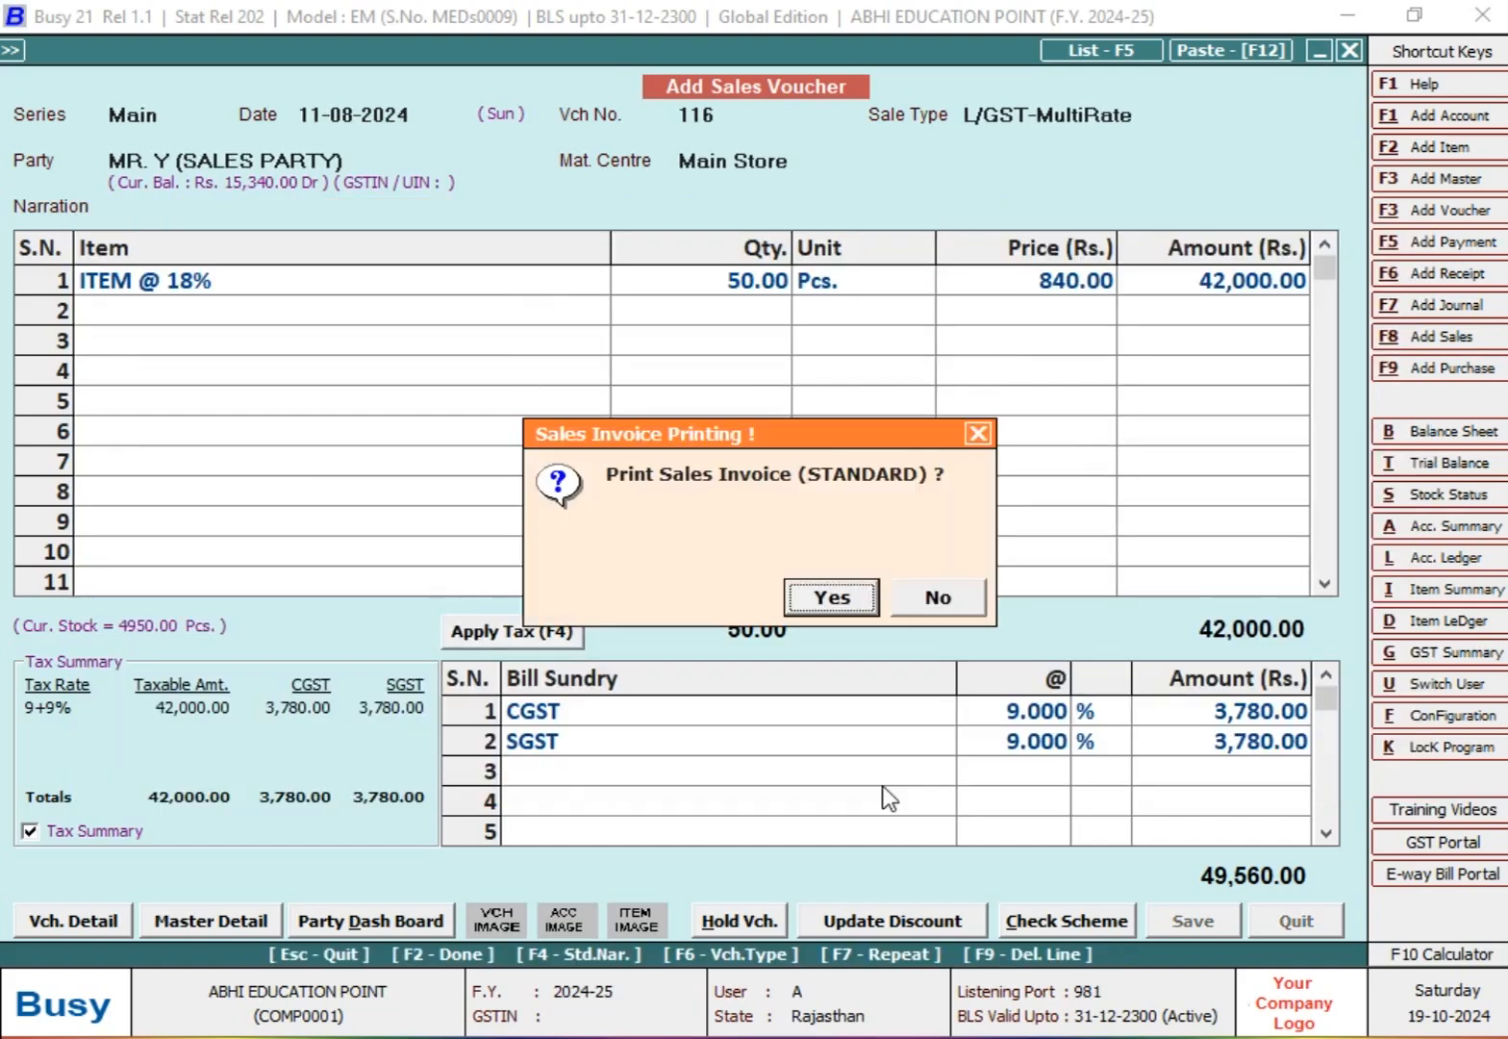
key("n")
Step: Begin another sales voucher in the Main series dated 12-08-2024
key("Return")
type("15-8")
key("BackSpace")
key("BackSpace")
key("BackSpace")
type("2-8")
key("Return")
Step: Number the new sales voucher 117, keeping sale type L/GST-MultiRate
type("6")
key("Return")
key("n")
key("BackSpace")
type("7")
key("Return")
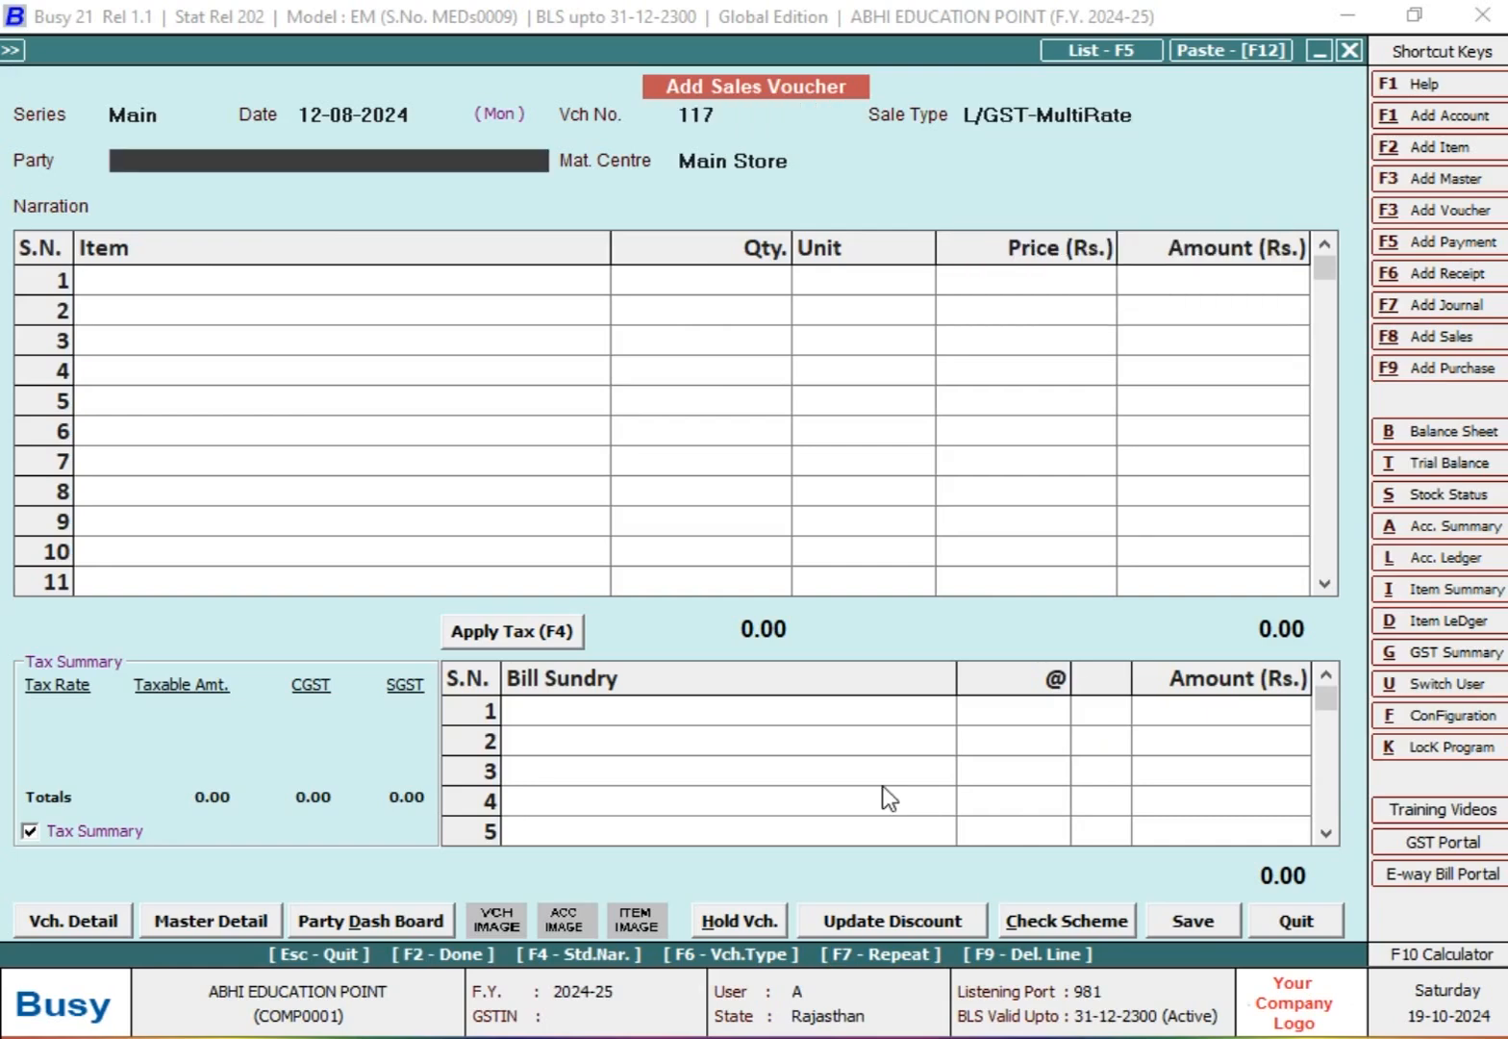
Step: Select MR. Y (SALES PARTY) as the party and ITEM @ 18% as the first item of voucher 117
type("MR")
key("Down")
key("Down")
key("Down")
key("Down")
key("Down")
key("Return")
key("Down")
key("Return")
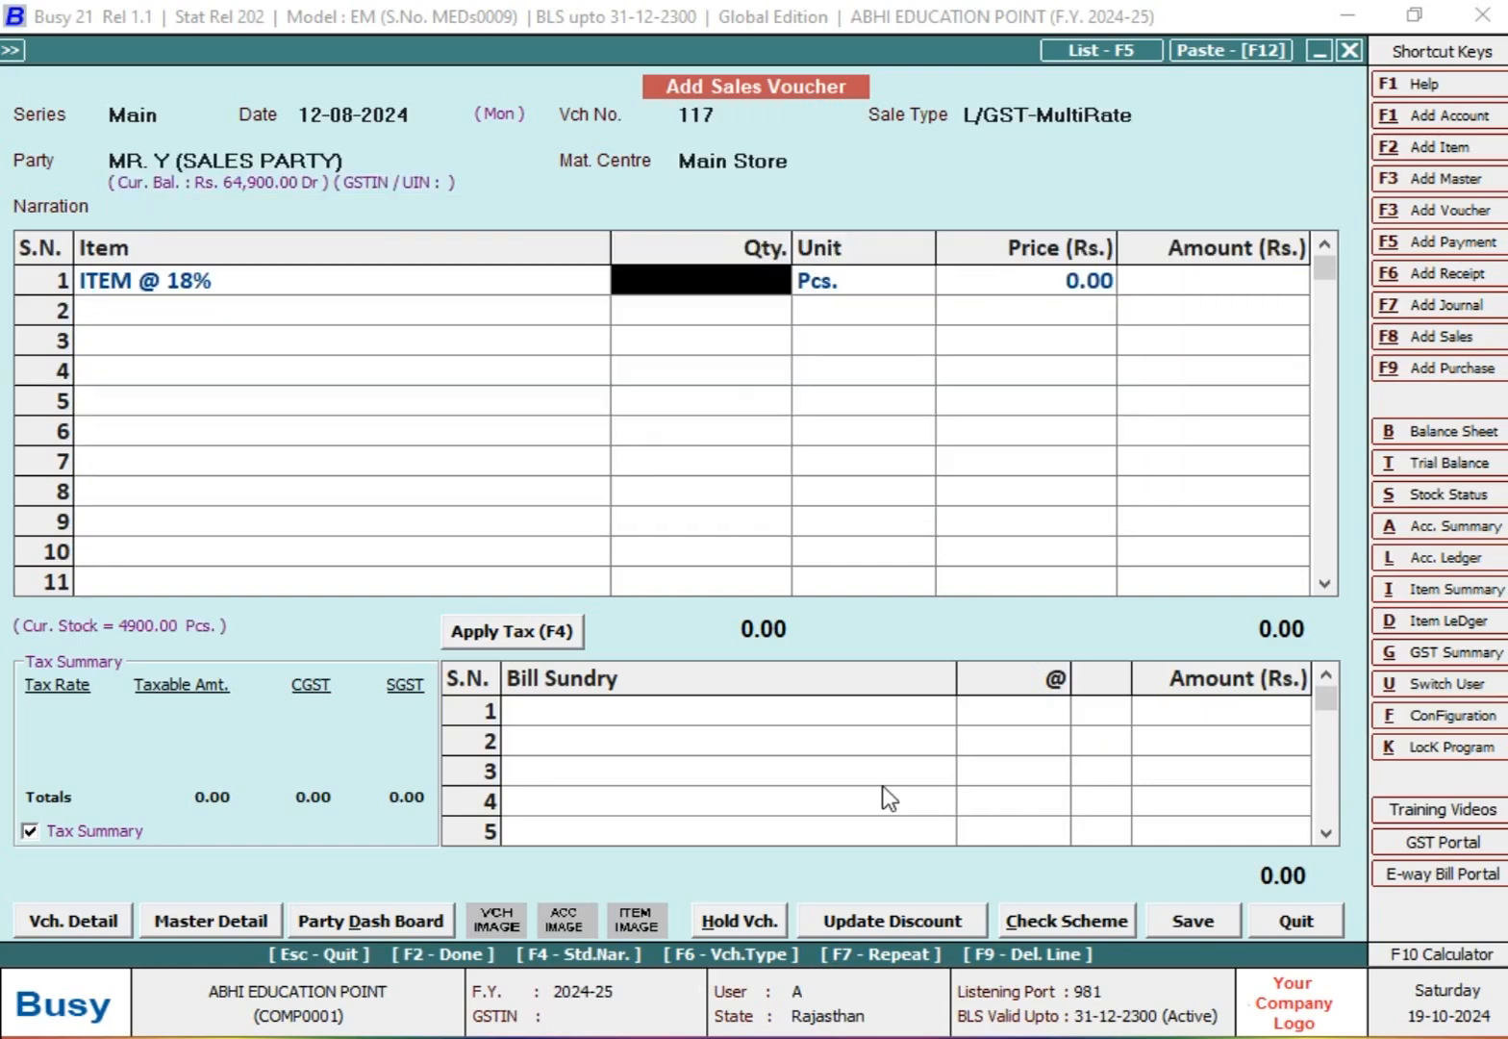
Step: Set the item's quantity to 50 Pcs. and its amount to 40,000
type("50")
key("Return")
key("Return")
type("4")
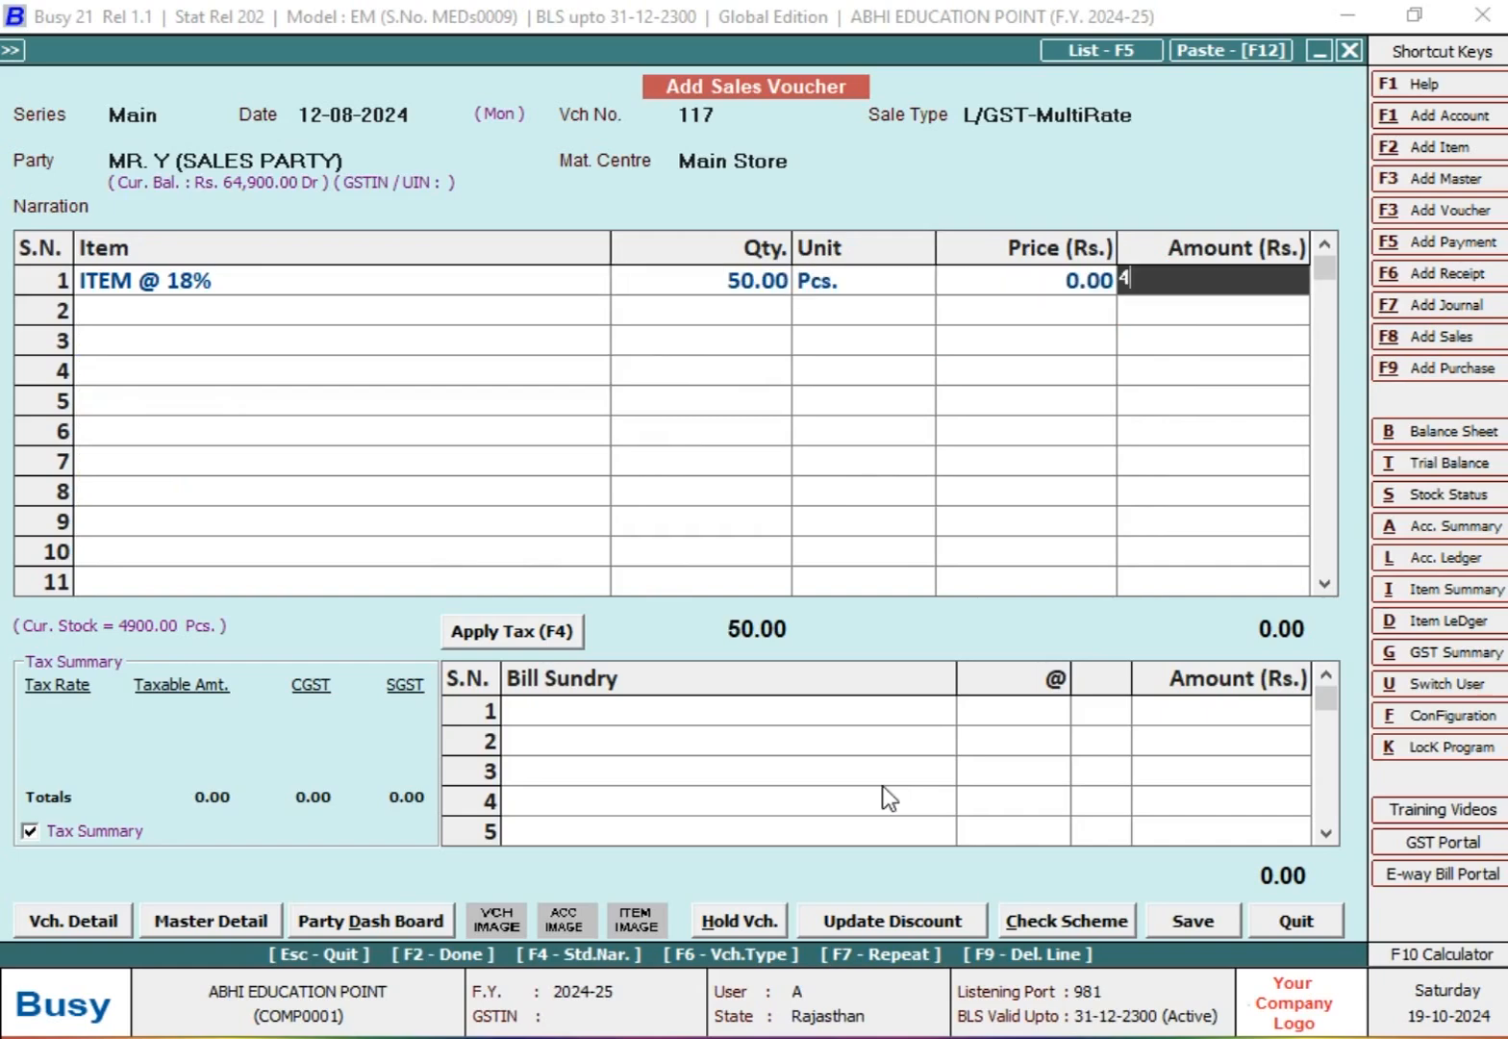
type("0,000")
key("Return")
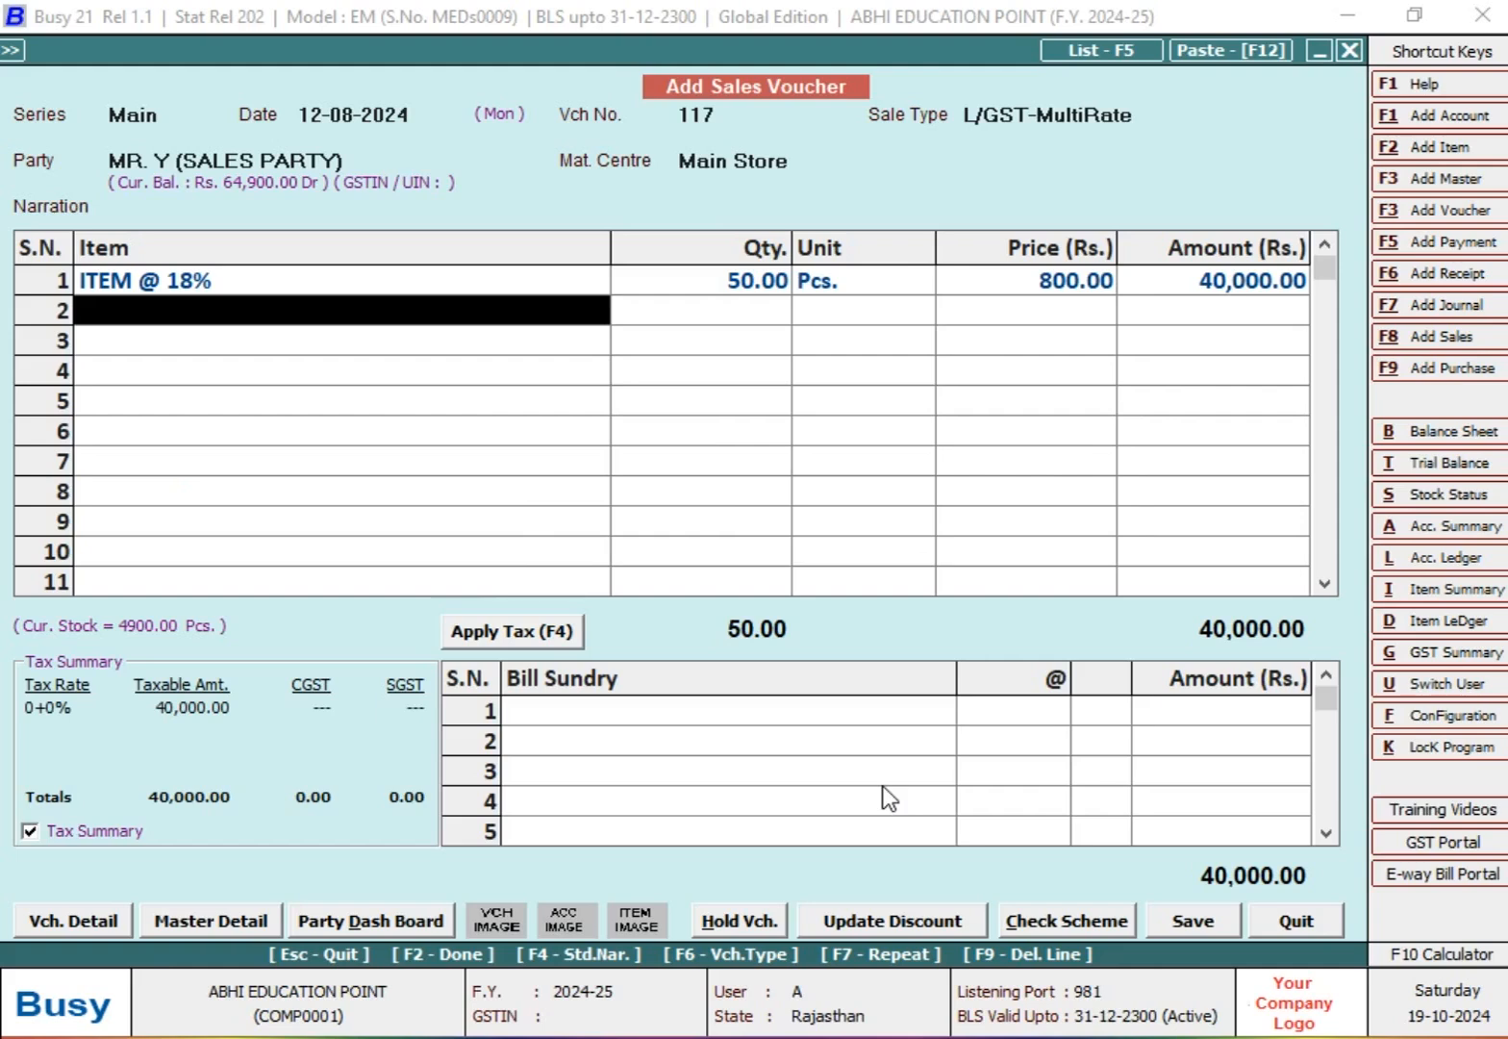
Step: Add the CGST and SGST bill sundries at 9% each to voucher 117
key("Return")
type("CGST")
key("Return")
key("Return")
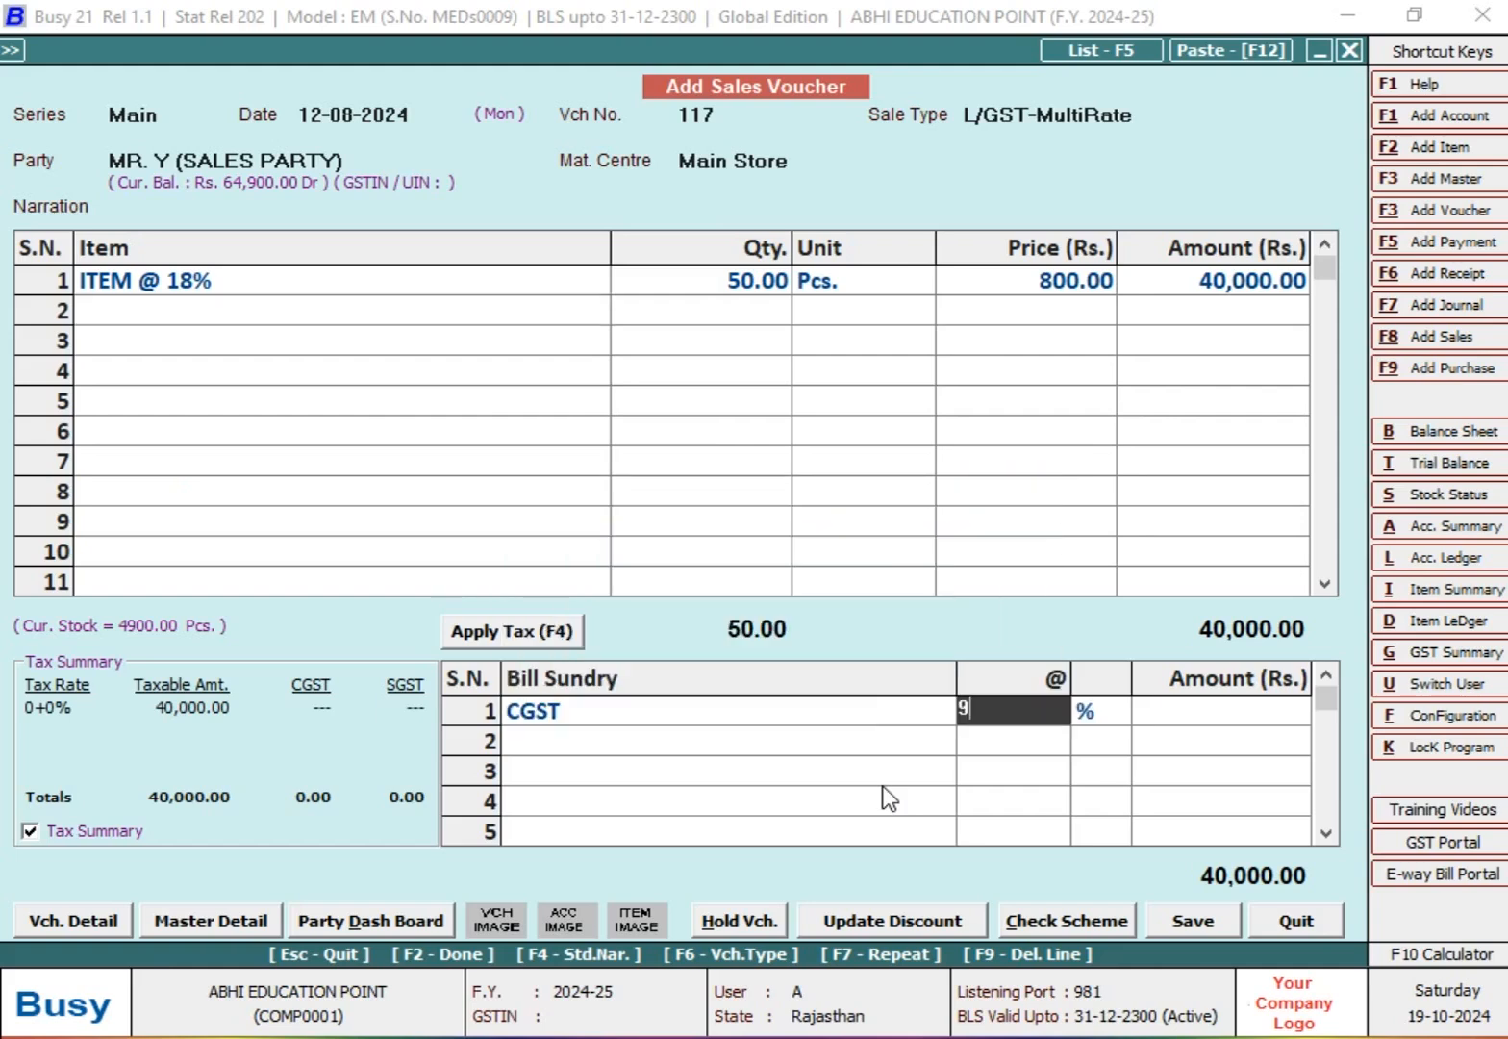
key("Return")
key("Up")
key("Up")
key("Up")
key("Up")
key("Down")
key("Down")
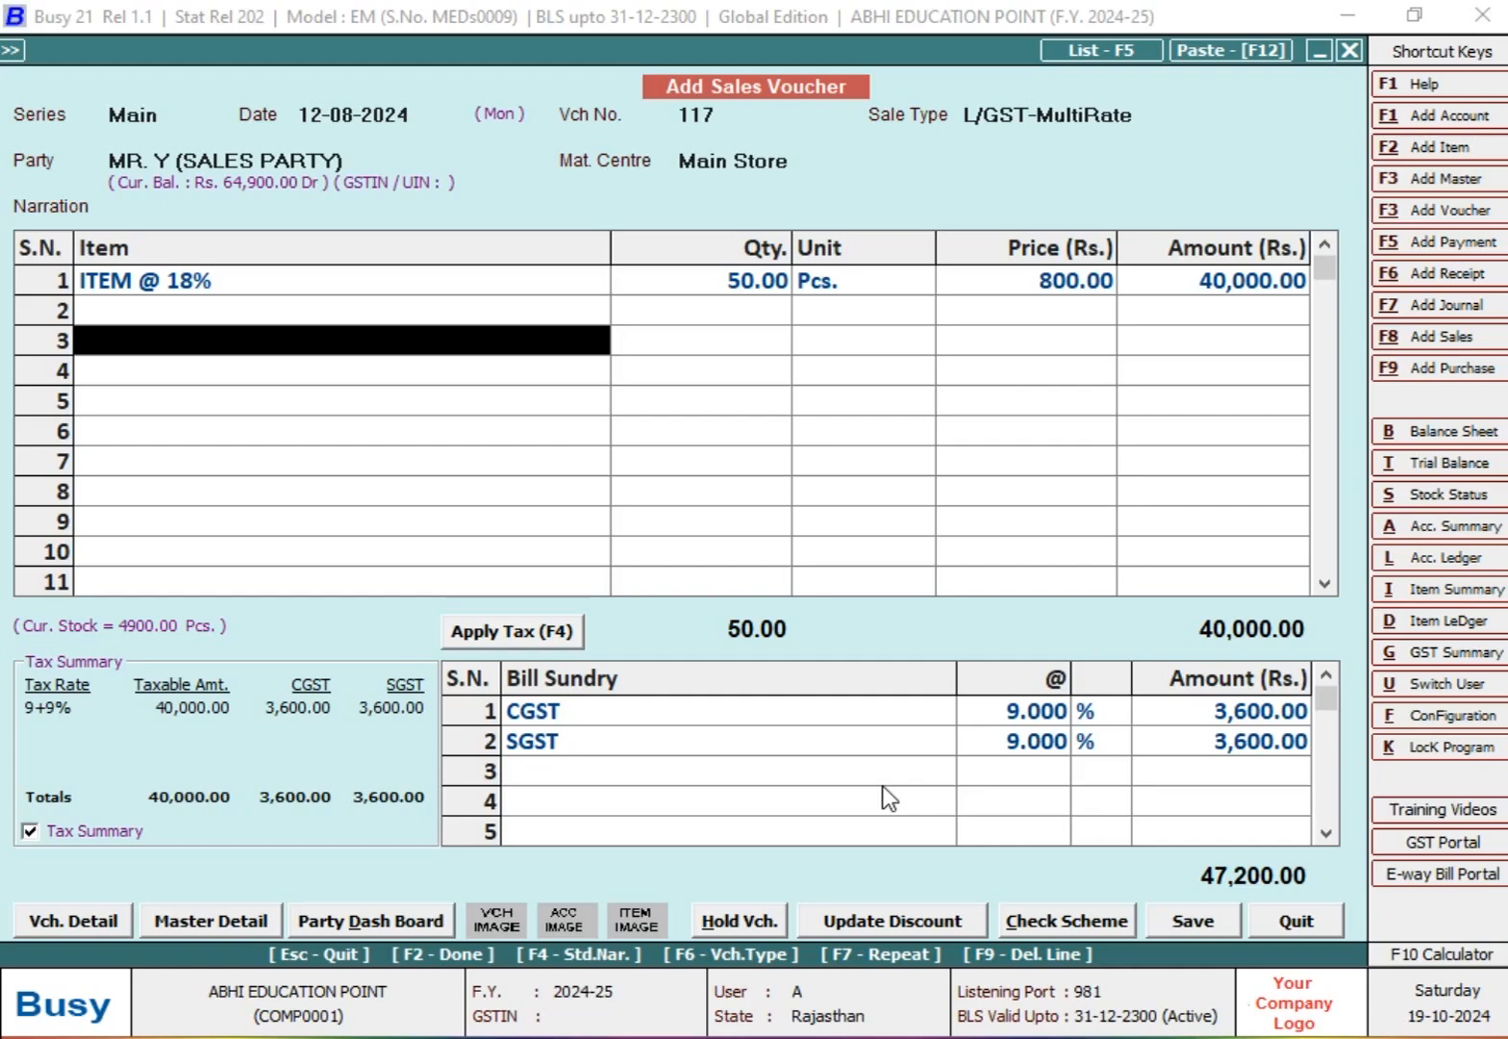
Step: Save voucher 117 with its bill reference, without printing the invoice, and exit voucher entry to the main screen
key("F2")
key("F2")
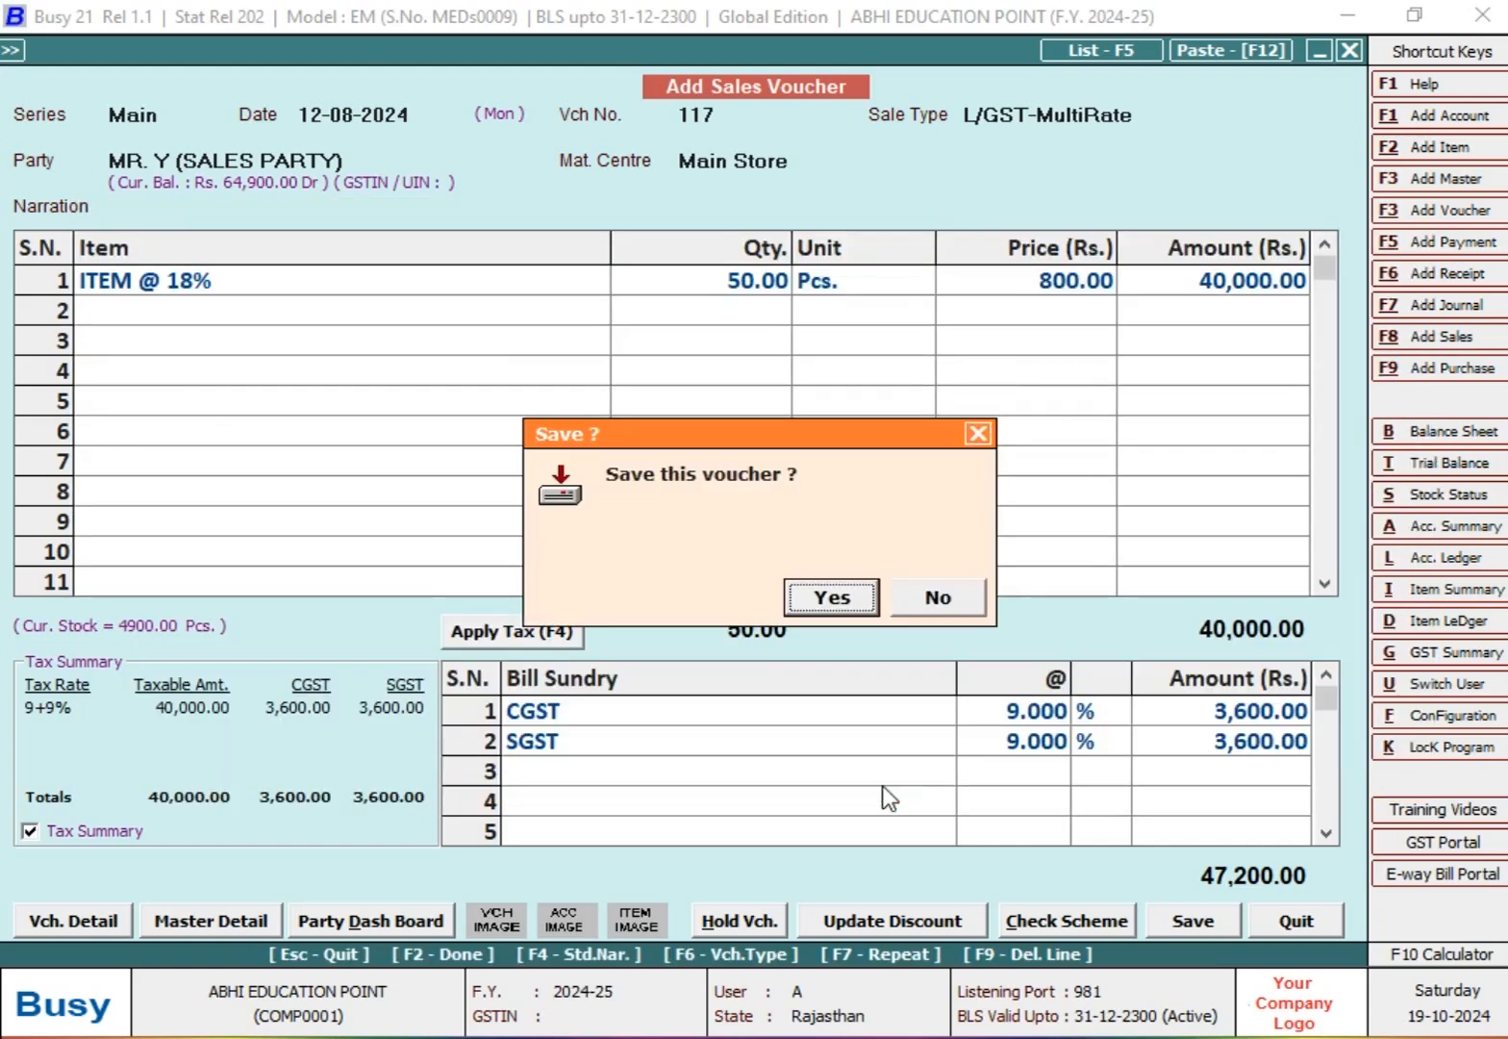
key("Return")
key("n")
key("Escape")
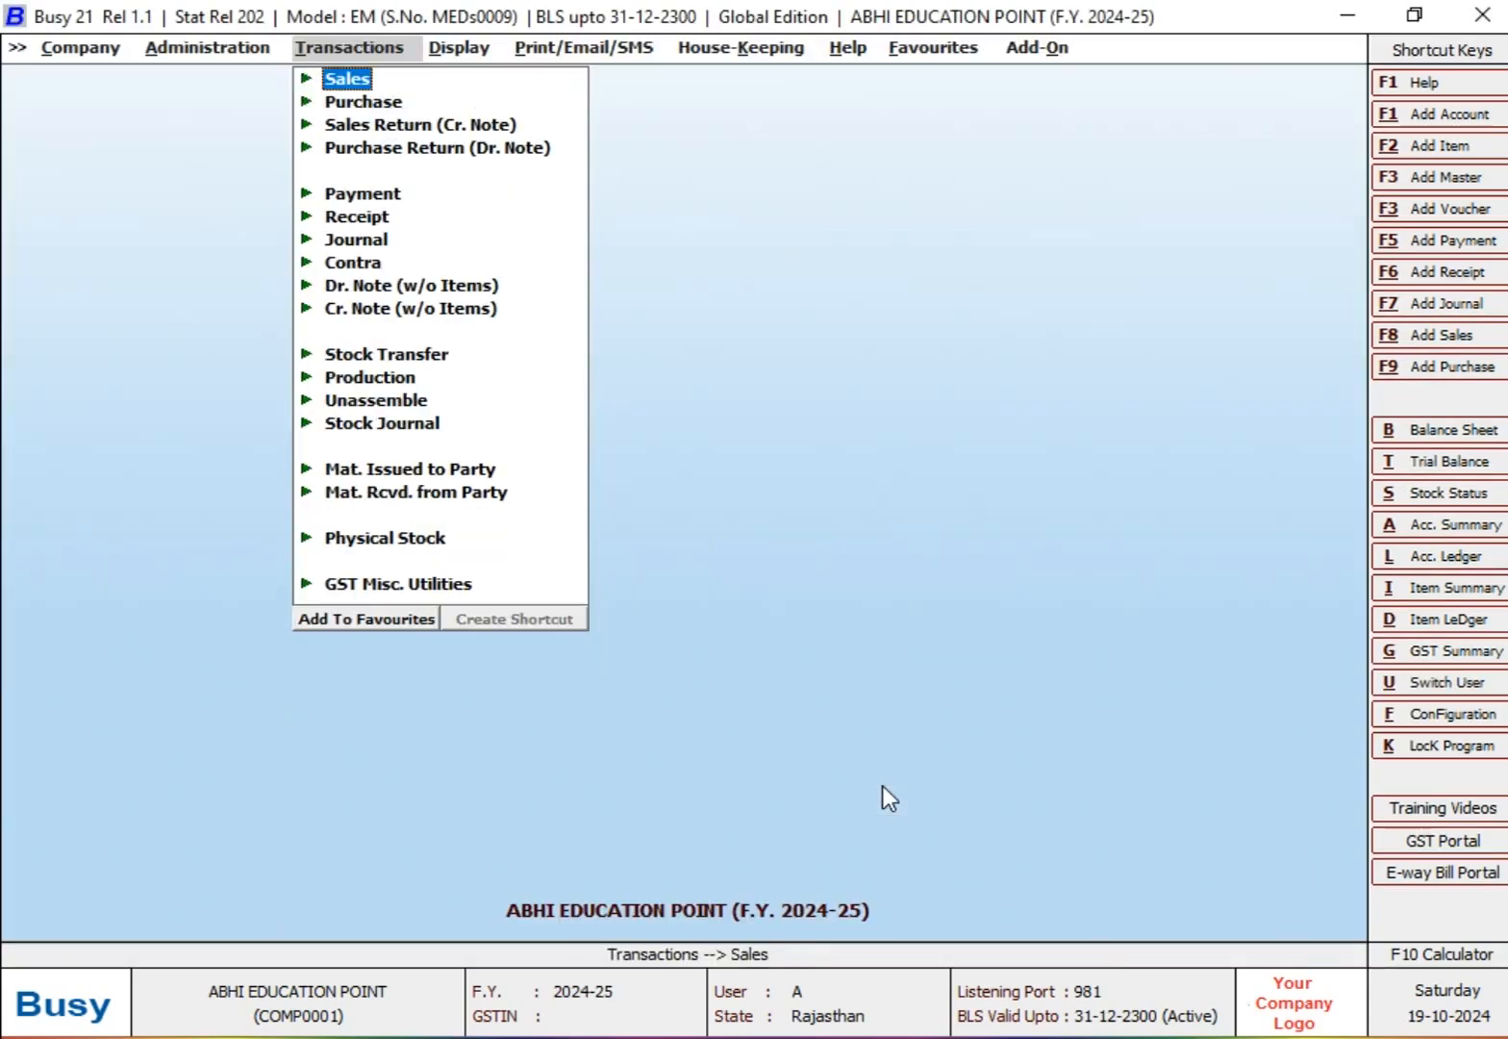
key("Escape")
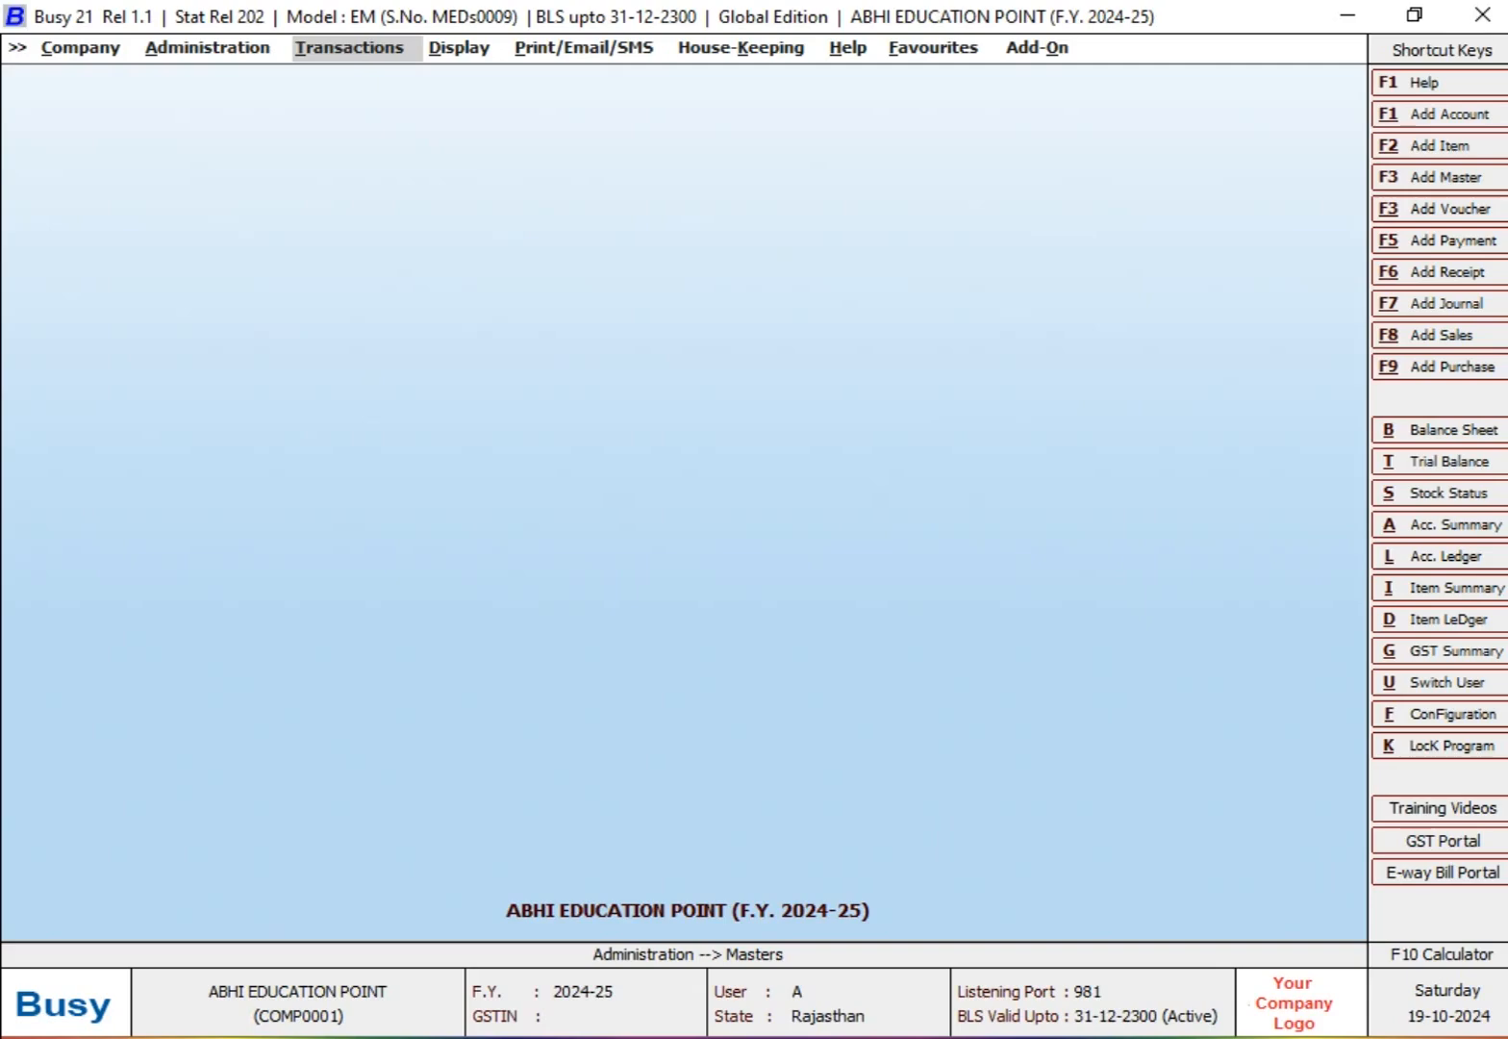
Step: Open the sales Target Variance report among the MIS Reports for format T 1
key("Right")
key("Down")
key("Down")
key("Down")
key("Down")
key("Down")
key("Down")
key("Down")
key("Down")
key("Down")
key("Down")
key("Down")
key("Down")
key("Down")
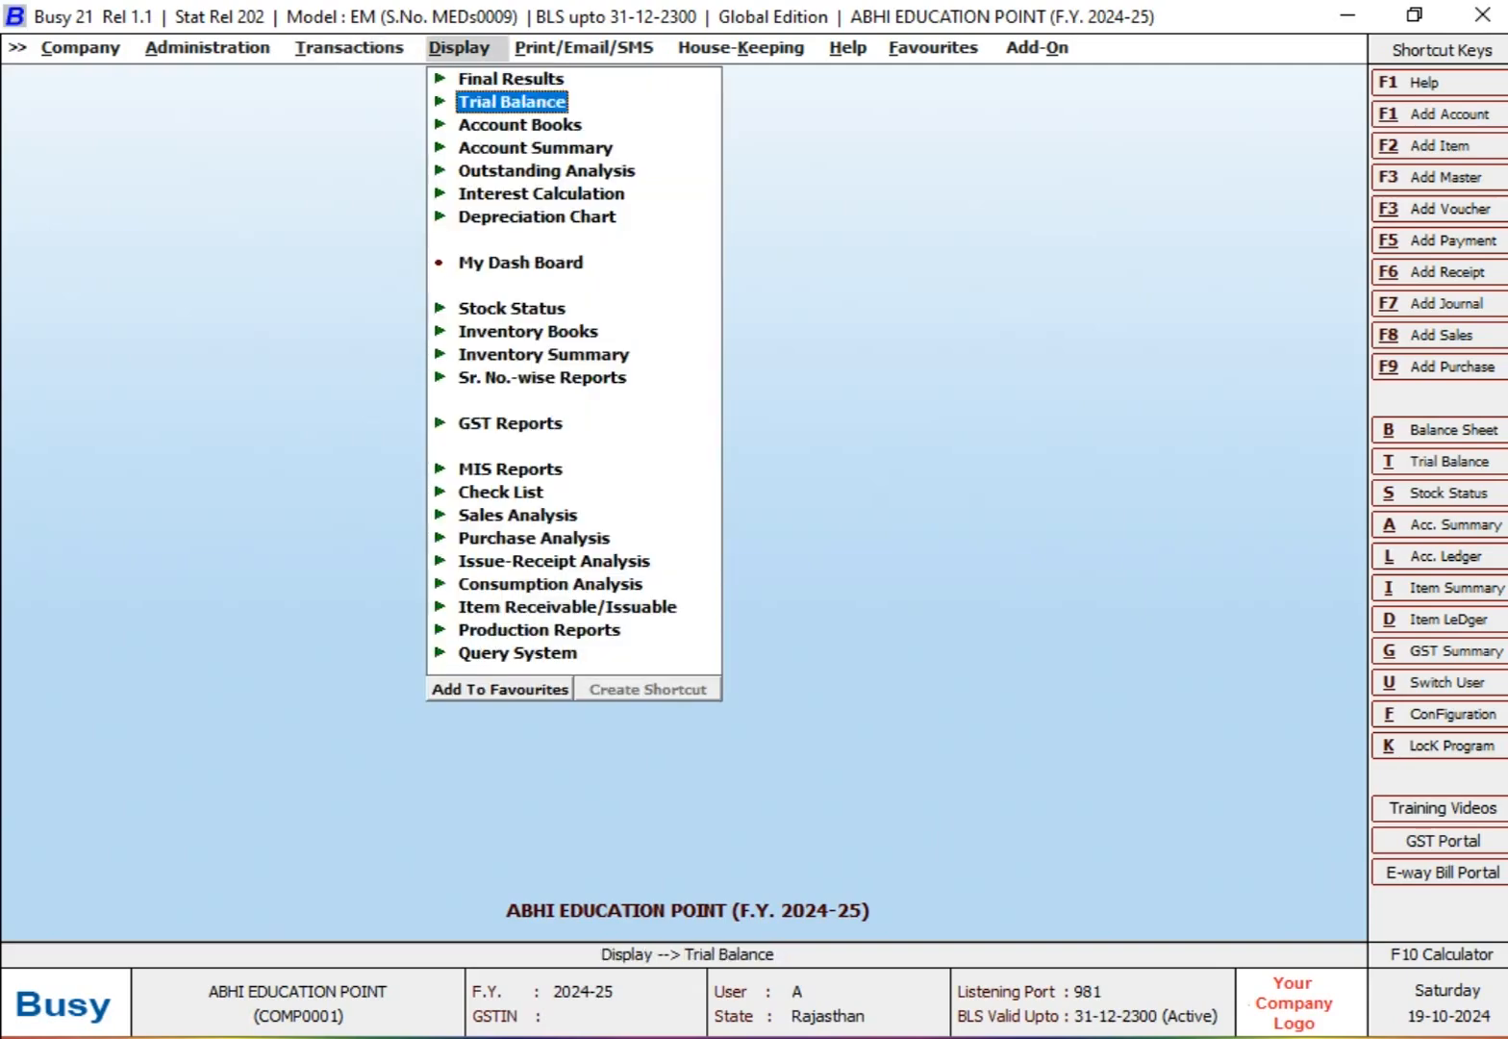
key("Return")
key("Down")
key("Down")
key("Down")
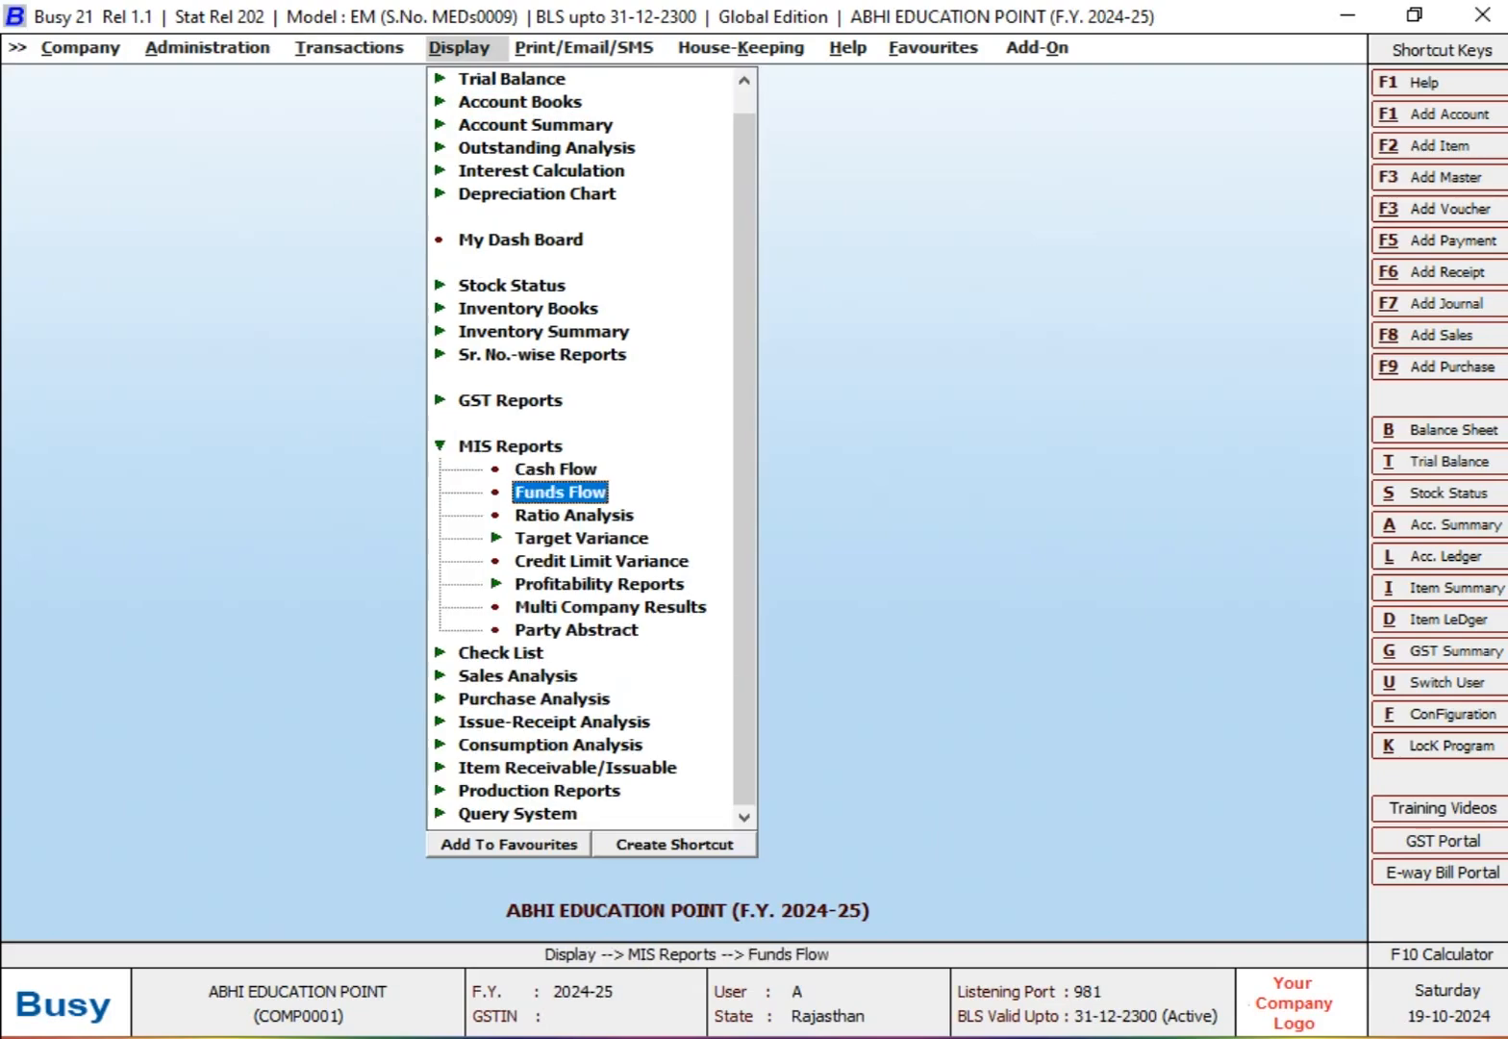
key("Return")
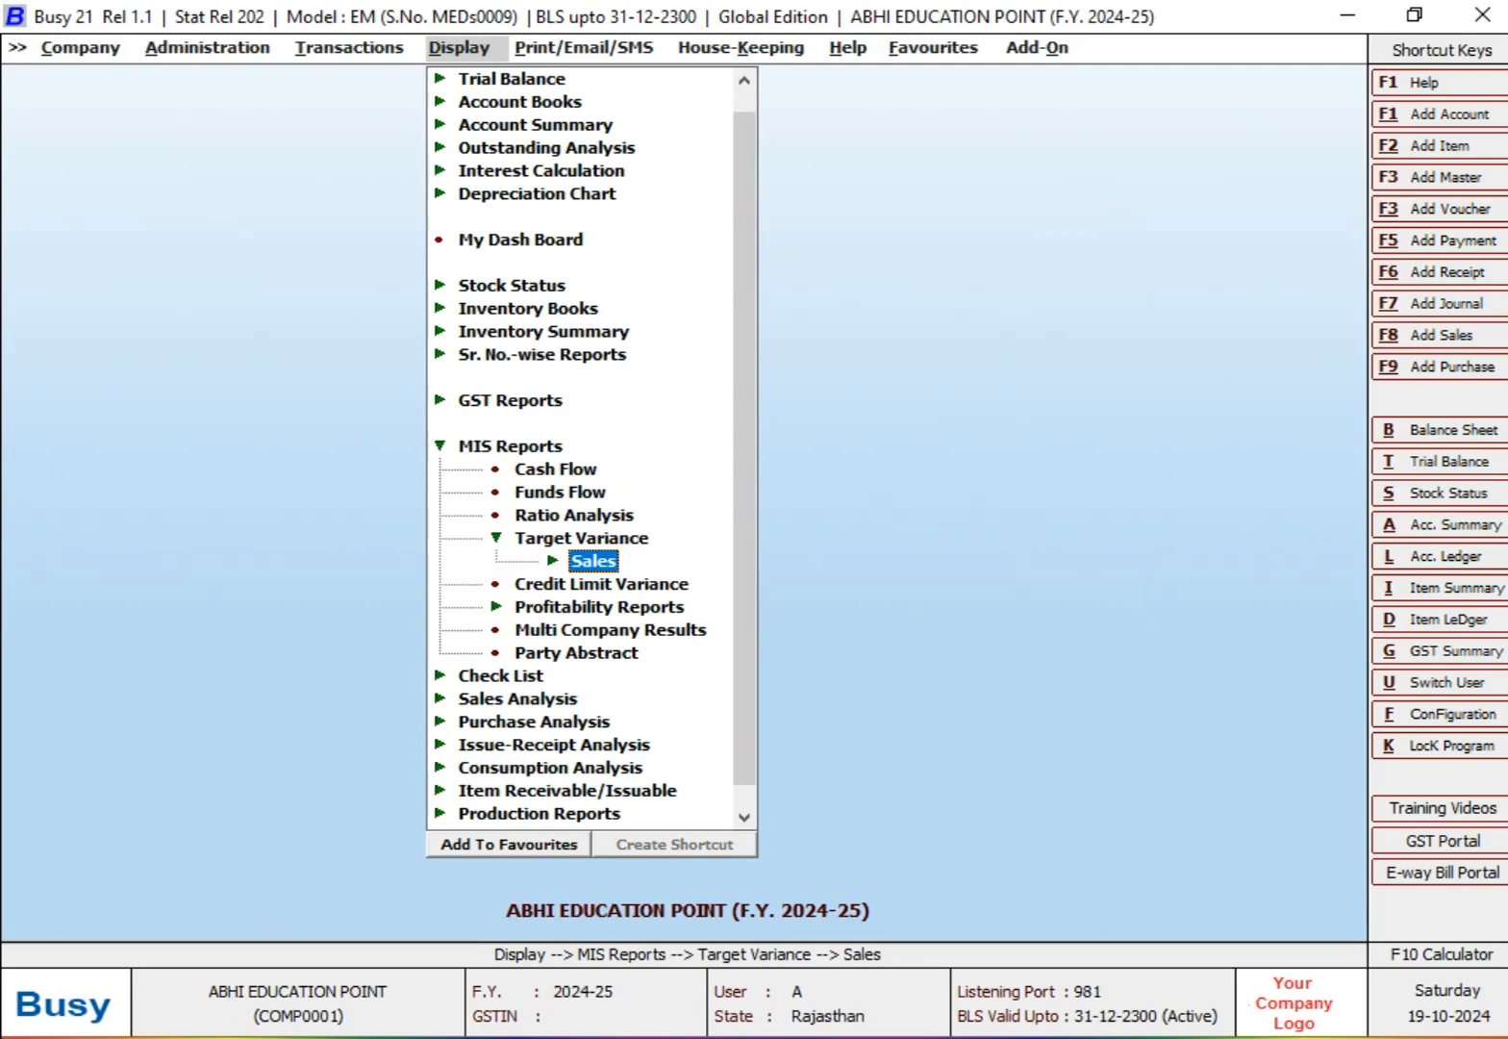
key("Return")
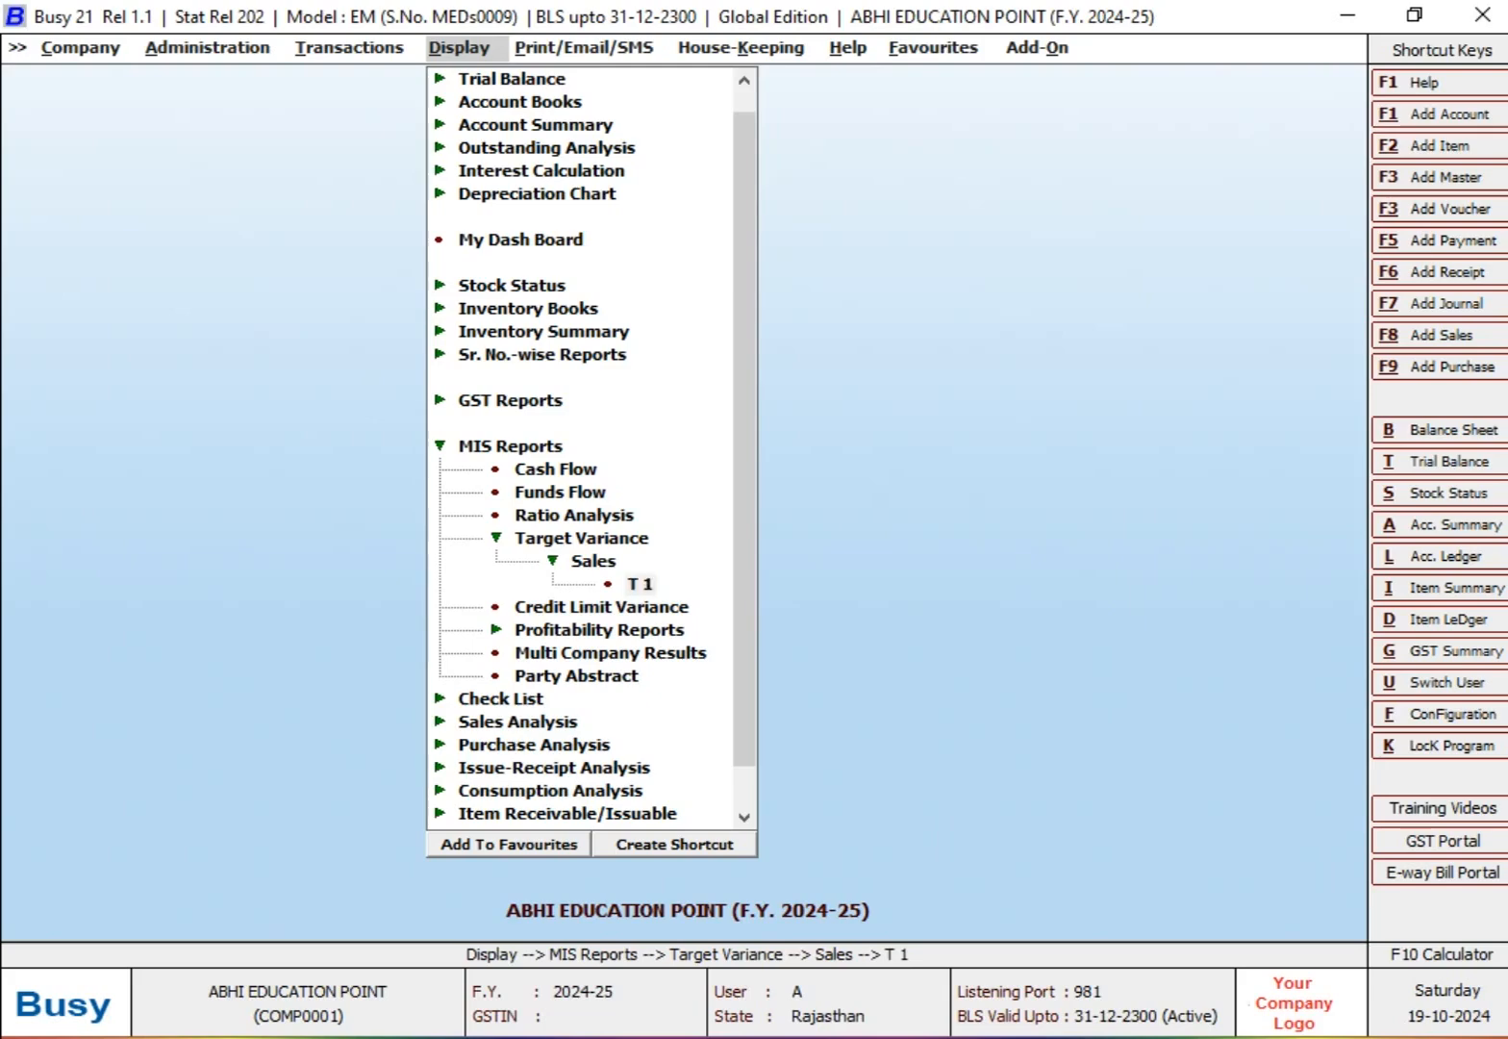
key("Return")
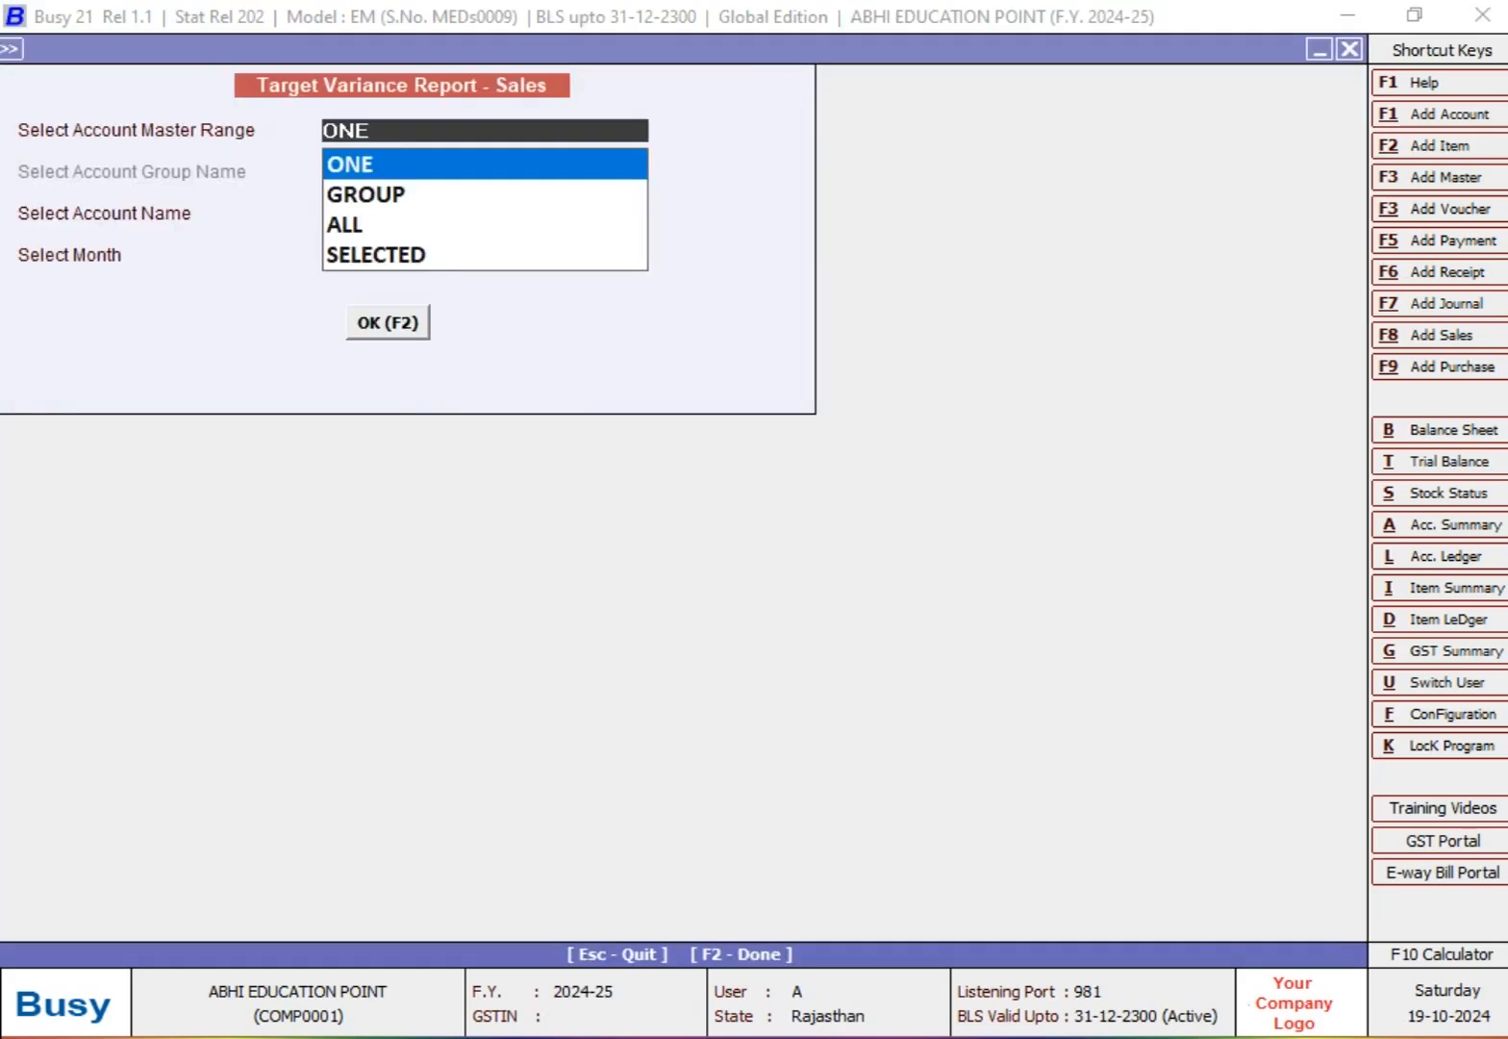
Step: Generate the target variance report for the single account MR. Y (SALES PARTY) for August
key("Down")
key("Down")
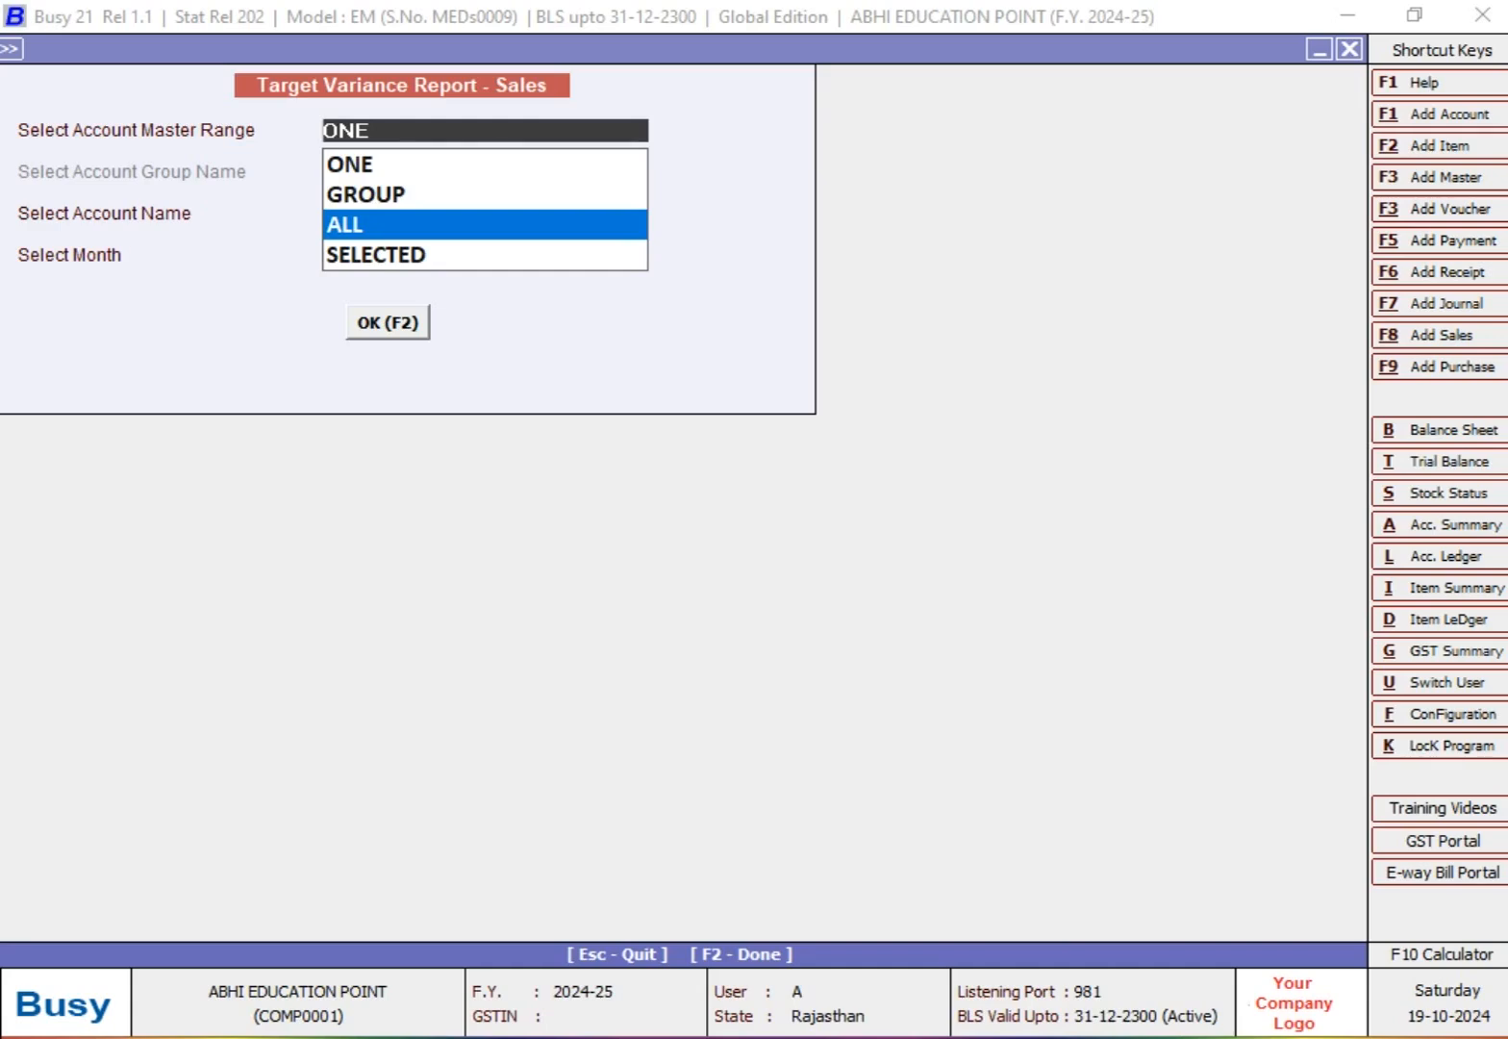
key("Up")
key("Up")
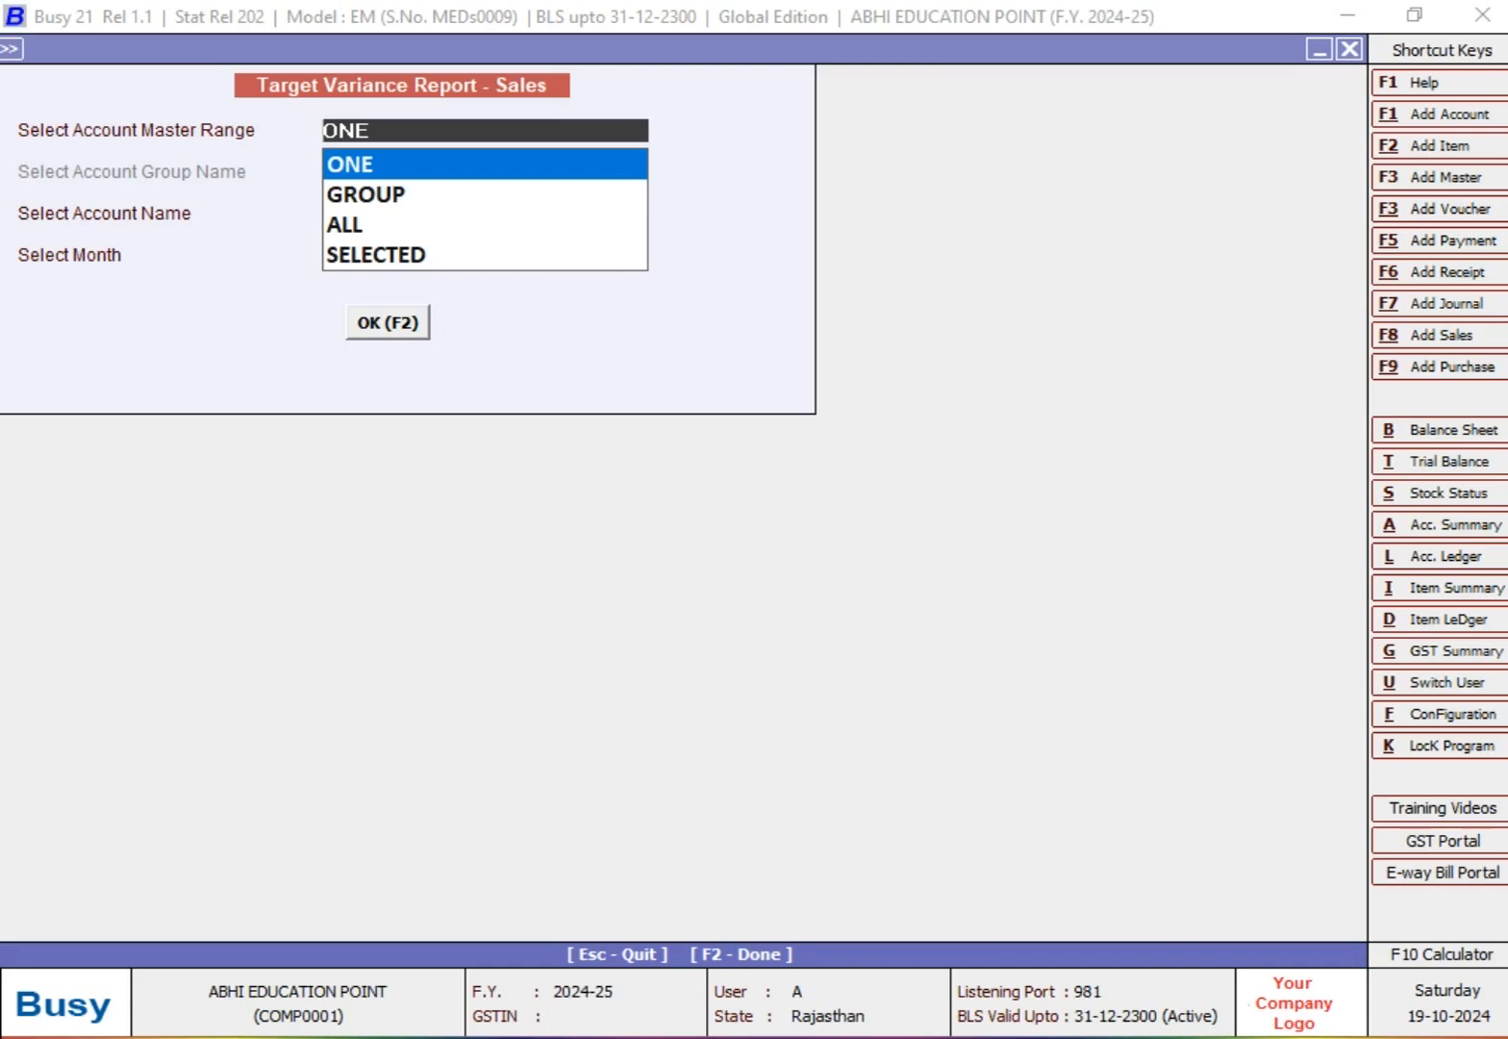
key("Return")
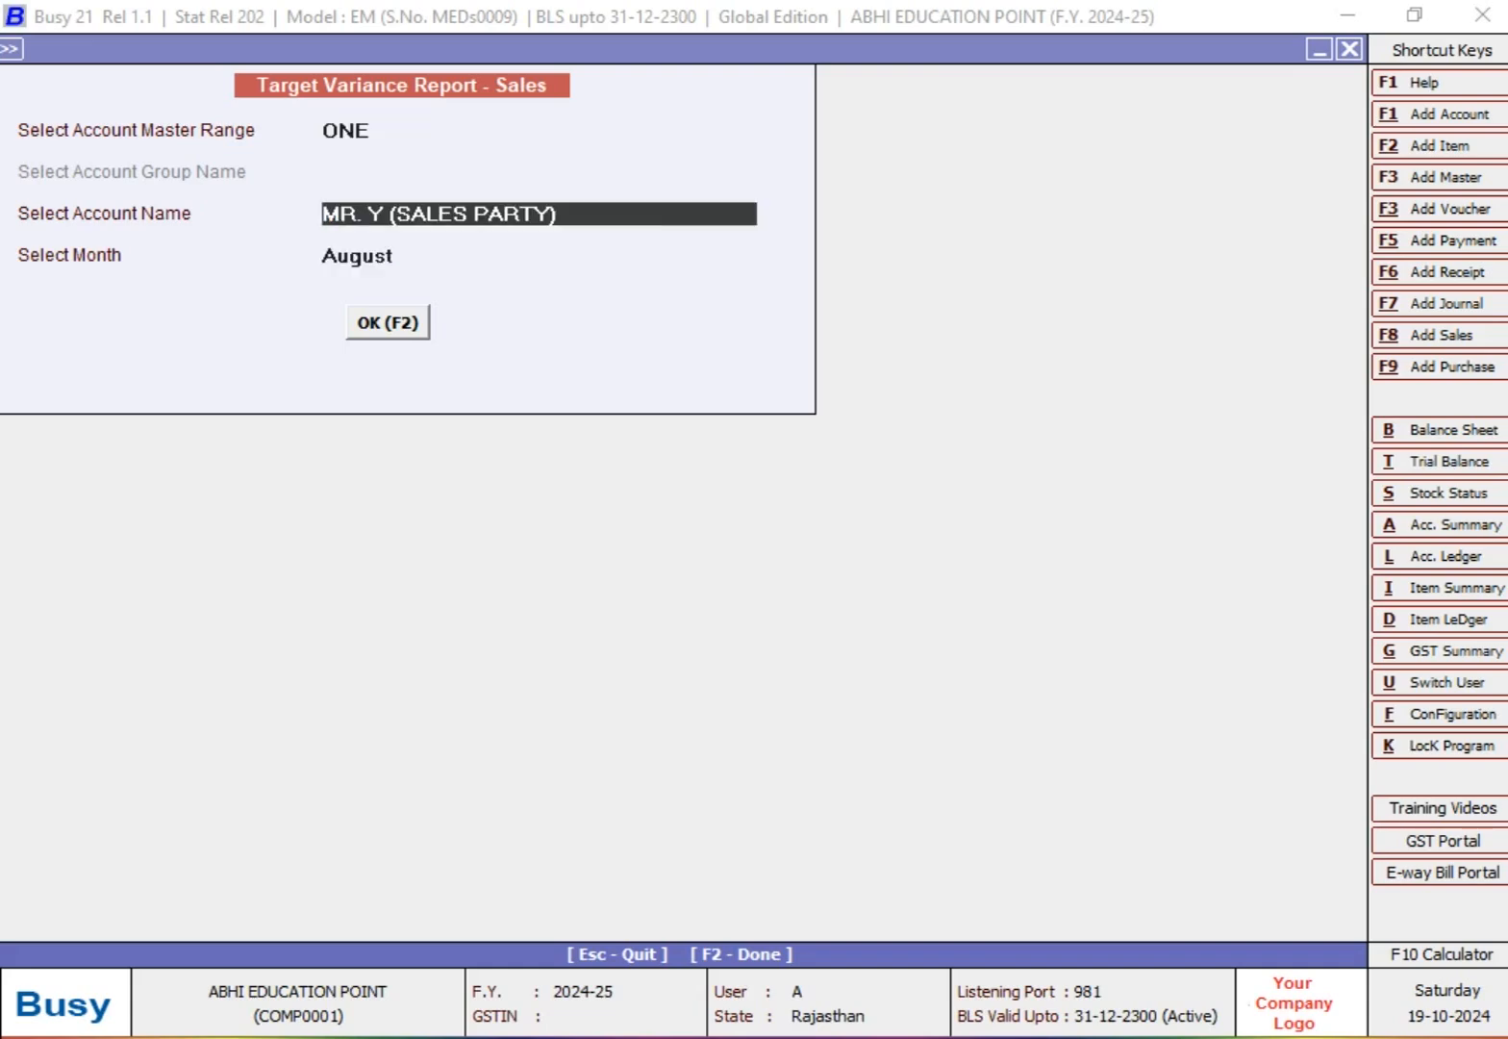
key("Return")
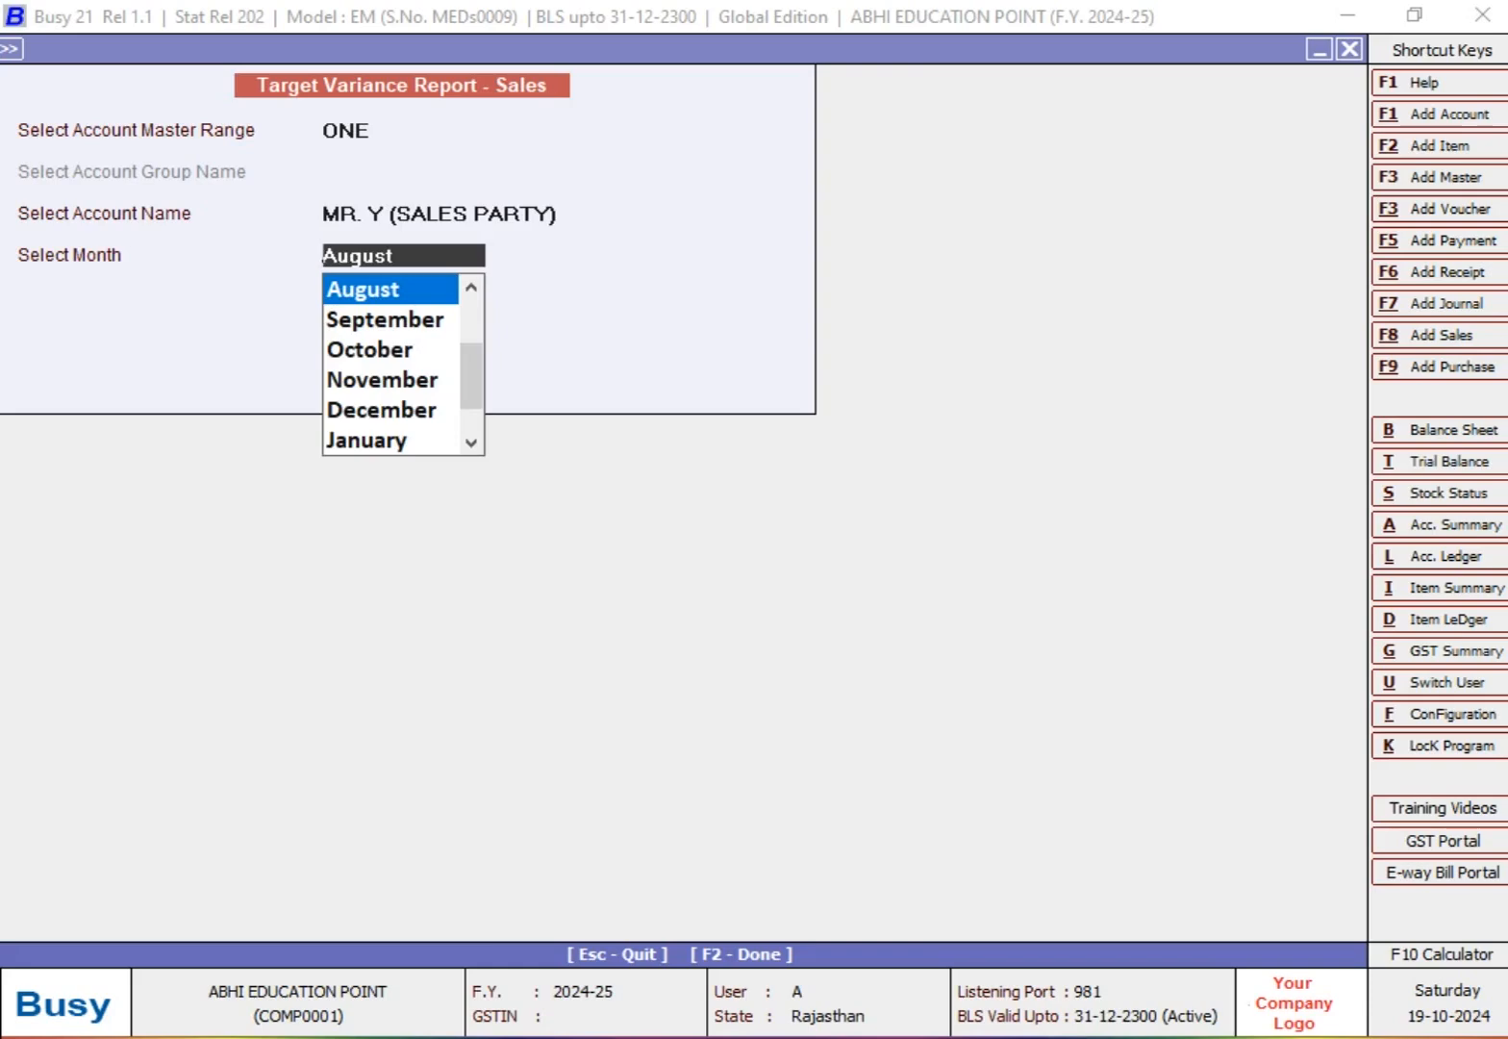
key("Return")
key("Return")
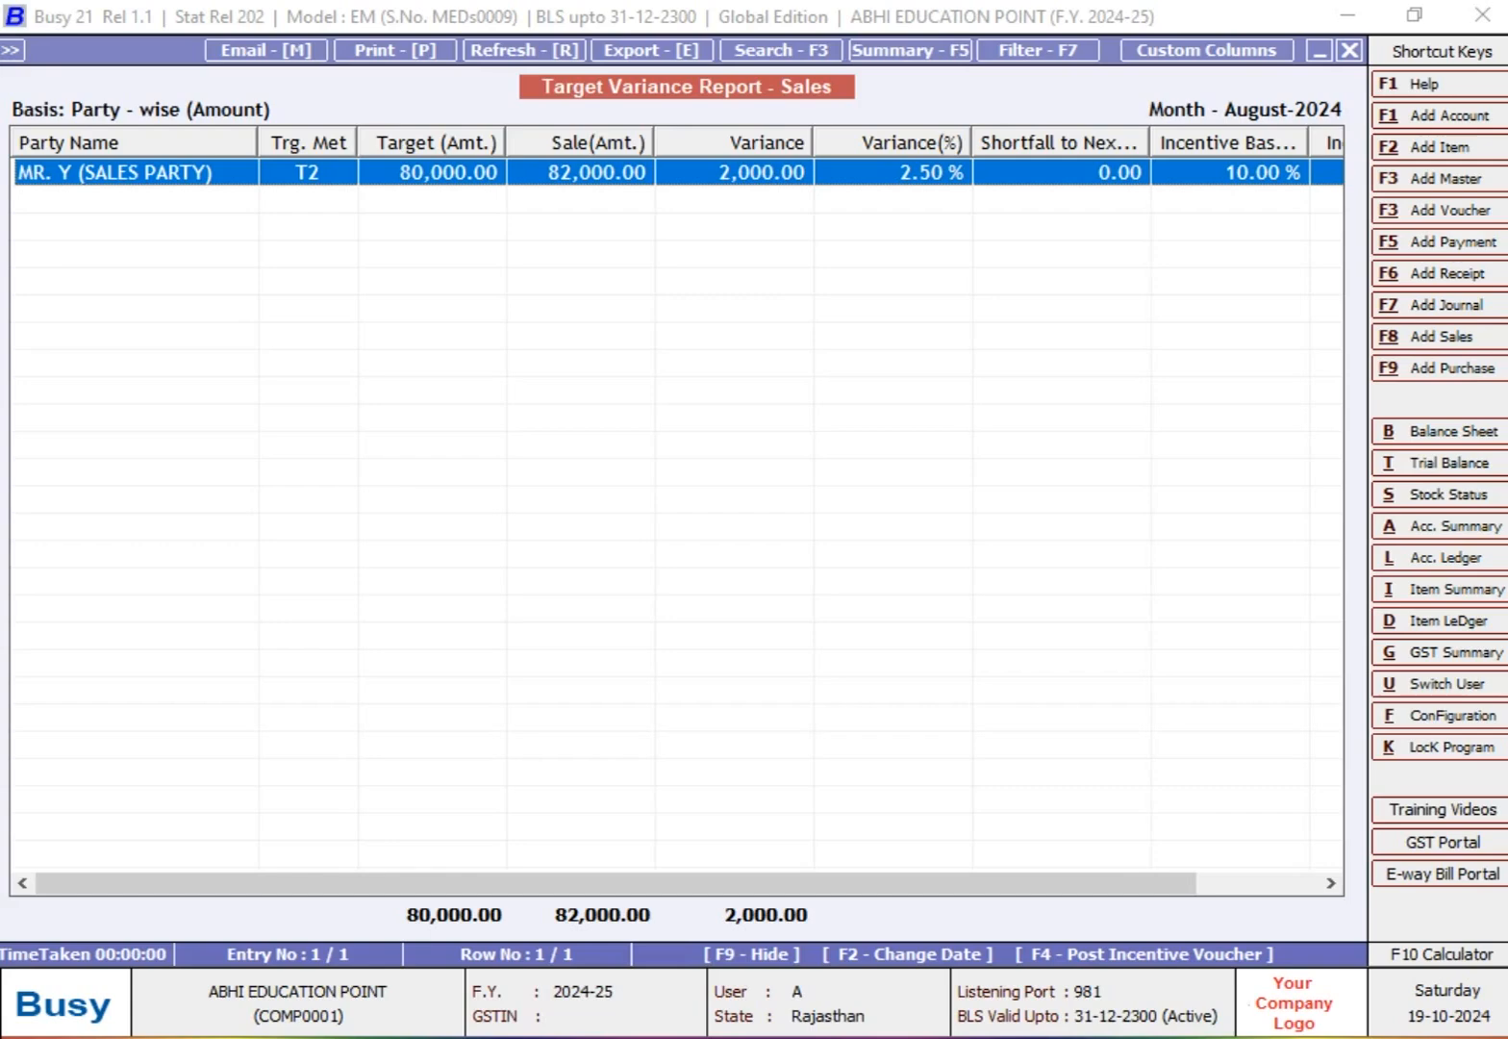
Step: Widen the Sale(Amt.) column slightly and drill down to the sales transactions of MR. Y
left_click_drag(659, 143, 670, 143)
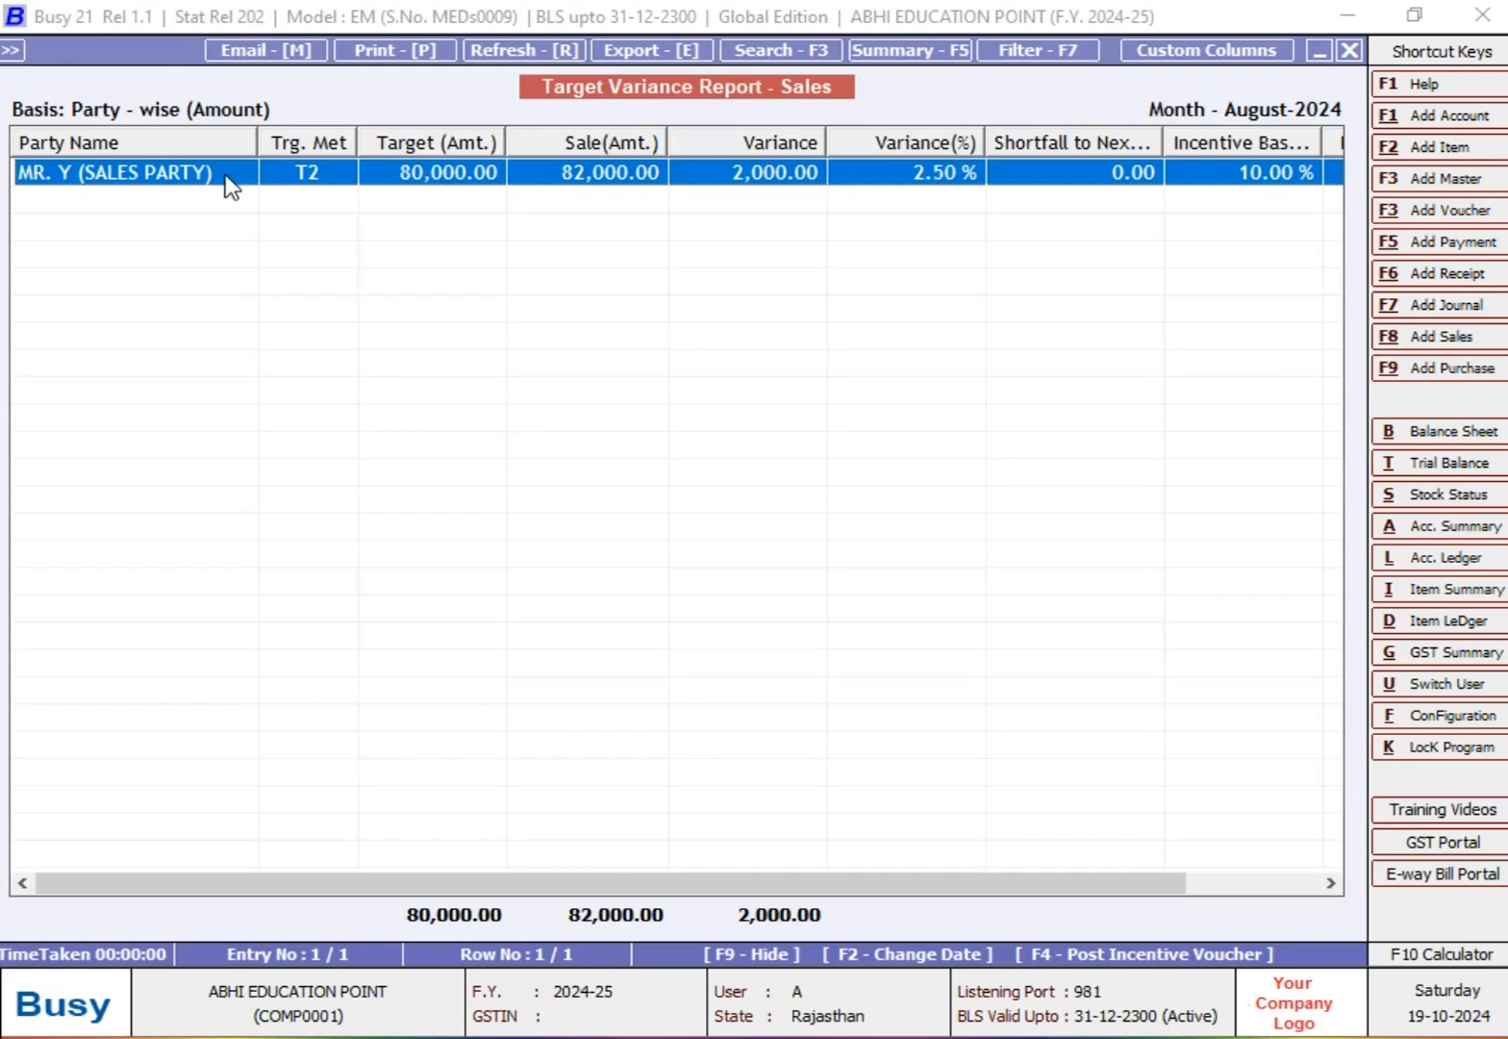
double_click(589, 176)
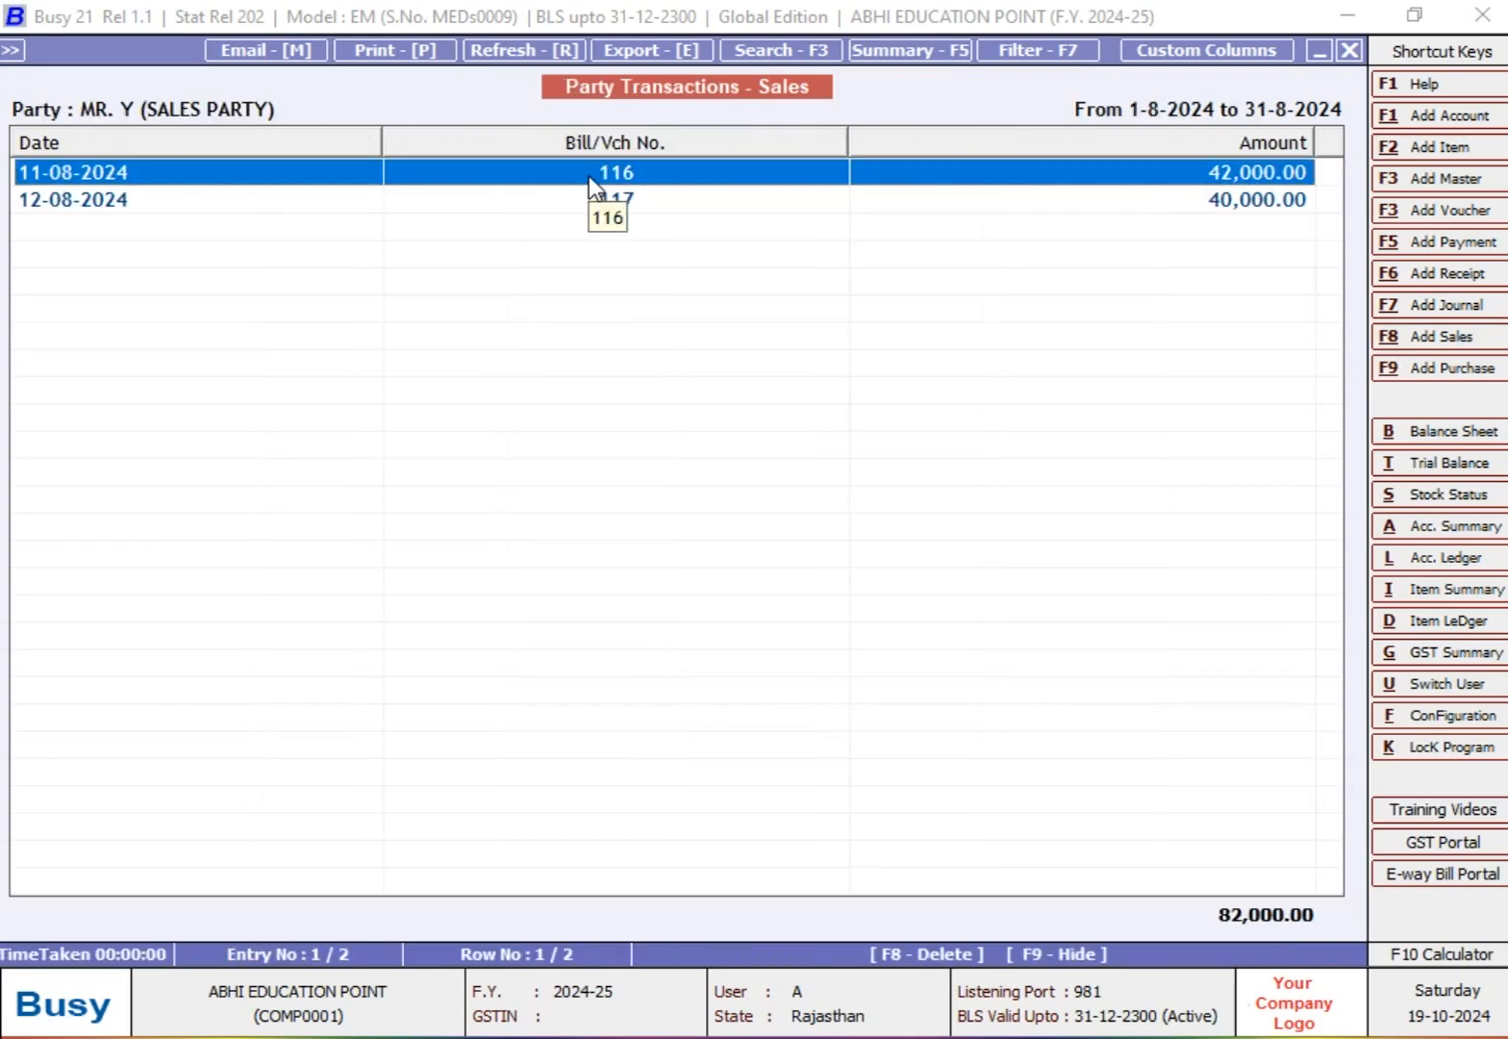
key("Down")
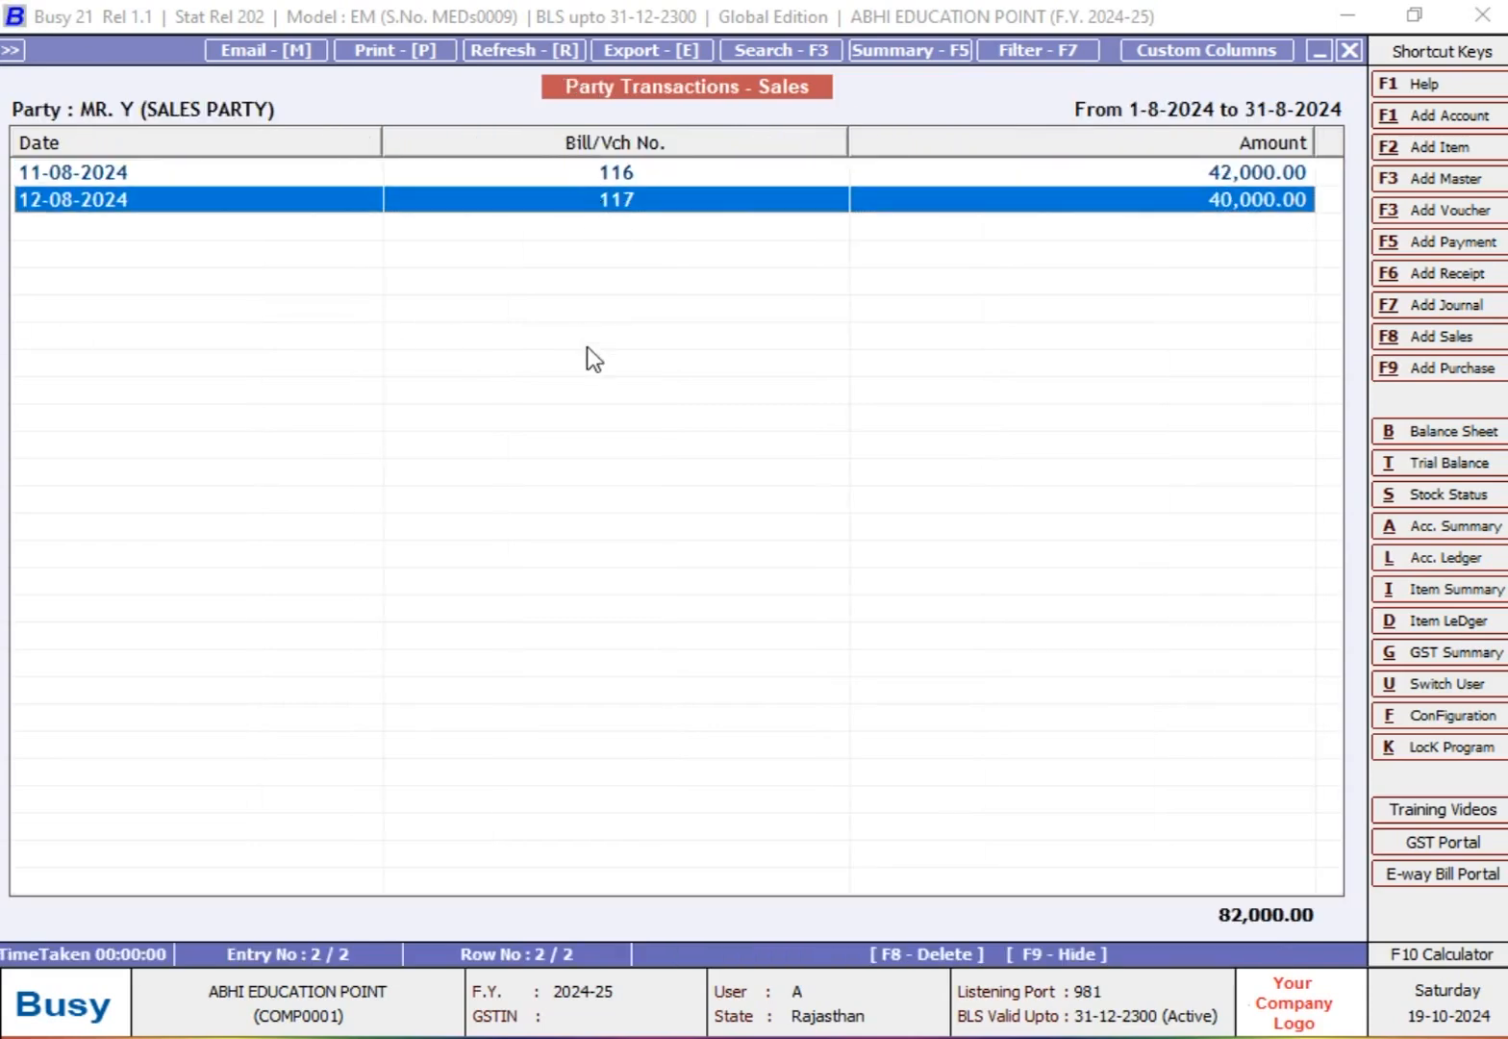
Step: View sales voucher 116 dated 11-08-2024, then return to the transaction list and highlight voucher 117
left_click(137, 177)
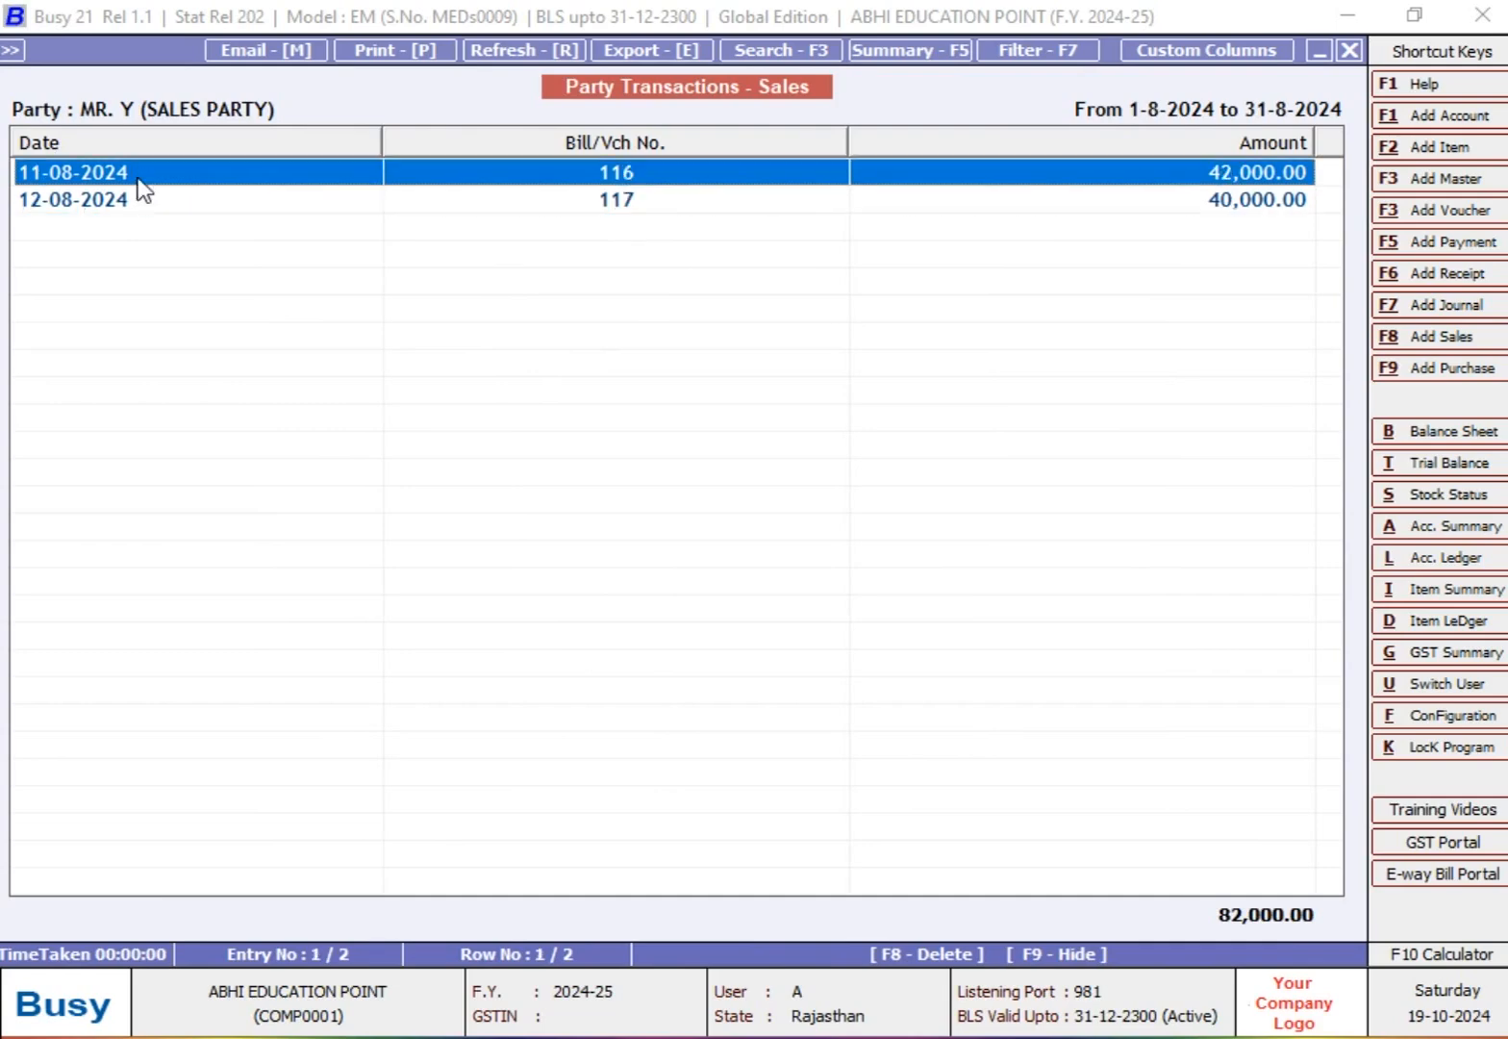
double_click(138, 177)
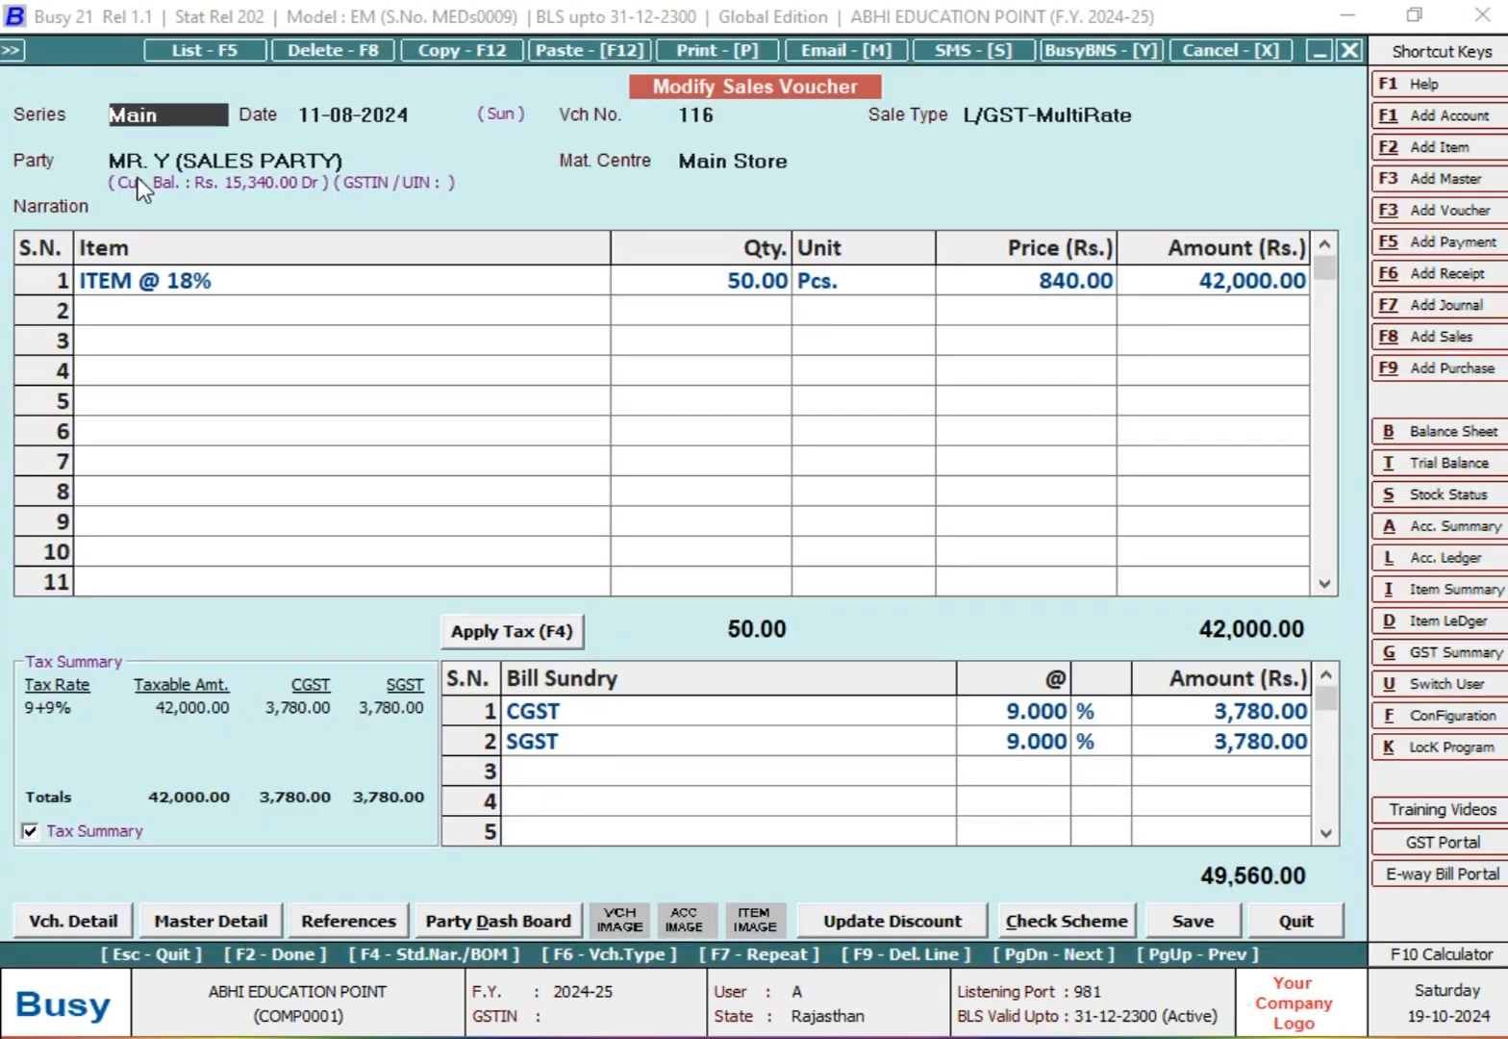
key("Escape")
key("Down")
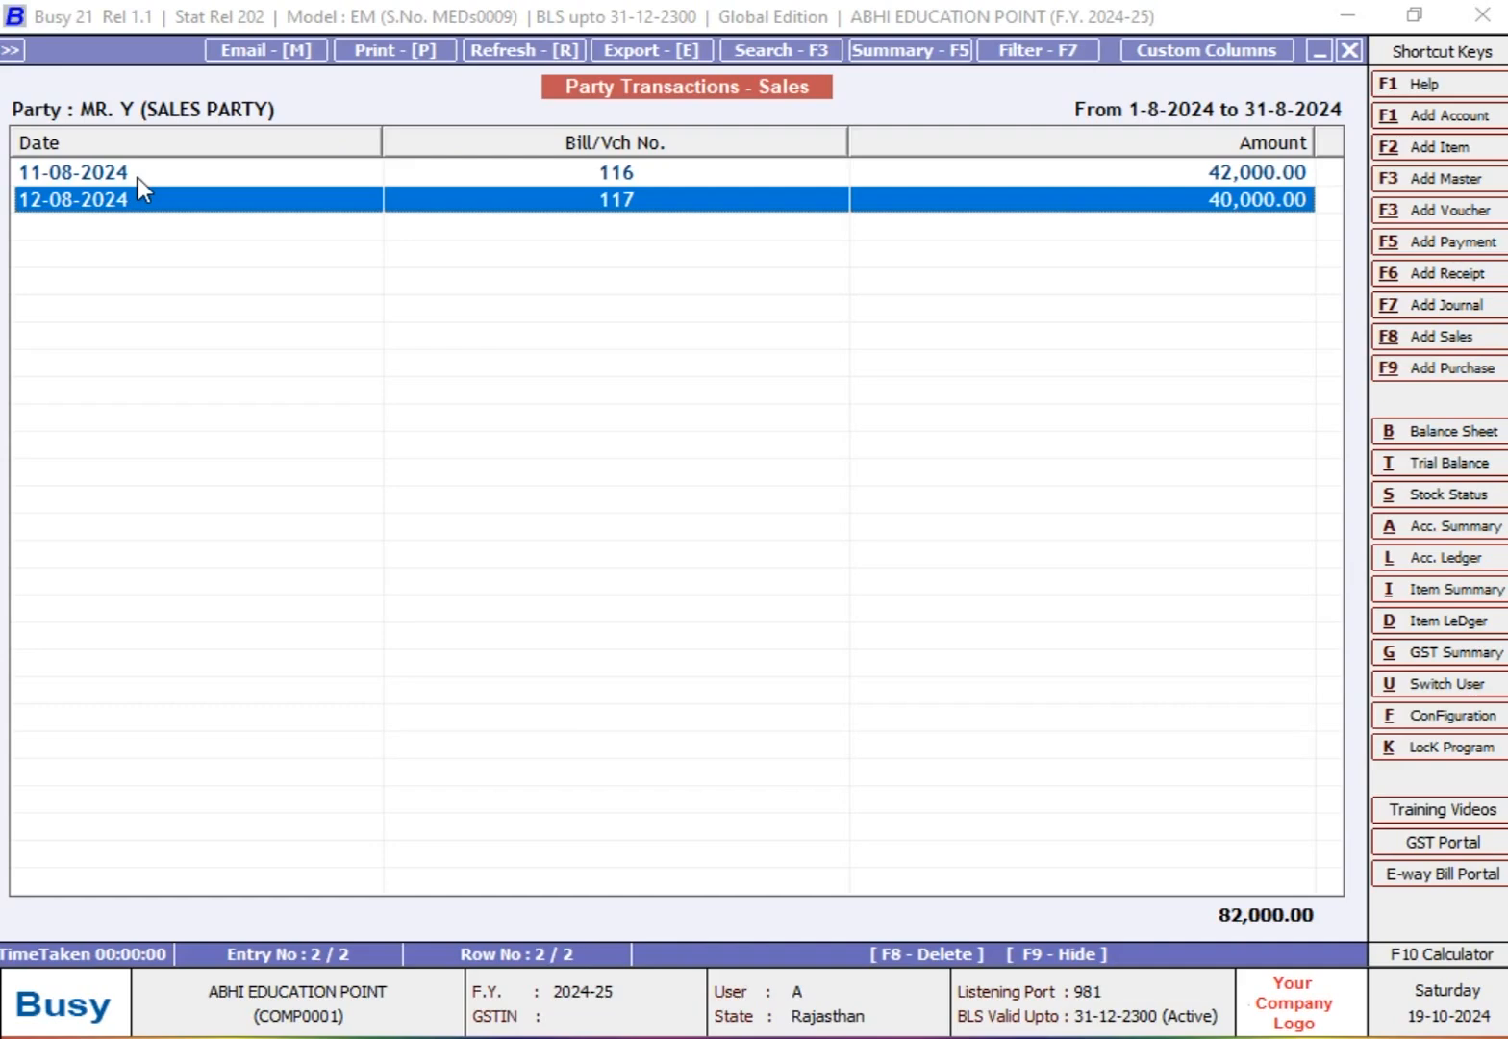
Step: Return to the Target Variance report and examine the variance and incentive figures of MR. Y (SALES PARTY)
key("Escape")
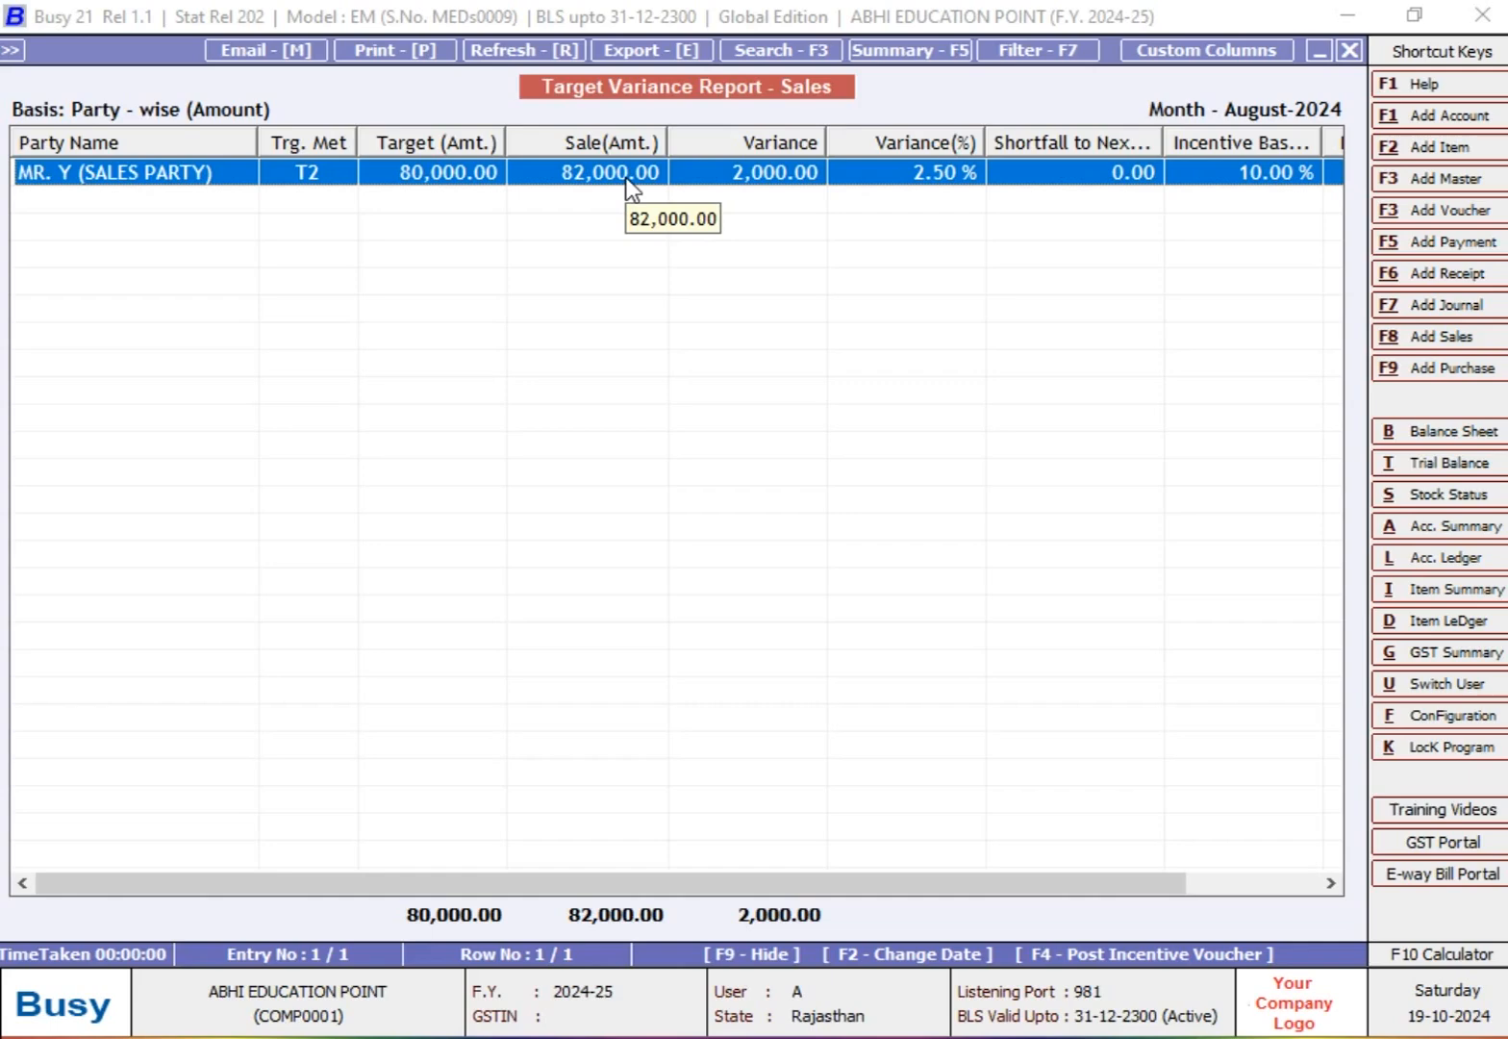
key("Right")
key("Right")
key("Right")
key("Right")
key("Right")
key("Right")
key("Right")
key("Right")
key("Right")
key("Right")
key("Right")
key("Right")
key("Right")
key("Right")
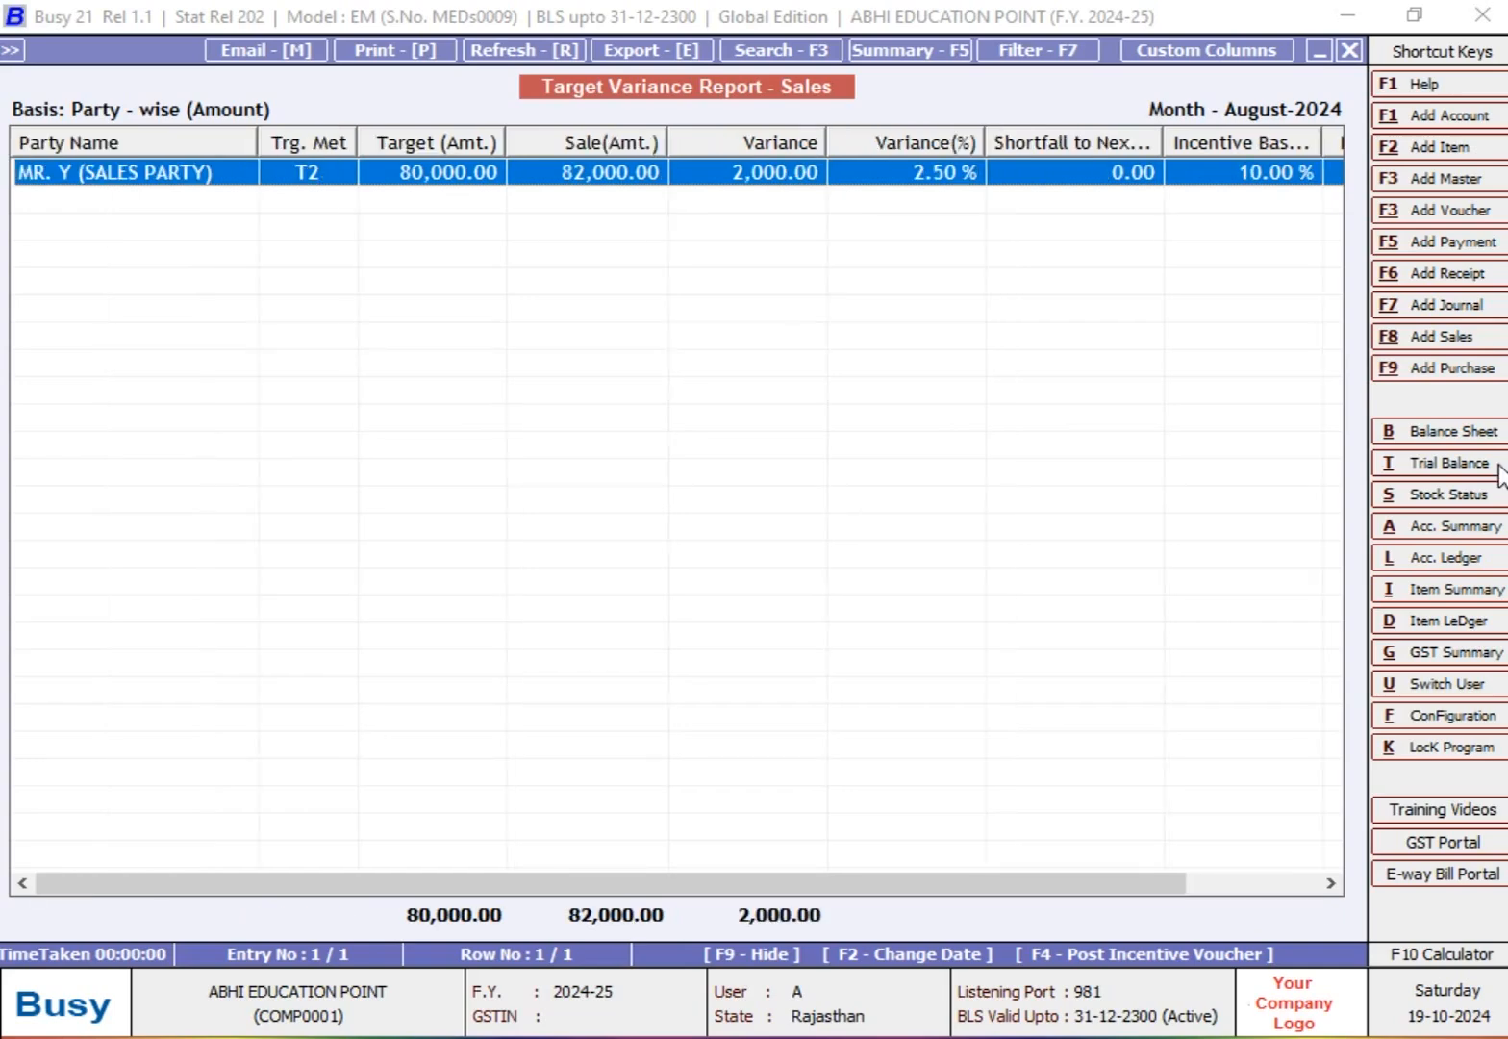
Step: Start a new account master named INCENTIVE EXPENSES, keeping the same print name
left_click(1426, 115)
type("INCEN")
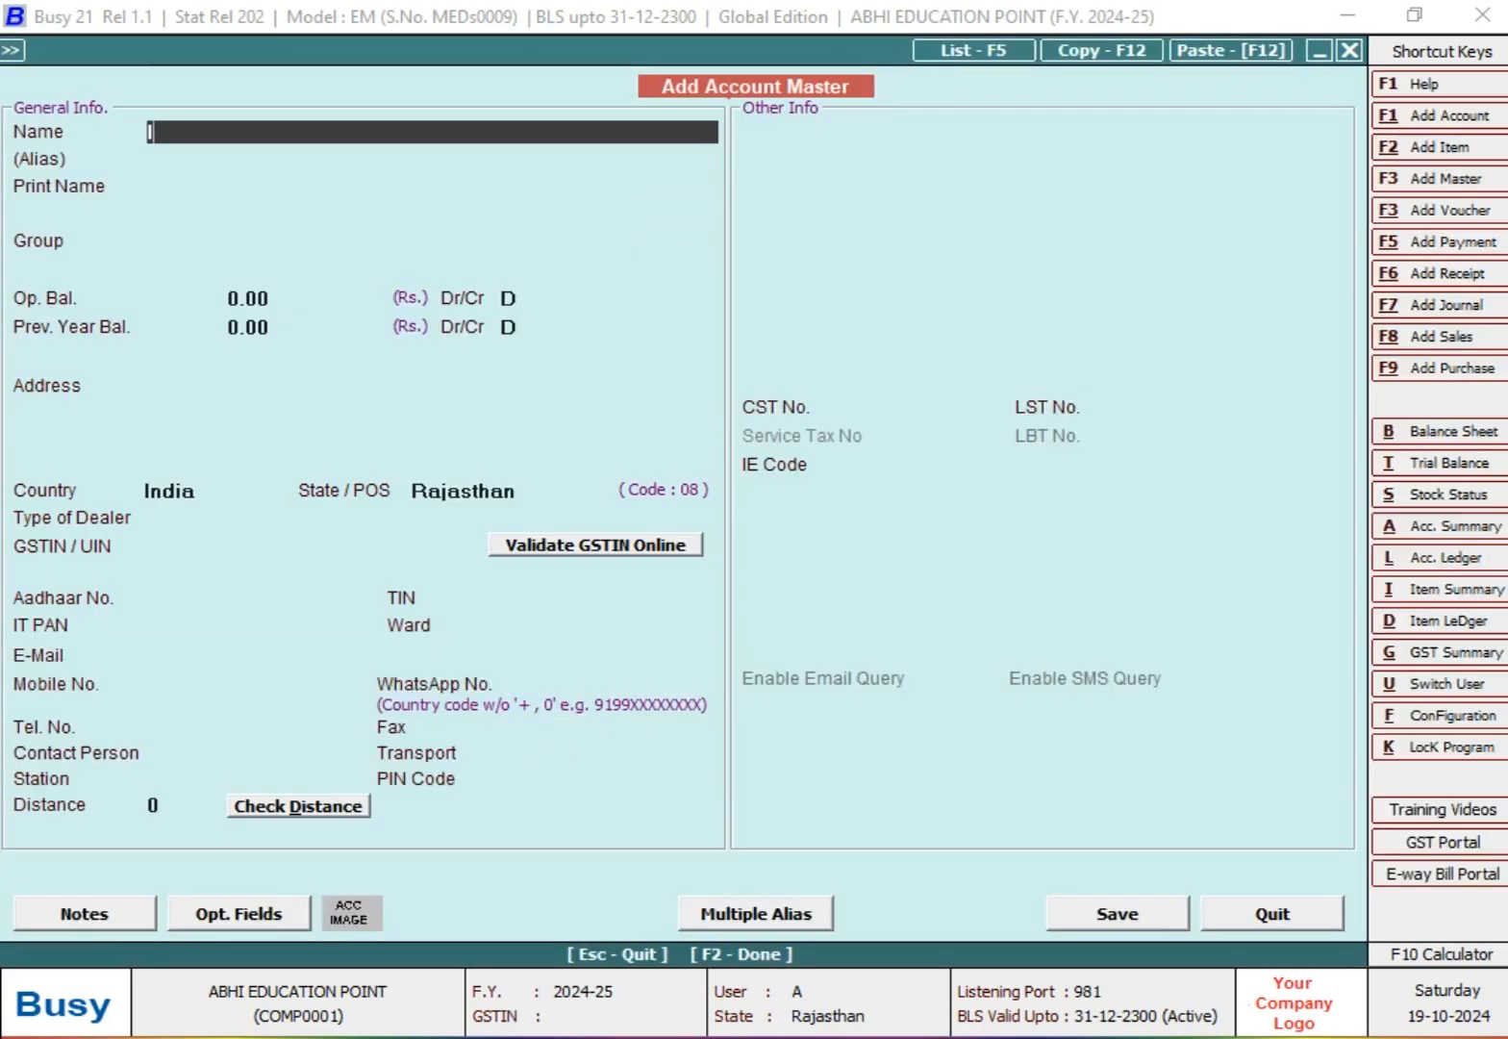
type("TIVE EX")
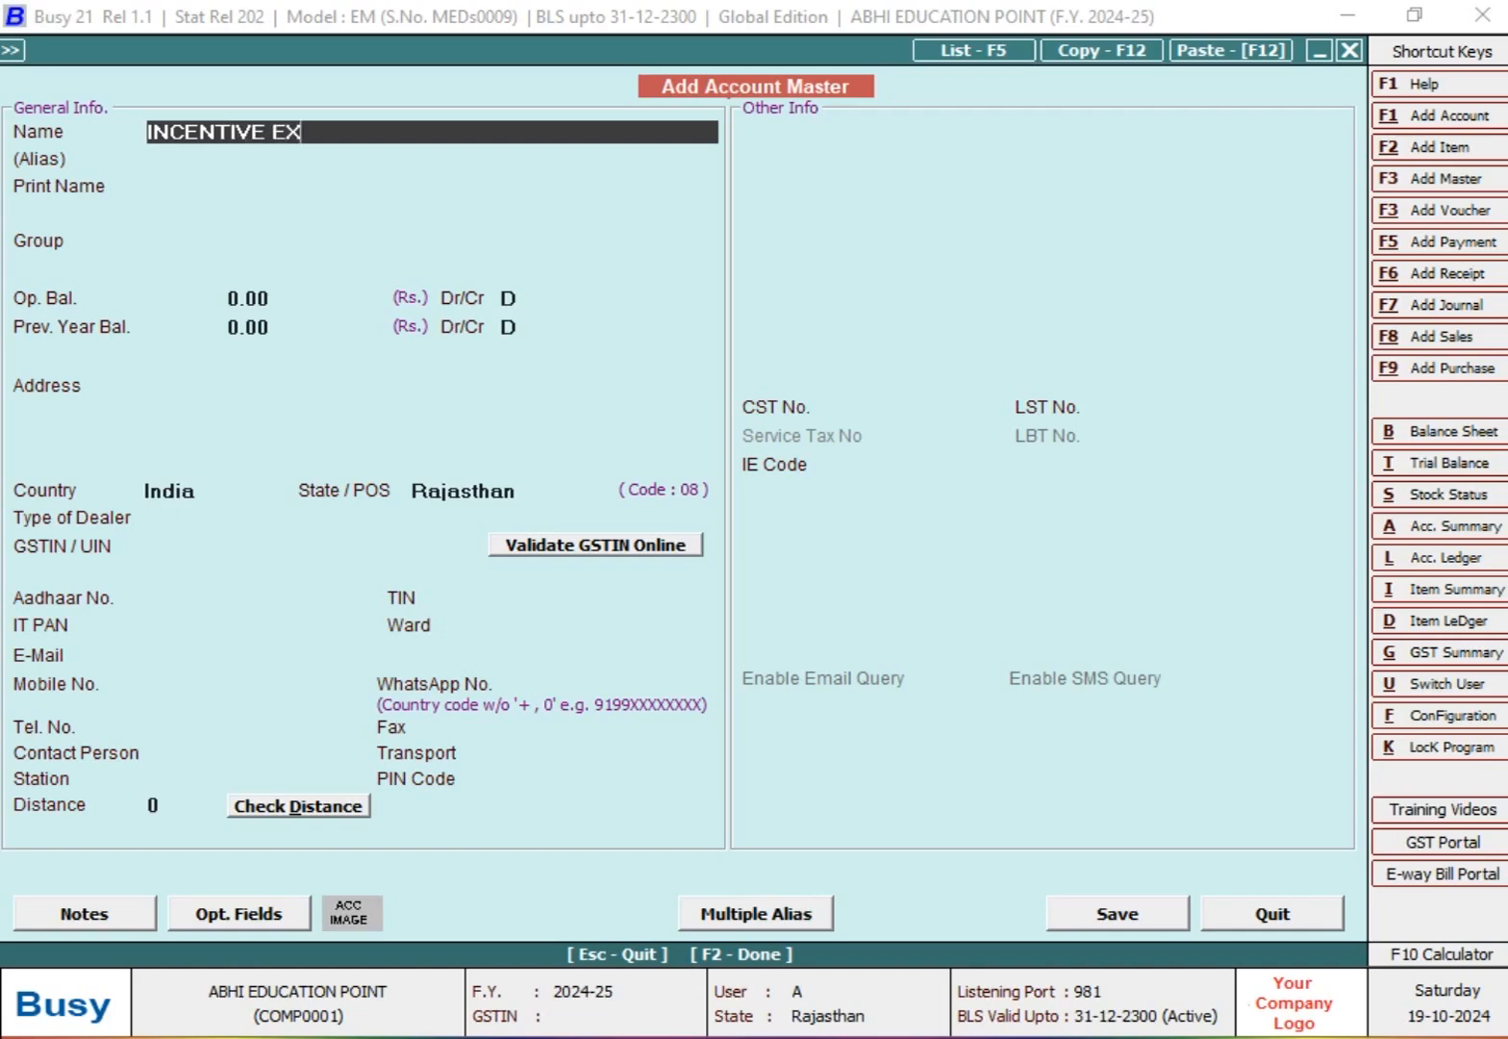
type("PENSES")
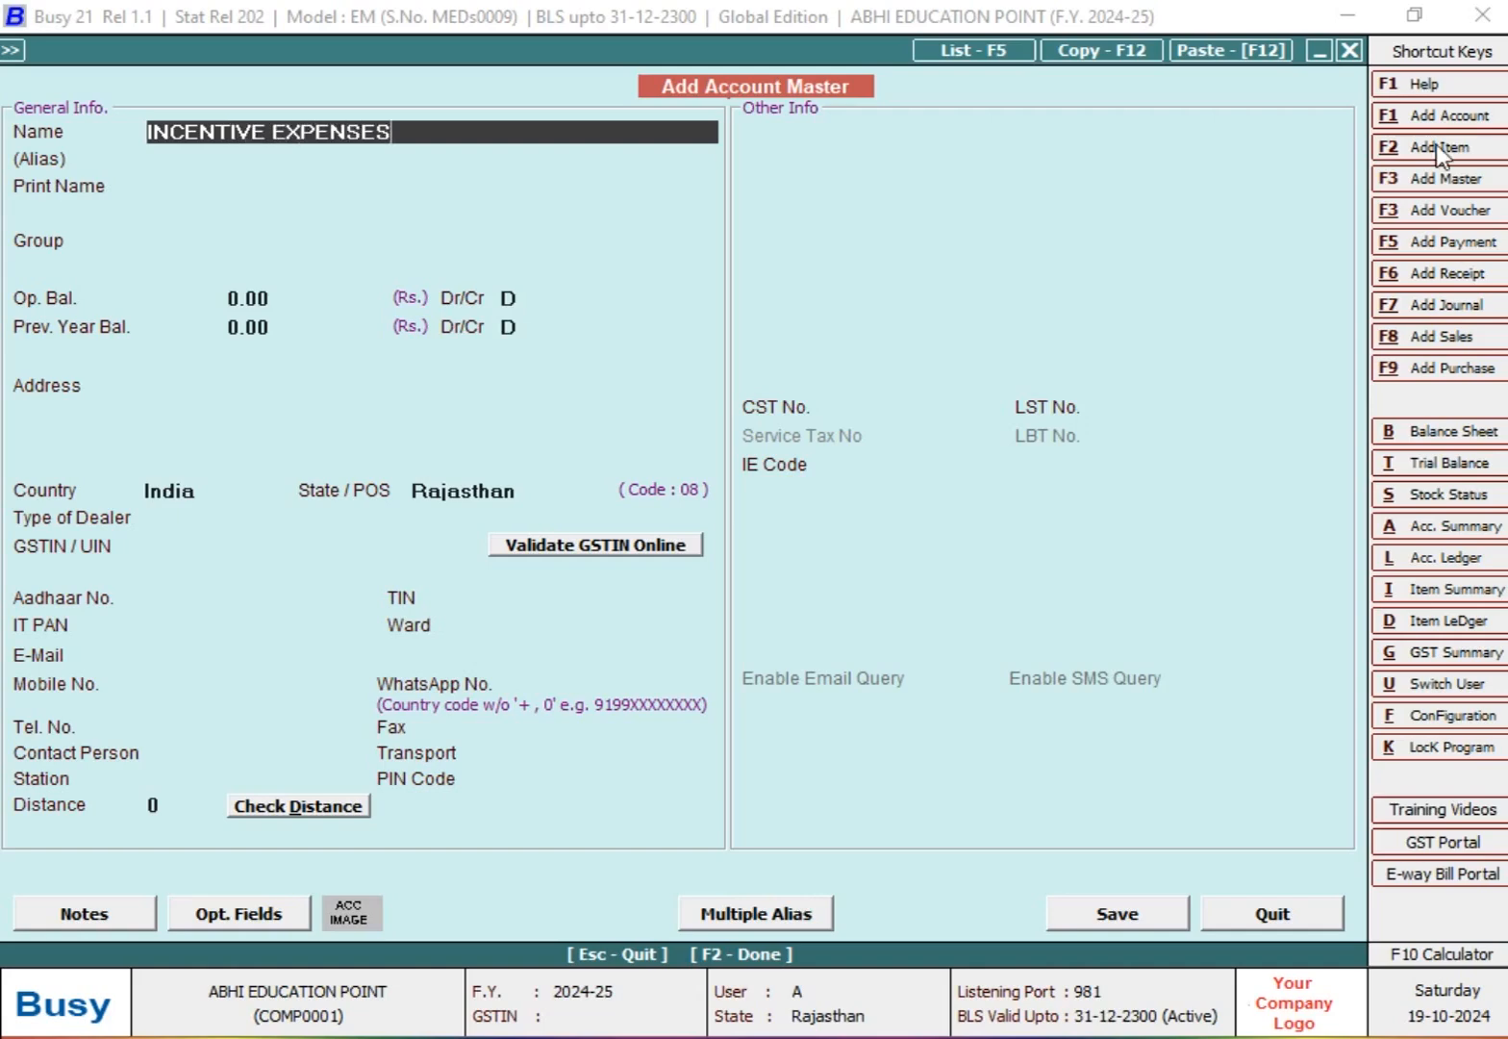
key("Return")
key("Return")
Step: Assign the new account to the group Expenses (Indirect/Admn.), leaving its opening and previous year balances at zero
type("EX")
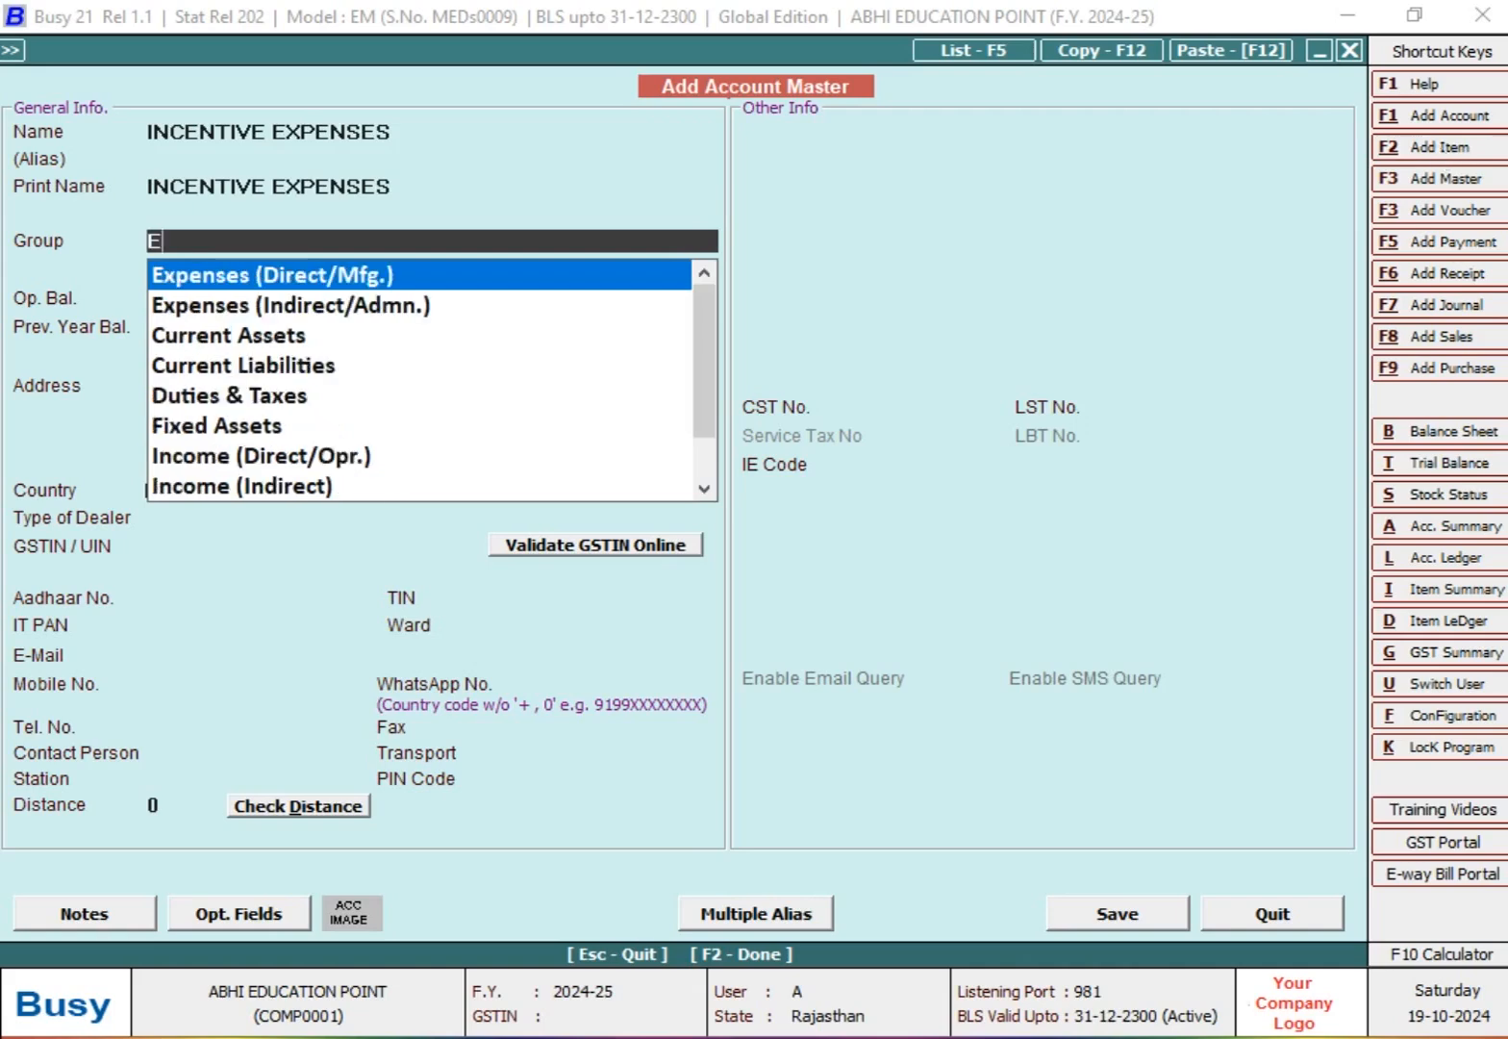
key("Down")
key("Return")
Step: Set the account's GST type to GST Not Applicable and save the master
key("Return")
key("Return")
key("Return")
key("Return")
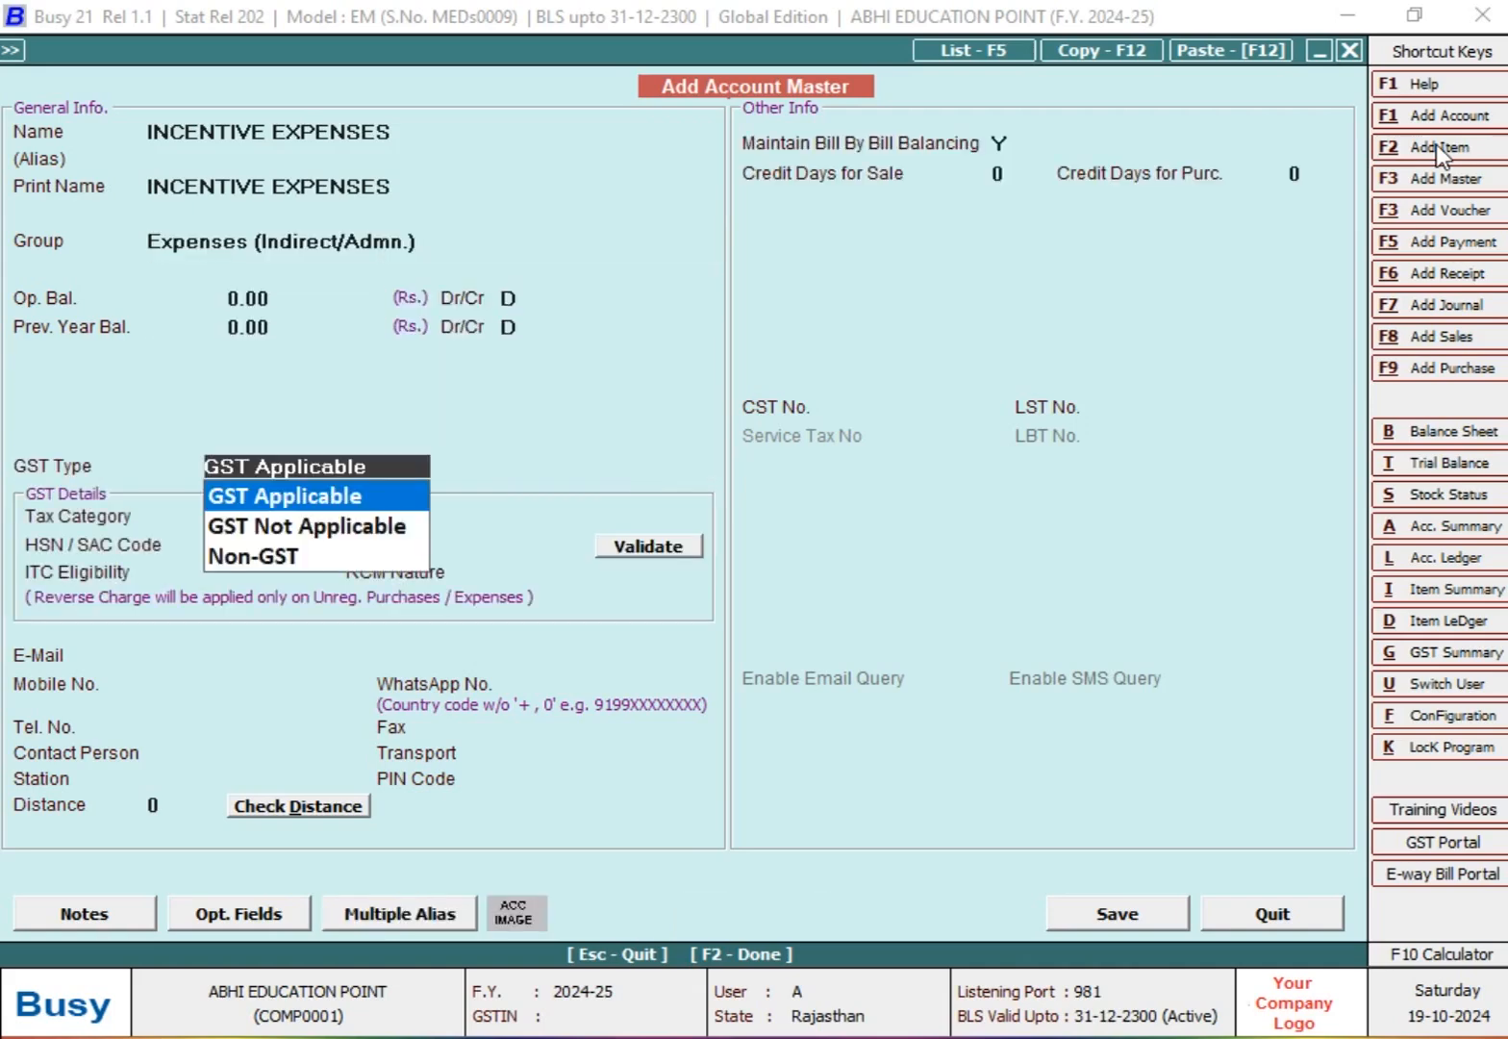
key("Down")
key("Return")
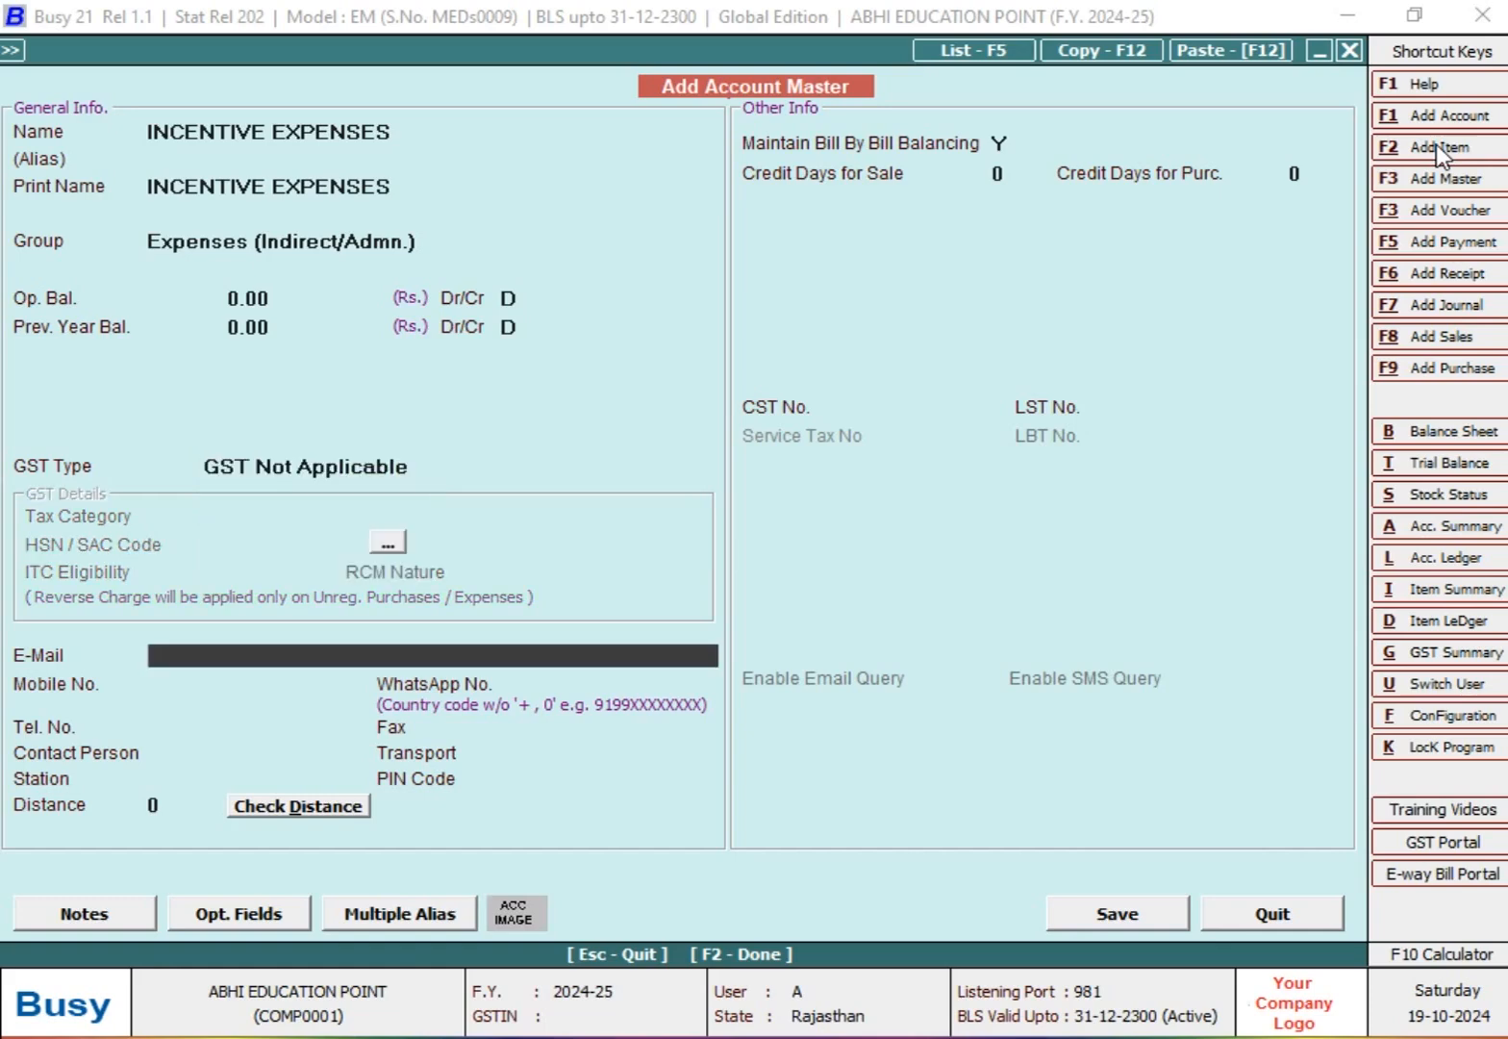
key("F2")
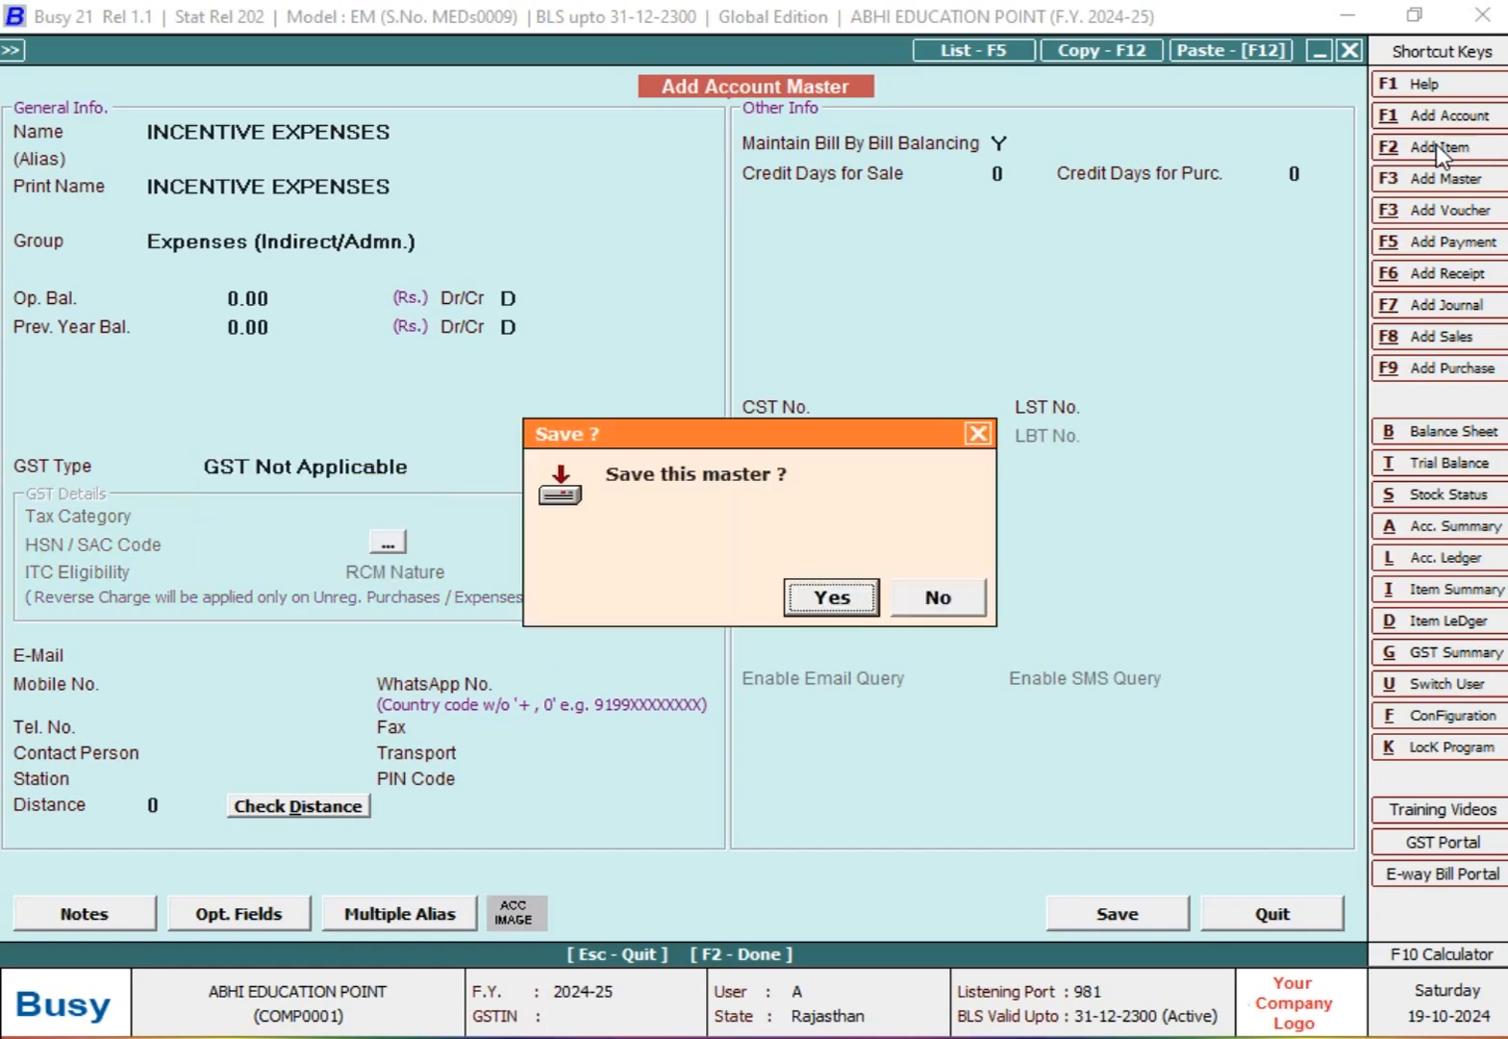
key("Return")
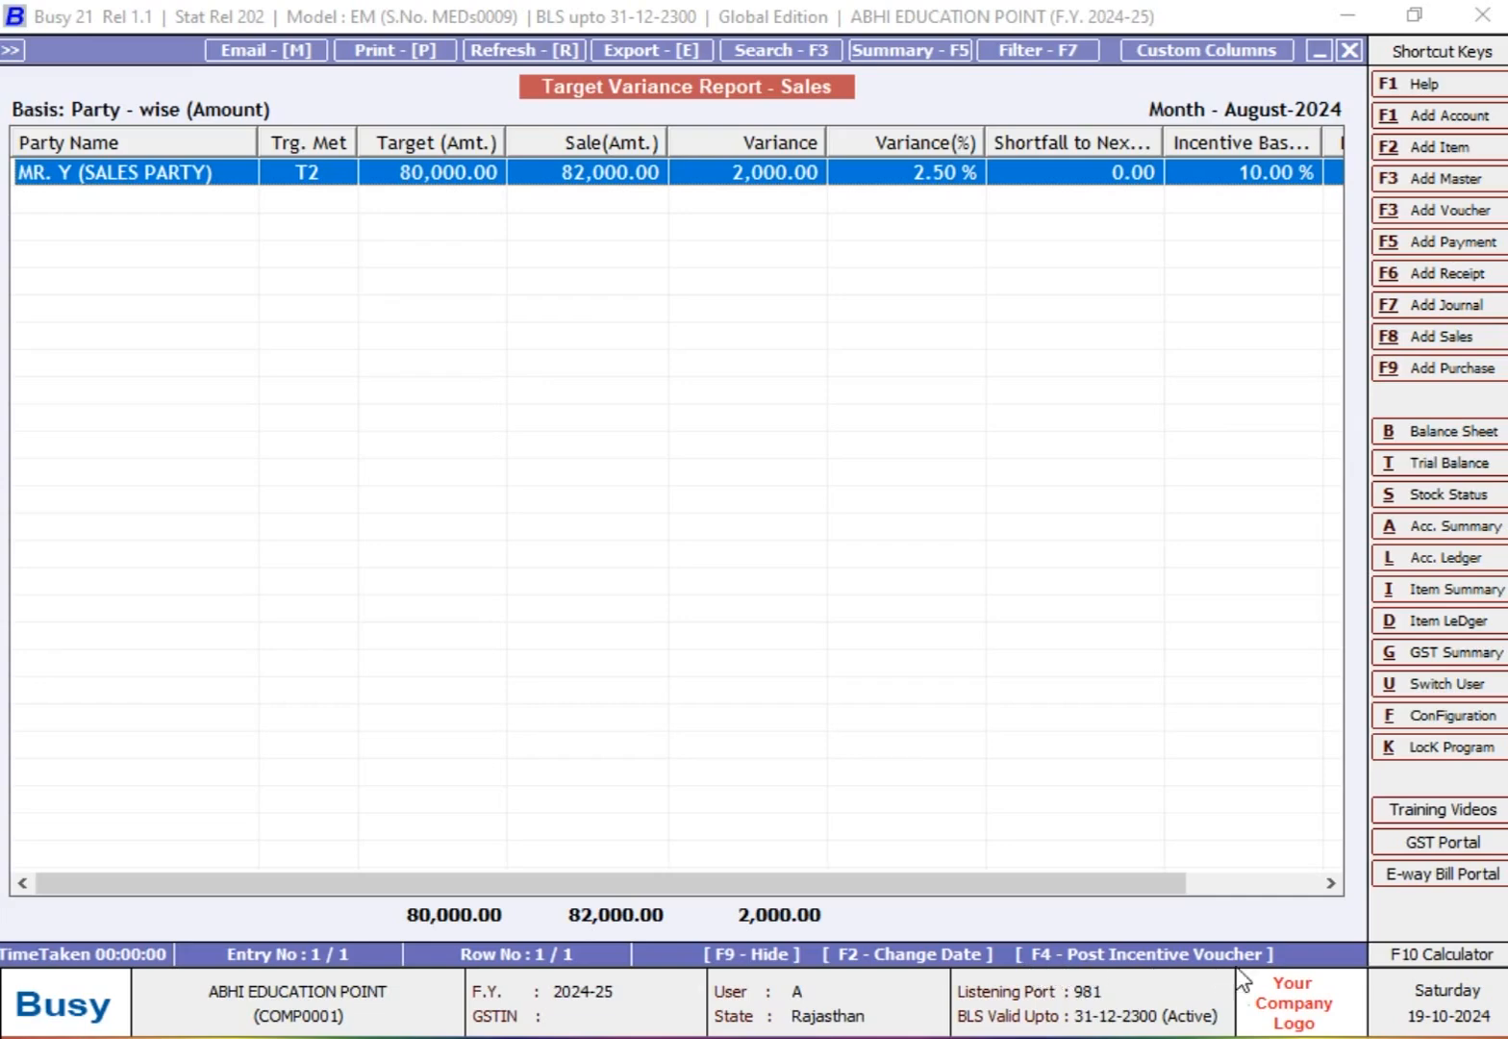
Step: Post the incentive voucher in the Main series dated 31-08-2024 against INCENTIVE EXPENSES, without bill references and with the default August narration
key("F4")
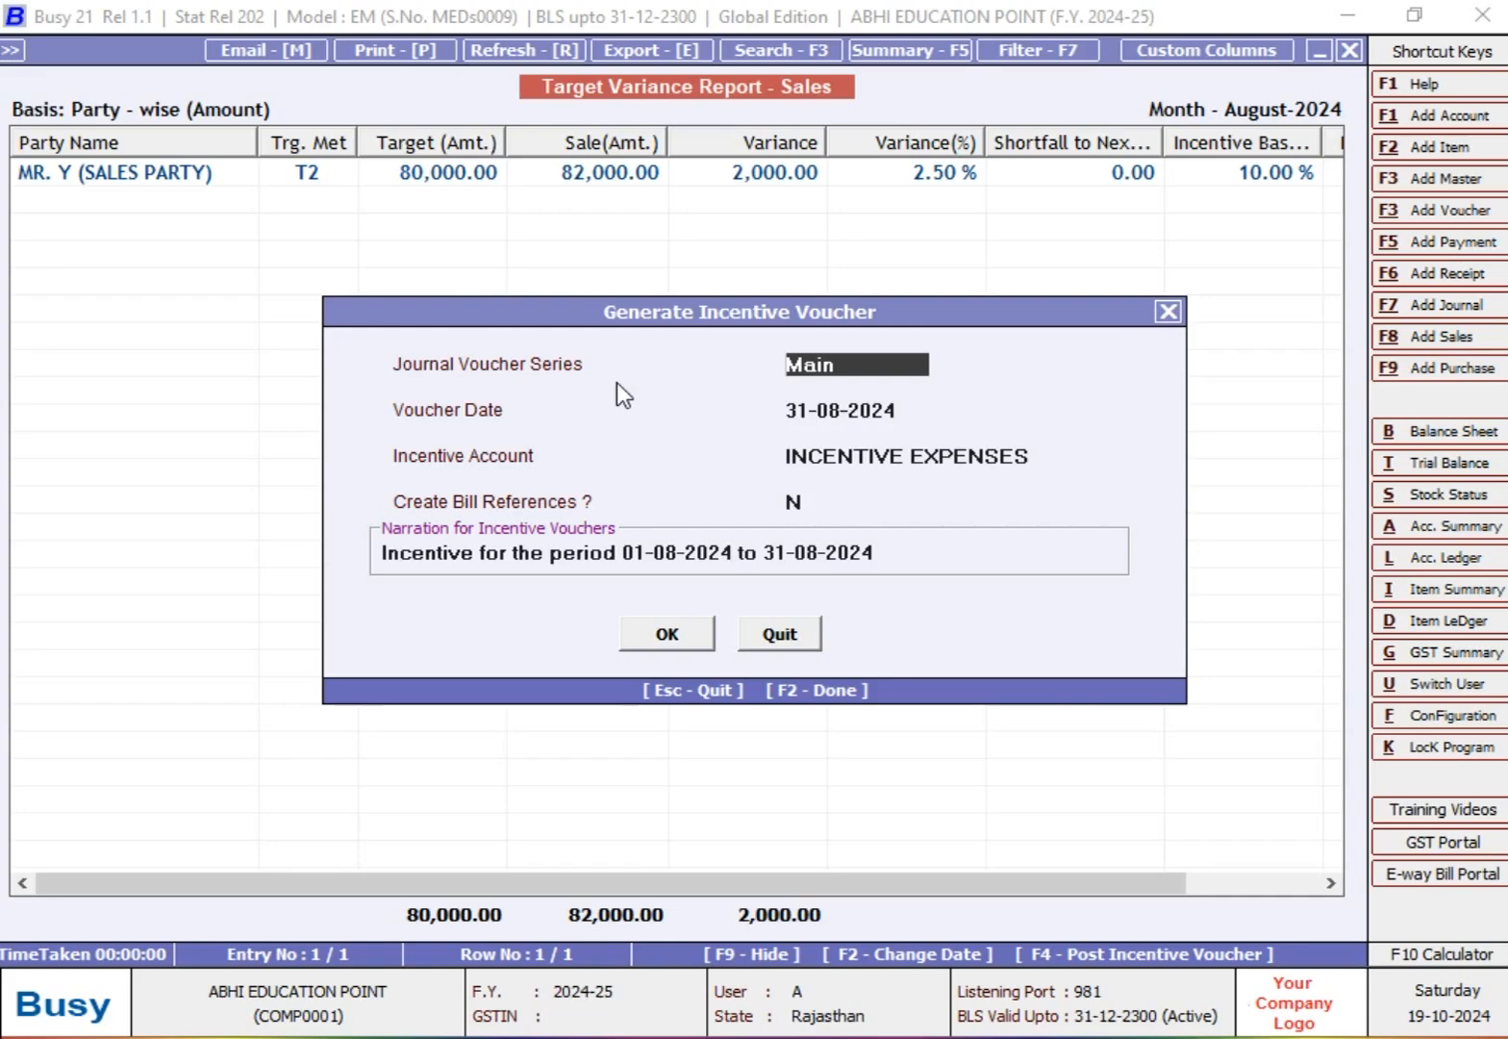
key("Return")
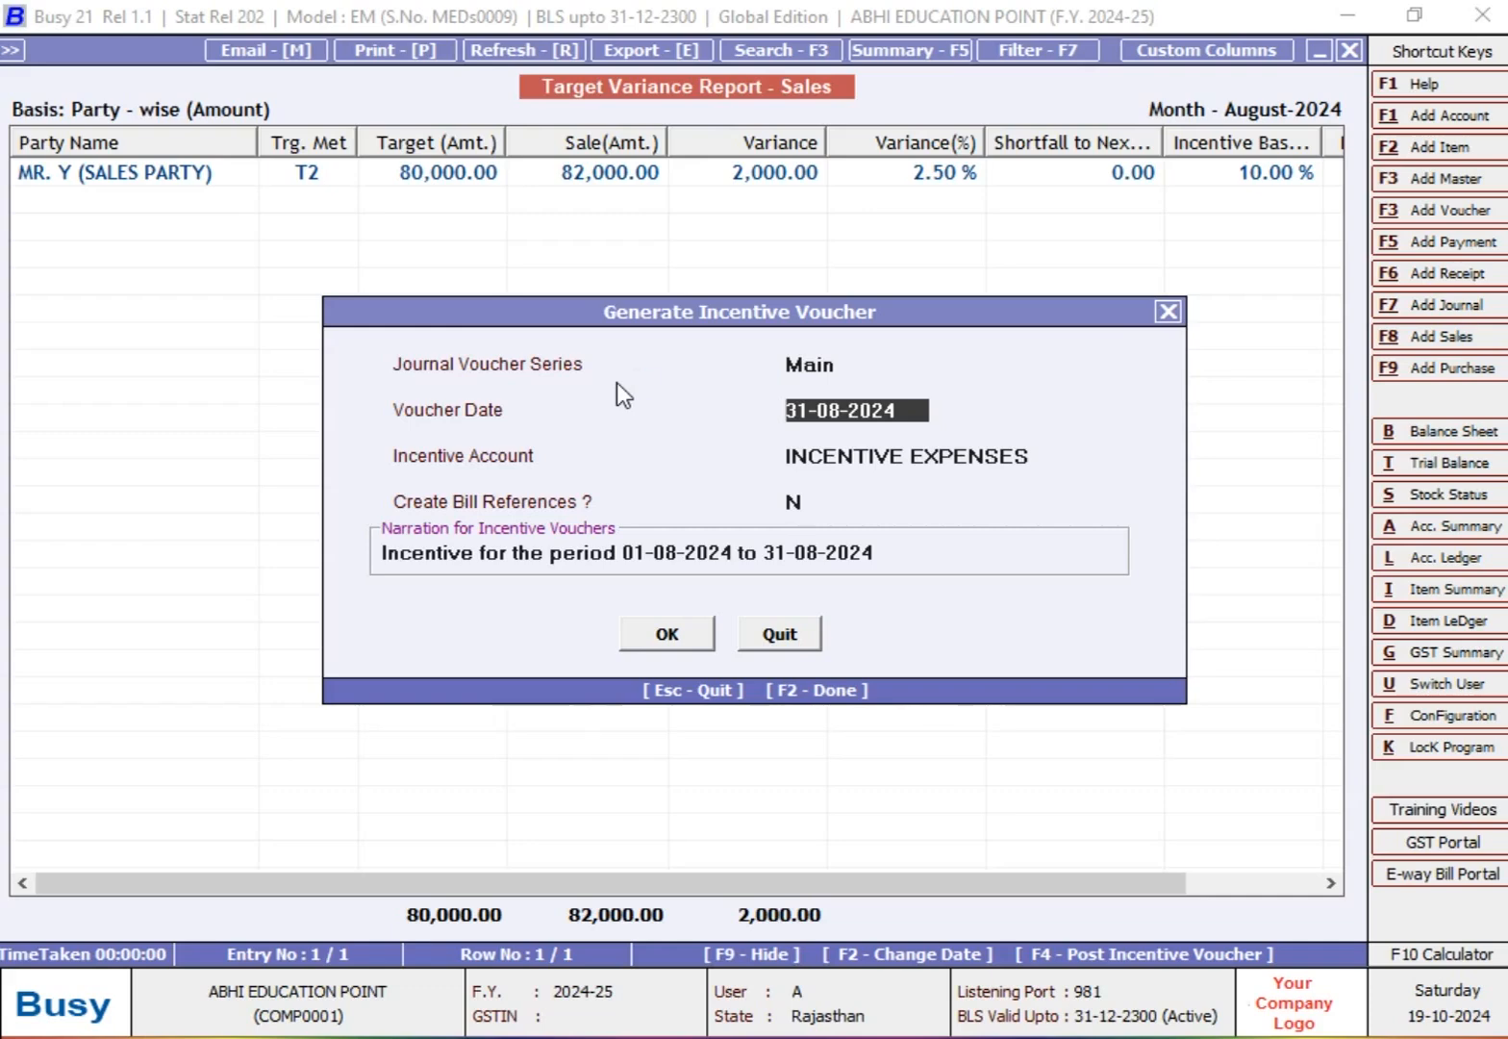
key("Return")
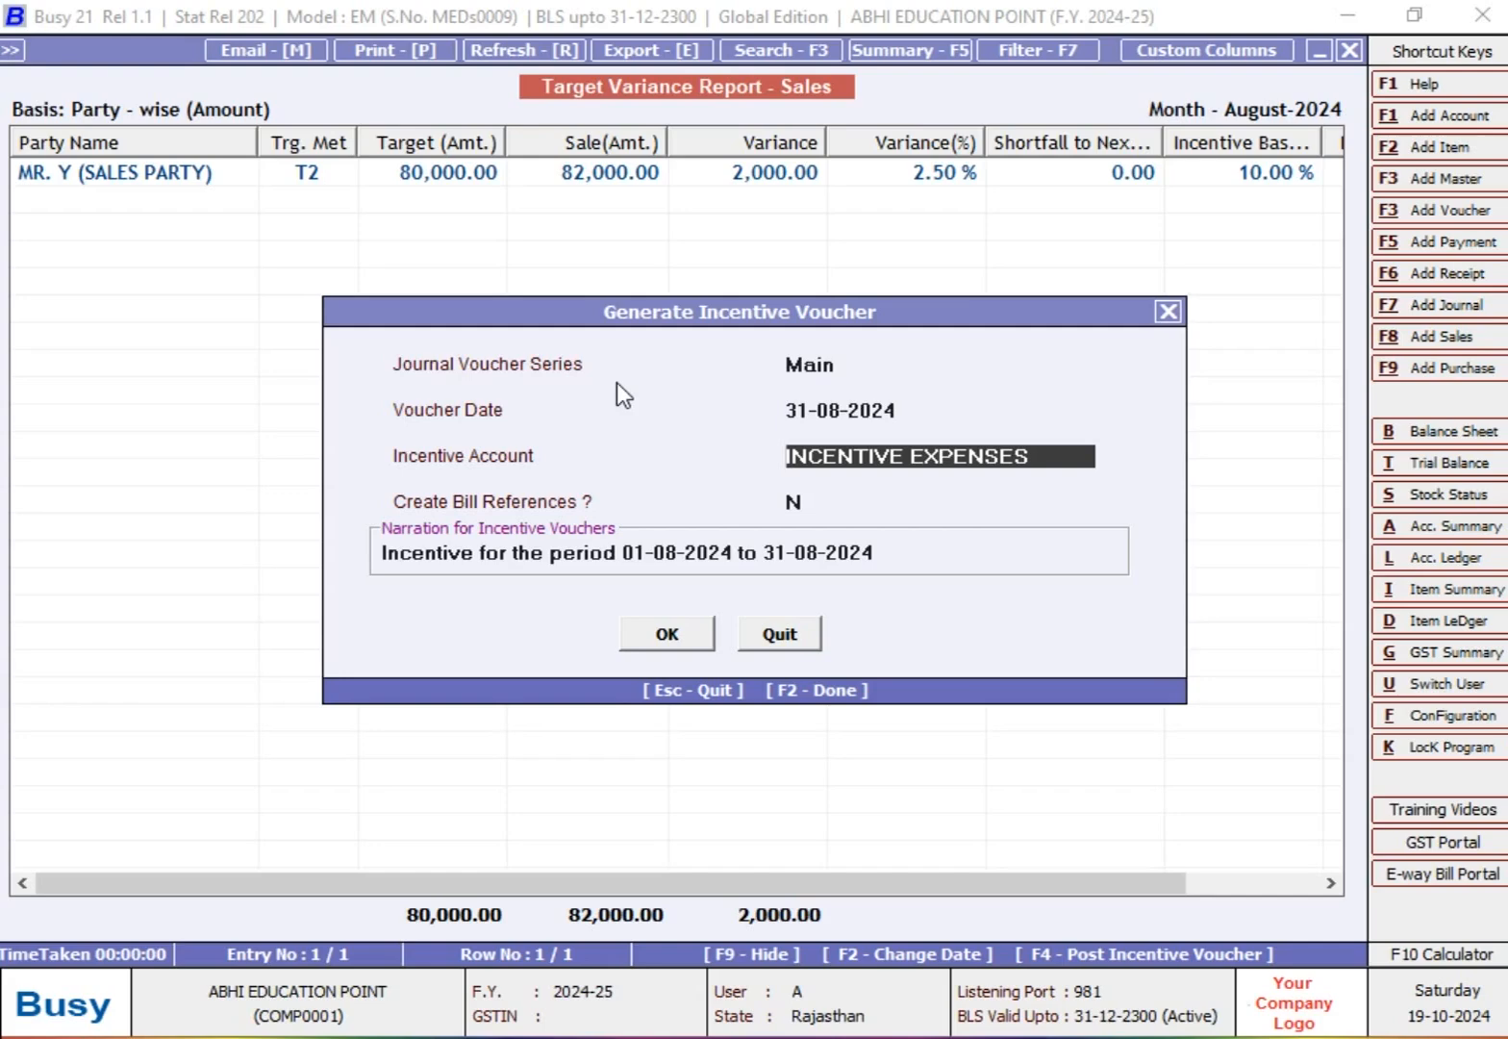
key("Return")
key("Return")
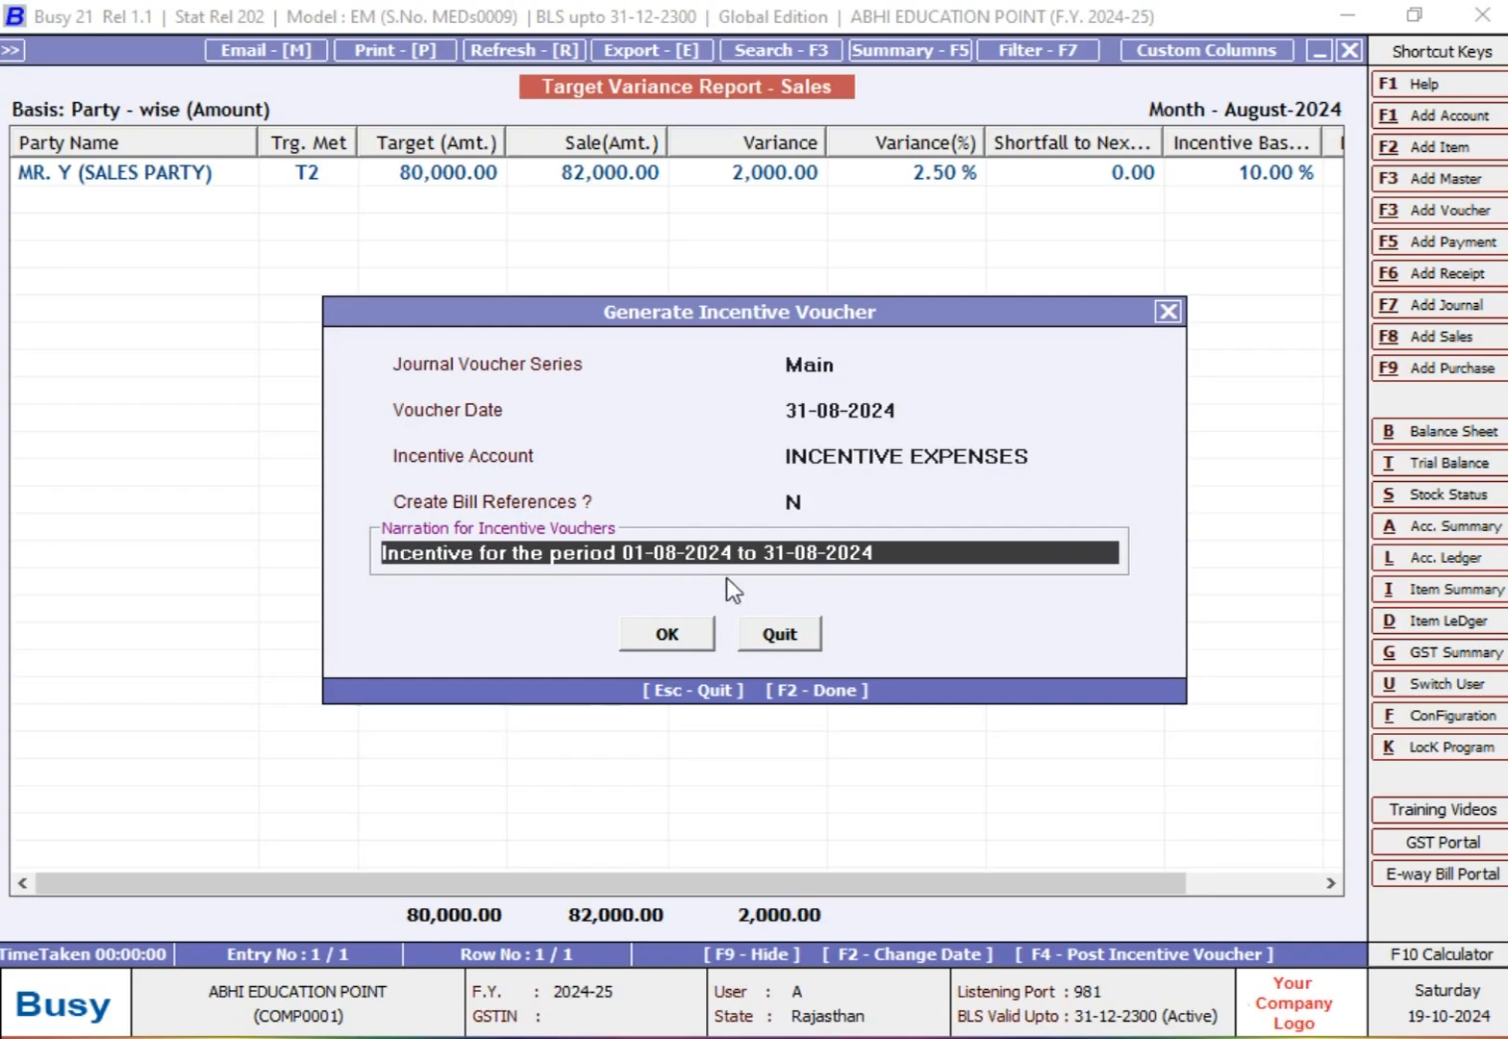
left_click(923, 555)
left_click(696, 633)
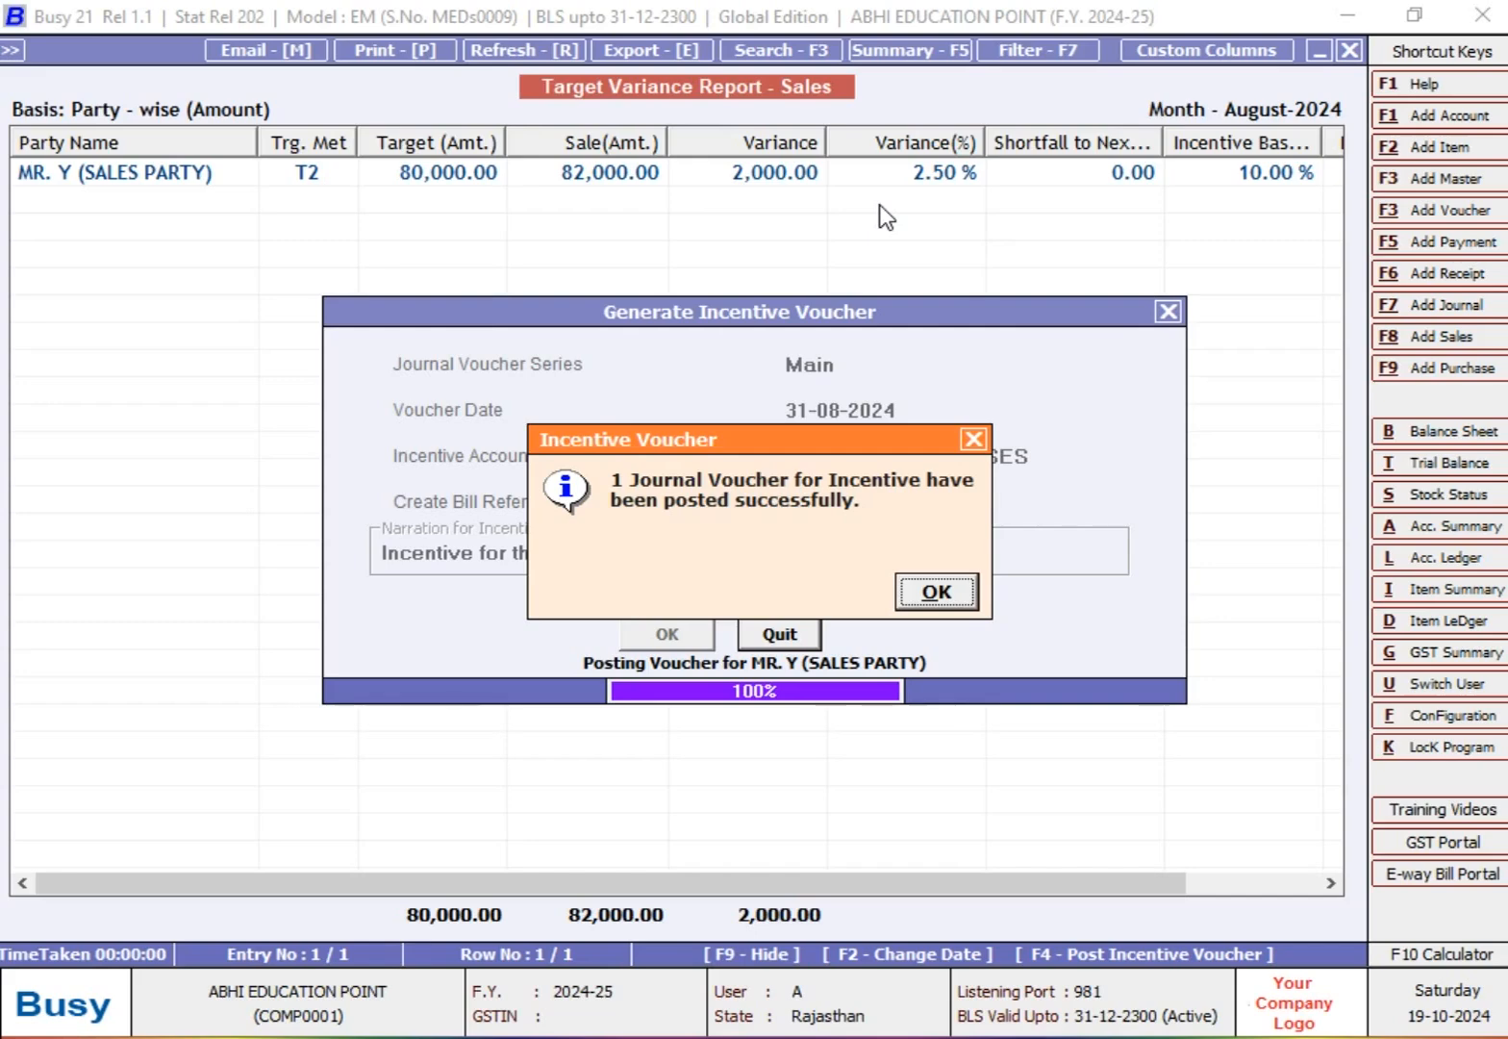
left_click(938, 593)
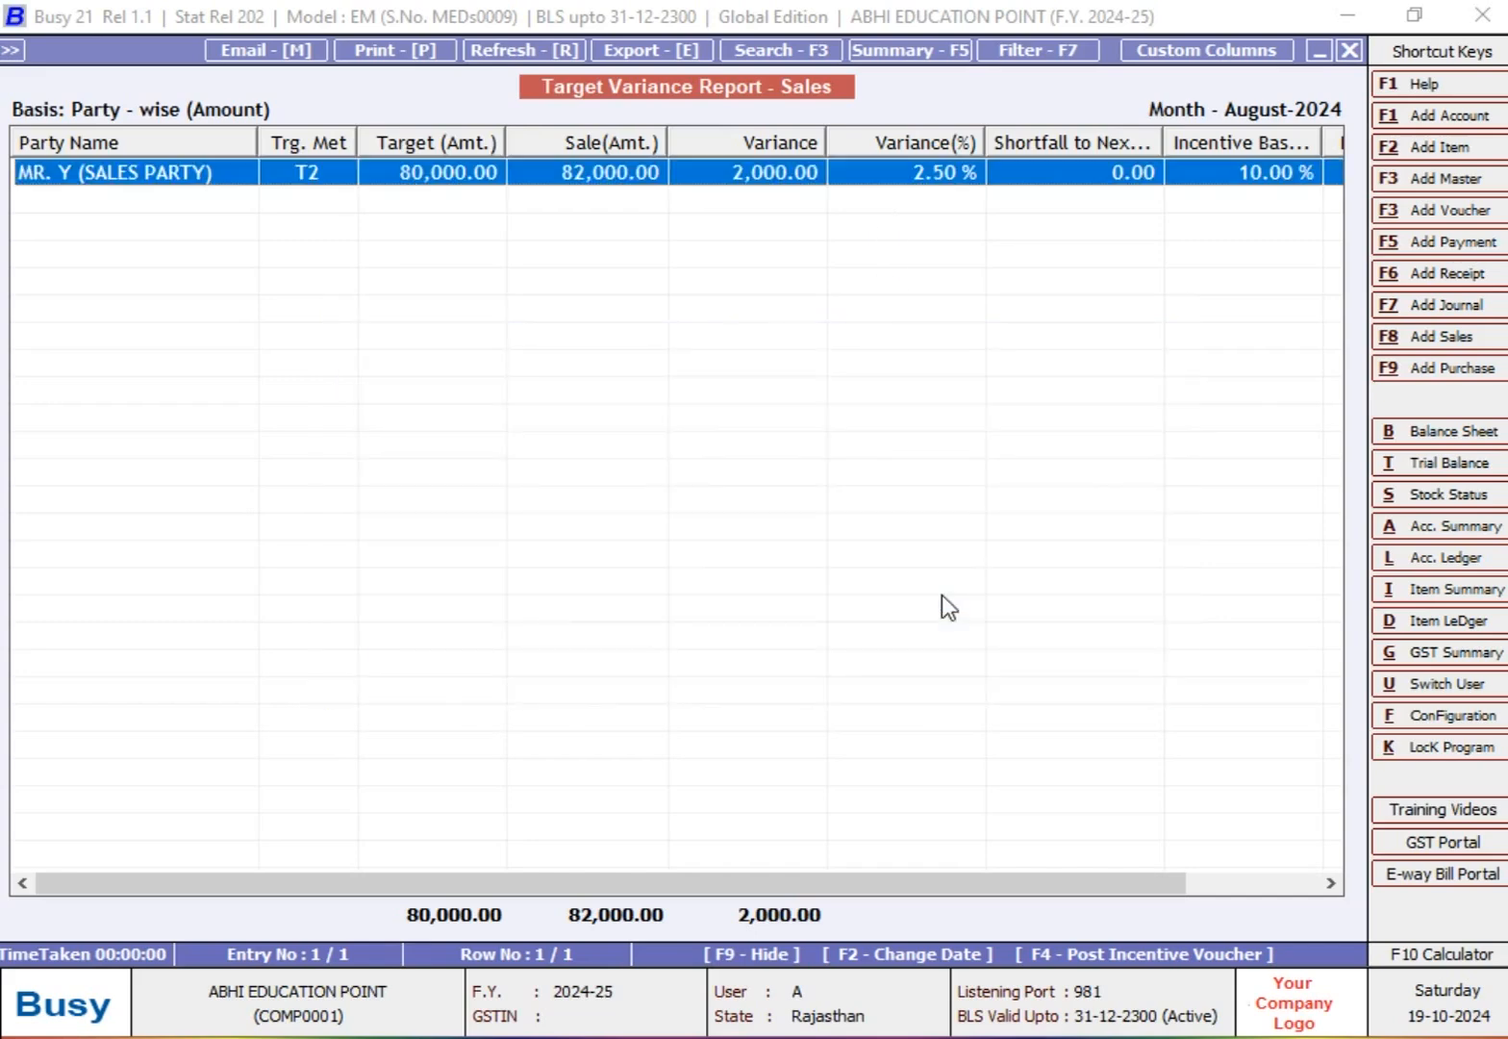
Step: Leave the variance report and display the account ledger of MR. Y (SALES PARTY) from 01-04-2024 to 31-08-2024
key("Escape")
key("Escape")
key("Escape")
key("Escape")
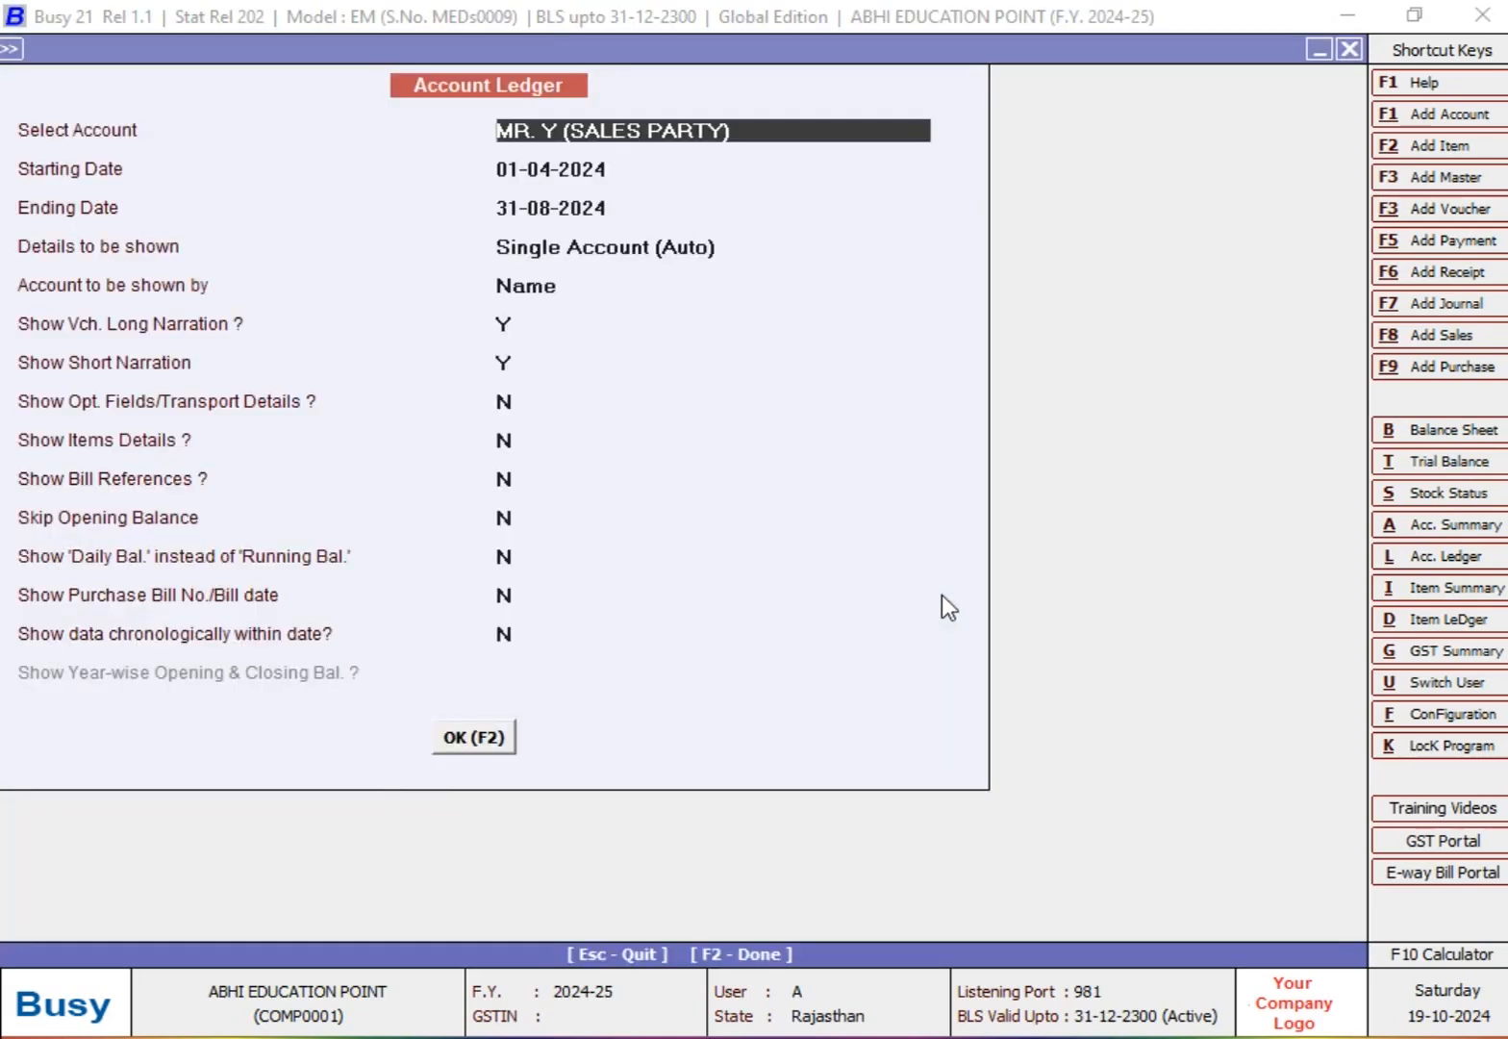
key("Return")
key("Return")
key("Return")
key("Return")
key("Return")
key("Return")
key("Return")
key("F2")
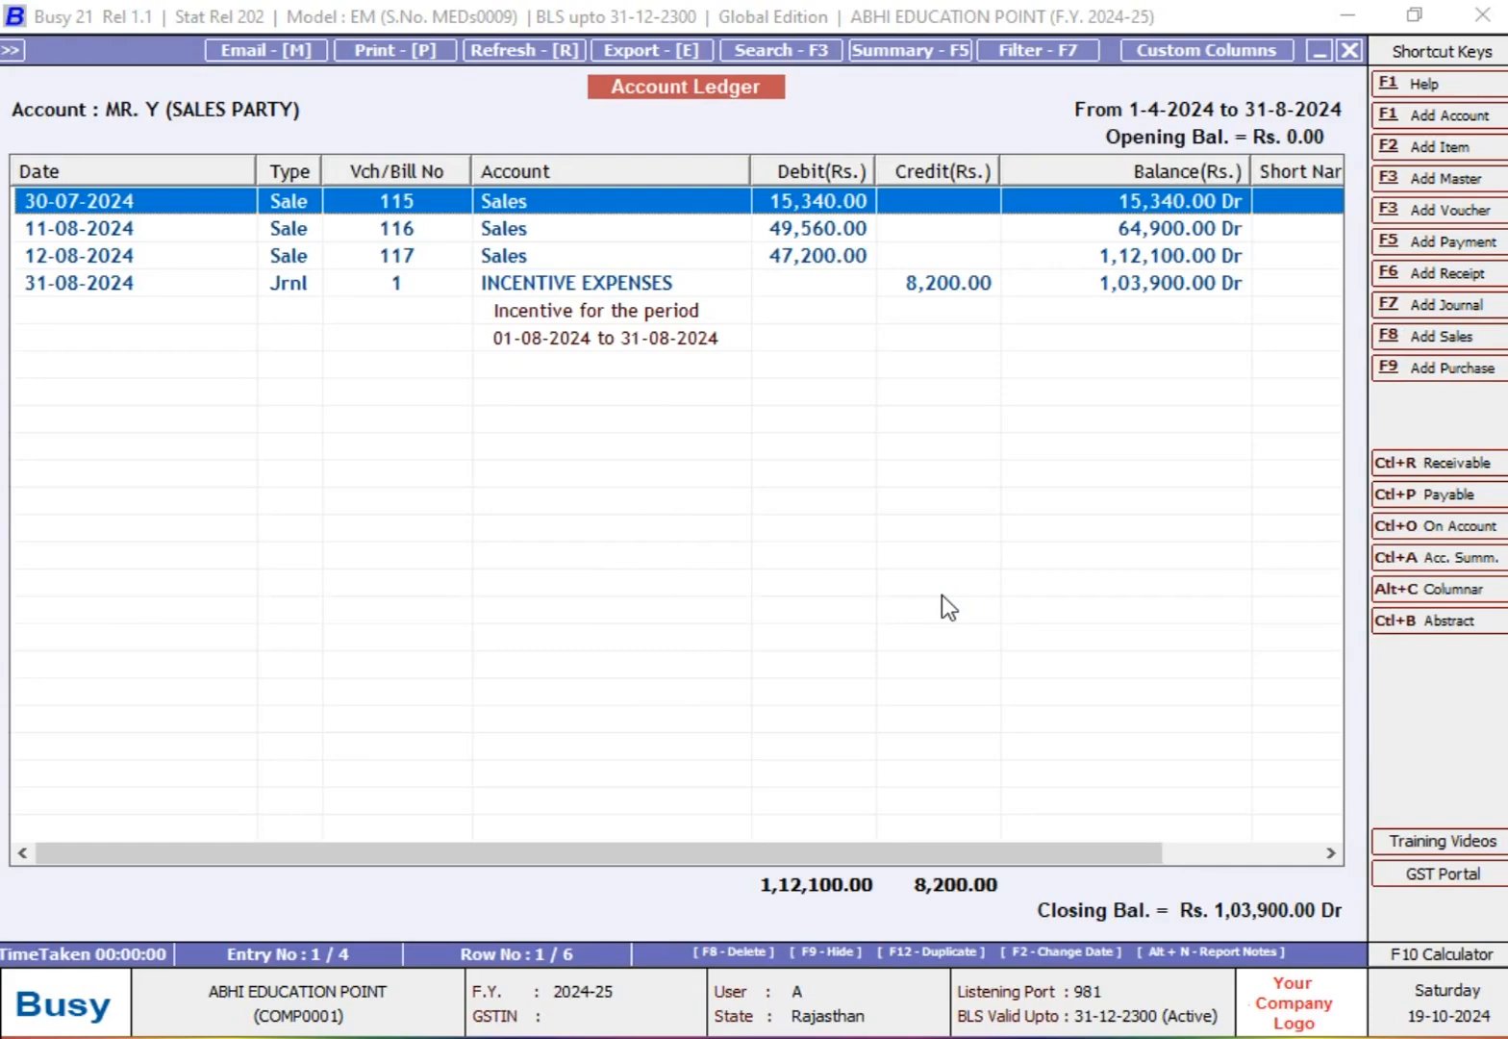
Step: View the INCENTIVE EXPENSES journal voucher dated 31-08-2024 from the ledger, then return to the ledger
key("Down")
key("Down")
key("Up")
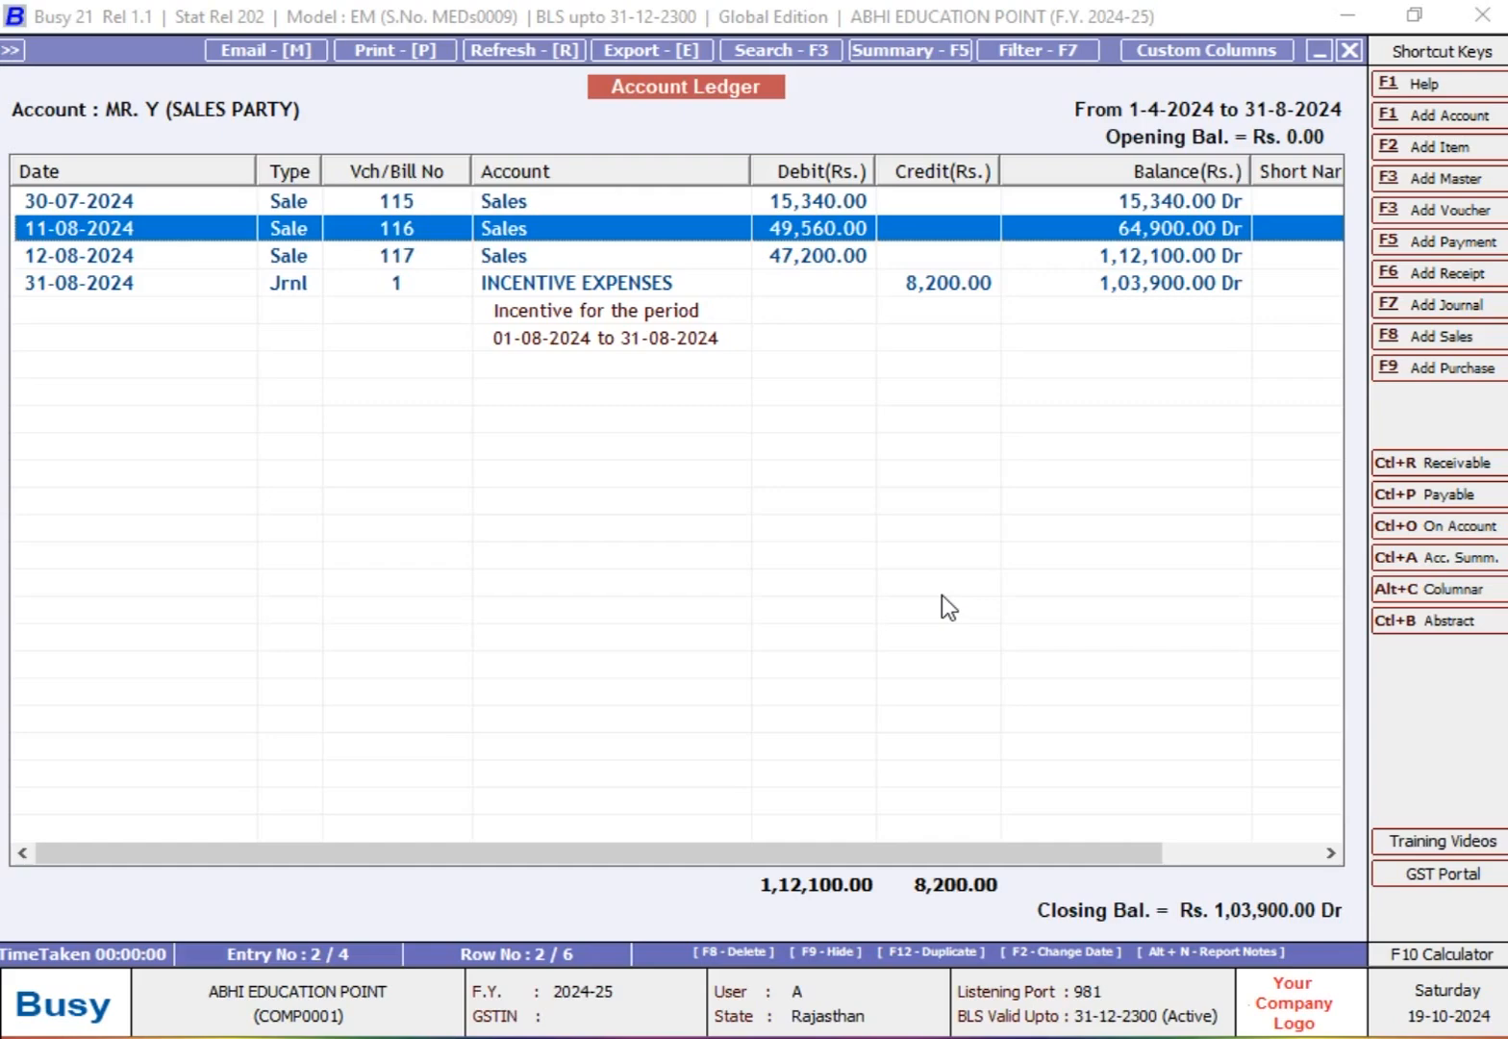
key("Down")
key("Down")
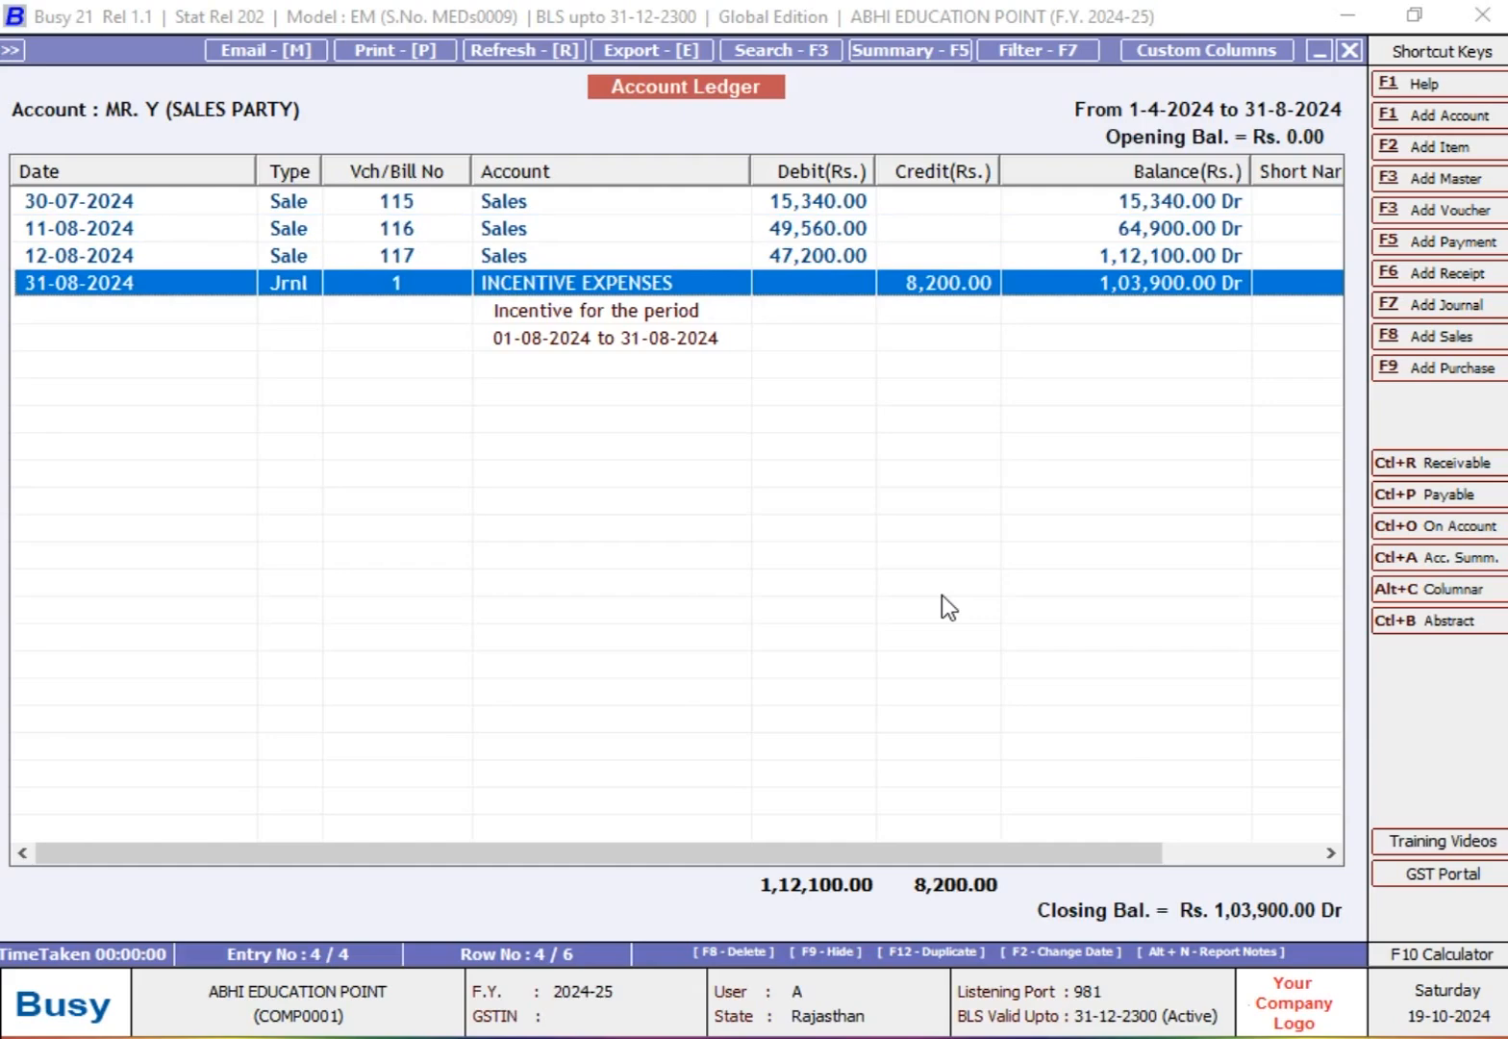
double_click(908, 316)
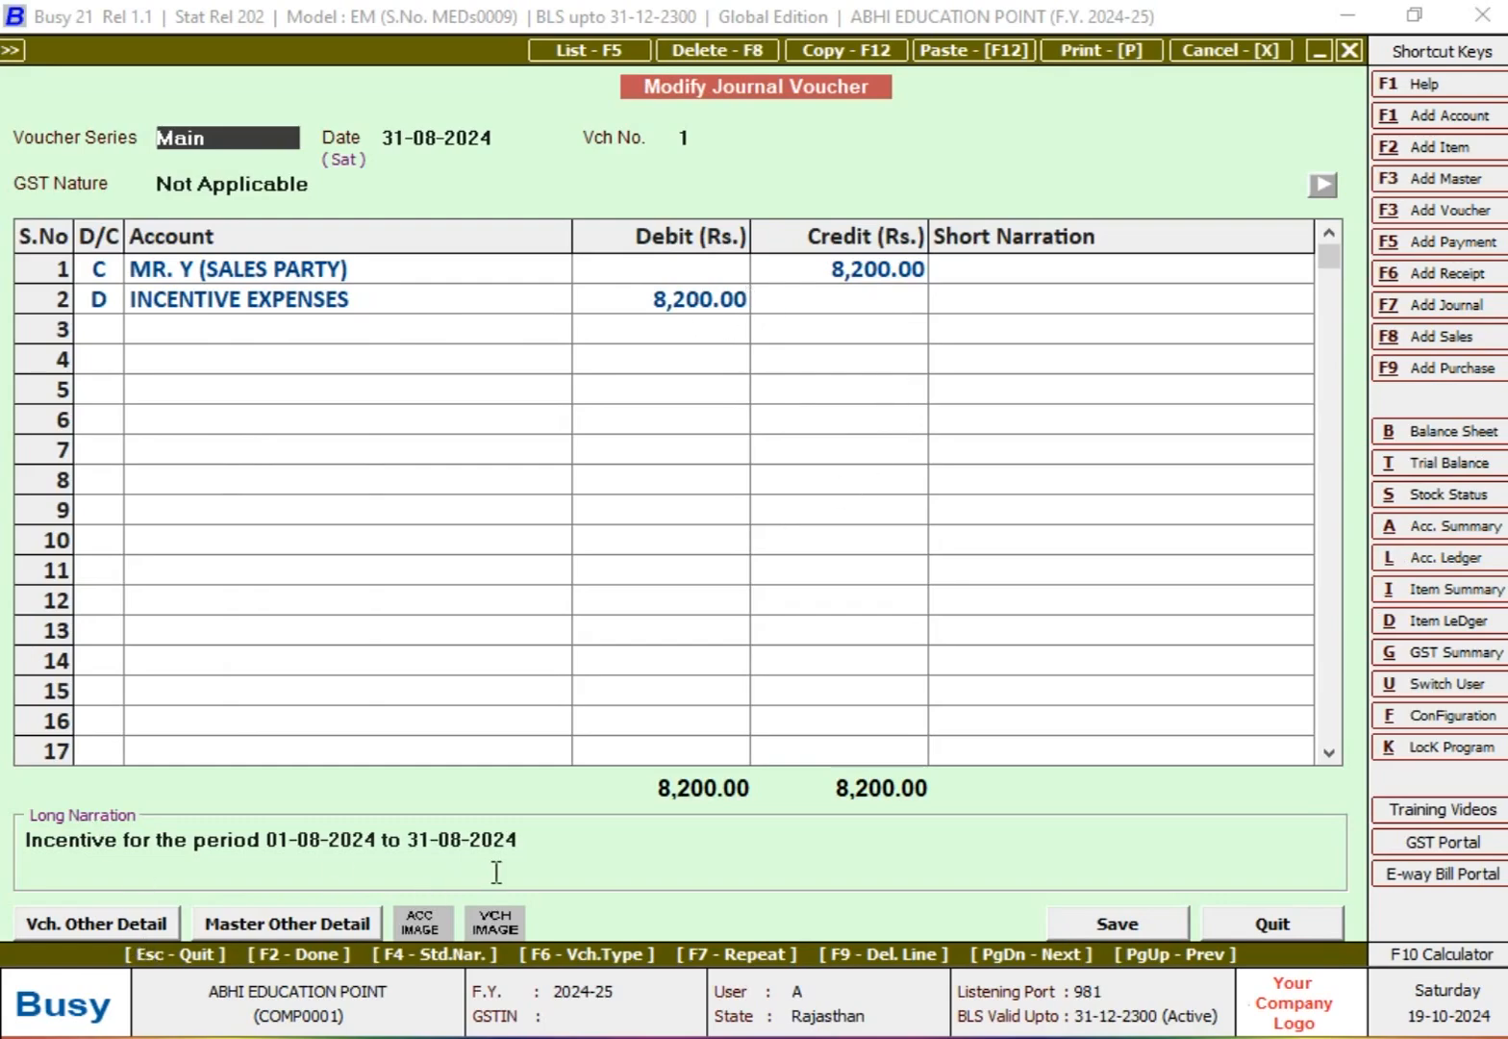
key("Escape")
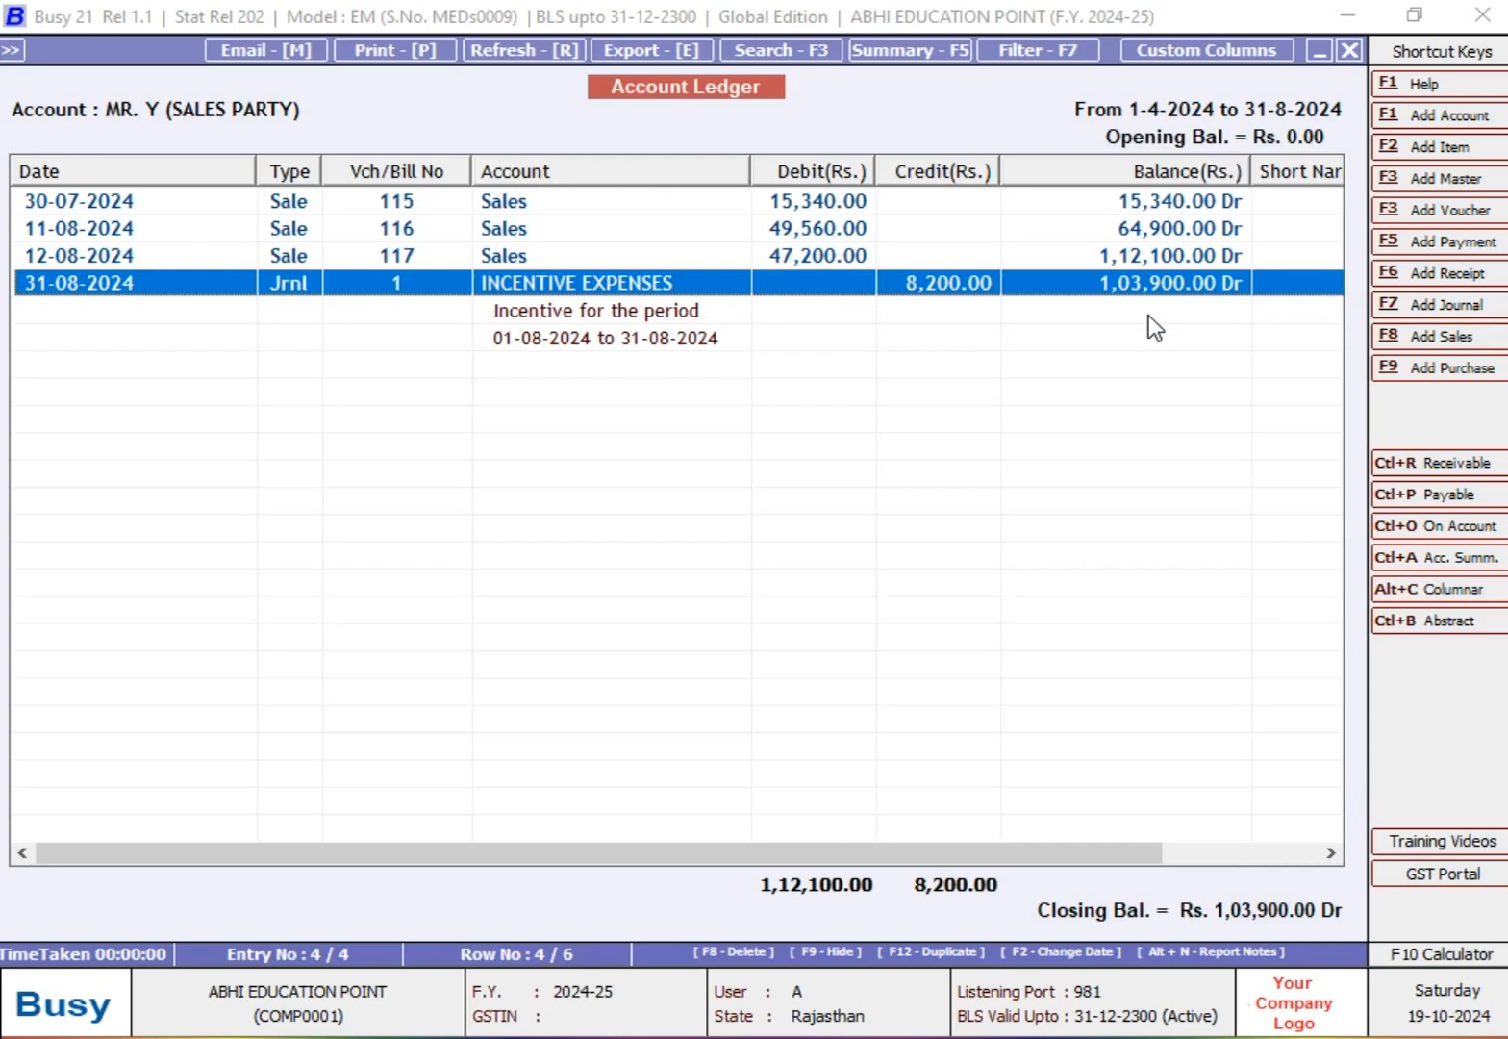
Step: Close the ledger and open the options of the Profit & Loss A/c report under Final Results
key("Escape")
key("Escape")
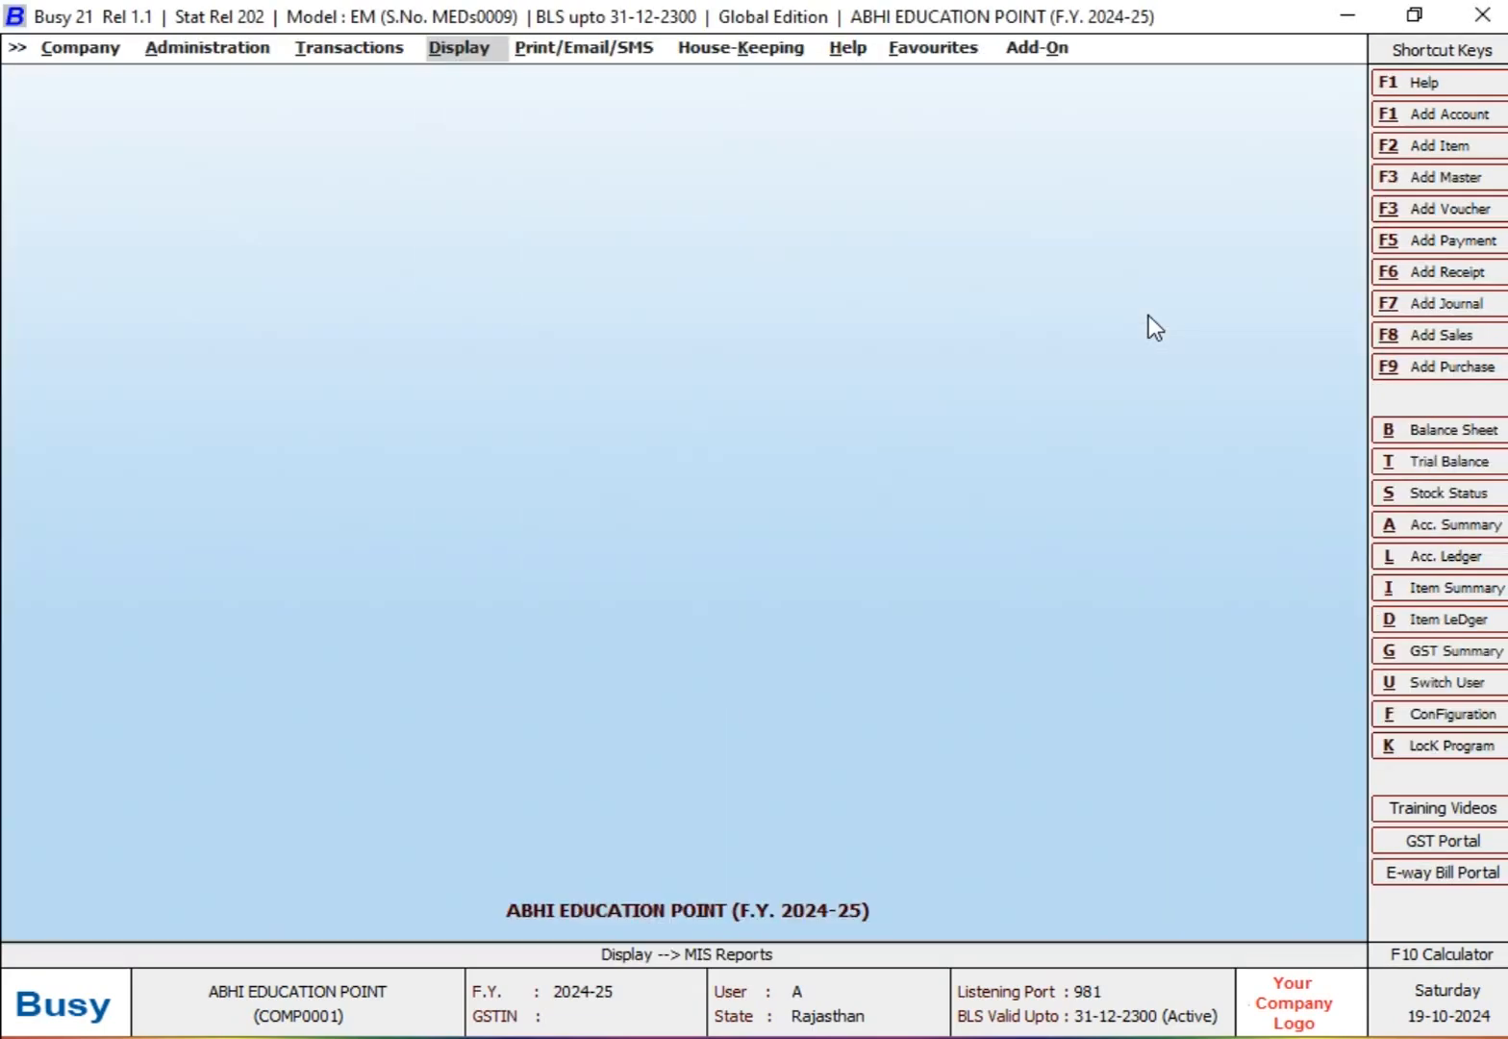
key("Return")
key("Up")
key("Up")
key("Up")
key("Up")
key("Up")
key("Up")
key("Up")
key("Up")
key("Up")
key("Up")
key("Up")
key("Up")
key("Up")
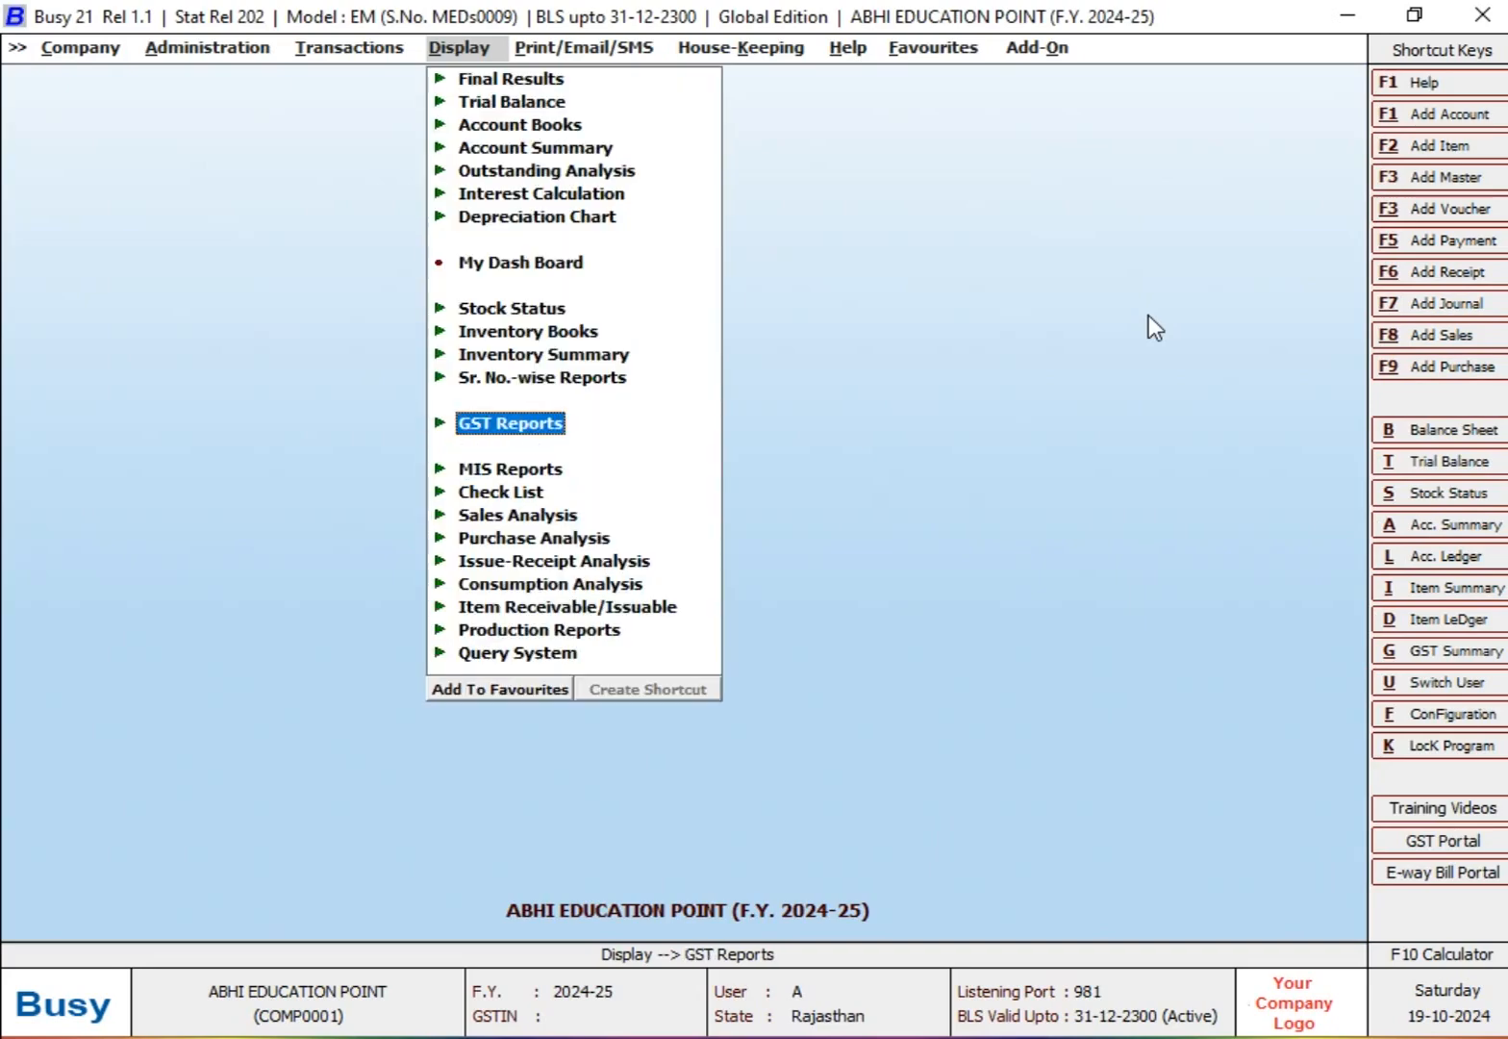
key("Return")
key("Down")
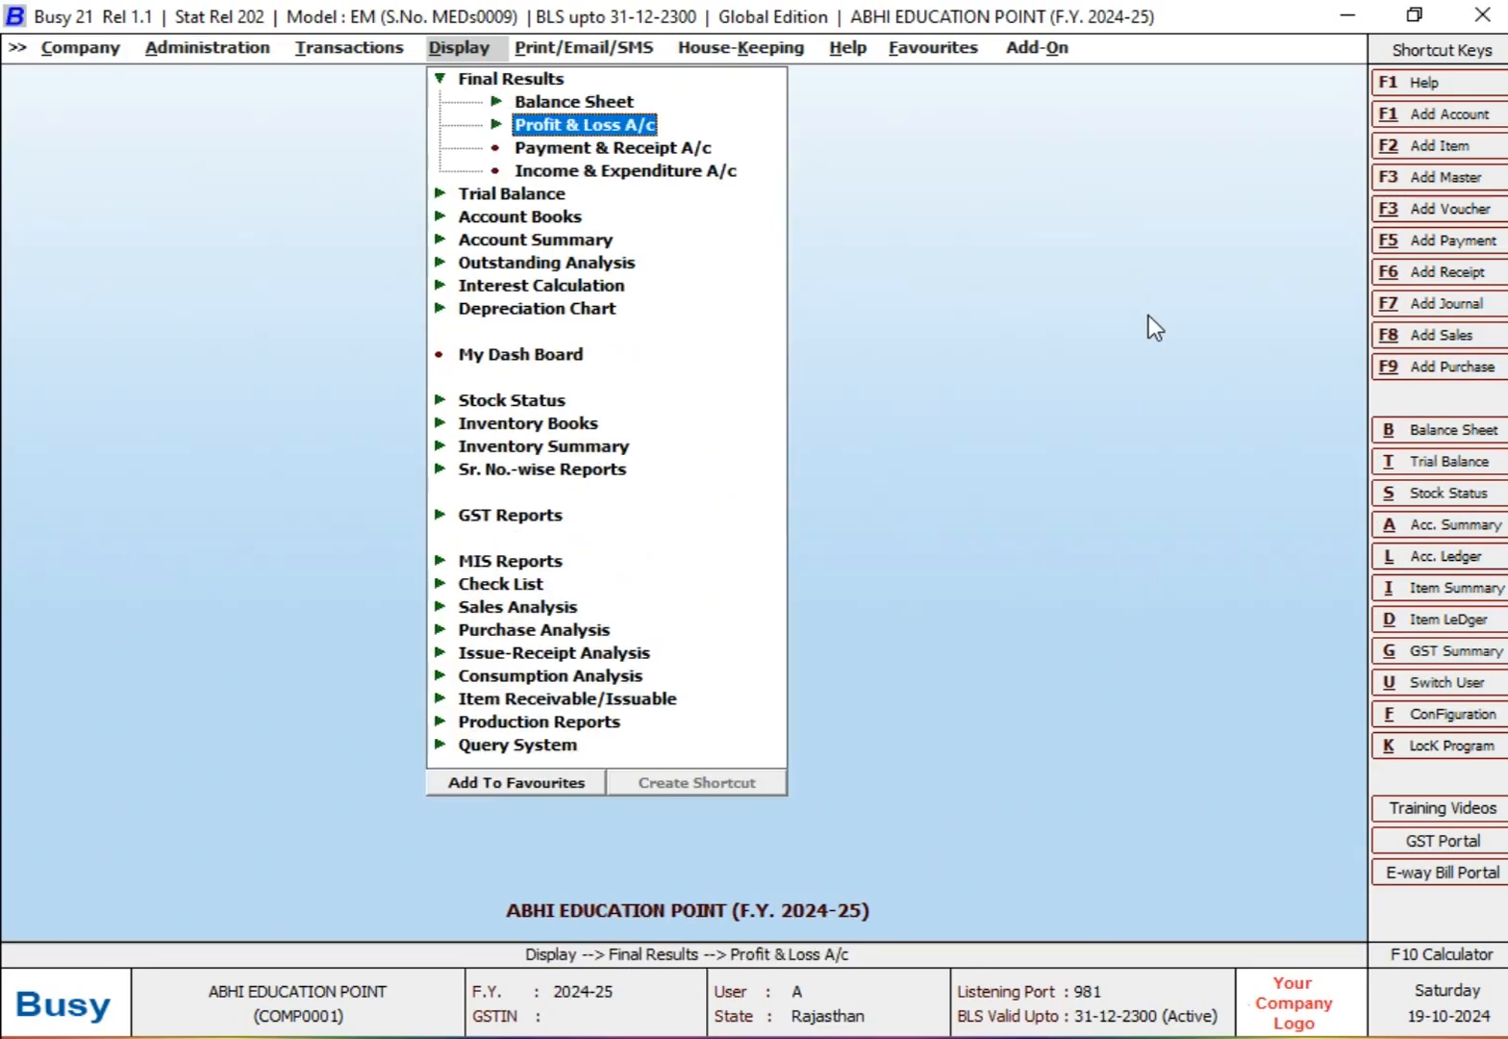
key("Return")
Step: Generate the Profit & Loss A/c for 01-04-2024 to 31-08-2024 with second level group details and without updating closing stock
key("Return")
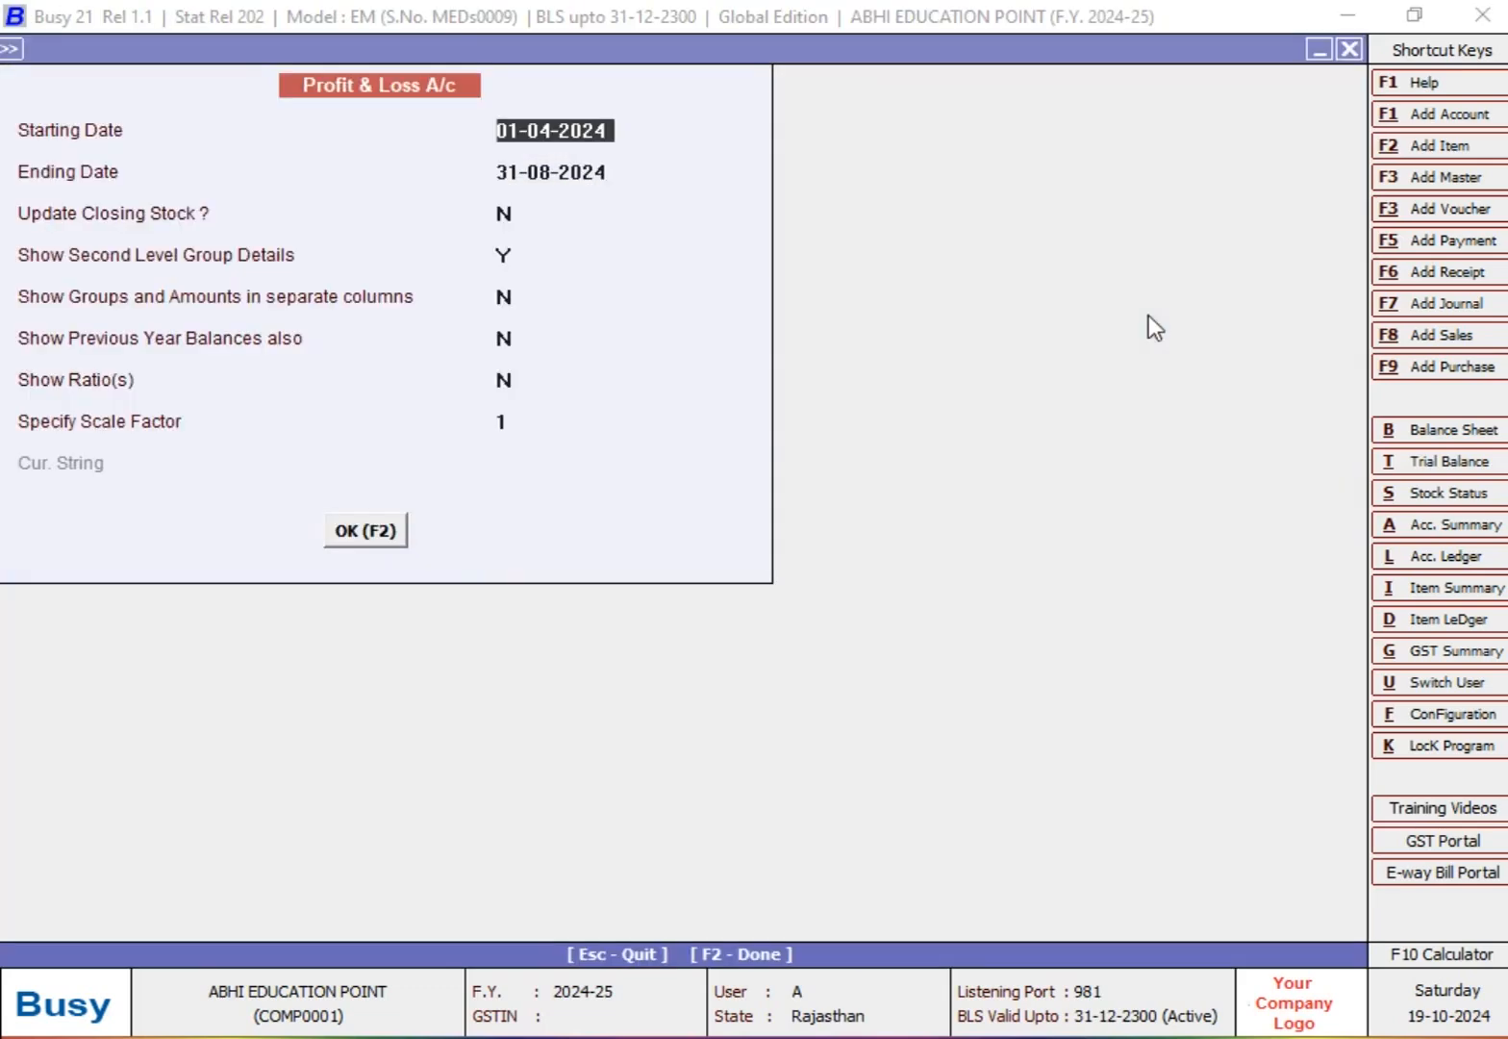
key("Return")
key("Return")
key("Return")
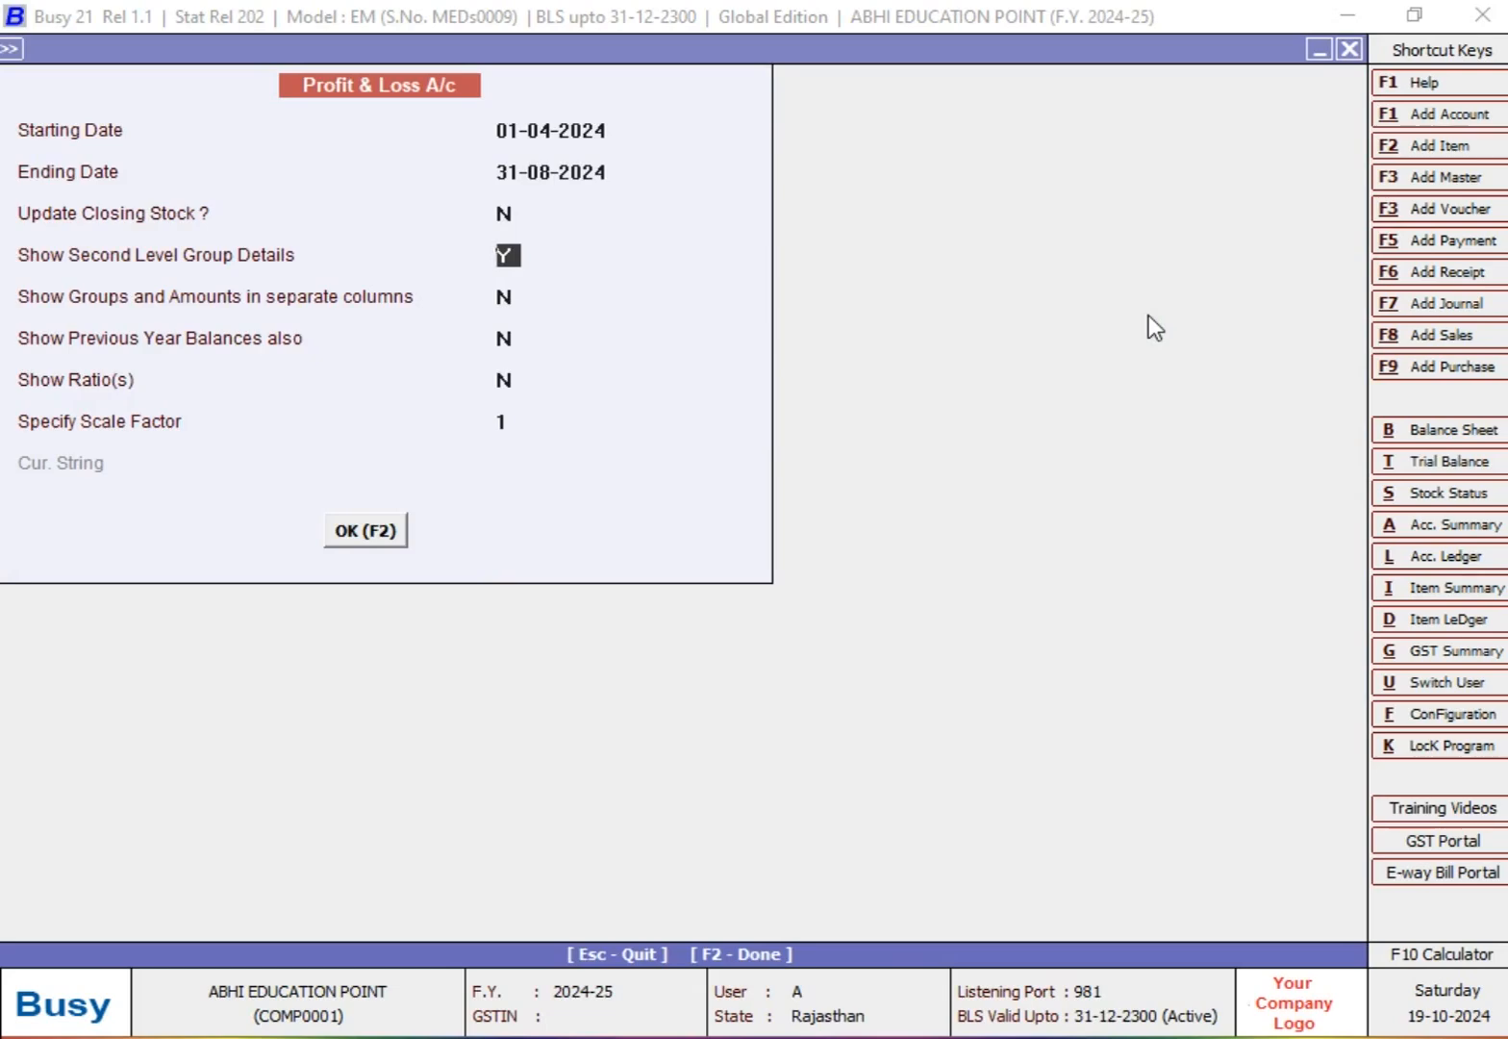
key("Return")
key("Return")
key("Return")
key("Return")
key("Return")
key("Return")
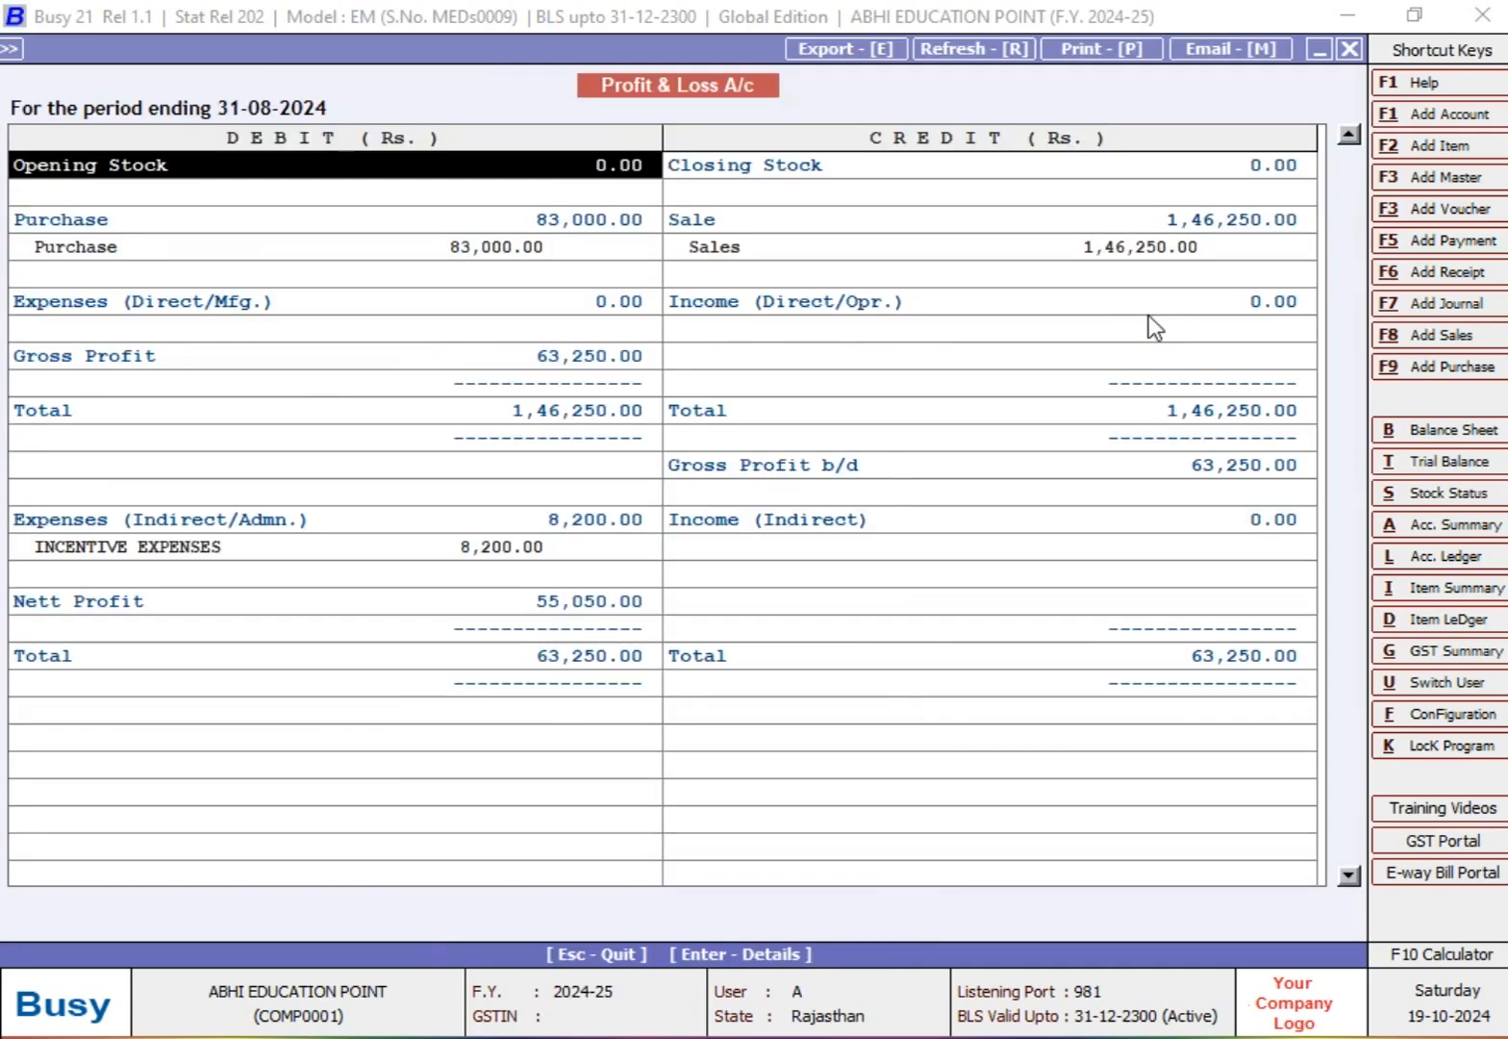
Step: Drill down from the indirect expenses to the monthly summary of INCENTIVE EXPENSES
key("Down")
key("Down")
key("Down")
key("Down")
key("Down")
key("Down")
key("Down")
key("Down")
key("Down")
key("Down")
key("Down")
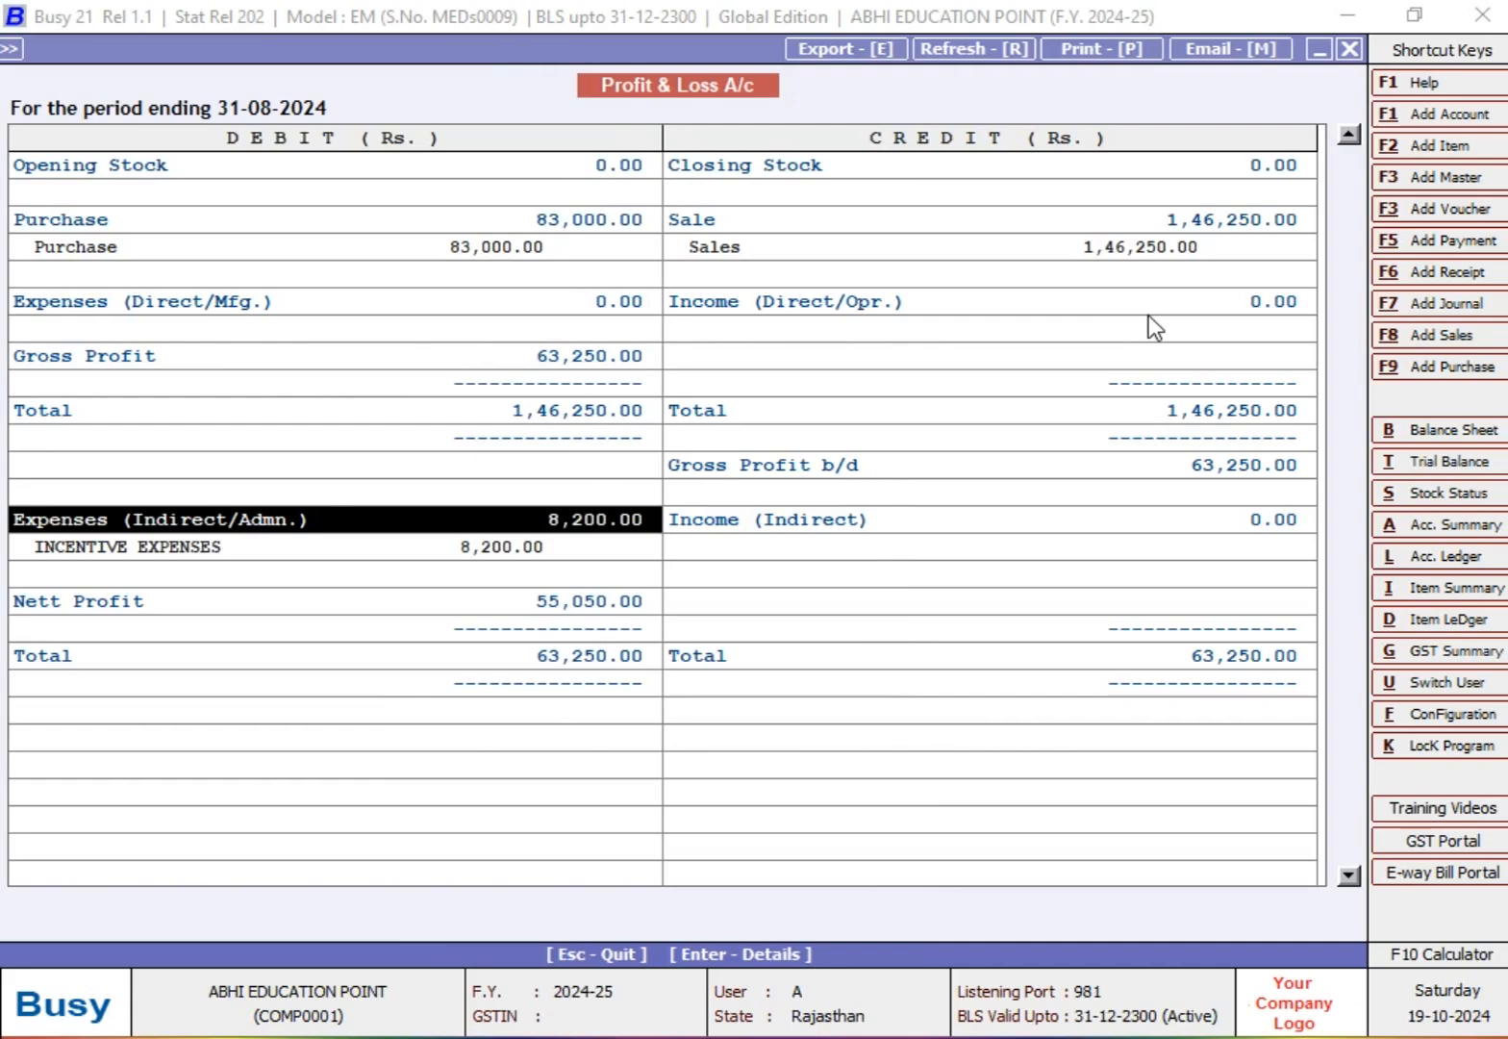
key("Down")
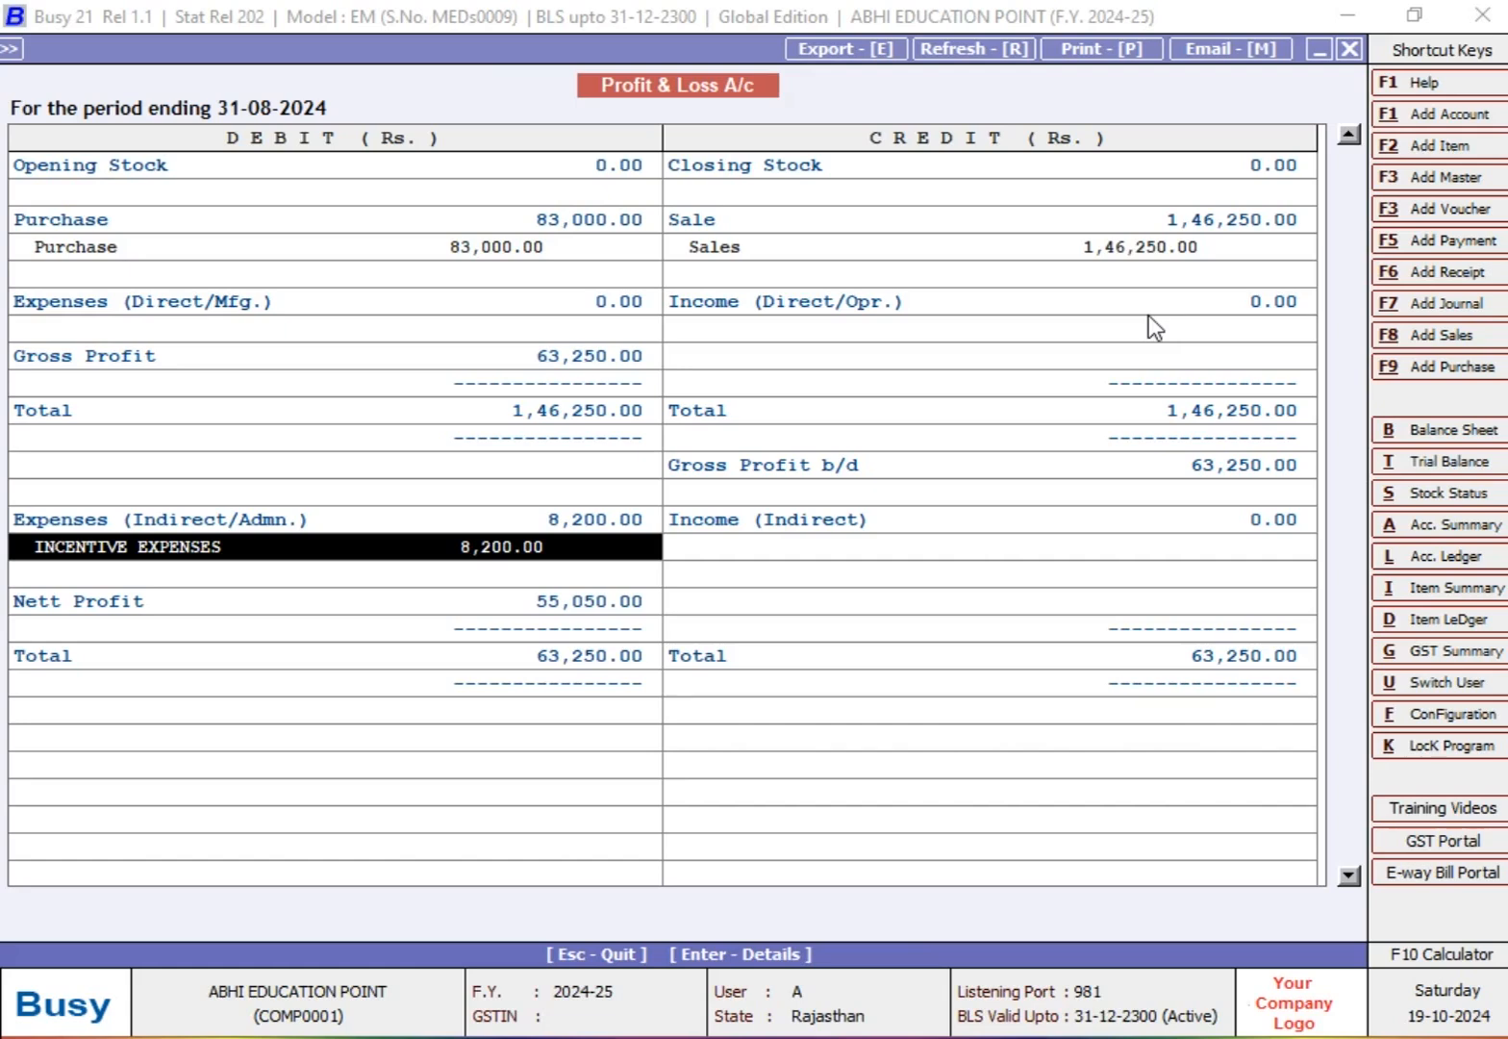
key("Return")
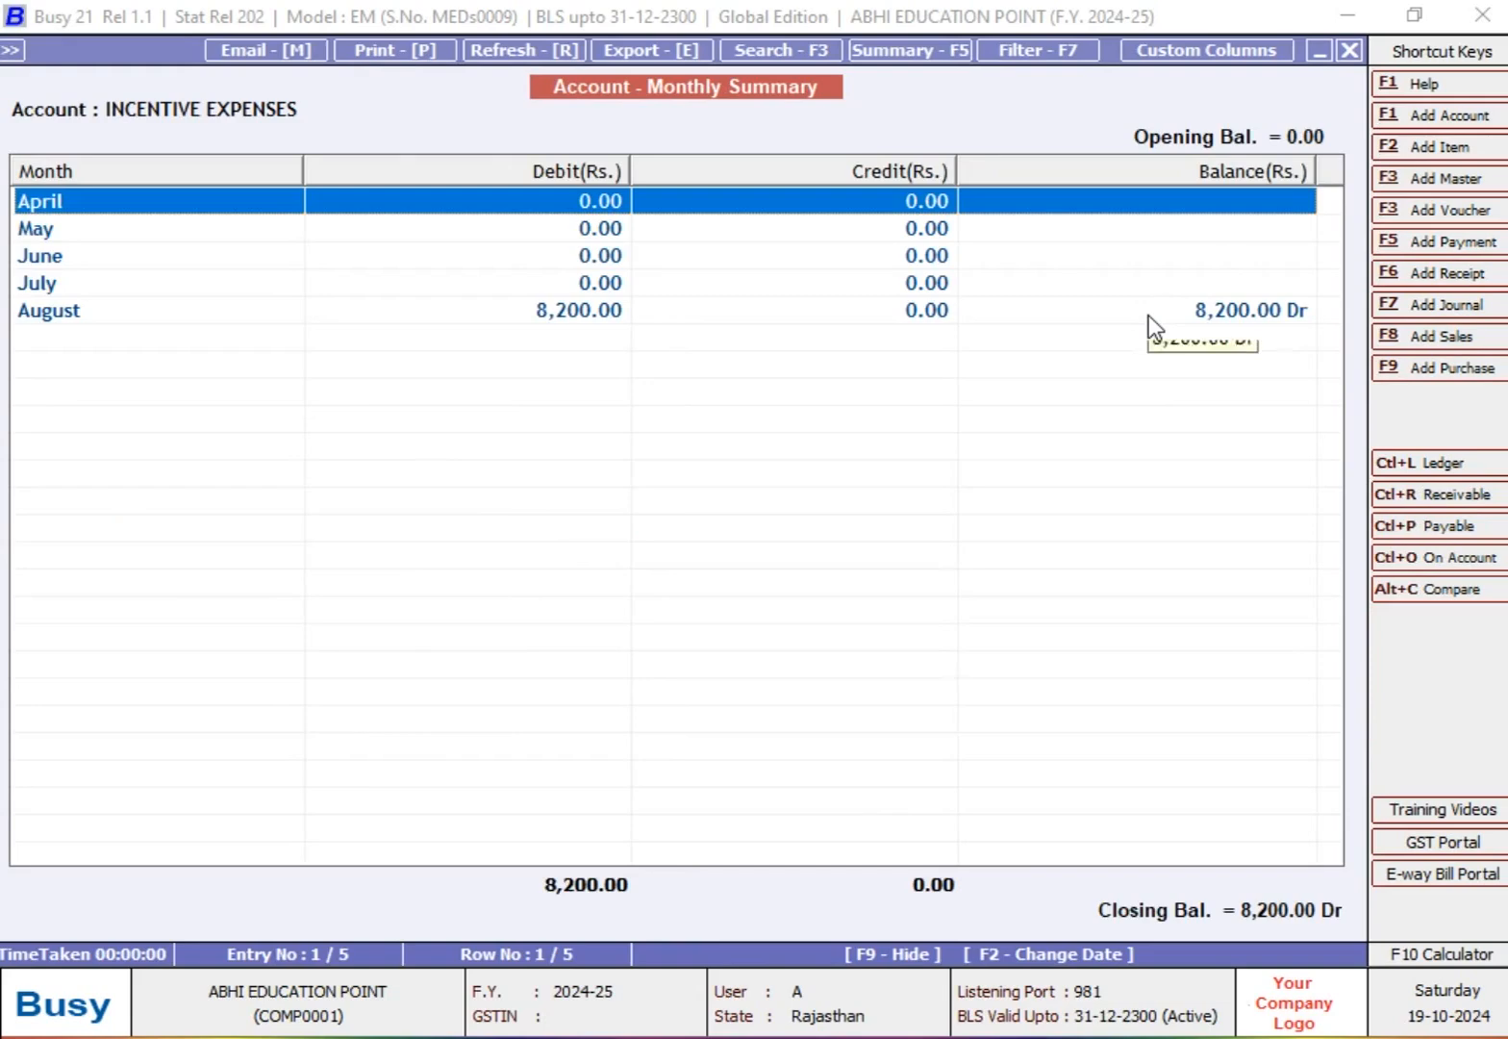
Step: View the August ledger of INCENTIVE EXPENSES, then return to the Profit & Loss A/c
key("Down")
key("Down")
key("Down")
key("Down")
key("Return")
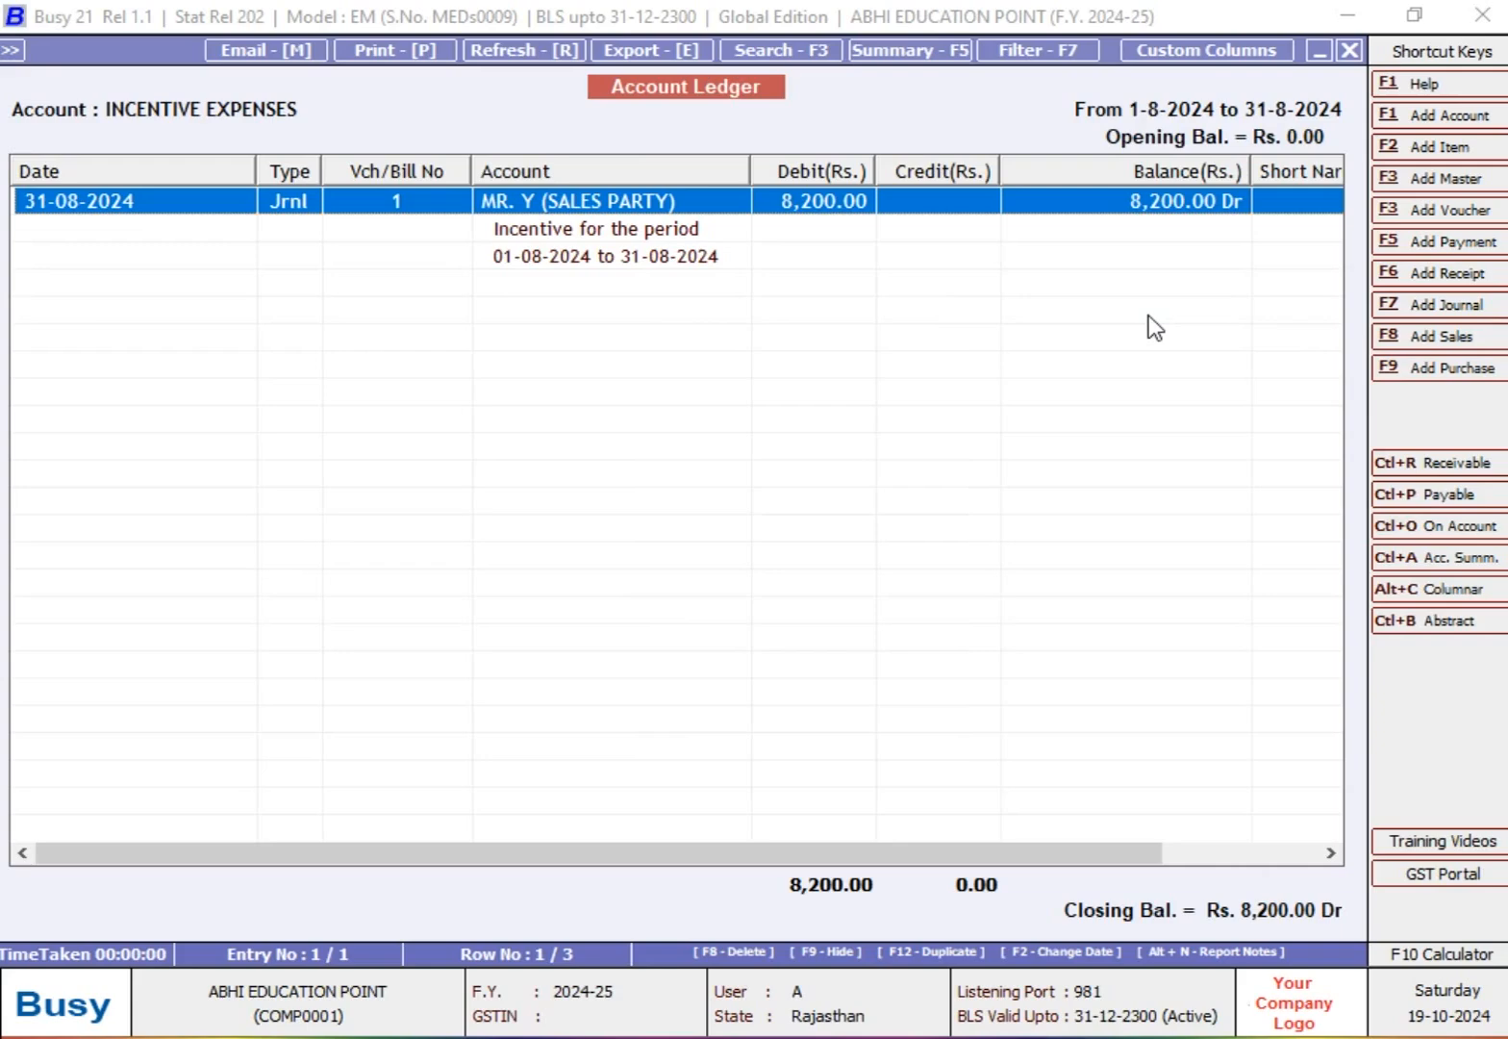
key("Escape")
key("Escape")
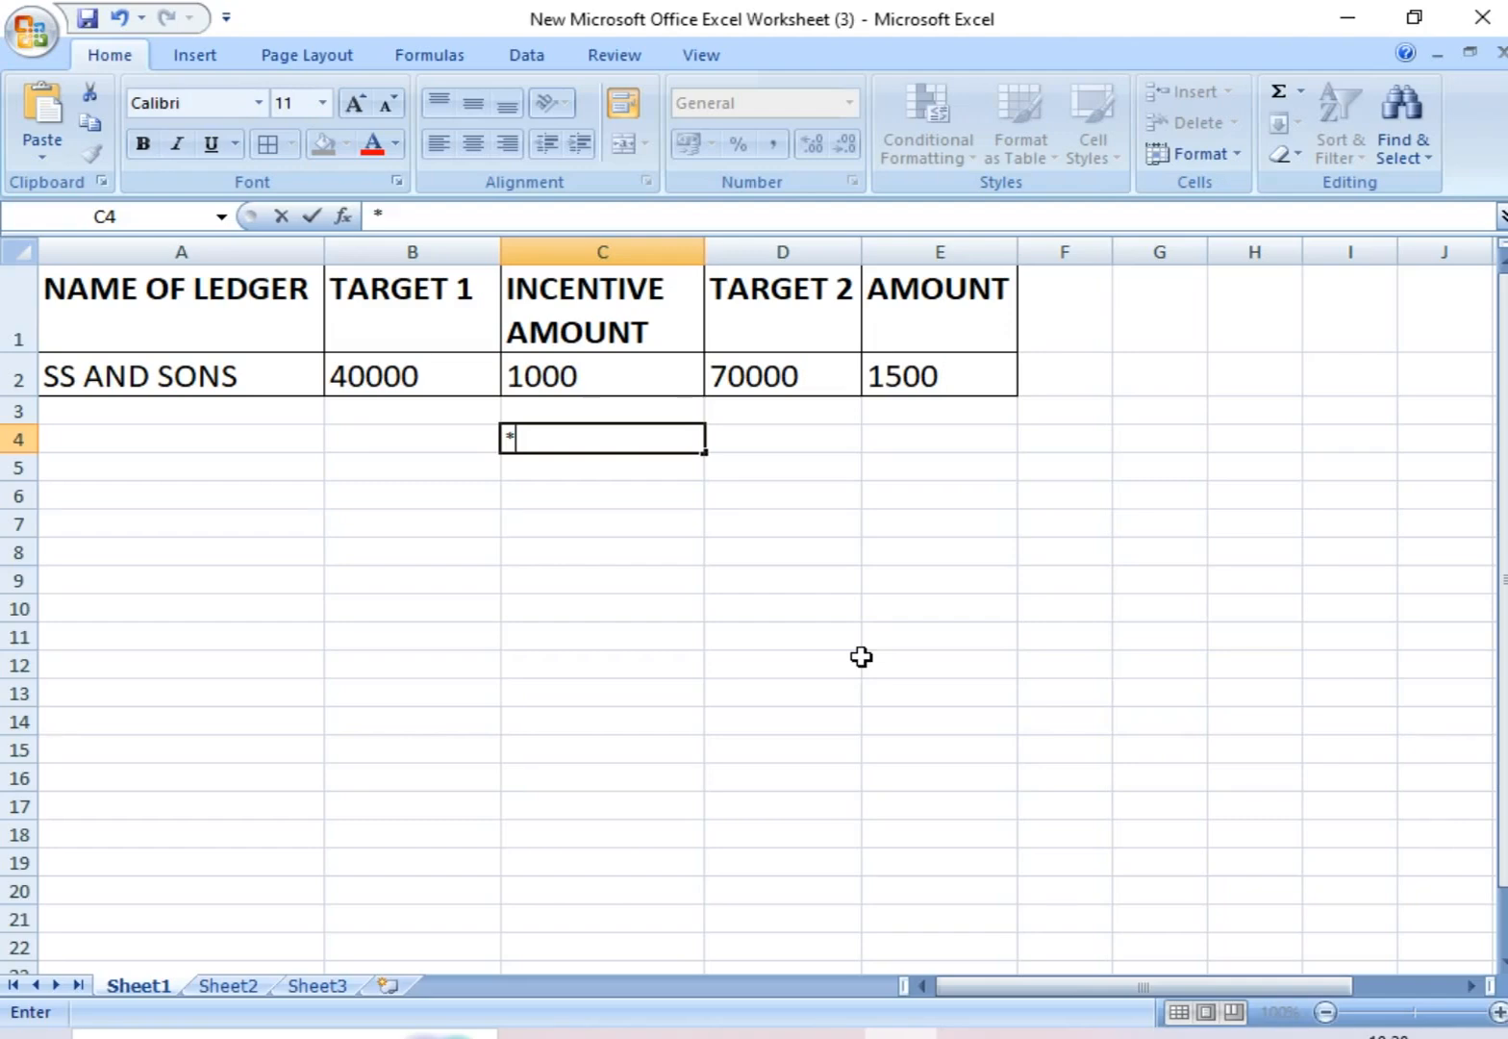
Step: Switch to the Excel target worksheet, leave cell C4 empty and select cell A4
key("BackSpace")
key("Left")
key("Left")
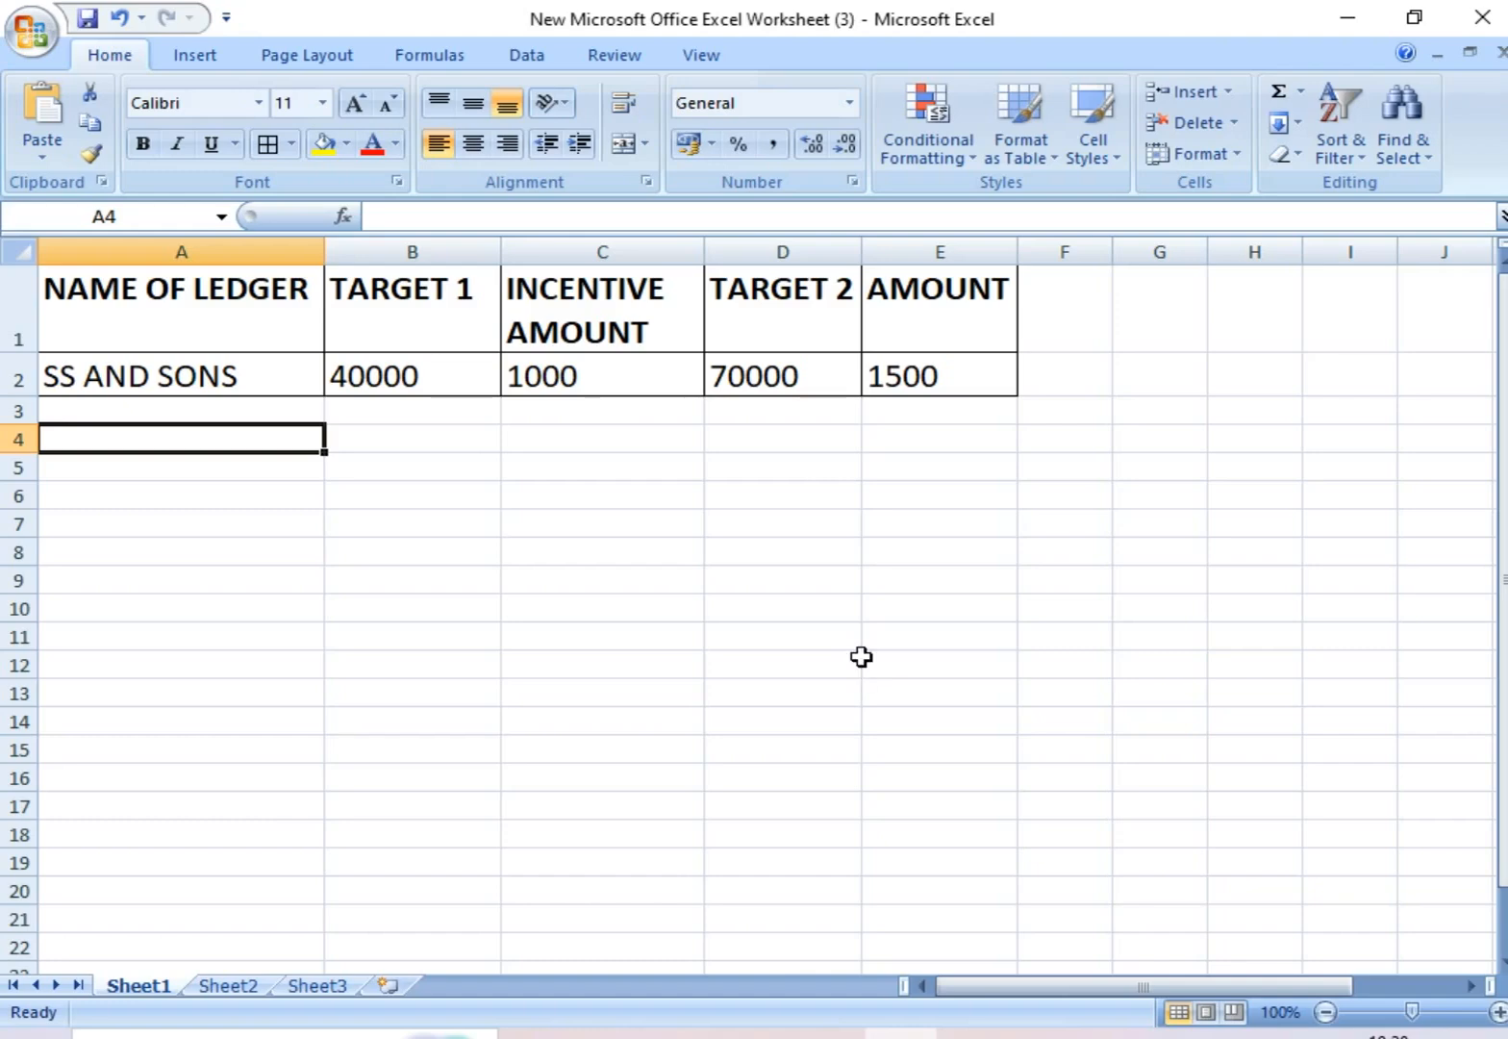
Step: Review the two target amounts and their incentive amounts for SS AND SONS in the worksheet
key("Up")
key("Up")
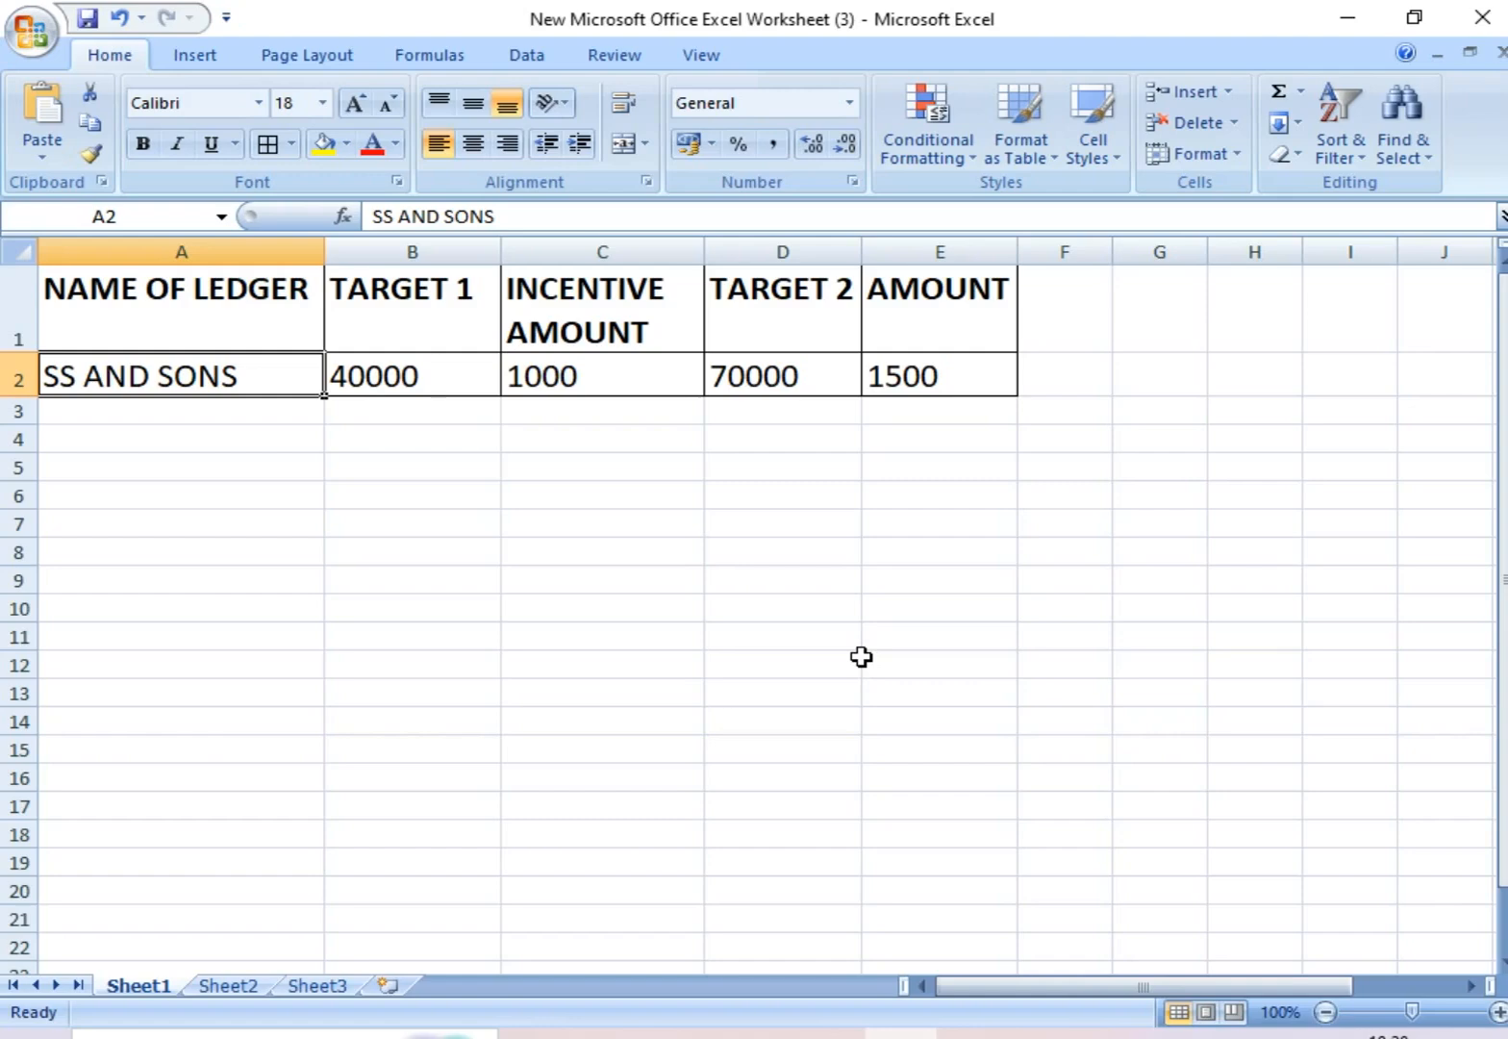
left_click(816, 381)
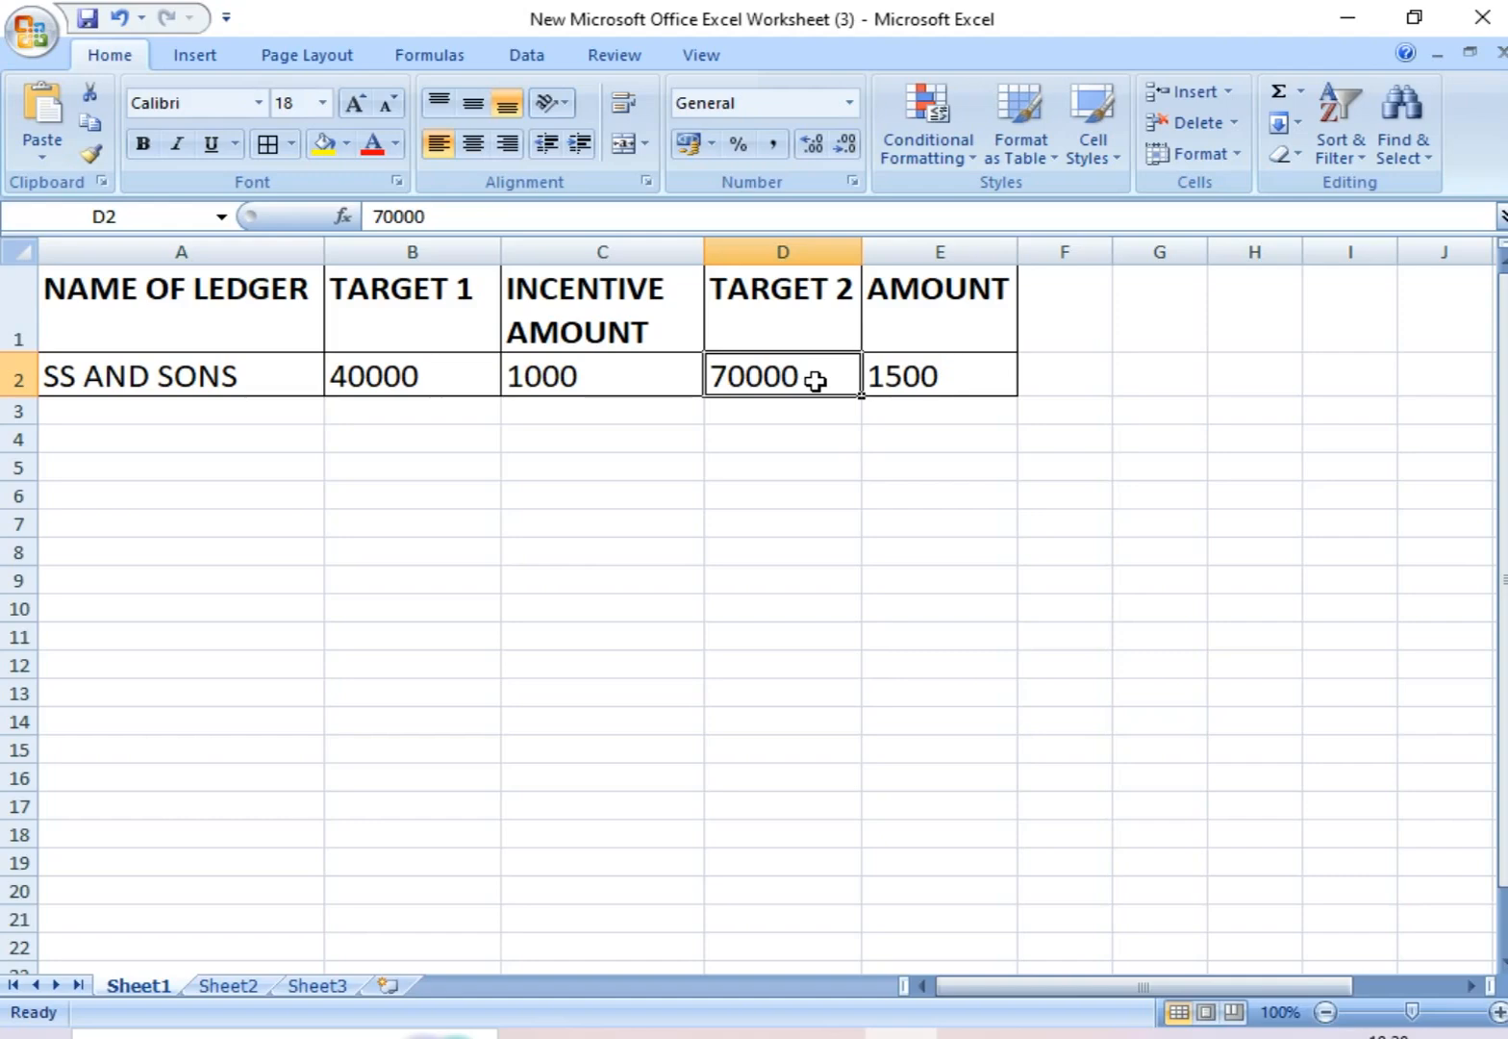
left_click(979, 381)
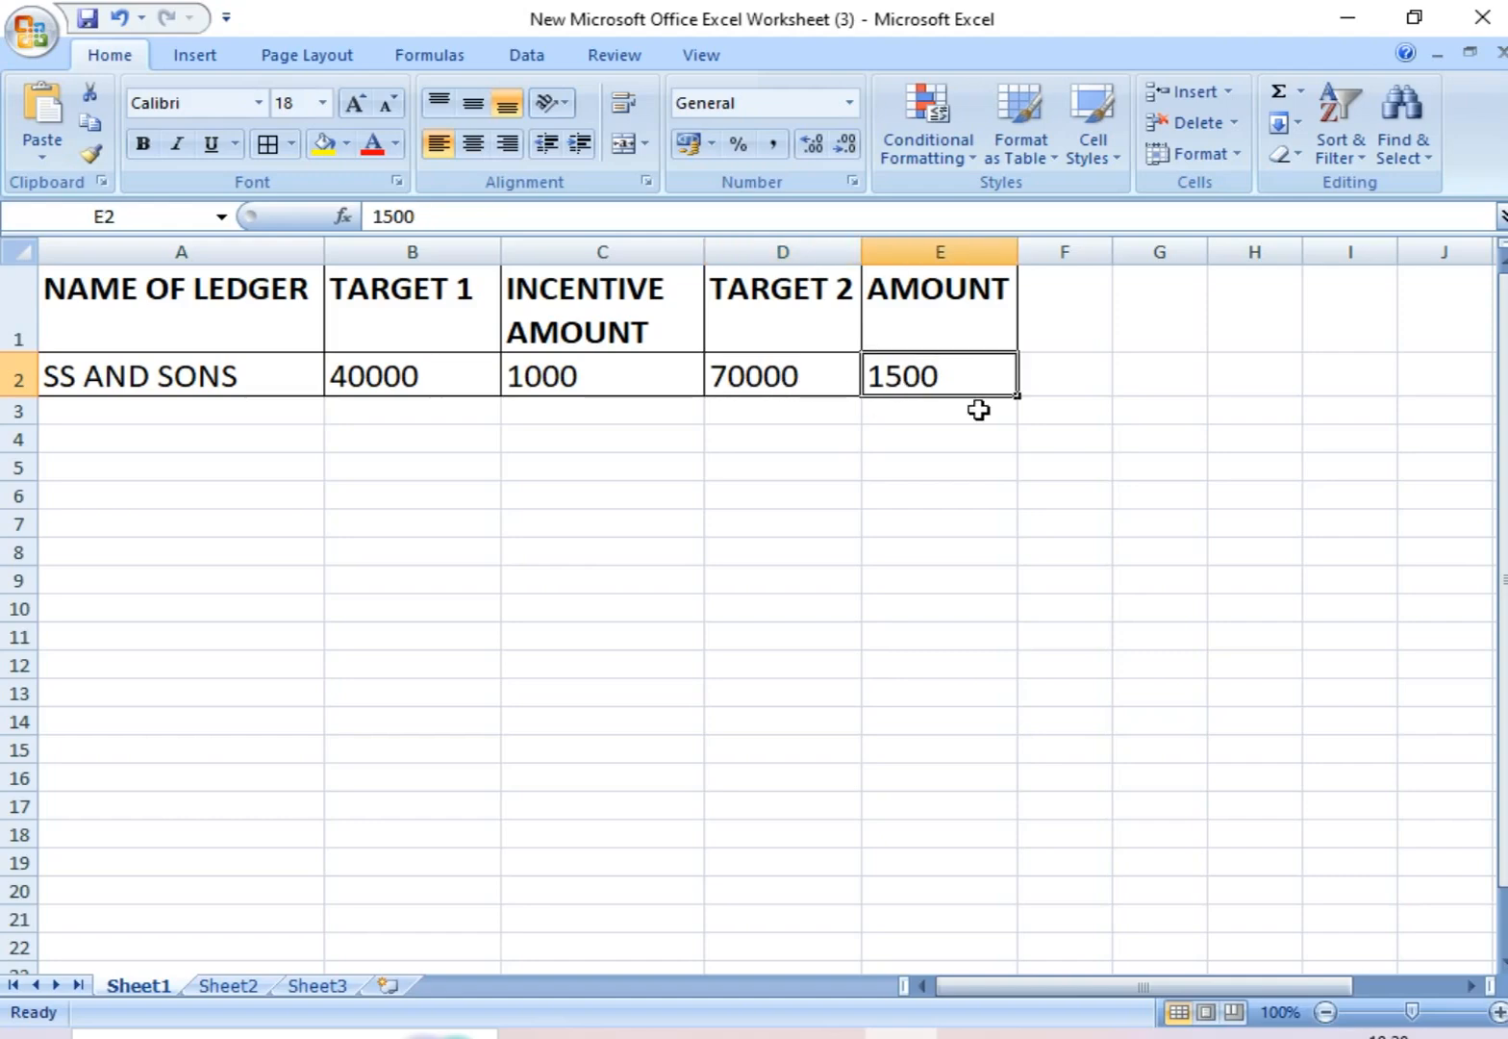
left_click(949, 317)
left_click(449, 389)
left_click(777, 378)
left_click(933, 380)
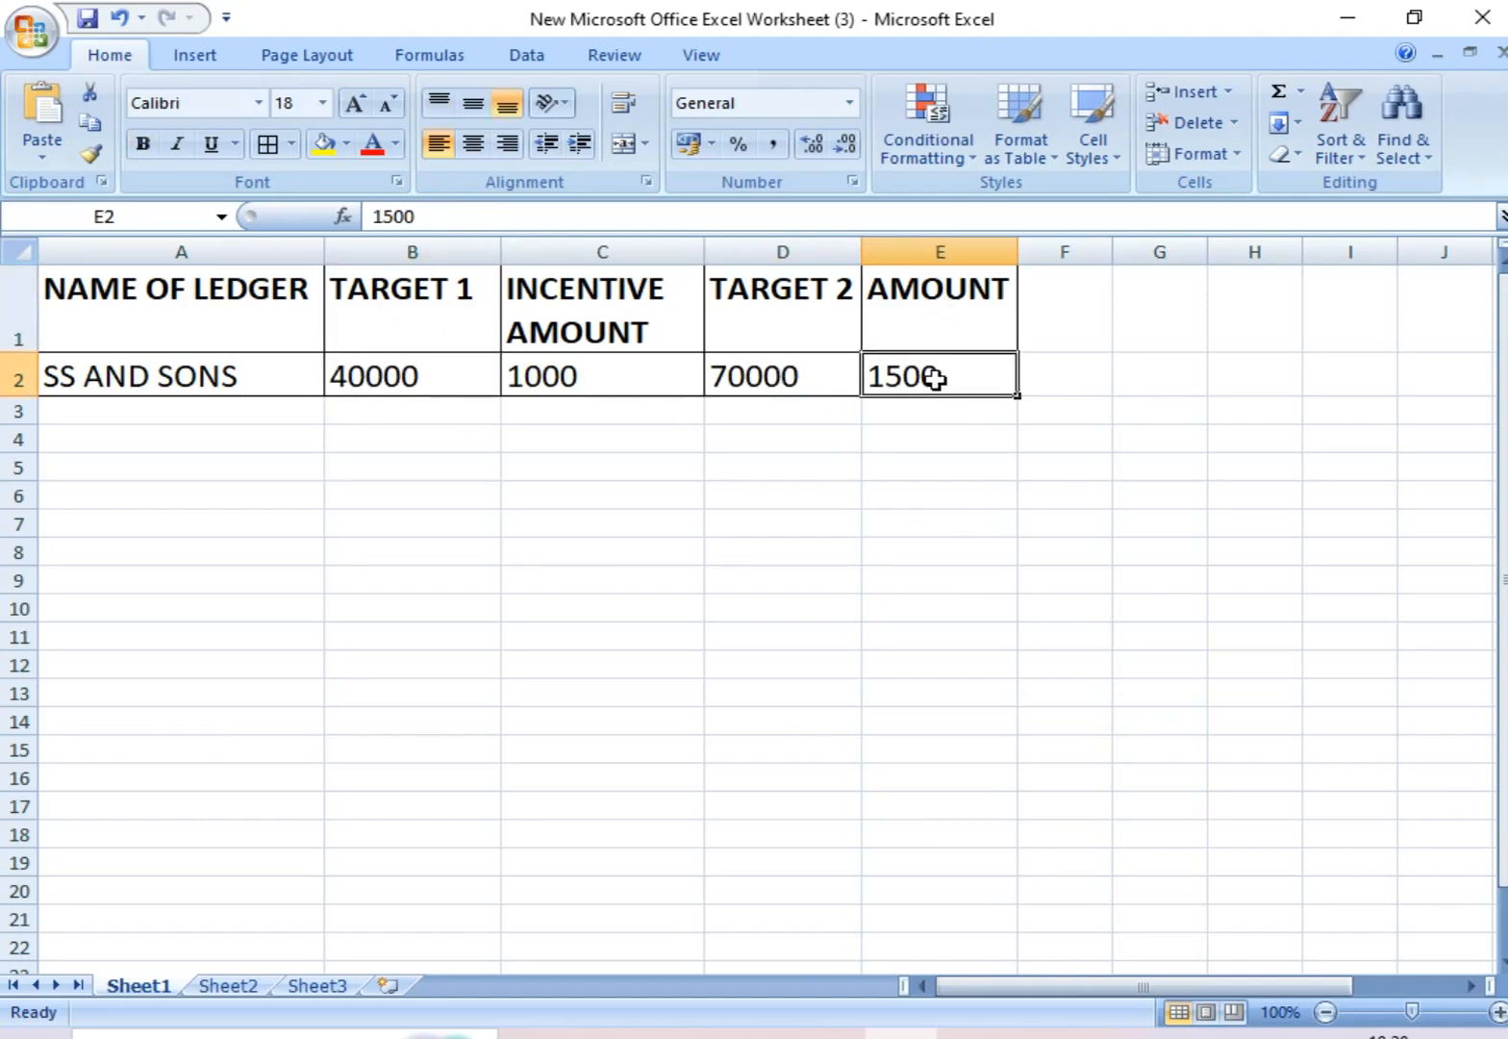
left_click(579, 370)
Step: Switch to Busy and start a new account master named SS AND SONS
left_click(829, 1033)
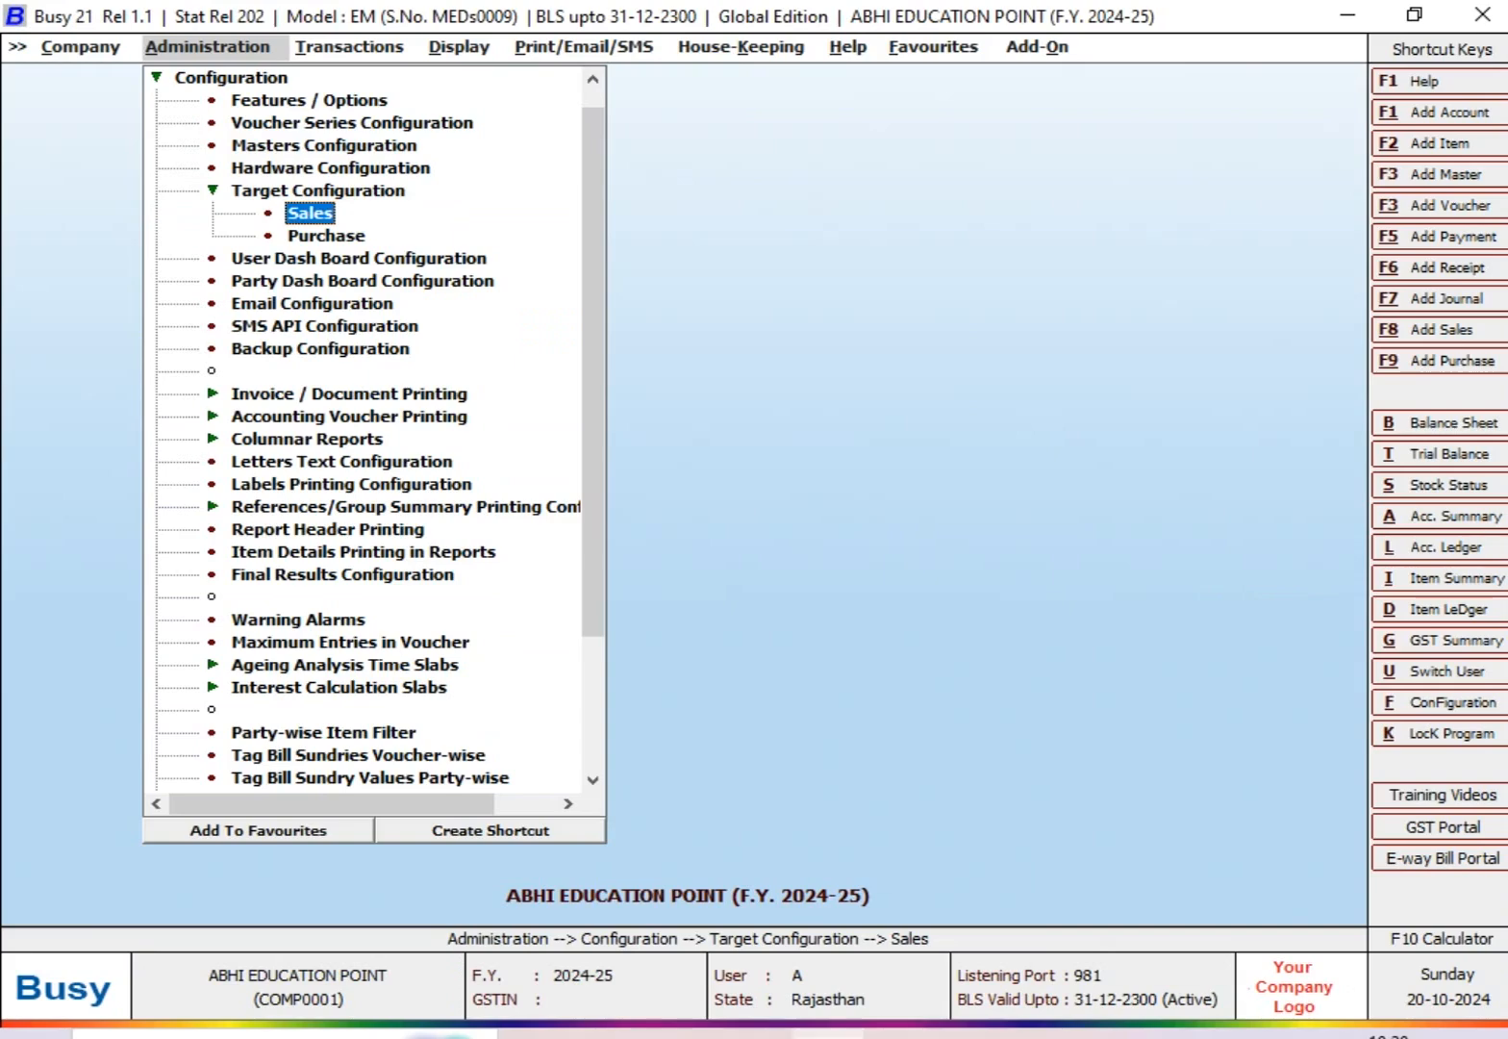
key("Escape")
key("Escape")
key("Escape")
key("Return")
key("Return")
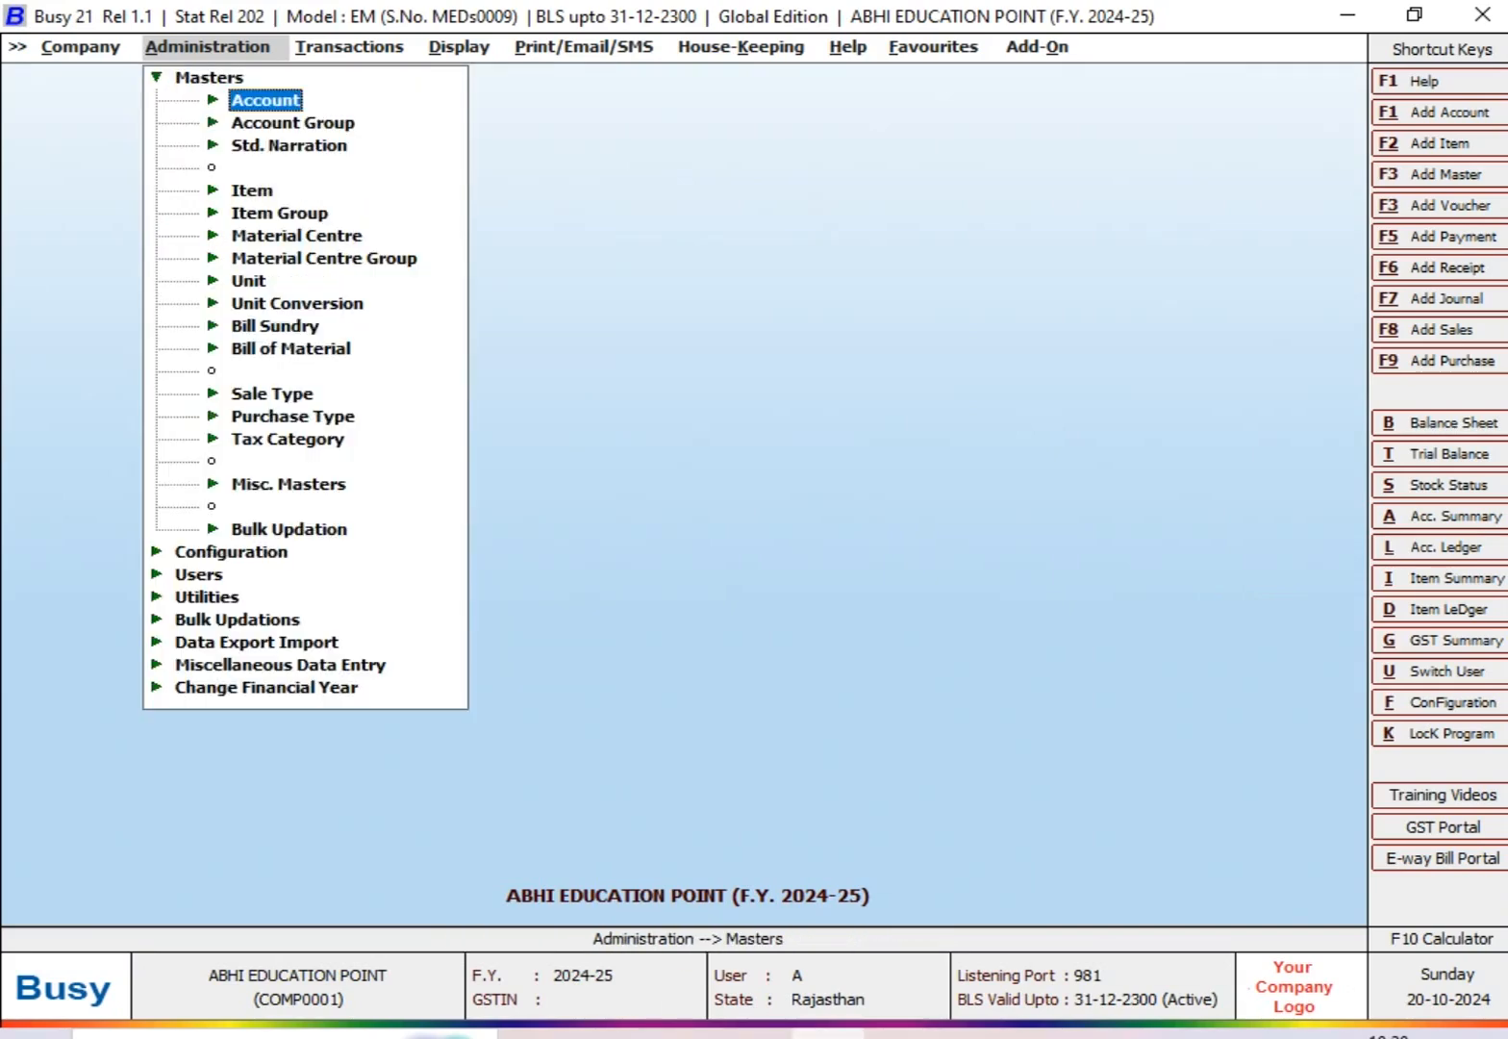
key("Return")
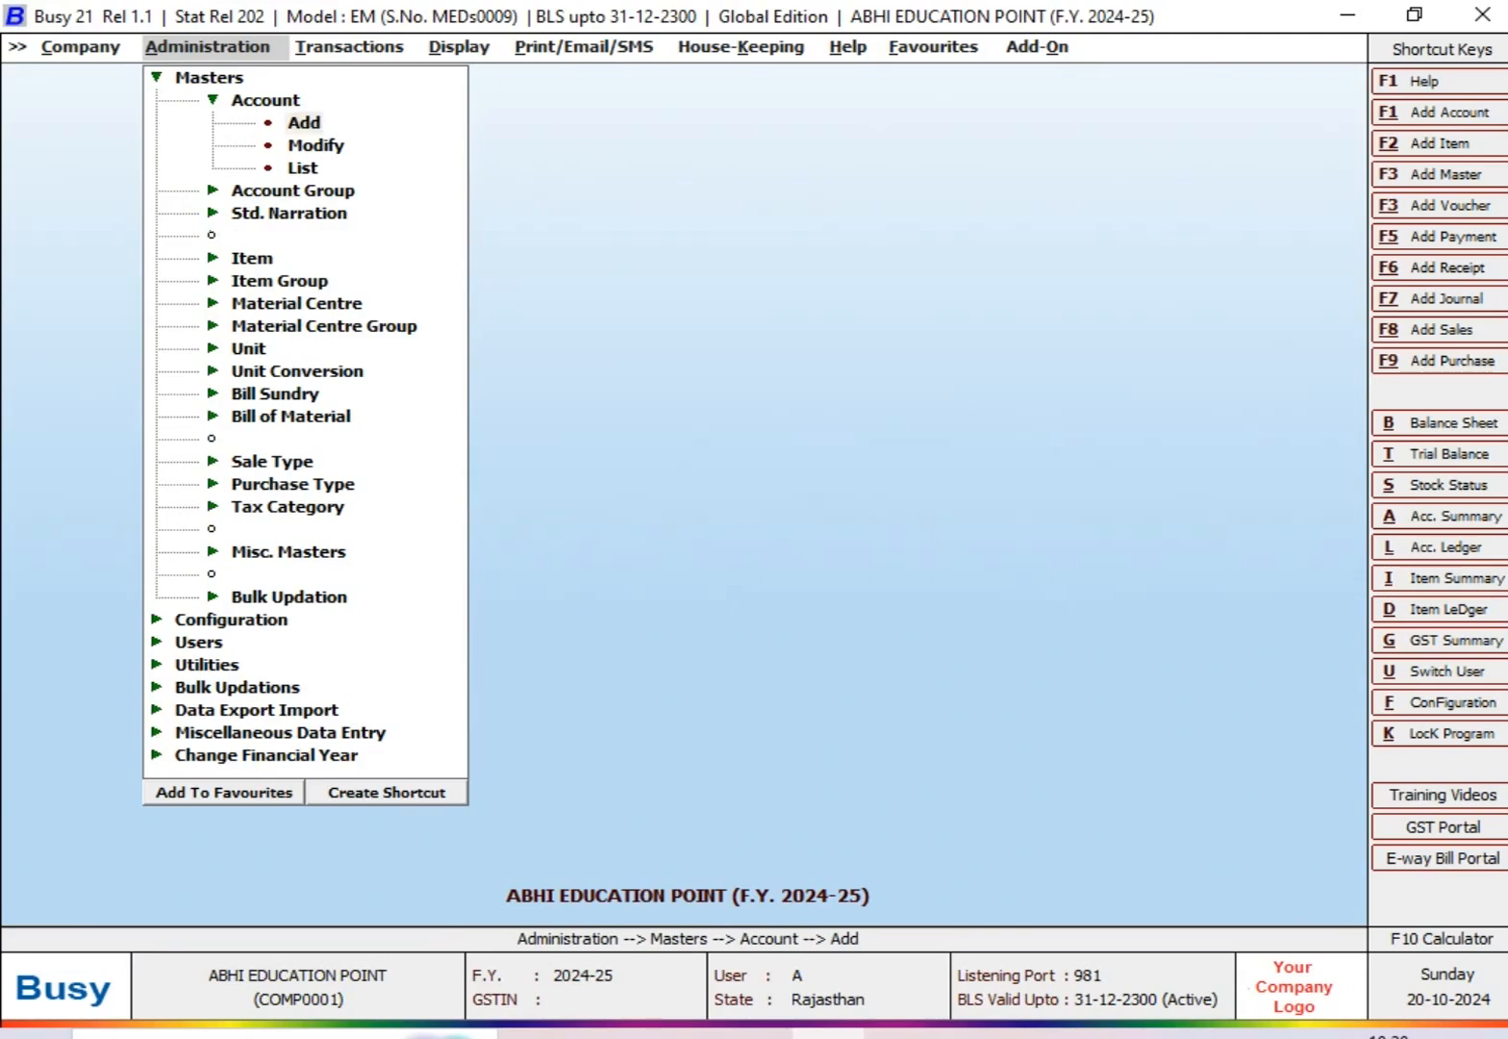
key("Return")
type("SS")
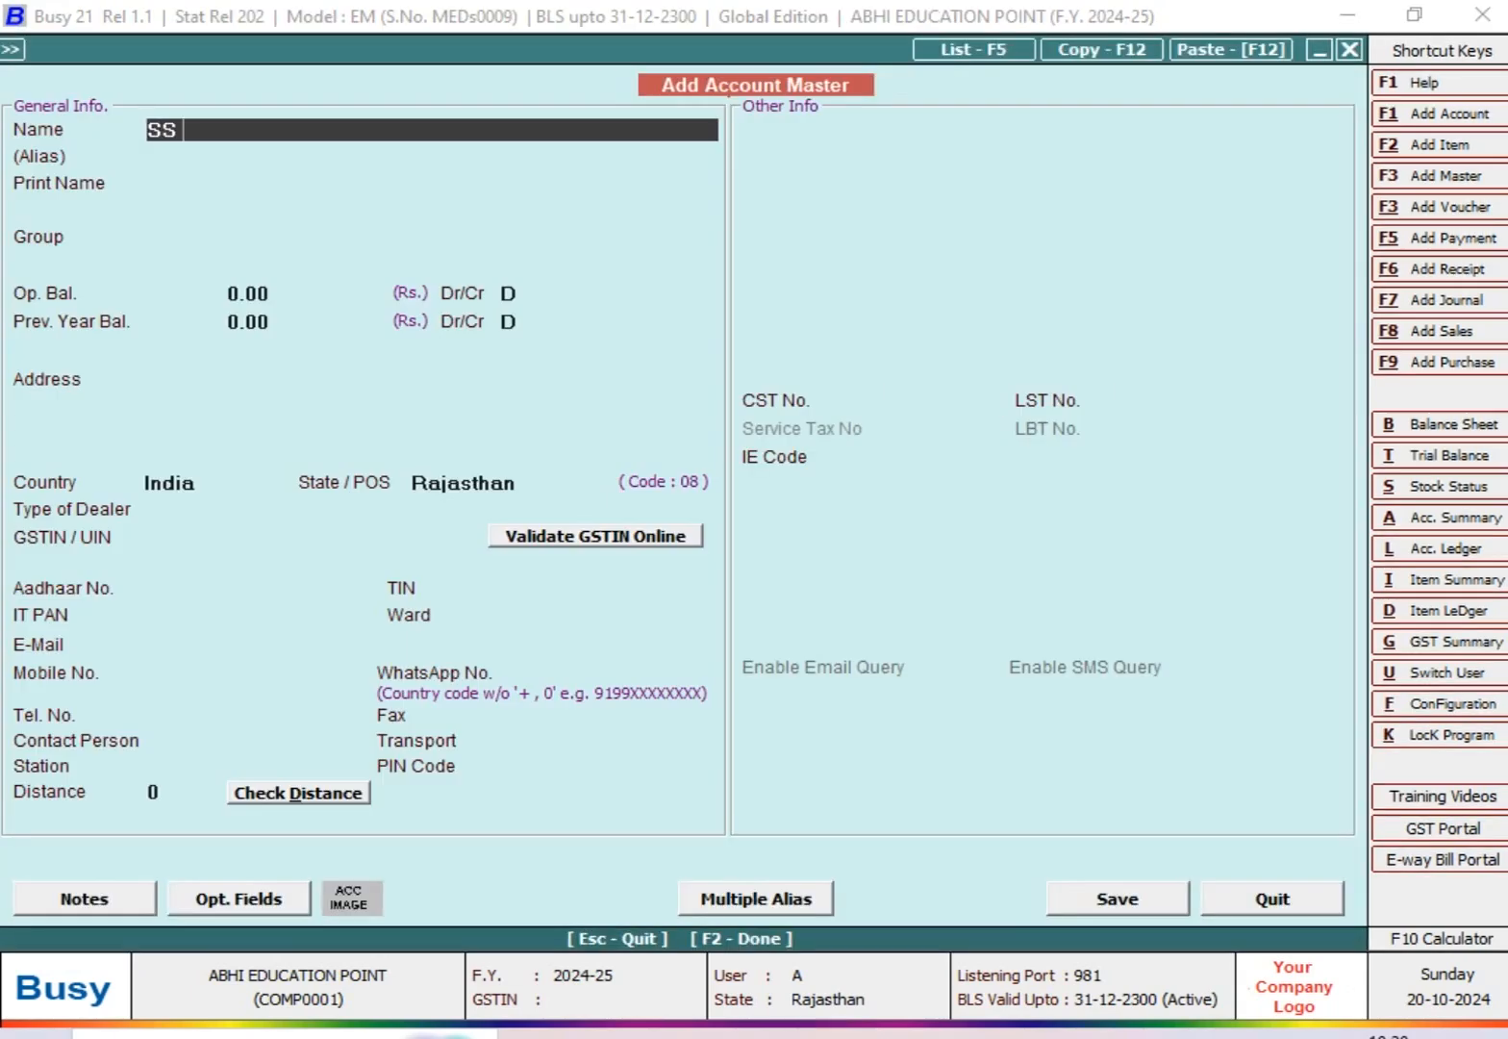
type(" AND SONS")
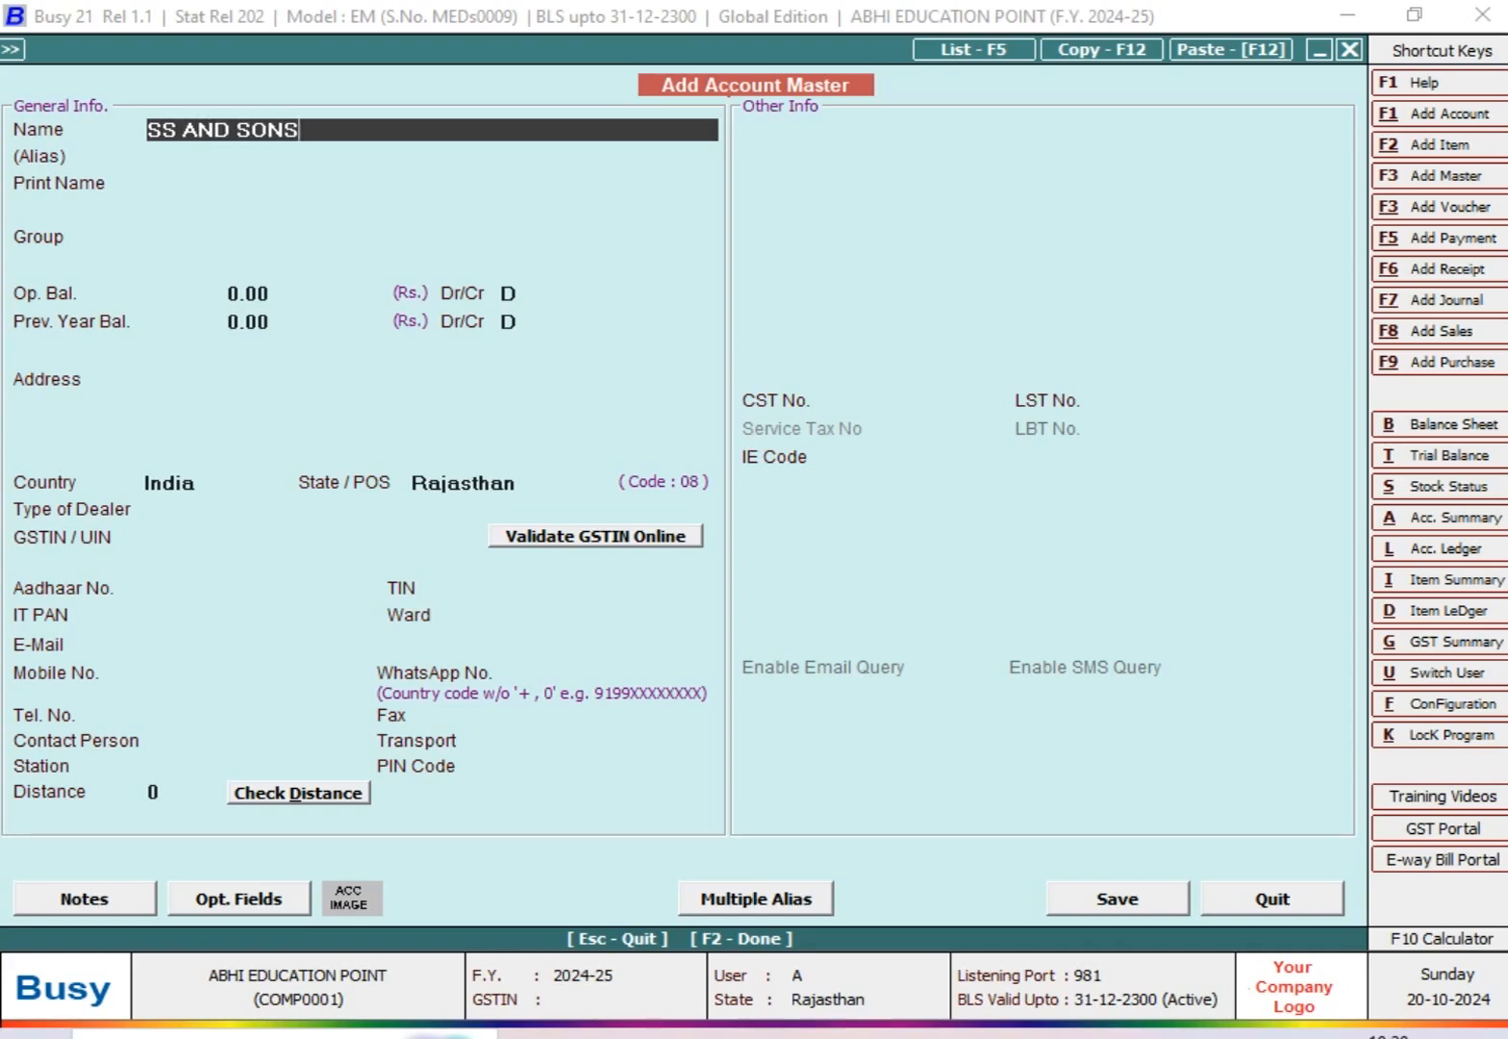
Step: Keep the print name SS AND SONS and assign the account to the Sundry Debtors group
key("Return")
type("S")
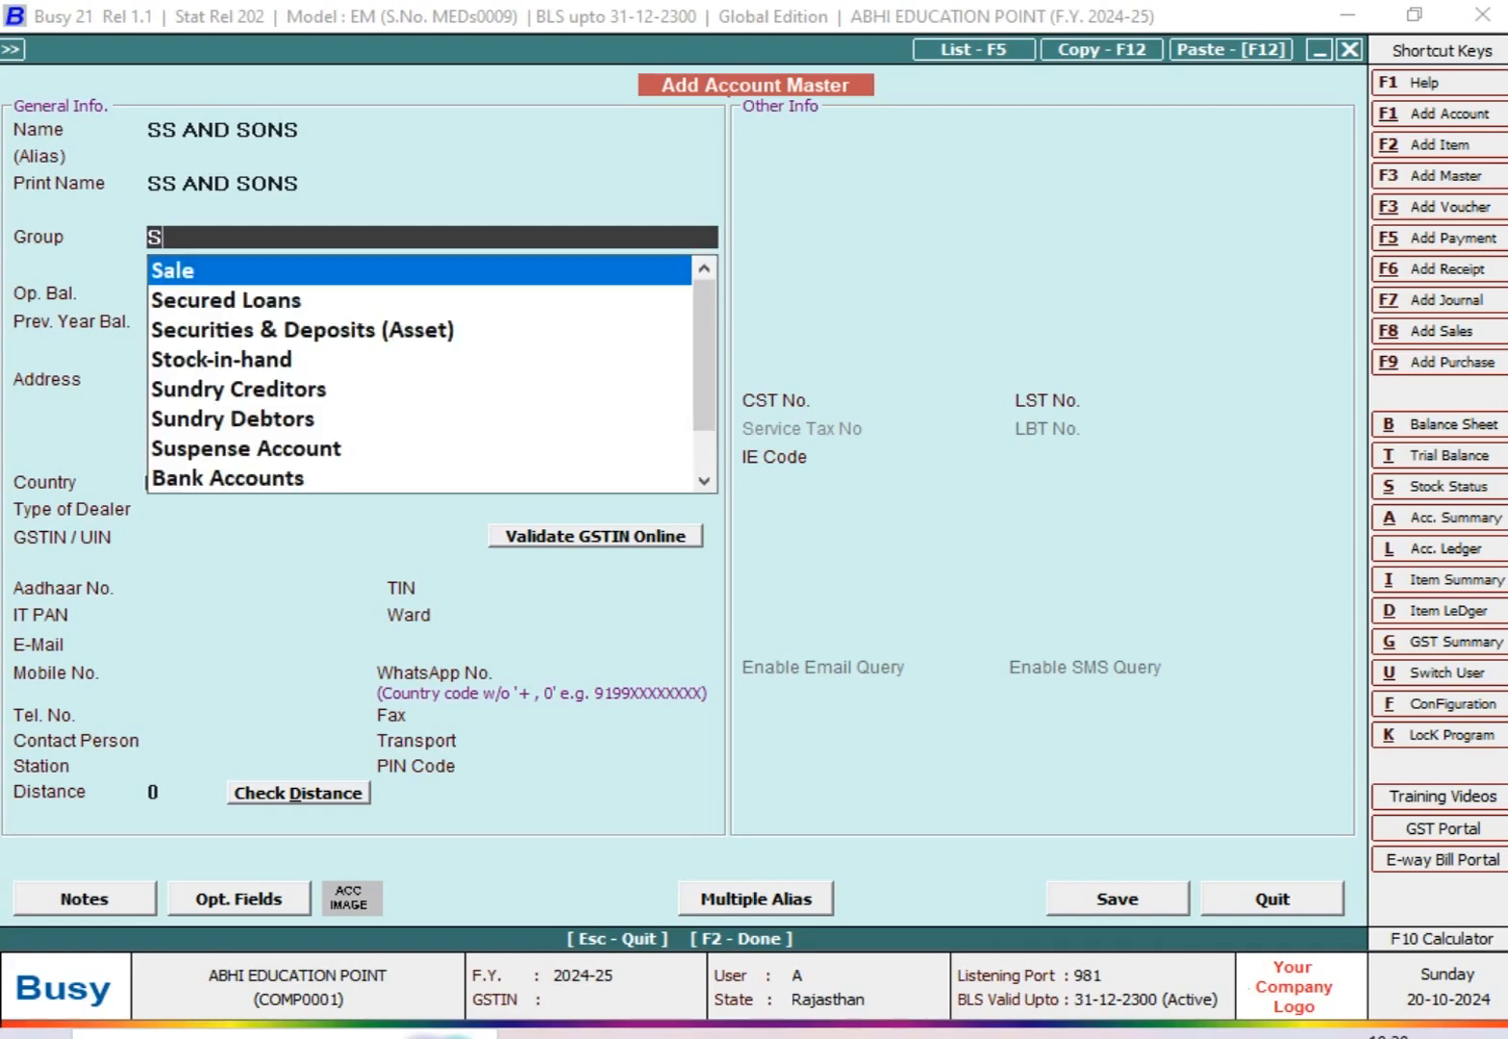
type("UN")
key("Down")
key("Return")
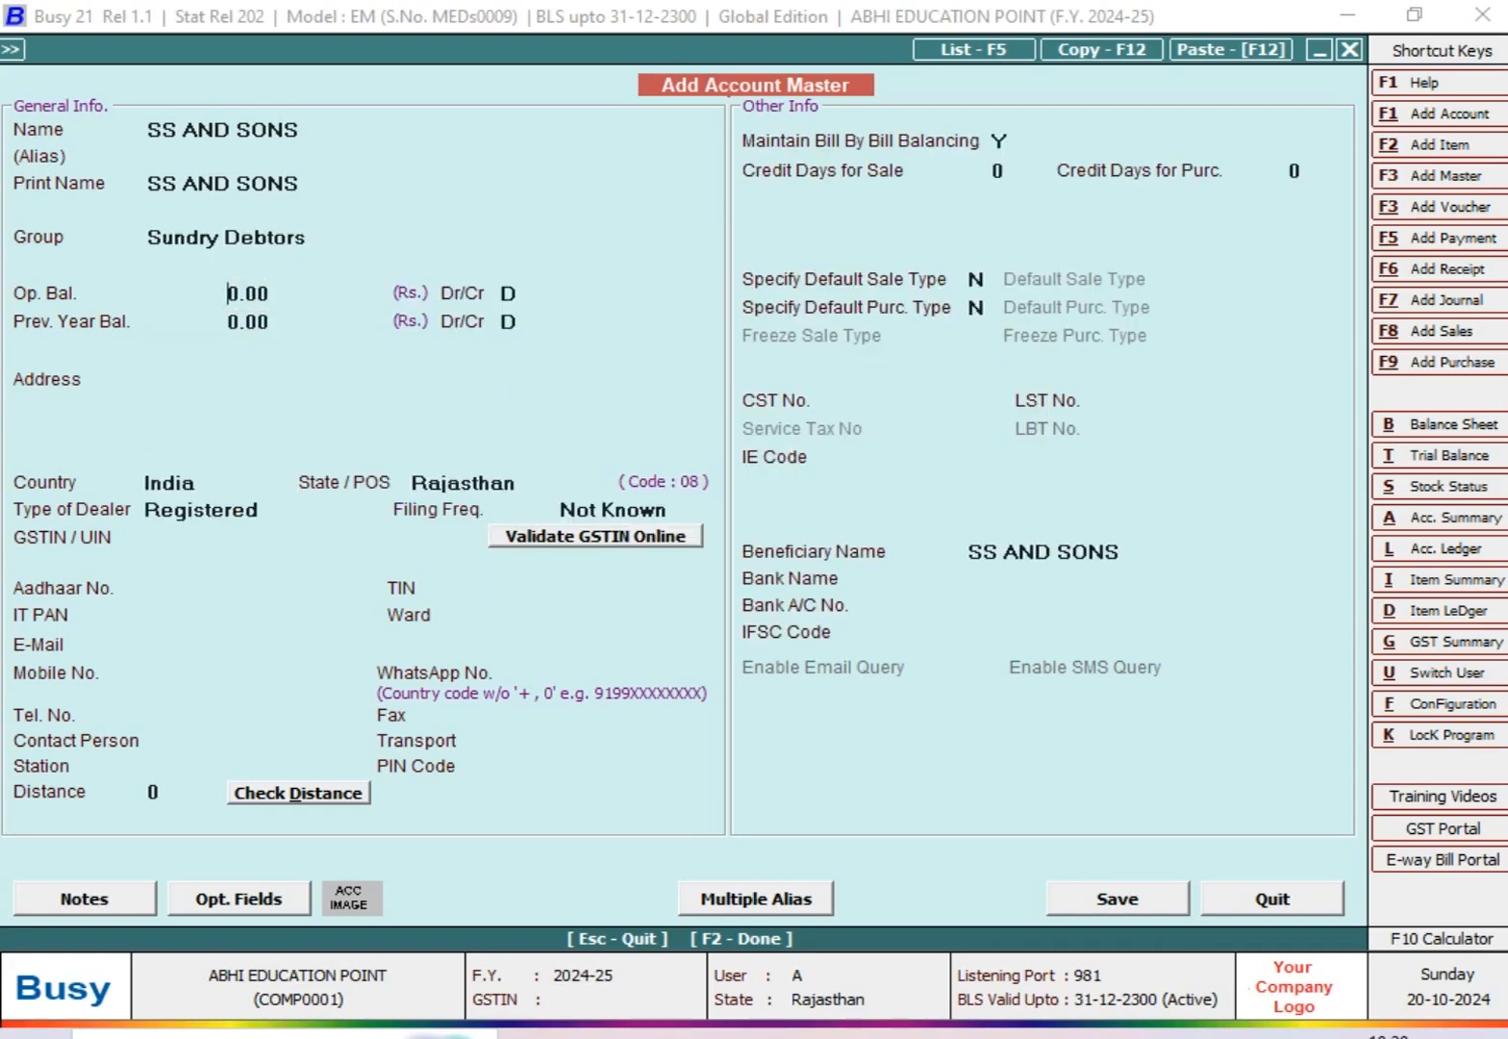
Step: Keep the zero opening balance, blank address and Registered dealer type, then save the account and leave the account master
key("Return")
key("Return")
key("Return")
key("Return")
key("Return")
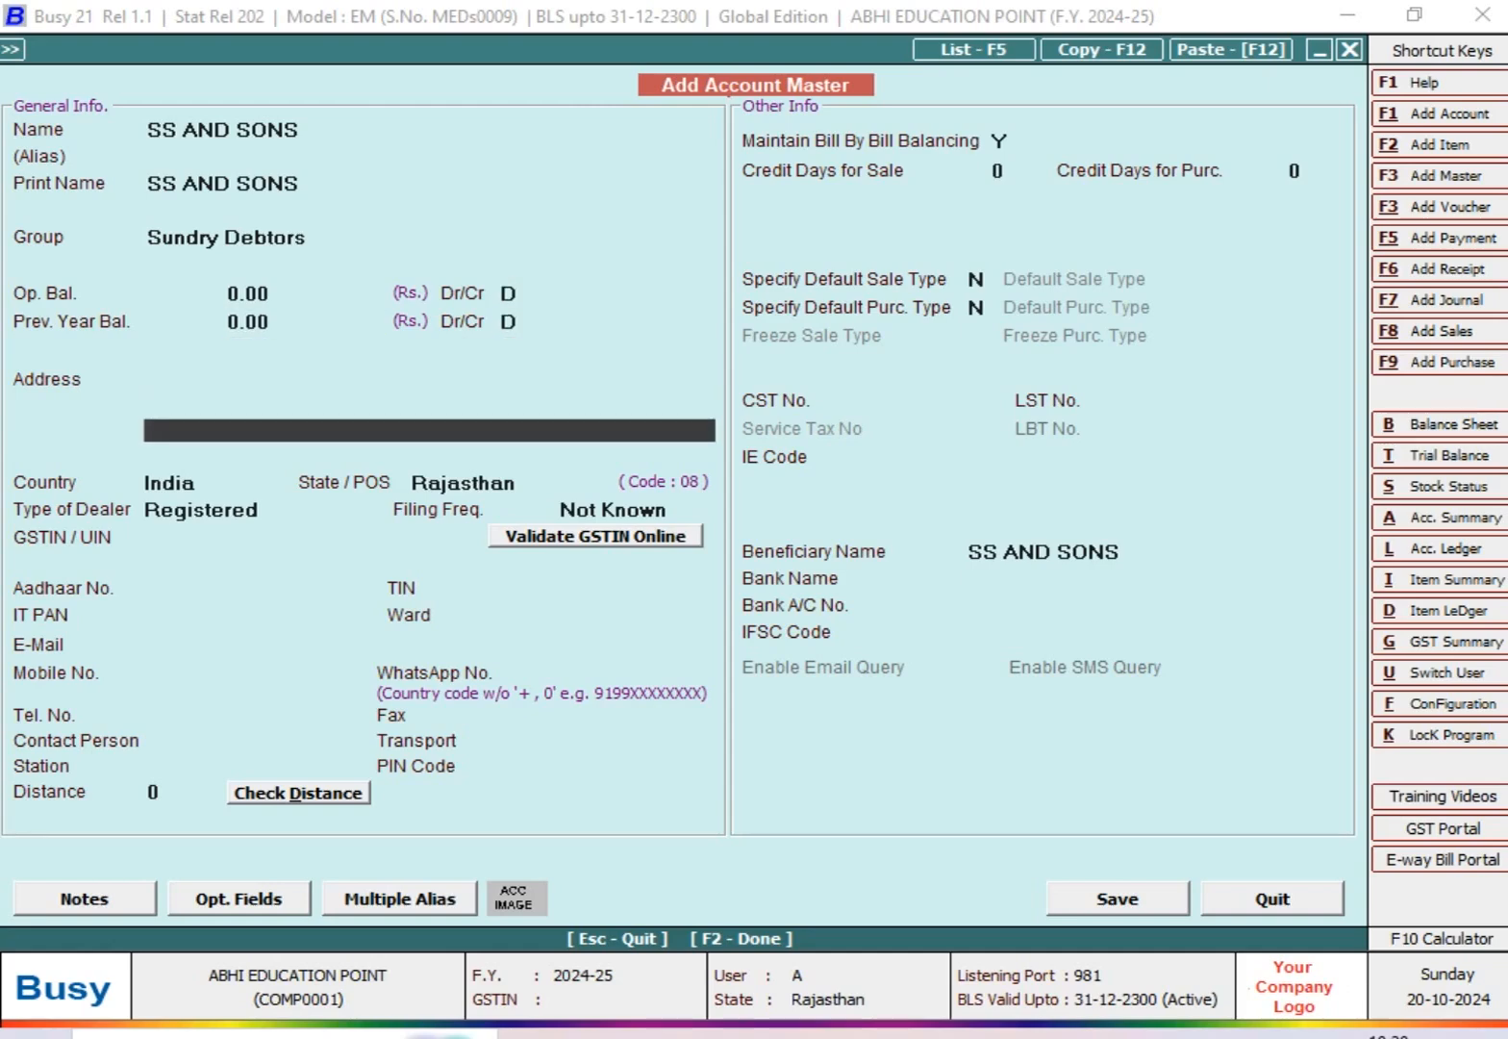
key("Return")
key("Return")
key("Return")
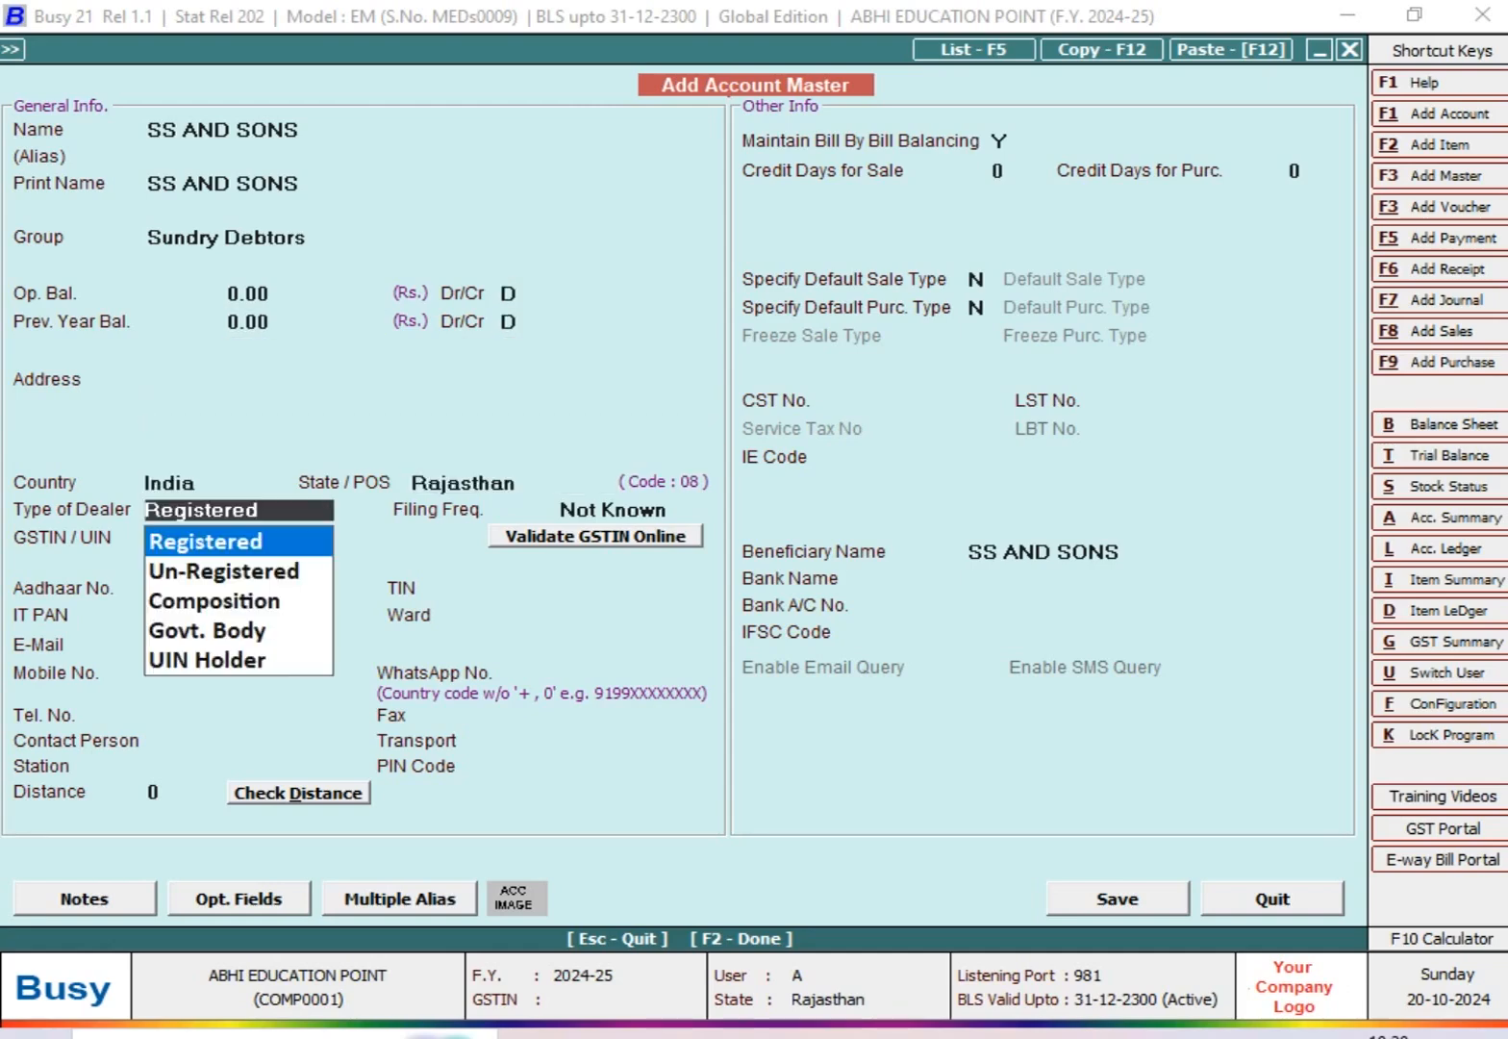
key("Return")
key("Return")
key("Return")
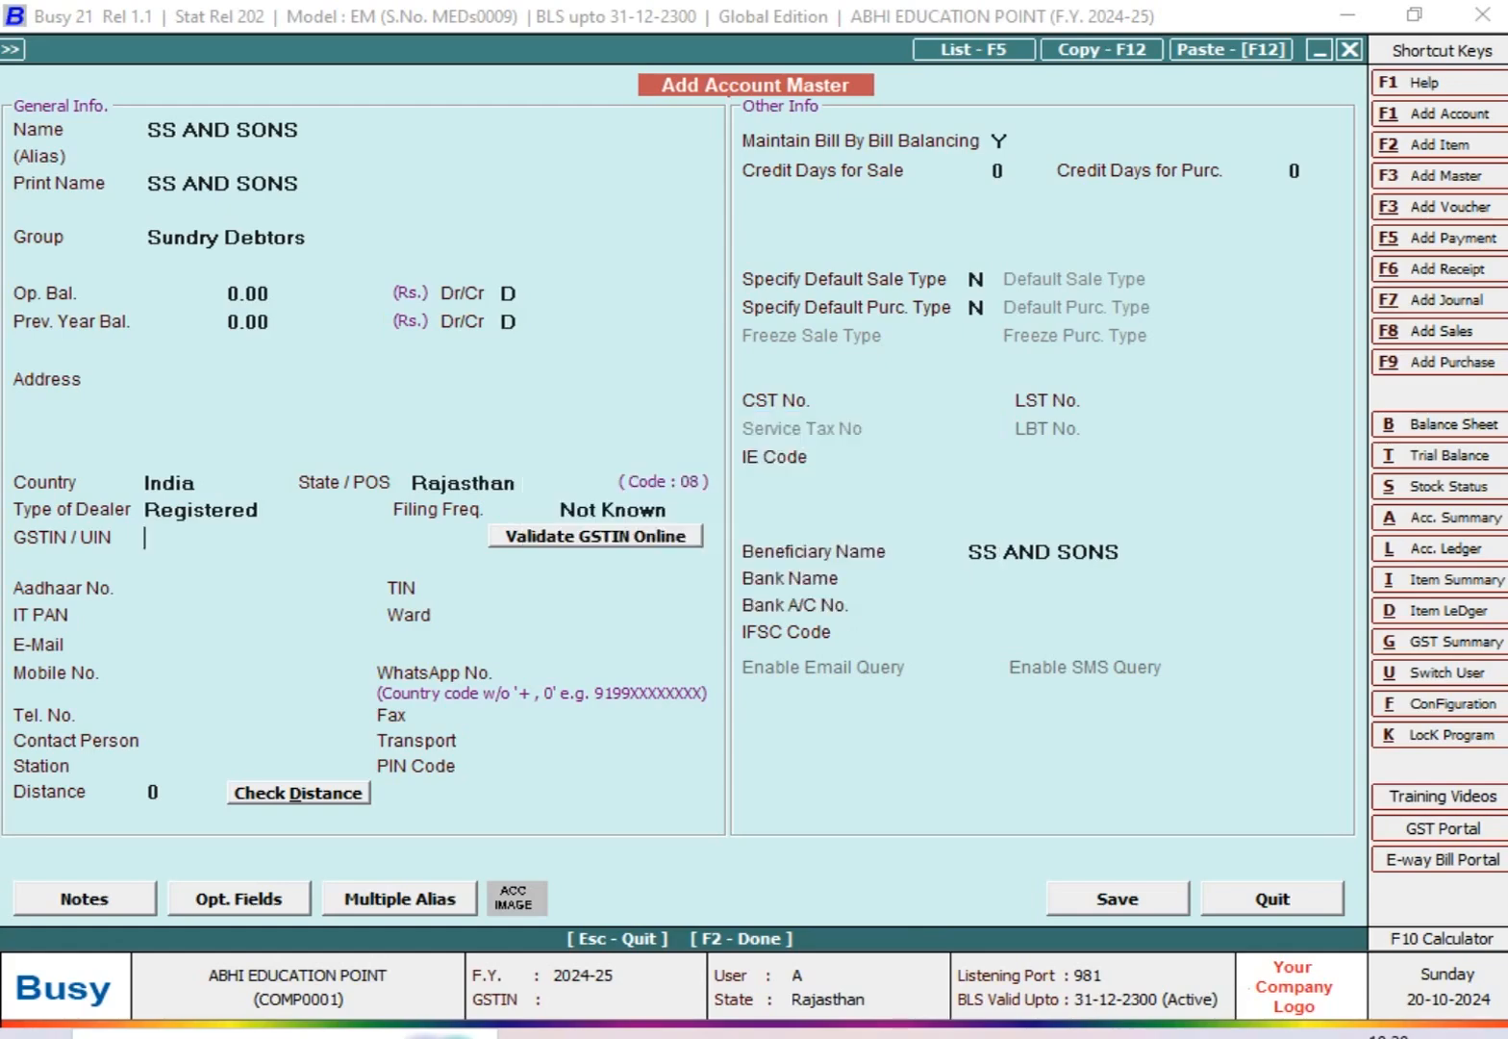
key("F2")
key("Escape")
key("Escape")
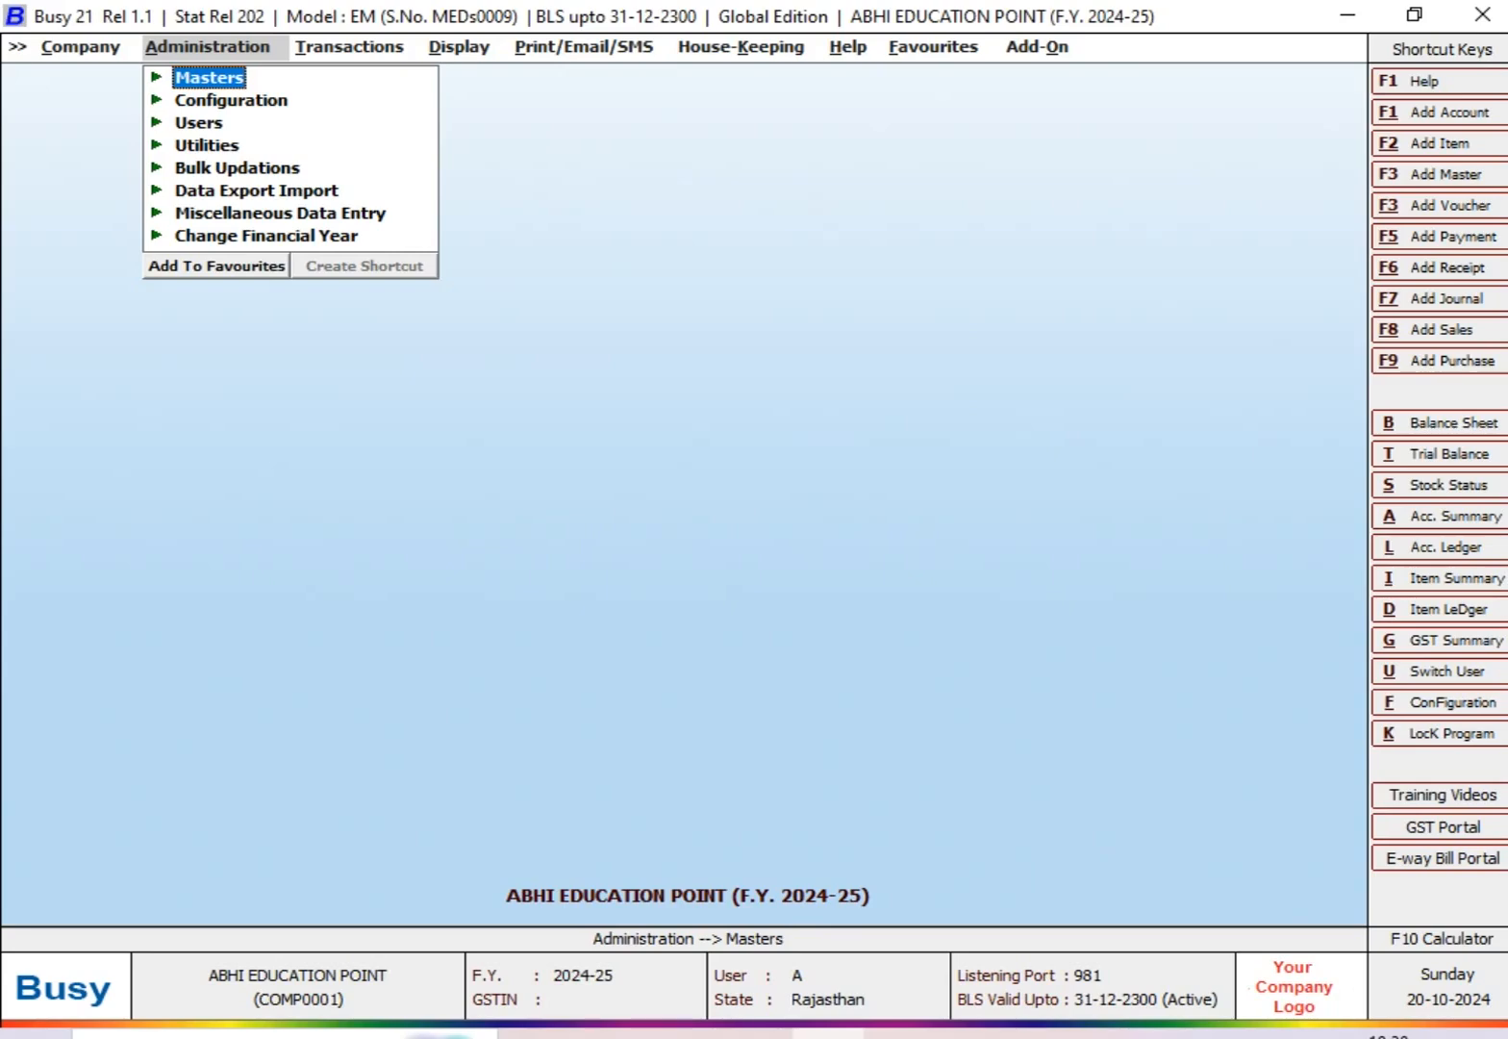
Step: Open the Sales Target Configuration from the administration settings
key("Down")
key("Return")
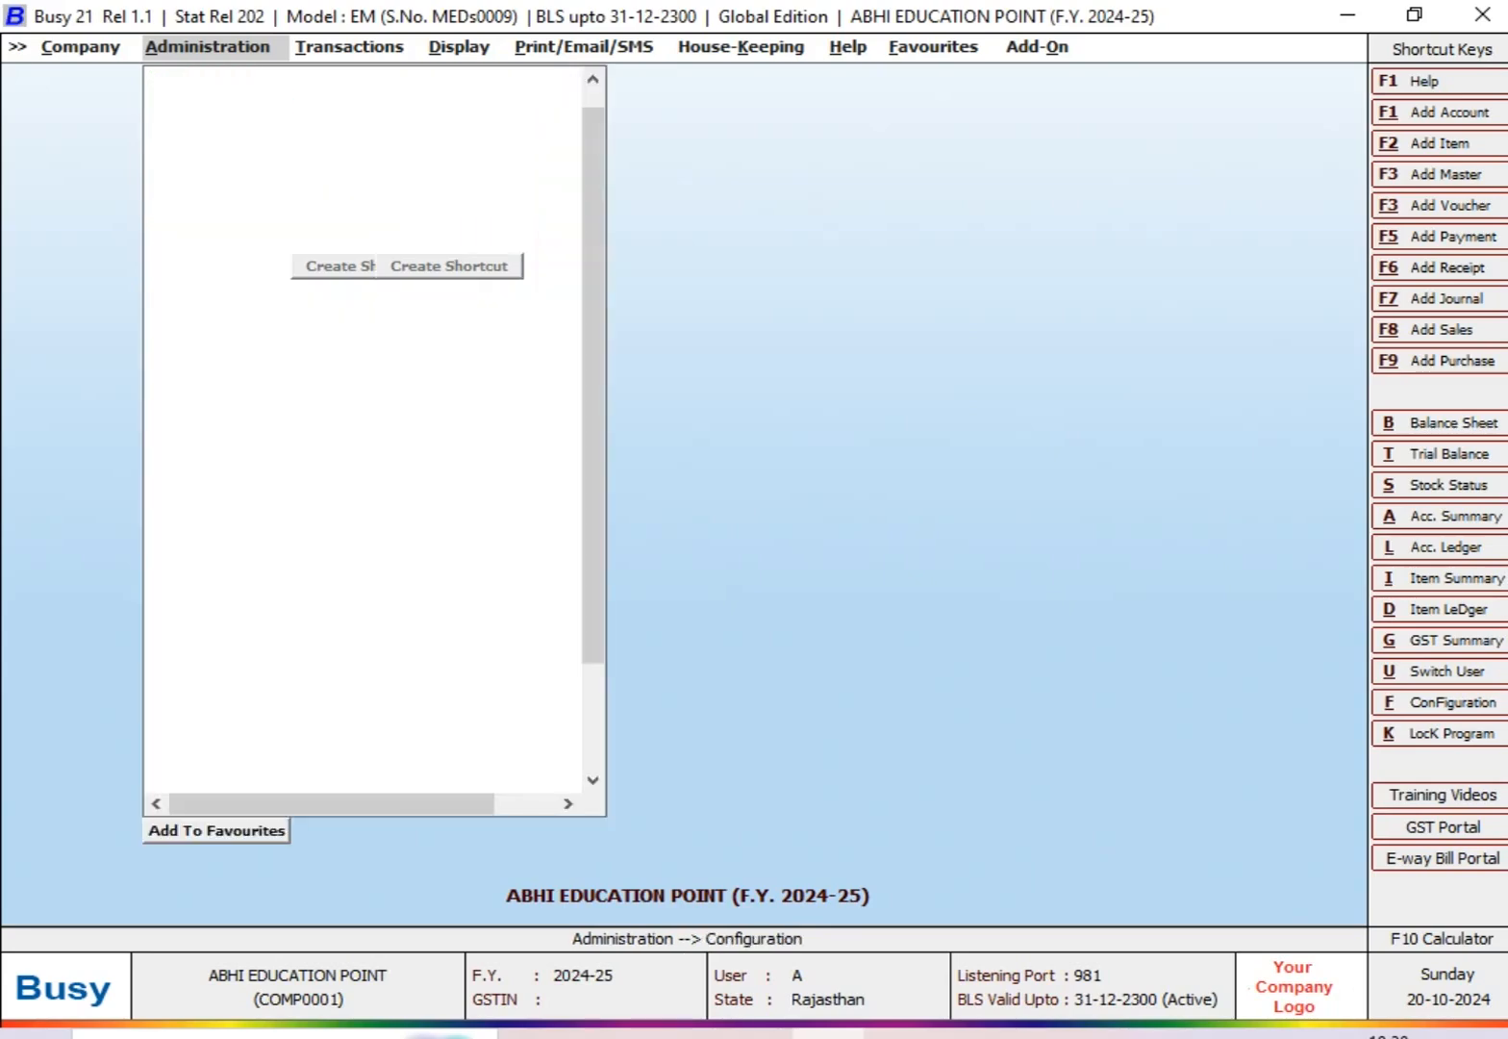
key("Down")
key("Down")
key("Down")
key("Down")
key("Down")
key("Return")
key("Down")
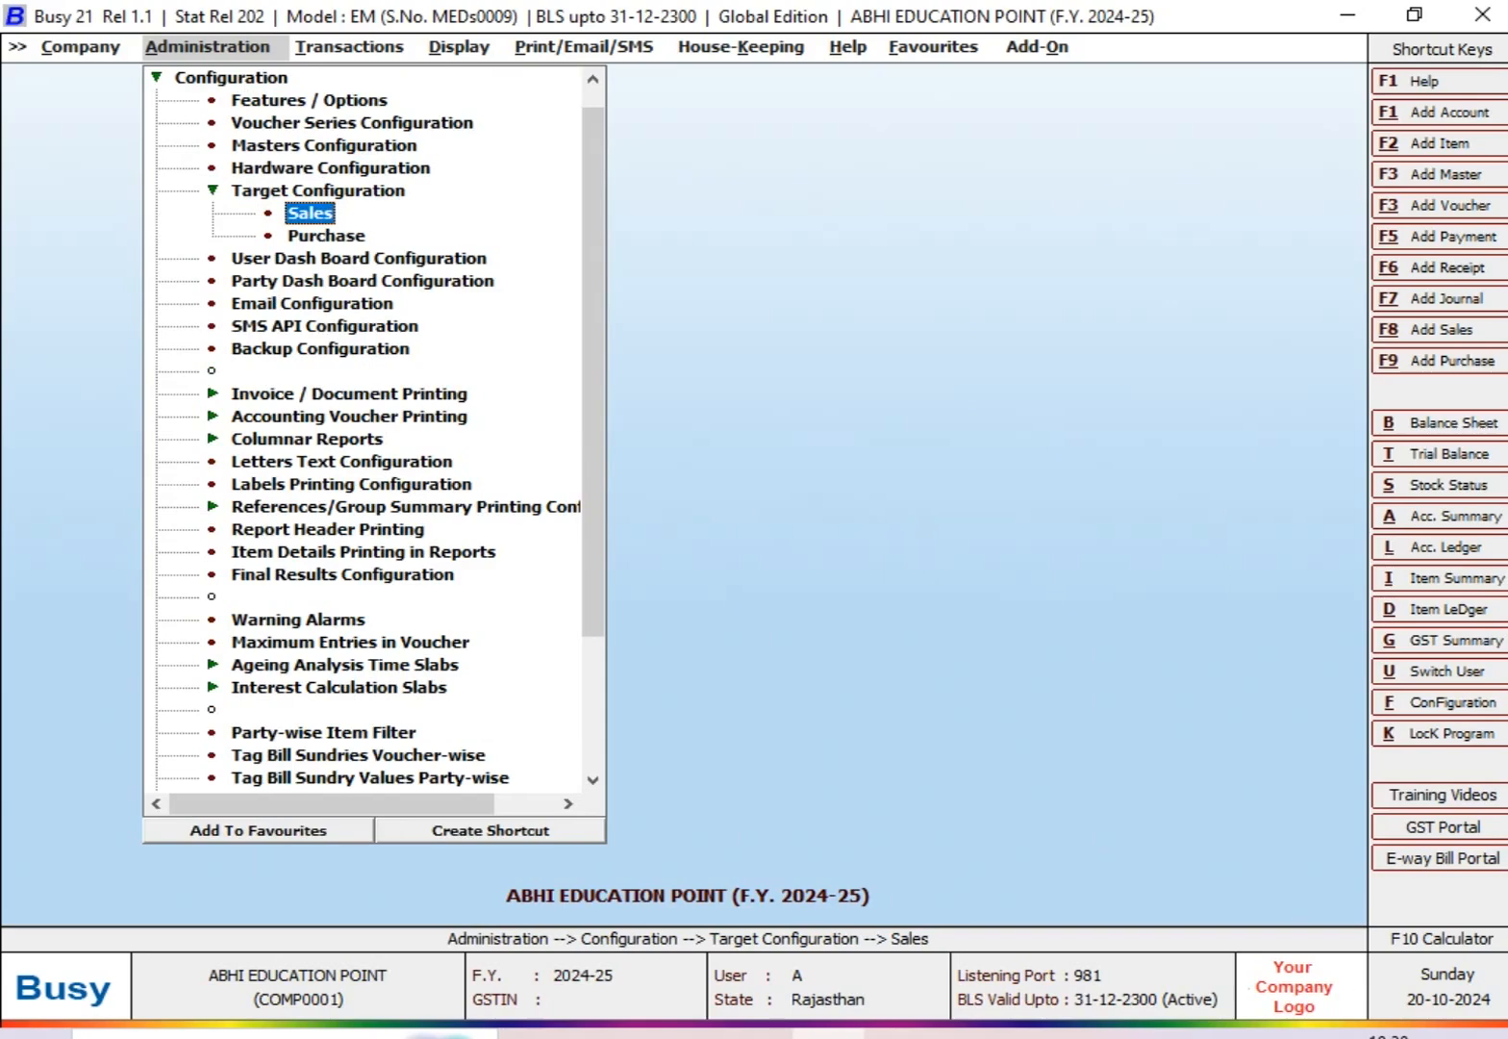
key("Return")
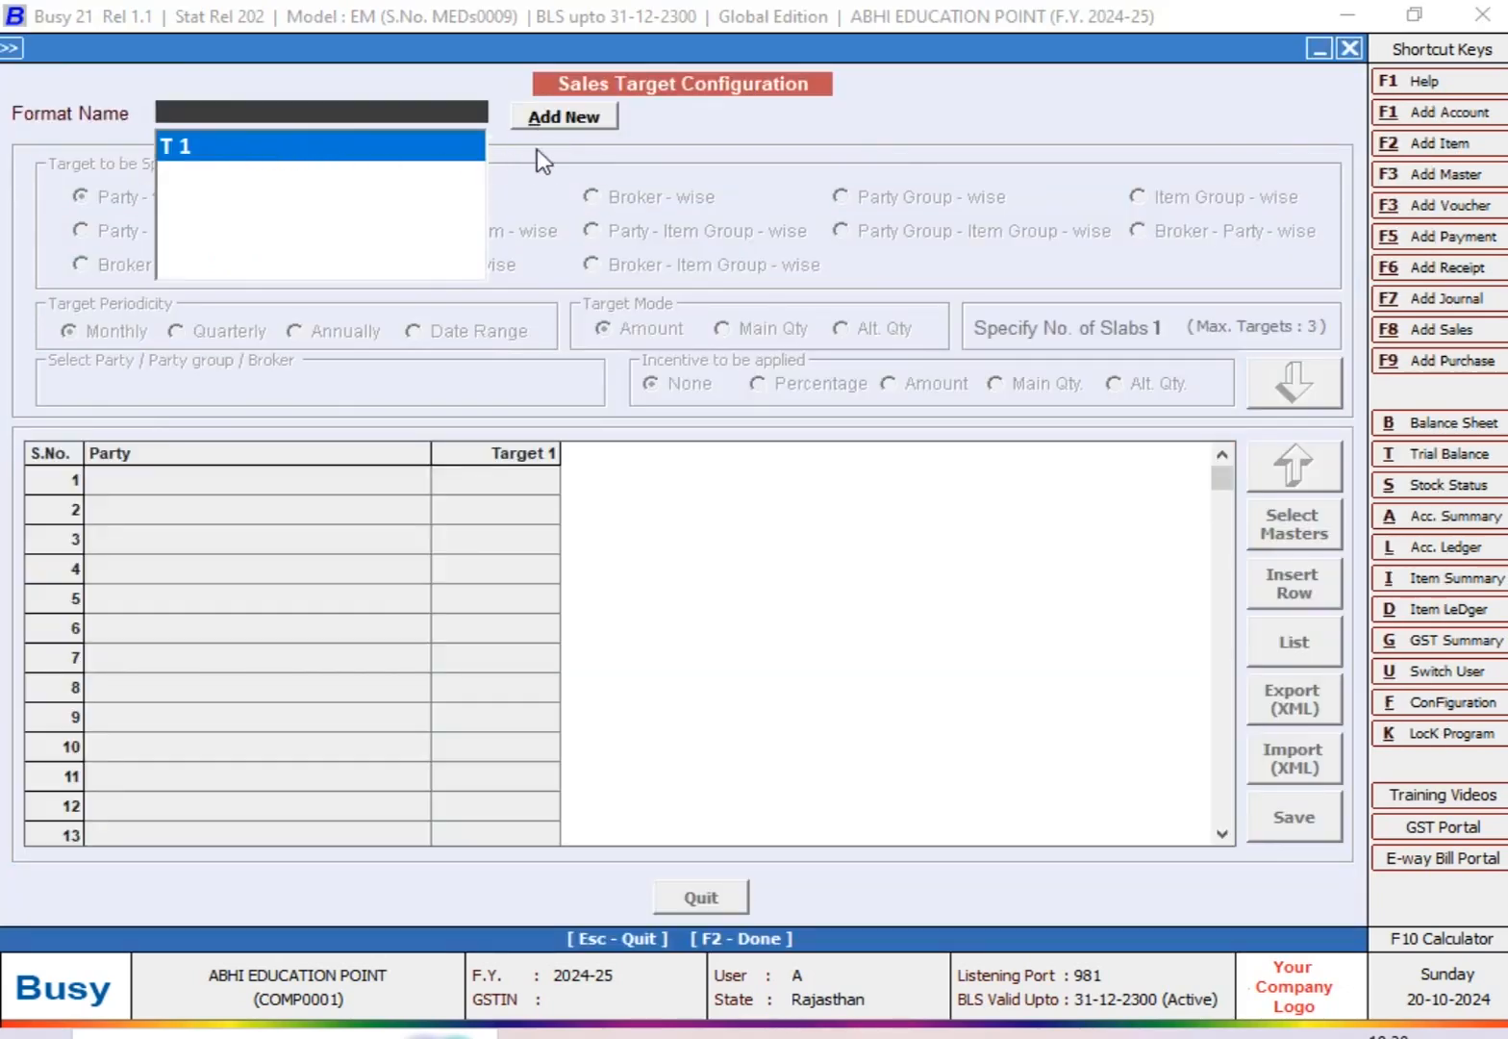
Step: Add a sales target format named T2 and set its incentive to be applied by Amount
left_click(558, 122)
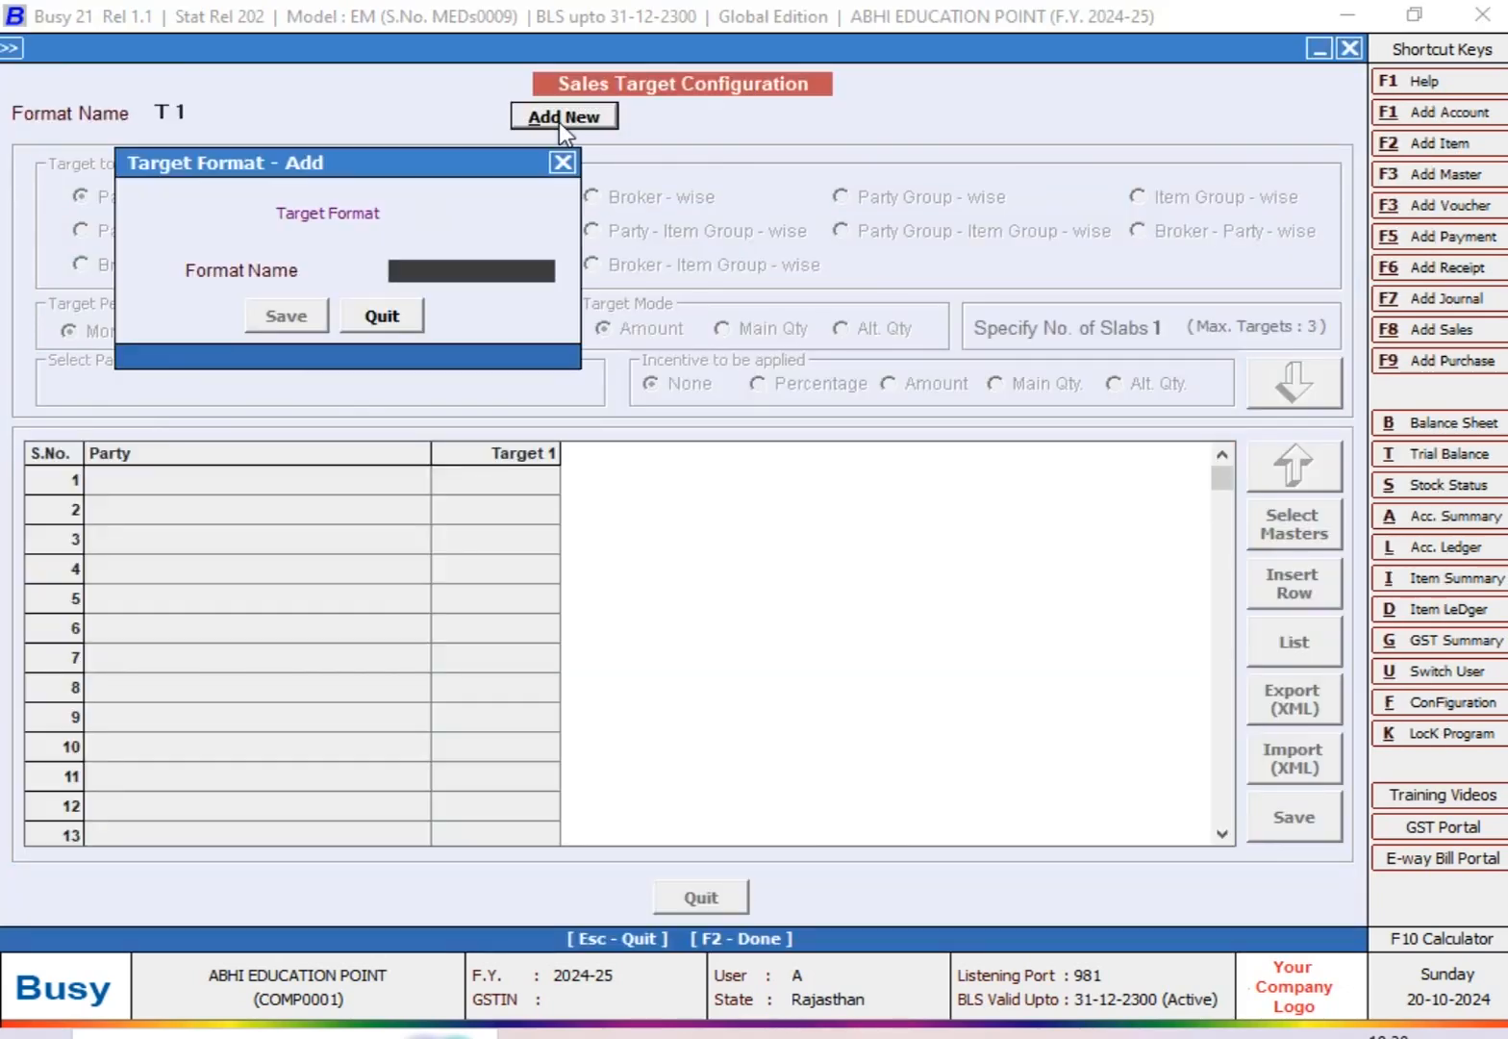
type("T2")
key("Return")
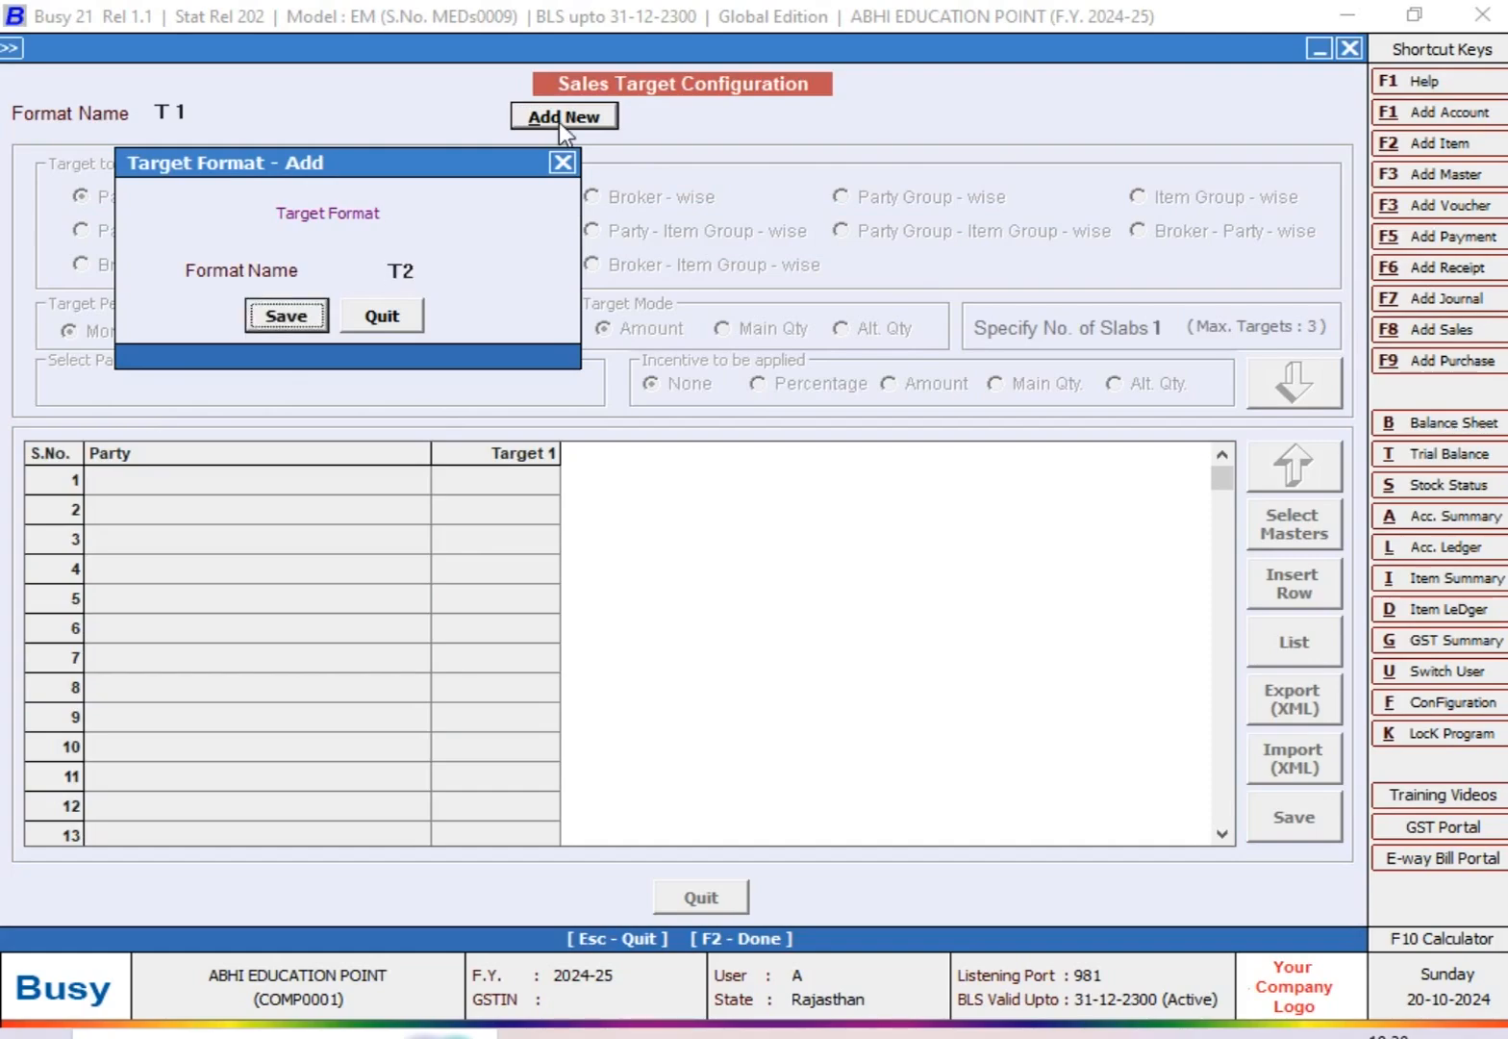
key("Return")
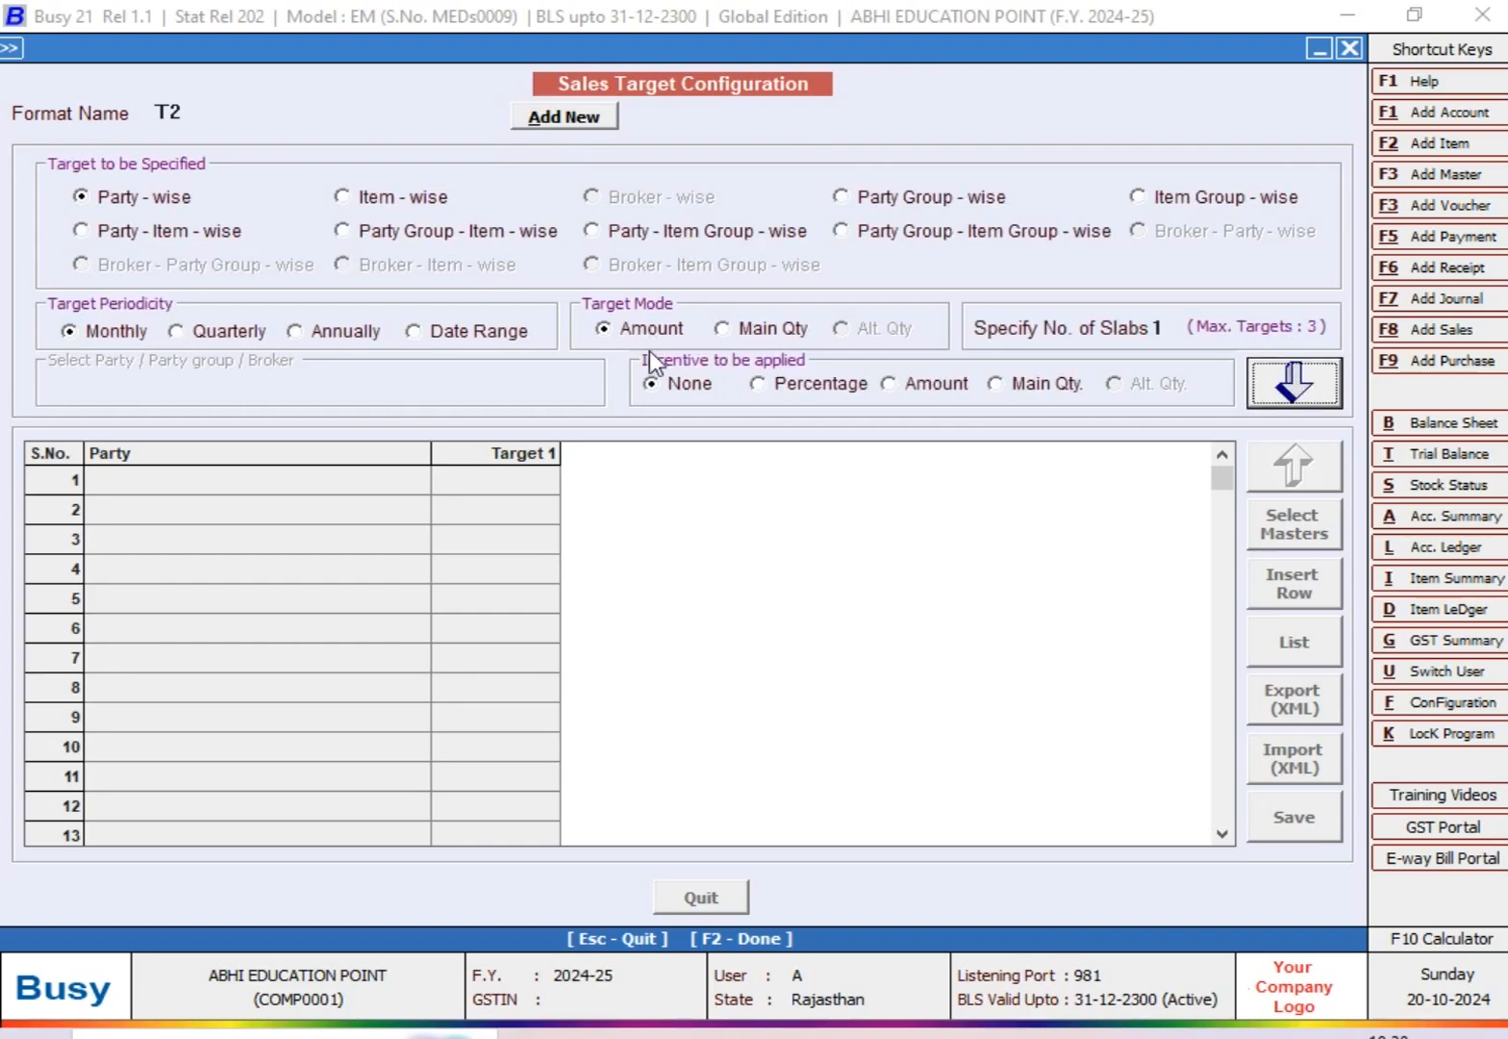
left_click(818, 400)
left_click(910, 387)
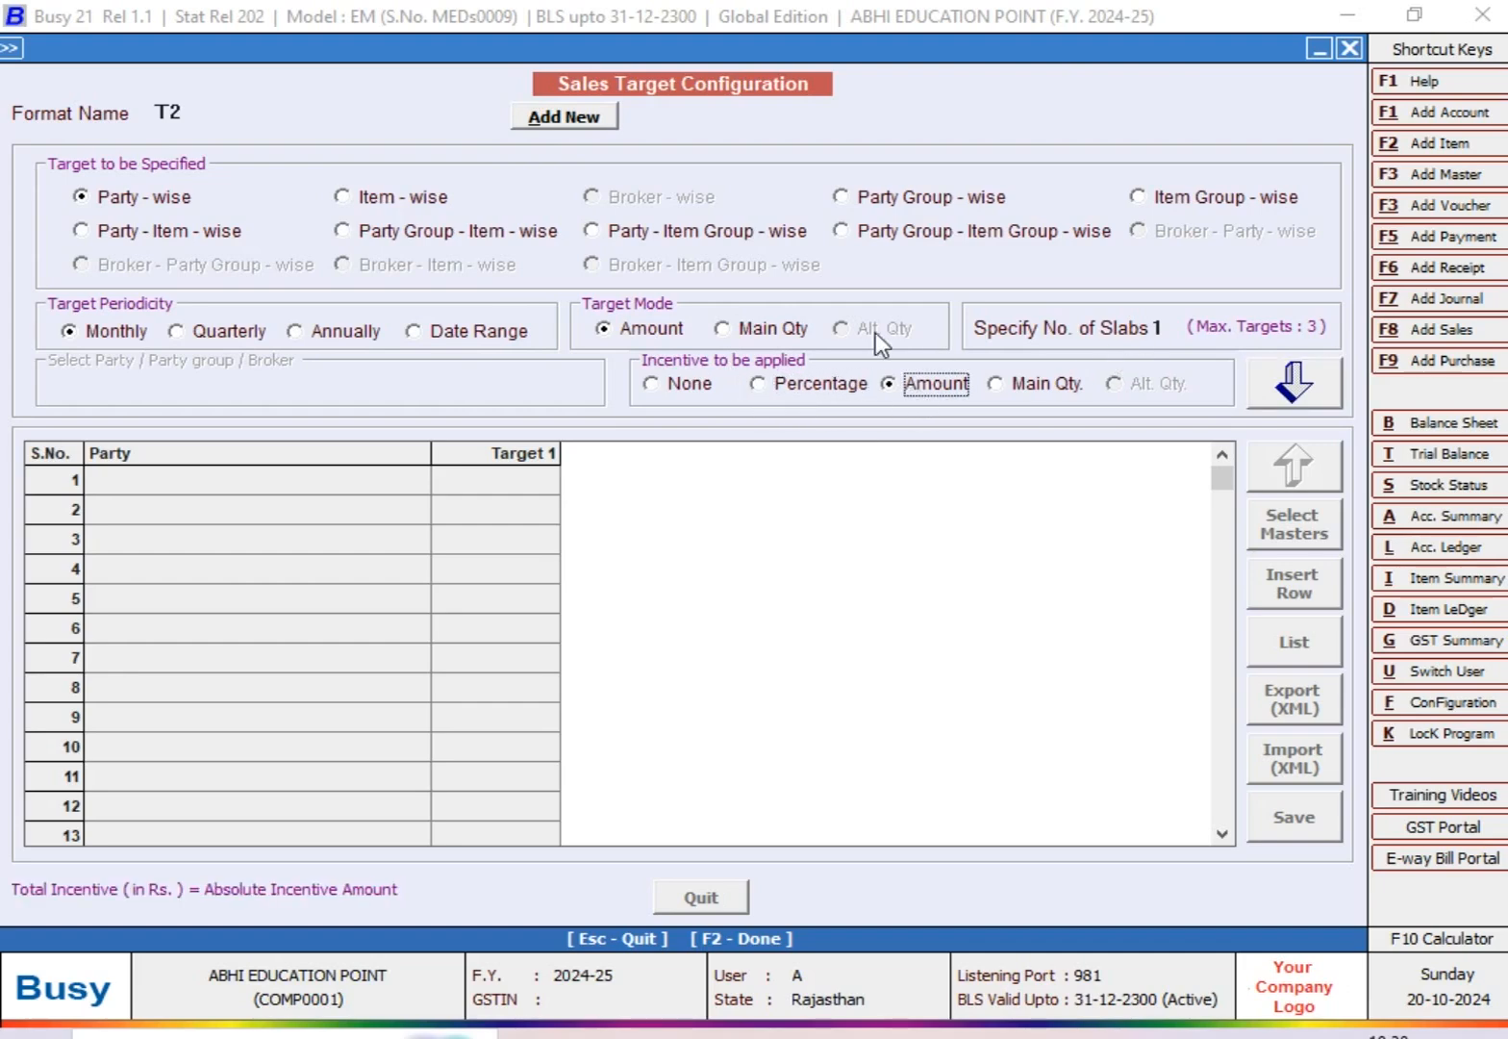
Step: Check the target columns in the Excel worksheet, then set T2's number of slabs to 2 and proceed to the target grid
key("alt+Tab")
left_click(282, 329)
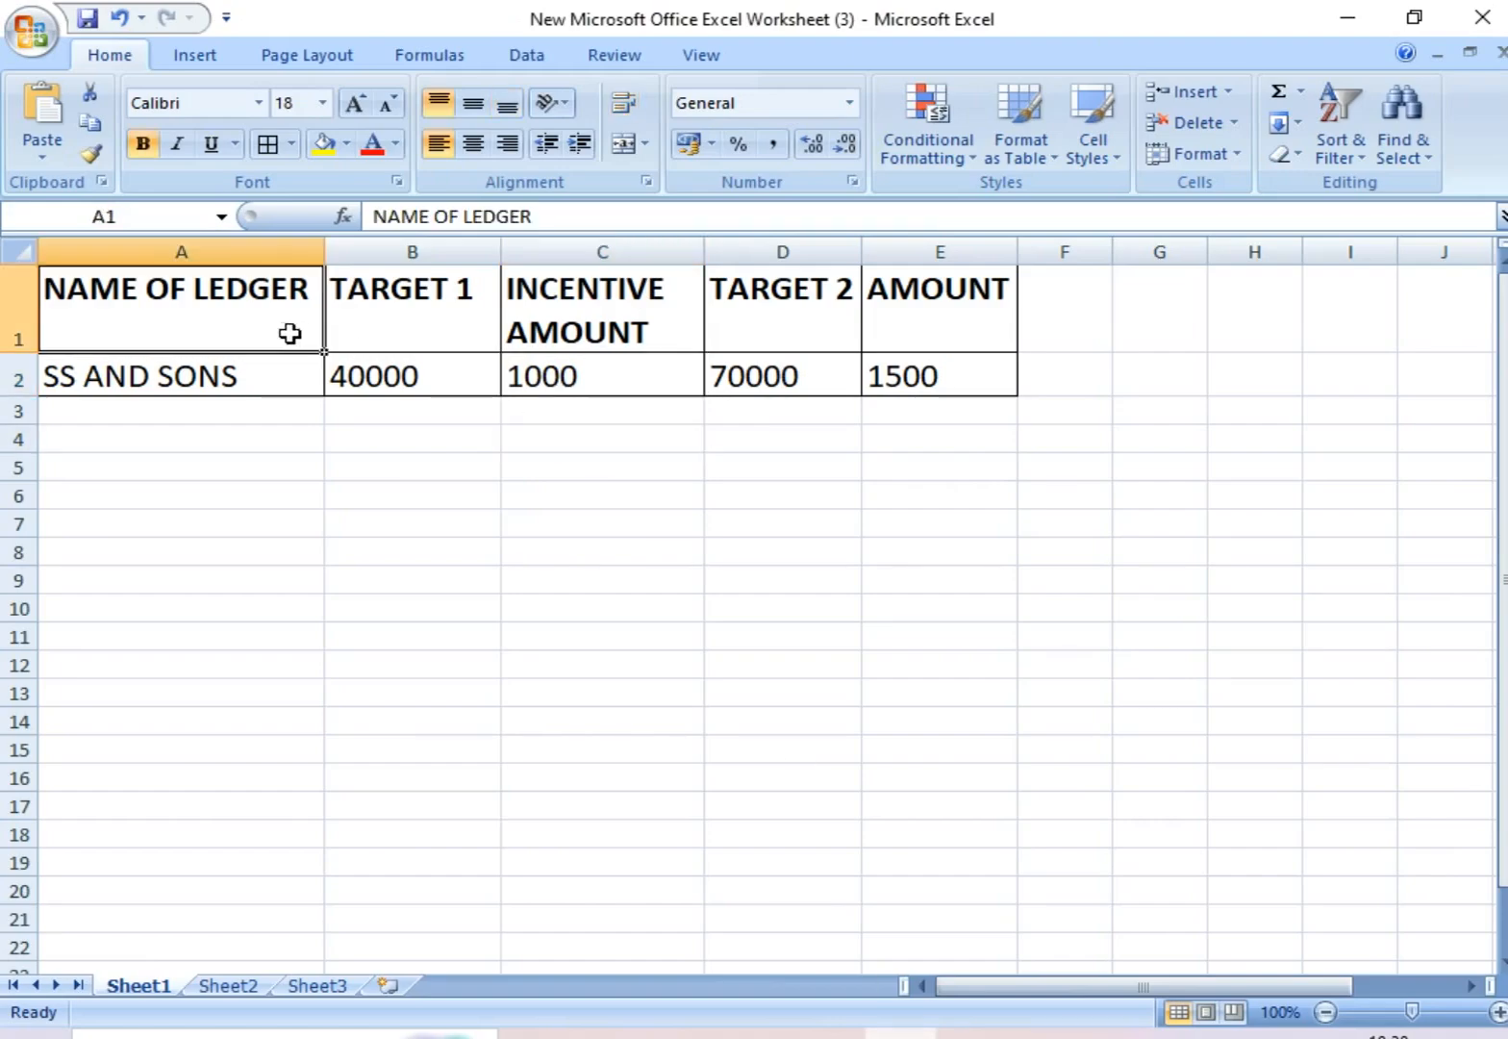
left_click(483, 329)
left_click(799, 327)
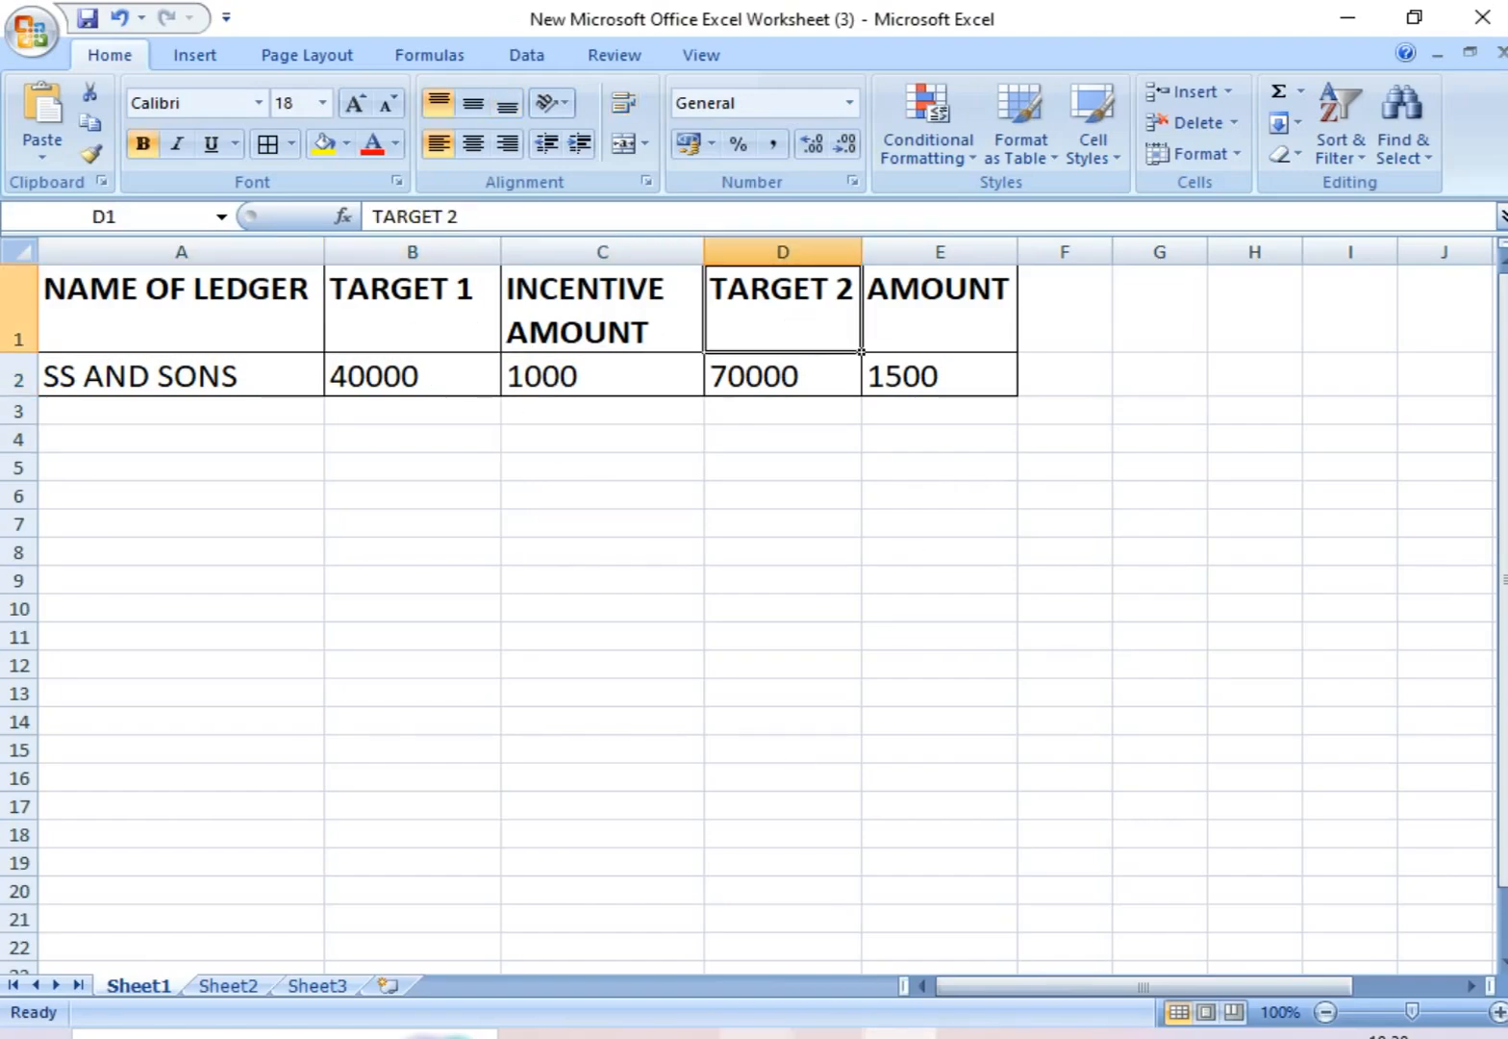
key("alt+Tab")
left_click(1165, 327)
type("2")
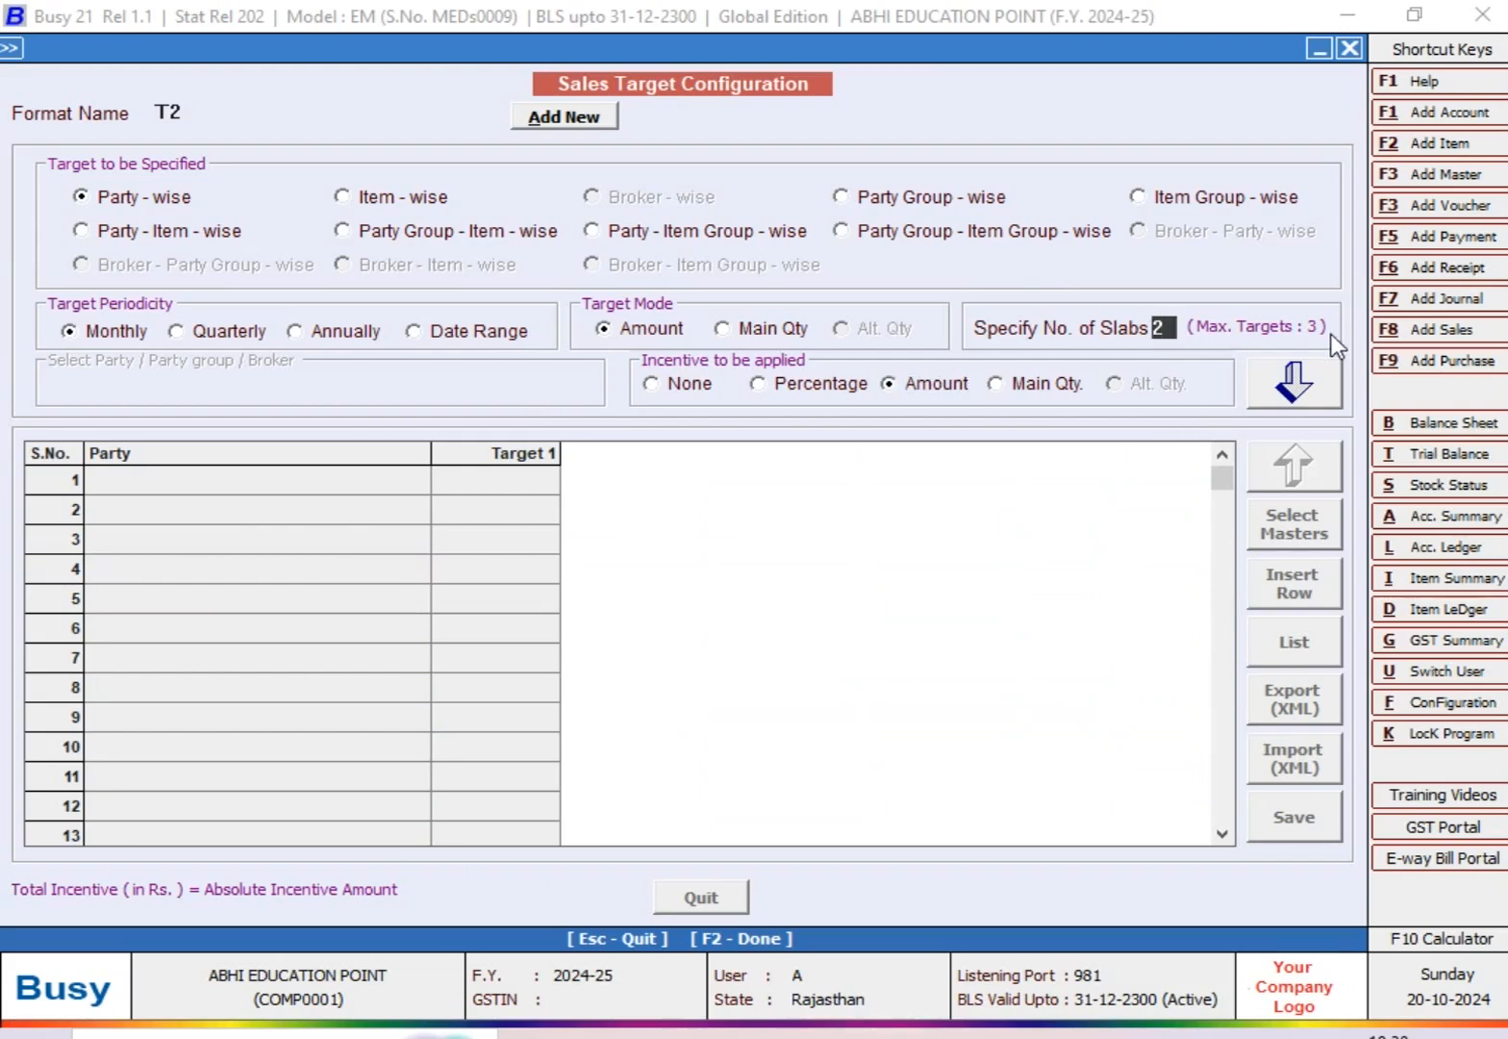
left_click(1300, 381)
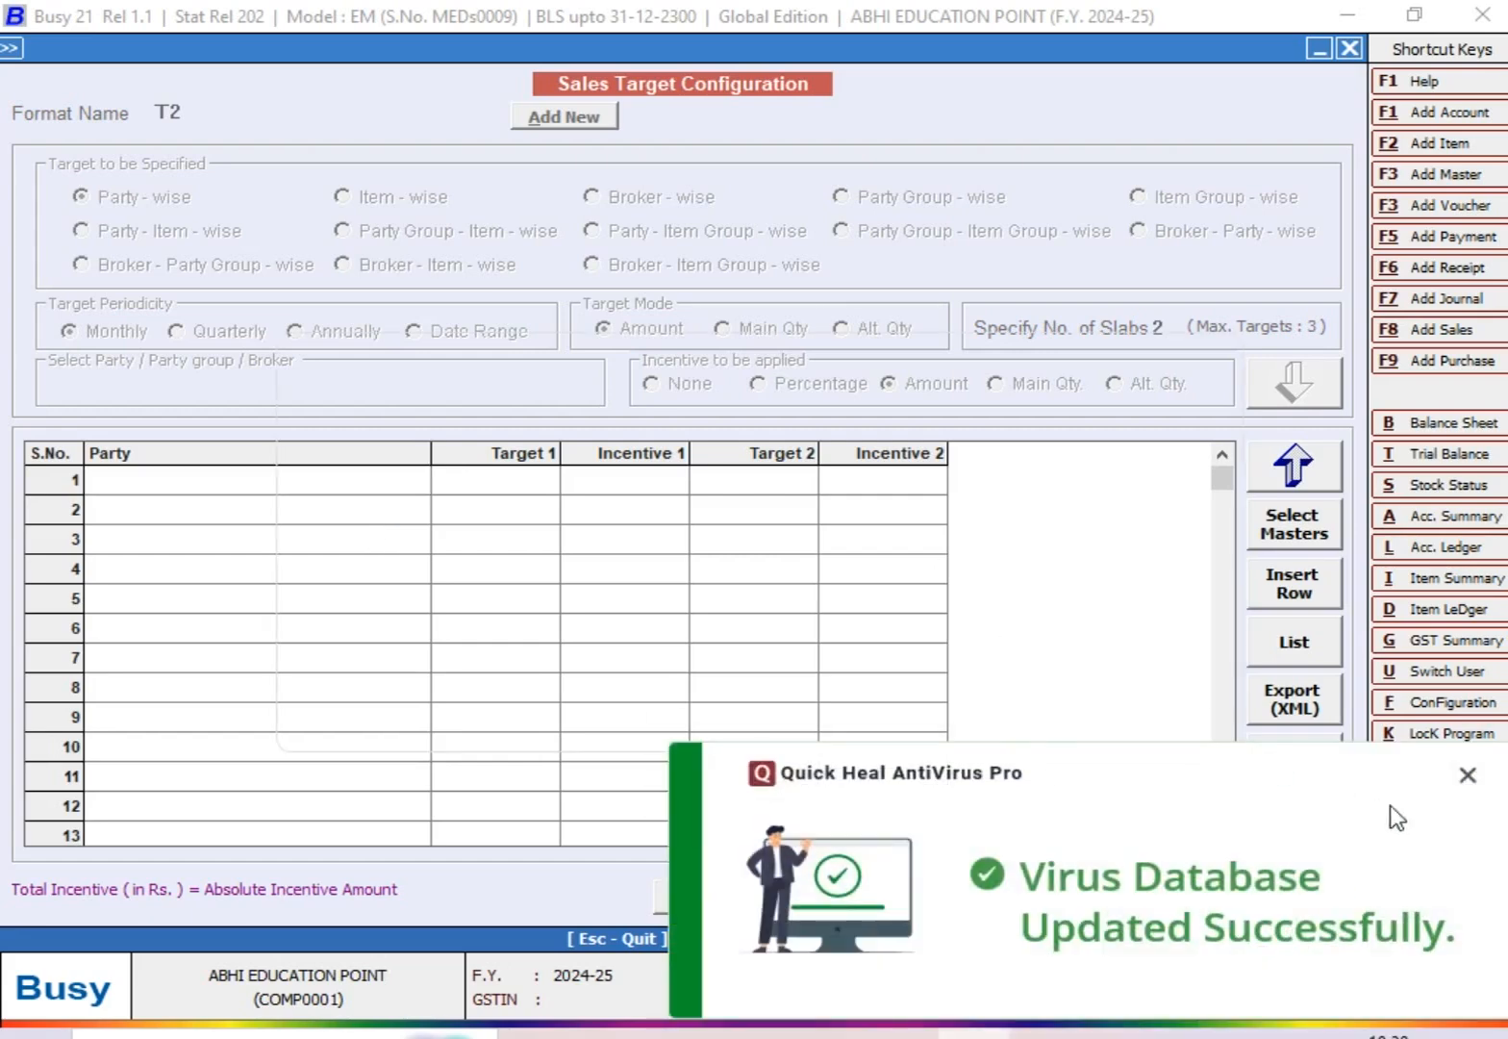
Step: Dismiss the antivirus notification and choose SS AND SONS as the party in the first grid row
left_click(1468, 775)
left_click(375, 487)
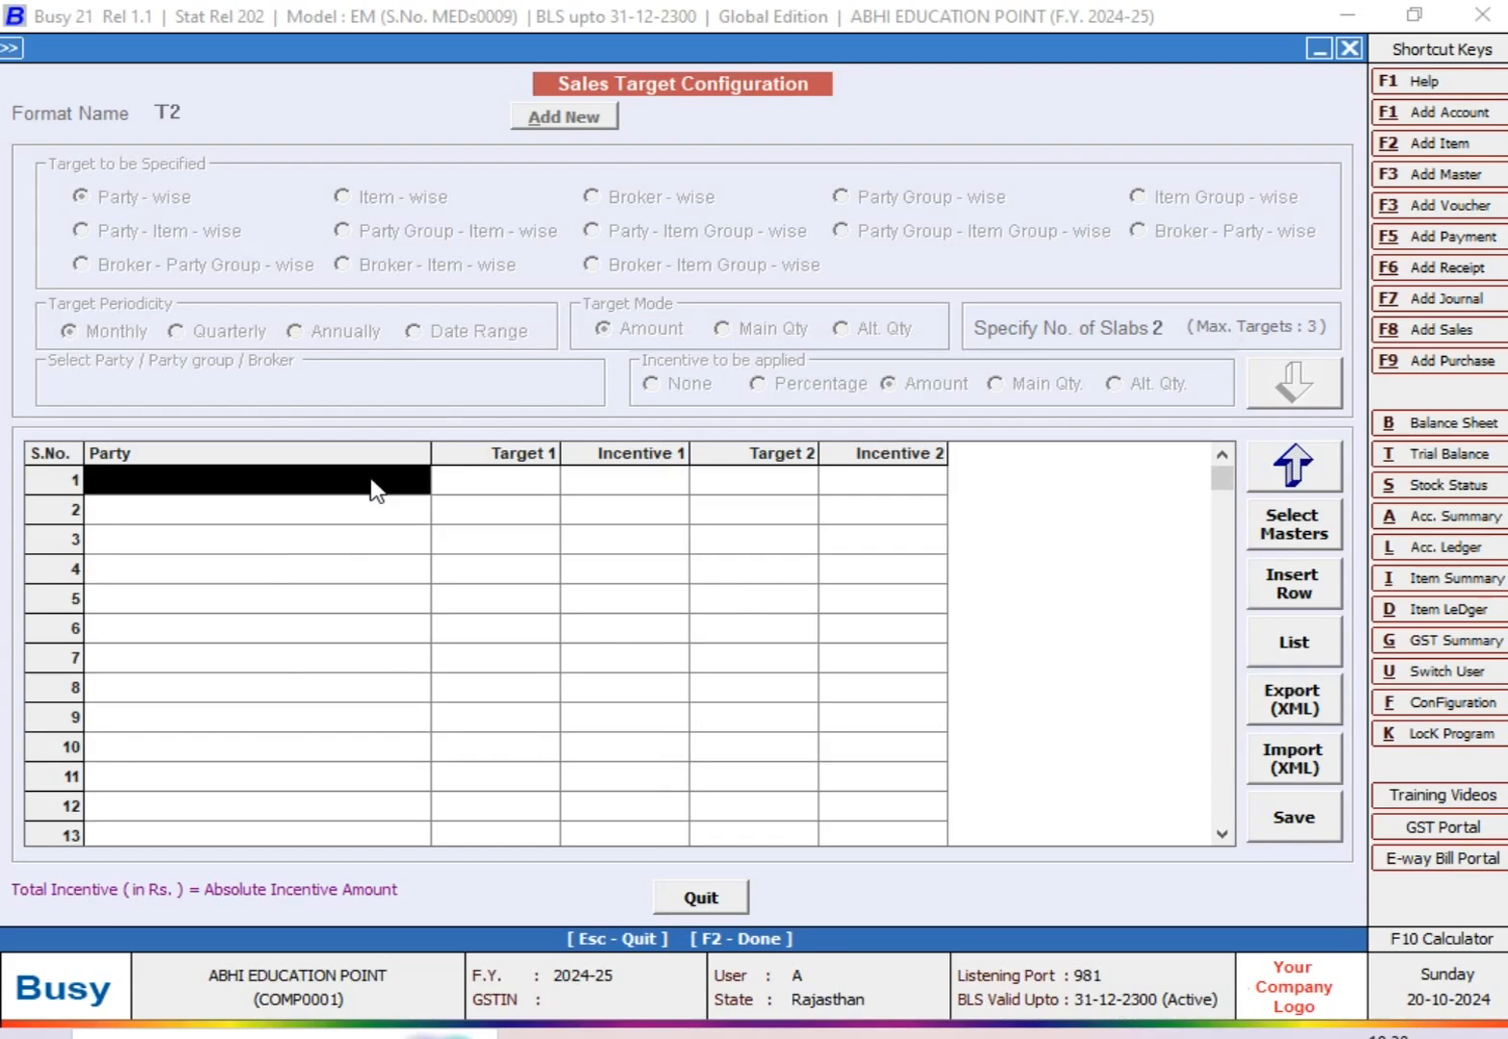
left_click(373, 479)
type("SS")
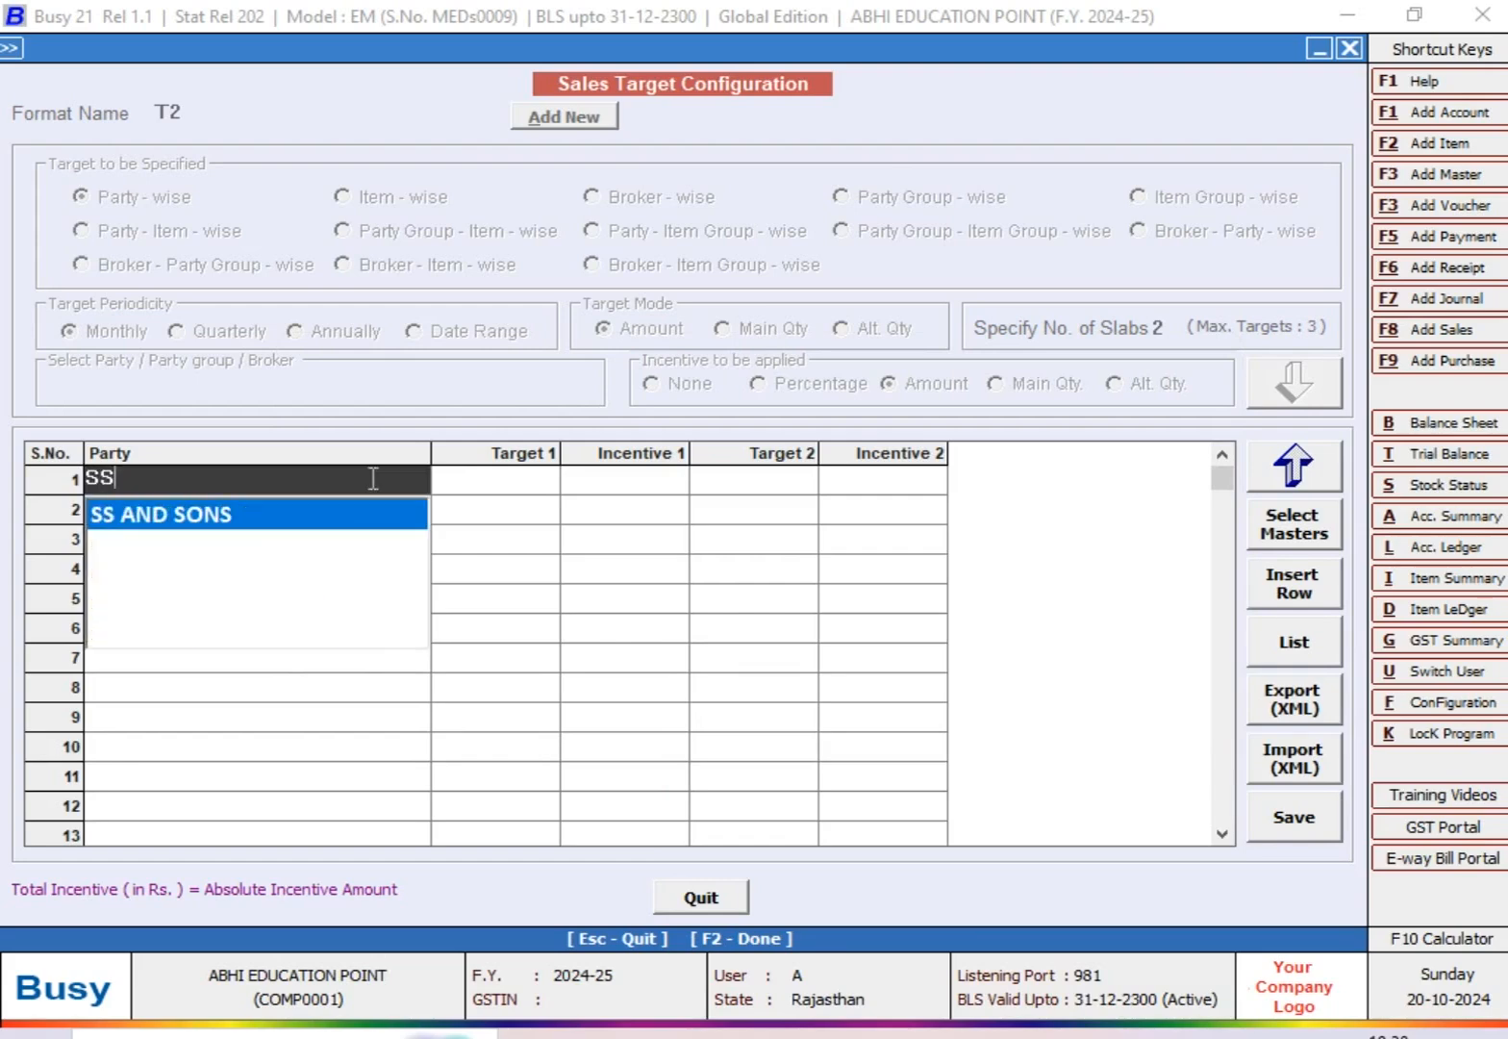
key("Return")
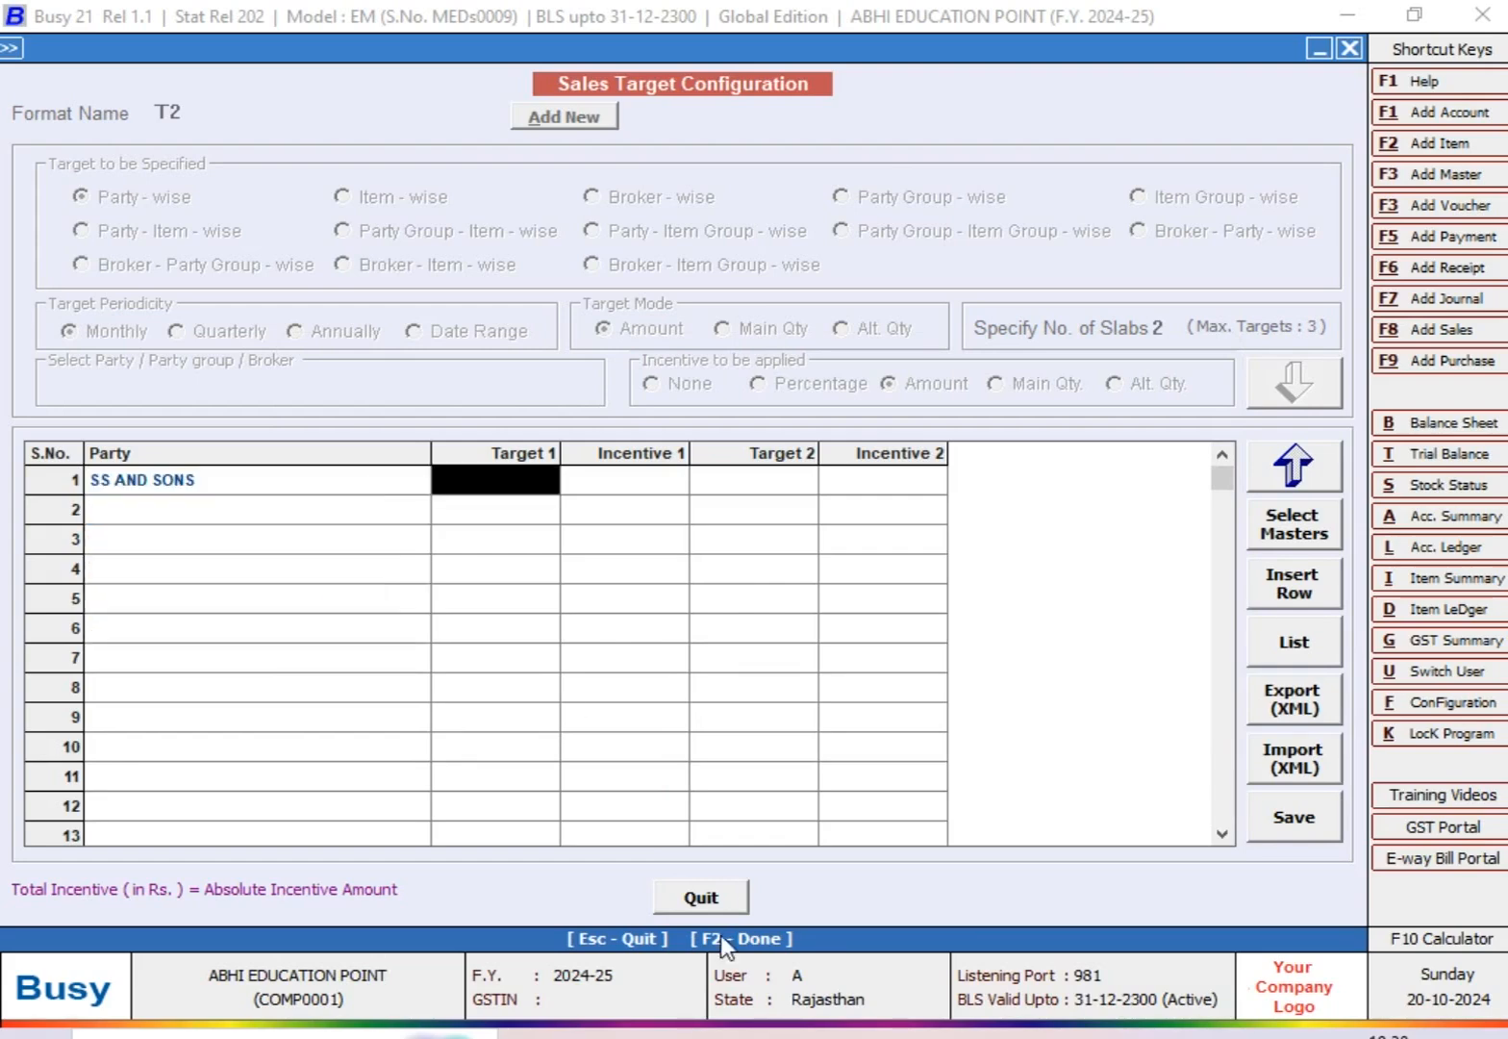
Step: Check the first target in the worksheet, then enter Target 1 as 40000 and Incentive 1 as 1000 for SS AND SONS
left_click(871, 1031)
left_click(385, 344)
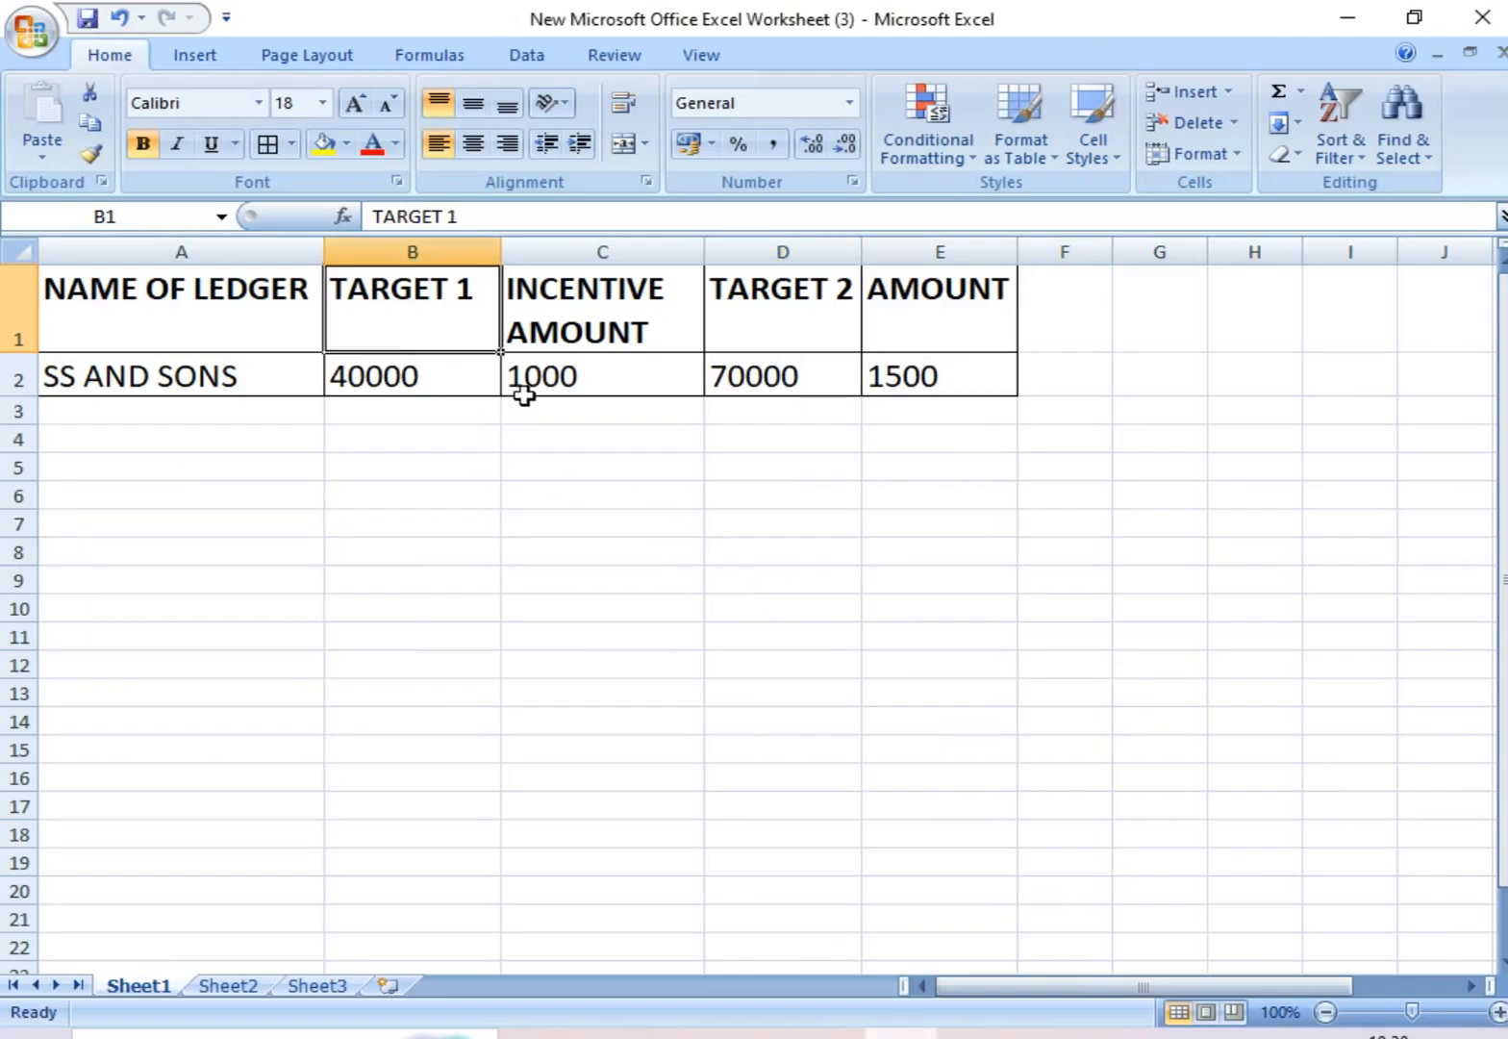
left_click(525, 392)
left_click(828, 1033)
type("40000")
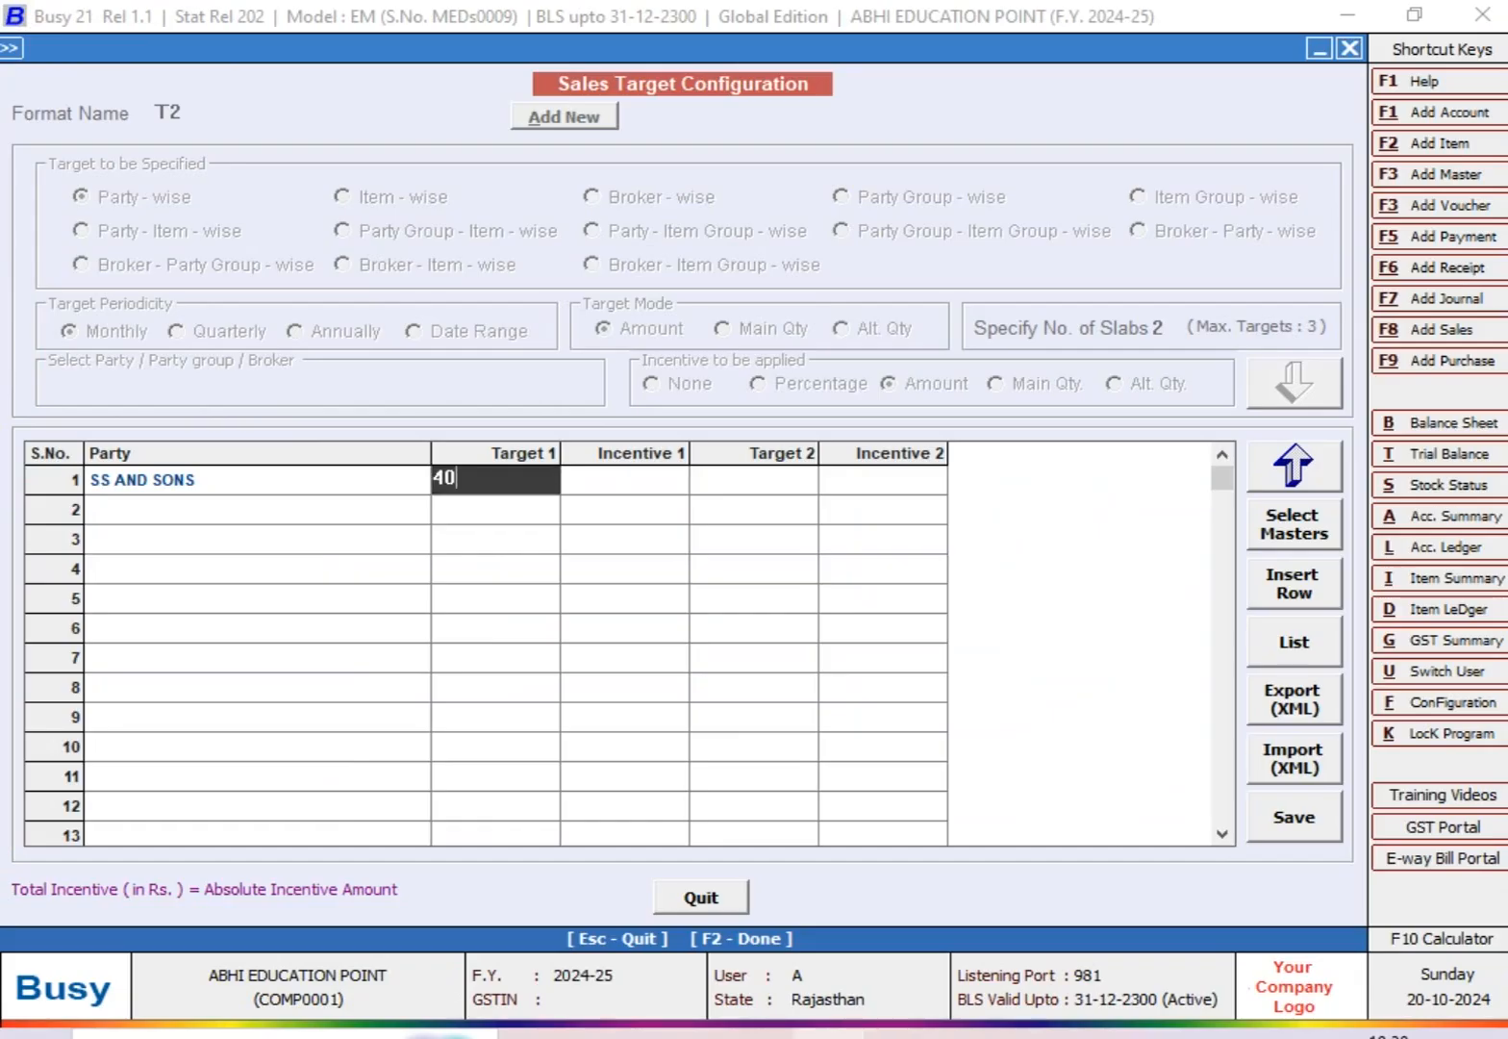
key("Return")
type("1,000")
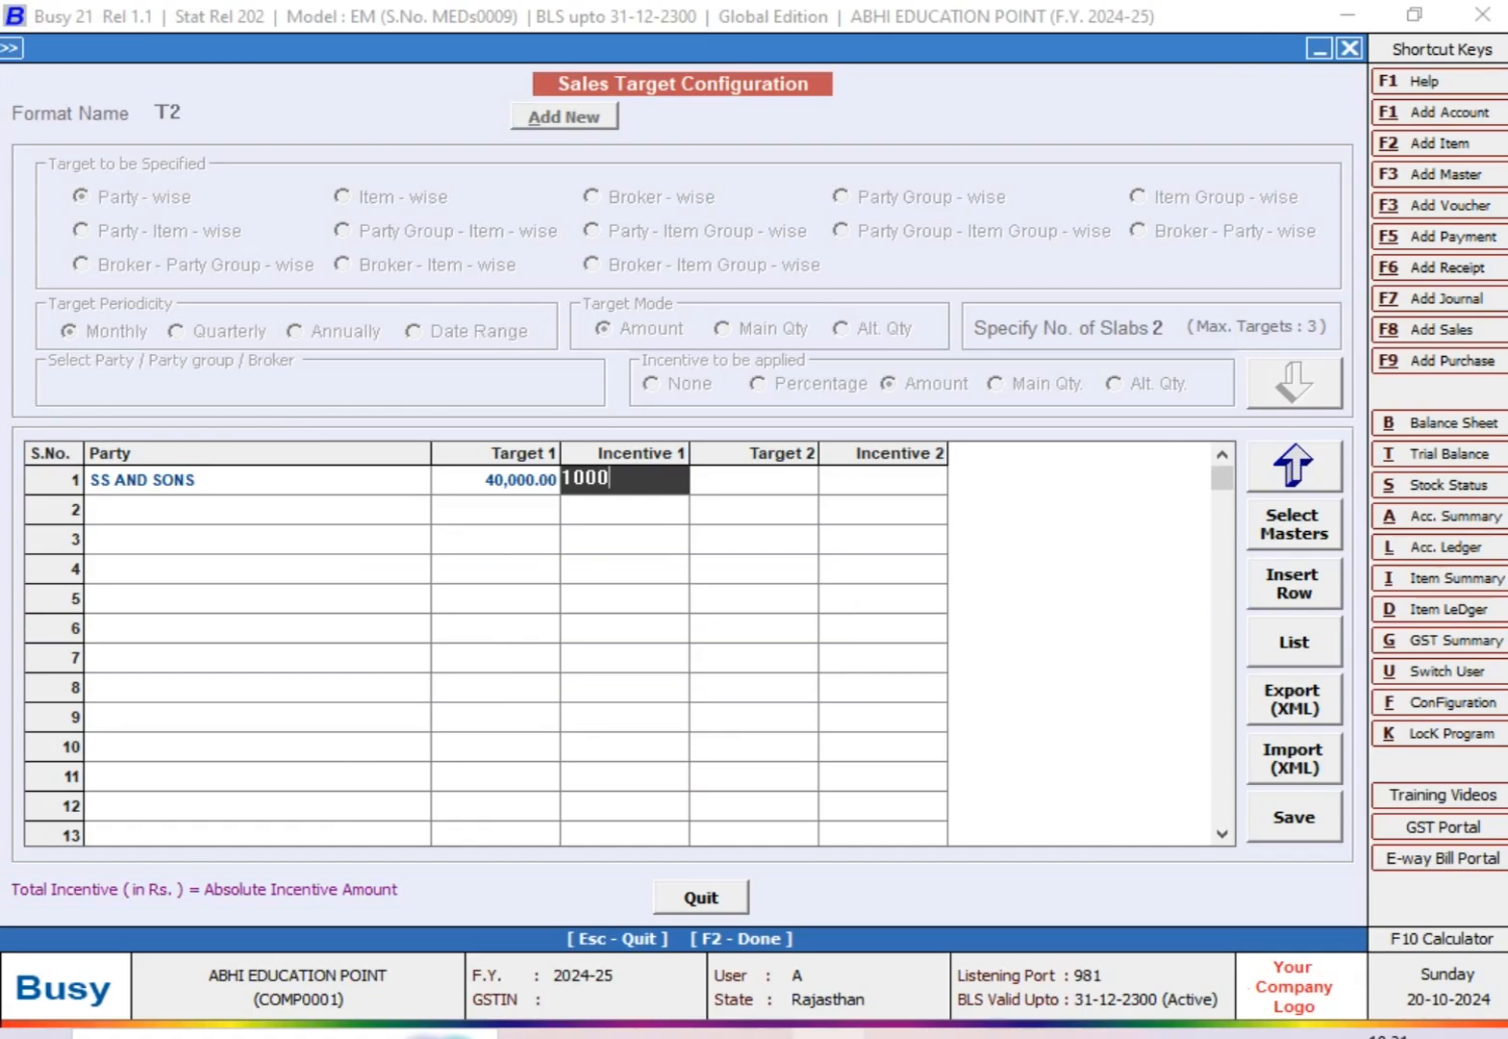
key("Return")
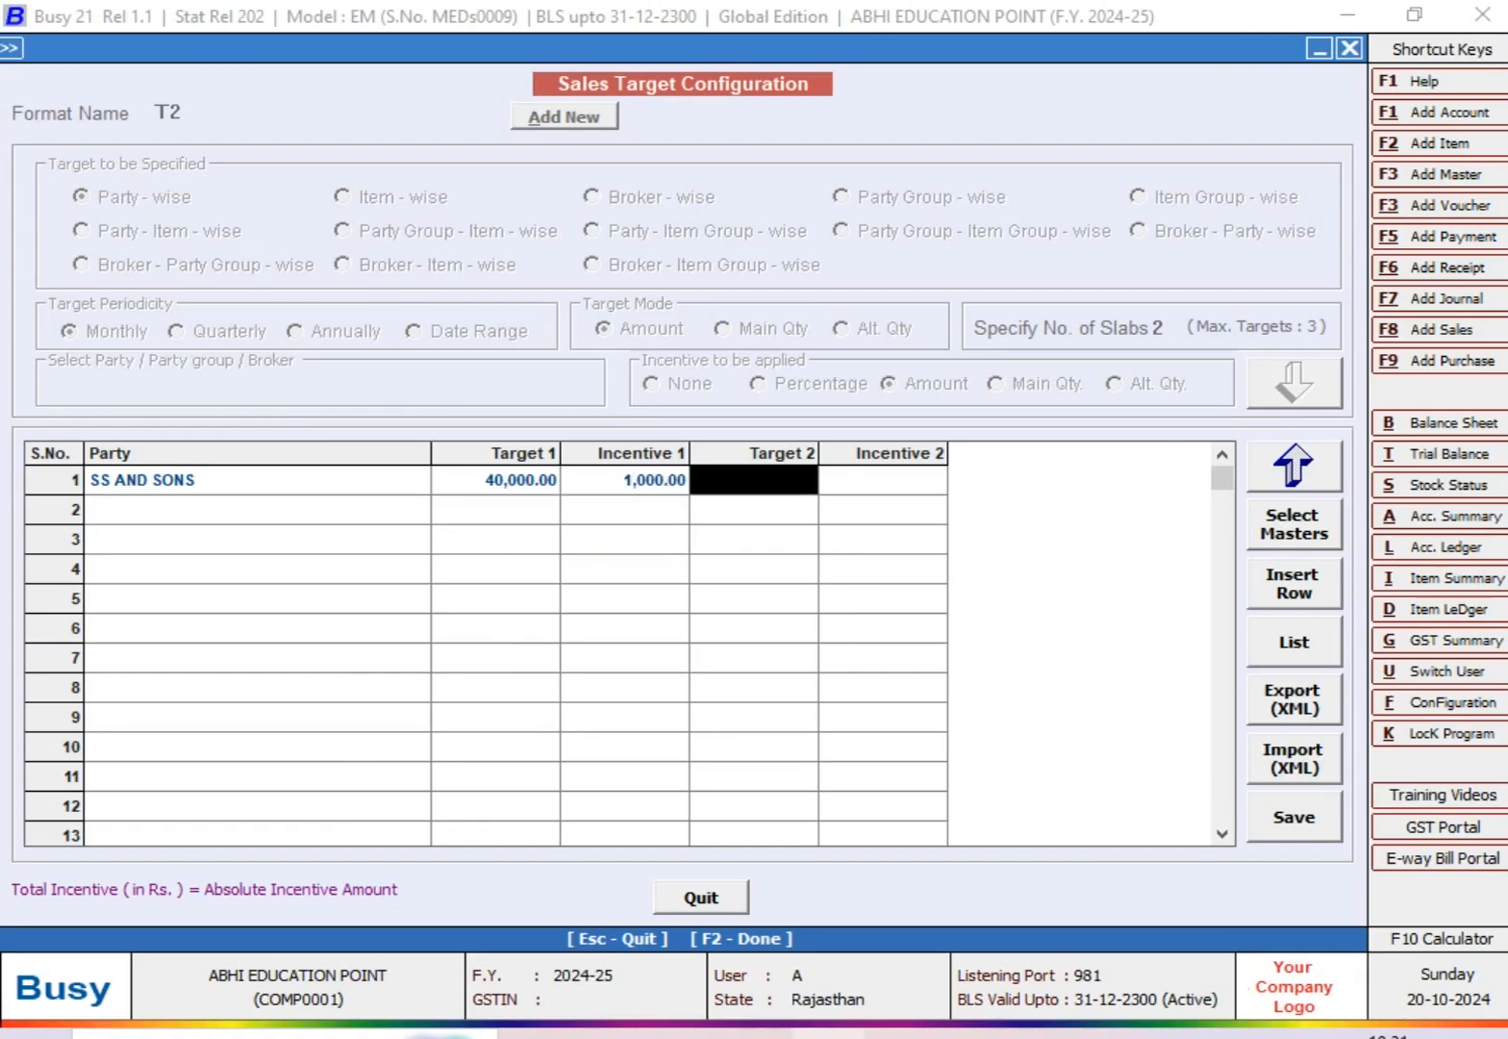
Step: Check the second target in the worksheet, then enter Target 2 as 70000 and Incentive 2 as 1500 for SS AND SONS
left_click(899, 1034)
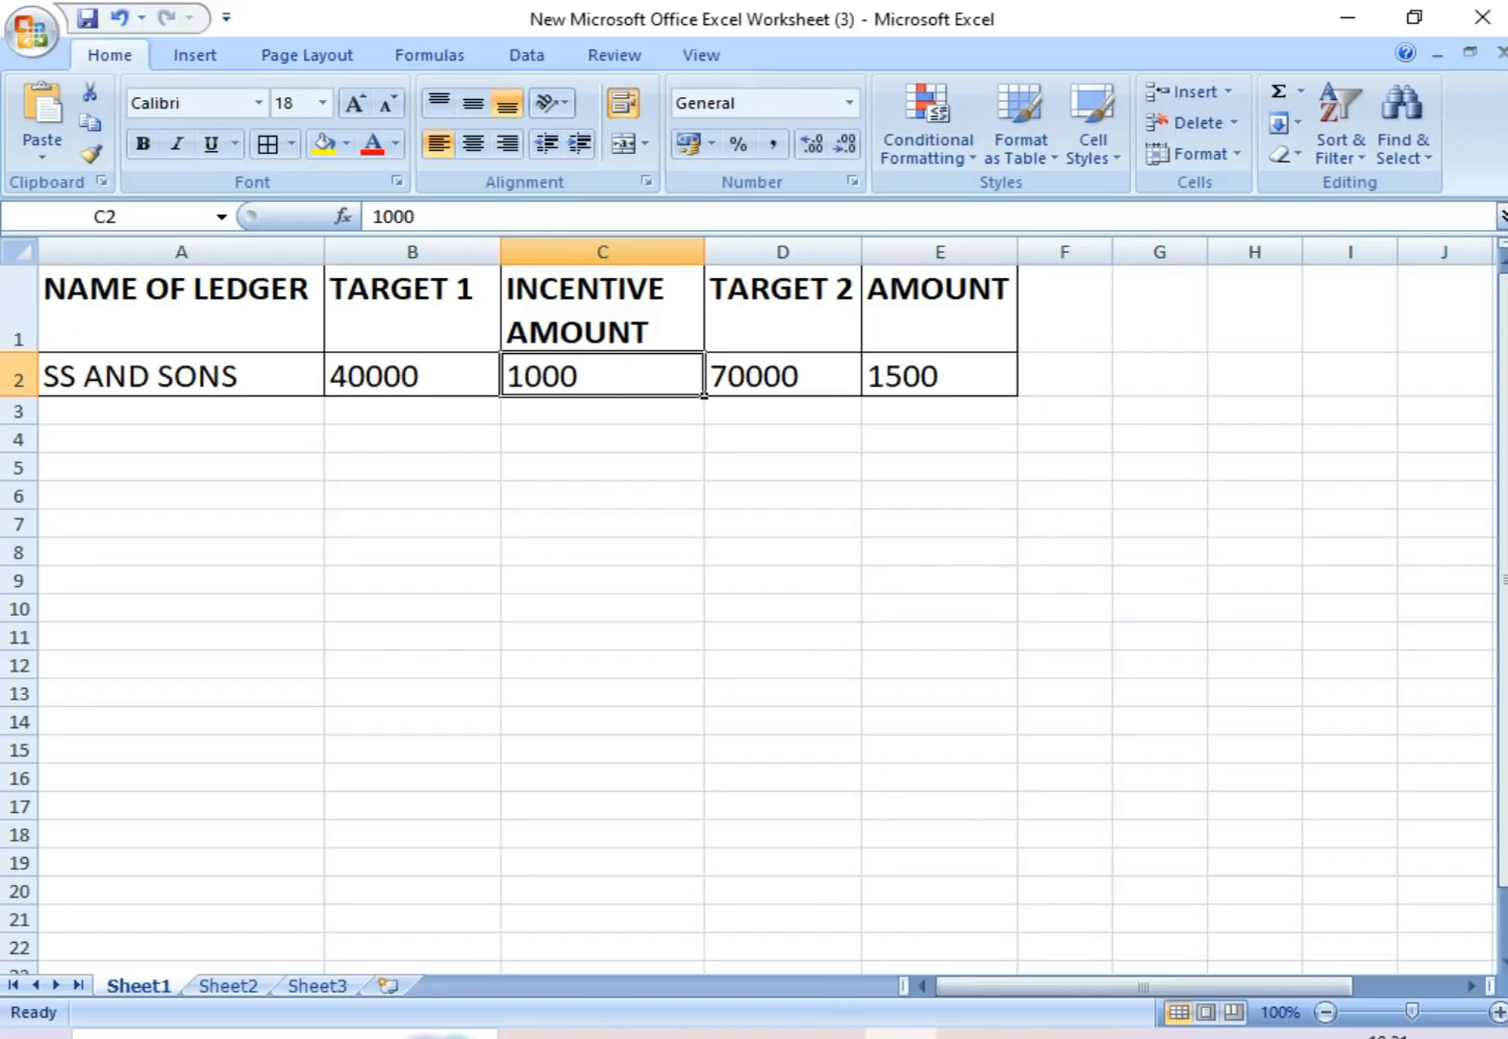
key("alt+Tab")
type("70000")
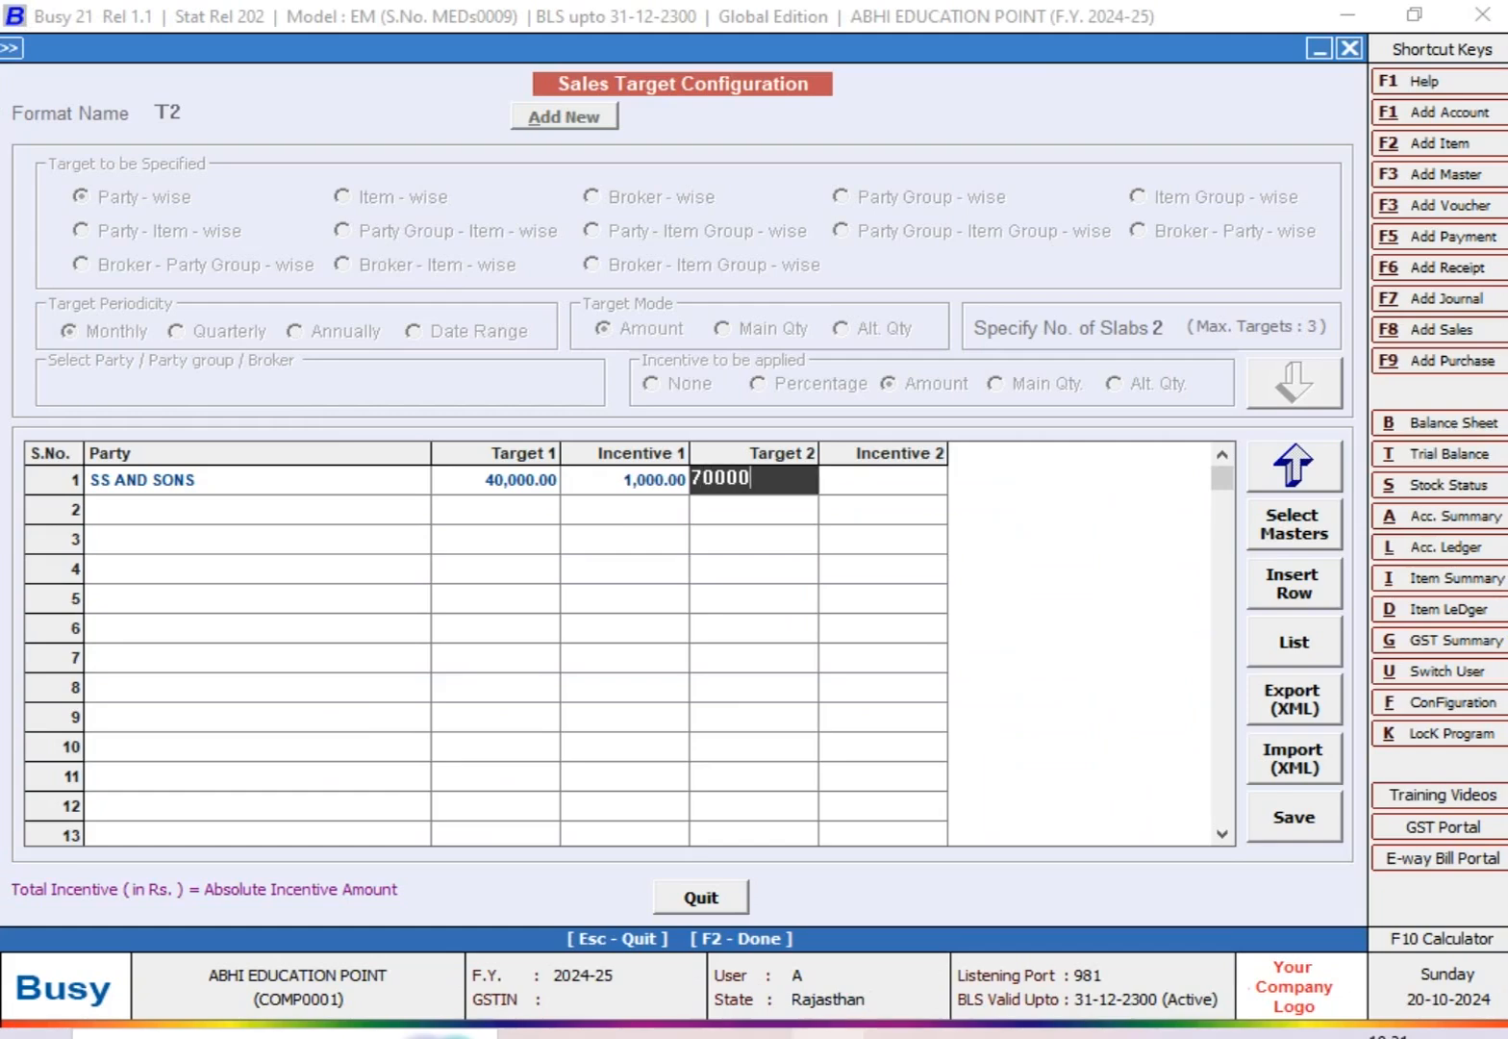
key("Return")
type("1500")
key("Return")
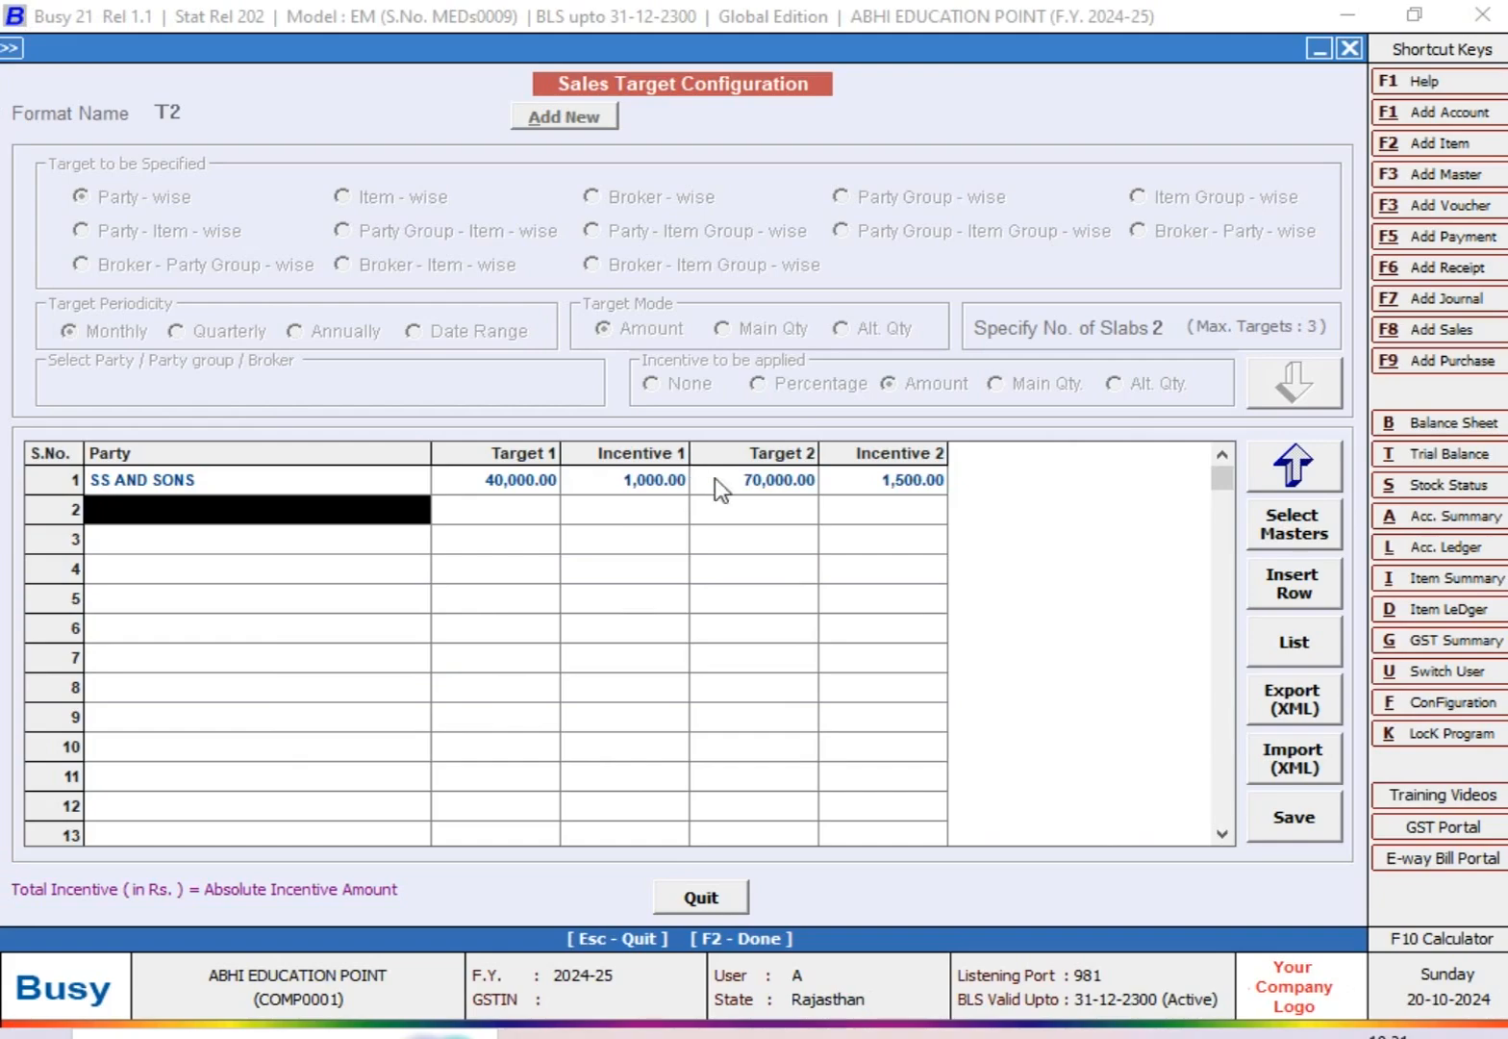
Step: Save the T2 sales target configuration and close the configuration screens
left_click(1316, 829)
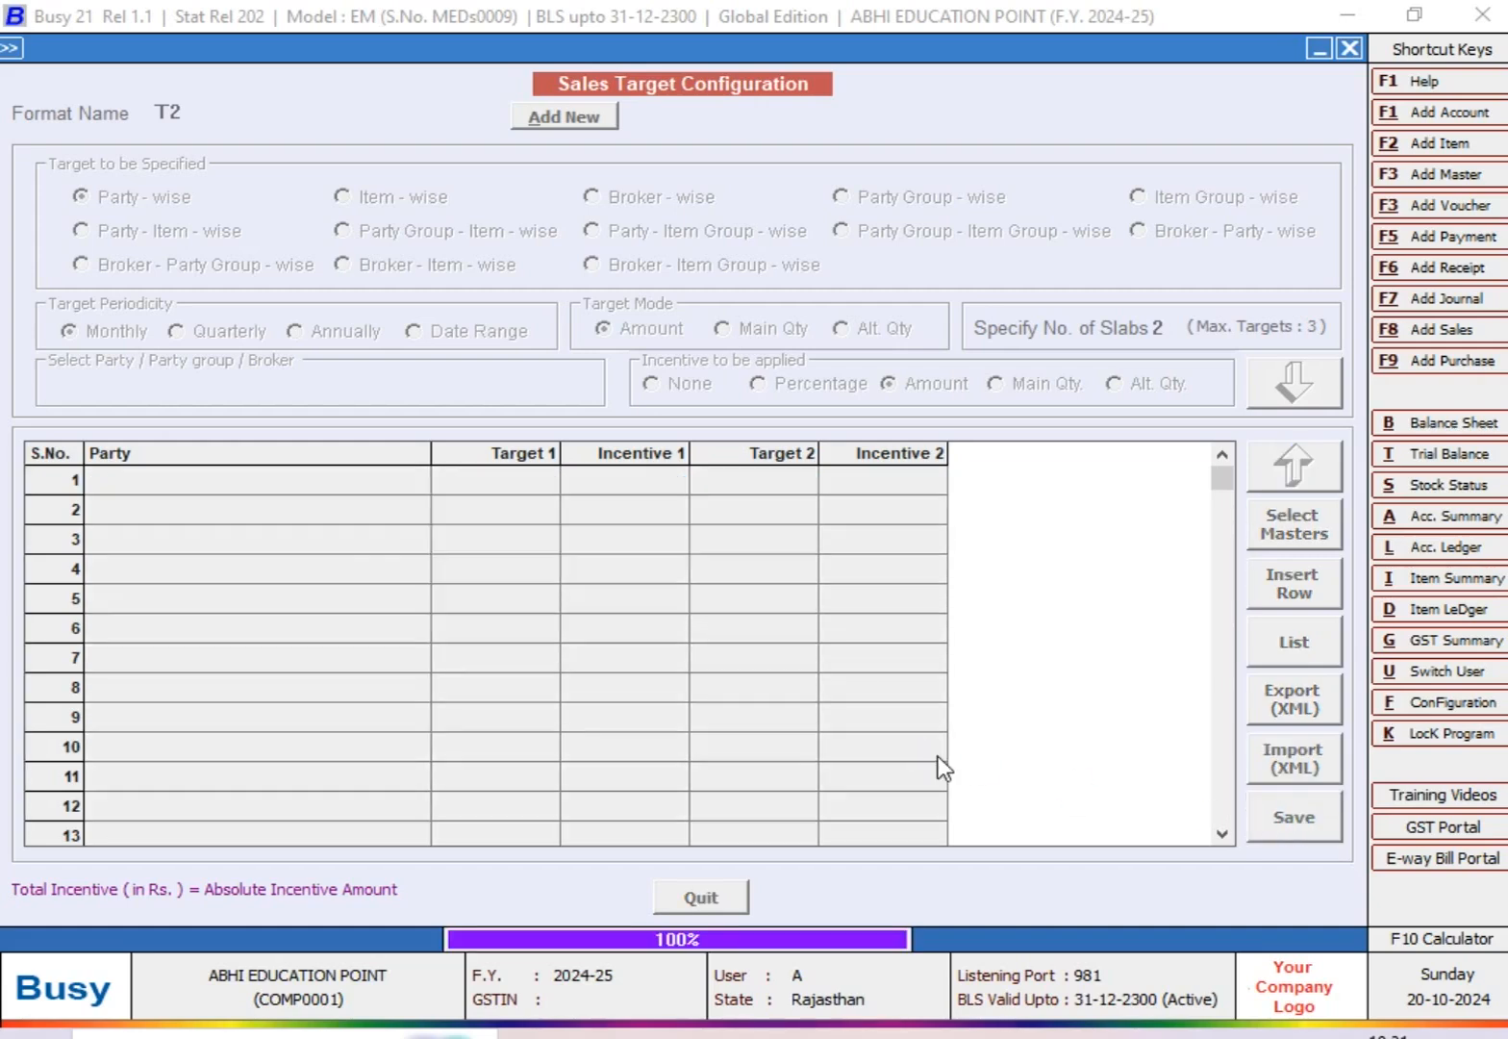
key("Escape")
key("Escape")
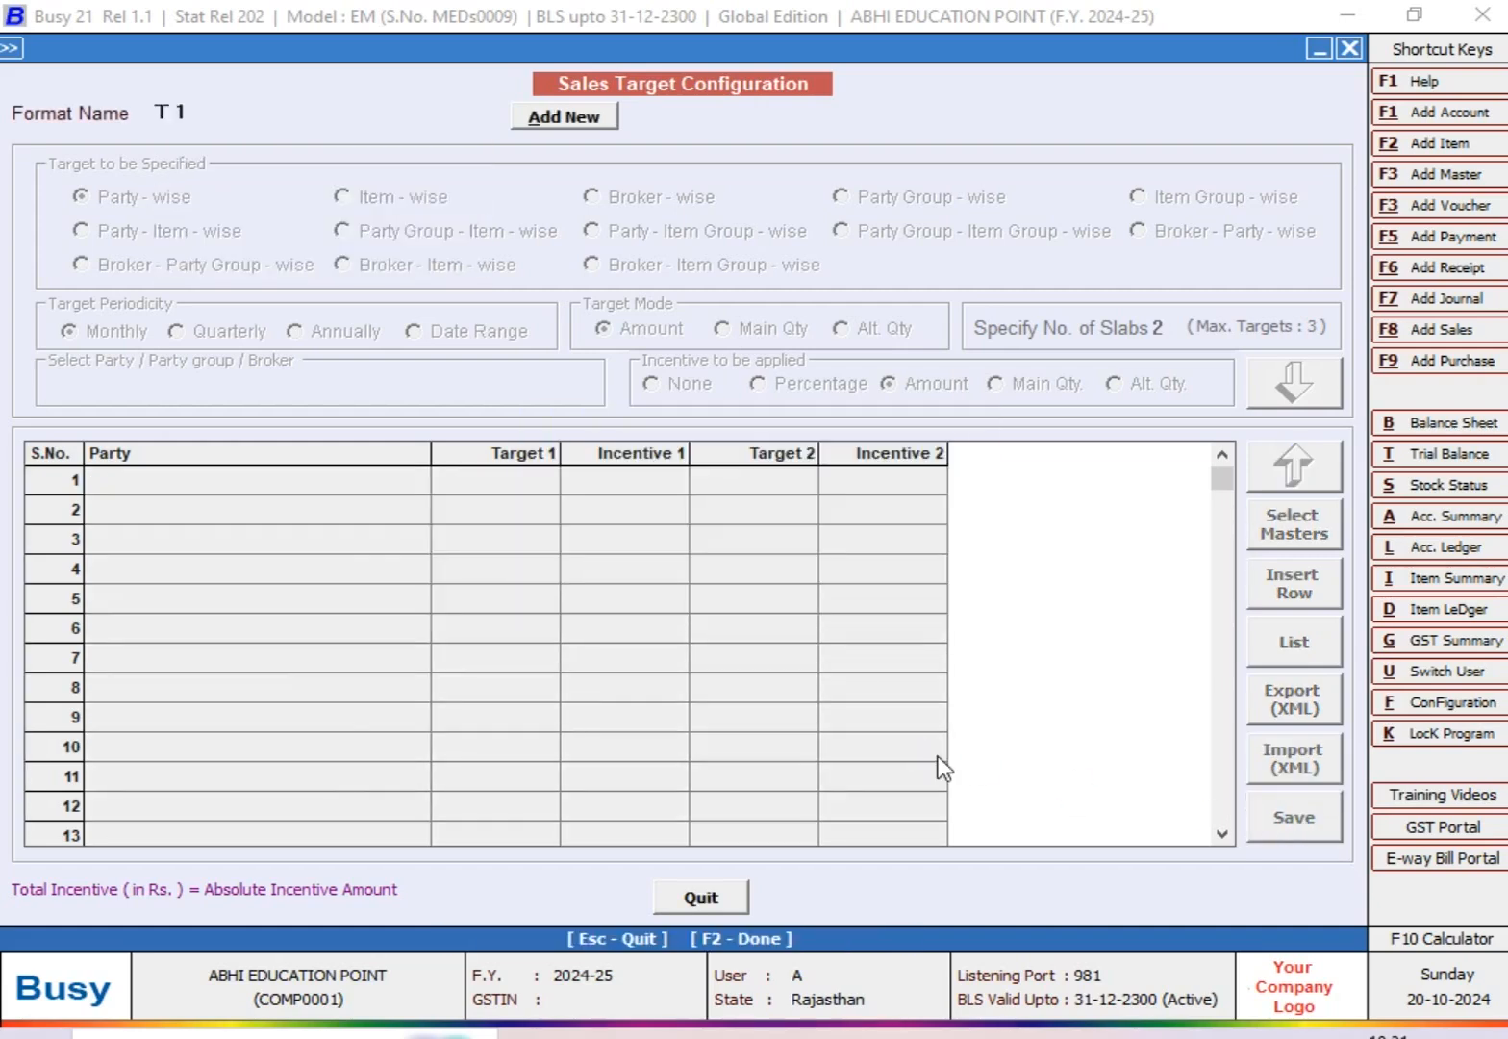
key("Escape")
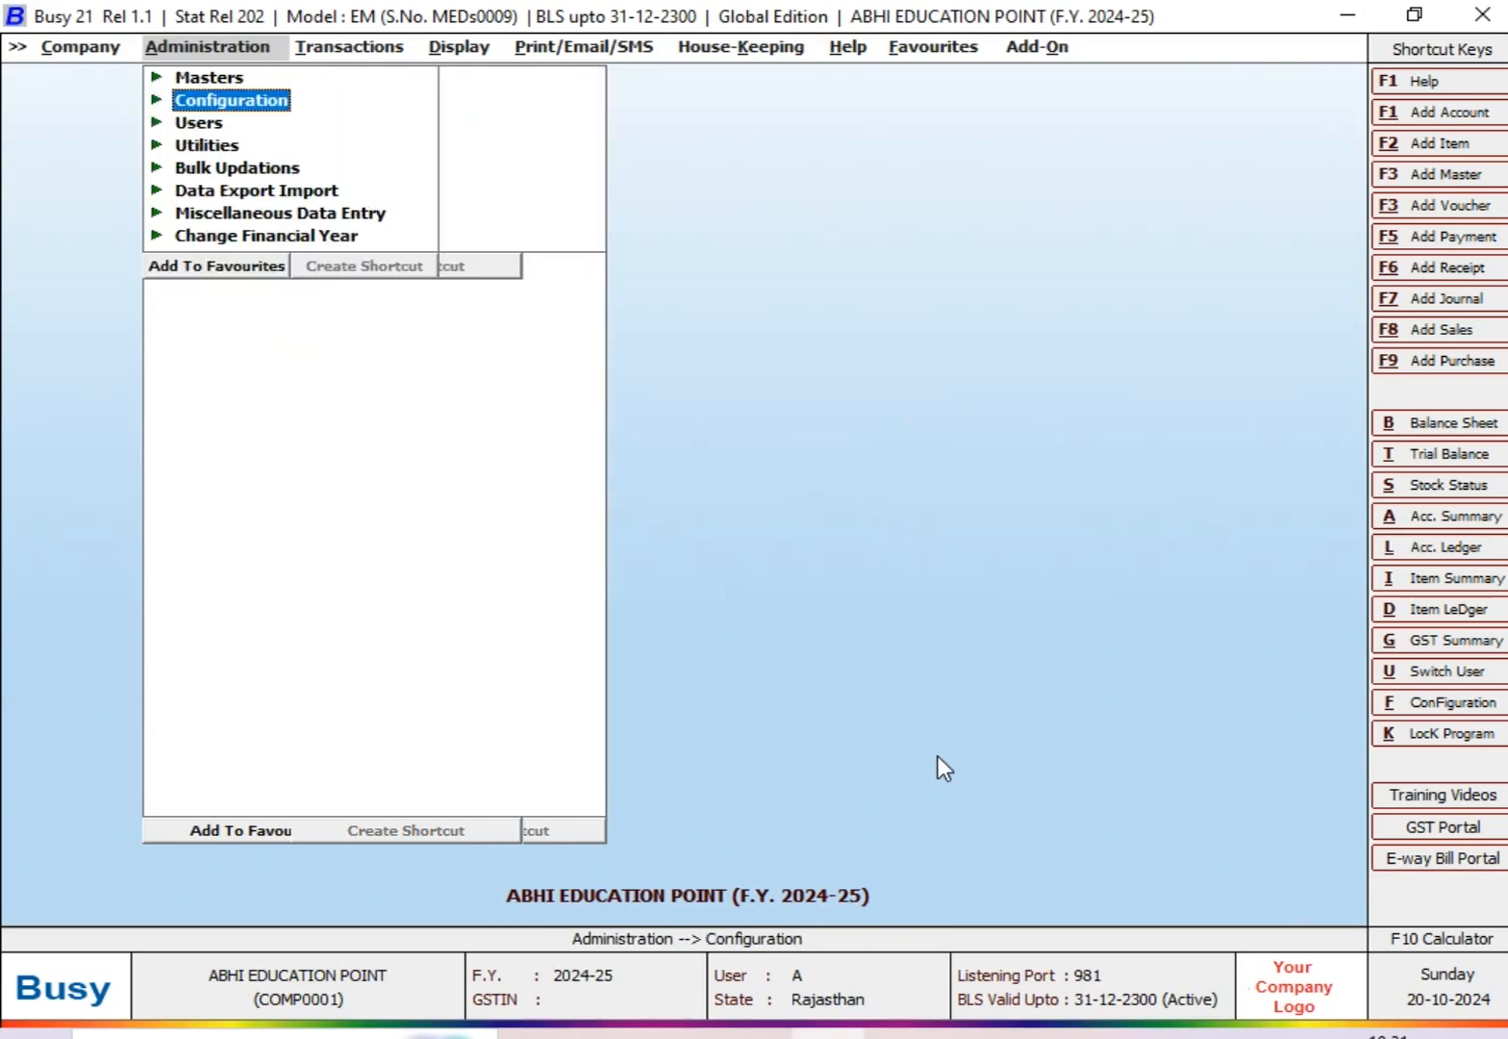
Step: Start a new sales voucher dated 05-09-2024 with voucher number 150
key("Right")
key("Return")
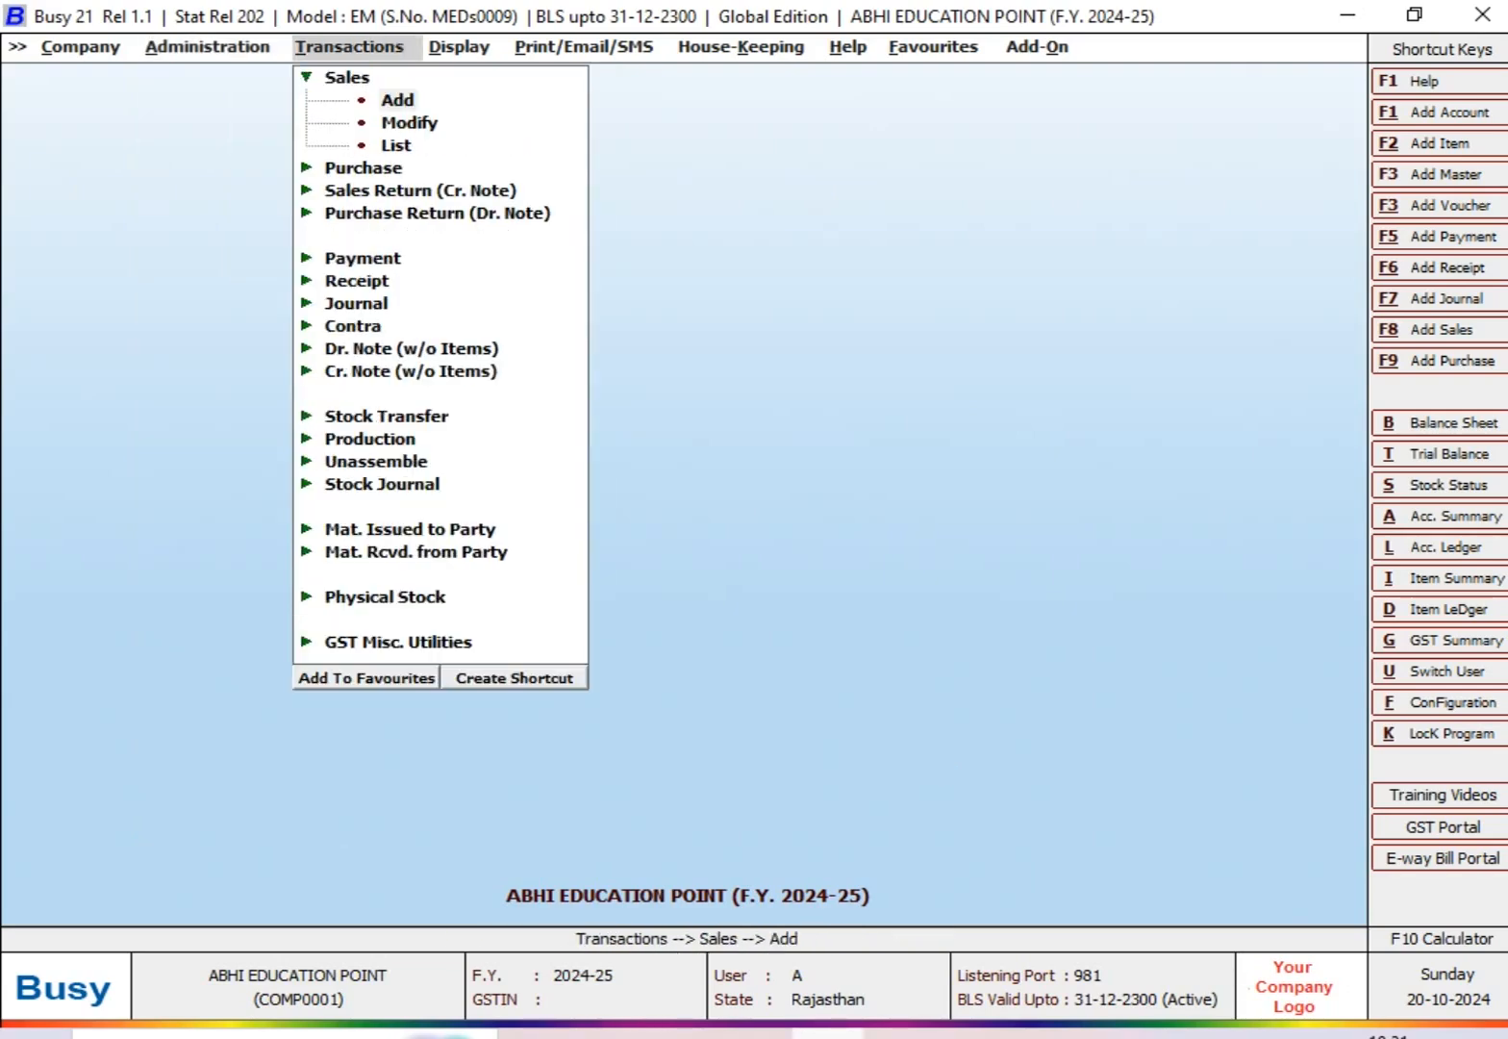
key("Return")
key("Return")
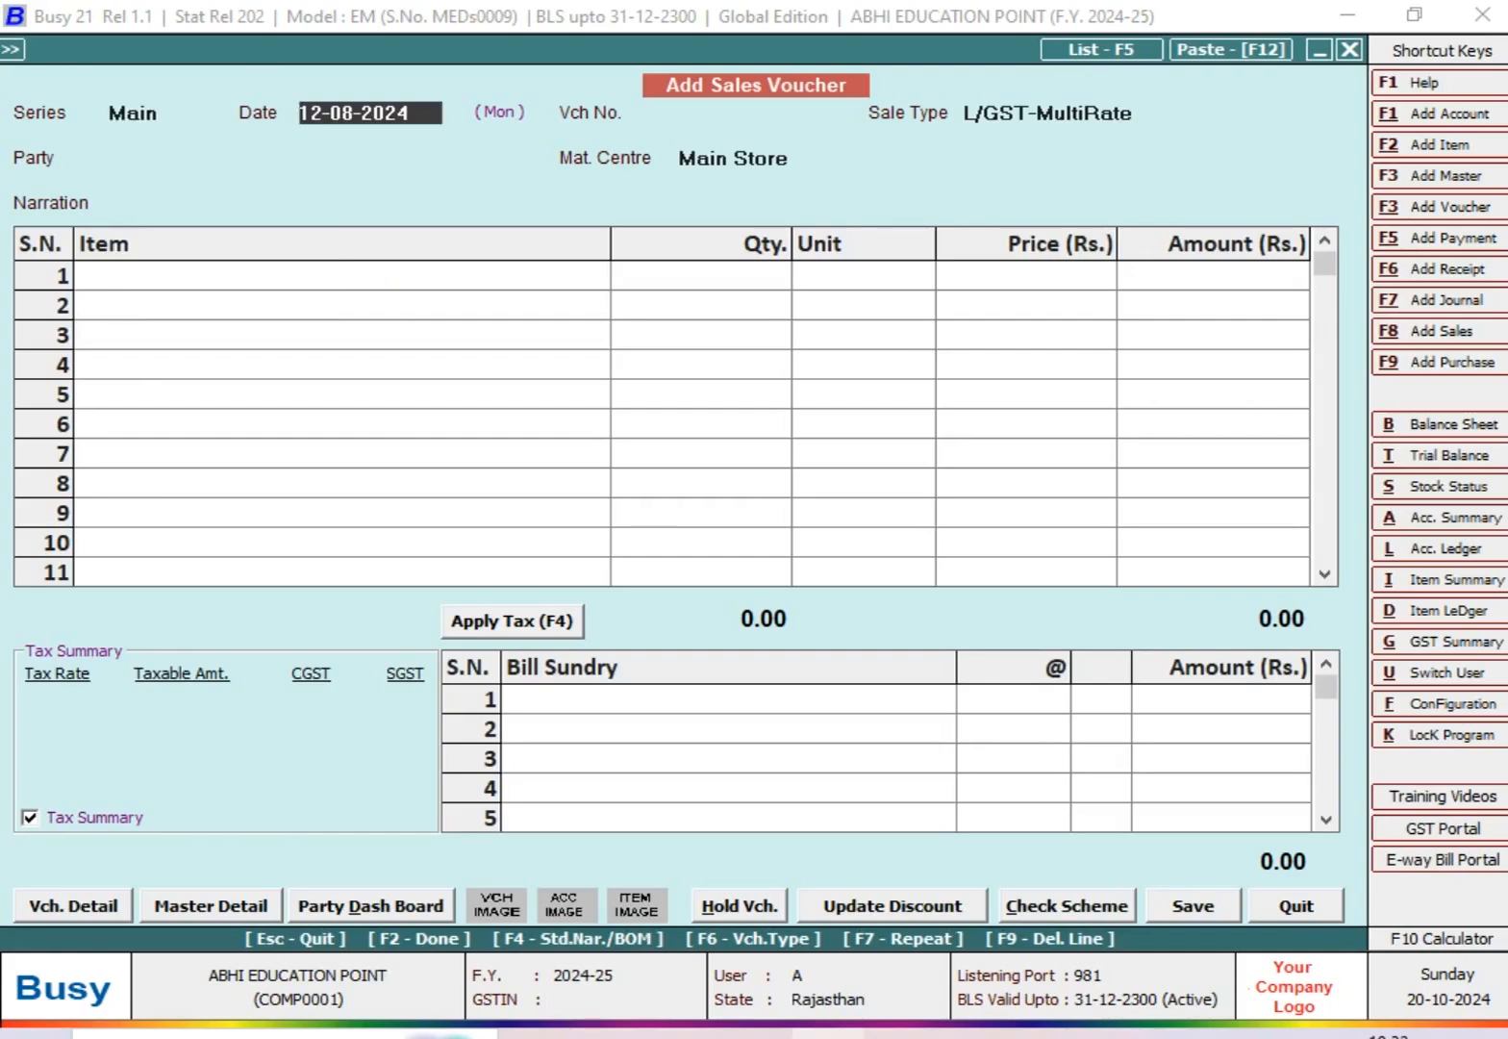
type("05-09-2024")
key("Return")
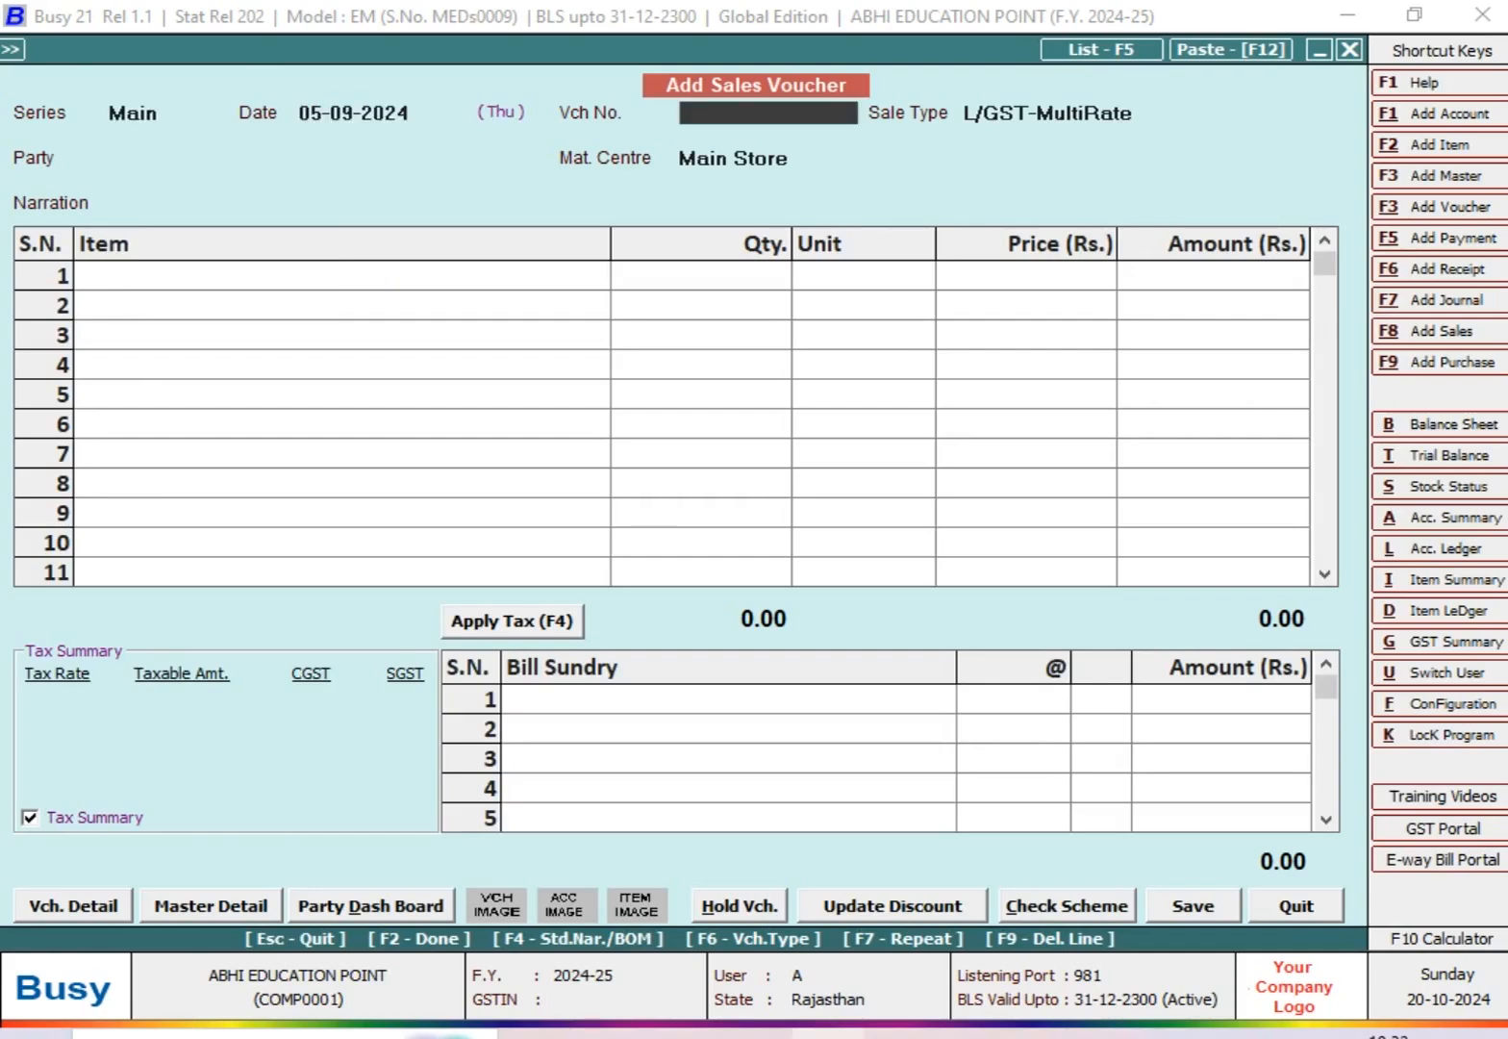
type("150")
Step: Choose SS AND SONS as the party and add ITEM @ 18% with quantity 50 and amount 42000
key("Return")
key("Return")
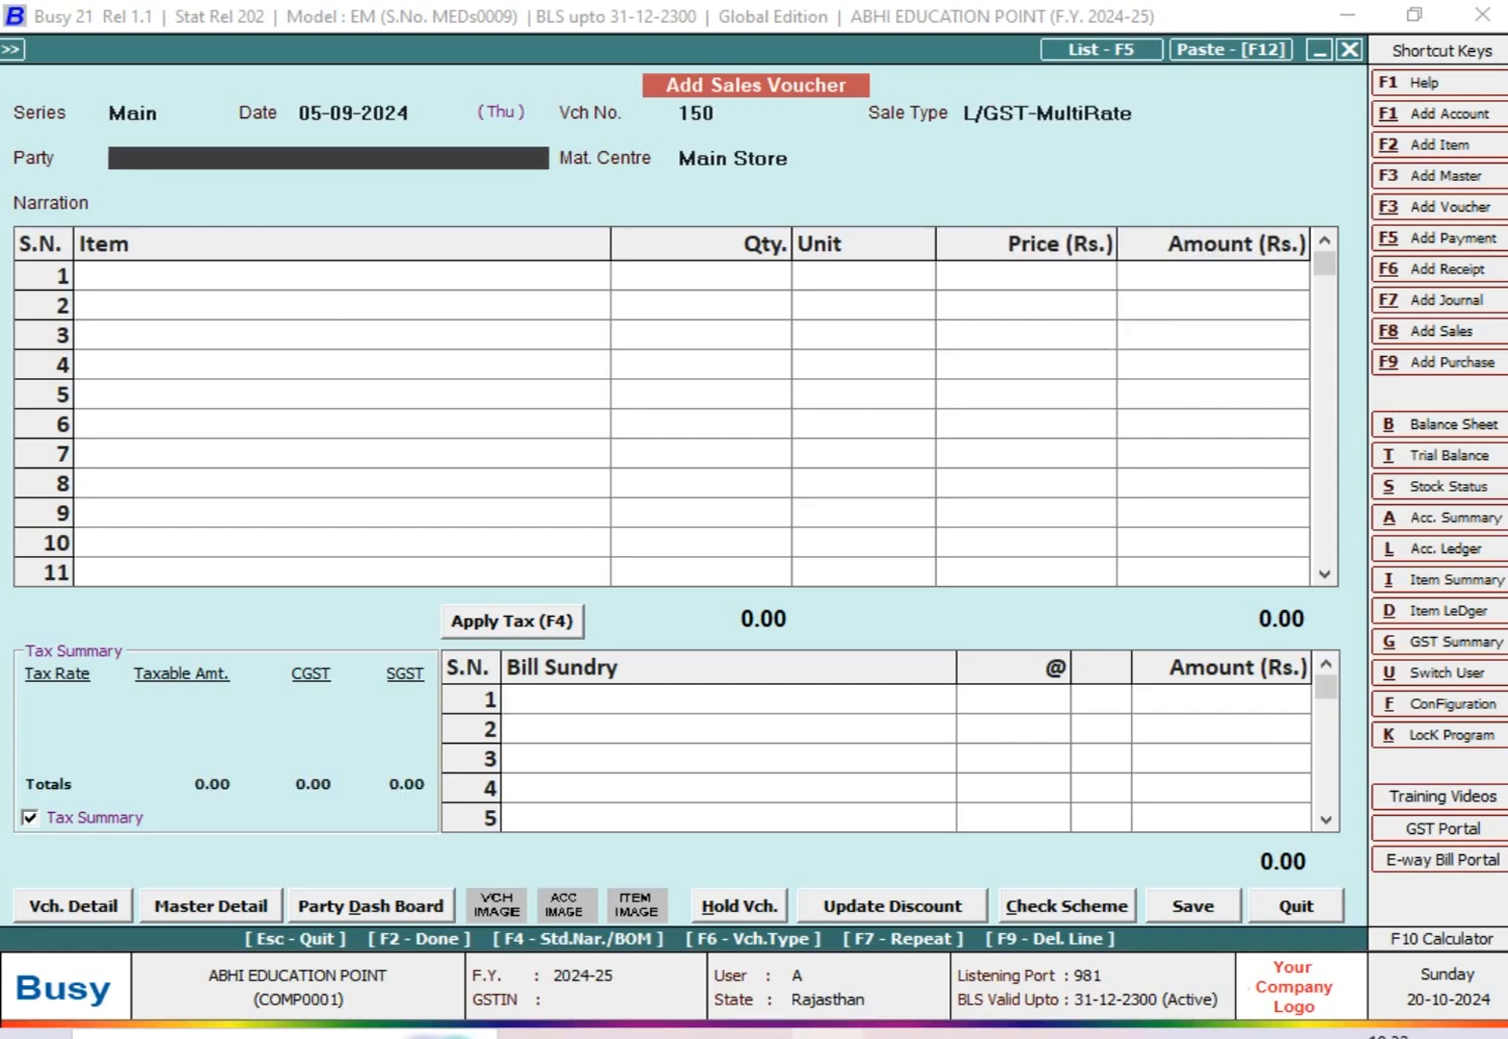
type("SS")
key("Return")
key("Return")
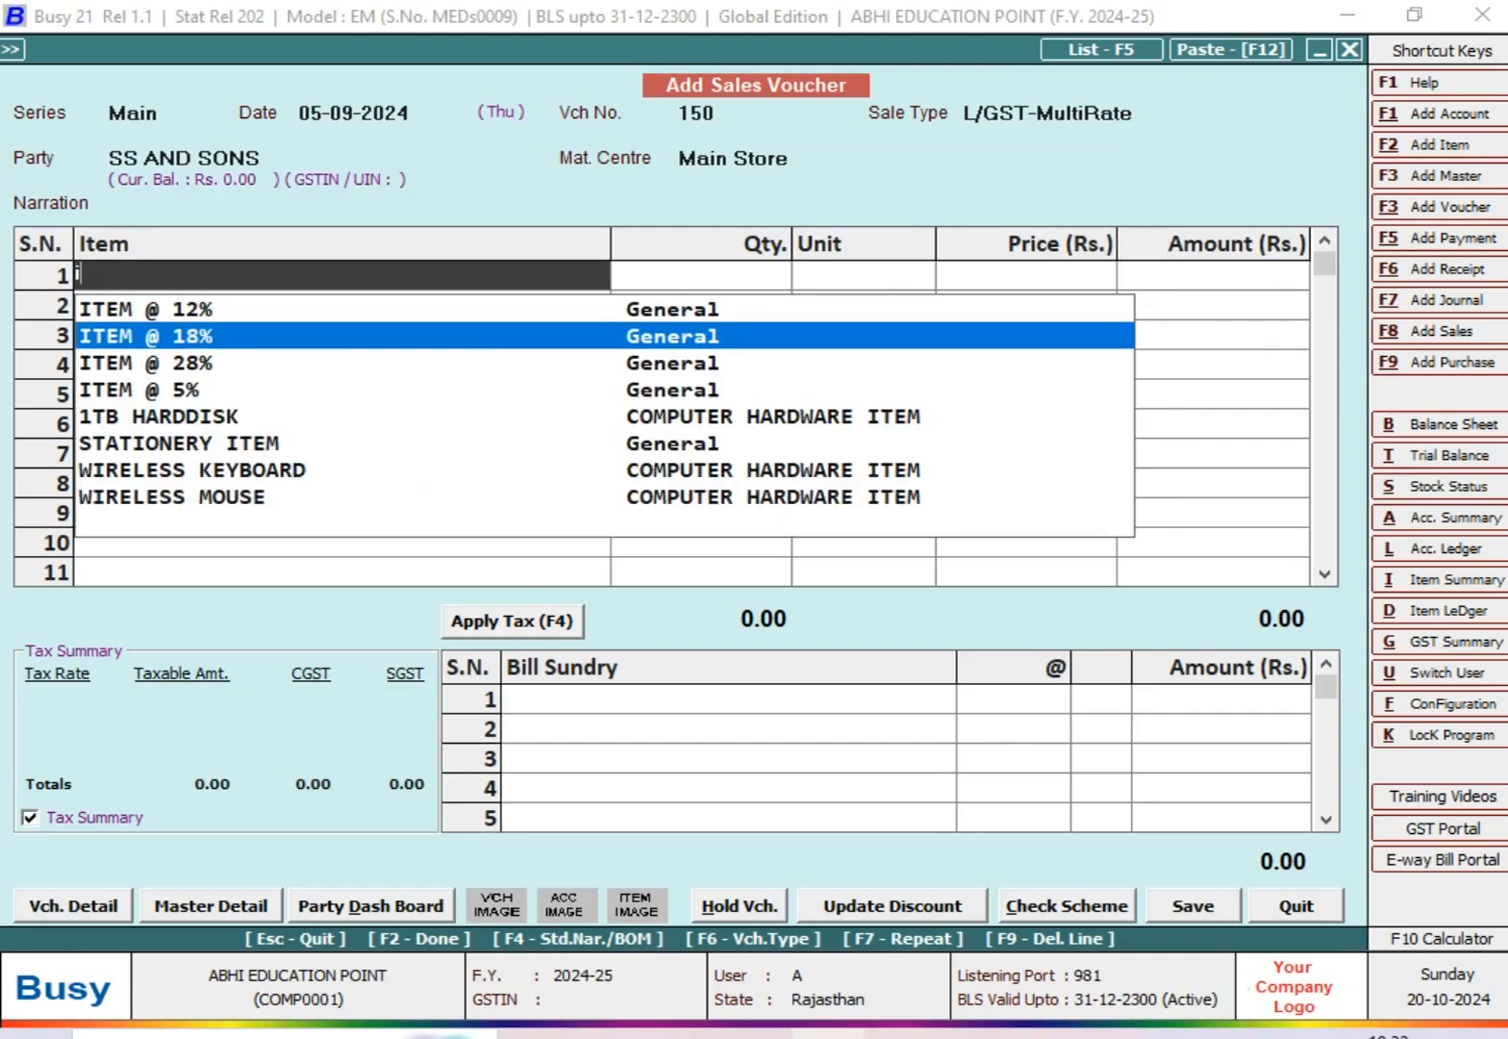
key("Return")
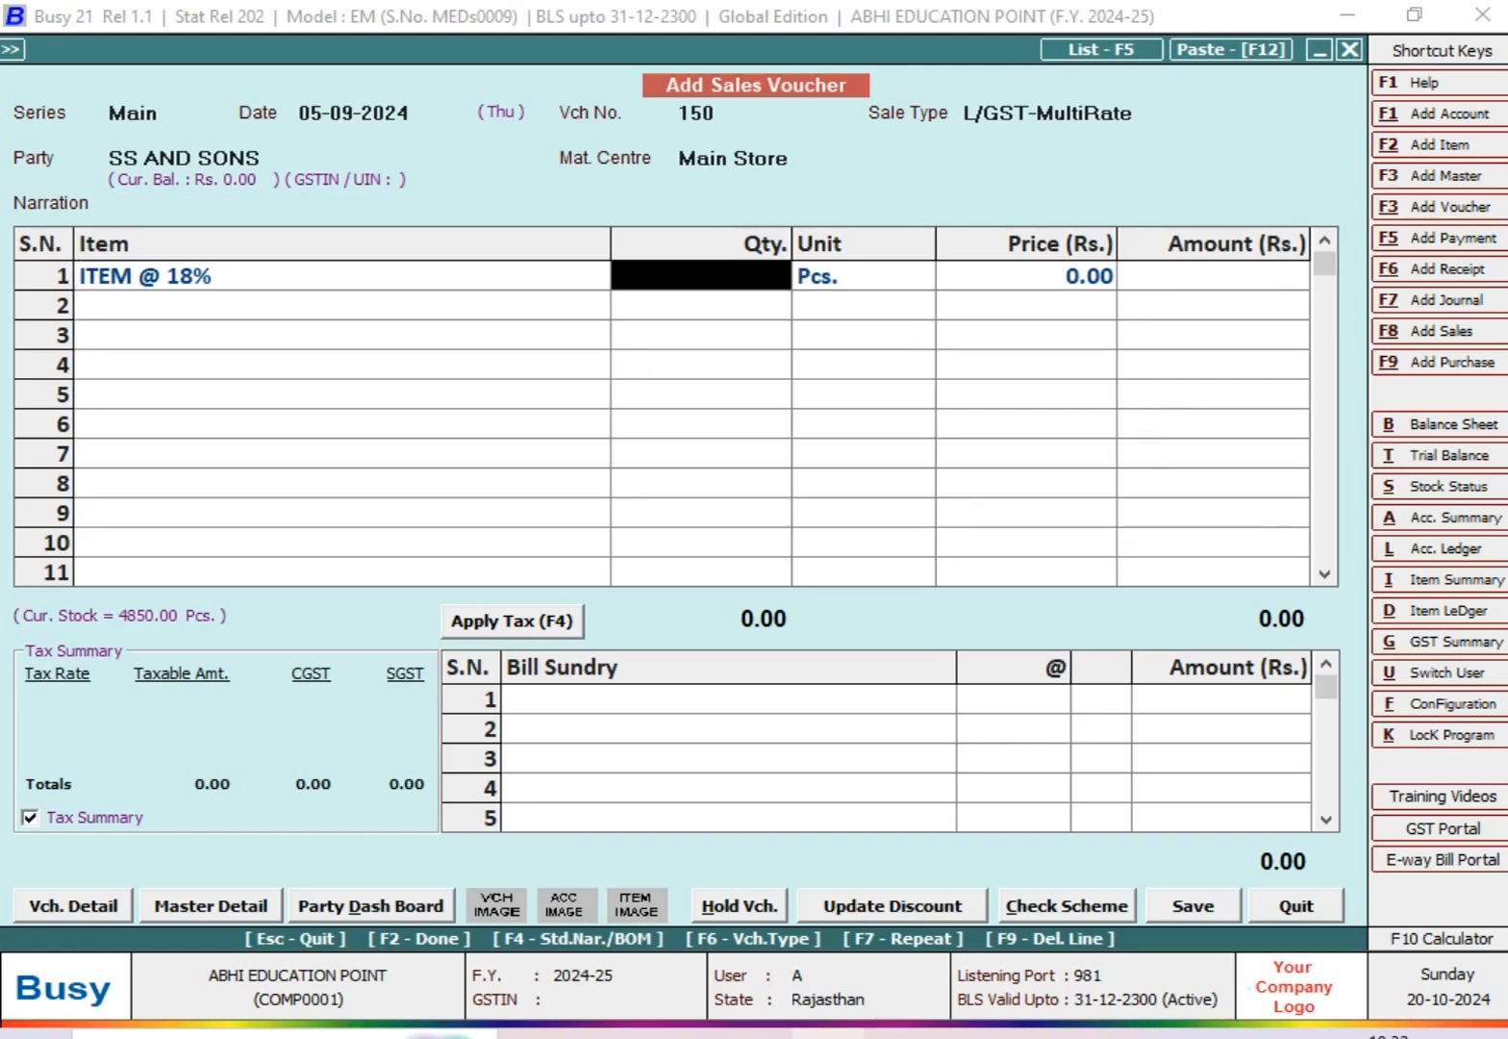
type("50")
key("Return")
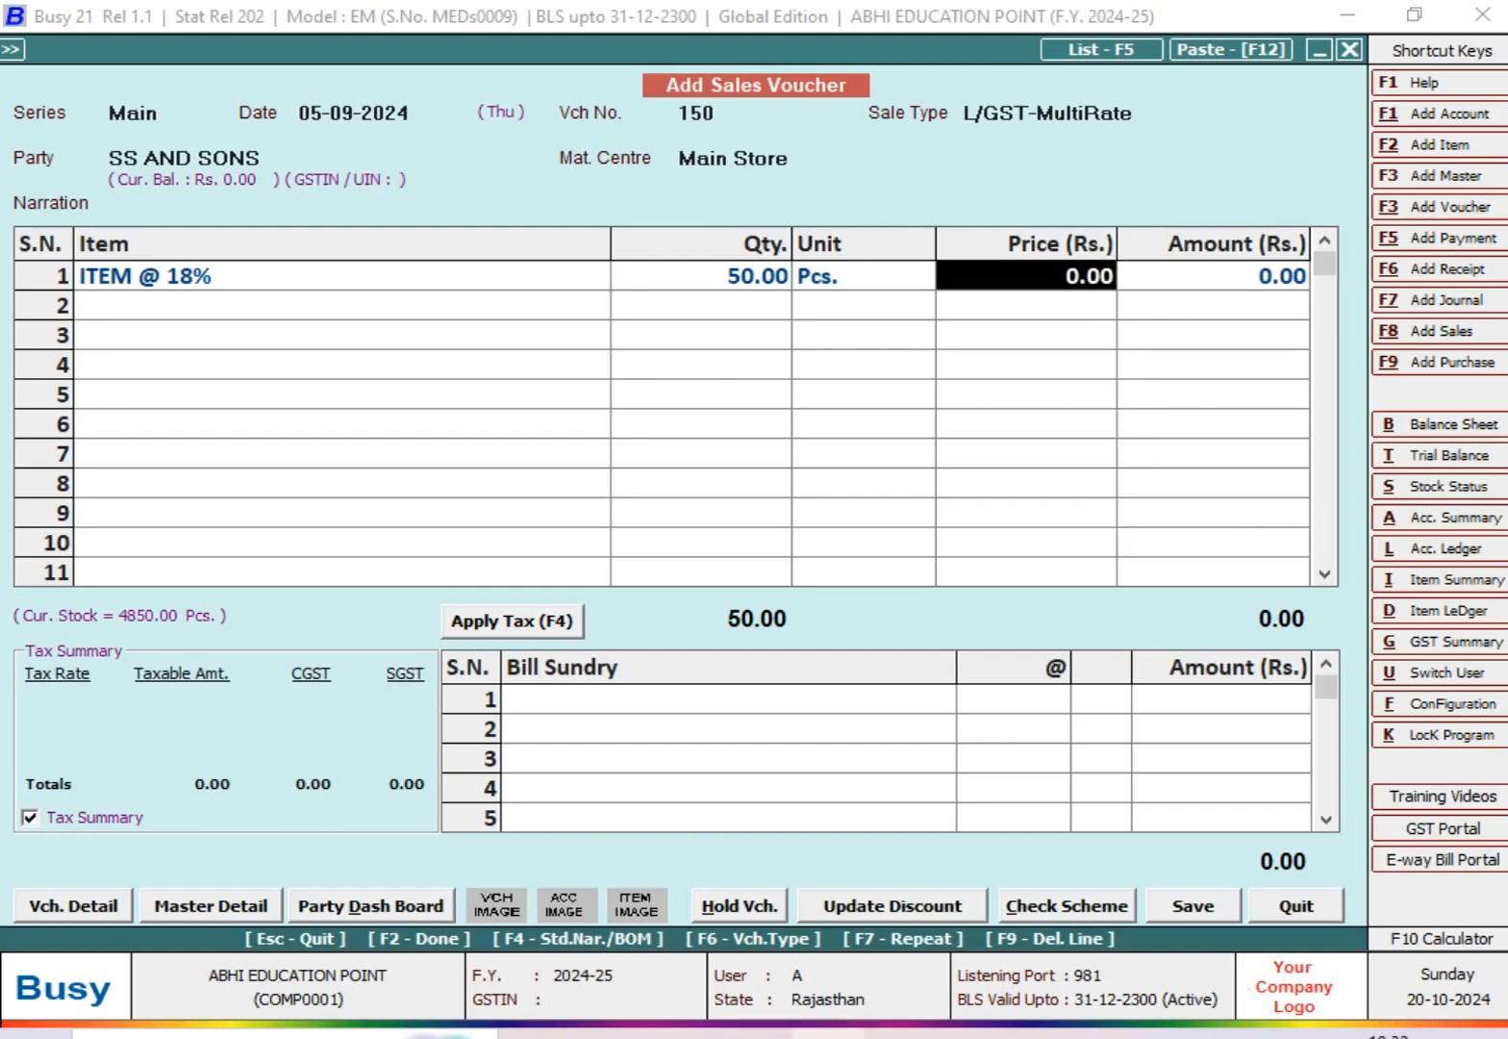
key("Return")
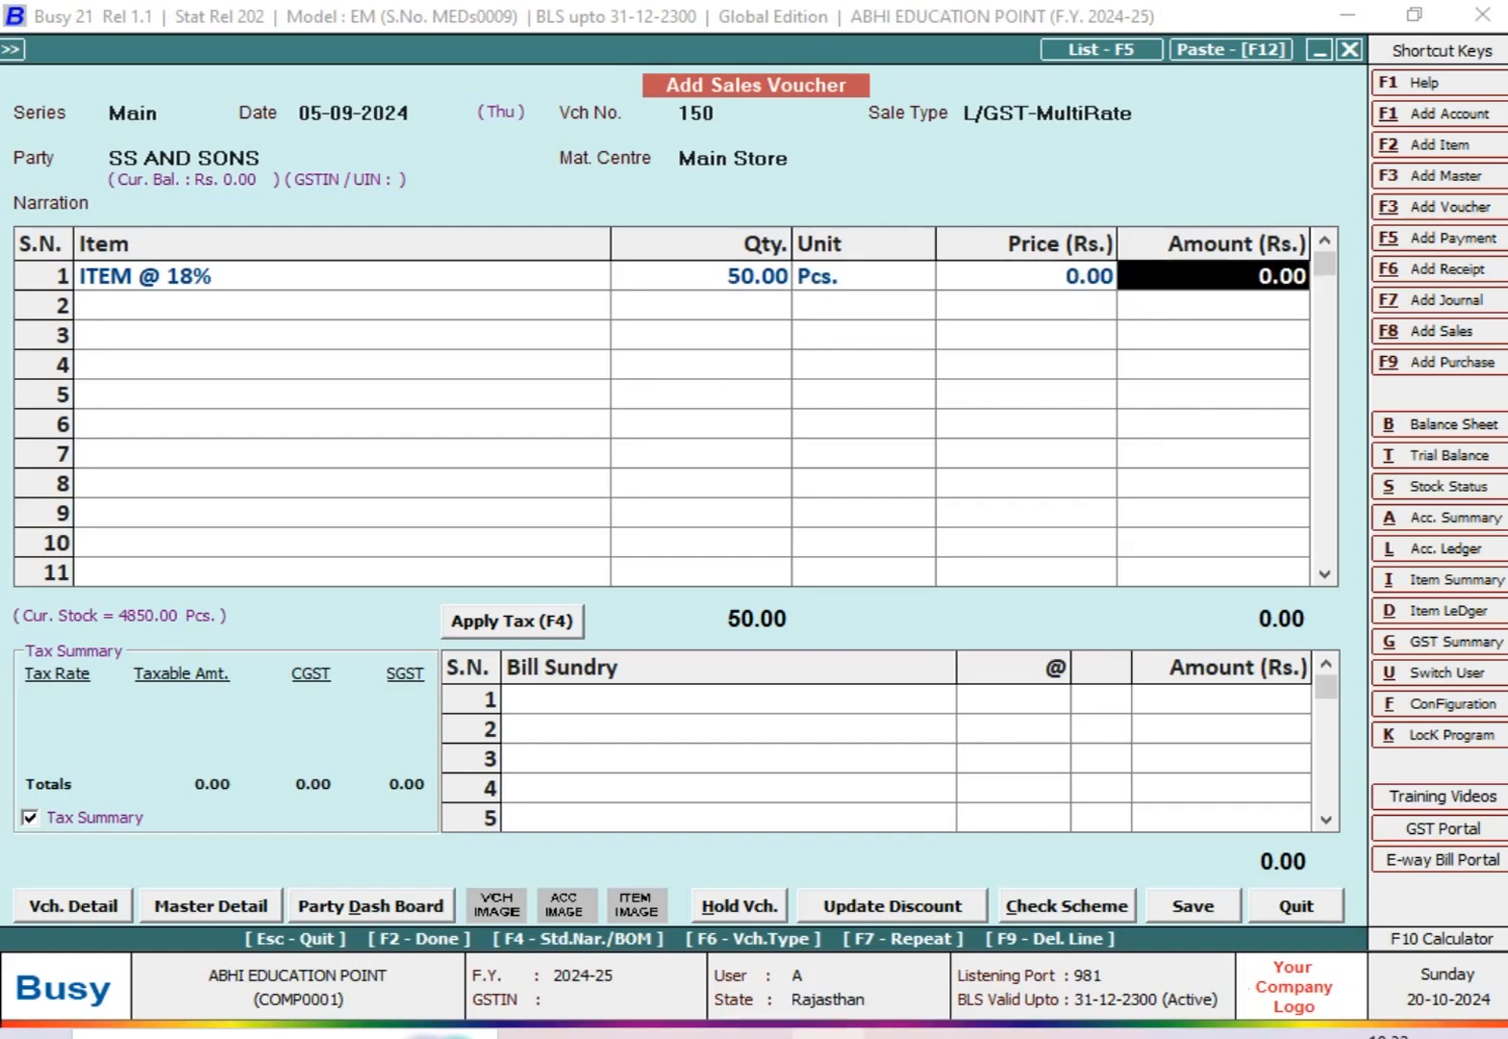
type("42000")
key("Return")
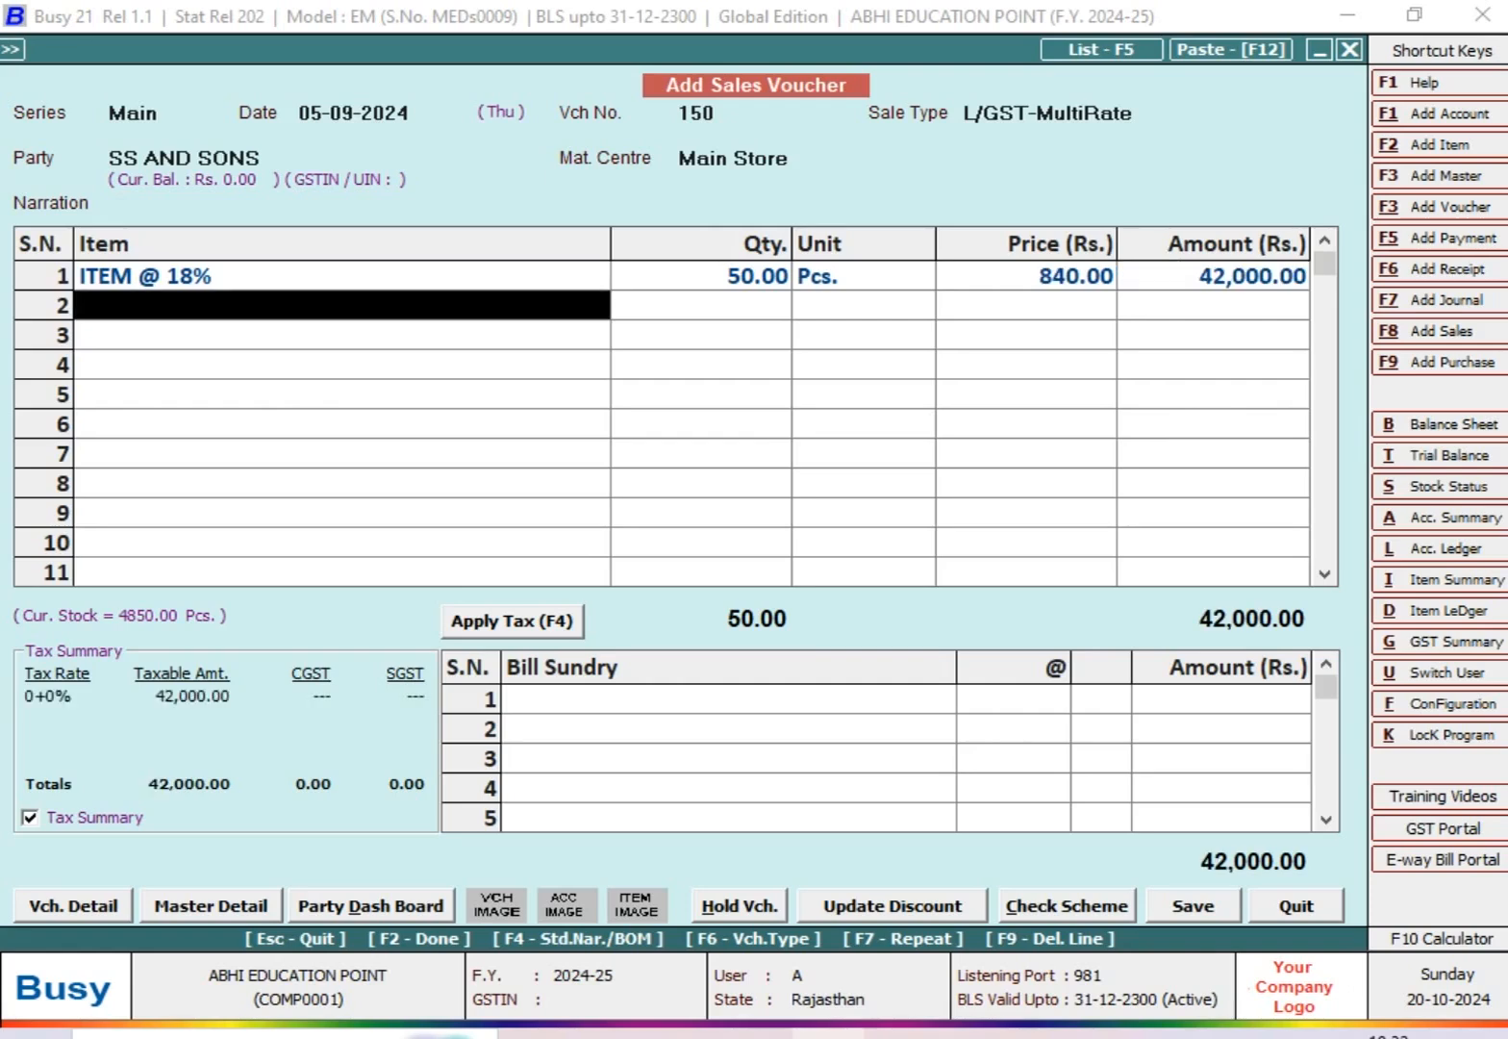
Step: Add the CGST and SGST bill sundries at 9% each to the sales voucher
key("Return")
type("CG")
key("Return")
type("9")
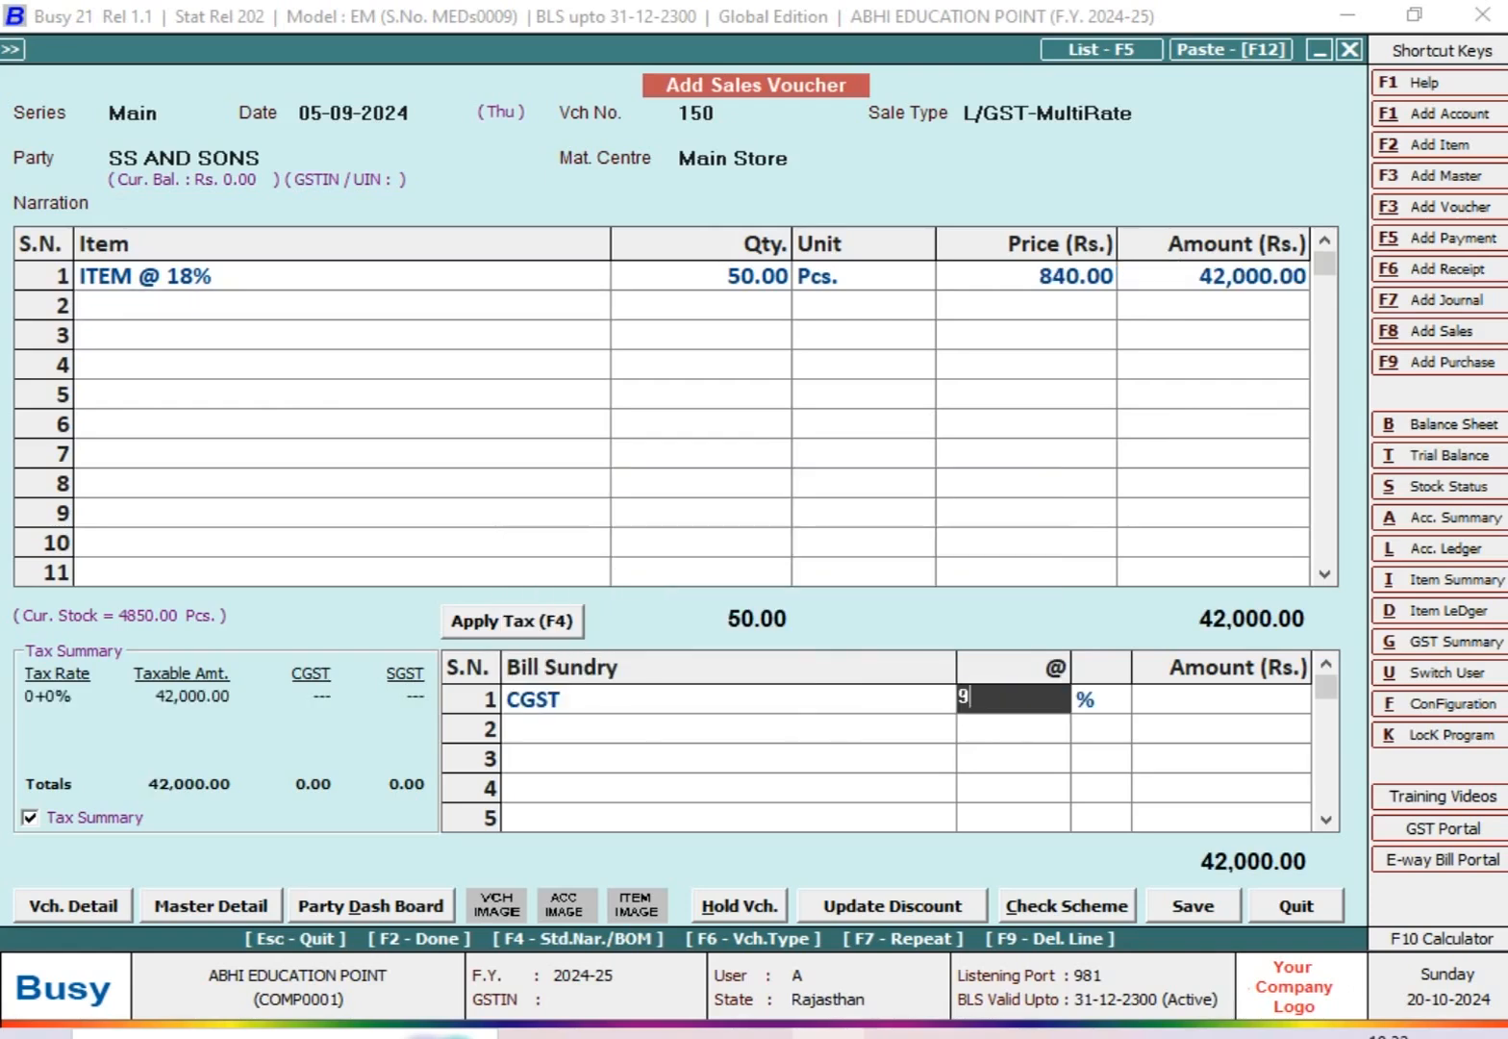
key("Return")
key("Up")
key("Up")
key("Up")
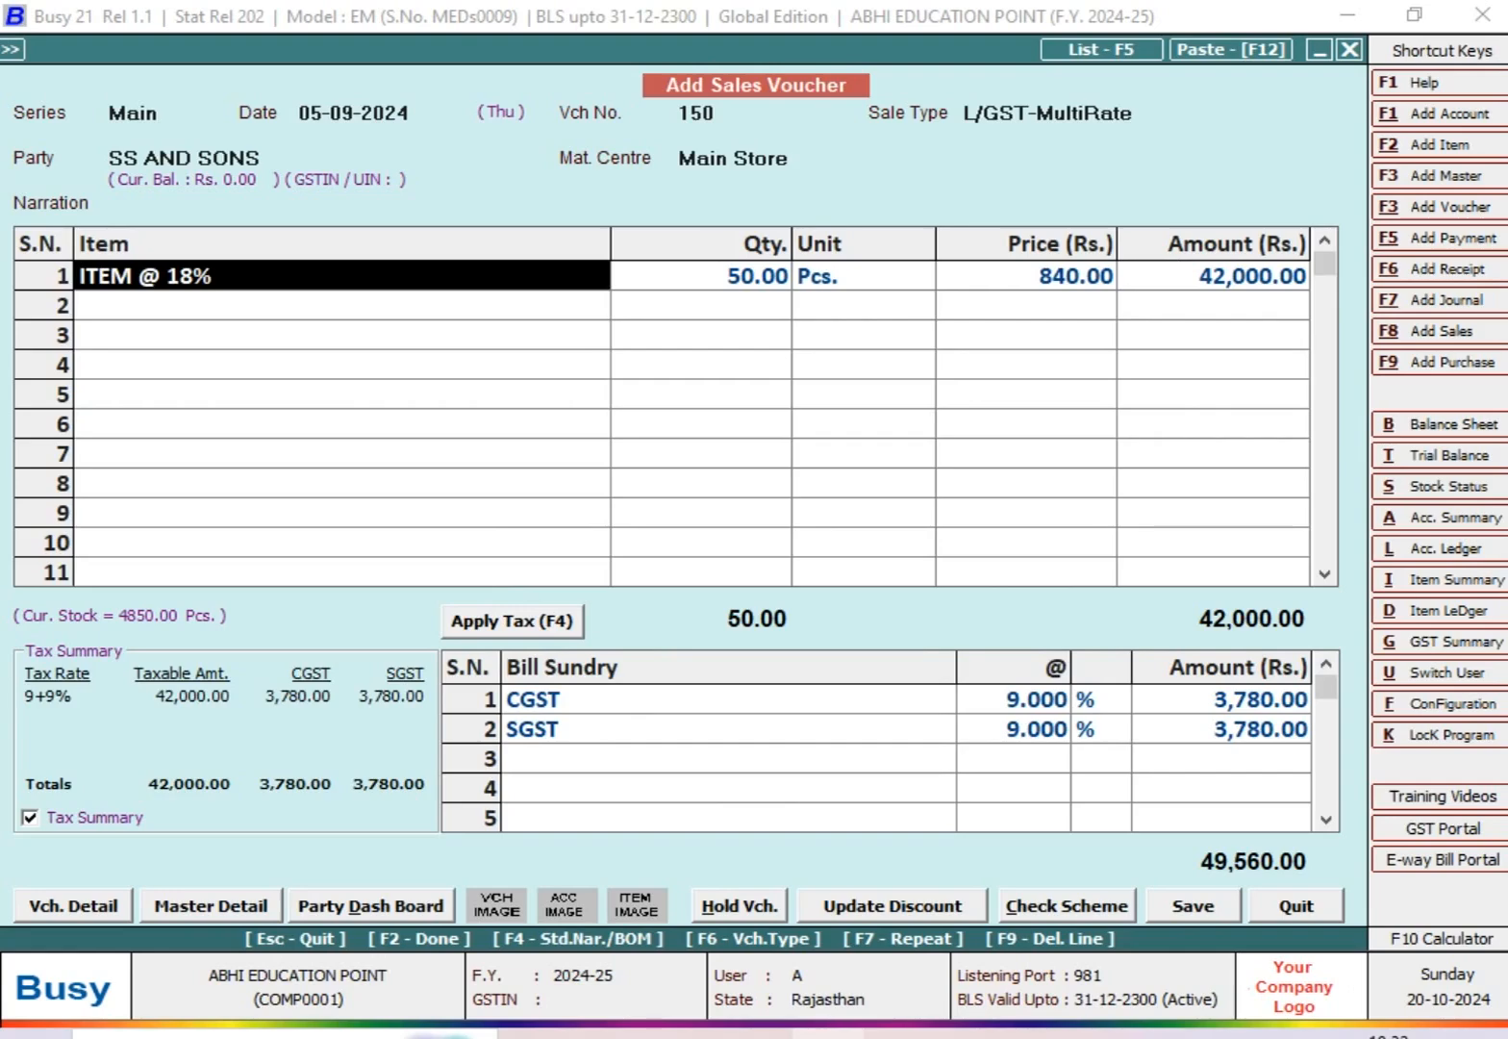
Step: Save the sales voucher and leave voucher entry
key("Down")
key("F2")
key("F2")
key("Return")
key("Escape")
key("Escape")
key("Escape")
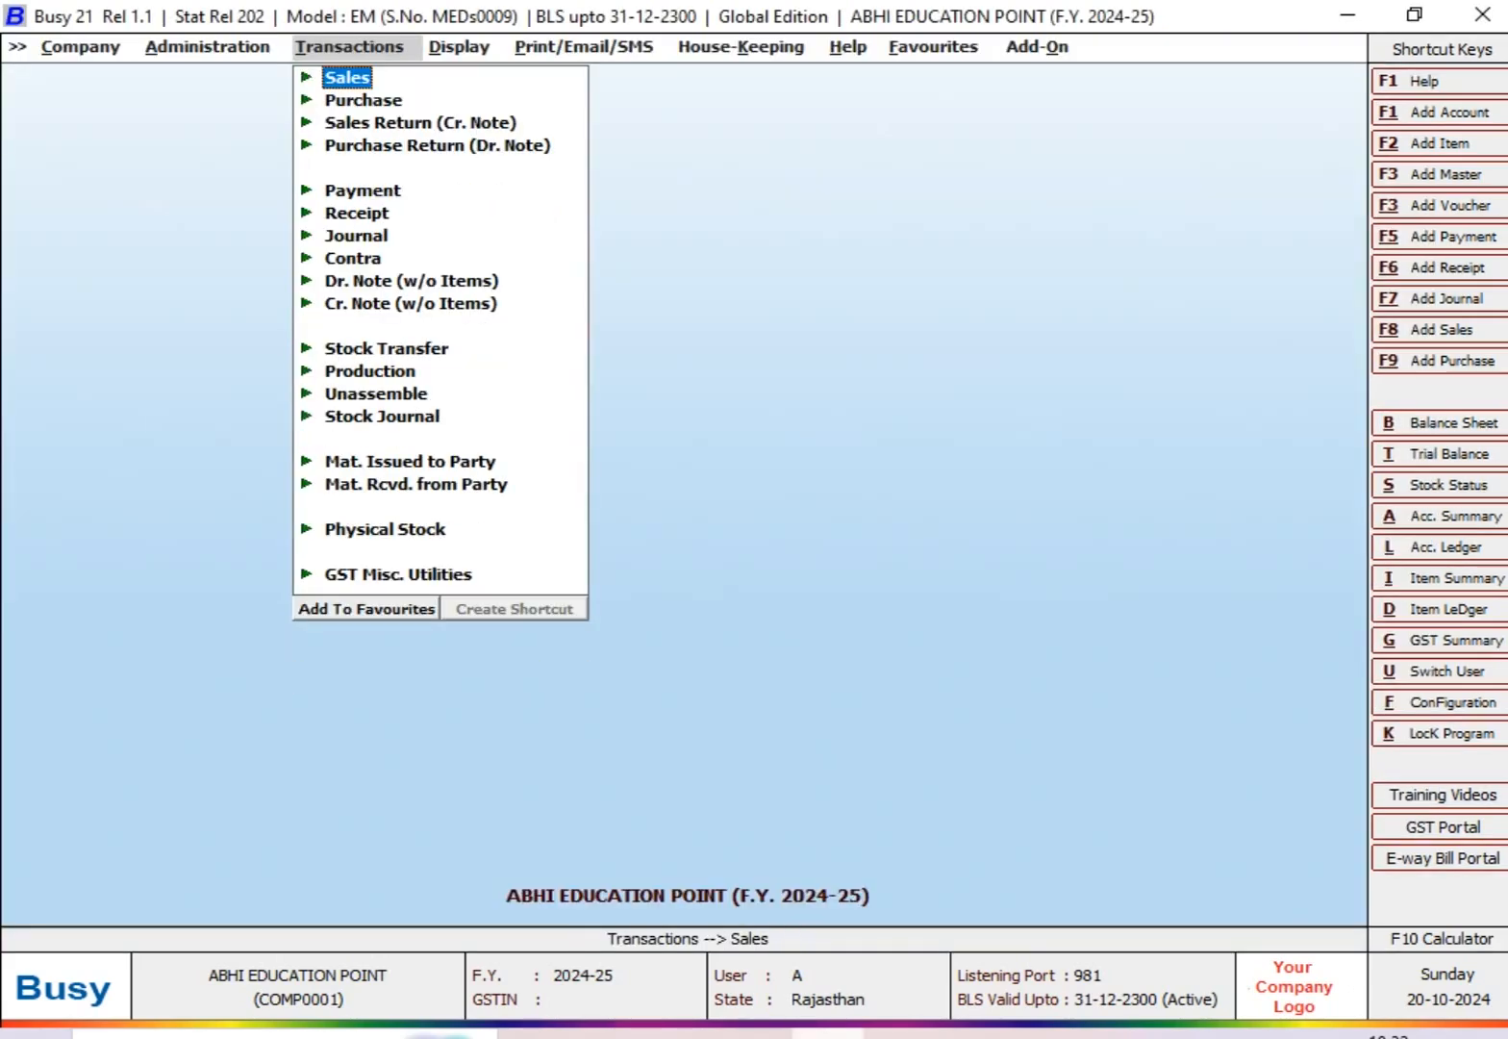
Step: Open the sales Target Variance report for target format T2 from the MIS reports
key("Right")
key("Down")
key("Down")
key("Down")
key("Down")
key("Down")
key("Down")
key("Down")
key("Down")
key("Down")
key("Down")
key("Down")
key("Down")
key("Down")
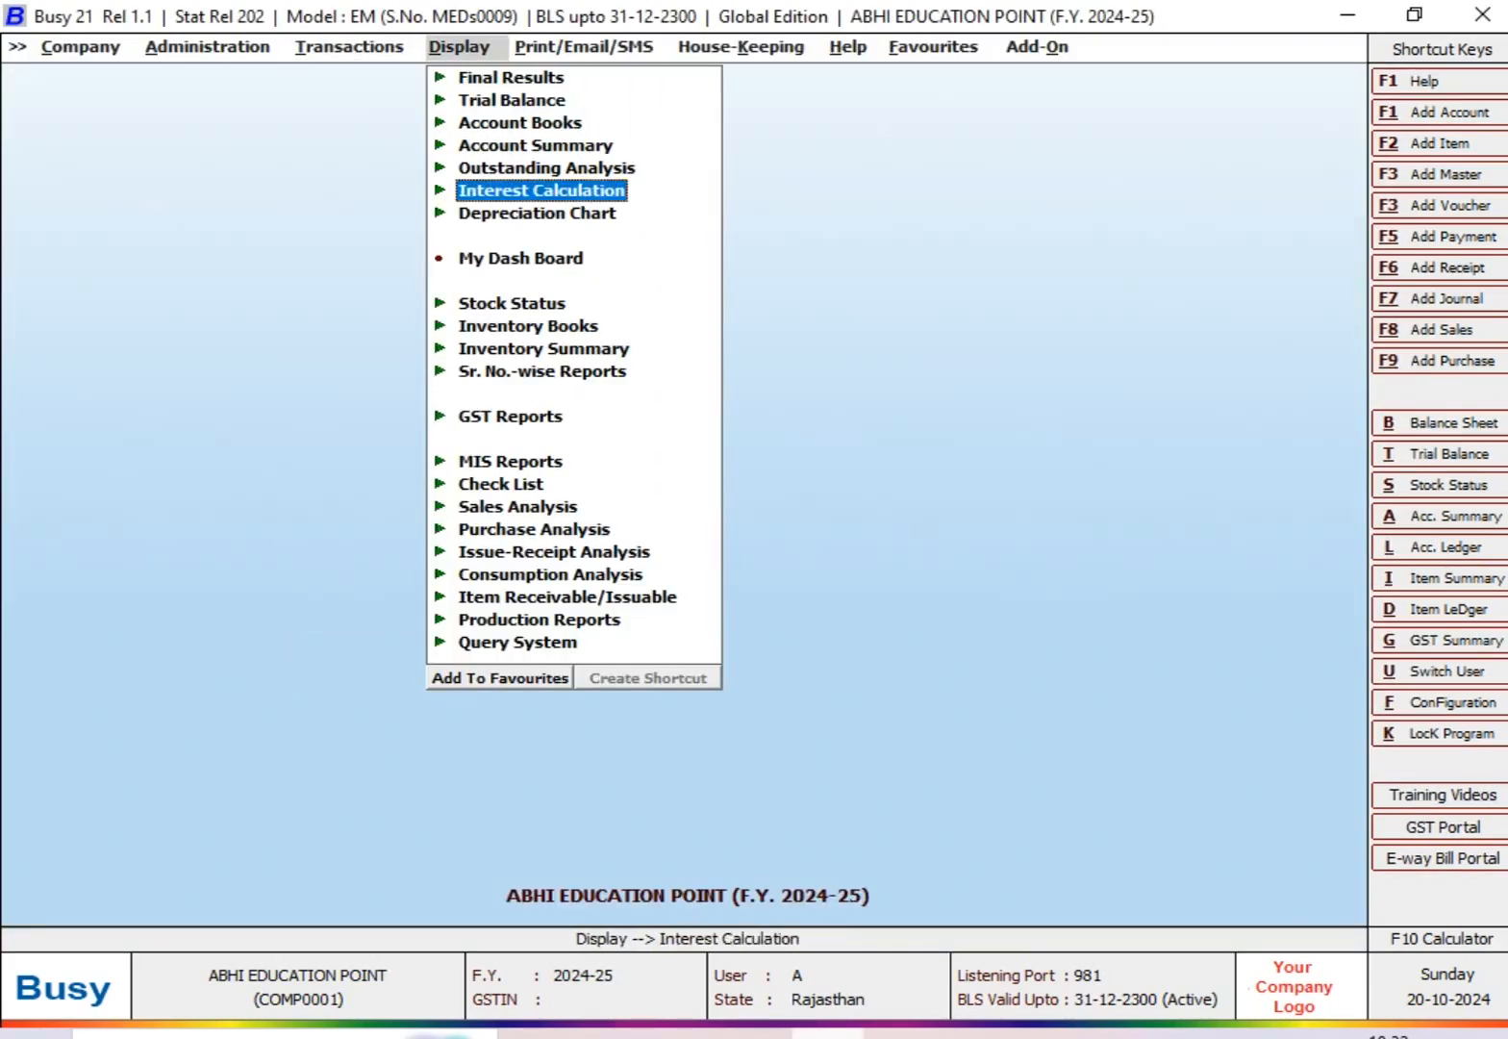
key("Return")
key("Down")
key("Down")
key("Down")
key("Down")
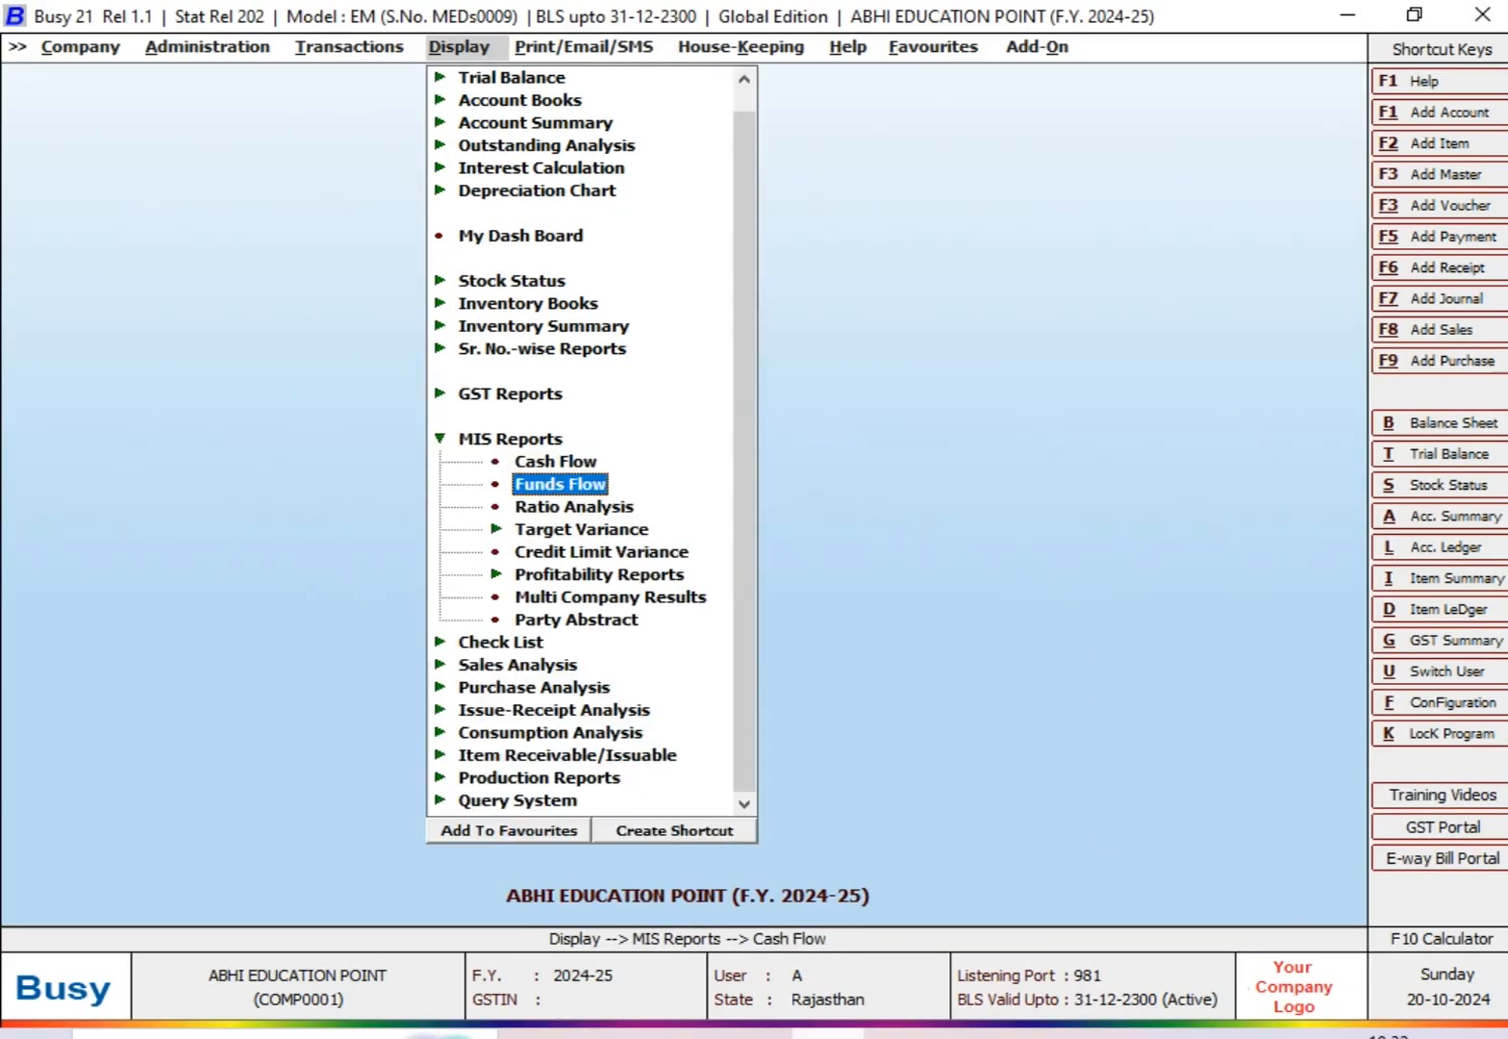
key("Return")
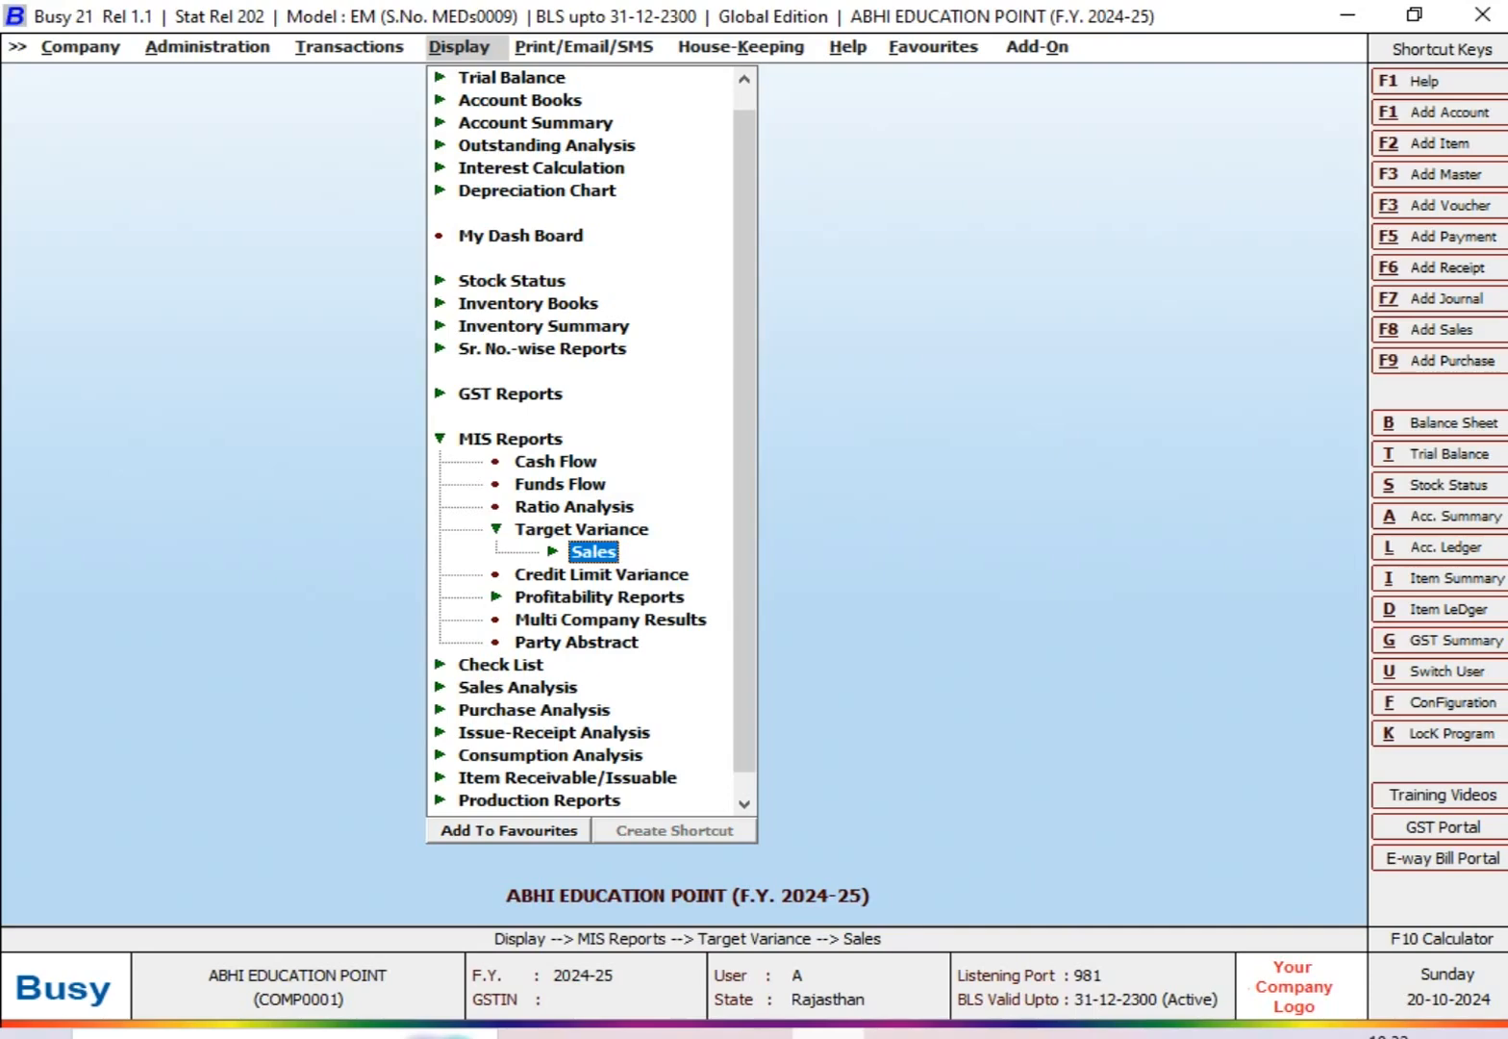
key("Return")
key("Down")
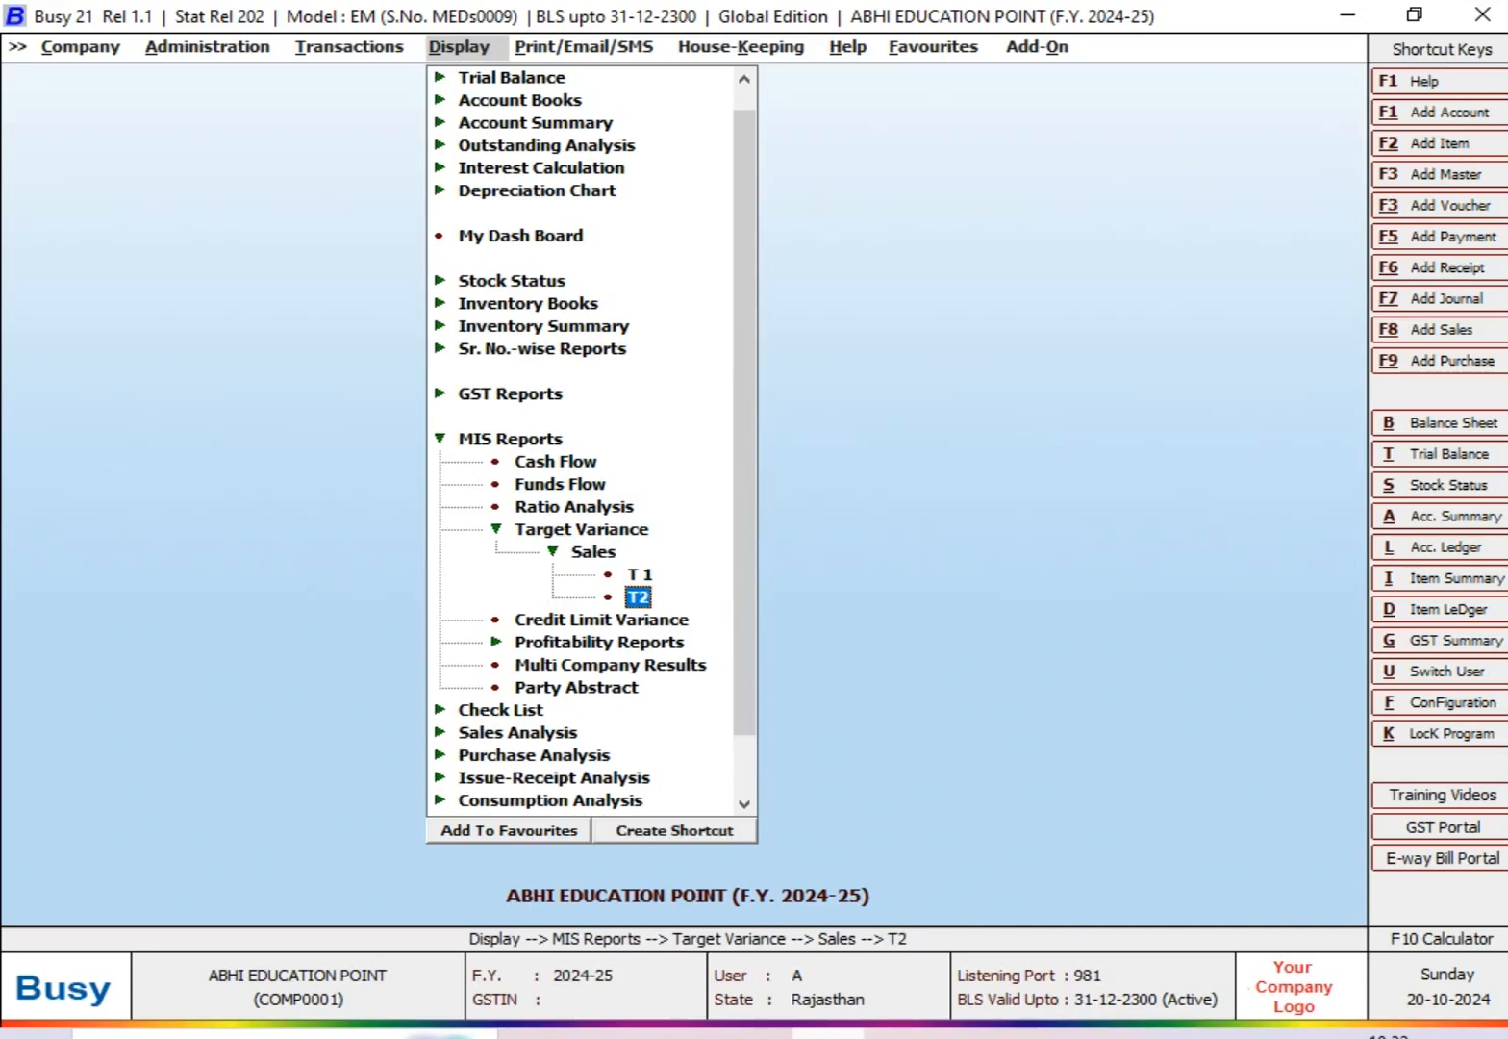
key("Return")
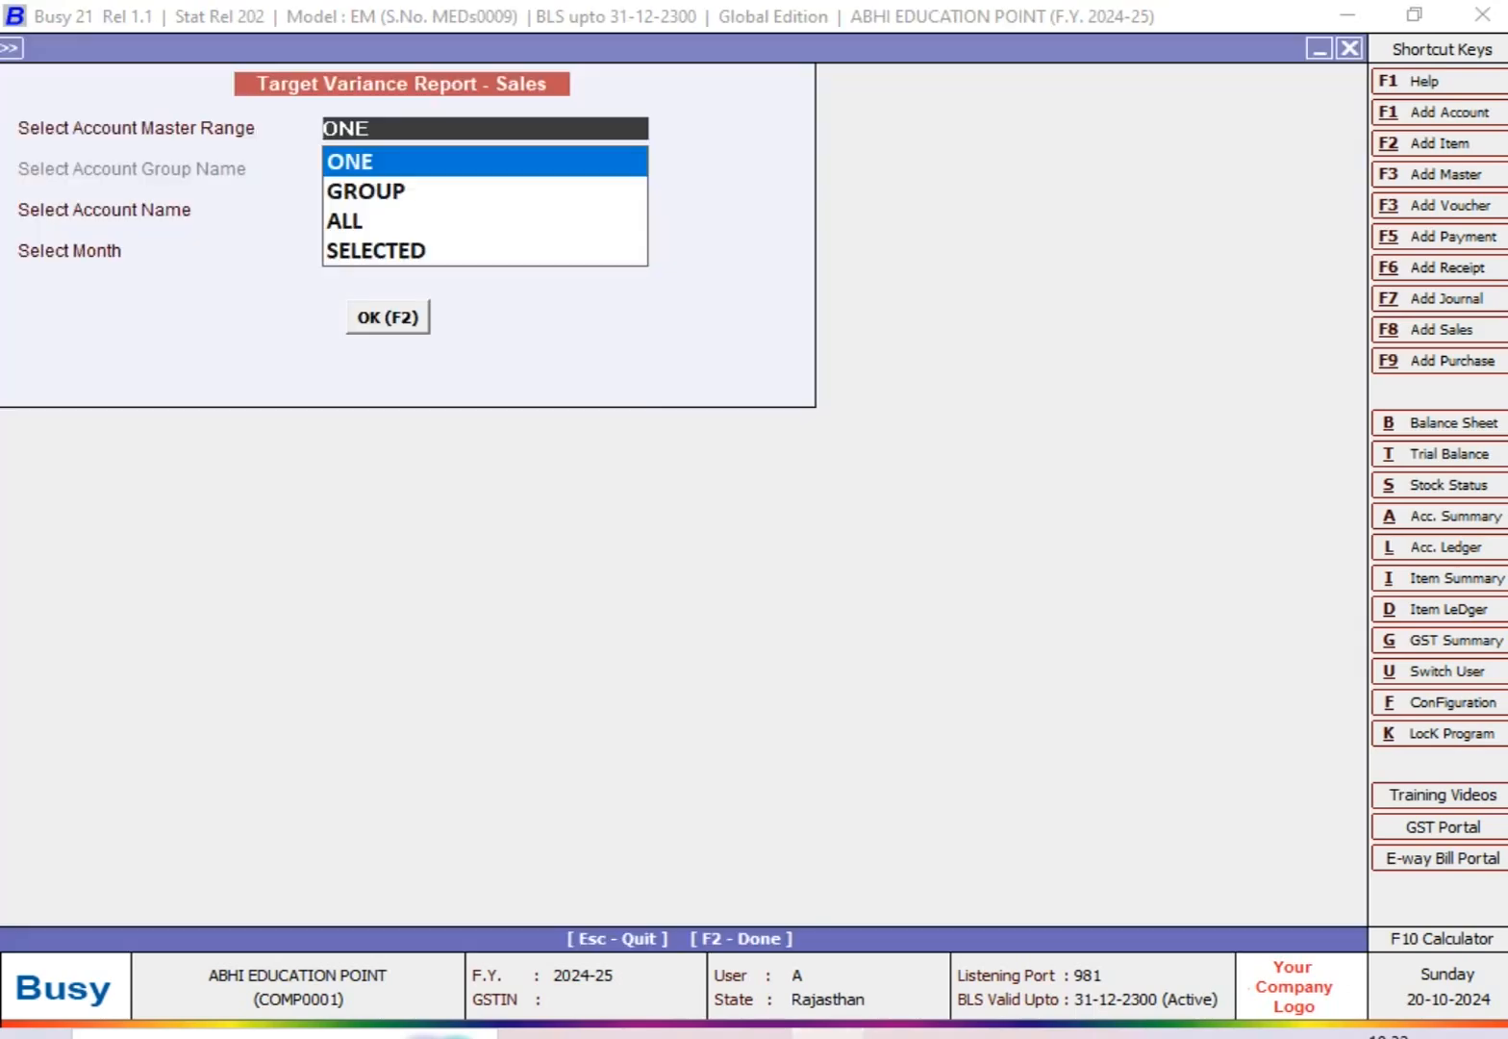
Step: Generate the target variance report for the single account SS AND SONS for September
key("Return")
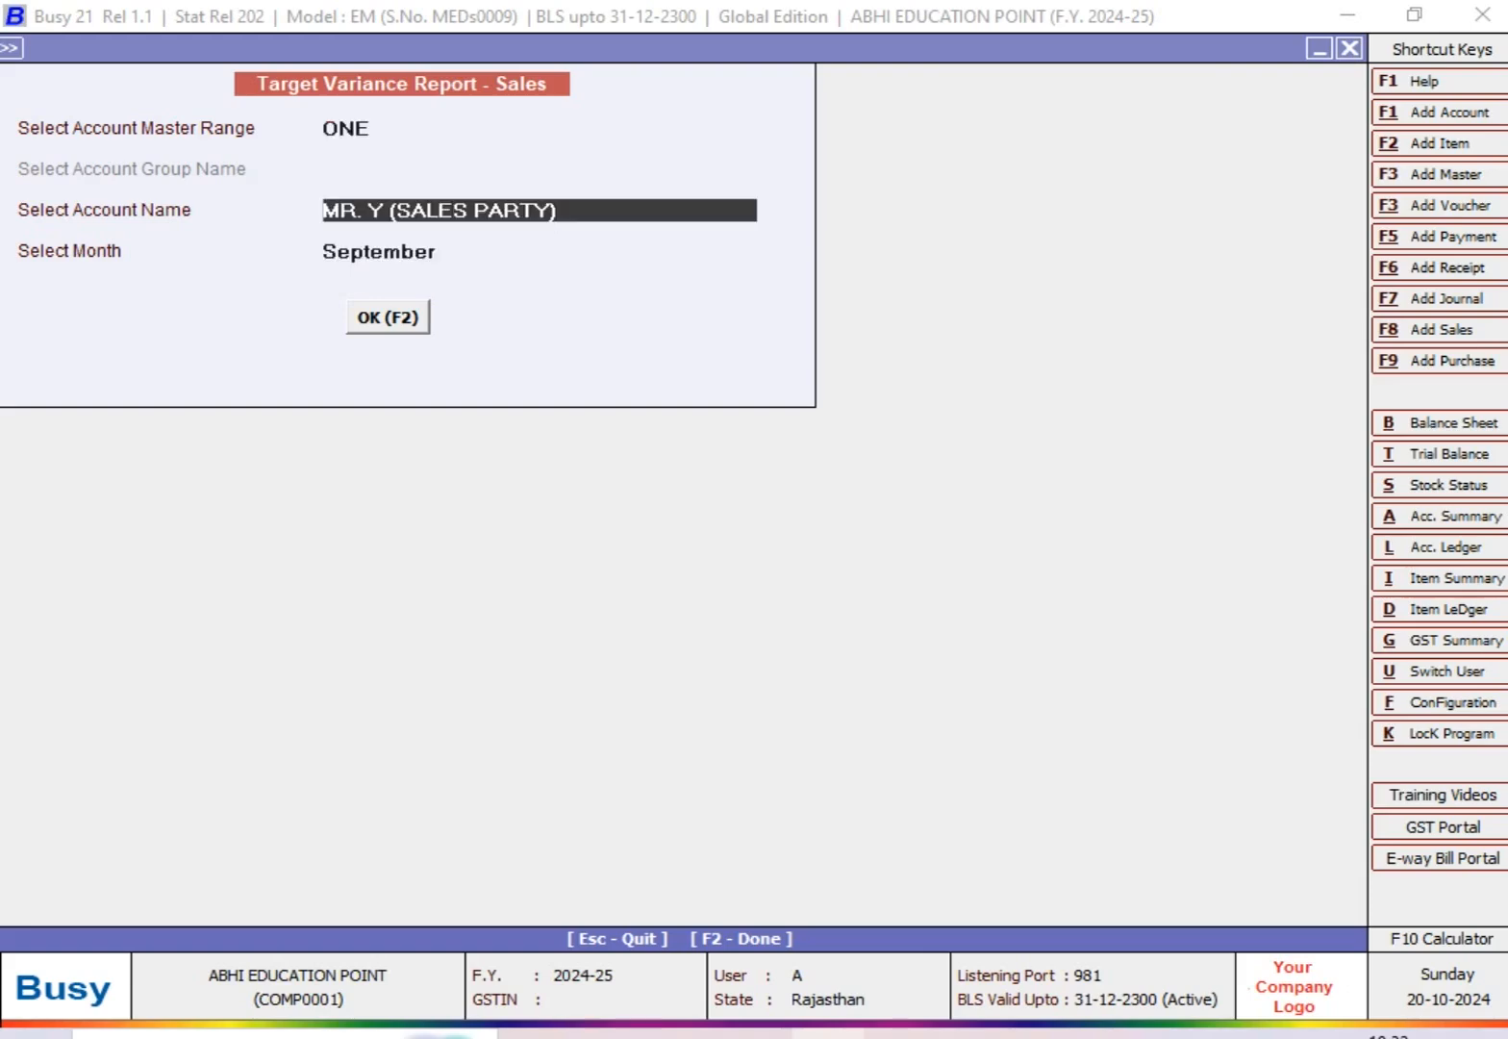
type("SS")
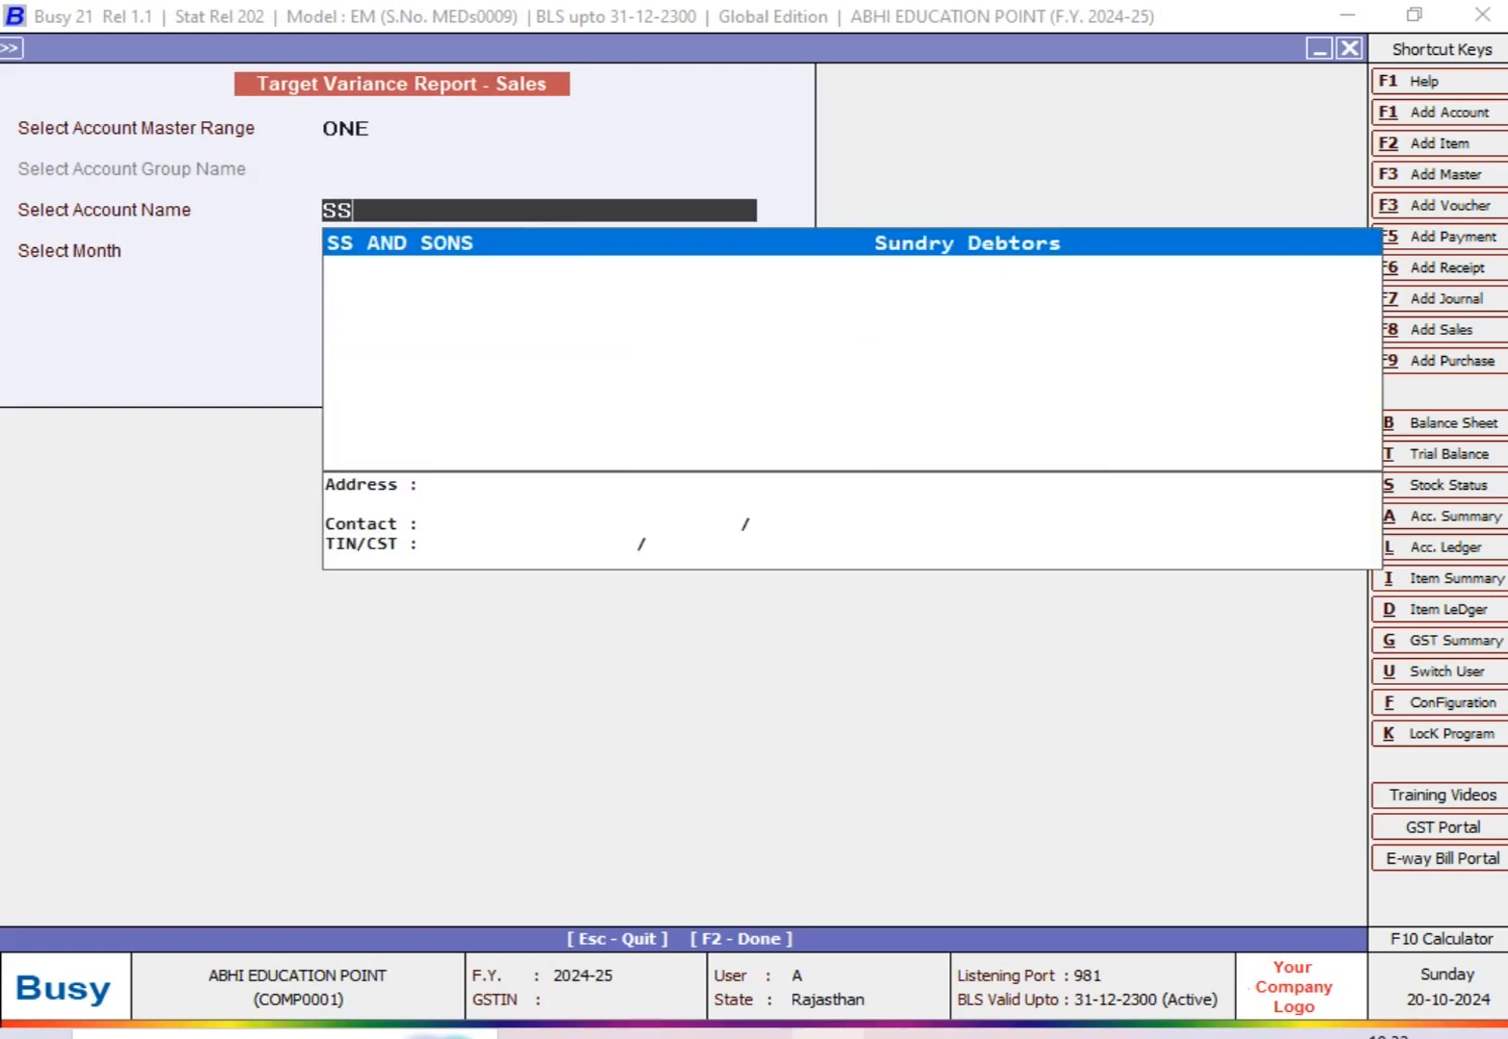
key("Return")
key("Return")
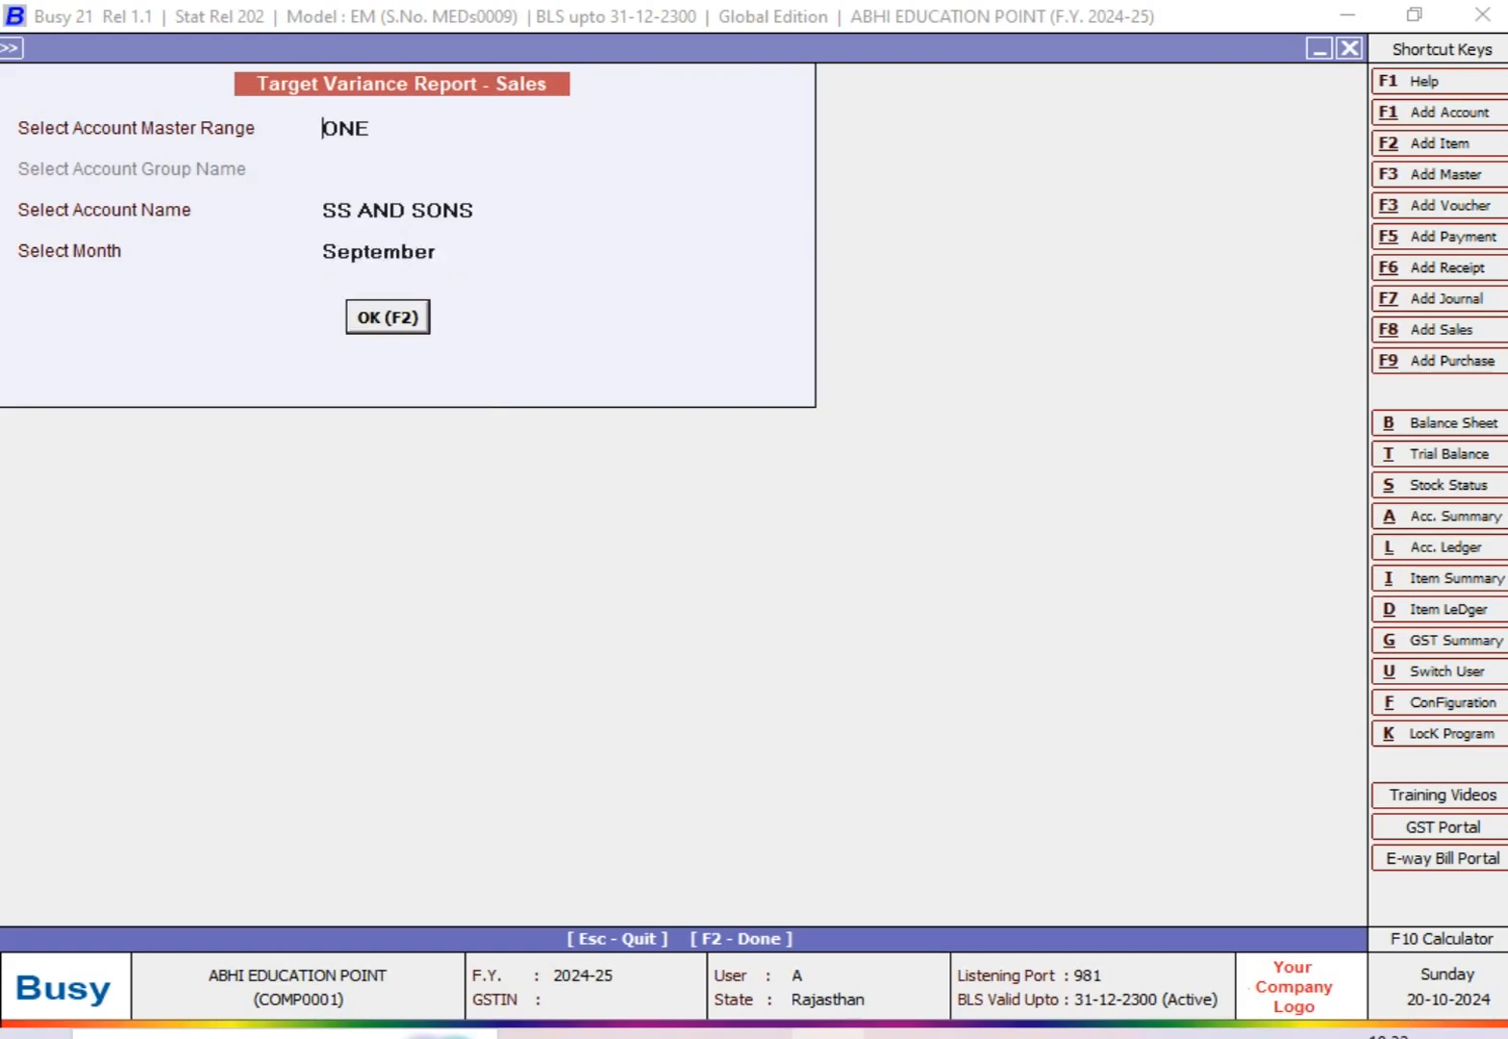
key("Return")
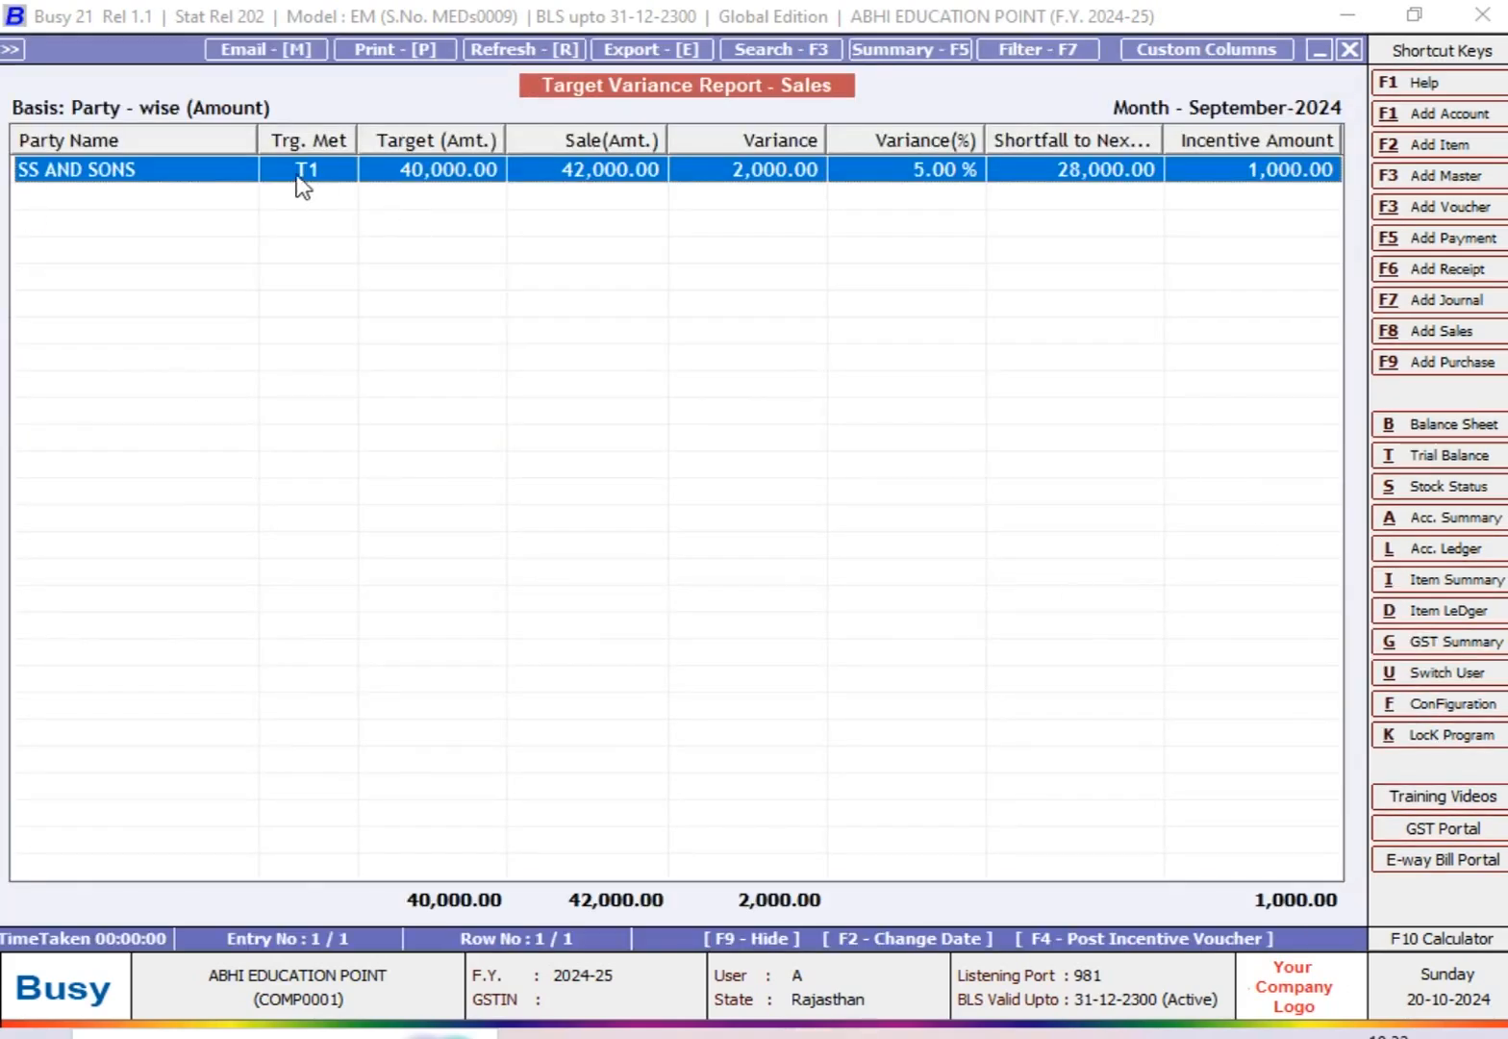
Step: Narrow the report's Party Name column, compare the result with Target 1 and its incentive in the Excel worksheet, and return to Busy
left_click_drag(254, 141, 218, 138)
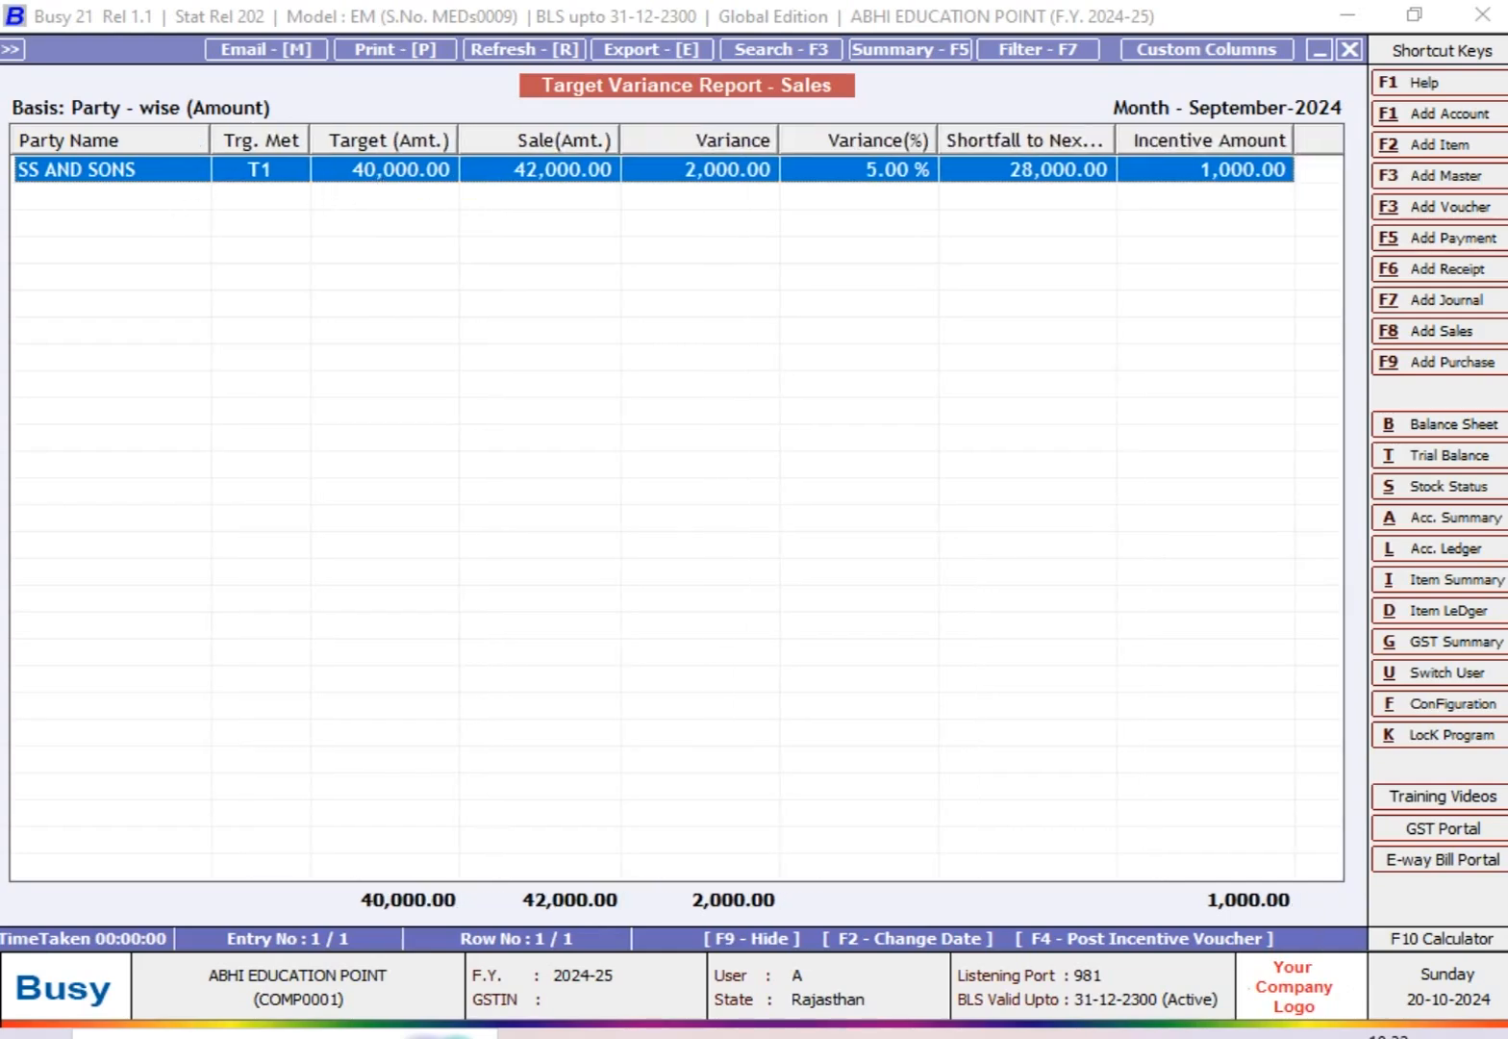
left_click(921, 1033)
left_click(584, 670)
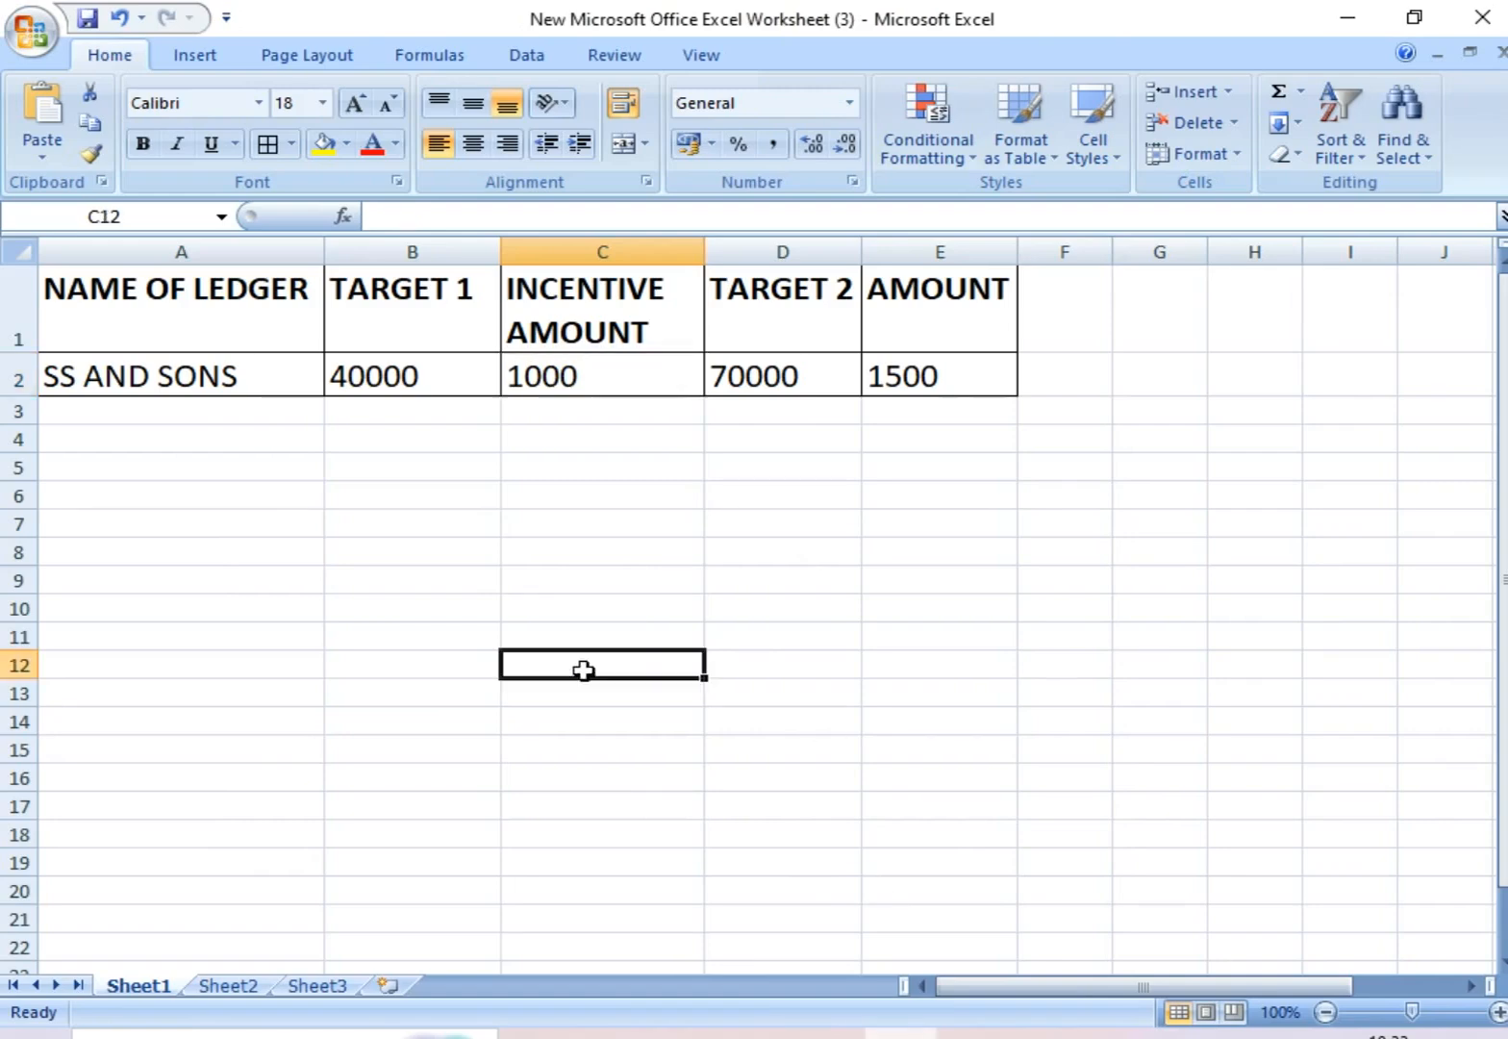
left_click(354, 398)
left_click(562, 401)
left_click(611, 365)
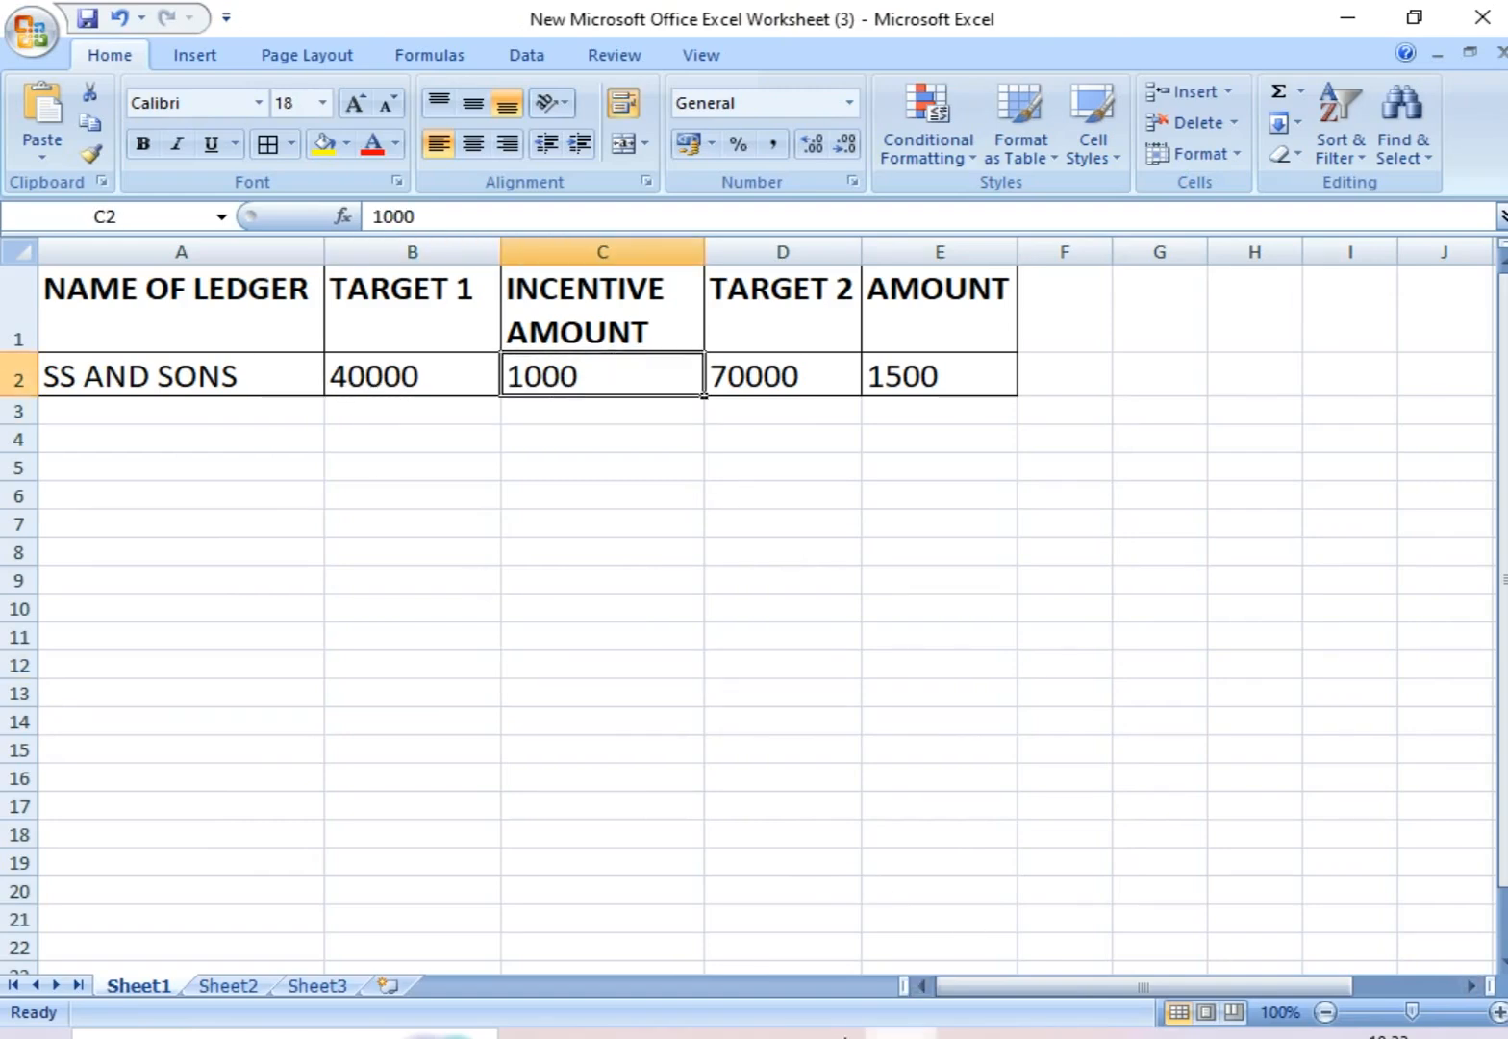
left_click(827, 1033)
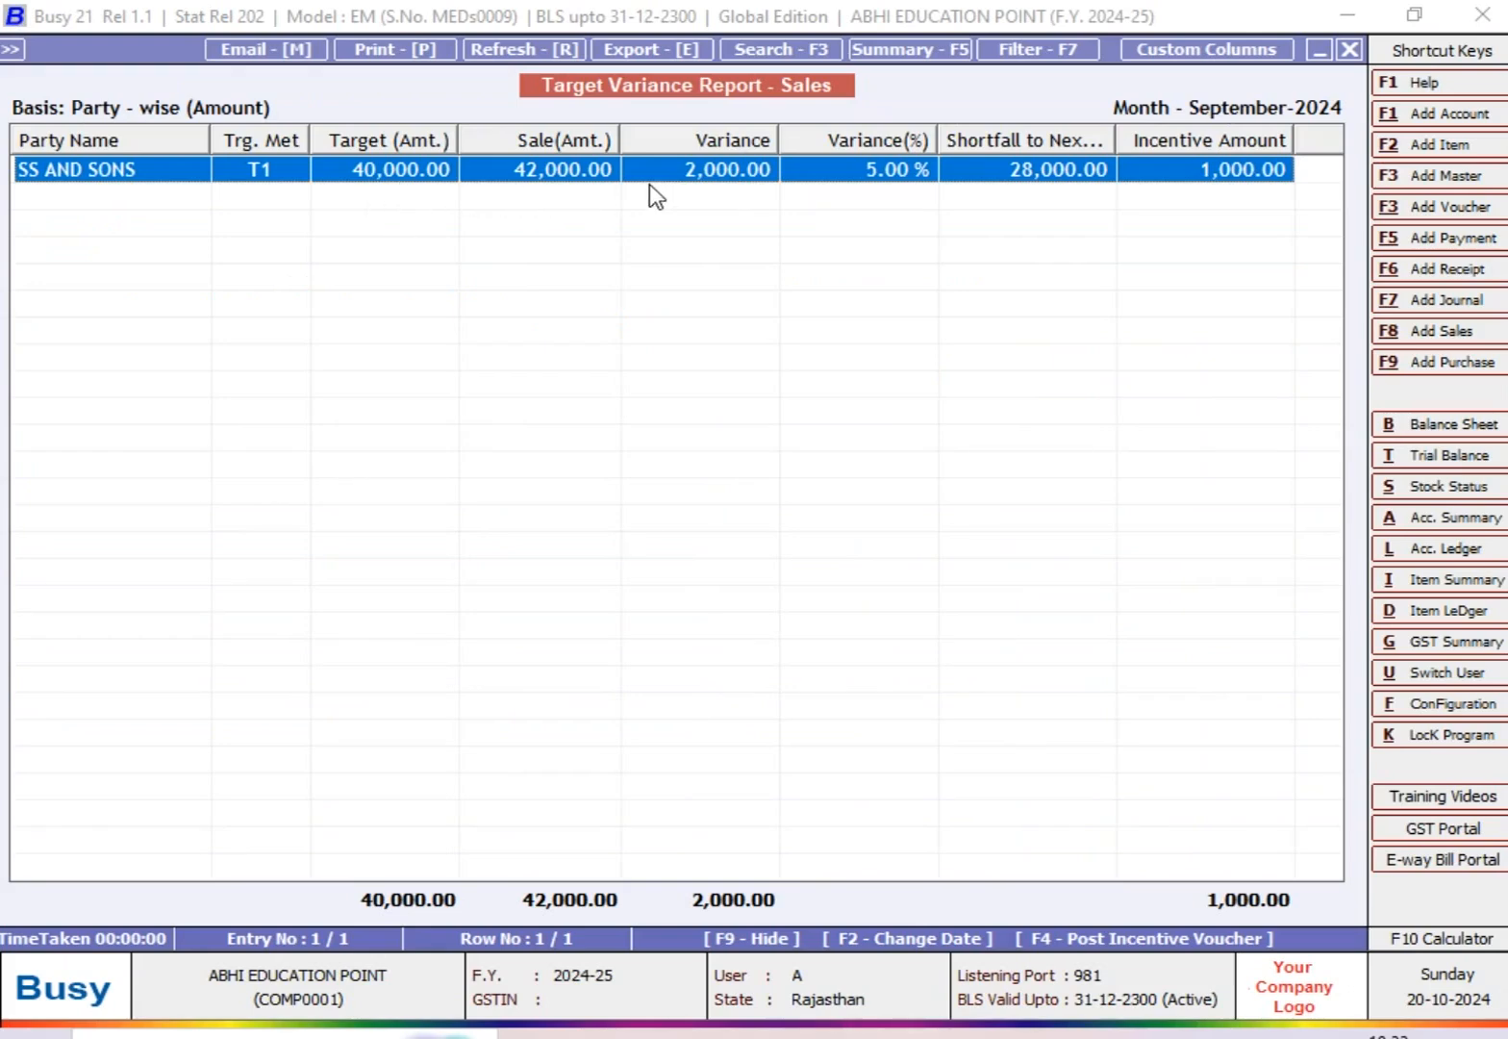
Step: Drill down from the SS AND SONS report row to its sales voucher, then close the voucher
key("Return")
key("Return")
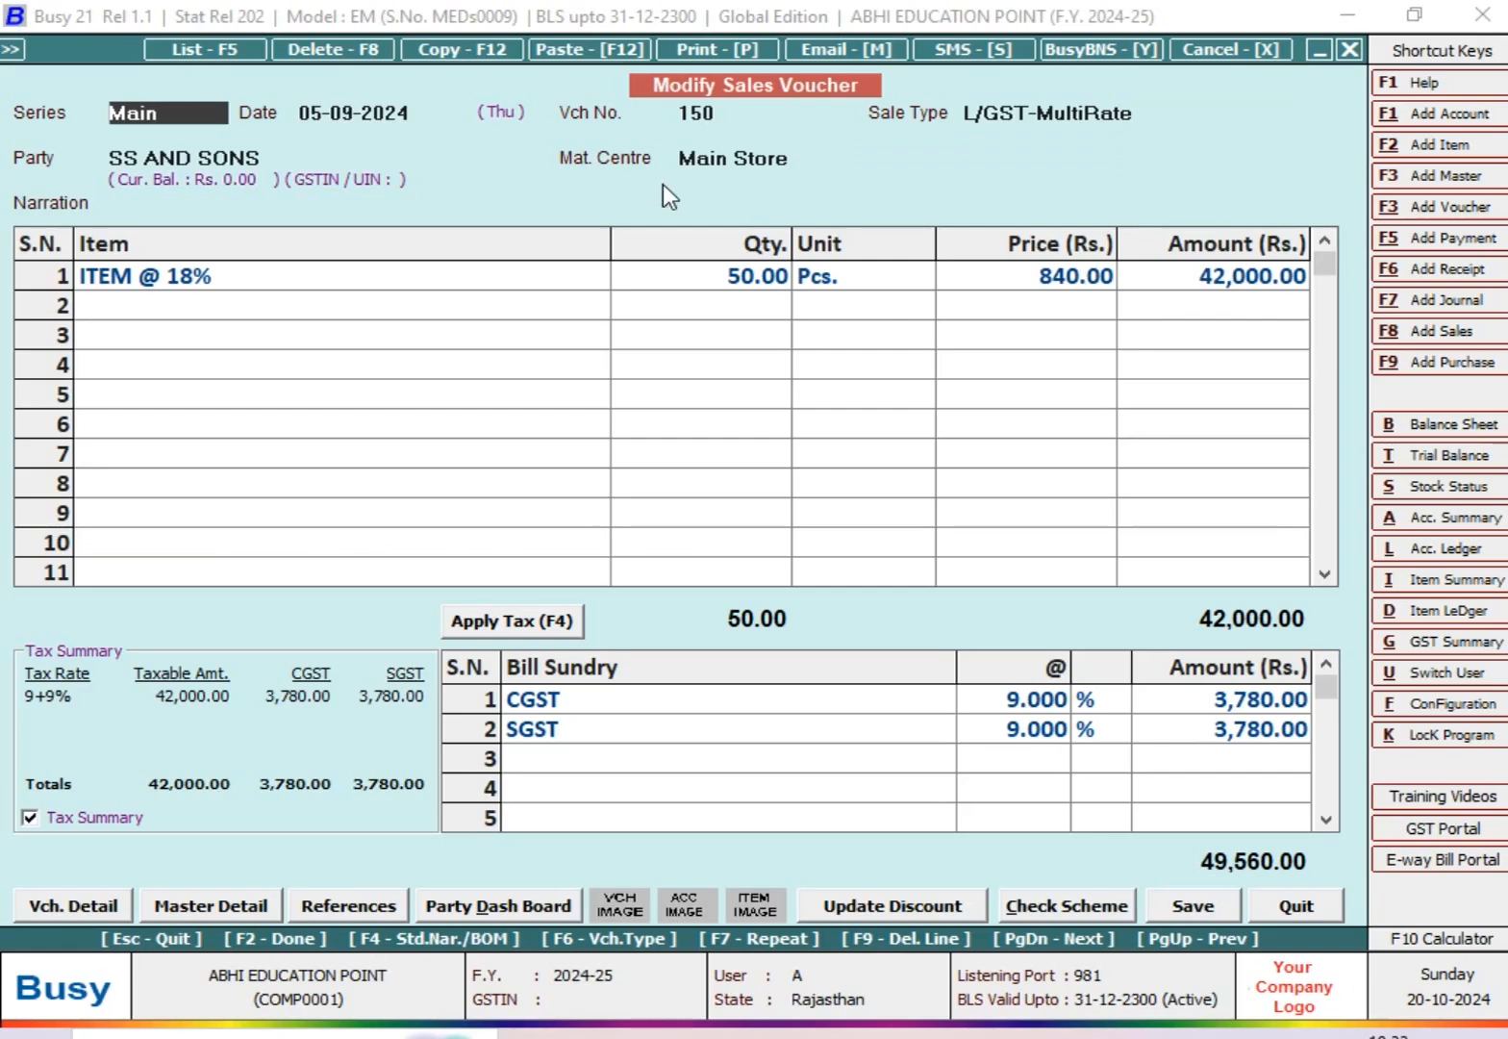
key("Escape")
key("Escape")
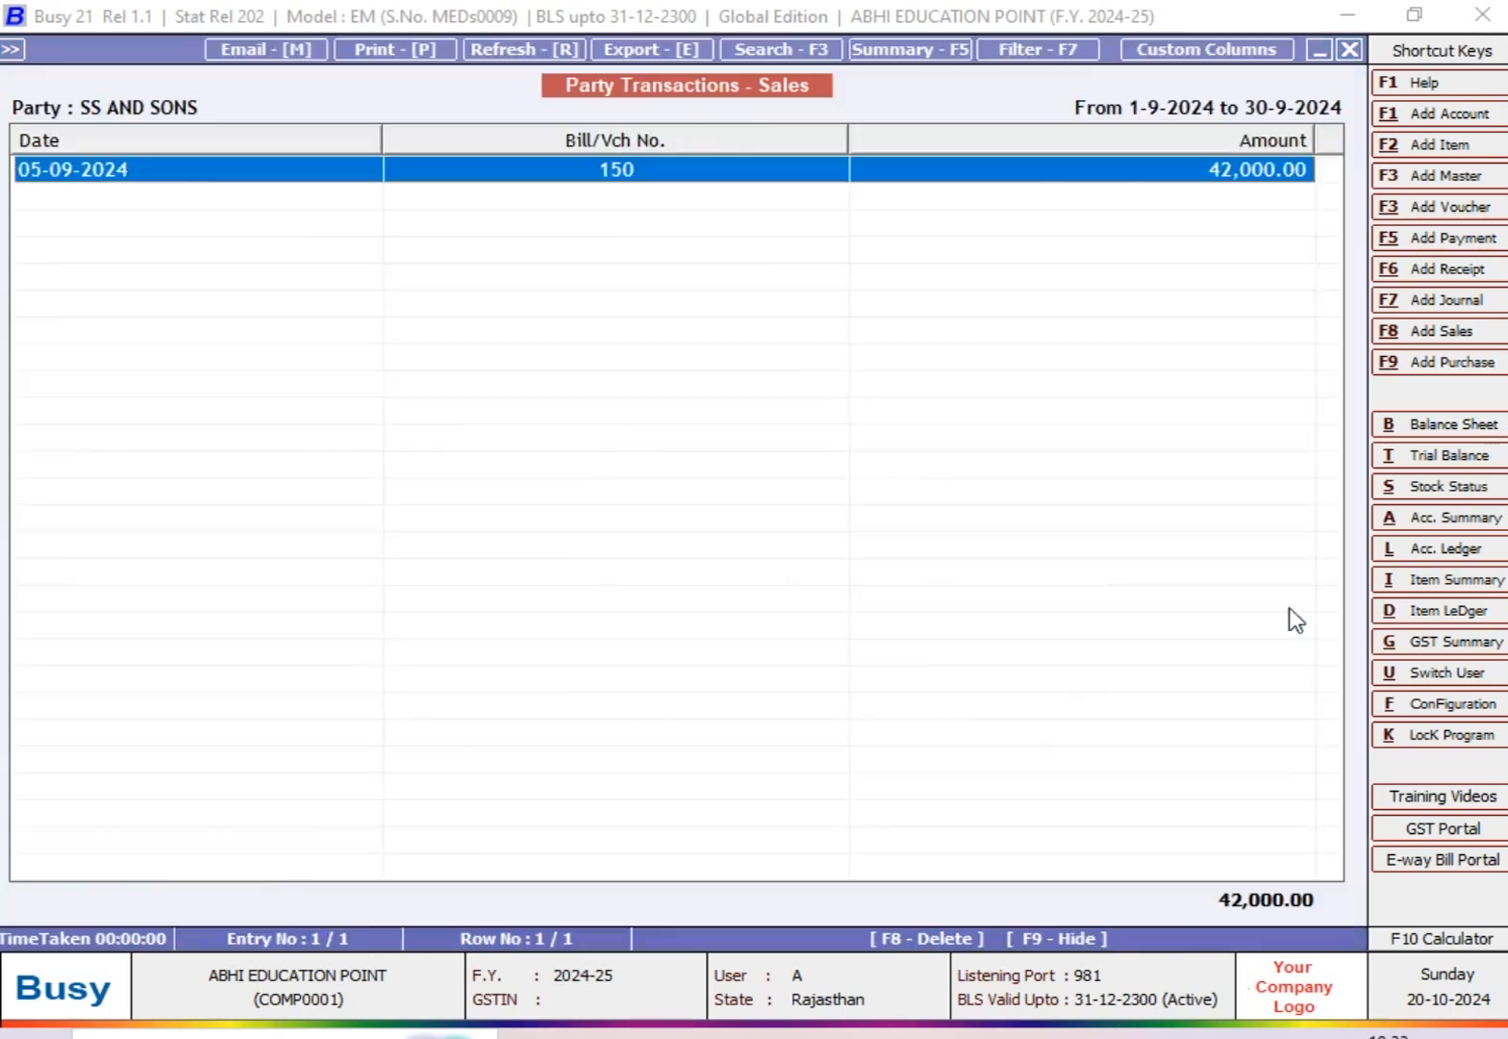
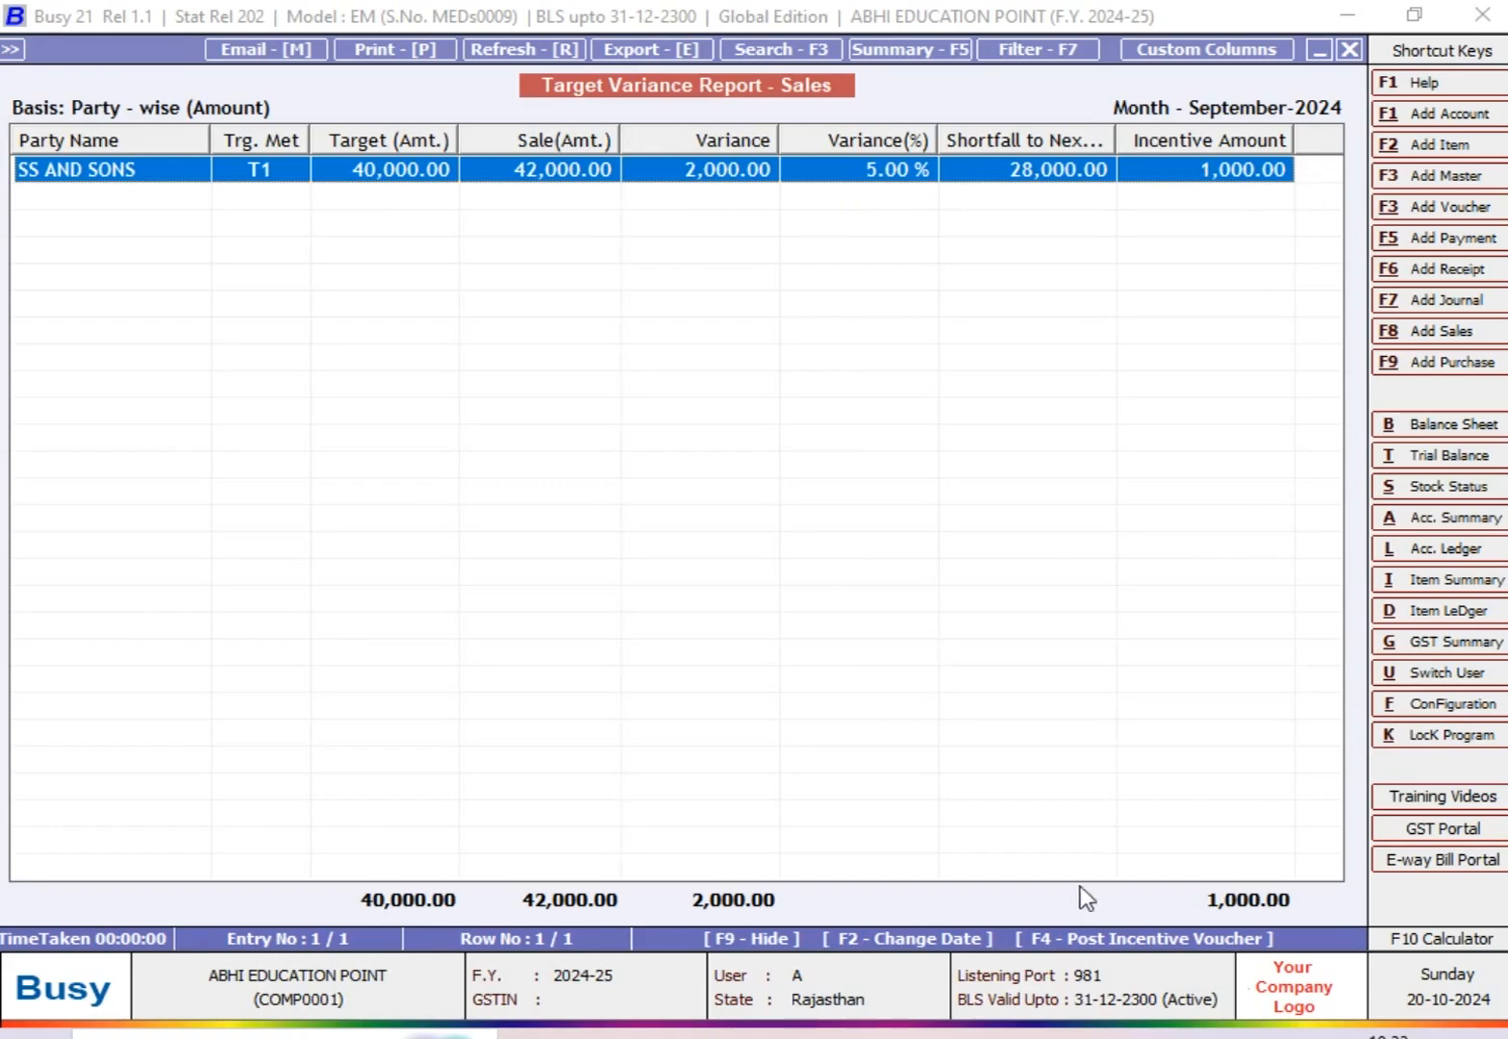
Step: Glance at the targets in the Excel worksheet, return to Busy, and widen the report's Shortfall to Next Trg. column
left_click(899, 1036)
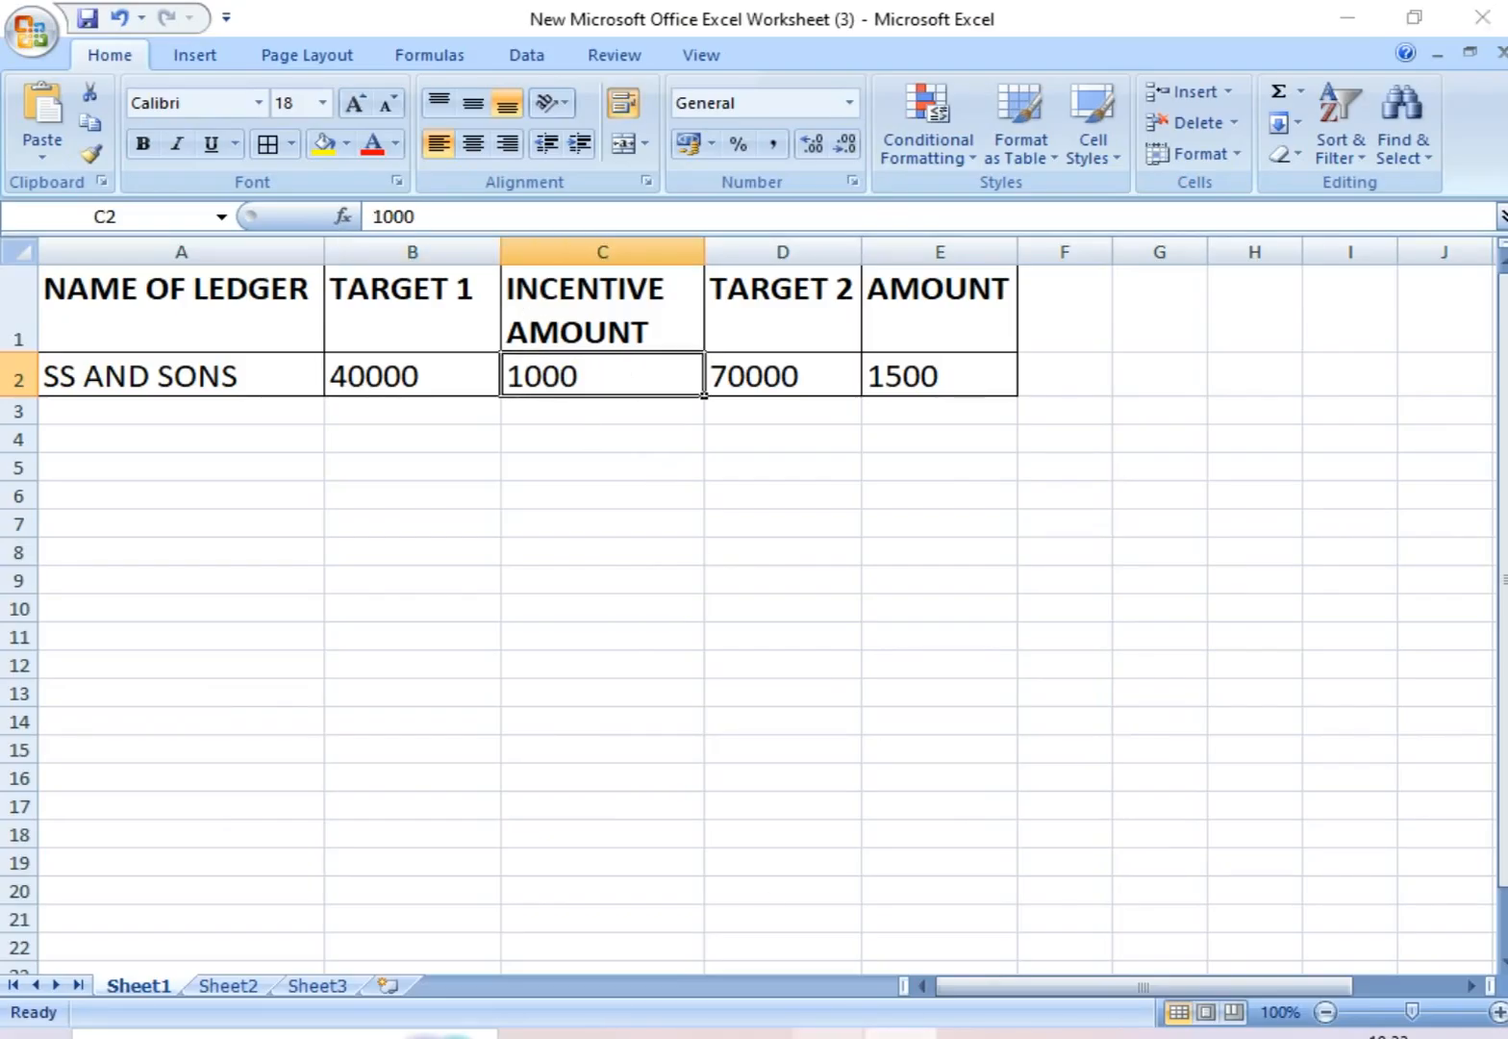
left_click(828, 1035)
left_click_drag(1128, 137, 1152, 138)
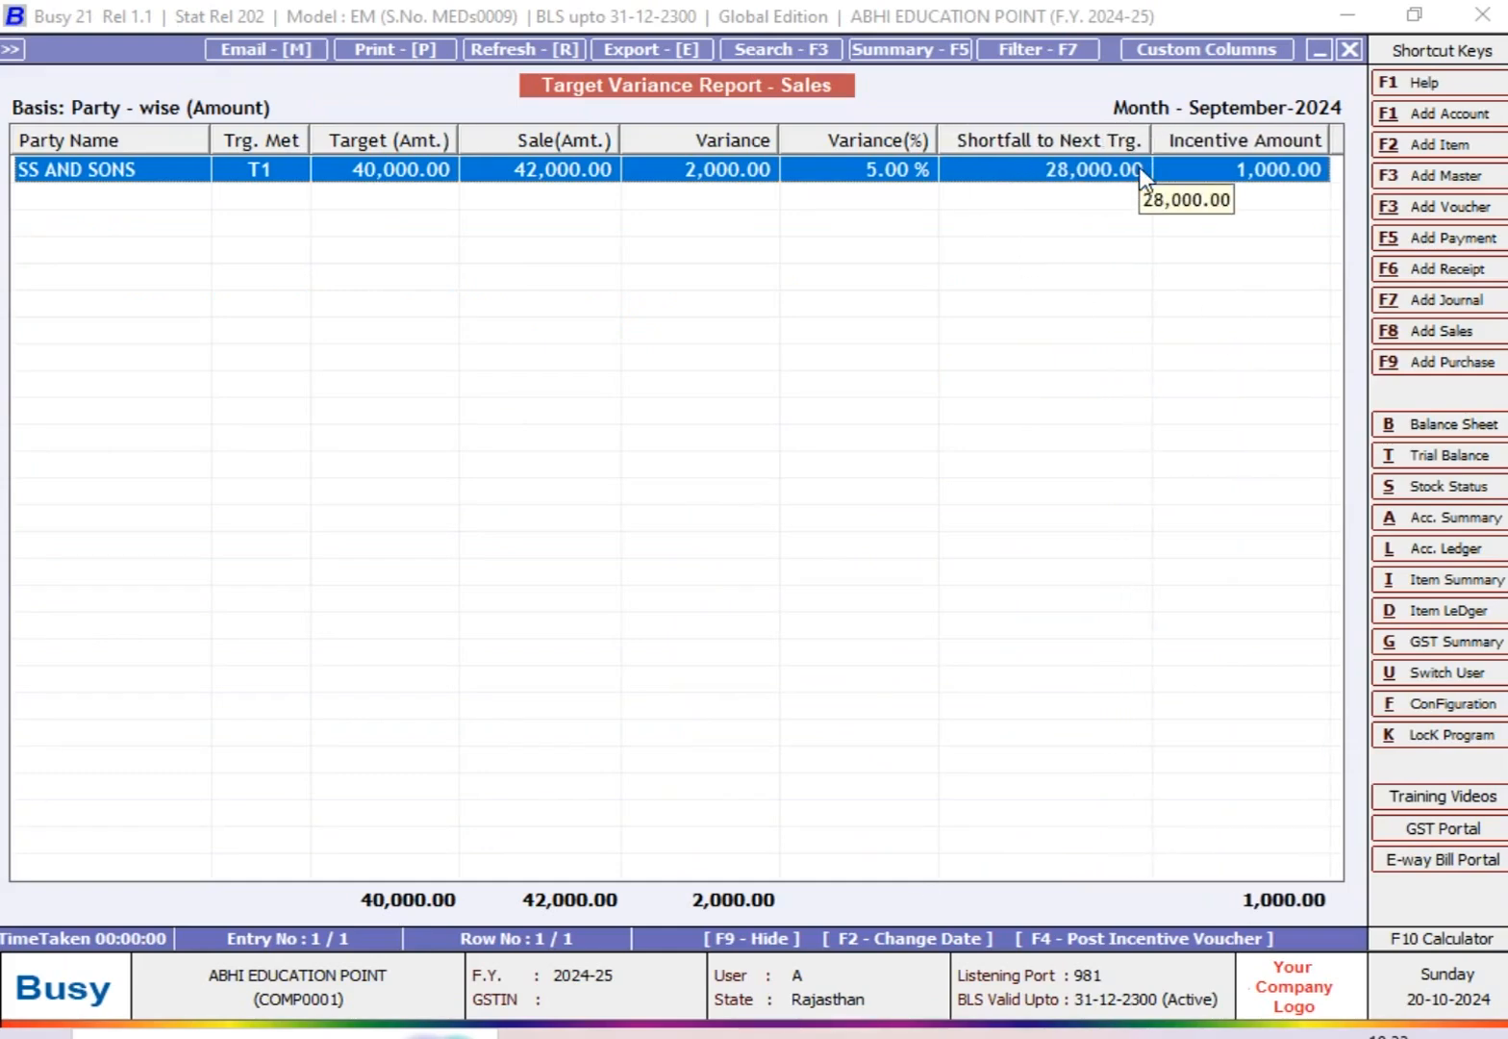
Step: Compare the report's shortfall with Target 2 and its incentive amount for SS AND SONS in the Excel worksheet, and return to Busy
left_click(900, 1035)
left_click(782, 466)
left_click(294, 373)
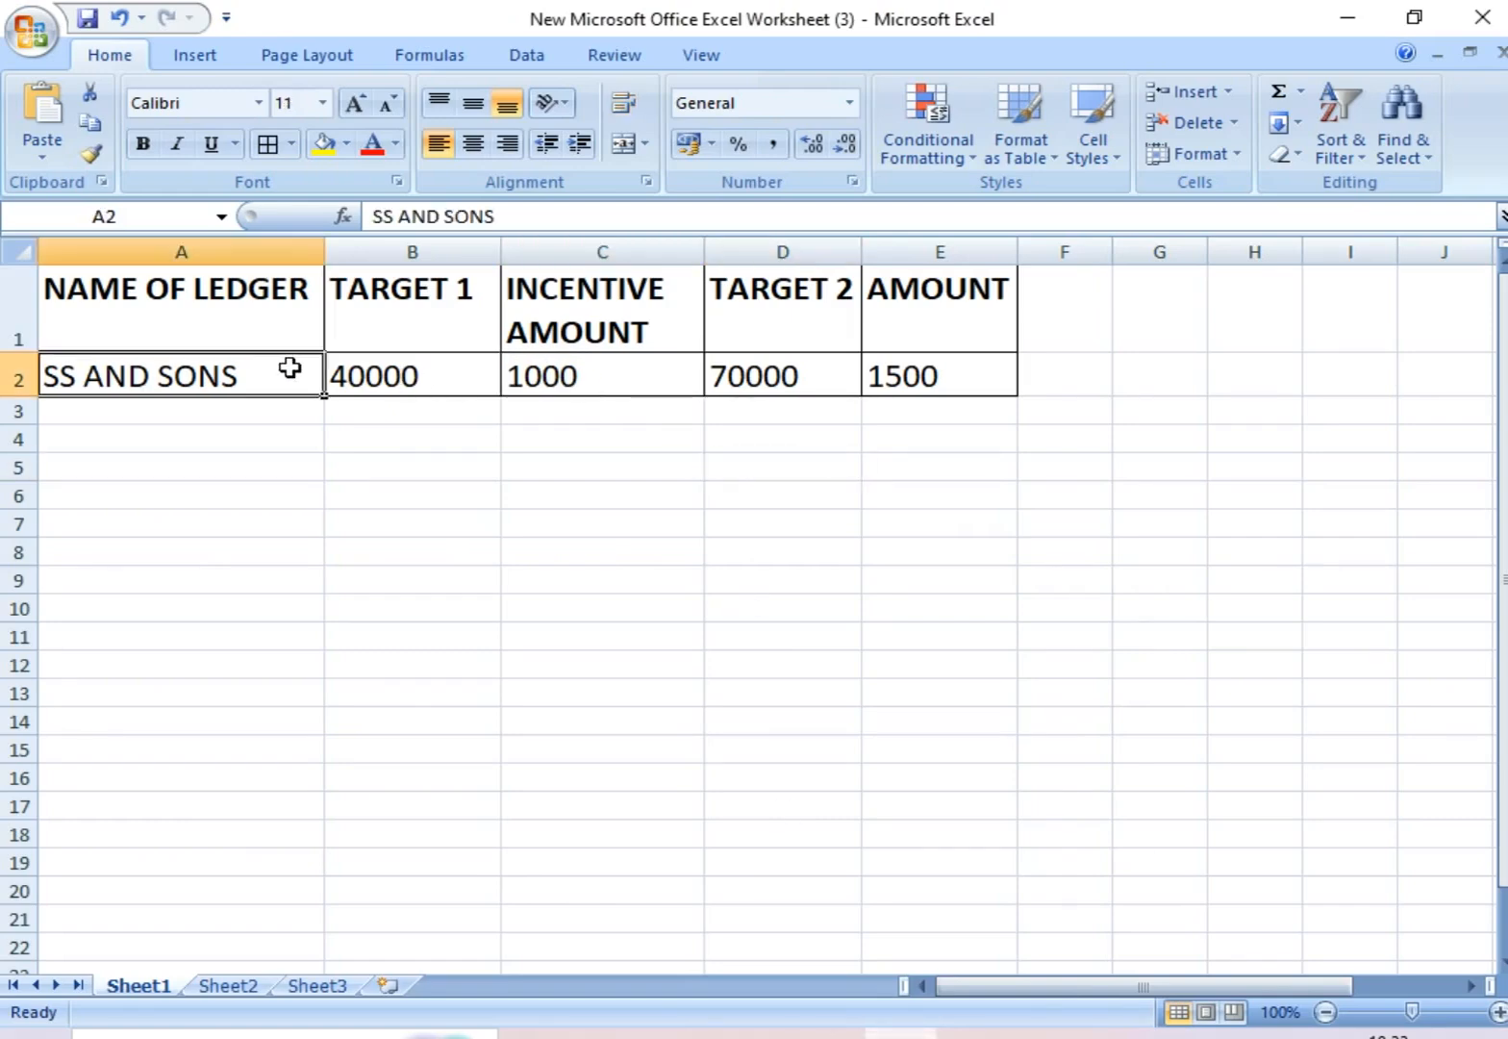
left_click(742, 389)
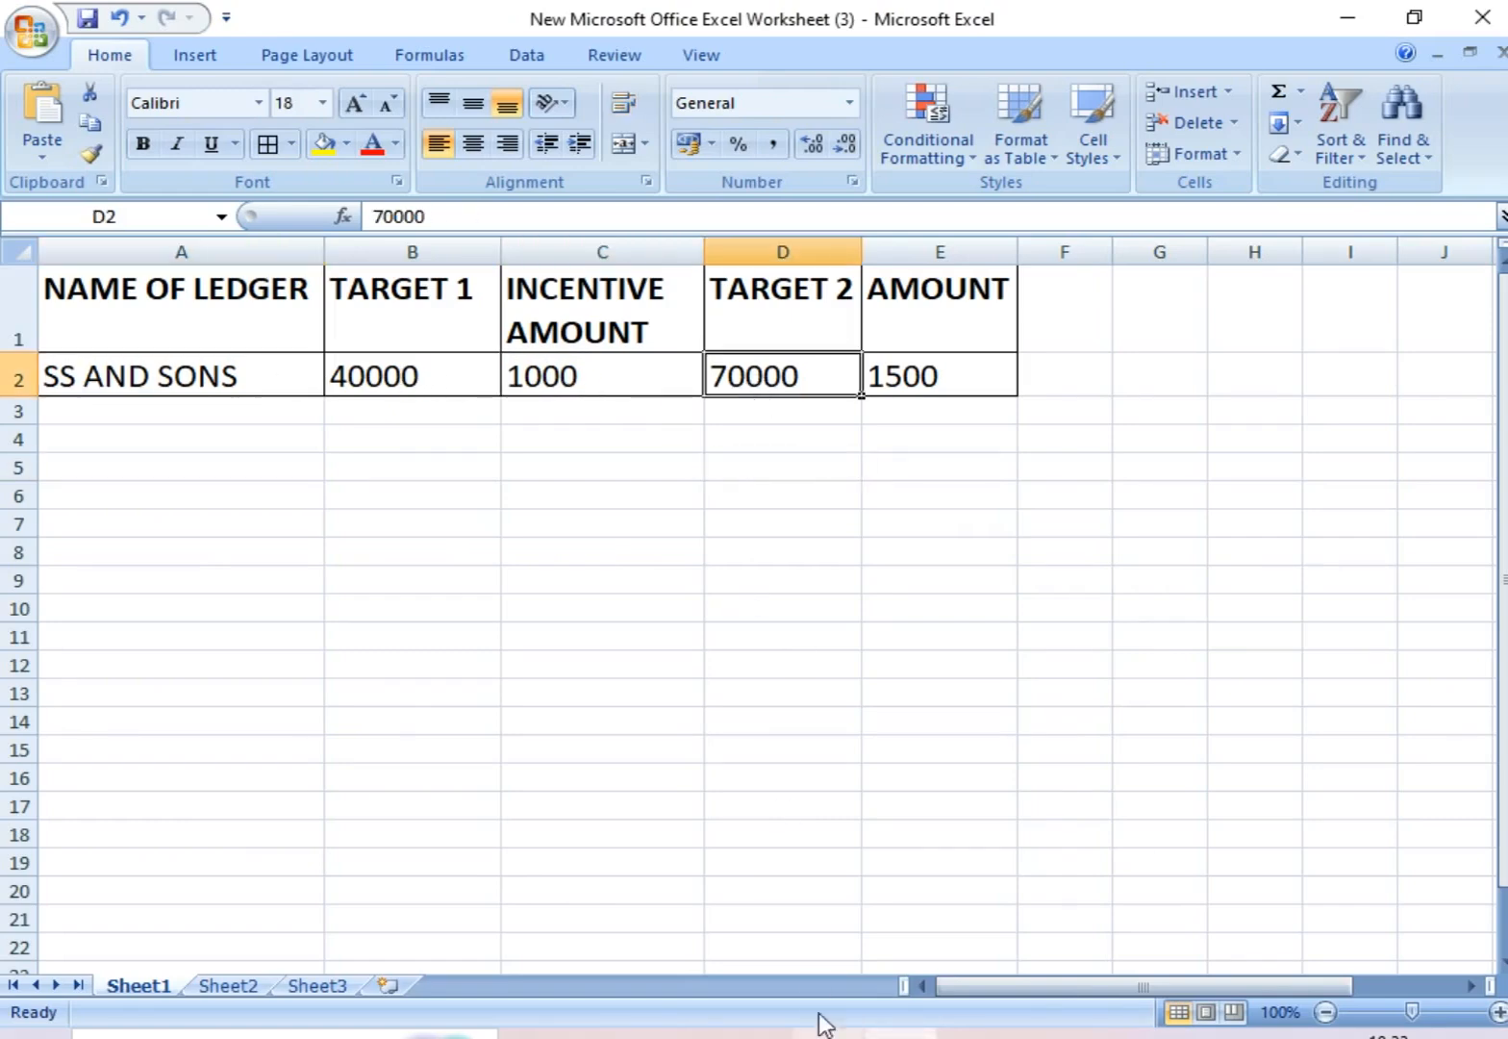
left_click(995, 376)
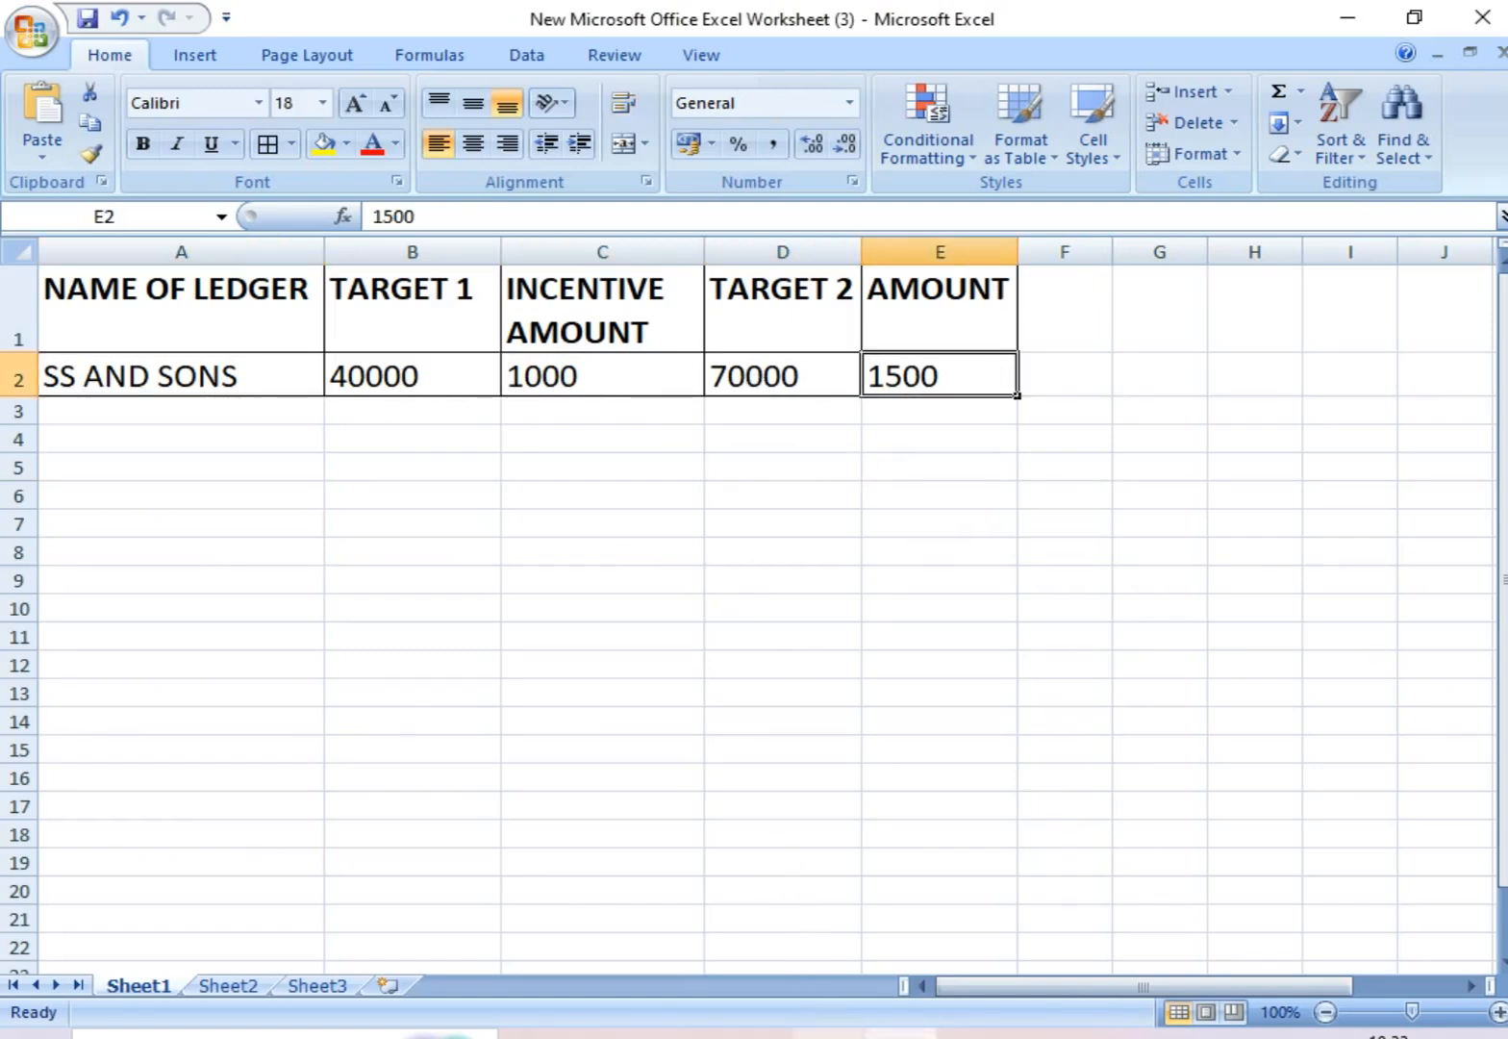
left_click(823, 1034)
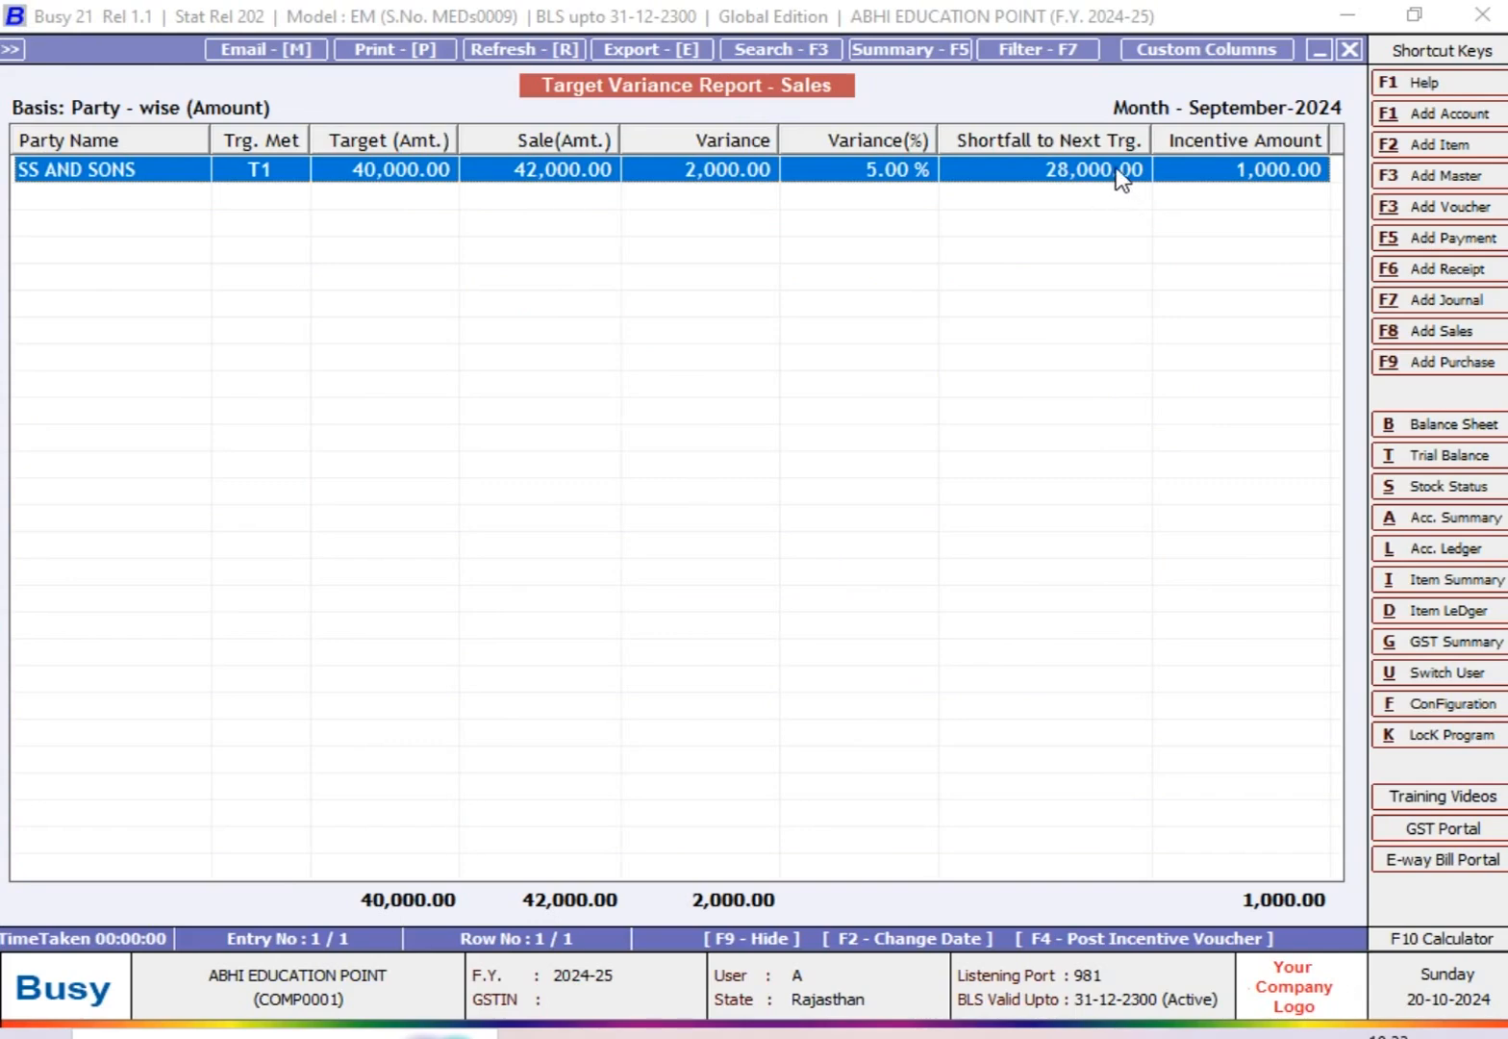
left_click(900, 1035)
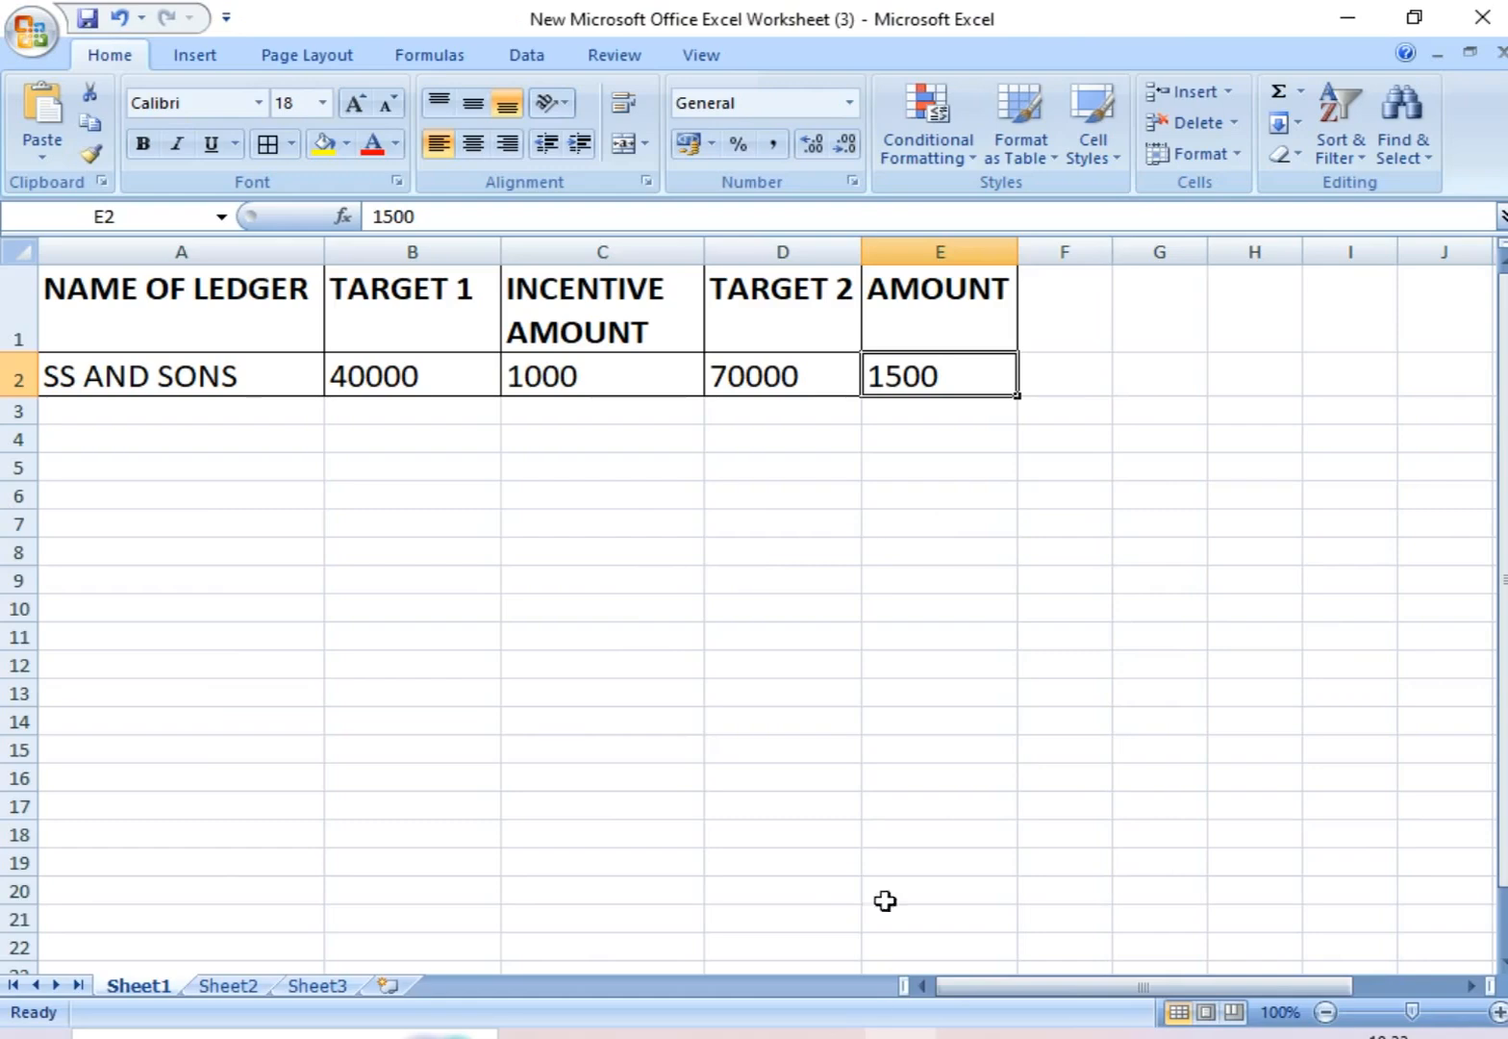
left_click(740, 526)
left_click(496, 459)
left_click(609, 475)
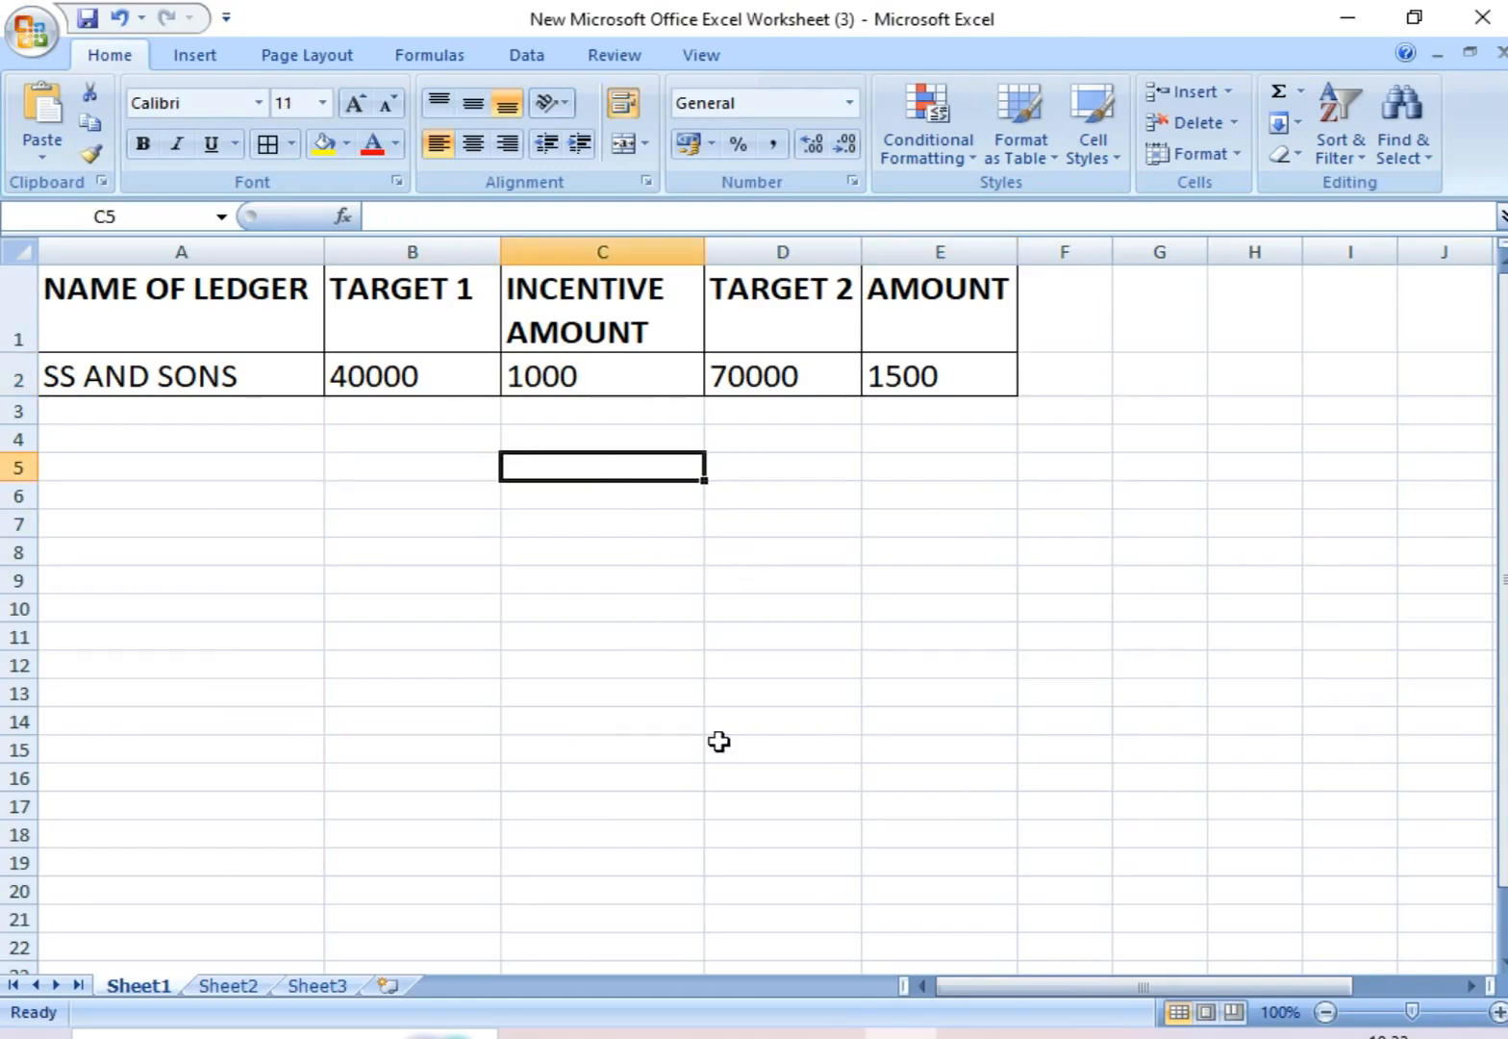
mouse_move(827, 1033)
left_click(851, 928)
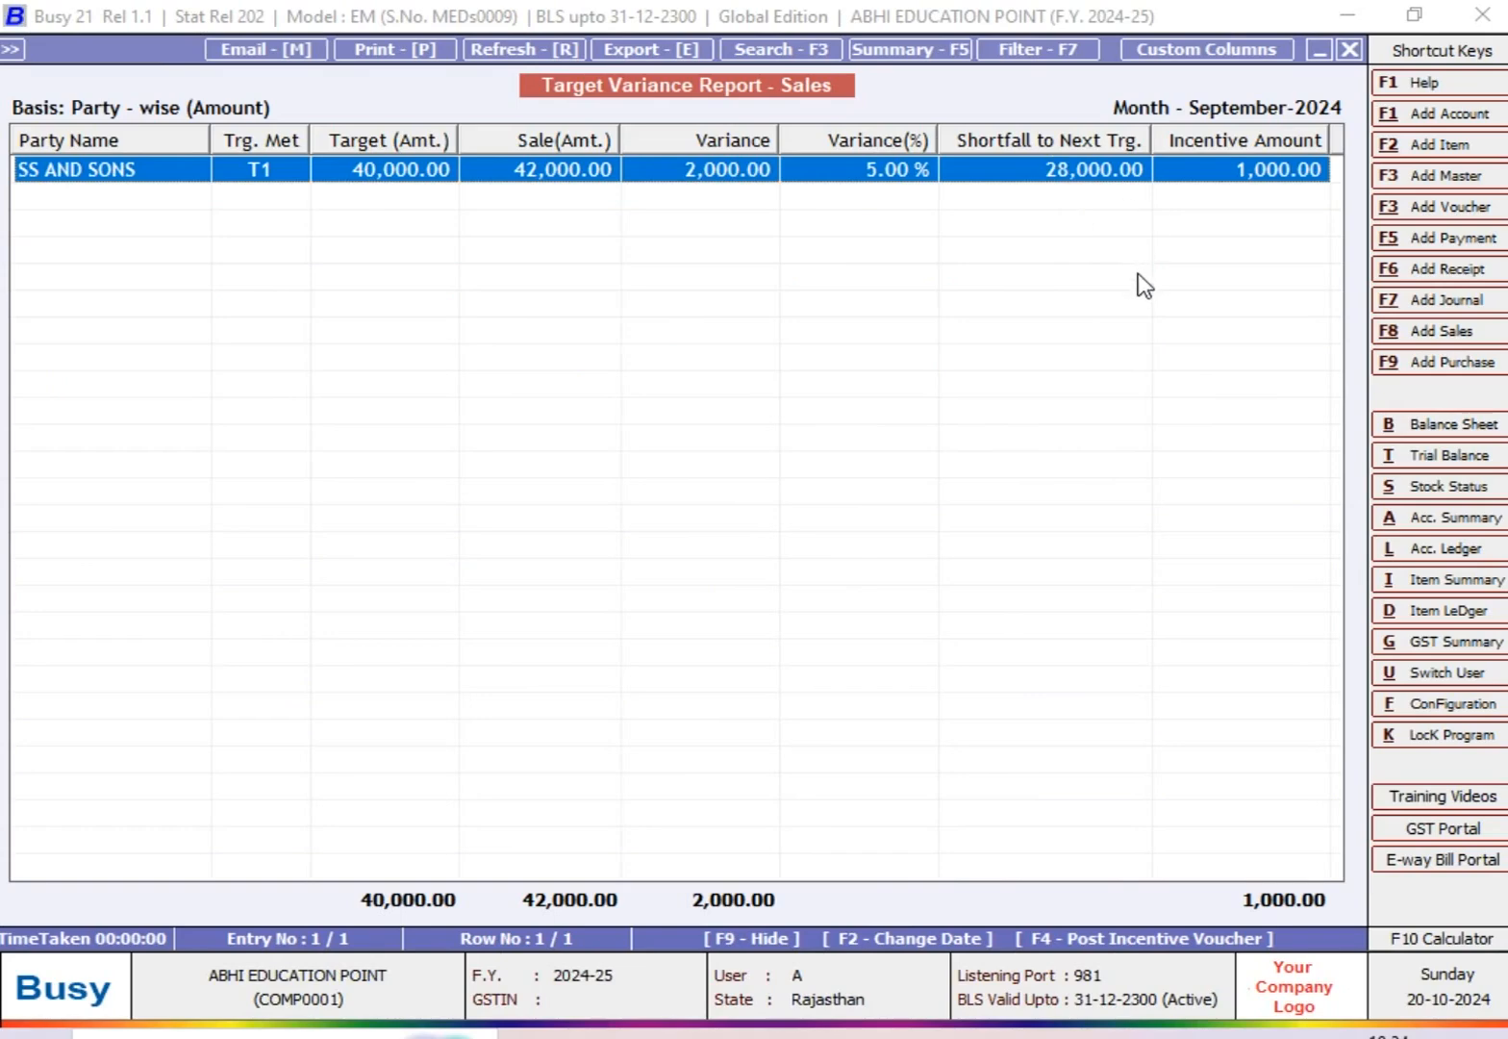
Step: Close the Target Variance report and open a new sales voucher
key("Escape")
key("Escape")
key("Escape")
key("Escape")
key("Escape")
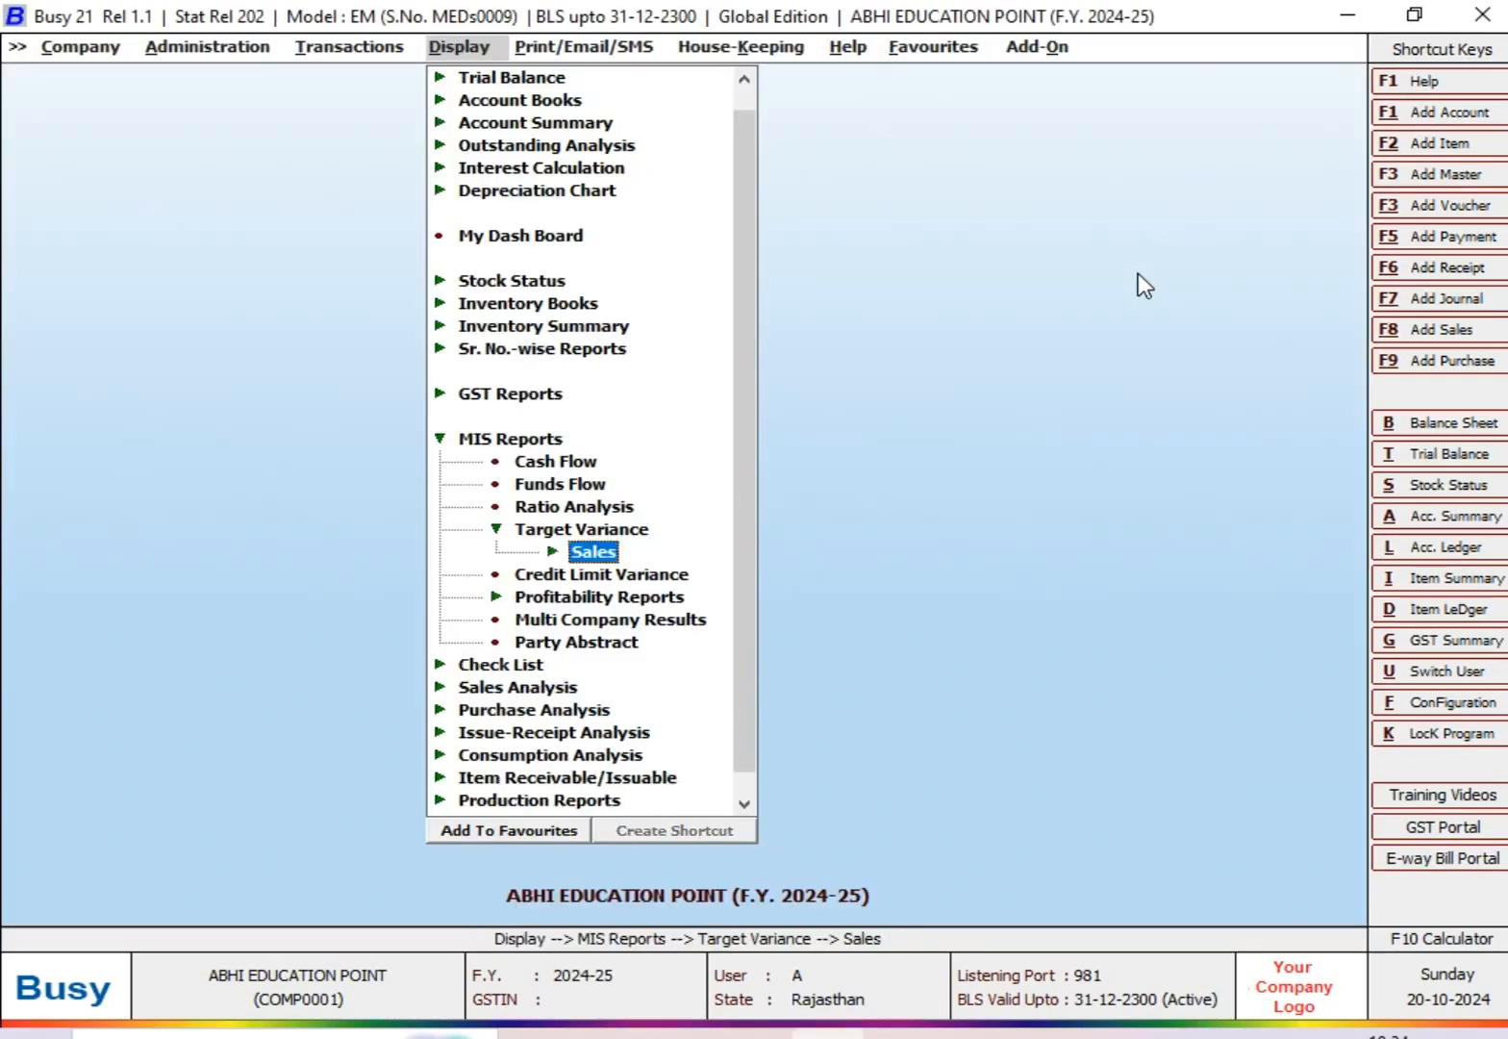
key("Left")
key("Return")
key("Return")
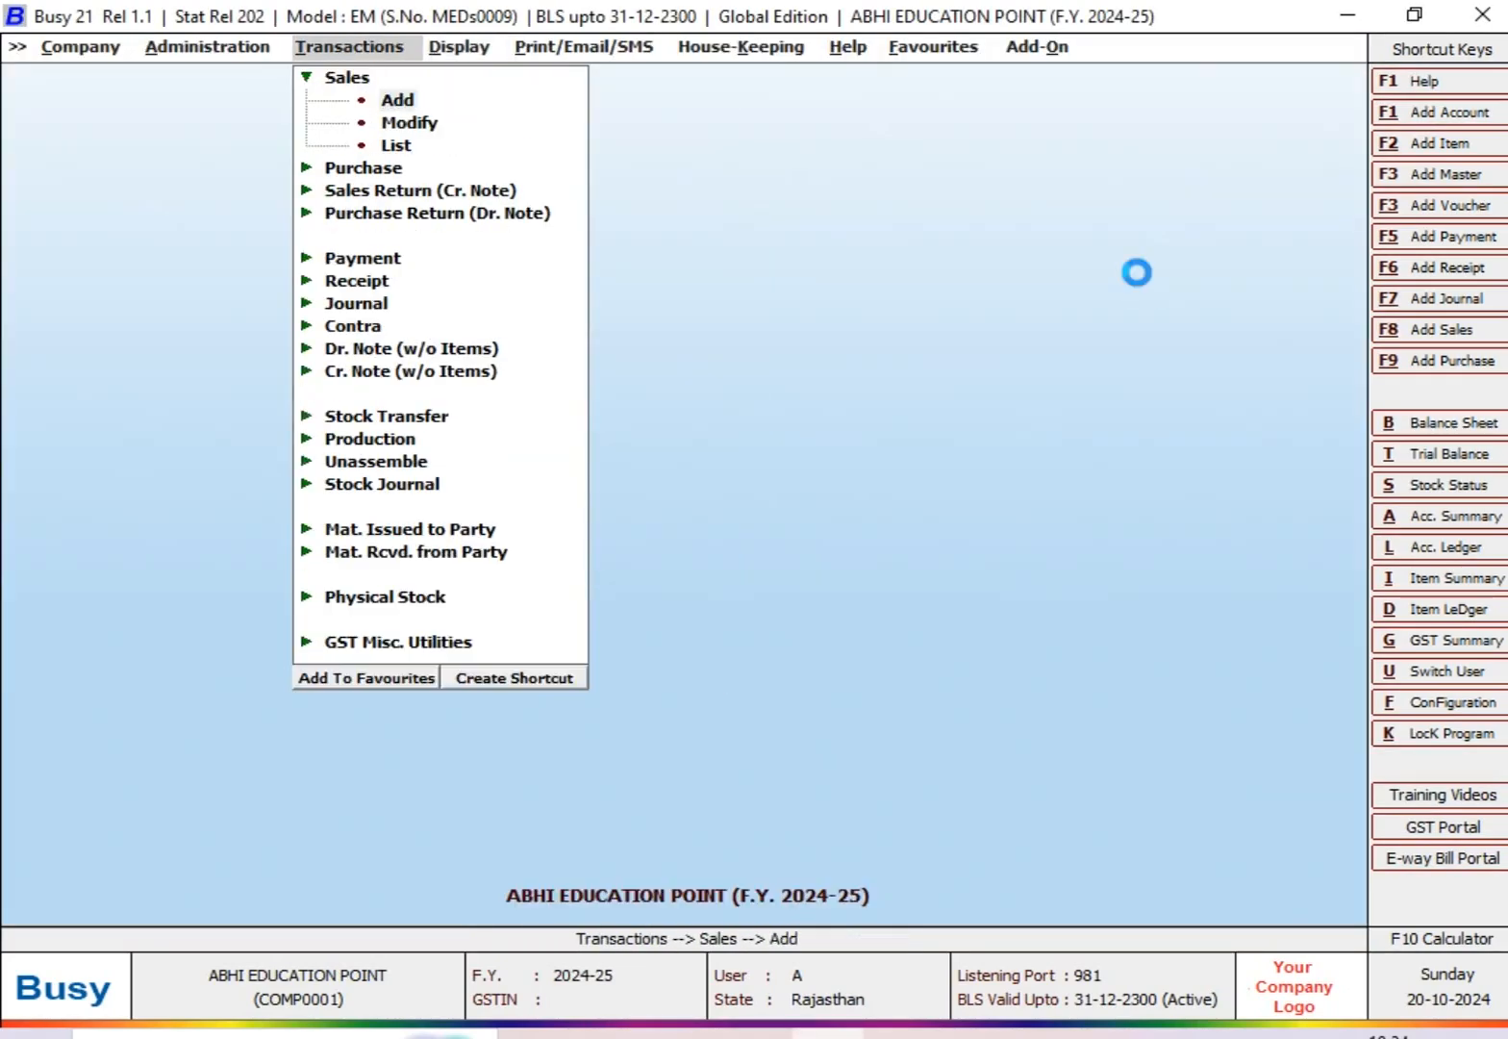
Step: Fill the sales voucher header with date 15-09-2024, voucher number 165, sale type L/GST-MultiRate and party SS AND SONS
key("Return")
type("15-09-2024")
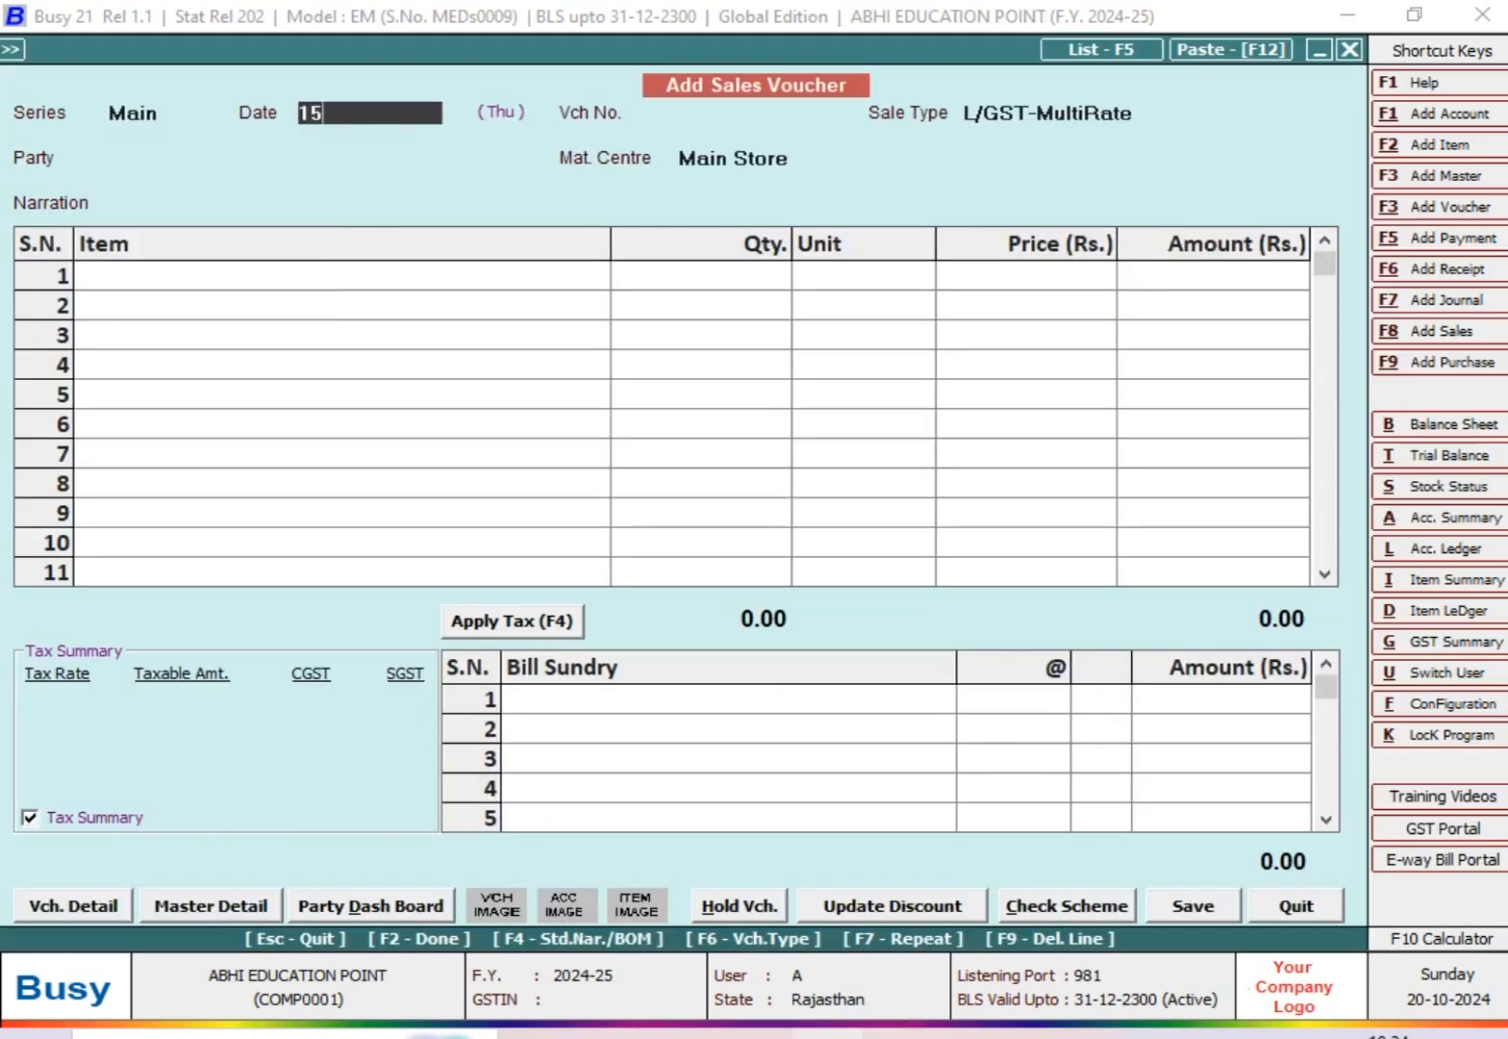
key("Return")
type("165")
key("Return")
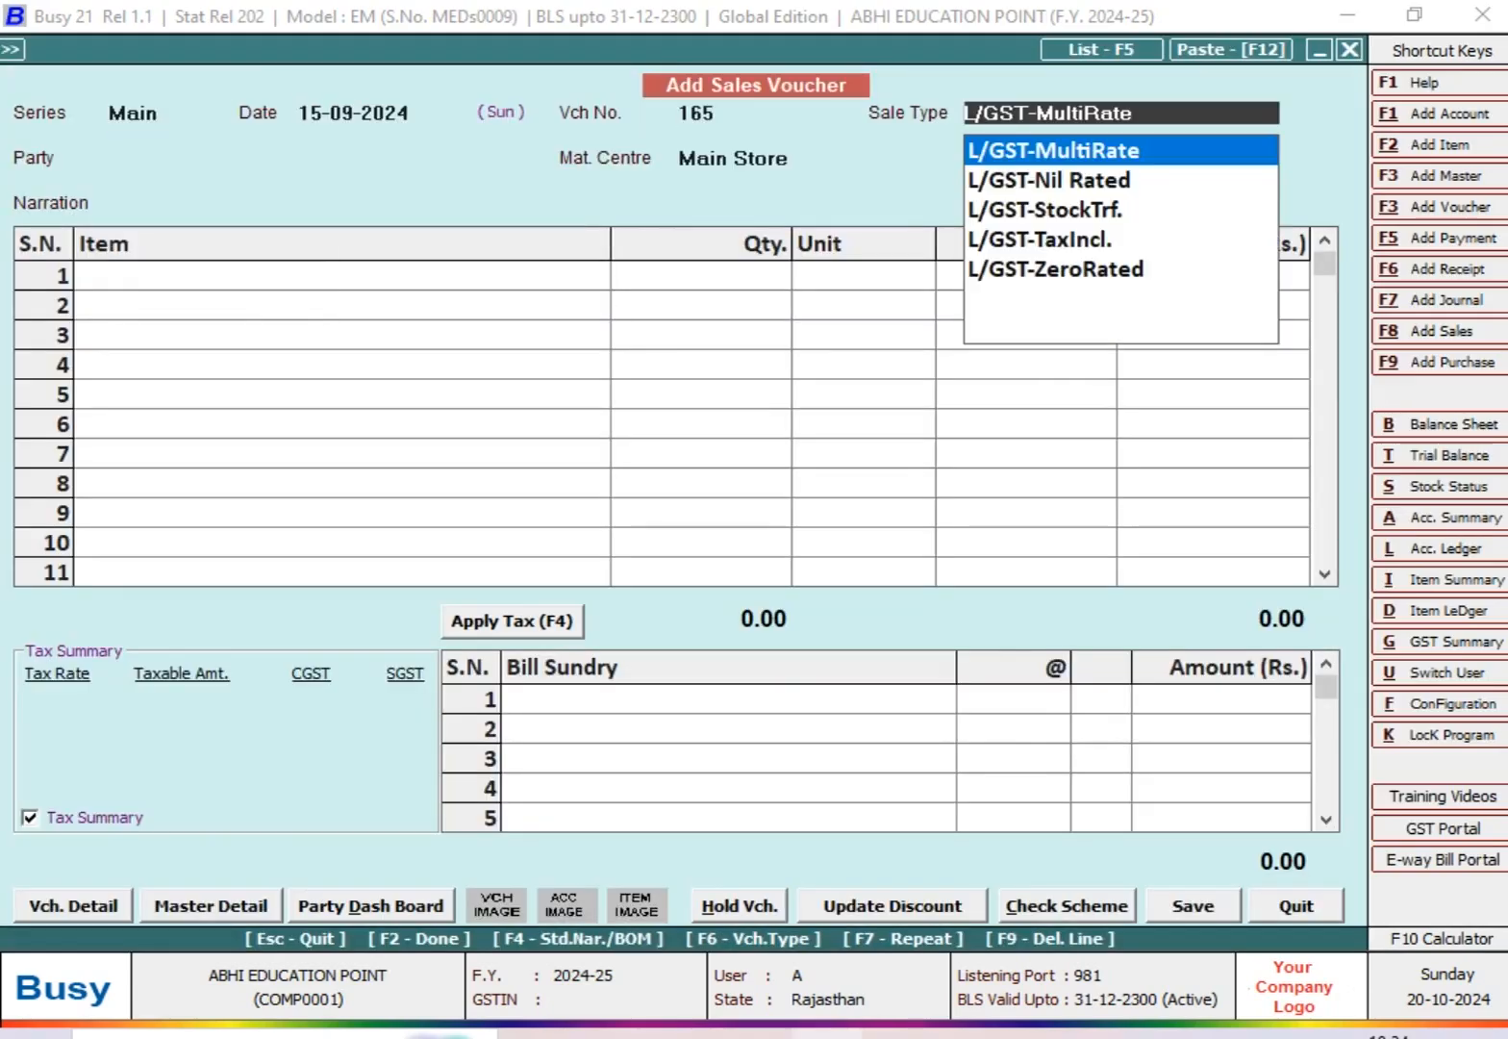
key("Return")
type("s")
Step: Add ITEM @ 5% to the first item row with quantity 50 Pcs. and amount 30,000
key("Return")
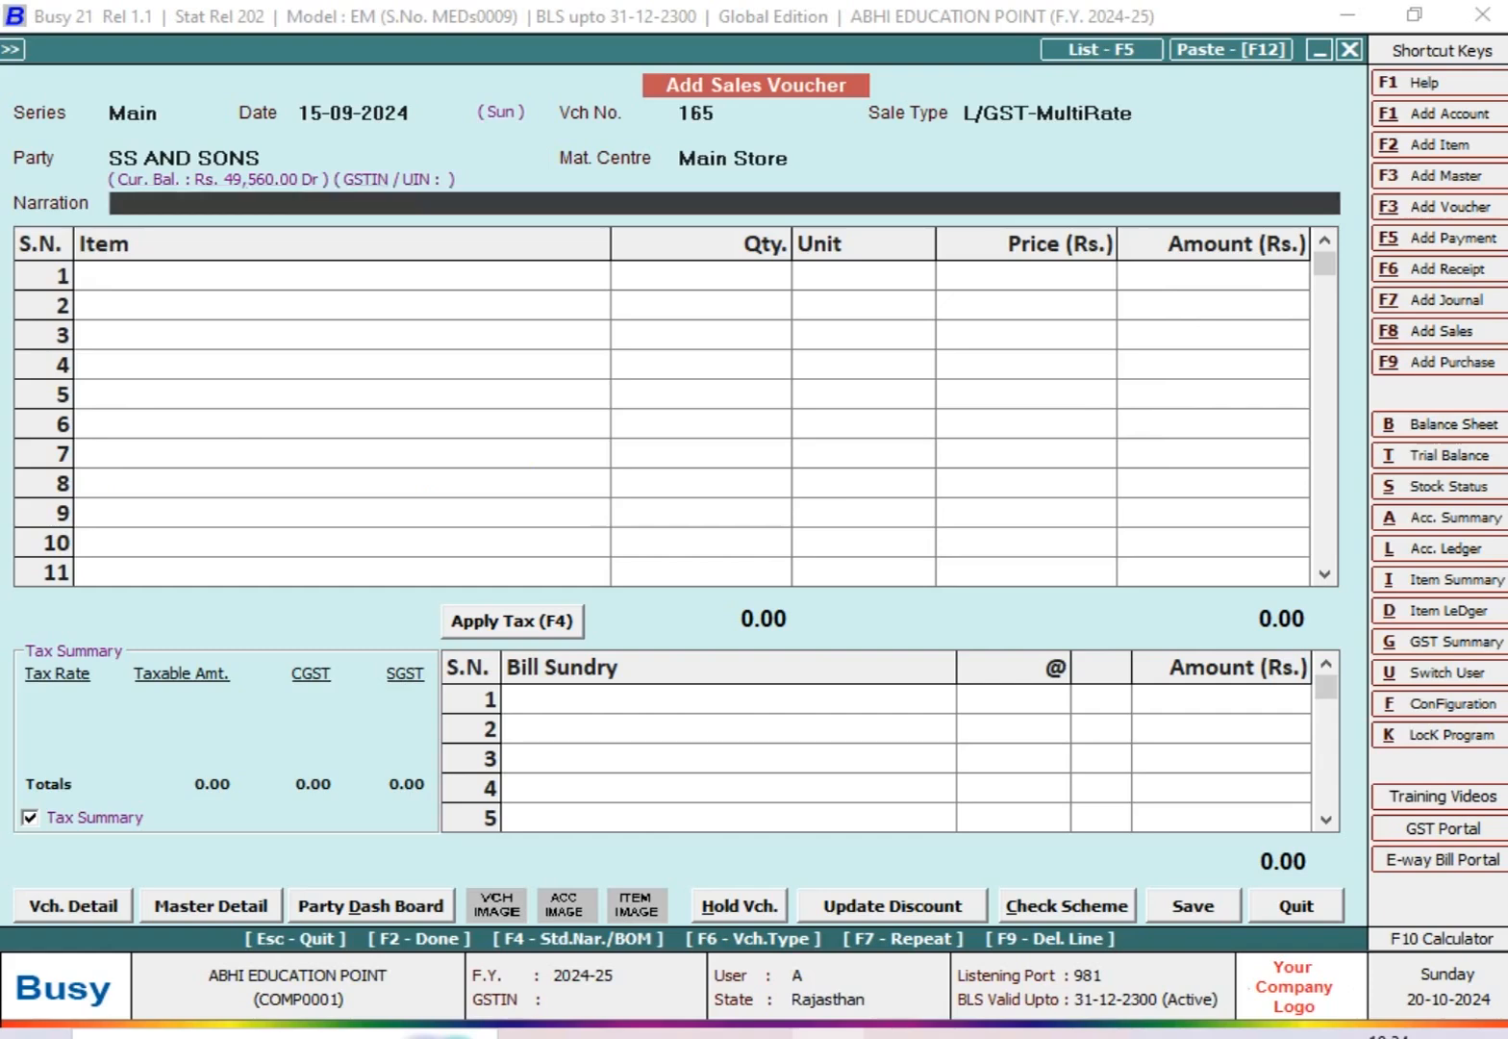
key("Return")
key("Down")
key("Down")
key("Down")
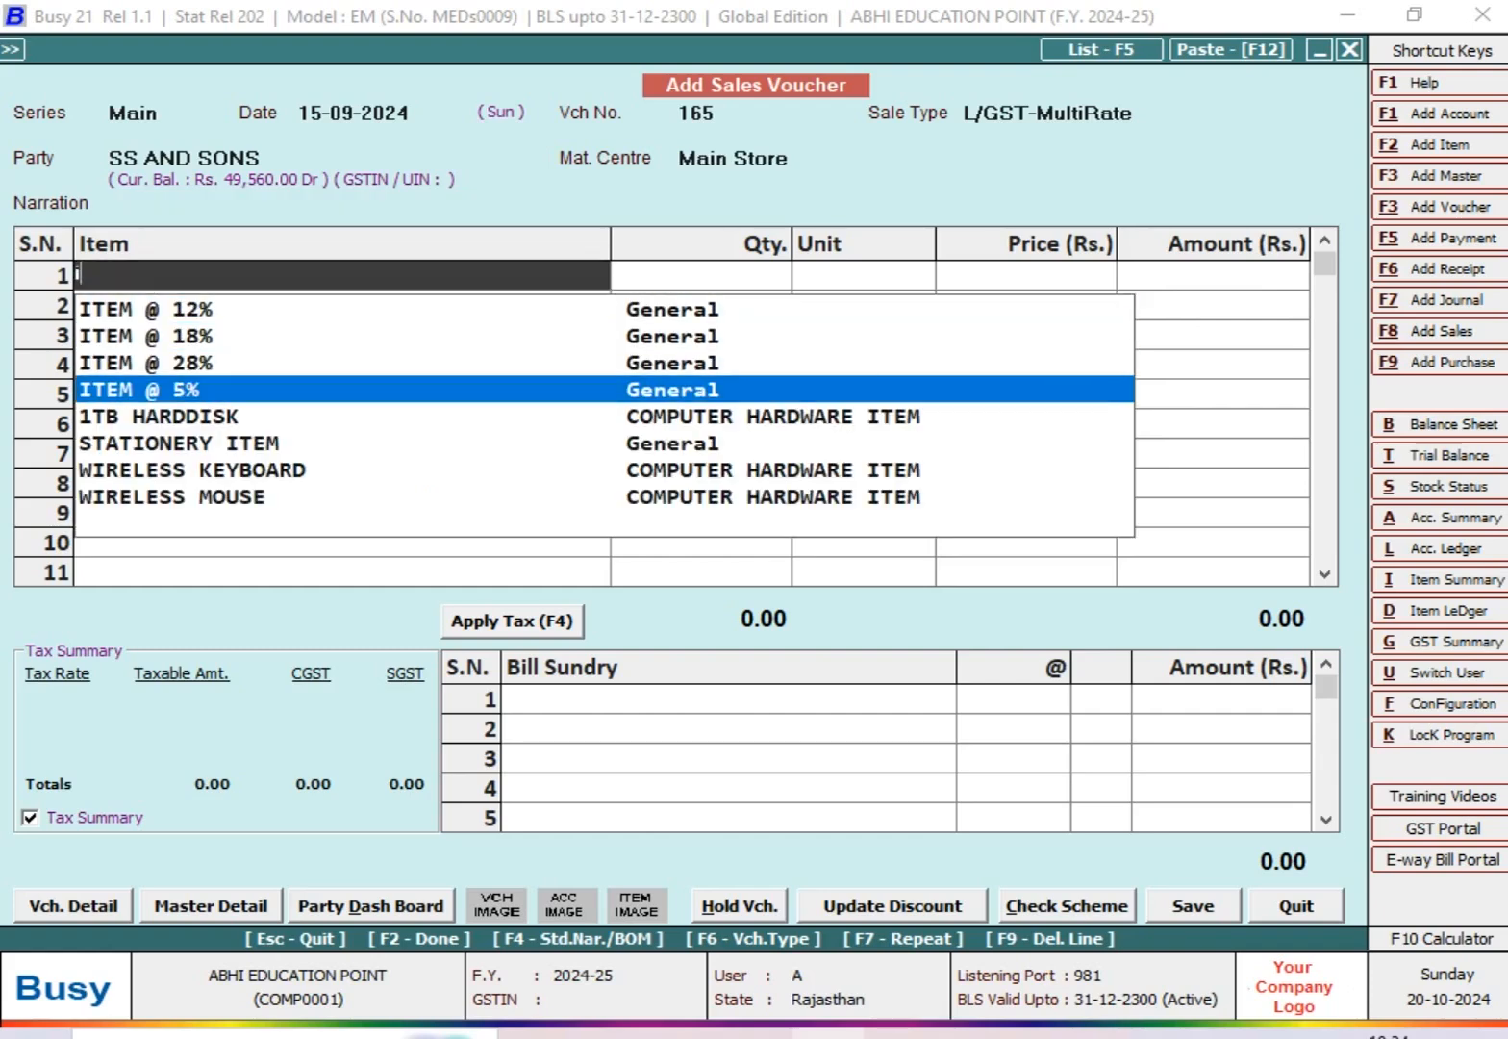
key("Return")
type("15")
key("BackSpace")
key("BackSpace")
type("50")
key("Return")
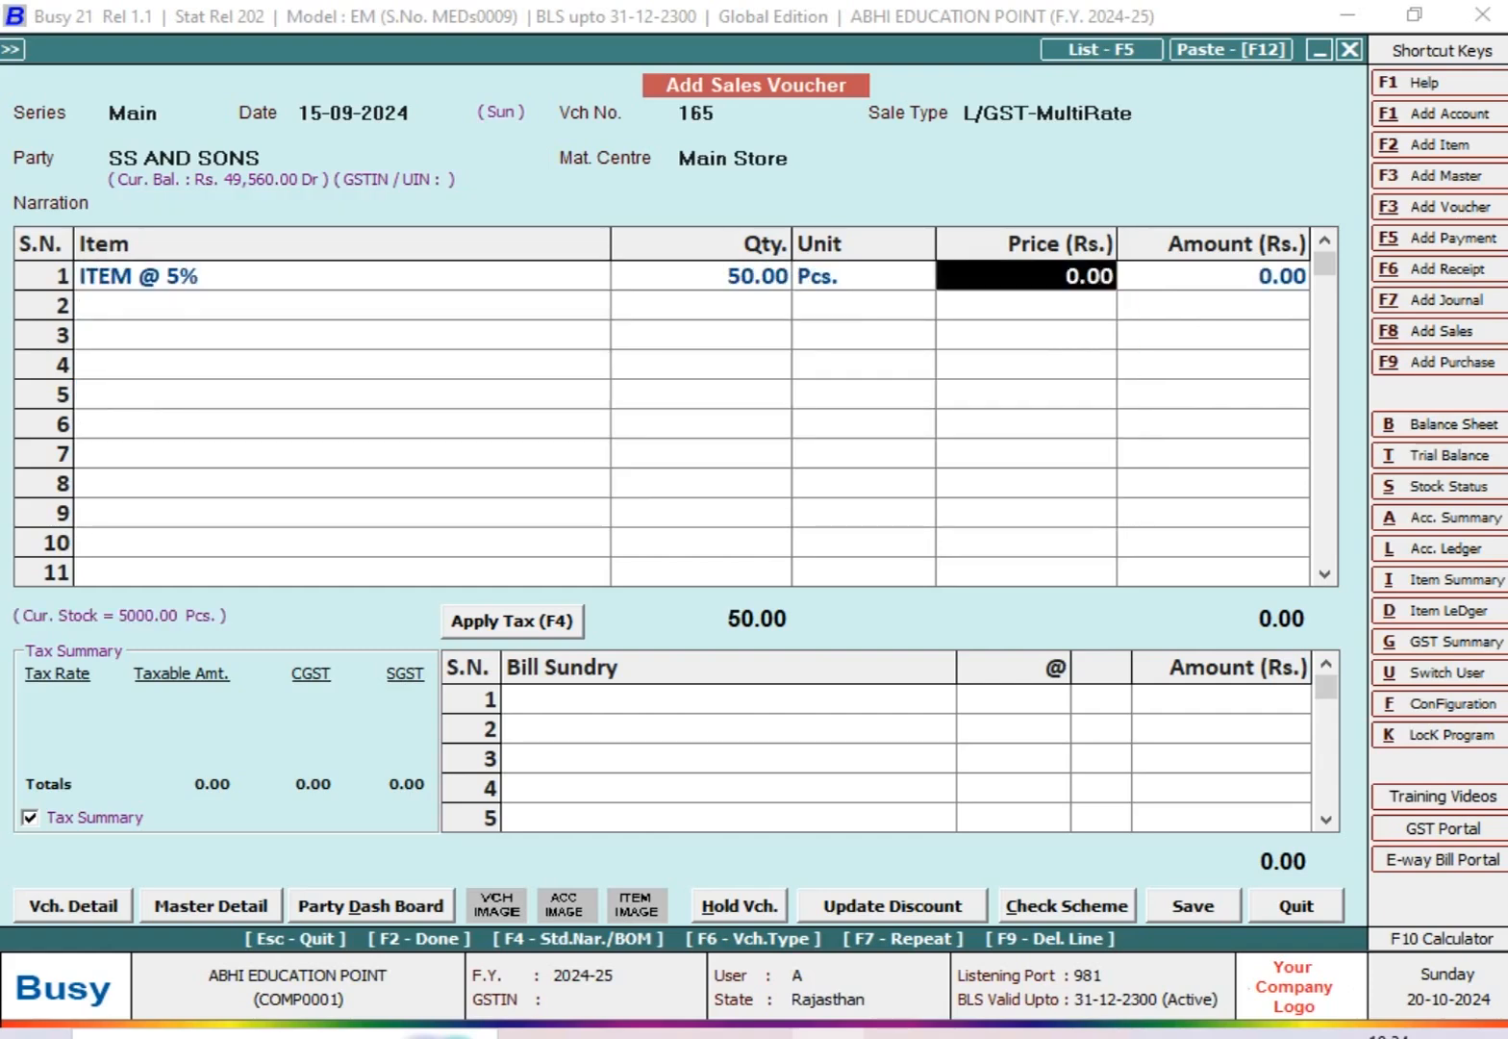
key("Return")
type("30,")
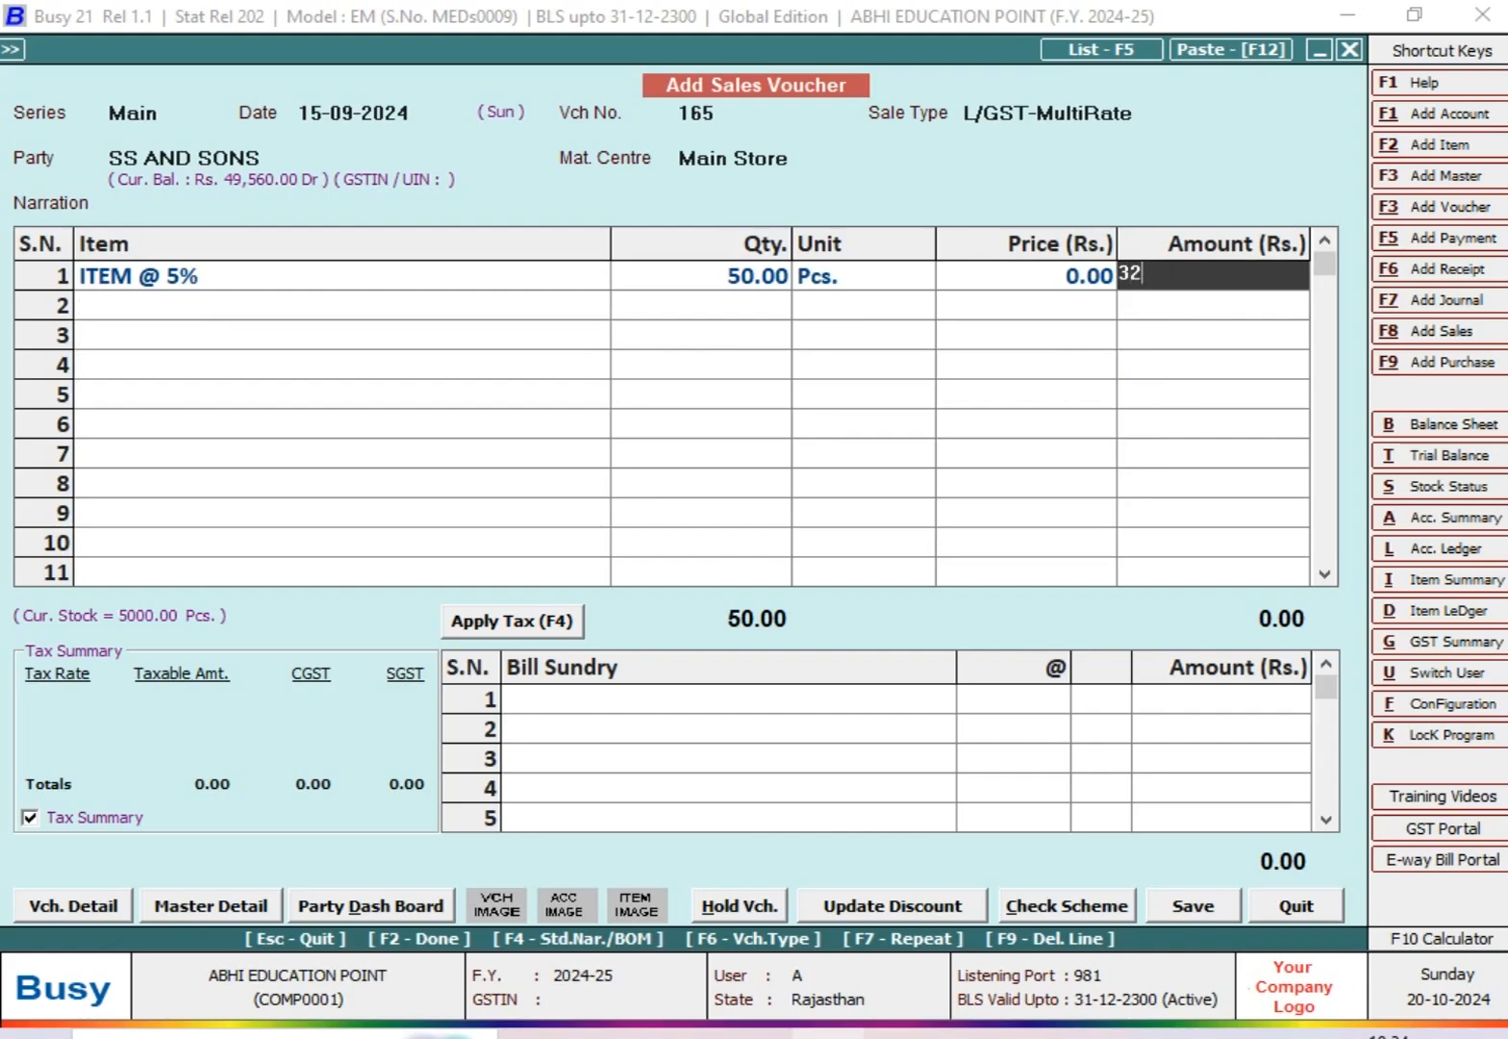
type("000")
key("Return")
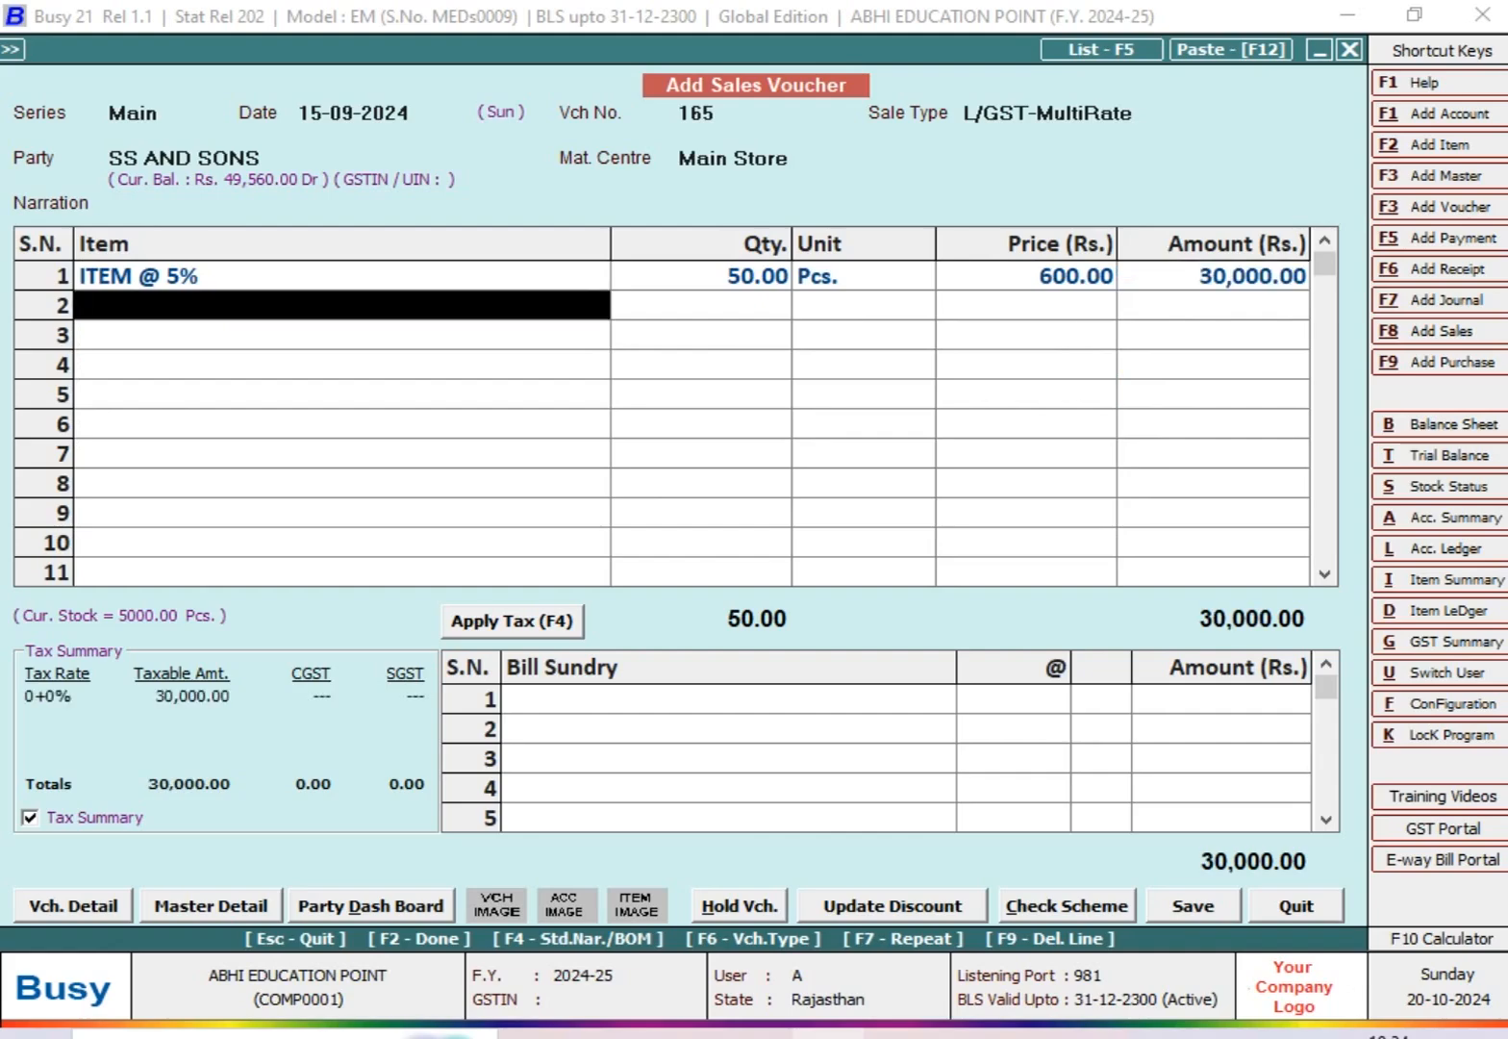
Step: Apply CGST and SGST at 2.5% each as bill sundries, and save and close the sales voucher
key("Return")
type("cG")
key("Return")
type("2.5")
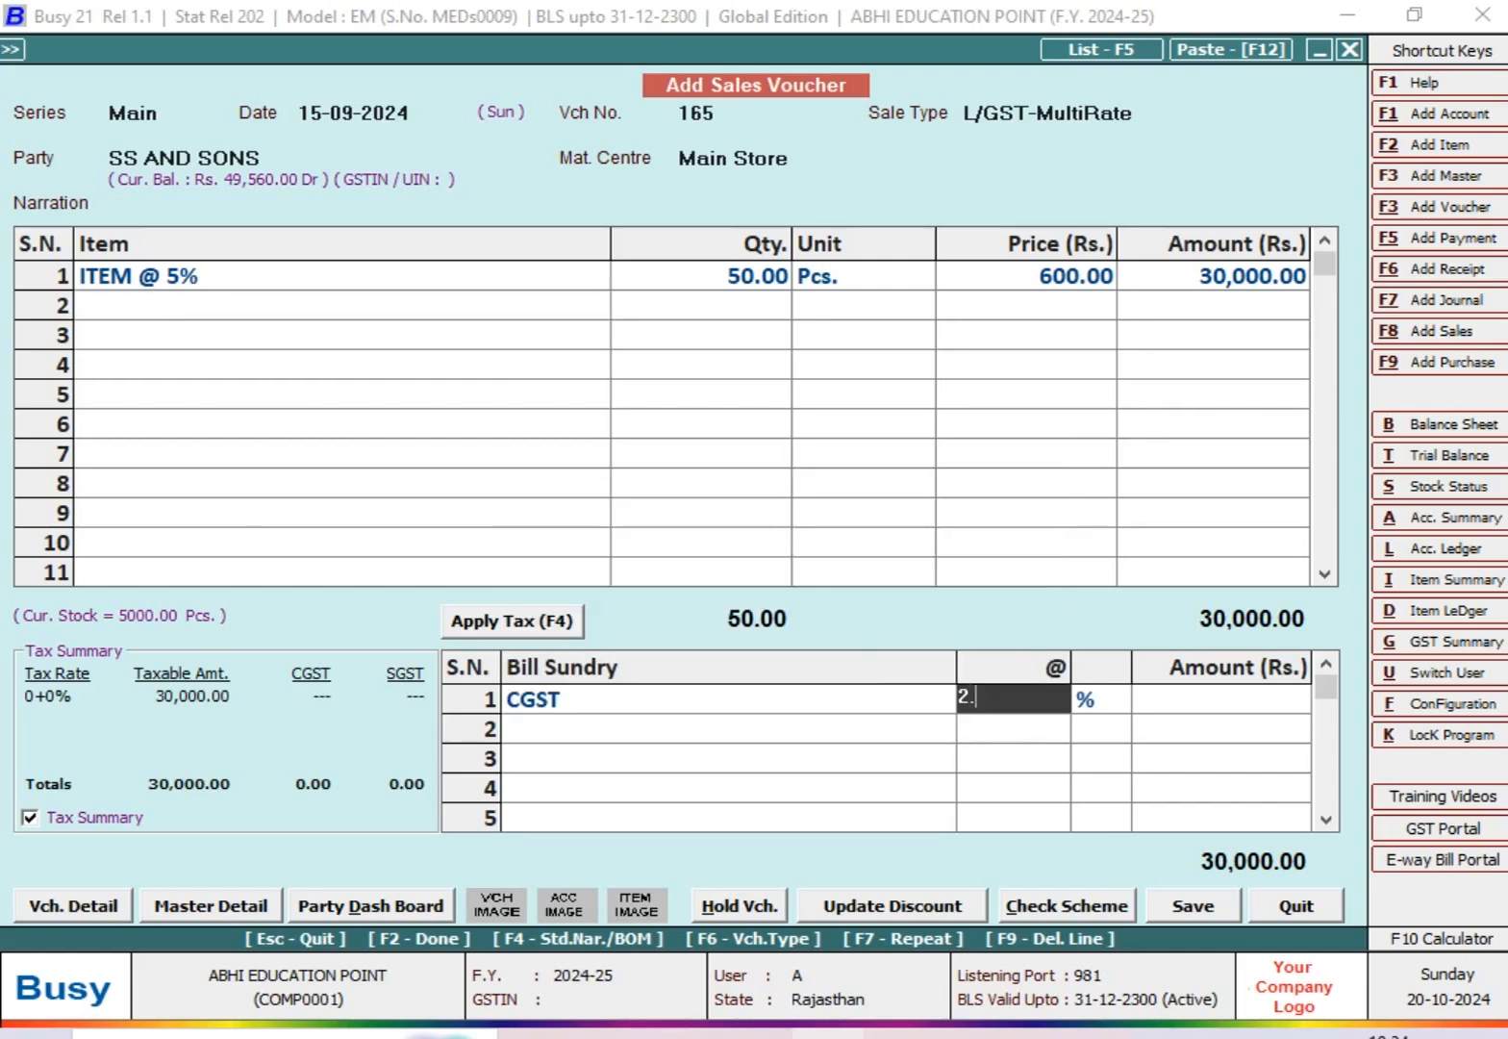
key("Return")
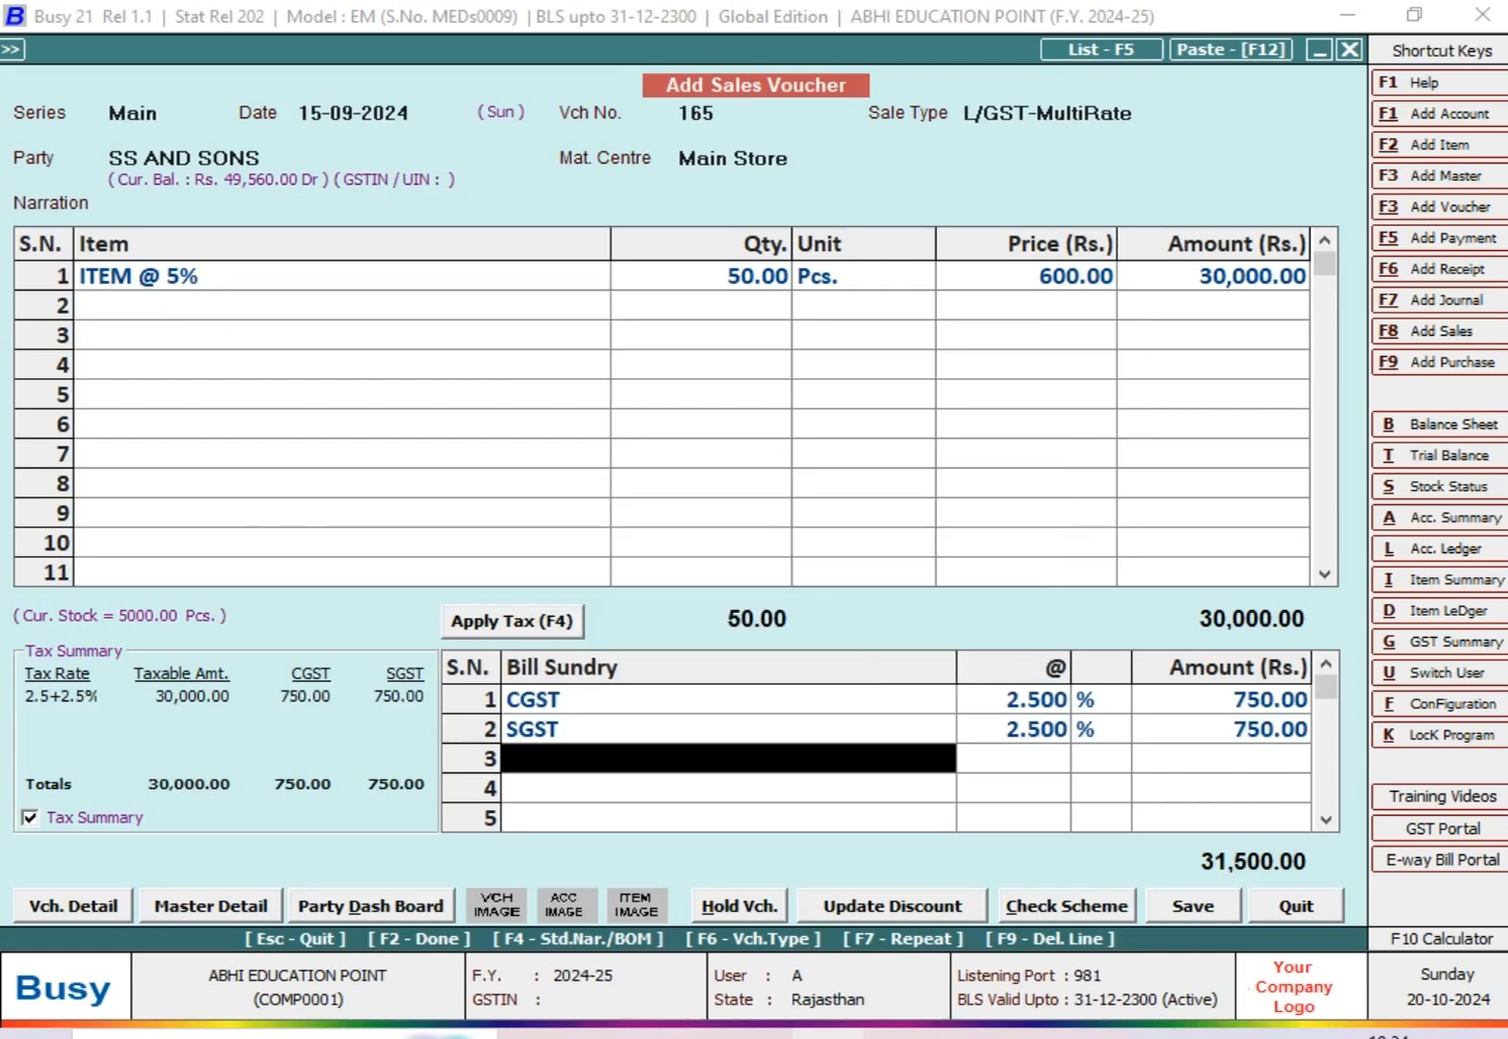
key("Return")
key("Return")
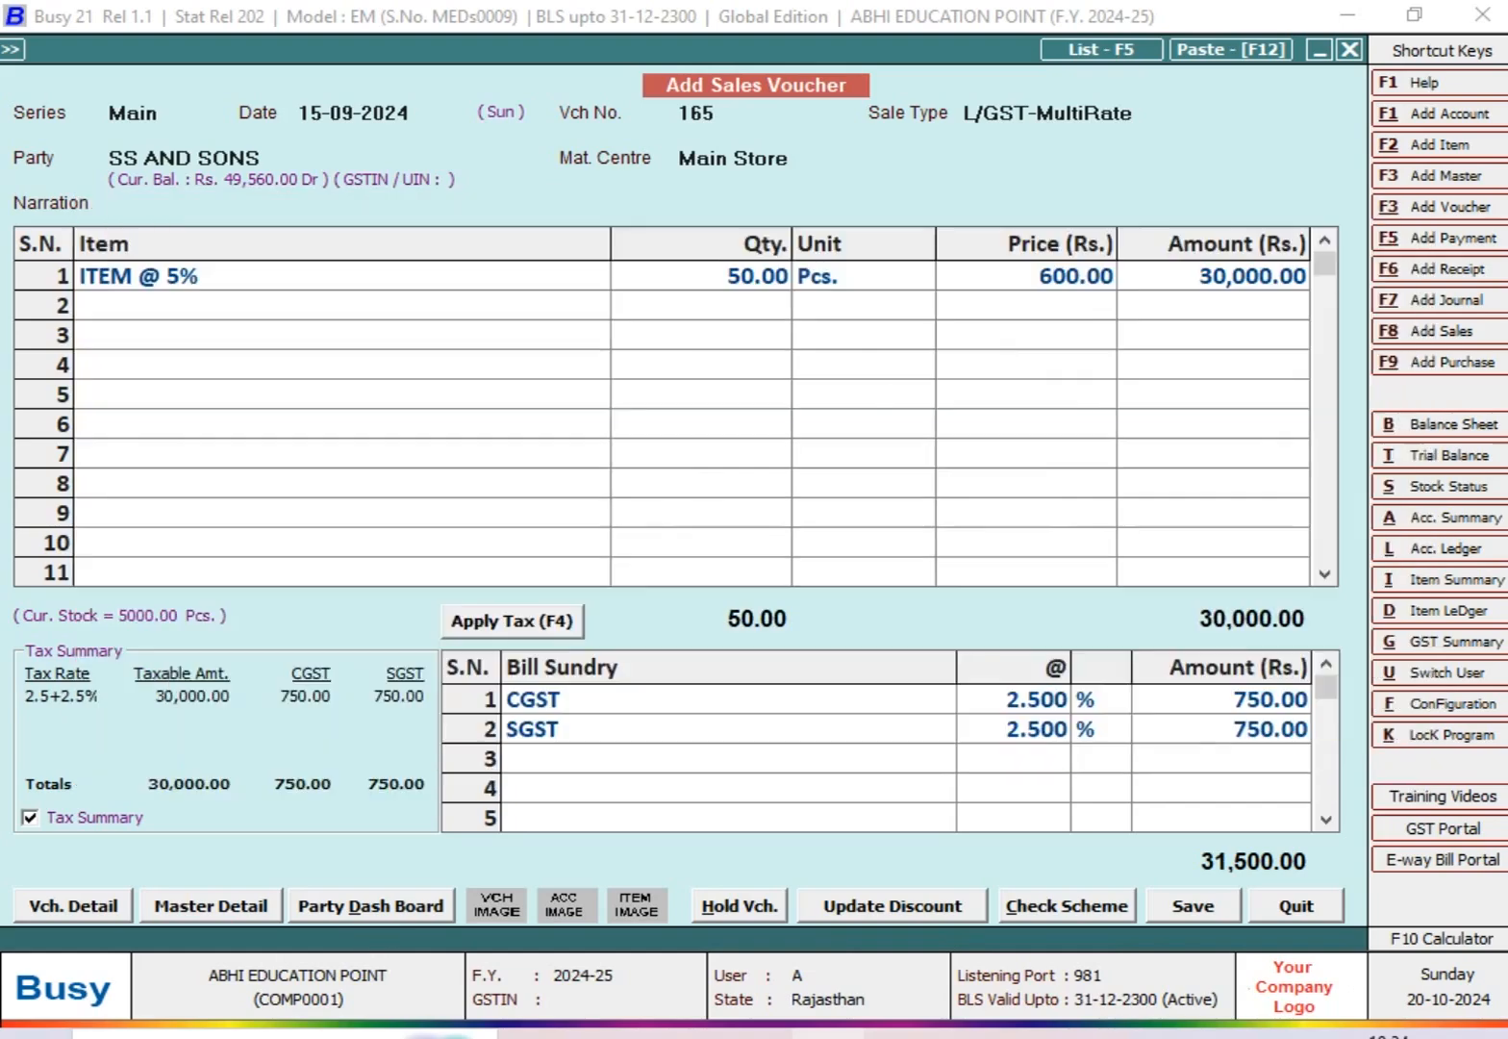
key("Return")
key("Escape")
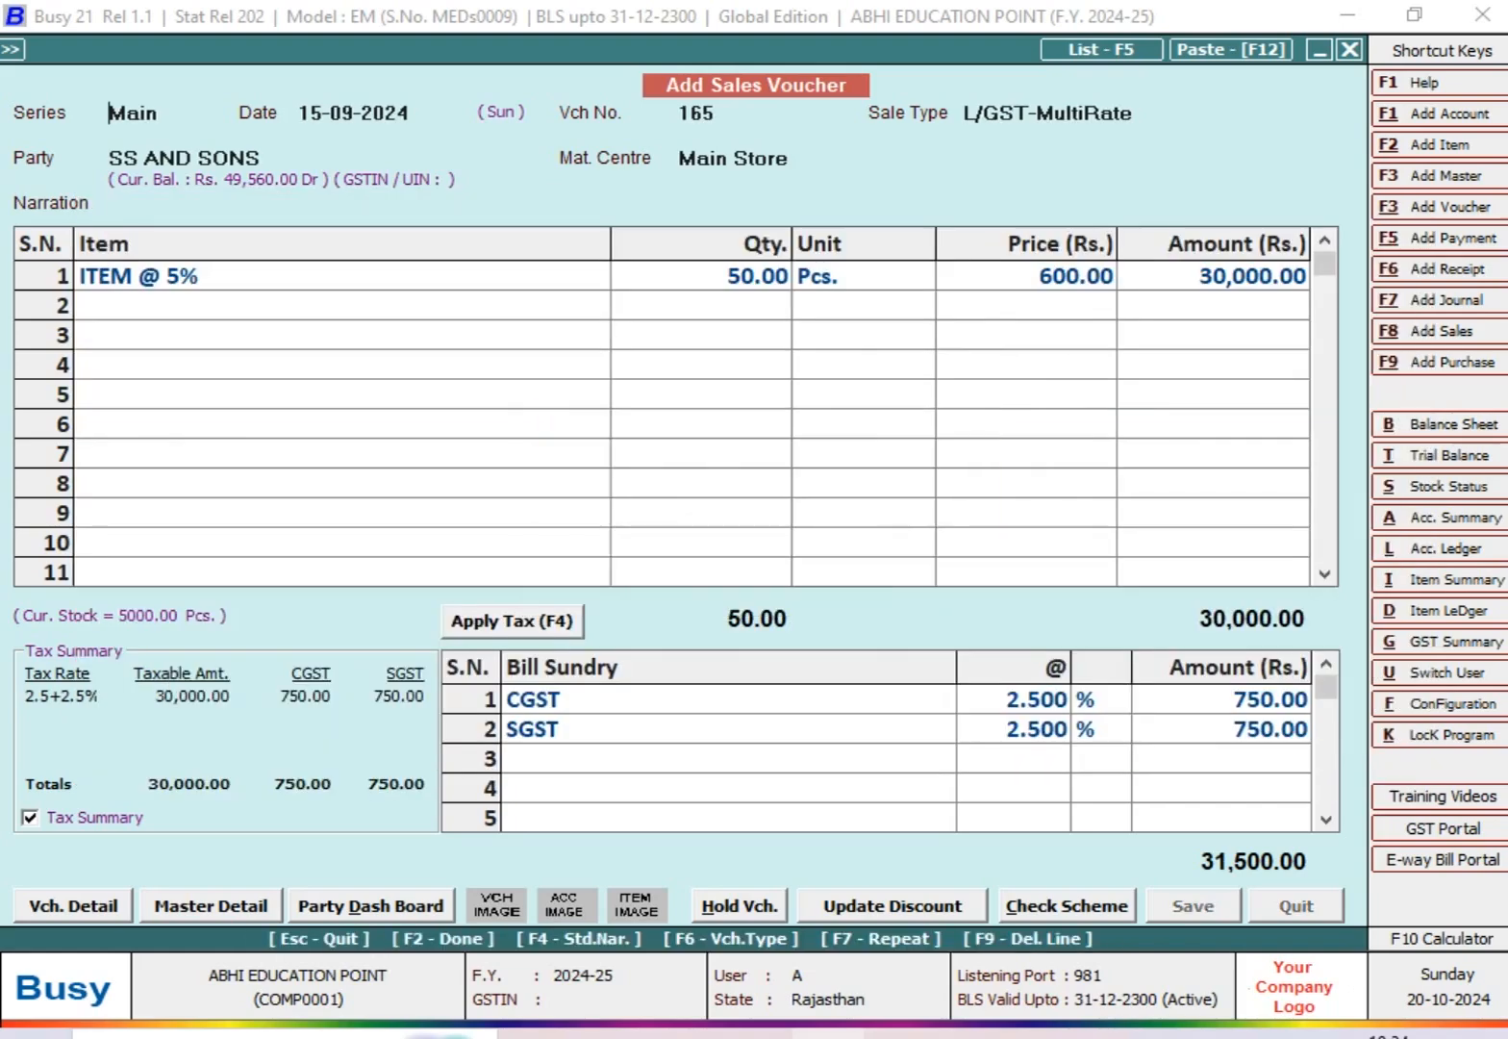
key("Escape")
Step: Open the sales Target Variance report for target format T2 from the MIS reports
key("Right")
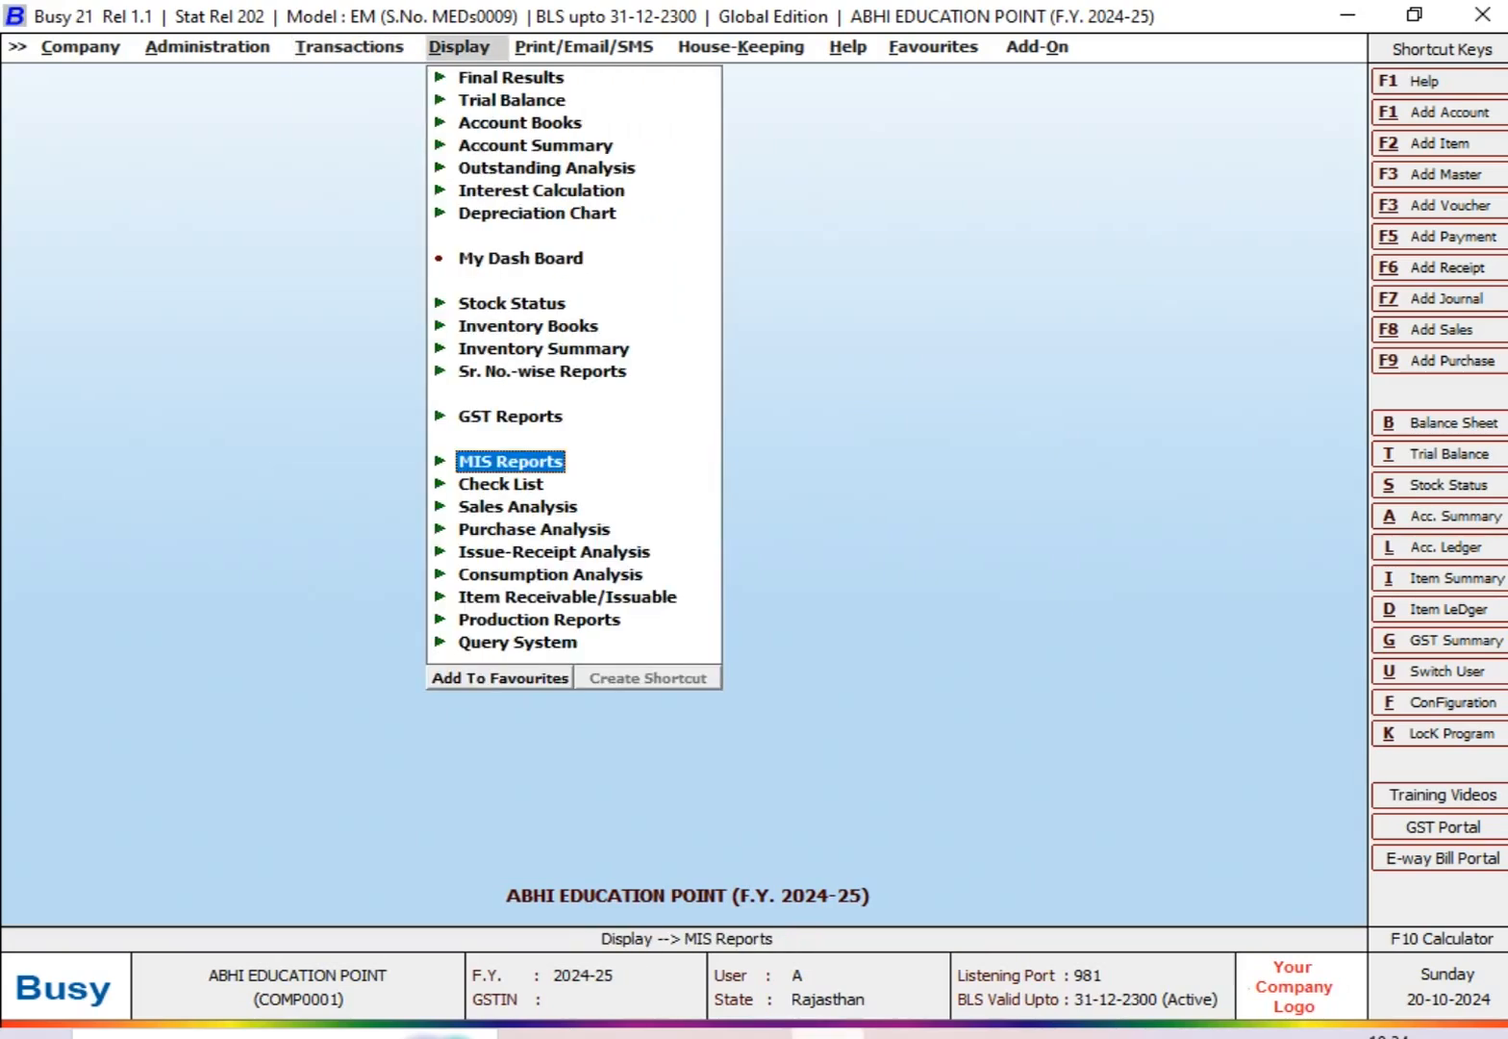
key("Return")
key("Down")
key("Down")
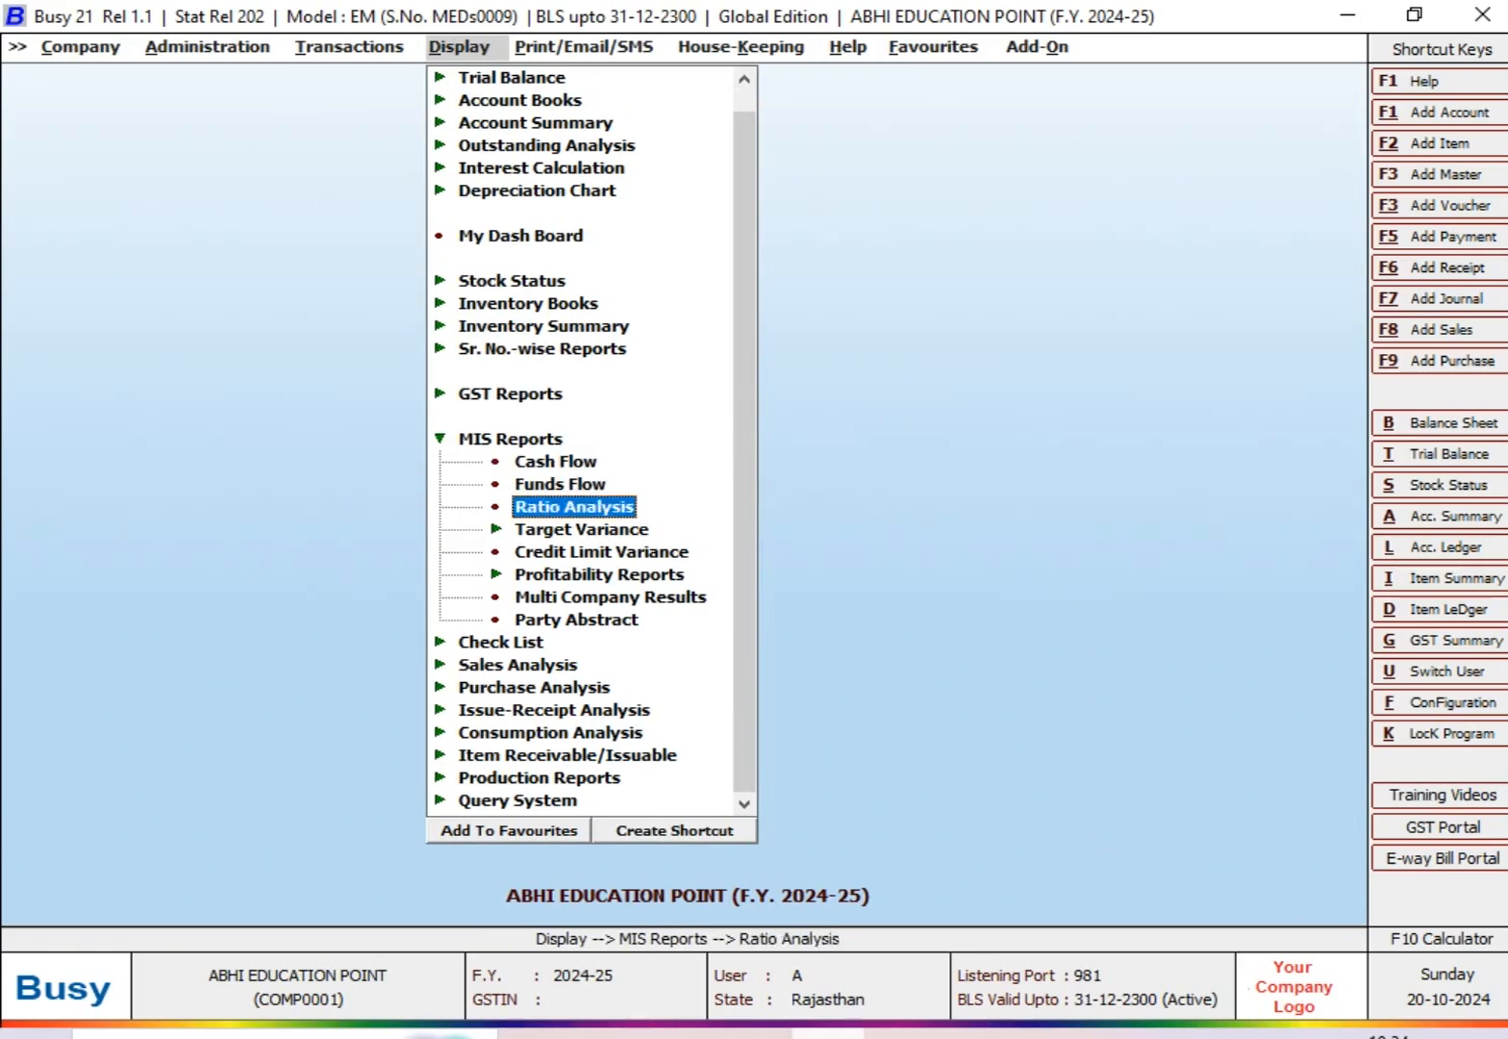
key("Down")
key("Return")
key("Return")
key("Down")
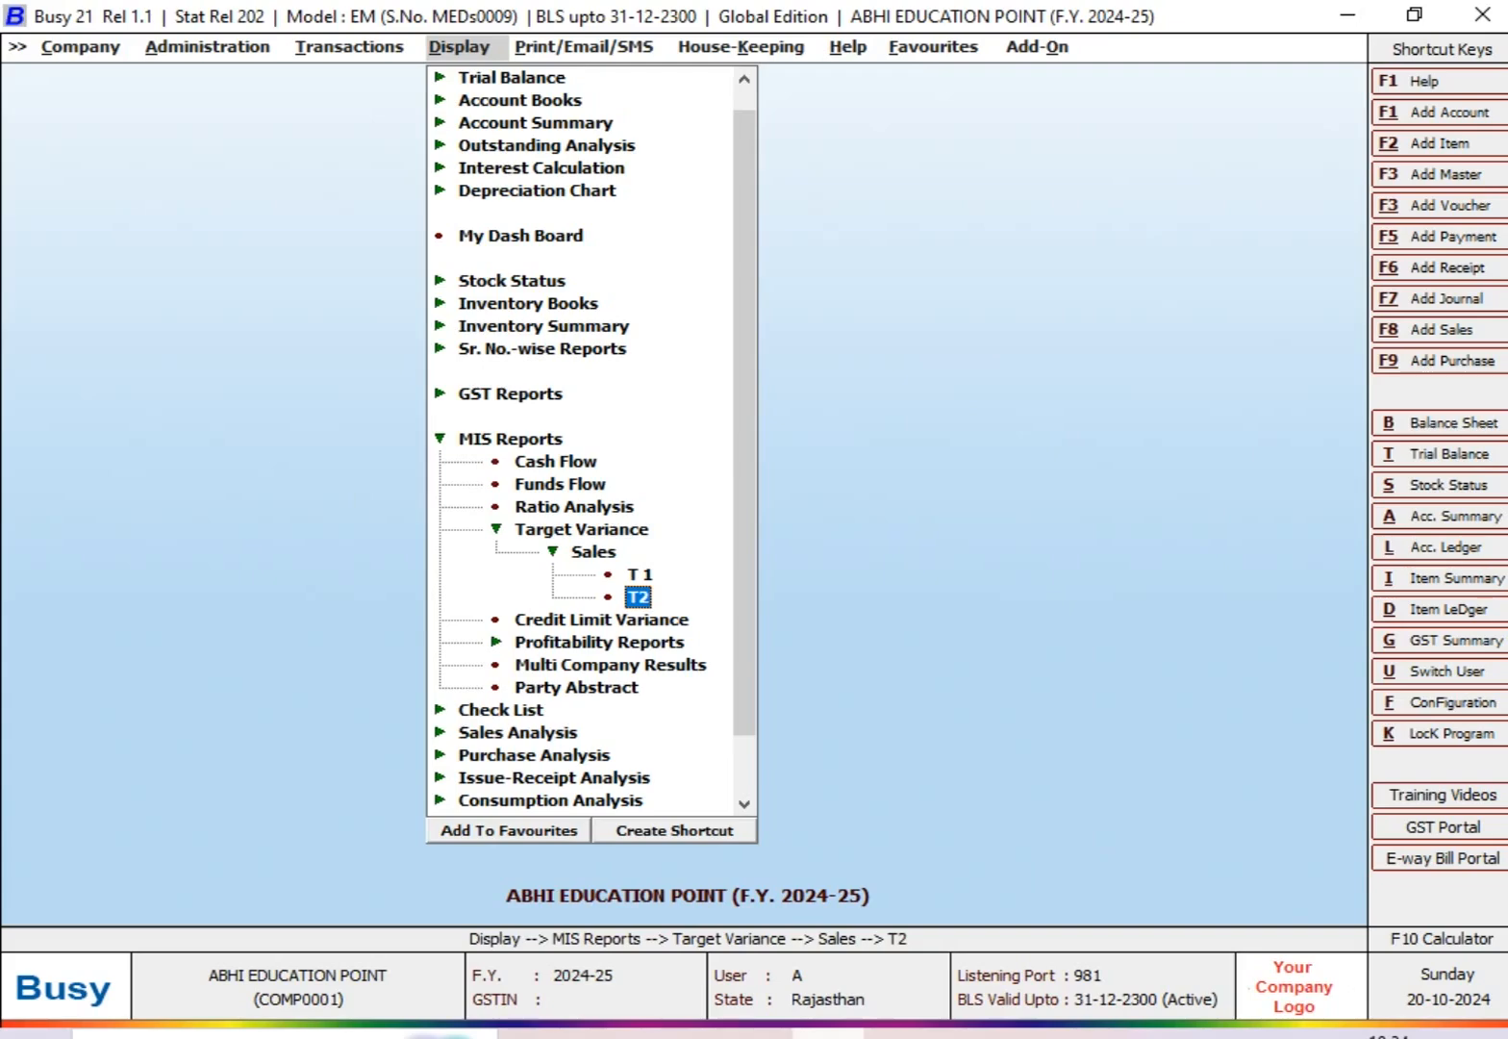
key("Return")
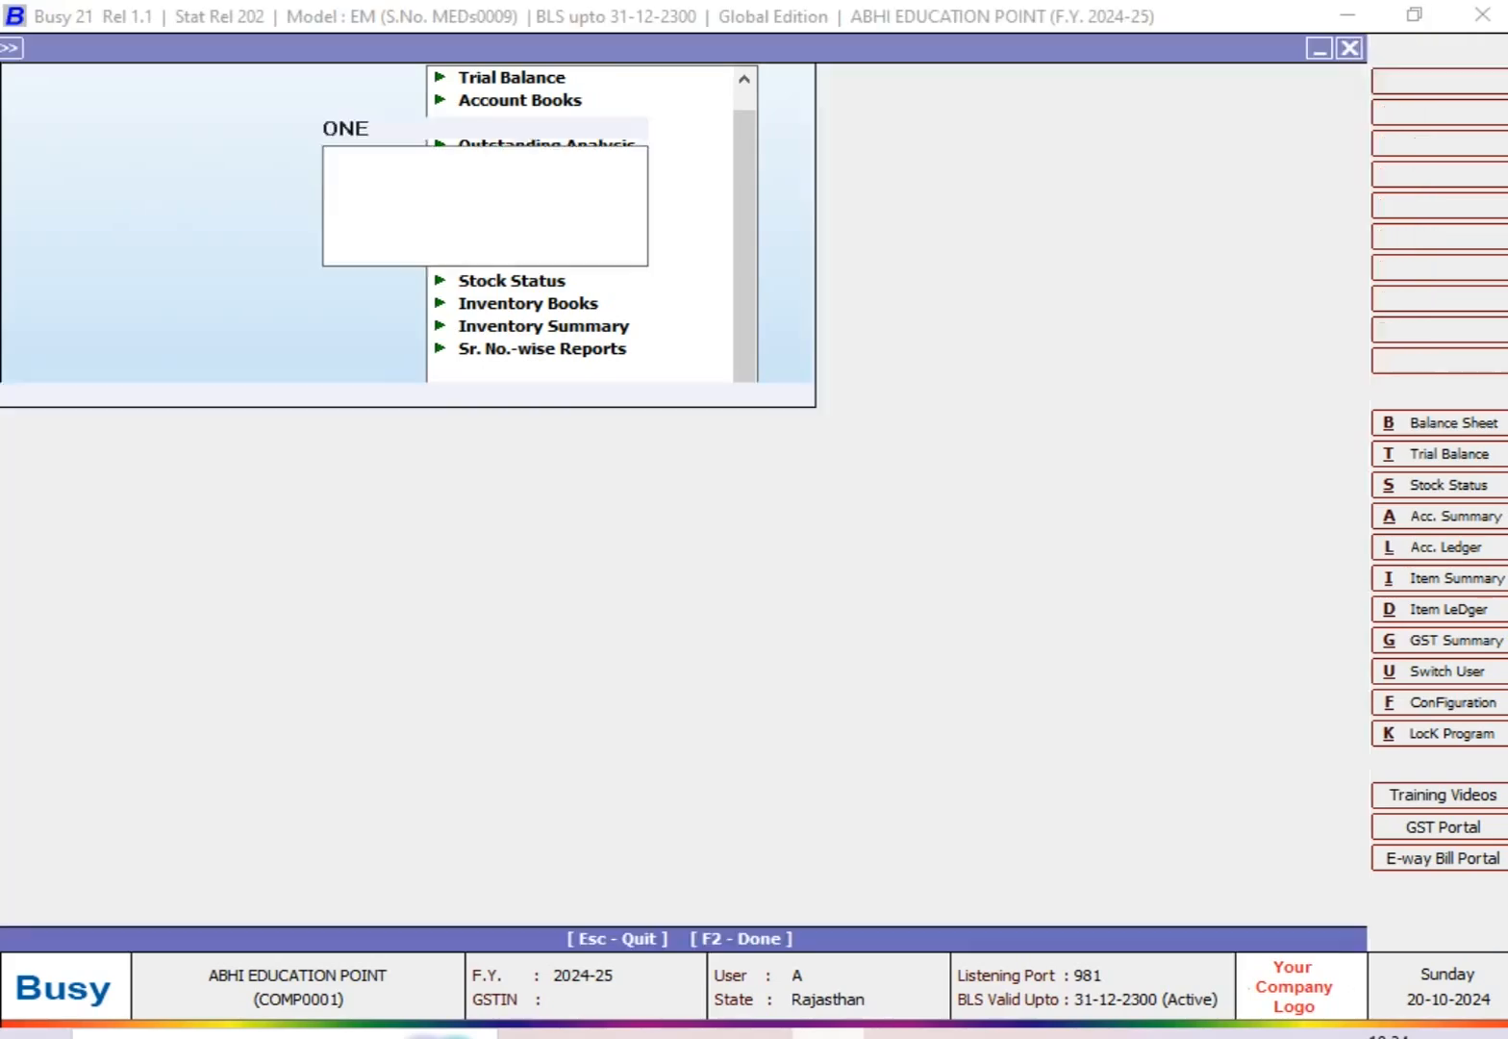
Step: Generate the target variance report for the single account SS AND SONS for September
key("Return")
key("Return")
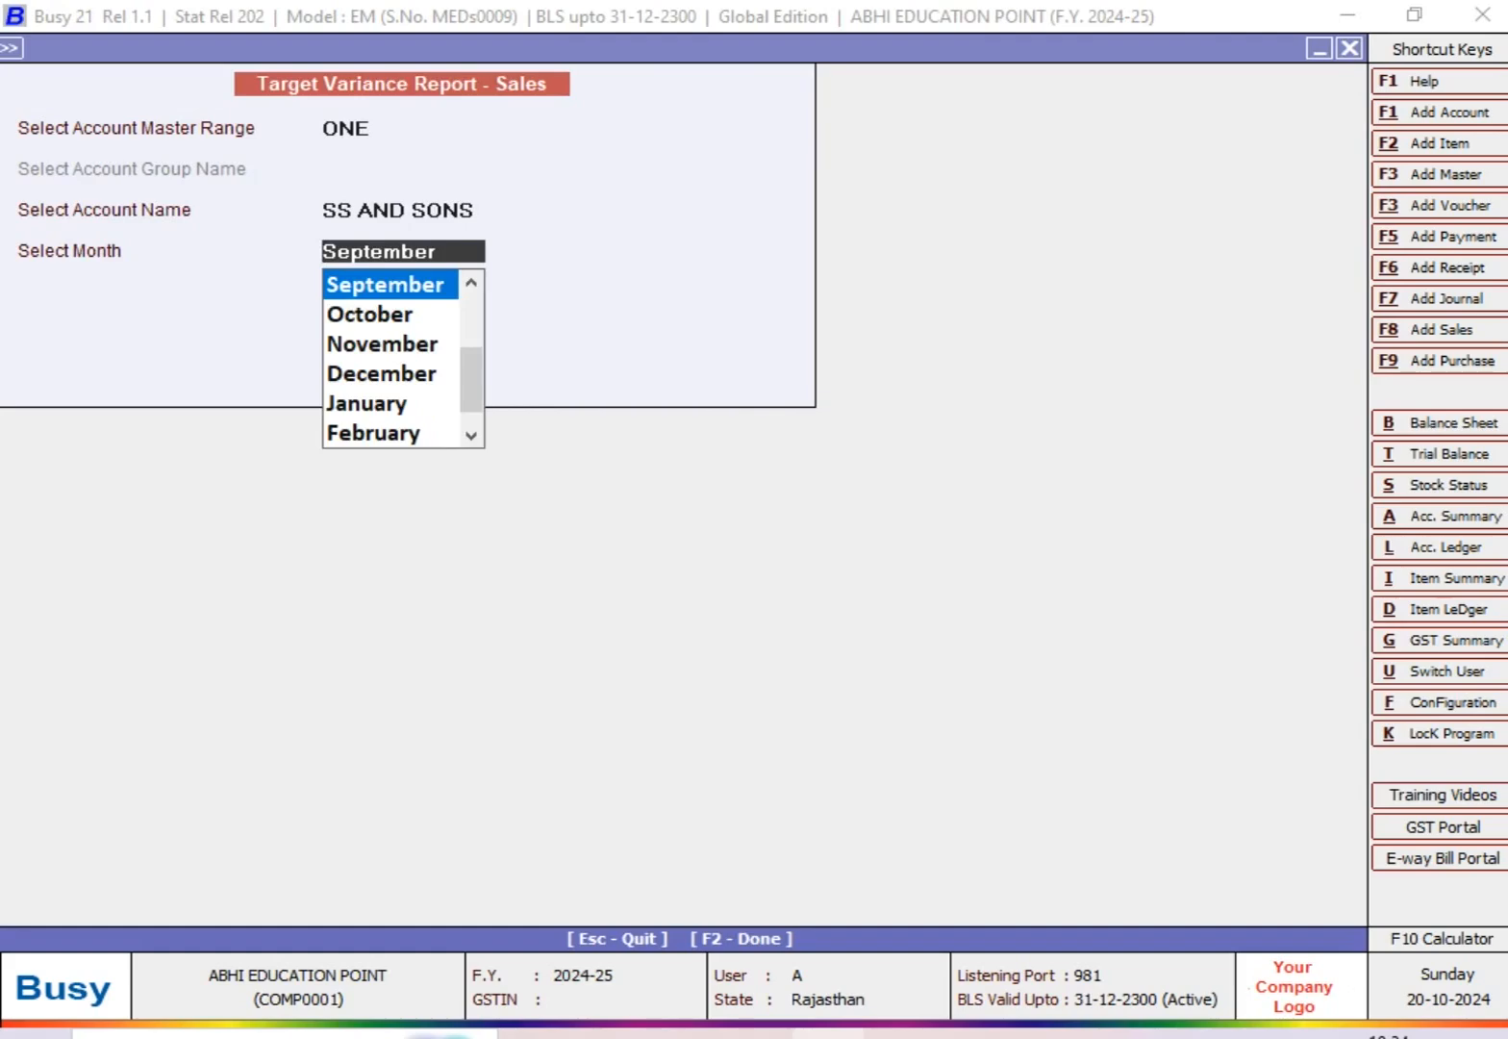
key("Return")
key("Return")
key("F2")
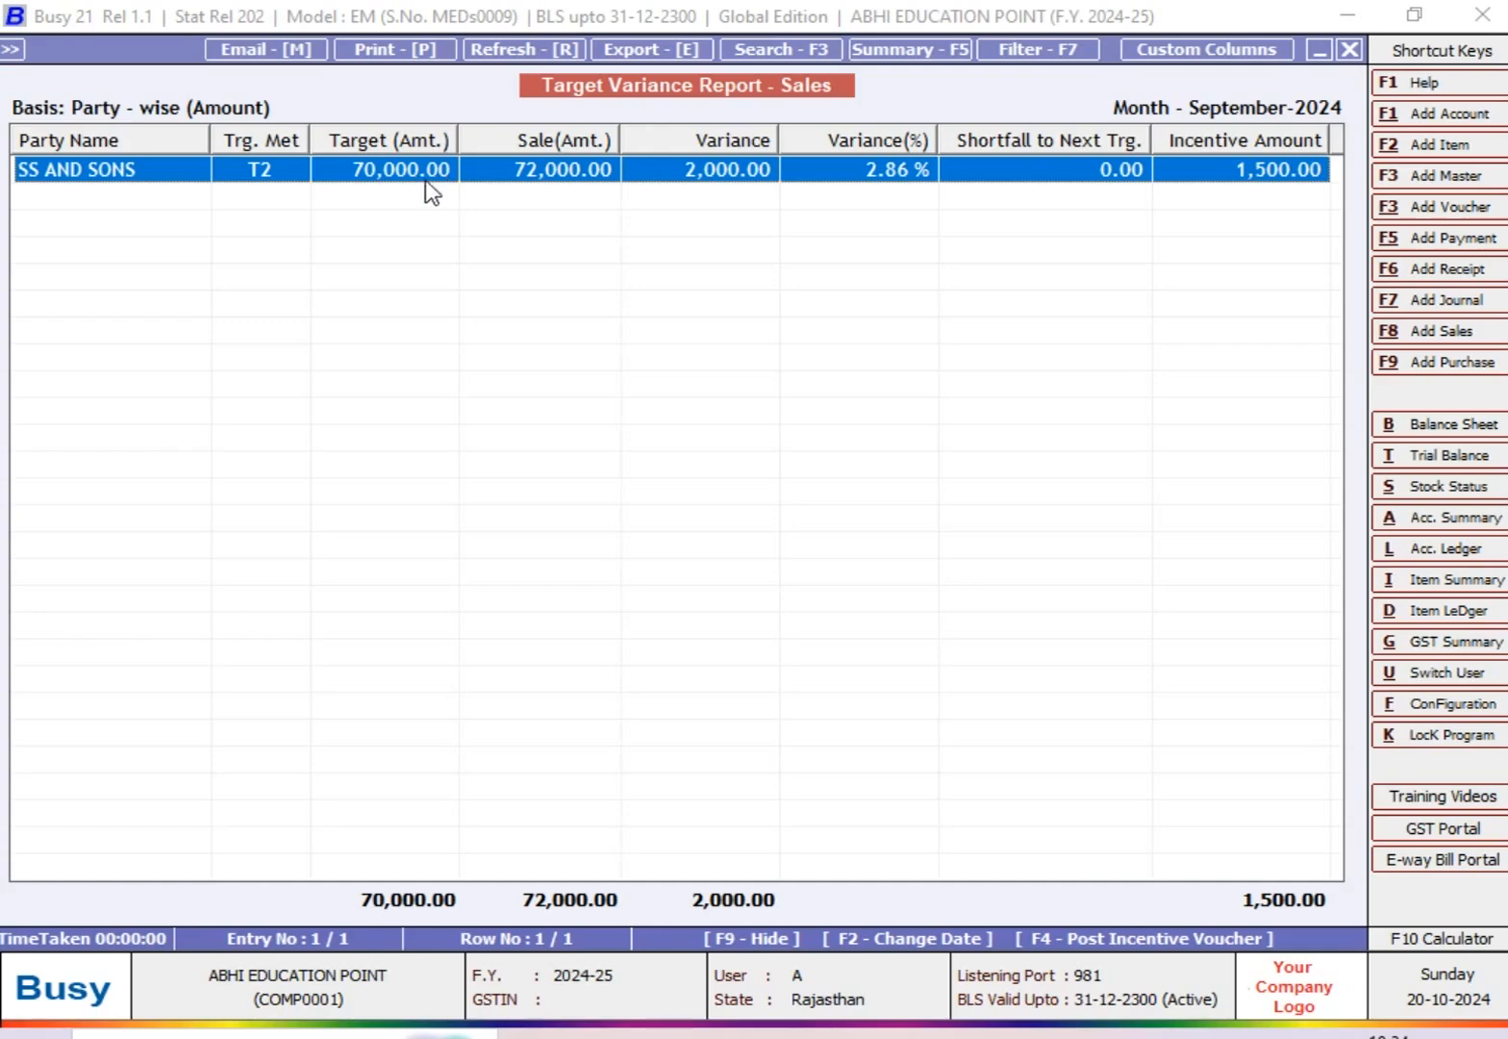
Step: Drill down from the SS AND SONS row to its transactions, view sales vouchers 150 and 165, and return to the report
double_click(577, 182)
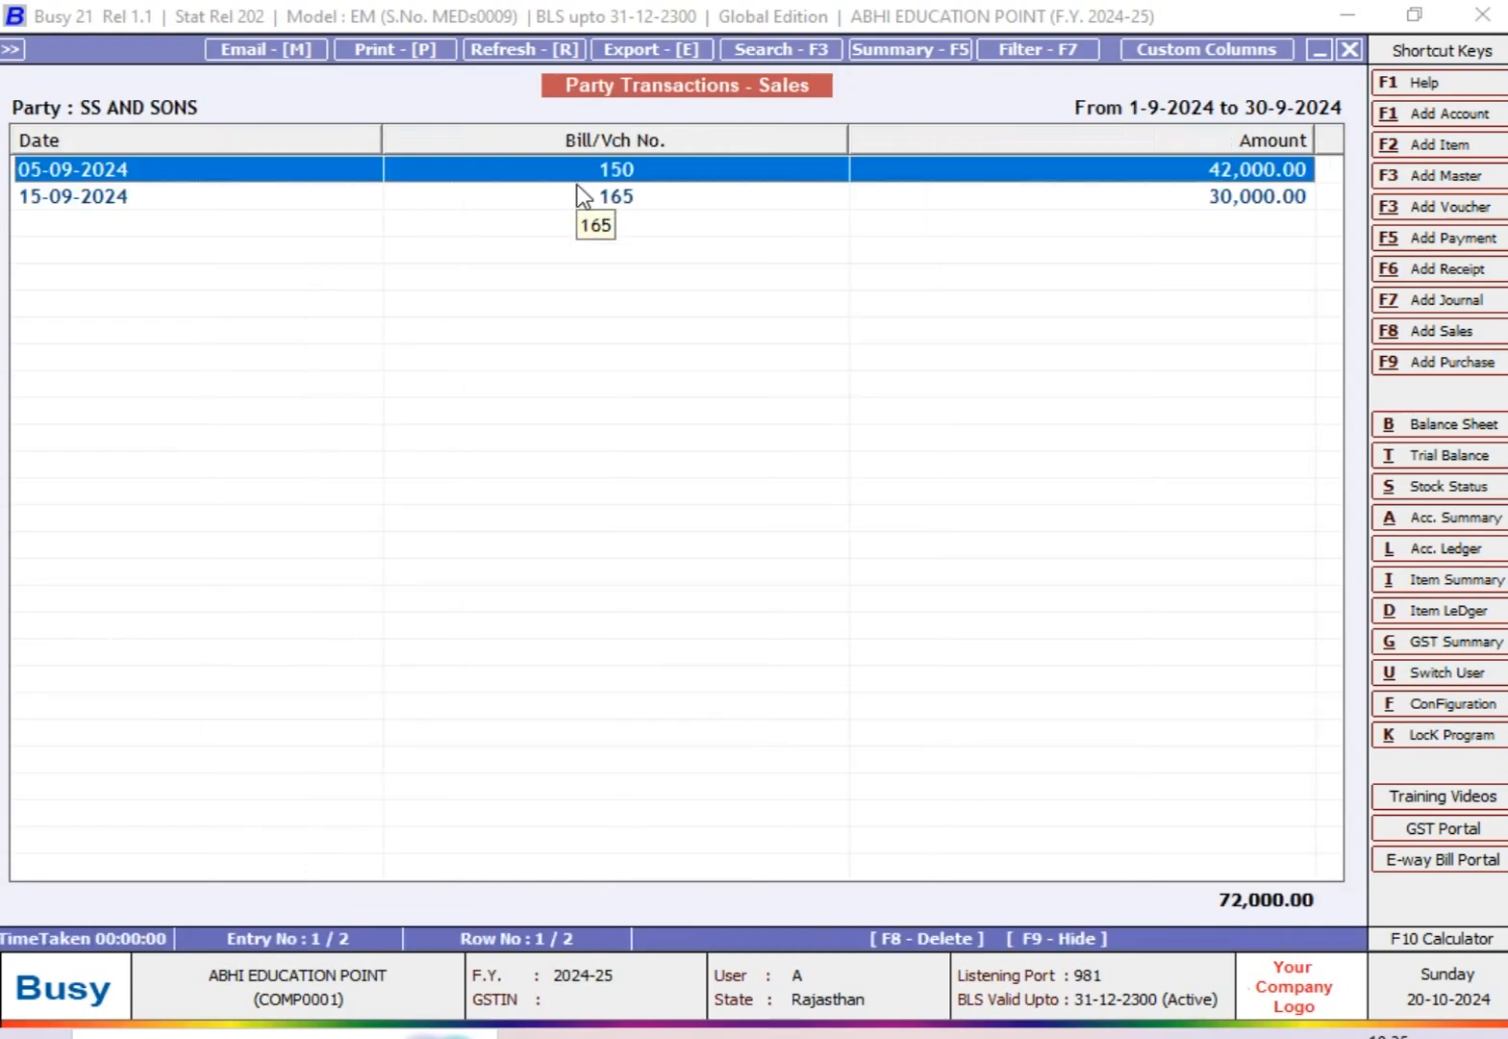
left_click(581, 195)
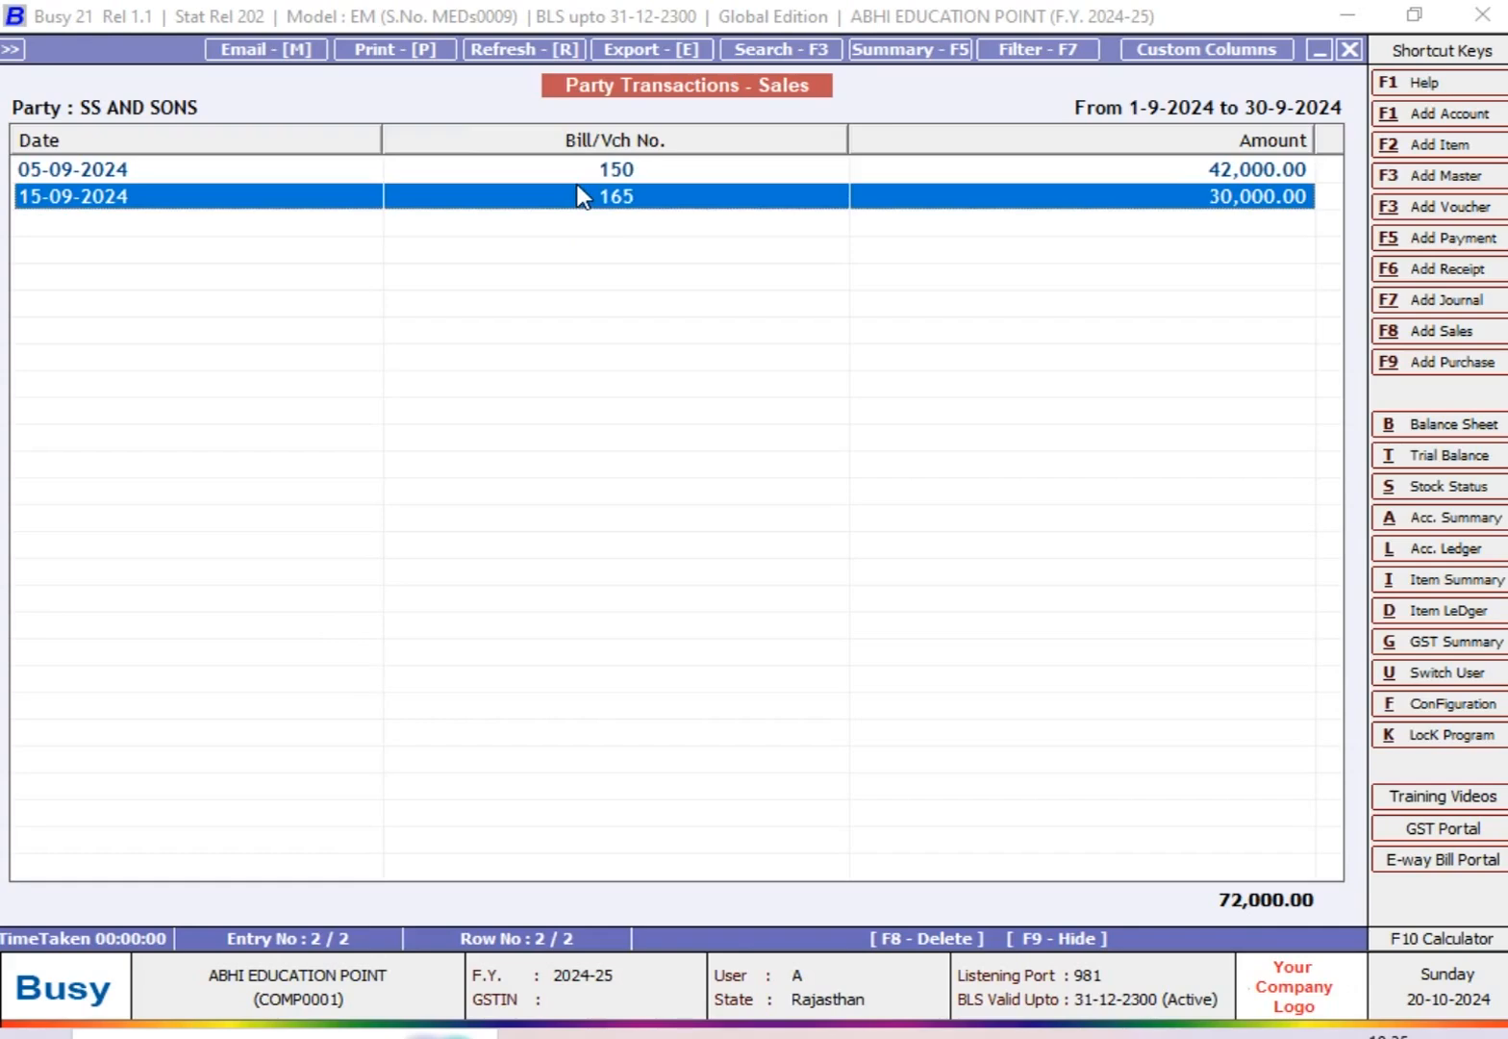
key("Up")
key("Return")
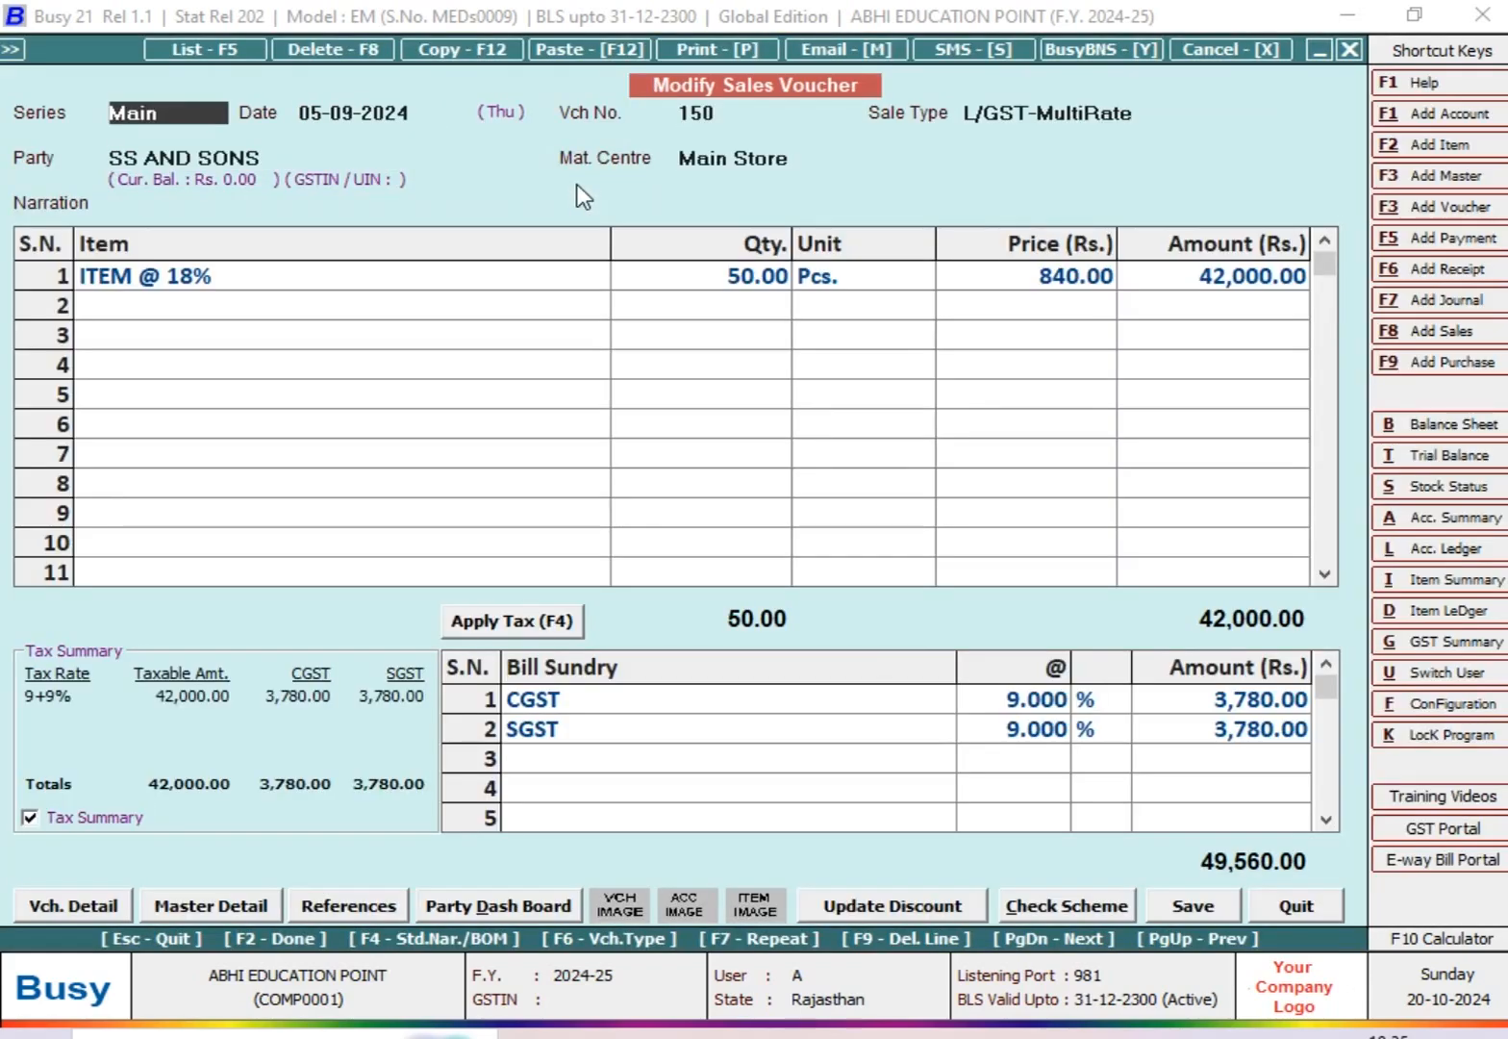
key("Escape")
left_click(582, 197)
key("Return")
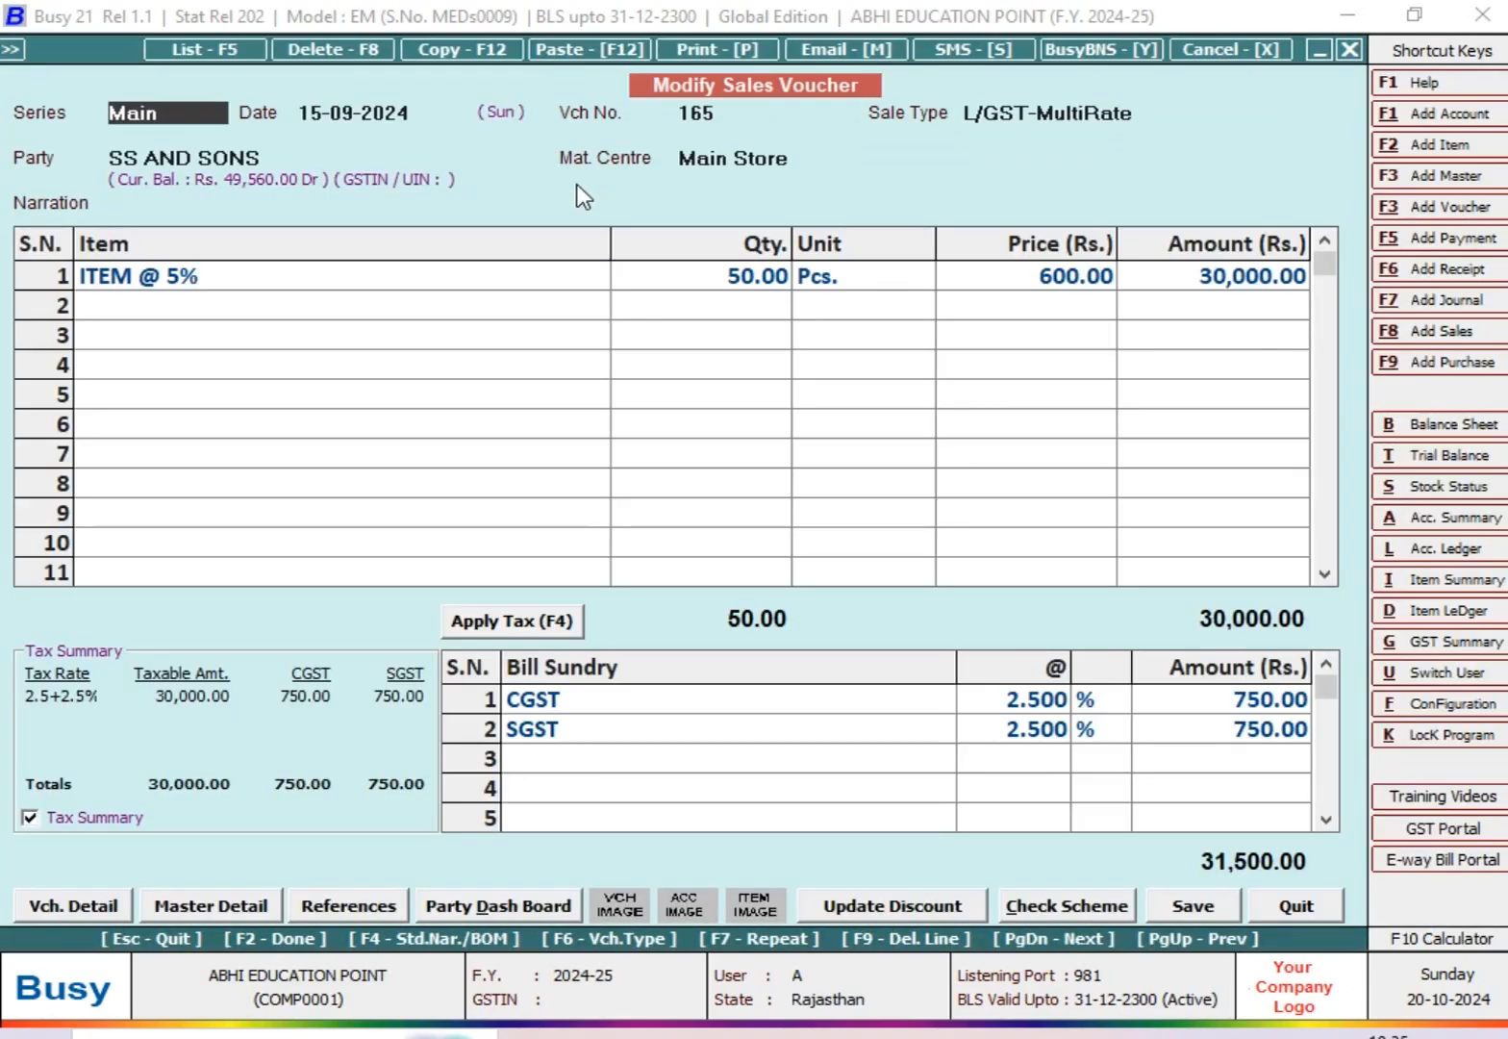
key("Escape")
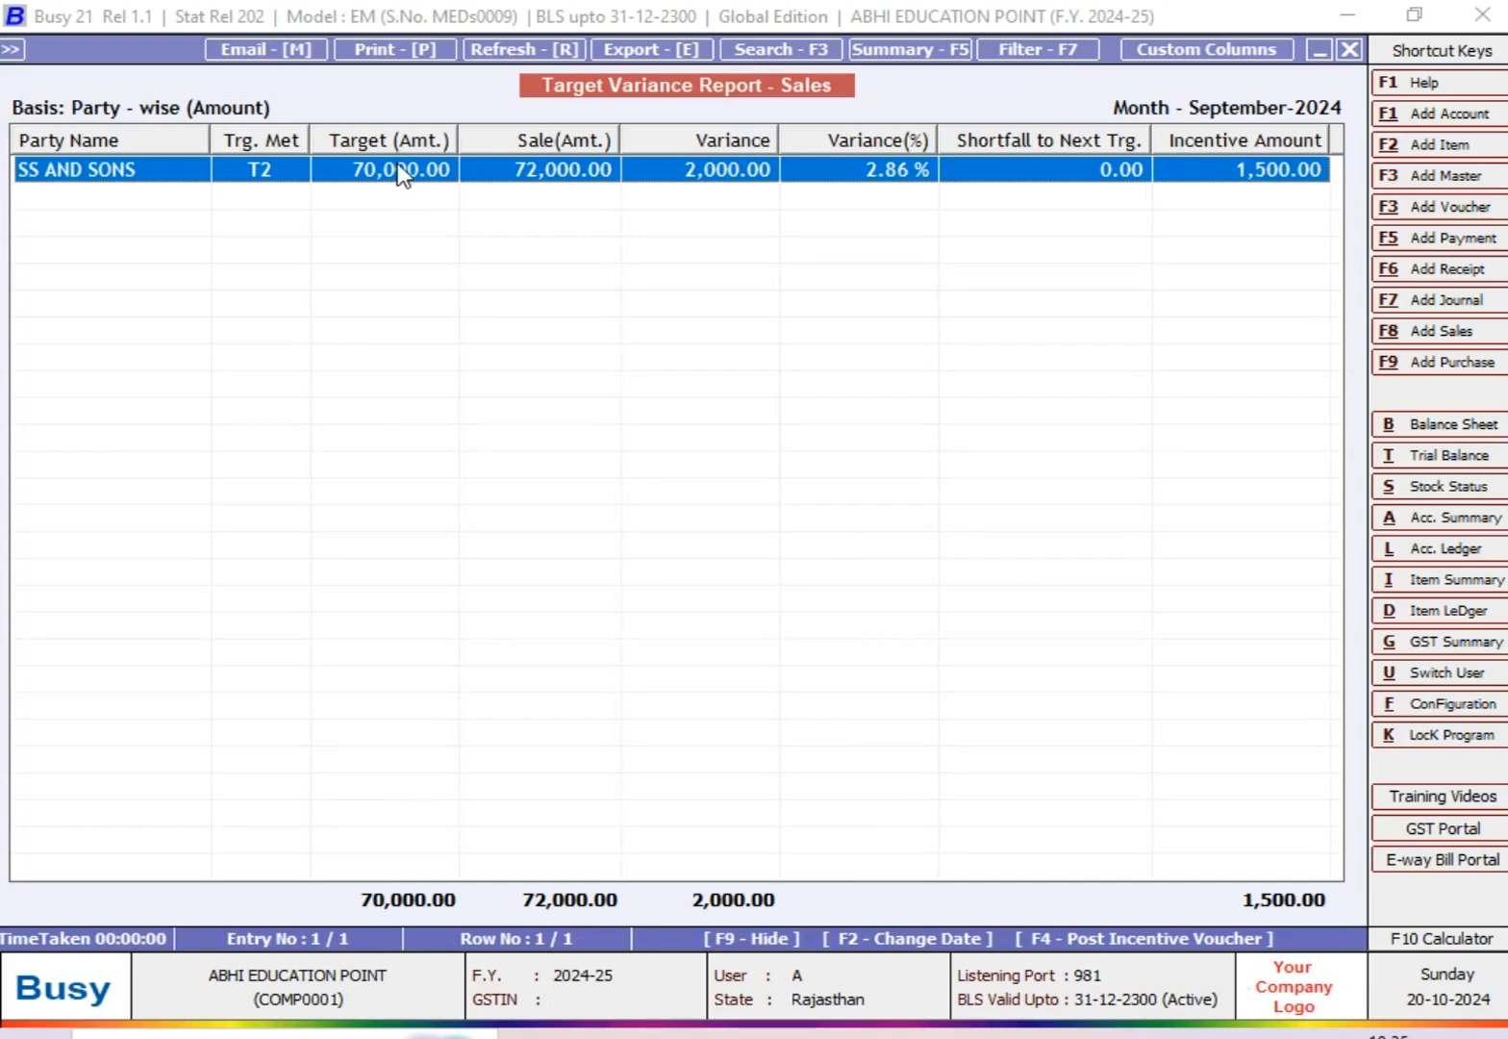
Step: Switch to the Excel worksheet and check the Target 1 and Target 2 amounts for SS AND SONS
key("alt+Tab")
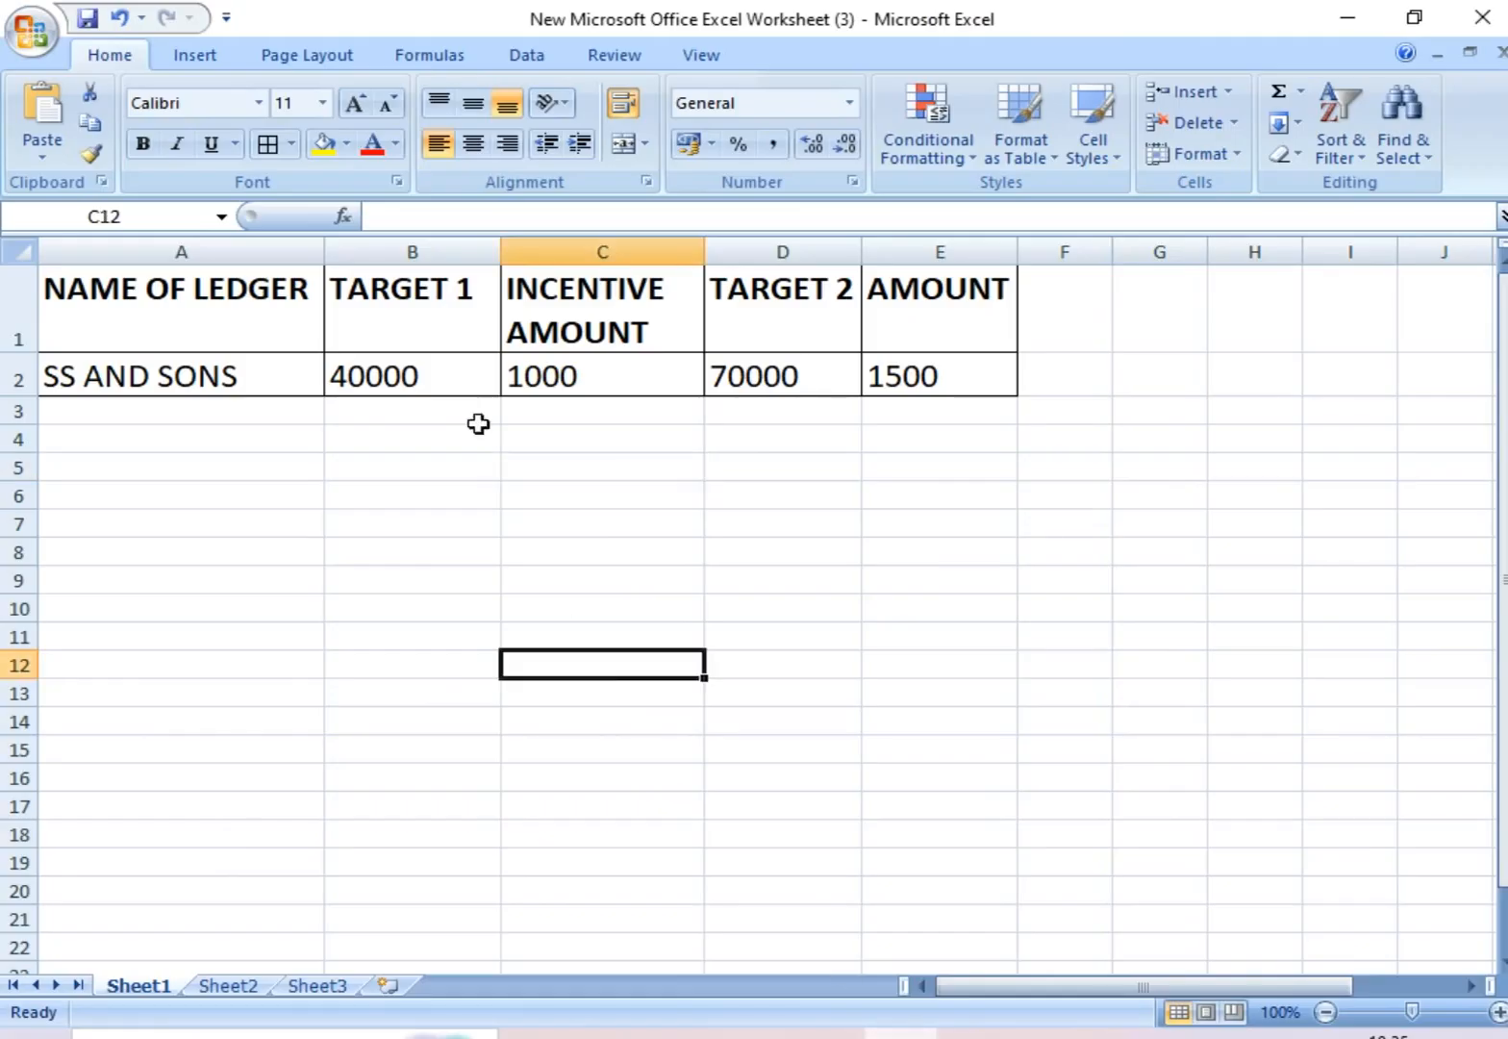
left_click(435, 379)
left_click(745, 387)
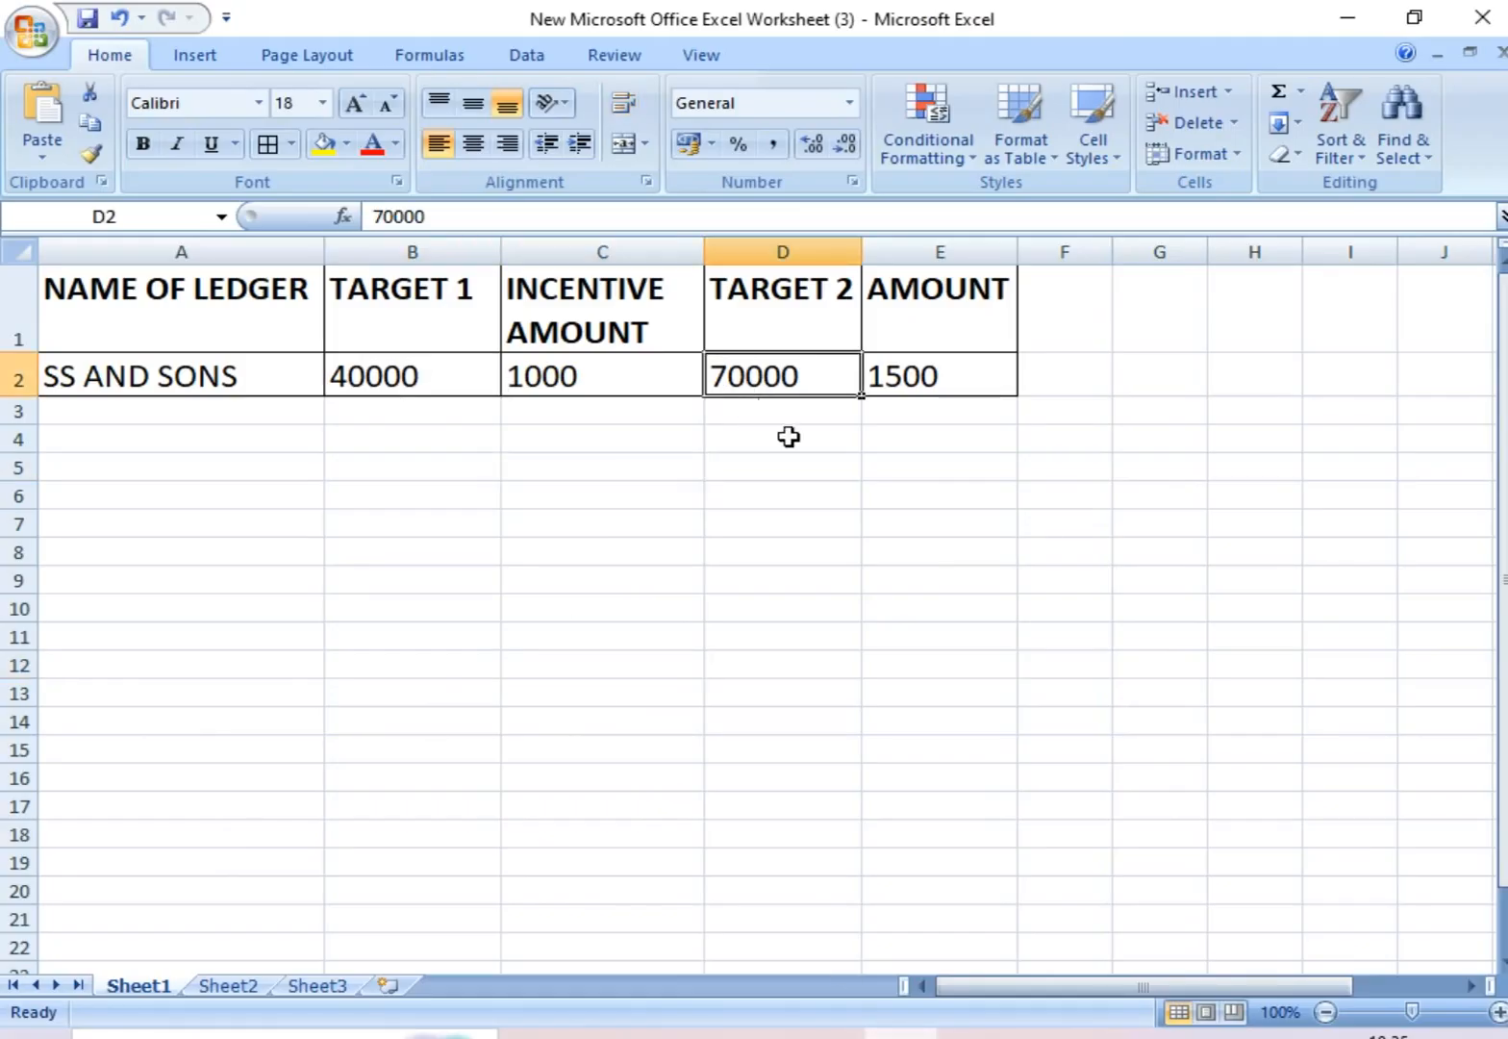
Step: Compare the September sale in the target variance report with the Target 2 amount and incentive in the Excel worksheet, ending on the report
key("alt+Tab")
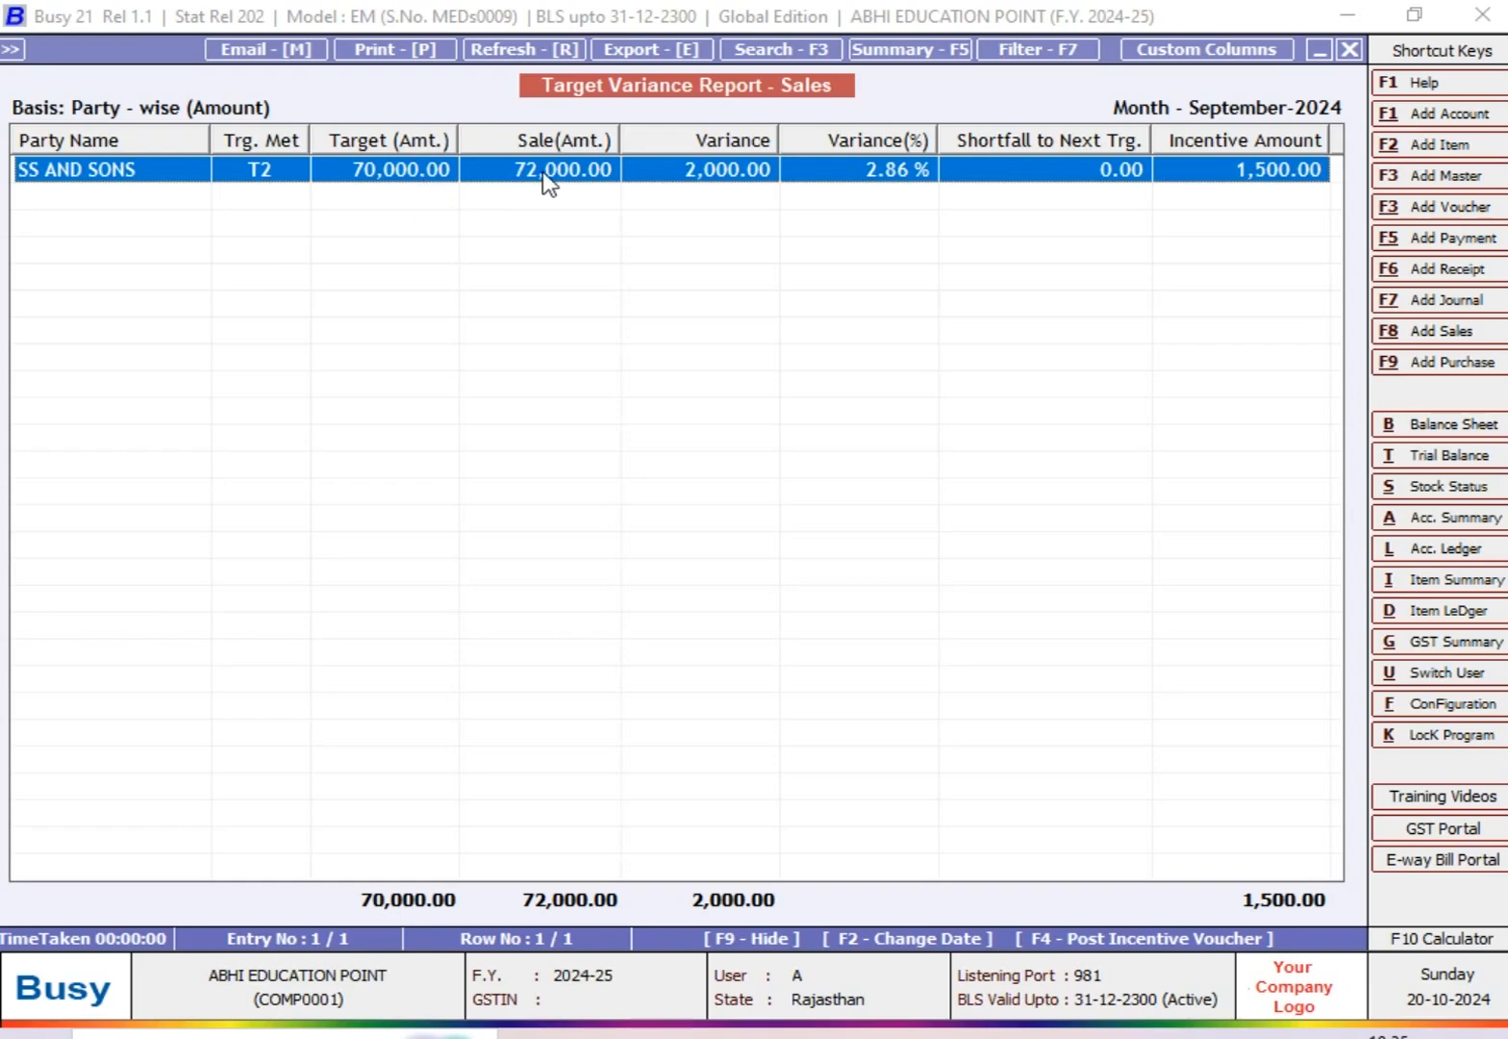
left_click(871, 1035)
left_click(832, 581)
left_click(795, 374)
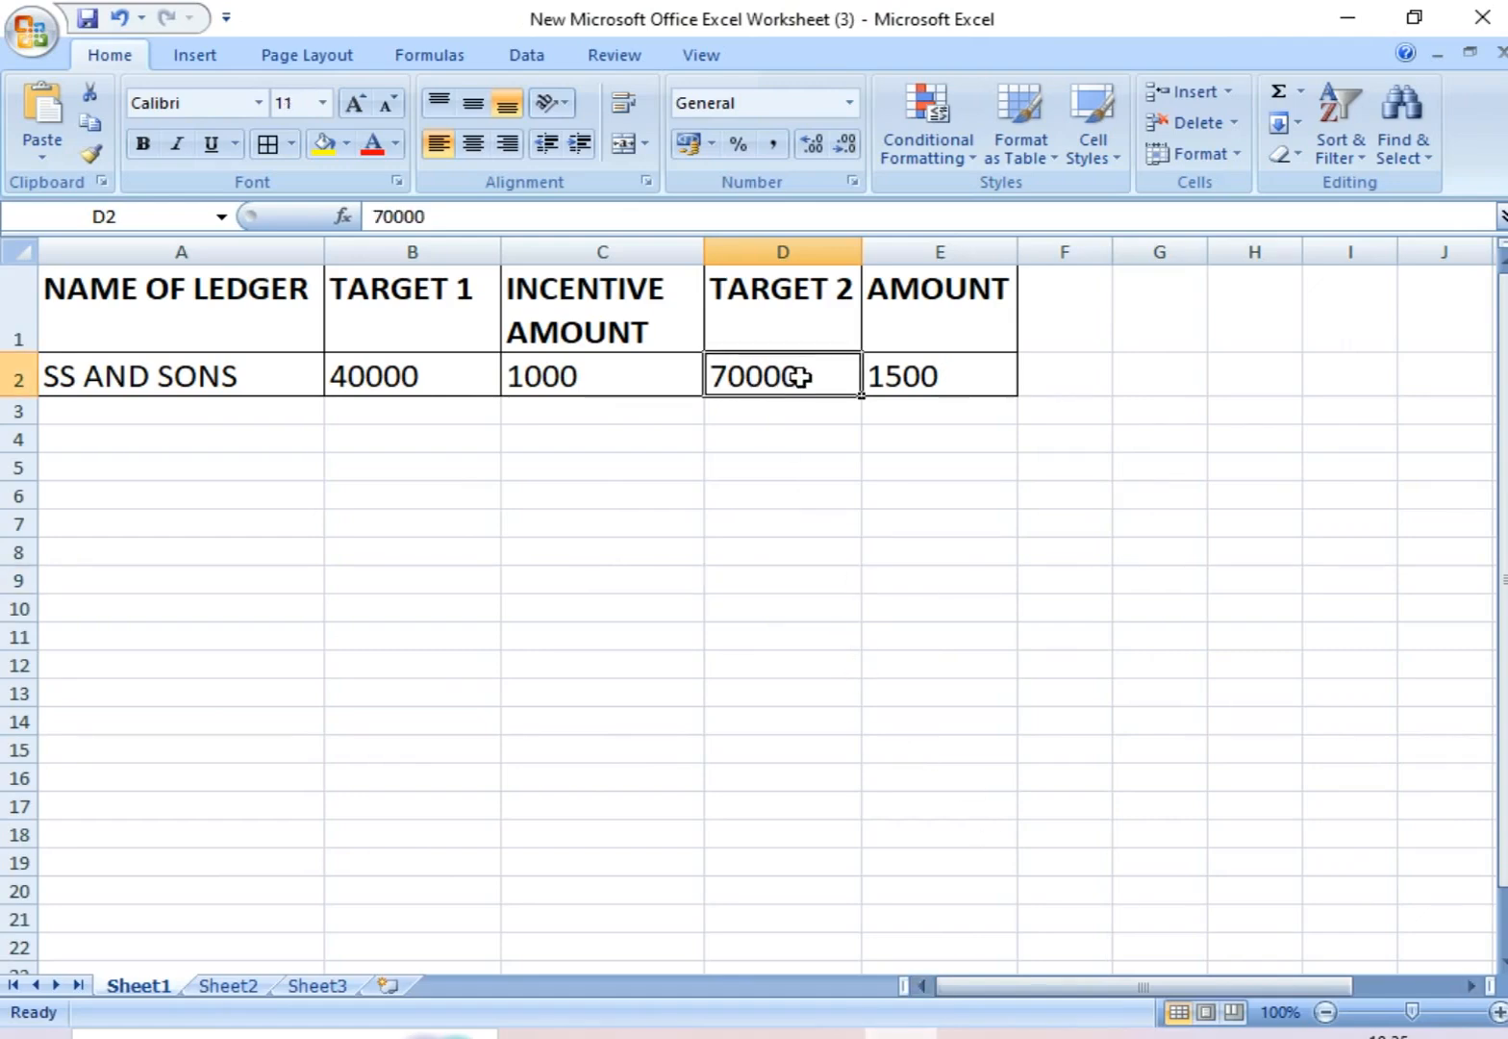
left_click(918, 375)
left_click(828, 1033)
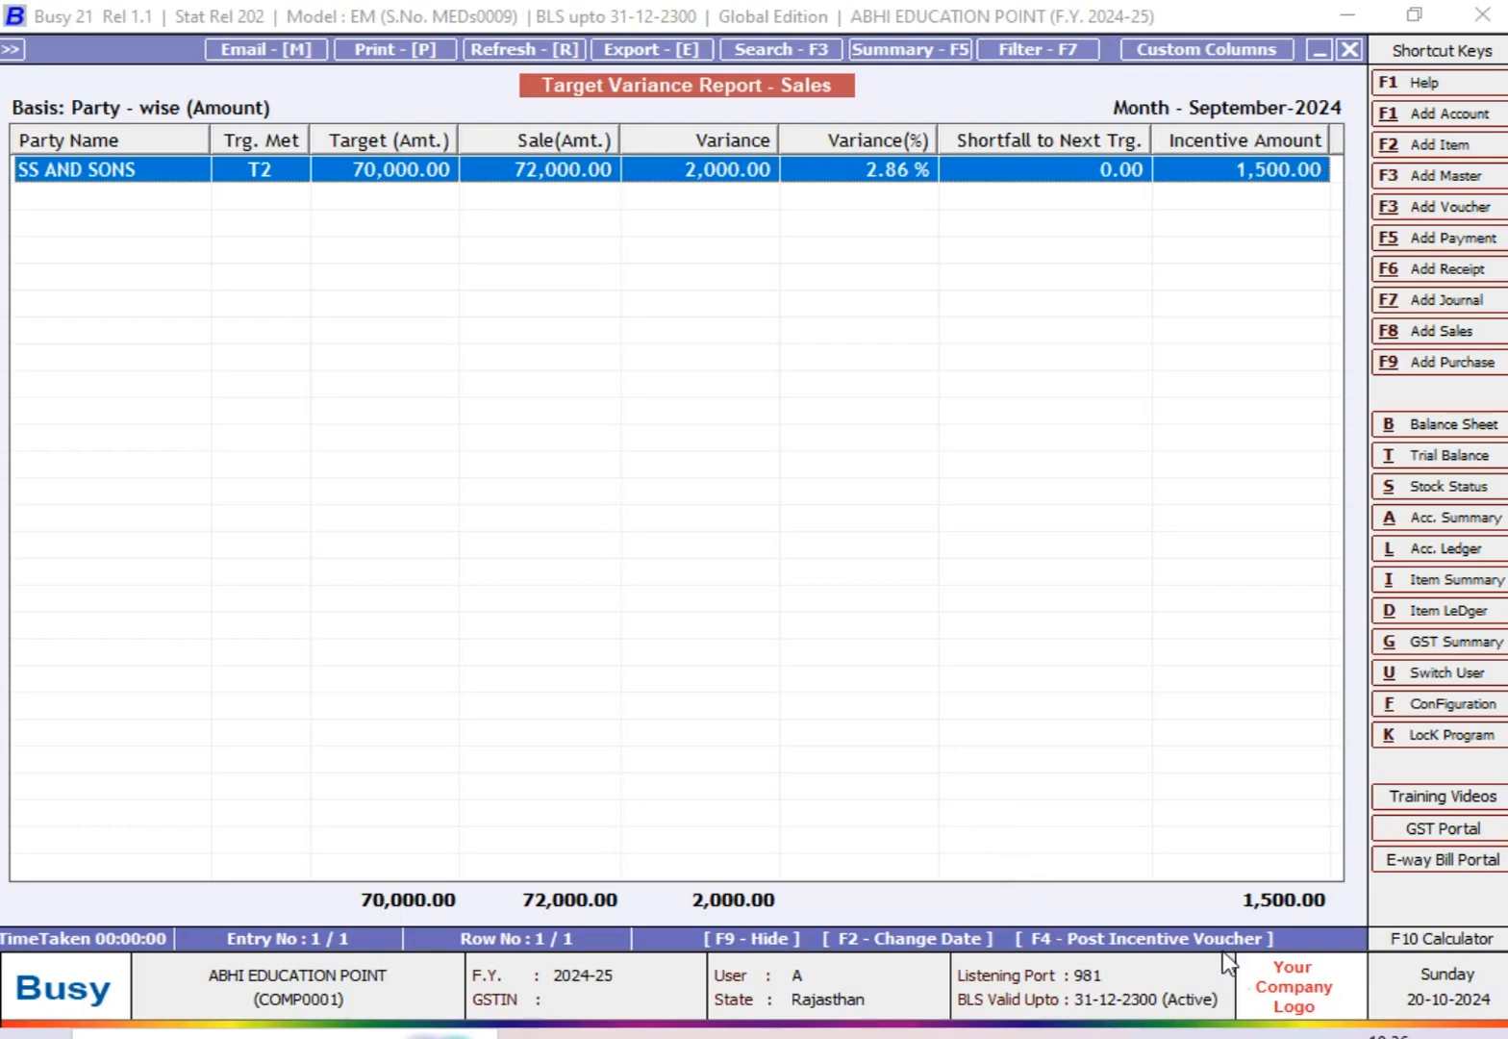
Step: Post the SS AND SONS incentive voucher in journal series Main, dated 30-09-2024, to INCENTIVE EXPENSES without bill references, and close the report
key("F4")
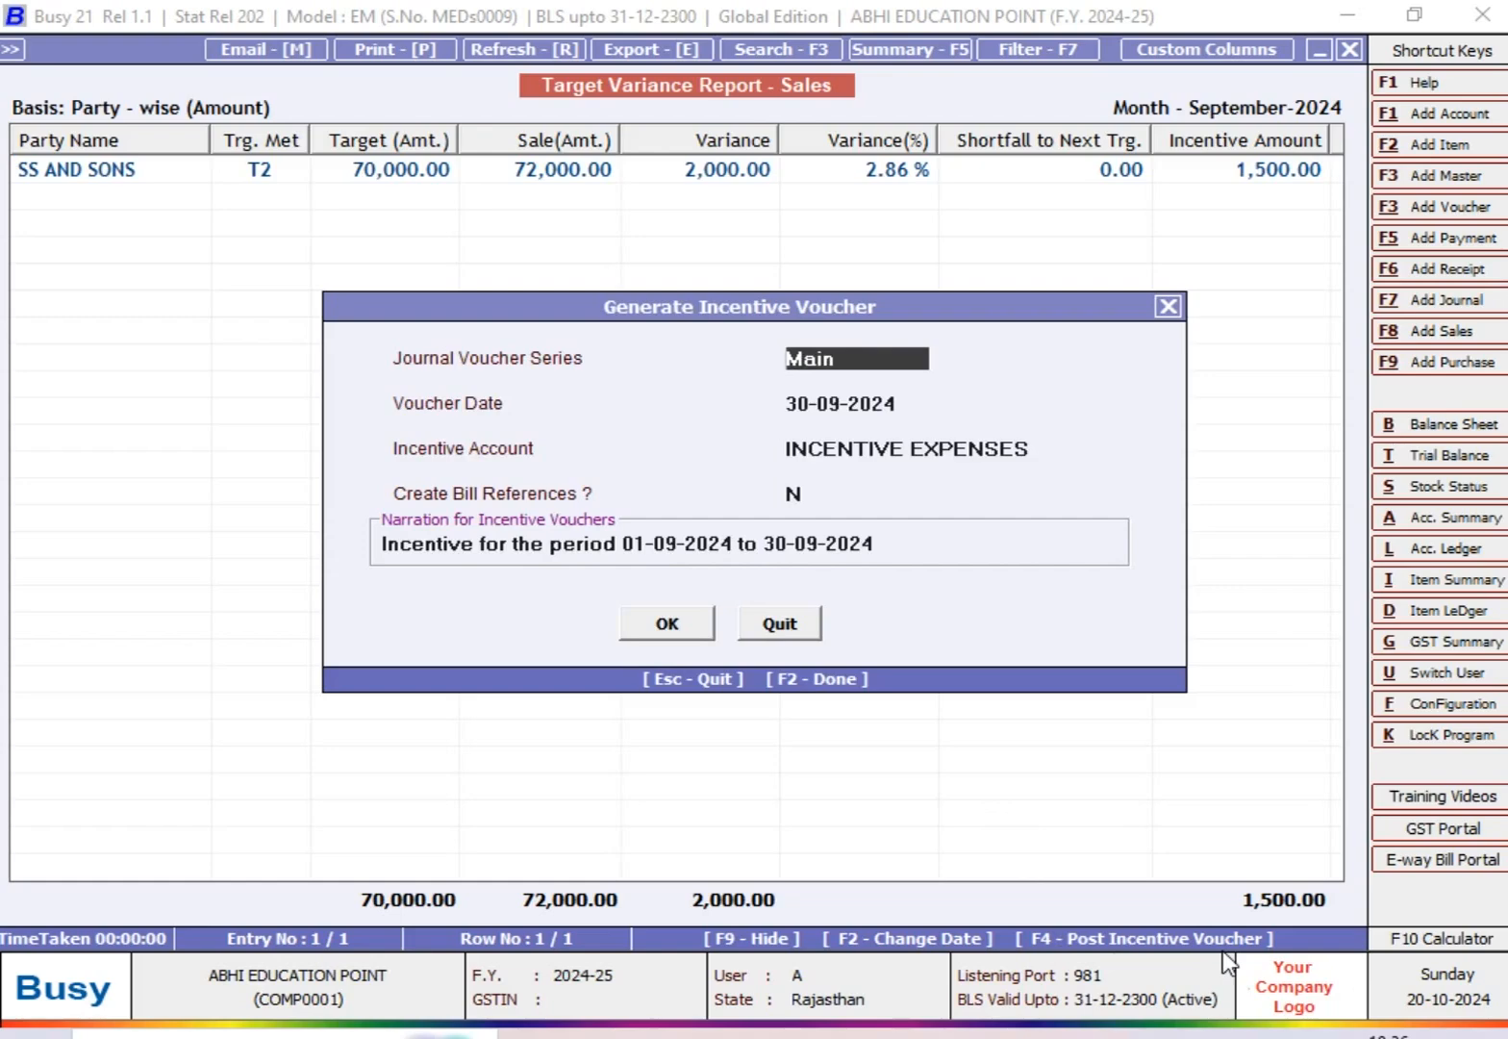
key("Return")
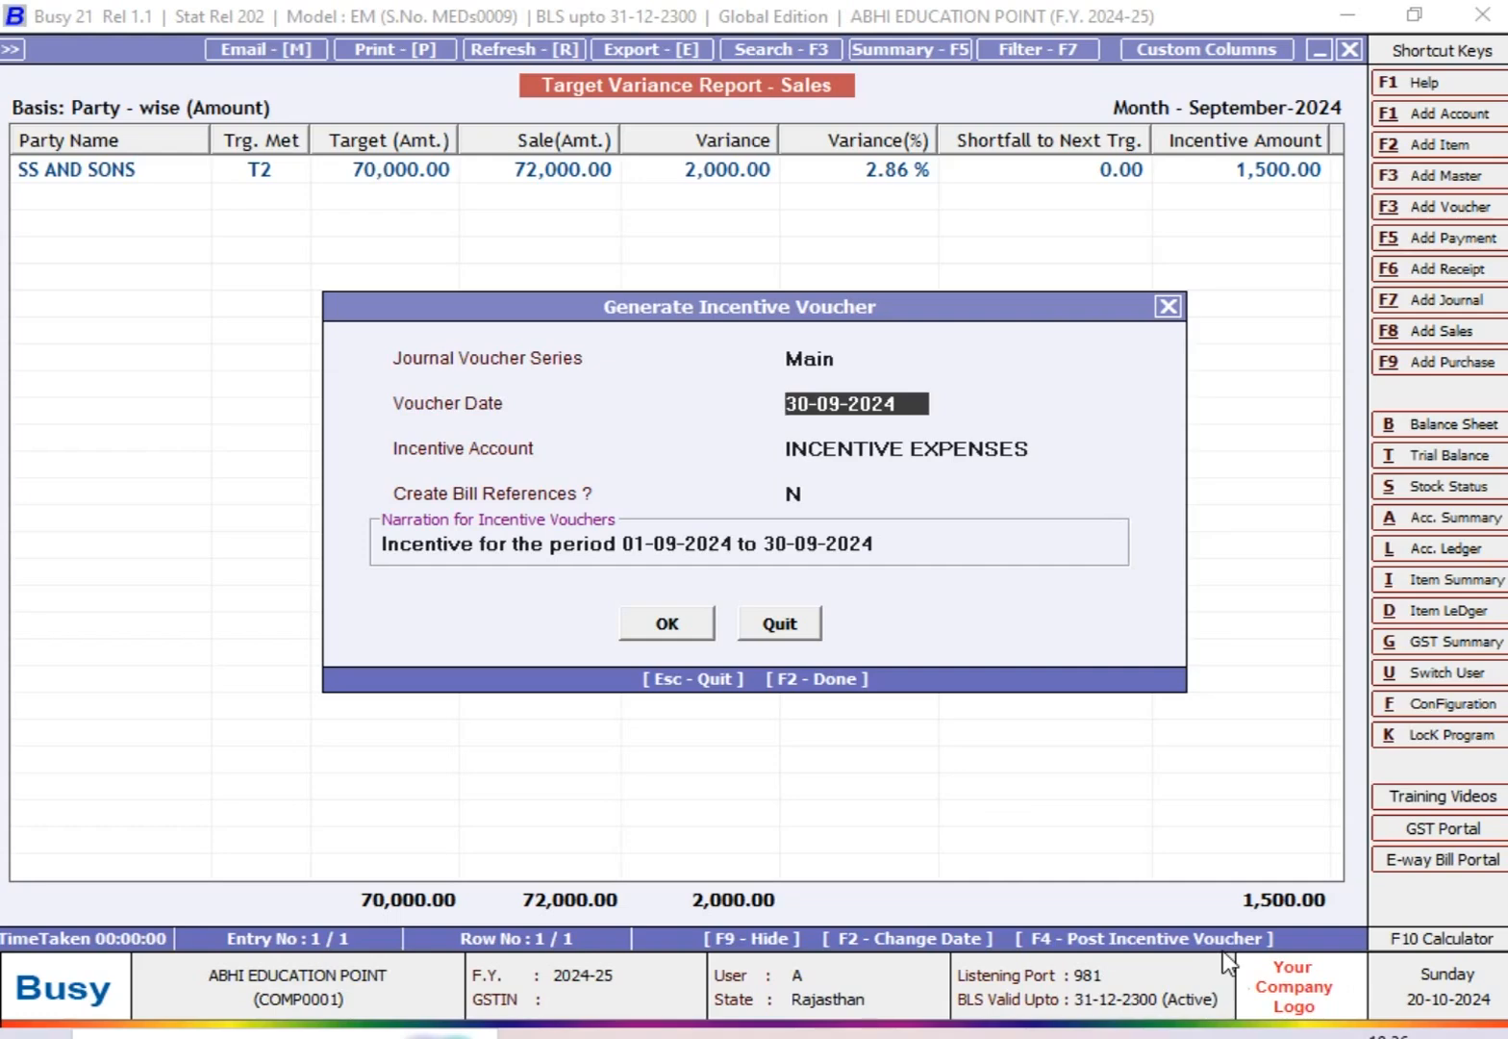
key("Return")
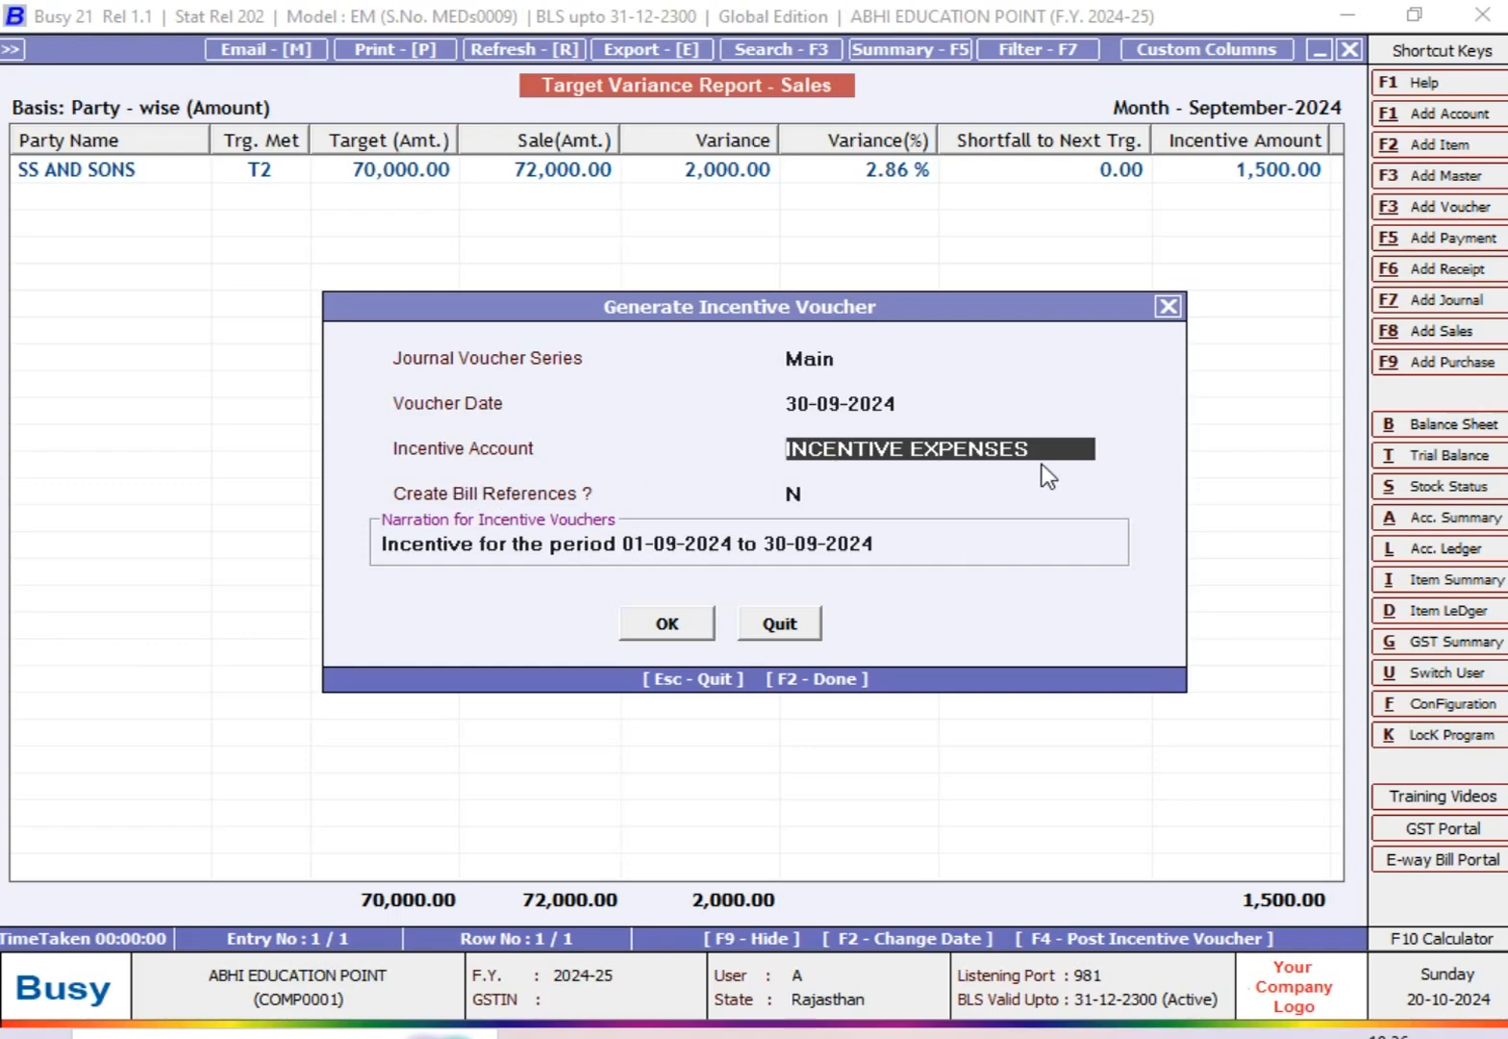
left_click(490, 555)
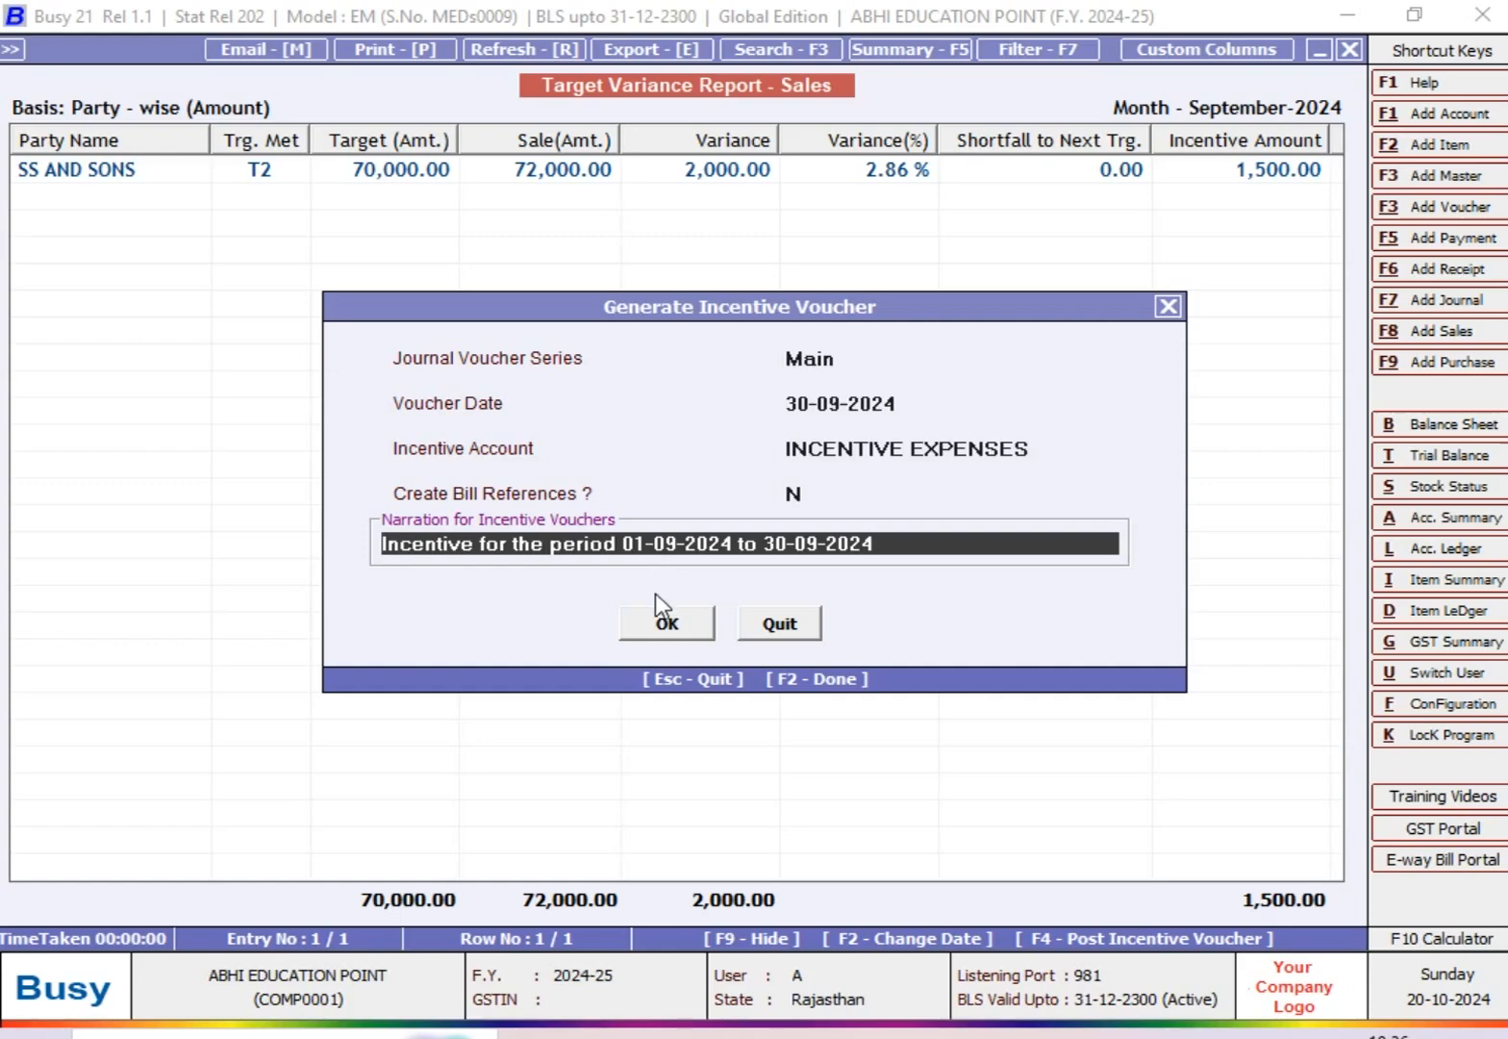
left_click(660, 621)
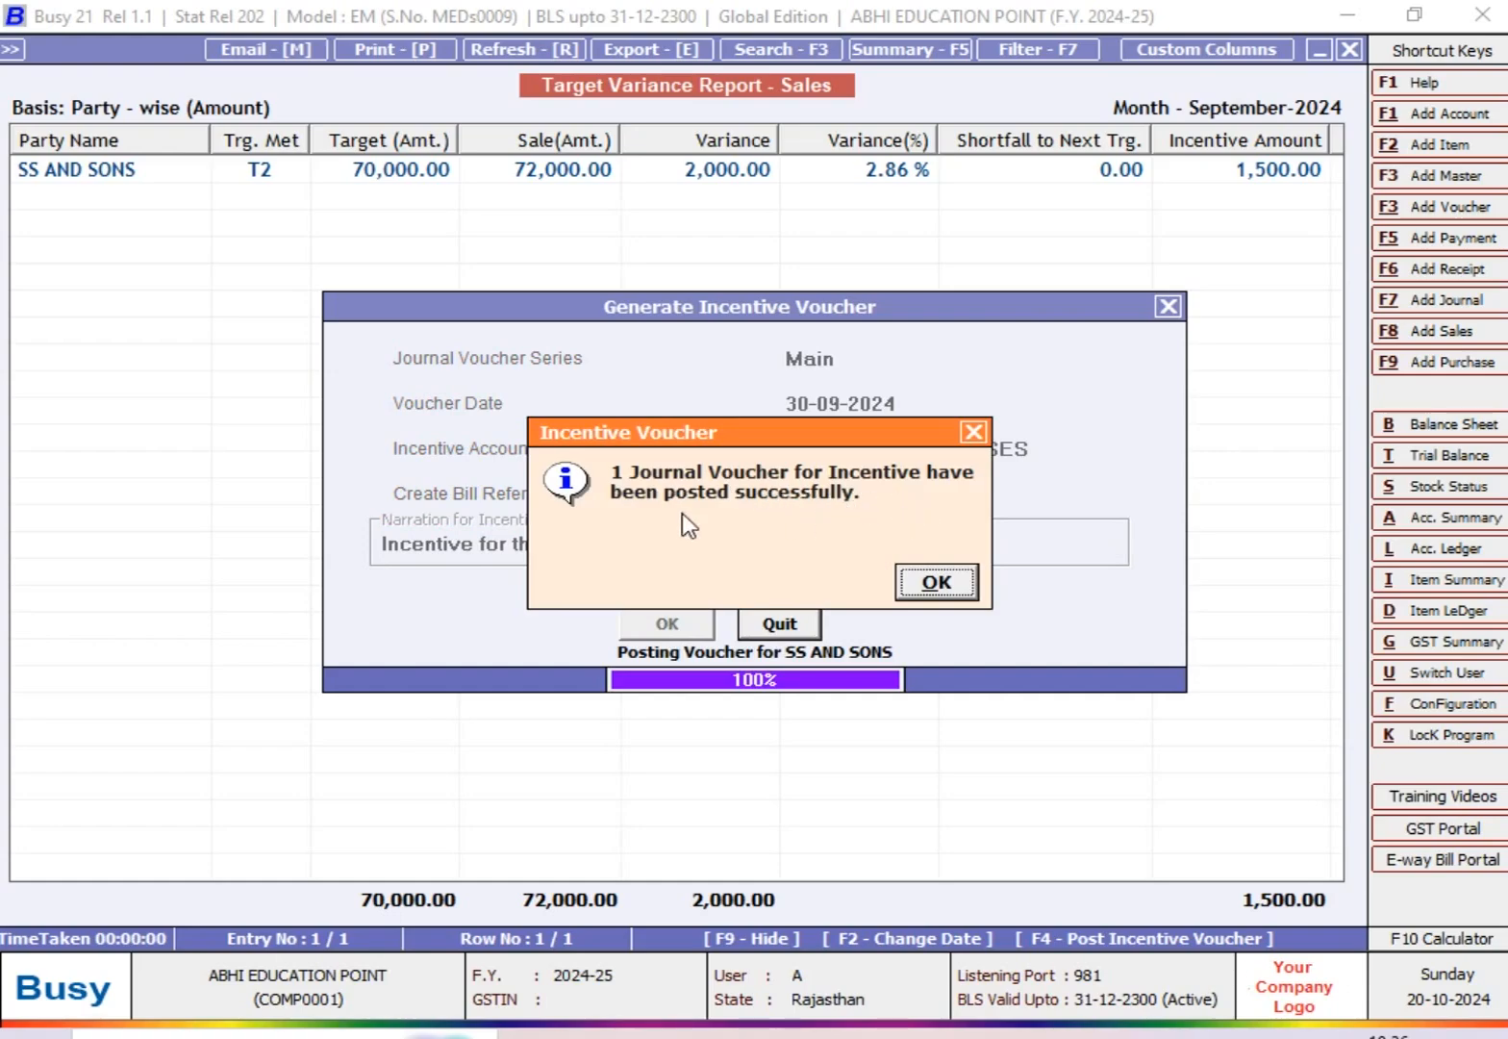
left_click(925, 582)
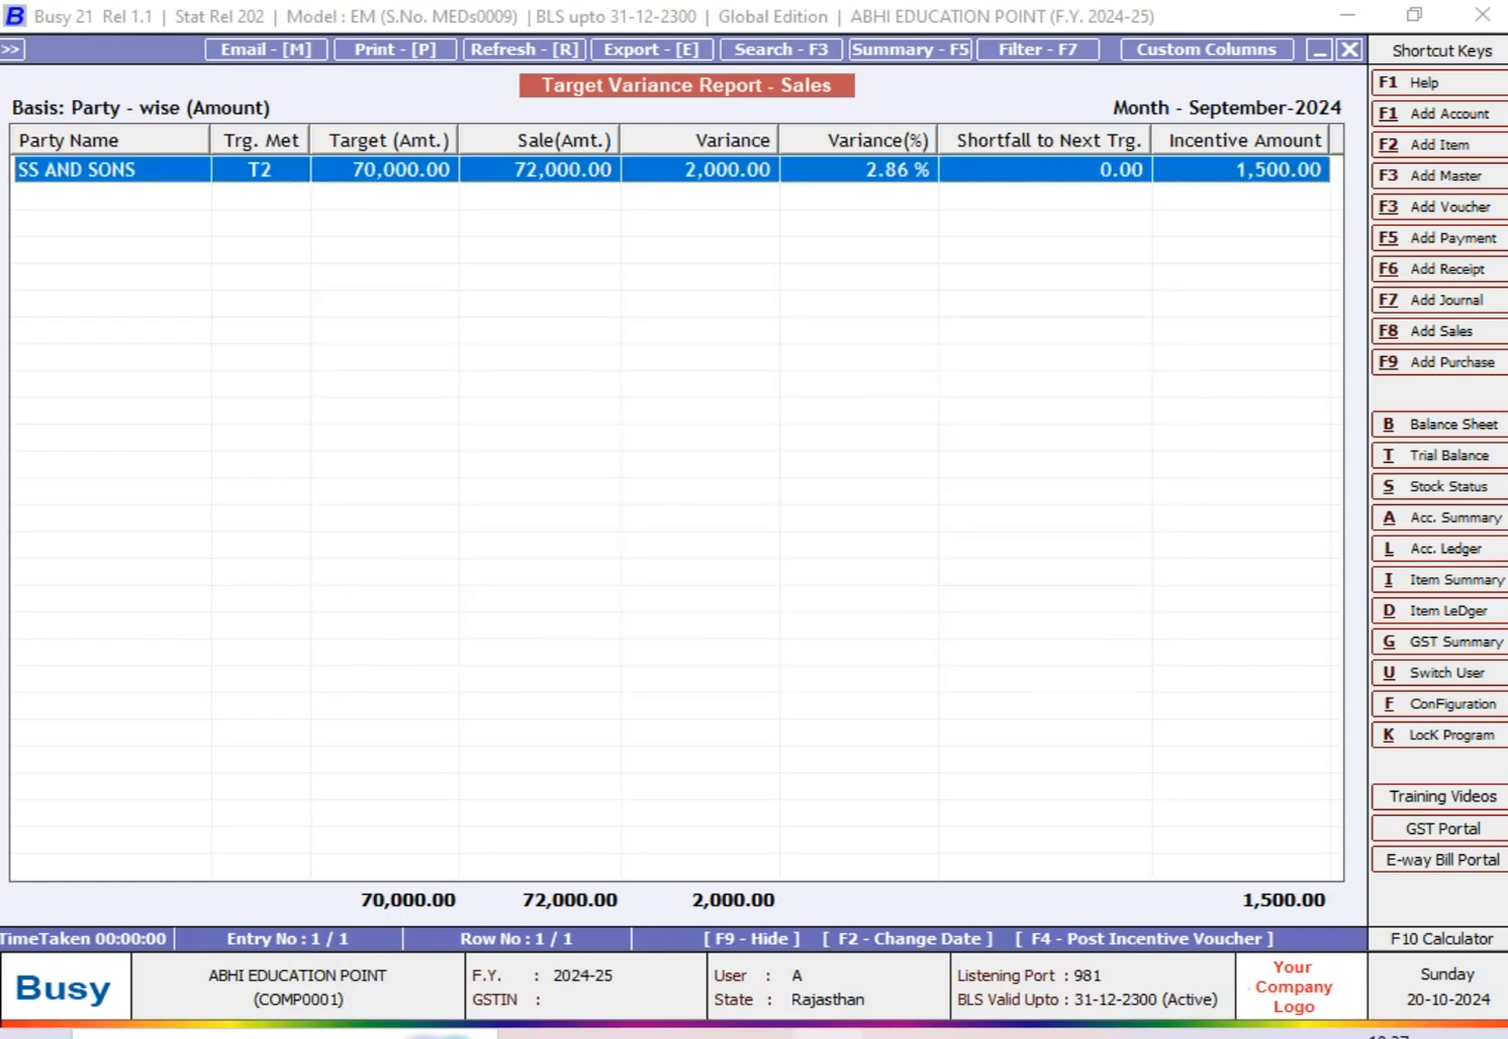
key("Escape")
key("Escape")
key("Escape")
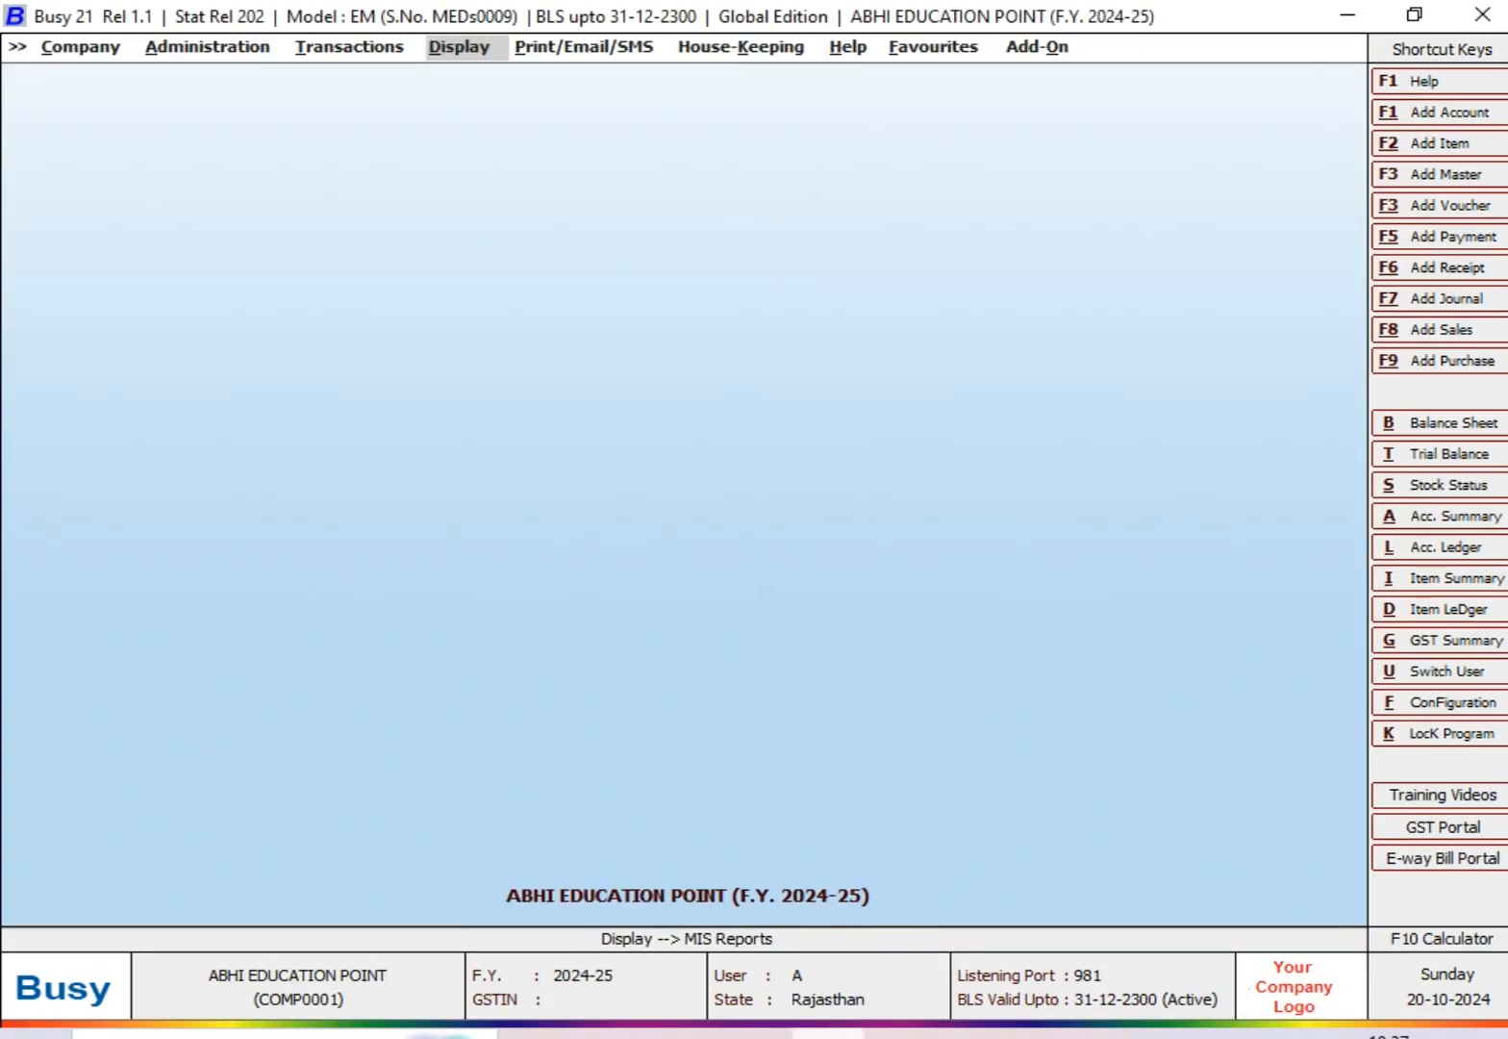
Step: Generate the account ledger of SS AND SONS from 1-4-2024 to 30-9-2024
type("l")
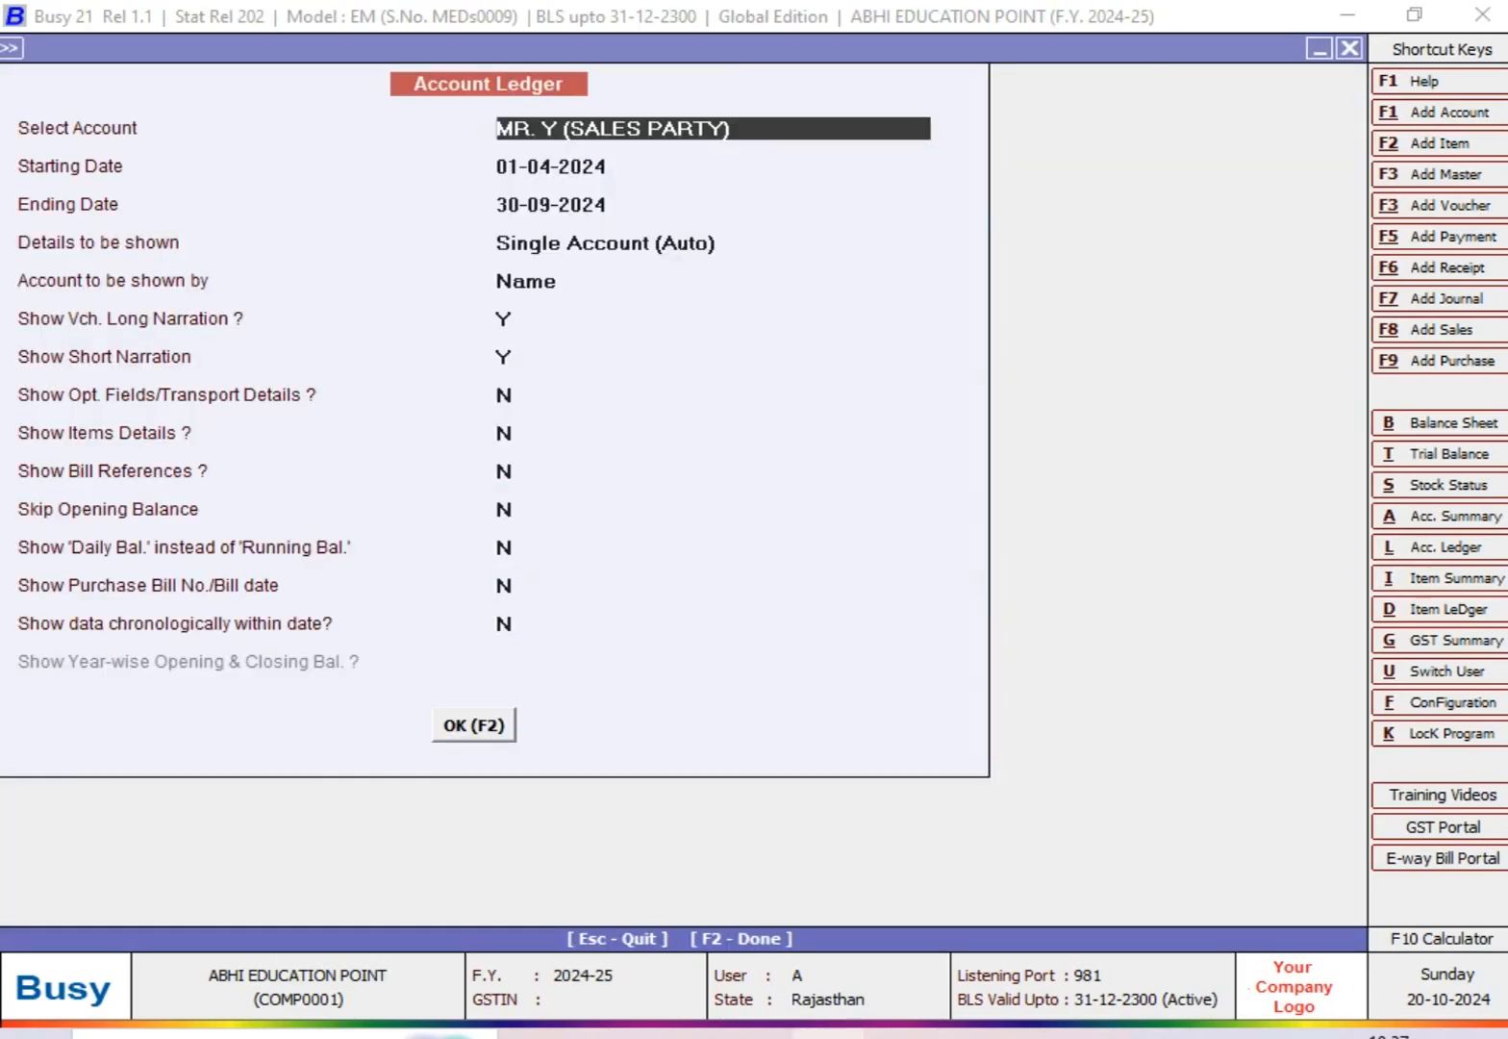
type("SS")
key("Return")
type("1-4")
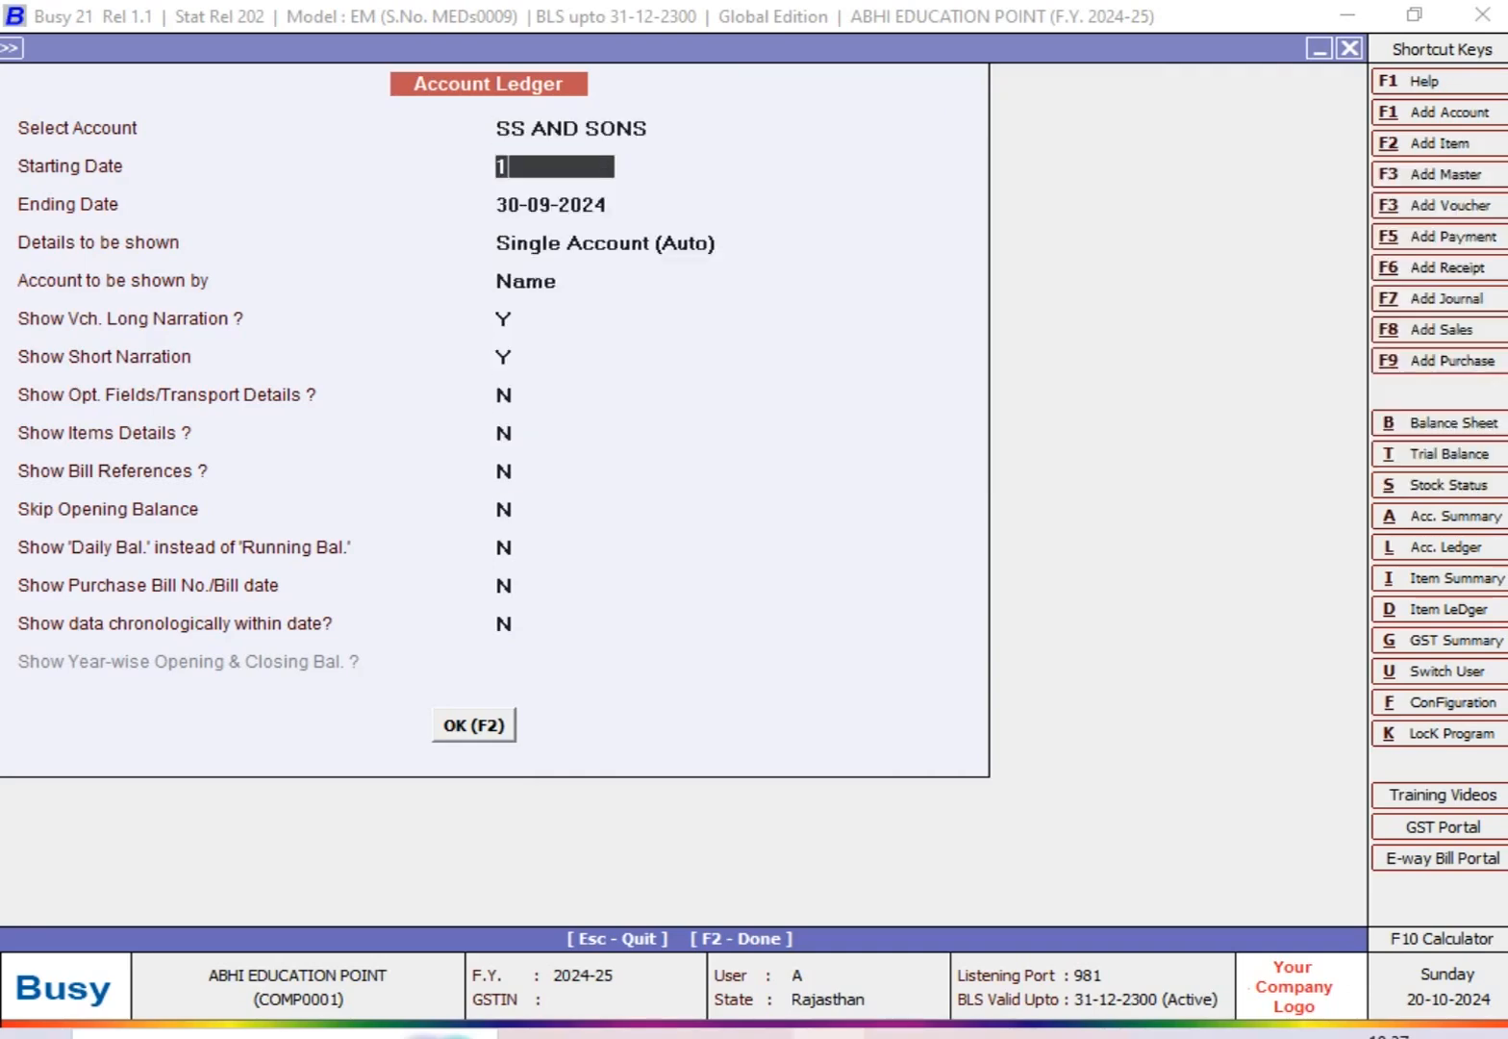
key("Return")
key("Return")
key("Return")
key("F2")
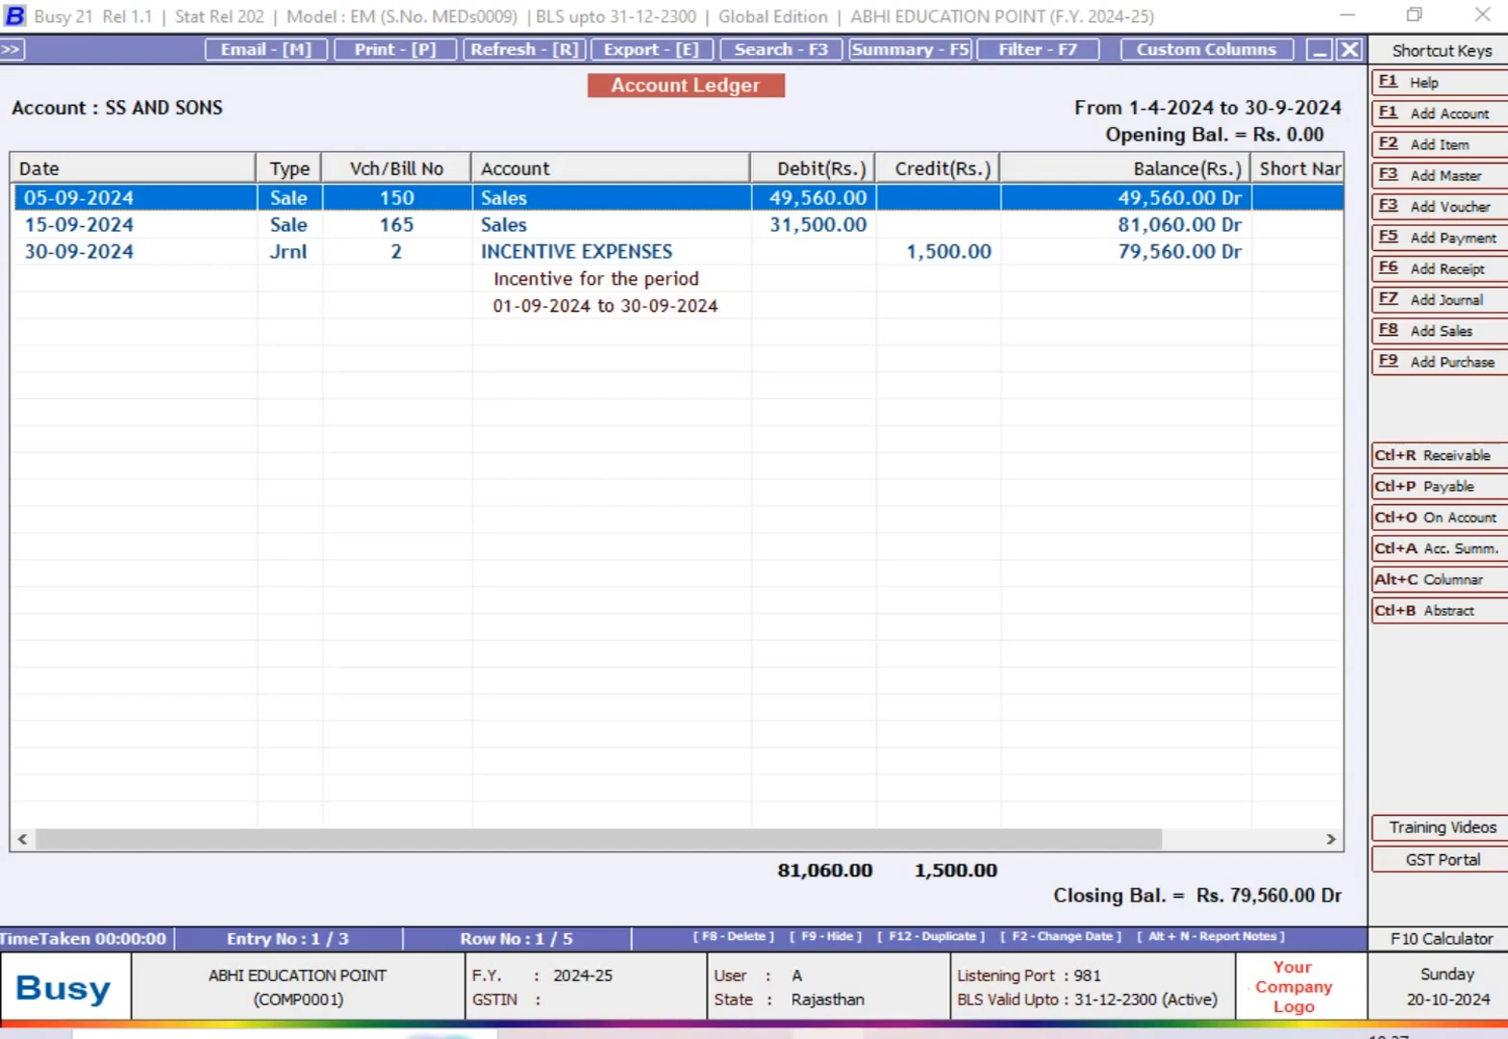
Step: View the INCENTIVE EXPENSES journal voucher from the ledger, review the sale and incentive entries, and leave the ledger
key("Down")
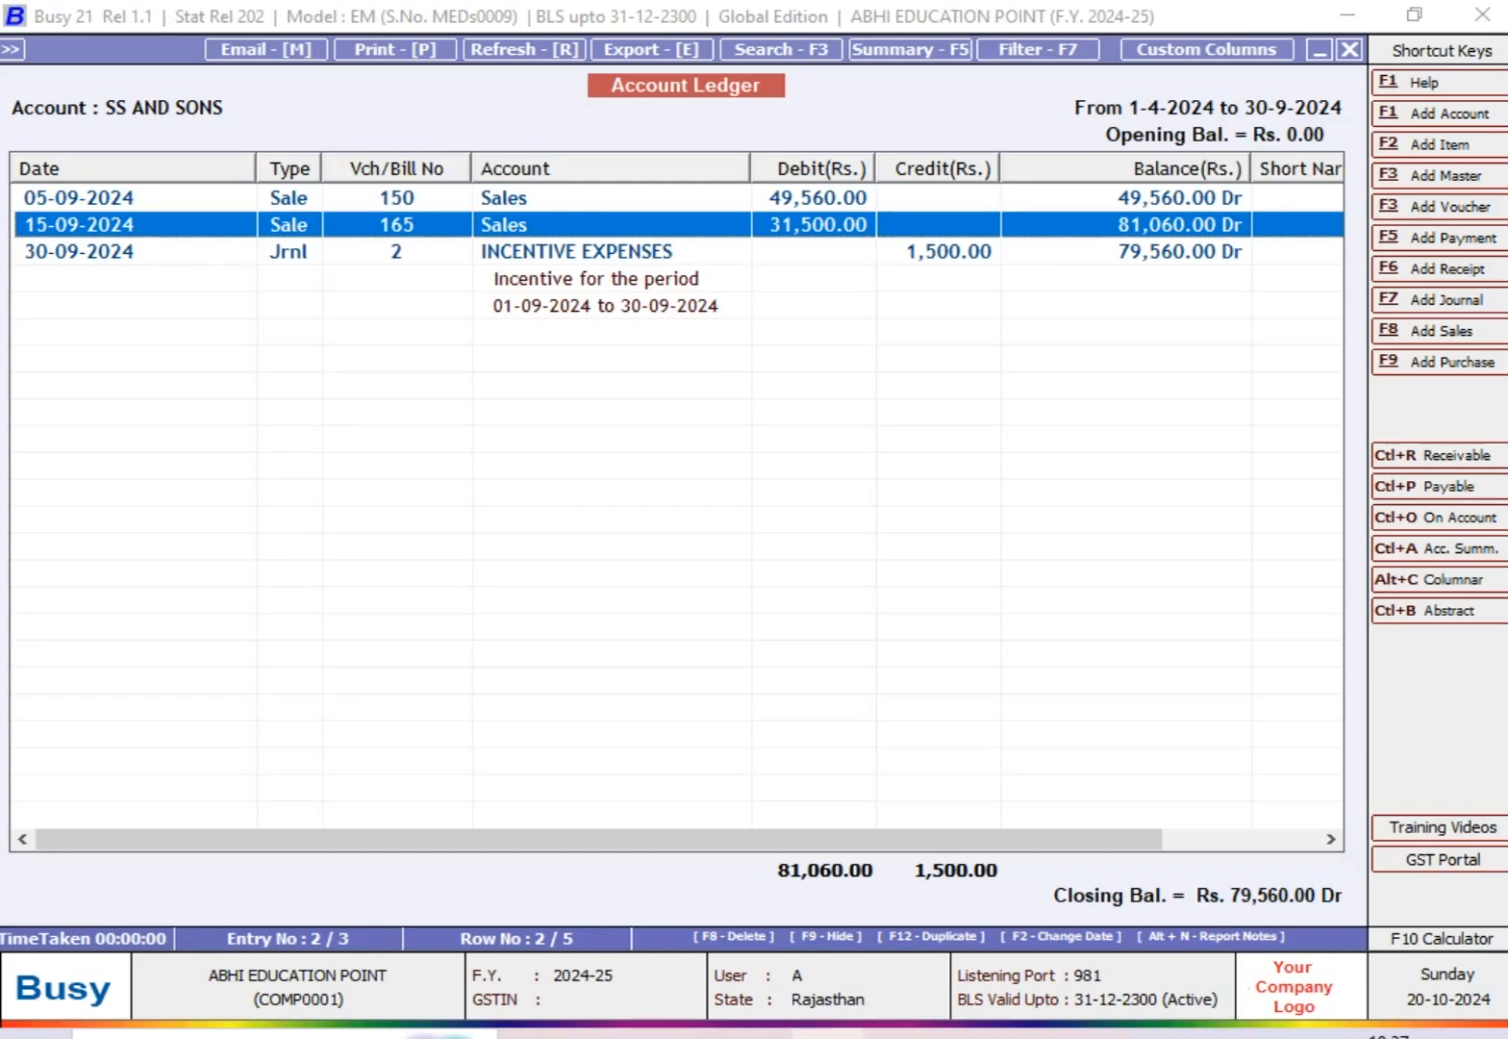
key("Down")
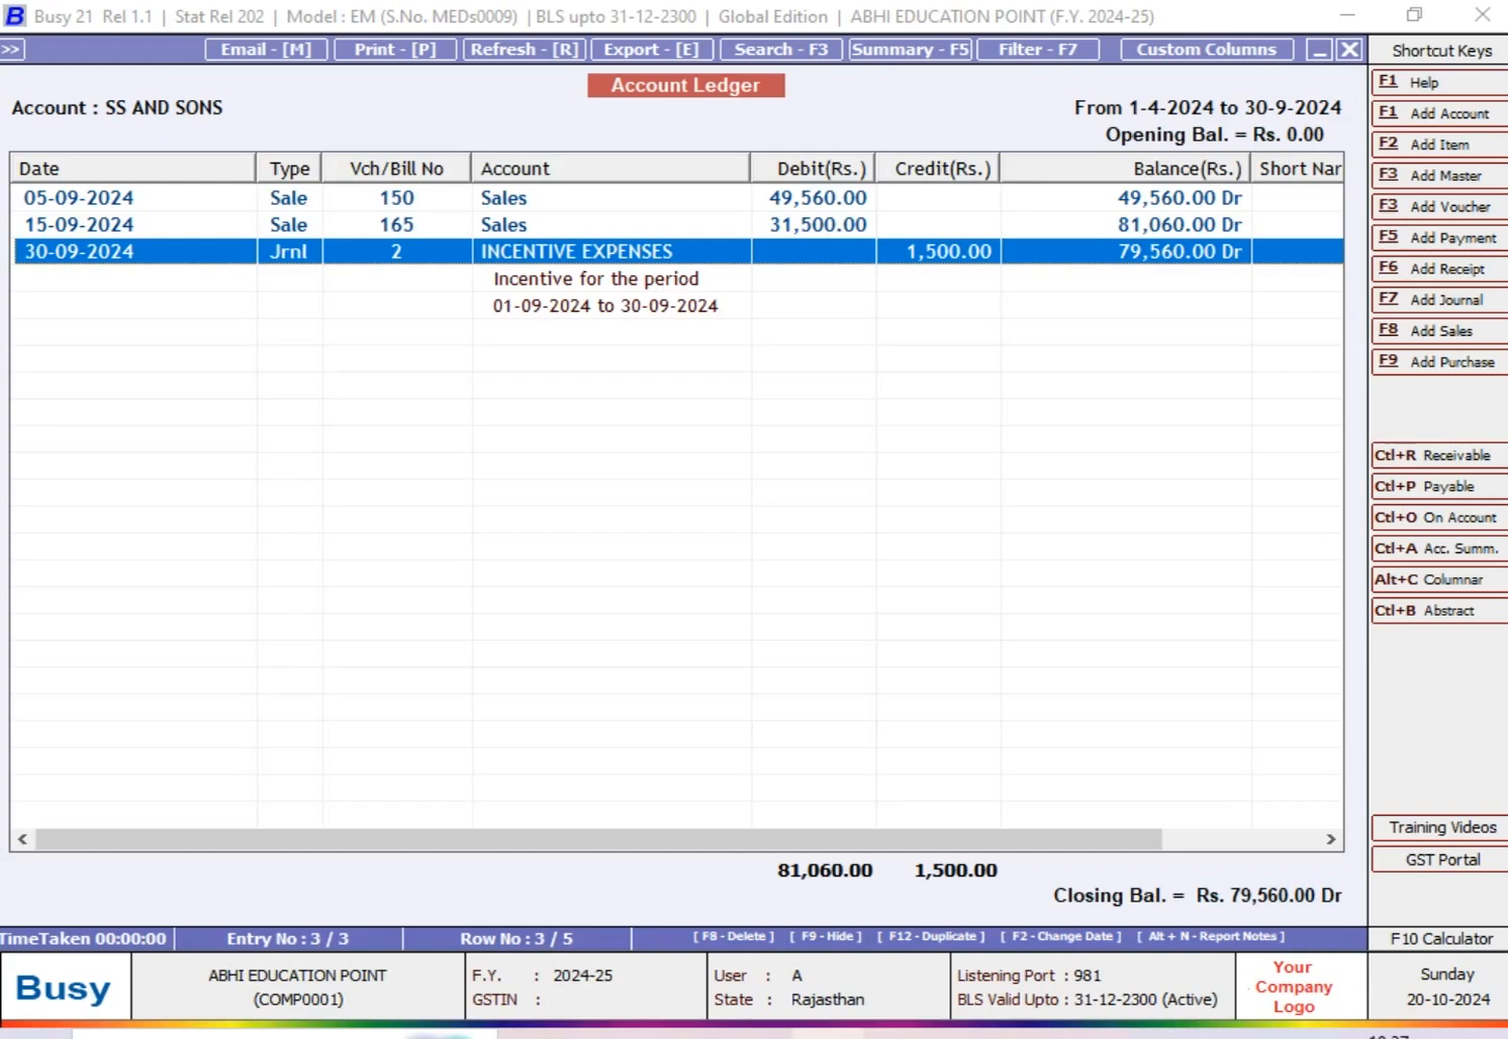
key("Return")
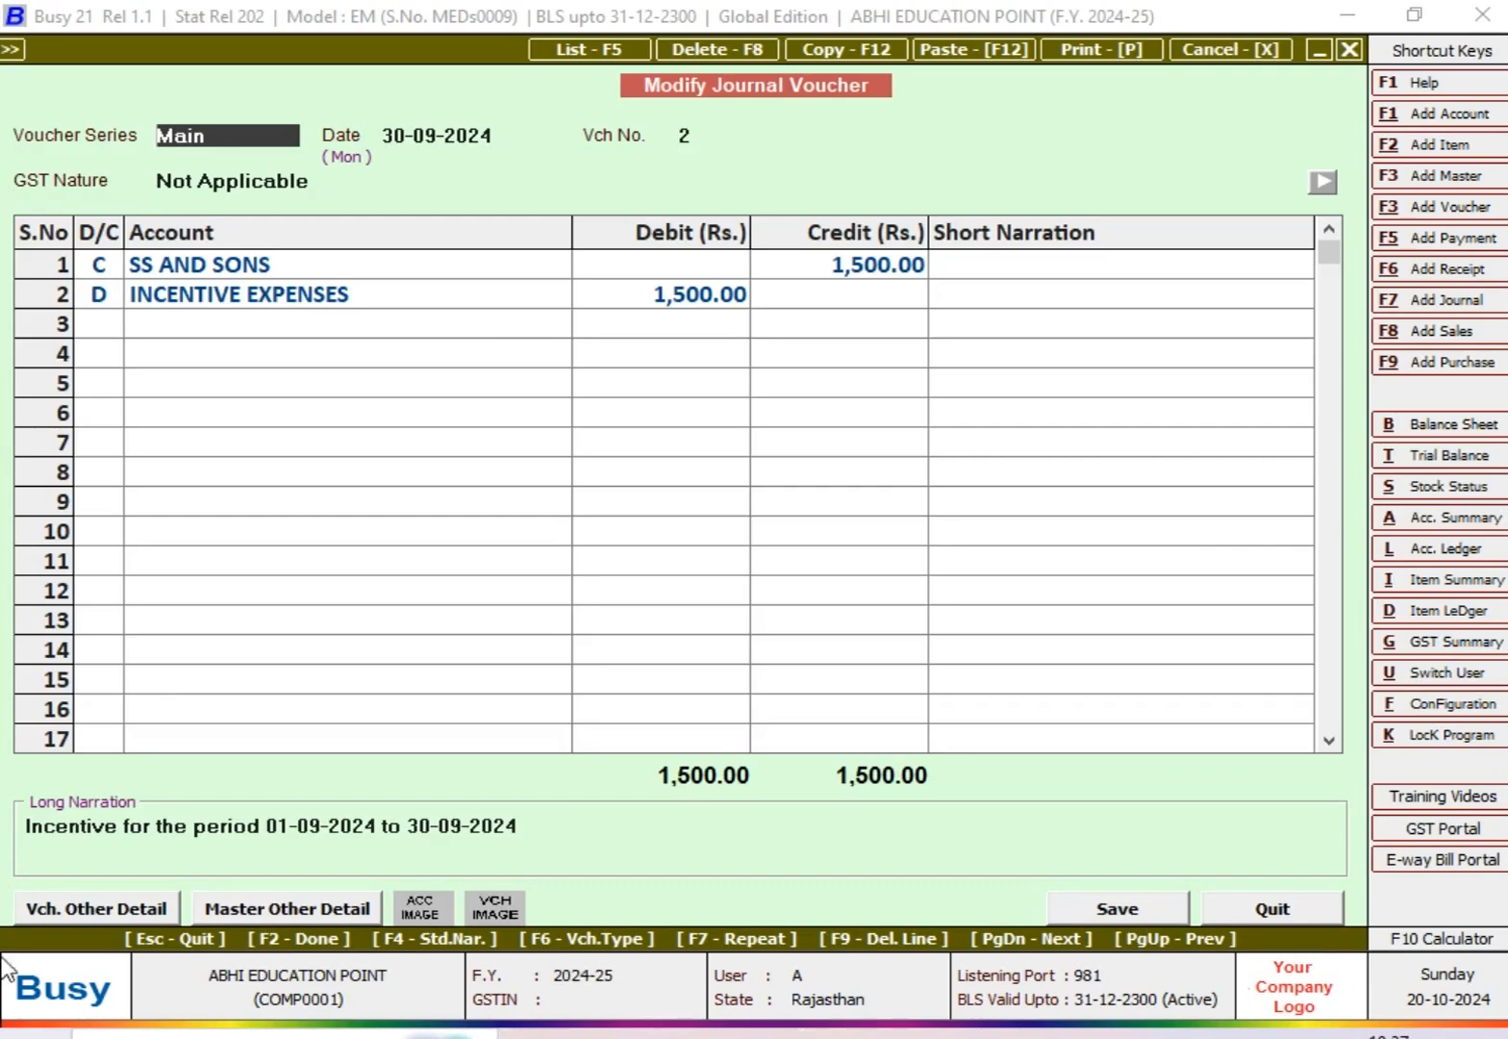
key("Escape")
key("Up")
key("Up")
key("Down")
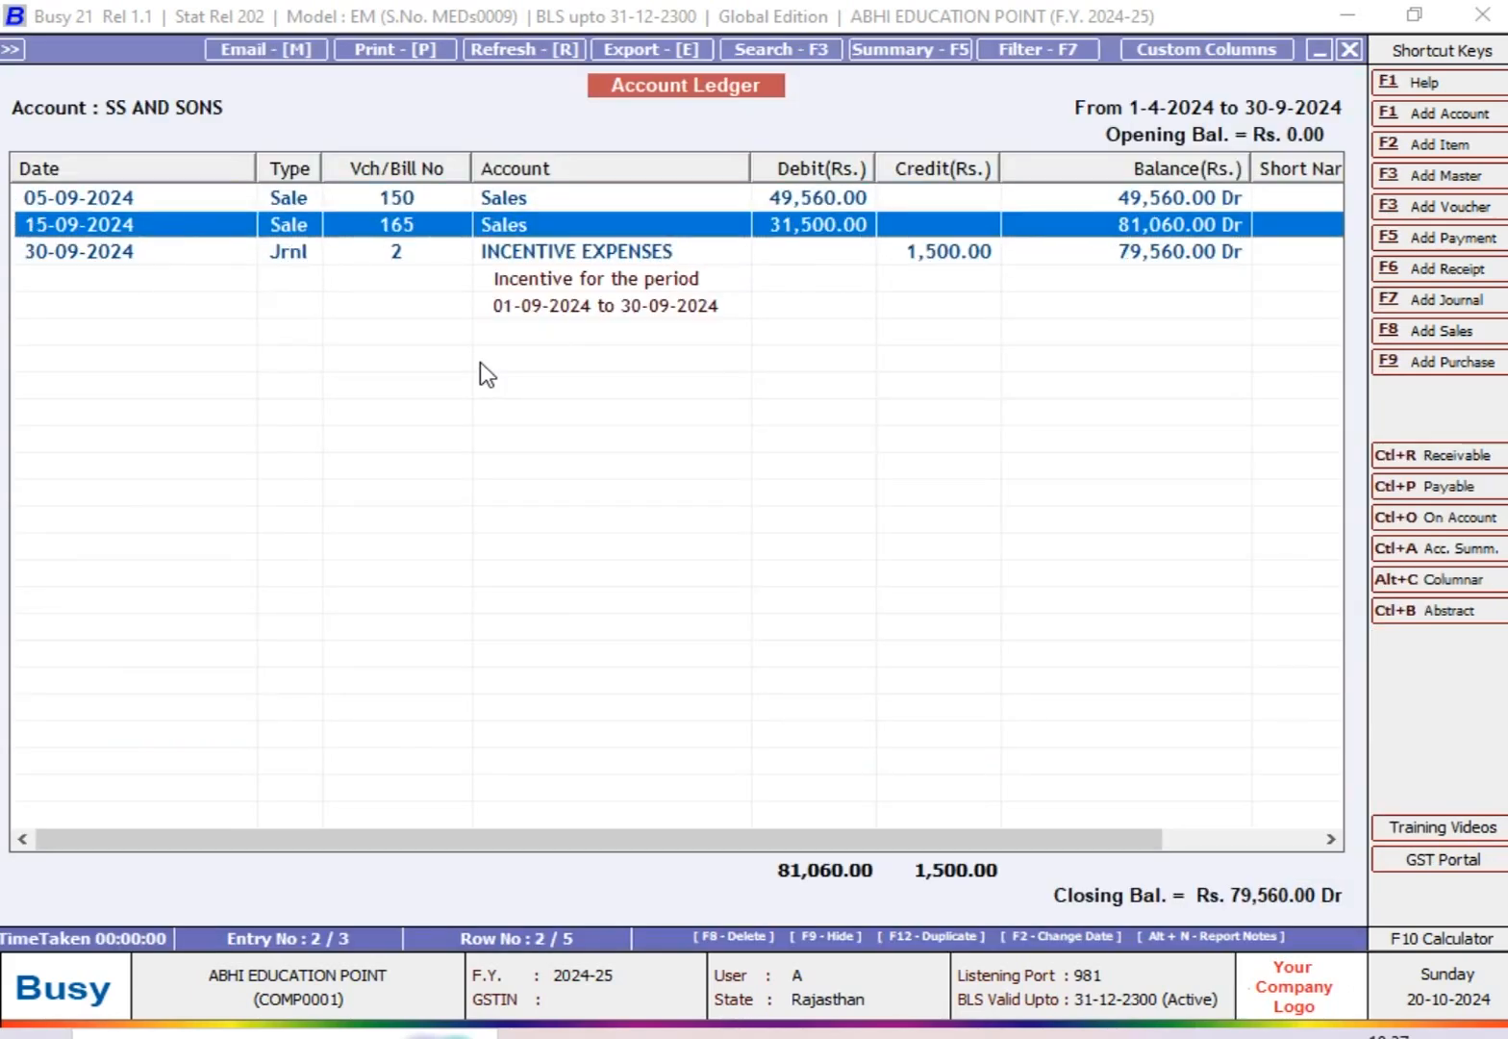
key("Down")
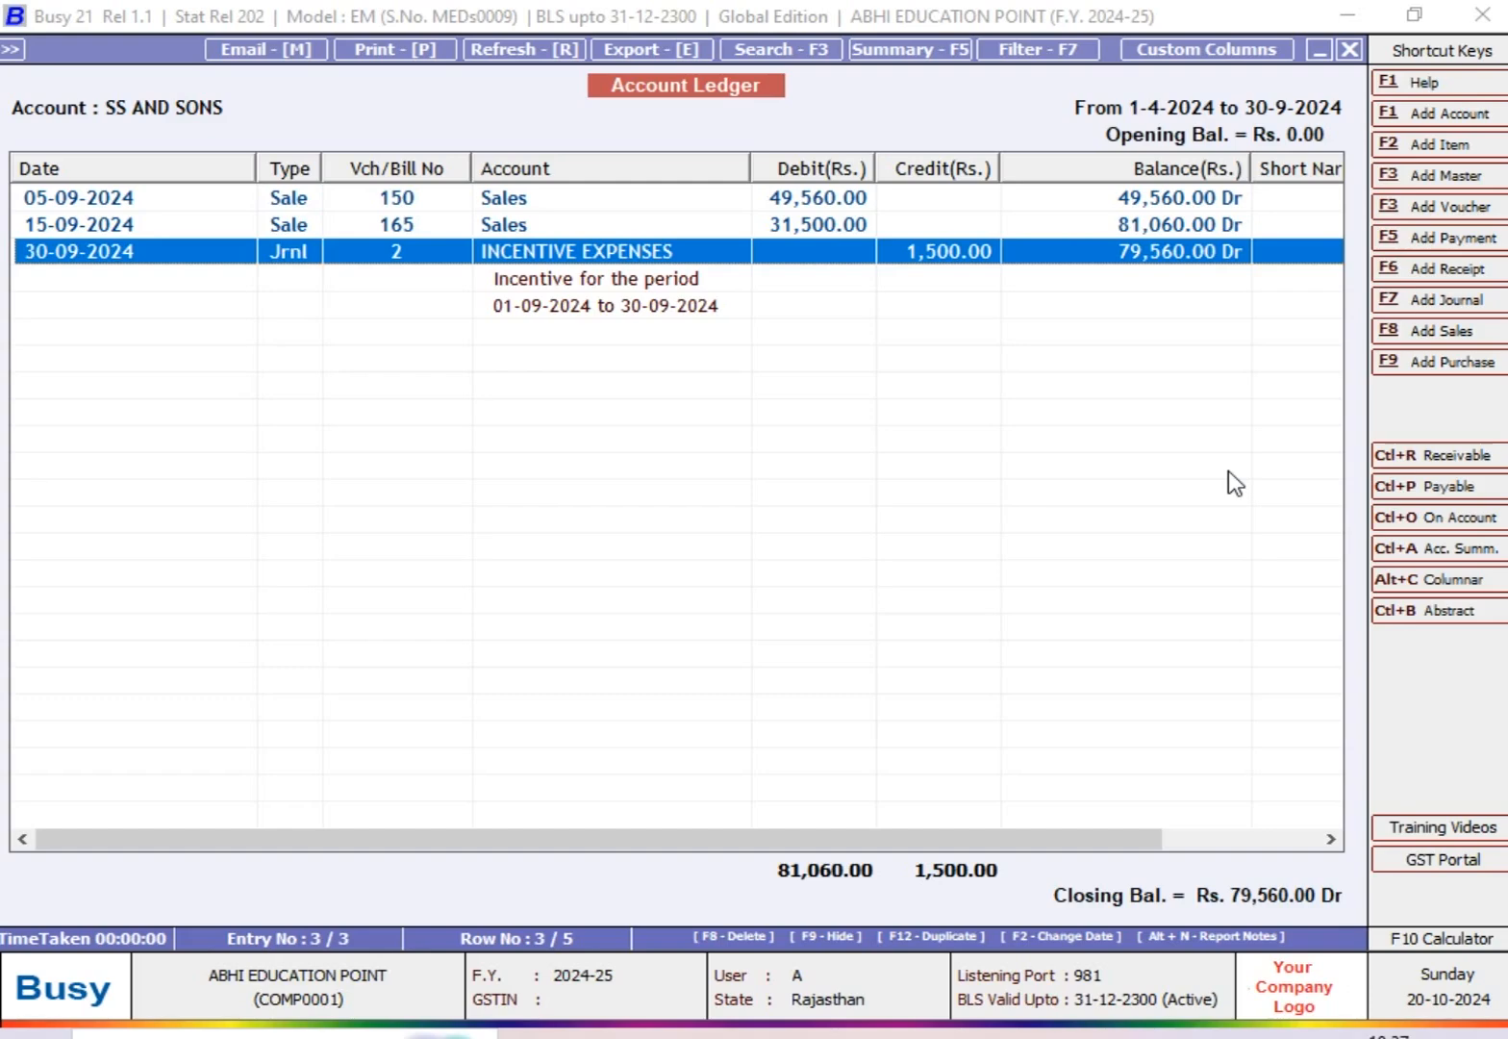
key("Escape")
key("Escape")
key("n")
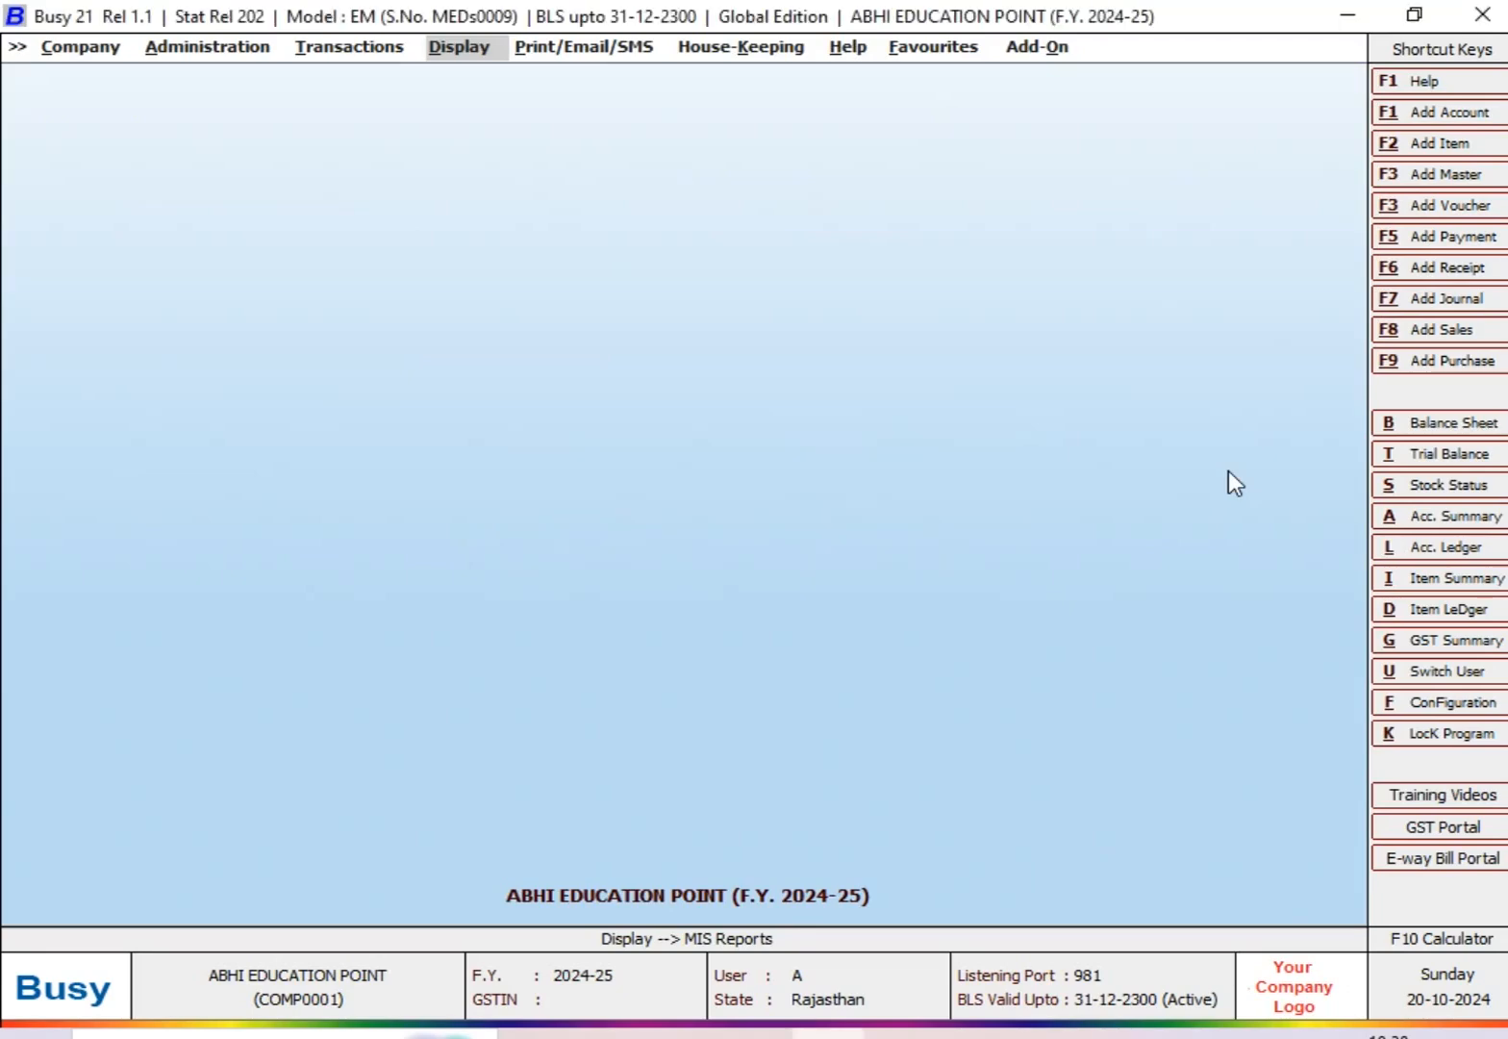
Step: Generate the Profit & Loss account from 01-04-2024 to 30-09-2024 with second level group details
key("Return")
key("Up")
key("Up")
key("Up")
key("Up")
key("Up")
key("Up")
key("Up")
key("Up")
key("Up")
key("Up")
key("Up")
key("Up")
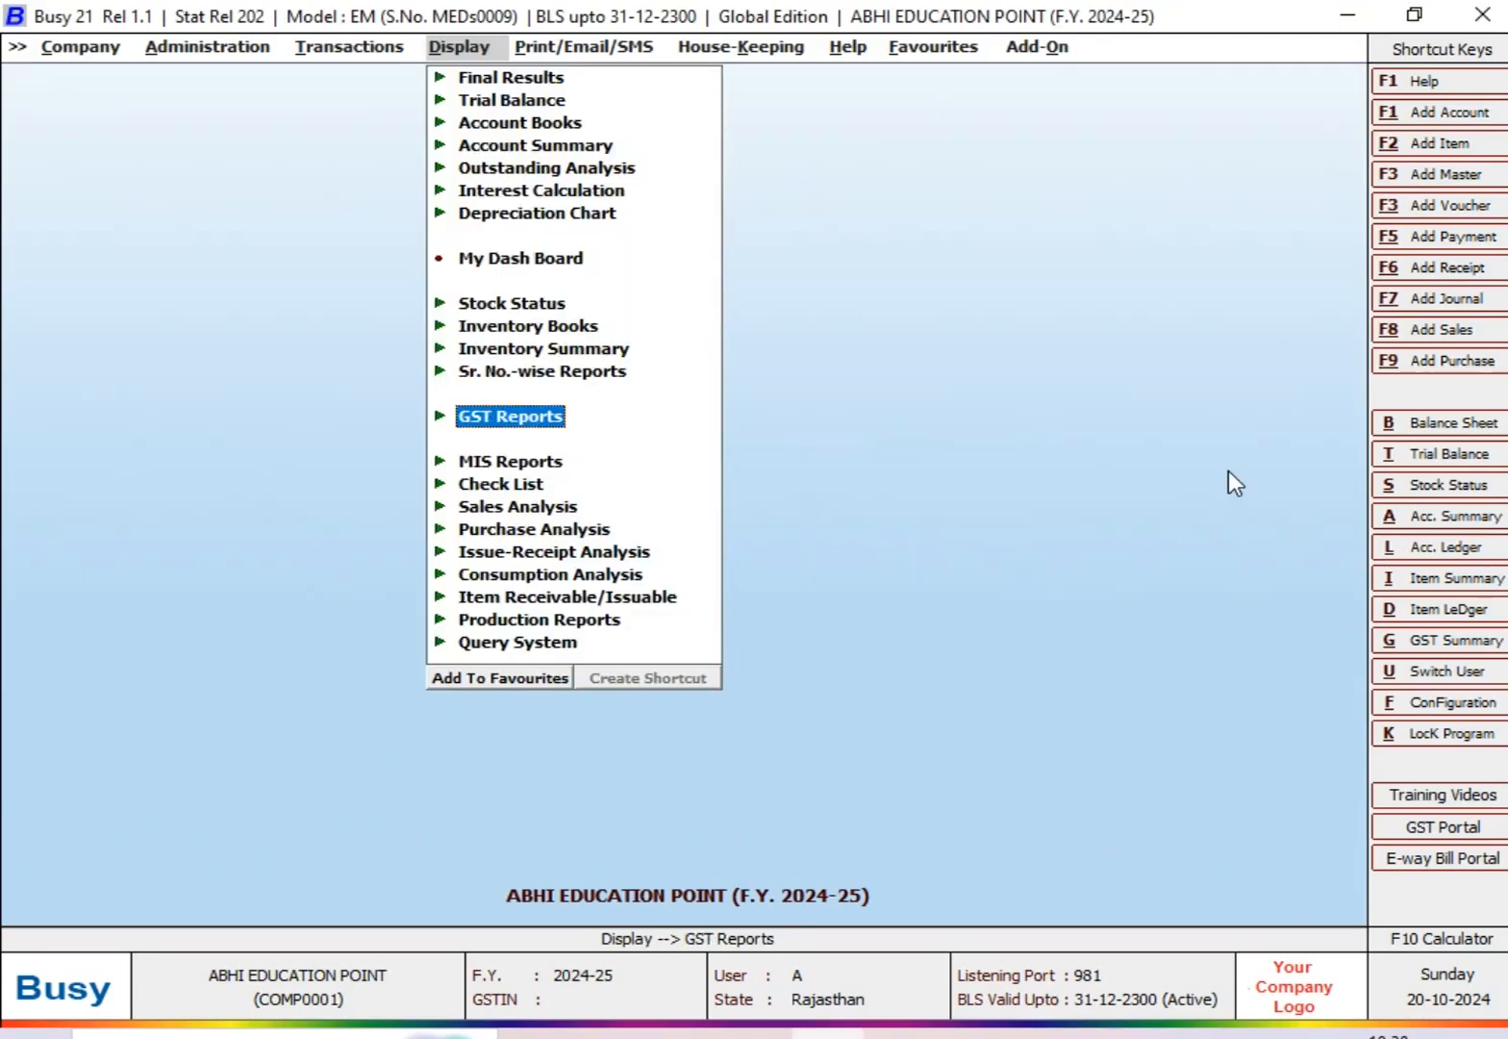
key("Up")
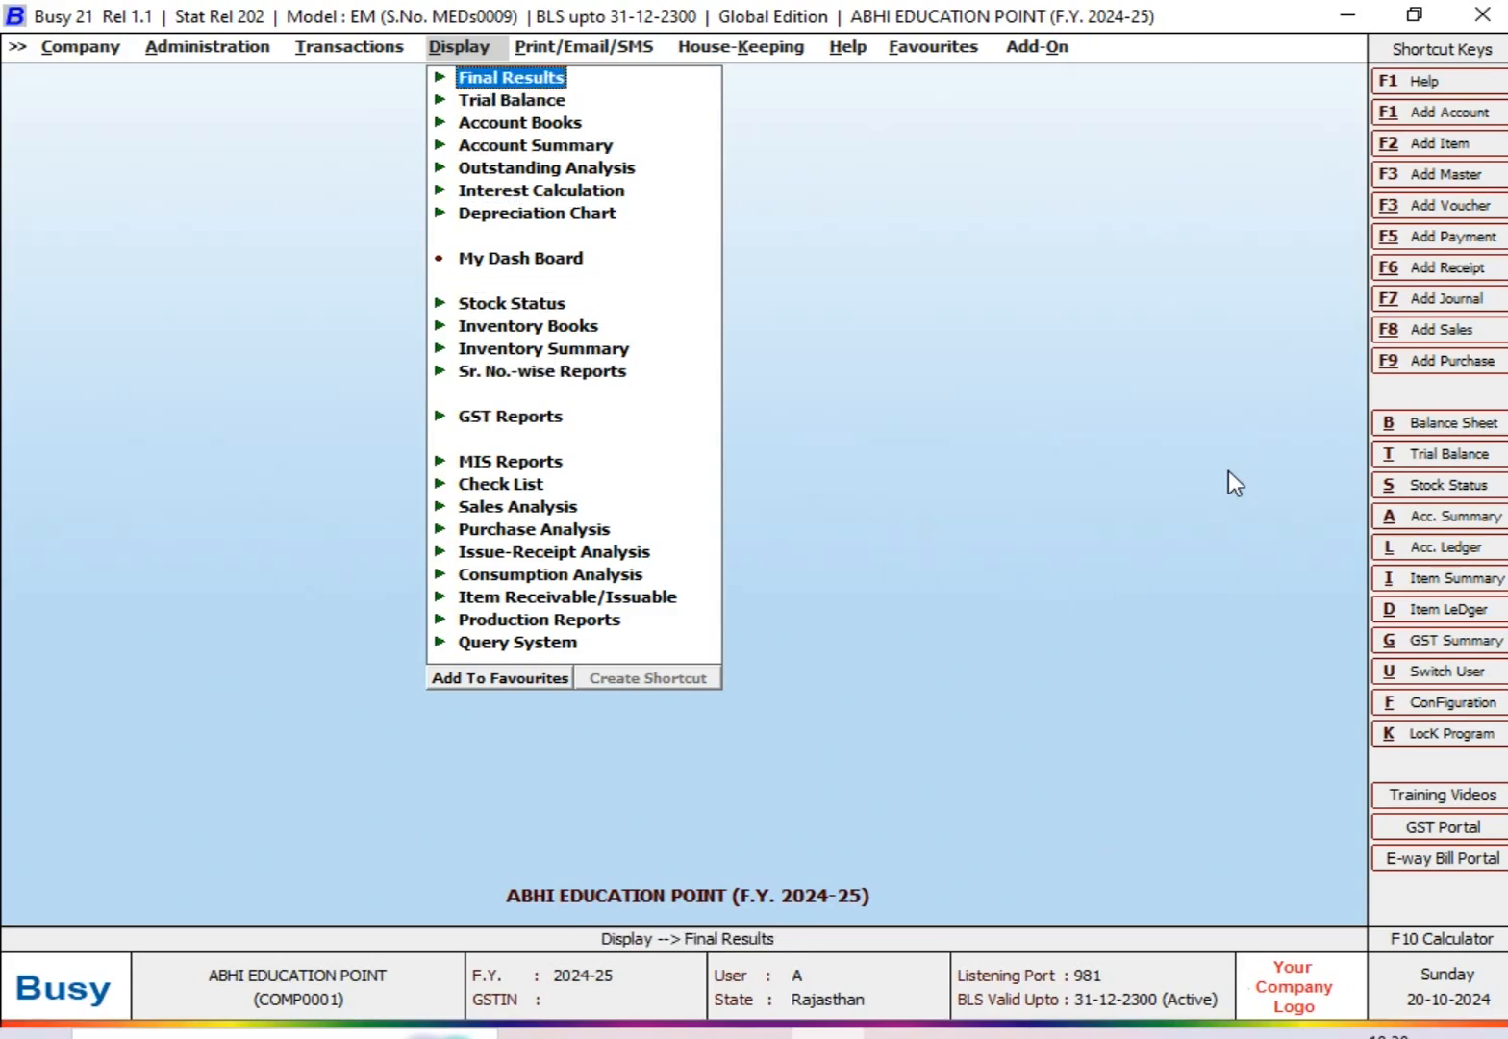
key("Return")
key("Down")
key("Return")
key("Return")
key("Return")
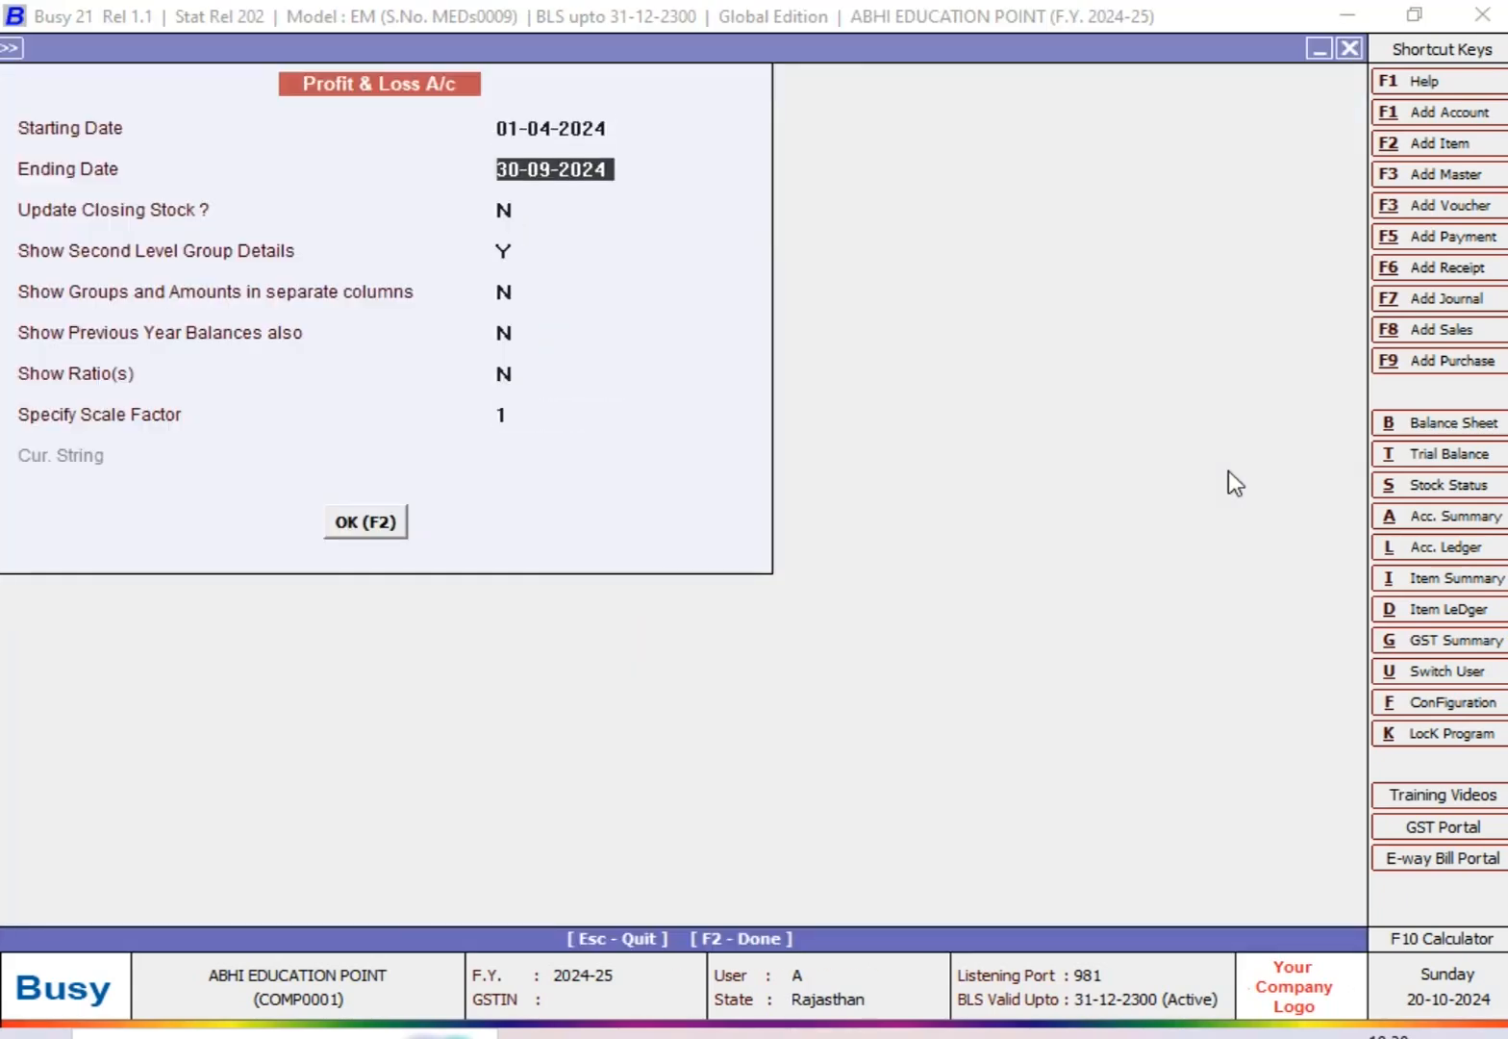
key("Return")
key("Return")
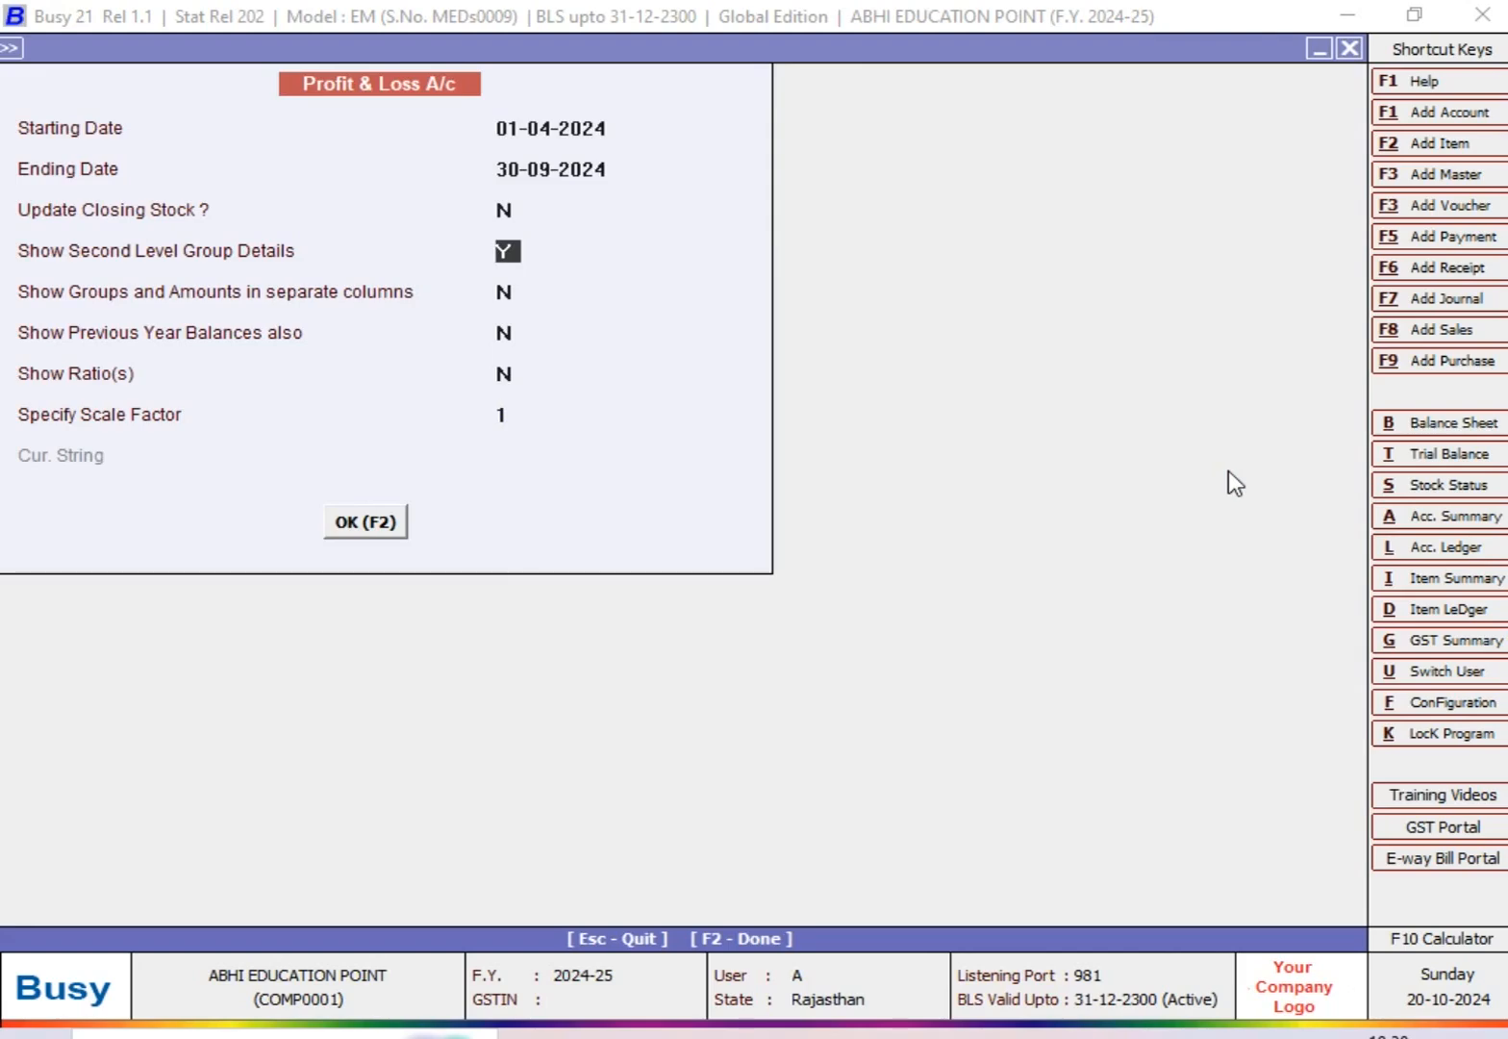
key("Return")
key("Return")
key("F2")
Step: Drill down from INCENTIVE EXPENSES in the Profit & Loss account to its September ledger entries, and close the reports
key("Down")
key("Down")
key("Down")
key("Down")
key("Down")
key("Down")
key("Down")
key("Down")
key("Down")
key("Down")
key("Down")
key("Down")
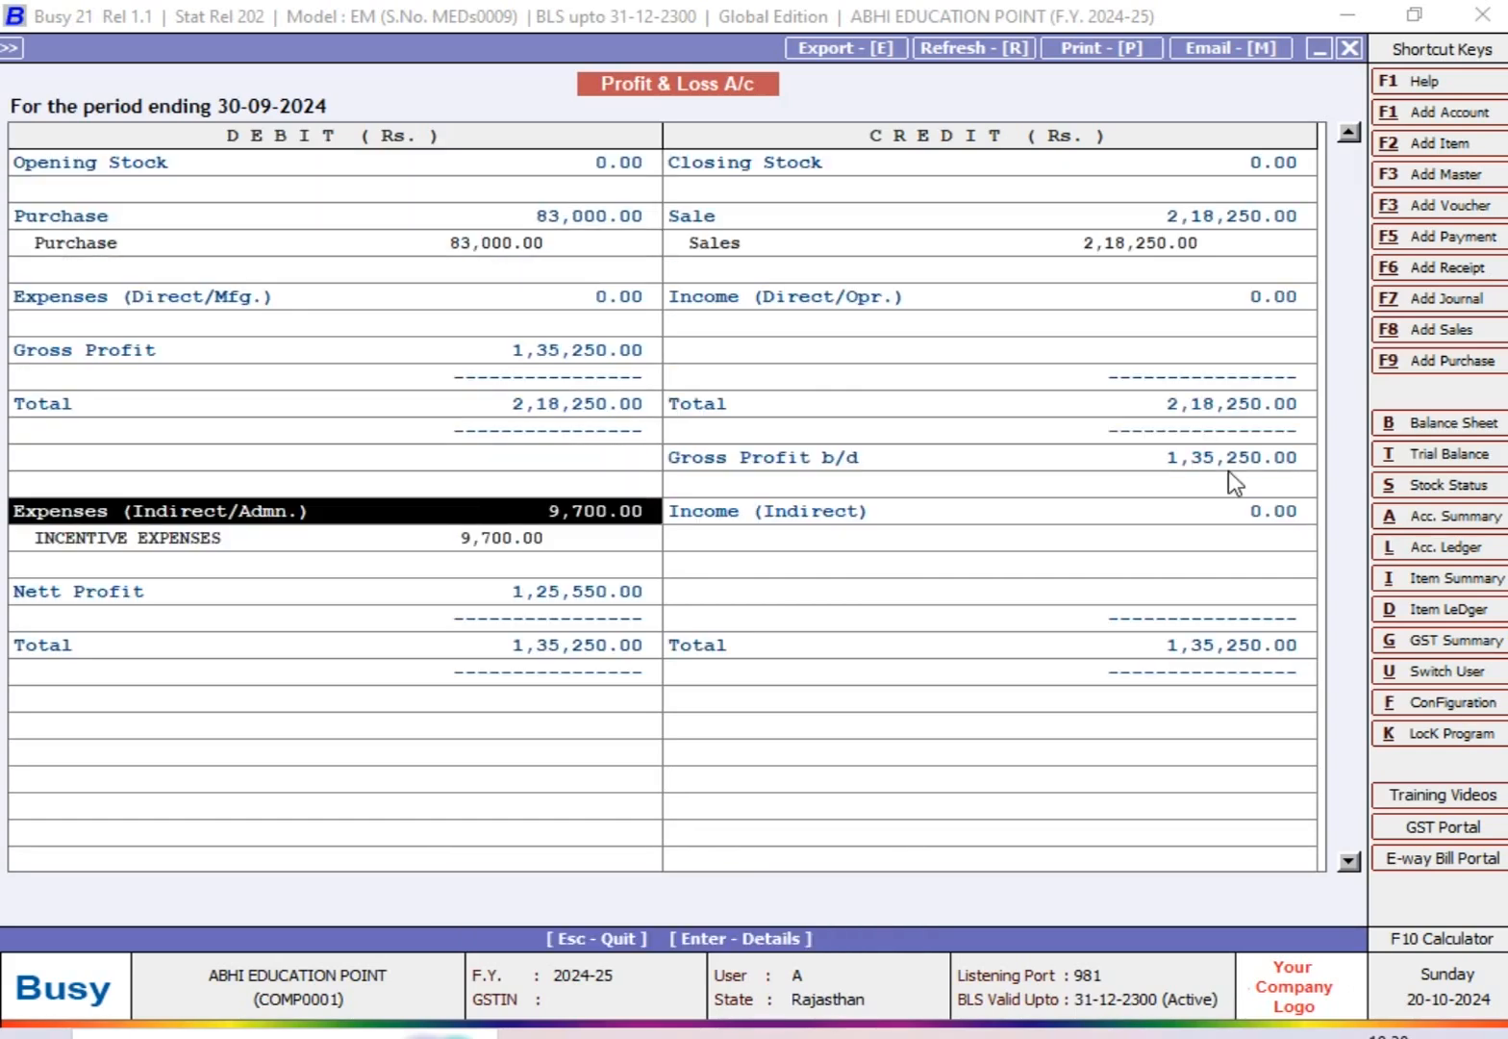
key("Down")
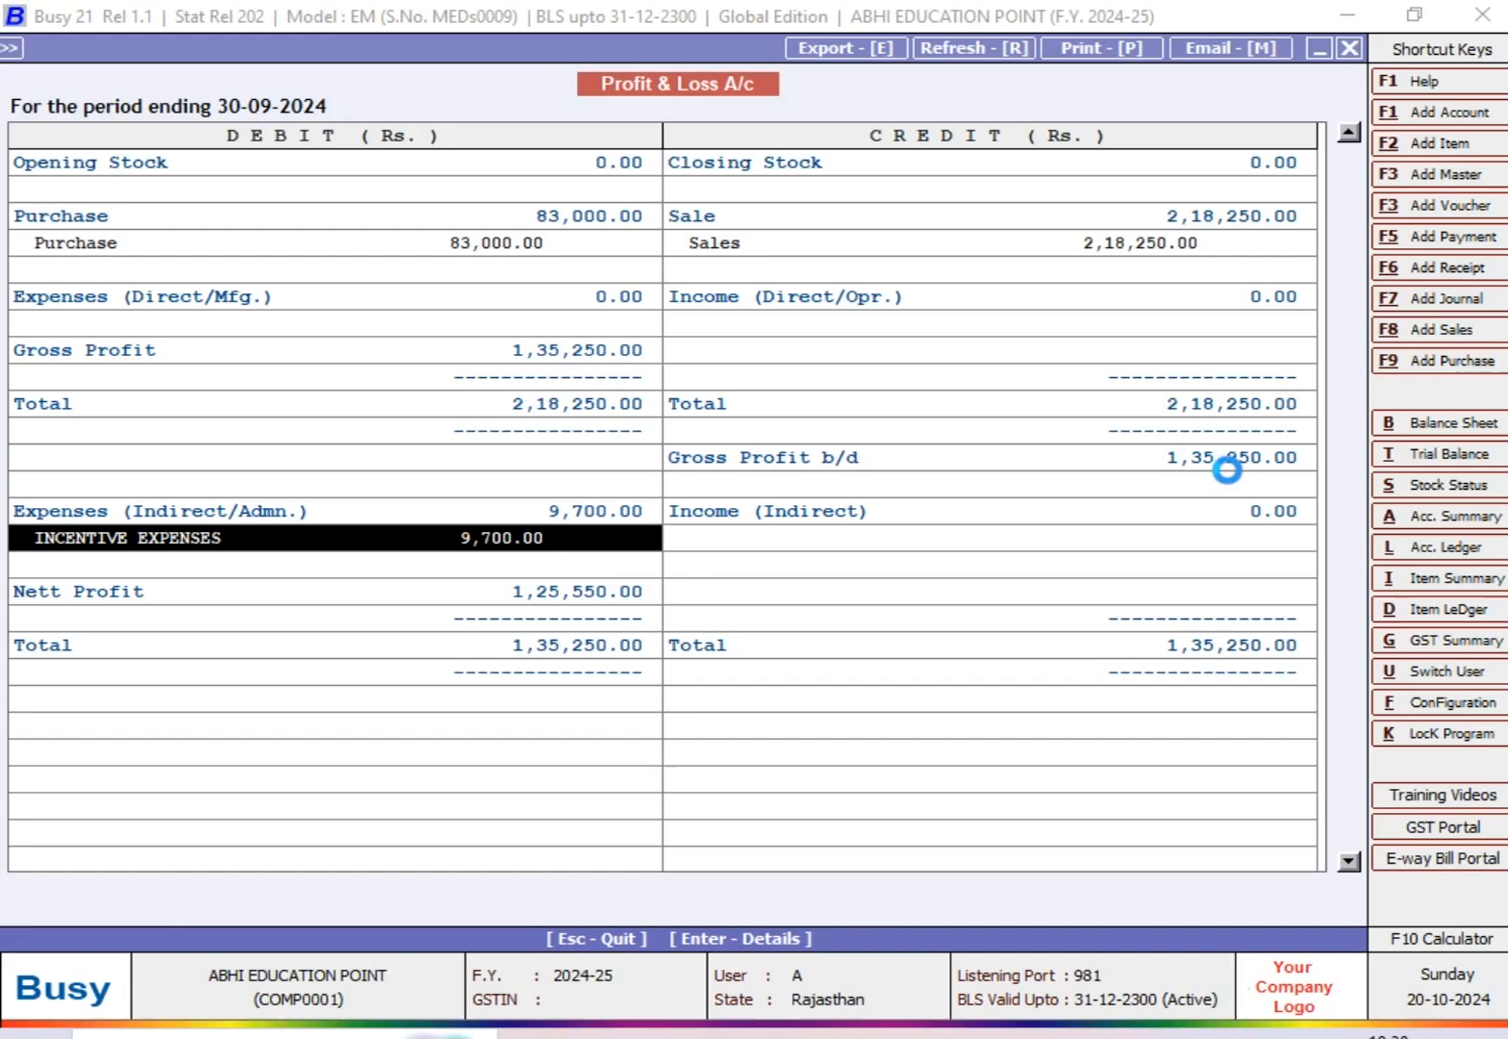
key("Down")
key("Down")
key("Down")
key("Down")
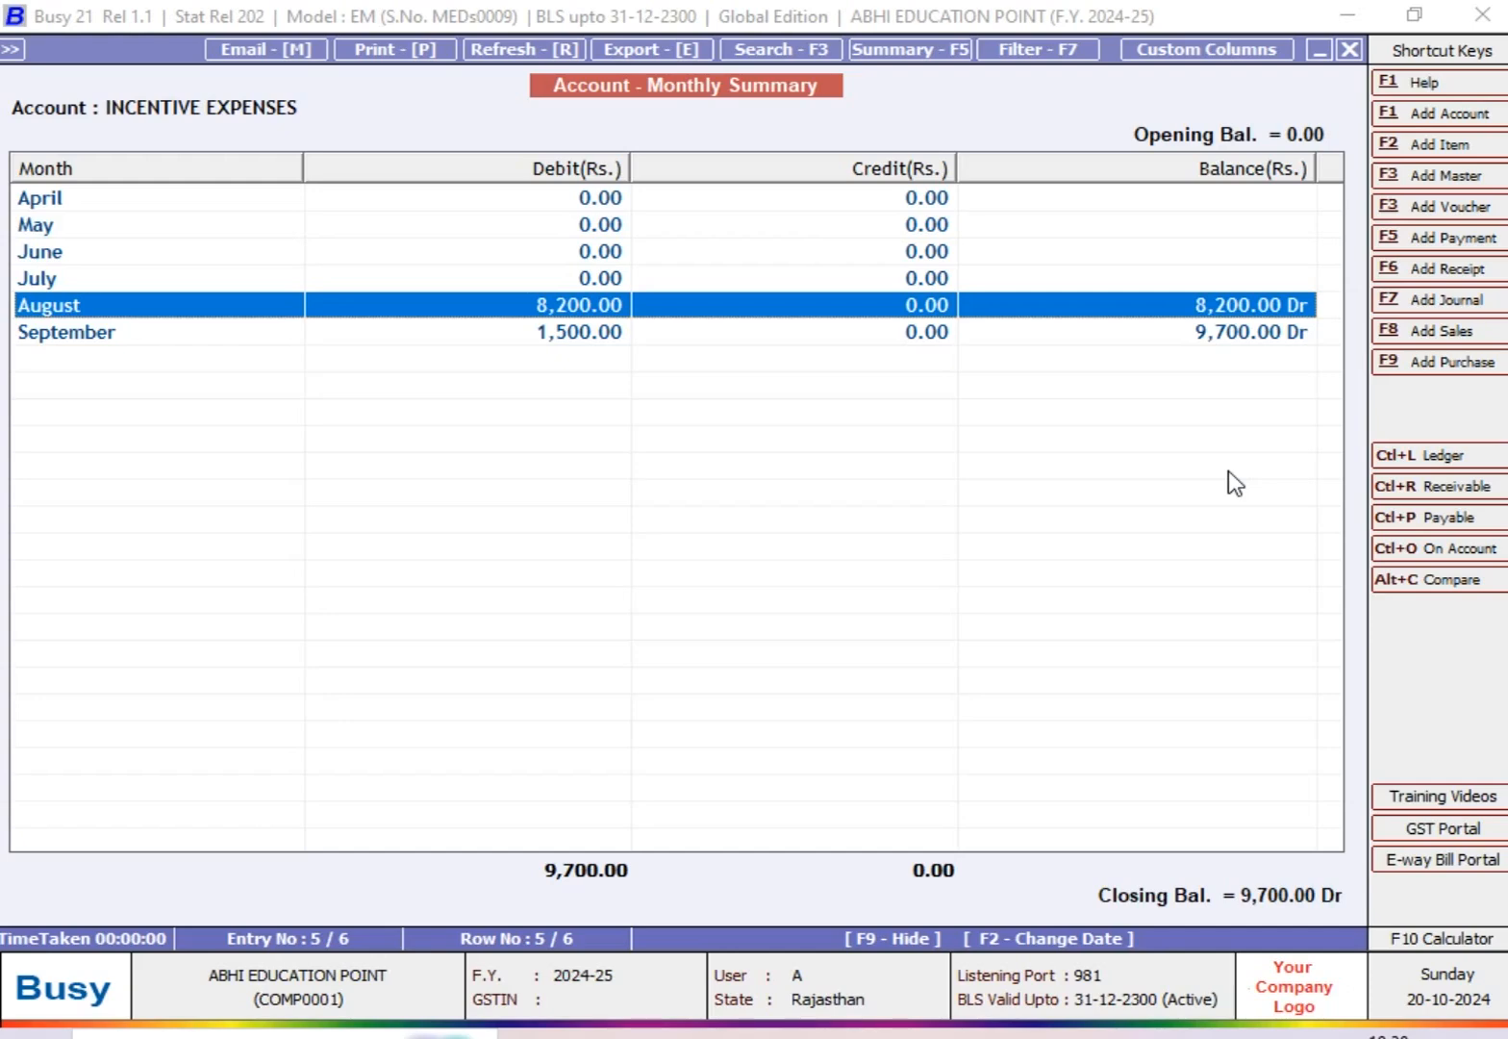
key("Down")
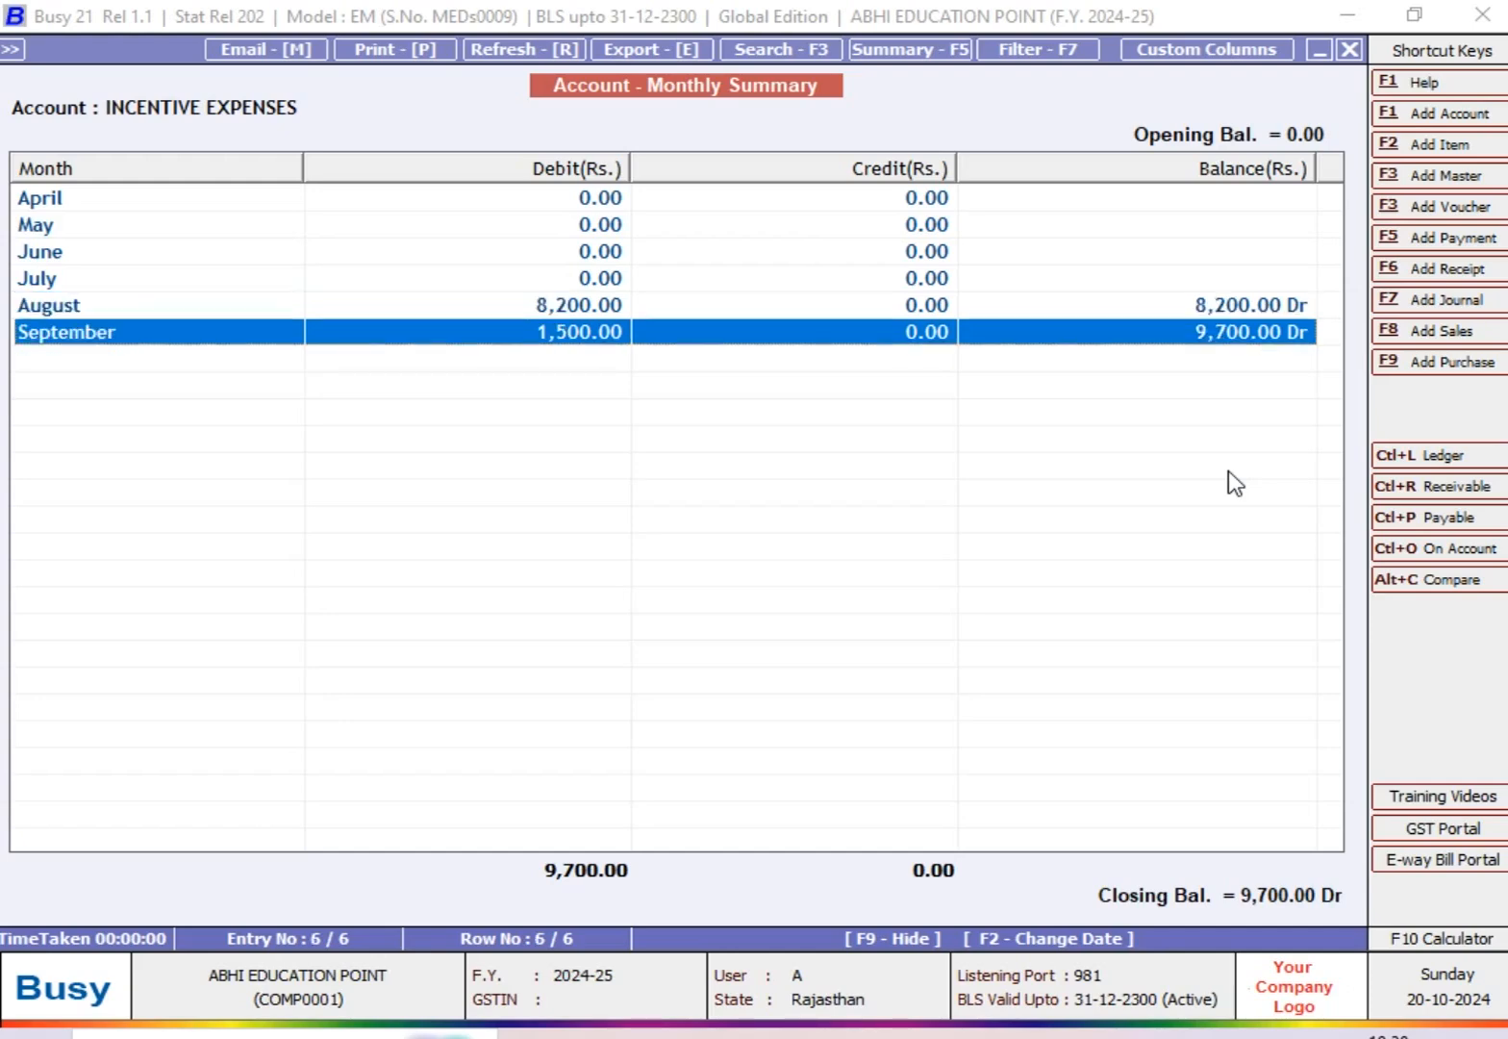
key("Return")
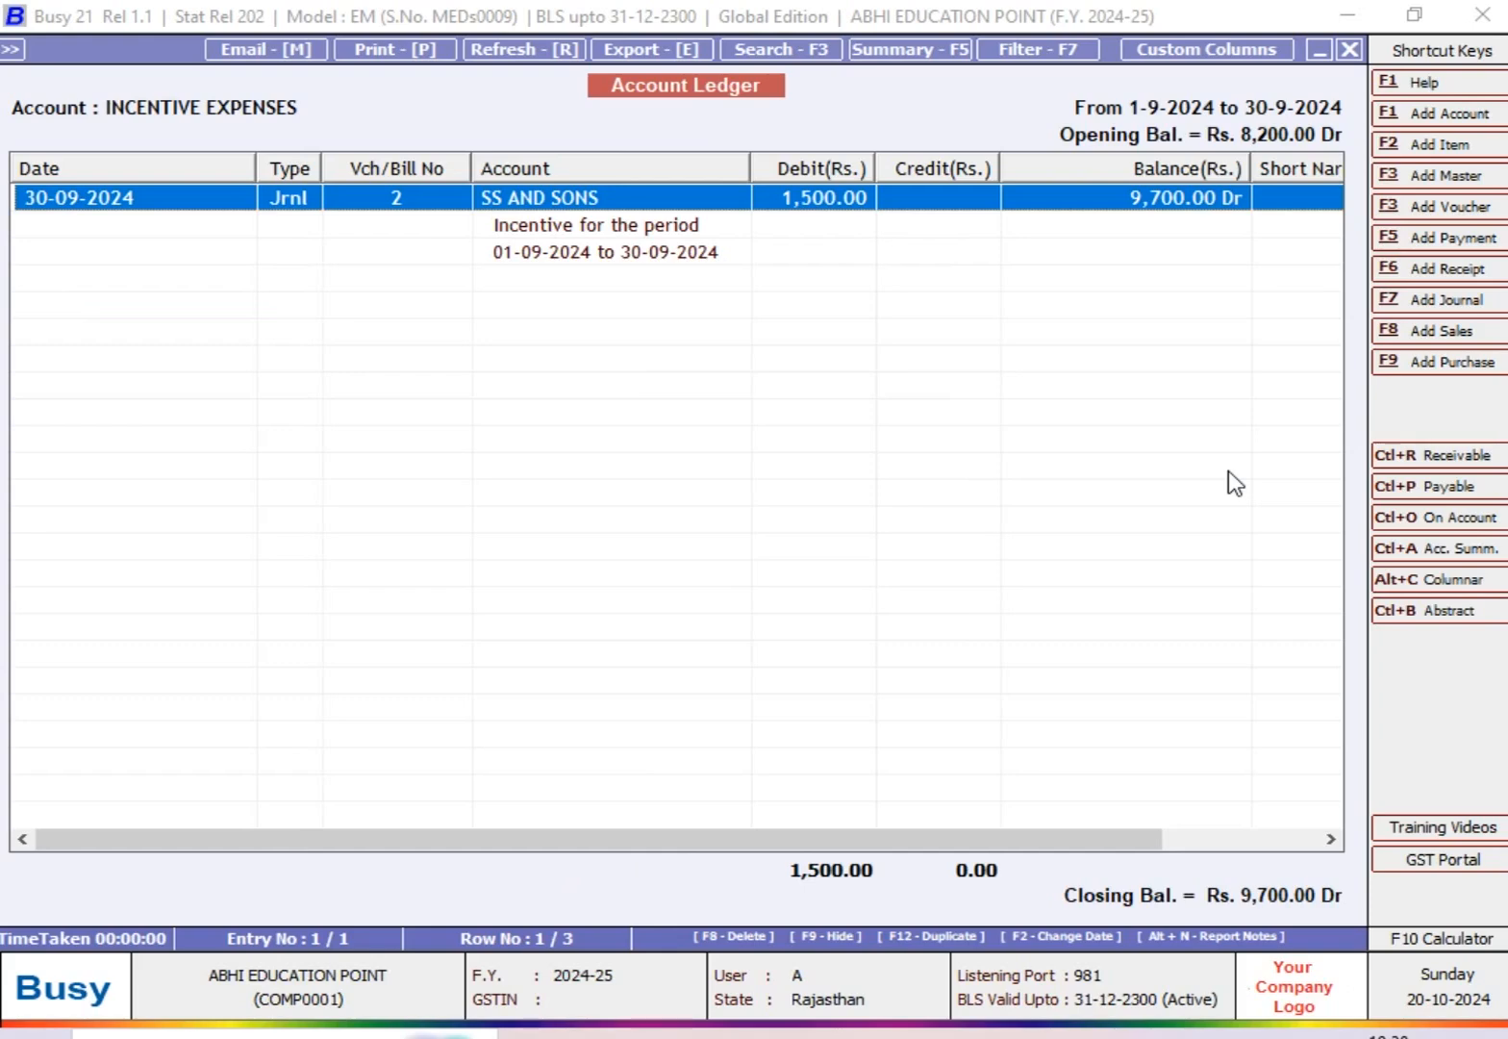
key("Escape")
key("Escape")
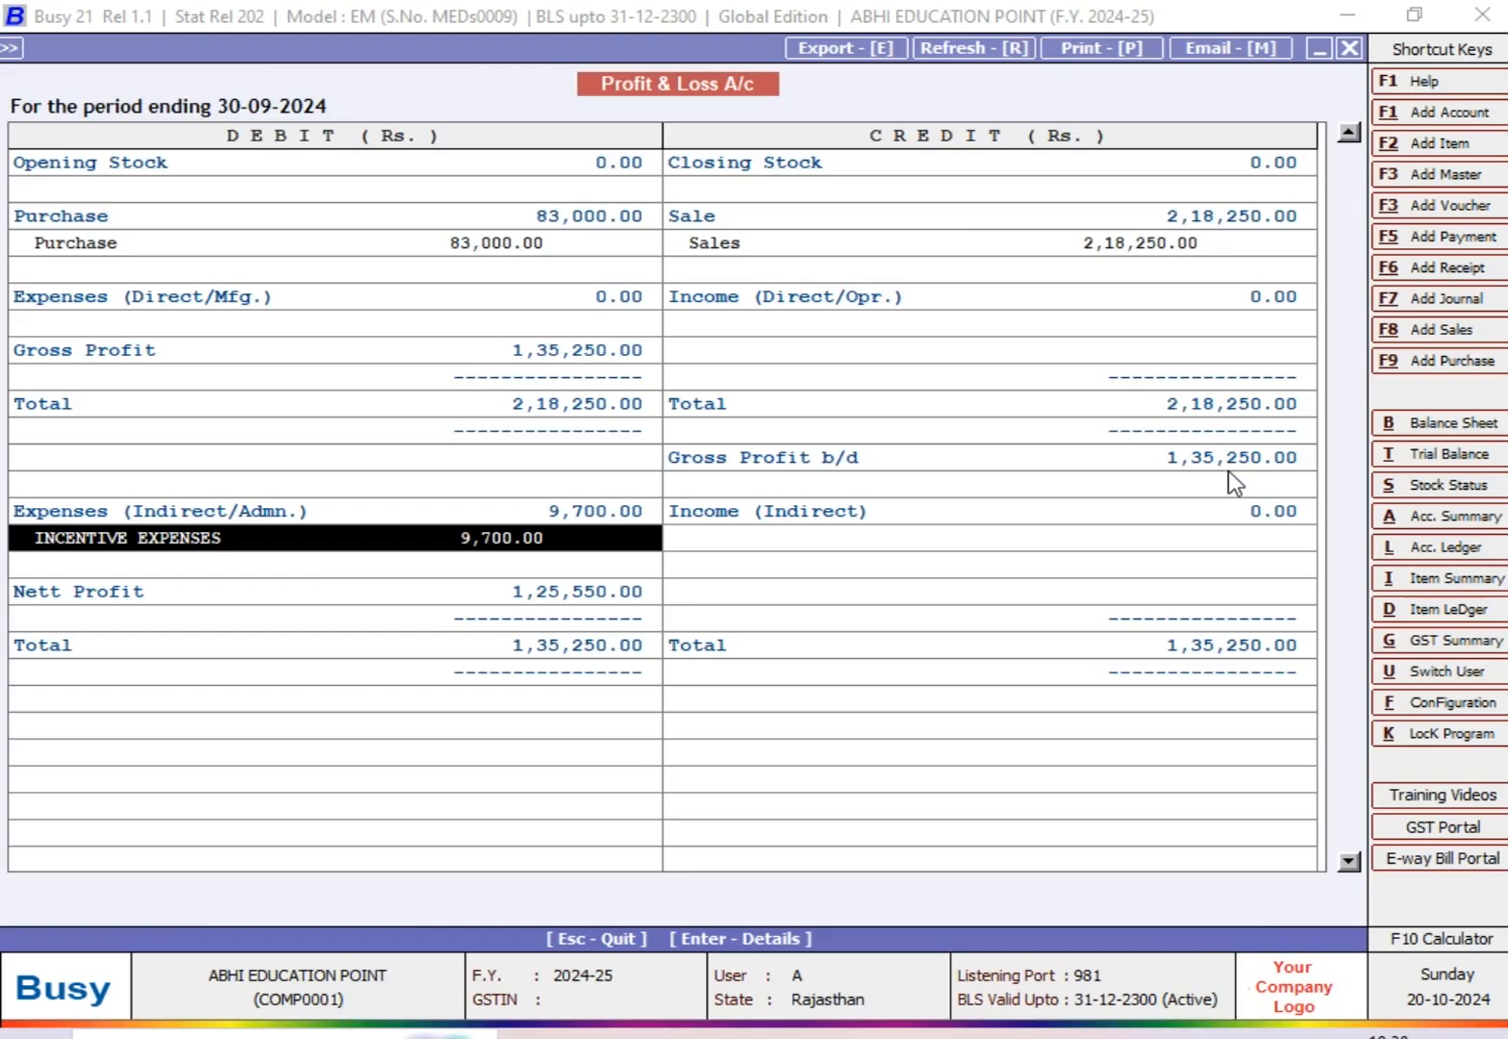
key("Escape")
key("Escape")
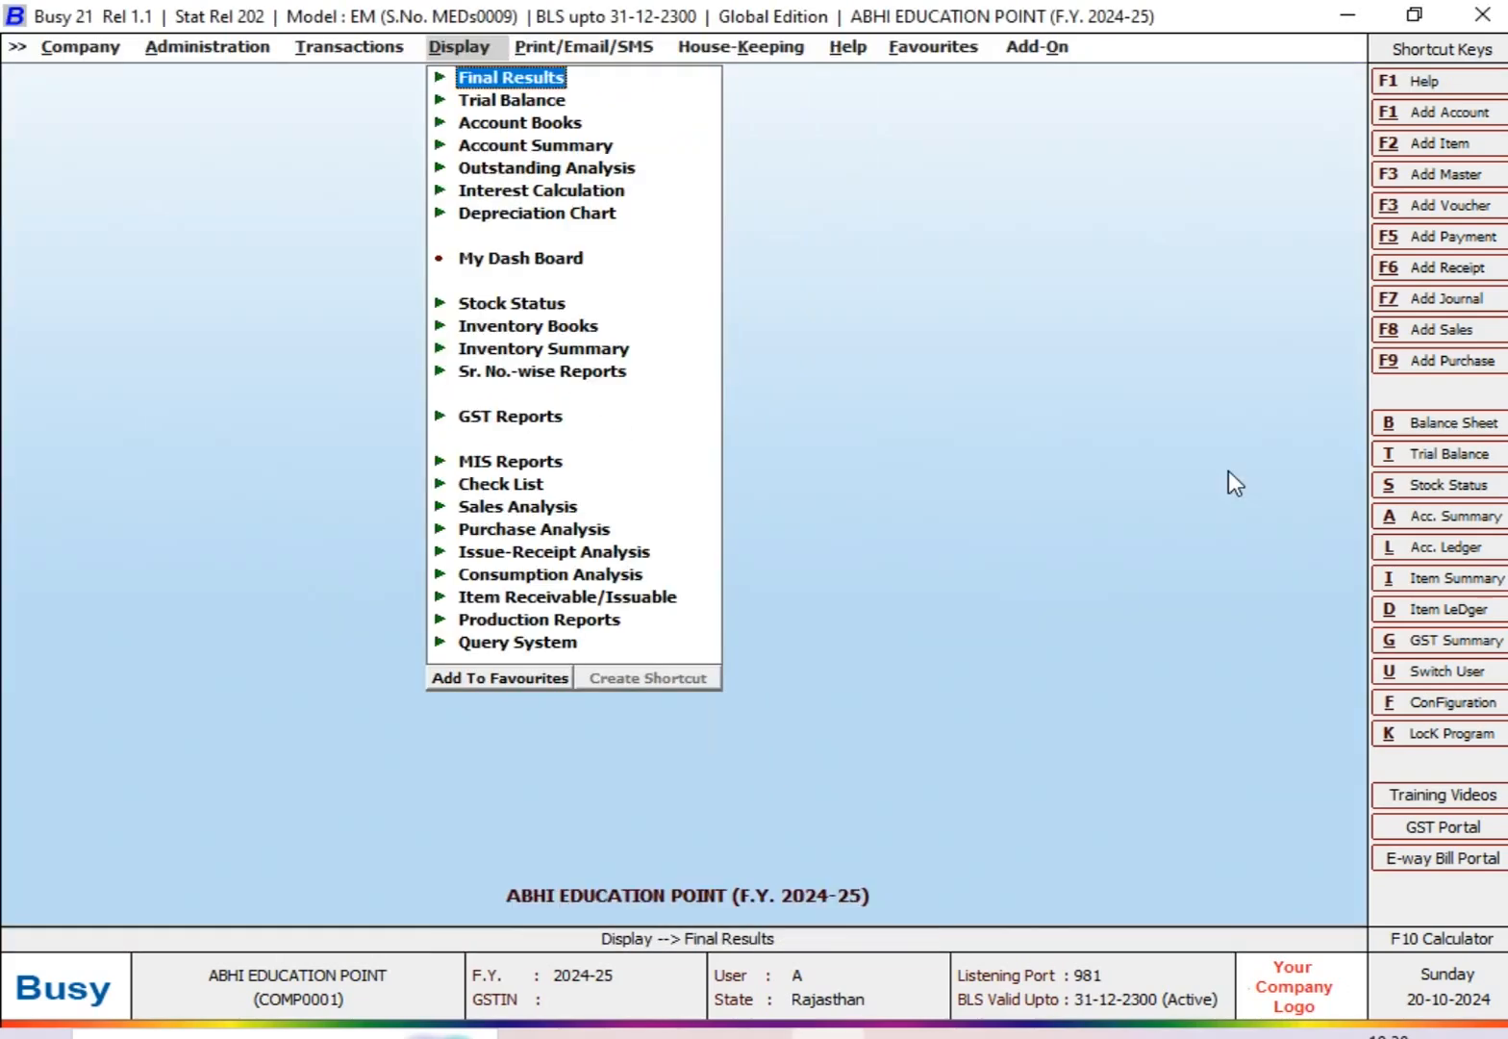
Step: Switch to the Excel topic list, review the three highlighted topics, and select number 4, COST CENTER
left_click(875, 1025)
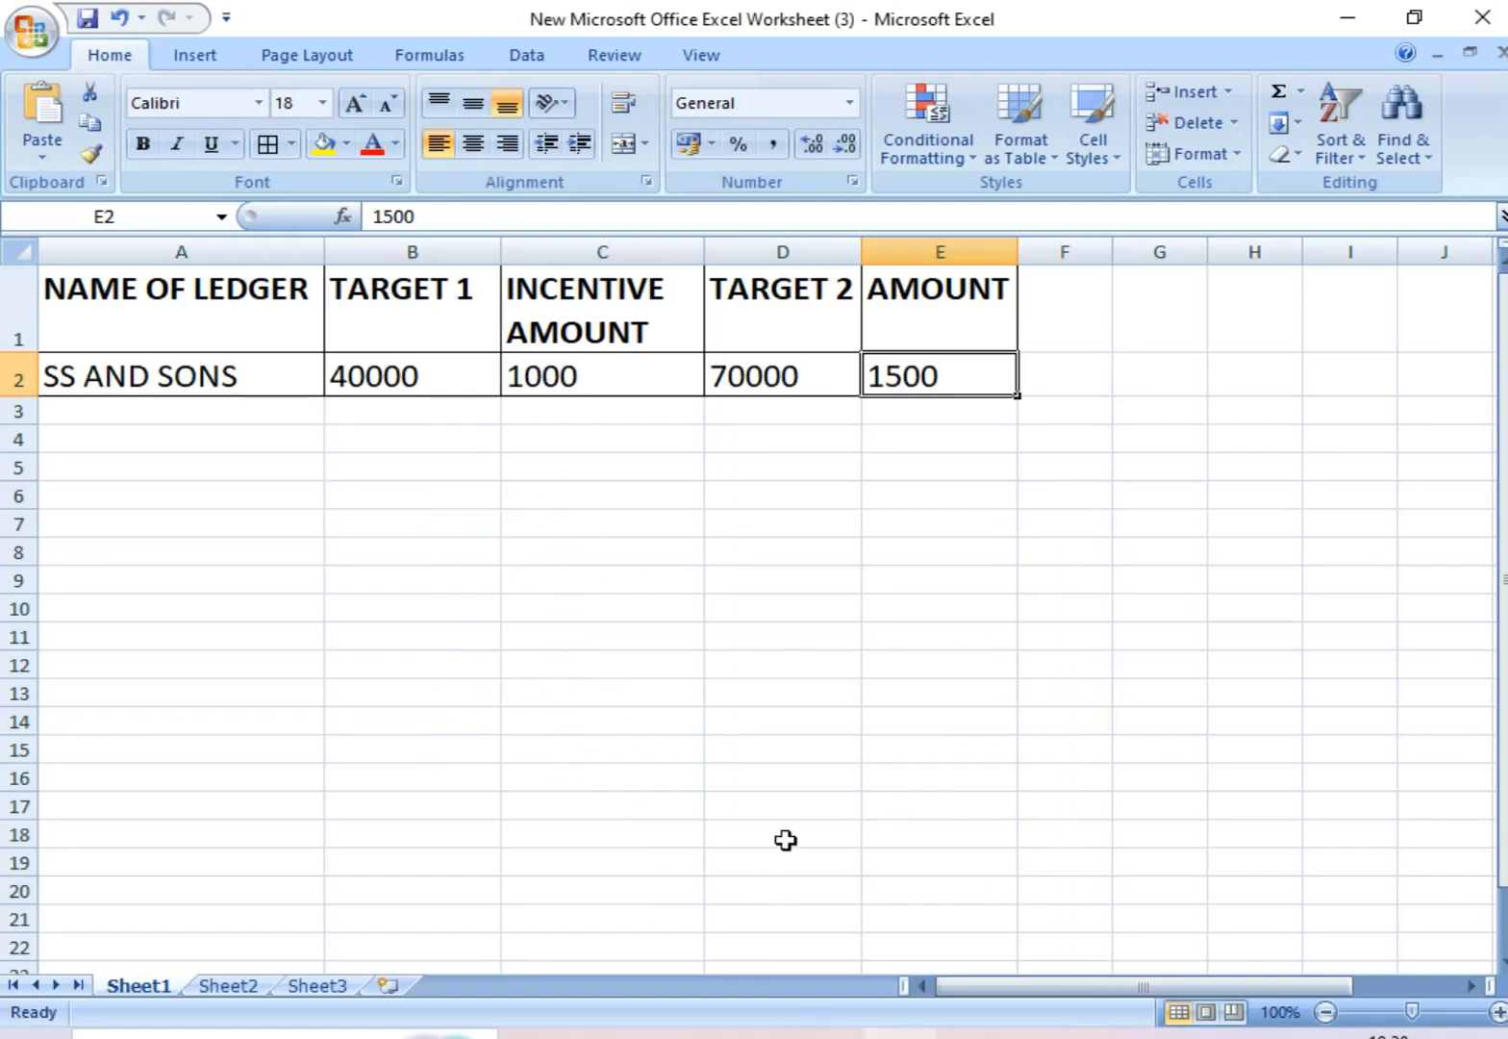
left_click(530, 617)
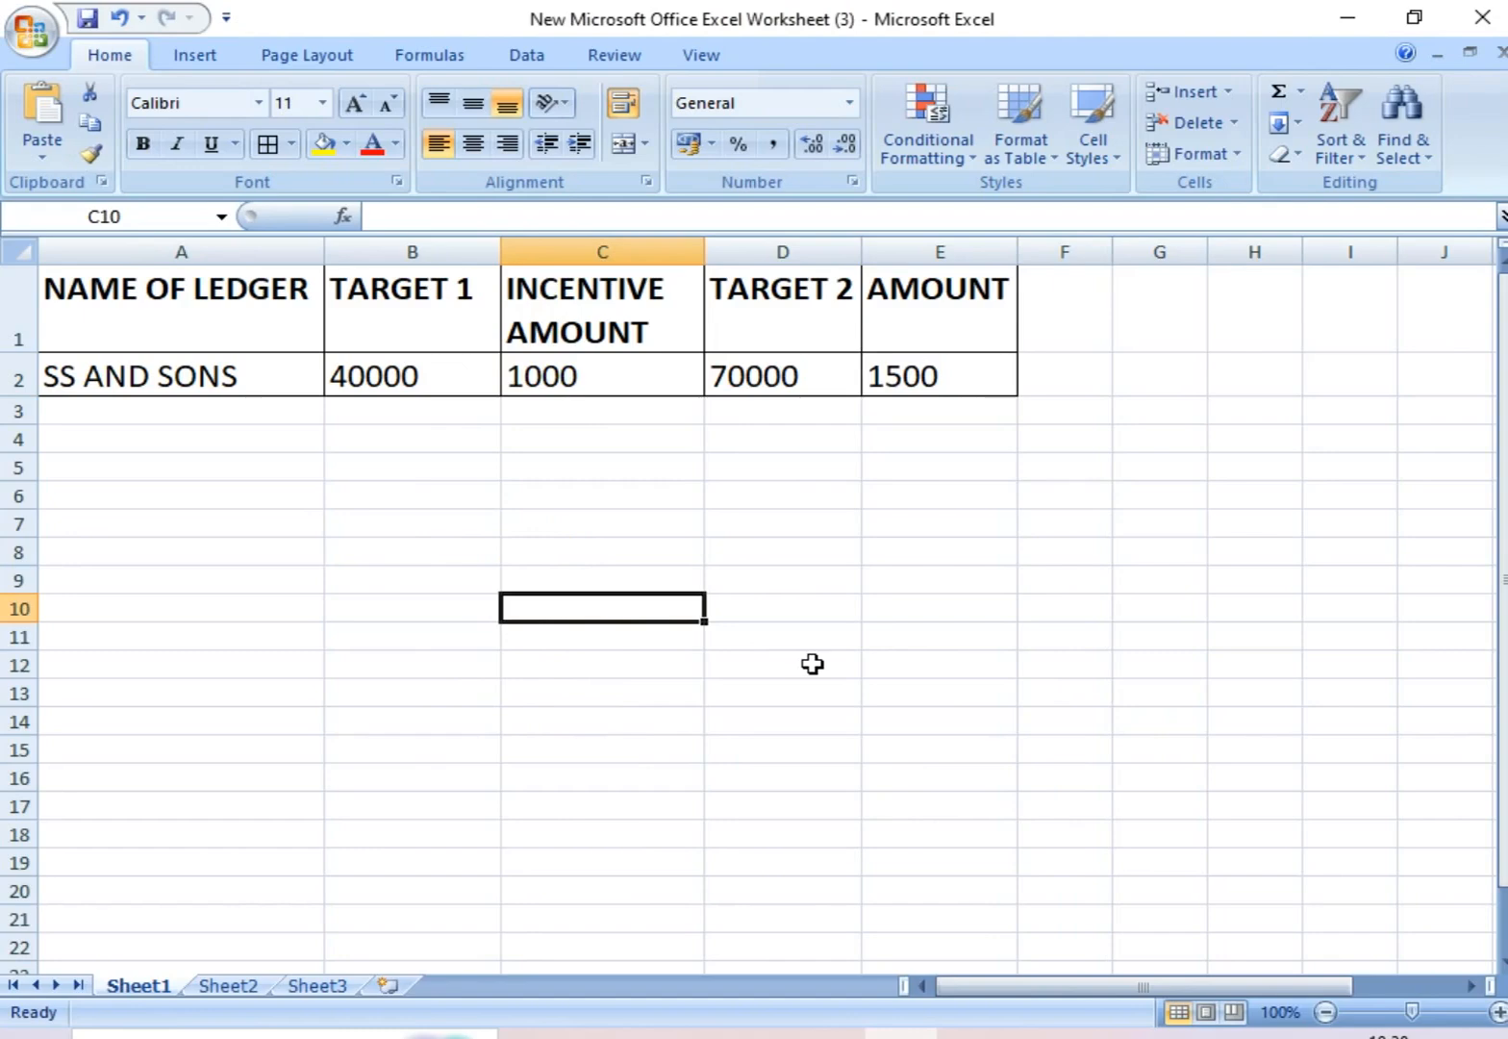
left_click(827, 532)
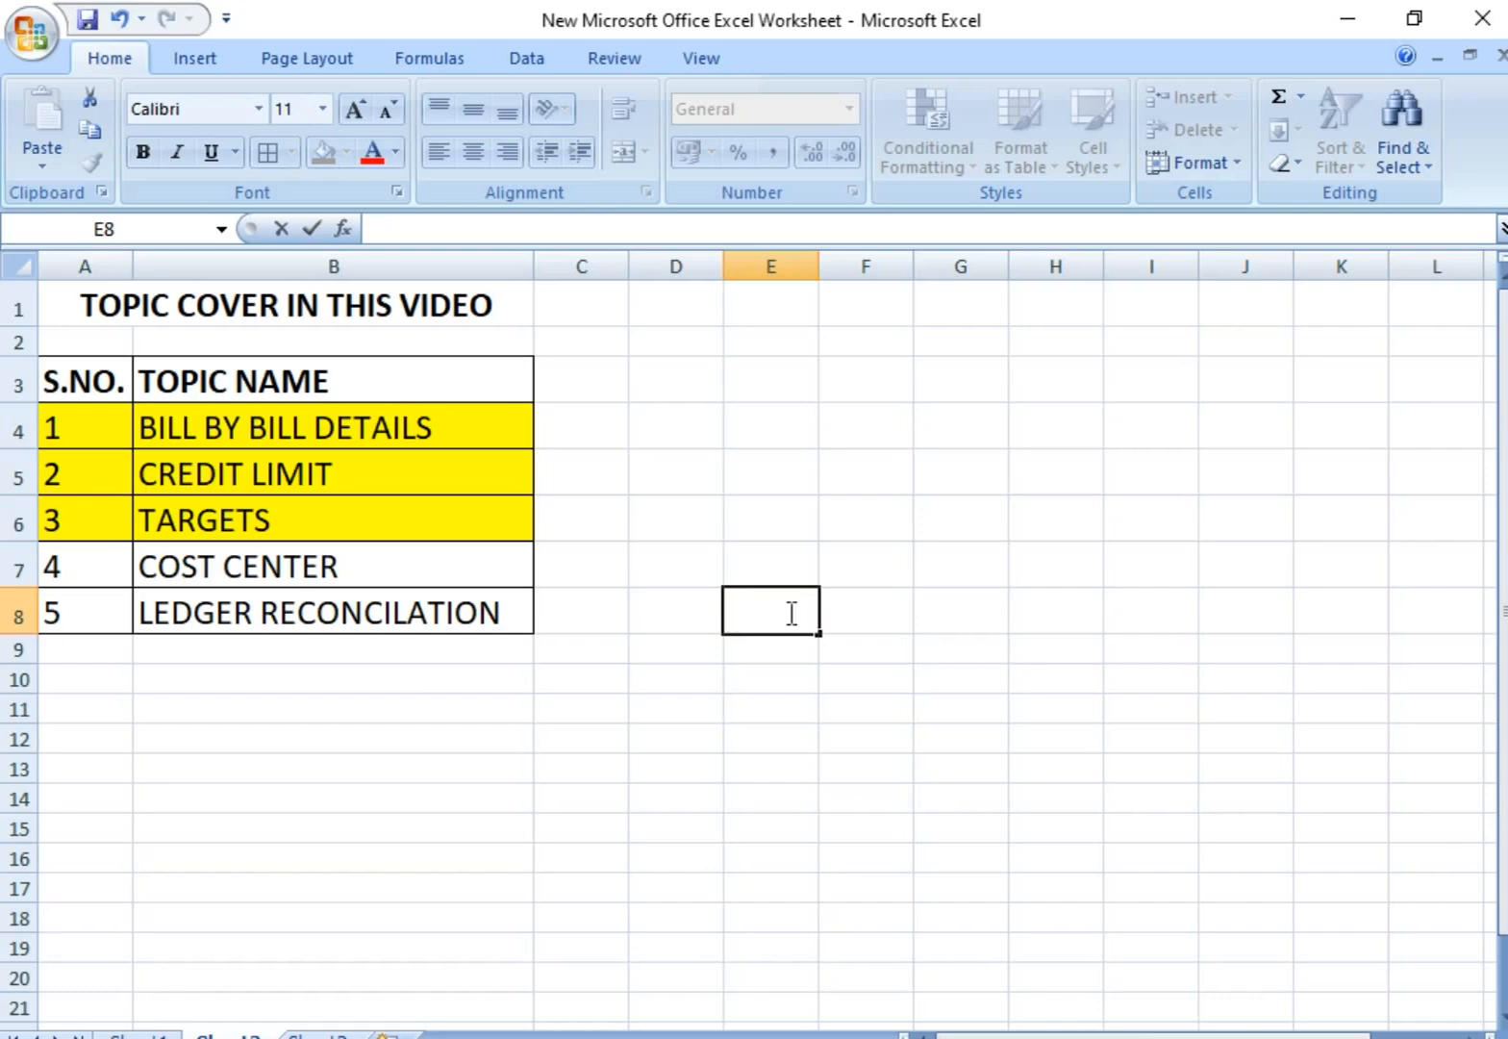
left_click_drag(101, 428, 402, 513)
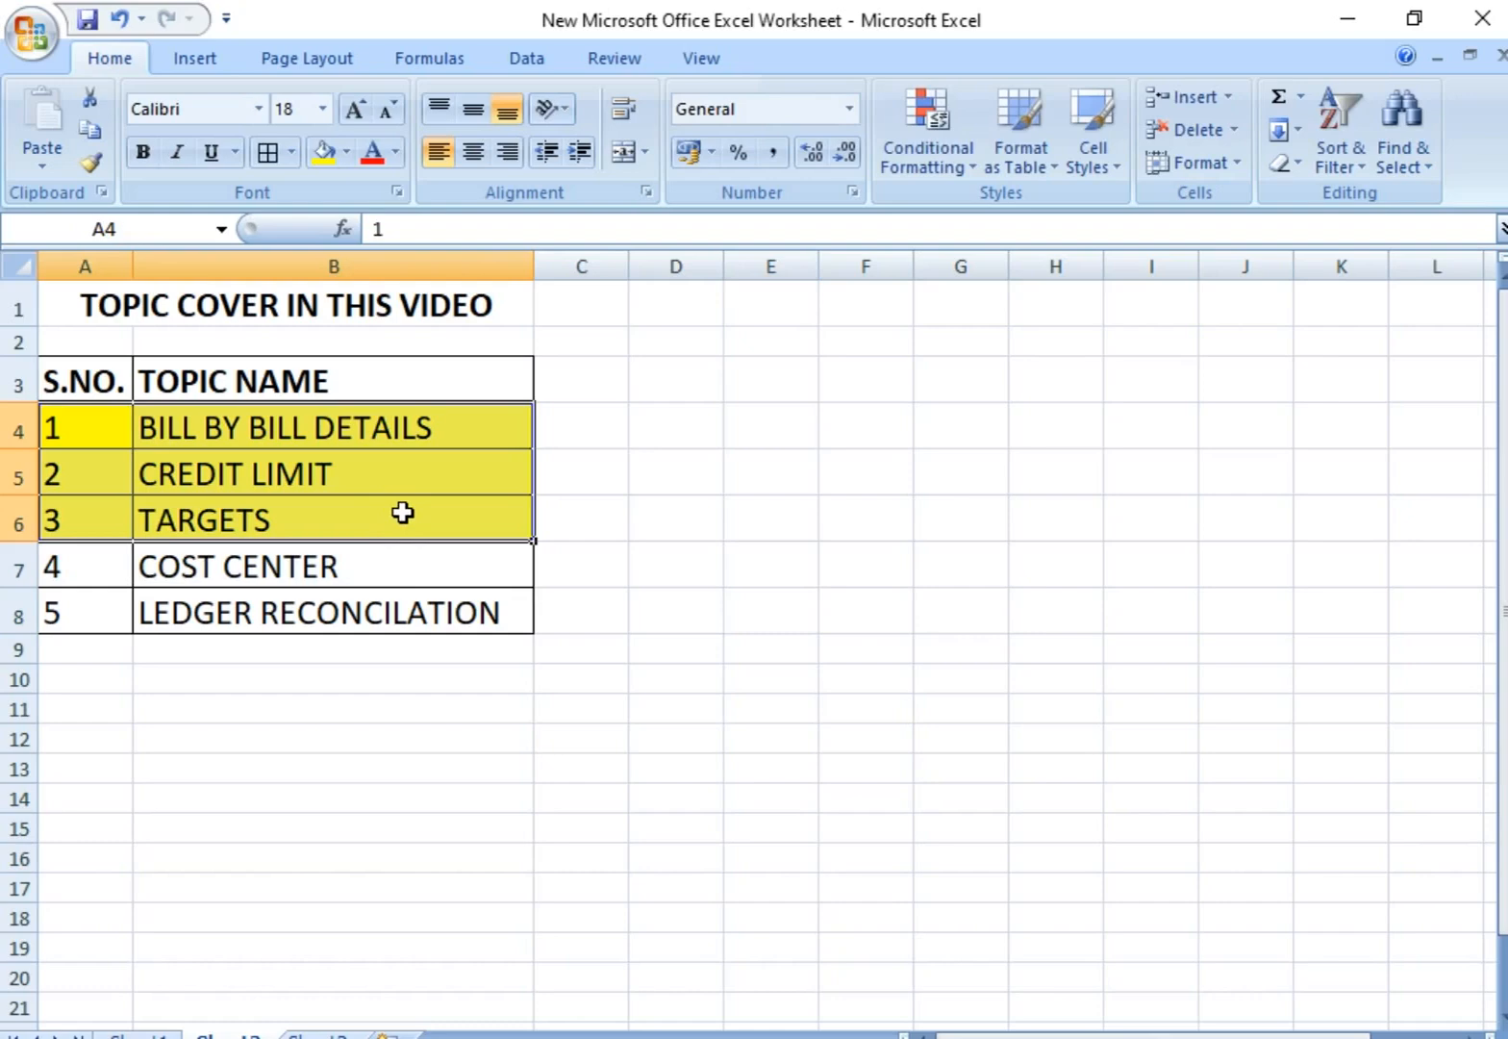
left_click(65, 561)
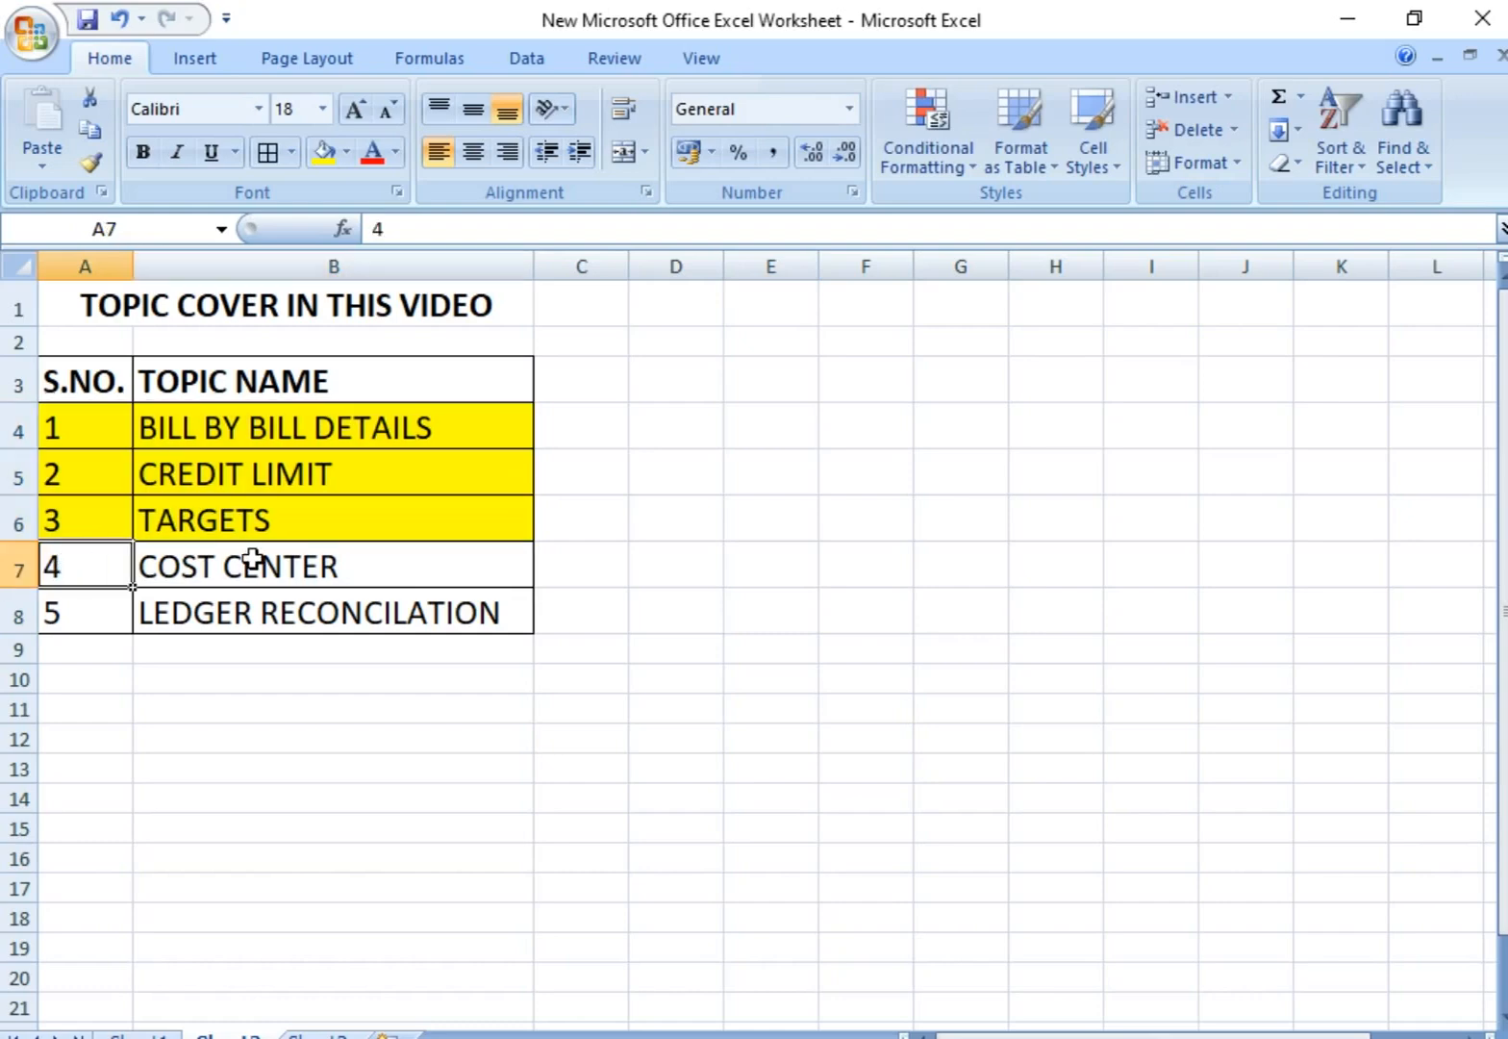
Step: Open the cost center example sheet and review the SALARY EXPENSES heading together with its TOTAL row
left_click(251, 561)
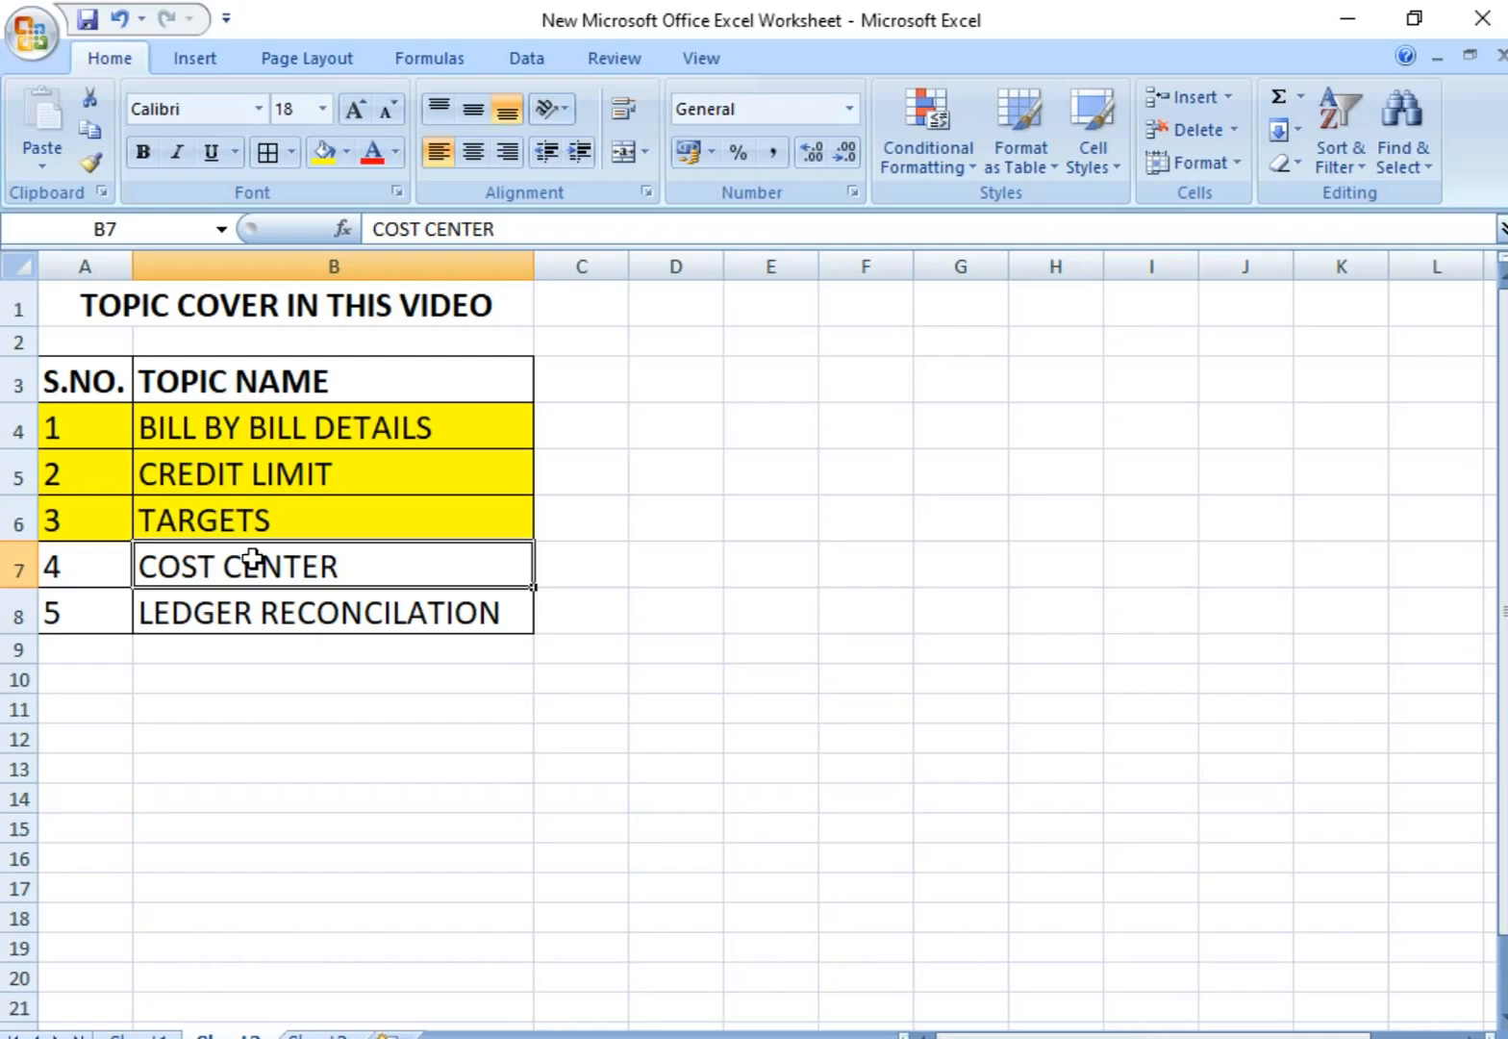
left_click(139, 1033)
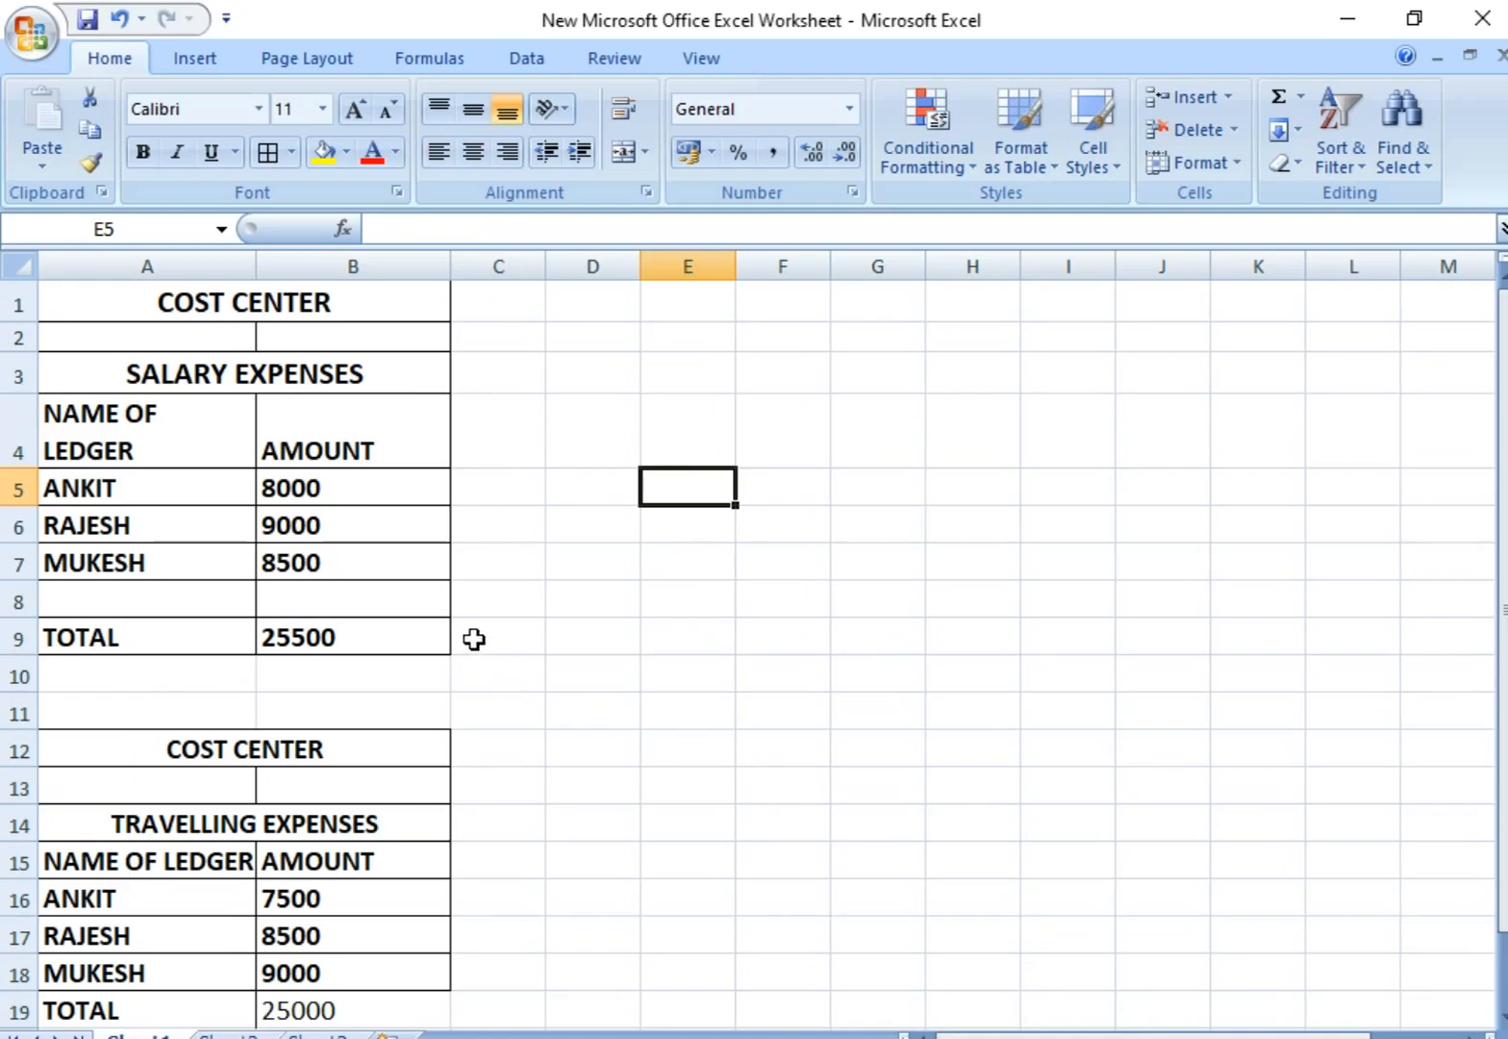
left_click(284, 310)
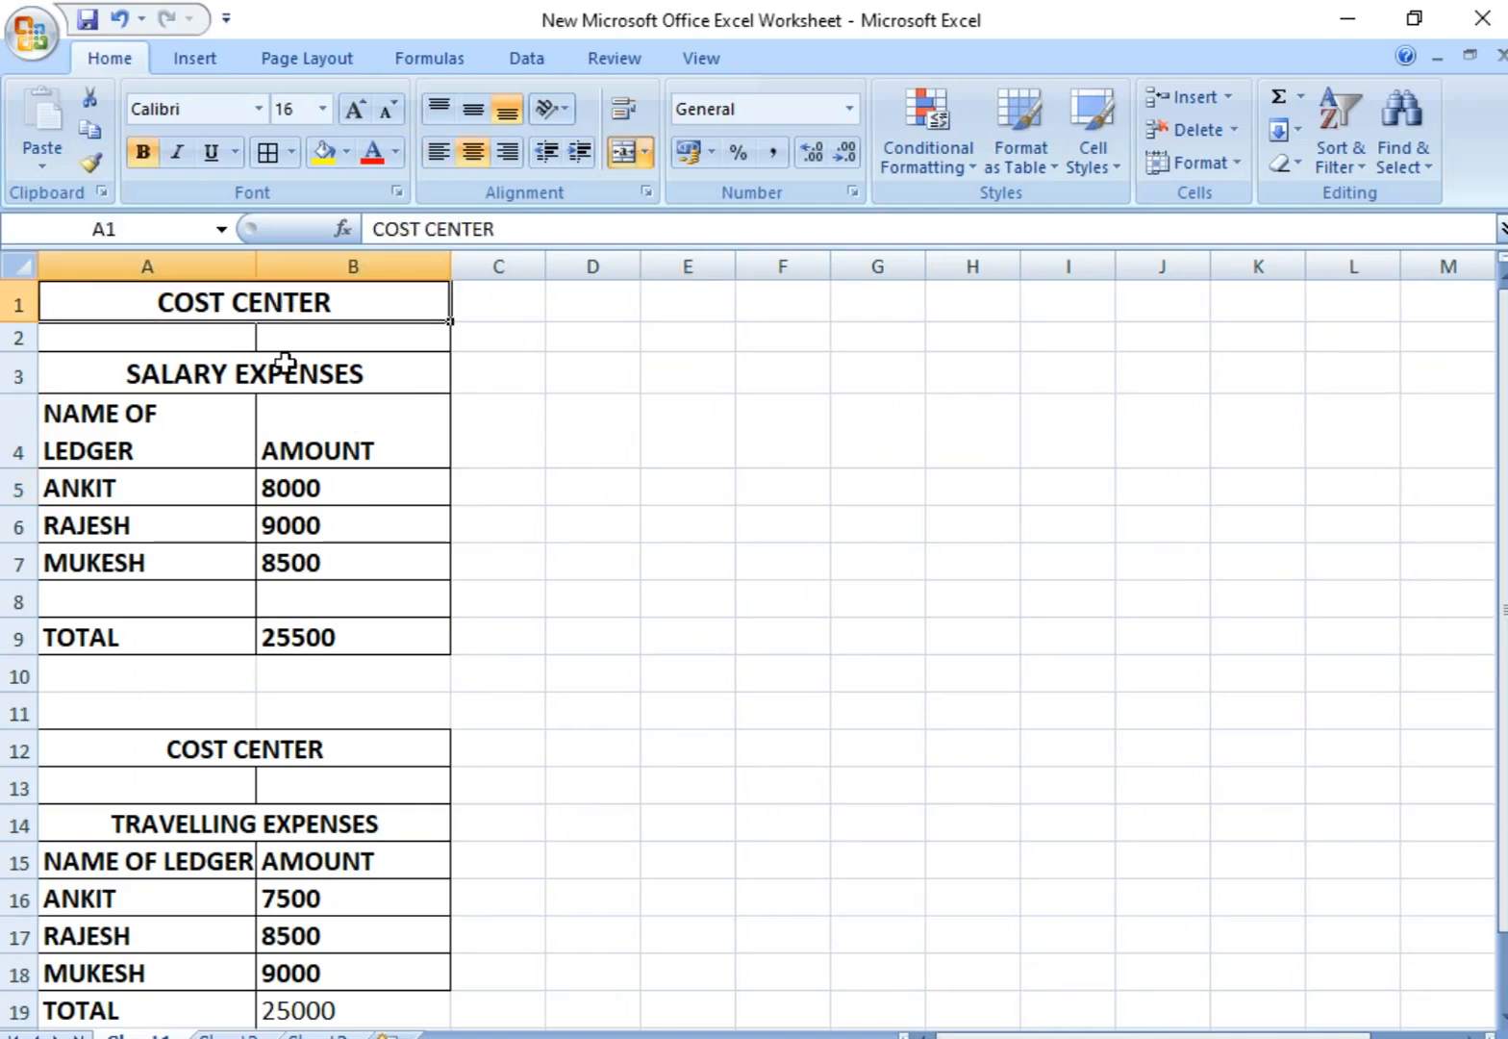
left_click(295, 383)
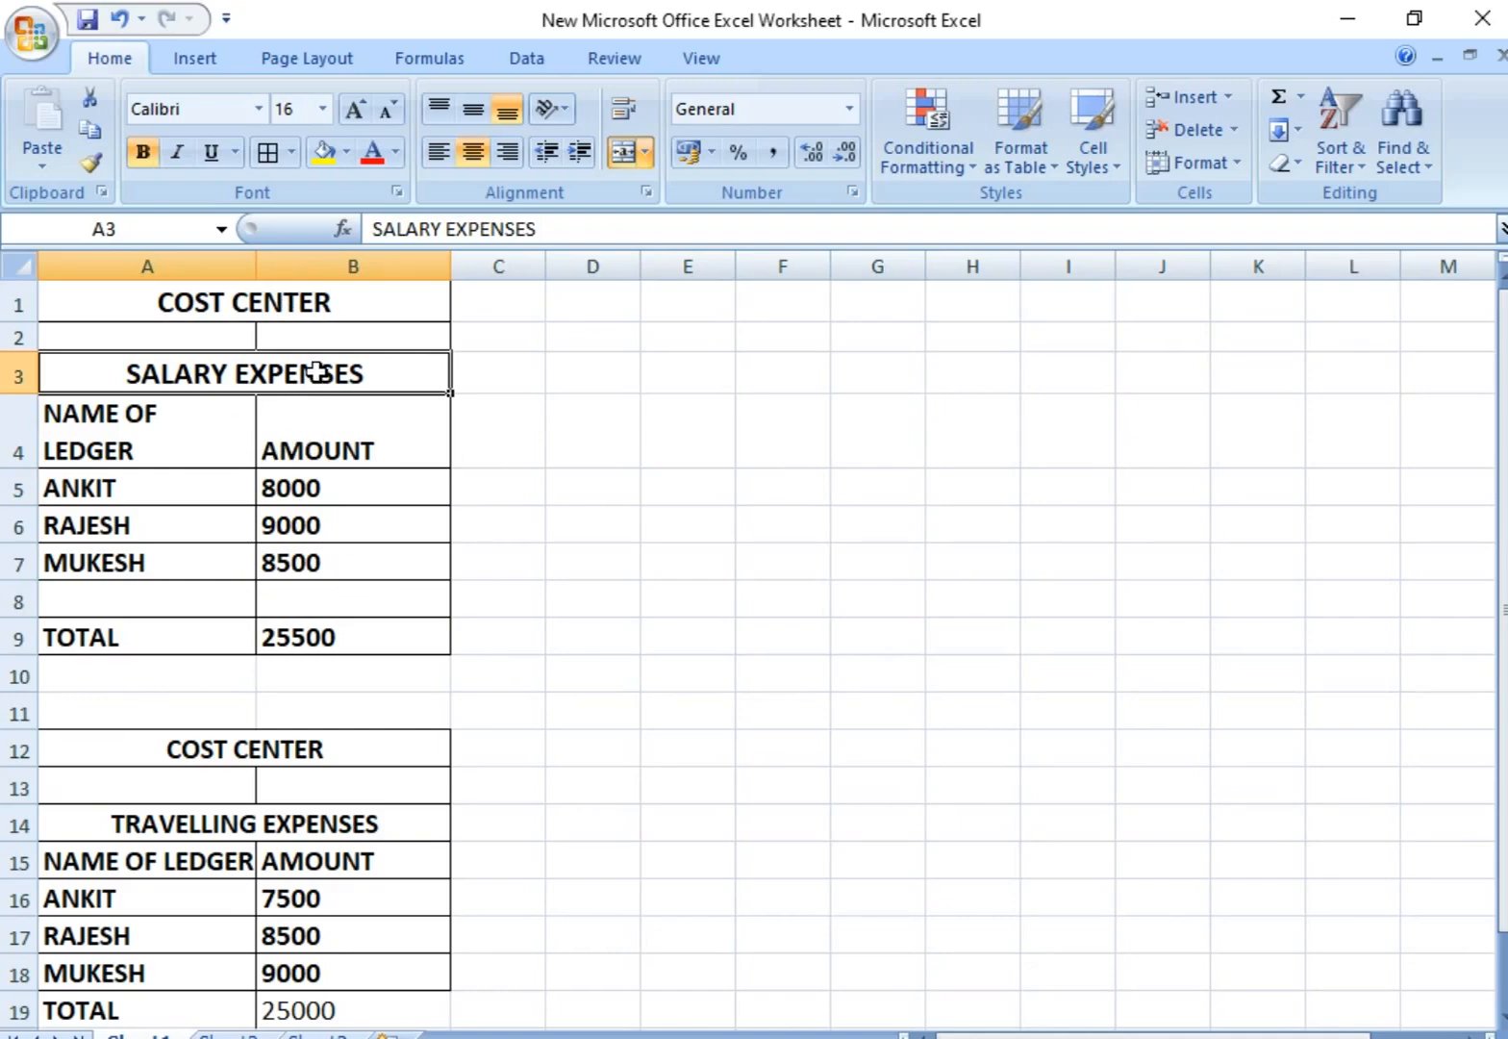
left_click_drag(157, 629, 306, 637)
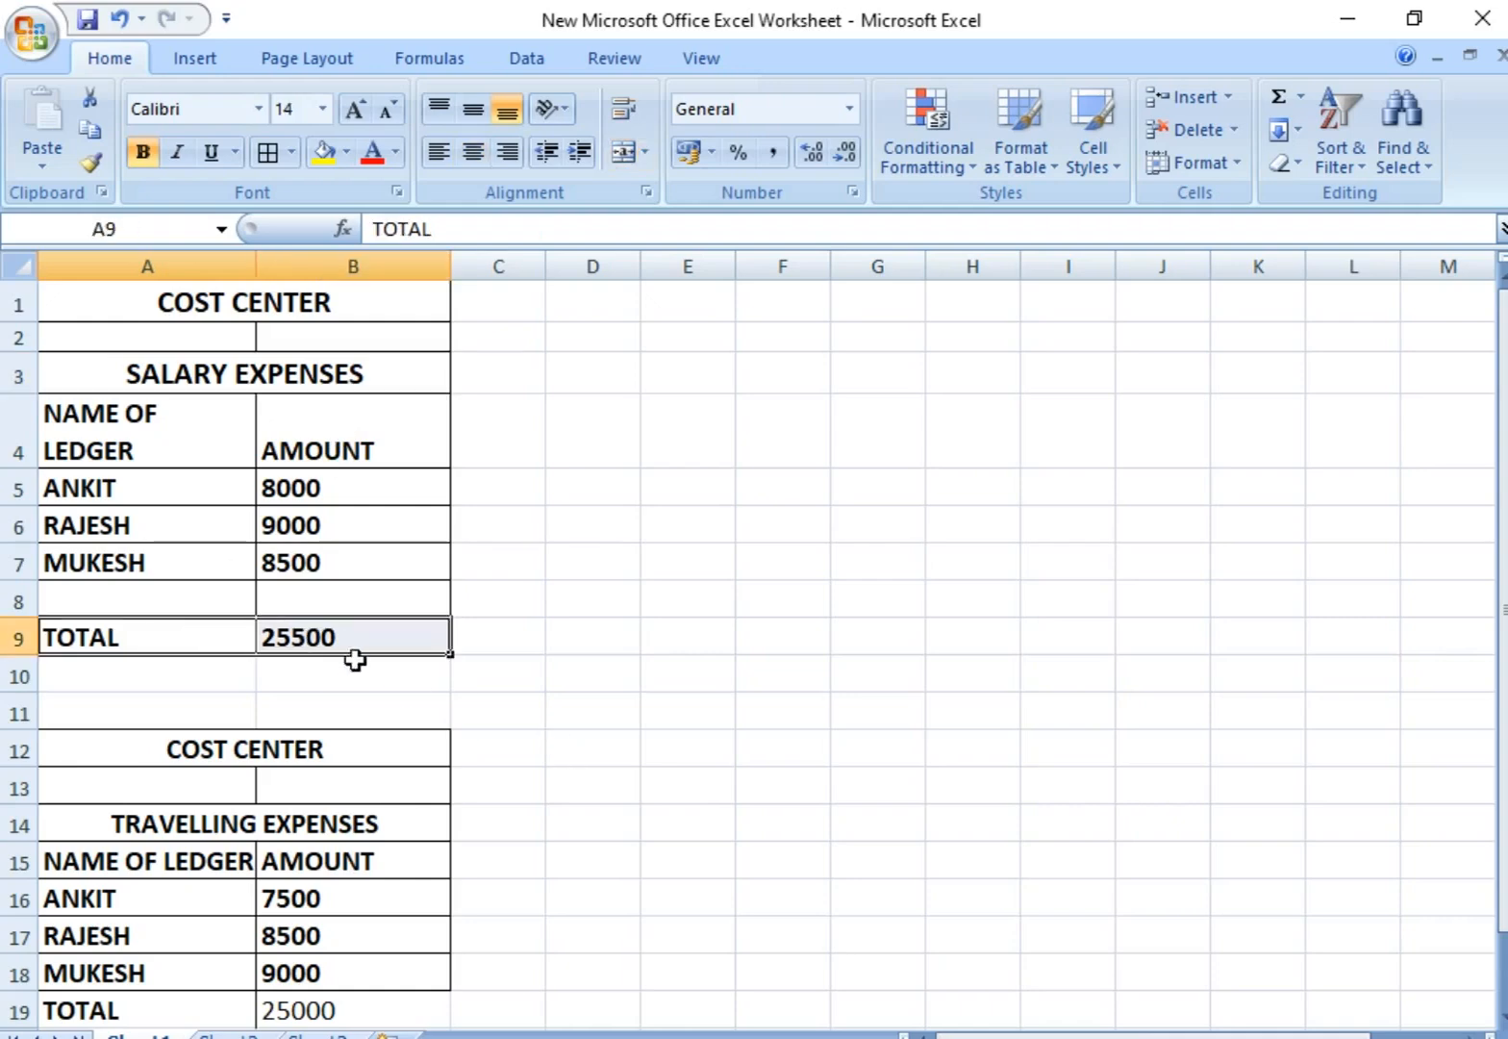
left_click(281, 380)
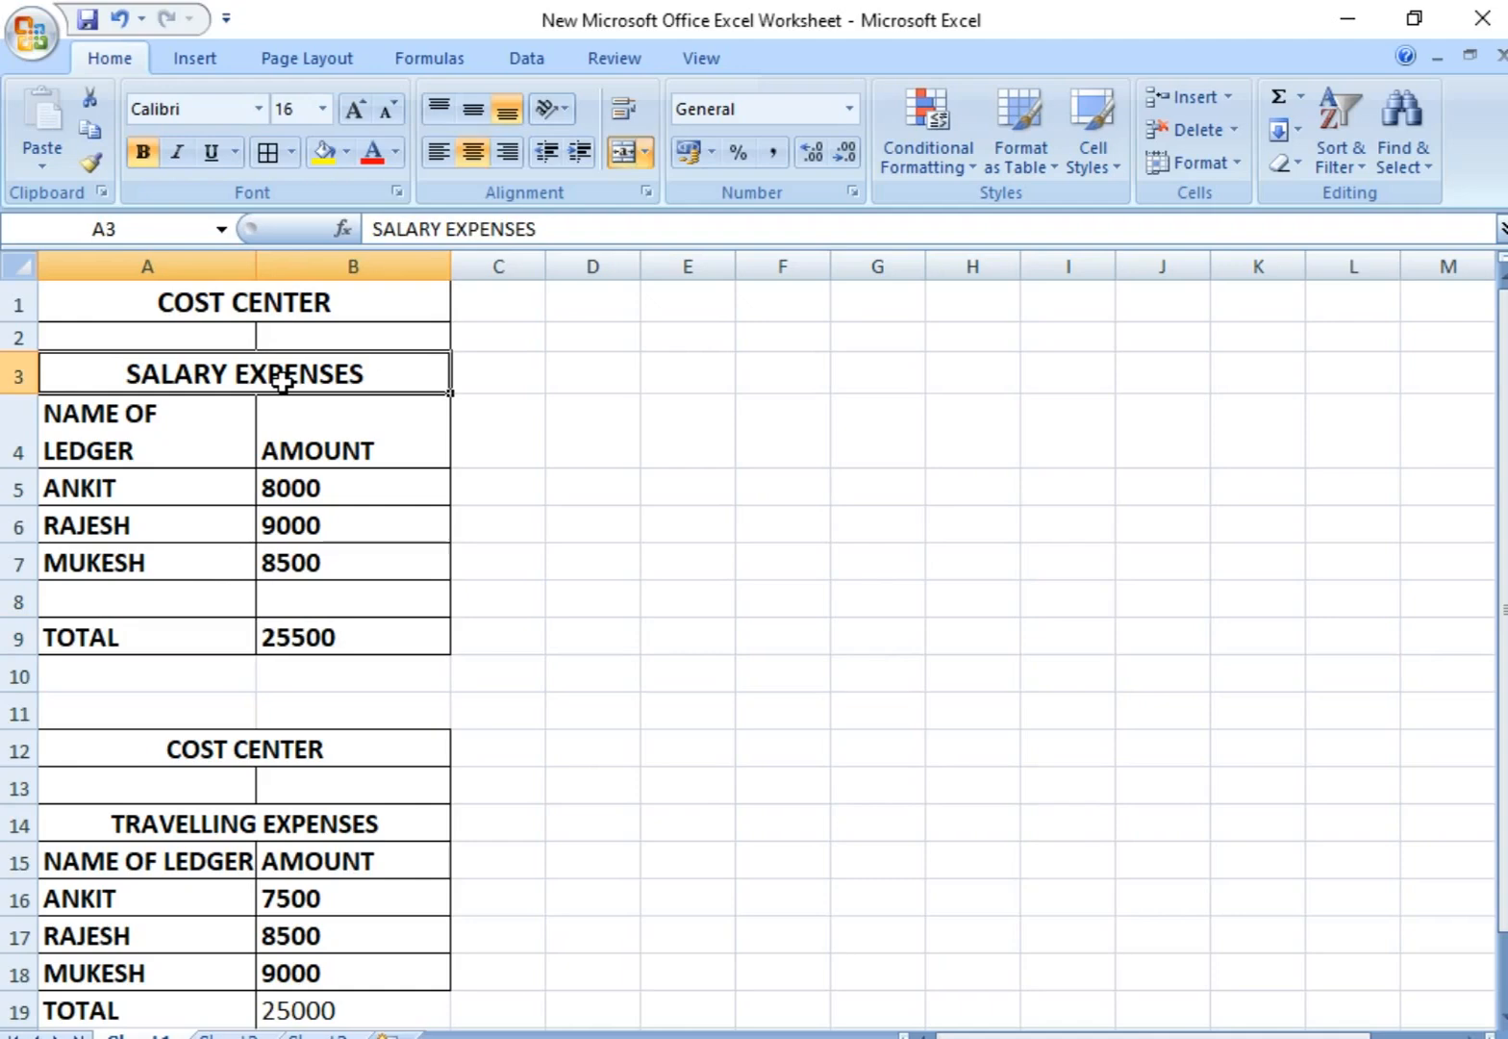
left_click(322, 637)
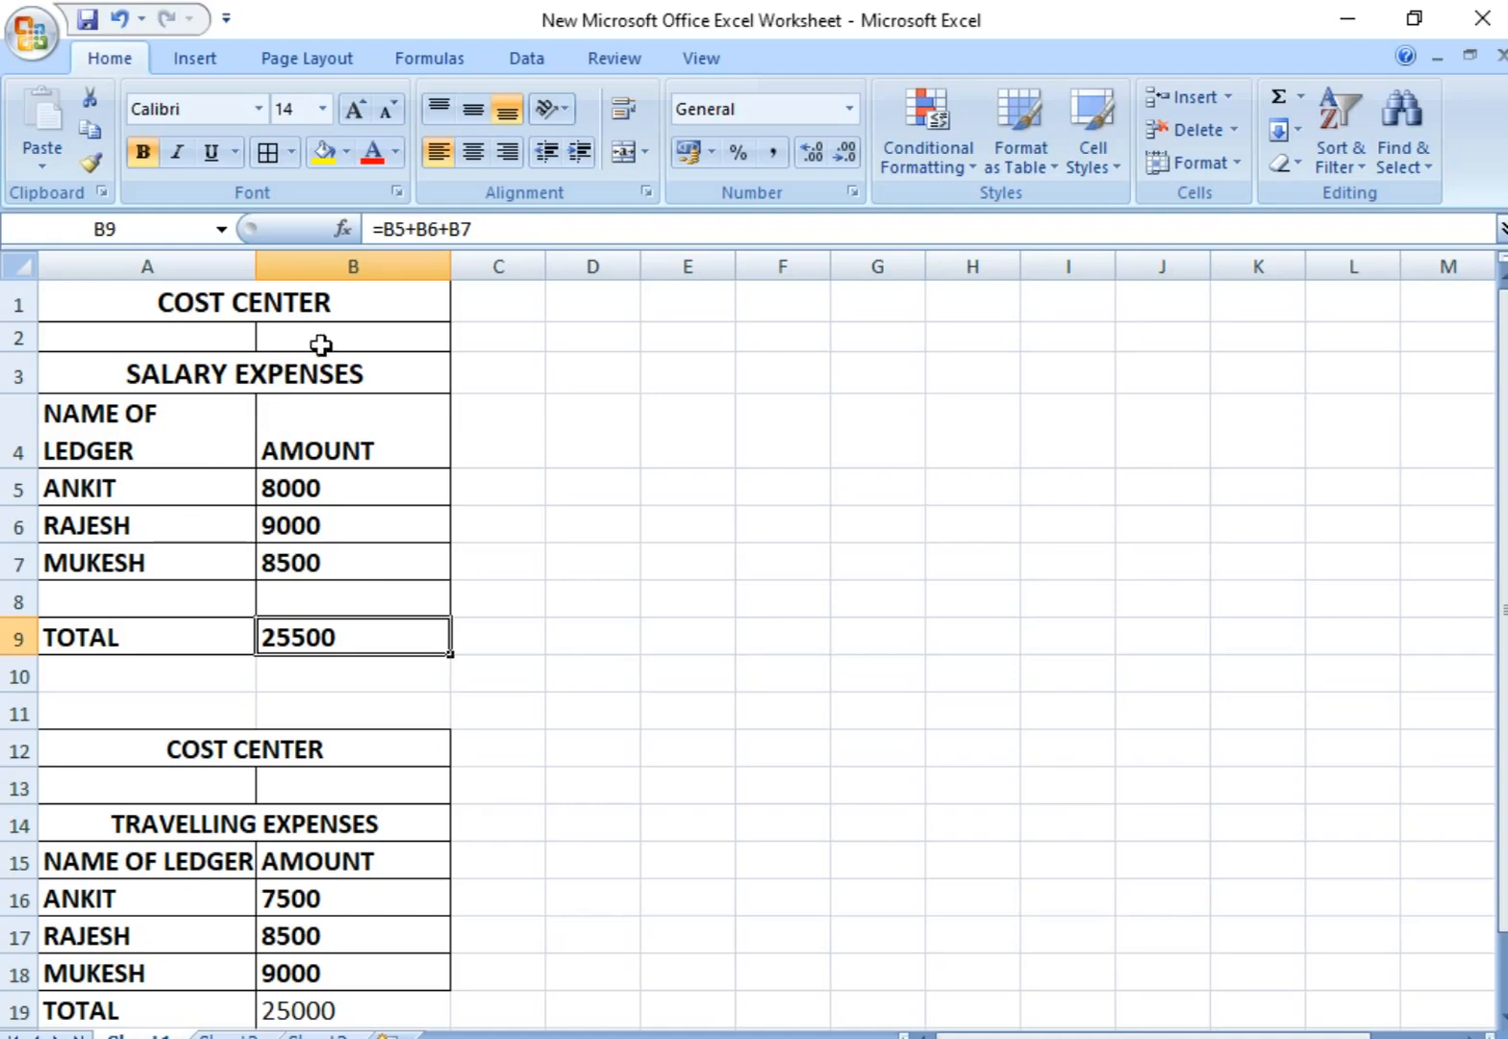
left_click(365, 308)
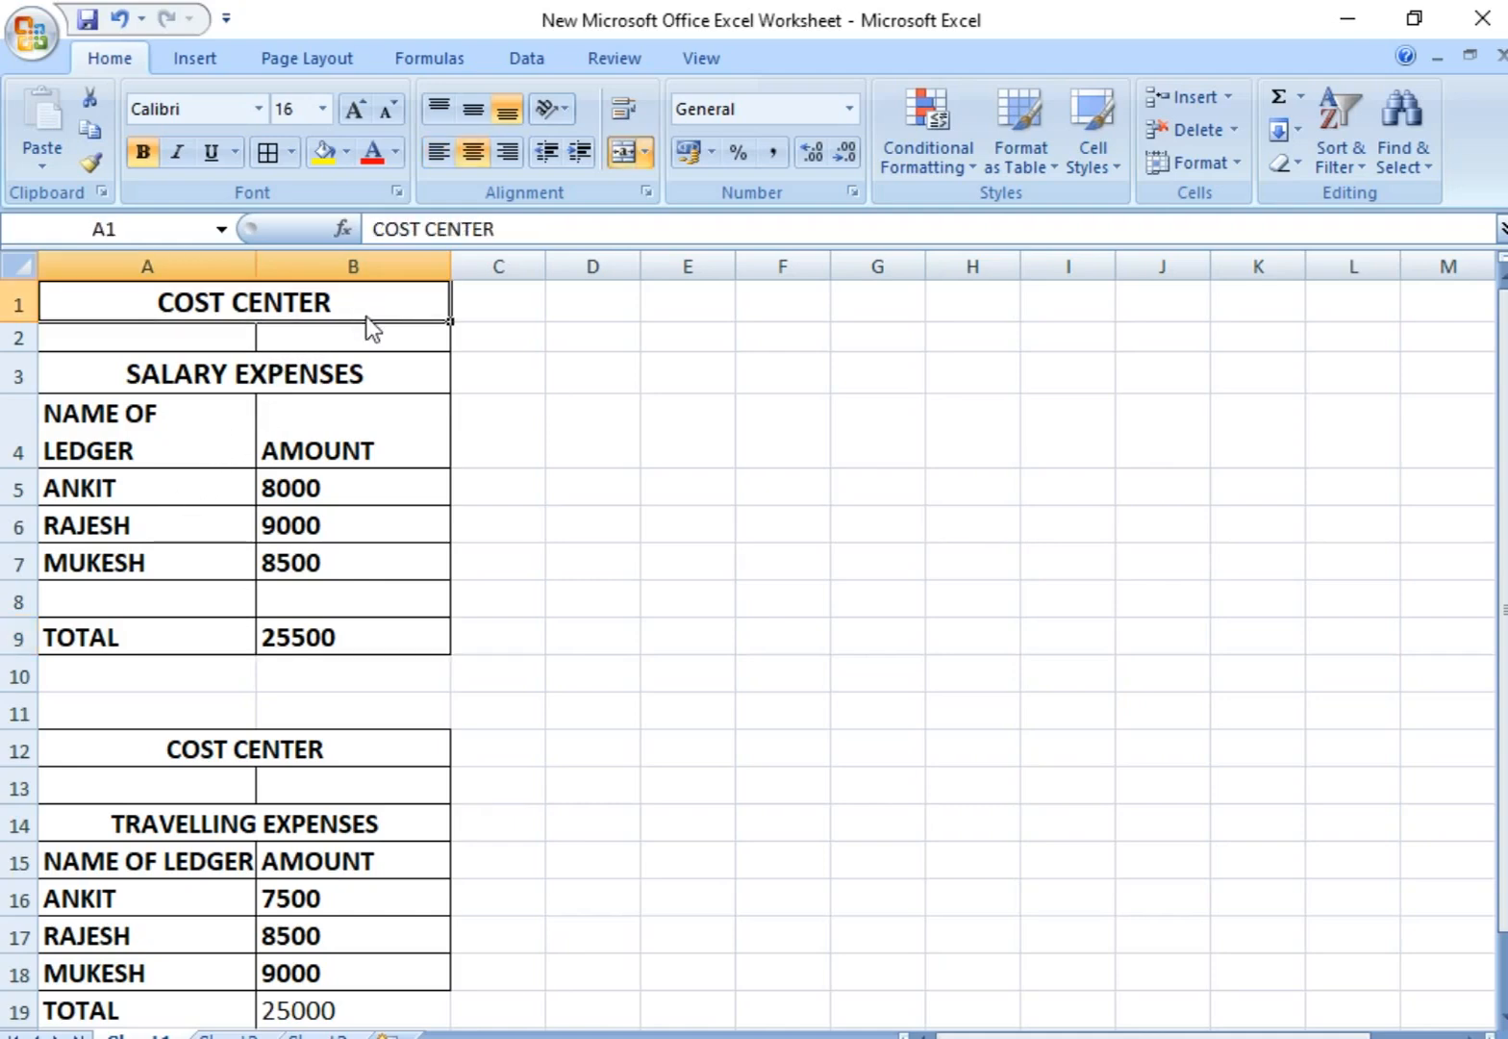
Step: Go through each employee's name and amount in the SALARY EXPENSES table, then highlight all three employee rows
left_click(188, 476)
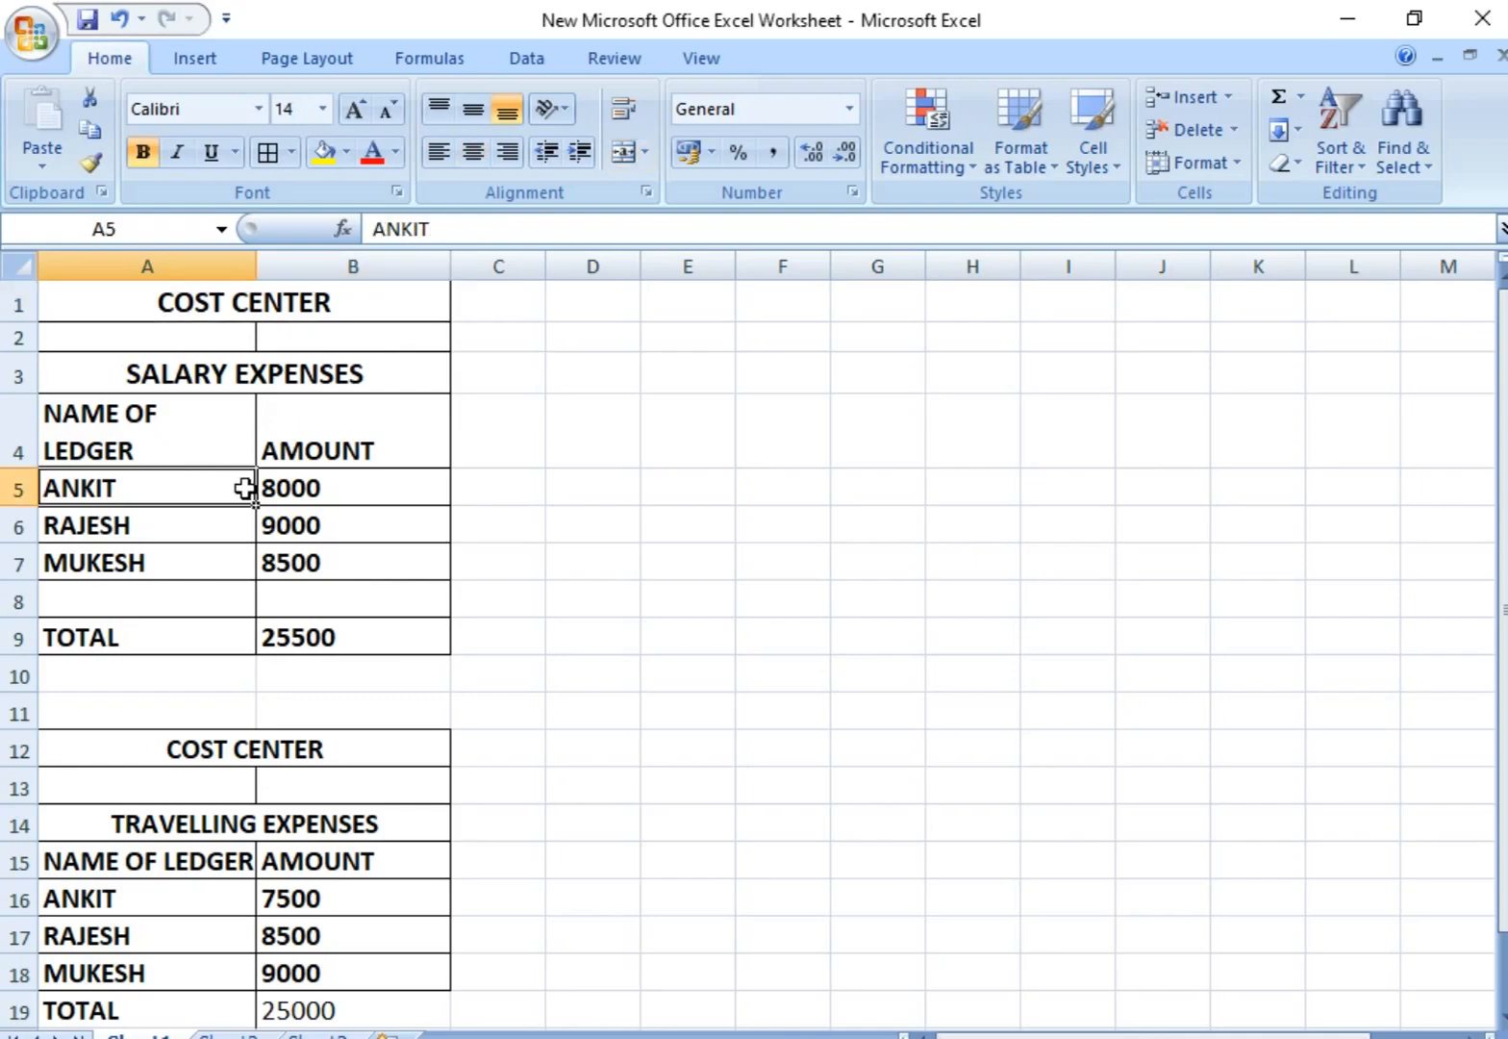
left_click(346, 491)
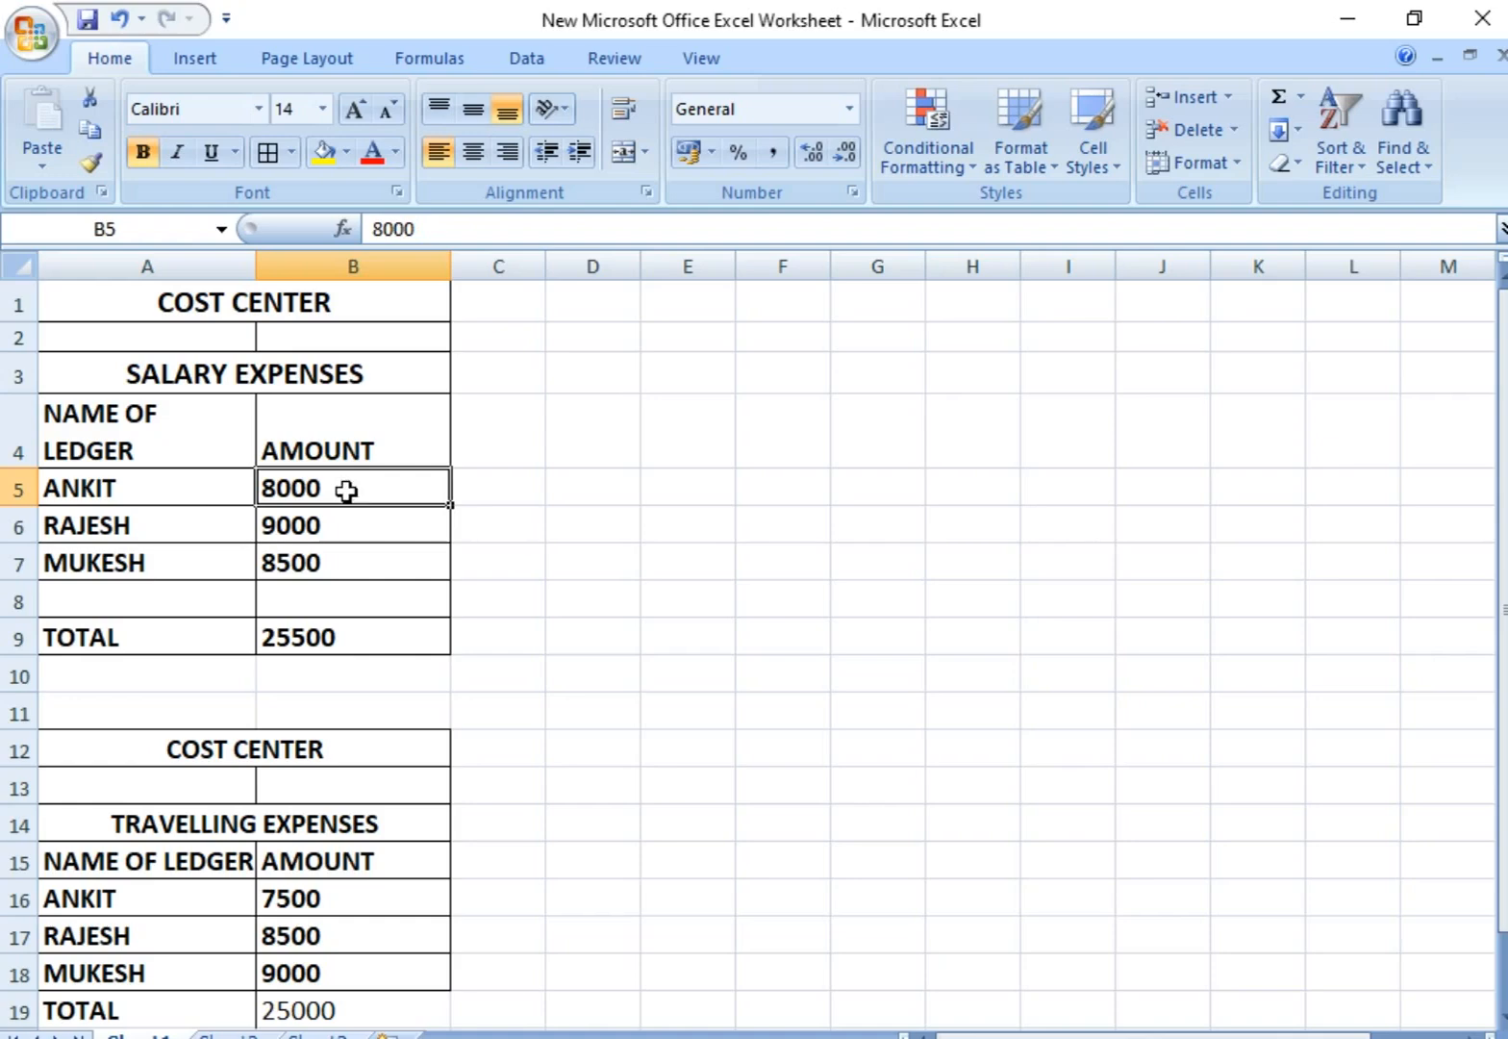
left_click(178, 532)
left_click(366, 526)
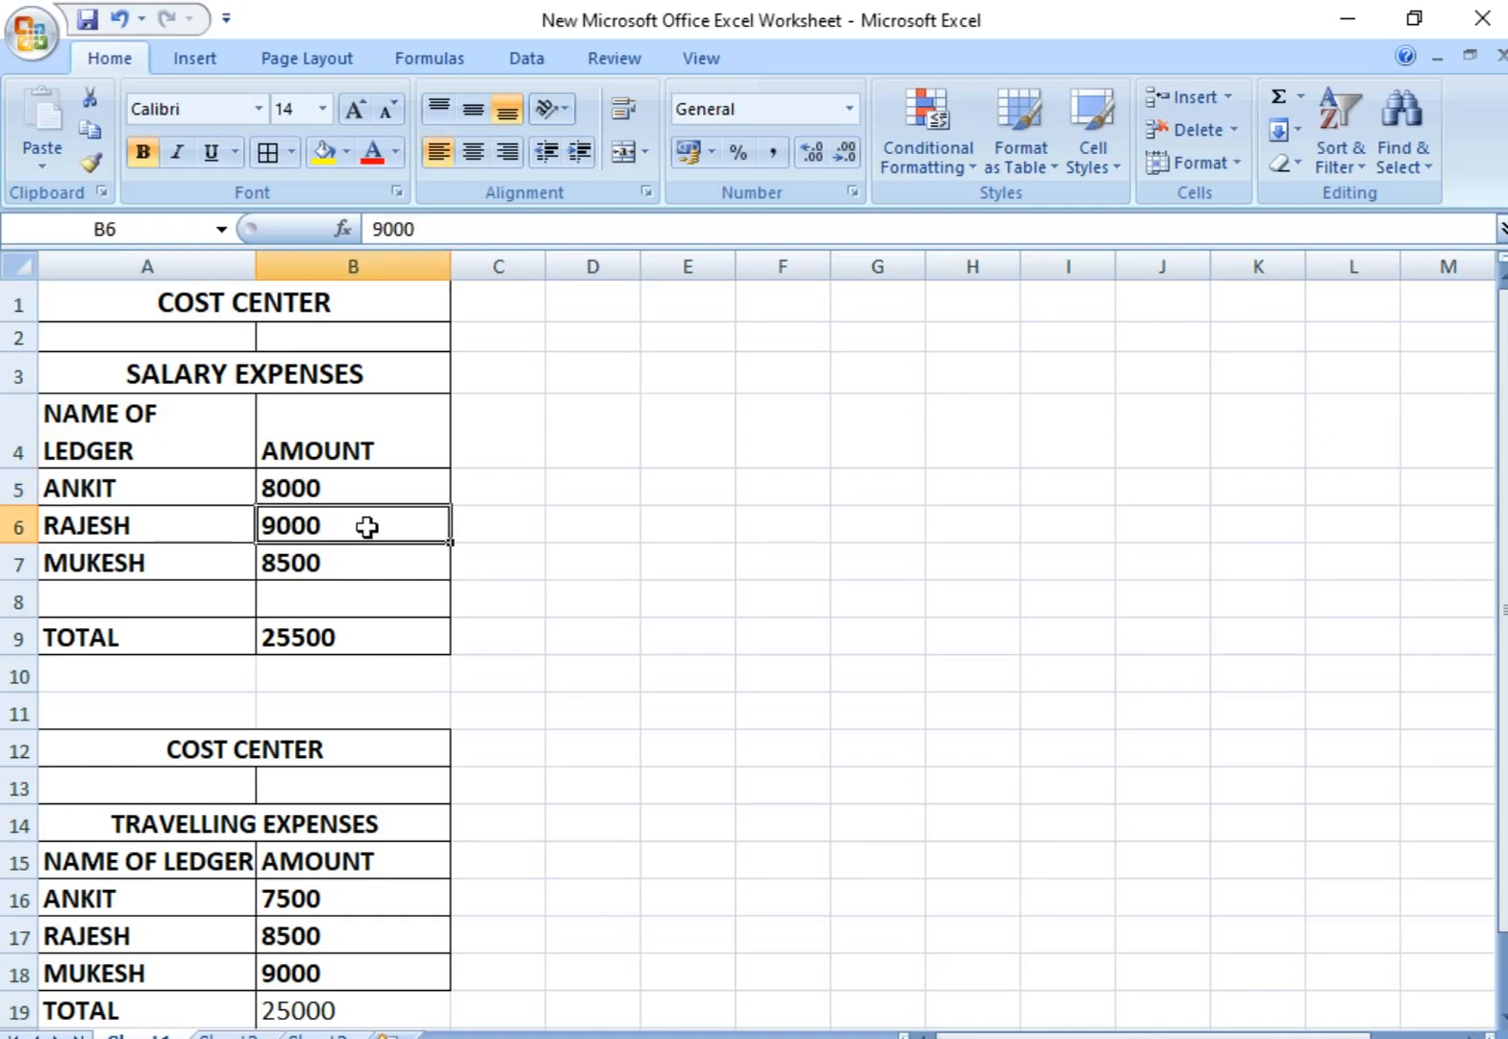
left_click(190, 562)
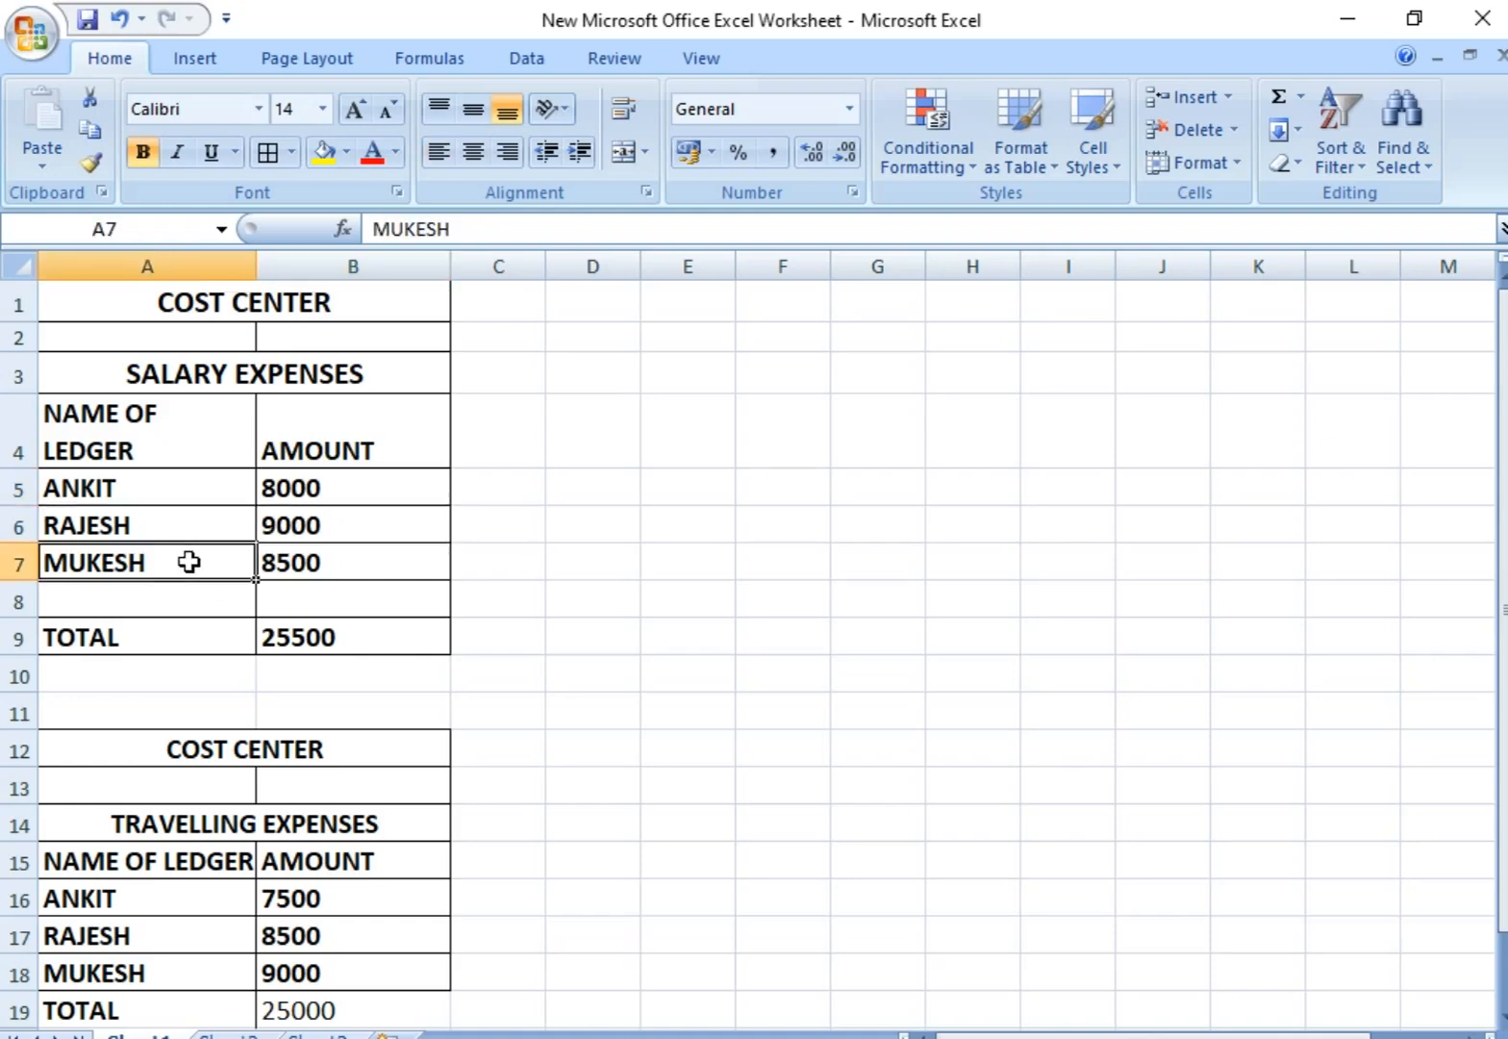
left_click(343, 562)
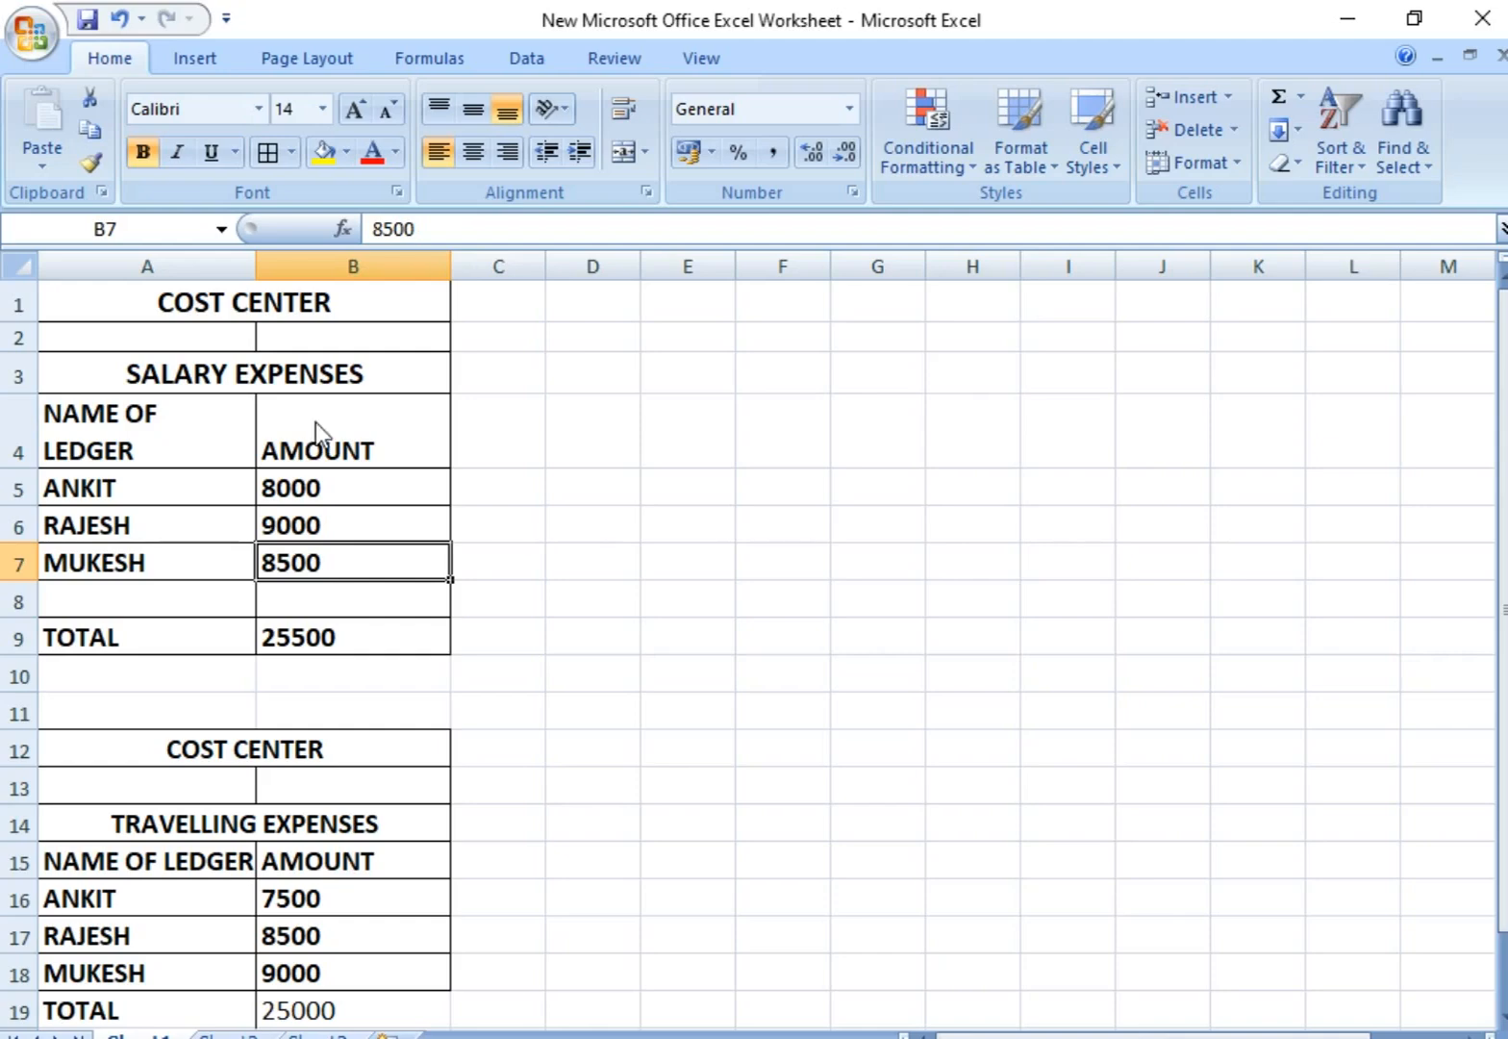
left_click(299, 360)
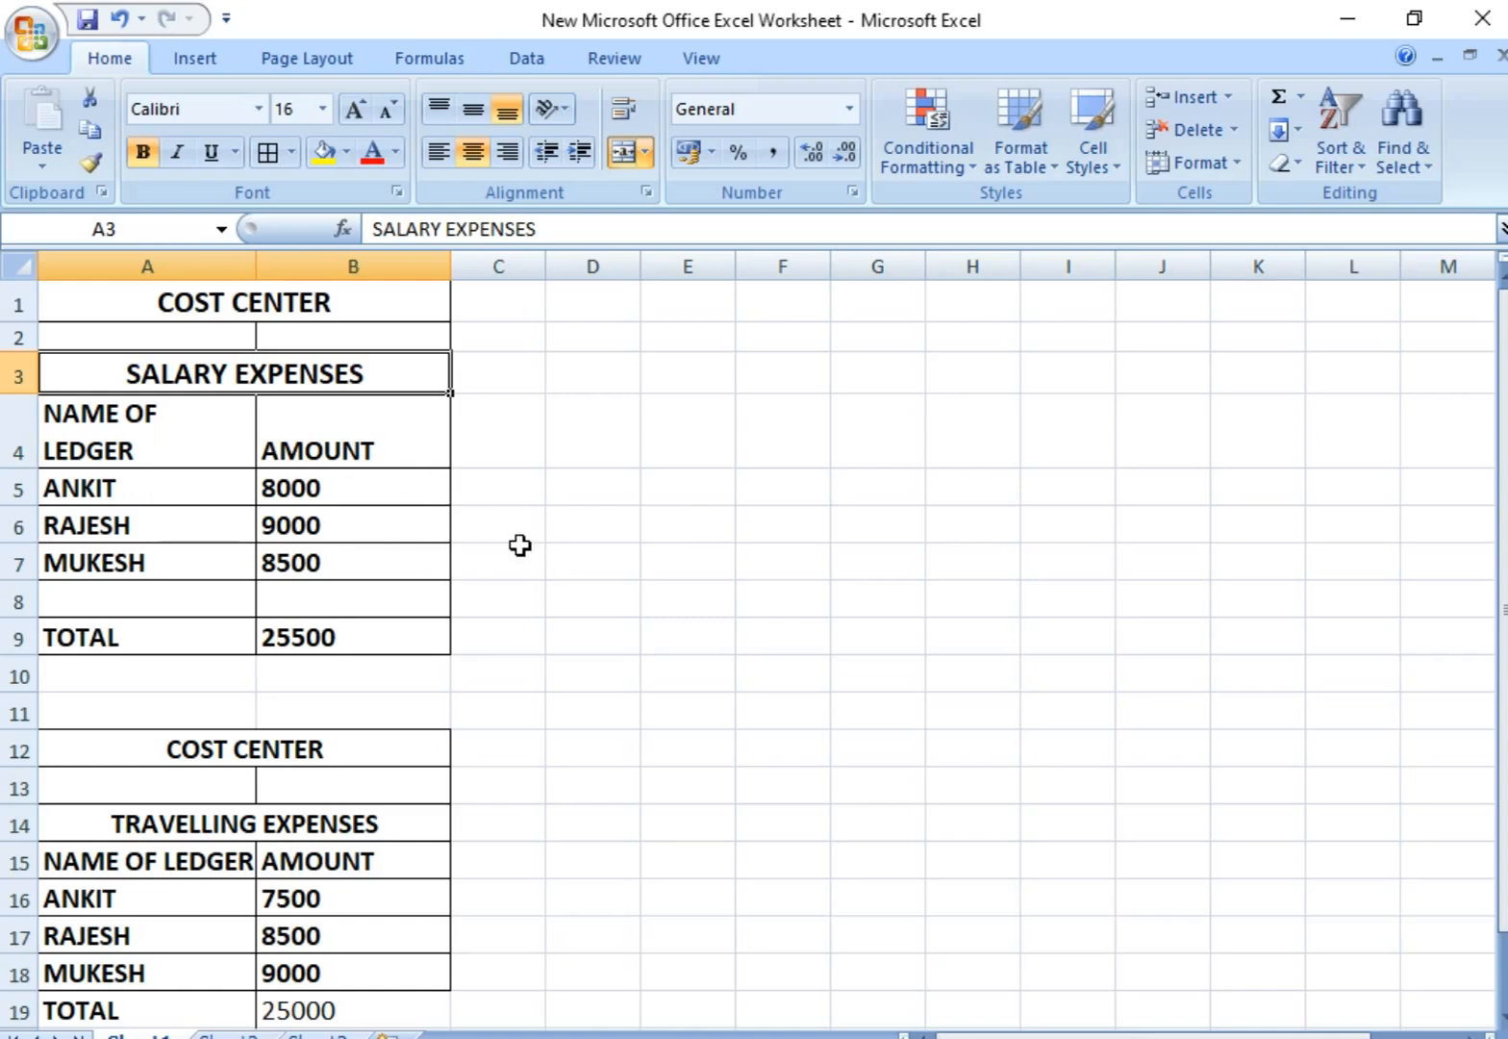
left_click_drag(177, 488, 382, 580)
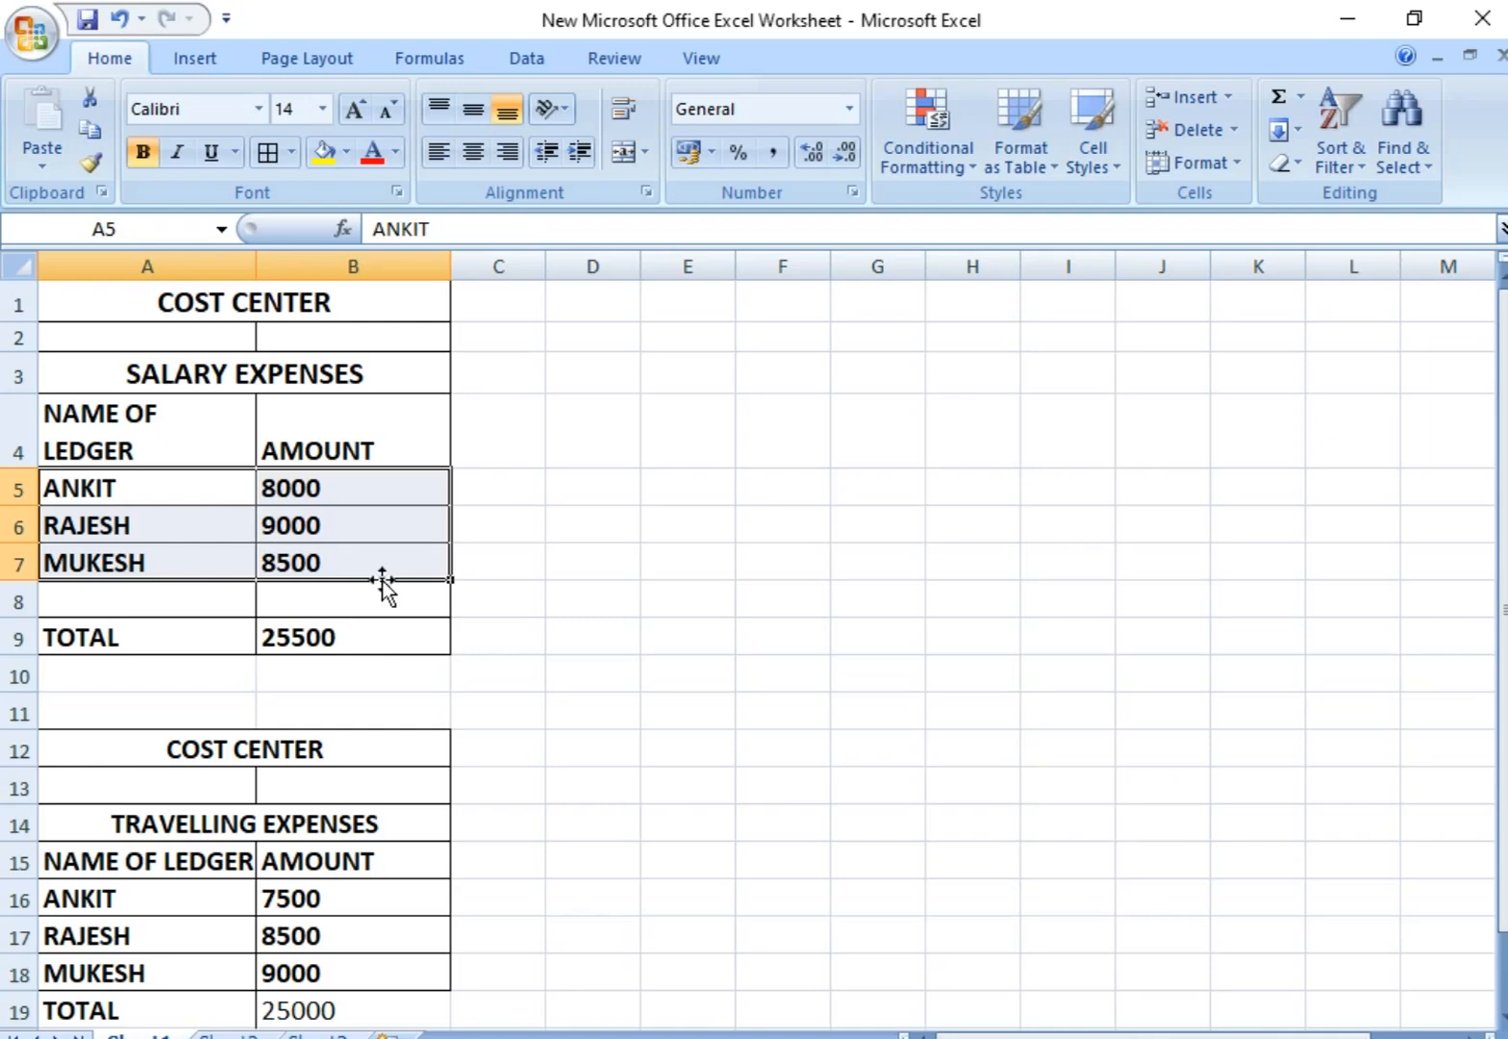
Step: Make the TOTAL label and amount in row 19 of the TRAVELLING EXPENSES table bold
scroll(239, 703, "down", 4)
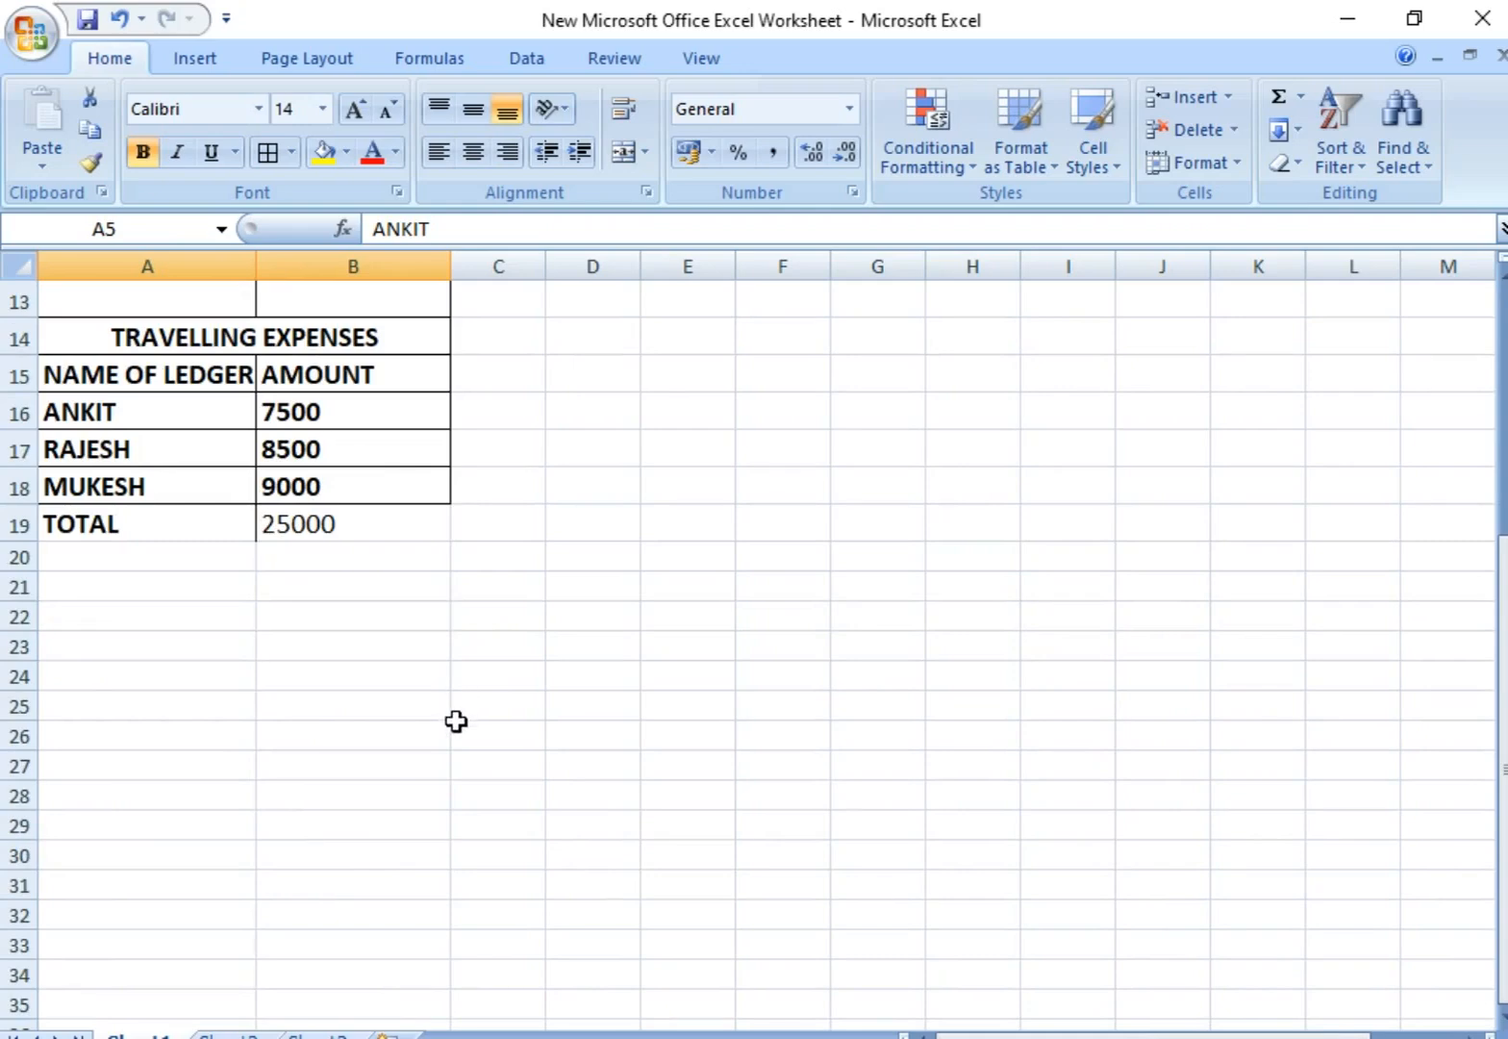
scroll(456, 714, "up", 2)
left_click(584, 588)
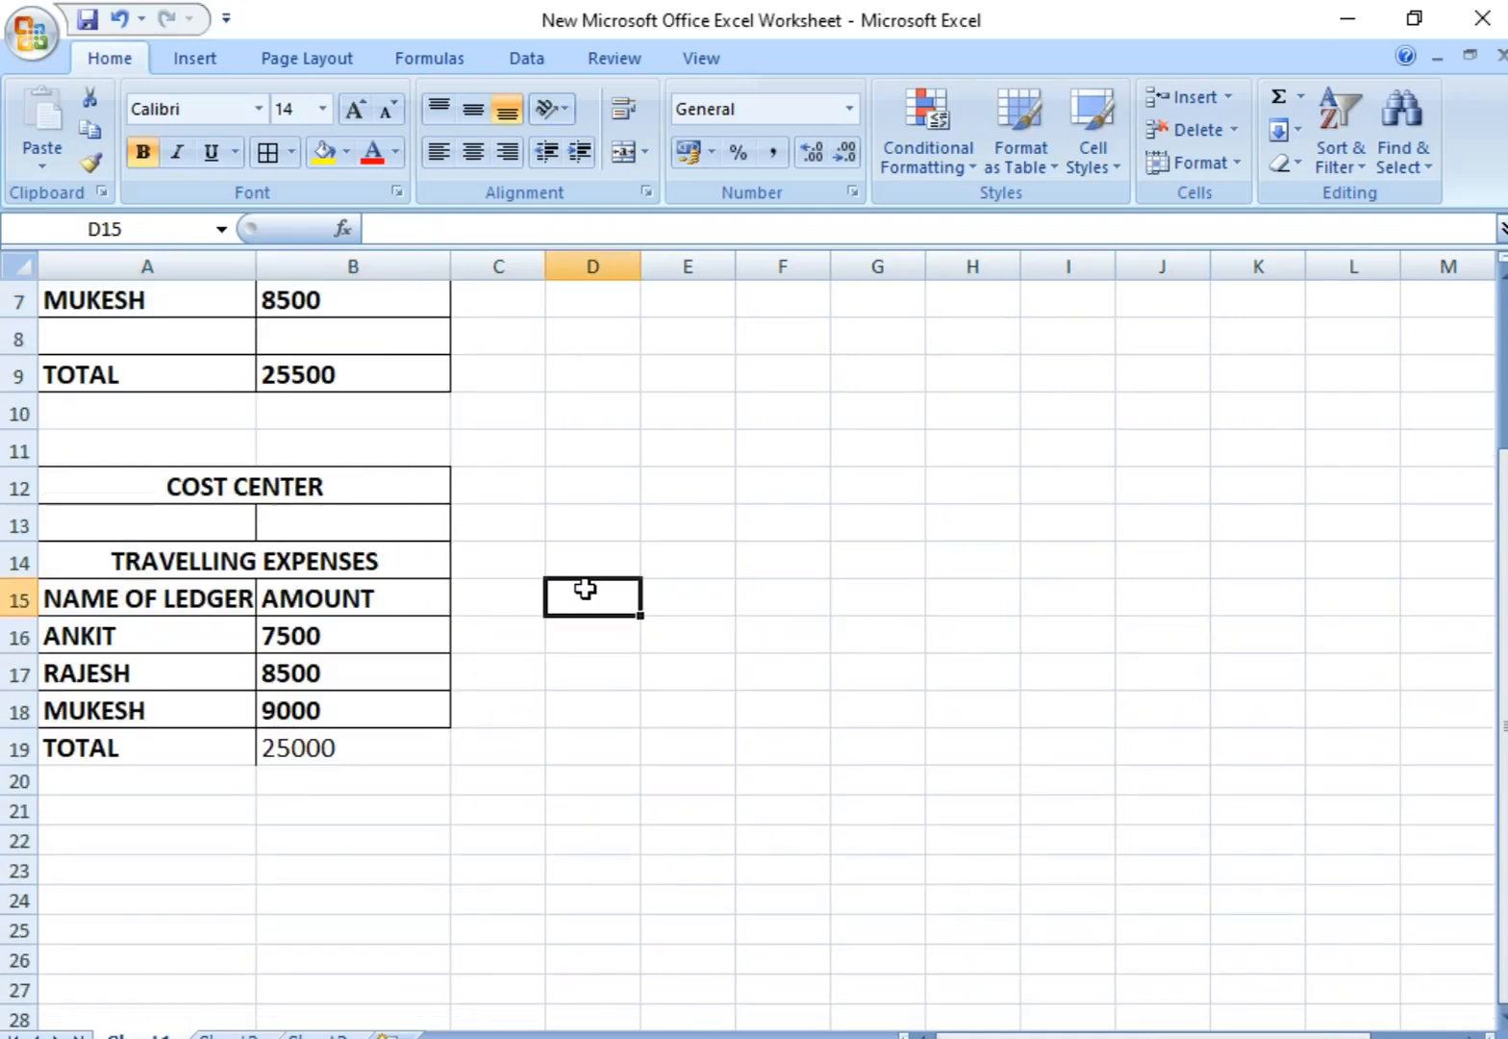
double_click(586, 589)
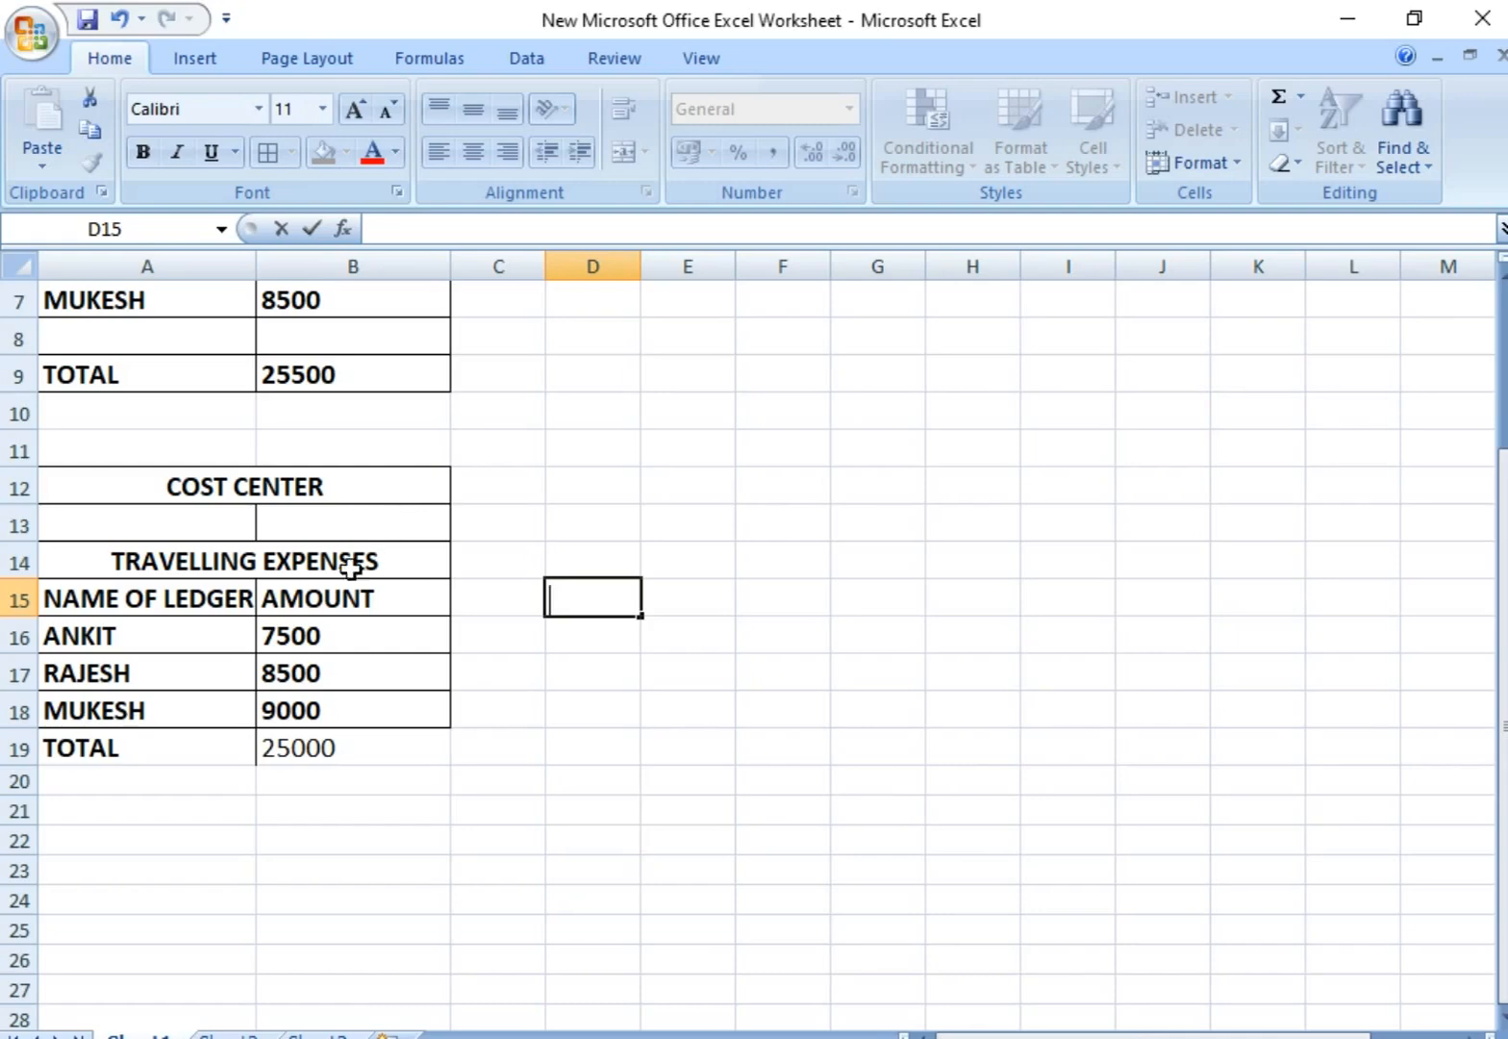
left_click(281, 569)
left_click(331, 739)
left_click_drag(144, 750, 308, 746)
left_click(152, 159)
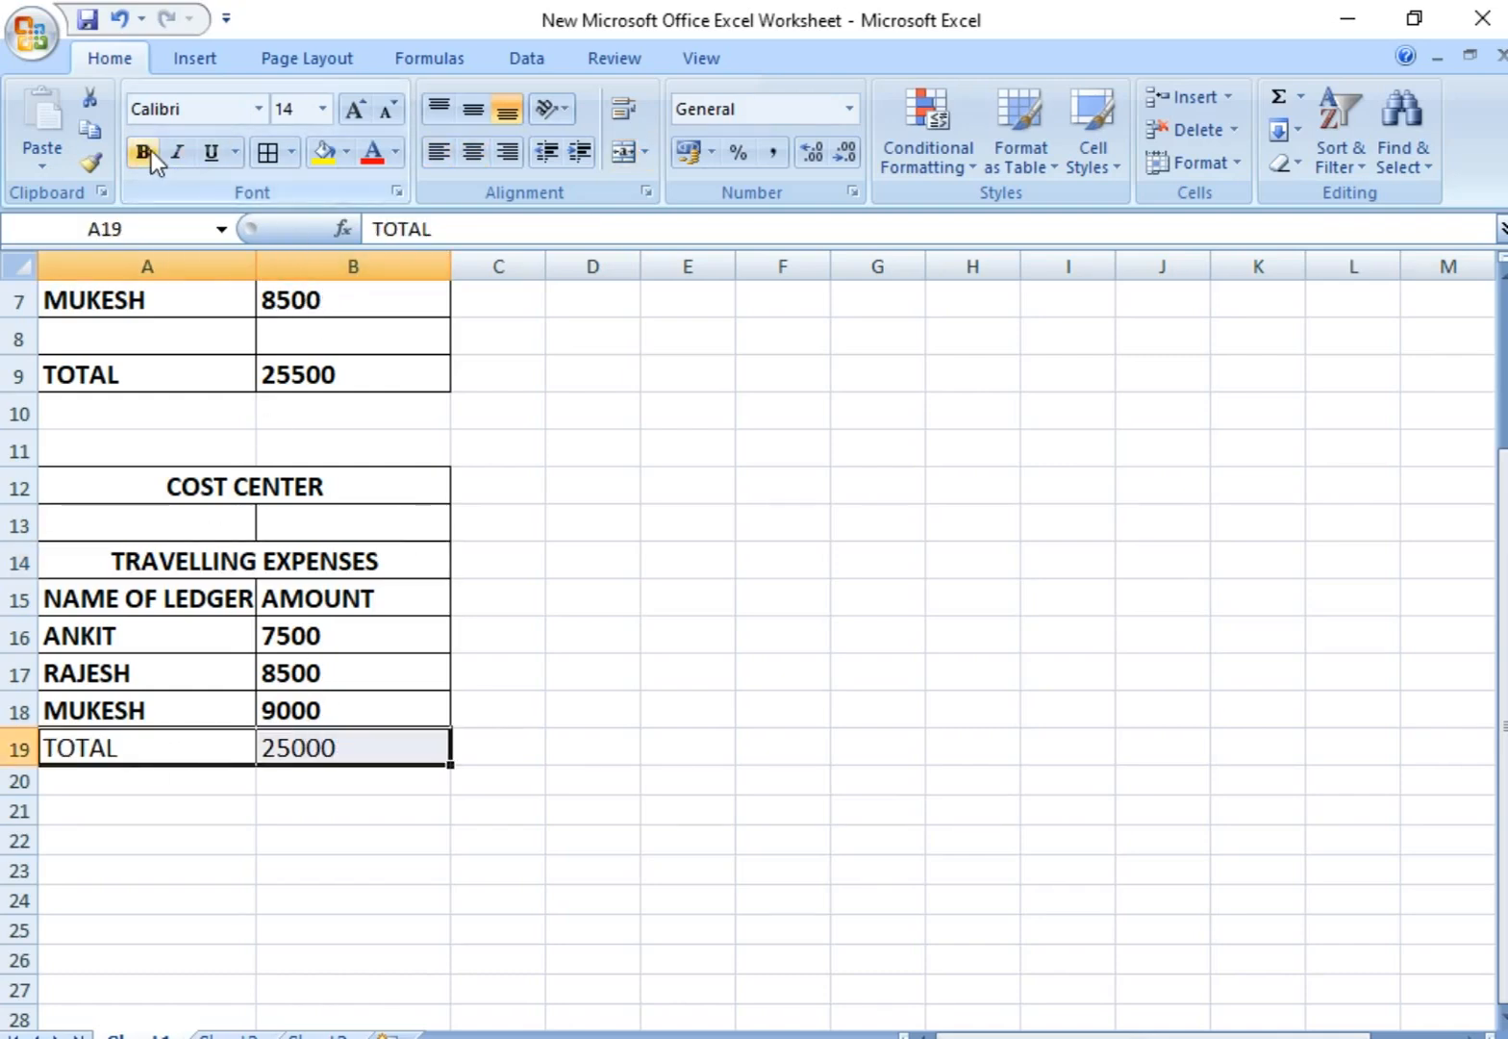
left_click(151, 151)
Step: Go through each employee's name and amount in the TRAVELLING EXPENSES table
left_click_drag(182, 626, 355, 696)
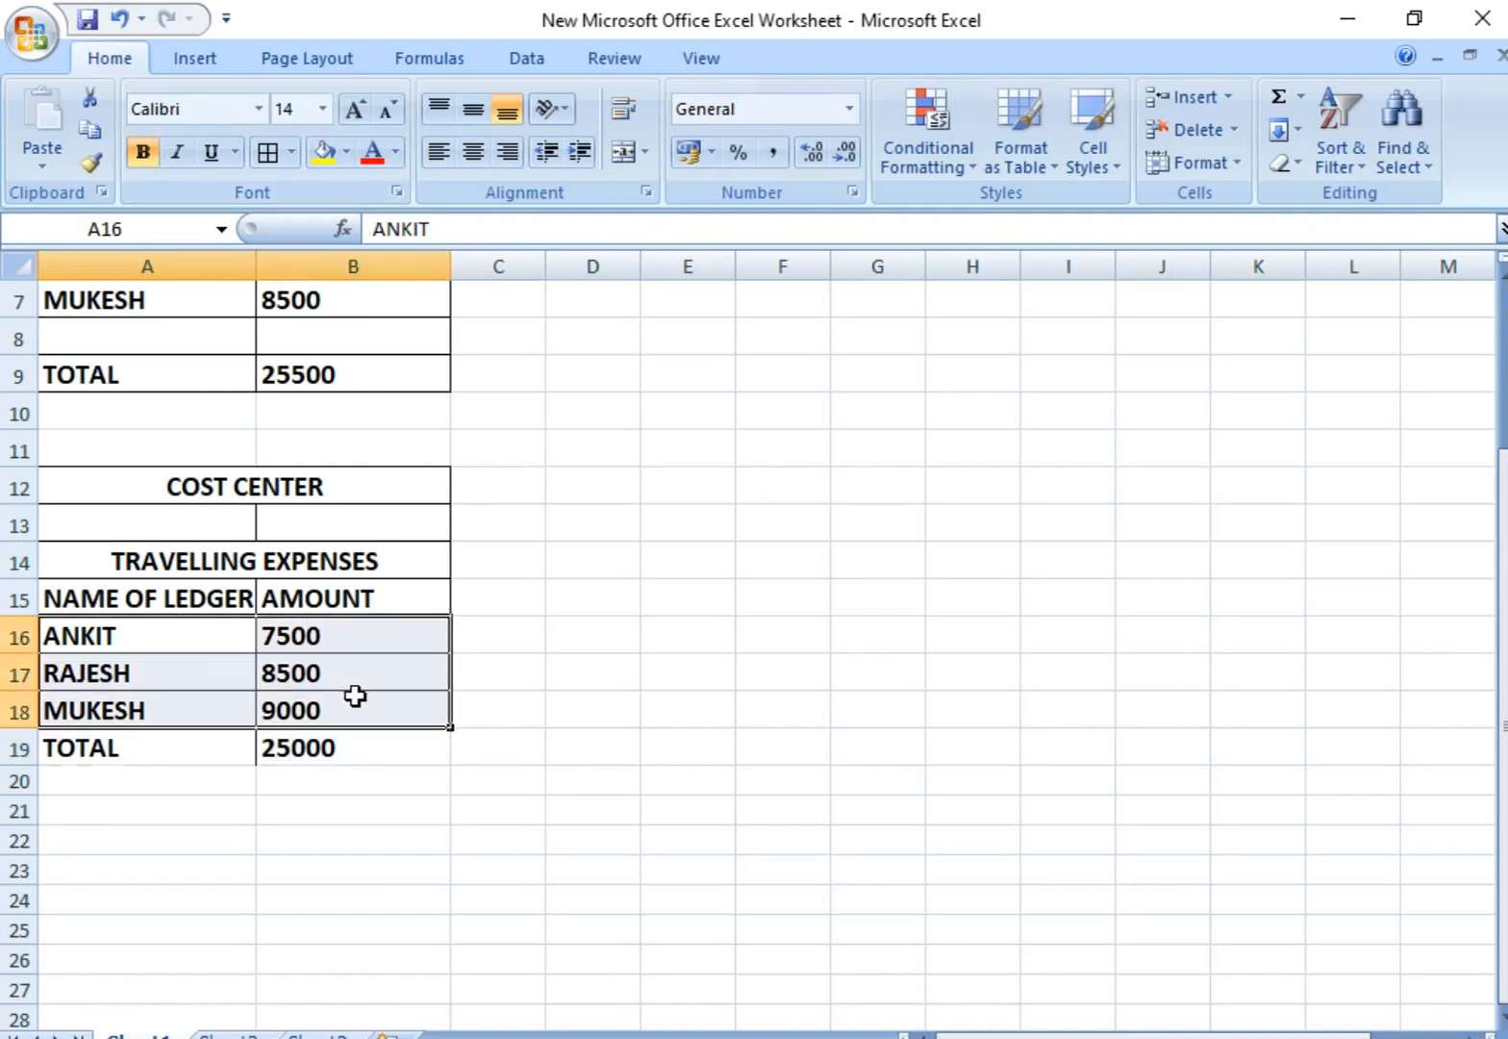
left_click(192, 654)
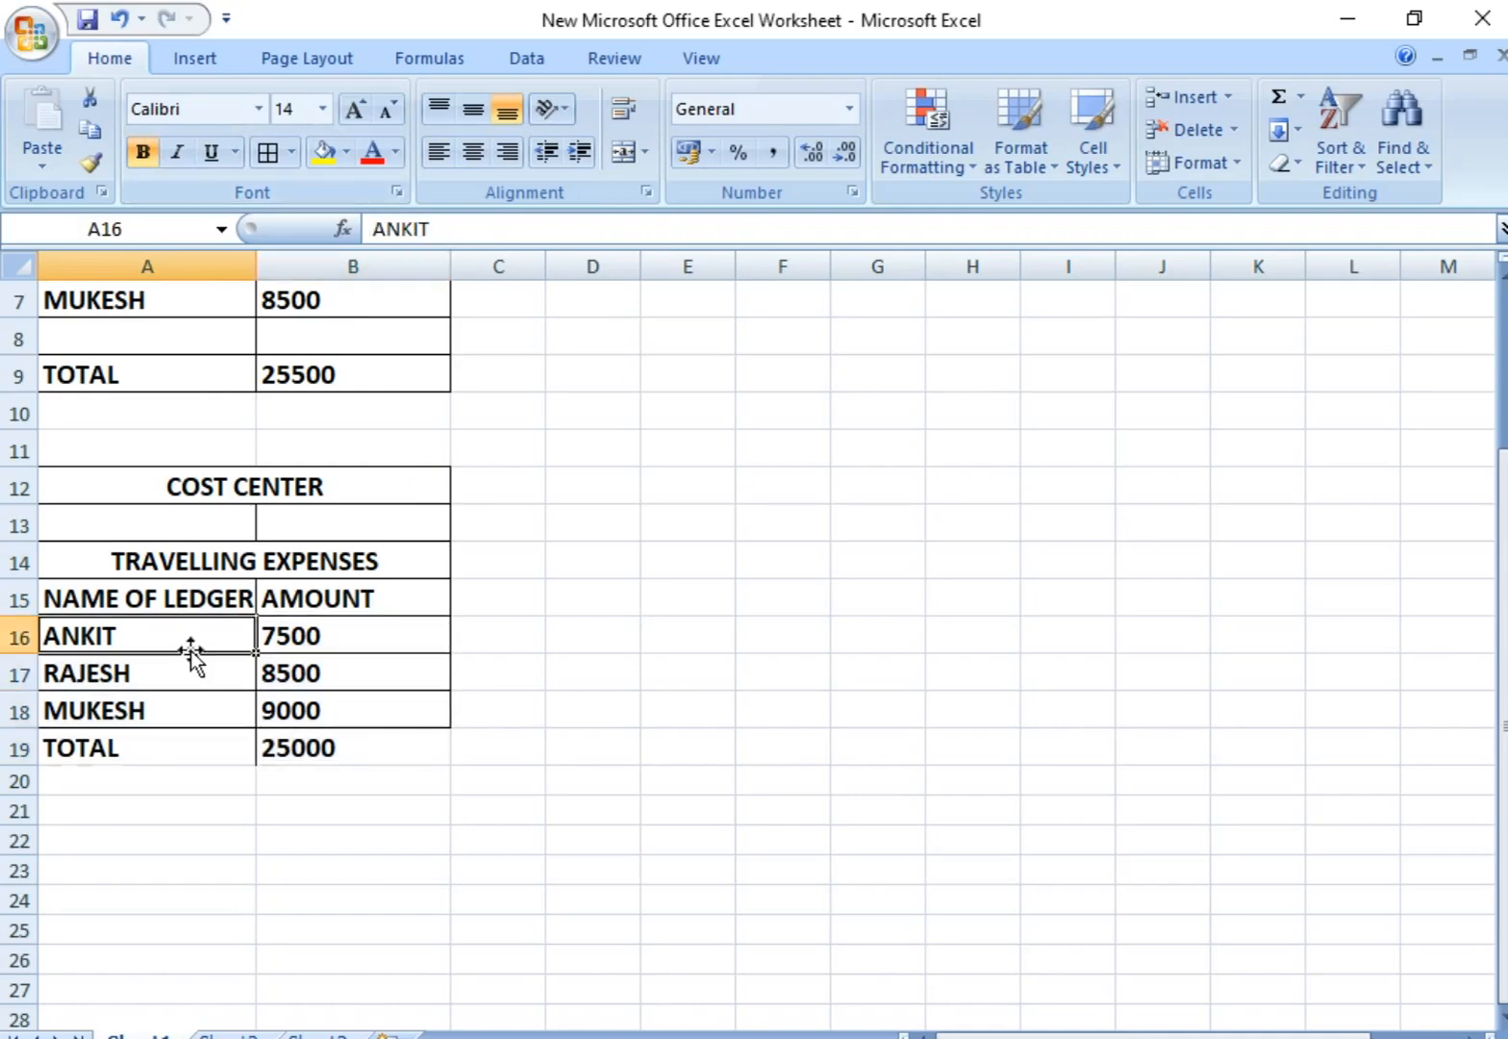
left_click(314, 652)
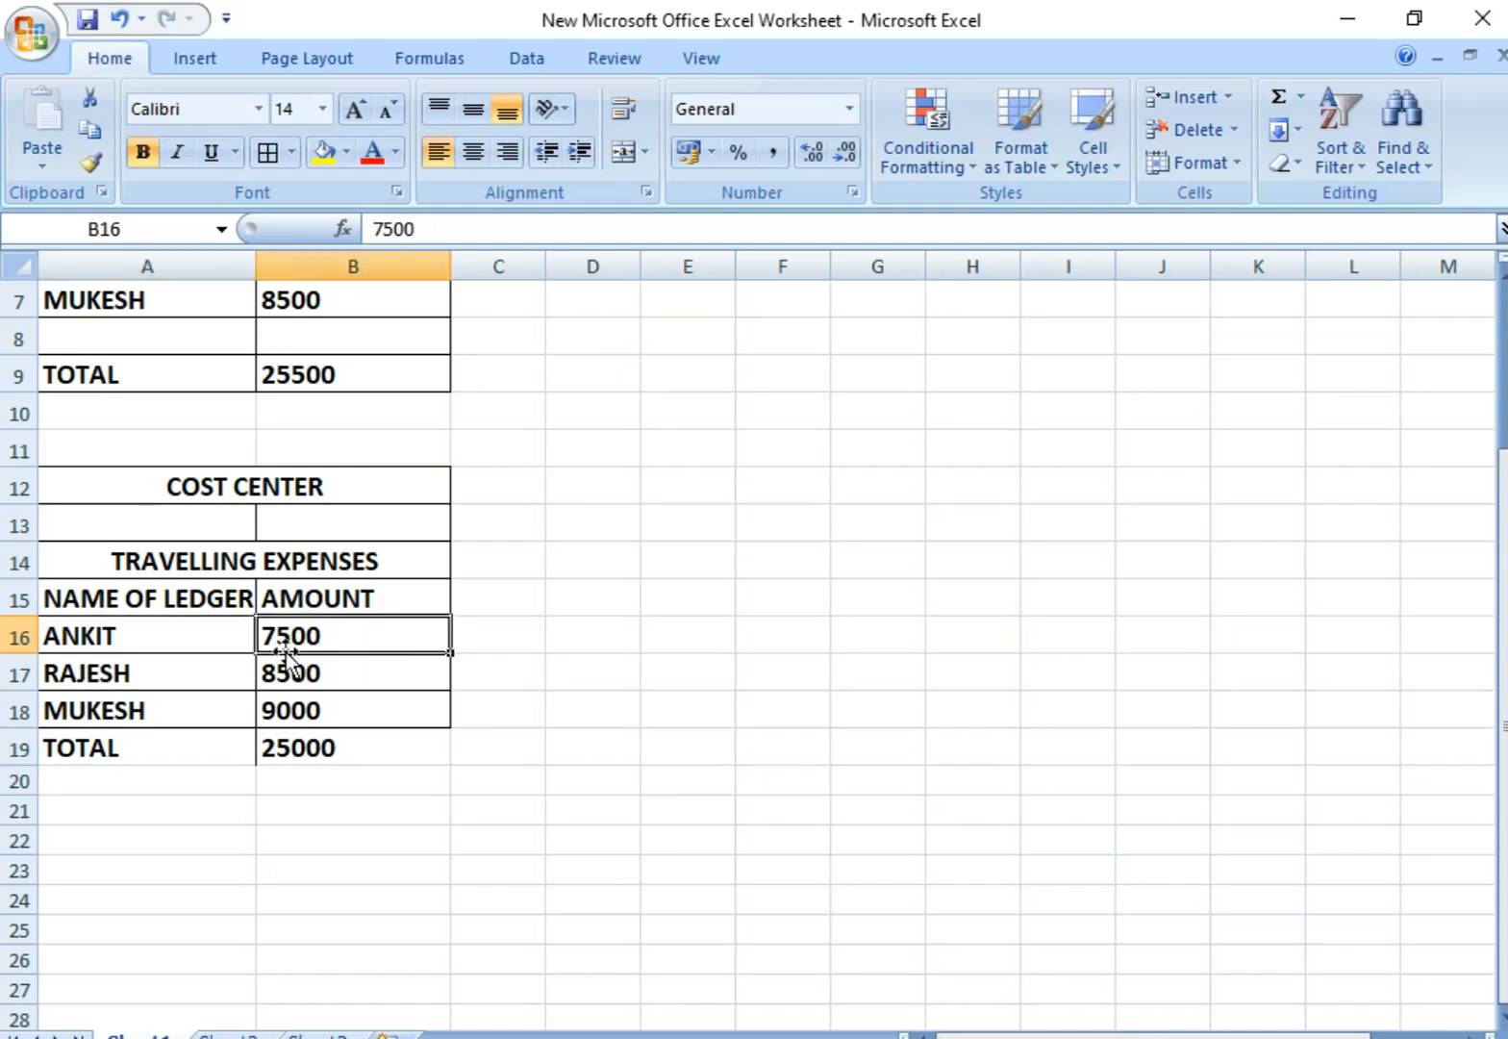
left_click(179, 682)
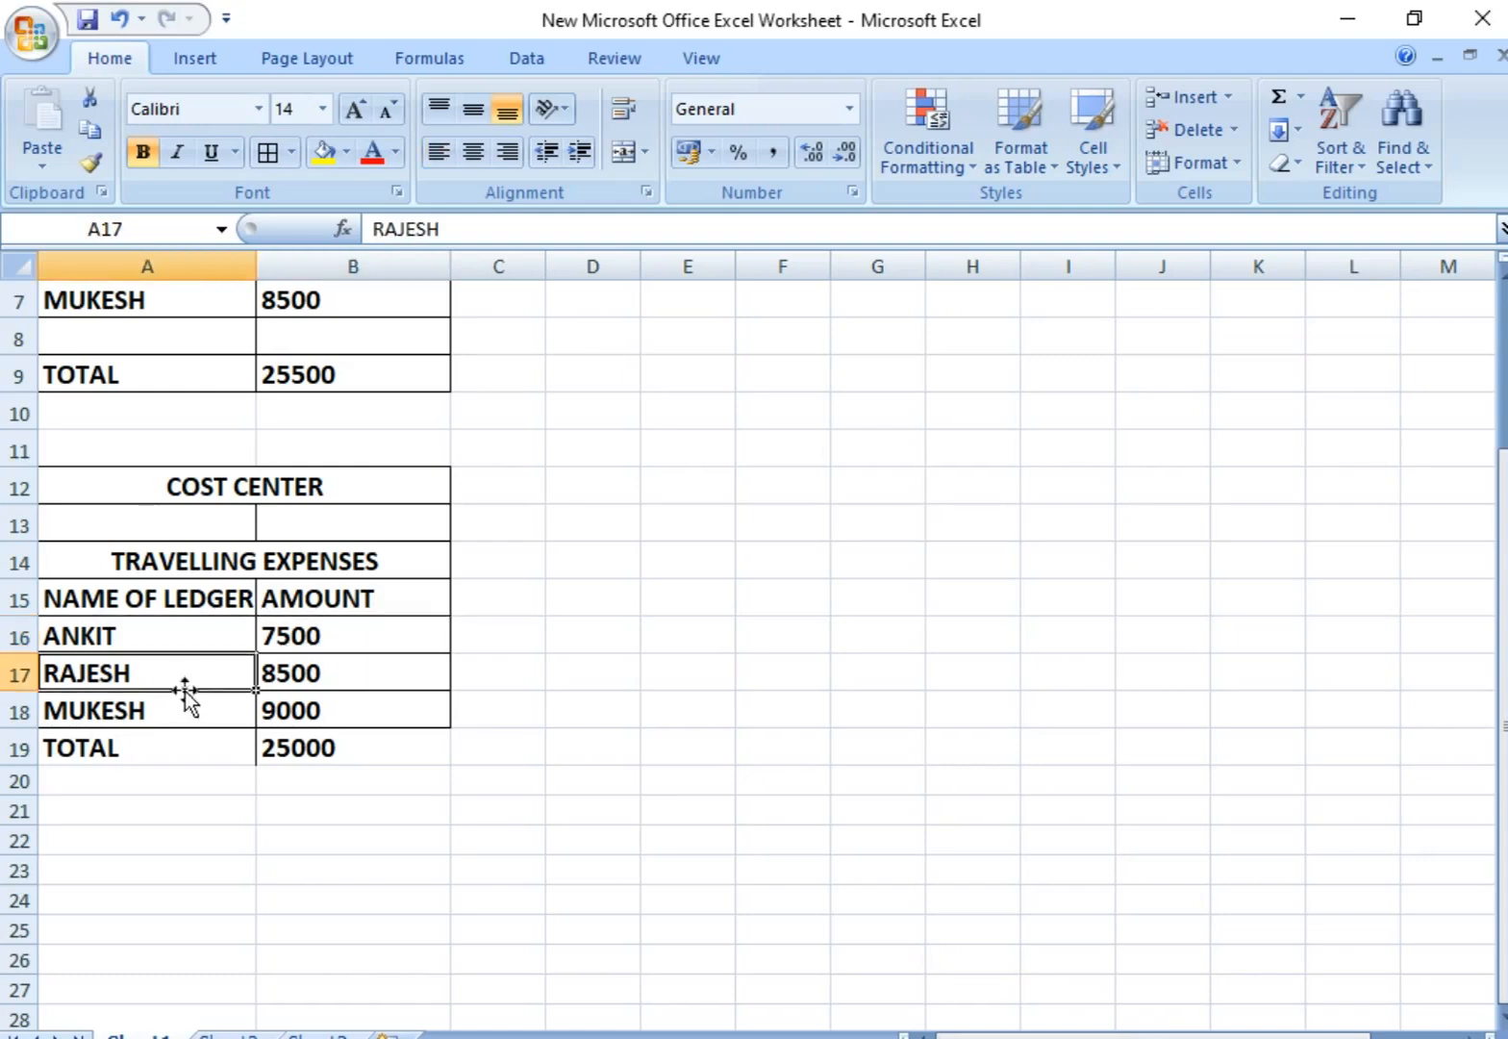
left_click(328, 683)
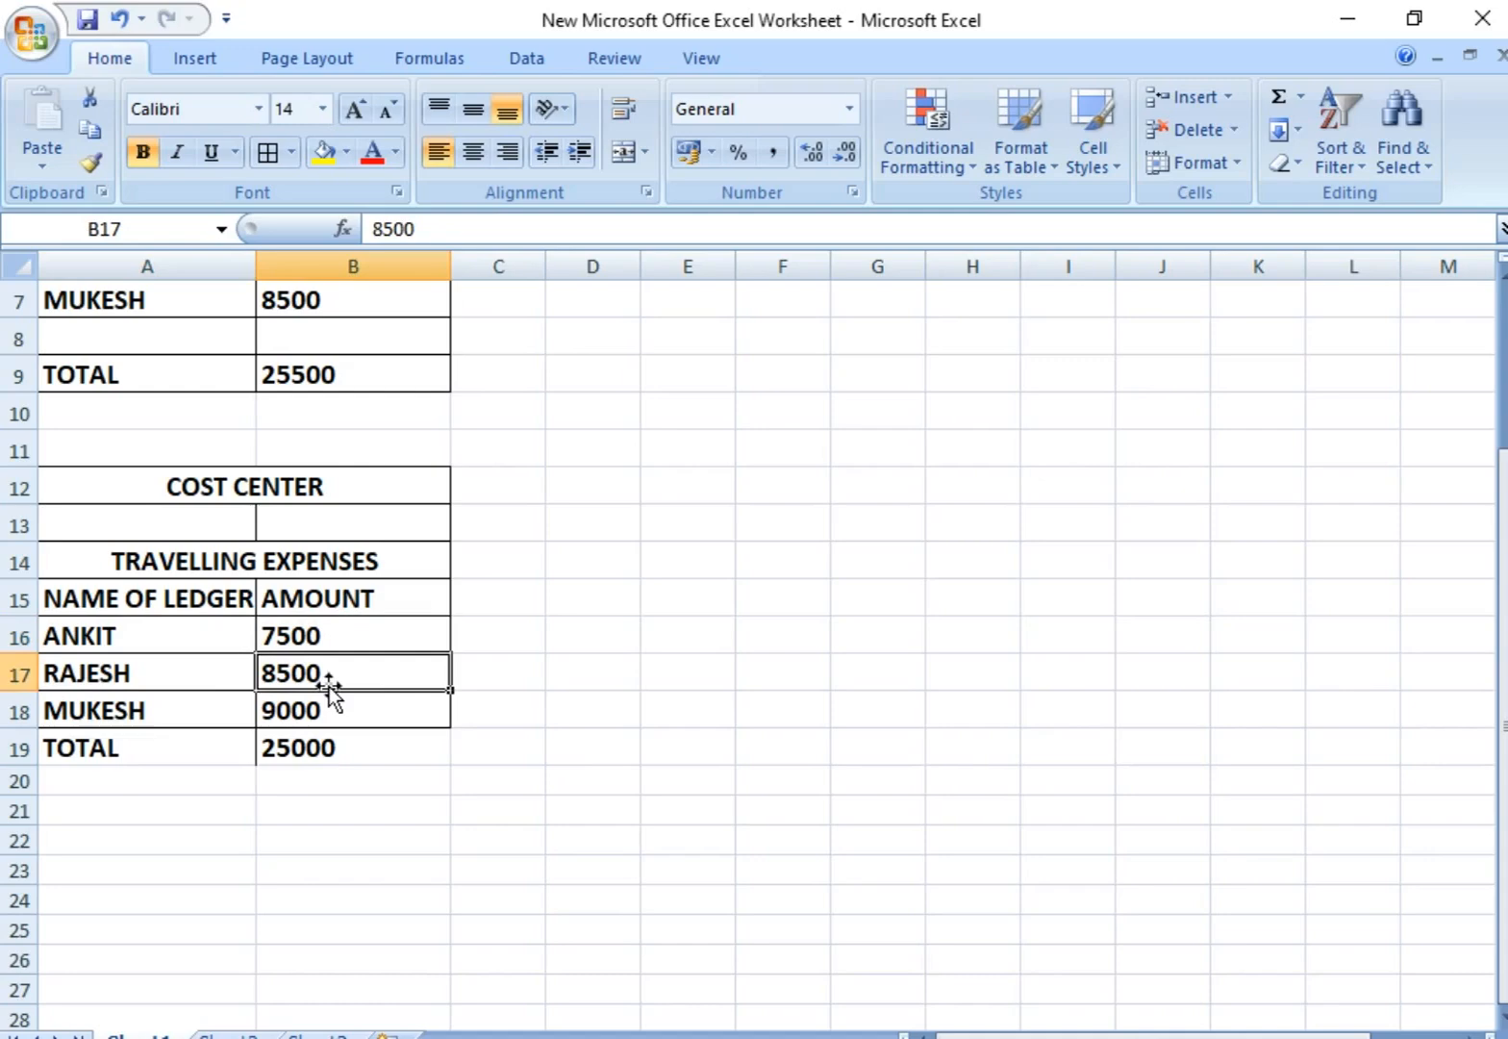
left_click(197, 723)
left_click(327, 714)
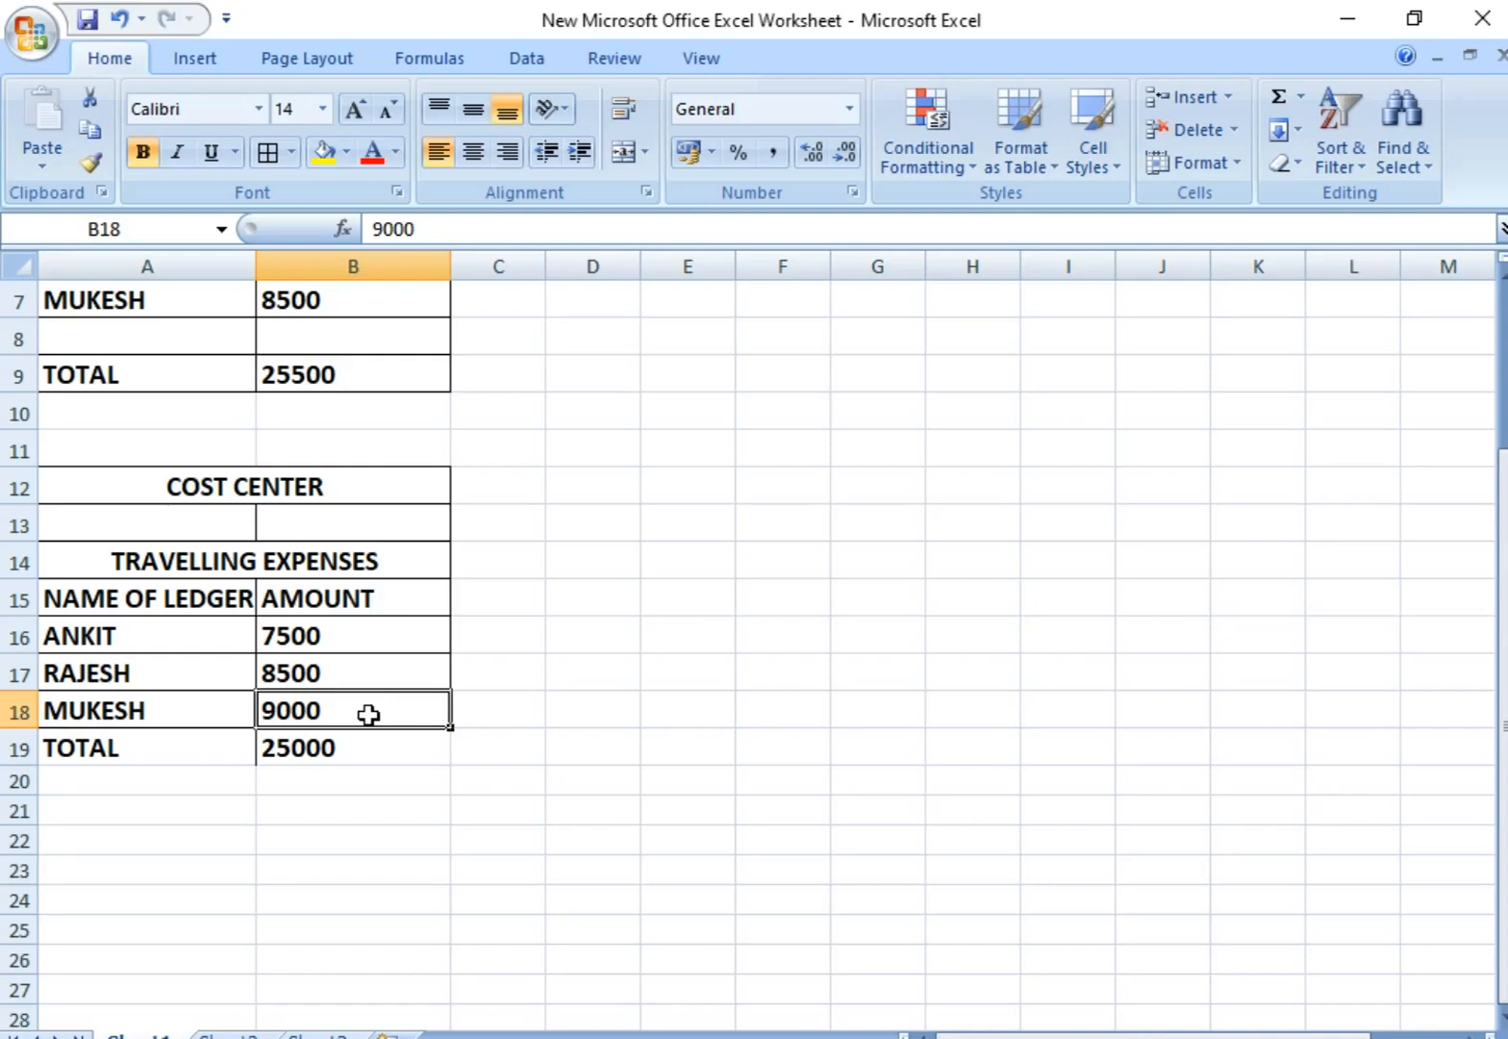
scroll(721, 509, "up", 1)
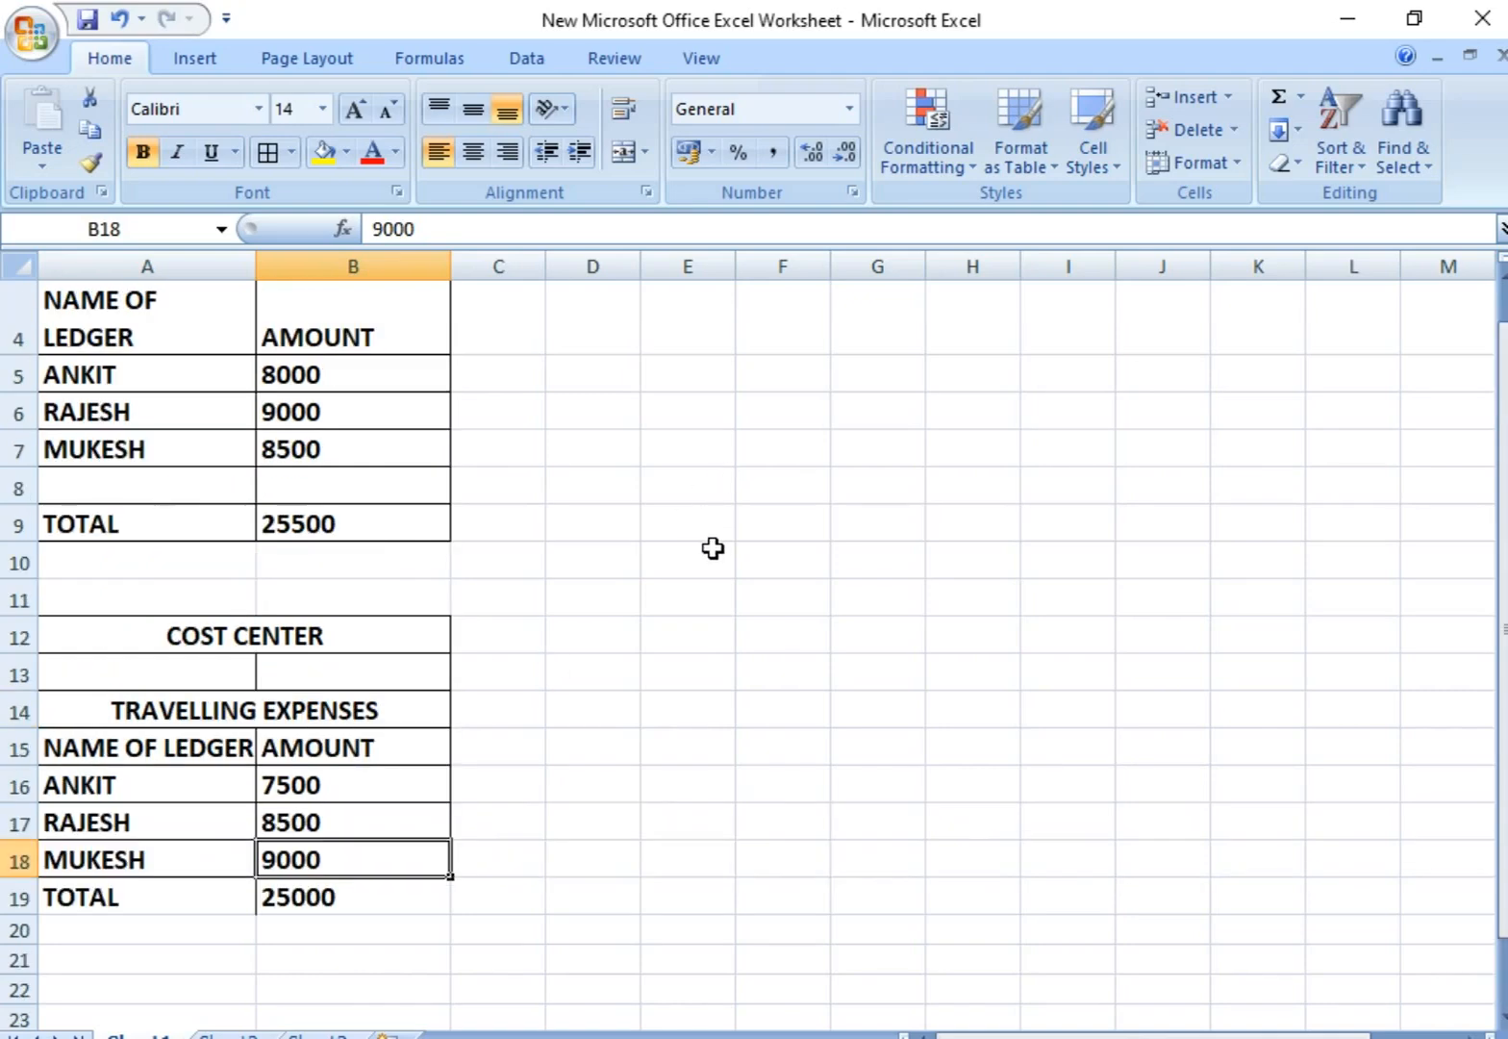
Step: Switch to Busy, enable Cost Centres in the Accounts features with all its additional options left off, and save the configuration
left_click(907, 1037)
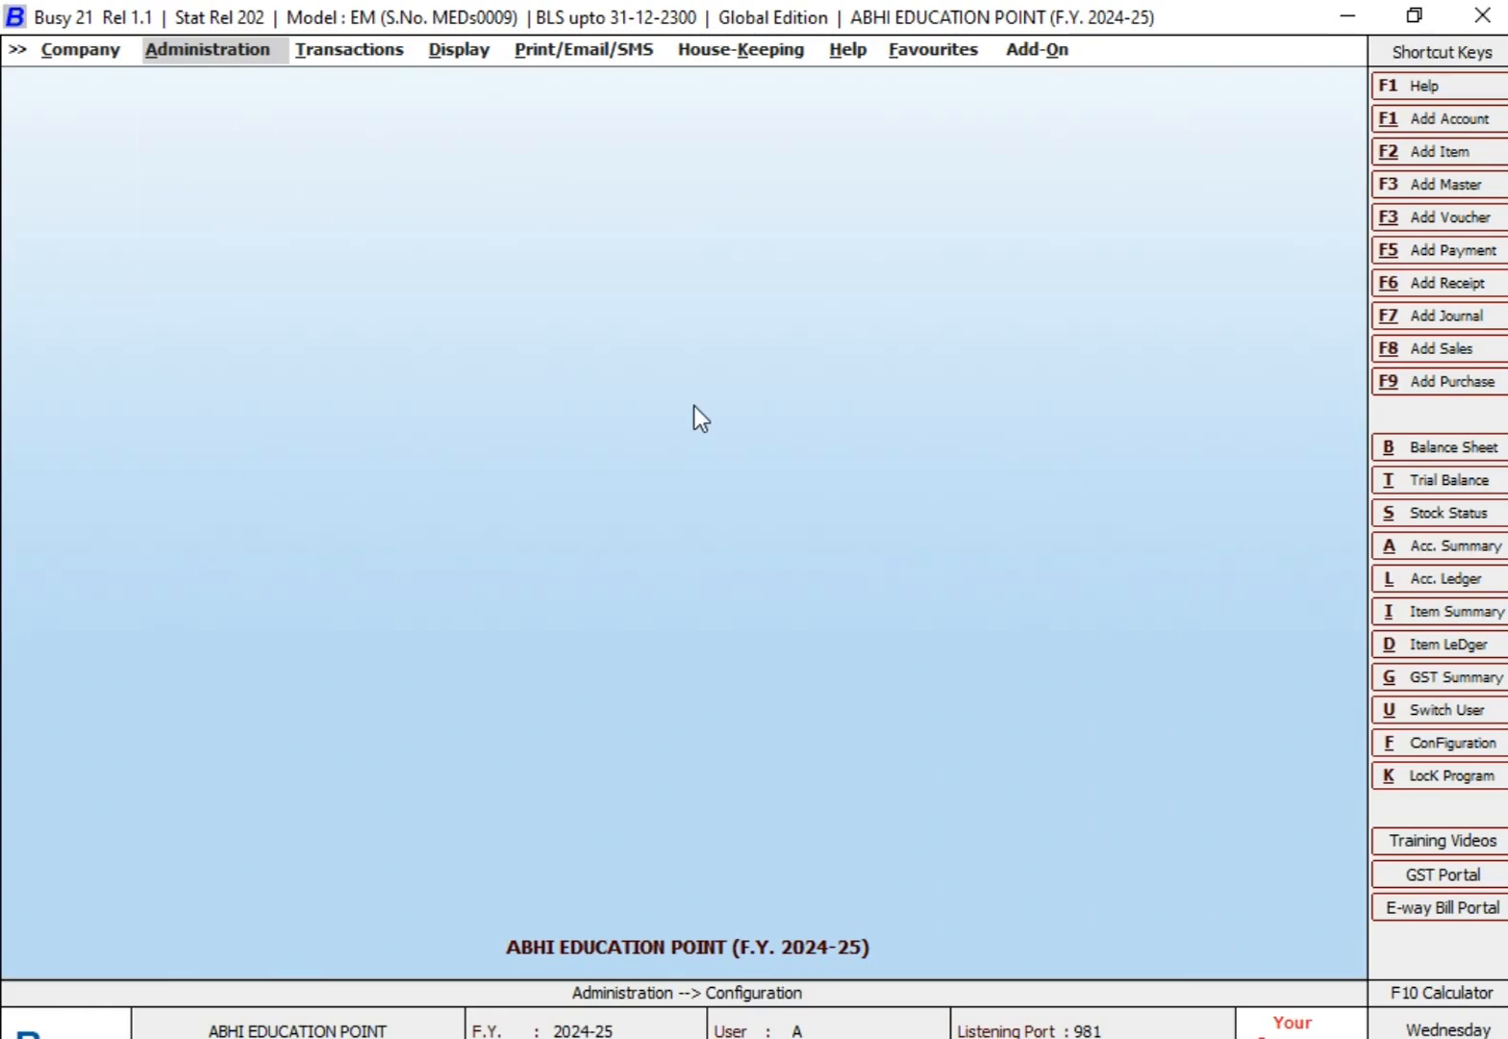
key("Return")
key("Return")
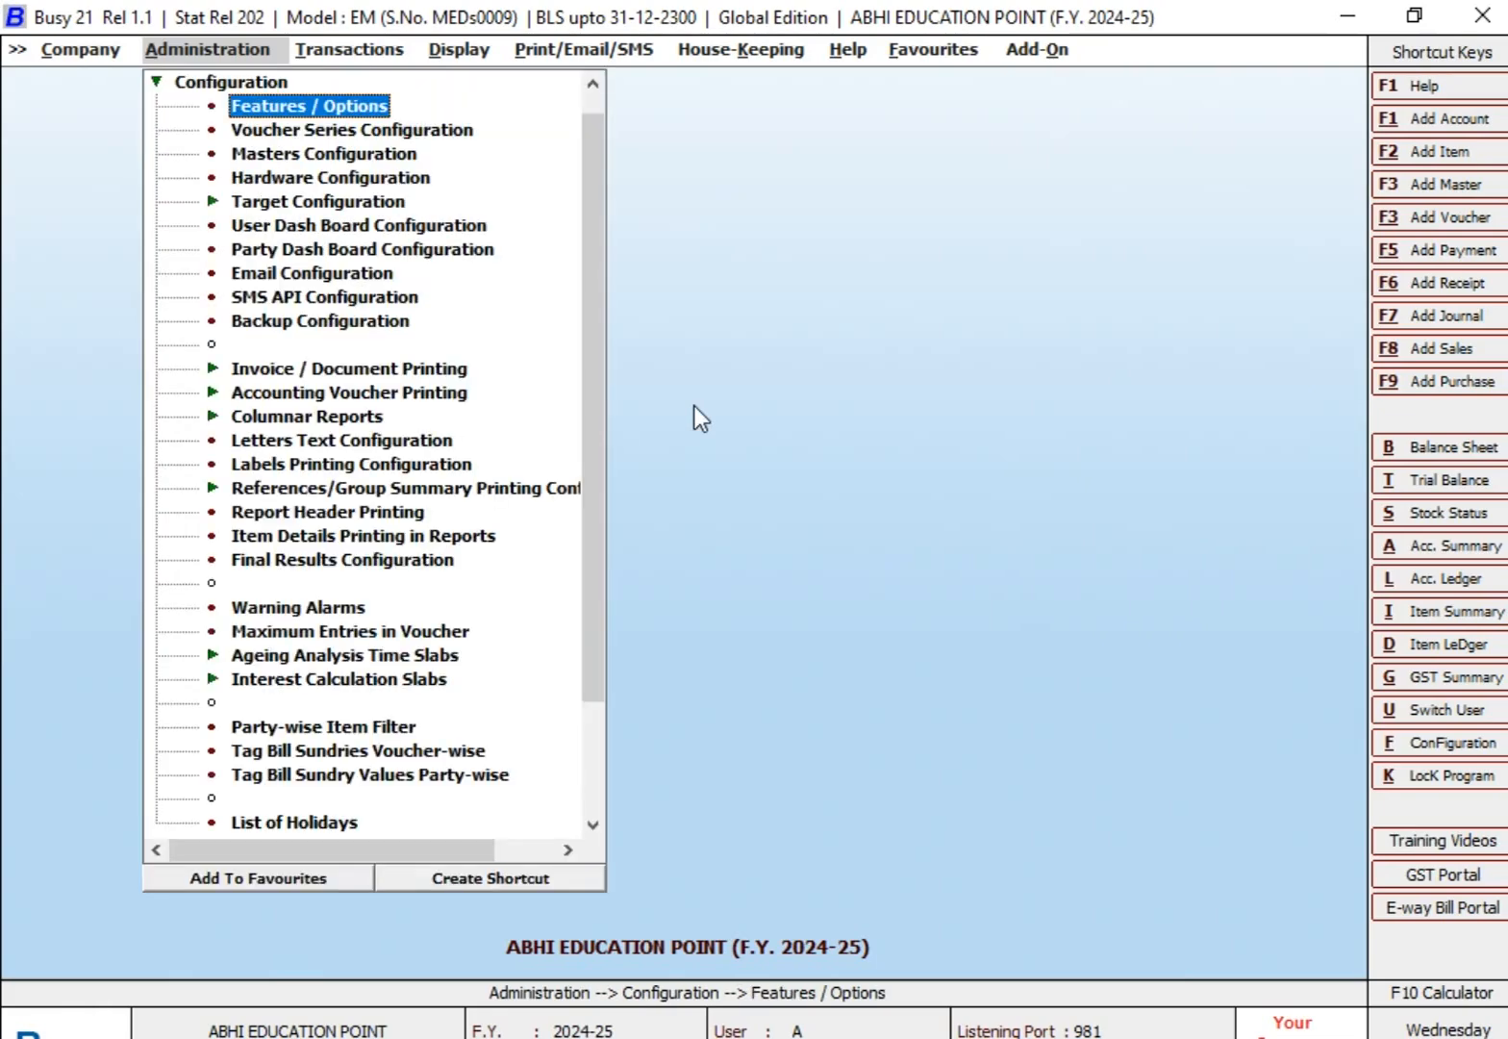
key("Return")
key("Down")
key("Down")
key("Down")
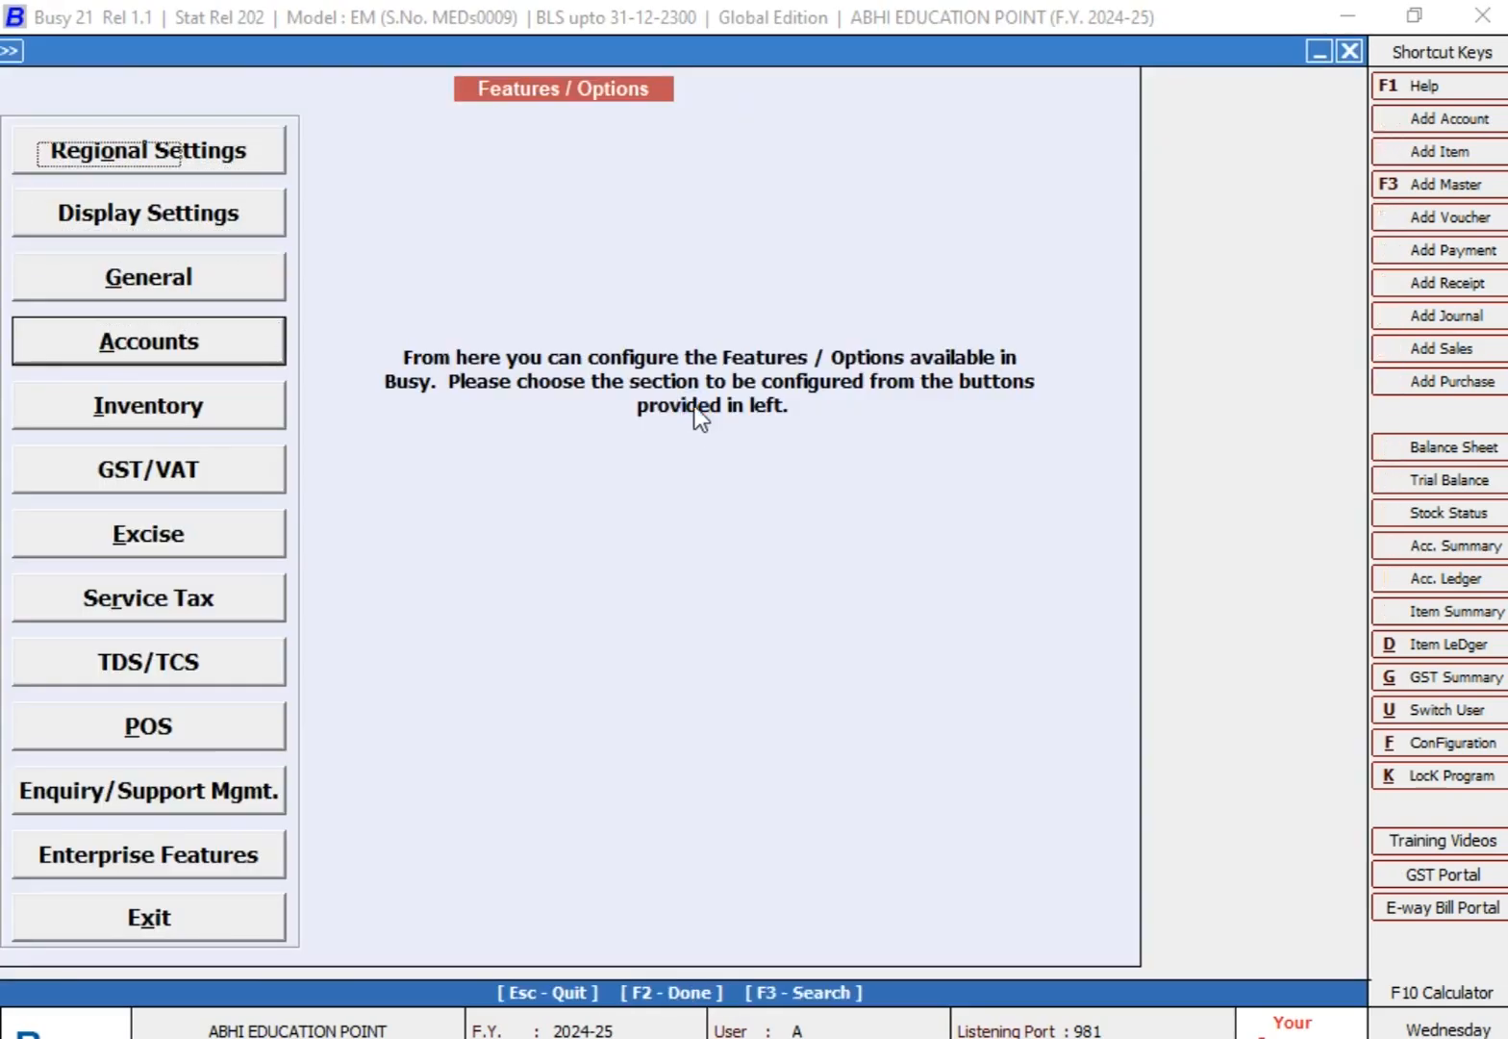
key("Return")
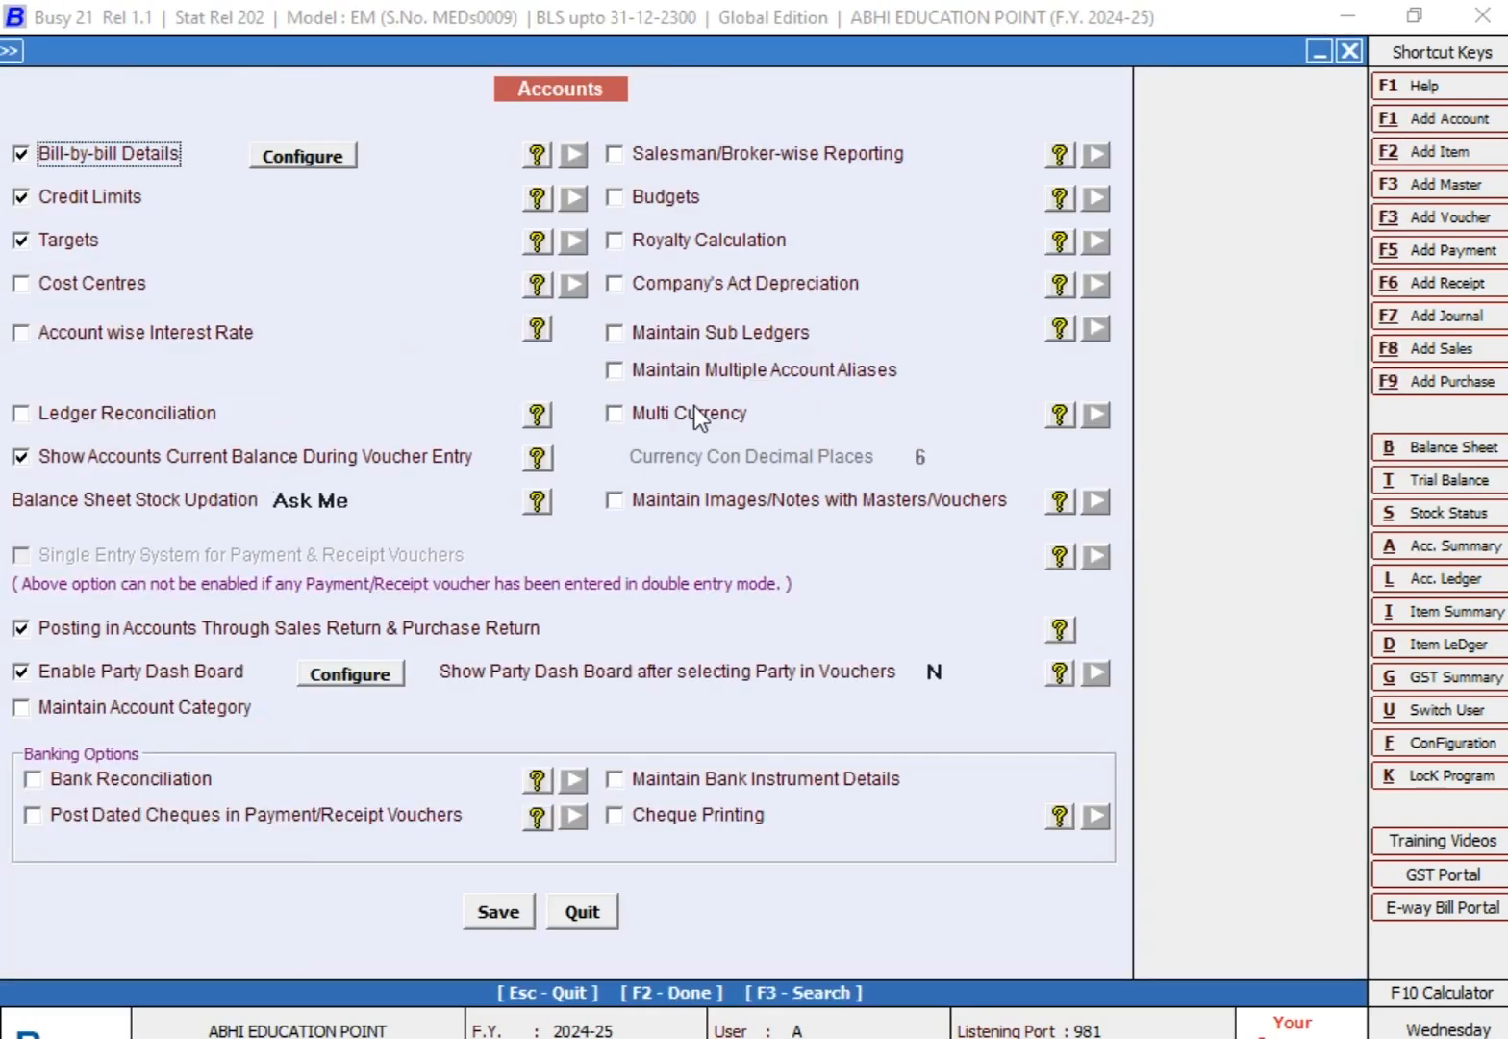
left_click(77, 288)
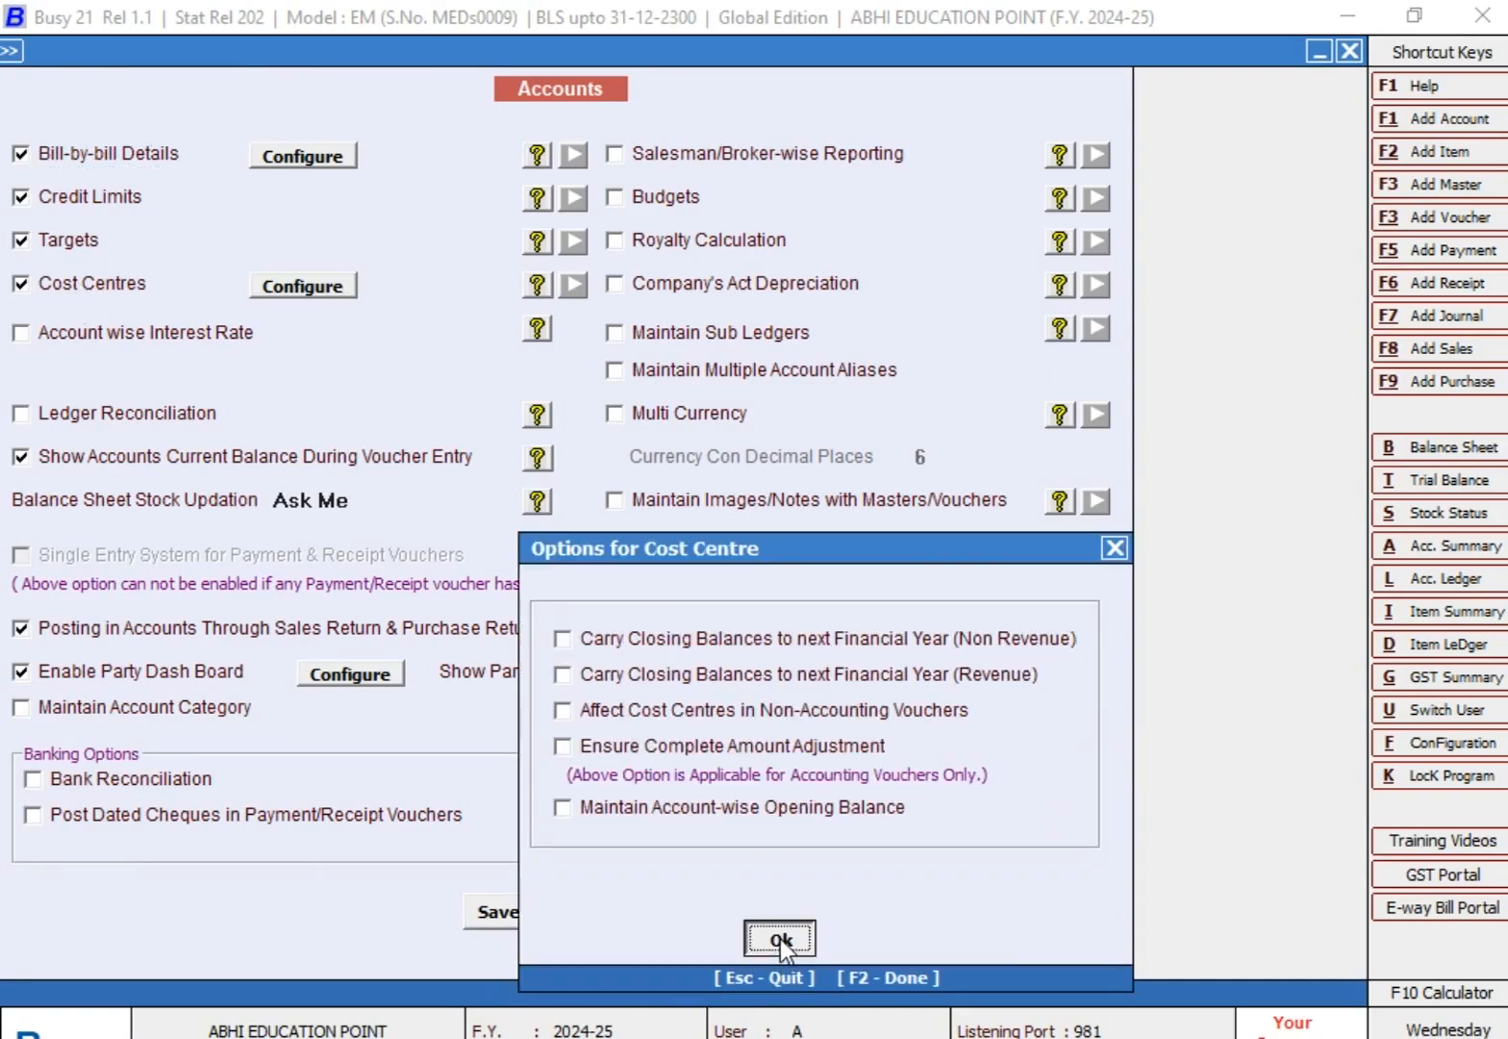
left_click(779, 938)
left_click(514, 913)
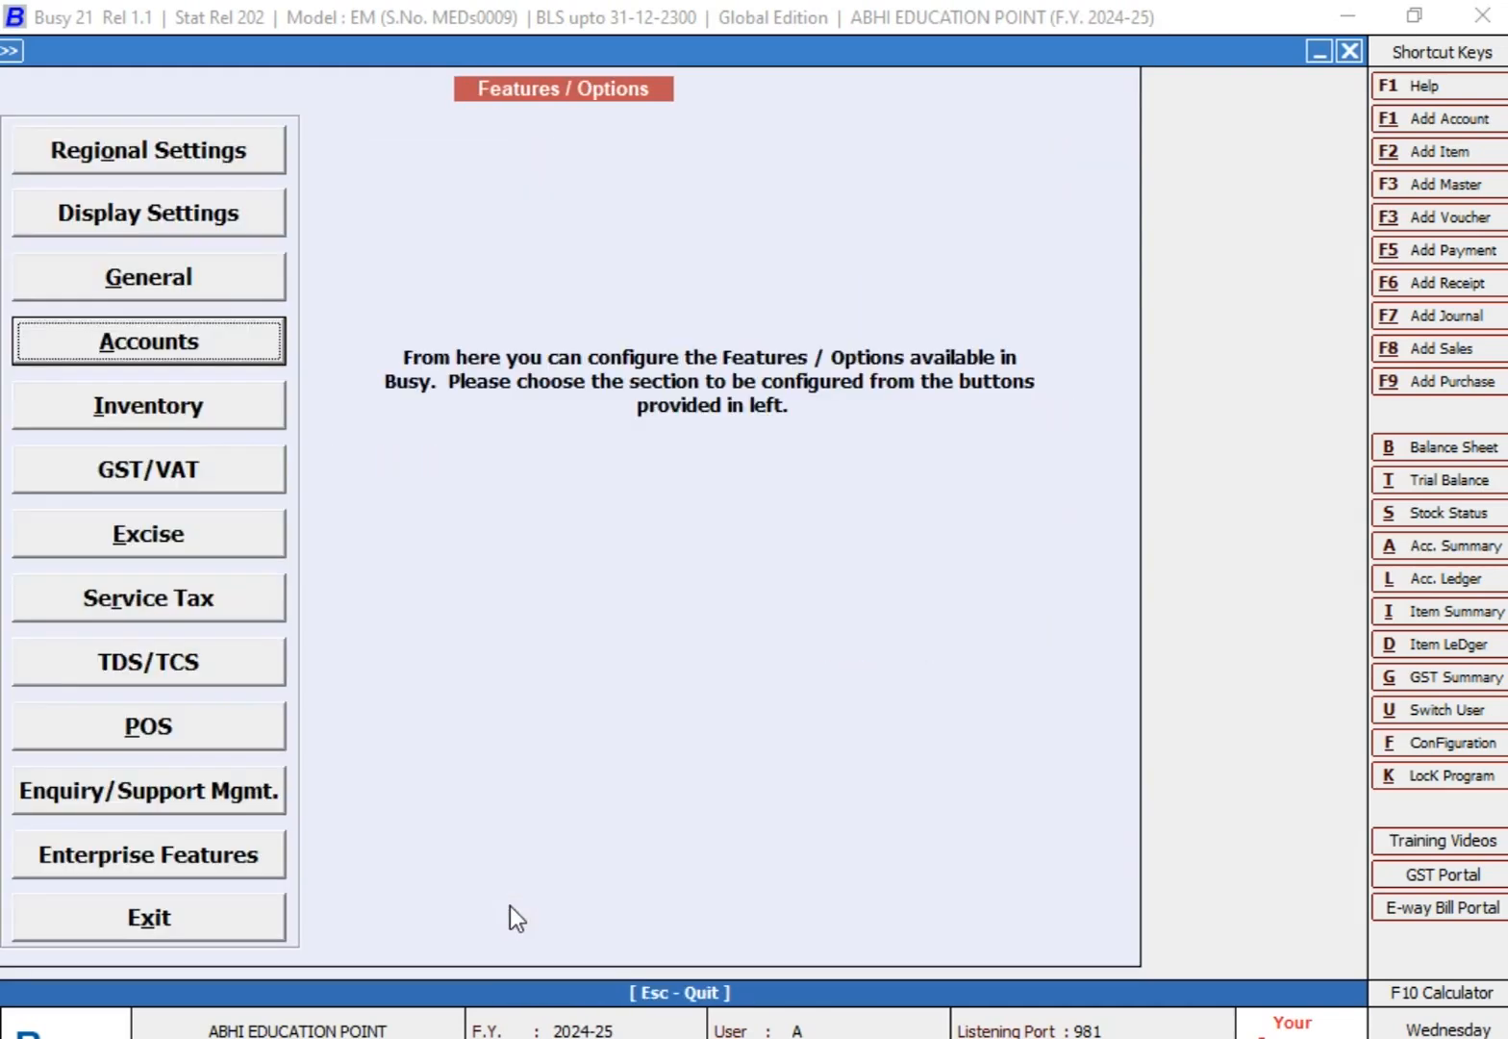
key("Escape")
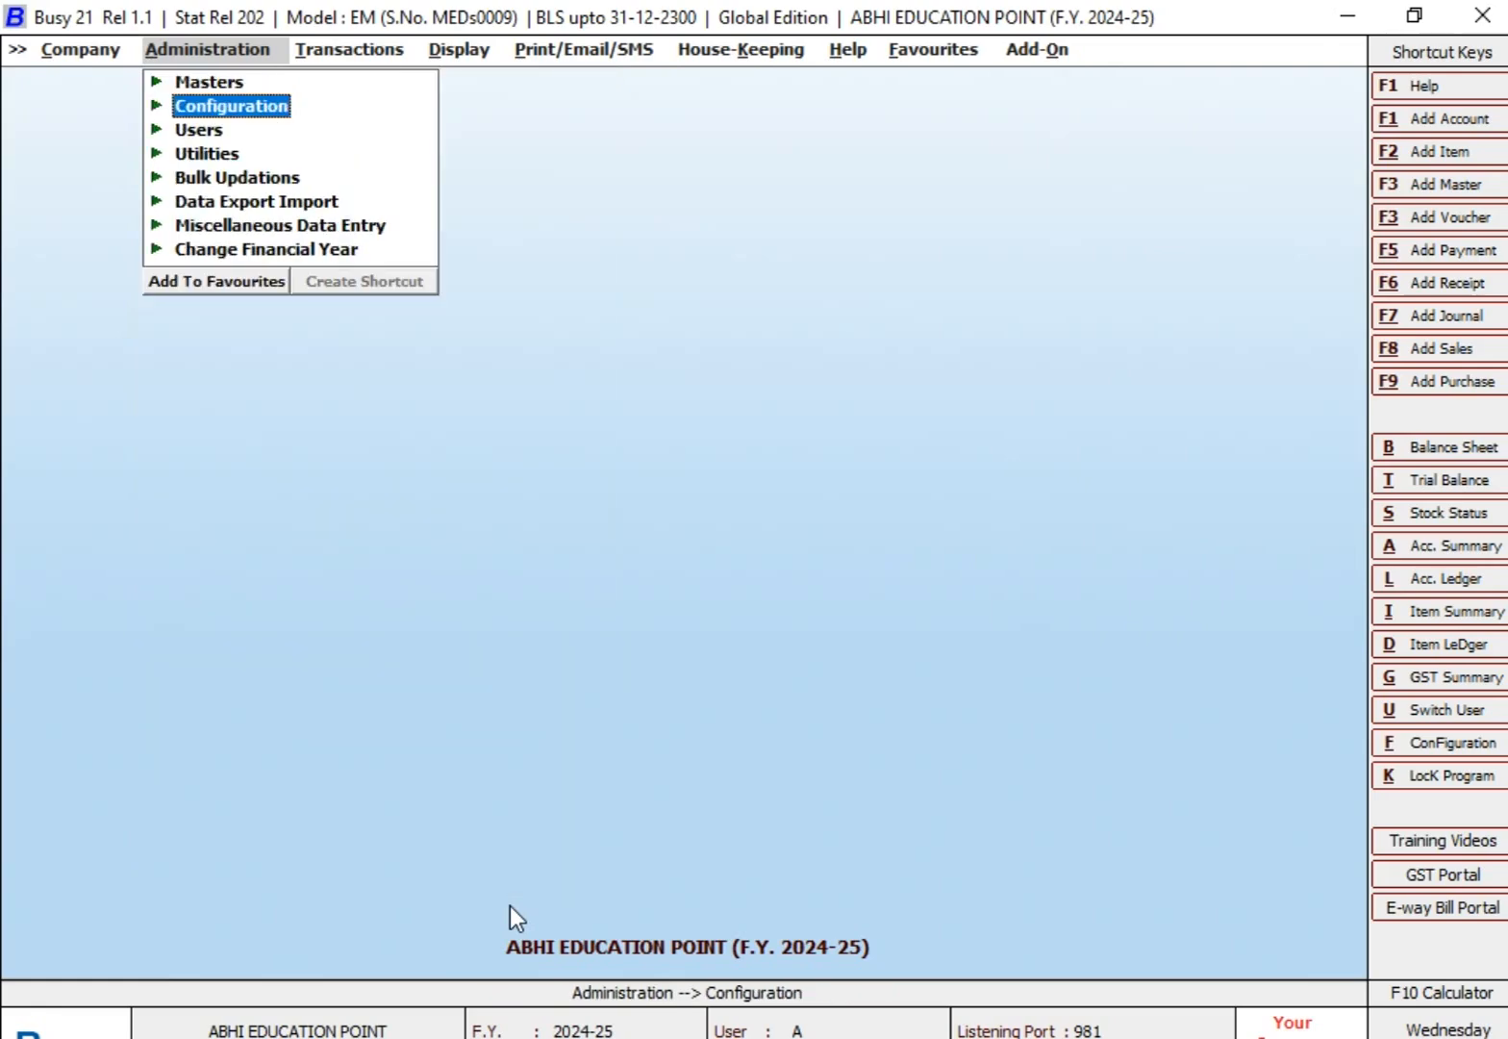
Step: Locate the Cost Centre and Cost Centre Group entries among the administration masters
key("Up")
key("Return")
key("Down")
key("Down")
key("Down")
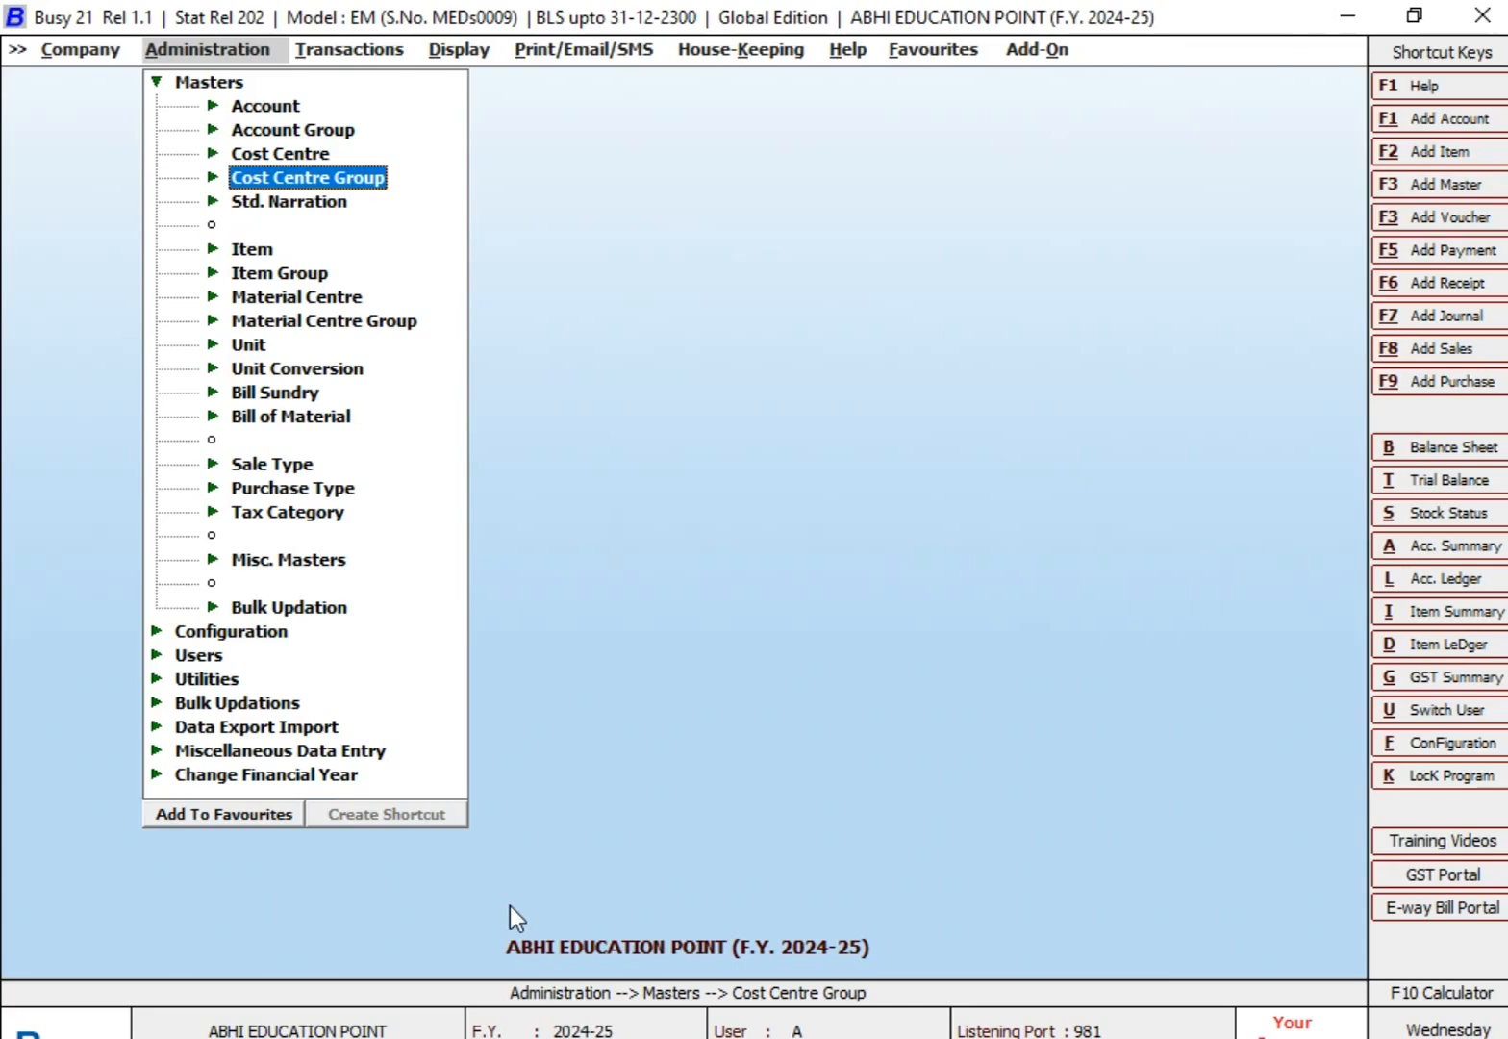
key("Up")
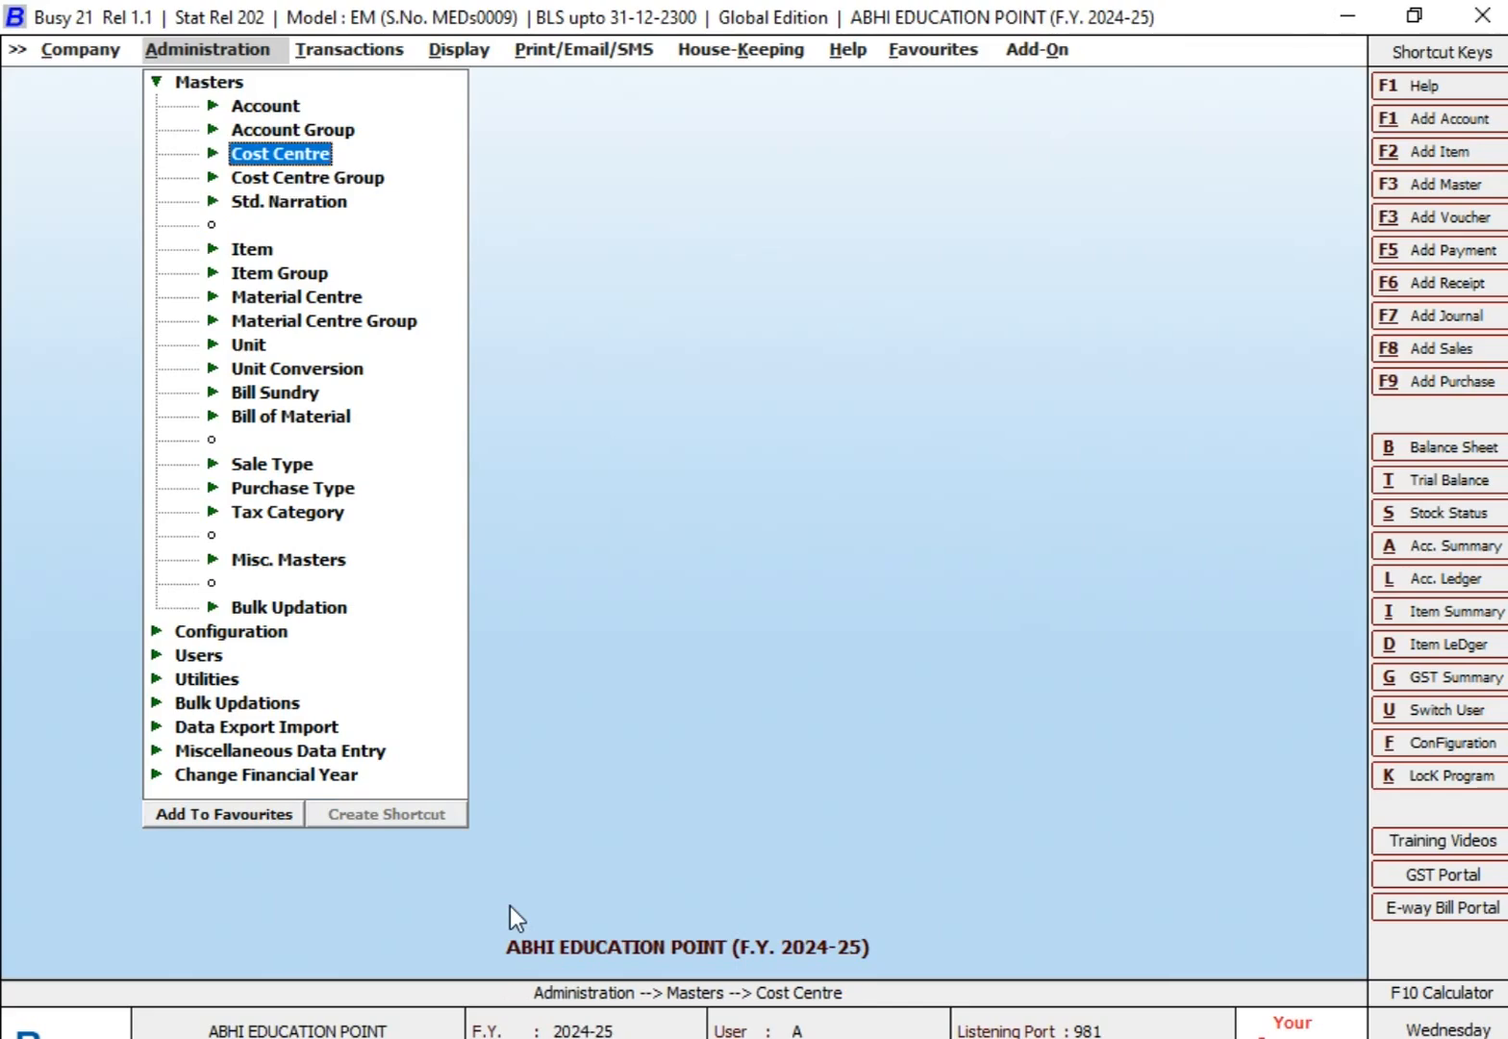
key("Down")
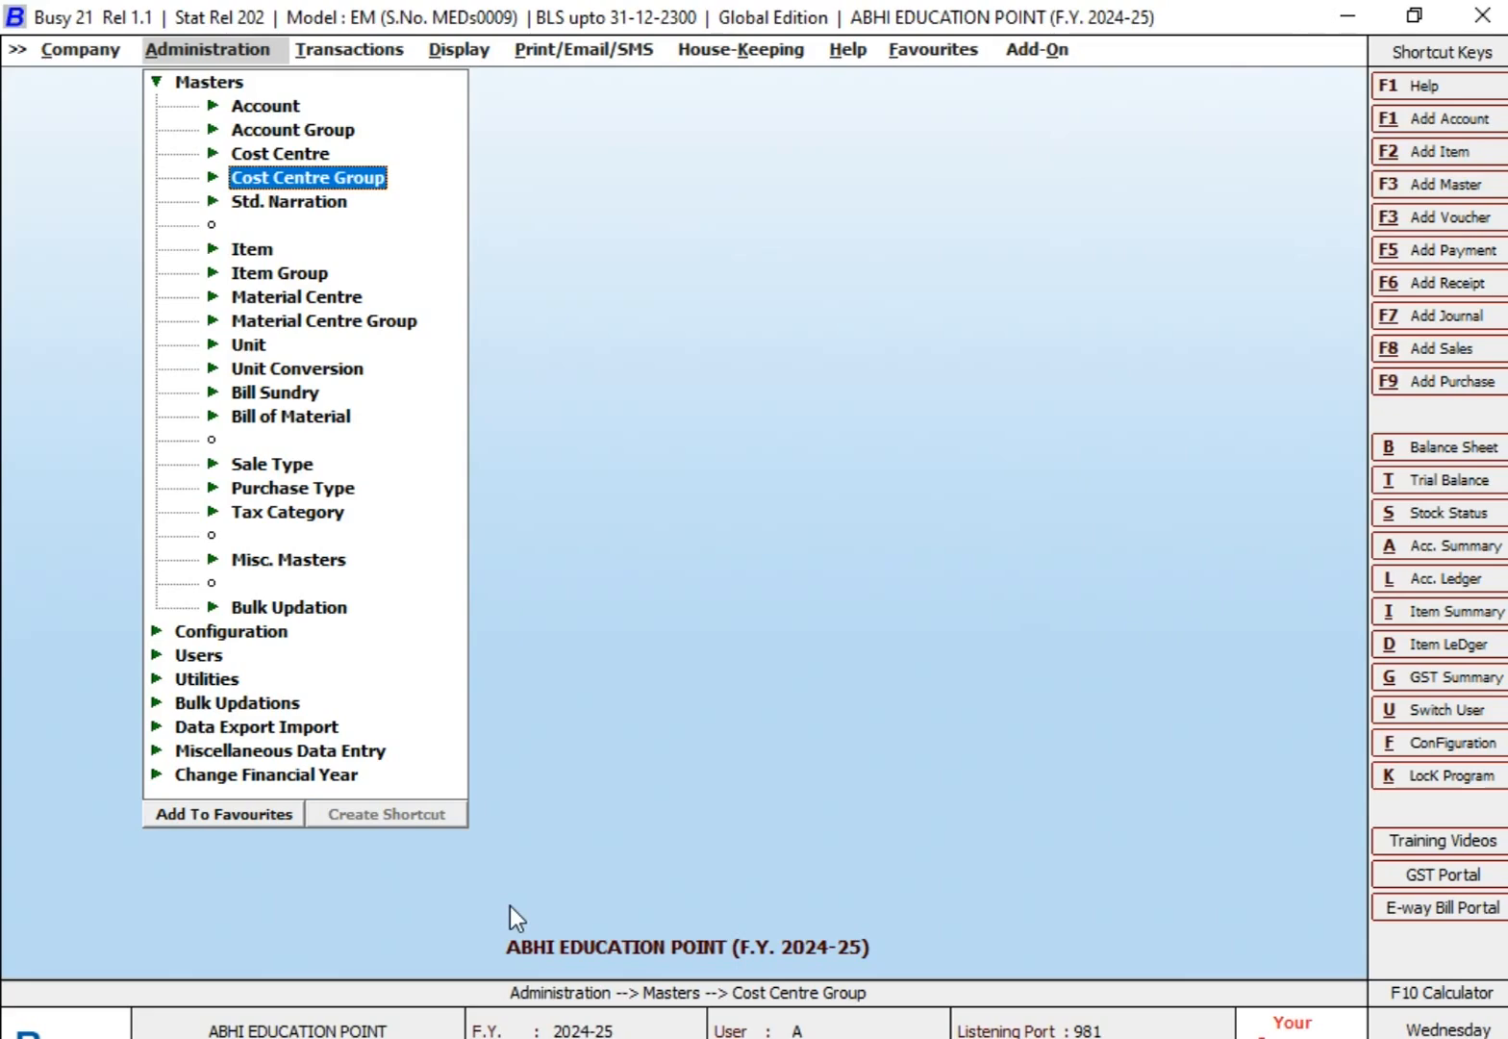
key("Up")
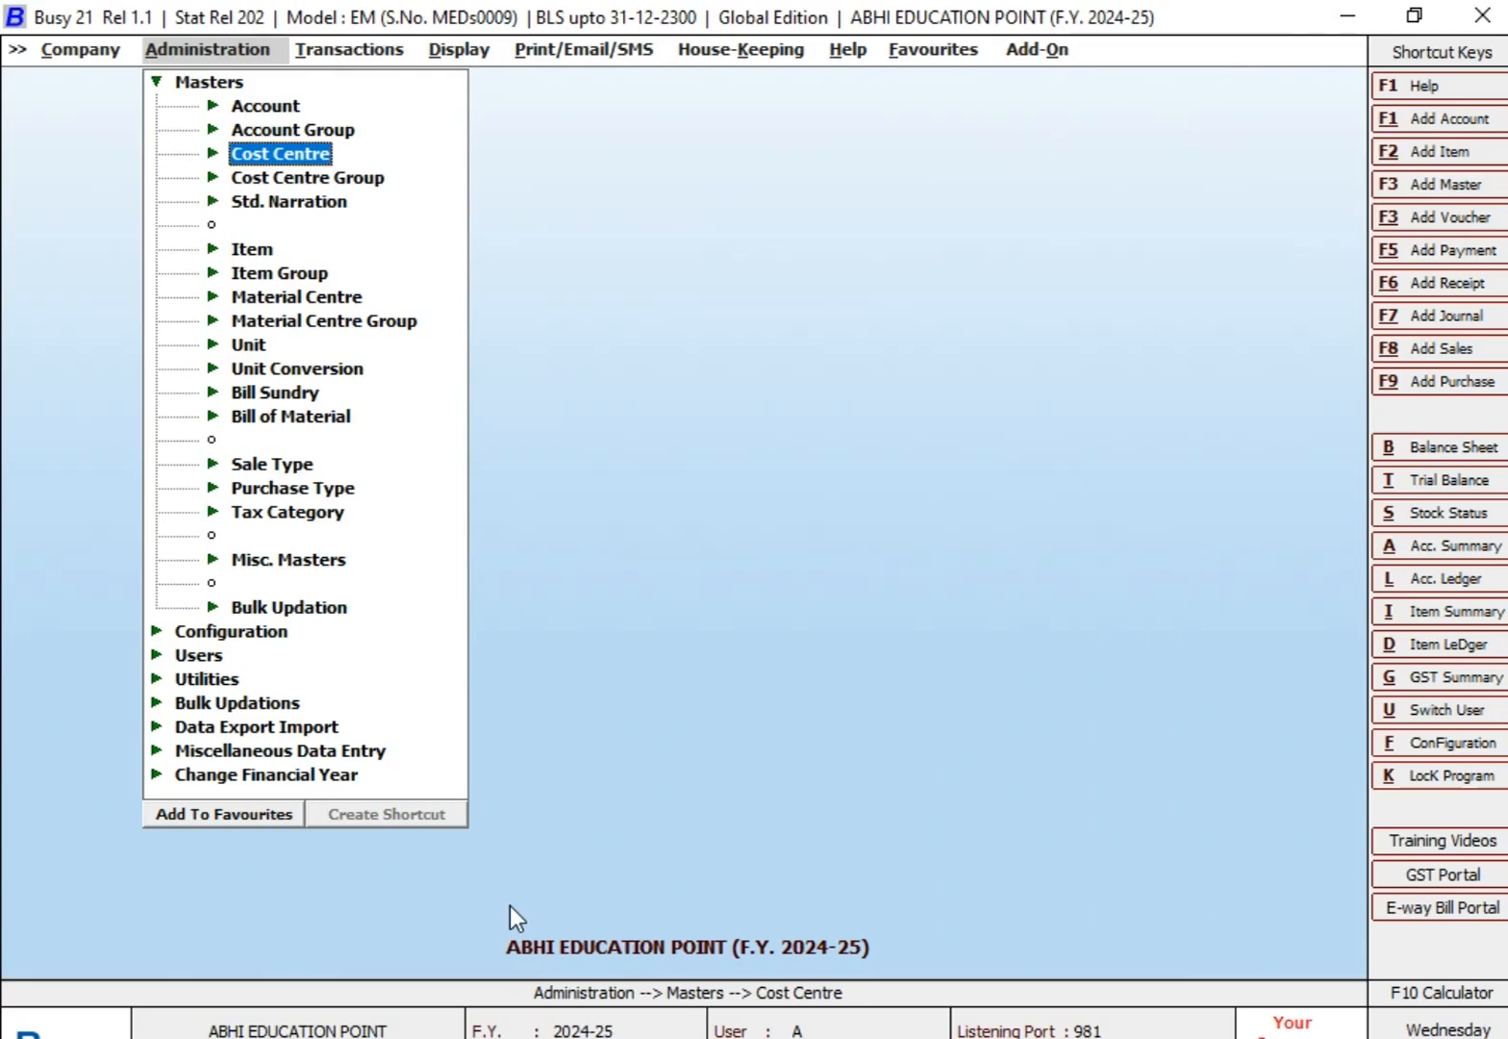
Step: Switch to the Excel sheet, go through the three employee names in the salary table, and return to Busy
key("alt+Tab")
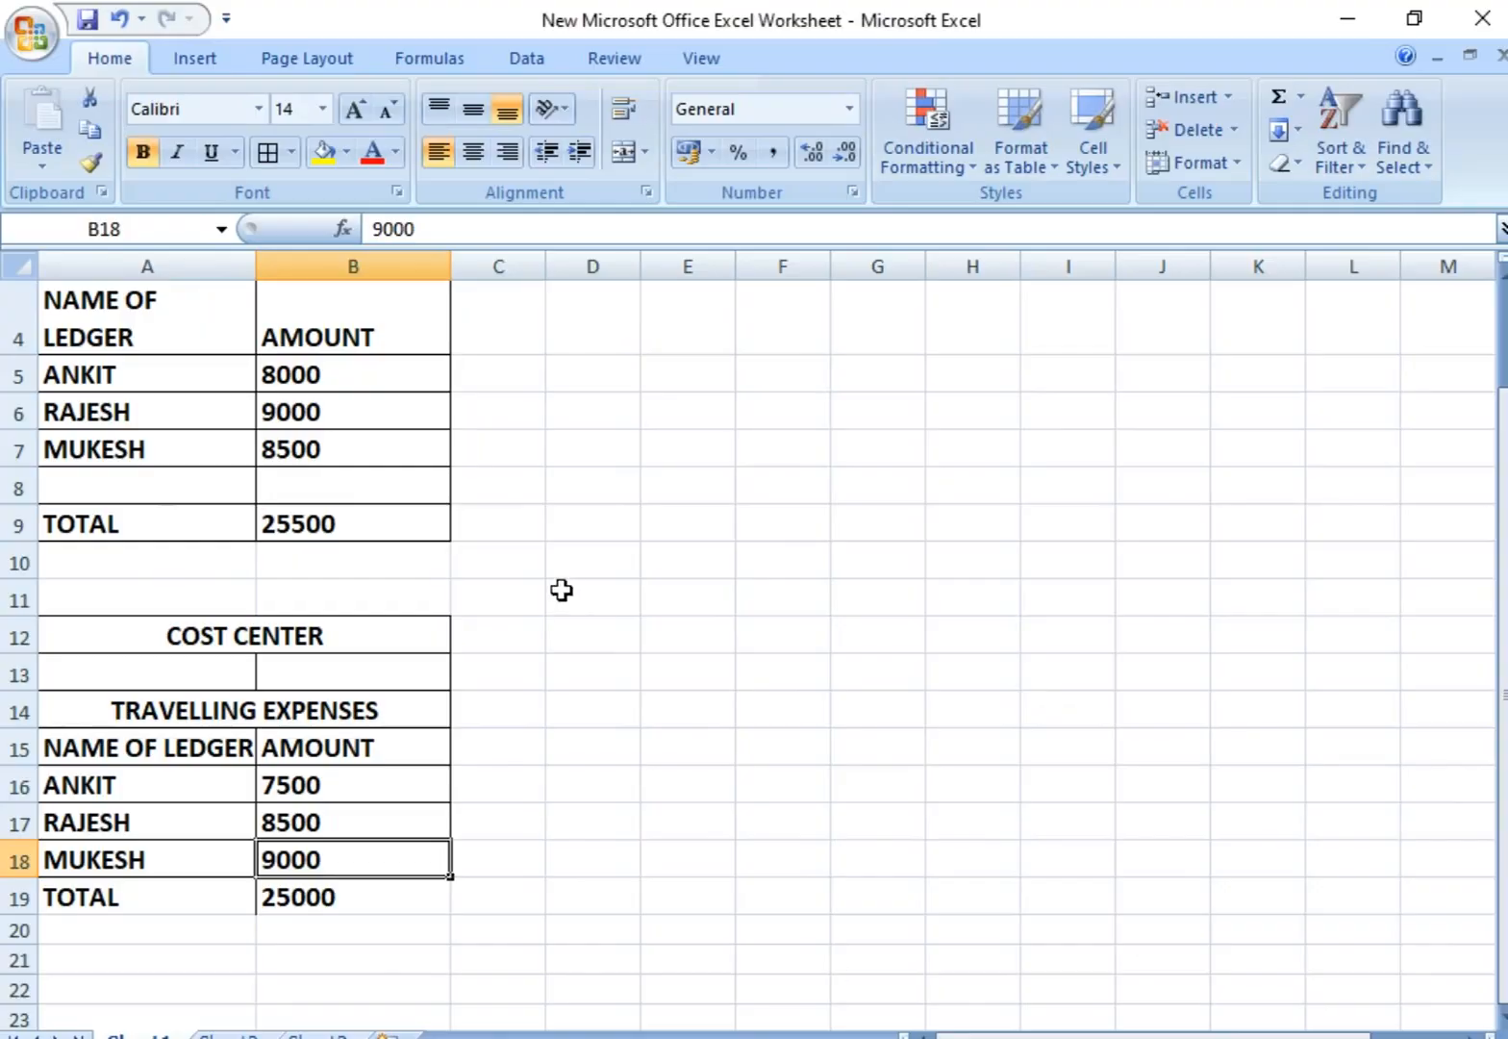
left_click(158, 378)
left_click(155, 420)
left_click(159, 452)
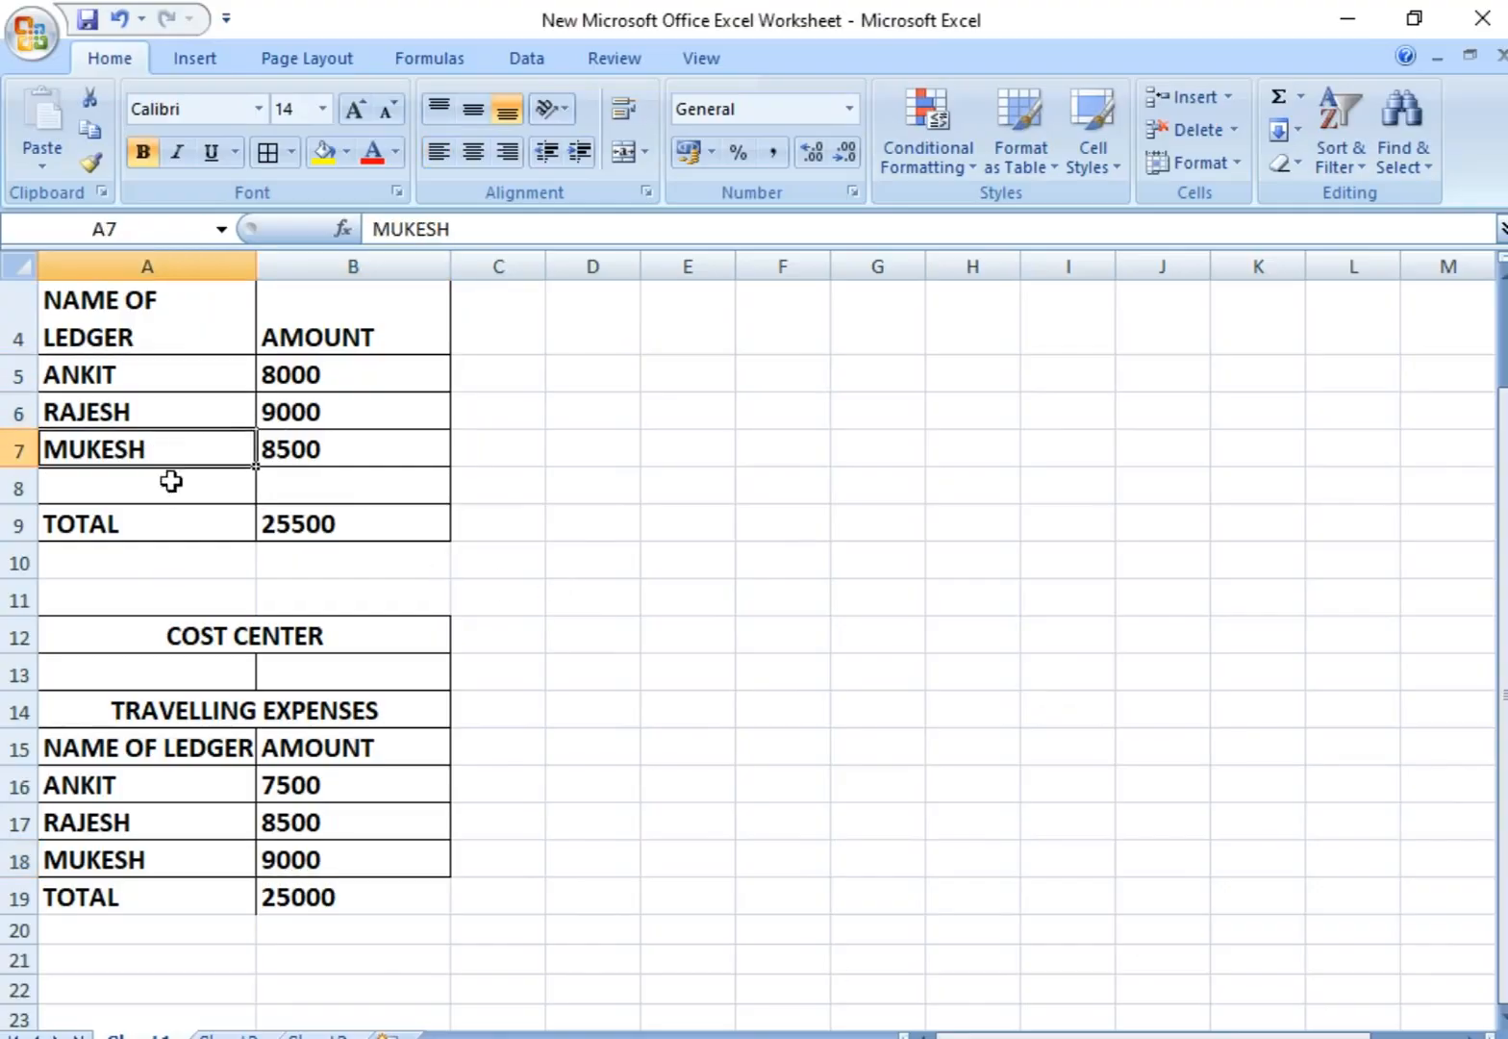
key("alt+Tab")
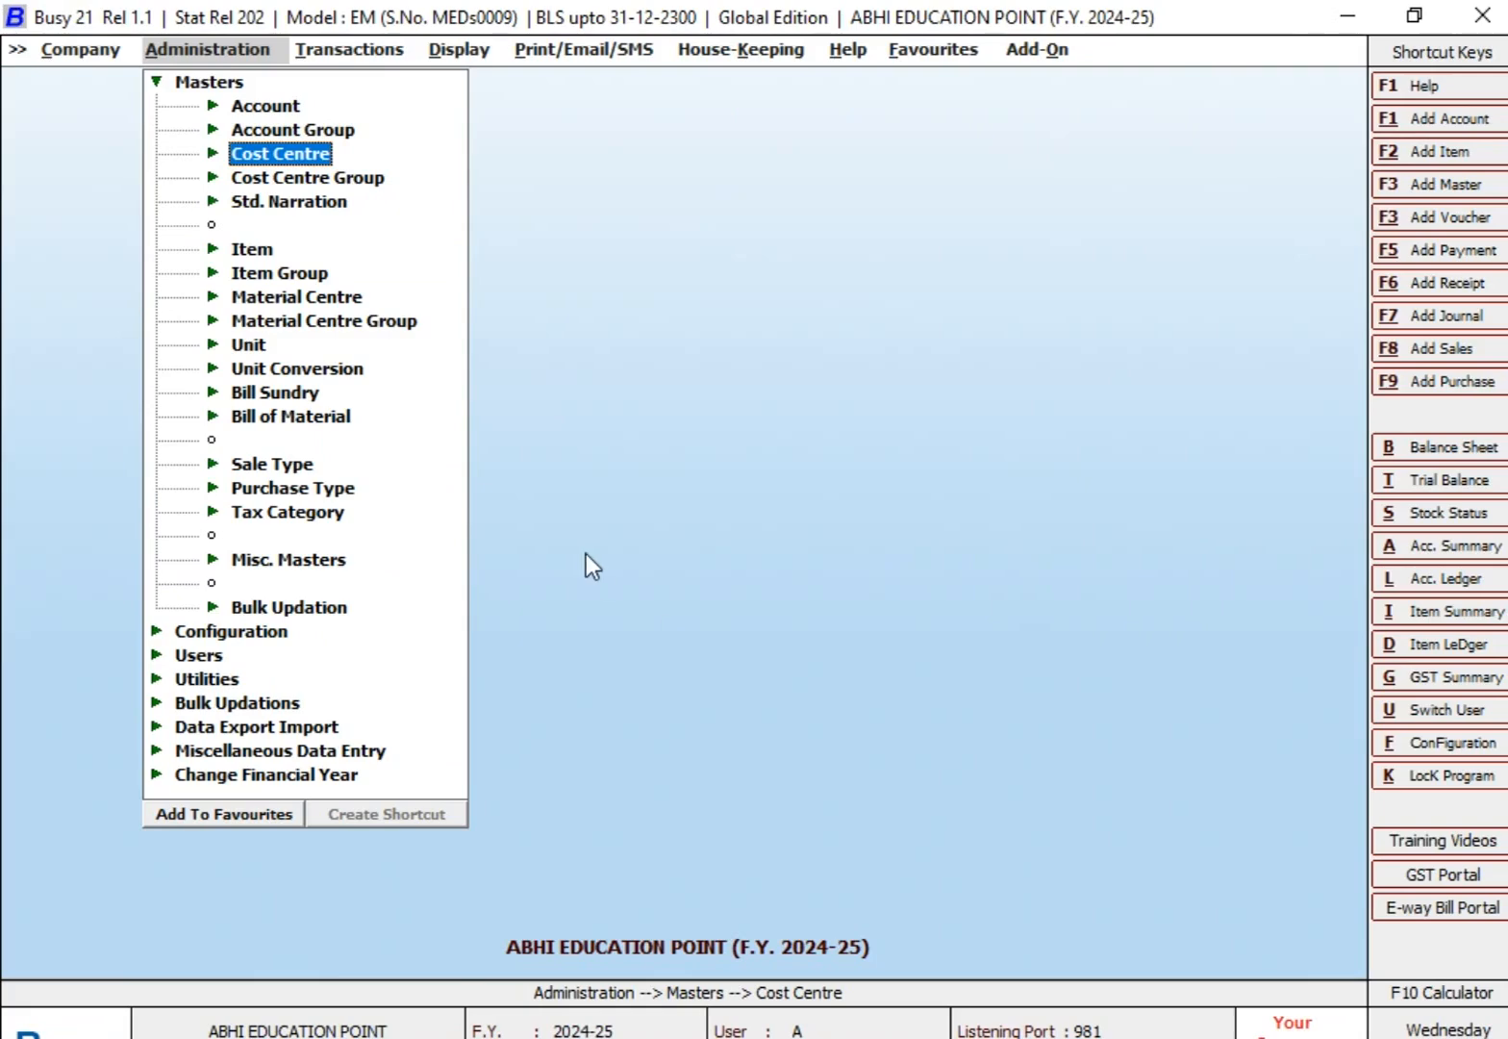
Step: Go through the Cost Centre Group options and open the form for adding a new cost centre group
key("Down")
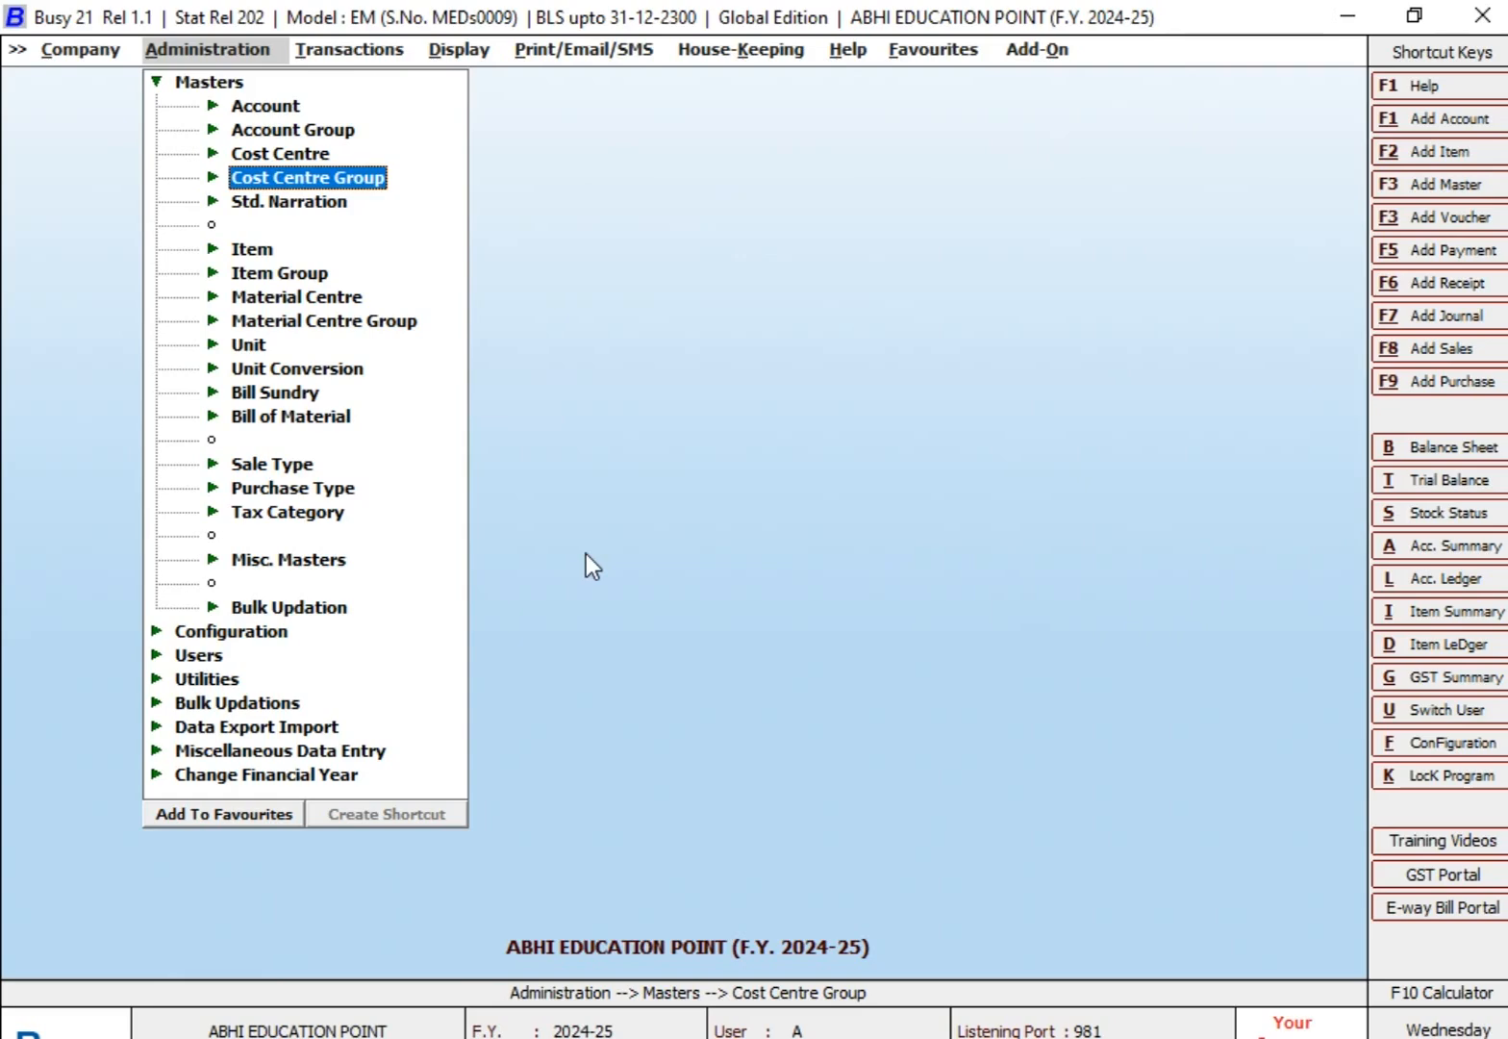
key("Escape")
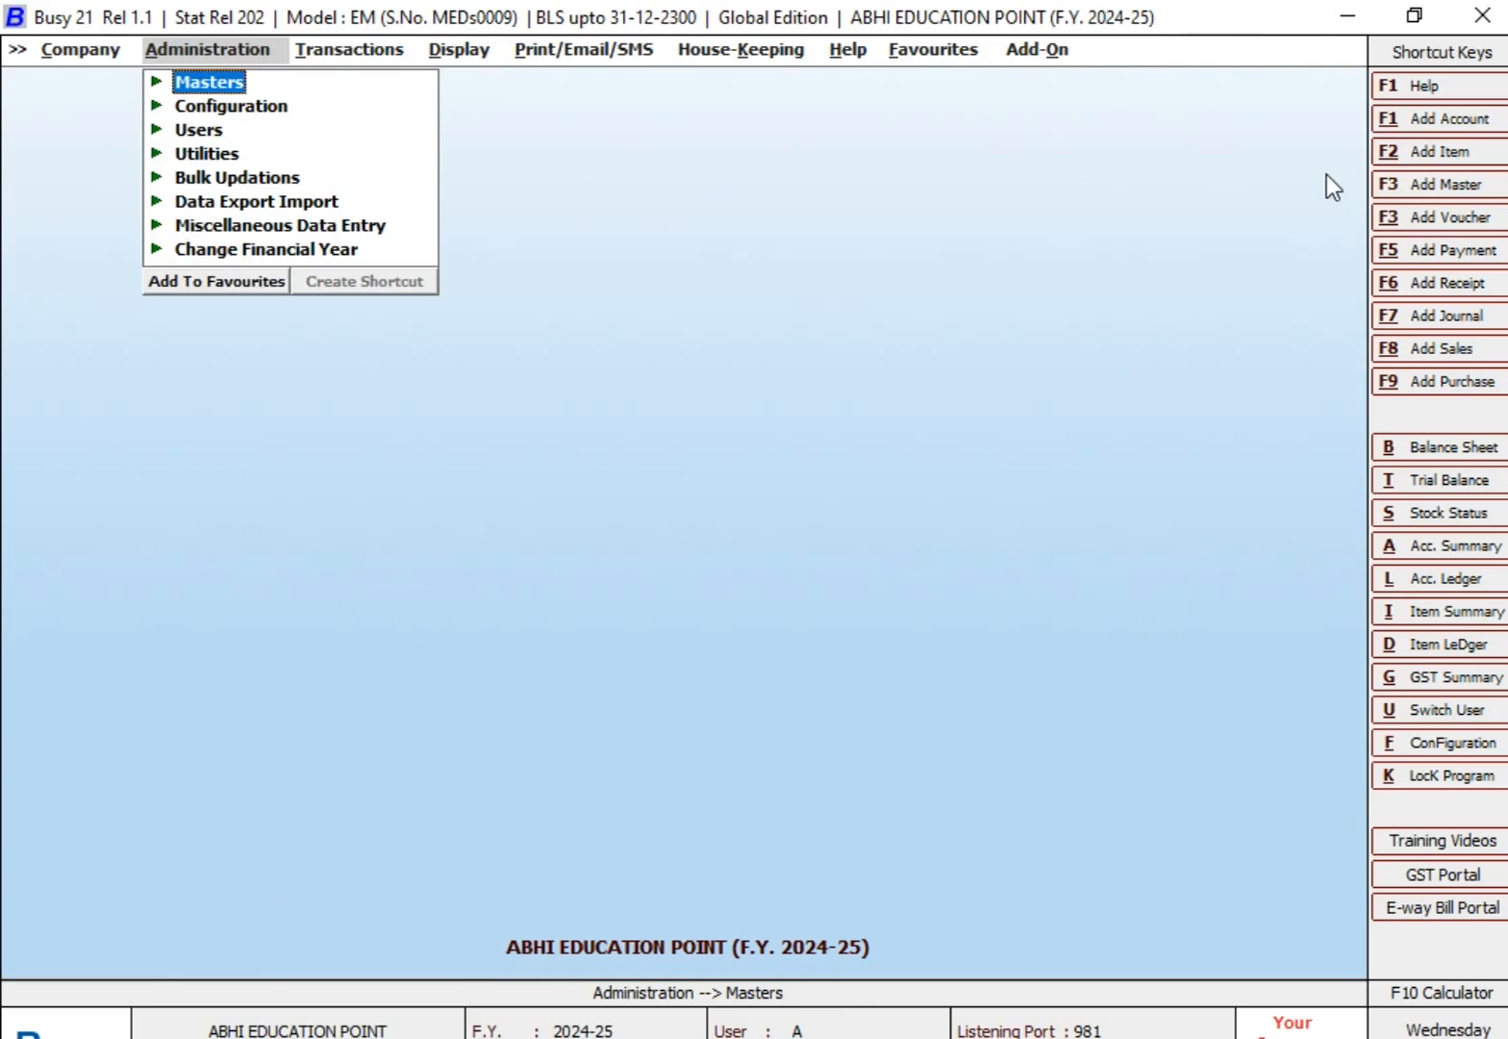
key("Return")
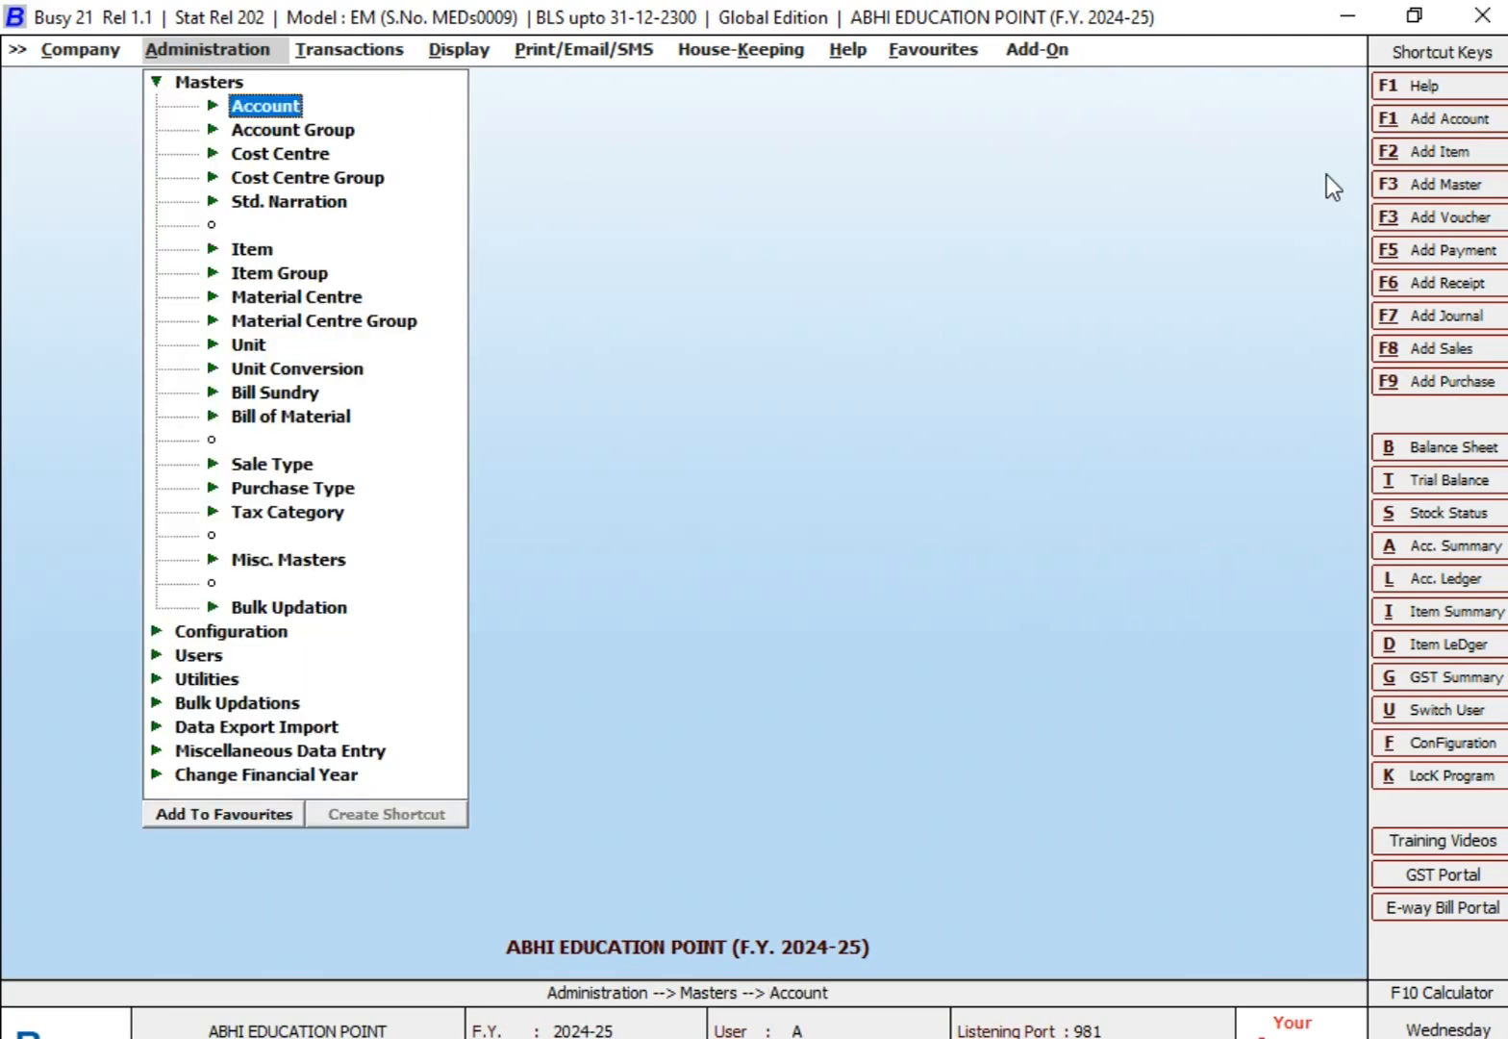
key("Down")
key("Down")
key("Down")
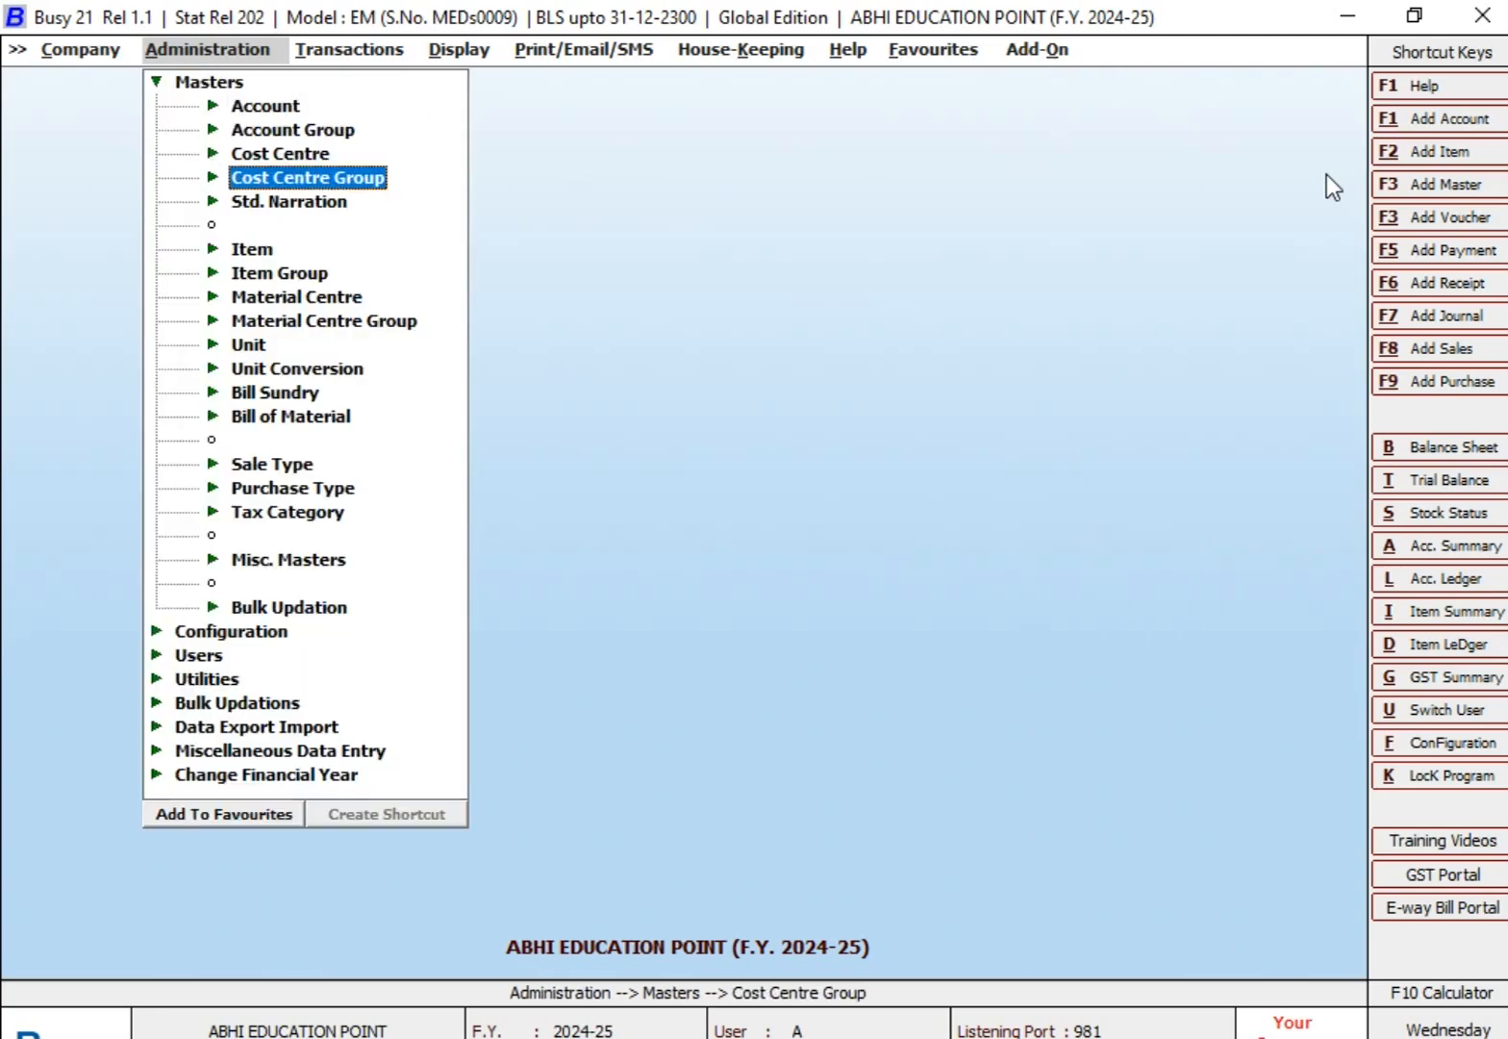
key("Return")
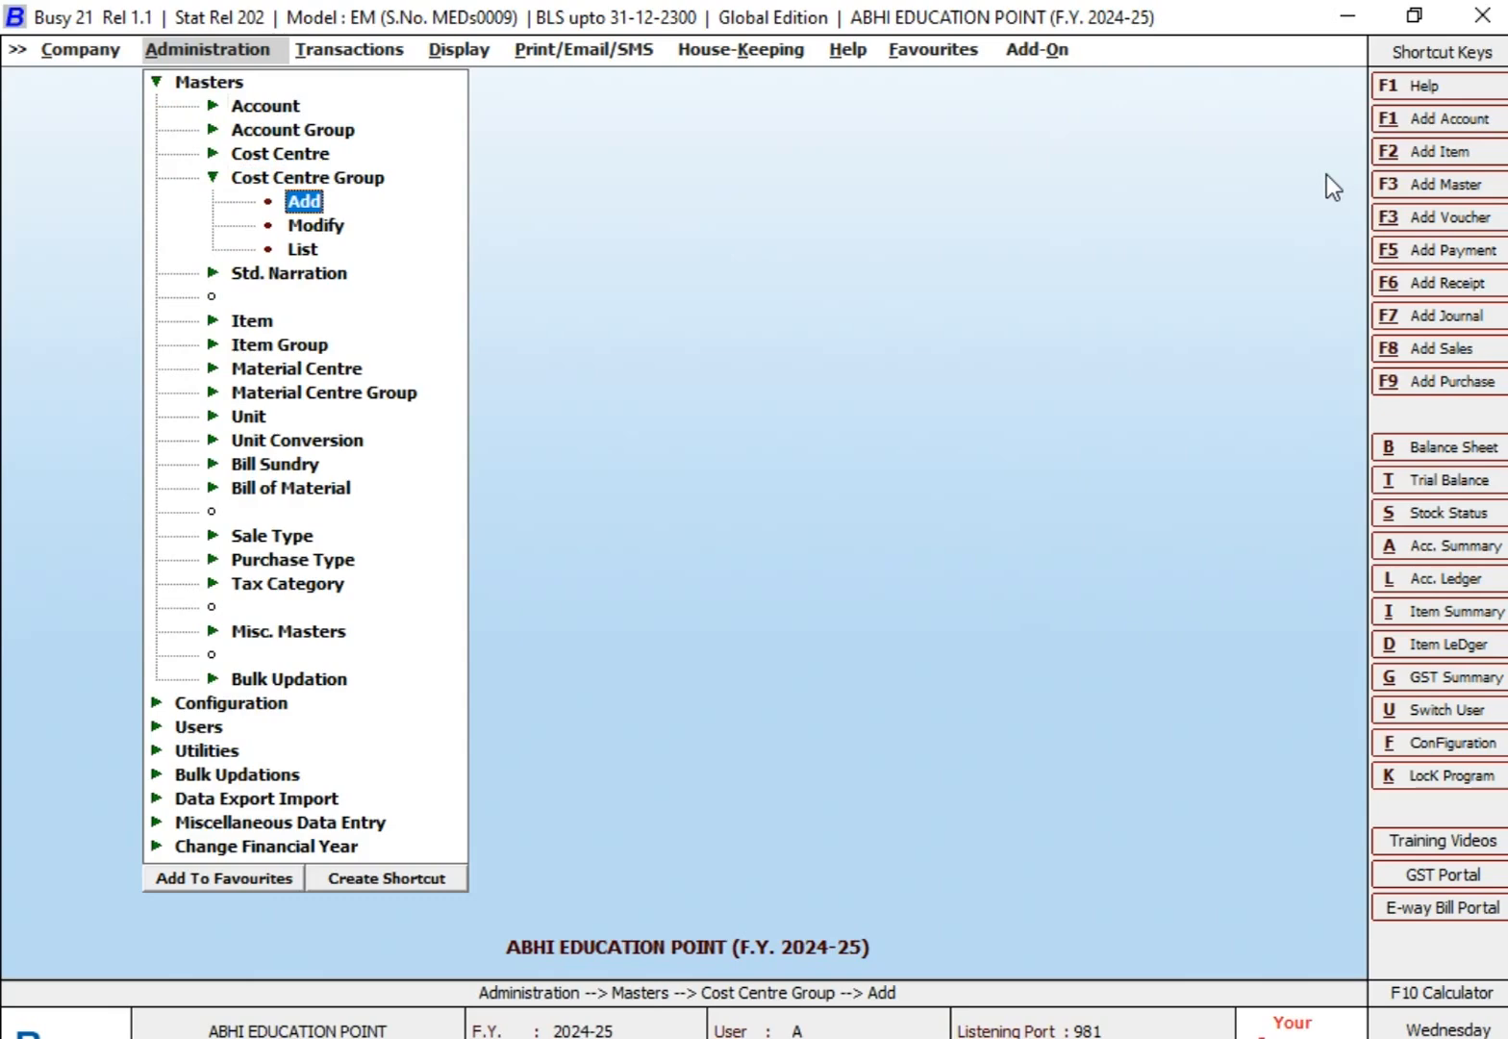
key("Down")
key("Down")
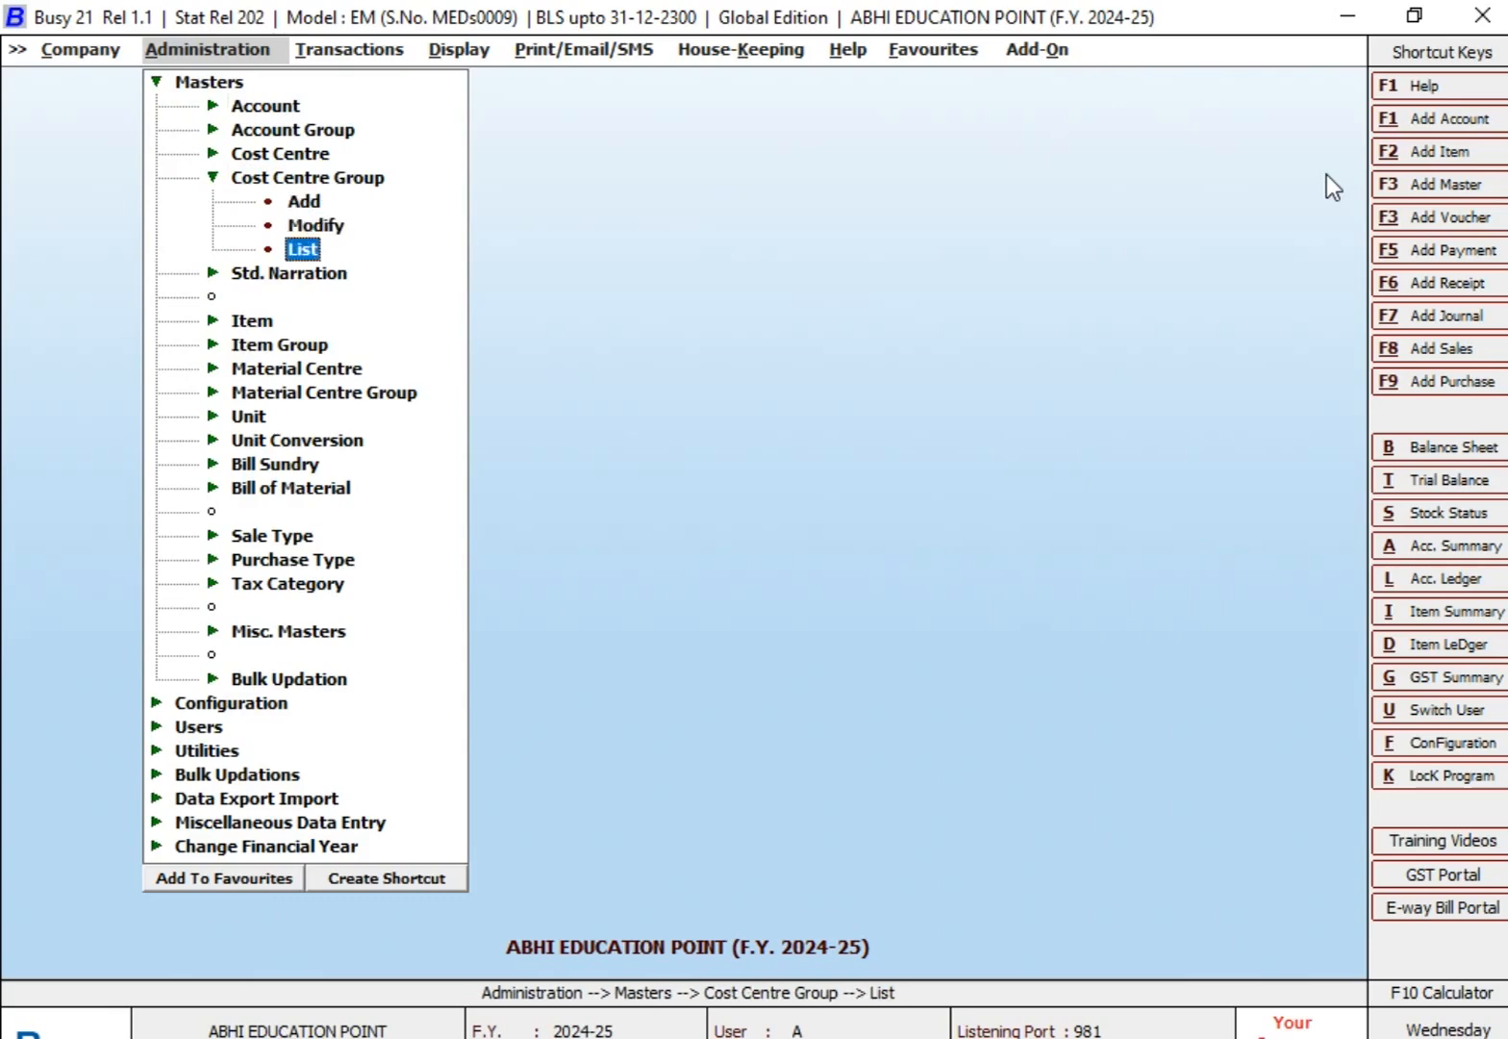
key("Up")
key("Down")
key("Up")
key("Up")
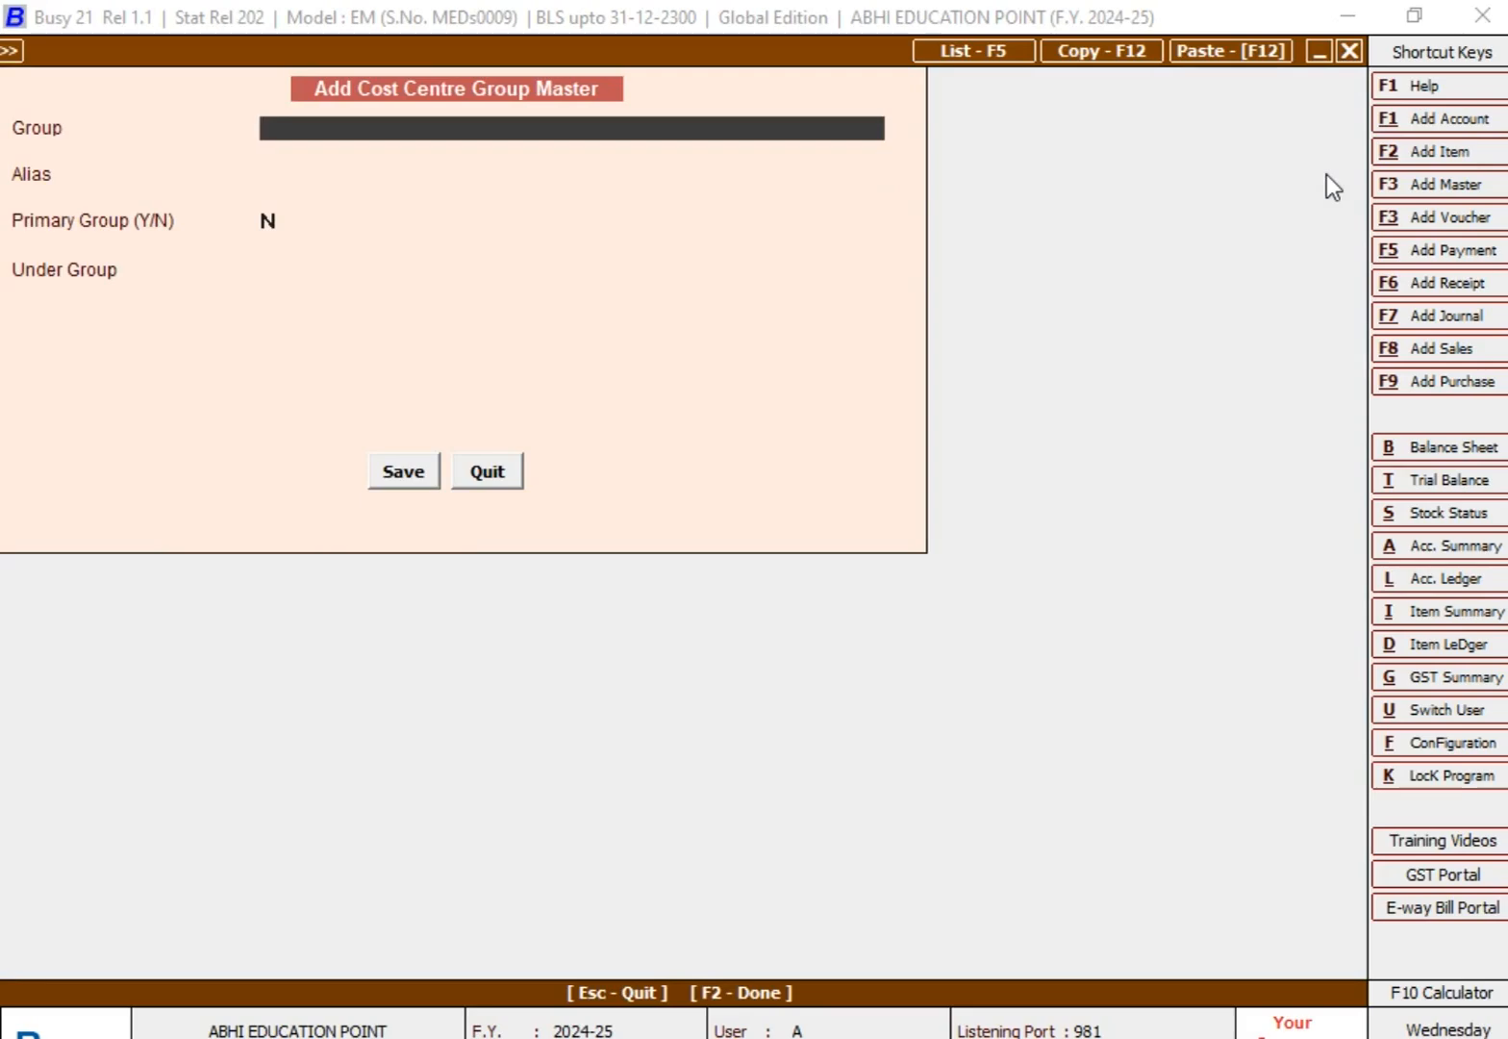
Step: Create and save a primary cost centre group named ALL BUSINESS EXPENSES GROUP, and close the blank form
type("ALL BUSINESS EXPENSES GRO")
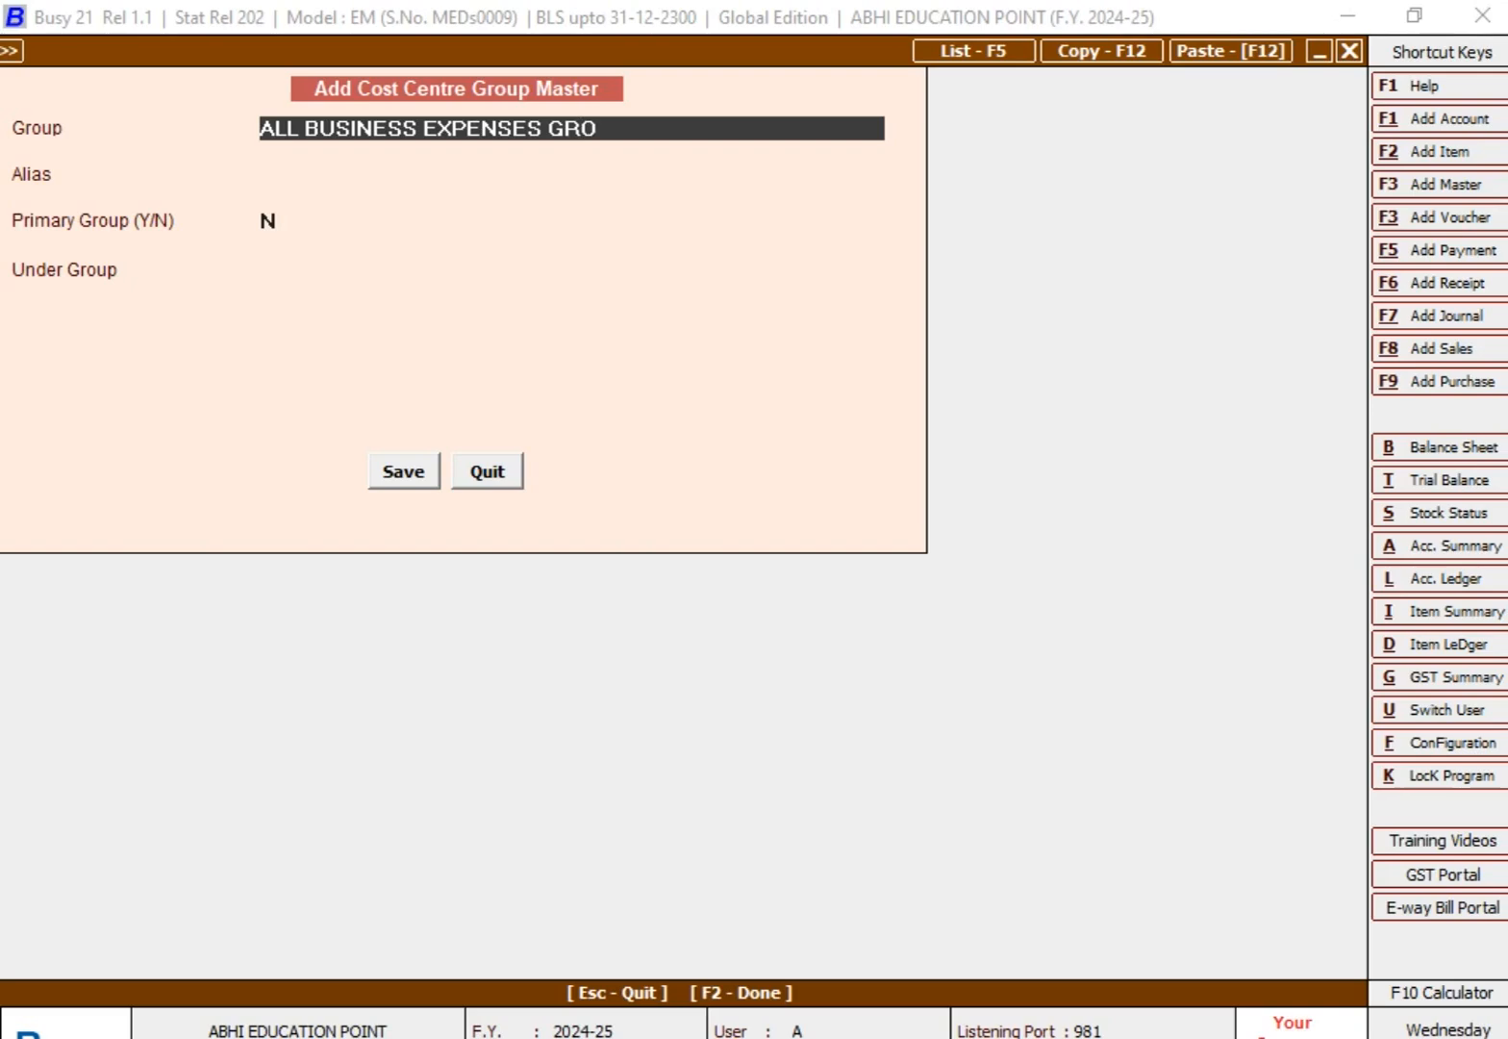
type("UP")
key("Return")
key("Return")
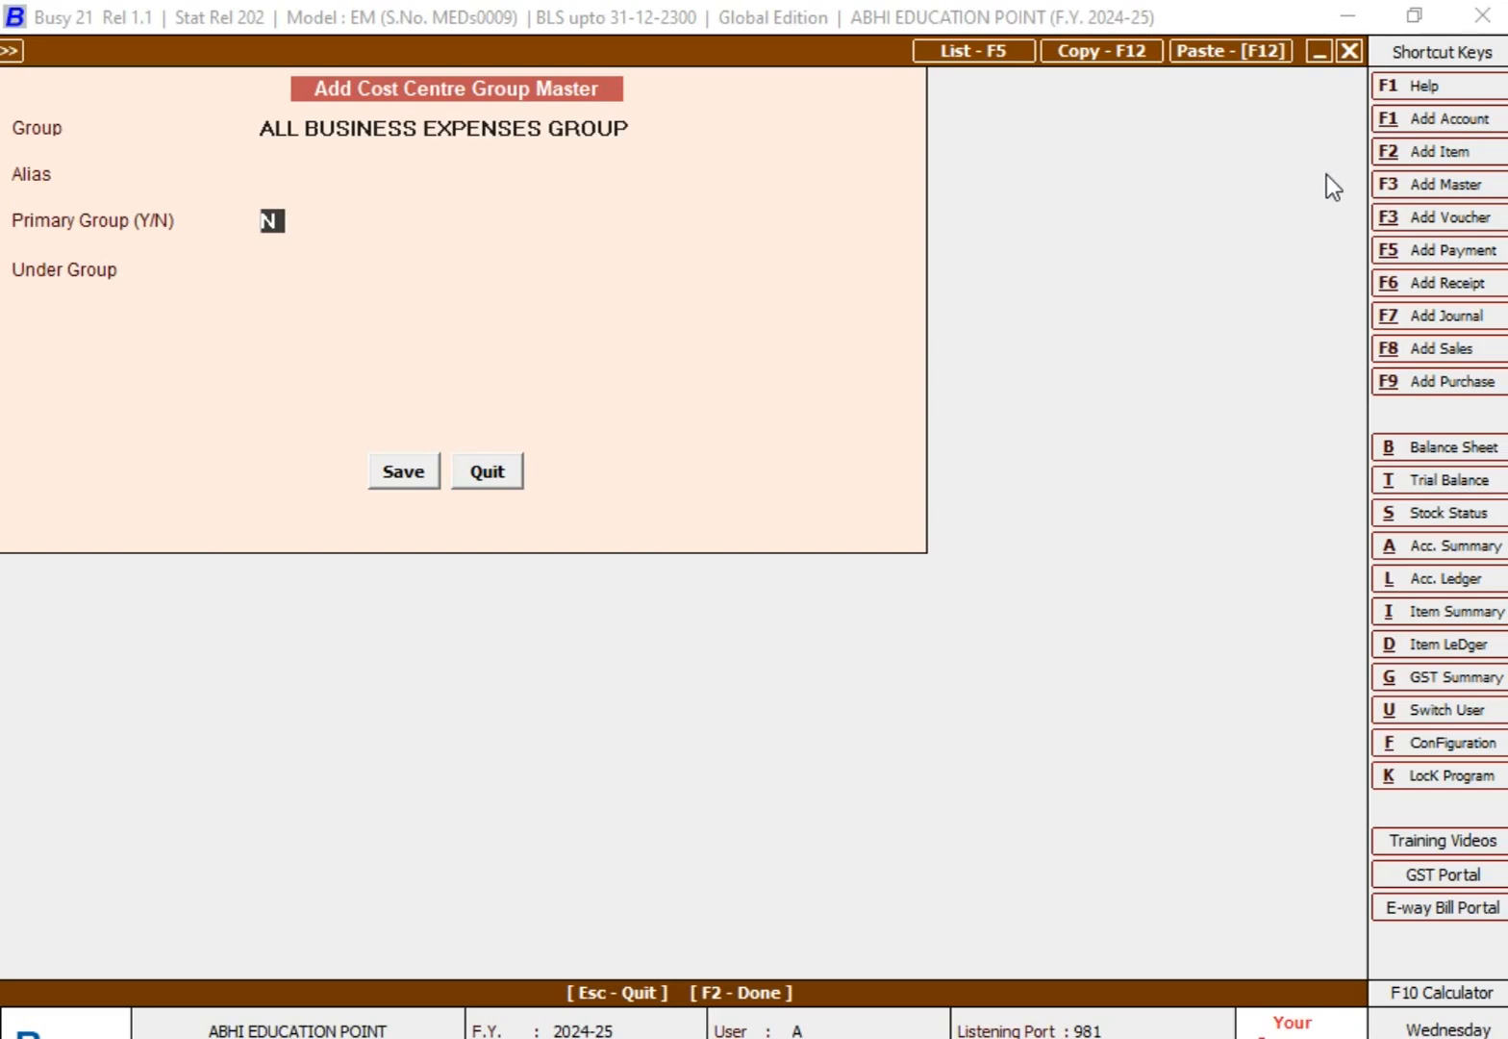
type("Y")
key("Return")
key("Return")
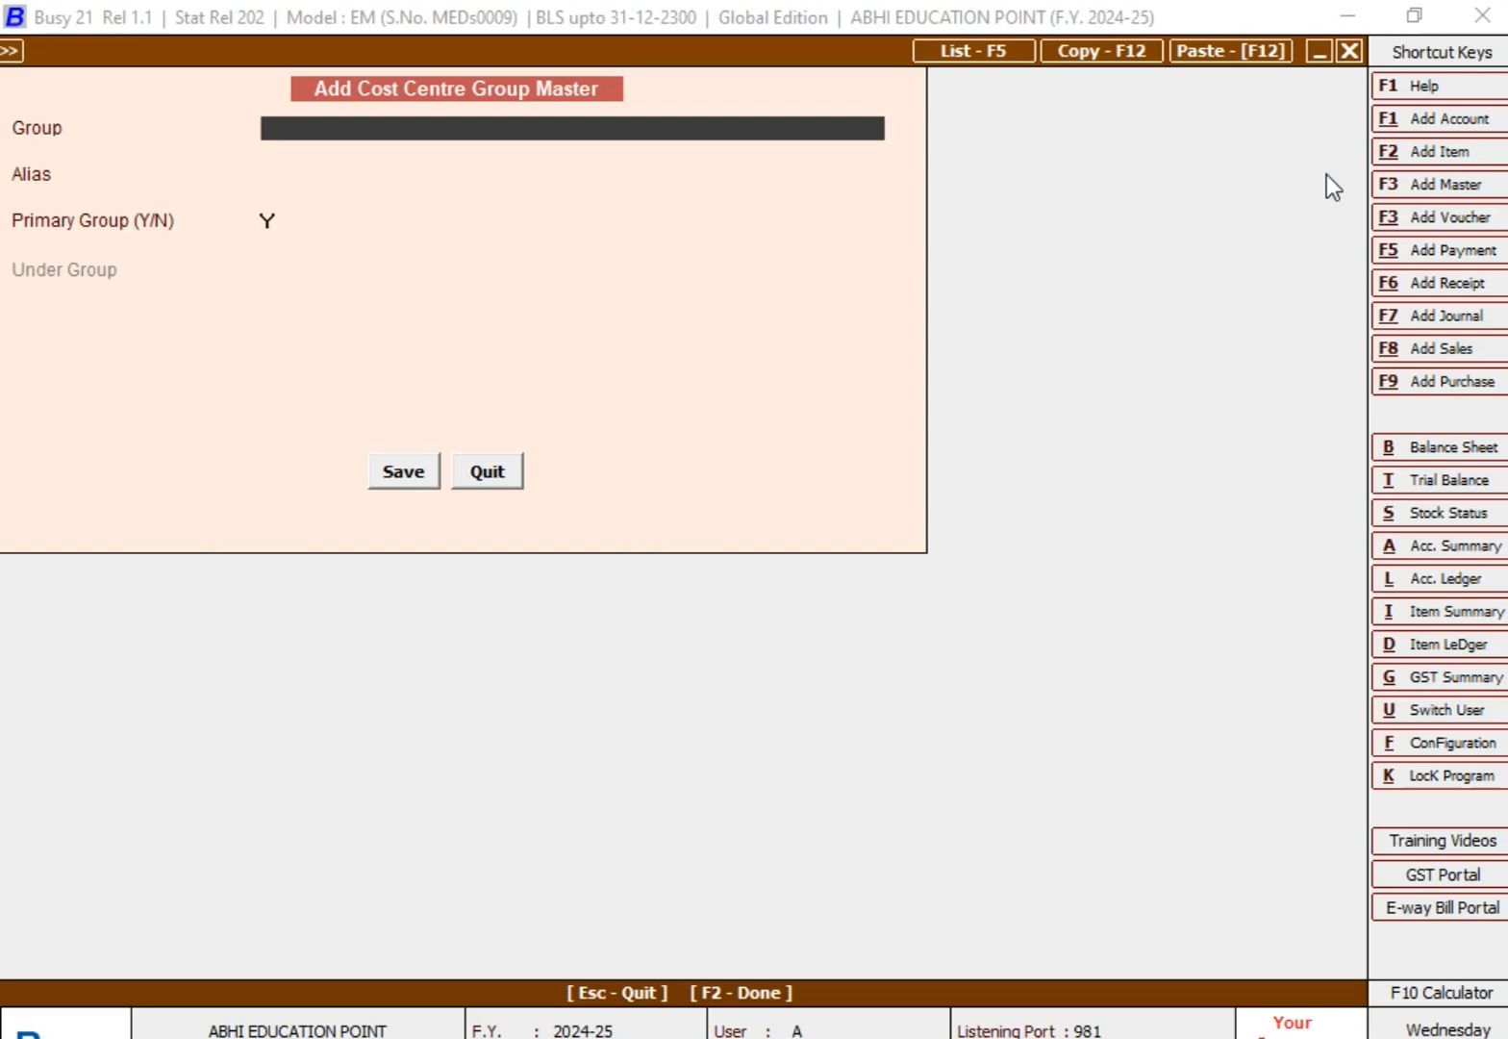
key("Escape")
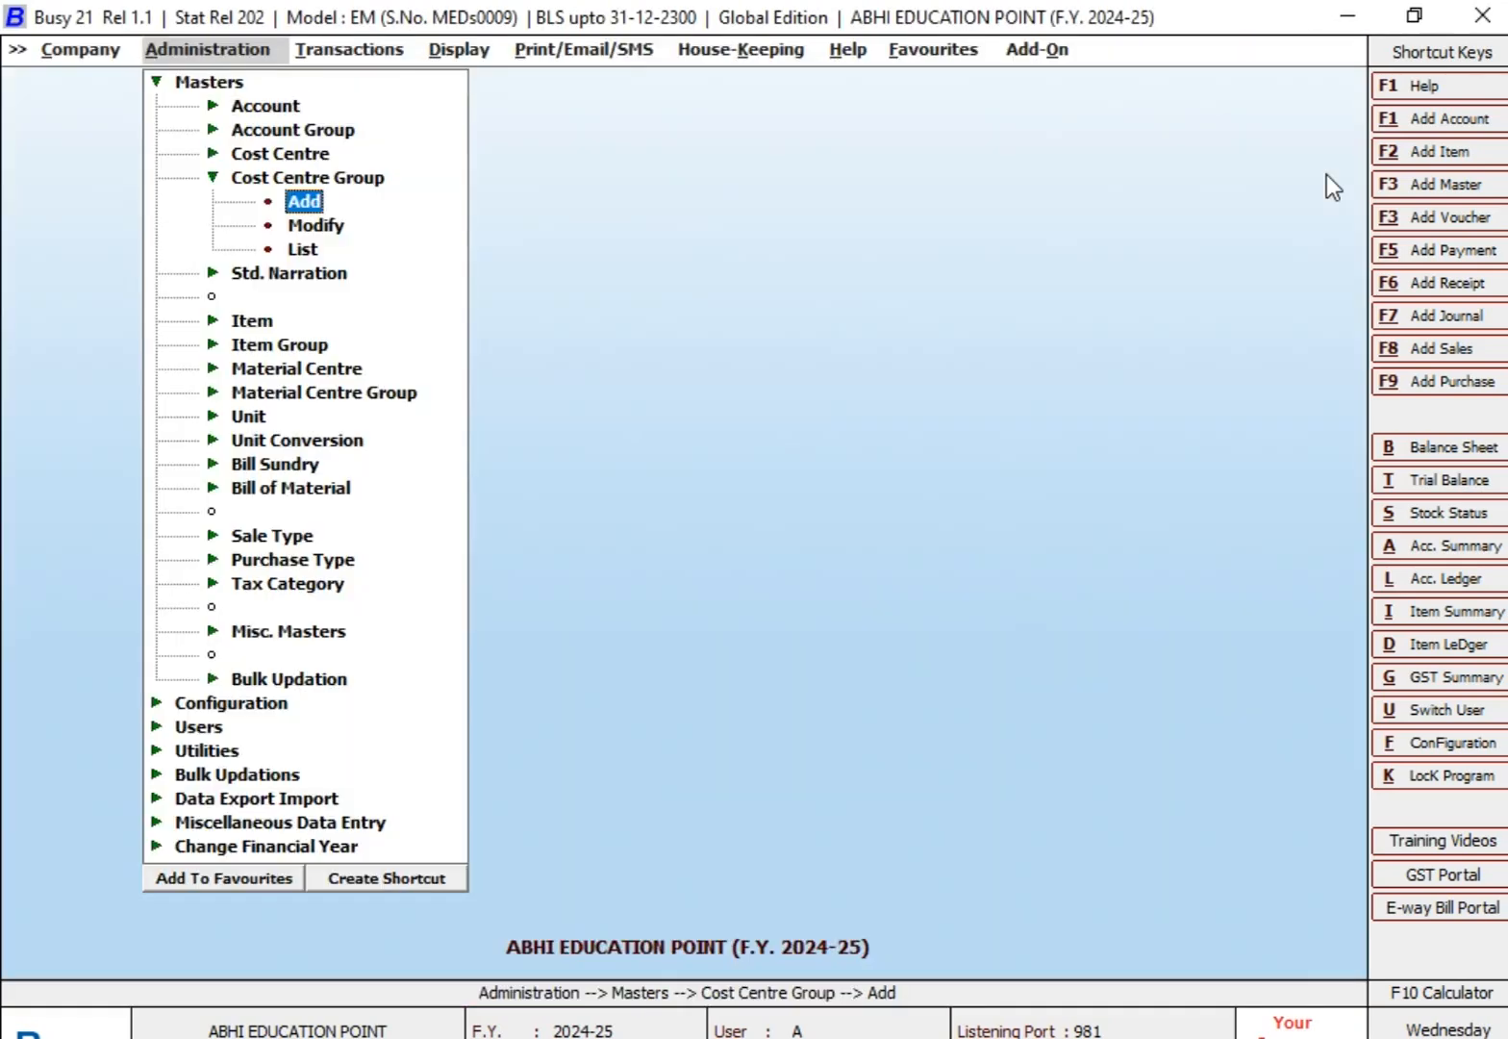
Step: View ALL BUSINESS EXPENSES GROUP in the cost centre group modification form and close it without changes
key("Down")
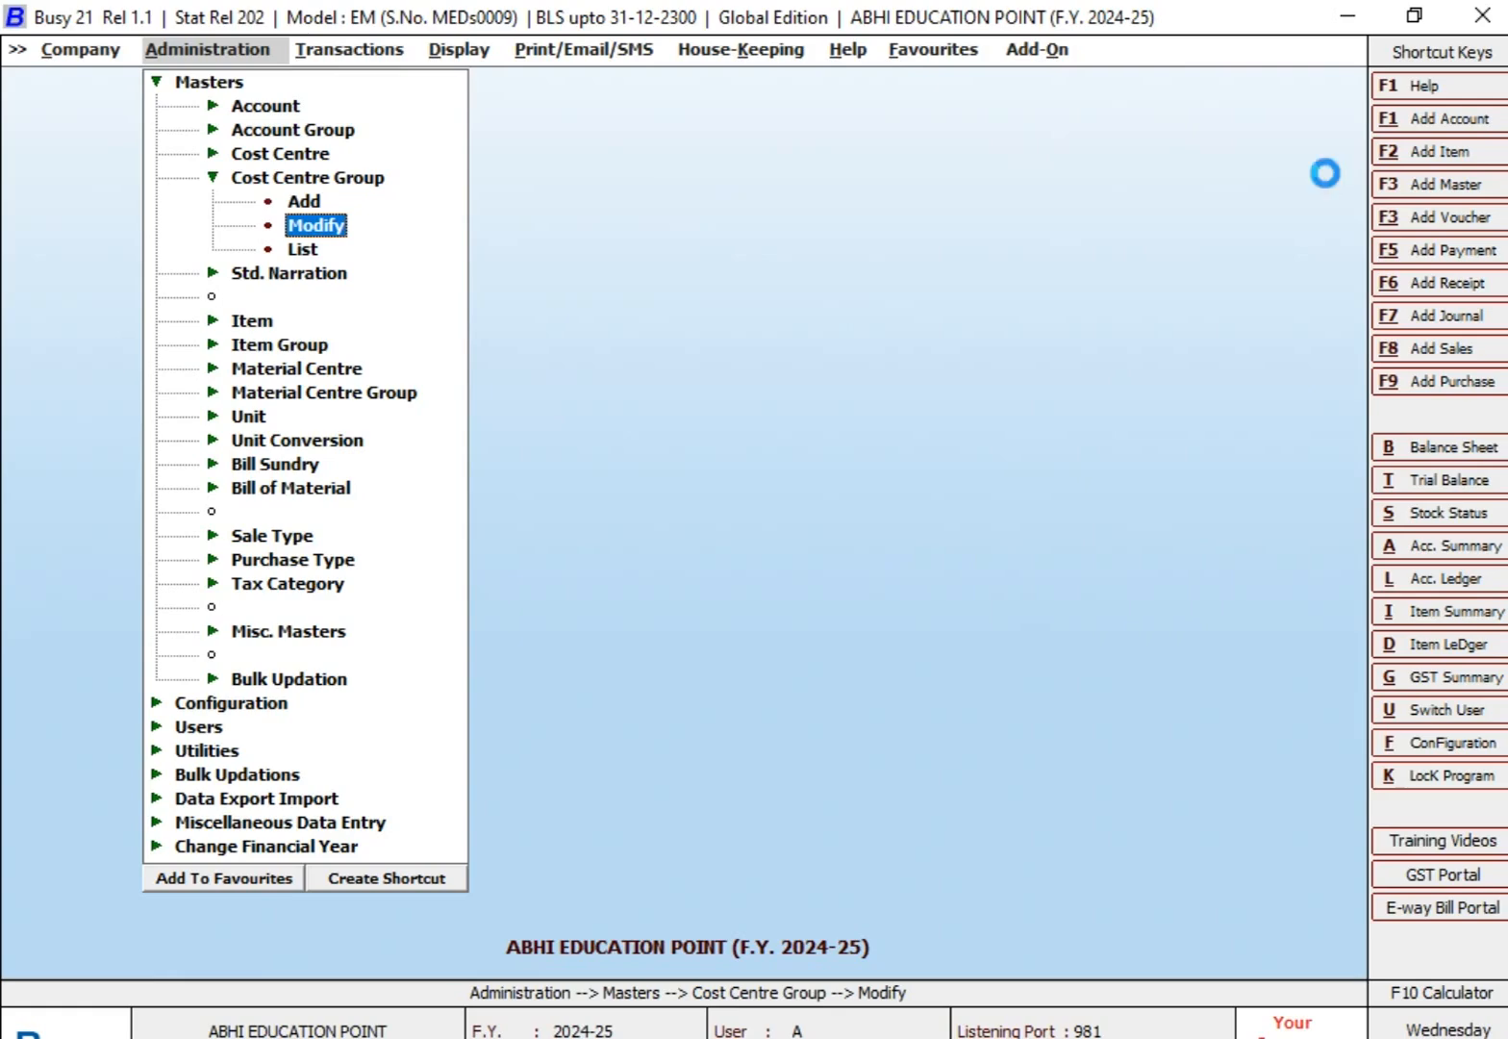
key("Return")
key("Down")
key("Up")
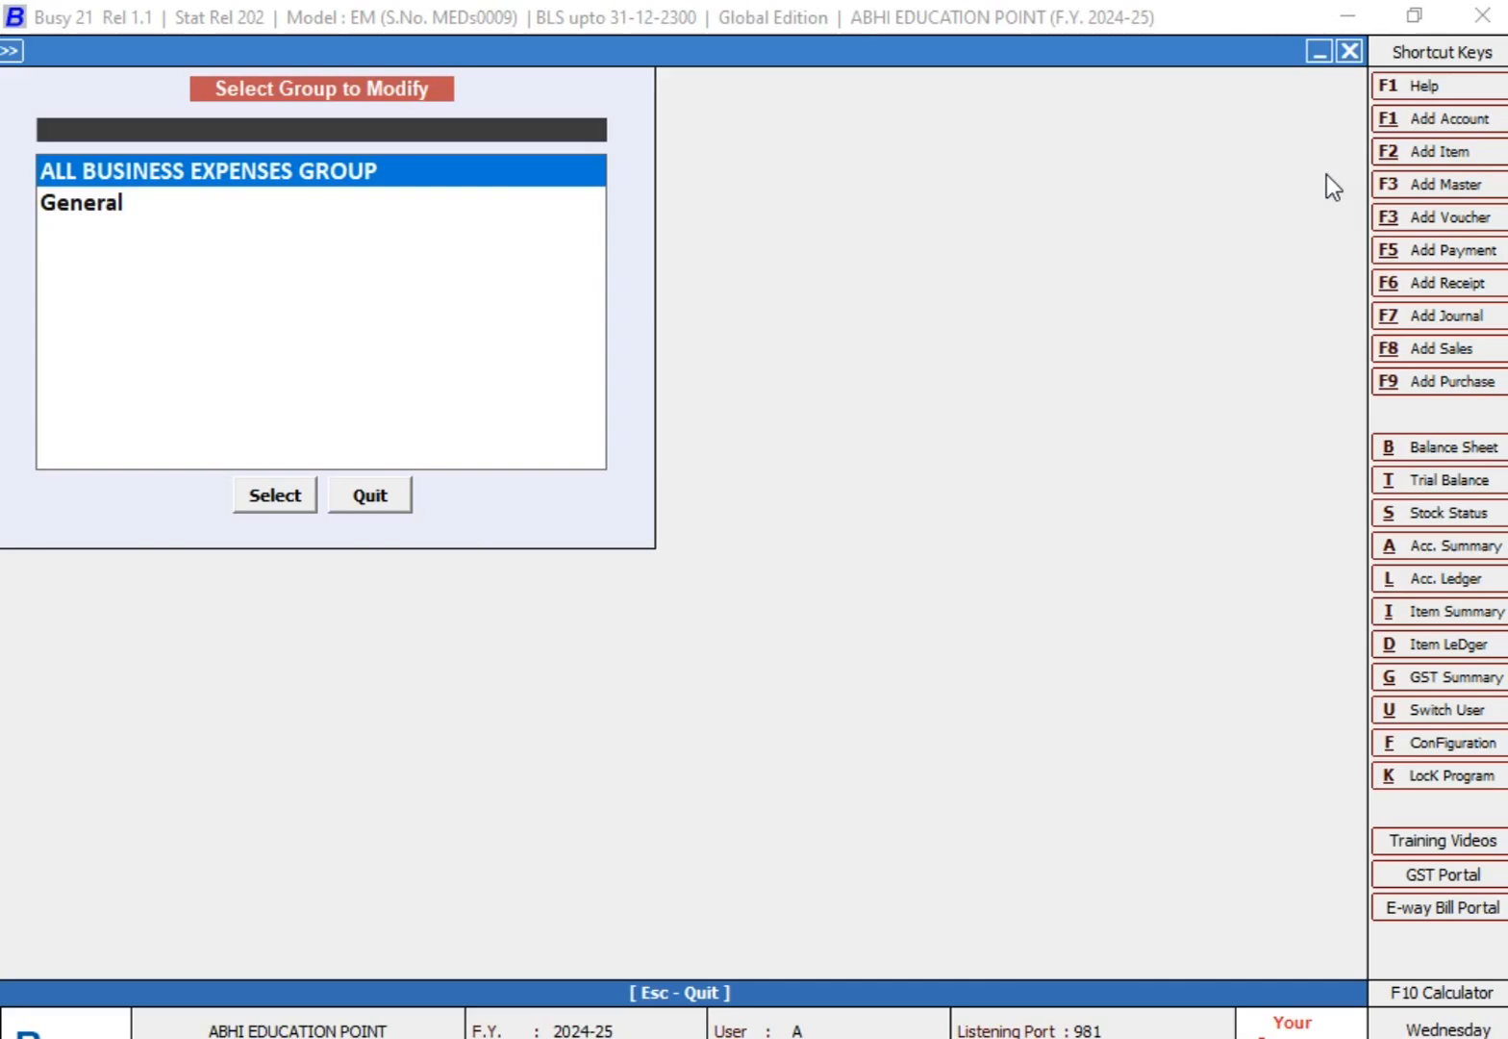
key("Return")
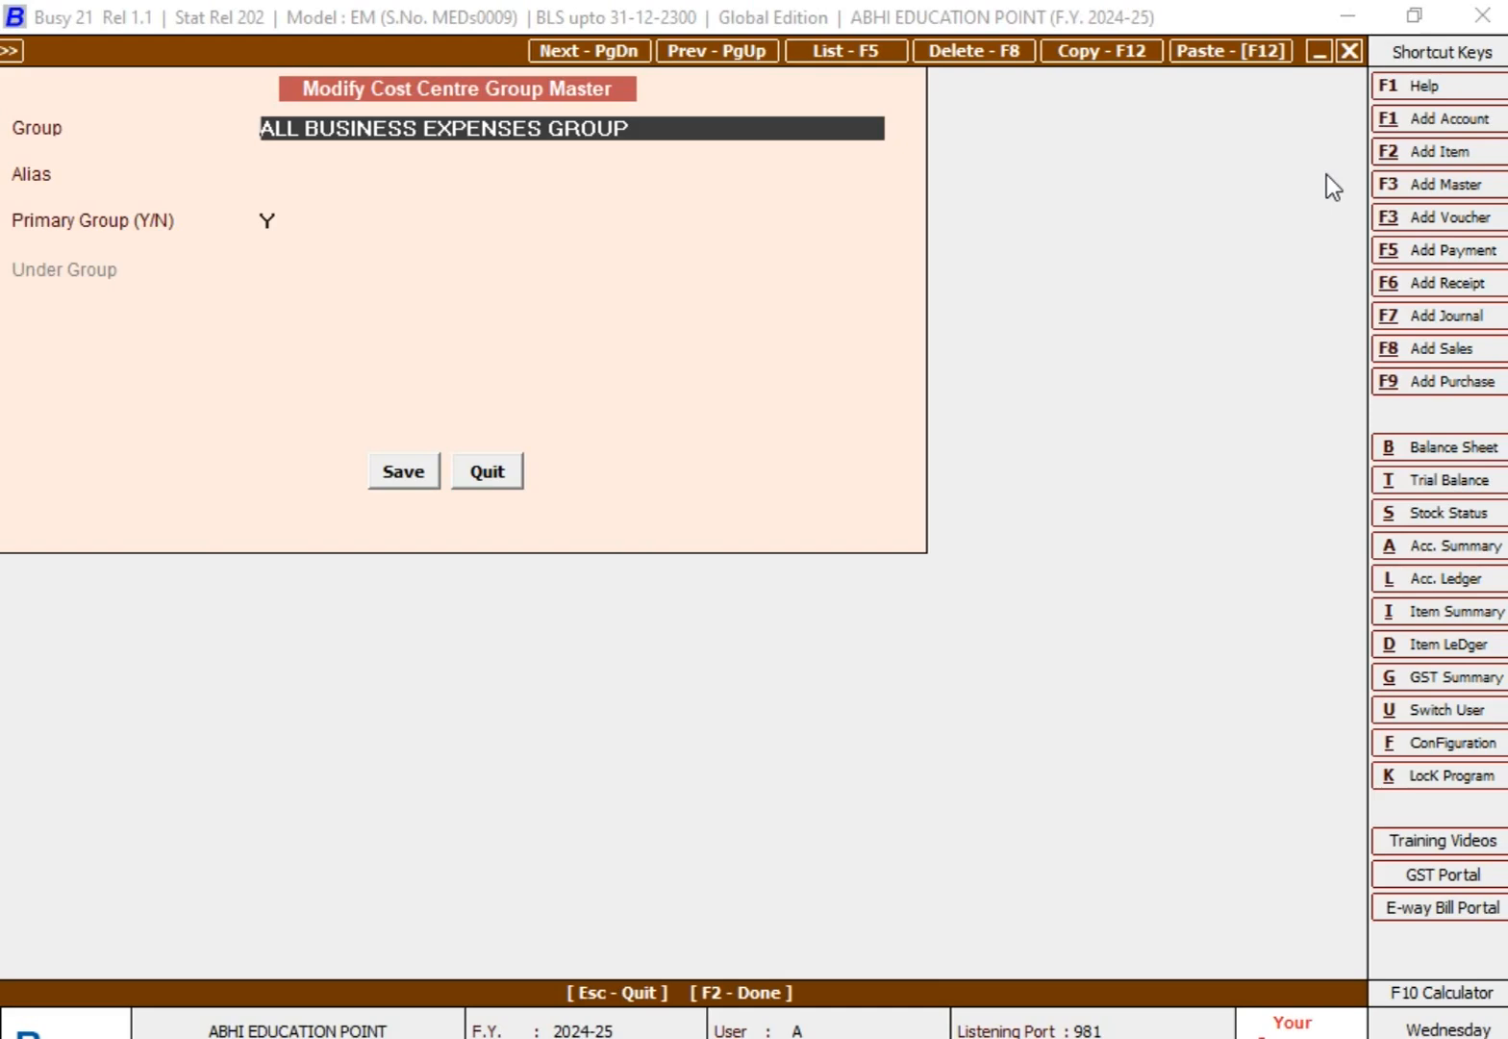
key("Escape")
key("Escape")
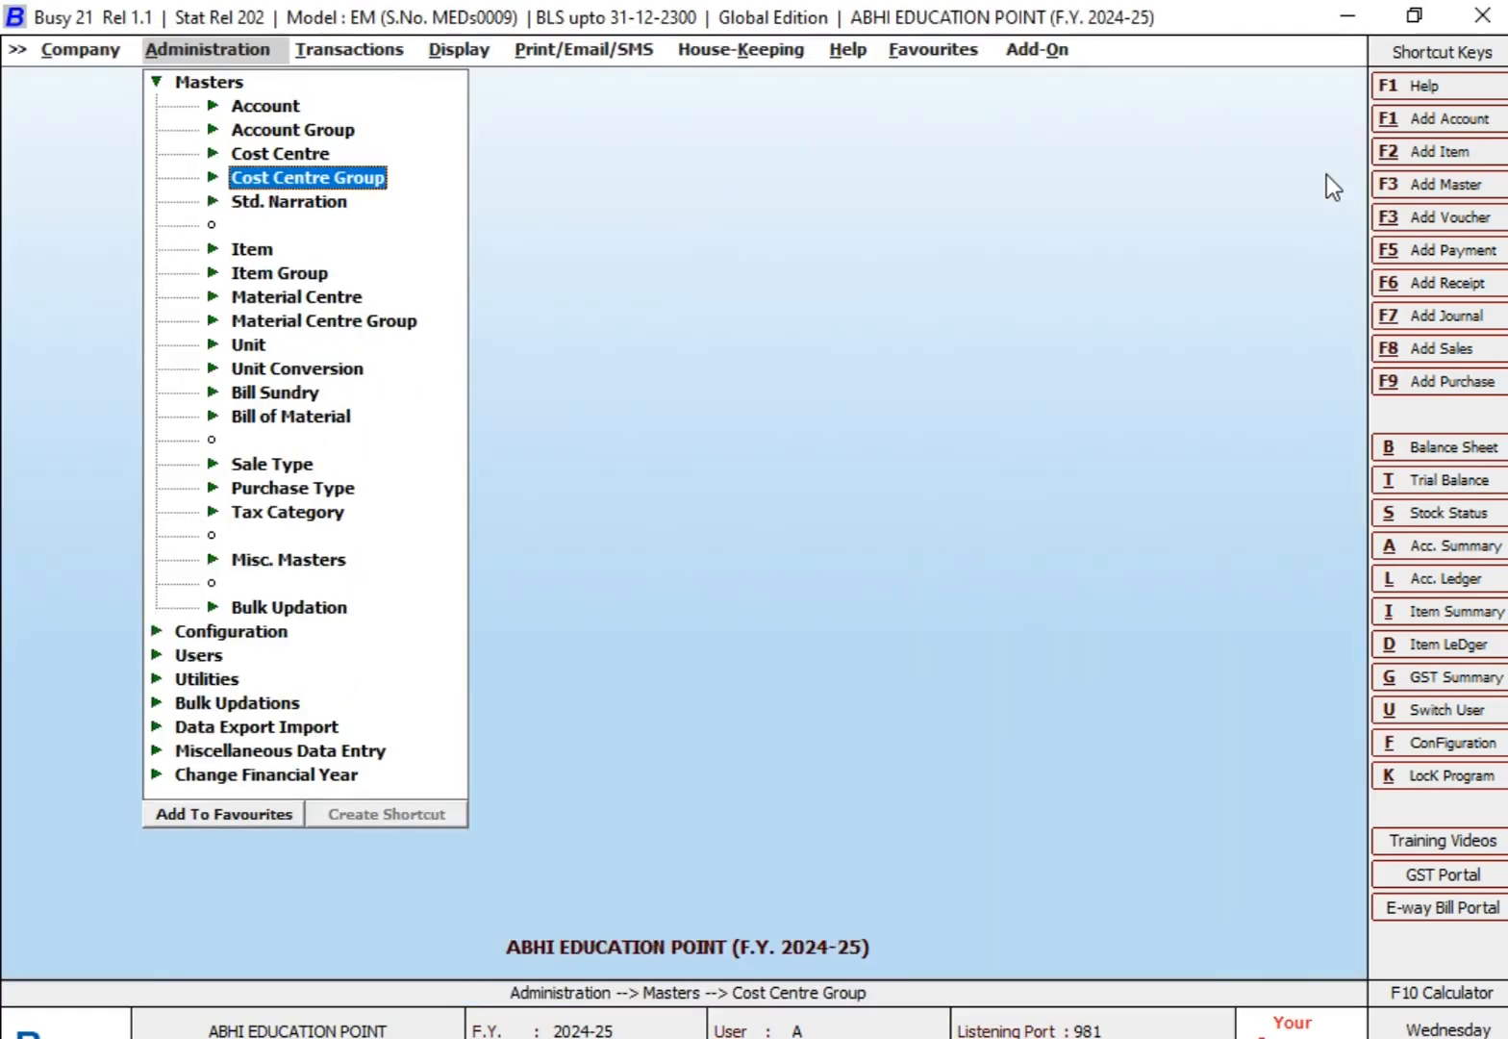
Step: Reopen ALL BUSINESS EXPENSES GROUP for modification, request its deletion, decline the confirmation, and leave the form
key("Return")
key("Down")
key("Down")
key("Down")
key("Up")
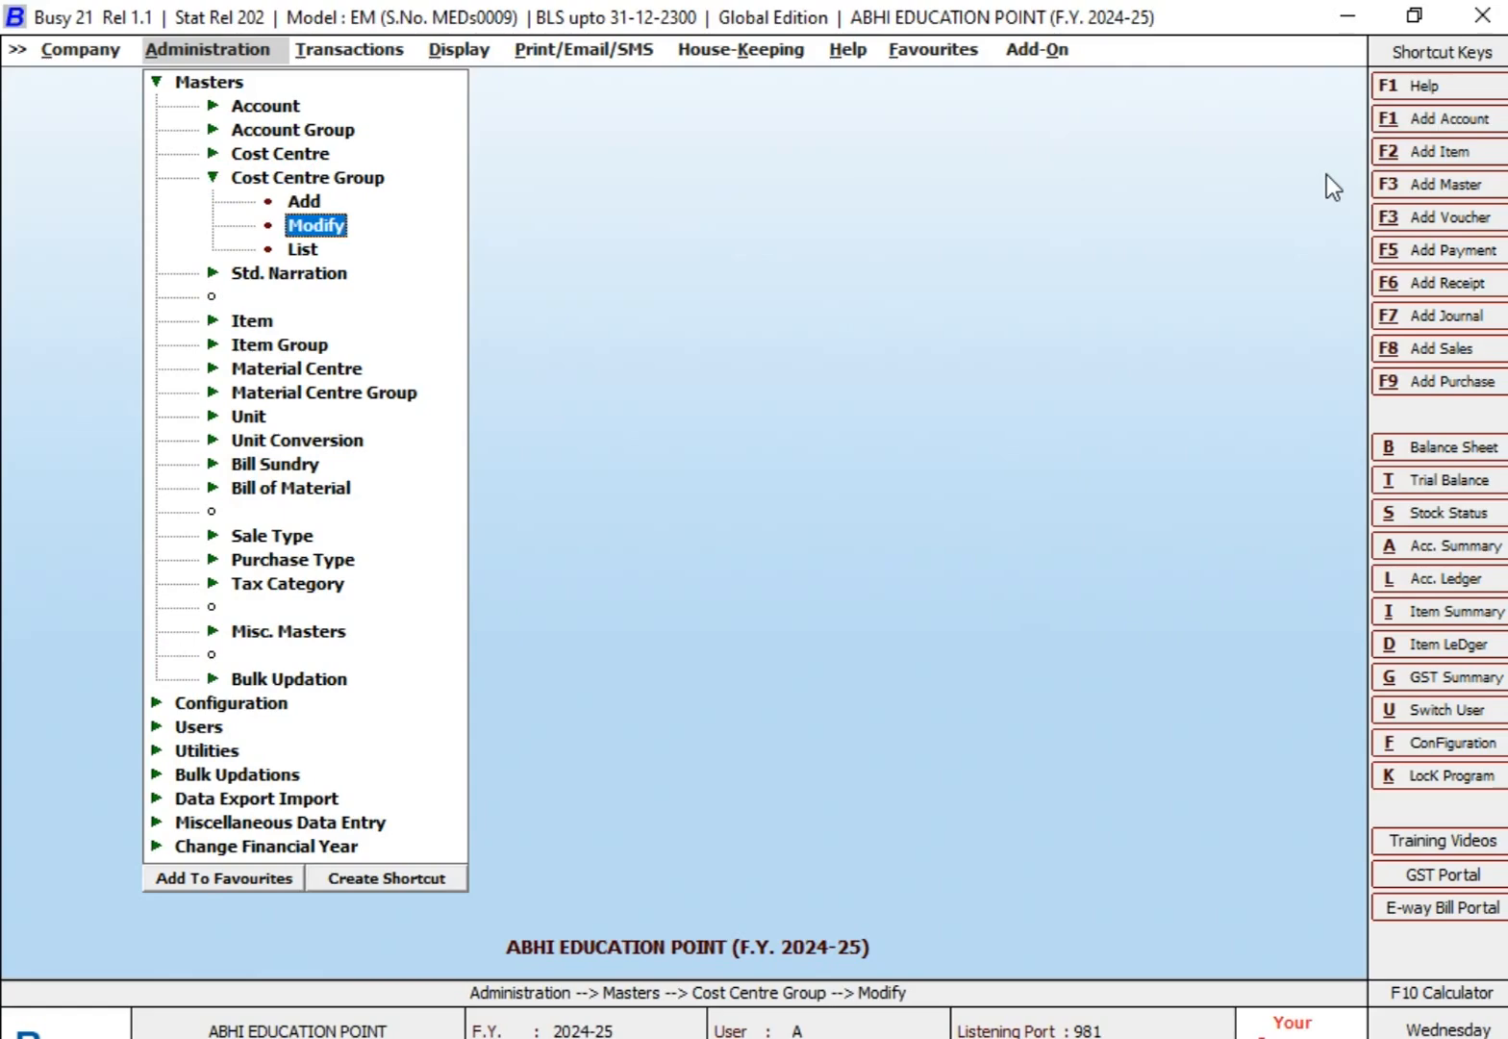
key("Return")
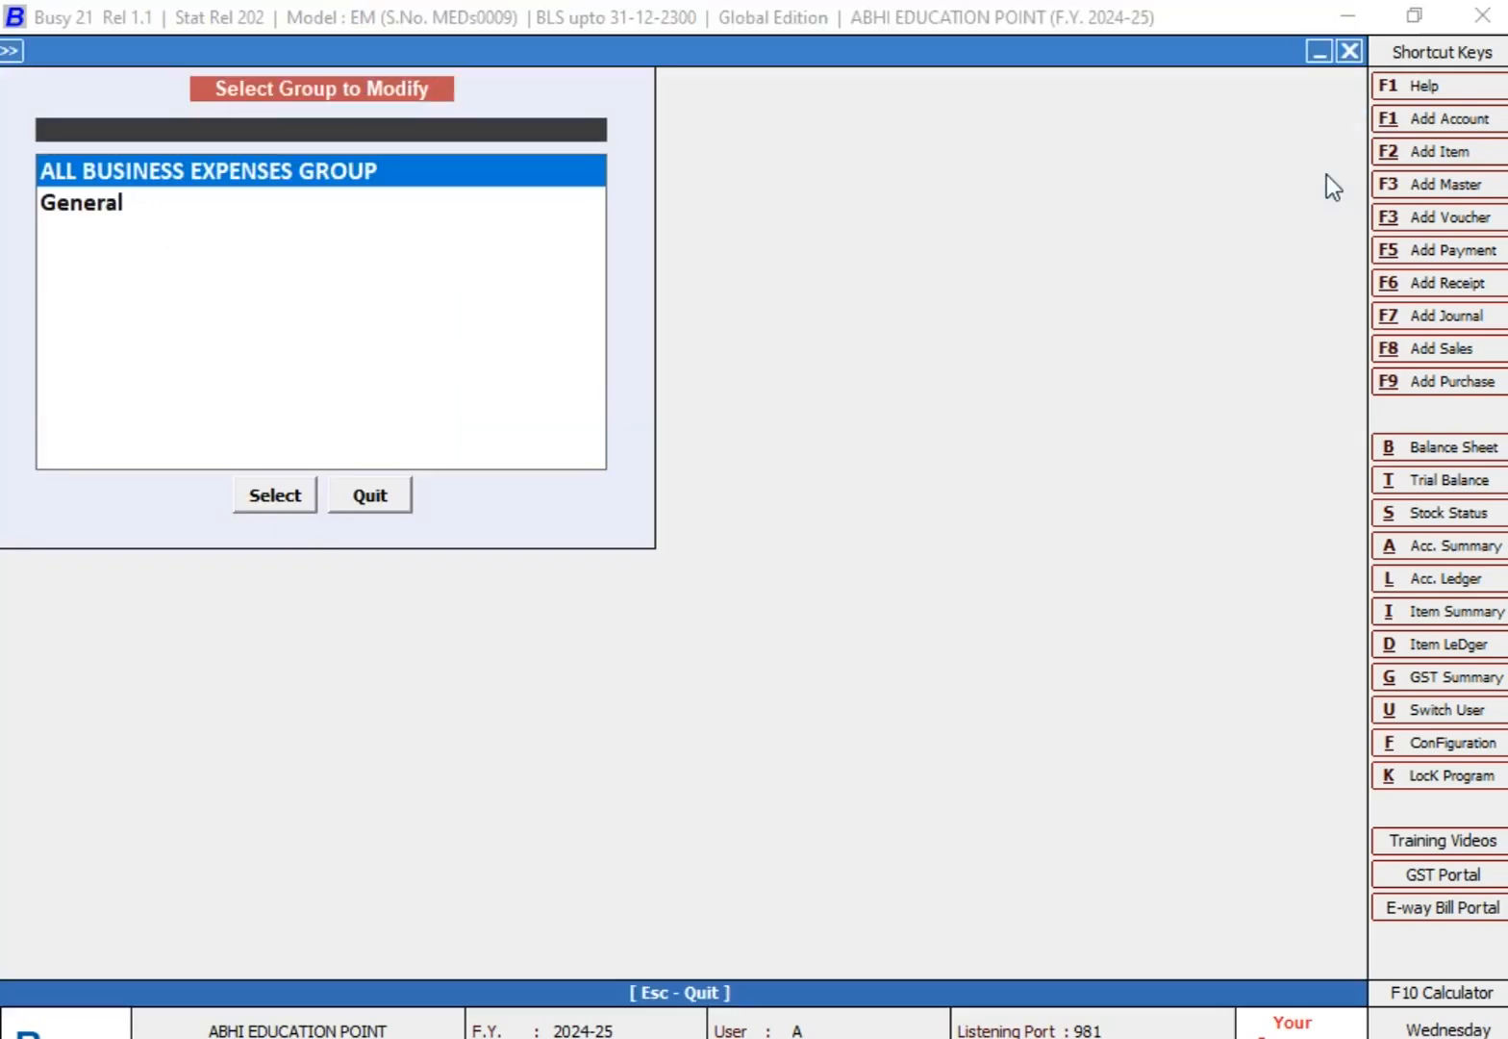
key("Return")
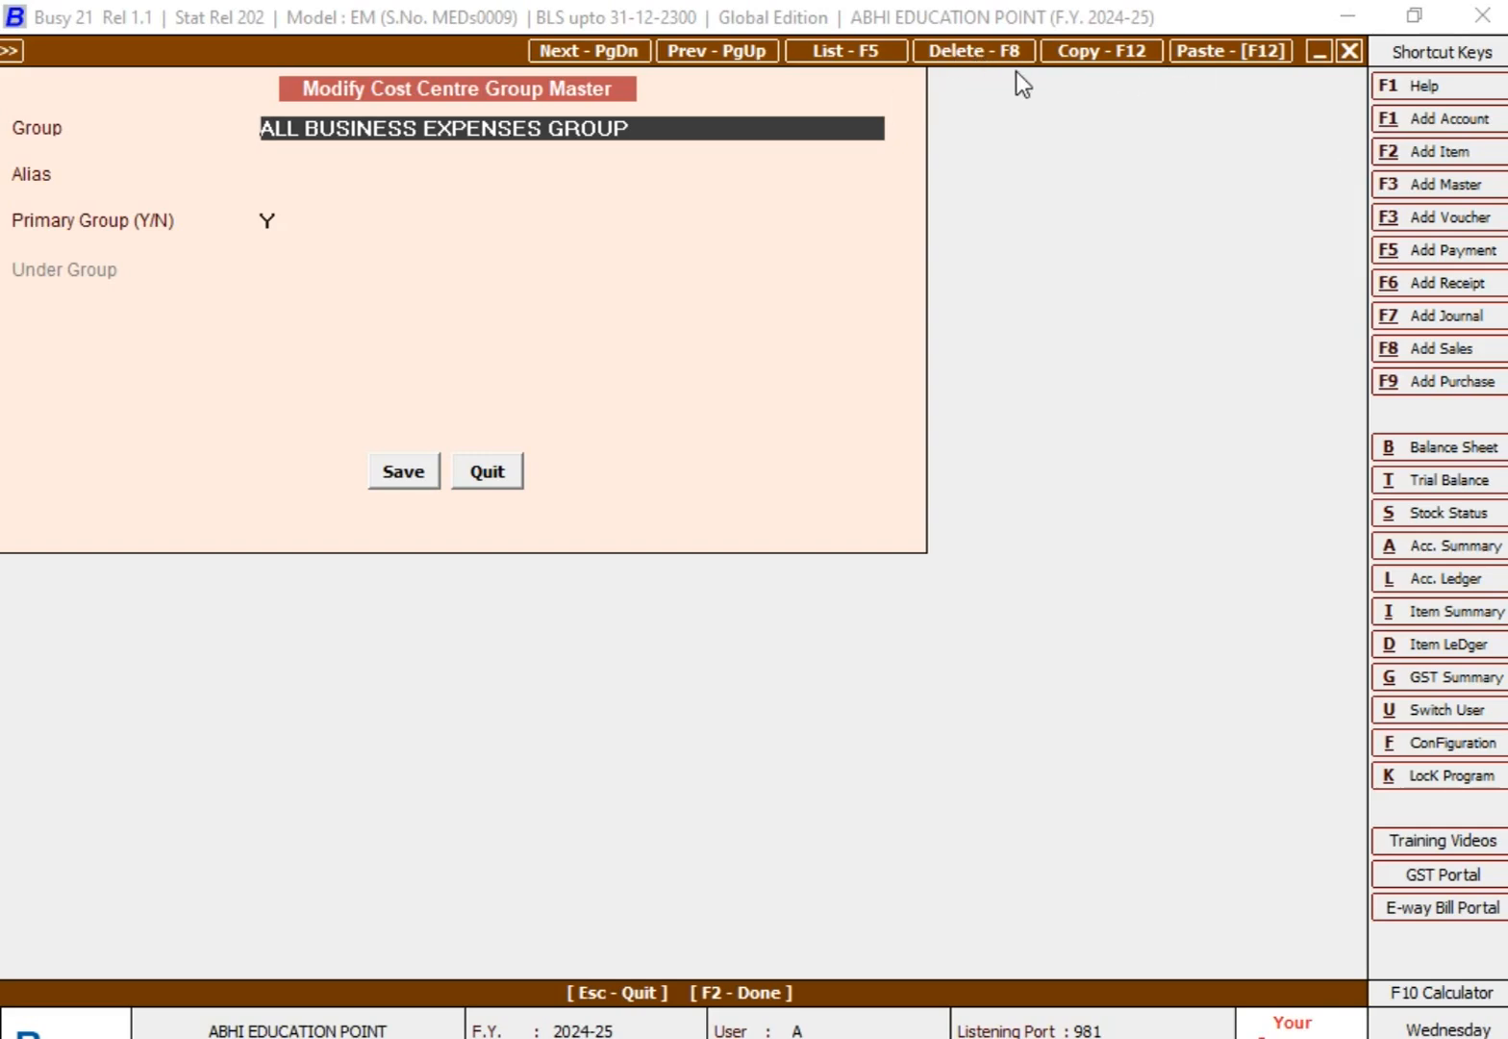
key("F8")
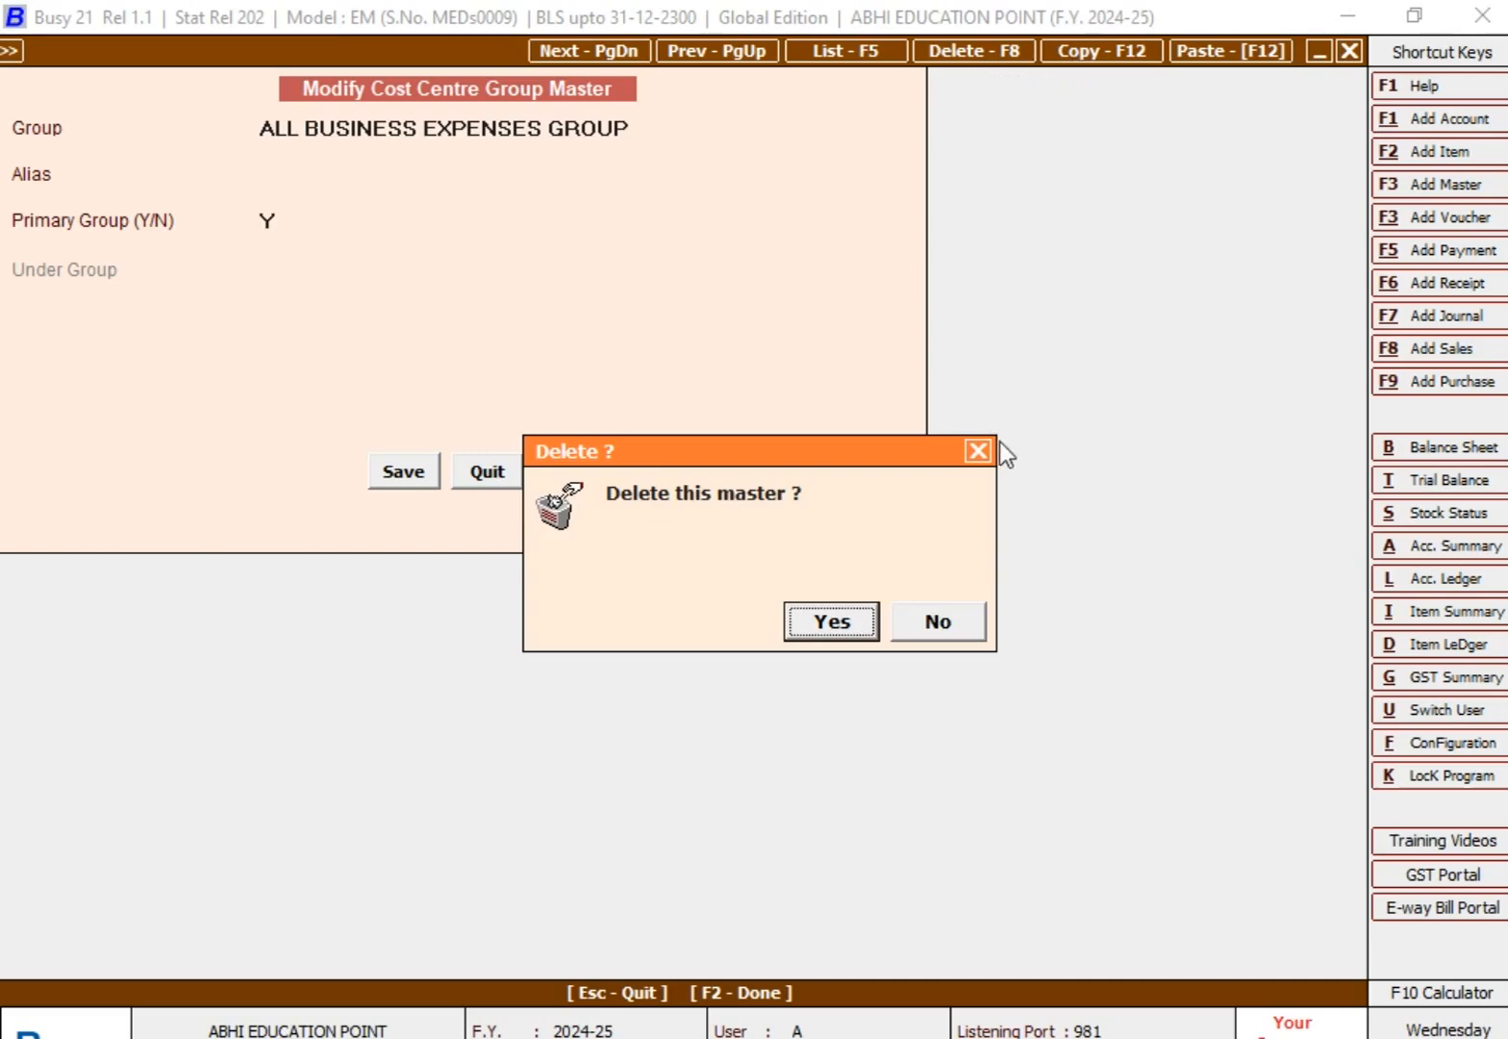
left_click(939, 629)
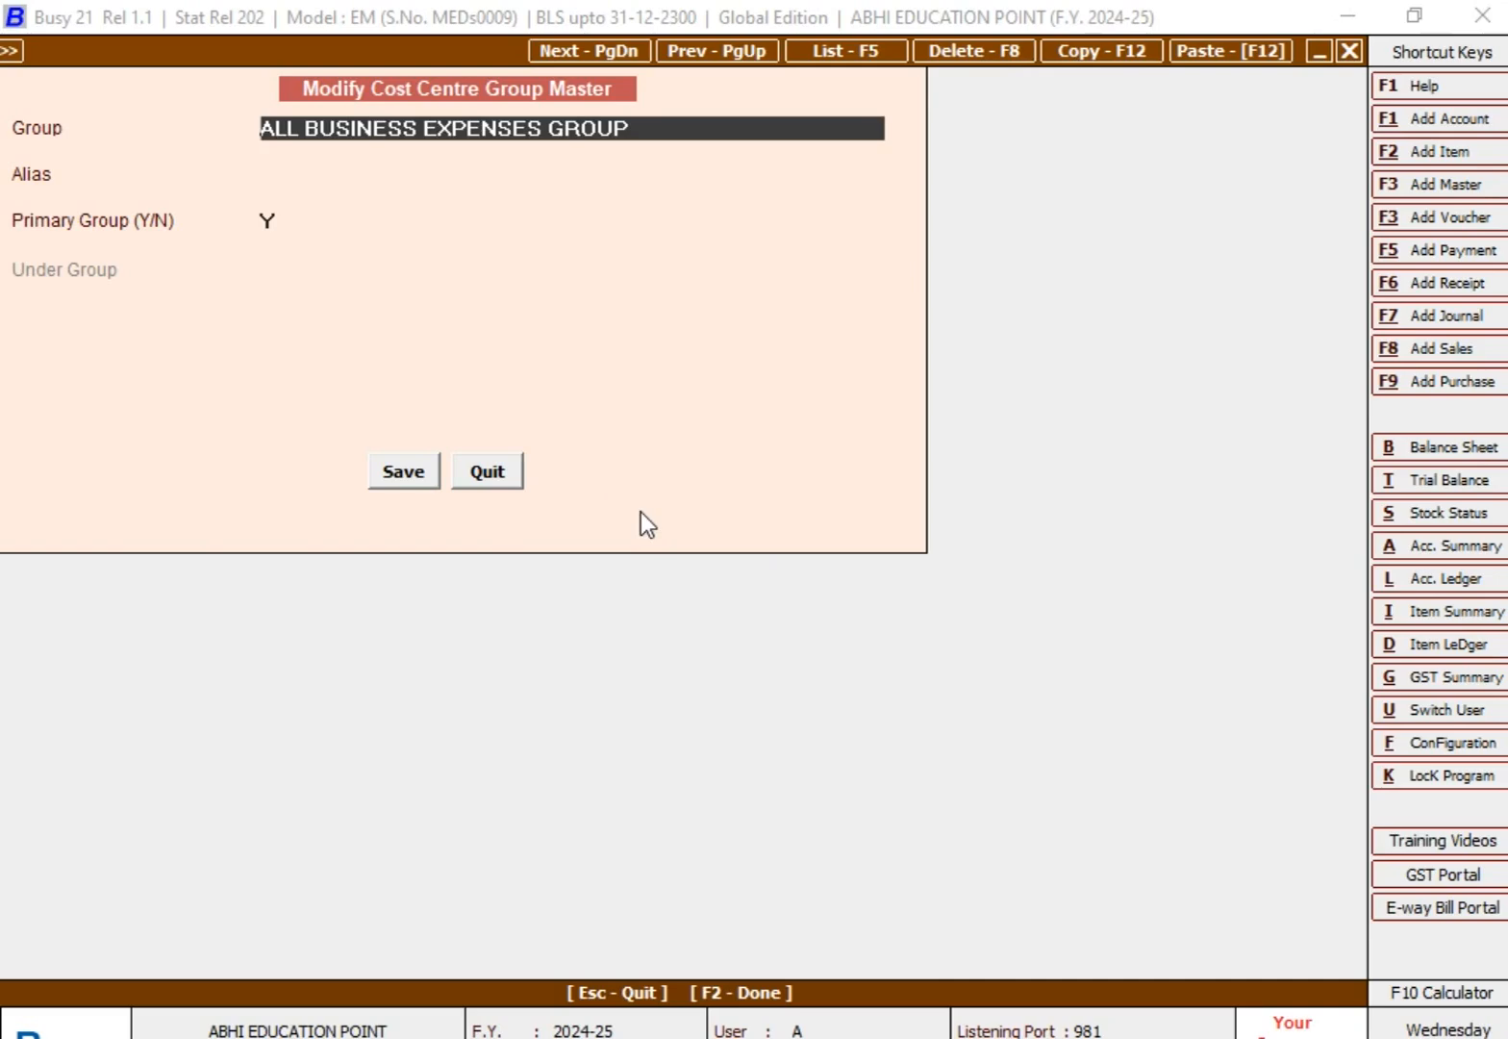
key("Escape")
key("Return")
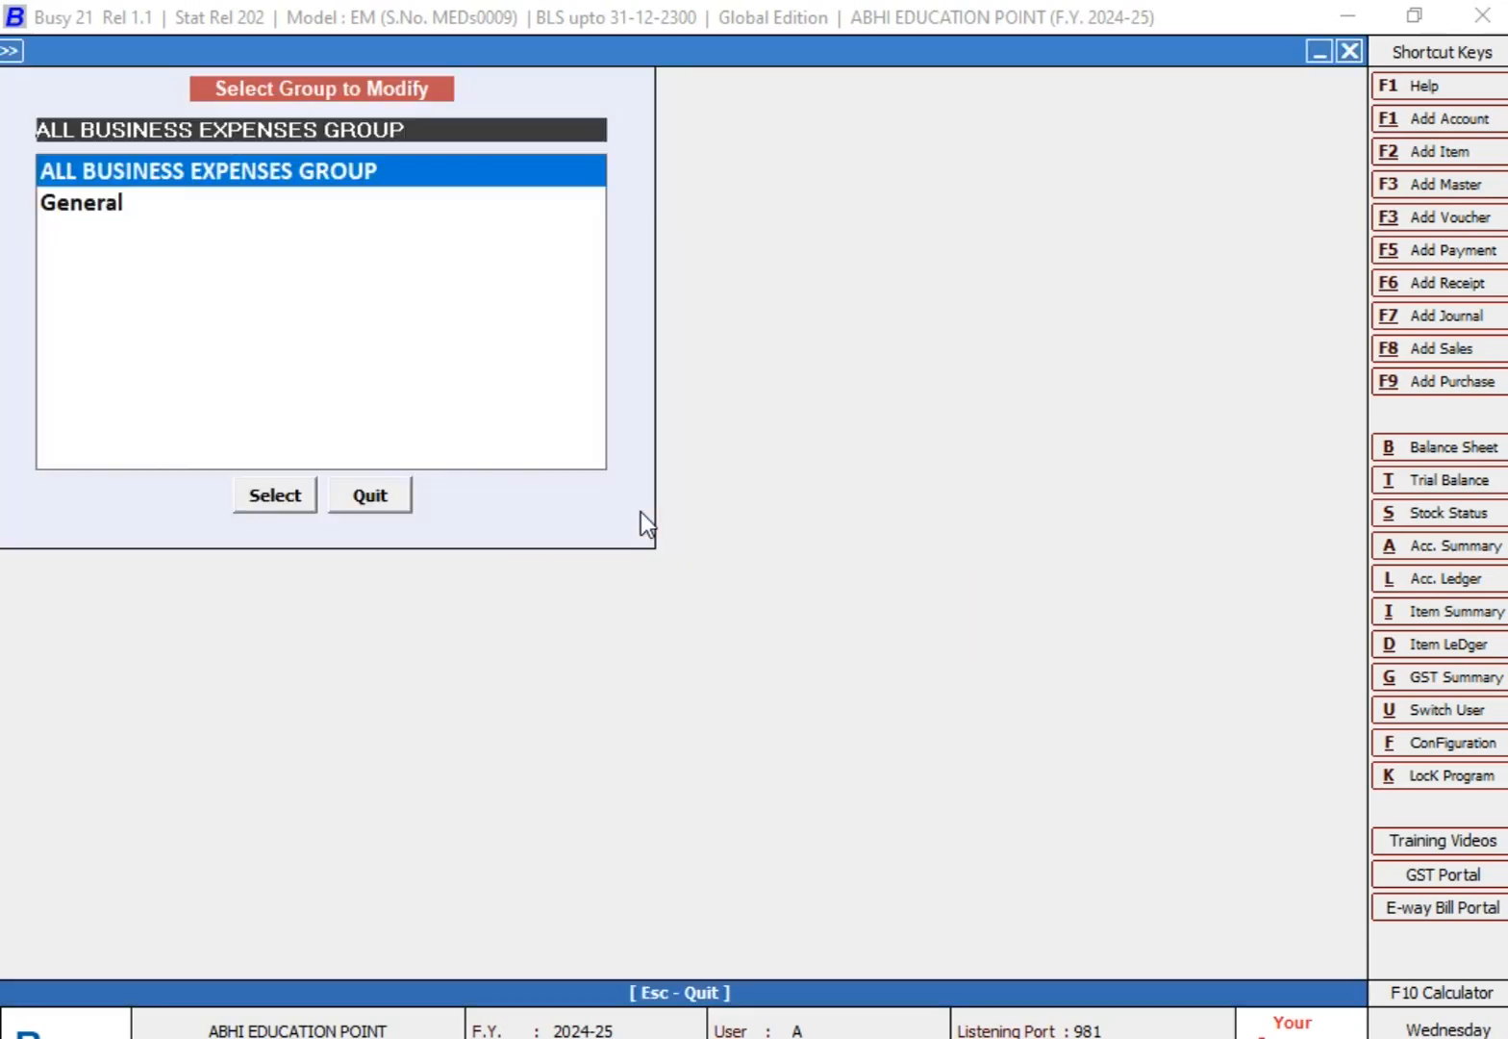
key("Escape")
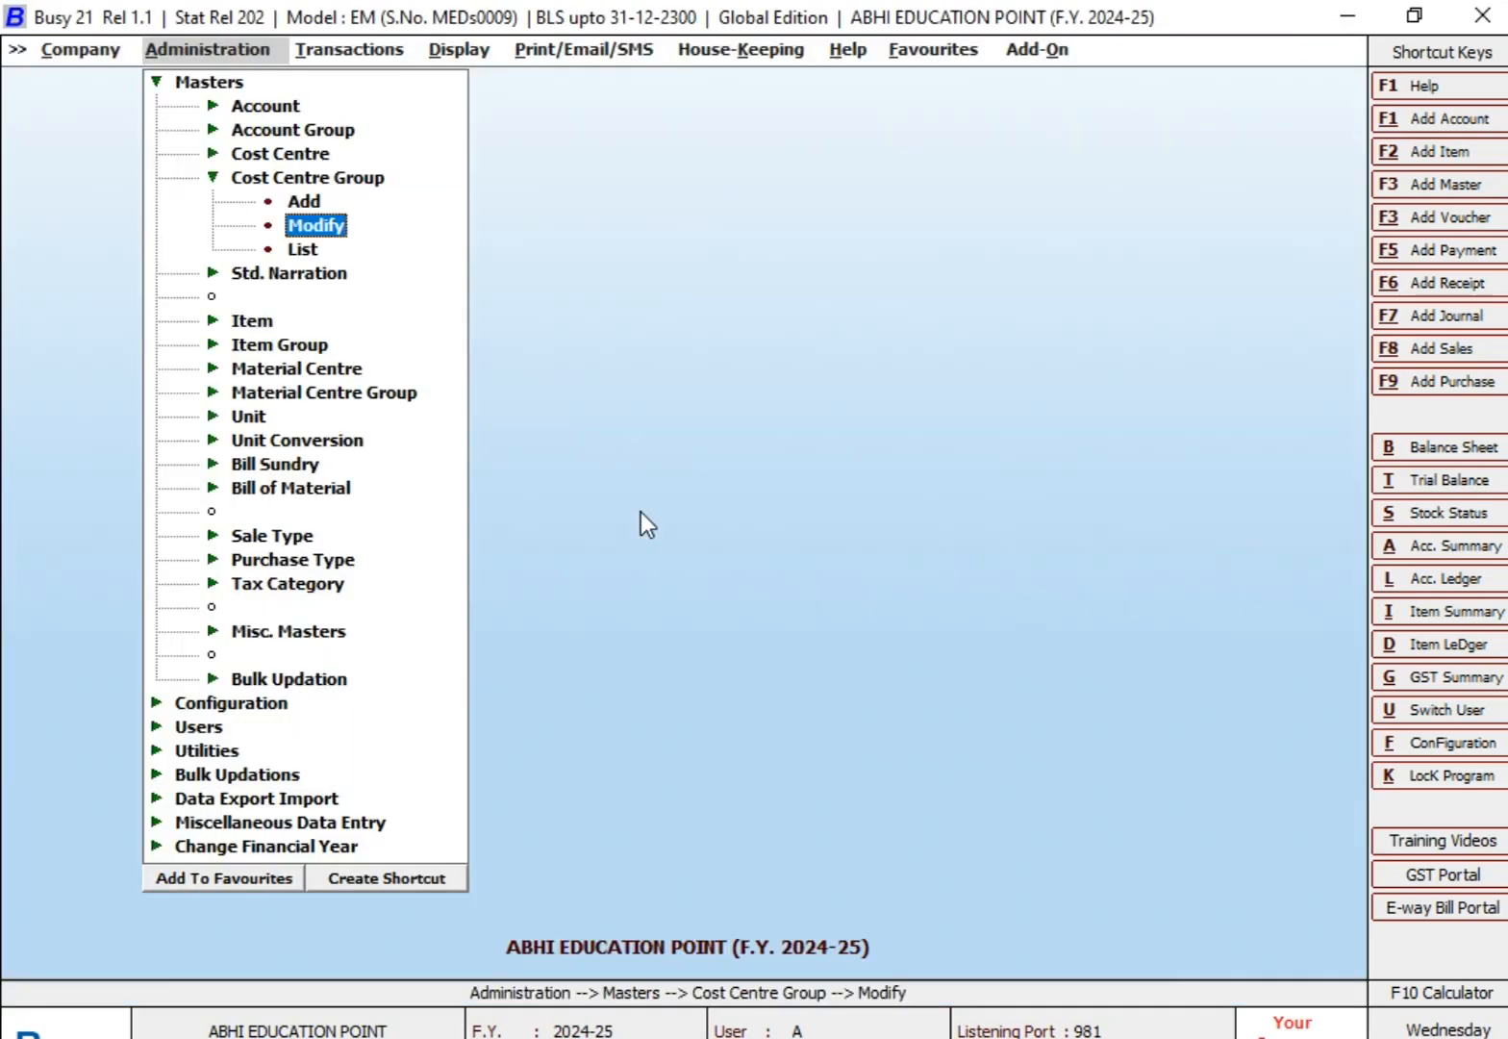
Step: Display the list of cost centre groups on screen, go through its entries, and close it
key("Up")
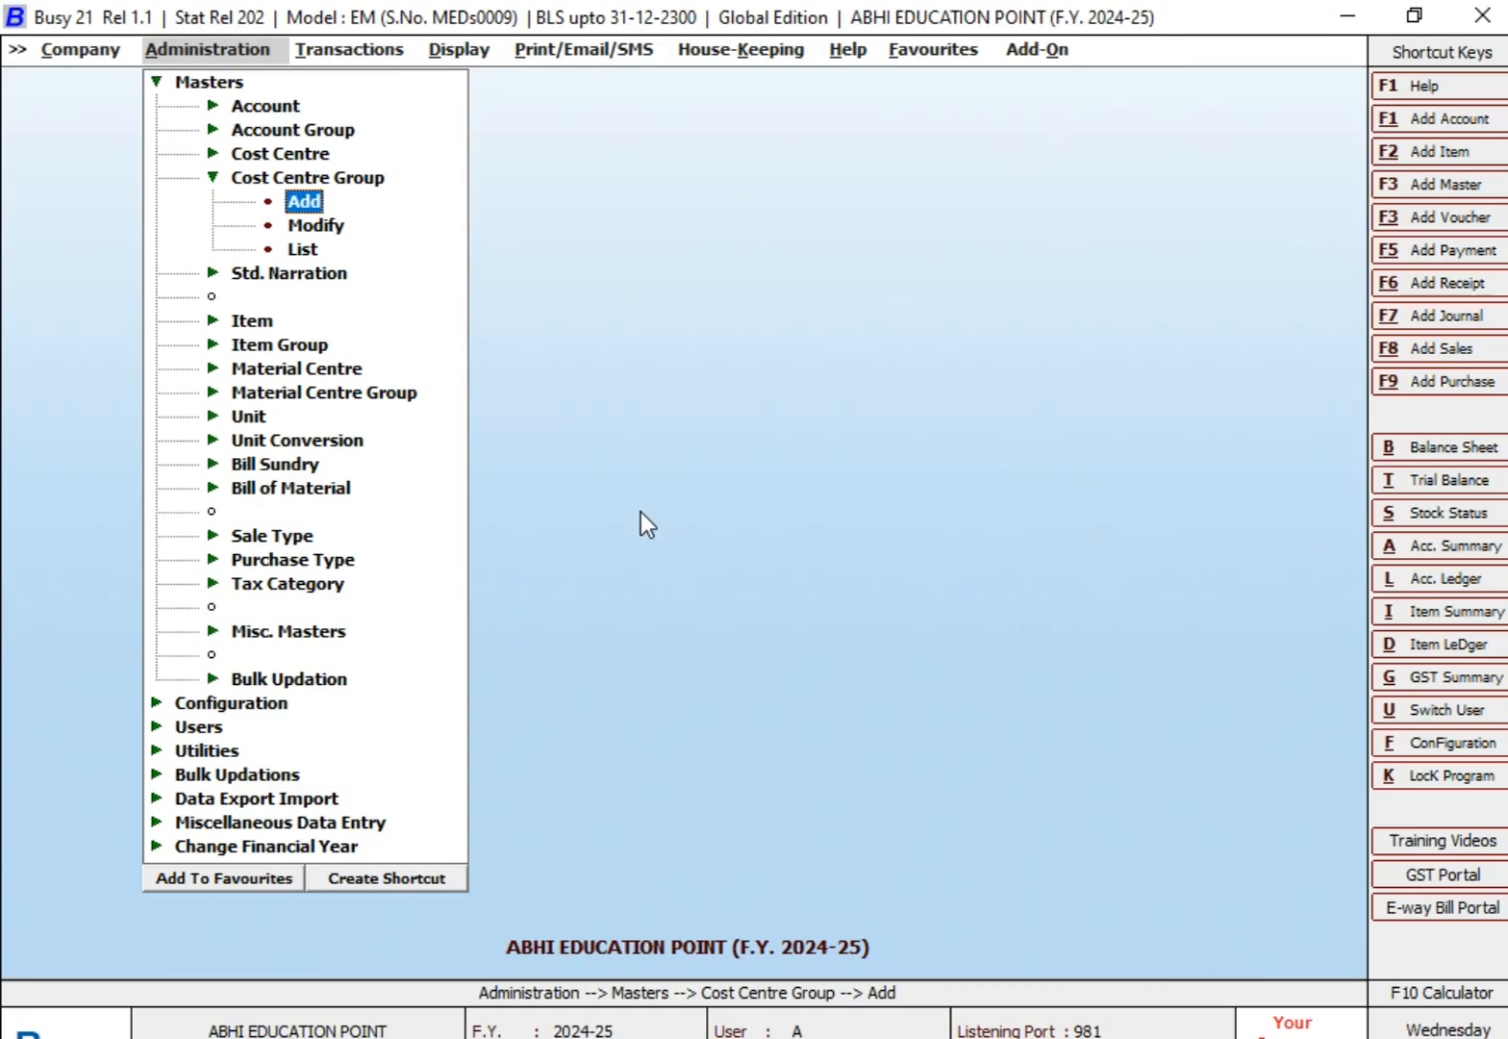
key("Down")
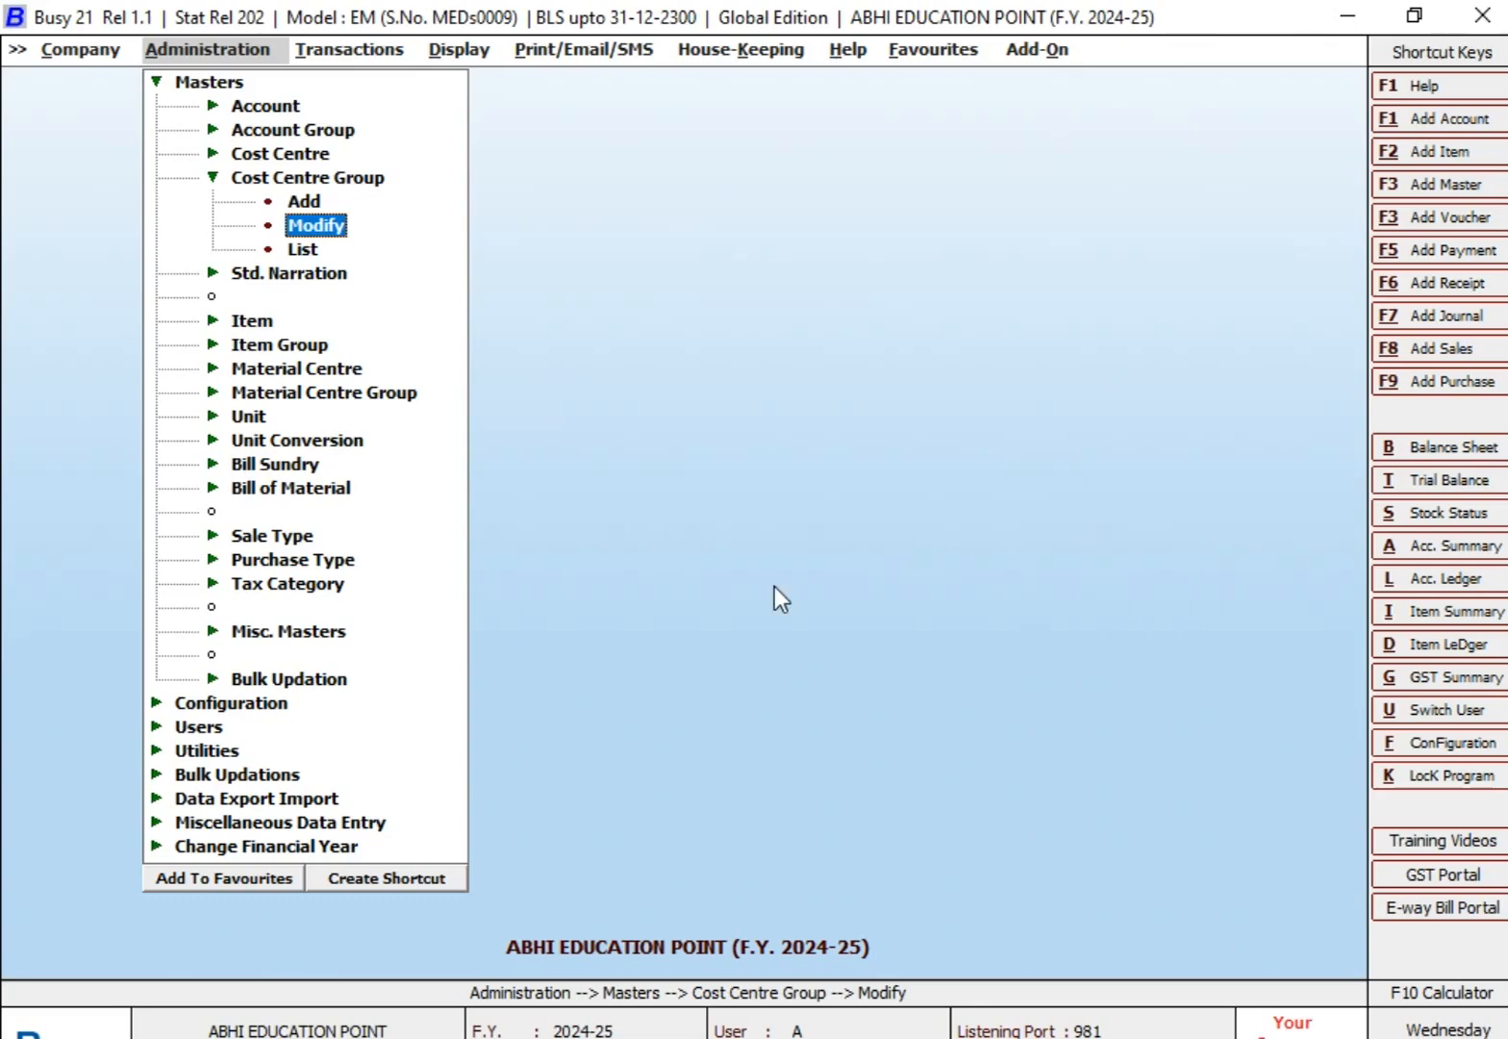
key("Down")
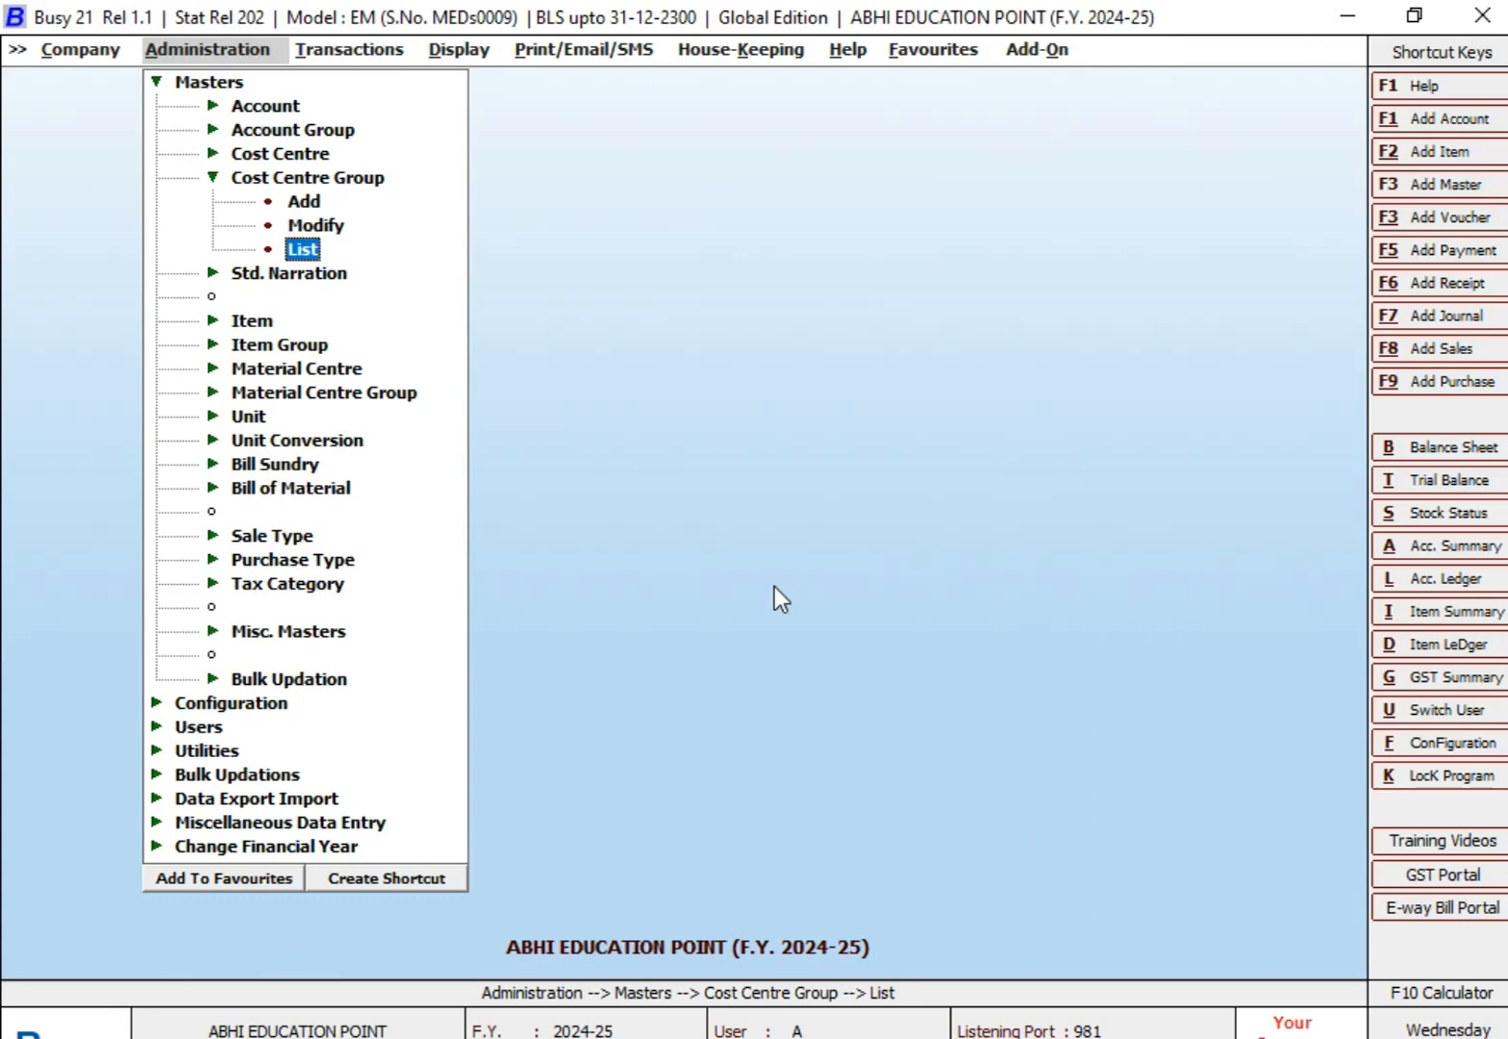
key("Return")
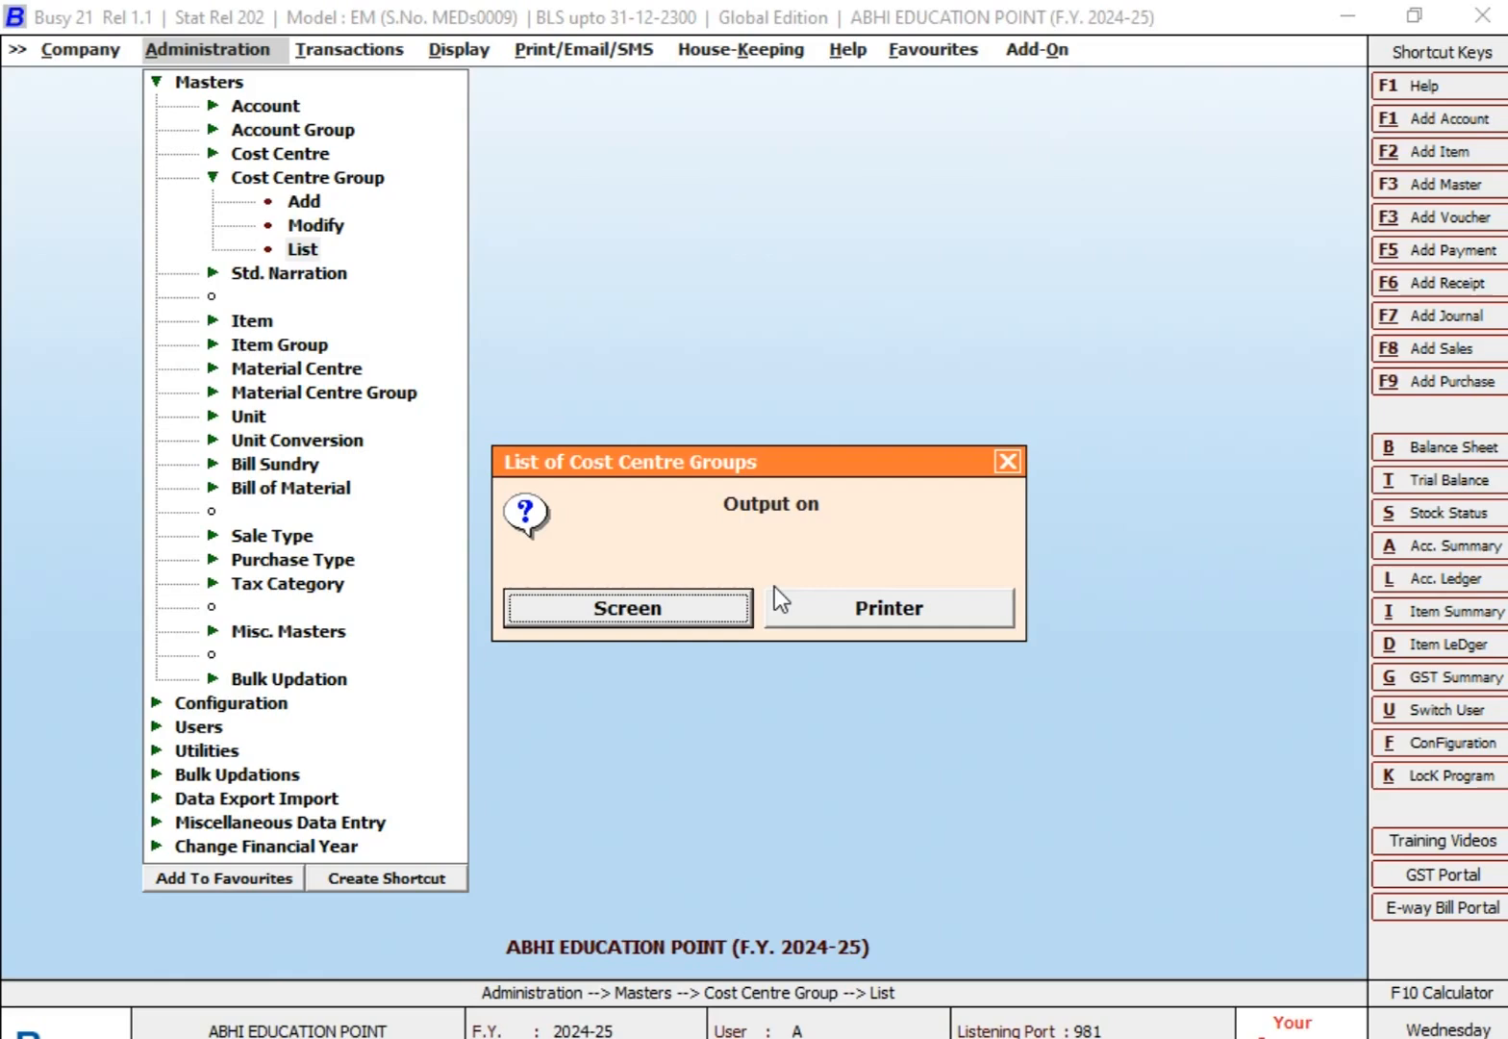
key("Return")
key("Down")
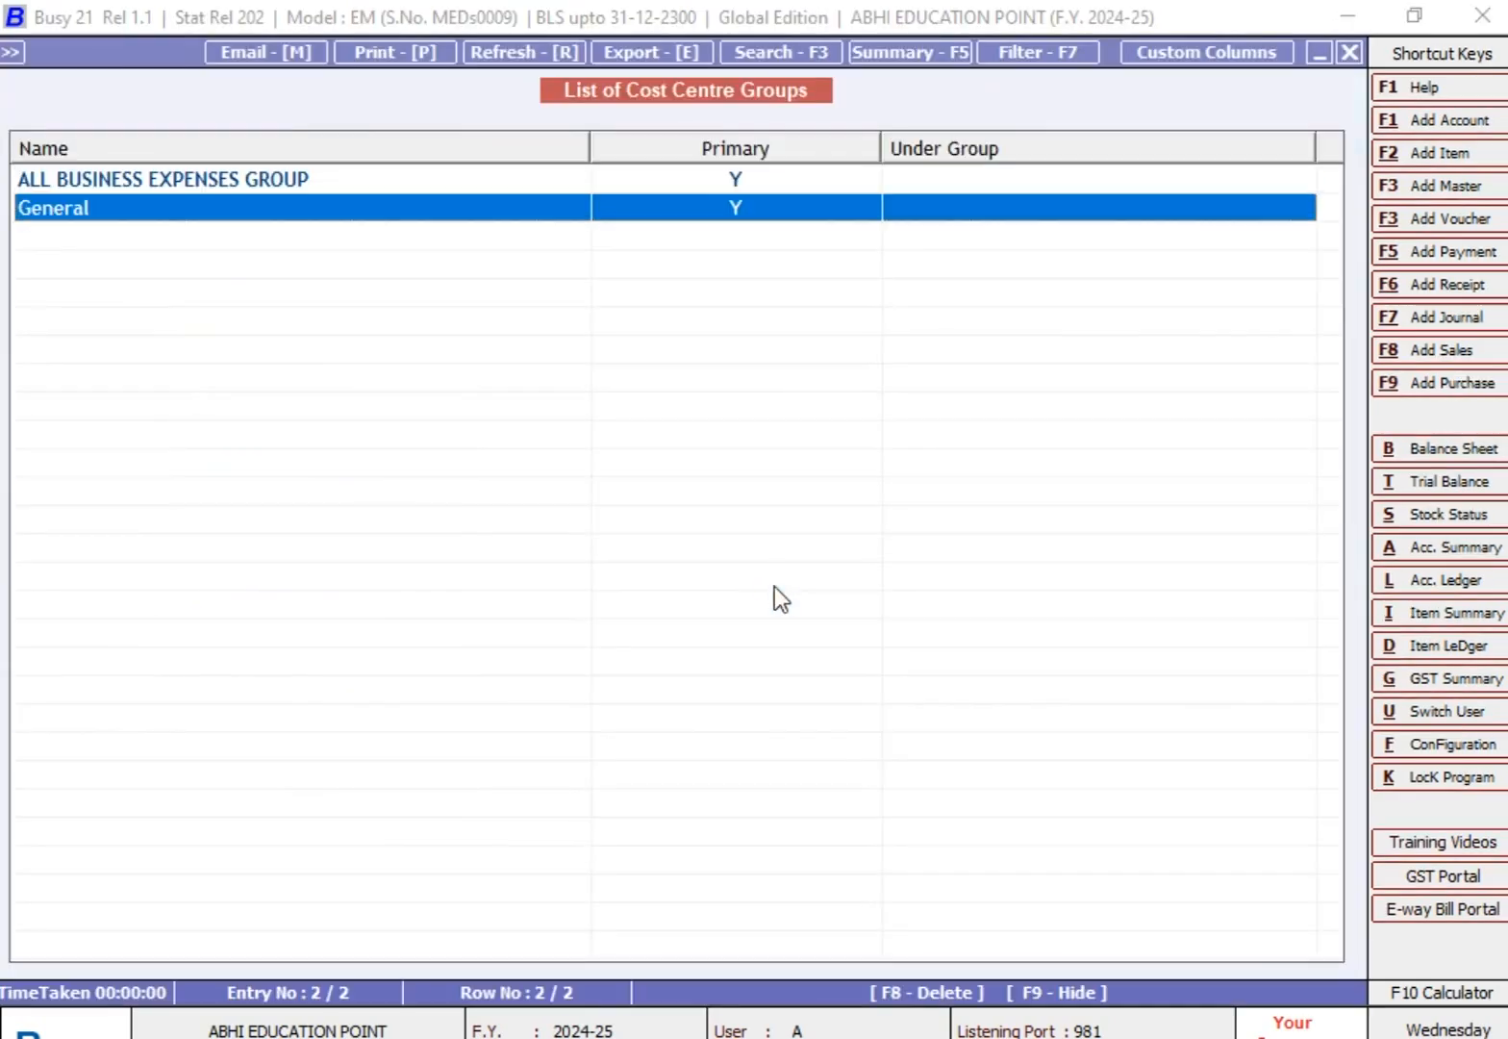
key("Up")
key("Down")
key("Escape")
key("Escape")
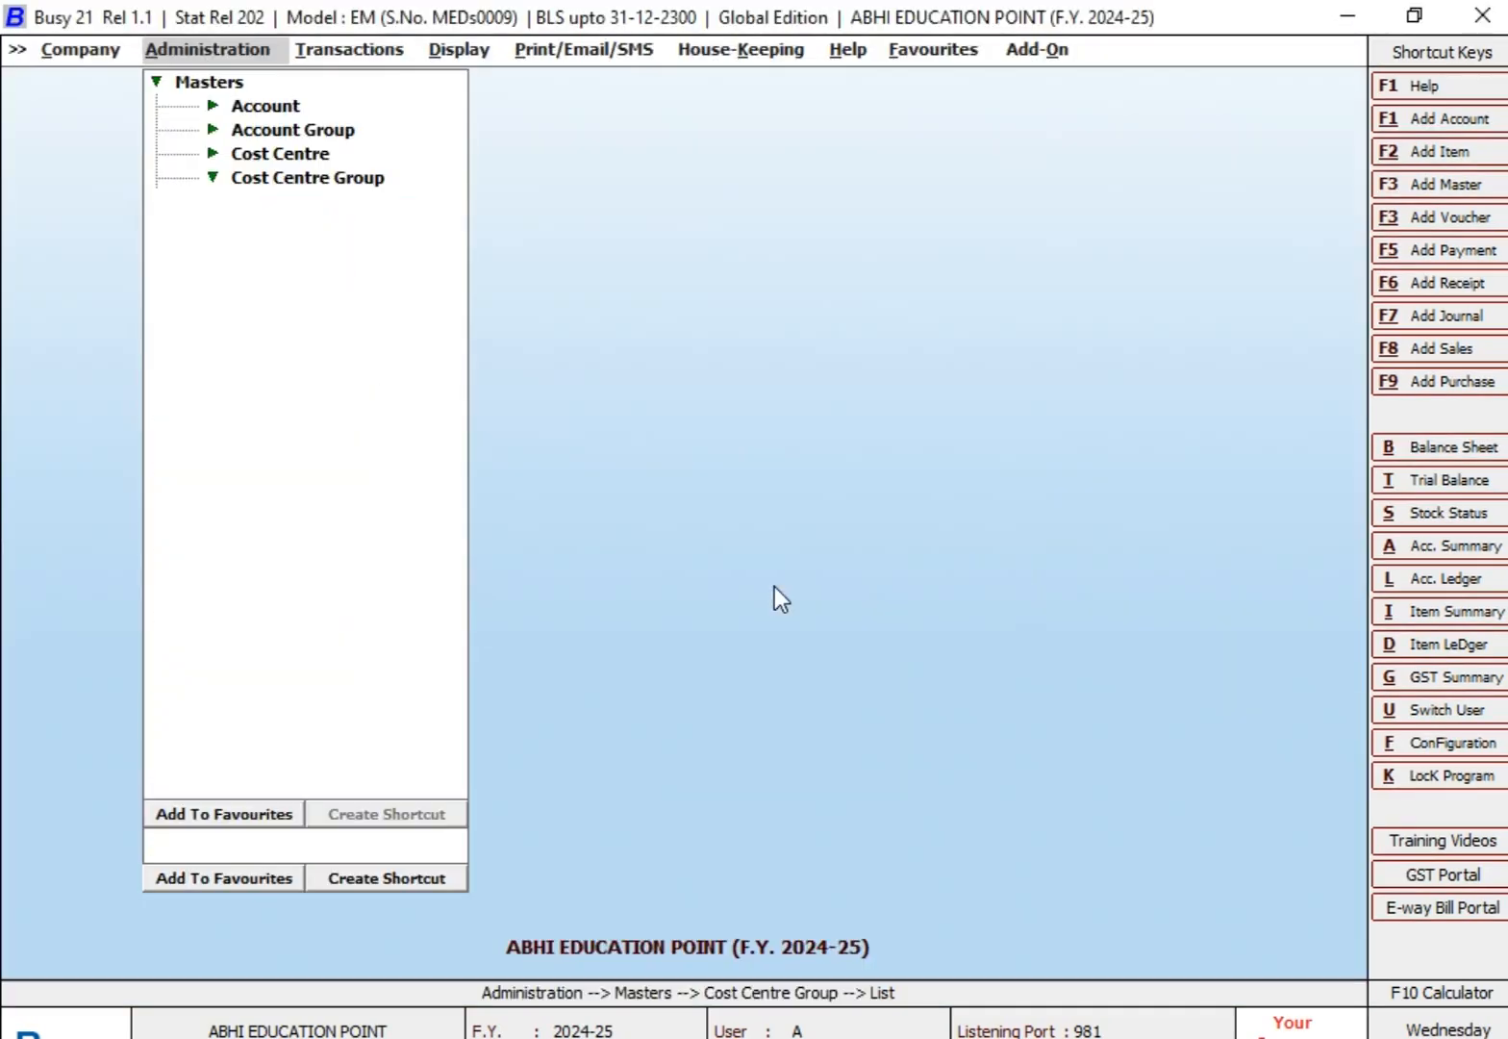
Step: Open a blank form for adding a new cost centre master
key("Up")
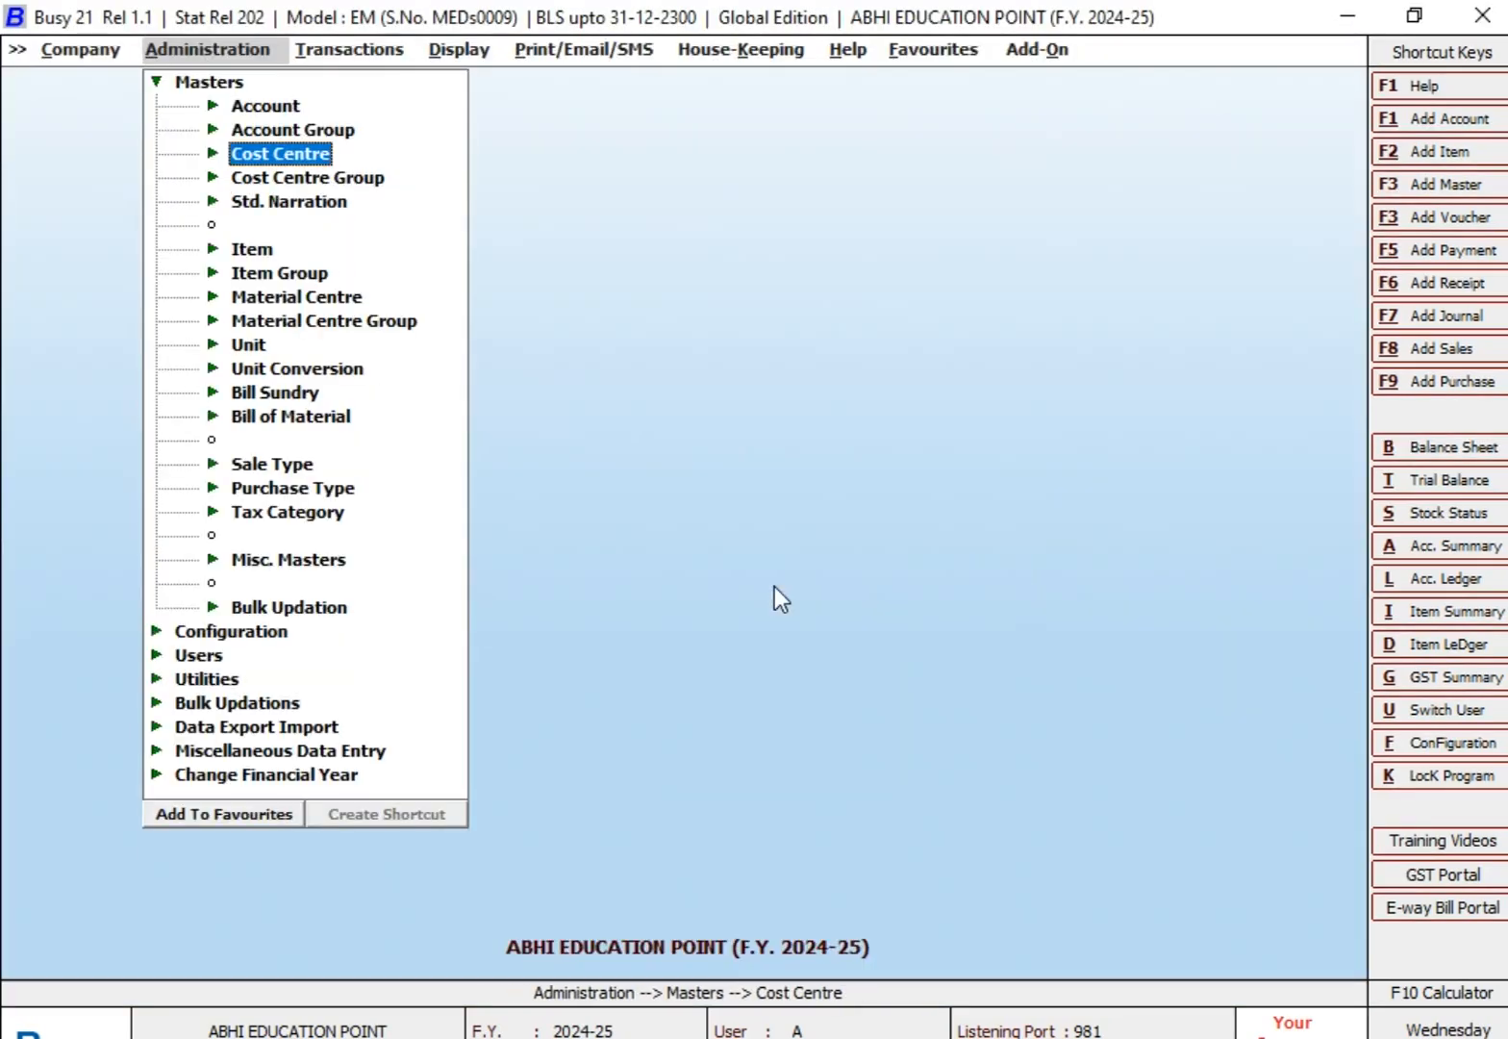
key("Escape")
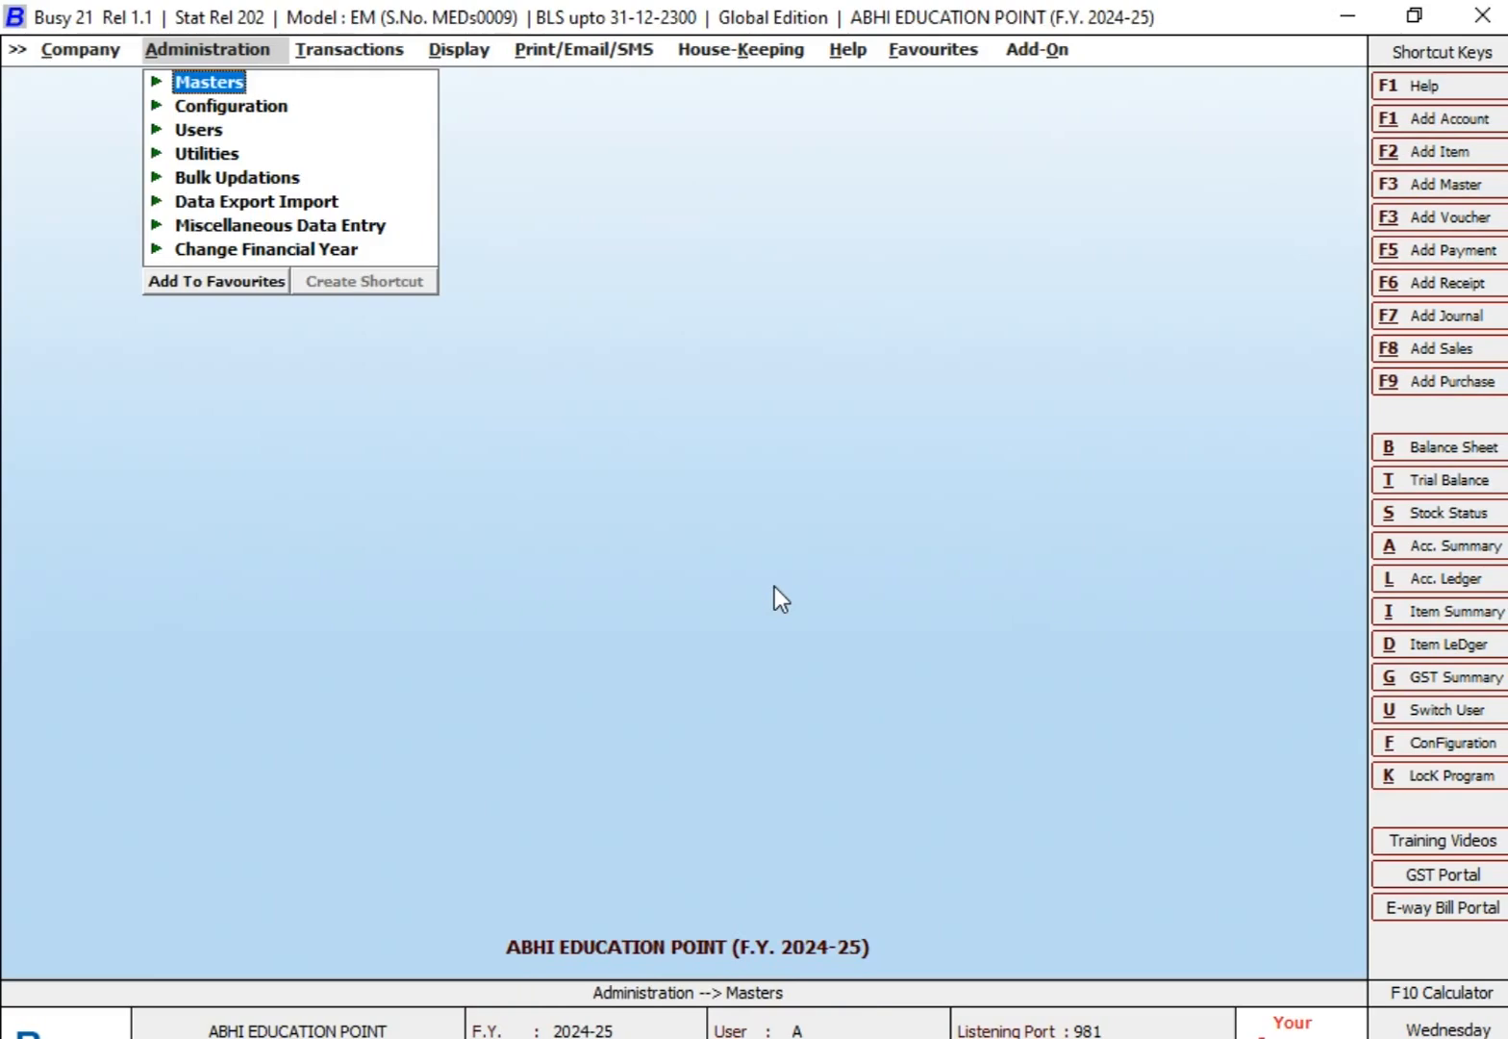
key("Return")
key("Down")
key("Down")
key("Down")
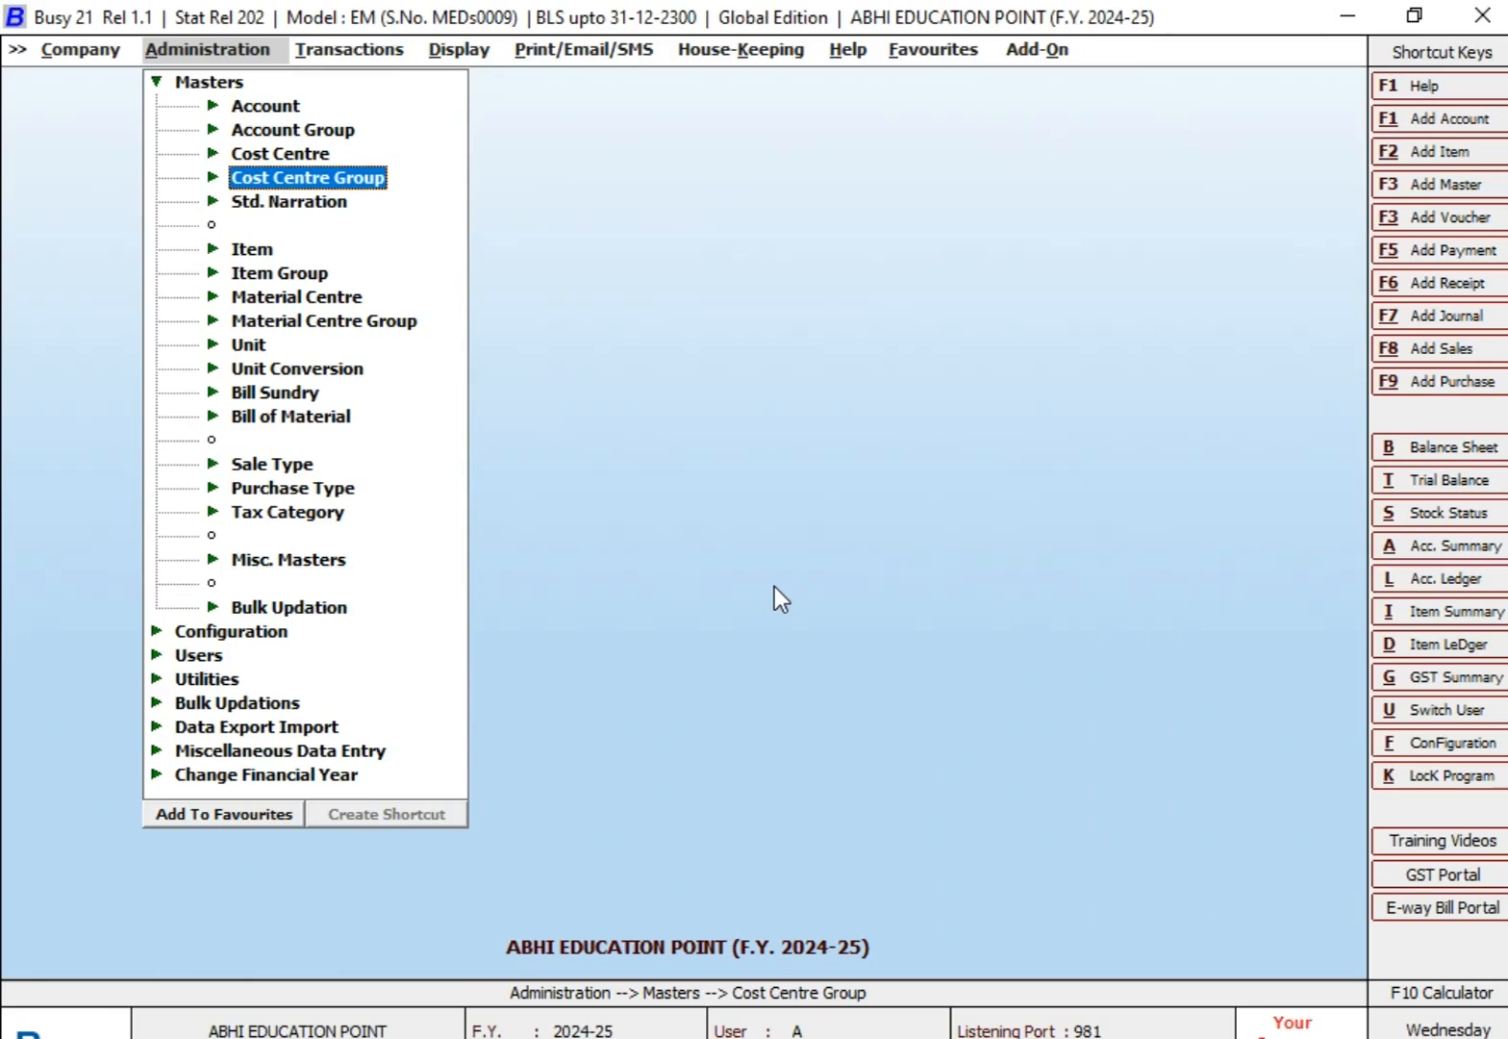
key("Up")
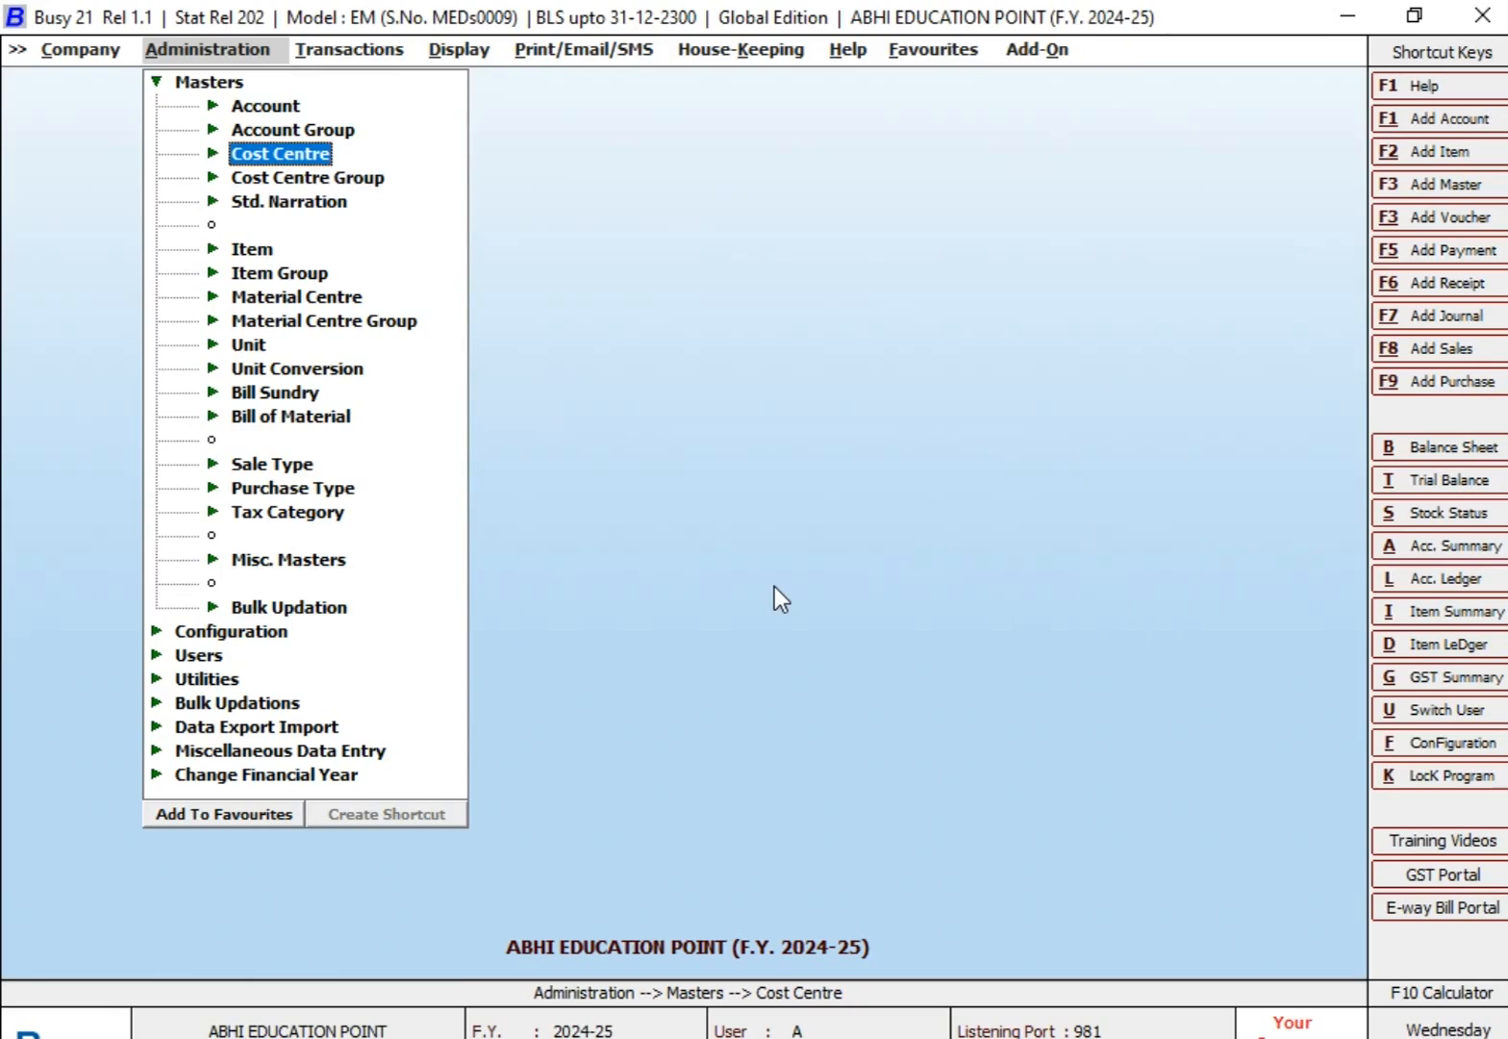
key("Return")
key("Down")
key("Down")
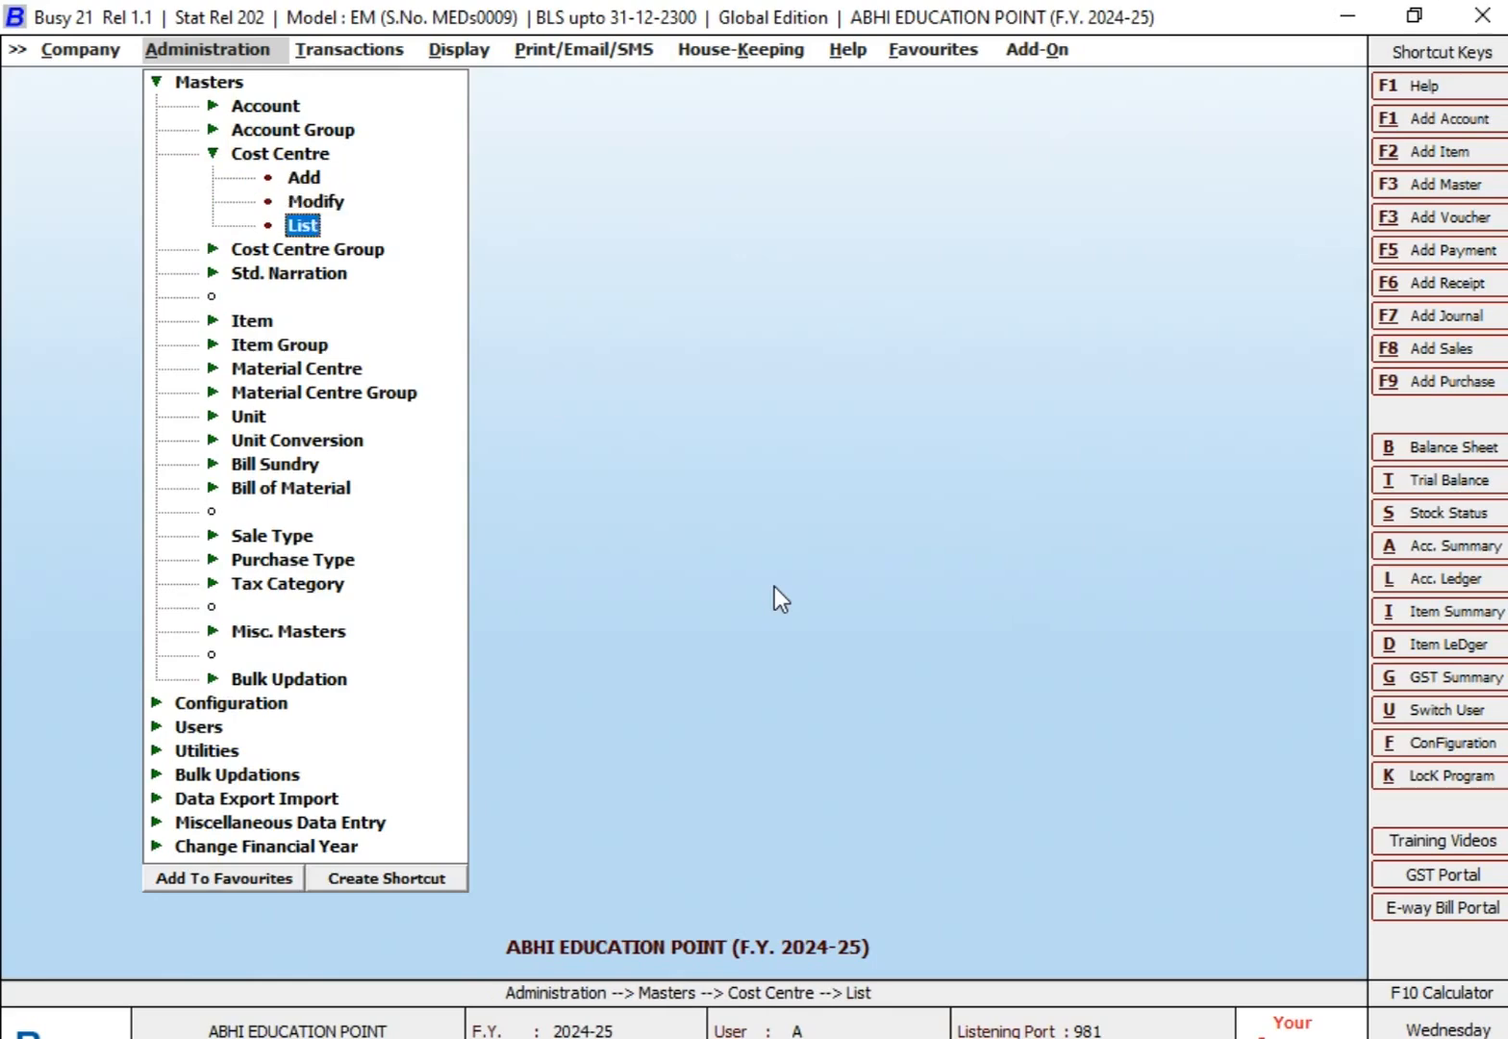
key("Up")
key("Up")
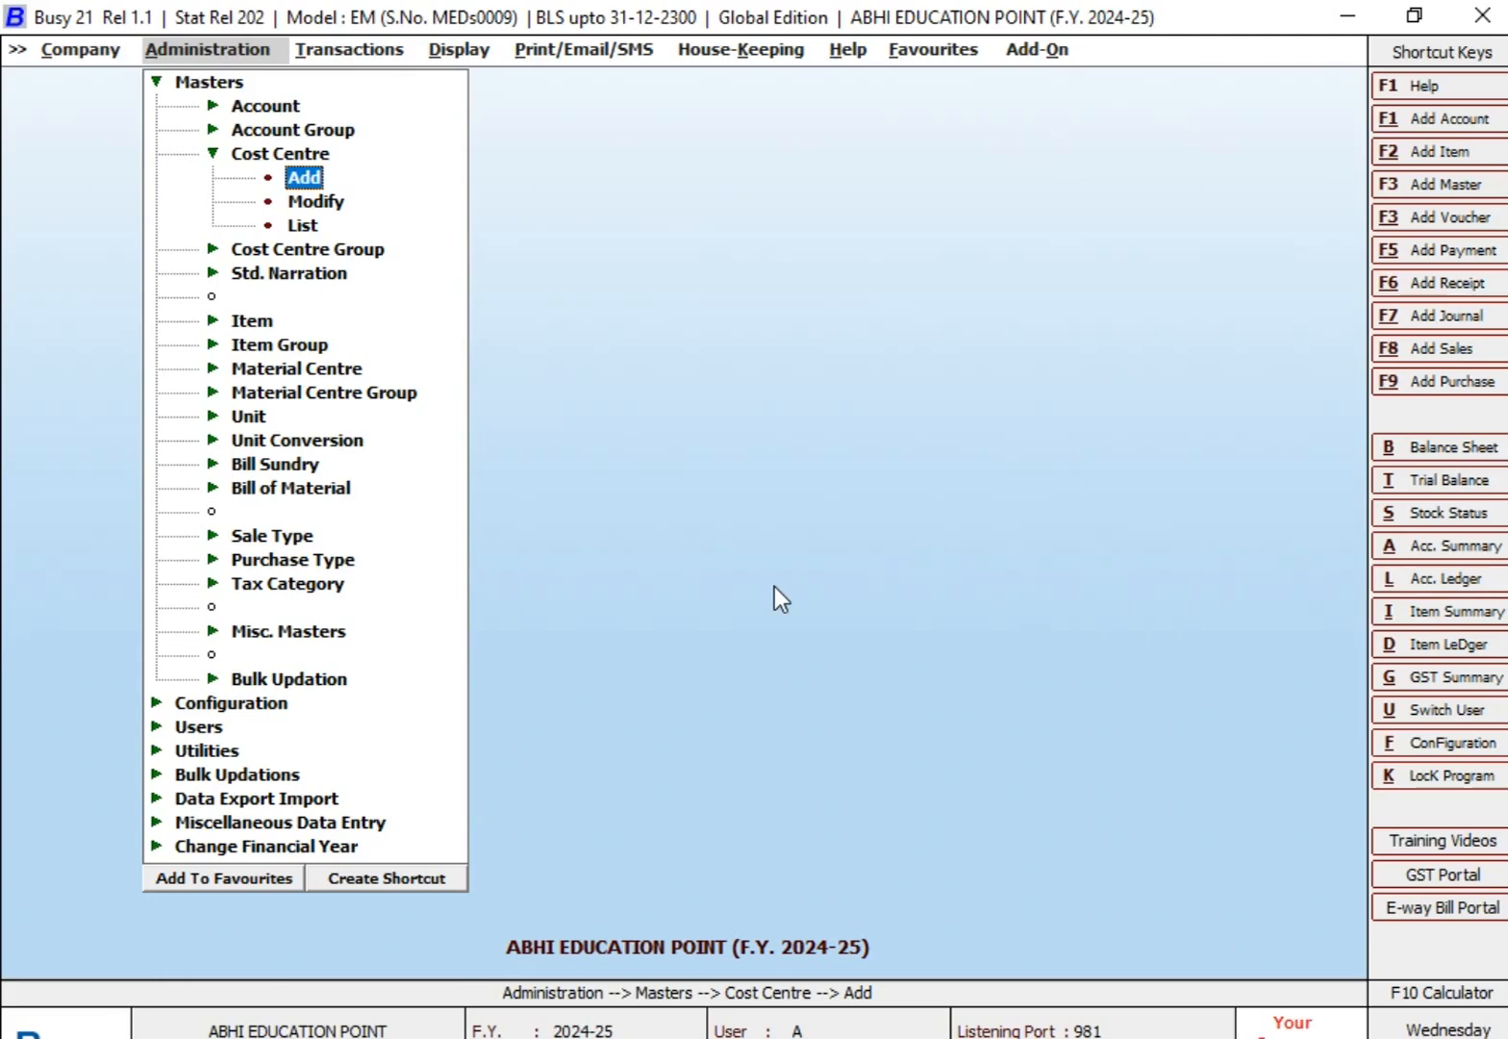
key("Down")
key("Down")
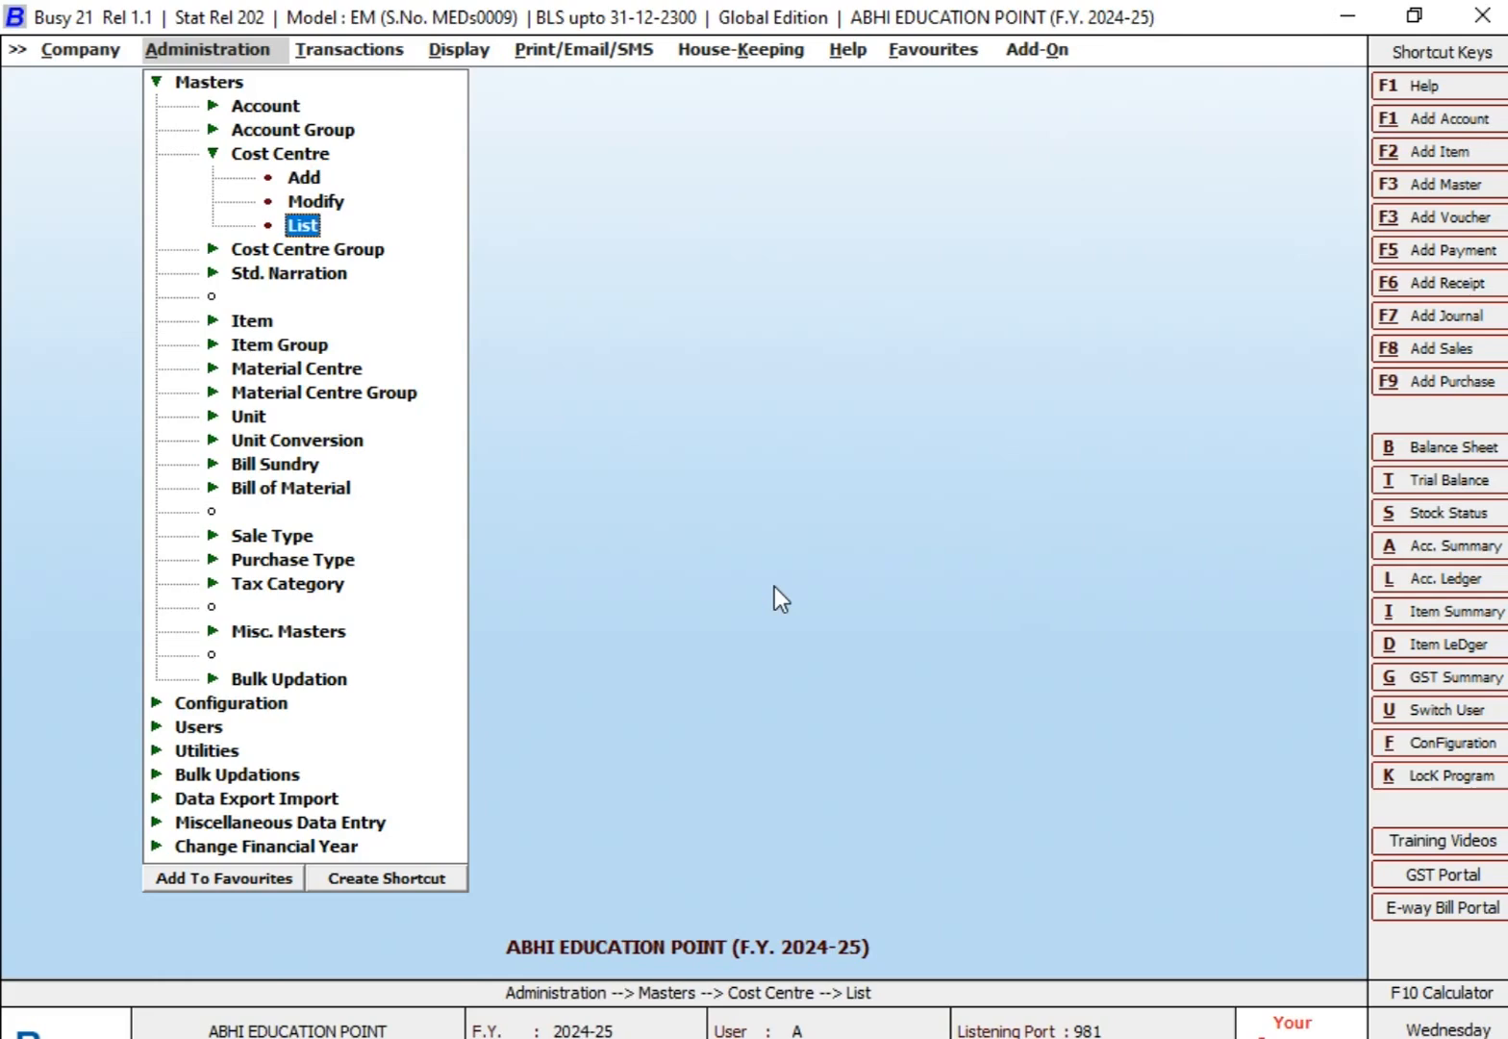
key("Up")
key("Up")
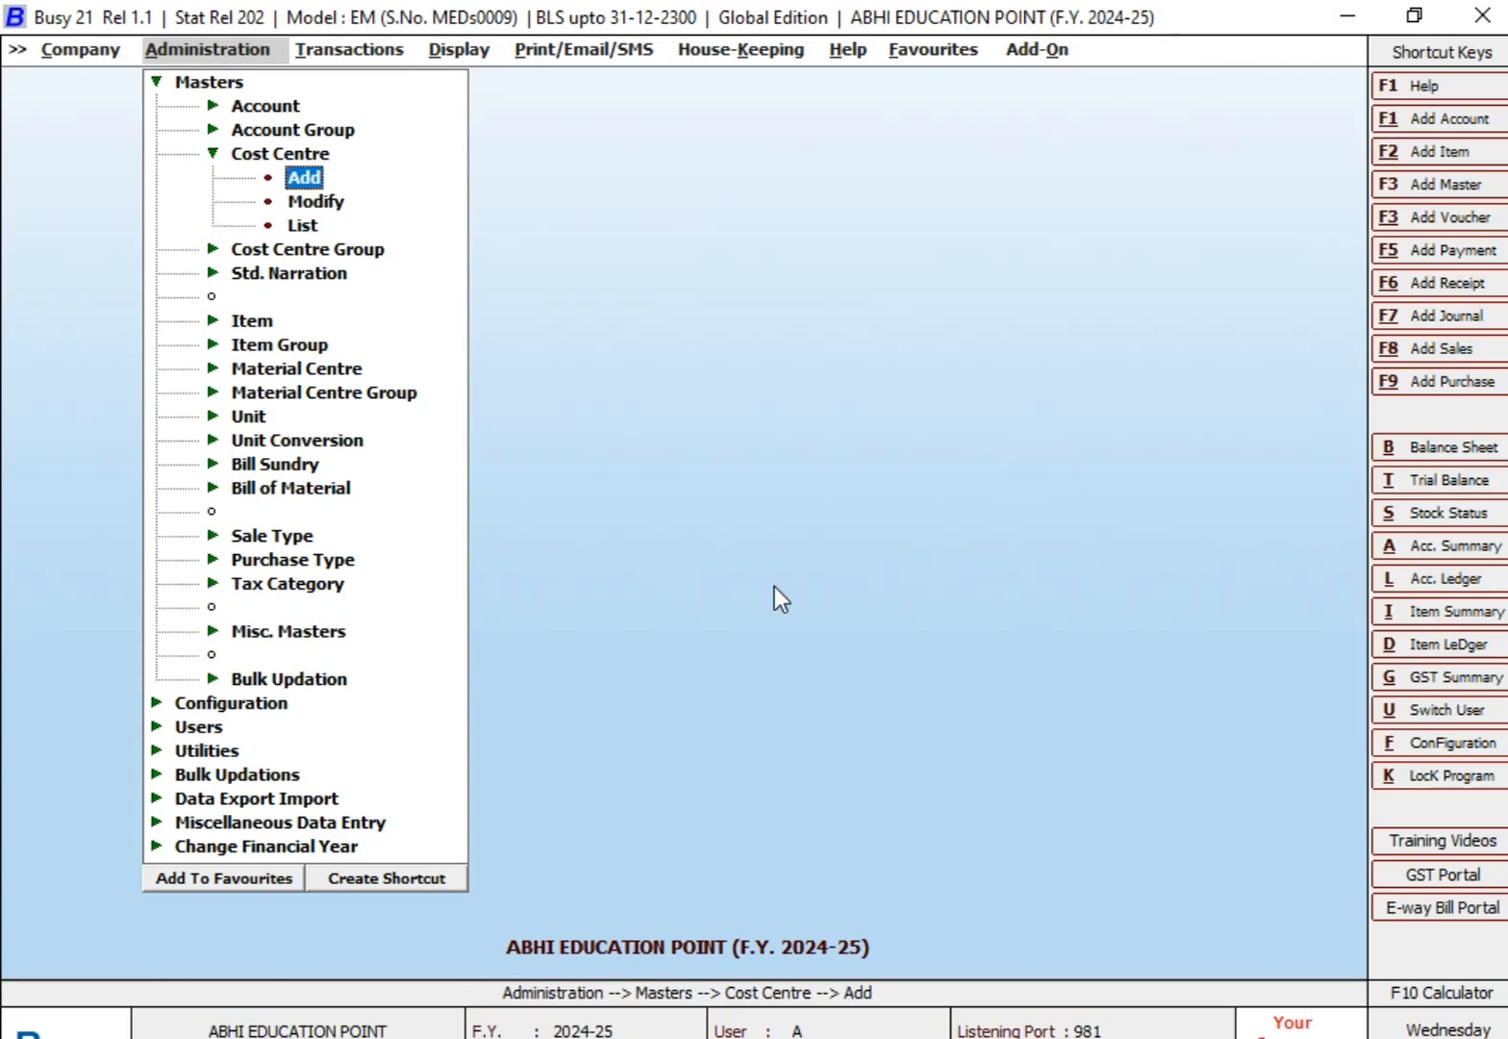
key("Return")
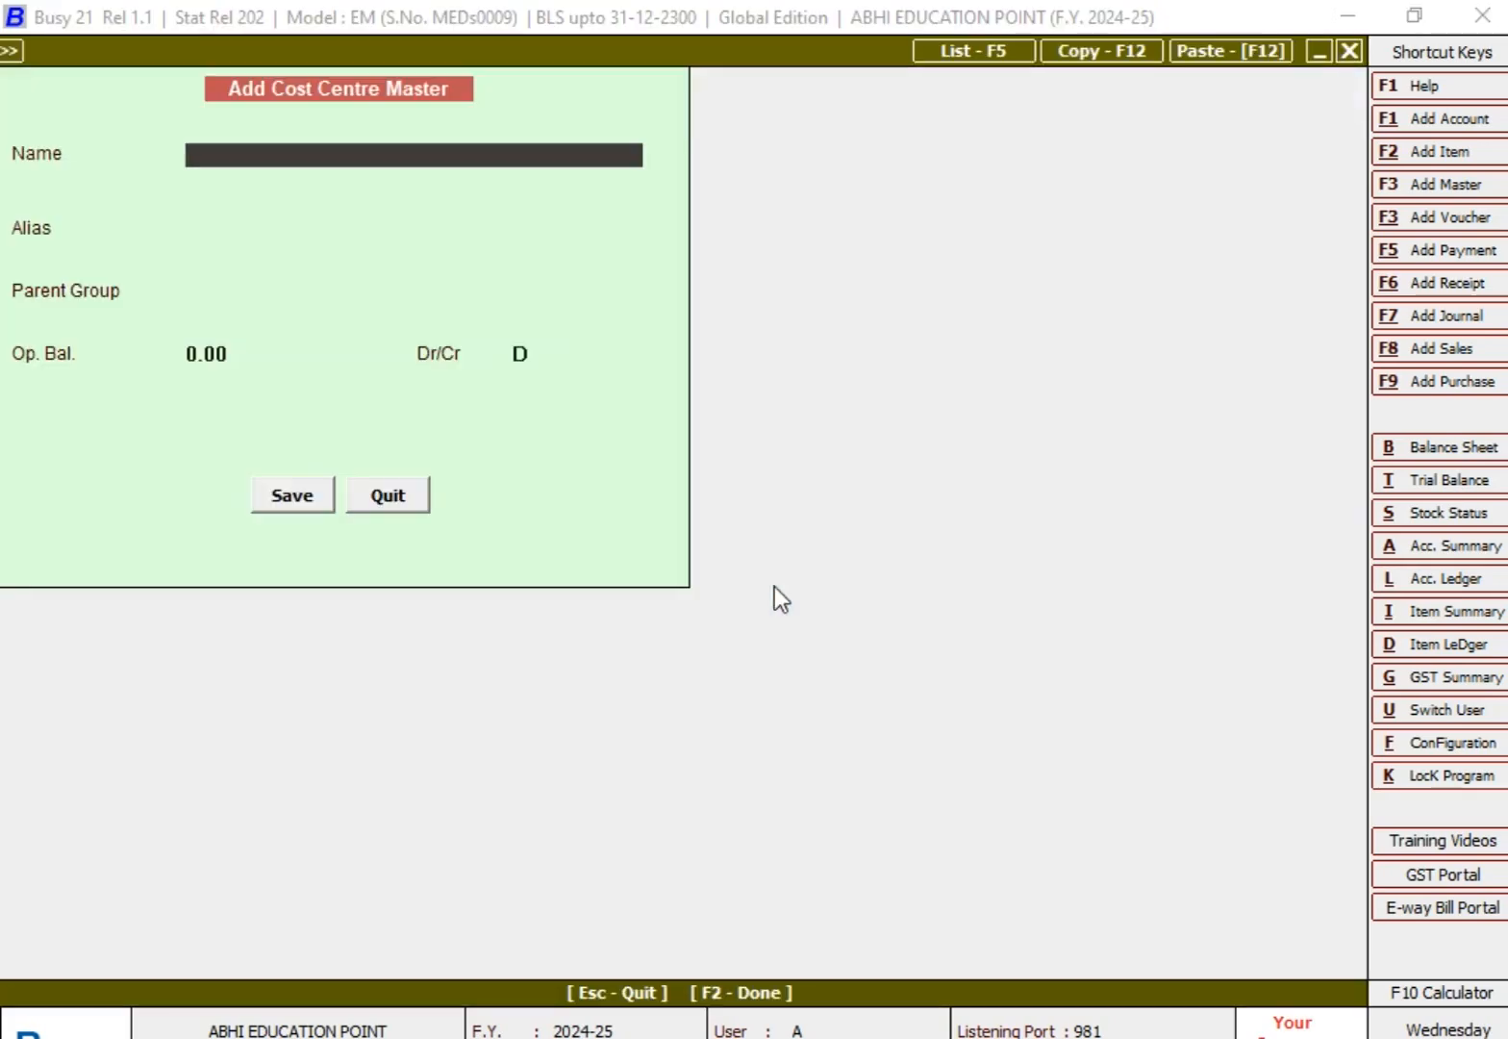
Step: Look up the first employee under SALARY EXPENSES in the Excel worksheet, return to Busy, and enter that employee's name as the cost centre name
key("alt+Tab")
scroll(557, 297, "up", 1)
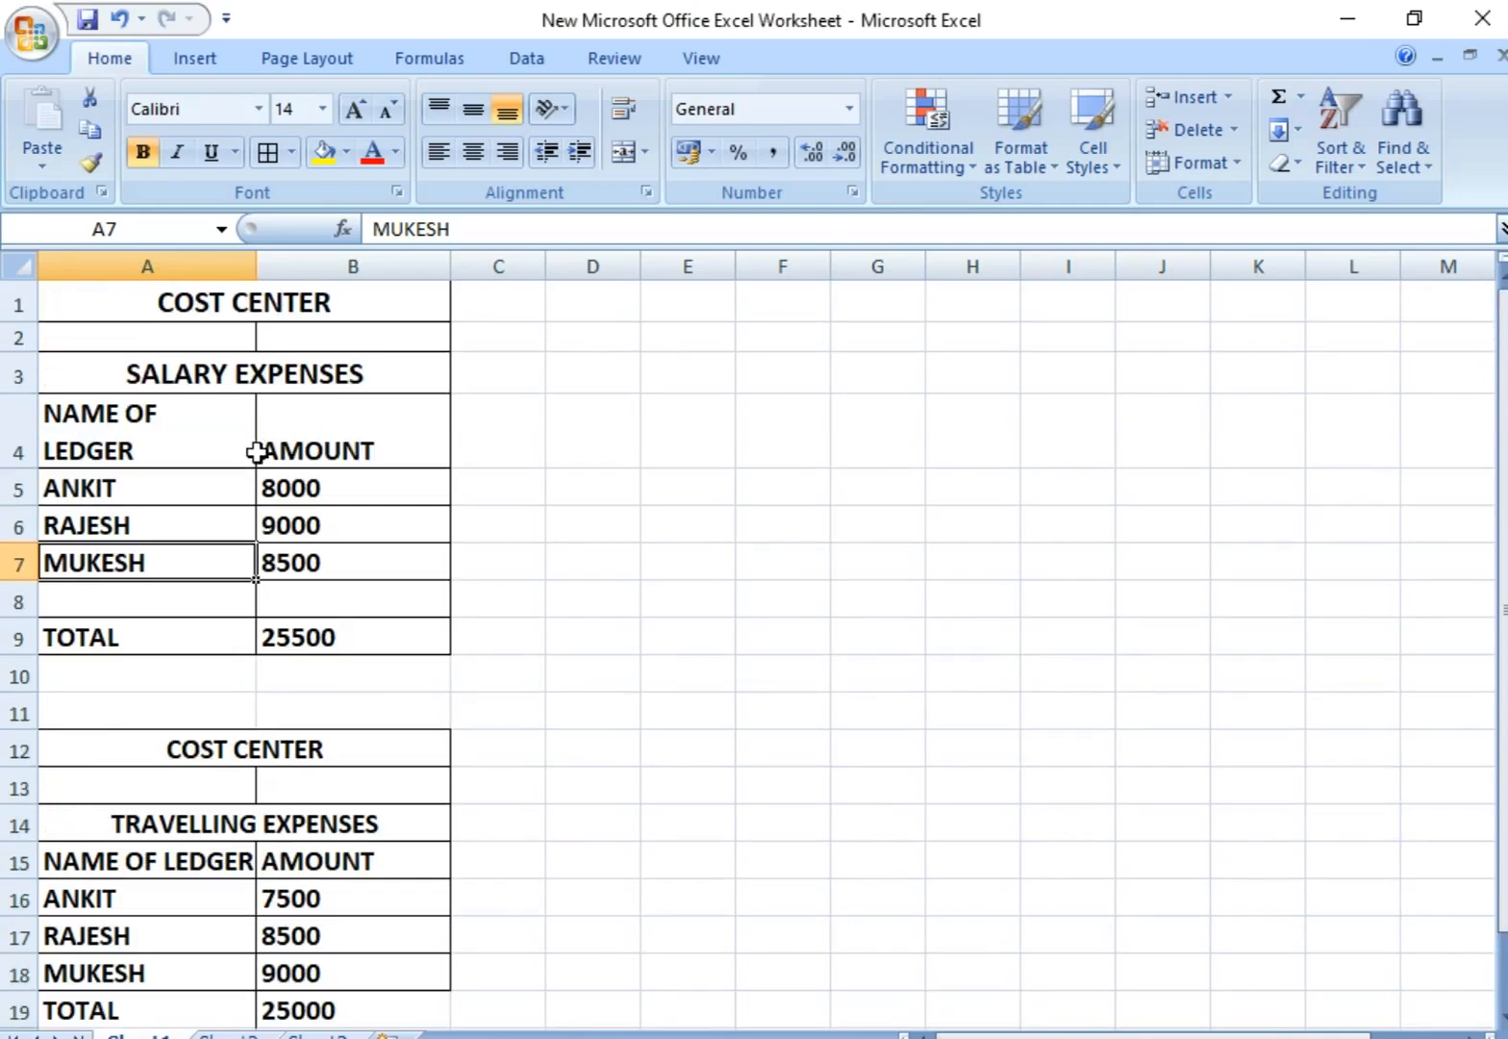
left_click(205, 490)
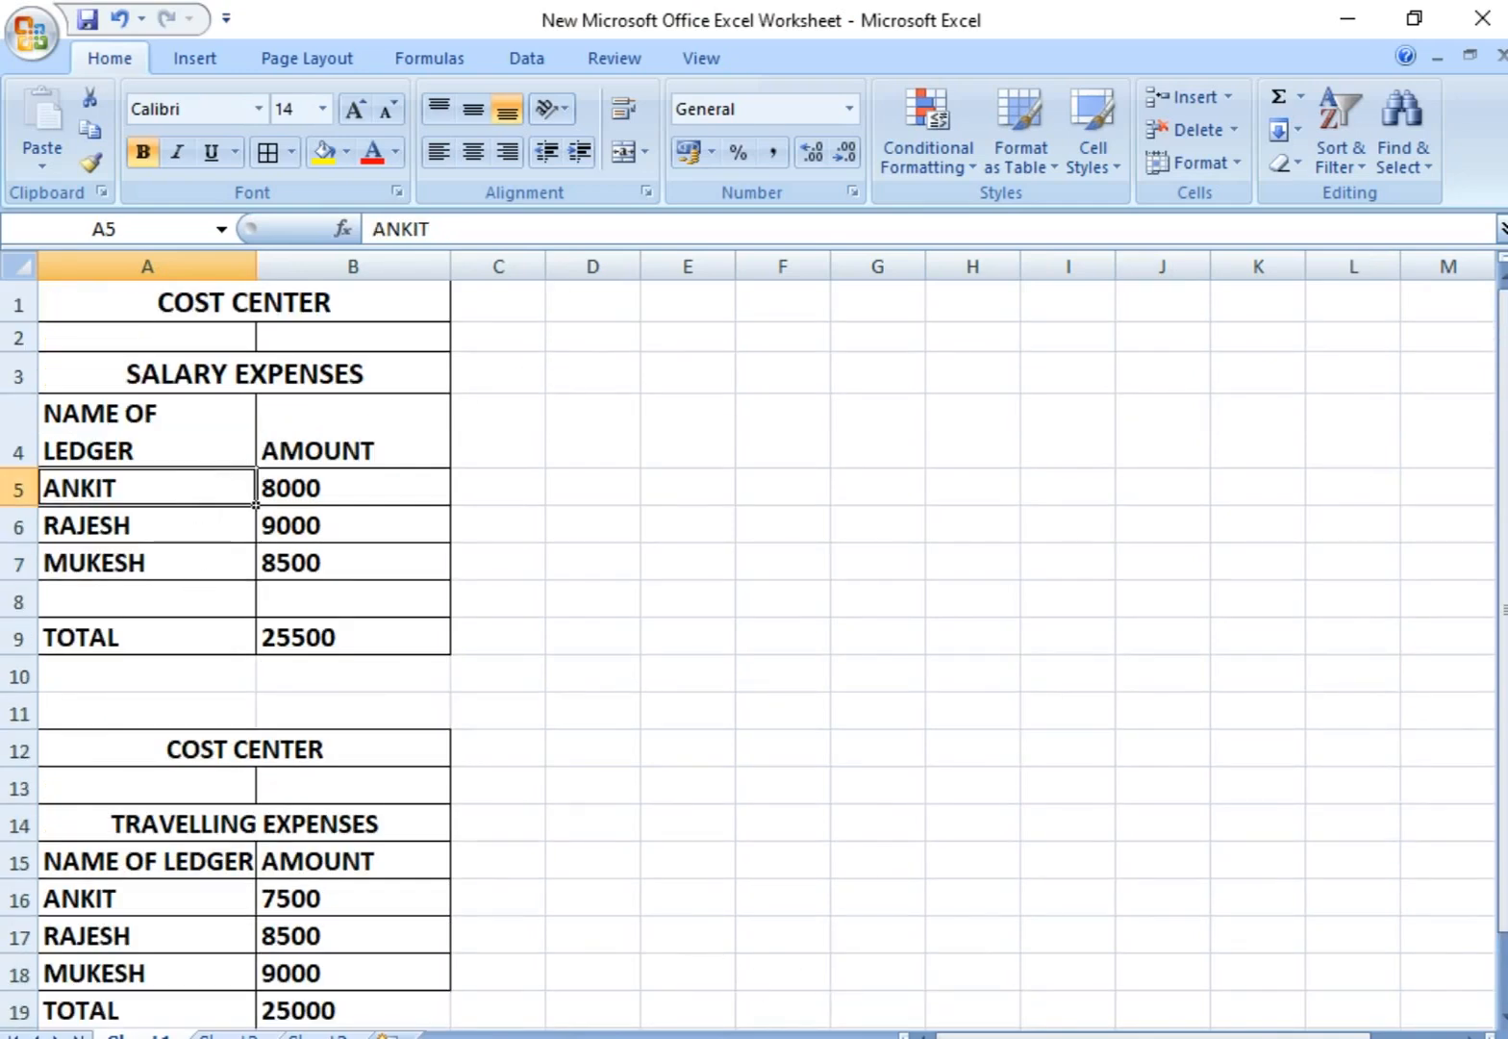
key("alt+Tab")
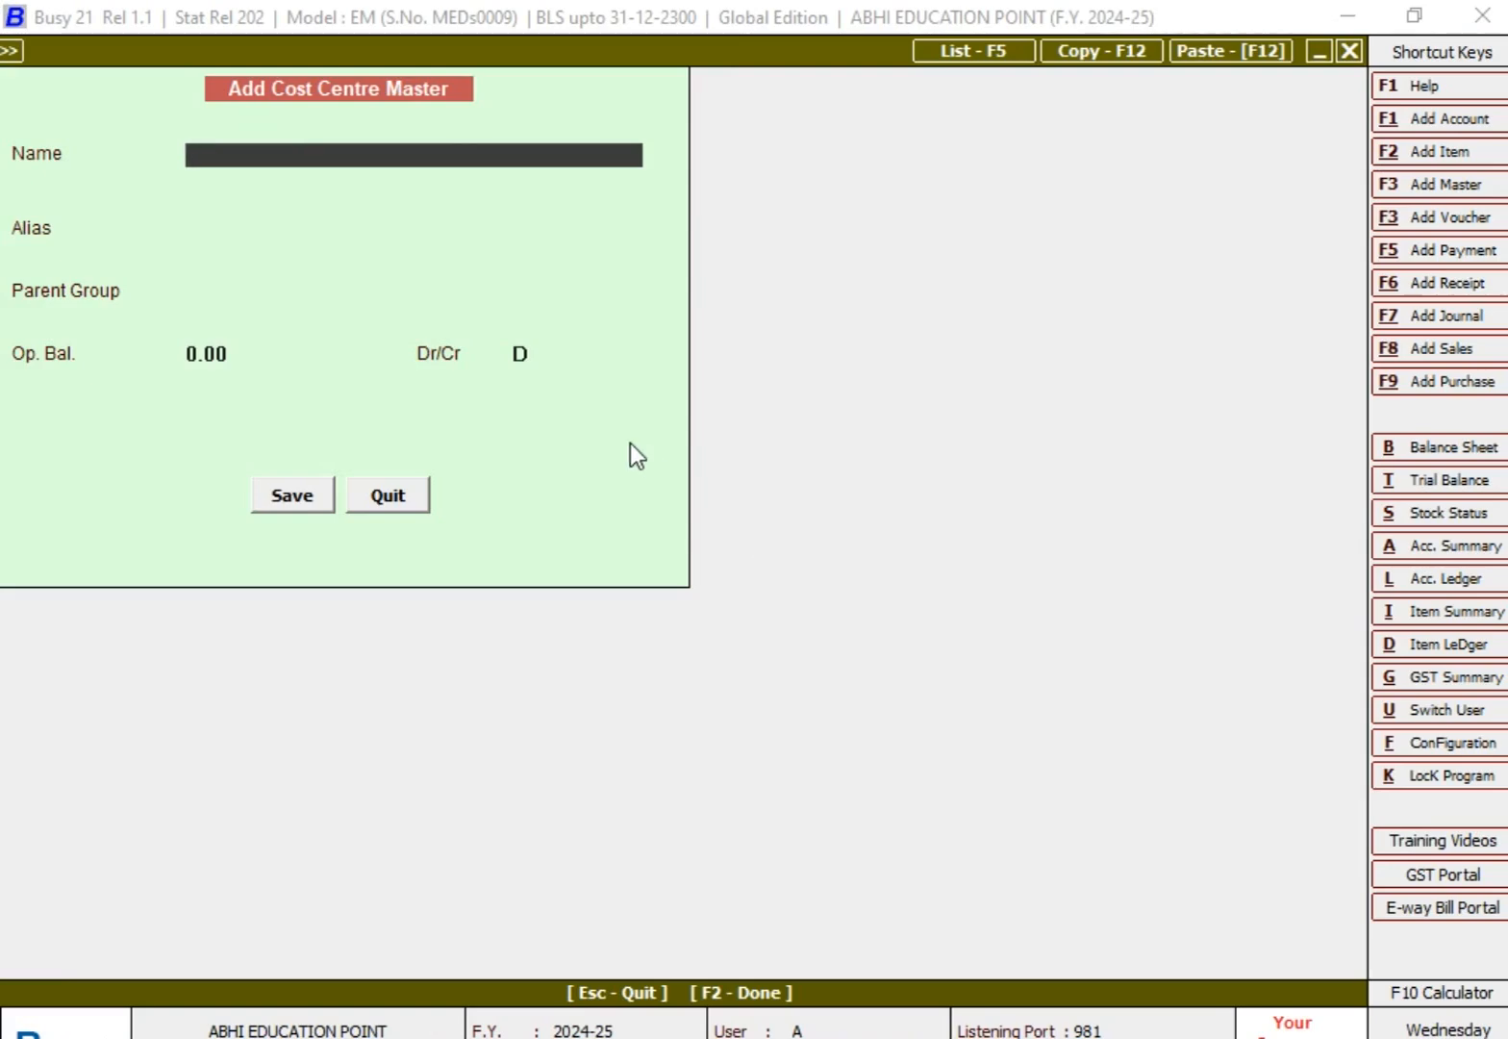
type("ANKUI")
key("BackSpace")
key("BackSpace")
type("IT")
key("Return")
key("Return")
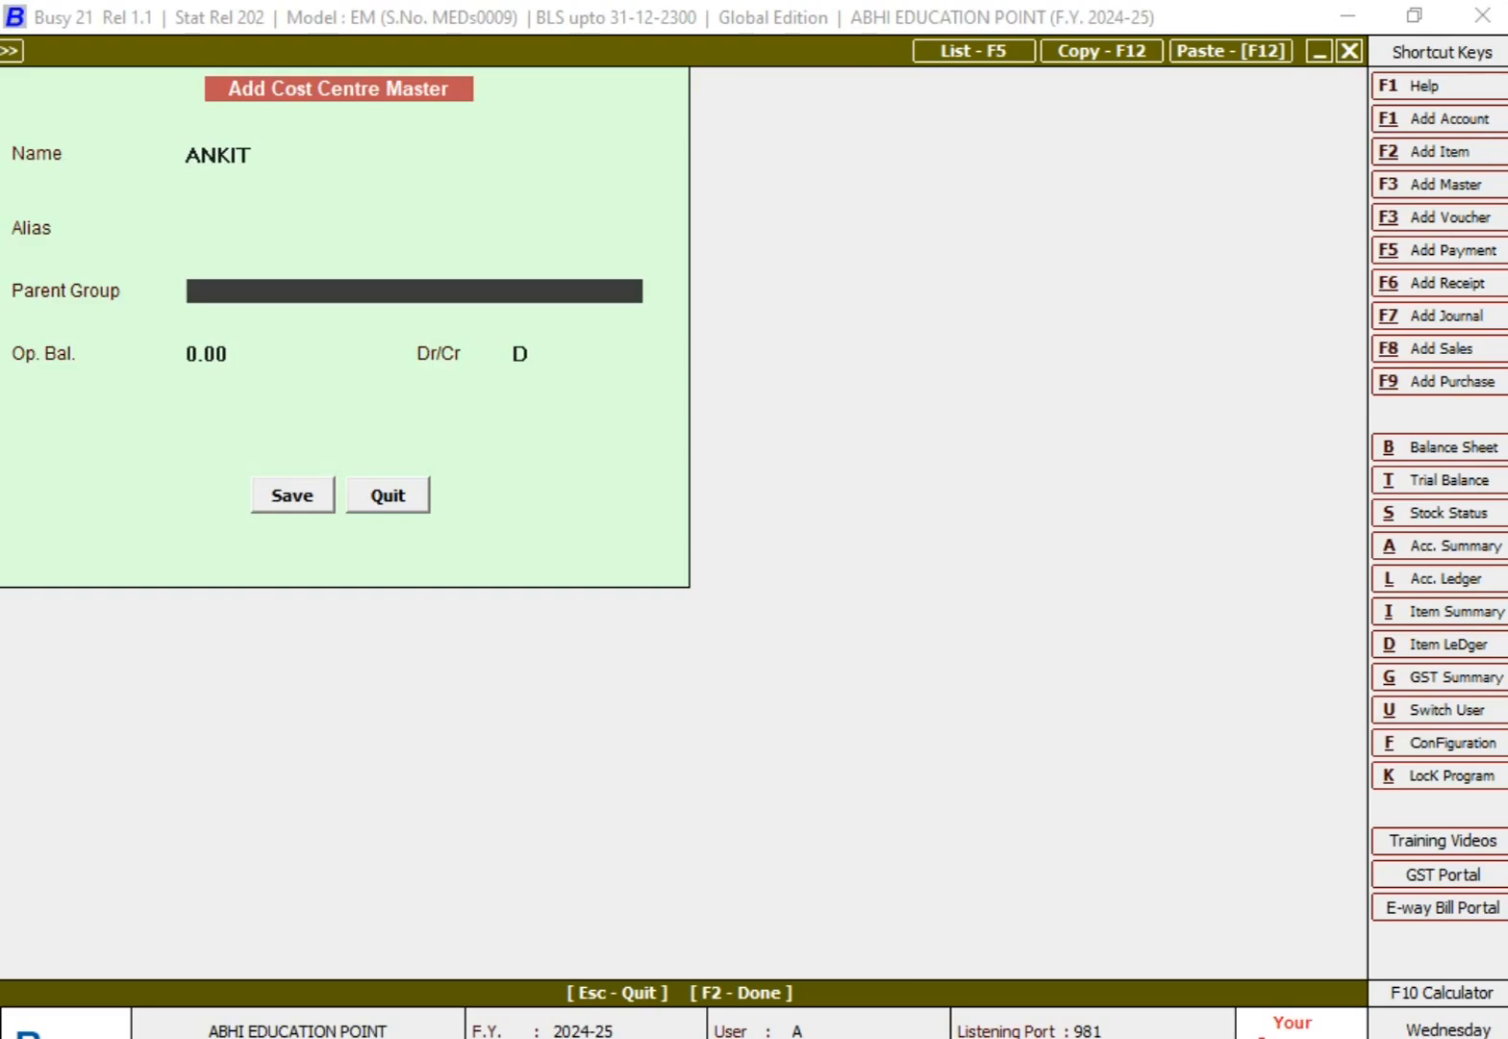
Step: Assign the new cost centre to the parent group ALL BUSINESS EXPENSES GROUP and save it with the default opening balance
key("space")
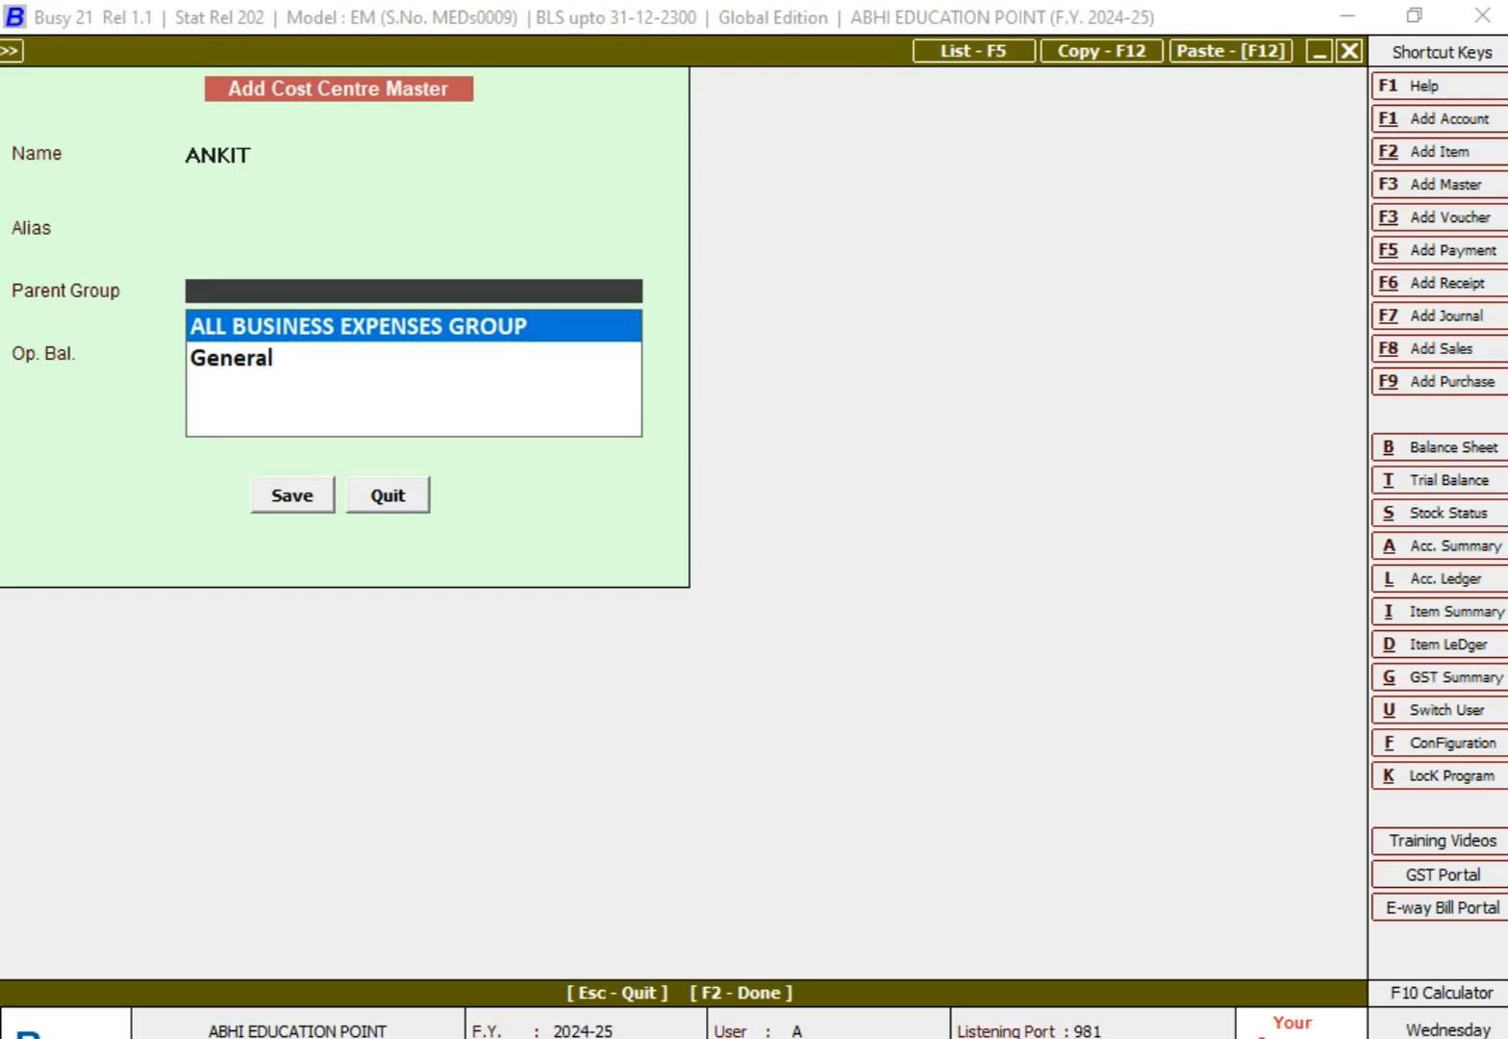
key("Escape")
key("Return")
key("space")
key("Down")
key("Up")
key("Return")
key("Return")
key("Return")
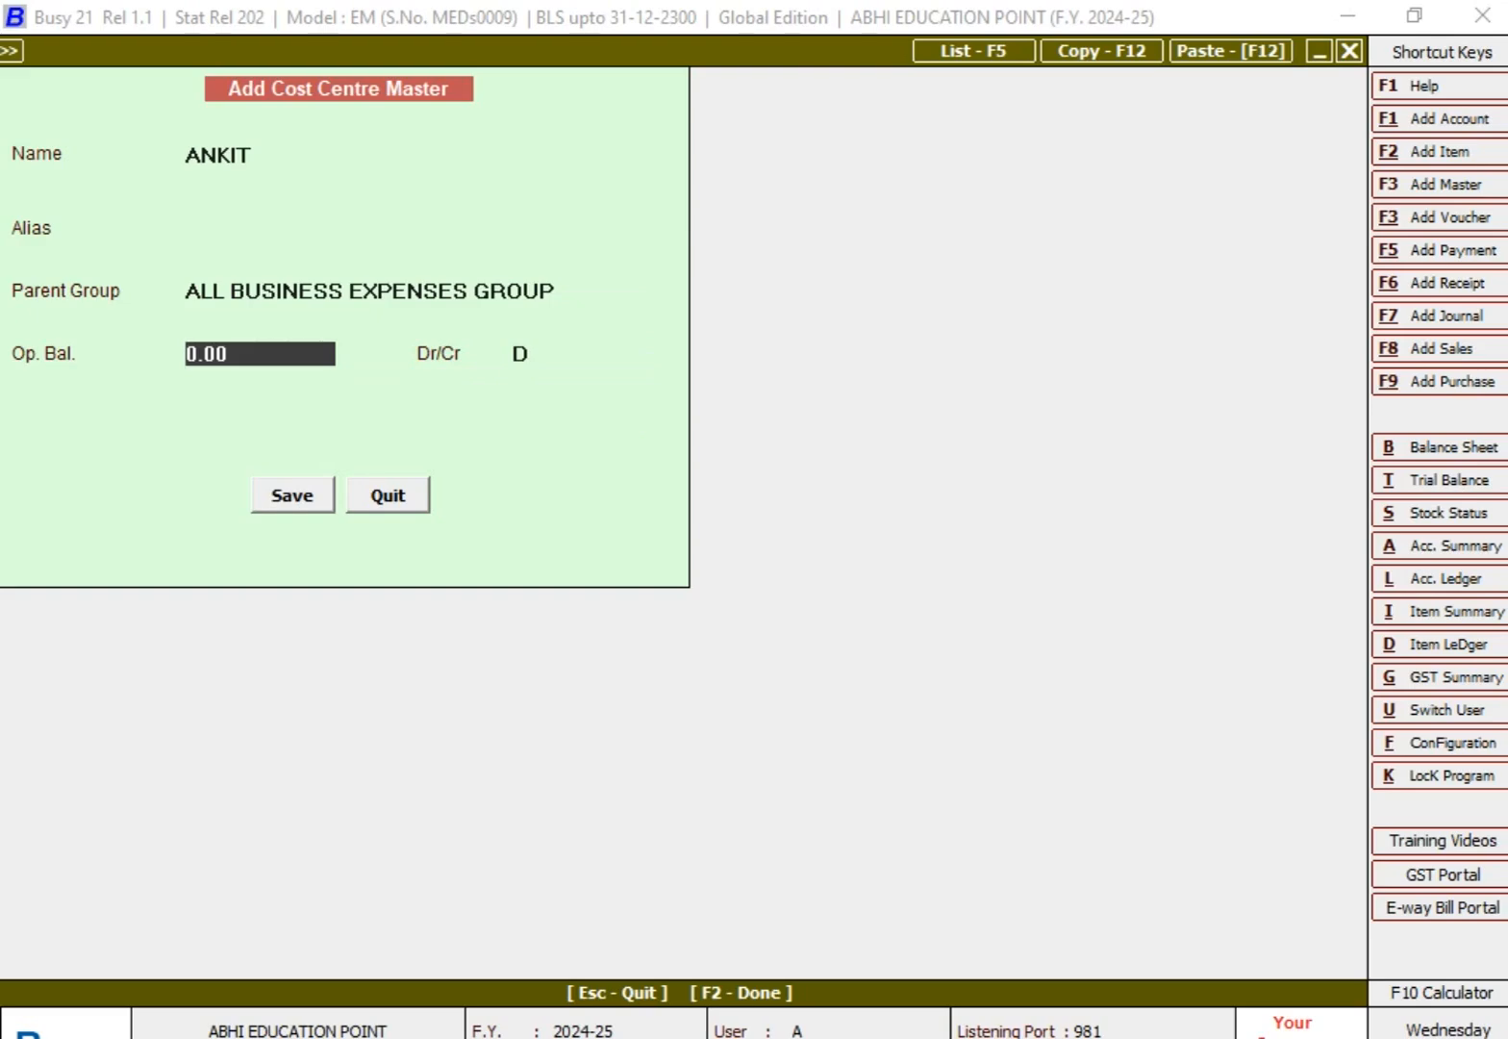
key("Return")
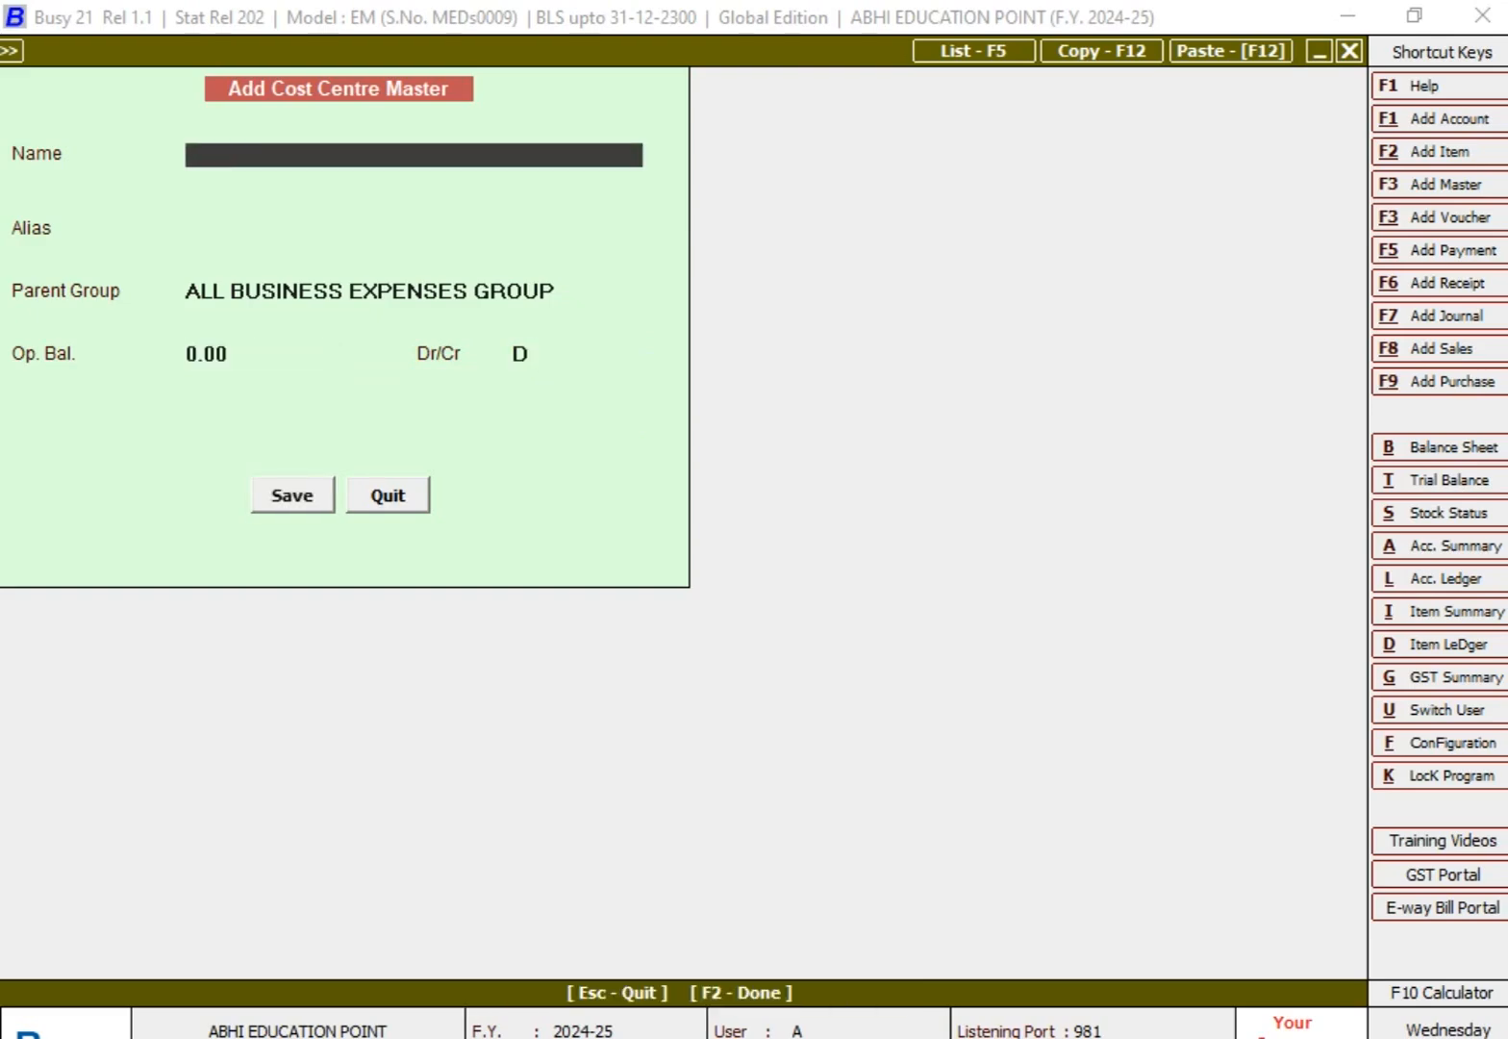
Step: Check the employee list in Excel, return to Busy, and save a cost centre for the second employee under ALL BUSINESS EXPENSES GROUP
key("alt+Tab")
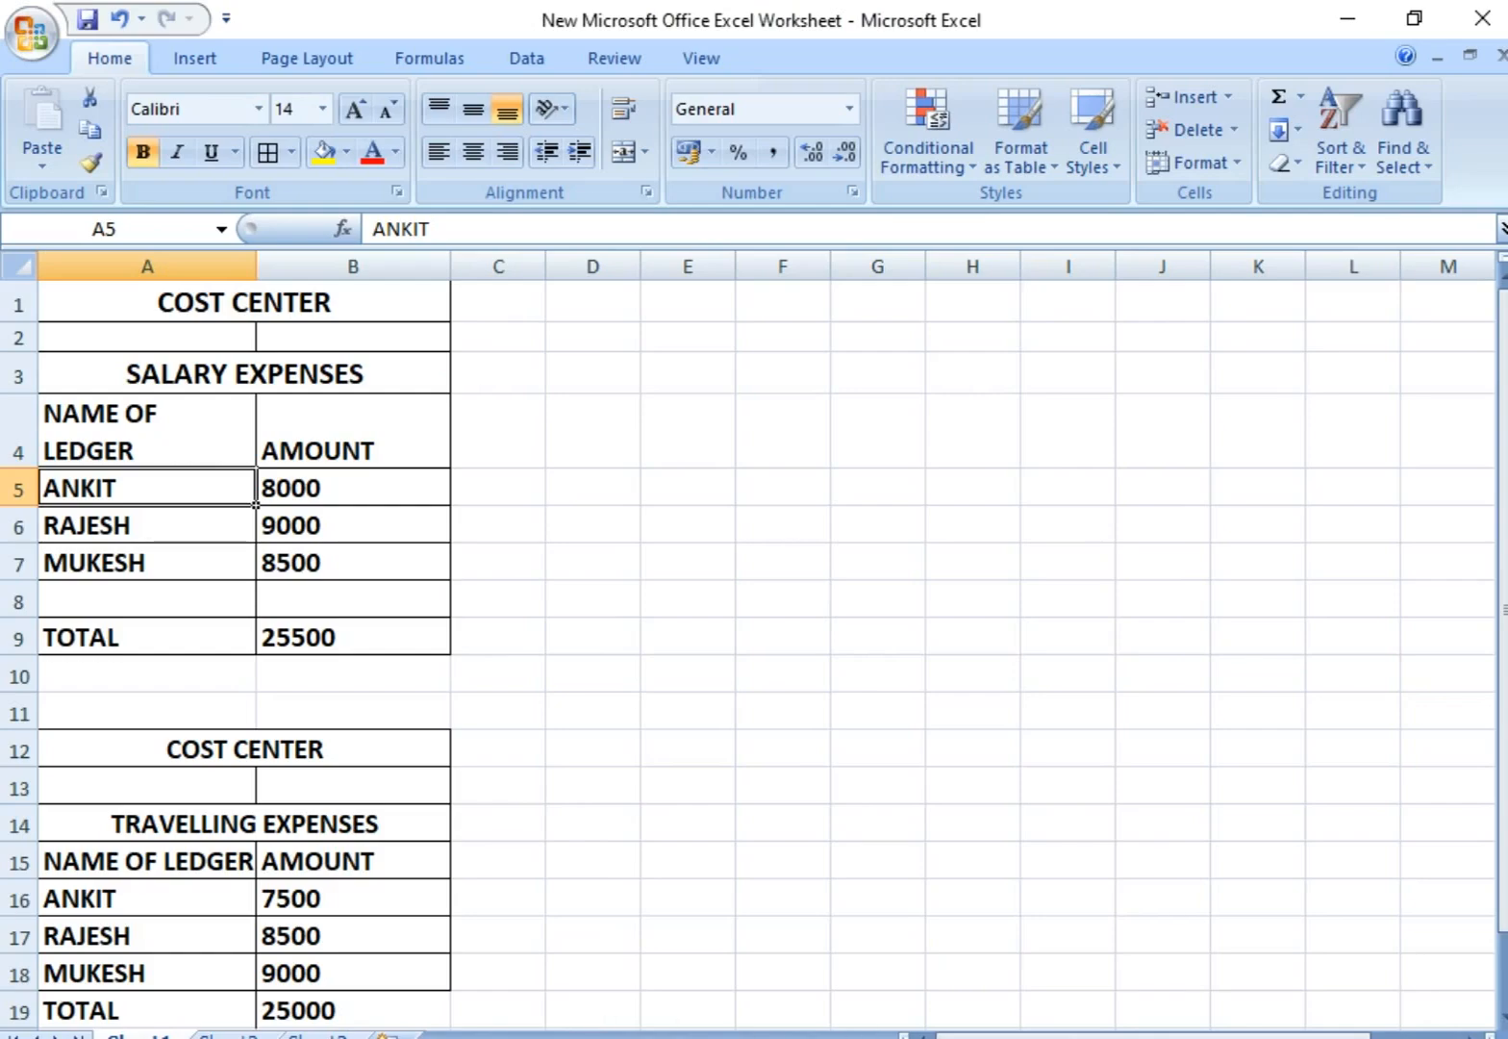
key("alt+Tab")
type("R")
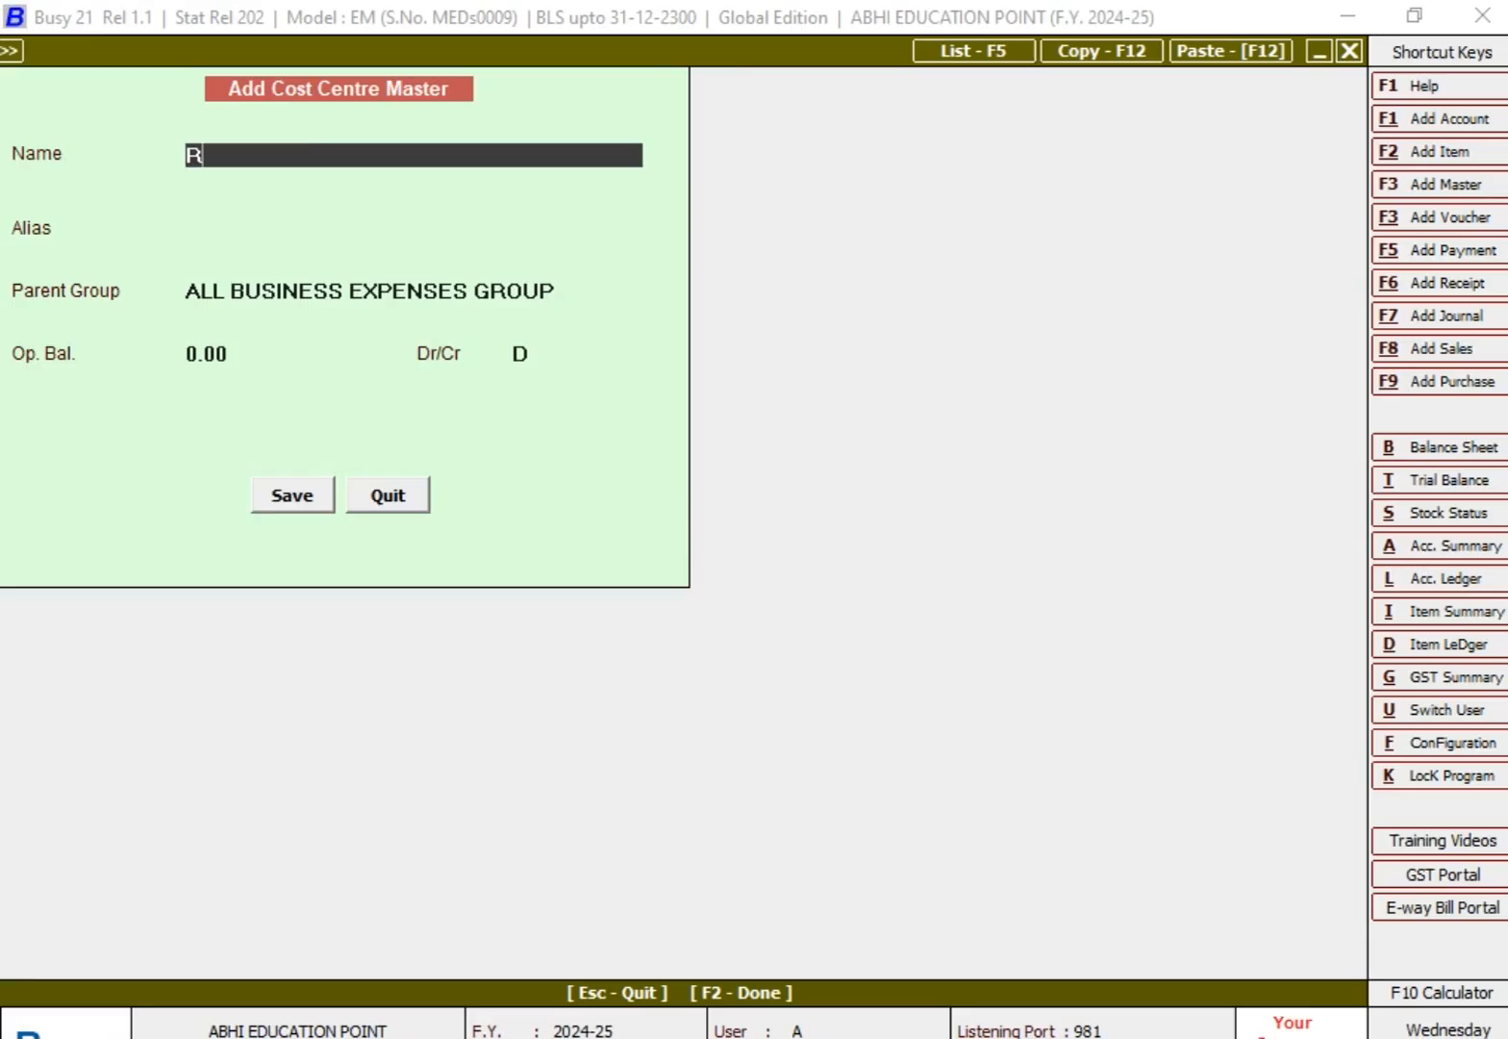
type("AJESH")
key("Return")
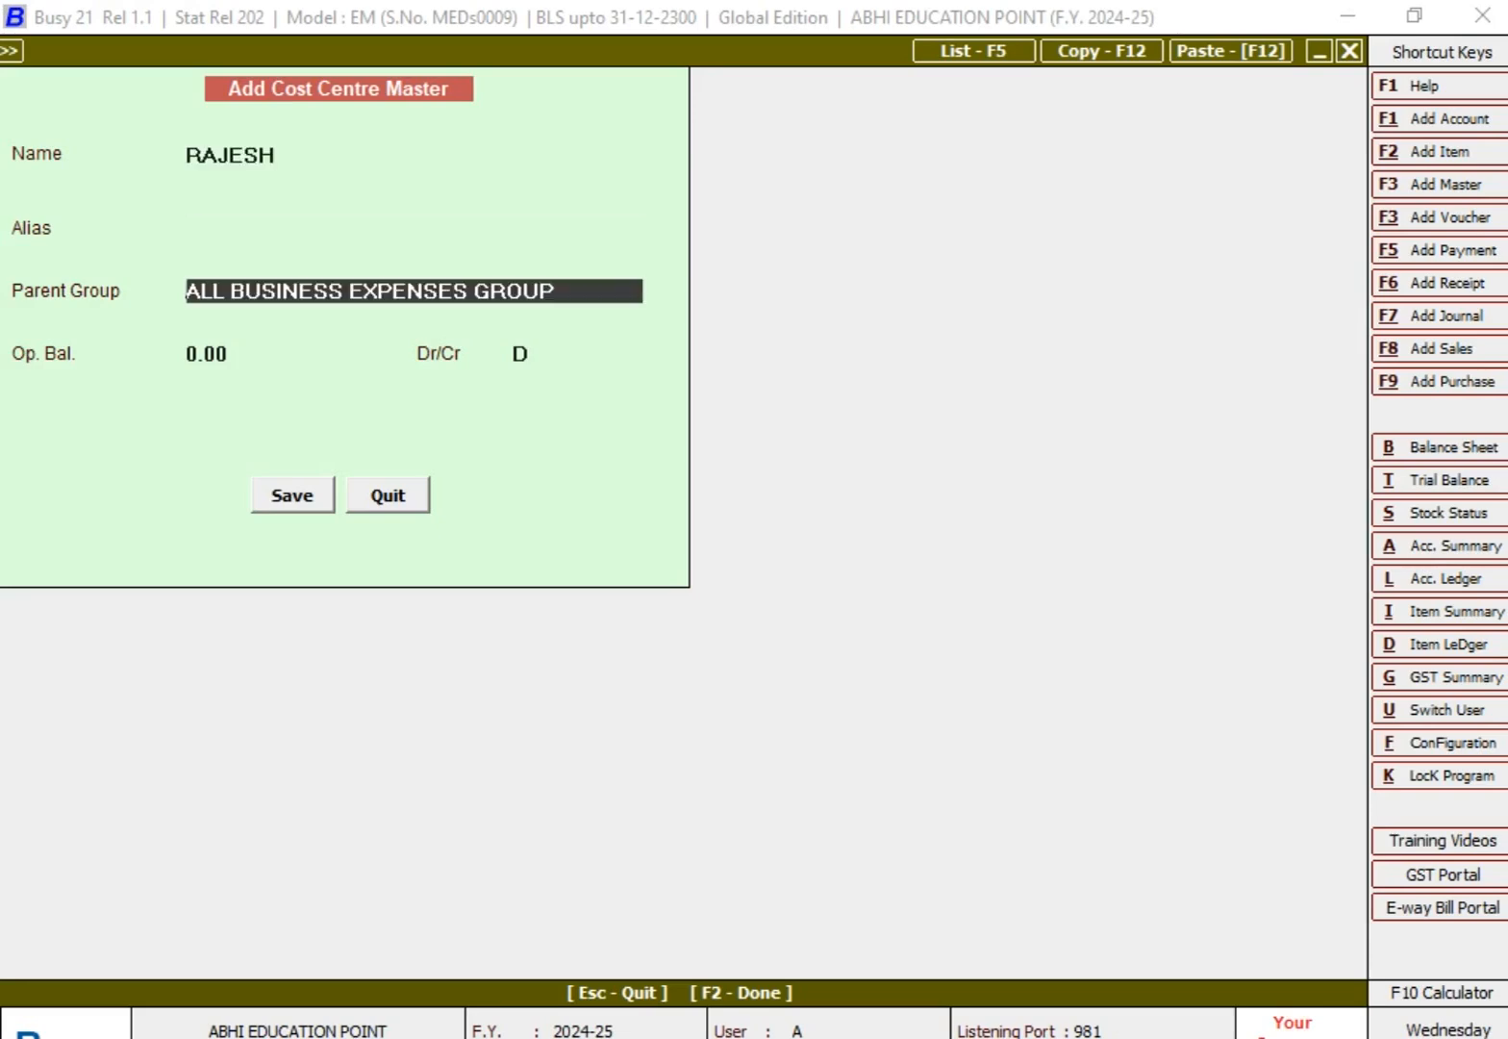
key("Return")
key("Return")
key("Return")
key("Return")
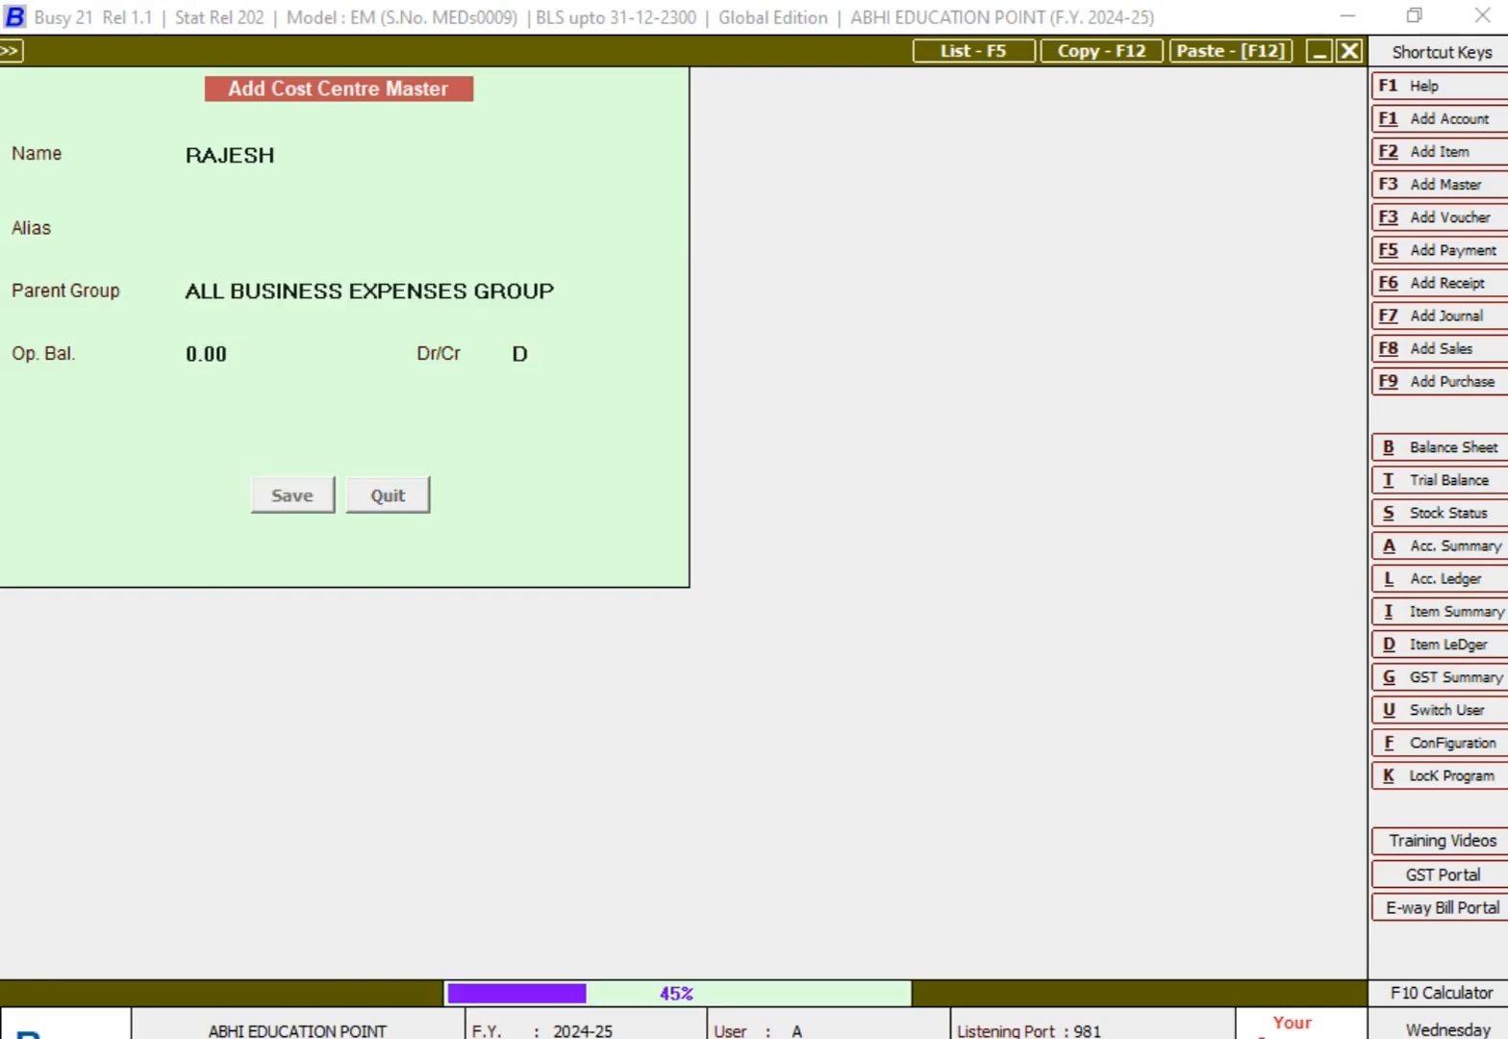
Step: Create and save a cost centre for the third employee under ALL BUSINESS EXPENSES GROUP, and close the blank form
type("MUKESH")
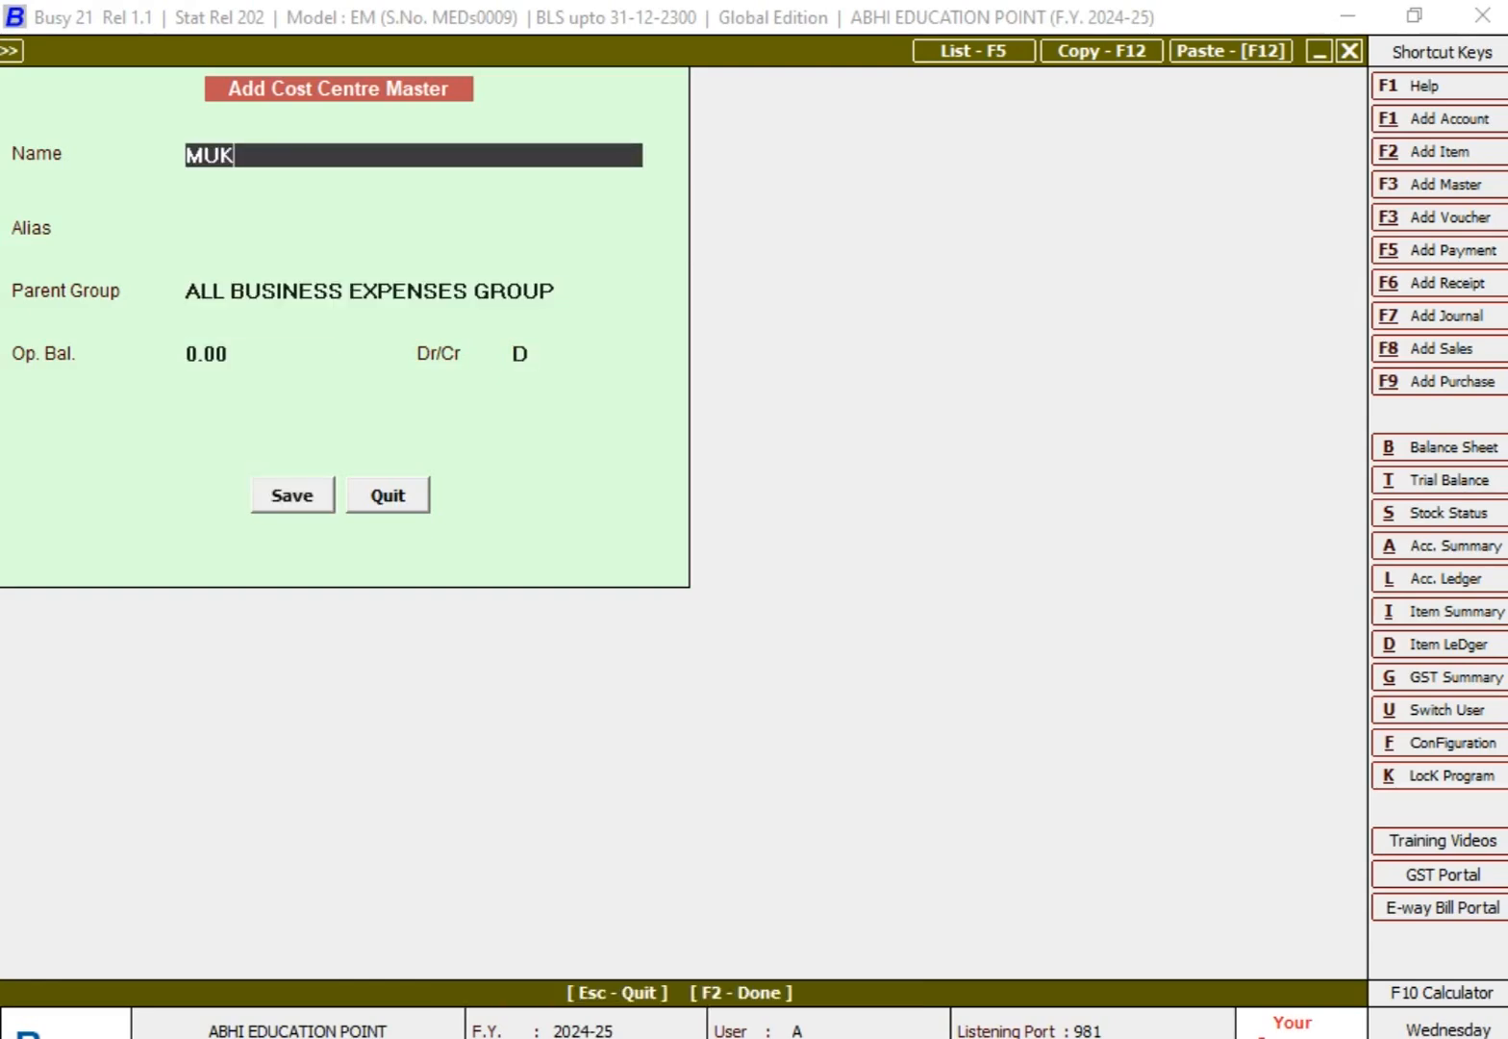
key("Return")
key("Return")
key("Return")
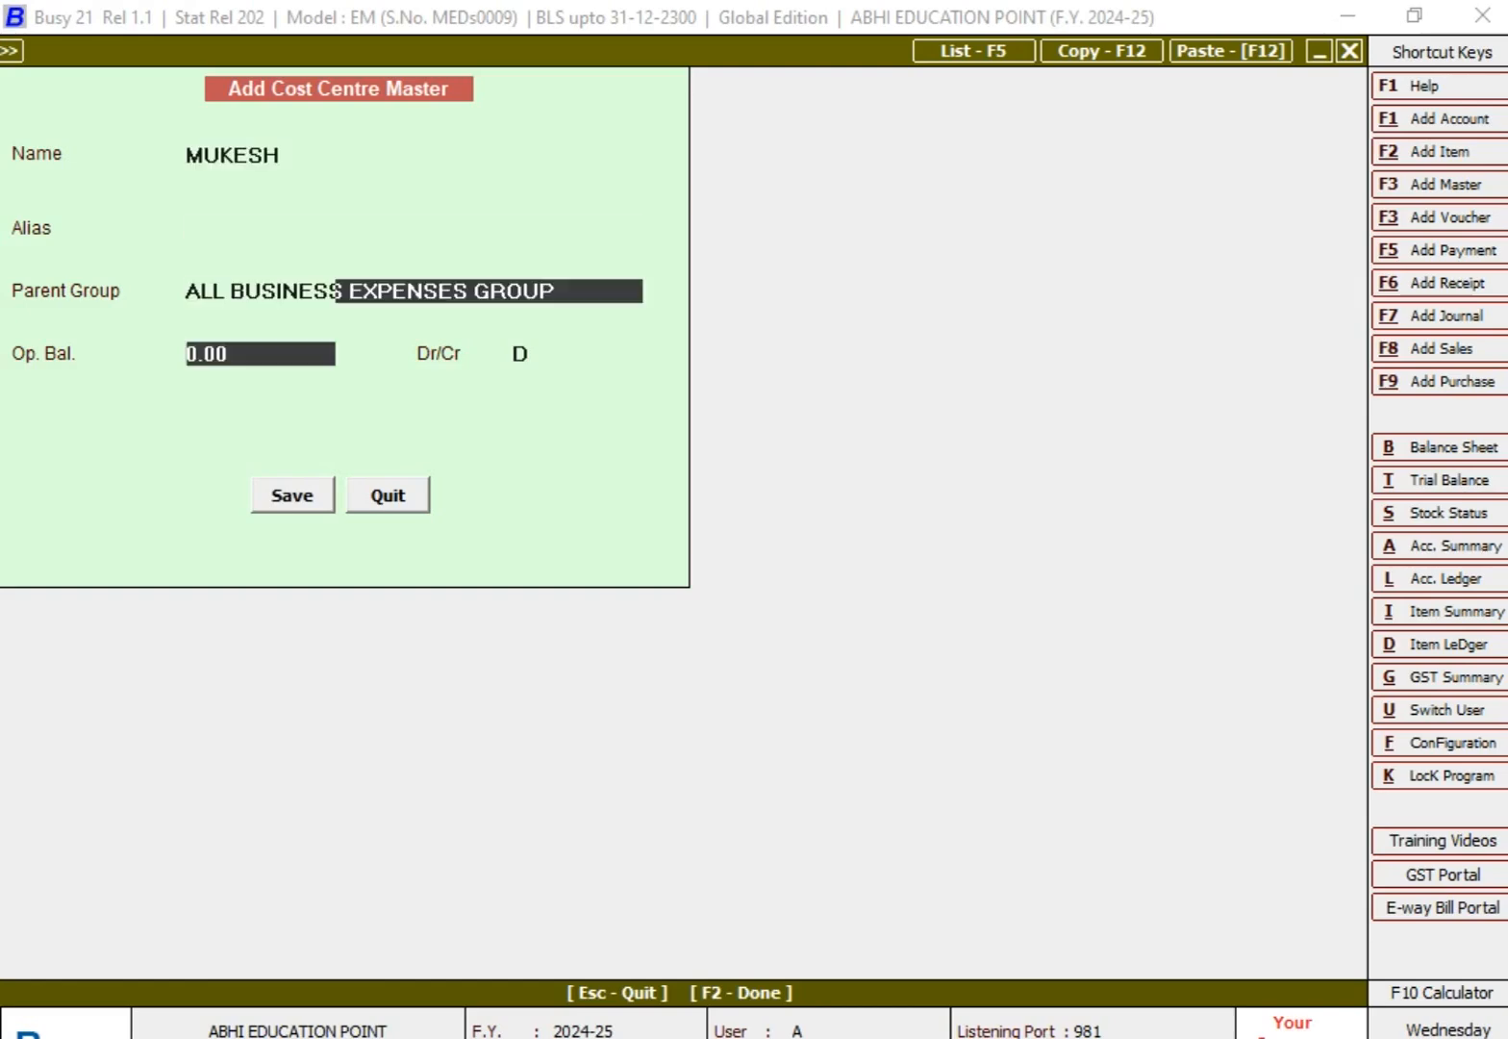
key("Return")
key("Return")
key("Return")
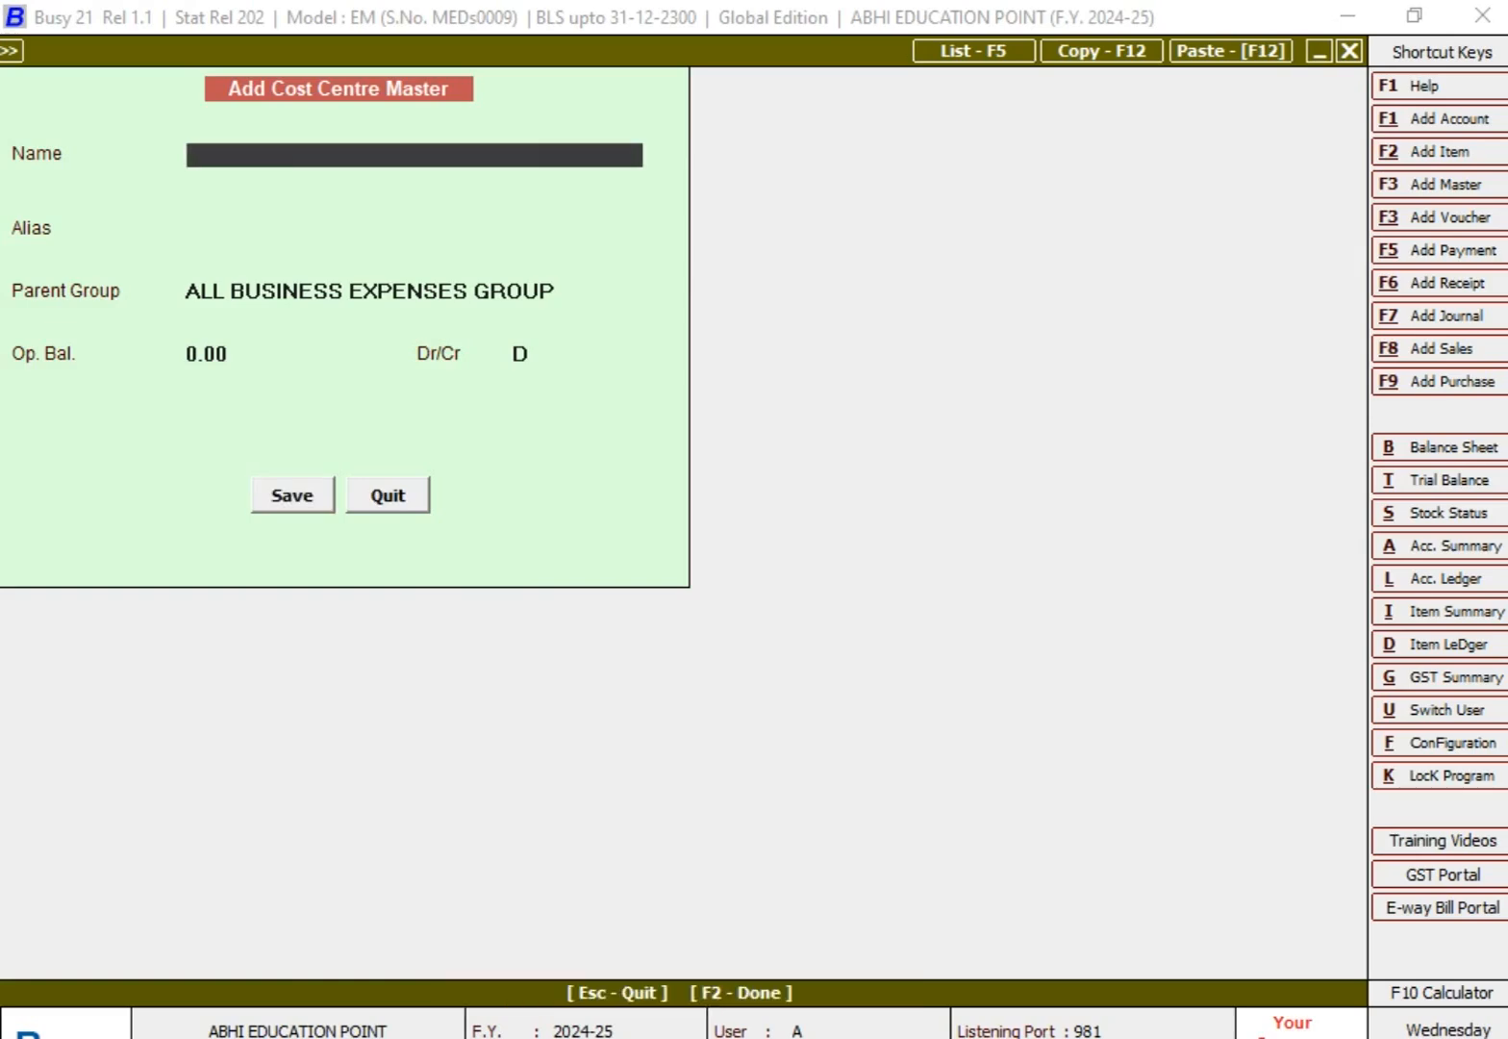
type("**")
key("Escape")
Step: Go through the cost centres available for modification and close the selection without opening any of them
key("Down")
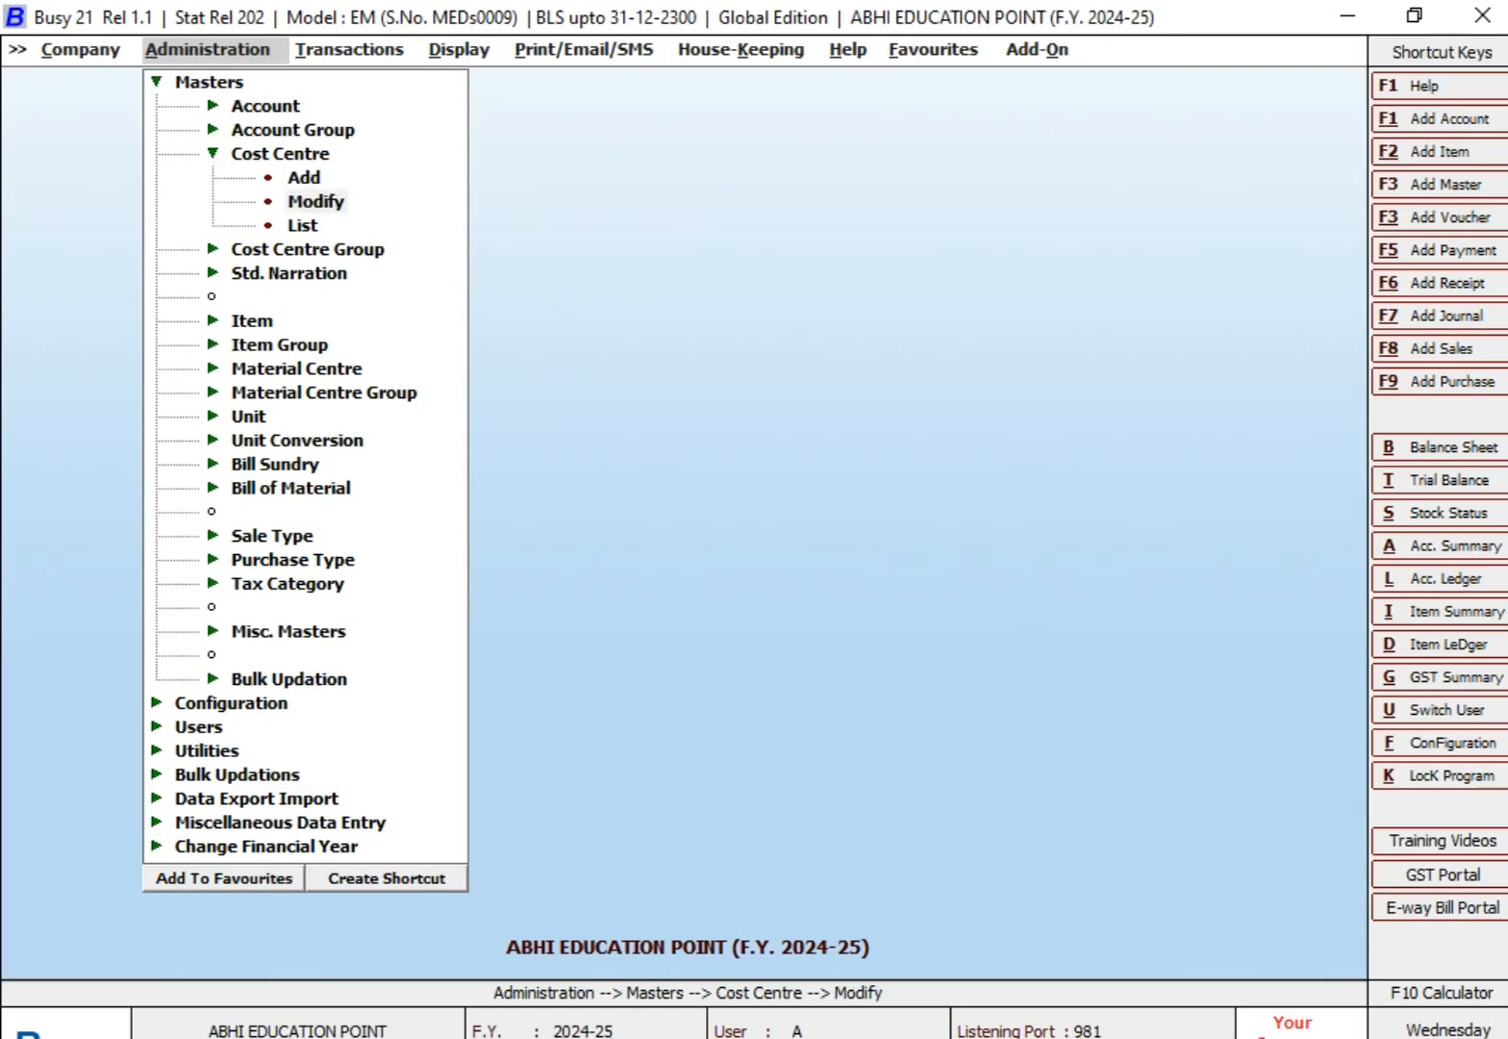
key("Return")
key("Down")
key("Down")
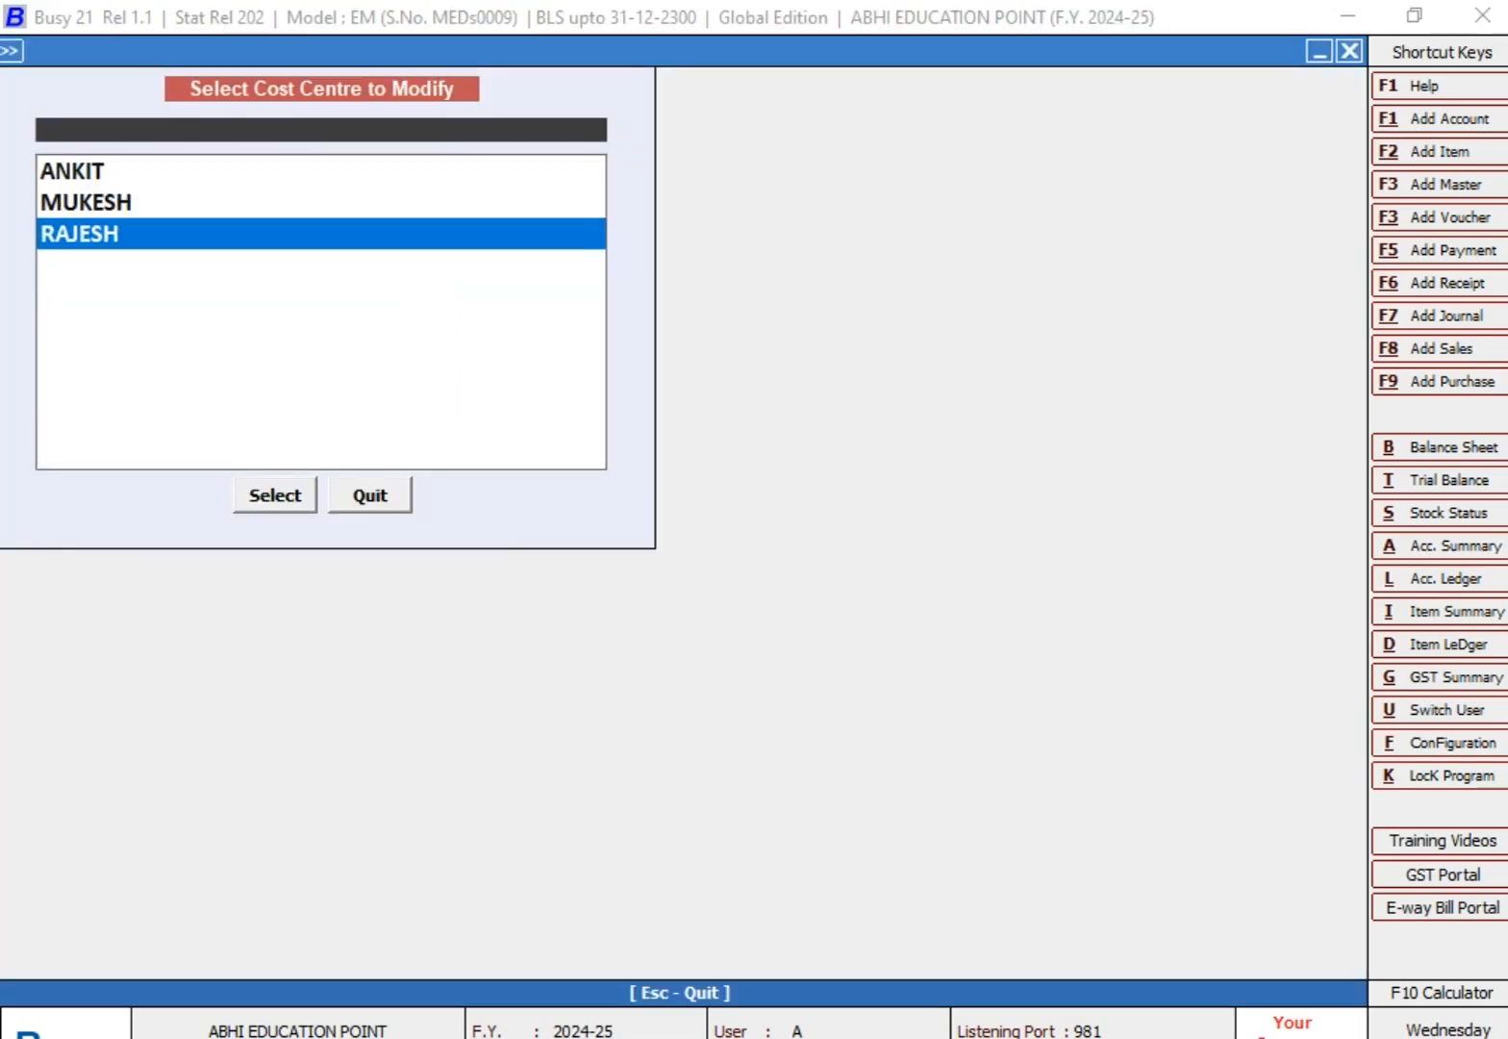
key("Up")
key("Up")
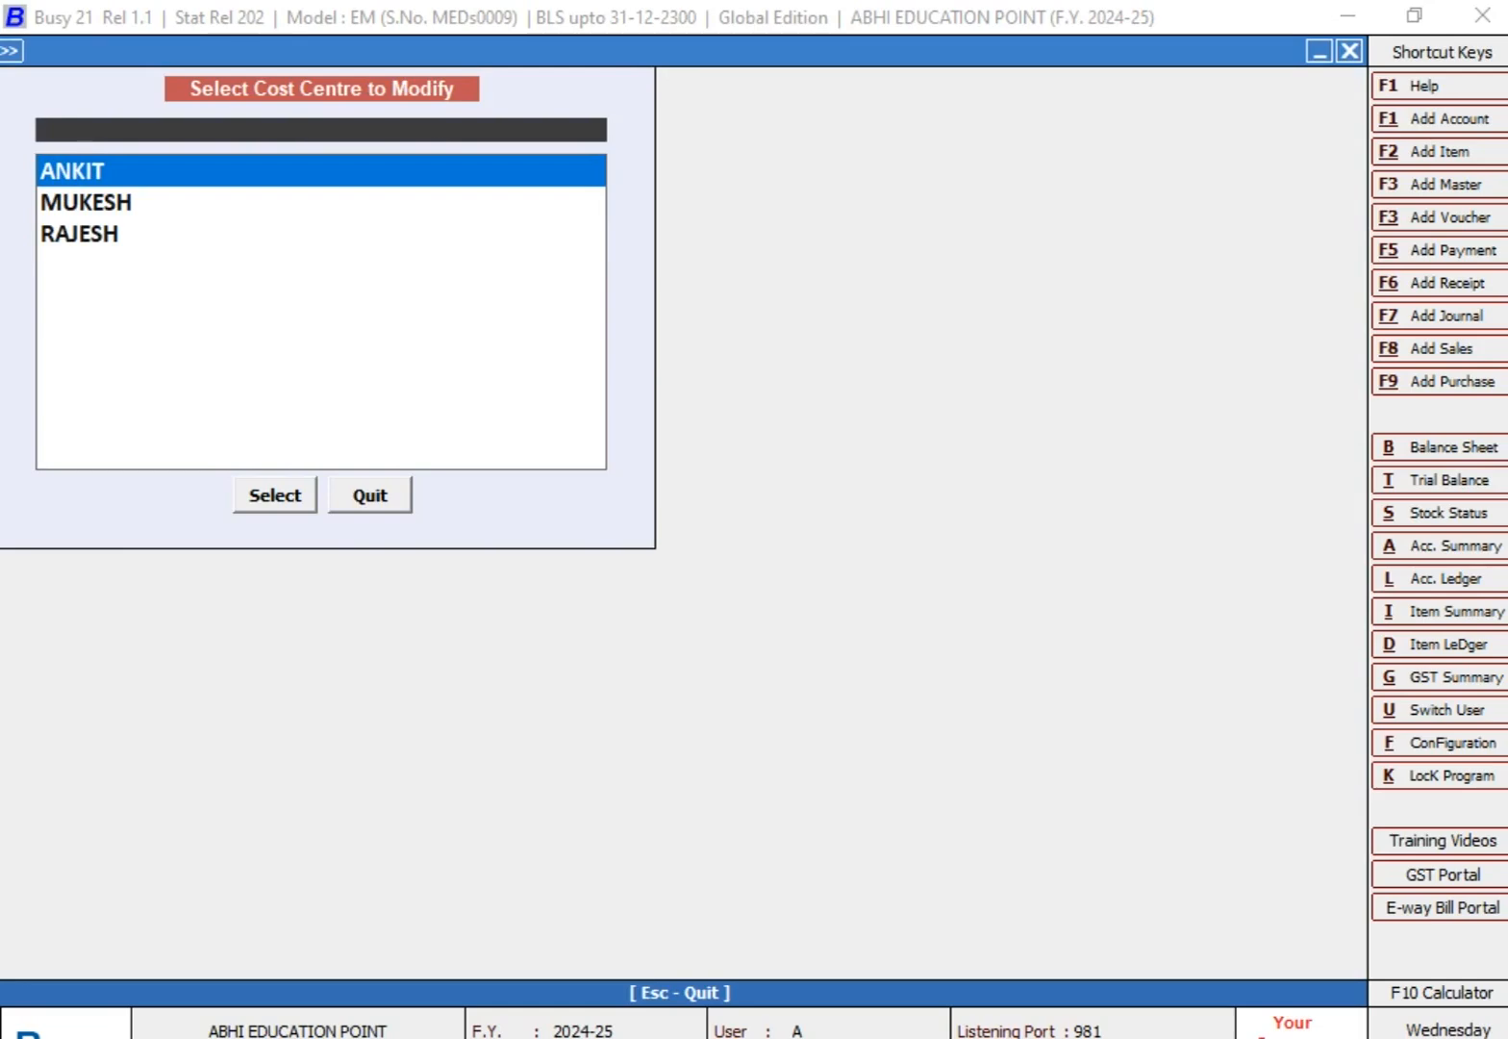
key("Escape")
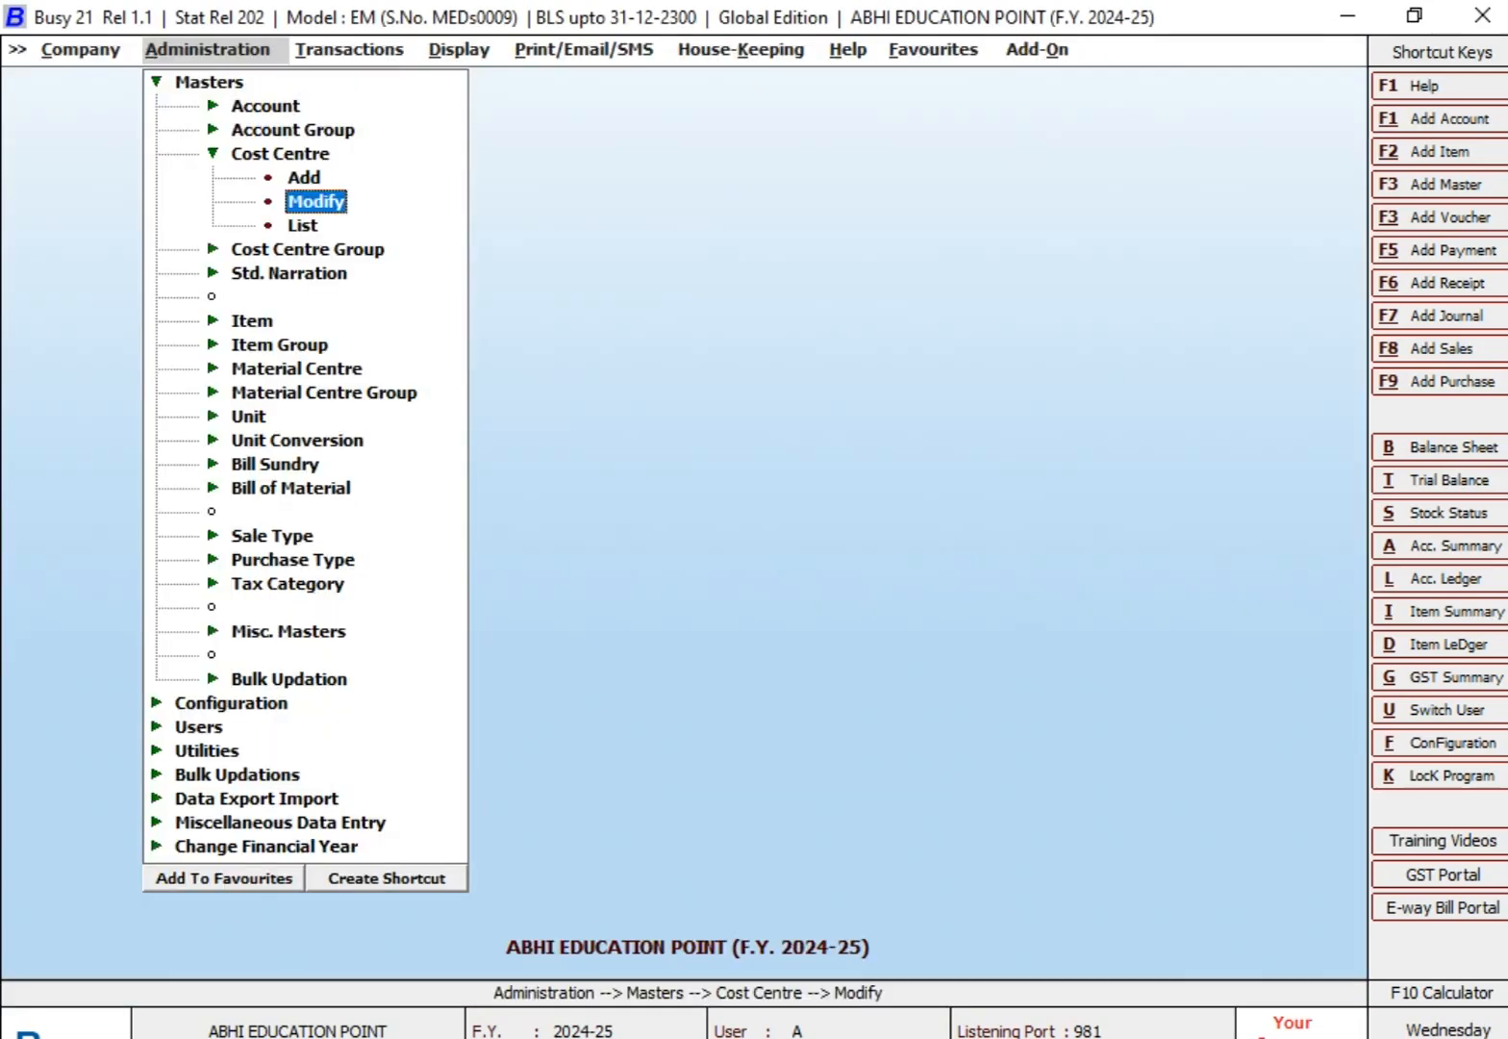
key("Return")
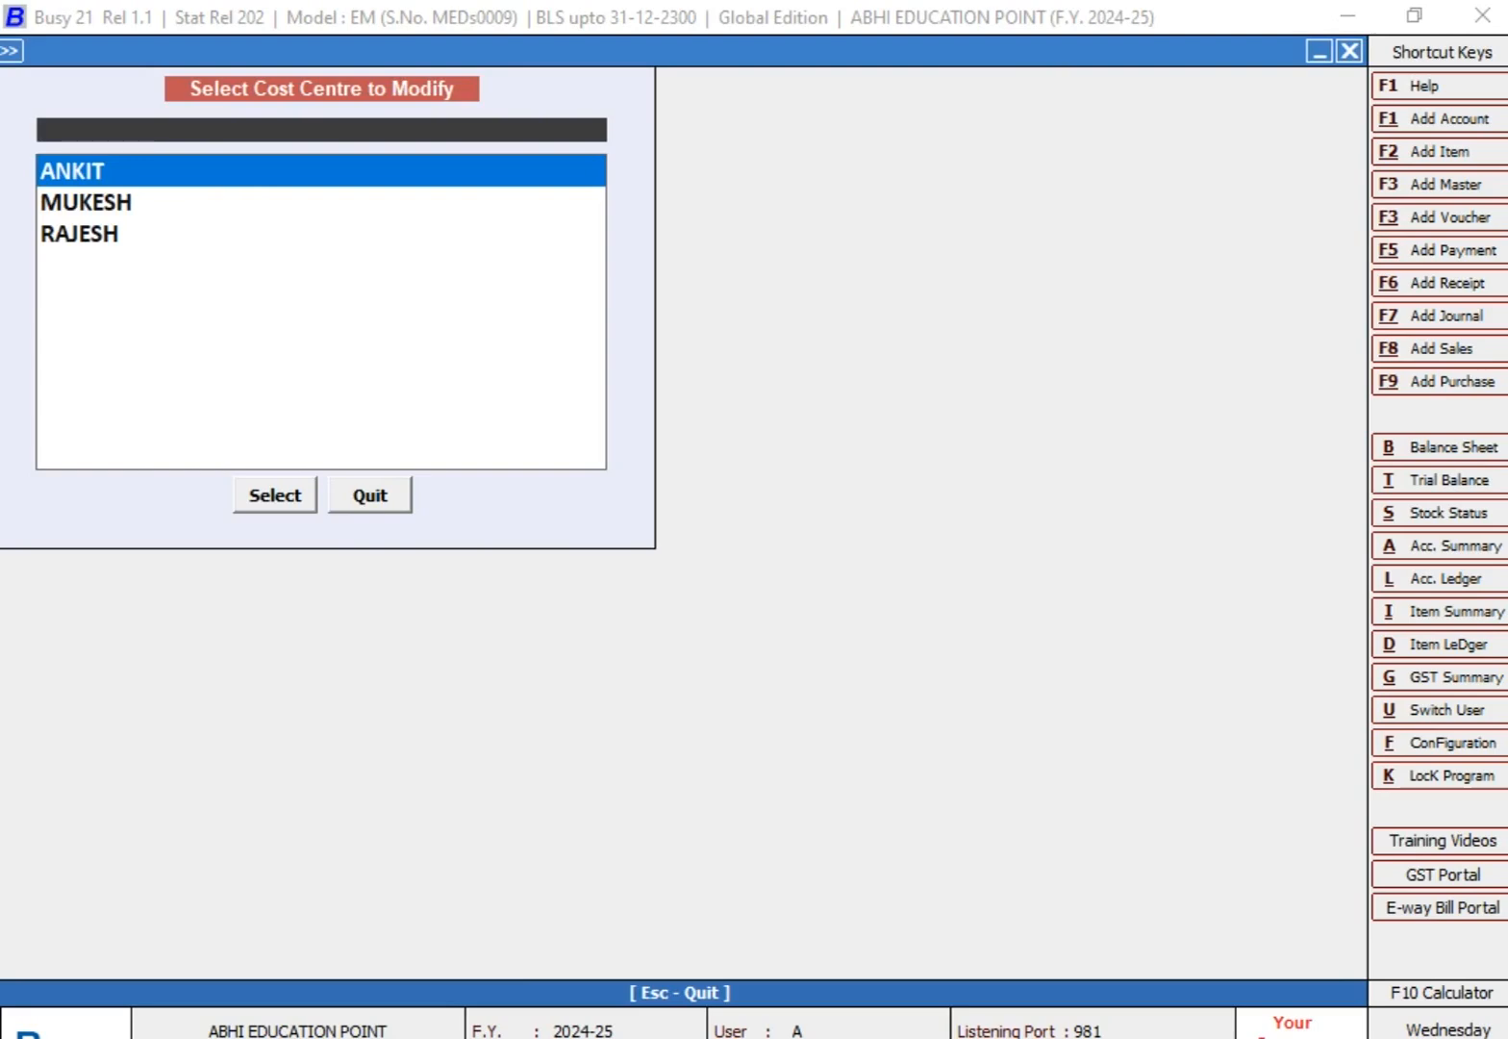
key("Escape")
key("Escape")
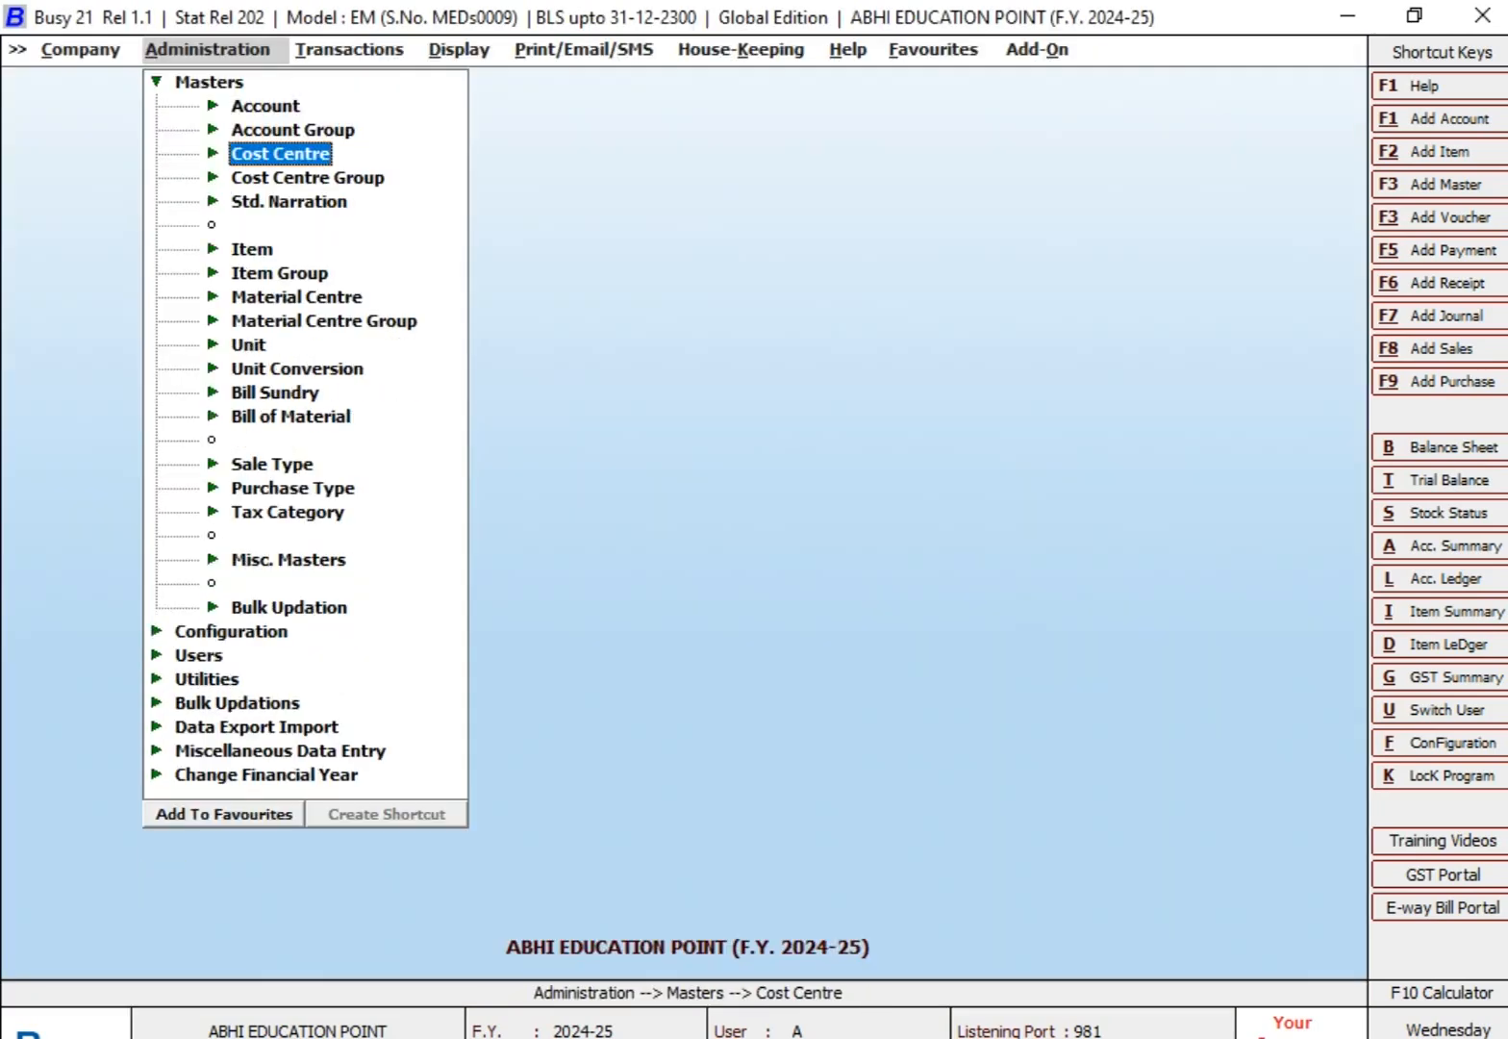
Step: Open the first employee's cost centre for modification, request its deletion, decline the confirmation, and leave the form
key("Return")
key("Down")
key("Down")
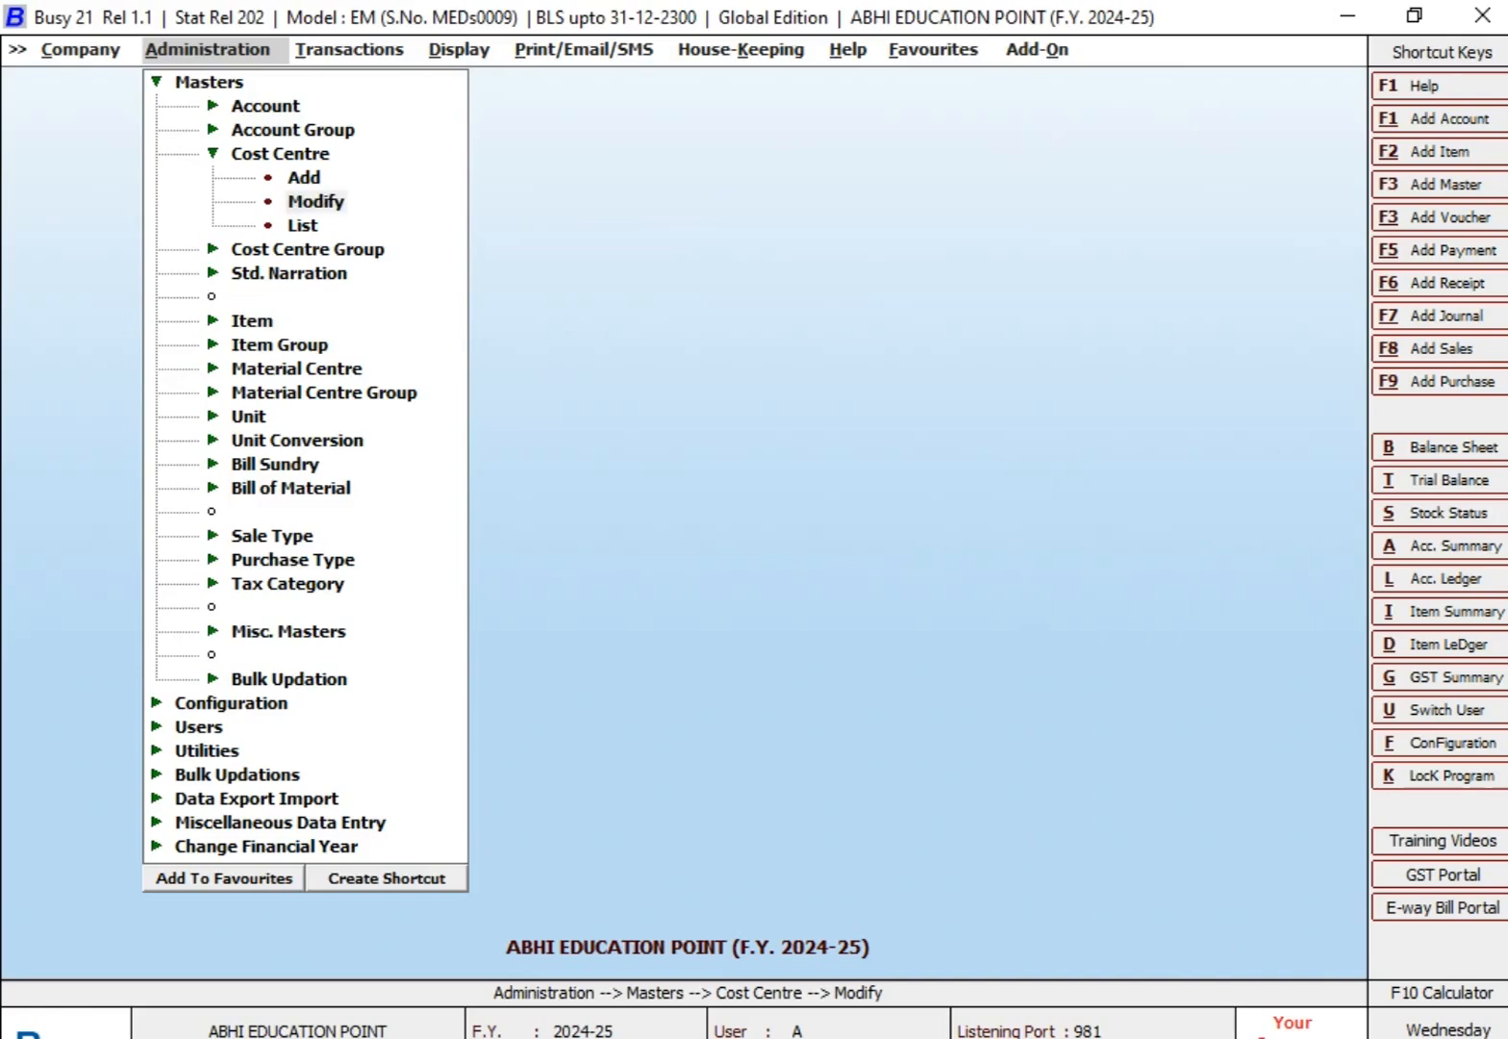
key("Return")
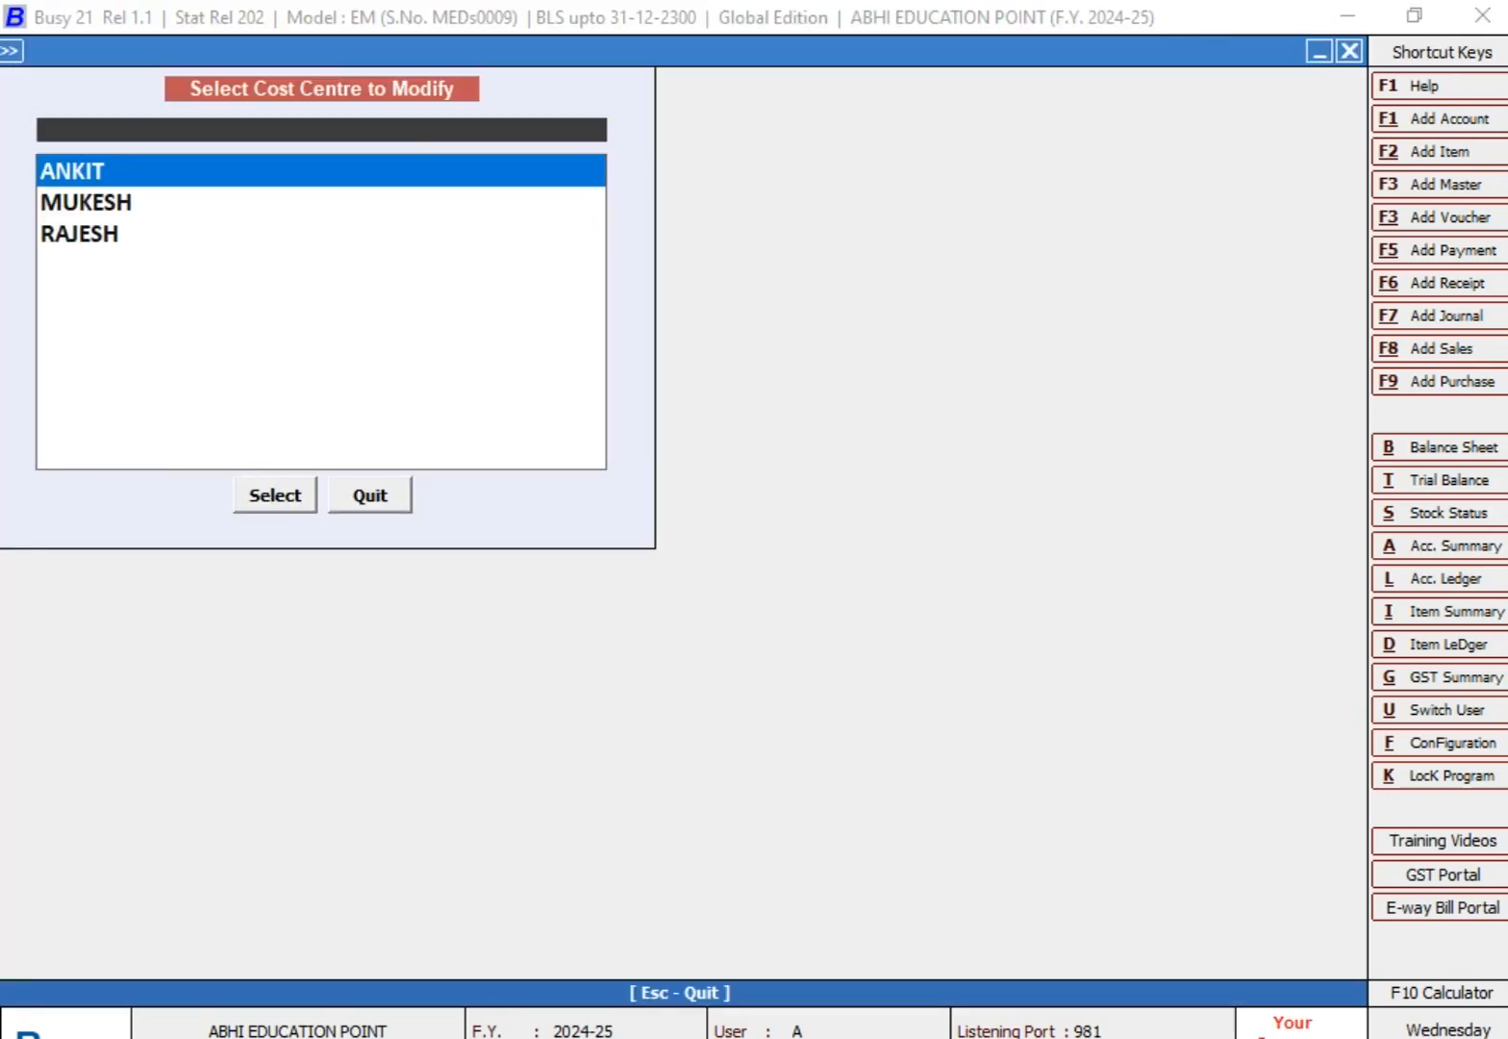
key("Return")
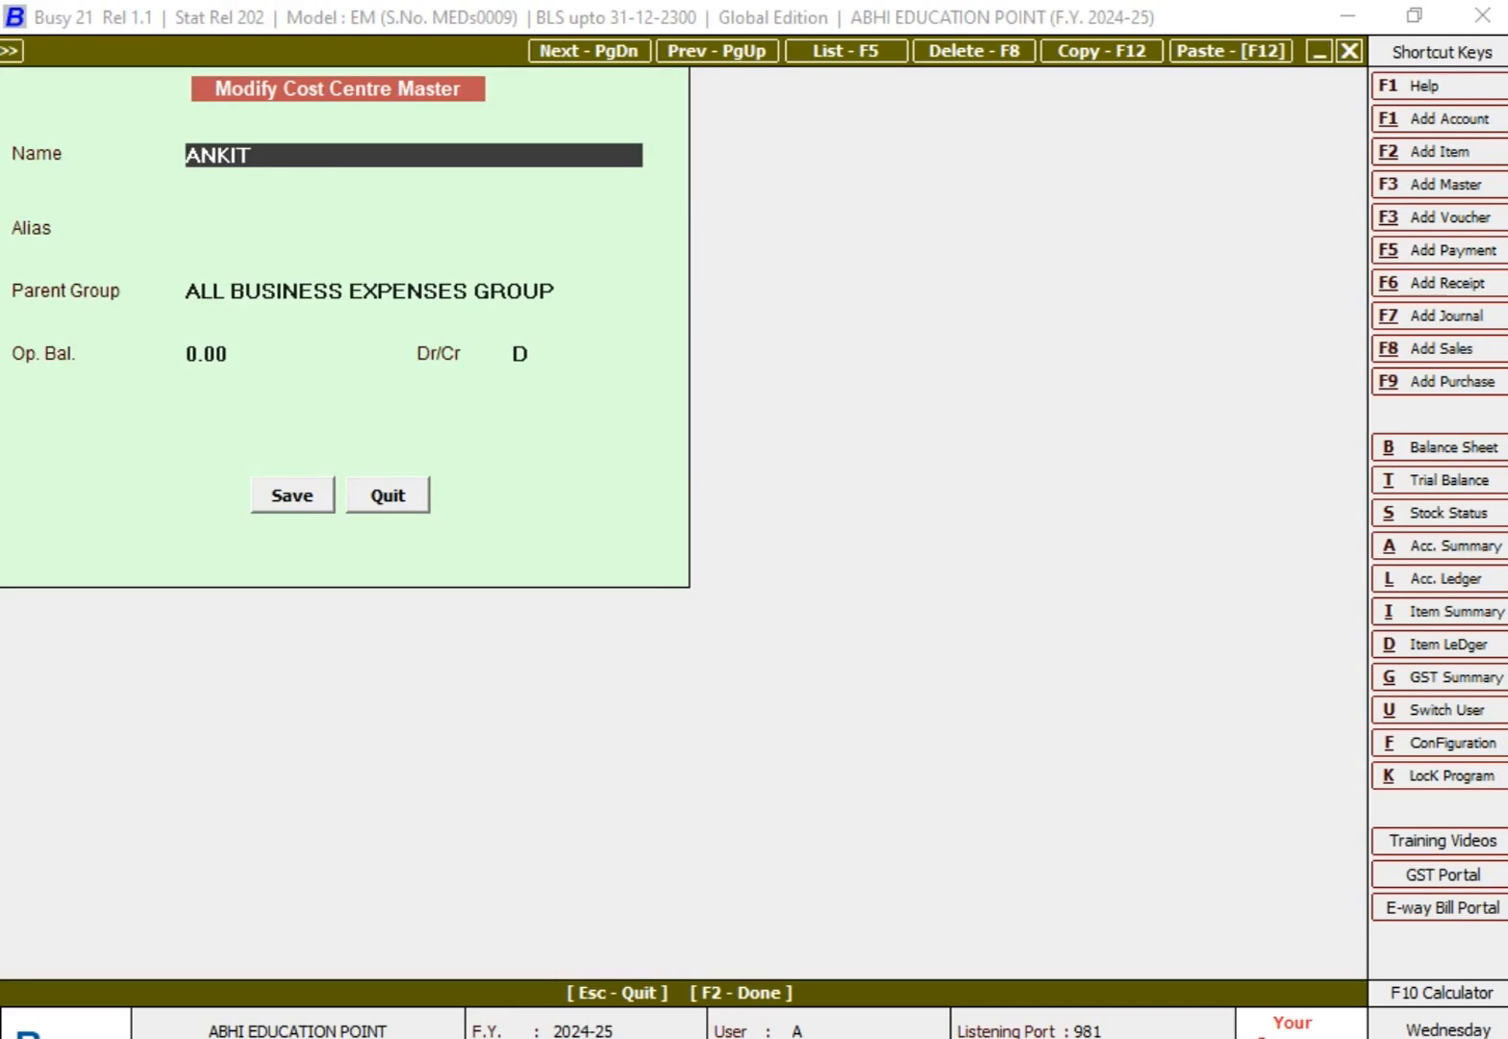
key("F8")
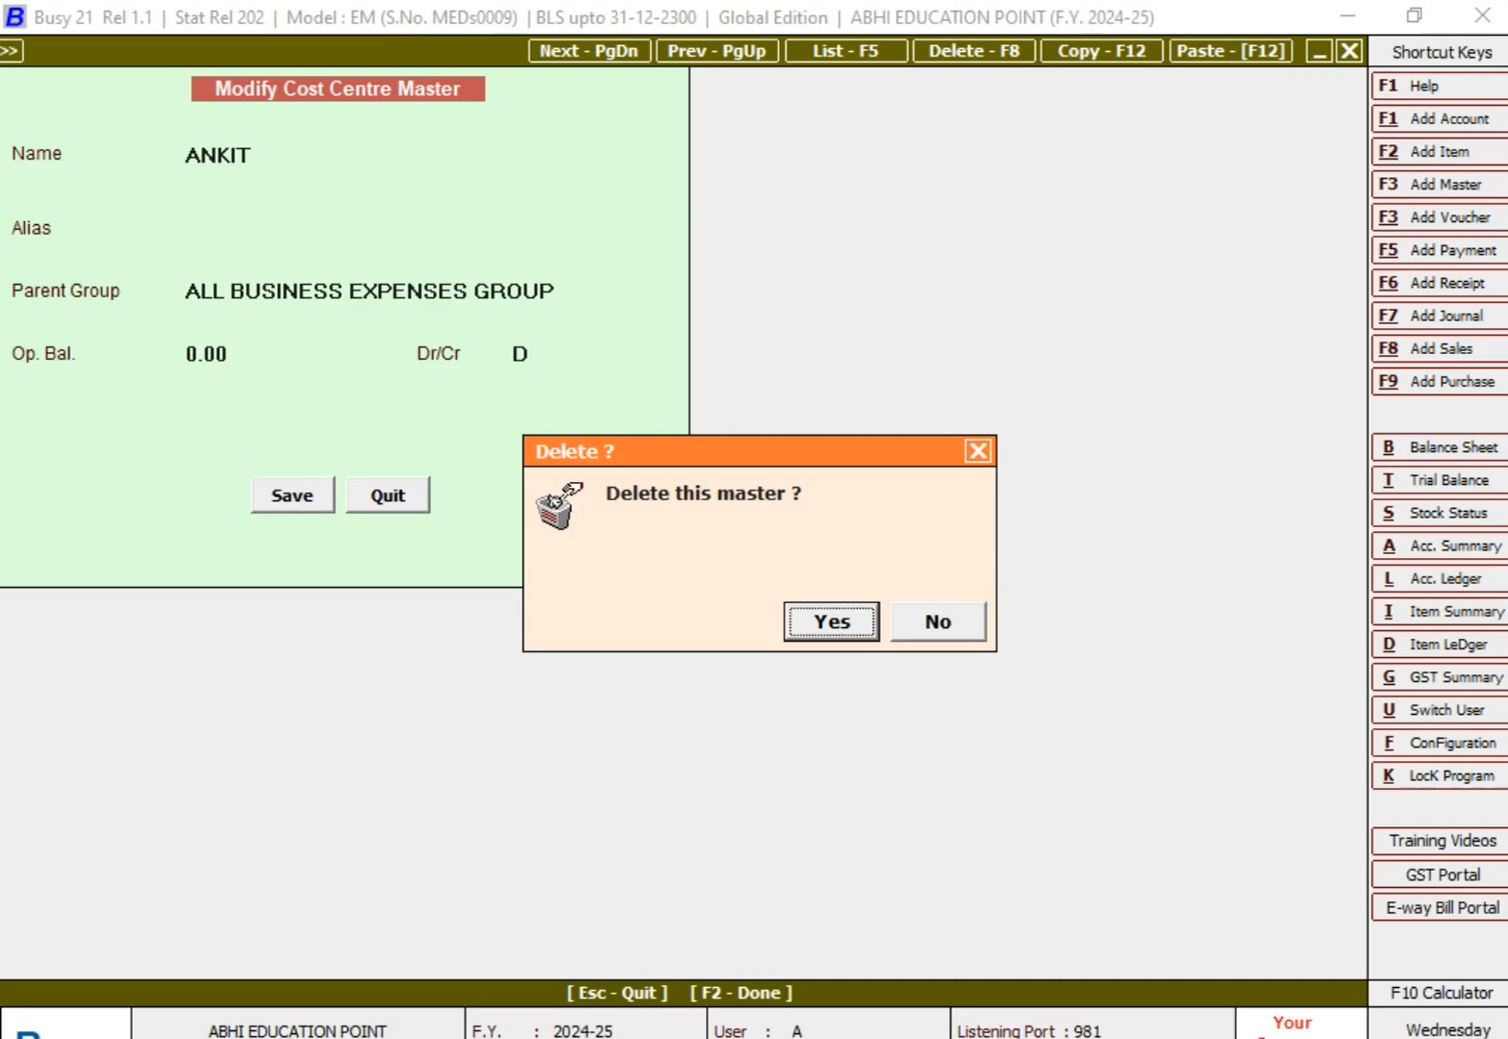
key("Escape")
key("Escape")
key("Escape")
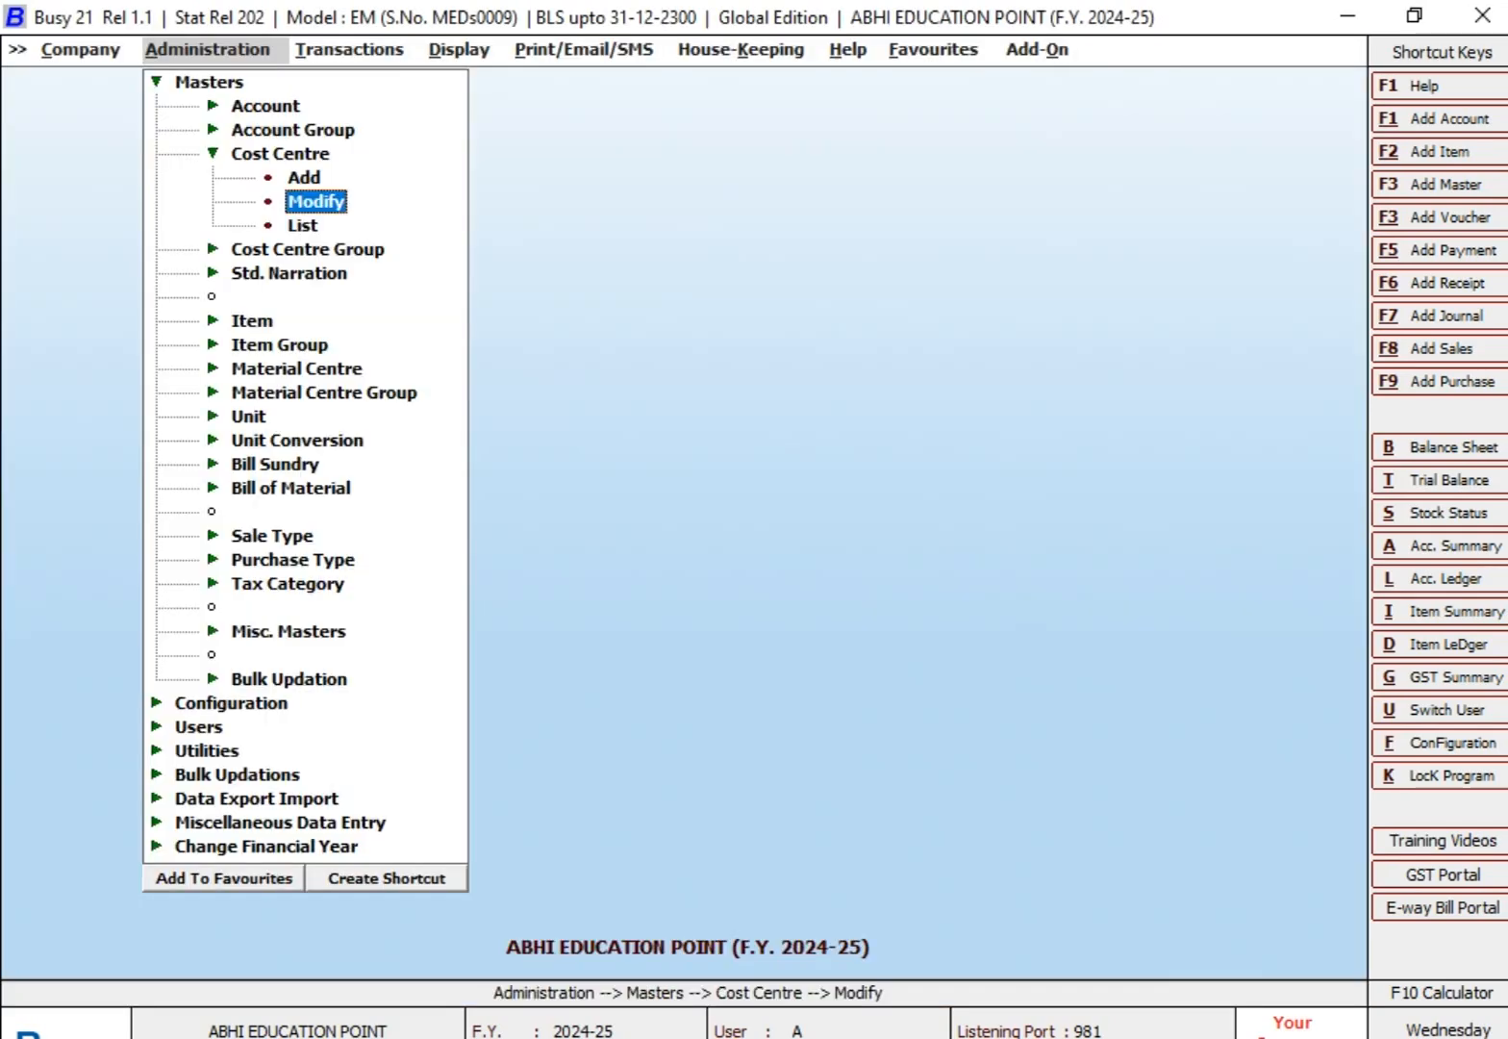
Step: Show the on-screen list of cost centres for ALL BUSINESS EXPENSES GROUP, narrowing the Alias column and widening the Parent Group column
key("Down")
key("Return")
key("Return")
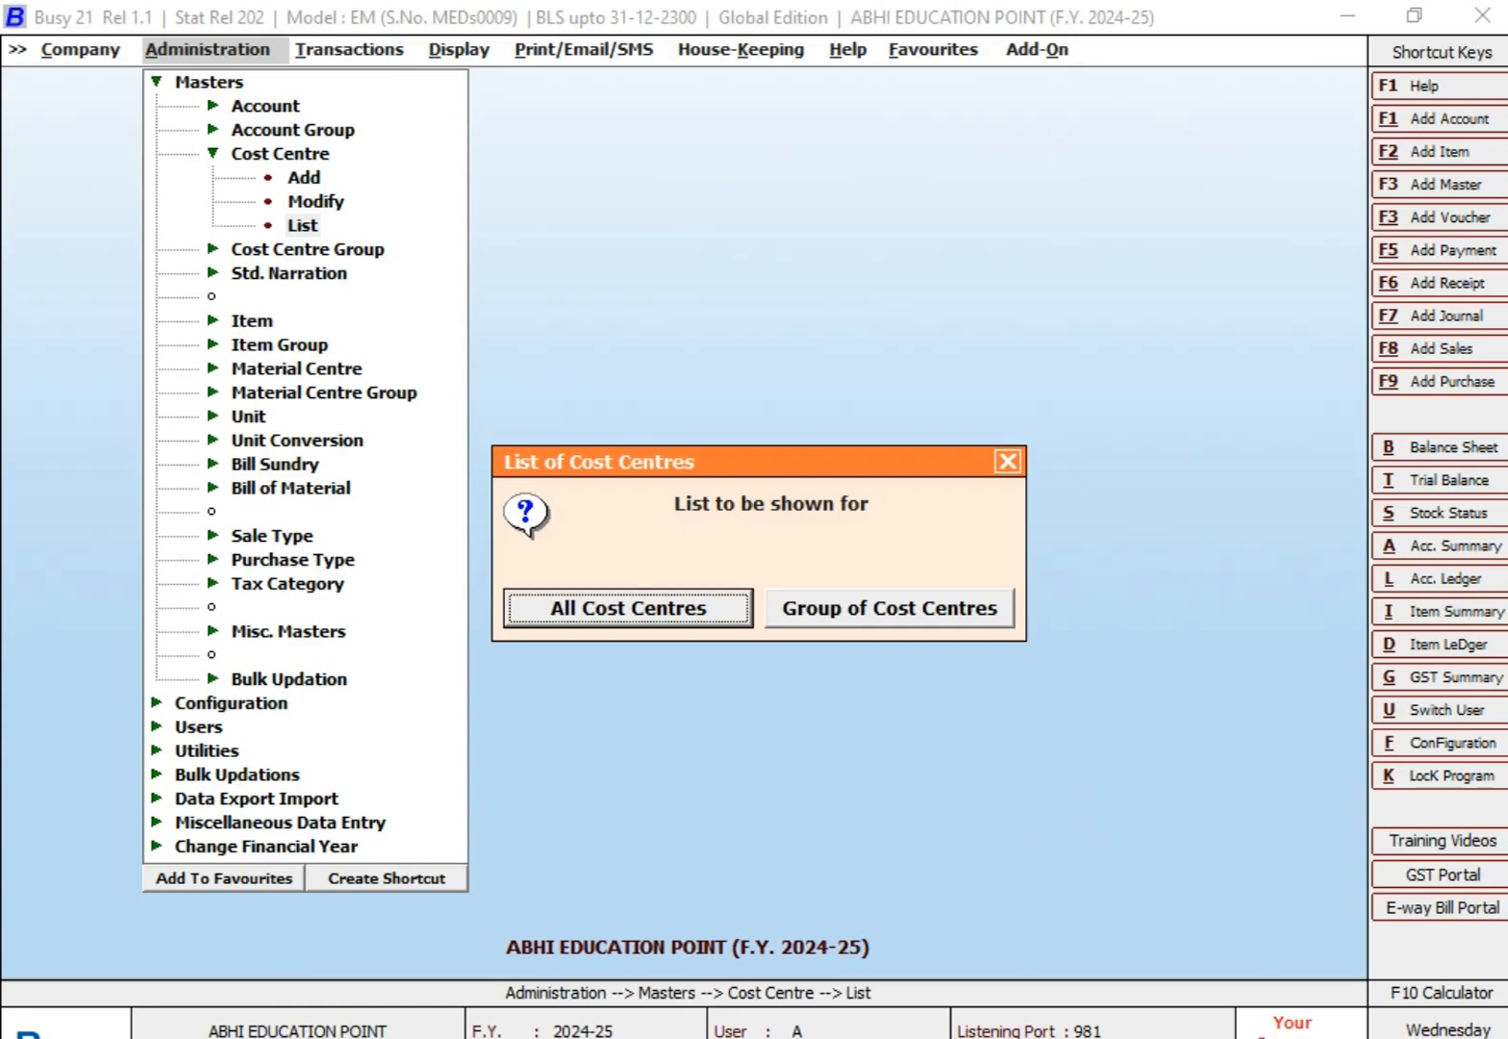
key("Right")
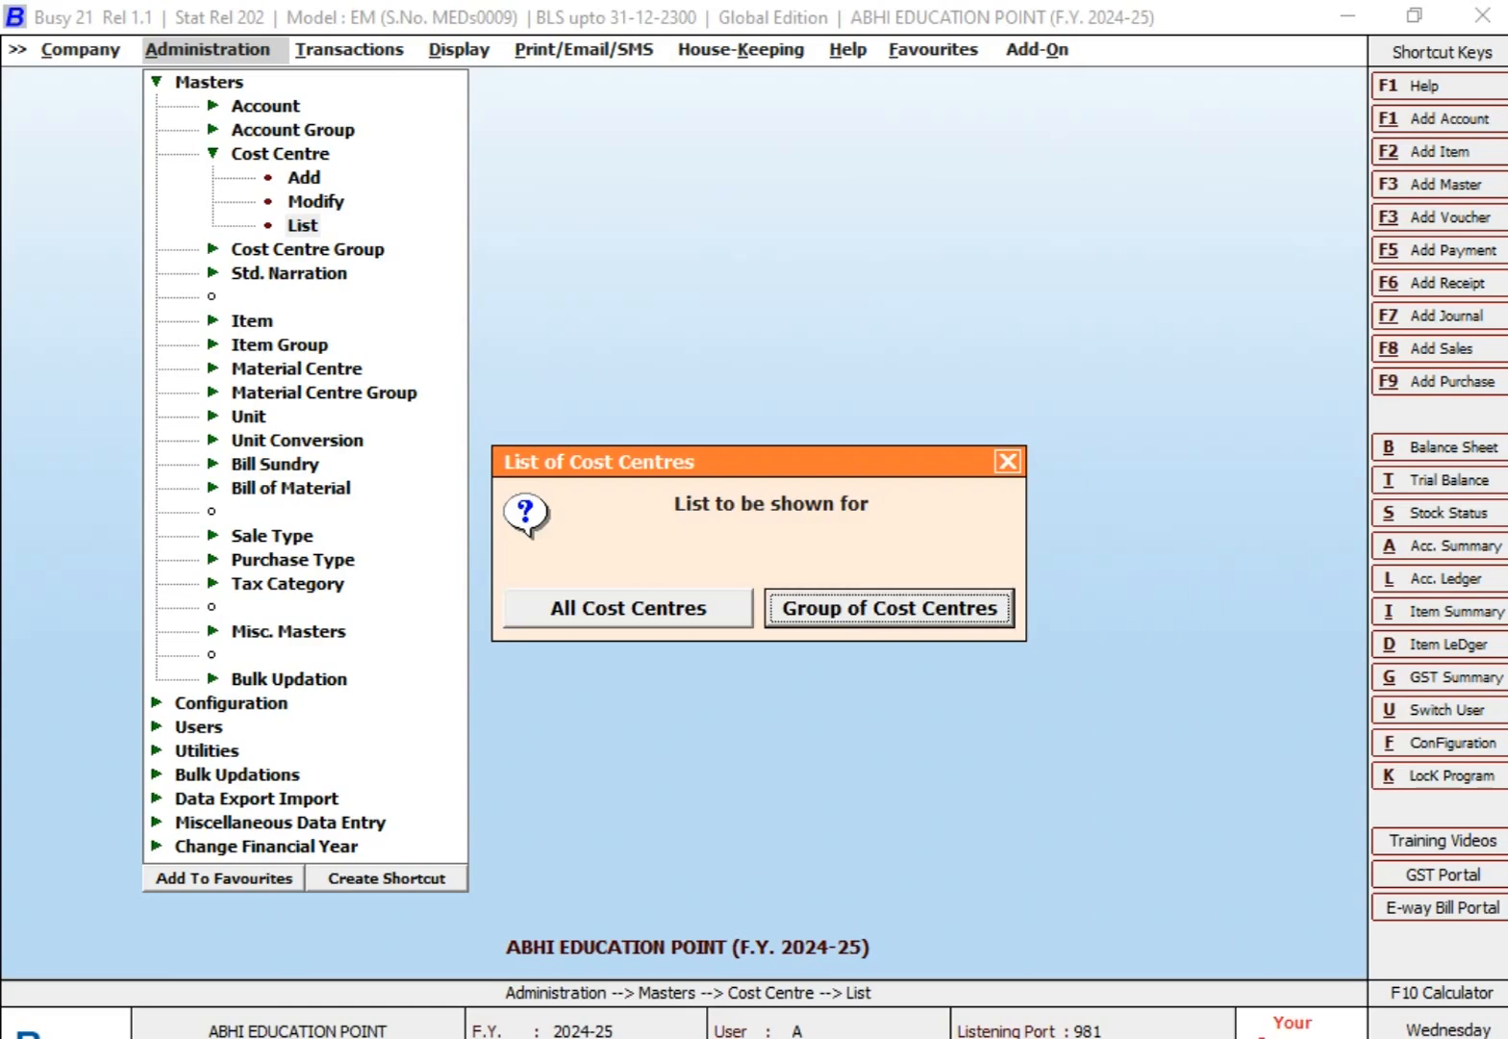
key("Left")
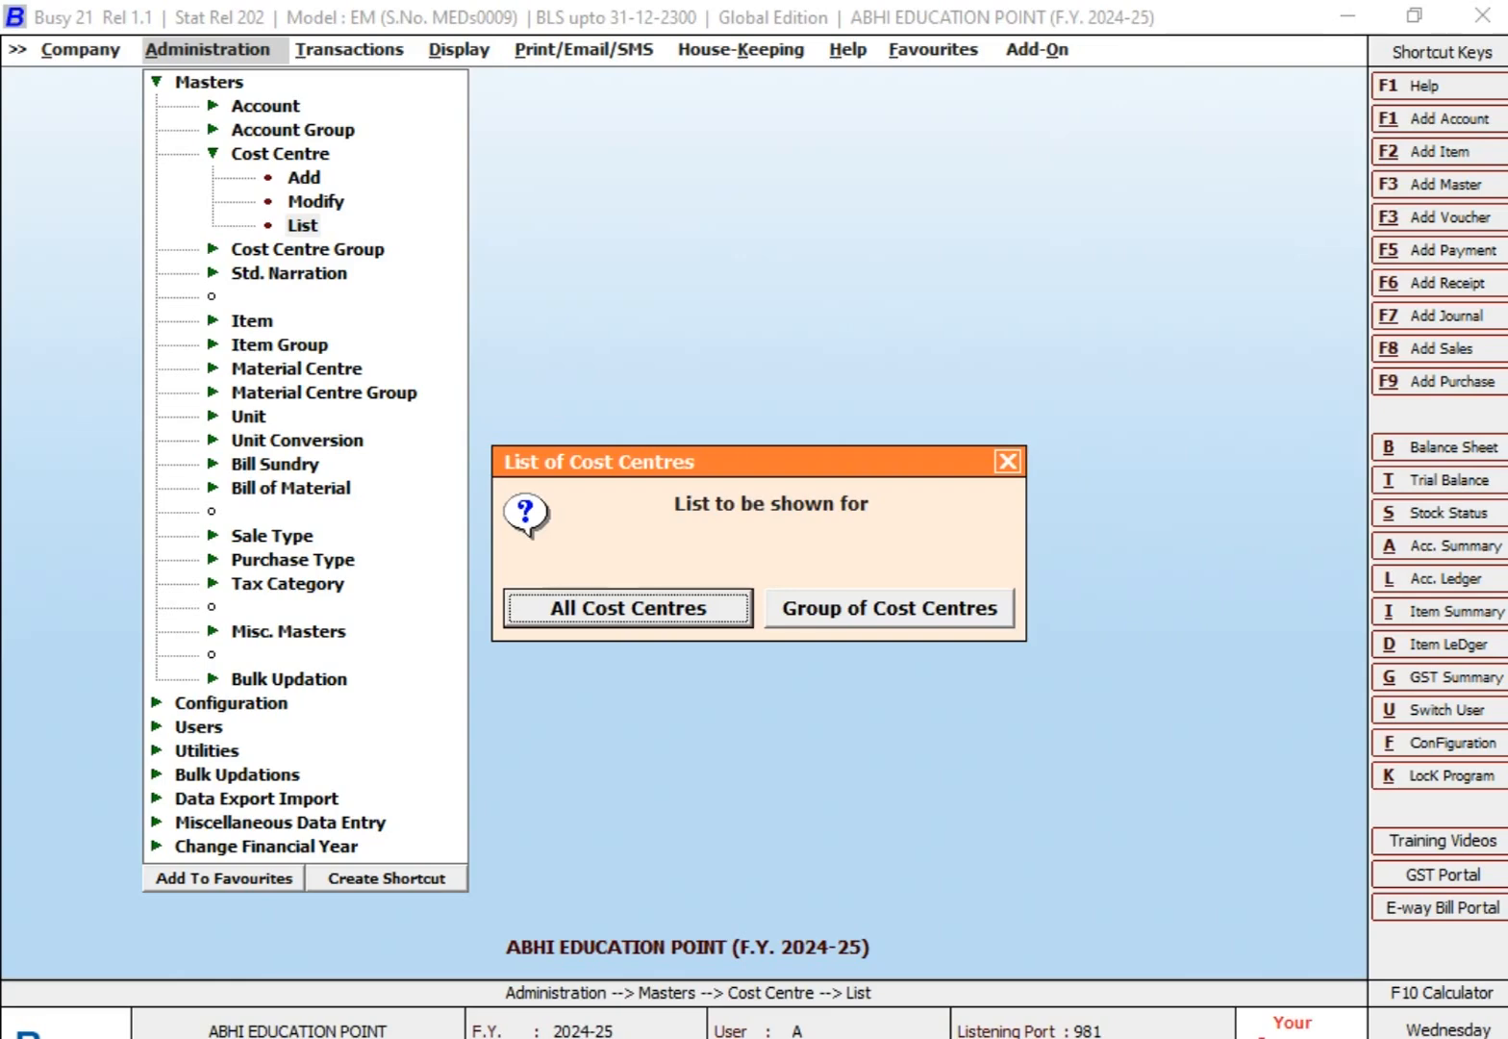
key("Right")
key("Return")
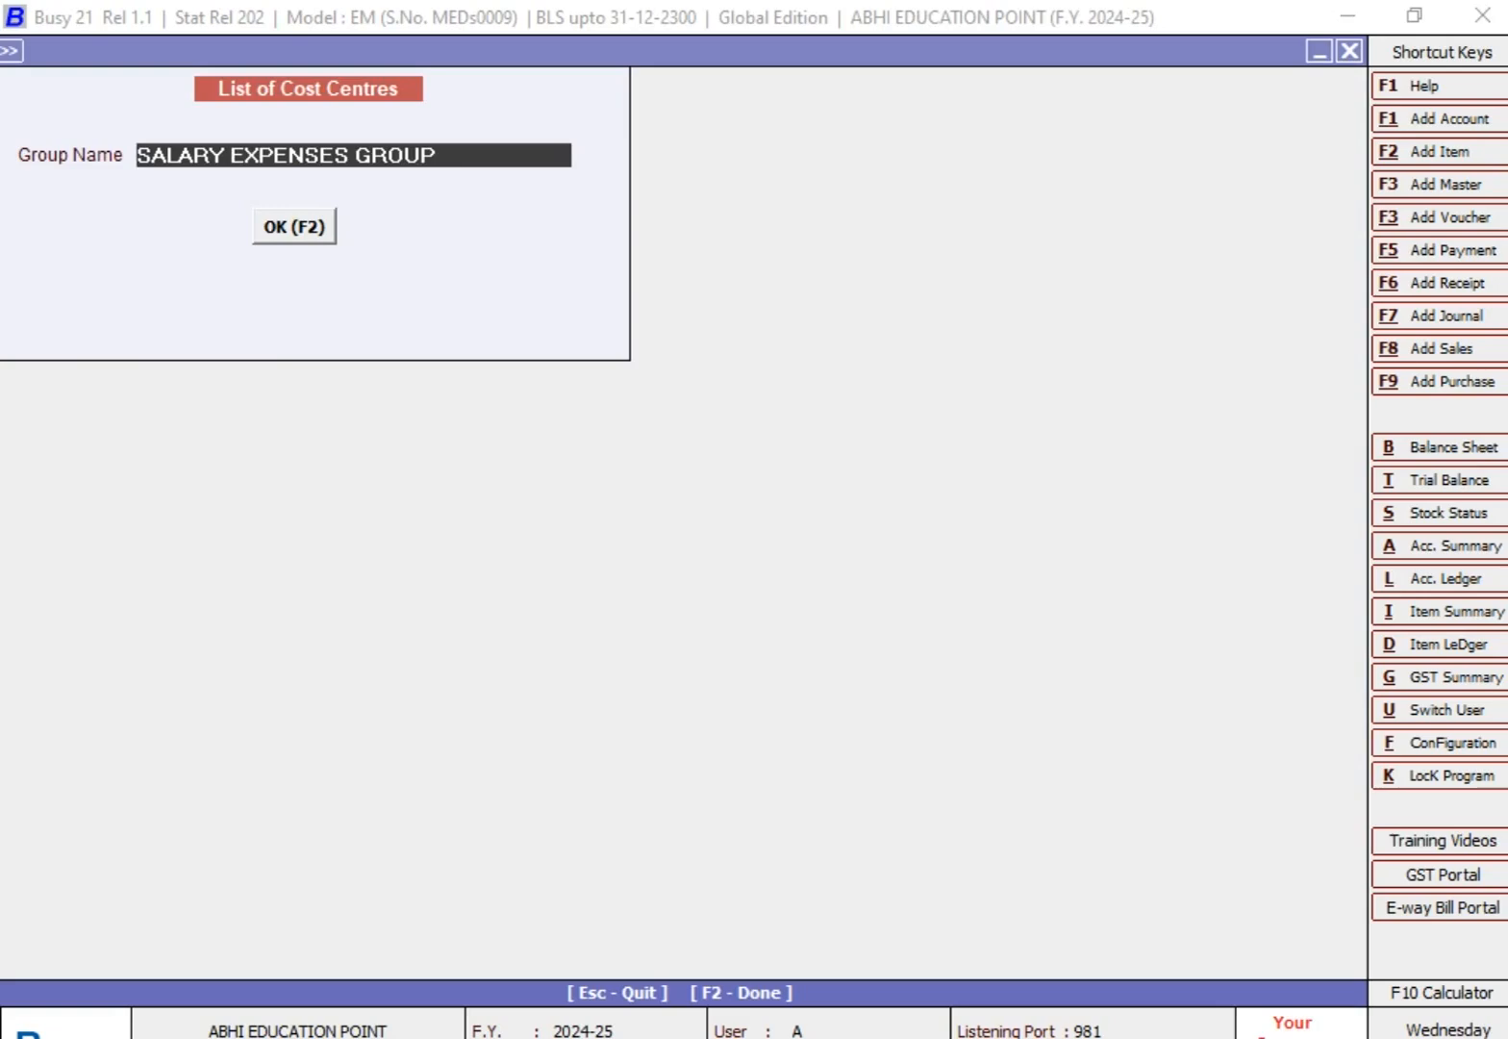
type("A")
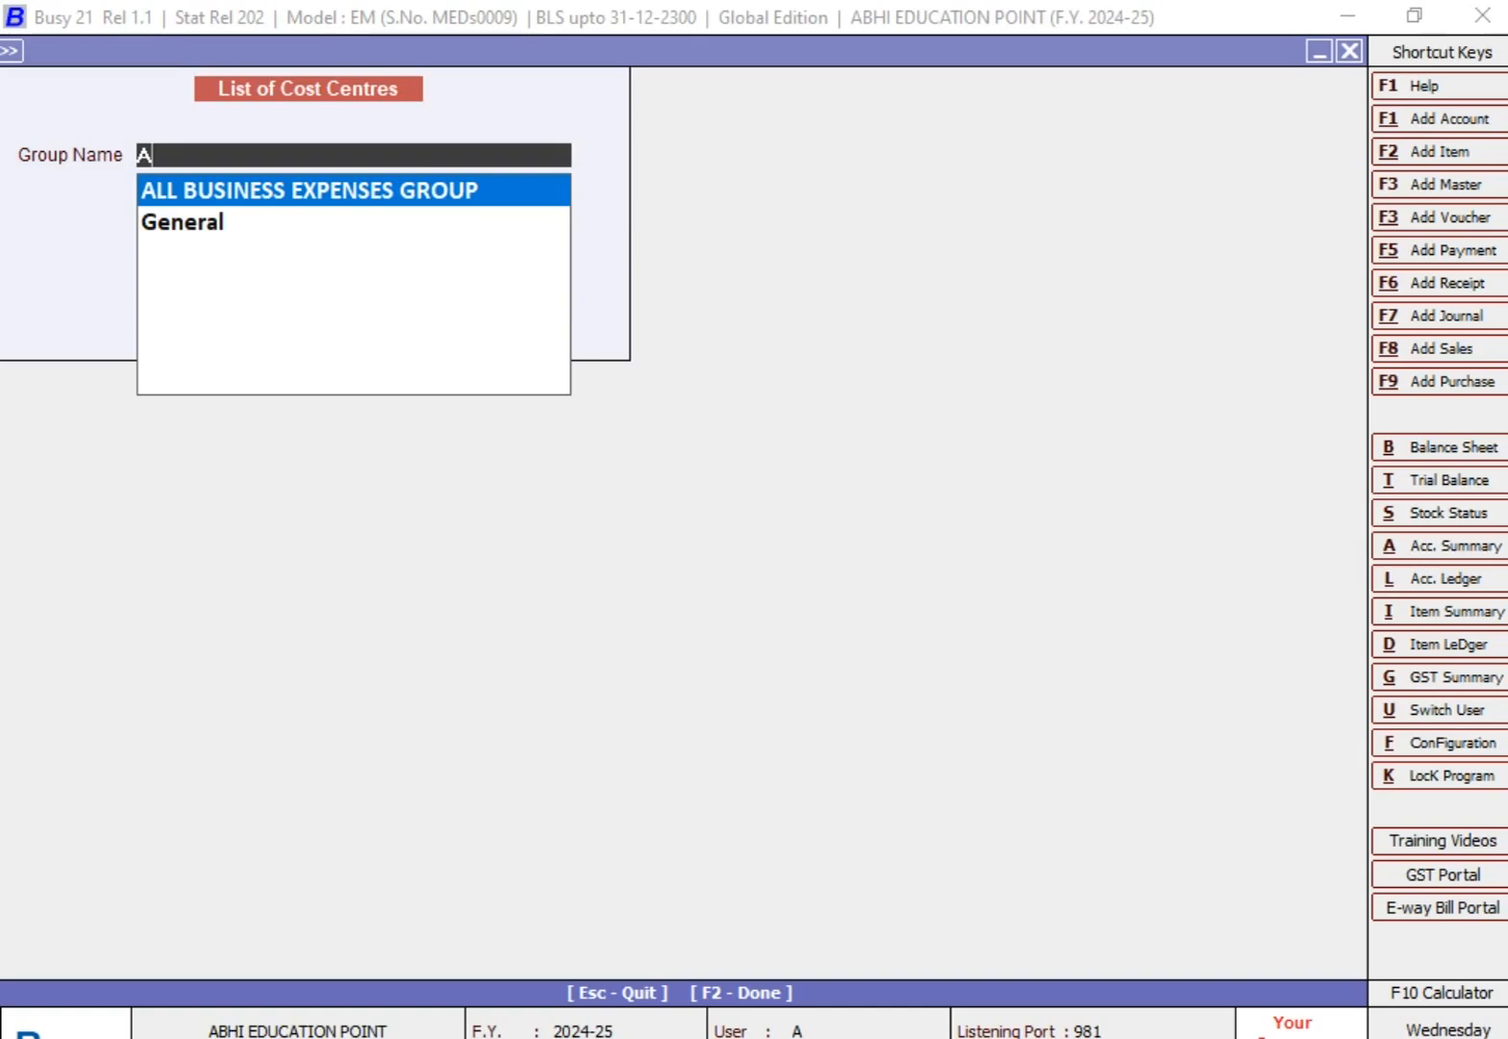
key("Return")
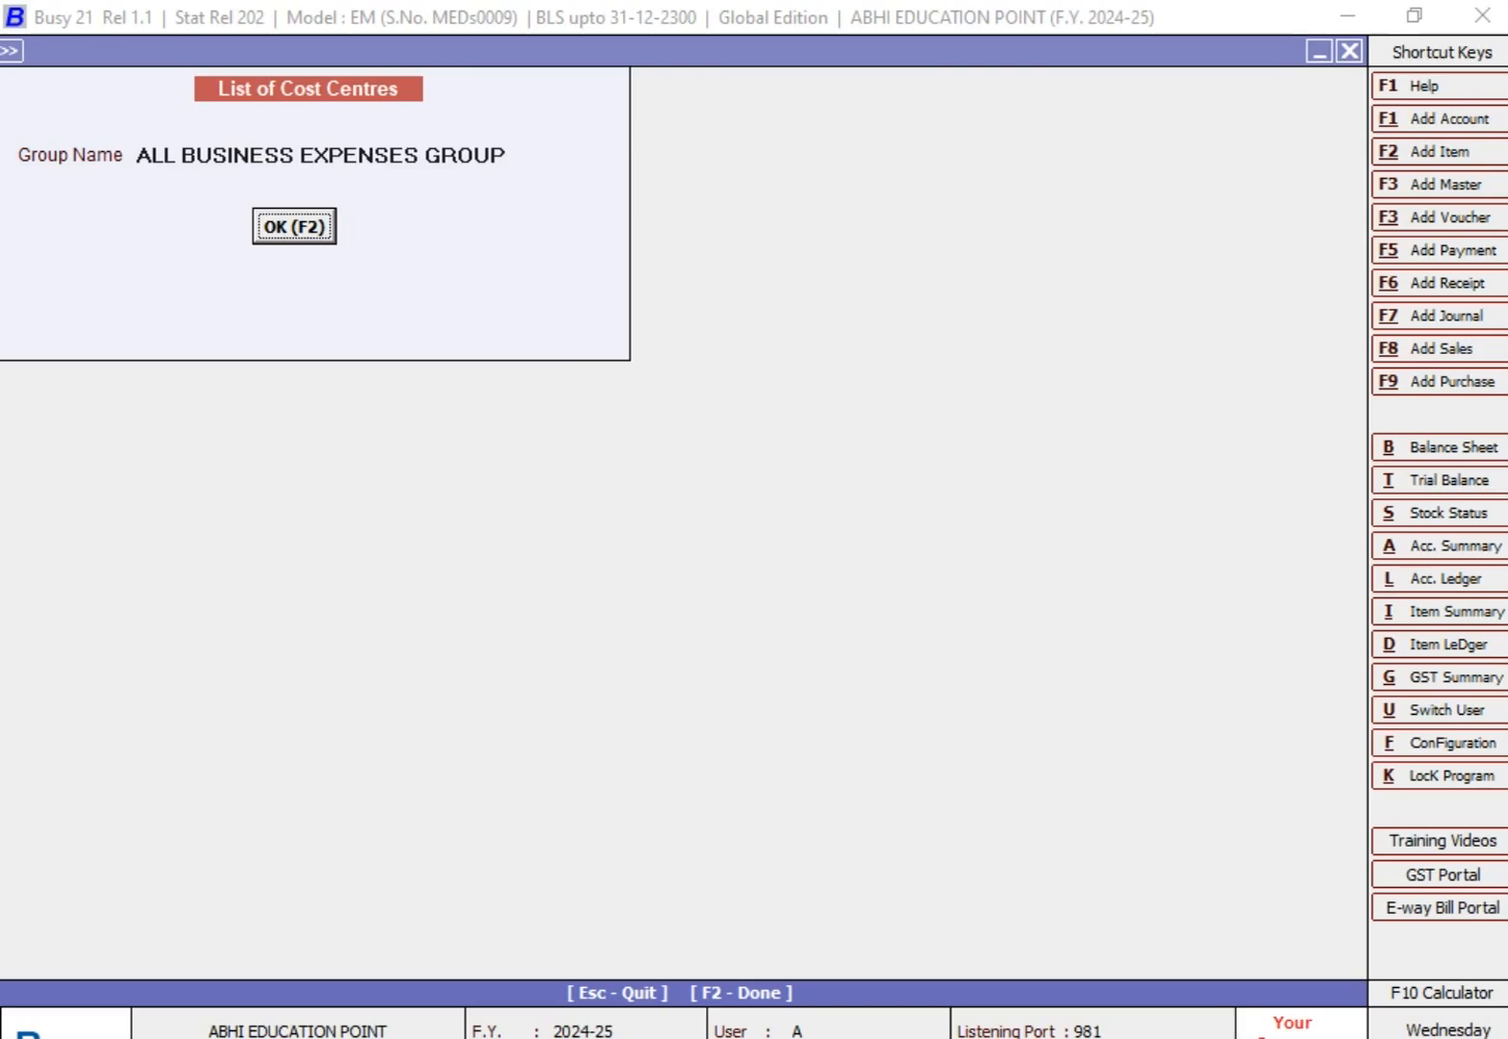
key("Return")
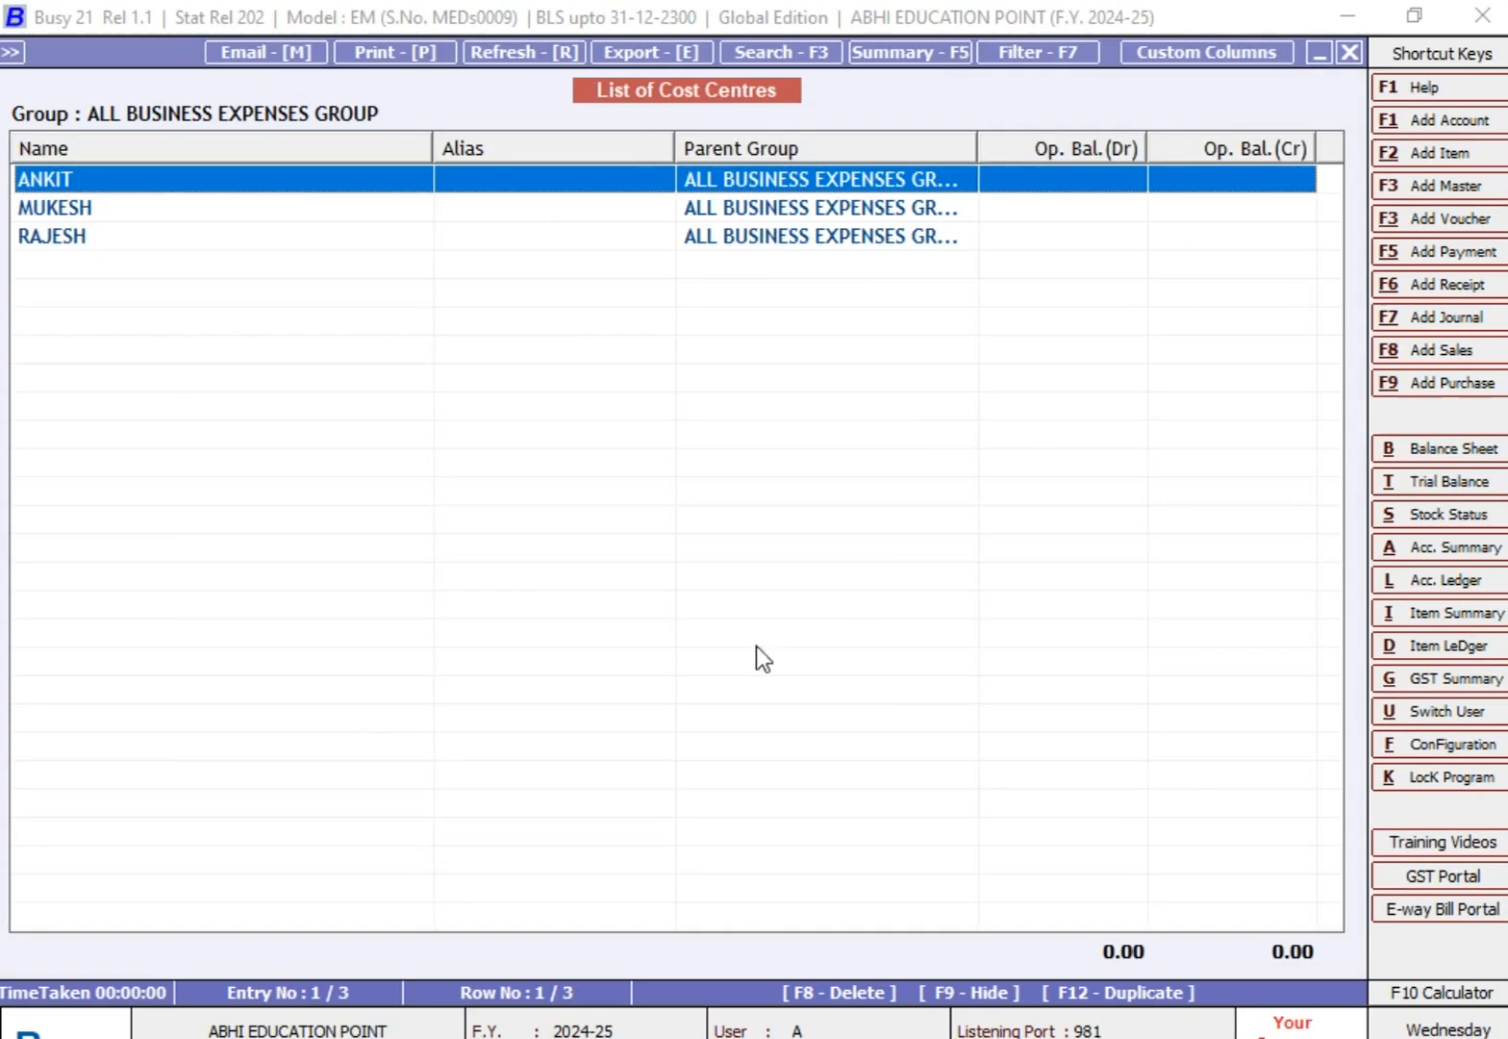
left_click_drag(675, 151, 552, 151)
left_click_drag(863, 140, 1067, 151)
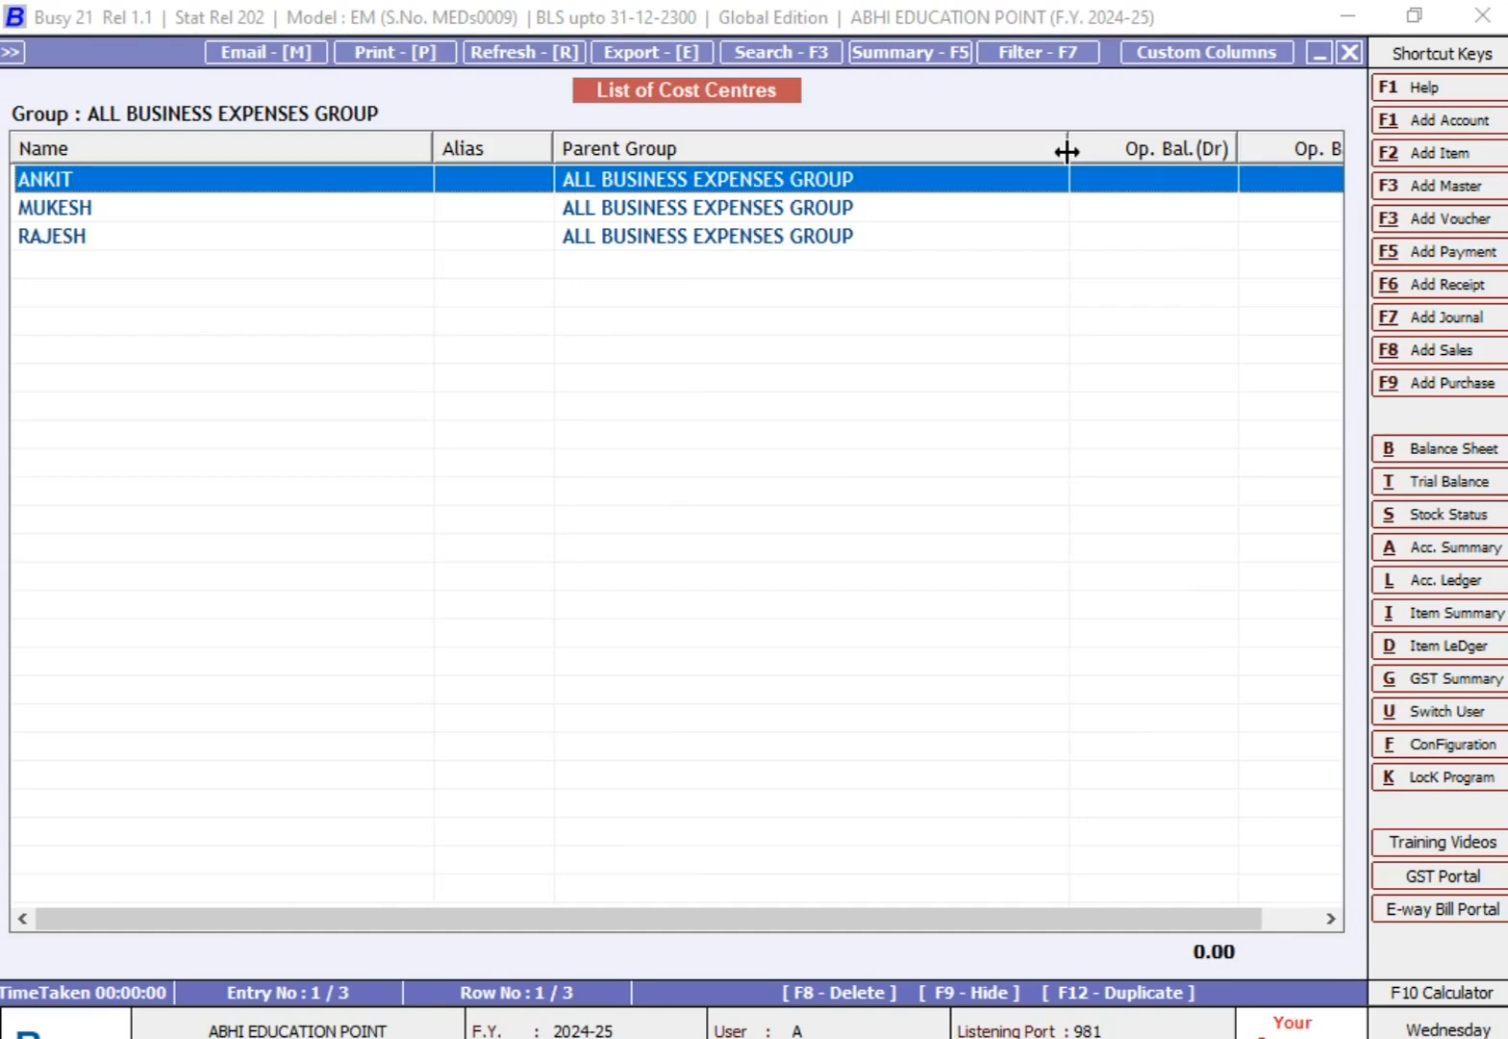
Step: Show the list of all cost centres on screen, go through its entries, and close the list
key("F2")
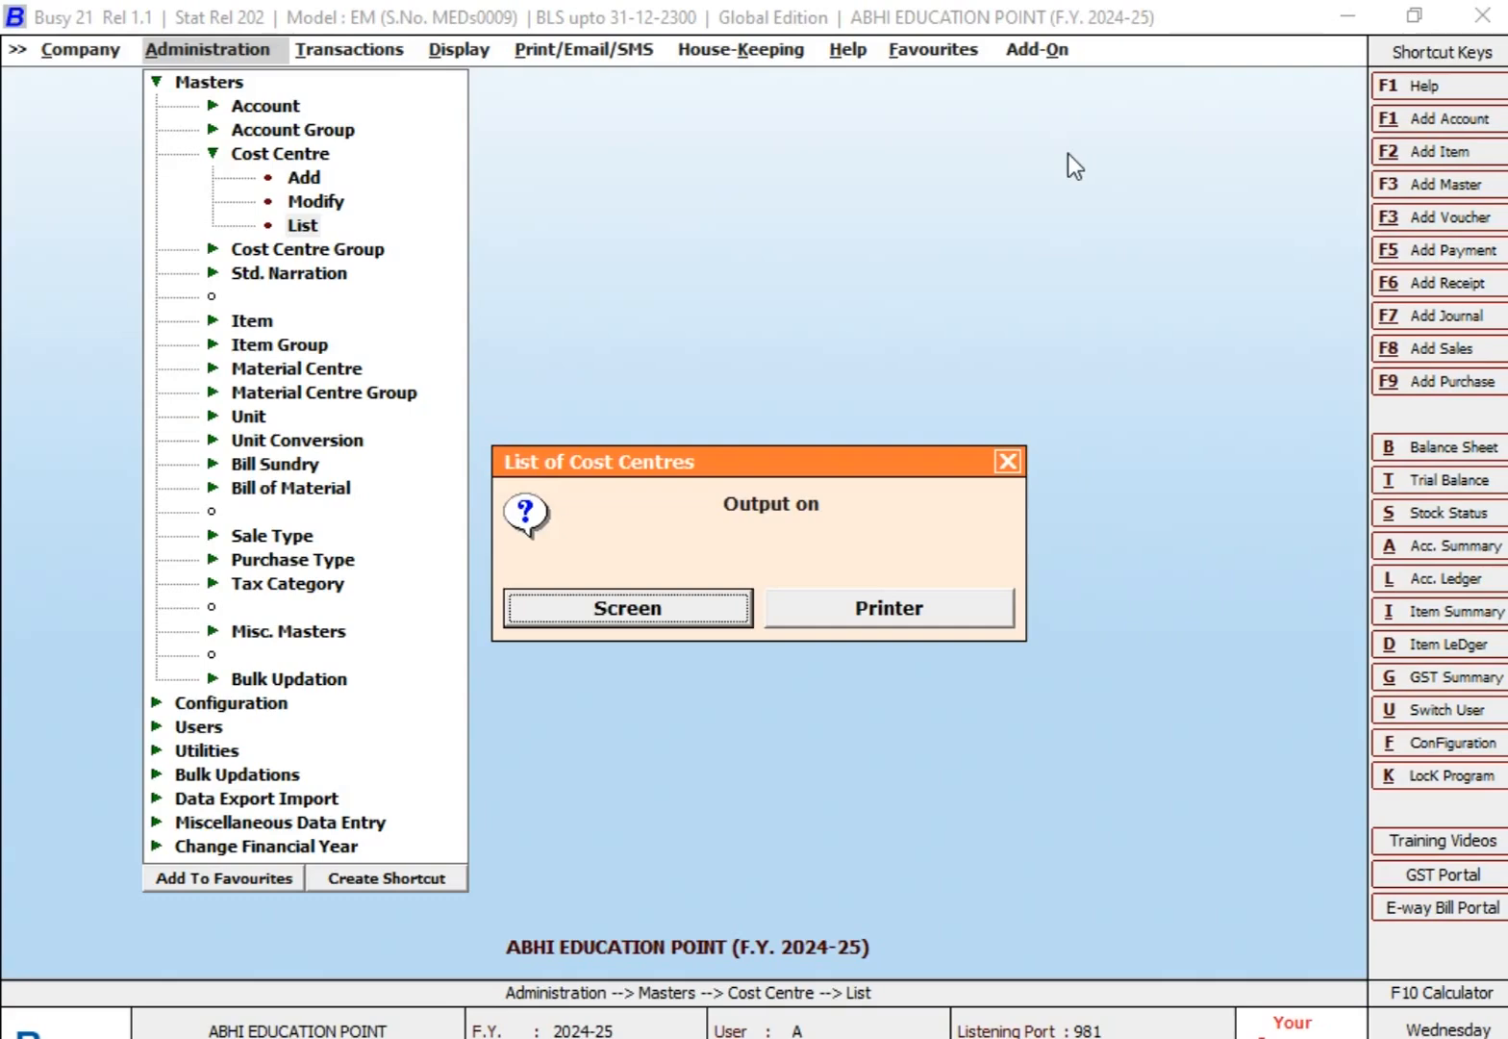
key("Return")
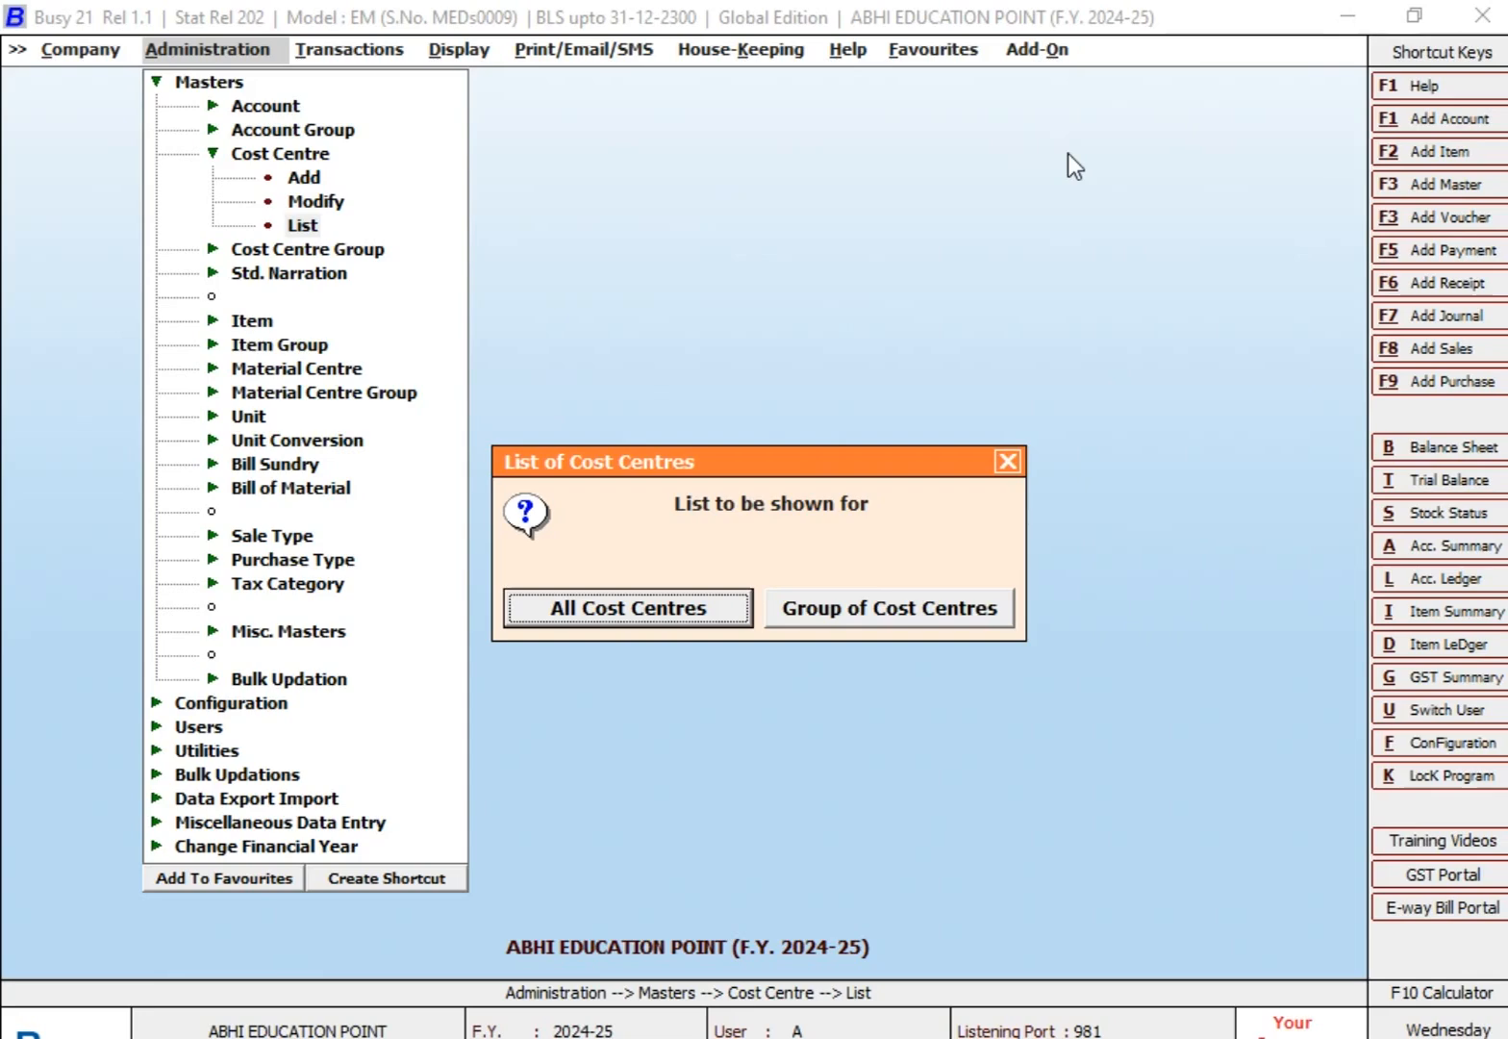
key("Return")
key("Down")
key("Down")
key("Up")
key("Up")
key("End")
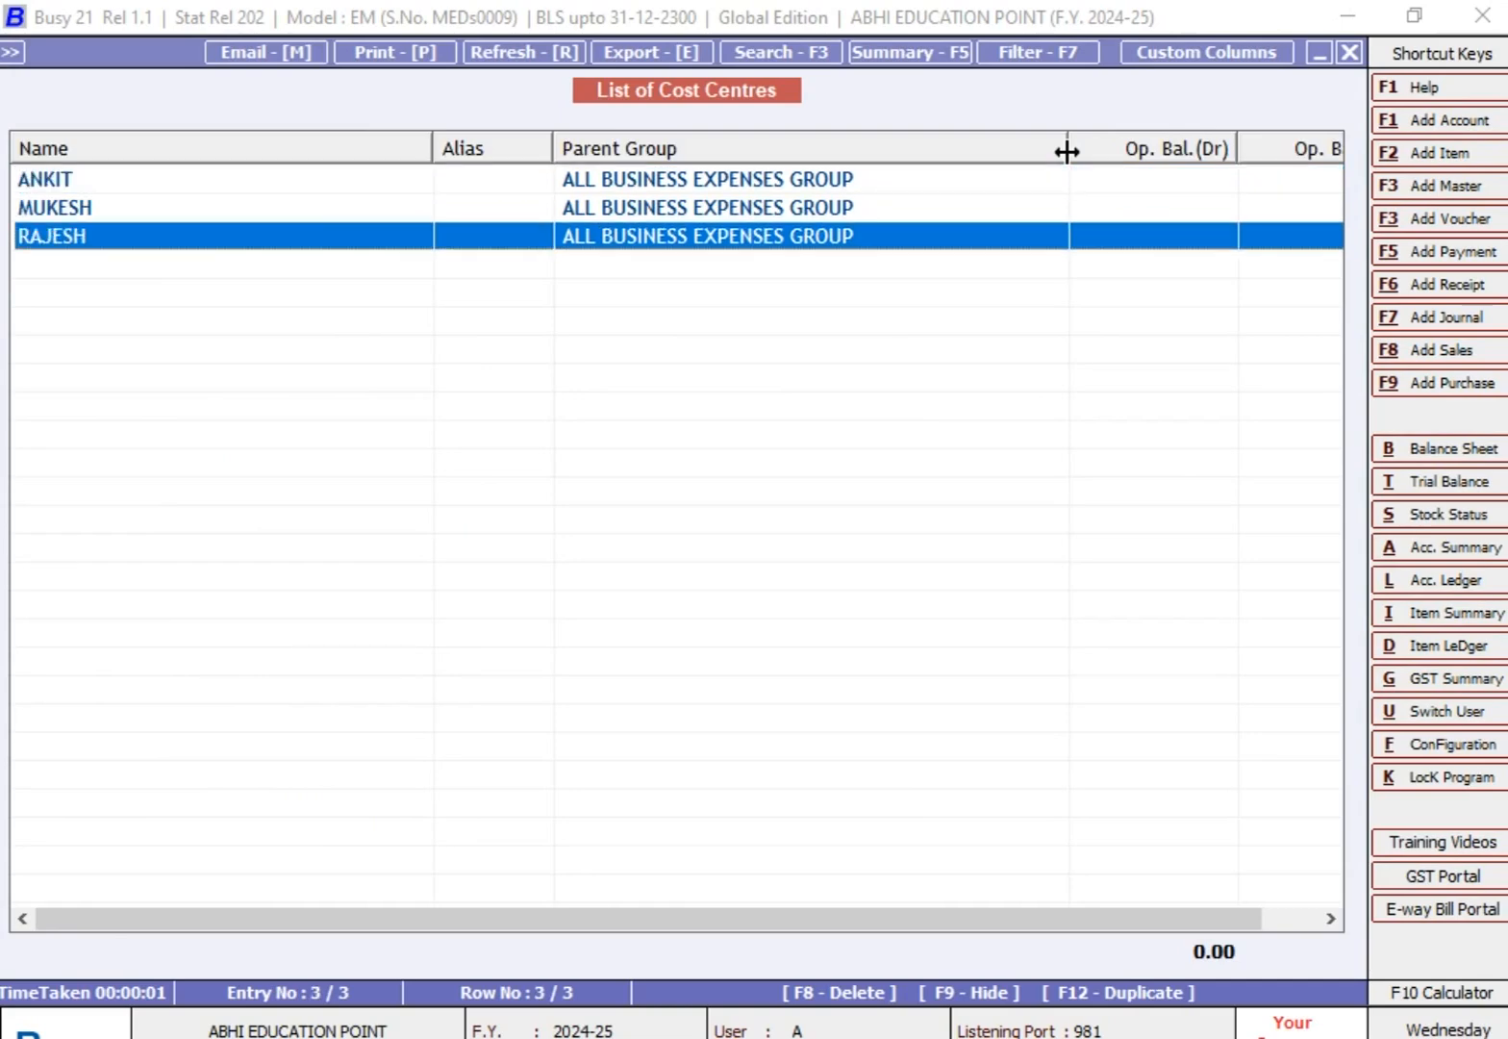
key("Up")
key("Up")
key("Down")
key("Down")
key("Escape")
key("Escape")
key("Escape")
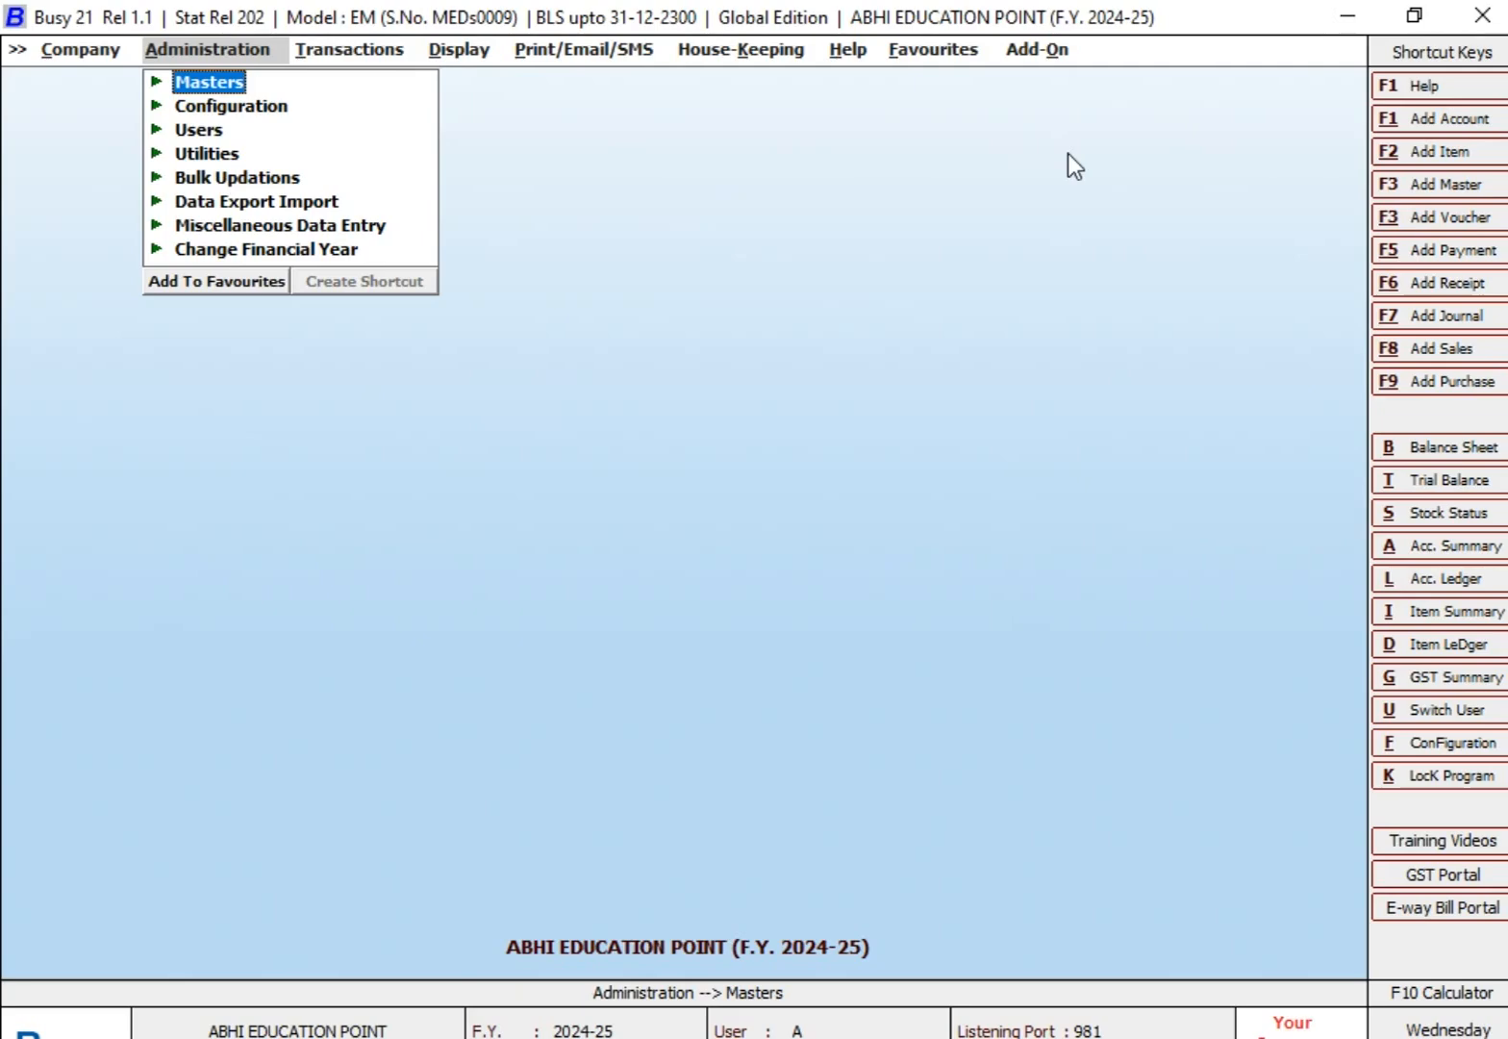
Step: Switch to the Excel worksheet to check the heading of the salary table, and return to Busy
key("alt+Tab")
left_click(689, 642)
left_click(292, 397)
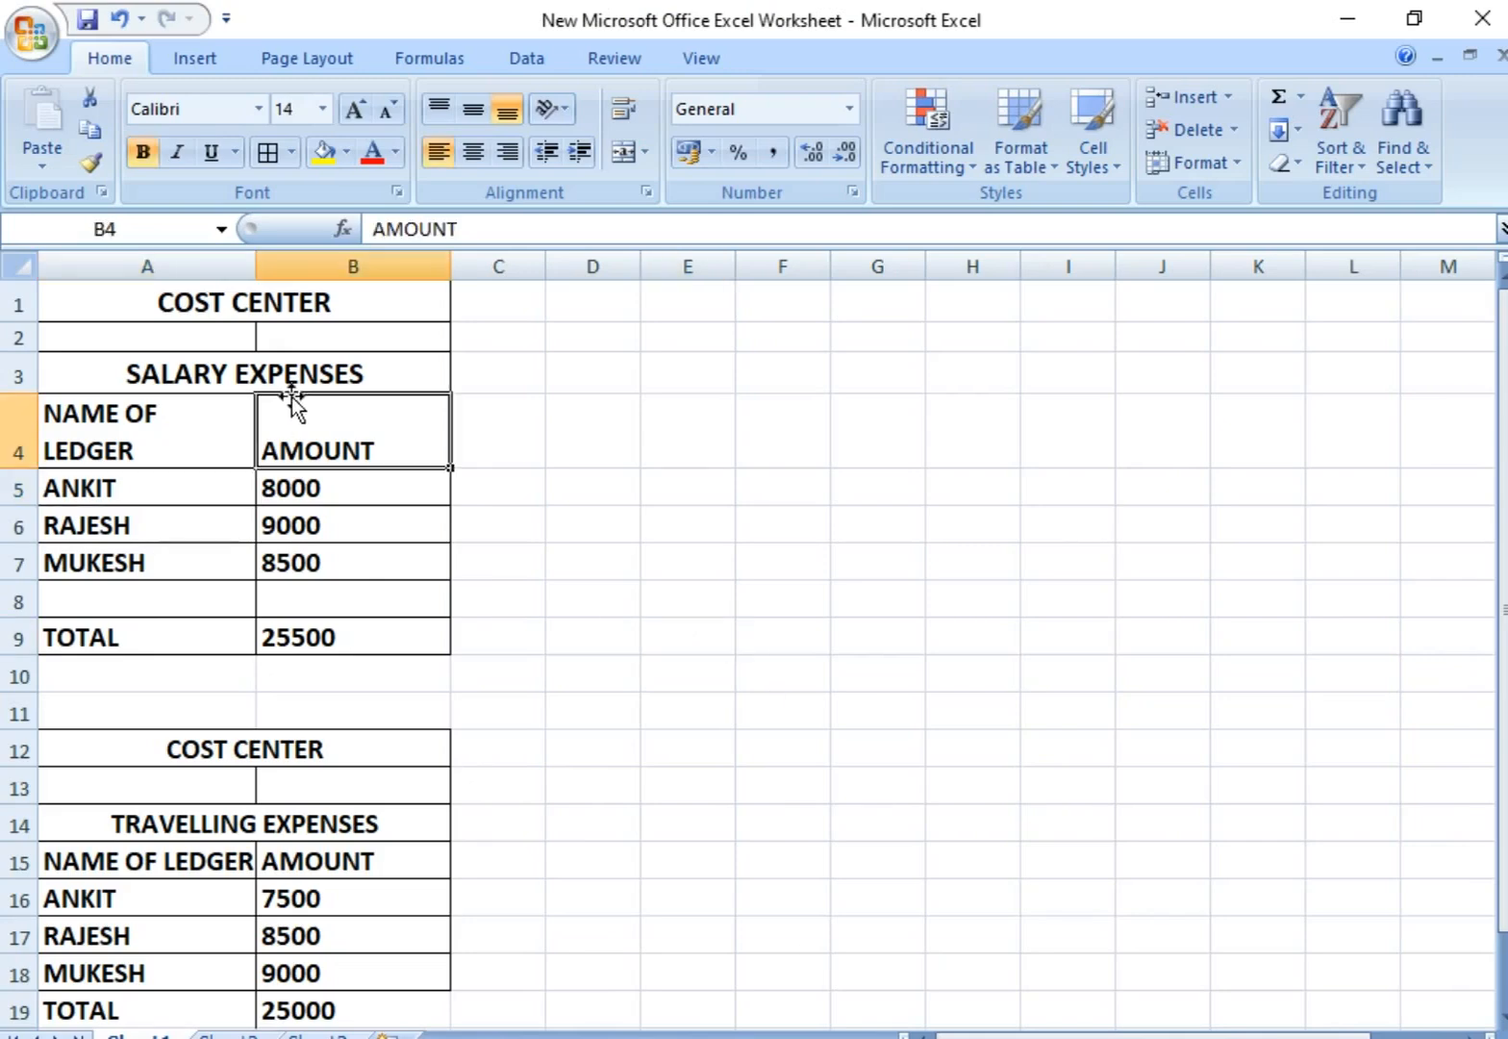
left_click(296, 380)
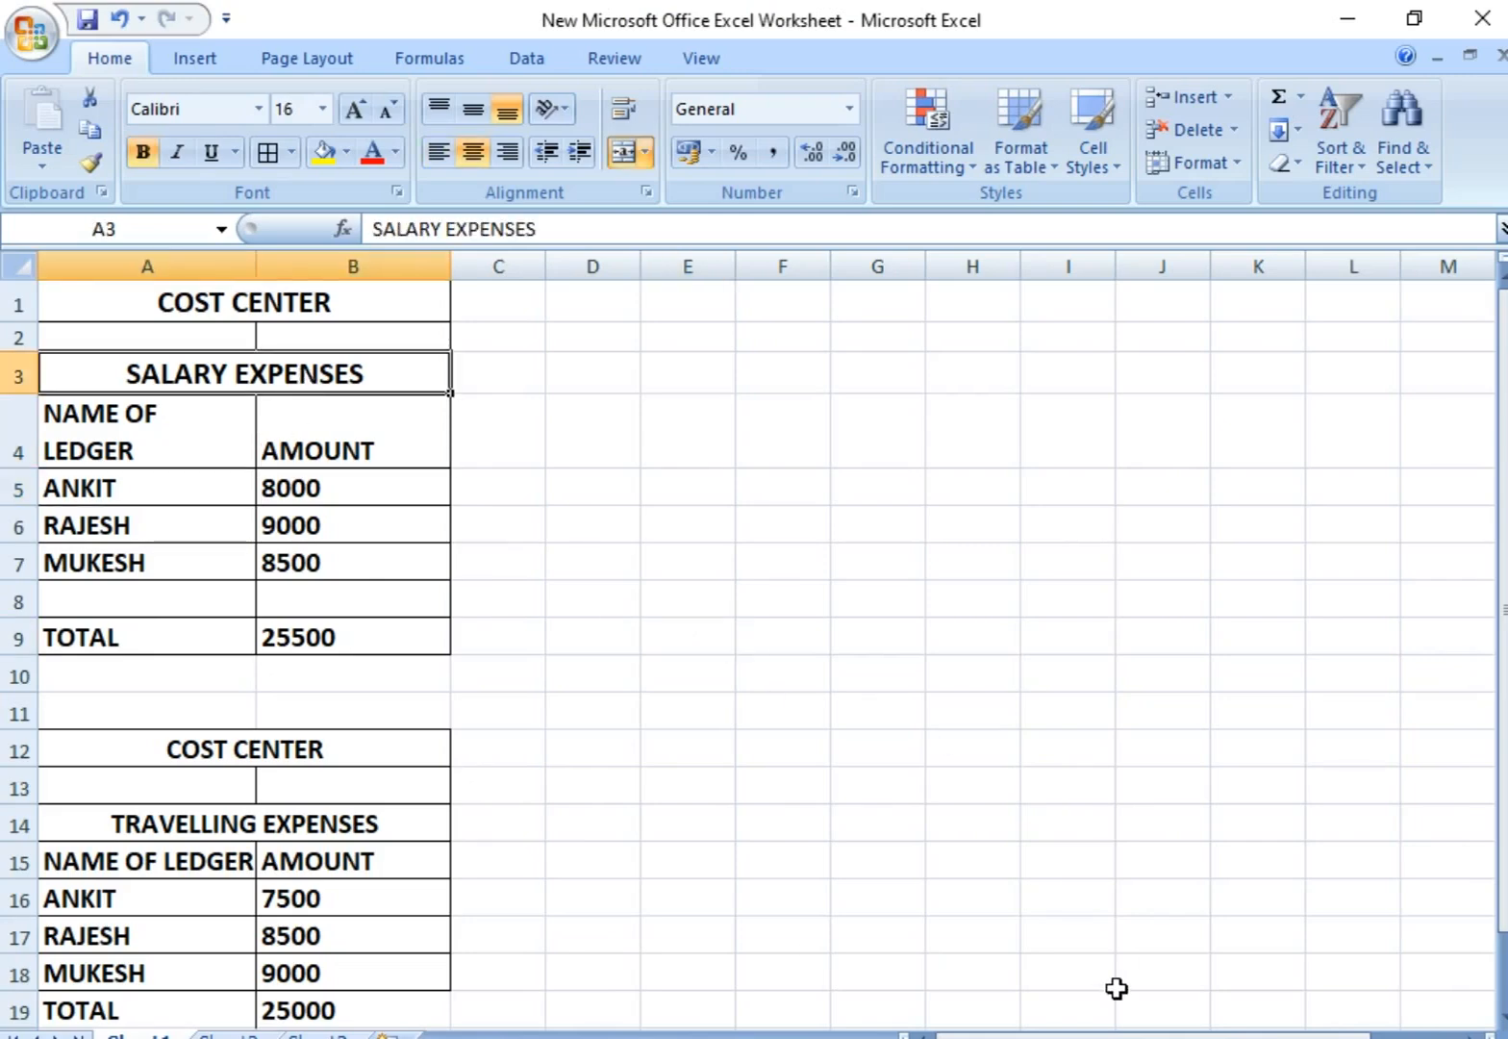
key("alt+Tab")
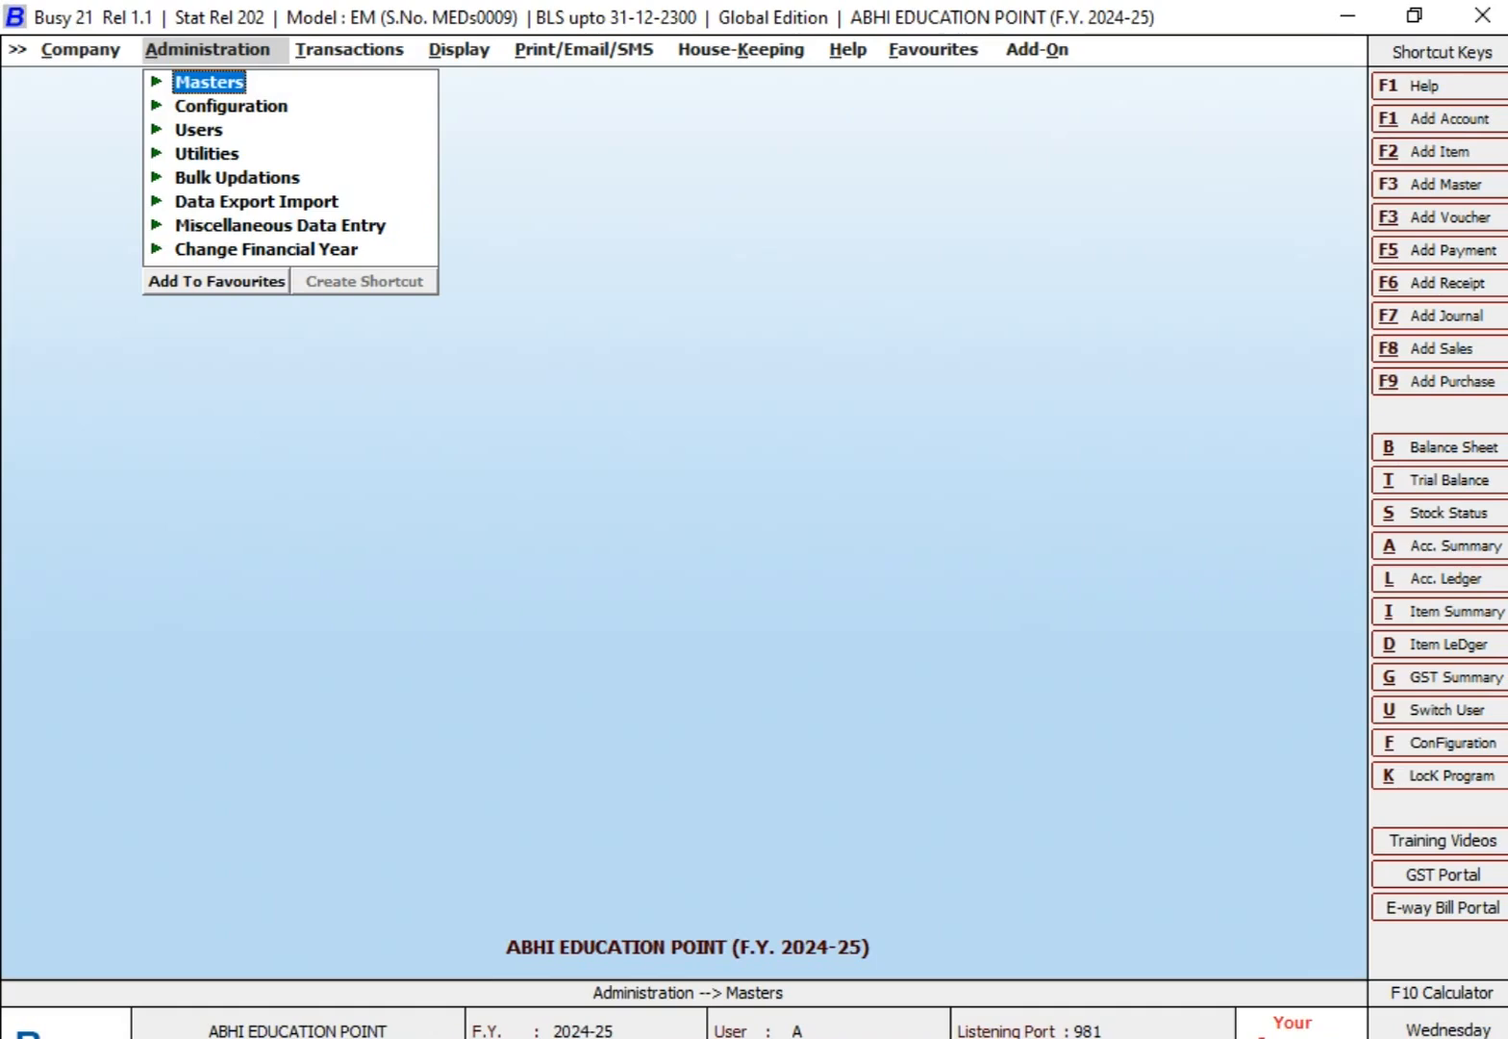
Step: Start a new account master named SALARY EXPENSES under the group Expenses (Indirect/Admn.), leaving the alias blank
key("Return")
key("Return")
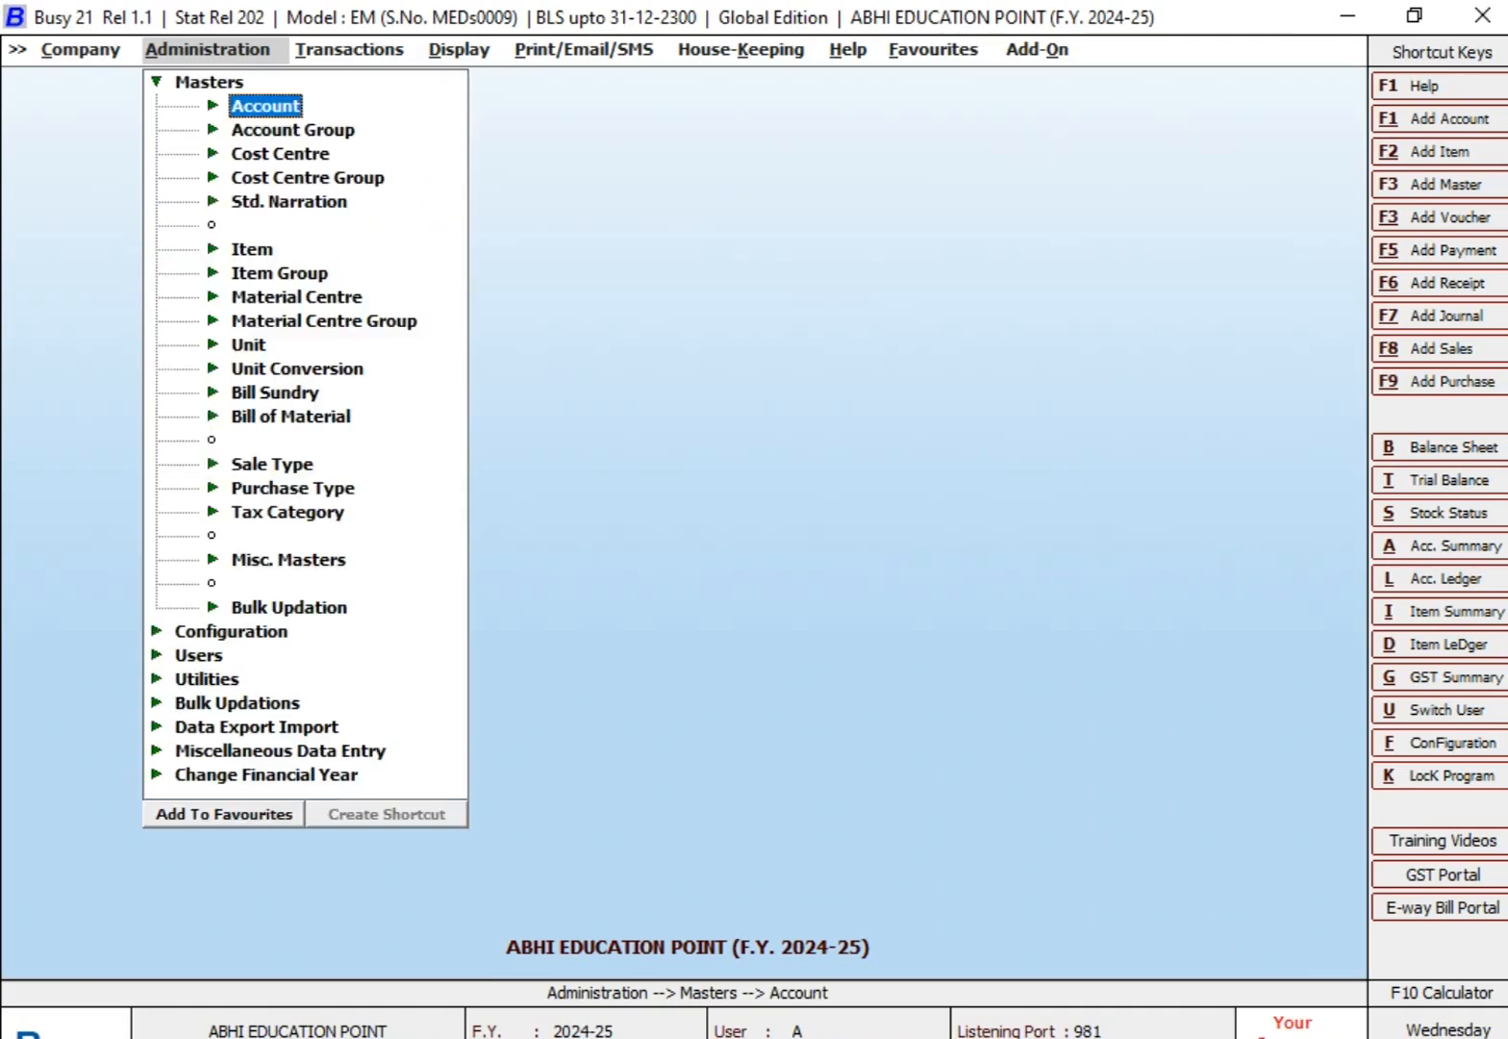
key("Return")
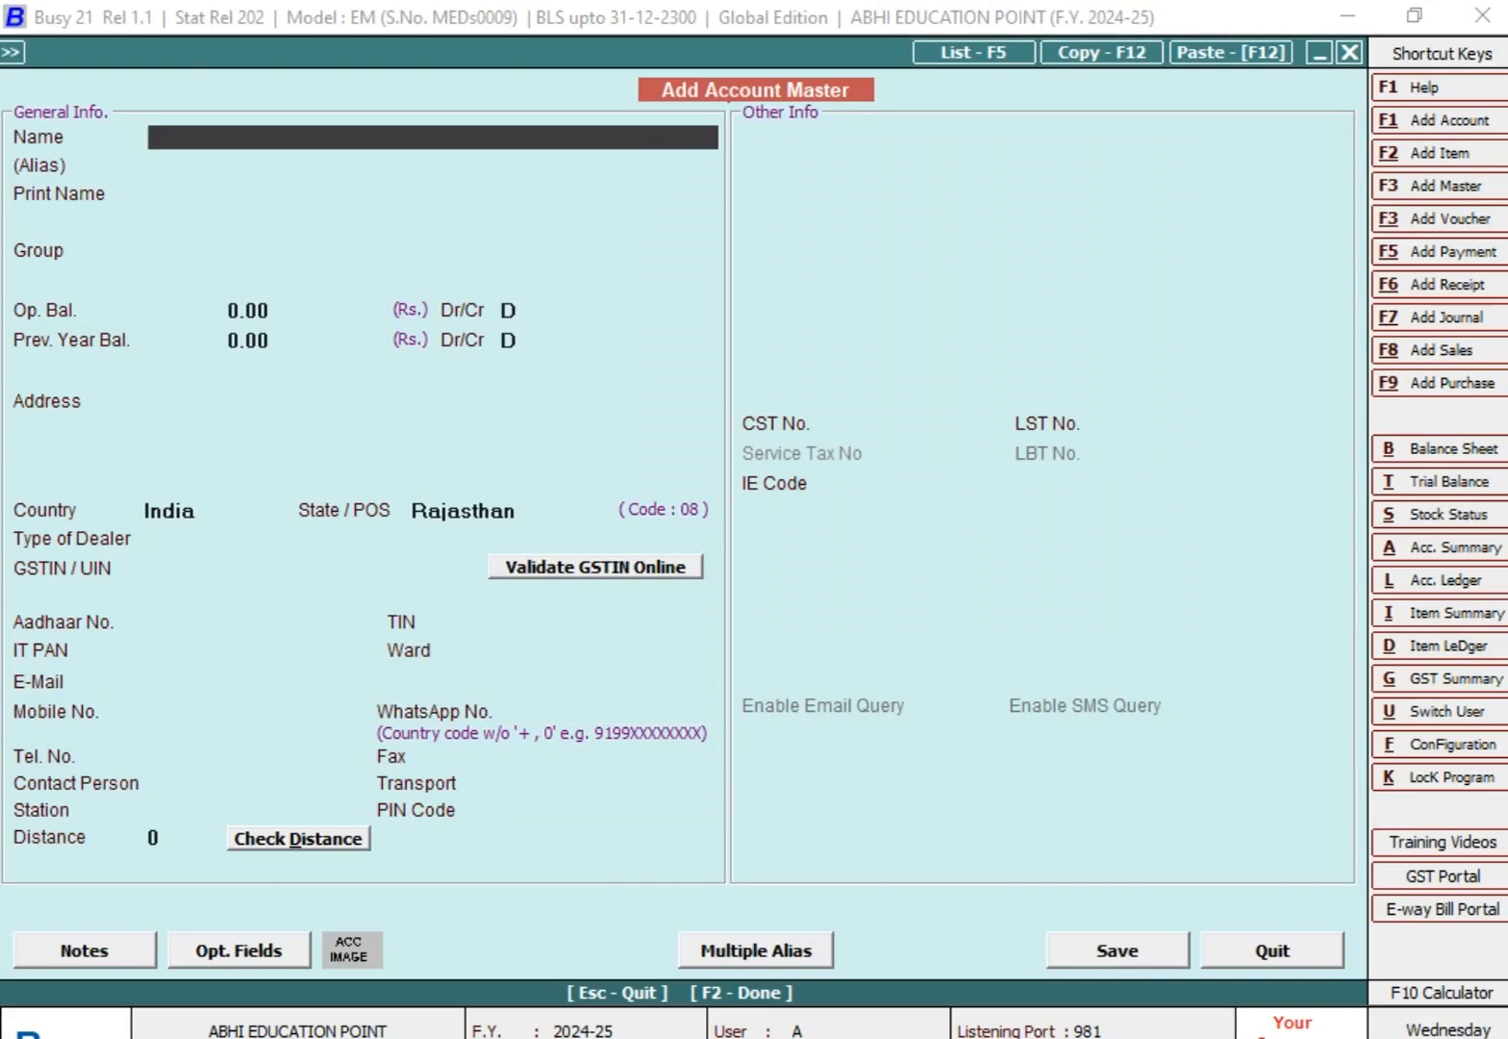
type("SALARY EXPENSES")
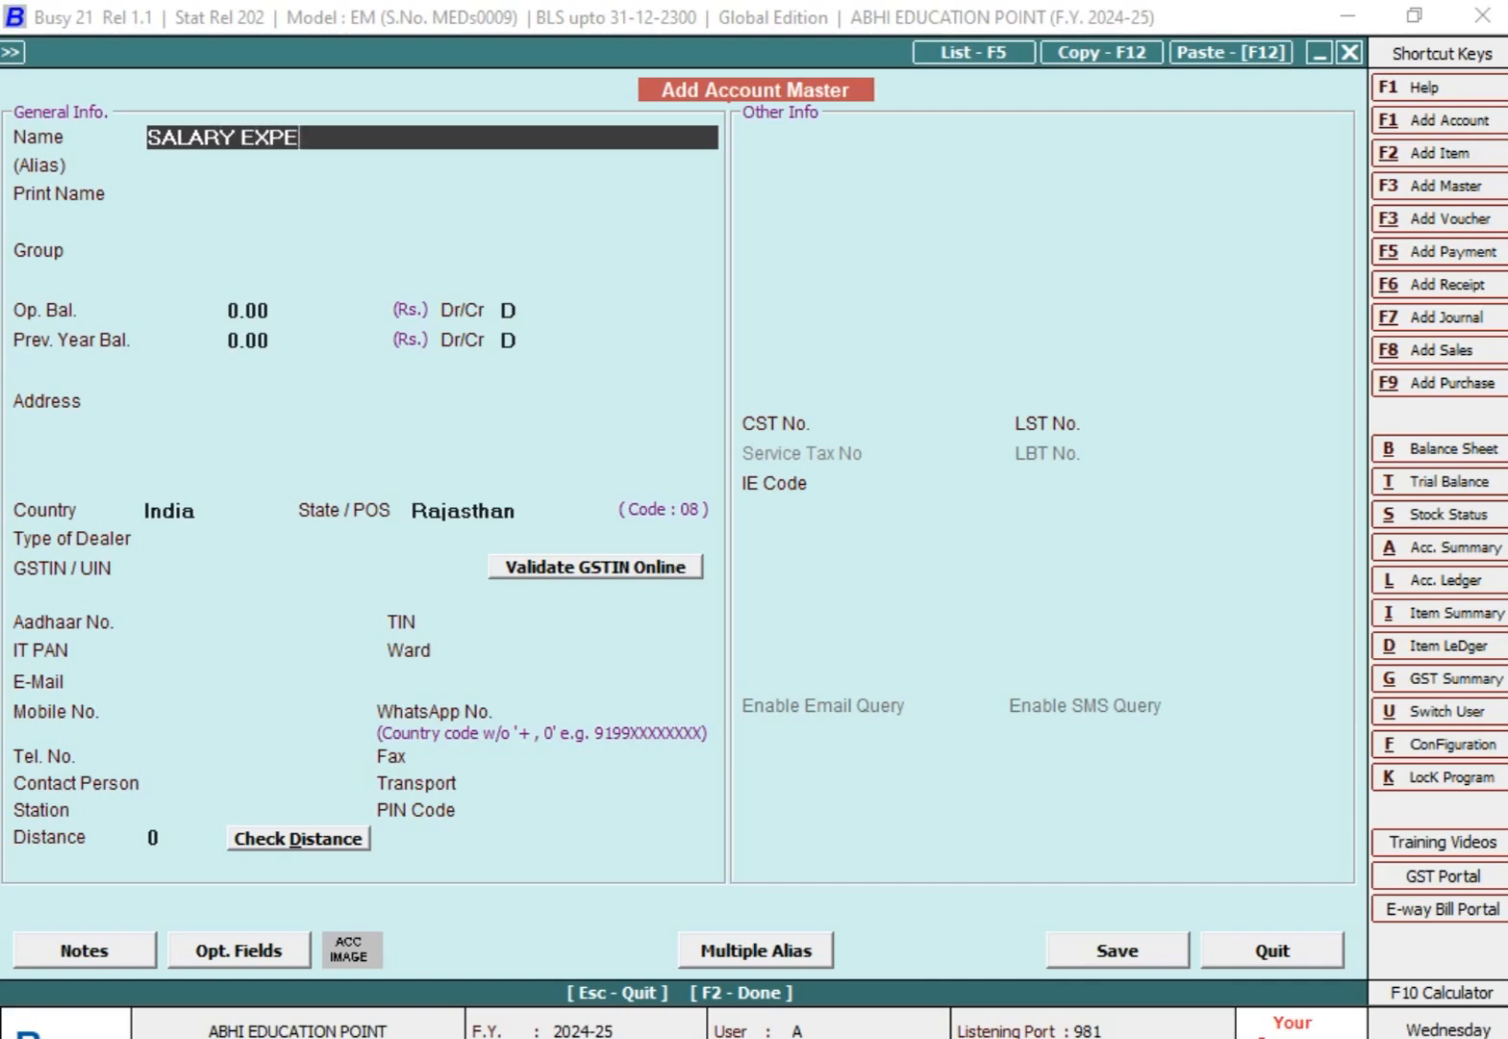
key("Return")
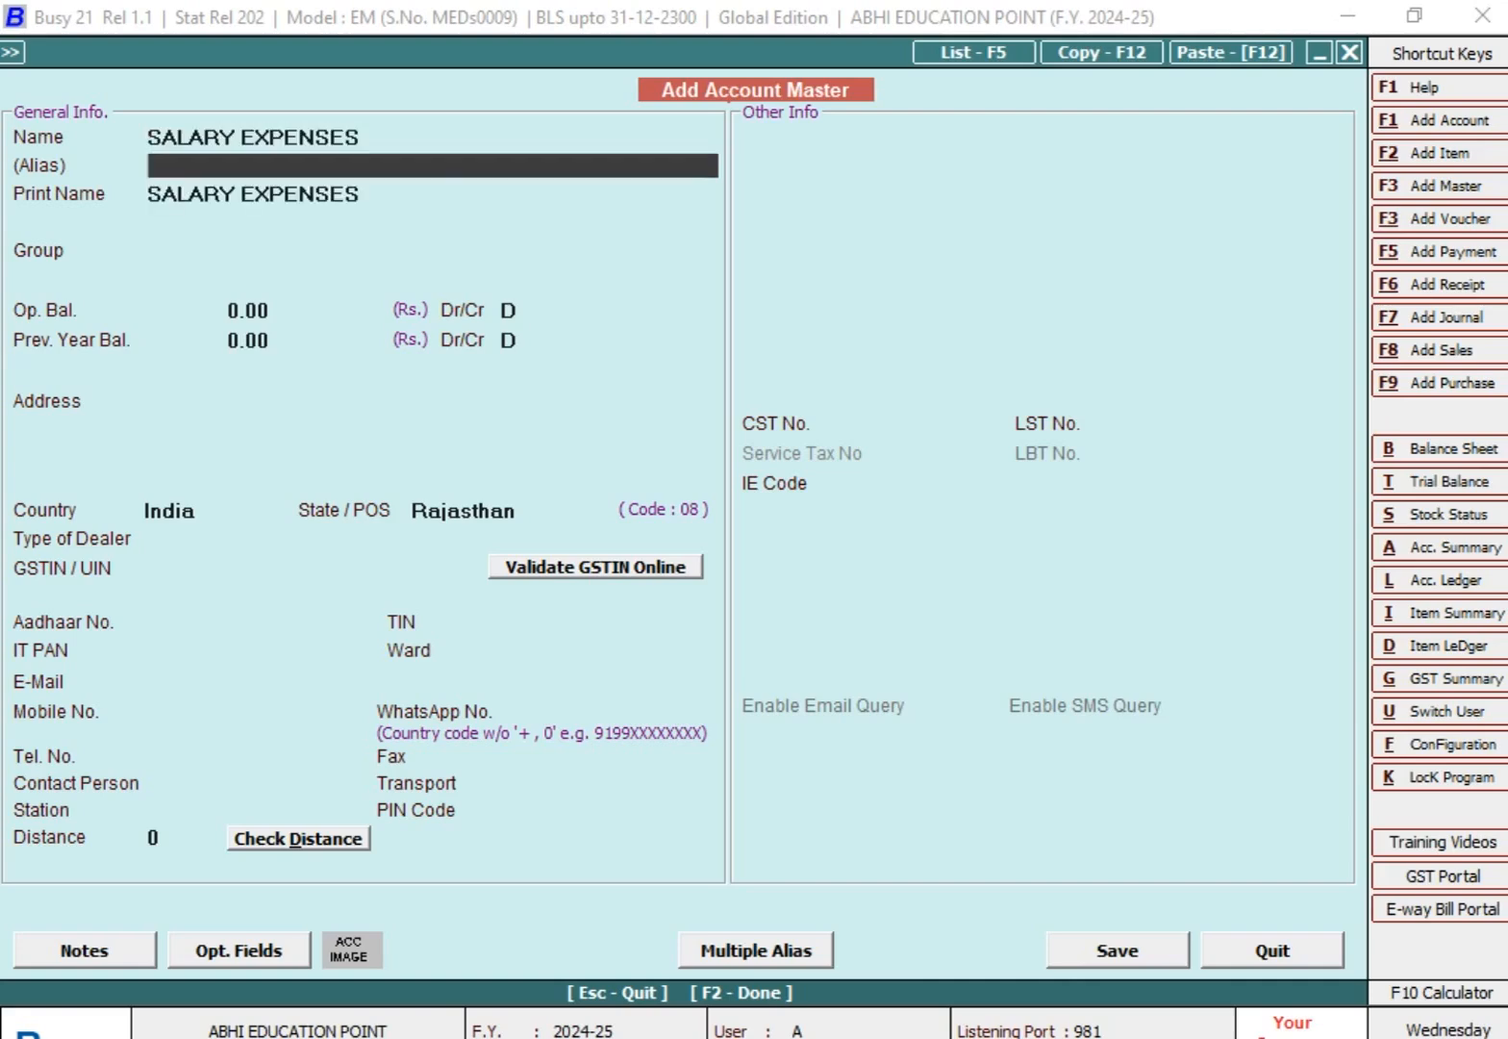
key("Return")
type("EX")
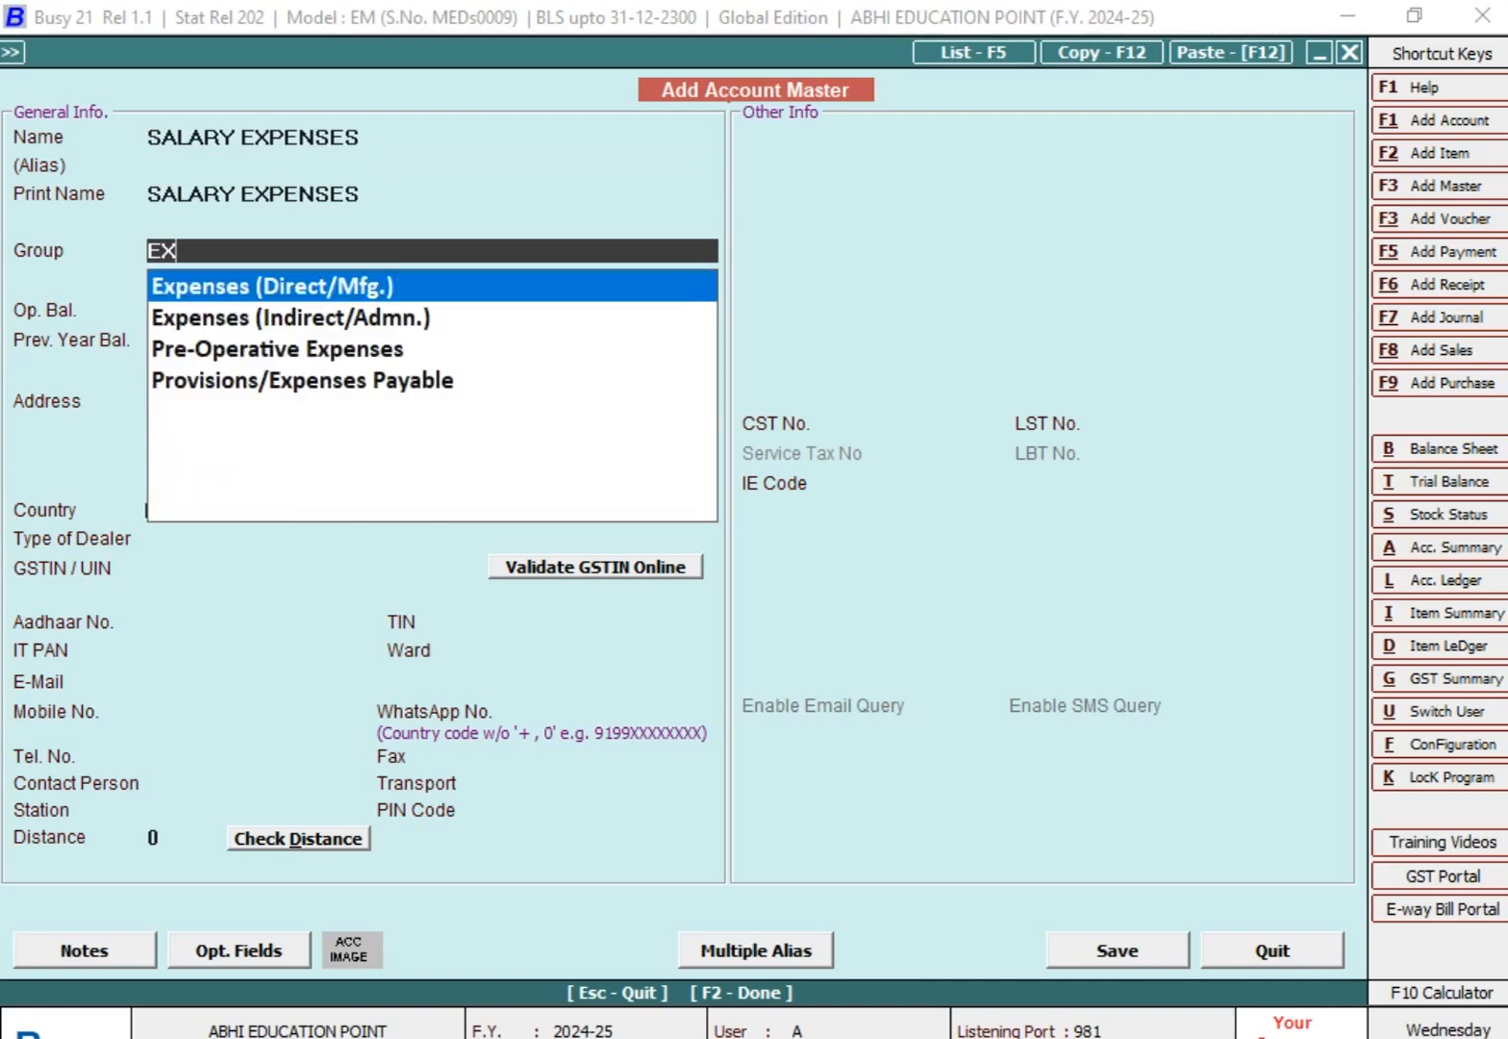
key("Down")
key("Return")
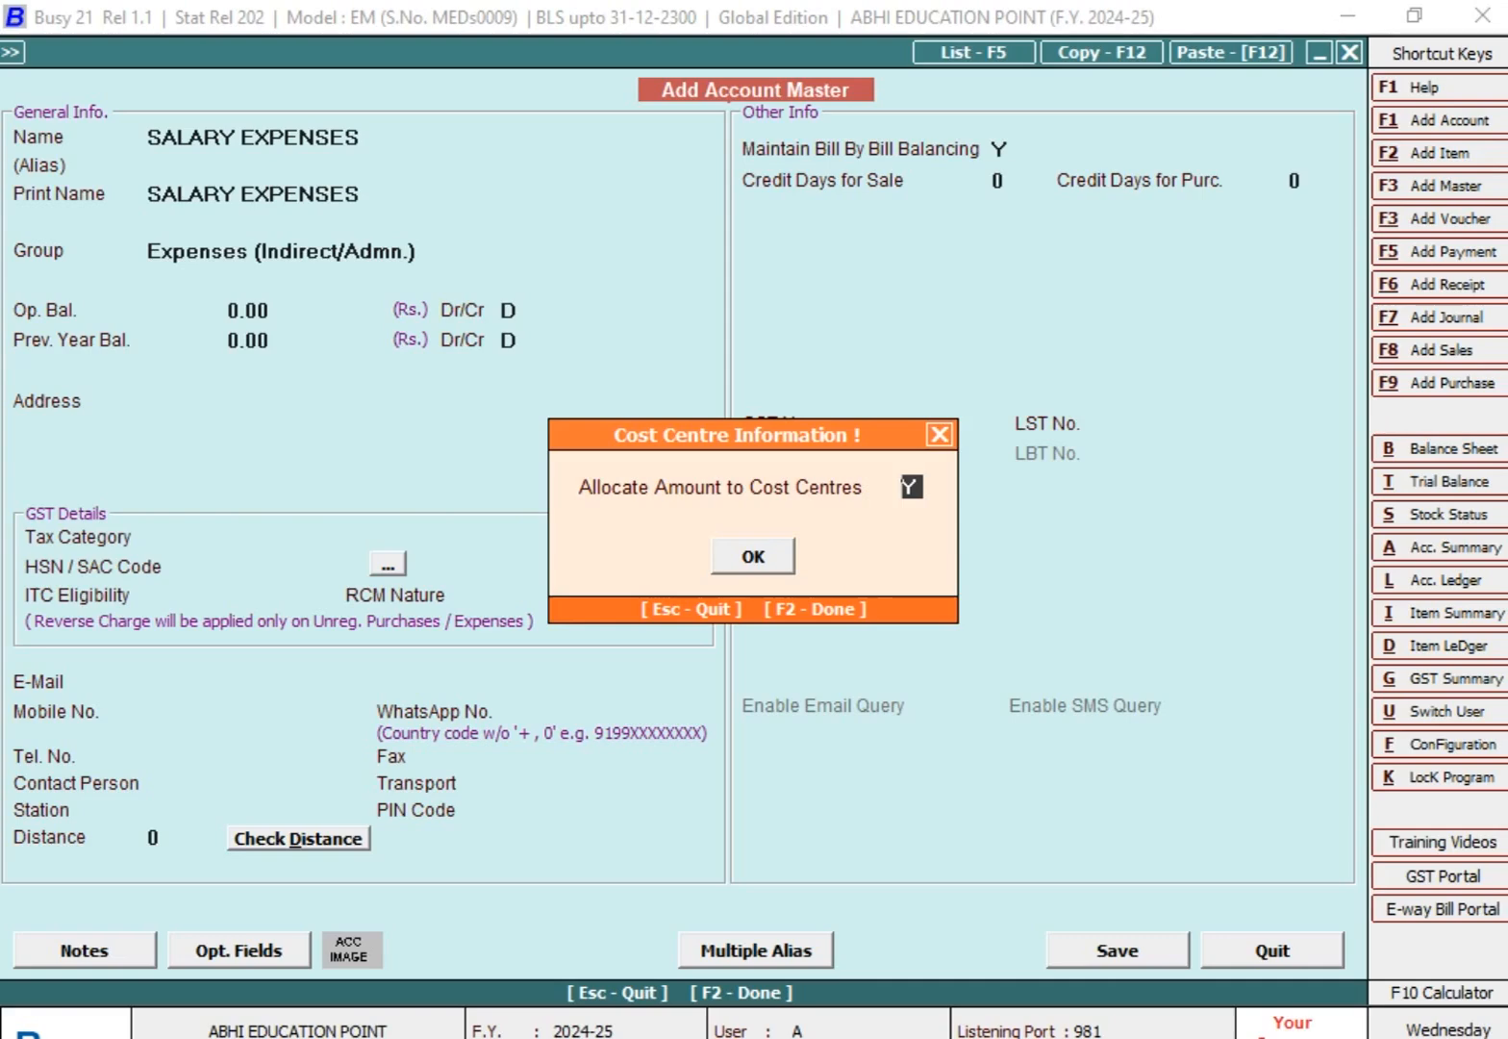
Step: Examine the salary total and the employees' individual amounts in the Excel worksheet, and return to Busy
left_click(938, 951)
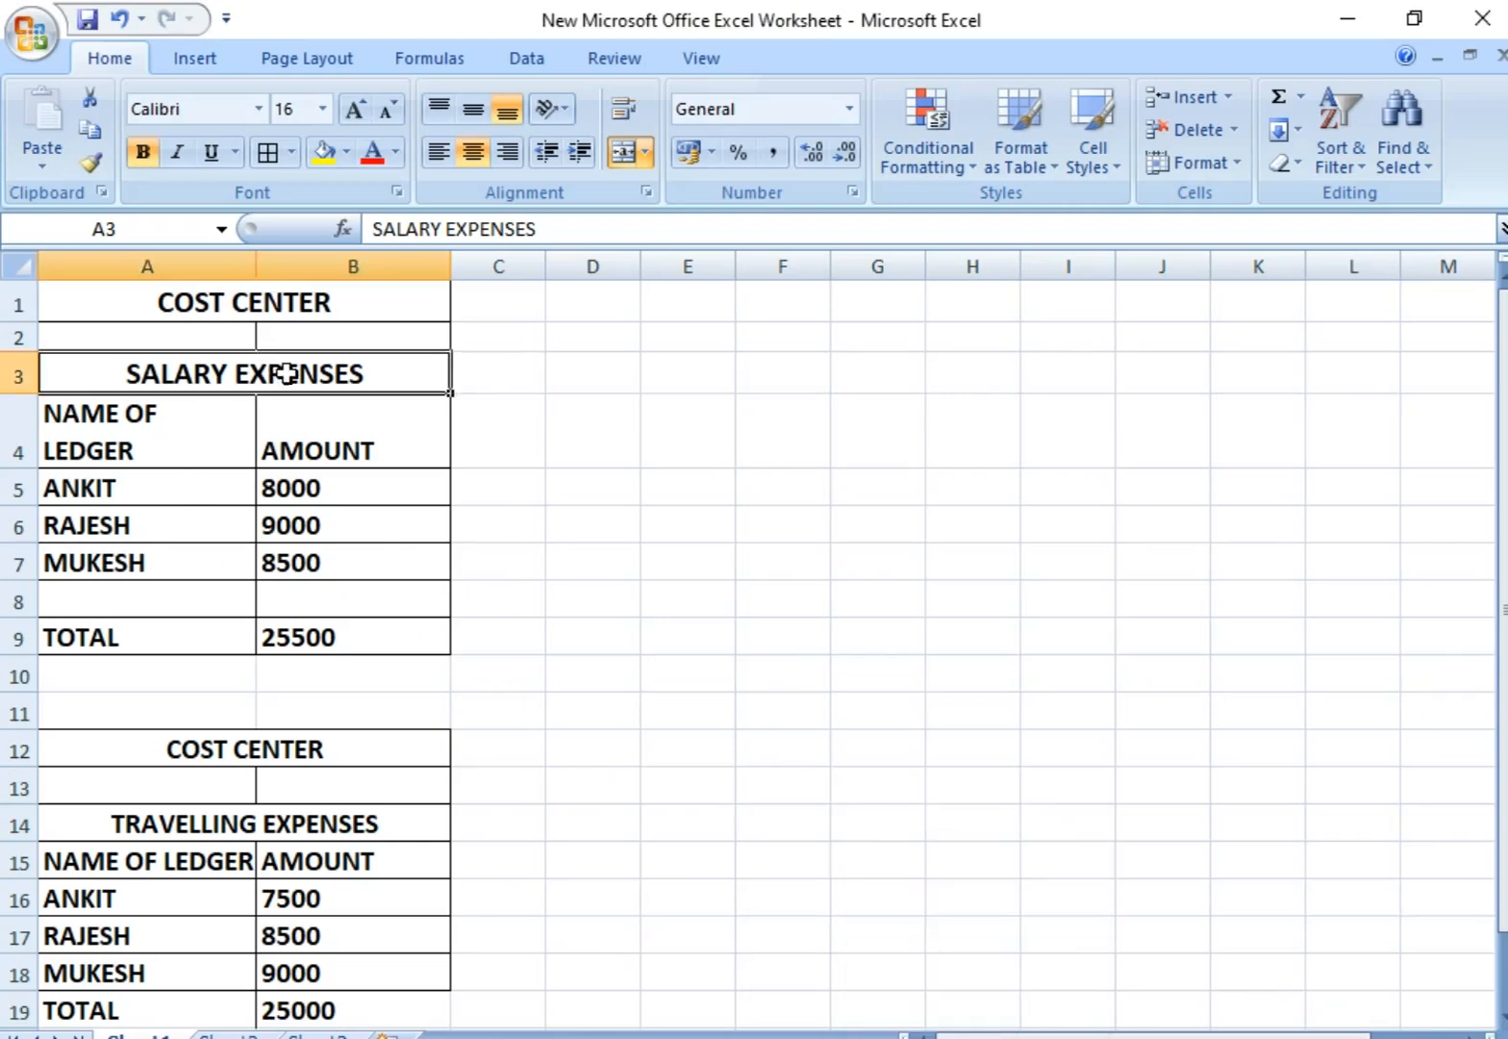
left_click(321, 637)
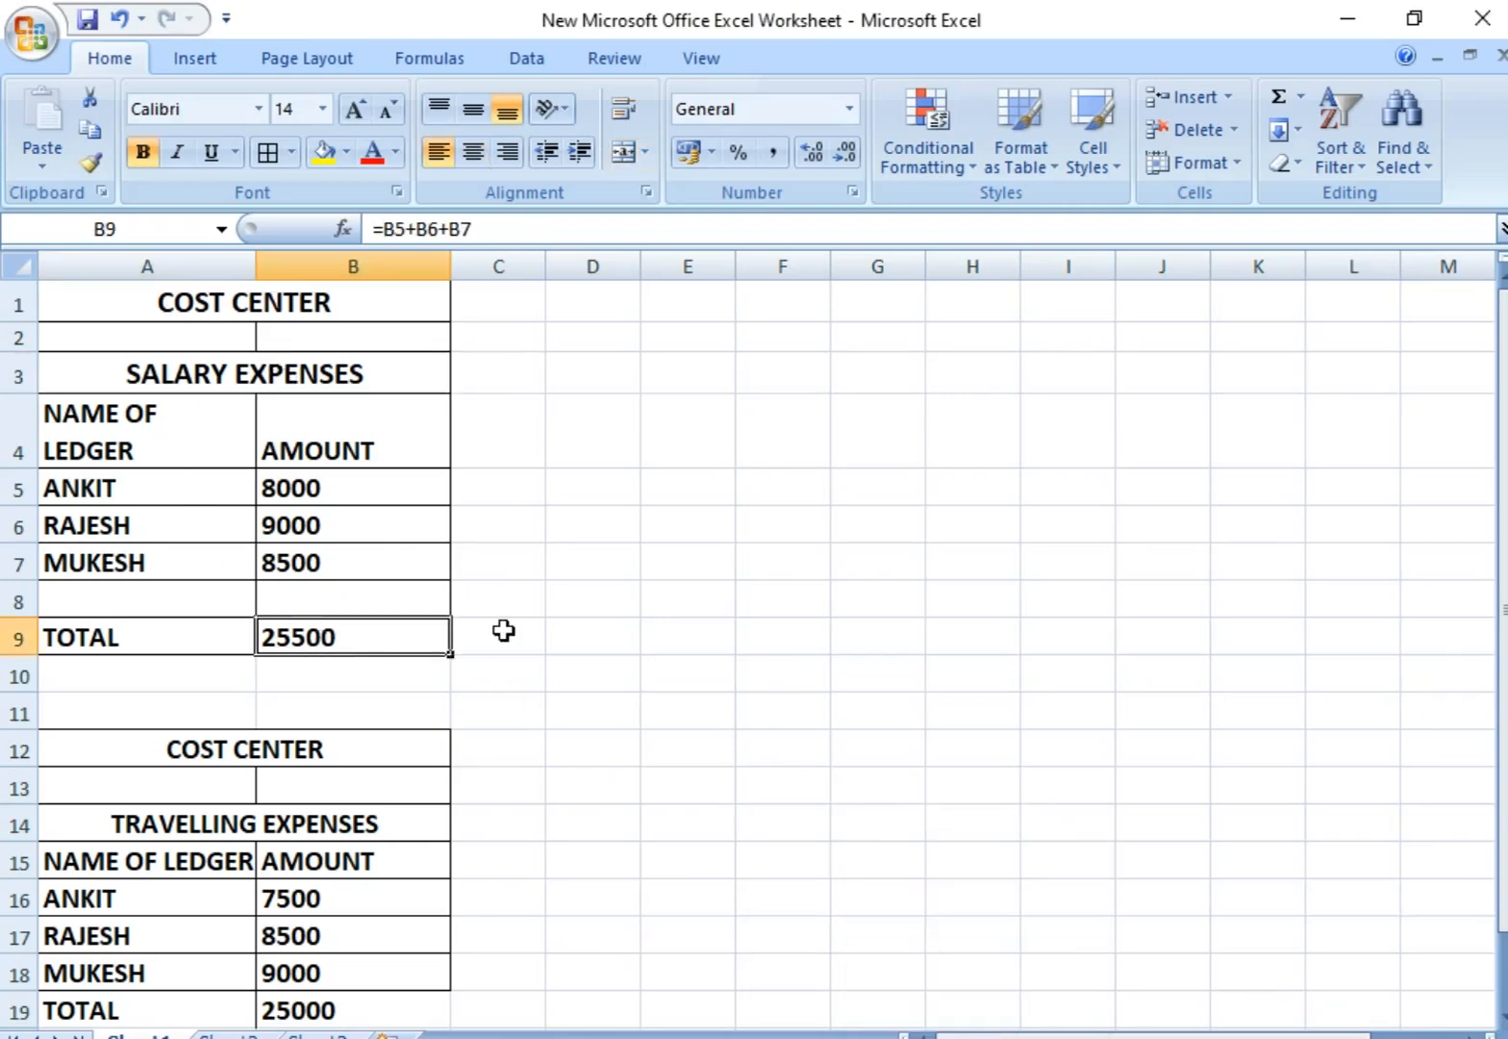
left_click(160, 495)
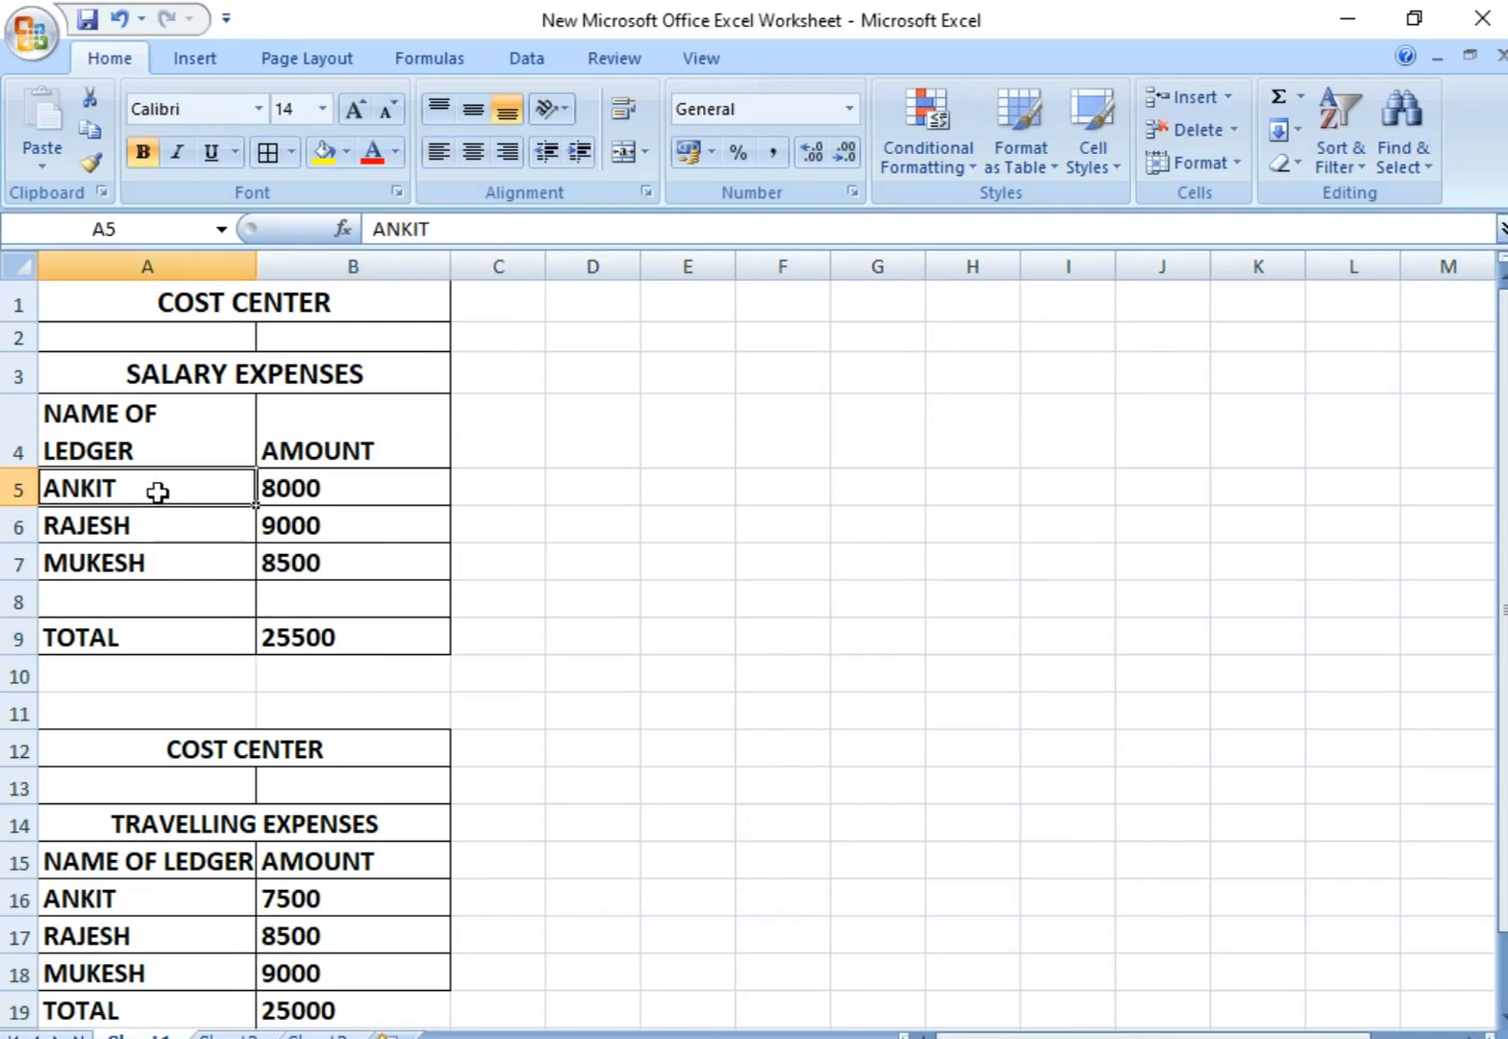
left_click(320, 528)
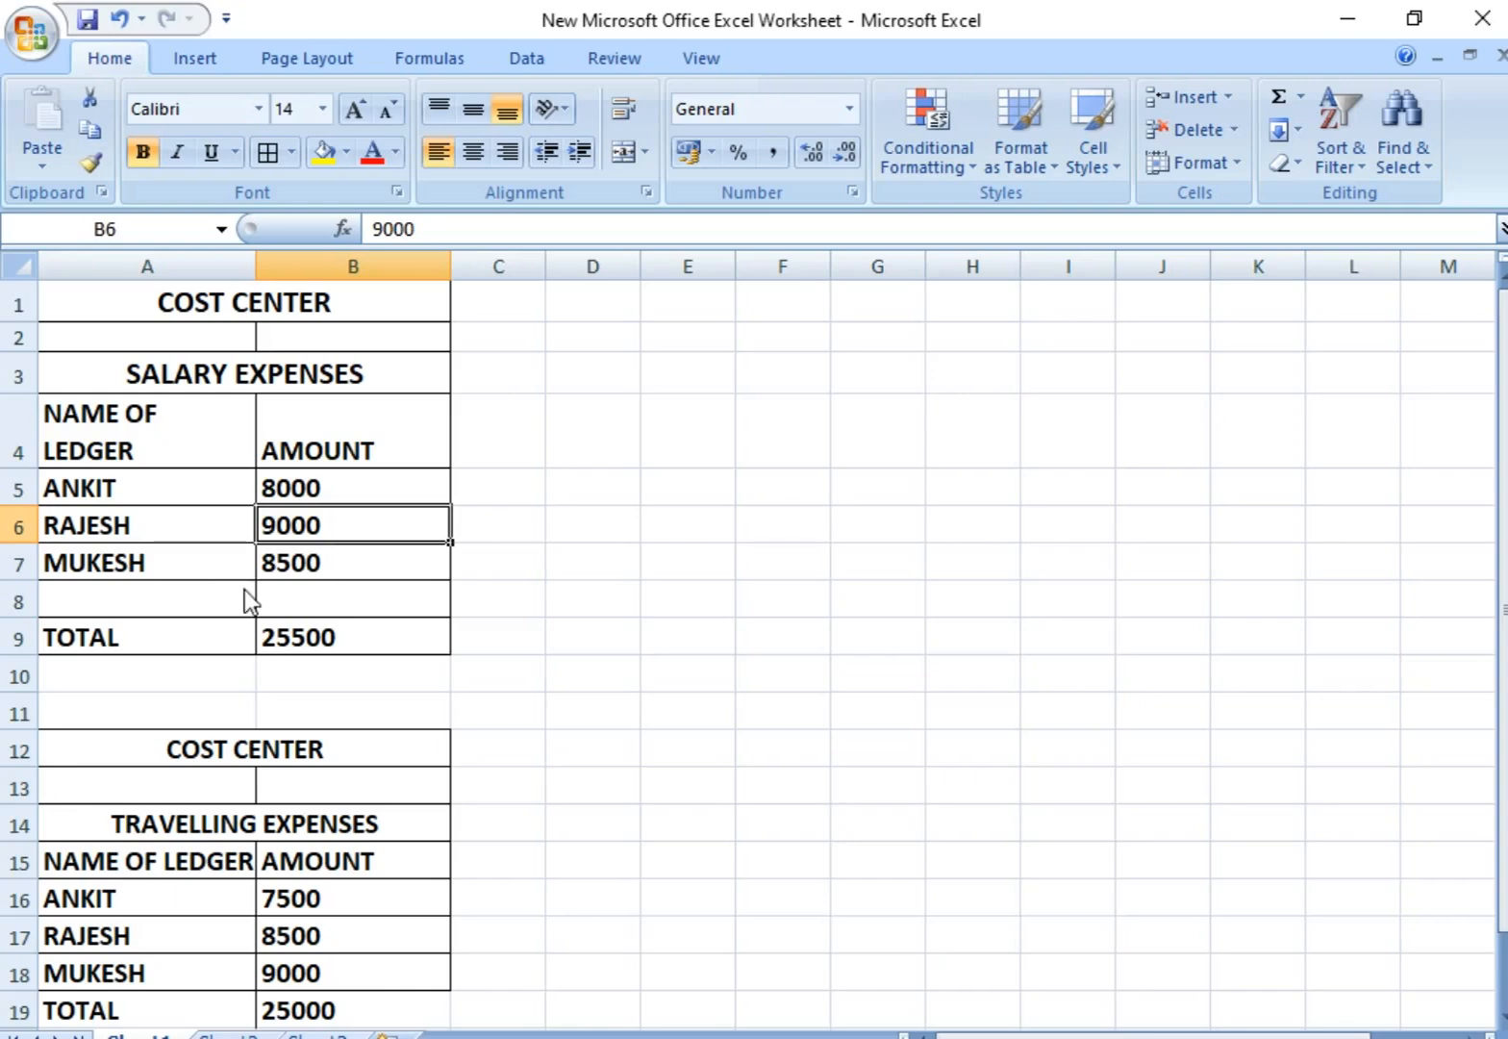
left_click(567, 633)
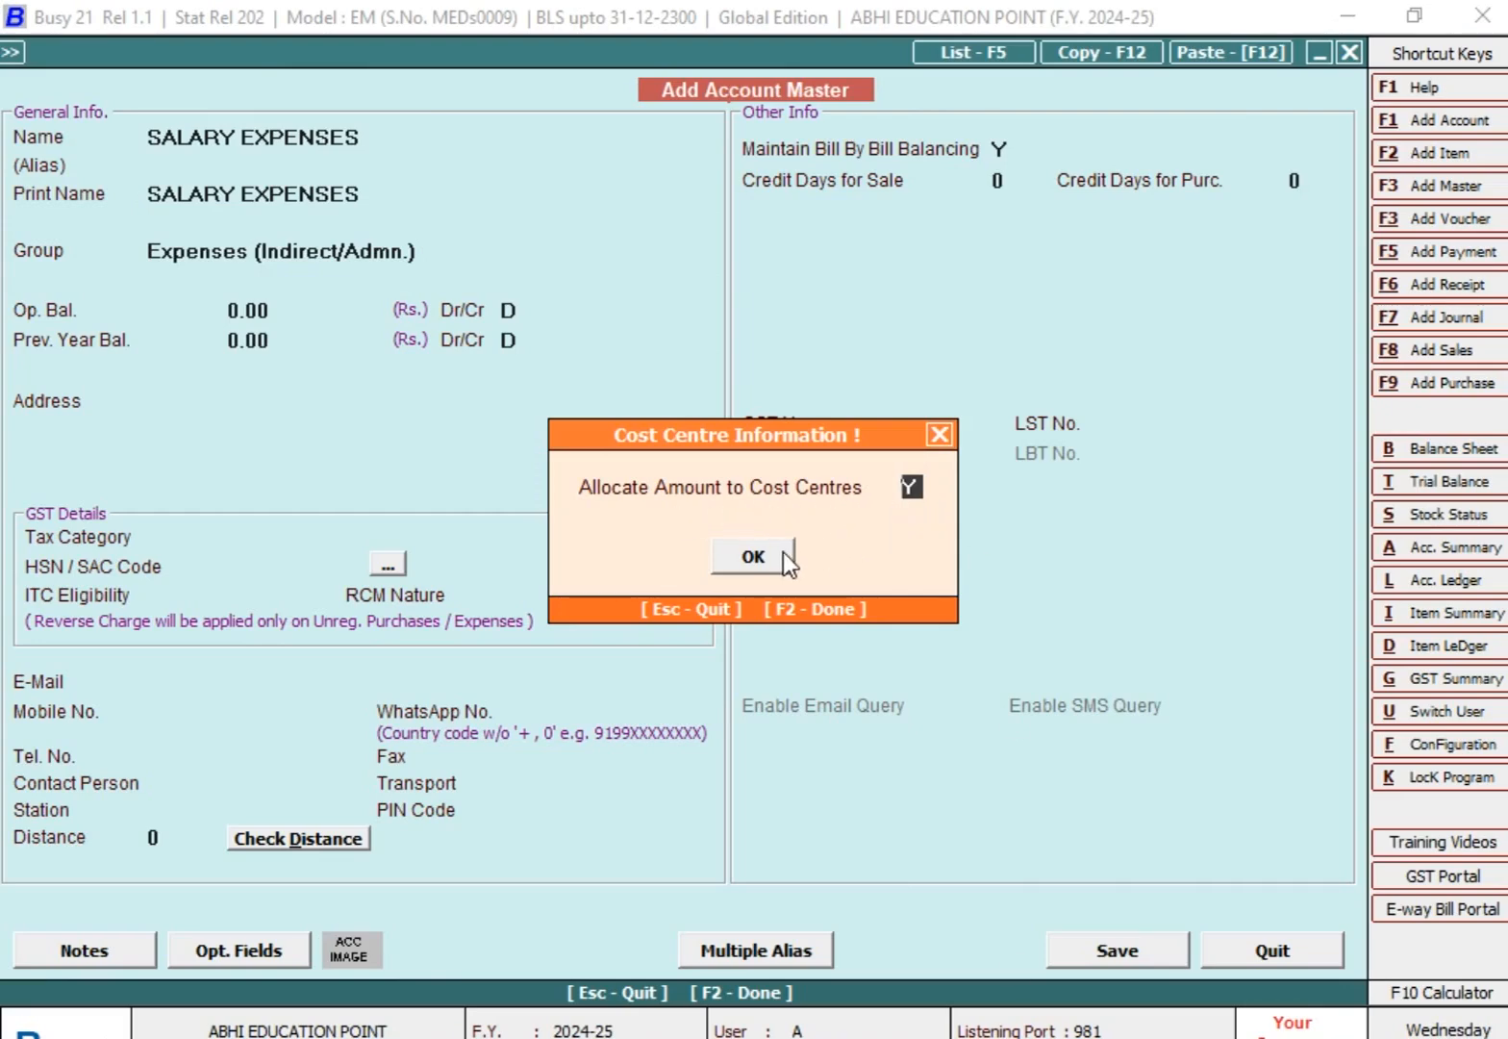
Step: Accept cost centre allocation as Y, set the GST type to GST Not Applicable, save the account, and close the blank form
left_click(753, 556)
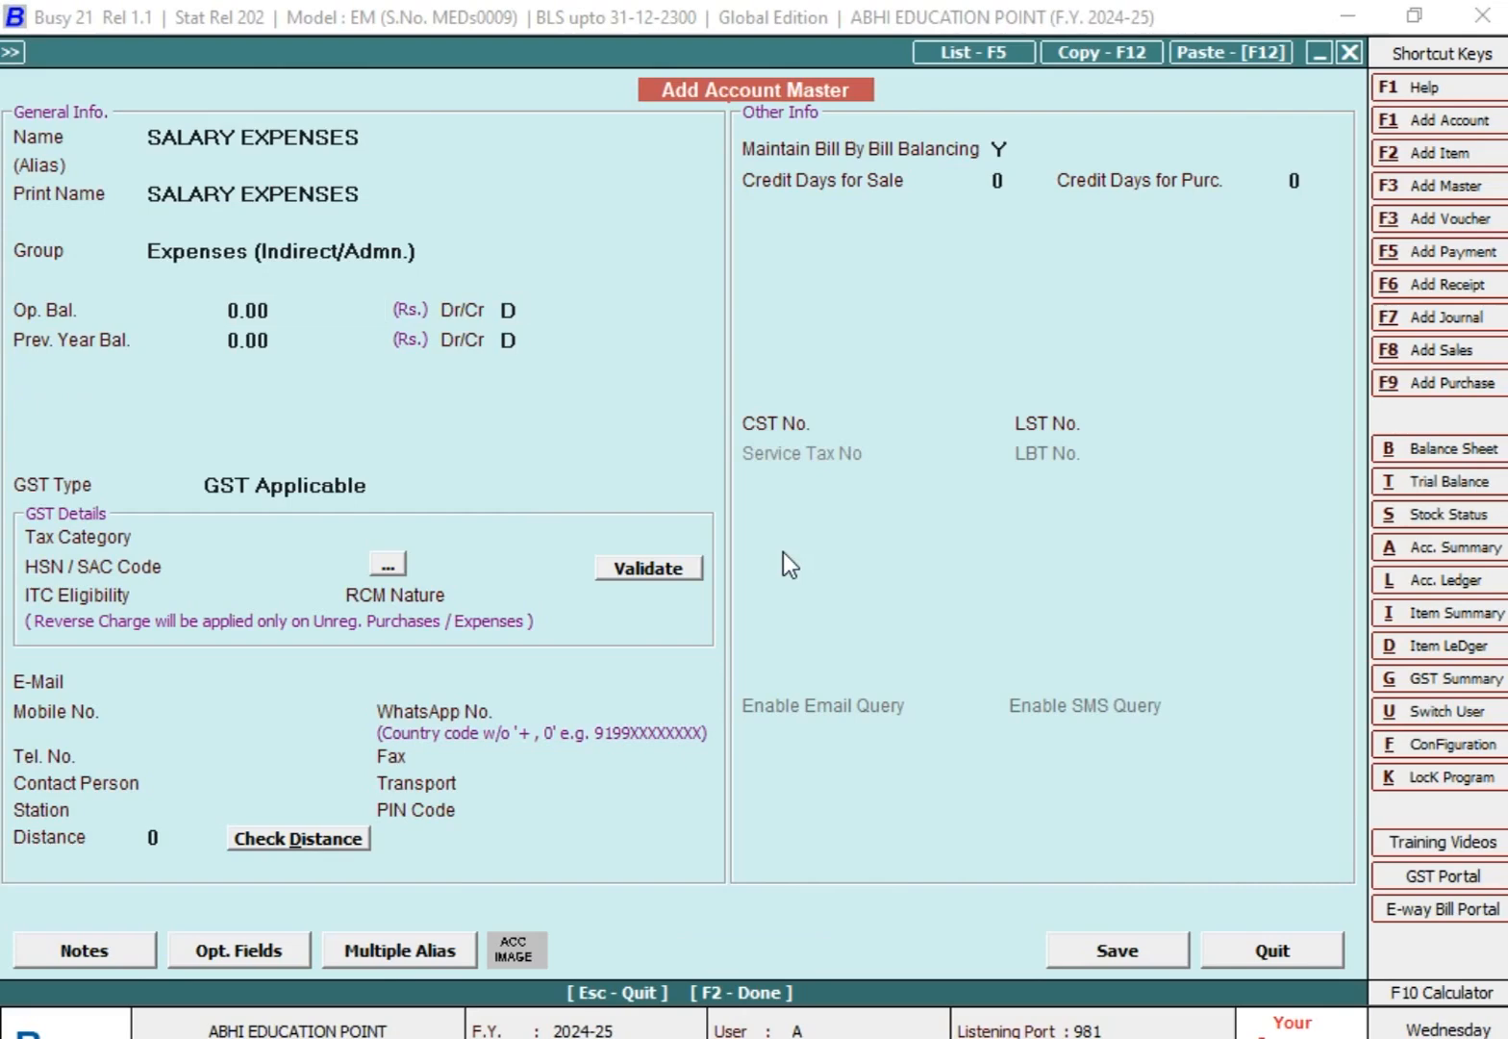
key("Return")
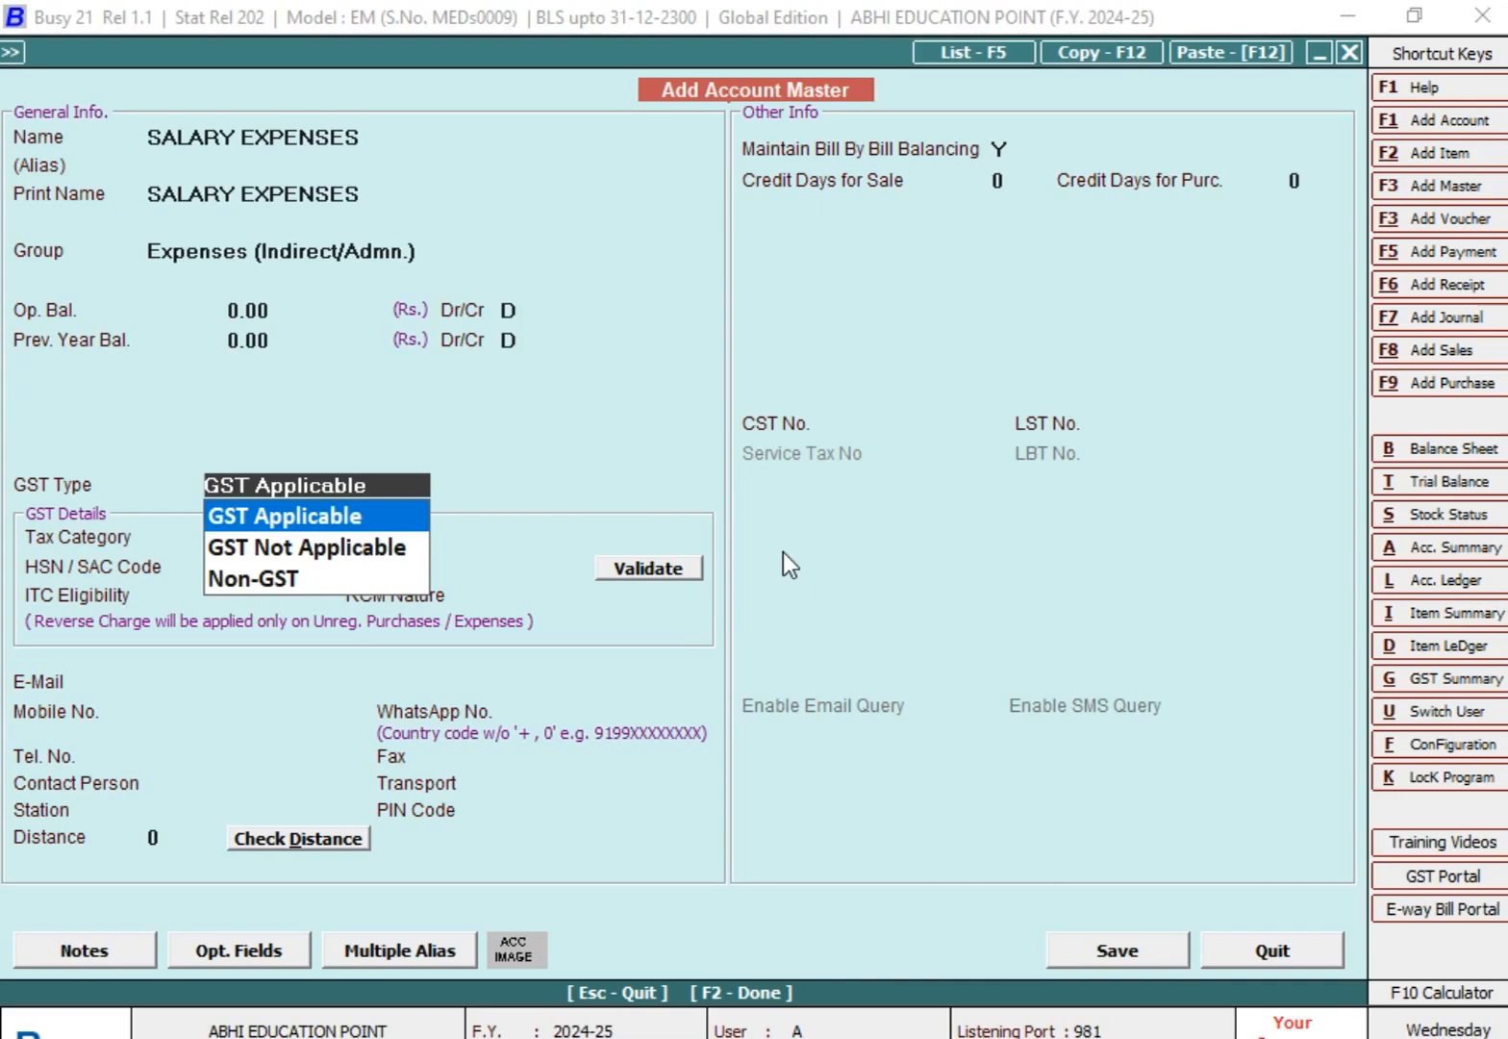
key("Down")
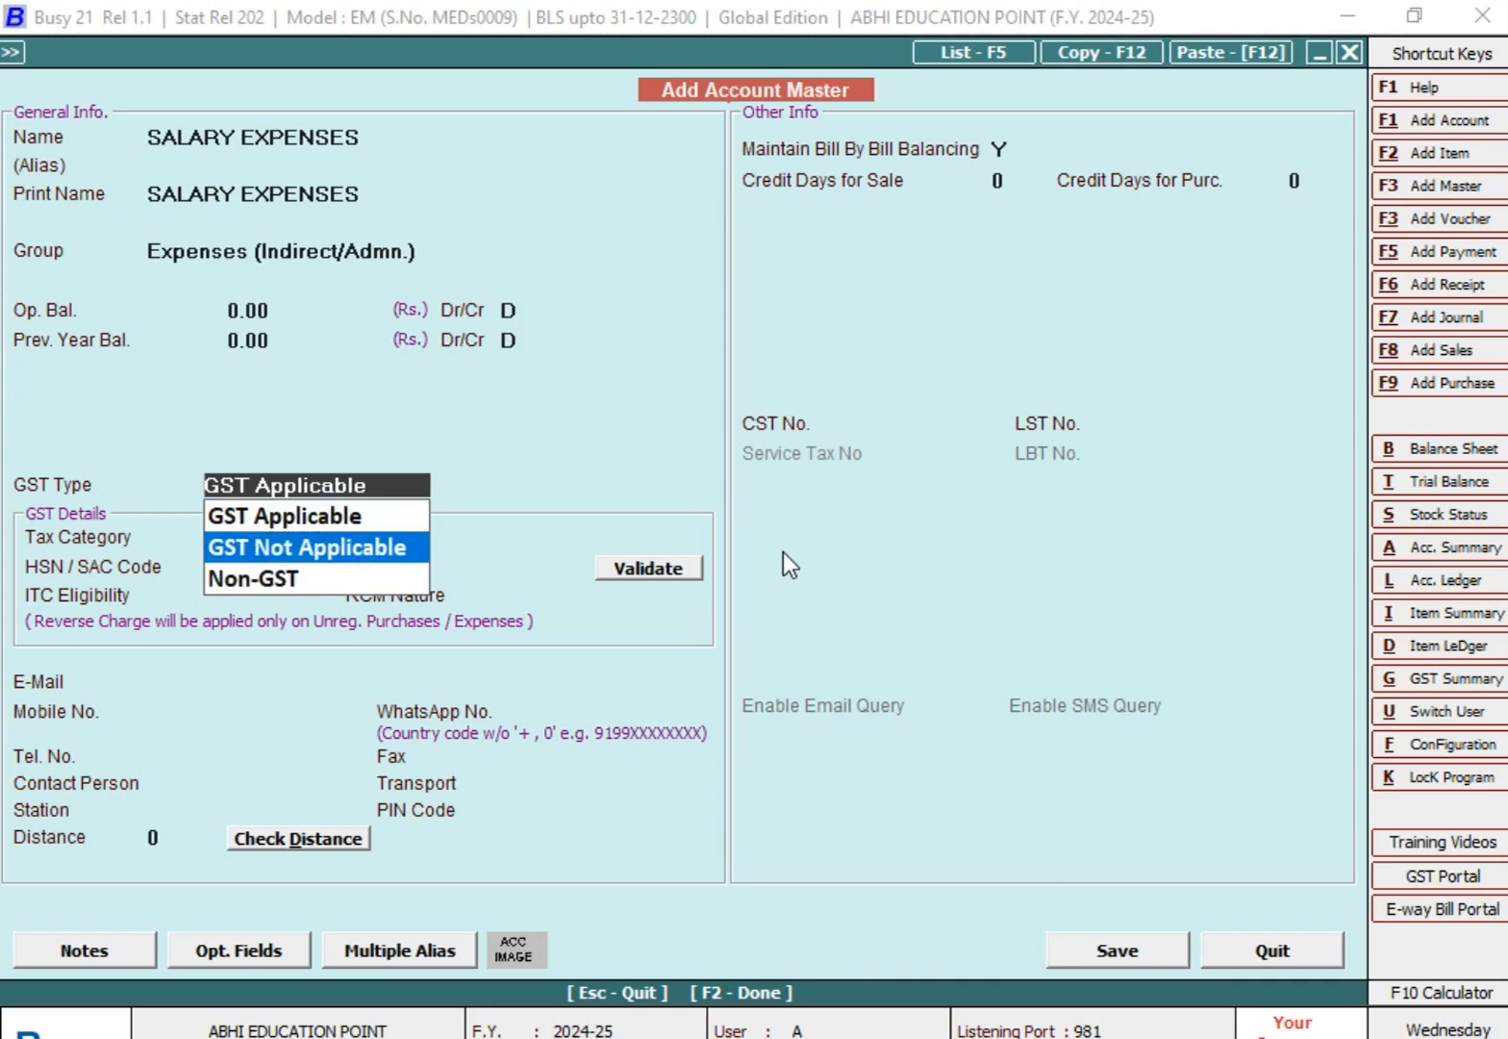
key("Return")
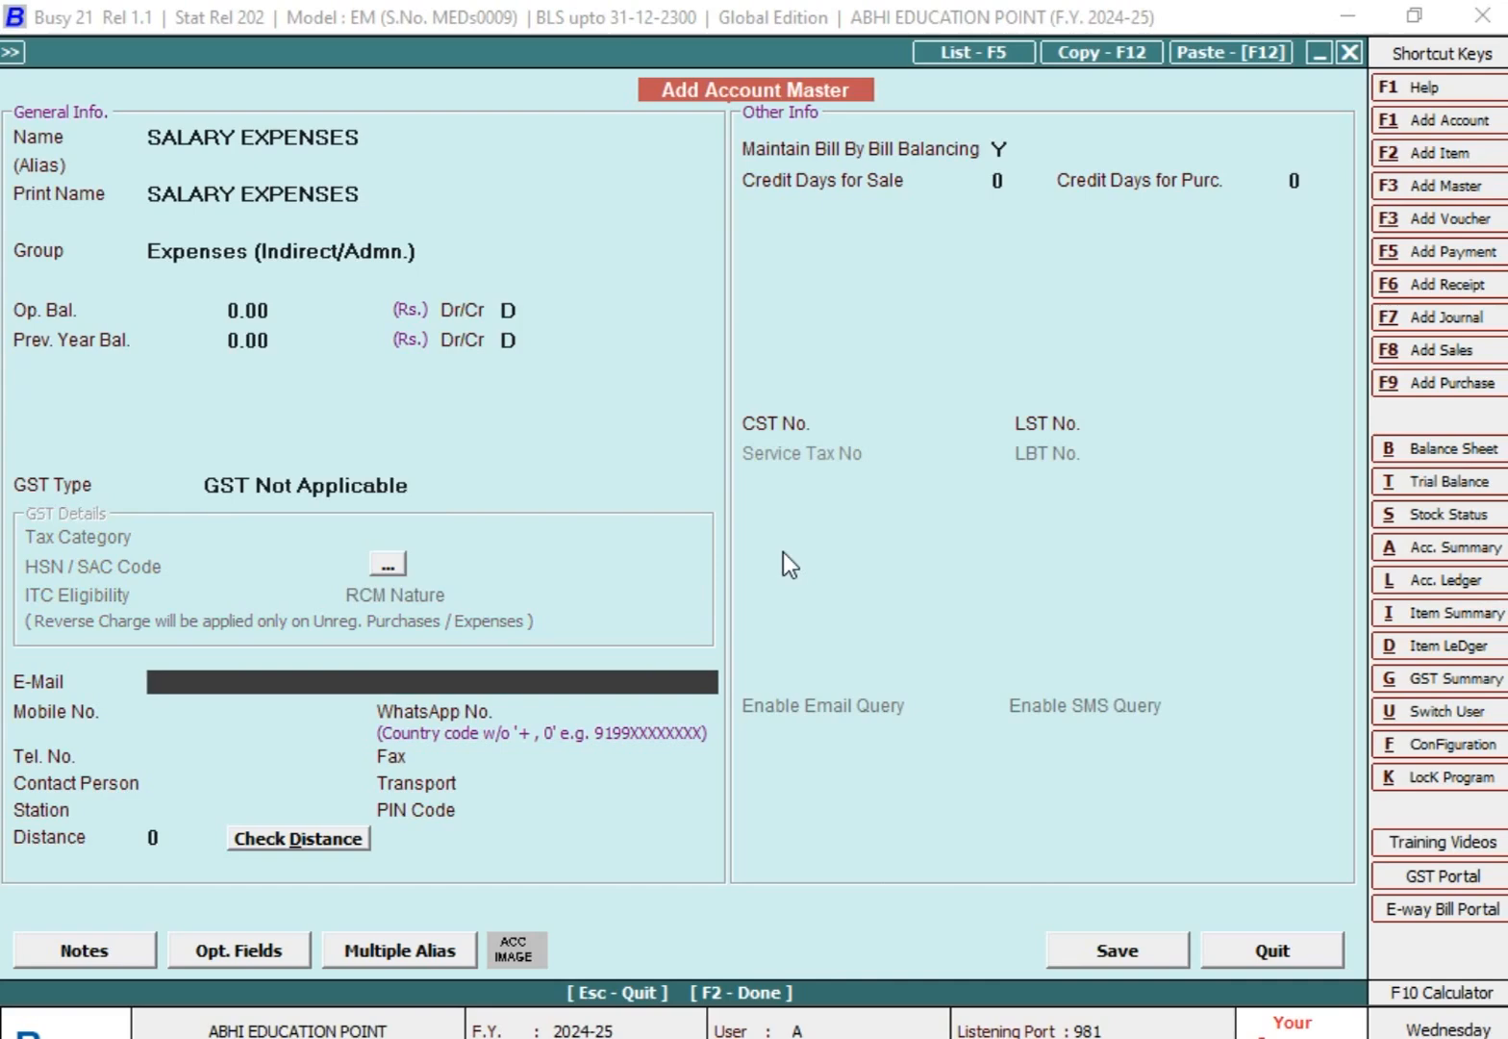
key("F2")
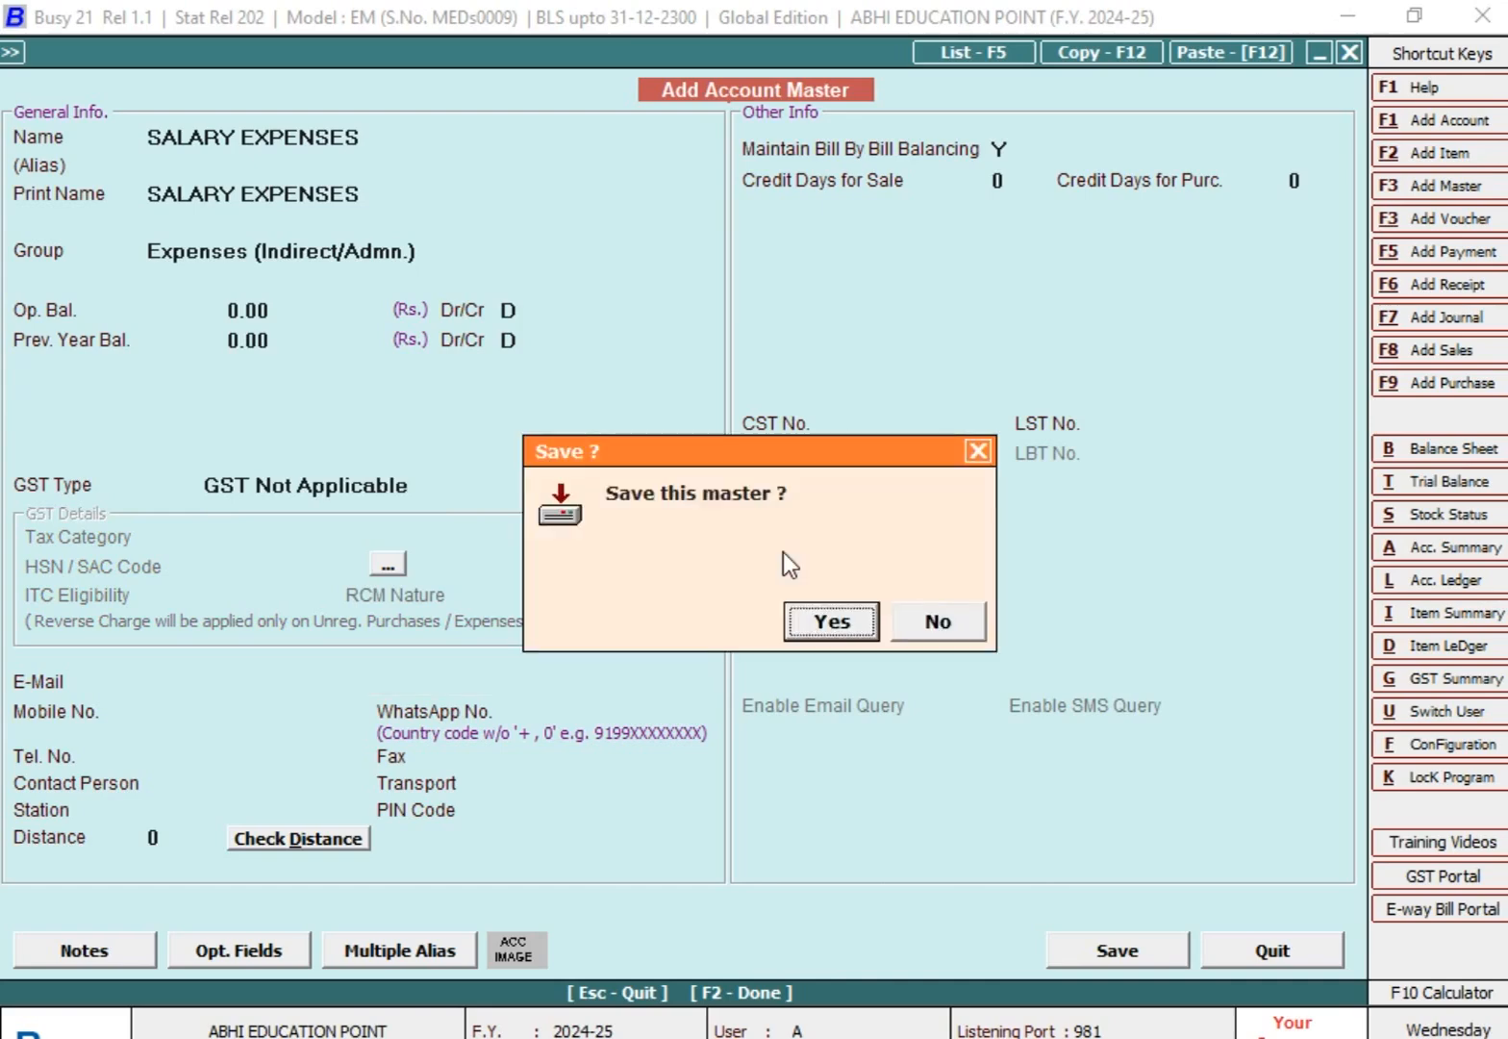
key("Return")
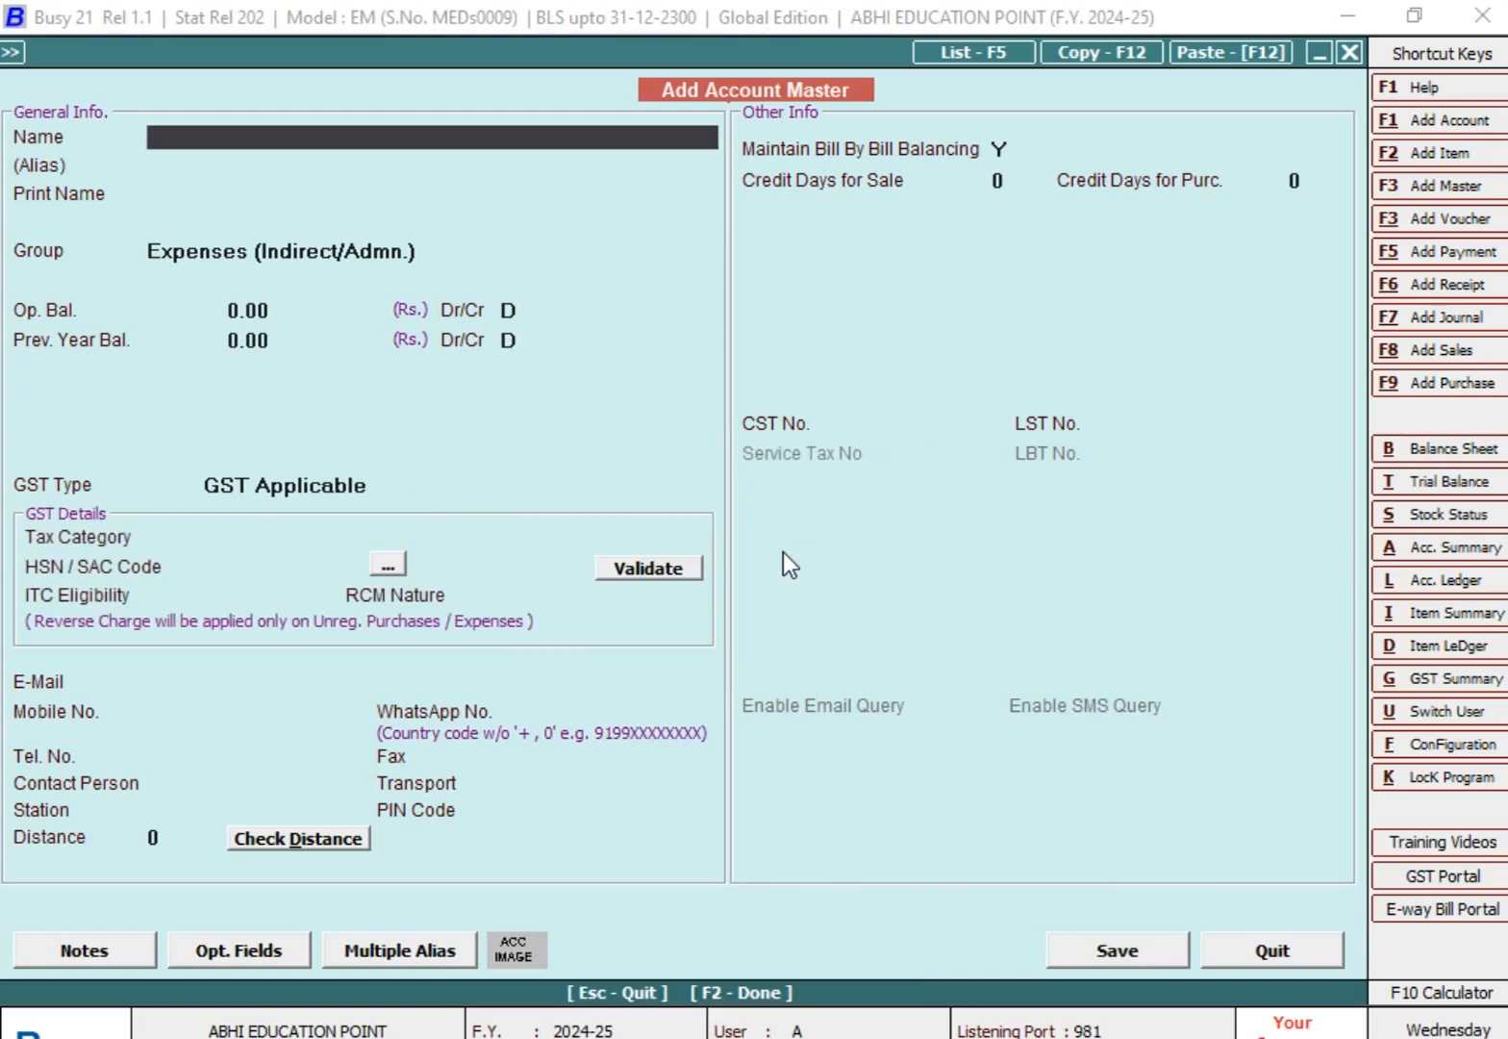
key("Escape")
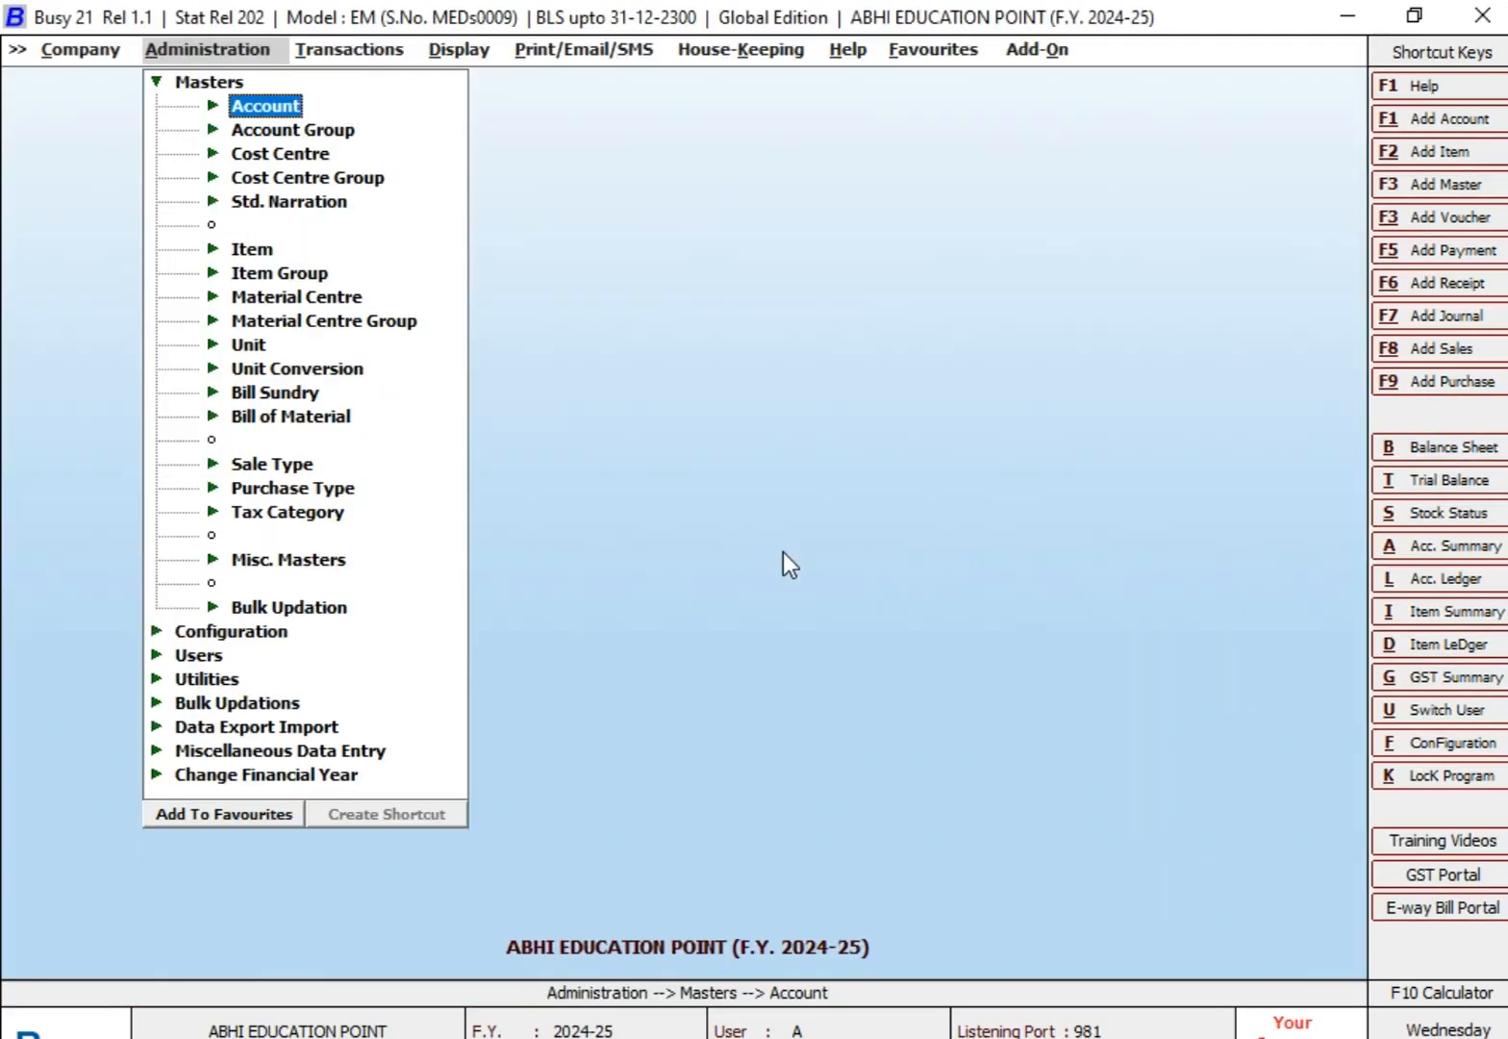
Step: Open a blank form for adding a new payment voucher
key("Right")
key("Down")
key("Down")
key("Down")
key("Down")
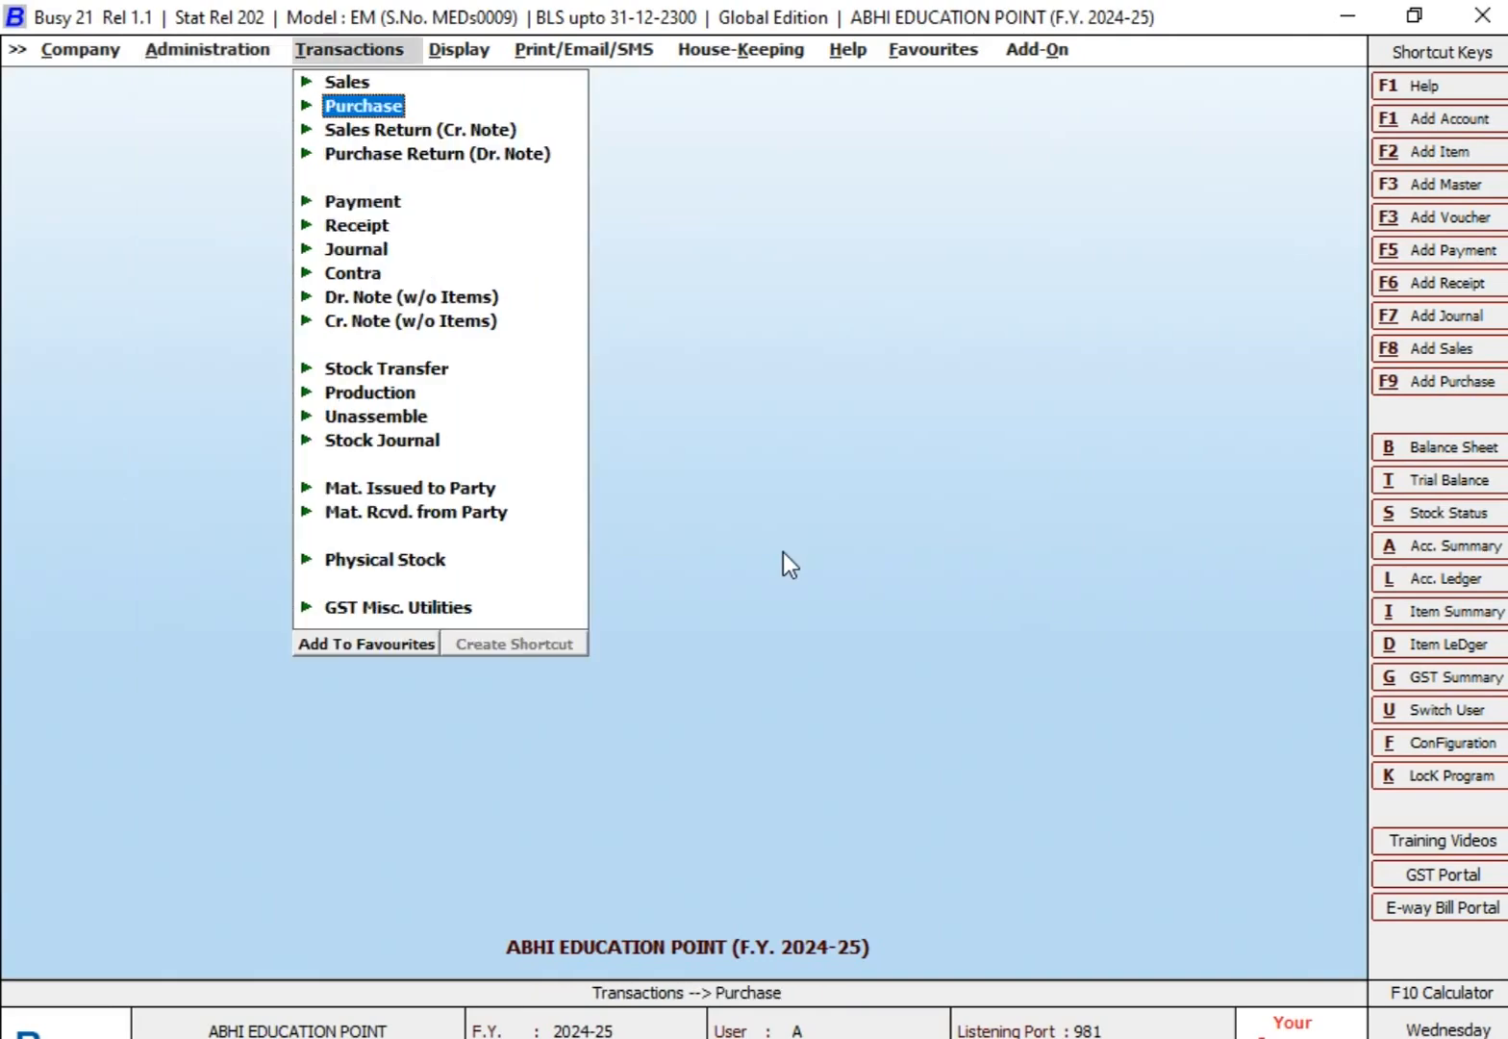
key("Return")
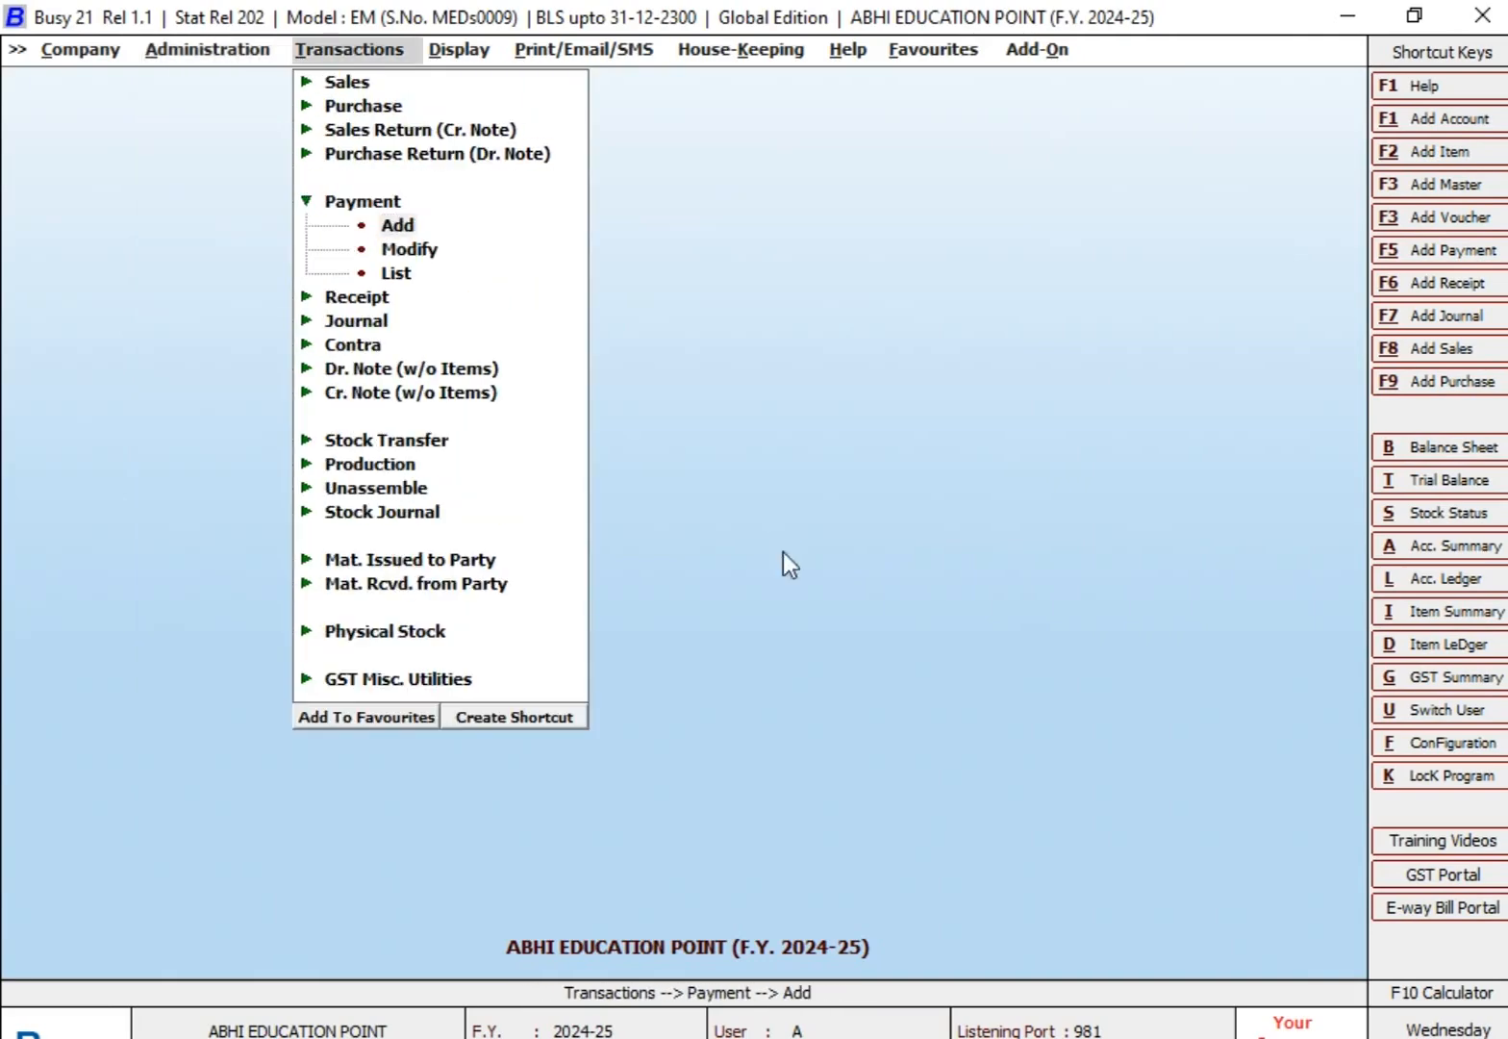
key("Return")
key("Return")
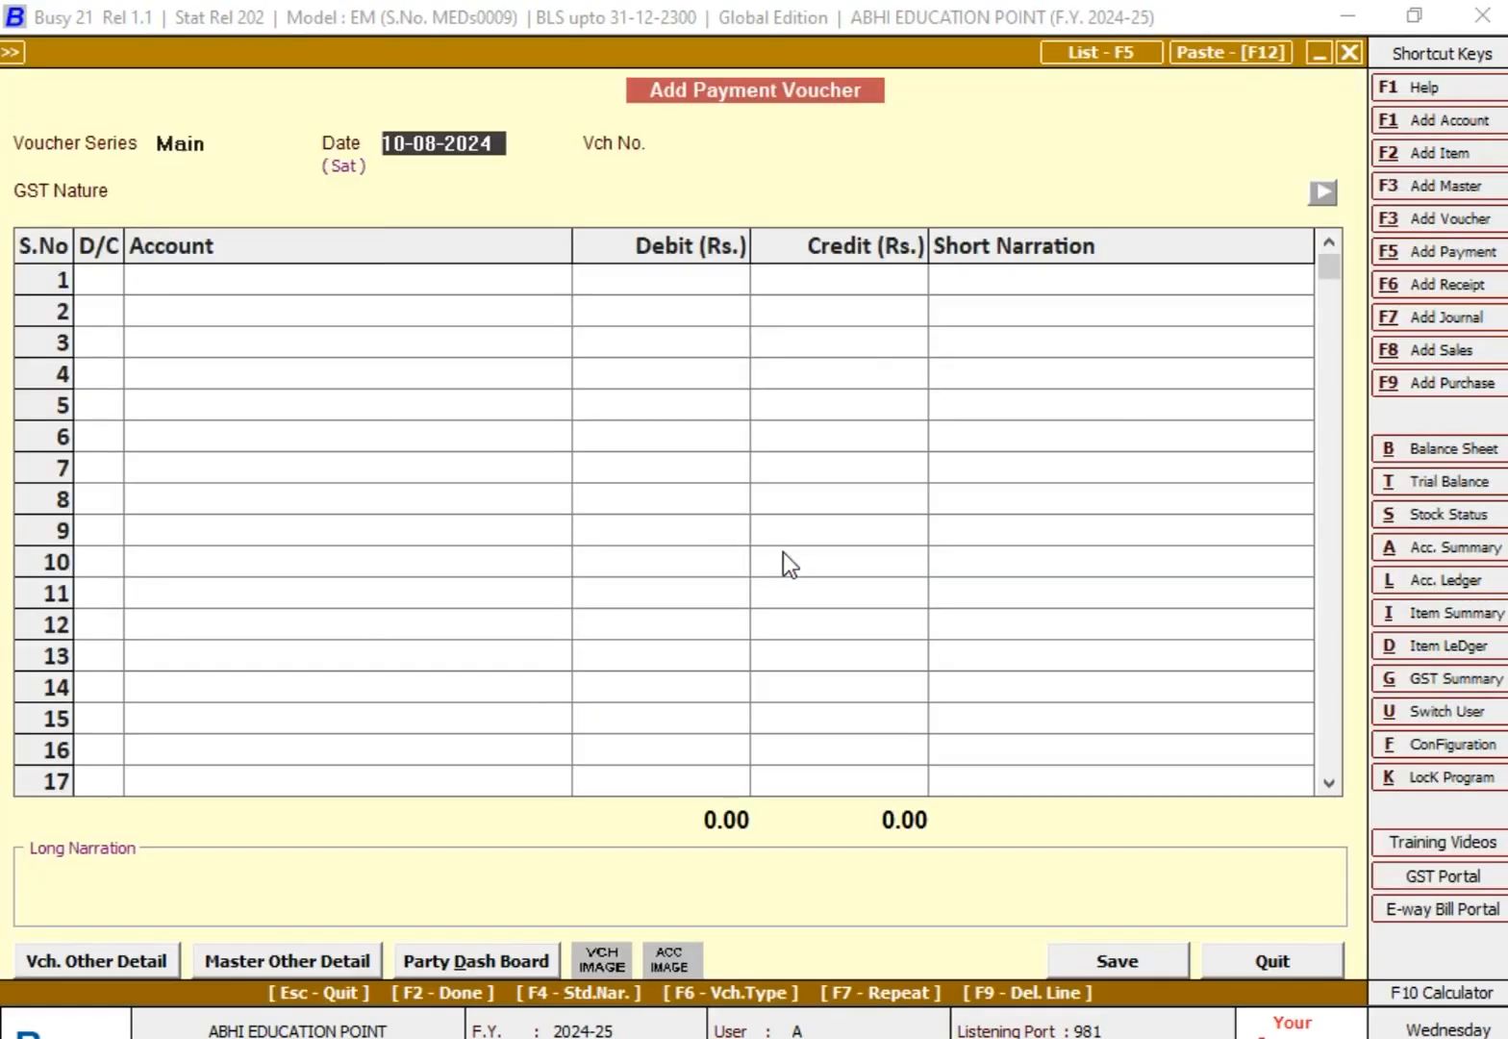
Step: Date the payment voucher 05-08-2024, number it 2, choose GST nature Not Applicable, and begin a debit line
type("5-08")
key("Return")
key("Return")
key("Return")
type("1")
key("Return")
key("Return")
type("2")
key("Return")
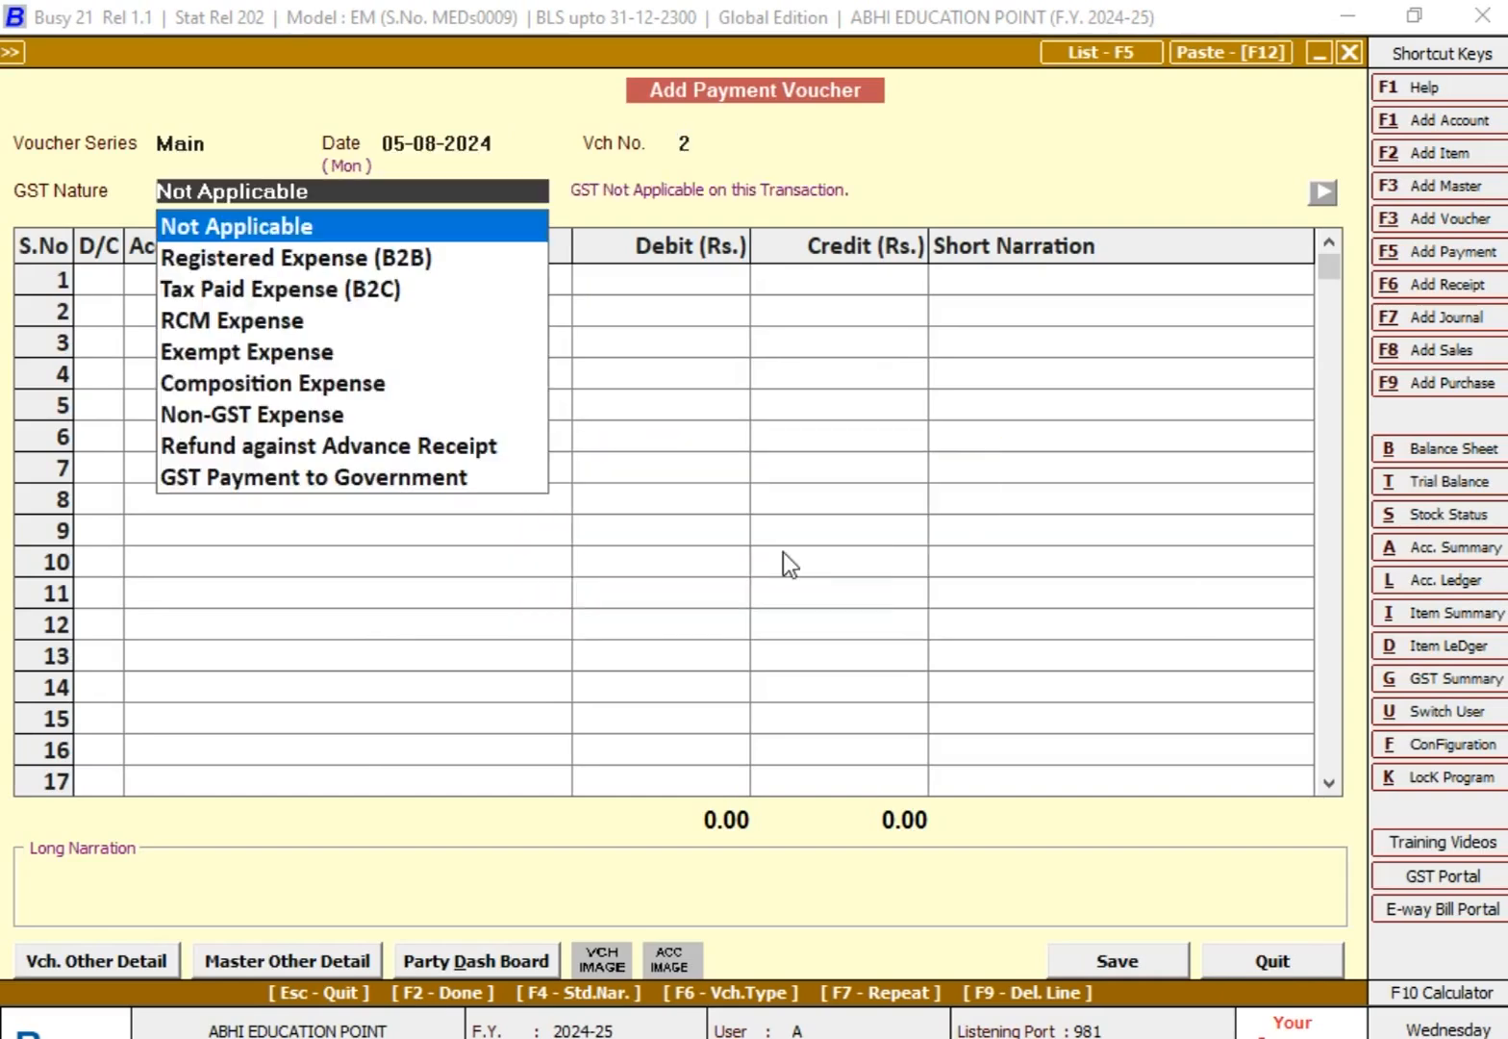
key("Return")
key("Return")
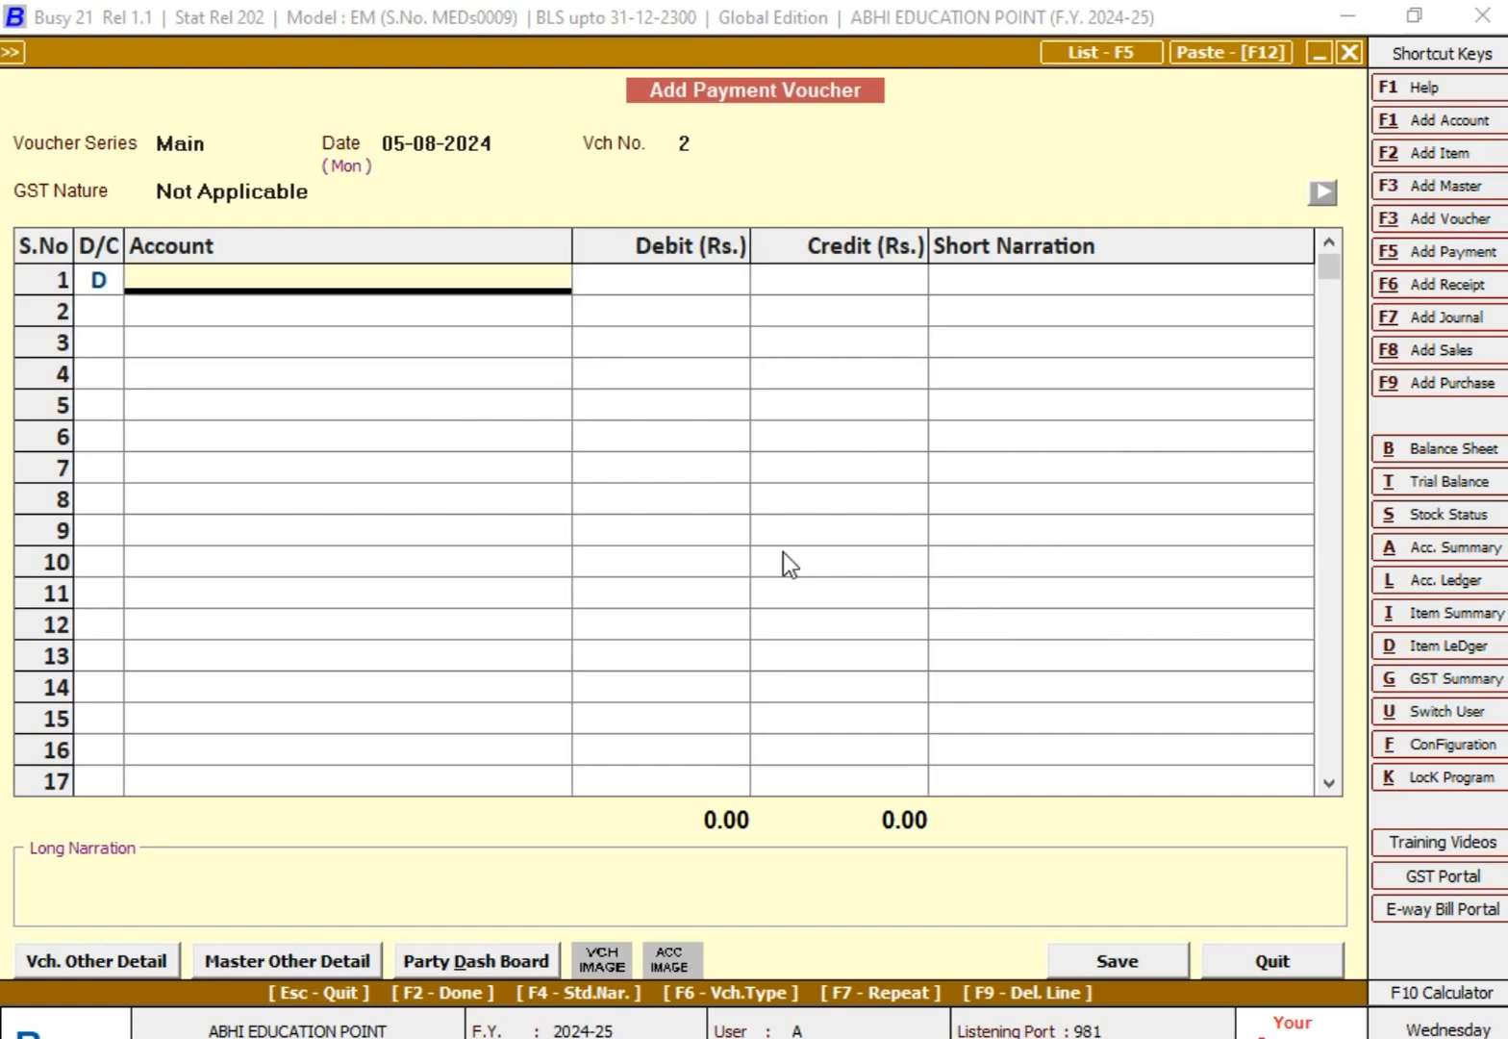
Step: Choose SALARY EXPENSES as the debit account on the voucher's first line
type("sA")
key("Down")
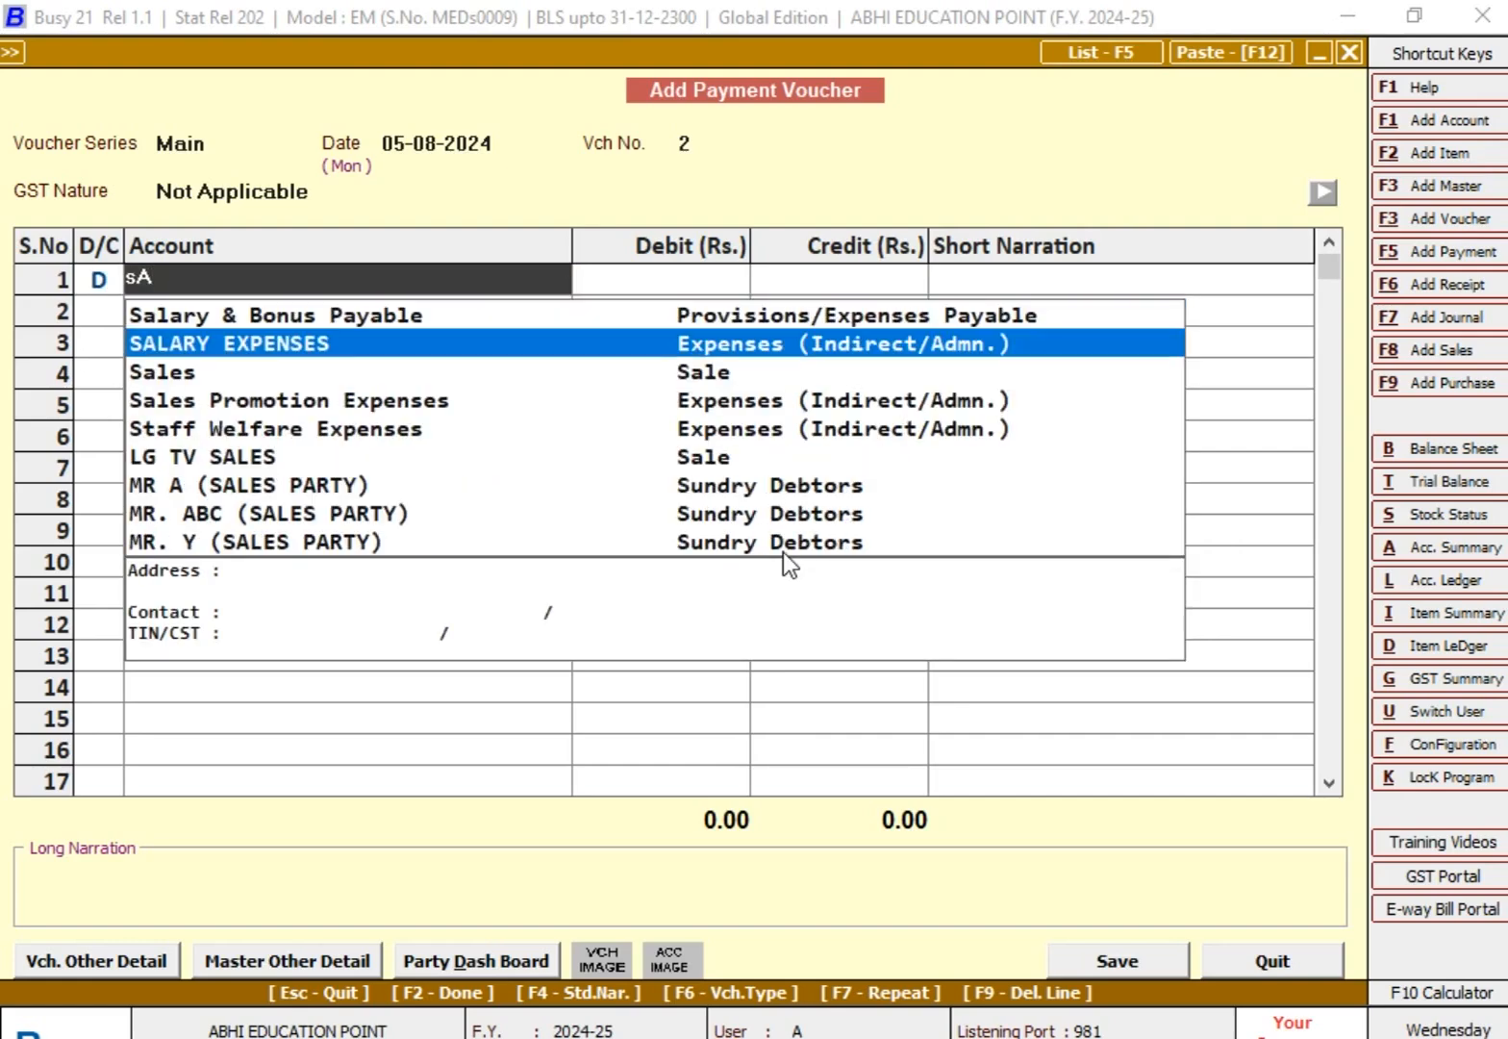
key("Return")
key("BackSpace")
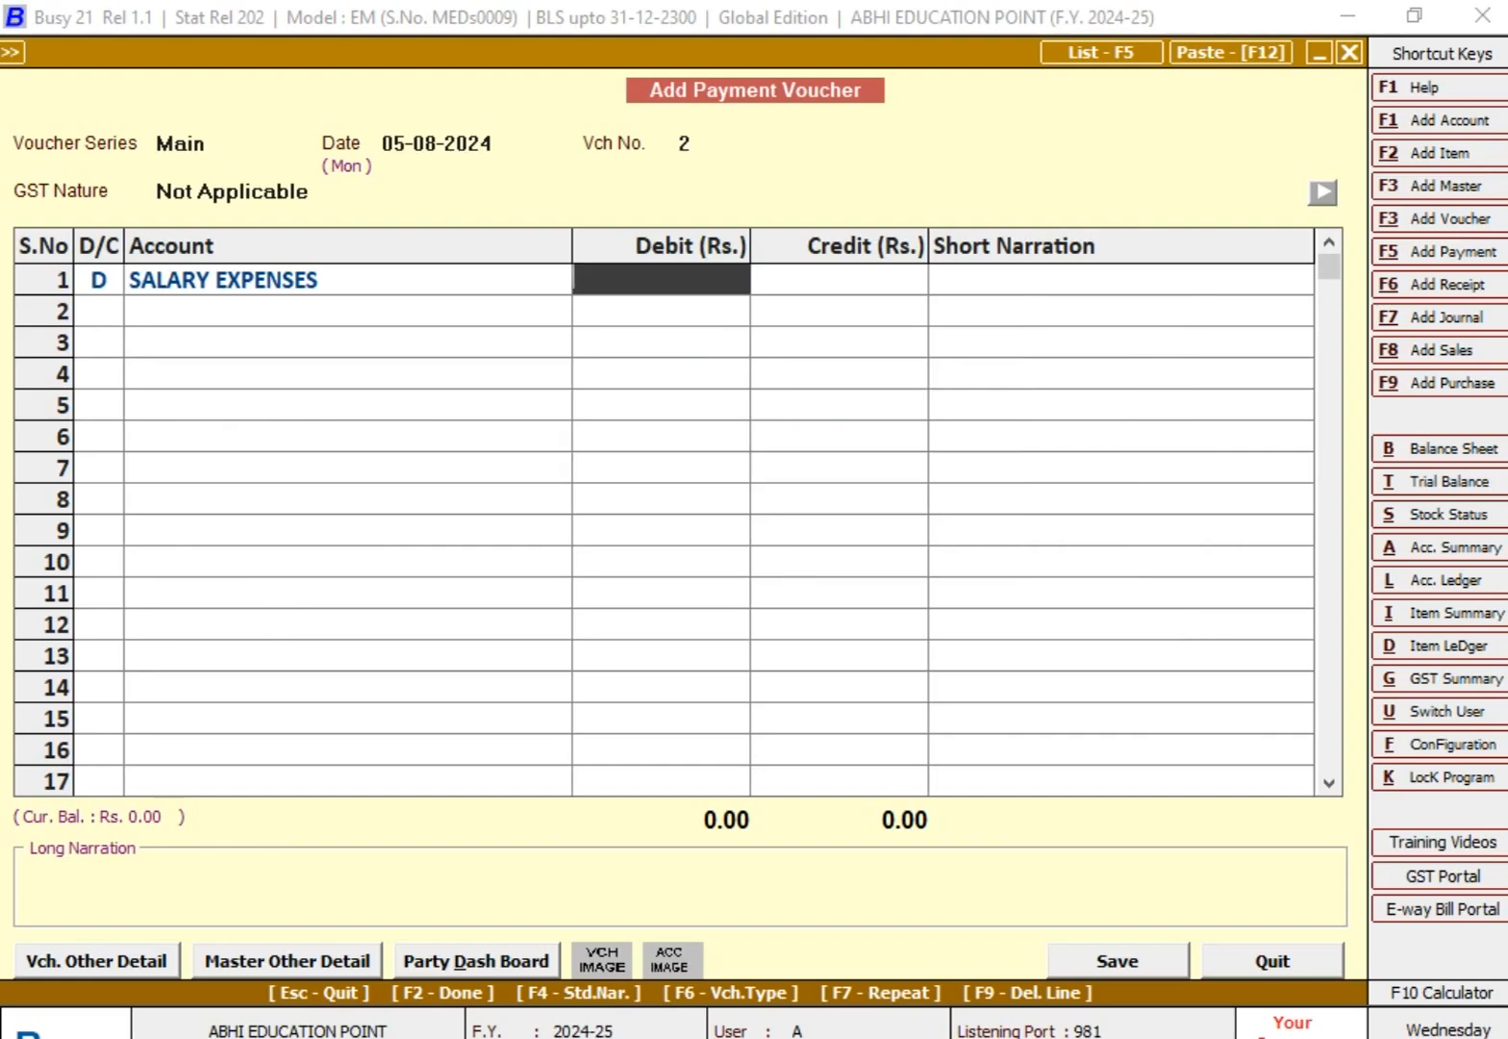
Step: Look up the salary total in the Excel worksheet and enter 25,500 as the debit amount in Busy
key("alt+Tab")
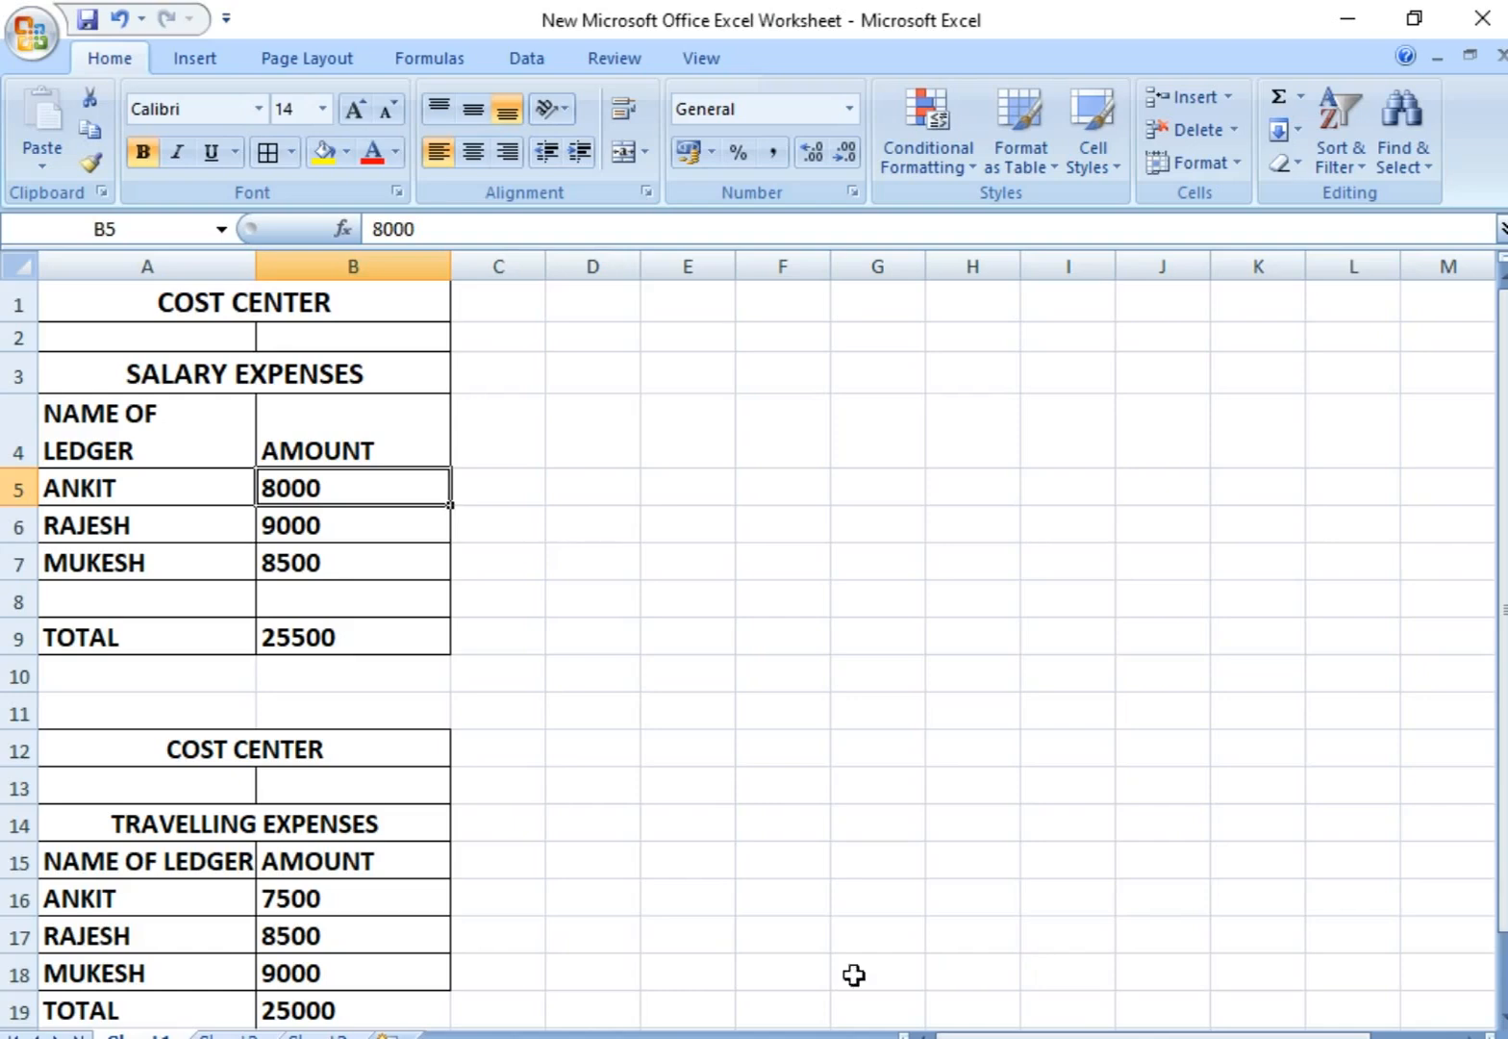
left_click(371, 664)
left_click(374, 643)
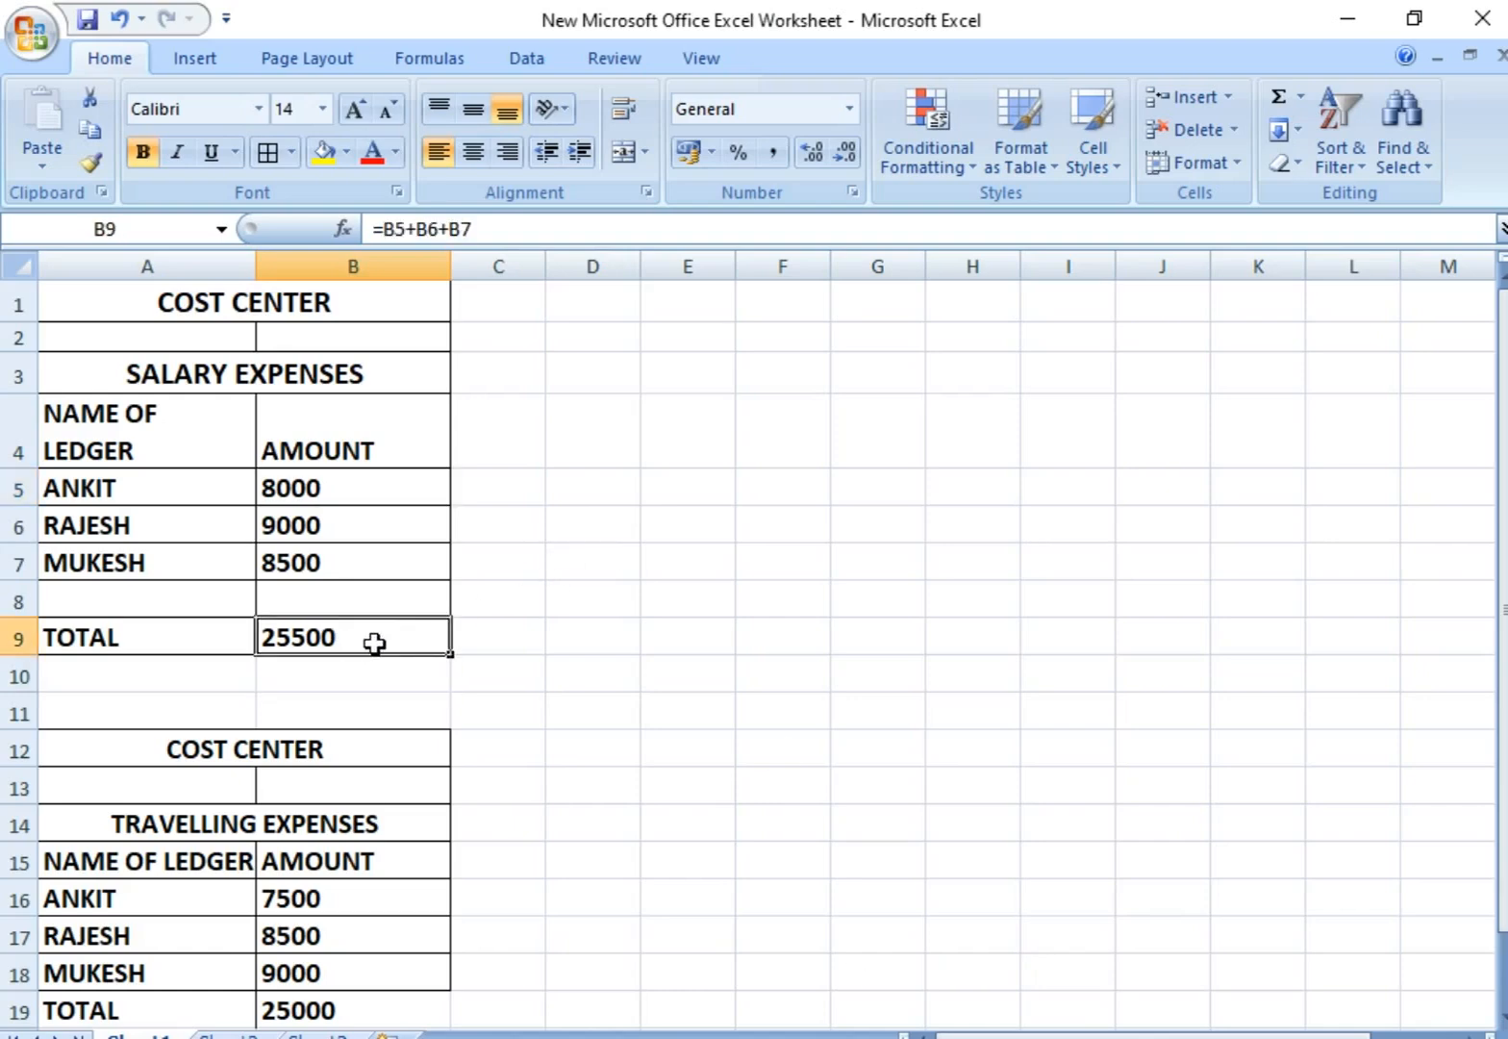
left_click_drag(144, 640, 420, 646)
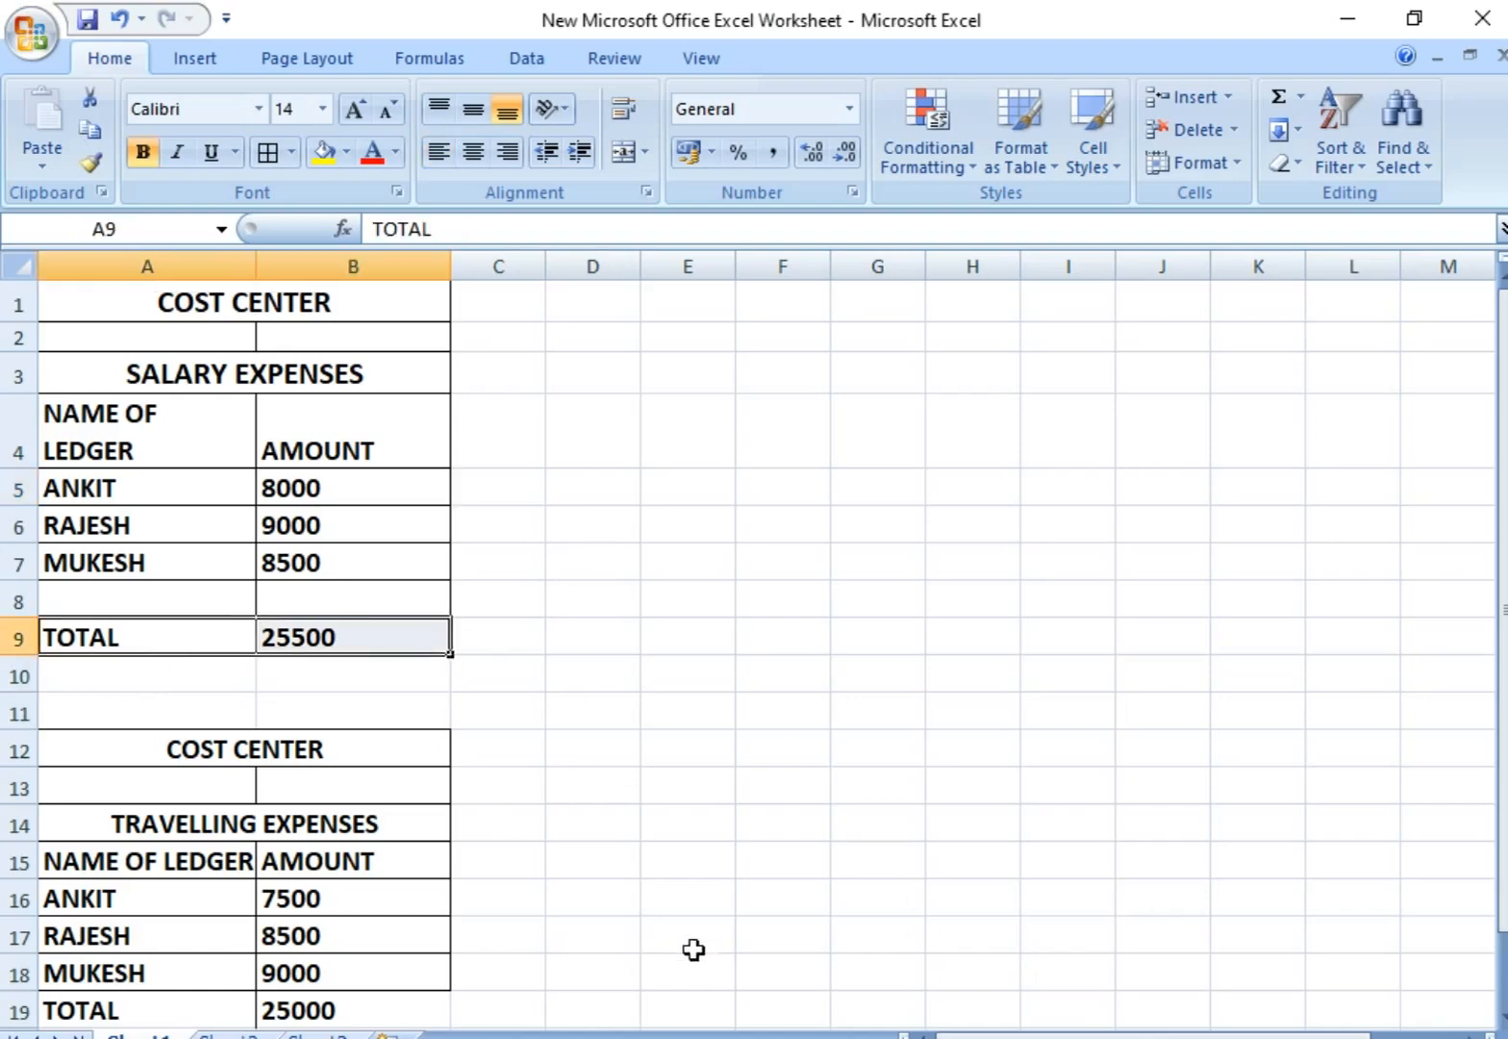
key("alt+Tab")
type("25")
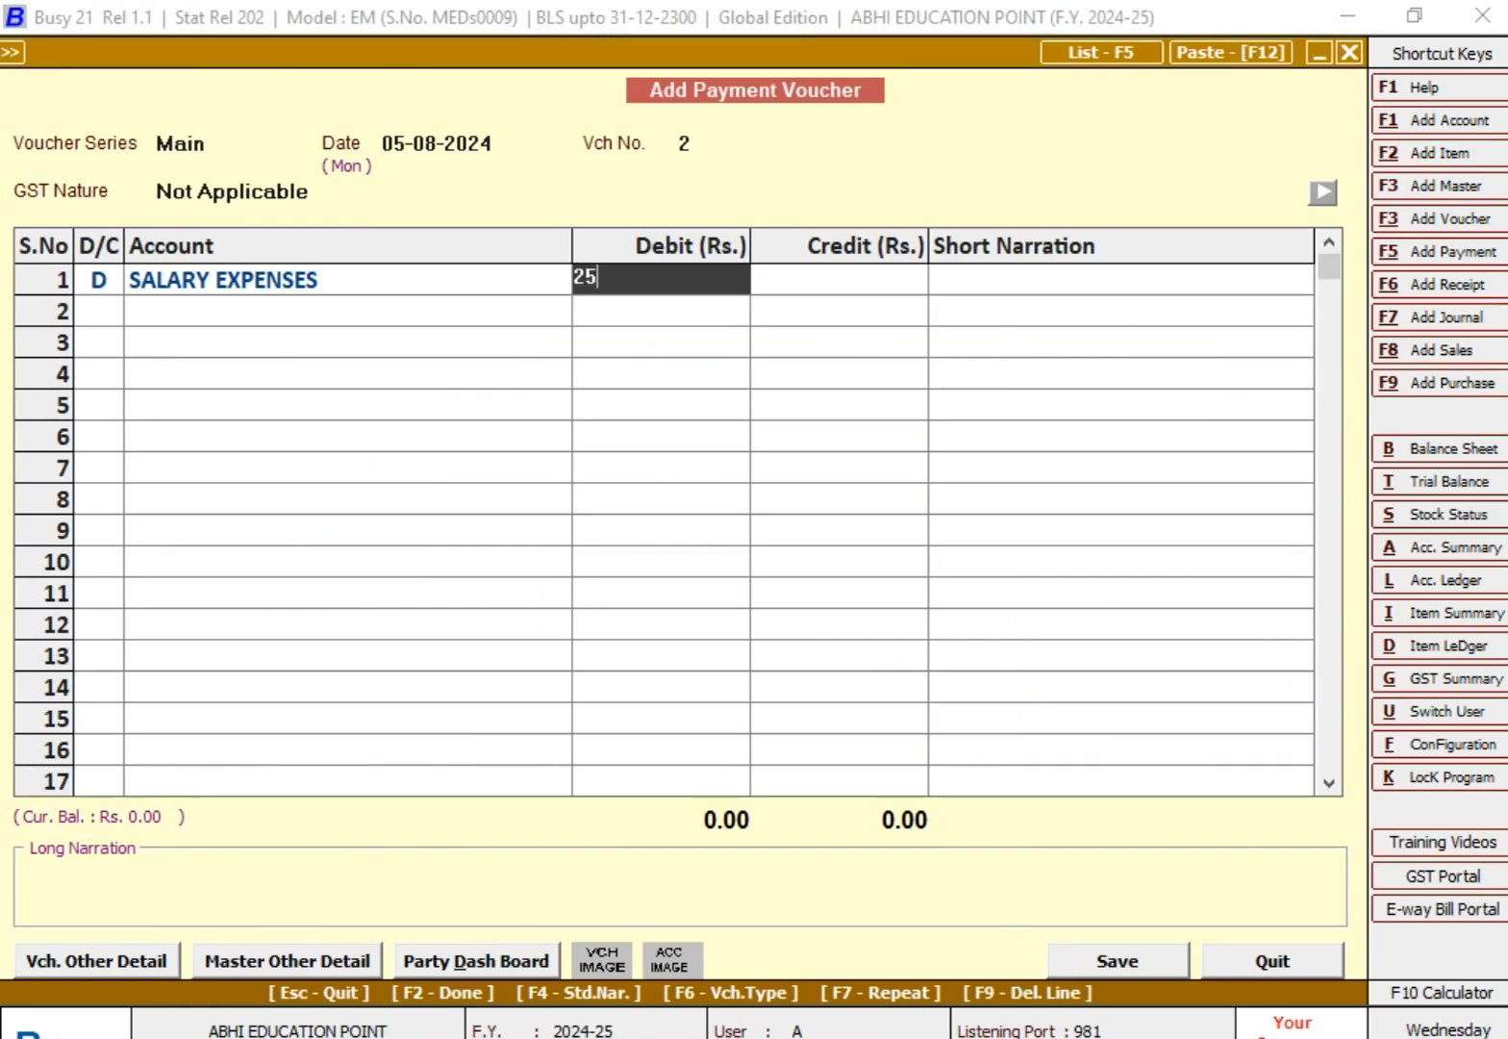
type("500")
key("Return")
key("Return")
key("Return")
key("Return")
key("Return")
key("Return")
key("Return")
key("Return")
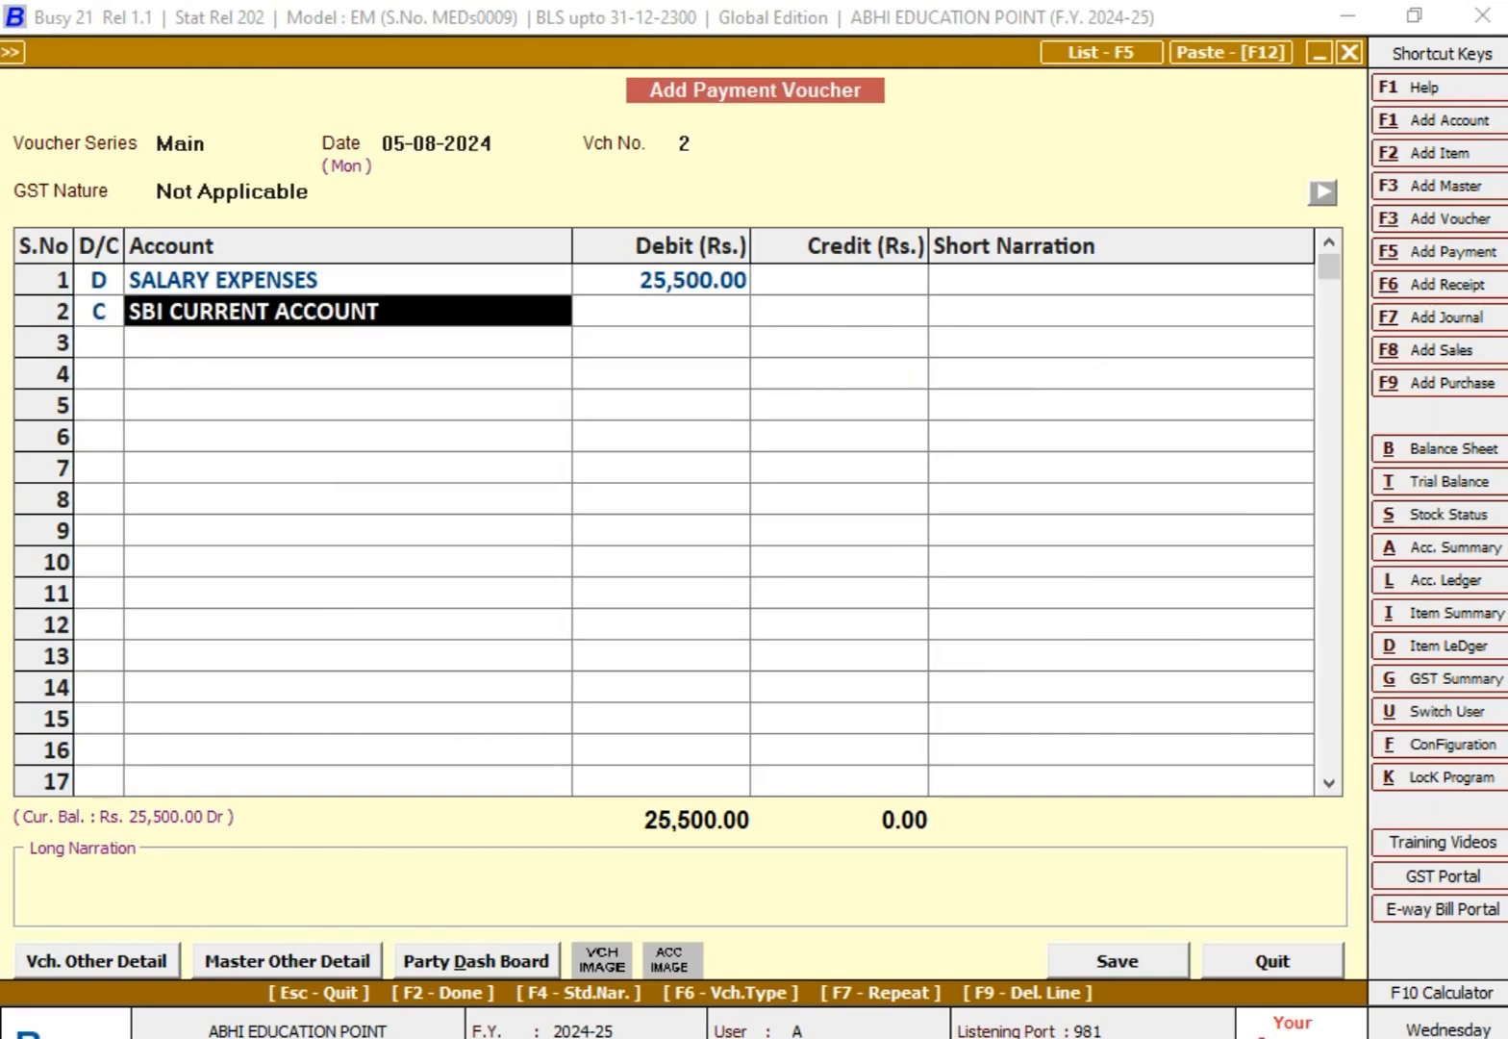
Step: Credit Cash with 25,500 on the second line and proceed to the cost centre allocation, leaving the narrations blank
type("CAS")
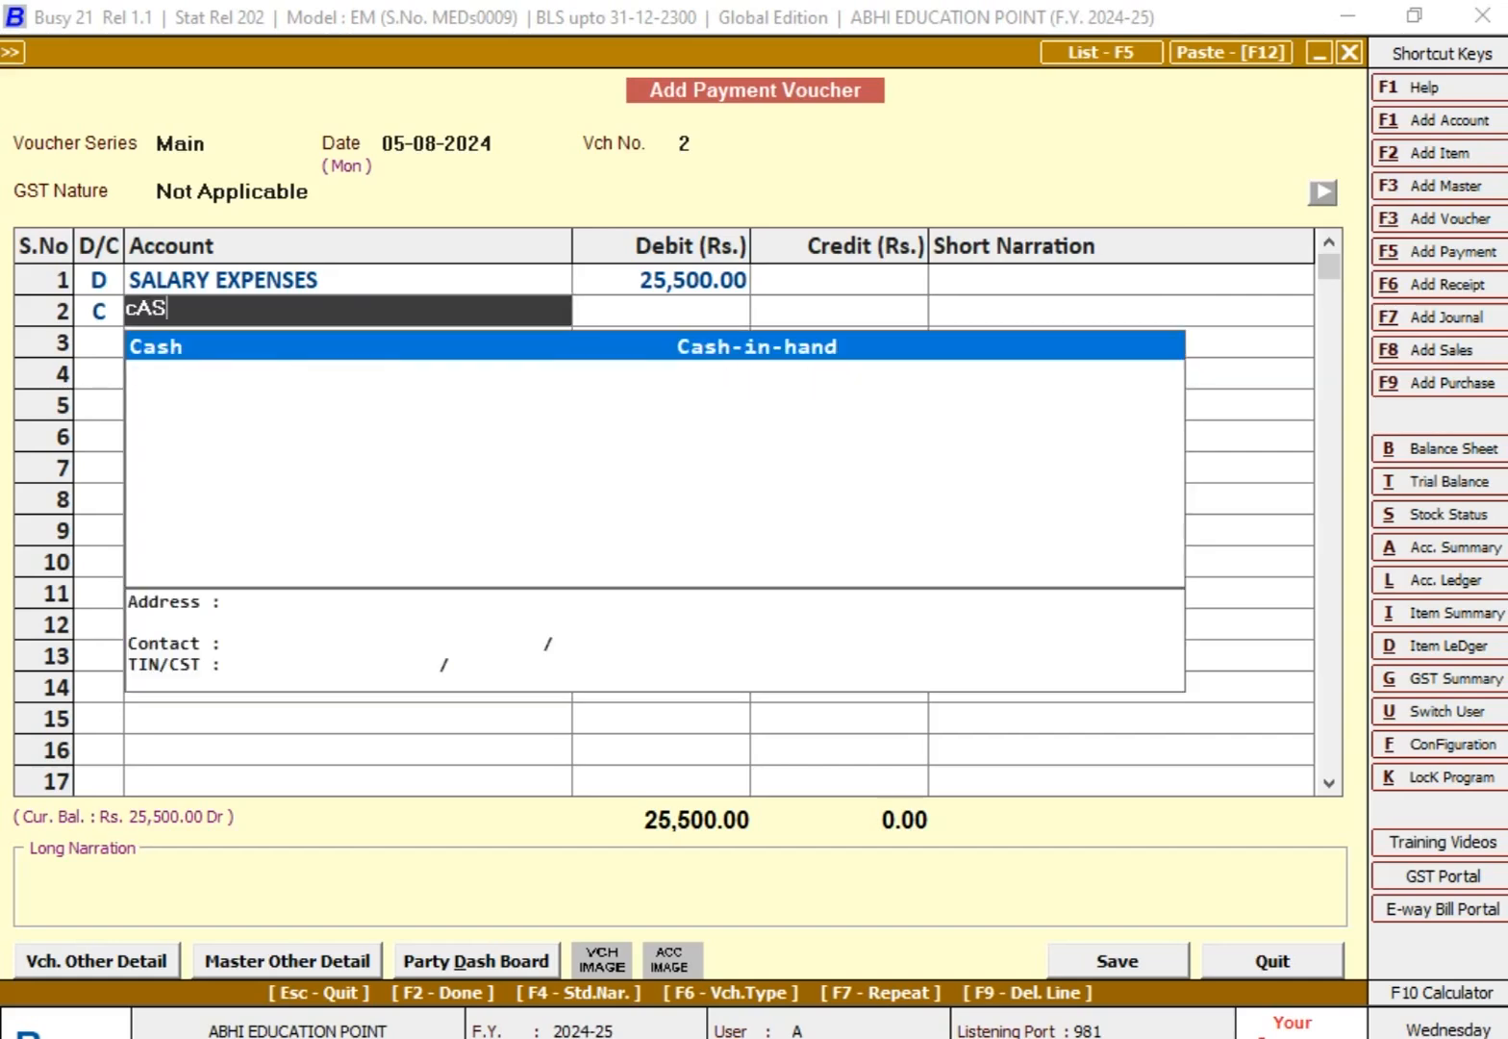
key("Return")
key("Return")
key("Return")
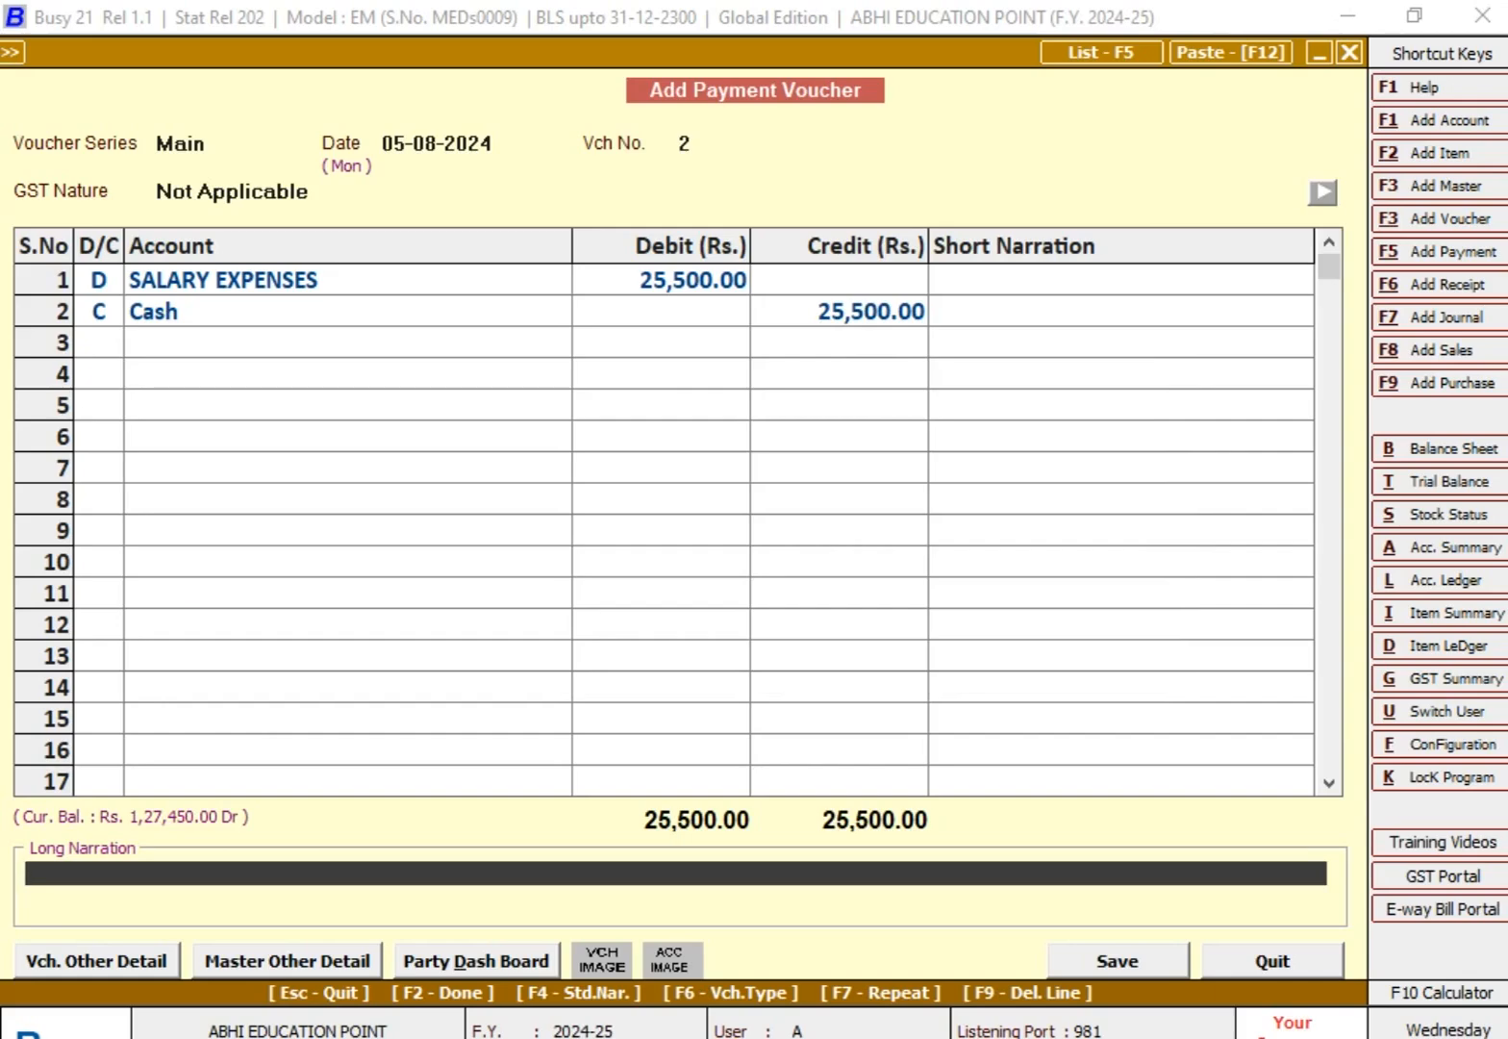
key("Return")
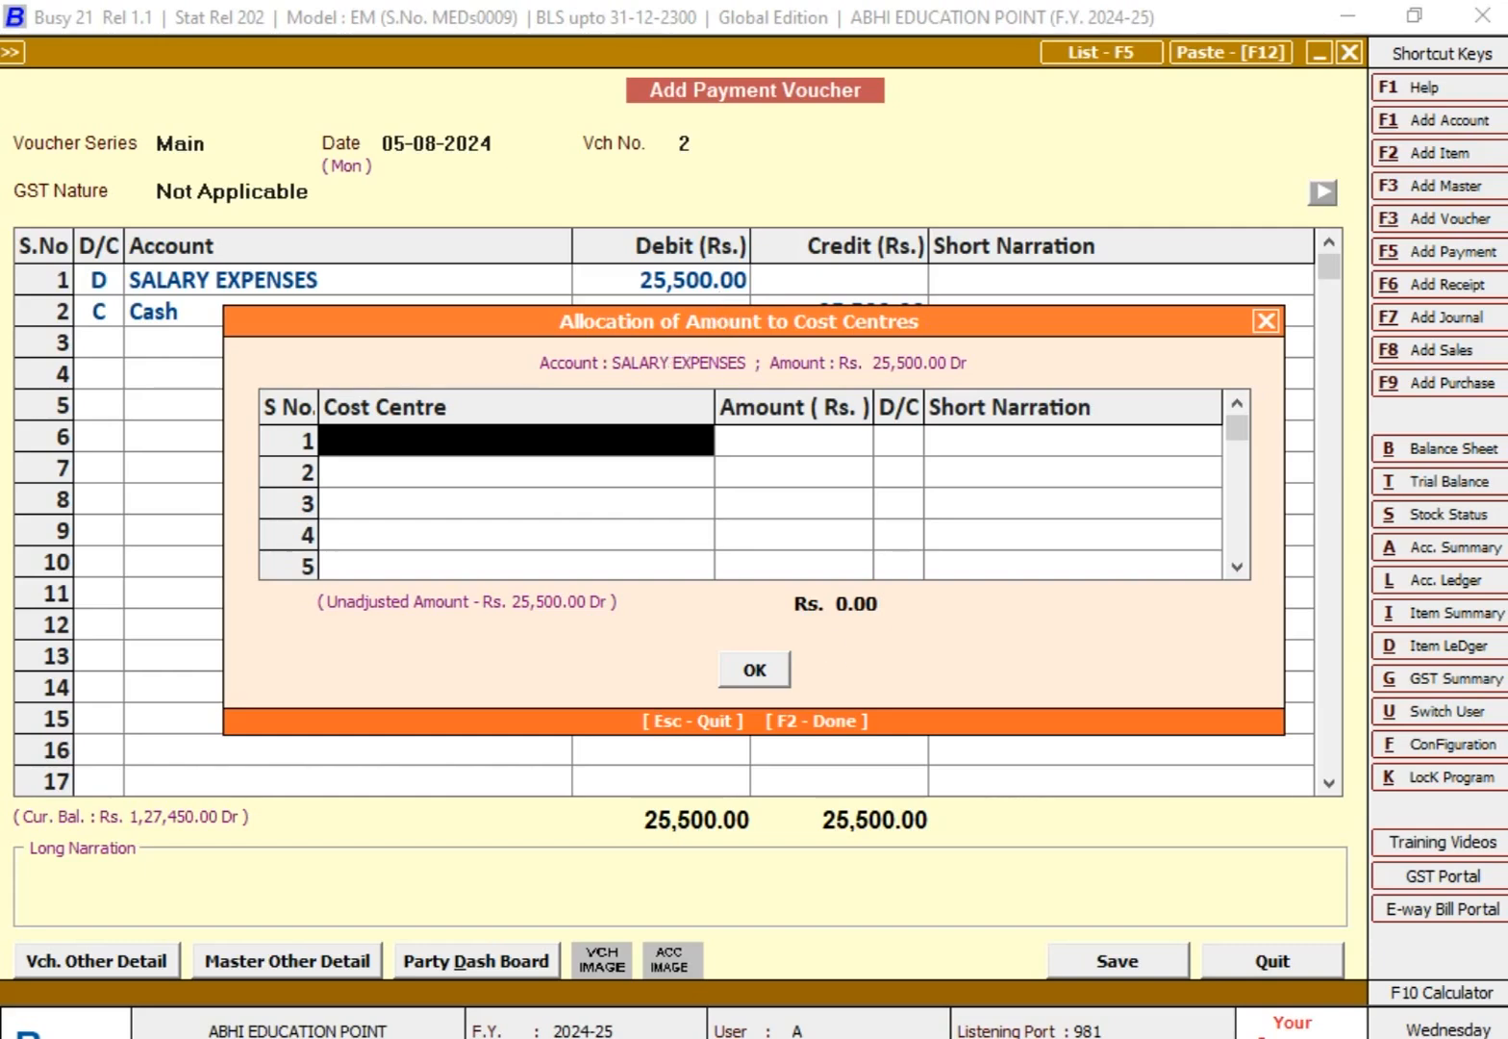
Step: Check the first employee's salary in the Excel worksheet and allocate 8,000 debit to that employee's cost centre in Busy
left_click(928, 1038)
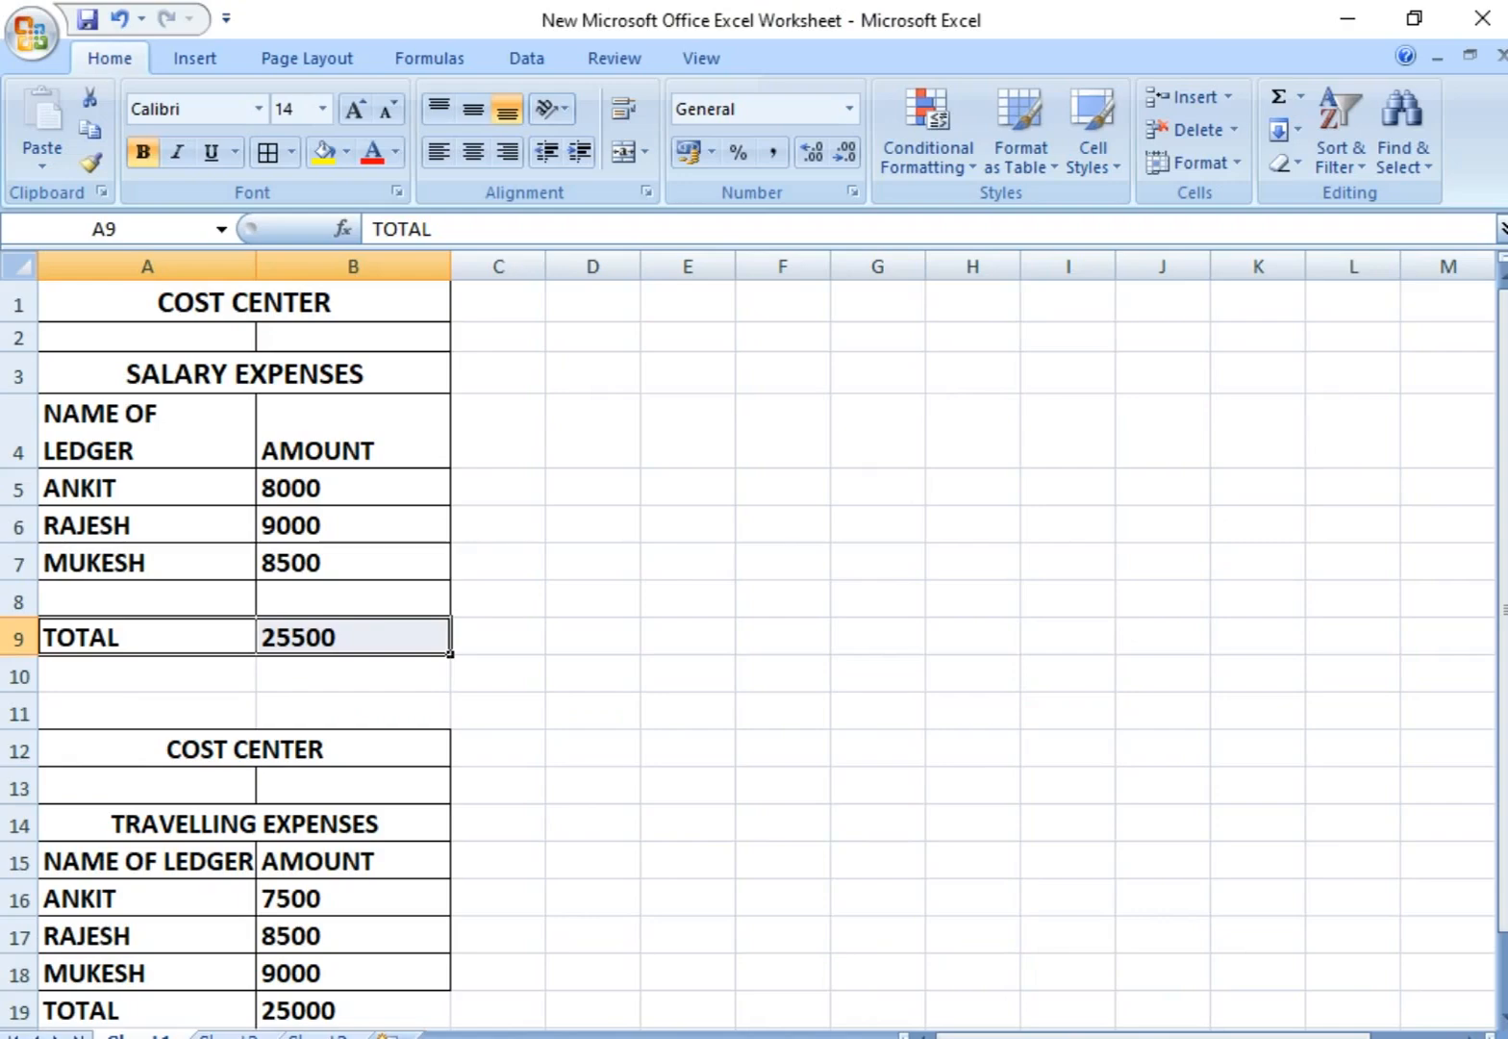
left_click(146, 502)
left_click(336, 493)
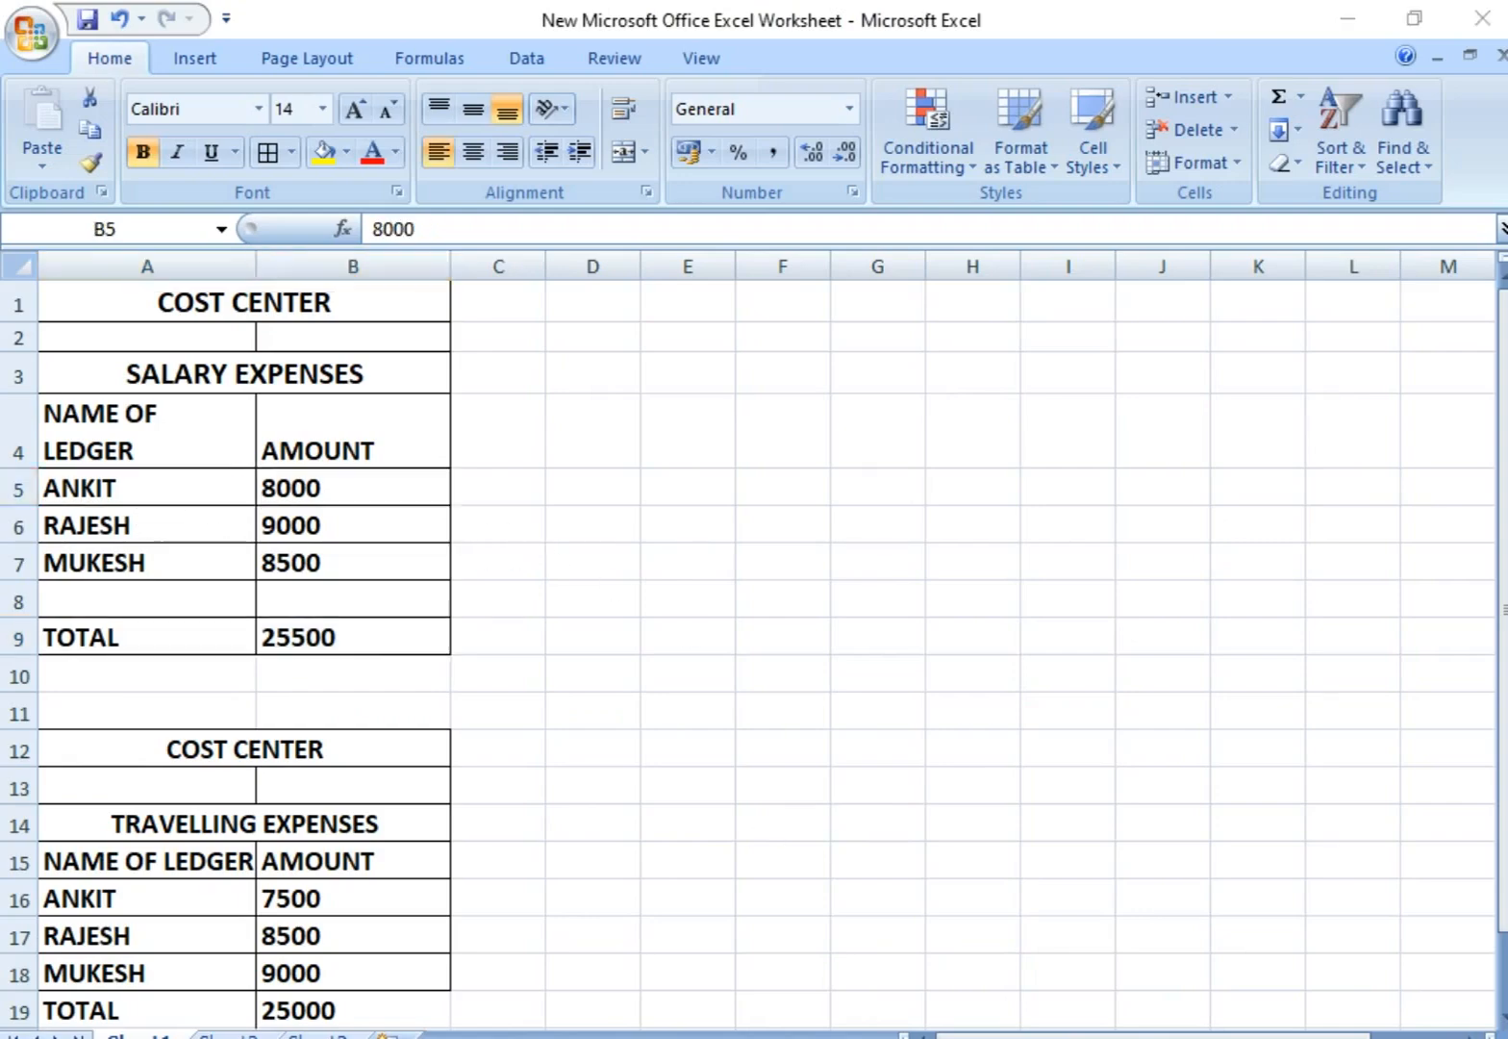
key("alt+Tab")
key("space")
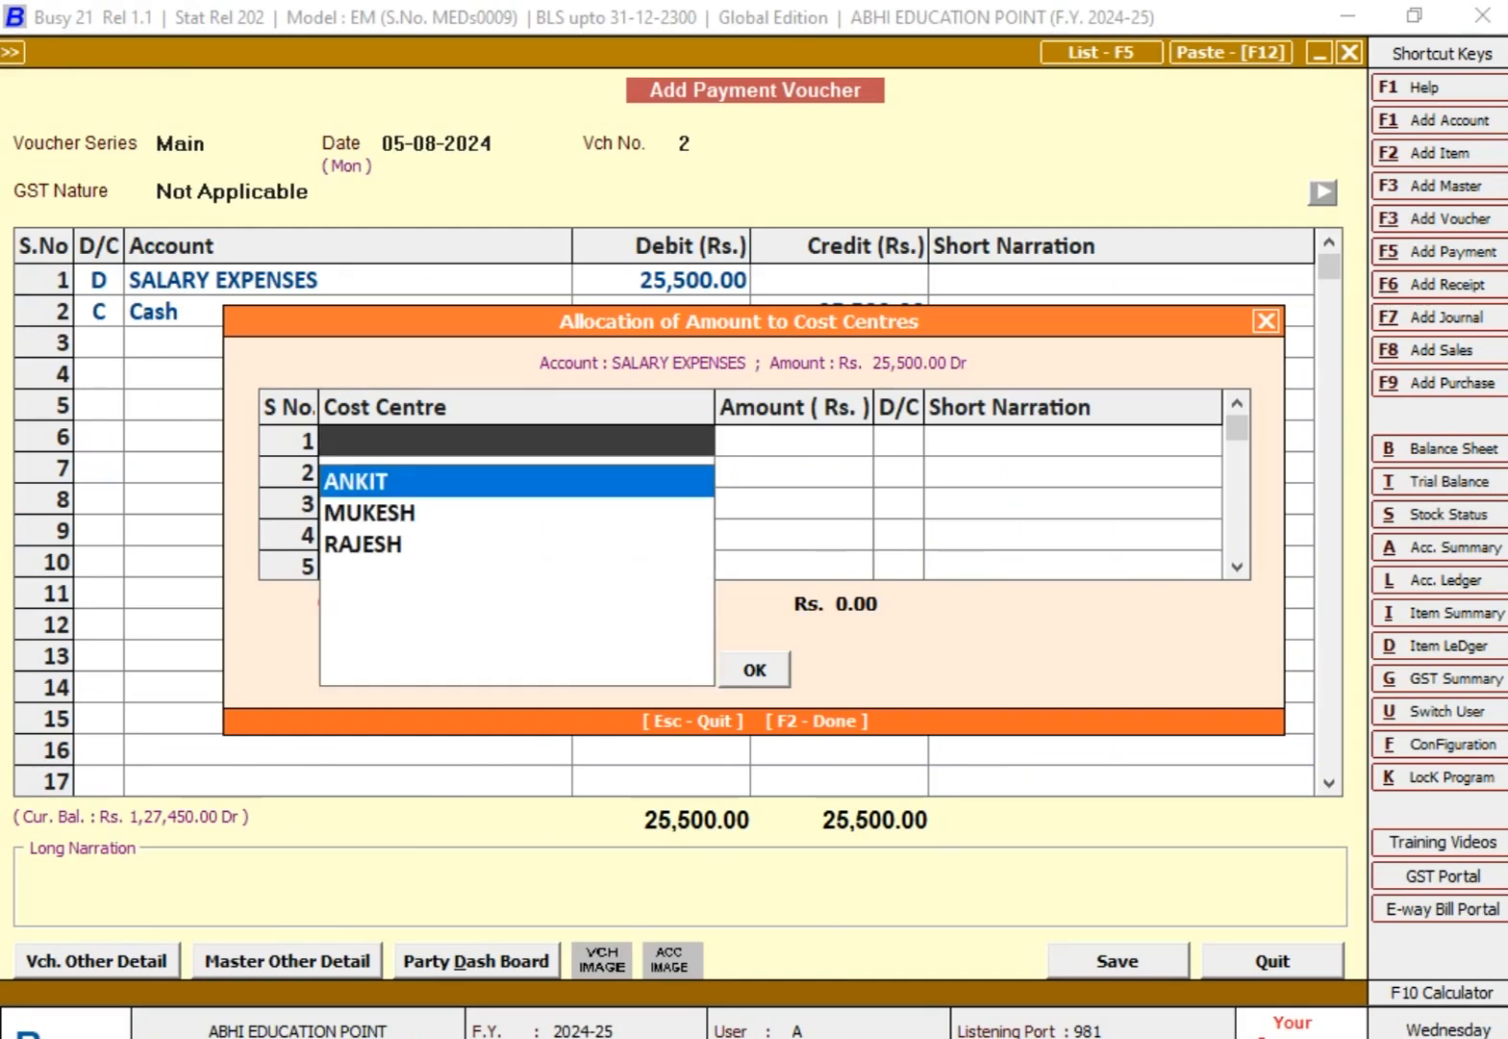
type("ANKIT")
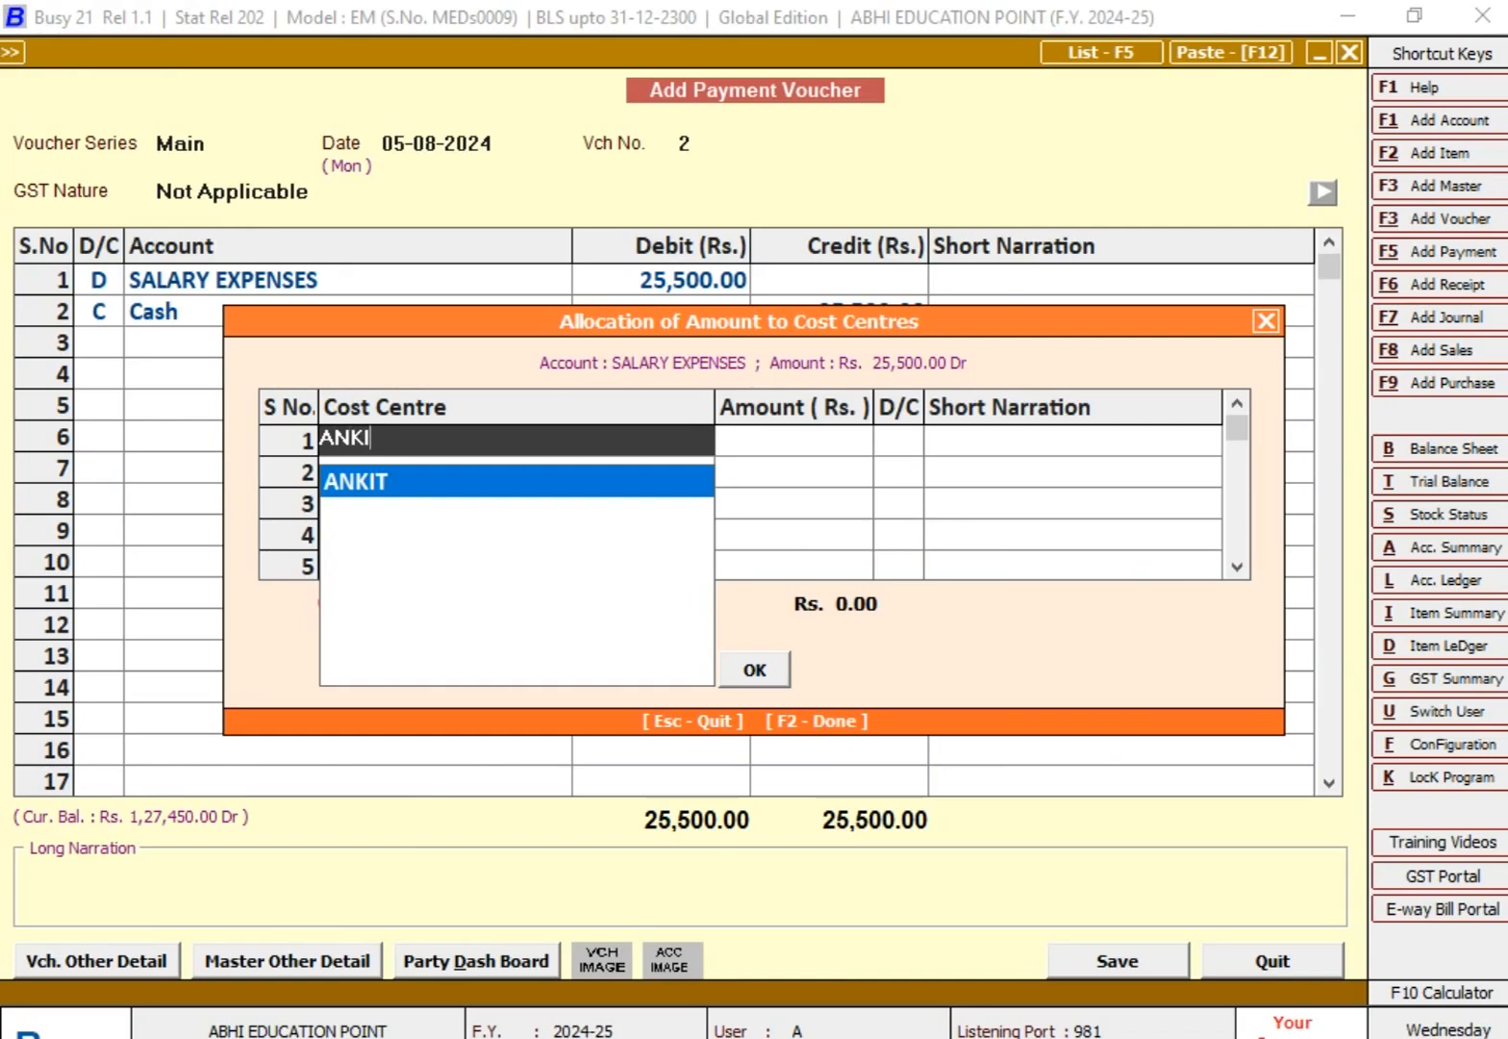
key("Return")
type("8000")
key("Return")
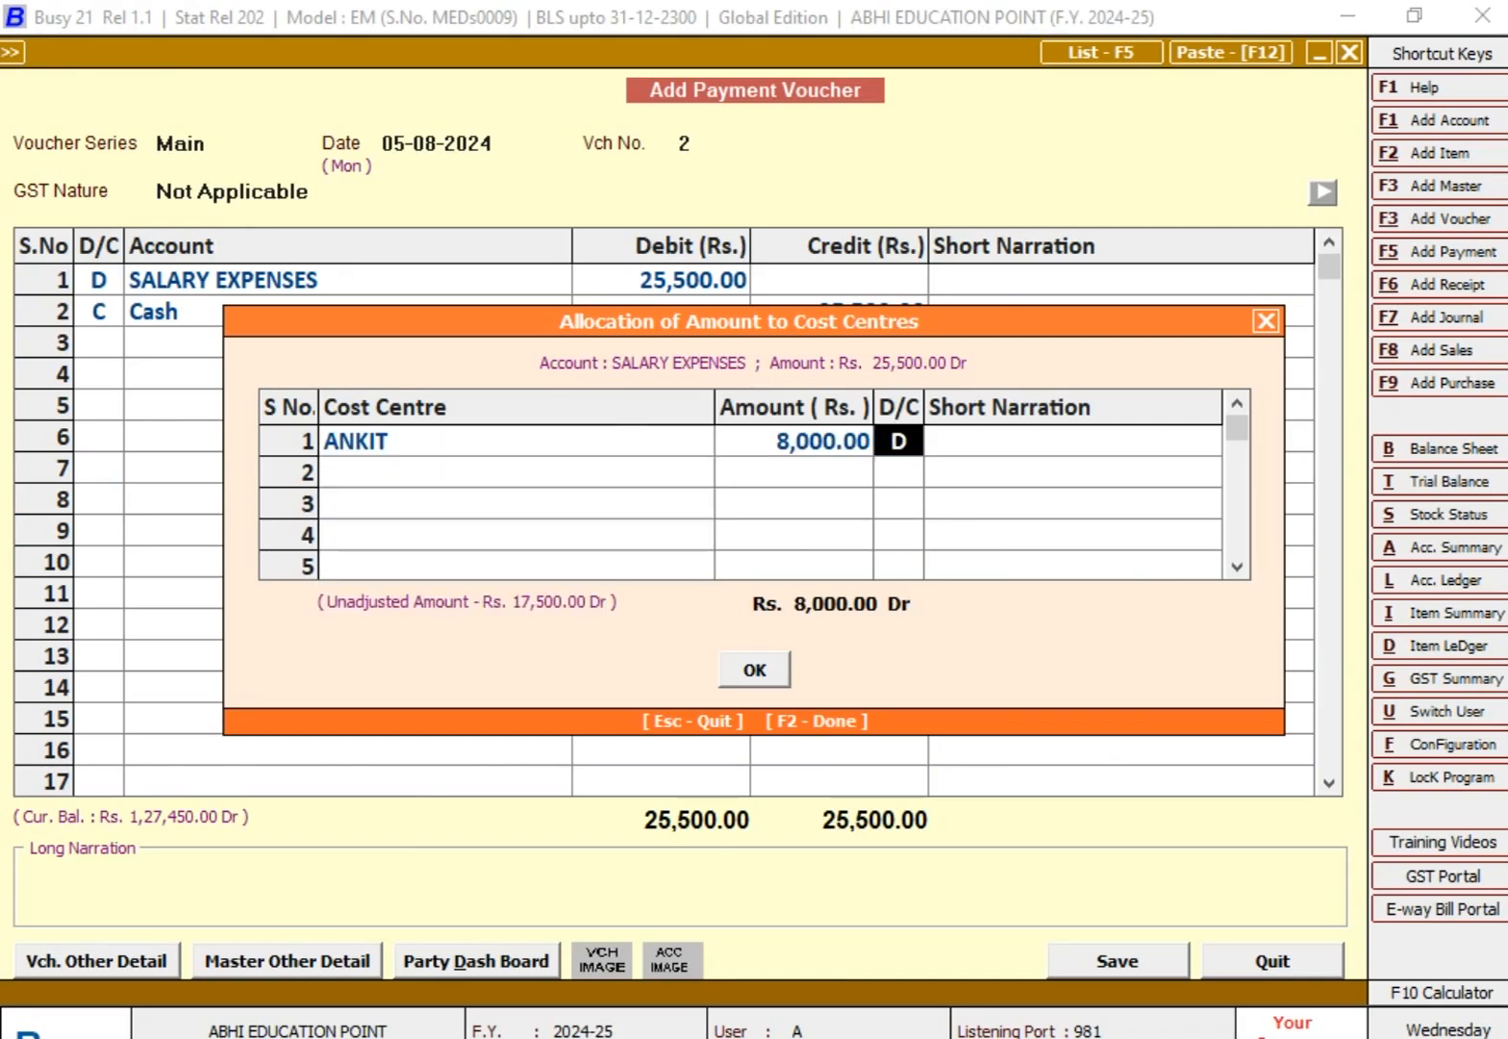
key("Return")
key("Return")
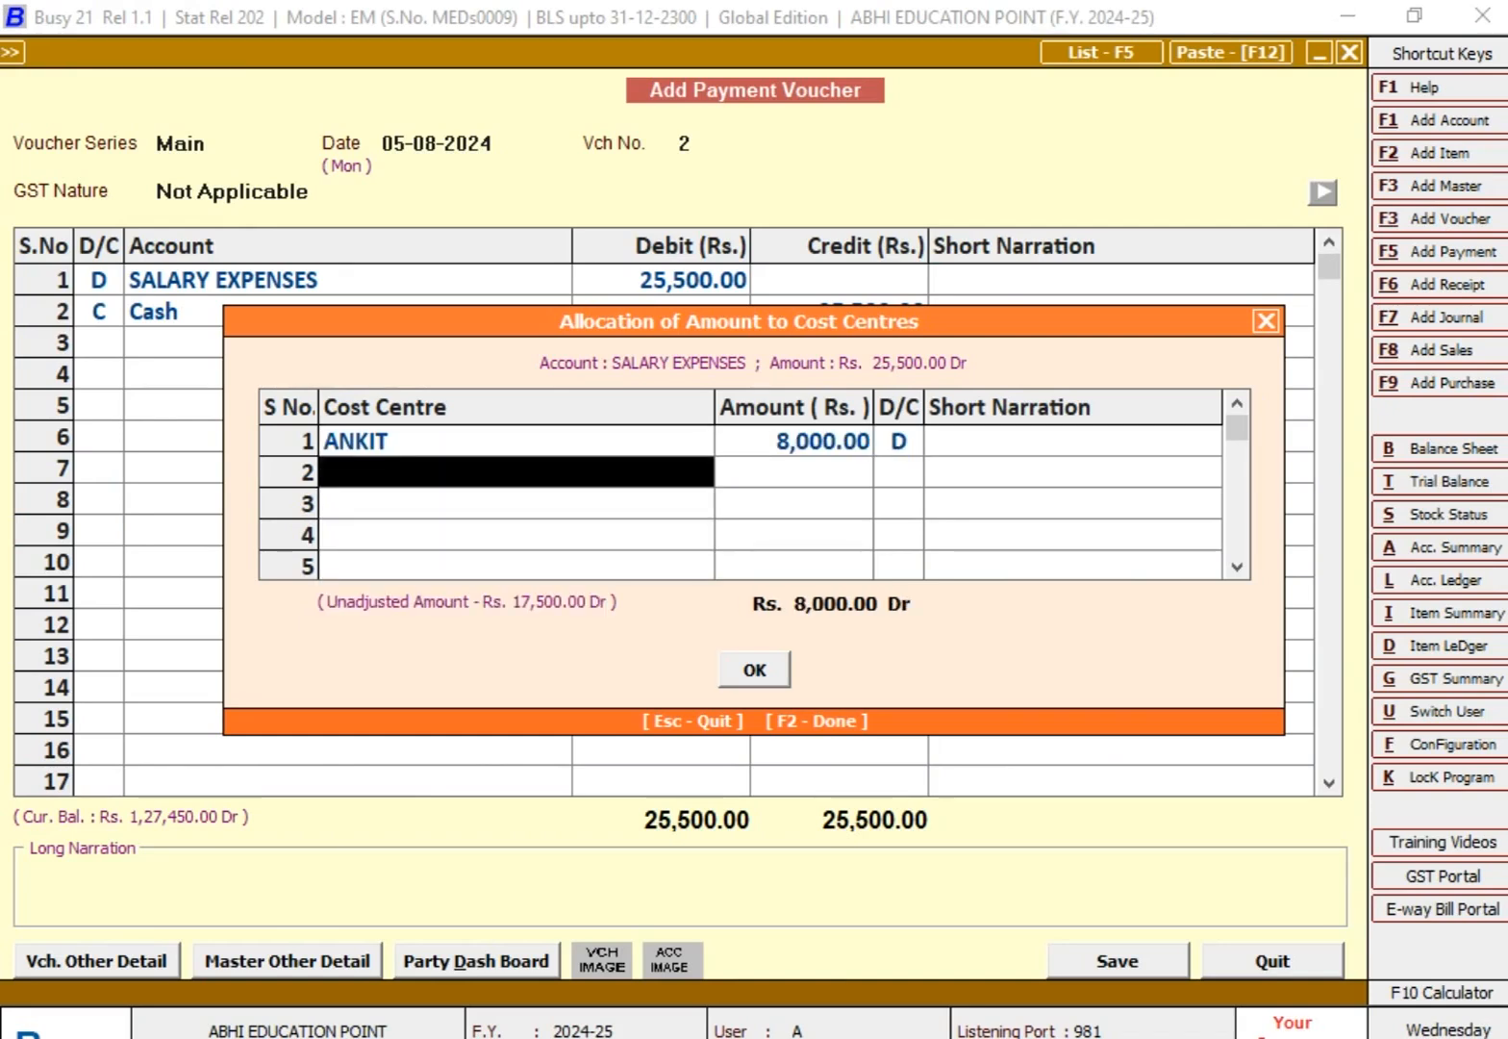
Step: Check the second employee's salary in the Excel worksheet and allocate 9,000 debit to that employee's cost centre in Busy
key("alt+Tab")
key("alt+Tab")
type("rA")
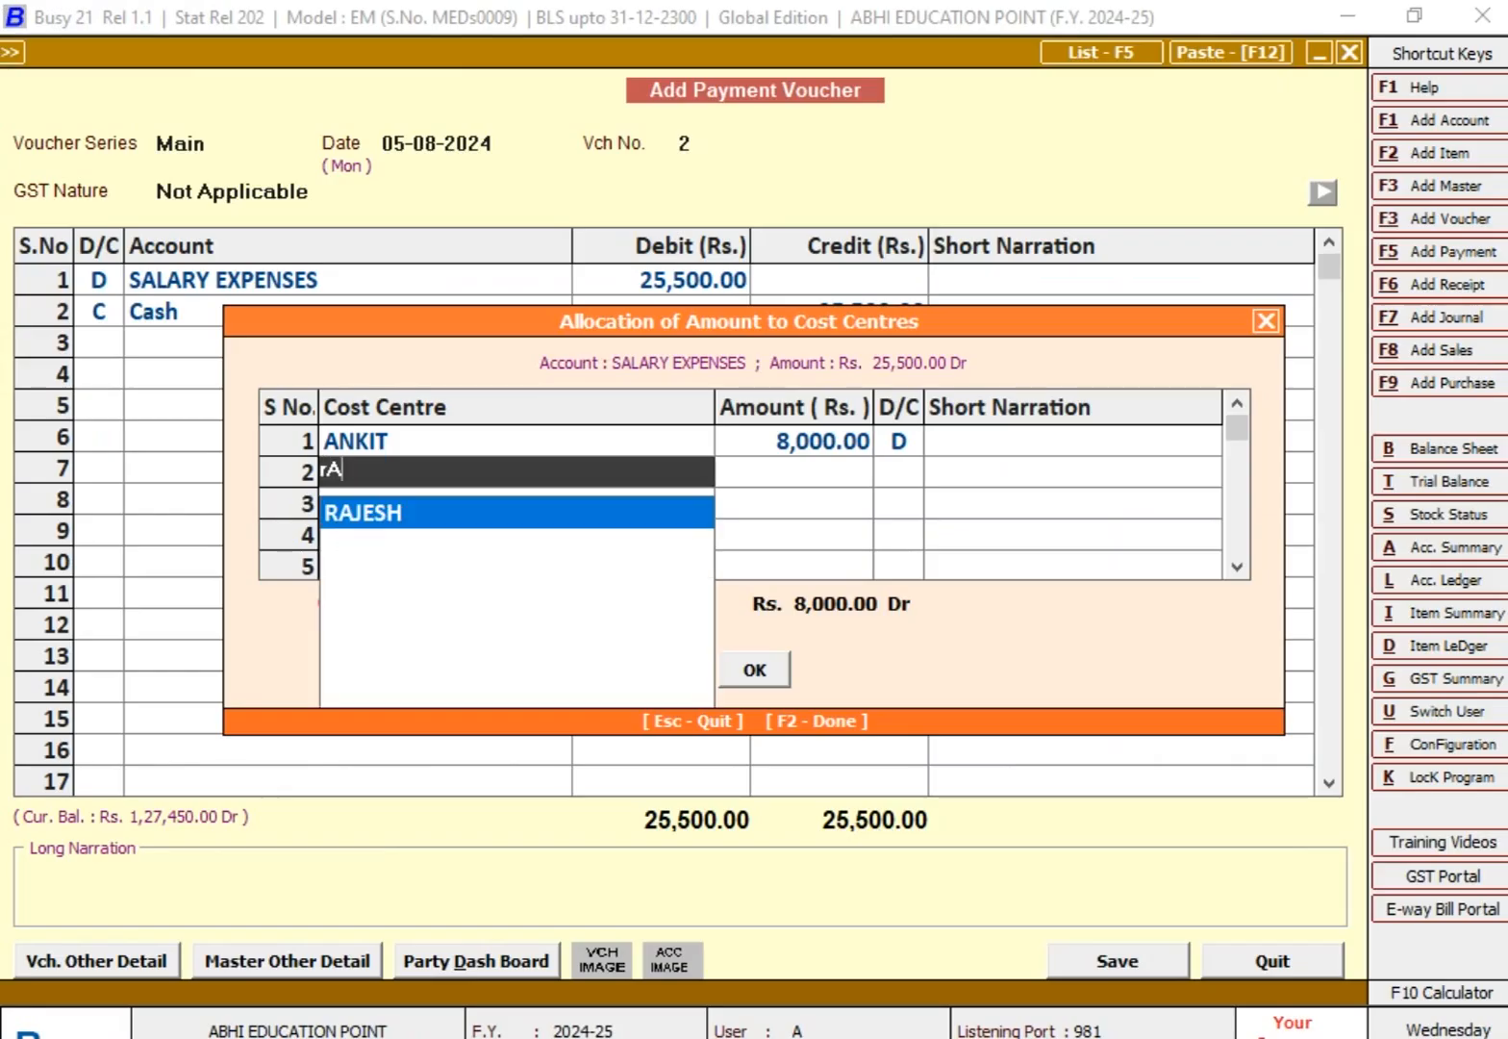
key("Return")
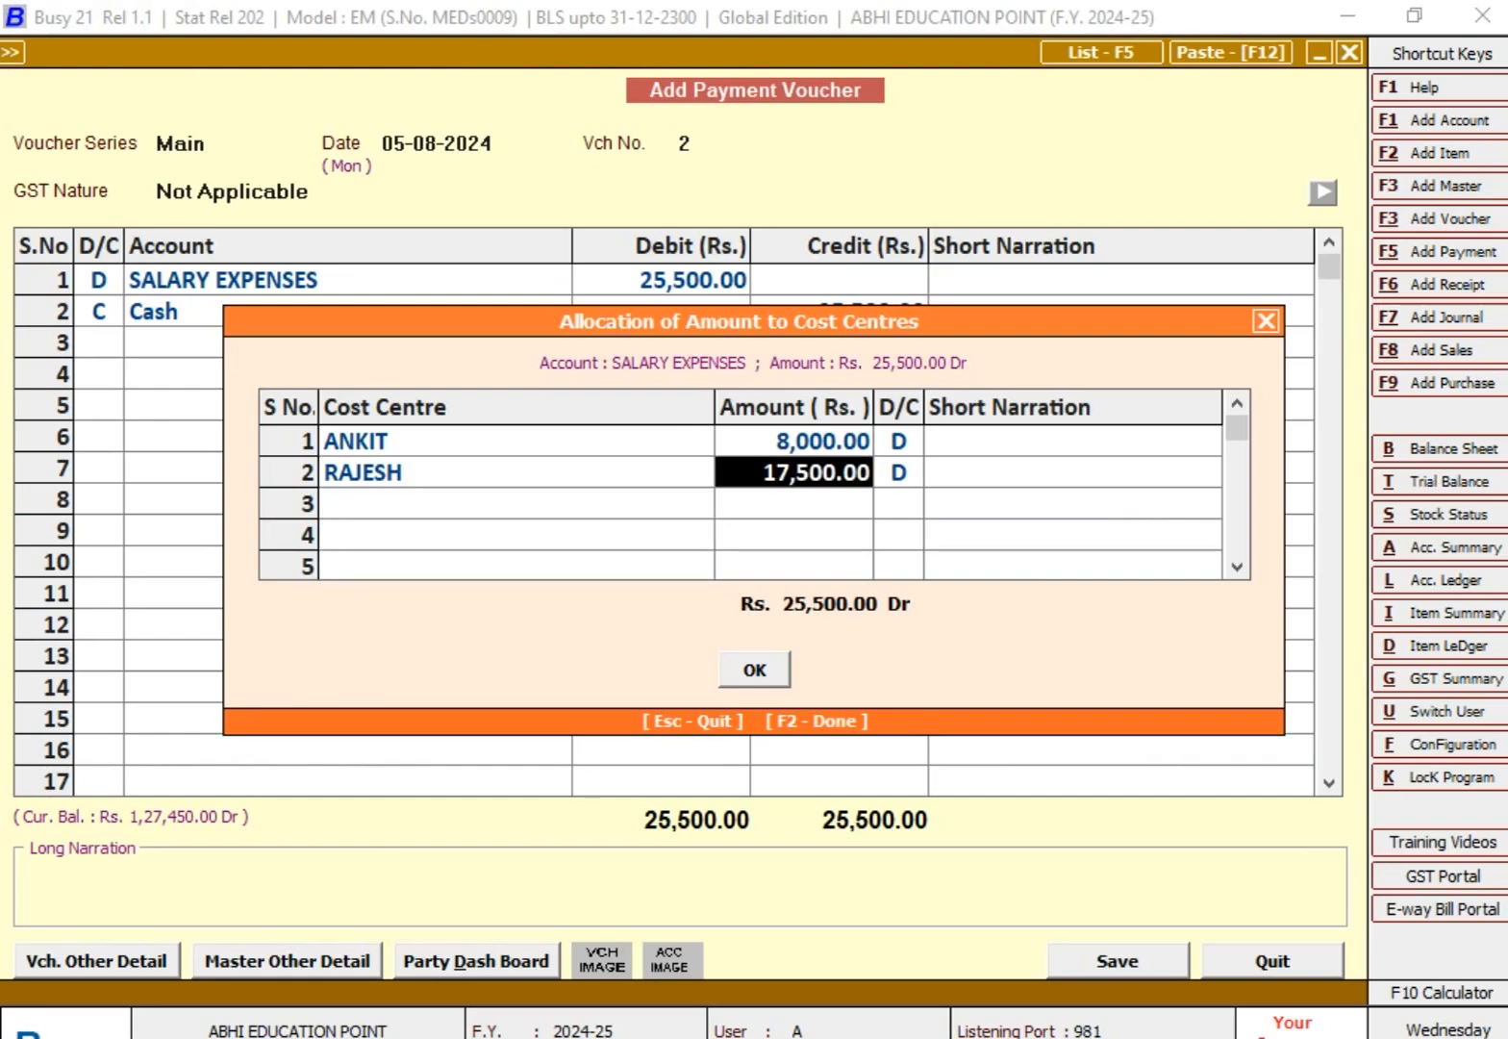
key("alt+Tab")
key("alt+Tab")
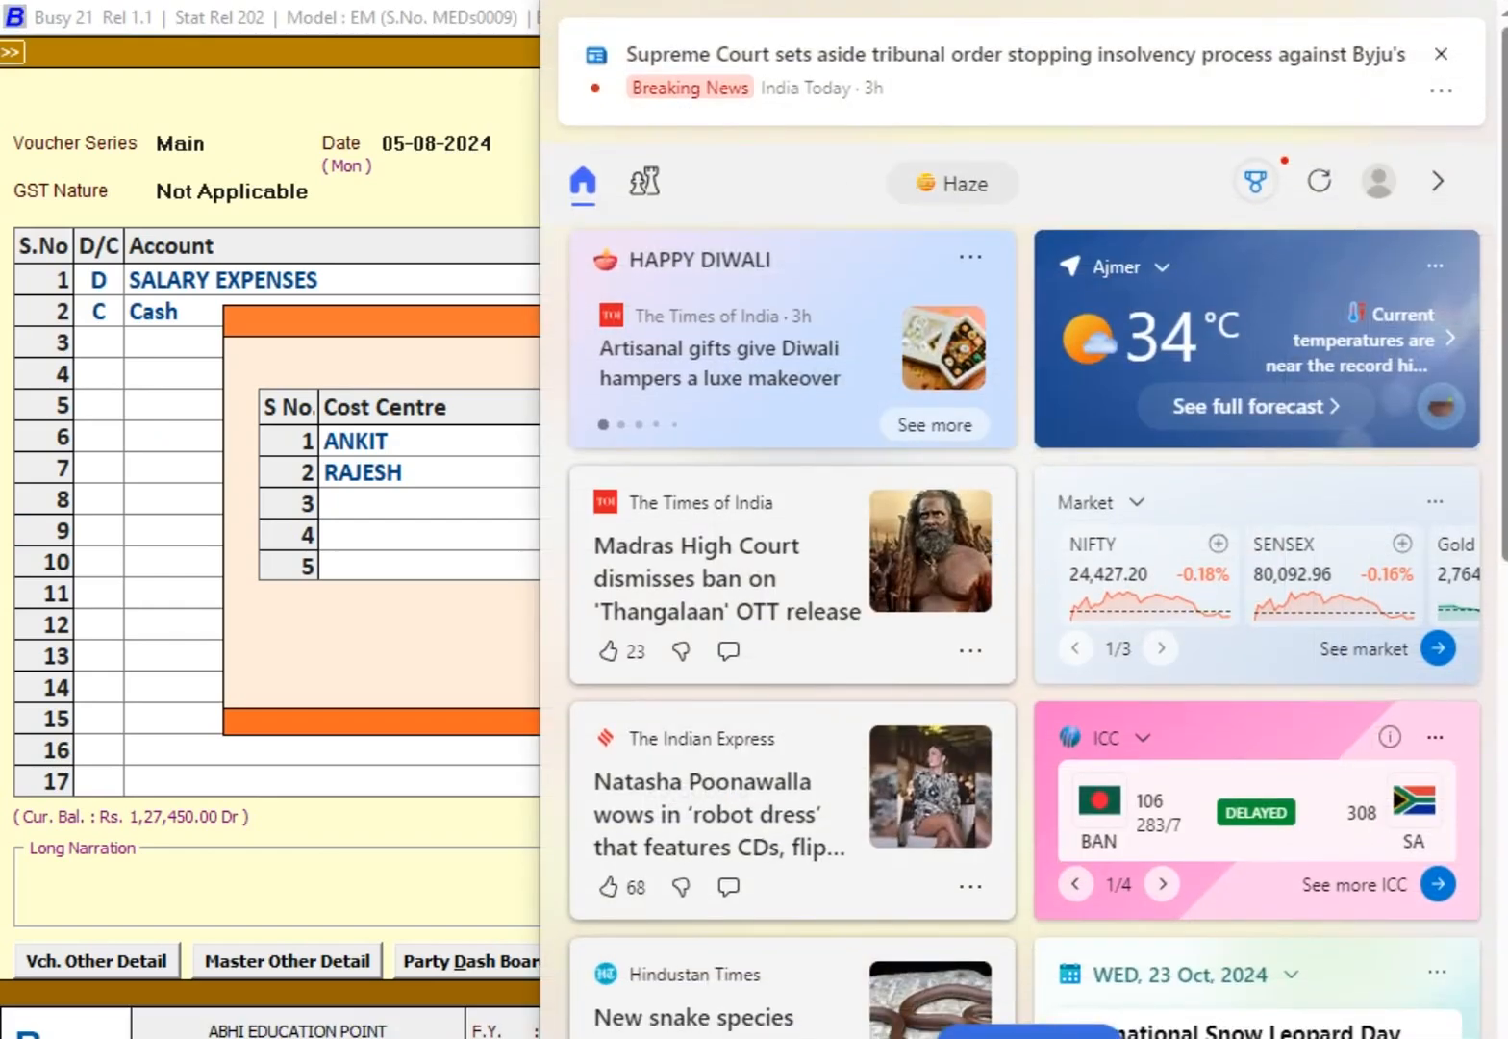
left_click(462, 849)
type("9000")
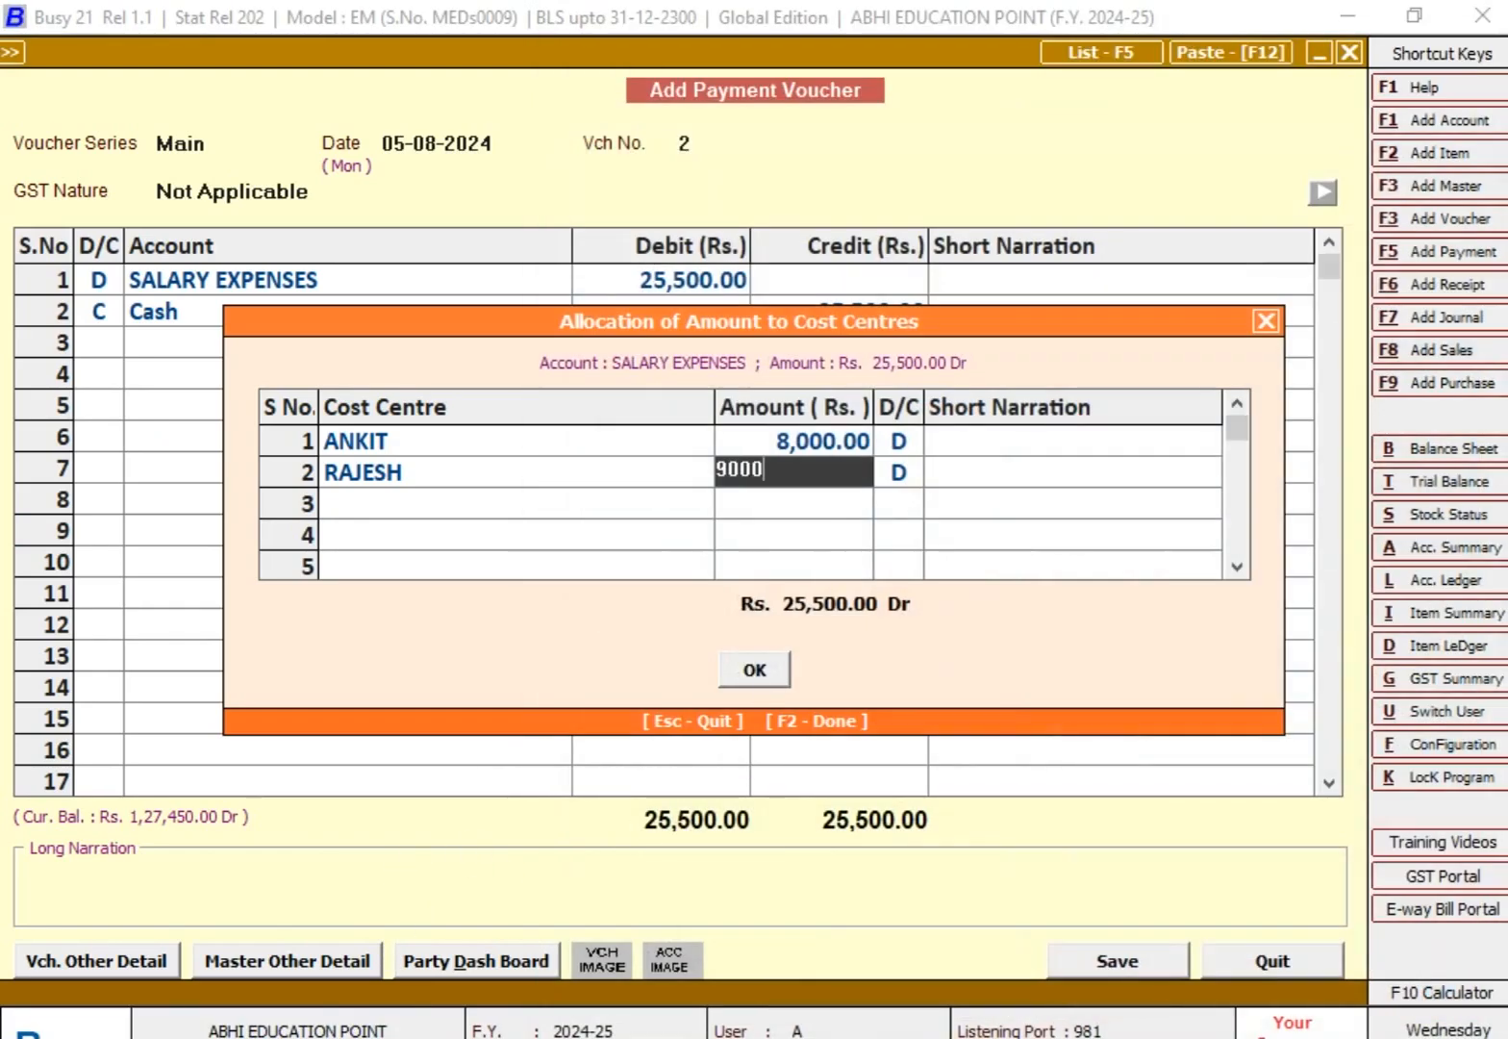
key("Return")
key("Return")
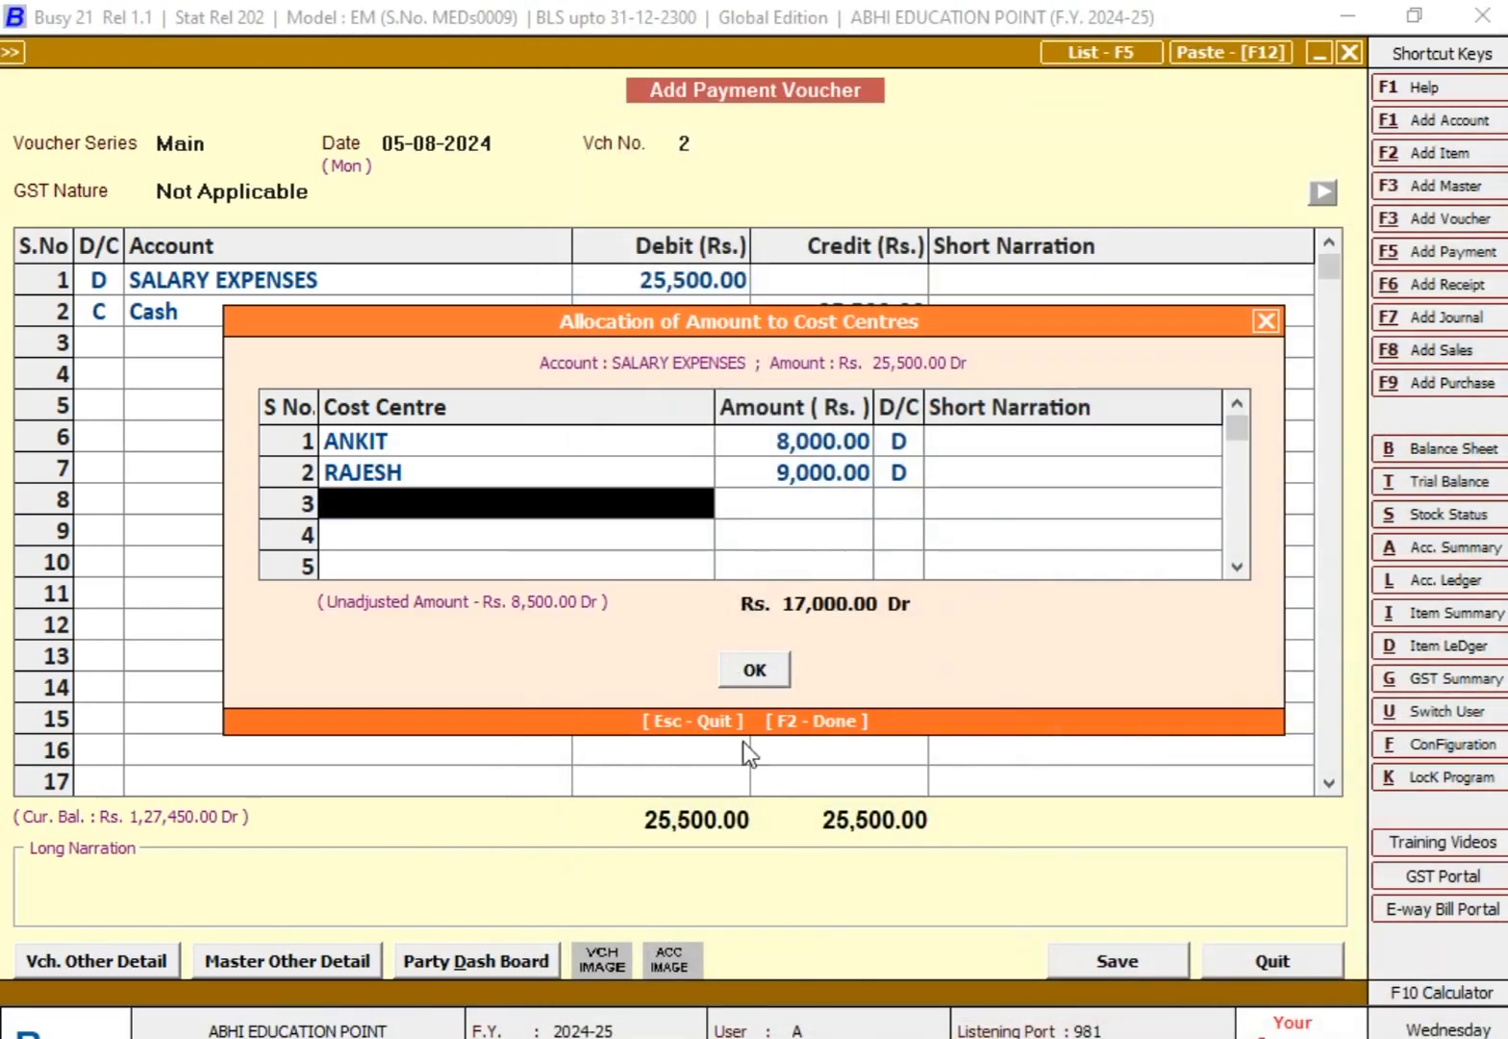
Step: Check the third employee's salary in the Excel worksheet and allocate the remaining 8,500 debit to that employee's cost centre in Busy
key("alt+Tab")
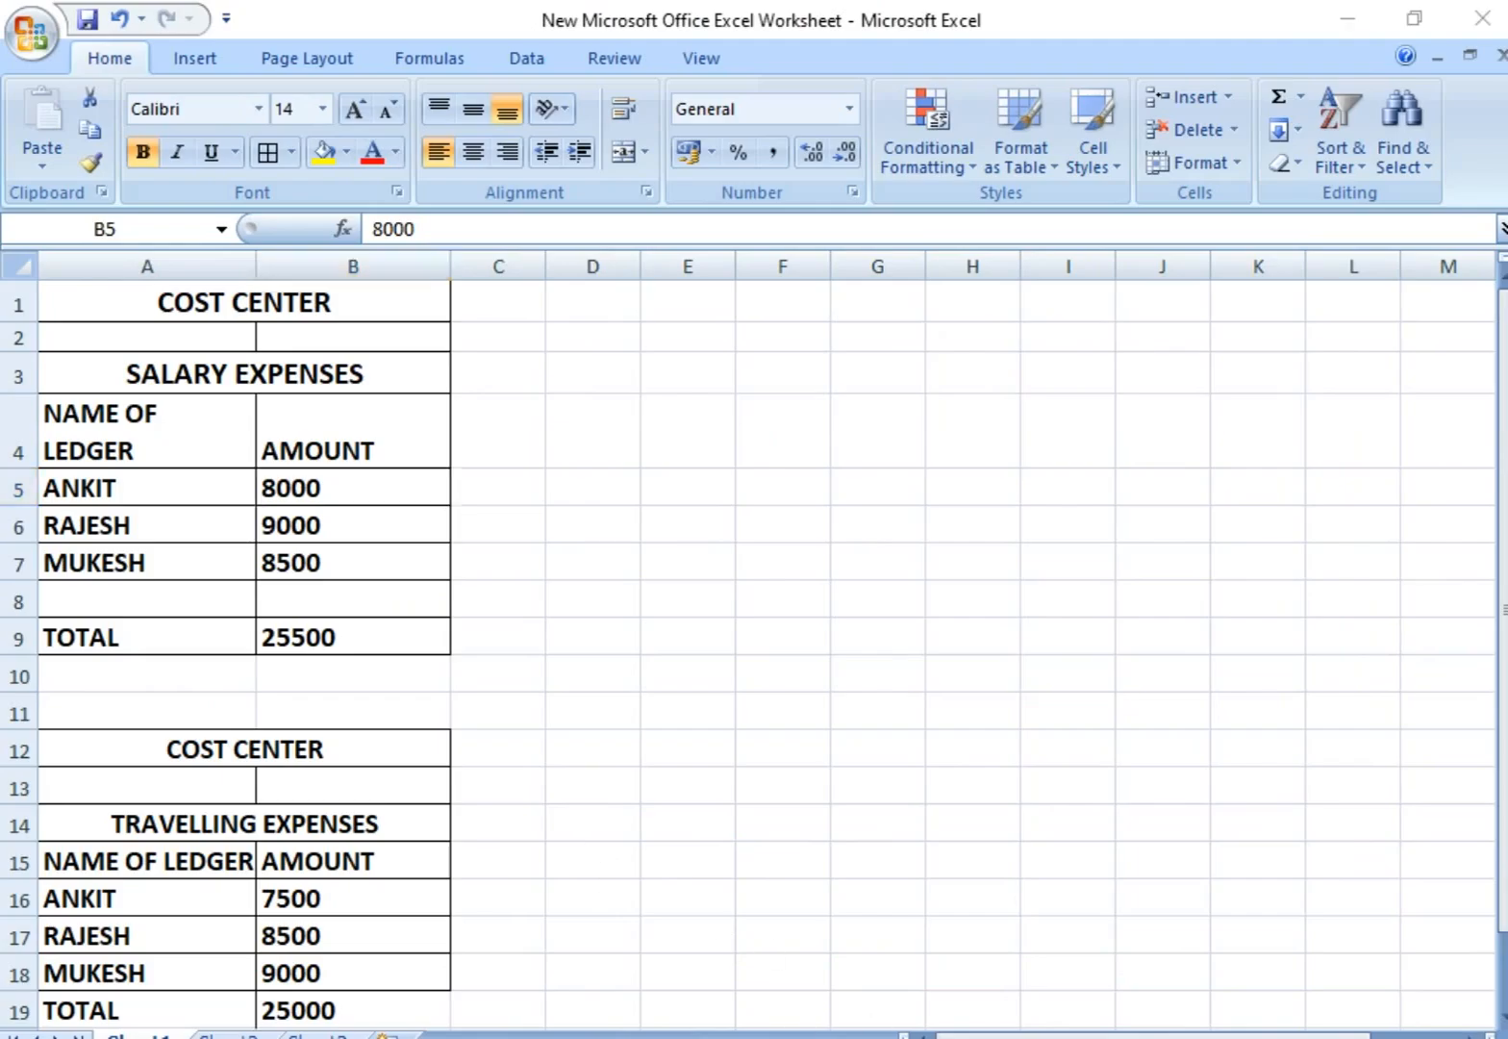
key("alt+Tab")
type("m")
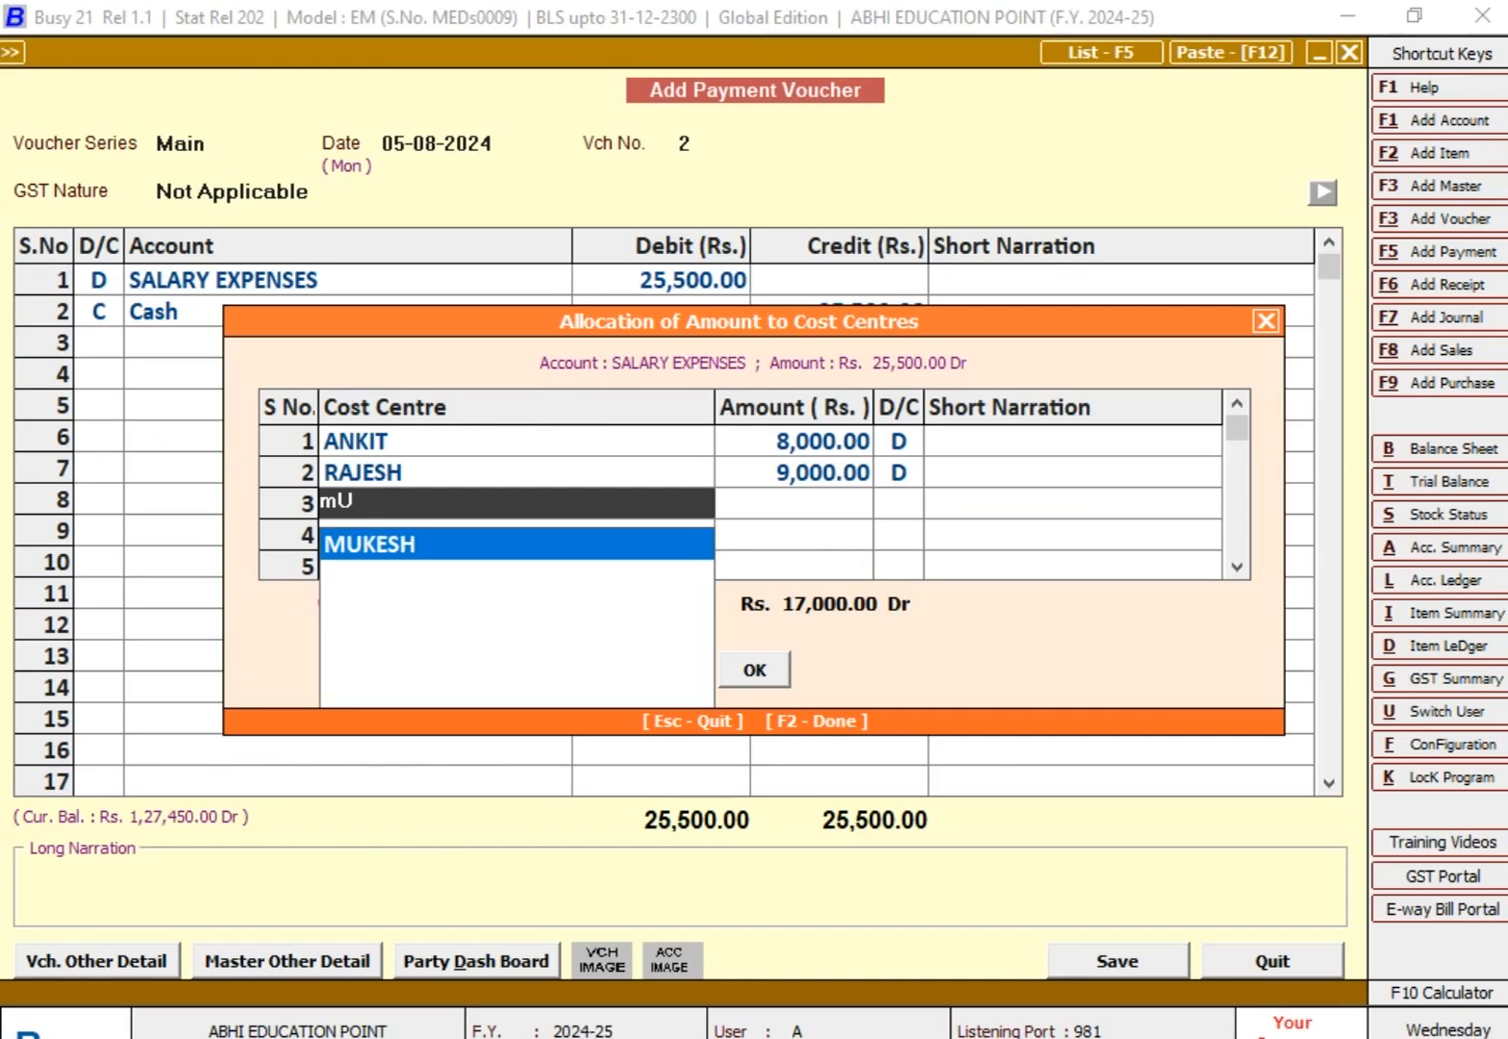
key("Return")
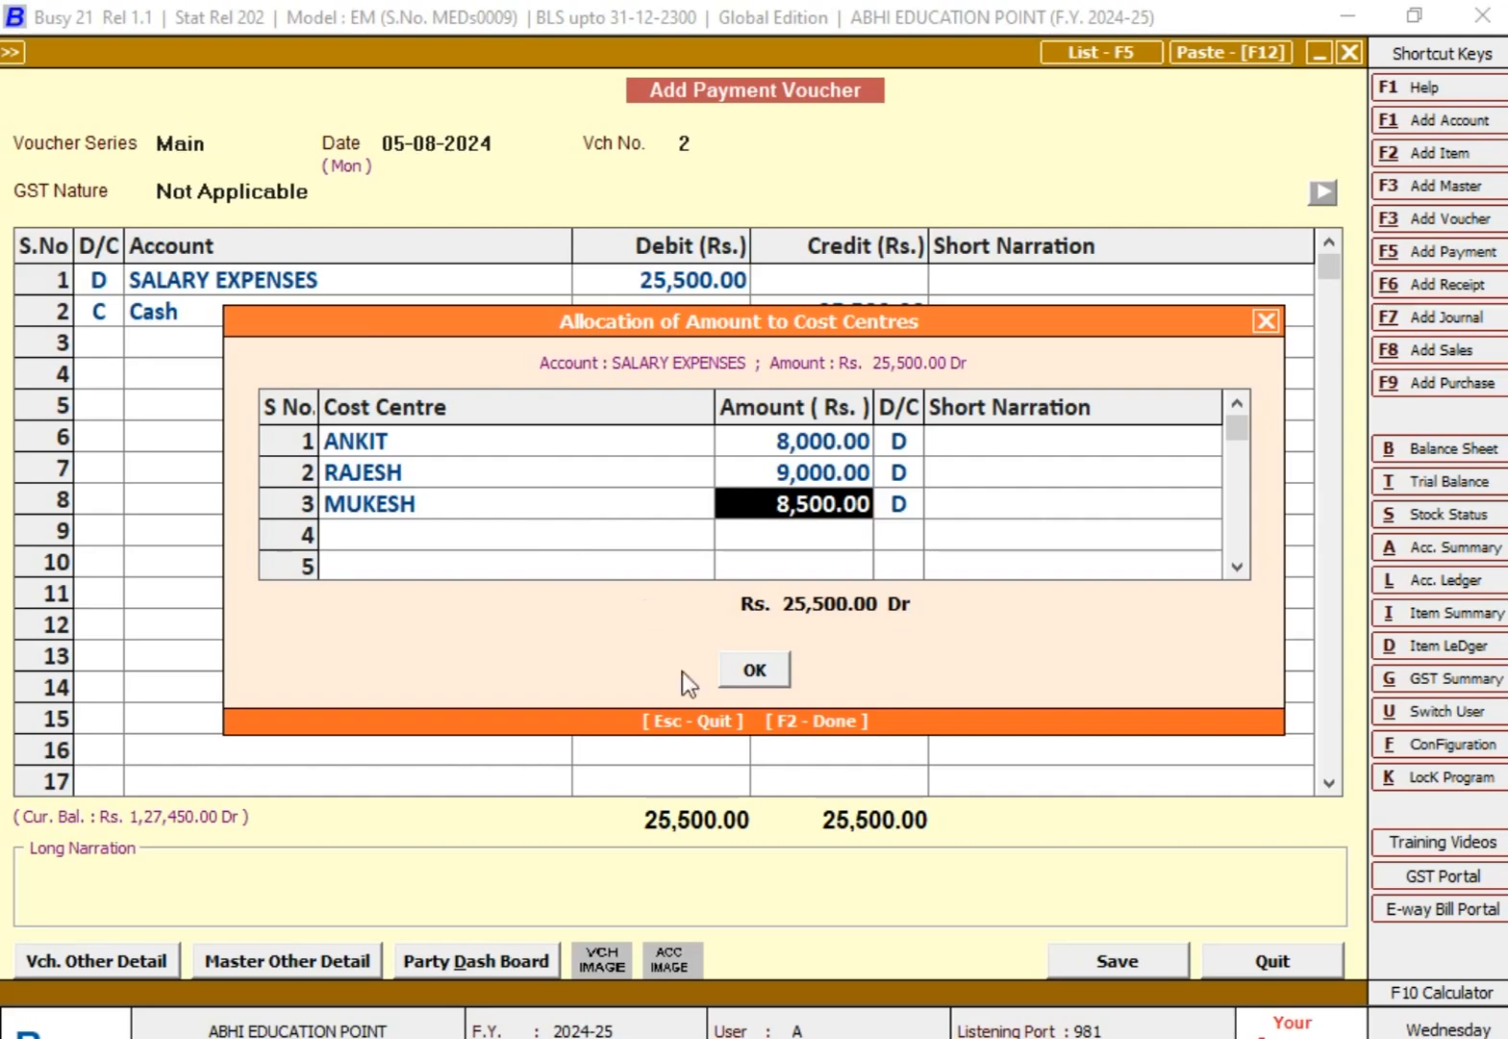
Step: Accept the cost centre allocation, save the payment voucher, and close the blank voucher form
left_click(771, 670)
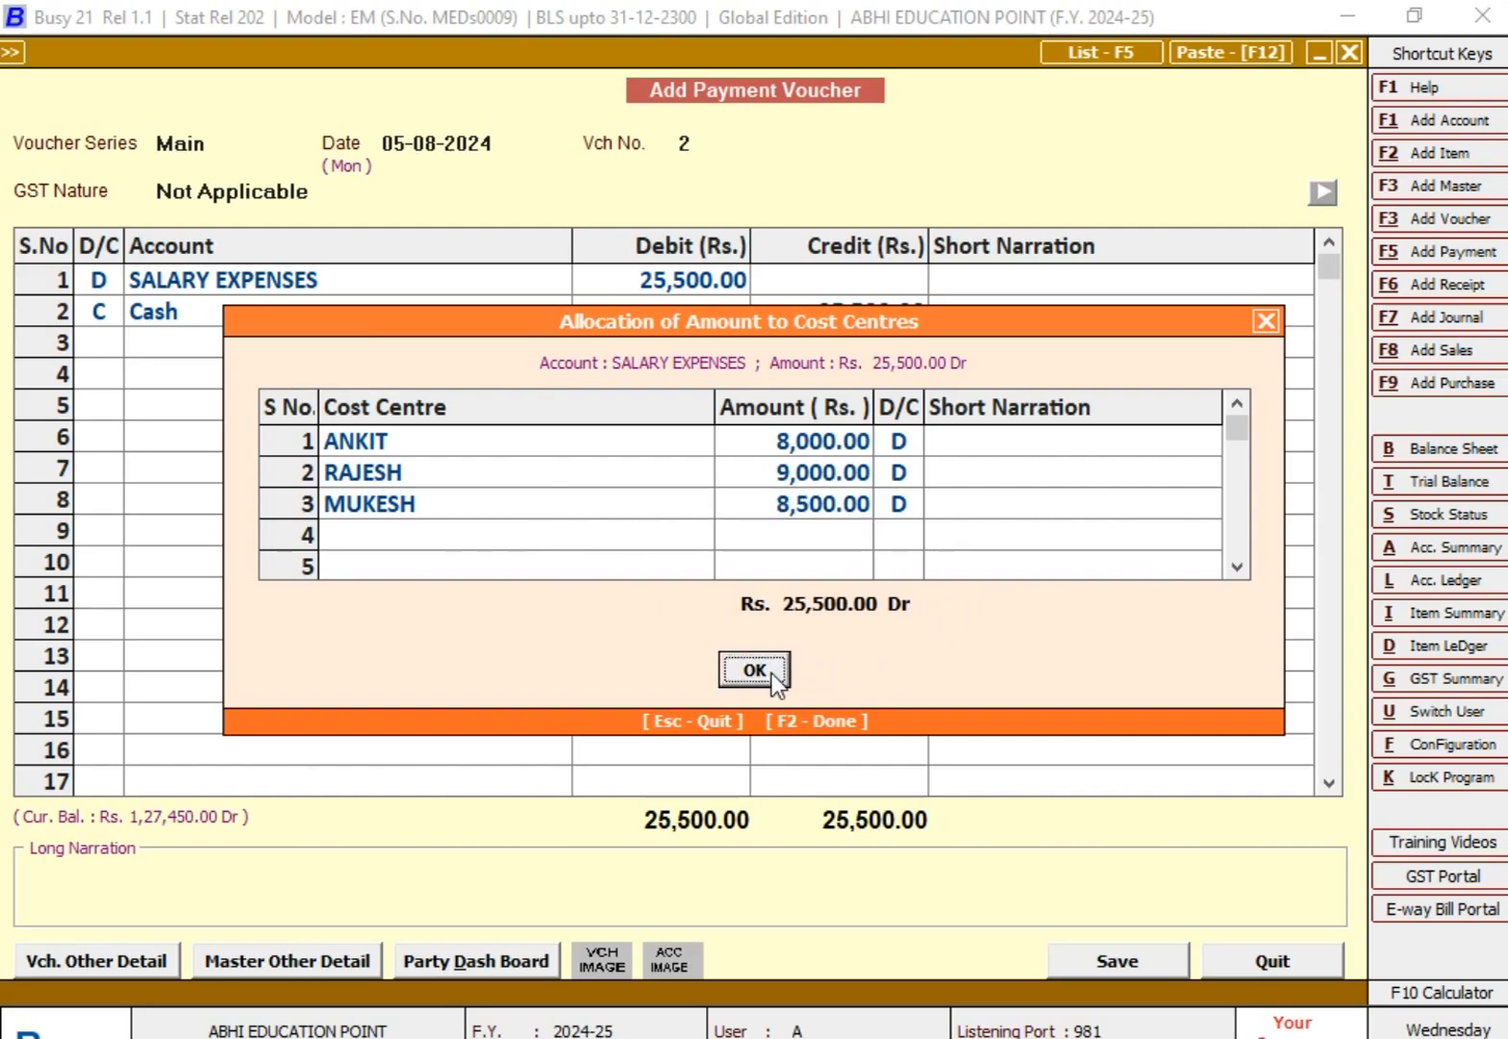
left_click(841, 620)
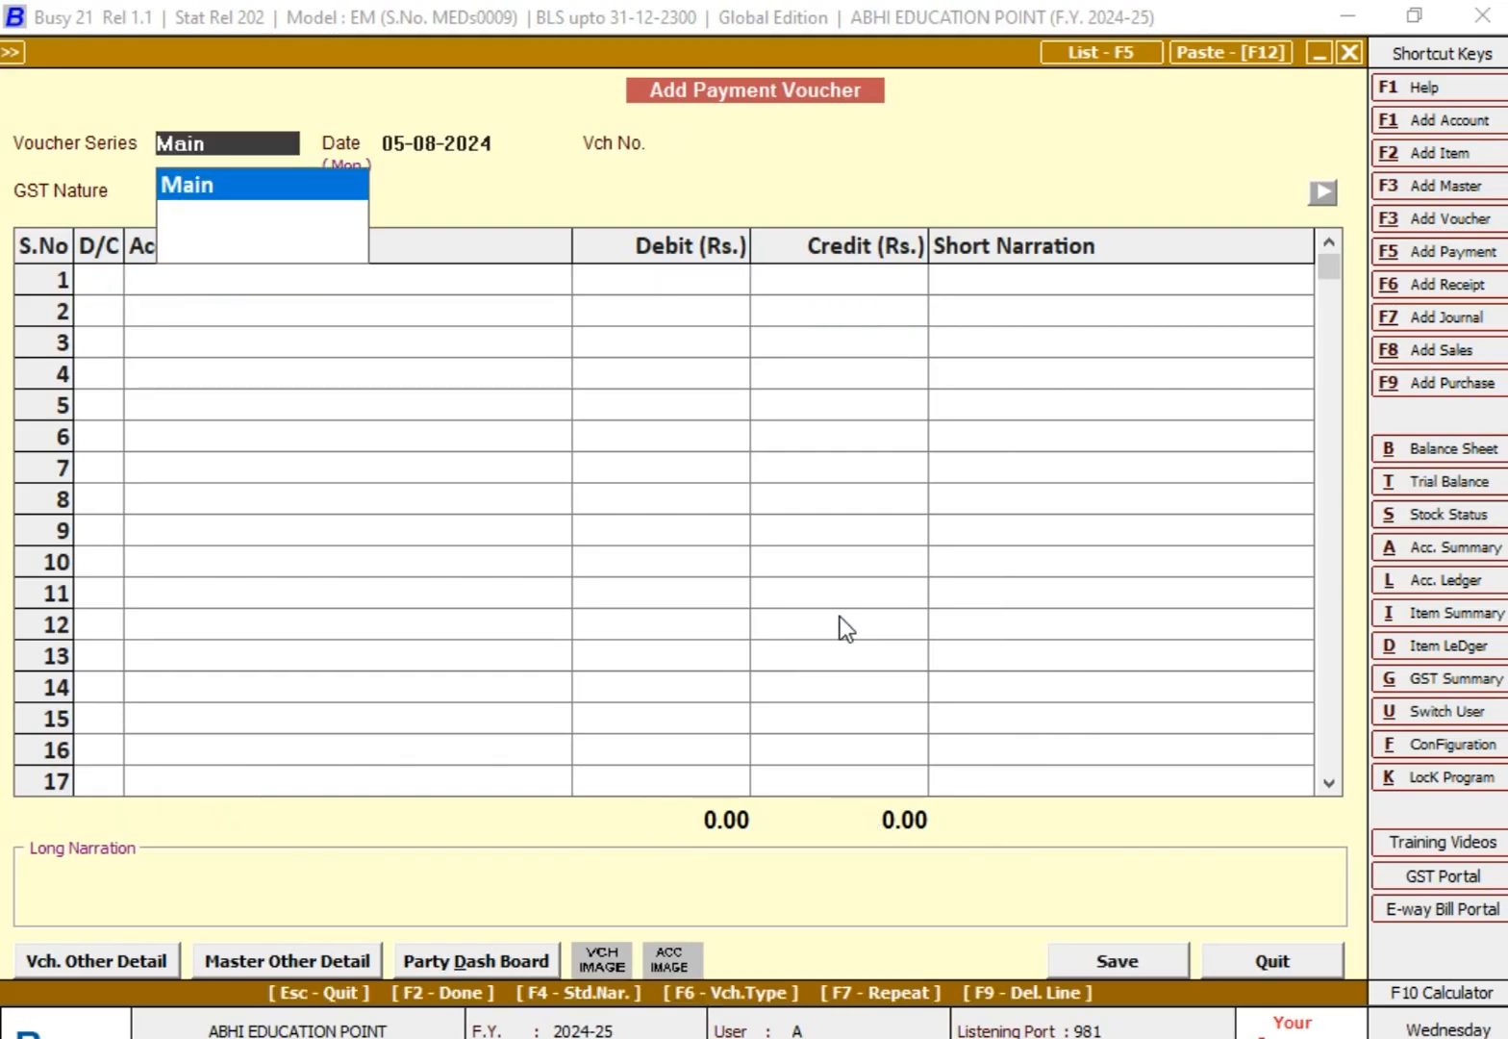
key("BackSpace")
key("Escape")
key("Return")
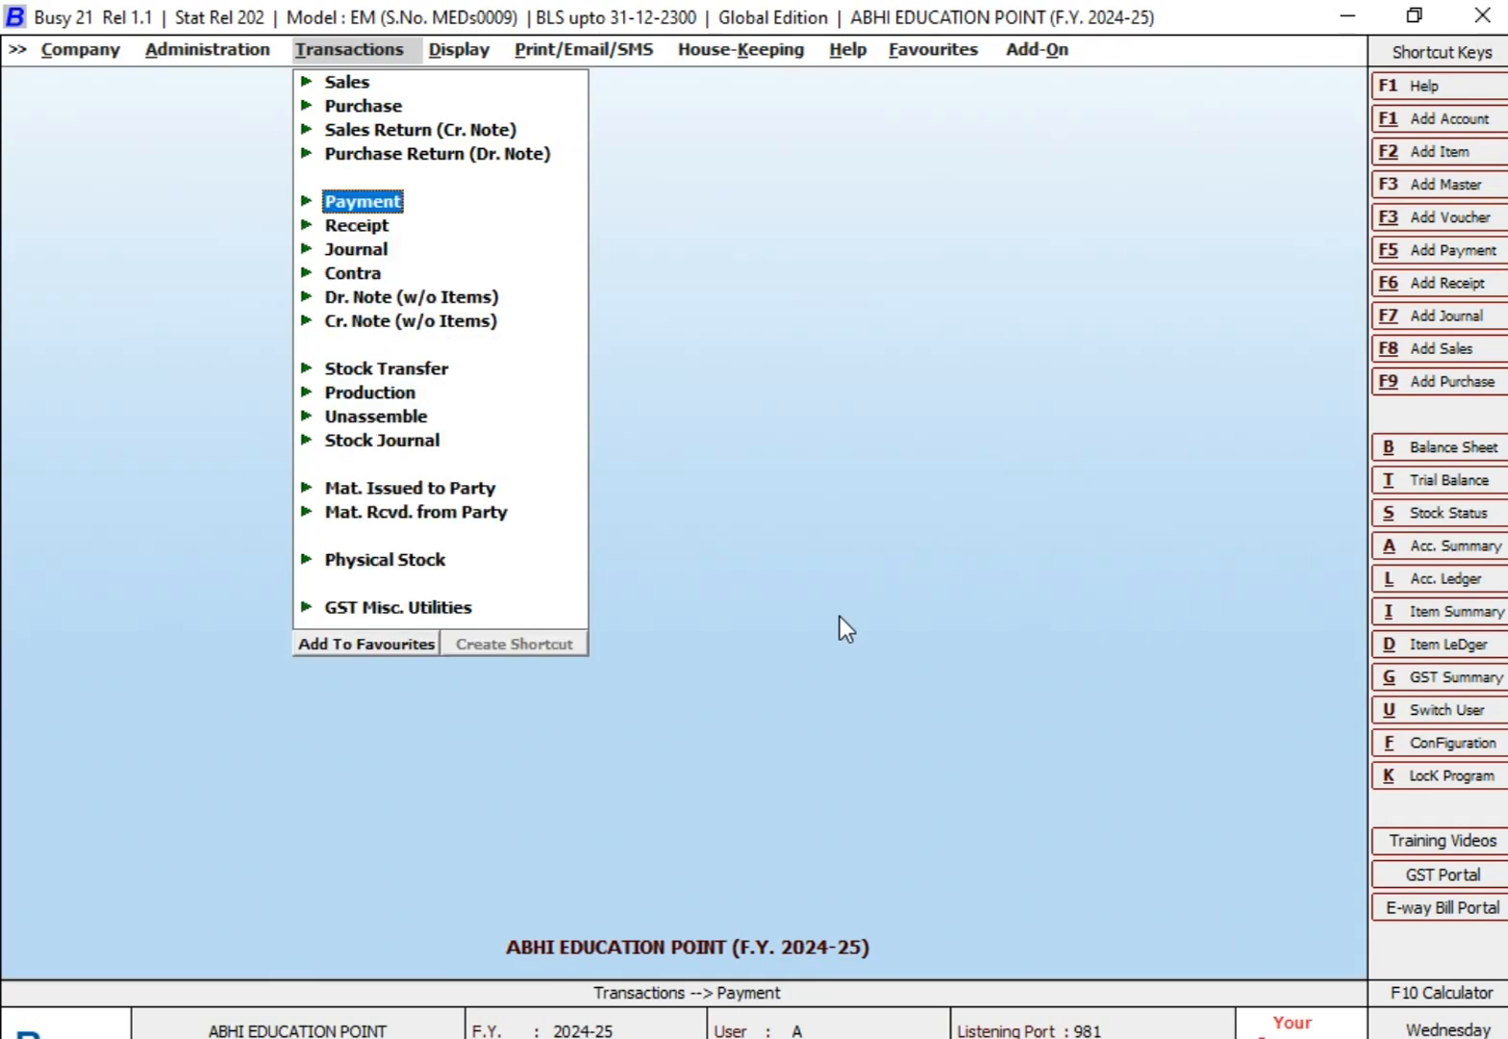
Step: View the cost centre group master ALL BUSINESS EXPENSES GROUP in its modify form and close it
key("Left")
key("Down")
key("Down")
key("Down")
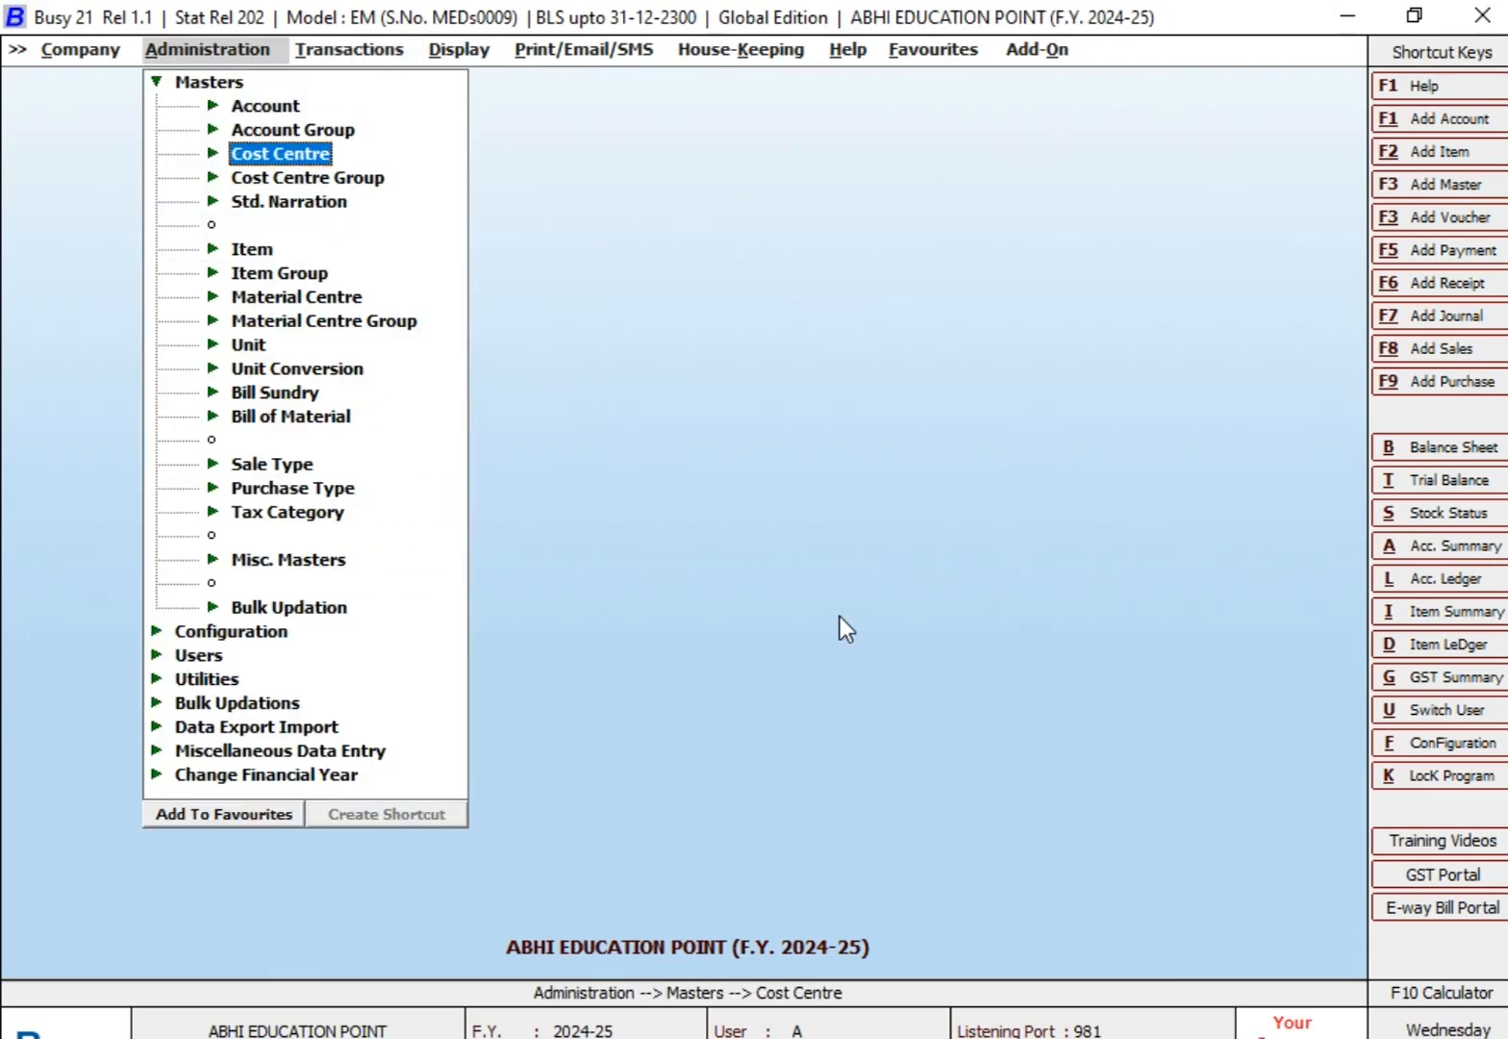
key("Return")
key("Down")
key("Return")
key("Return")
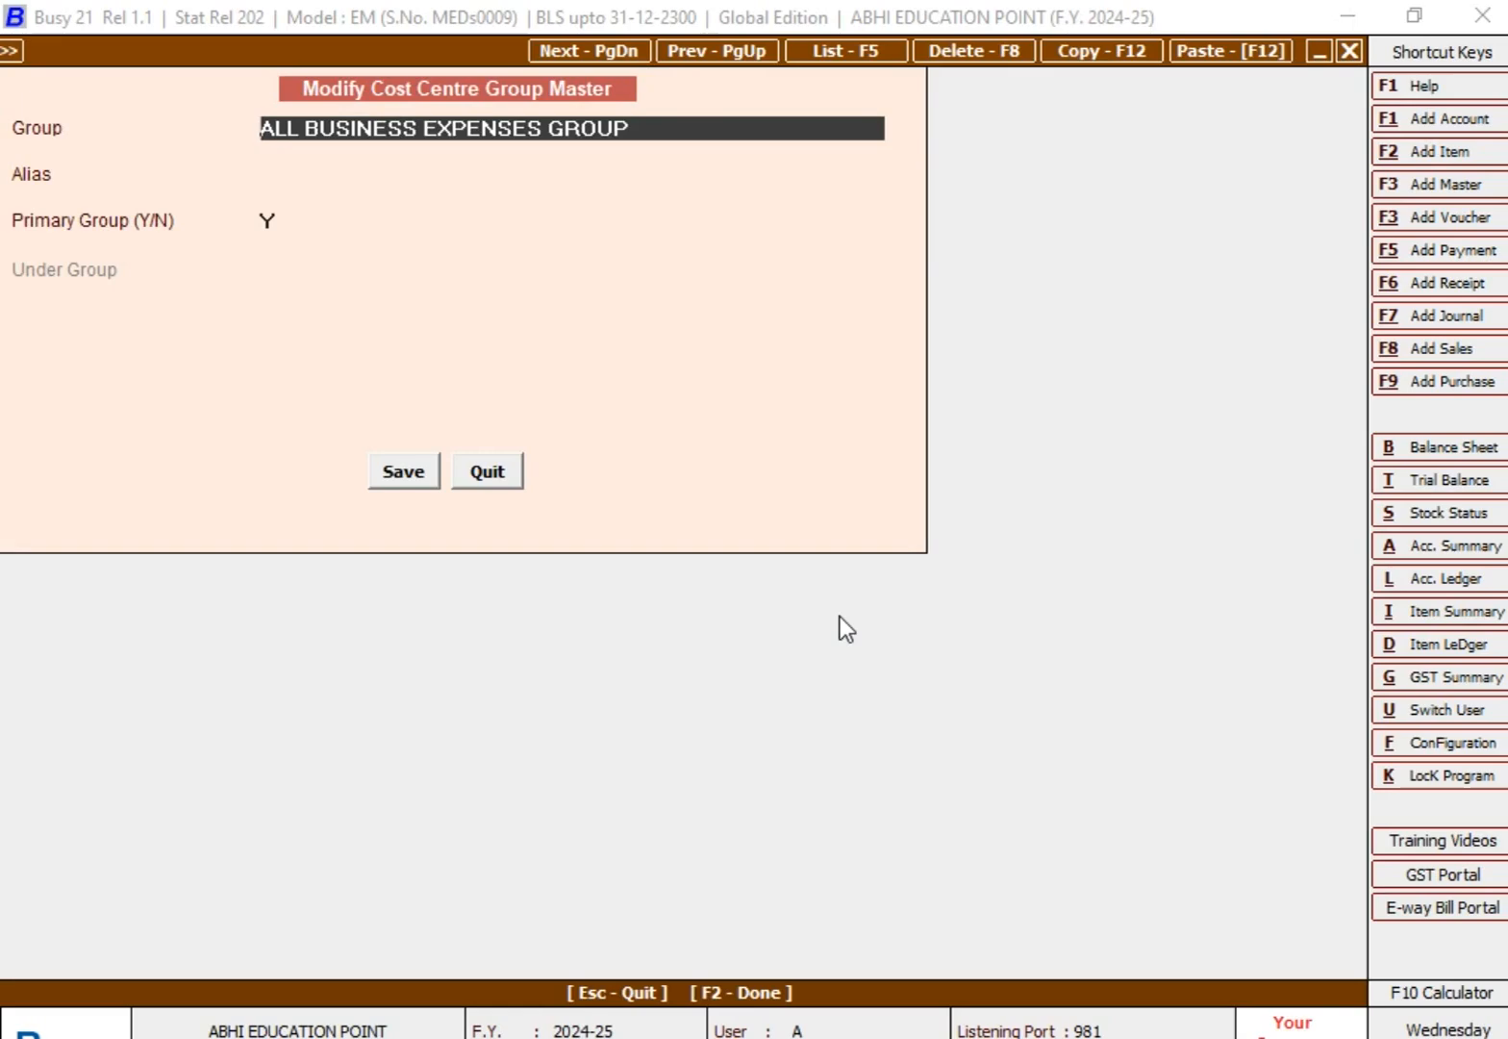
key("Escape")
key("Escape")
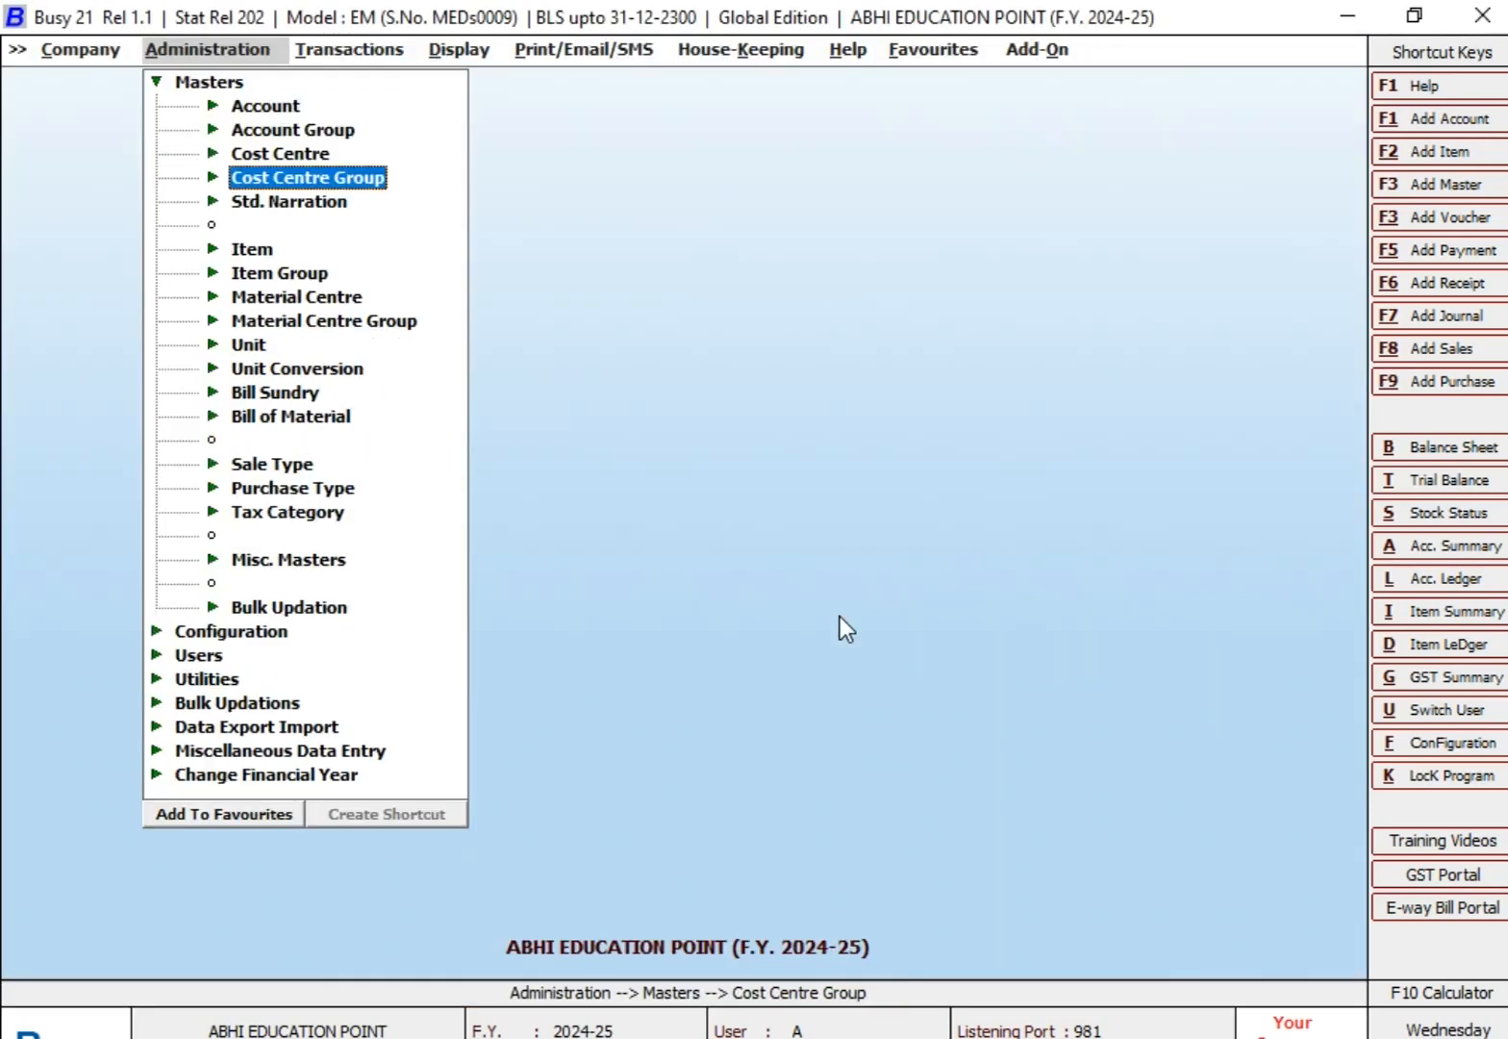
Step: Try to delete the cost centre group ALL BUSINESS EXPENSES GROUP from its master form
key("Escape")
key("Right")
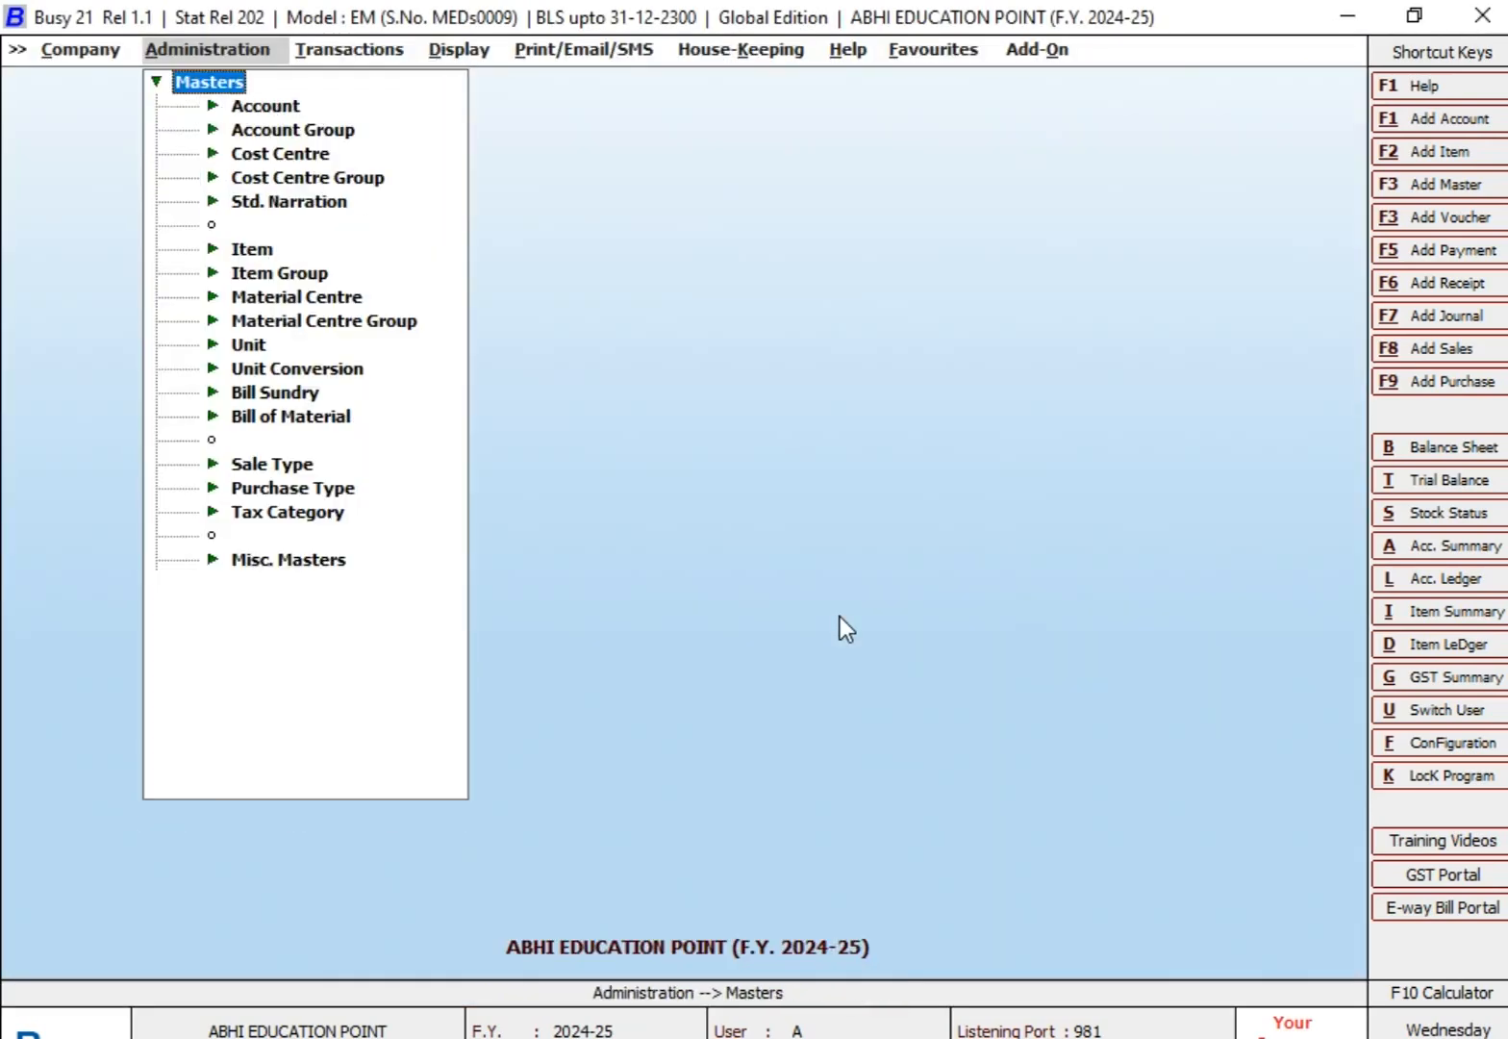
key("Down")
key("Down")
key("Down")
key("Down")
key("Right")
key("Down")
key("Down")
key("Return")
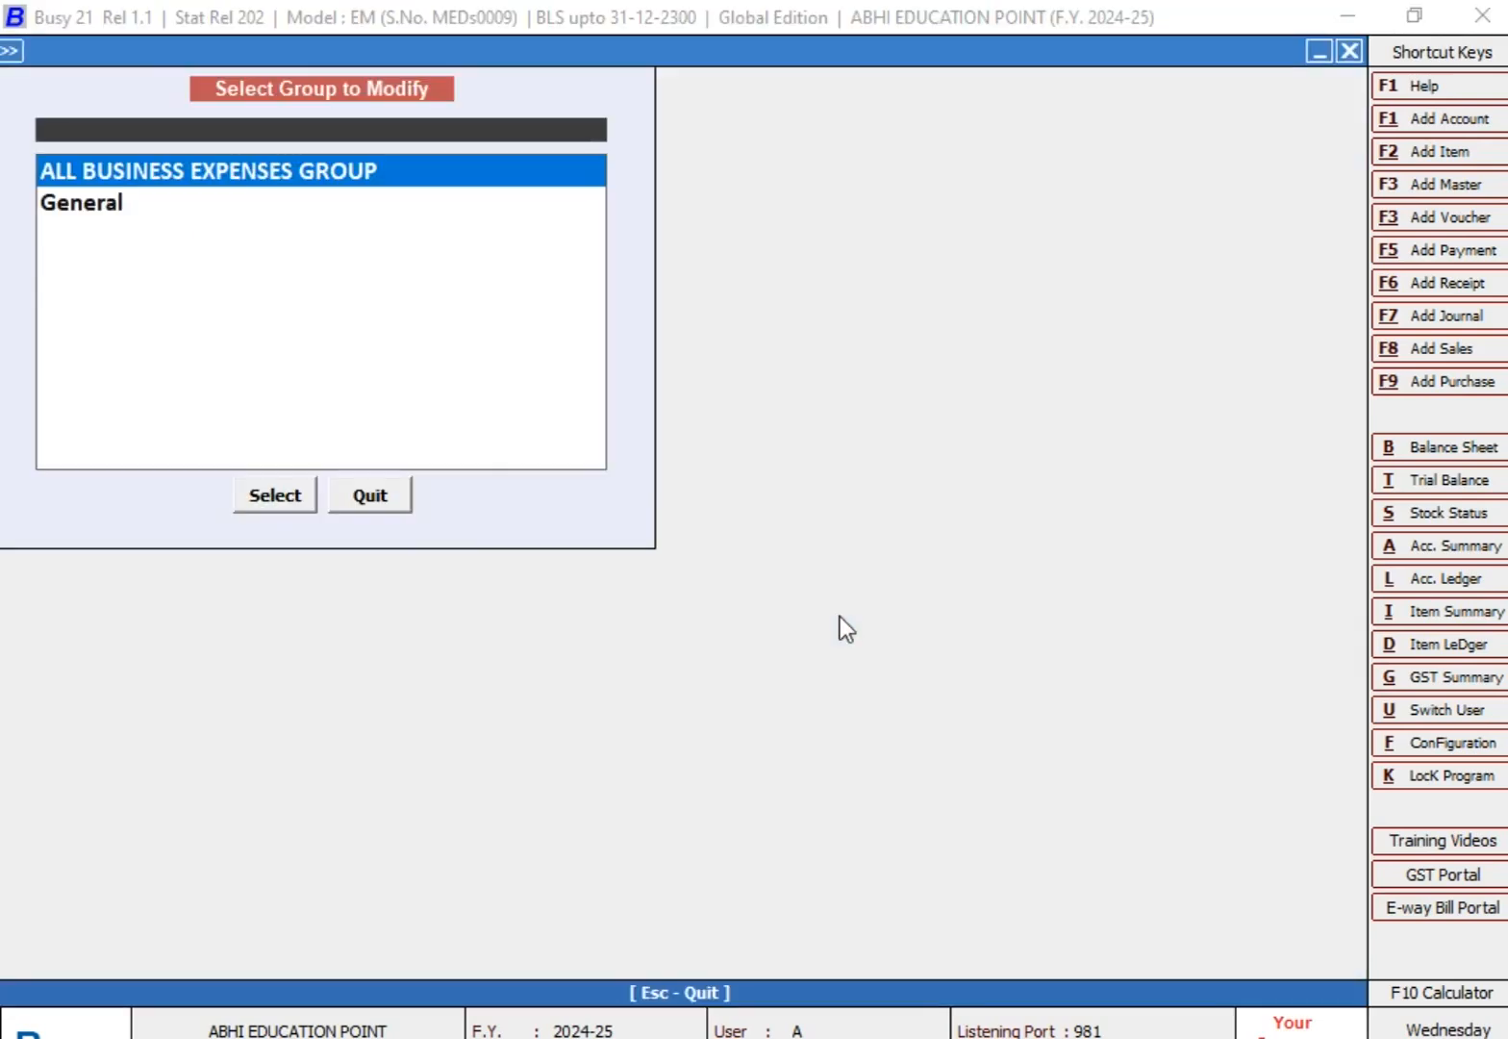
key("Return")
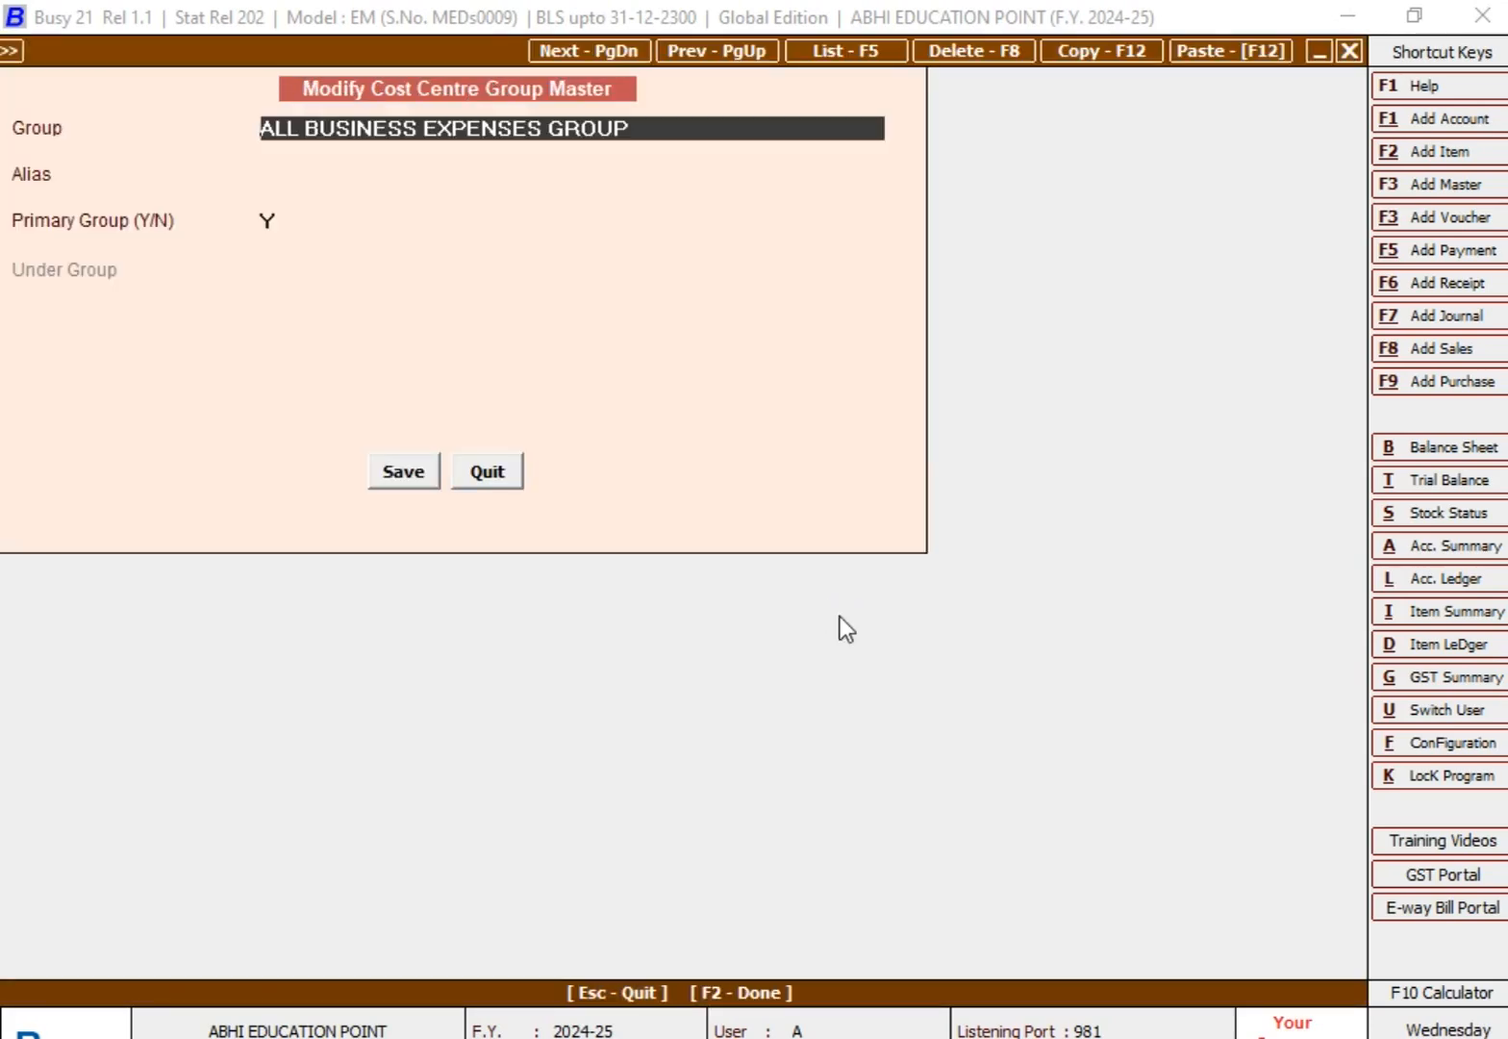
key("F8")
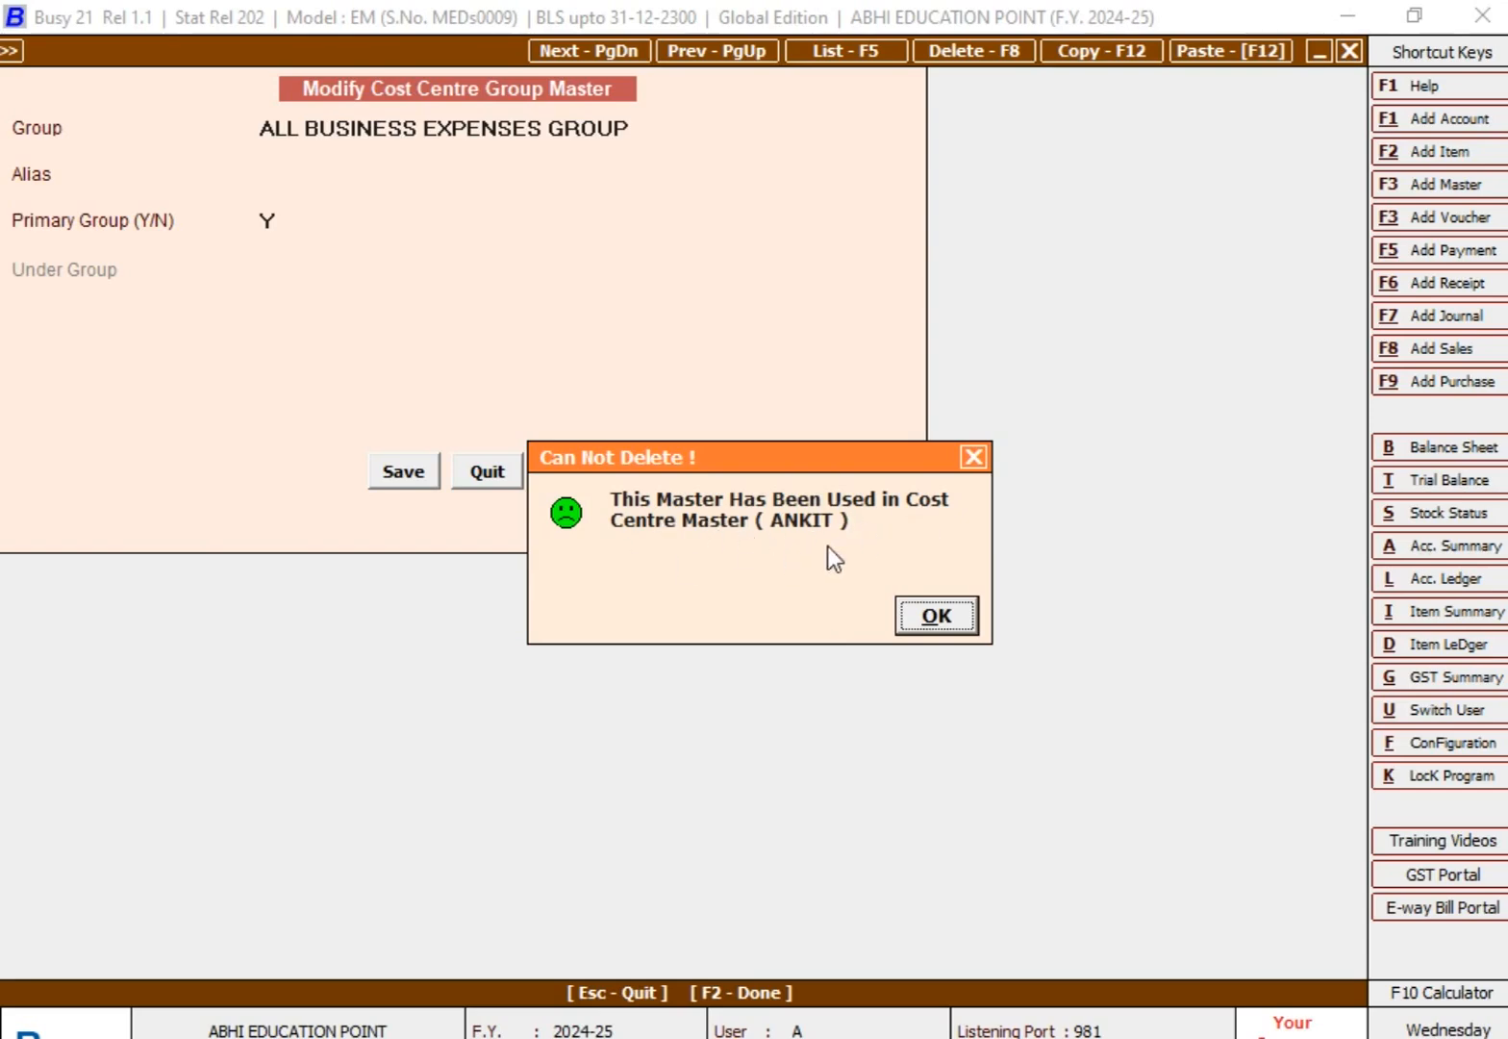
left_click(930, 611)
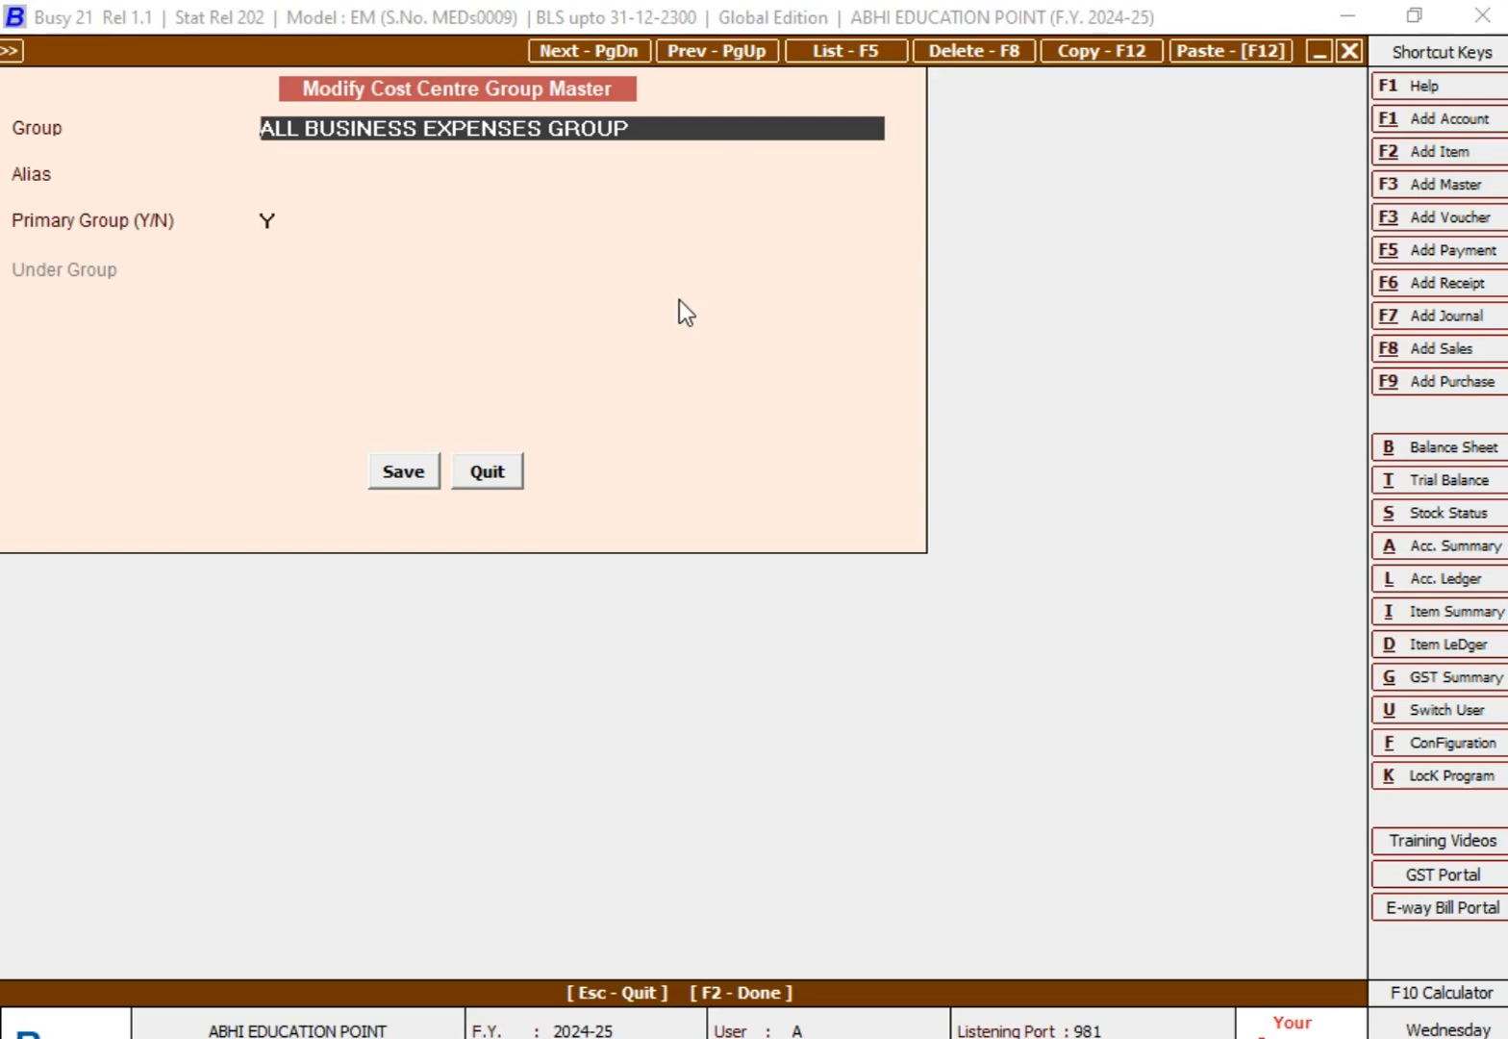
Step: Close the cost centre group master form and bring up the available Cost Centre Reports
key("Escape")
key("Escape")
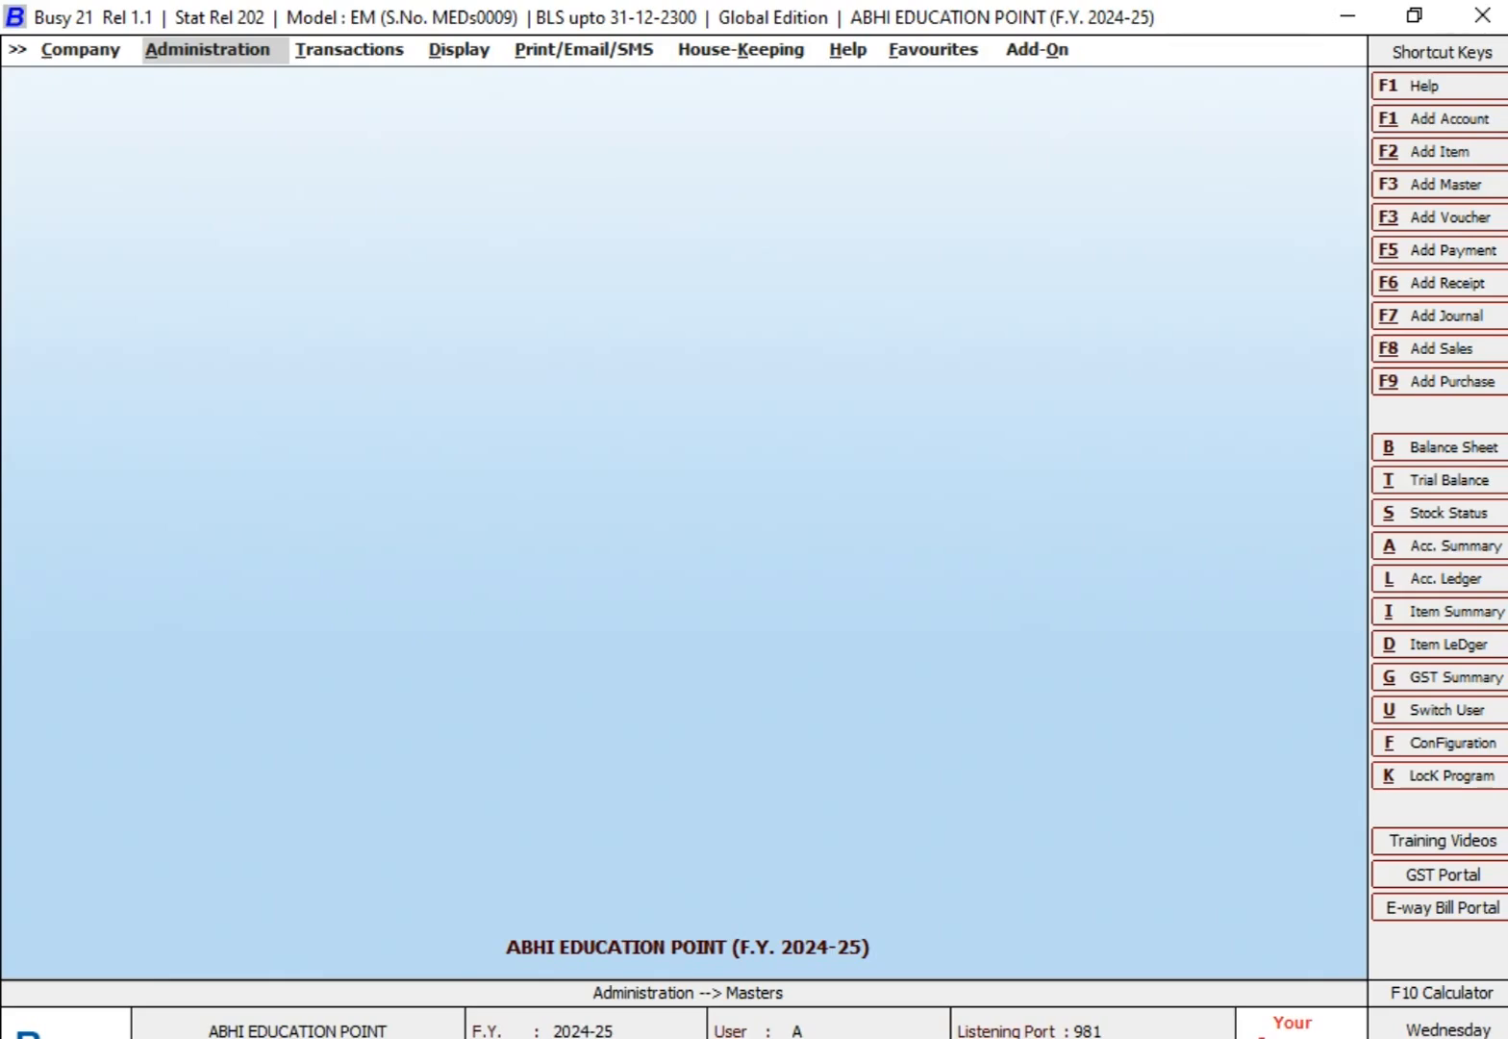
key("Right")
key("Right")
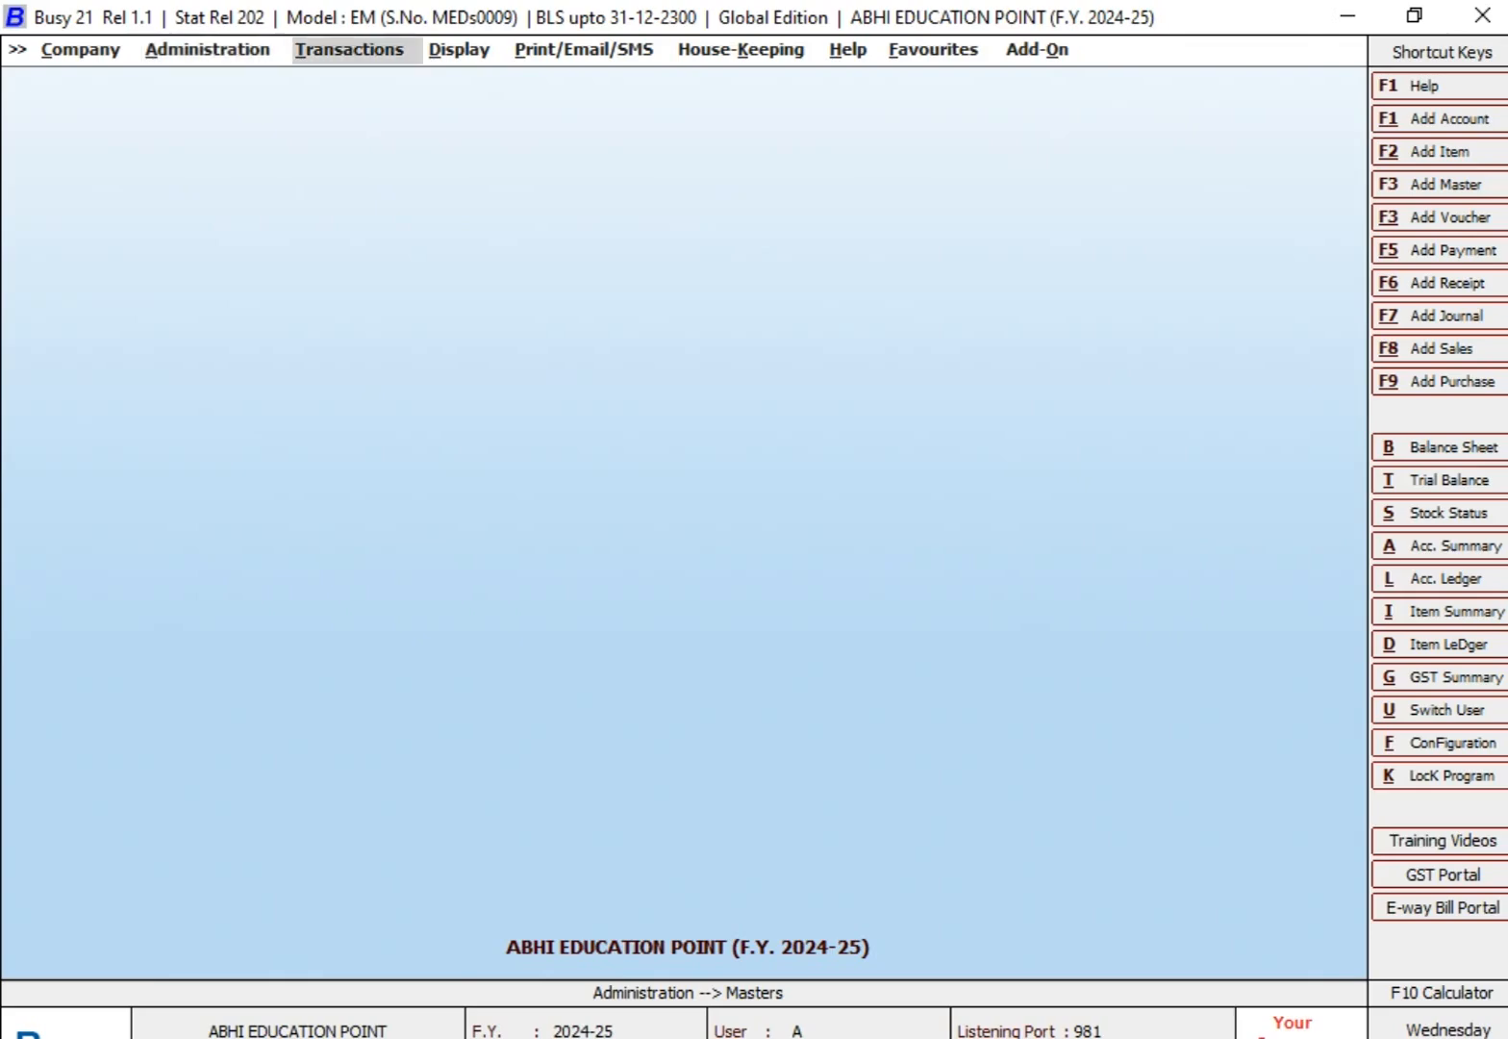
key("Return")
key("Down")
key("Down")
key("Down")
key("Down")
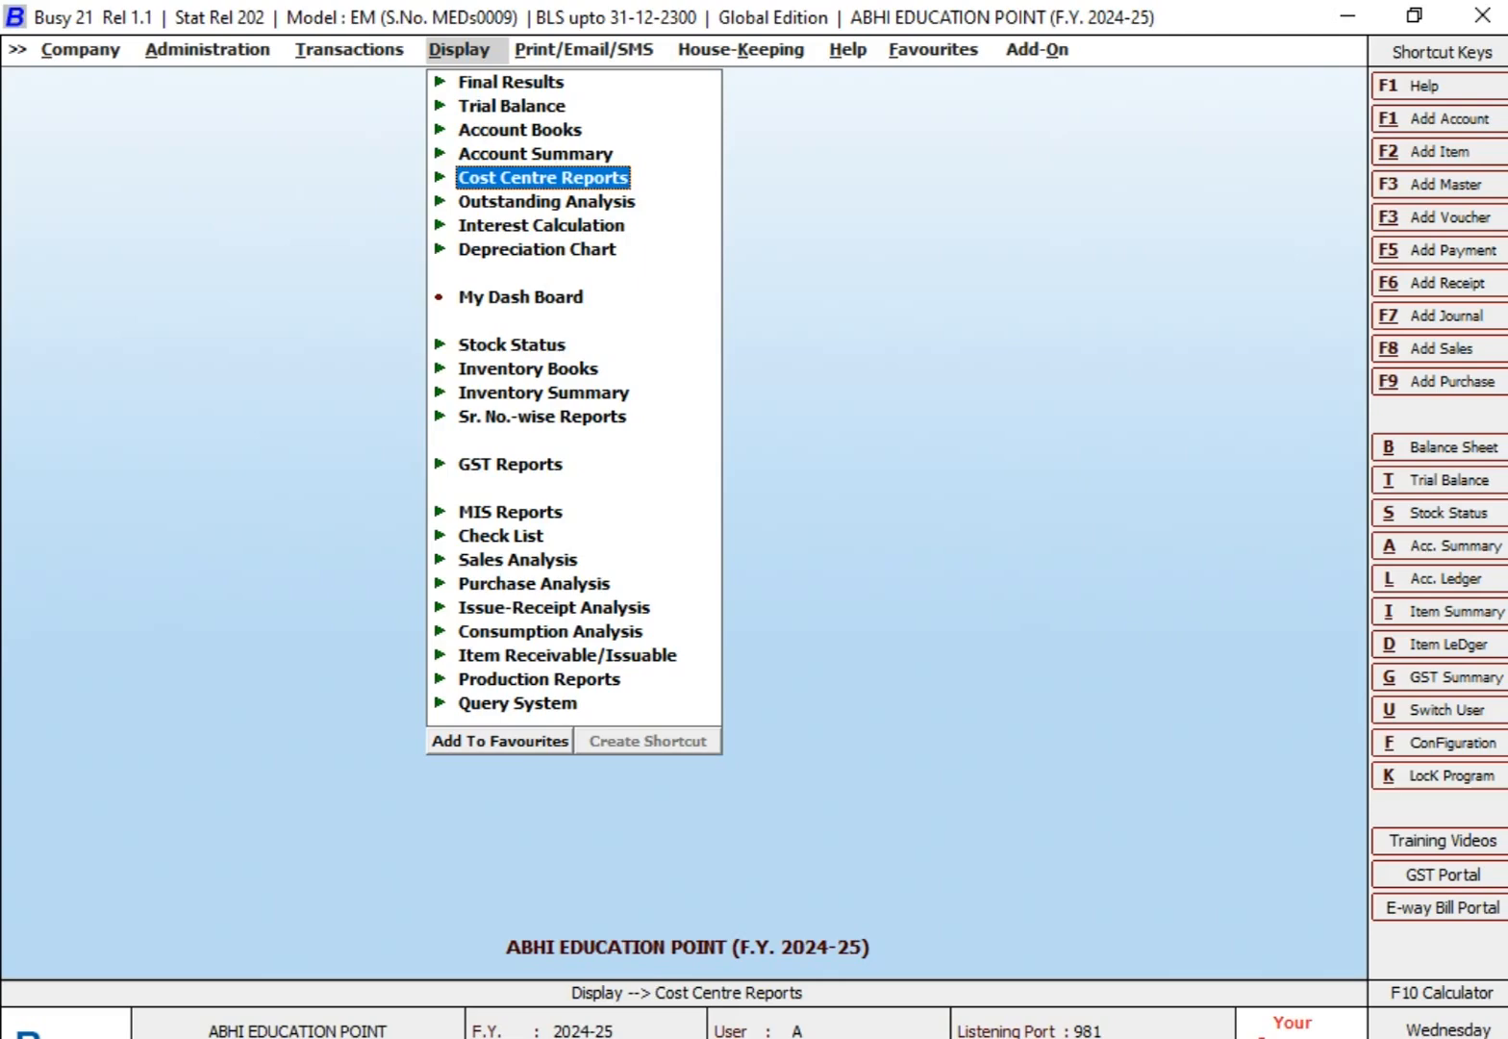
key("Return")
Step: Generate the alphabetical Cost Centre Trial for all cost centres with report date 30-09-2024 and zero-balance cost centres excluded
key("Down")
key("Up")
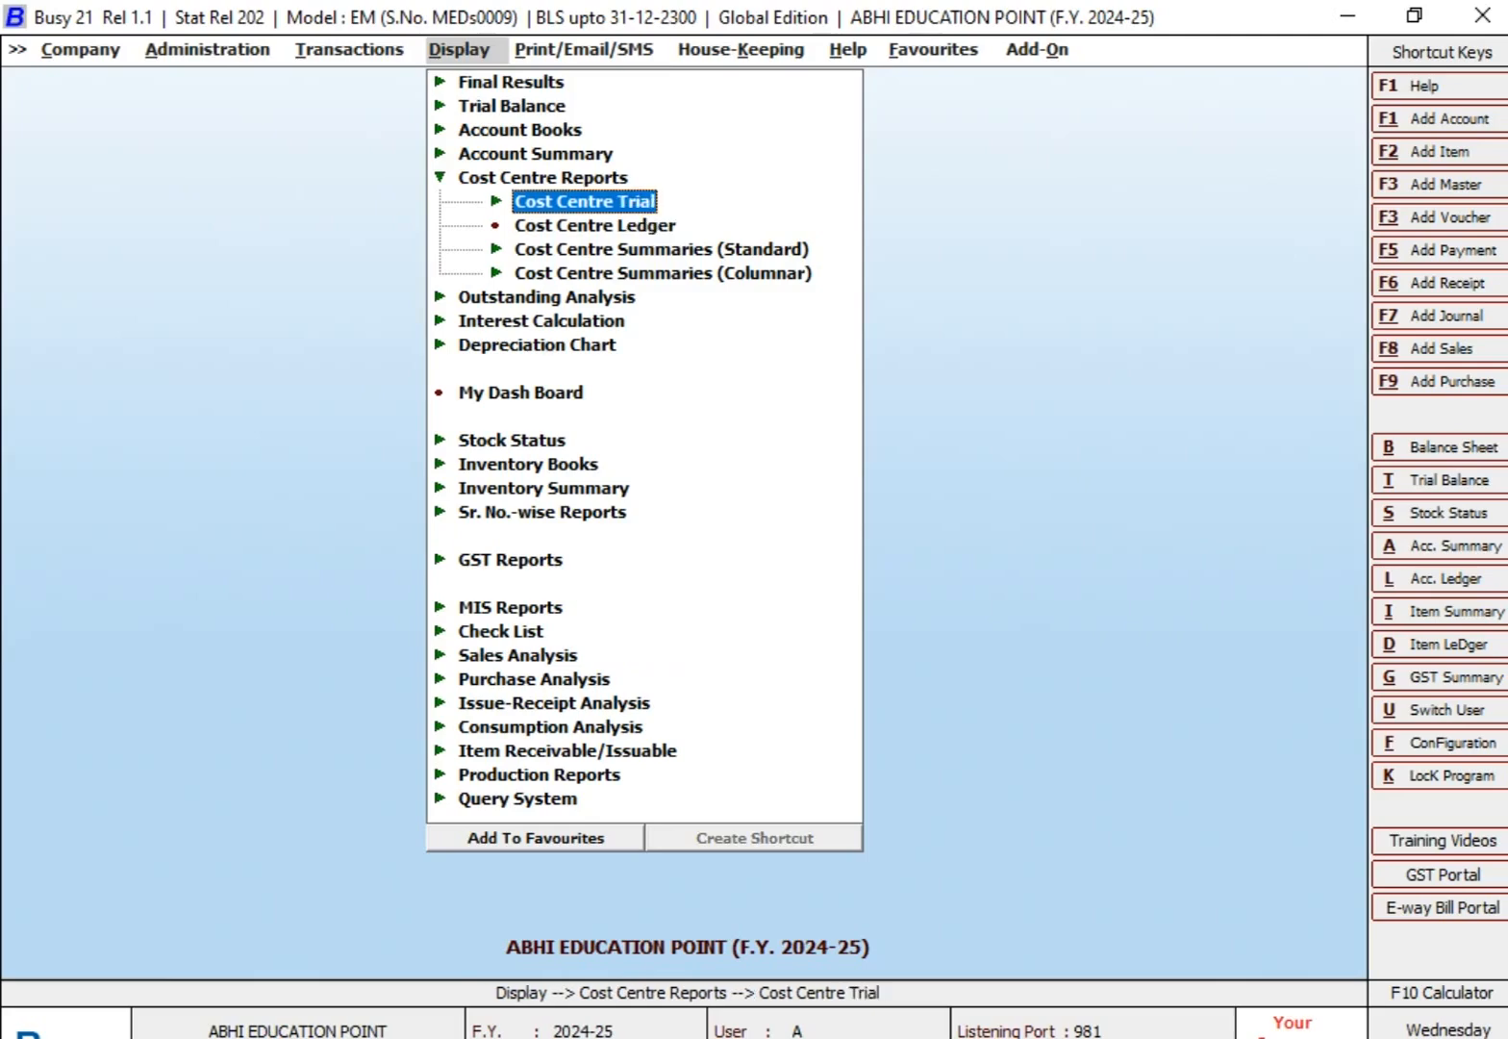
key("Return")
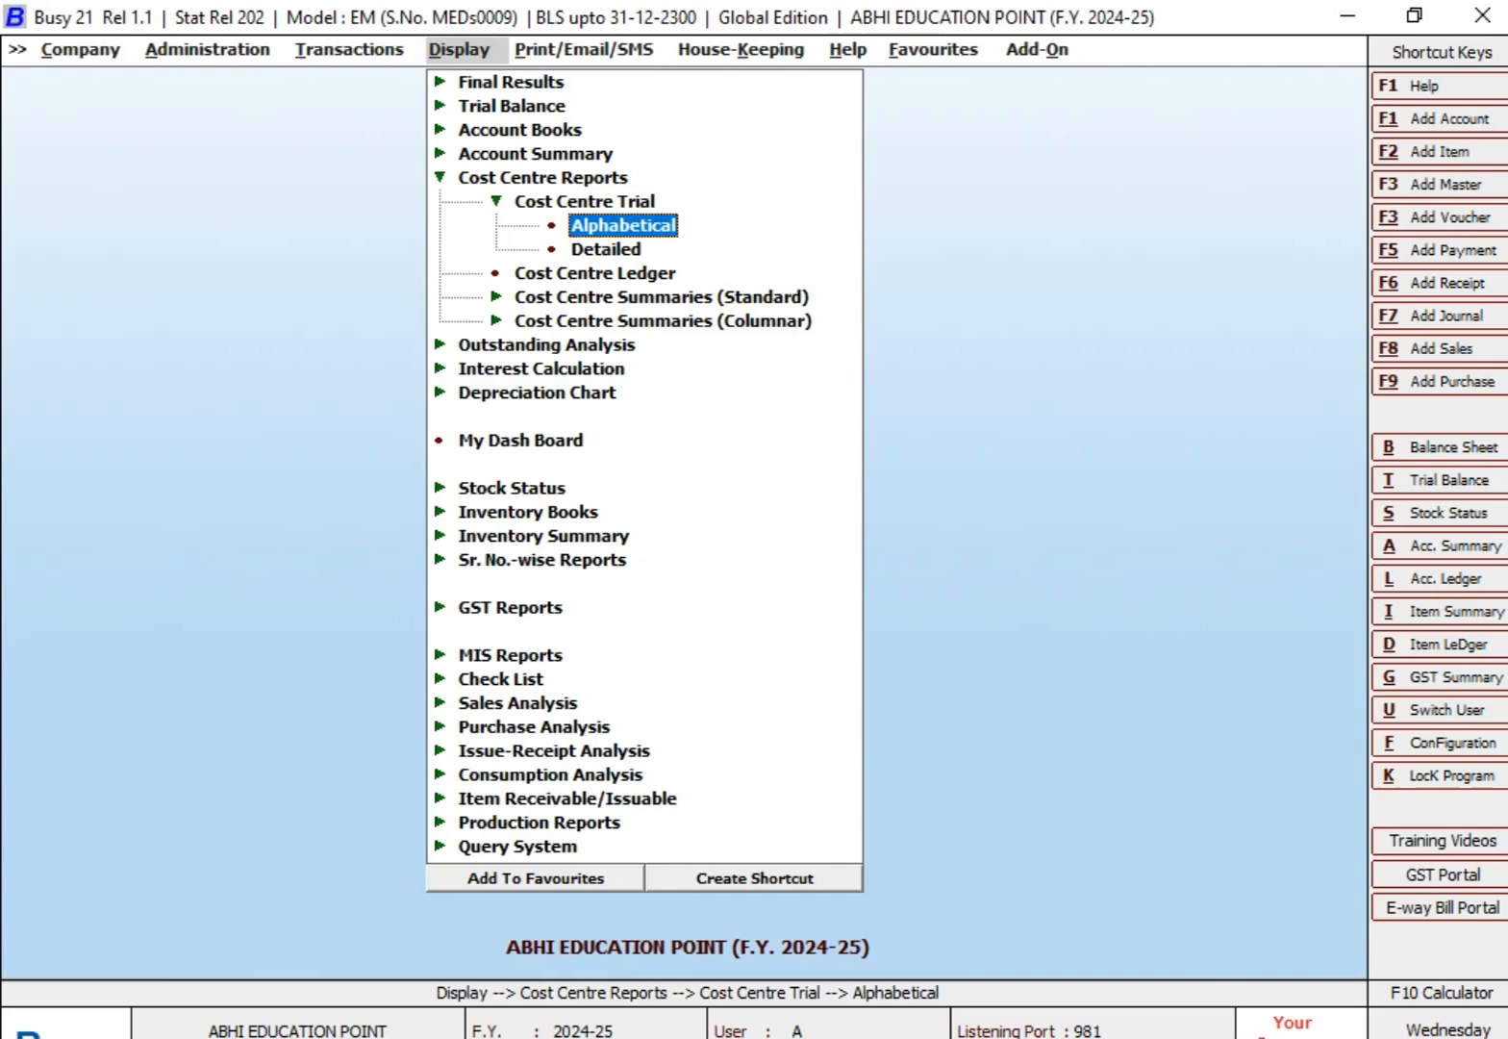
key("Return")
key("Right")
key("Left")
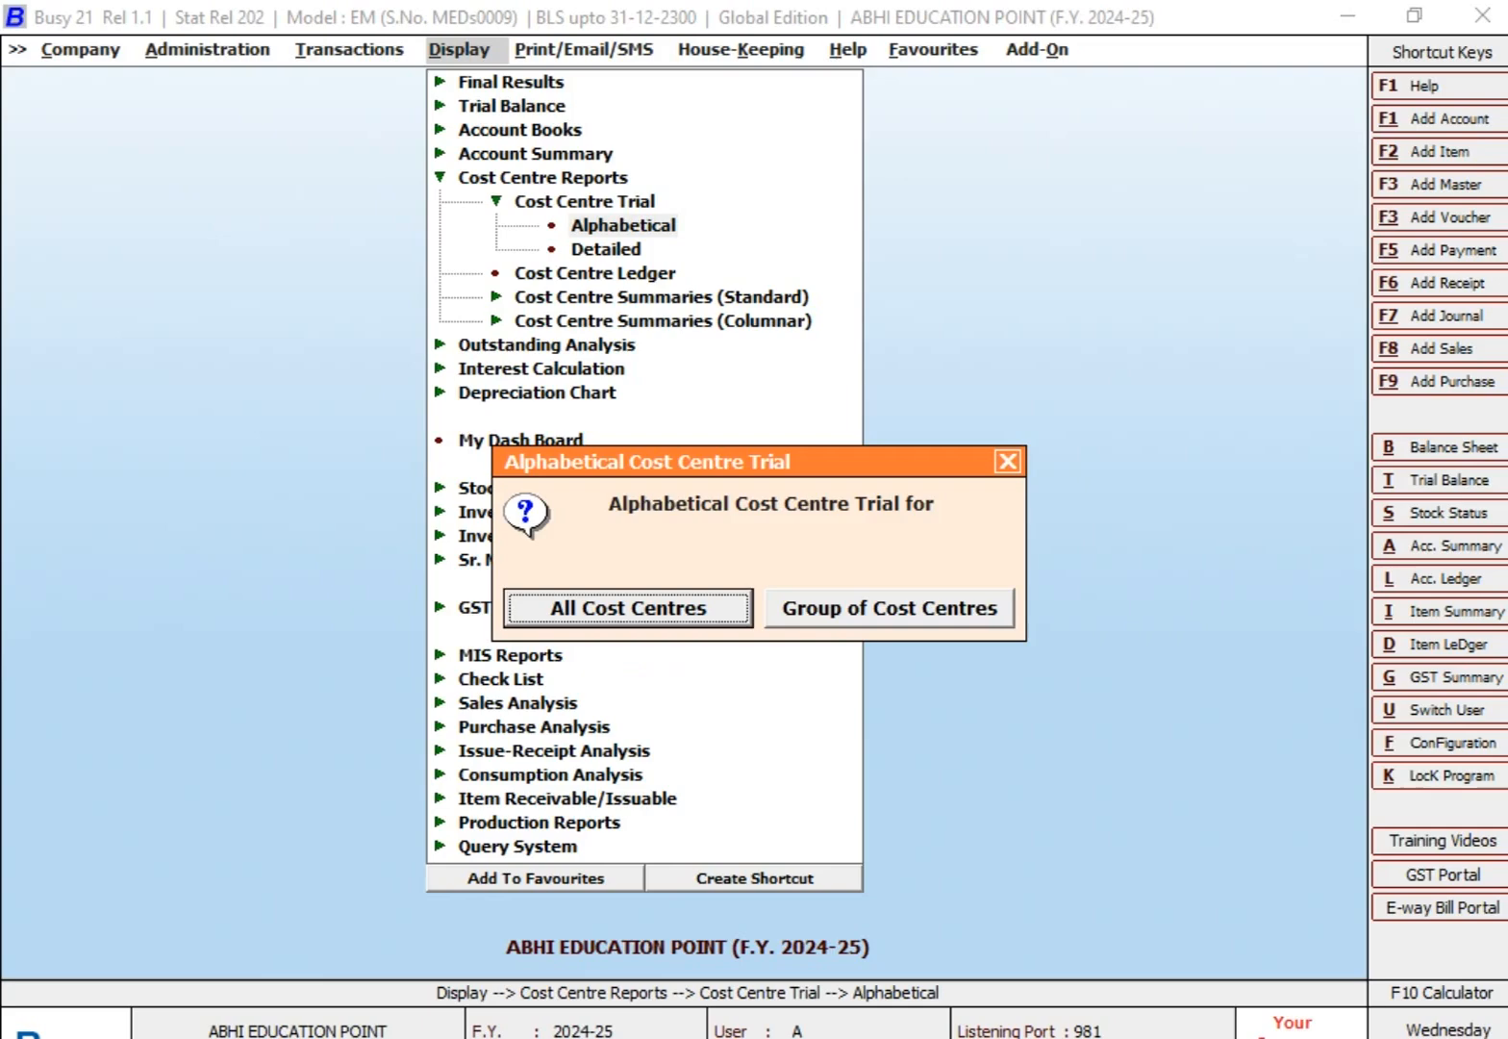
key("Return")
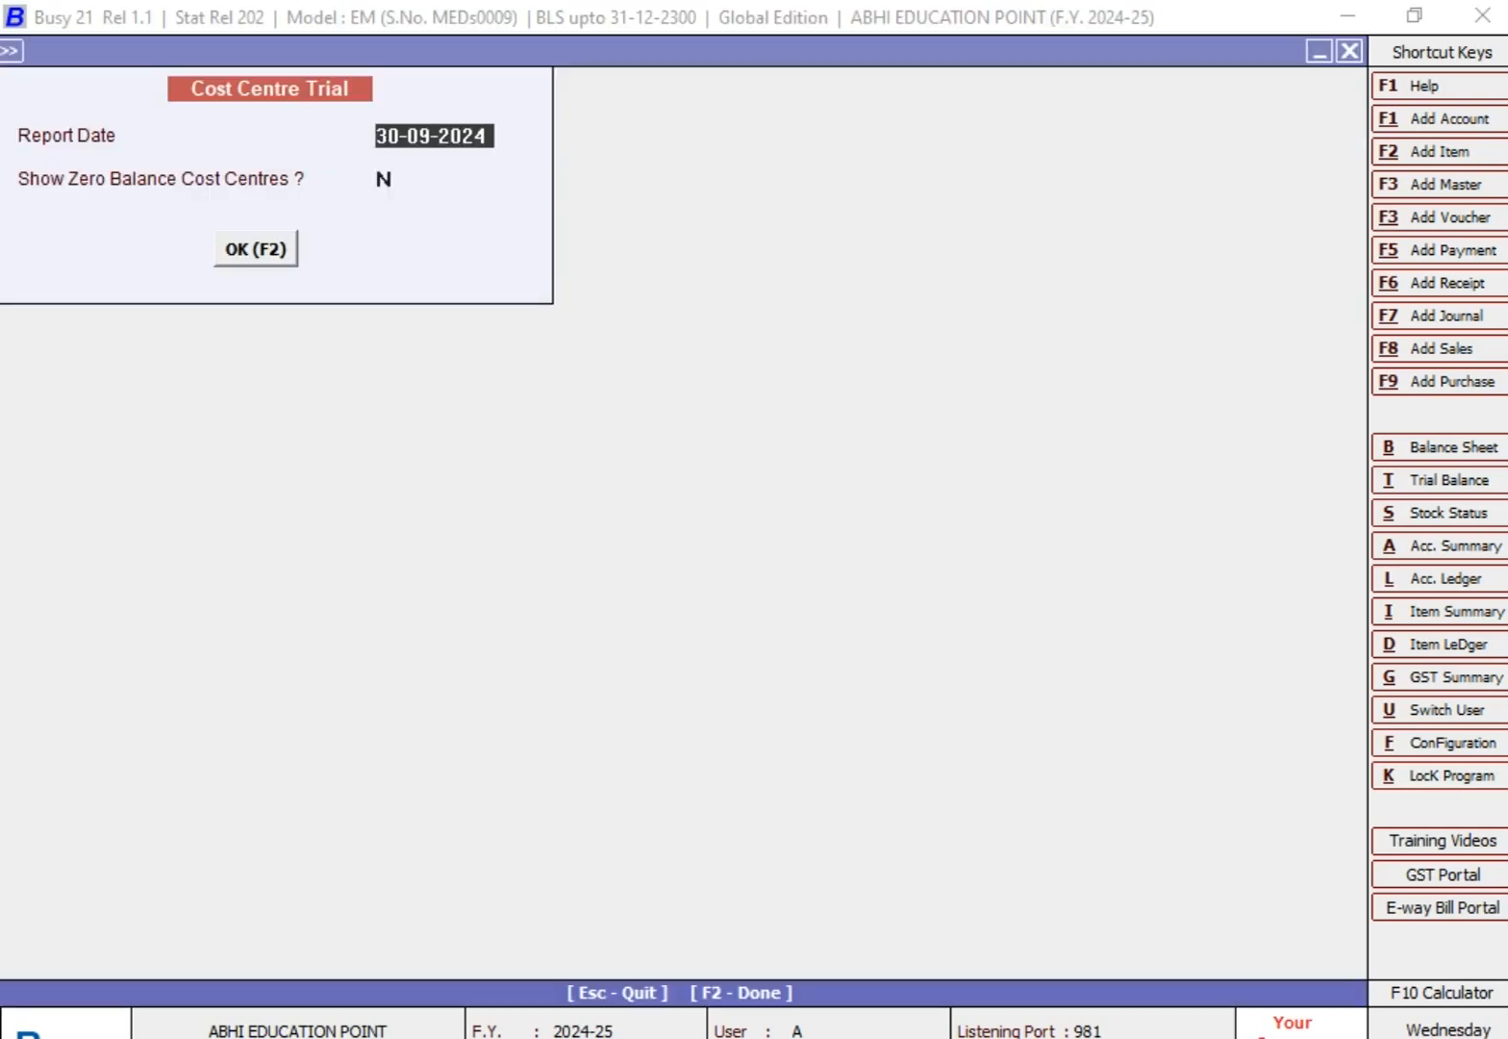
type("30-9")
key("Return")
key("Return")
key("Return")
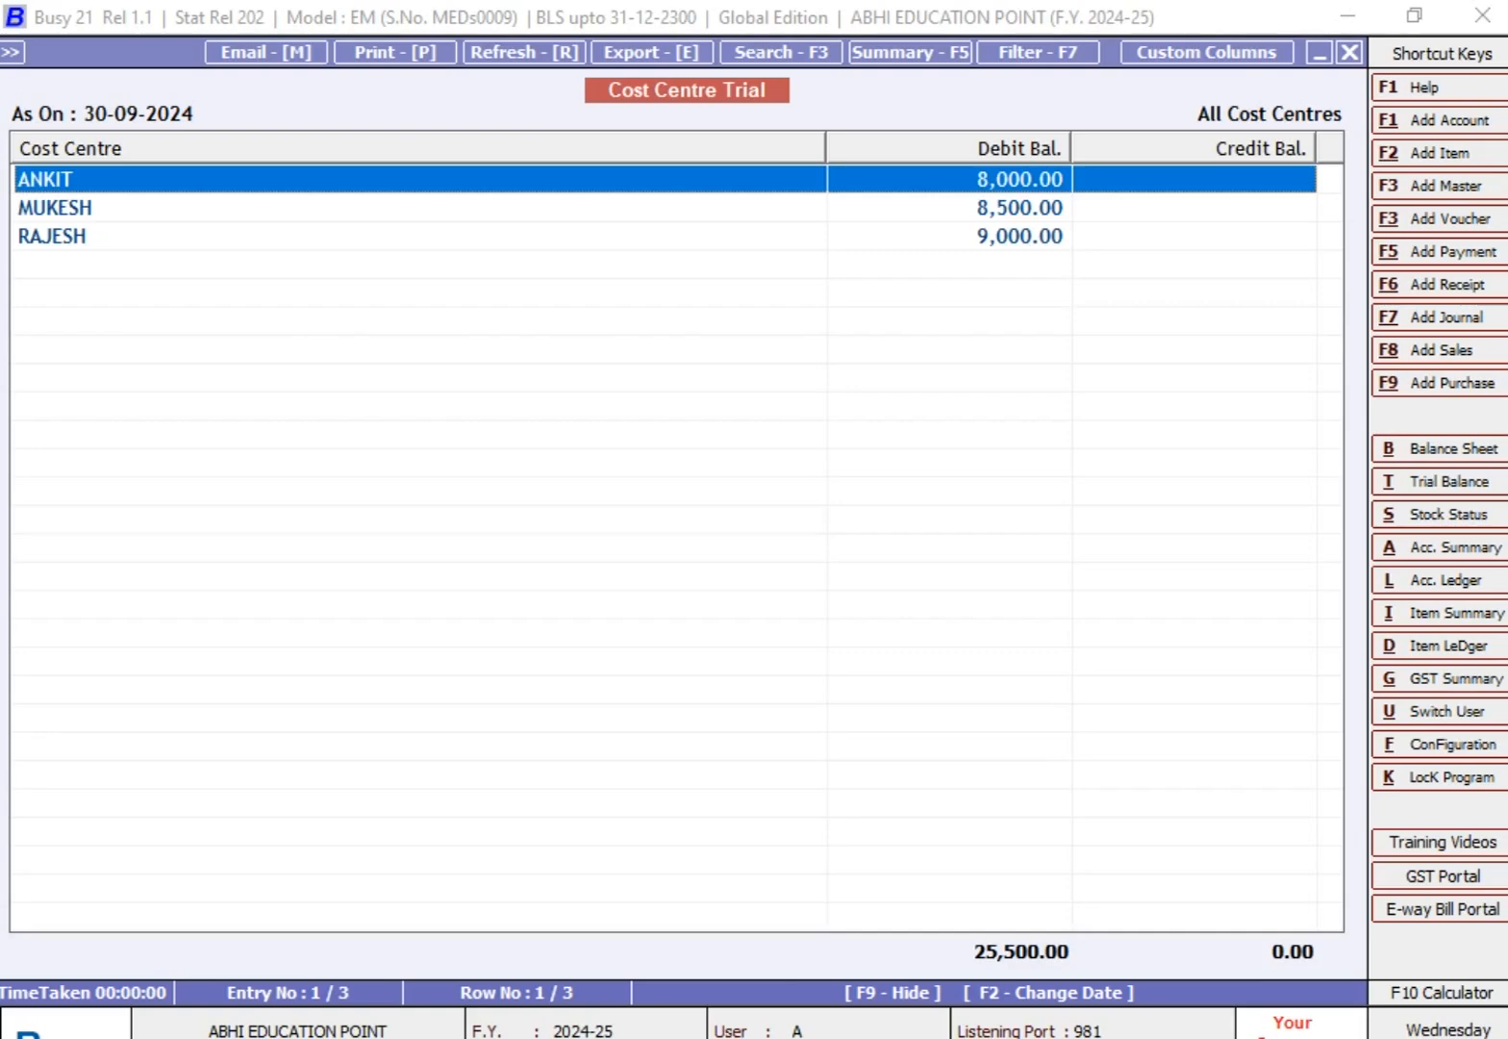
Step: Examine each employee's cost centre balance in the Cost Centre Trial
key("Down")
key("Down")
key("Up")
key("Up")
key("Down")
key("Down")
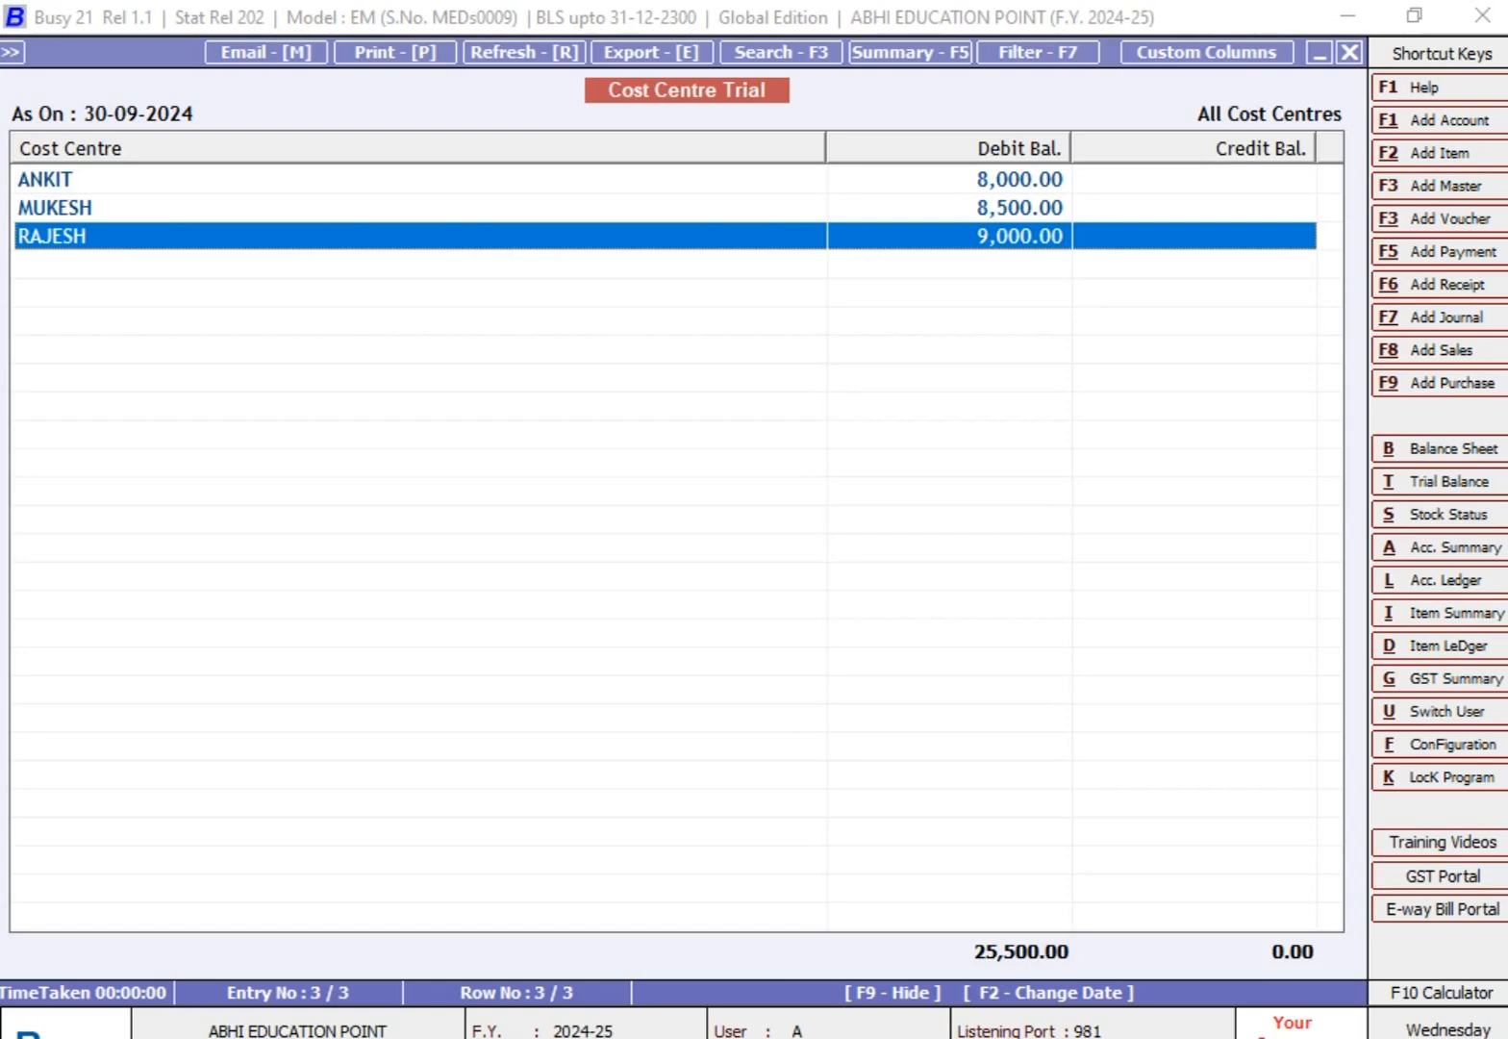
key("Up")
key("Up")
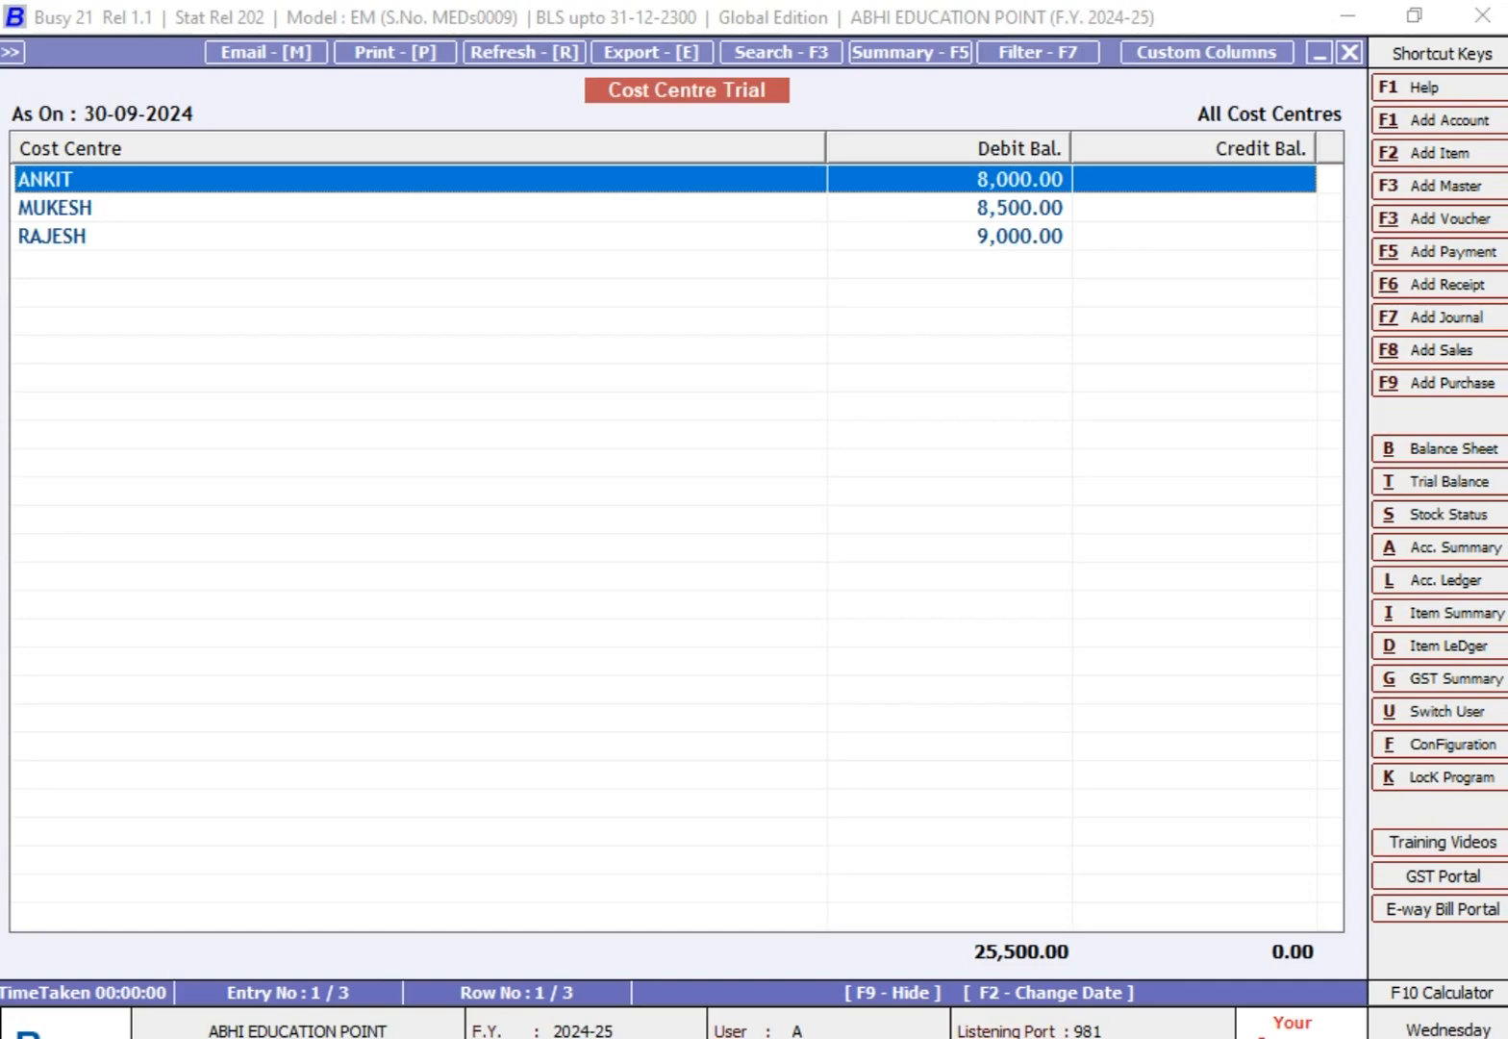
Step: View the account ledgers of the first and second employees' cost centres from the trial, and close the report
key("Return")
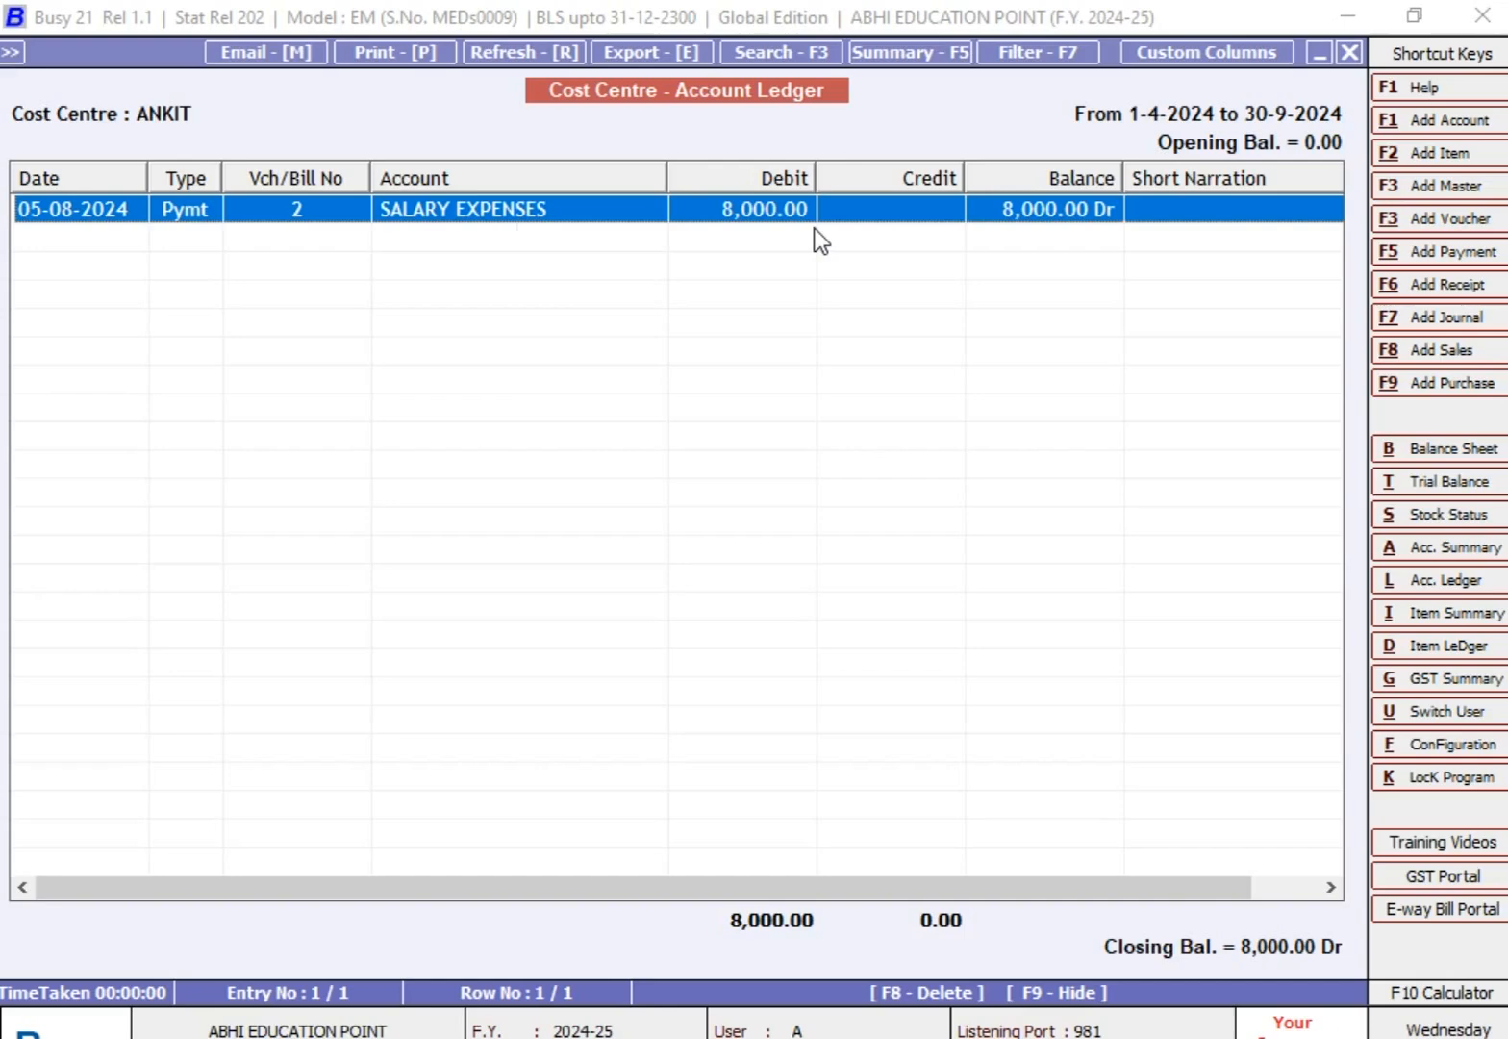
key("Escape")
key("Down")
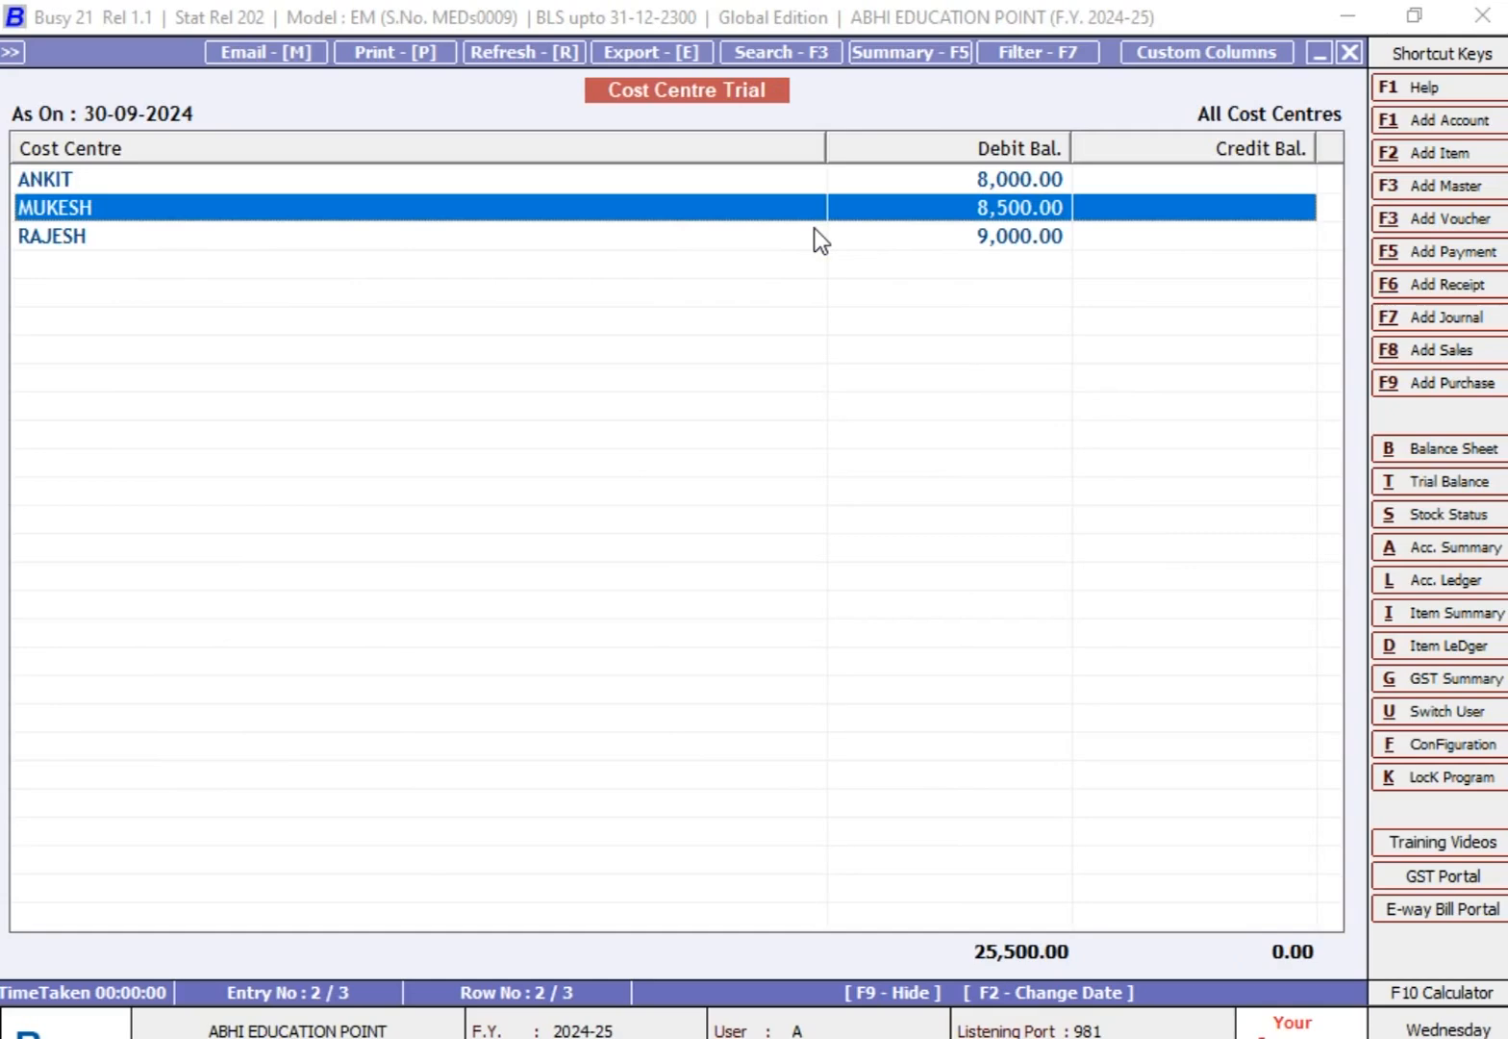
key("Return")
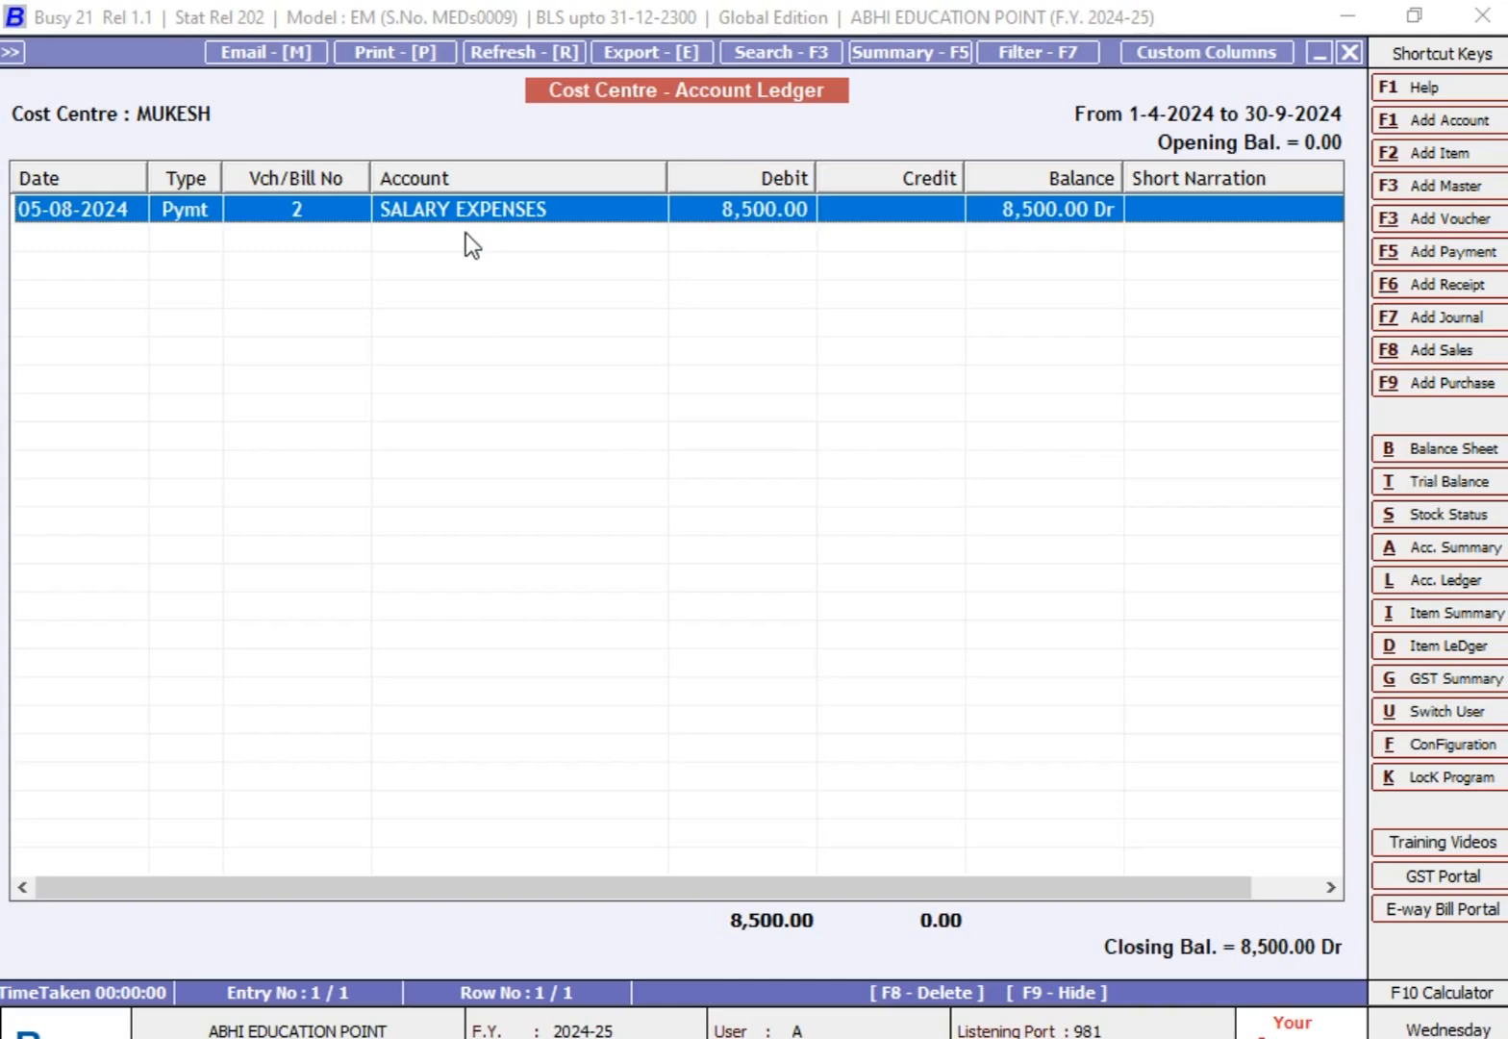
key("Escape")
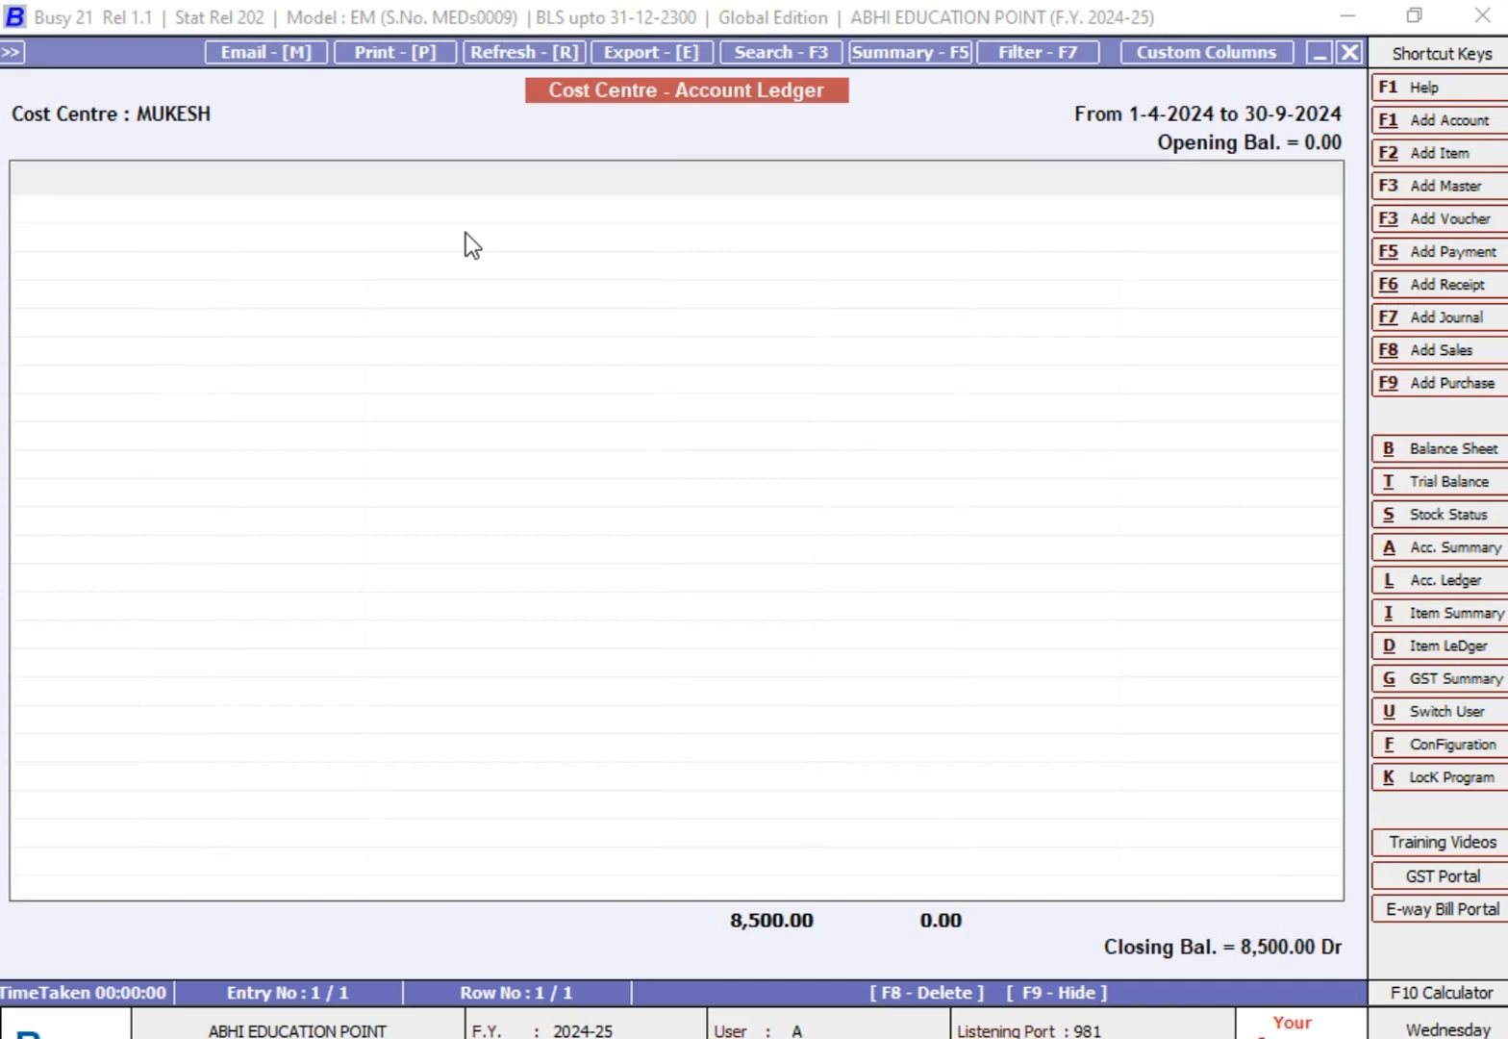
key("Escape")
key("Escape")
key("Return")
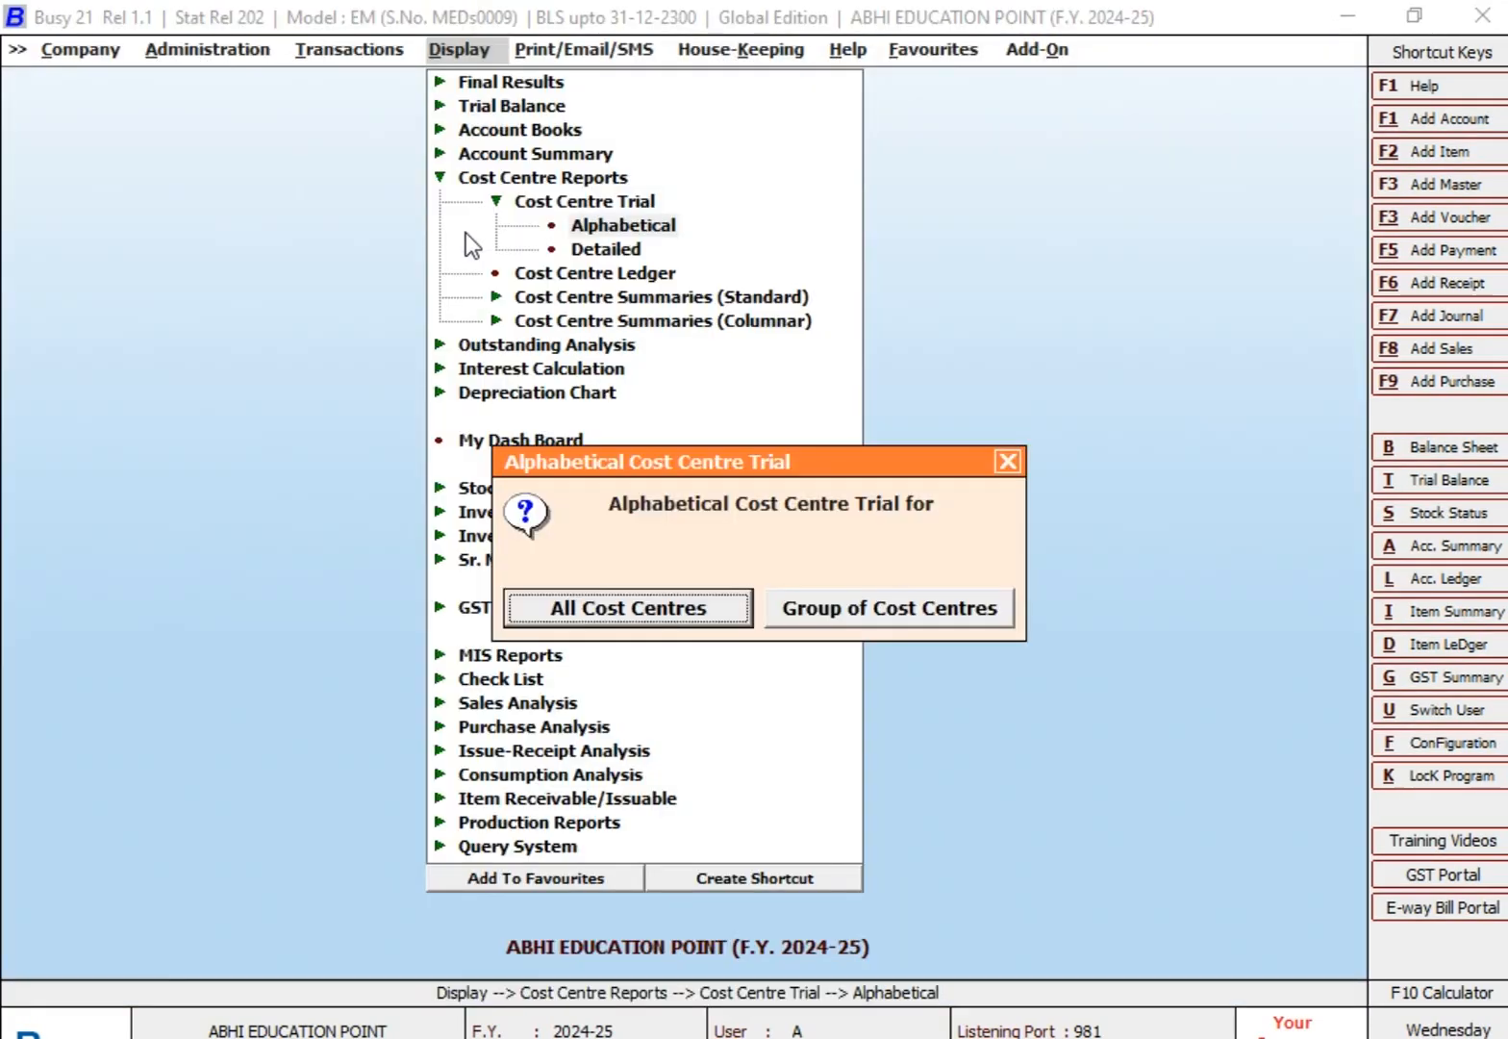
key("Escape")
key("Escape")
key("Escape")
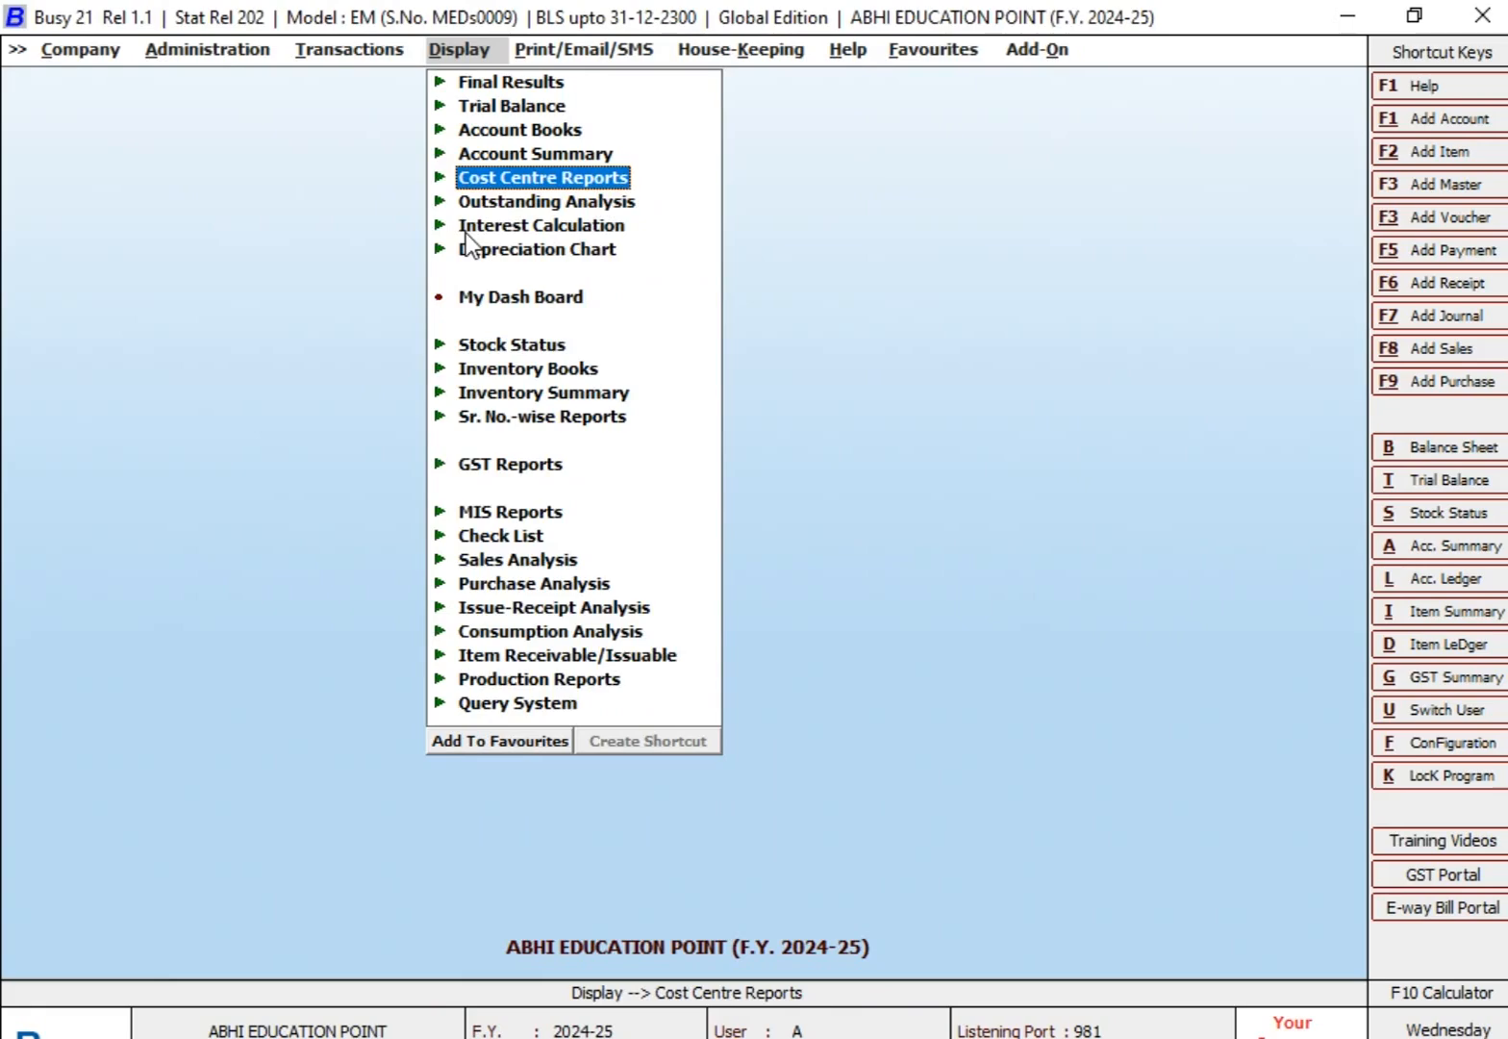
Step: Generate the alphabetical Cost Centre Trial for the cost centre group ALL BUSINESS EXPENSES GROUP as on 30-09-2024, excluding zero balances
key("Return")
key("Return")
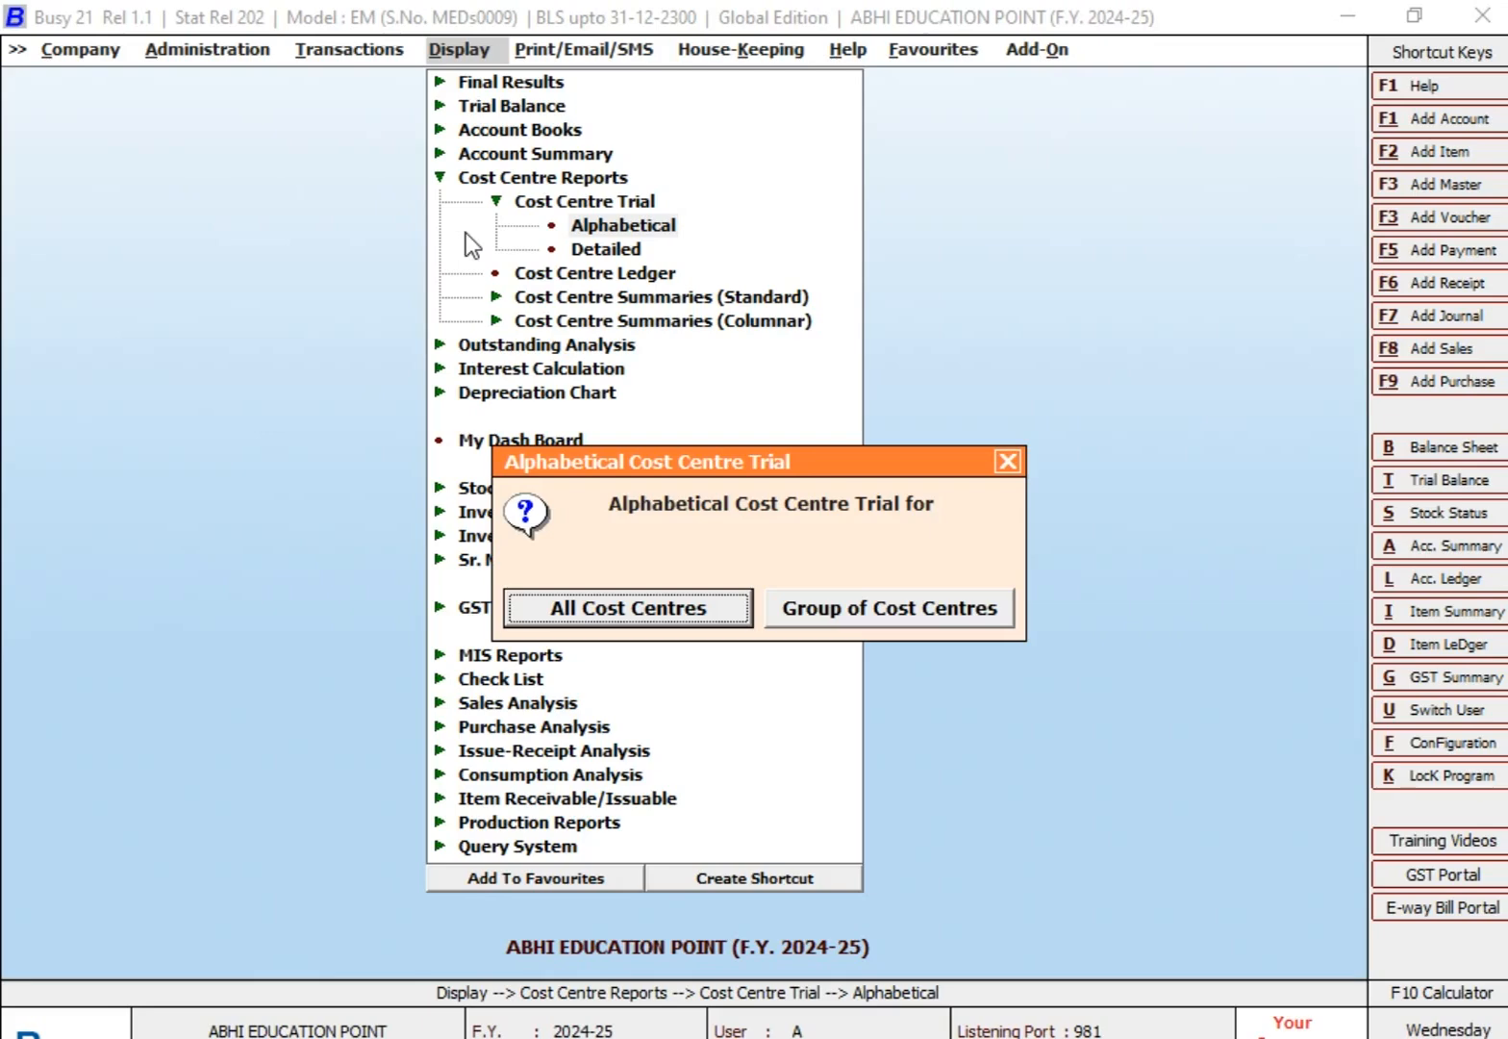
key("Right")
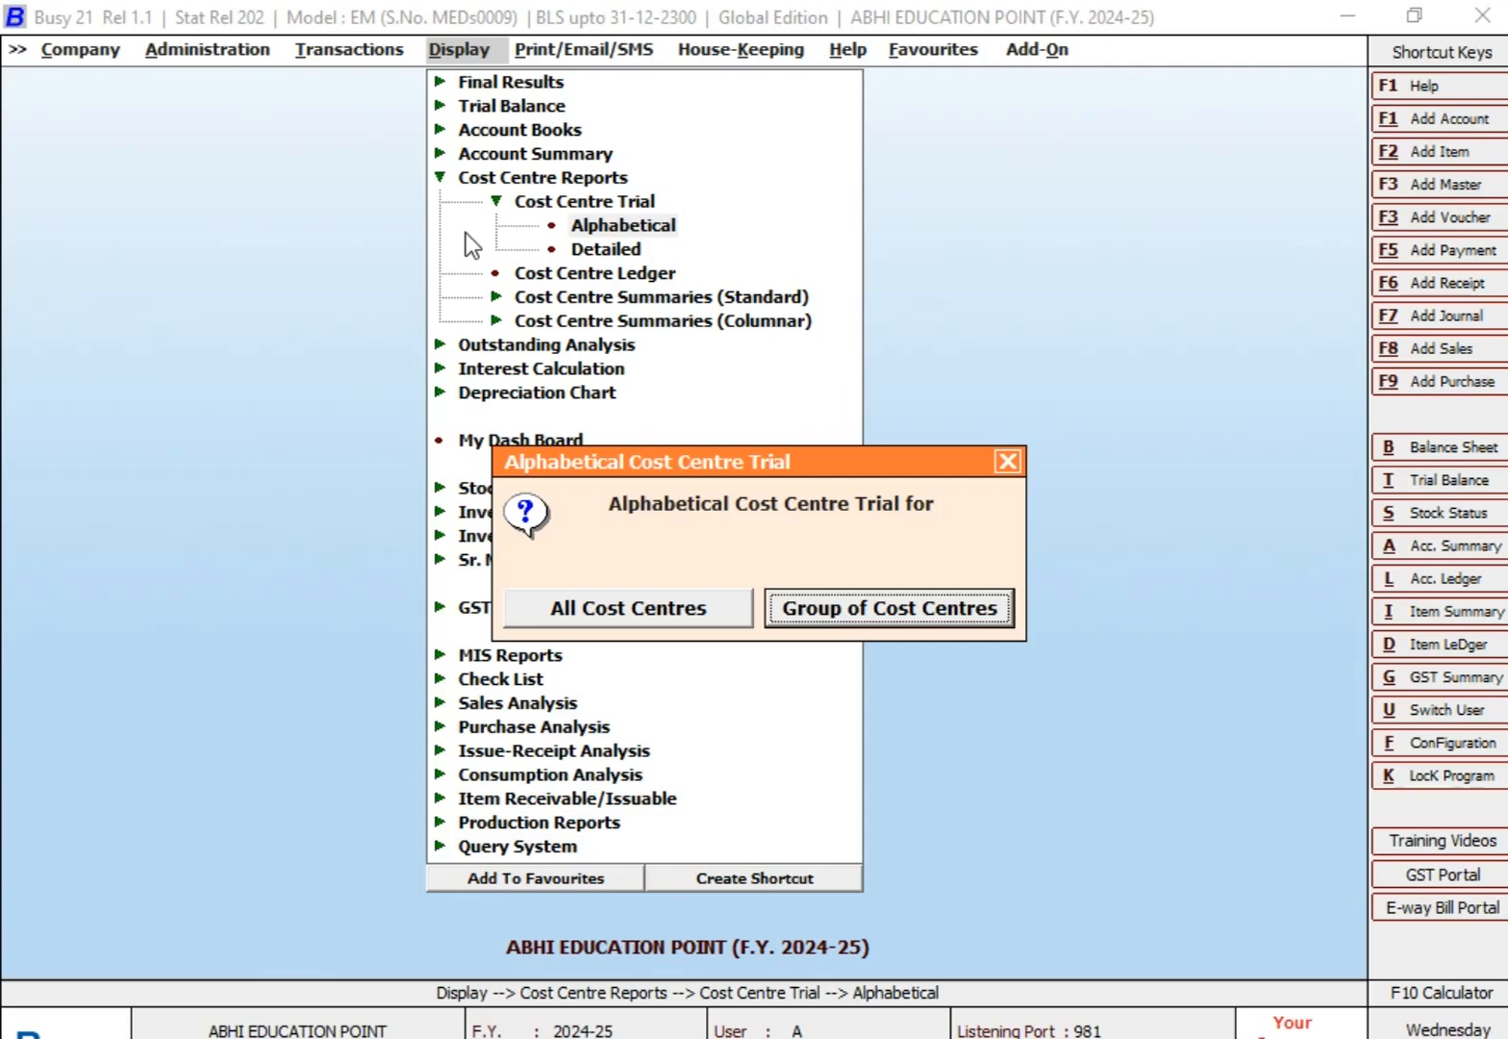
key("Return")
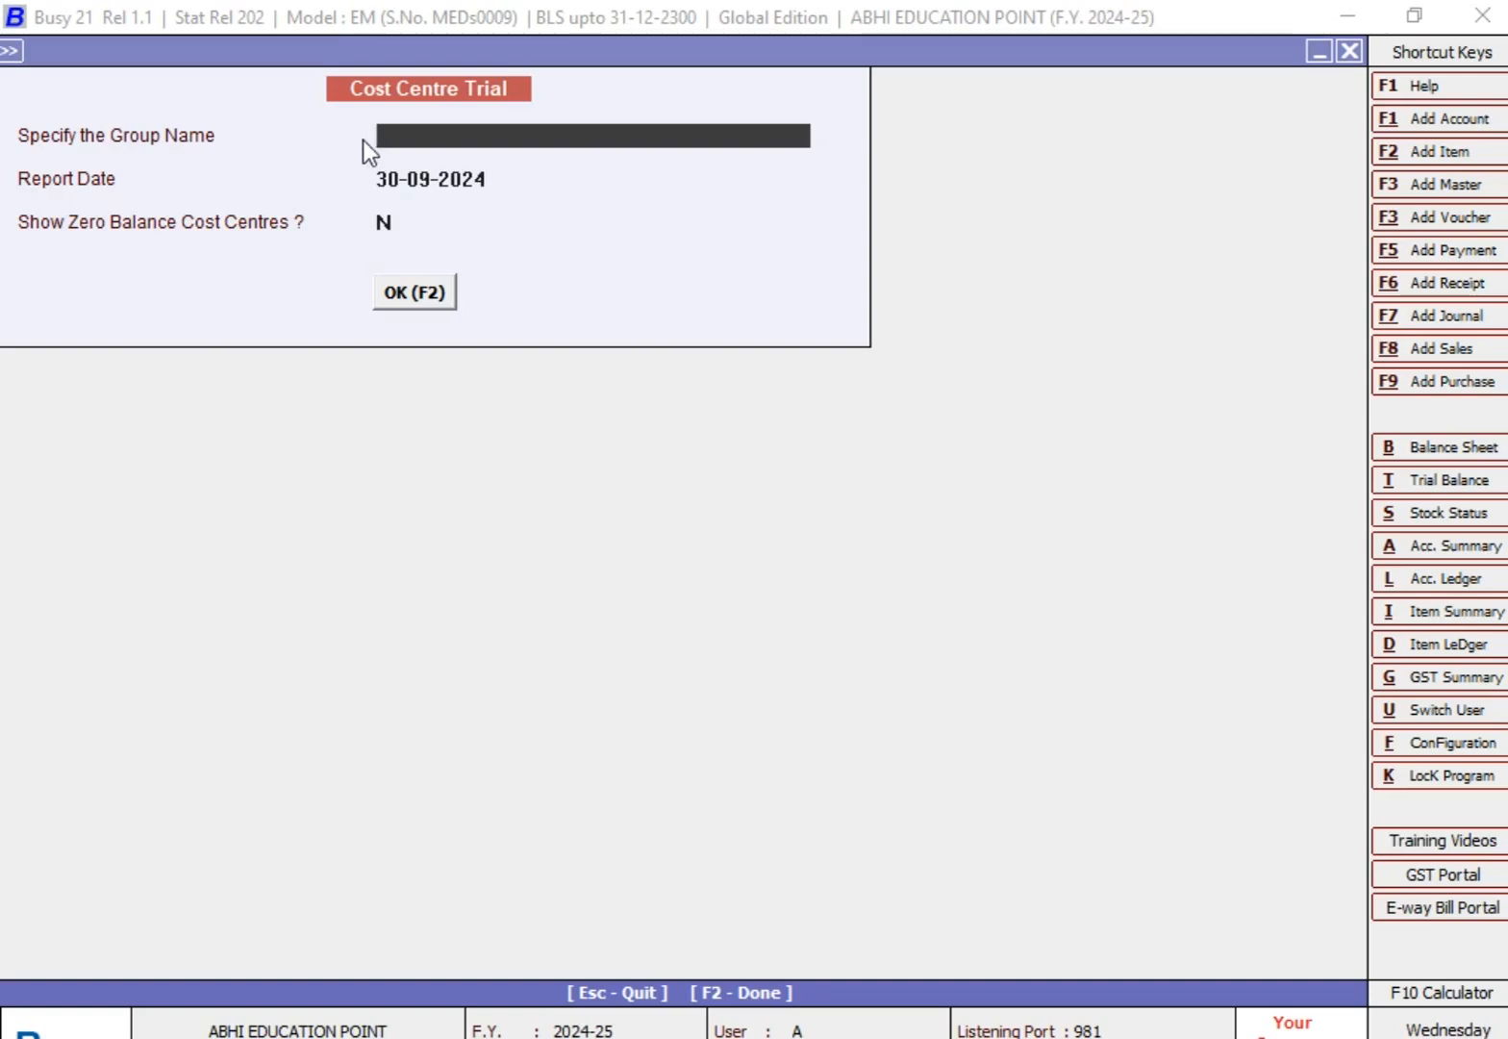
type("A")
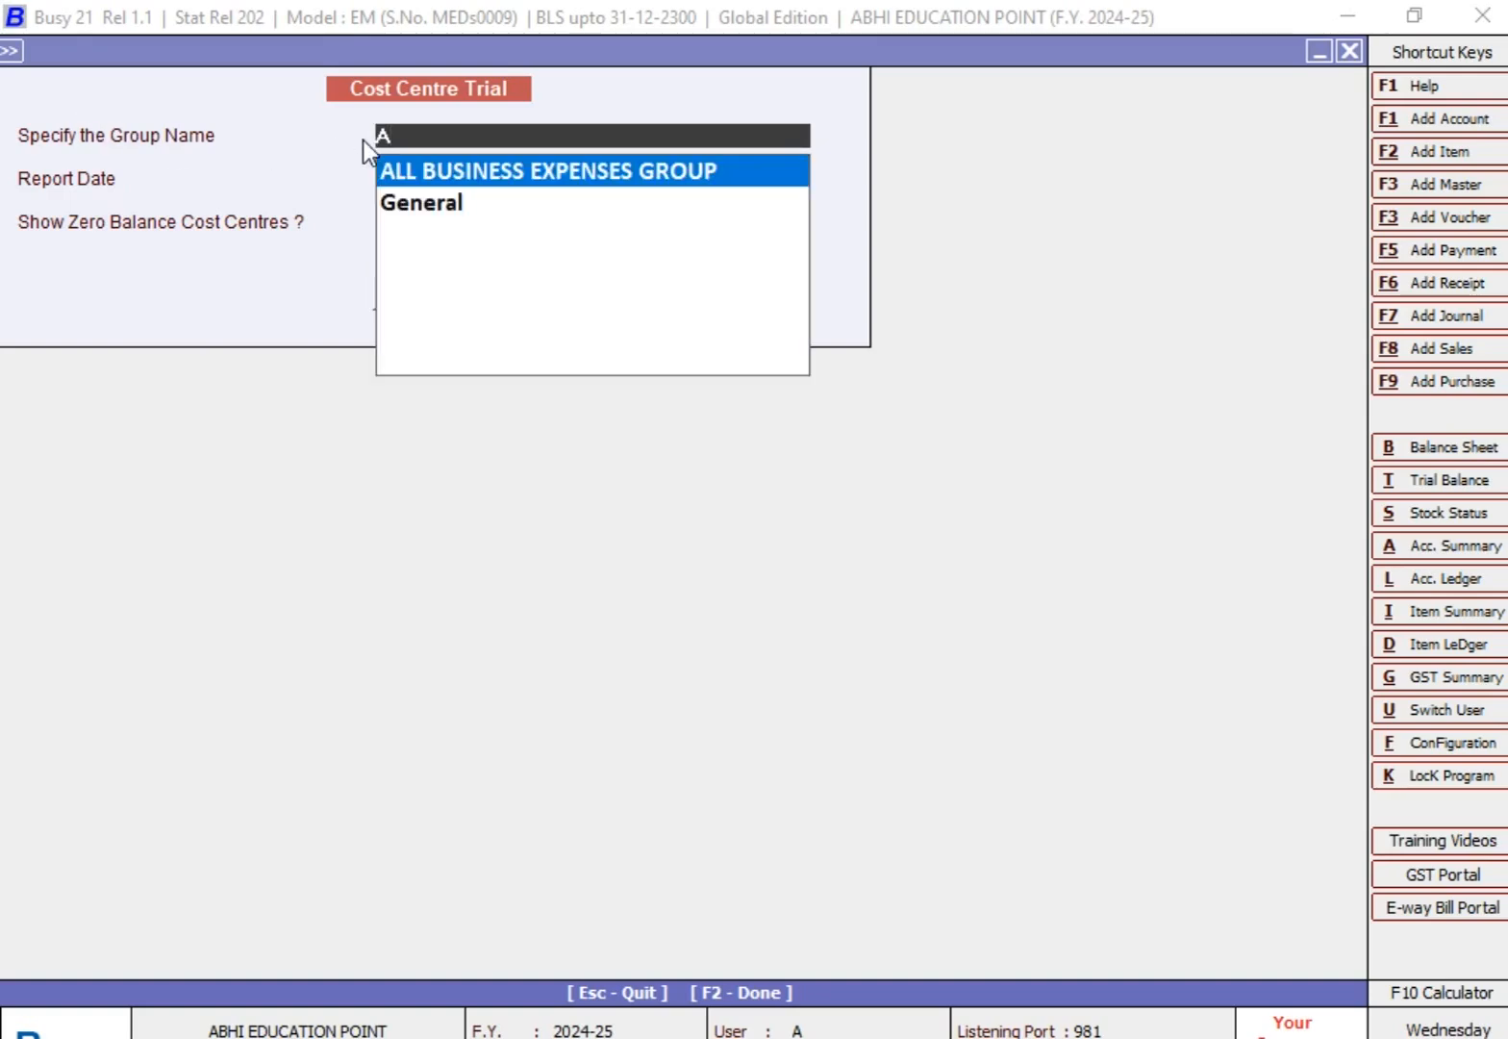
key("Return")
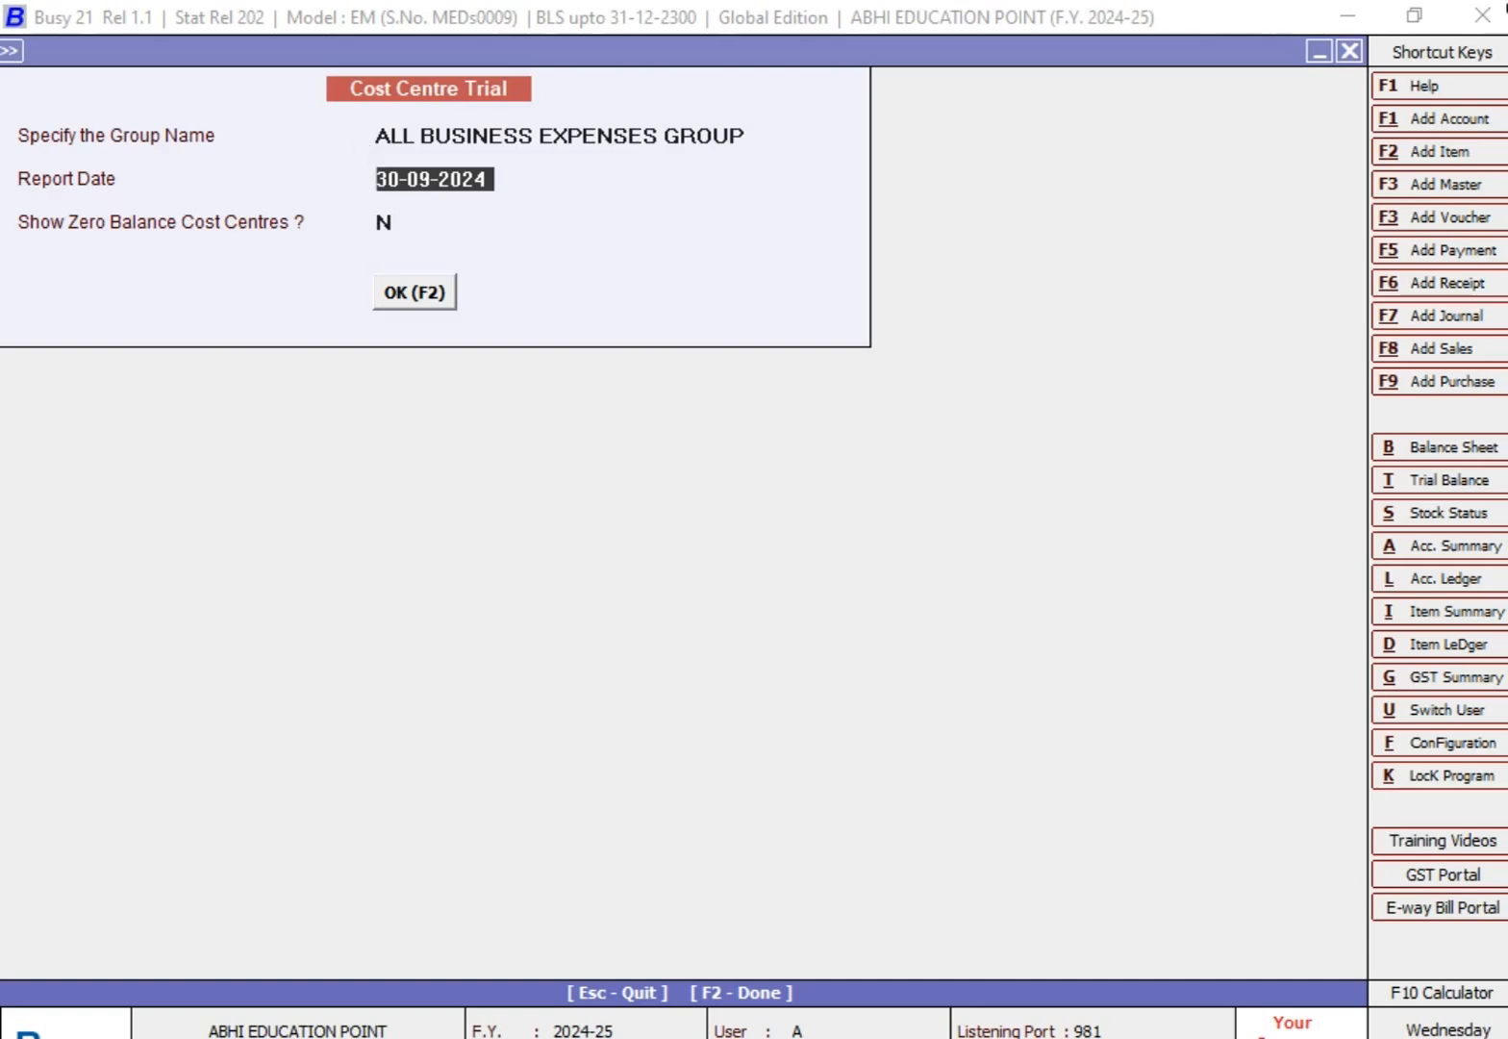
key("Return")
key("Return")
key("Return")
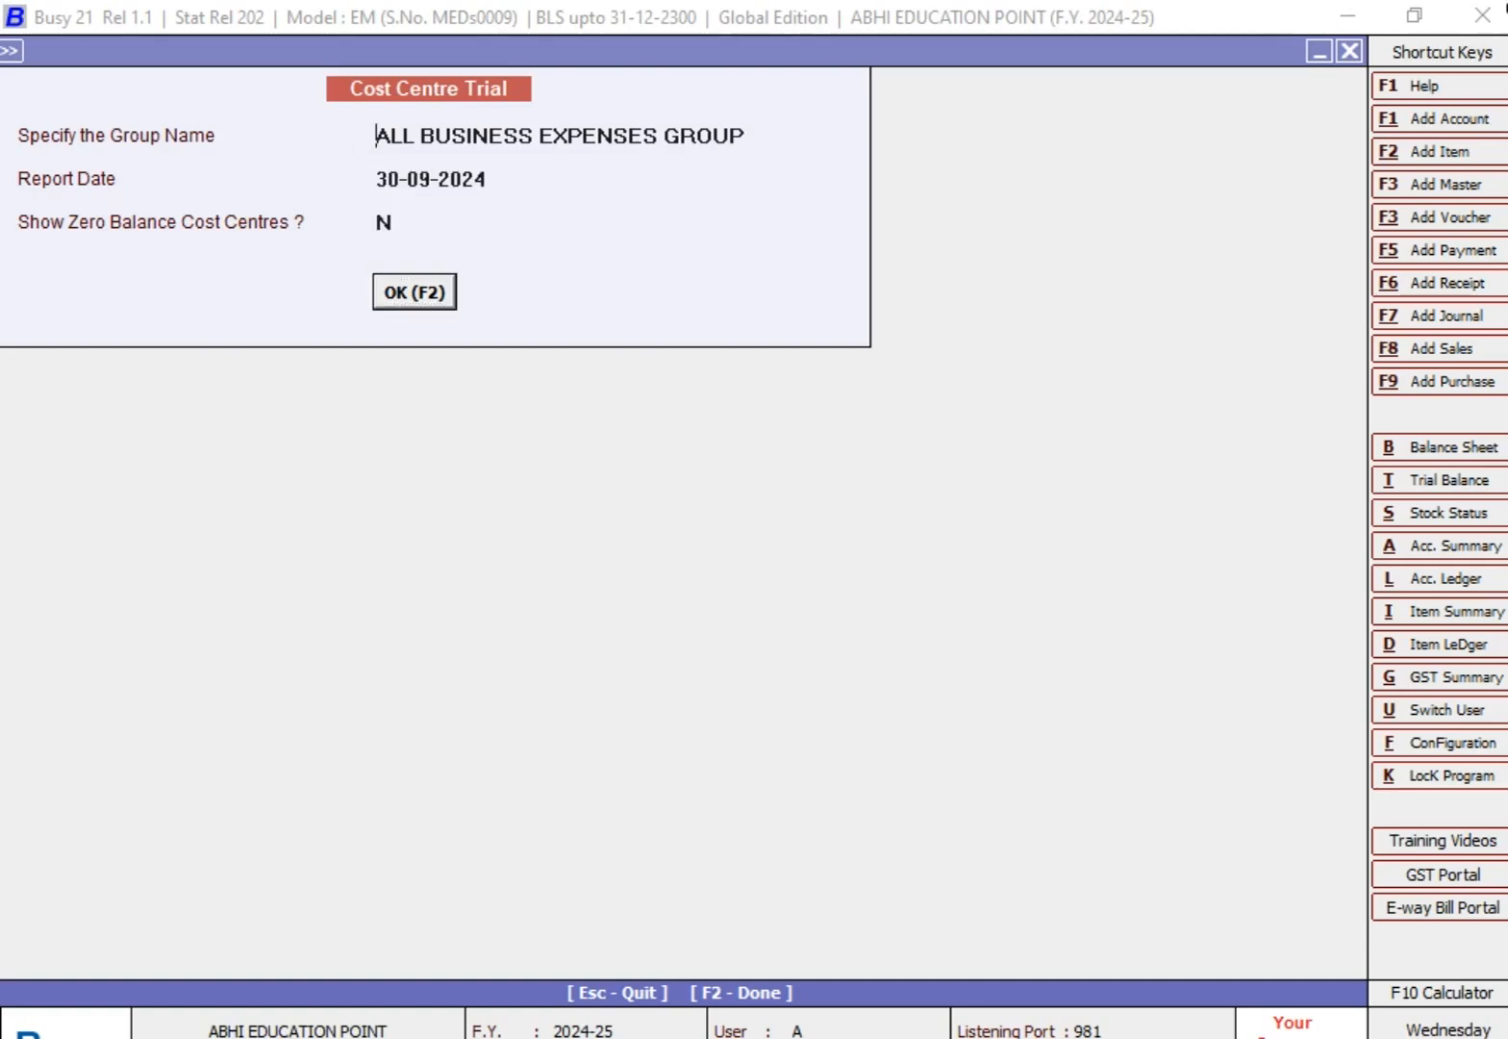
Step: Look through the cost centre rows of the group-wise trial and close the report
key("Down")
key("Down")
key("Up")
key("Up")
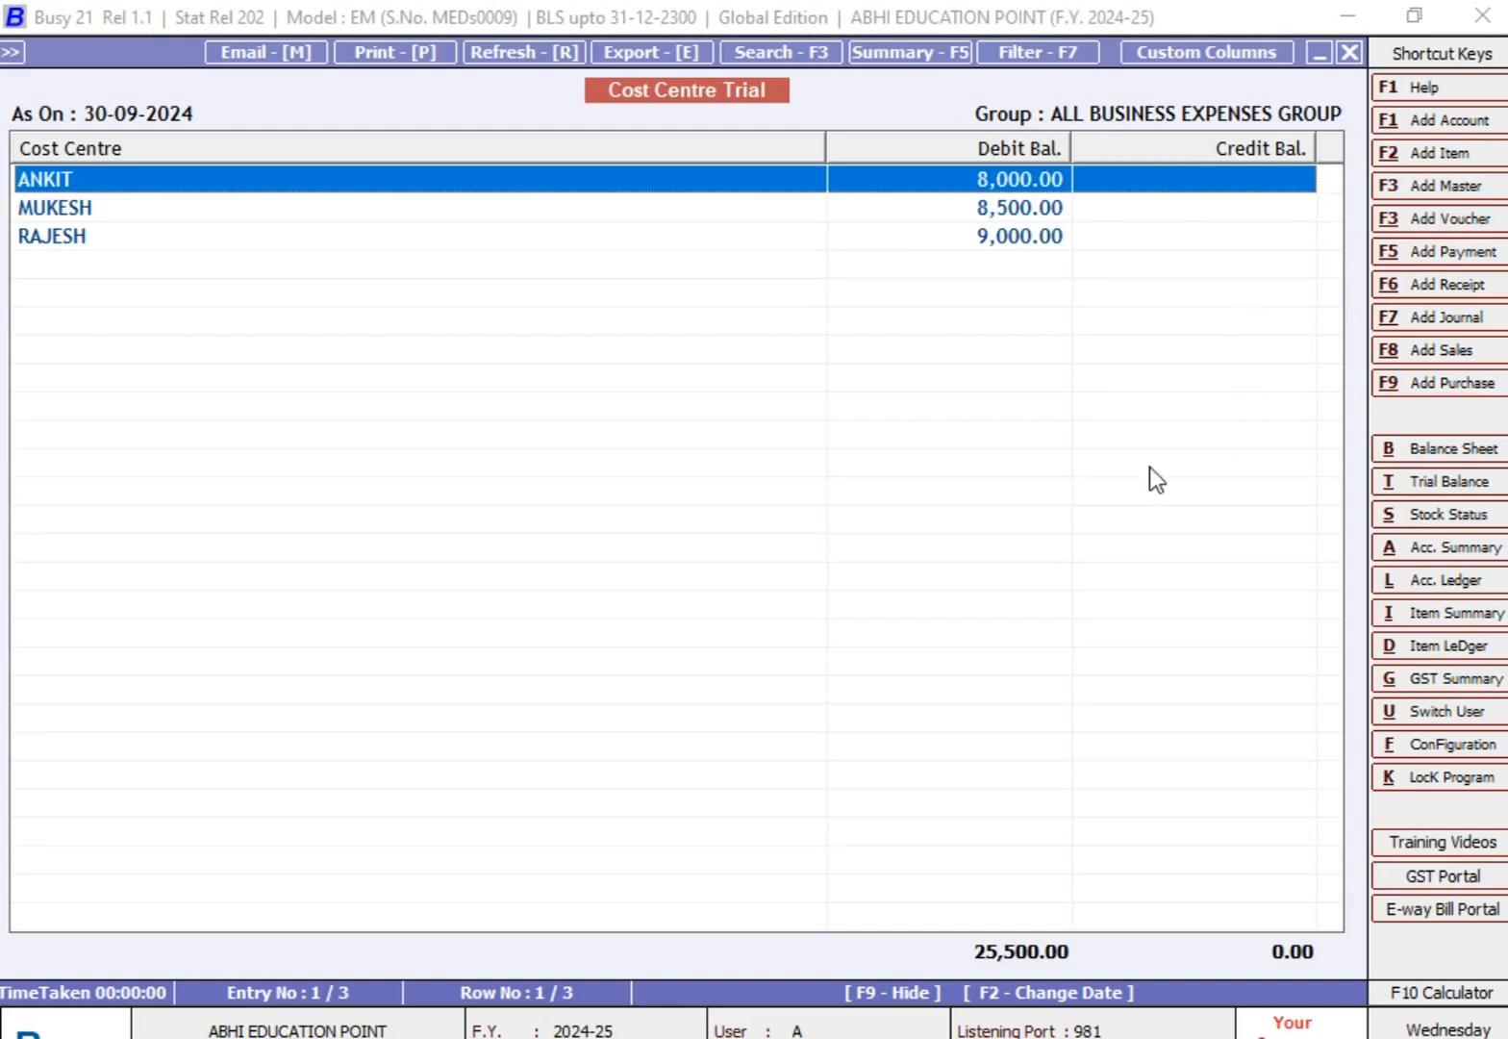
key("Escape")
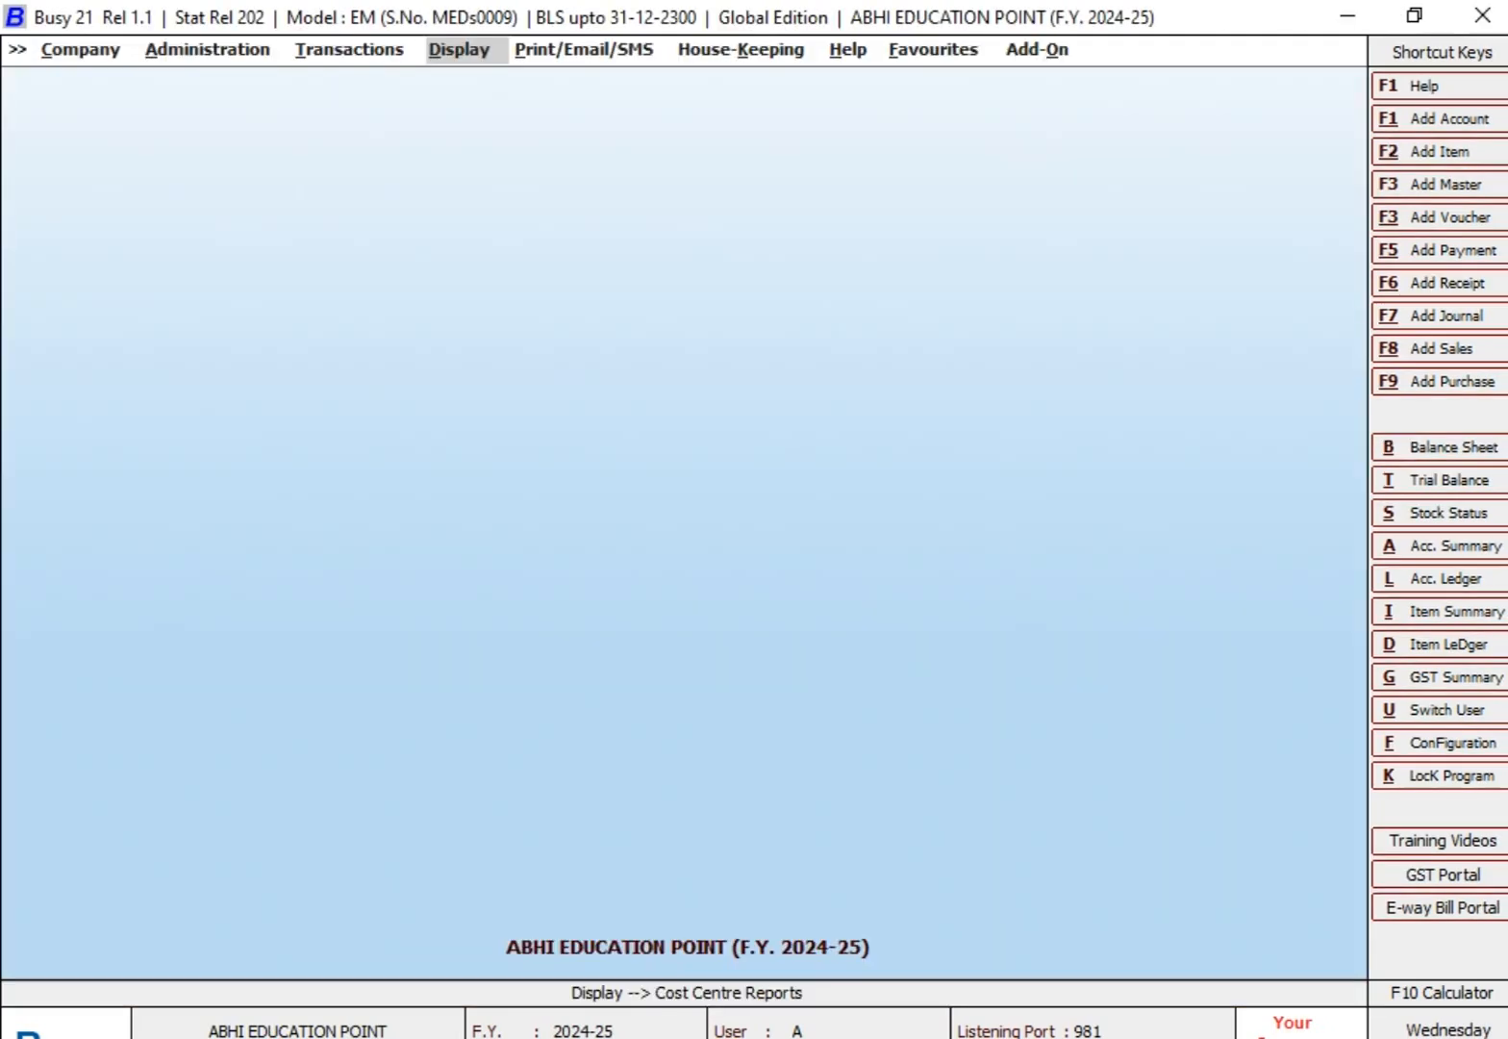
Step: Open the Cost Centre Ledger options and choose the first employee's cost centre with account master range ONE
key("Return")
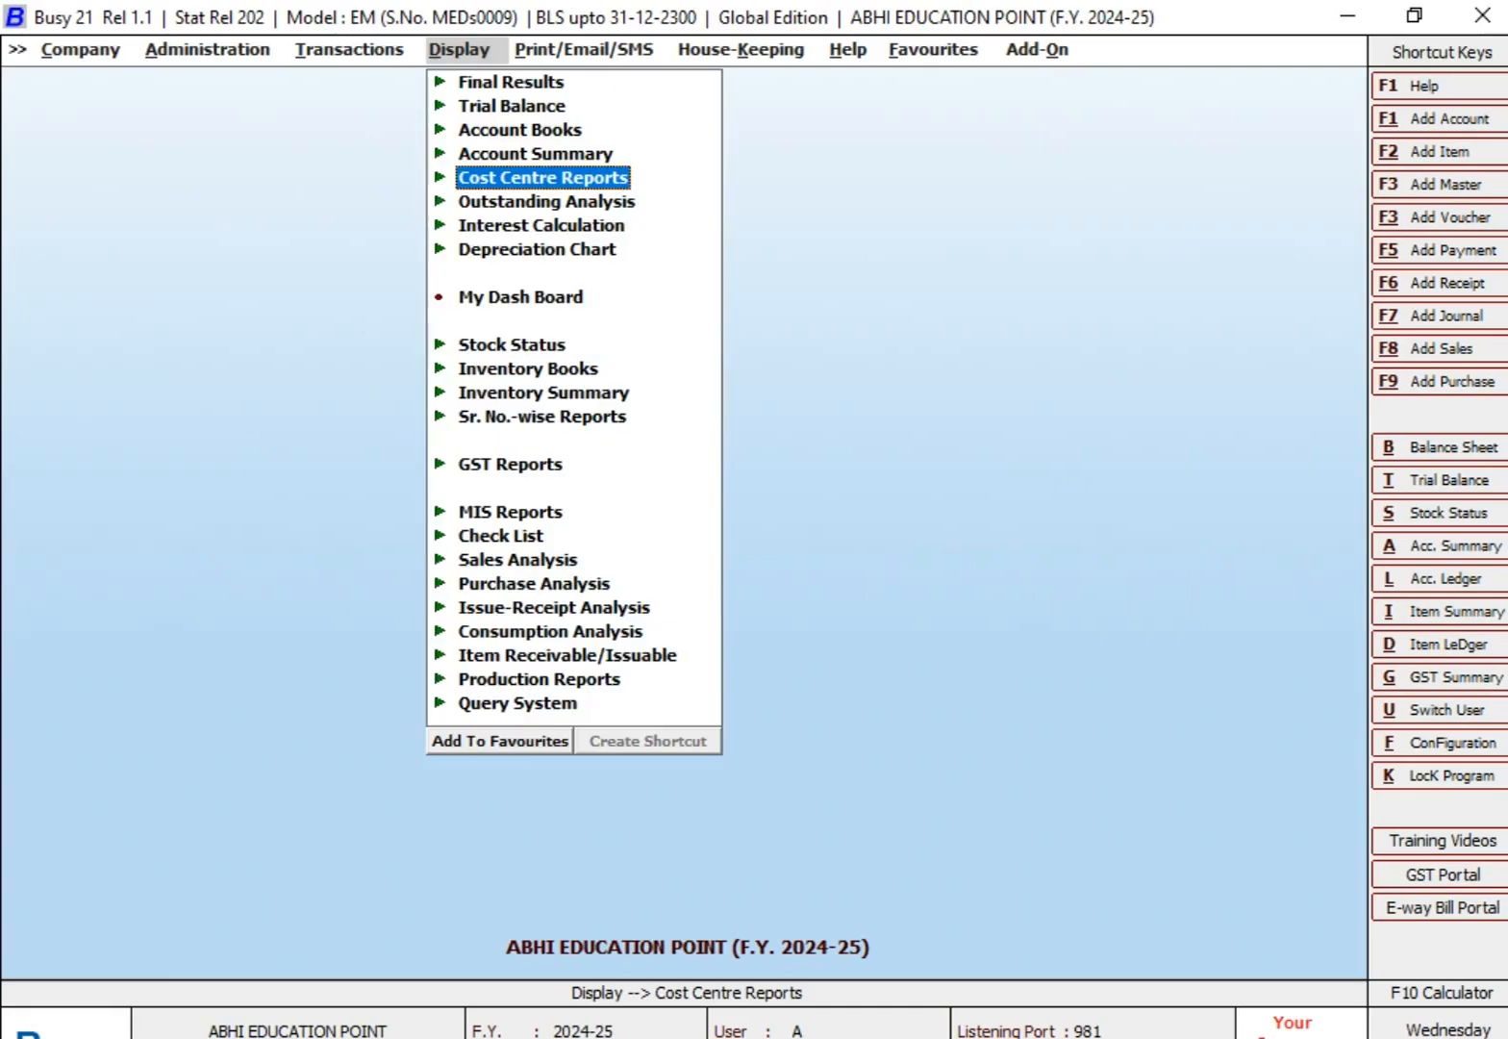
key("Return")
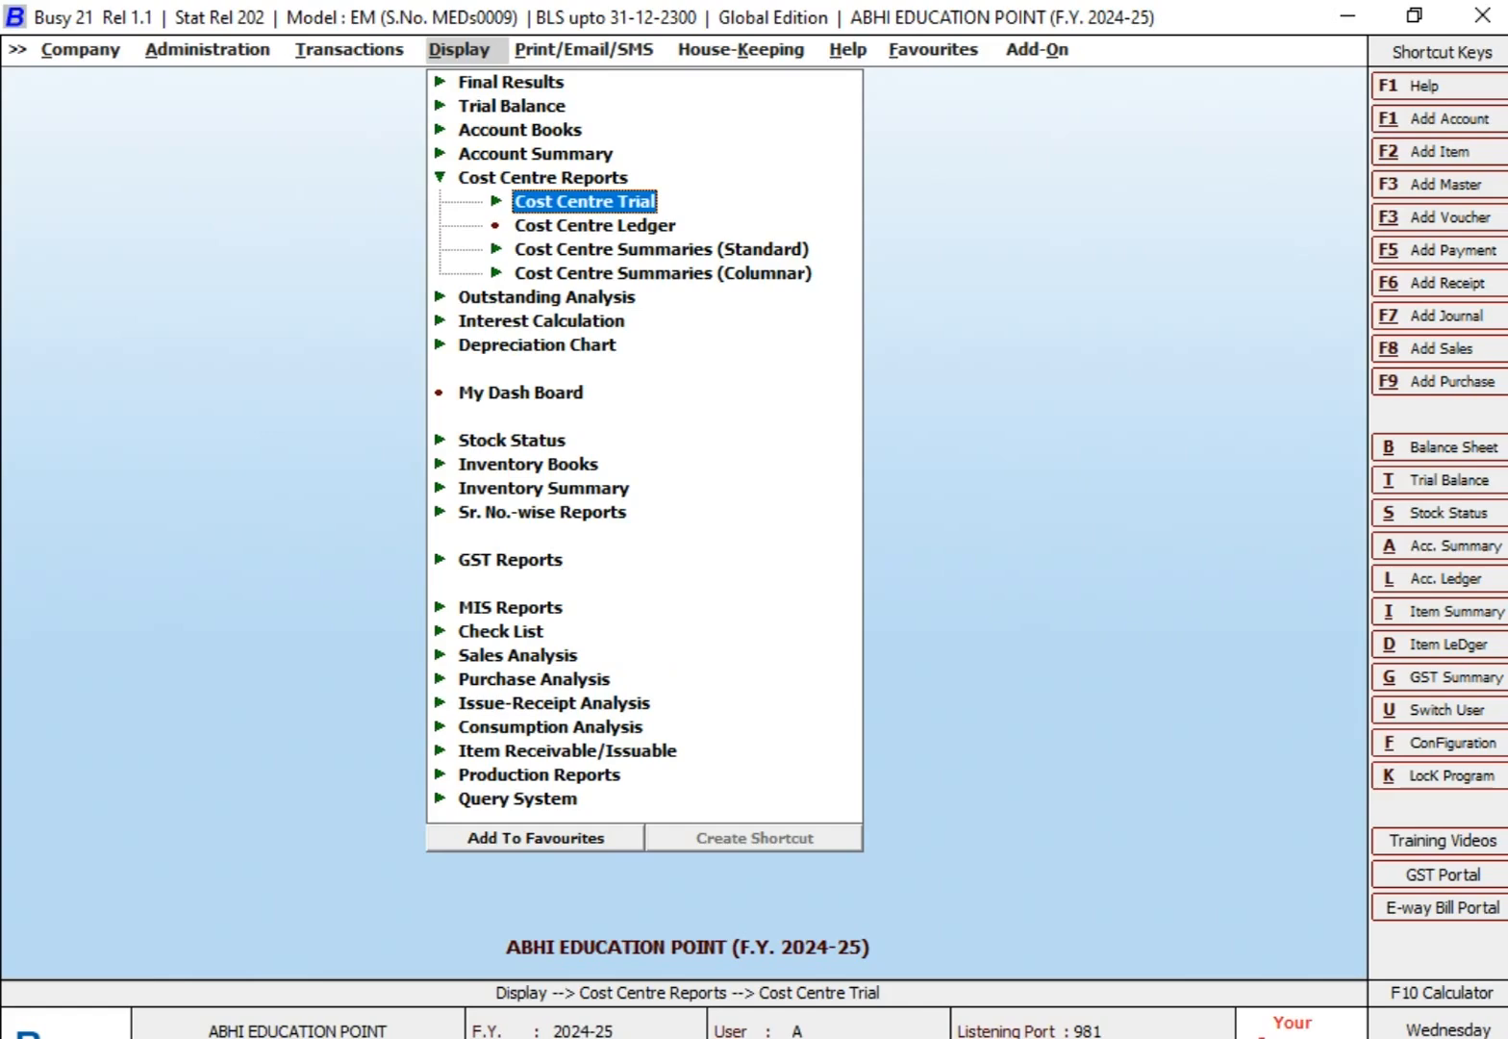
key("Down")
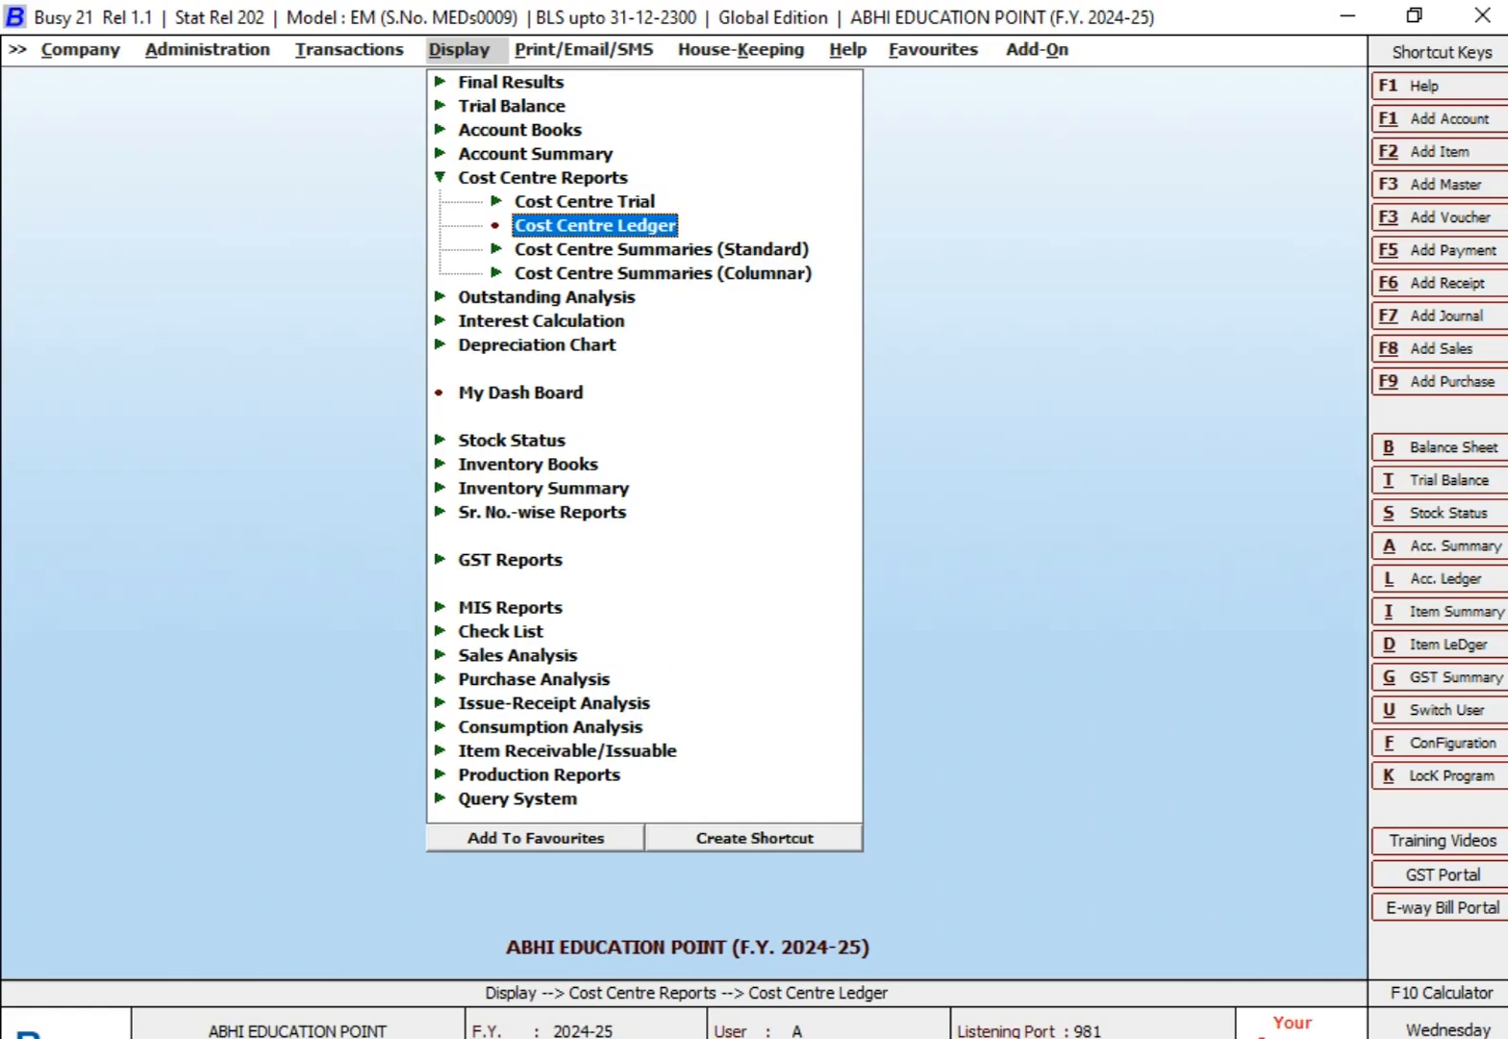
key("Return")
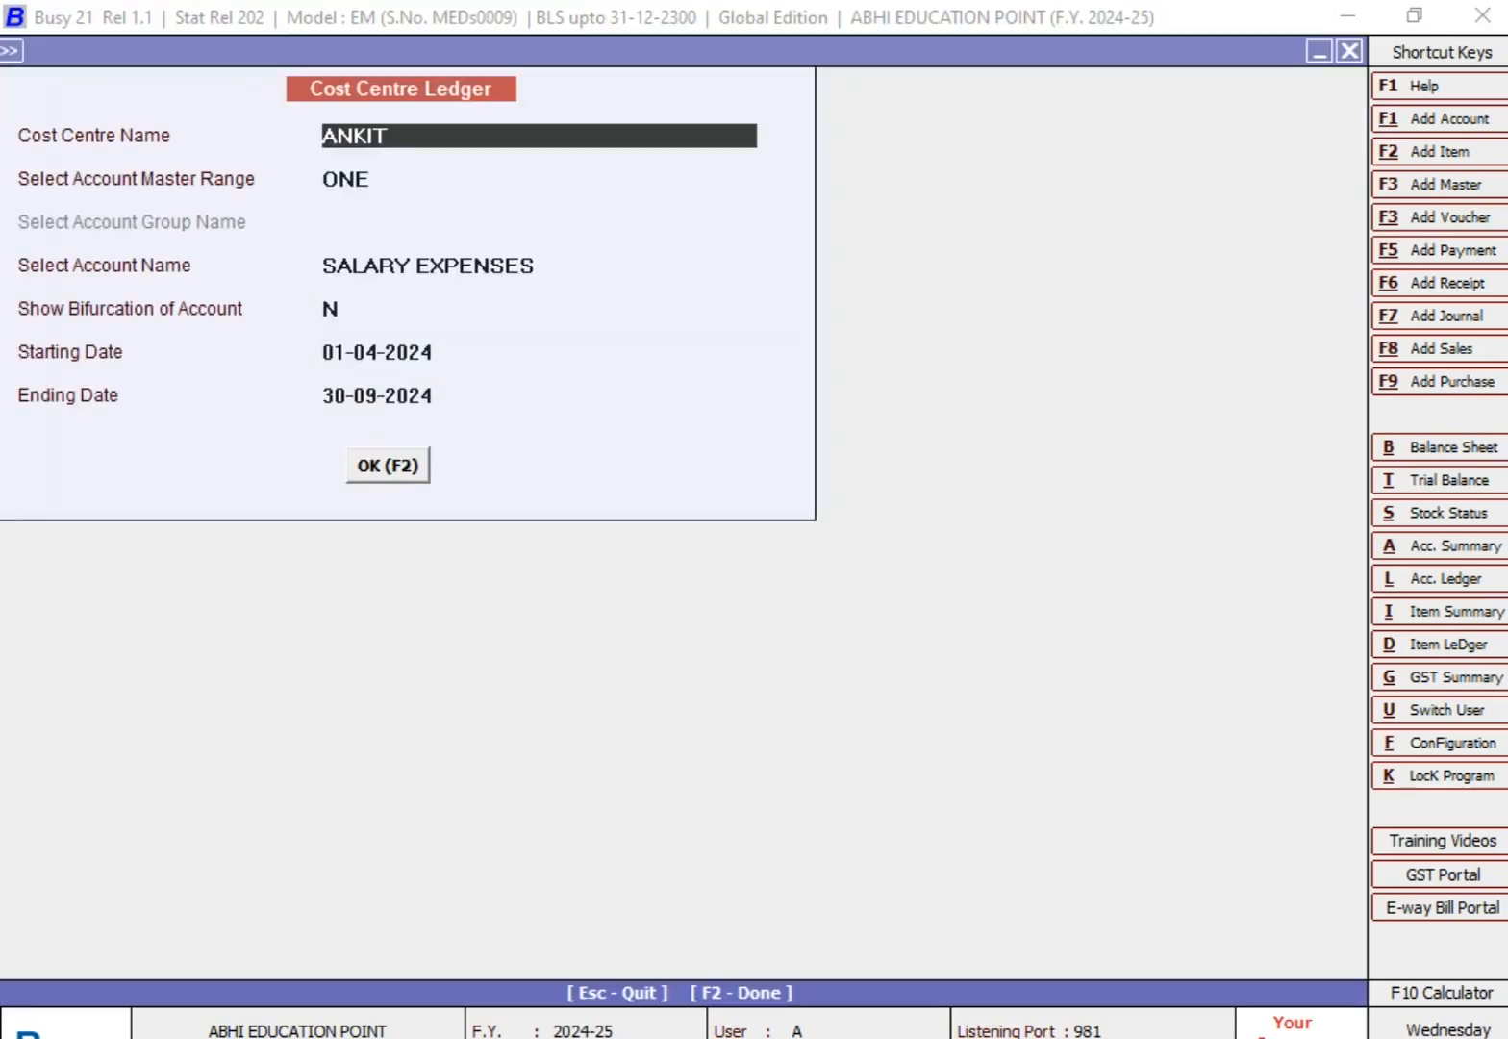
type("AN")
key("Return")
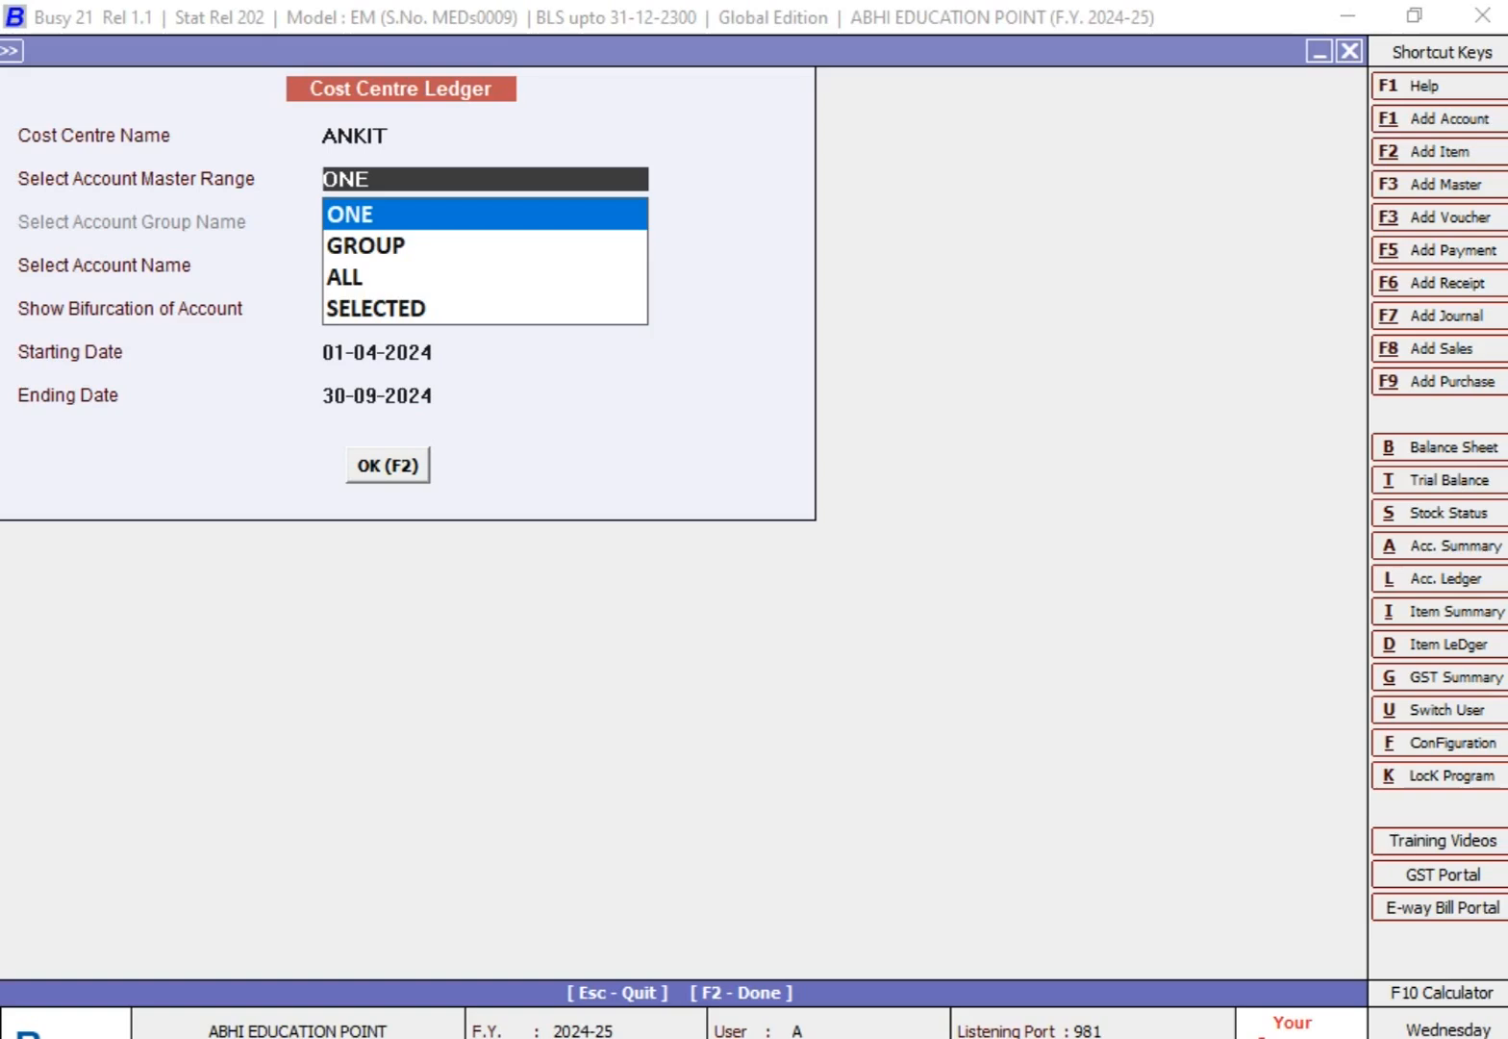
key("Return")
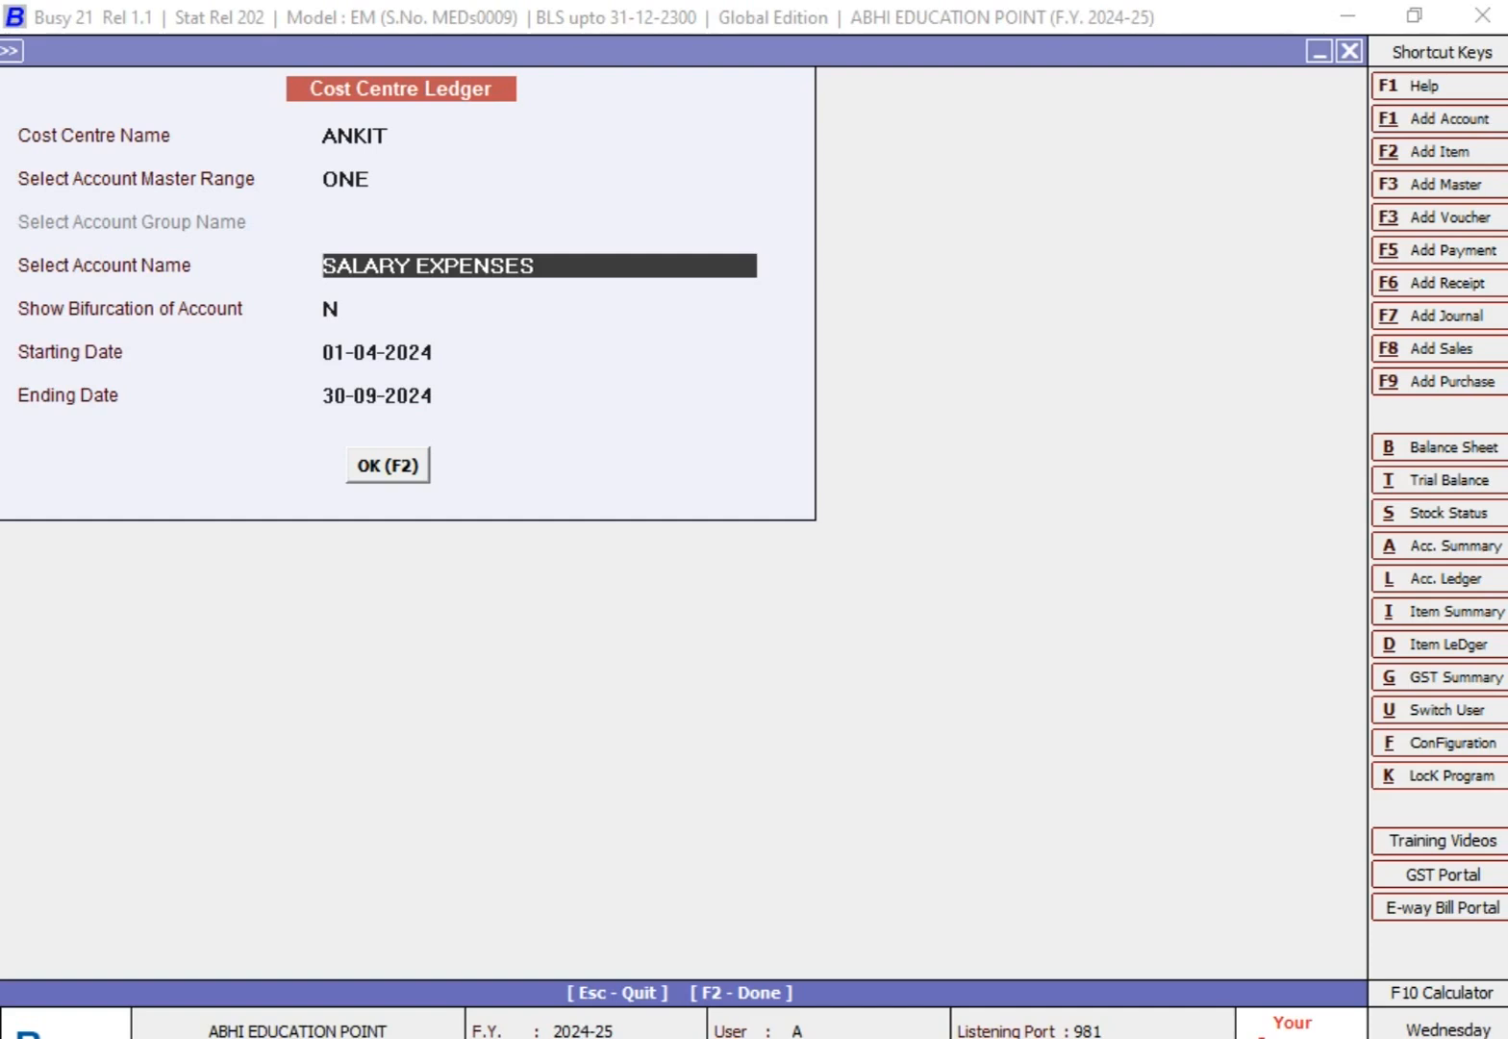
Step: Generate the cost centre's SALARY EXPENSES ledger from 01-04-2024 to 30-09-2024 without bifurcation of the account
key("Return")
key("Return")
key("Return")
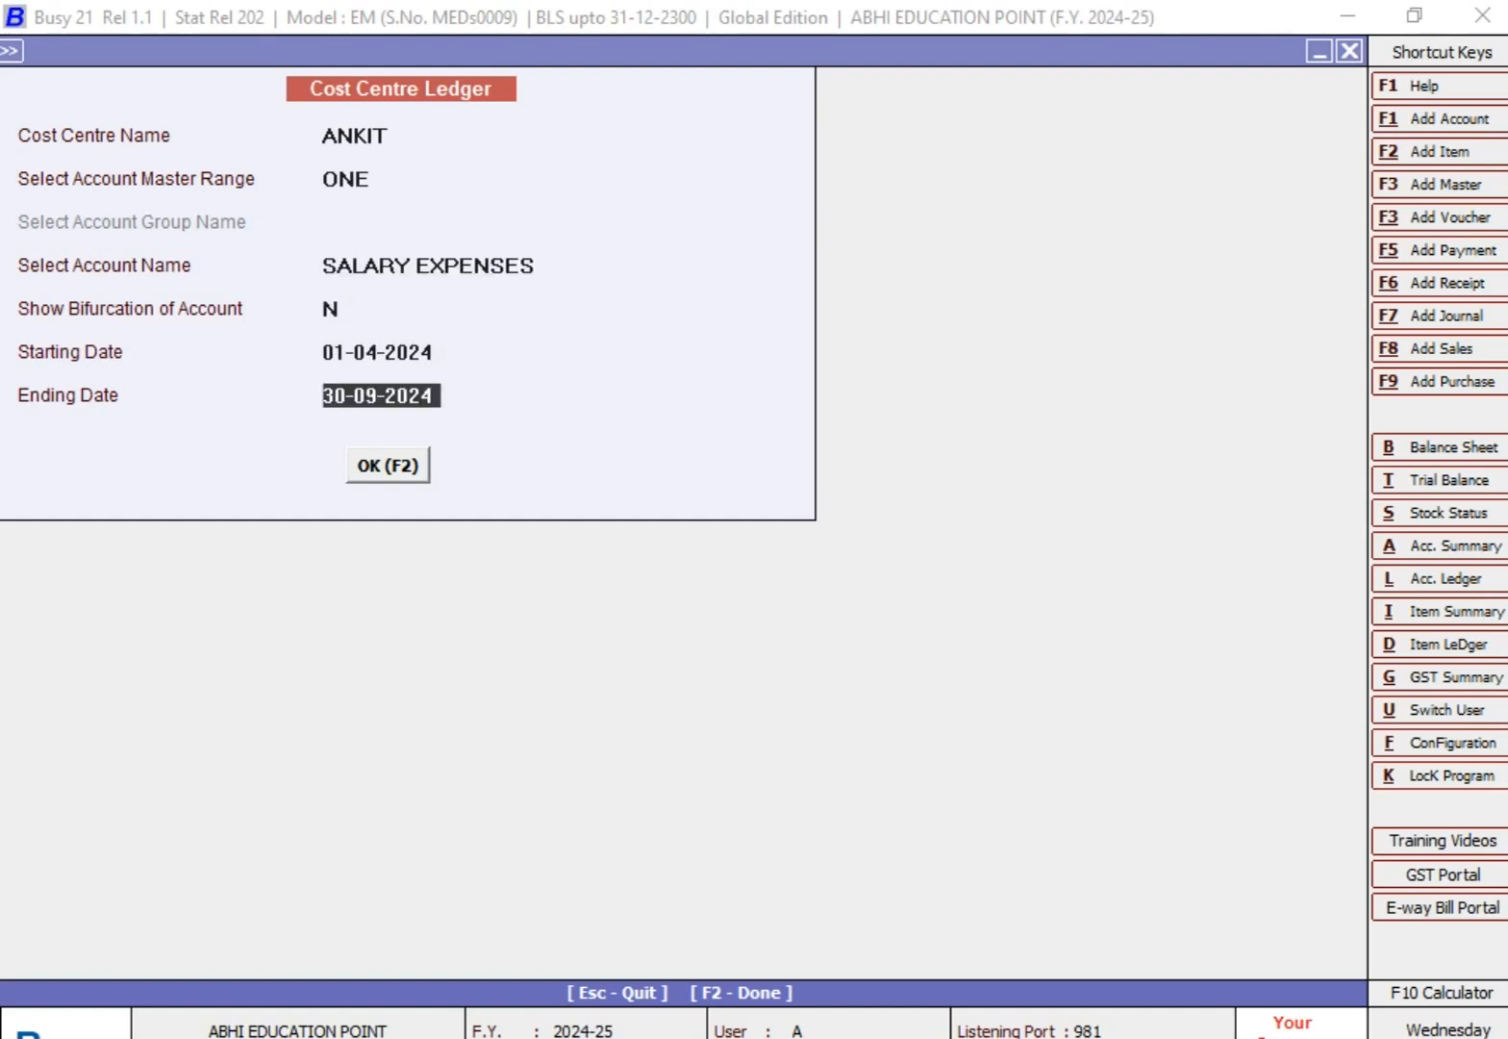
key("Return")
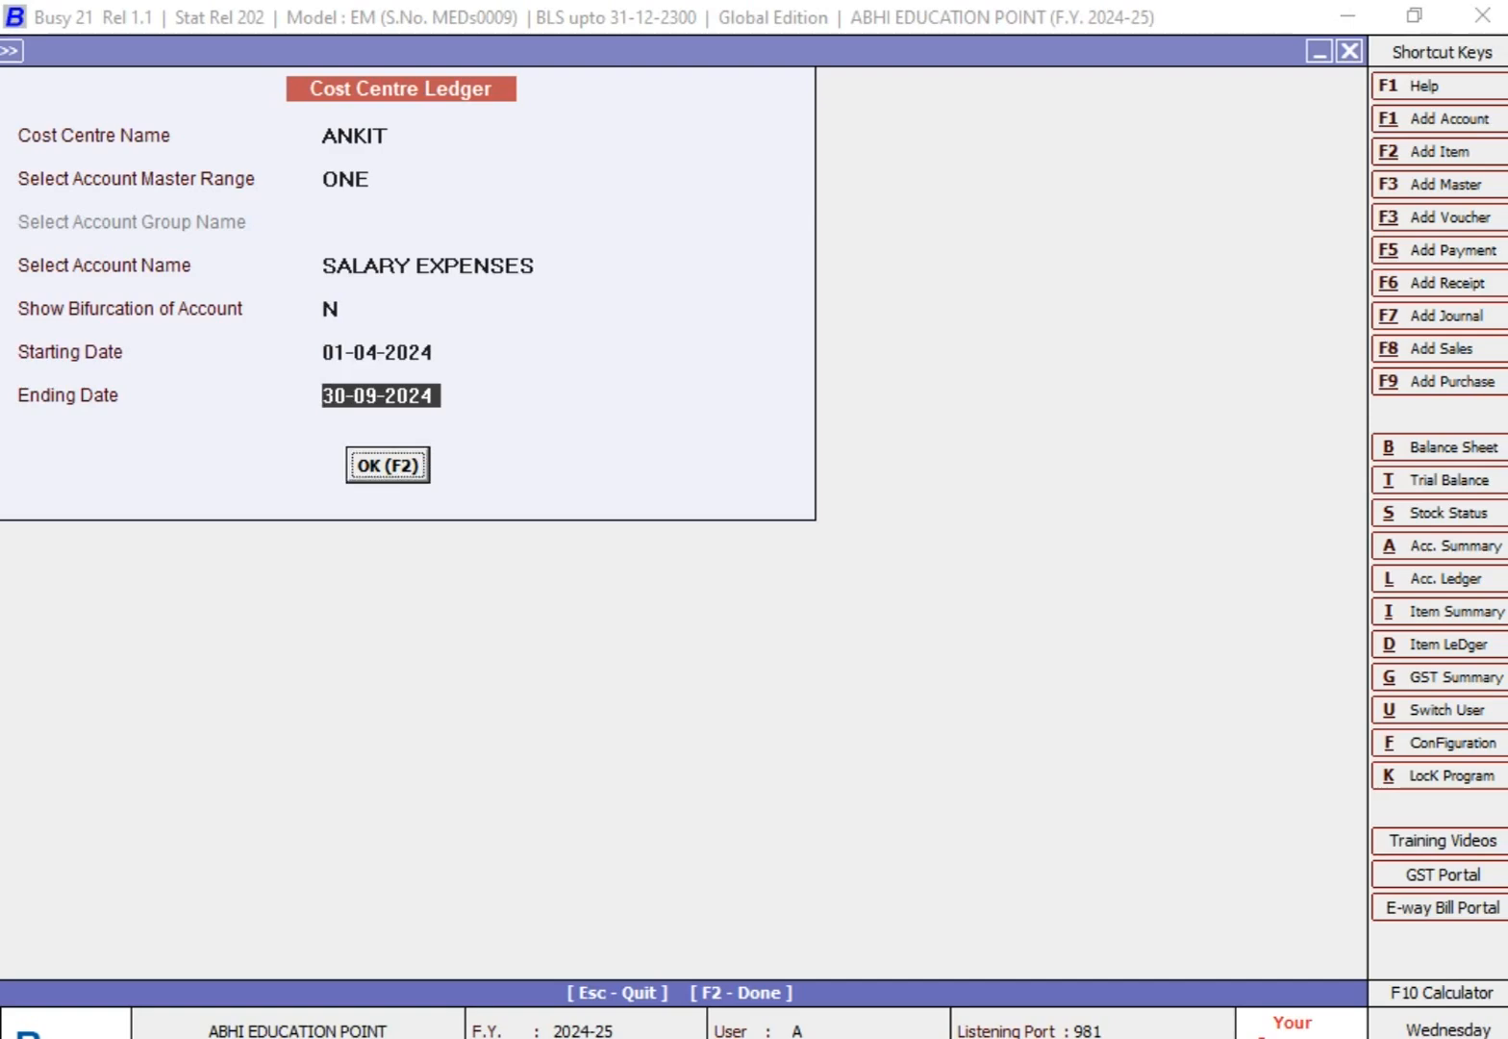
key("Return")
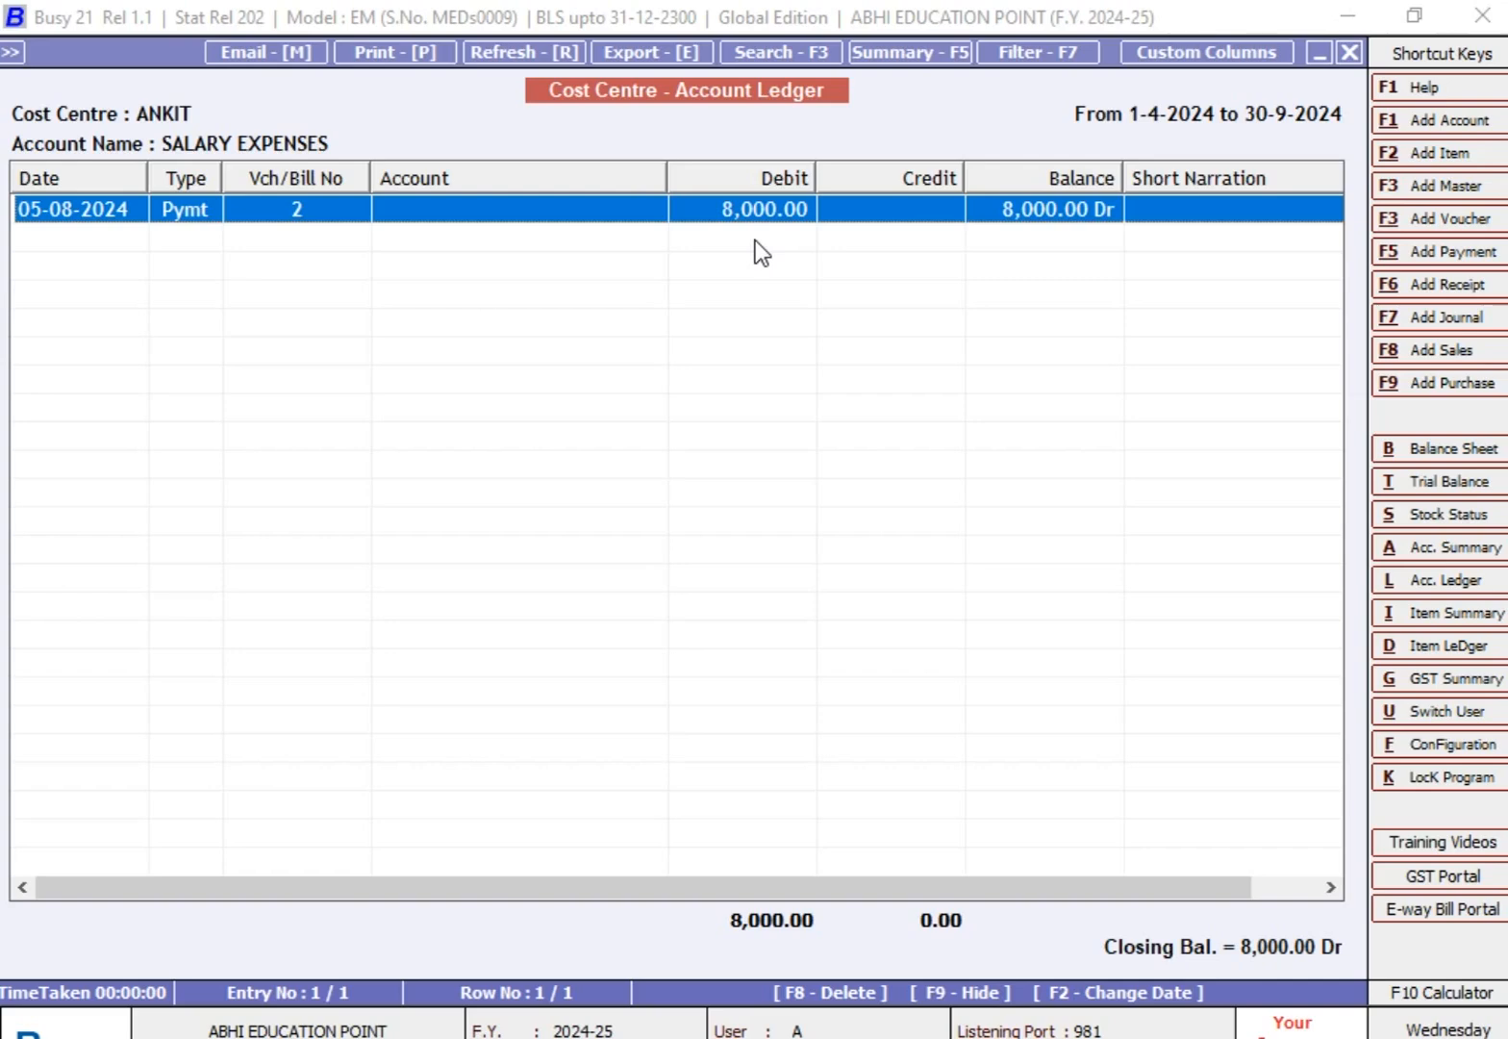
Step: Generate the SALARY EXPENSES ledger for the second employee's cost centre from 01-04-2024 to 30-09-2024, with account range ONE and no bifurcation
key("Escape")
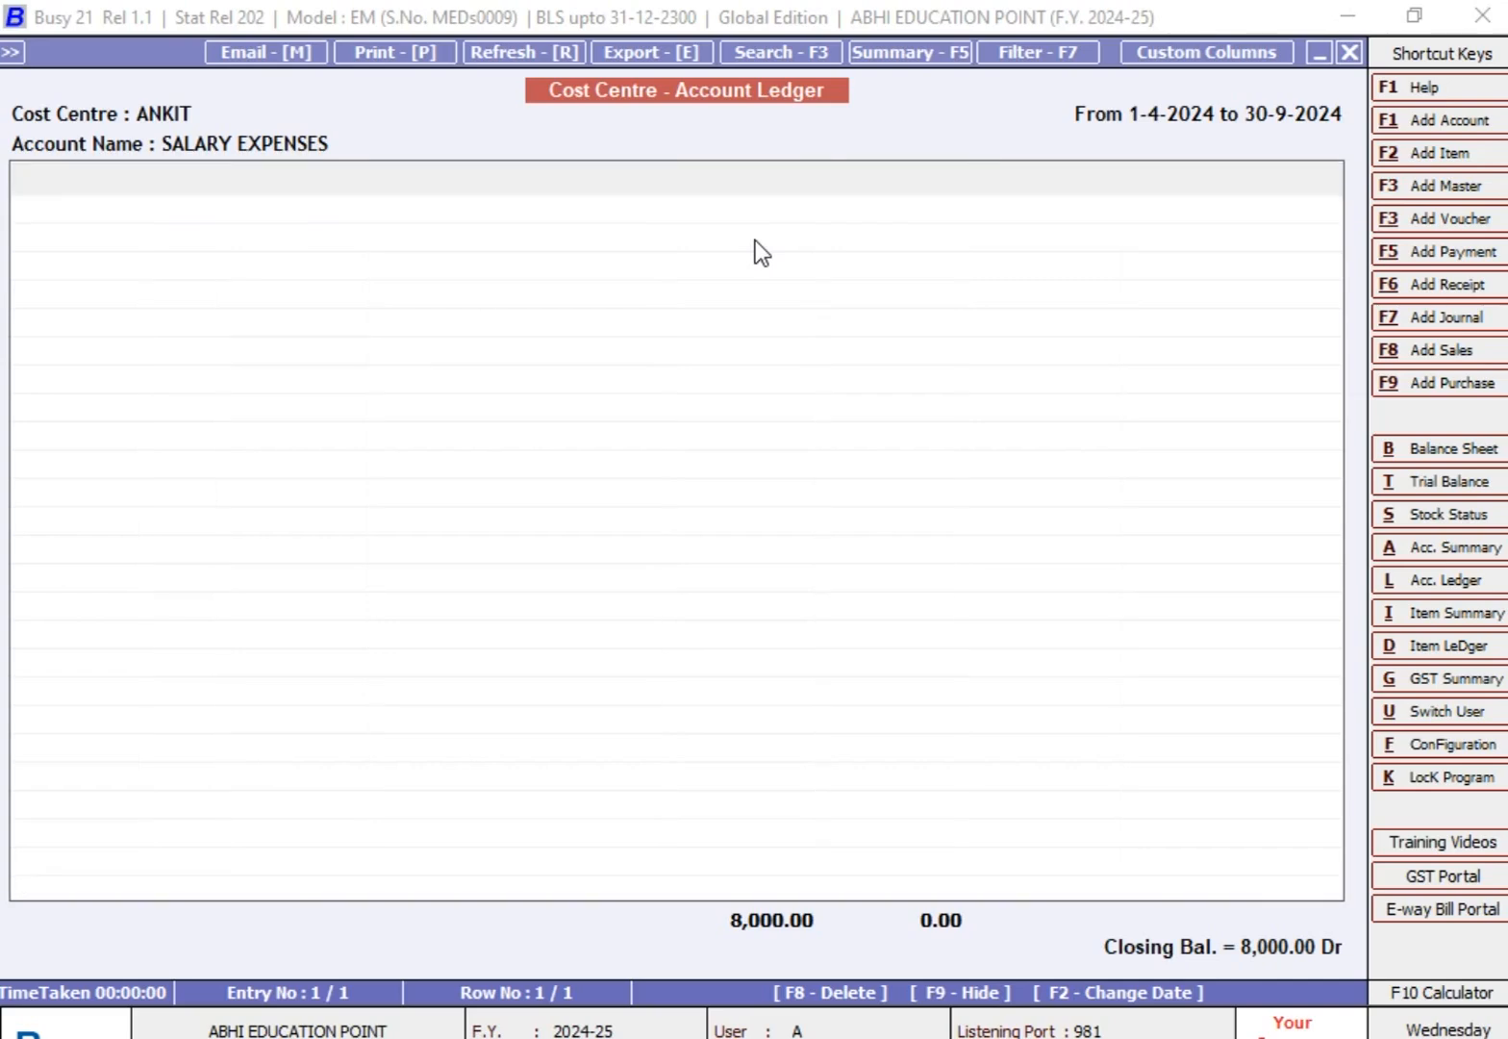
type("R")
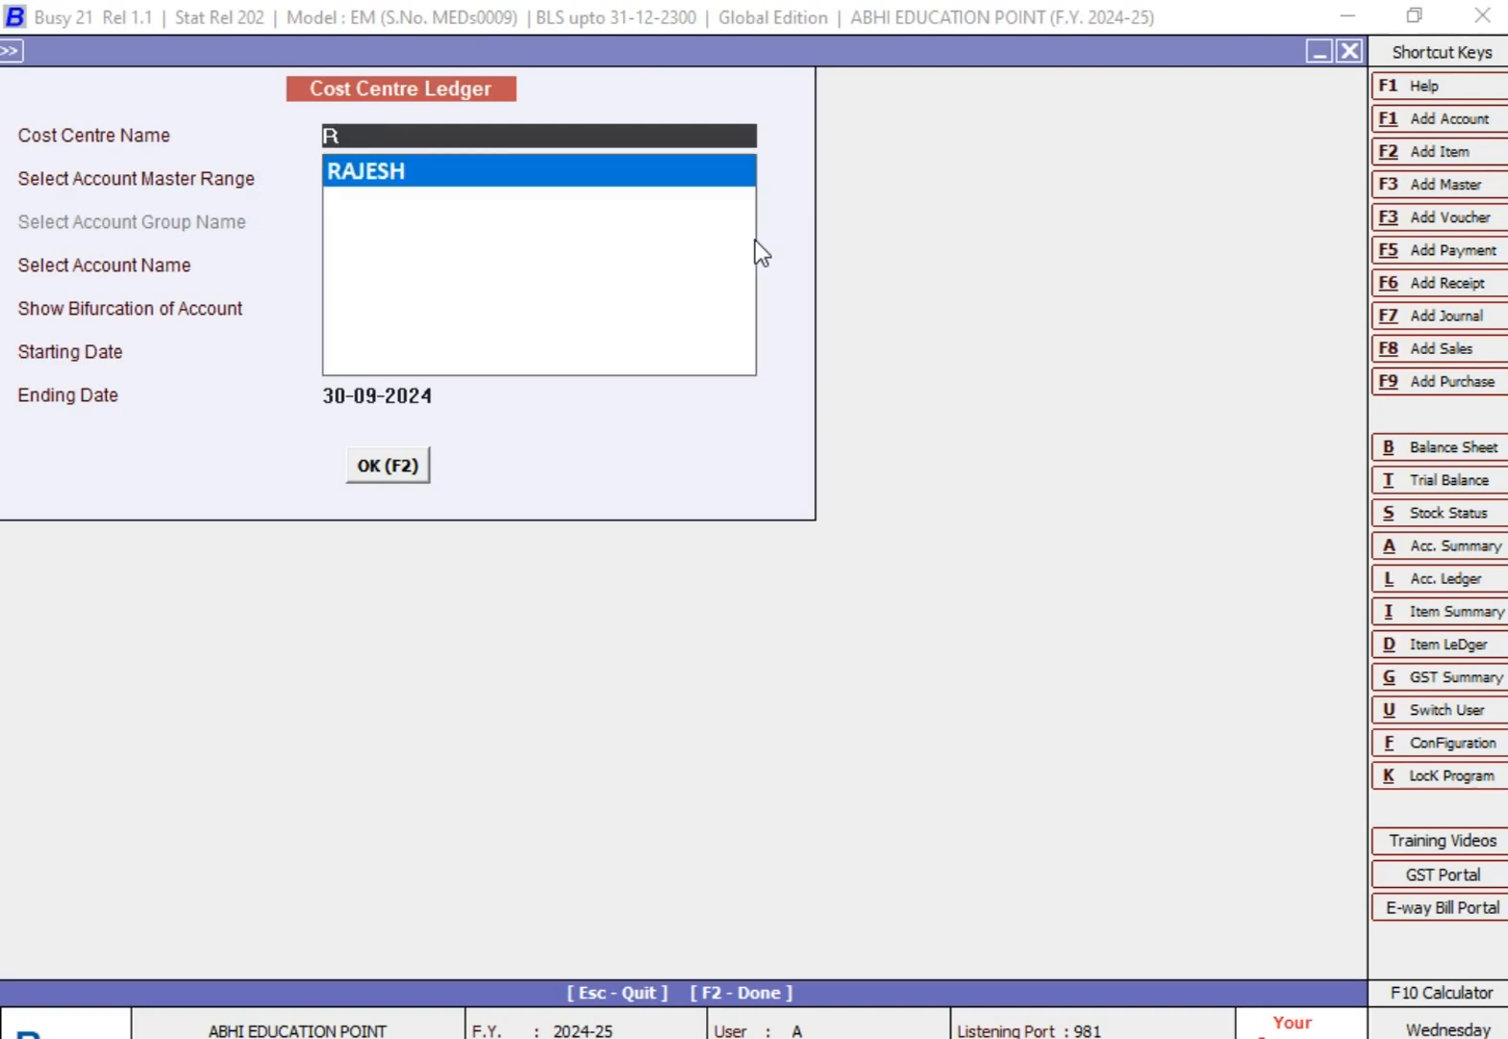
key("Return")
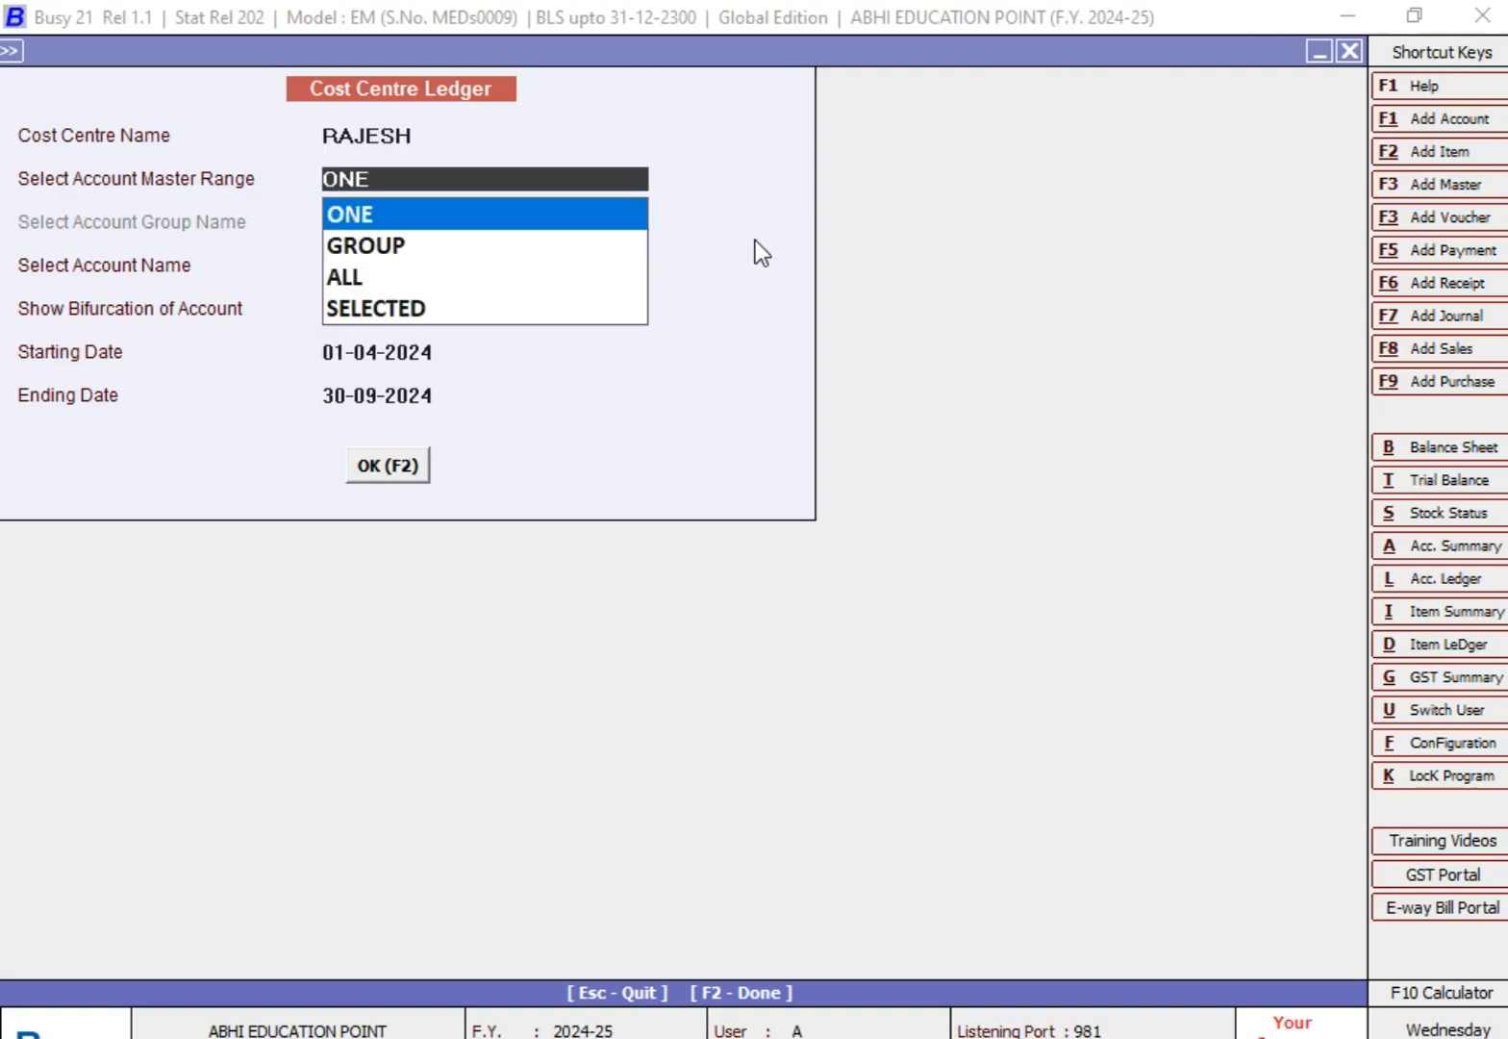
key("Return")
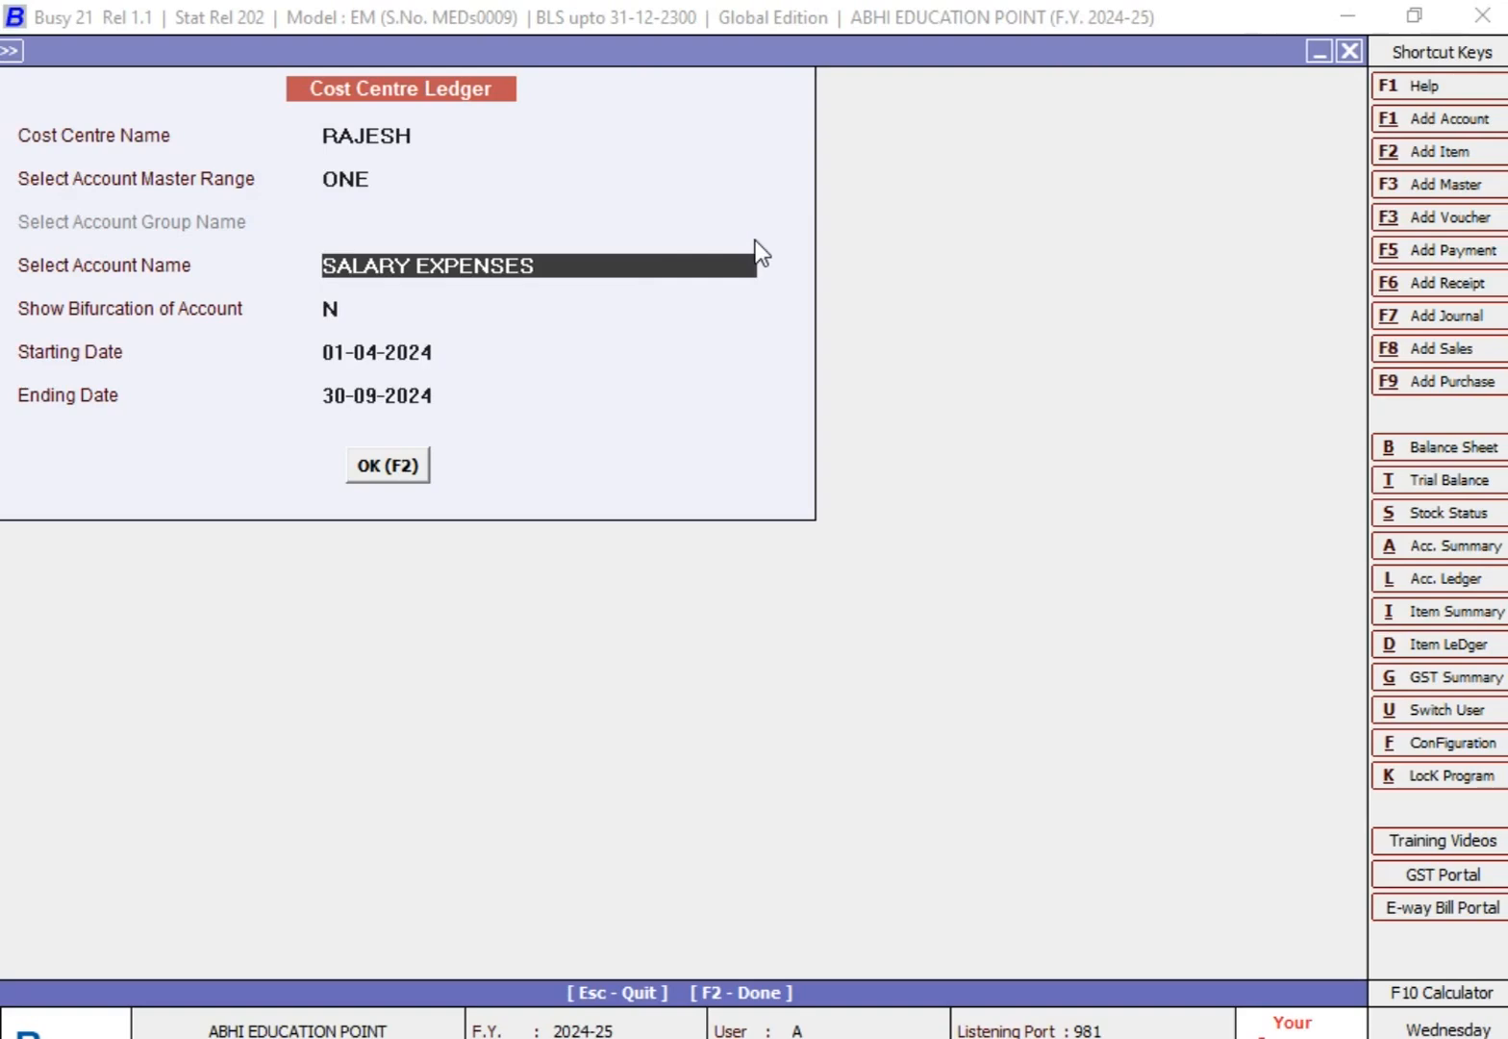
key("Return")
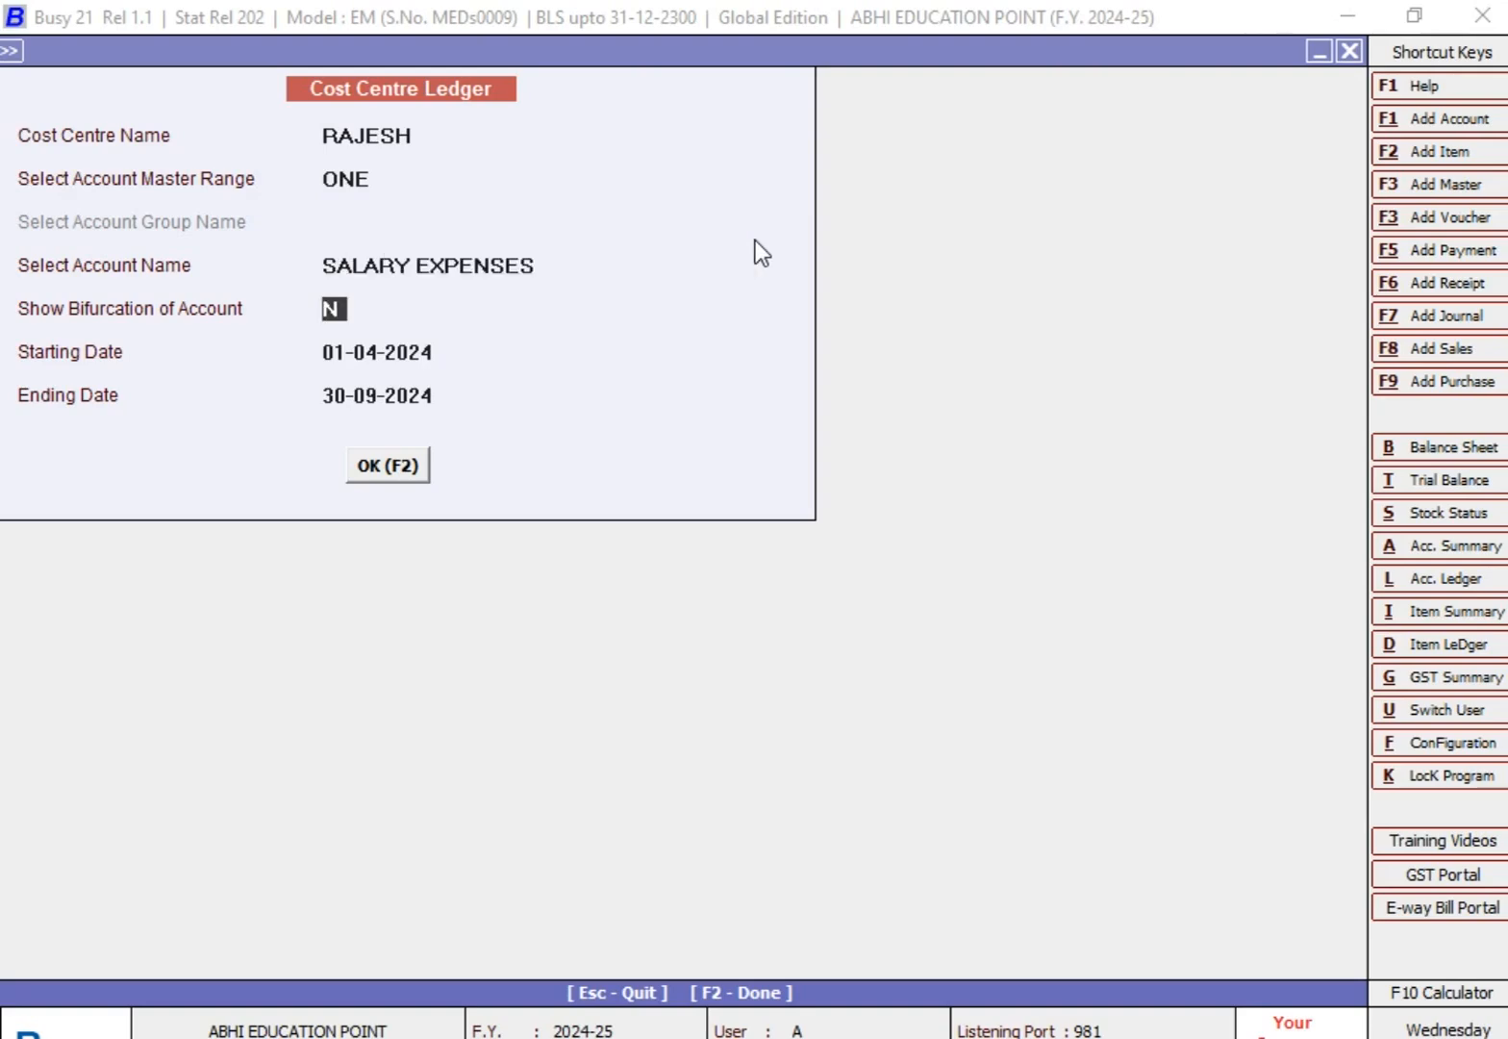
key("Return")
key("Return")
key("Return")
key("Return")
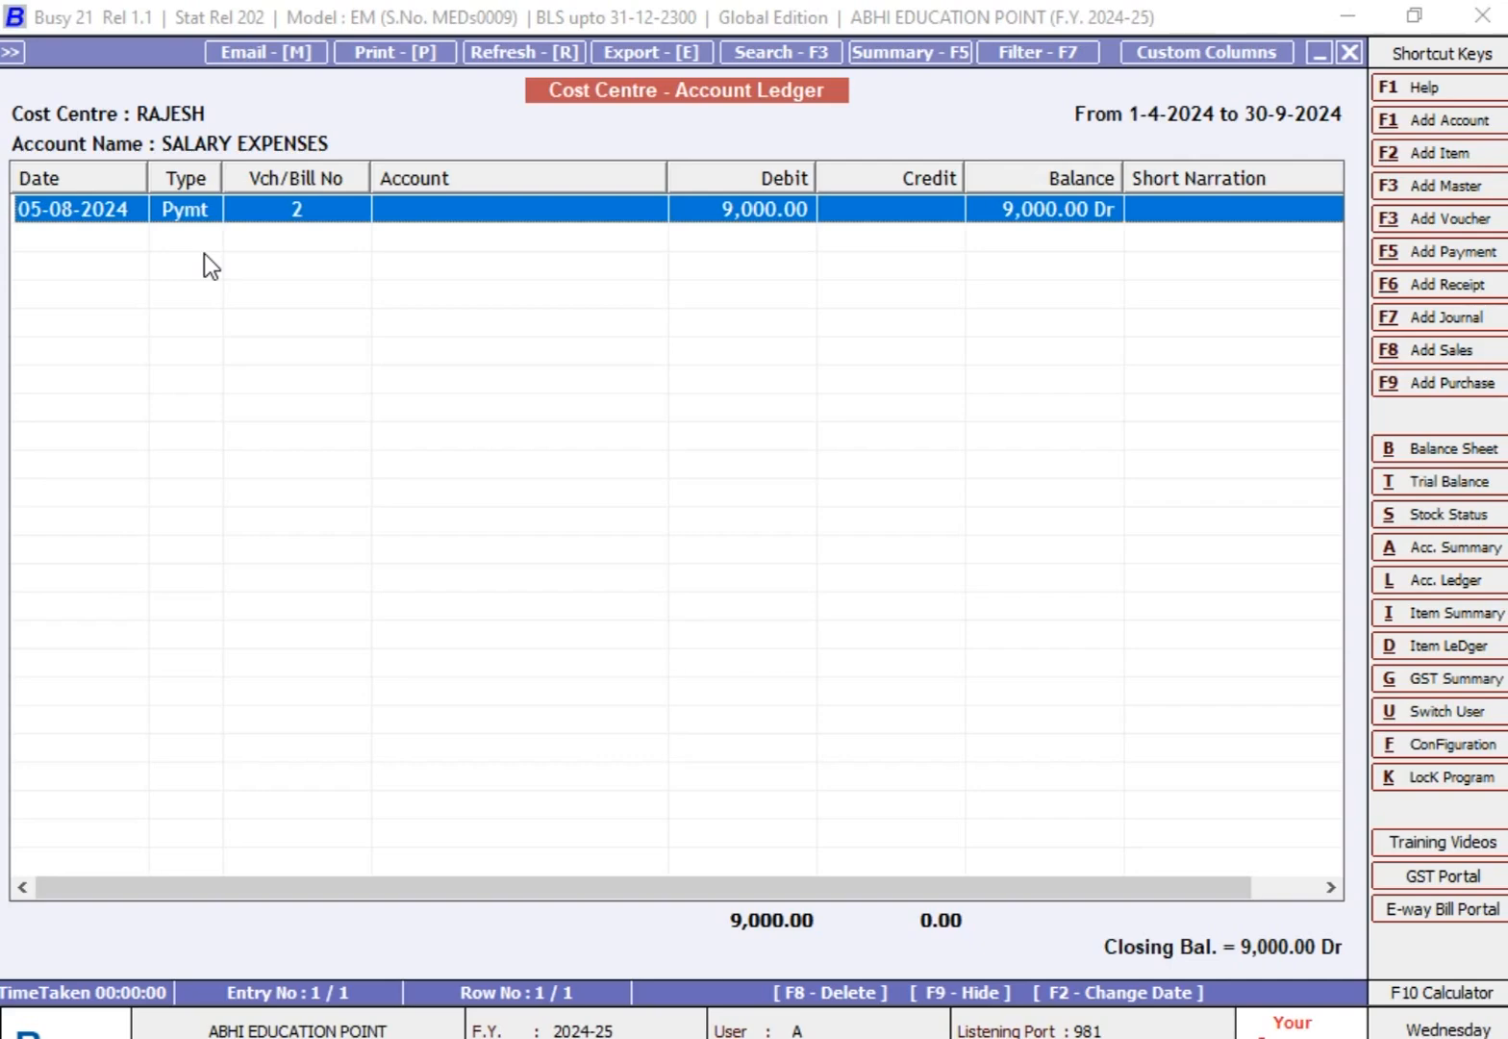
Step: Close the Cost Centre Ledger and return to the main window
key("Escape")
key("Escape")
key("Escape")
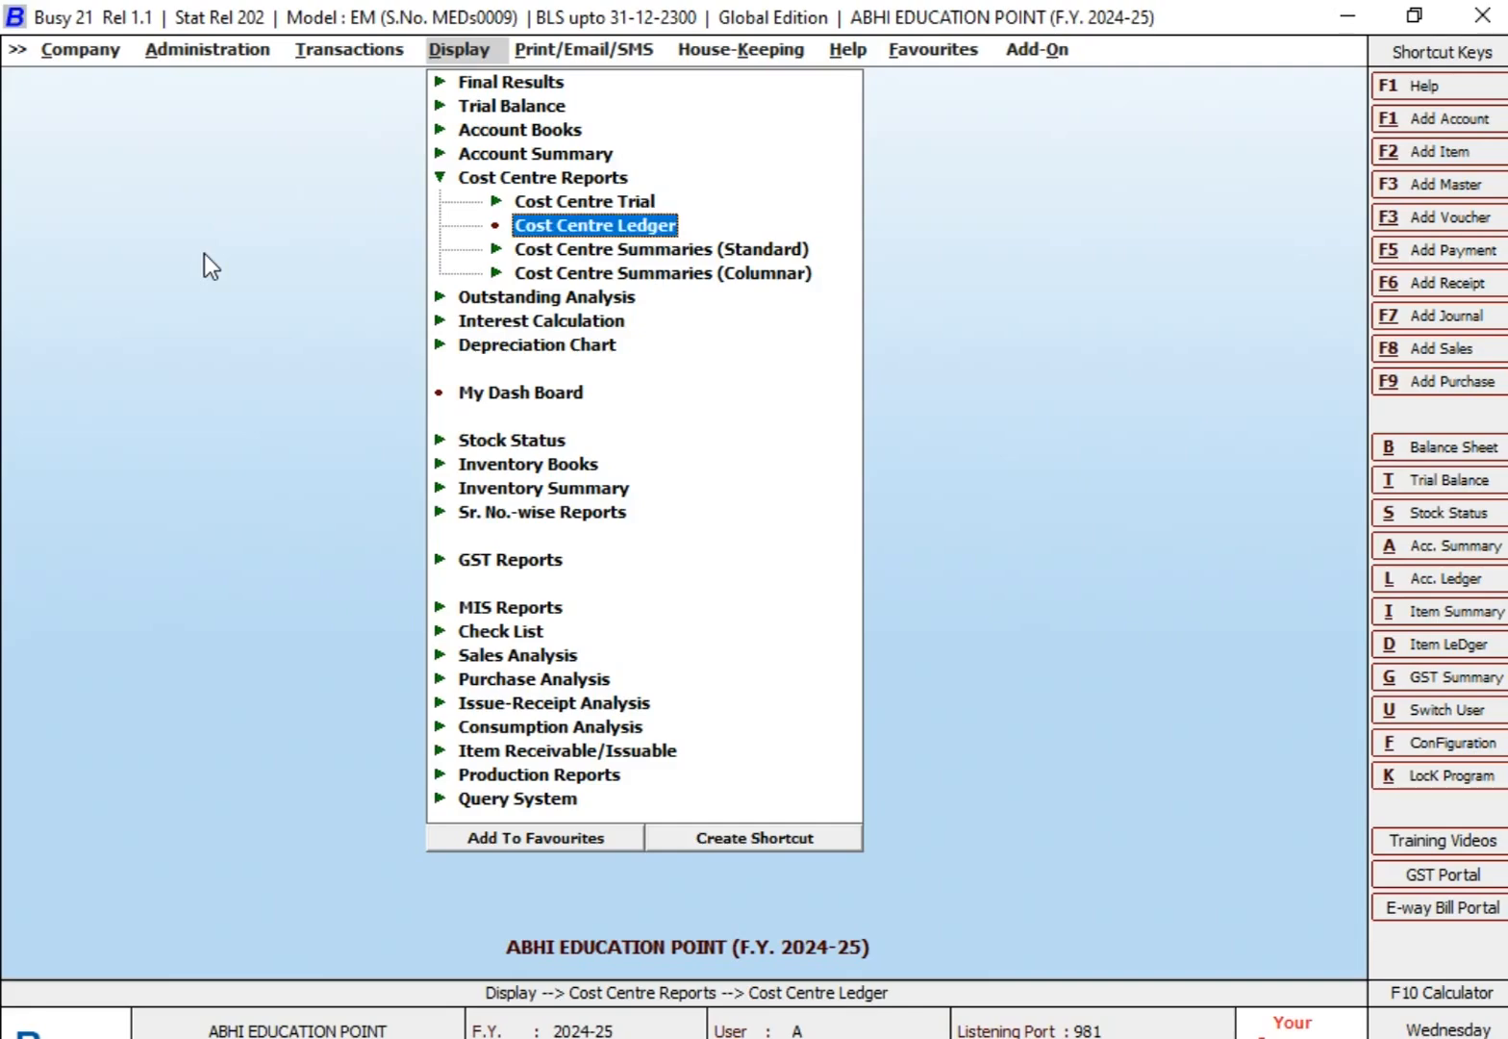
key("Escape")
key("Escape")
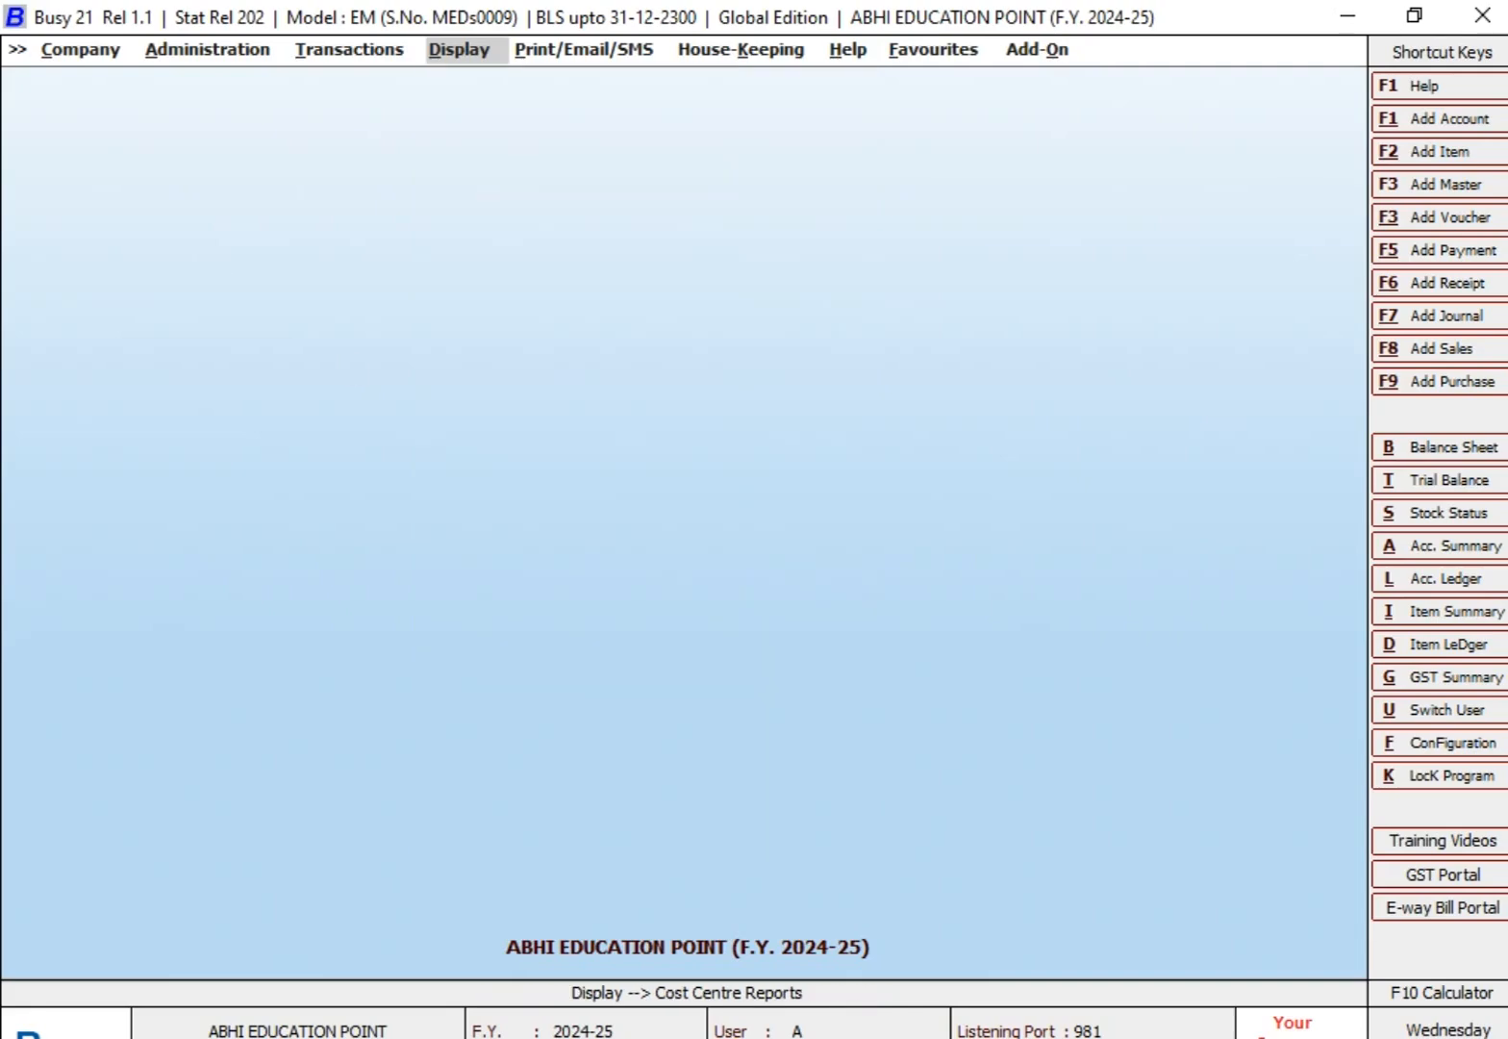
Step: Switch to the Excel worksheet and review the TRAVELLING EXPENSES table's employee names, amounts and total in A14:B19
key("alt+Tab")
left_click(646, 647)
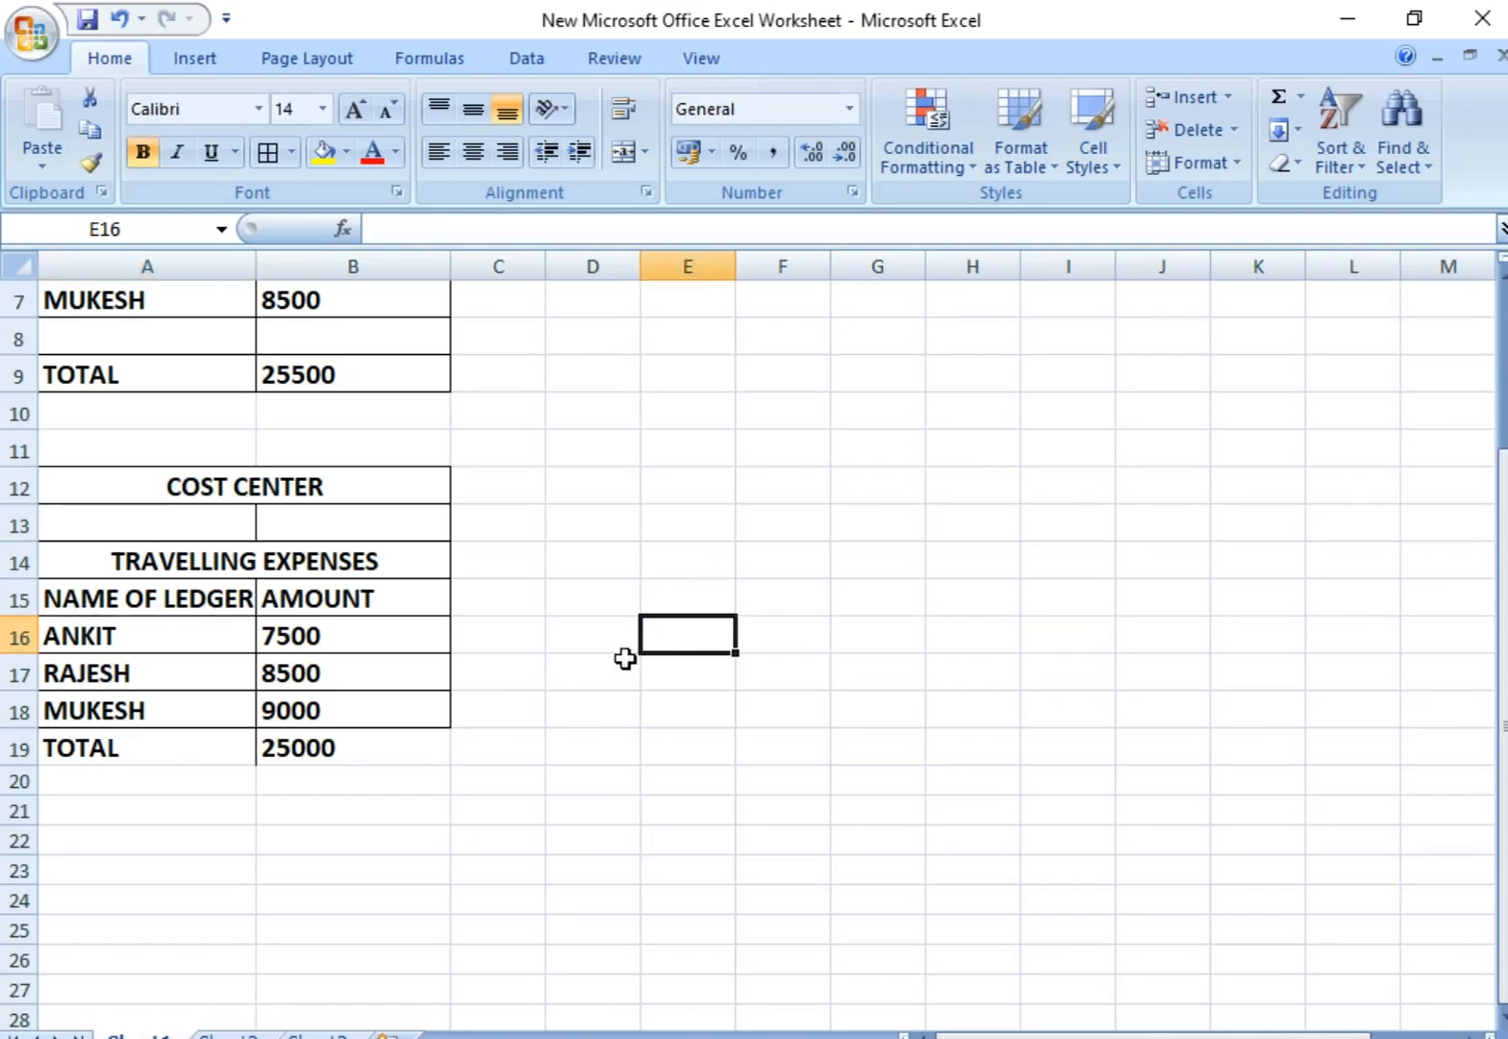
left_click(260, 484)
left_click(260, 570)
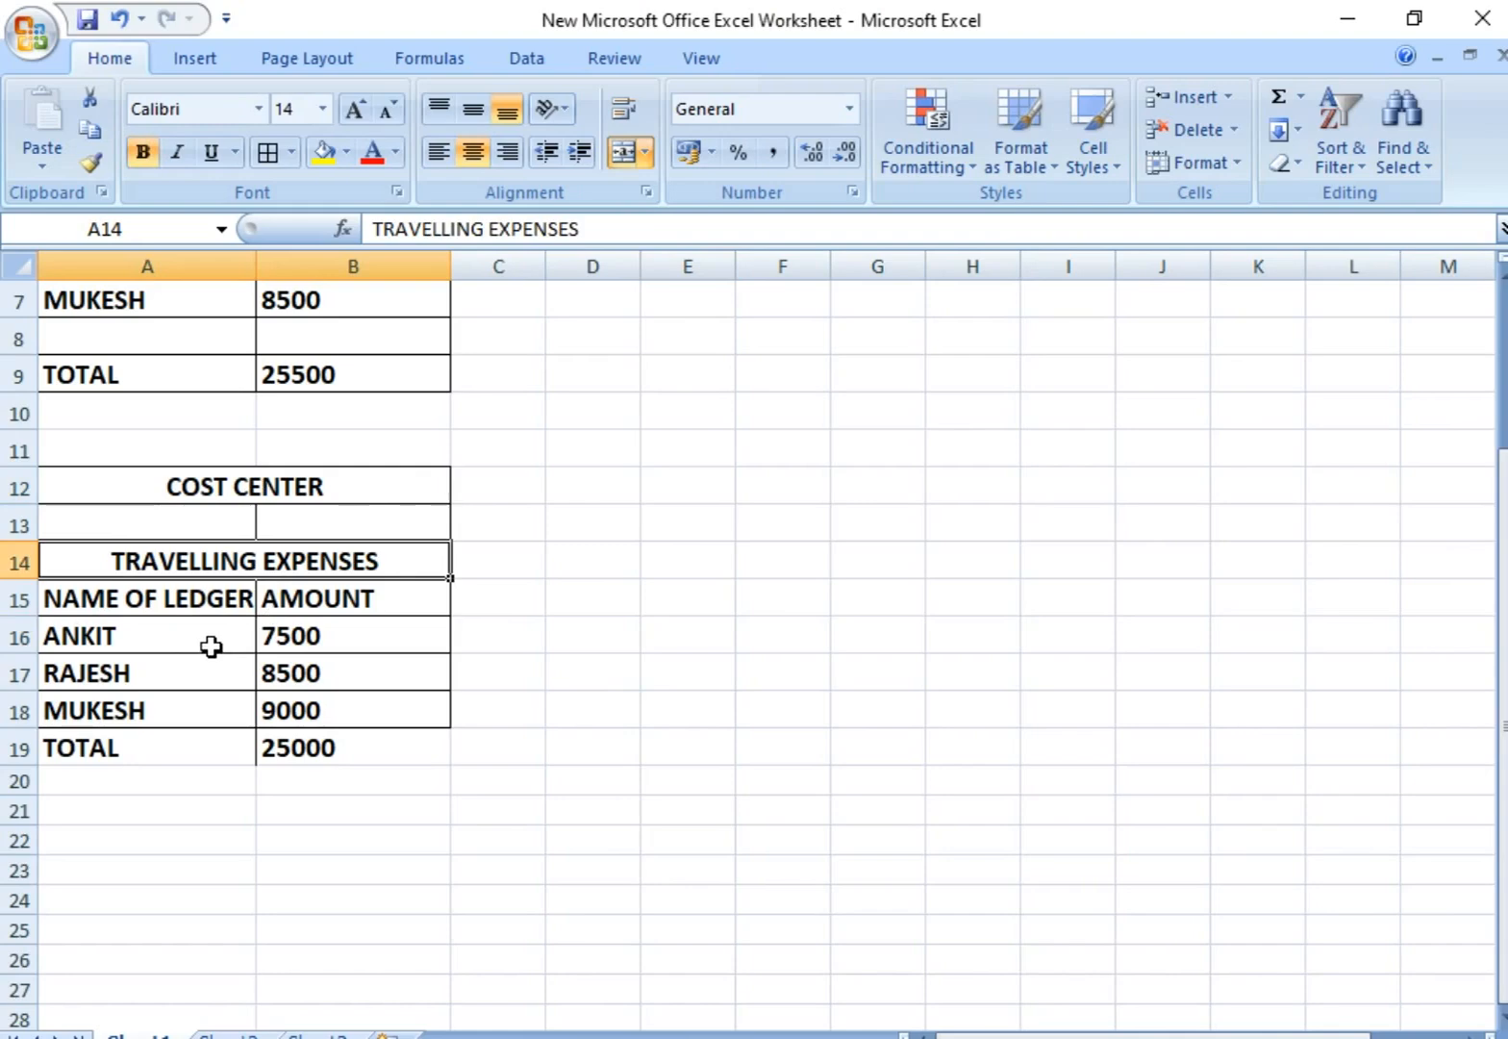
left_click(654, 558)
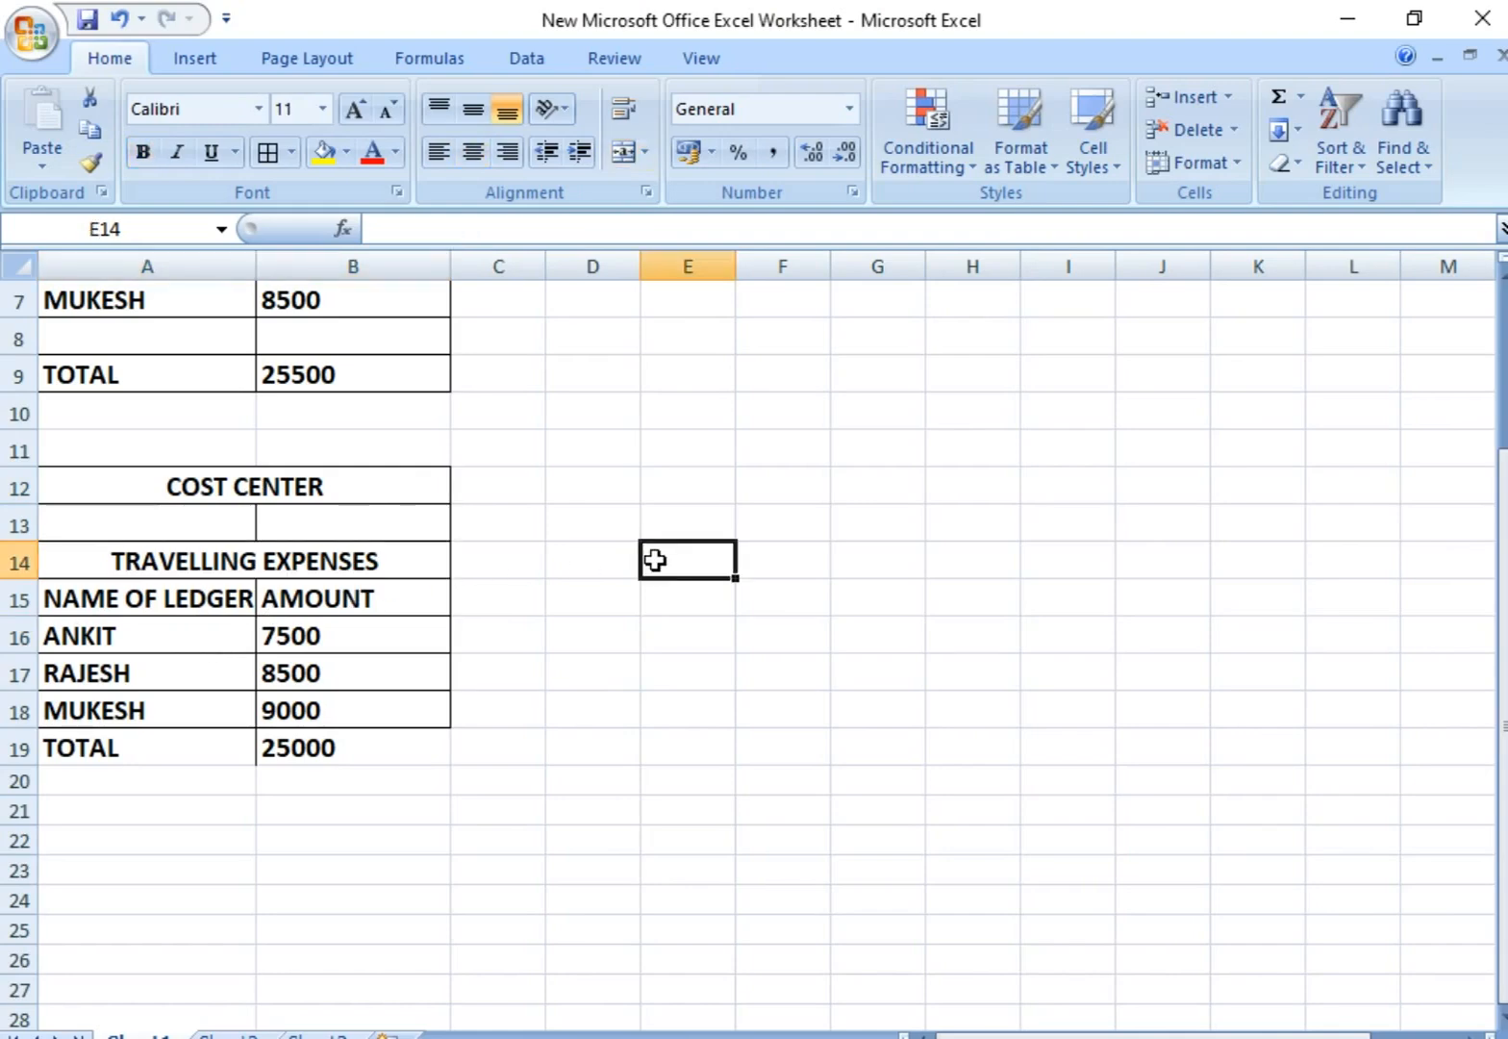
left_click_drag(177, 627, 177, 709)
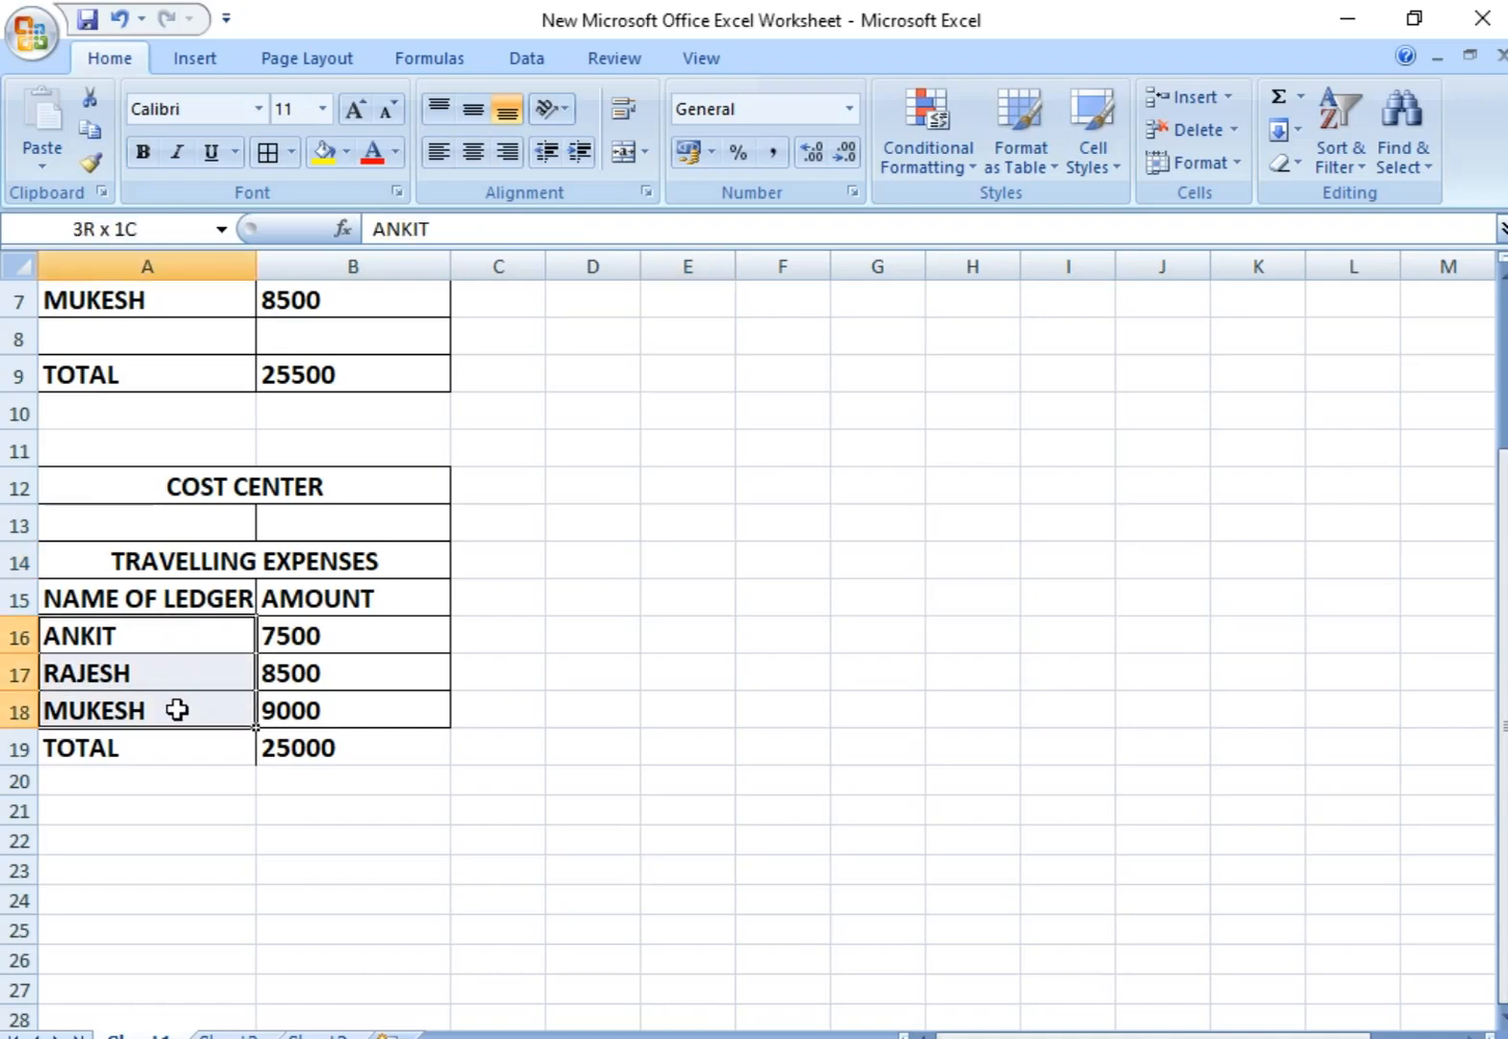
left_click_drag(359, 649, 362, 708)
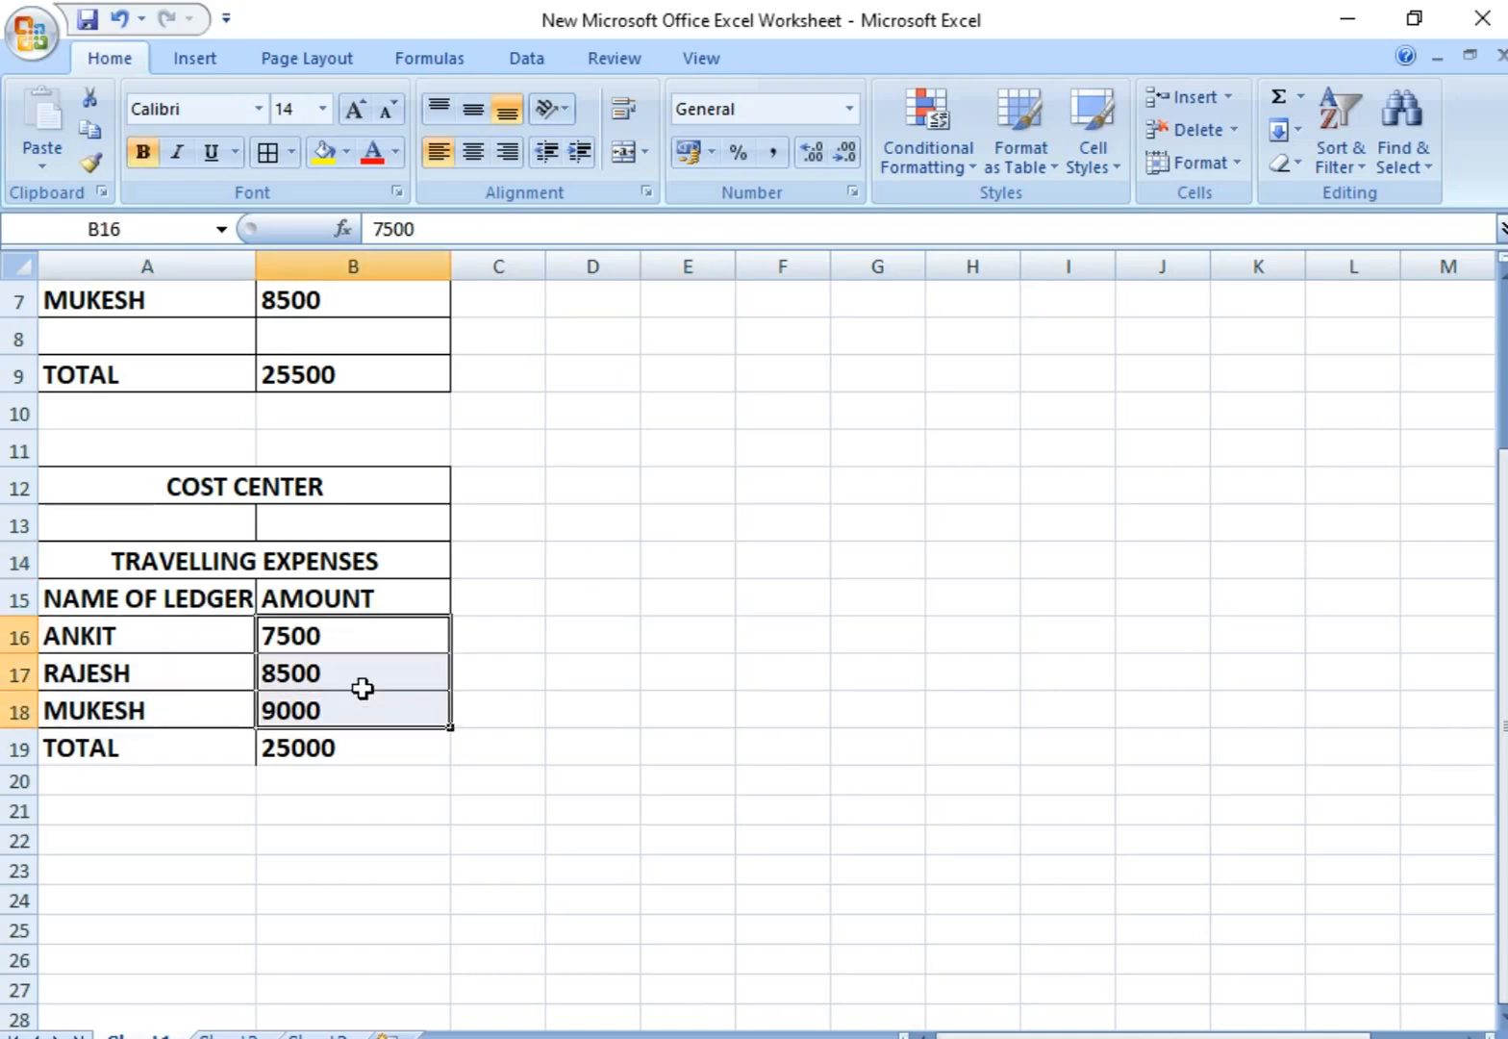
left_click(341, 578)
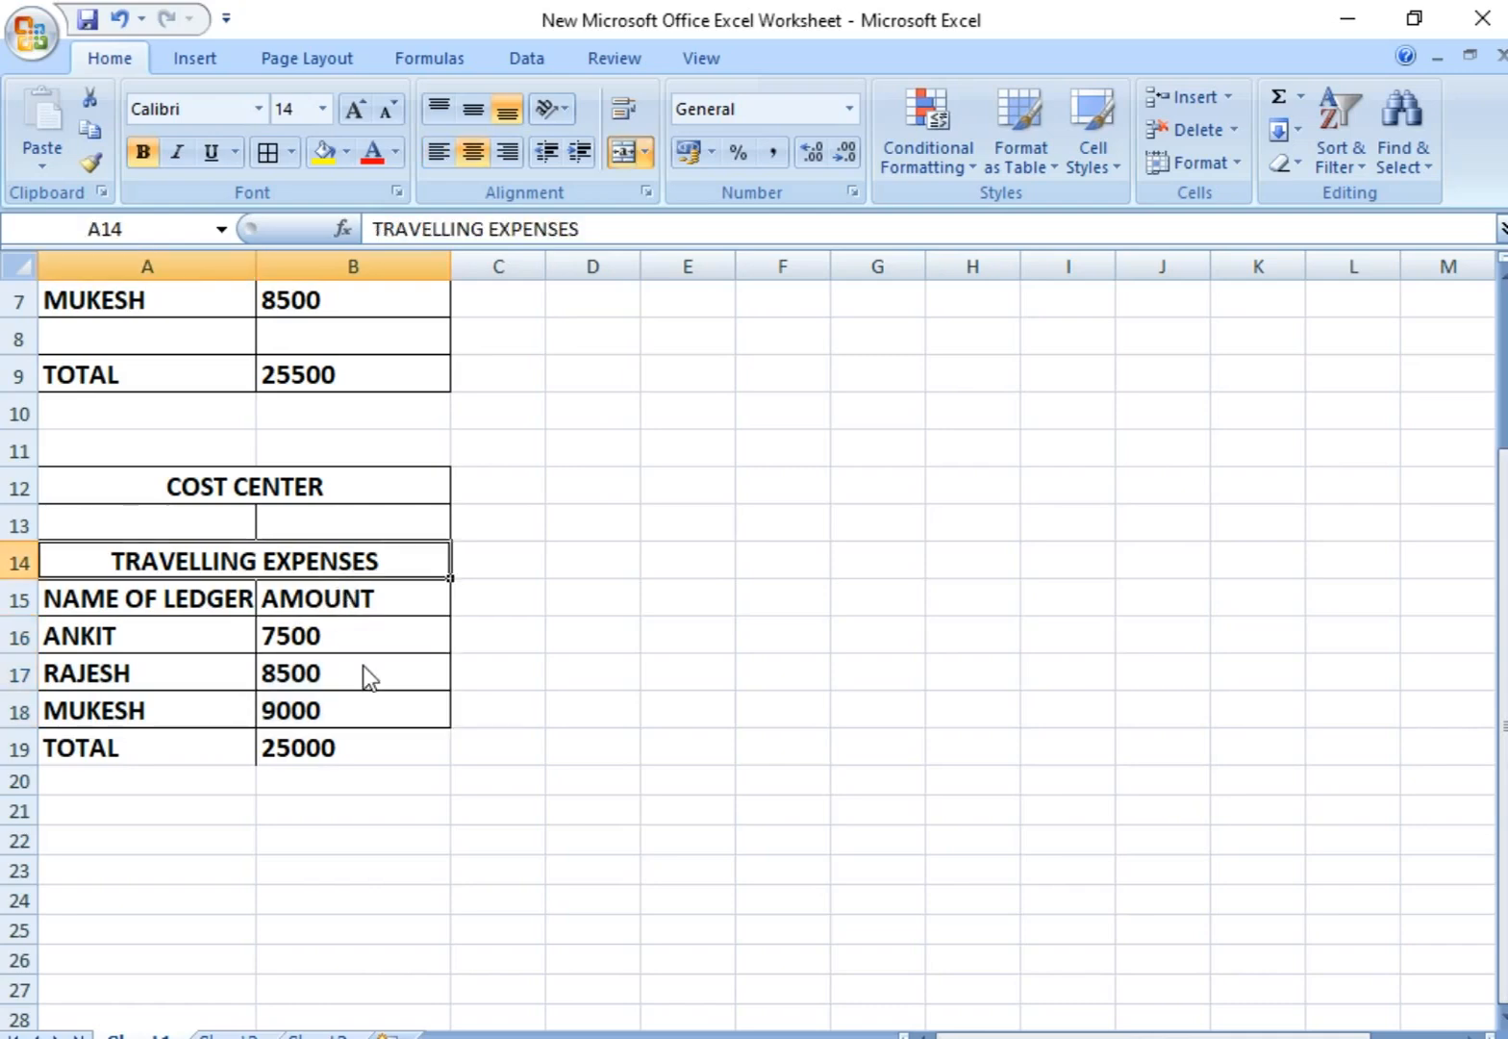
left_click(360, 751)
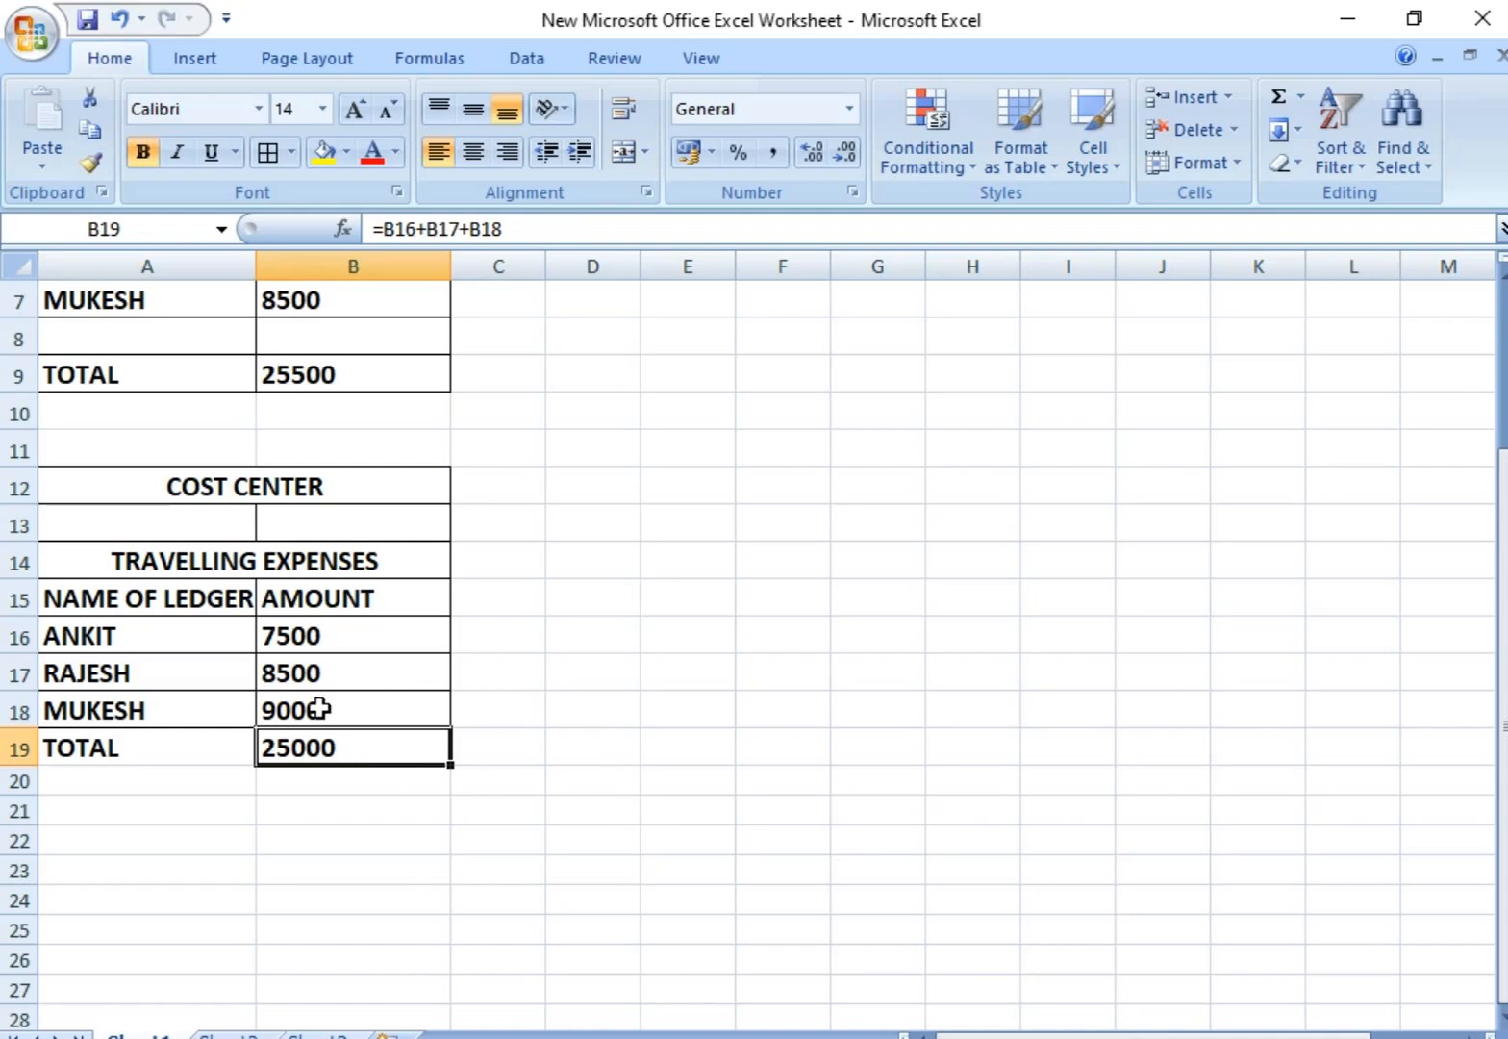
left_click(361, 569)
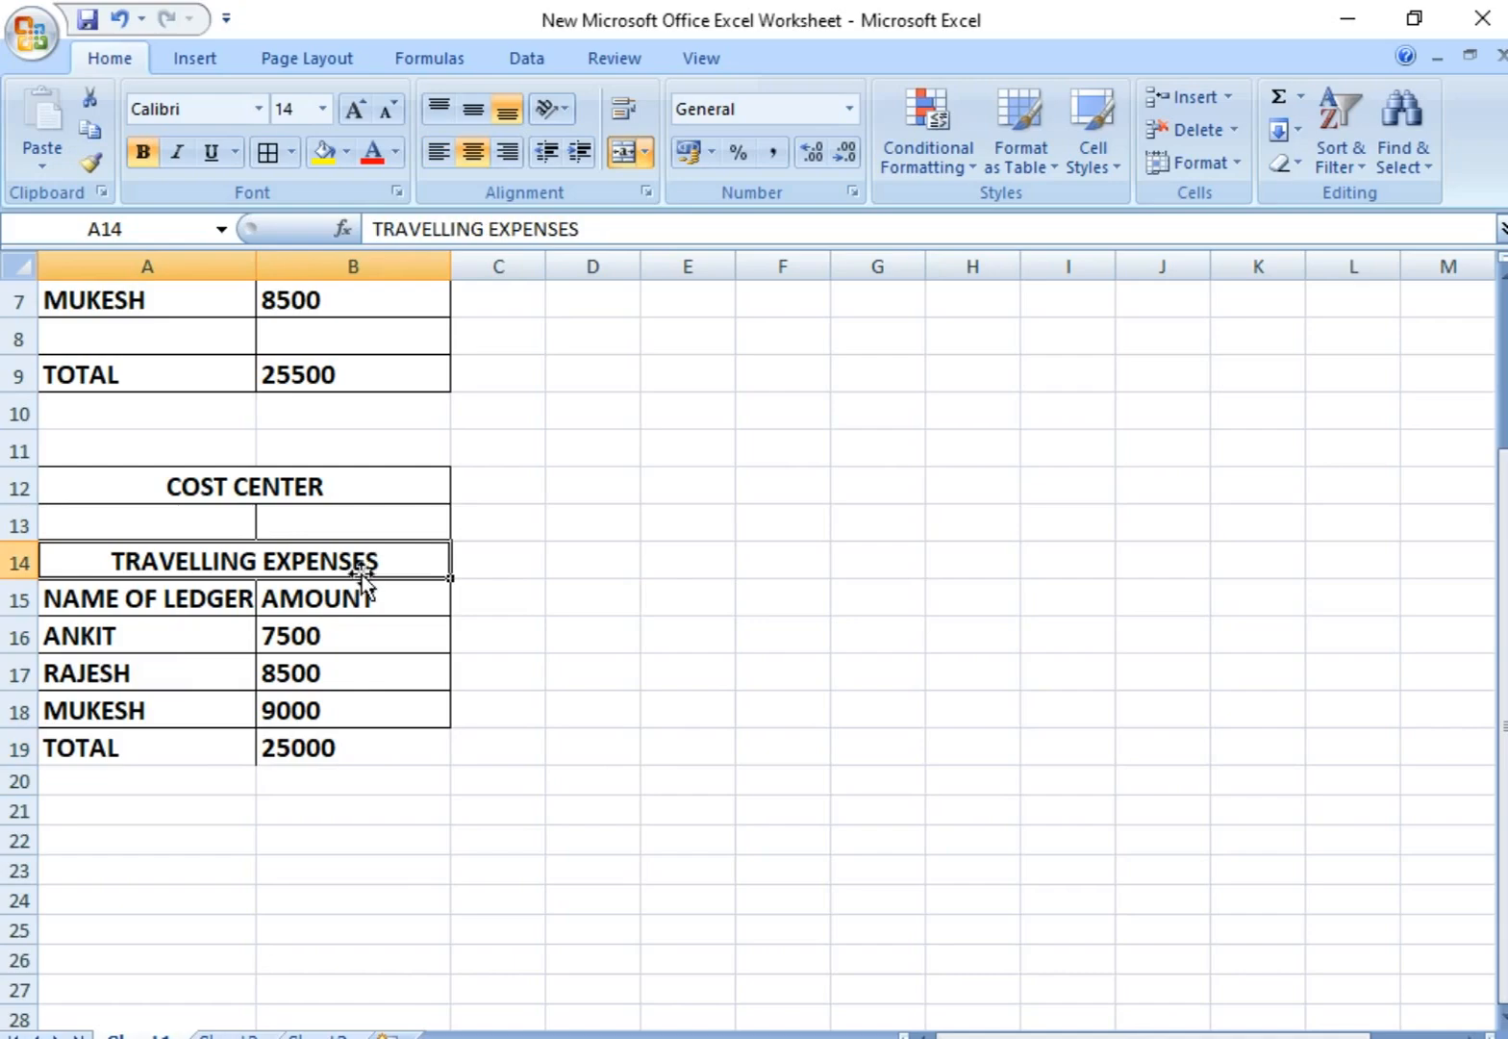
Step: Switch back to Busy and open the form for adding a new account master
left_click(971, 1038)
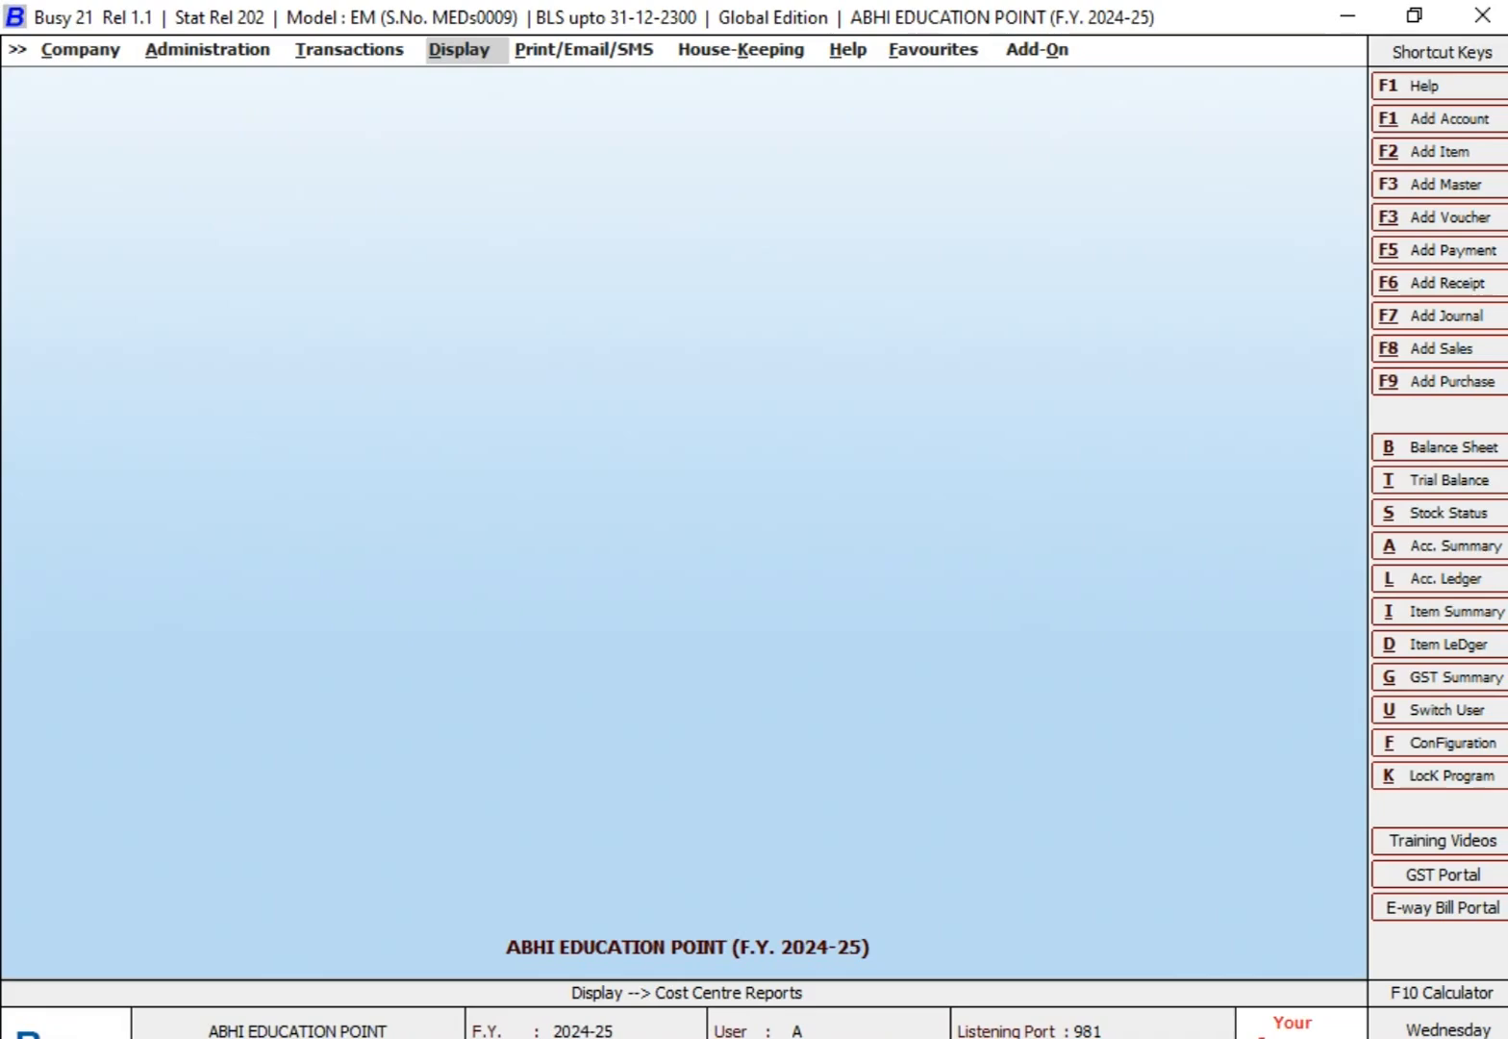
key("Left")
key("Left")
key("Return")
key("Return")
key("Down")
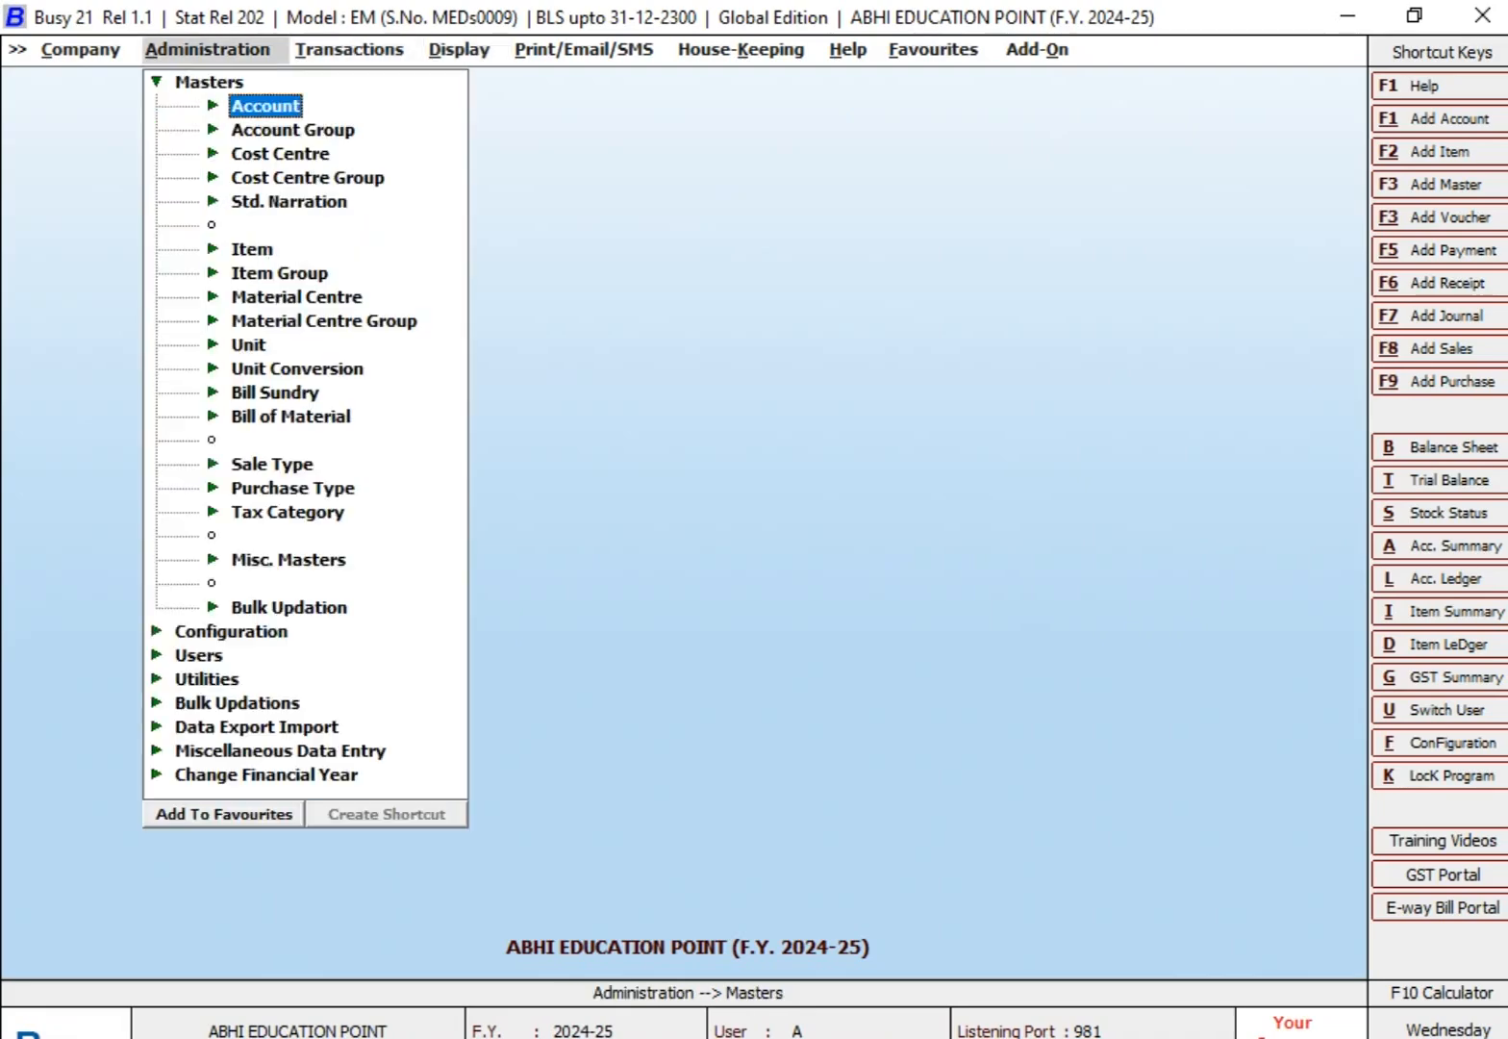
key("Return")
key("Return")
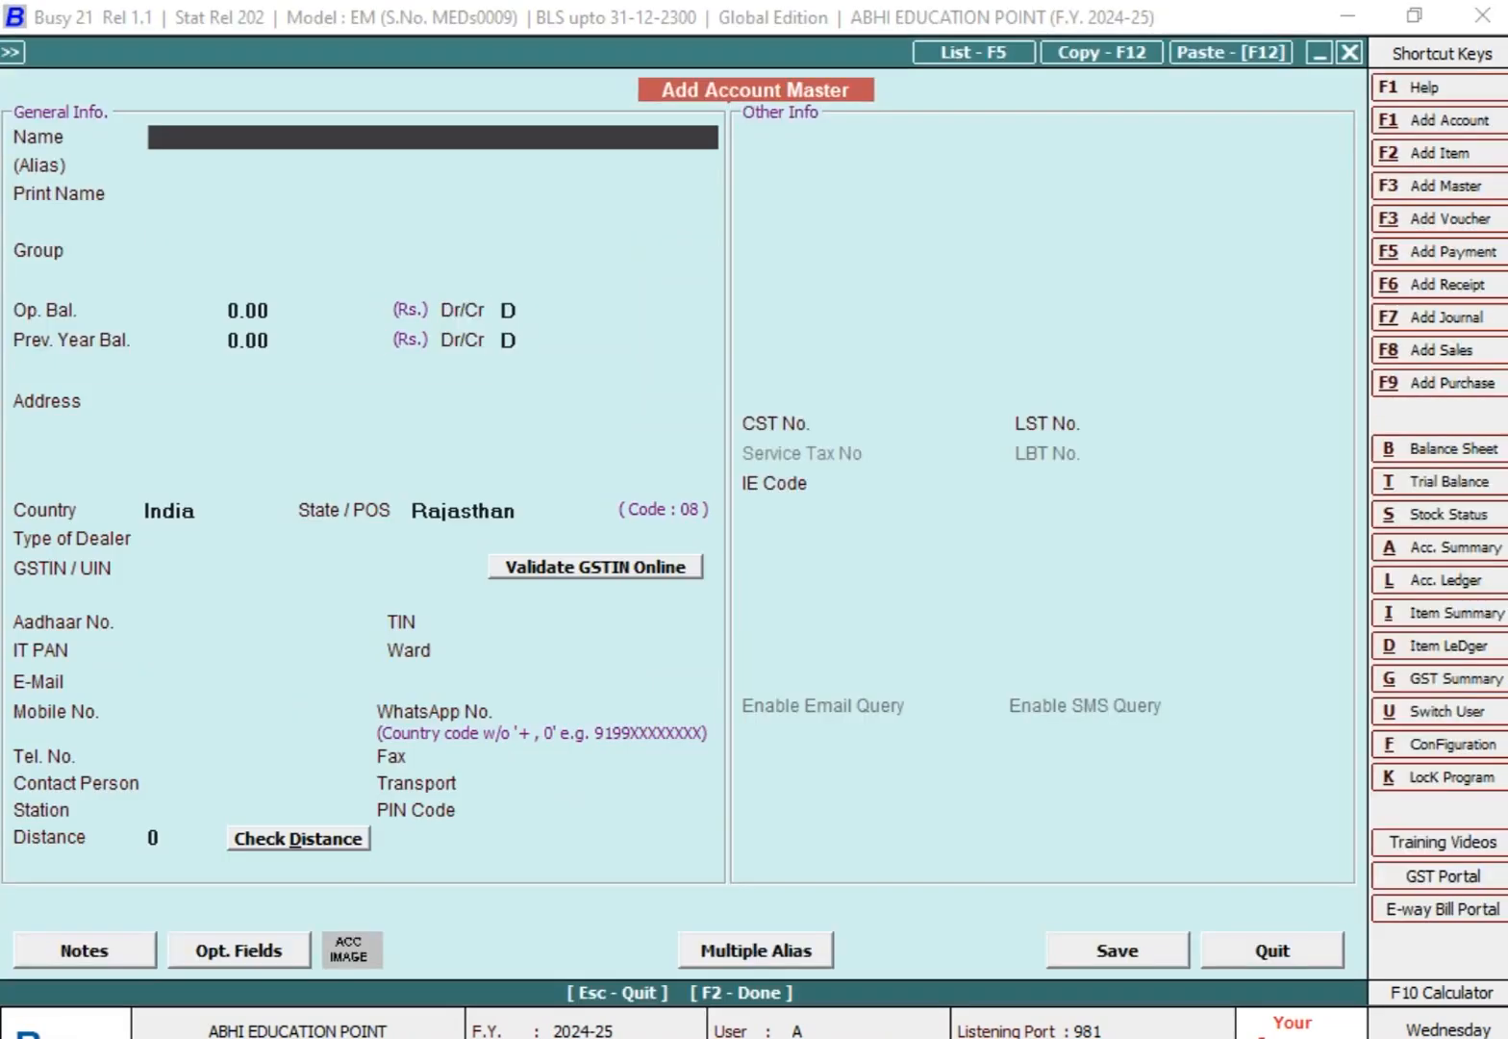
Step: Name the account TRAVELLING EXPENSES, put it under Expenses (Indirect/Admn.) and allocate its amounts to cost centres
type("TRAVELLING EXPENSES")
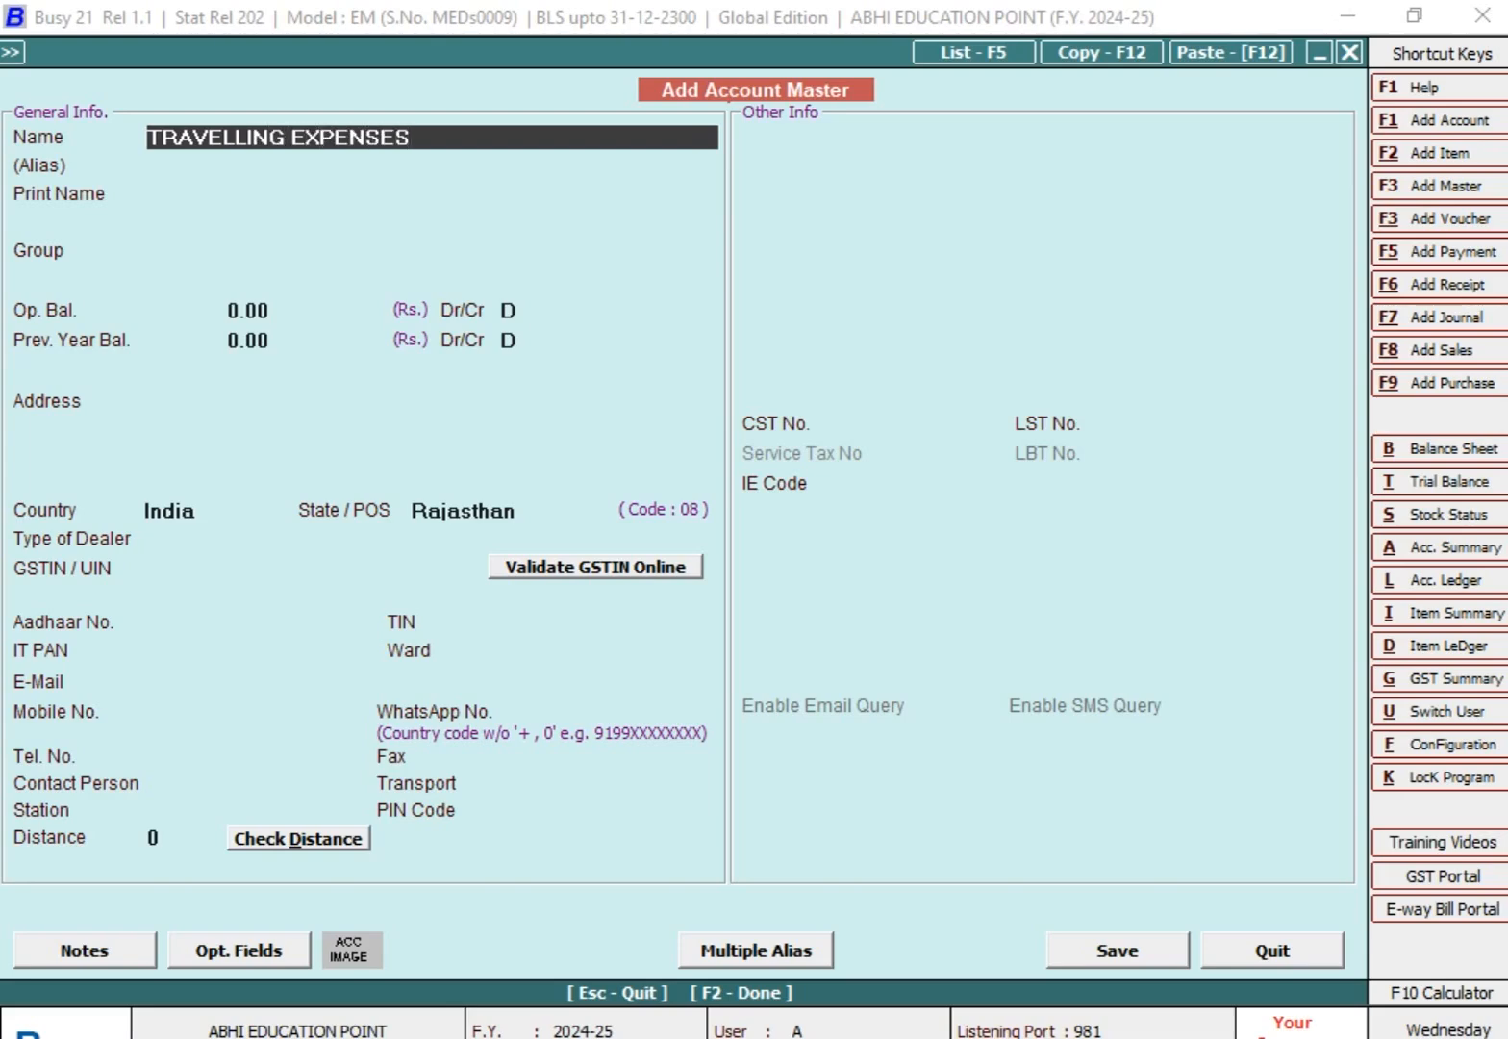
key("Return")
key("Return")
type("EX")
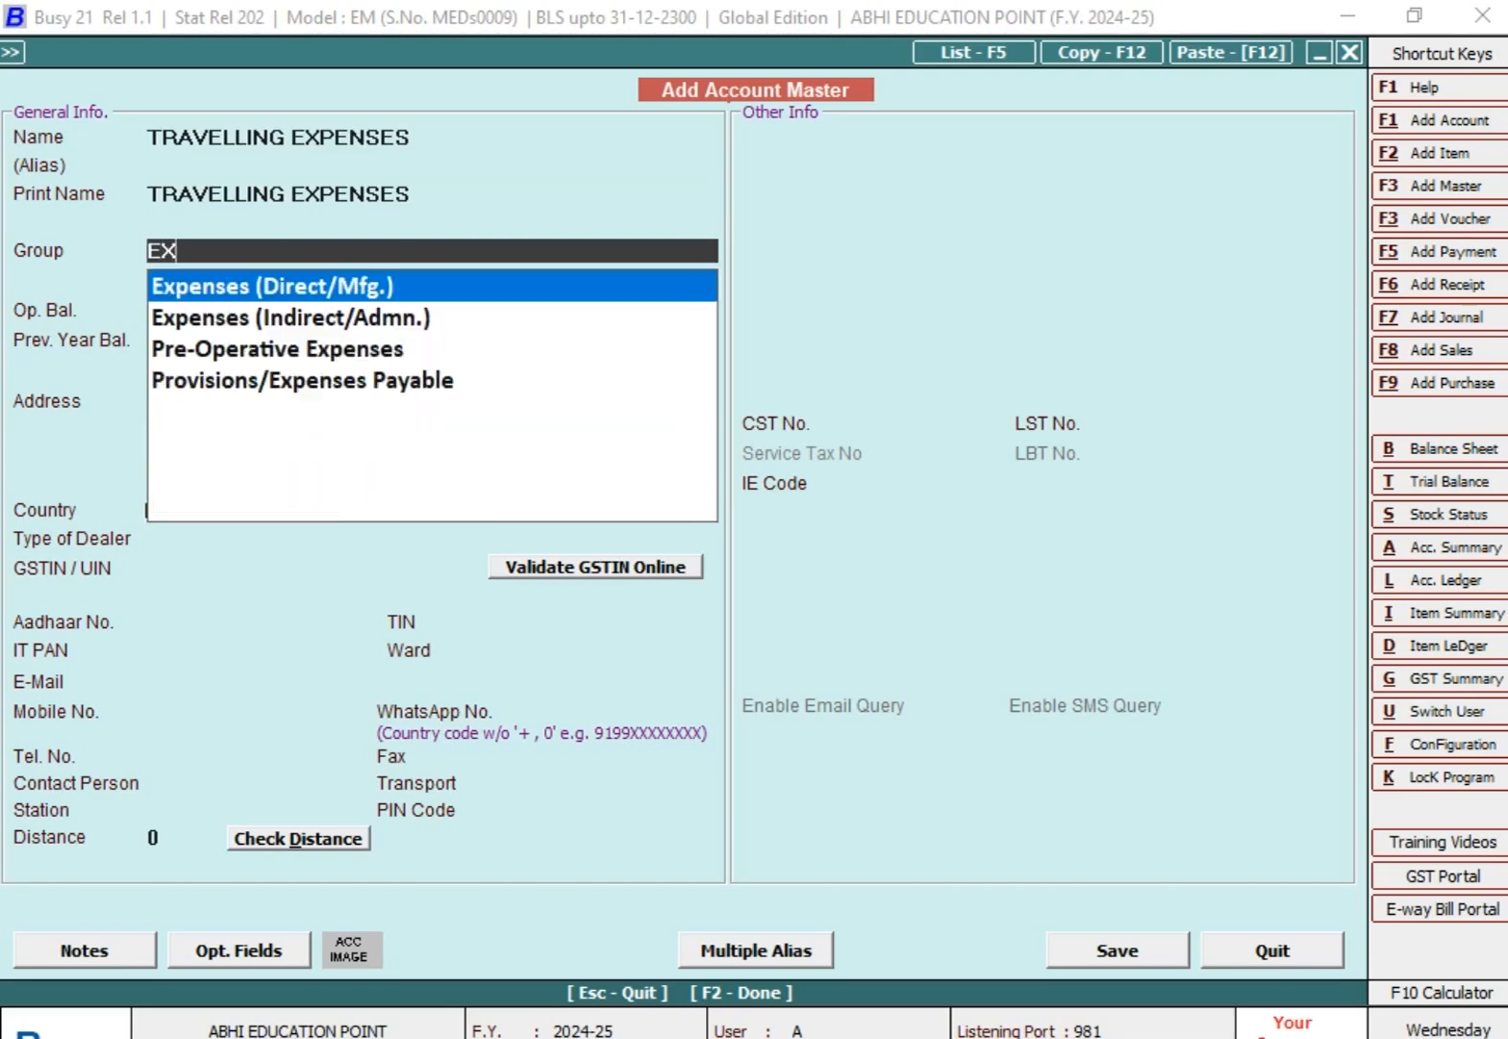
key("Down")
key("Return")
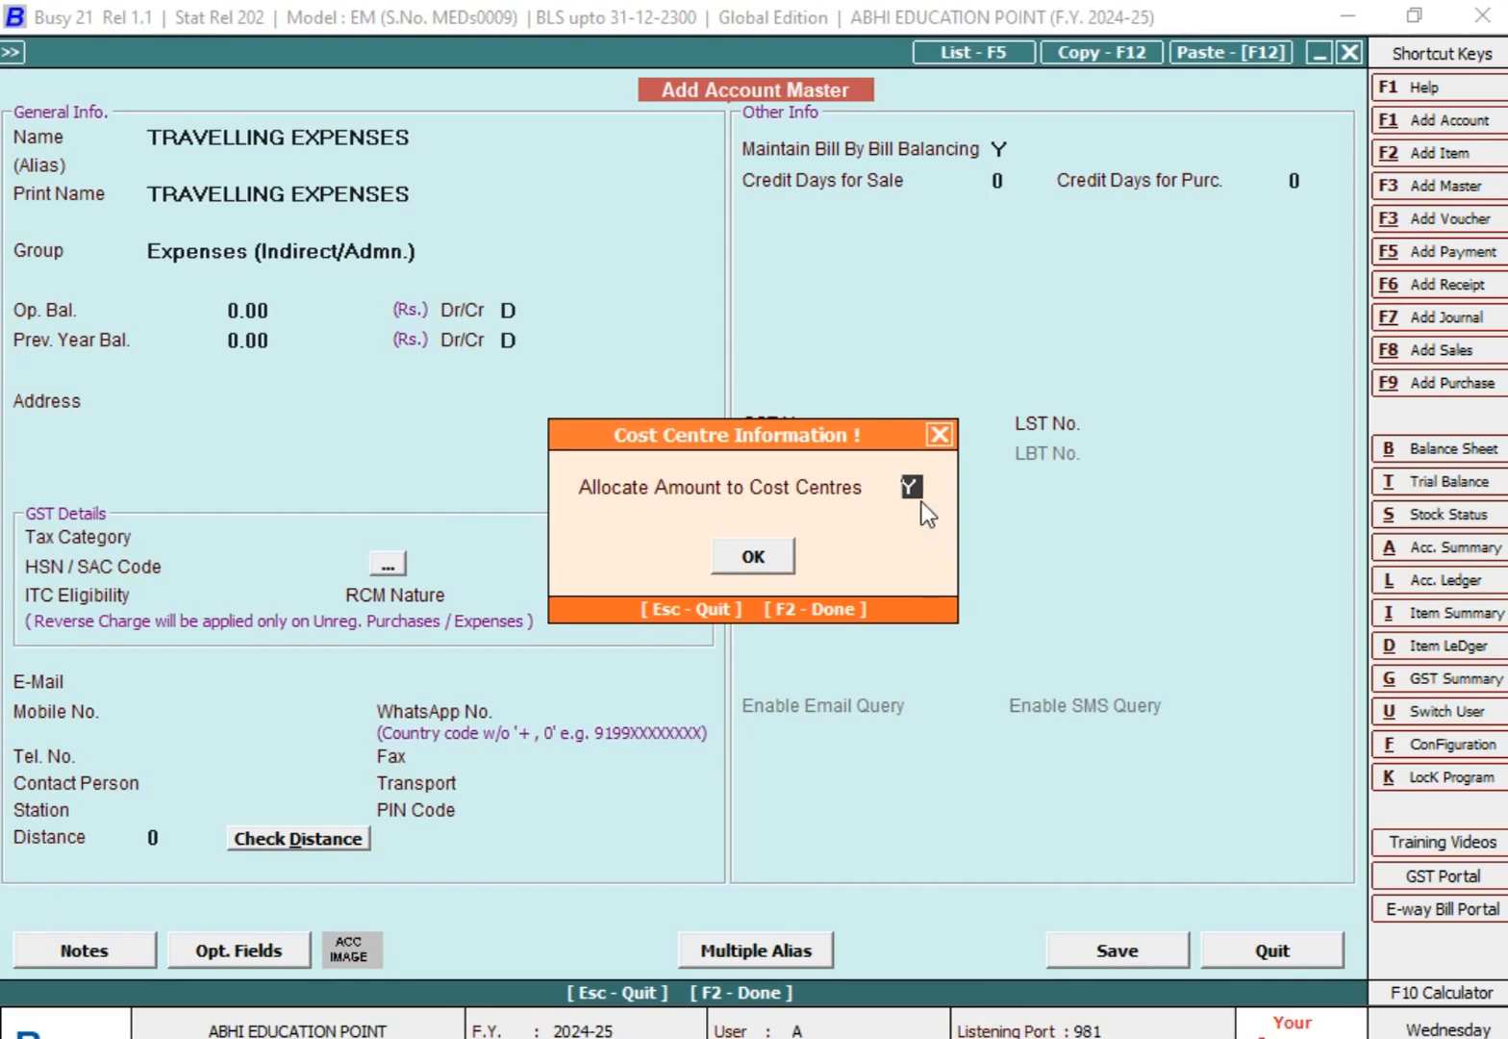
left_click(786, 566)
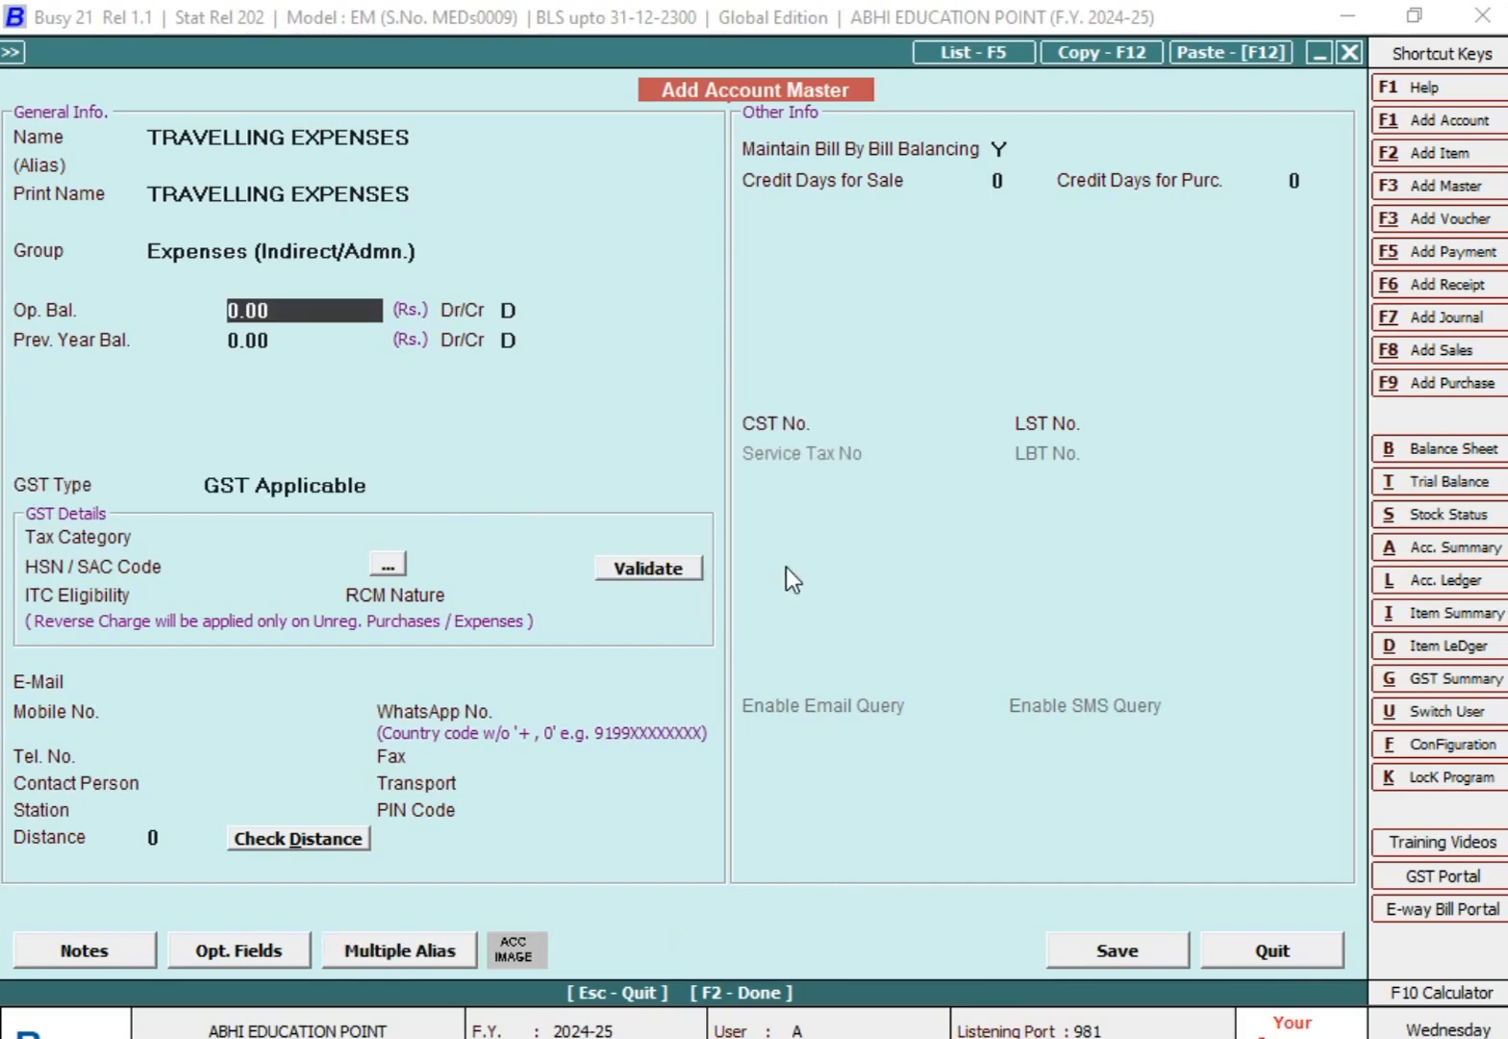
Step: Set the TRAVELLING EXPENSES account's GST type to GST Not Applicable, save the master and leave the form
key("Return")
key("Return")
key("Down")
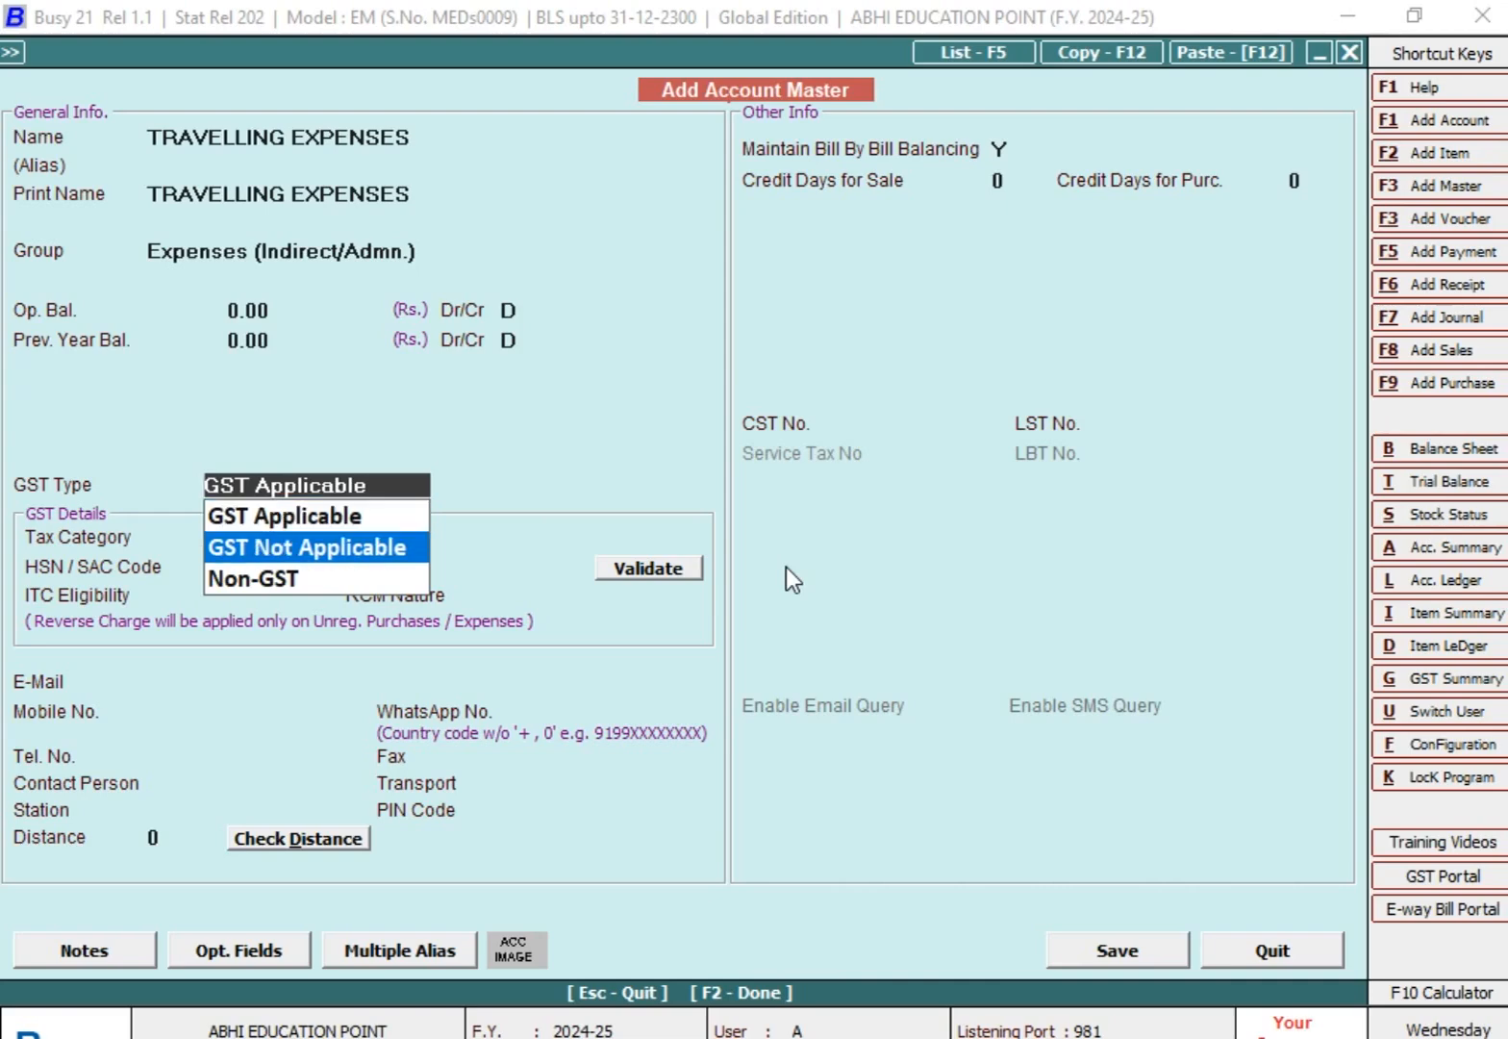
key("Return")
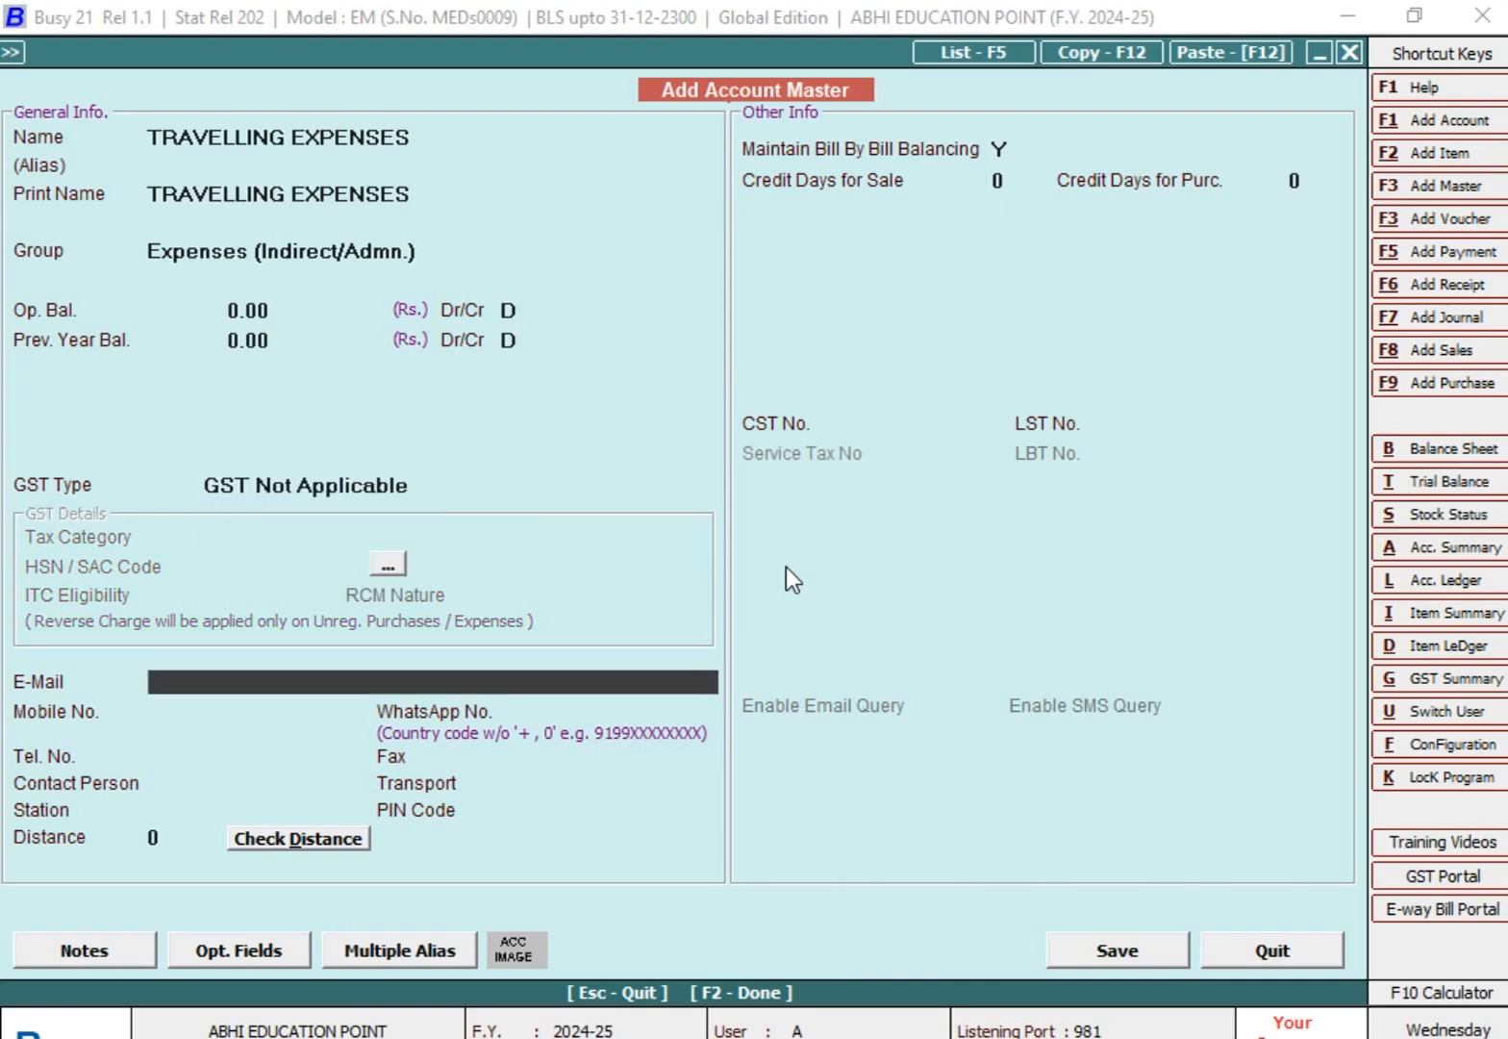
key("F2")
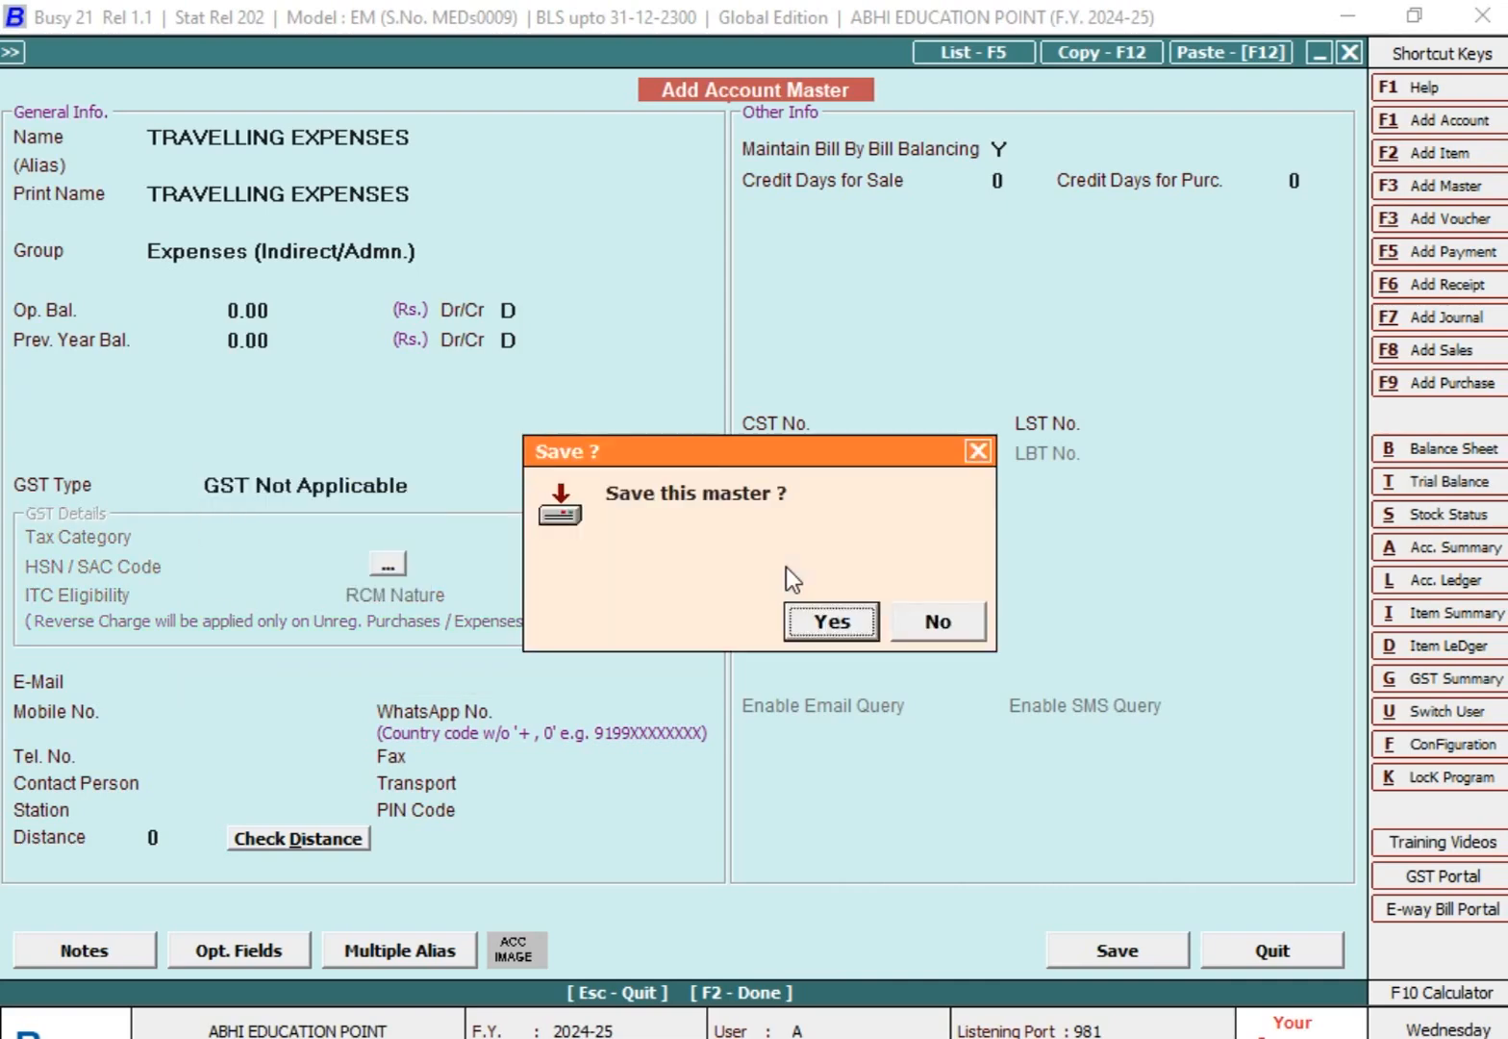
key("Return")
key("Escape")
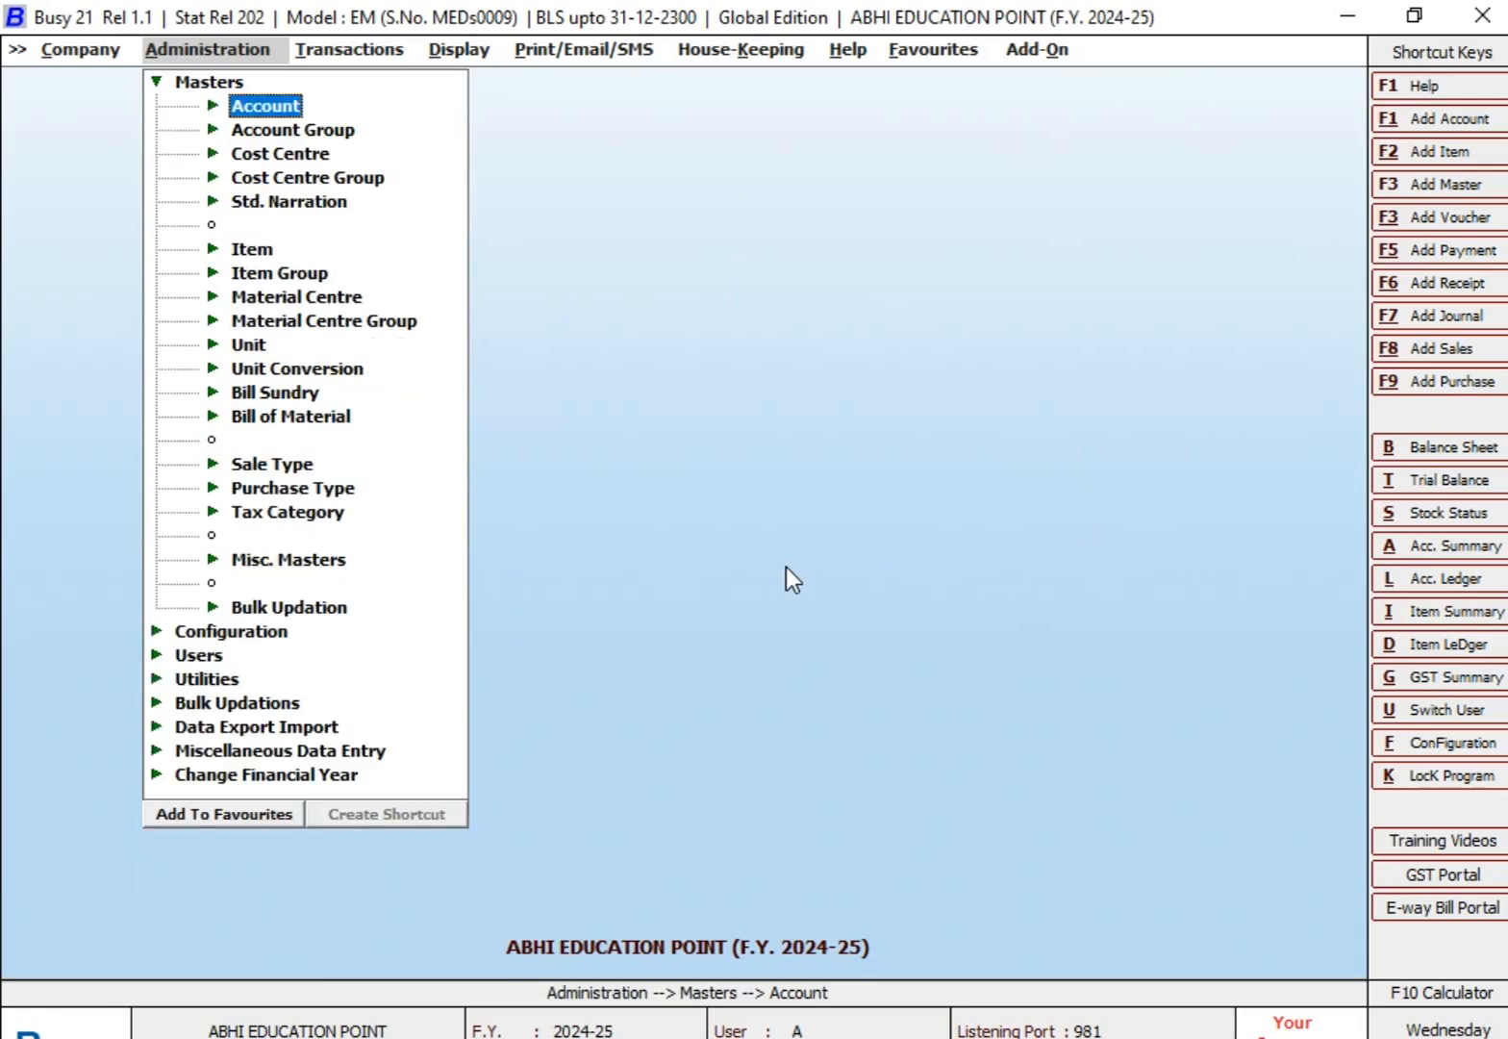
Step: Start a new payment voucher in the Main series dated 05-09-2024
key("Right")
key("Right")
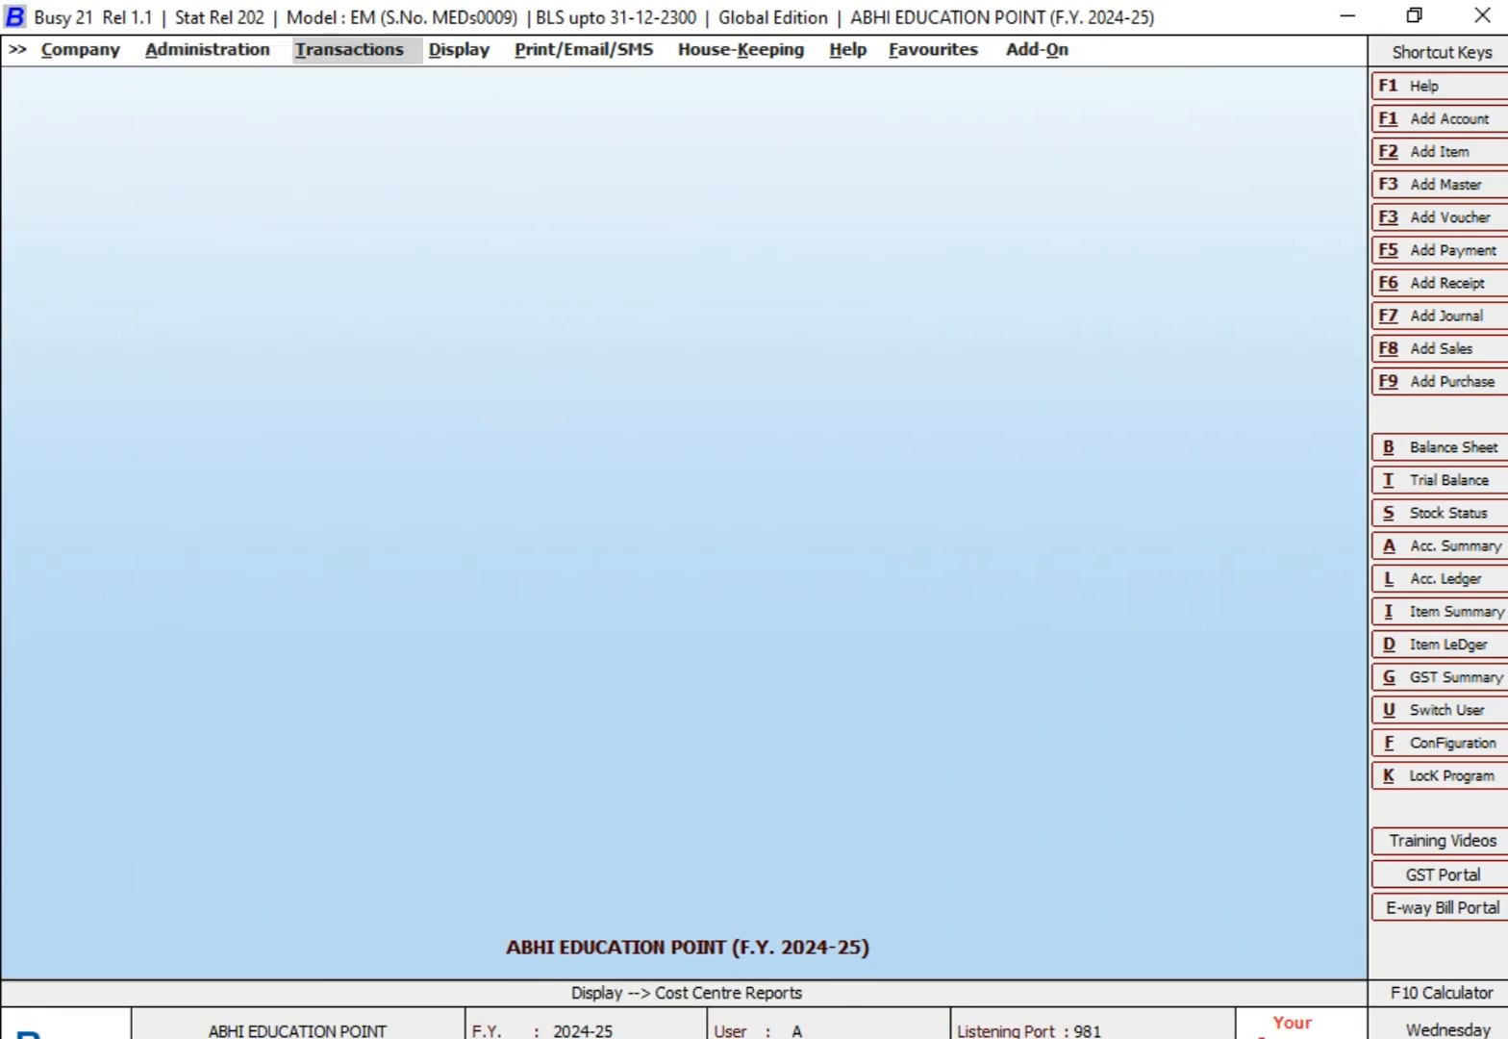
key("Return")
key("Return")
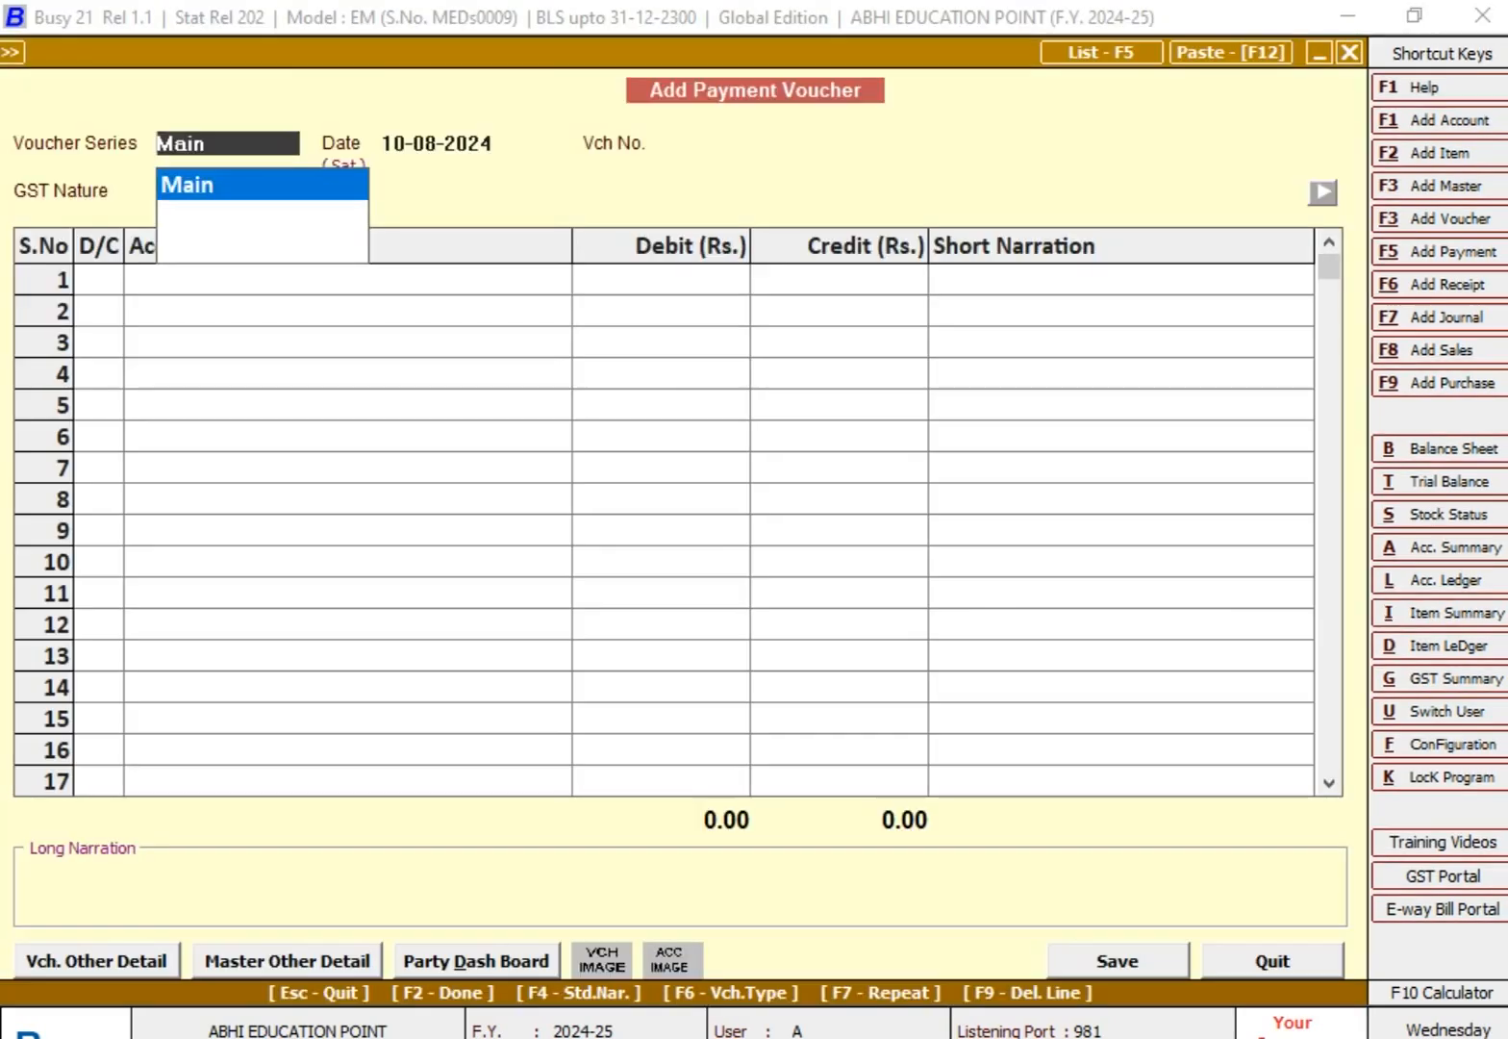
key("Return")
type("5-9")
Step: Give the payment voucher number 4 with GST nature Not Applicable, and enter TRAVELLING EXPENSES as the debit account on line 1
key("Return")
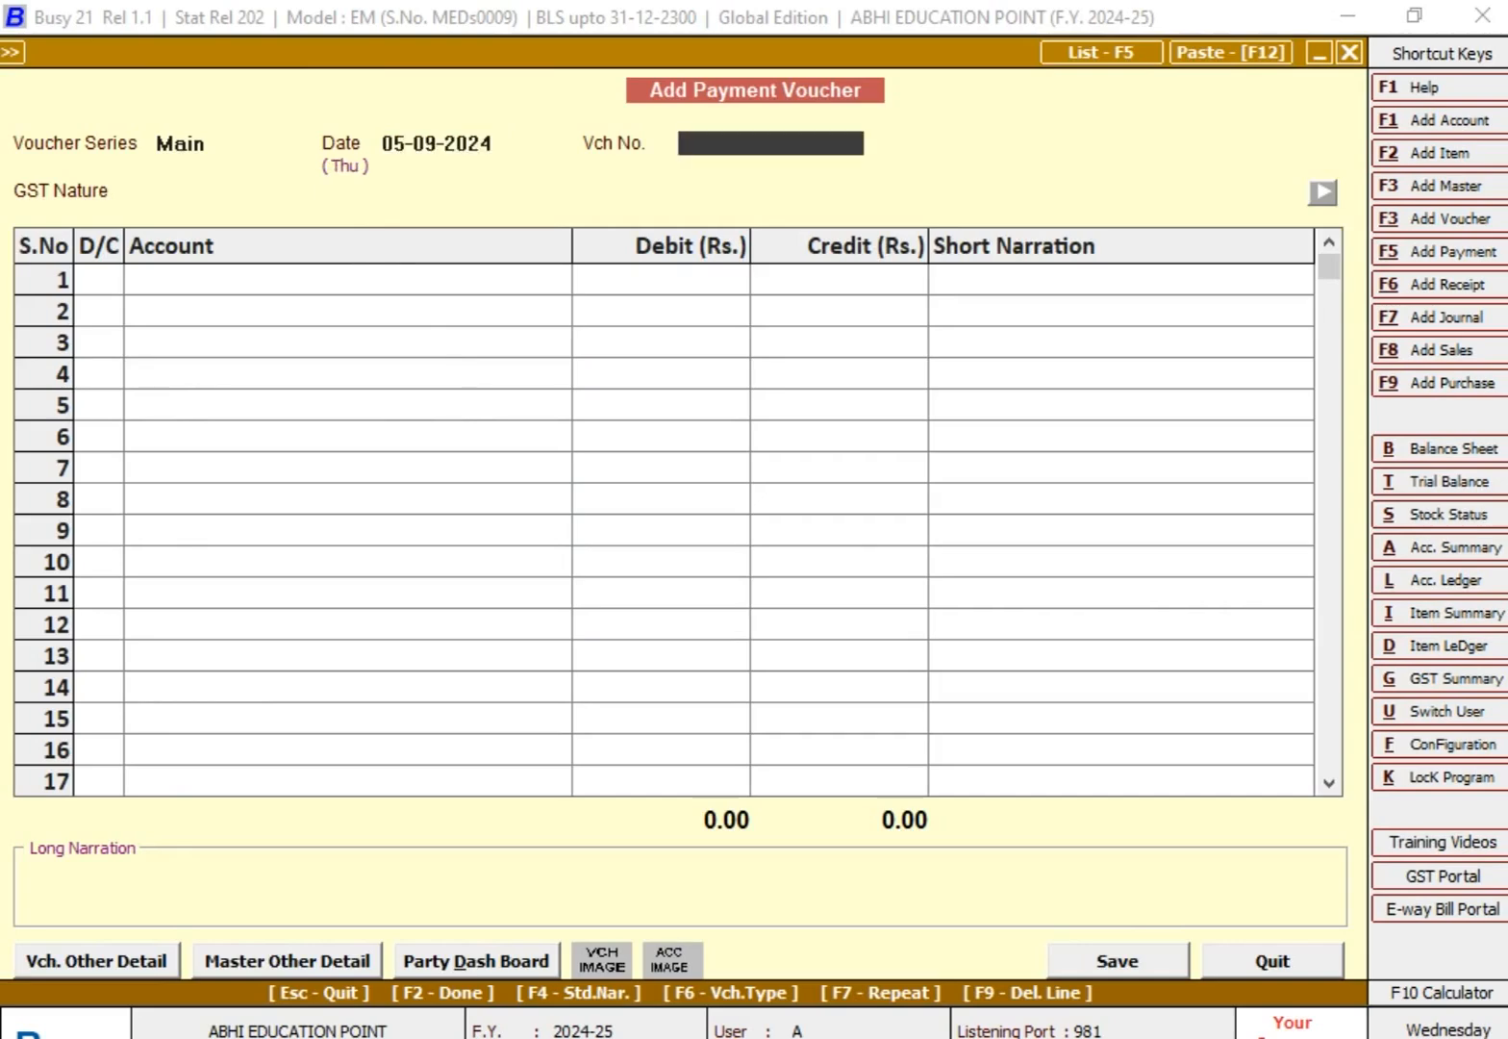
type("4")
key("Return")
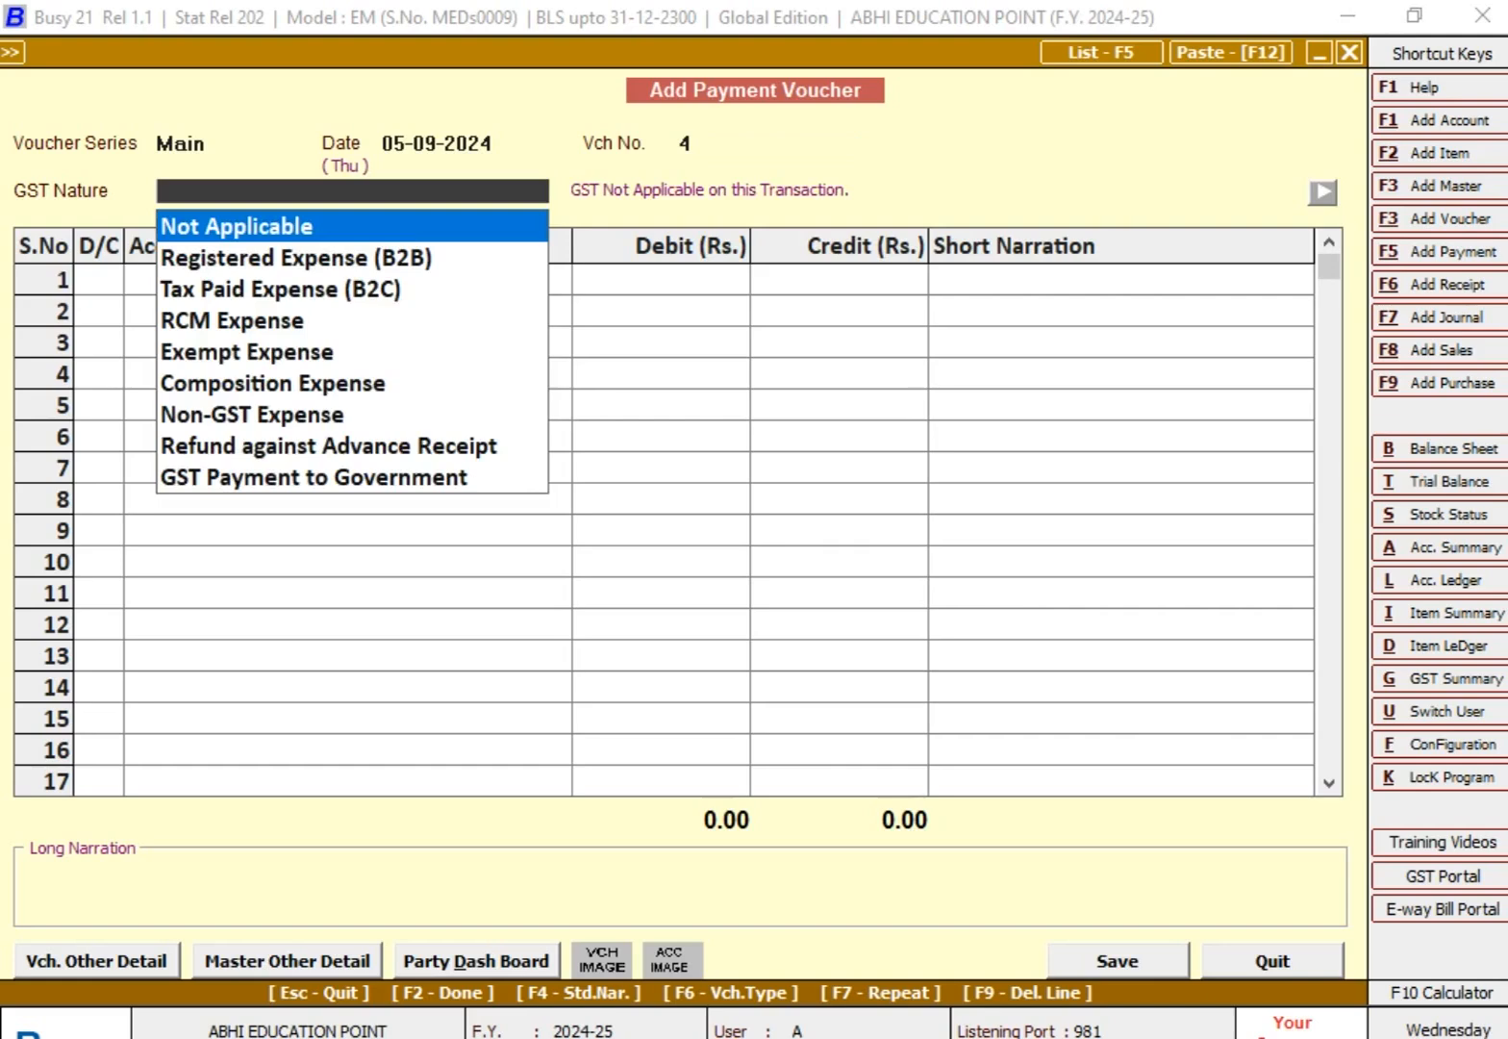
key("Return")
key("Return")
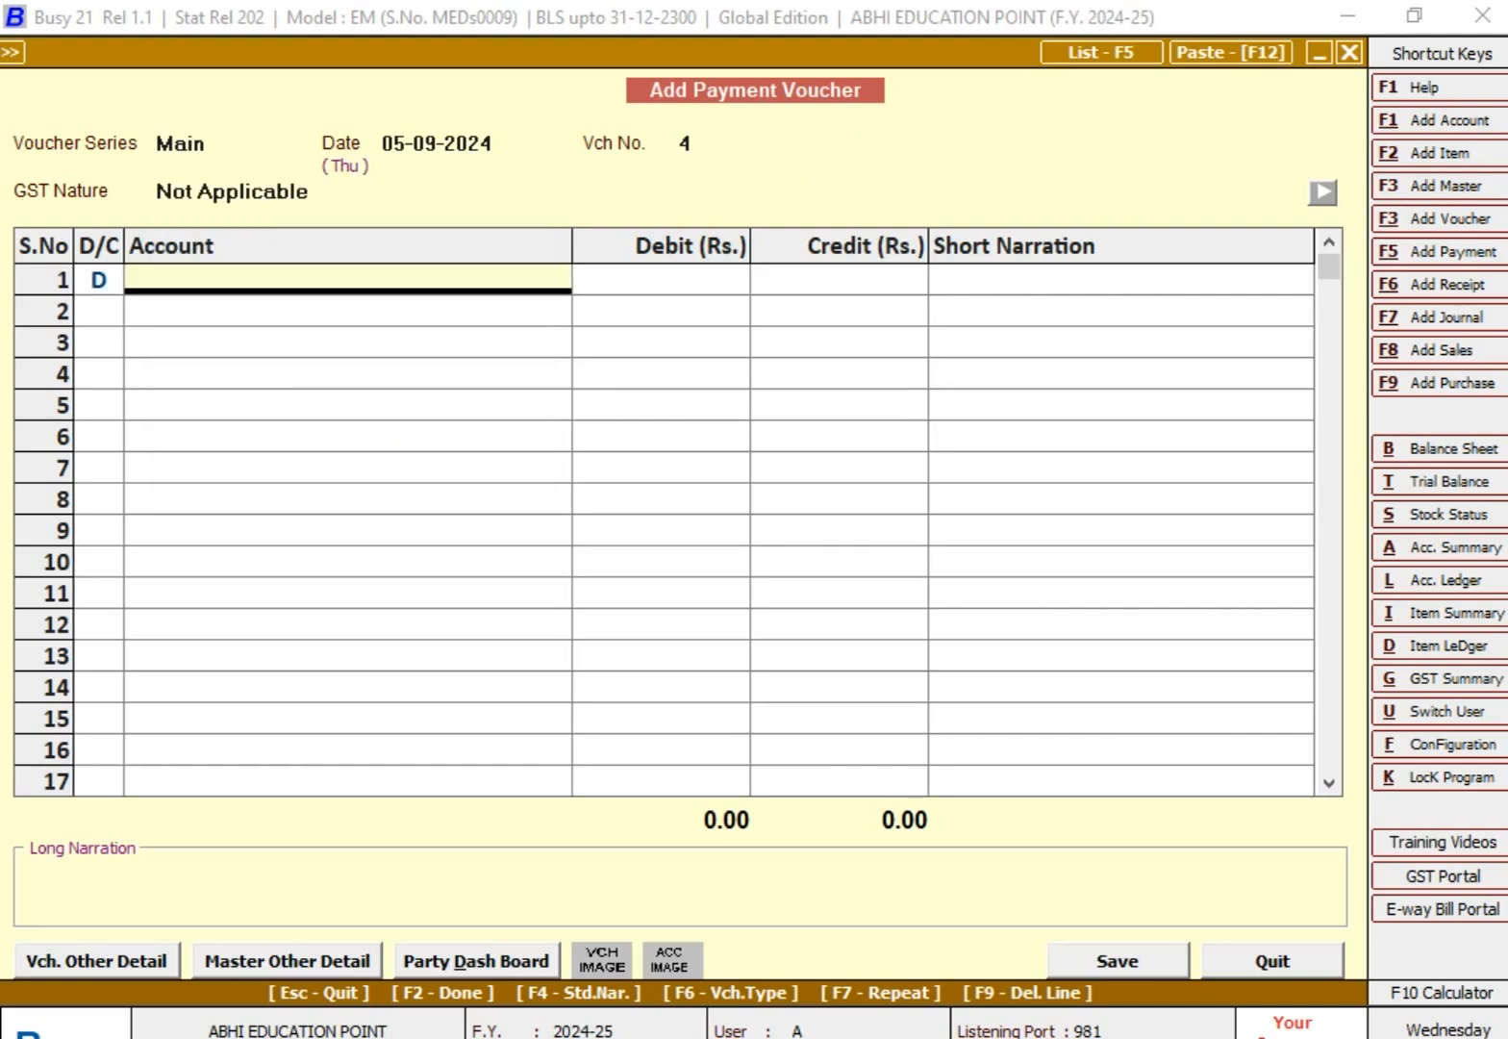
type("tR")
key("Return")
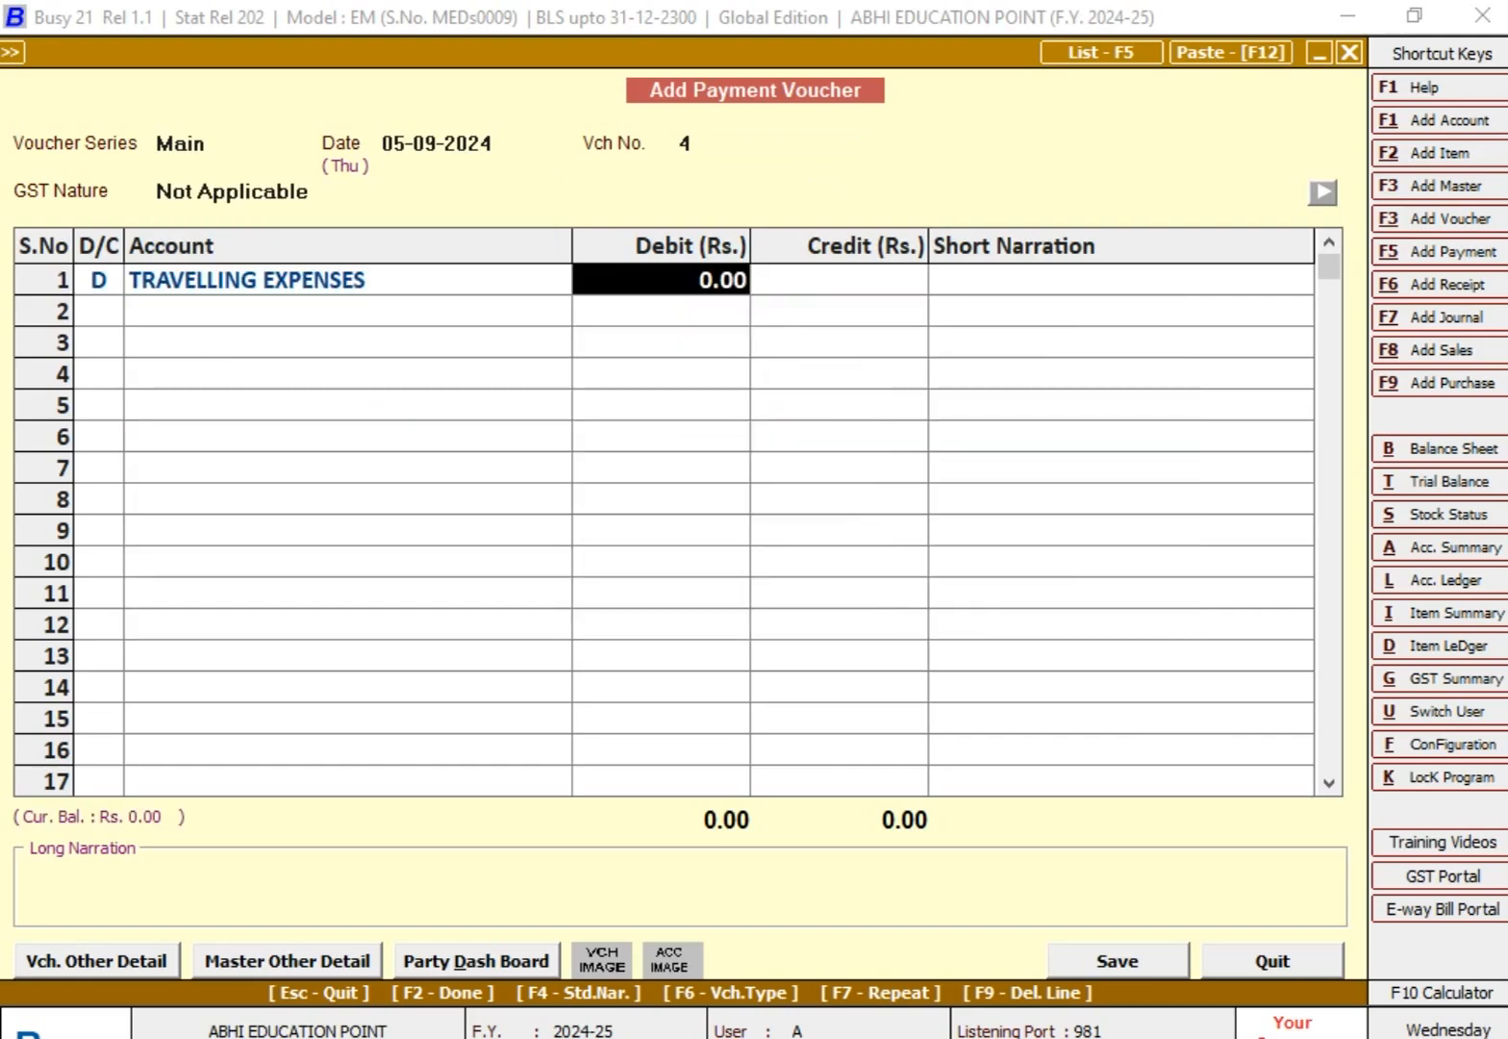
Step: In the Excel worksheet, apply all borders to the TOTAL row of the TRAVELLING EXPENSES table
key("alt+Tab")
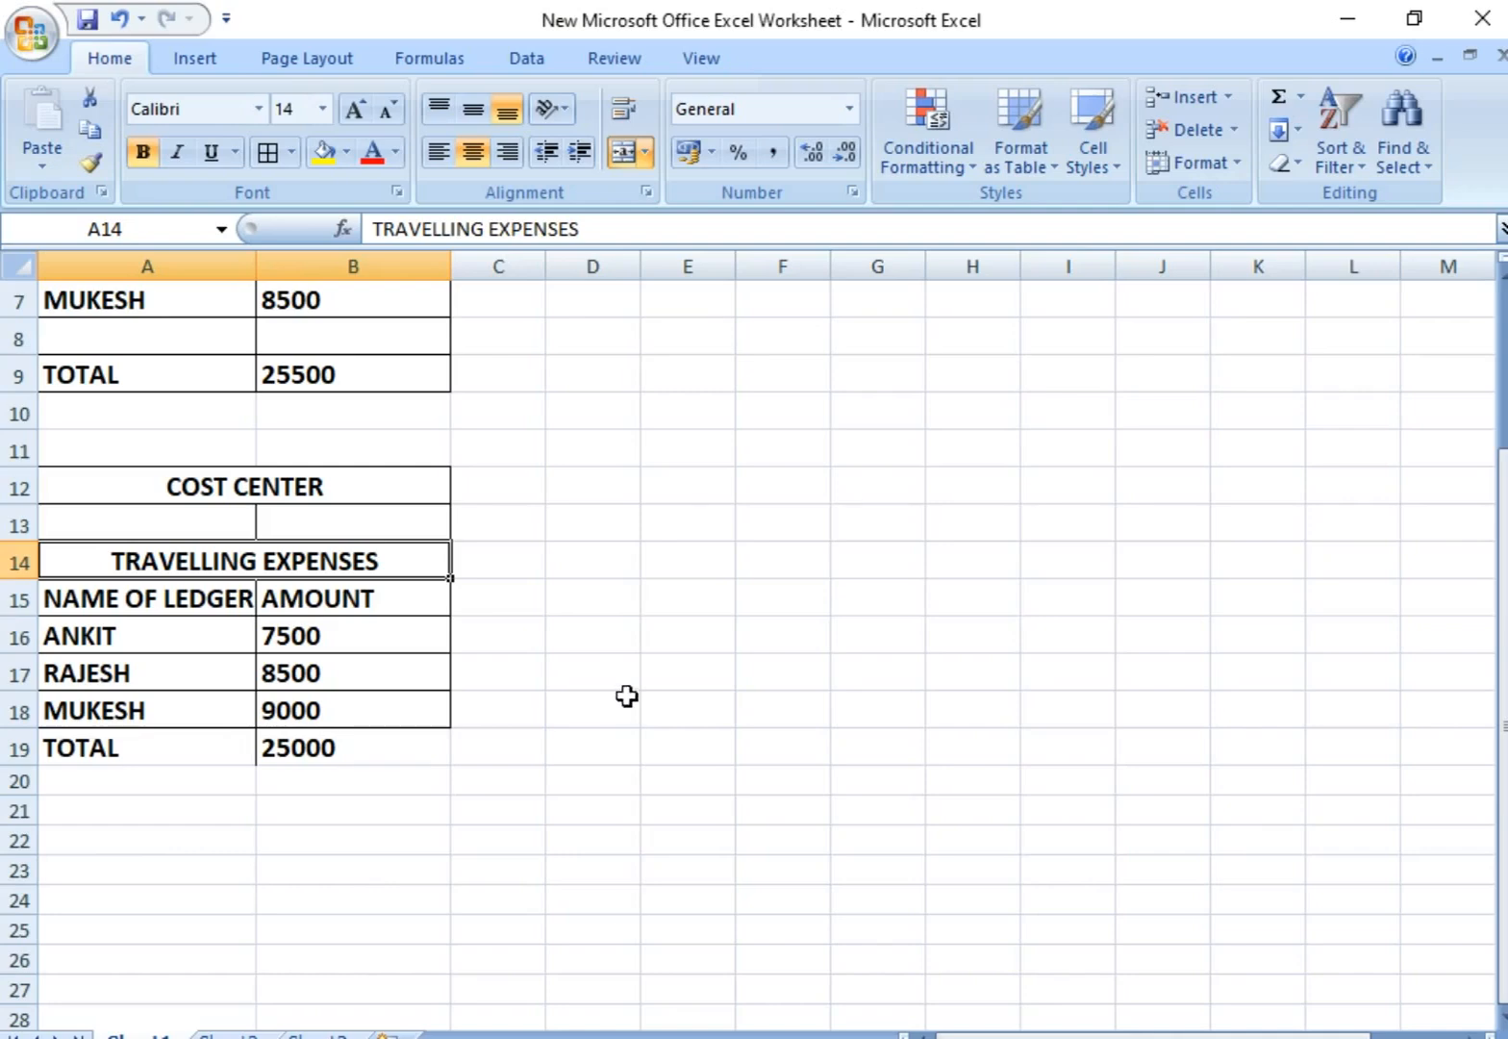
left_click(383, 777)
left_click_drag(168, 748, 313, 735)
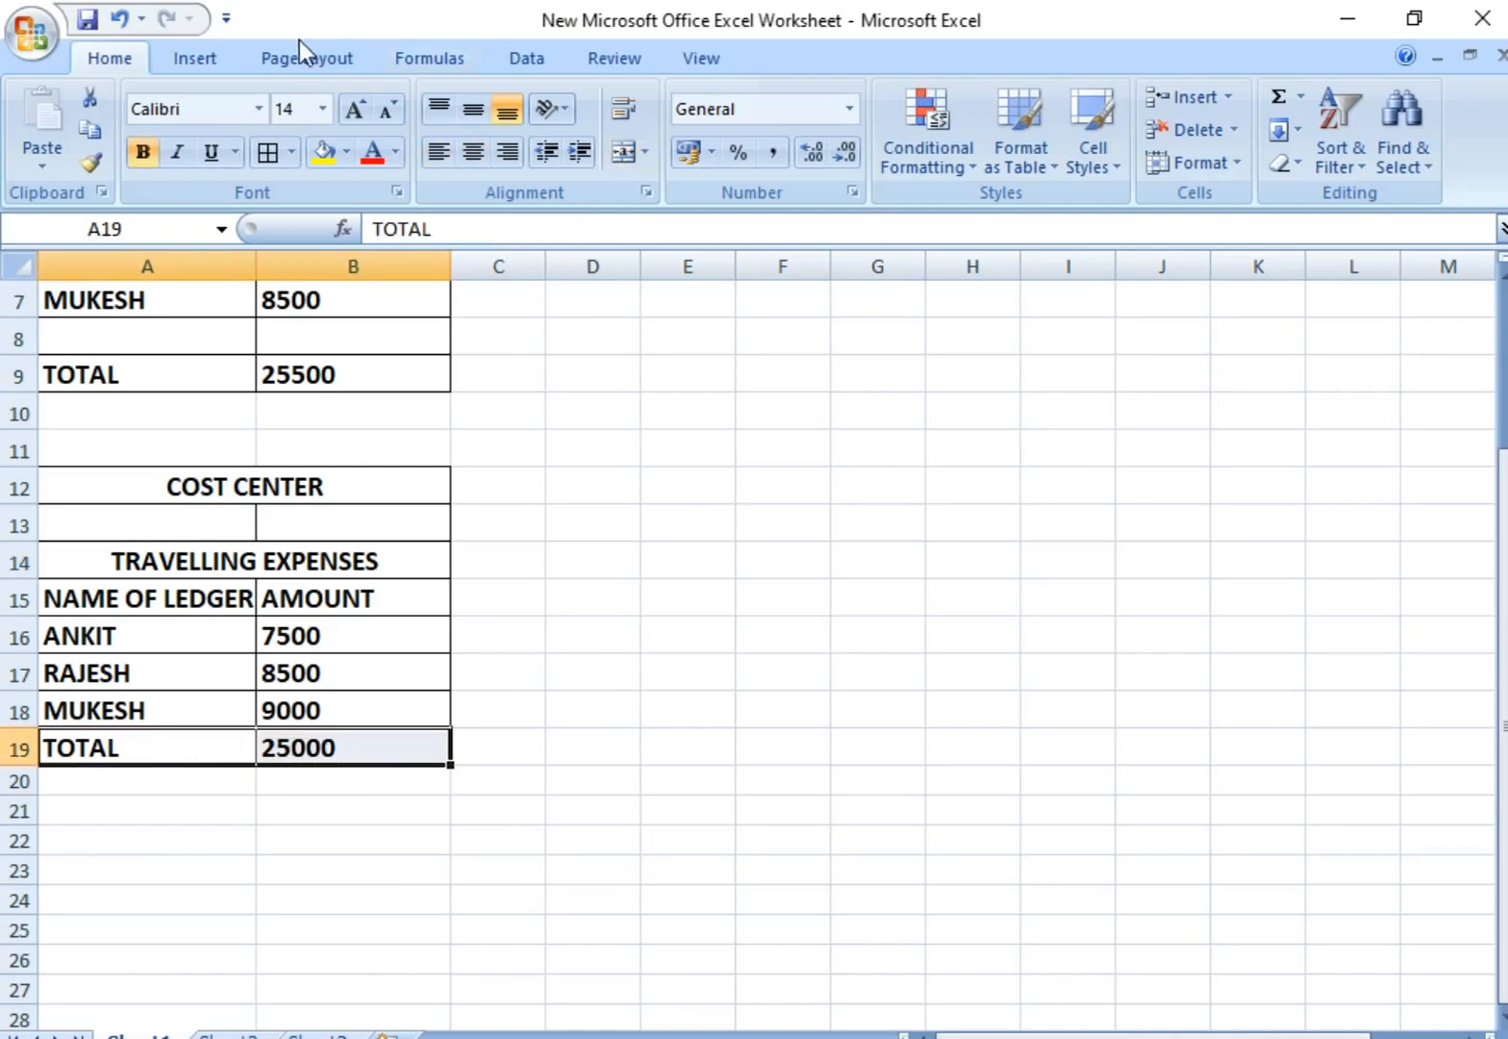
left_click(271, 158)
left_click(604, 869)
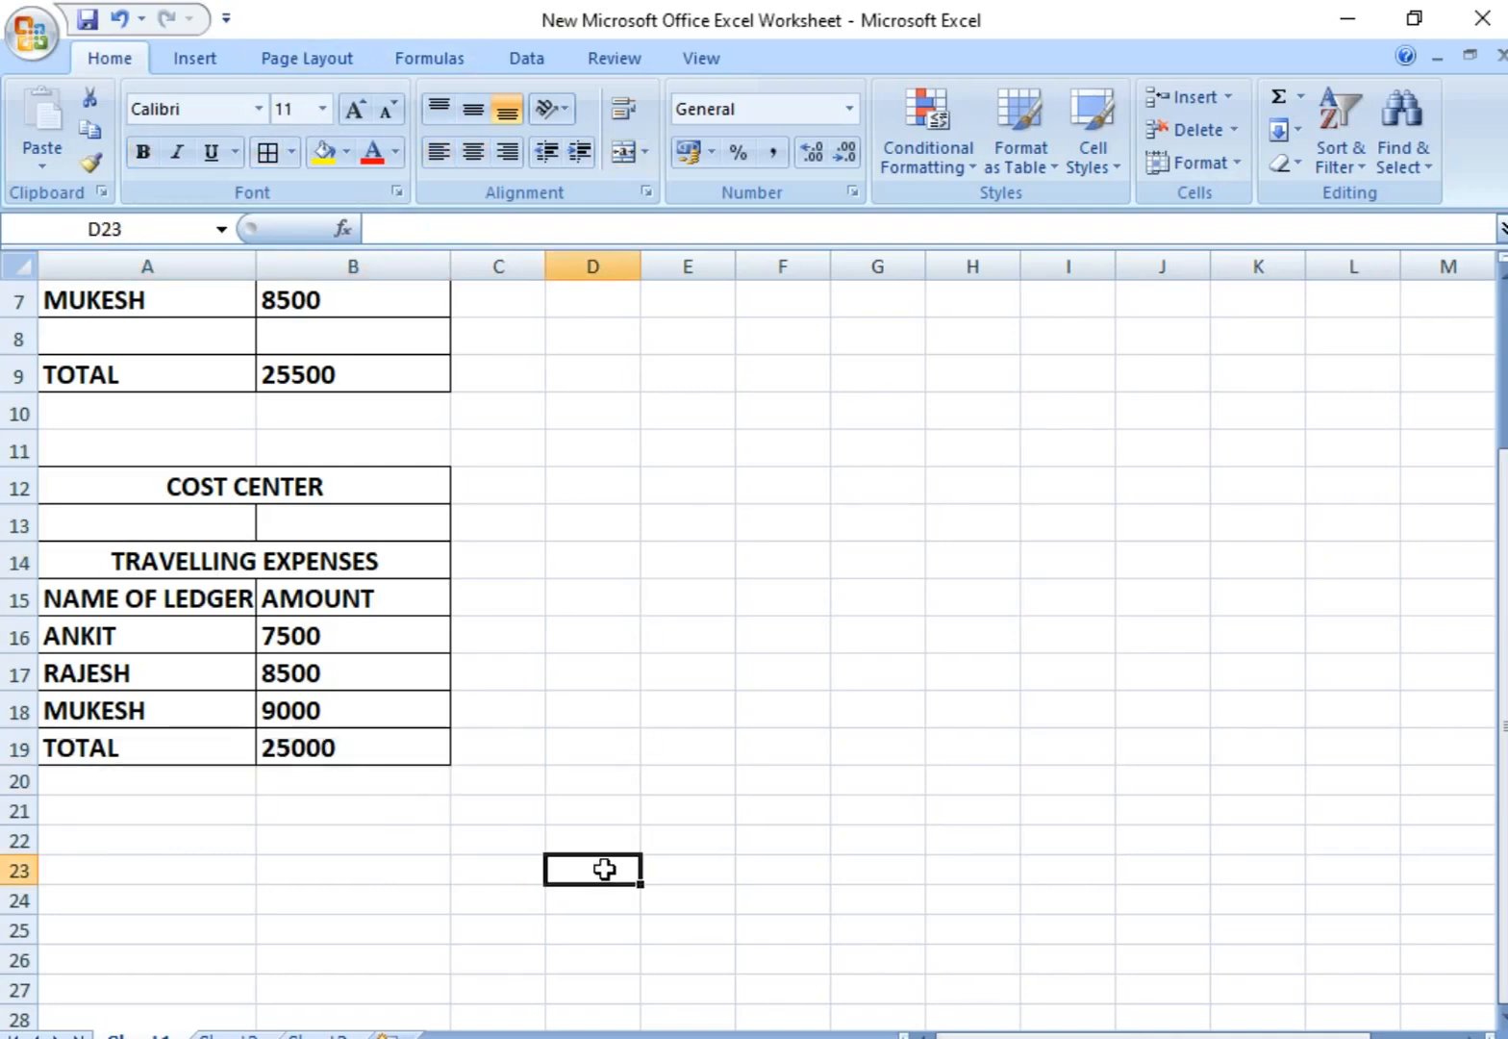
Step: Back in Busy, debit TRAVELLING EXPENSES with 25,000 and adjust the full amount as New Ref. 4 due 05-09-2024
key("alt+Tab")
type("5000")
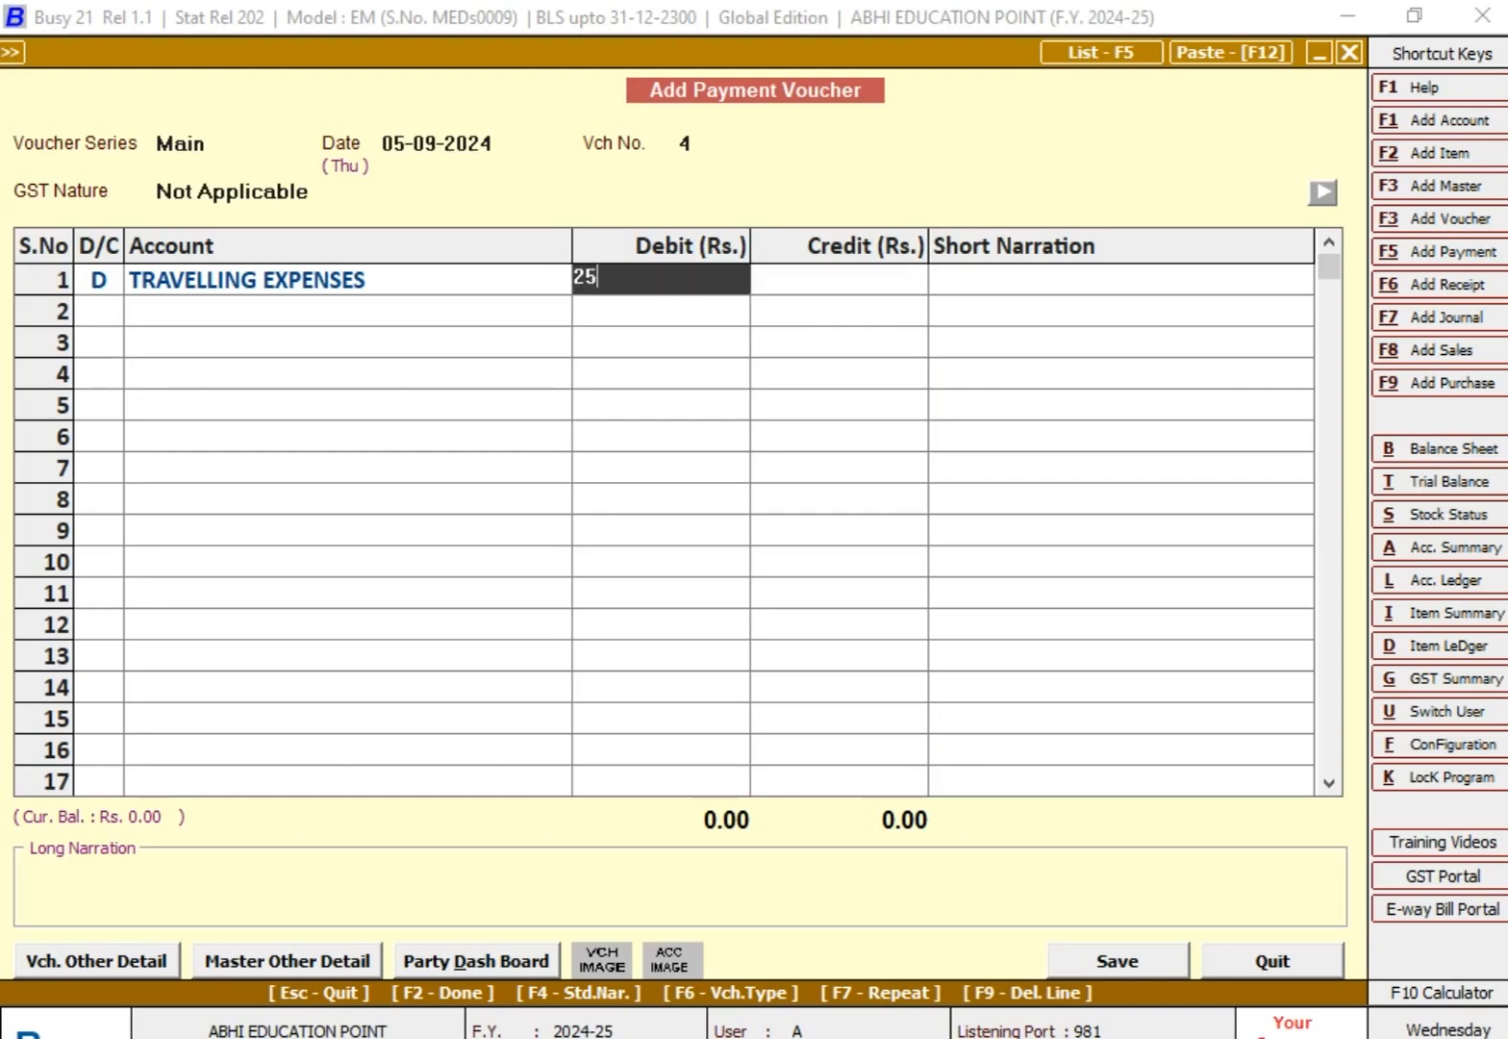
key("Return")
key("Return")
key("Return")
key("Return")
key("Return")
key("Return")
key("Return")
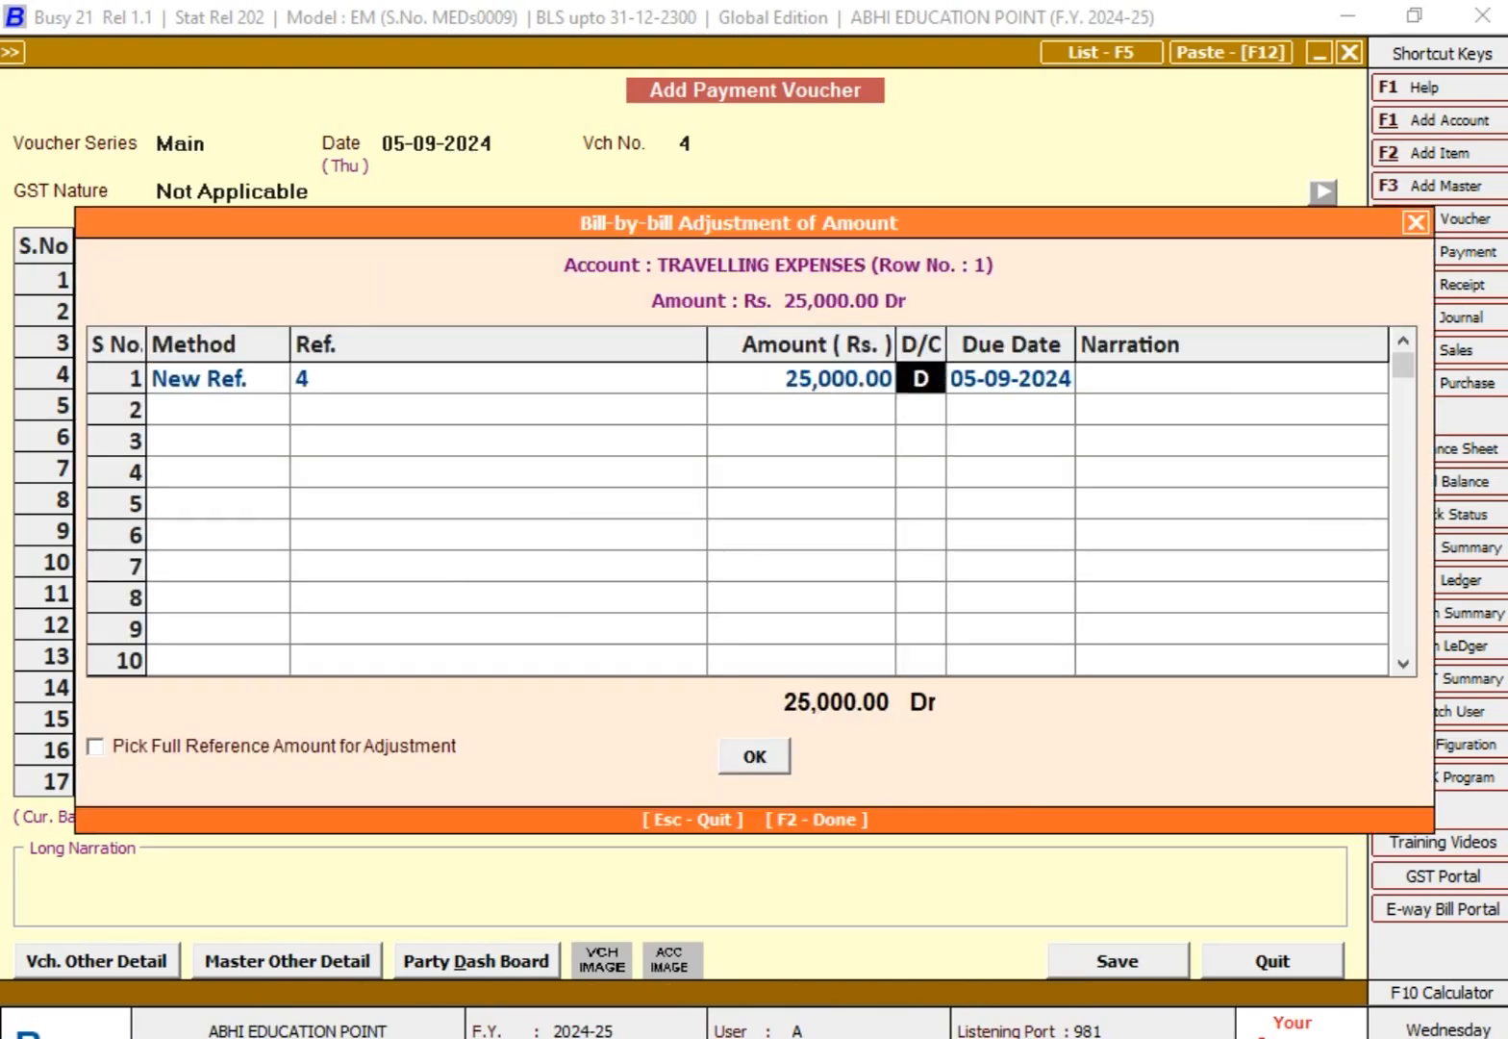
key("Return")
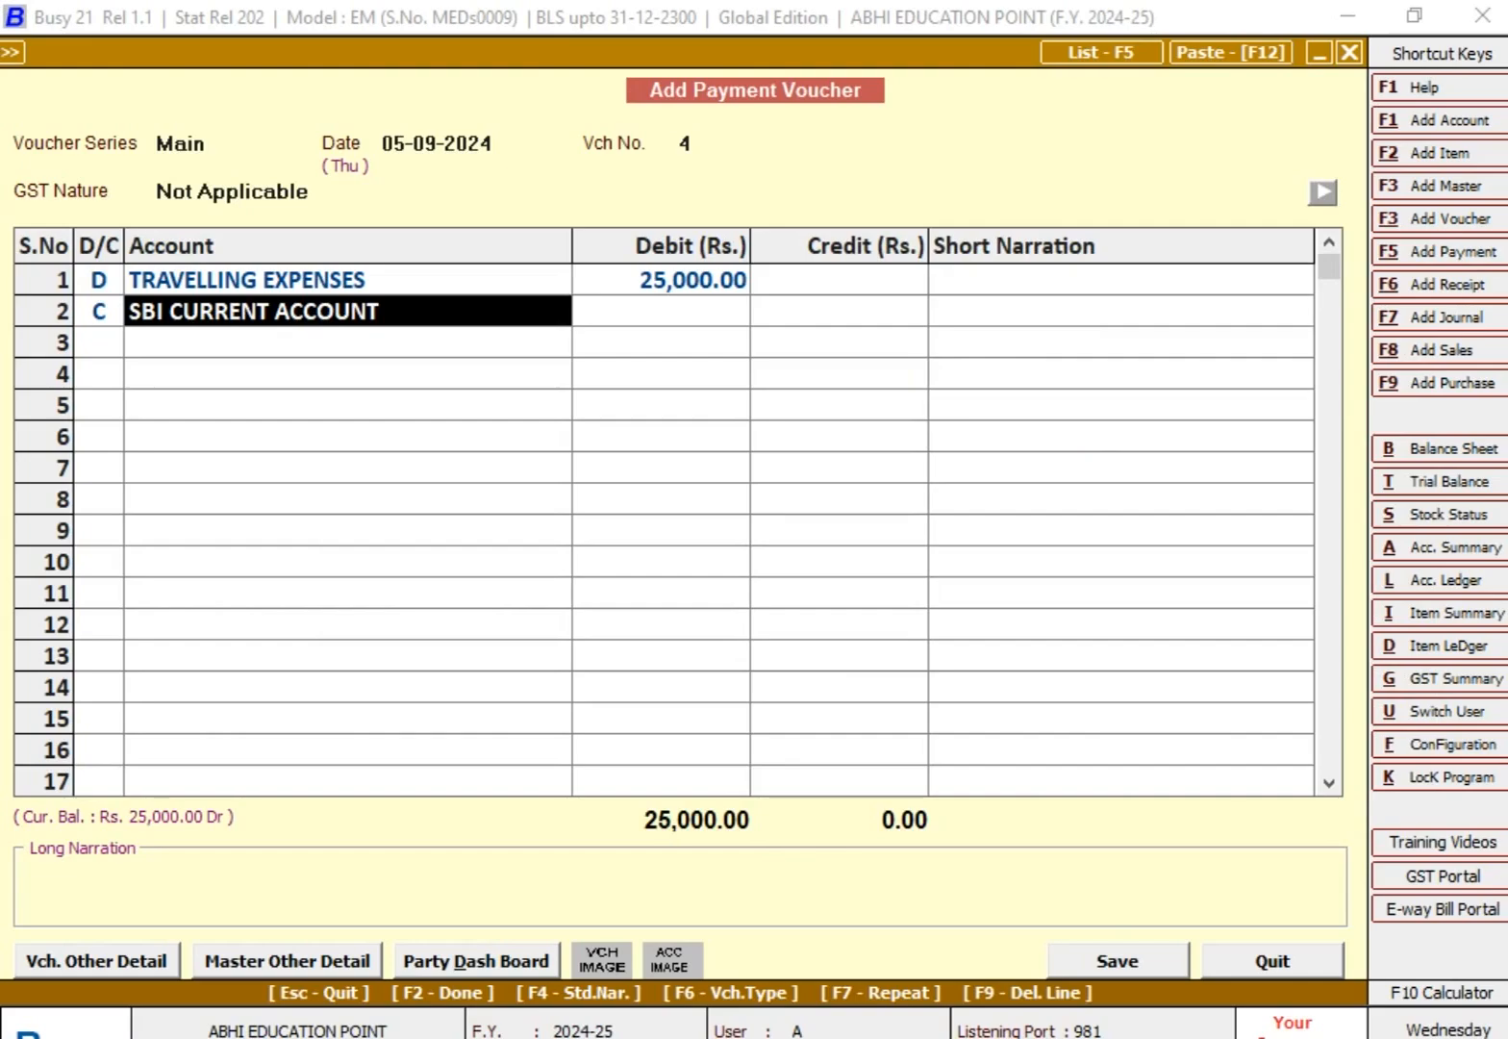
Step: Credit 25,000 to the Cash account on line 2 and leave the long narration blank
type("cA")
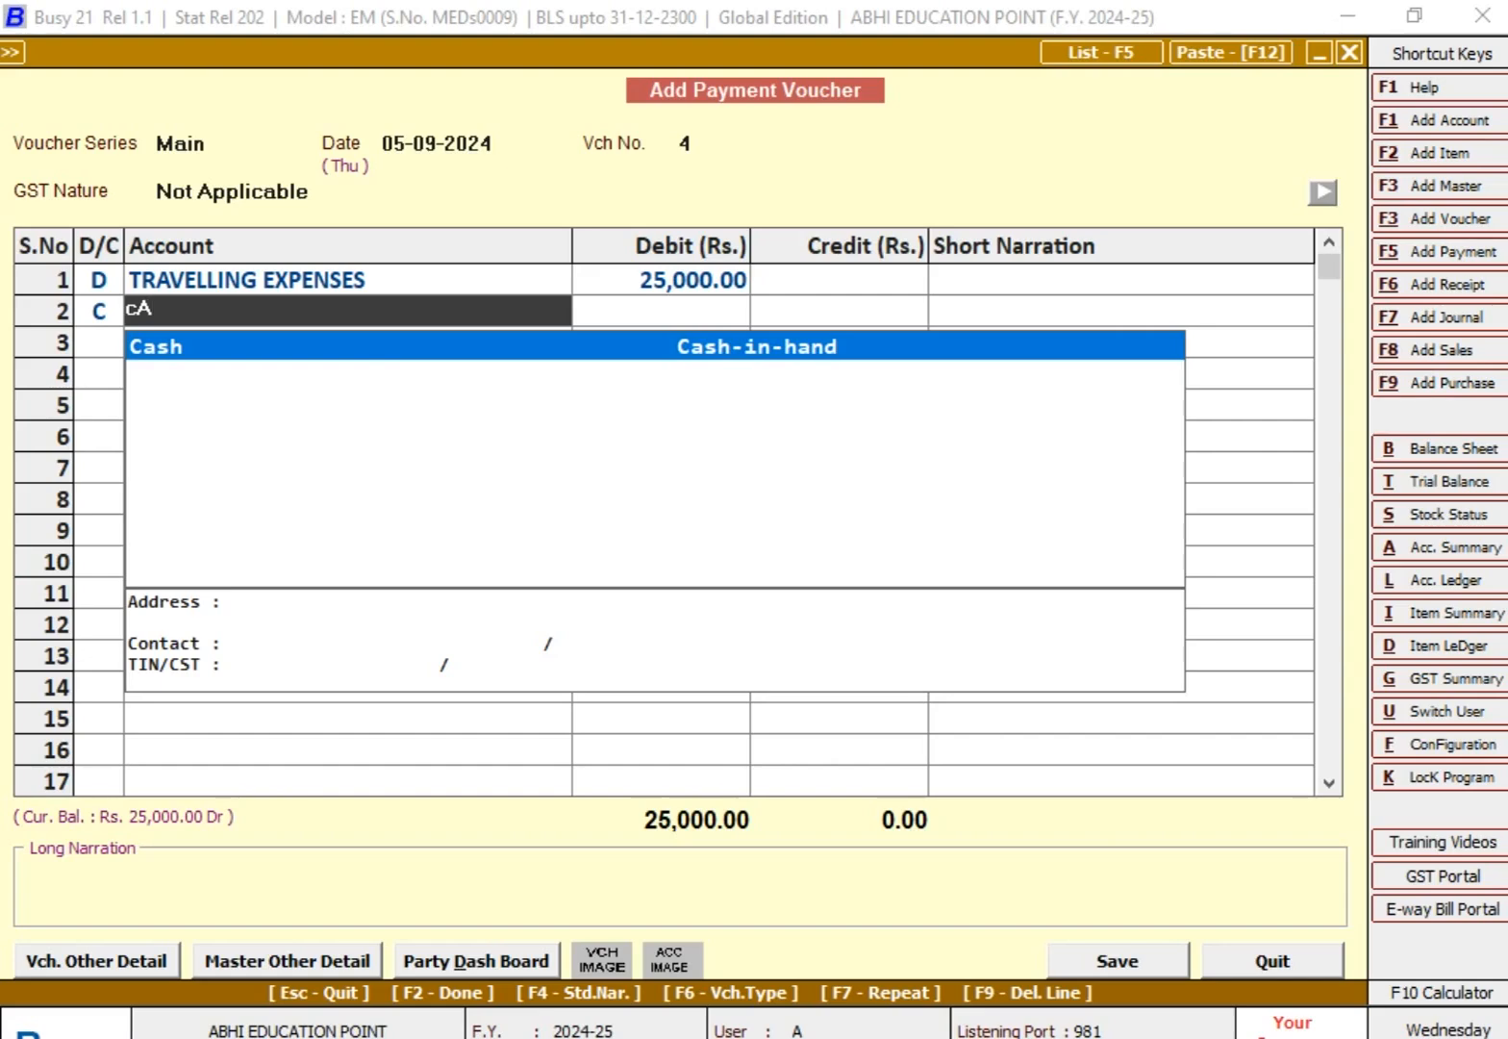
key("Return")
key("Return")
key("Return")
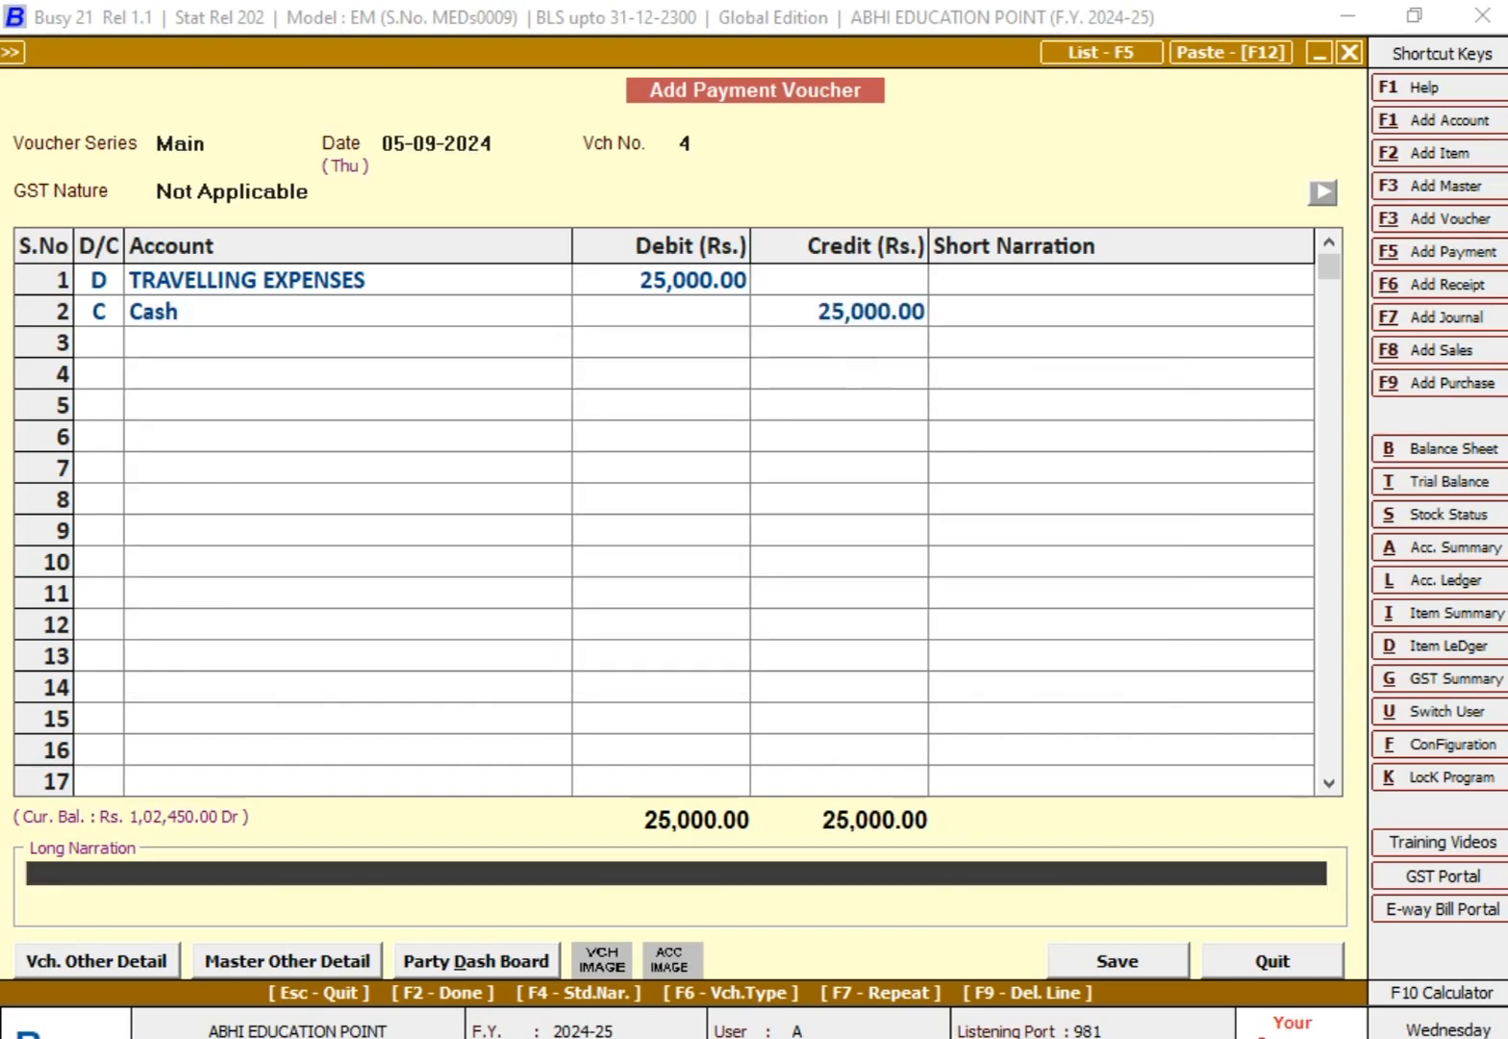
key("Return")
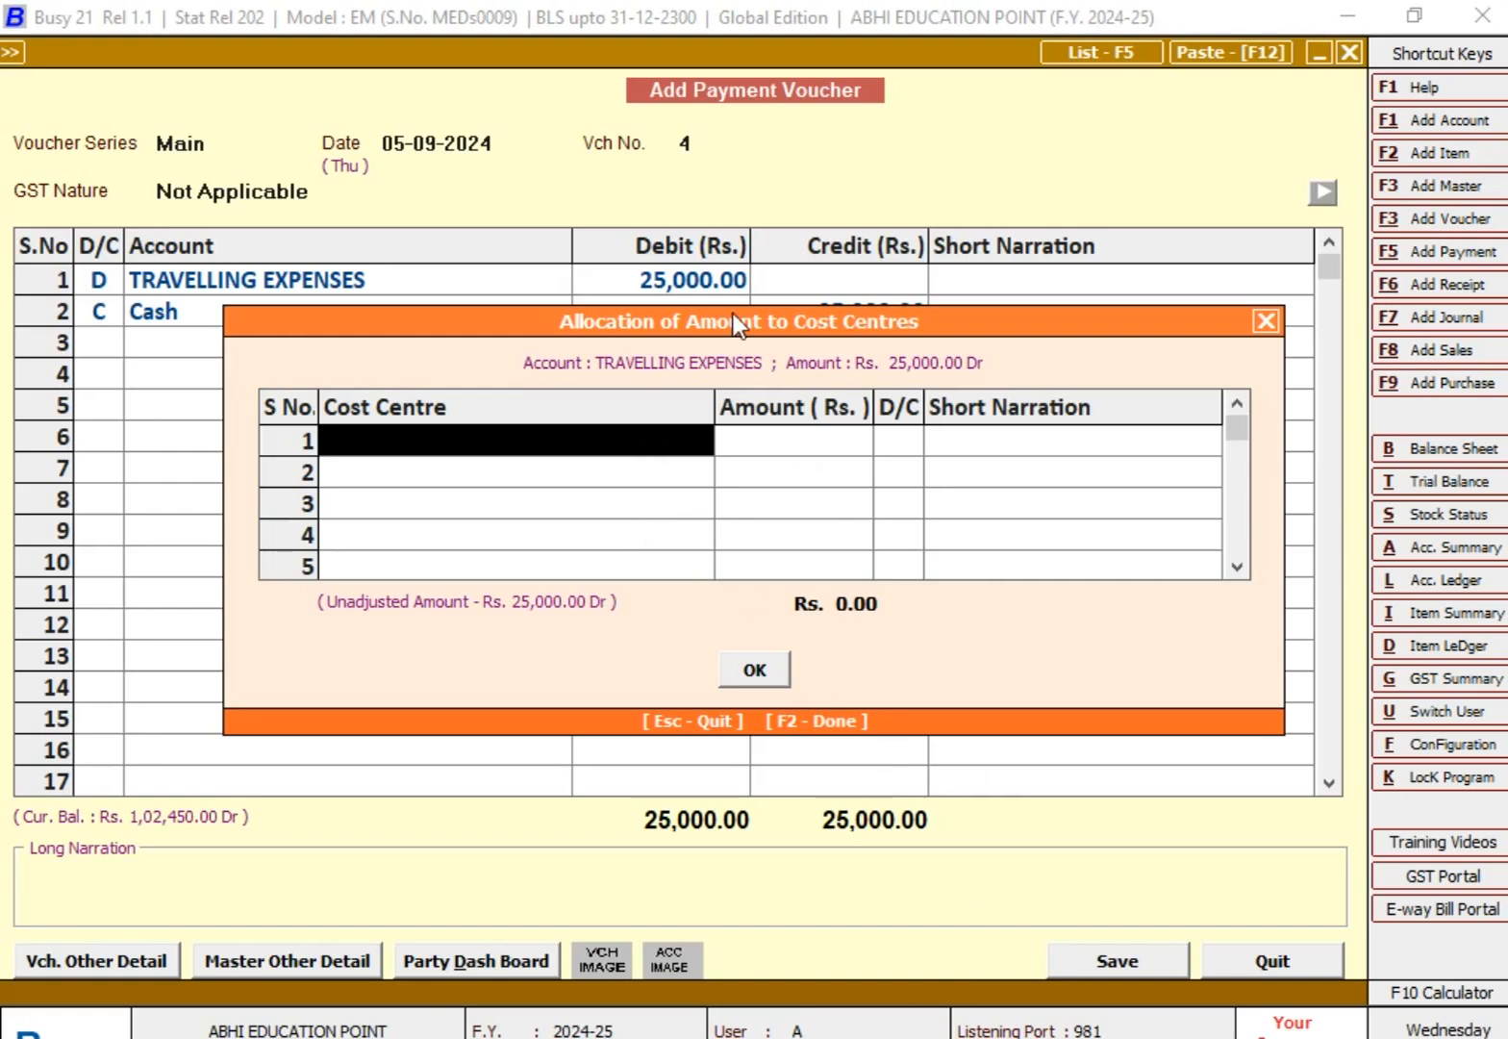
Step: Allocate 7,500 of the travelling expenses to the cost centre of the first employee in the worksheet's table
key("alt+Tab")
left_click(350, 664)
key("alt+Tab")
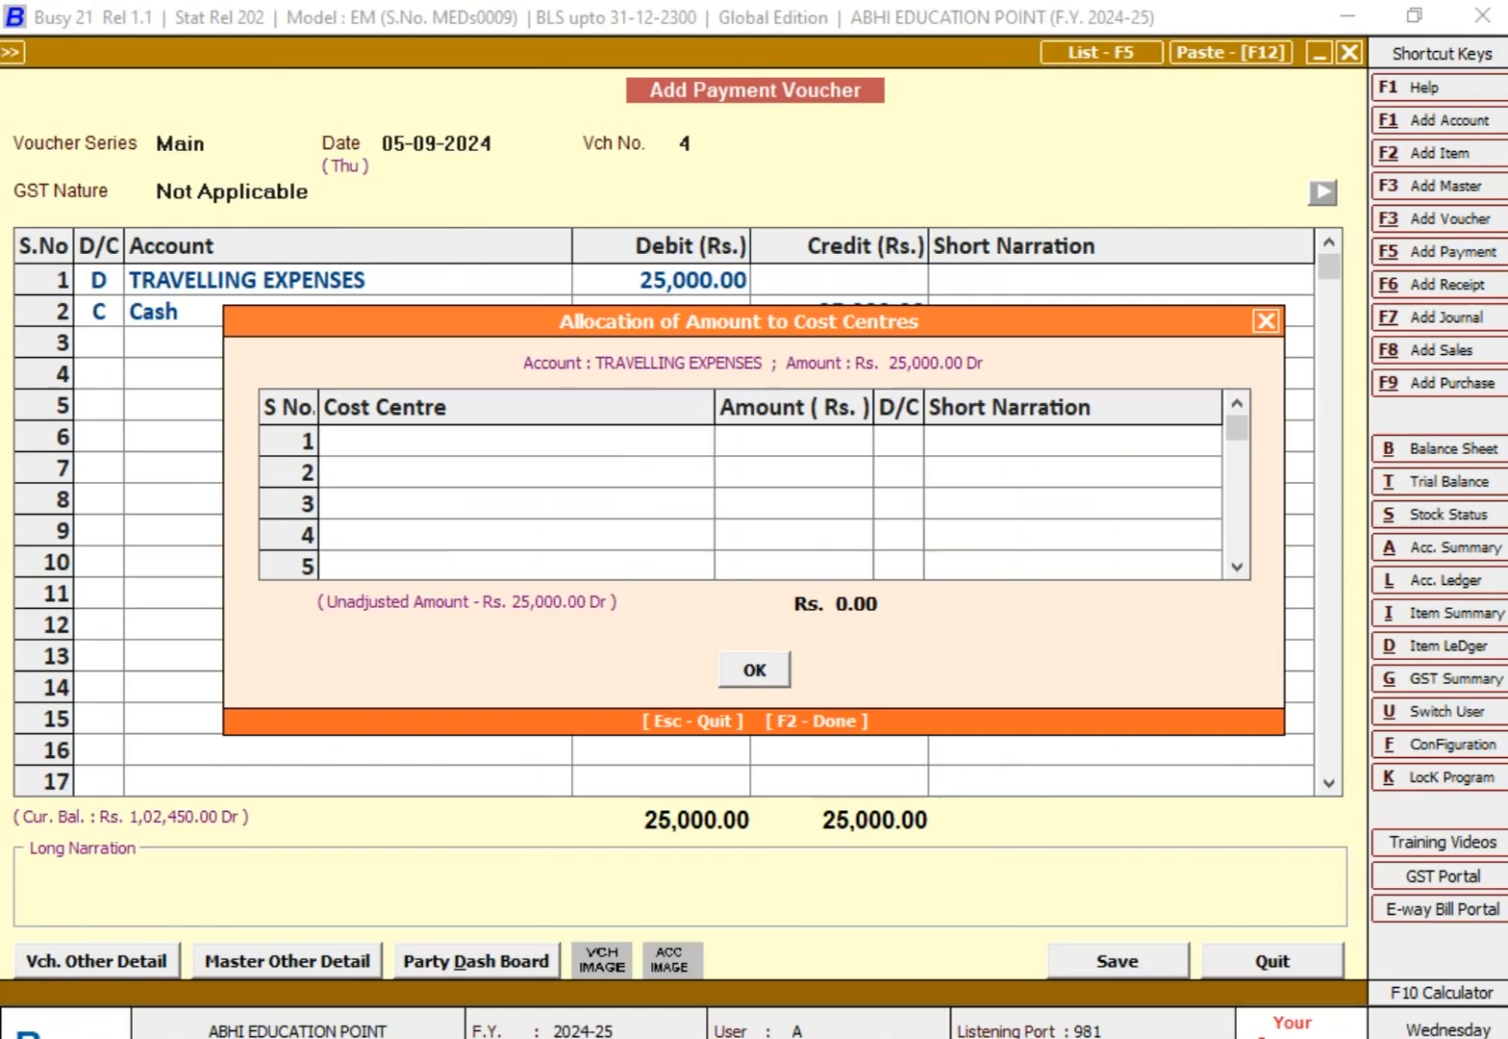
type("aN")
key("Return")
type("7,50")
type("0")
key("Return")
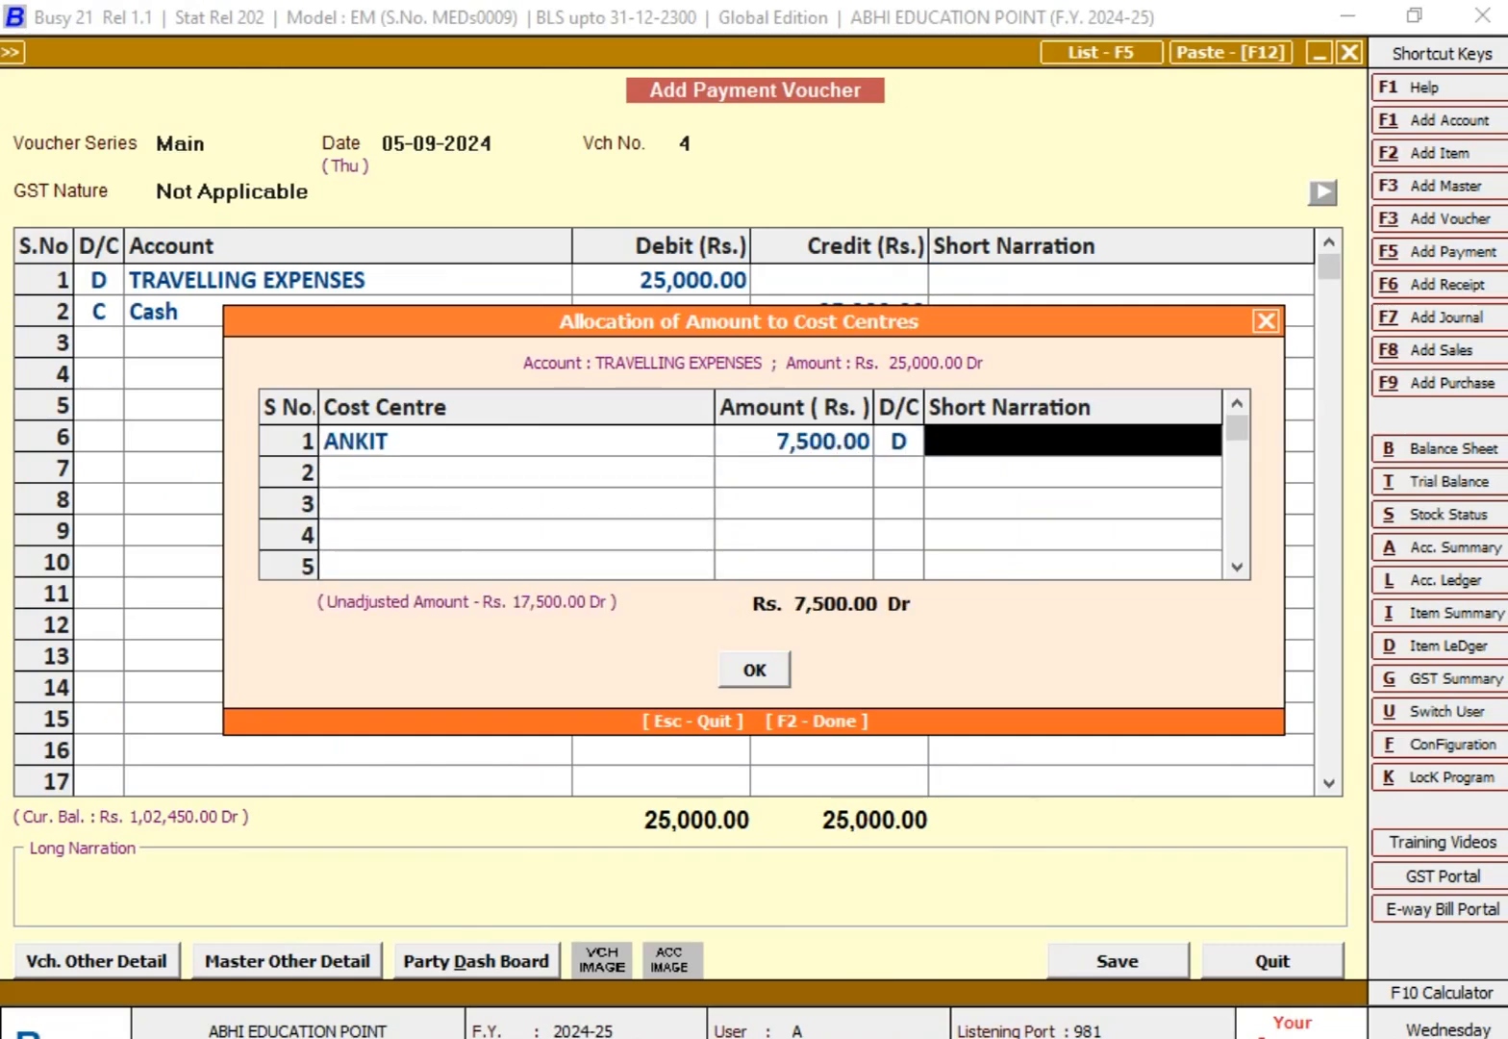
key("Return")
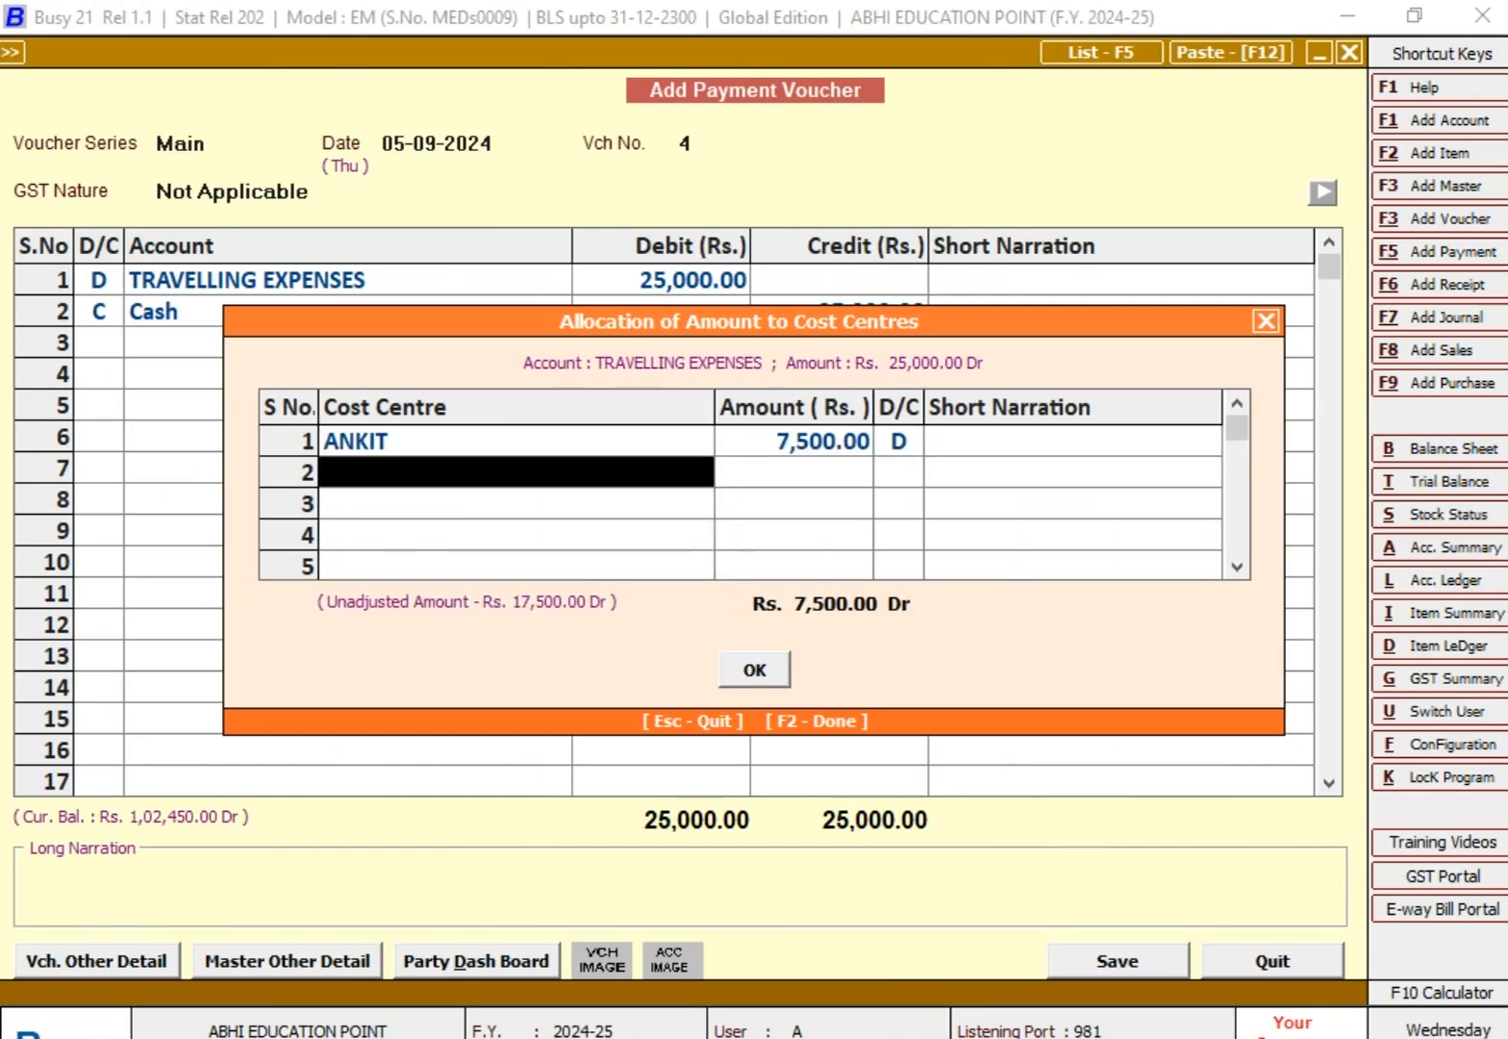
Step: Allocate 8,500 of the travelling expenses to the second listed employee's cost centre on row 2
key("alt+Tab")
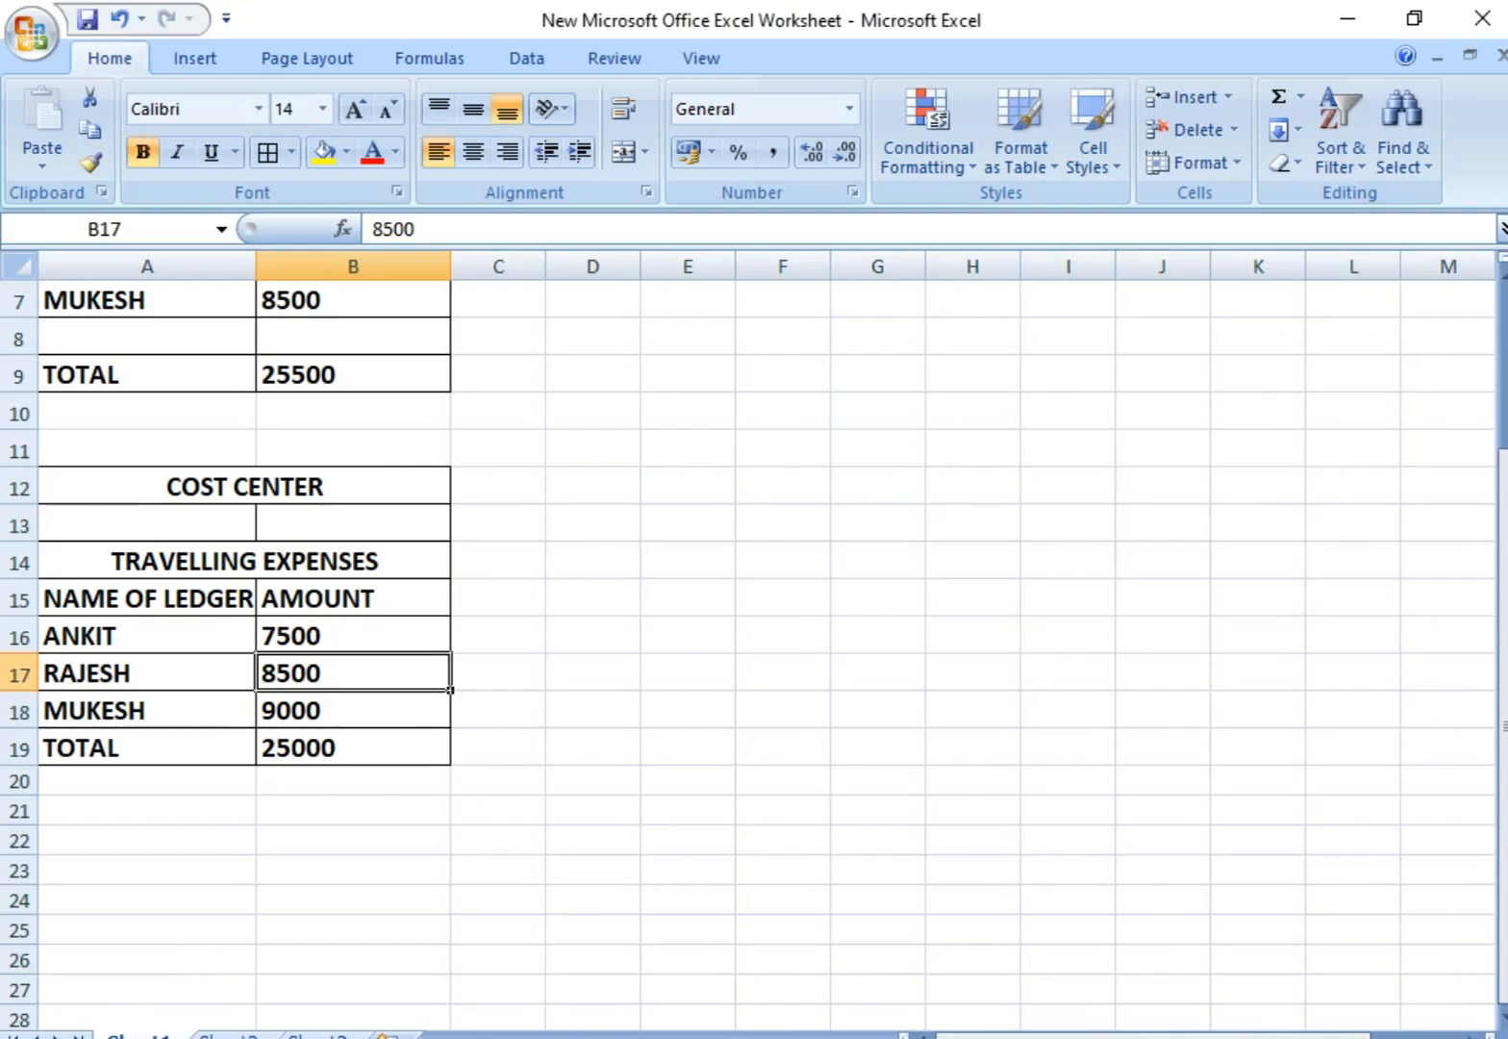
key("alt+Tab")
type("R")
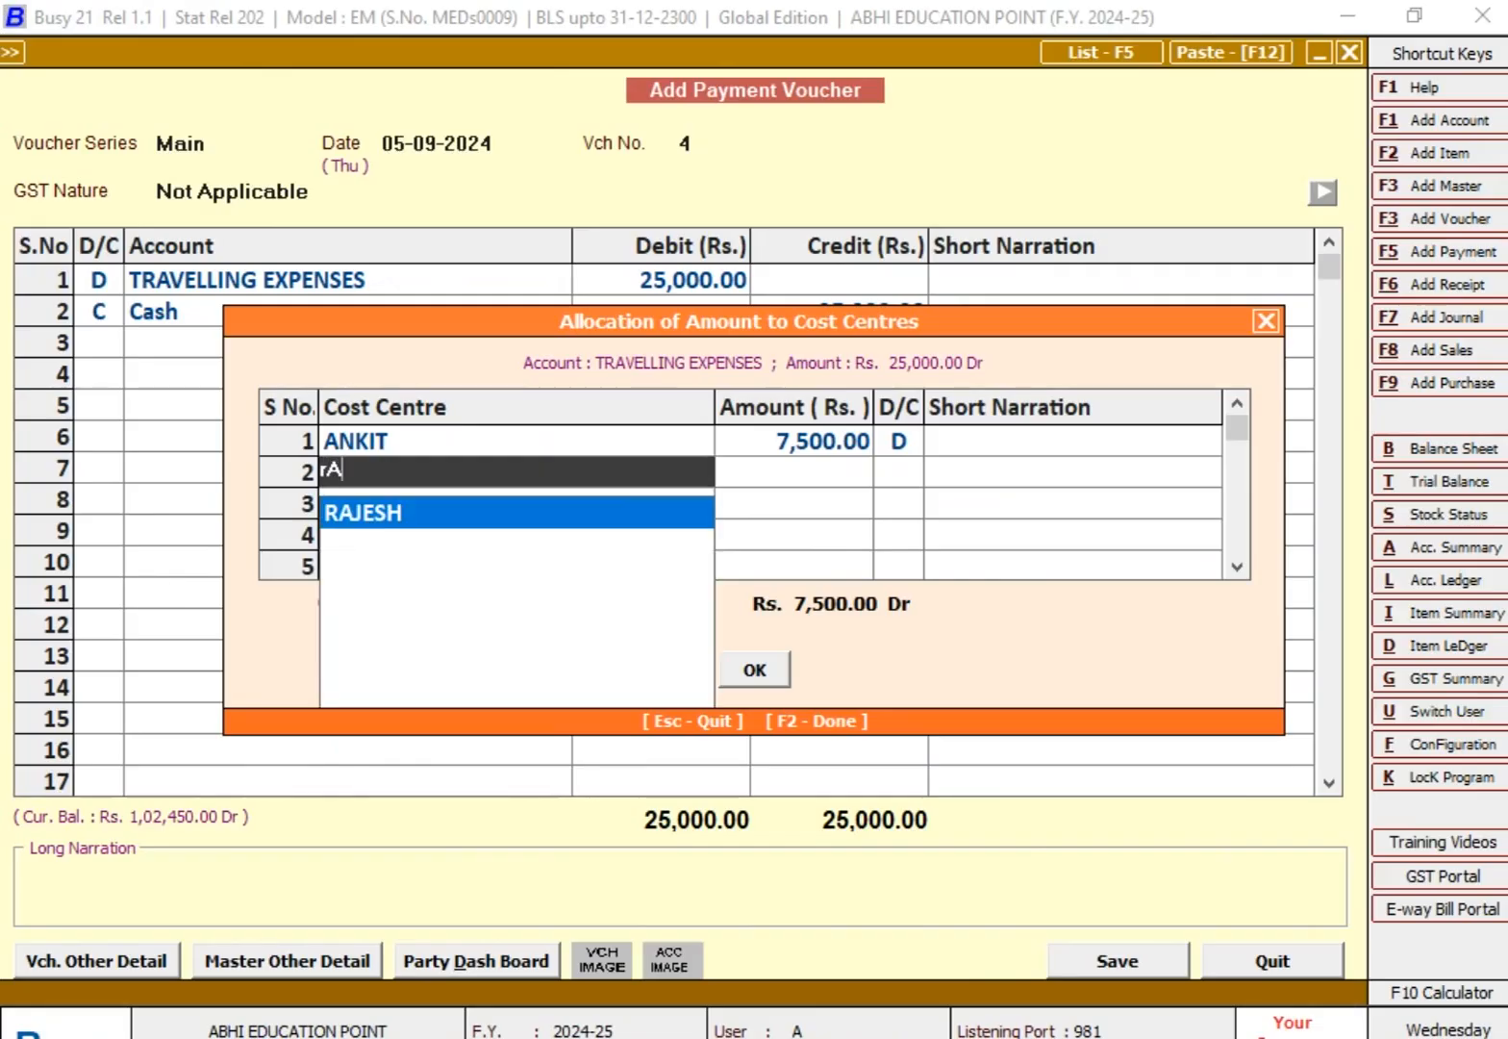
key("Return")
type("8500")
key("Return")
key("Return")
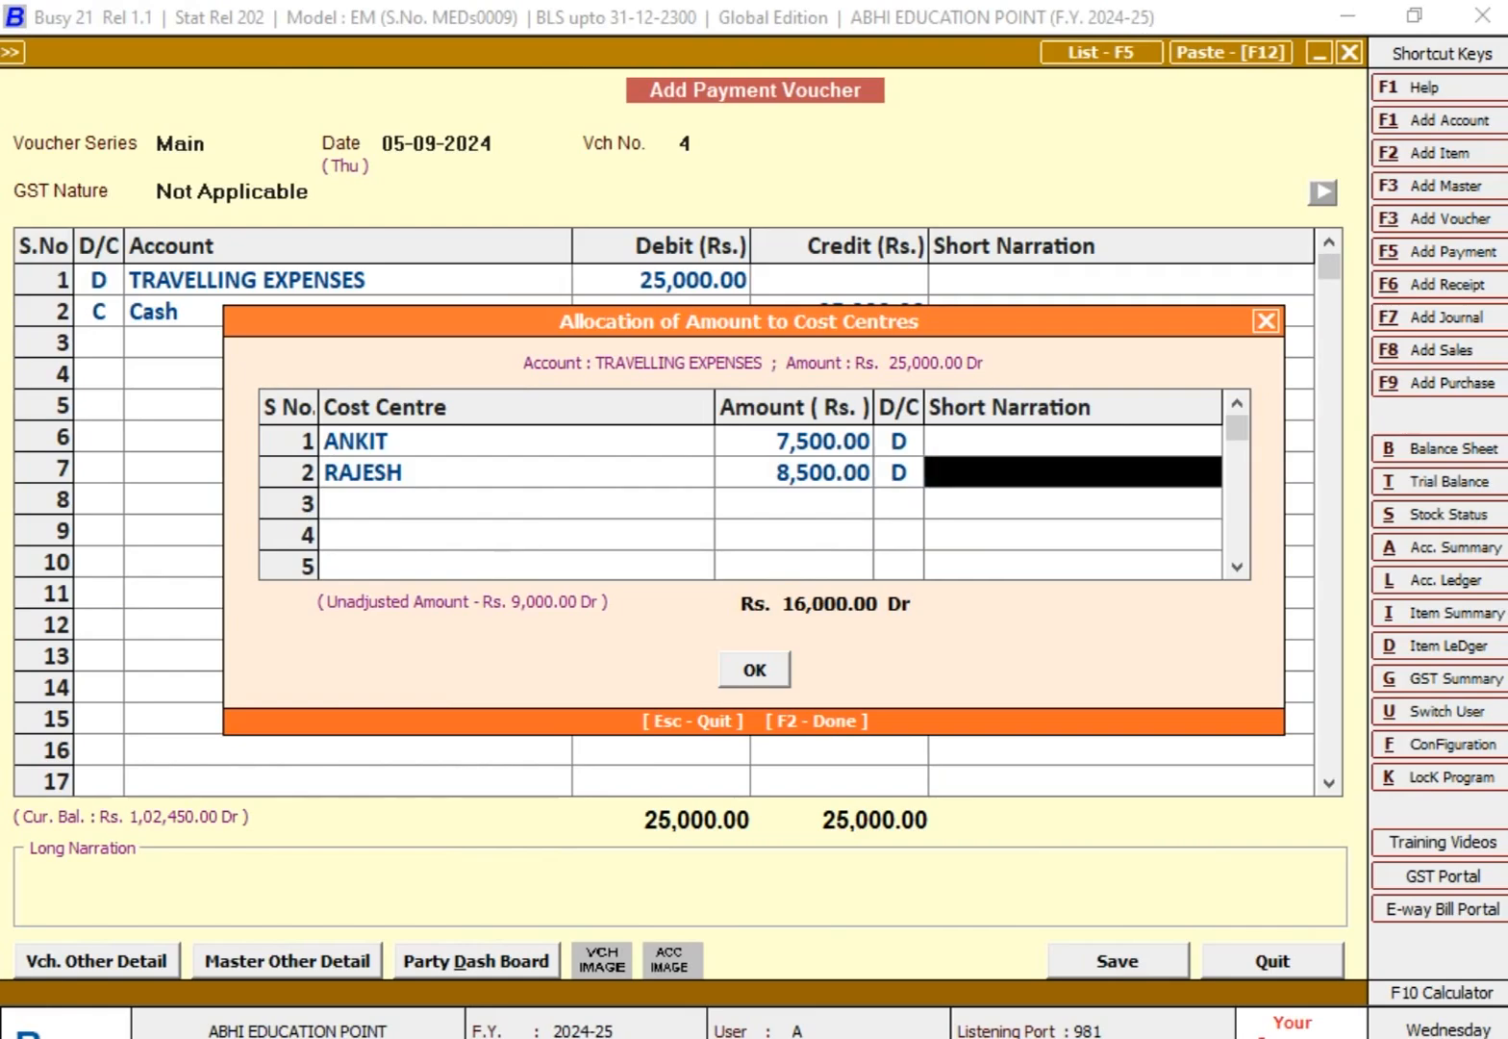
key("Return")
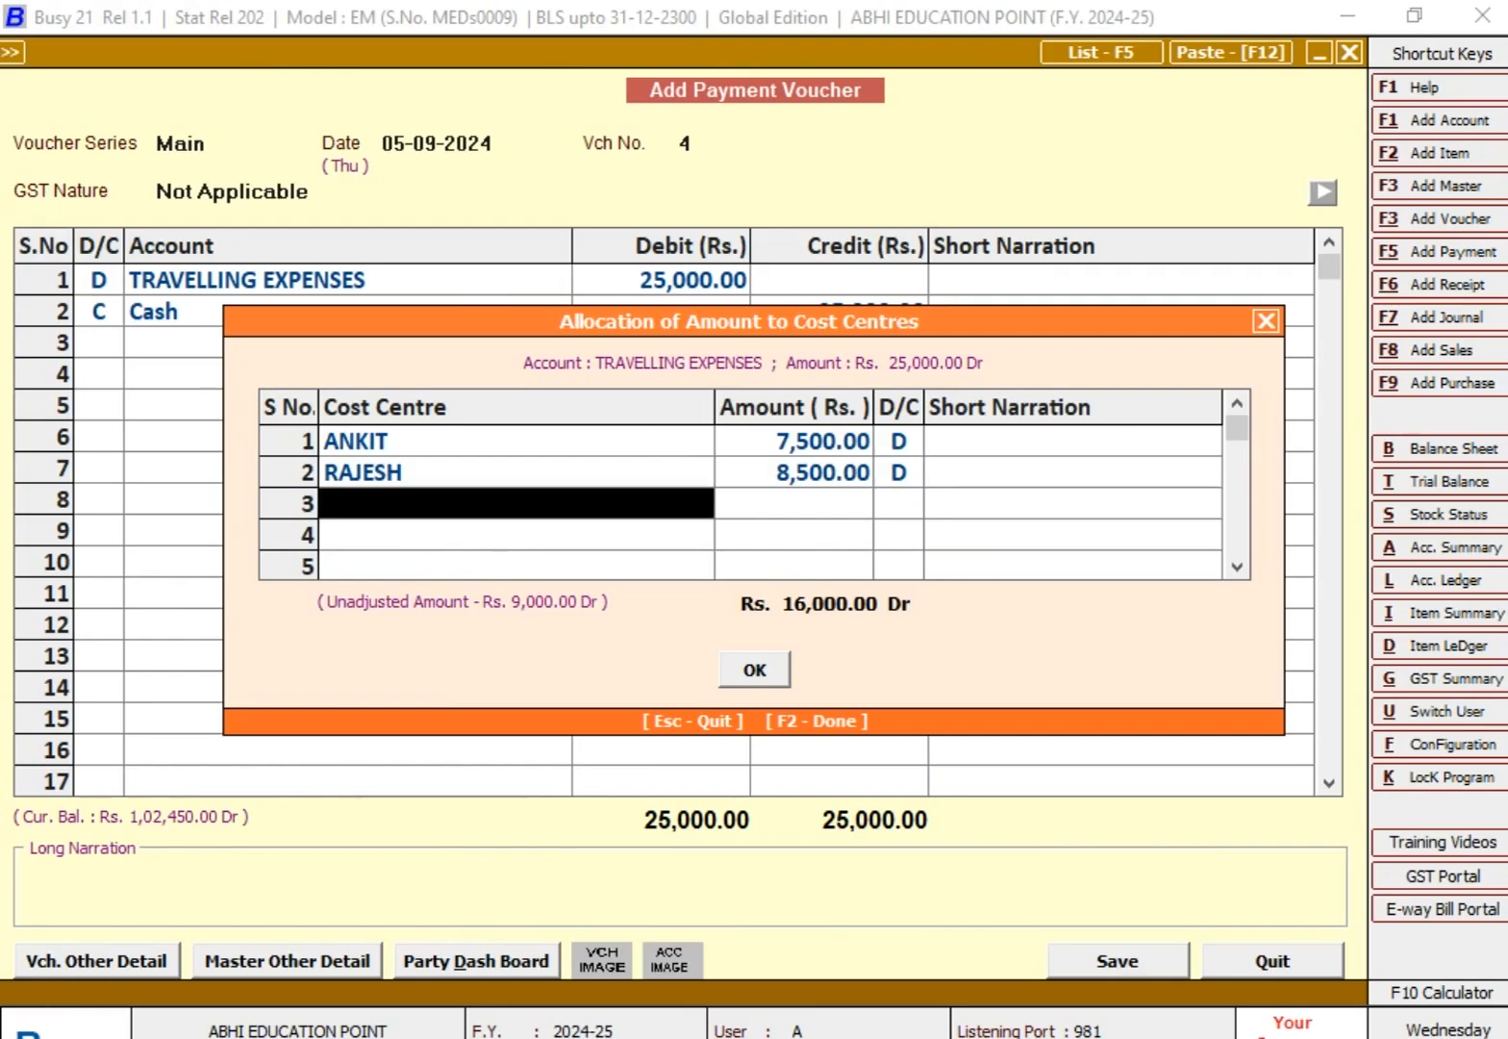
Step: Allocate the remaining 9,000 to the third listed employee's cost centre and finish the cost centre allocation
key("alt+Tab")
key("alt+Tab")
type("MU")
key("Return")
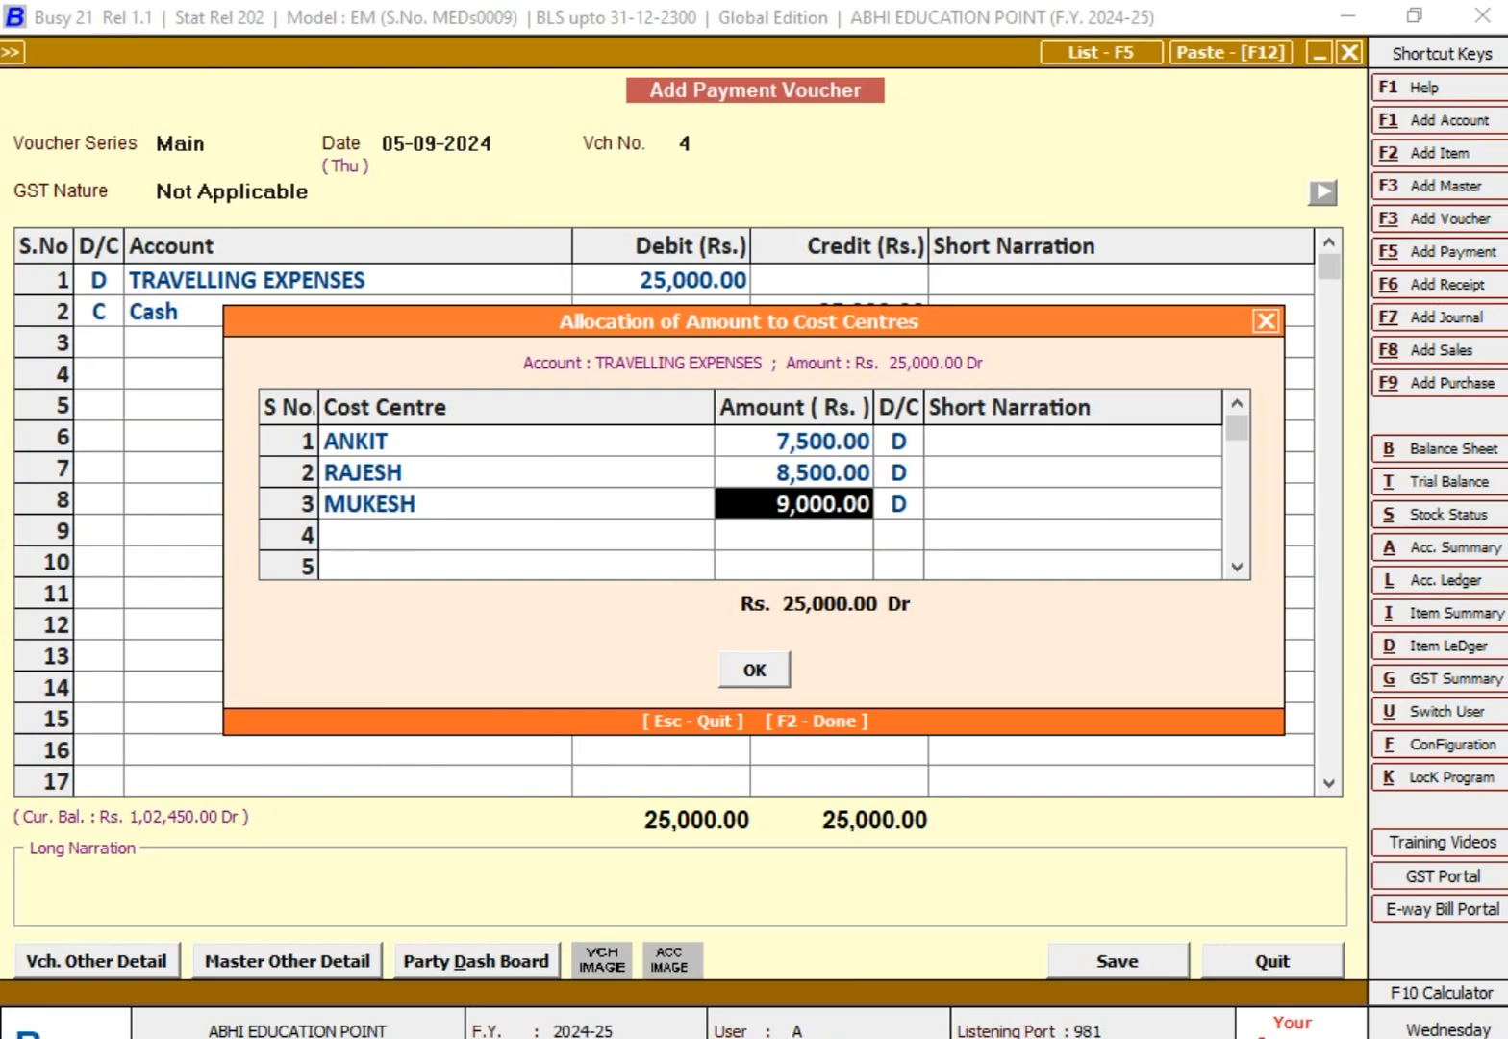
key("Return")
key("Return")
key("Return")
key("Return")
key("Return")
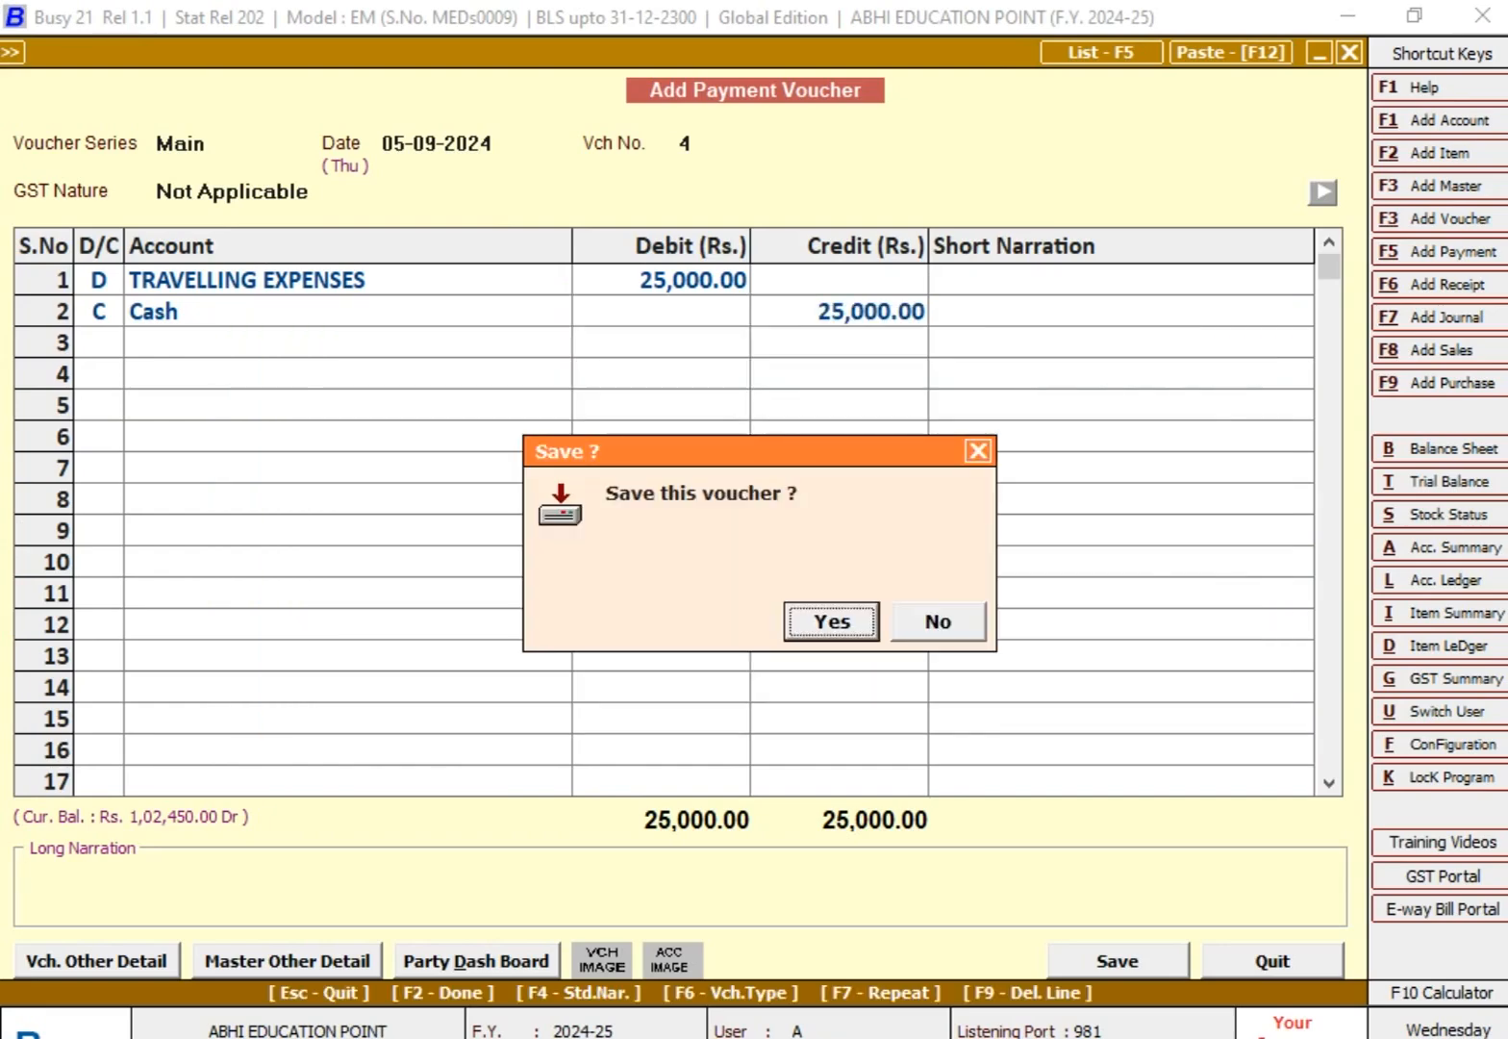
Step: Save the travelling expenses payment voucher and leave the voucher entry form
key("Return")
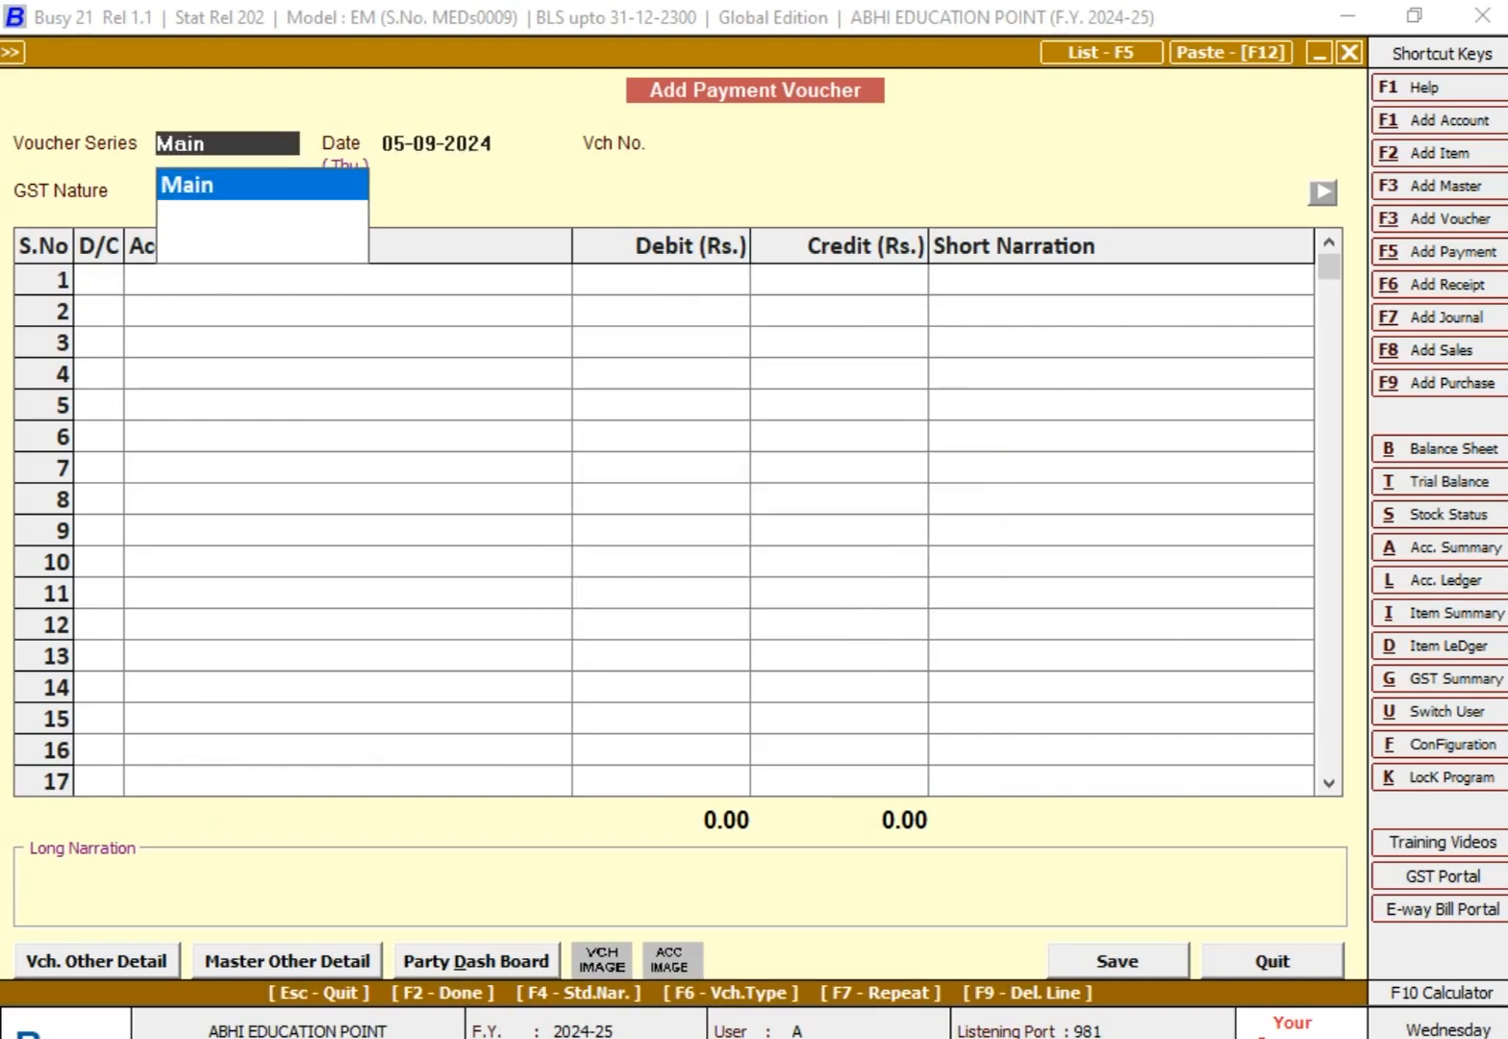
key("Escape")
key("Escape")
key("Escape")
key("Escape")
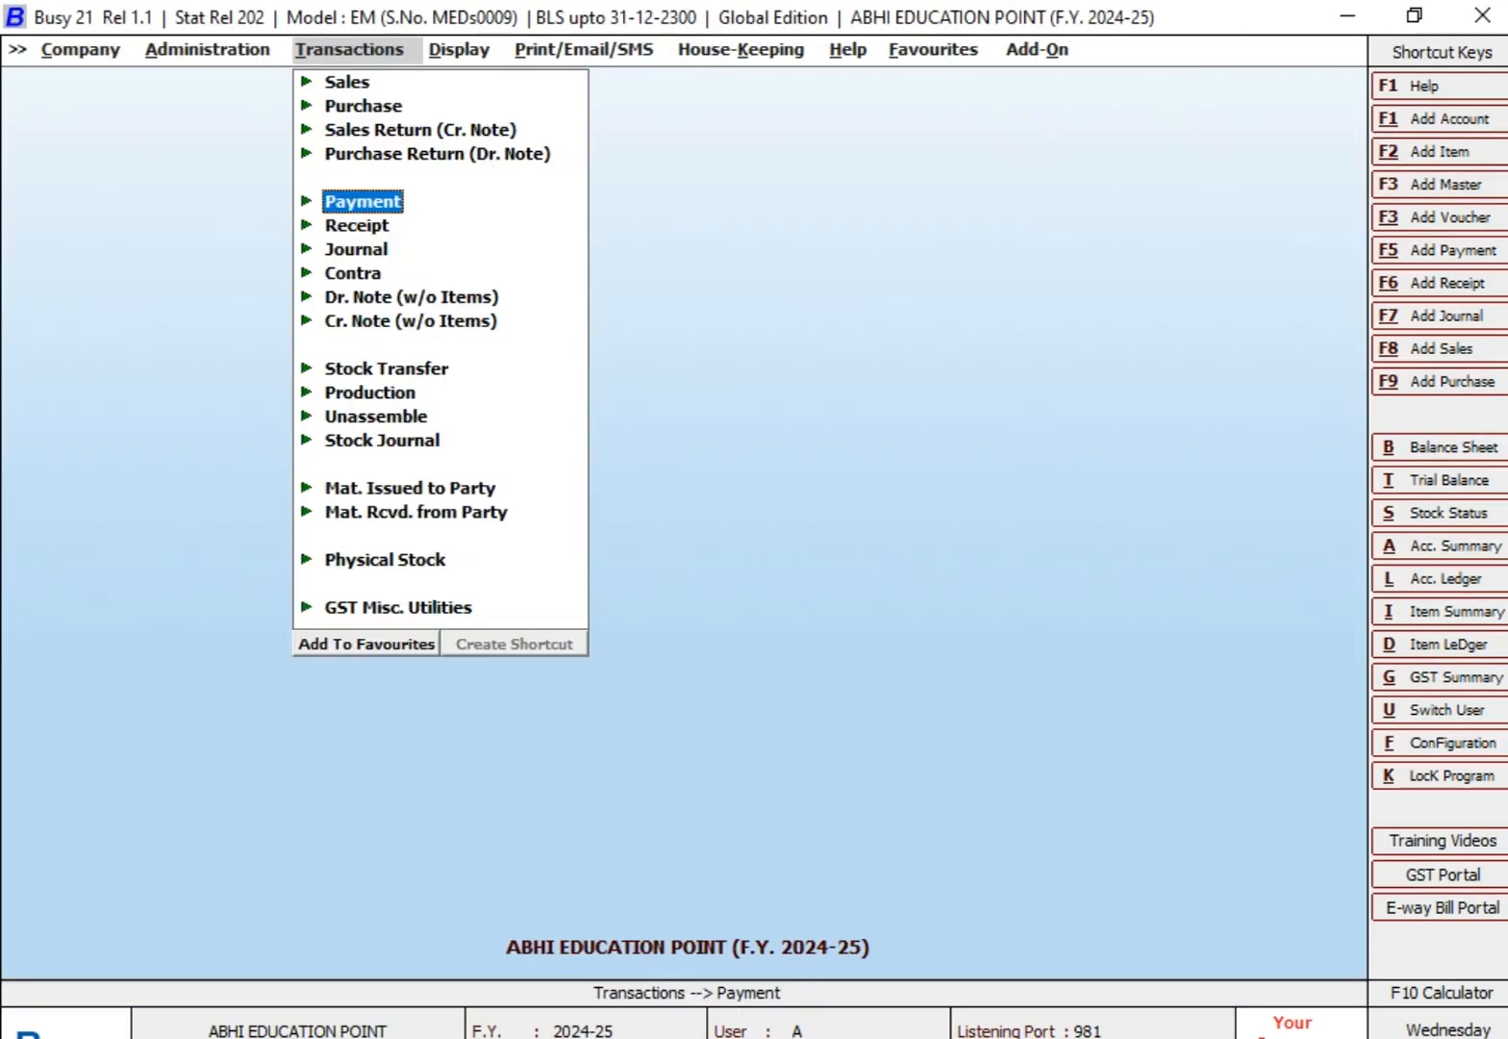
Step: Display the alphabetical Cost Centre Trial for all cost centres as on 30-09-2024, without zero balance cost centres
key("Right")
key("Return")
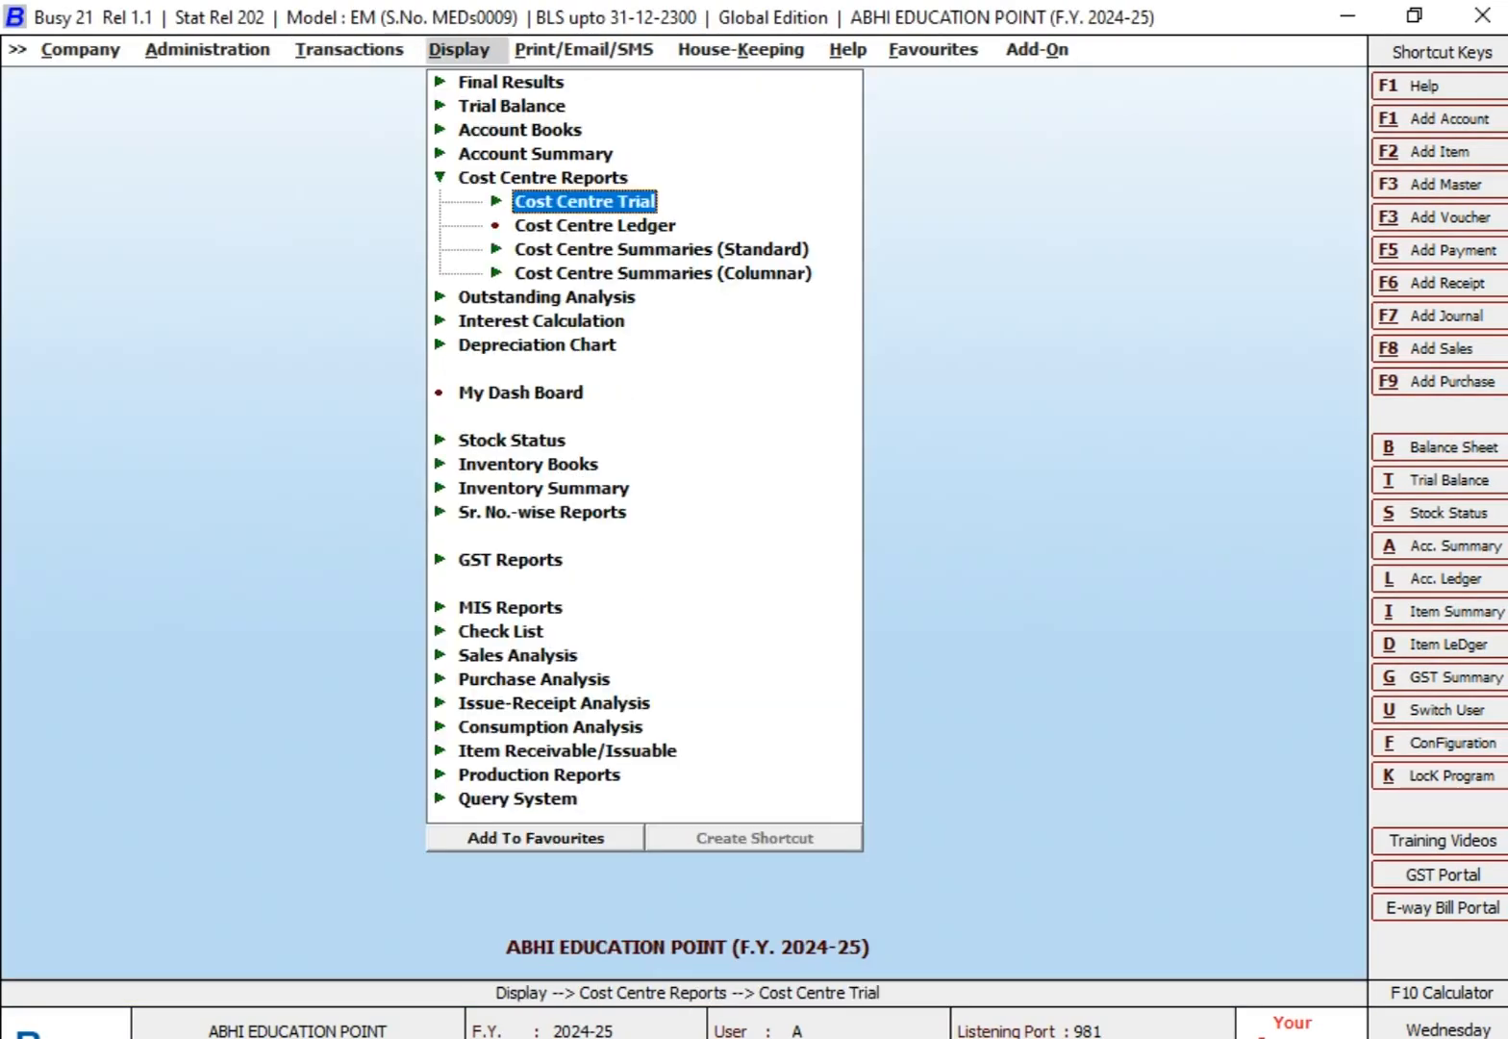
key("Return")
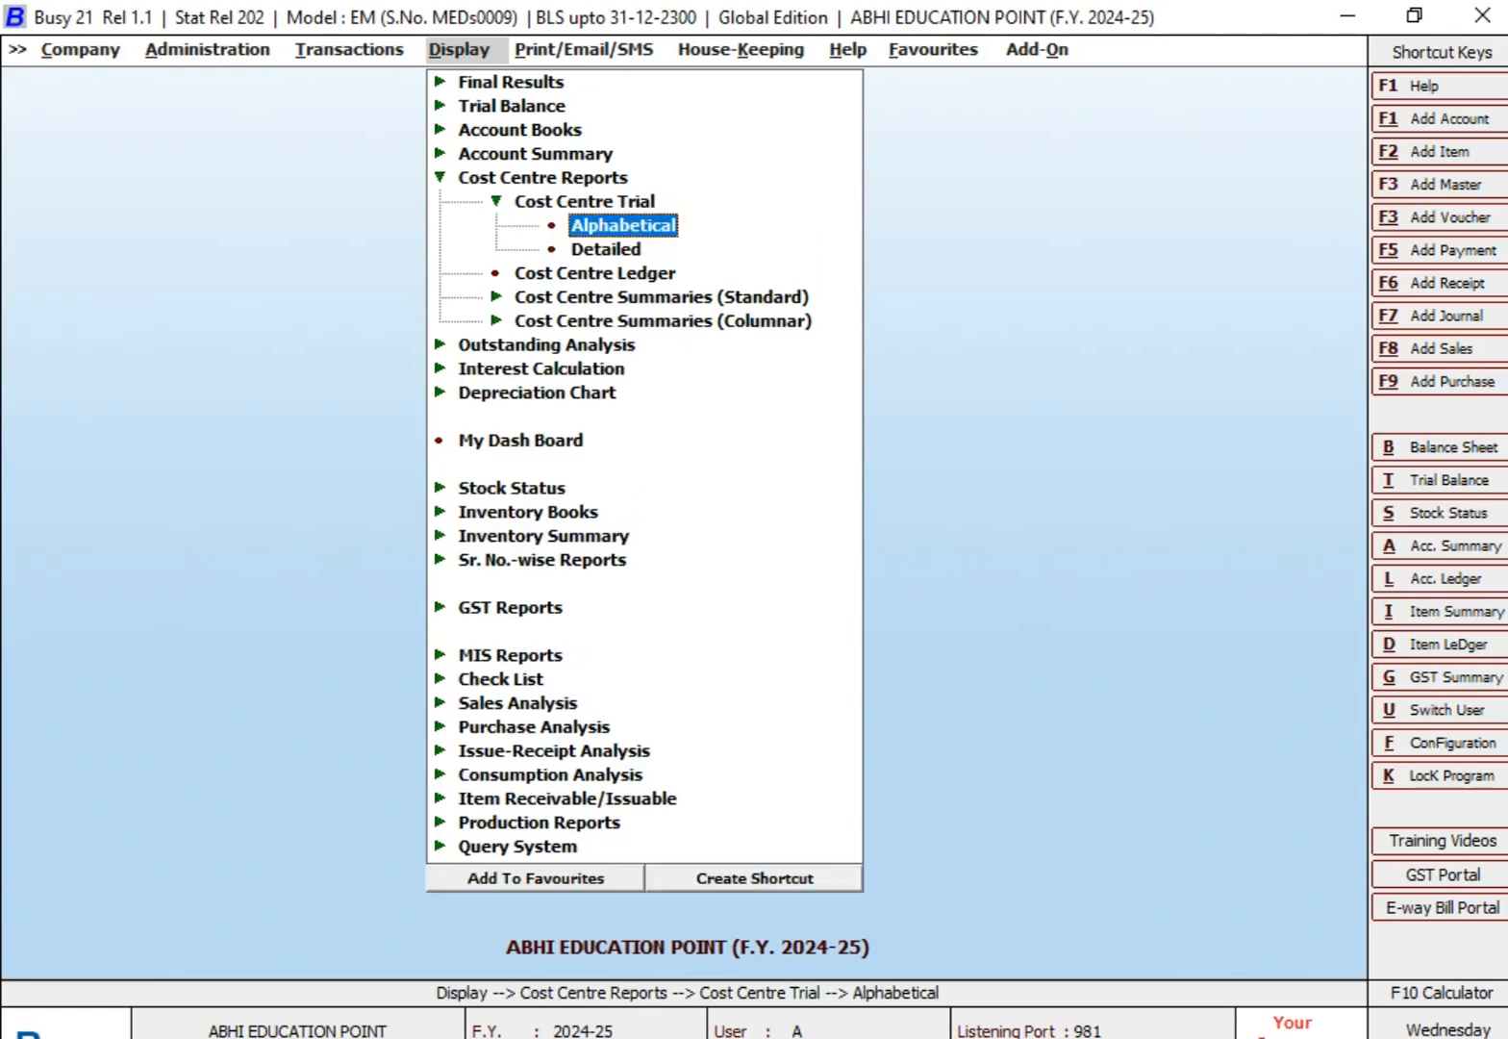
key("Return")
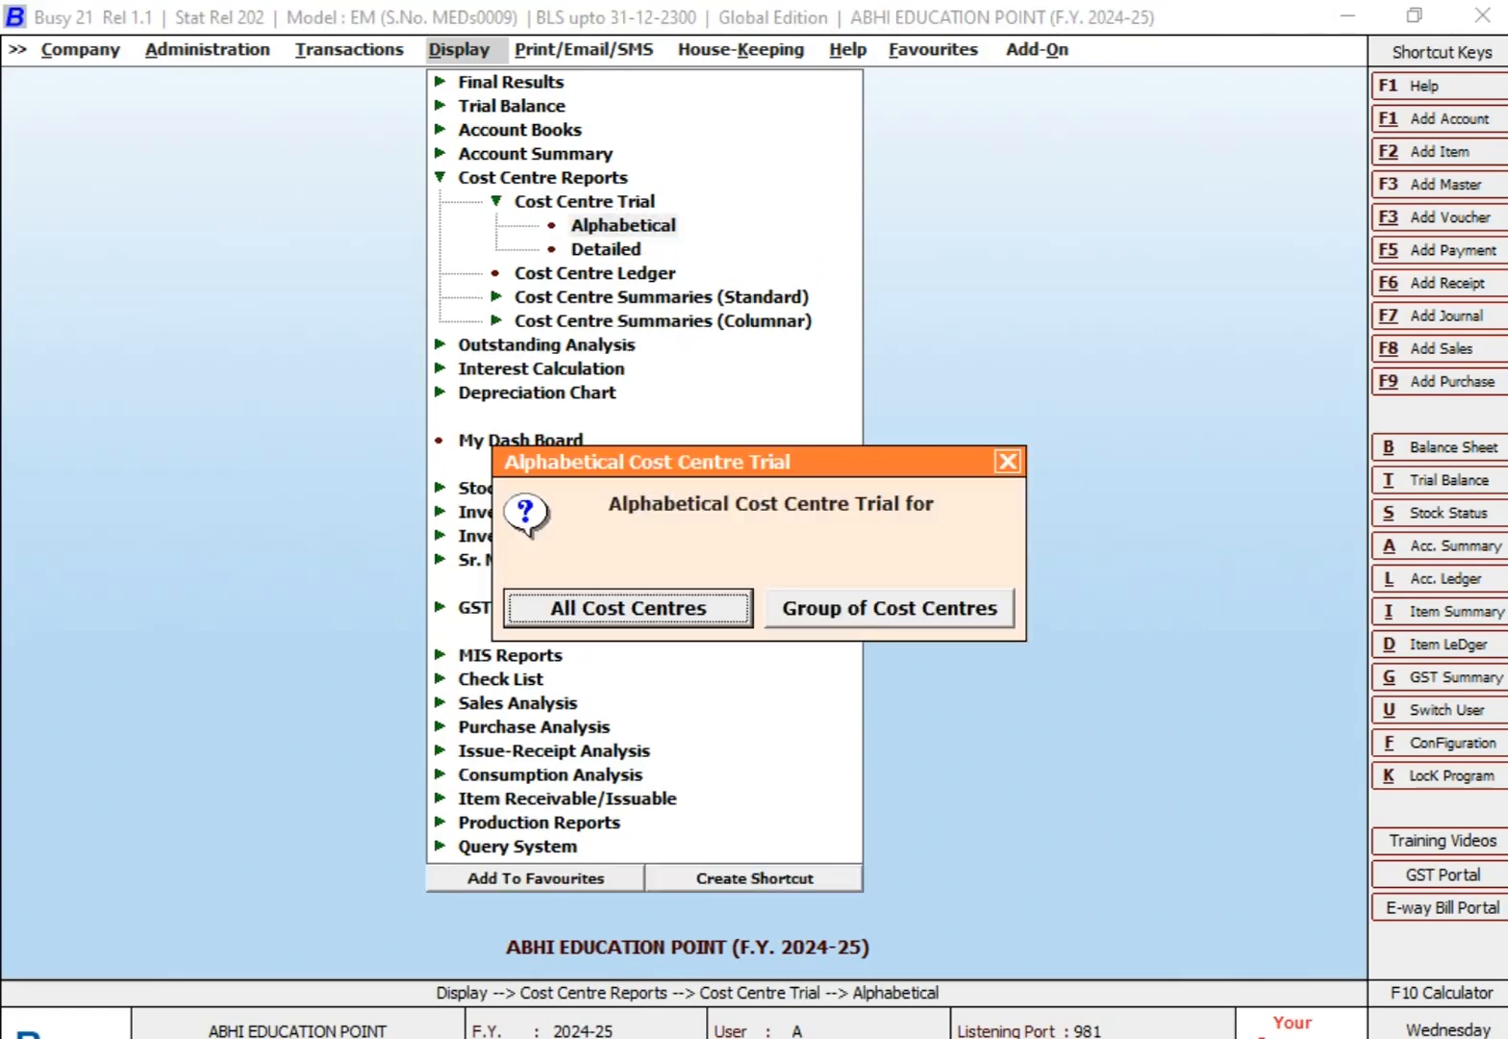
key("Right")
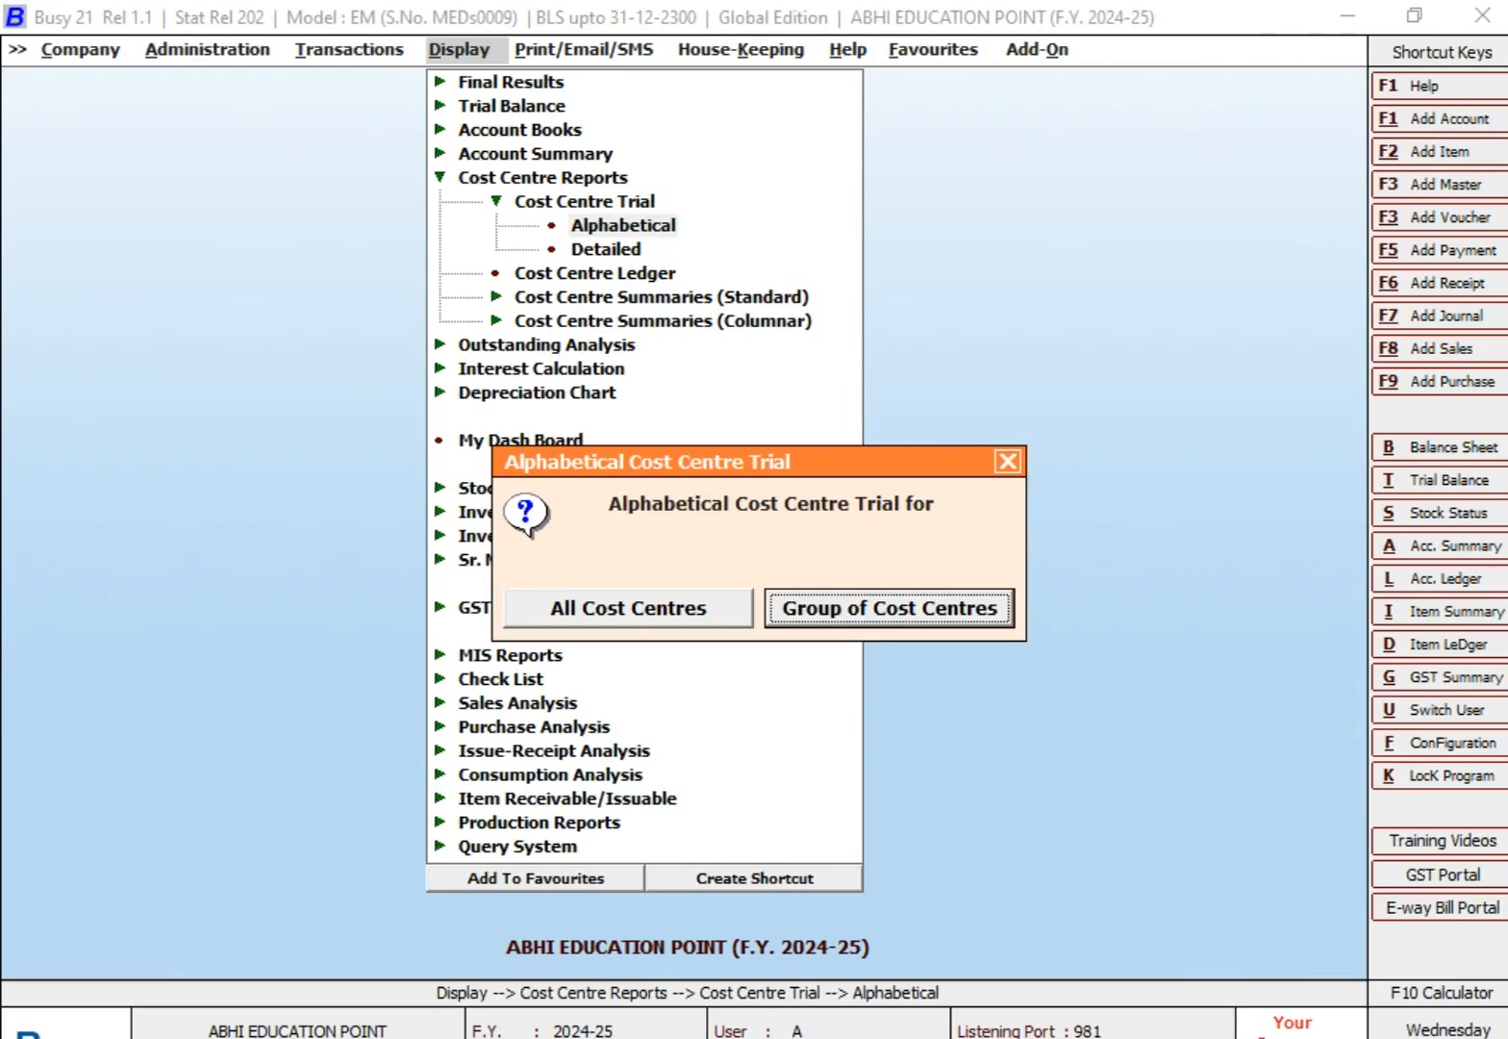
key("Left")
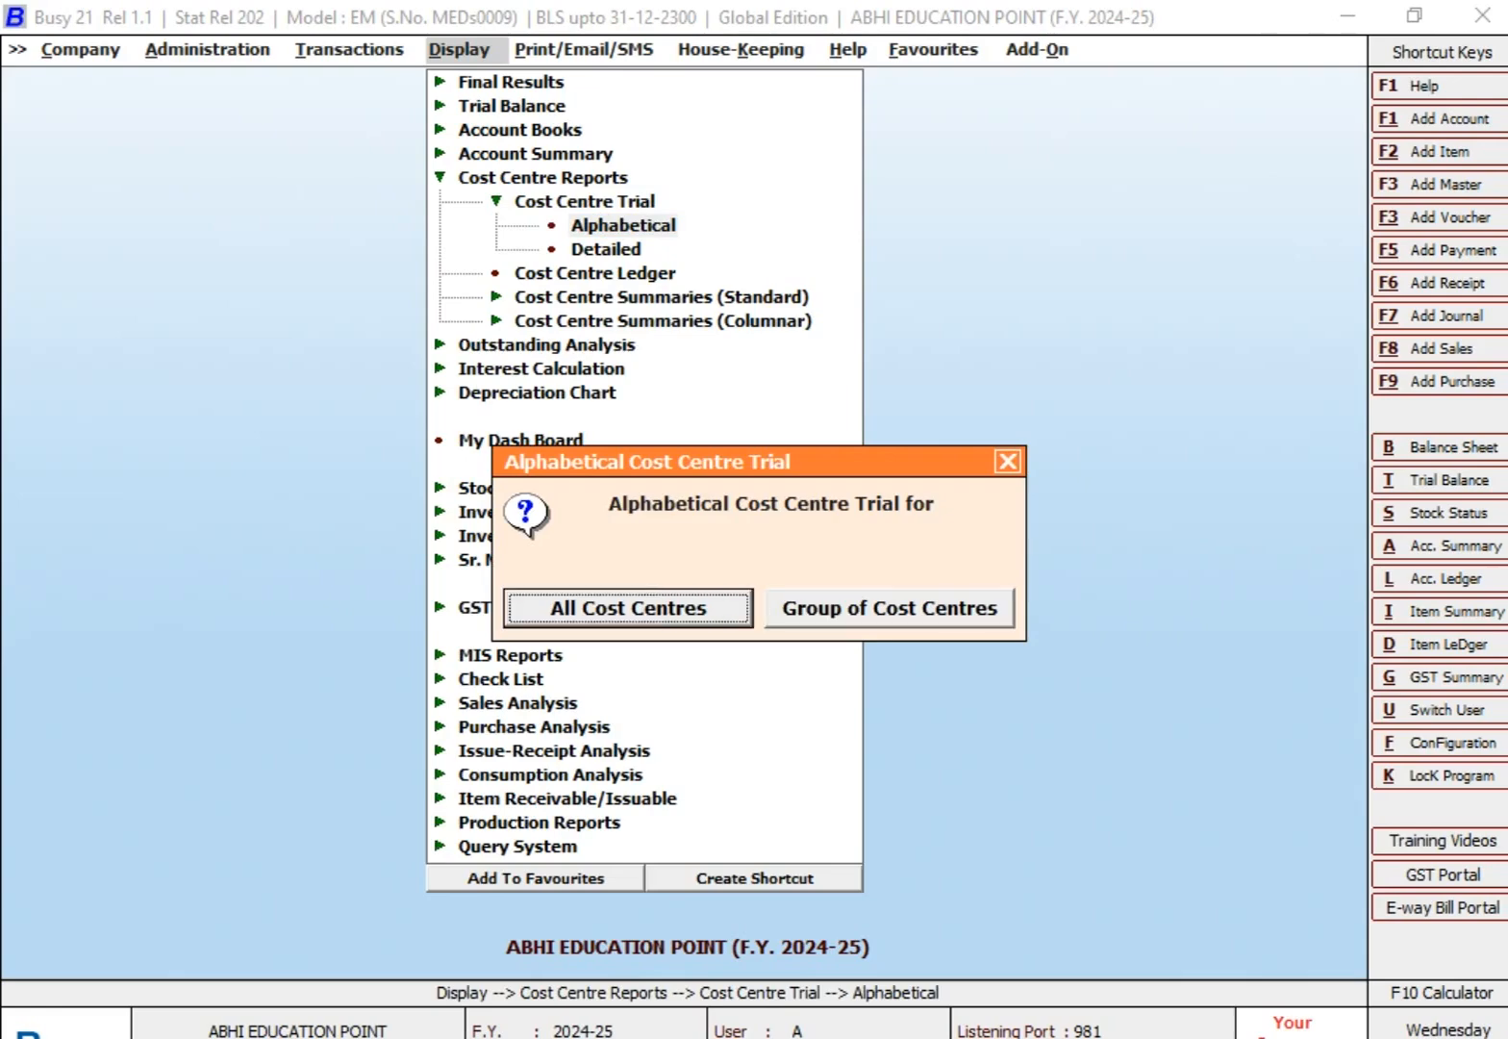
key("Return")
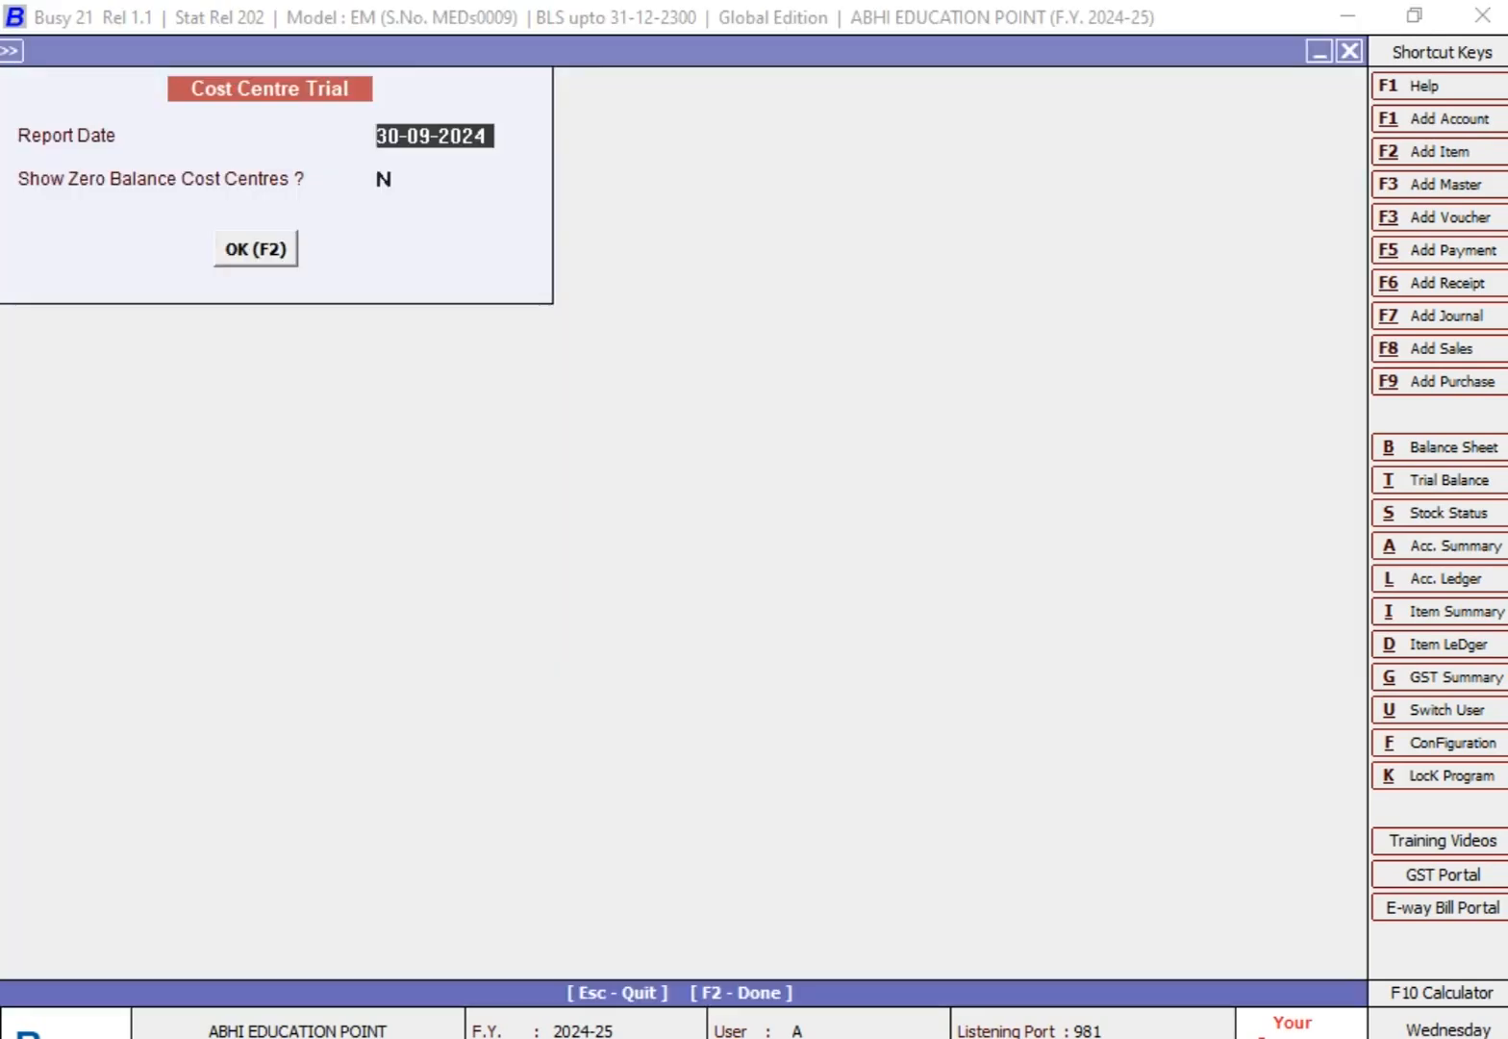
key("Return")
key("Return")
key("Return")
Step: Look through the trial's cost centres, then examine the salary and travelling entries in the first cost centre's account ledger
key("Down")
key("Down")
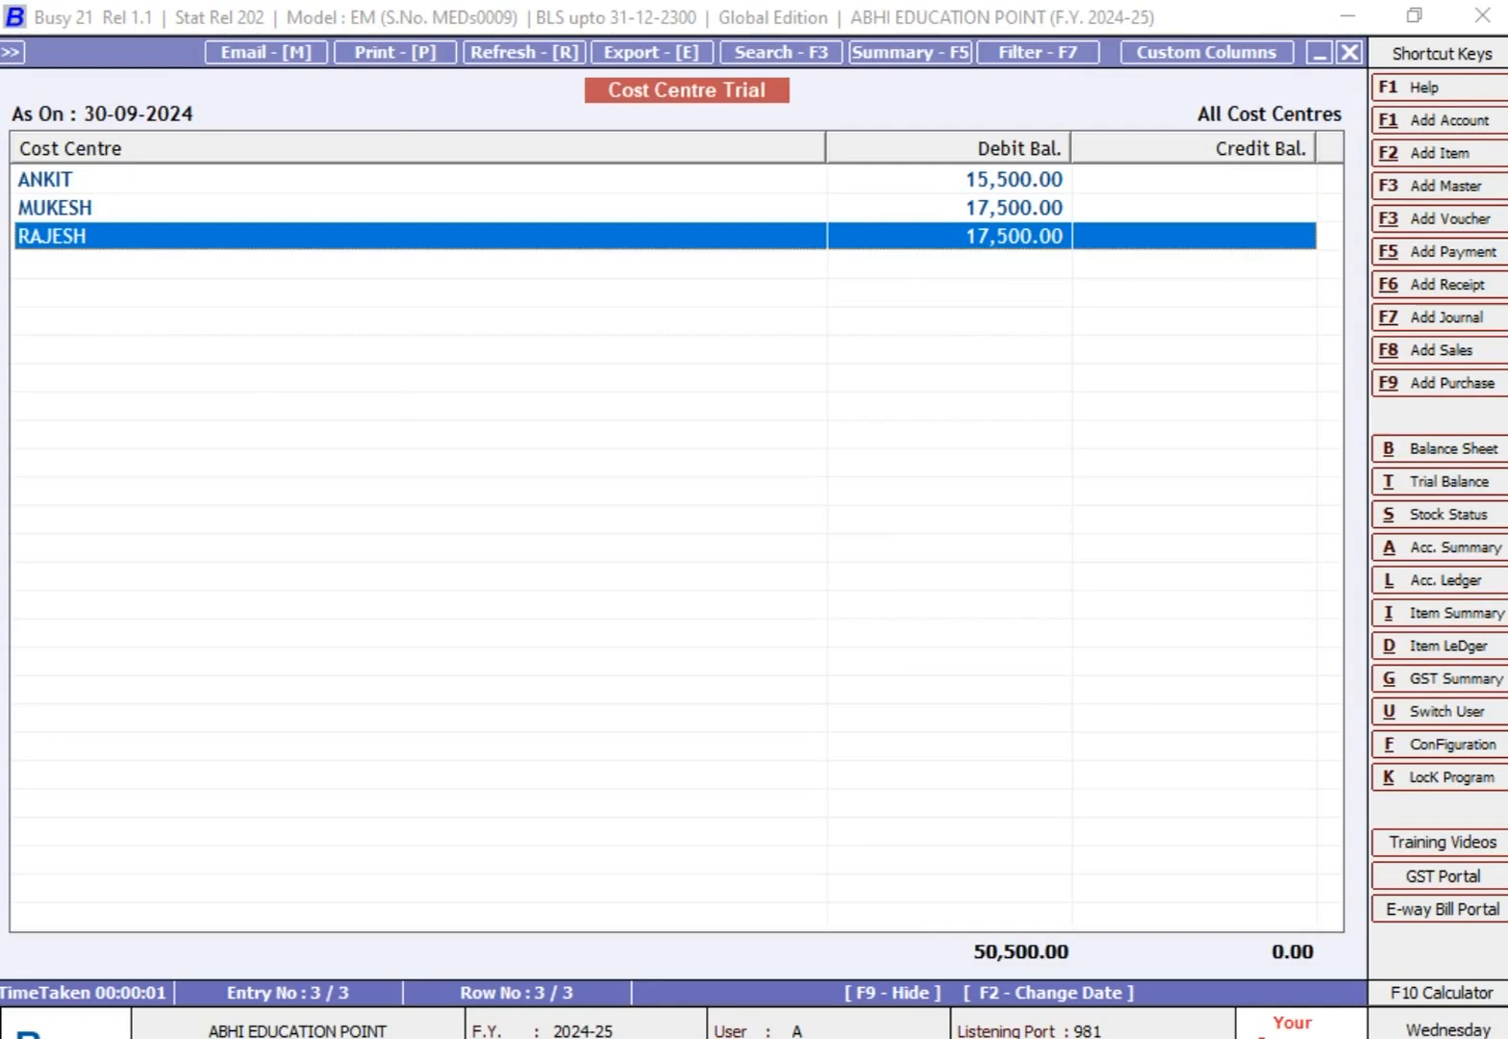
key("Up")
key("Up")
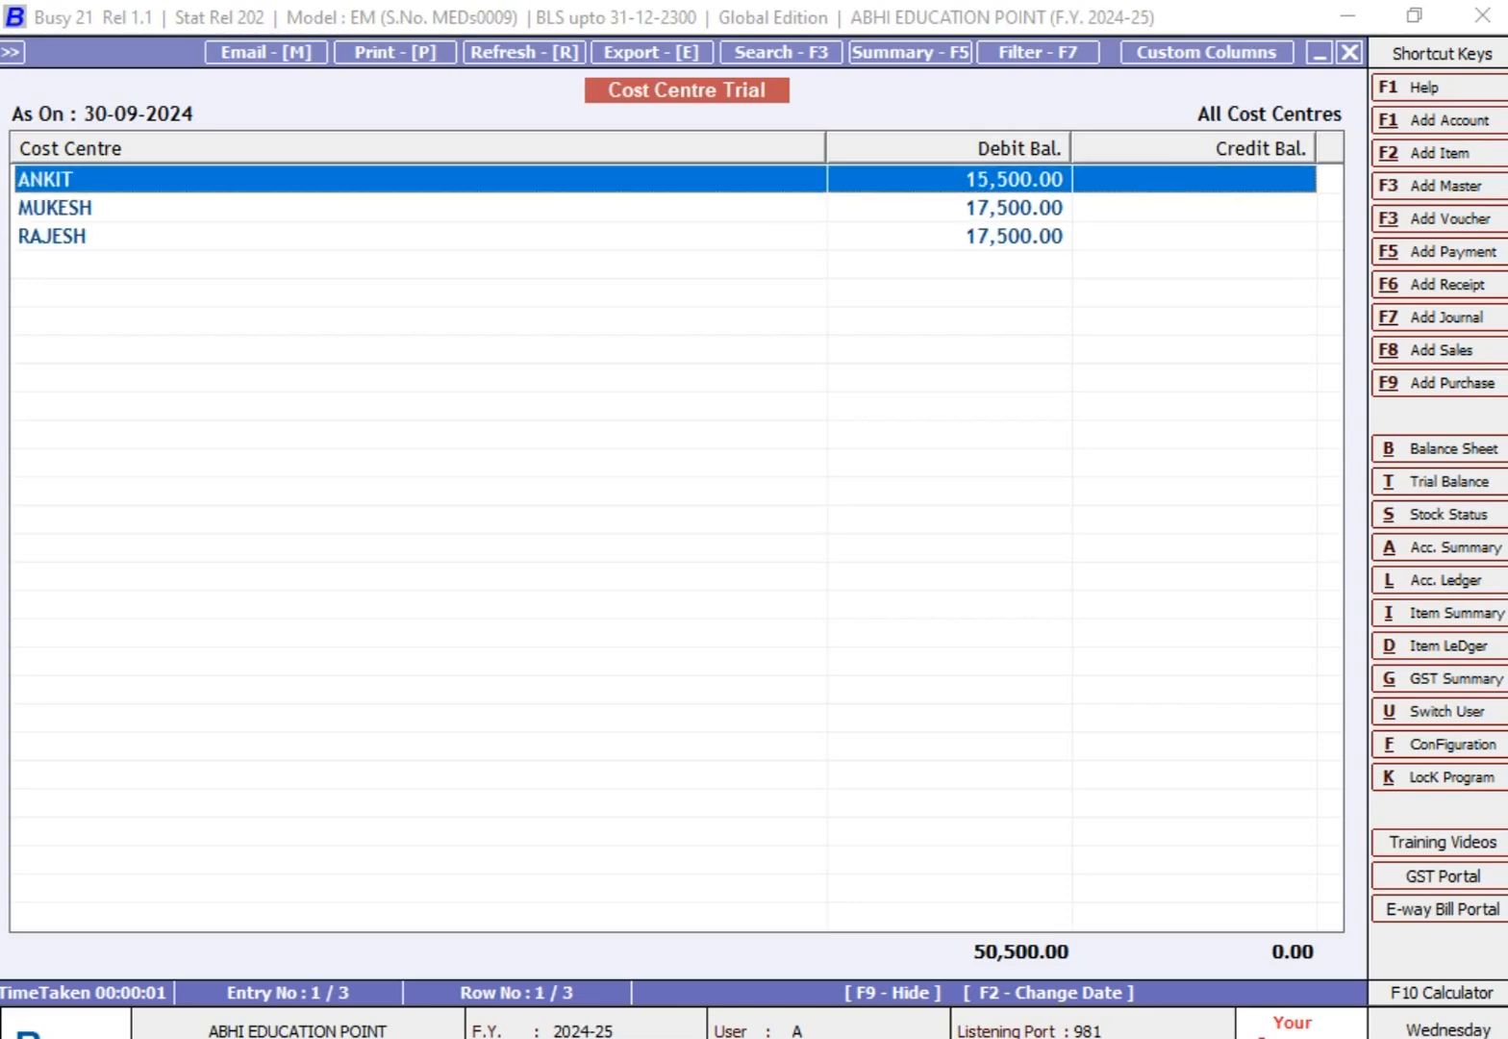
key("Return")
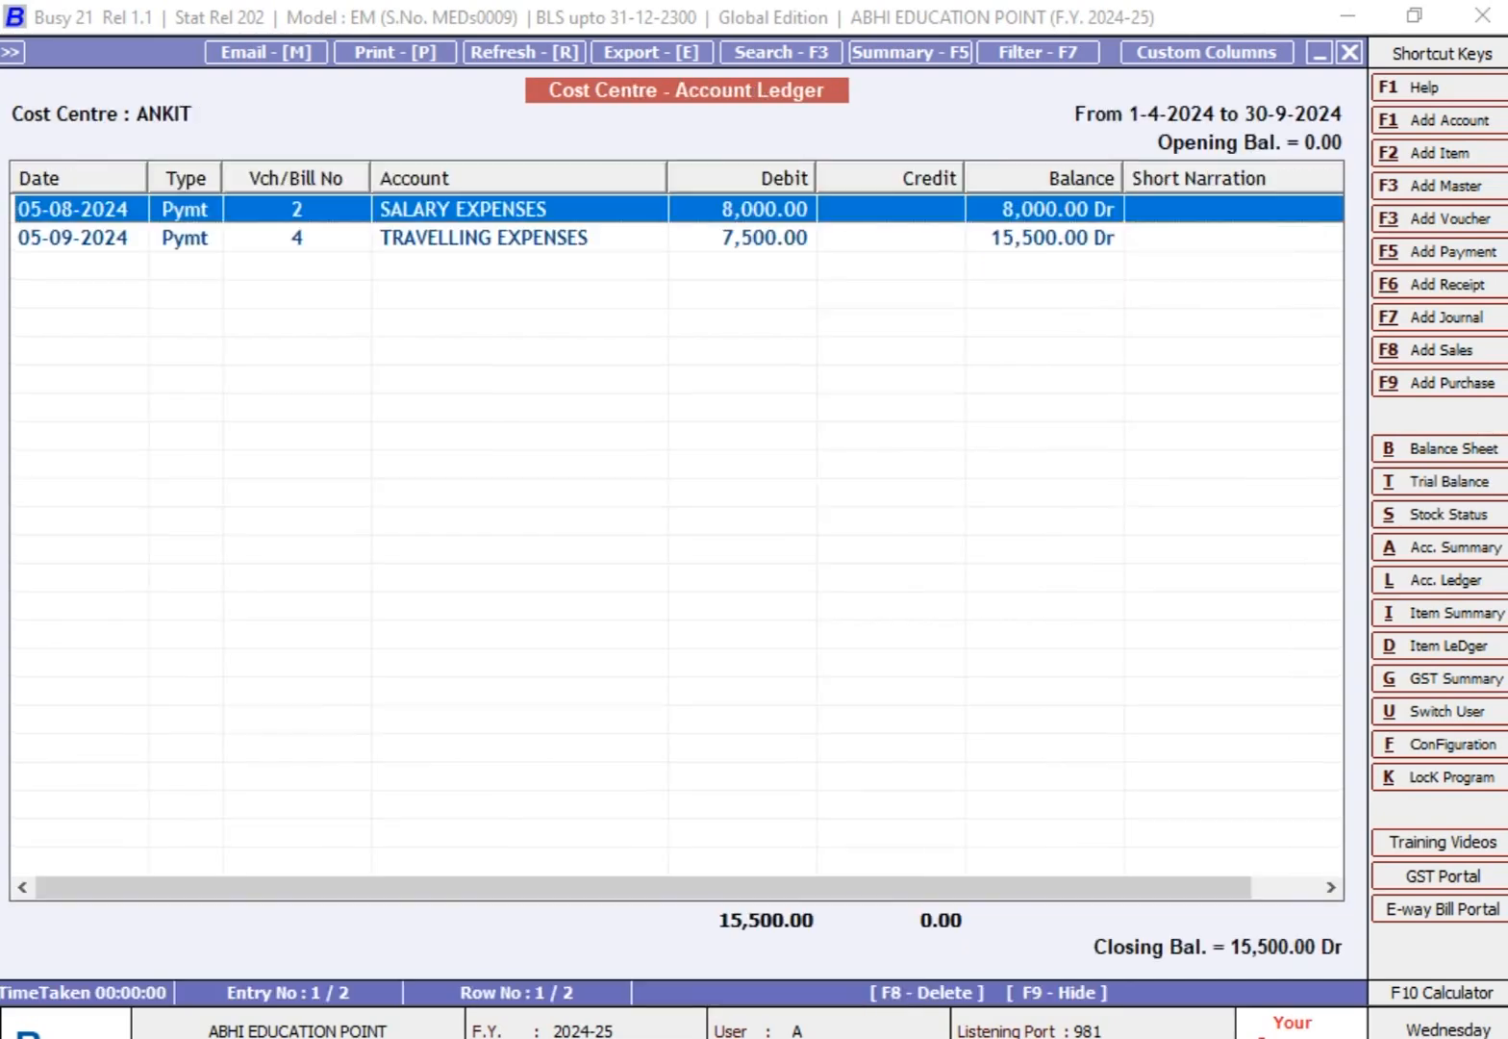
key("Down")
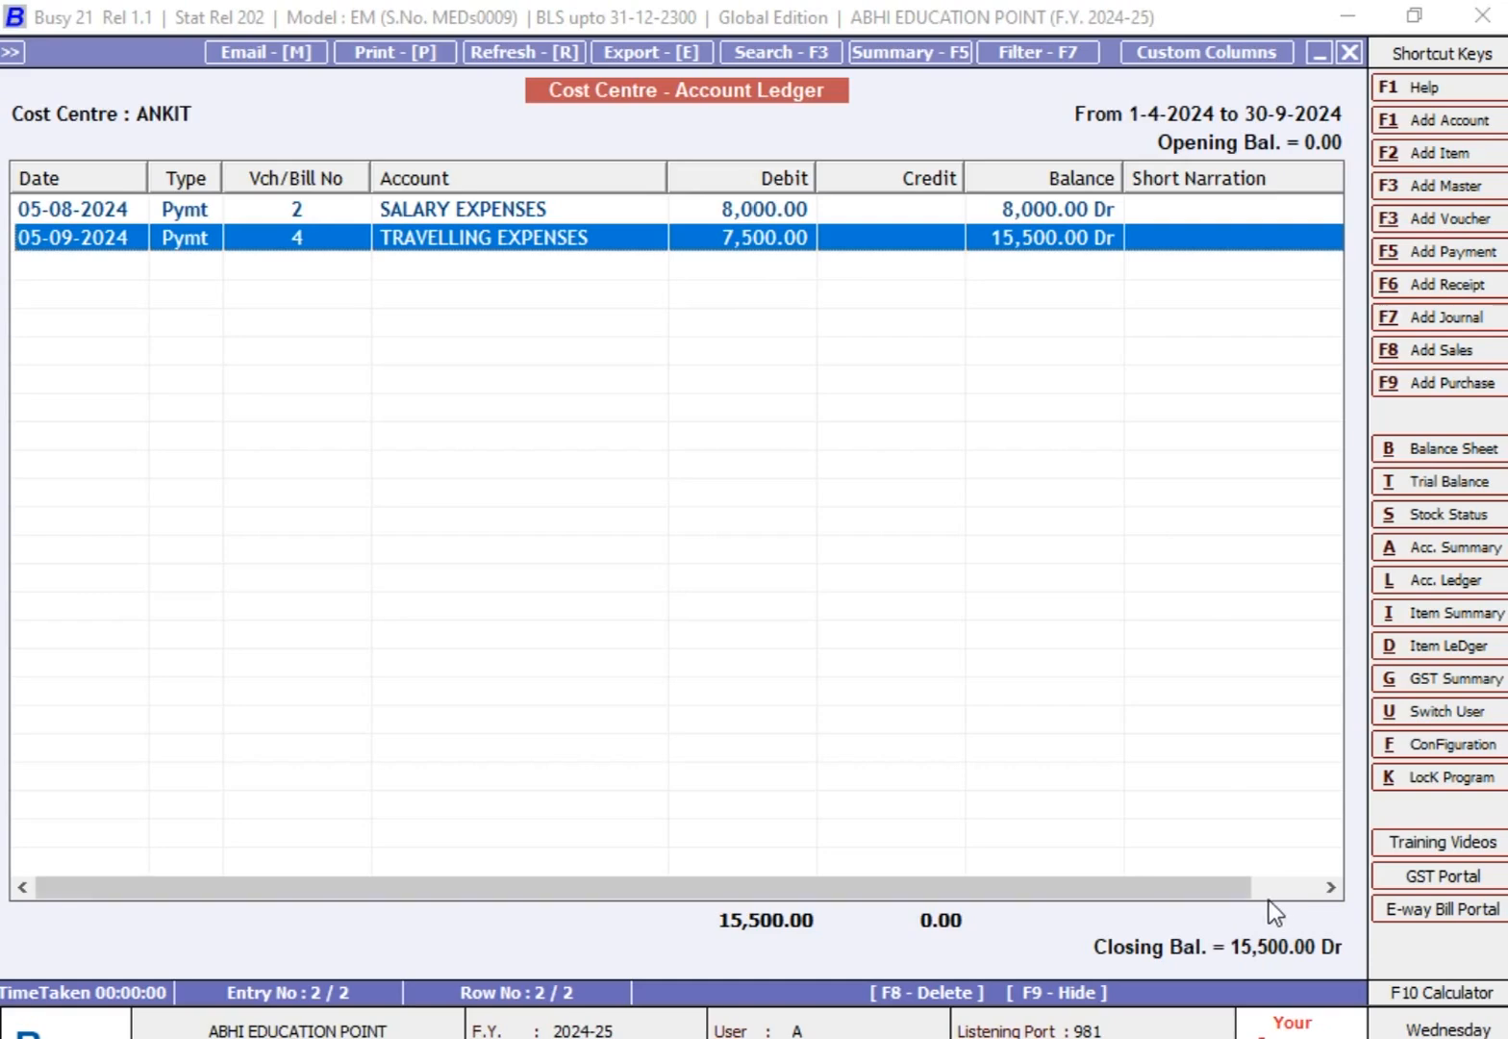
key("Escape")
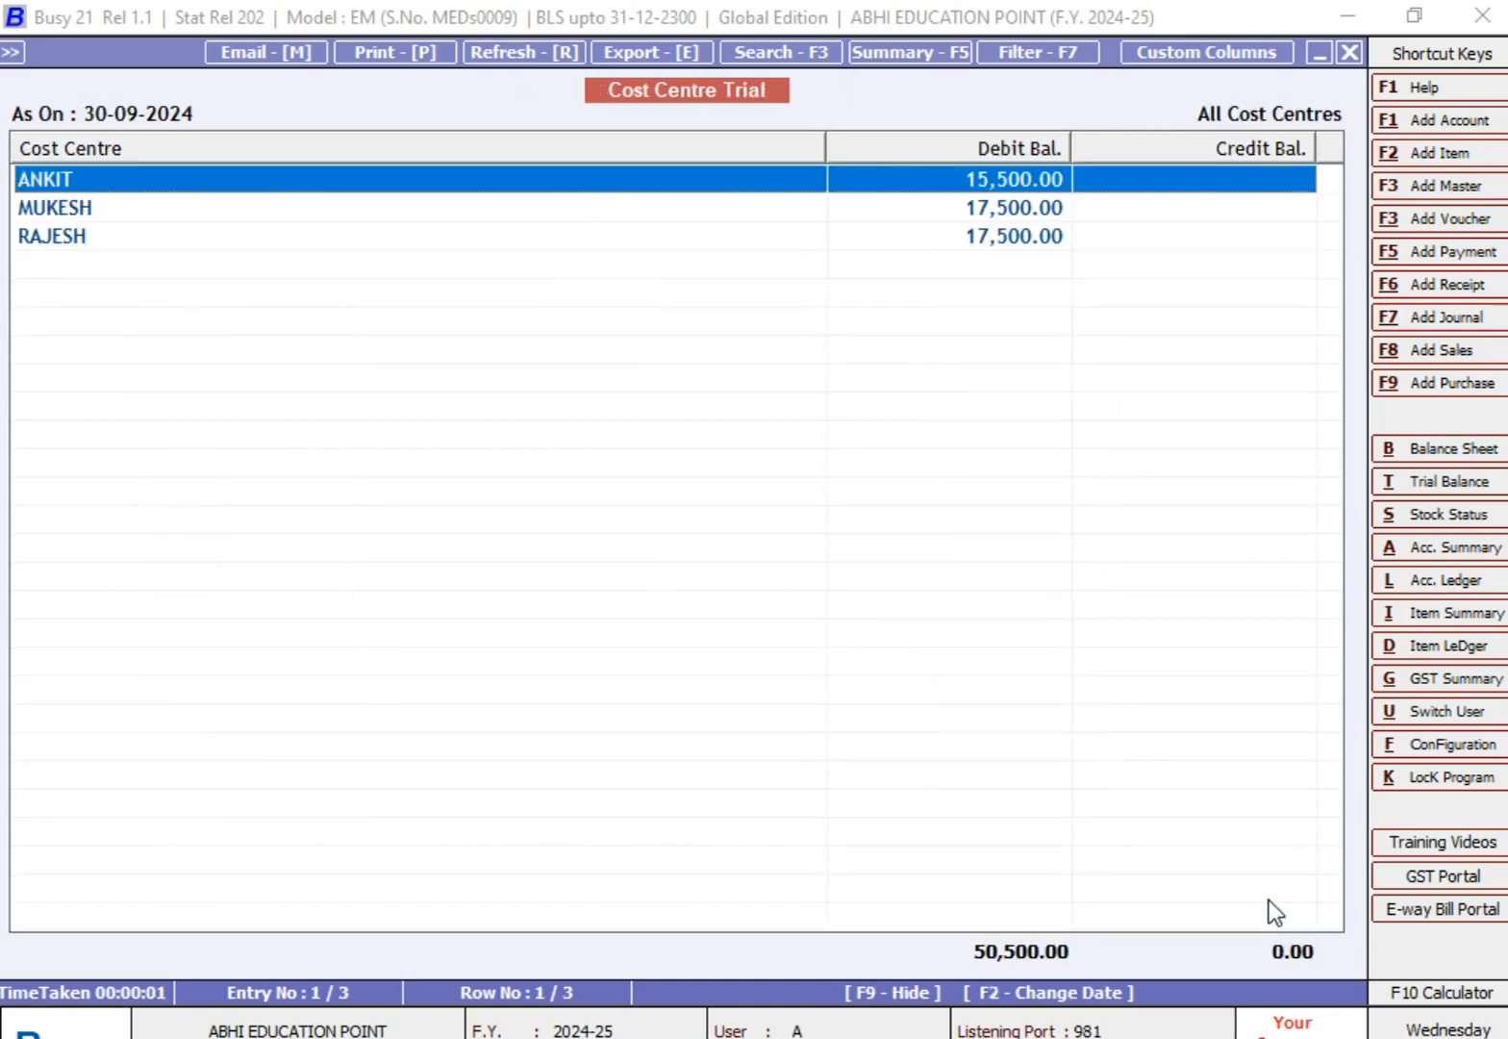
Step: Examine the account ledger of the second cost centre in the trial, then leave the Cost Centre reports
key("Down")
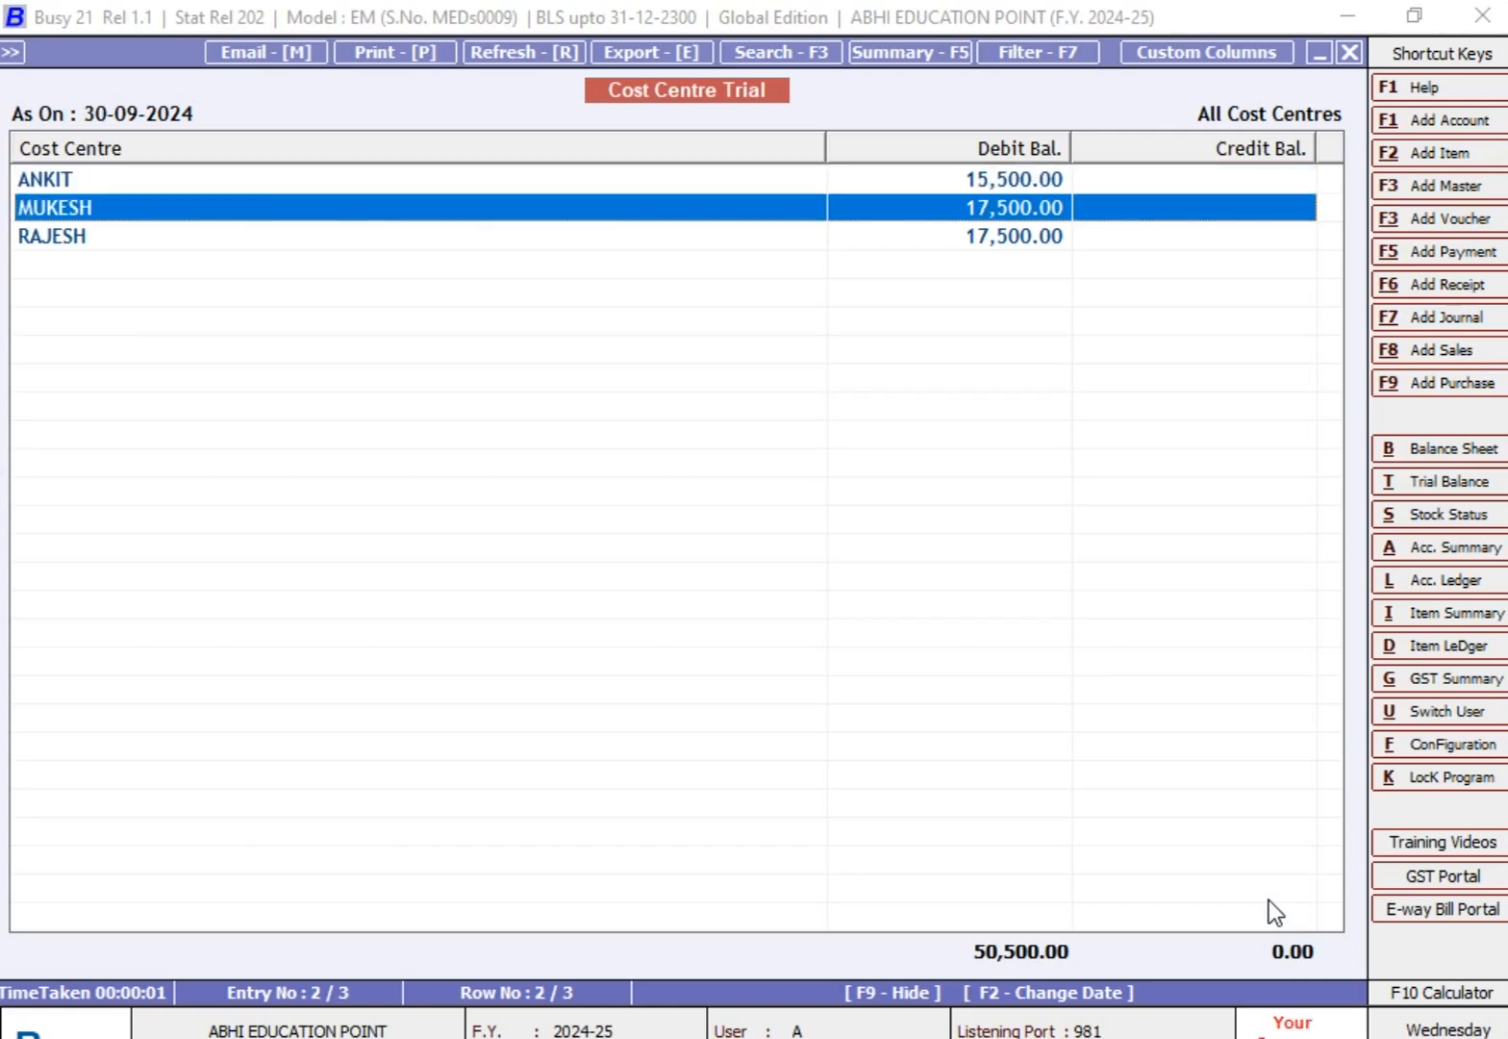
key("Return")
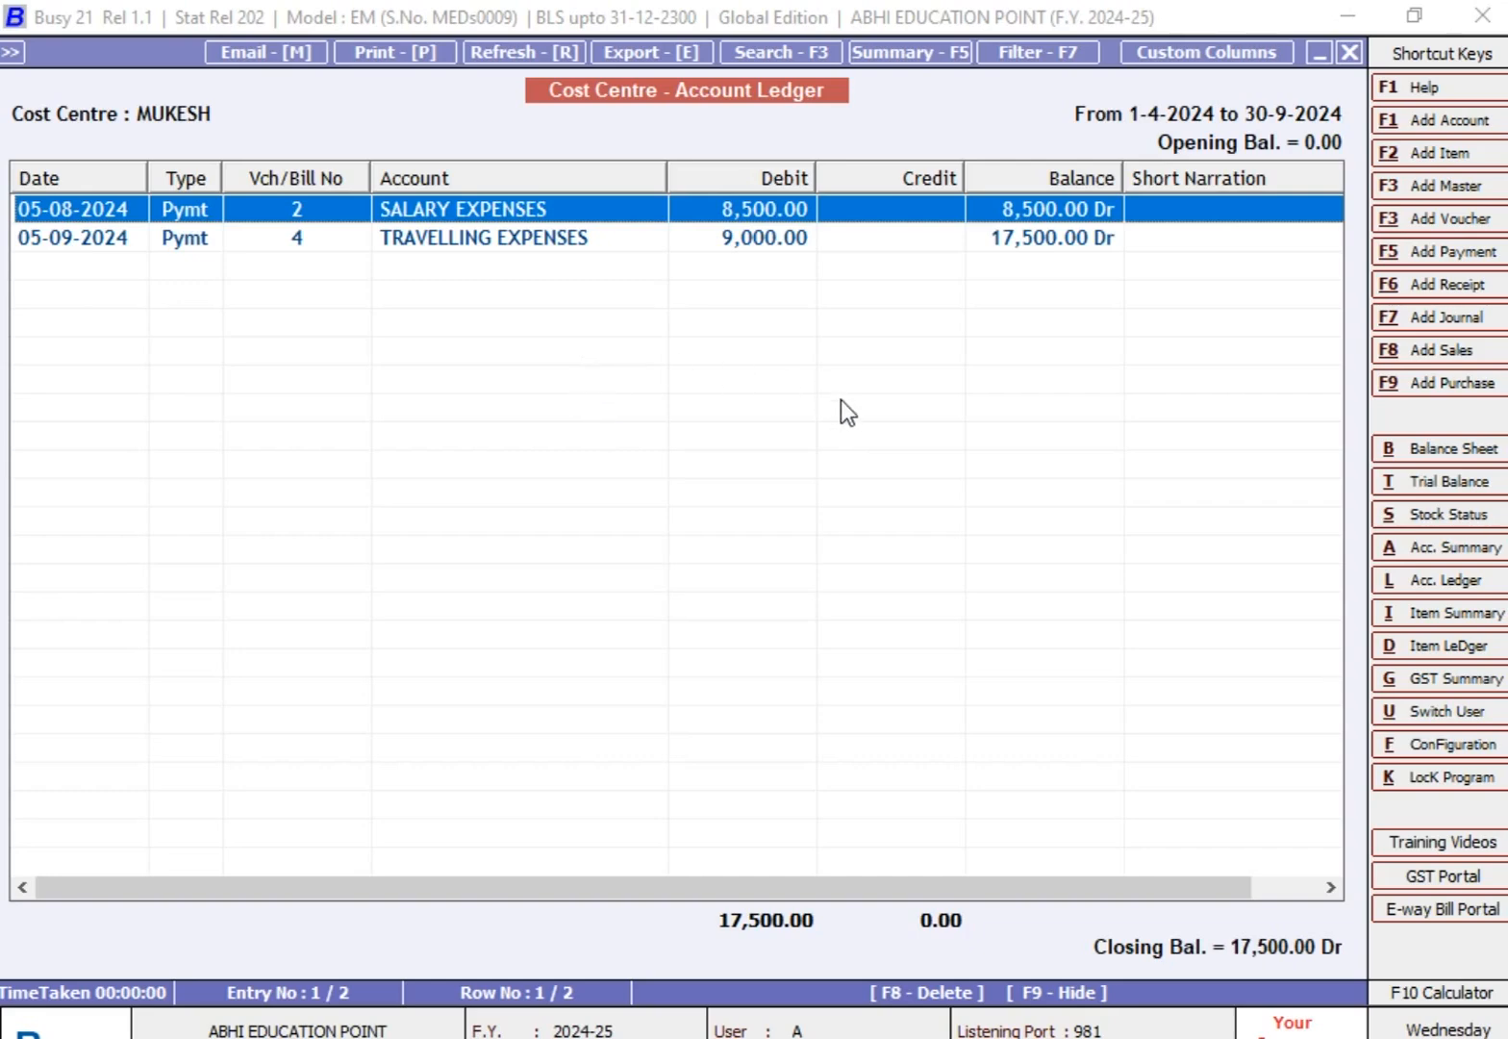
key("Escape")
key("Escape")
key("Escape")
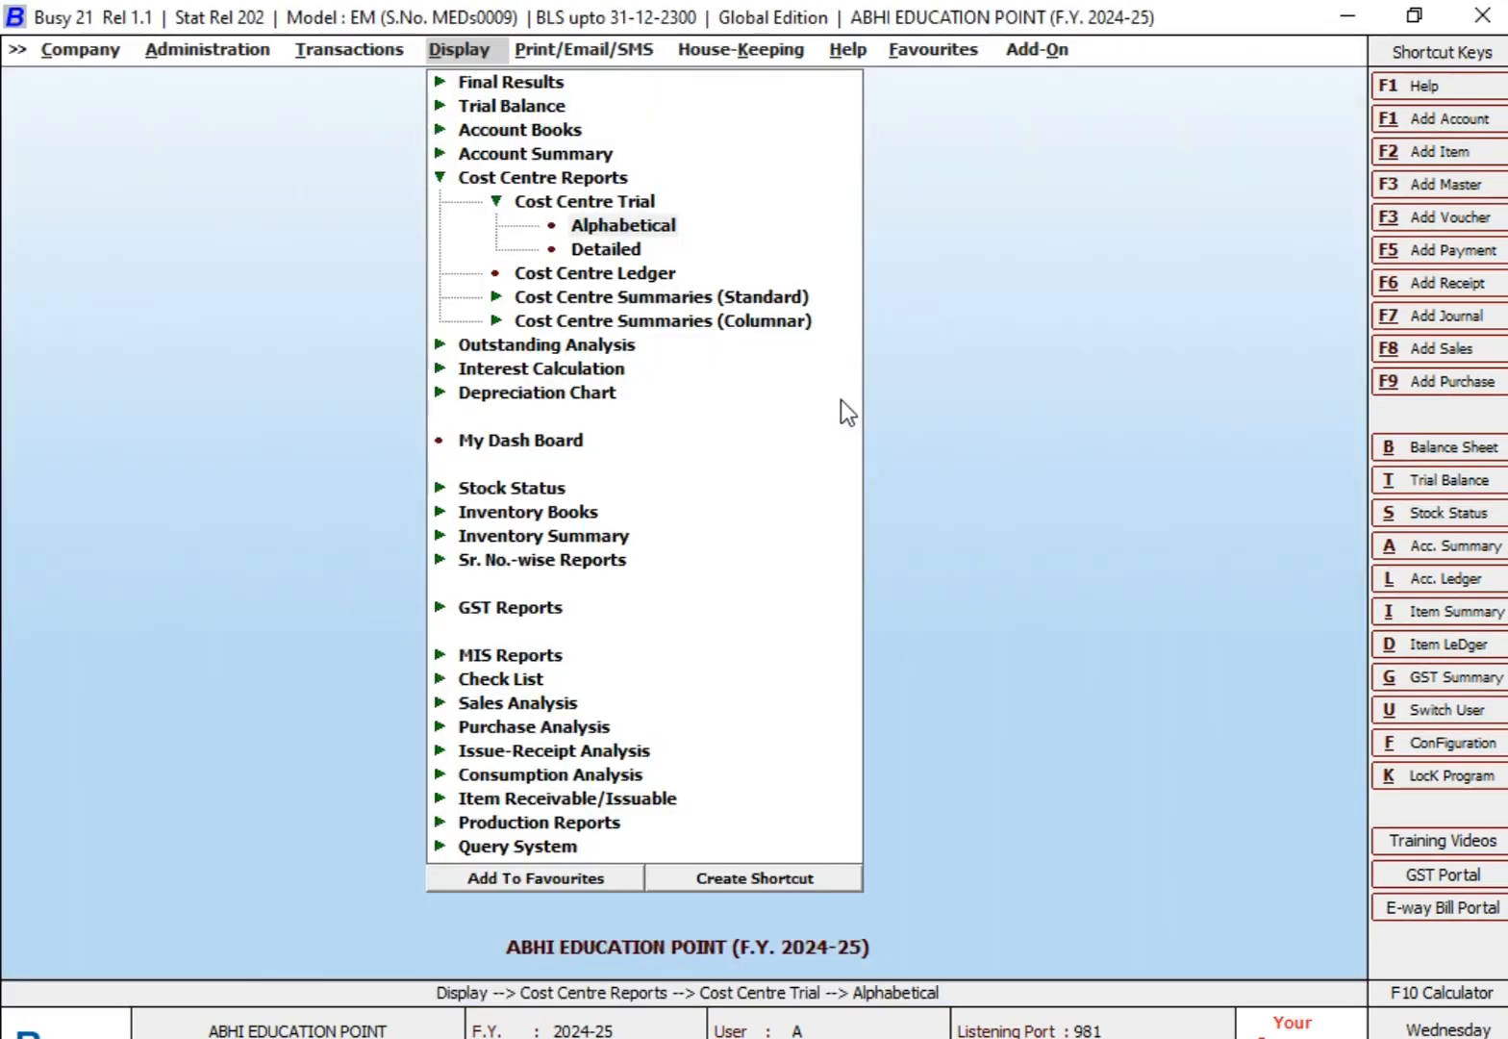
key("Escape")
key("Escape")
key("Escape")
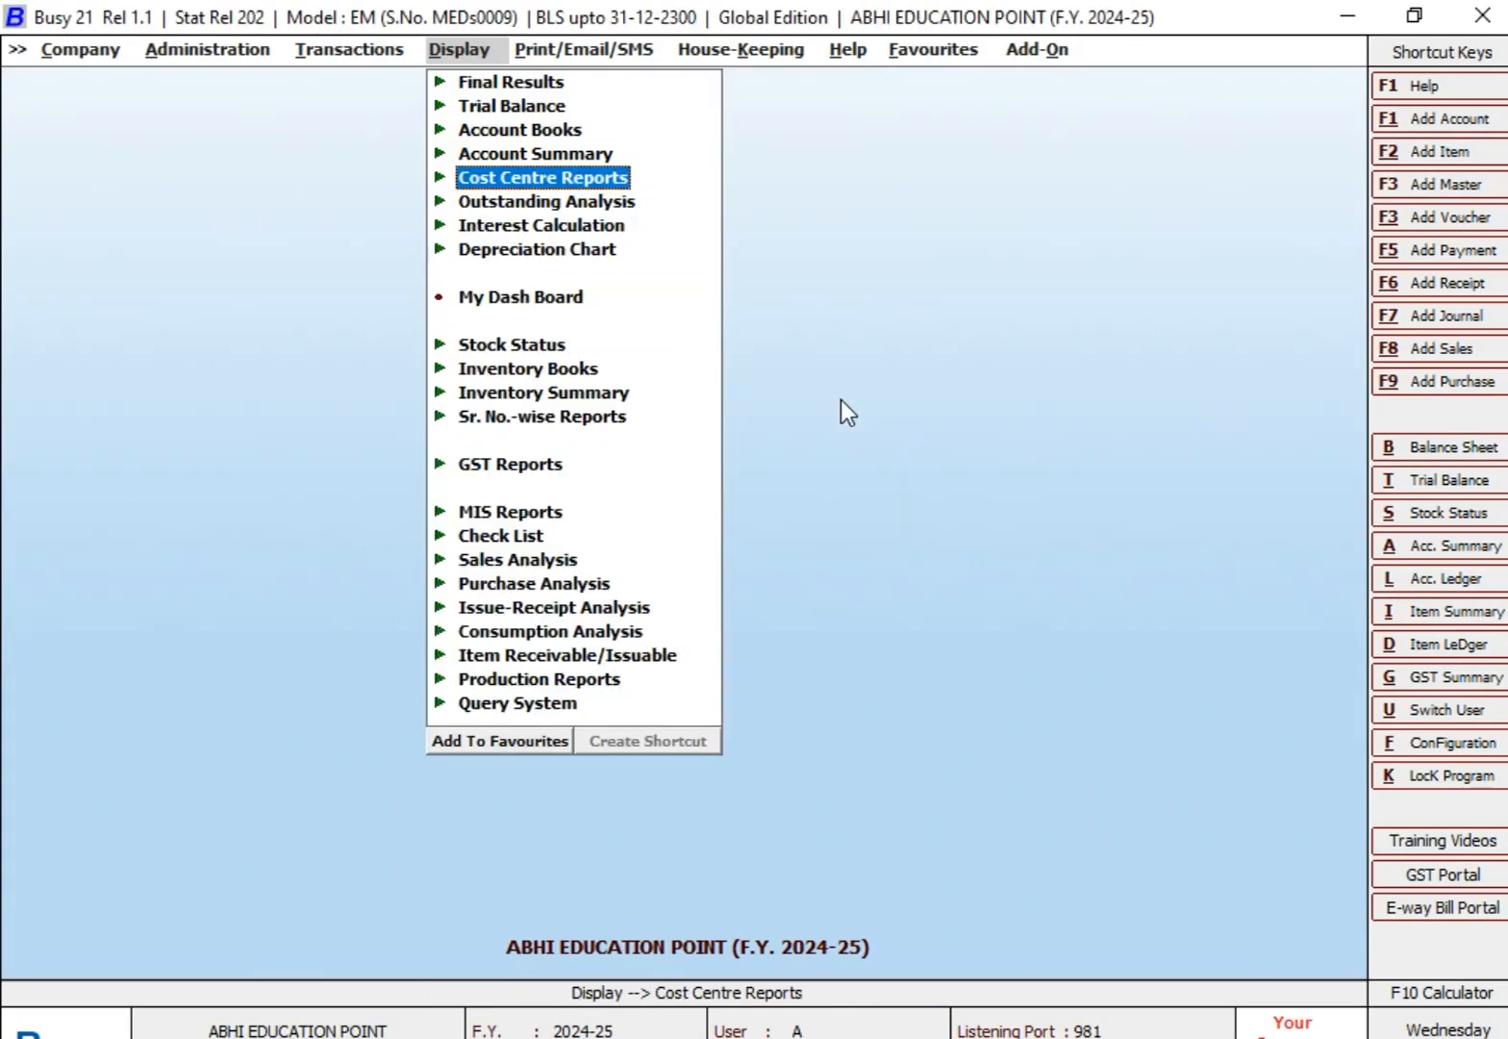
Step: Display the alphabetical Cost Centre Trial for ALL BUSINESS EXPENSES GROUP as on 30-09-2024, without zero balance cost centres
key("Return")
key("Return")
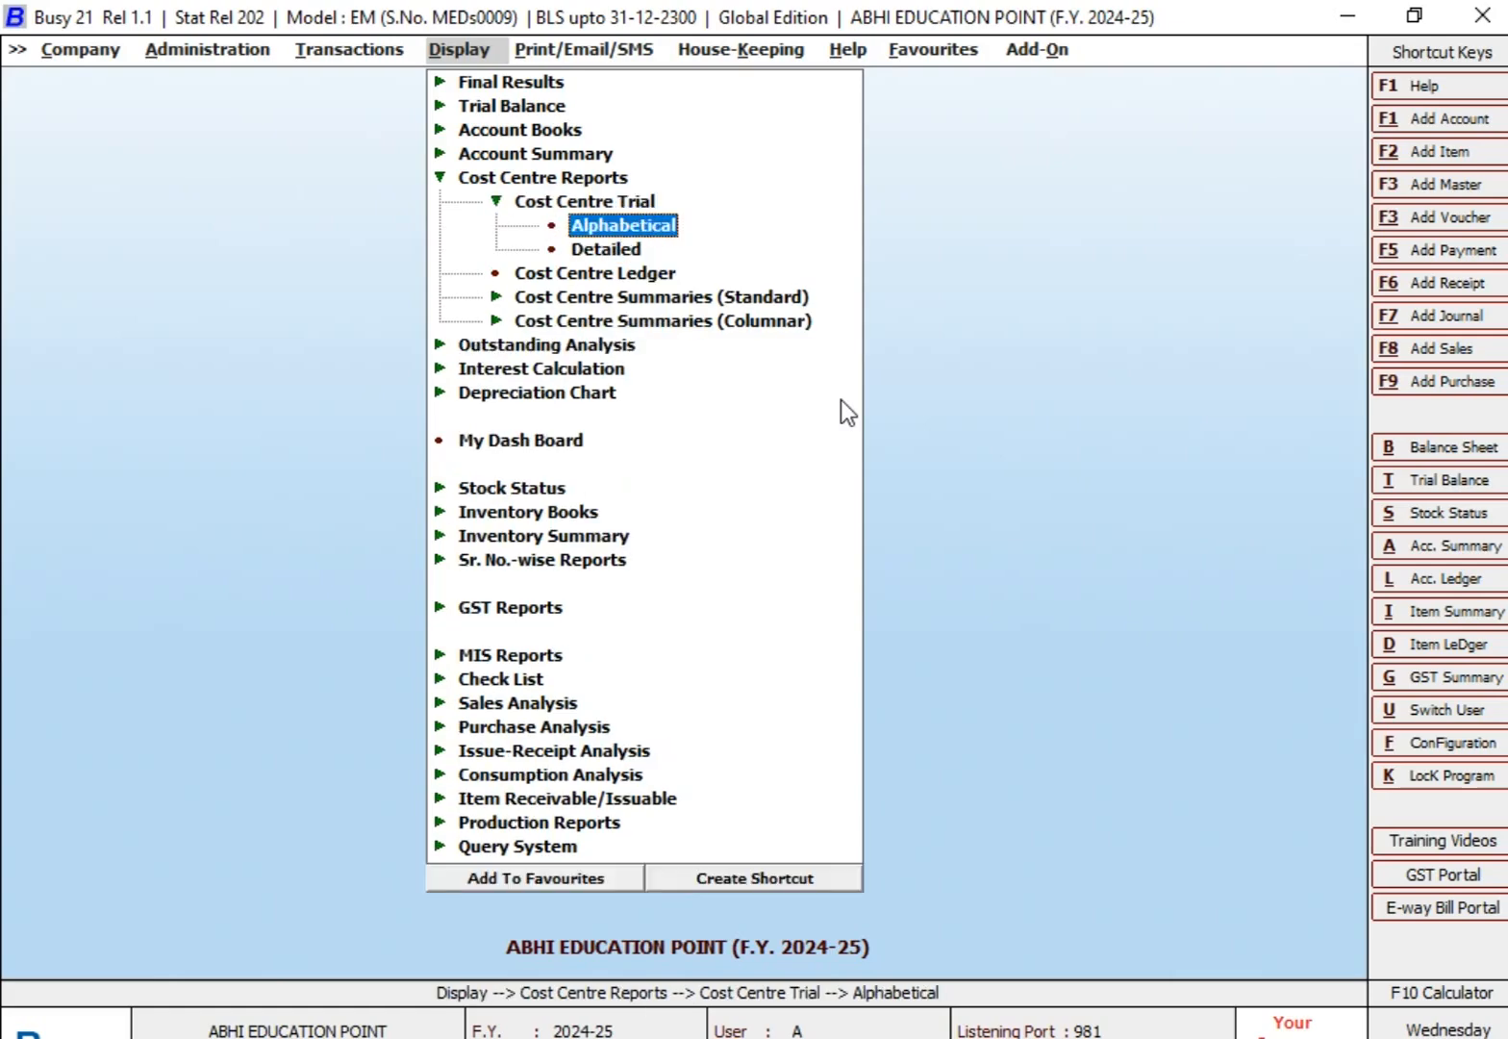
key("Return")
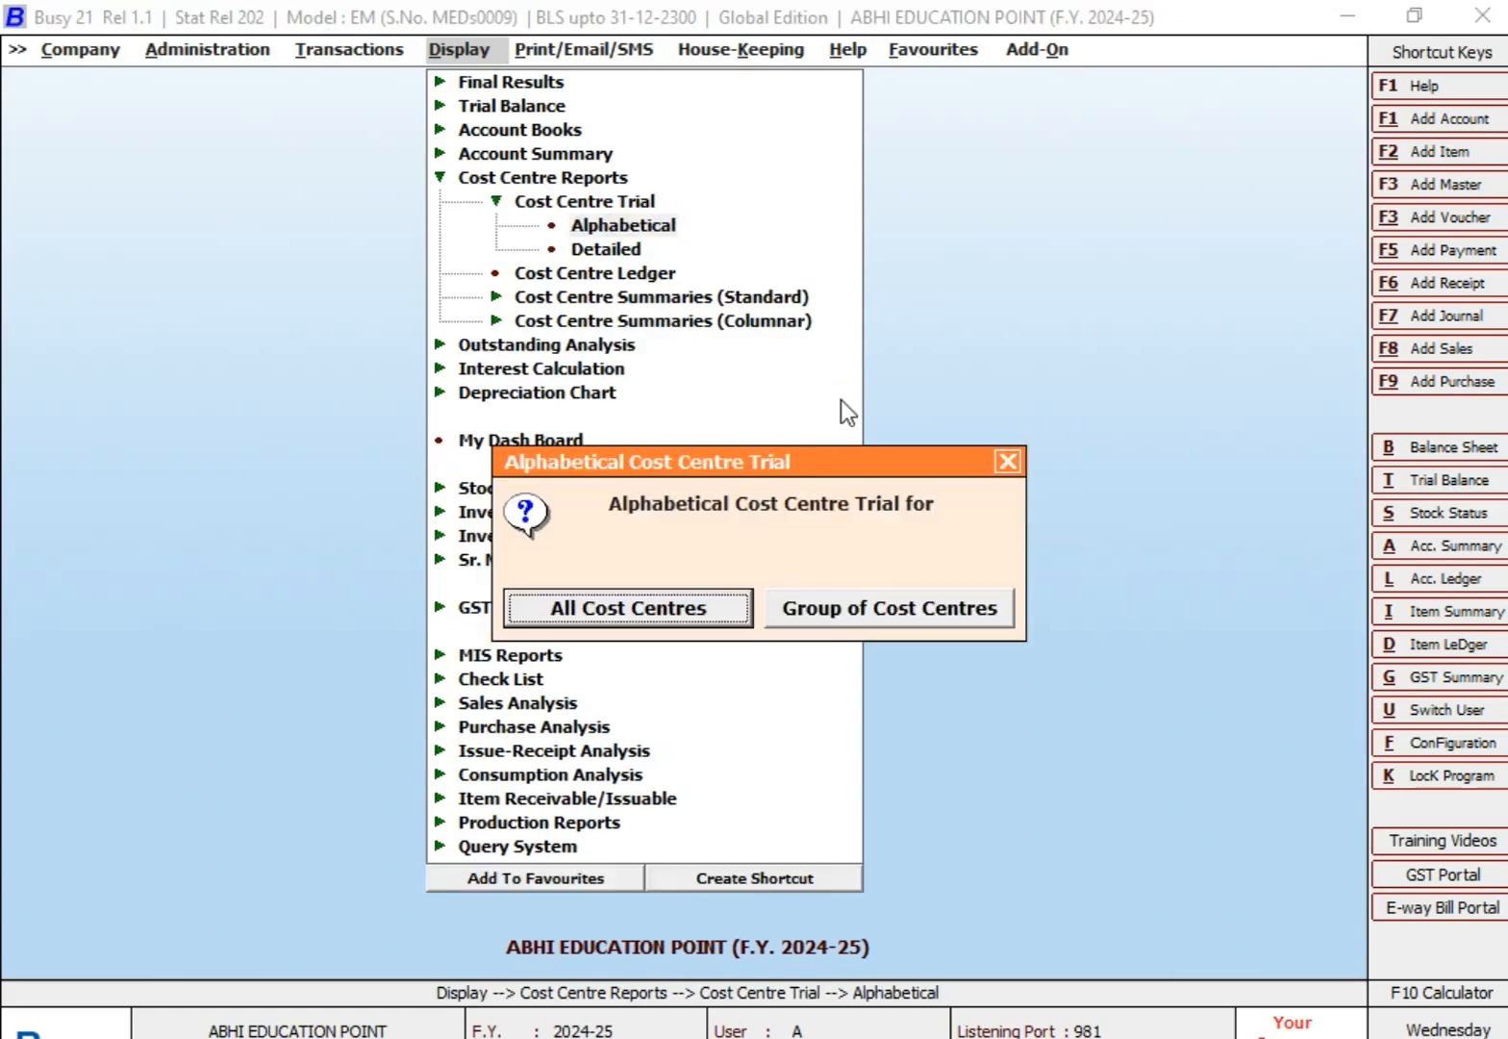
key("Right")
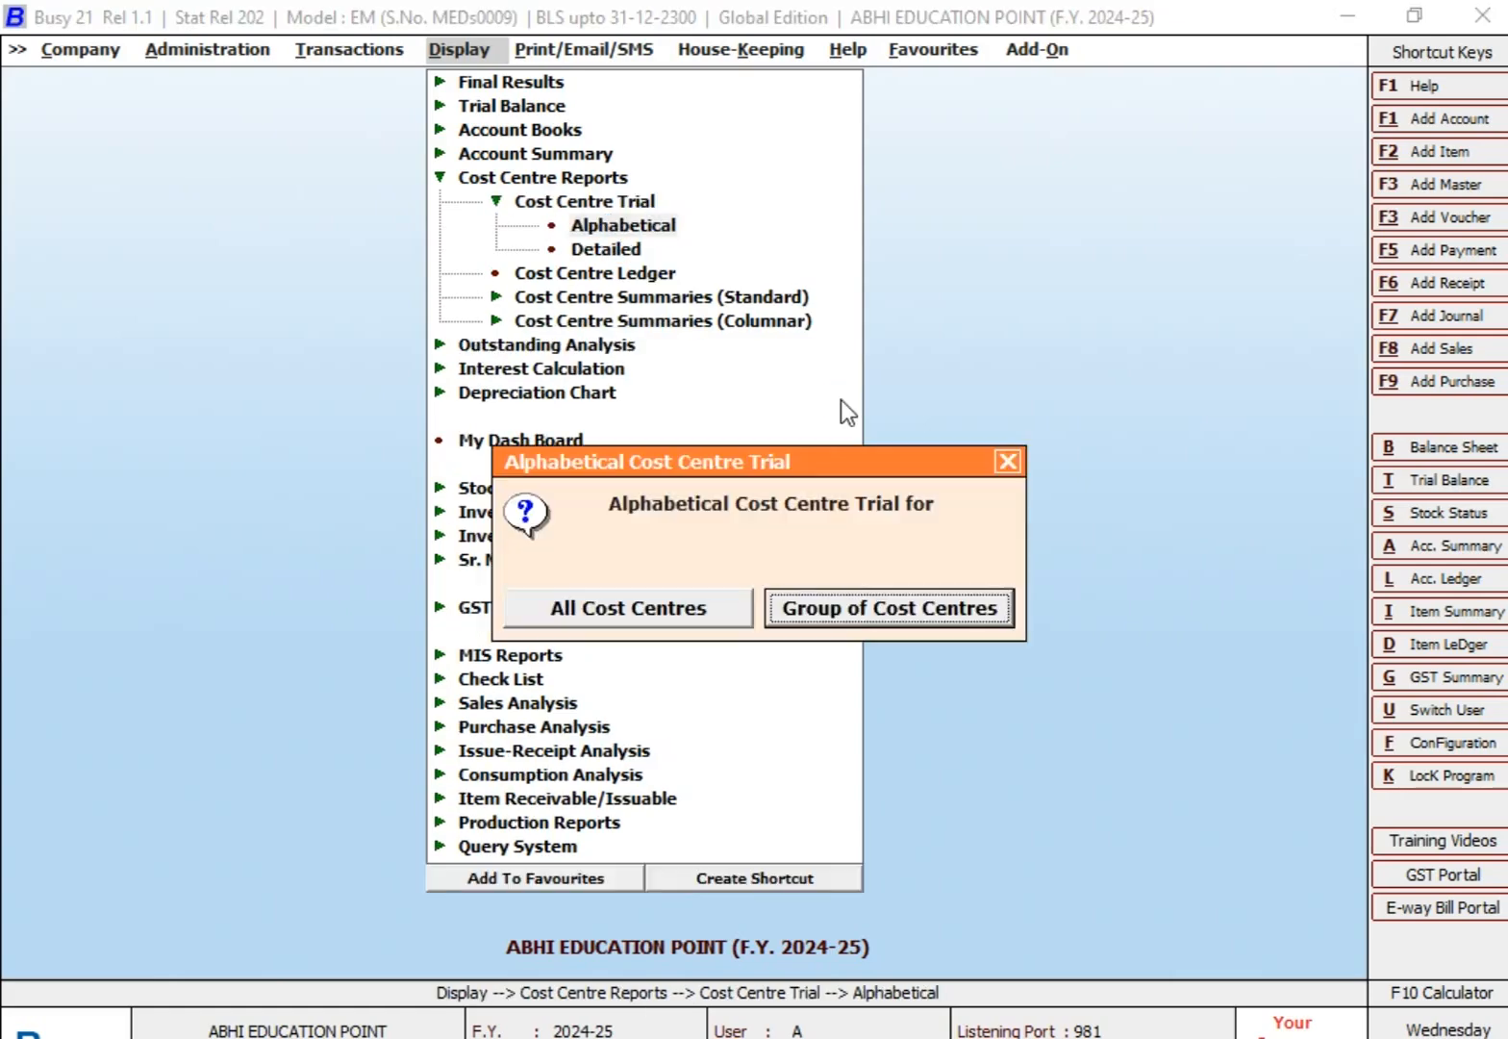
key("Return")
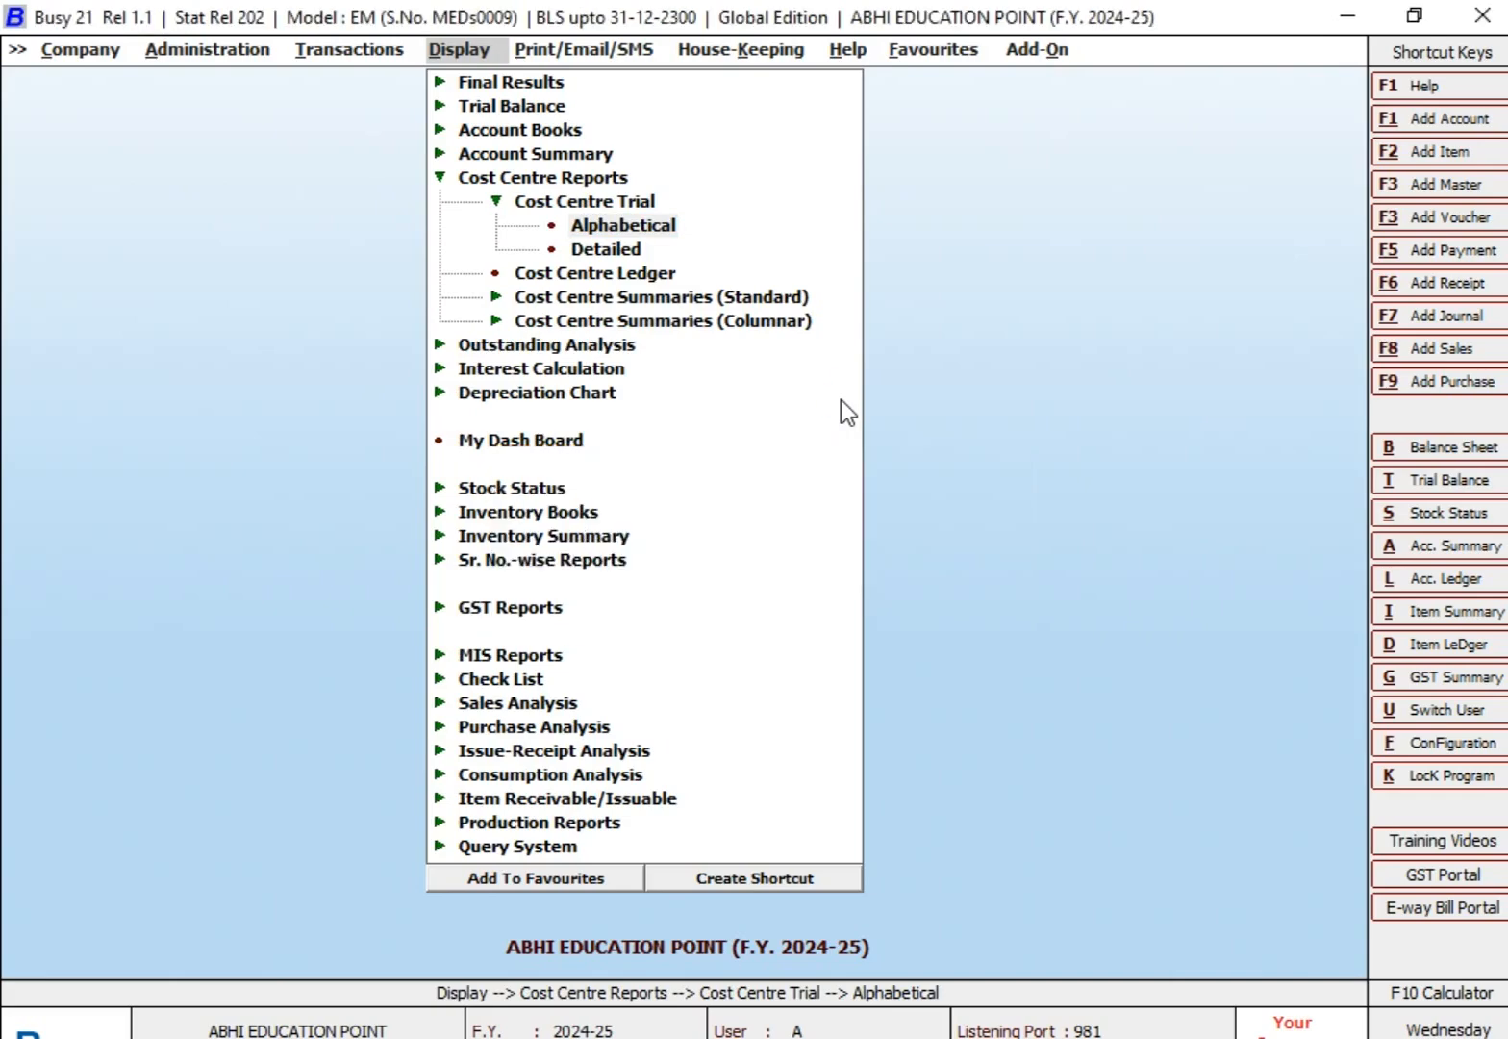
type("ALL BUSINESS EXPENSES GROUP")
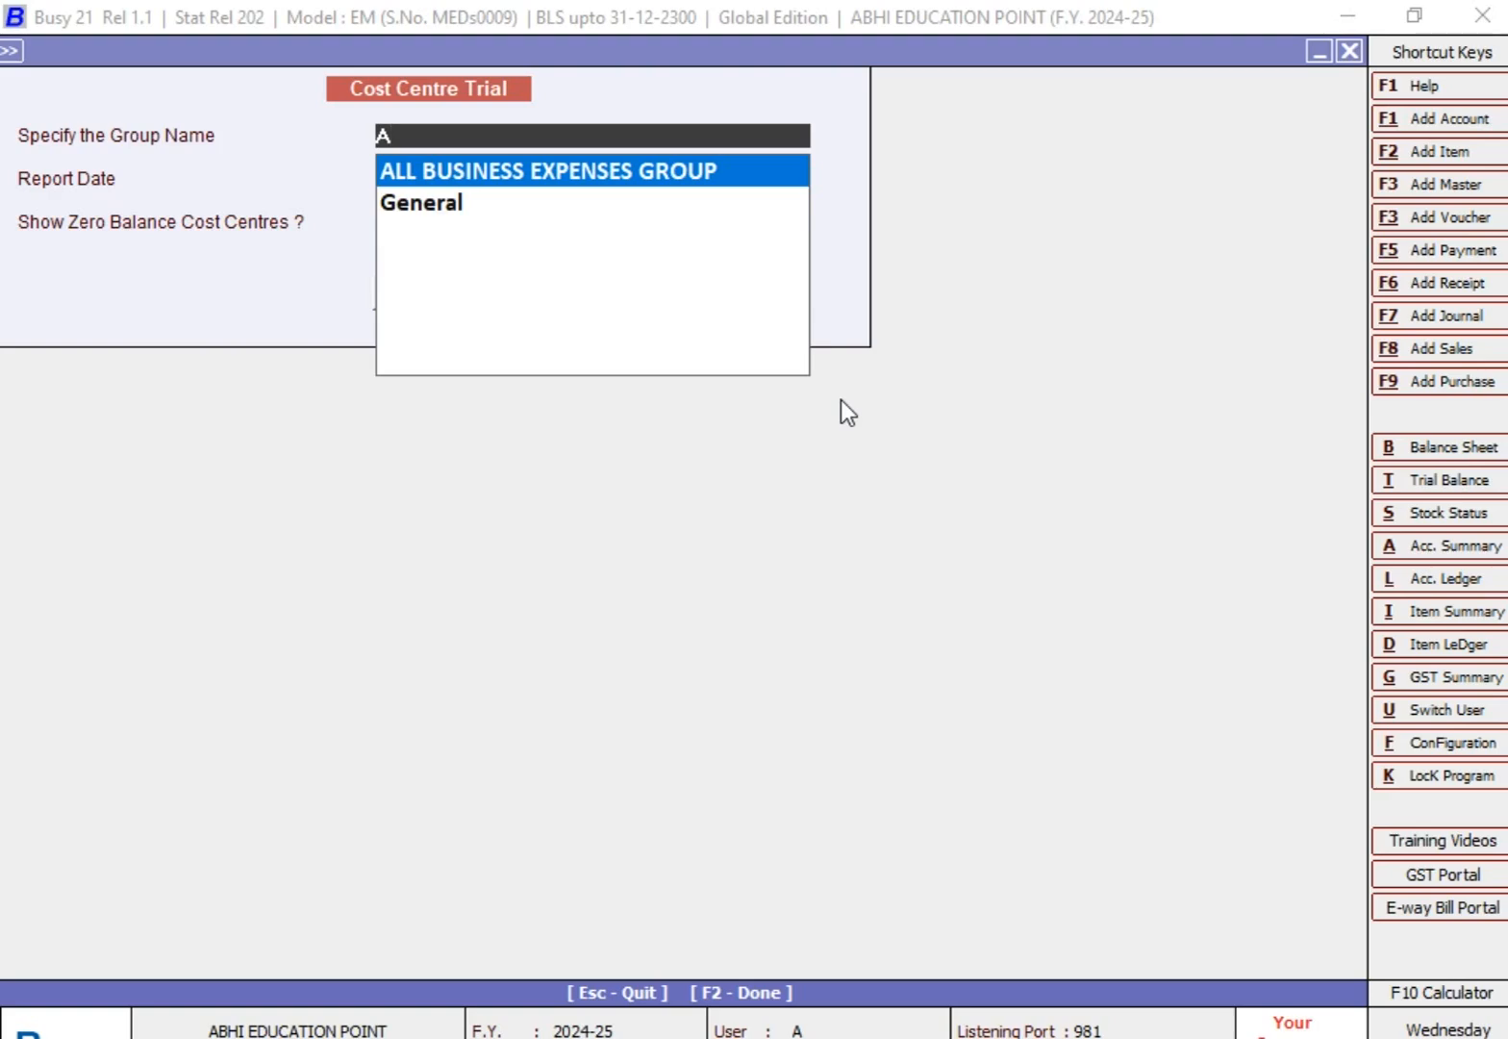
key("Return")
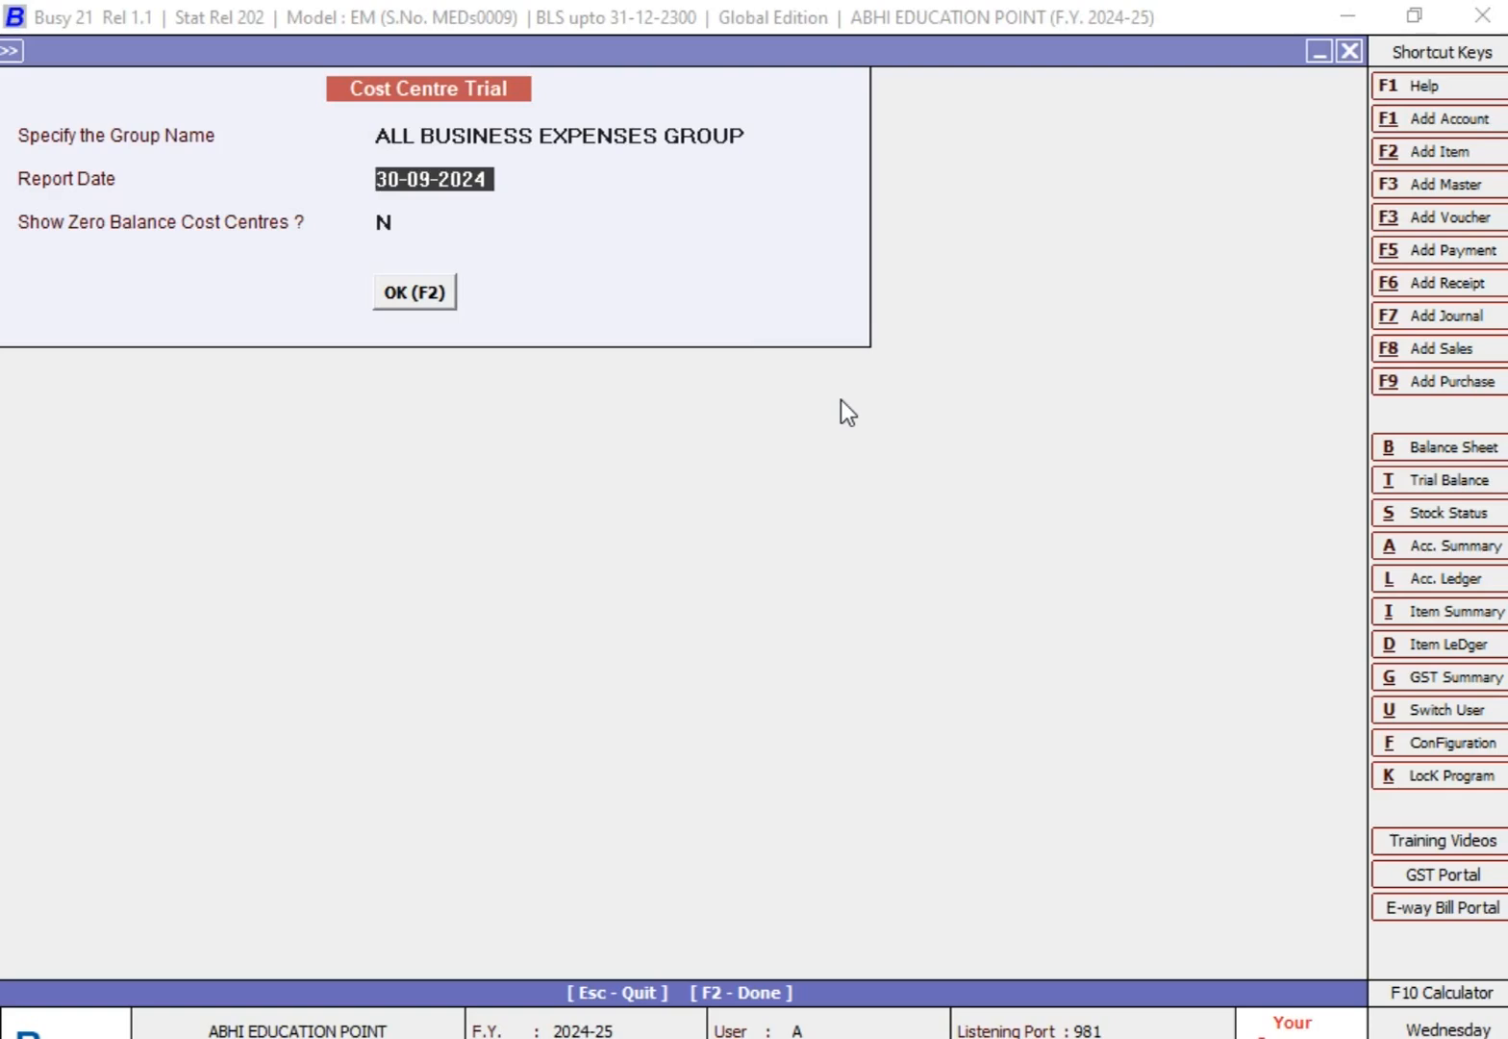
key("Return")
key("Return")
Step: Look through the cost centre balances in the group's trial, then close the report
key("Down")
key("Down")
key("Home")
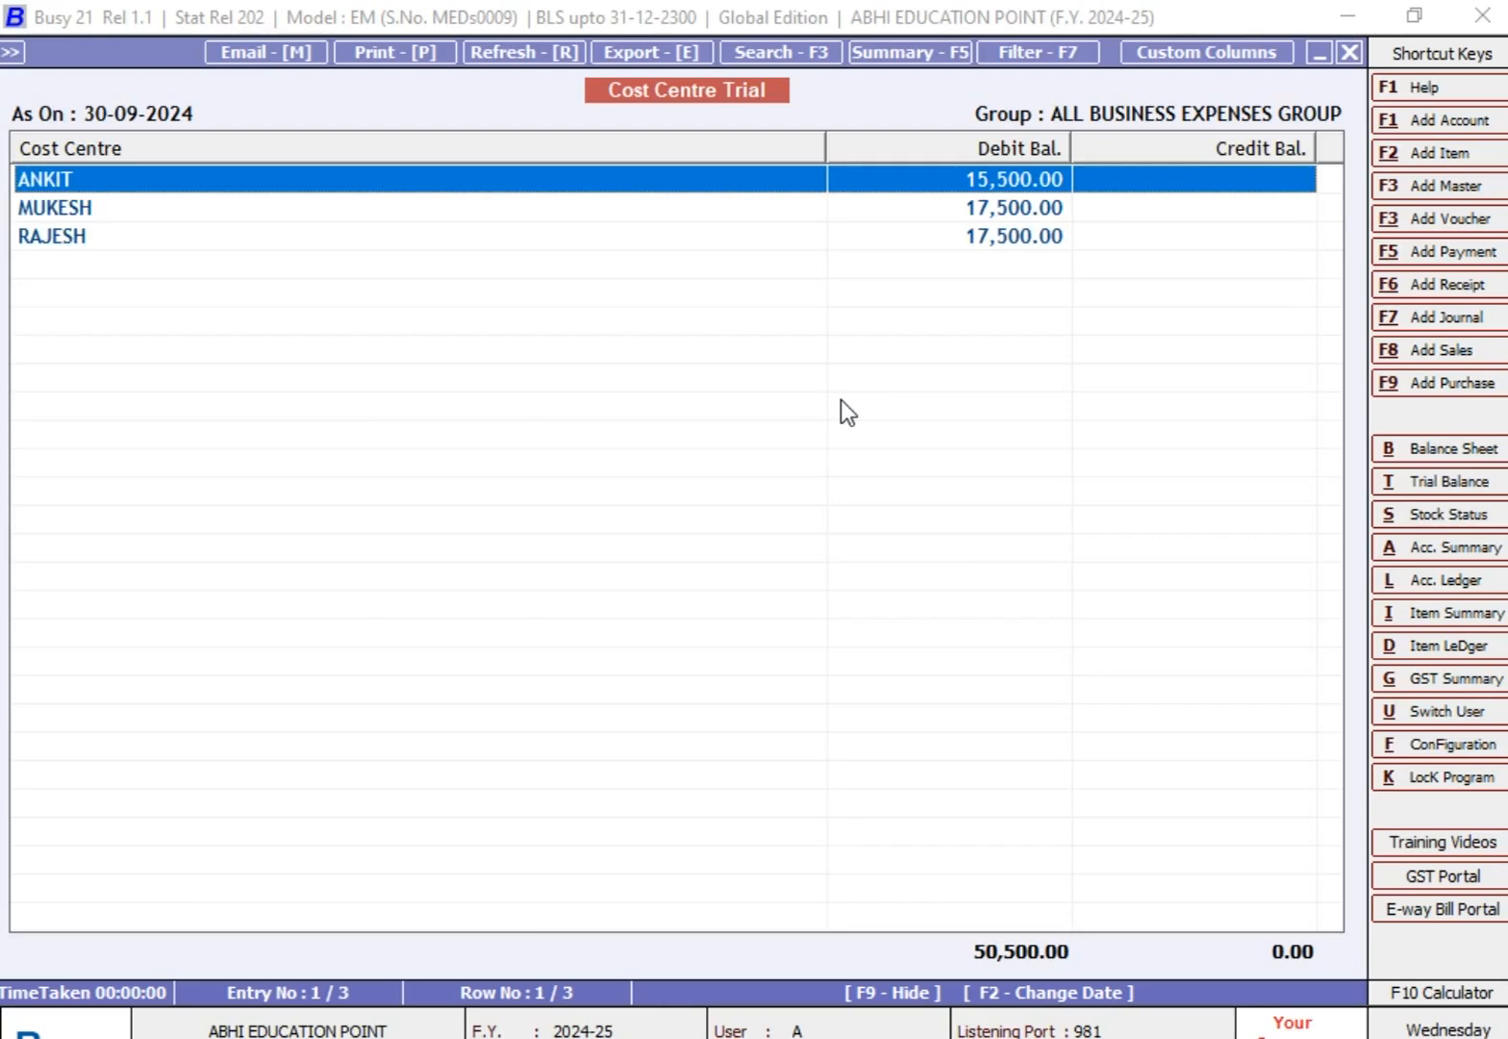
key("Escape")
key("Escape")
key("Escape")
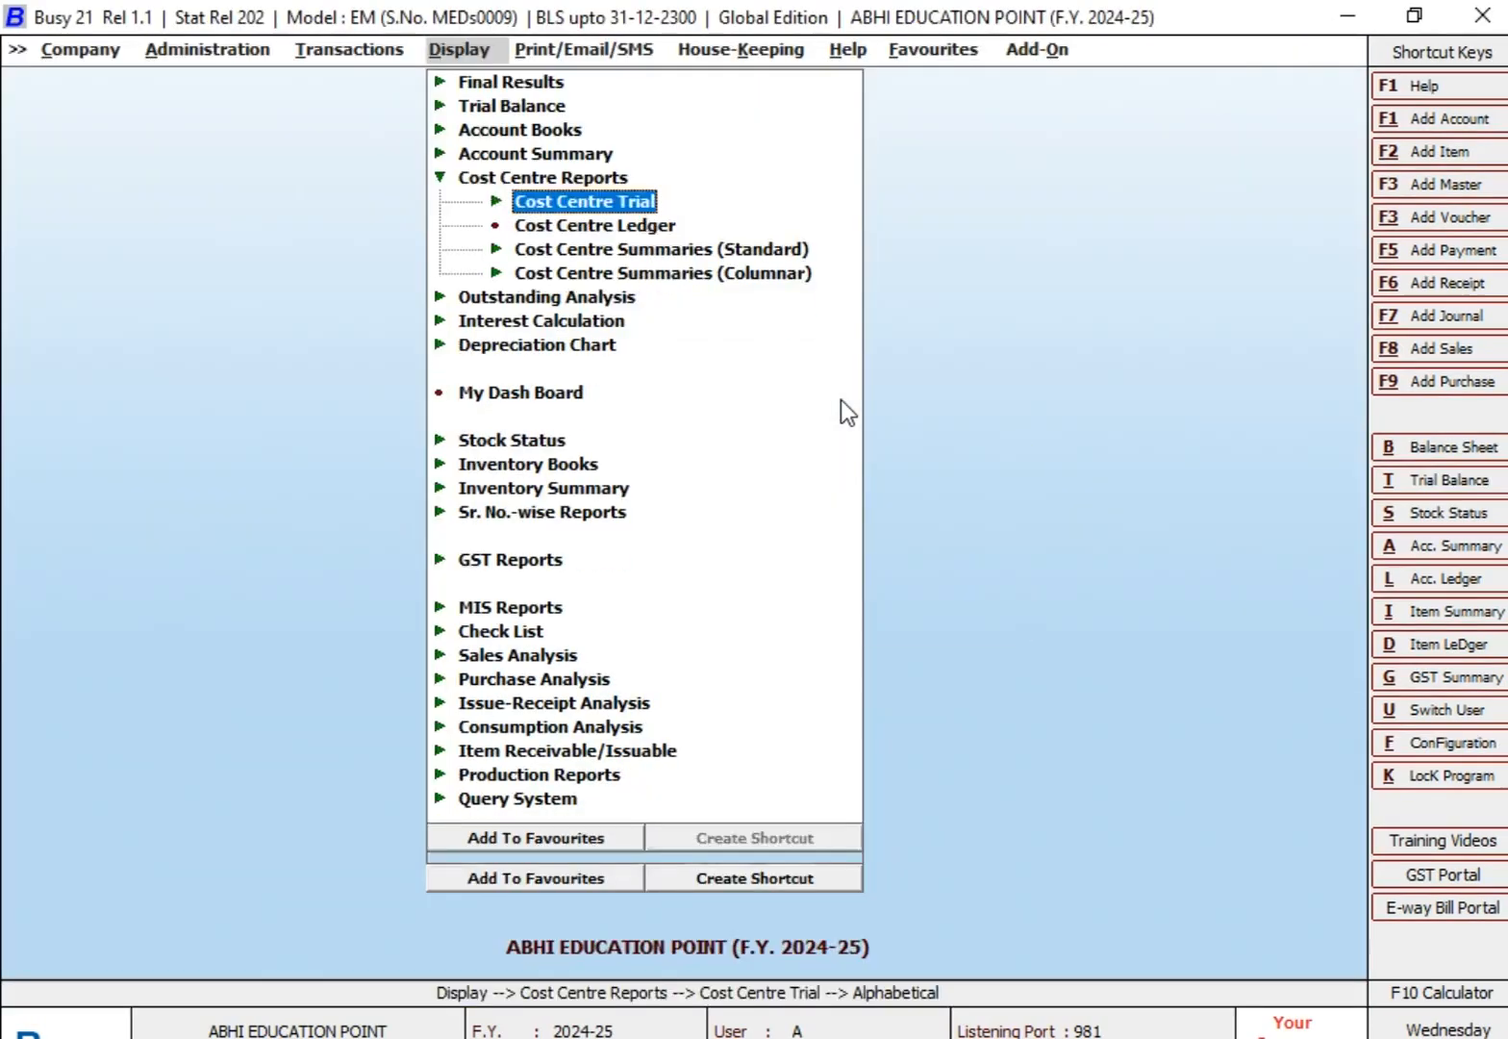
key("Escape")
Step: Open the Cost Centre Ledger options and accept the preselected employee cost centre
key("Return")
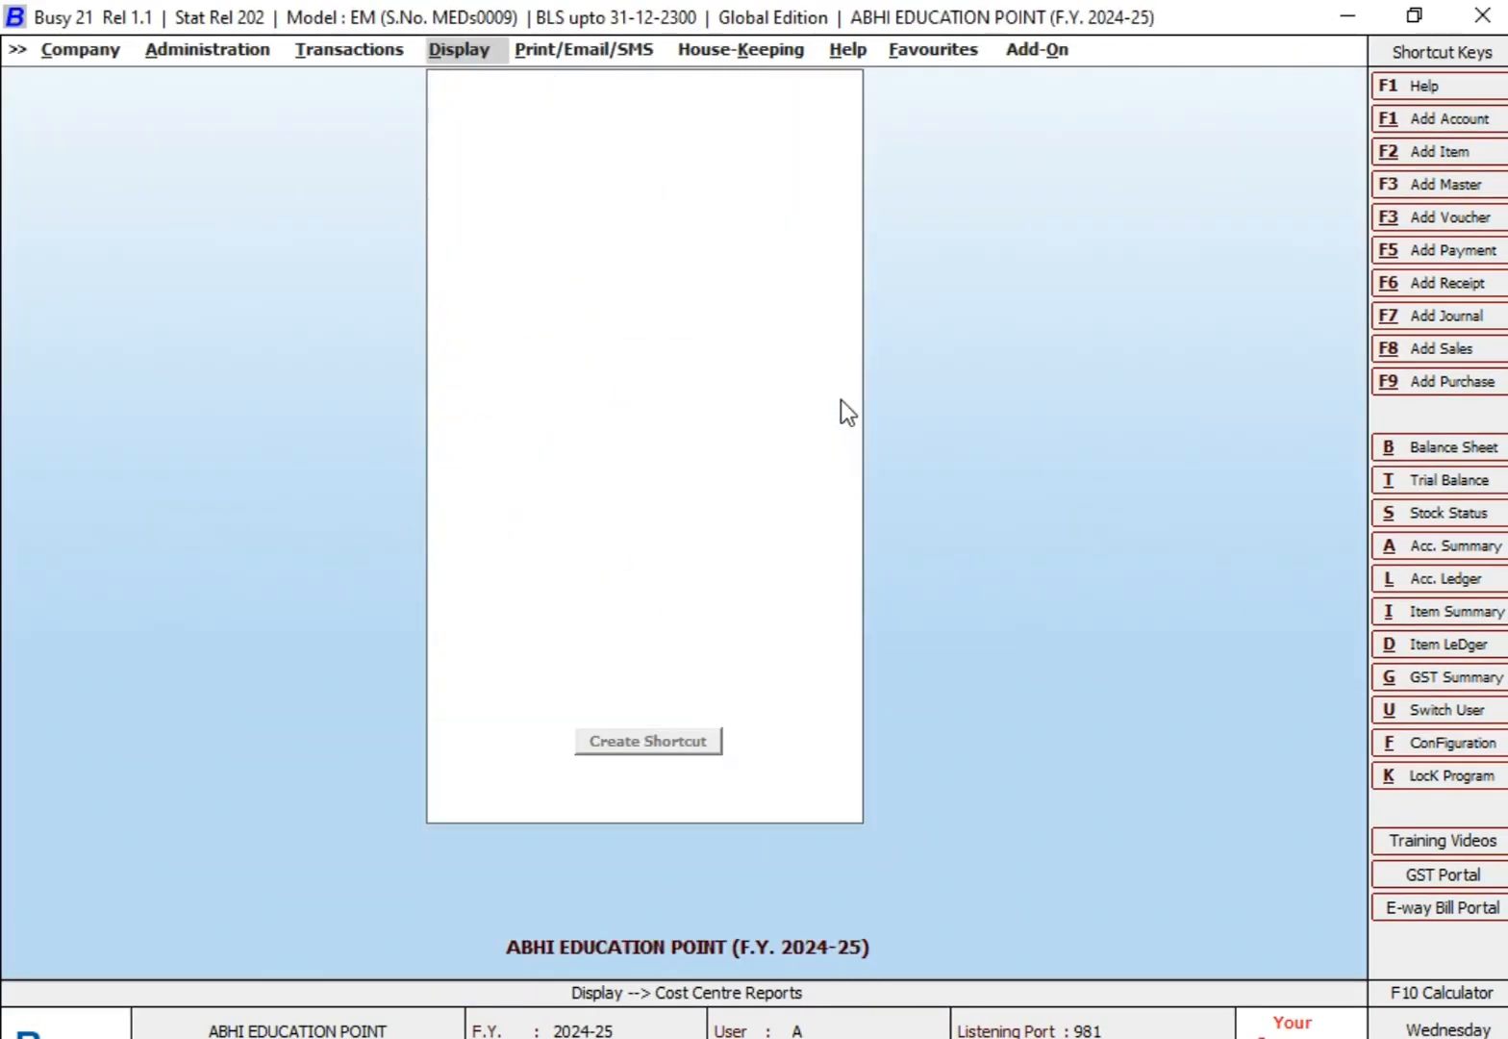
key("Down")
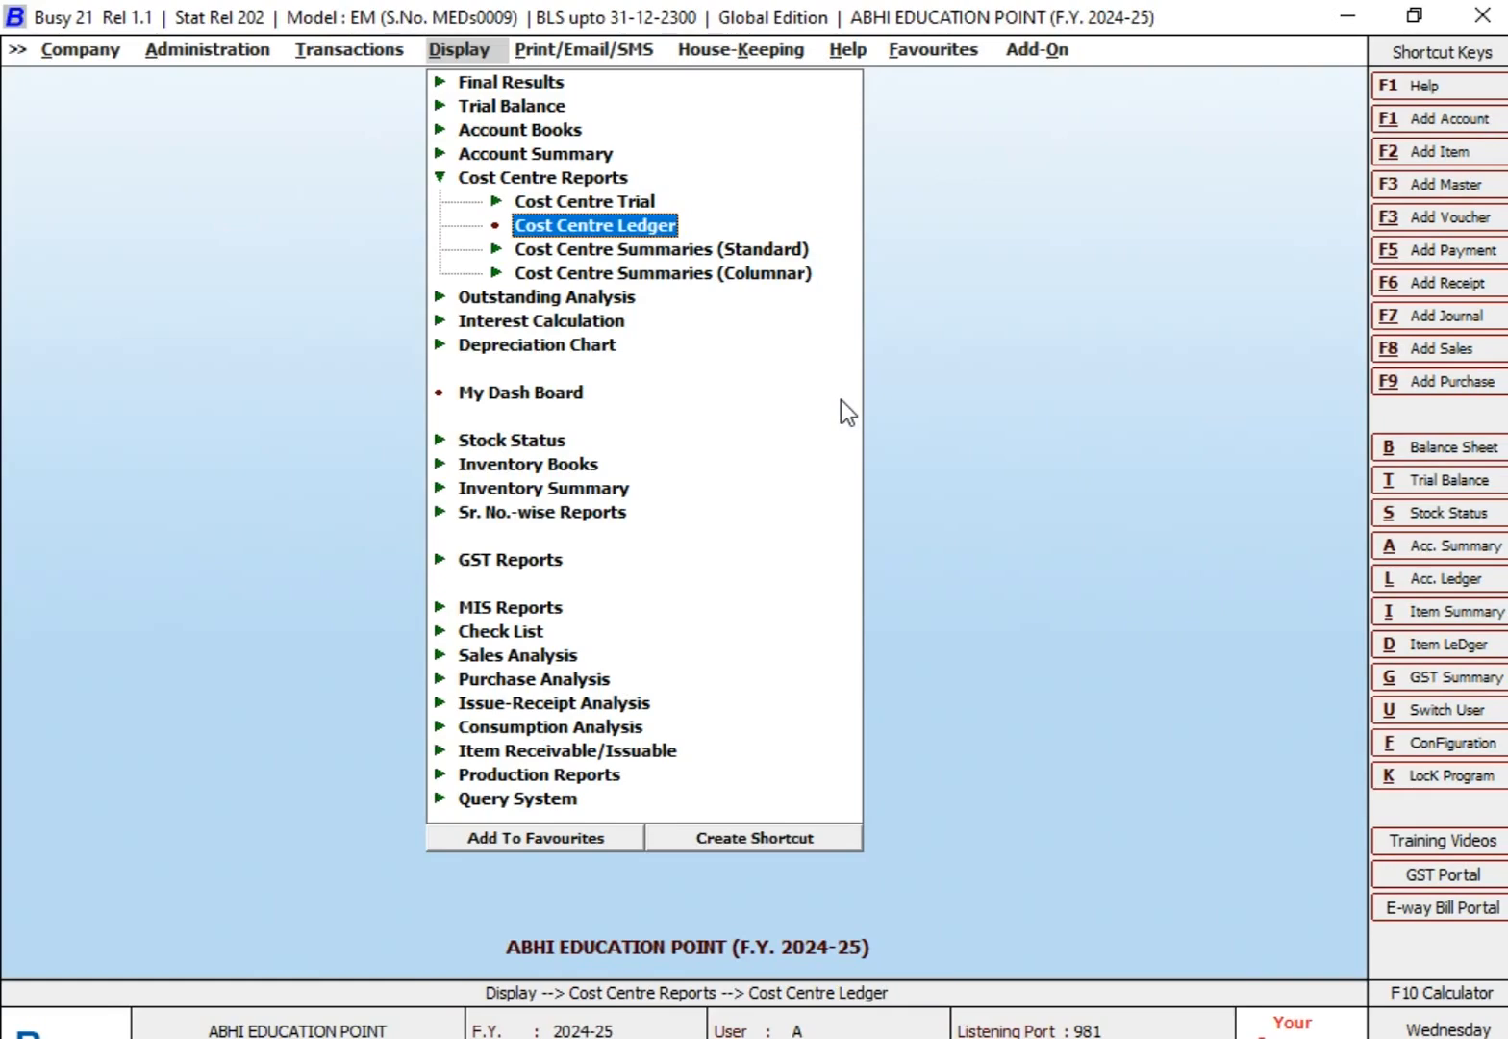
key("Return")
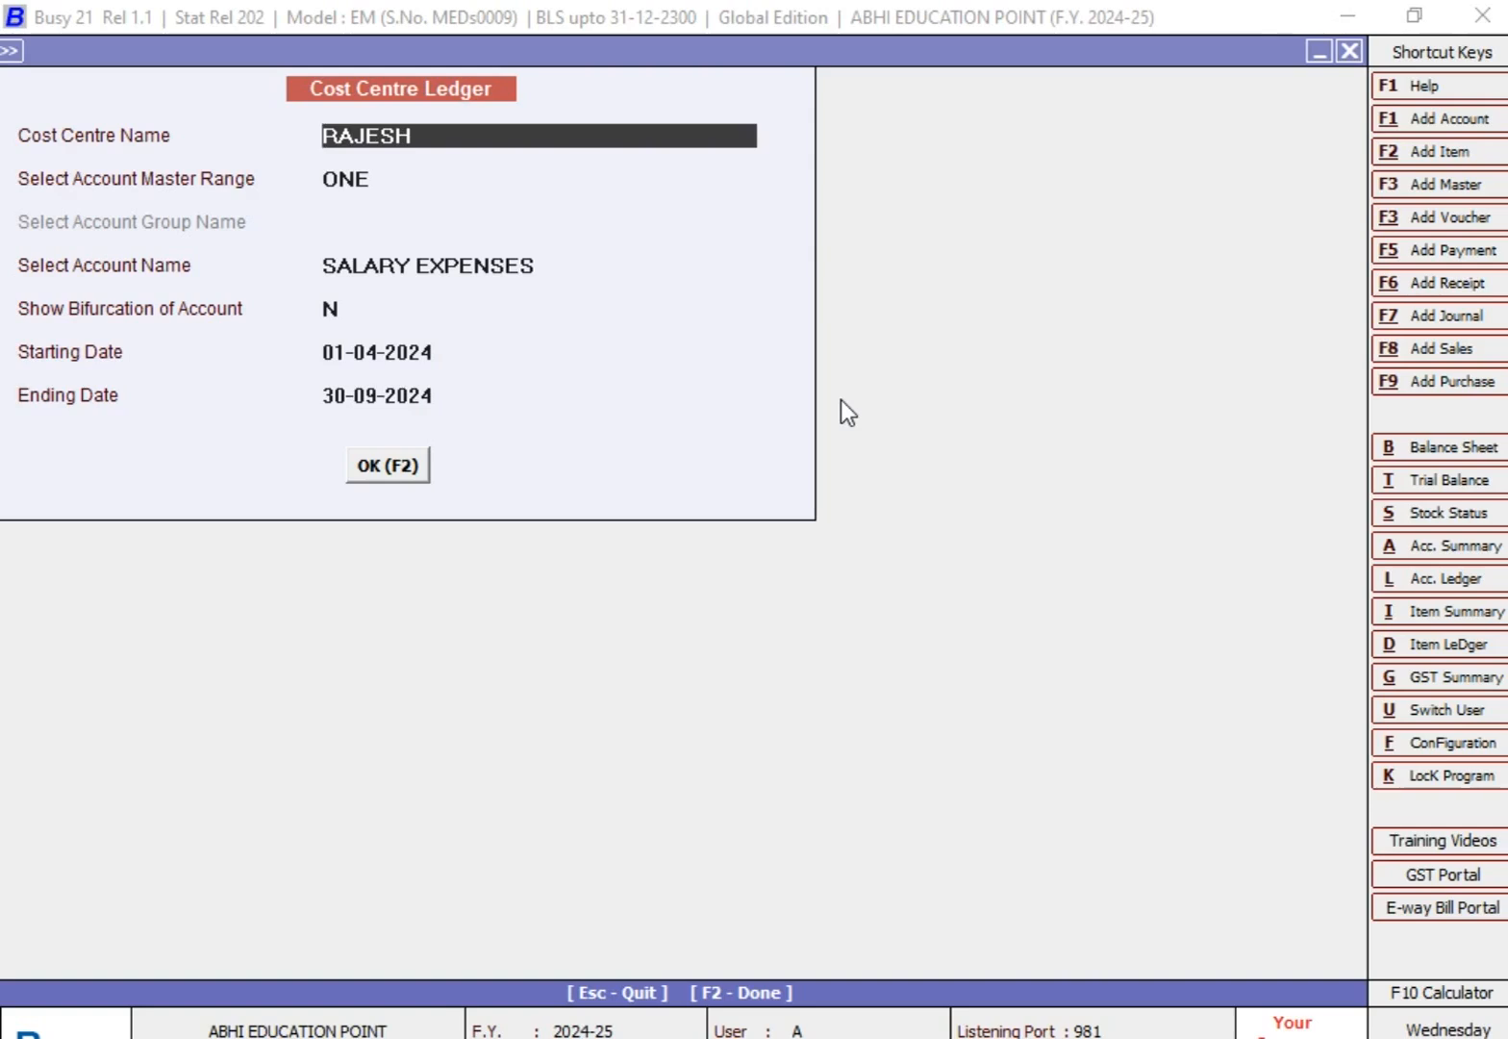
key("Return")
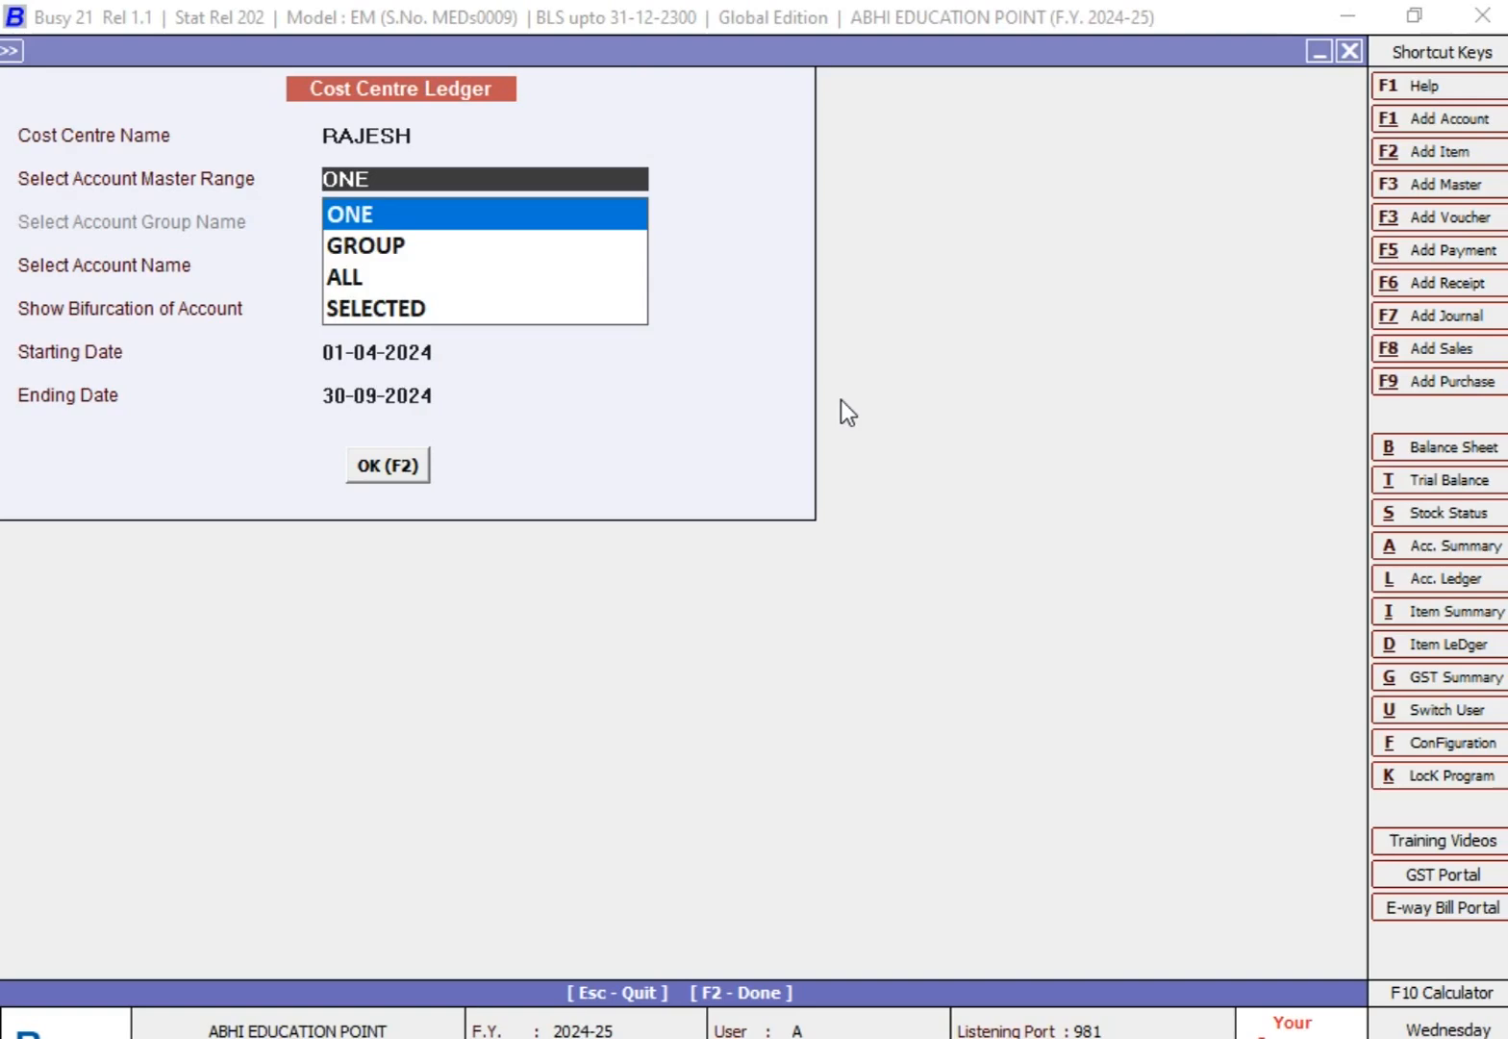
key("Down")
key("Down")
key("Up")
key("Up")
key("Return")
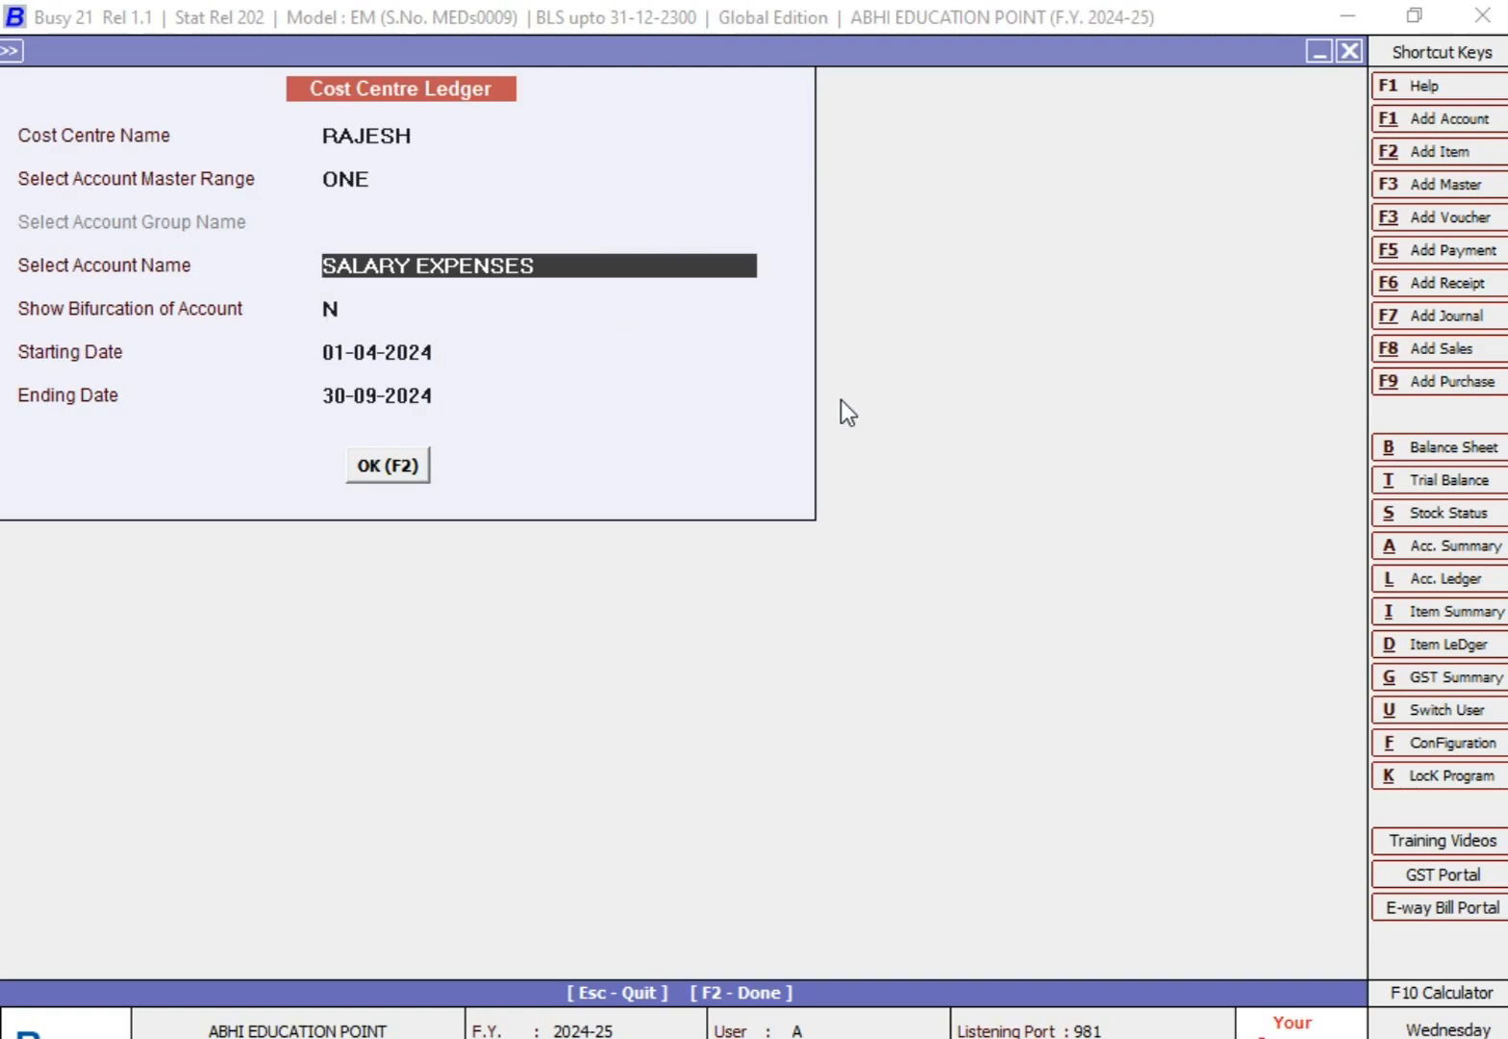
key("Up")
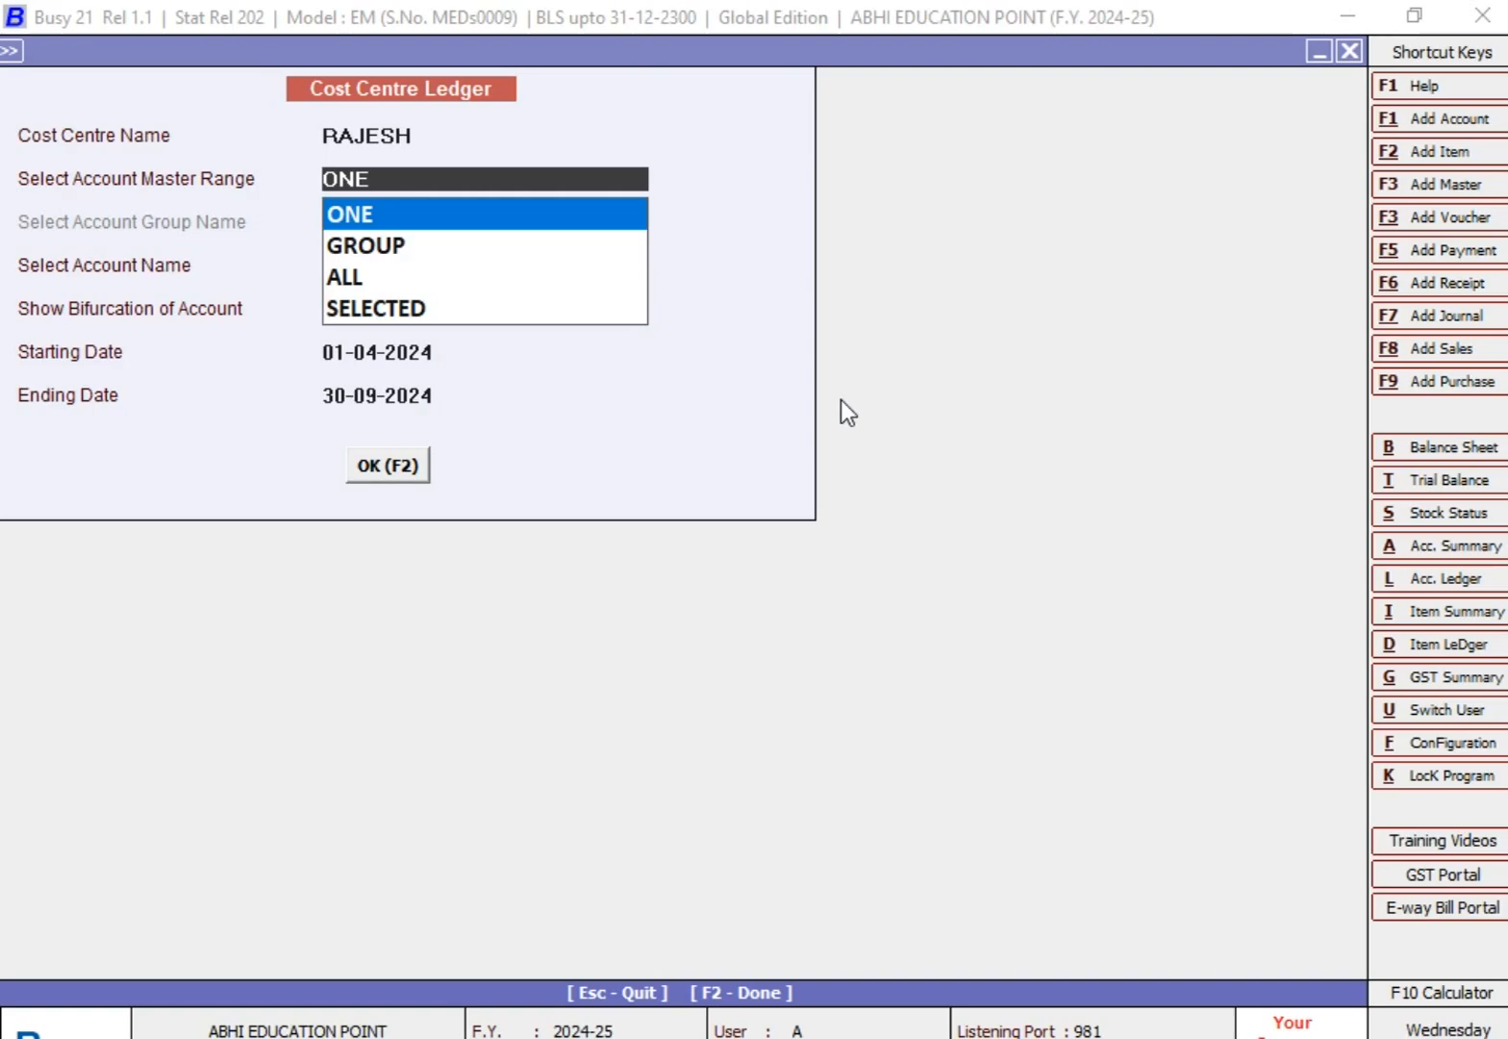
key("Return")
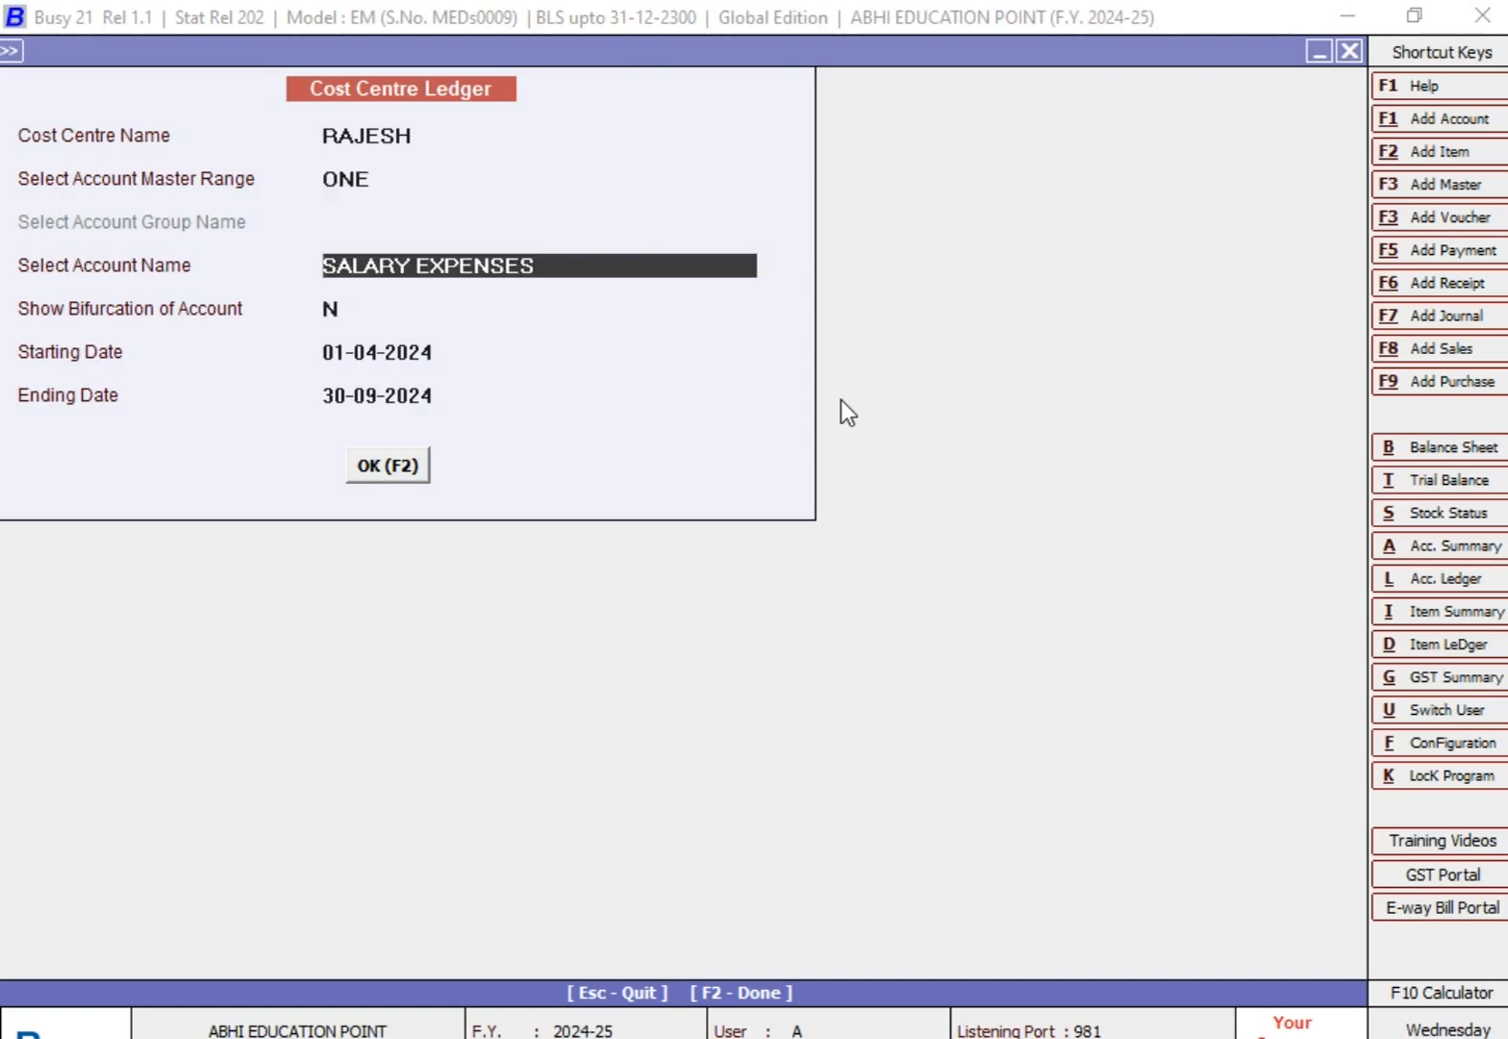
type("TR")
key("BackSpace")
key("Up")
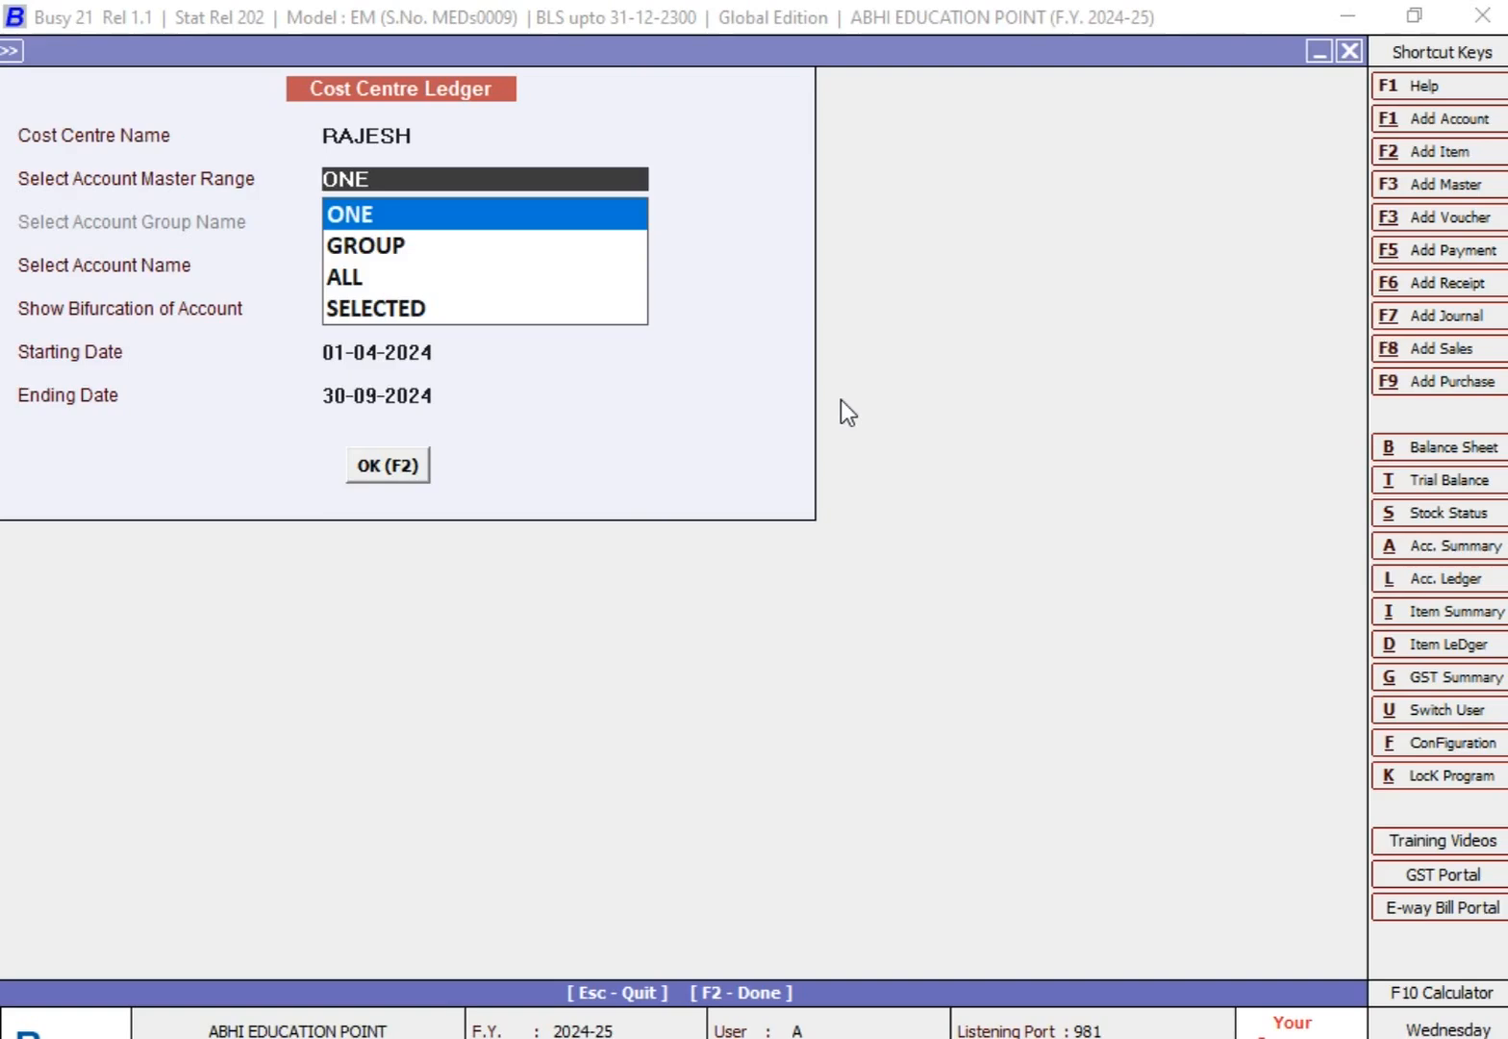
Step: Display this cost centre's ledger for ALL accounts from 01-04-2024 to 30-09-2024, without bifurcation of account
key("Down")
key("Down")
key("Return")
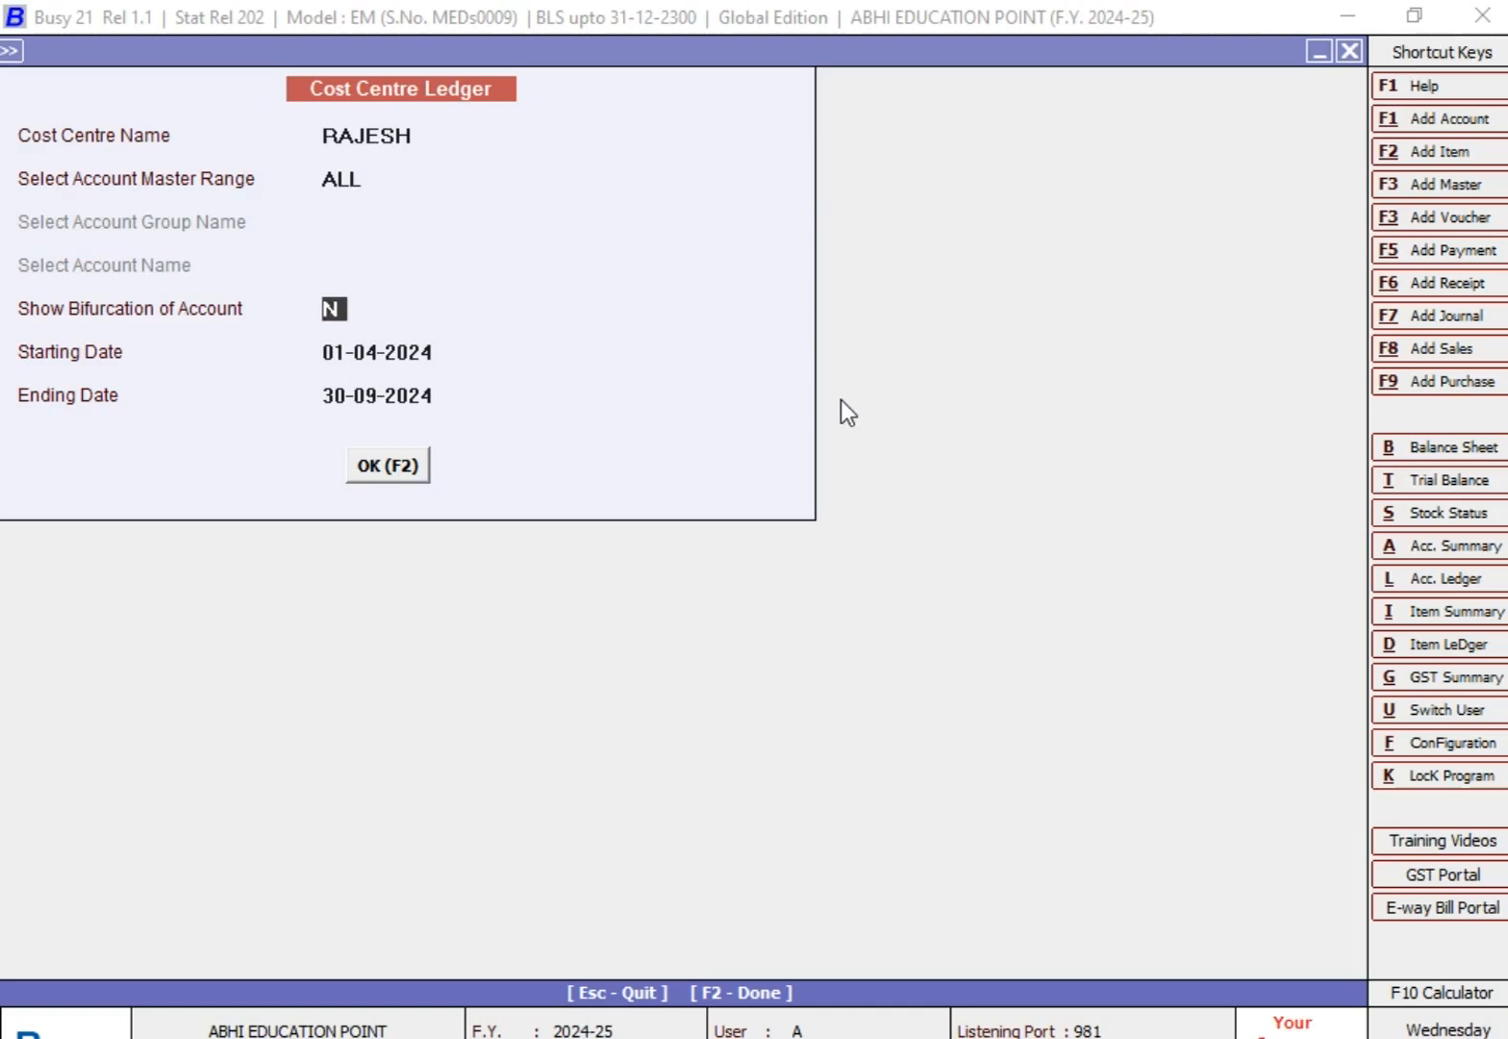
key("Return")
key("Return")
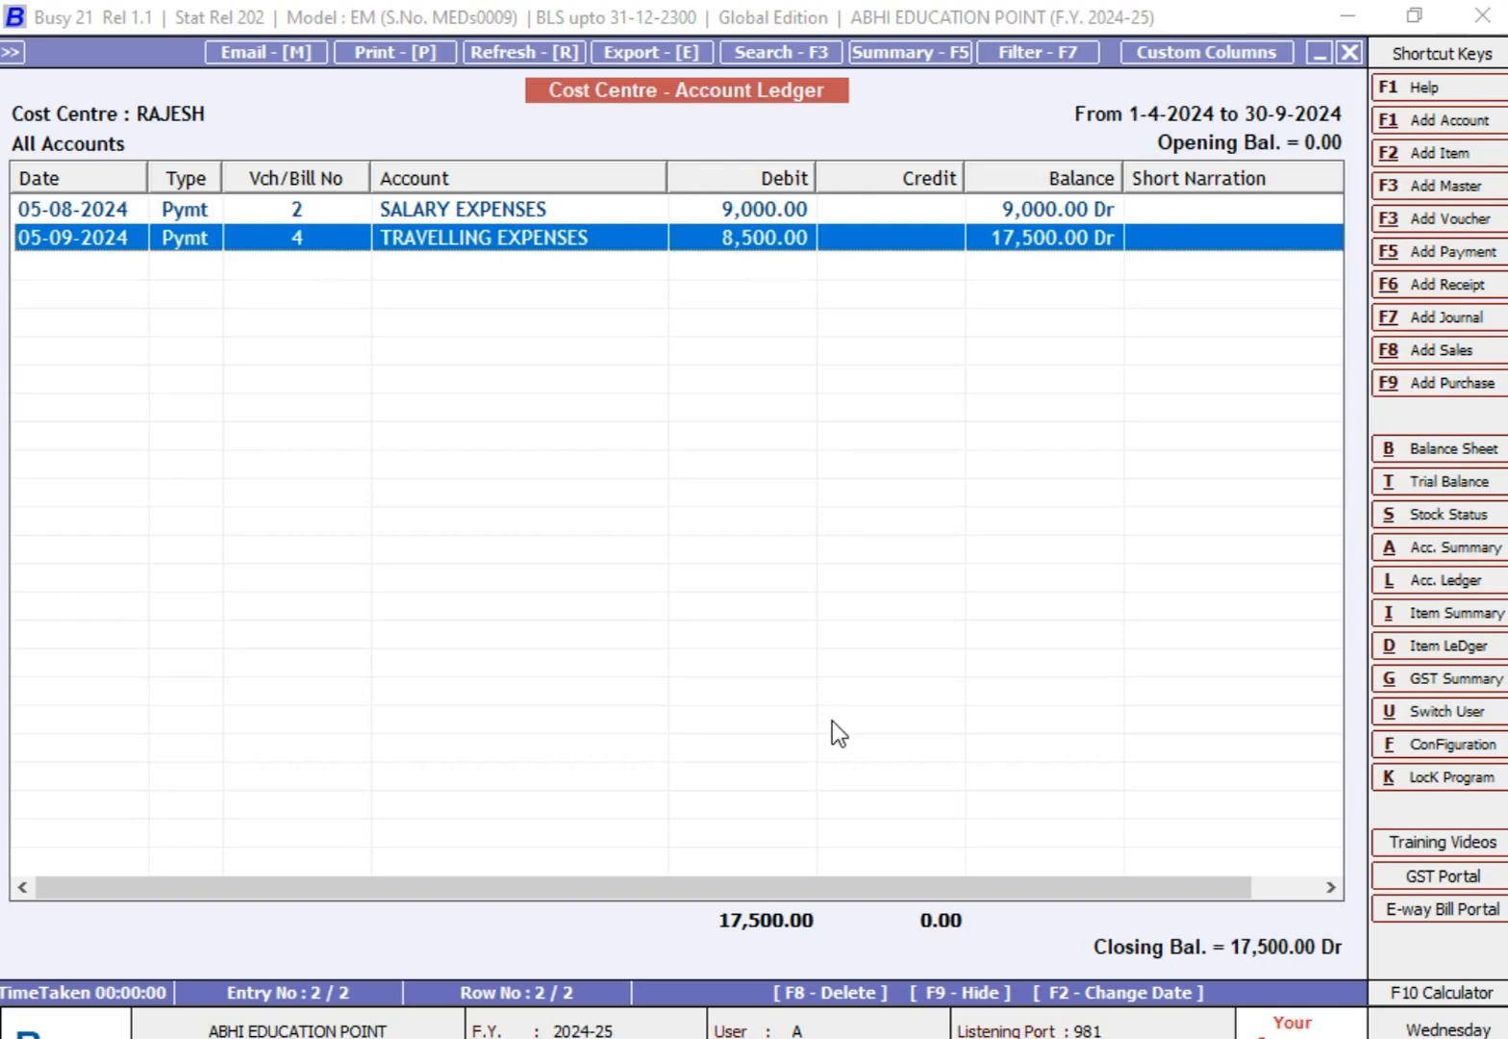
Step: Set the Cost Centre Ledger to the trial's first employee cost centre, with account range ONE and account TRAVELLING EXPENSES
key("Escape")
type("ANKIT")
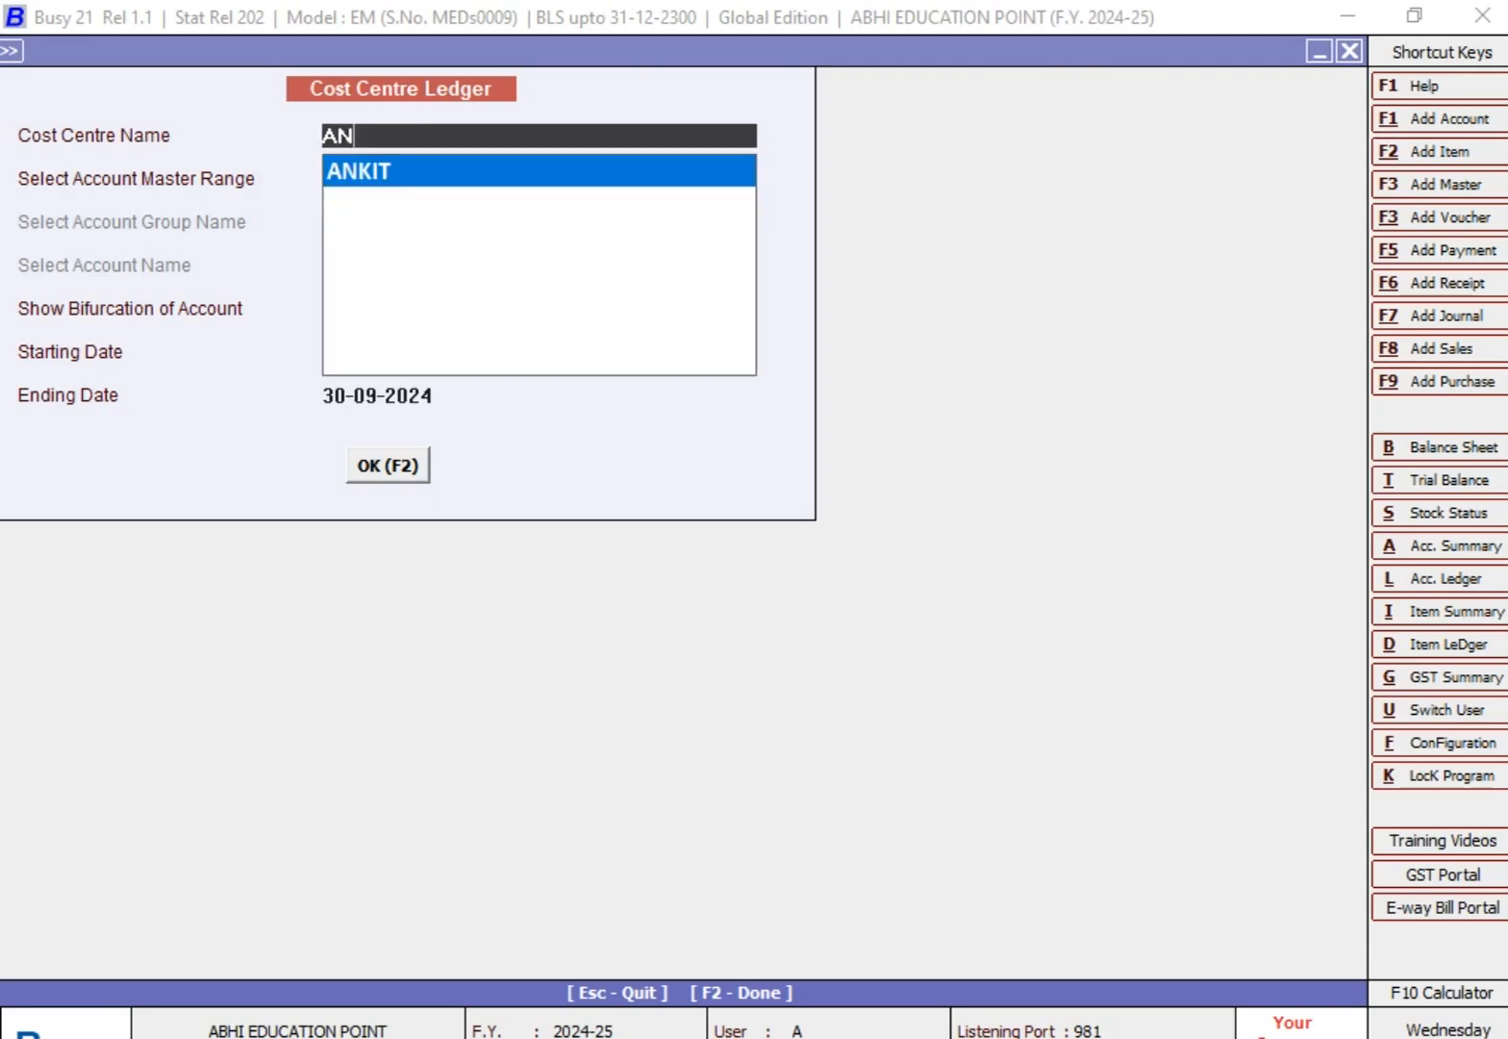
key("Return")
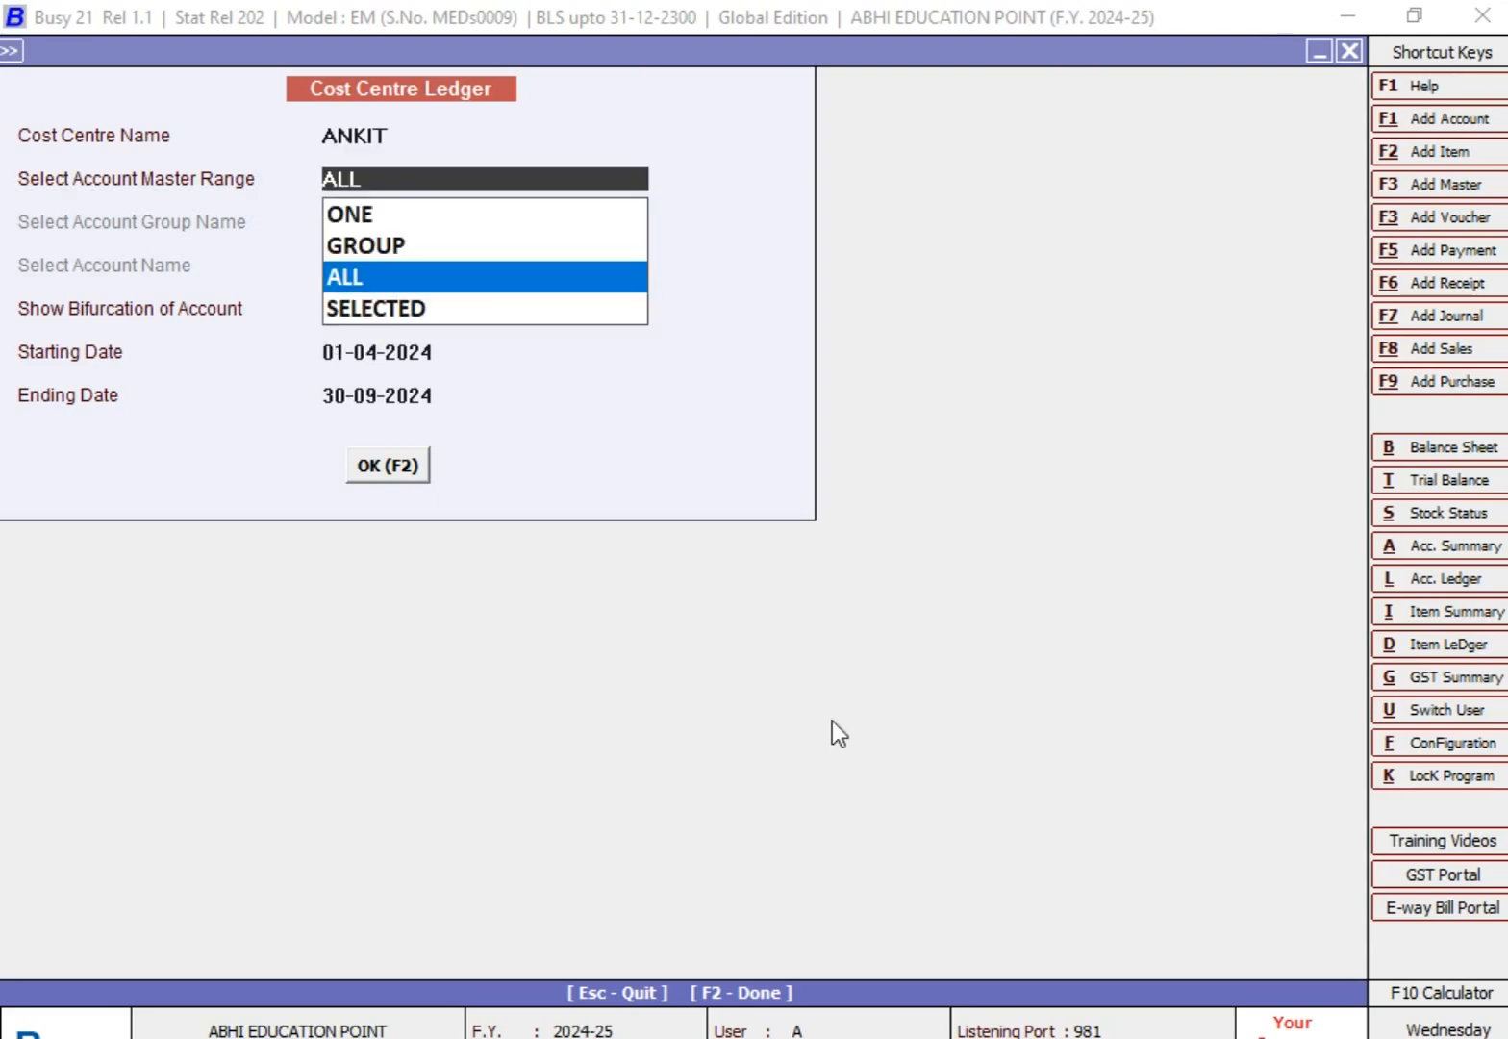
key("Up")
key("Up")
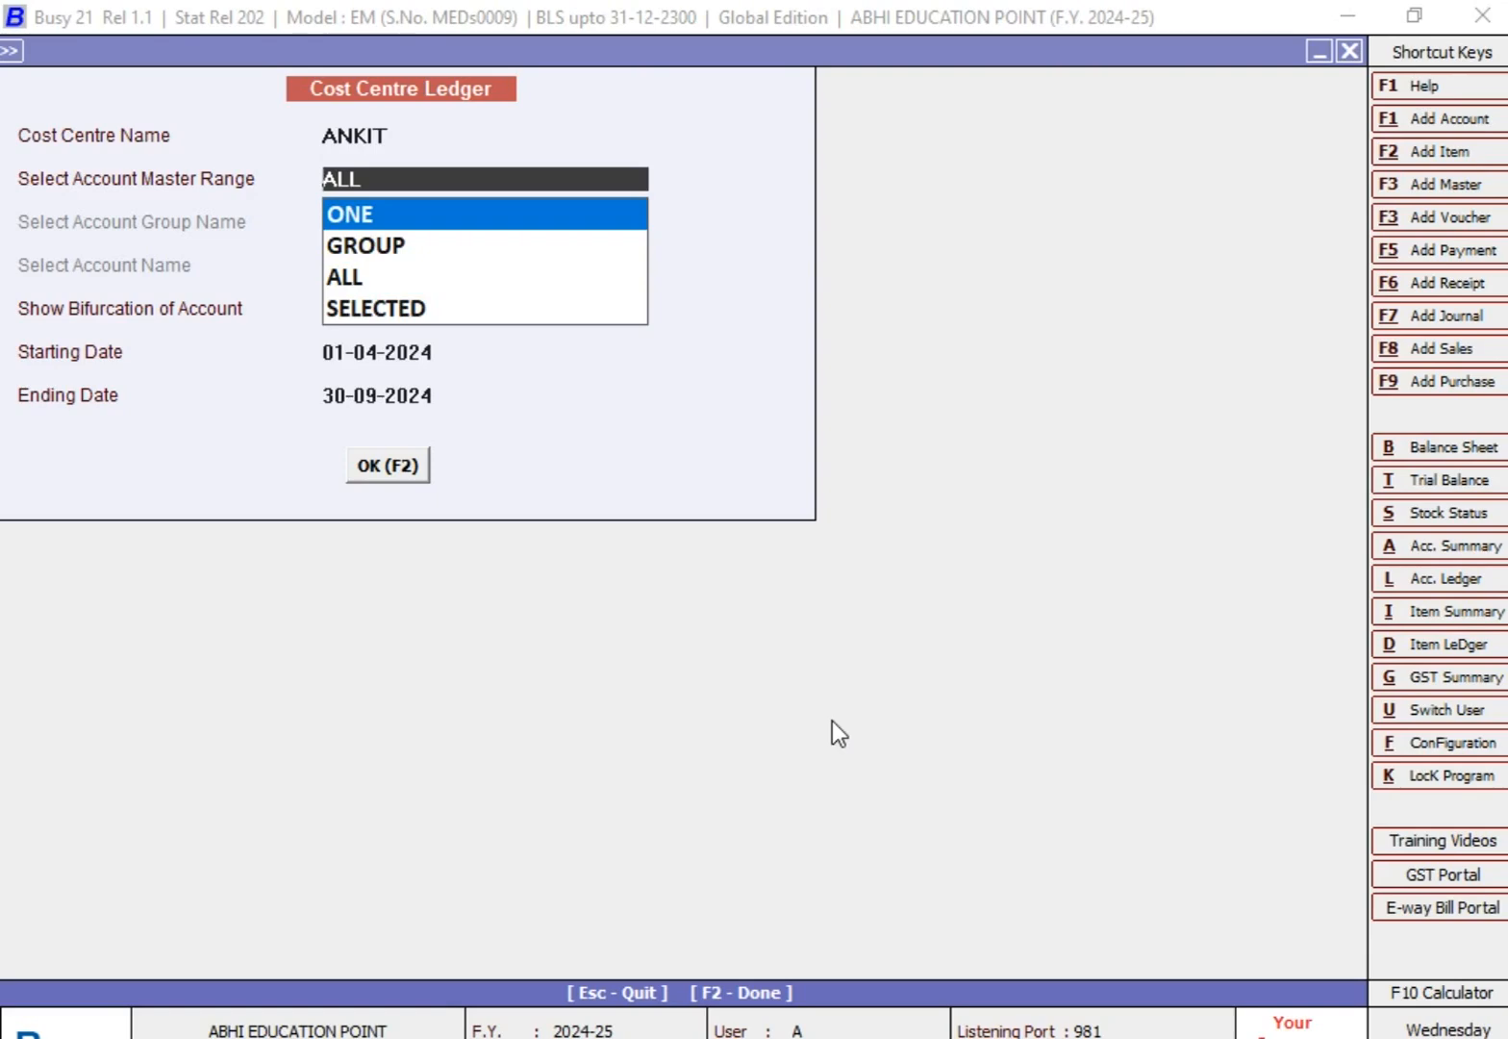
key("Return")
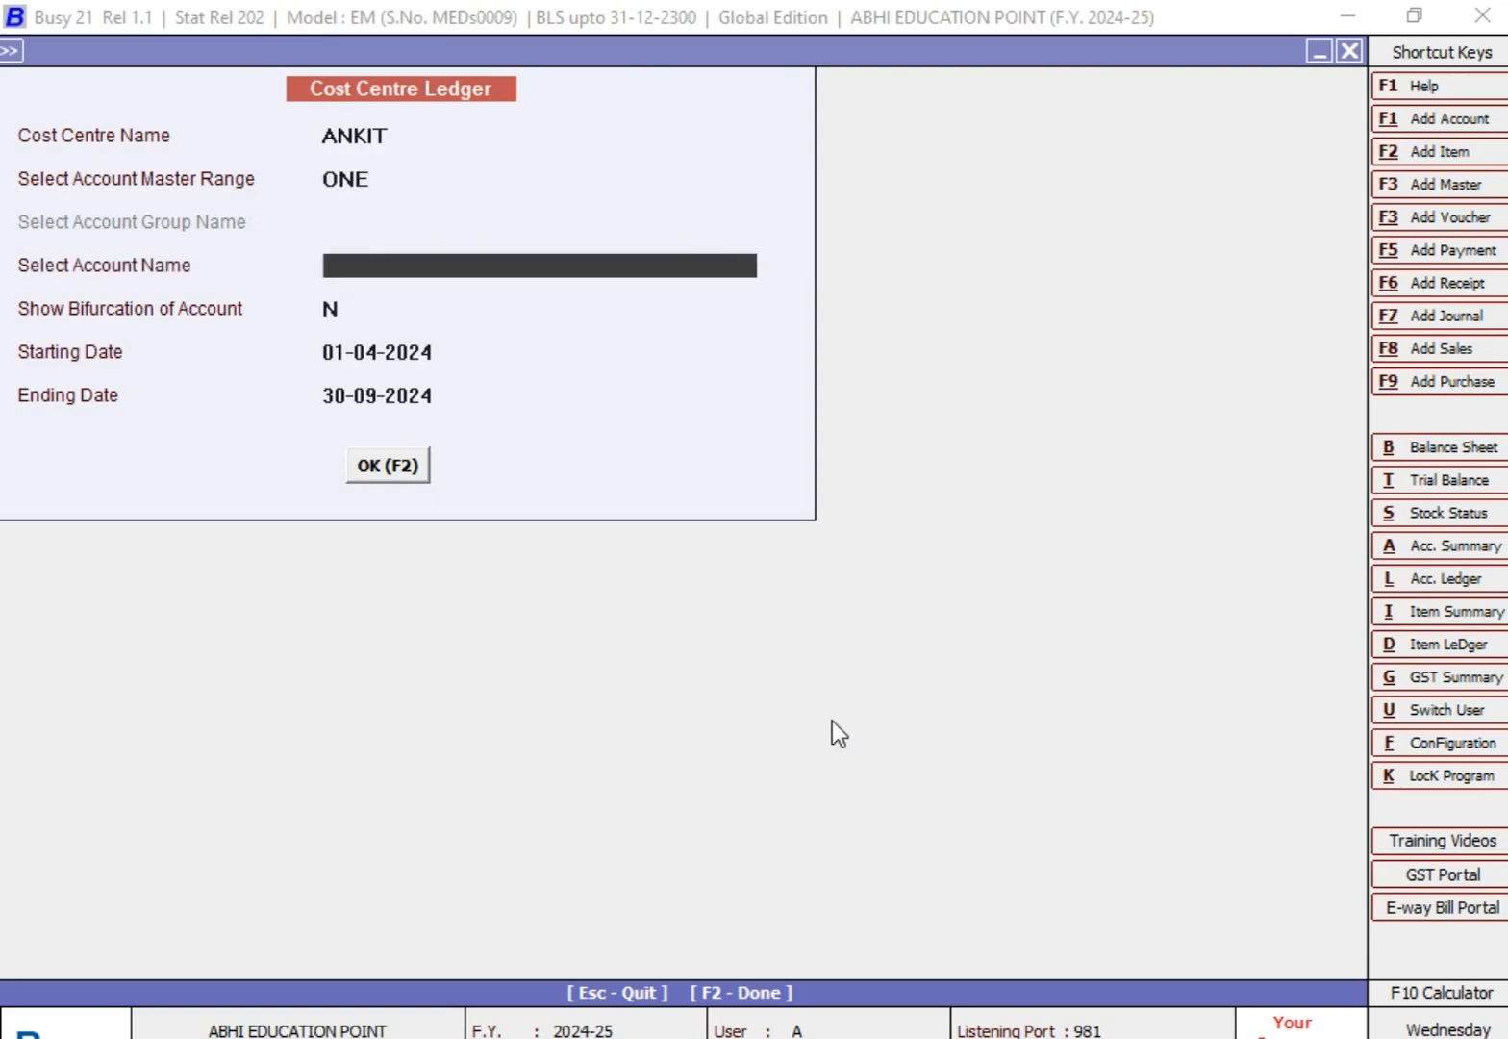
type("TR")
key("Return")
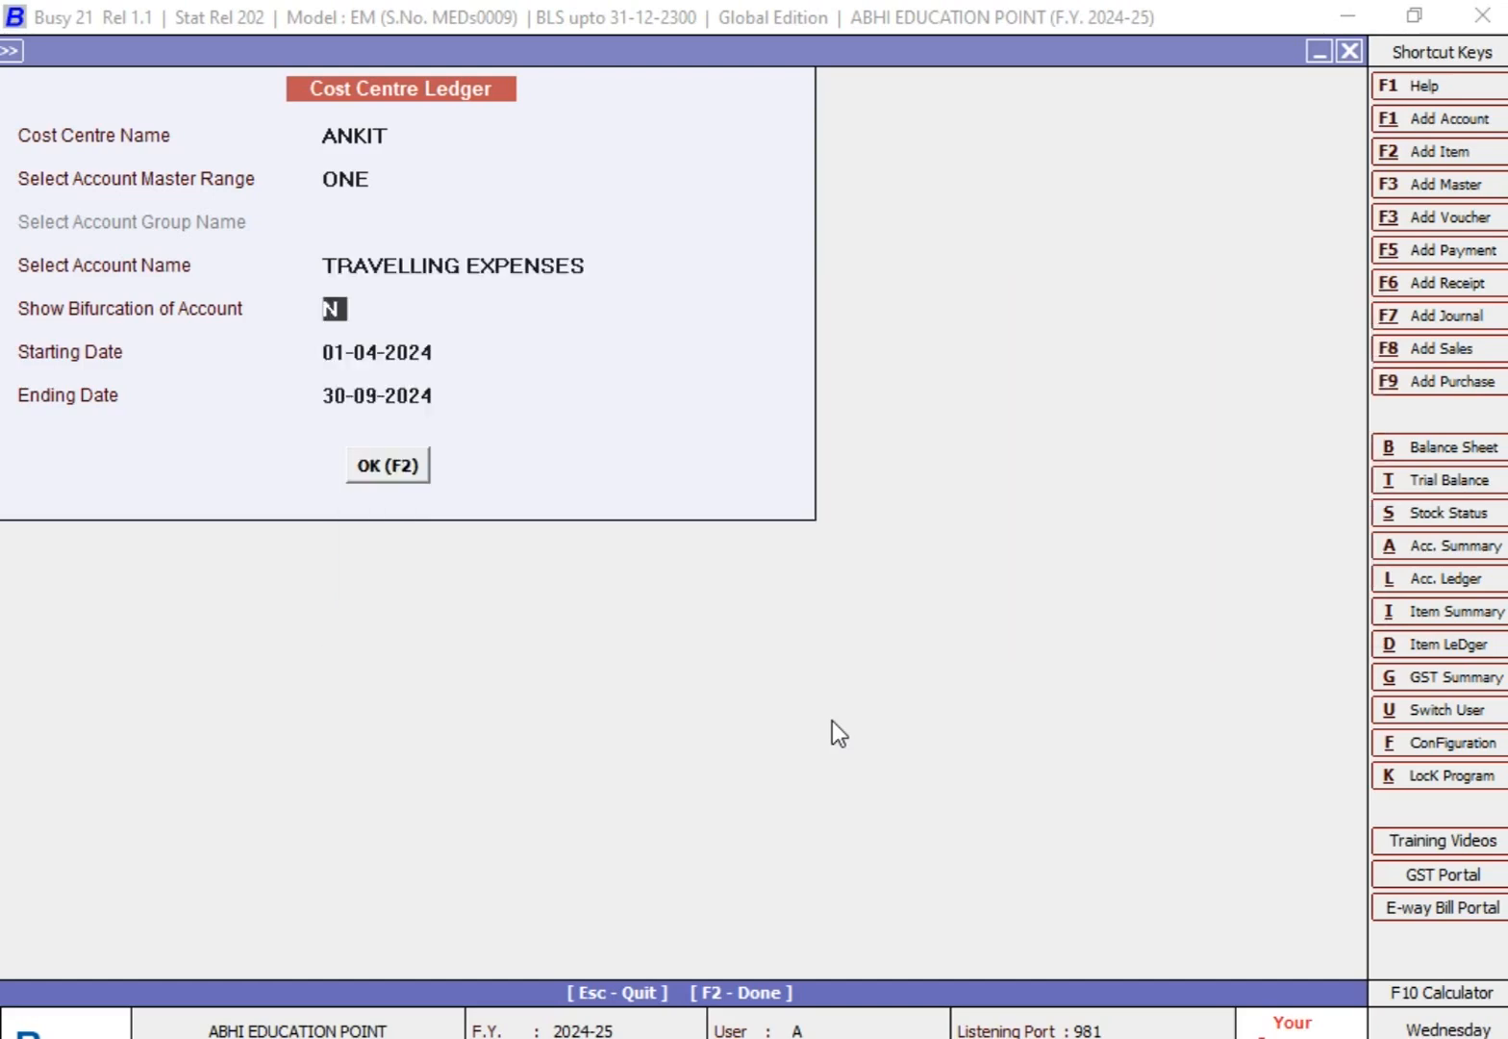
Step: Display the travelling expenses ledger for 01-04-2024 to 30-09-2024 without bifurcation, and slightly widen its Account column
key("Return")
key("Return")
key("Return")
key("Return")
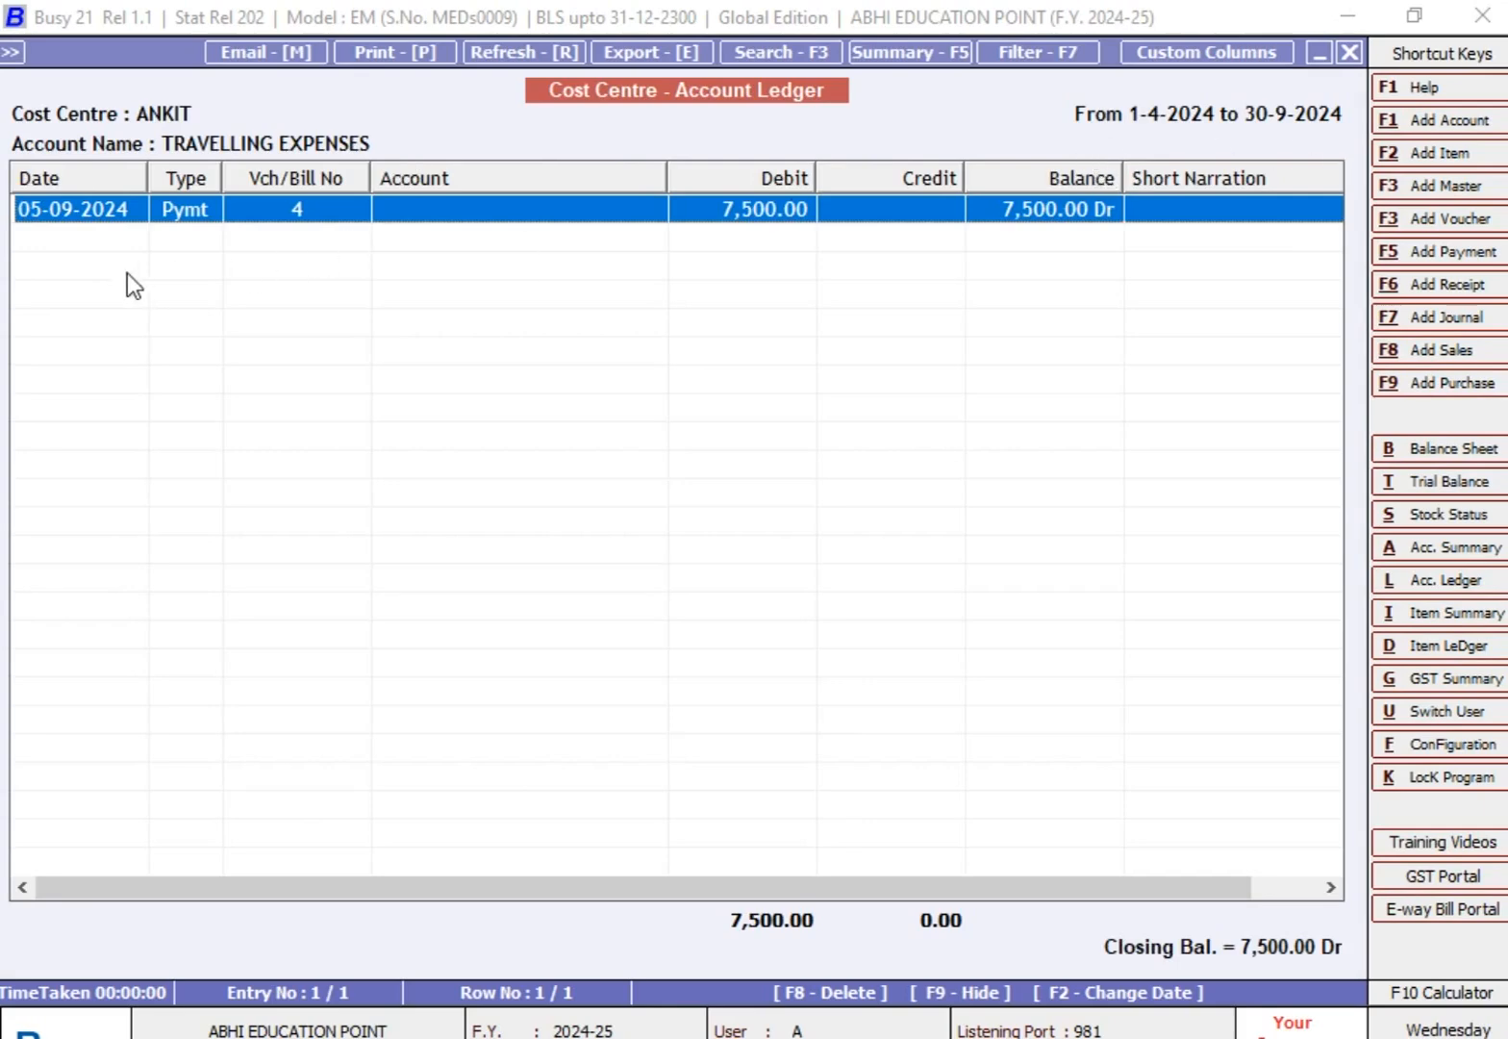
left_click_drag(667, 173, 697, 173)
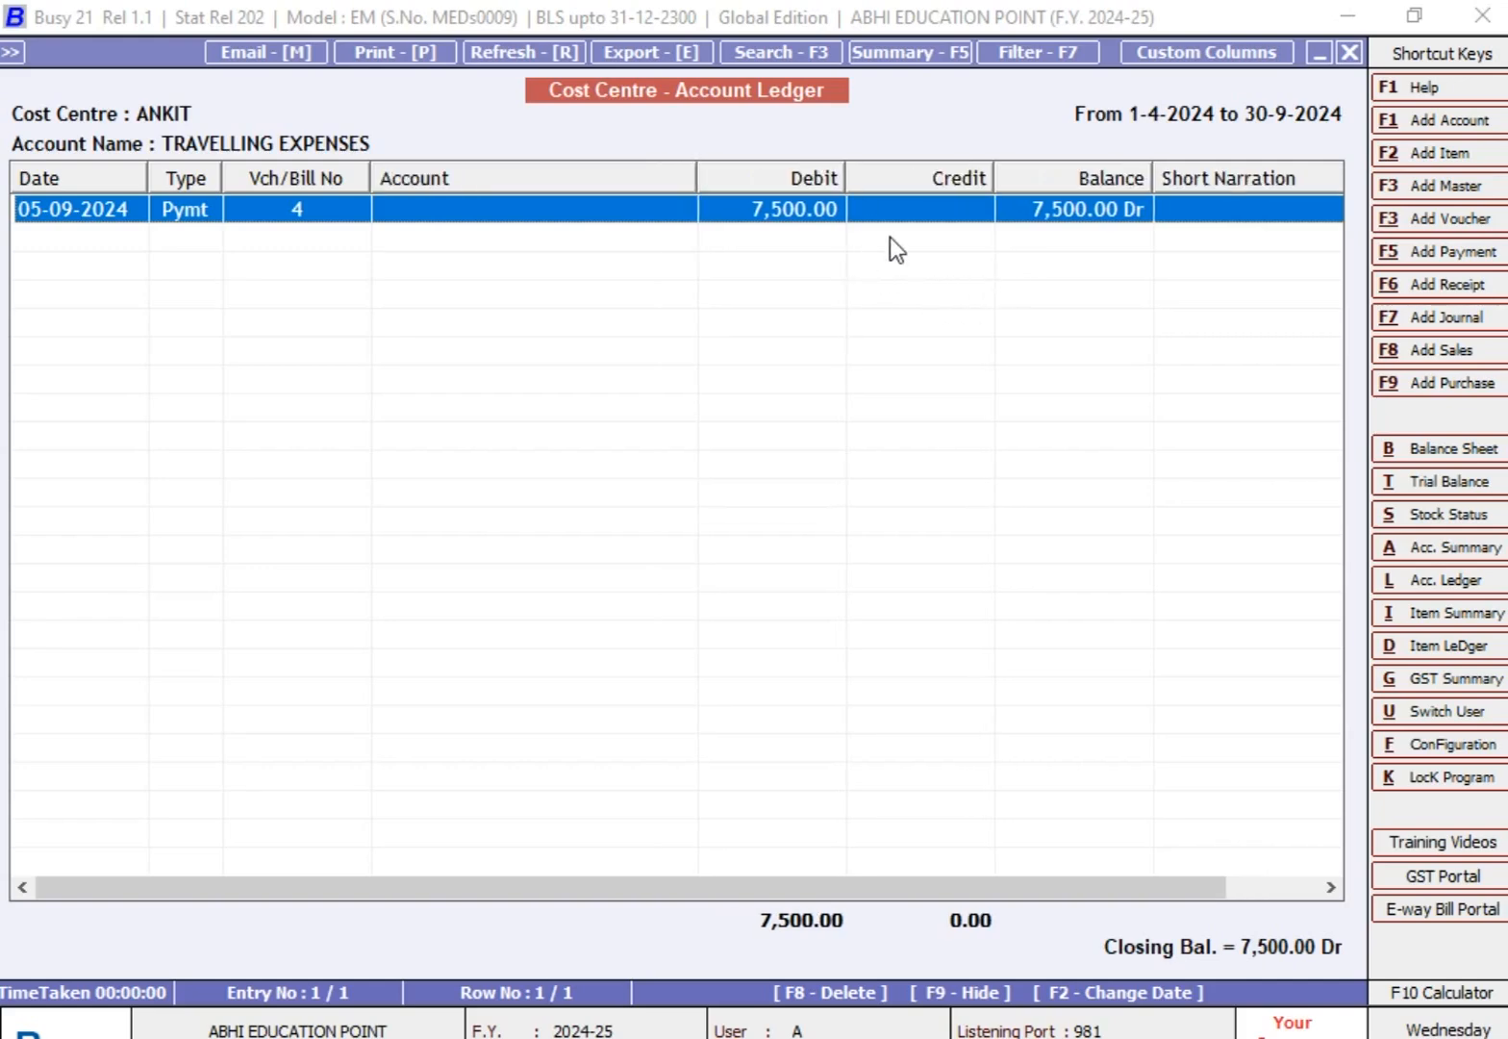
key("Escape")
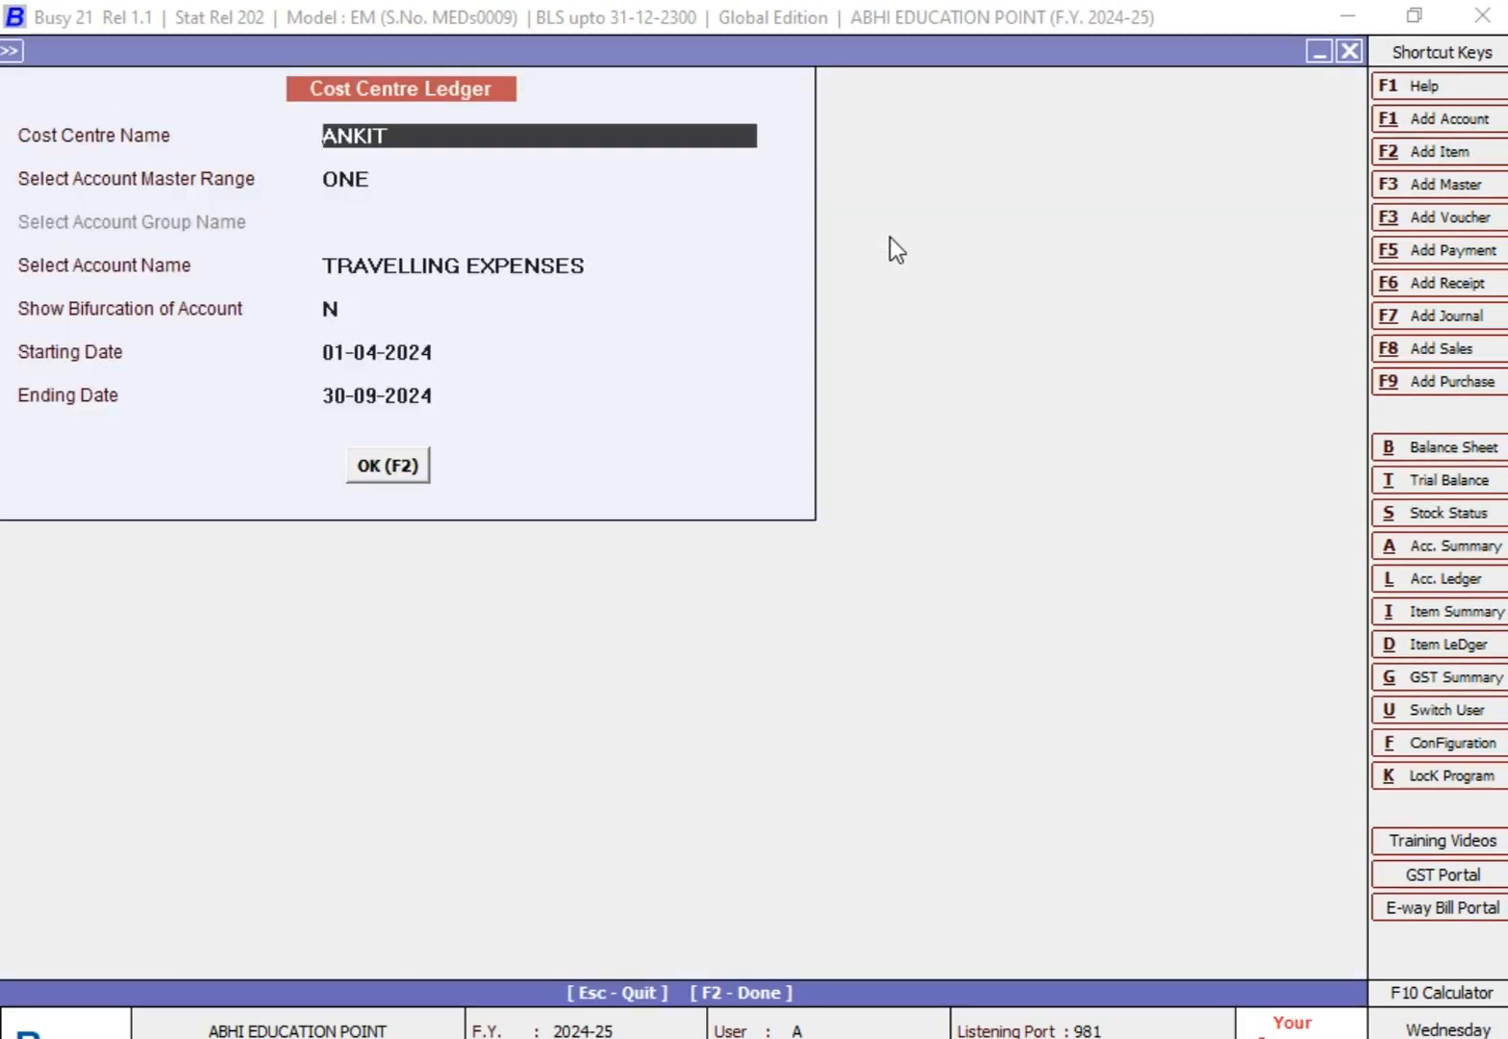
Step: Examine the same cost centre's ledger for ALL accounts from 01-04-2024 to 30-09-2024, then leave the Cost Centre reports
key("Return")
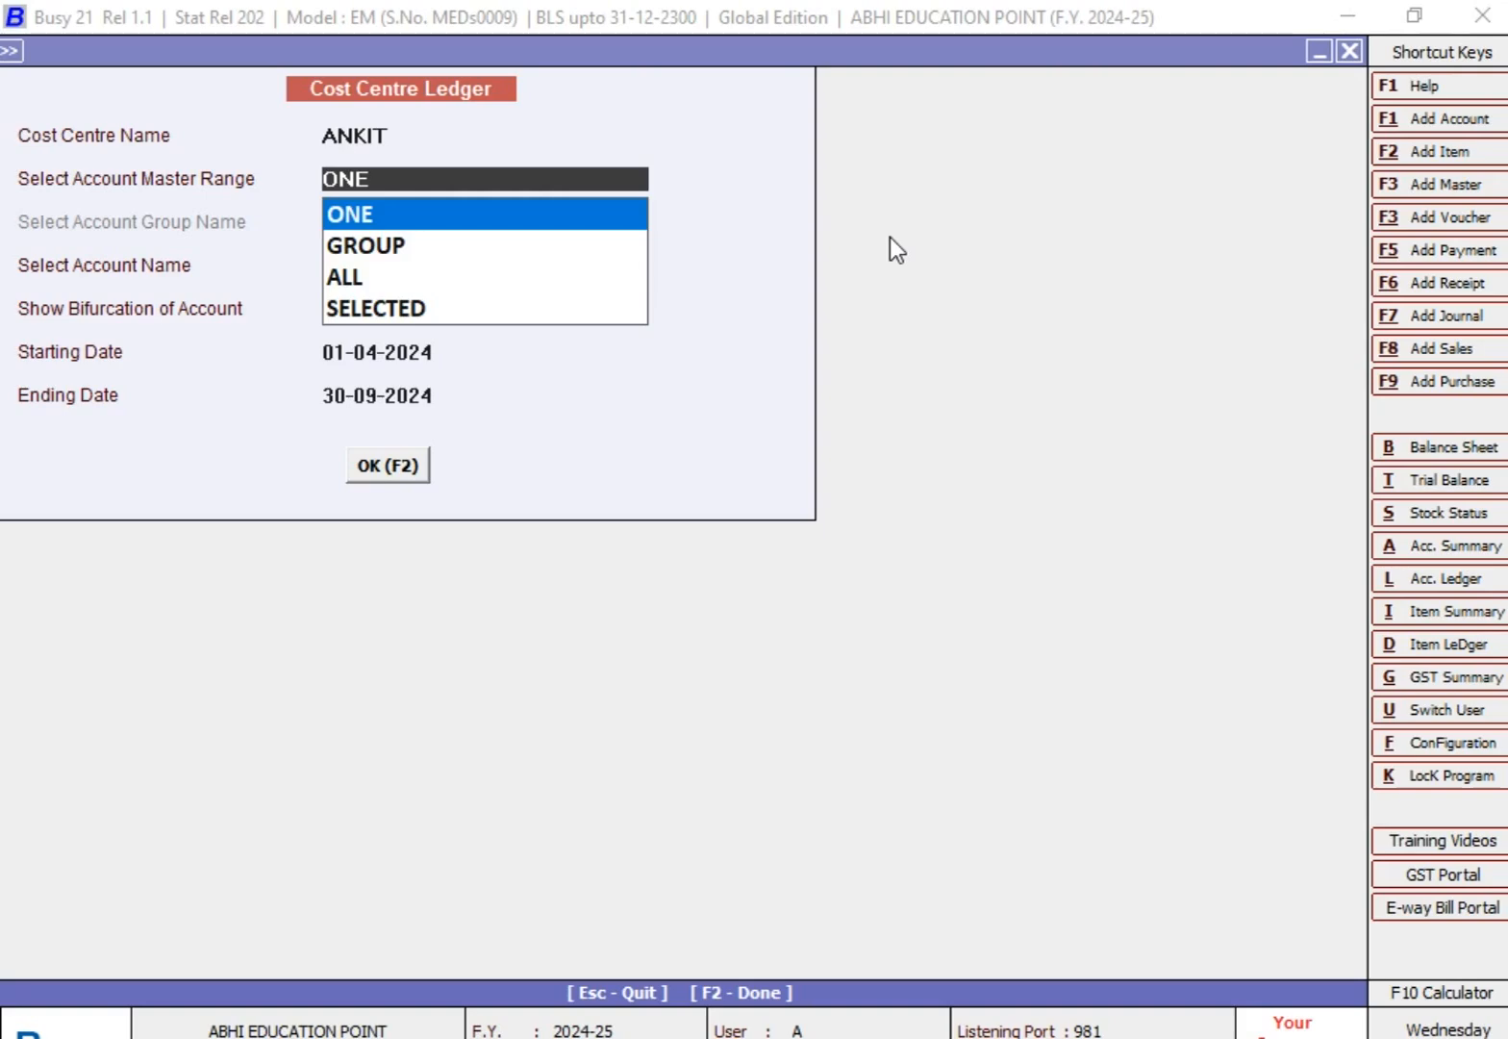
key("Down")
key("Down")
key("Return")
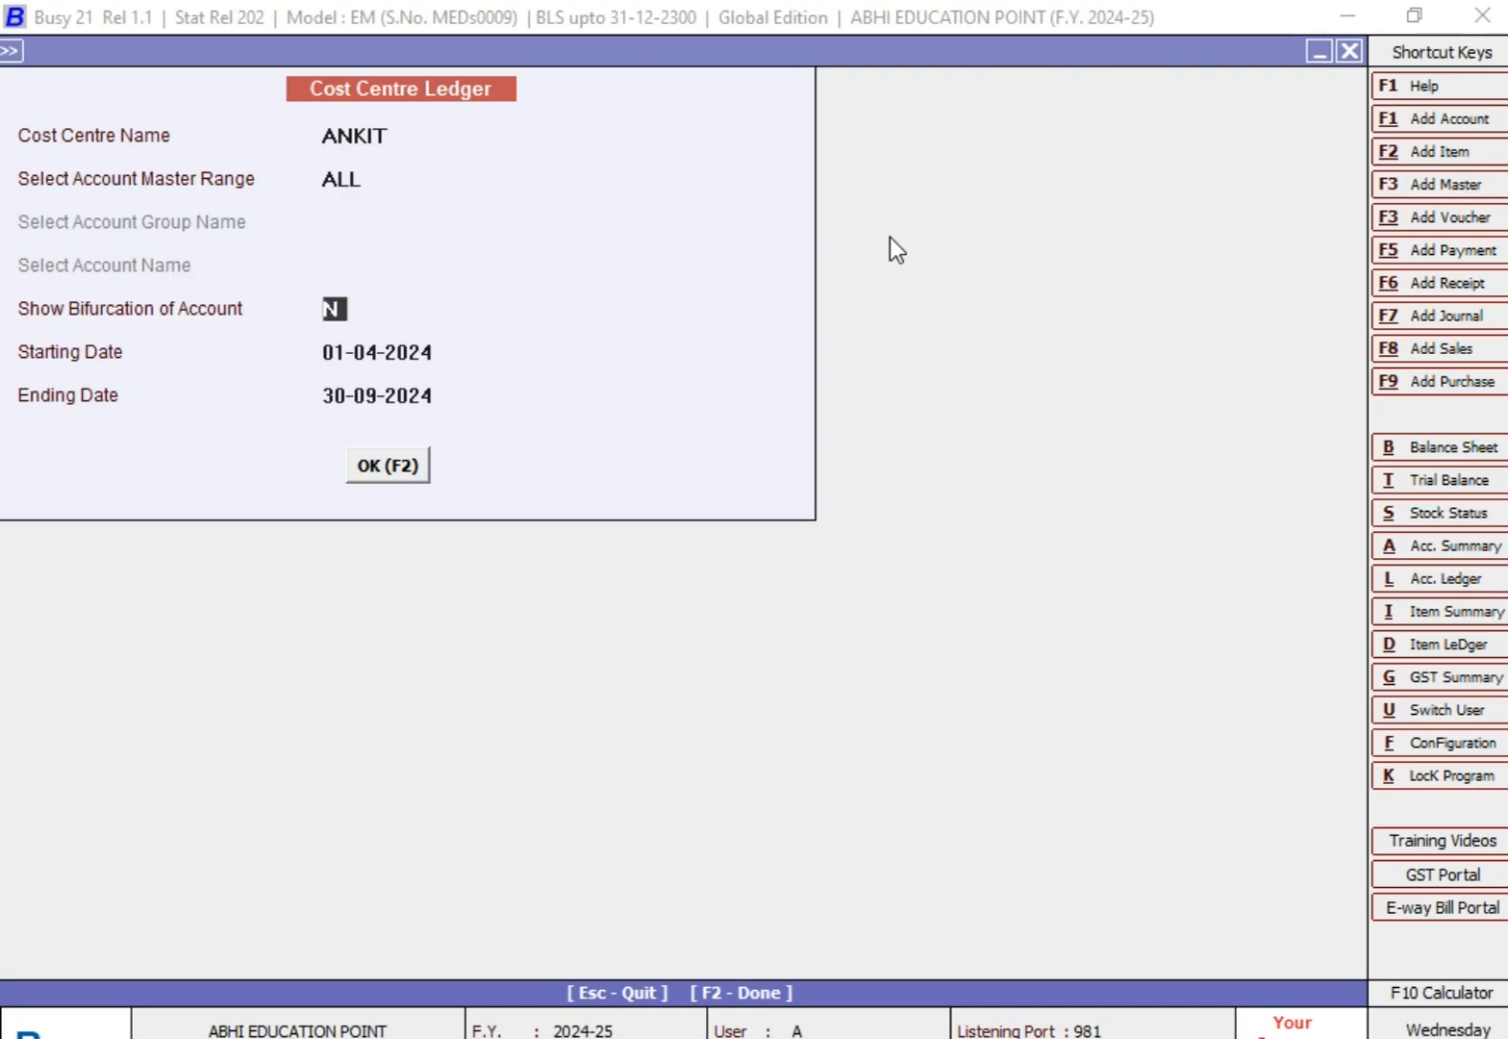
key("Return")
key("Return")
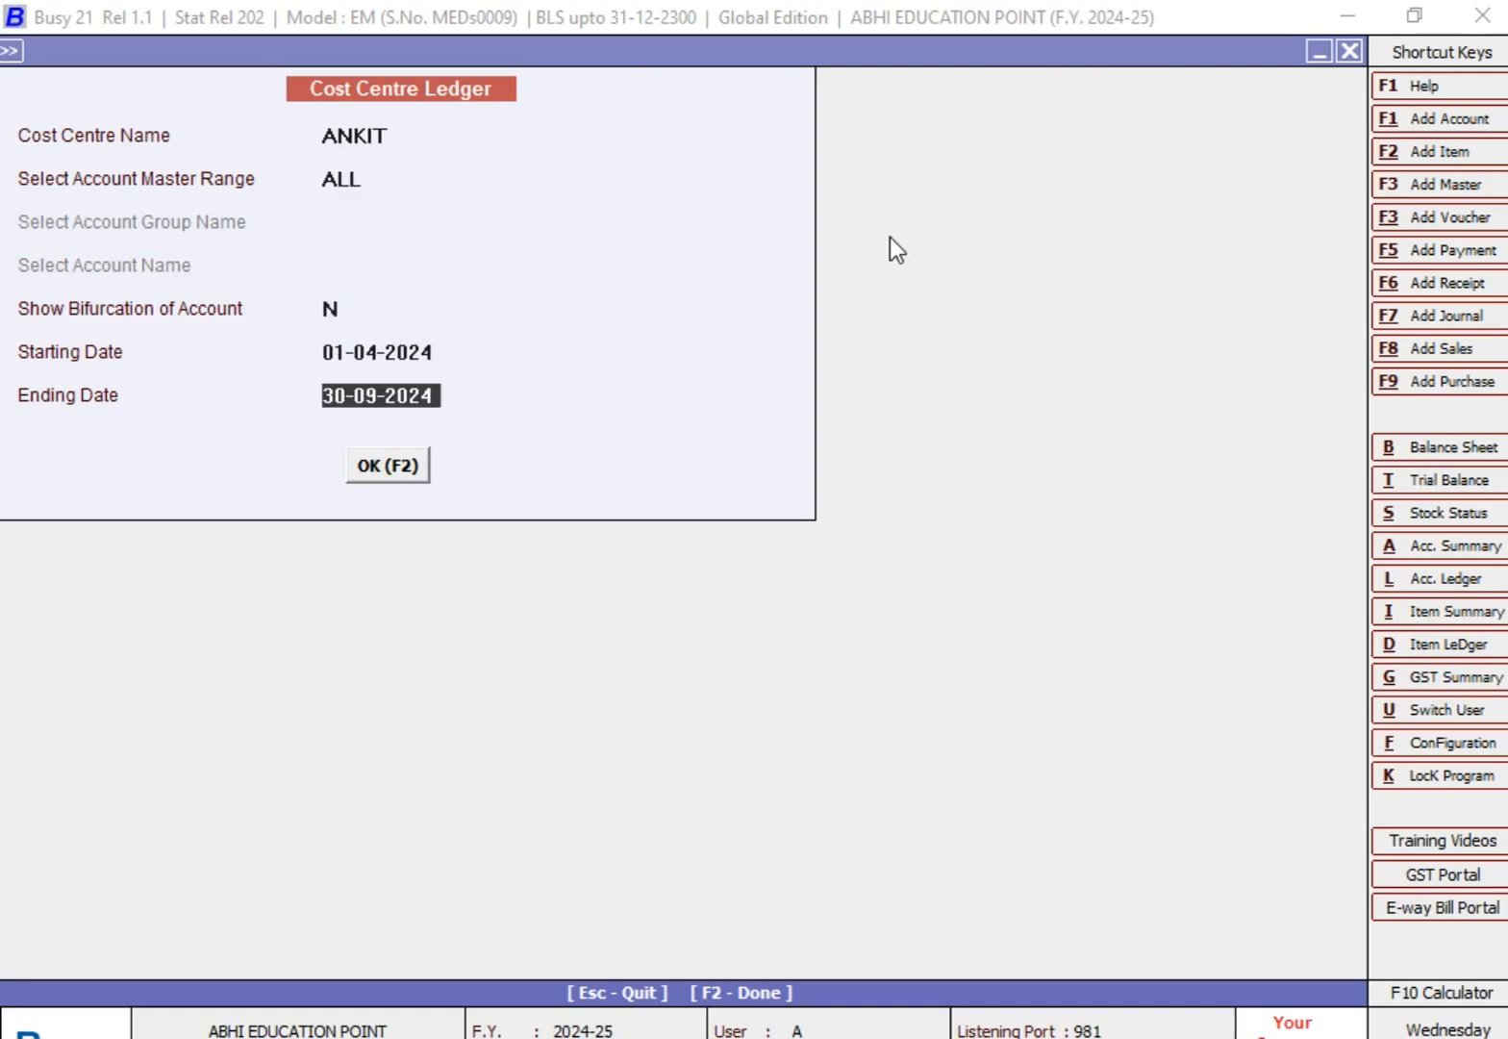
key("Return")
key("Return")
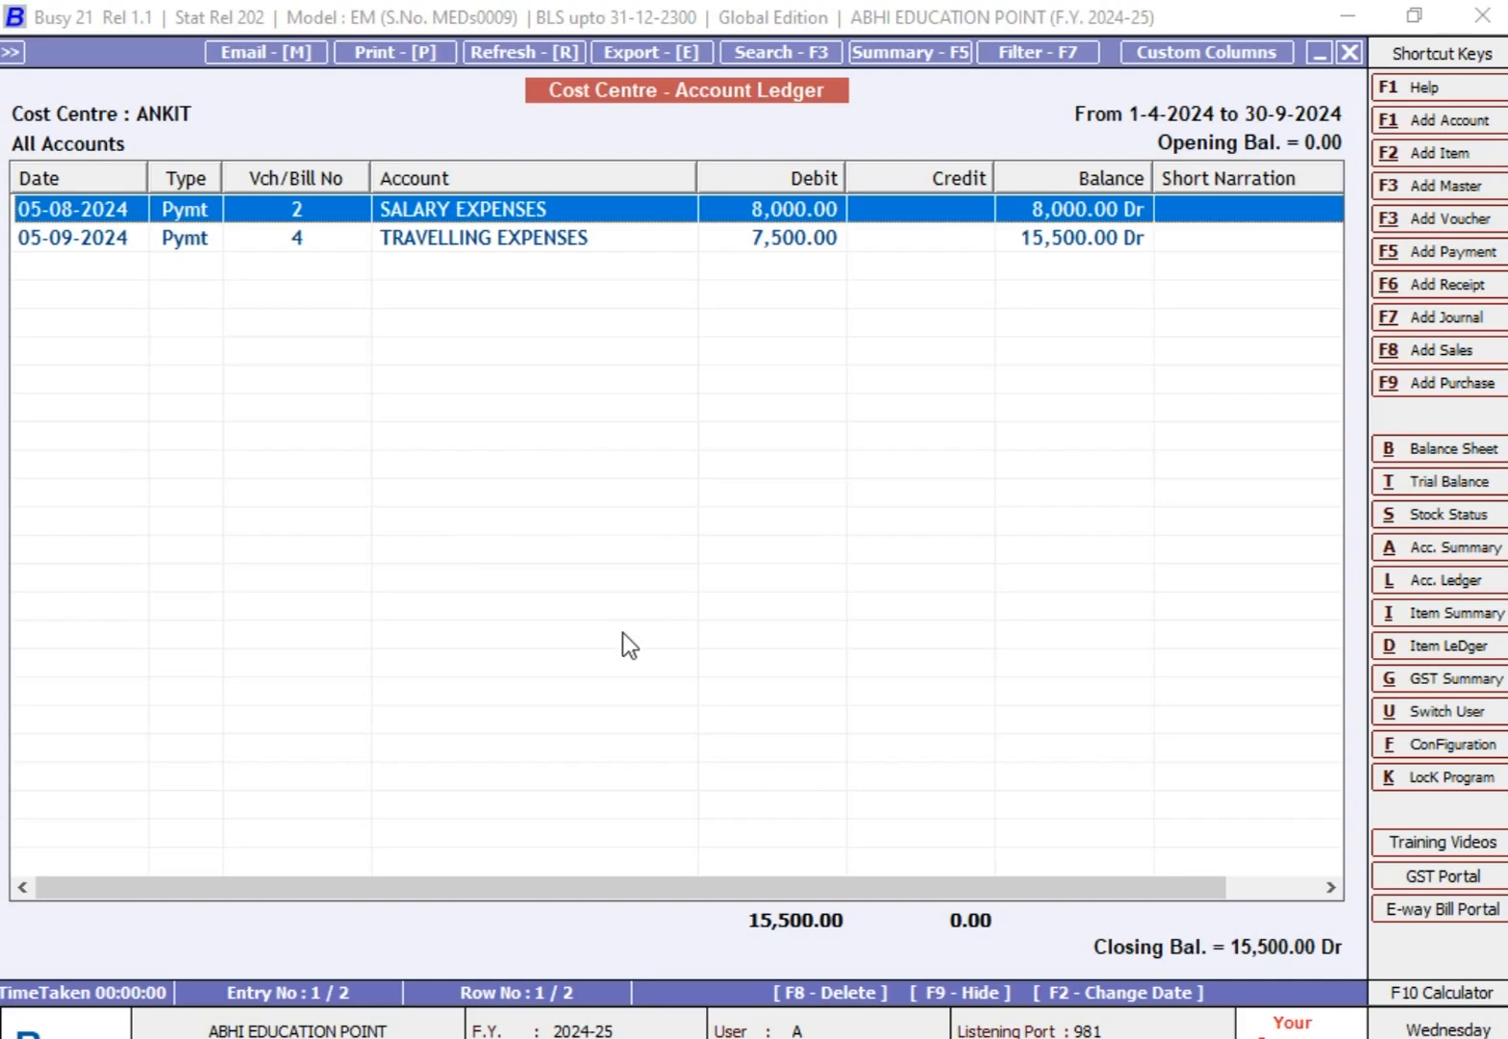
key("Escape")
key("Escape")
key("Escape")
key("Escape")
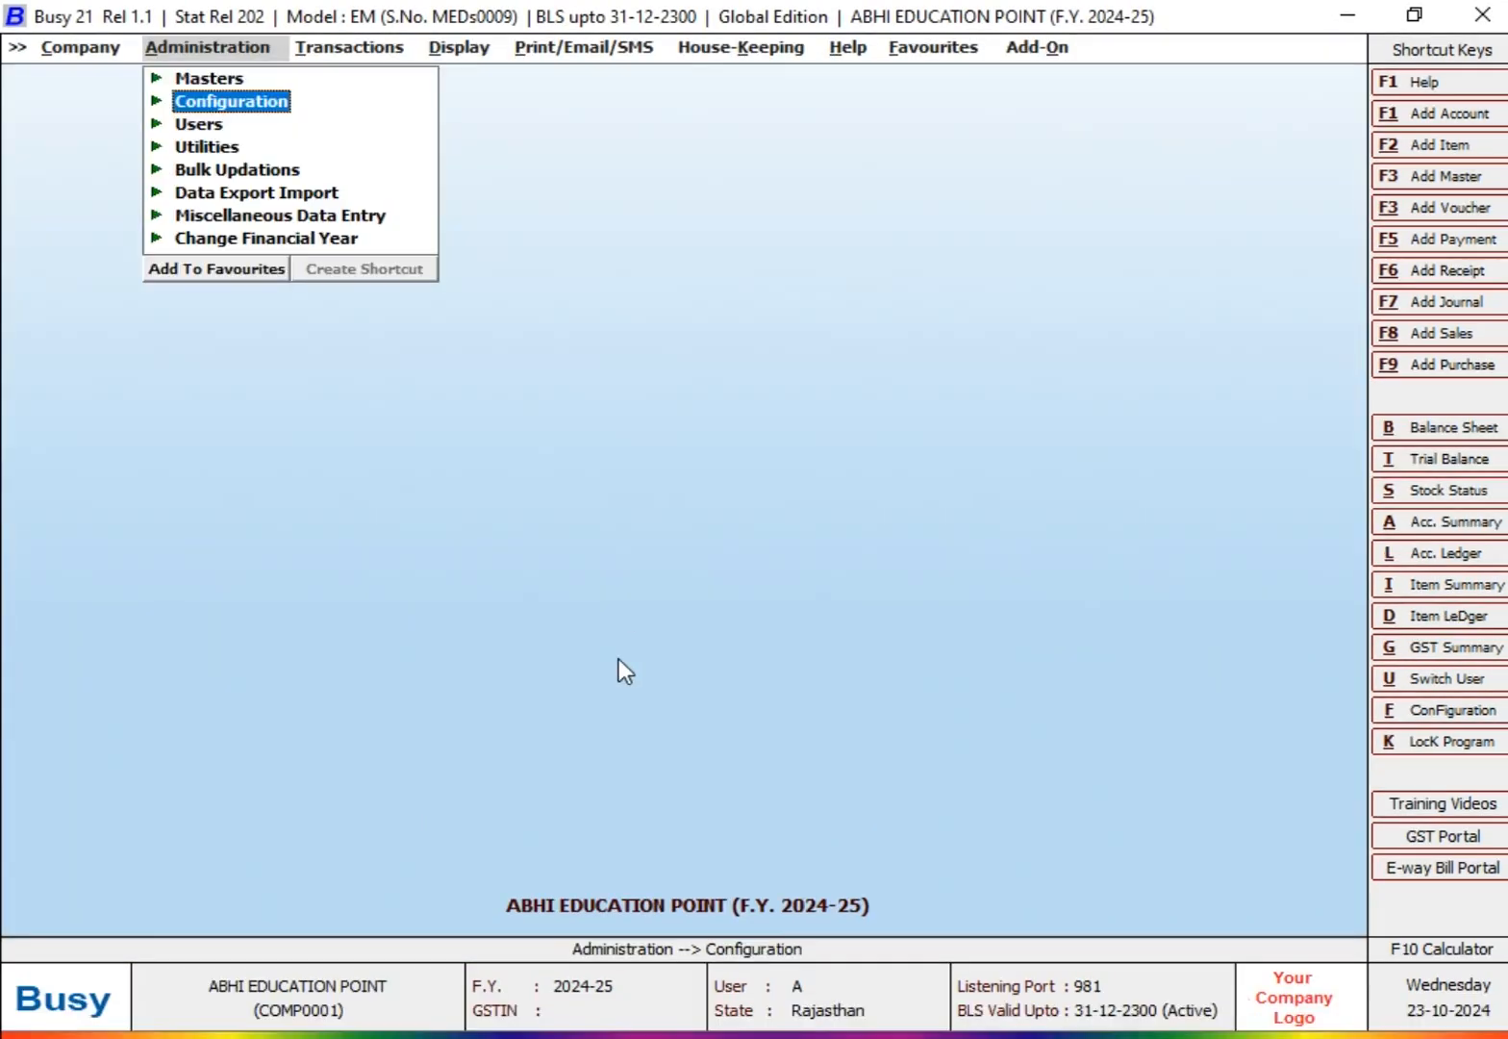
Step: Switch to the Excel topic list and select the COST CENTER row, followed by the LEDGER RECONCILATION row
left_click(792, 1037)
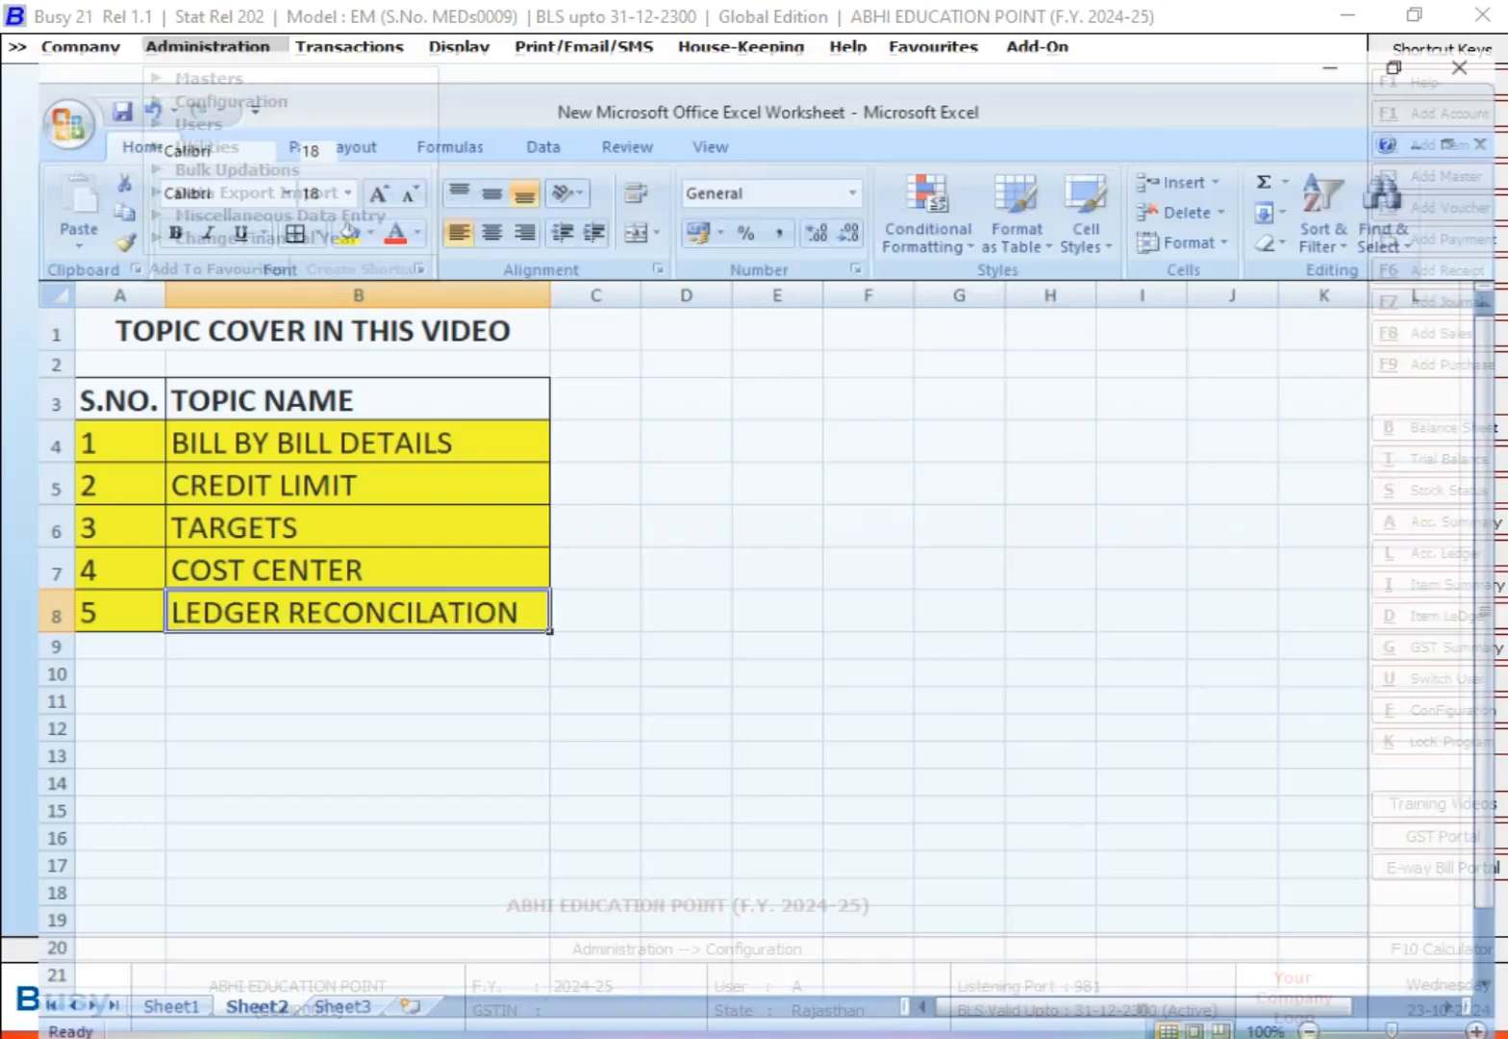
left_click(590, 703)
left_click_drag(102, 531, 246, 540)
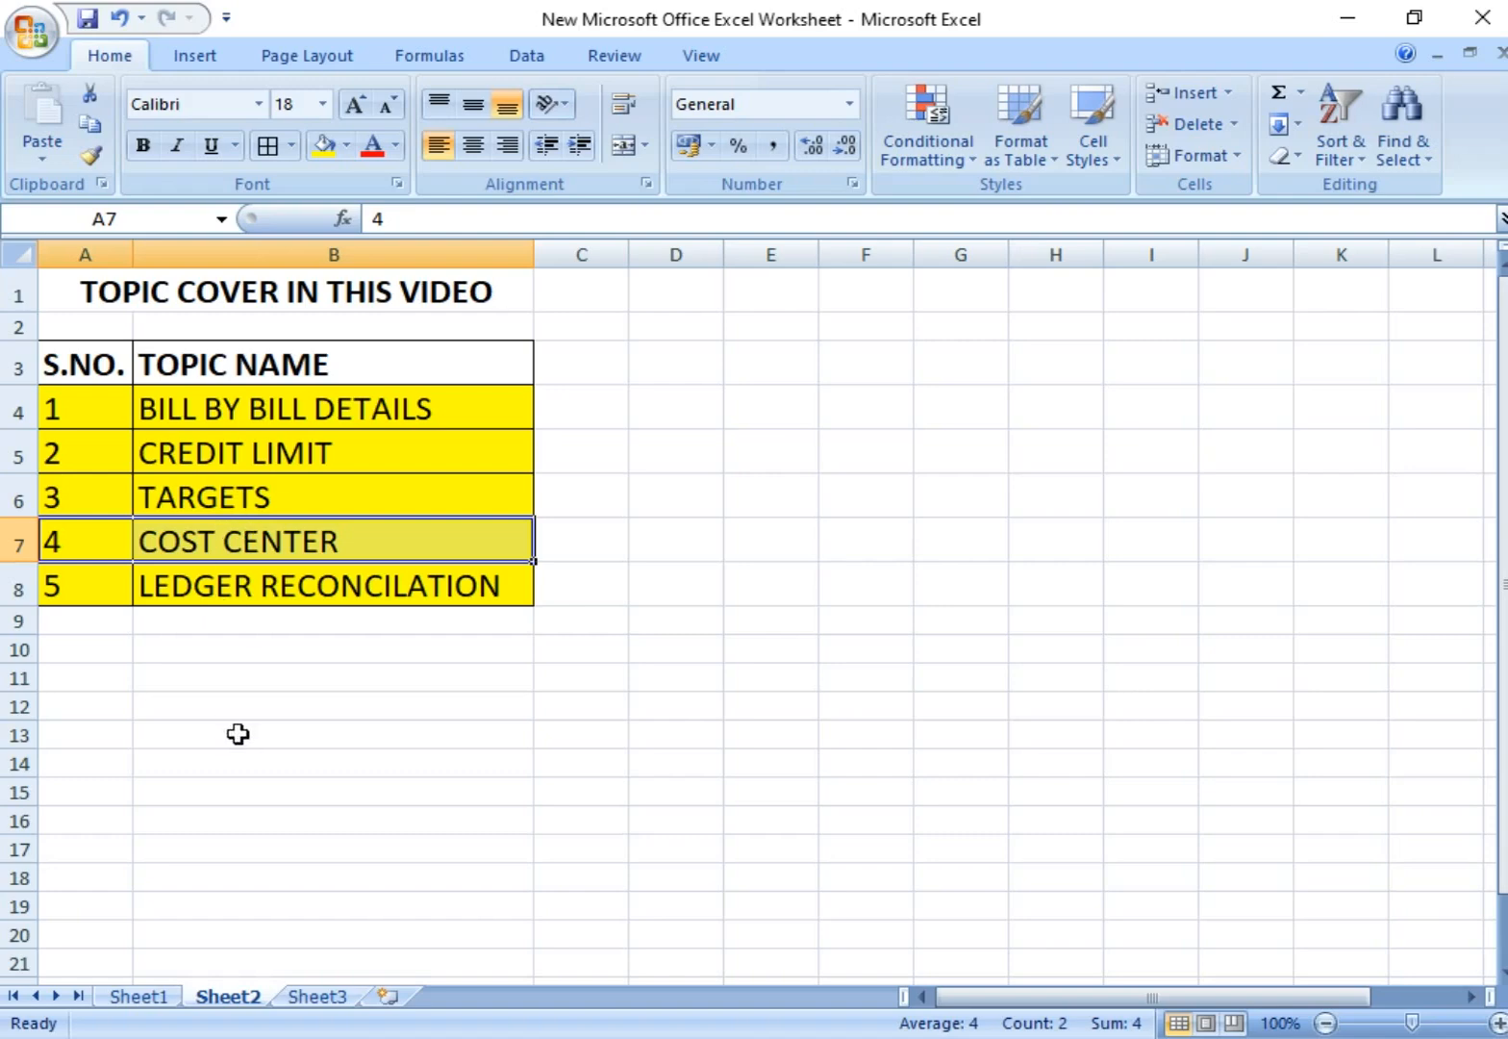
left_click_drag(50, 581, 438, 591)
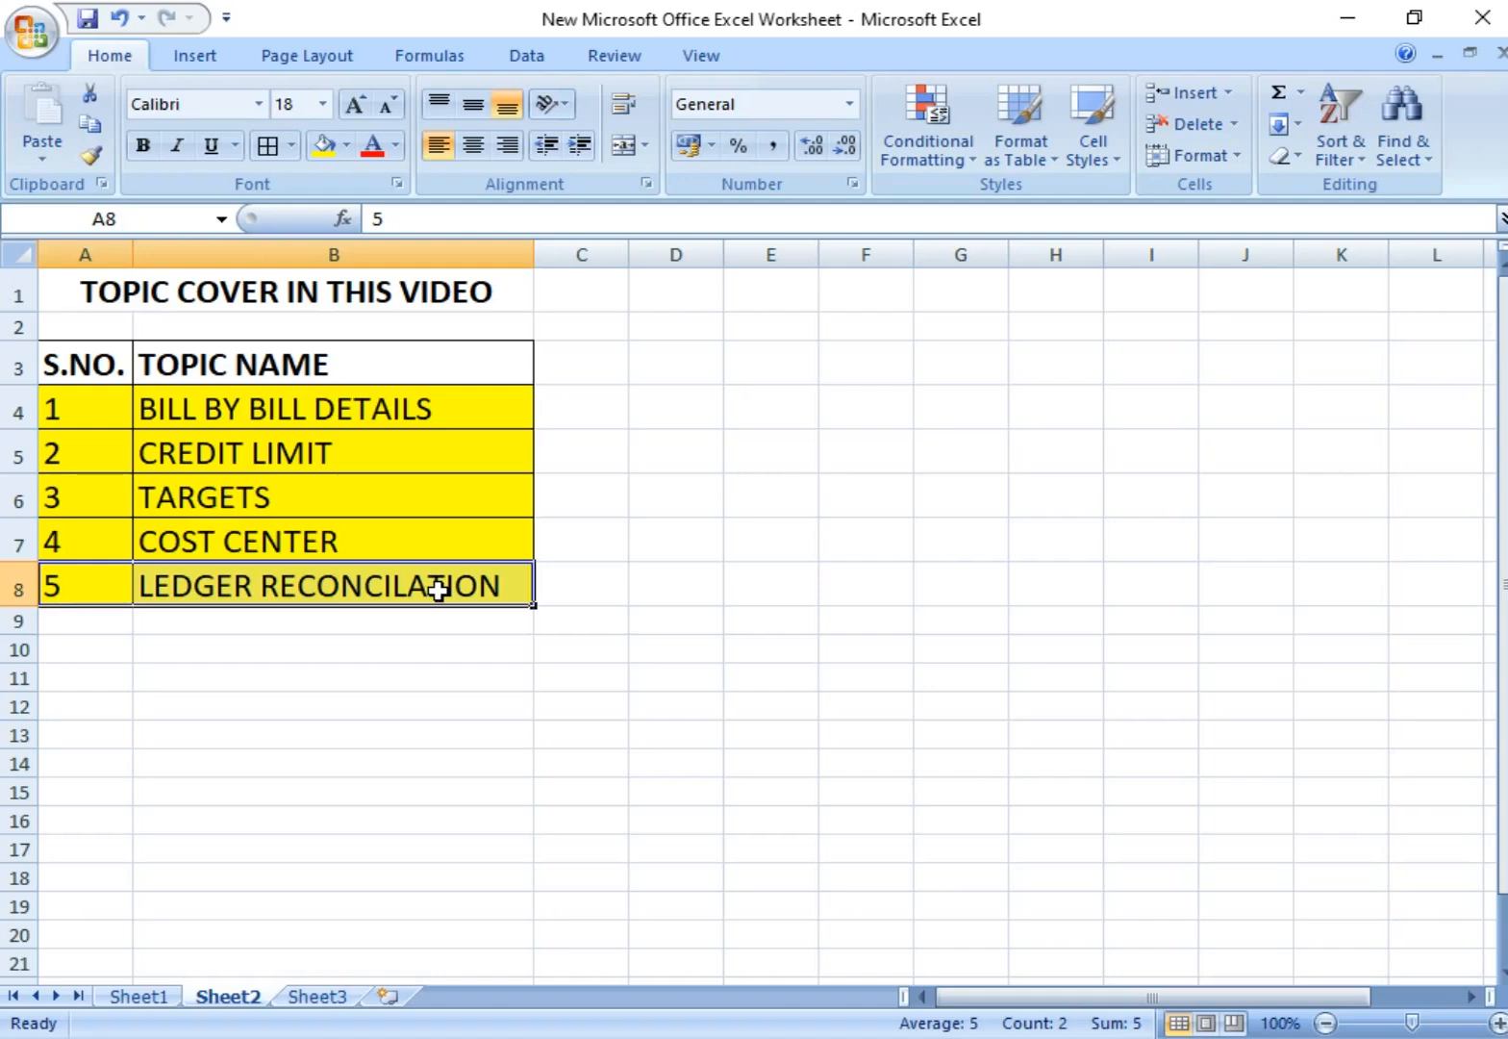
key("Down")
key("Down")
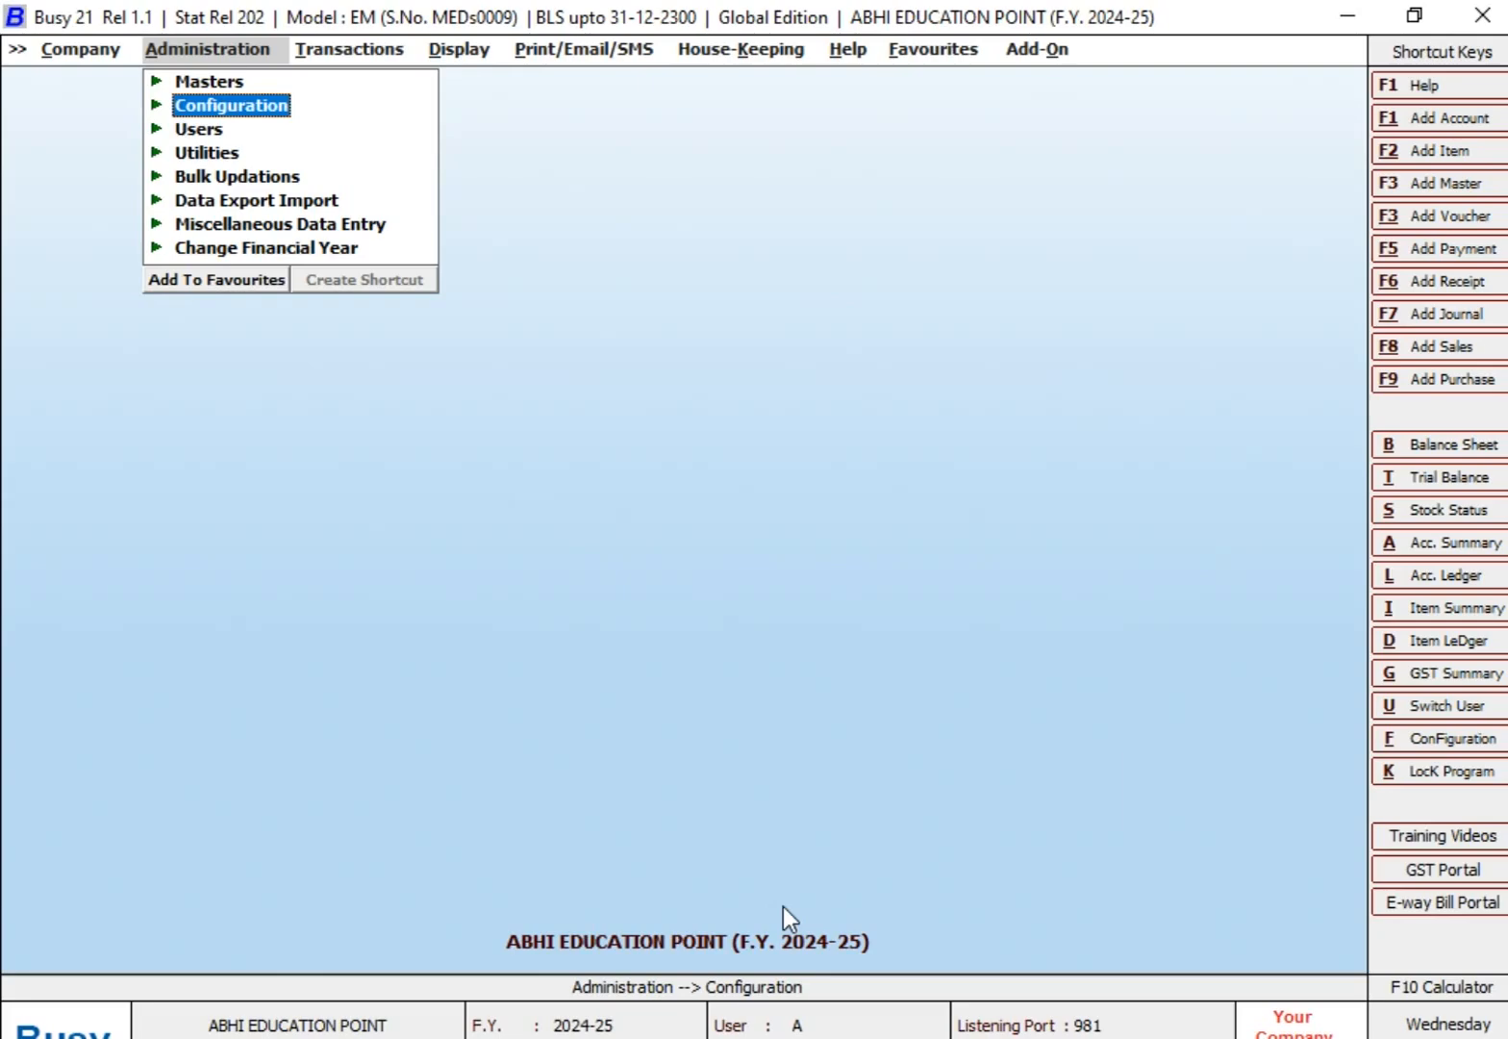
Step: Enable Ledger Reconciliation in the Accounts features configuration, save it, and leave the configuration screens
key("Return")
key("Return")
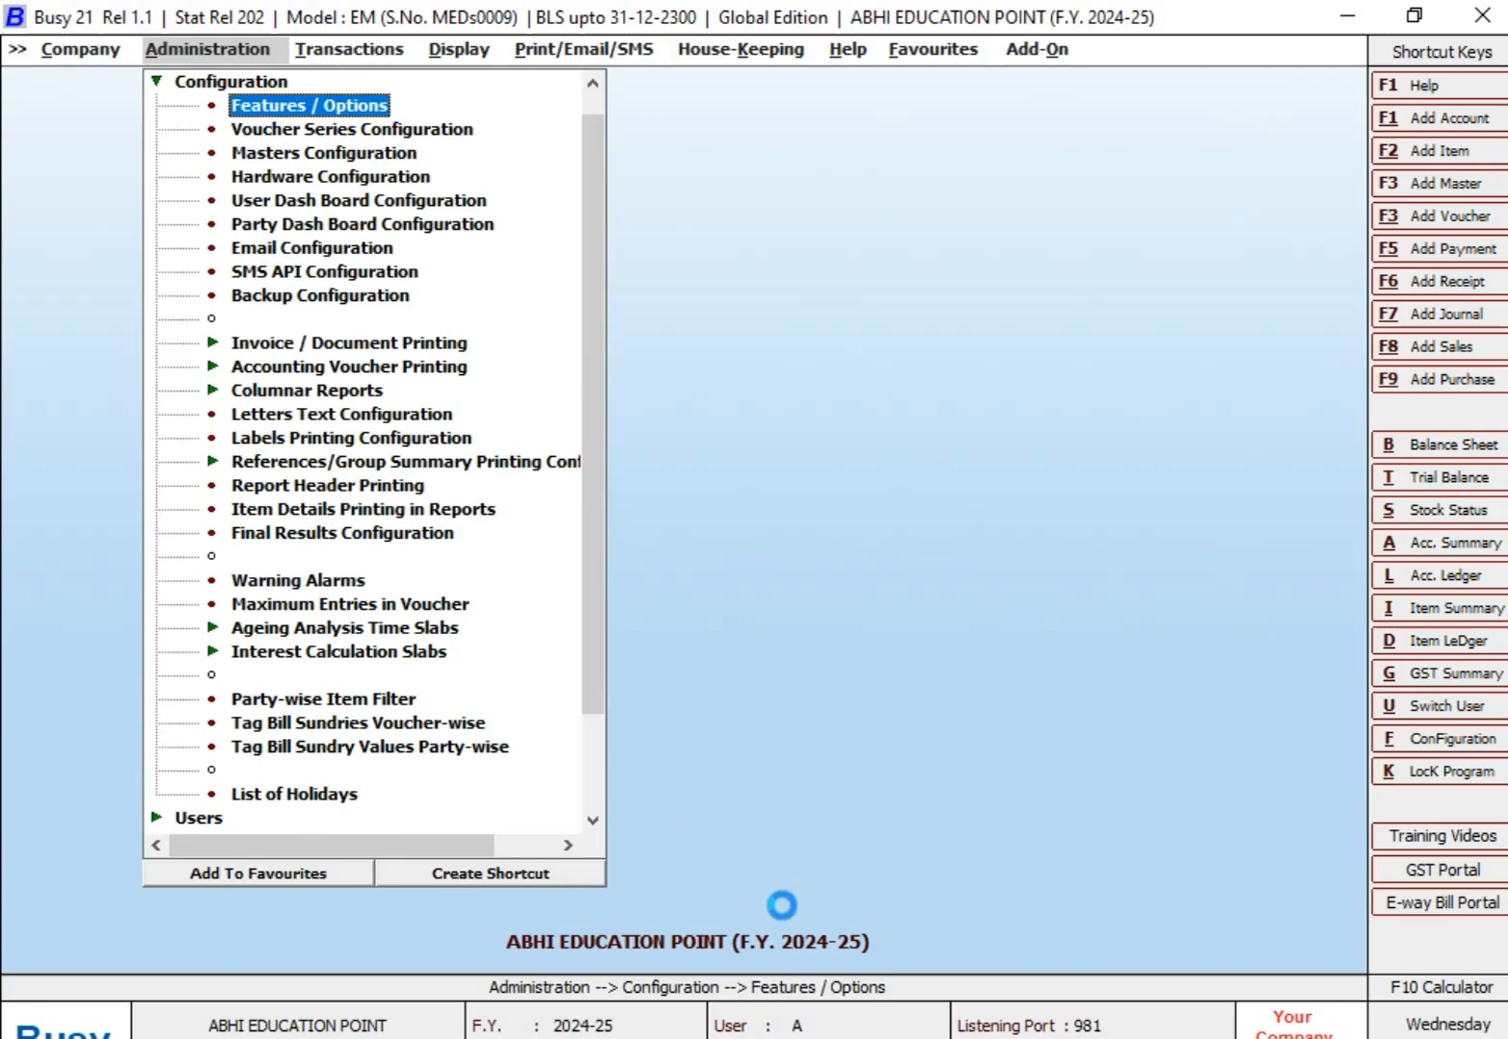
key("Down")
key("Down")
key("Down")
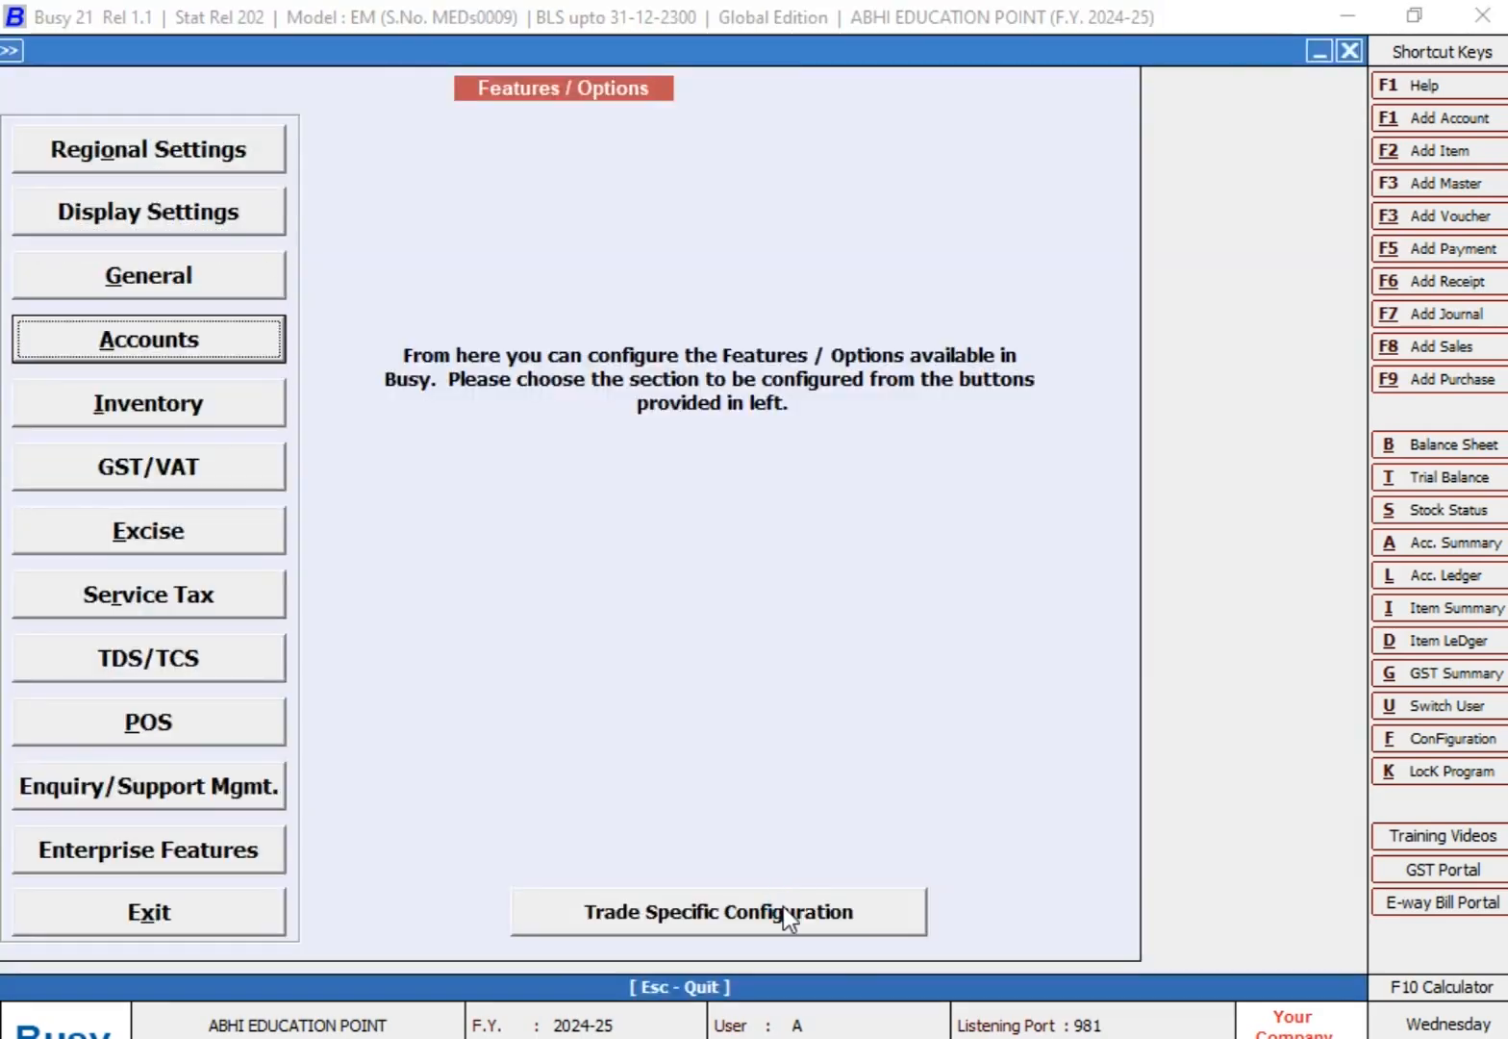
key("Return")
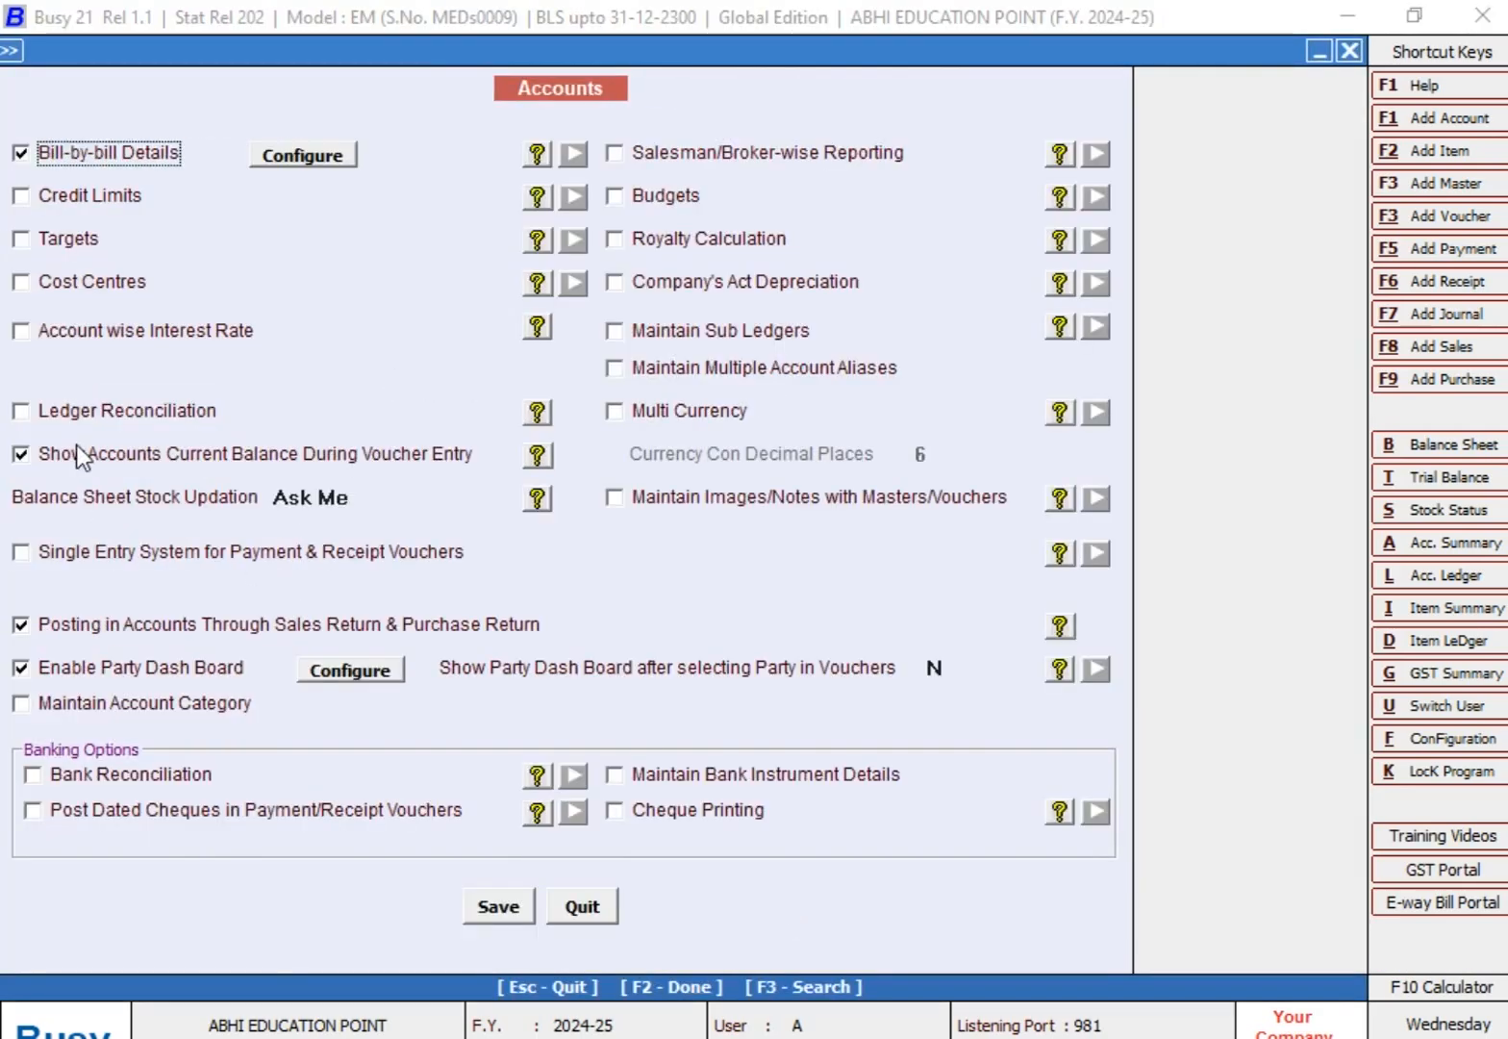
left_click(135, 411)
left_click(504, 909)
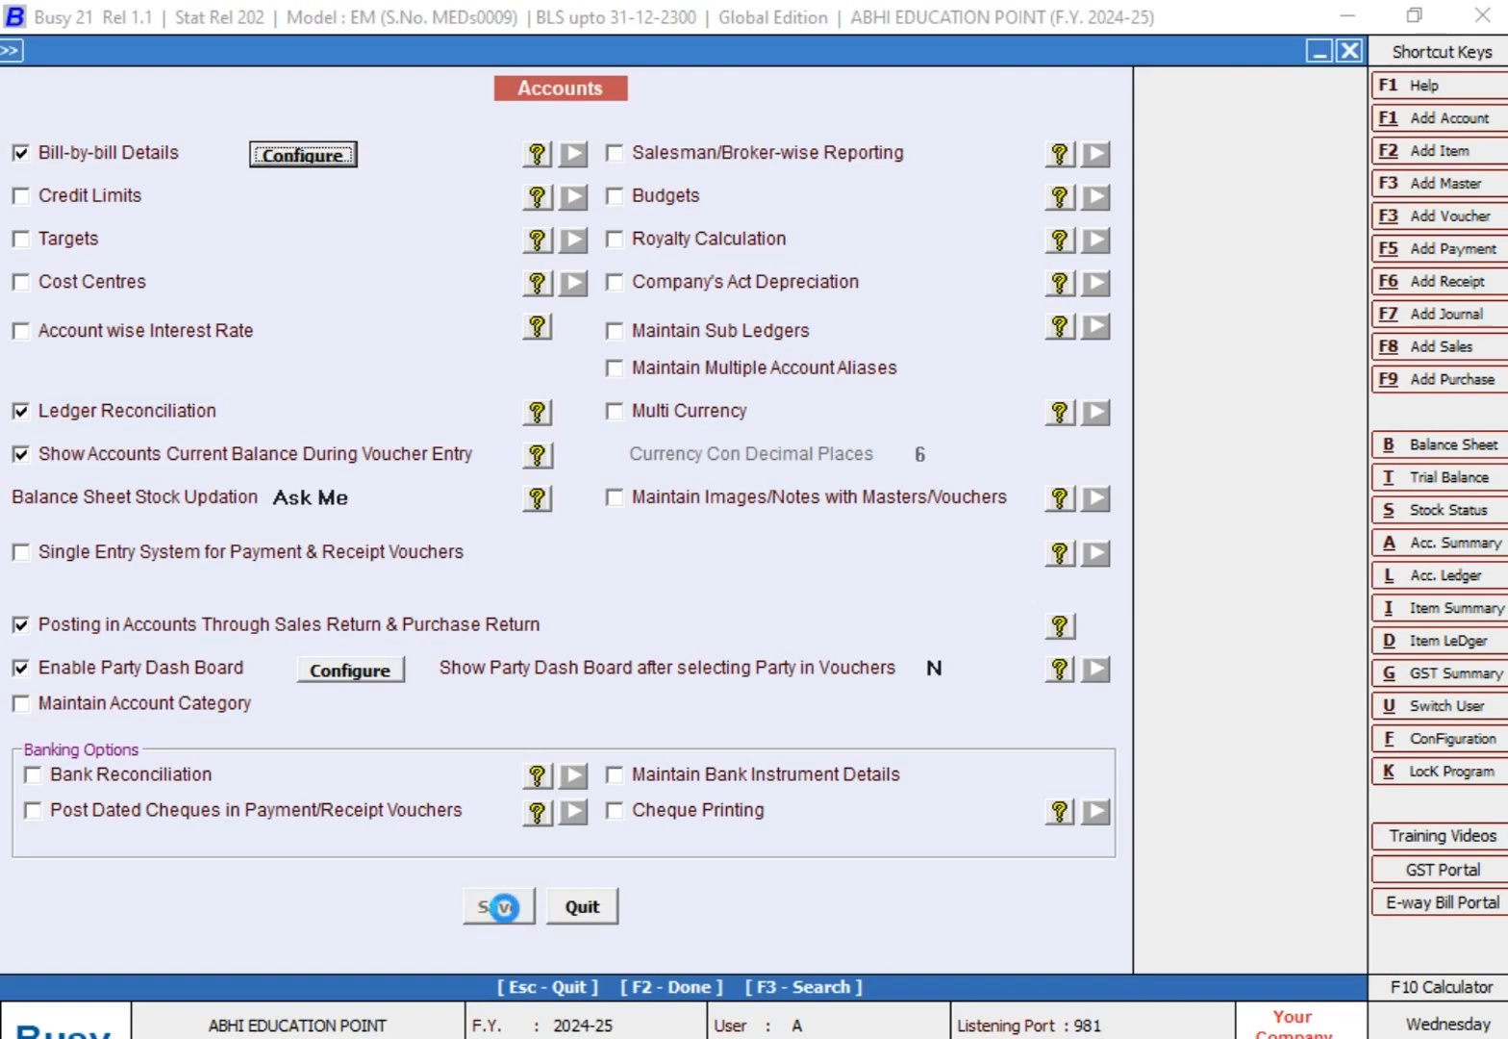
key("Escape")
key("Escape")
key("Escape")
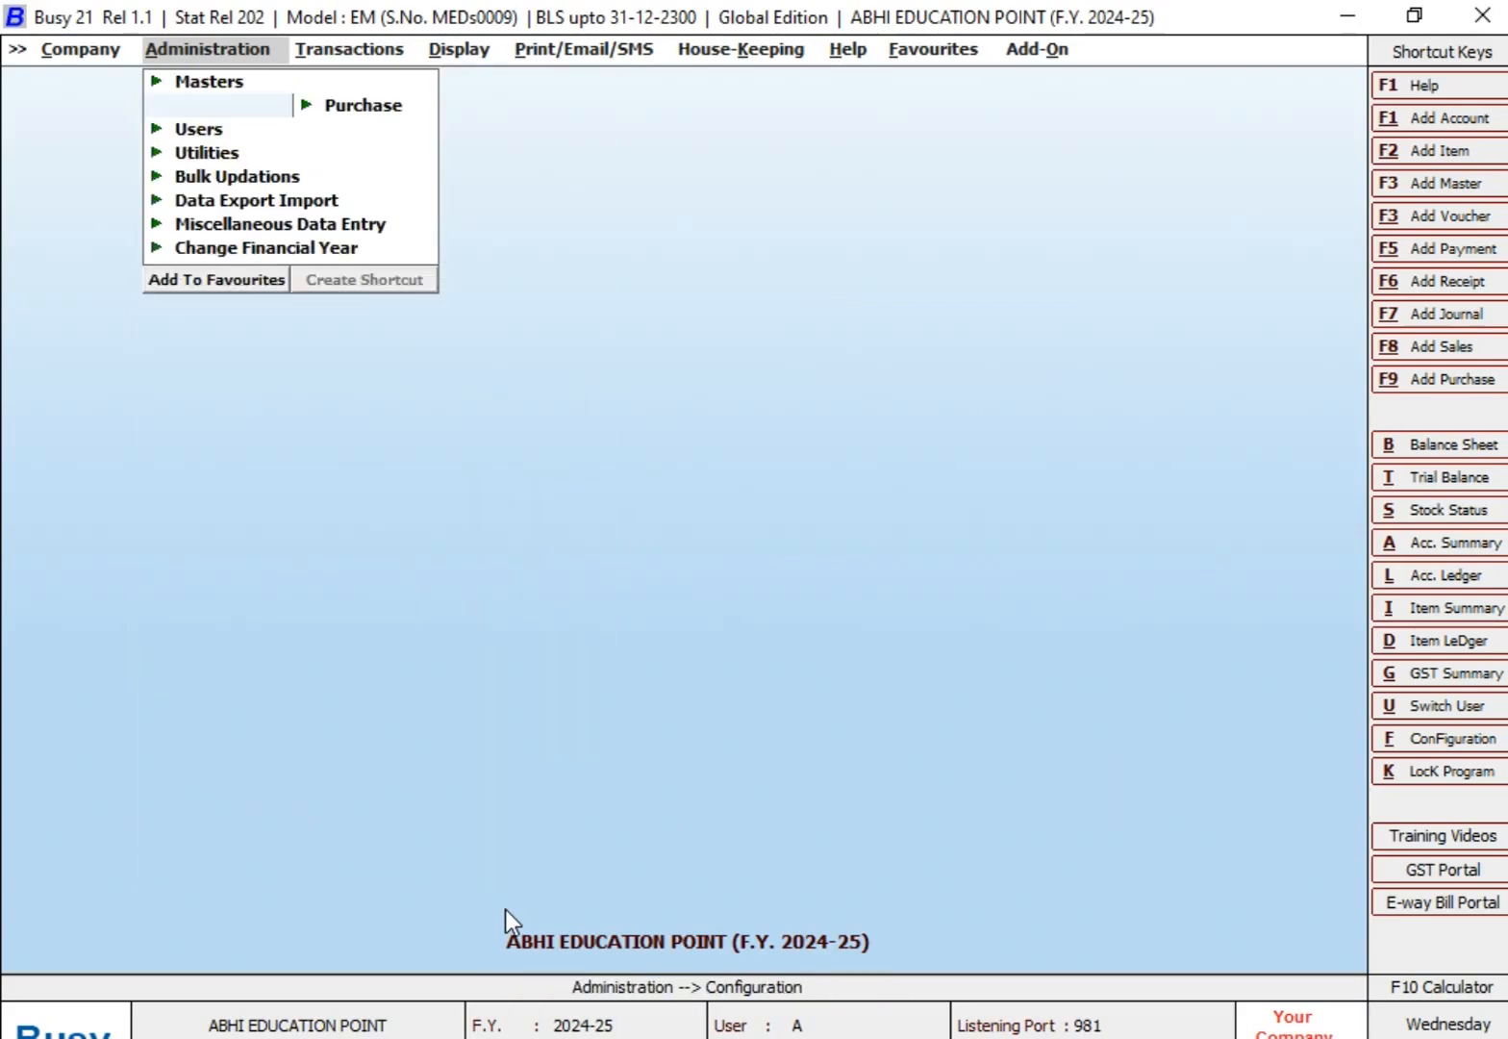
Step: Start a purchase voucher in the Main series dated 10-04-2024 with voucher number 90
key("Right")
key("Return")
key("Return")
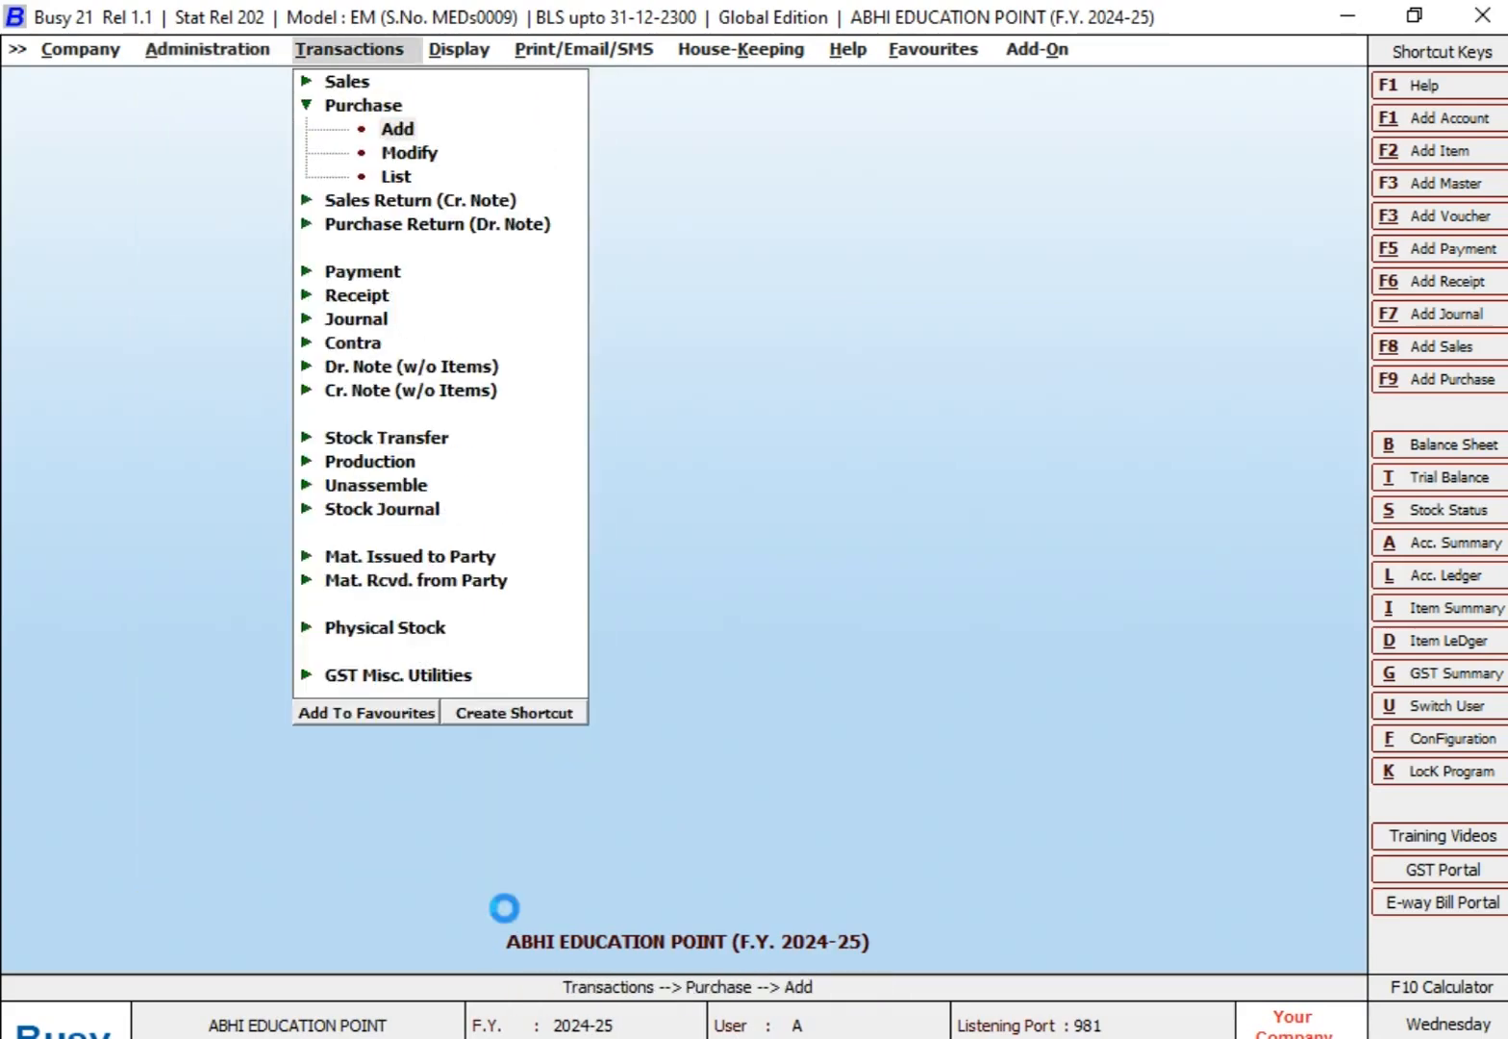
key("Return")
type("10-")
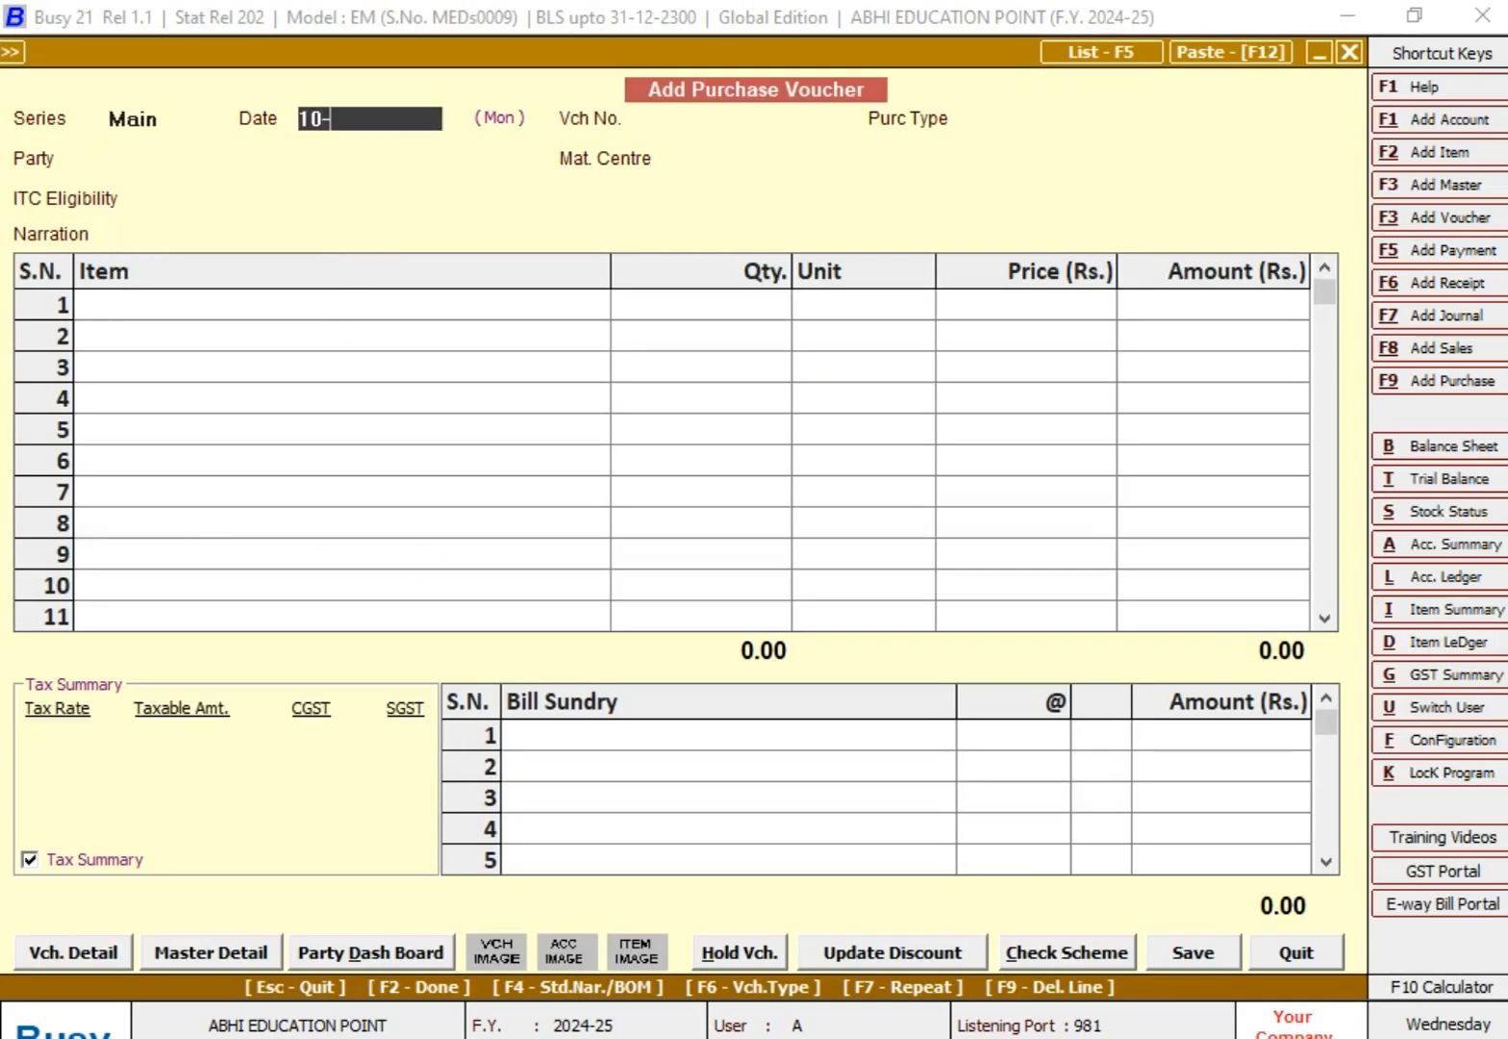
type("04-2024")
key("Return")
type("90")
key("Return")
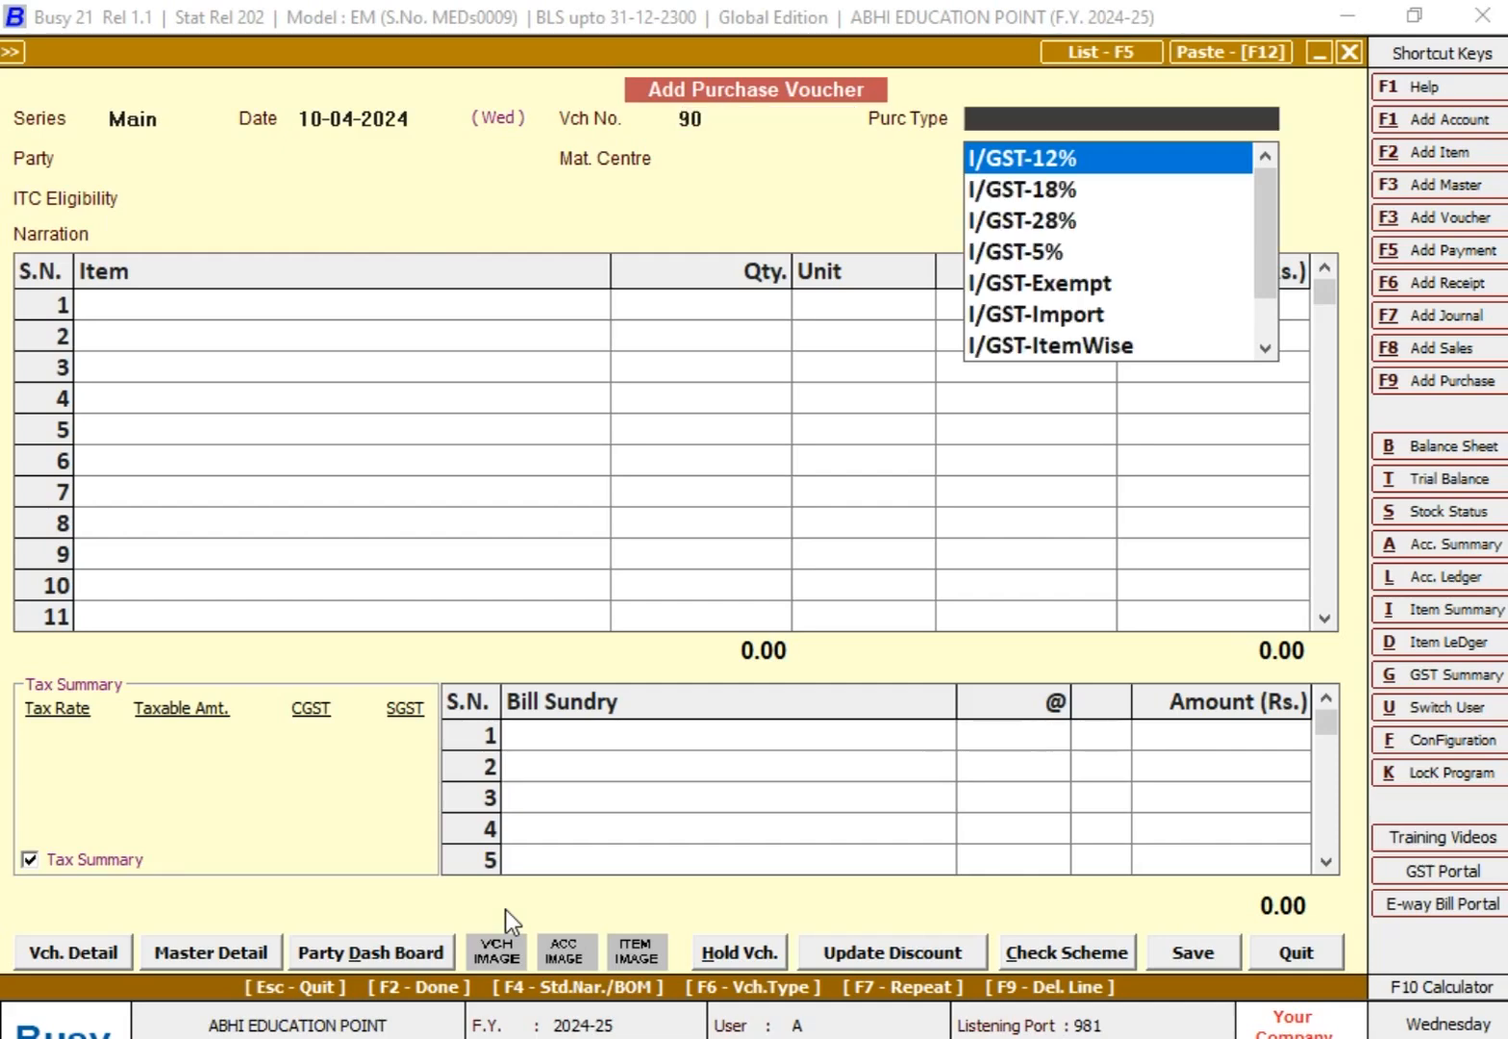
Step: Set the voucher's purchase type to L/GST-MultiRate
key("Down")
key("Down")
key("Down")
key("Down")
key("Down")
key("Down")
key("Down")
key("Down")
key("Down")
key("Down")
key("Down")
key("Down")
key("Down")
key("Down")
key("Down")
key("Down")
key("Down")
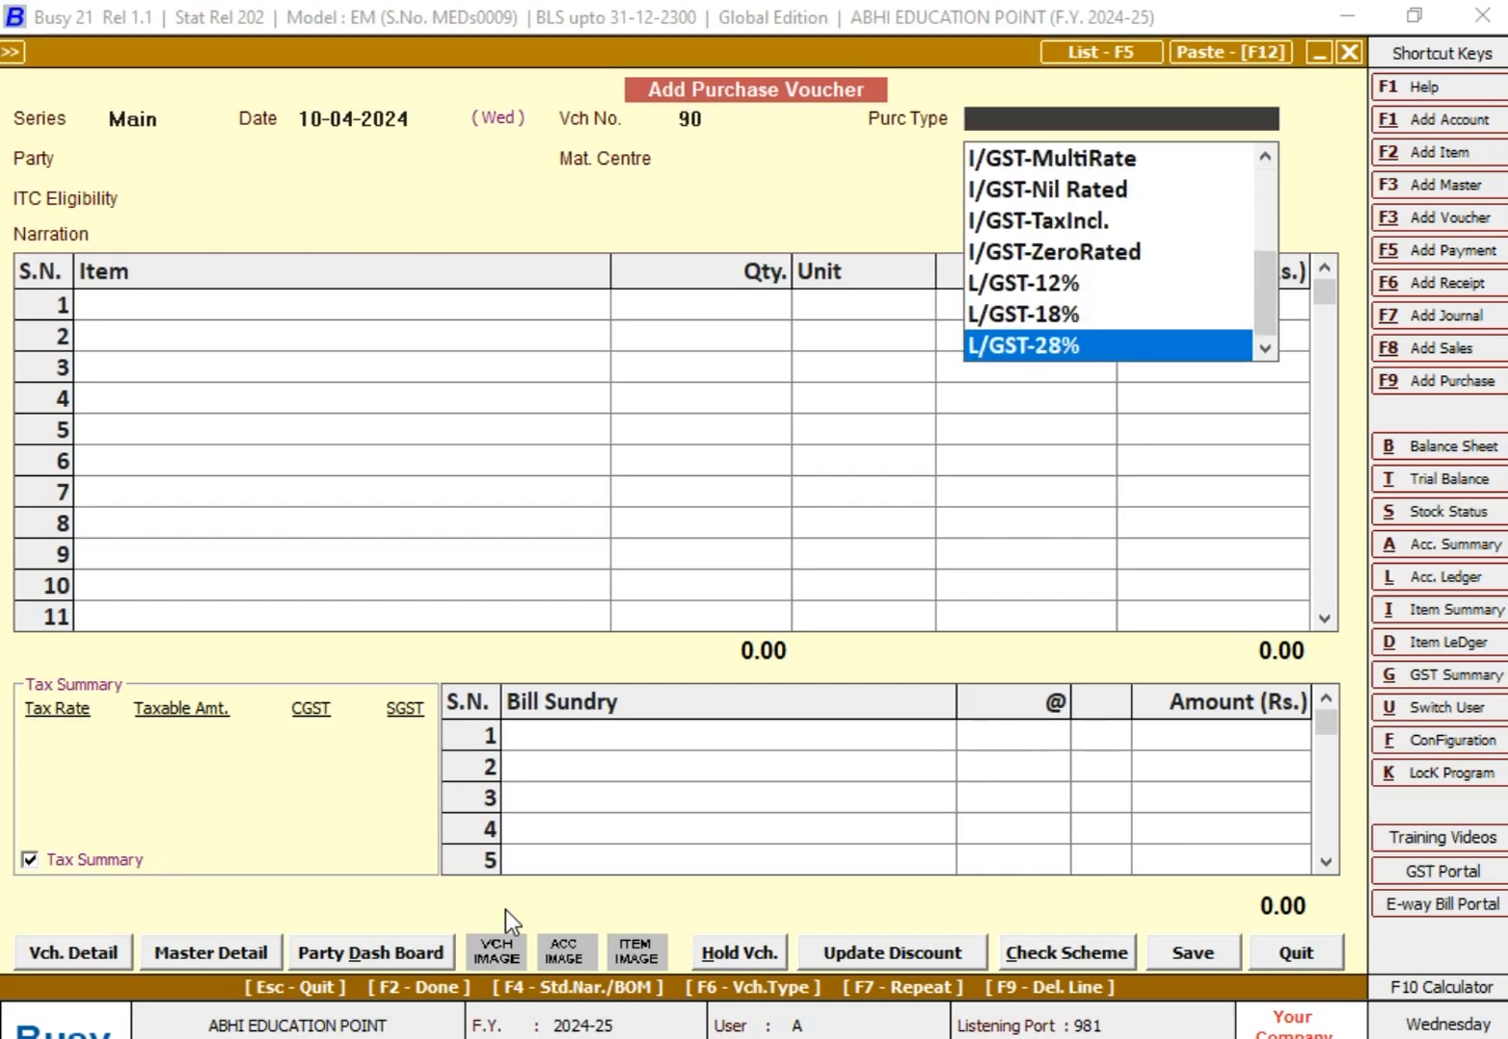
key("Return")
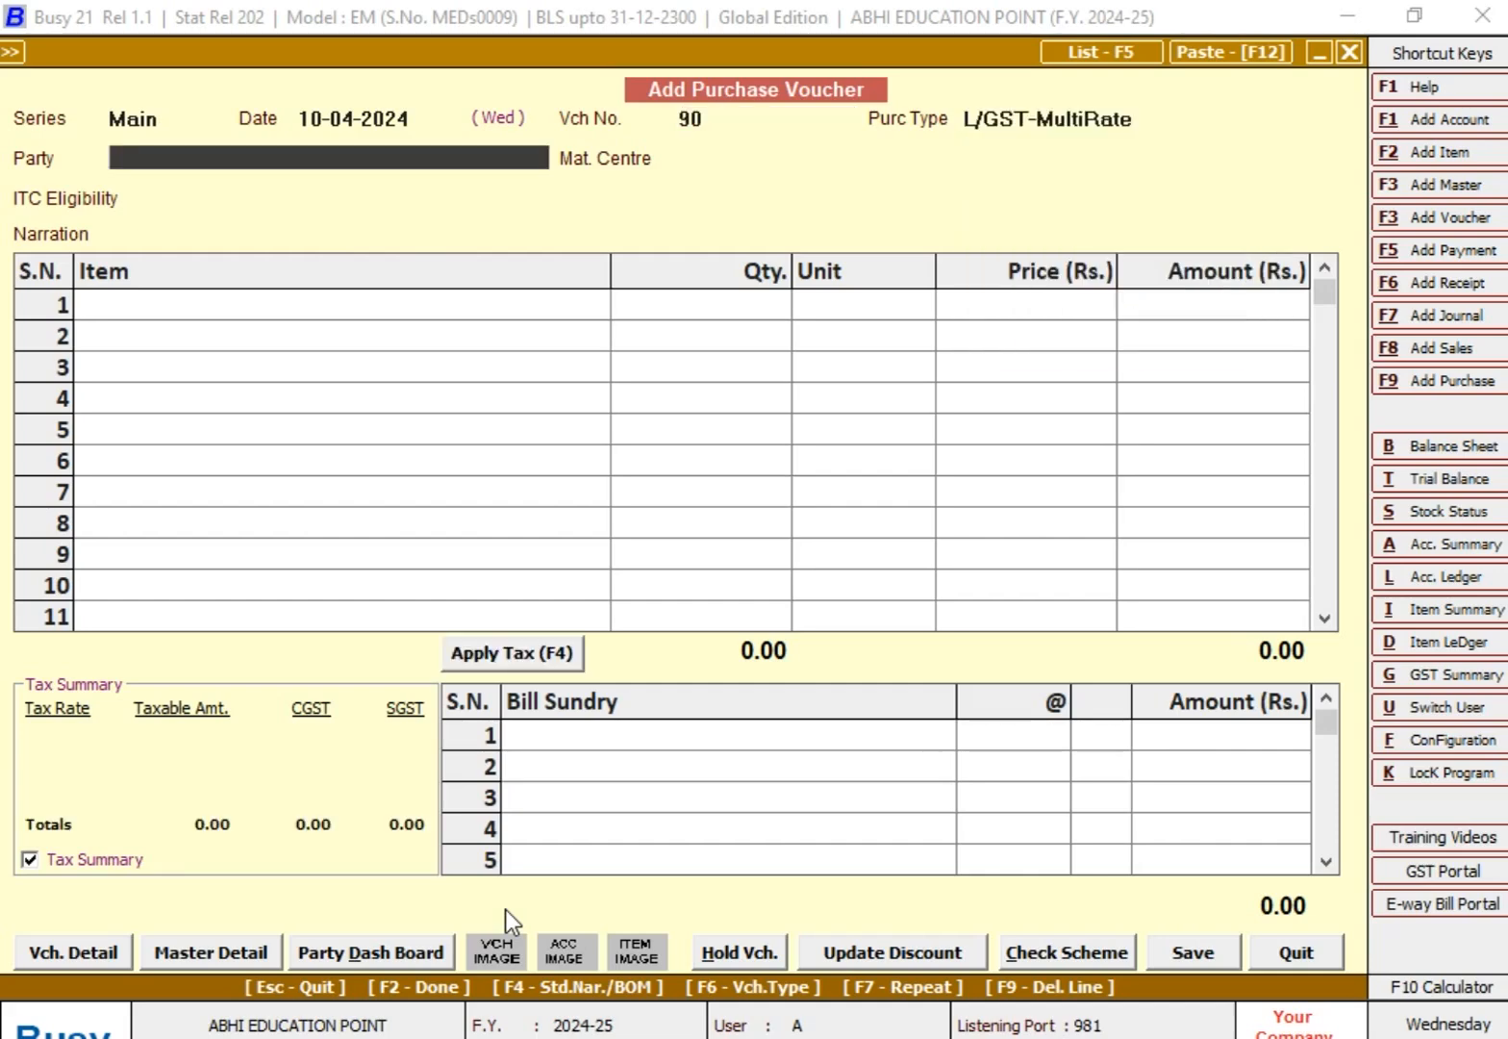
Step: Select the party marked PURCHASE PARTY, with Main Store as material centre and Input Goods/Services as ITC eligibility
type("mr")
key("Down")
key("Down")
key("Down")
key("Down")
key("Return")
key("Return")
key("Return")
key("Return")
Step: Add ITEM @ 18% to the voucher with quantity 50 Pcs. and amount 12,000
key("Return")
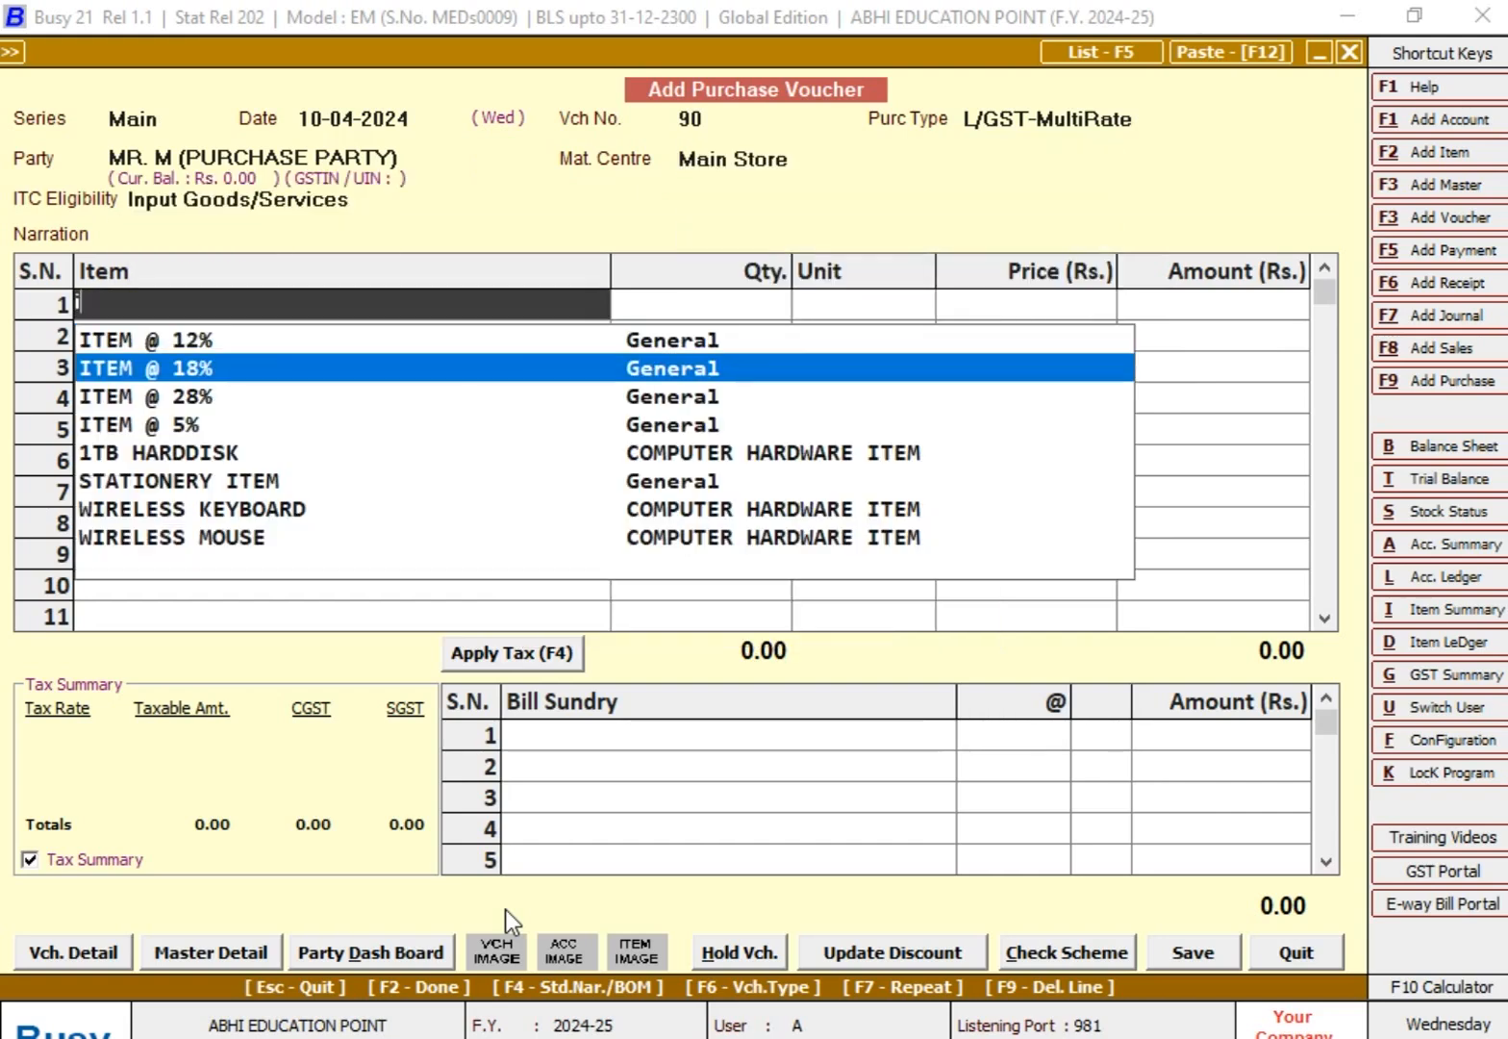
key("Return")
type("50")
key("Return")
key("Return")
key("Return")
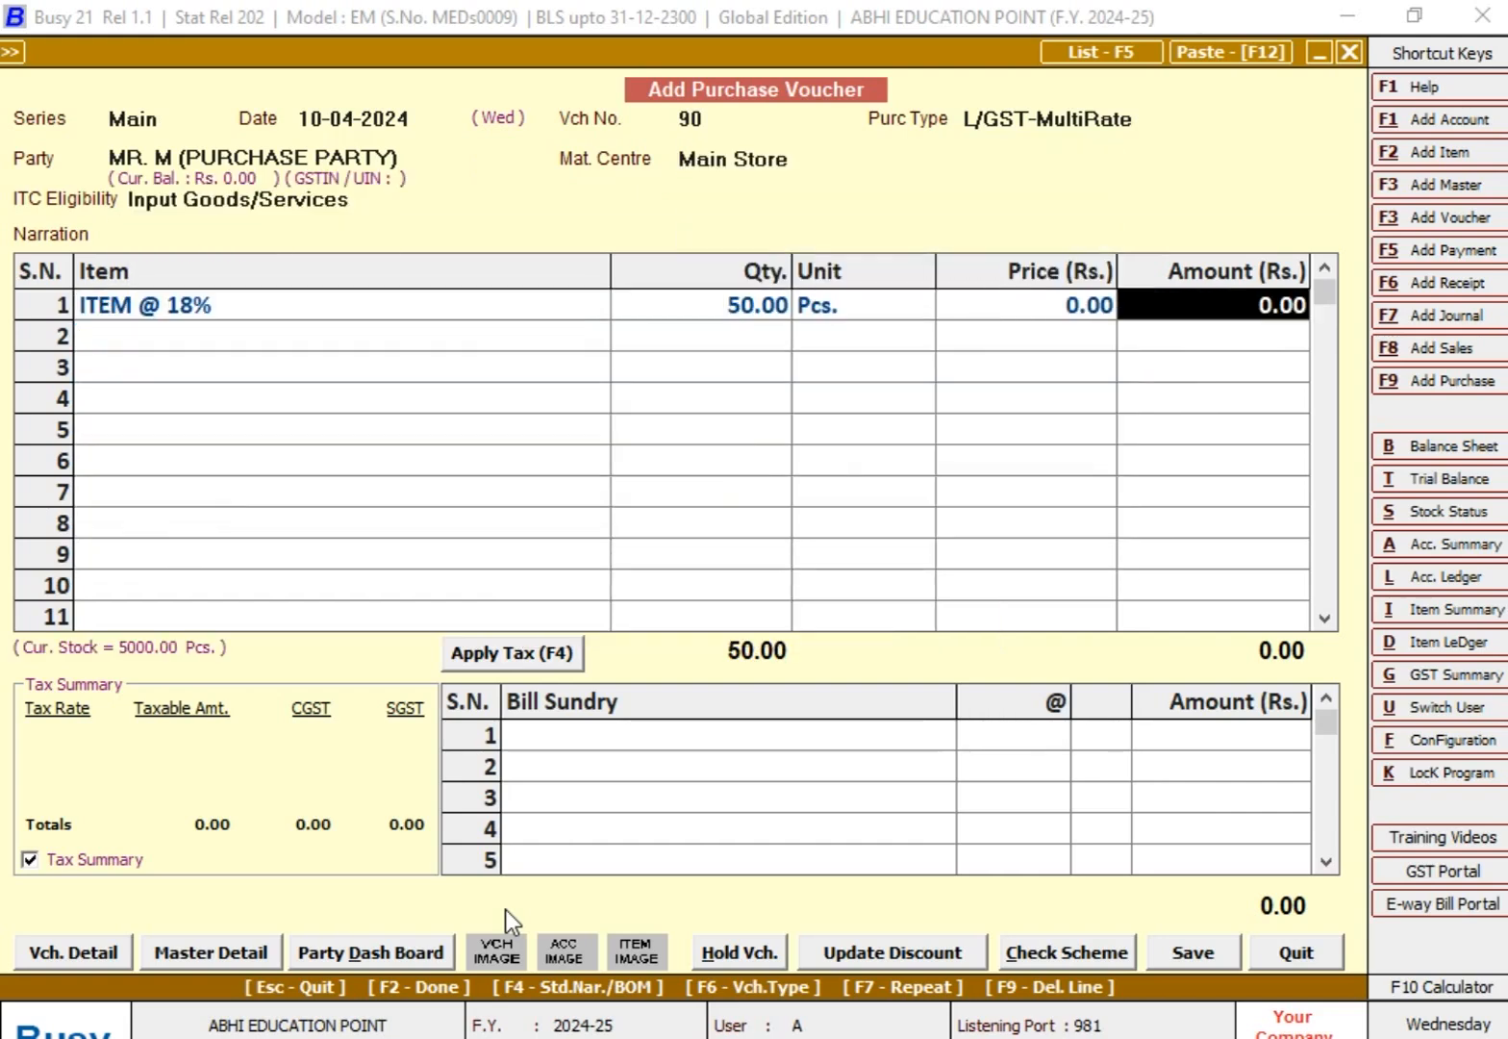
type("12000")
Step: Add the CGST bill sundry at 9%, with matching SGST, to purchase voucher 90
key("Return")
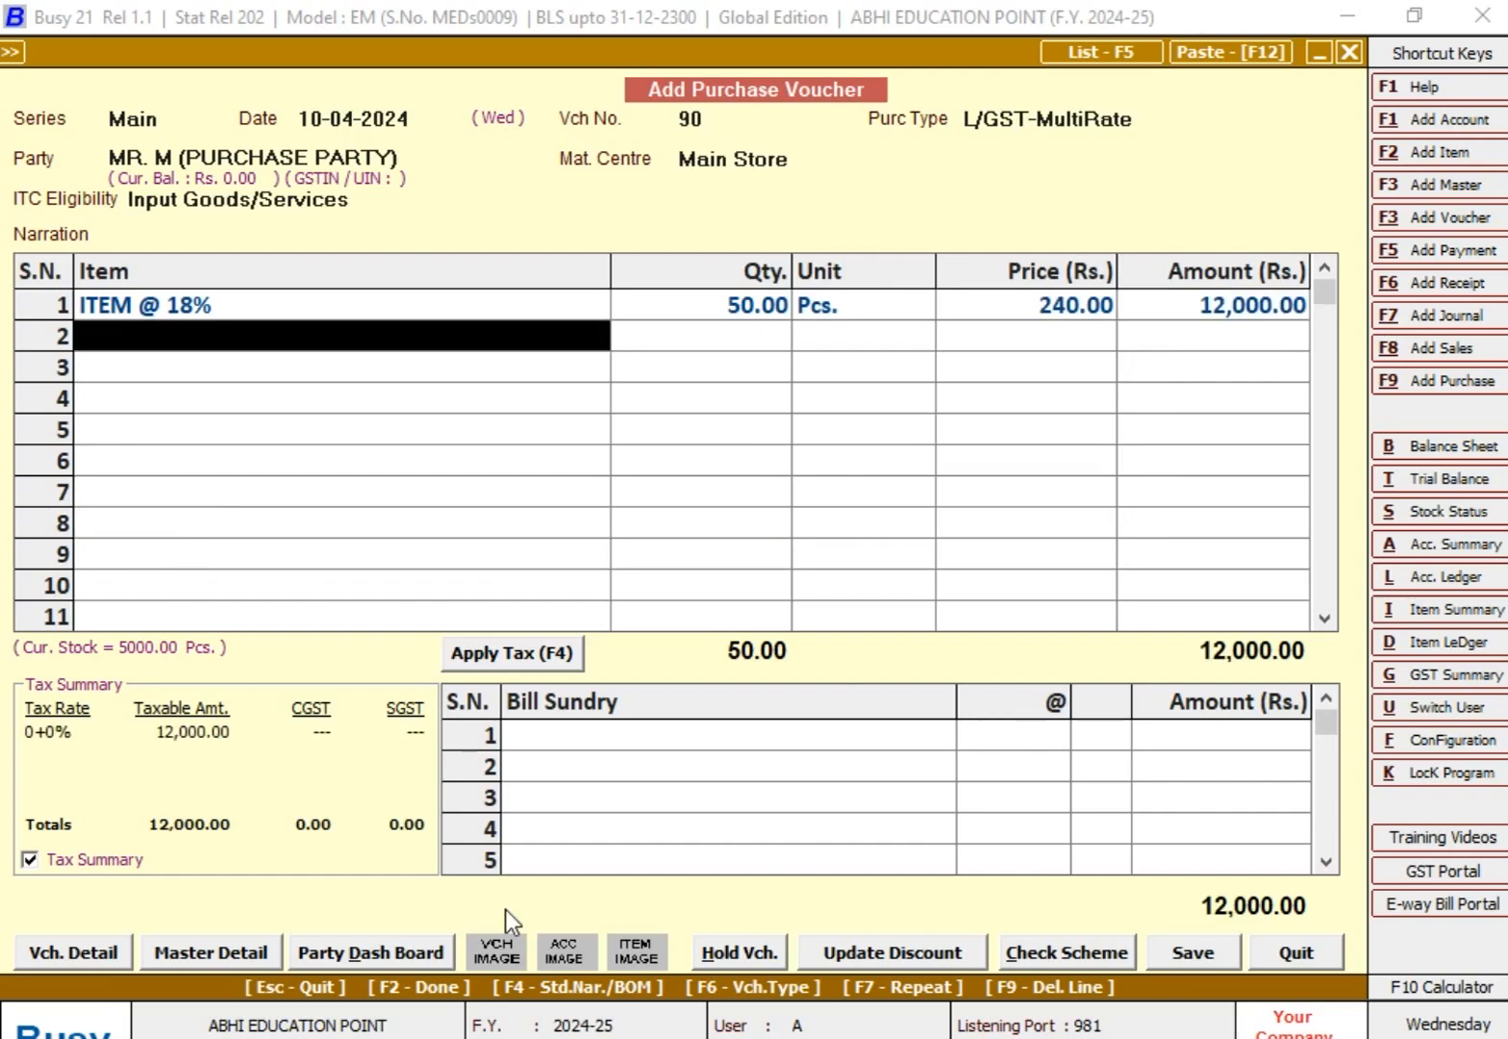
key("Return")
type("cg")
key("Return")
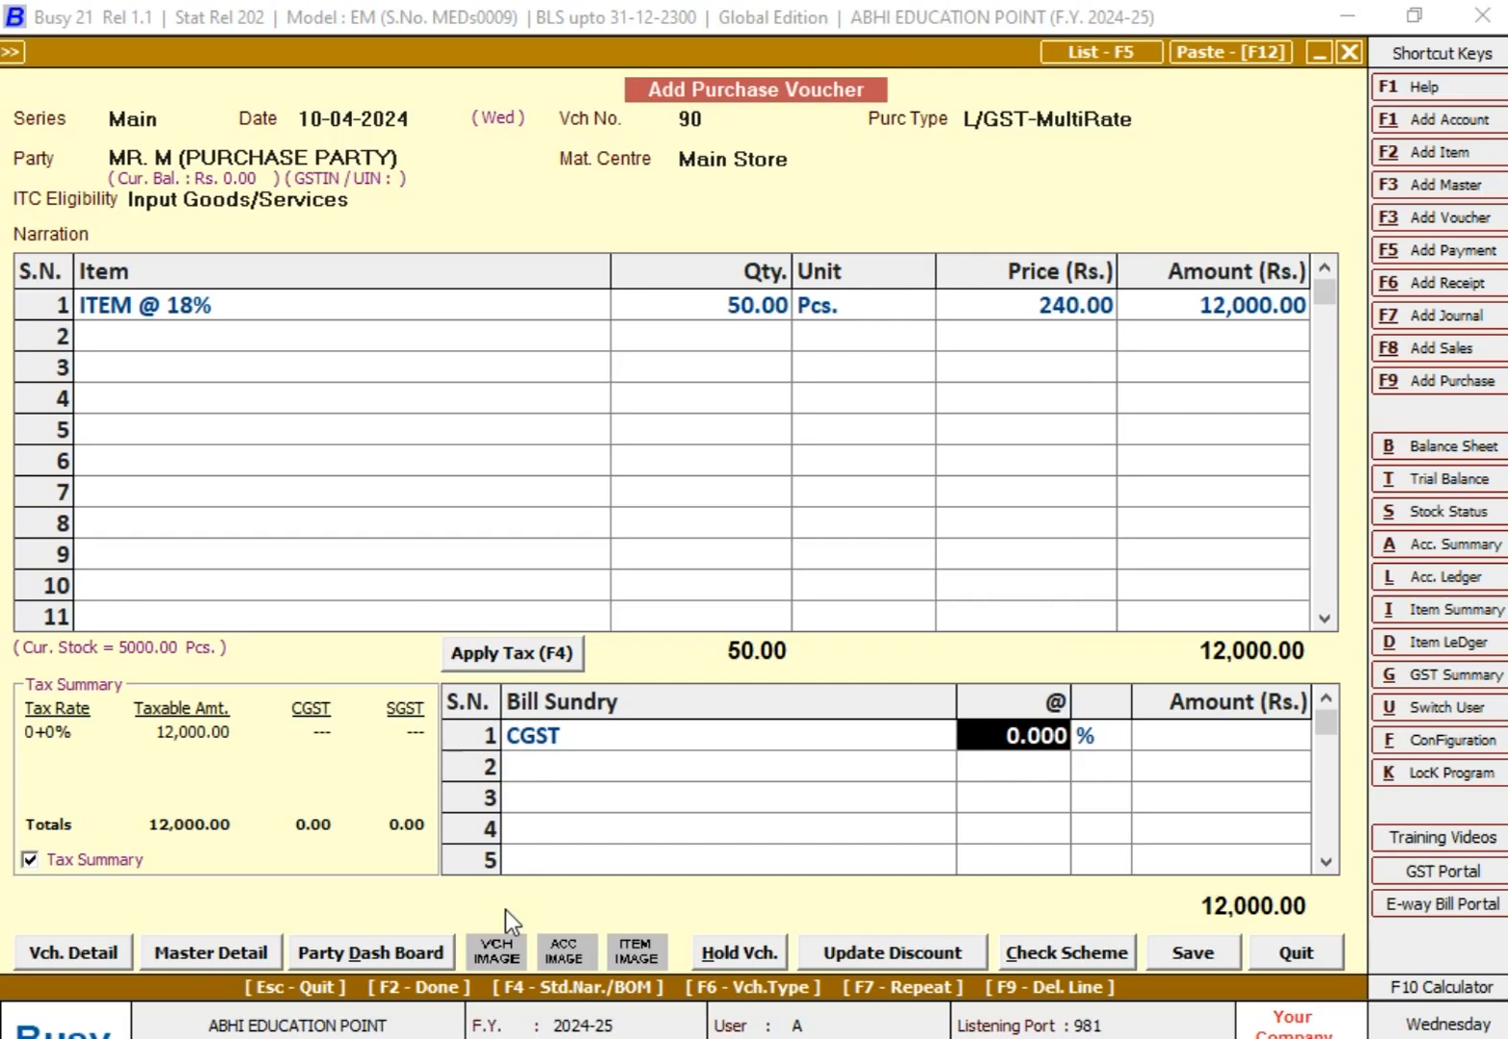
type("9")
key("Return")
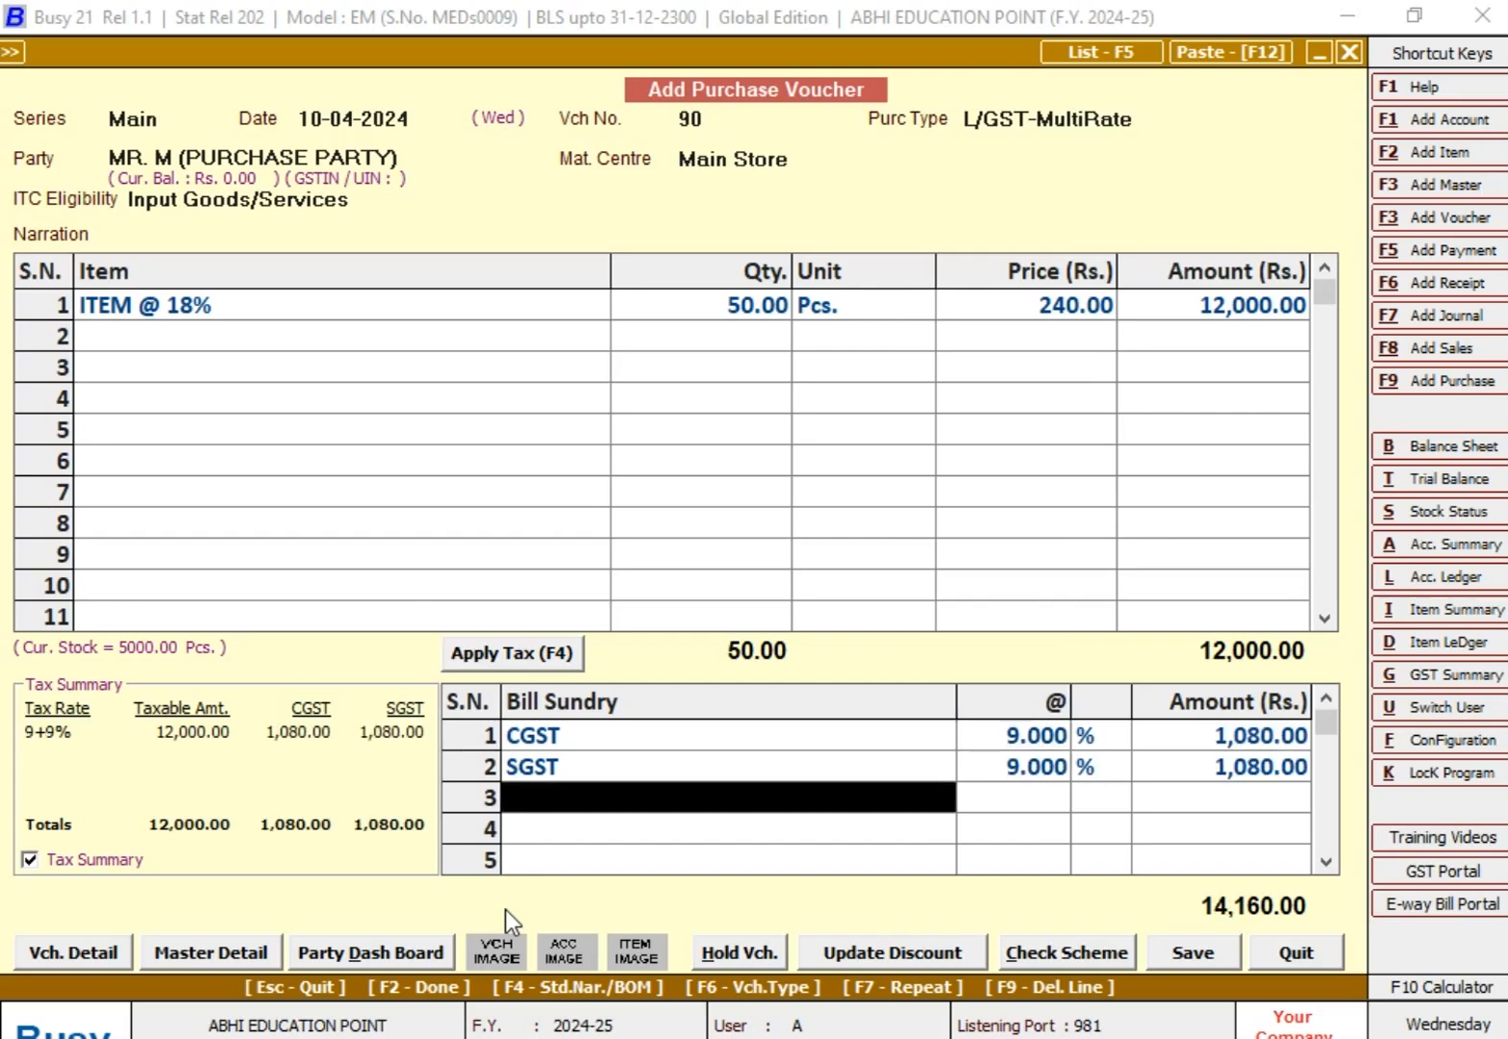
Step: Complete the remaining entries of purchase voucher 90 and save it
key("Return")
key("y")
key("Return")
key("Return")
key("Return")
key("Return")
key("Return")
key("y")
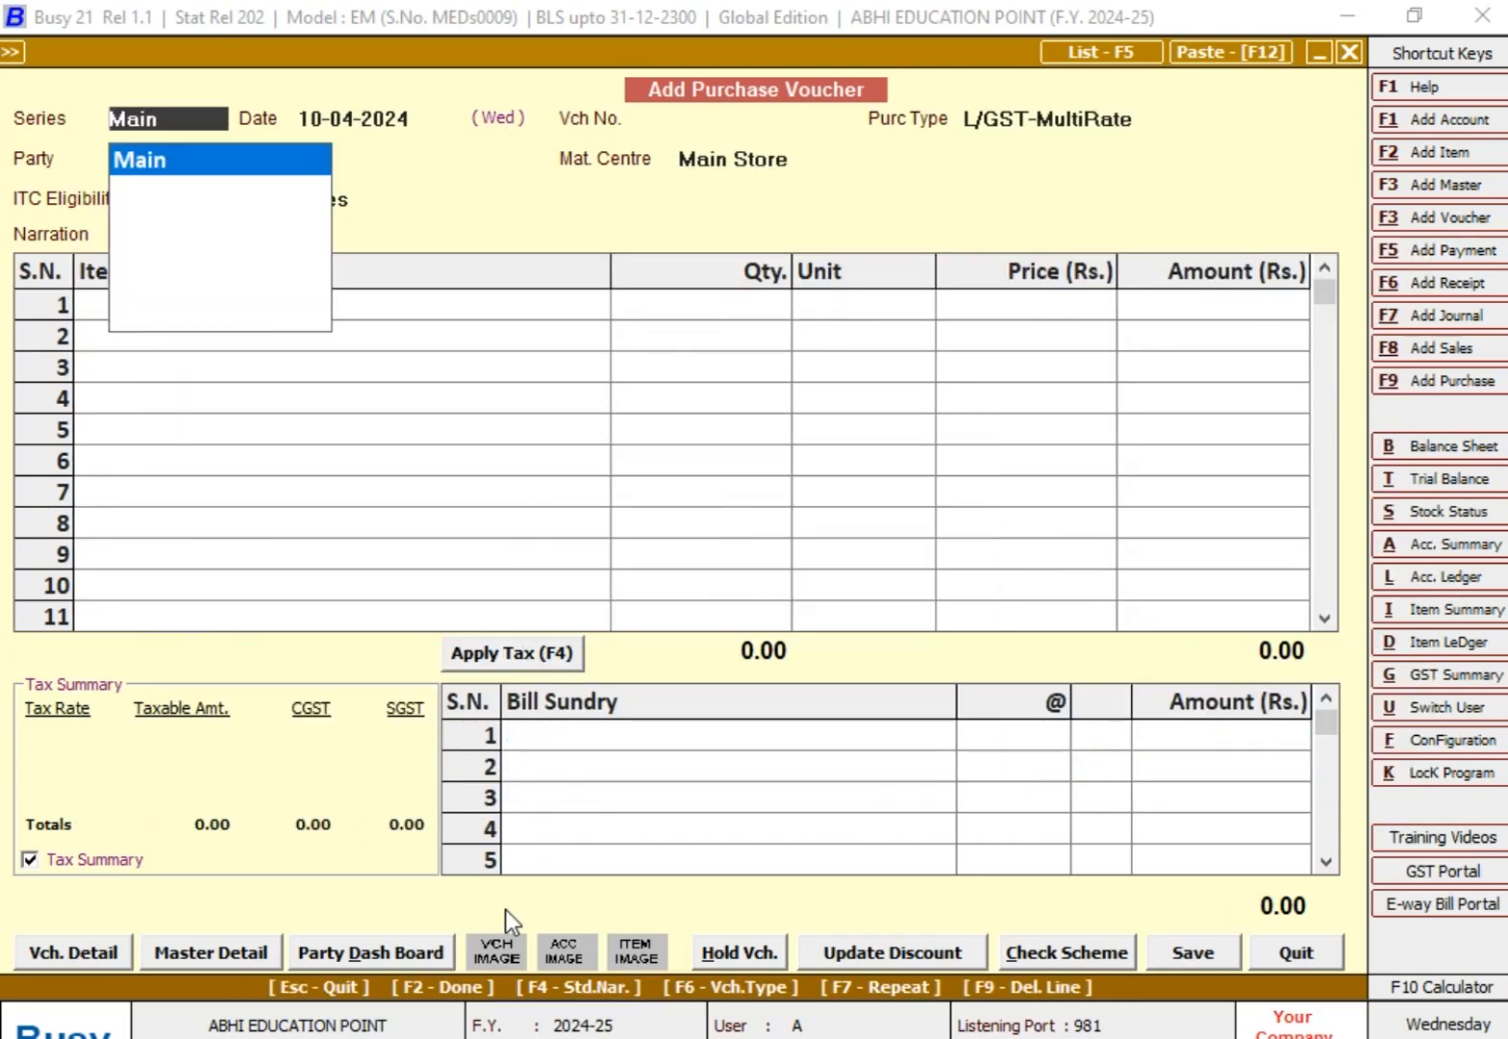
Step: Begin another purchase voucher dated 15-04-2024 with number 102 and purchase type L/GST-MultiRate
key("Return")
type("15-4")
key("Return")
type("102")
key("Return")
Step: Choose the same purchase party for voucher 102, keeping Main Store and Input Goods/Services
key("Return")
type("mr")
key("Down")
key("Down")
key("Down")
key("Down")
key("Return")
key("Return")
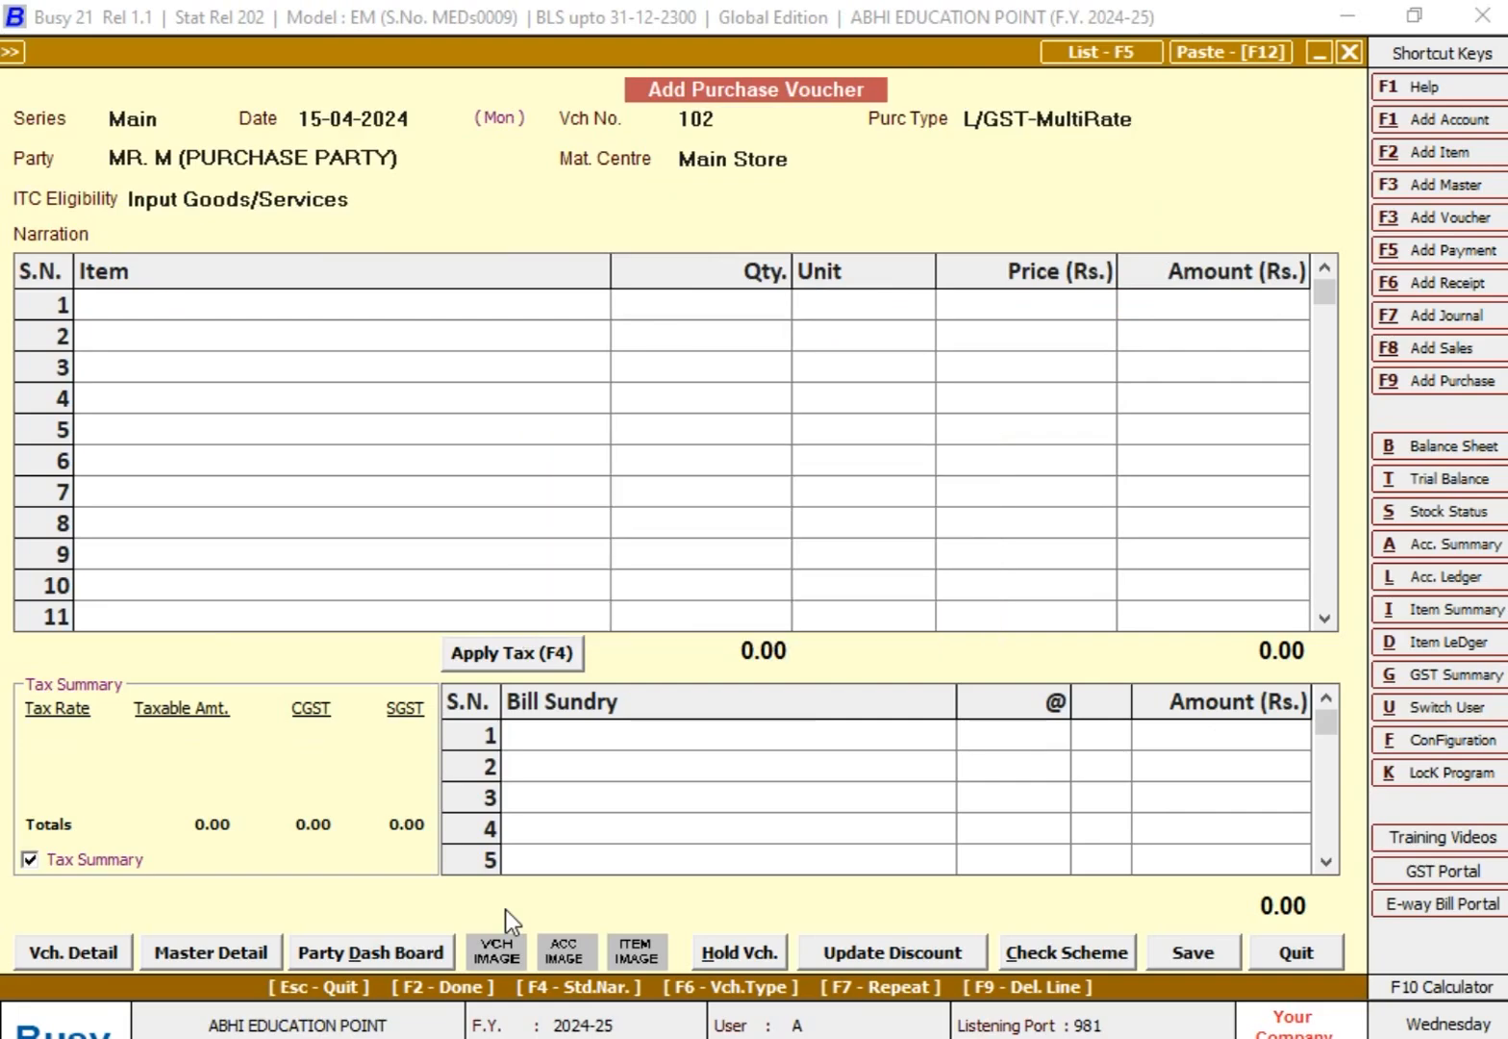
key("Return")
key("Return")
key("Return")
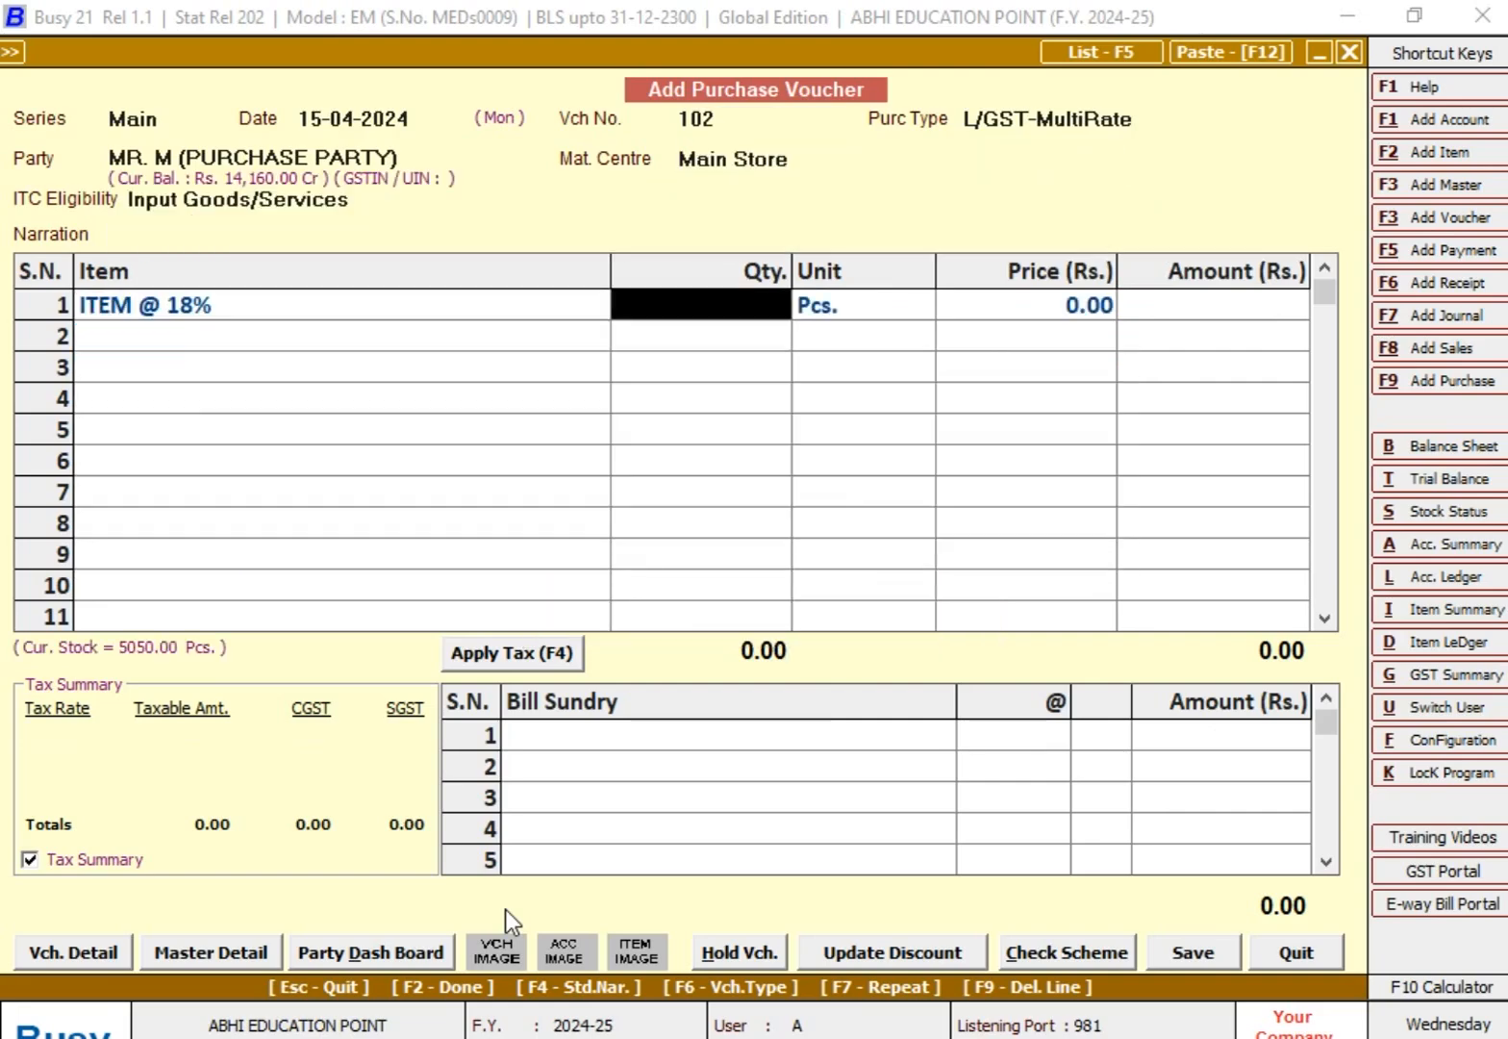
Step: Add ITEM @ 18% to voucher 102 with quantity 50 Pcs. and amount 20,000
type("10")
key("BackSpace")
key("BackSpace")
type("50")
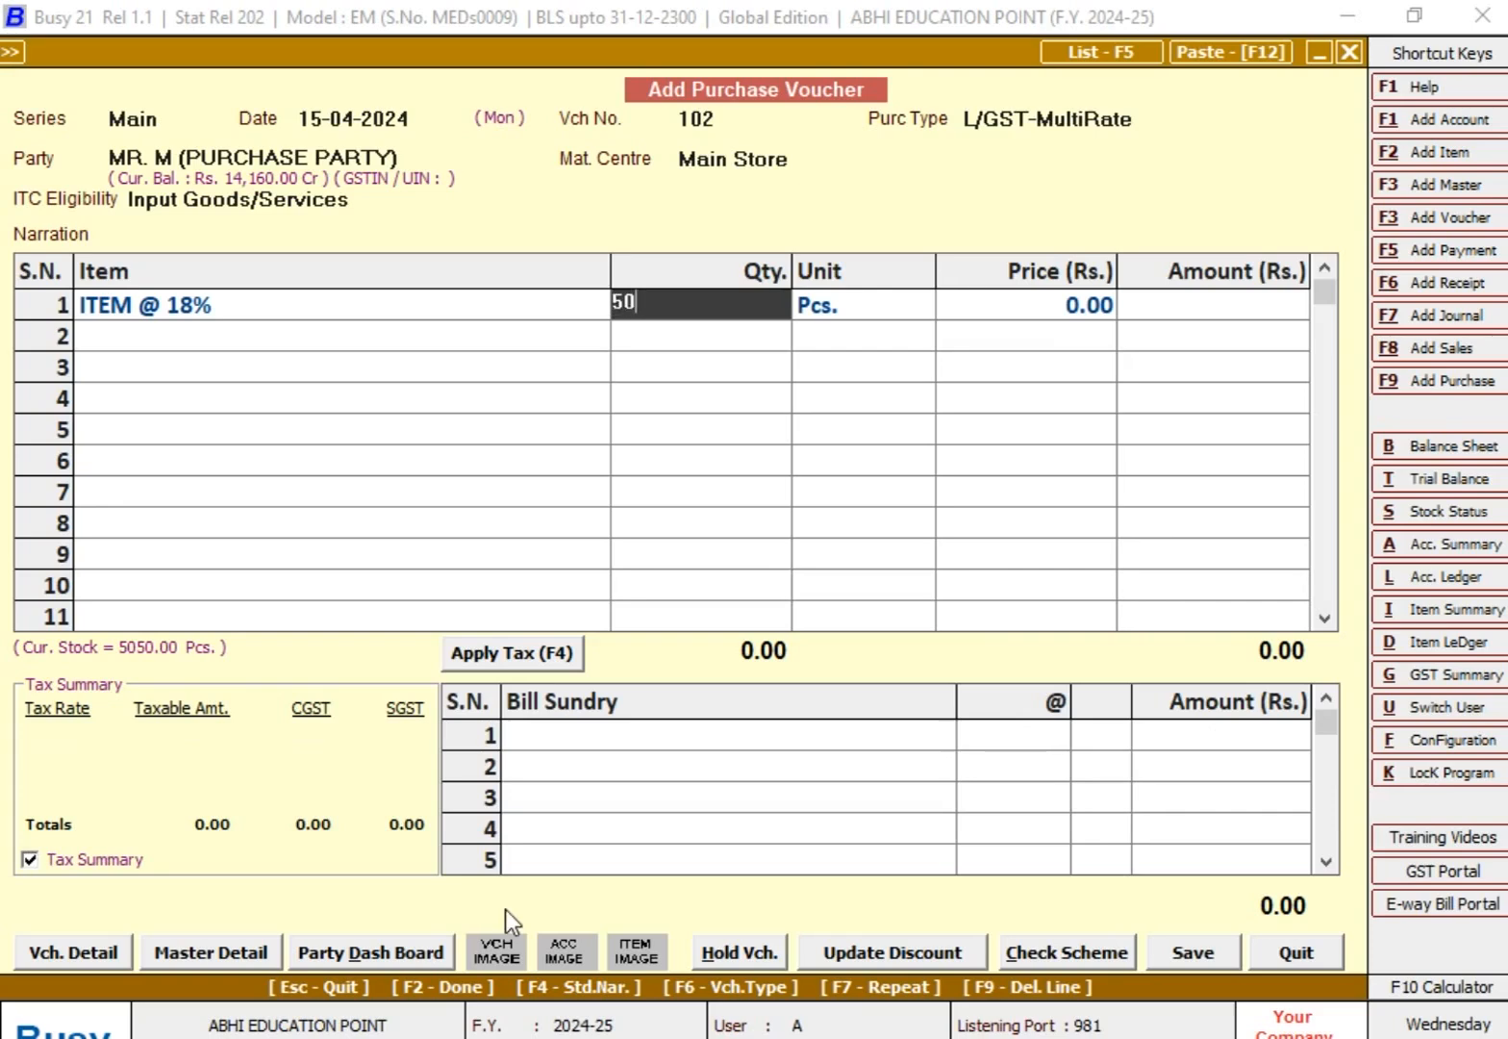
key("Return")
key("Return")
type("20000")
key("Return")
Step: Add the CGST bill sundry at 9%, with matching SGST, to purchase voucher 102
key("Return")
type("cg")
key("Return")
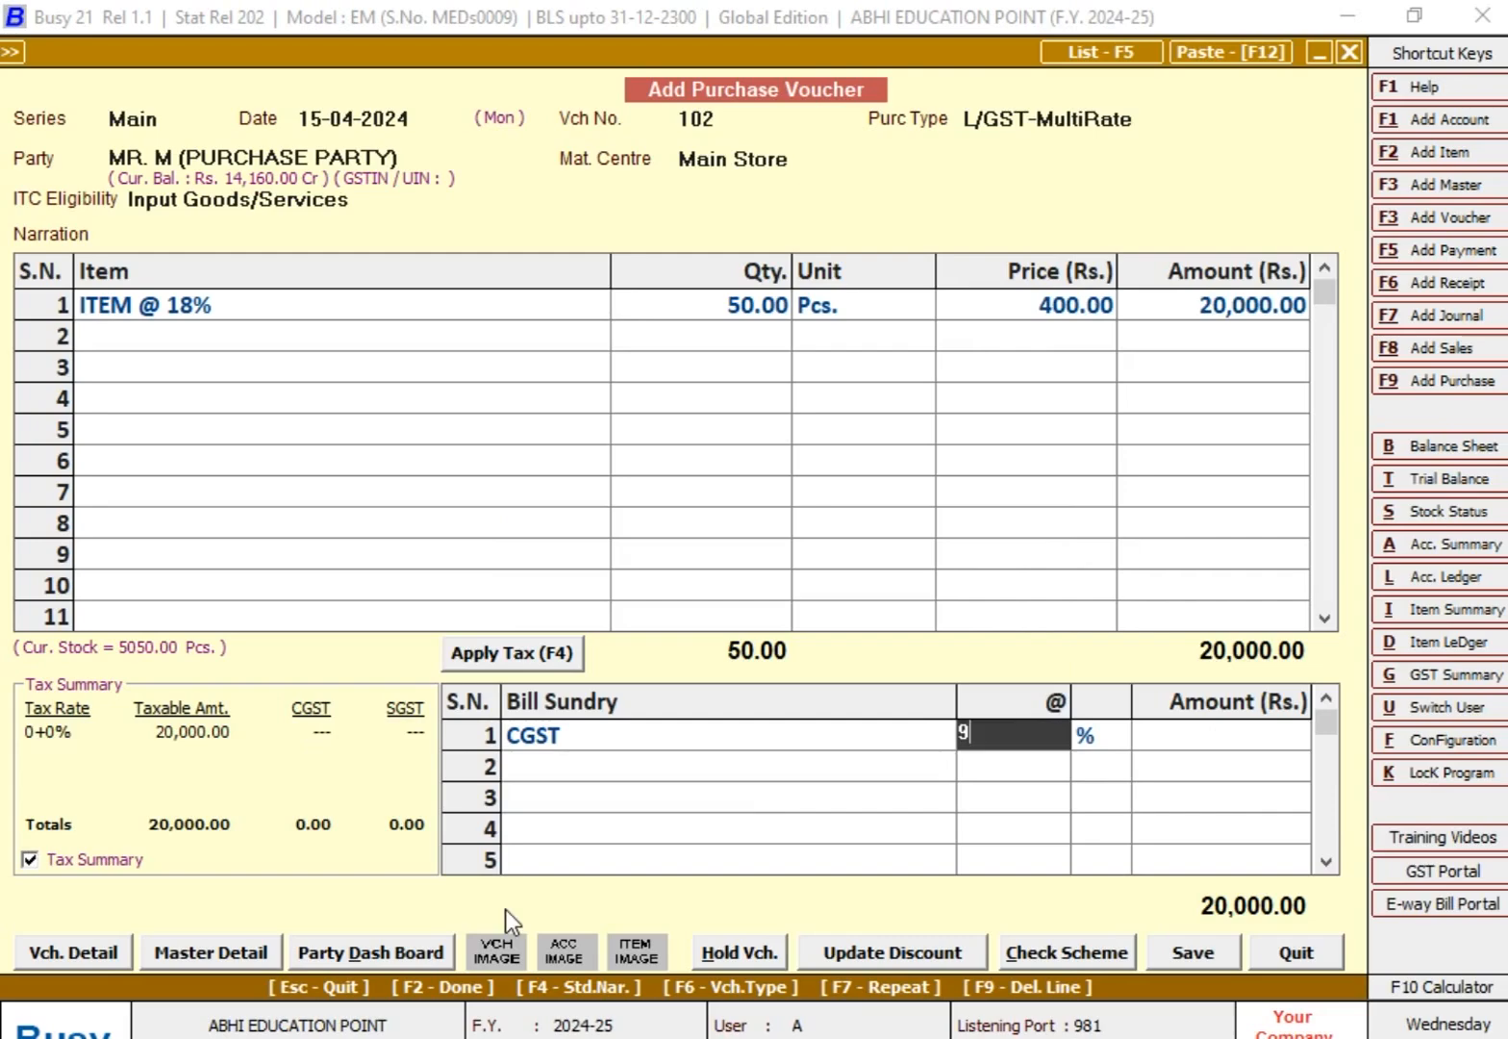
key("Return")
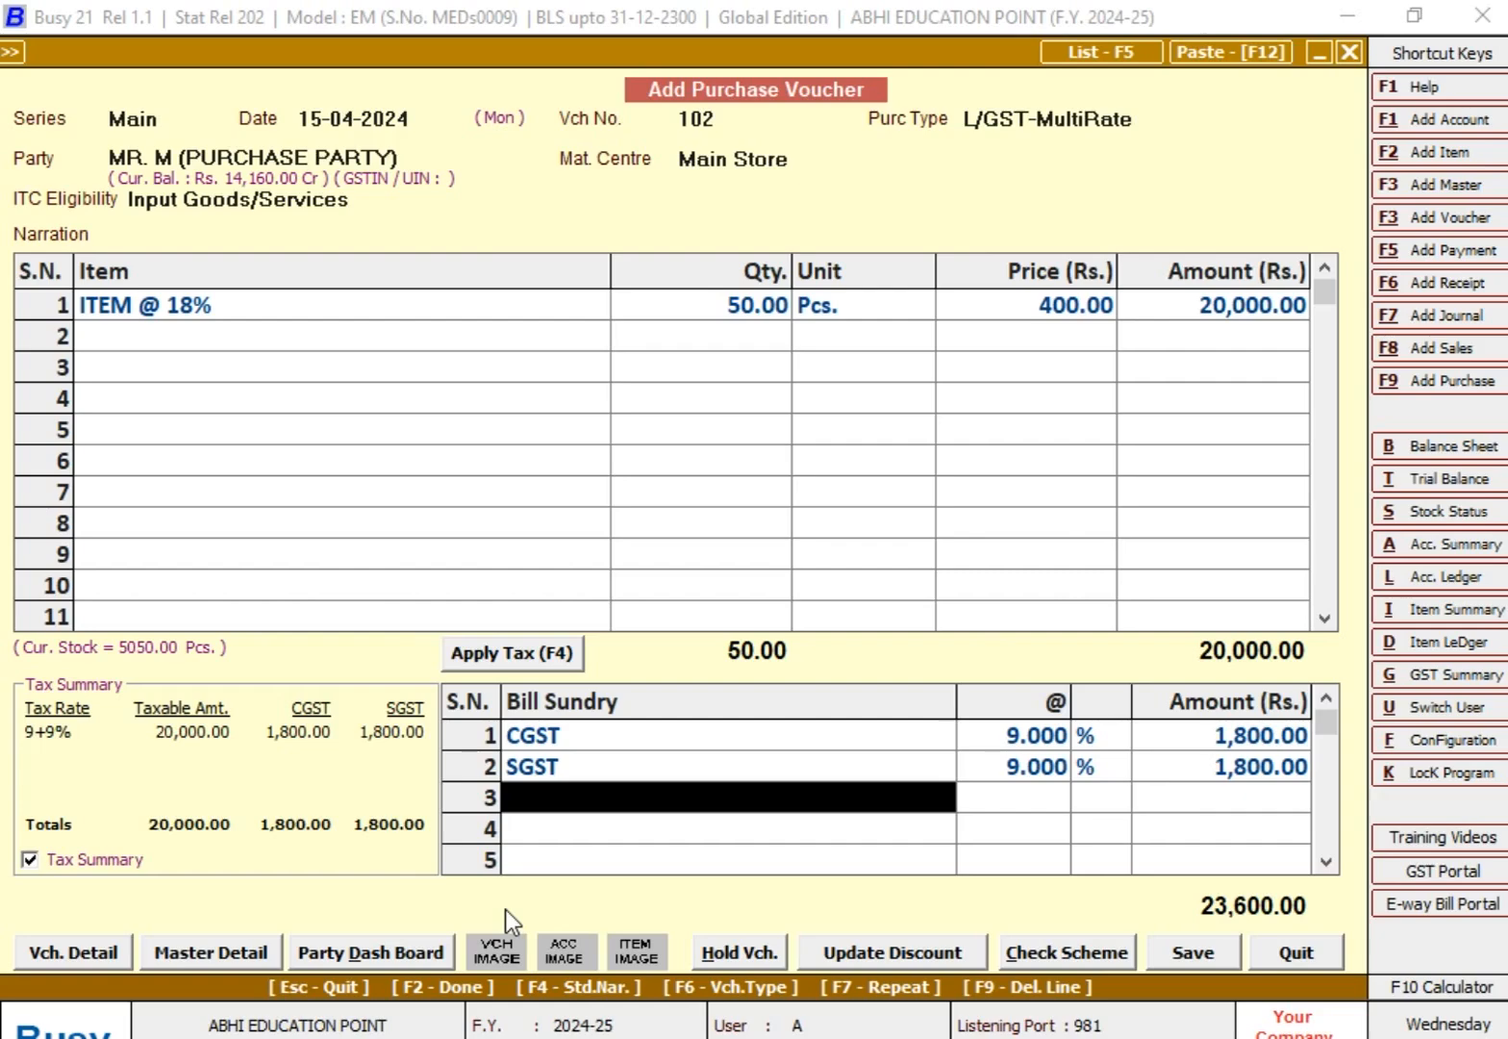
Step: Complete and save purchase voucher 102, then leave purchase entry
key("Return")
key("Left")
key("Return")
key("Return")
key("Return")
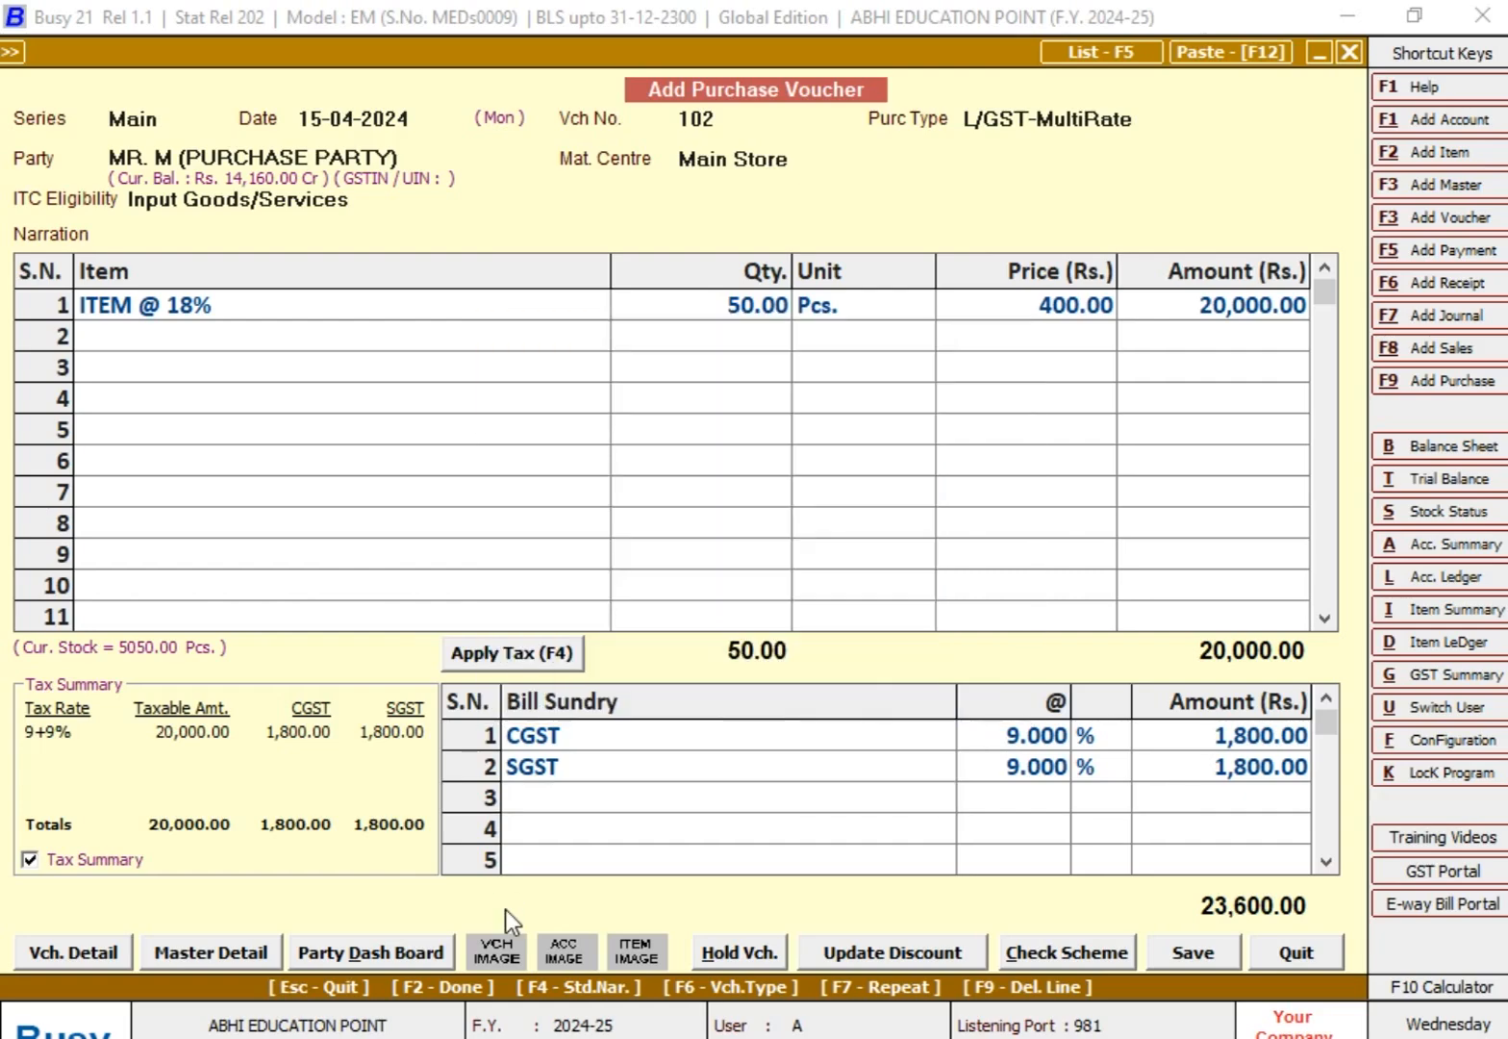
key("Return")
key("Return")
key("Return")
key("Return")
key("Return")
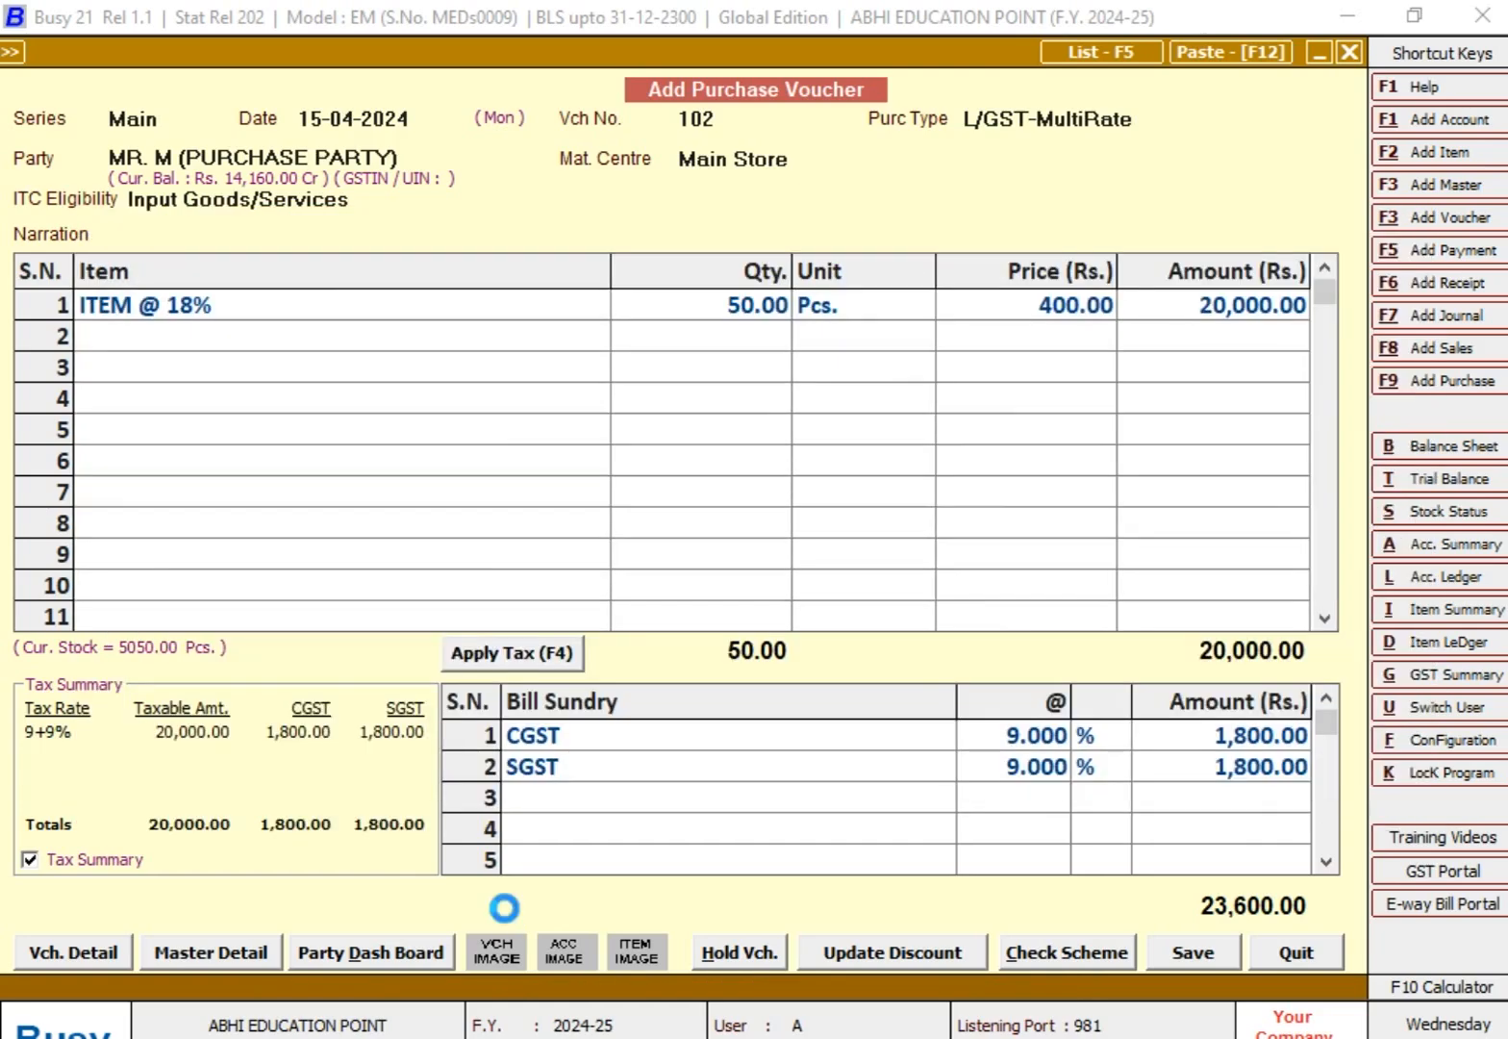
key("Escape")
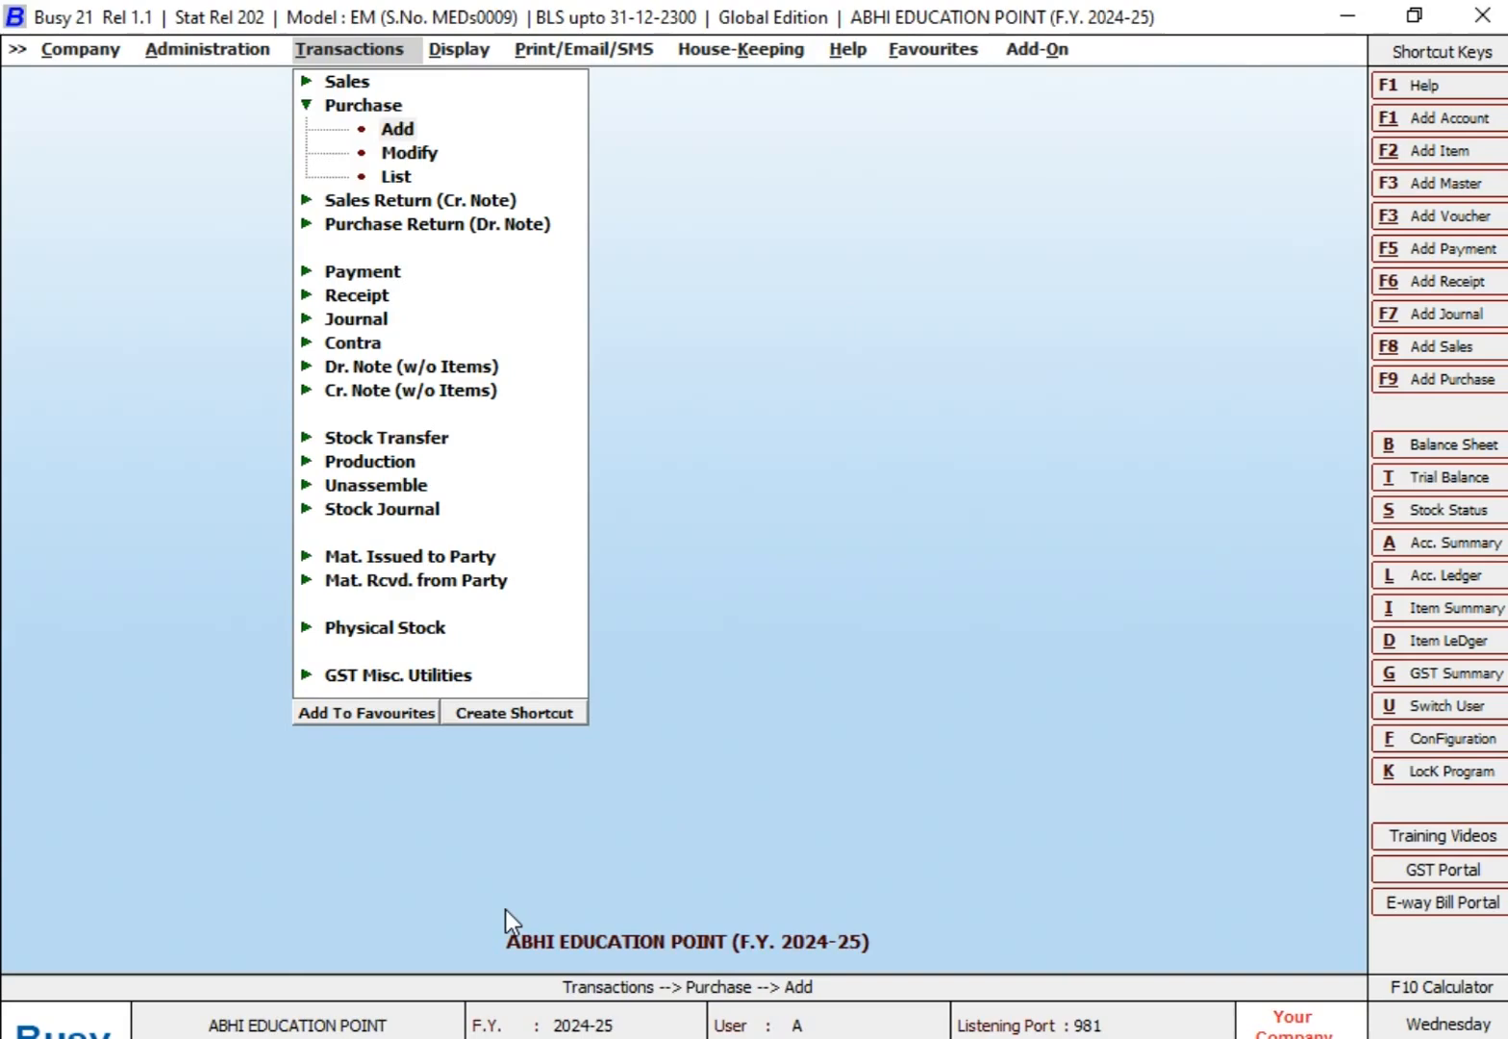
key("Escape")
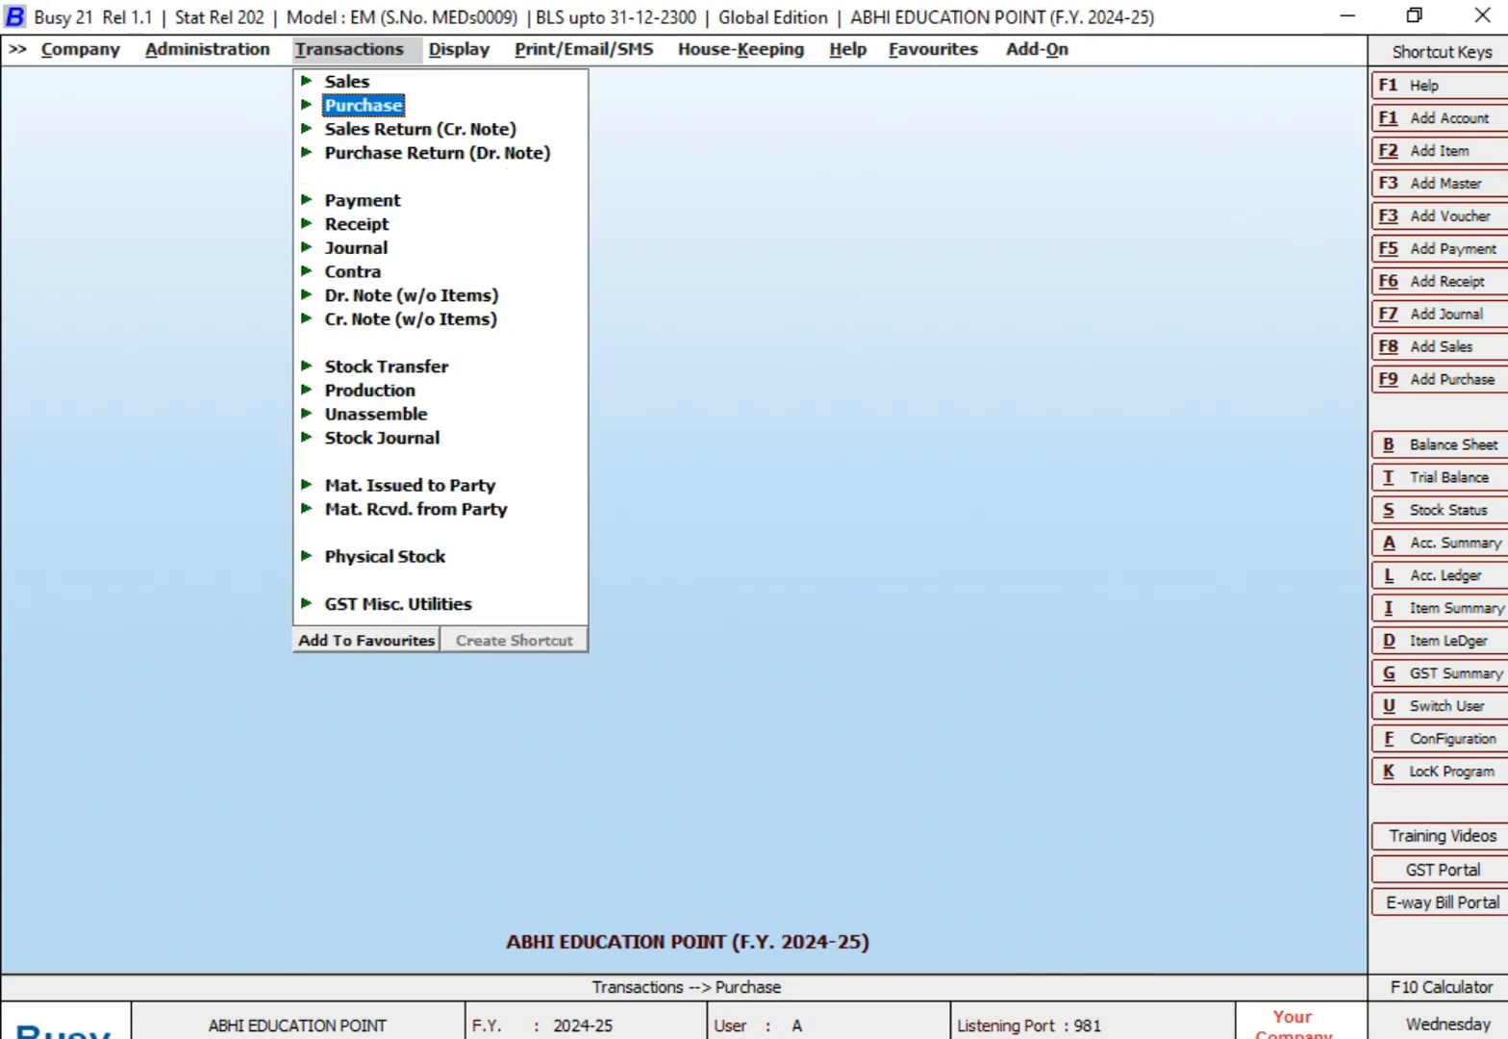
Step: Set up the purchase party's Account Ledger for 01-04-2024 to 15-04-2024 with Enable Reconciliation set to Y
key("l")
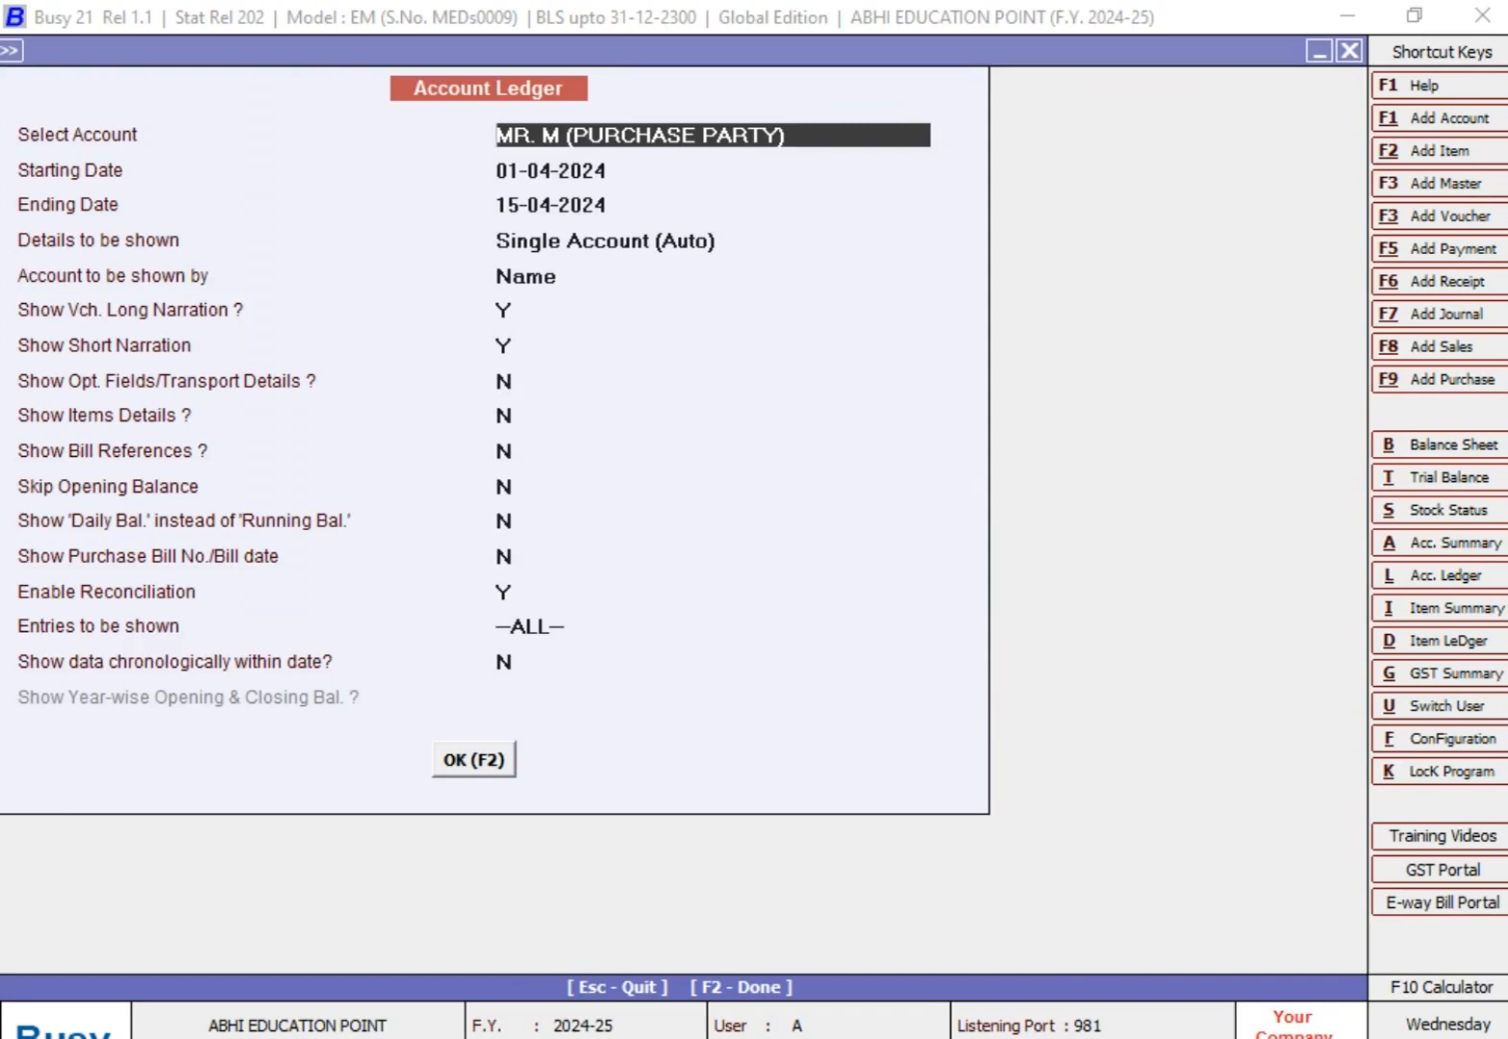
key("Return")
key("Return")
key("Return")
key("Return")
key("Return")
key("Return")
key("Return")
key("Return")
key("Return")
key("Return")
key("Return")
key("Return")
key("Return")
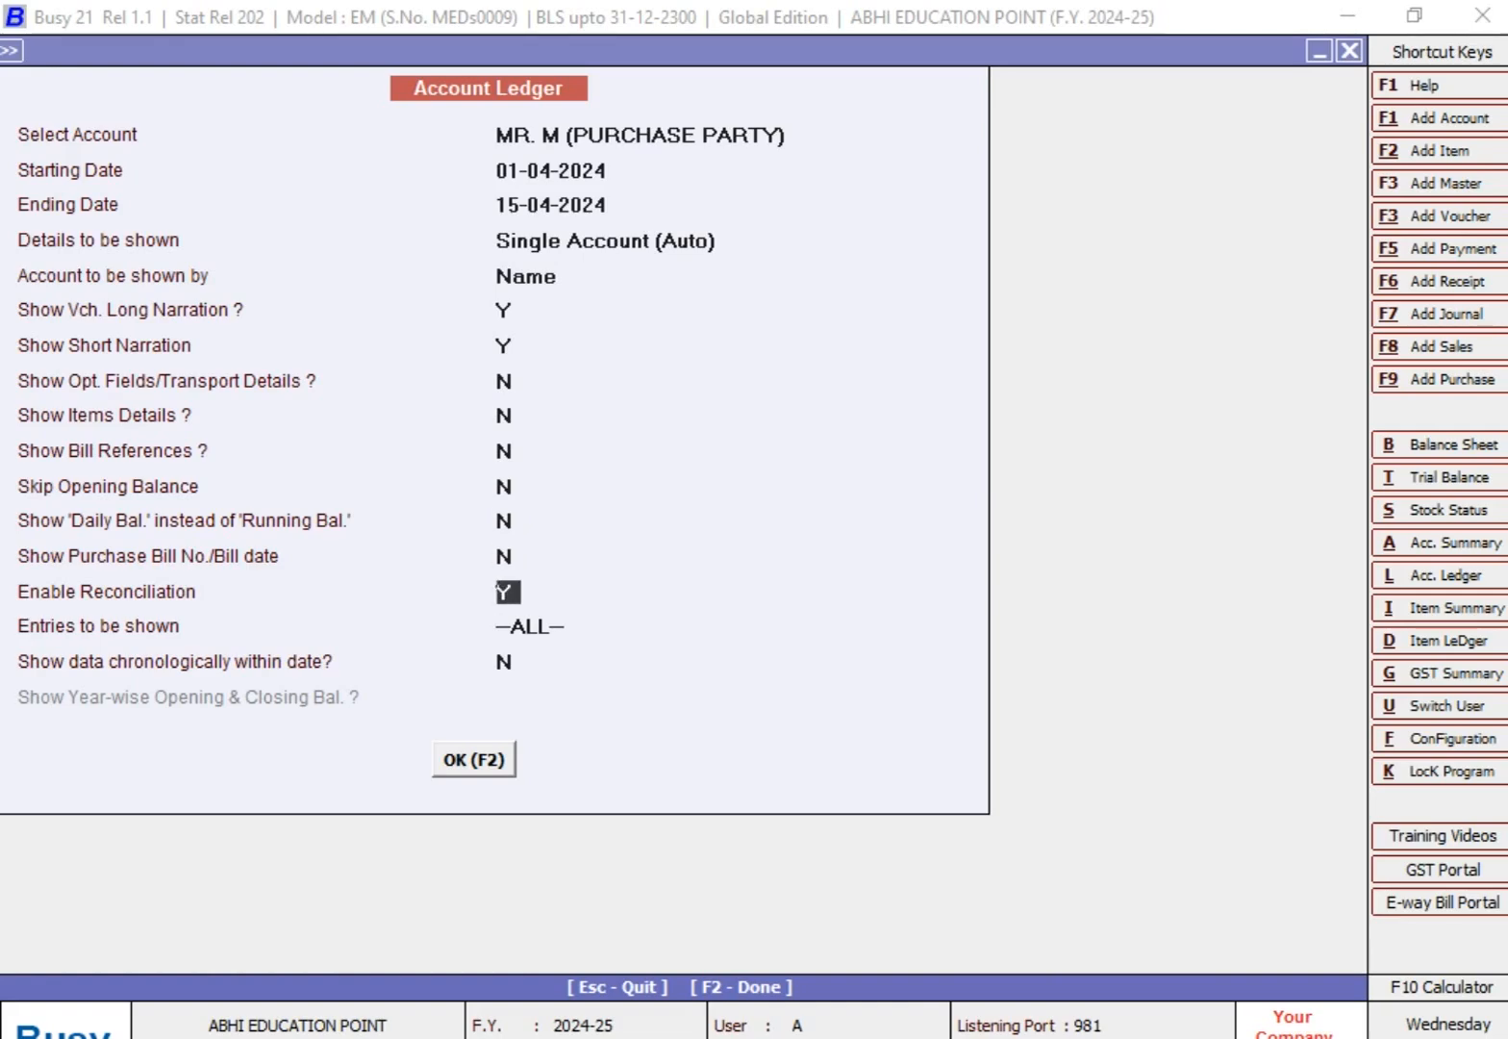
type("N")
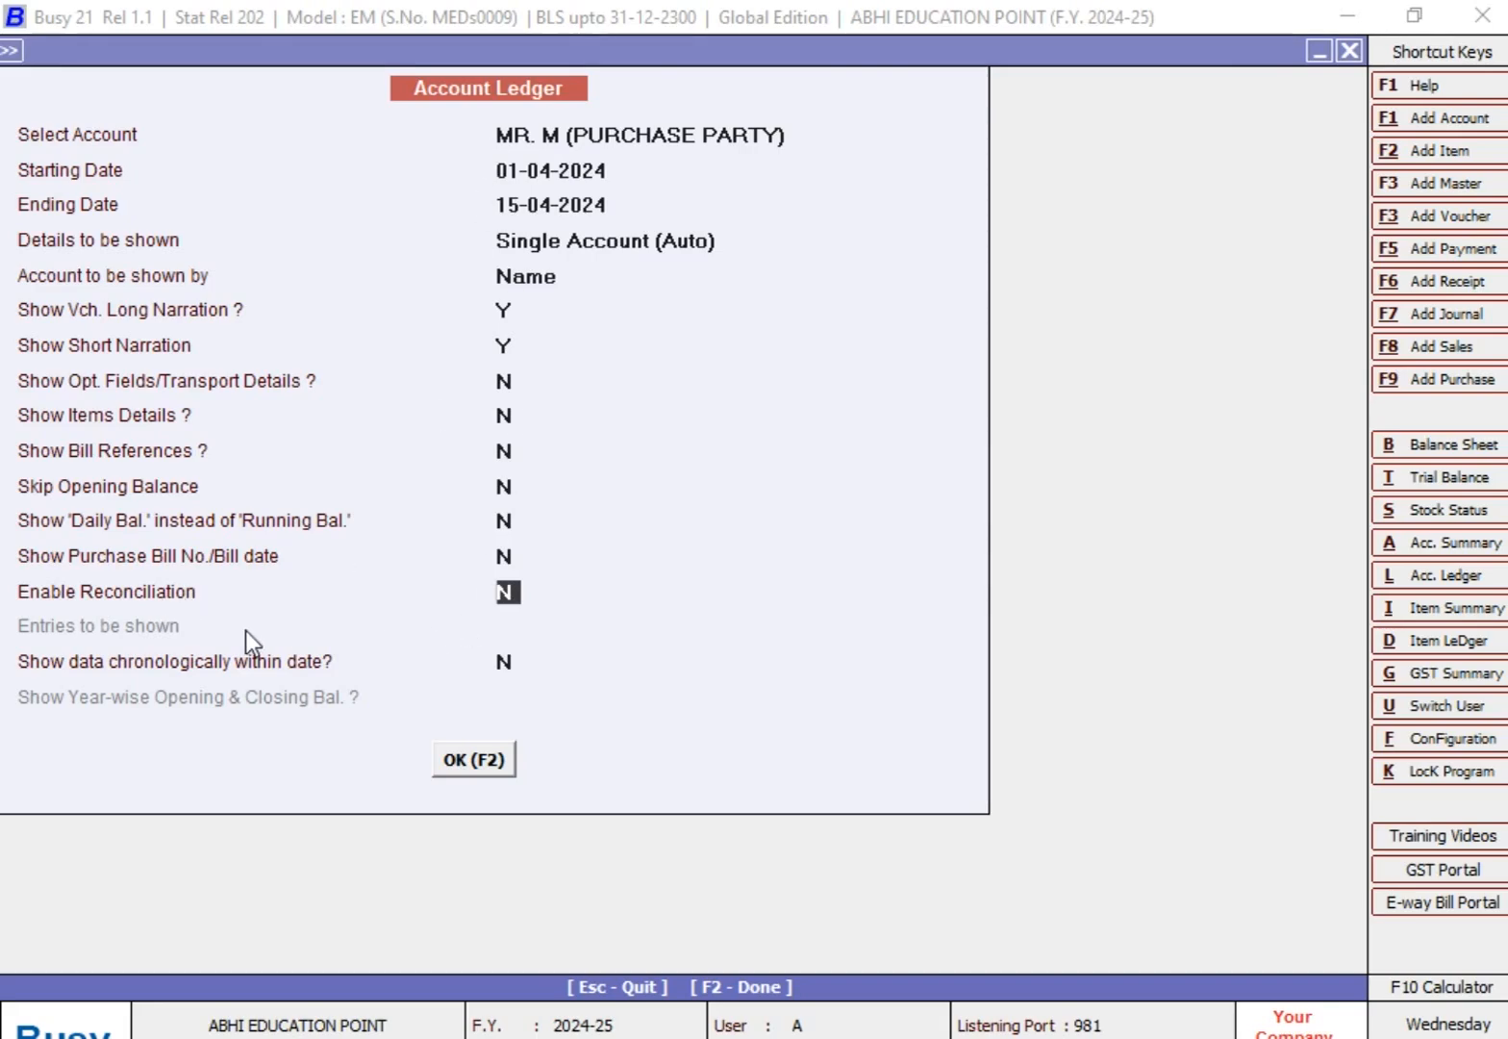
type("Y")
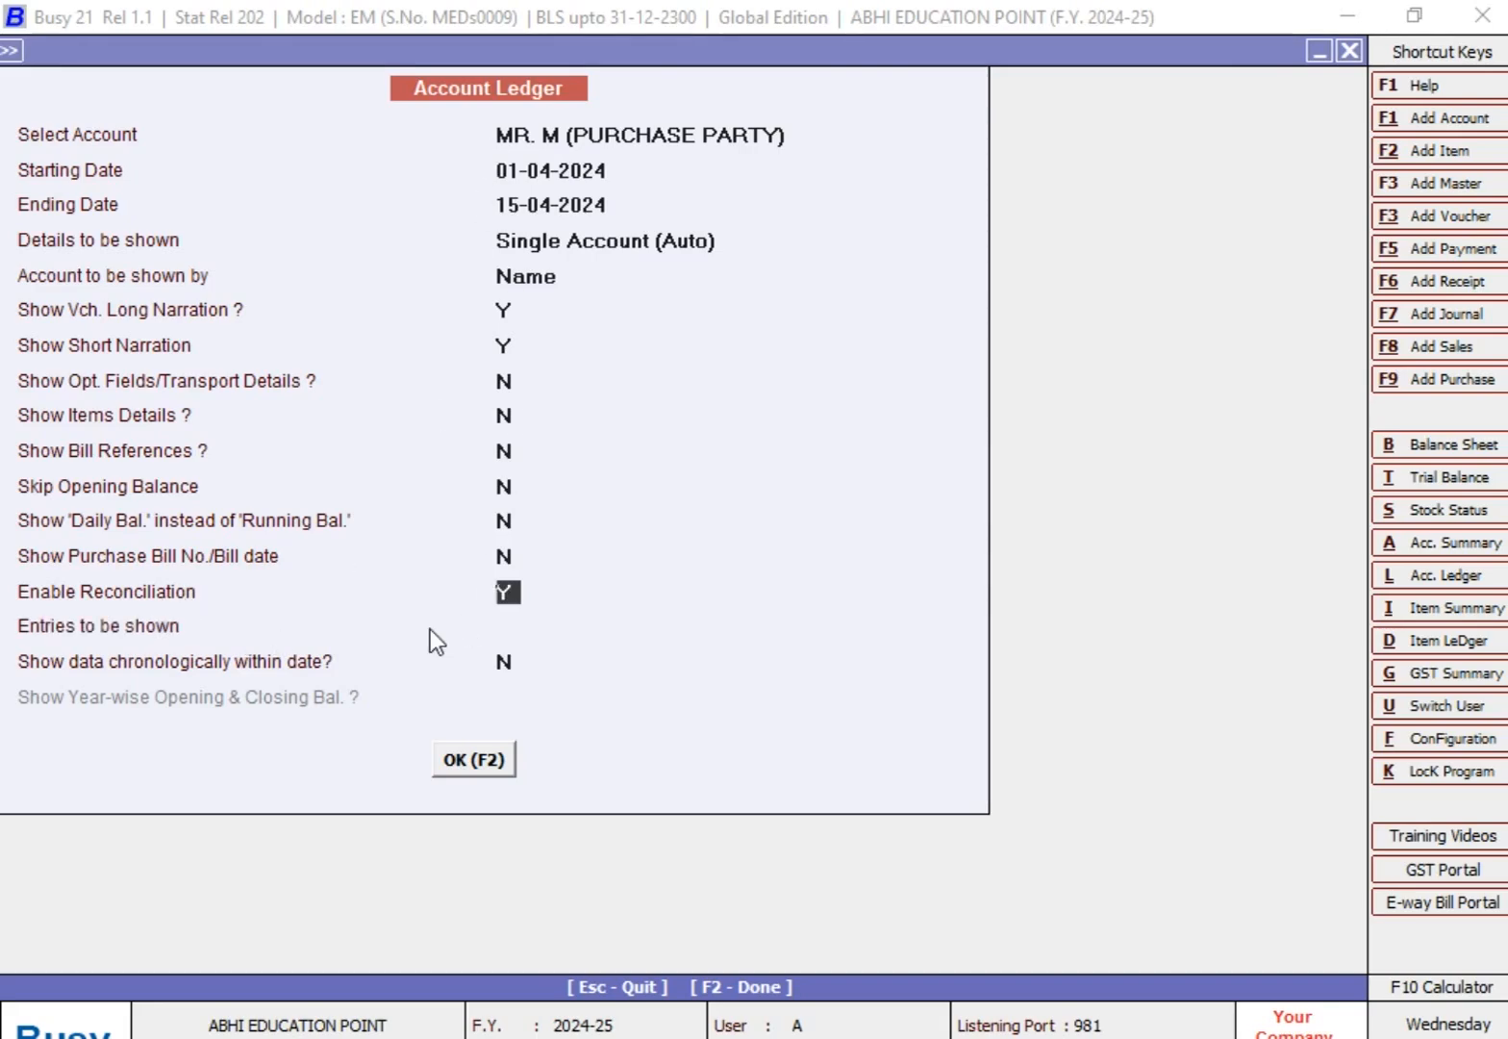
key("Return")
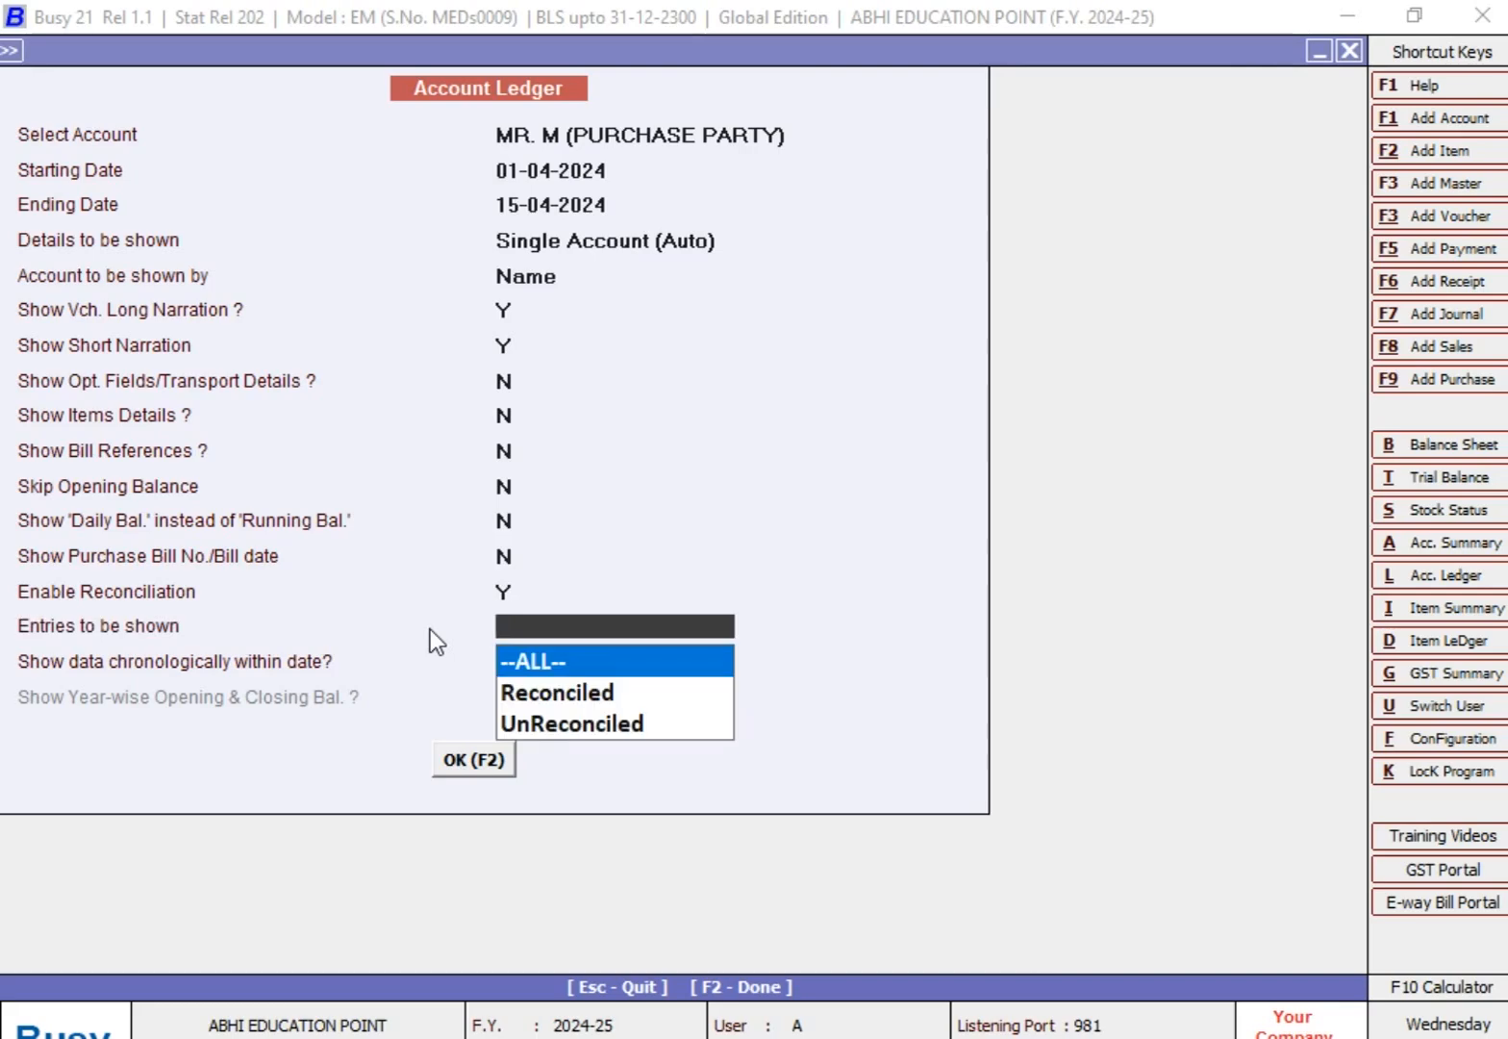
Step: Go through the Reconciled and UnReconciled entry options, choose --ALL--, and display the purchase party's ledger
key("Down")
key("Down")
key("Up")
key("Up")
key("Down")
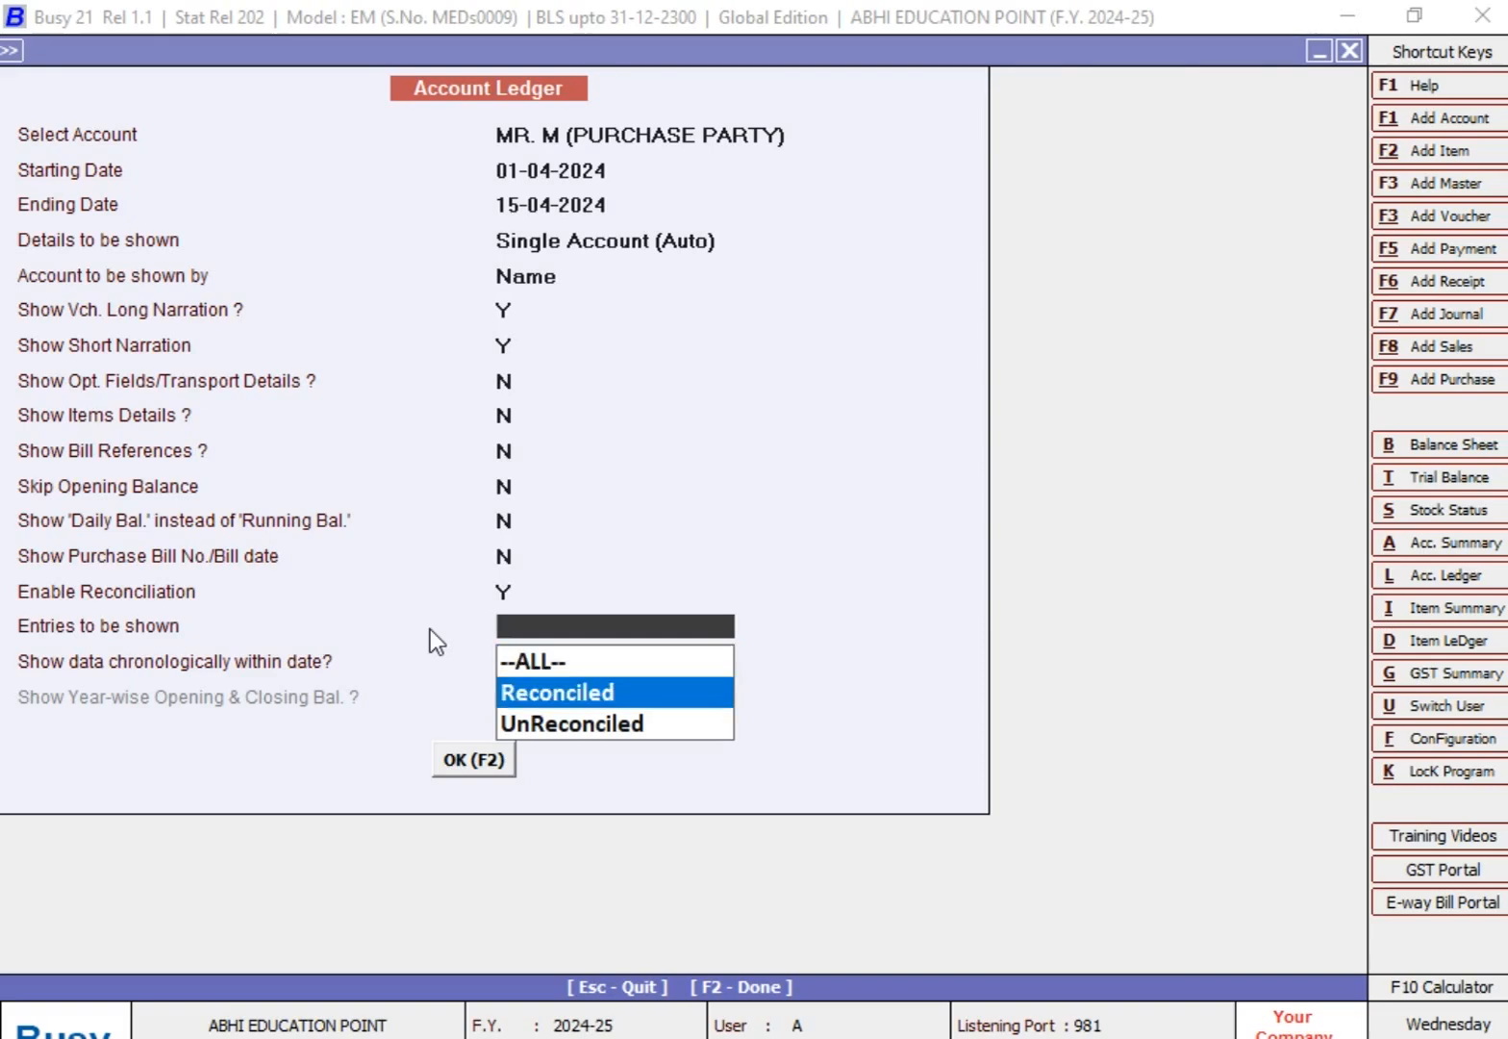
key("Down")
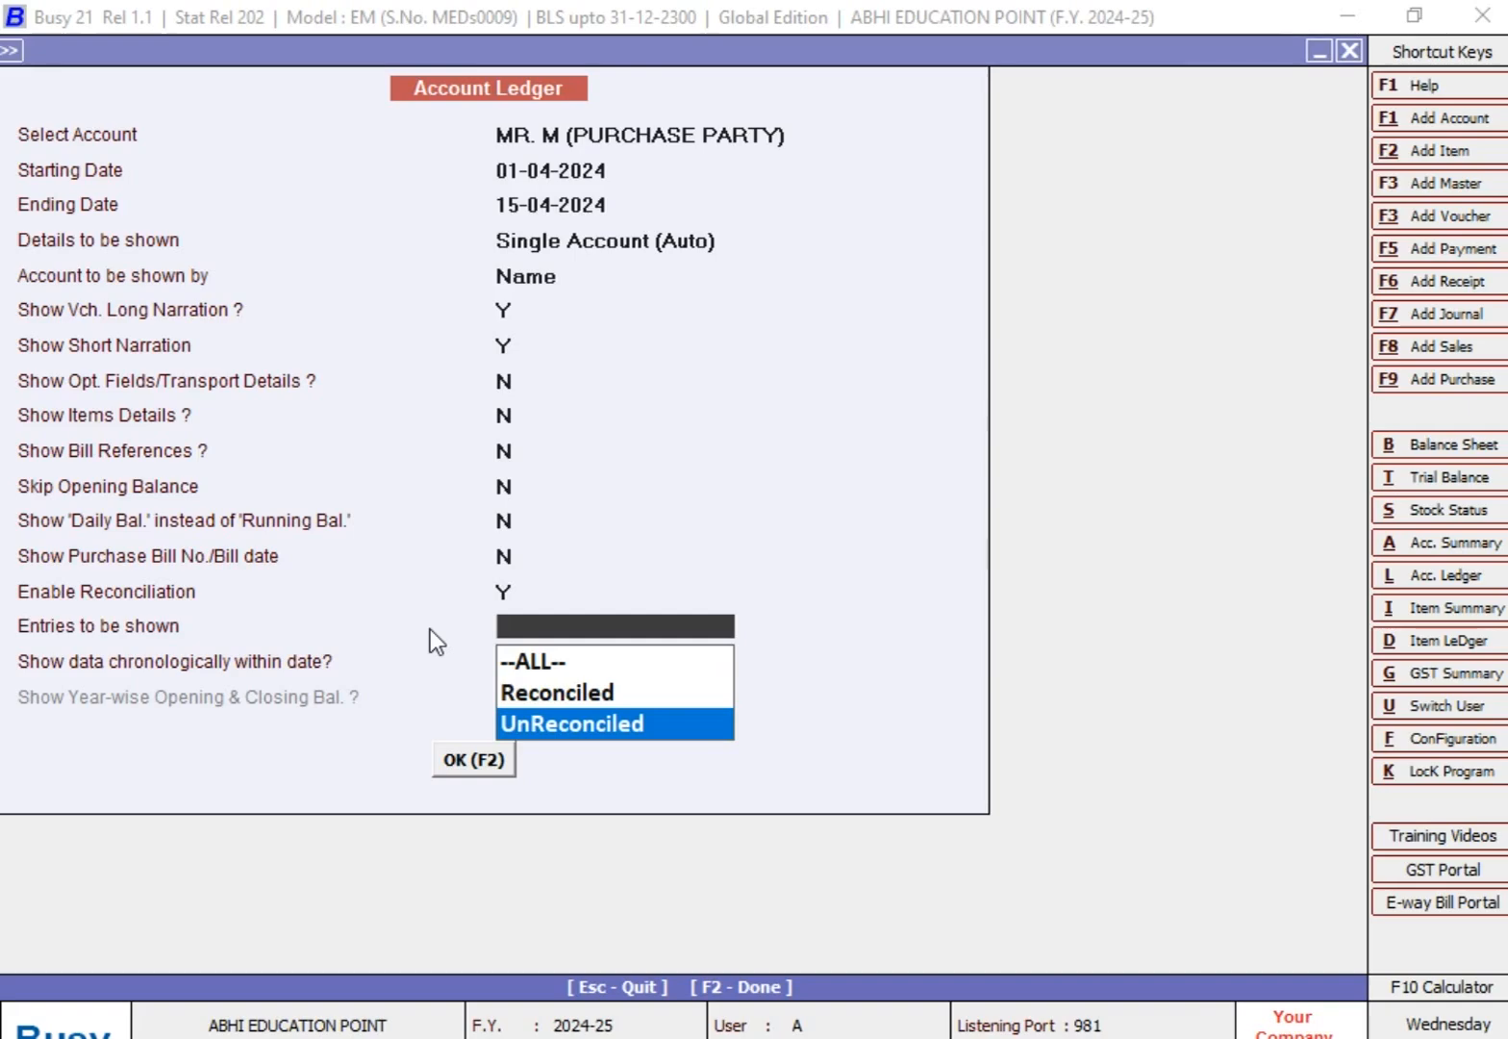
key("Up")
key("Up")
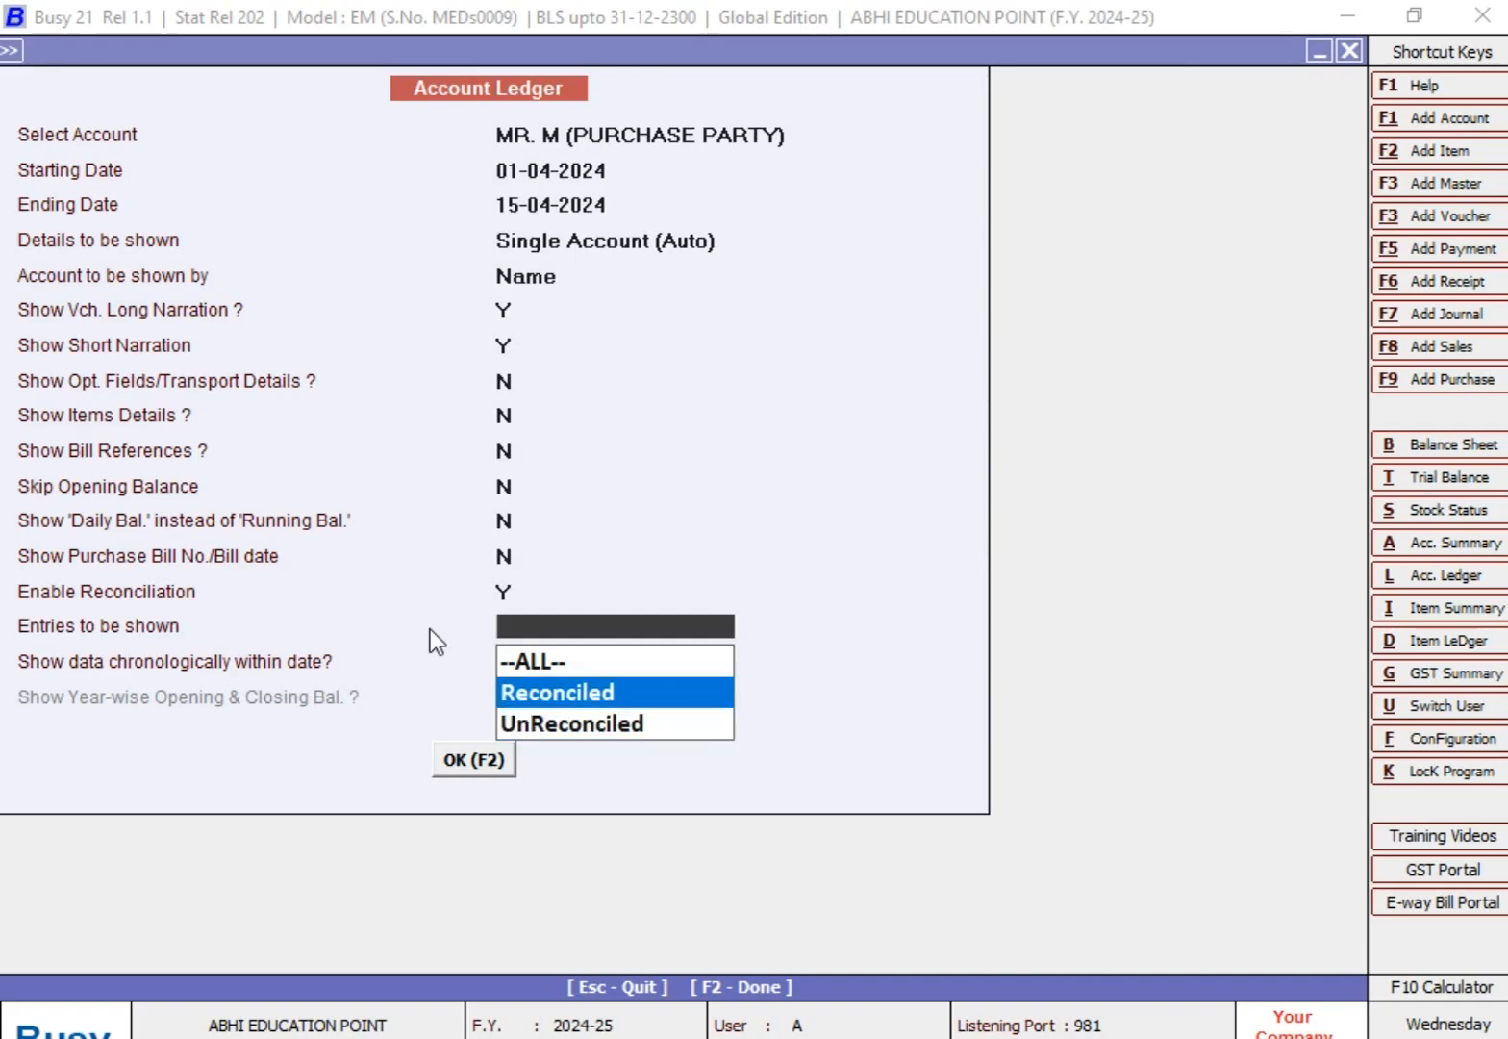
key("Return")
key("Return")
key("Return")
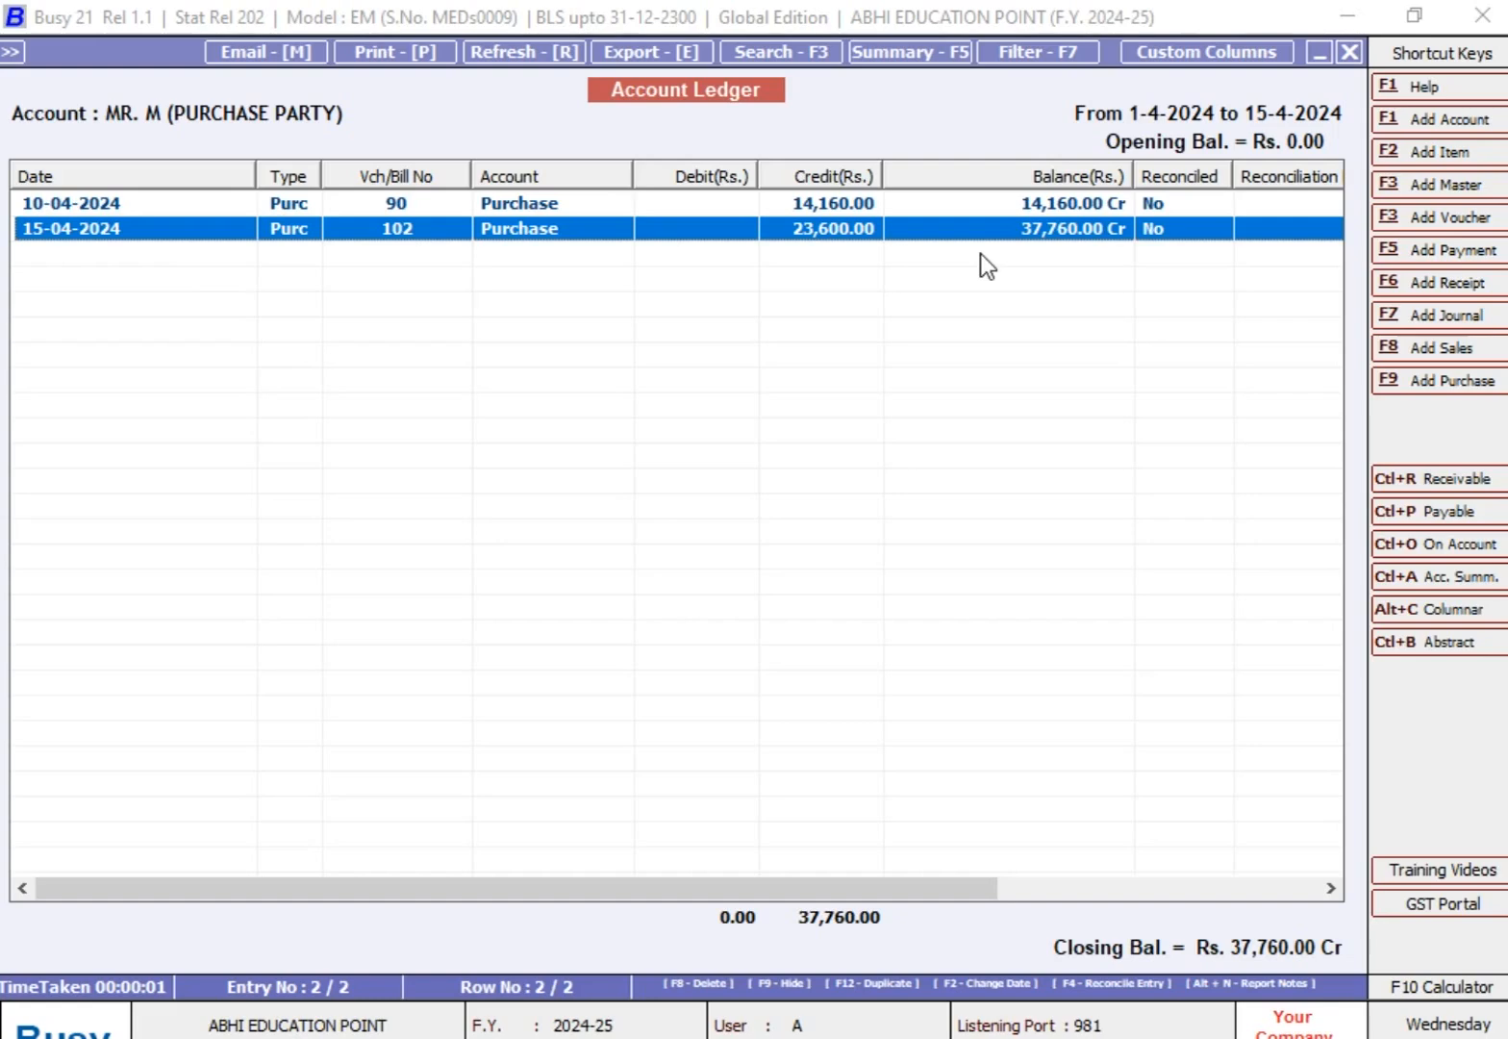
Step: Start a payment voucher in the Main series dated 12-04-2024, with voucher number 5 and GST Nature Not Applicable
left_click(1468, 252)
type("12-04")
key("Return")
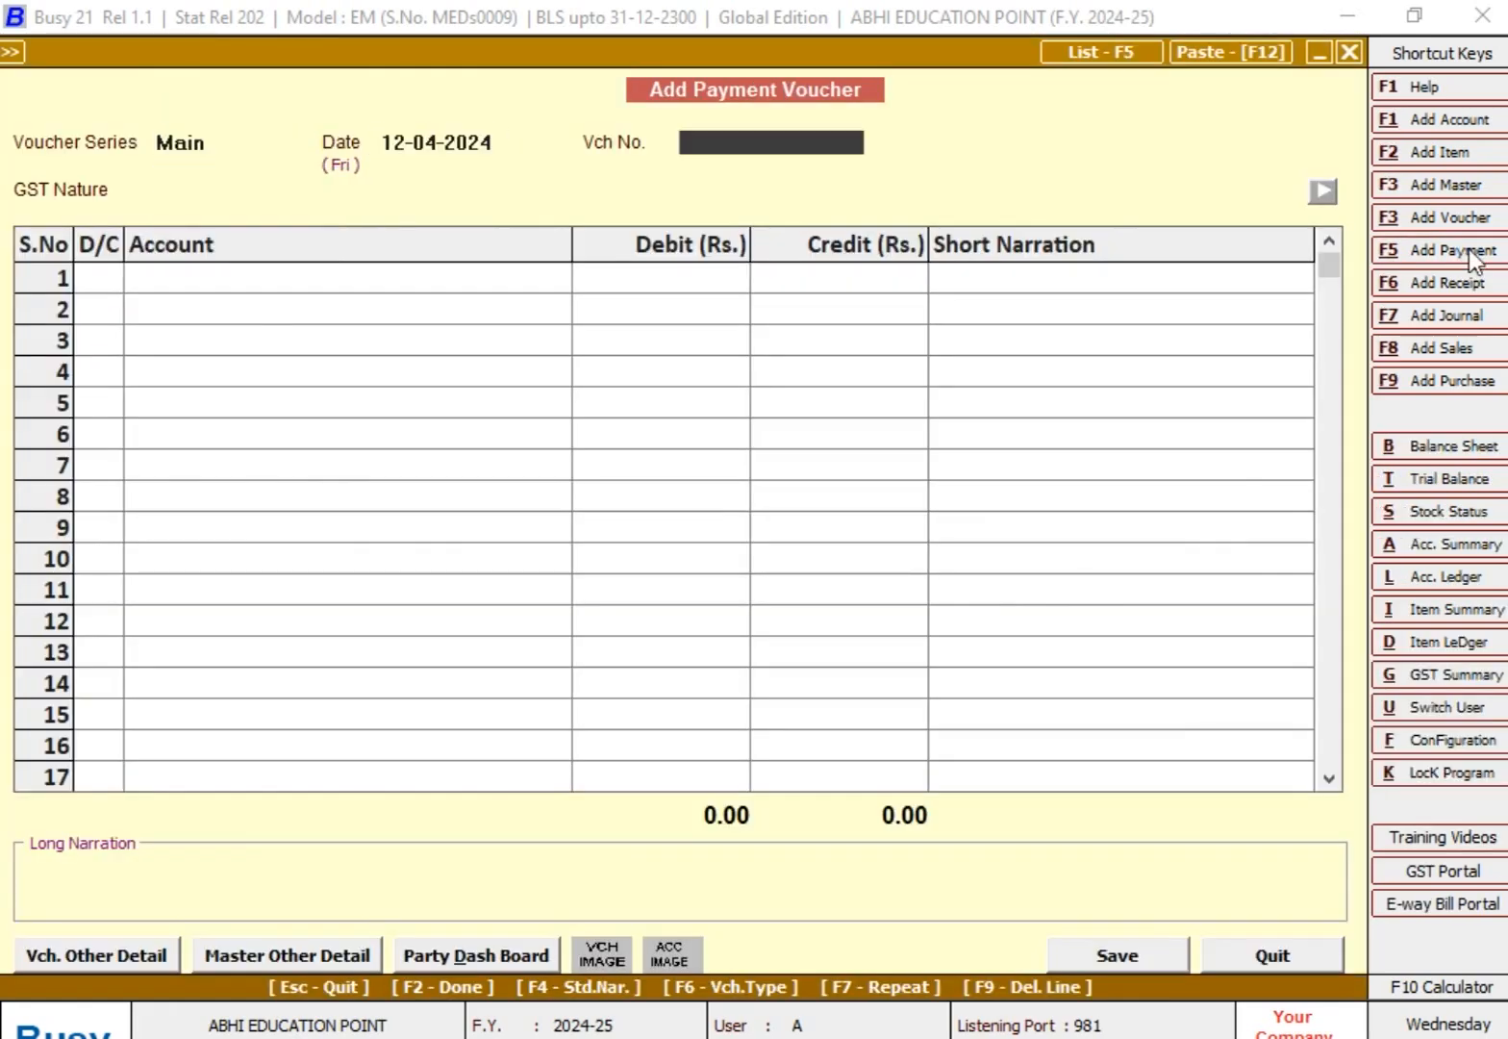
key("Return")
key("Return")
key("Return")
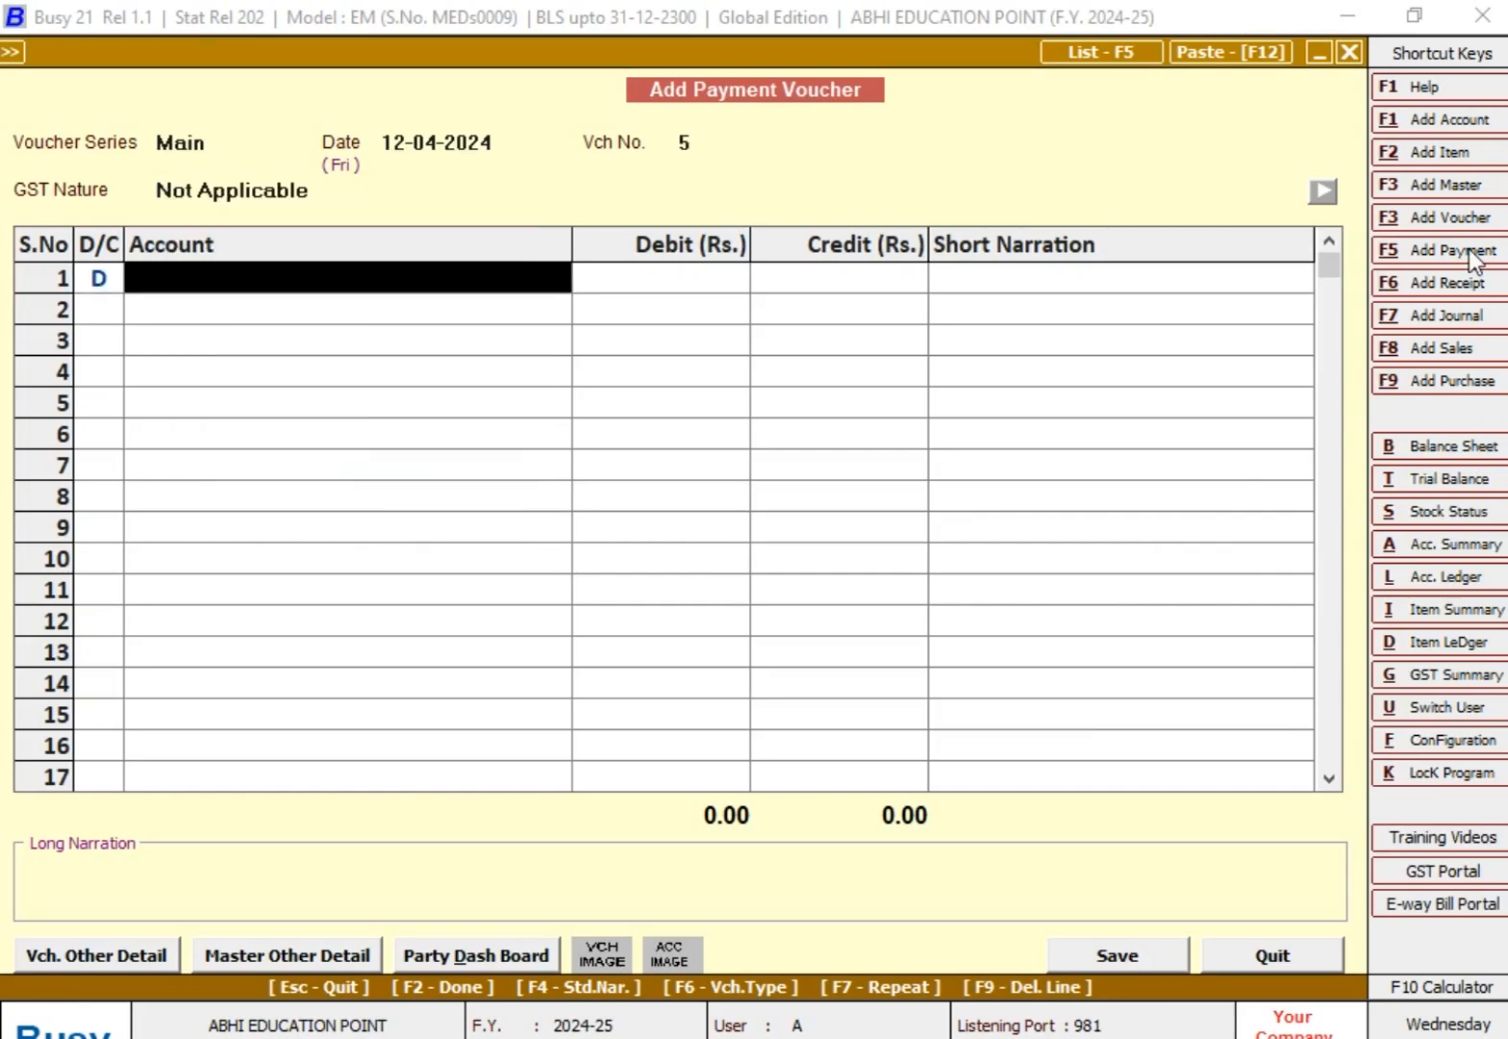
Step: Debit the purchase party that has vouchers 90 and 102 with 14,160 in the payment voucher, without a short narration
type("mr")
key("Down")
key("Down")
key("Down")
key("Down")
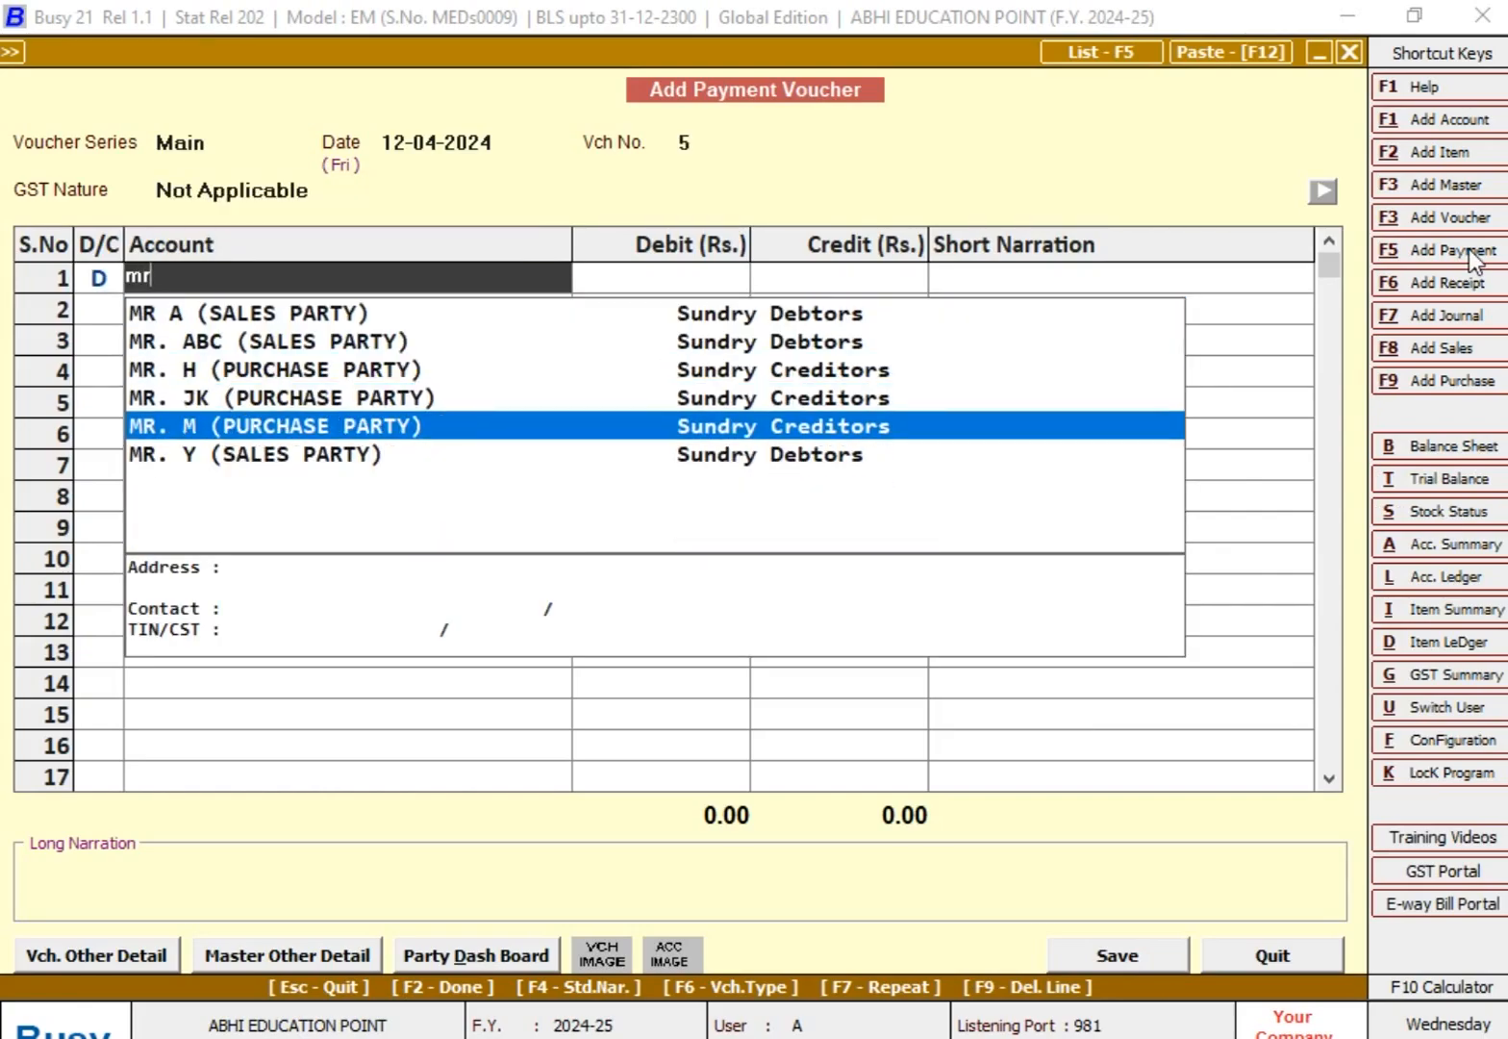
key("Return")
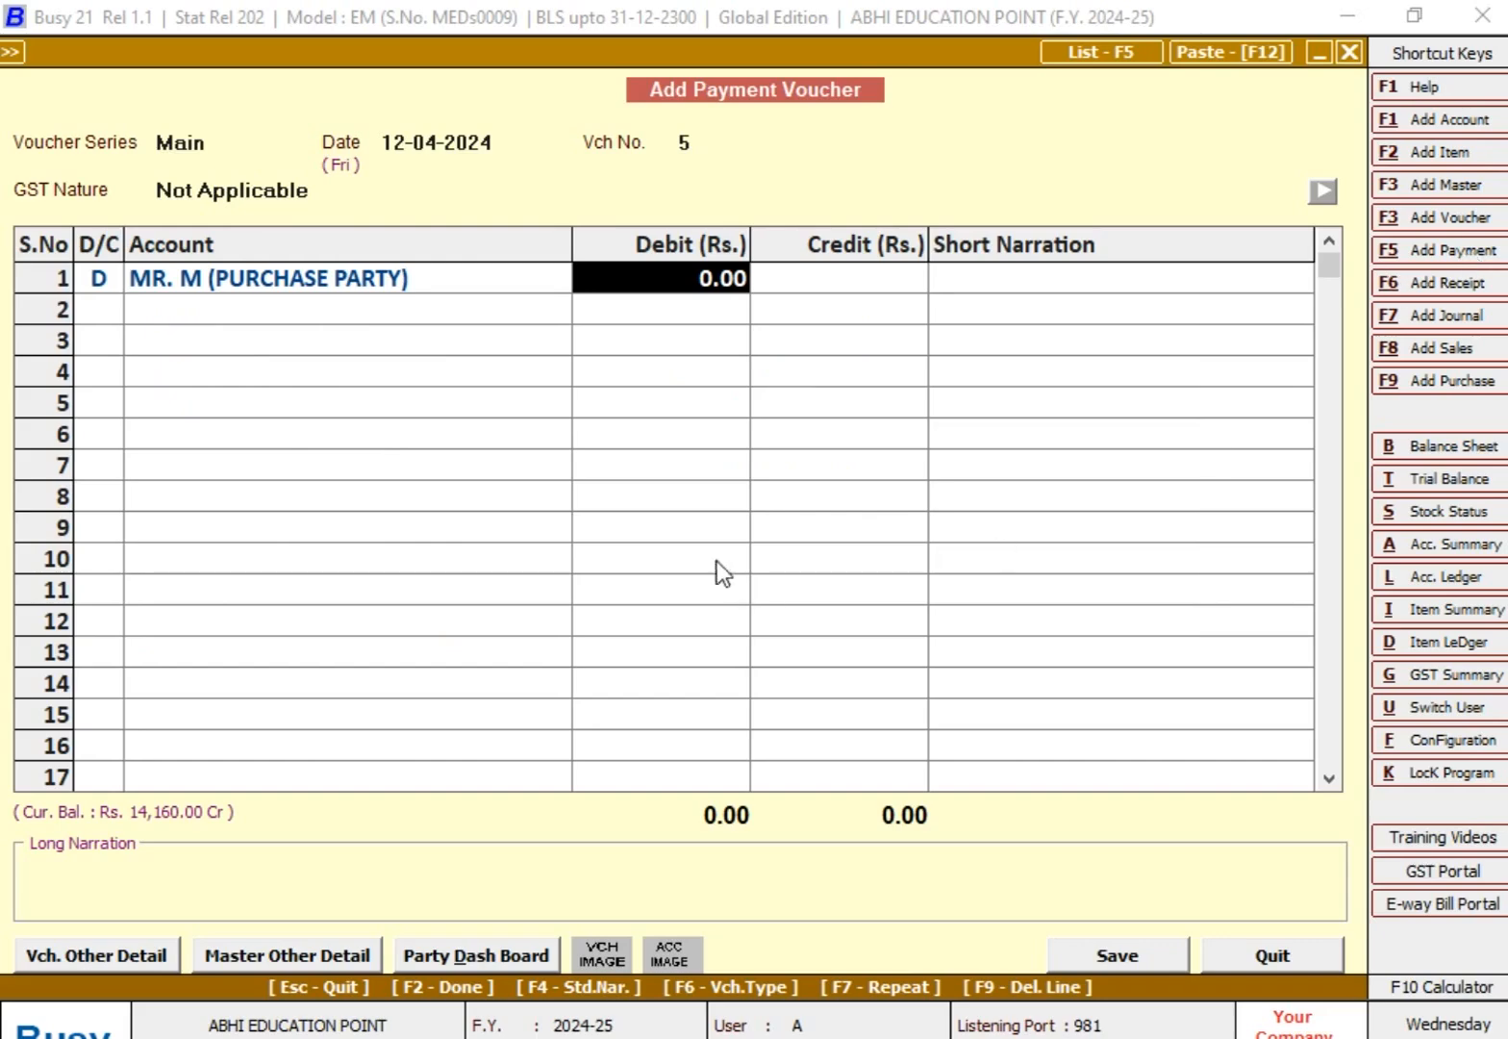
type("14160")
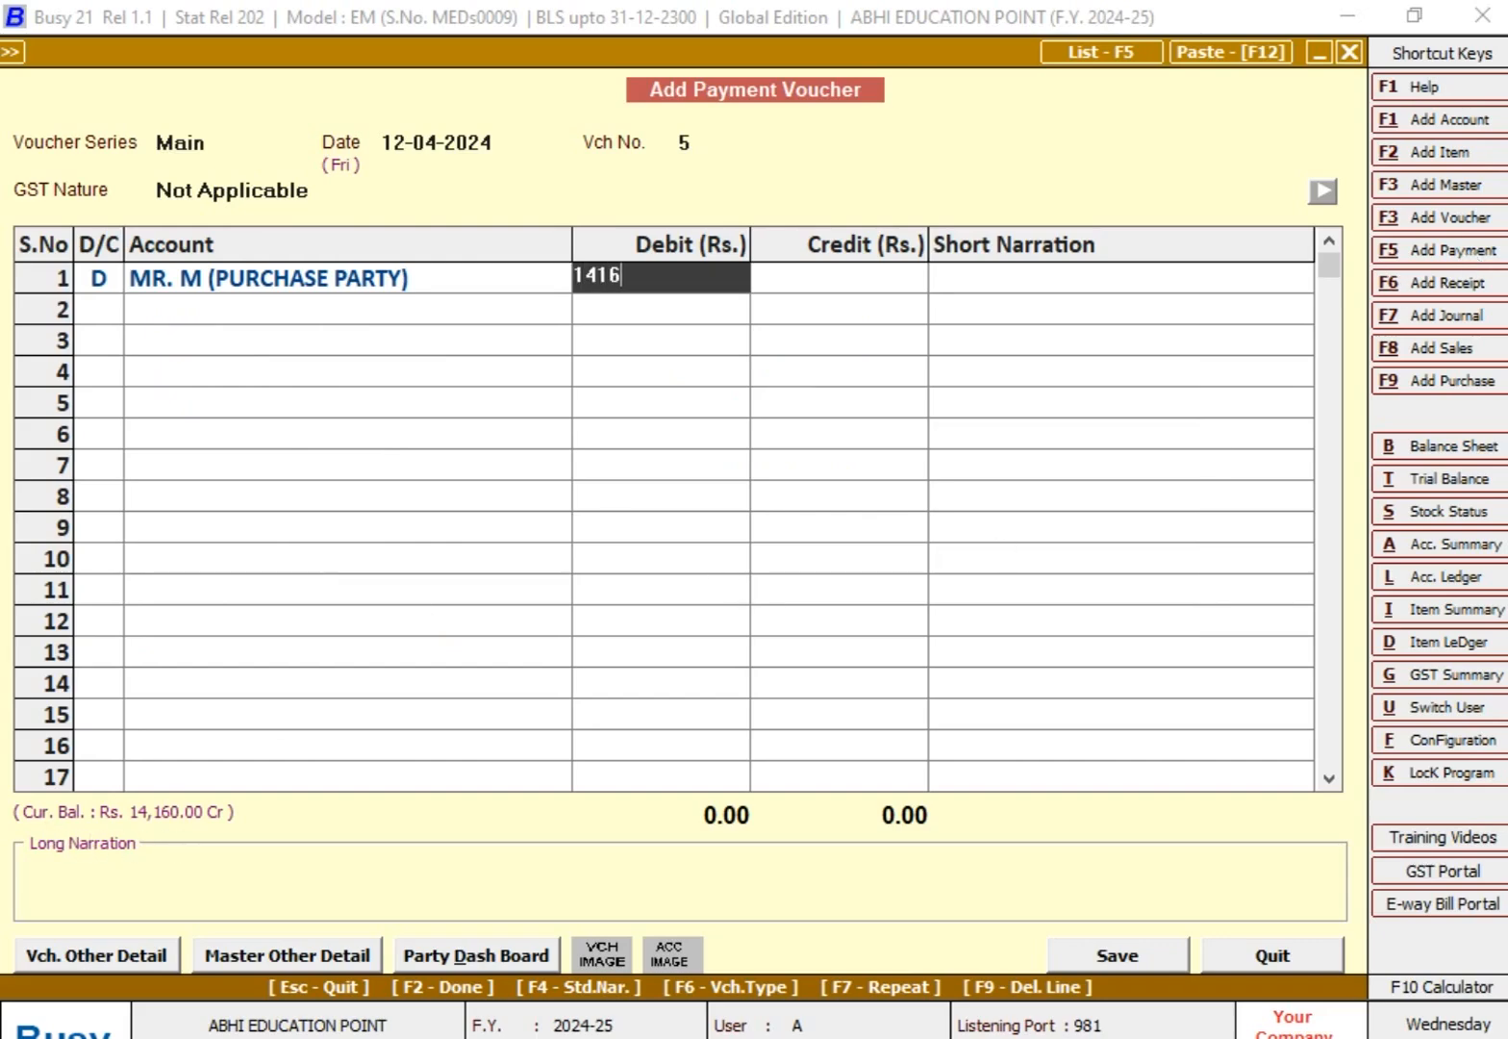
key("Return")
key("Return")
key("Return")
key("Return")
key("Return")
key("Return")
key("Return")
key("Return")
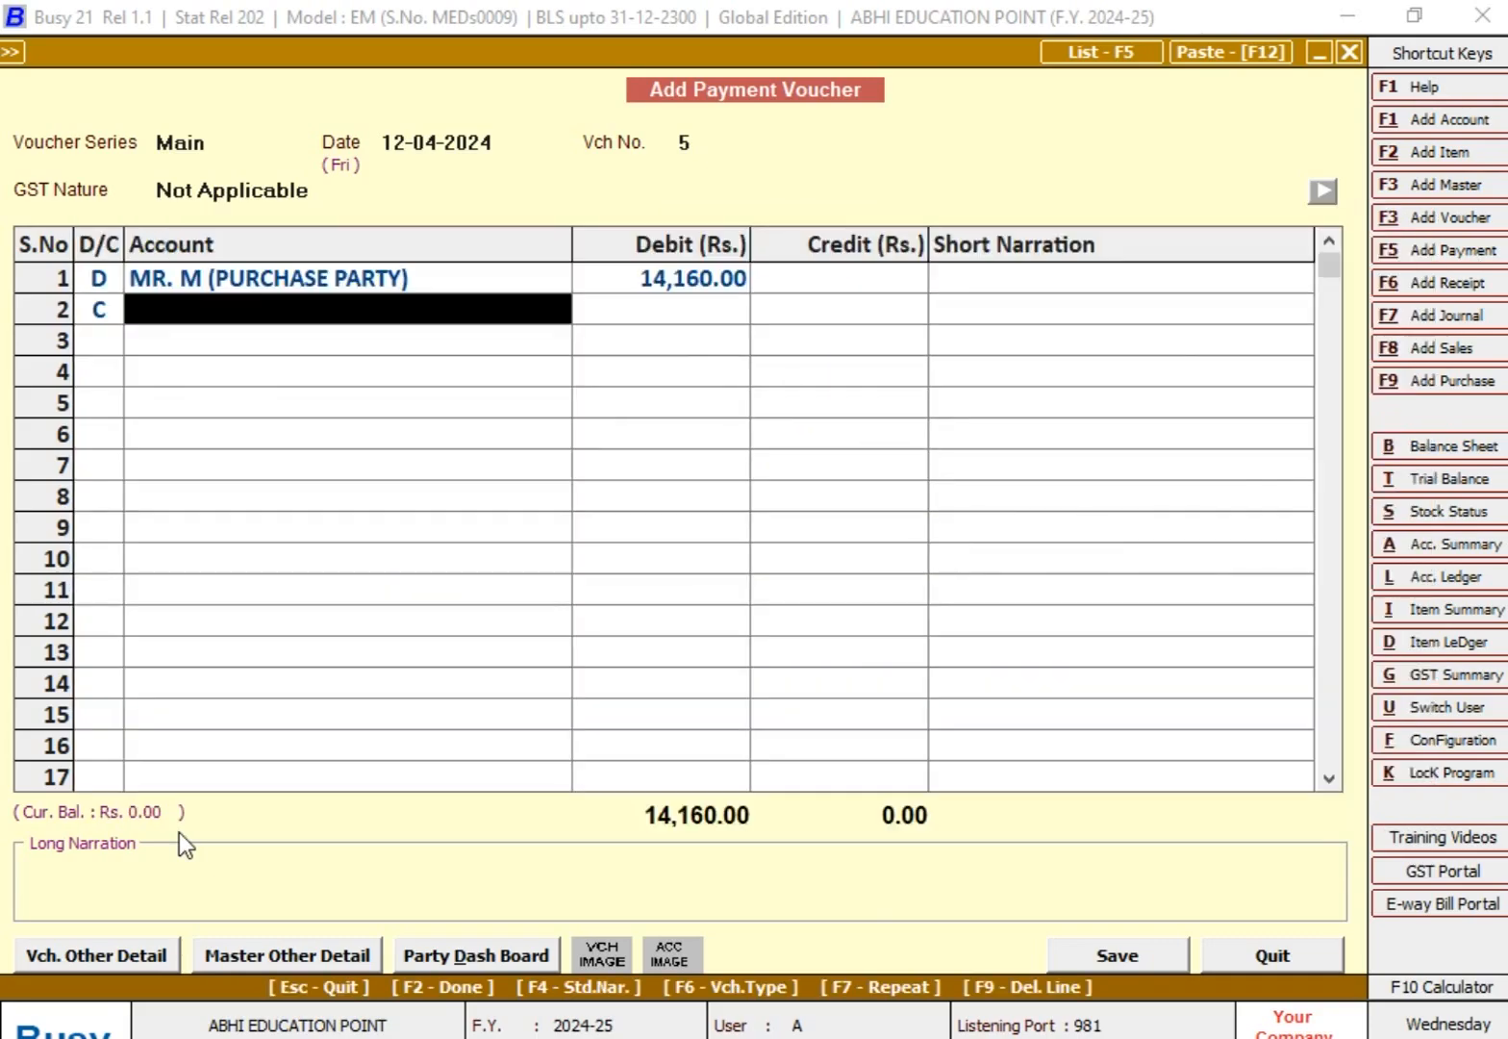
Step: Credit SBI CURRENT ACCOUNT with 14,160, save the payment voucher without a narration, and leave payment entry
key("Return")
key("Return")
key("Return")
key("Return")
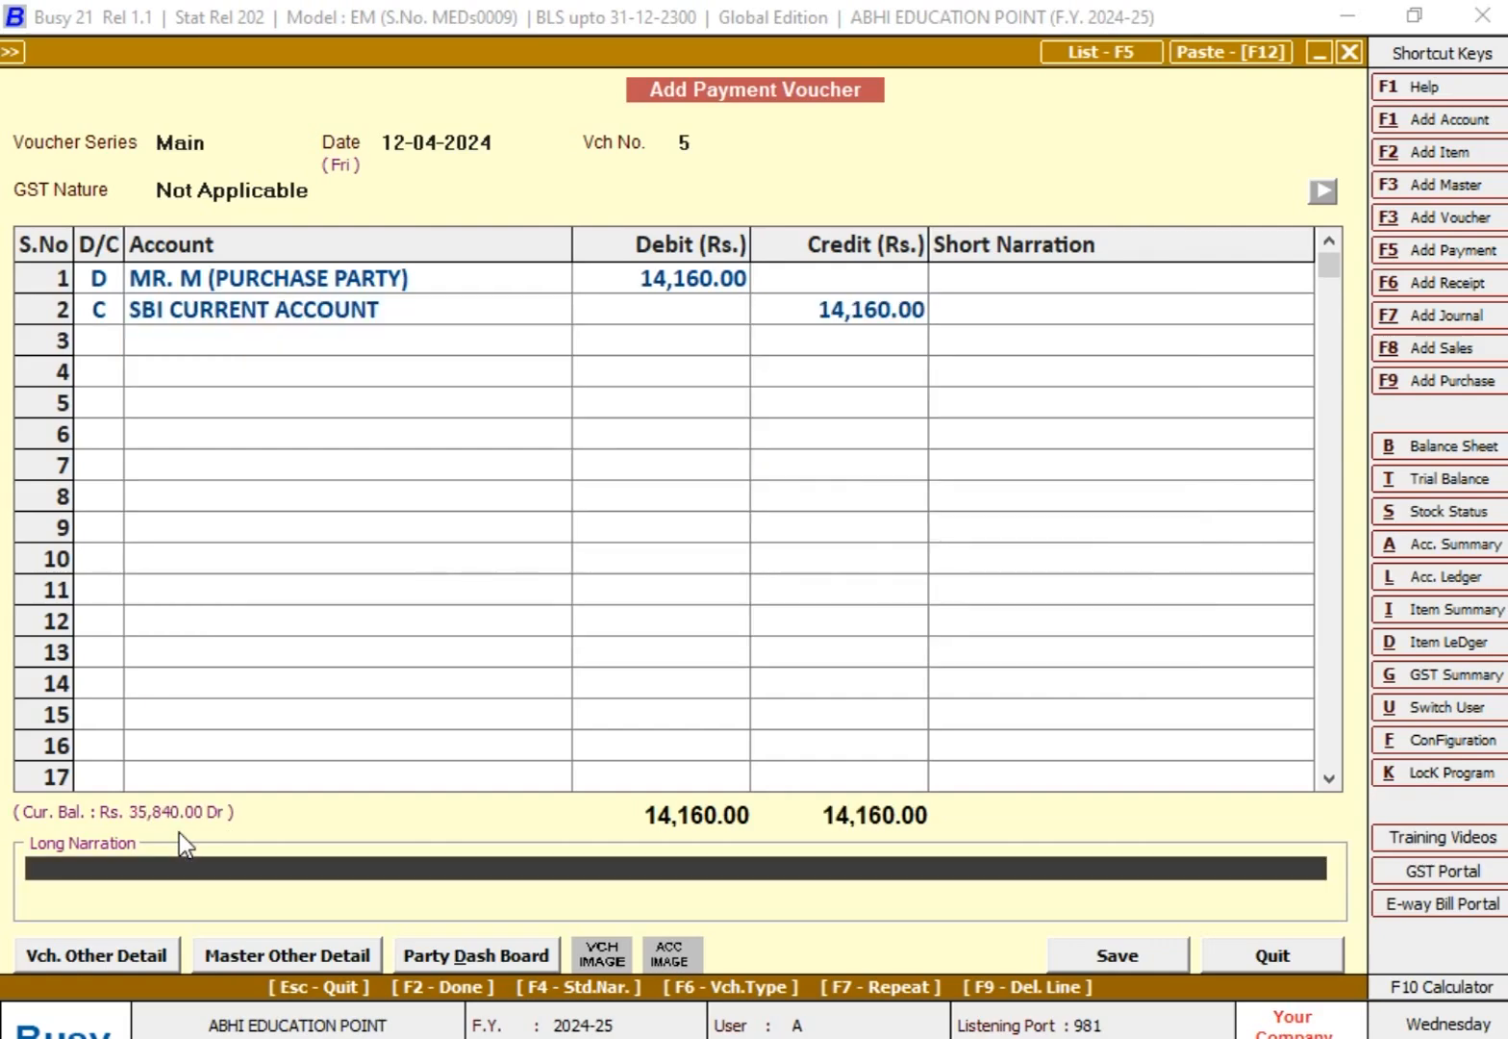
key("Return")
key("Return")
key("Escape")
key("Escape")
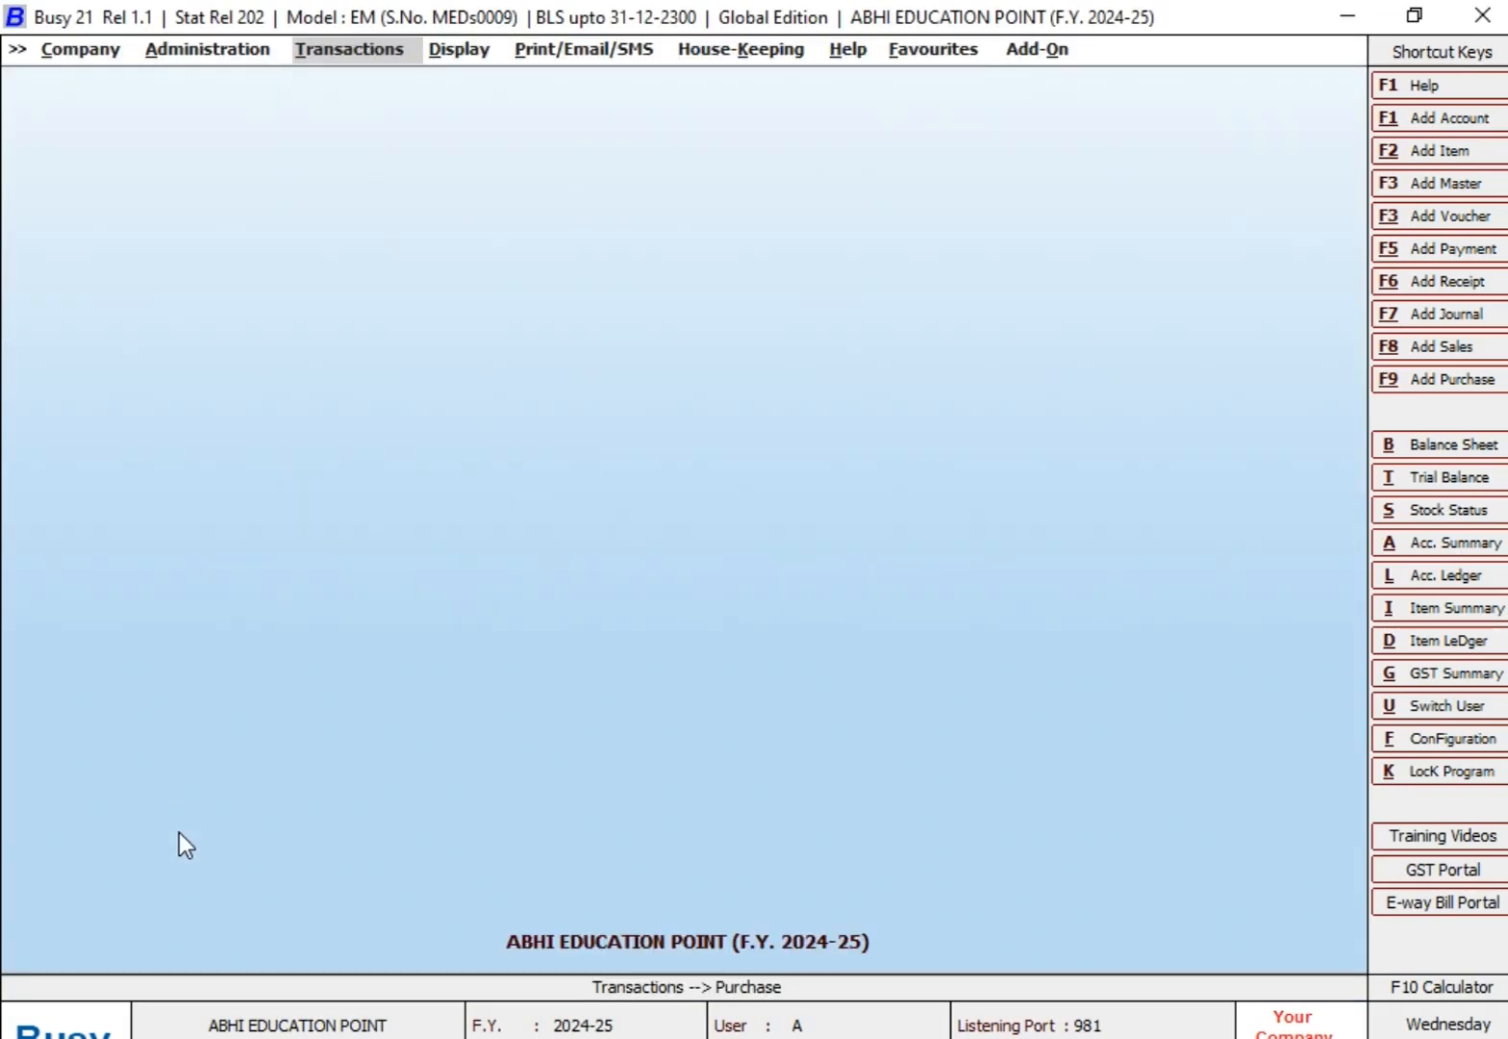
Step: Display the purchase party's Account Ledger for 01-04-2024 to 15-04-2024 with Enable Reconciliation Y and Entries to be shown --ALL--
key("l")
key("Return")
key("Return")
key("Return")
key("Return")
key("Return")
key("Return")
key("Return")
key("Return")
key("Return")
key("Return")
key("Return")
key("Return")
key("Return")
key("Return")
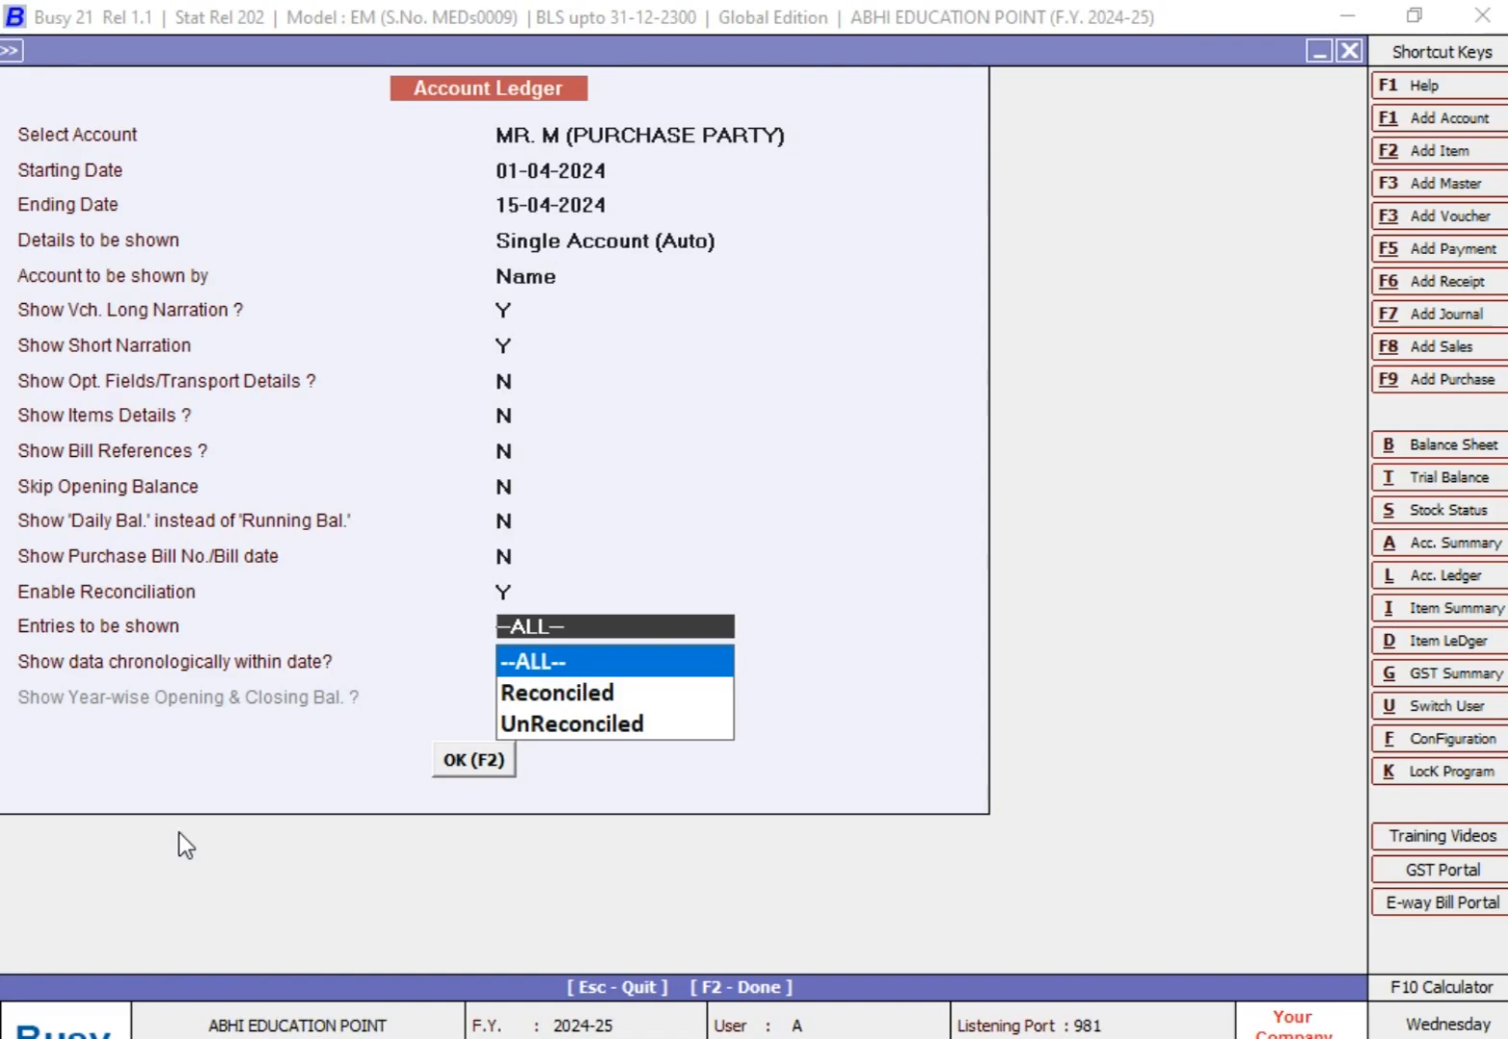
key("Return")
key("Return")
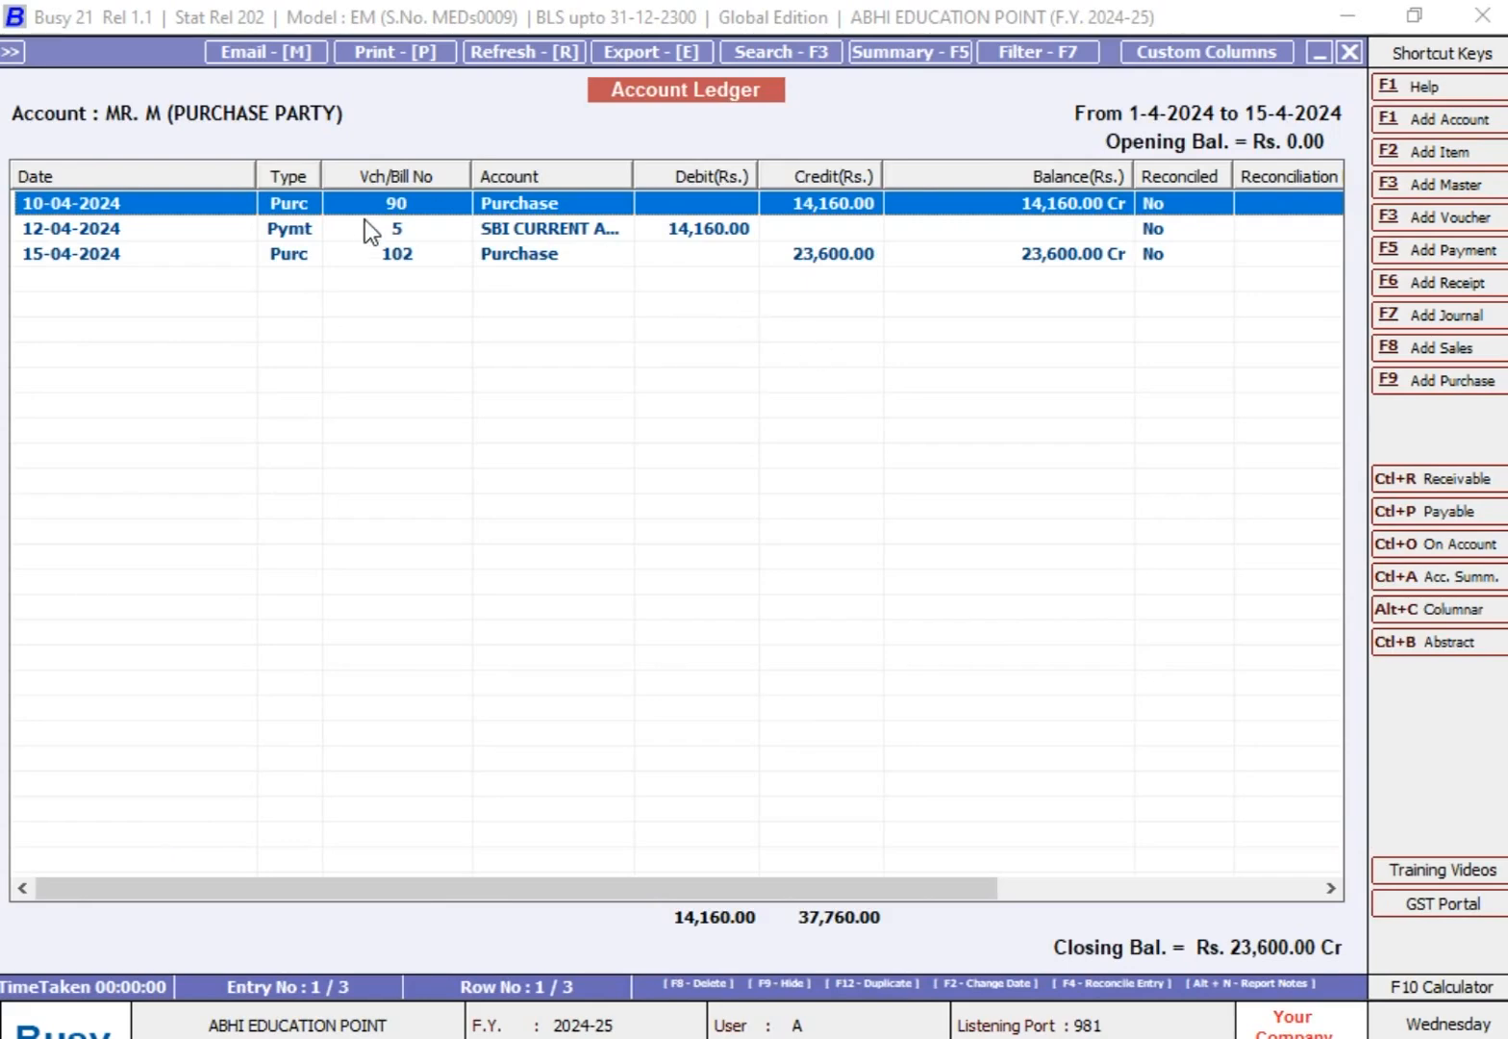
Step: Compare the purchase and payment rows, and reconcile purchase voucher 90 of 10-04-2024 with Y and blank remarks
left_click(713, 254)
left_click(722, 239)
left_click(803, 200)
left_click(758, 233)
left_click(836, 202)
key("Down")
key("Up")
key("F4")
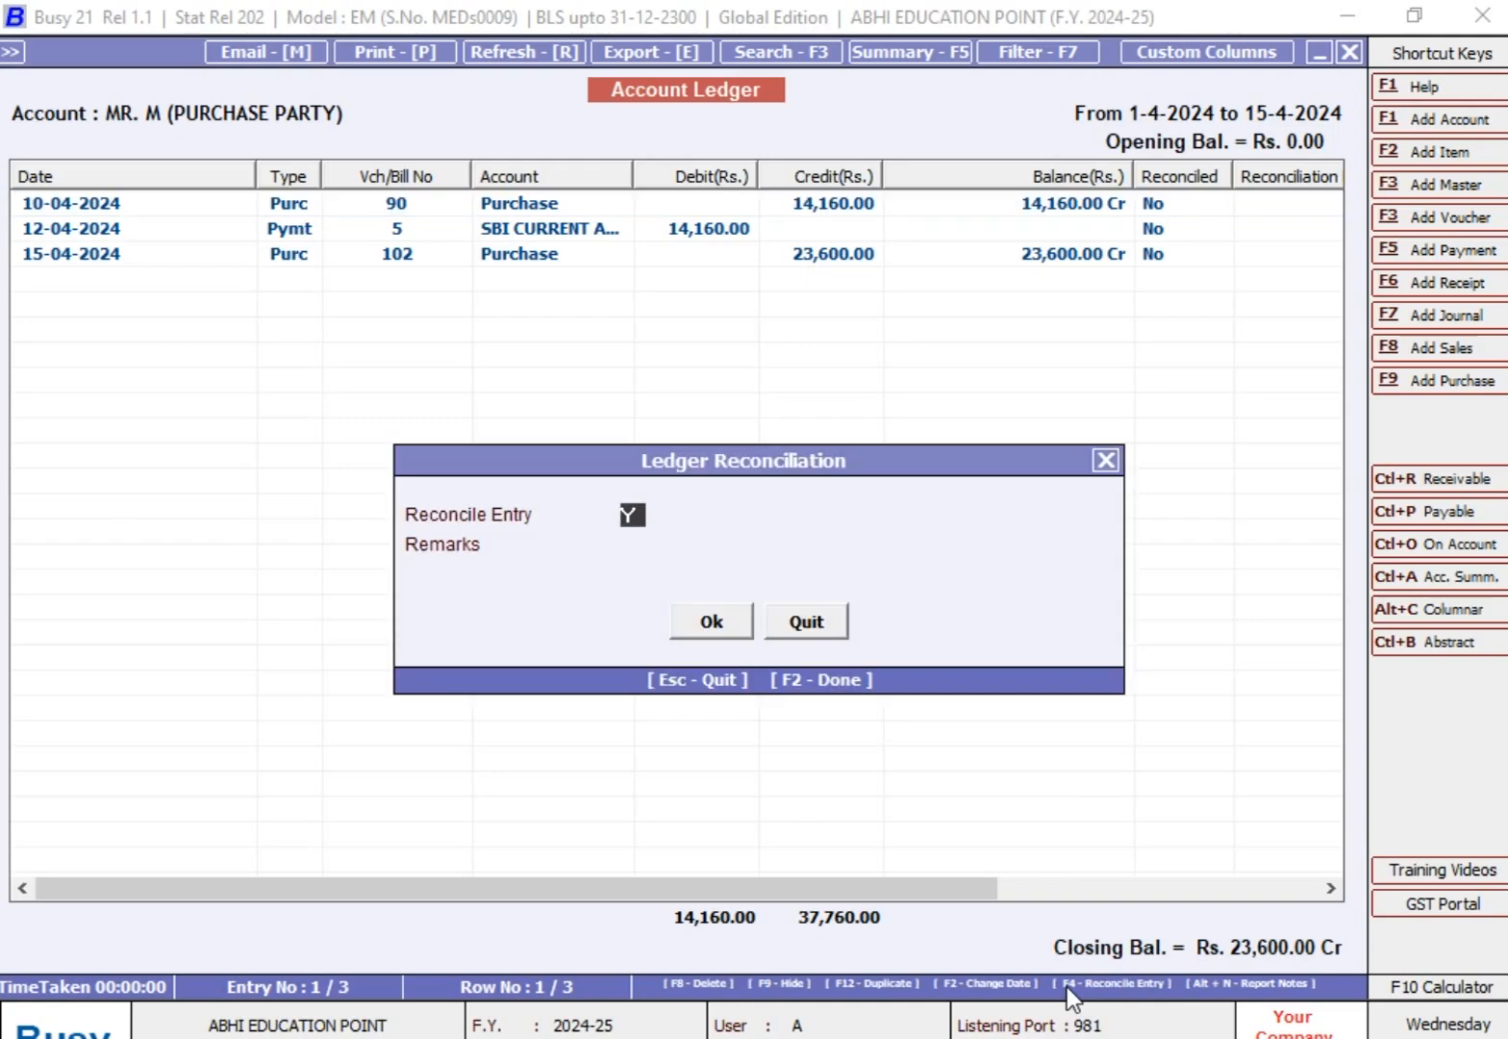
key("Return")
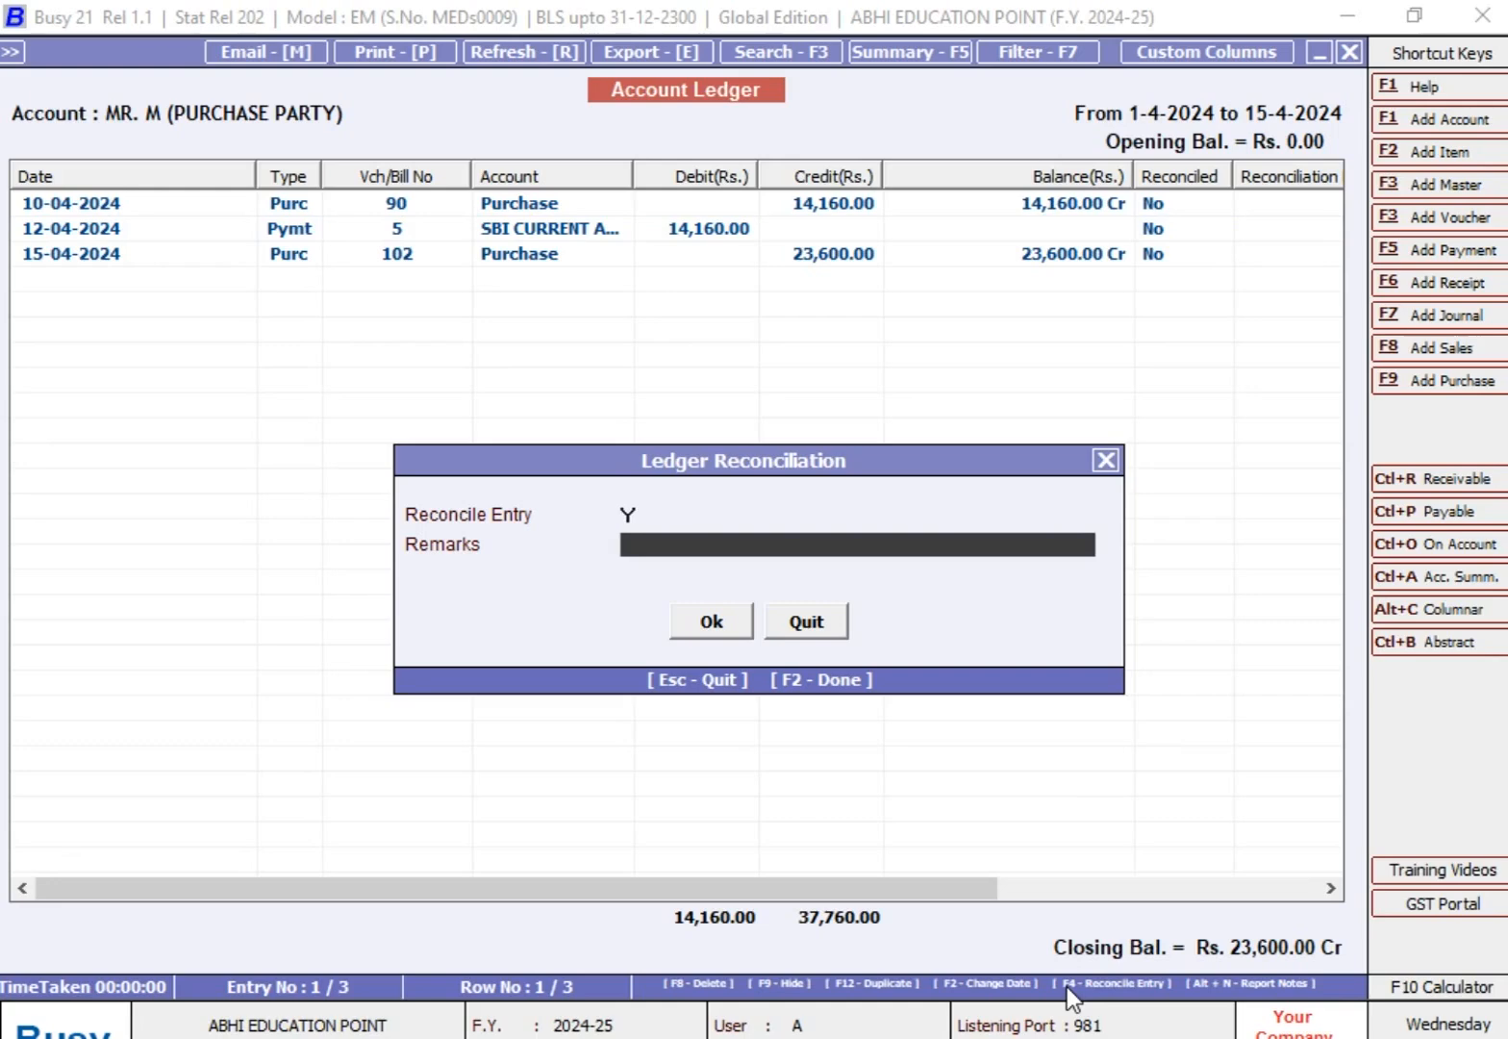
key("Return")
key("Return")
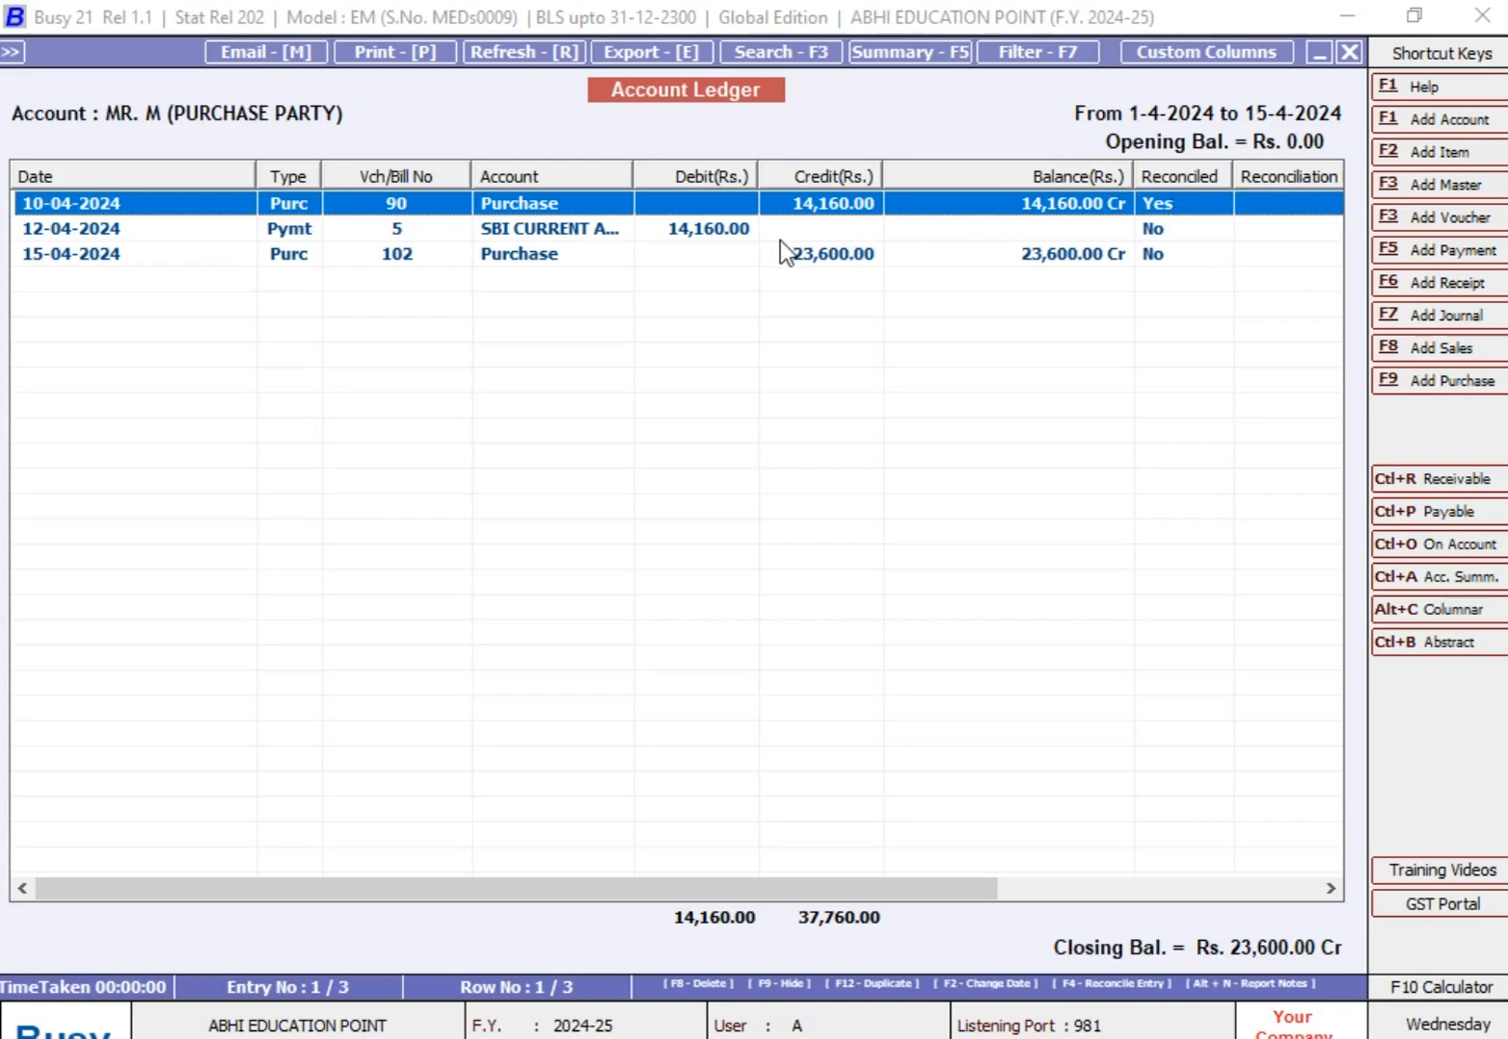
Step: Widen the ledger's Account column and reconcile payment voucher 5 of 12-04-2024 with Y and blank remarks
left_click(726, 236)
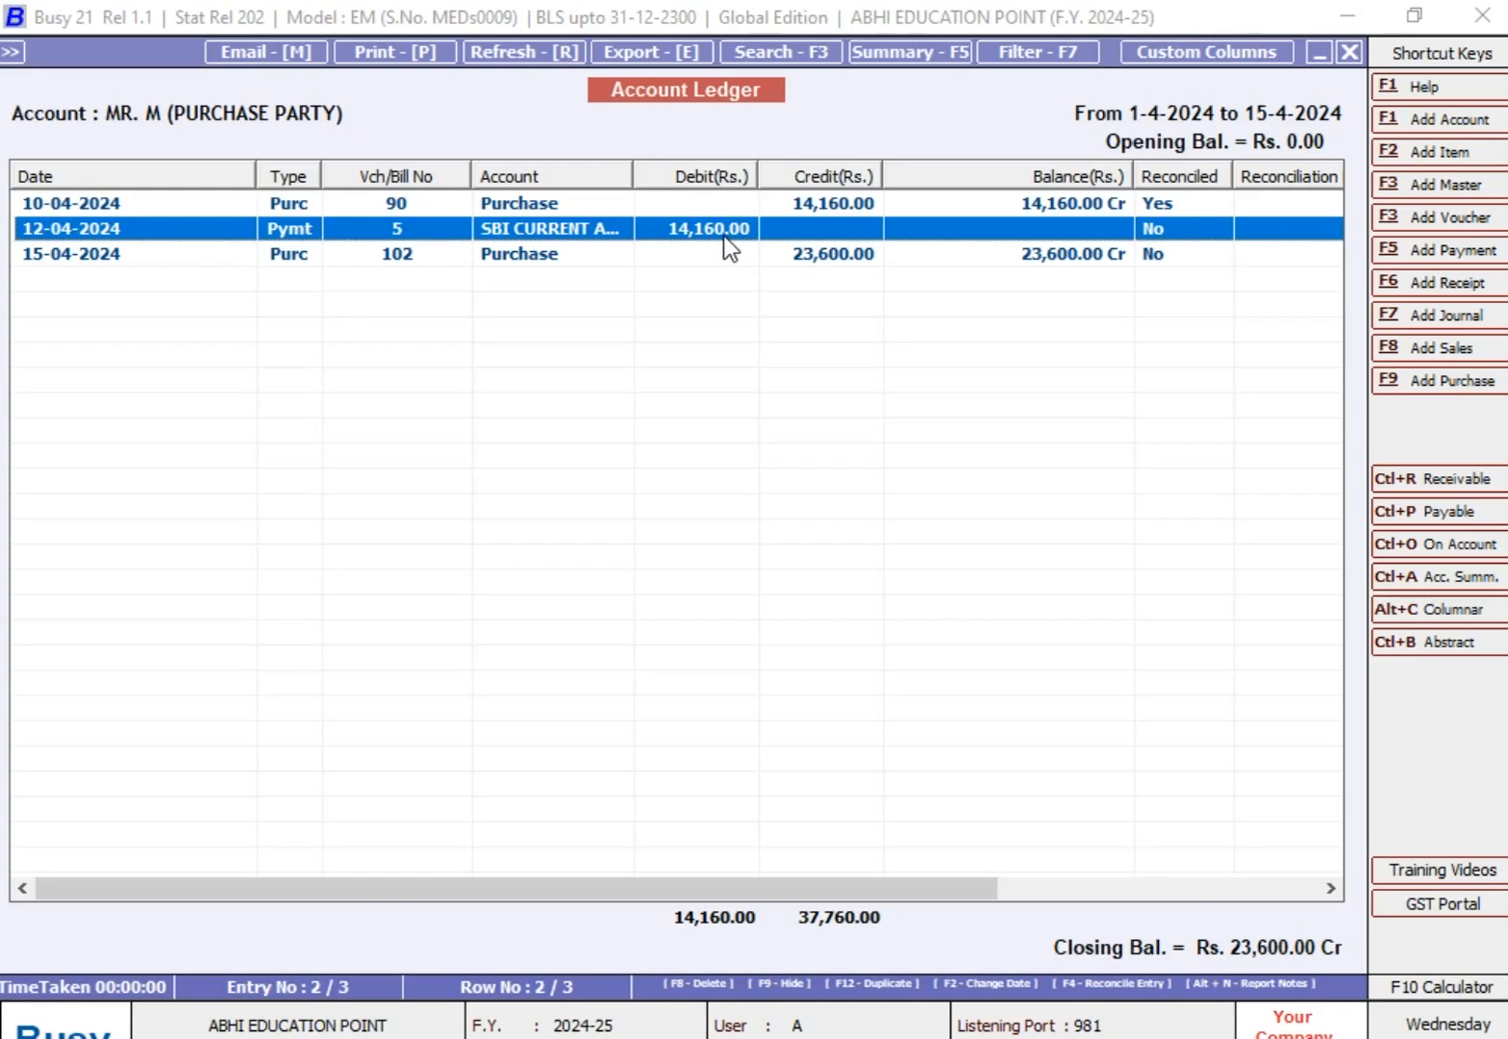
left_click_drag(632, 176, 733, 180)
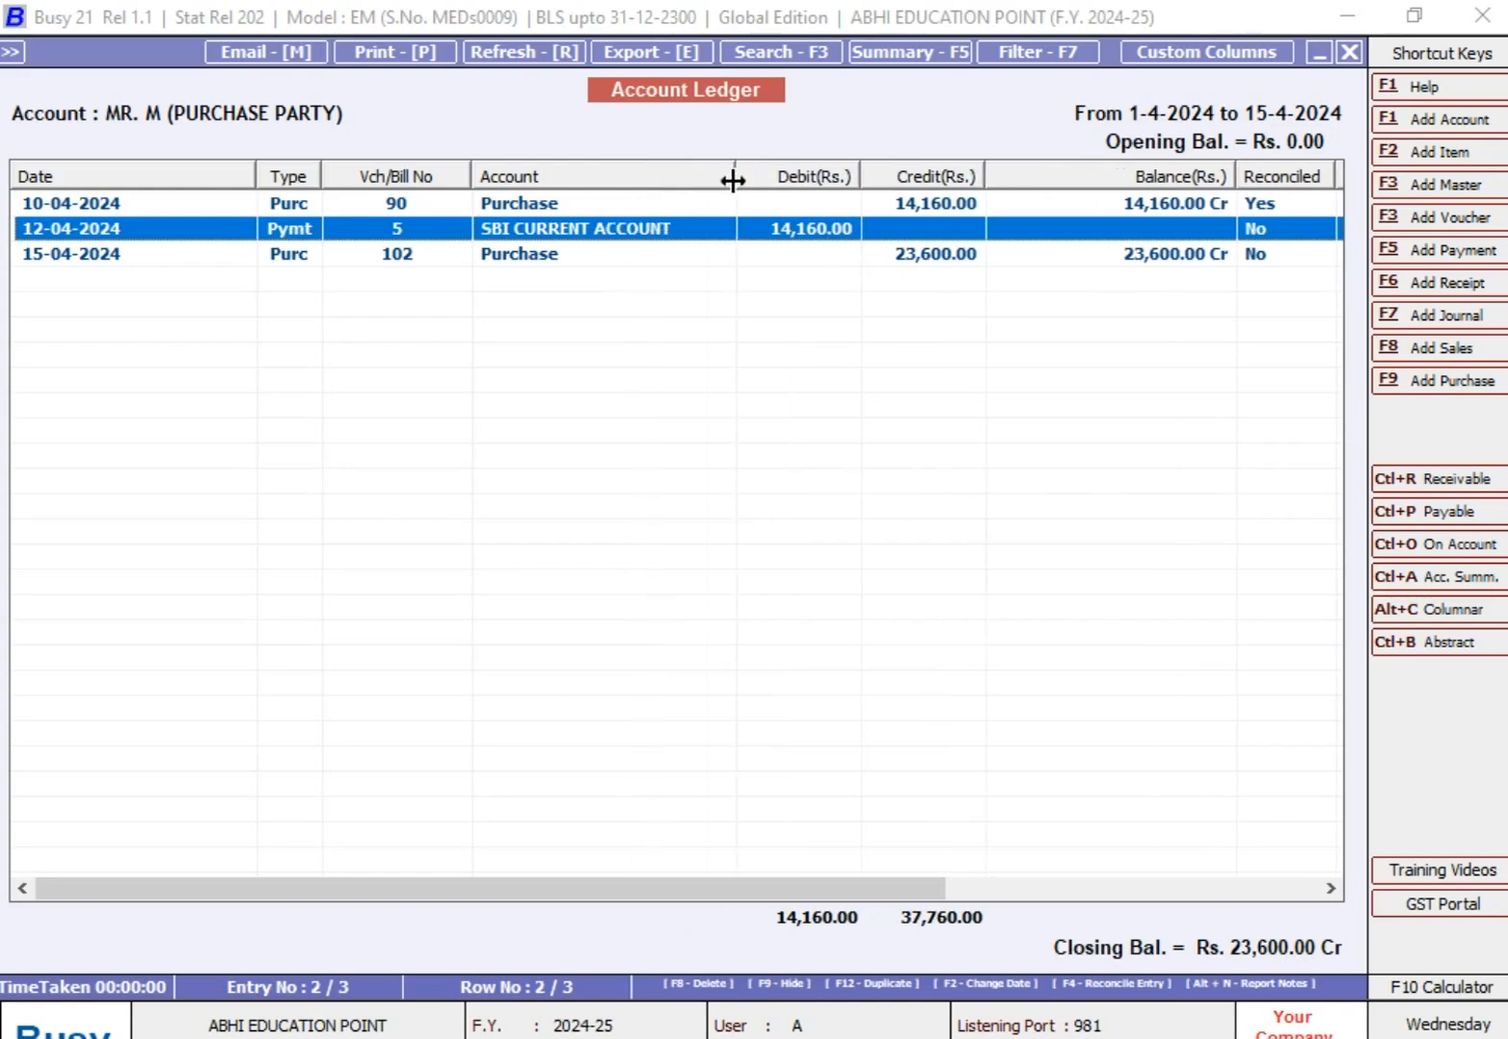
key("F4")
key("Return")
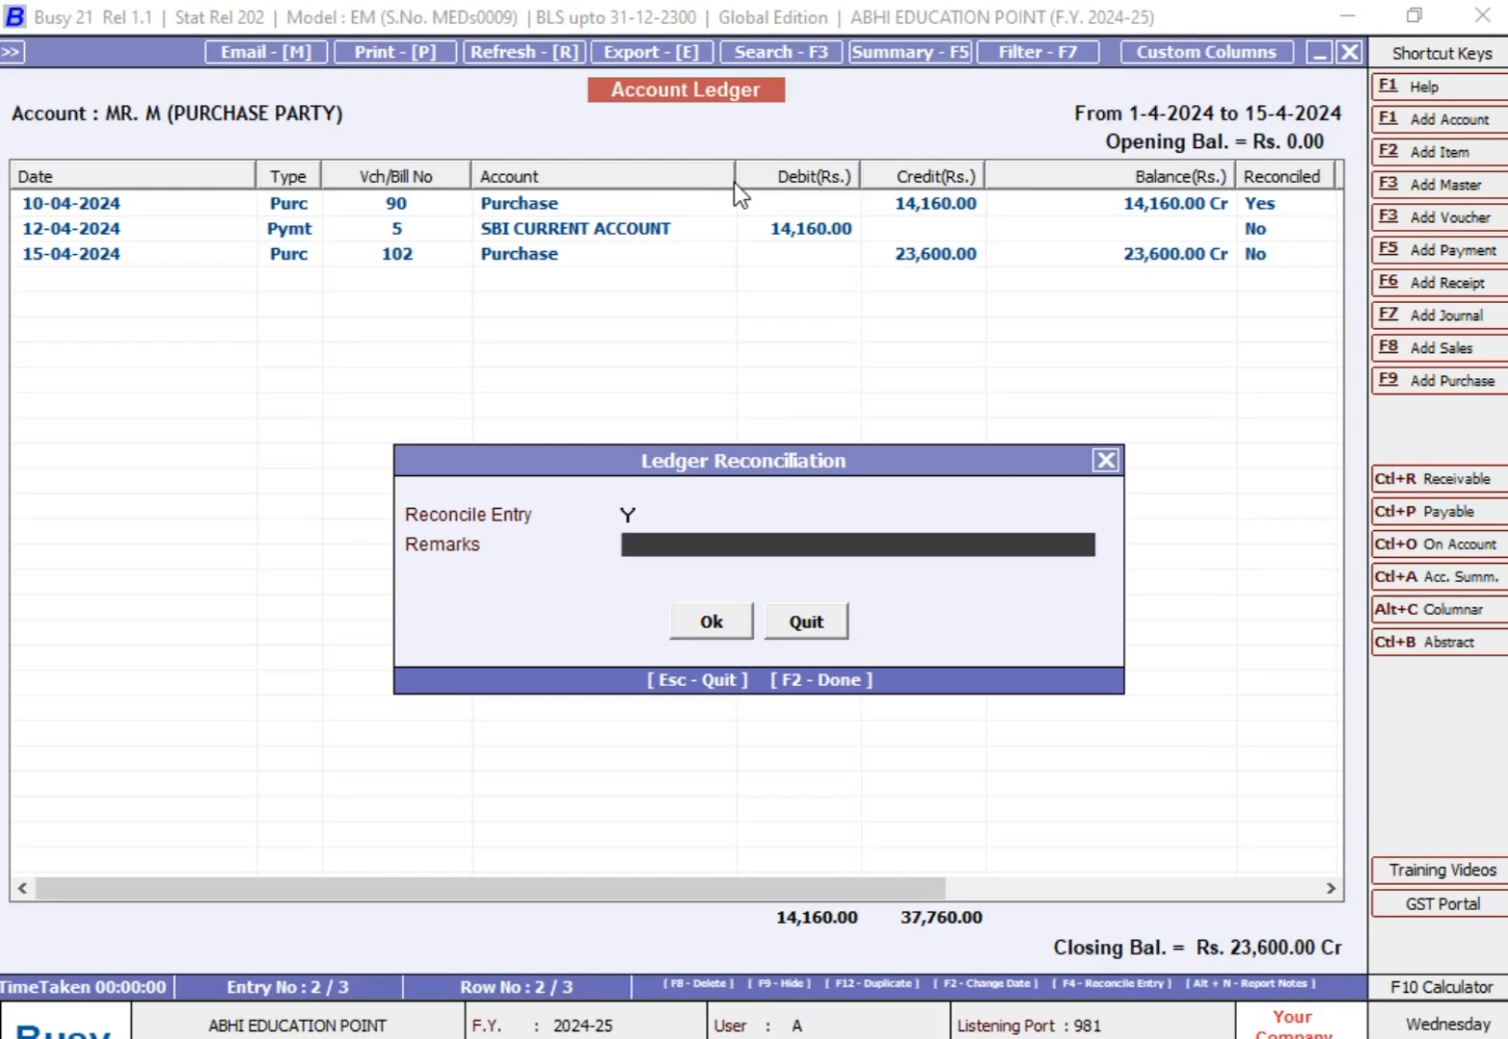
key("Return")
key("Return")
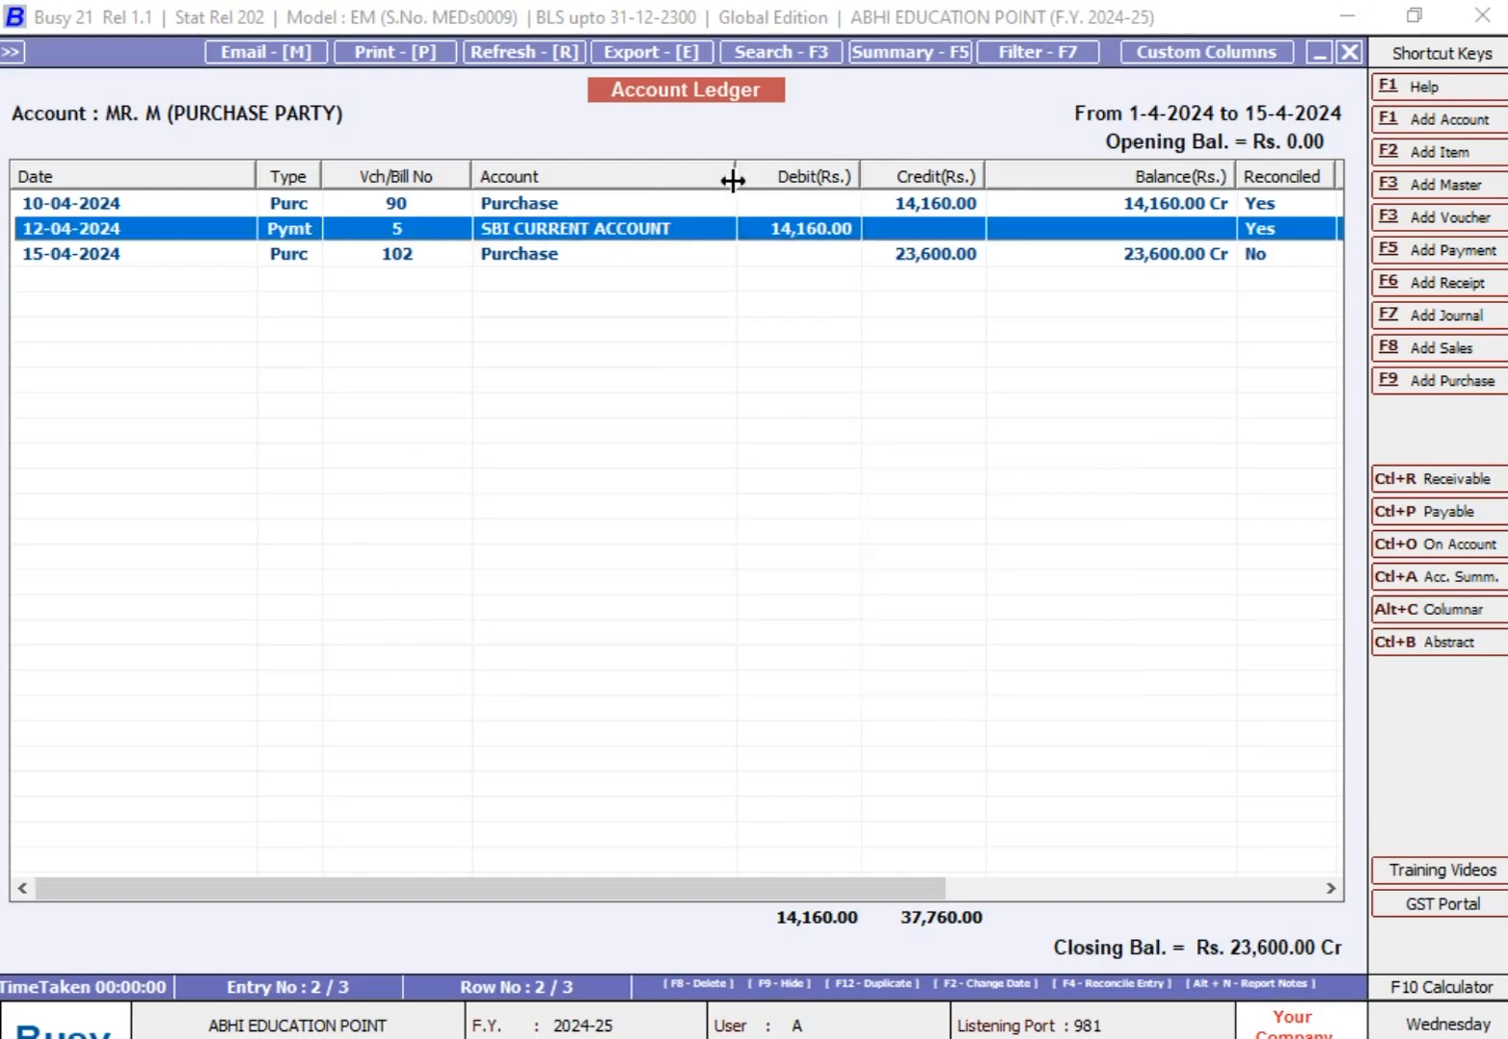
key("Up")
key("Down")
key("Down")
key("Escape")
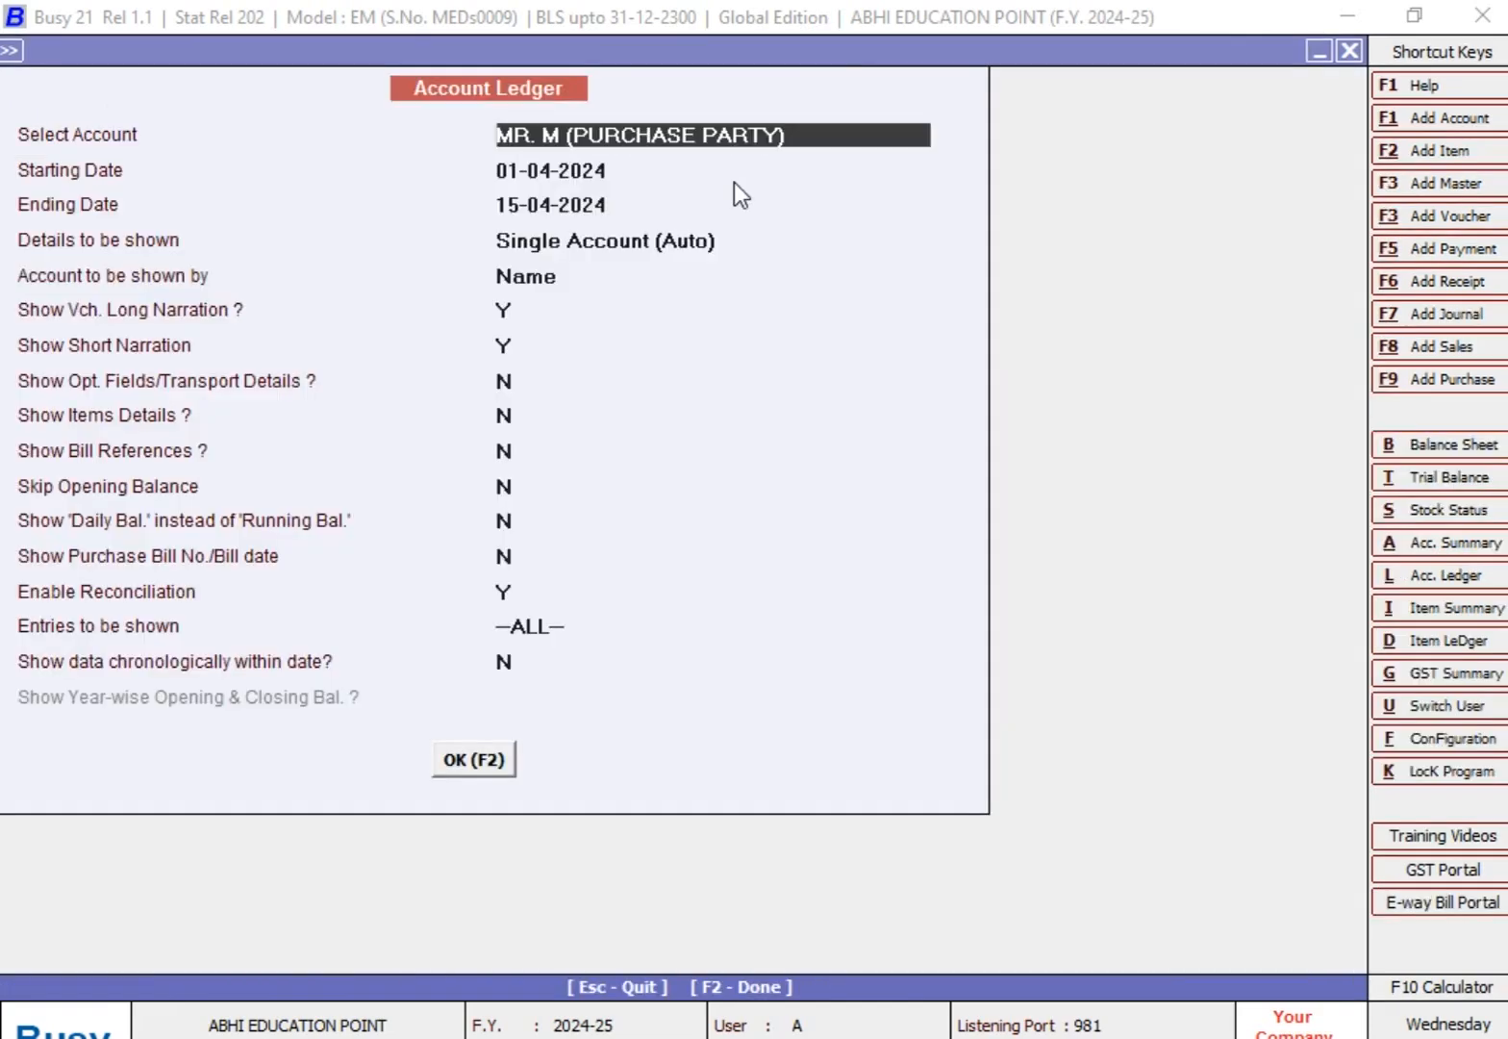
Step: Set Entries to be shown to Reconciled and view the purchase party's ledger for the same dates
key("Return")
key("Return")
key("Return")
key("Return")
key("Return")
key("Return")
key("Return")
key("Return")
key("Return")
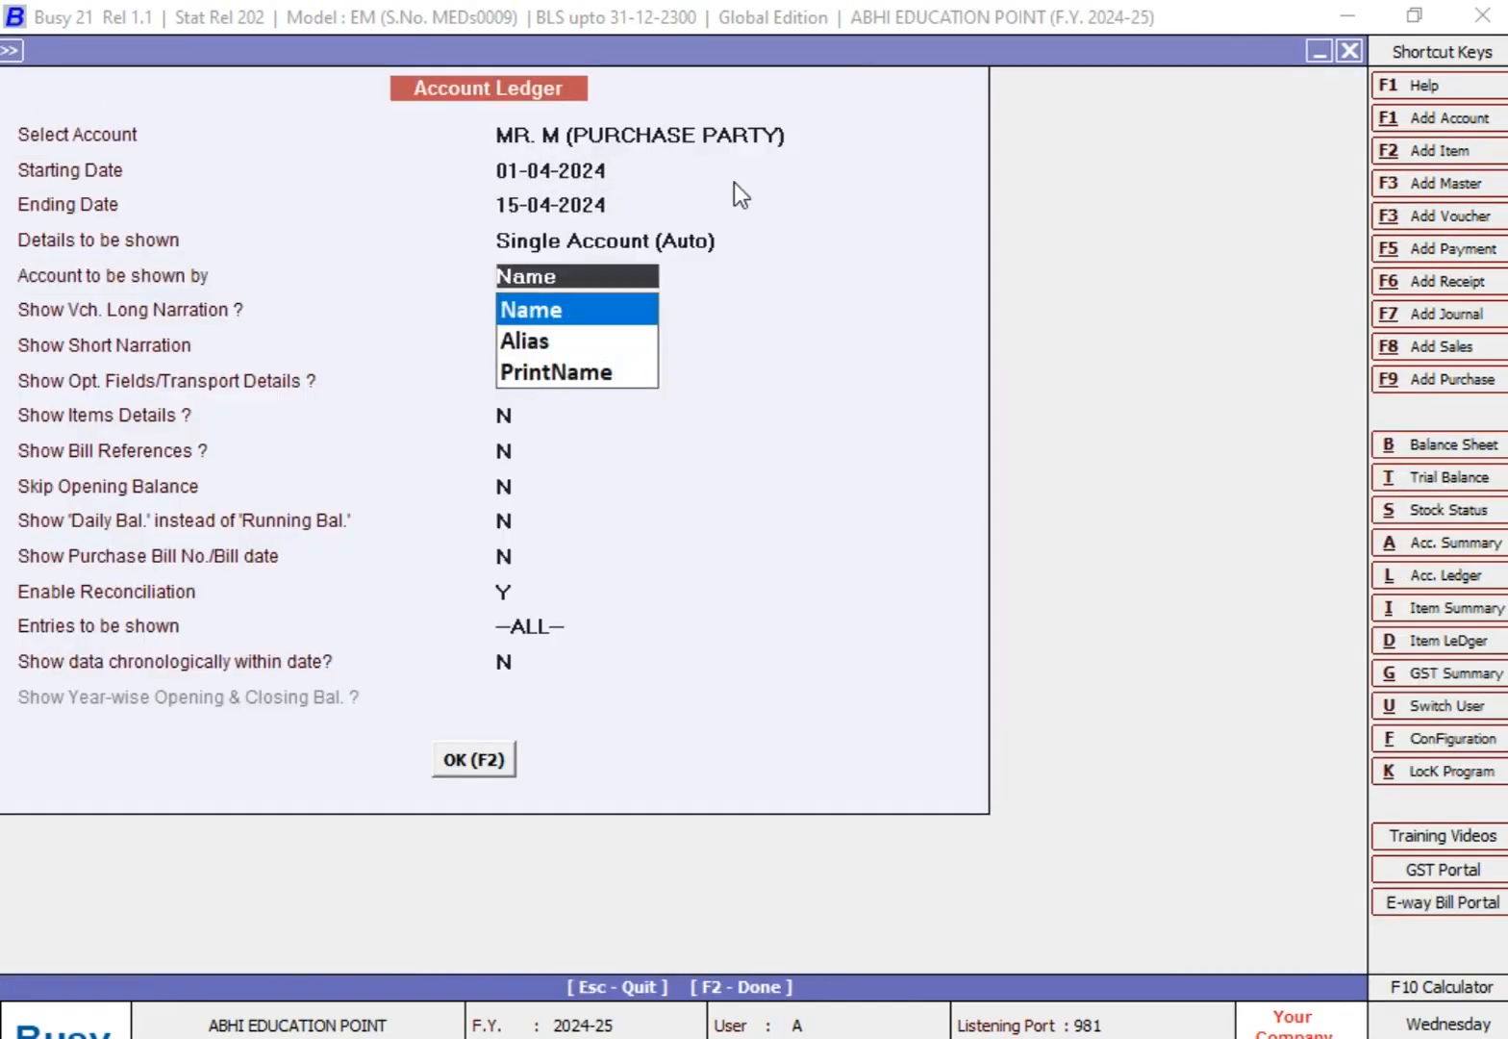
key("Return")
key("Return")
key("Return")
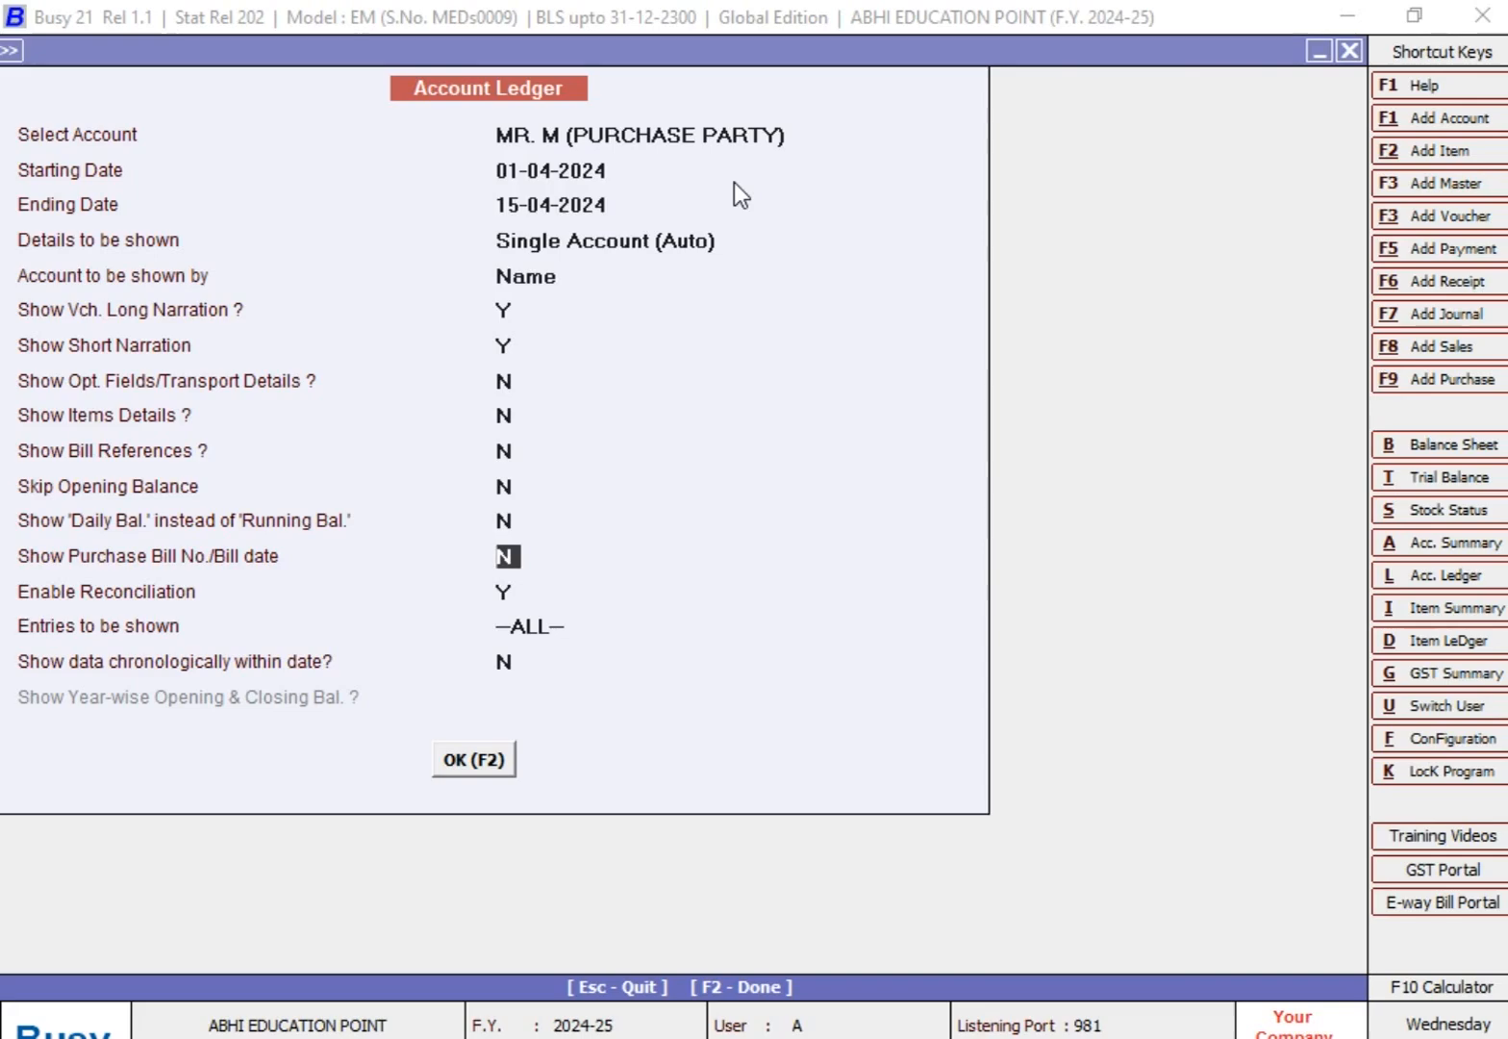
key("Return")
key("Return")
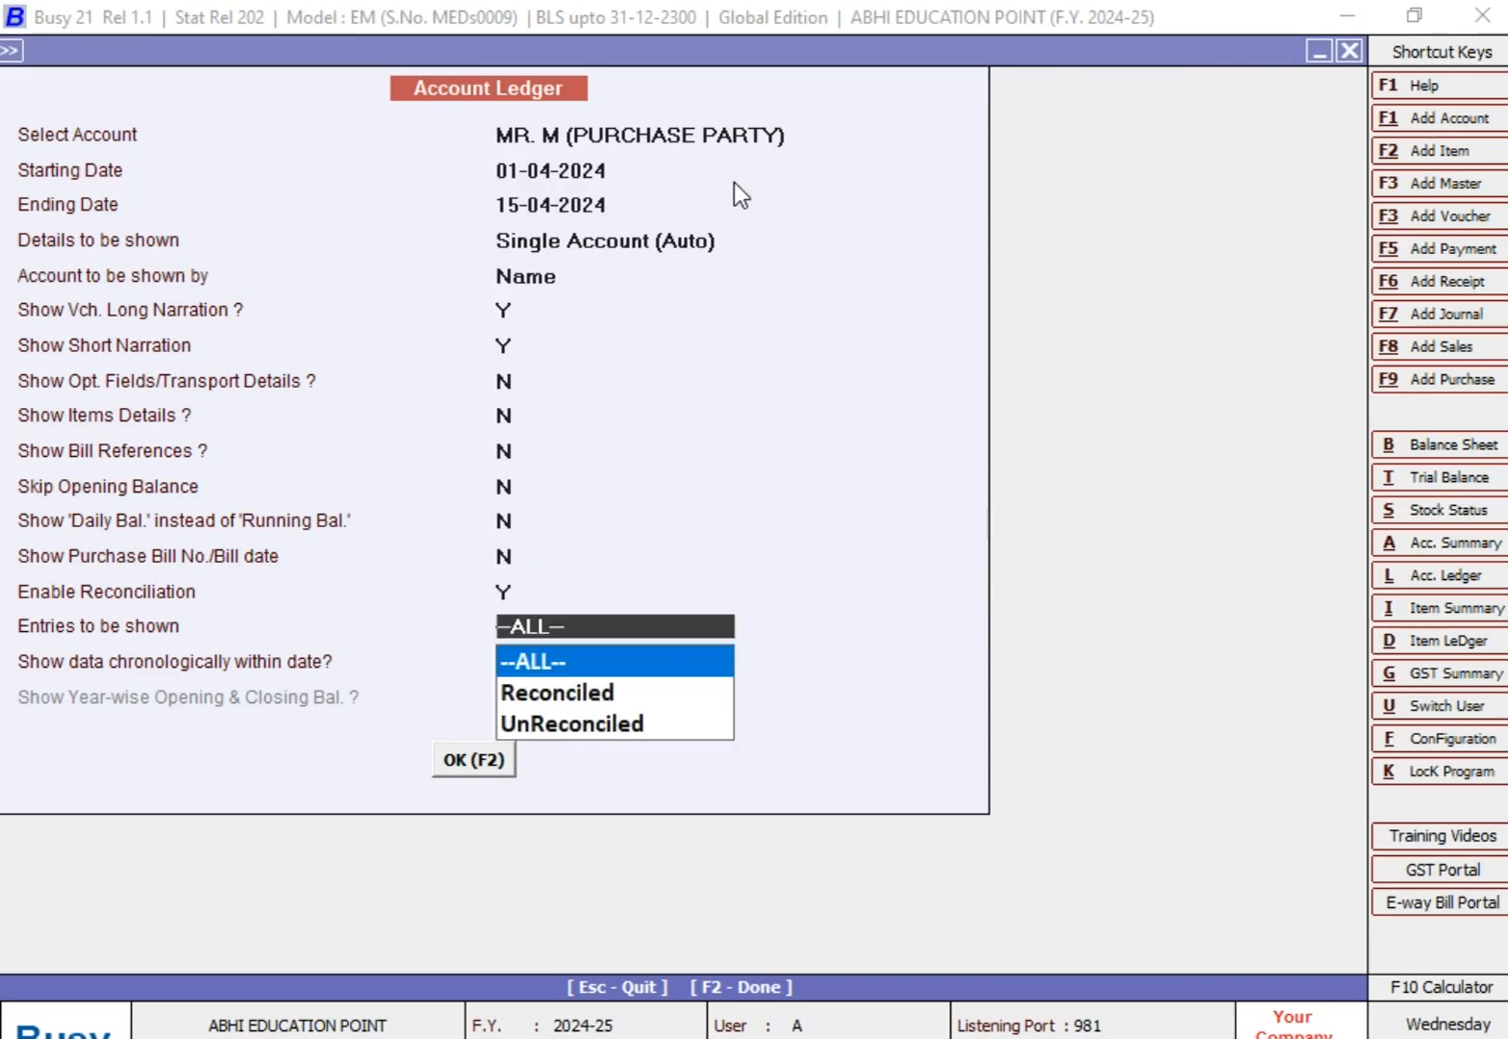
key("Down")
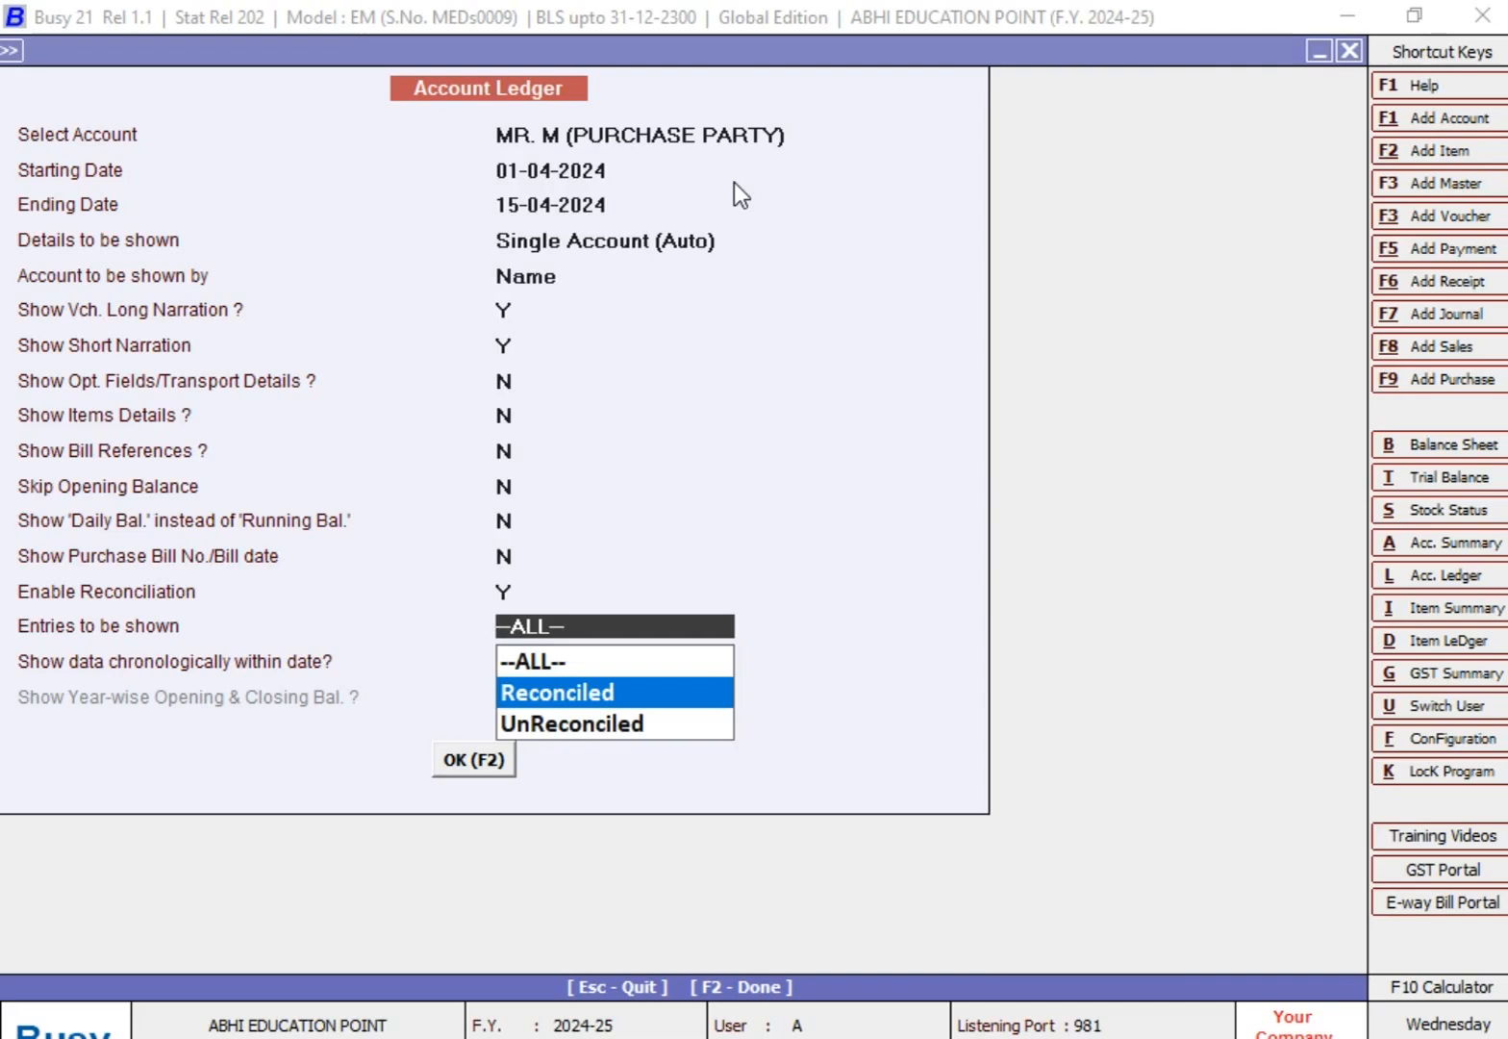
key("Escape")
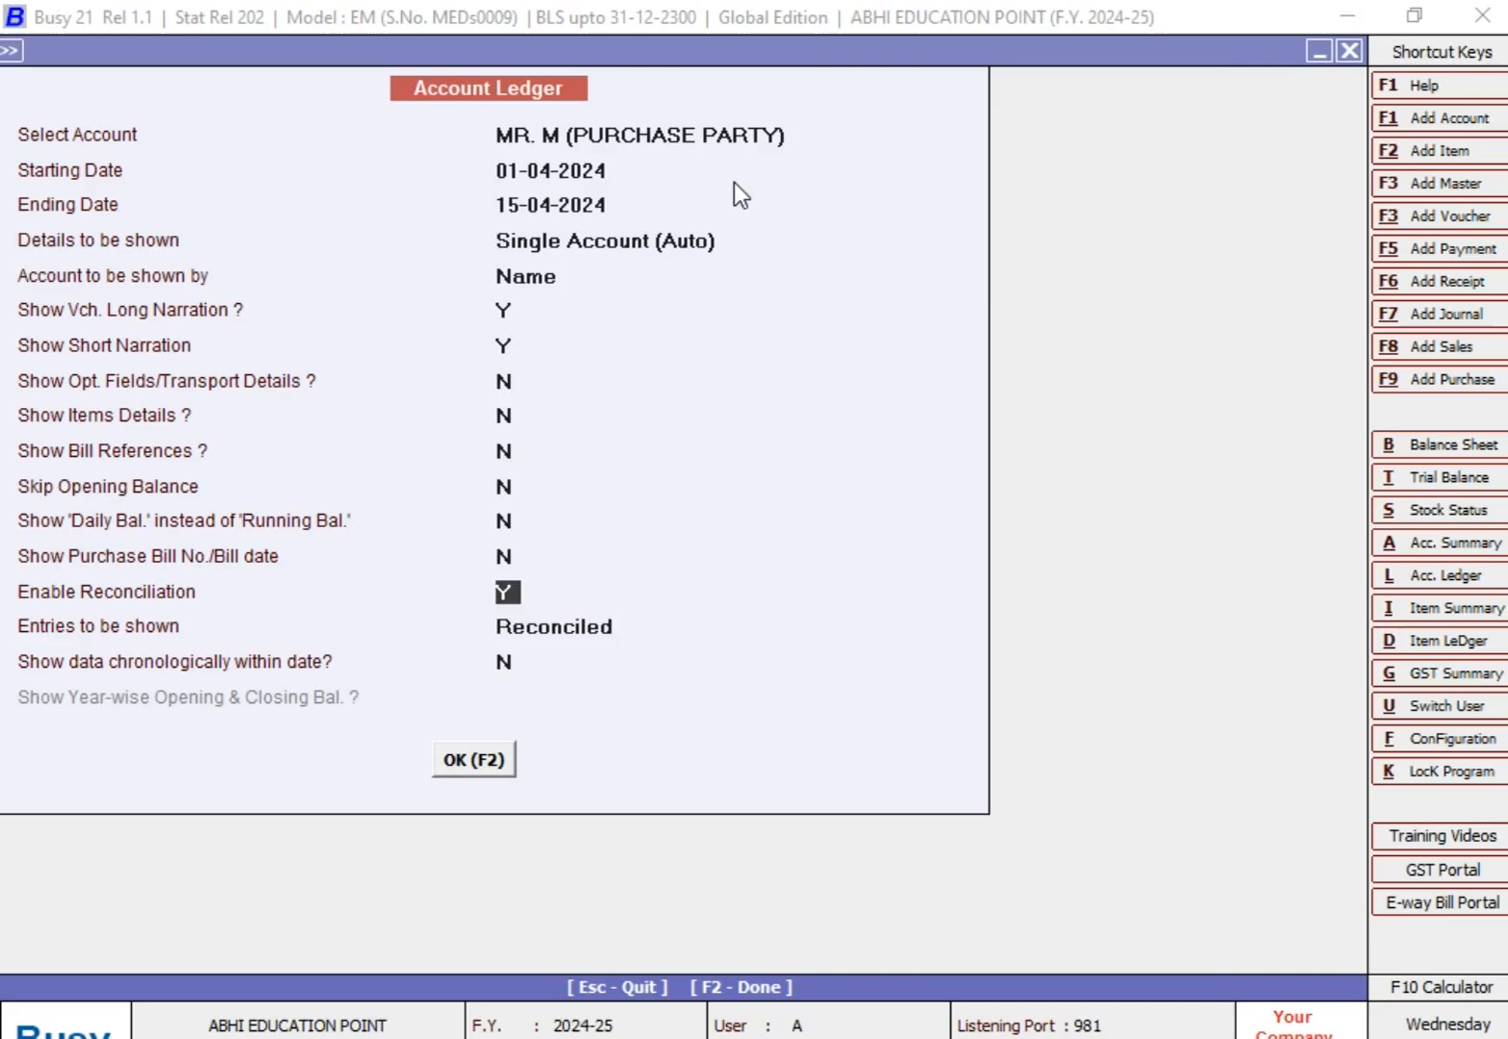
key("Return")
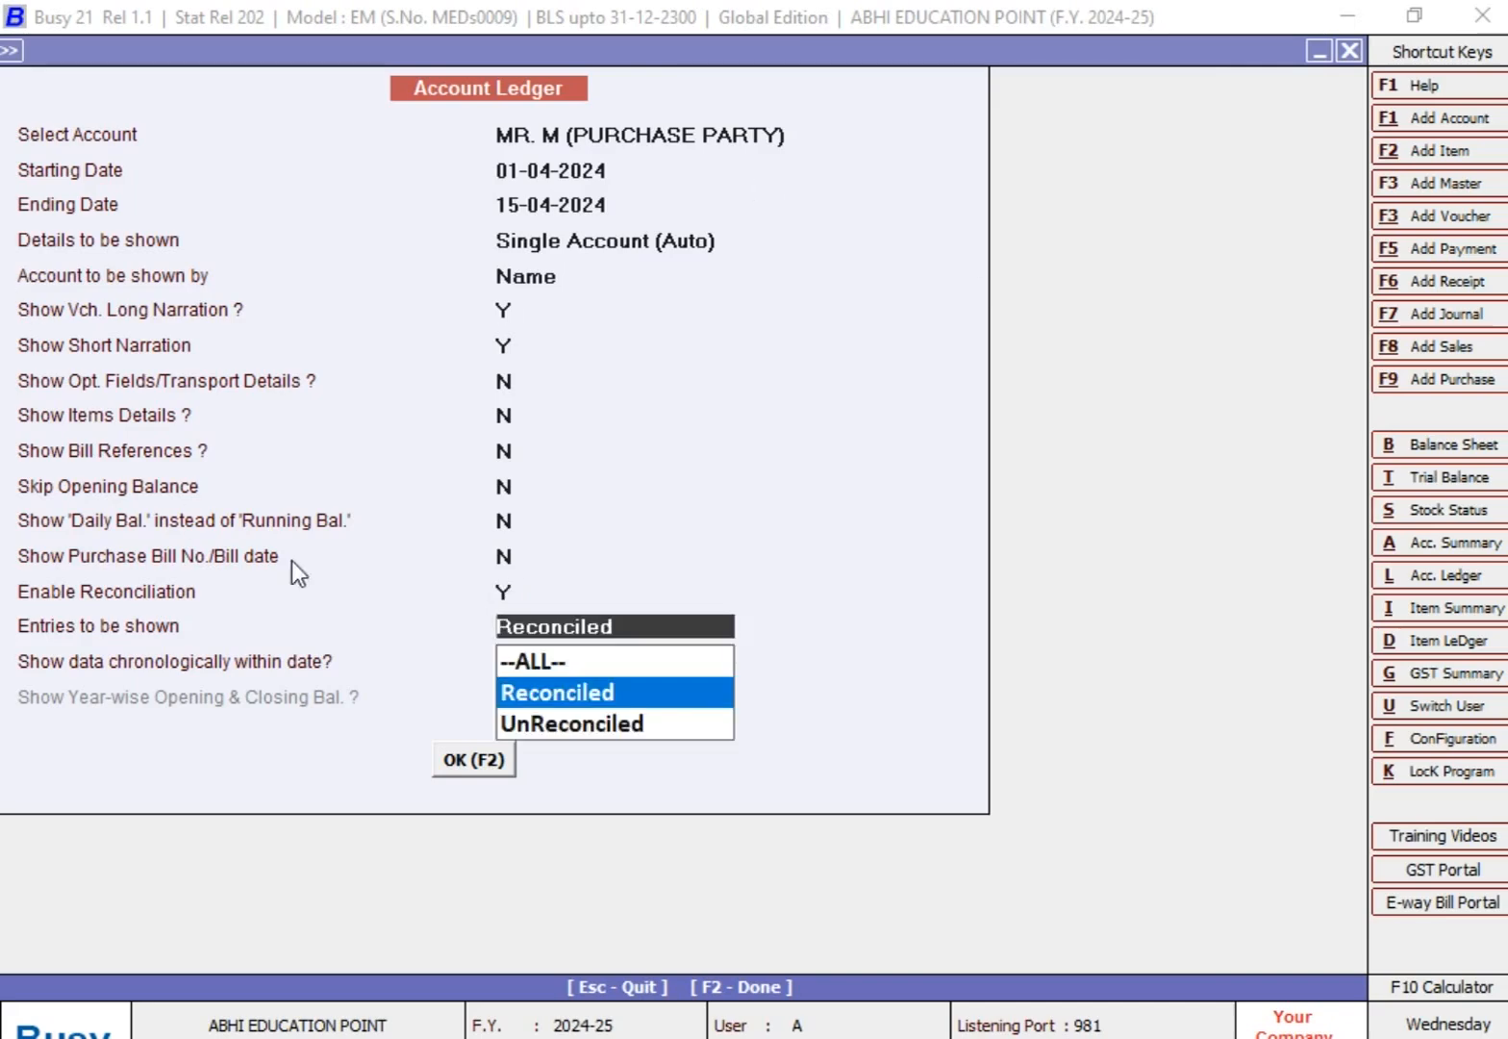
left_click(561, 697)
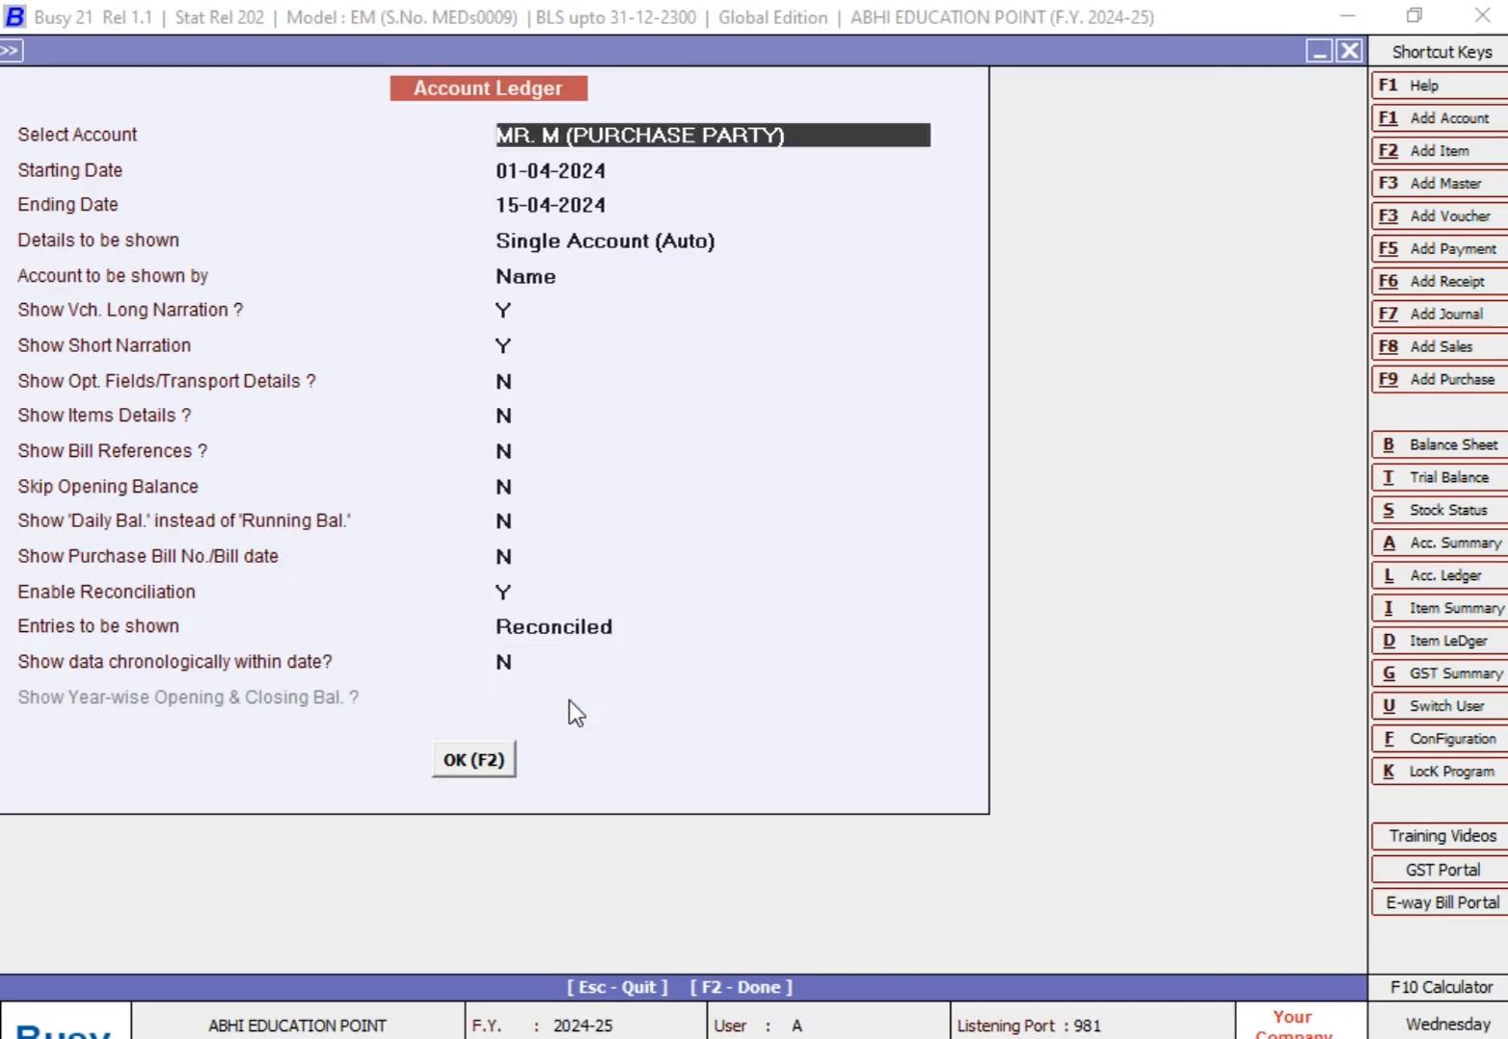
left_click(504, 761)
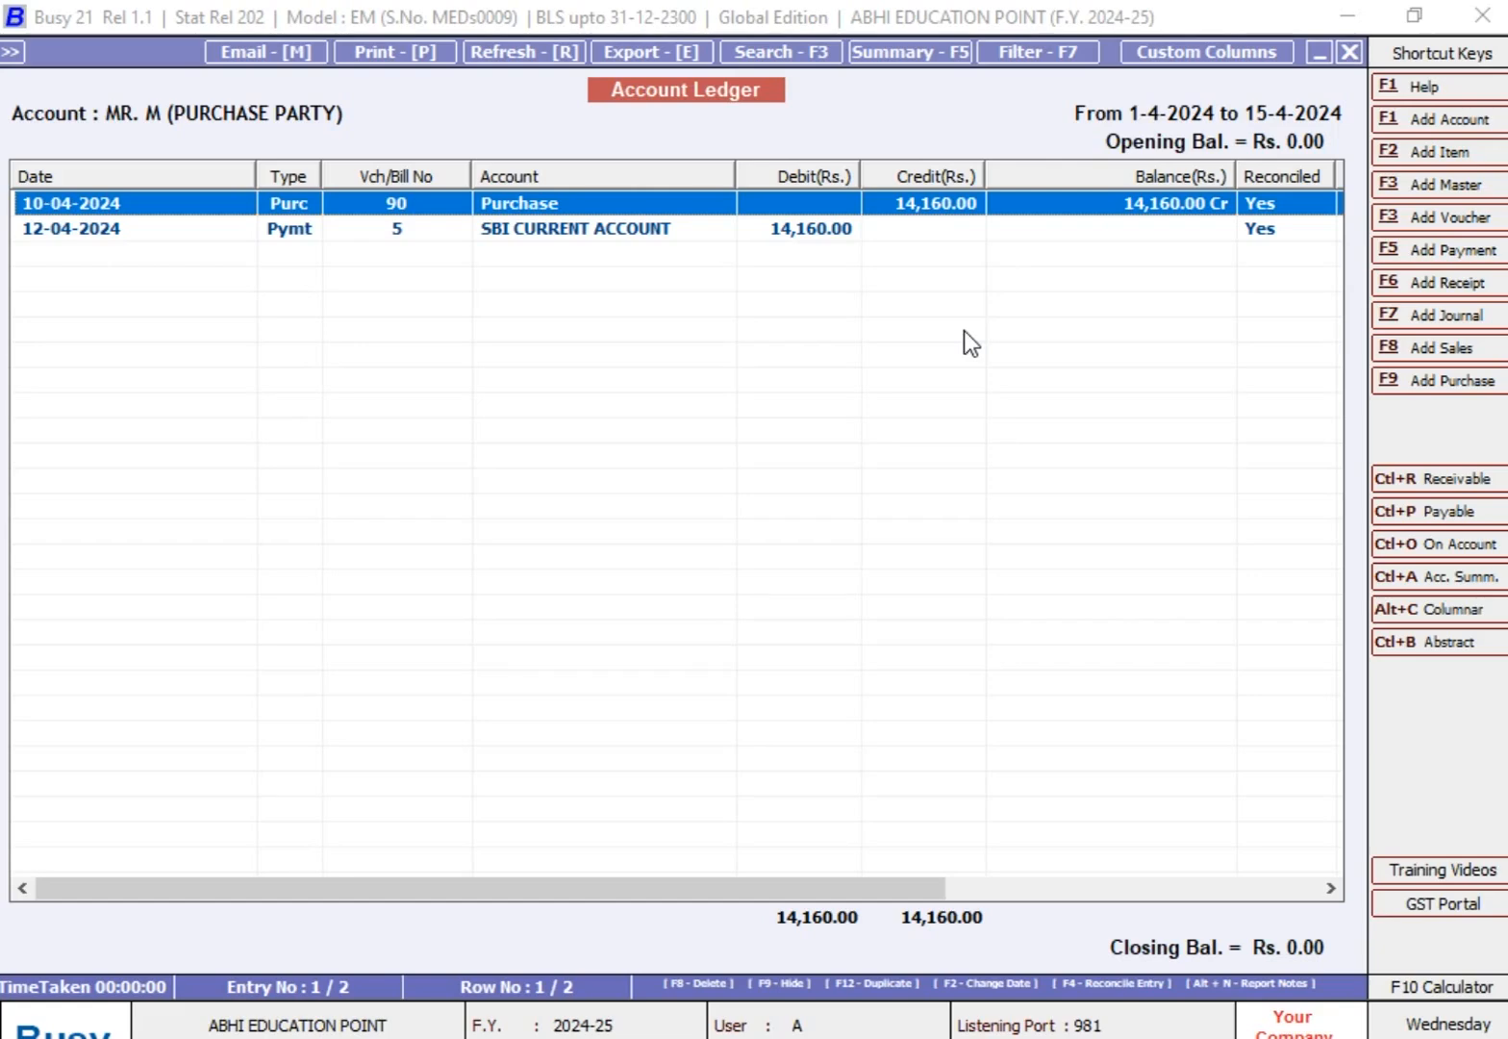
key("Escape")
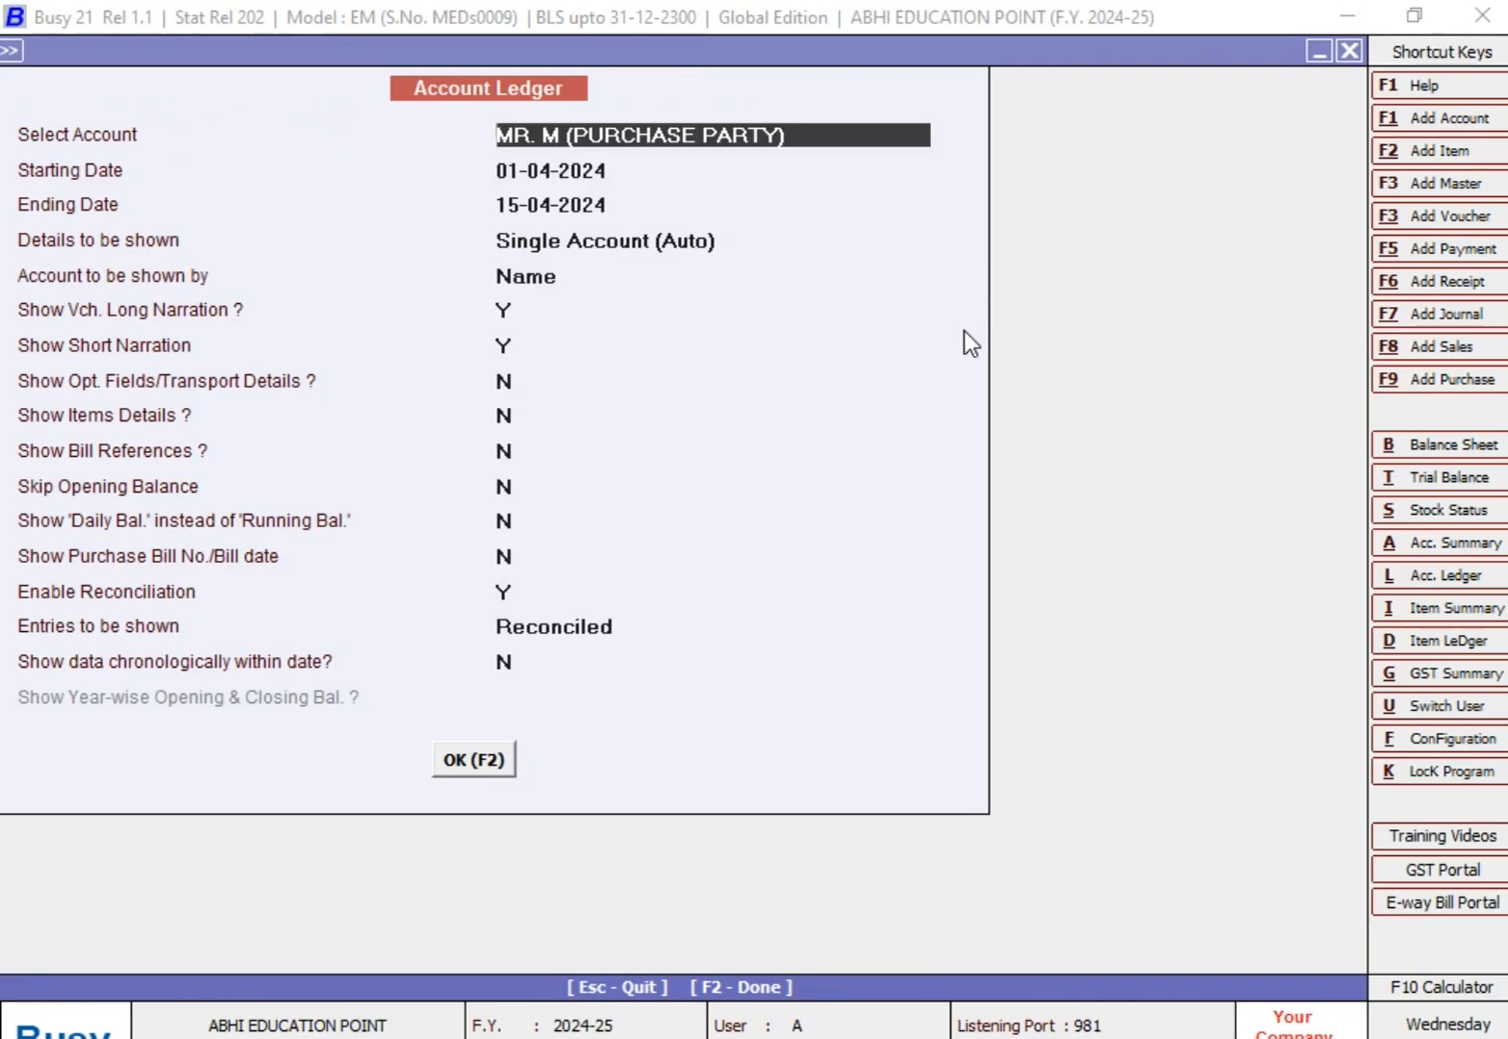
Step: Reselect the purchase party, set Entries to be shown to UnReconciled, and display the ledger for 01-04-2024 to 15-04-2024
key("BackSpace")
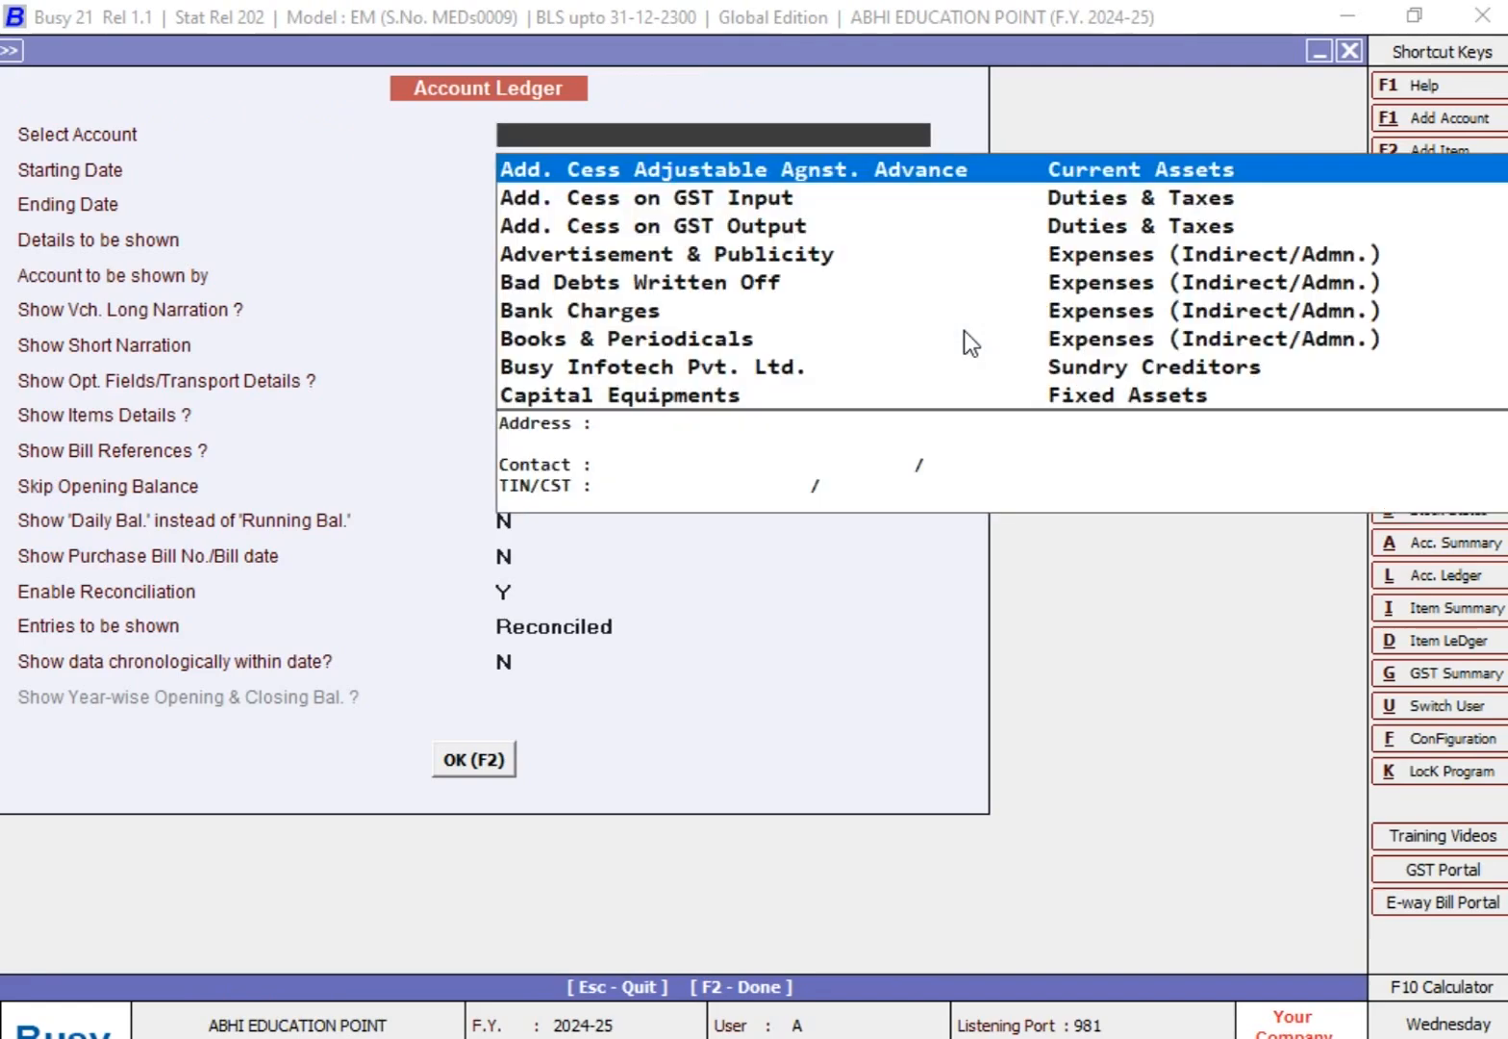
type("MR")
key("Down")
key("Down")
key("Down")
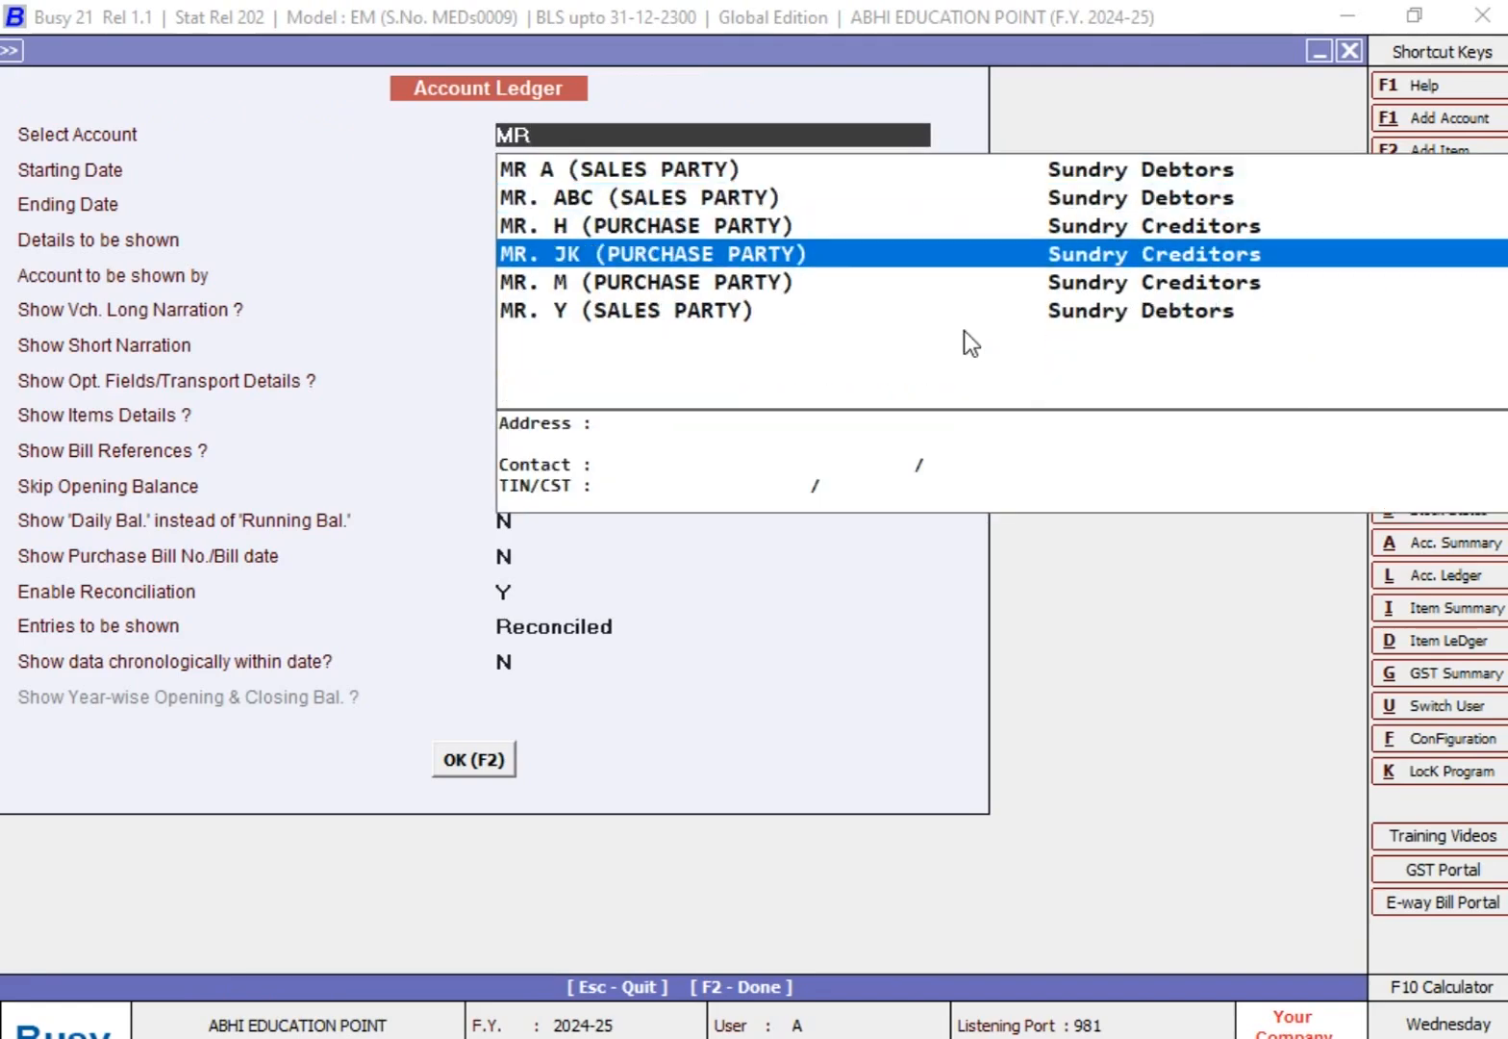
key("Down")
key("Return")
key("Return")
key("Return")
key("Return")
key("Return")
key("Return")
key("Return")
key("Return")
key("Return")
key("Return")
key("Return")
key("Return")
key("Return")
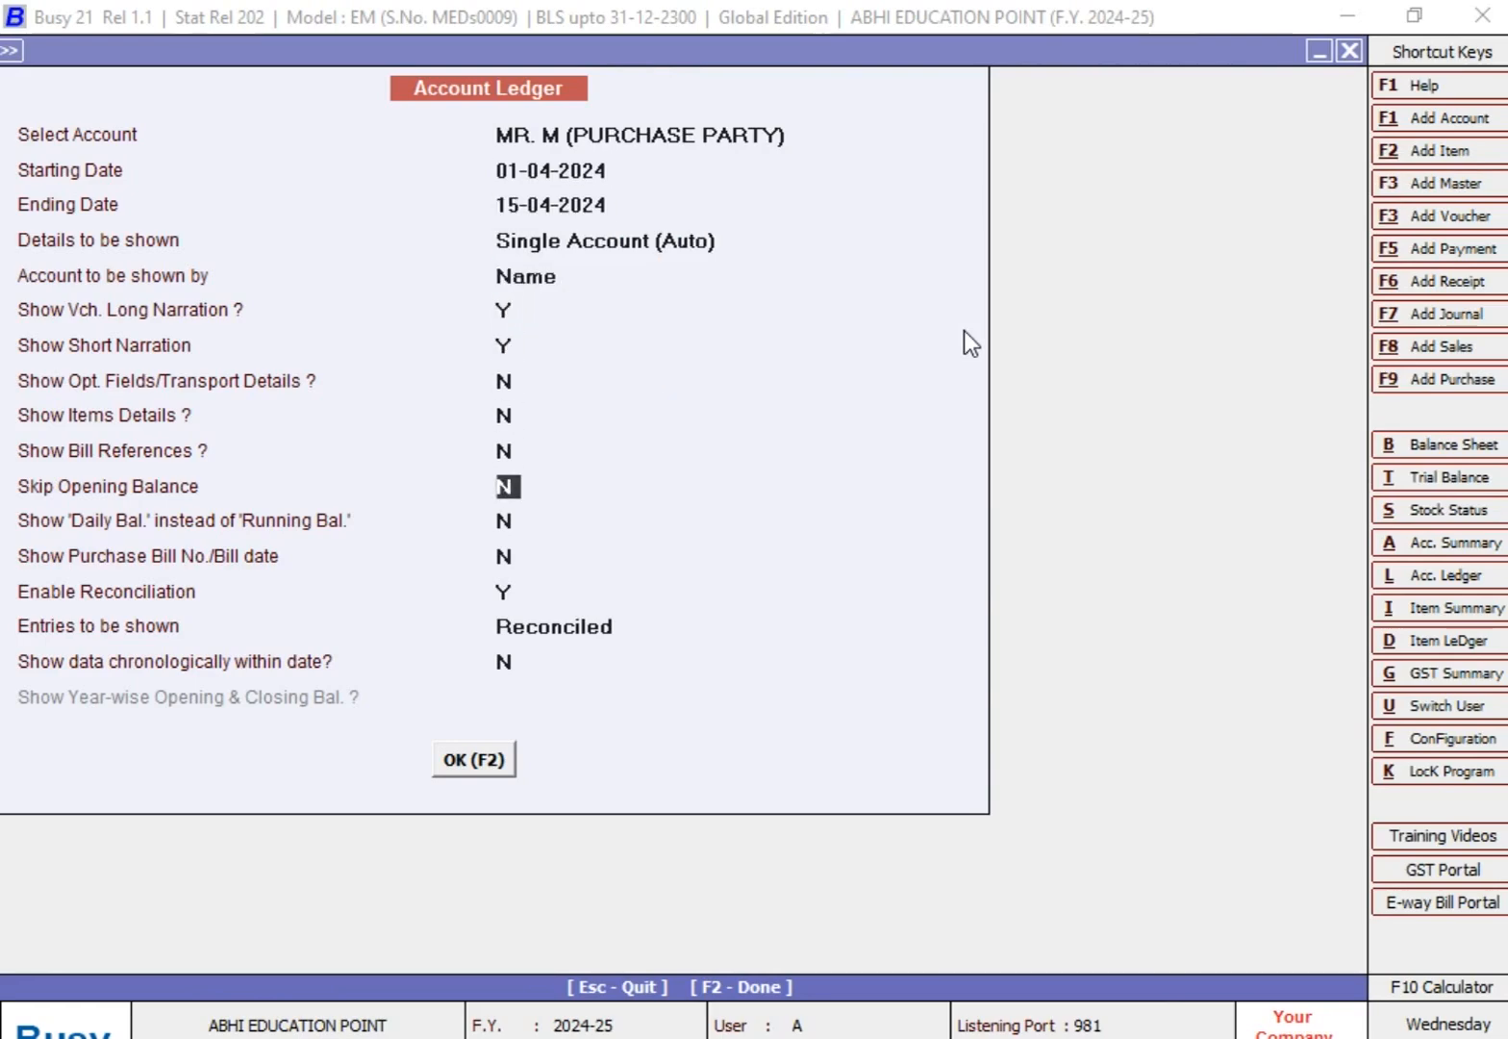
key("Return")
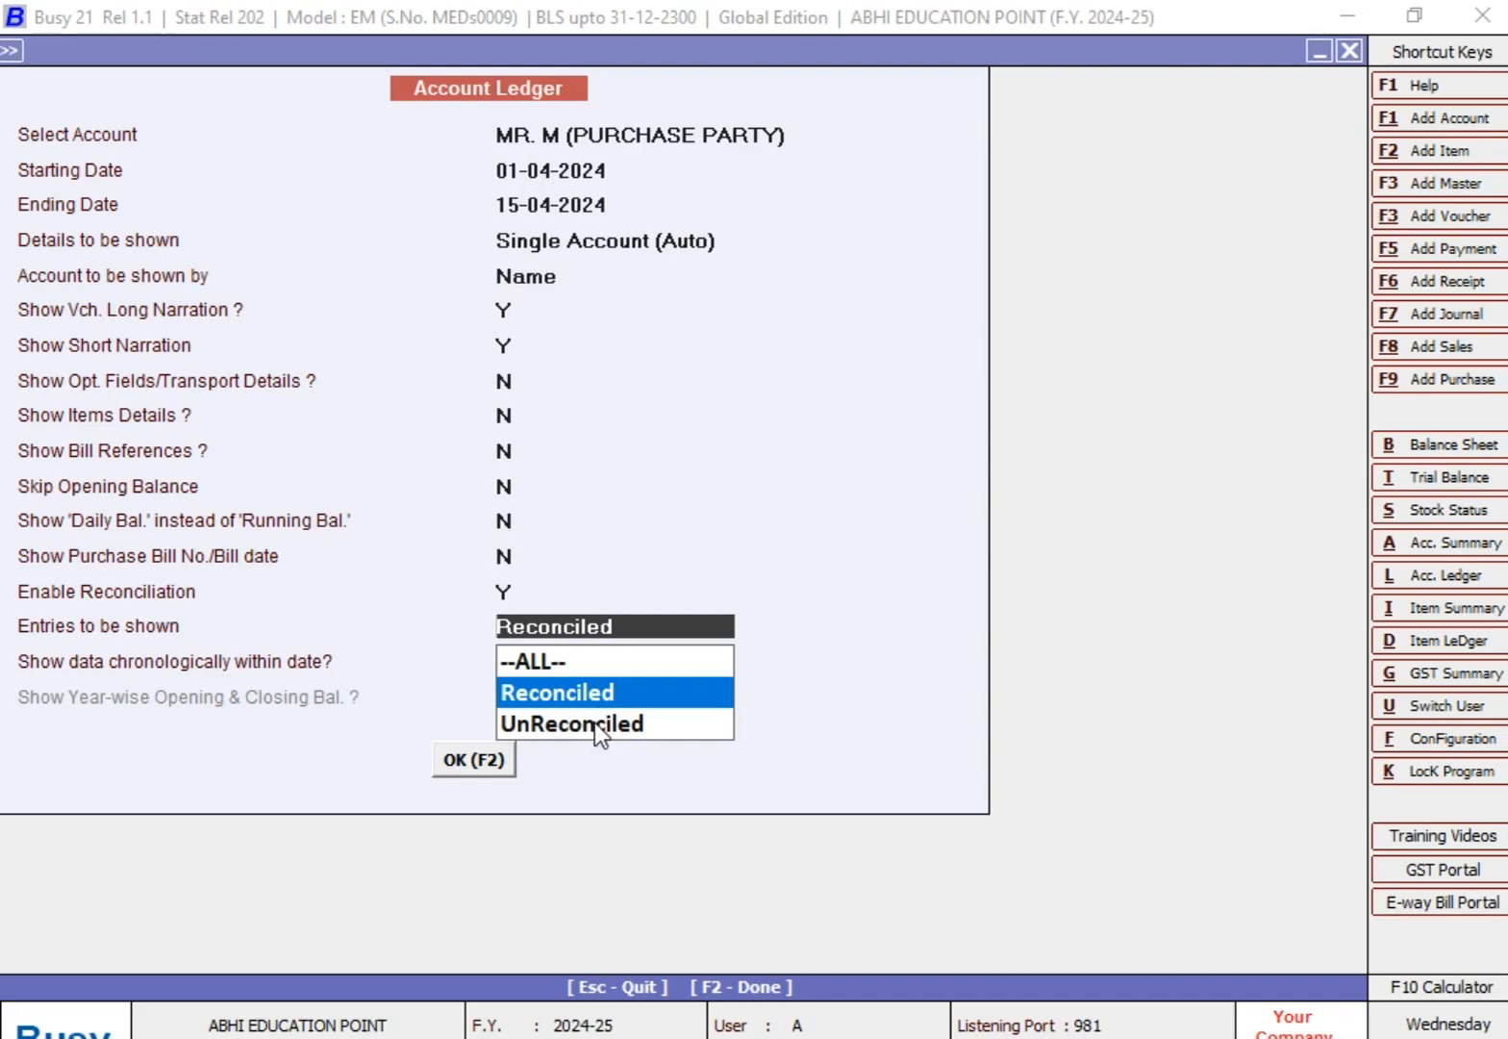
key("Down")
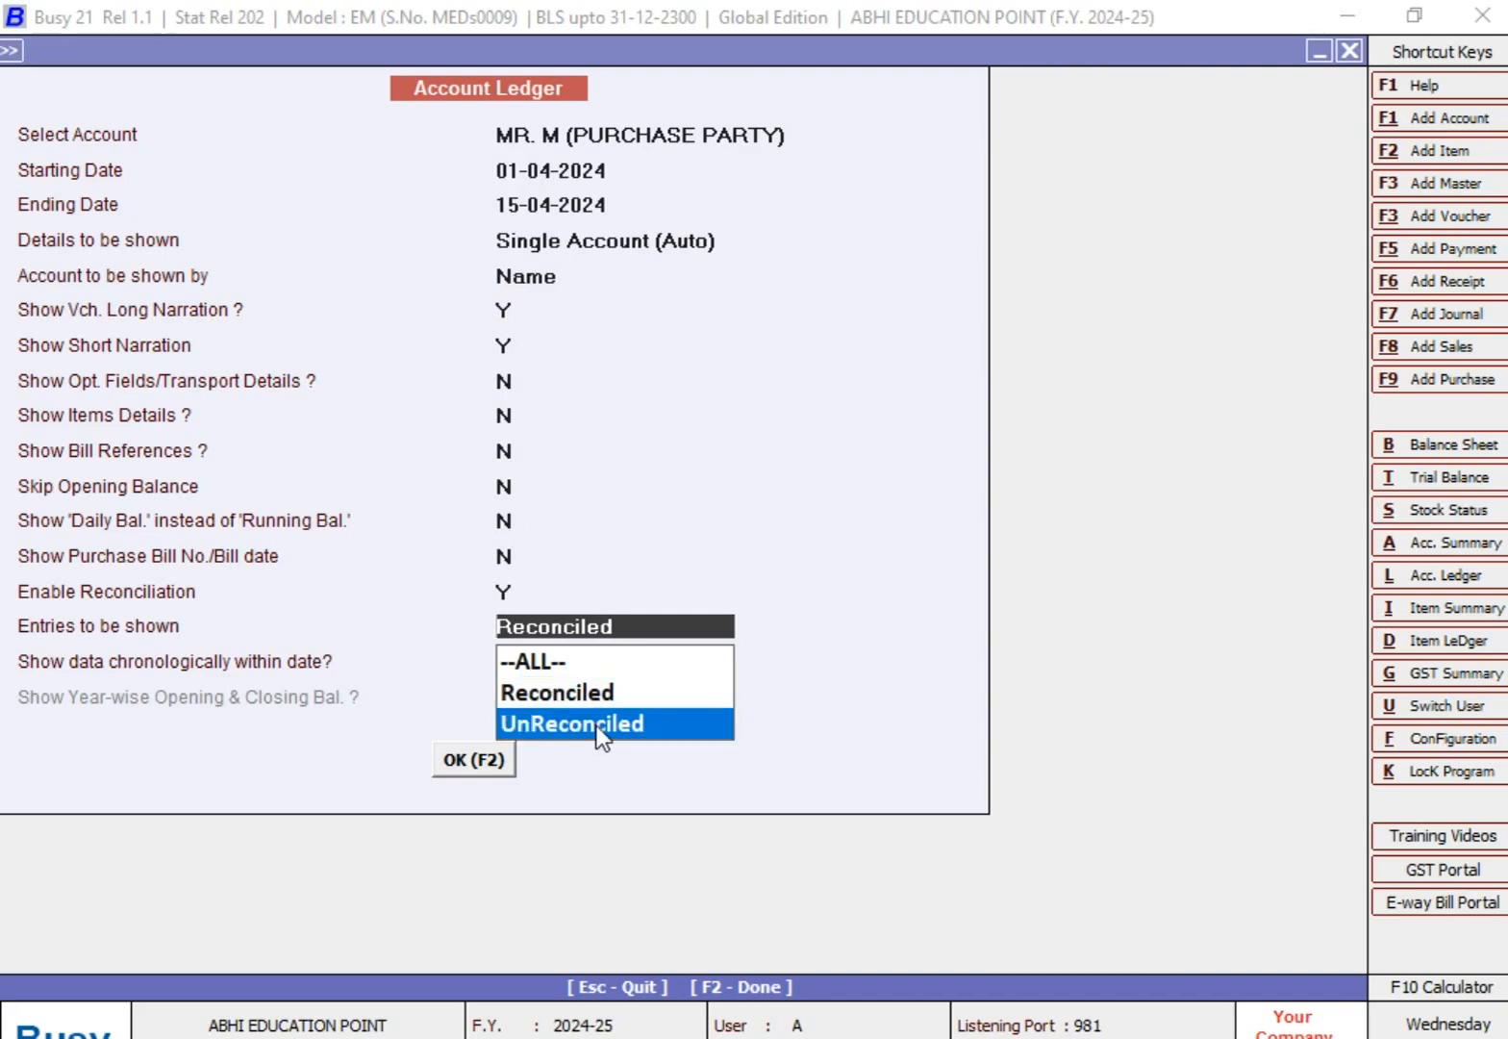
key("Return")
key("Return")
key("Return")
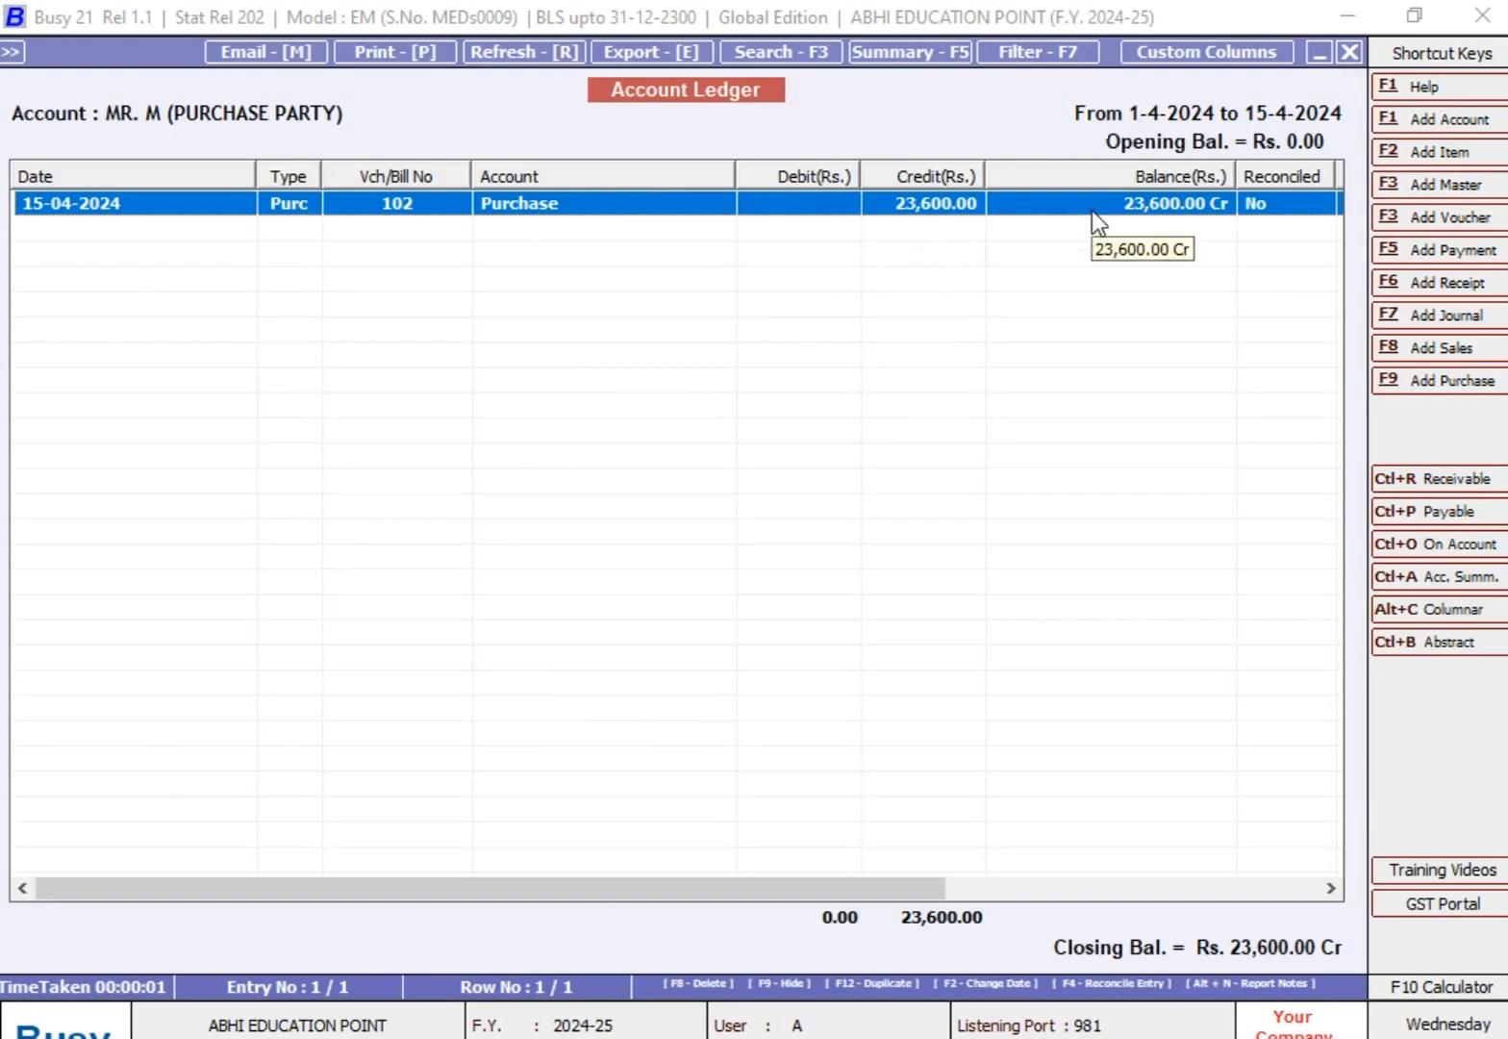
Step: Set Entries to be shown to --ALL--, display the purchase party's ledger, and slightly narrow its Account column
key("Escape")
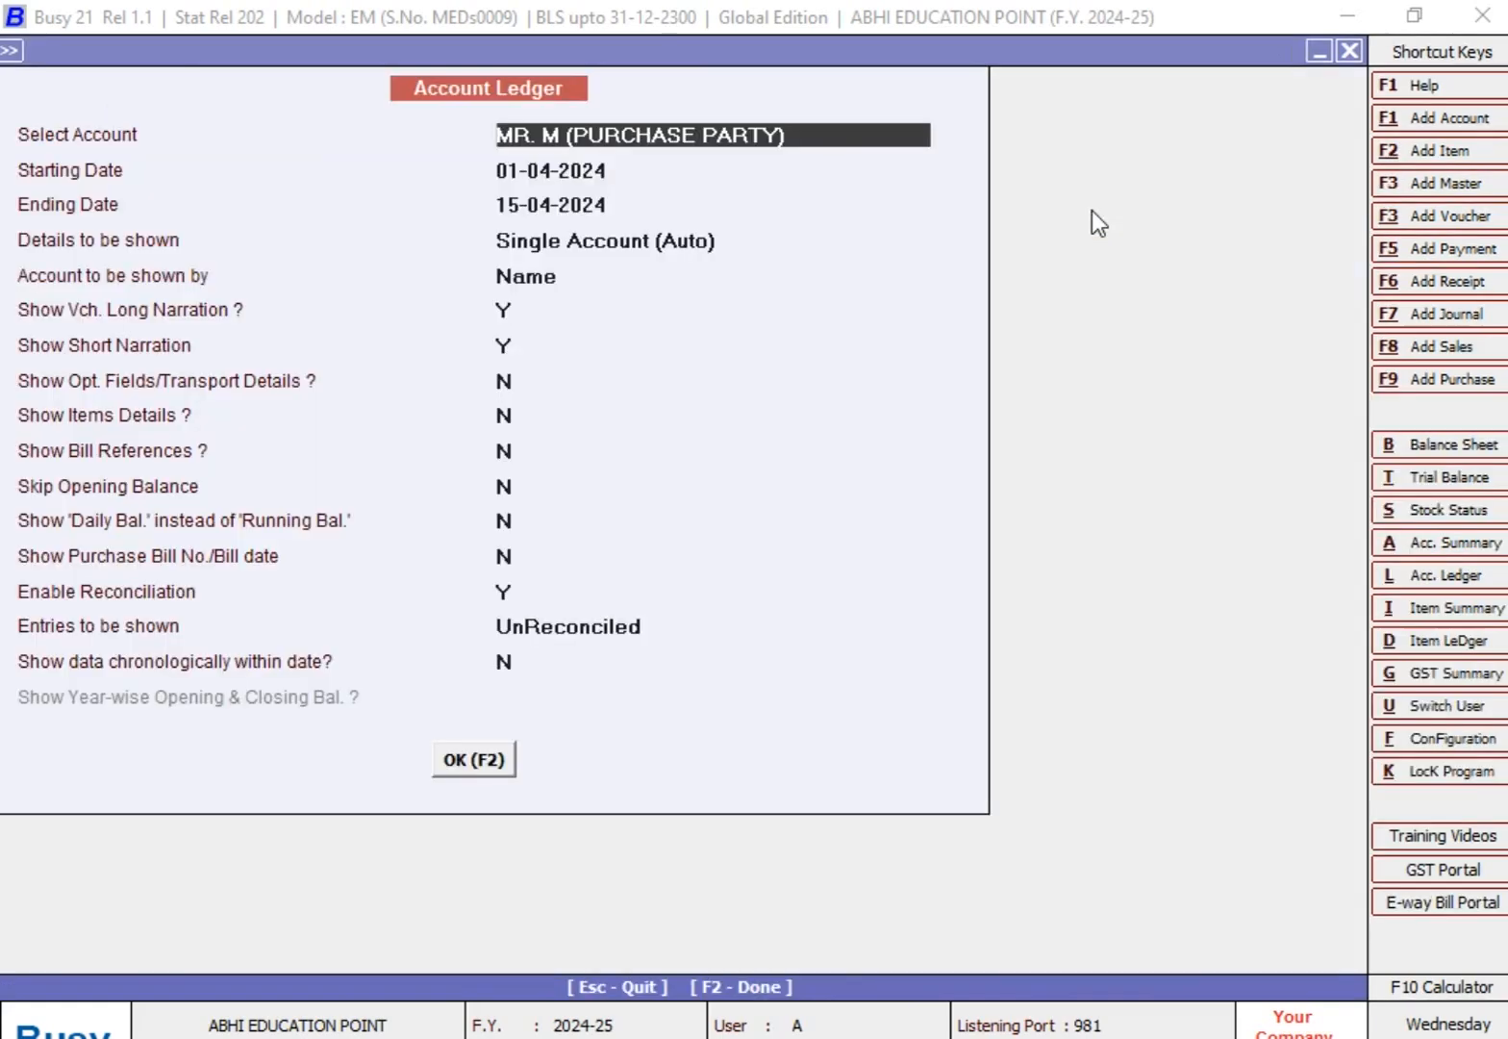
key("Return")
key("Return")
key("Return")
key("Return")
key("Return")
key("Return")
key("Return")
key("Return")
key("Return")
key("Return")
key("Return")
key("Return")
key("Return")
key("Return")
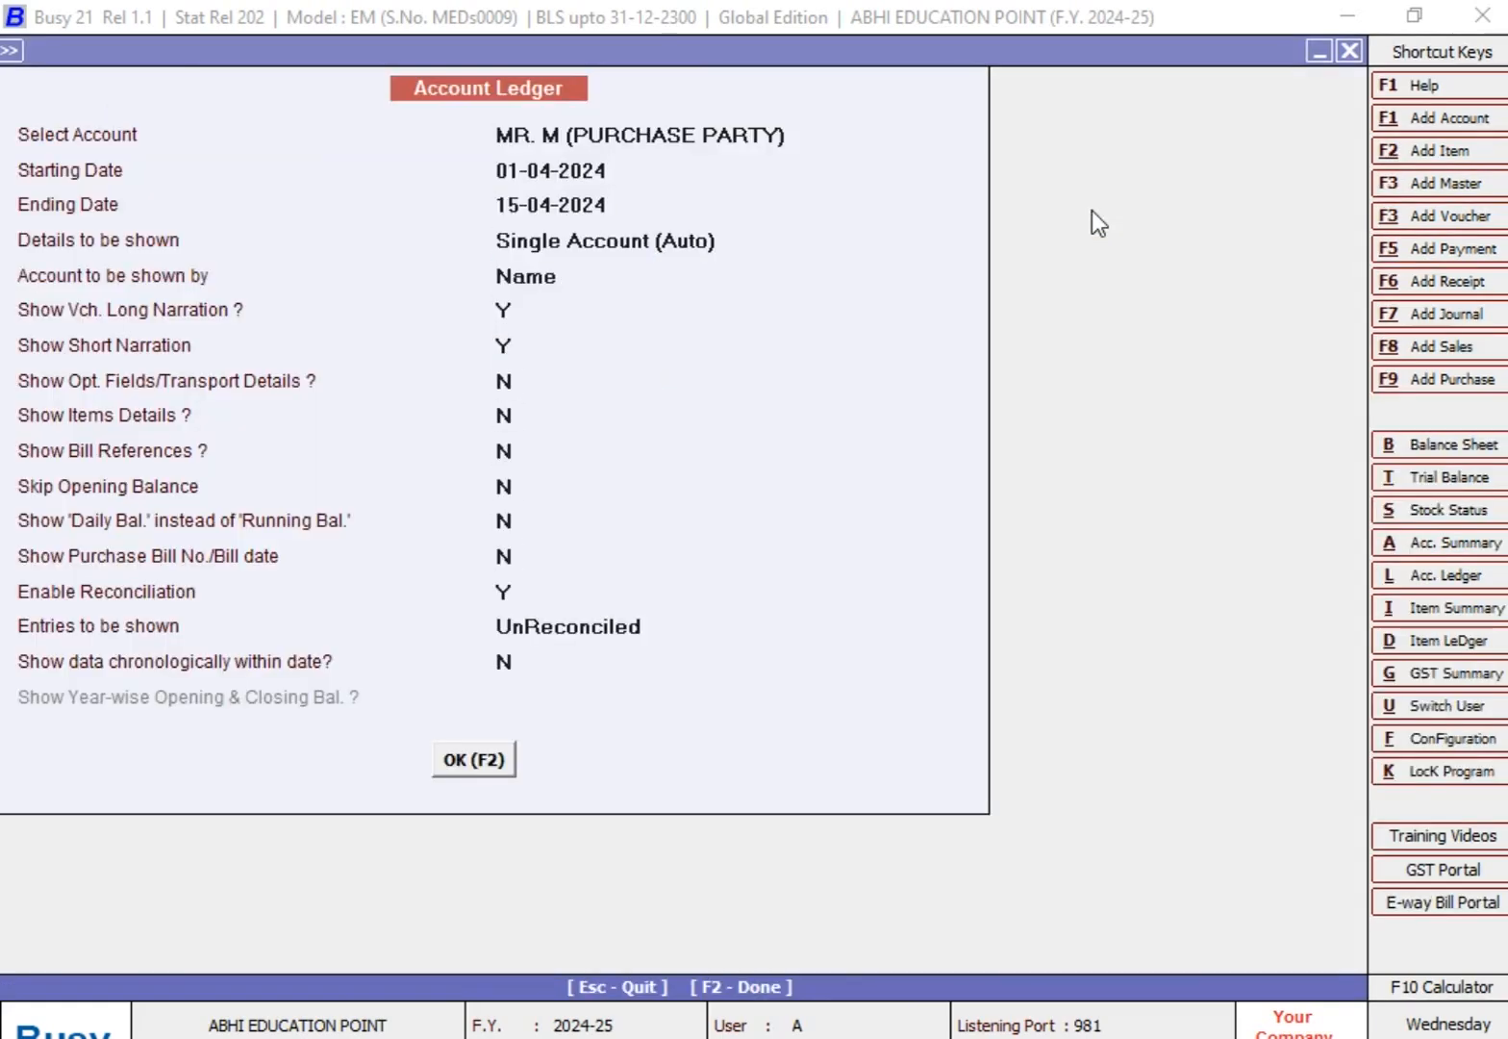
key("Up")
key("Up")
key("Return")
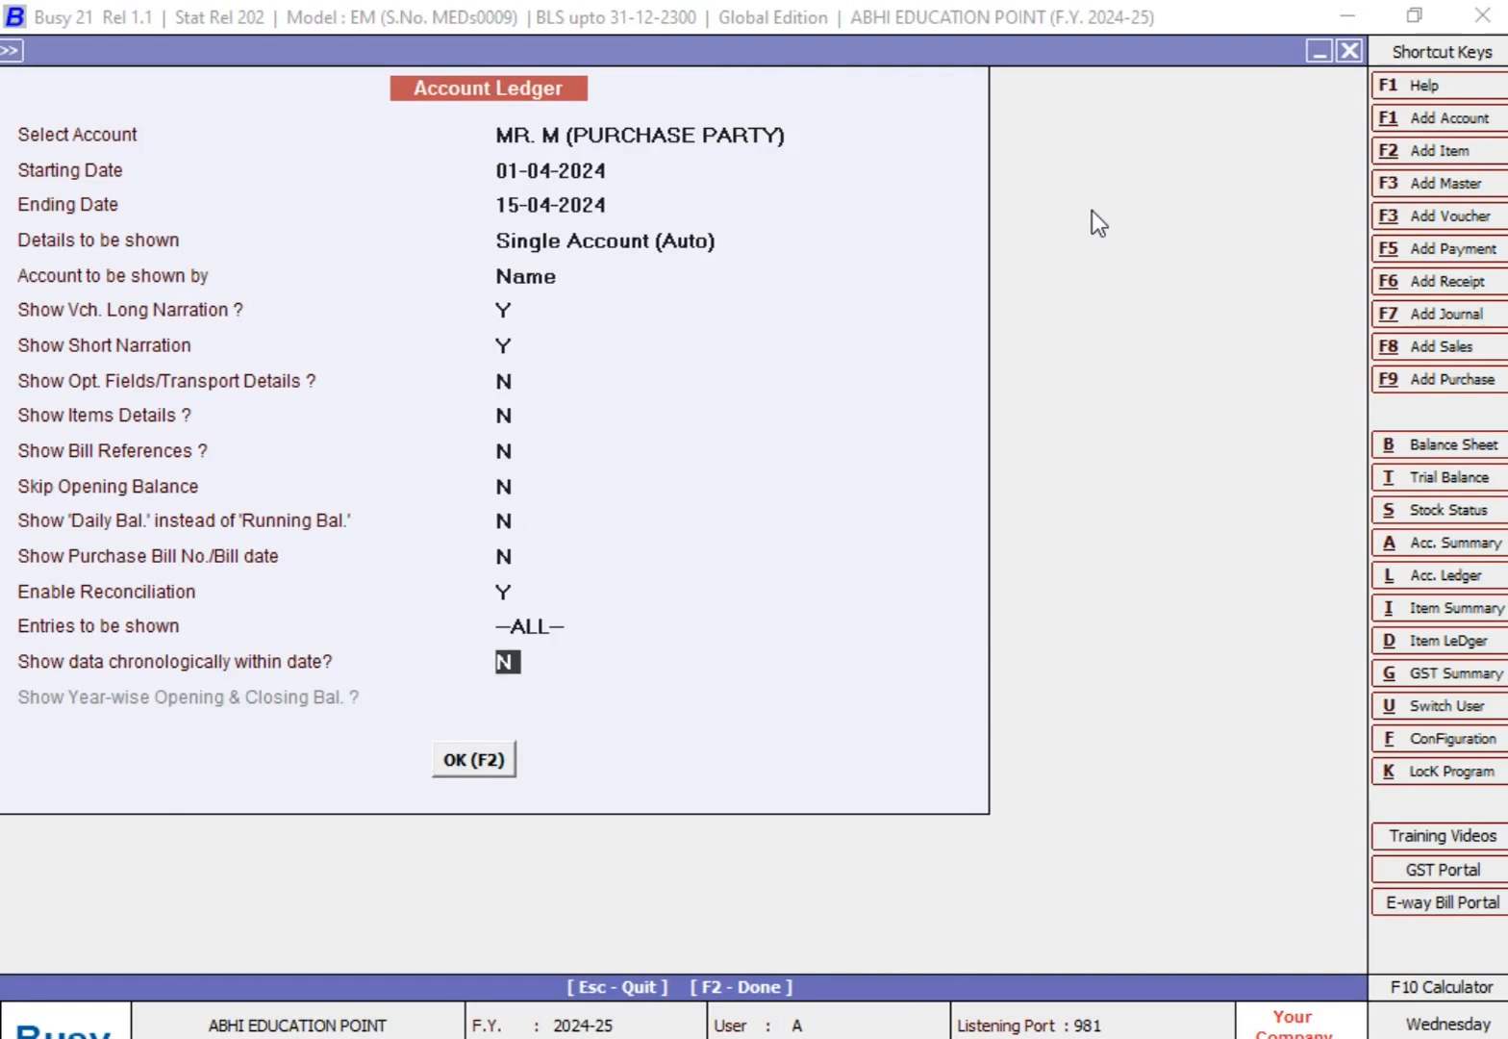
key("Return")
key("Return")
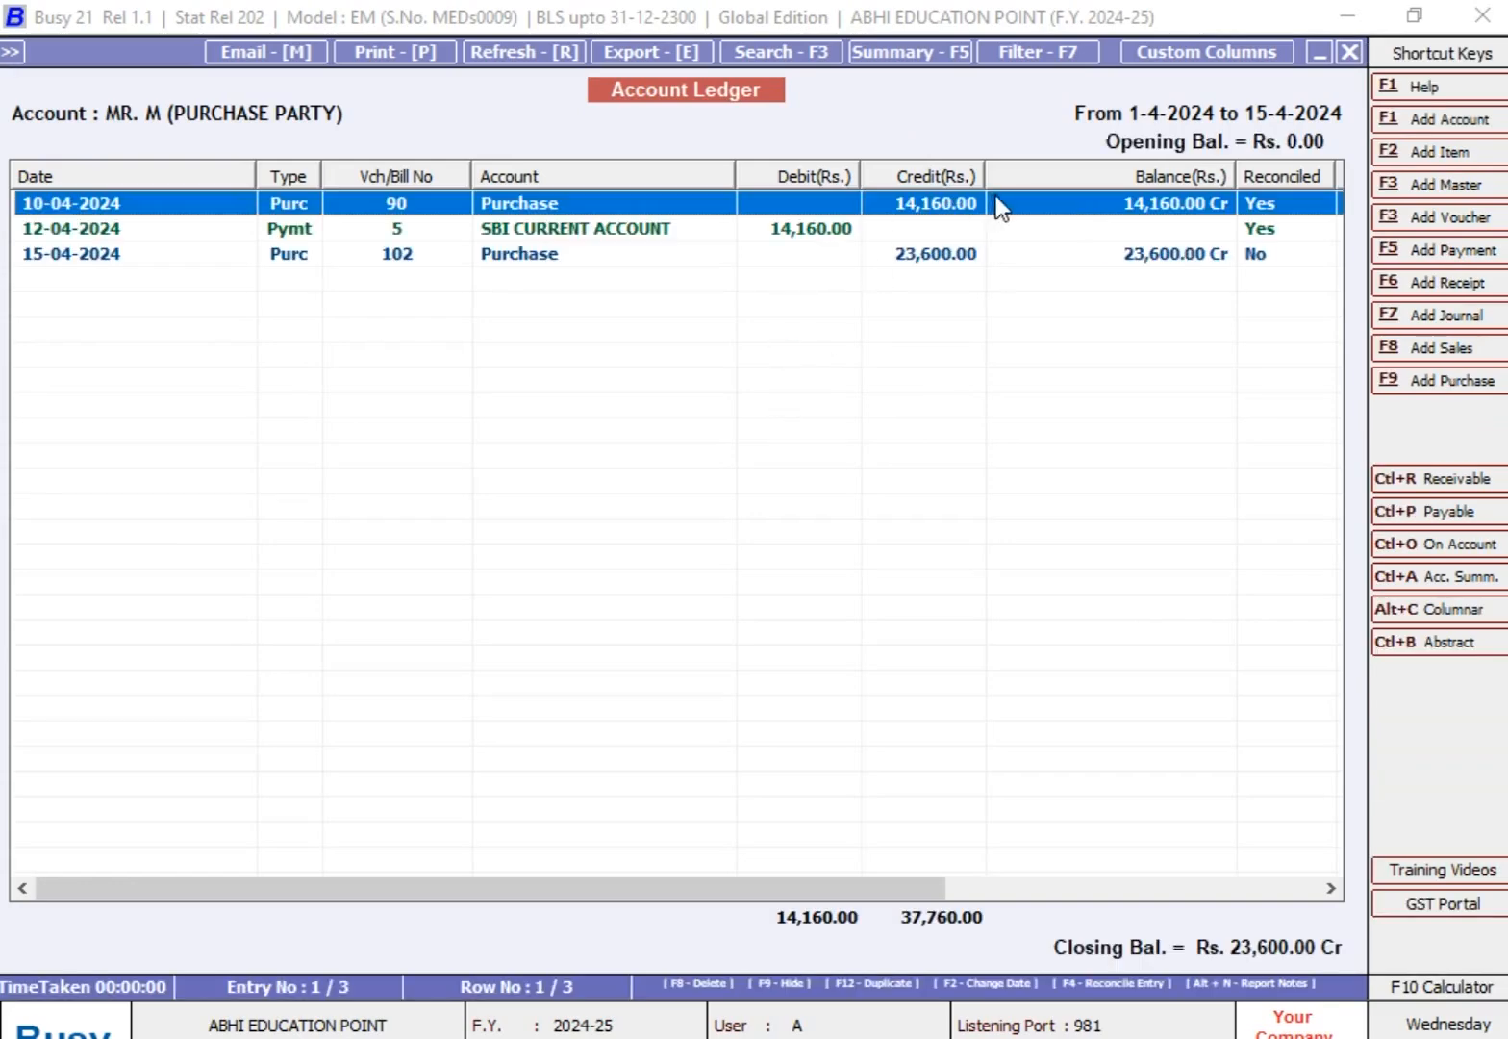
left_click_drag(728, 171, 713, 172)
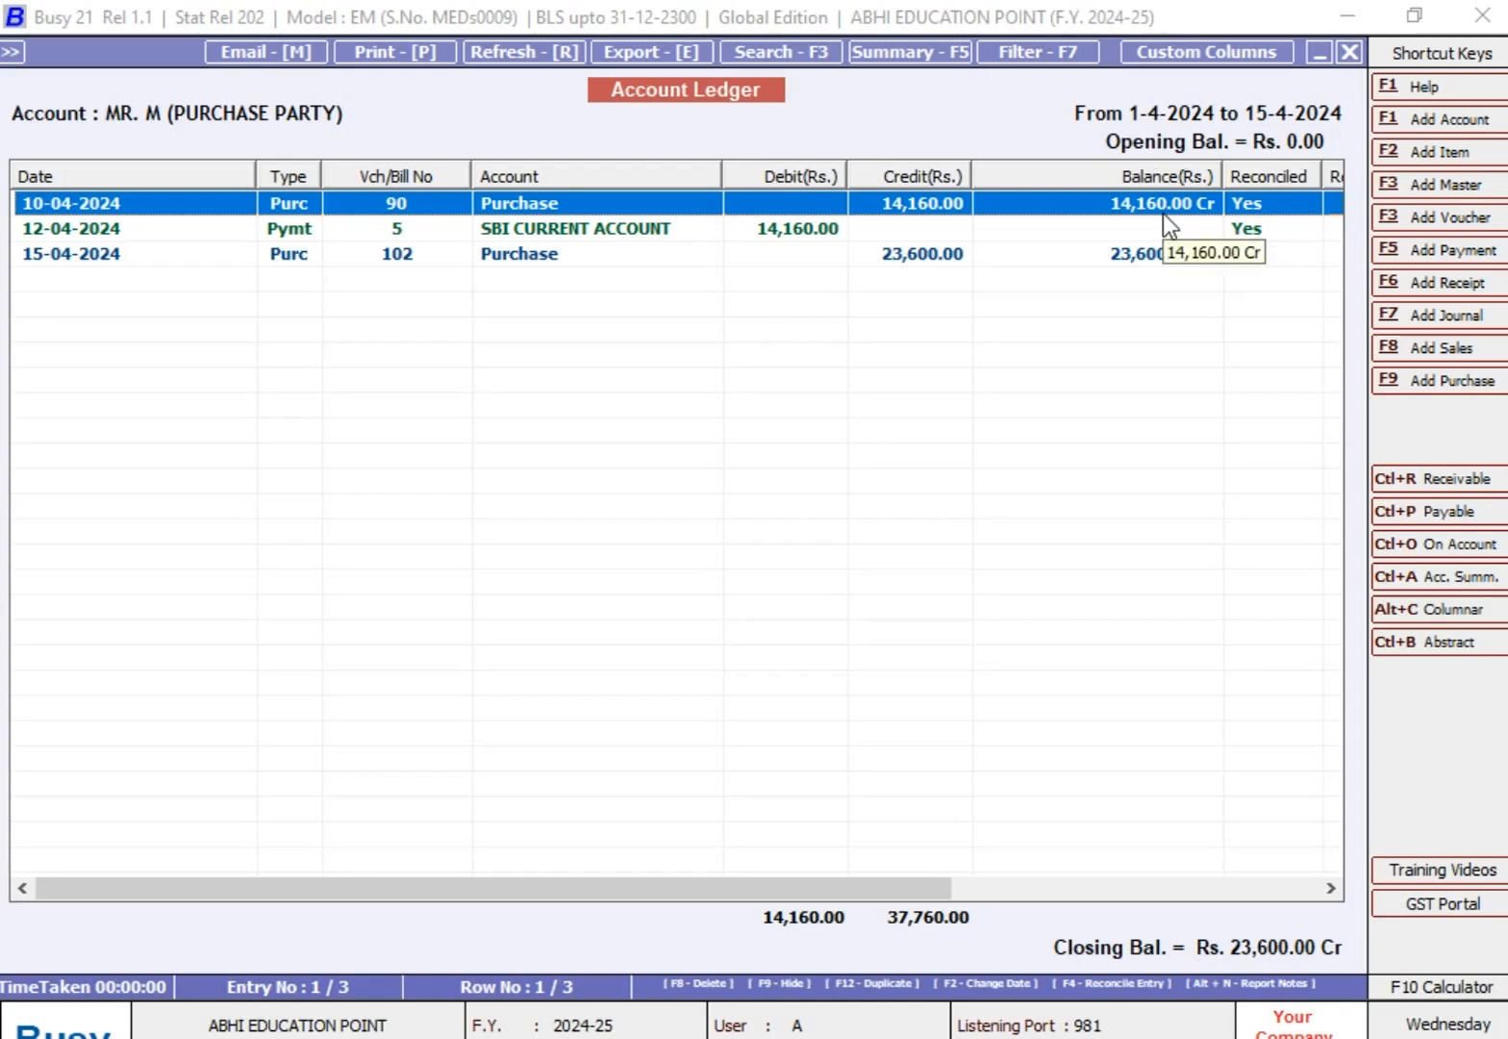
Step: Start a payment voucher dated 20-04-2024 with voucher number 6
left_click(1461, 252)
type("20-04")
key("Return")
key("Return")
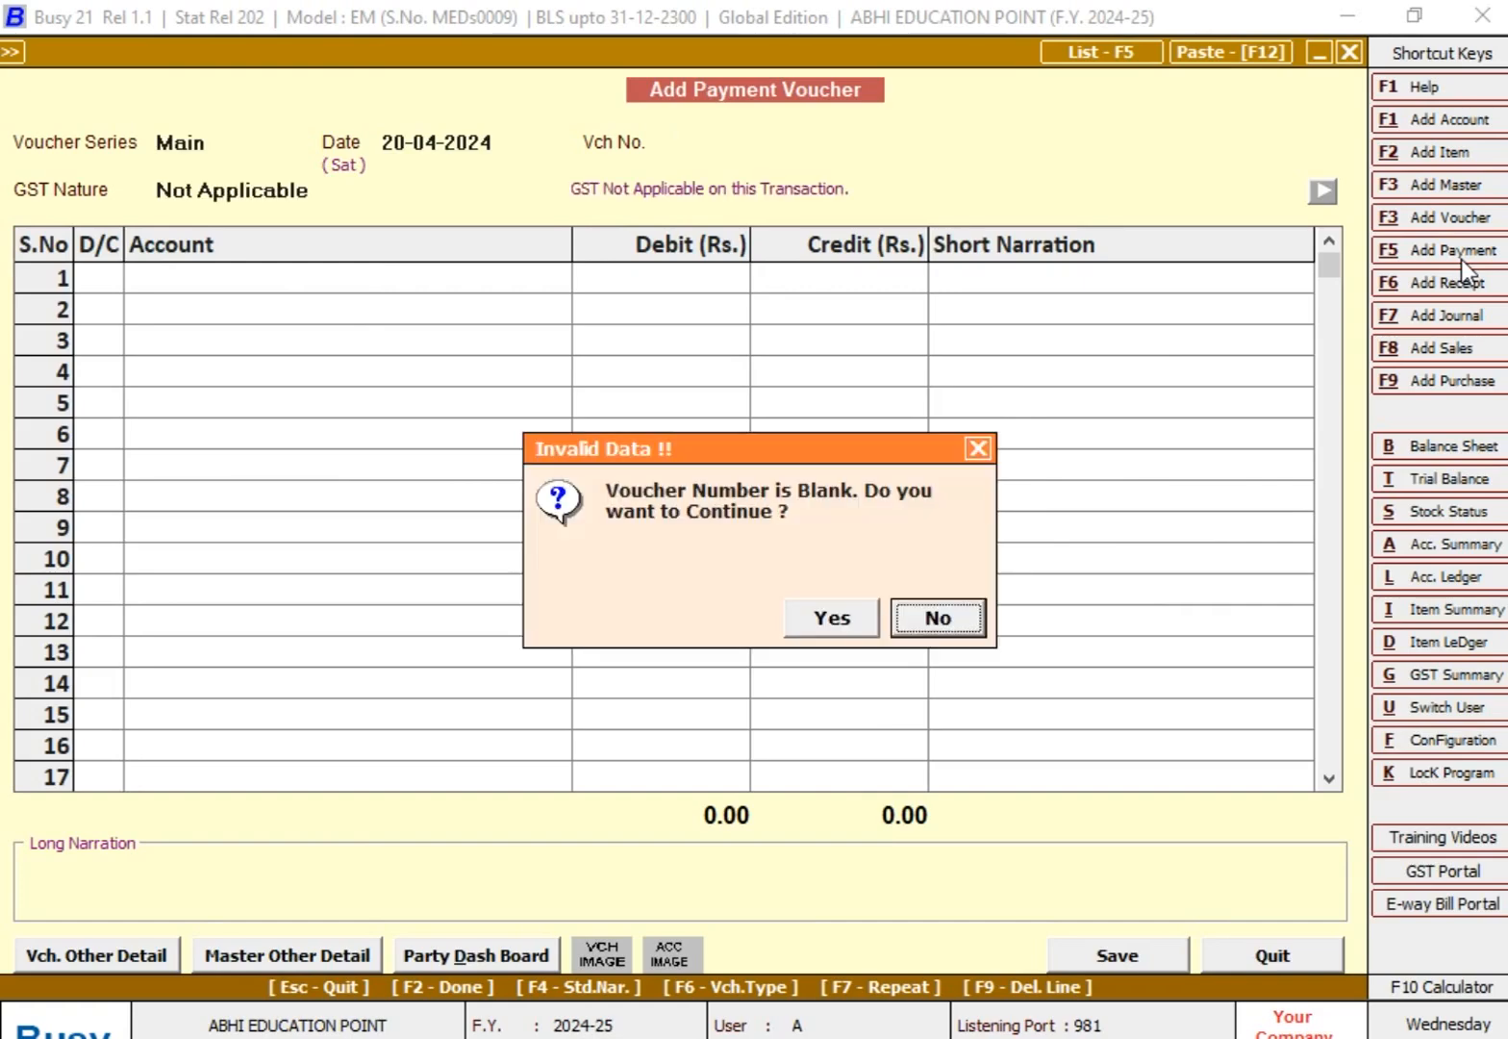
key("Return")
type("6")
key("Return")
key("Return")
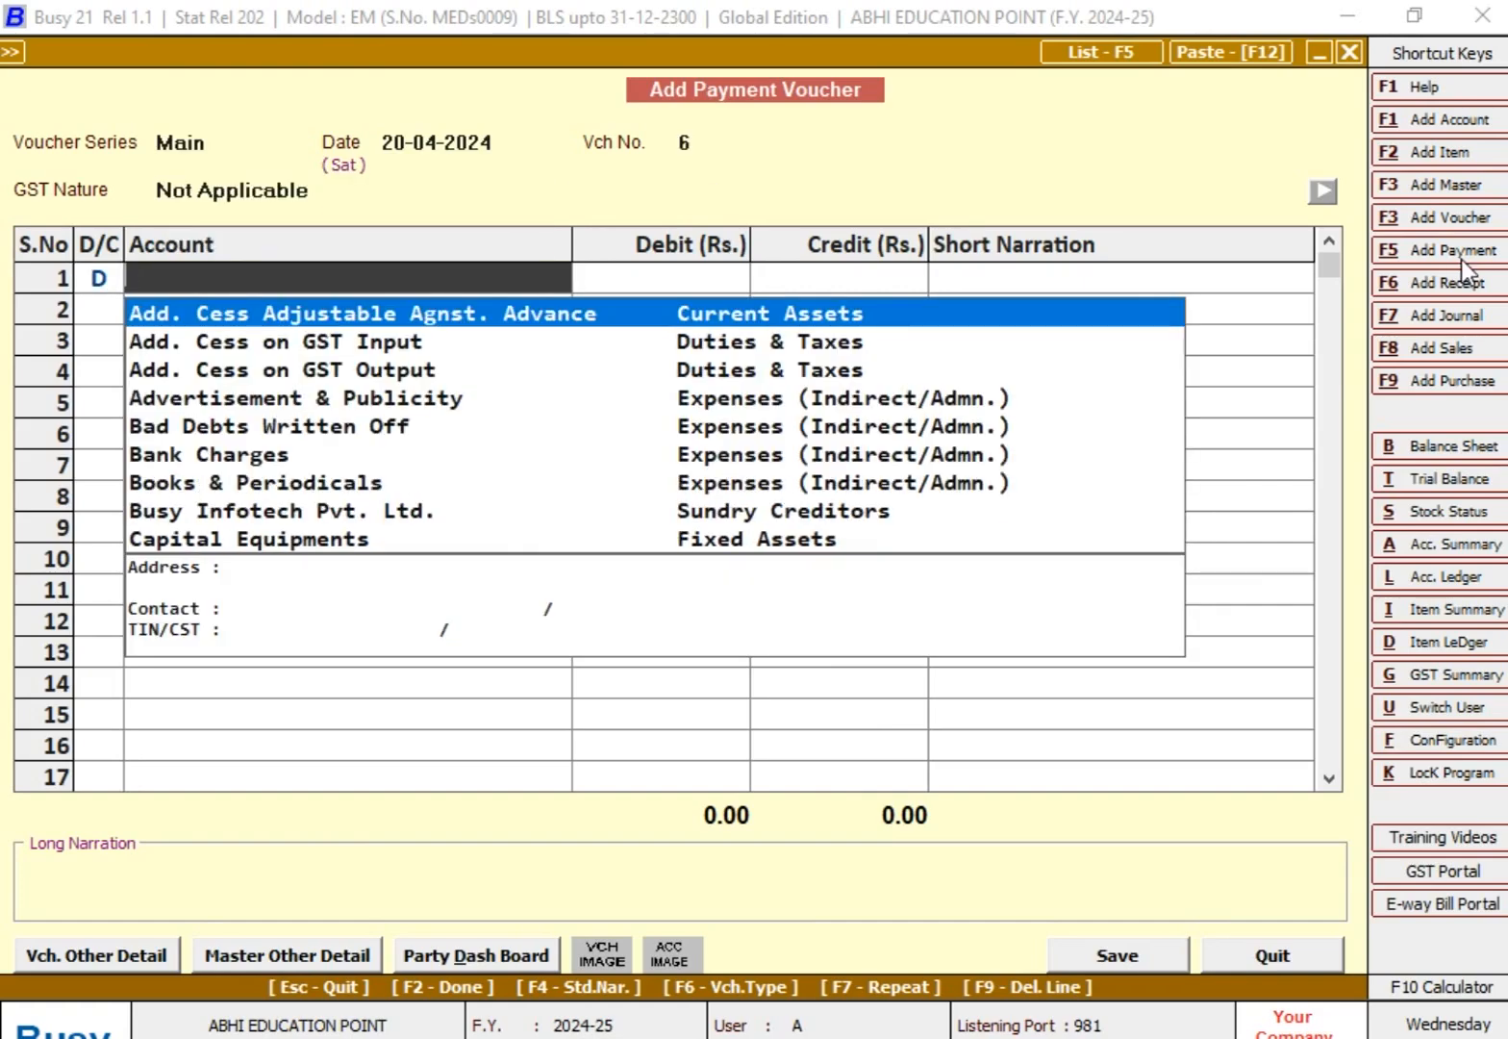
Step: Debit the purchase party Rs. 23,600 on the first line and adjust the amount against bill reference 102
type("MR")
key("Down")
key("Down")
key("Down")
key("Down")
key("Return")
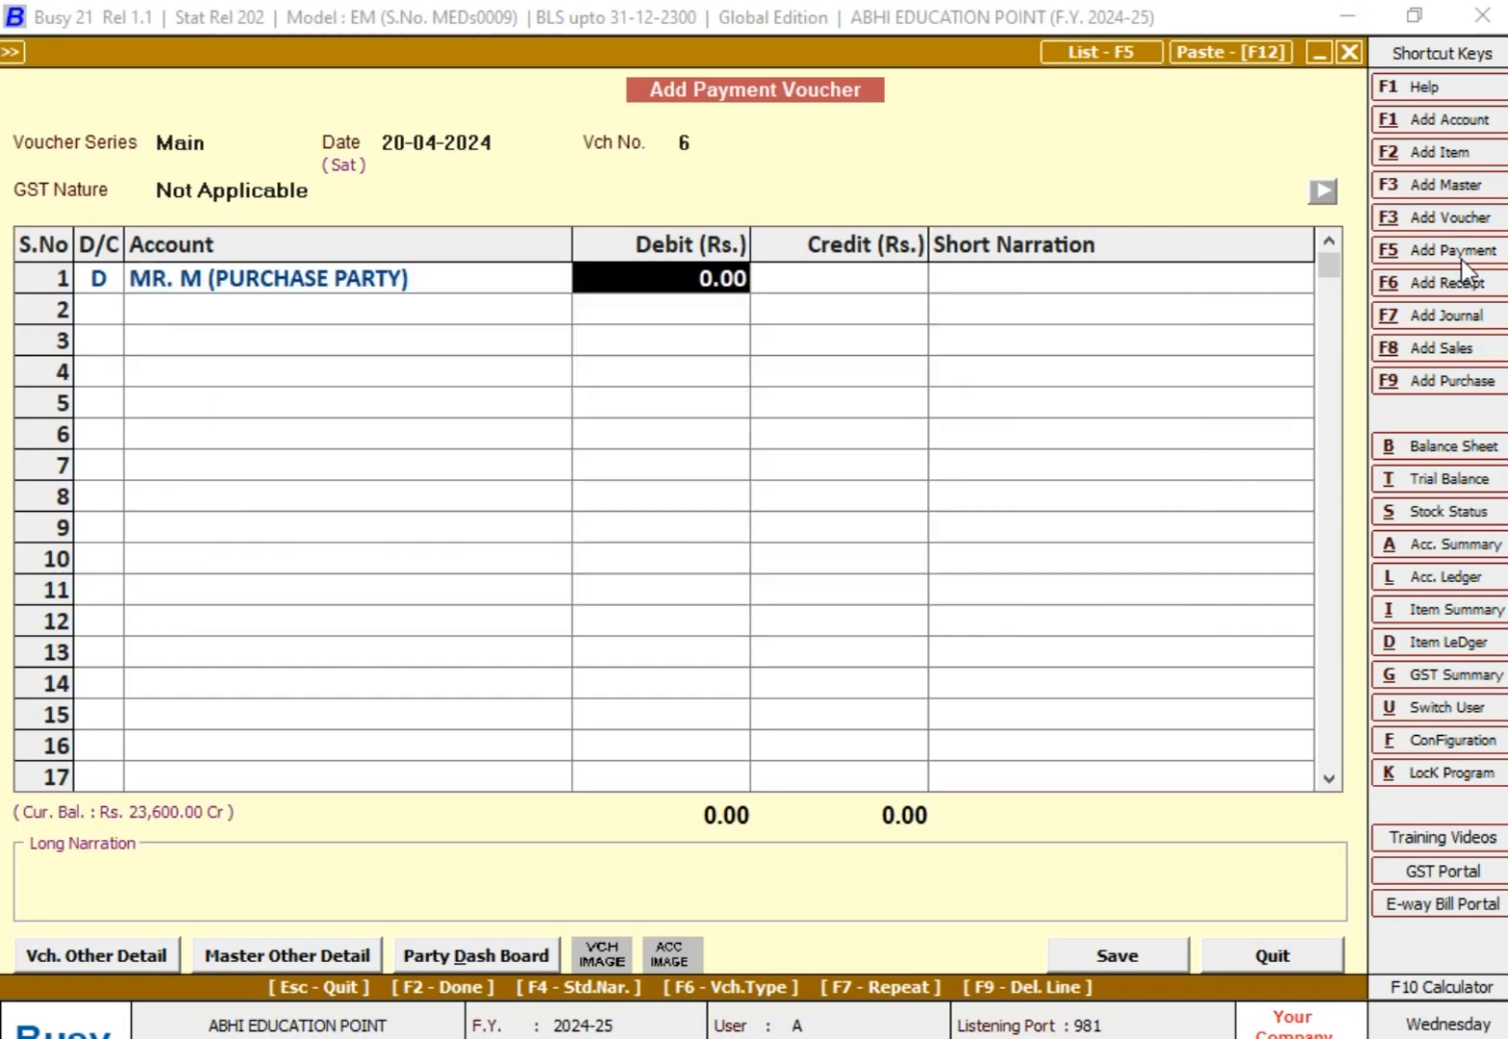
type("23600")
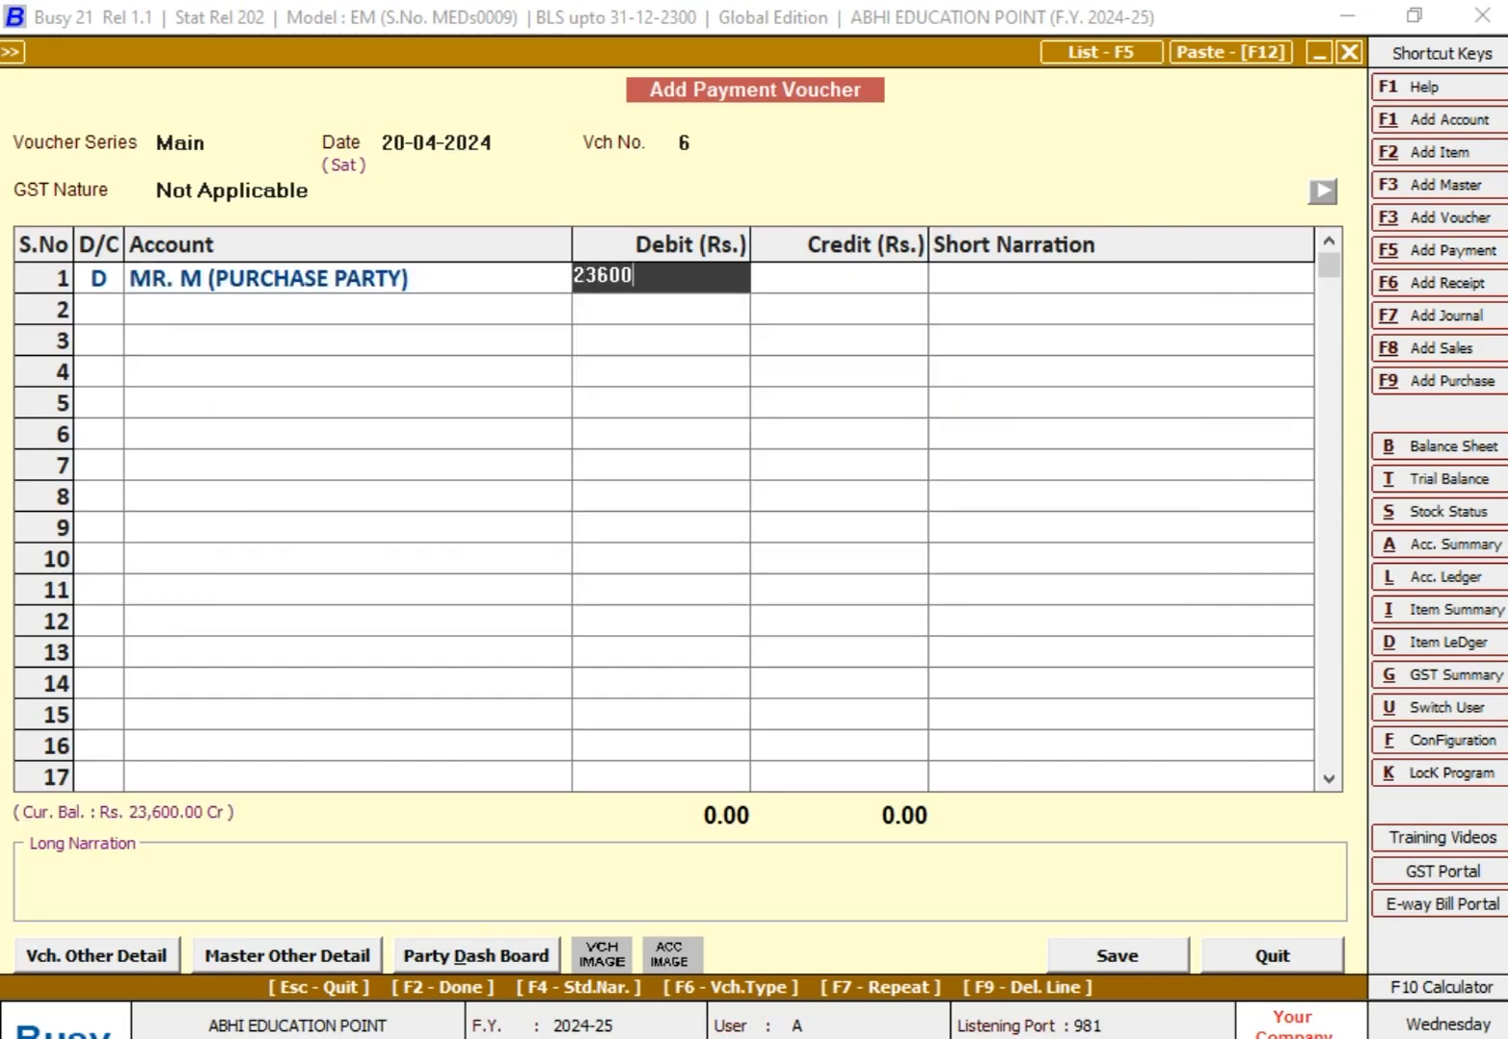
key("Return")
key("Return")
key("Return")
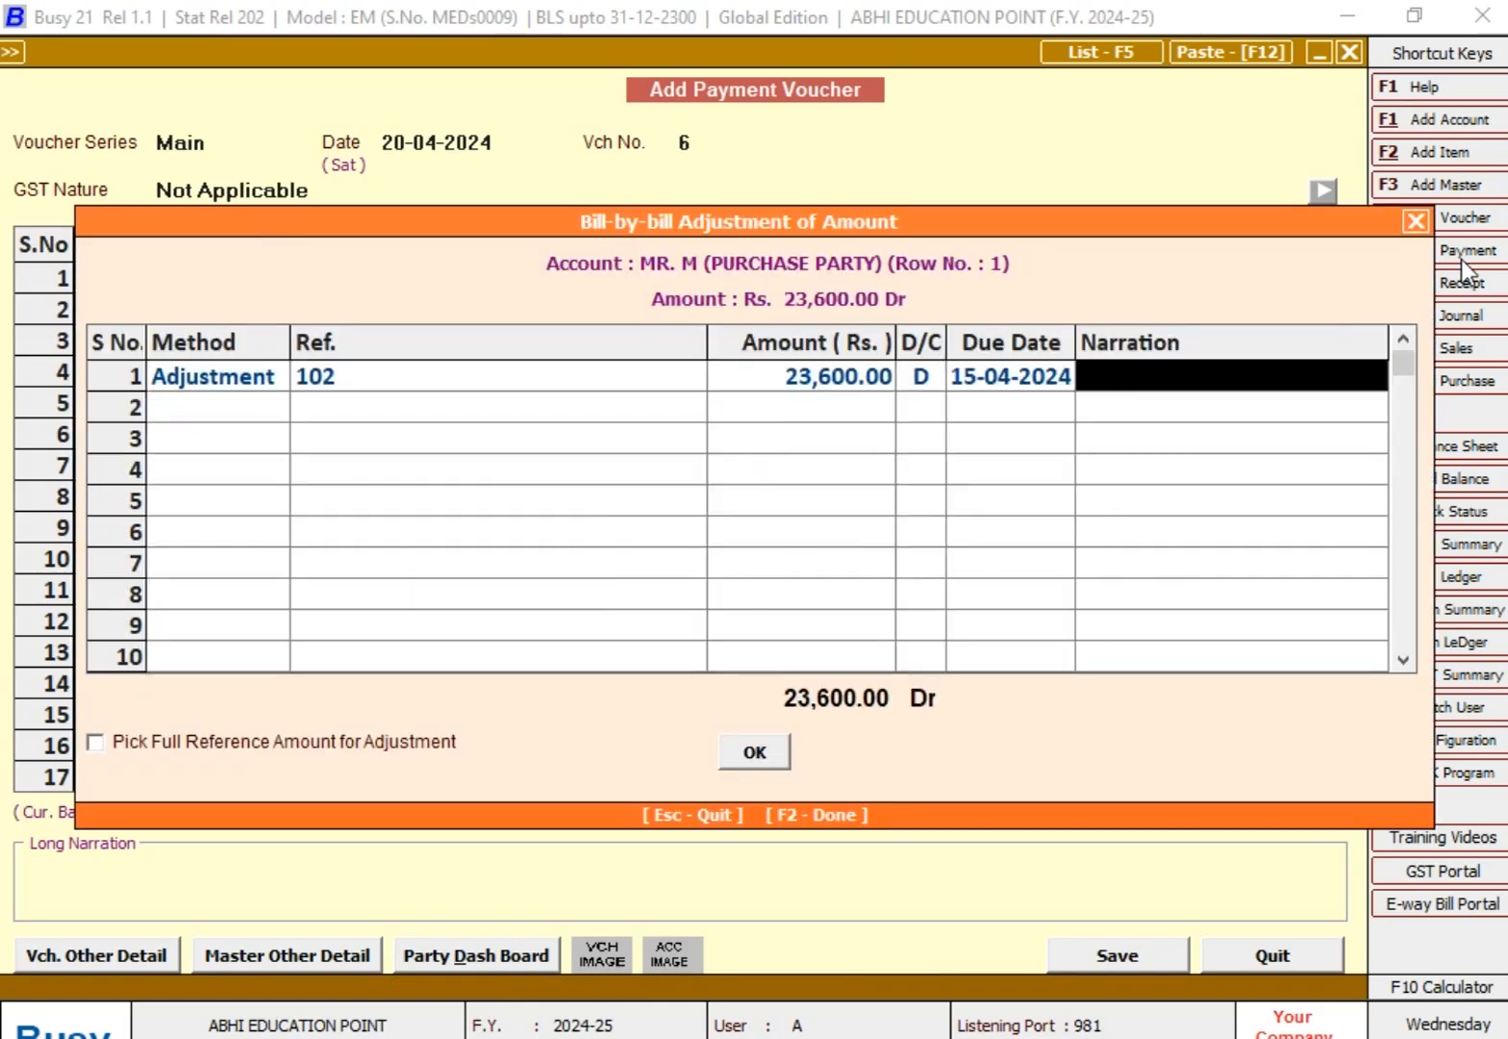
key("Return")
key("Return")
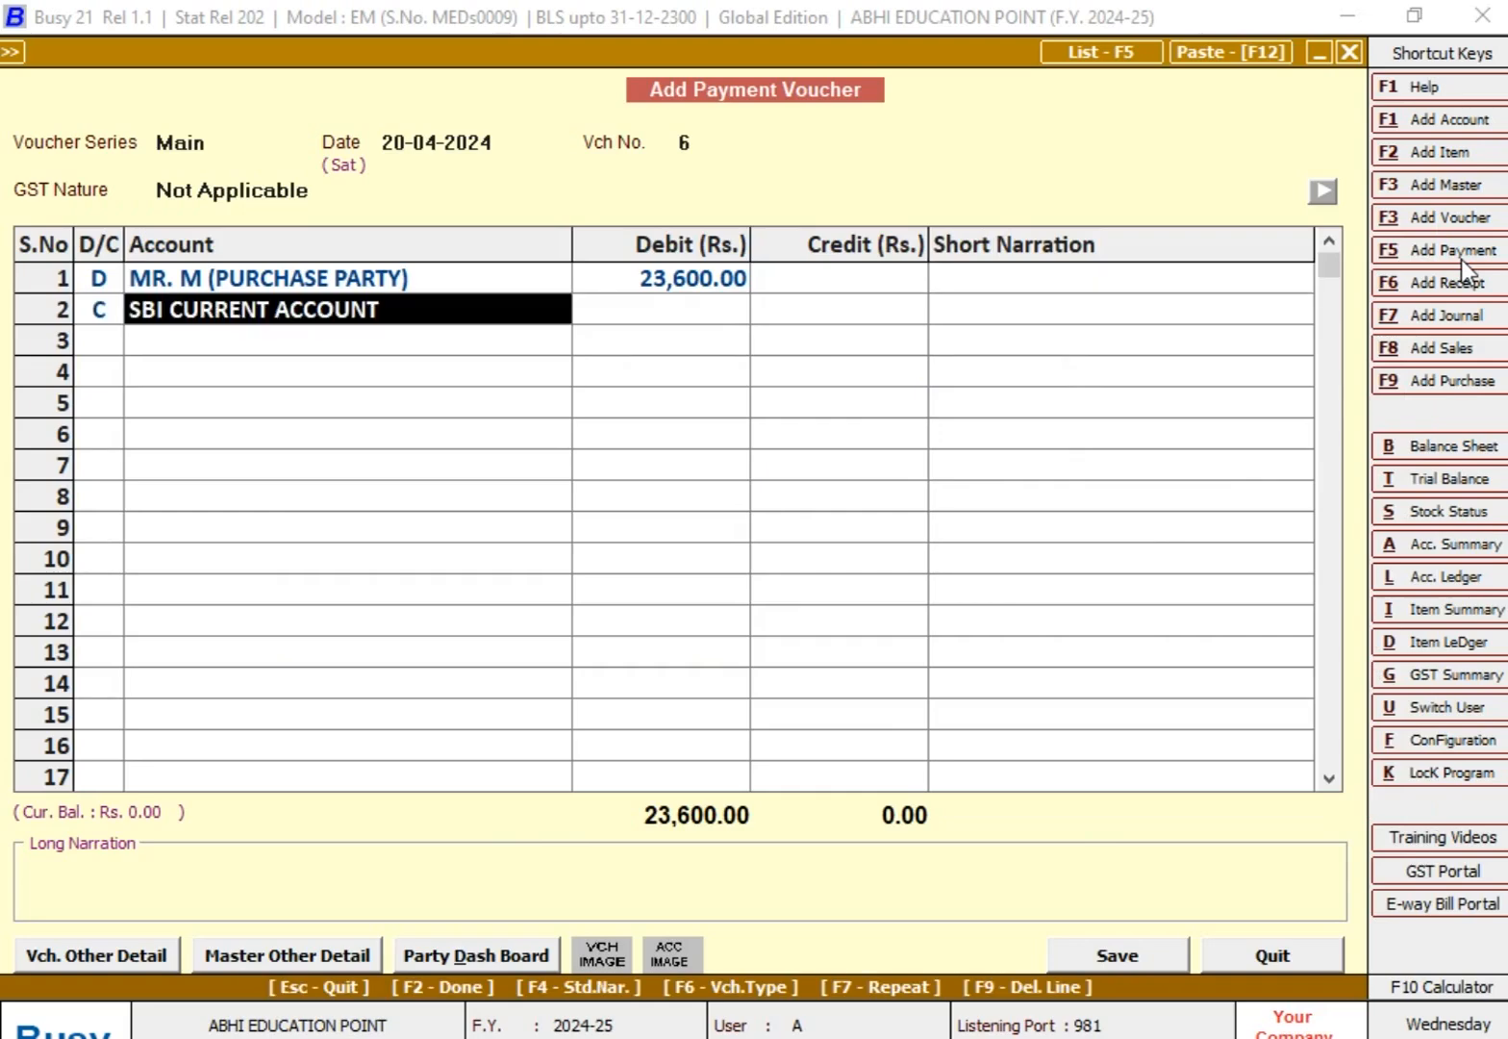
Step: Credit SBI CURRENT ACCOUNT with Rs. 23,600, save the payment voucher, and return to the Account Ledger options
key("Return")
key("Return")
key("Return")
key("Return")
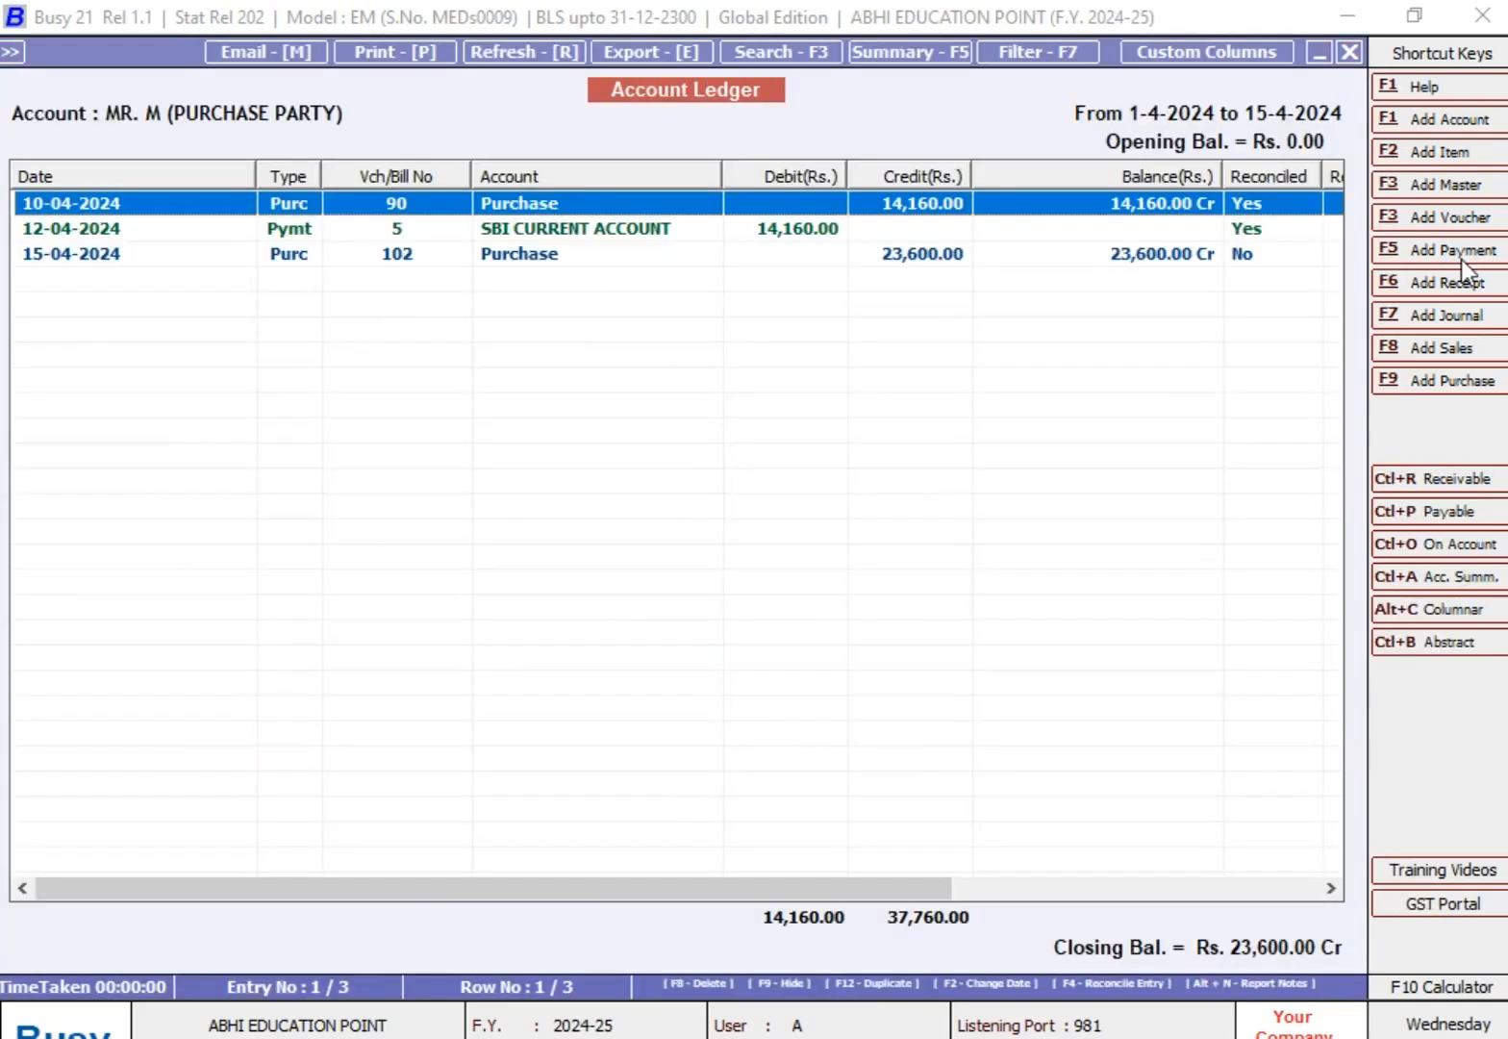
key("Escape")
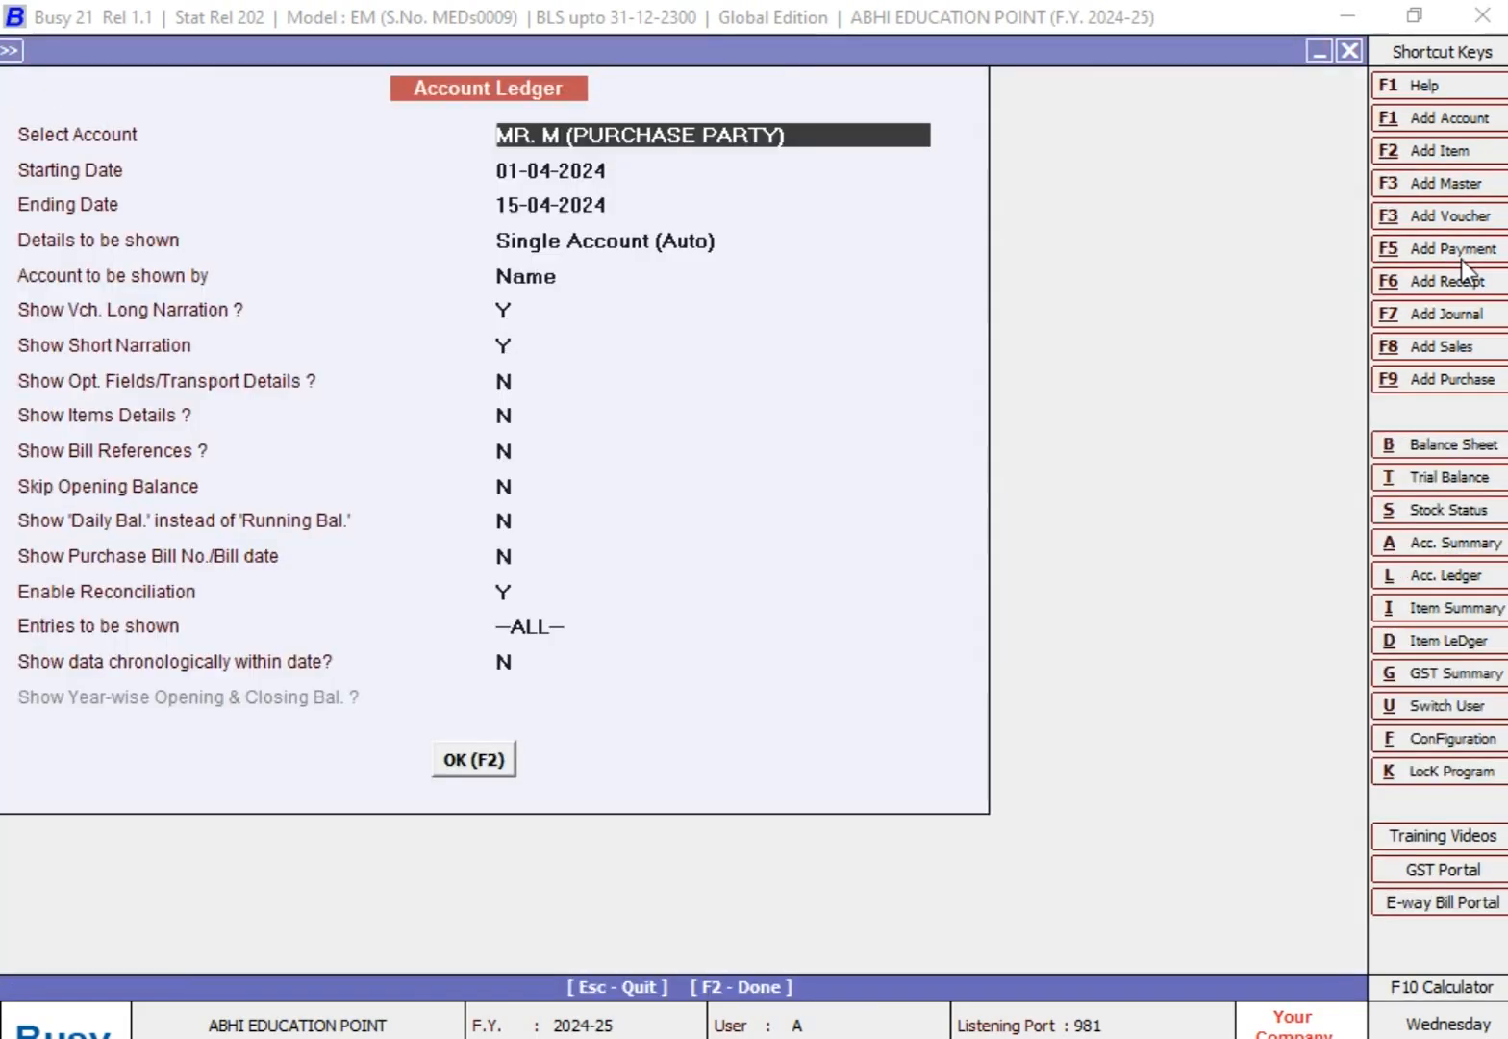
Step: Set the ledger's Ending Date to 20-04-2024 and display all entries for the purchase party
key("Return")
key("Return")
type("20")
key("Return")
key("Return")
key("Return")
key("Return")
key("Return")
key("Return")
key("Return")
key("Return")
key("Return")
key("Return")
key("Return")
key("Return")
key("Return")
key("Return")
key("Return")
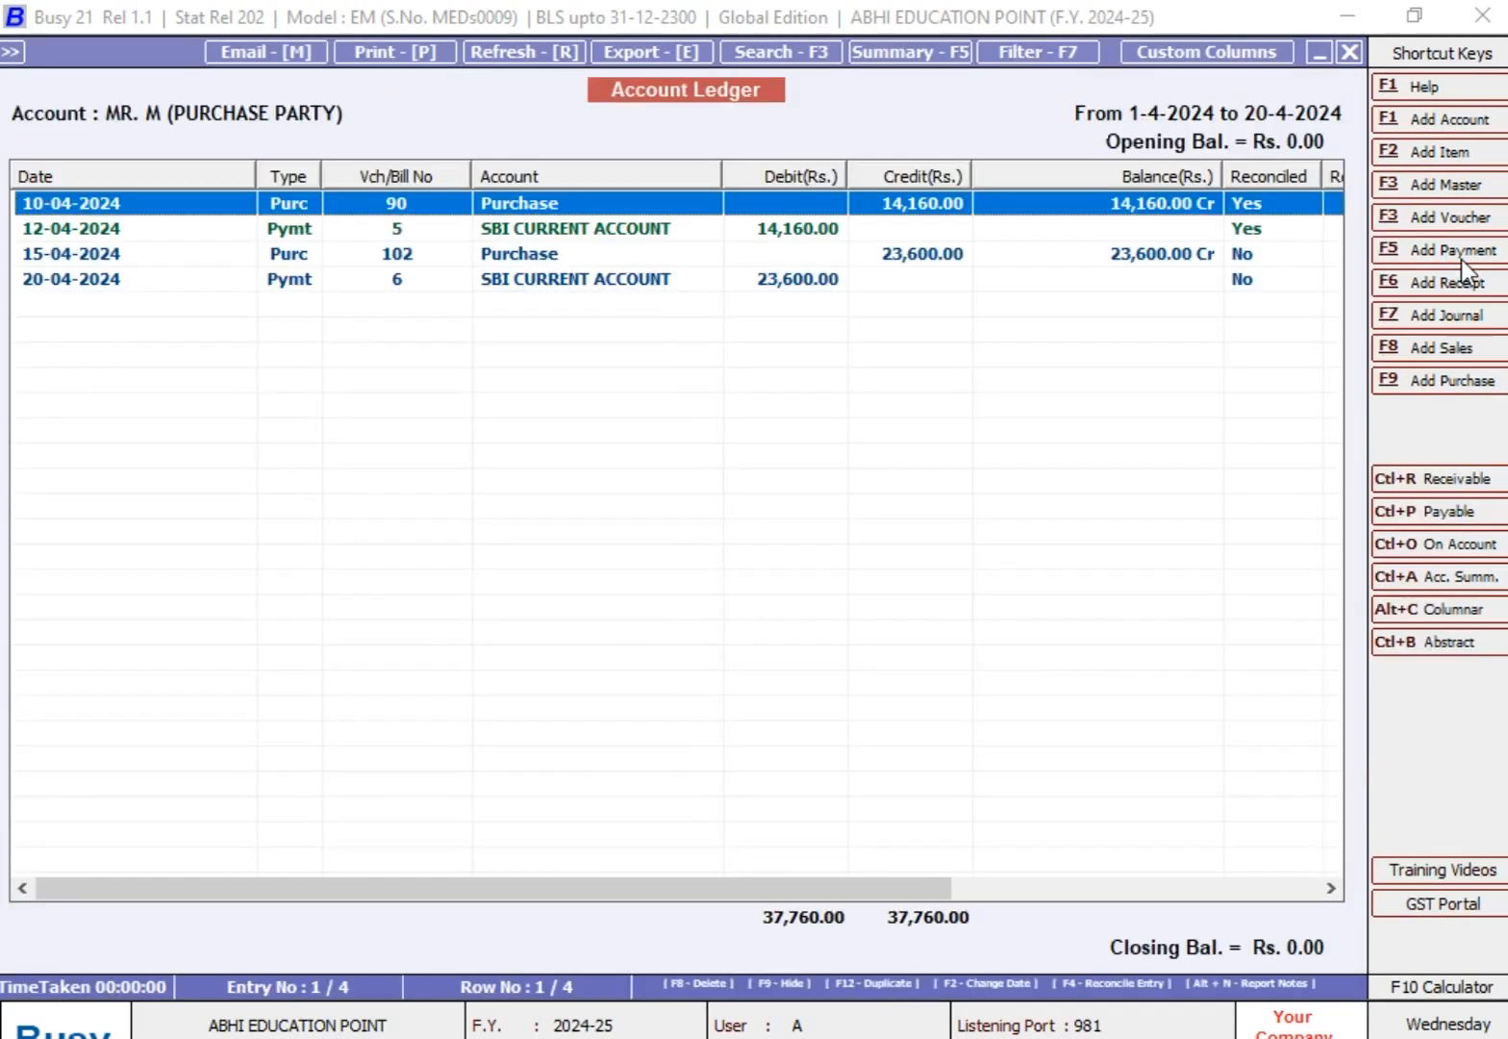
Step: Compare the ledger rows, and reconcile purchase voucher 102 of 15-04-2024 with Y and blank remarks
key("Down")
key("Up")
key("Down")
key("Down")
key("Down")
key("Up")
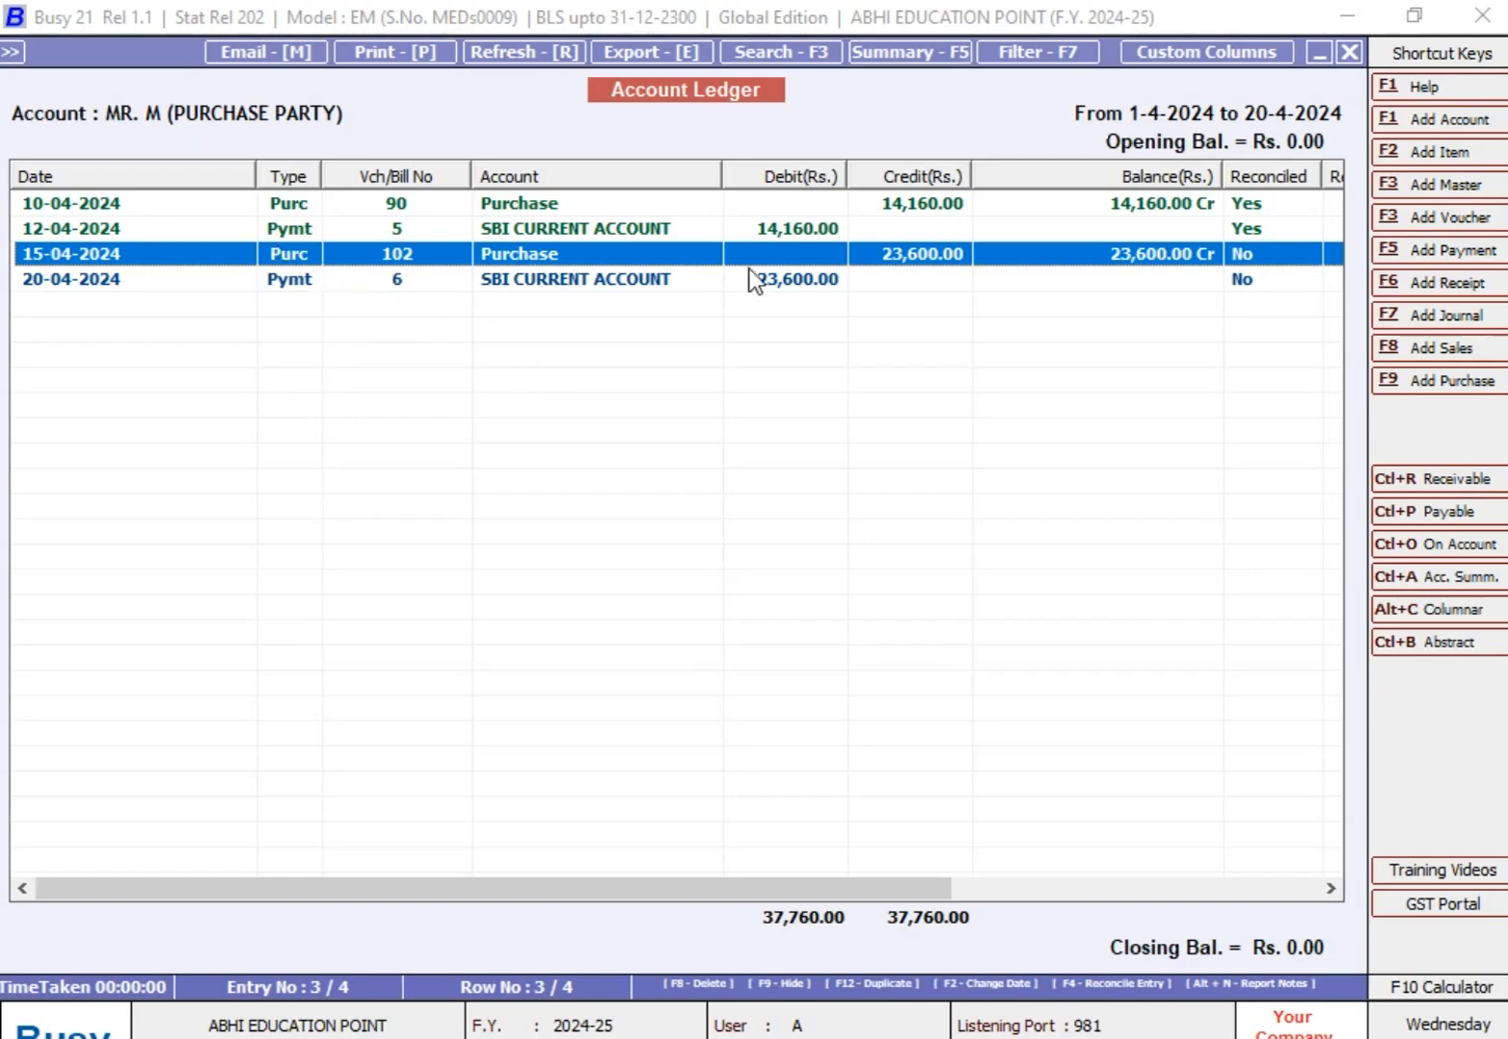
key("F4")
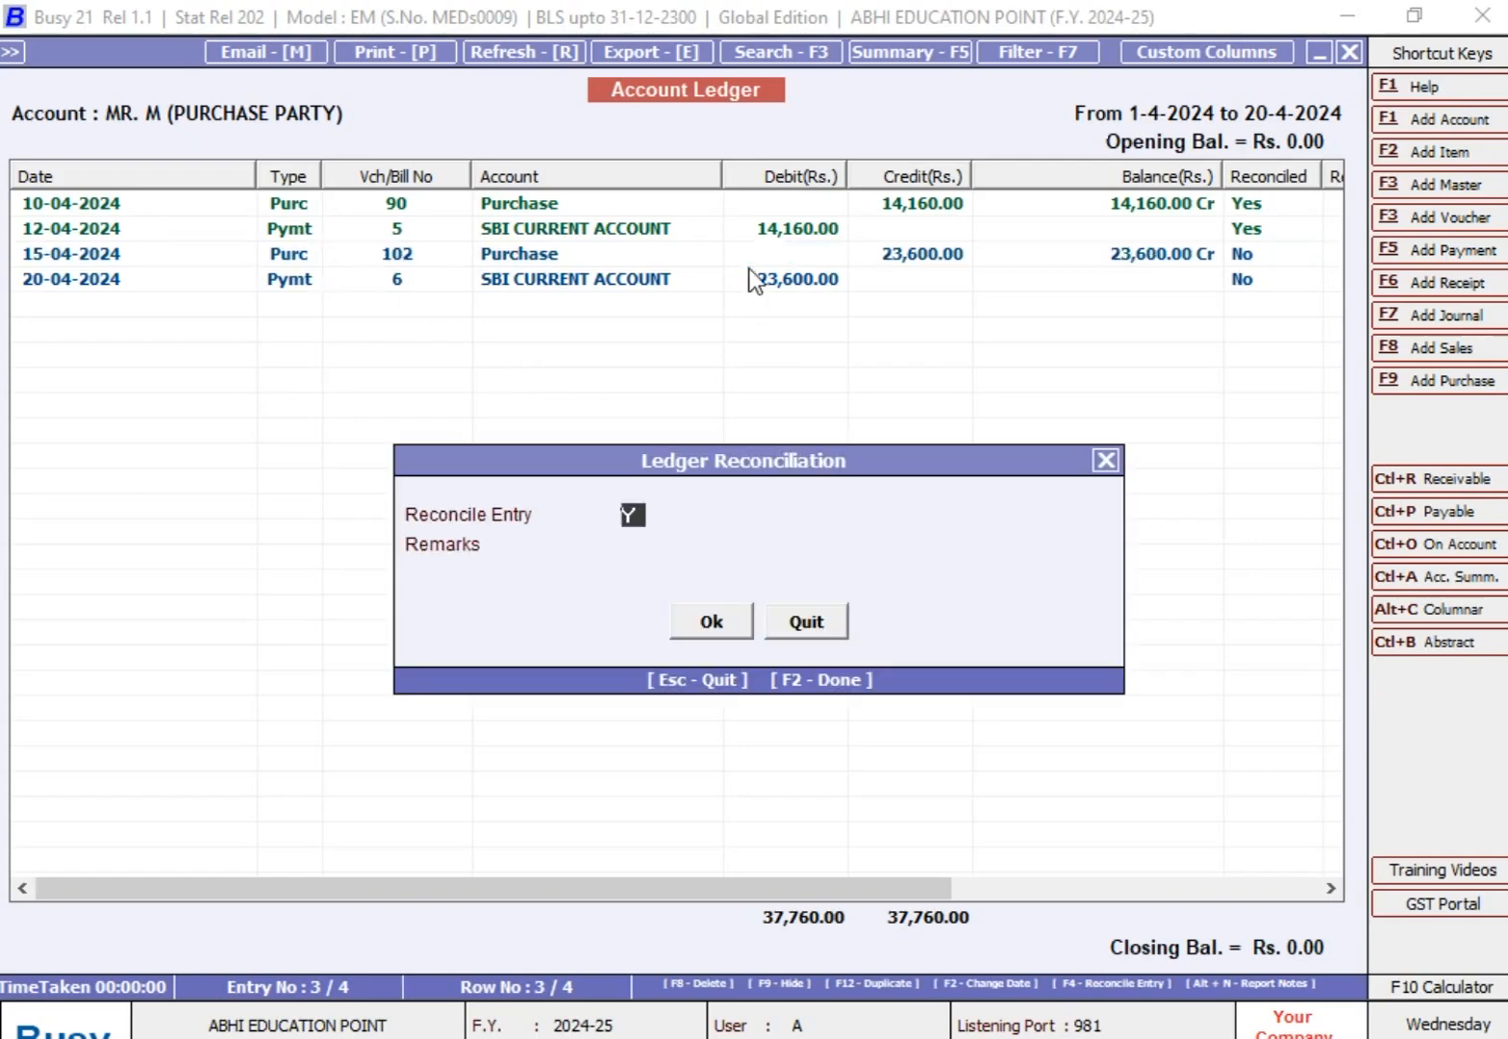
key("Return")
key("Return")
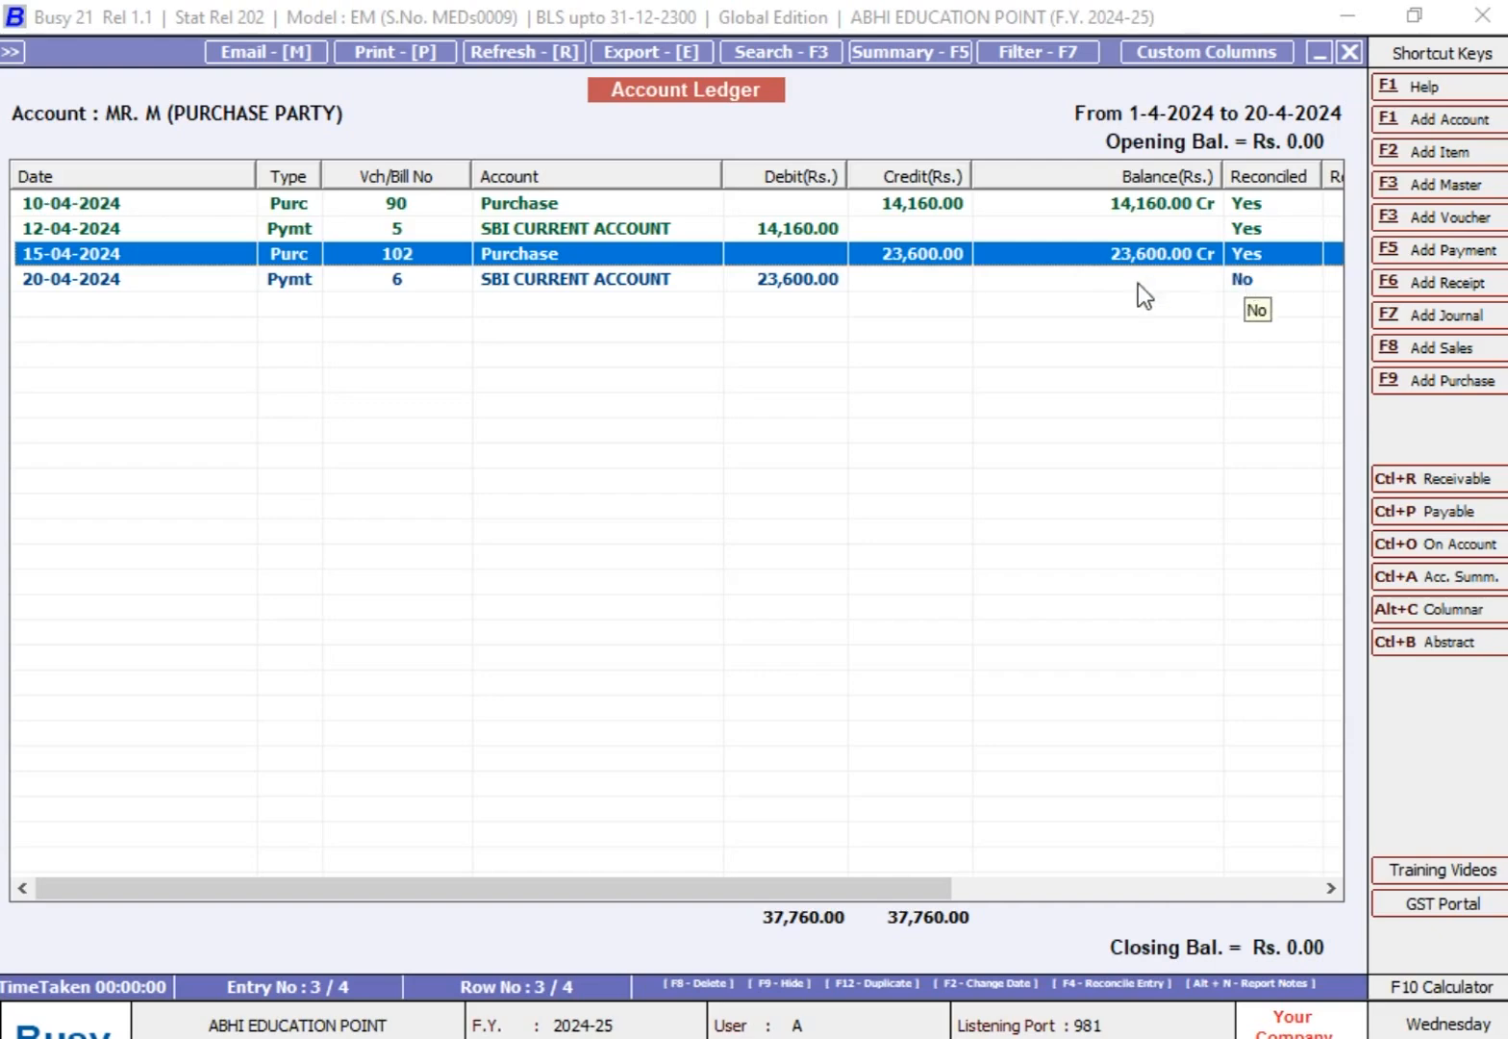
Step: Reconcile payment voucher 6 of 20-04-2024 with Y and blank remarks
left_click(808, 284)
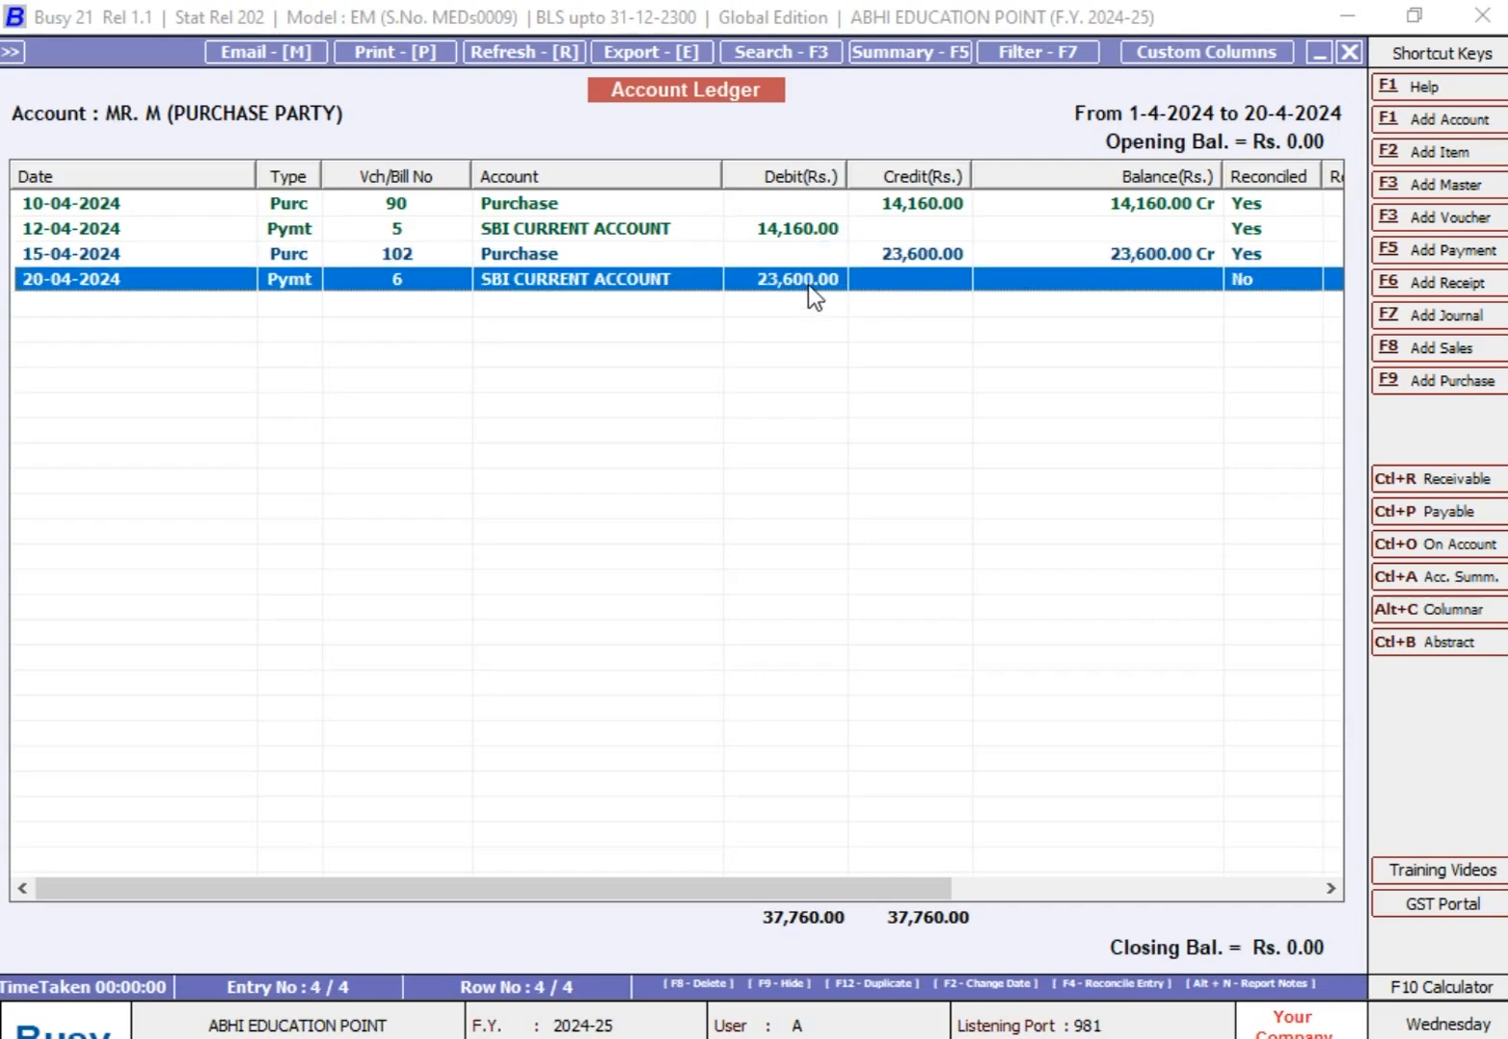
key("F4")
key("Return")
key("Return")
Step: Examine the ledger's purchase and payment rows and their reconciliation status
key("Up")
key("Up")
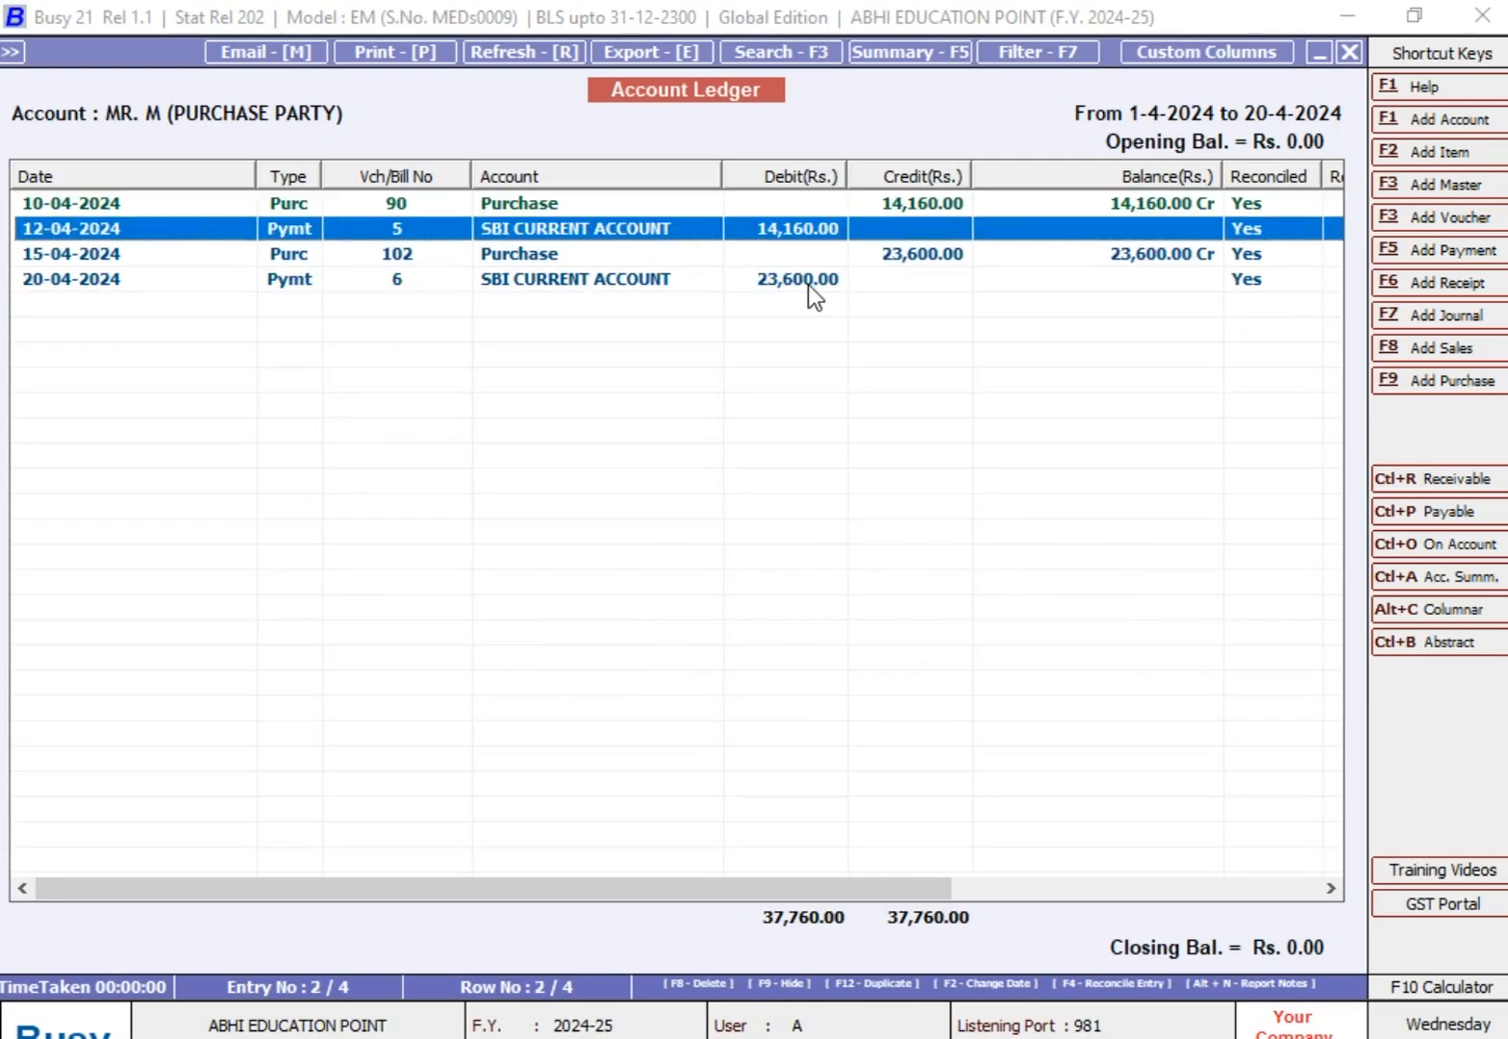
key("Down")
key("Down")
key("Up")
key("Up")
key("Down")
key("Down")
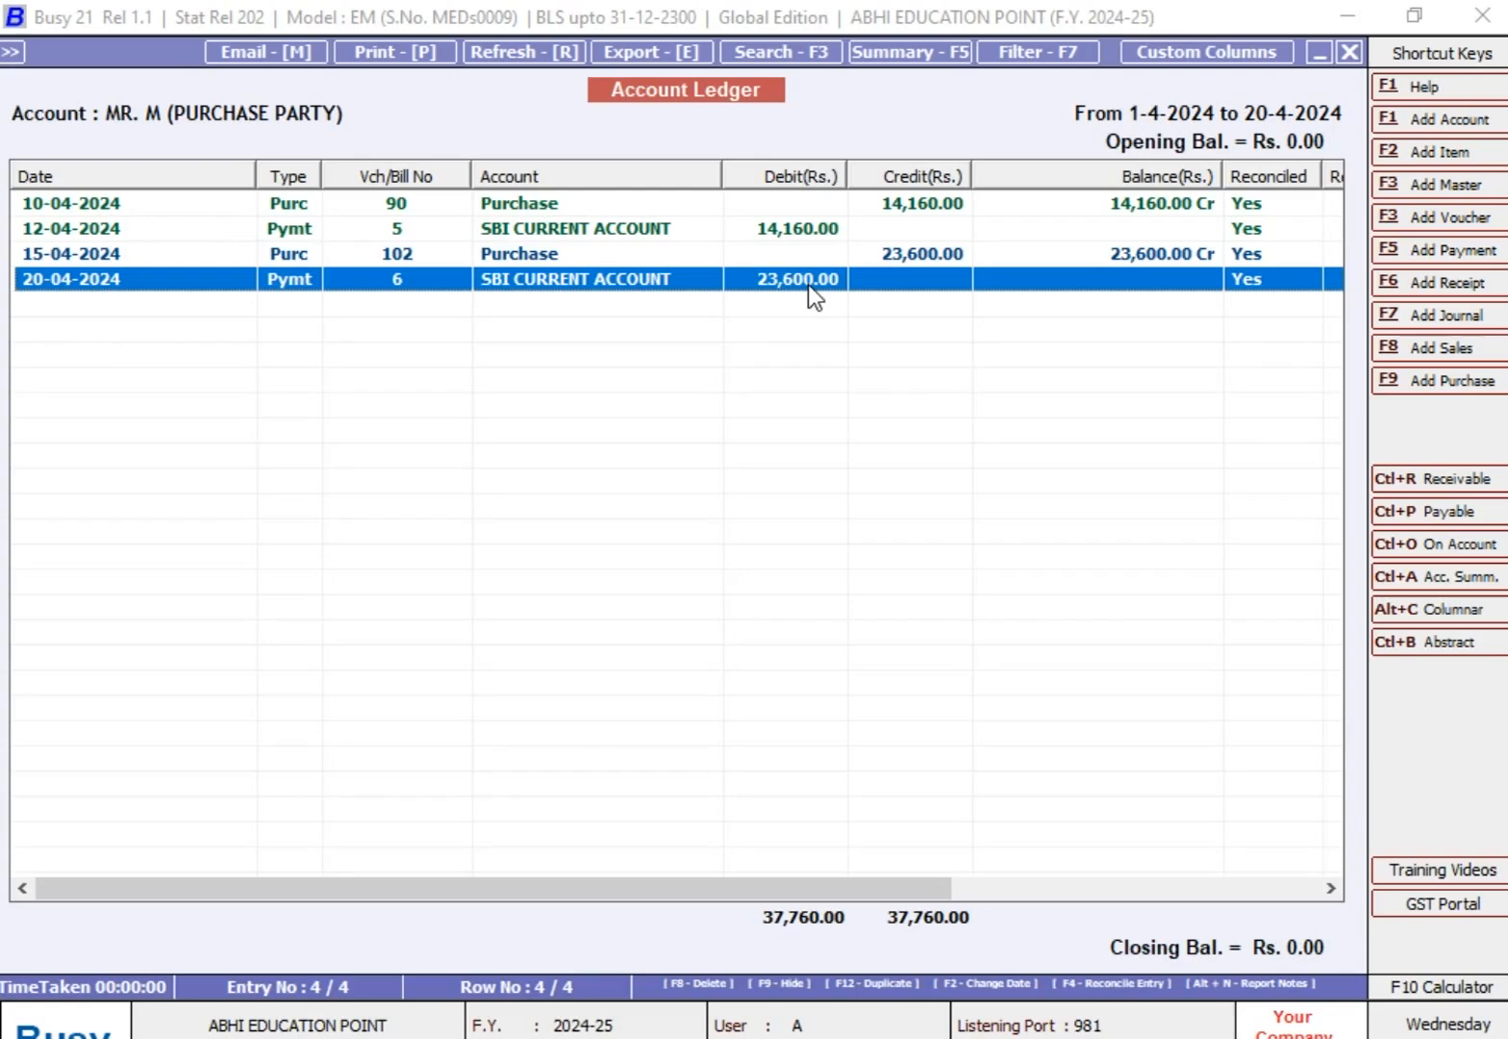
Step: Set Entries to be shown to Reconciled, and review the purchase party's ledger rows for 01-04-2024 to 20-04-2024
key("Escape")
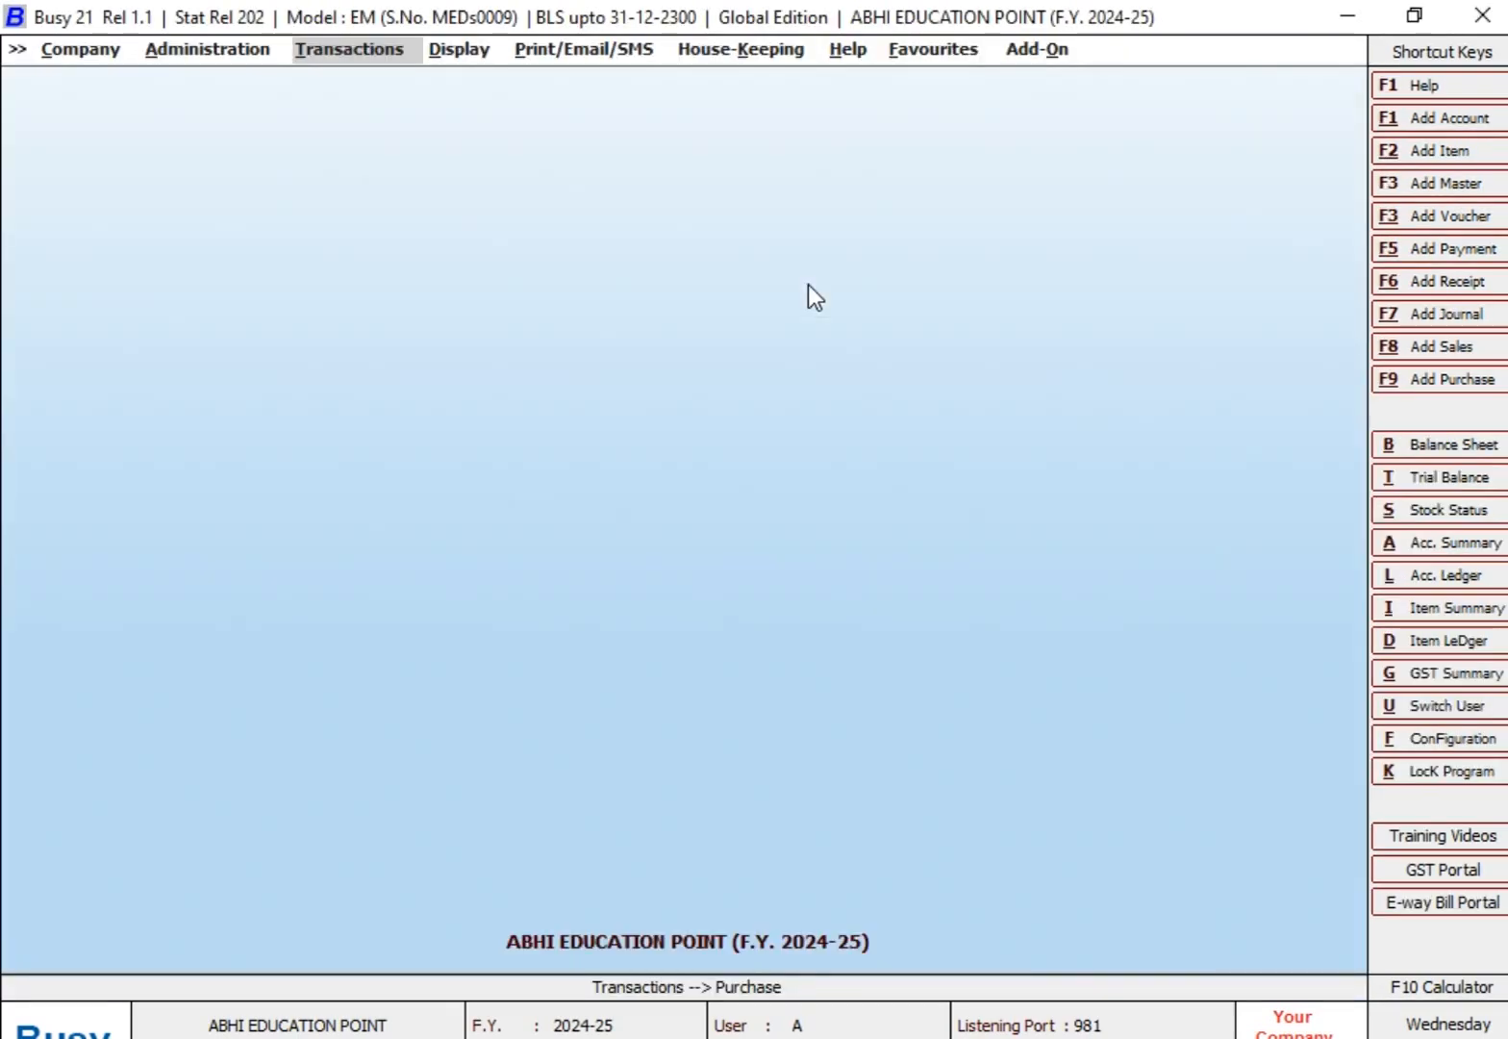
key("Return")
key("Return")
key("Return")
key("Return")
key("Return")
key("Return")
key("Return")
key("Return")
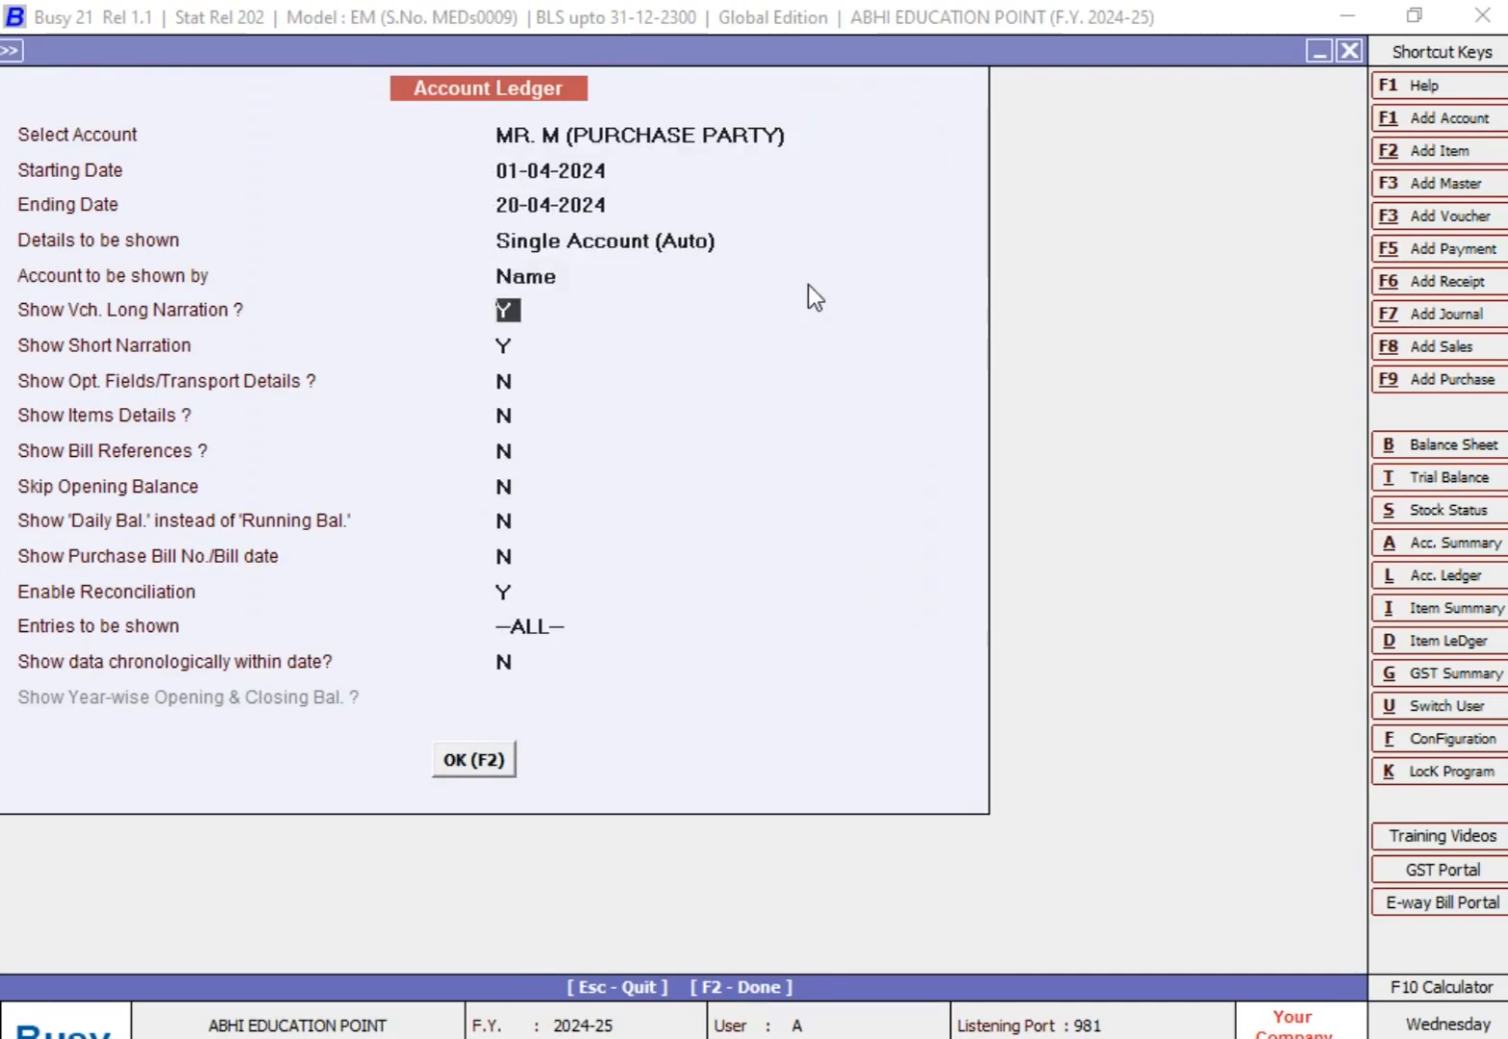
key("Return")
key("Return")
key("Return")
key("Return")
key("Return")
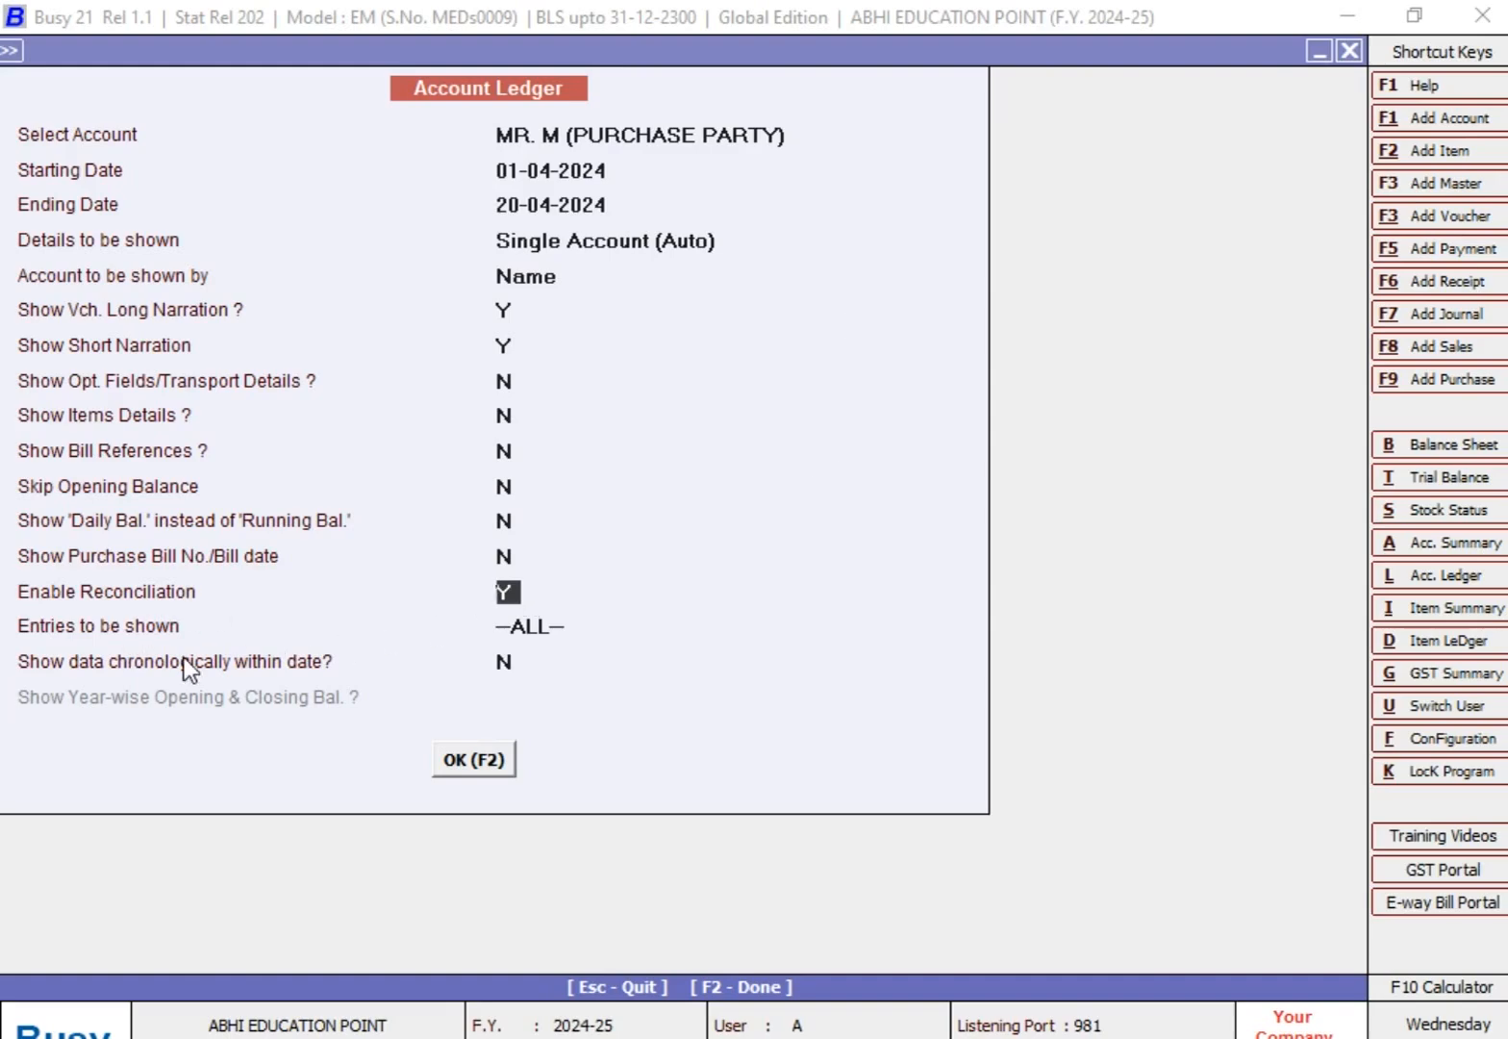
key("Return")
key("Down")
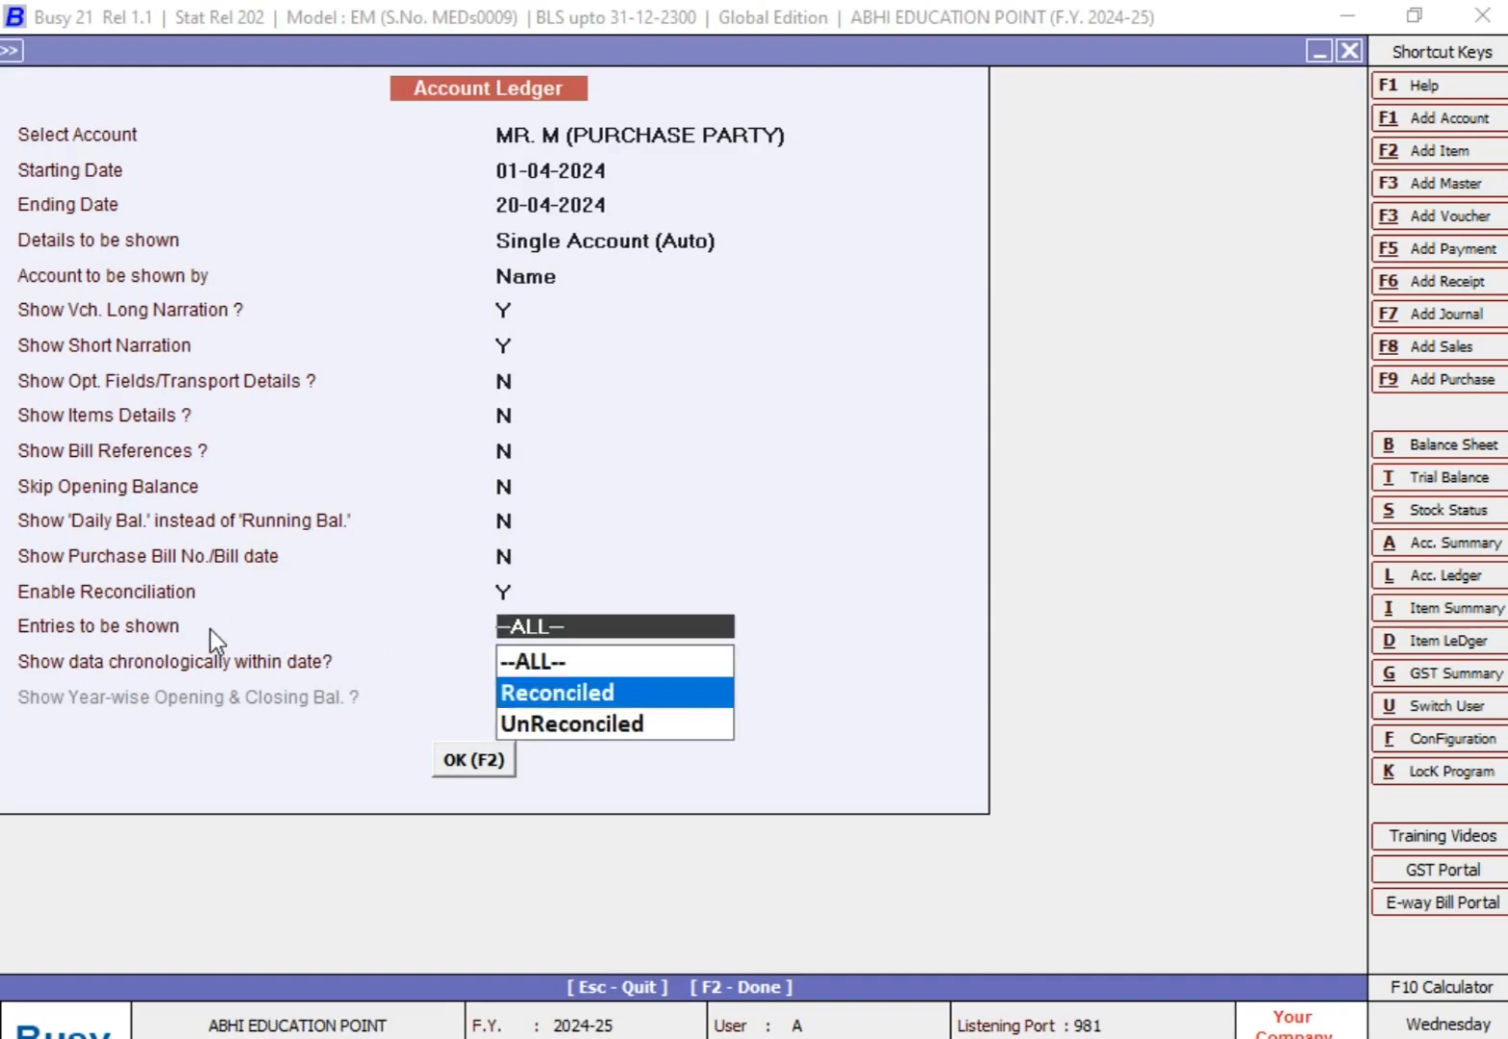
key("Return")
key("Return")
key("Return")
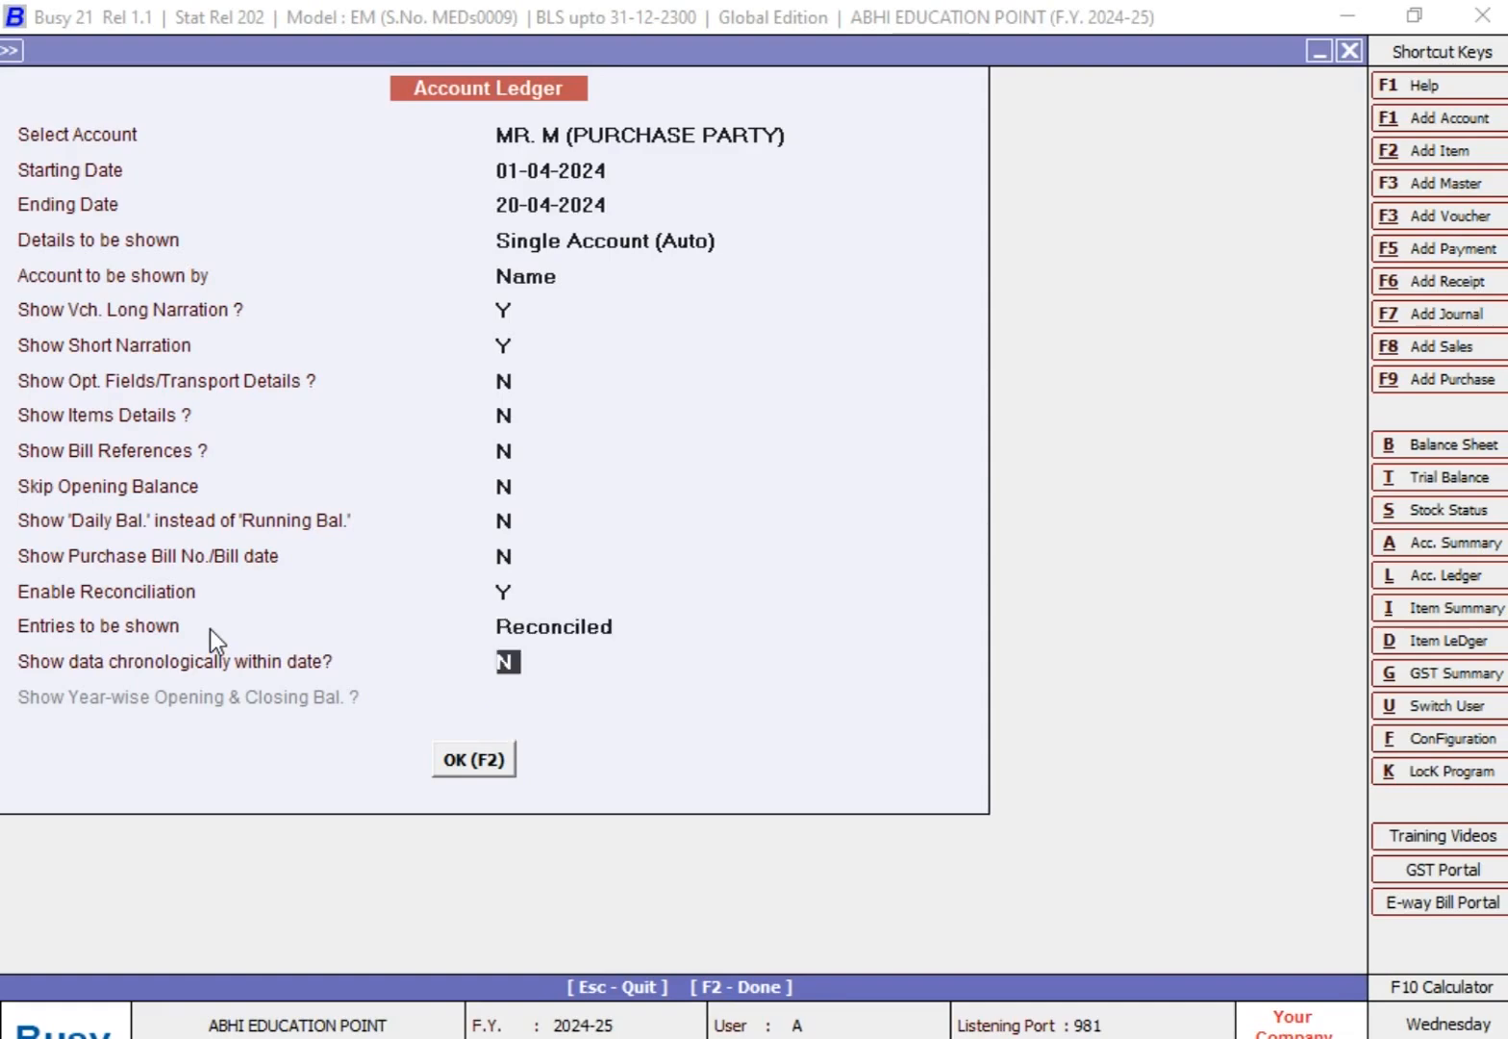
key("Down")
key("Down")
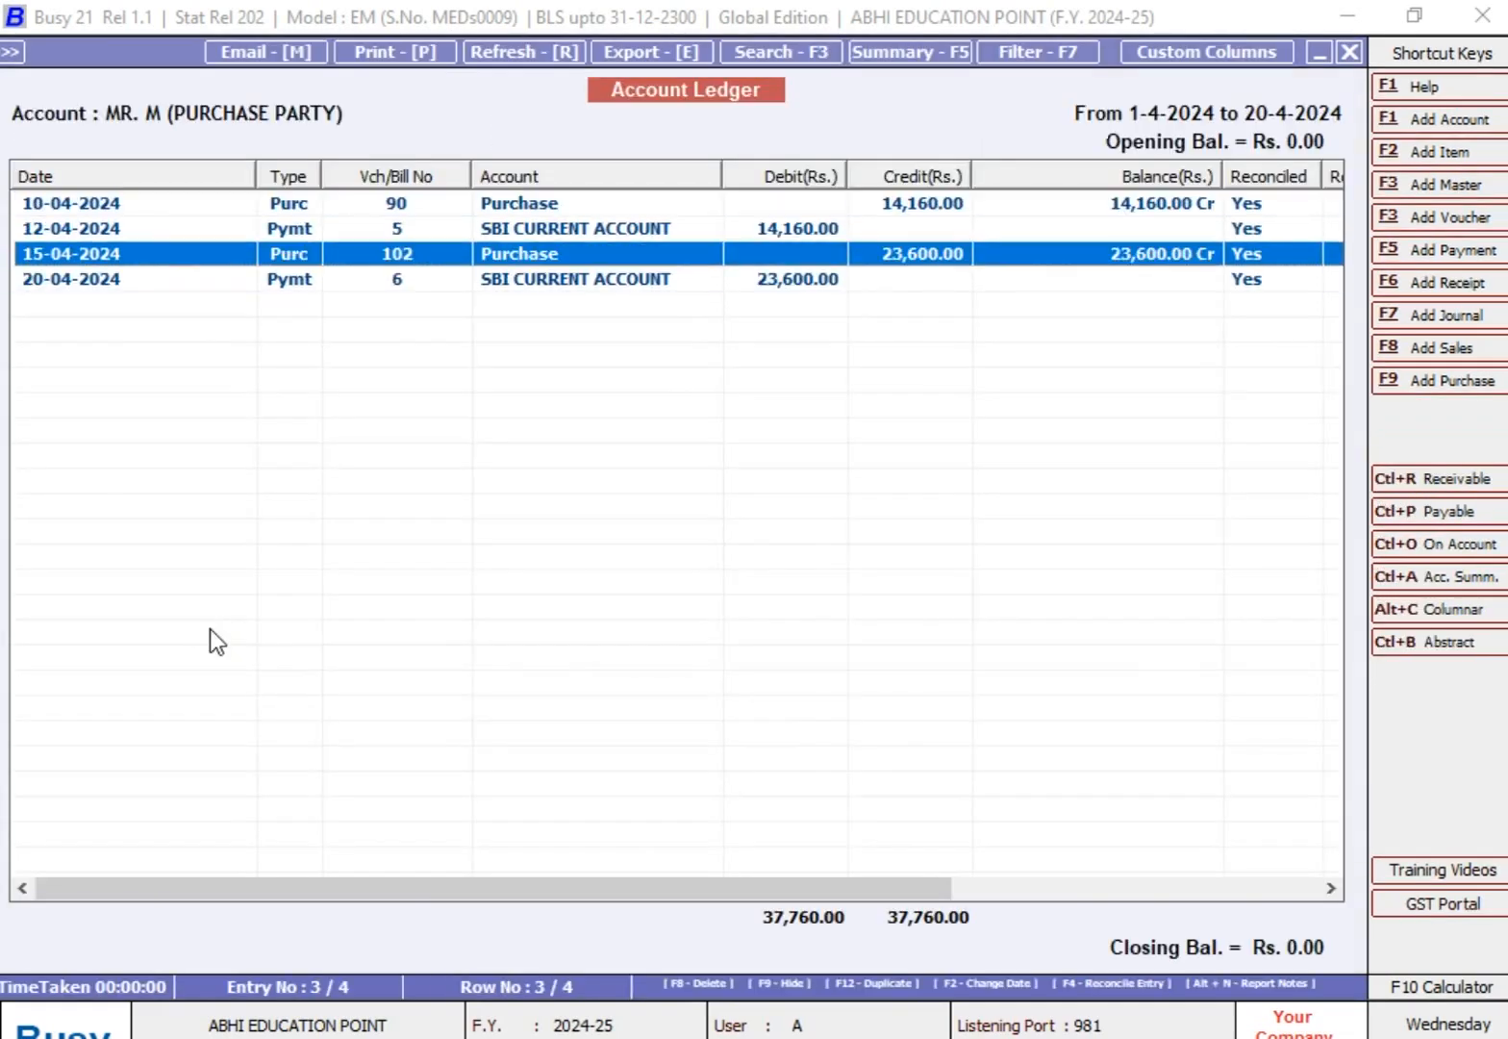
key("Up")
key("Up")
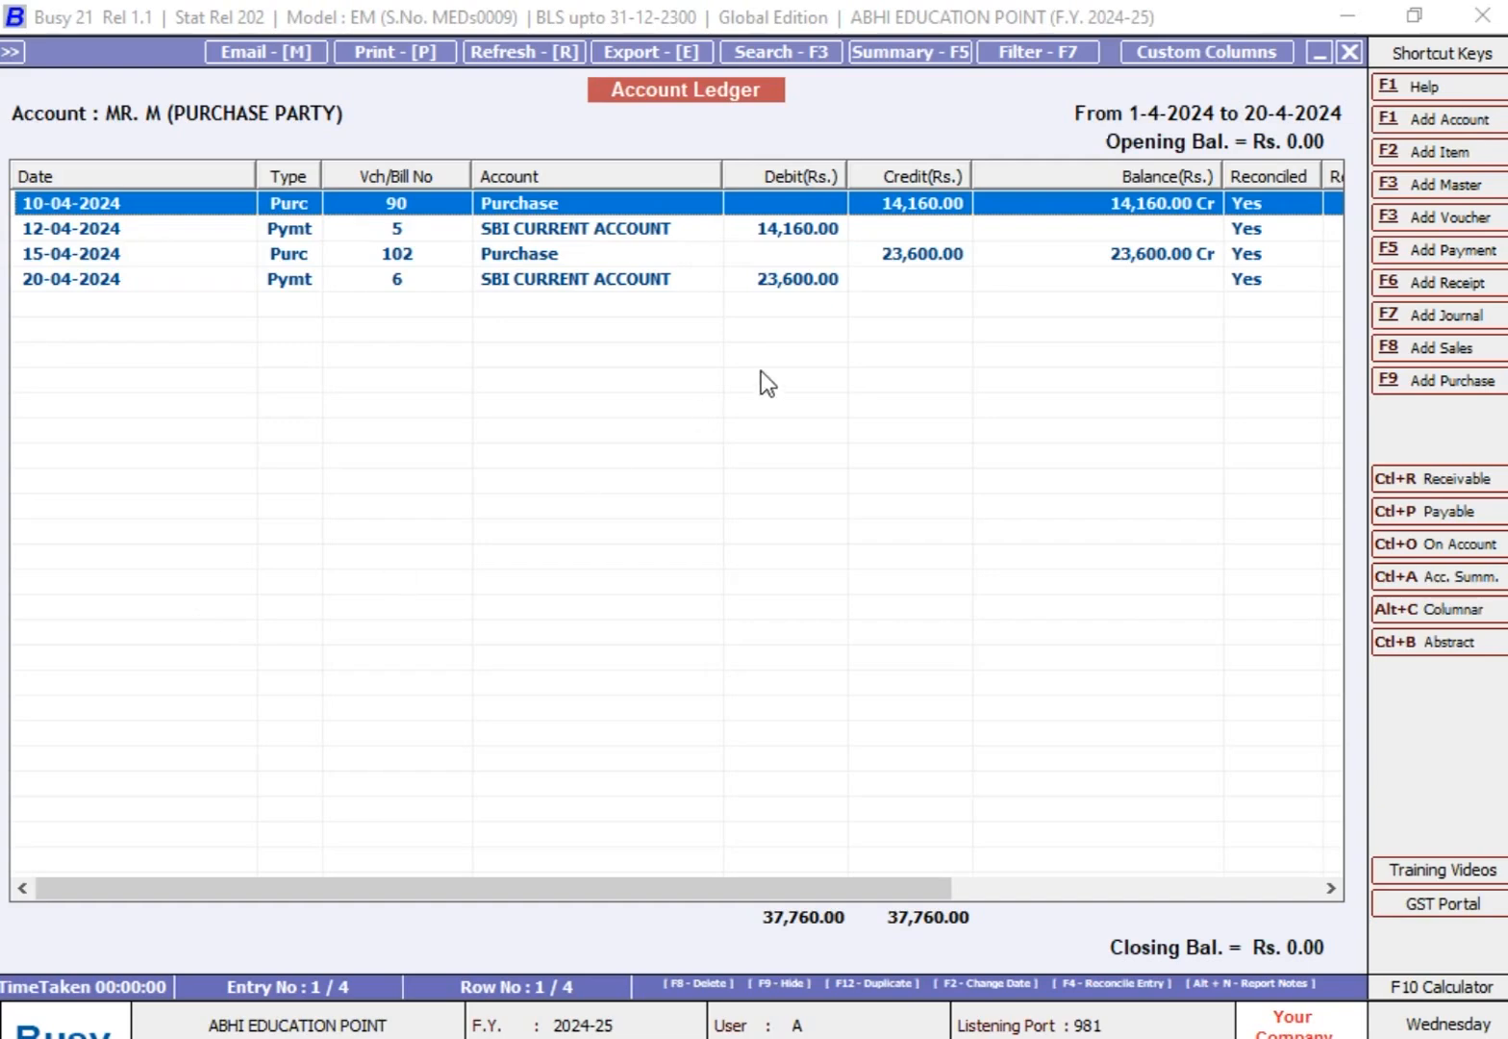
Step: Set Entries to be shown to UnReconciled and display the purchase party's ledger for 01-04-2024 to 20-04-2024
key("Escape")
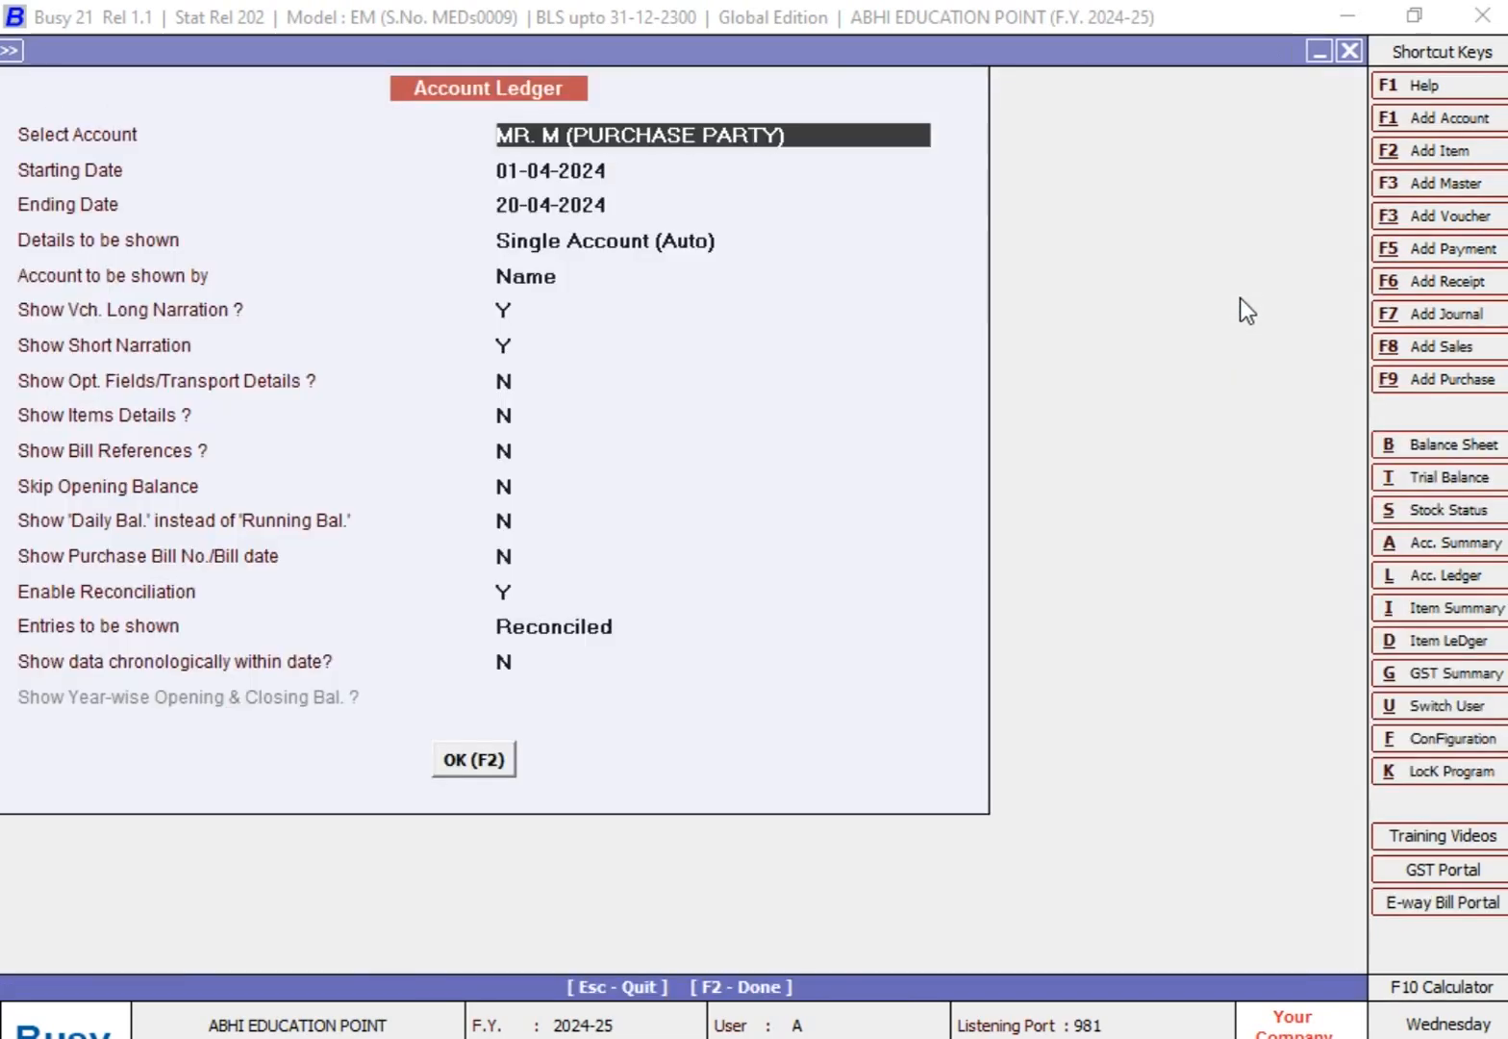
key("Return")
key("Return")
key("Return")
key("Return")
key("Return")
key("Return")
key("Return")
key("Return")
key("Return")
key("Return")
key("Return")
key("Return")
key("Return")
key("Return")
key("Down")
key("Return")
key("Return")
key("Return")
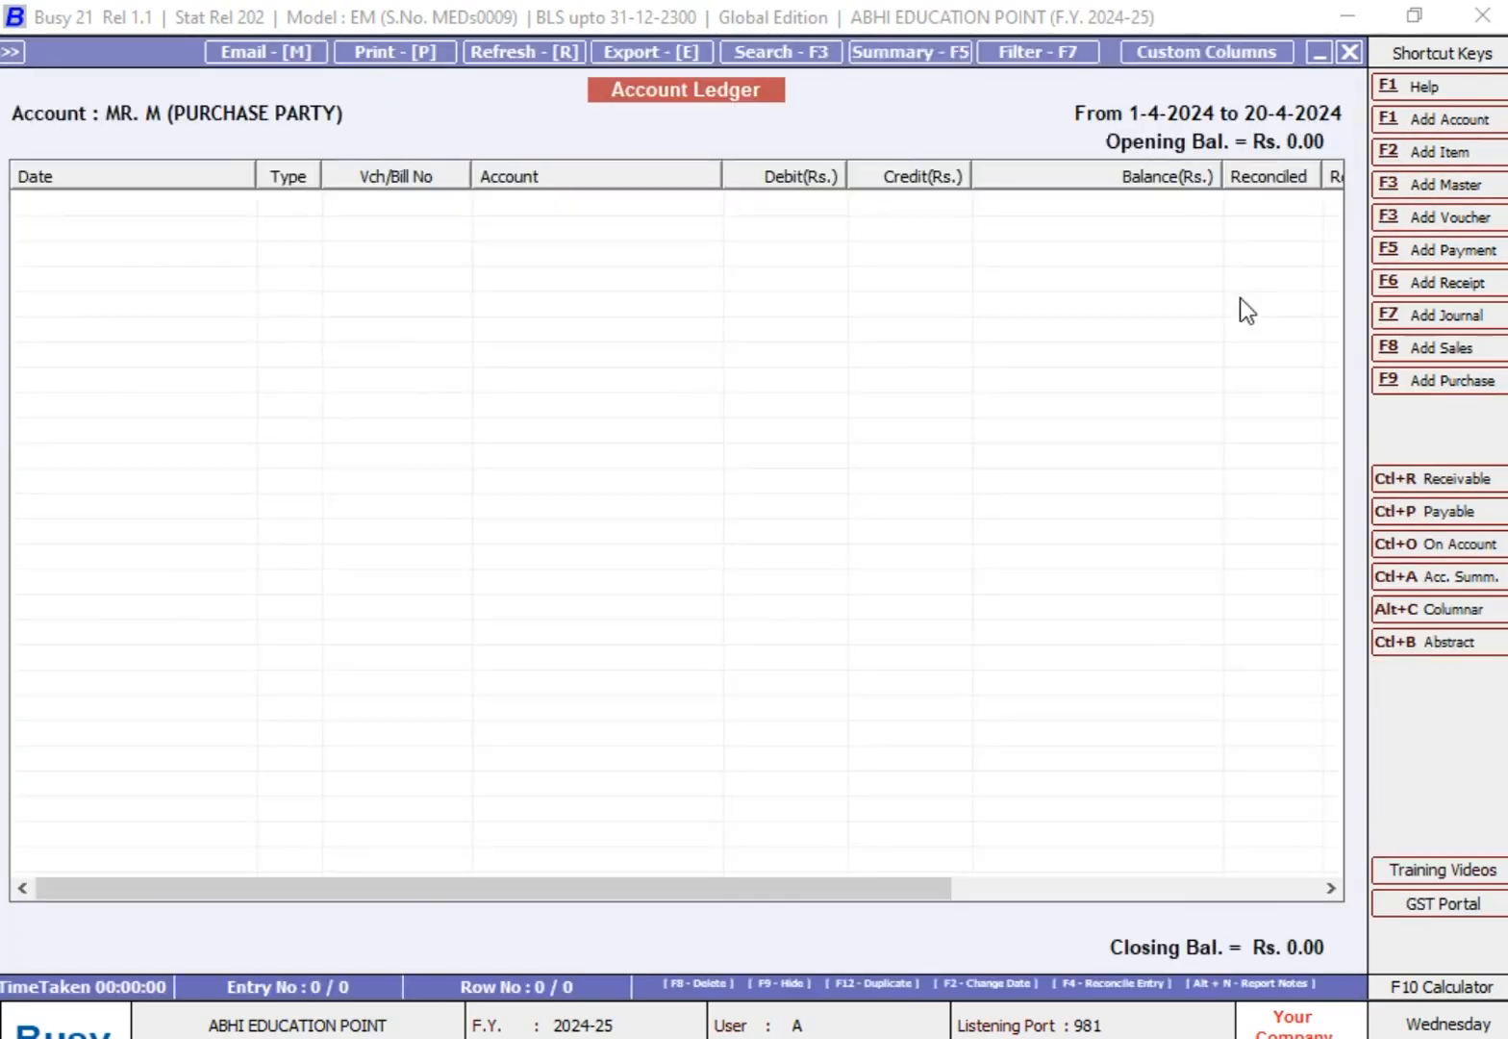
Step: Set Entries to be shown back to --ALL-- and review the purchase party's ledger rows for 01-04-2024 to 20-04-2024
key("Escape")
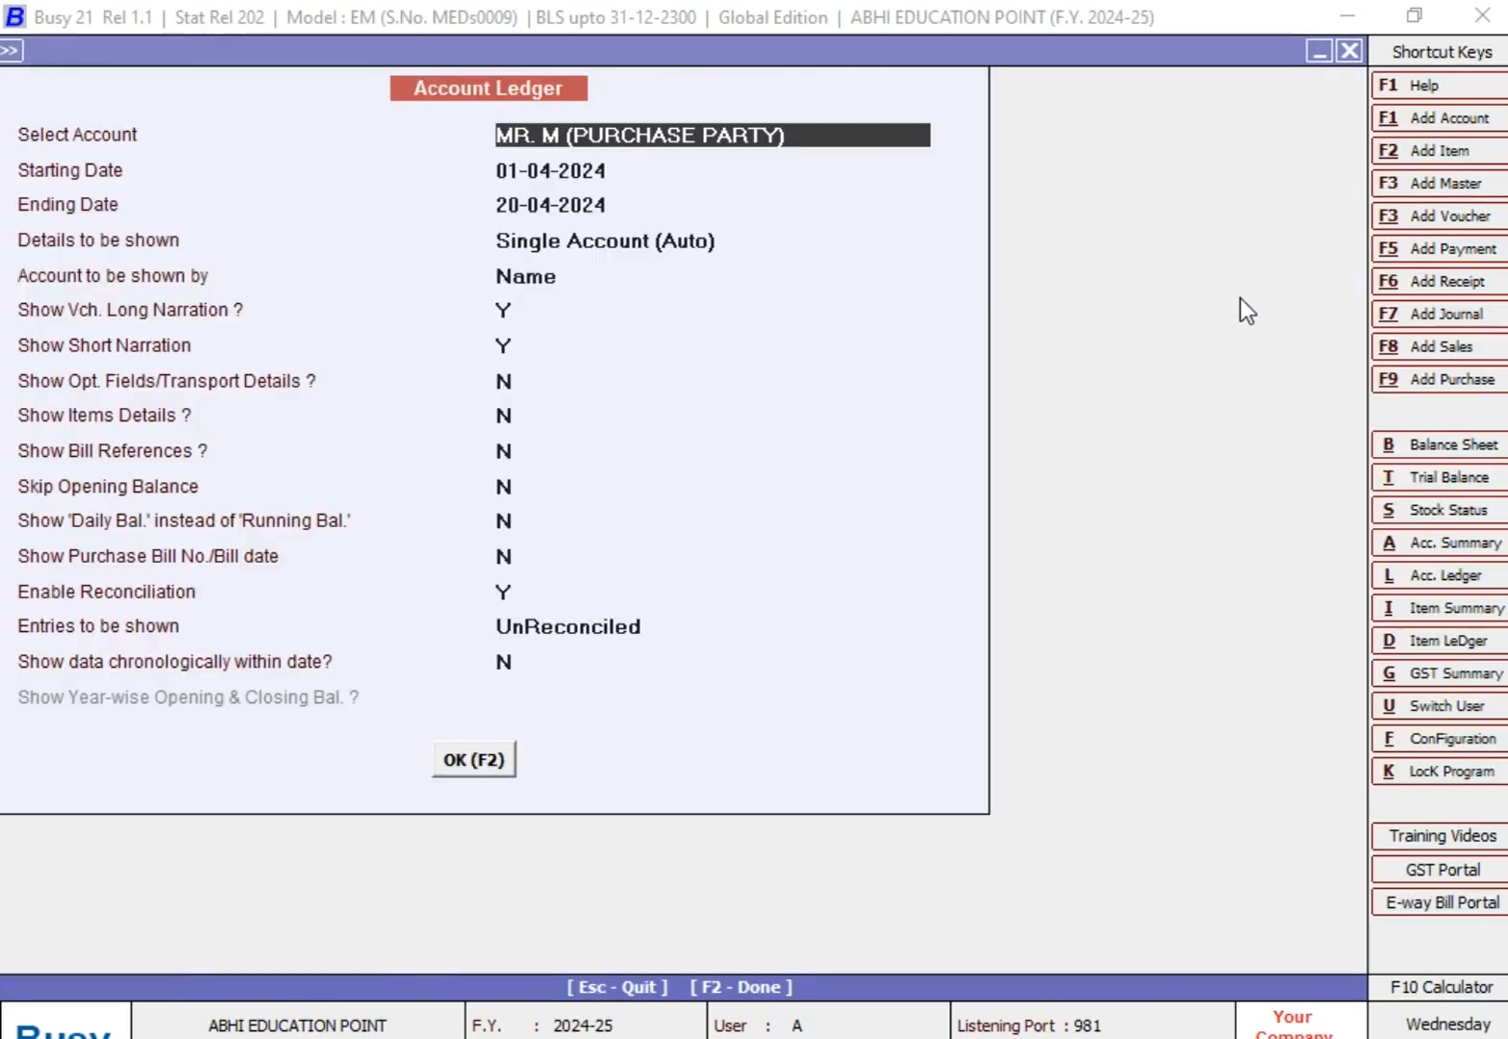
key("Return")
key("Return")
key("Return")
key("Return")
key("Return")
key("Return")
key("Return")
key("Return")
key("Return")
key("Return")
key("Return")
key("Return")
key("Return")
key("Return")
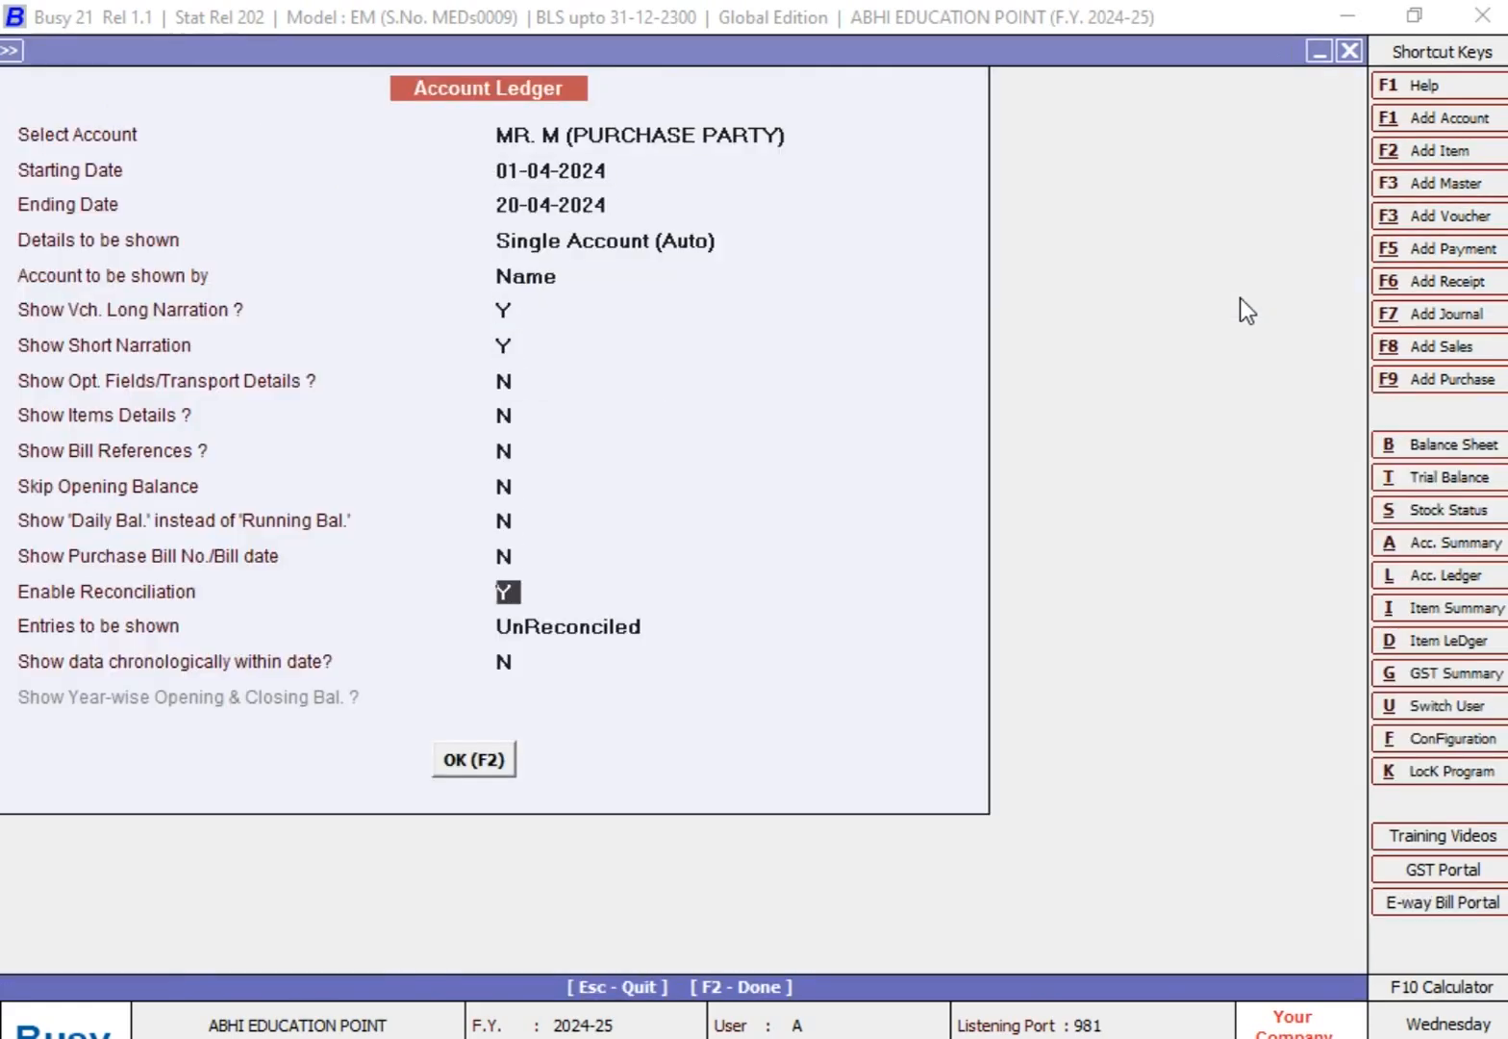
key("Up")
key("Up")
key("Return")
key("Return")
key("Return")
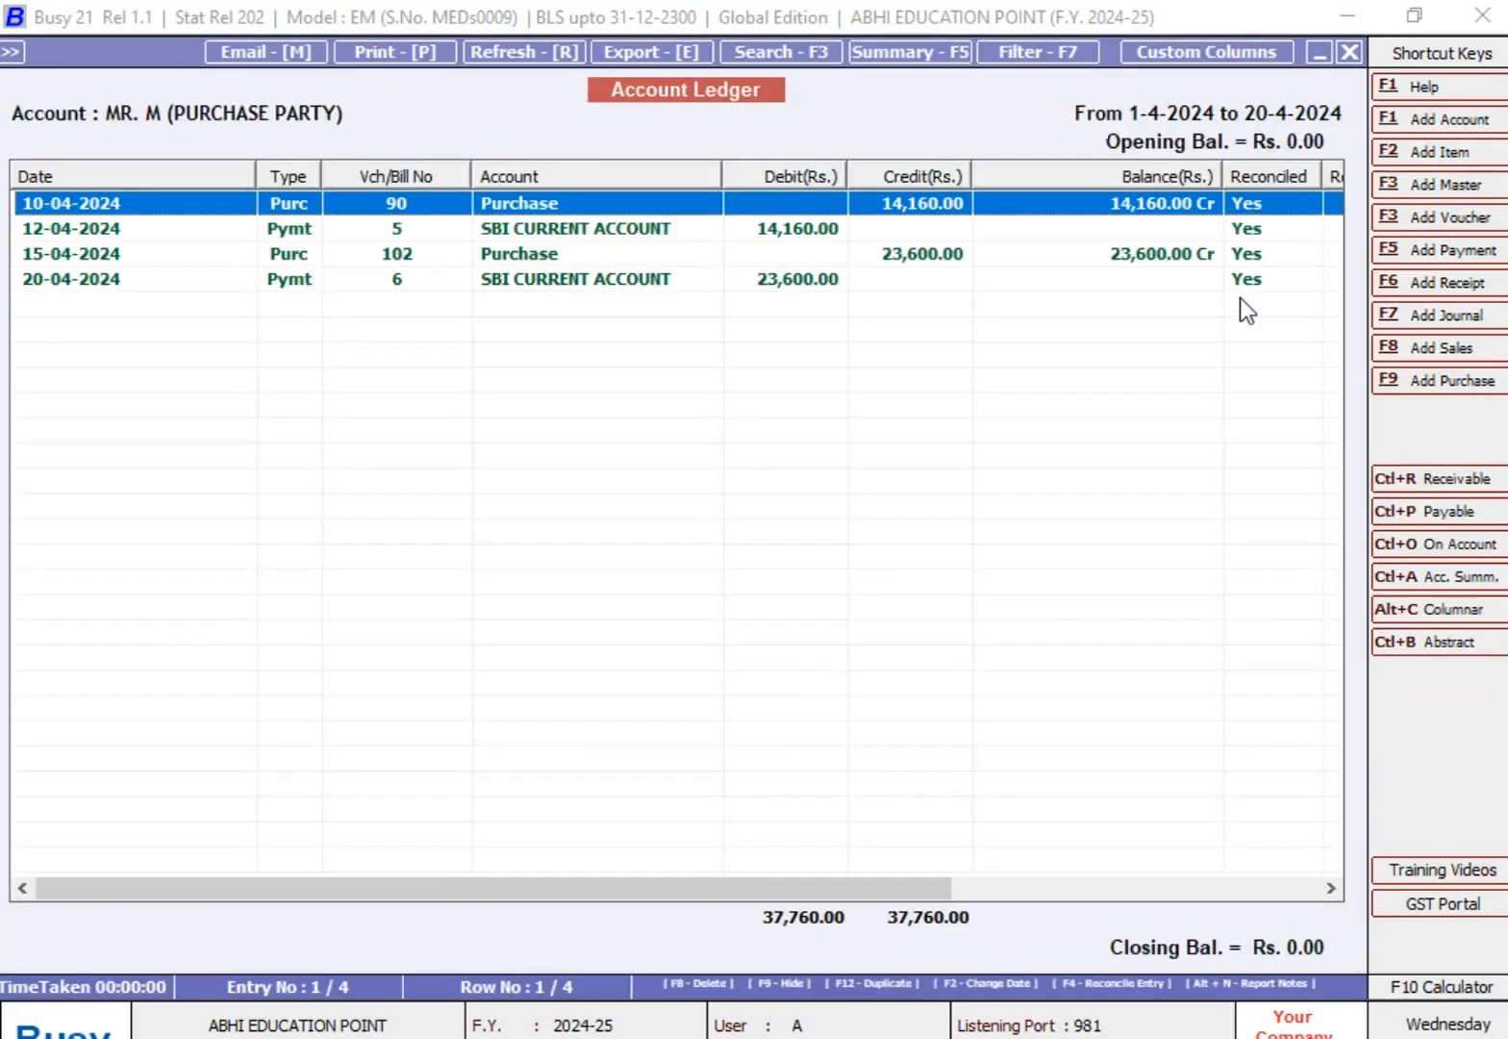
key("Down")
key("Down")
key("Up")
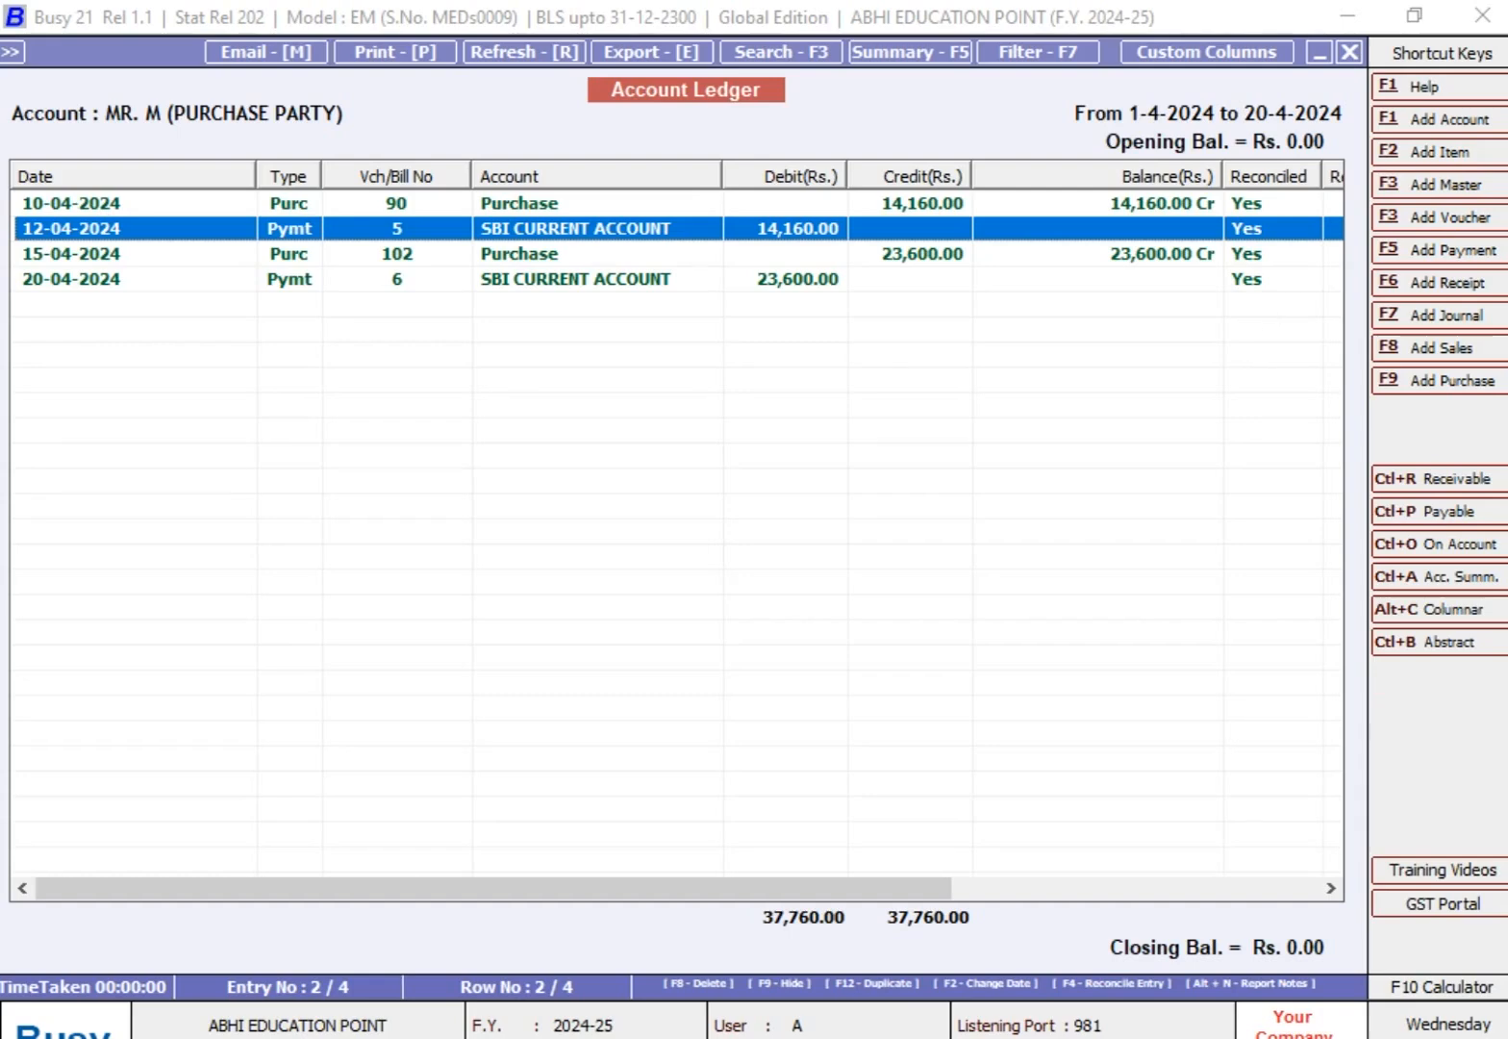
Step: Close the open ledger and start a new Main series sales voucher dated 28-08-2024 with voucher number 8
key("Escape")
key("Escape")
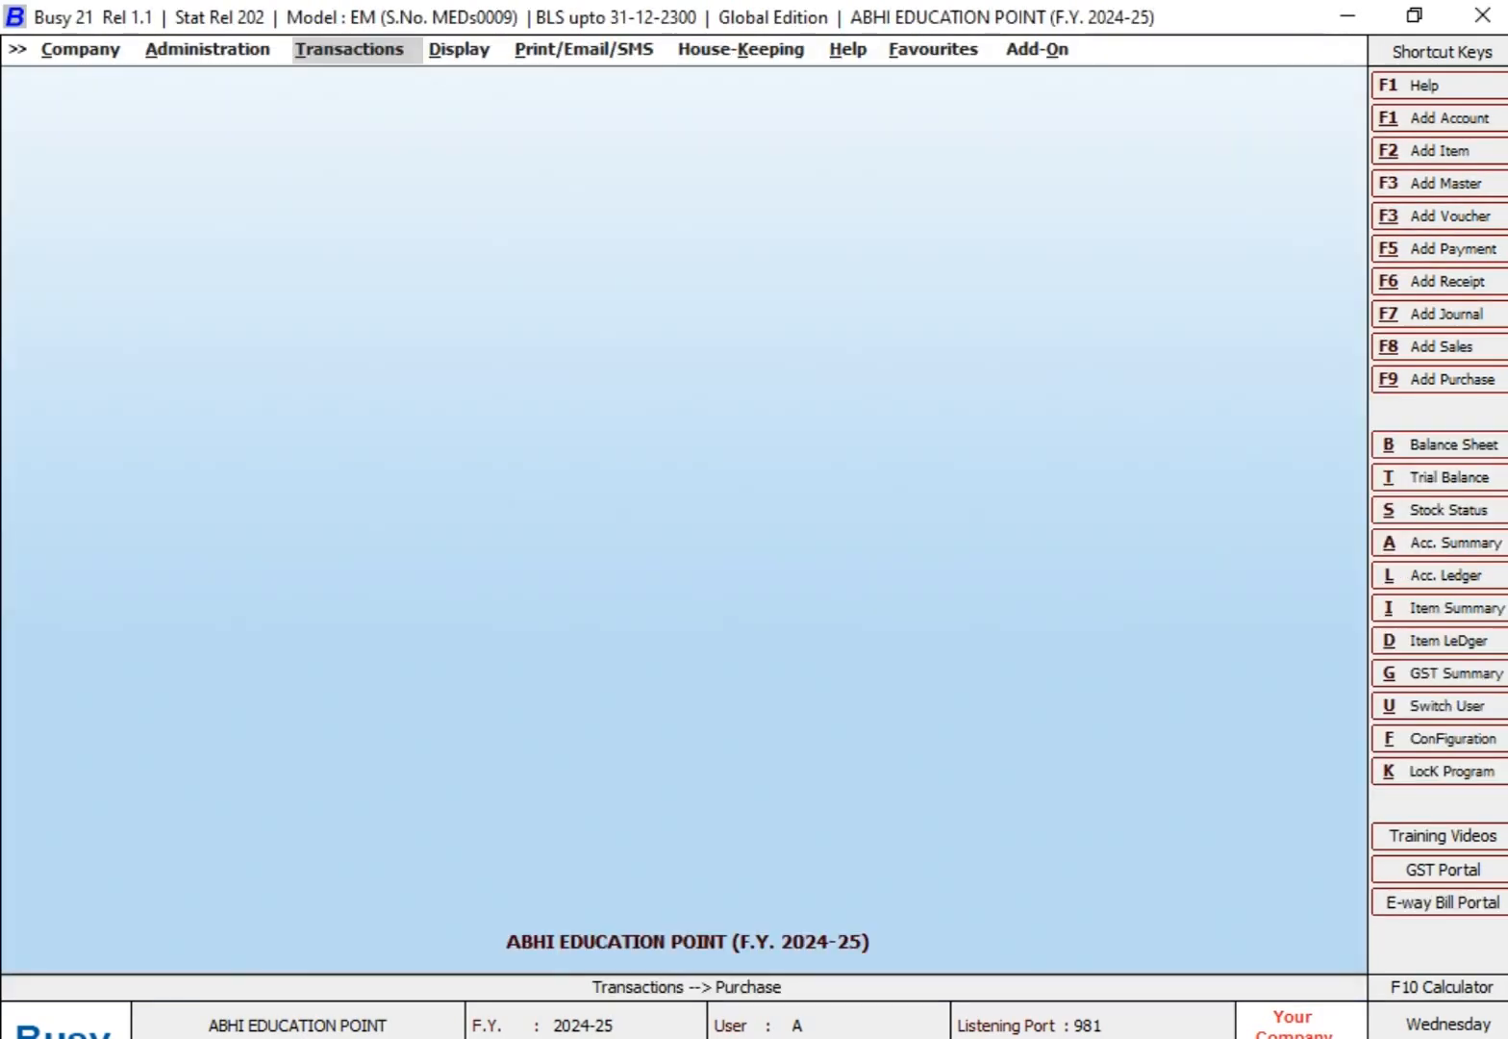
key("Return")
key("Up")
key("Return")
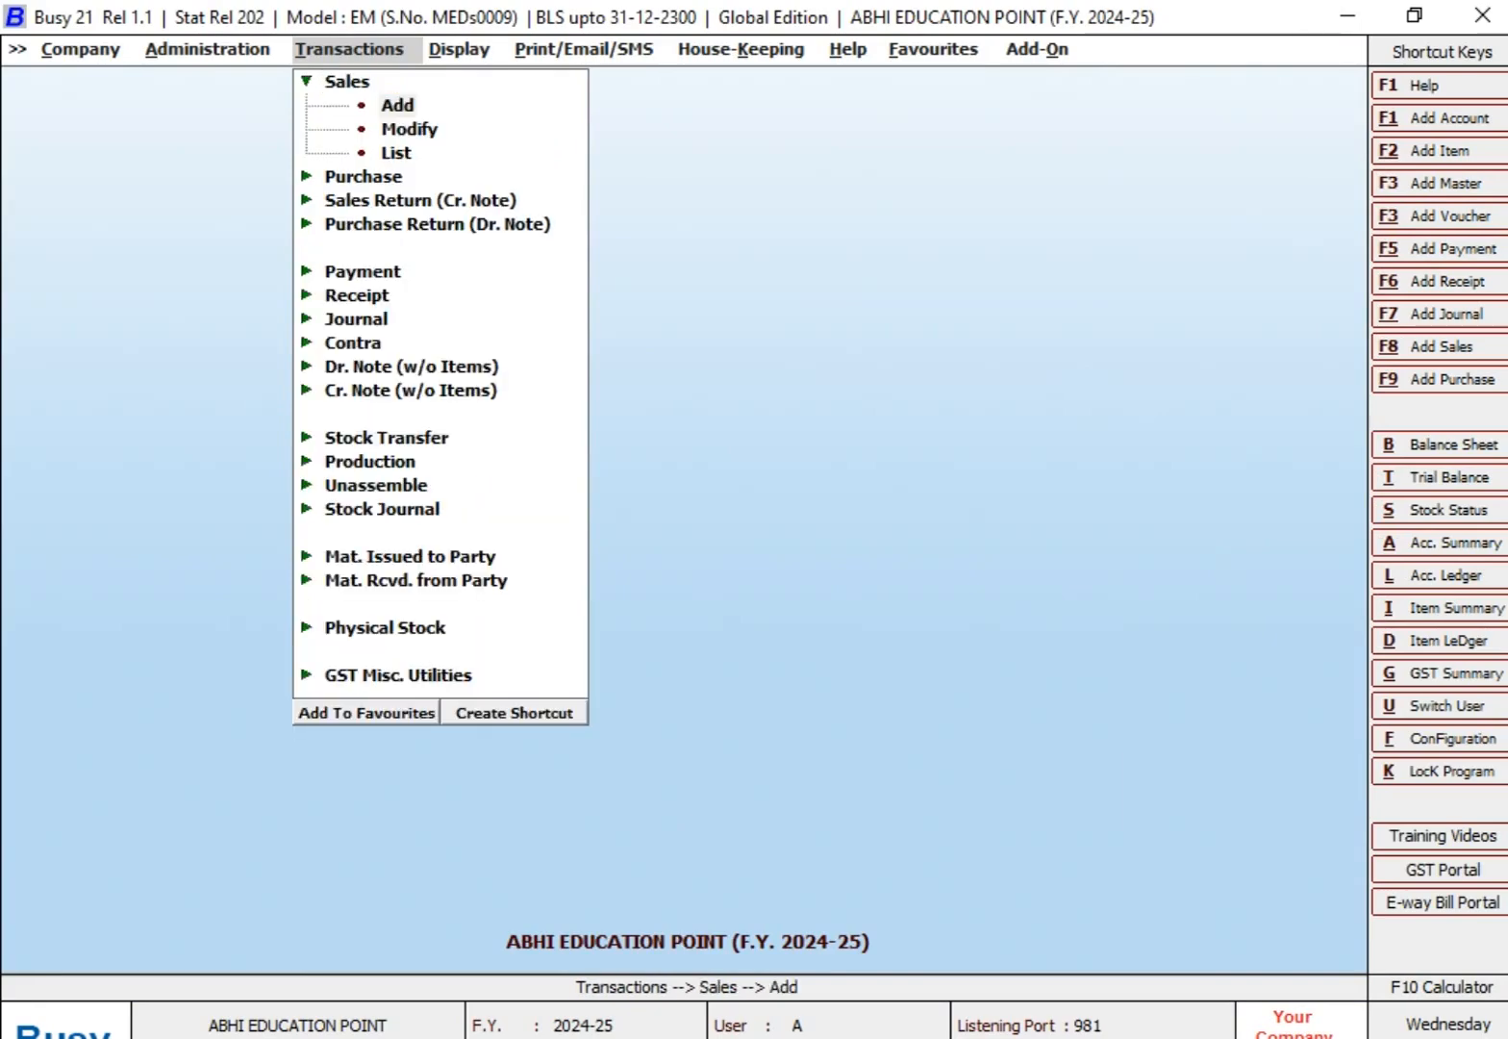
key("Return")
key("Return")
type("28-8")
key("Return")
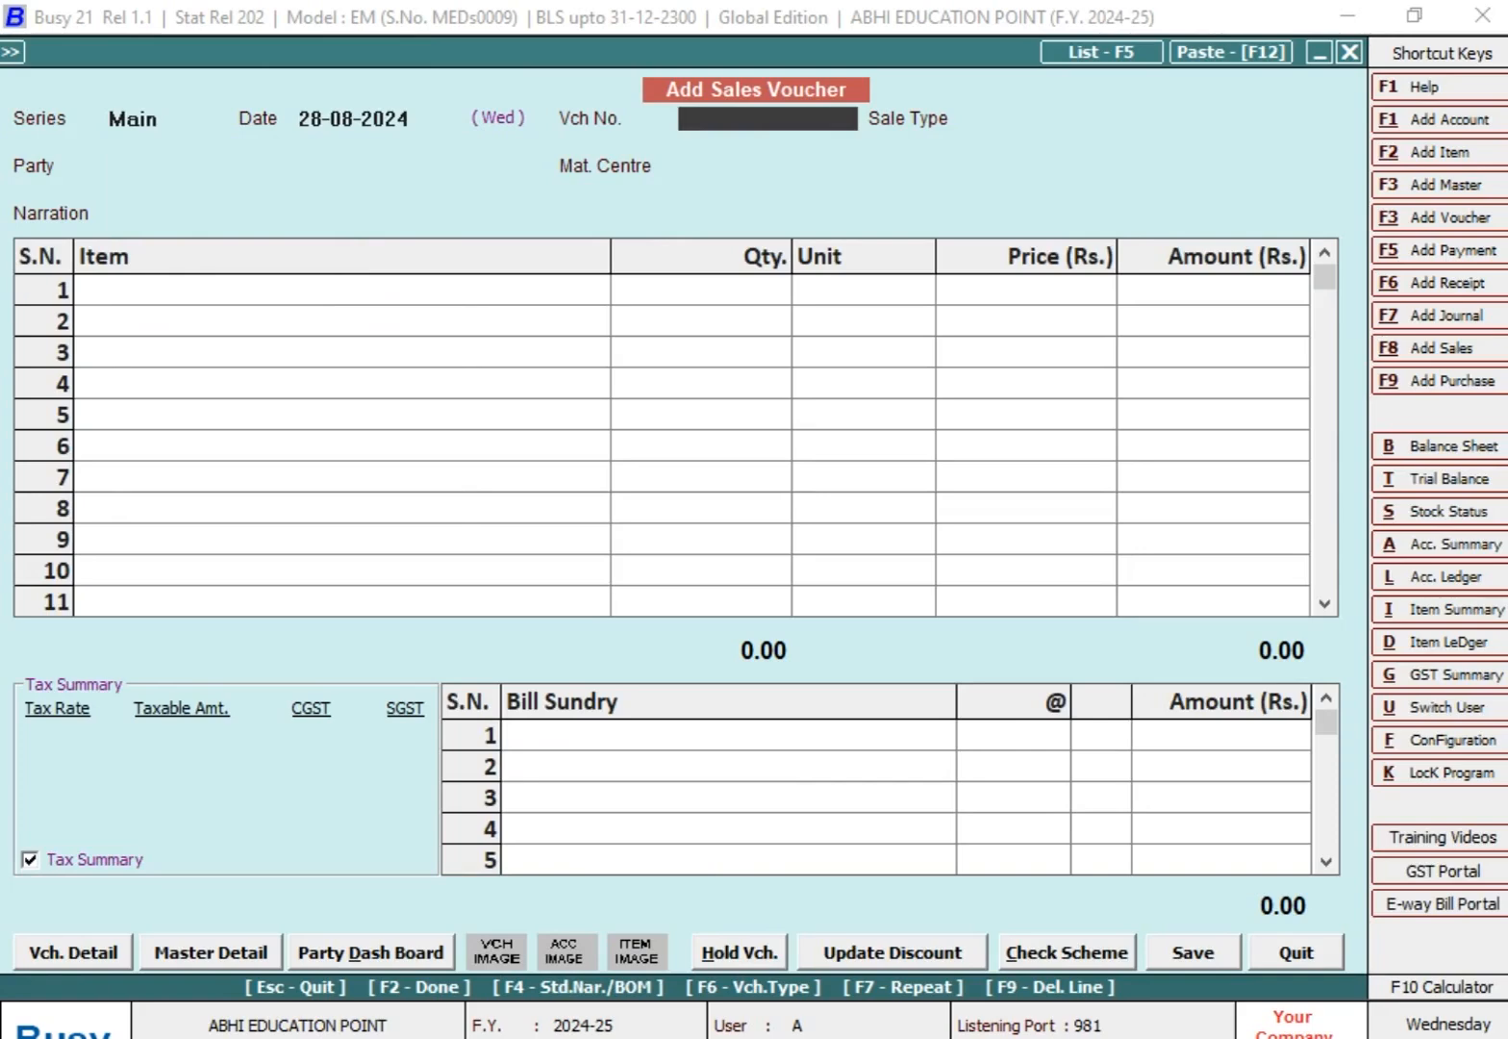
type("8")
Step: Set the sale type to L/GST-MultiRate and choose the ABC sales party with Main Store as material centre
key("Return")
type("L")
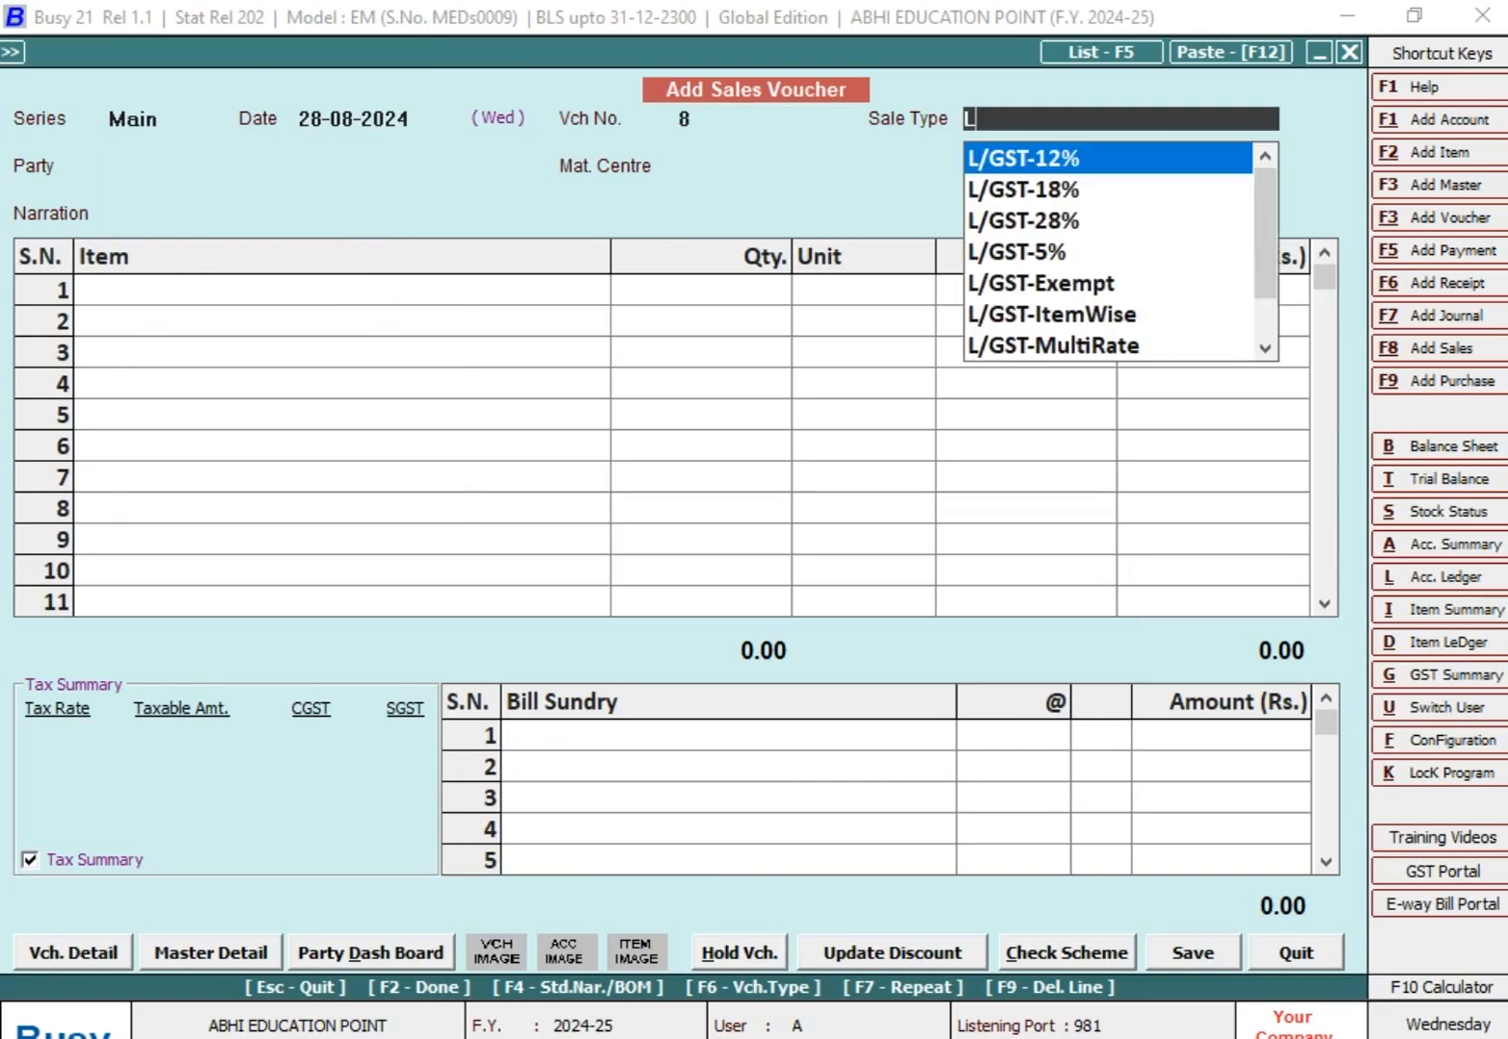
key("Down")
key("Down")
key("Down")
key("Down")
key("Down")
key("Down")
key("Return")
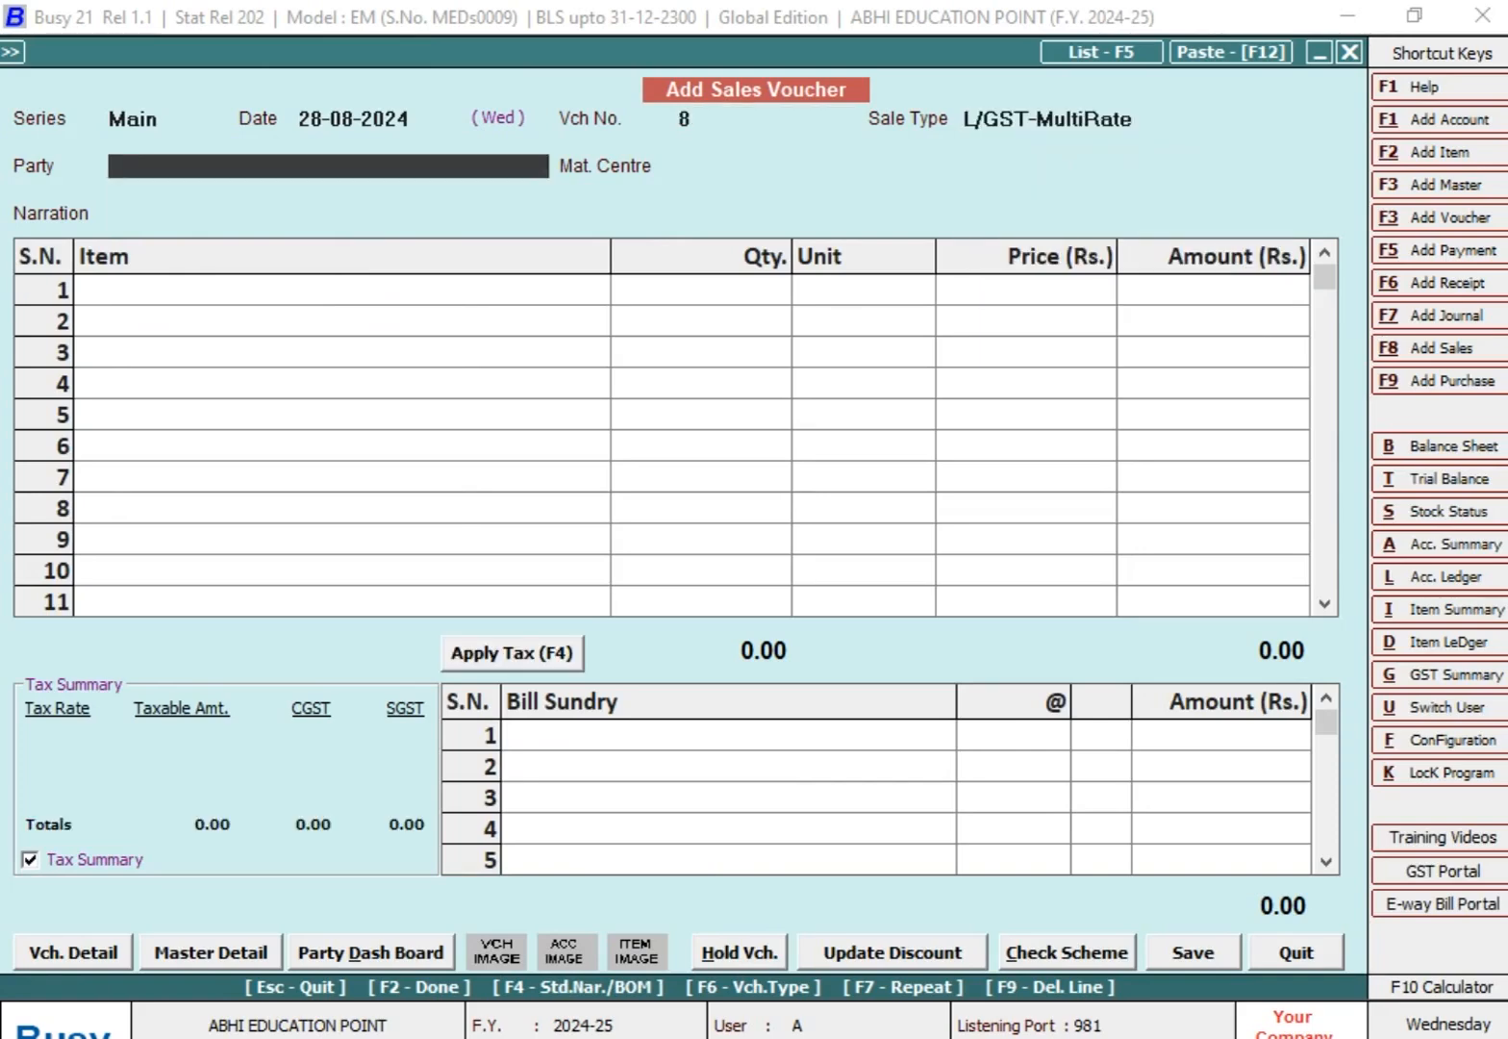
type("MR")
key("Down")
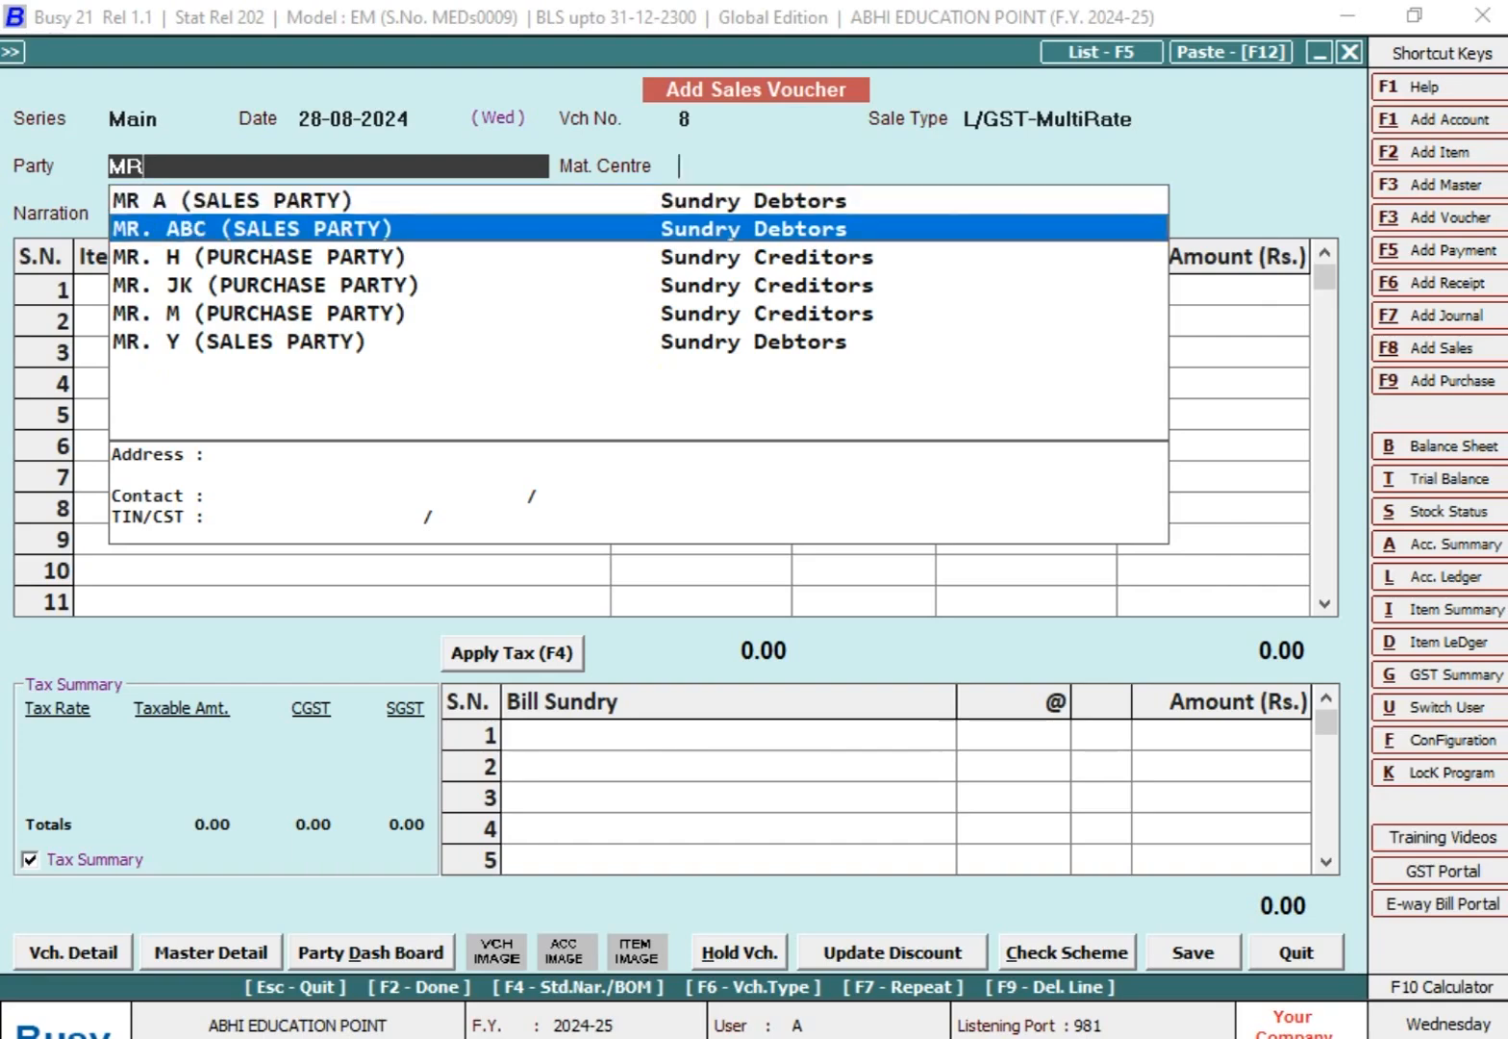
key("Return")
key("Return")
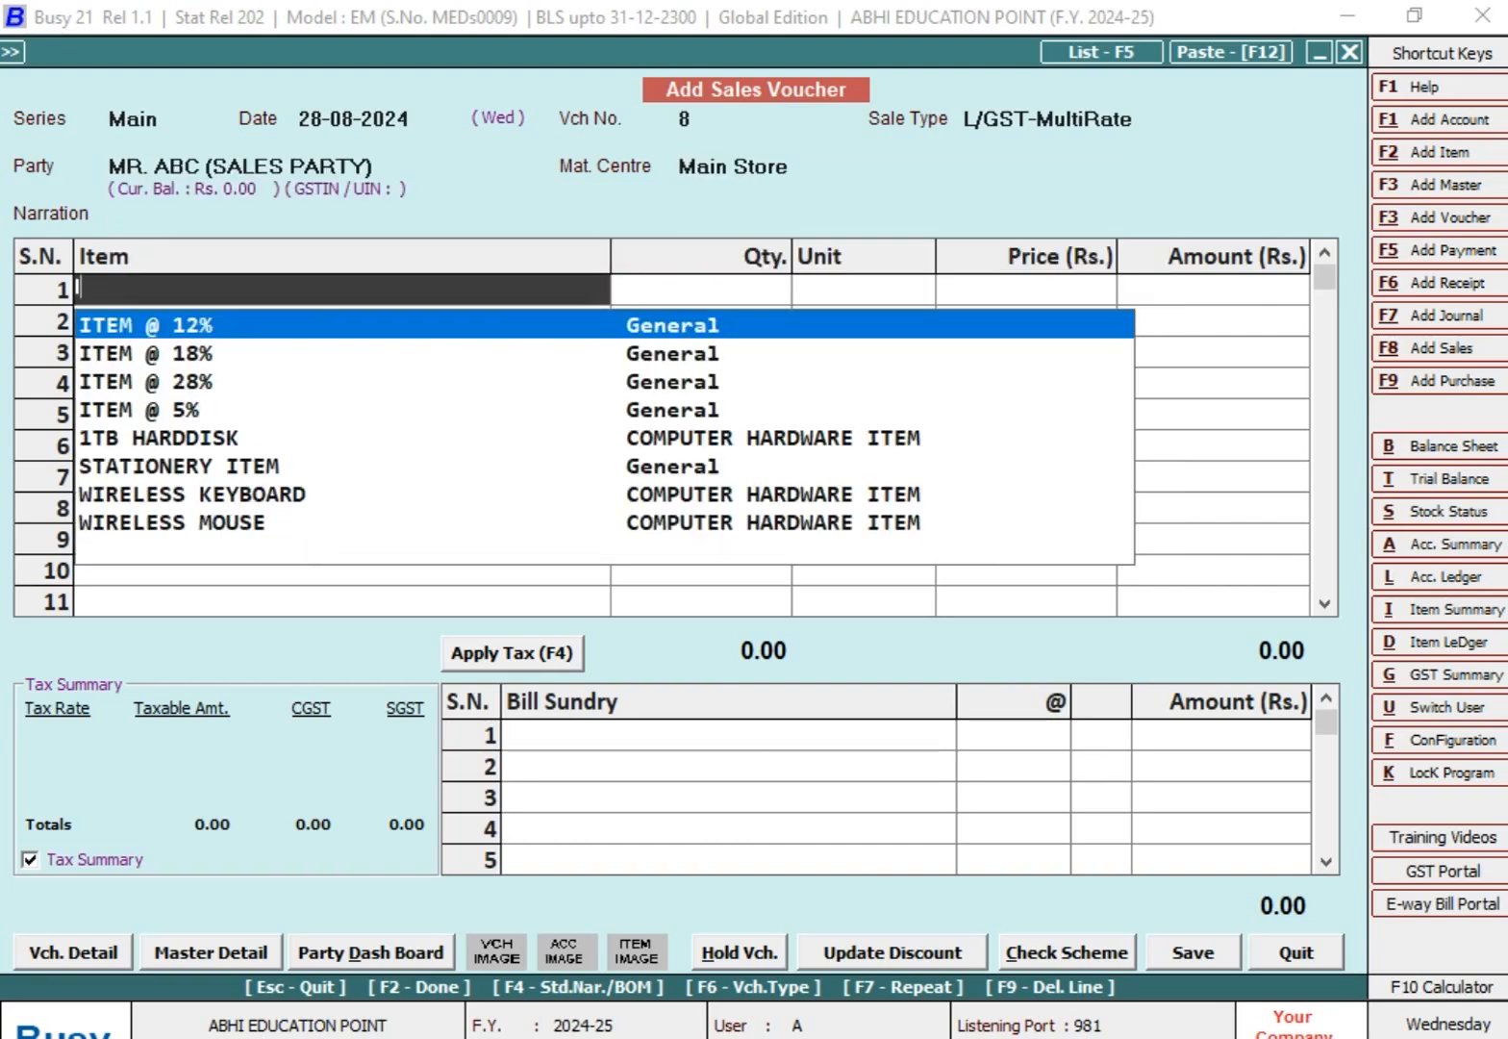
Step: Add ITEM @ 18% to the voucher with a quantity of 50 Pcs. and an amount of 12,000
key("Down")
key("Return")
type("50")
key("Return")
key("Return")
type("12000")
key("Return")
Step: Add CGST and SGST bill sundries at 9% each to the voucher
key("Return")
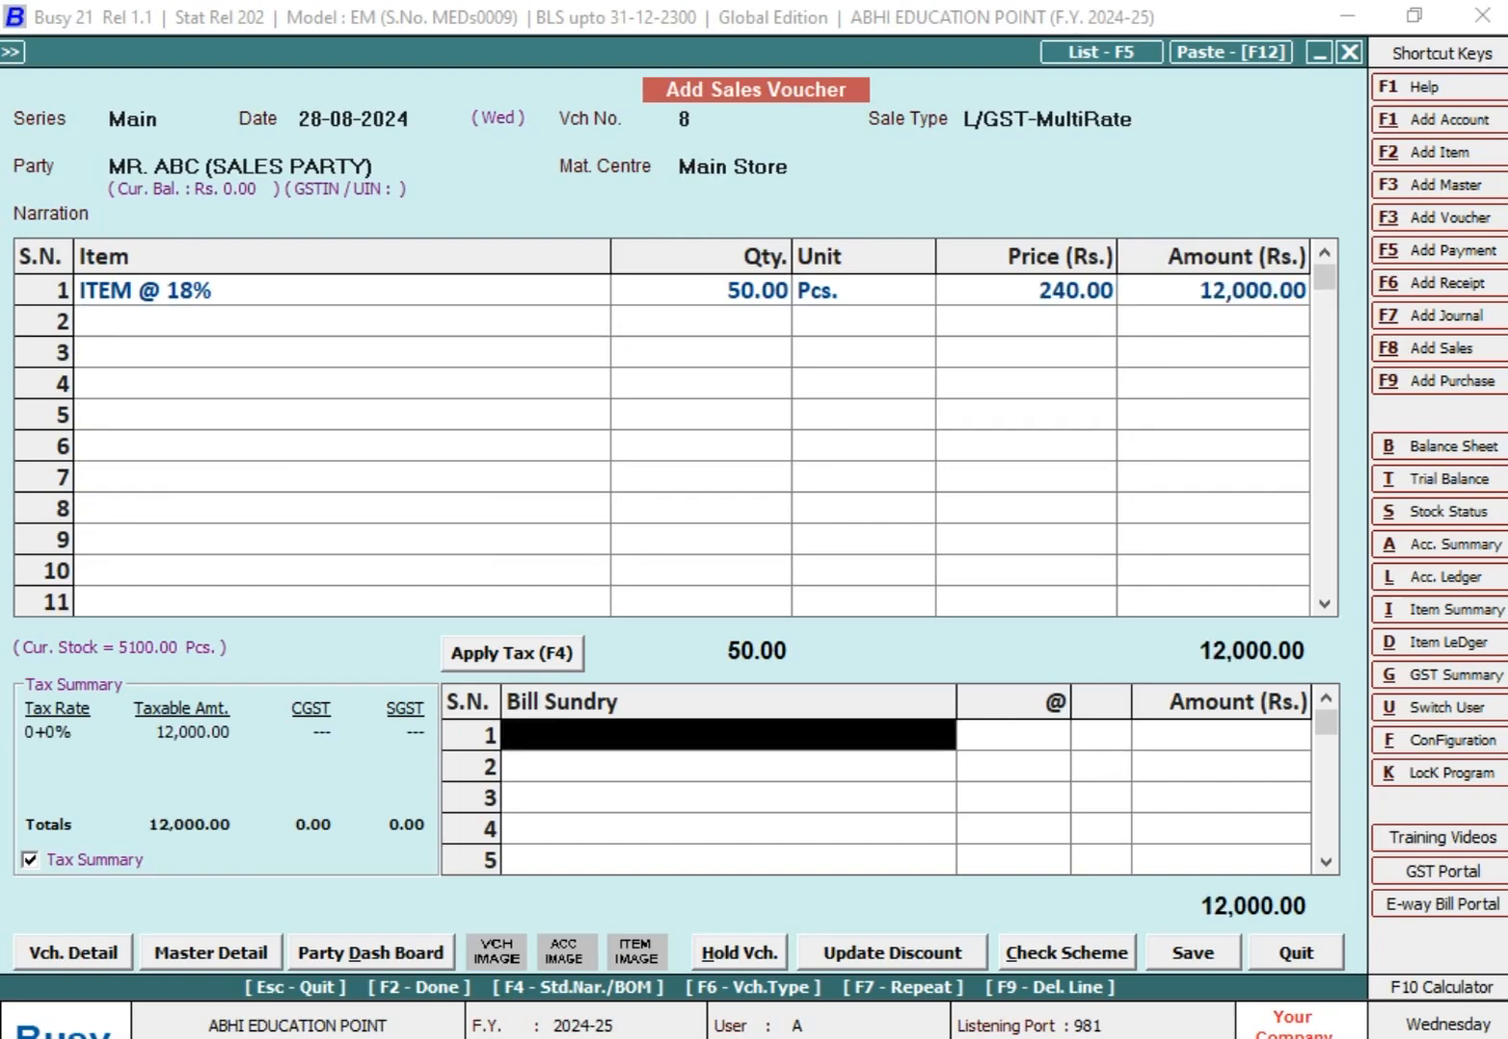
type("CG")
key("Return")
type("9")
key("Return")
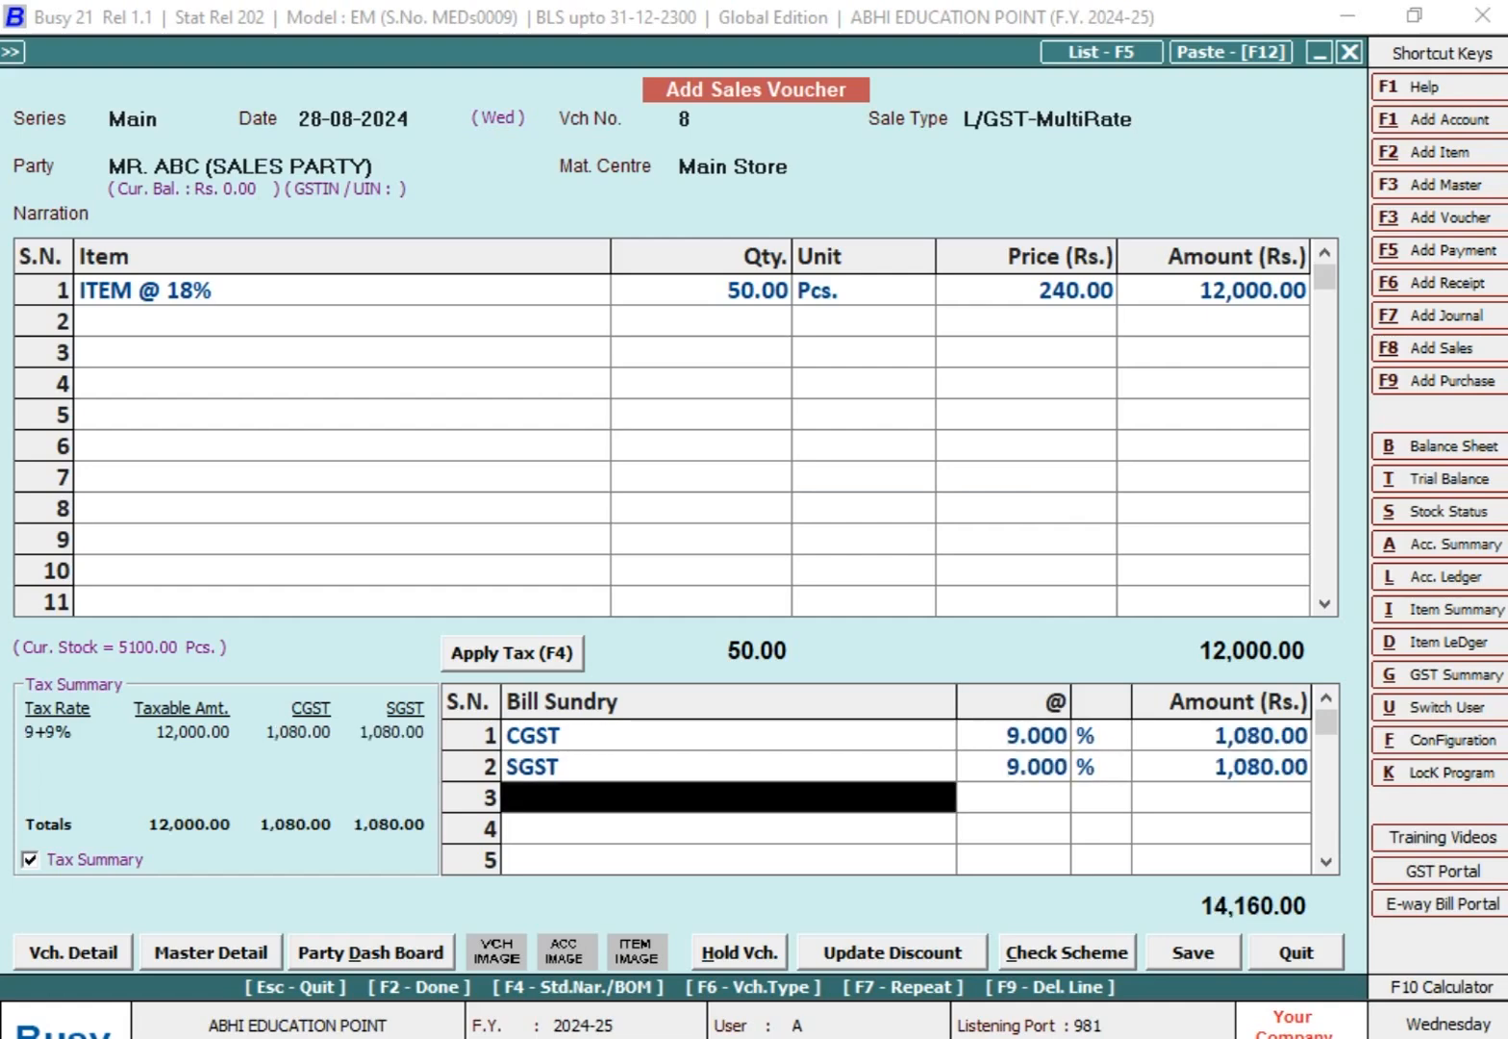
Step: Change the amount of the ITEM @ 18% line to 14,550
key("Up")
key("Up")
key("Up")
key("Up")
key("Right")
key("Right")
key("Right")
key("Right")
type("14")
key("BackSpace")
type("4550")
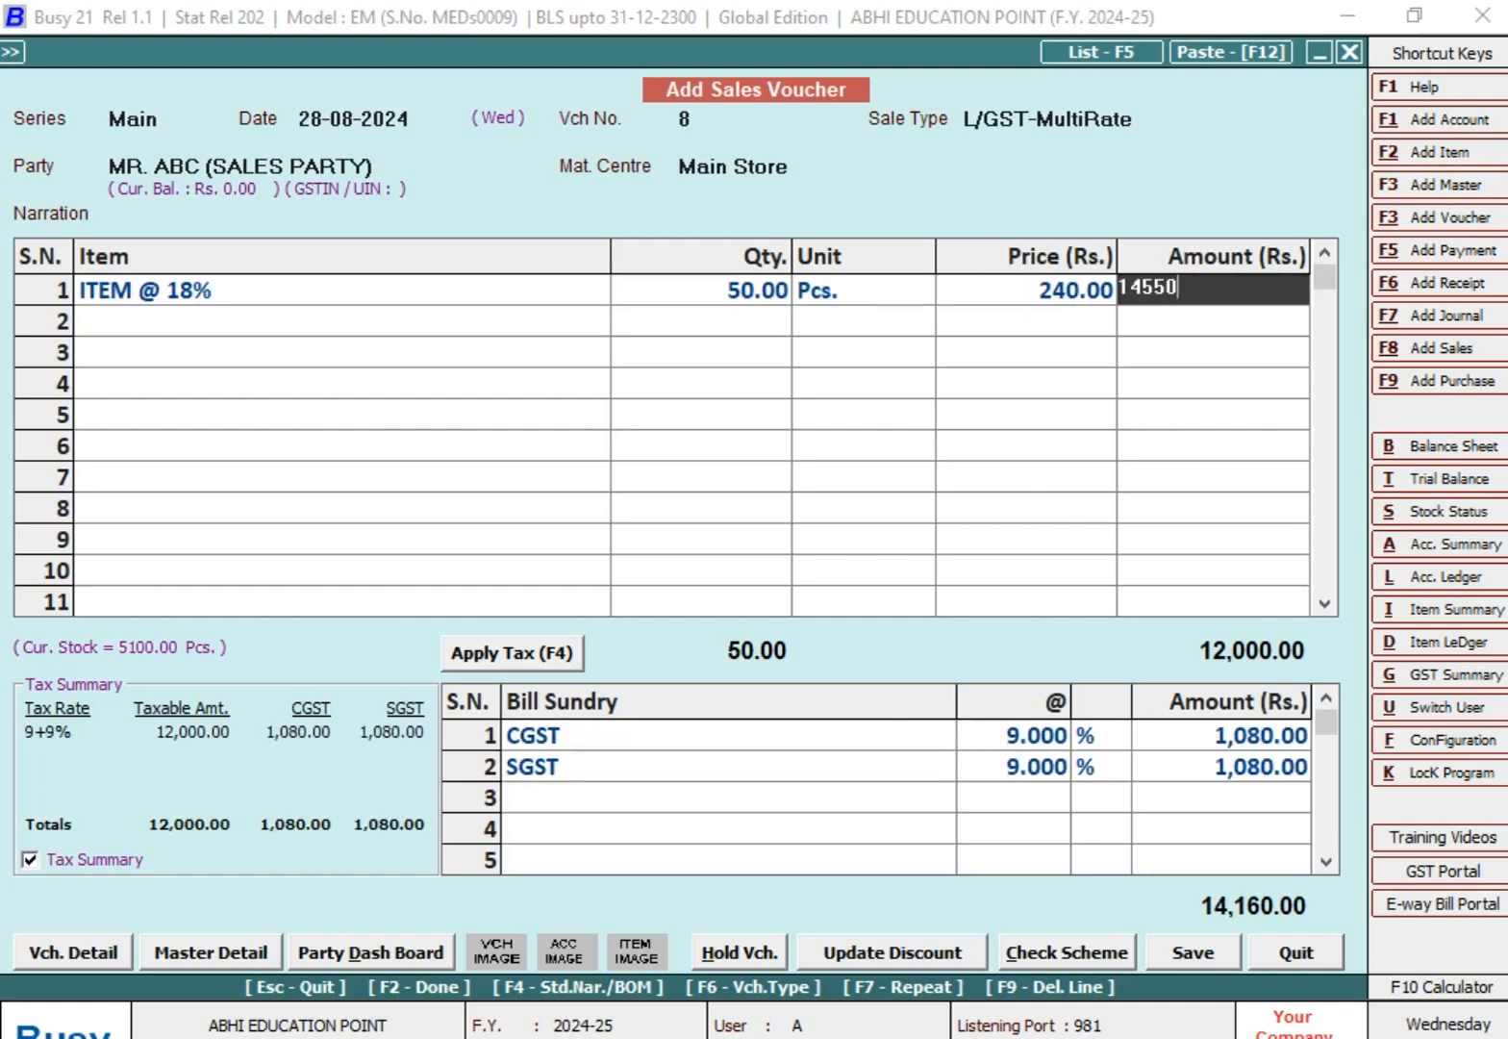
key("Return")
key("Return")
key("Down")
key("Down")
key("Down")
key("Down")
key("Down")
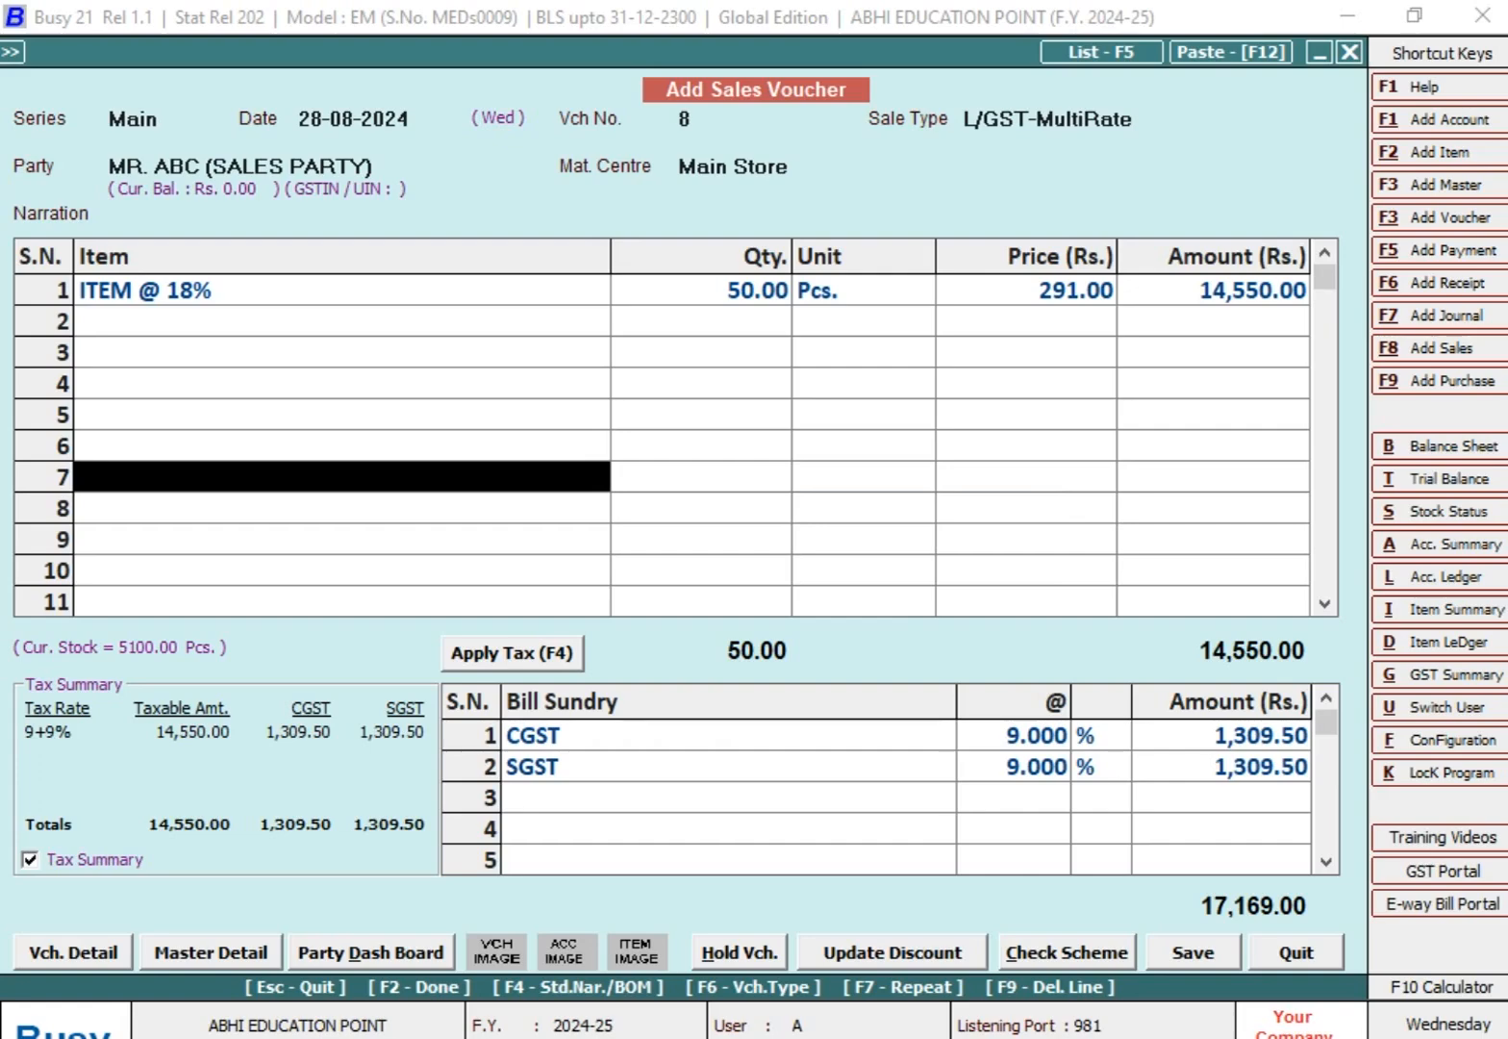
key("Return")
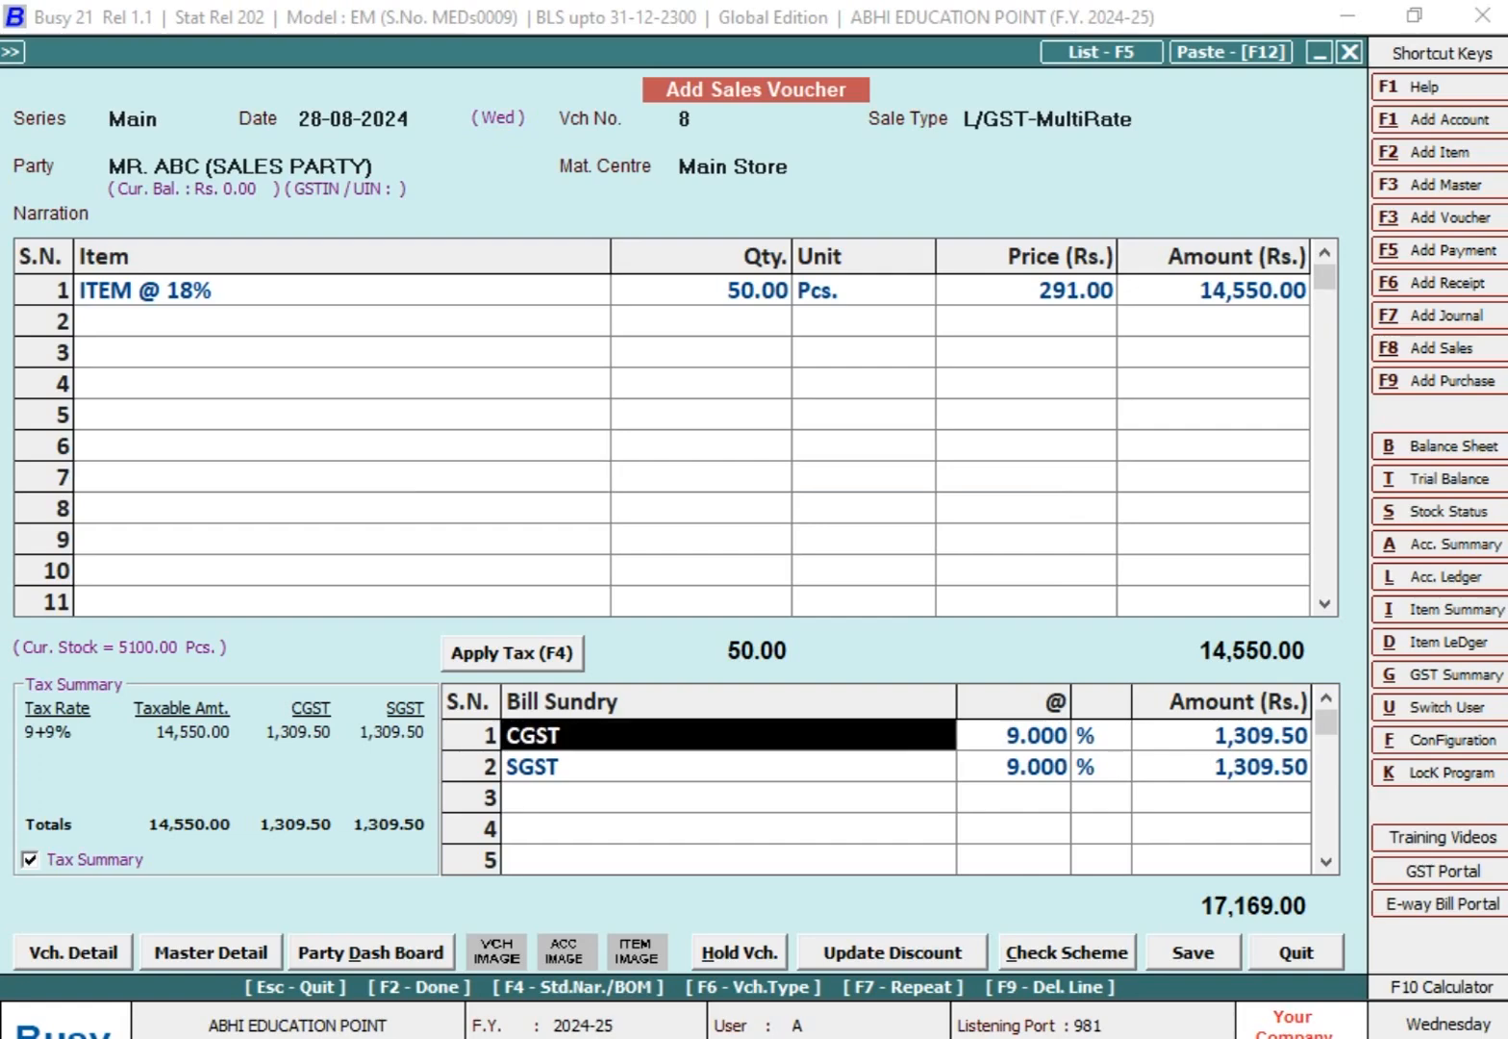
Step: Save the sales voucher with the full amount as New Ref. 8, without printing the invoice
key("F2")
key("Return")
key("Return")
key("Return")
key("Return")
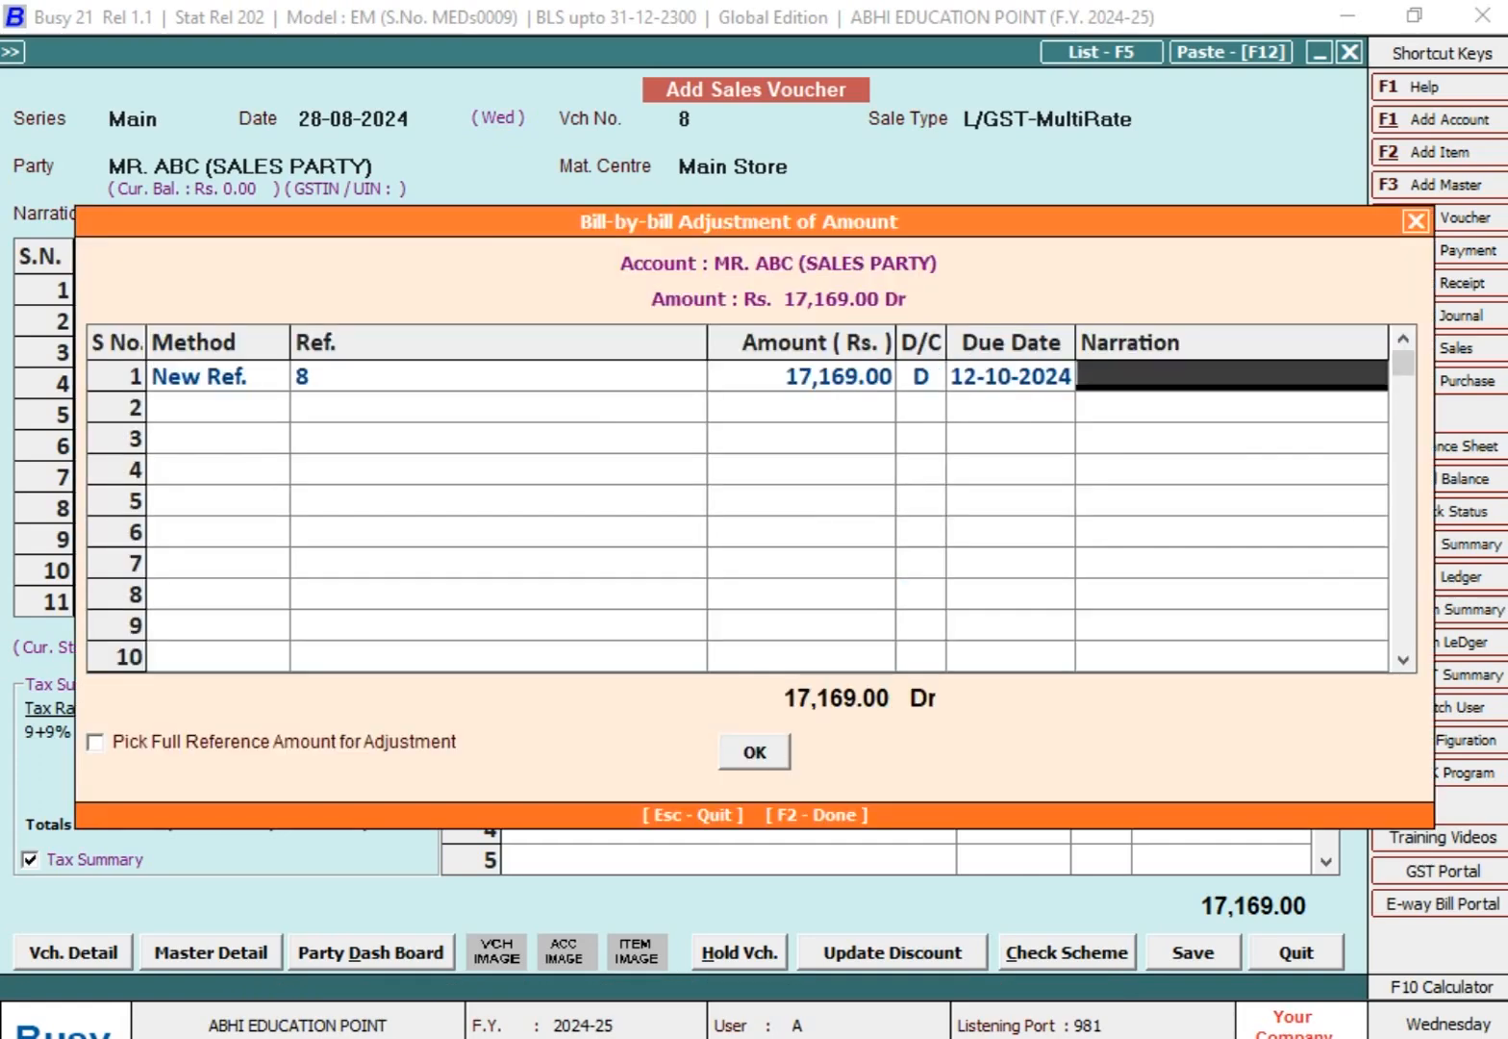
key("Return")
key("F2")
Step: Begin the next sales voucher dated 31-08-2024 with number 9 for the ABC sales party
key("Return")
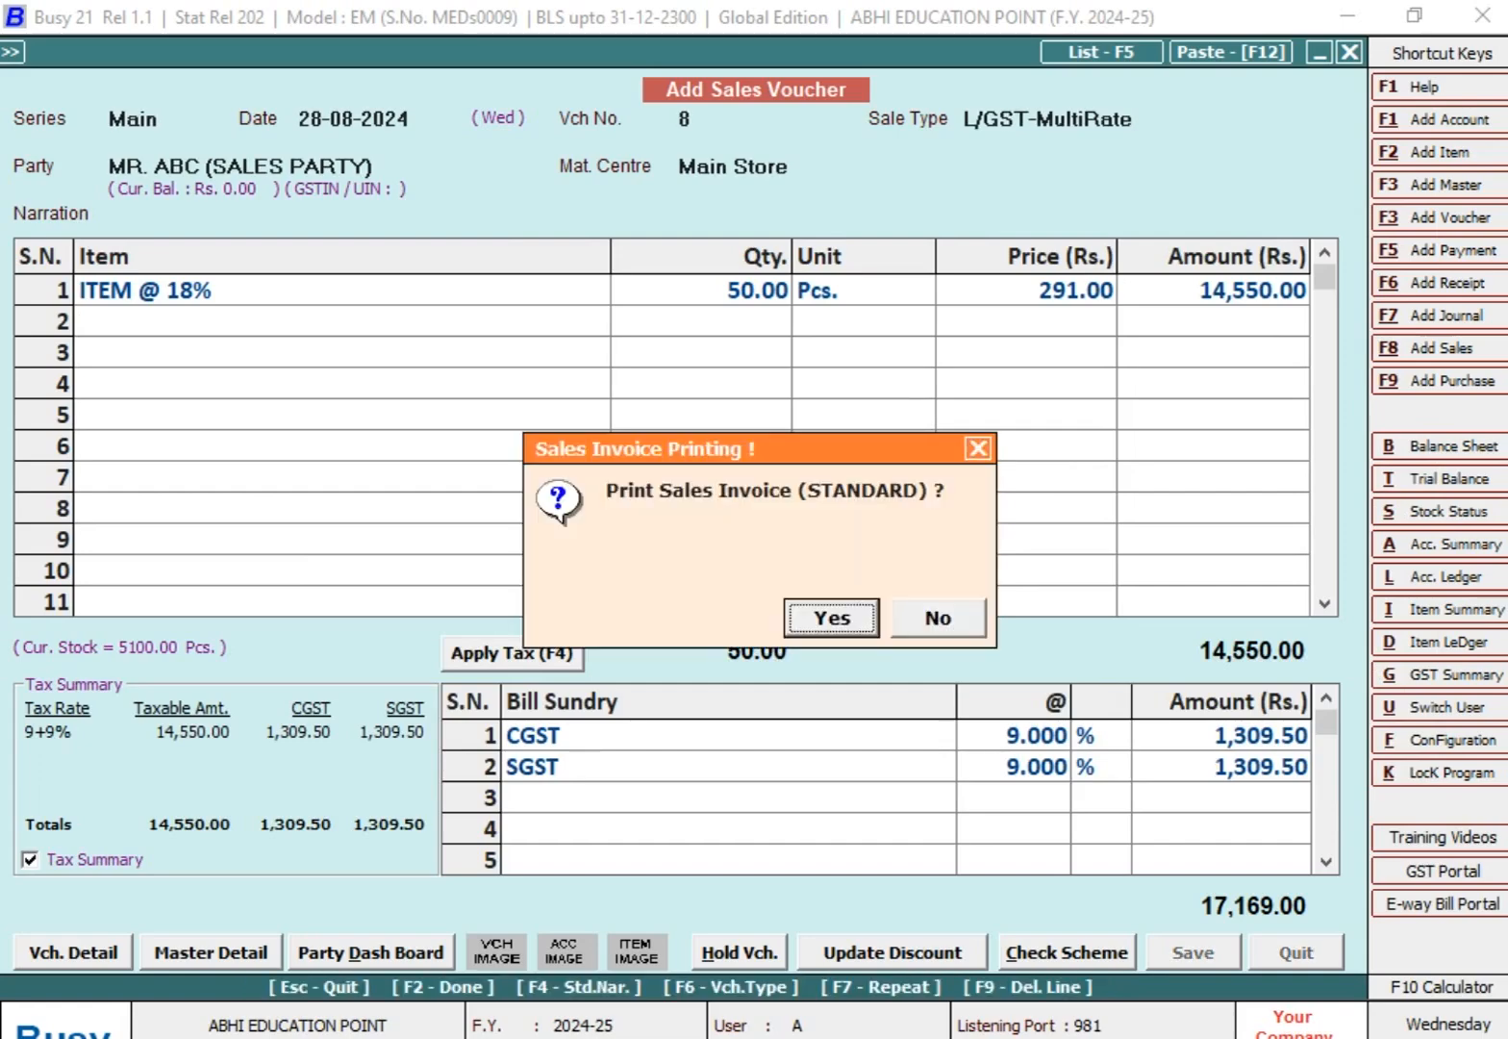
key("n")
key("Return")
type("31-8")
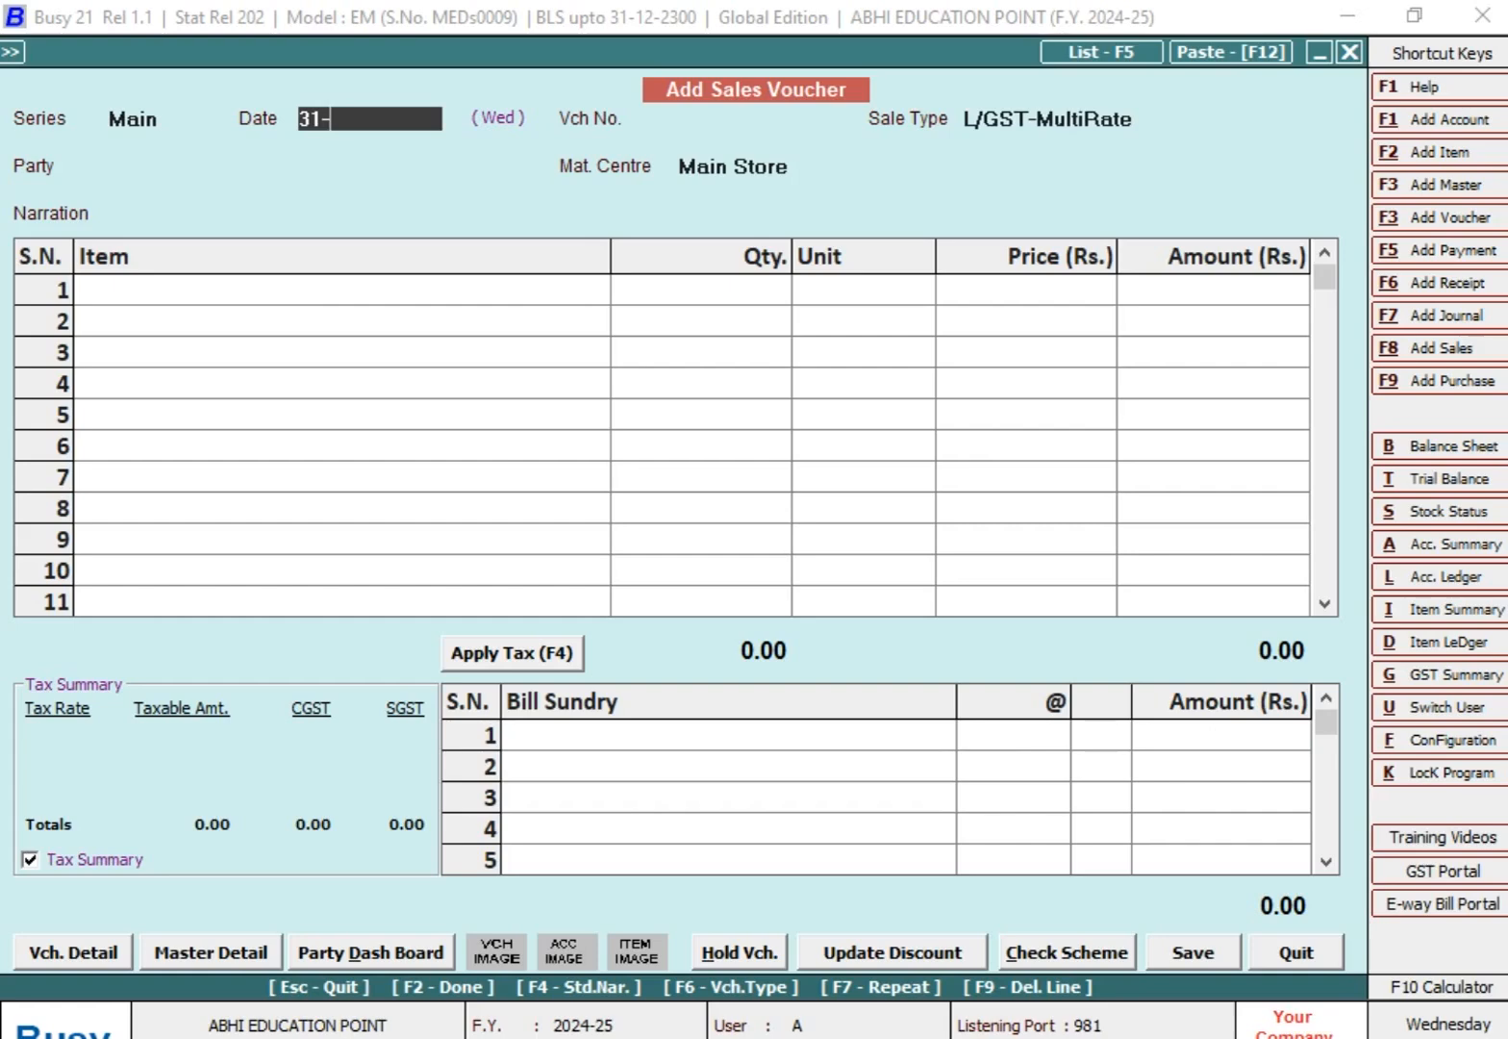
key("Return")
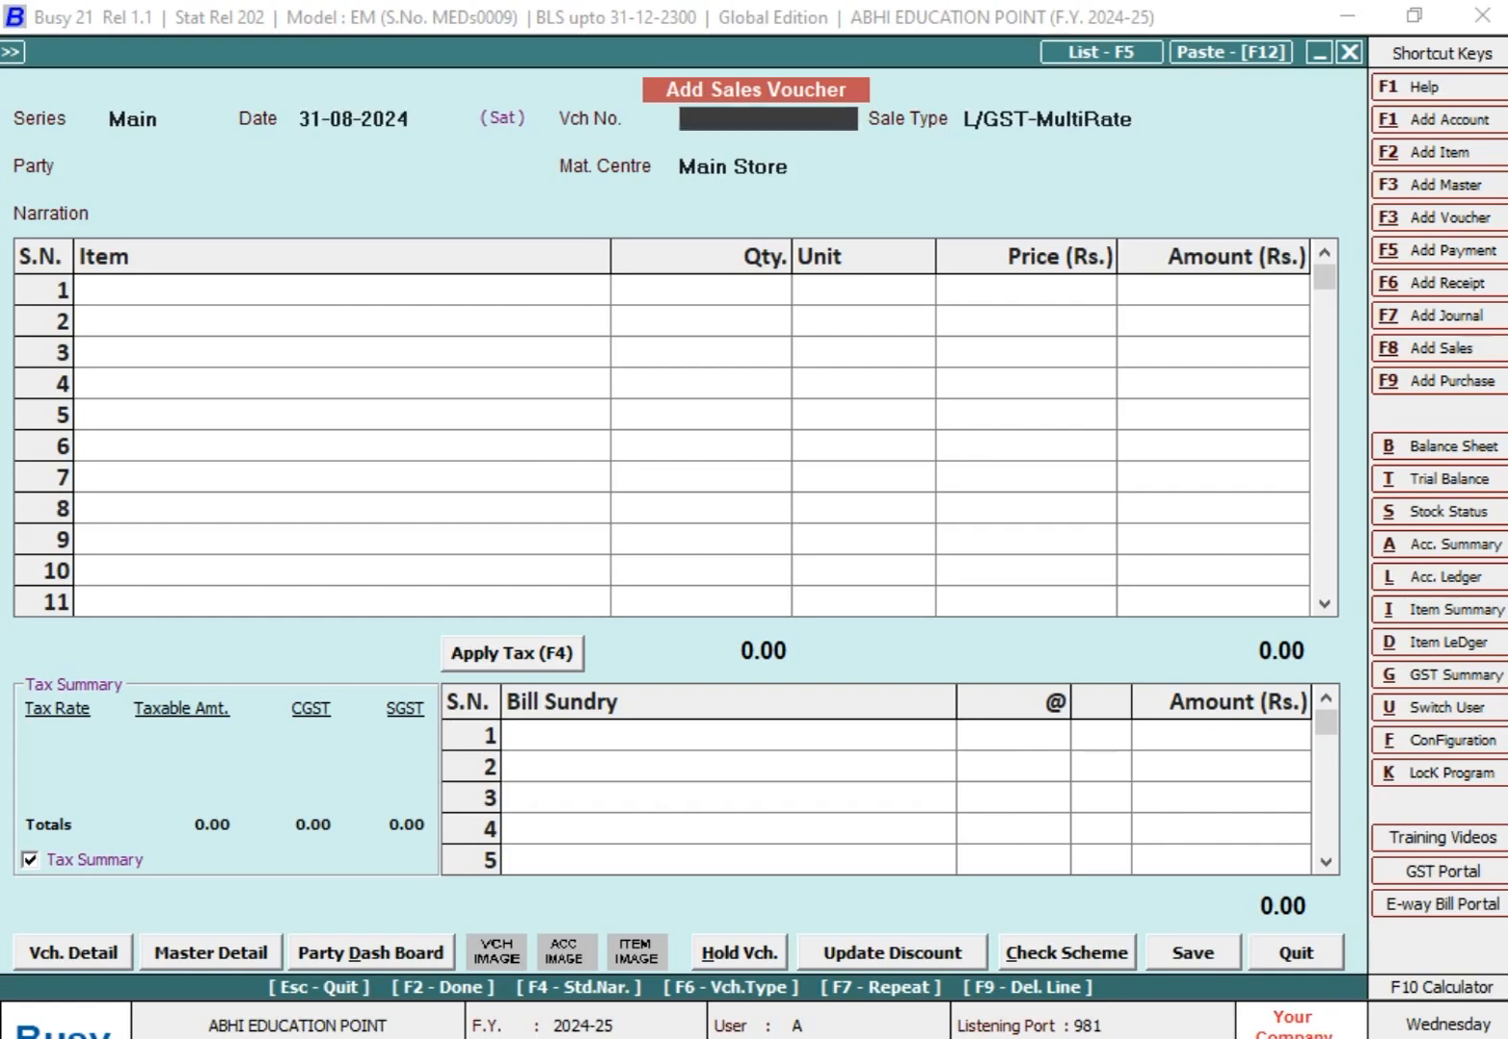
key("Return")
key("Return")
type("MR")
key("Down")
Step: Enter ITEM @ 18% with a quantity of 50 Pcs. and an amount of 12,550
key("Return")
key("Down")
key("Down")
key("Up")
key("Return")
type("12")
key("Return")
key("Left")
type("50")
key("Return")
key("Return")
key("Return")
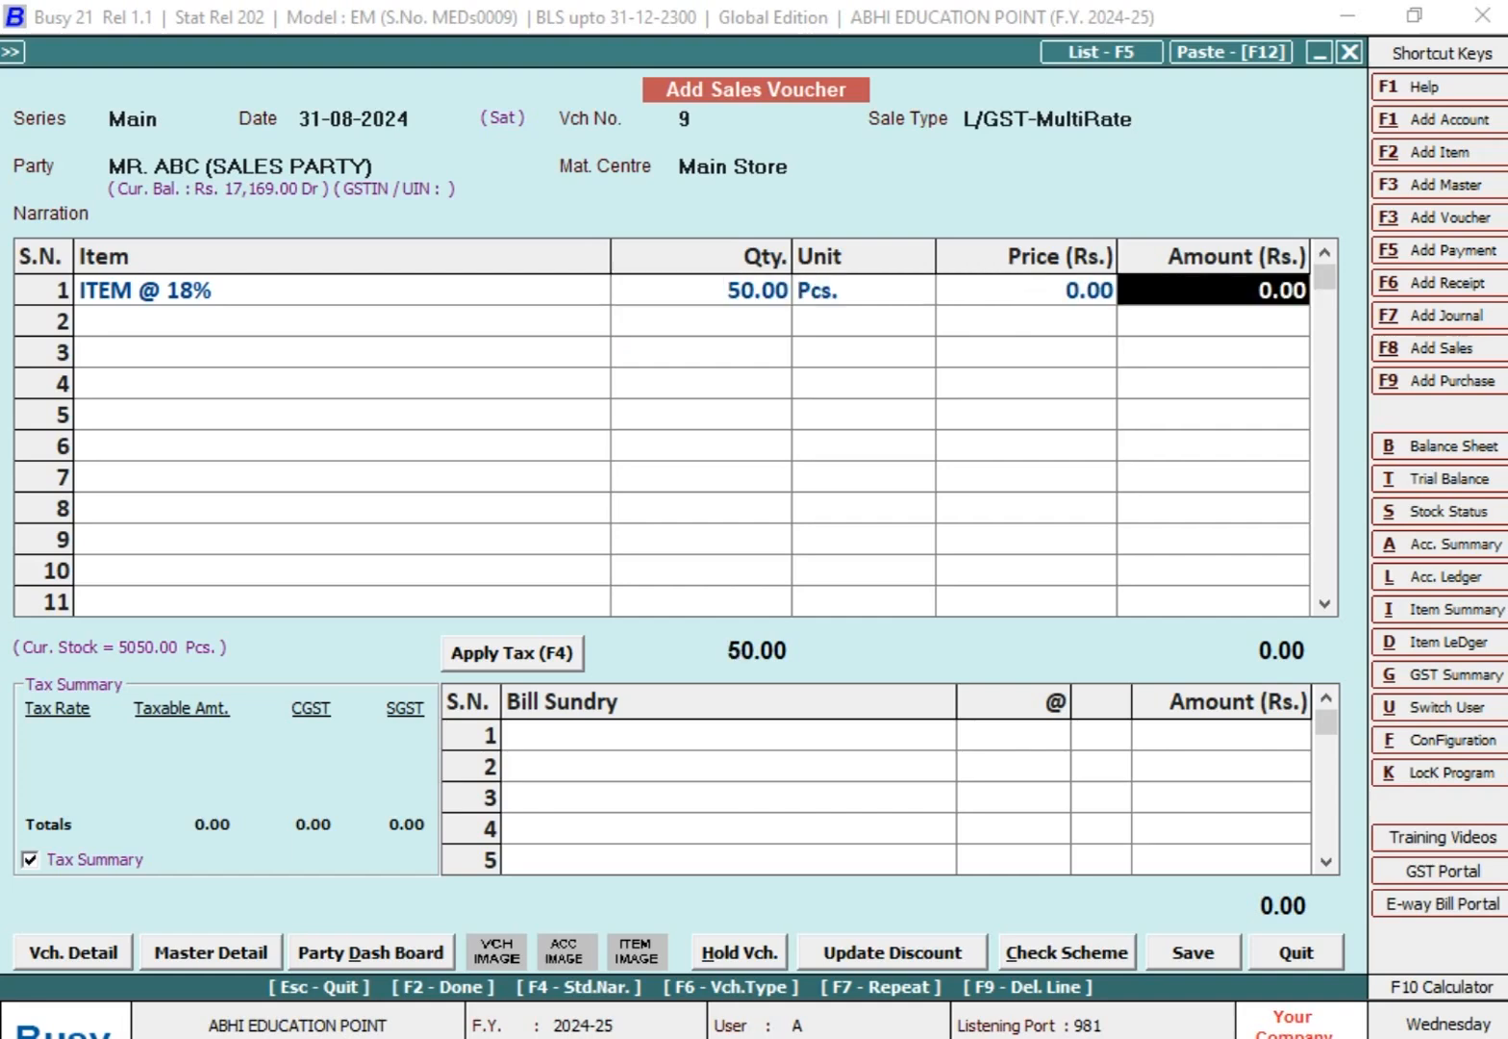
type("12550")
Step: Apply CGST and SGST at 9% each as bill sundries on voucher 9
key("Return")
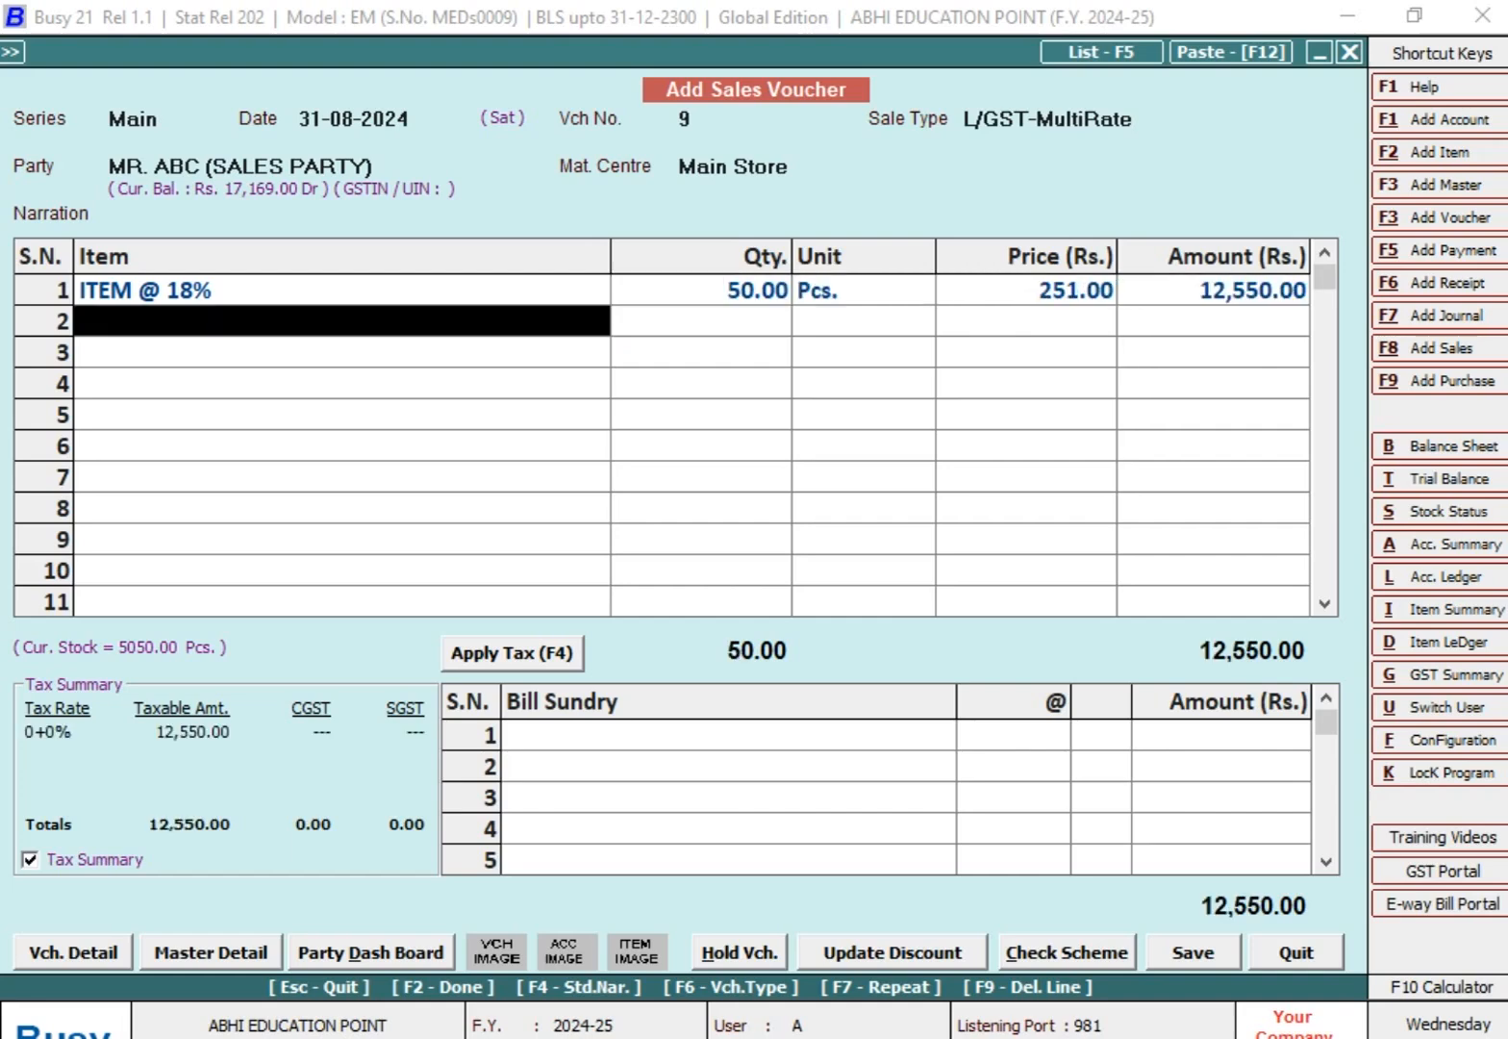
key("Return")
type("CG")
key("Return")
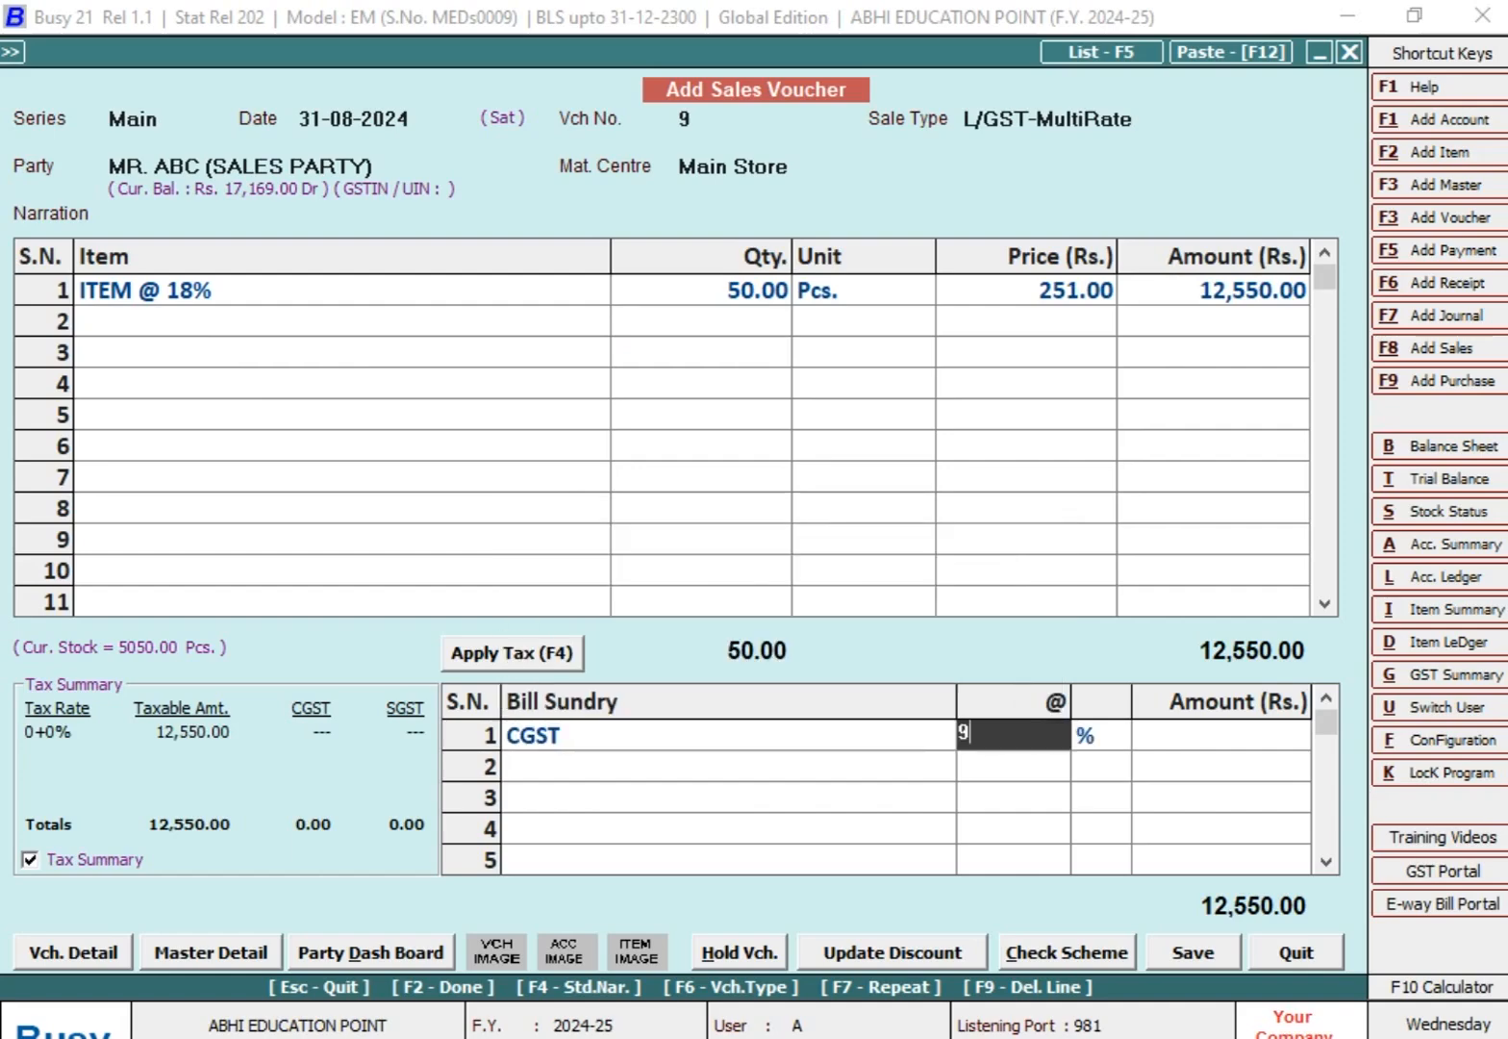
key("Return")
key("Return")
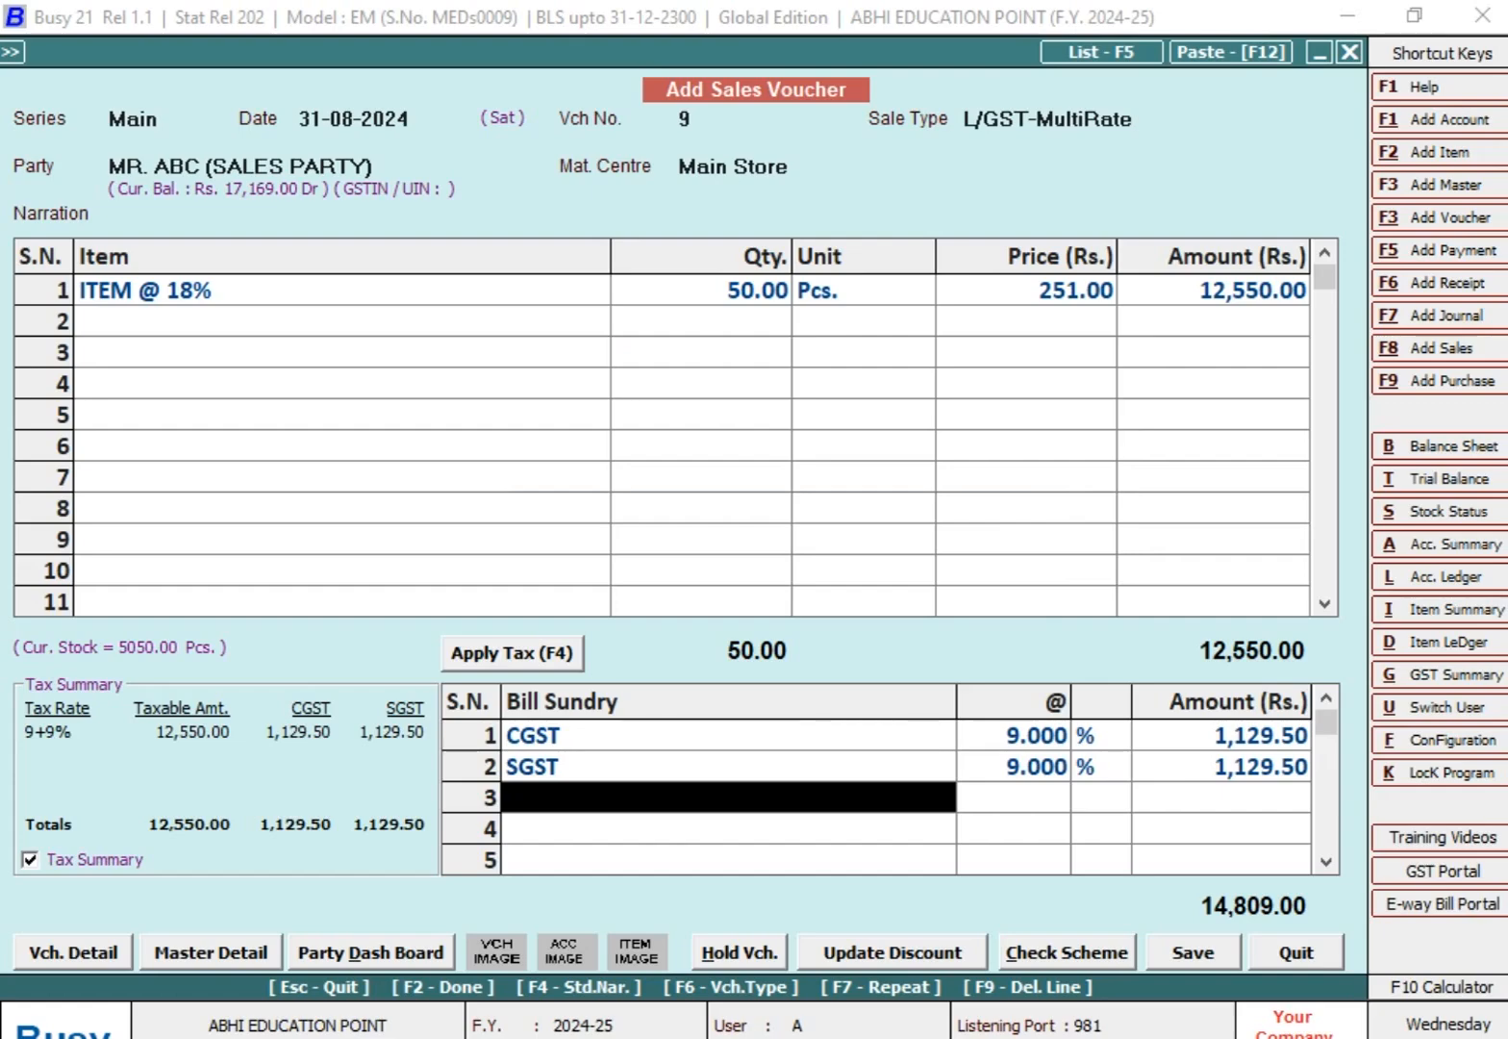
Step: Save sales voucher 9 without printing the invoice and leave the voucher entry form
key("Return")
key("F2")
key("Return")
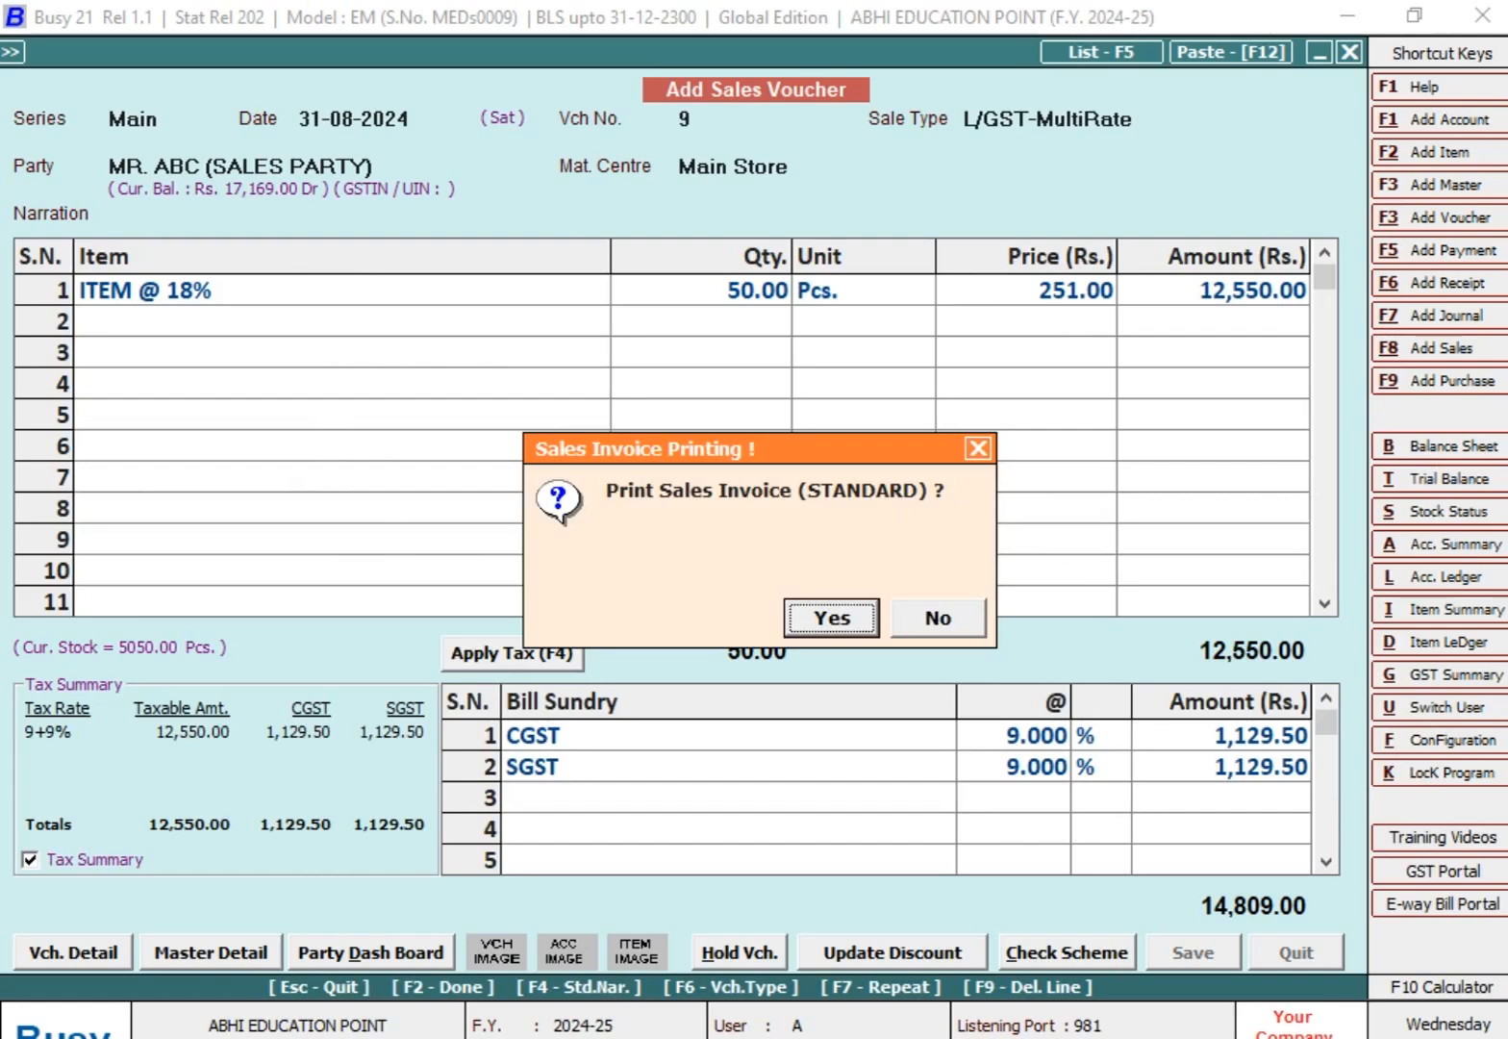
key("Escape")
key("Escape")
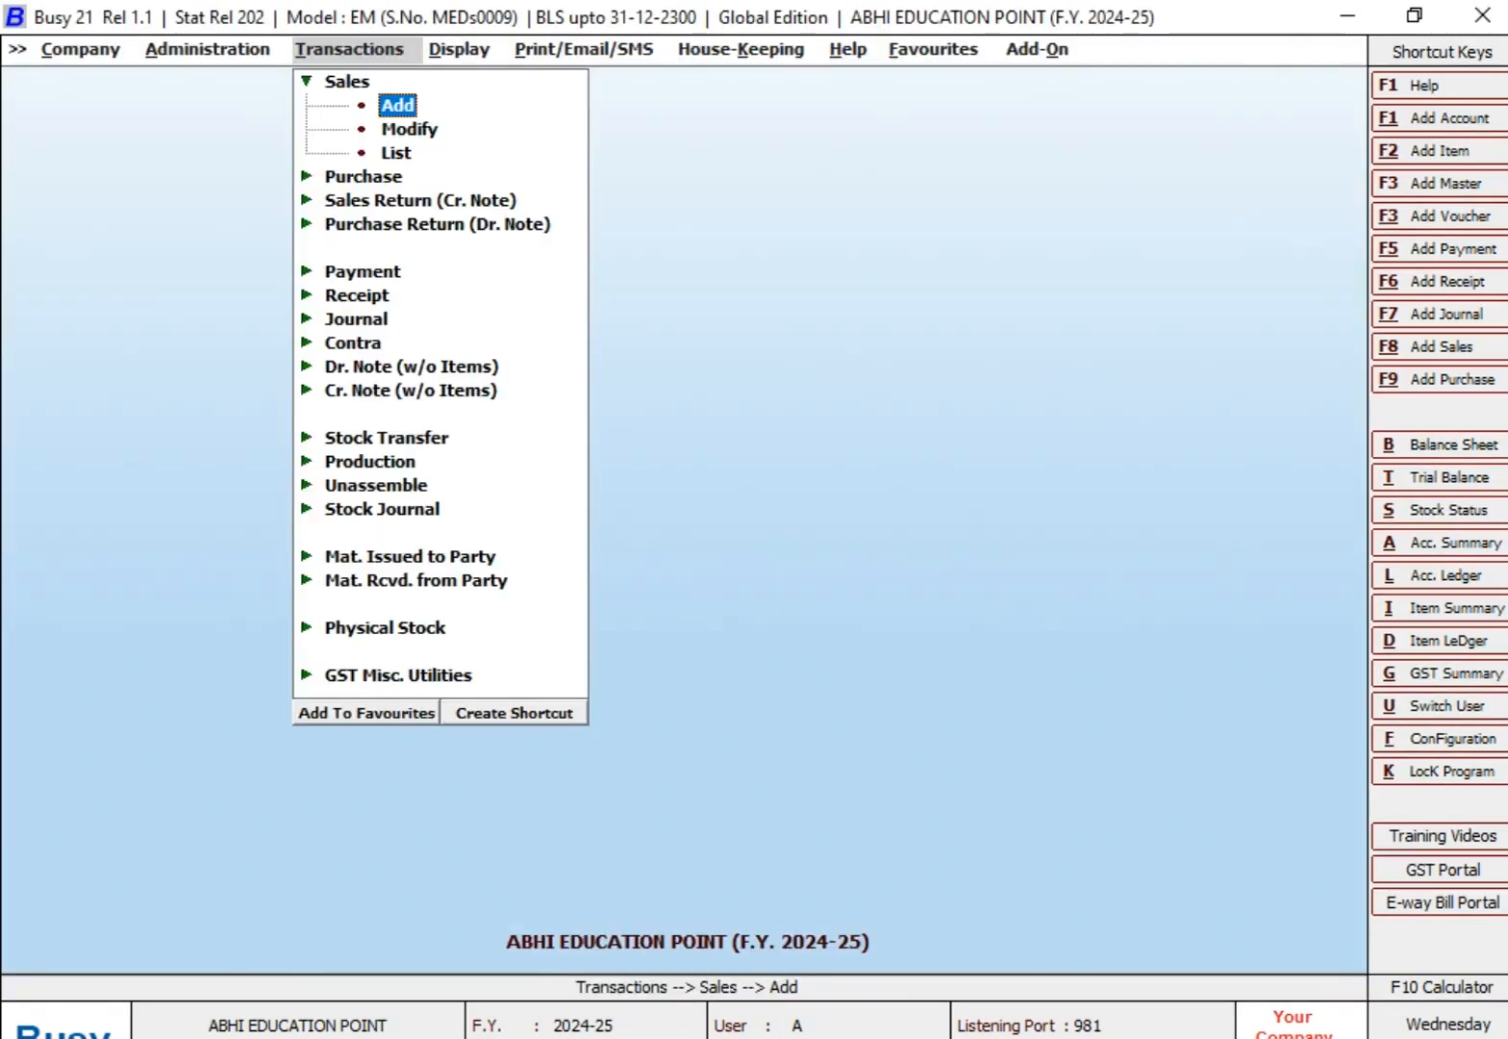
Step: Set up the Account Ledger for the ABC sales party from 01-04-2024 to 31-08-2024 with reconciliation enabled
key("alt+l")
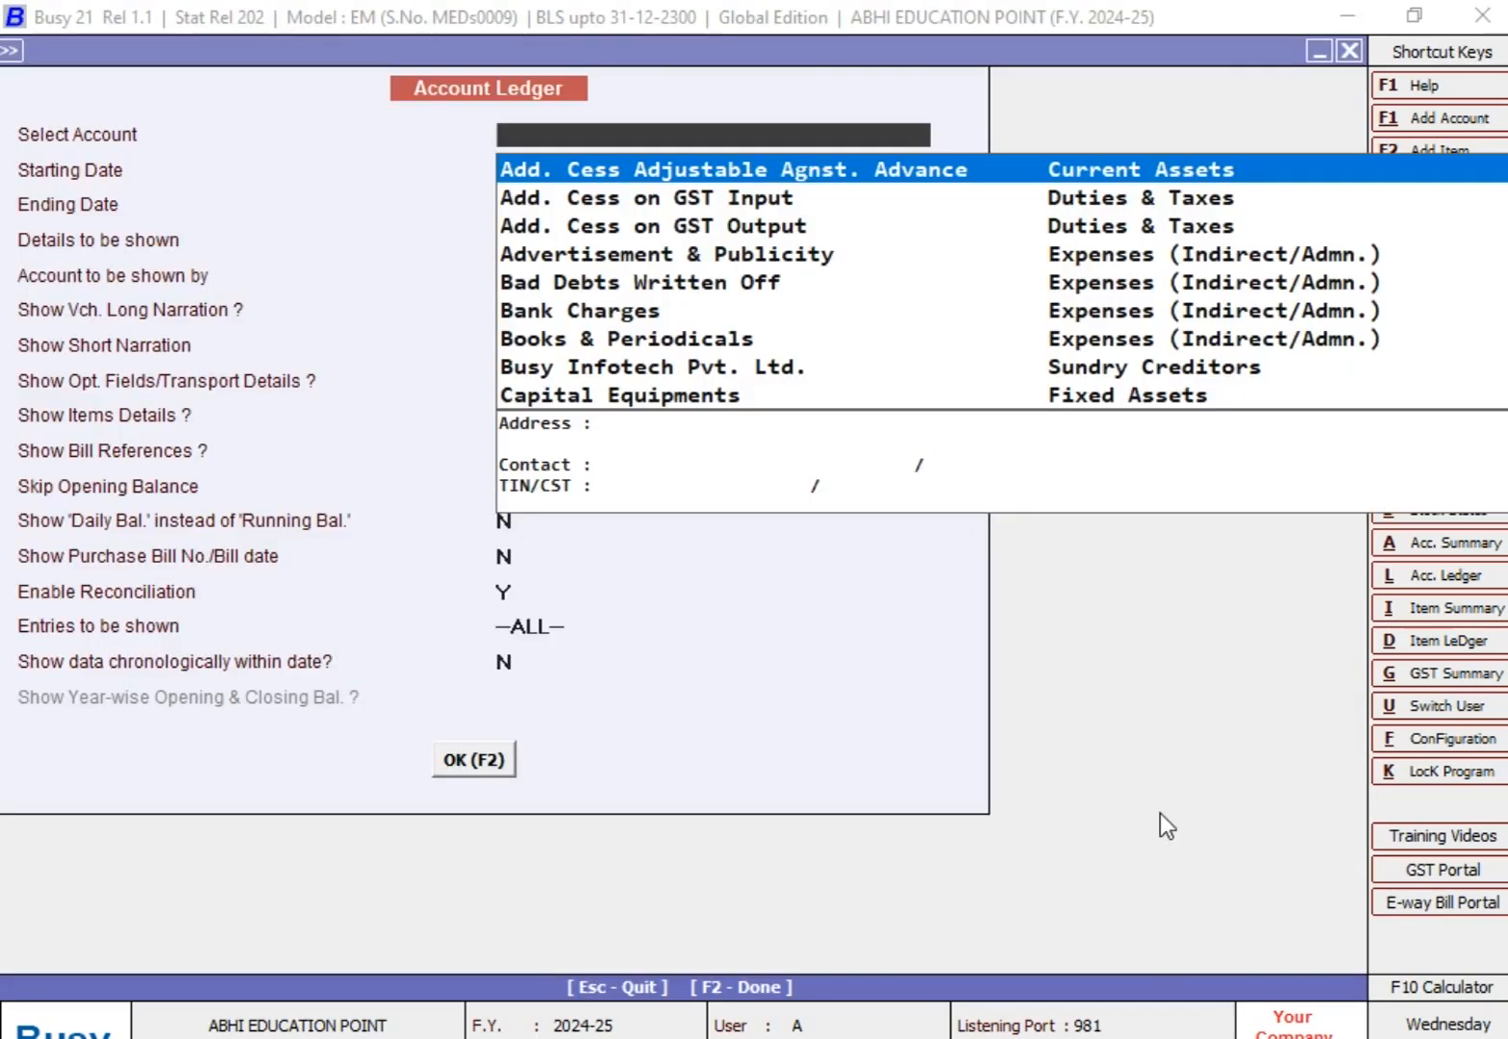
type("MR")
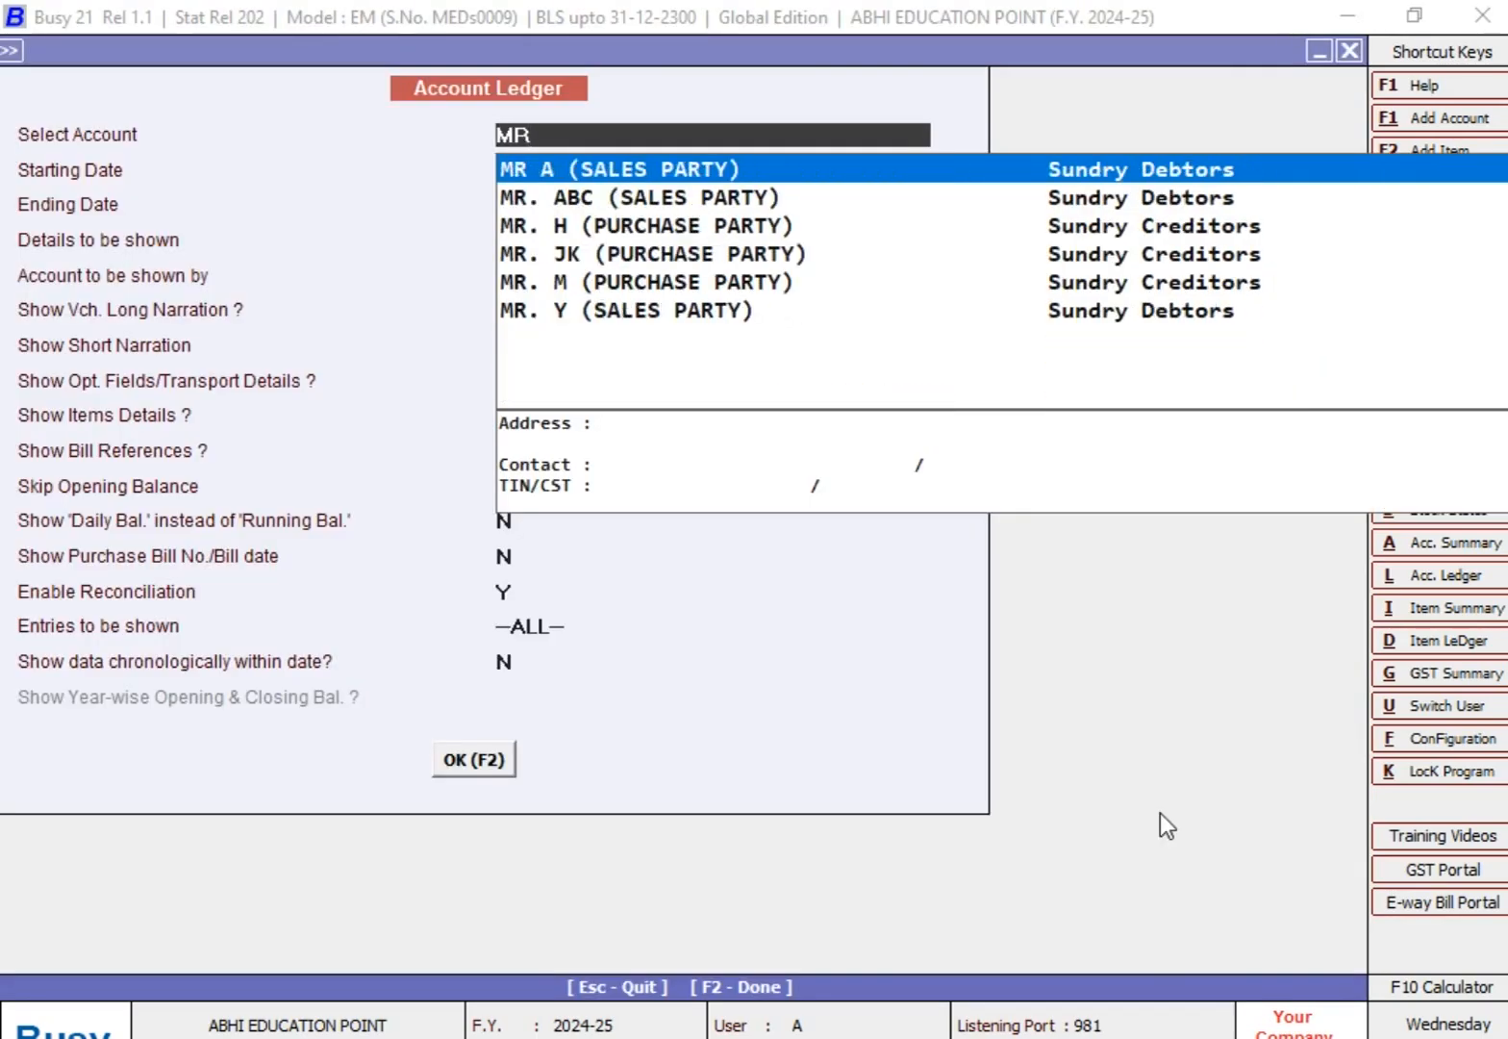
key("Down")
key("Return")
key("Return")
key("Return")
key("Return")
key("Return")
key("Return")
key("Return")
key("Return")
key("Return")
key("Return")
key("Return")
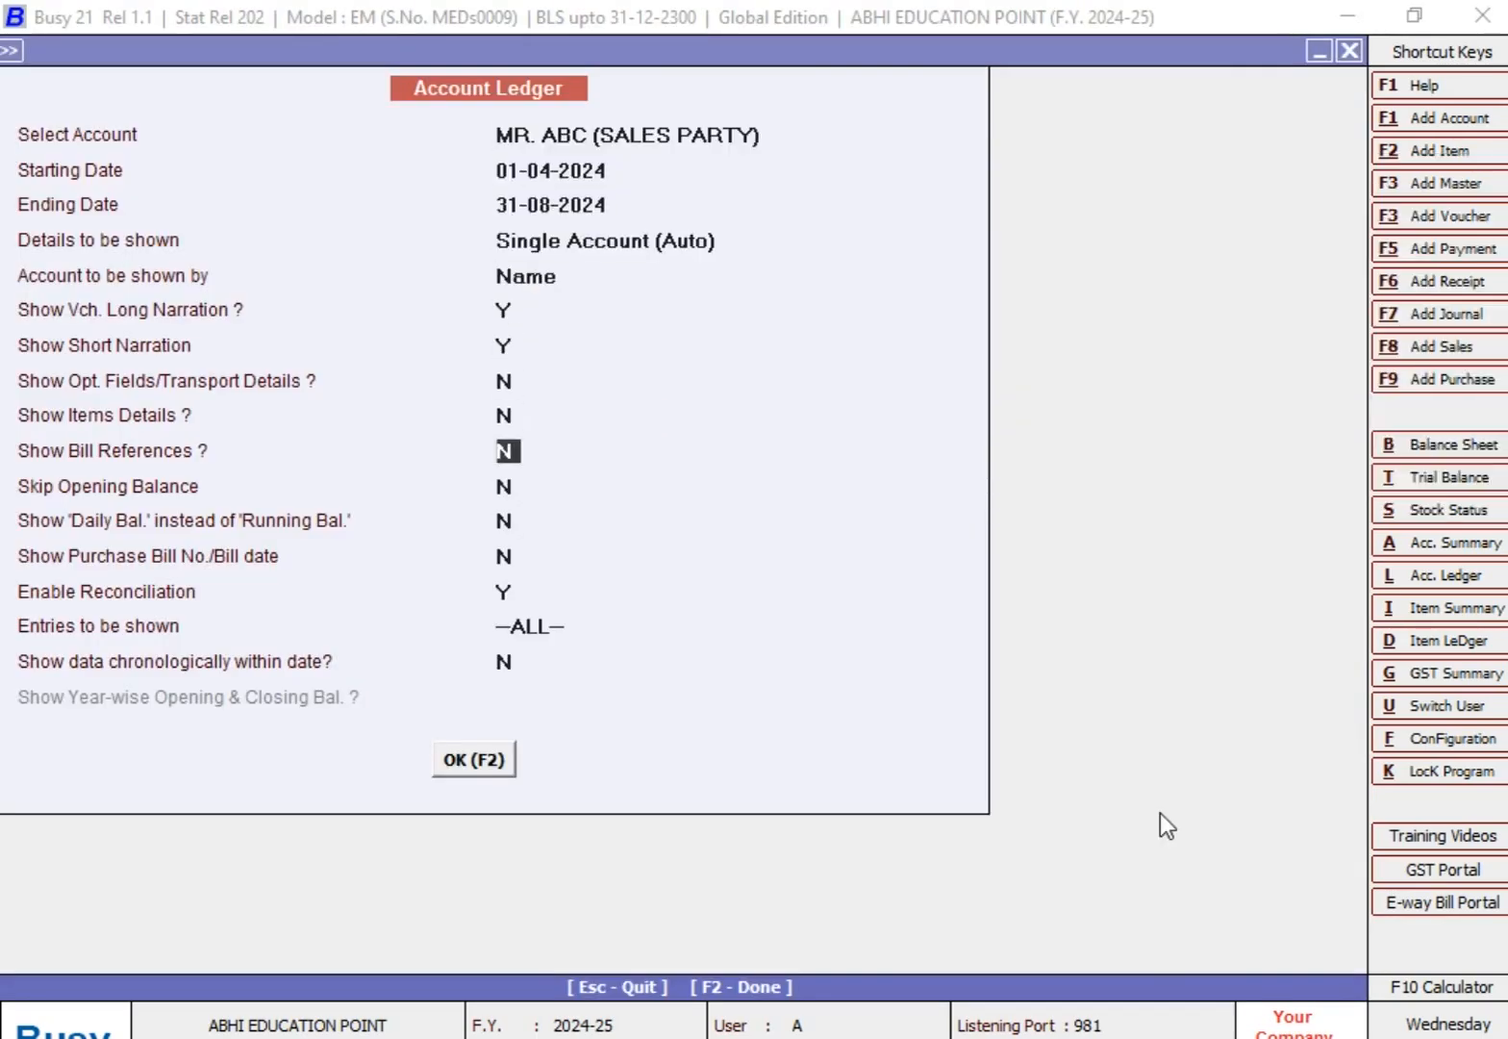
key("Return")
key("Return")
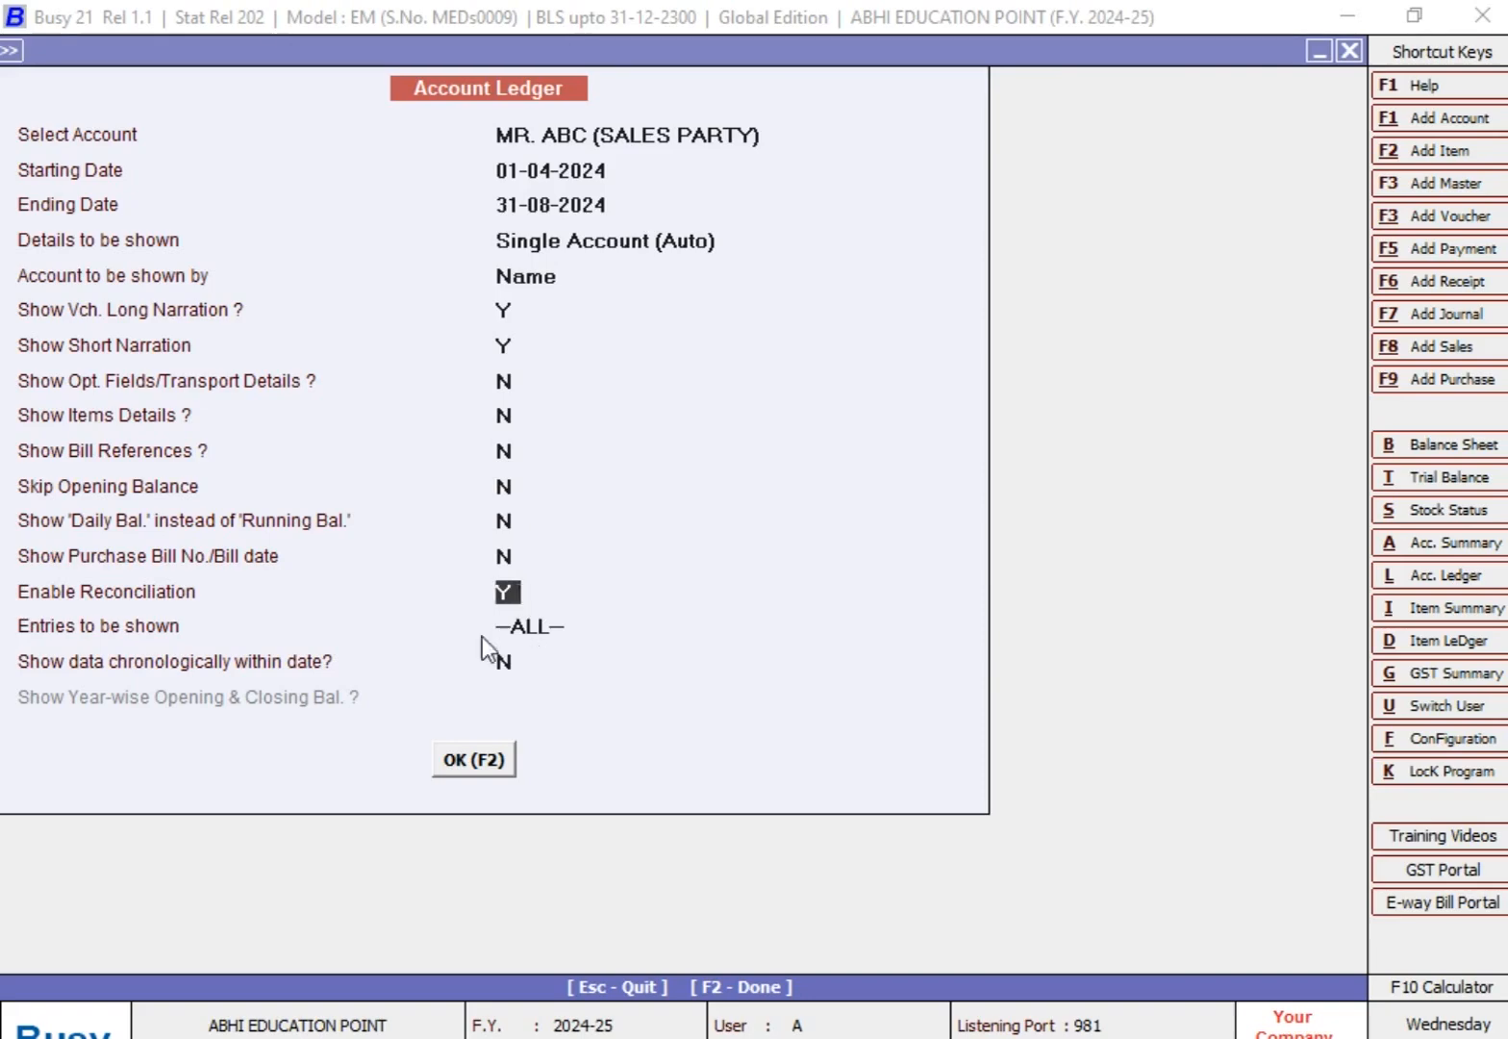
Step: Display the ABC sales party's ledger with all entries, both reconciled and unreconciled
left_click(527, 626)
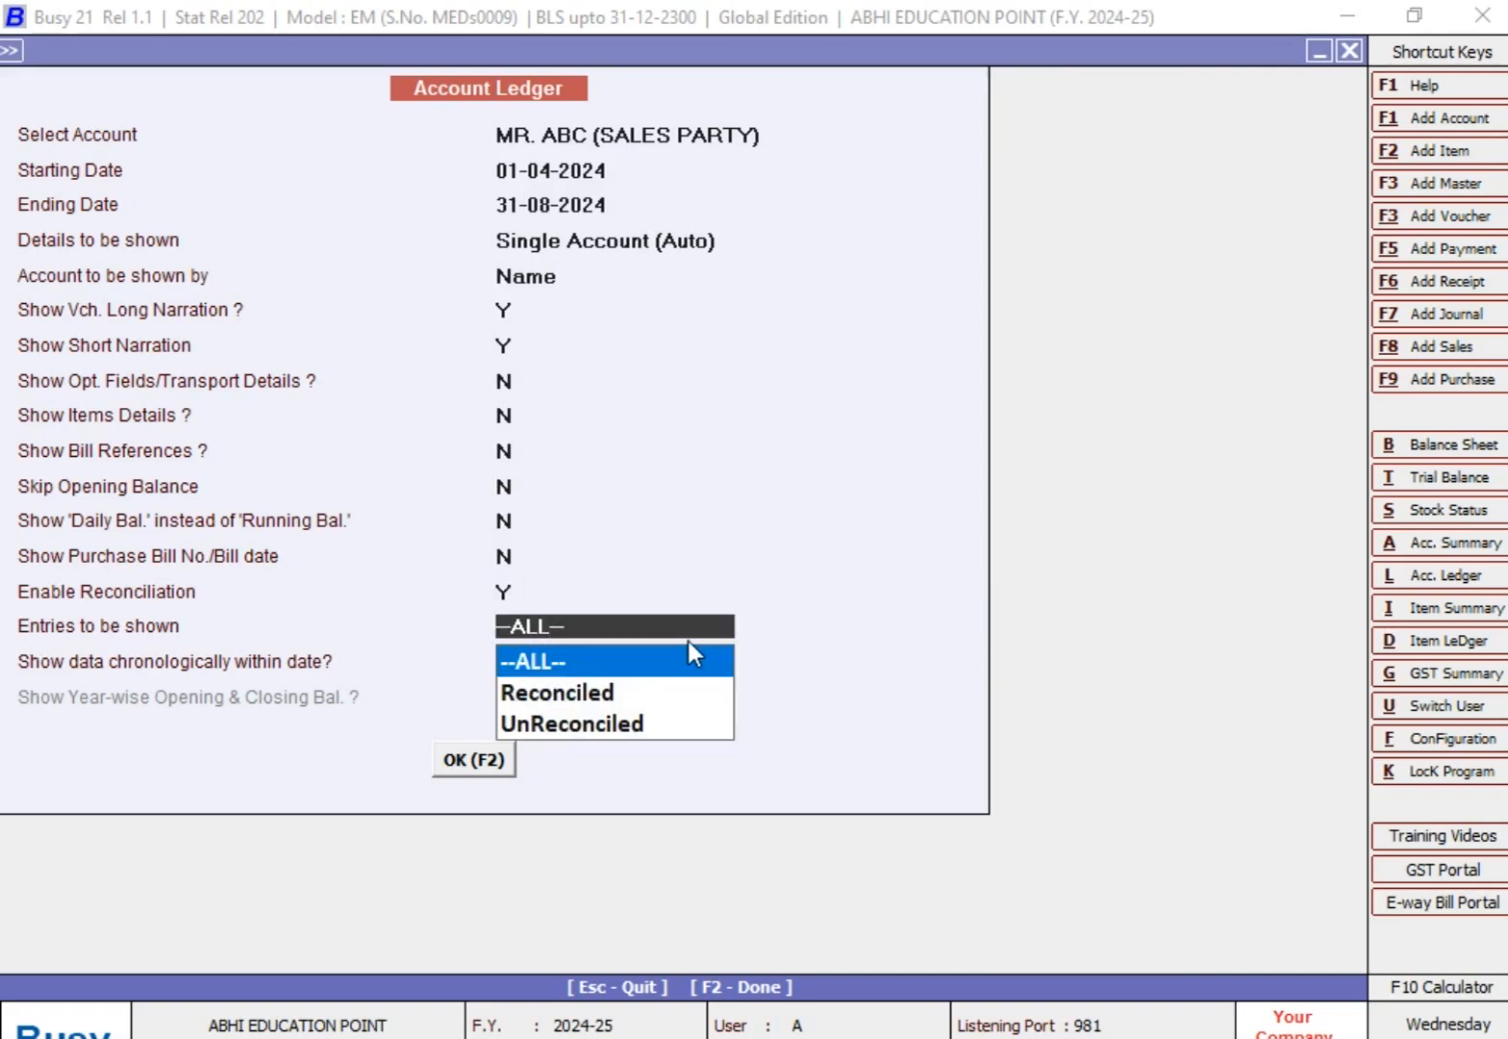
key("Down")
key("Down")
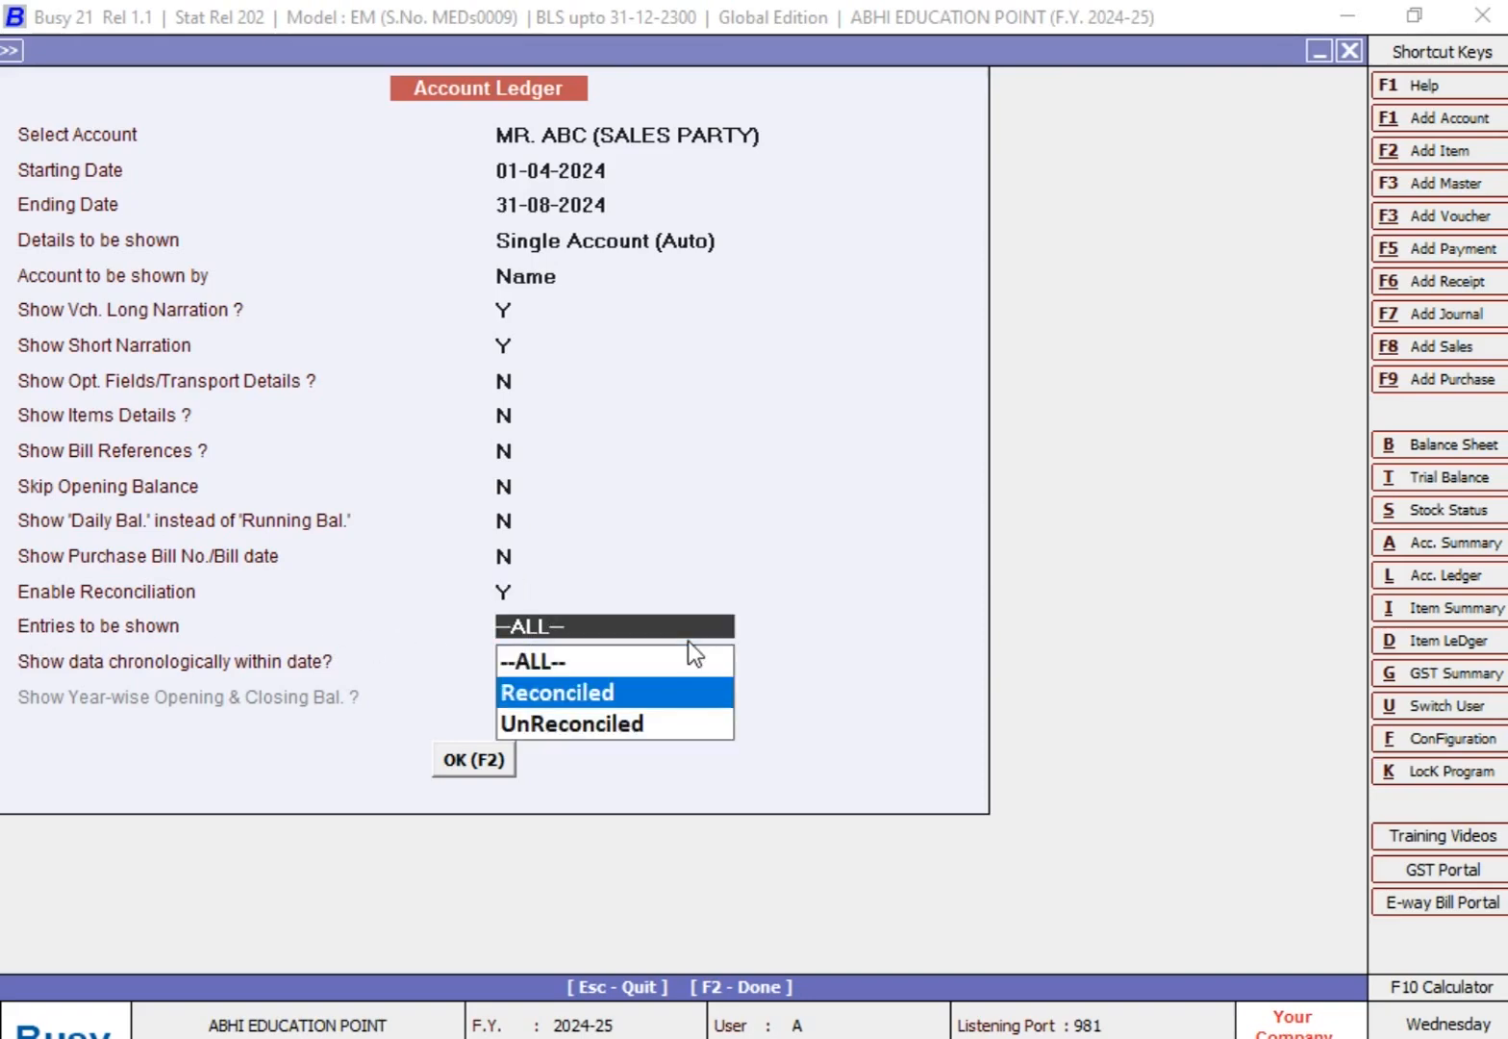
key("Up")
key("Up")
key("Return")
key("Return")
key("Return")
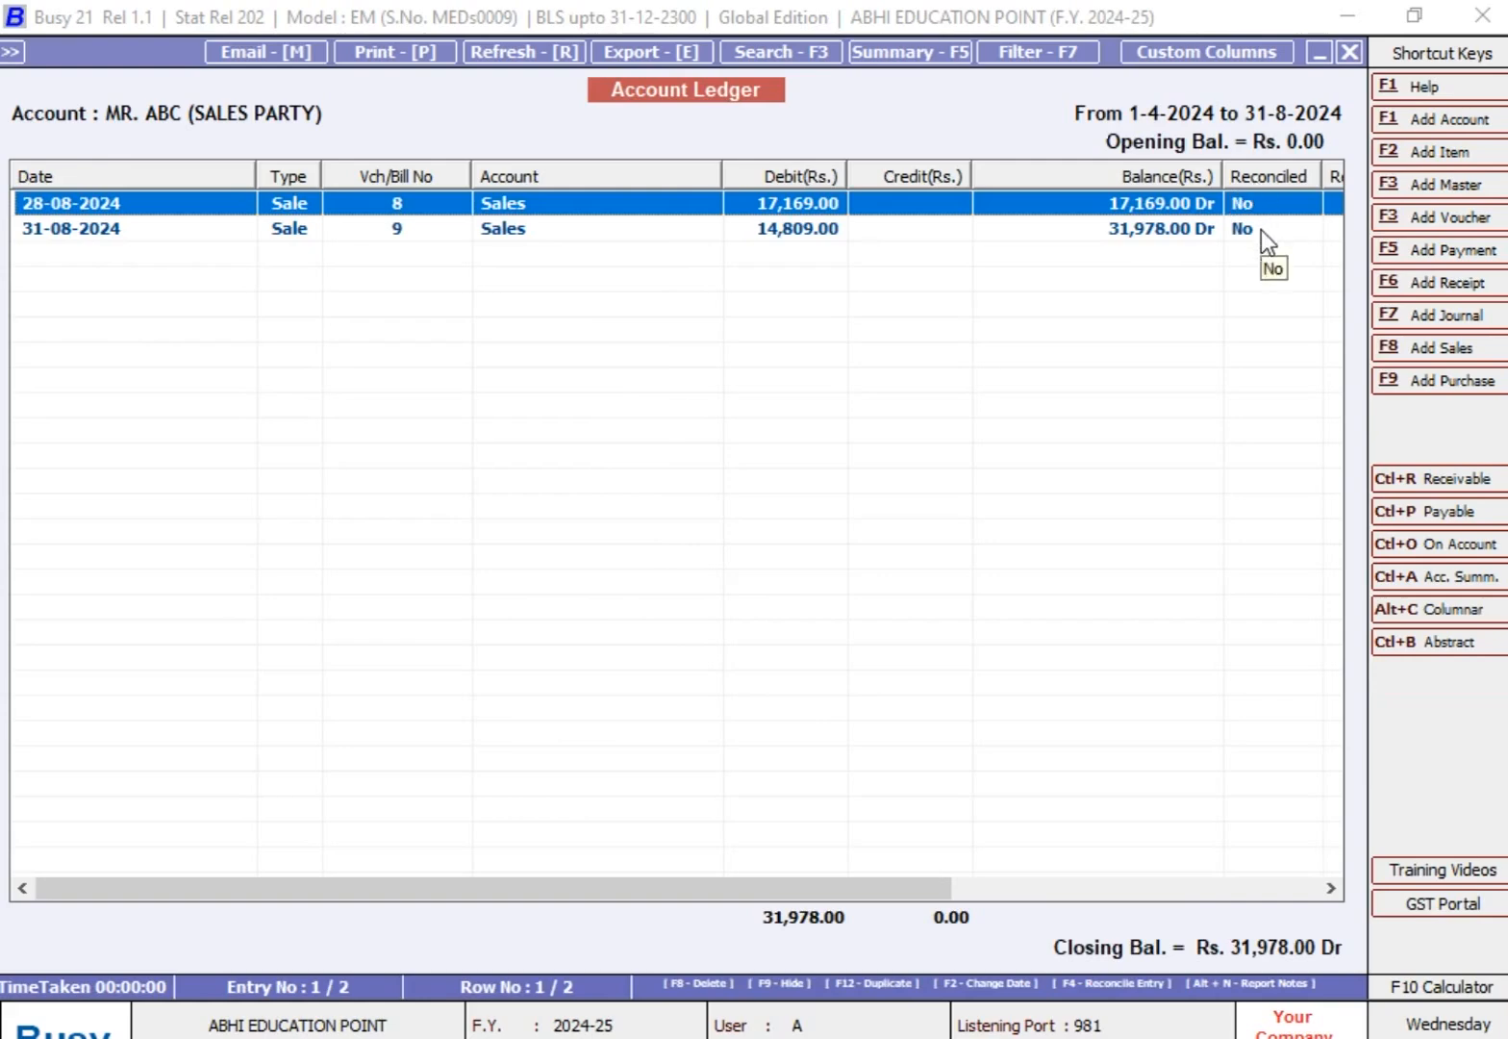
Step: Return to the ledger options and display only the Reconciled entries for the same account and period
key("Escape")
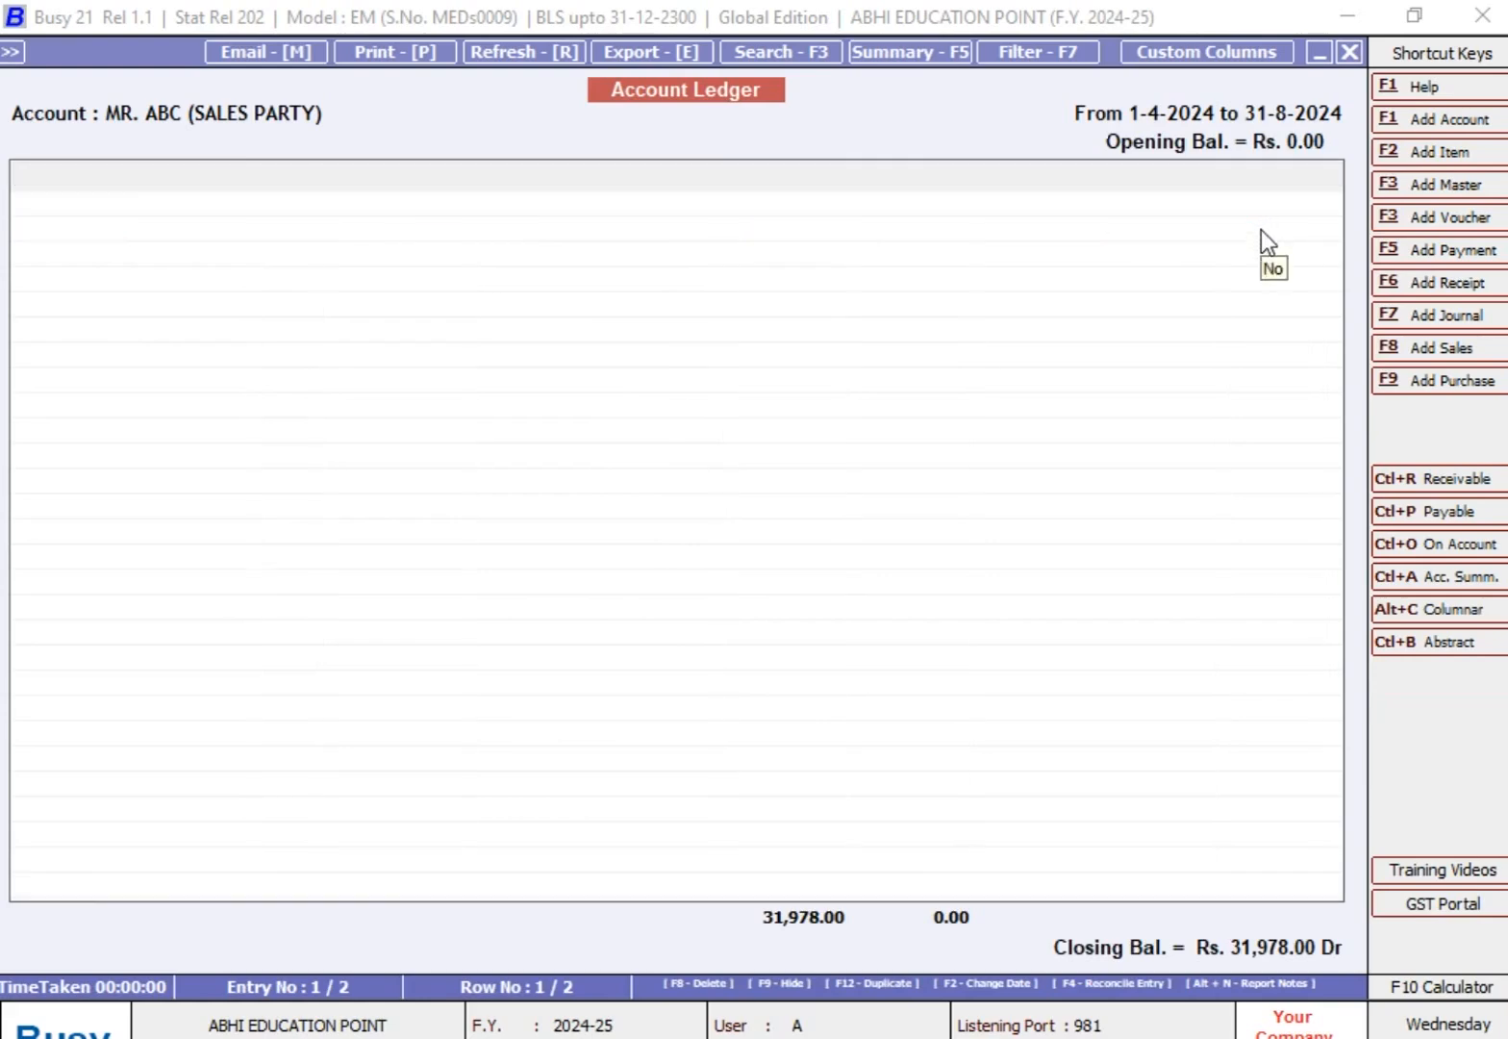
key("Return")
key("Return")
key("Return")
key("Return")
key("Return")
key("Return")
key("Return")
key("Return")
key("Return")
key("Return")
key("Return")
key("Return")
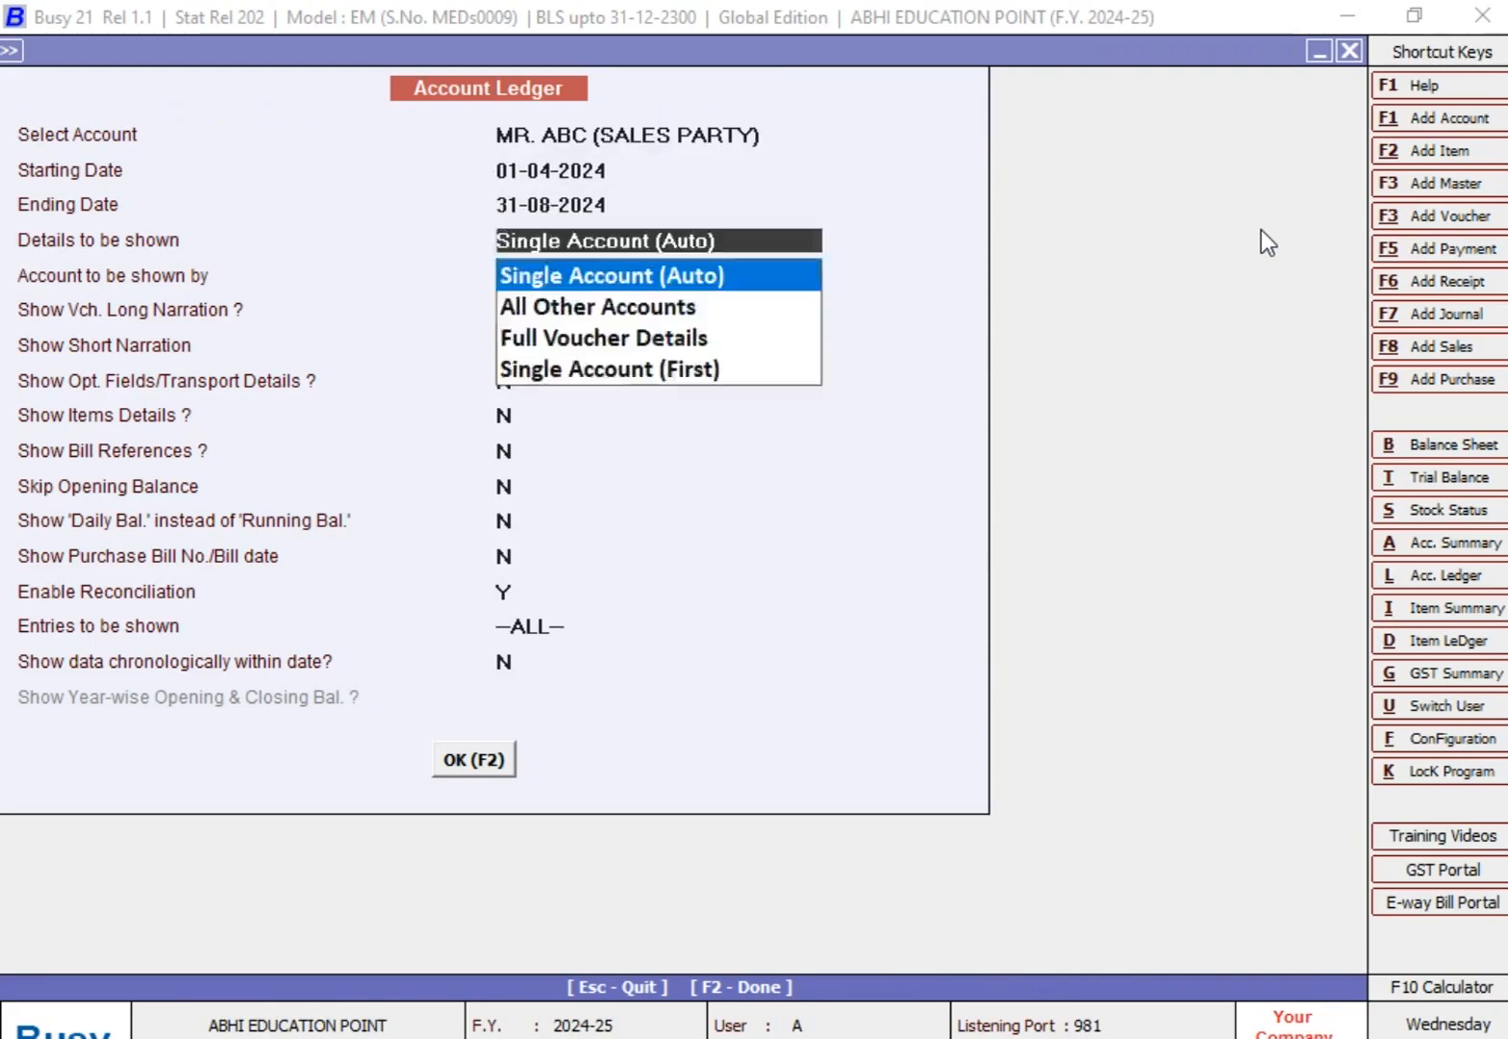
key("Return")
key("Return")
key("Down")
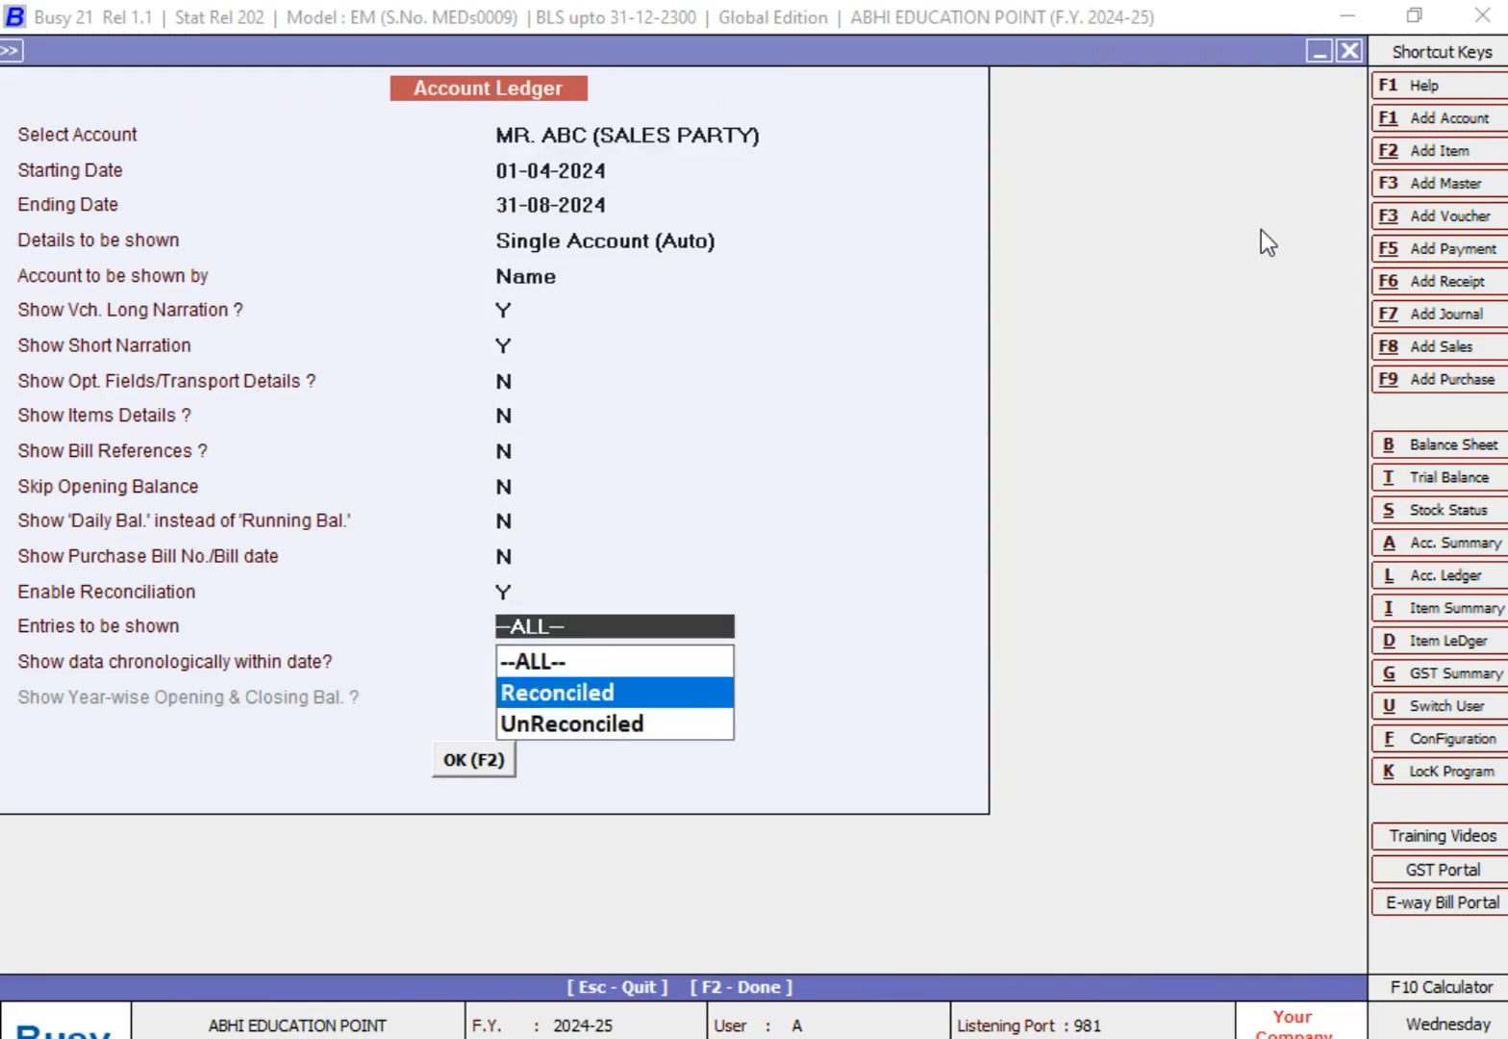
key("Return")
key("Return")
key("Return")
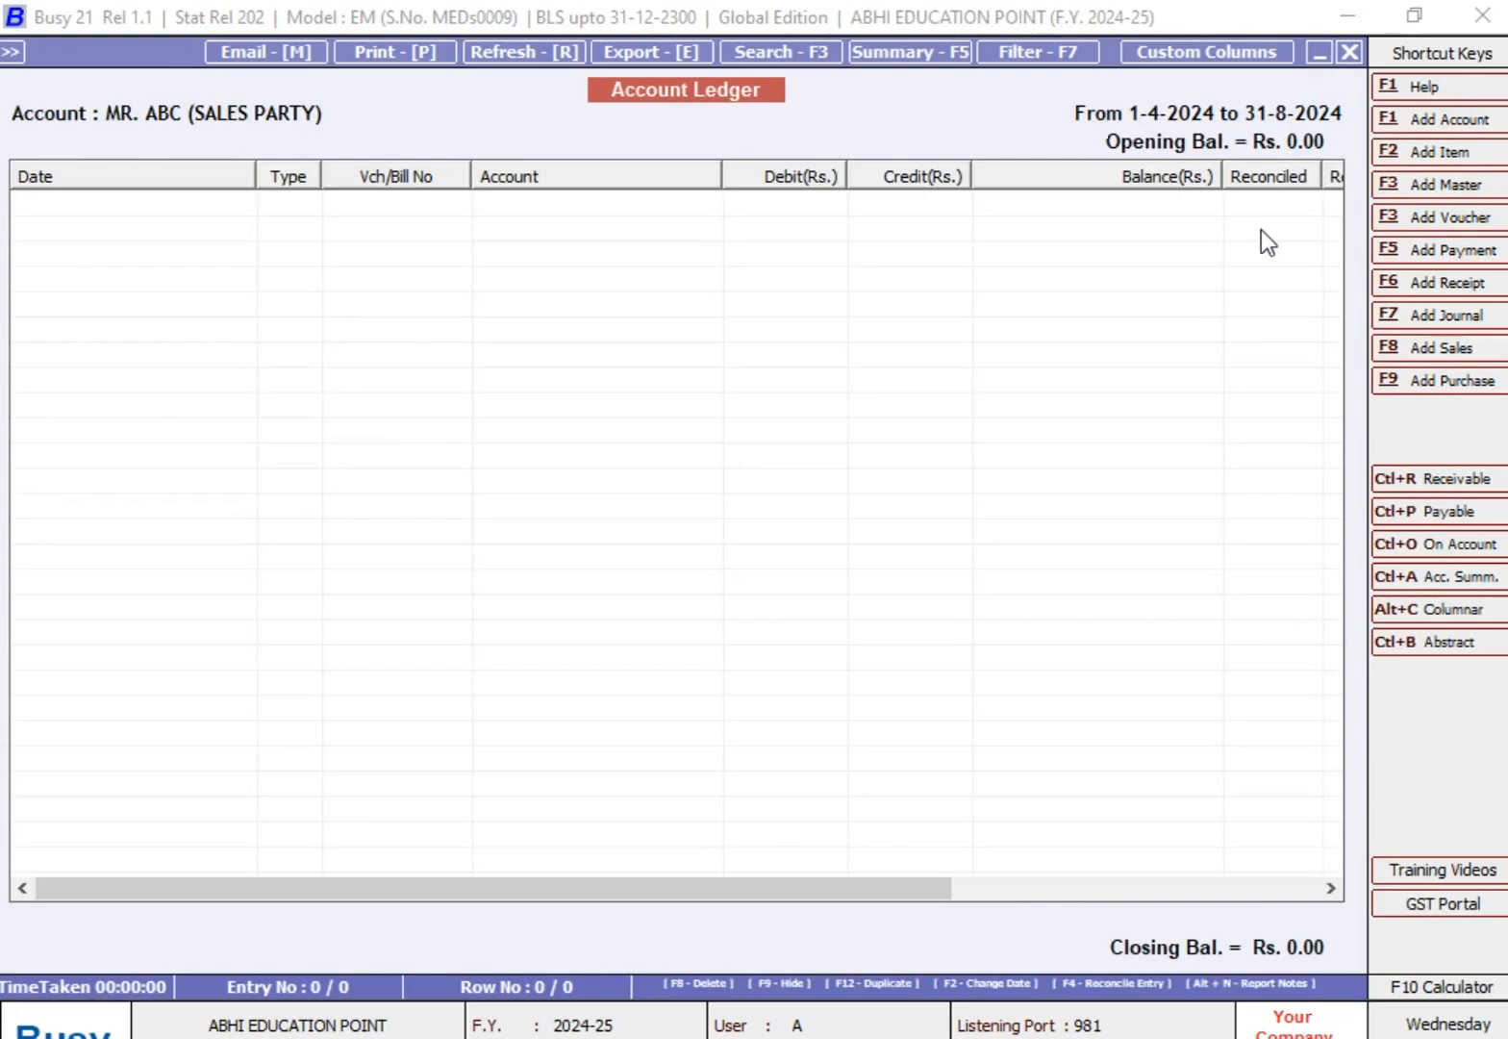
Step: Return to the ledger options and display only the UnReconciled entries of the ABC sales party for the same period
key("Escape")
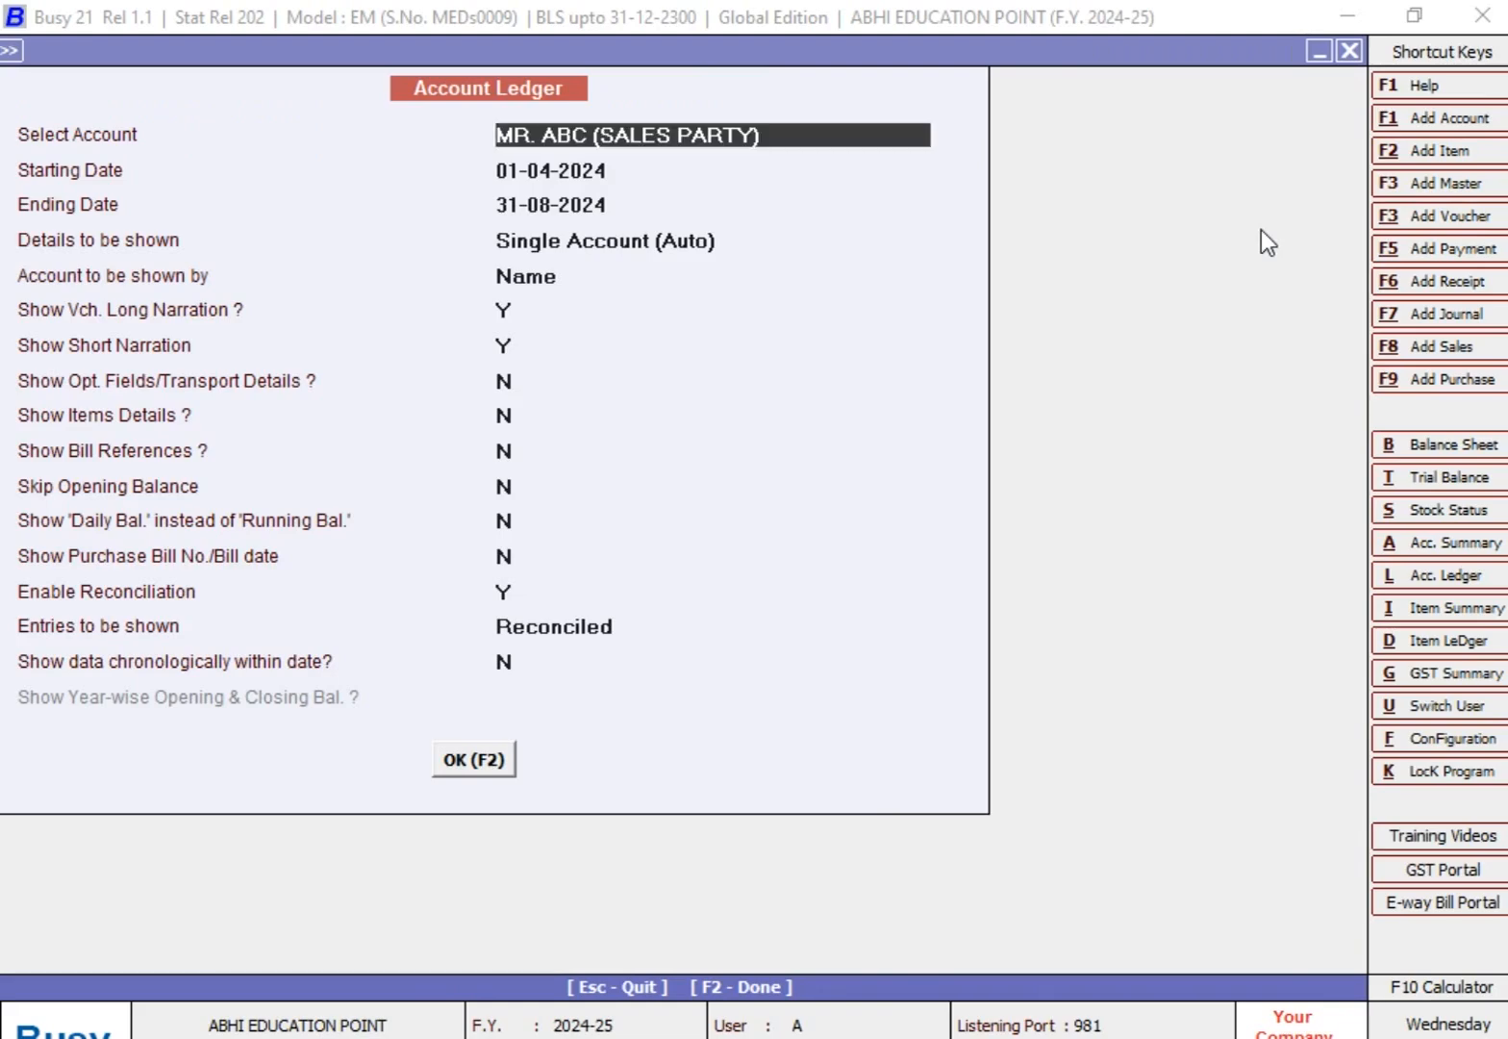
key("Return")
key("Return")
key("Return")
key("Return")
key("Return")
key("Return")
key("Return")
key("Return")
key("Return")
key("Return")
key("Return")
key("Return")
key("Return")
key("Return")
key("Down")
key("Return")
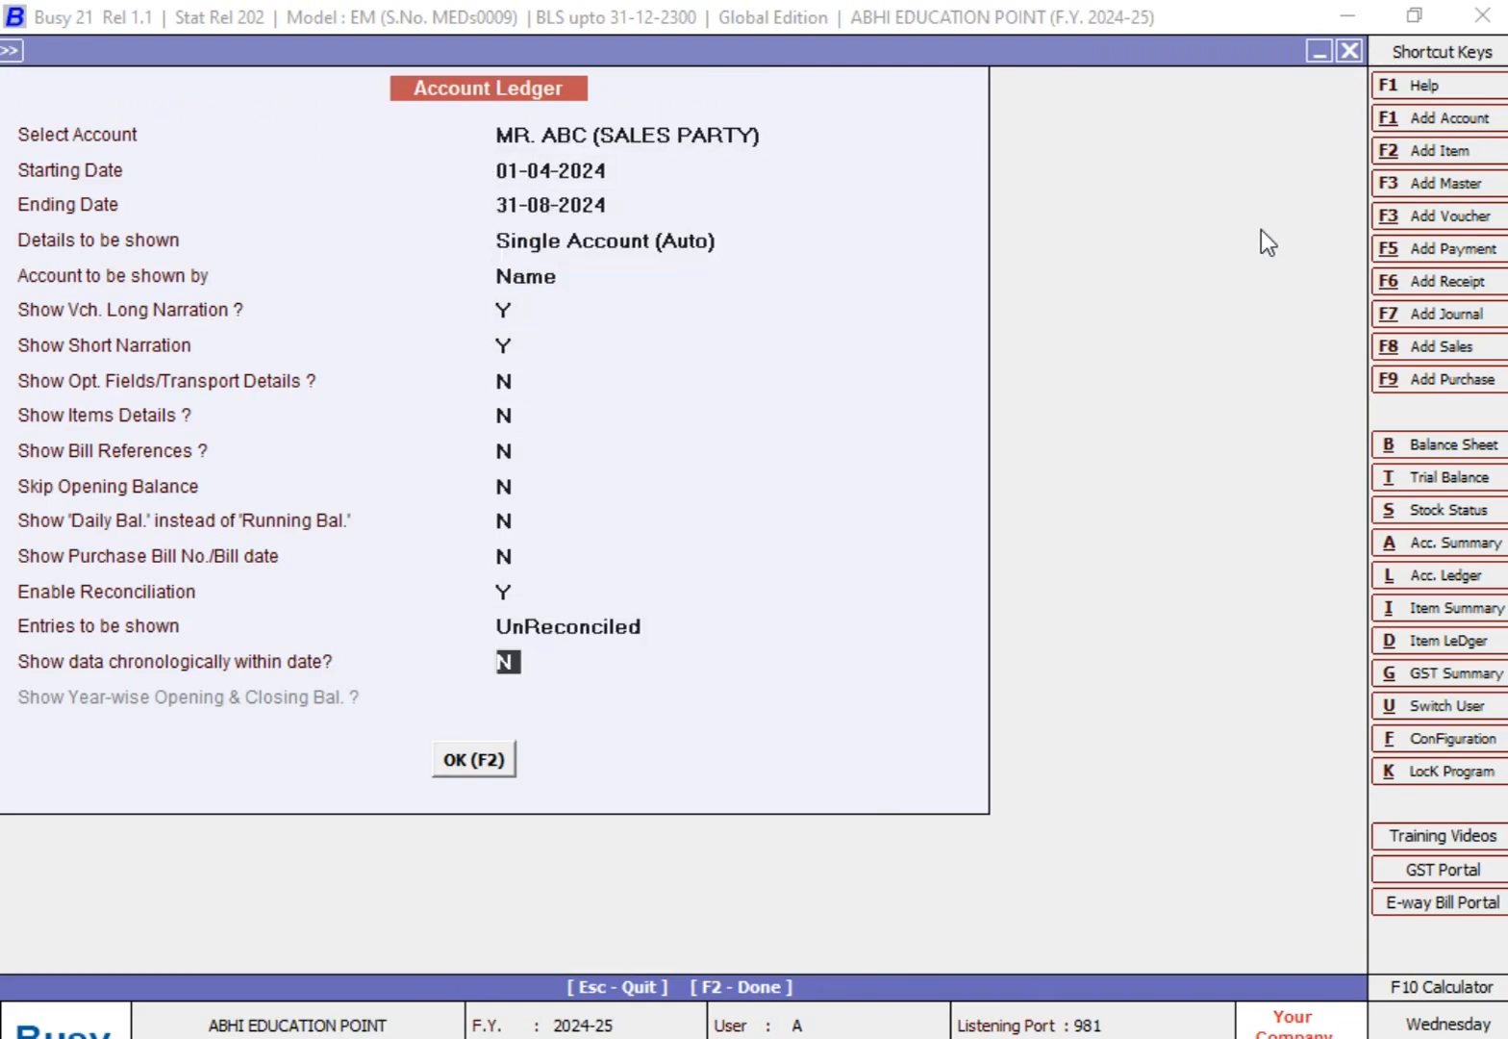
key("Return")
key("Return")
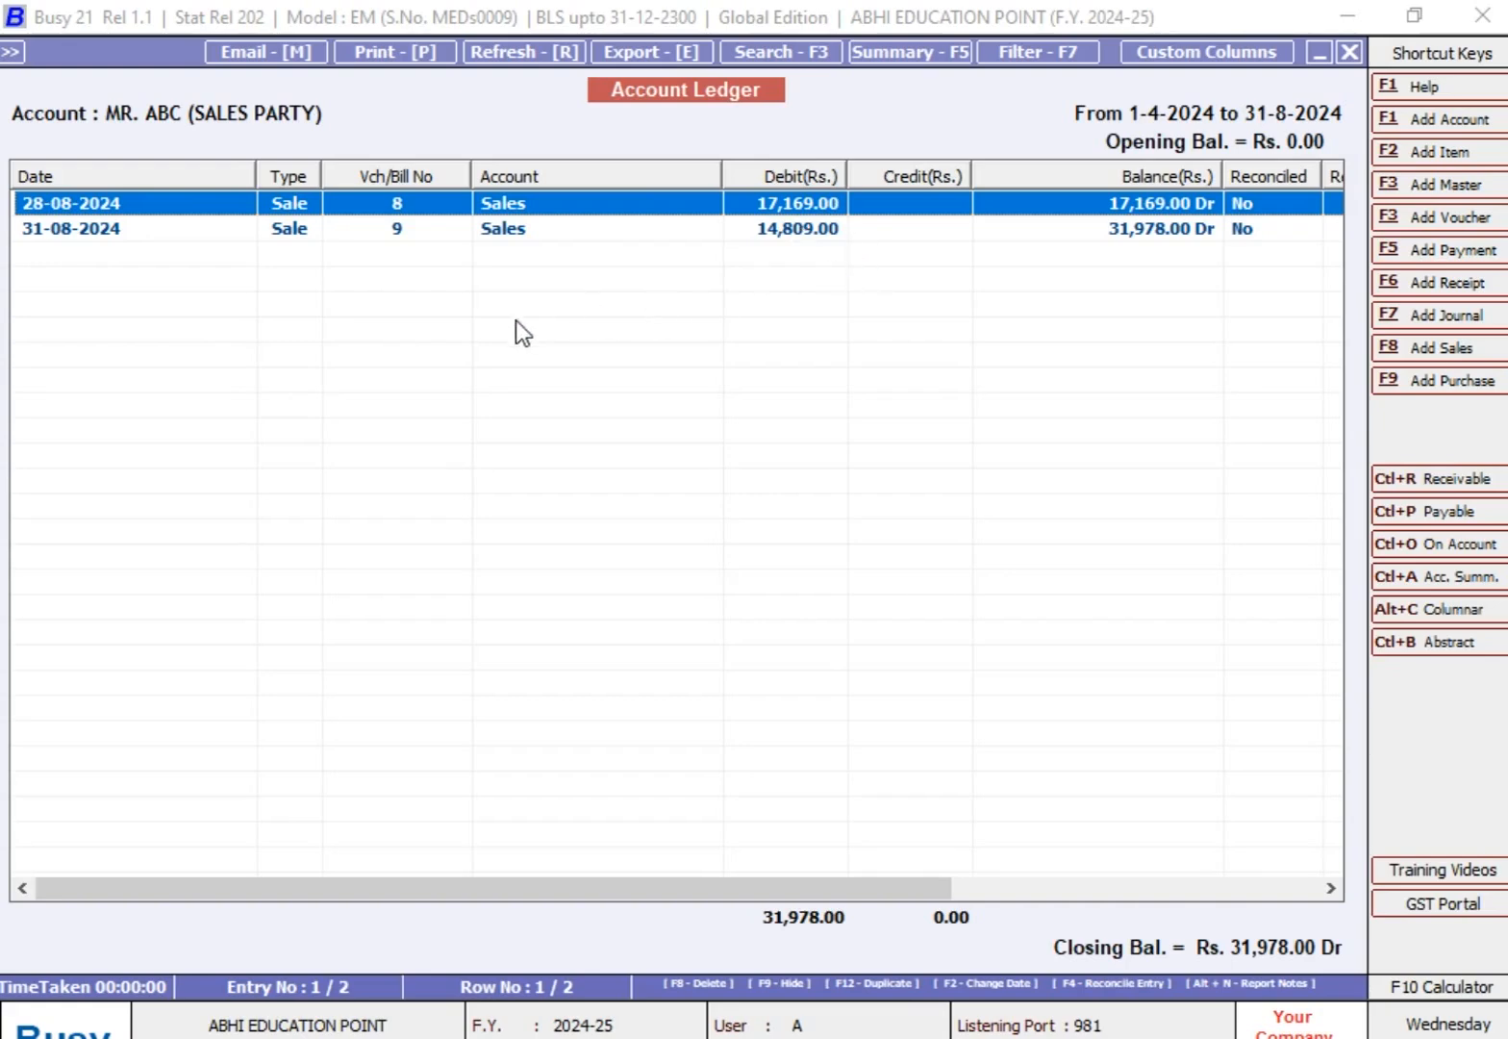
Step: Start a receipt voucher in the Main series dated 31-08-2024 with GST nature Not Applicable
left_click(1447, 283)
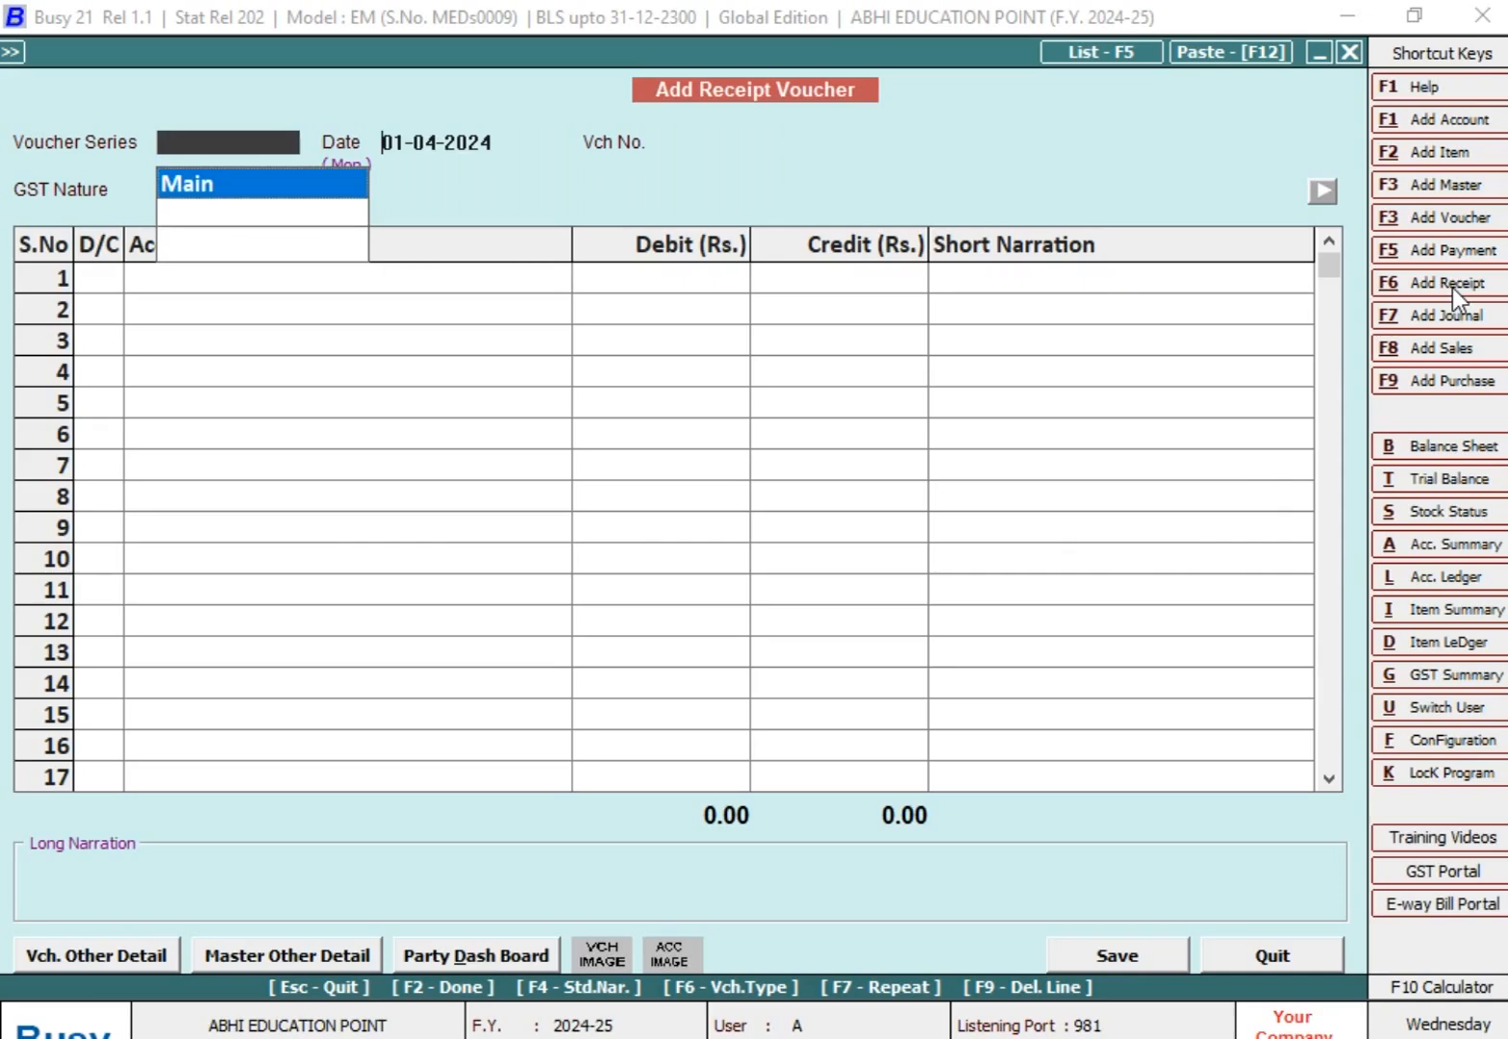
key("Return")
type("31-8")
key("Return")
key("Return")
key("Return")
key("Left")
Step: Choose the ABC sales party as the credited account in the first row of the receipt voucher
key("Return")
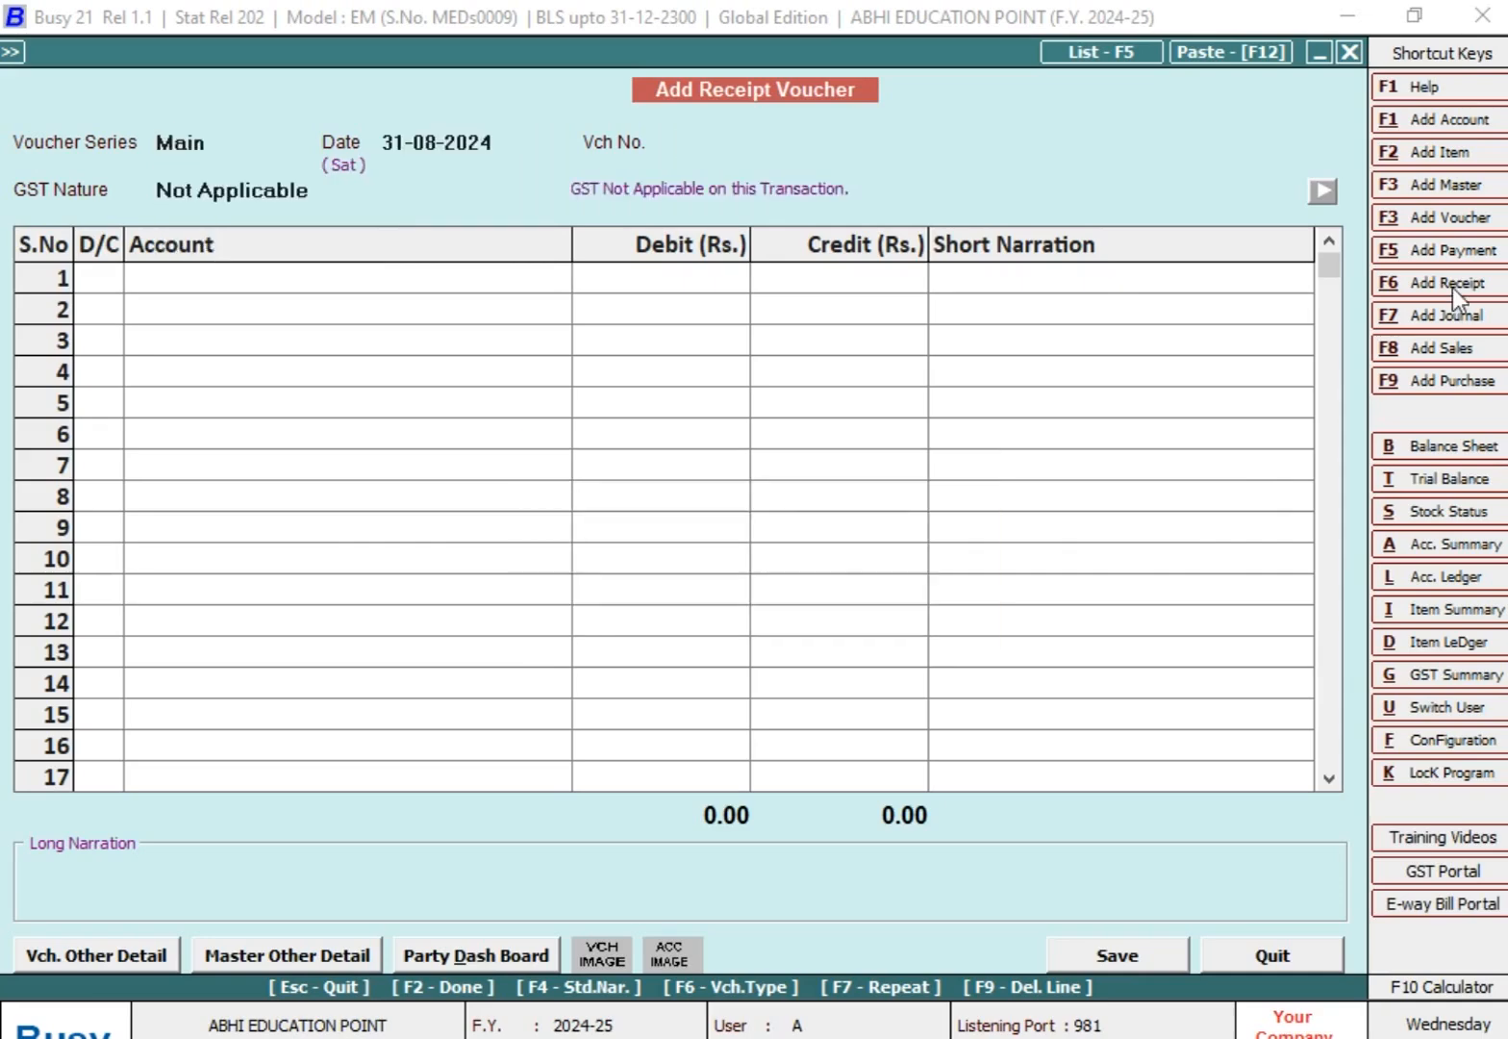
key("Return")
type("mr")
key("Down")
key("Return")
type("4")
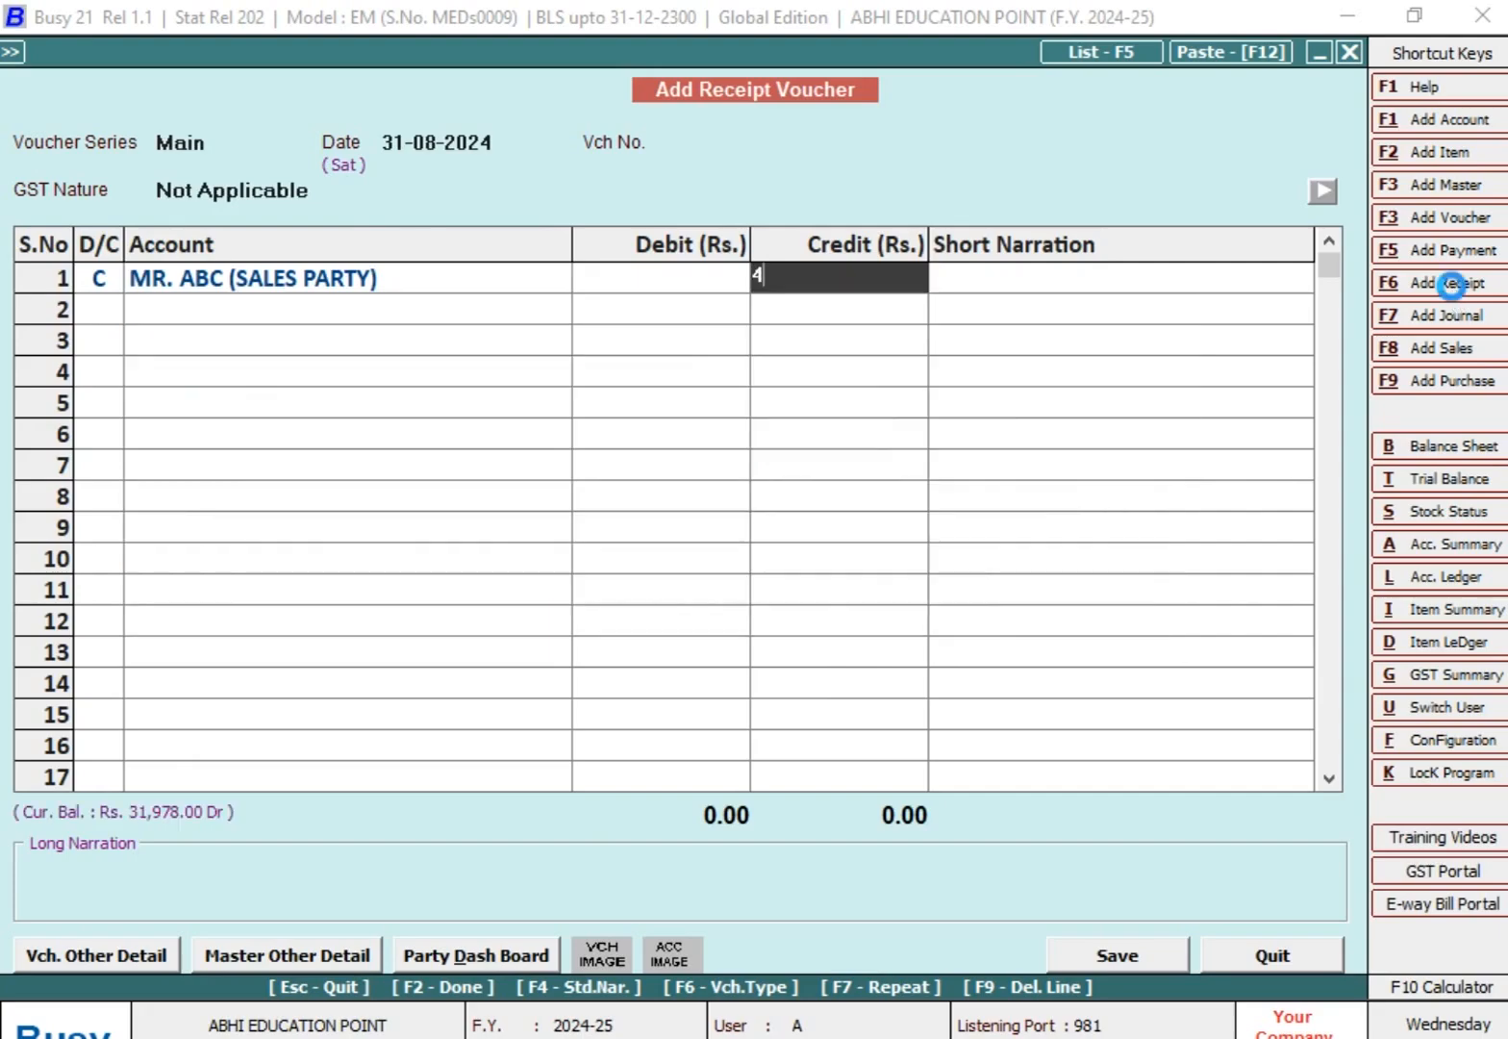
key("Return")
key("Return")
key("Escape")
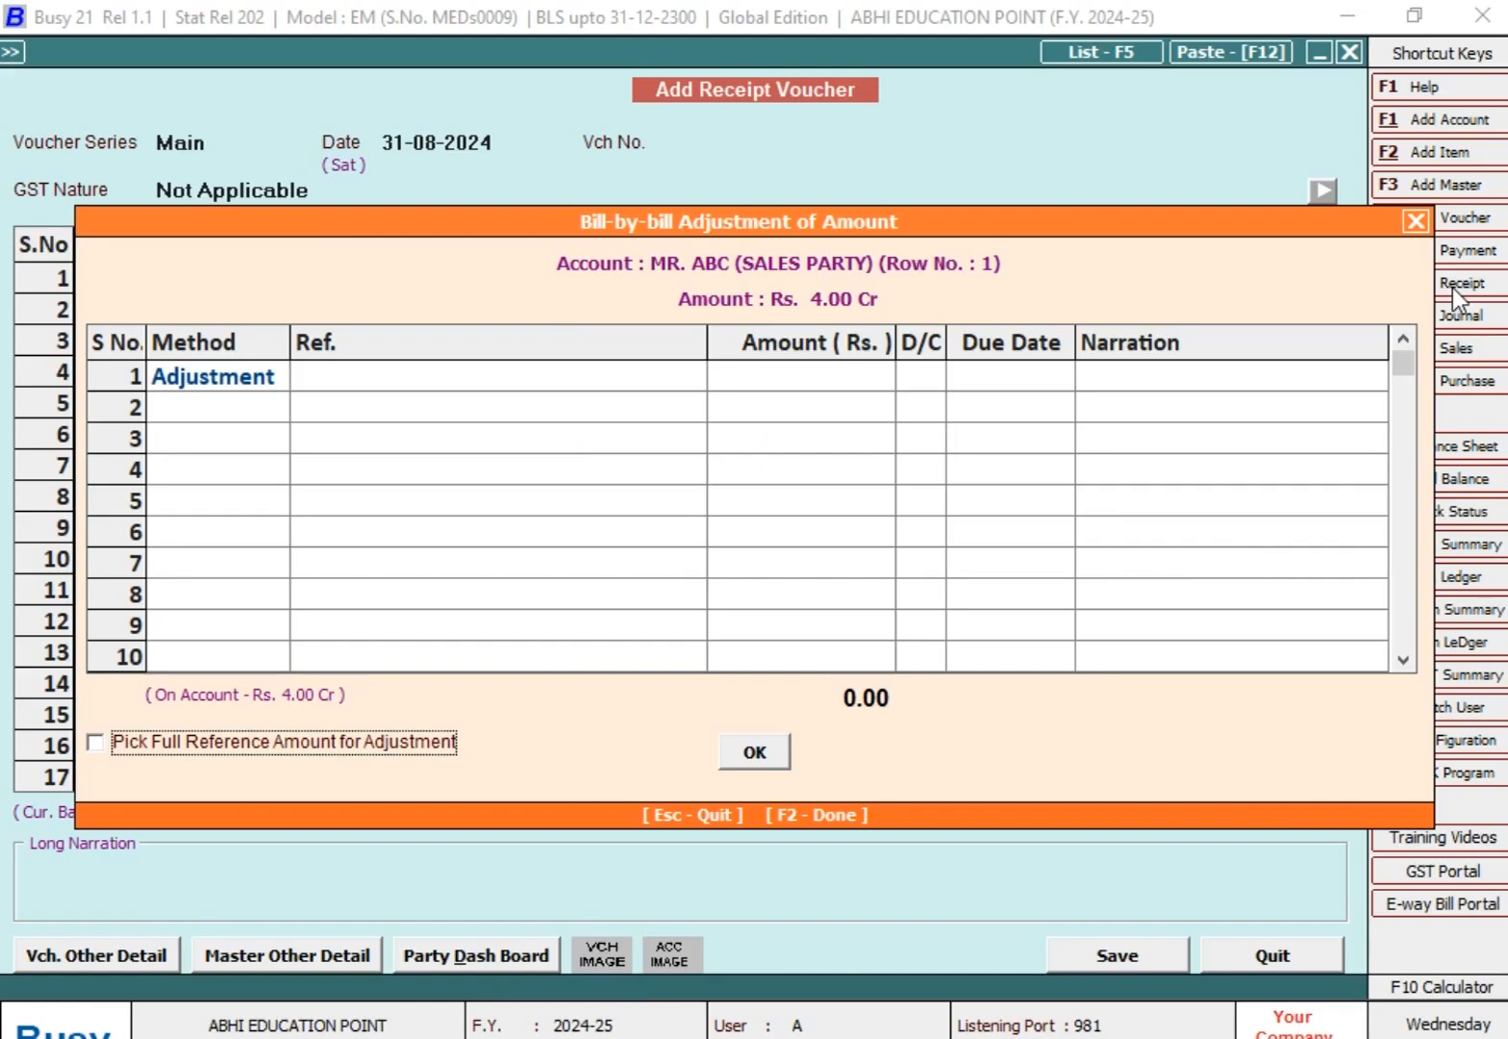
key("Escape")
key("Left")
Step: Credit the party with 17,169 and adjust the full amount against bill reference 8
type("17169")
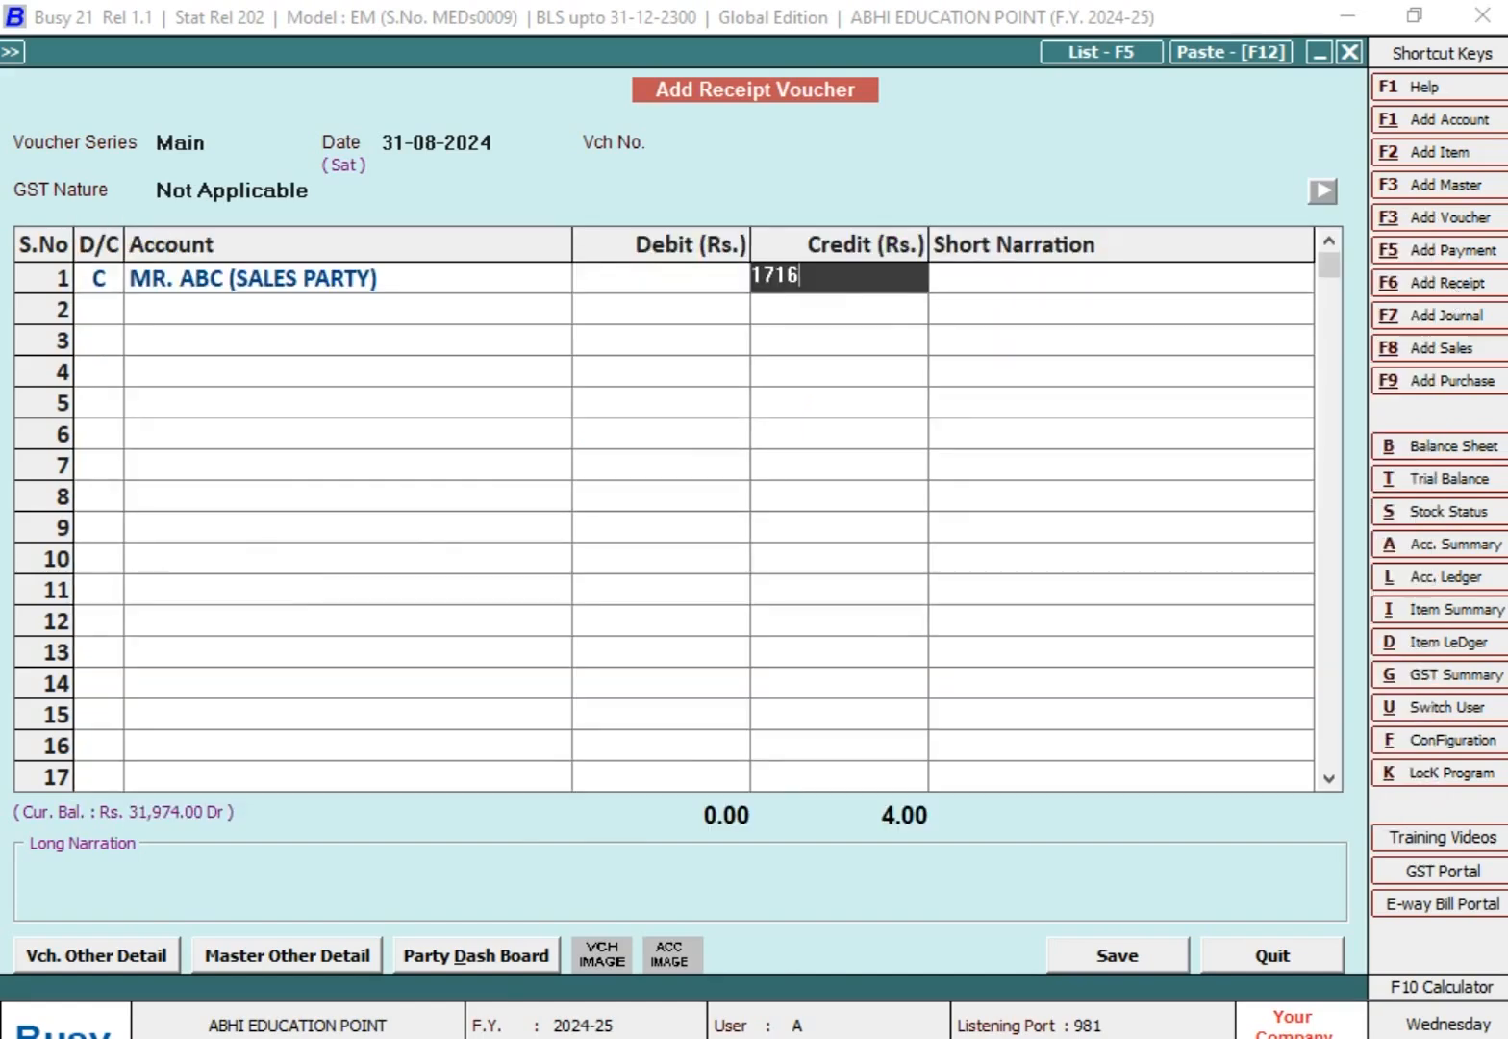
key("Return")
key("Return")
key("Return")
key("Return")
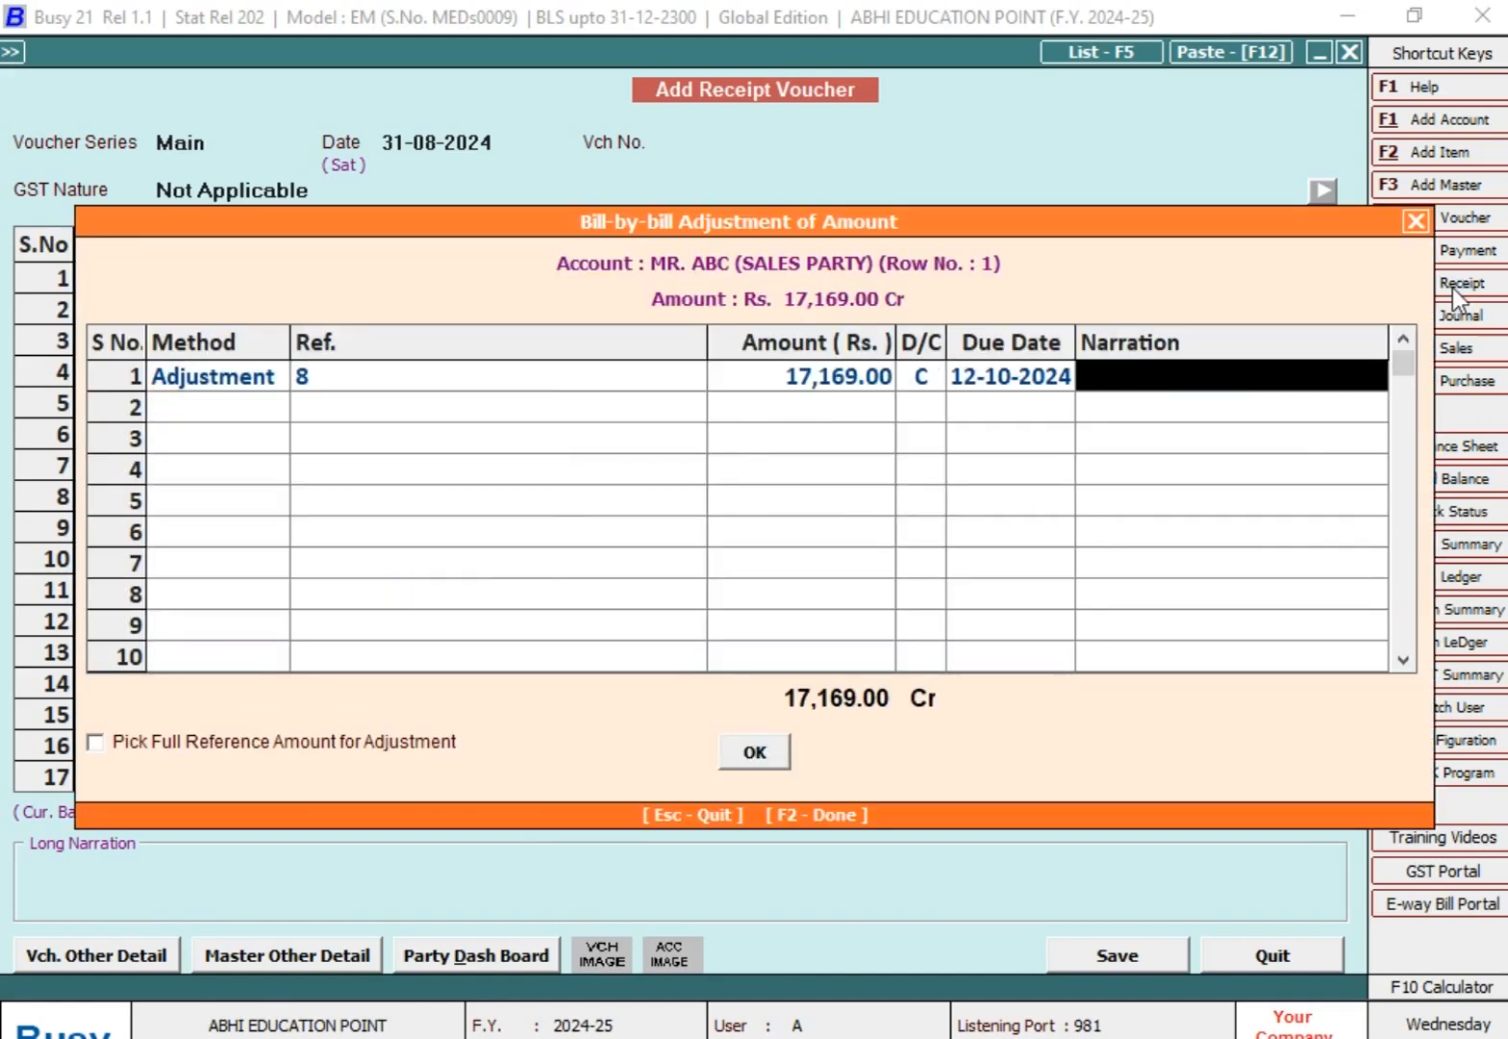
key("Return")
key("Return")
key("Return")
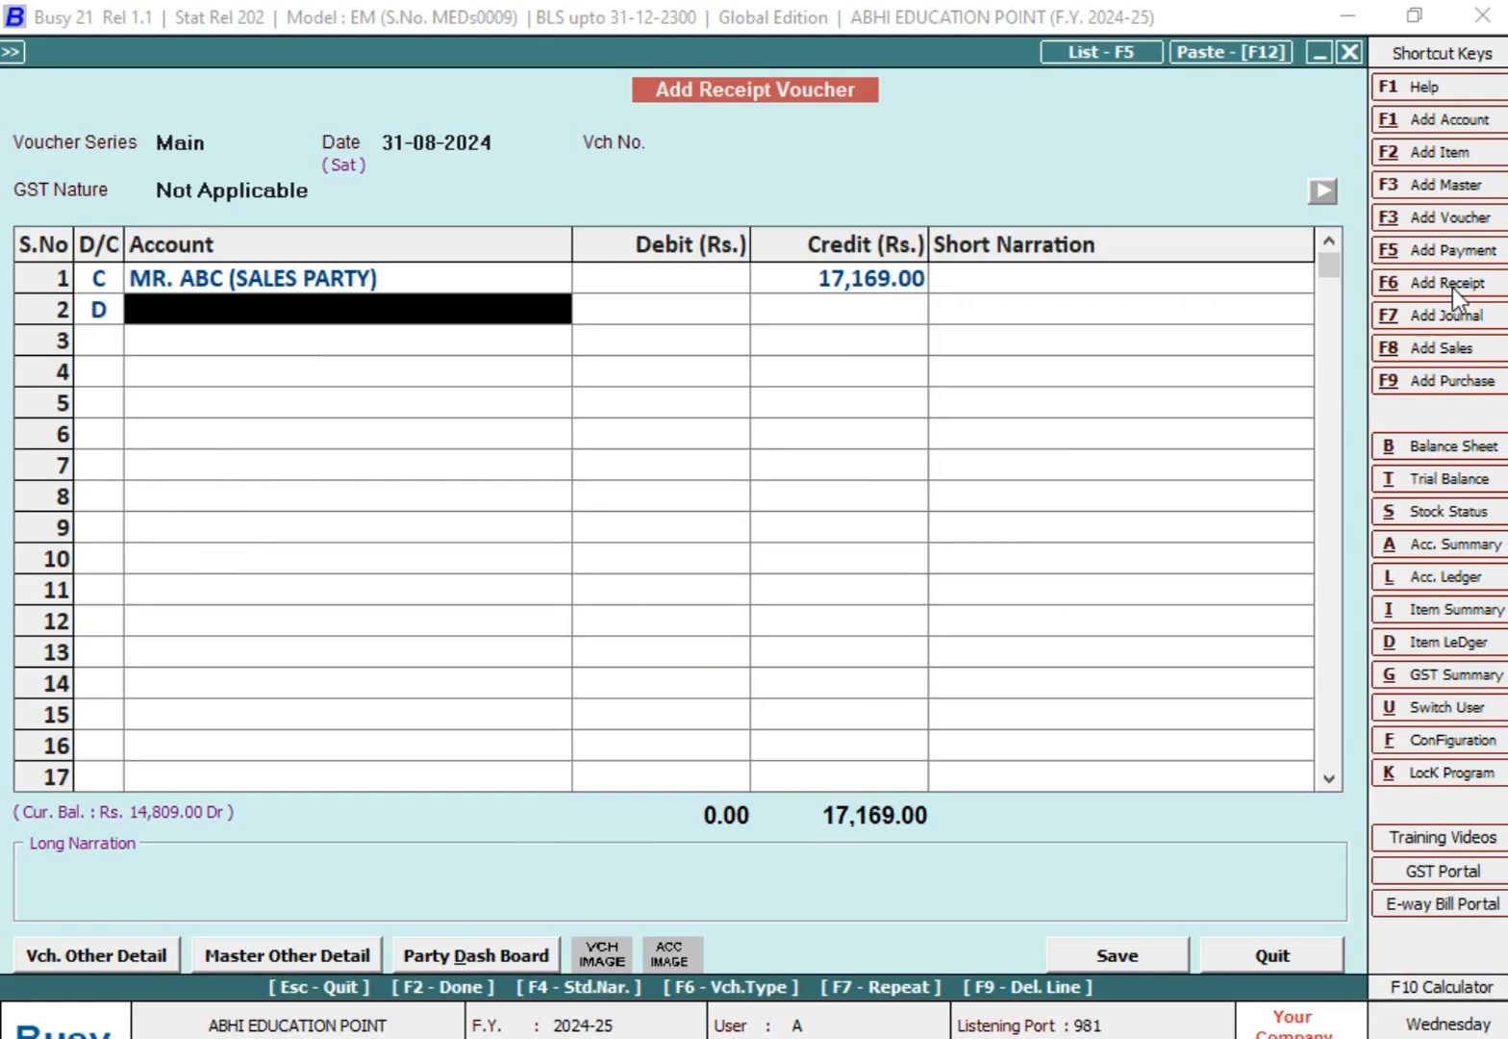
Step: Debit SBI CURRENT ACCOUNT with 17,169 in the second row, save the receipt voucher and leave voucher entry
key("Return")
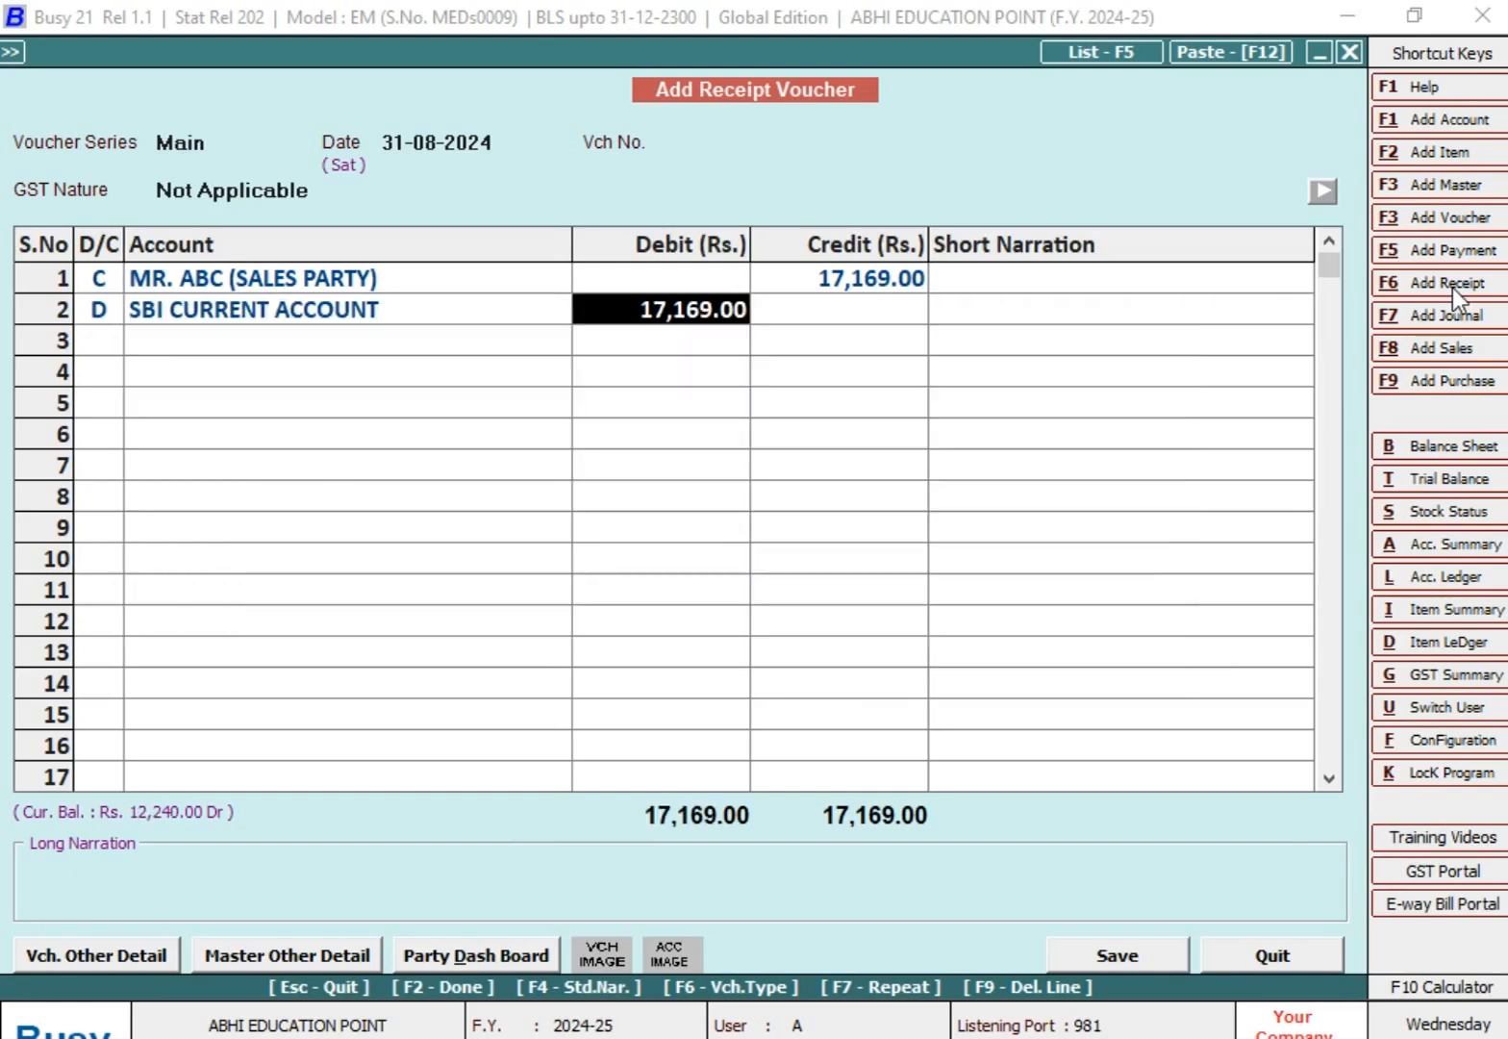
key("Return")
key("Return")
Step: Set the entries to be shown to ALL in the ledger options and display the ABC sales party's ledger
key("Return")
key("Return")
key("Escape")
key("Return")
key("Return")
key("Return")
key("Return")
key("Return")
key("Return")
key("Return")
key("Return")
key("Return")
key("Return")
key("Return")
key("Return")
key("Return")
key("Return")
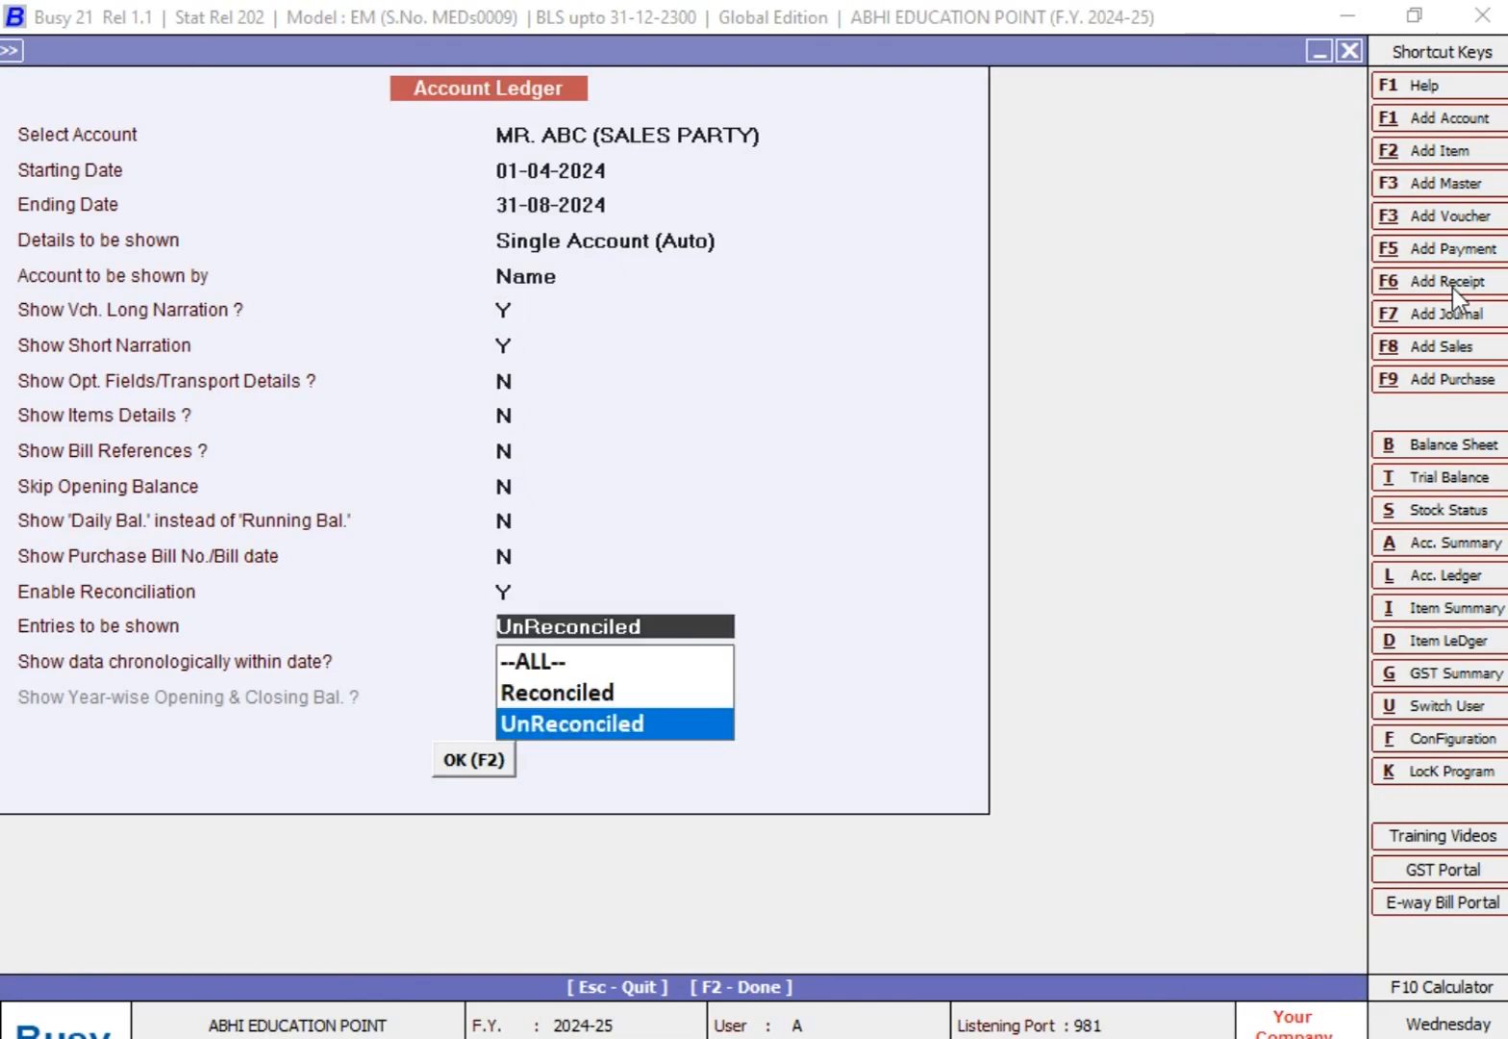
key("Up")
key("Up")
key("Return")
key("Return")
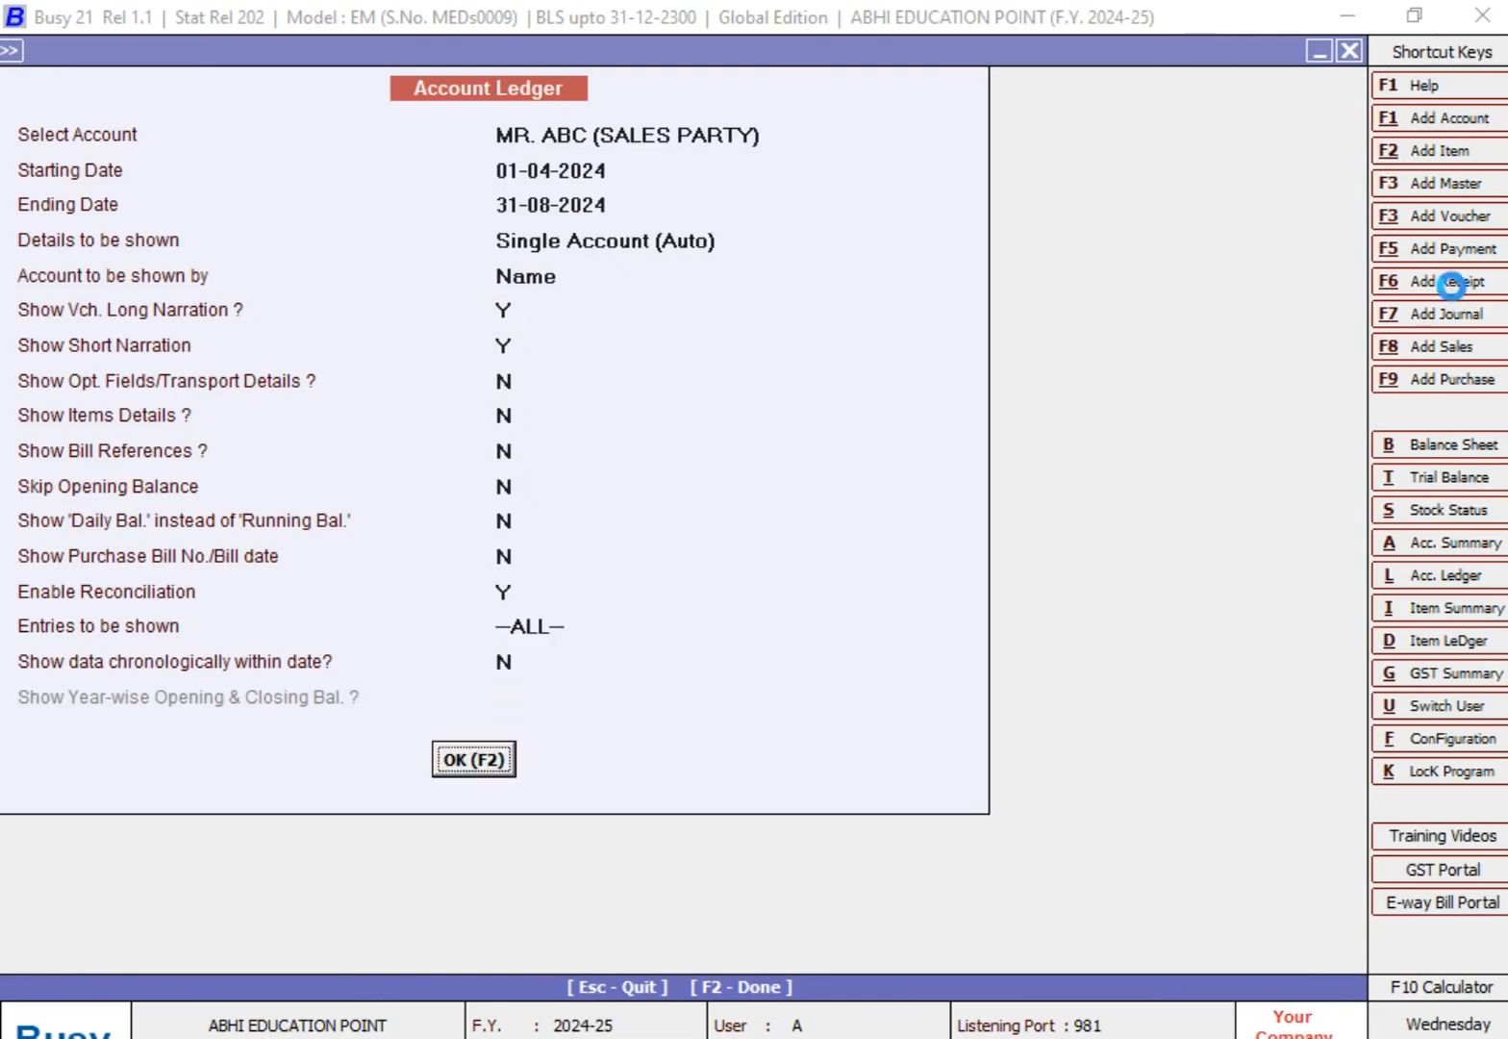
key("Return")
Step: Compare the two sale entries with the new receipt entry in the ledger to match the payment to its bill
key("Down")
key("Up")
key("Down")
key("Down")
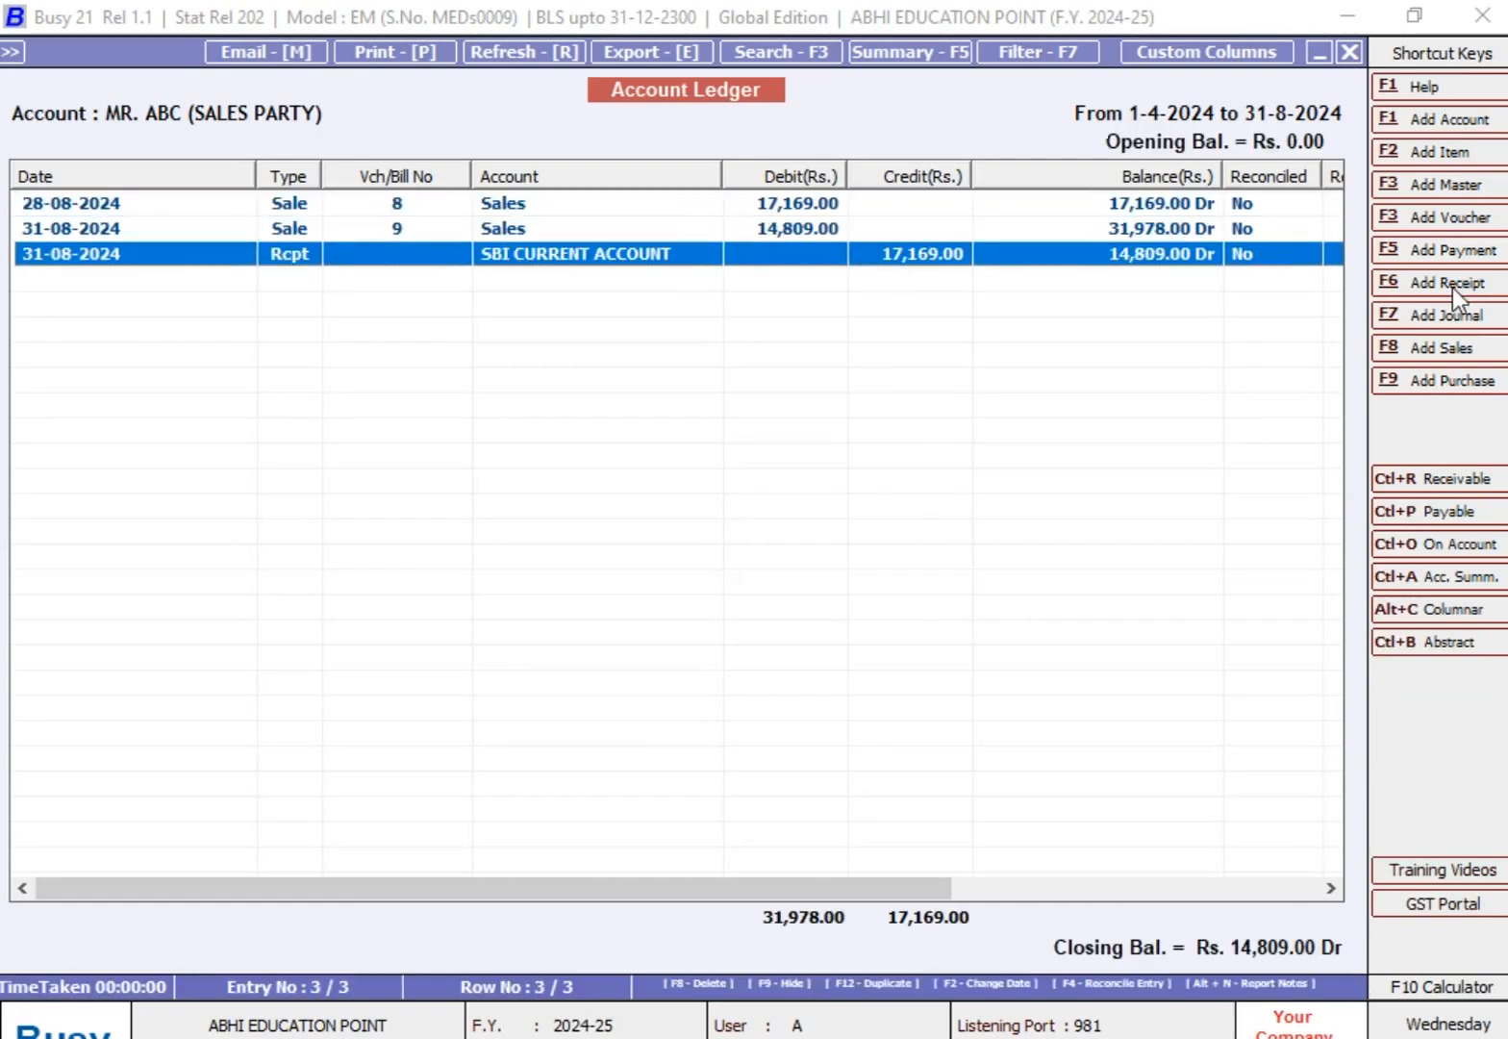
key("Up")
key("Up")
key("Down")
key("Down")
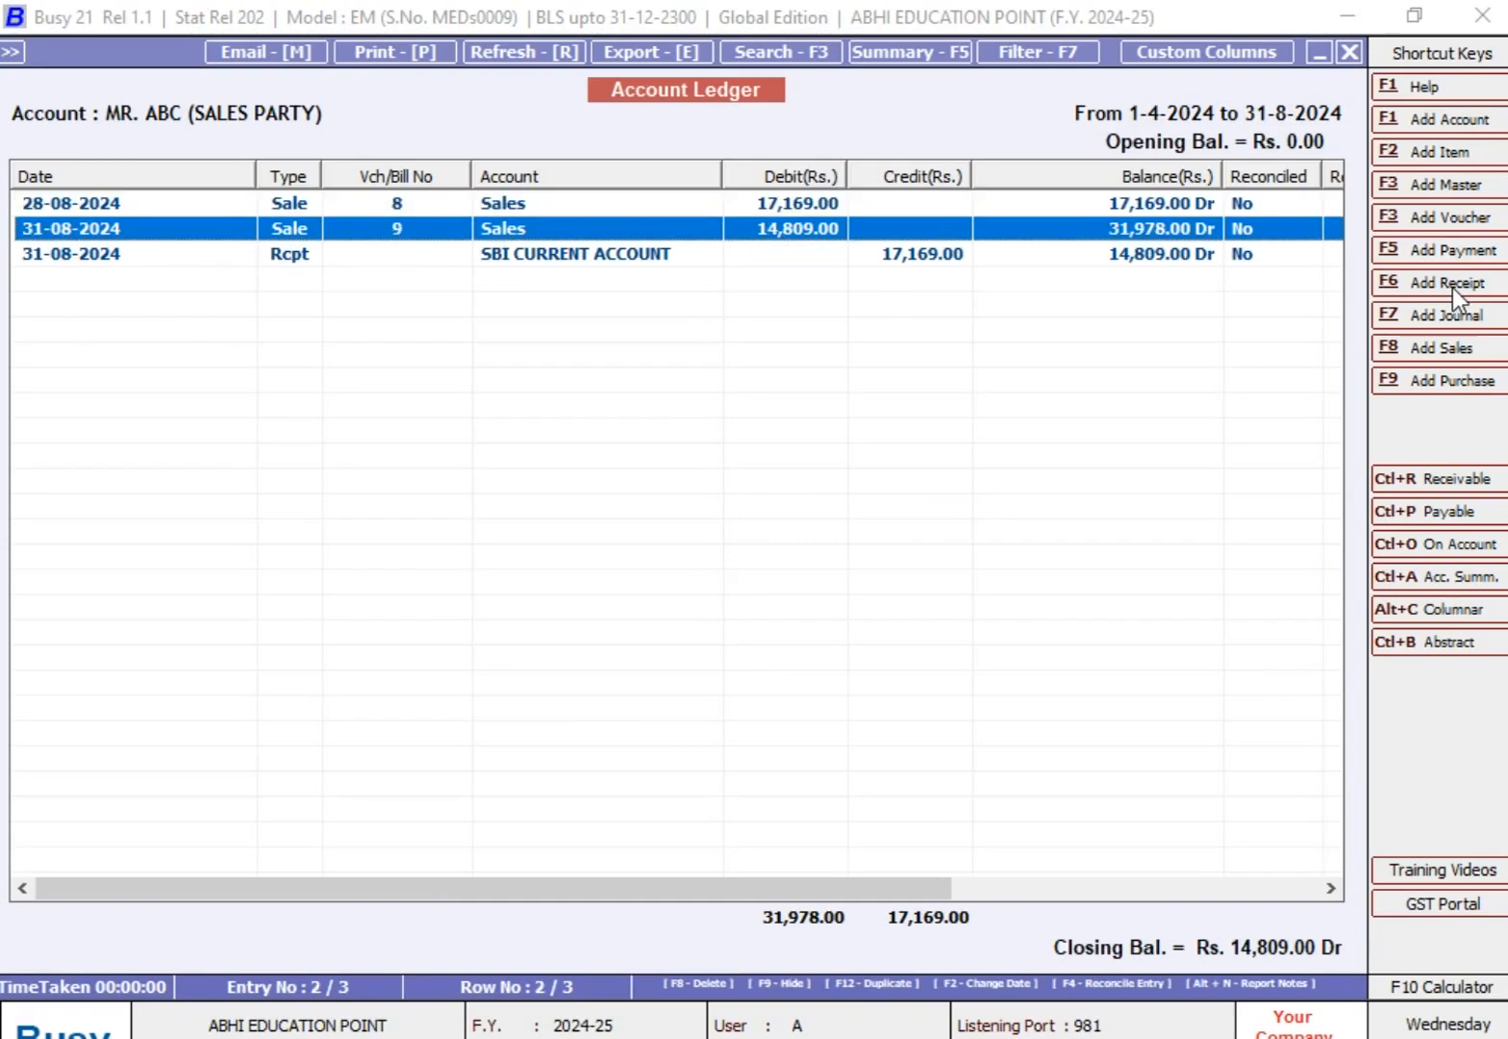
Step: Reconcile the 28-08-2024 sale entry for voucher 8 with Reconcile Entry set to Y and no remarks
key("Up")
key("Up")
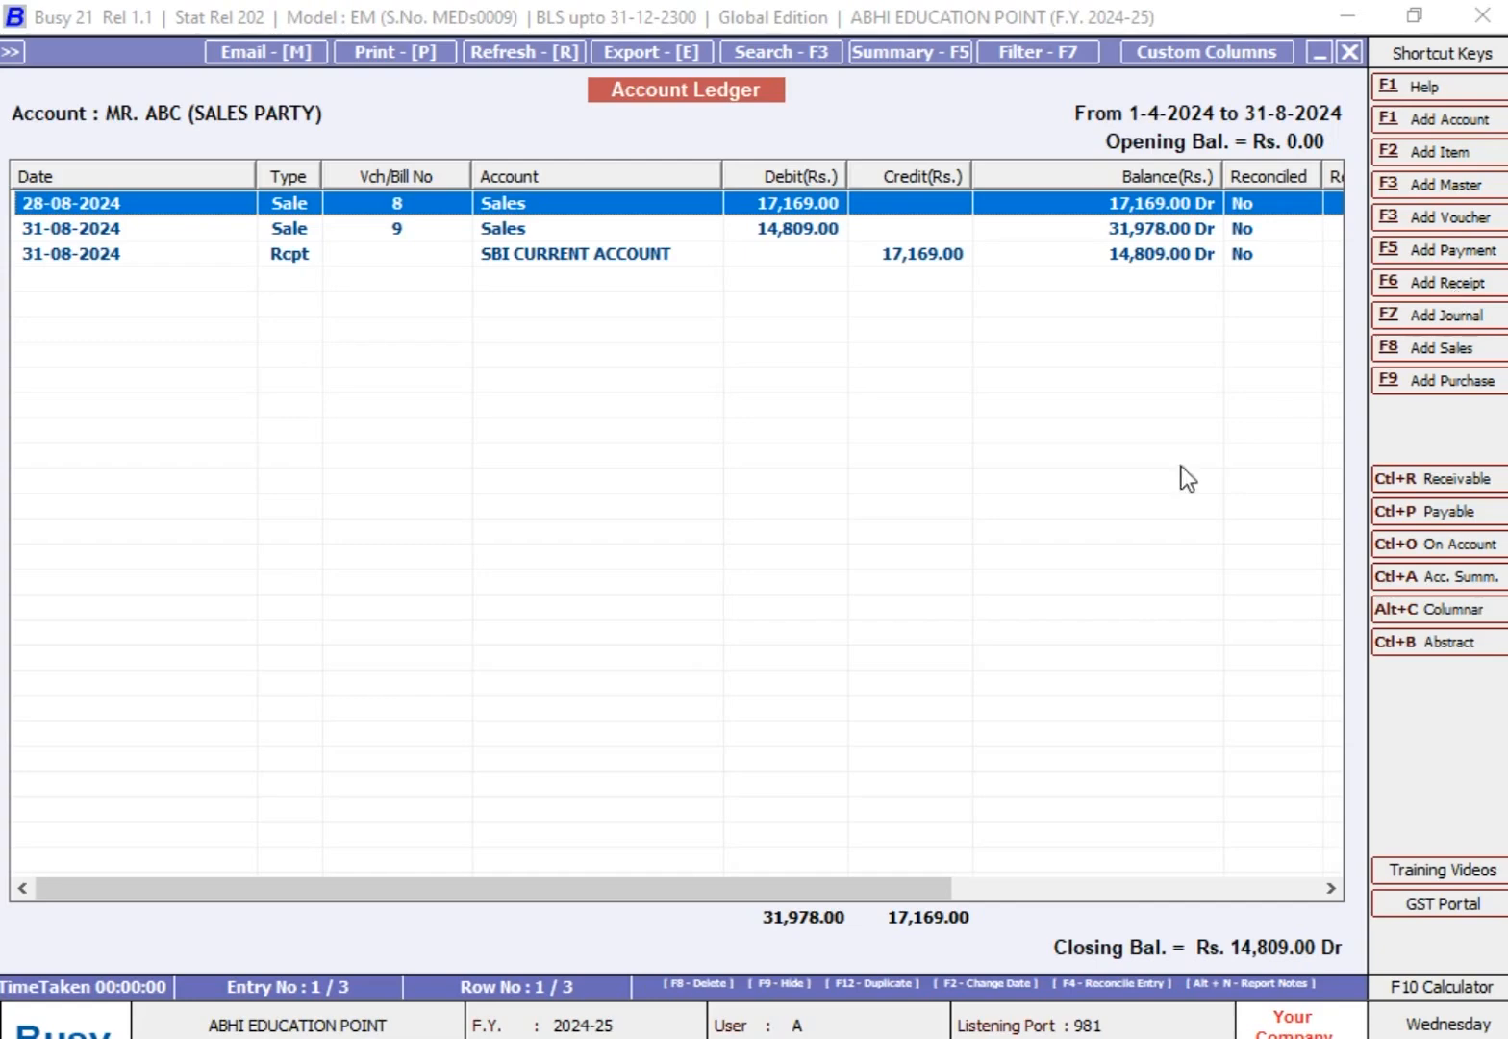
left_click(1111, 988)
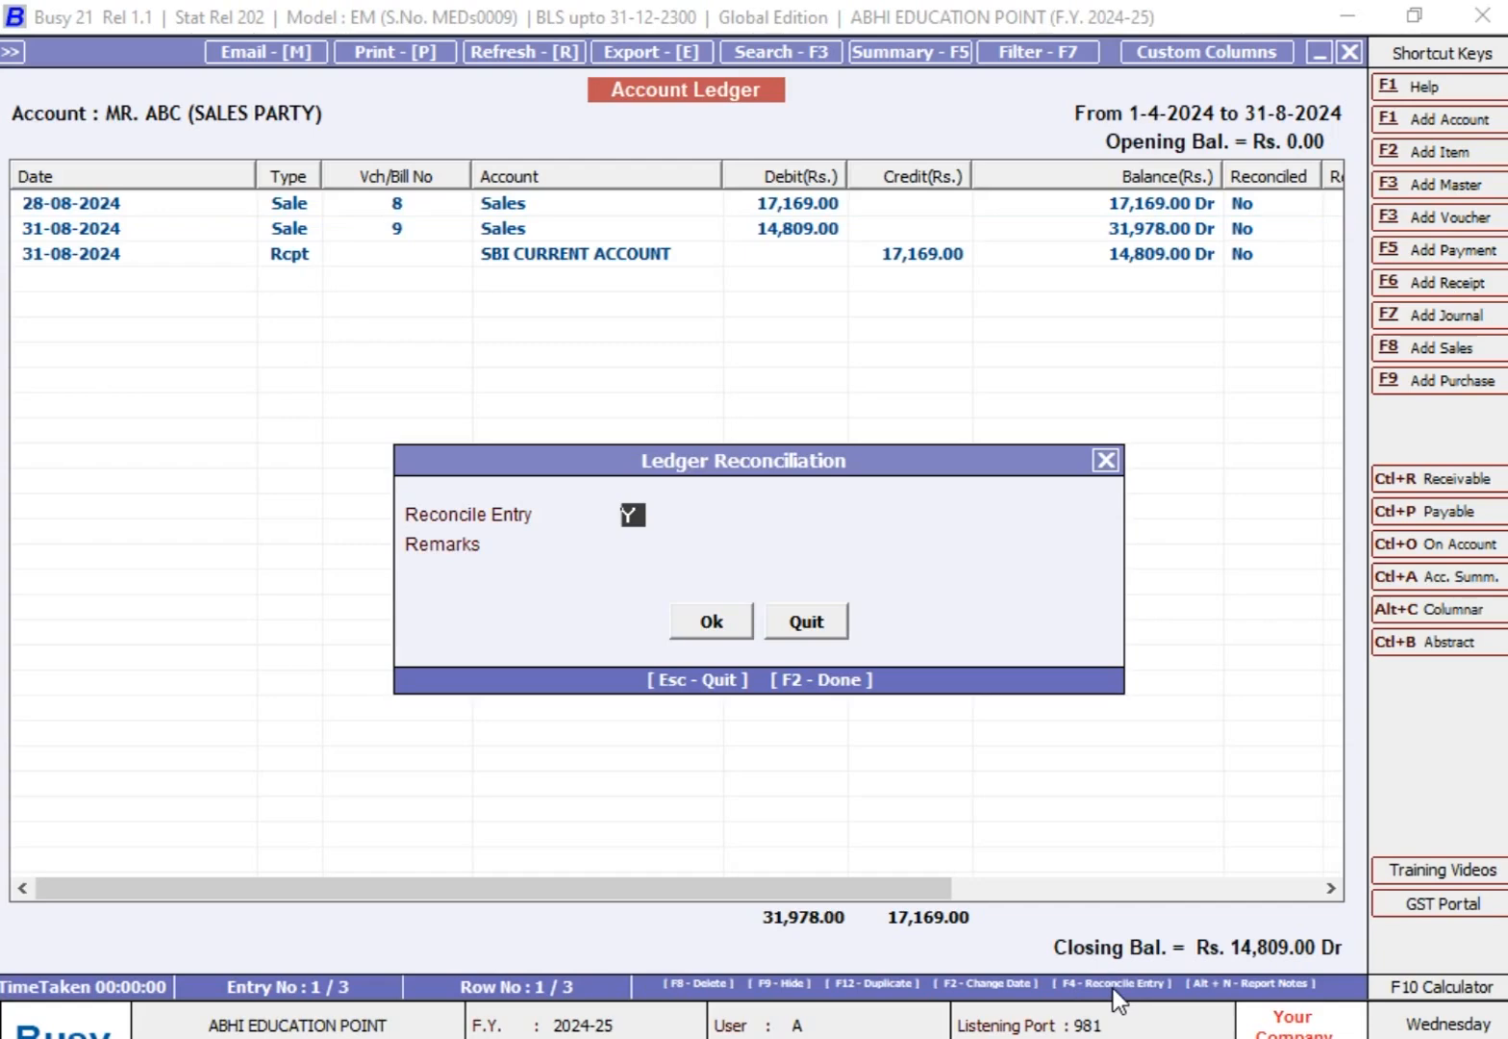
key("Return")
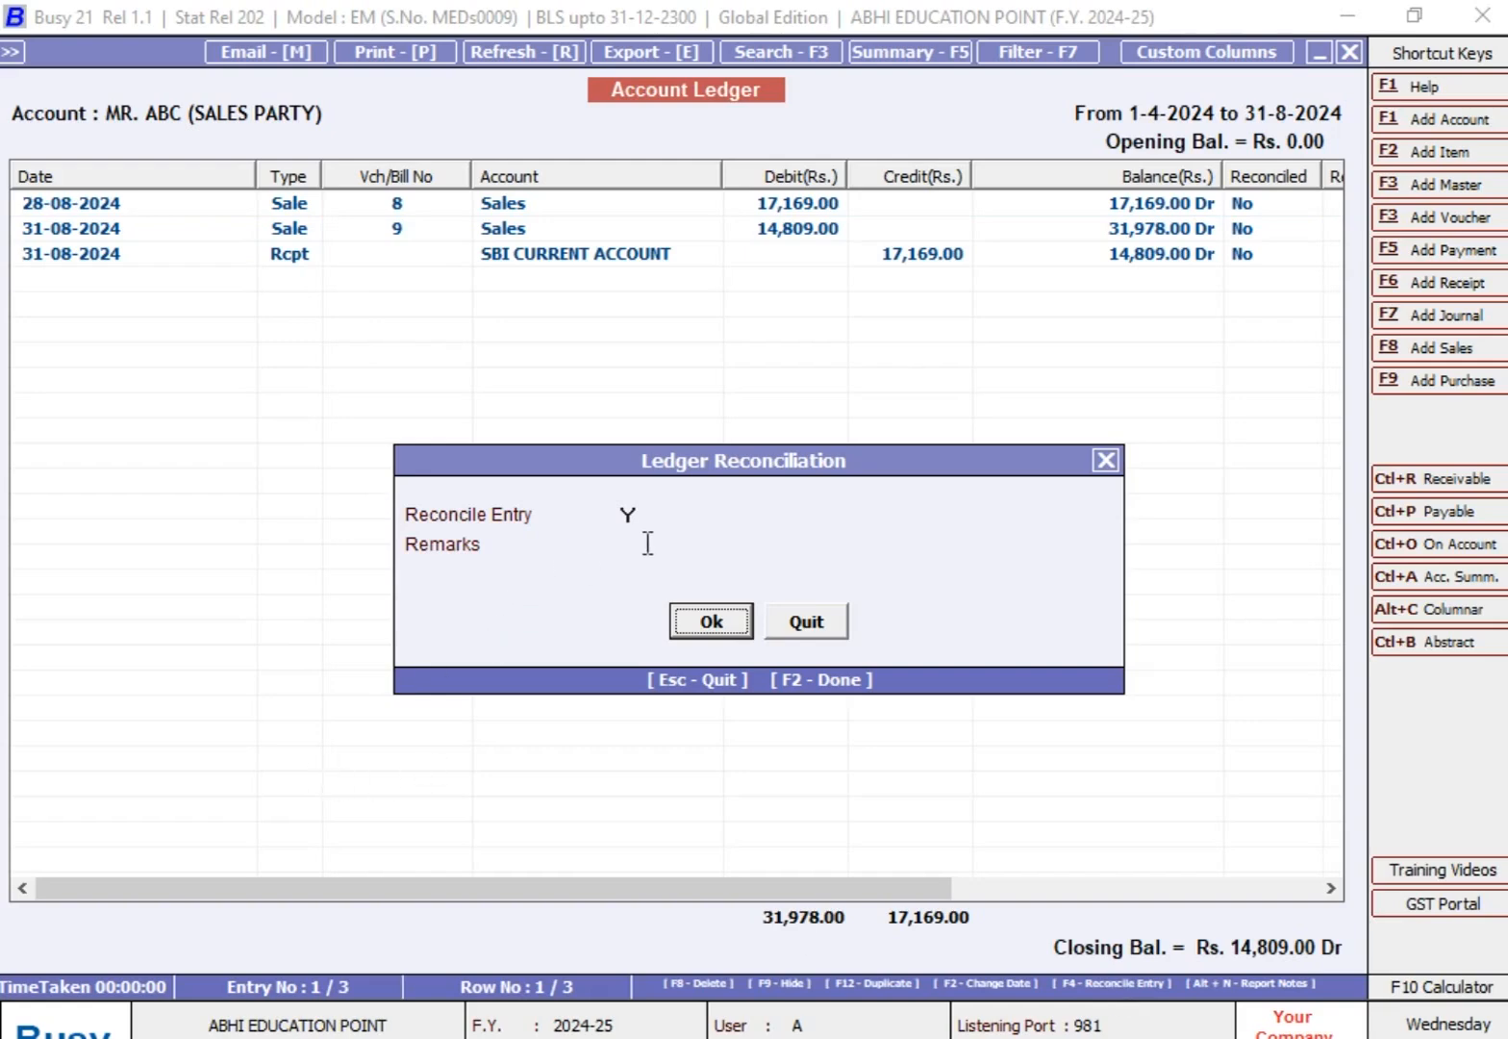
left_click(692, 624)
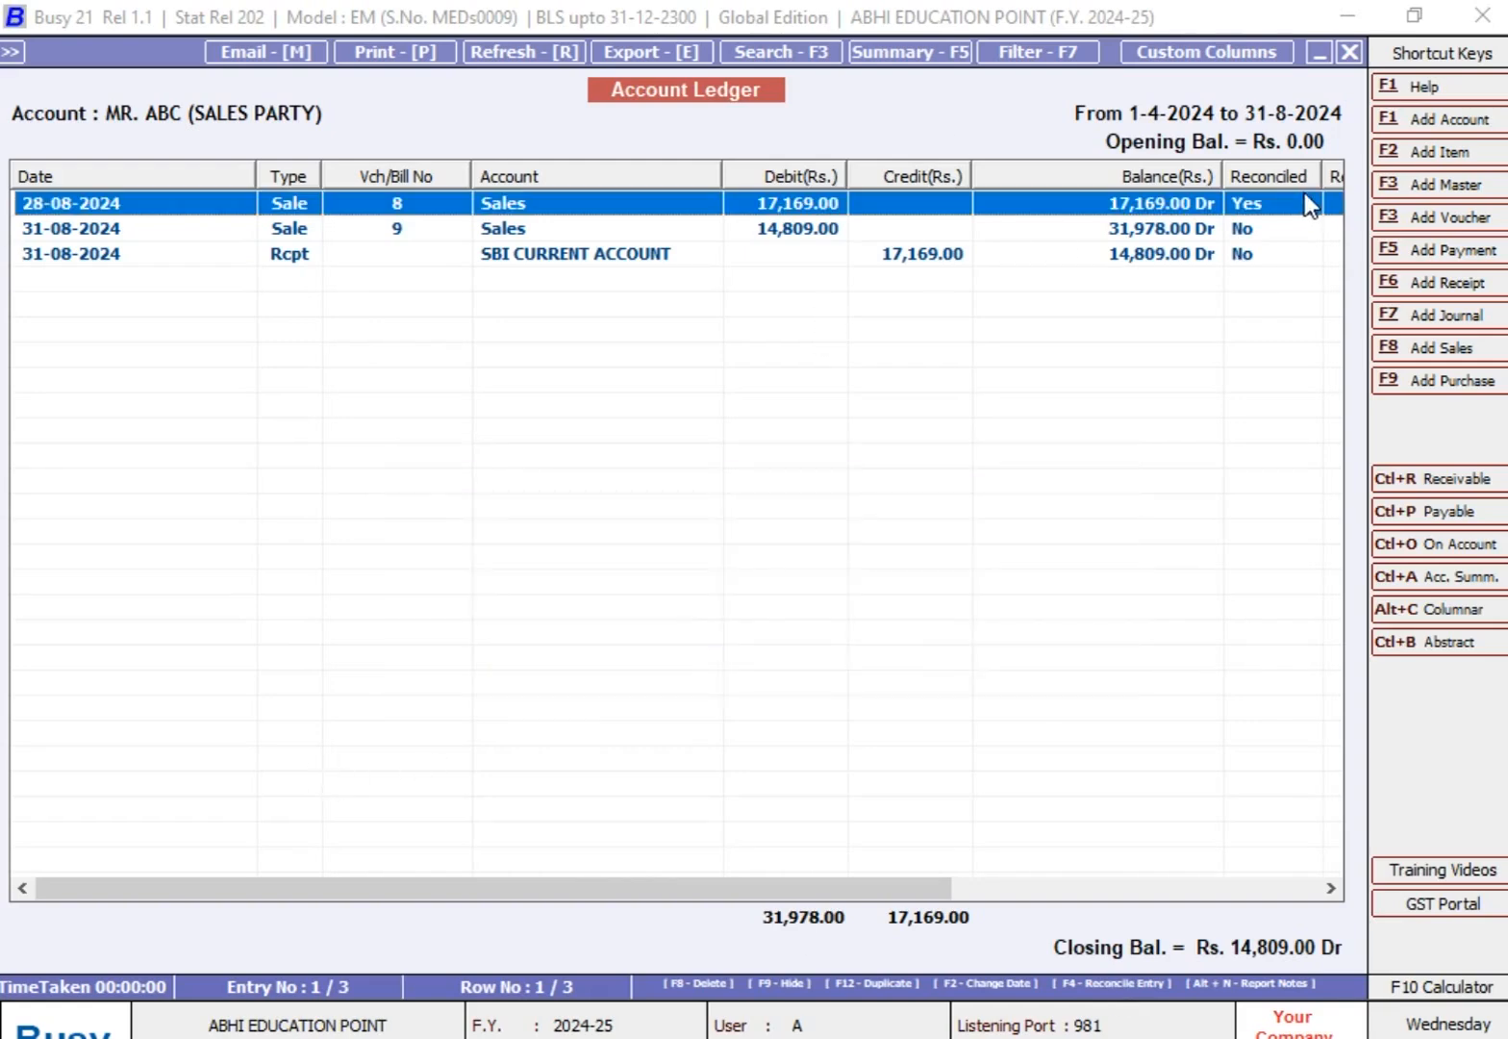
Step: Reconcile the 31-08-2024 SBI CURRENT ACCOUNT receipt entry with Reconcile Entry set to Y and no remarks
left_click(922, 258)
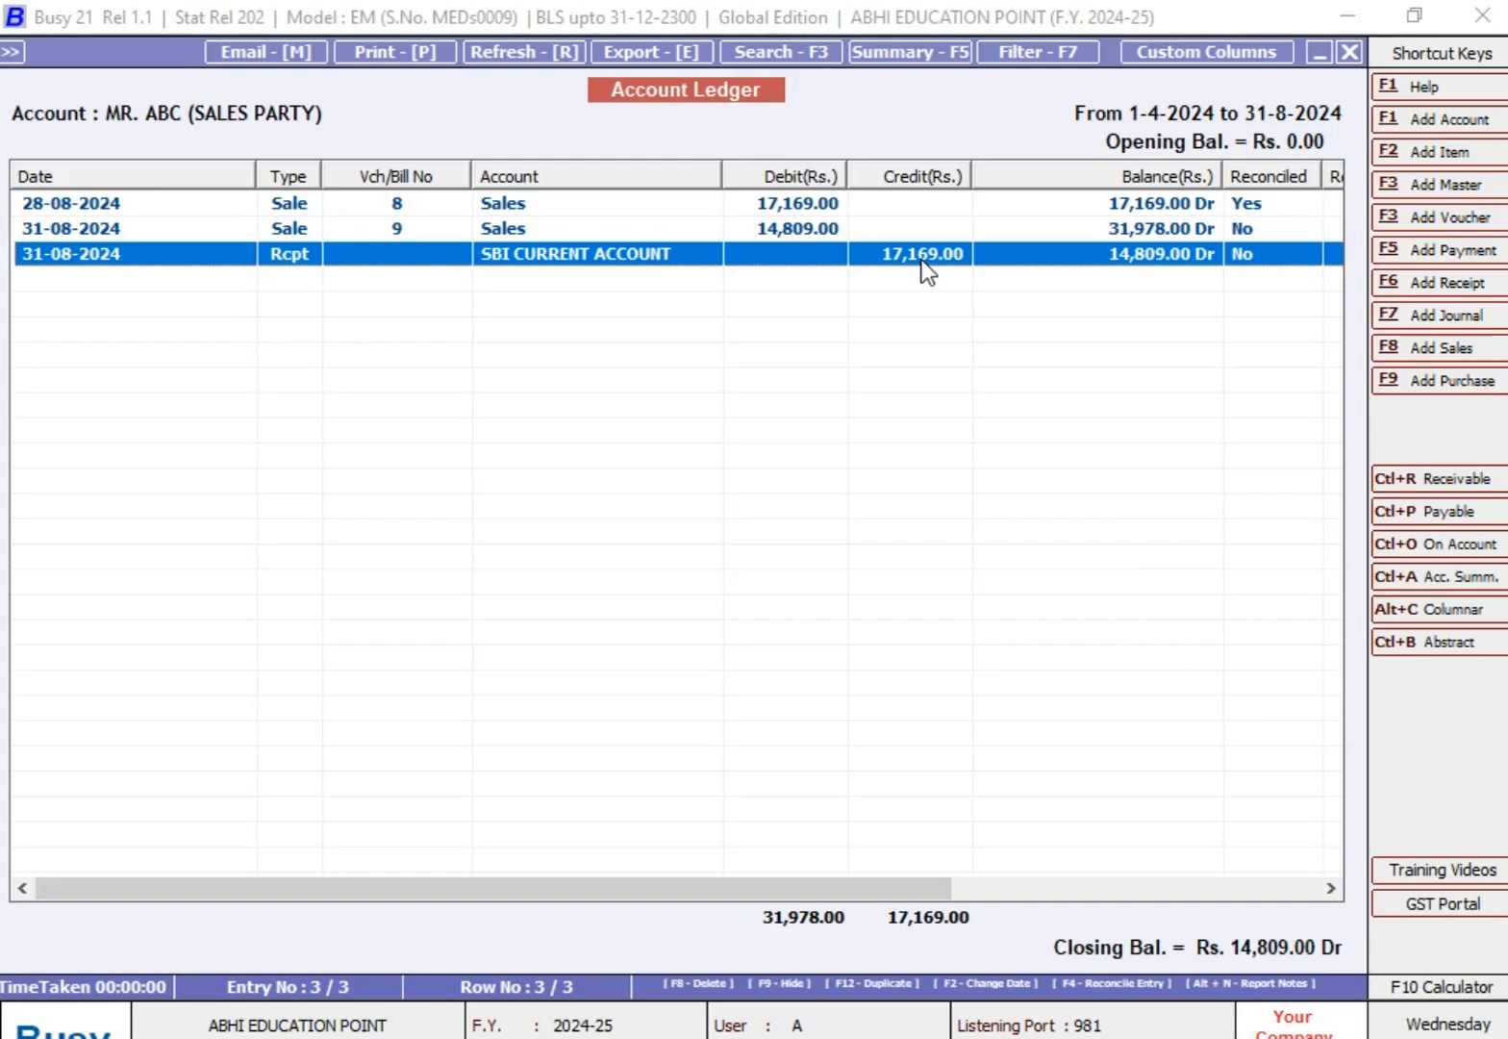
key("F4")
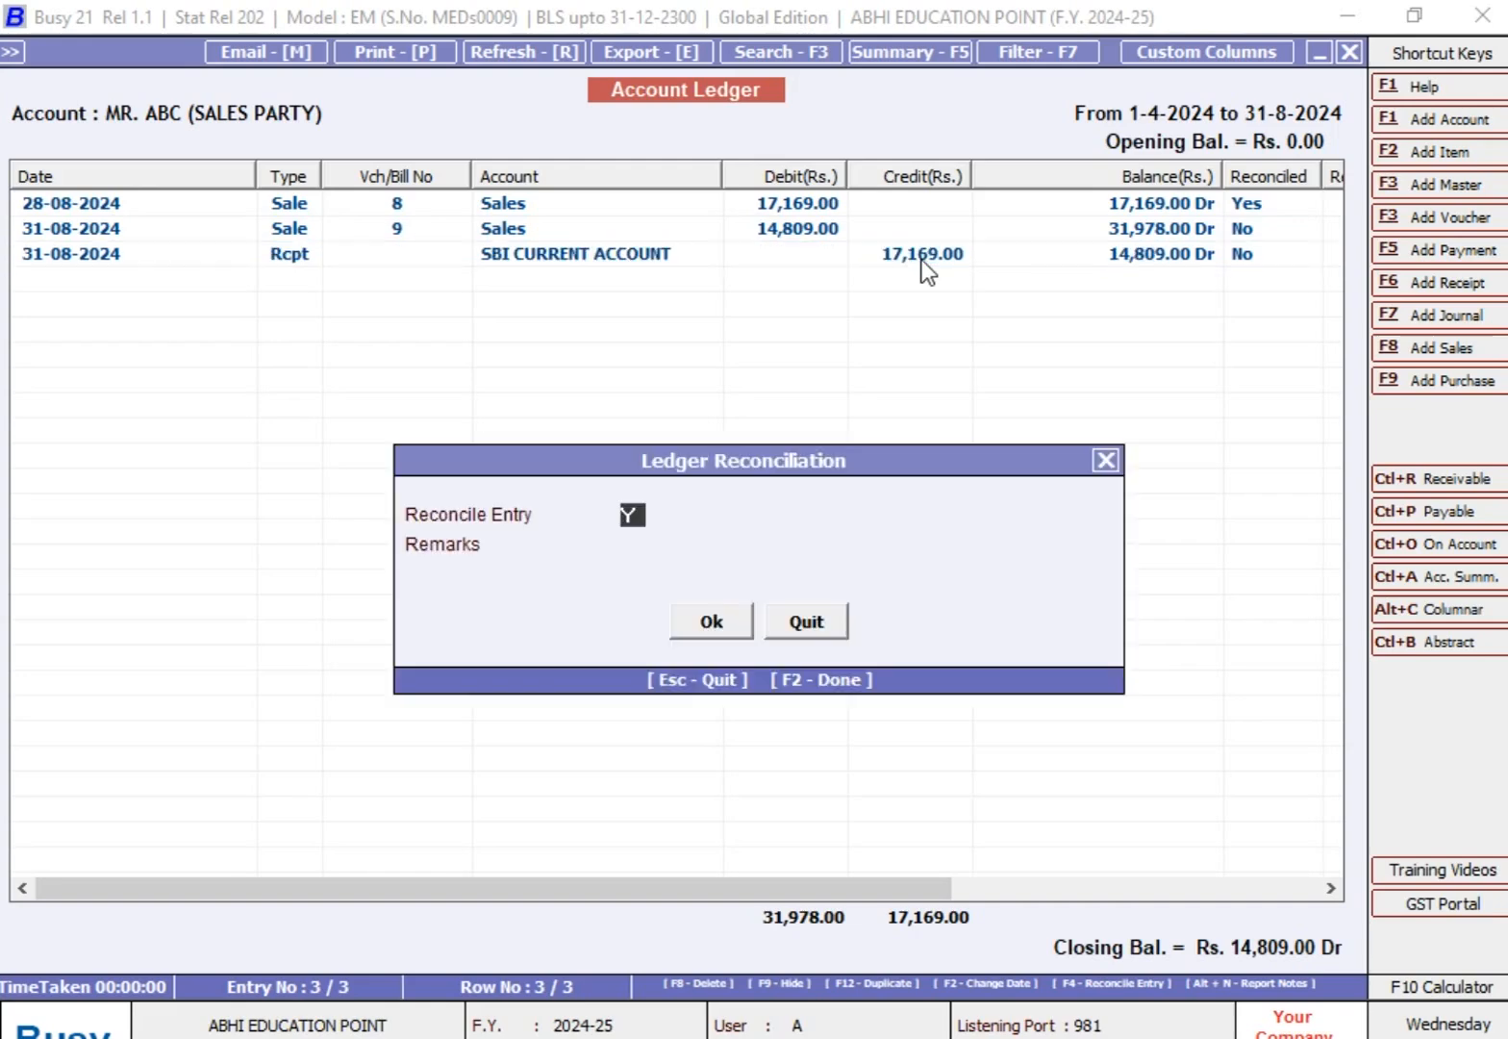
key("Return")
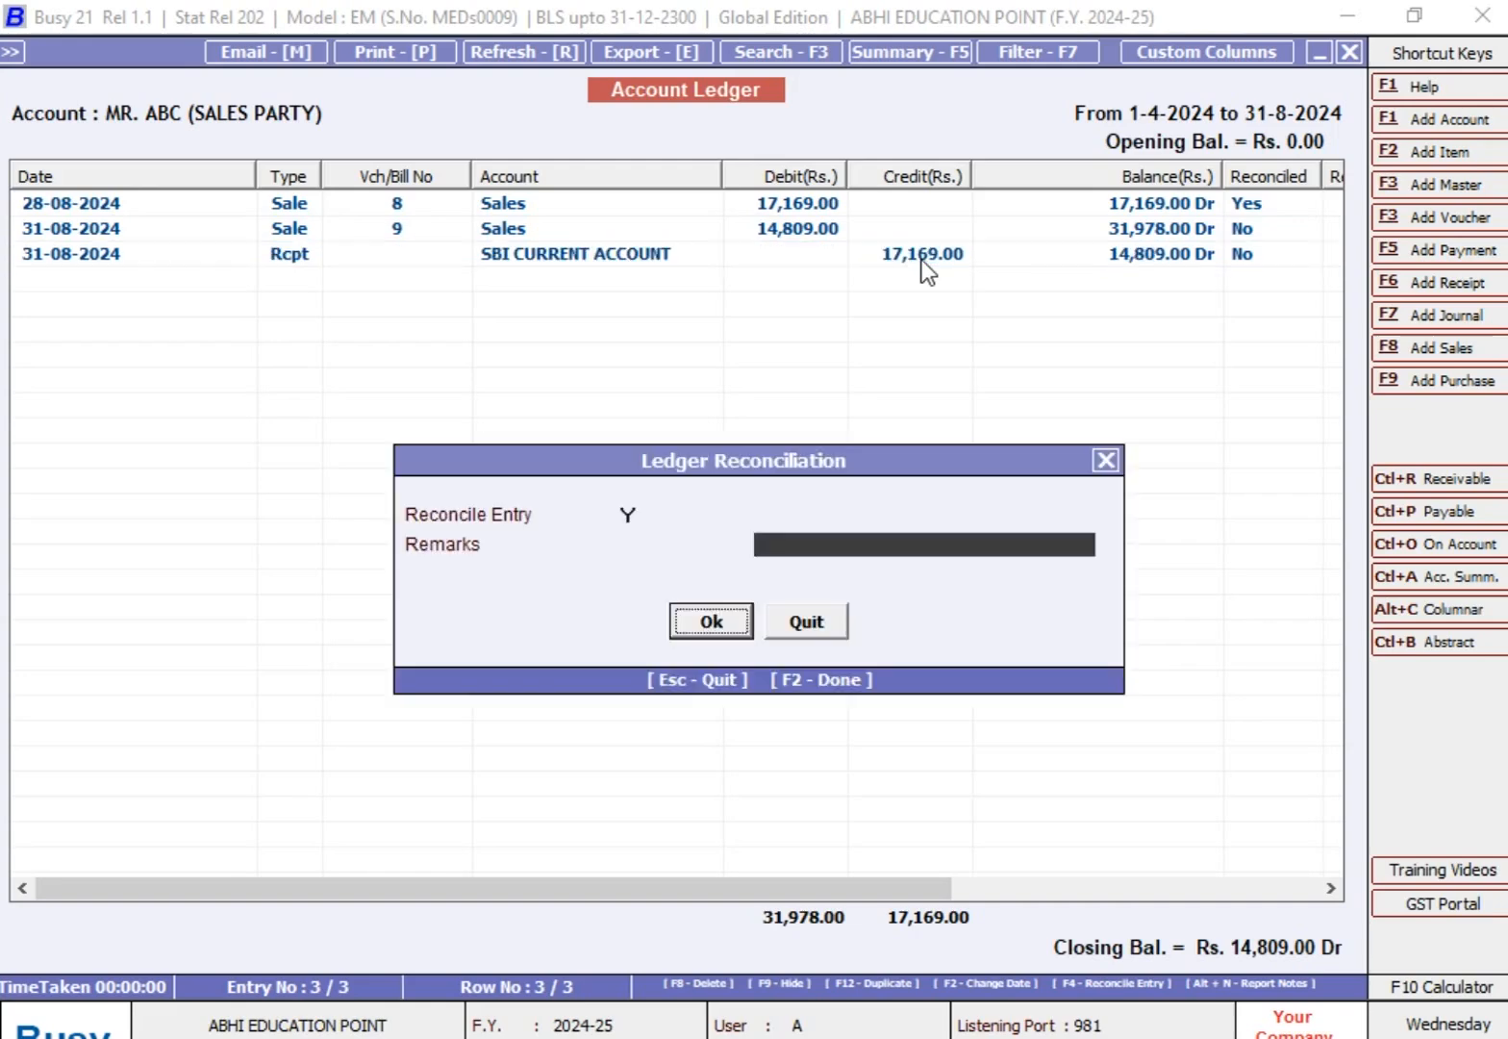
key("Return")
Step: Review the reconciliation status of each sale and receipt entry in the ledger
key("Up")
key("Up")
key("Down")
key("Down")
key("Up")
key("Up")
key("Down")
key("Down")
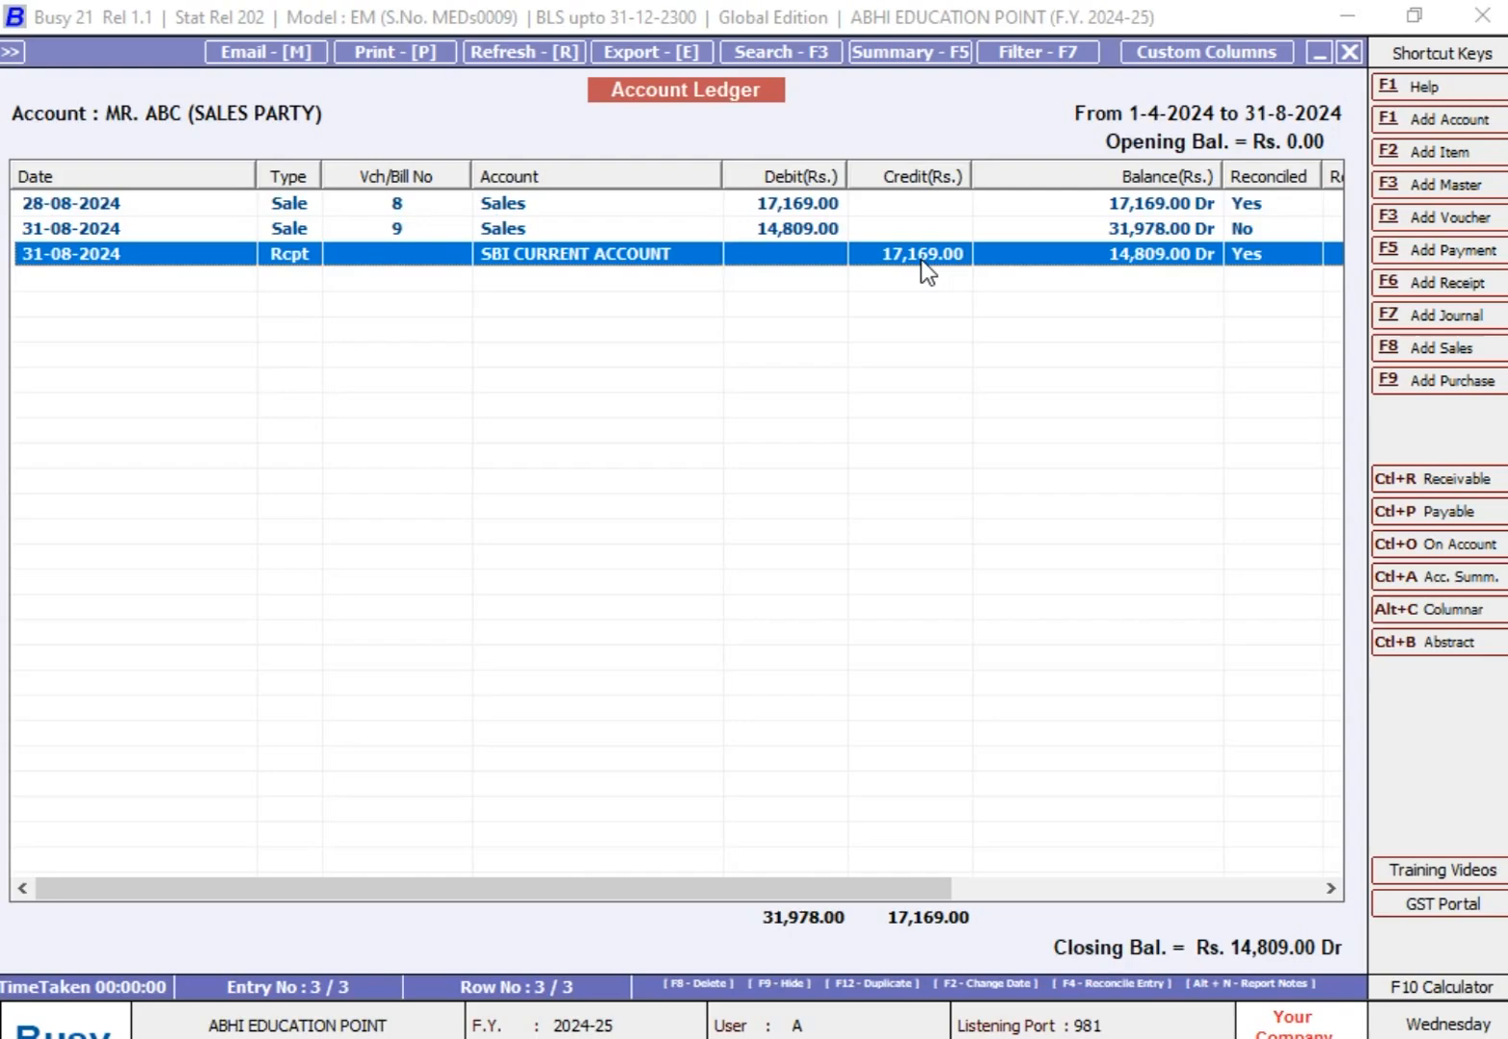
Step: Return to the ledger options and display only the Reconciled entries of the ABC sales party
key("Escape")
key("Return")
key("Return")
key("Return")
key("Return")
key("Return")
key("Return")
key("Return")
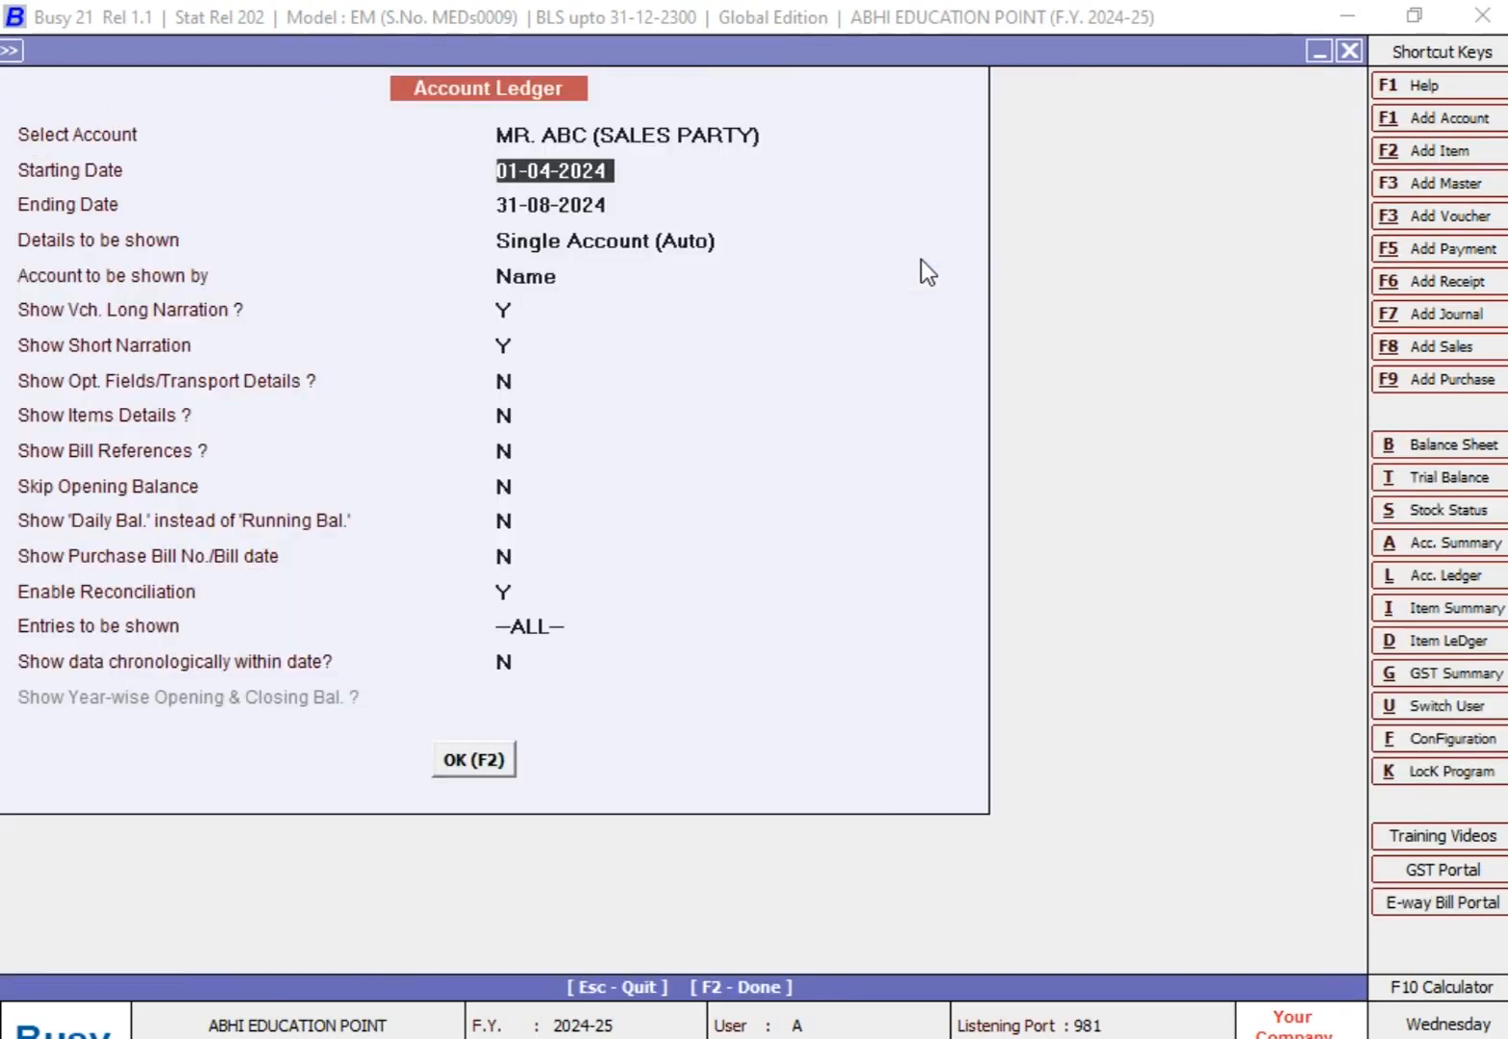
key("Return")
key("Return")
key("Return")
key("Return")
key("Return")
key("Return")
key("Return")
key("Down")
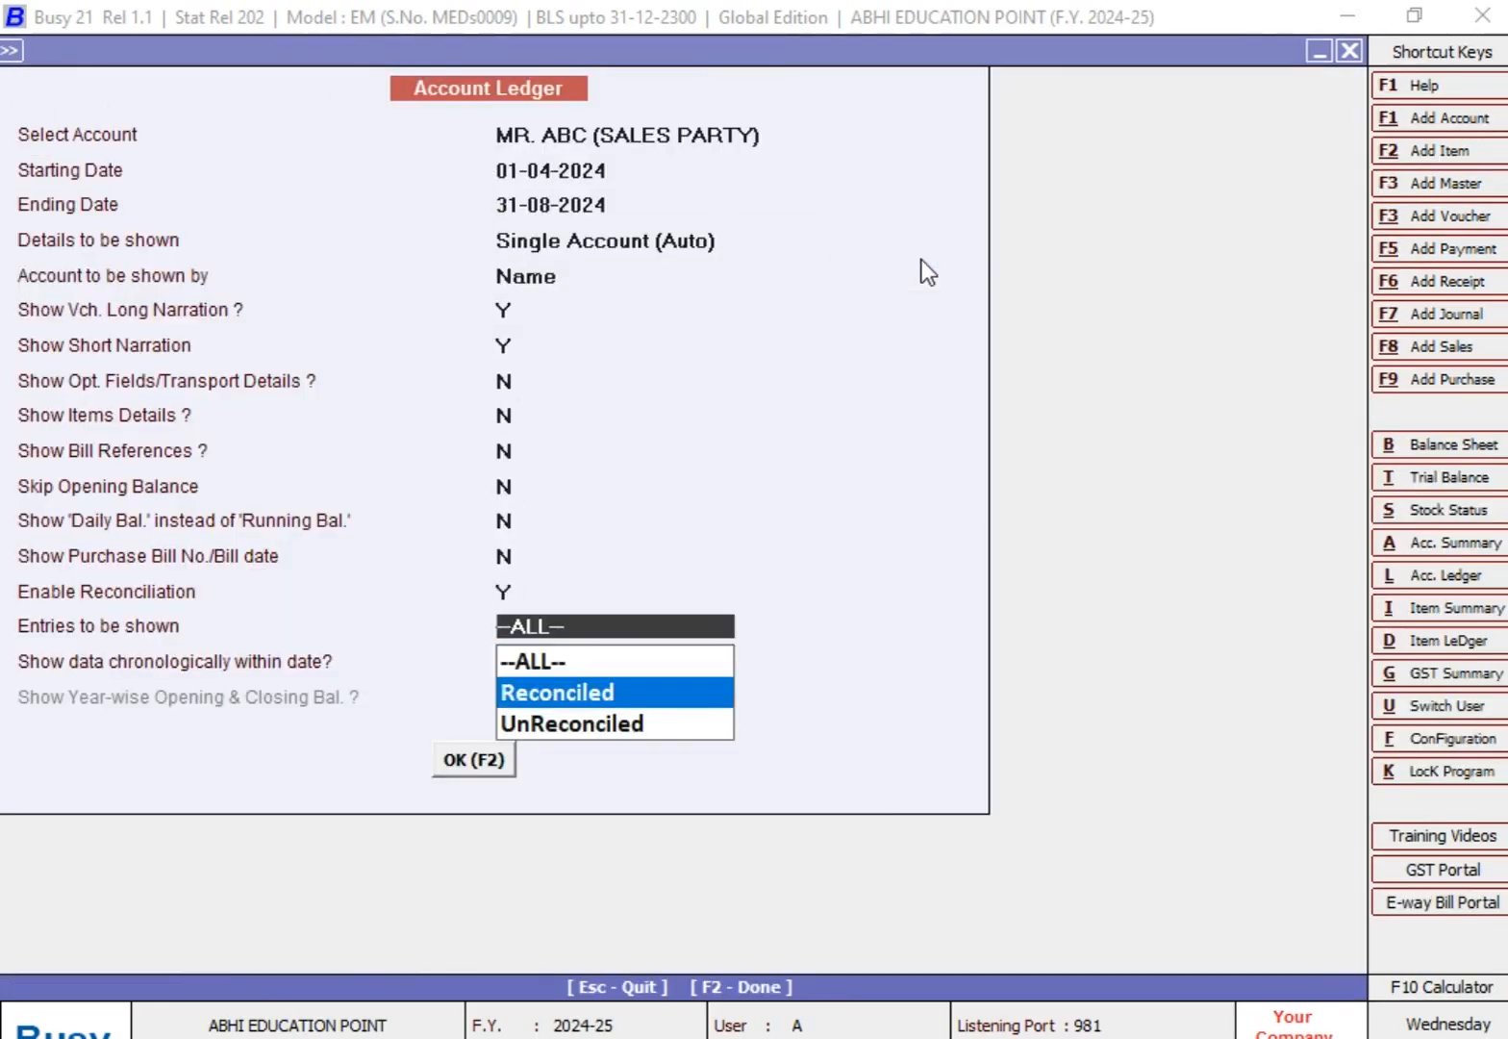
key("Return")
key("Return")
key("Return")
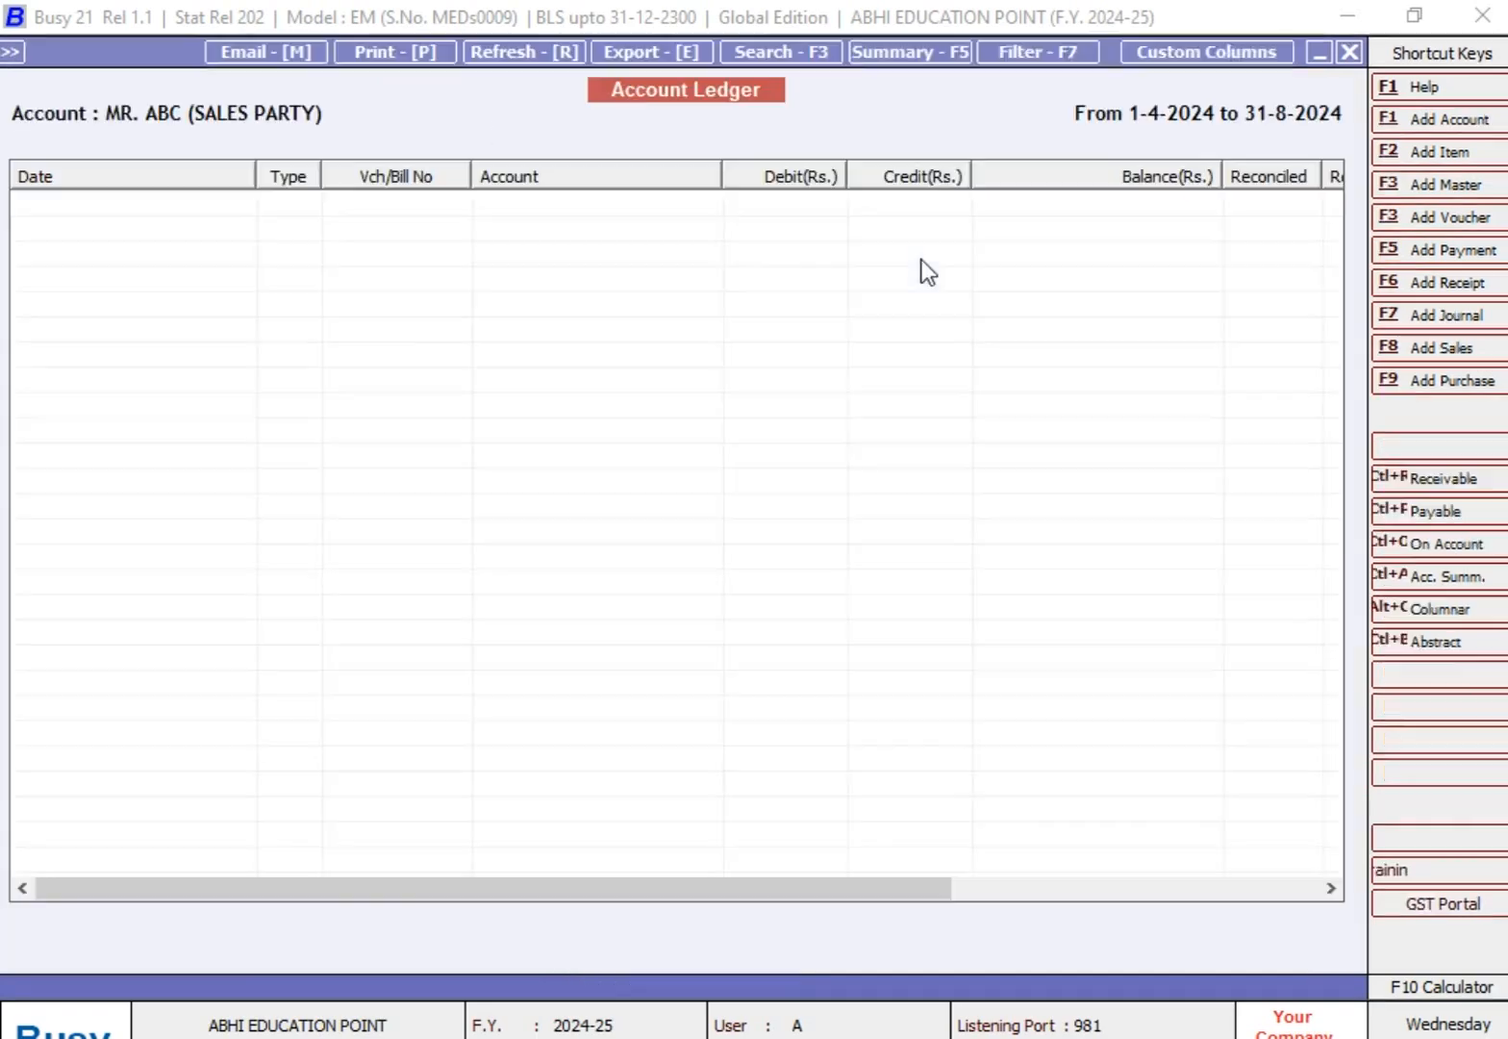
key("Down")
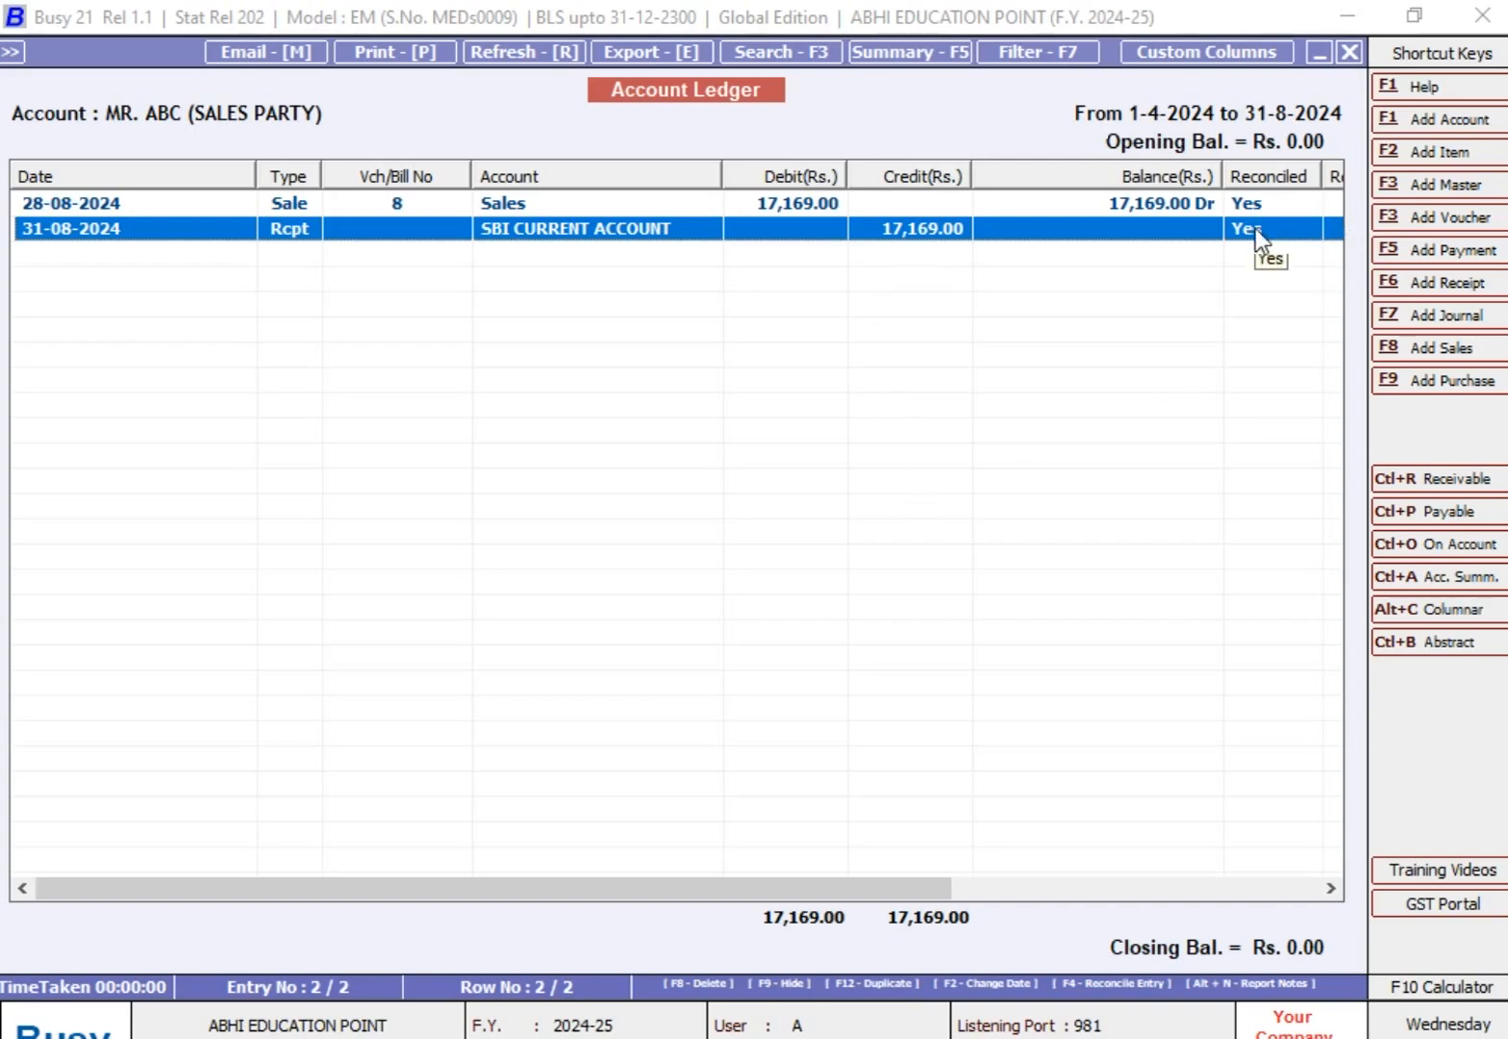
Step: Switch the ledger's entries to be shown to UnReconciled and display the party's outstanding entries
key("Escape")
key("Return")
key("Return")
key("Return")
key("Return")
key("Return")
key("Return")
key("Return")
key("Return")
key("Return")
key("Return")
key("Return")
key("Return")
key("Return")
key("Return")
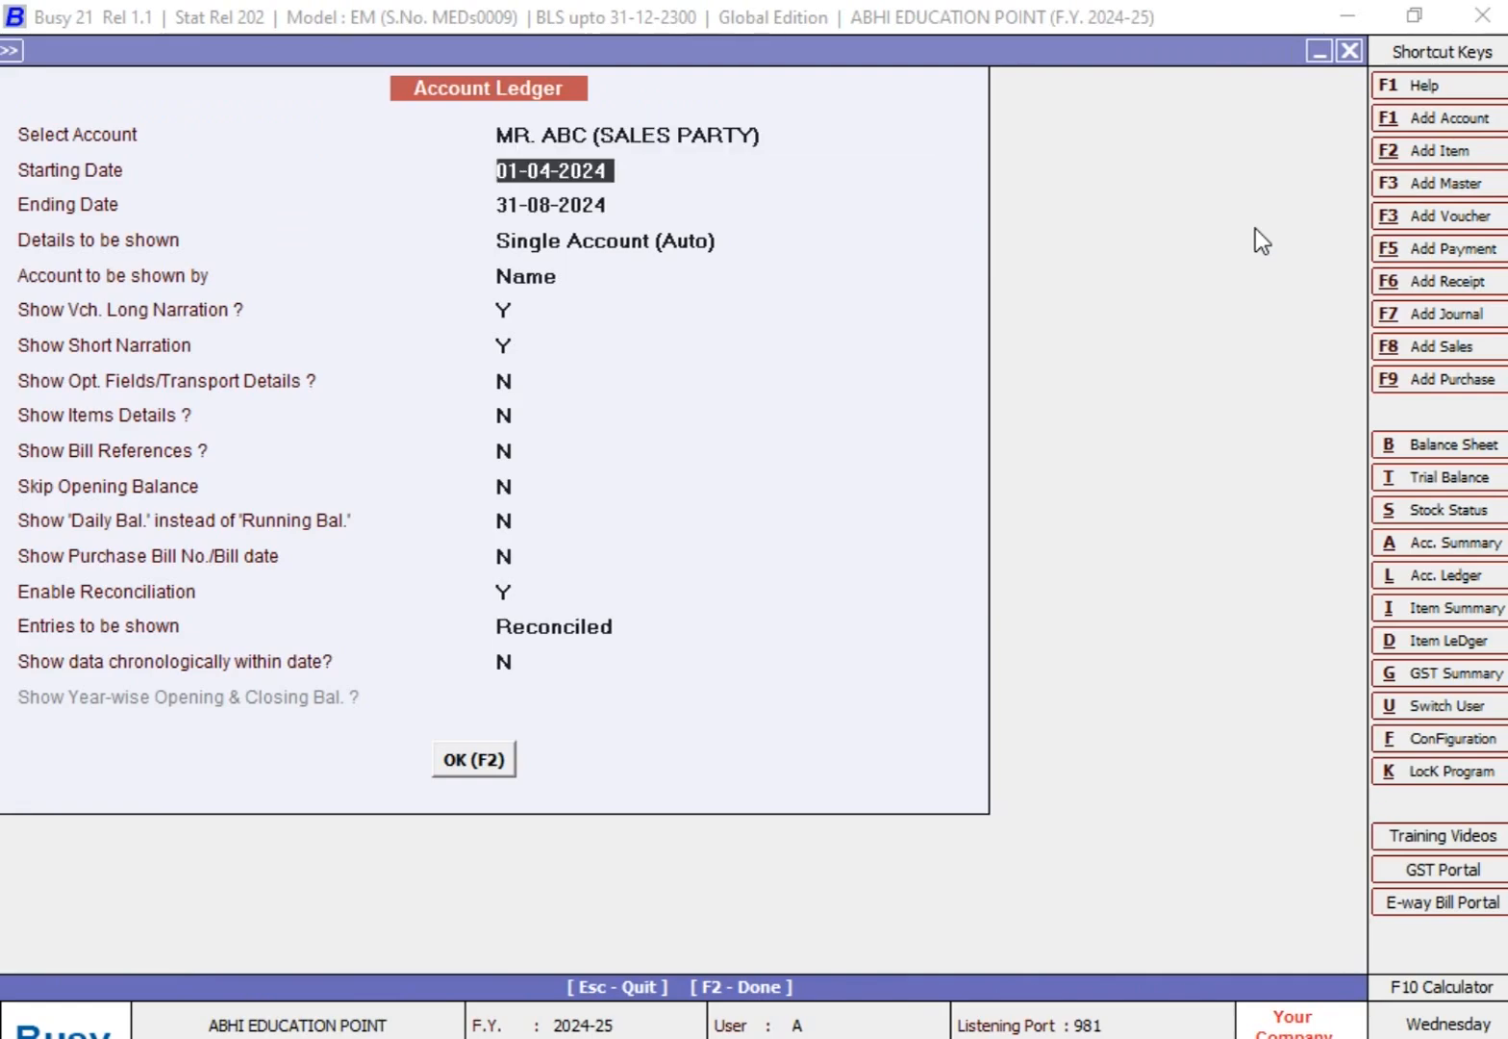
key("Down")
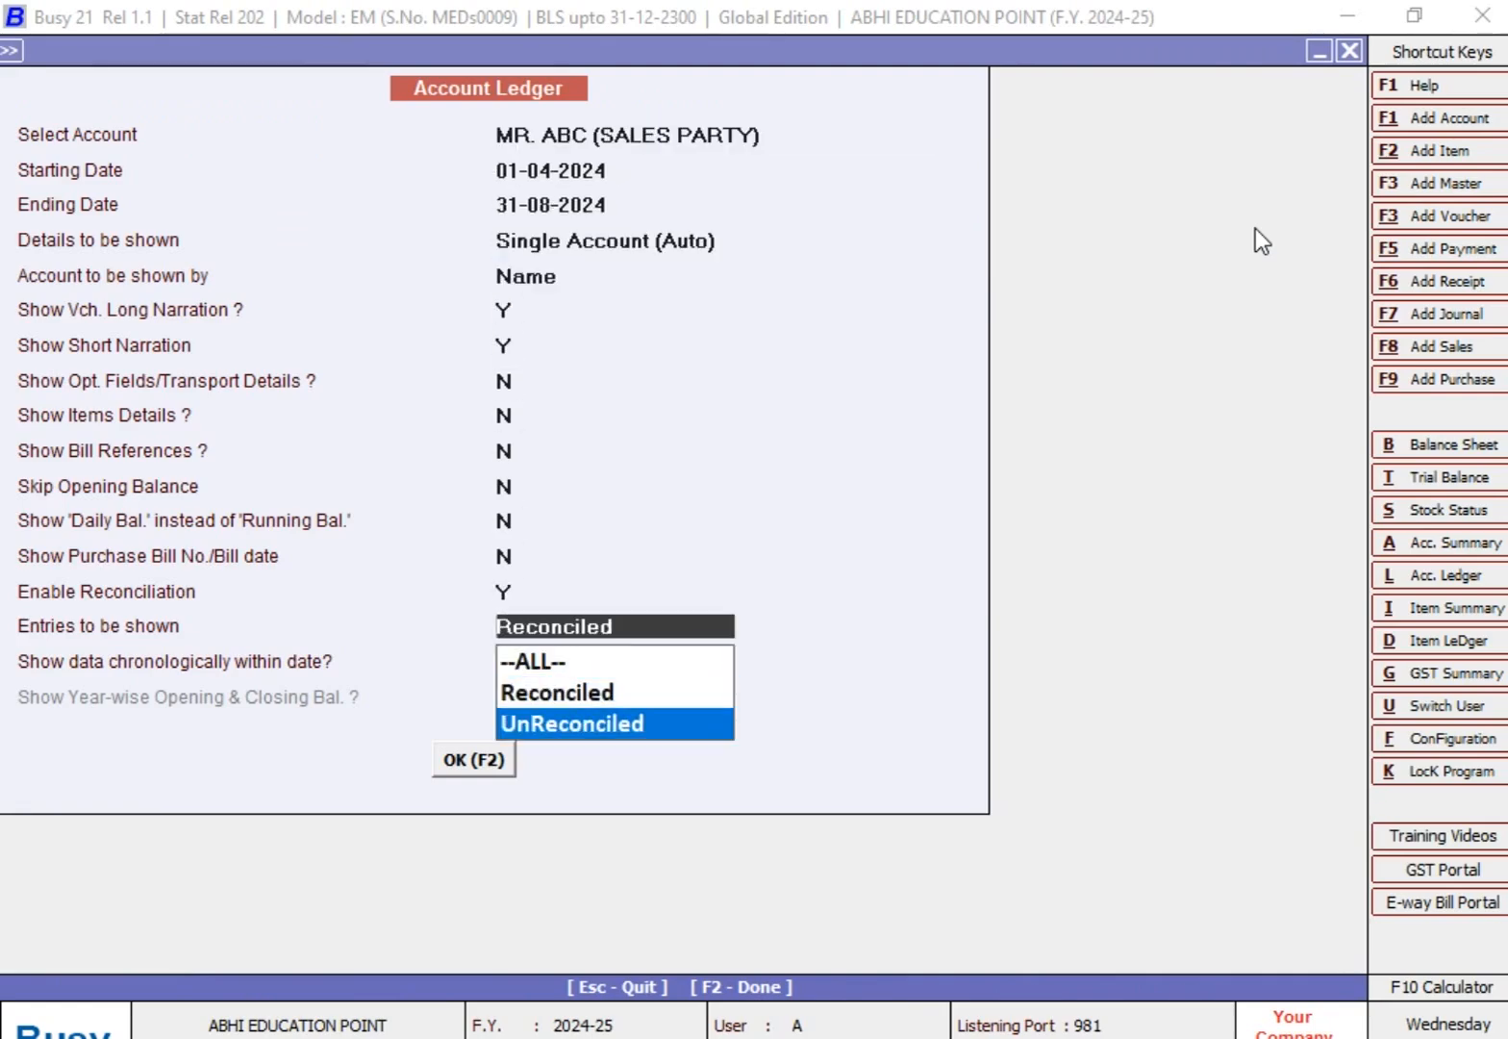
key("Return")
key("Return")
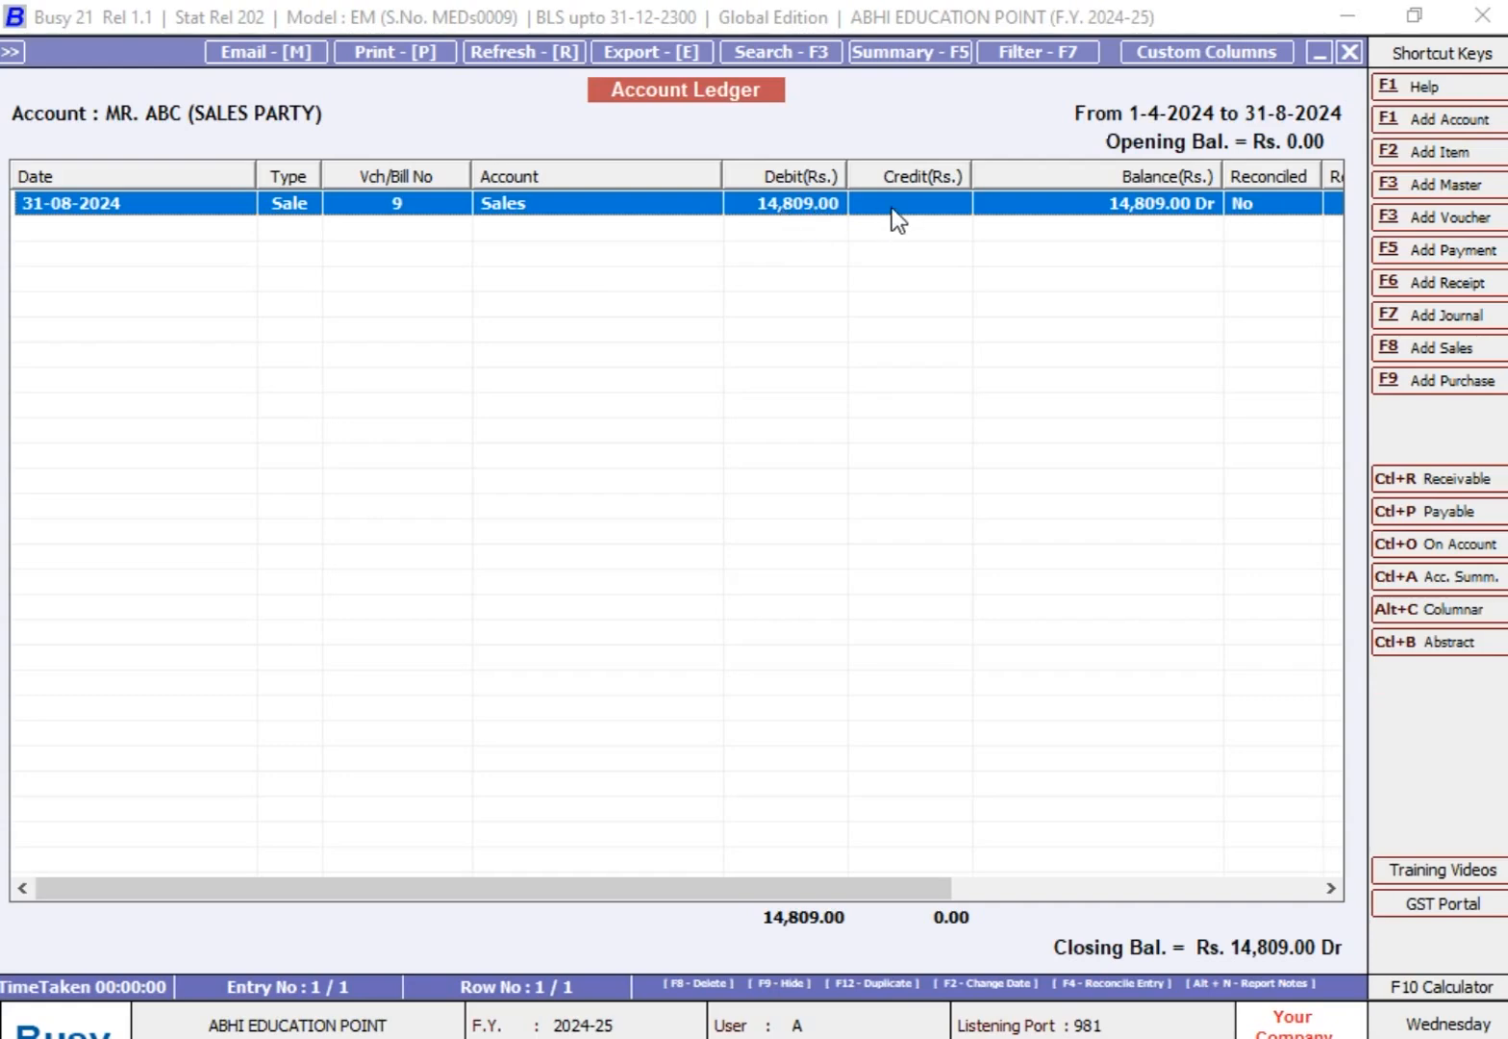
Step: Return to the ledger options and display ALL entries of the ABC sales party for the same period
key("Escape")
key("Return")
key("Return")
key("Return")
key("Return")
key("Return")
key("Return")
key("Return")
key("Return")
key("Return")
key("Return")
key("Return")
key("Return")
key("Return")
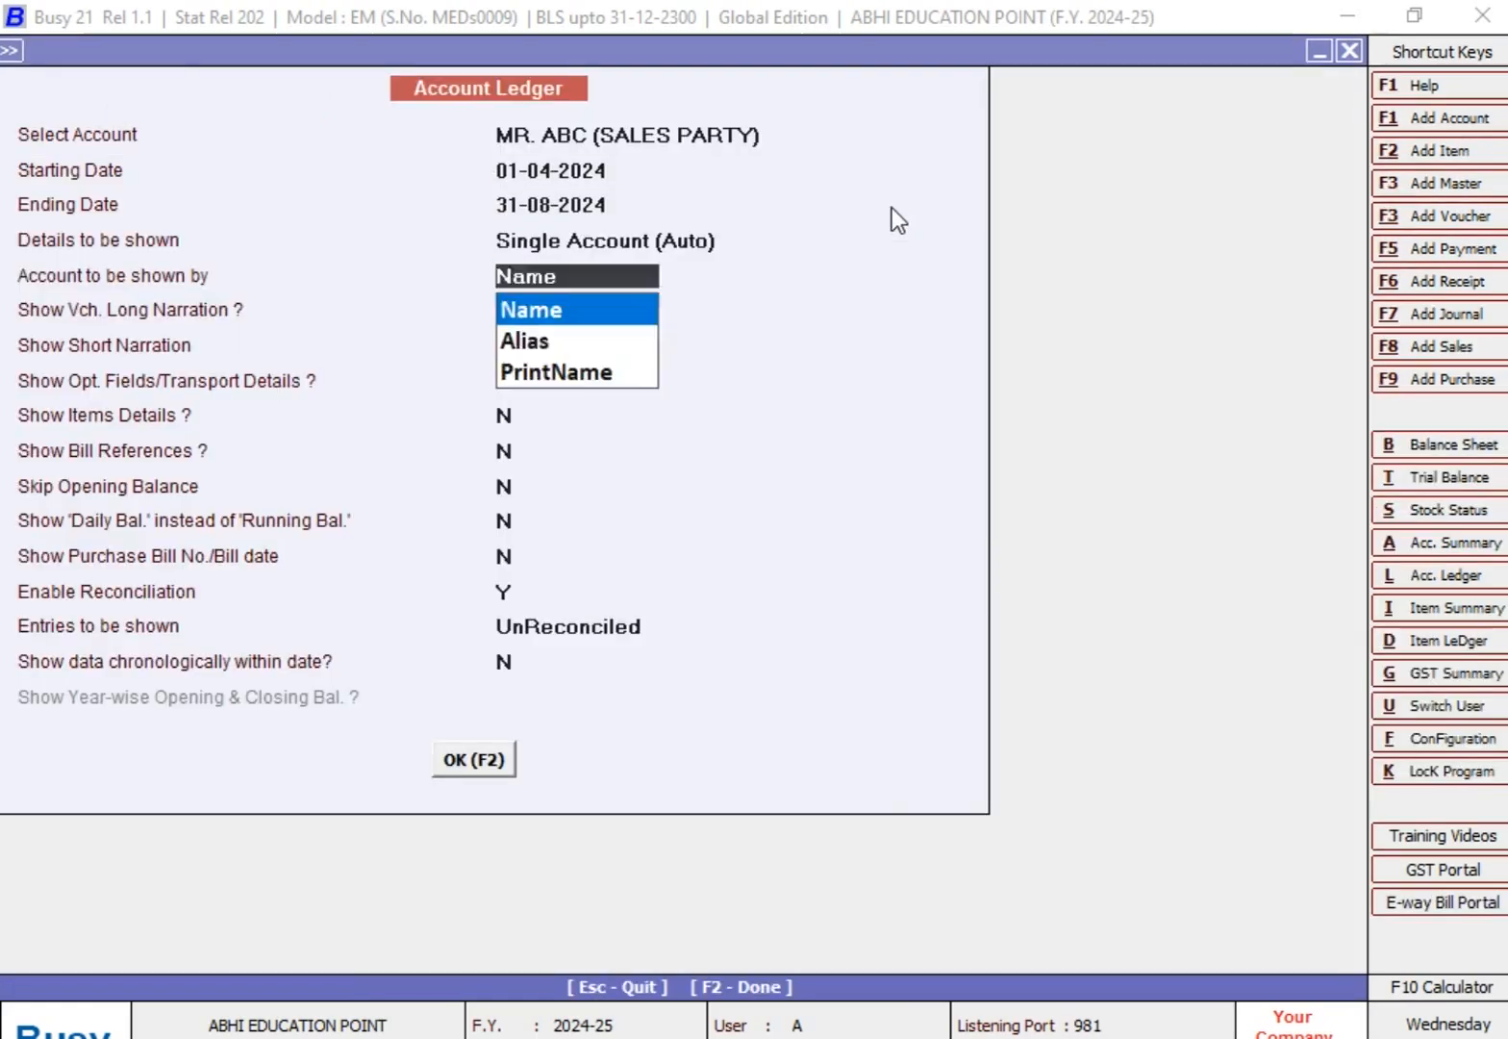
key("Return")
key("Up")
key("Up")
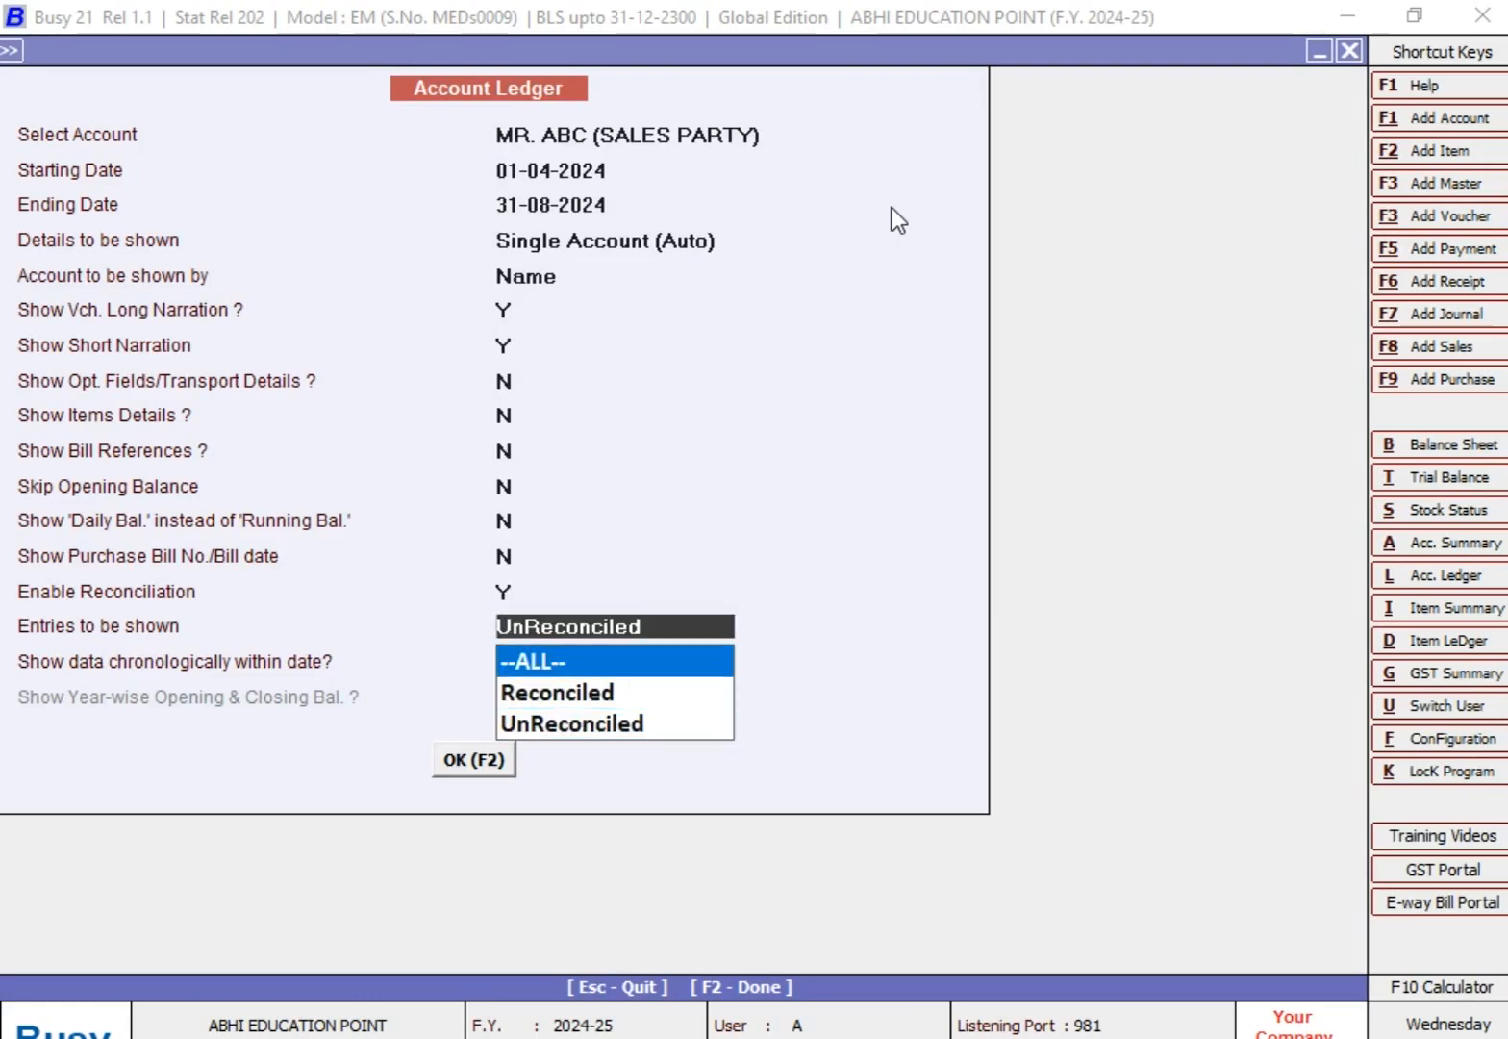
key("Return")
key("Return")
Step: Examine the full ledger's entries, comparing the reconciled rows with sale voucher 9 of 31-08-2024
key("Down")
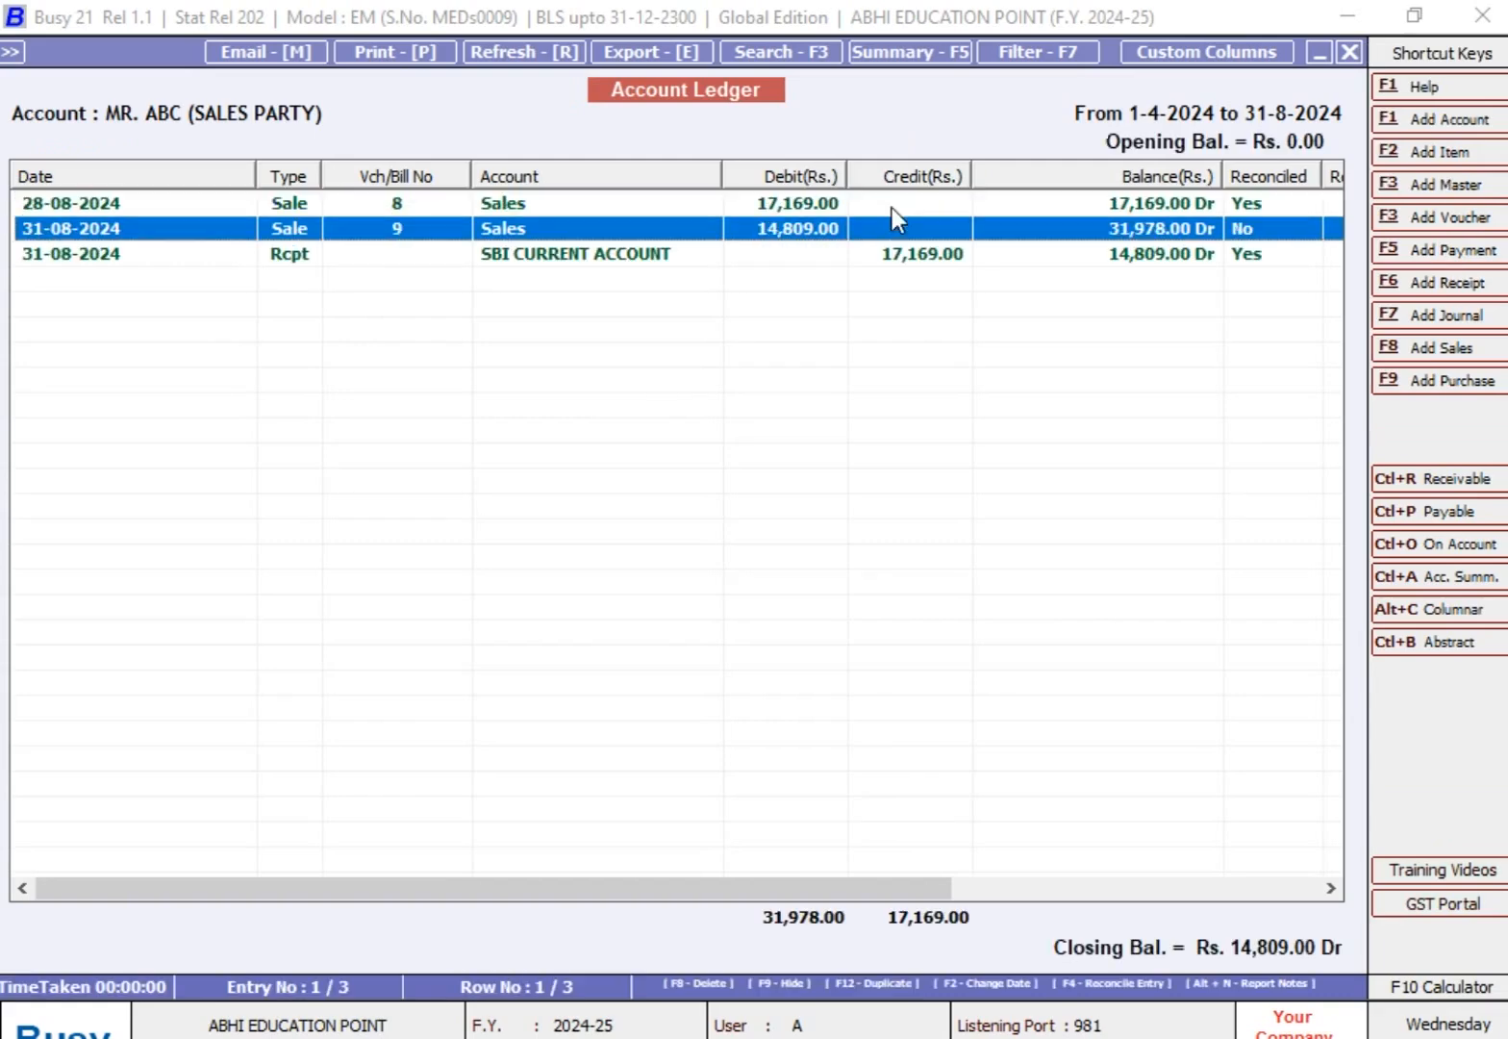
key("Up")
key("Down")
key("Down")
key("Up")
key("Up")
key("Down")
key("Down")
key("Up")
key("Down")
key("Up")
key("Up")
key("Down")
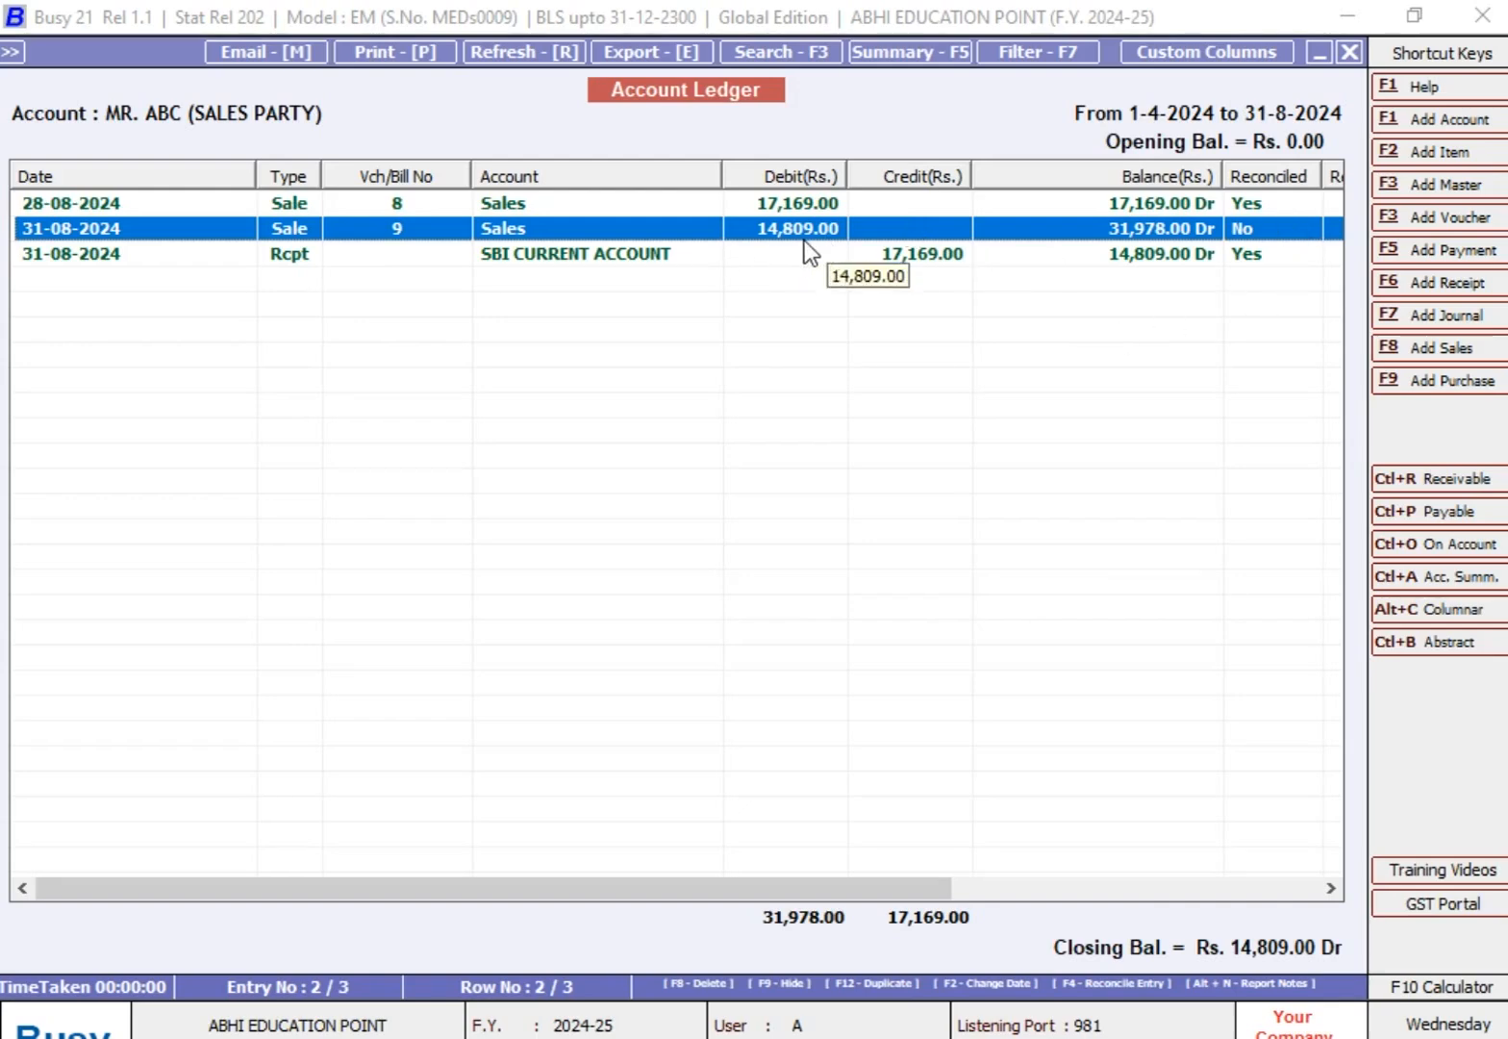
Step: Start a new receipt voucher in the Main series dated 05-09-2024 with GST nature Not Applicable
left_click(1433, 283)
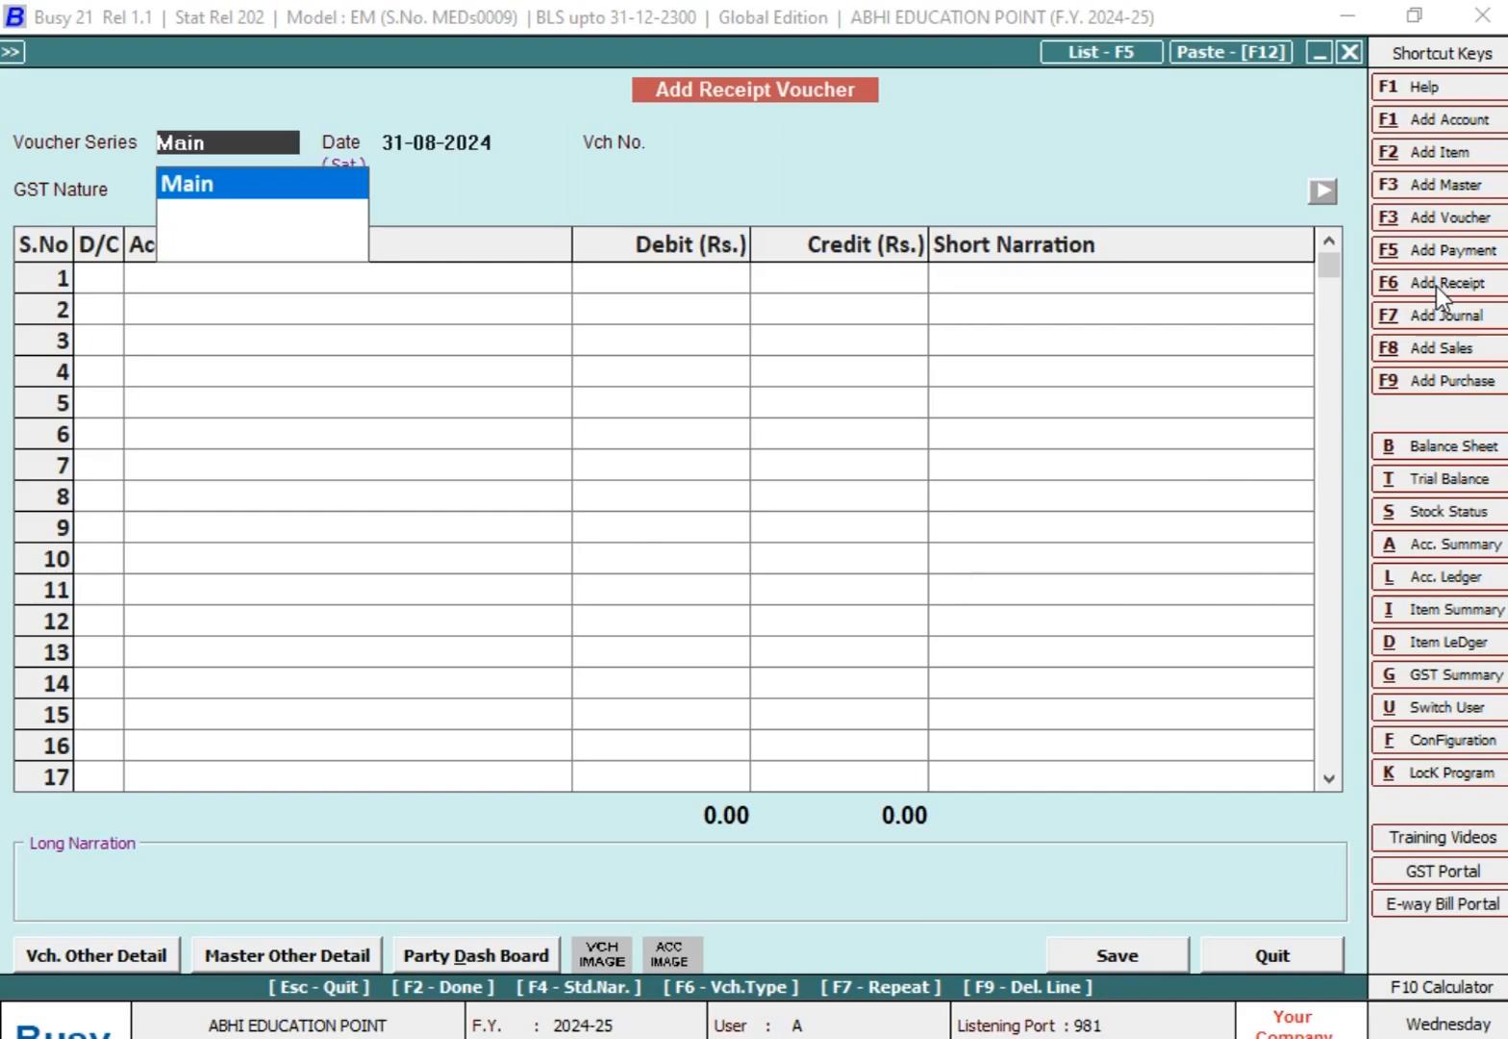
key("Return")
type("5-9")
key("Return")
key("Return")
key("Return")
key("Return")
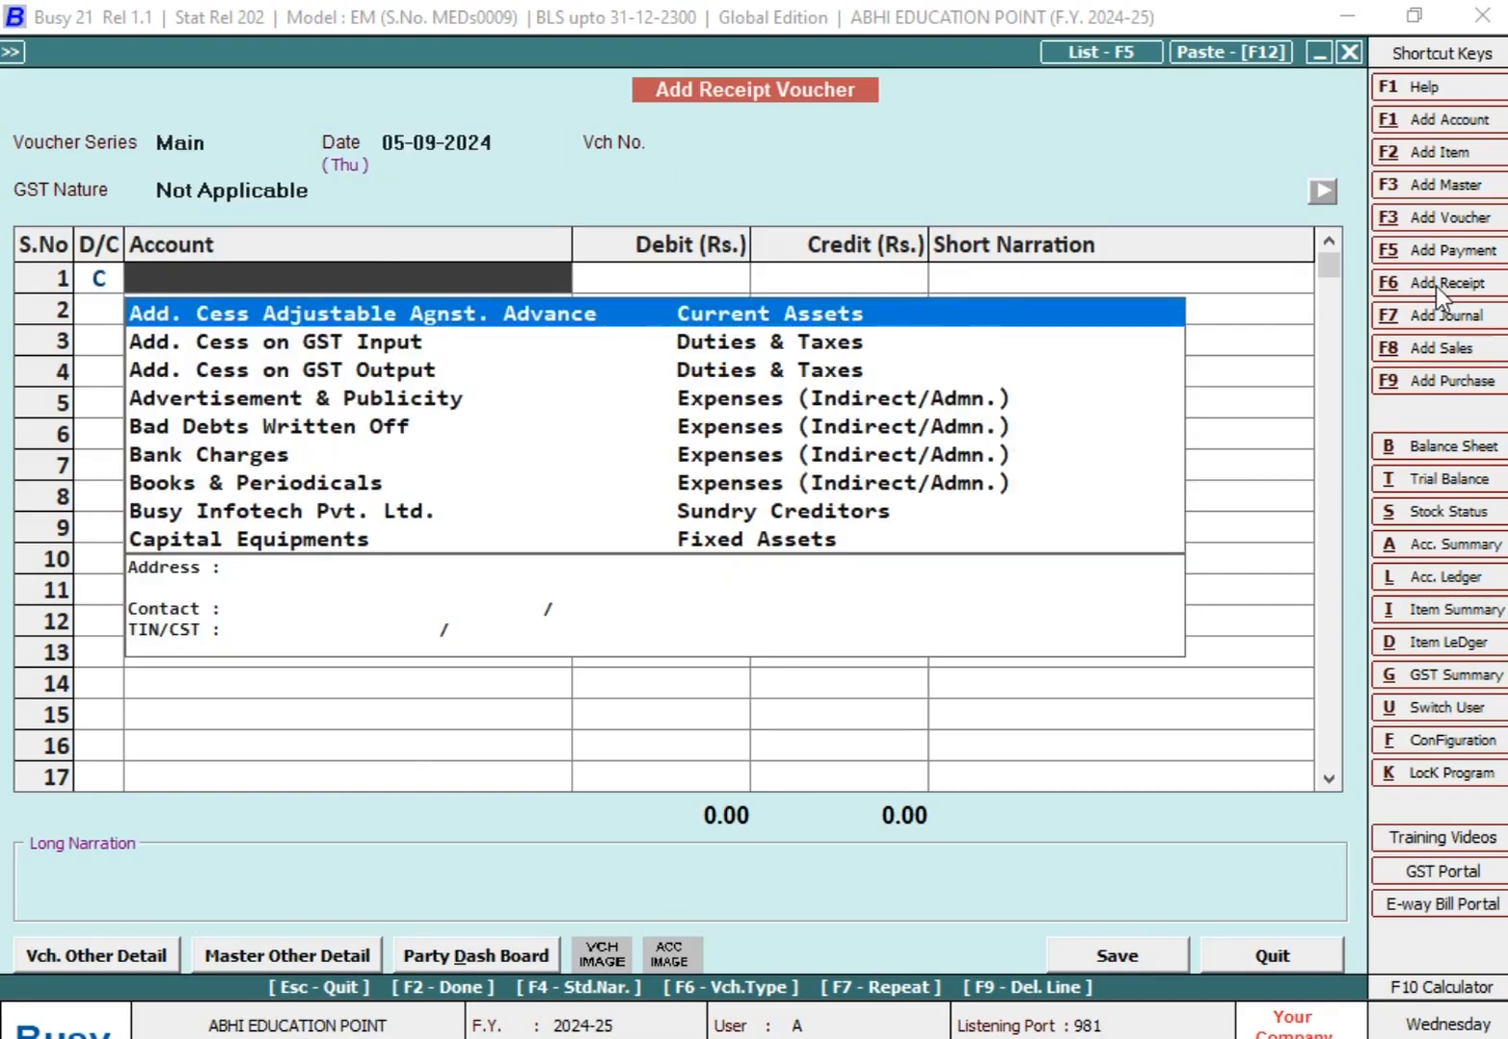
Step: Credit the ABC sales party with 14,809 in the first row of the receipt voucher
type("MR")
key("Down")
key("Return")
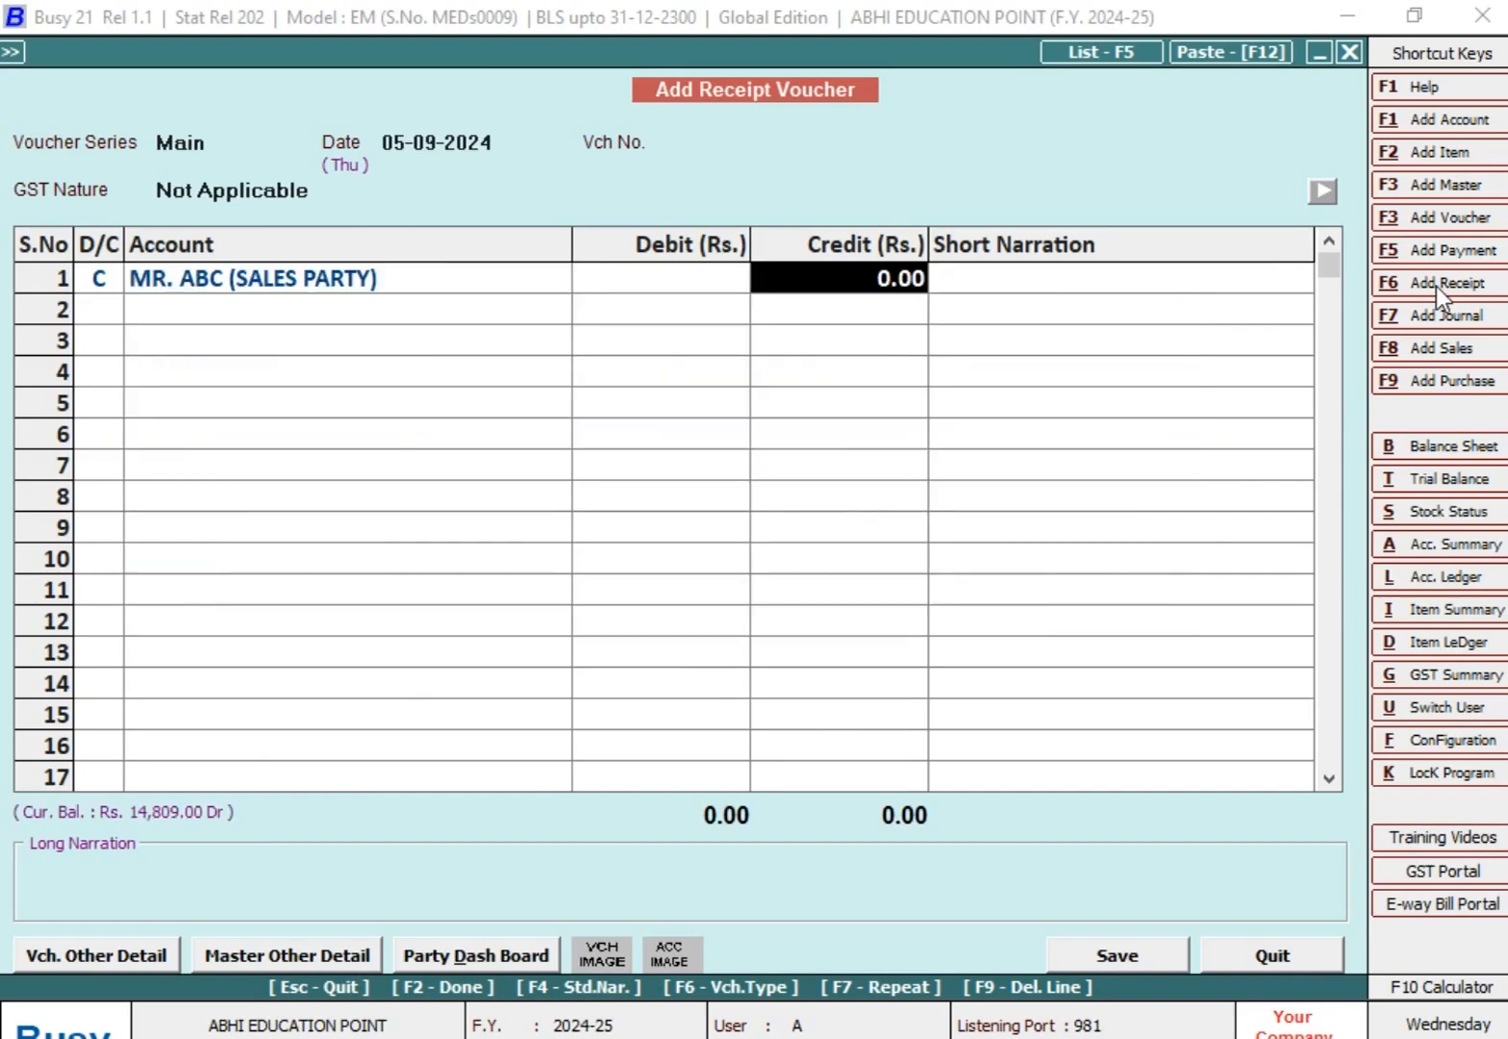
type("14809")
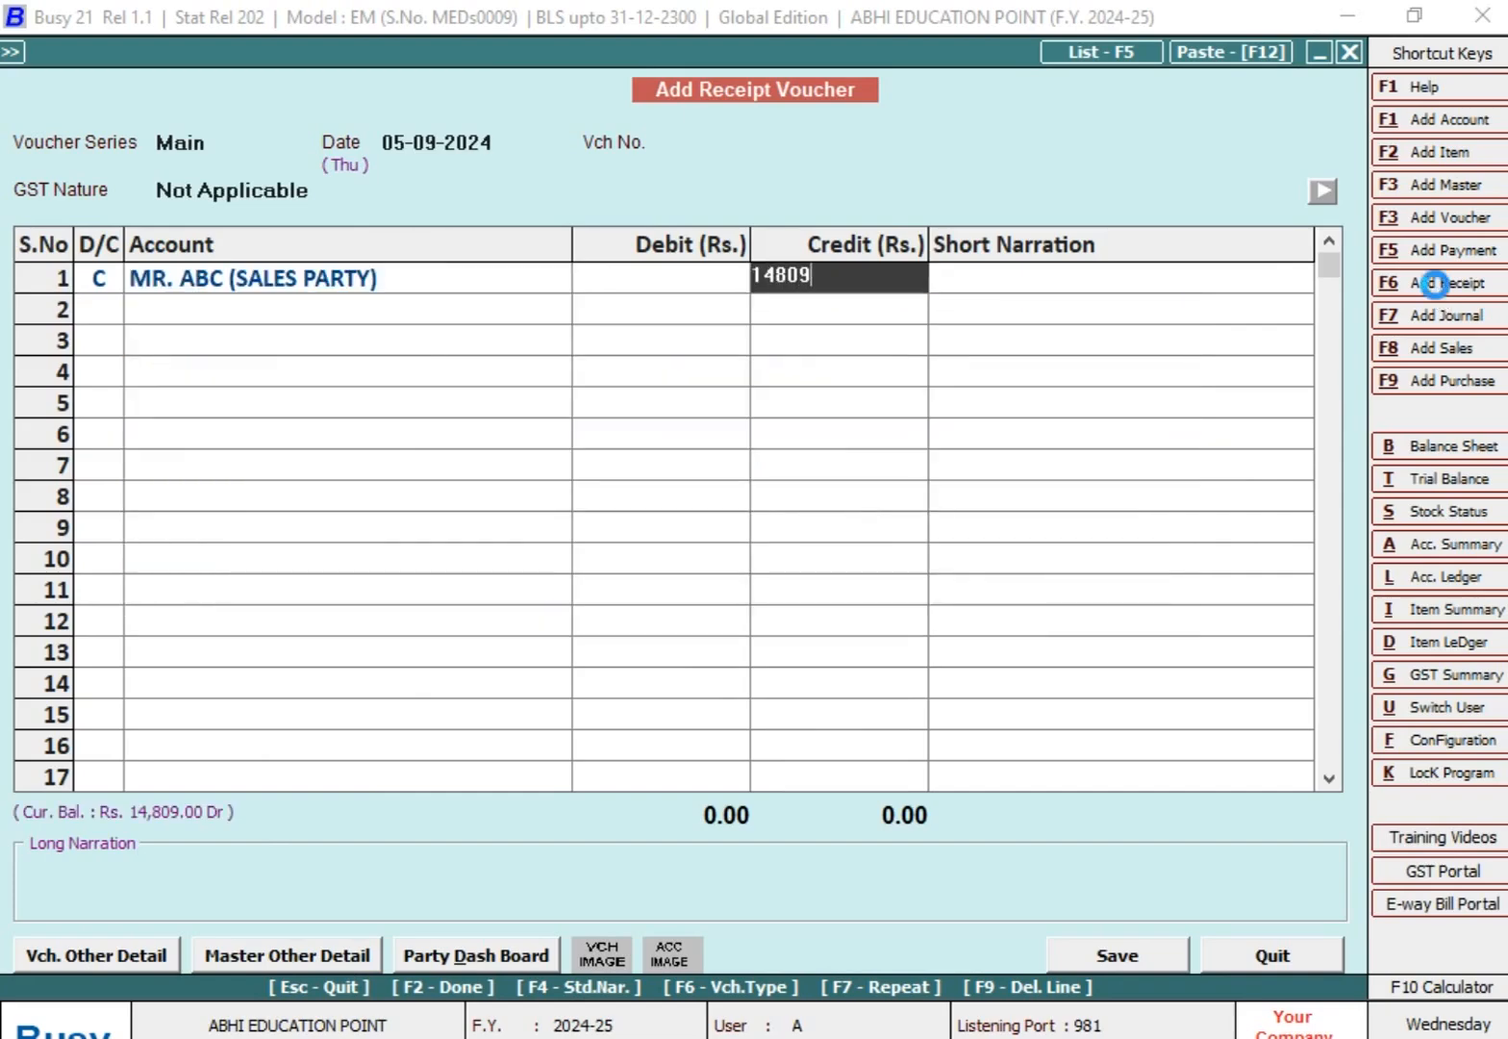
key("Return")
key("Return")
key("Return")
key("Return")
key("Return")
key("Return")
key("Return")
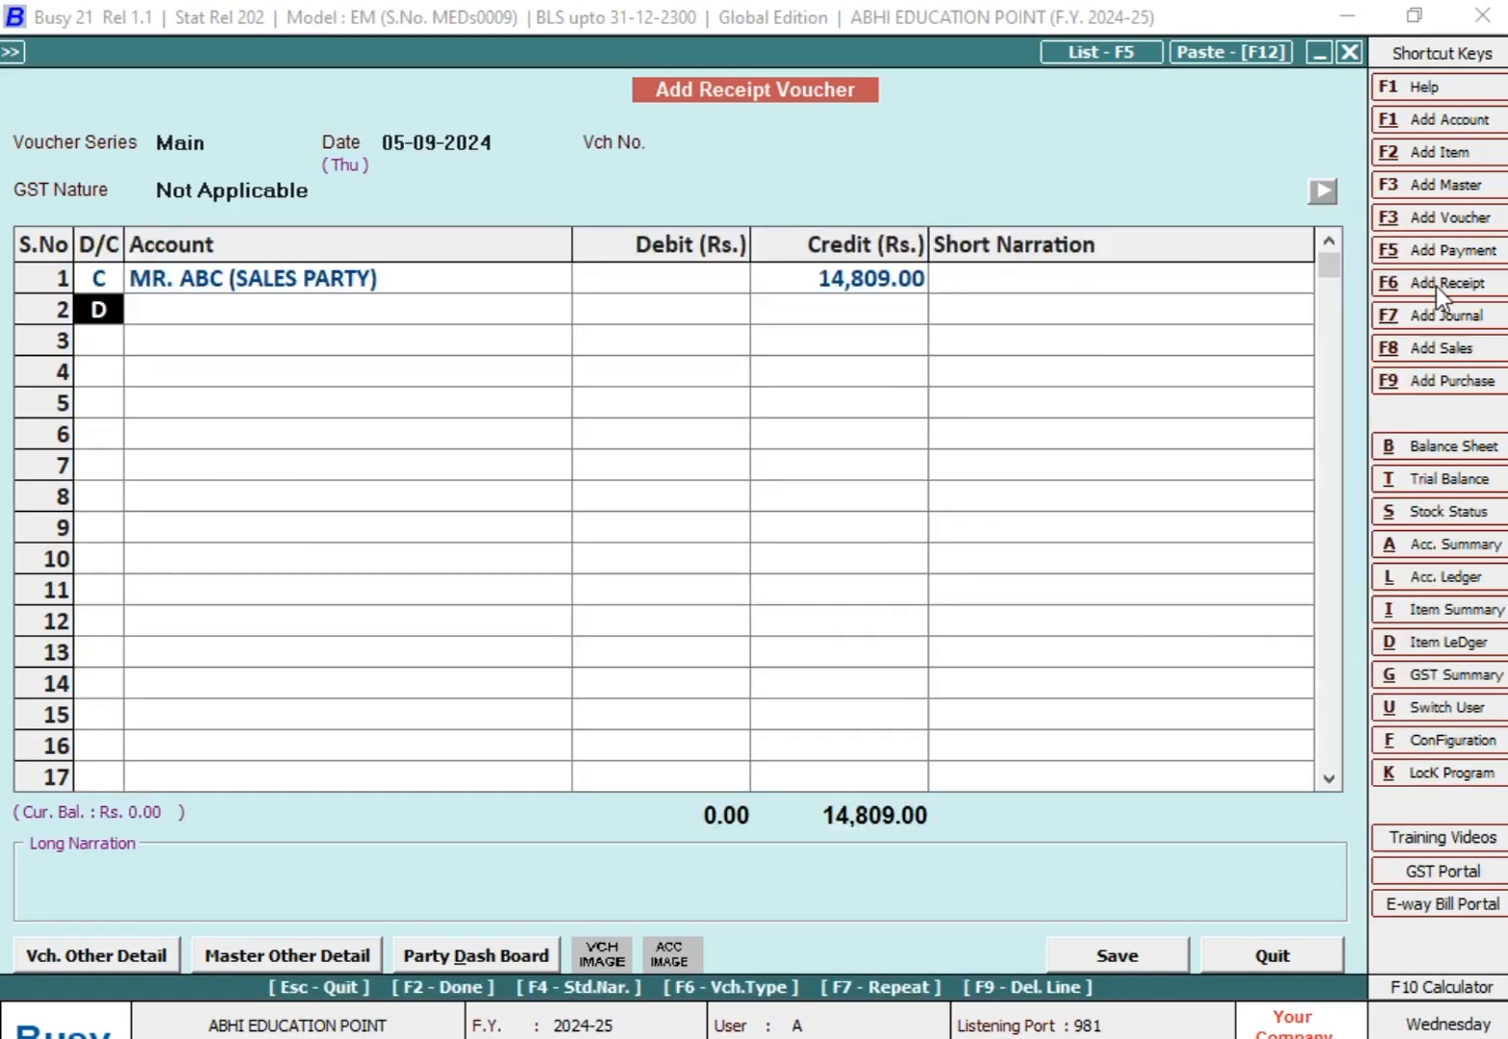
Step: Debit SBI CURRENT ACCOUNT with 14,809 in the second row, save the receipt voucher and go back to the ledger options
key("Return")
key("Return")
key("Return")
key("Return")
key("Return")
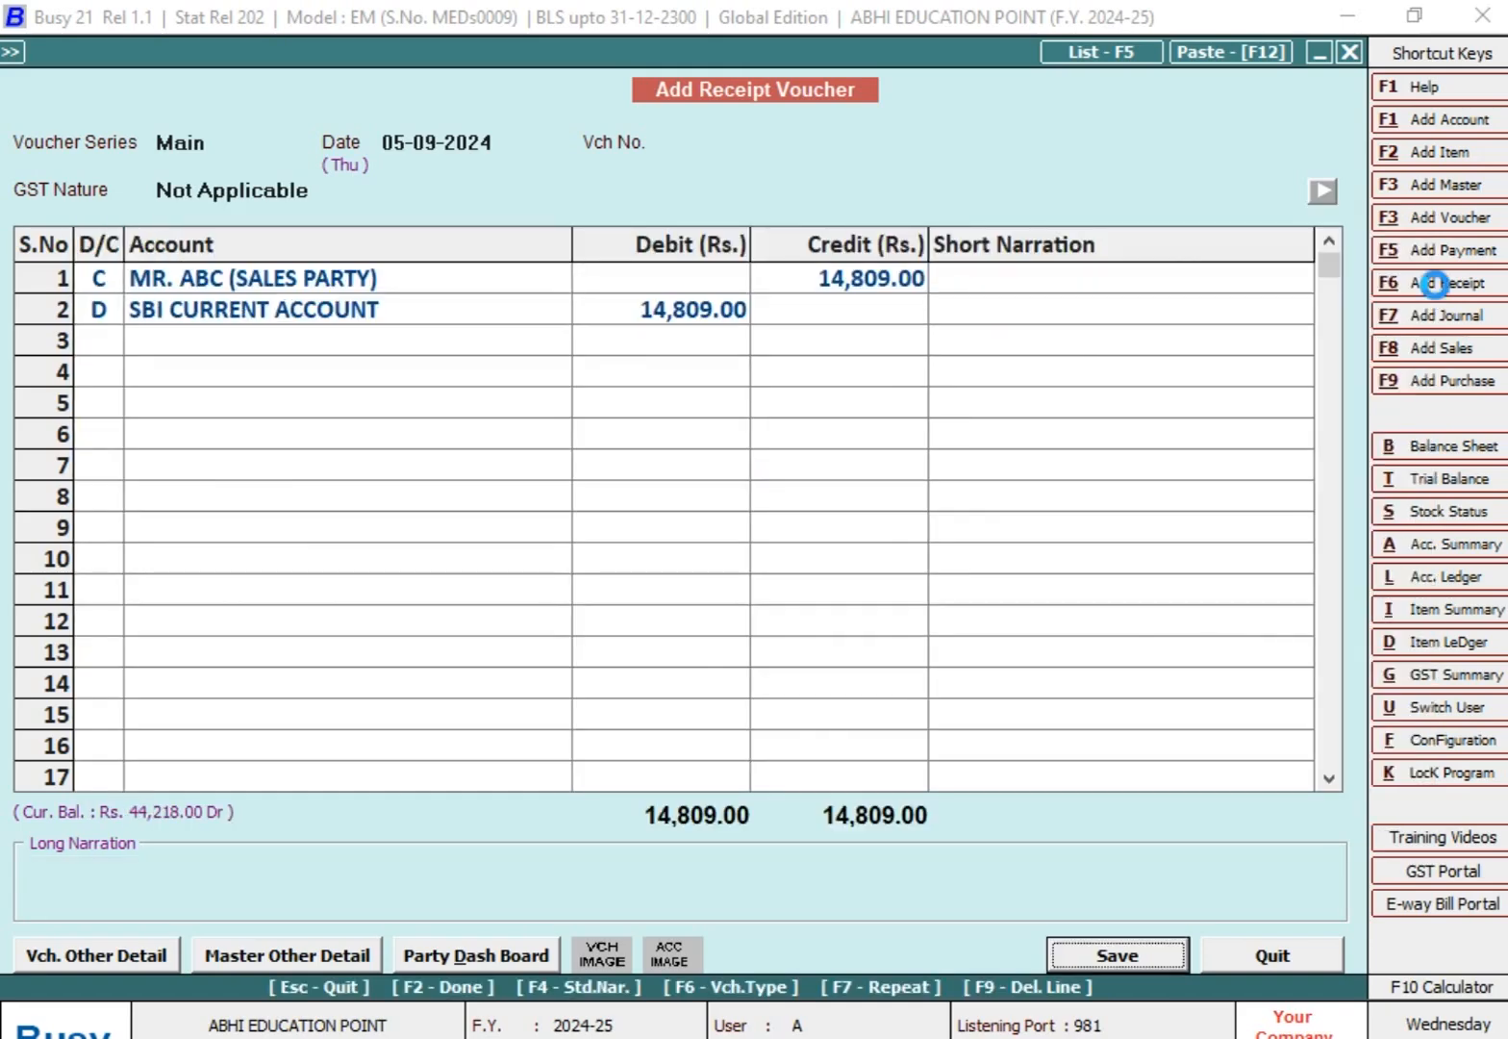
key("Escape")
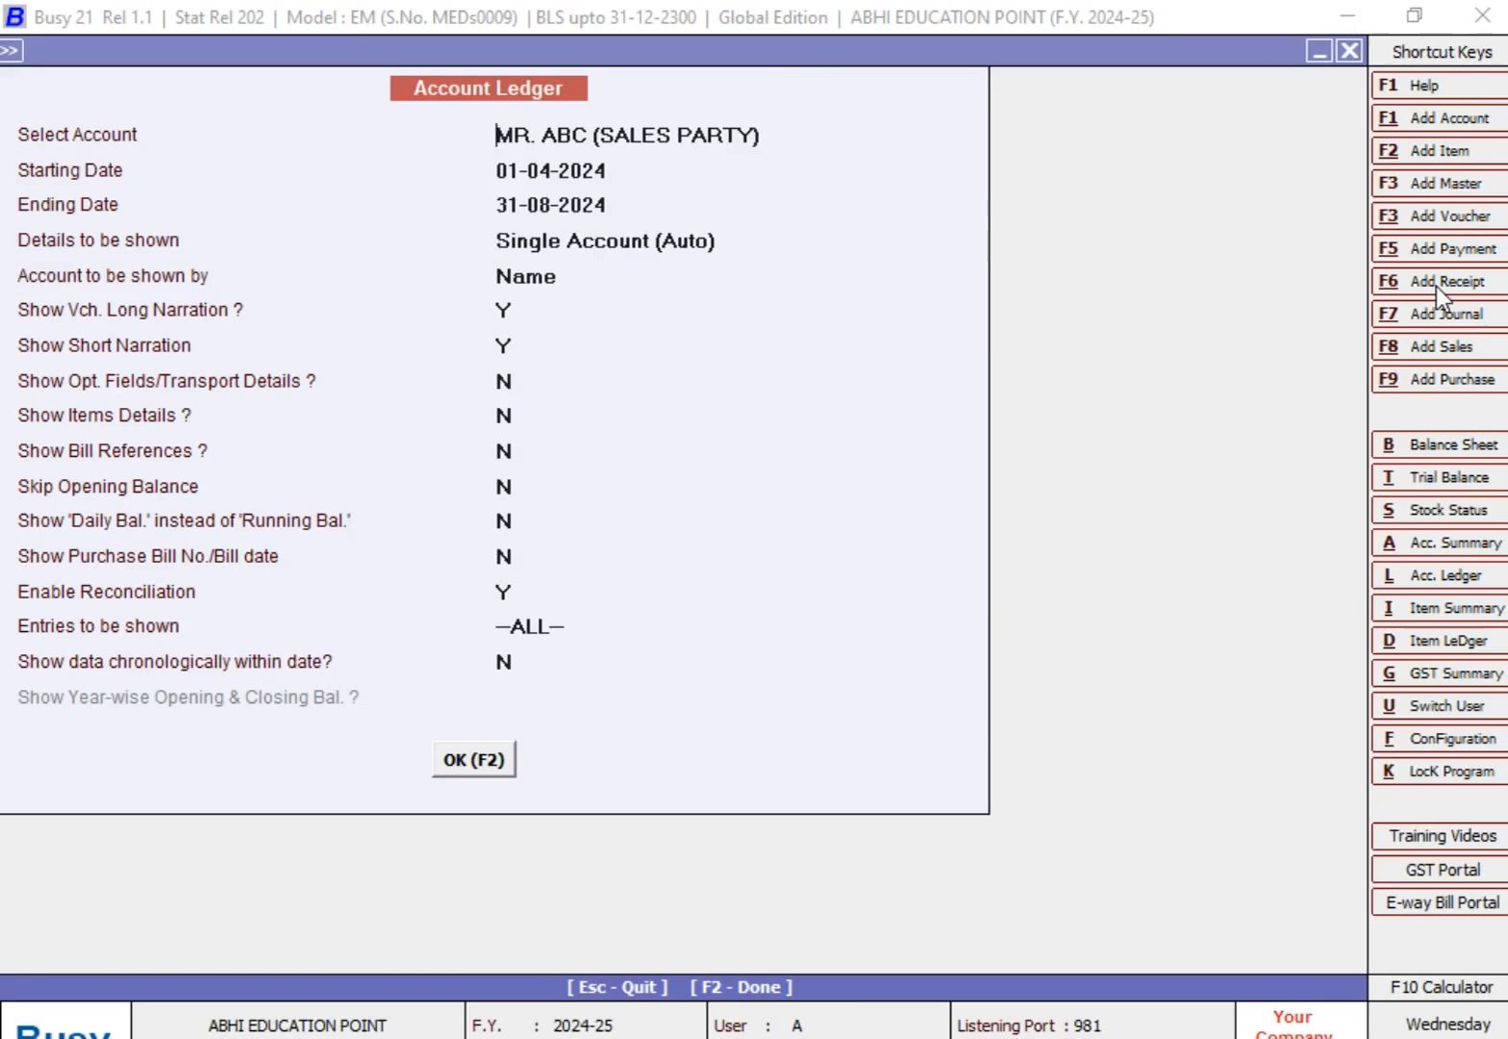
Step: Display the ABC sales party's ledger with ALL entries from 01-04-2024 to 31-08-2024
key("Return")
key("Return")
key("Return")
key("Return")
key("Return")
key("Return")
key("Return")
key("Return")
key("Return")
key("Return")
key("Return")
key("Return")
key("Return")
key("Return")
key("Return")
key("Return")
key("Return")
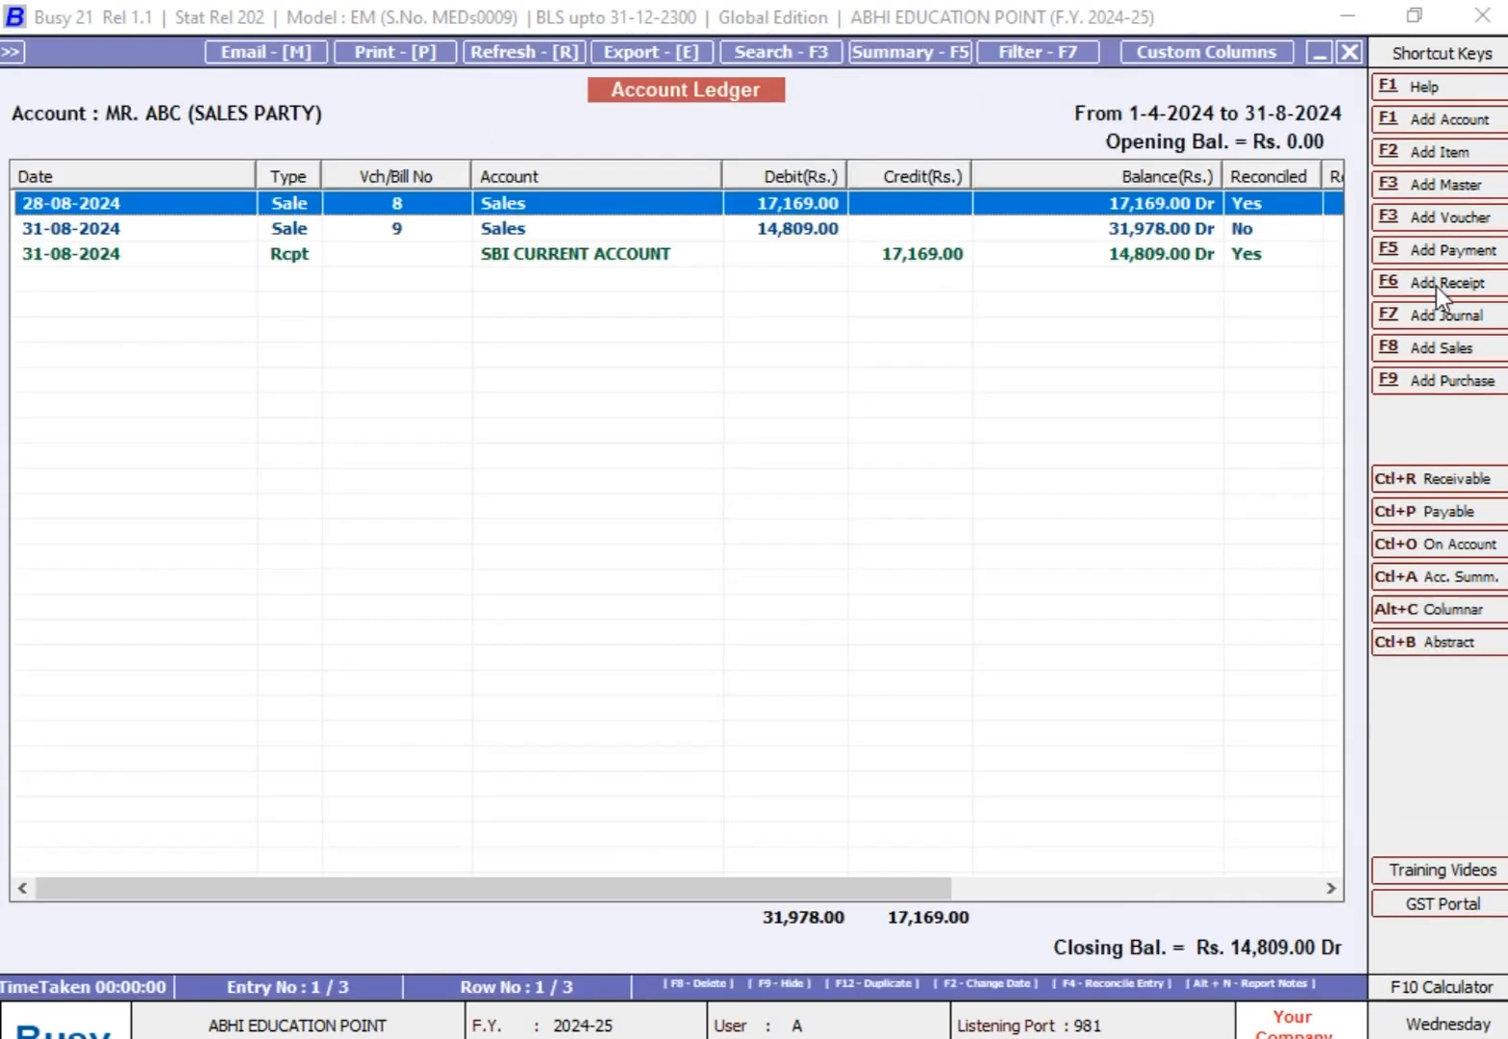
Step: Extend the displayed ledger's period by setting the ending date to 30-09-2024
key("F2")
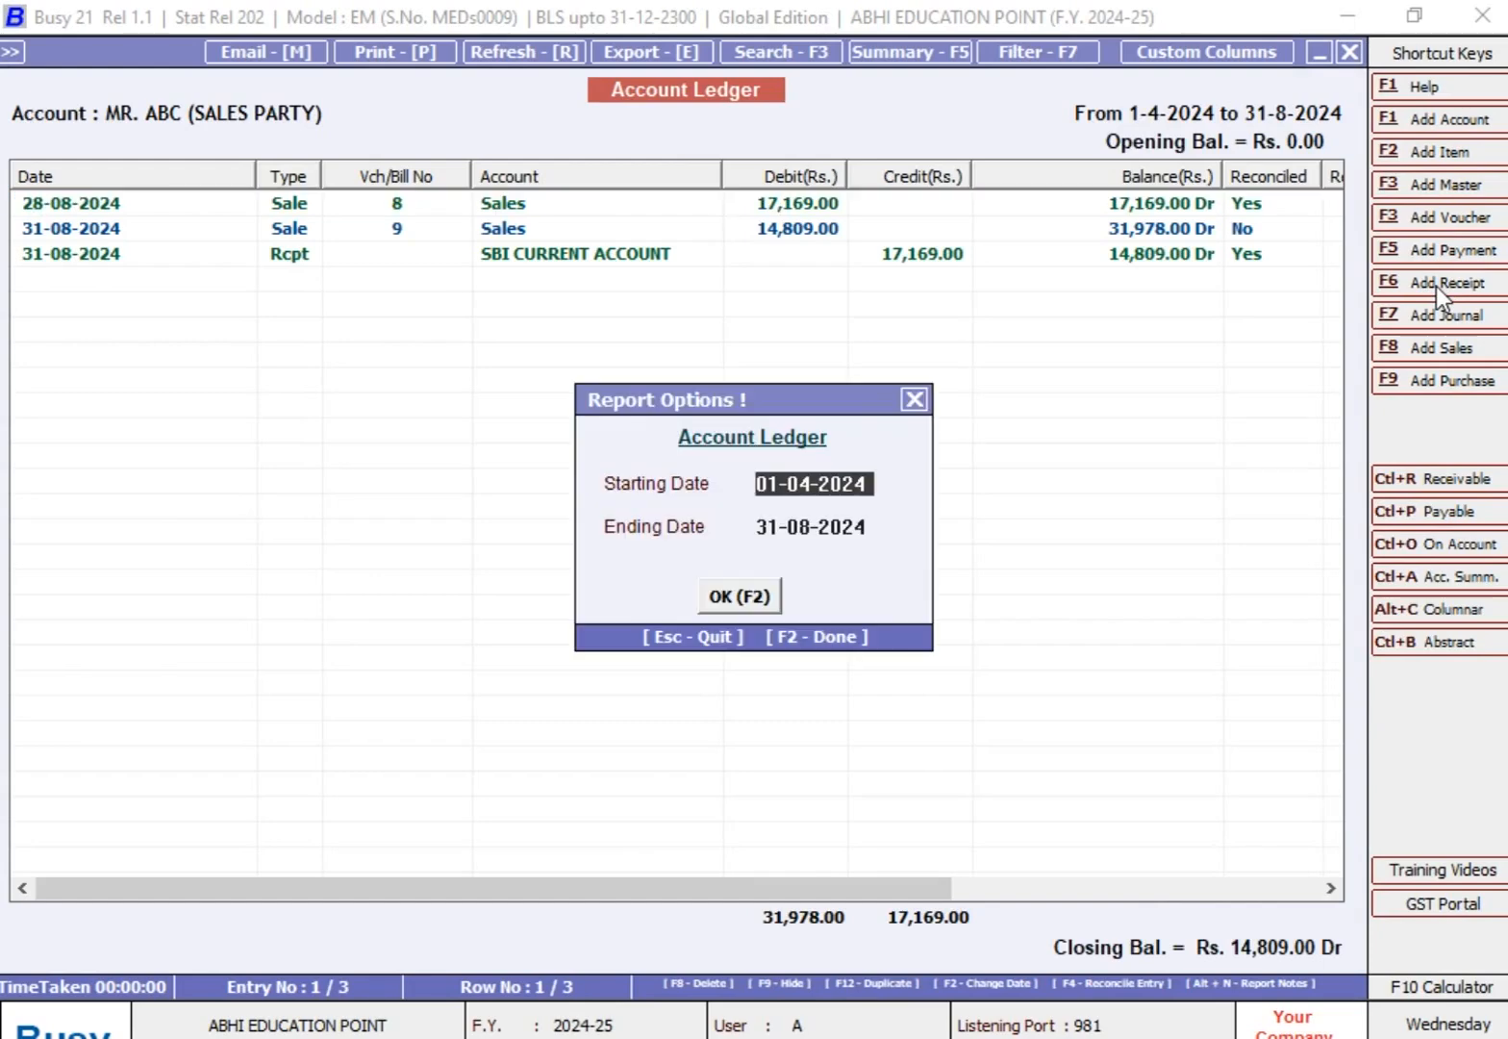
key("Return")
type("30")
key("Return")
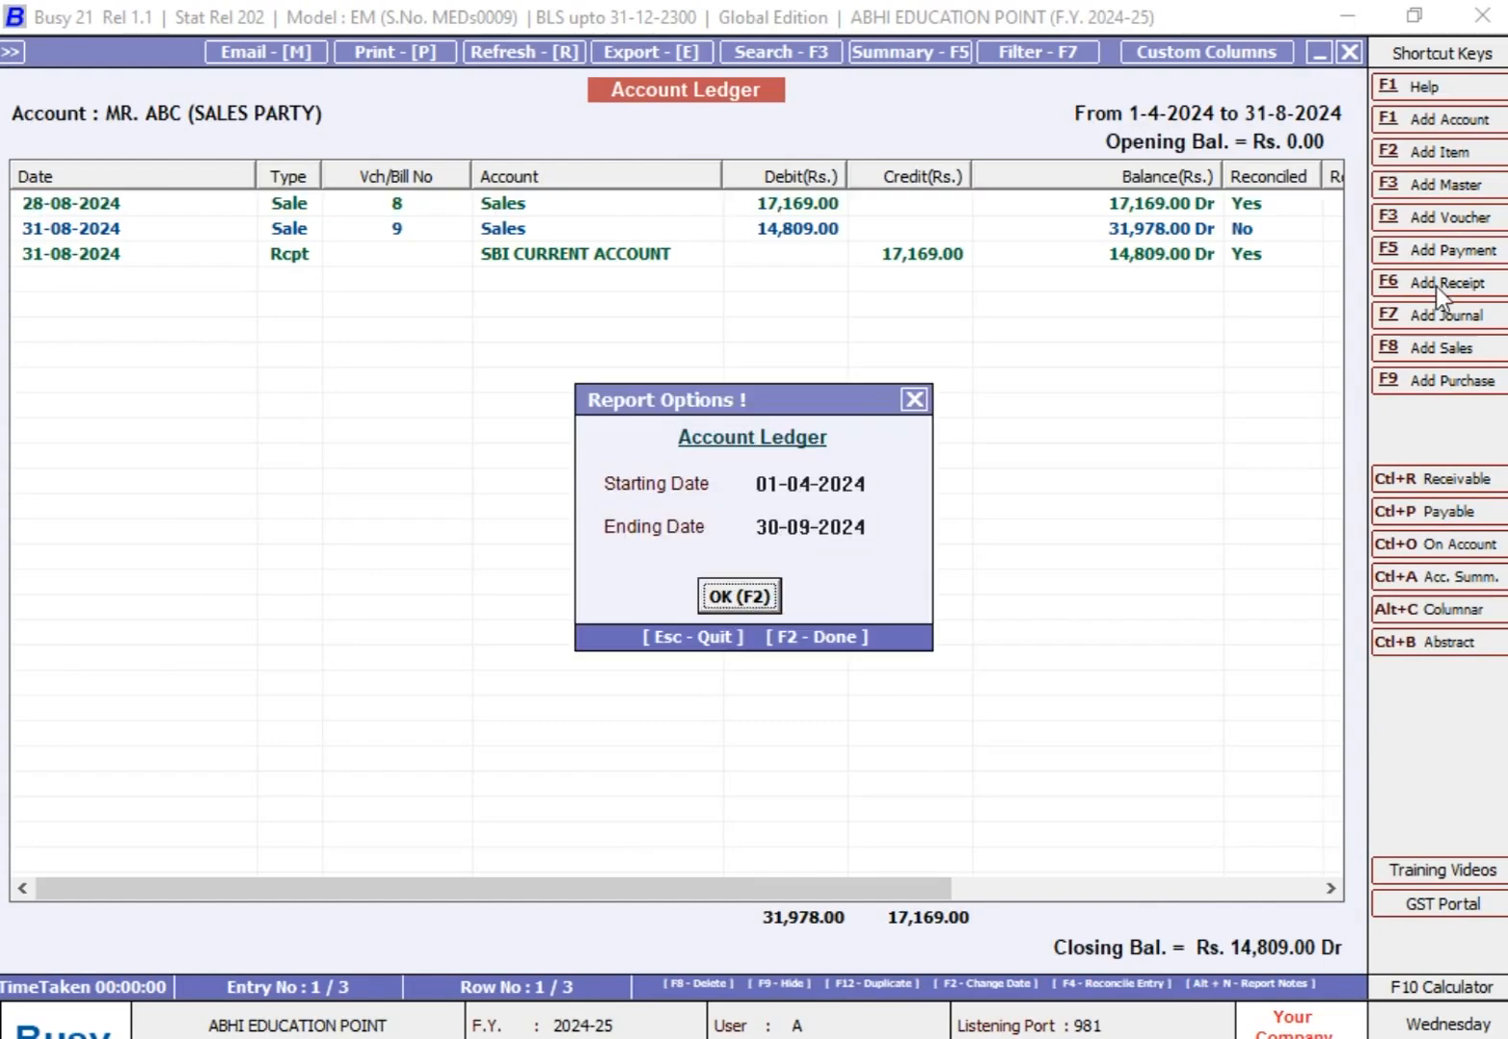
key("Return")
Step: Examine the ledger's rows, comparing sale voucher 9 of 31-08-2024 with the SBI CURRENT ACCOUNT receipt of 05-09-2024
key("Down")
key("Down")
key("Down")
key("Up")
key("Up")
key("Up")
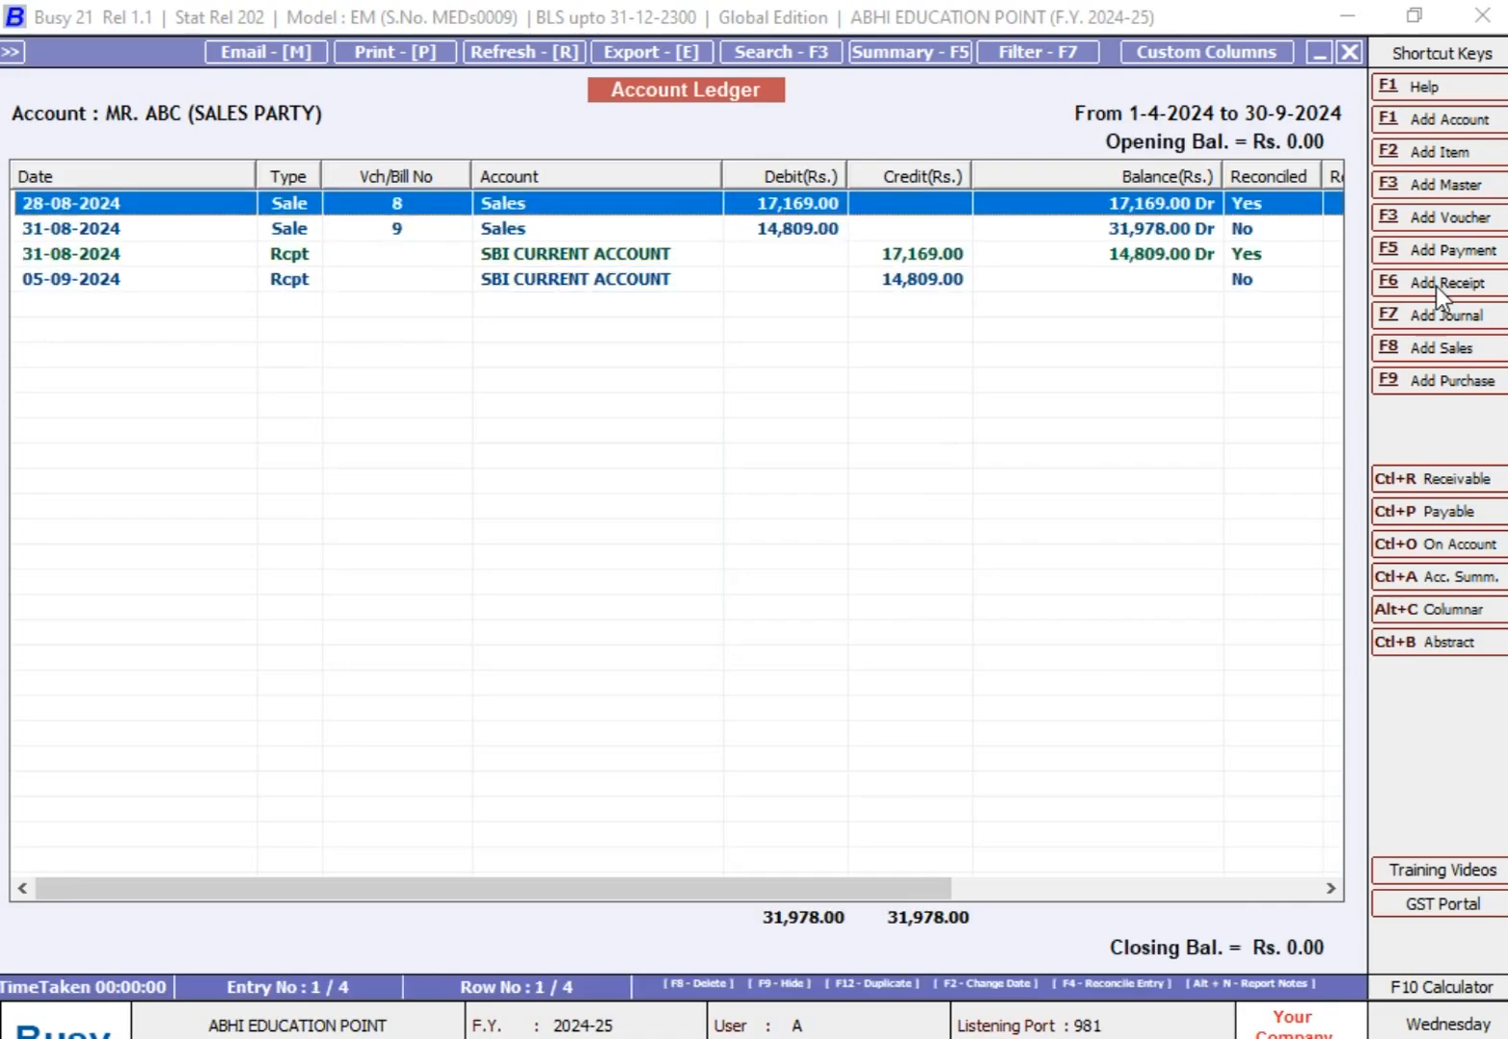
key("Down")
key("Down")
key("Up")
key("Up")
key("Down")
key("Down")
key("Down")
key("Up")
key("Up")
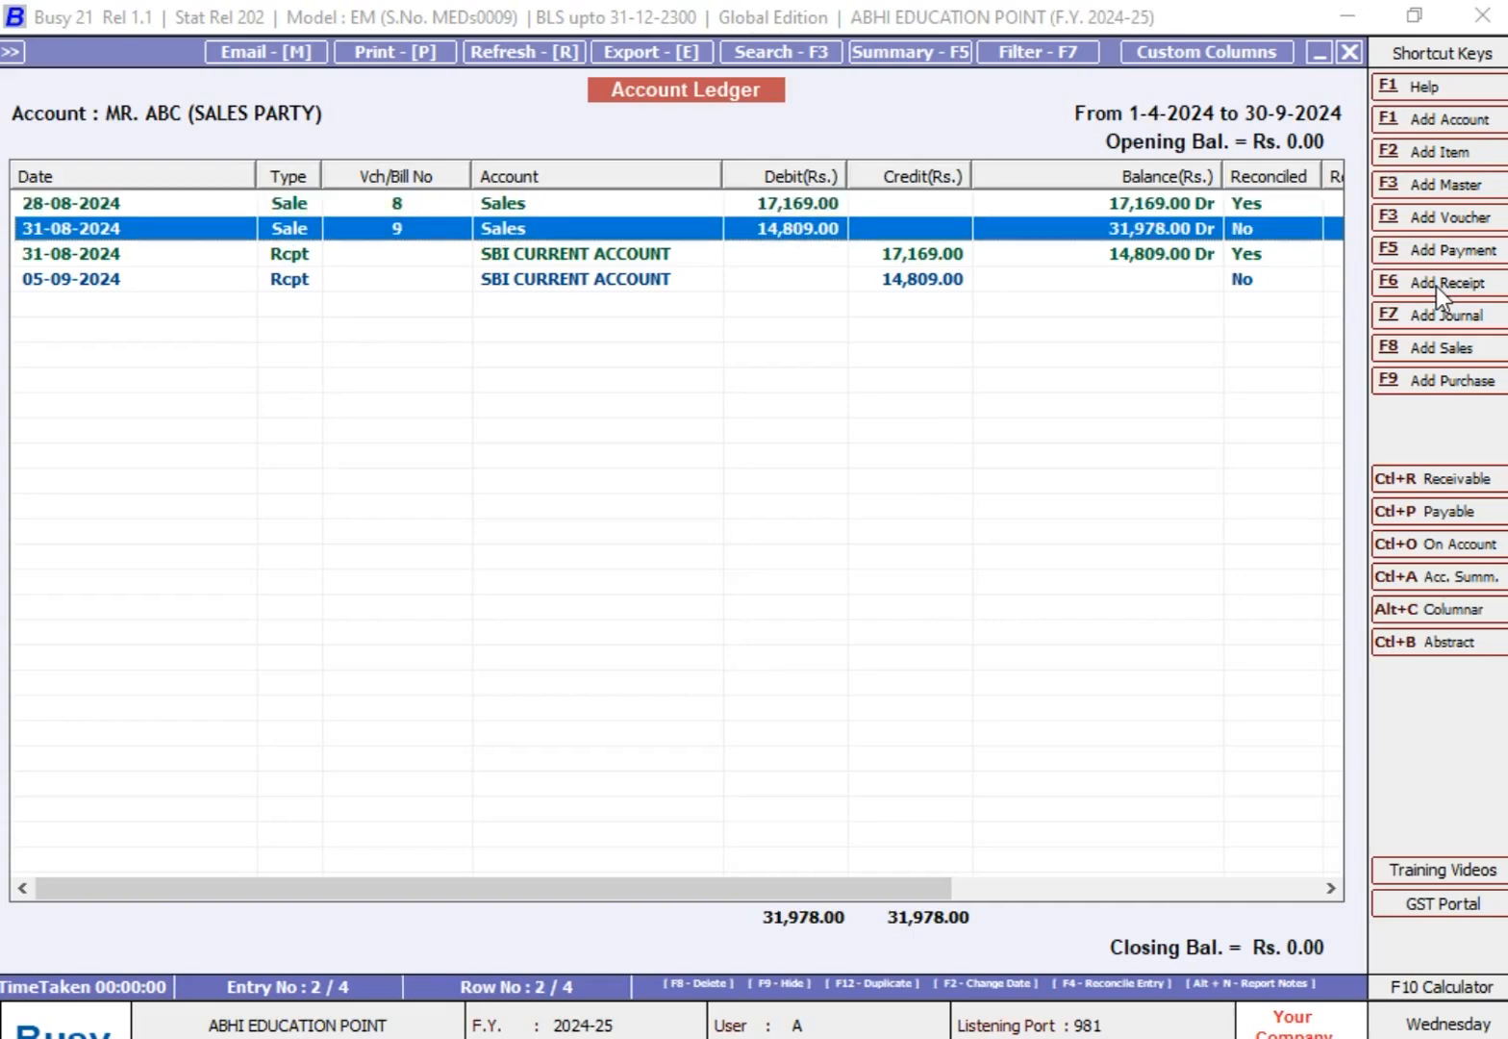
key("Down")
key("Down")
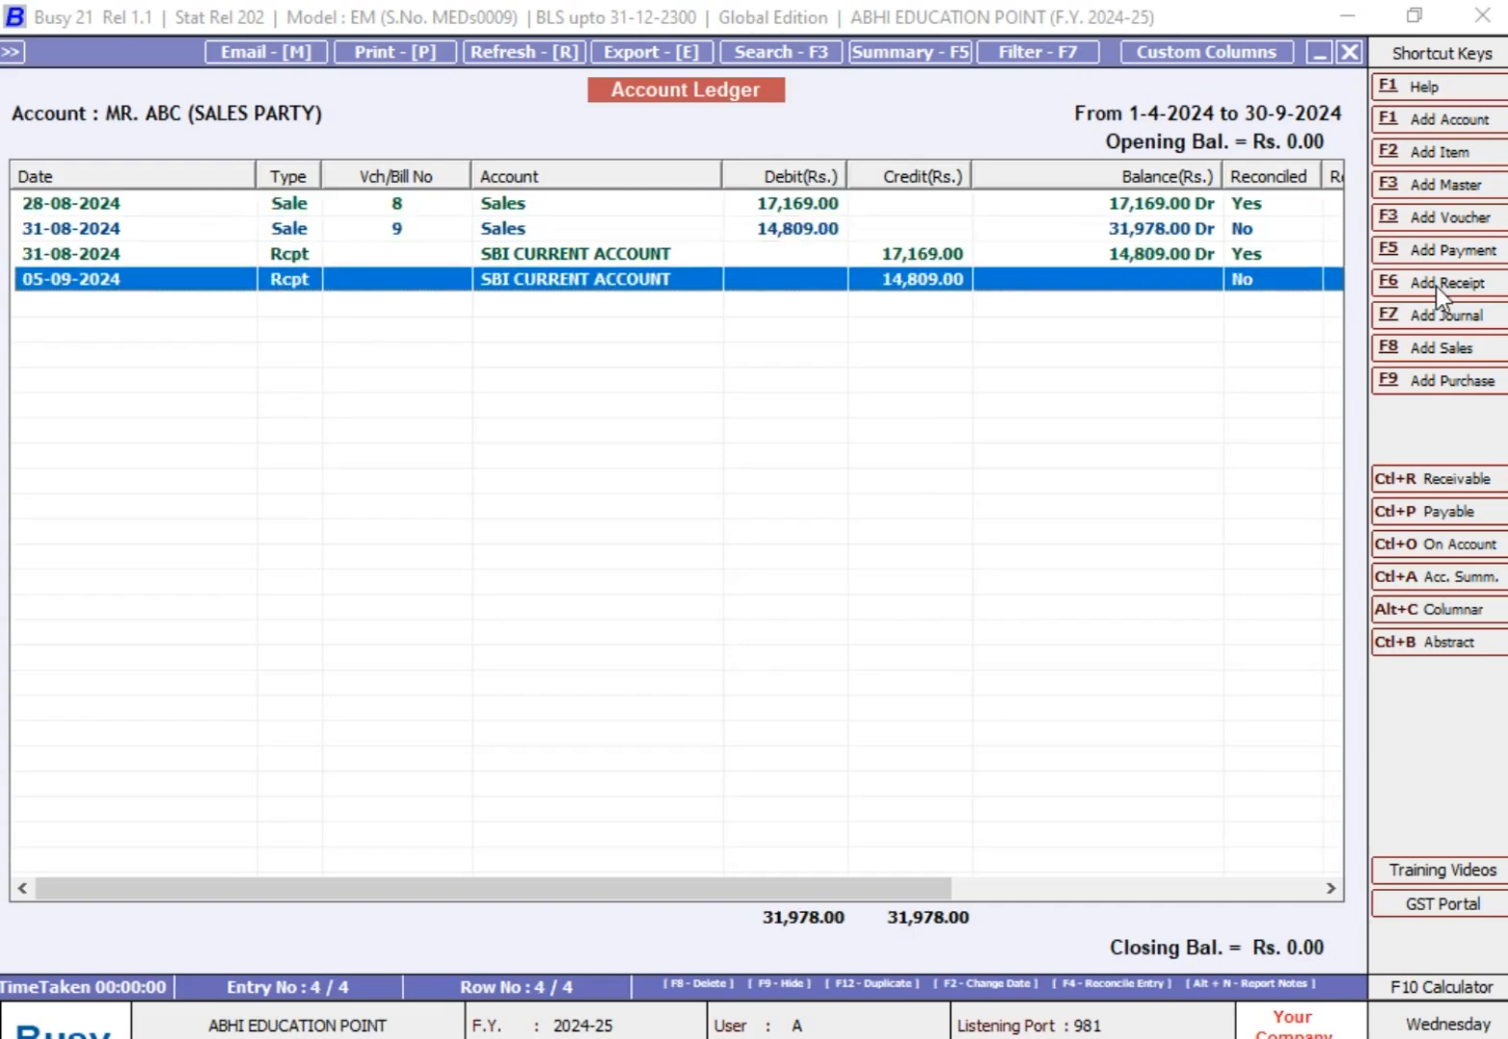
Step: Mark sale voucher 9 of 31-08-2024 and the SBI CURRENT ACCOUNT receipt of 05-09-2024 as reconciled without remarks
key("Up")
key("Up")
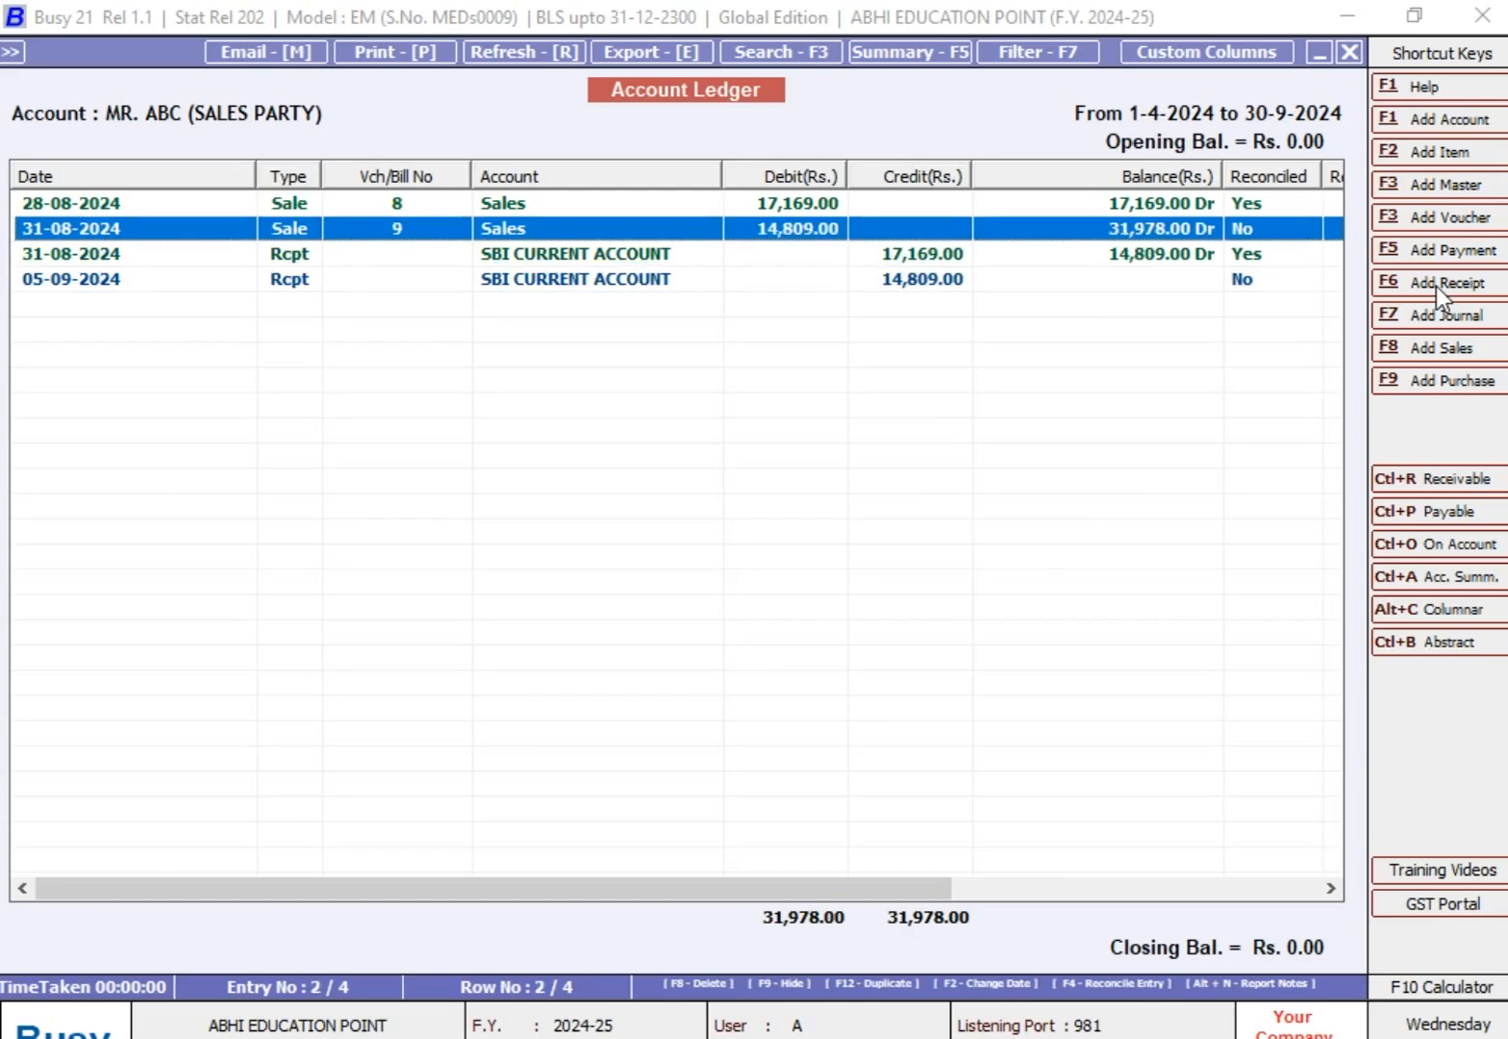
key("F4")
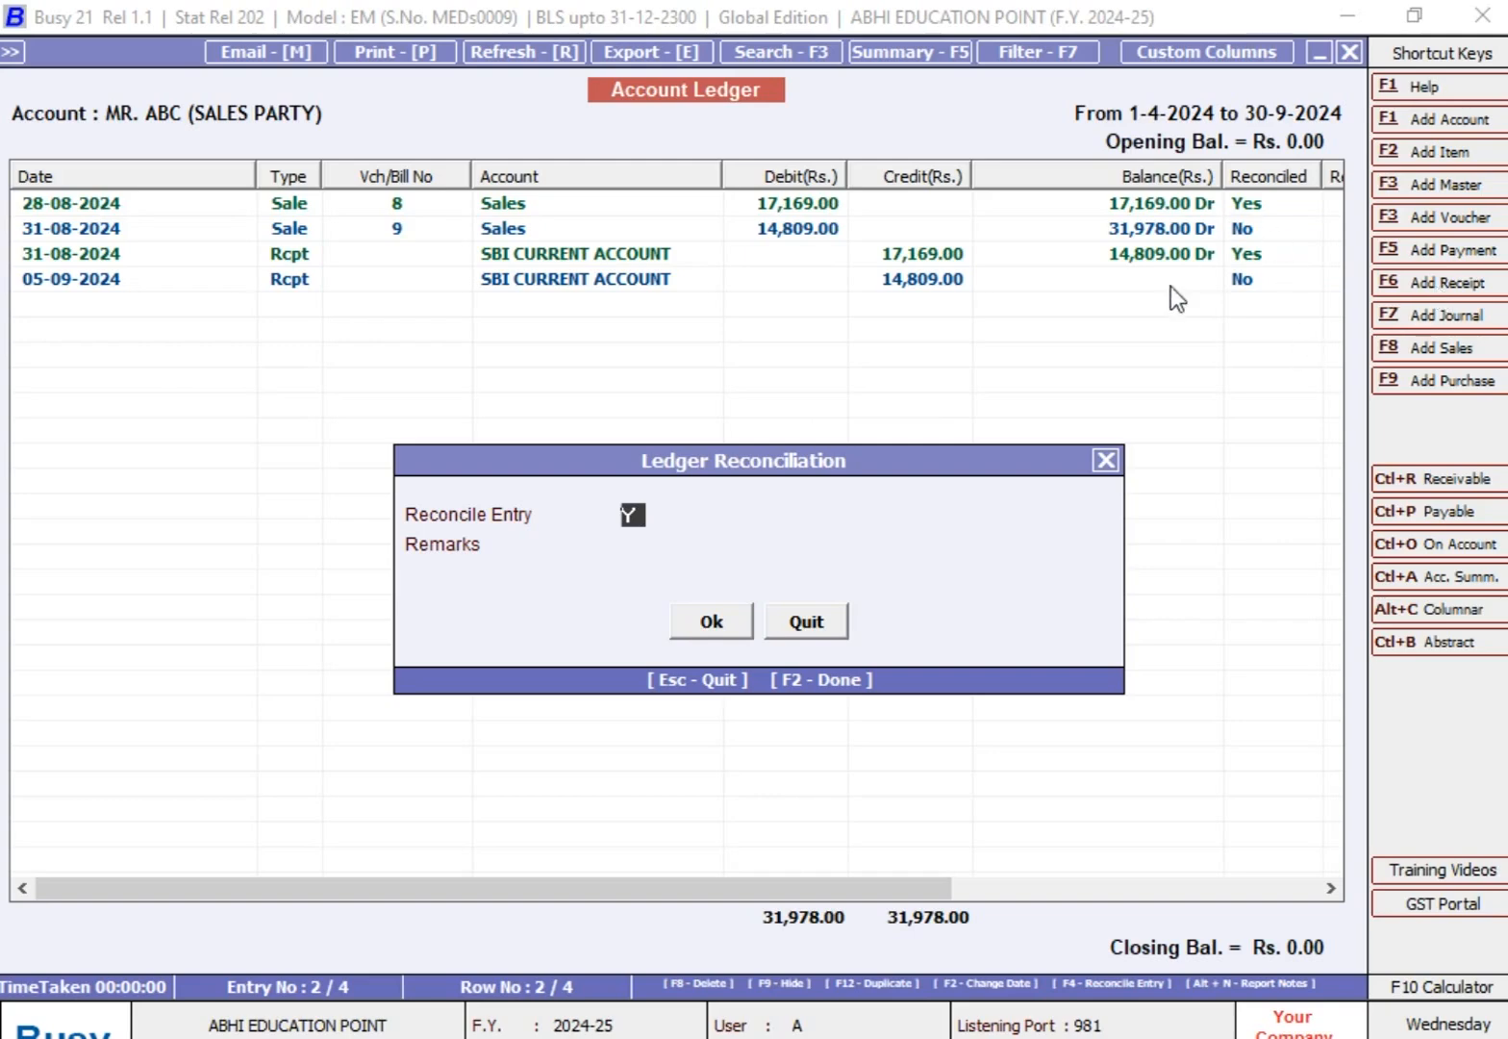
left_click(711, 632)
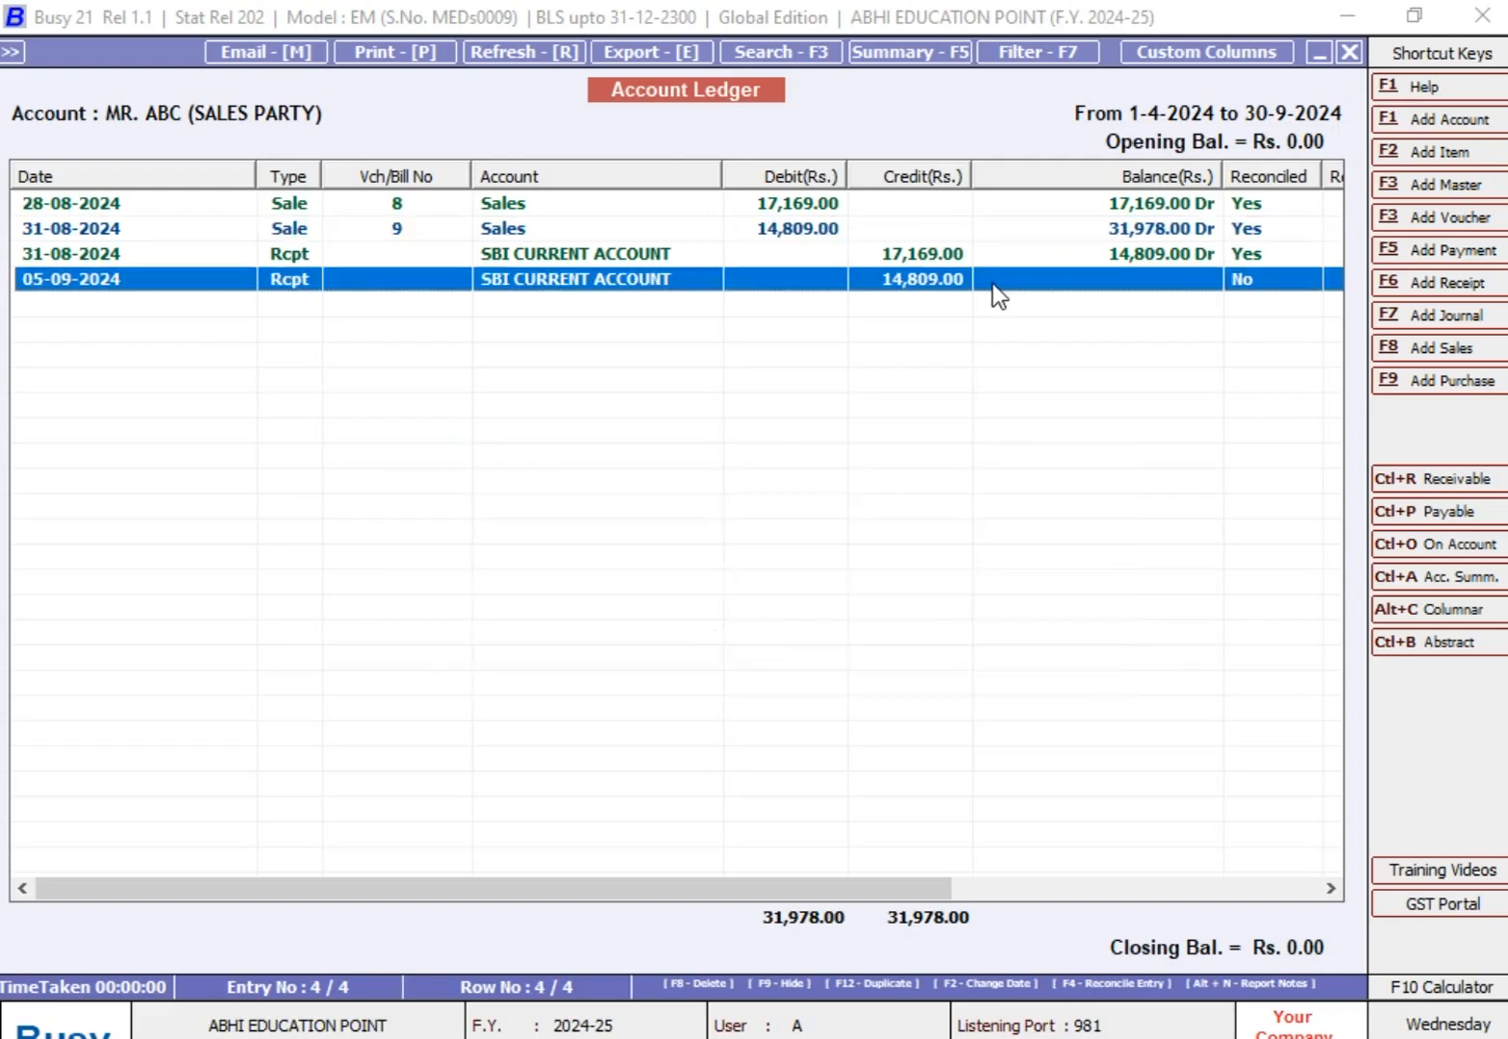
key("F4")
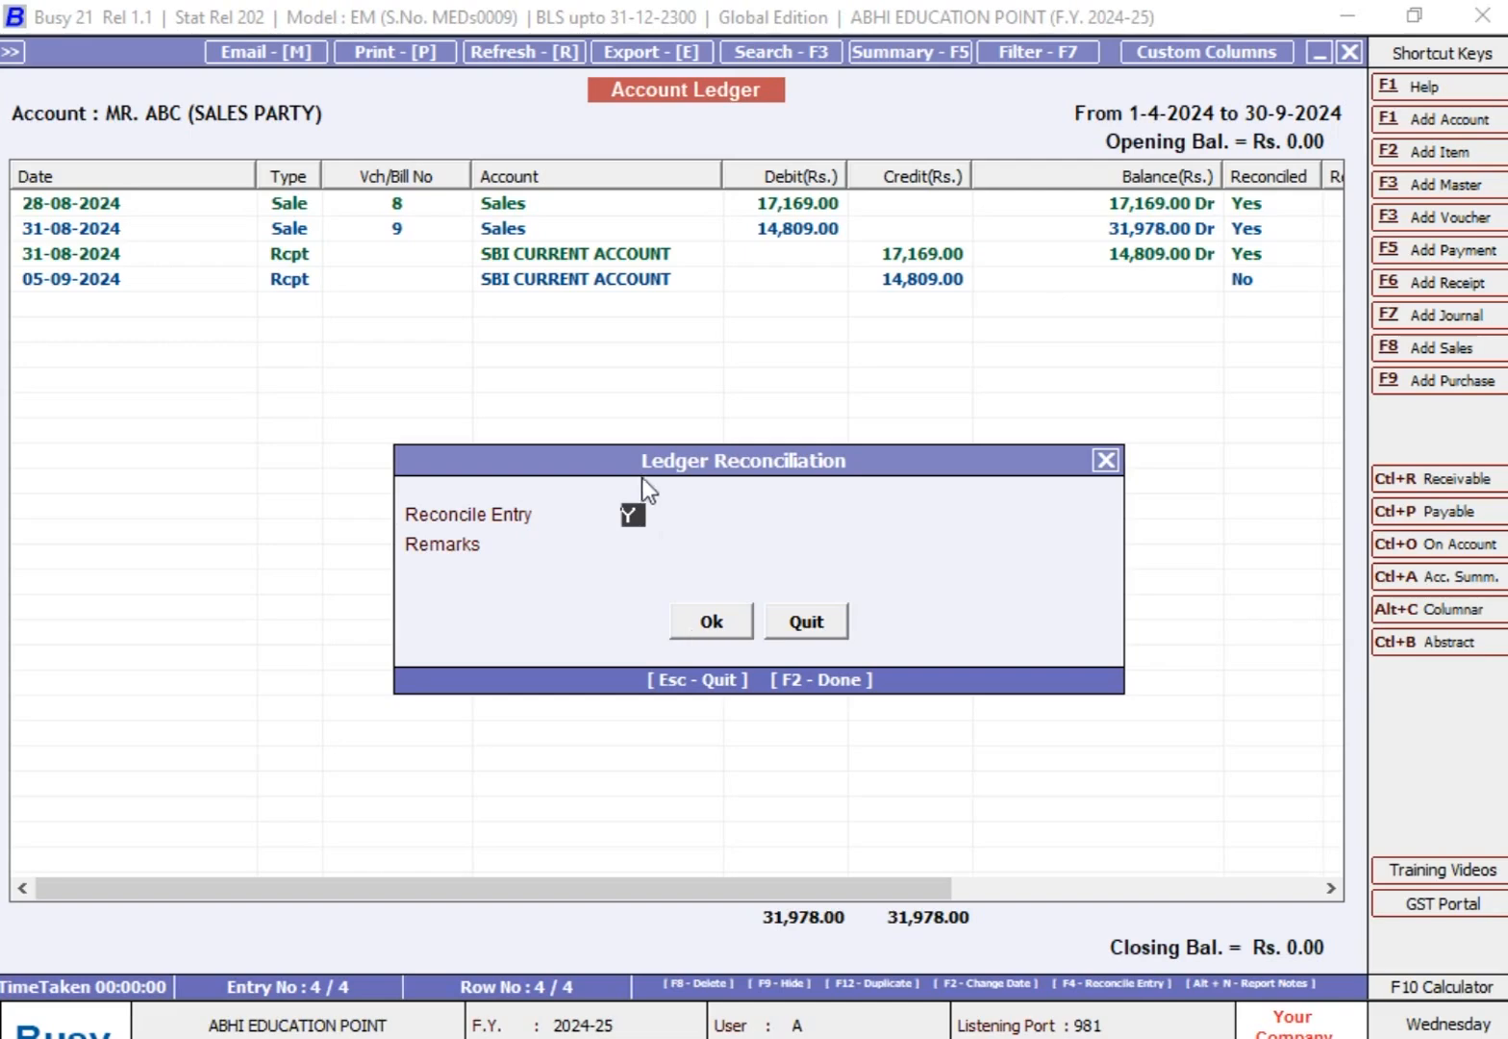
left_click(711, 617)
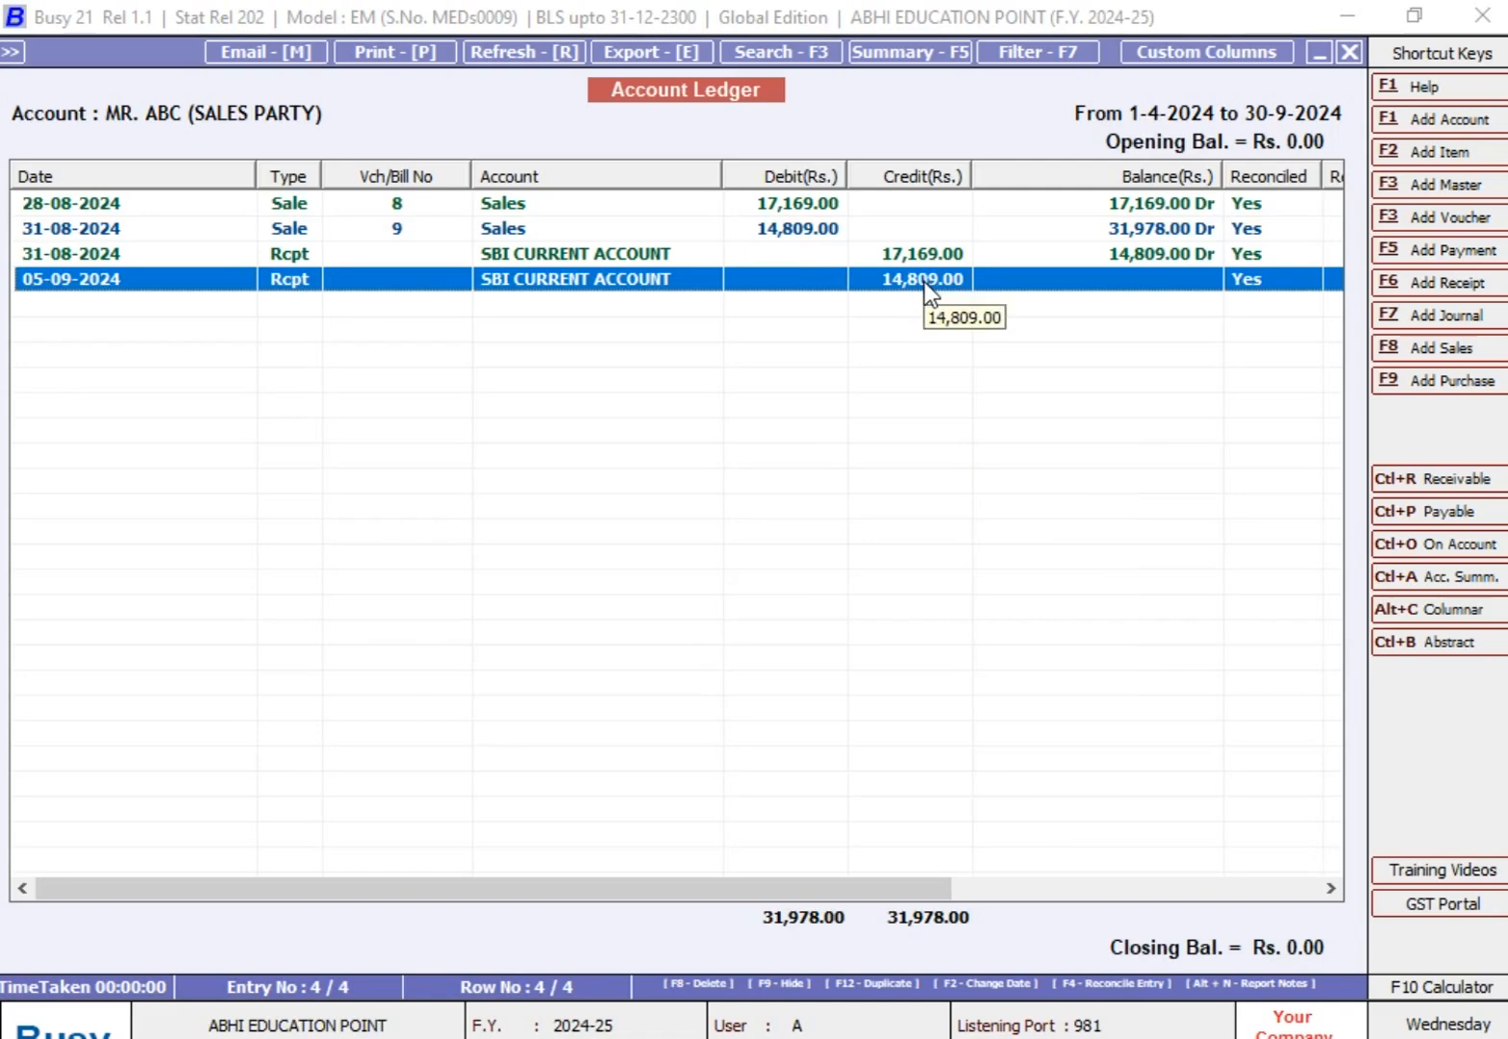
Step: Return to the ledger options and redisplay ALL entries of the ABC sales party up to 31-08-2024
key("Escape")
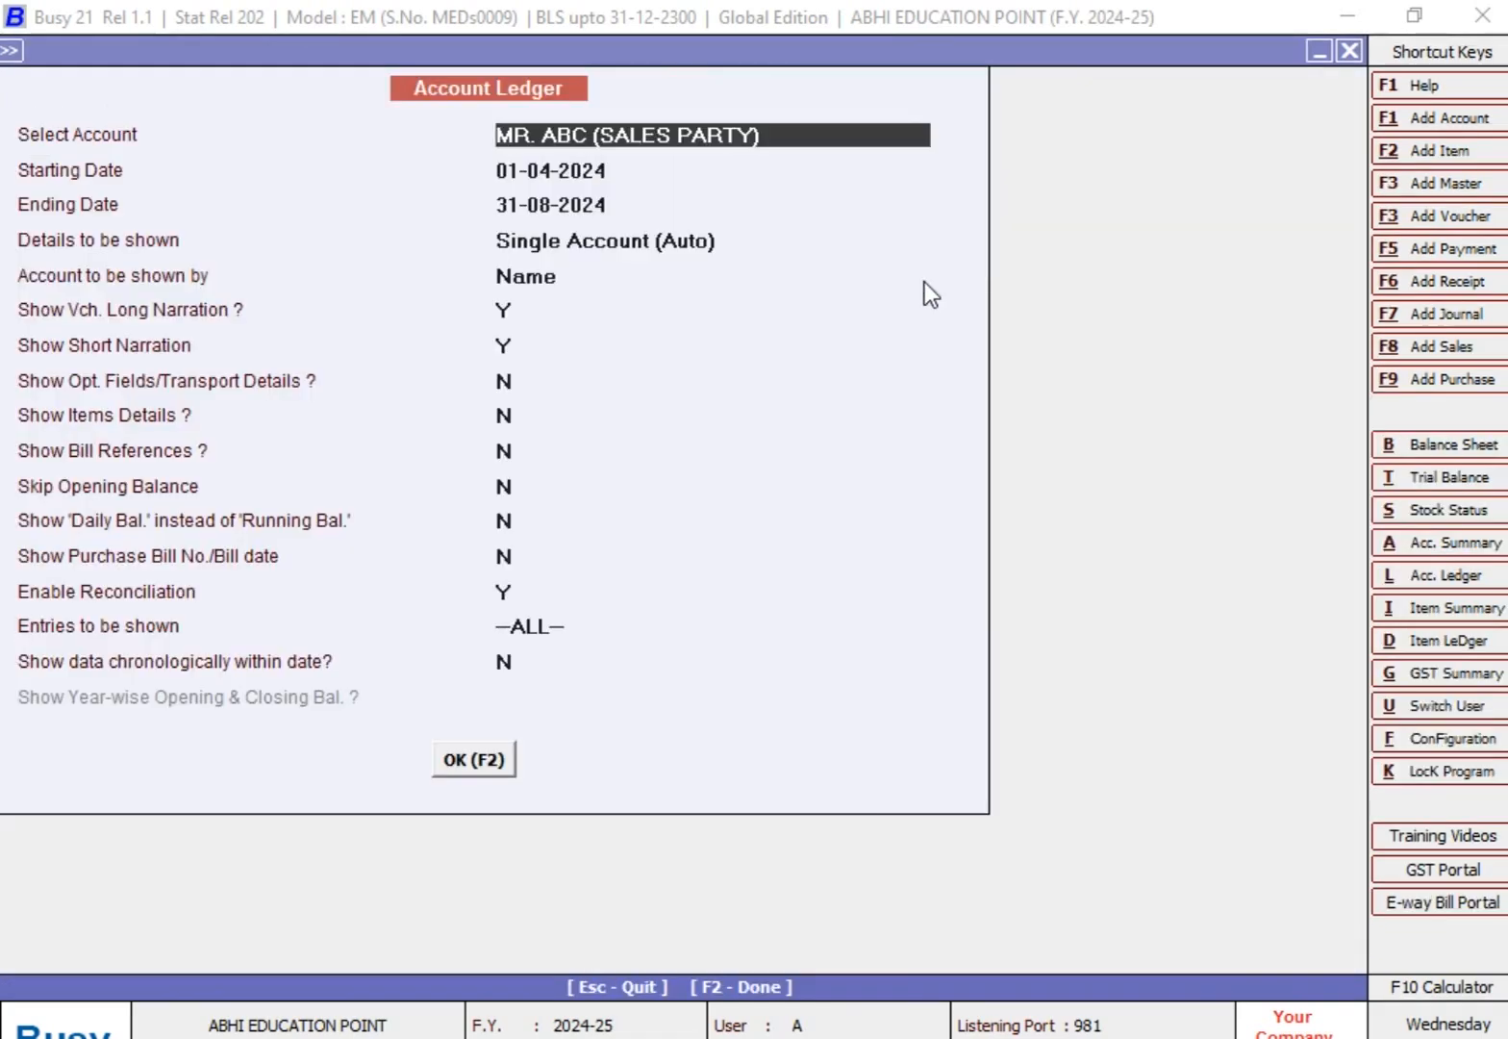
key("Return")
key("Return")
key("Return")
key("Return")
key("Return")
key("Return")
key("Return")
key("Return")
key("Return")
key("Return")
key("Return")
key("Return")
key("Return")
key("Return")
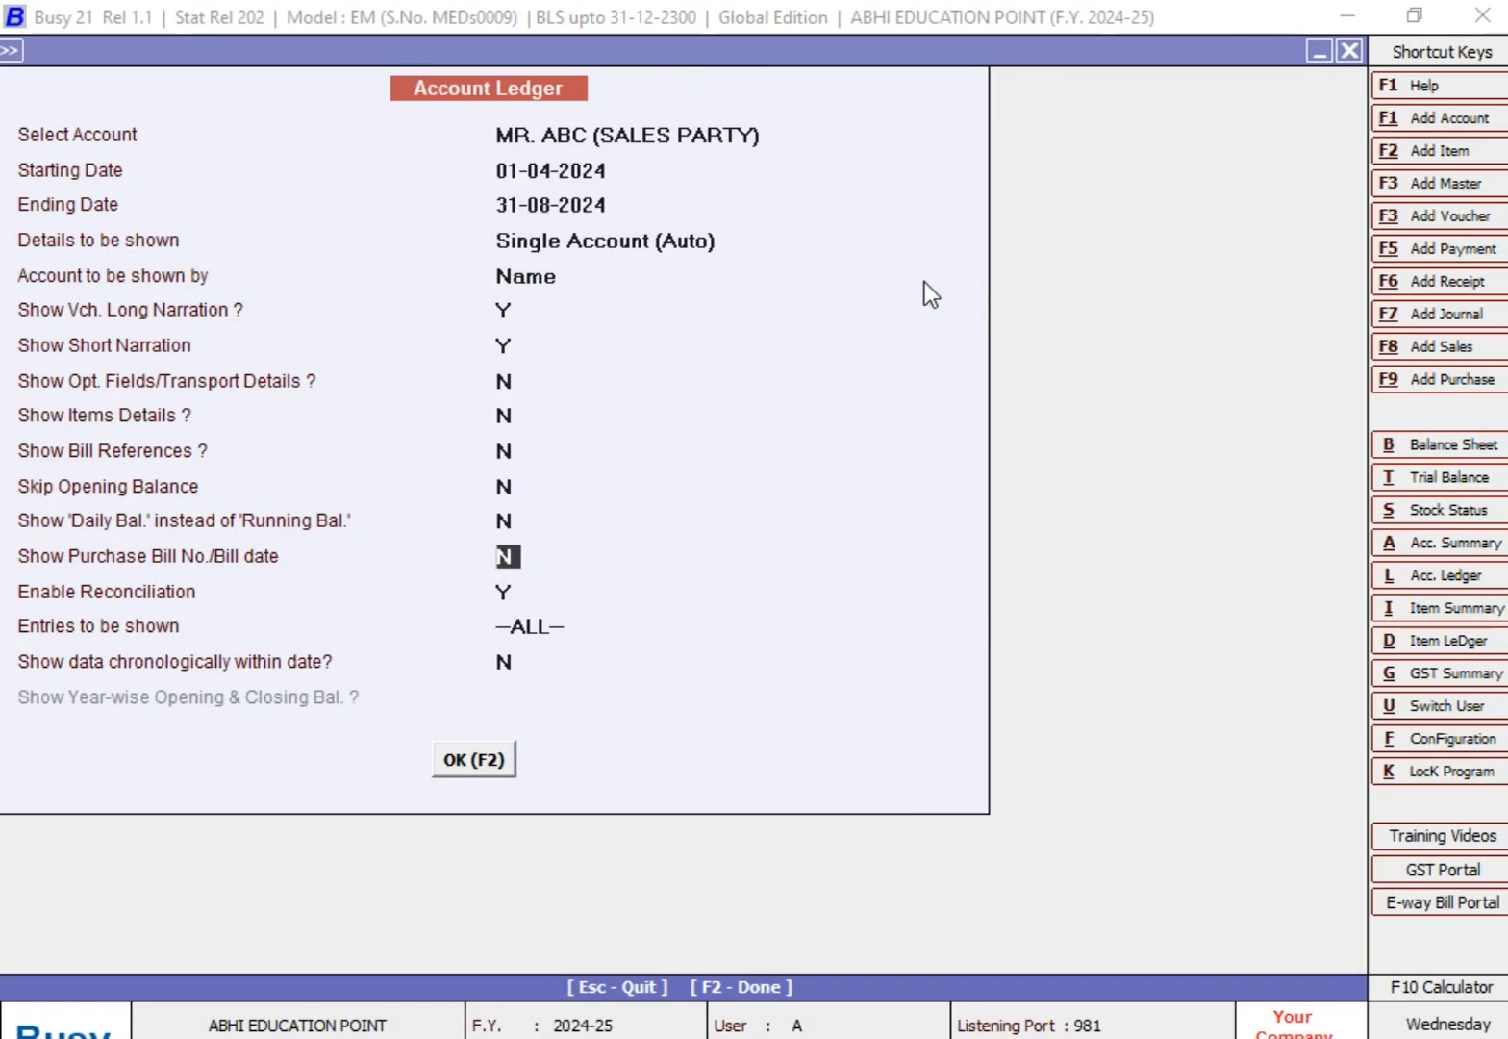
key("Return")
key("Return")
key("Return")
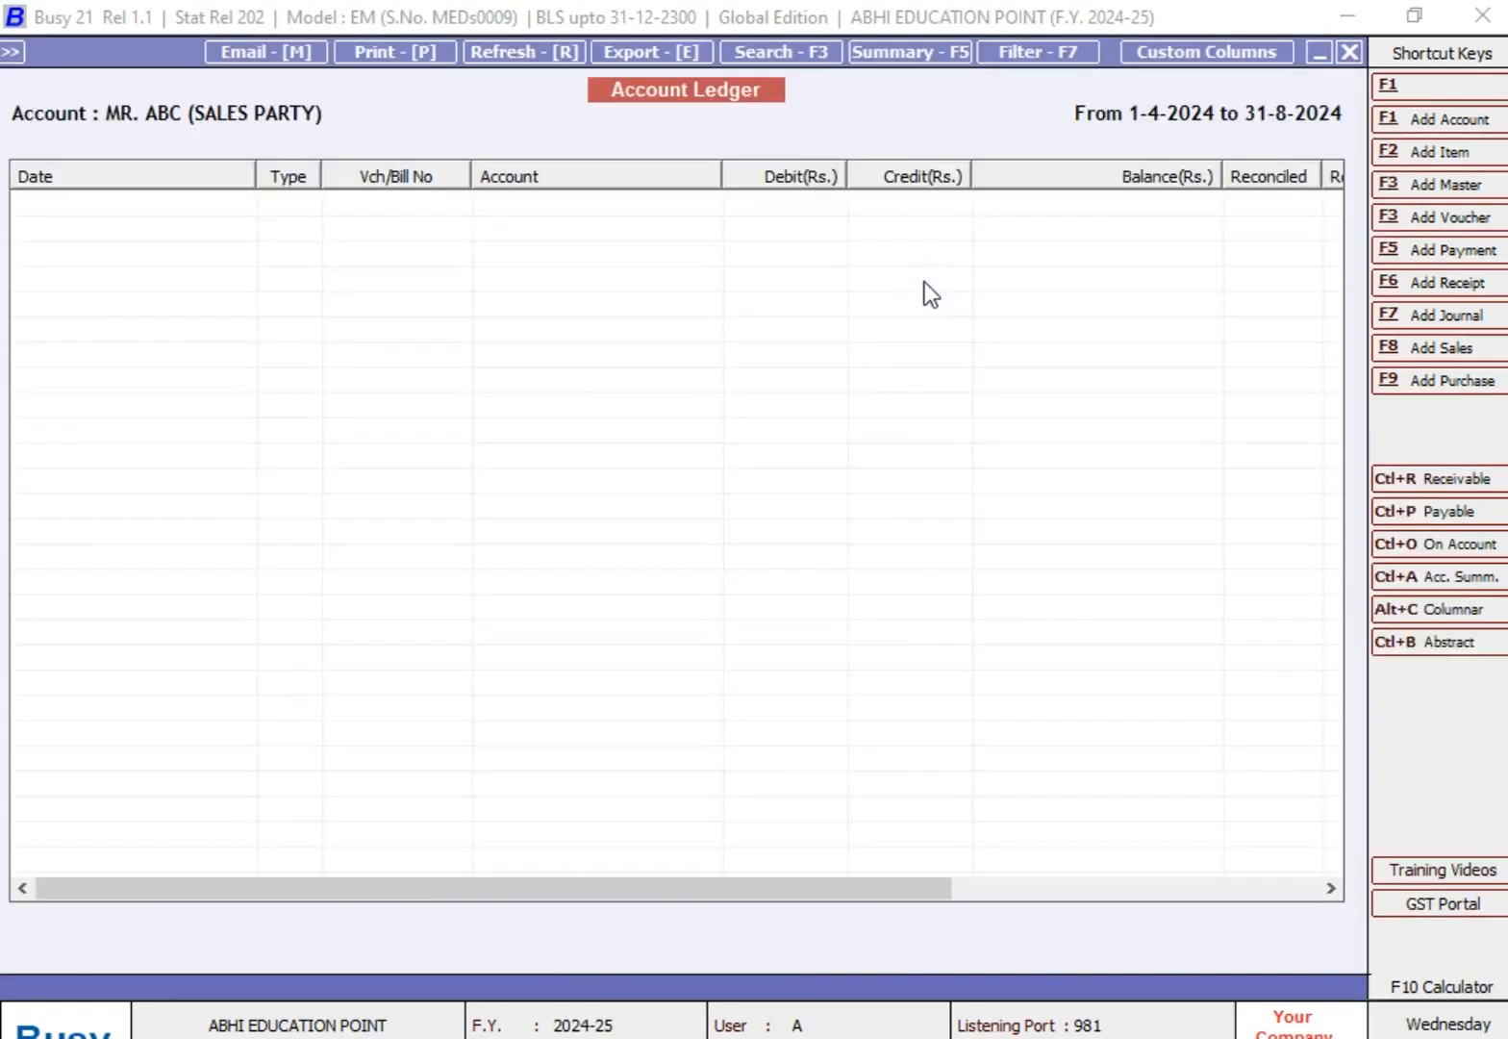
key("Up")
key("Up")
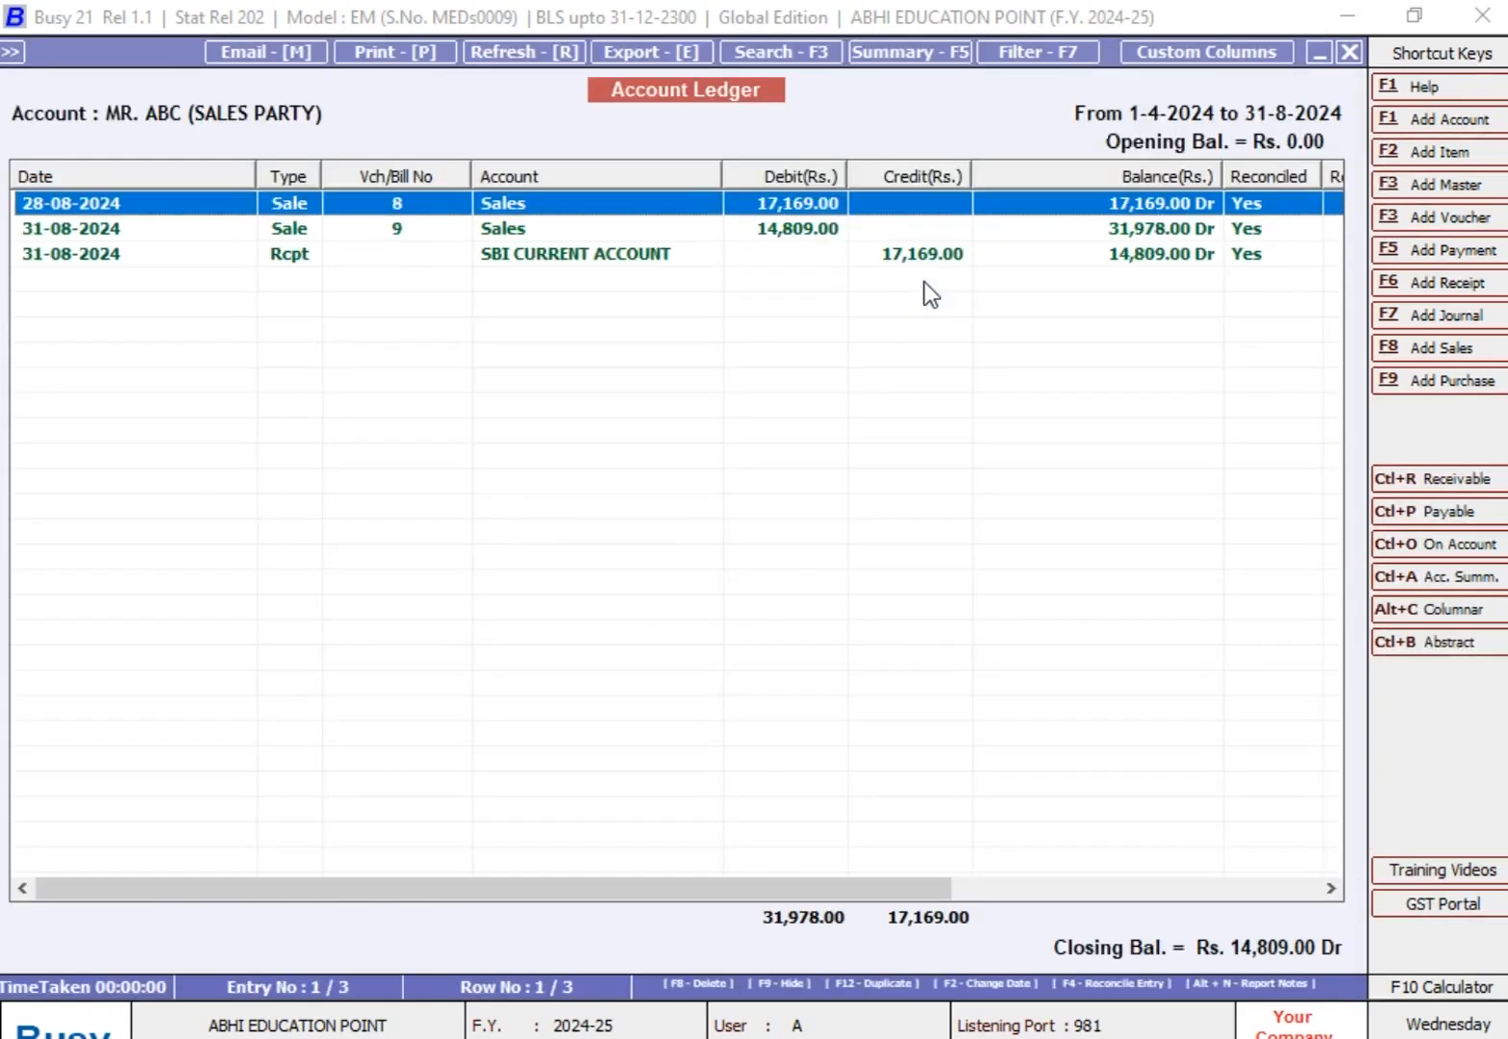
Step: Return to the ledger options, set the ending date to 30-09-2024 and display ALL entries
key("Escape")
key("Return")
key("Return")
type("30-9")
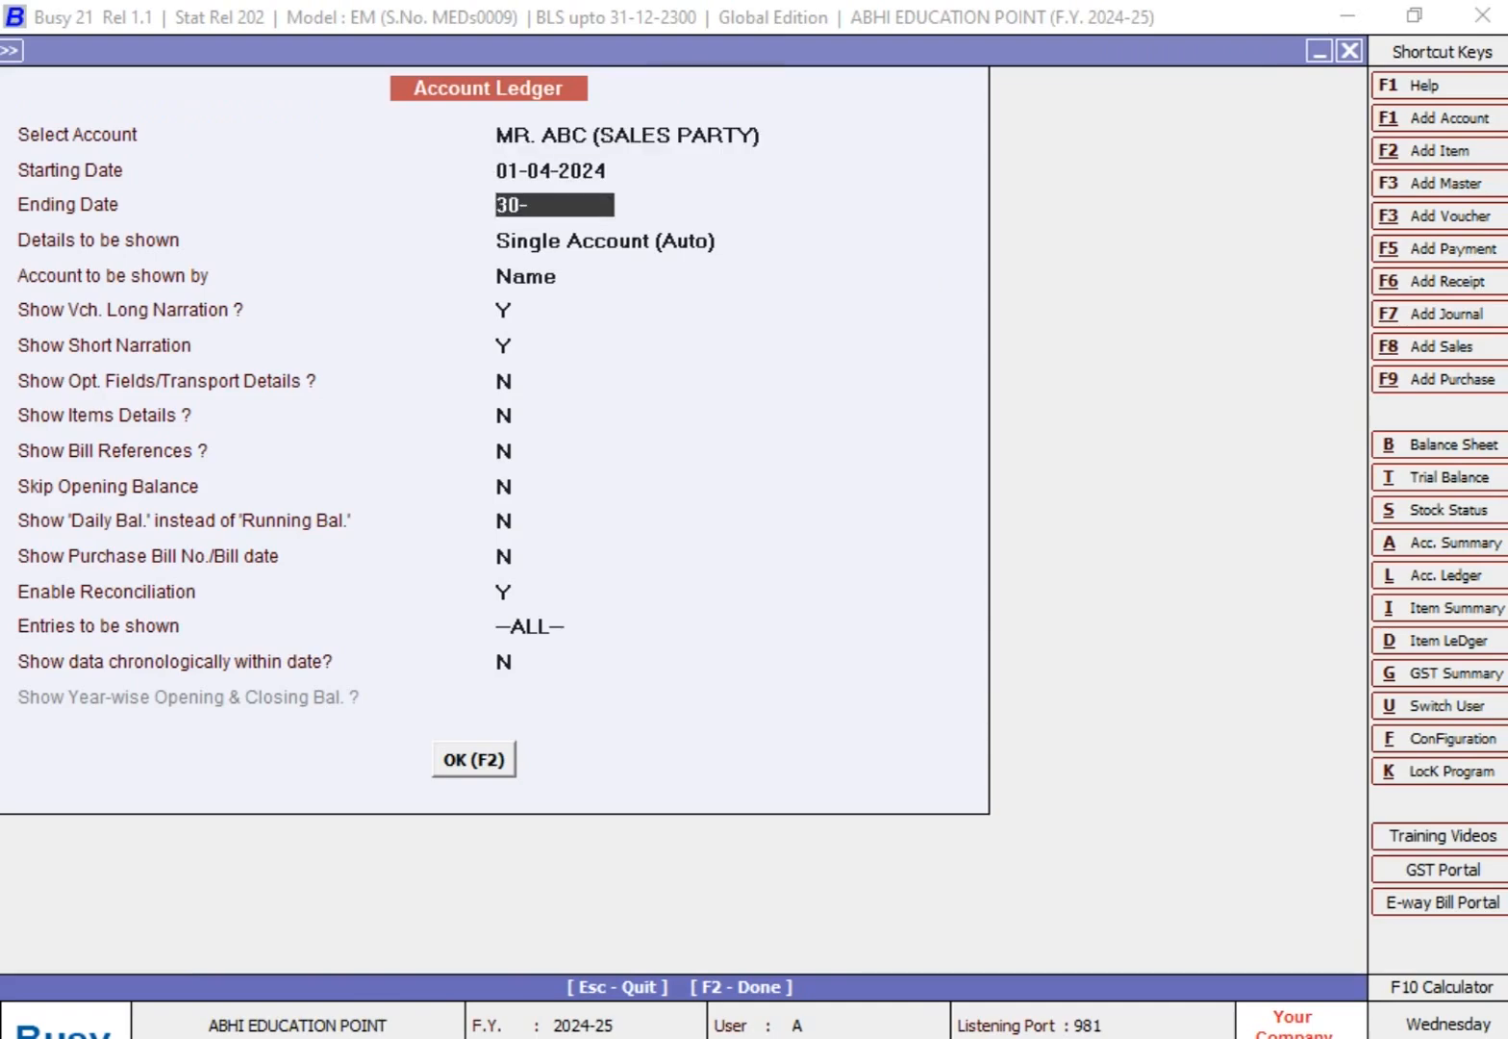
key("Return")
key("Return")
Step: Examine the sale and receipt entries up to 30-09-2024 and their Reconciled status
key("Return")
key("Return")
key("Return")
key("Return")
key("Return")
key("Return")
key("Return")
key("Return")
key("Return")
key("Return")
key("Return")
key("Return")
key("Return")
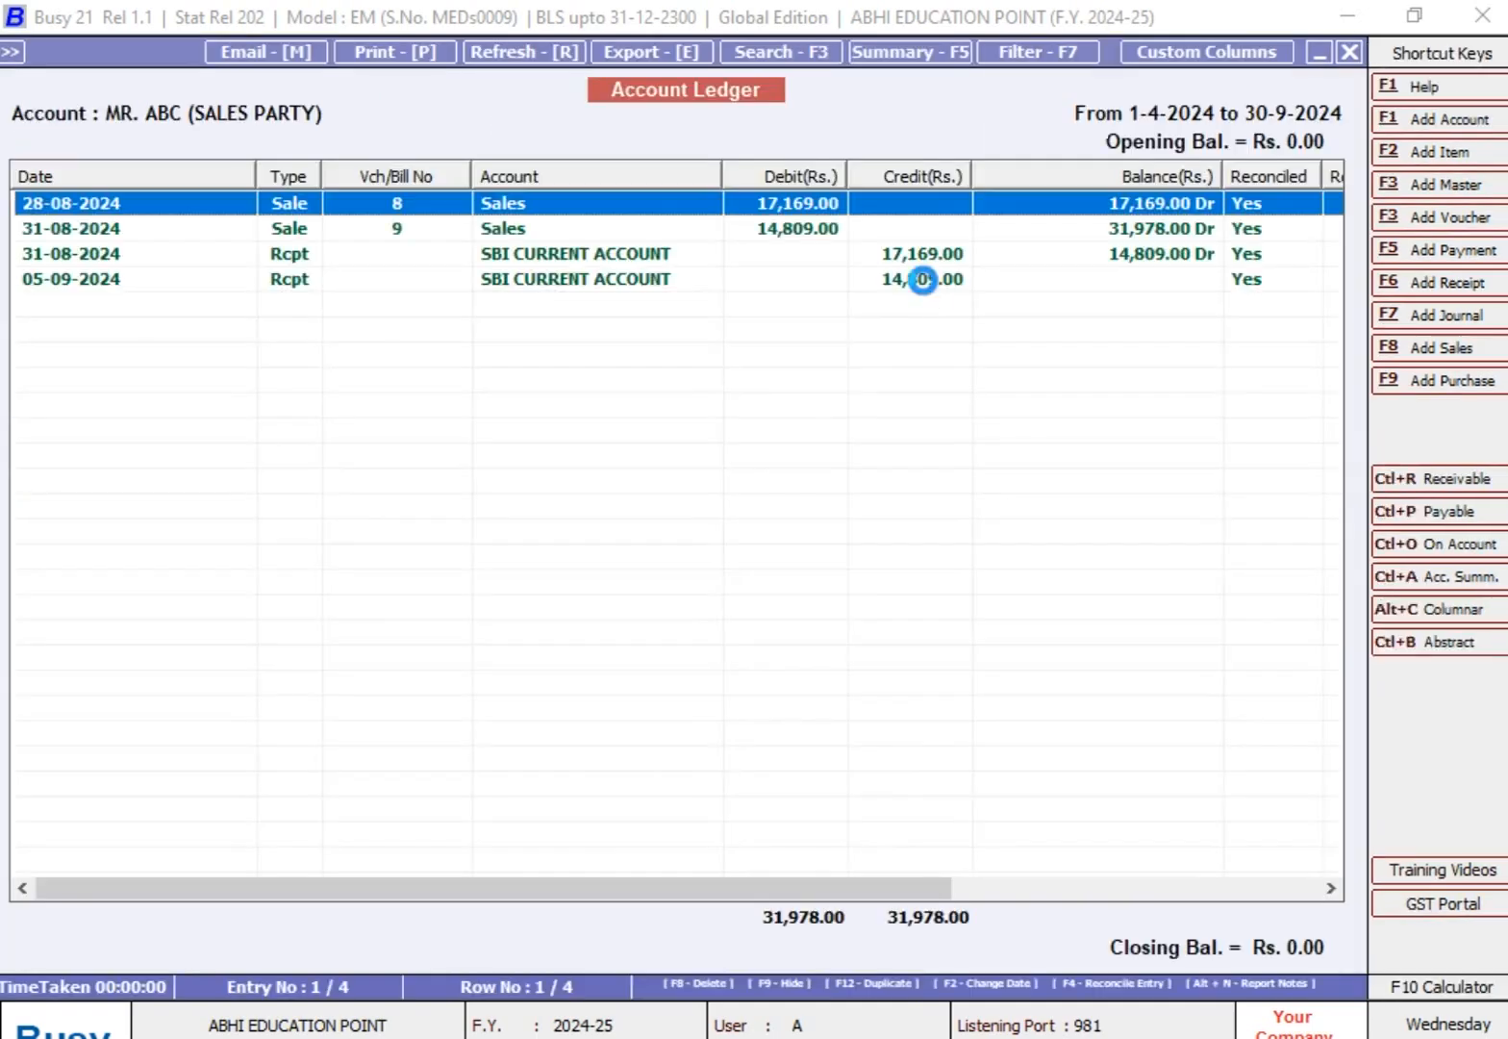
key("Return")
key("Escape")
key("Down")
key("Down")
key("Down")
key("Up")
key("Up")
key("Down")
key("Down")
Step: Return to the ledger options and display only the party's UnReconciled entries up to 30-09-2024
key("Escape")
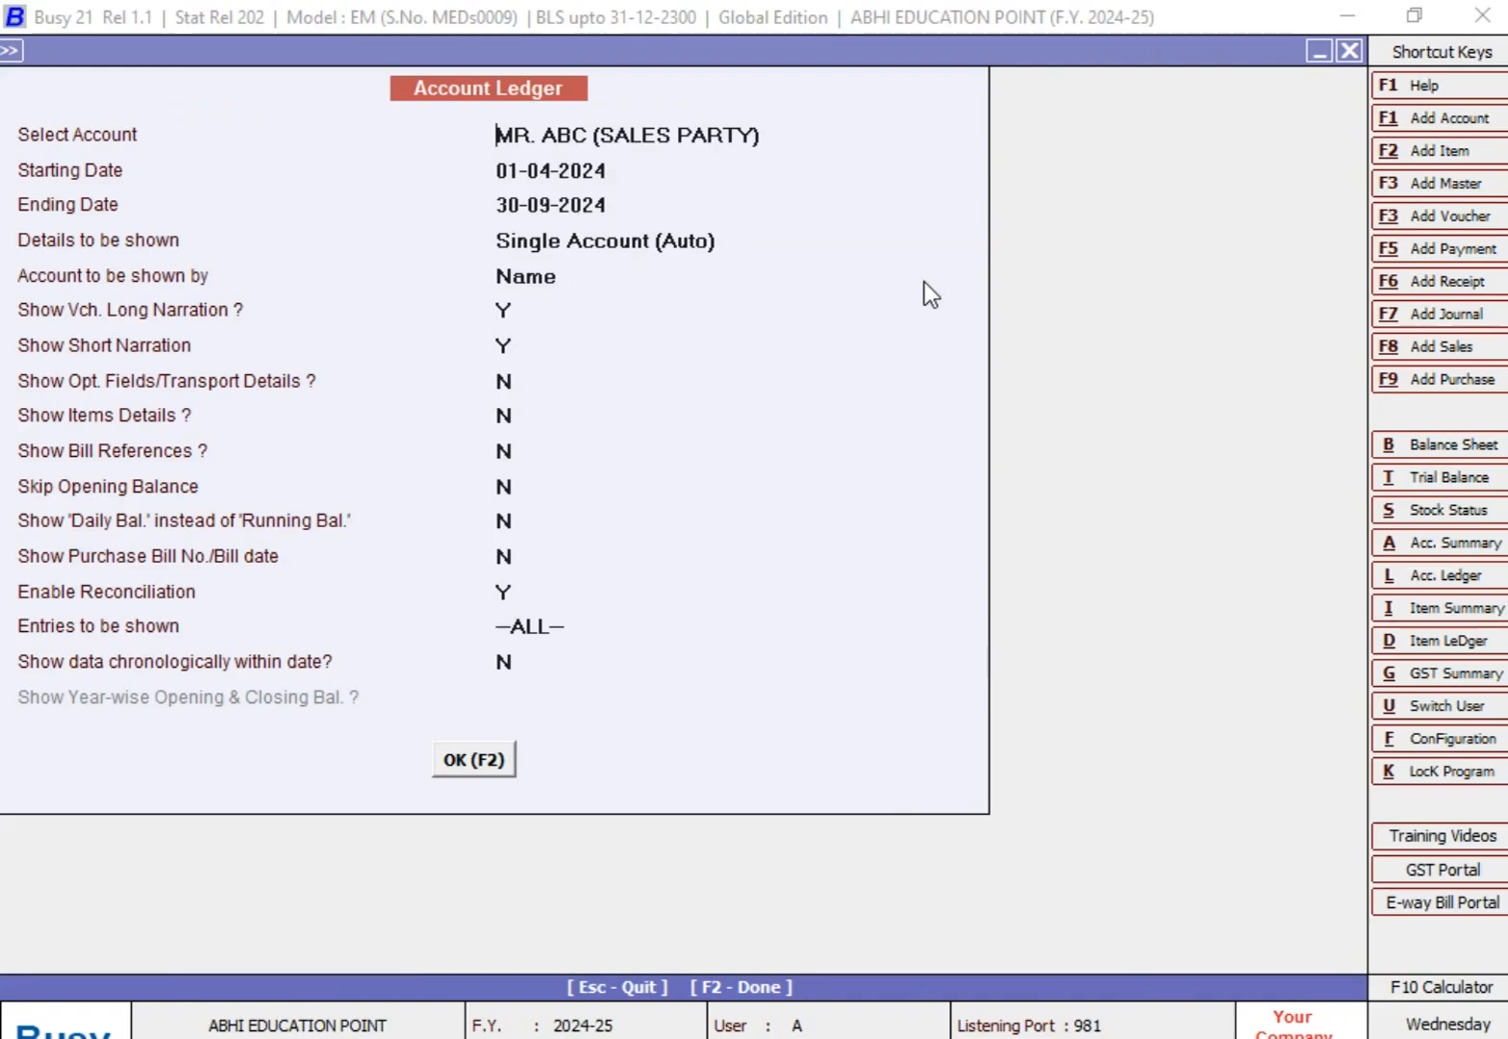
key("Return")
key("Return")
key("Return")
key("Return")
key("Return")
key("Return")
key("Return")
key("Return")
key("Return")
key("Return")
key("Return")
key("Return")
key("Down")
key("Down")
key("Return")
key("Return")
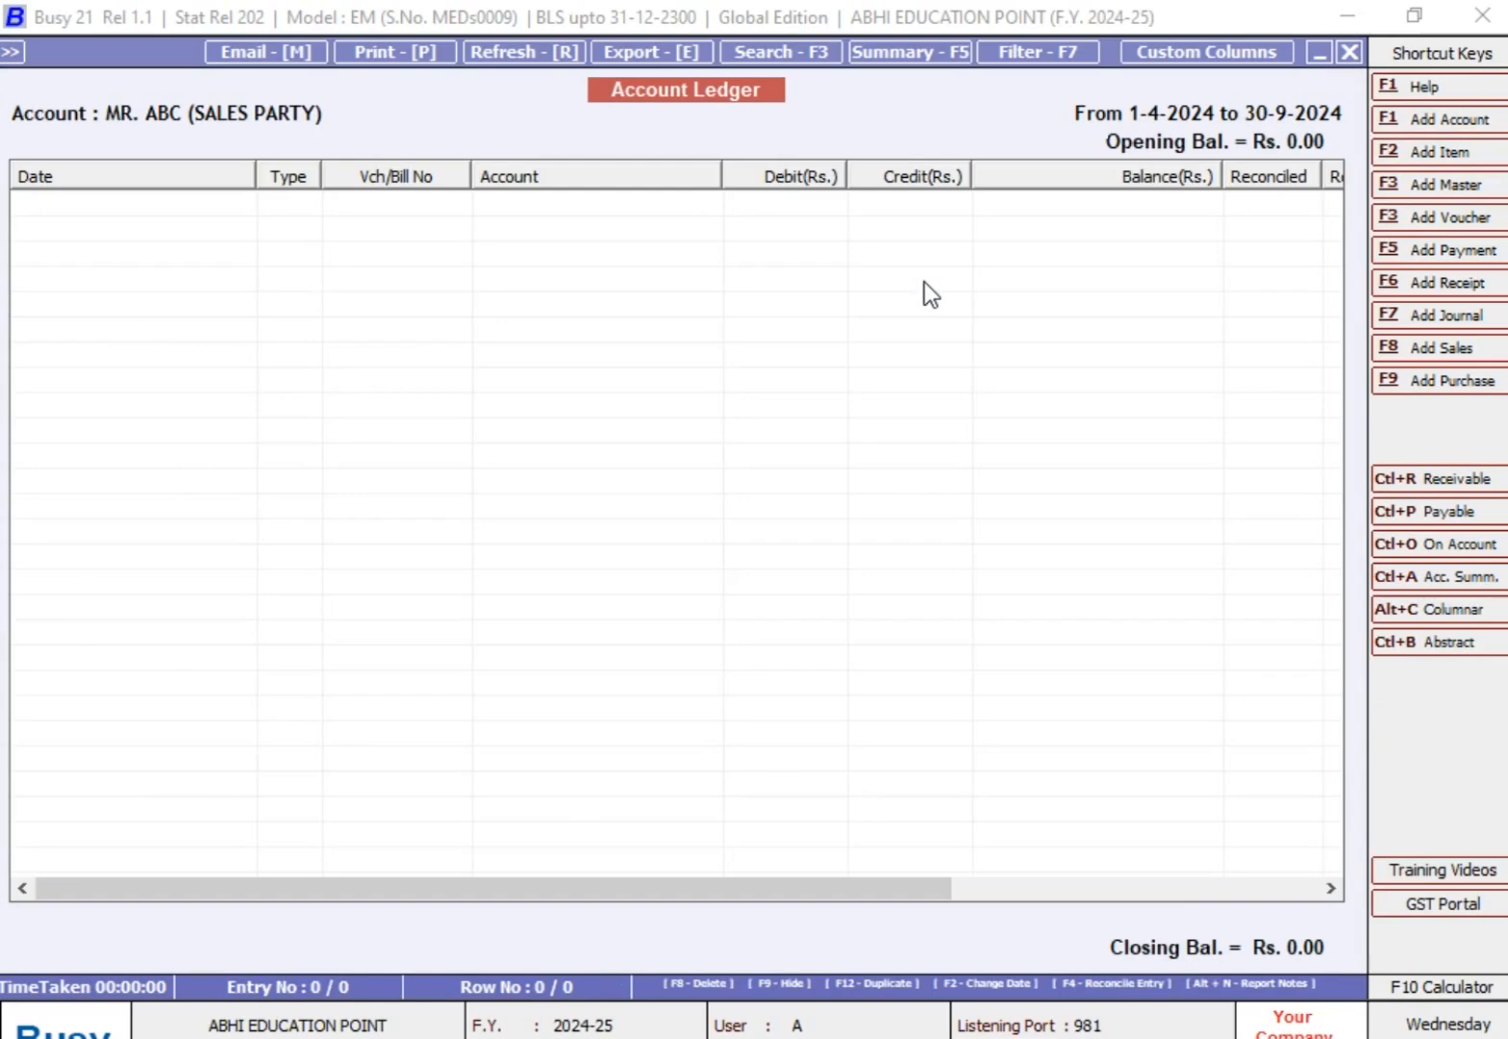
Step: Switch the ledger's entries to be shown to Reconciled and display them for the period up to 30-09-2024
key("Escape")
key("Return")
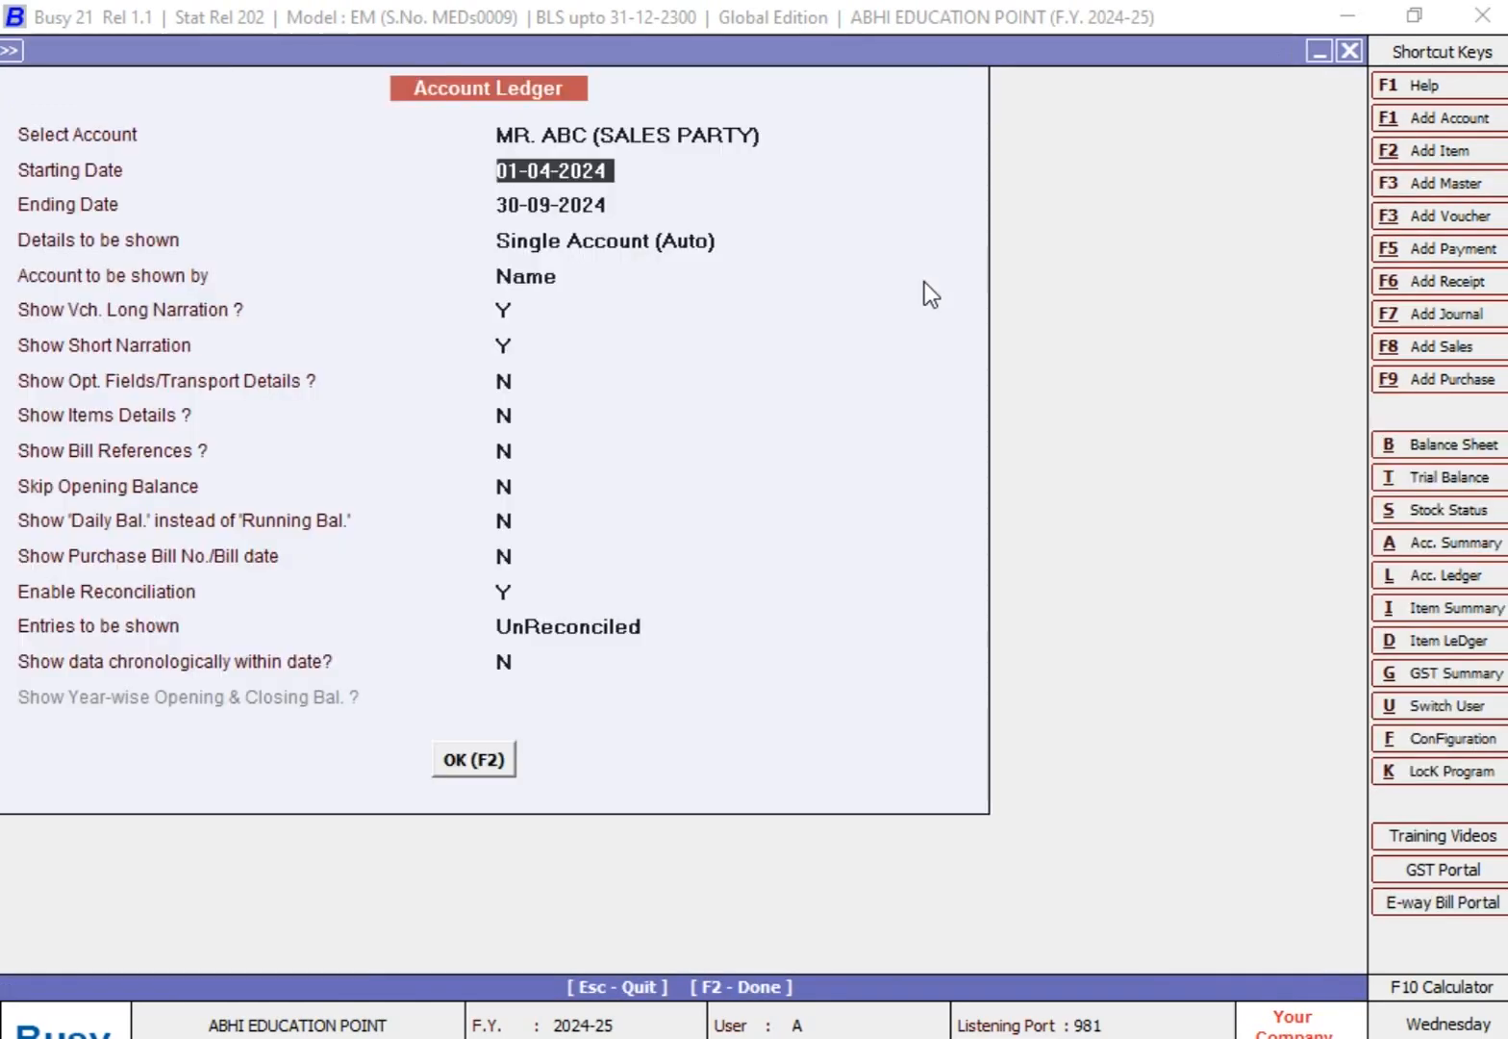
key("Return")
key("Return")
key("Return")
key("Return")
key("Return")
key("Return")
key("Return")
key("Return")
key("Return")
key("Return")
key("Return")
key("Return")
key("Return")
key("Up")
key("Return")
key("Return")
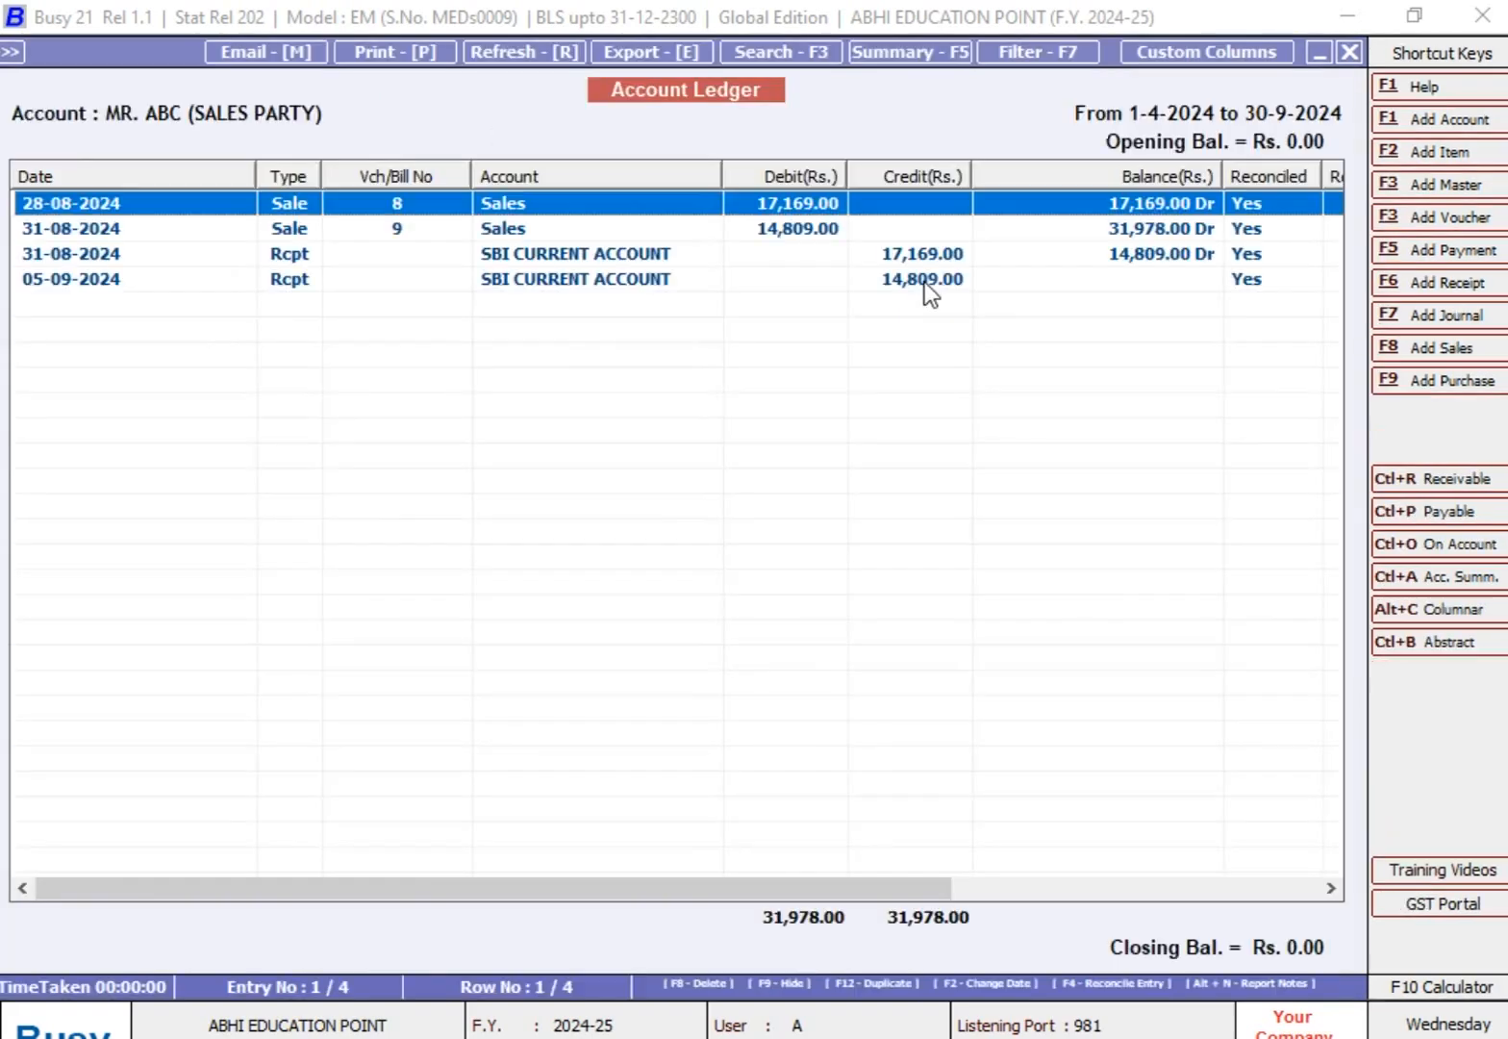
Step: Go through the reconciled entries and view the Ledger Reconciliation settings of sale voucher 8, leaving them without changes
key("Down")
key("Down")
key("Down")
key("Up")
key("Up")
key("Up")
key("F4")
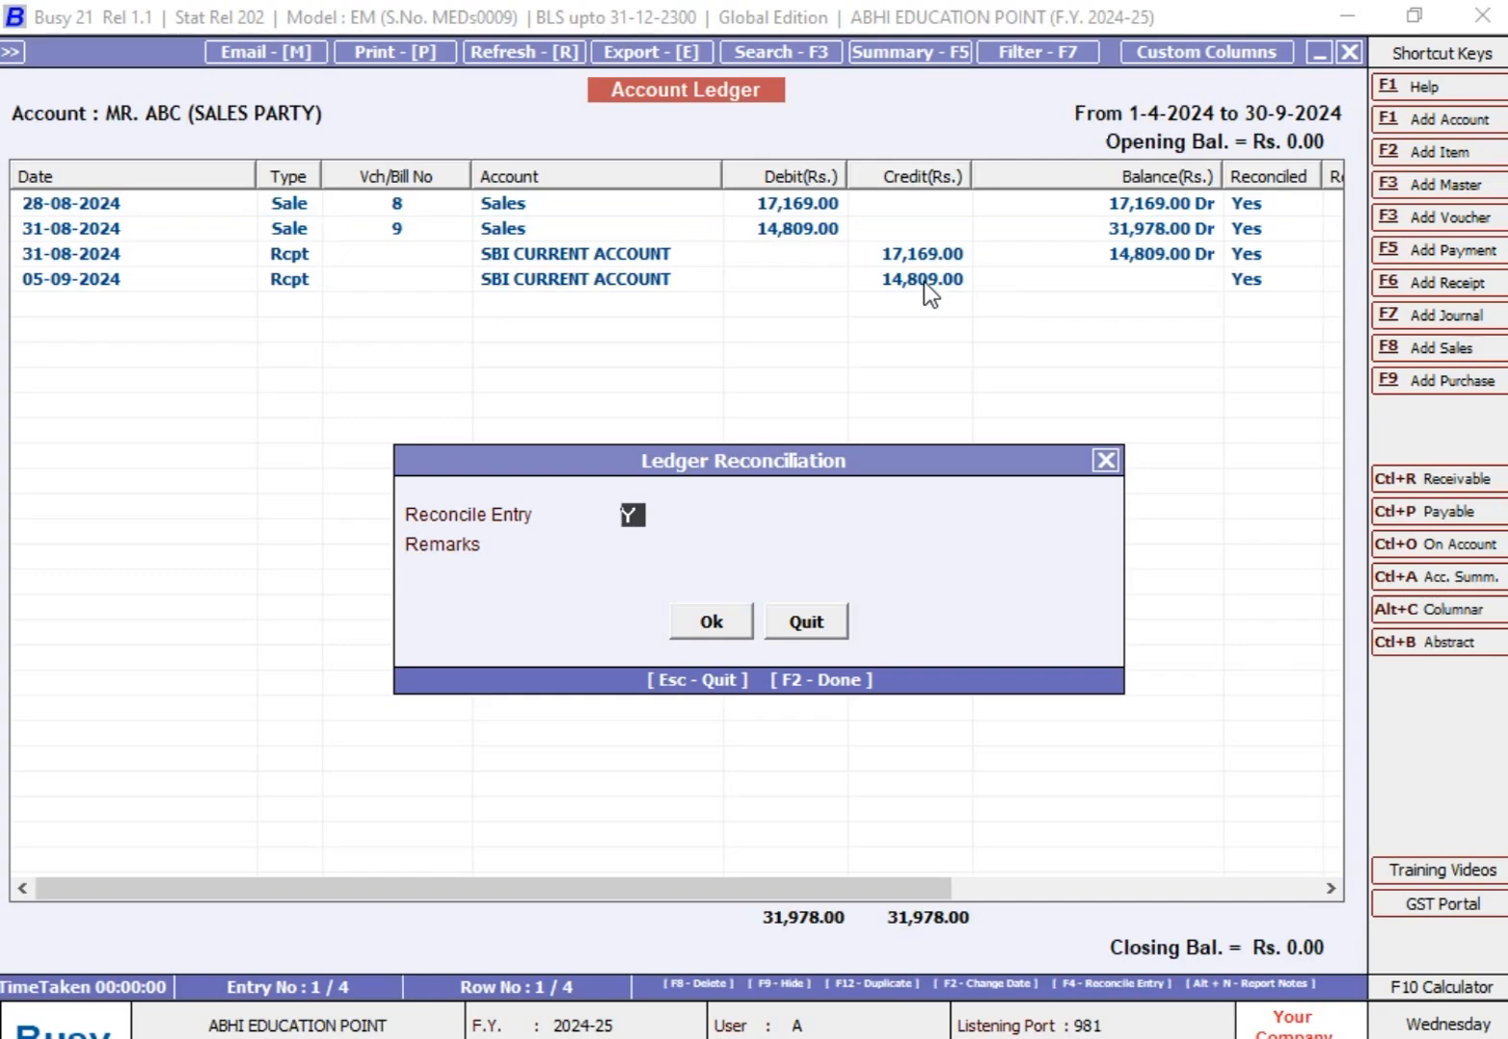
key("Escape")
key("Escape")
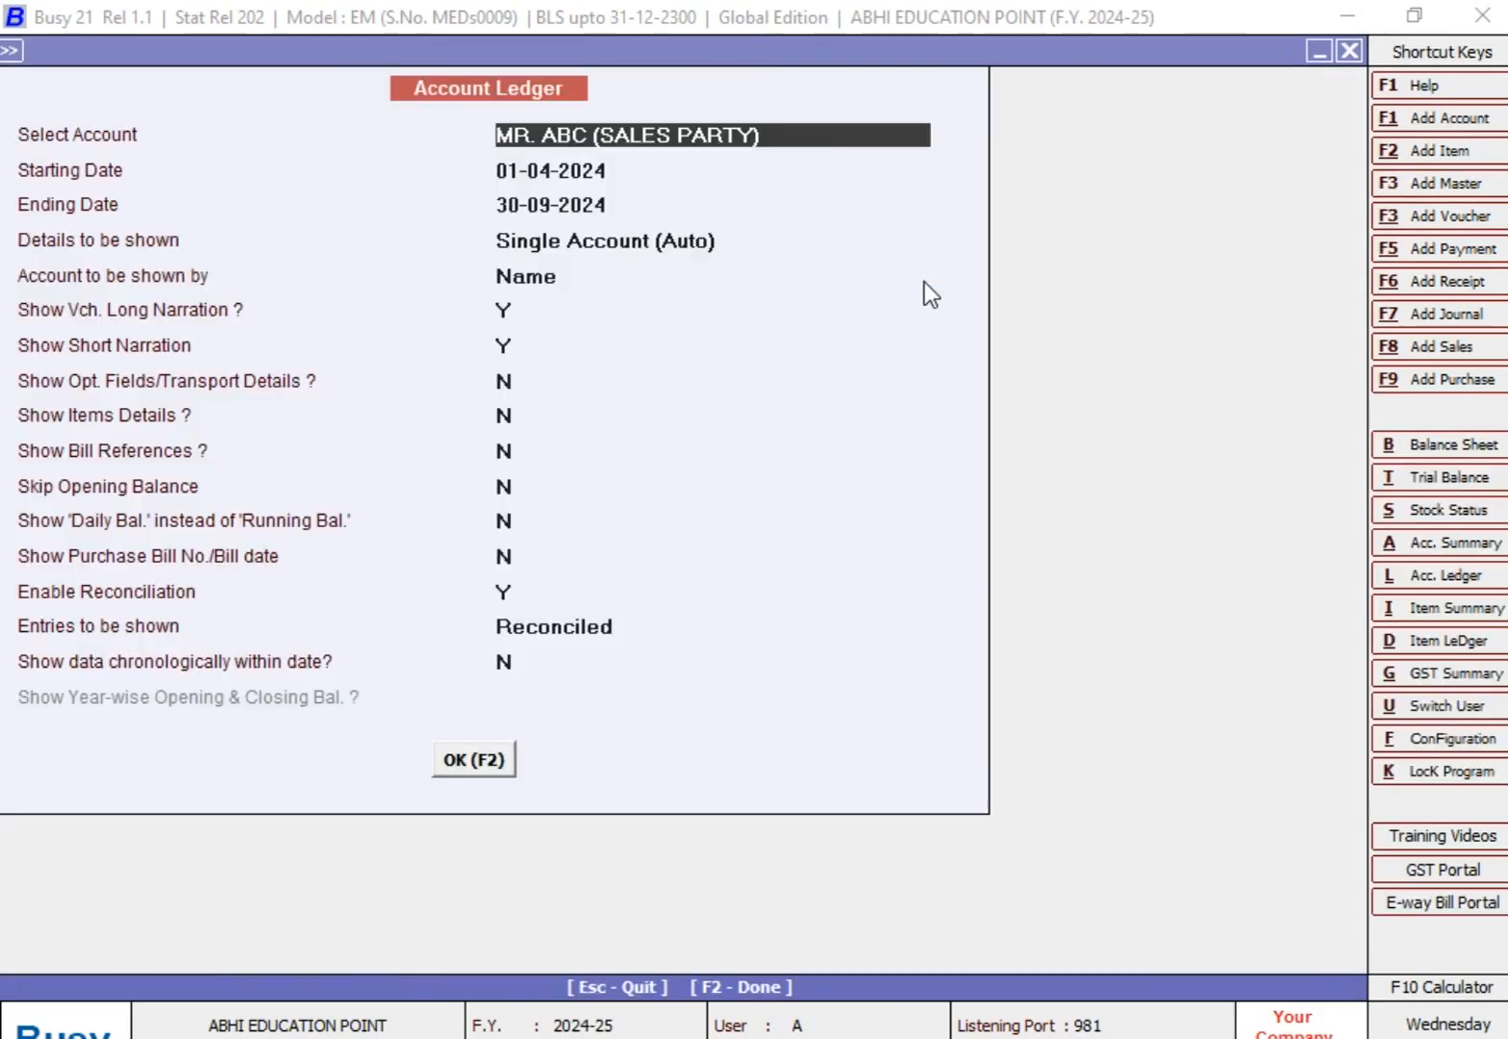
Step: Return to the ledger options and display ALL entries of the ABC sales party up to 30-09-2024
key("Return")
key("Return")
key("Return")
key("Return")
key("Return")
key("Return")
key("Return")
key("Return")
key("Return")
key("Return")
key("Return")
key("Return")
key("Return")
key("Return")
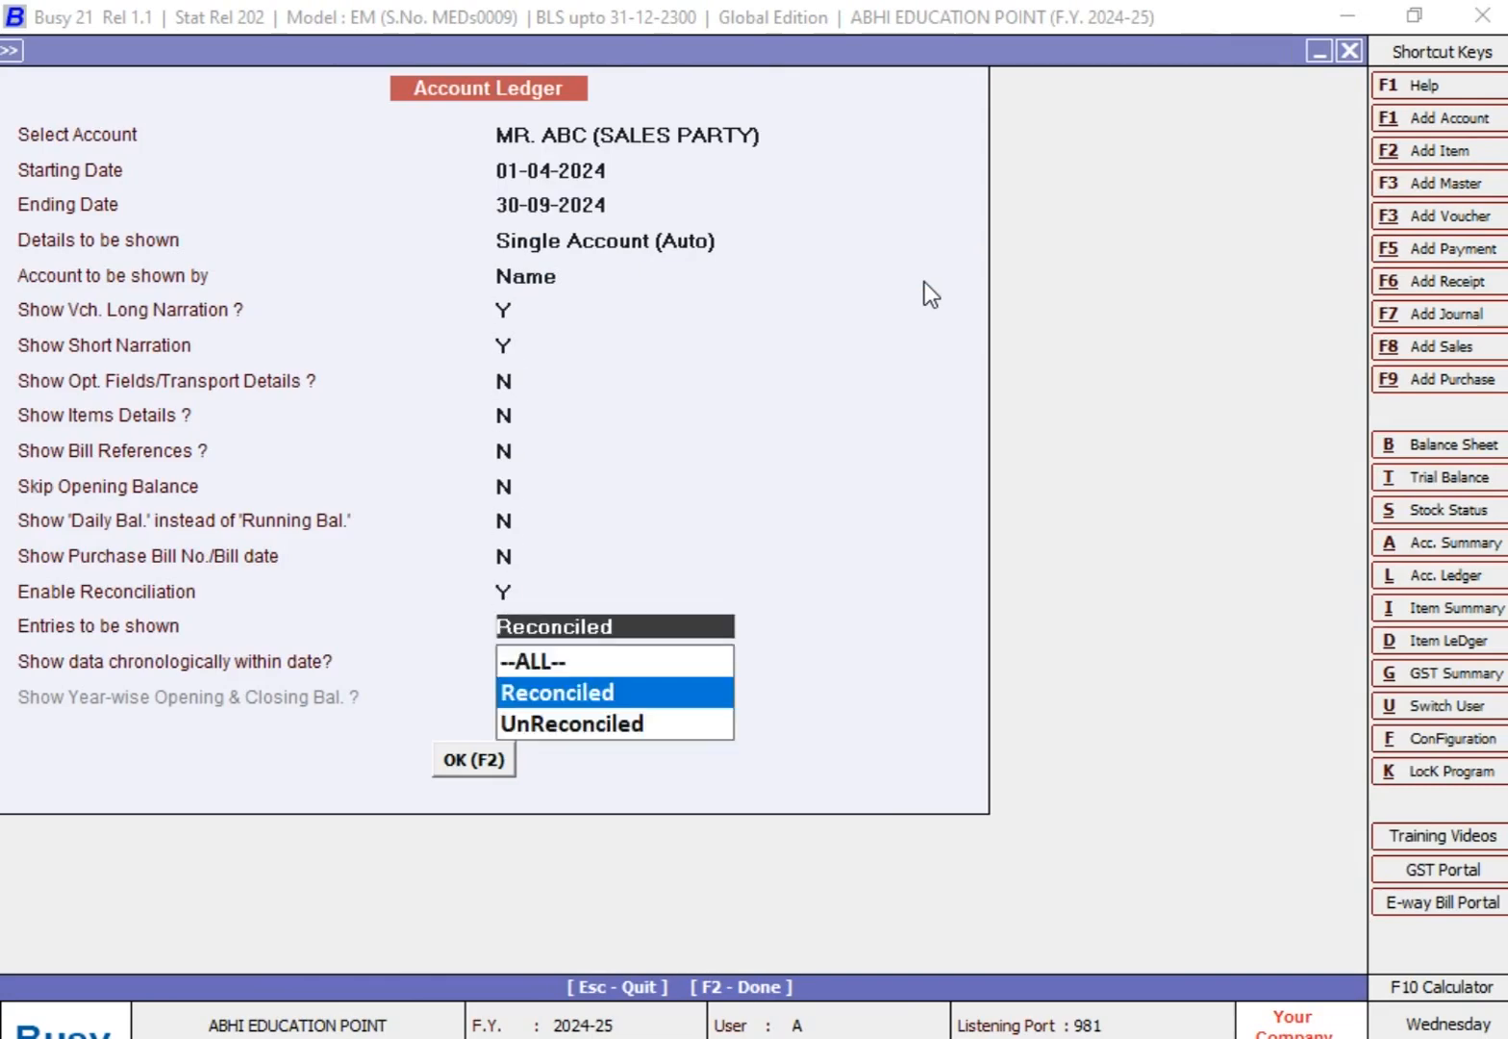
key("Up")
key("Return")
key("Return")
key("Return")
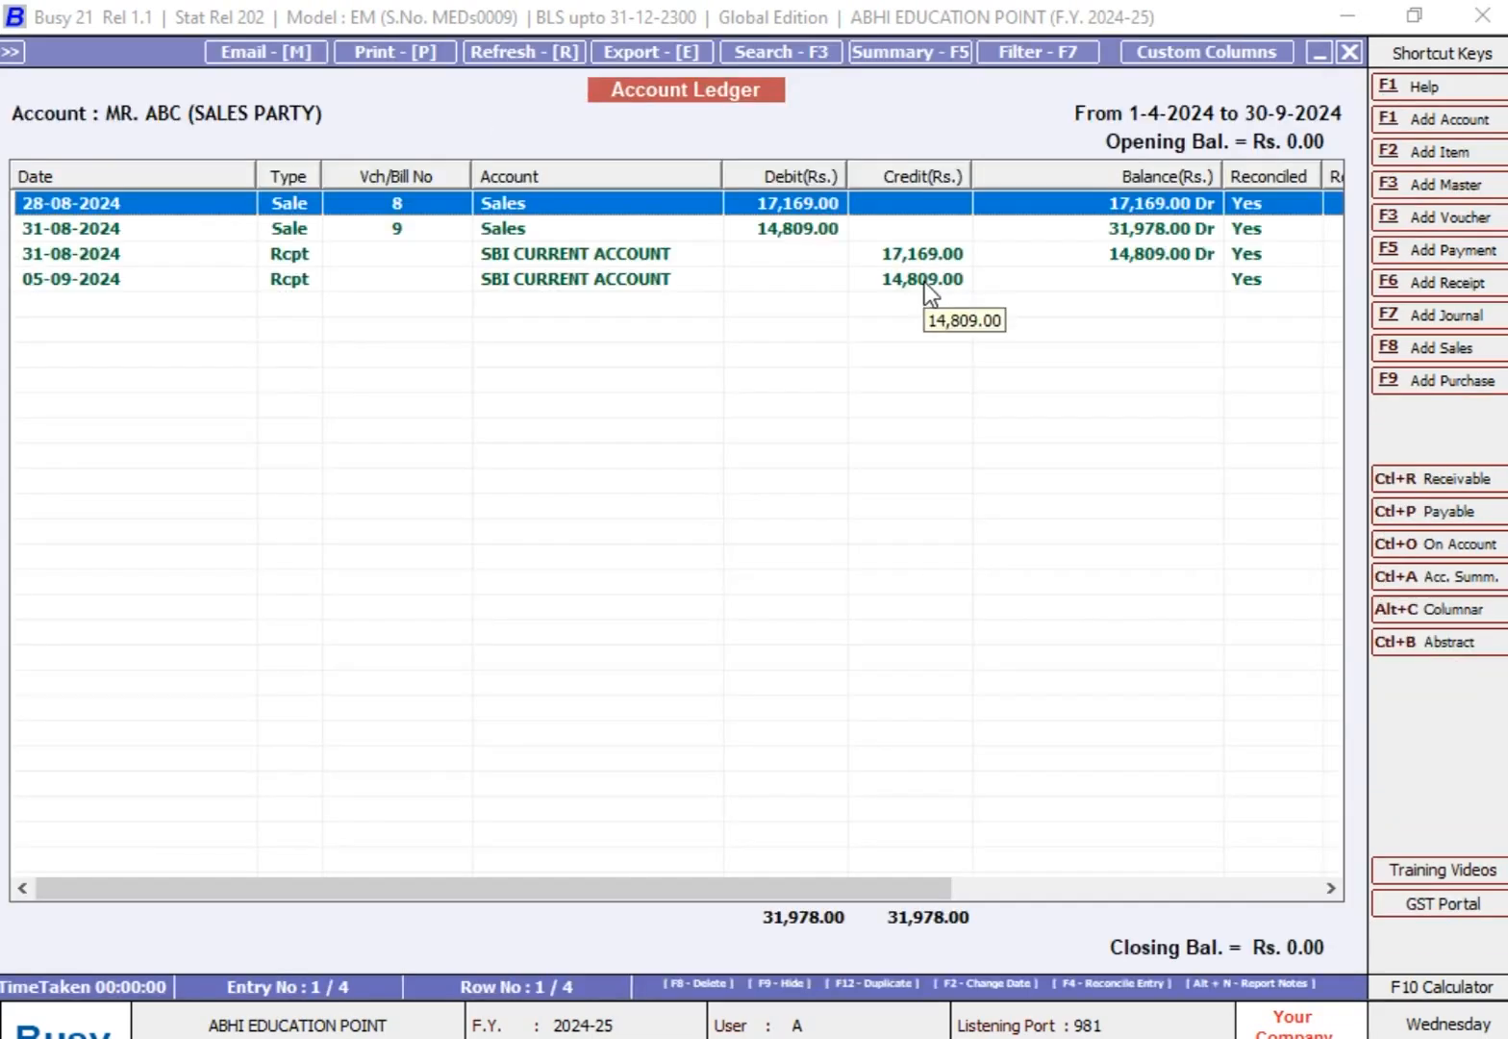
Step: Switch to the Excel worksheet and review the topic list from BILL BY BILL DETAILS through LEDGER RECONCILATION
key("alt+Tab")
key("BackSpace")
key("Up")
key("Up")
key("Up")
key("Up")
key("Up")
key("Up")
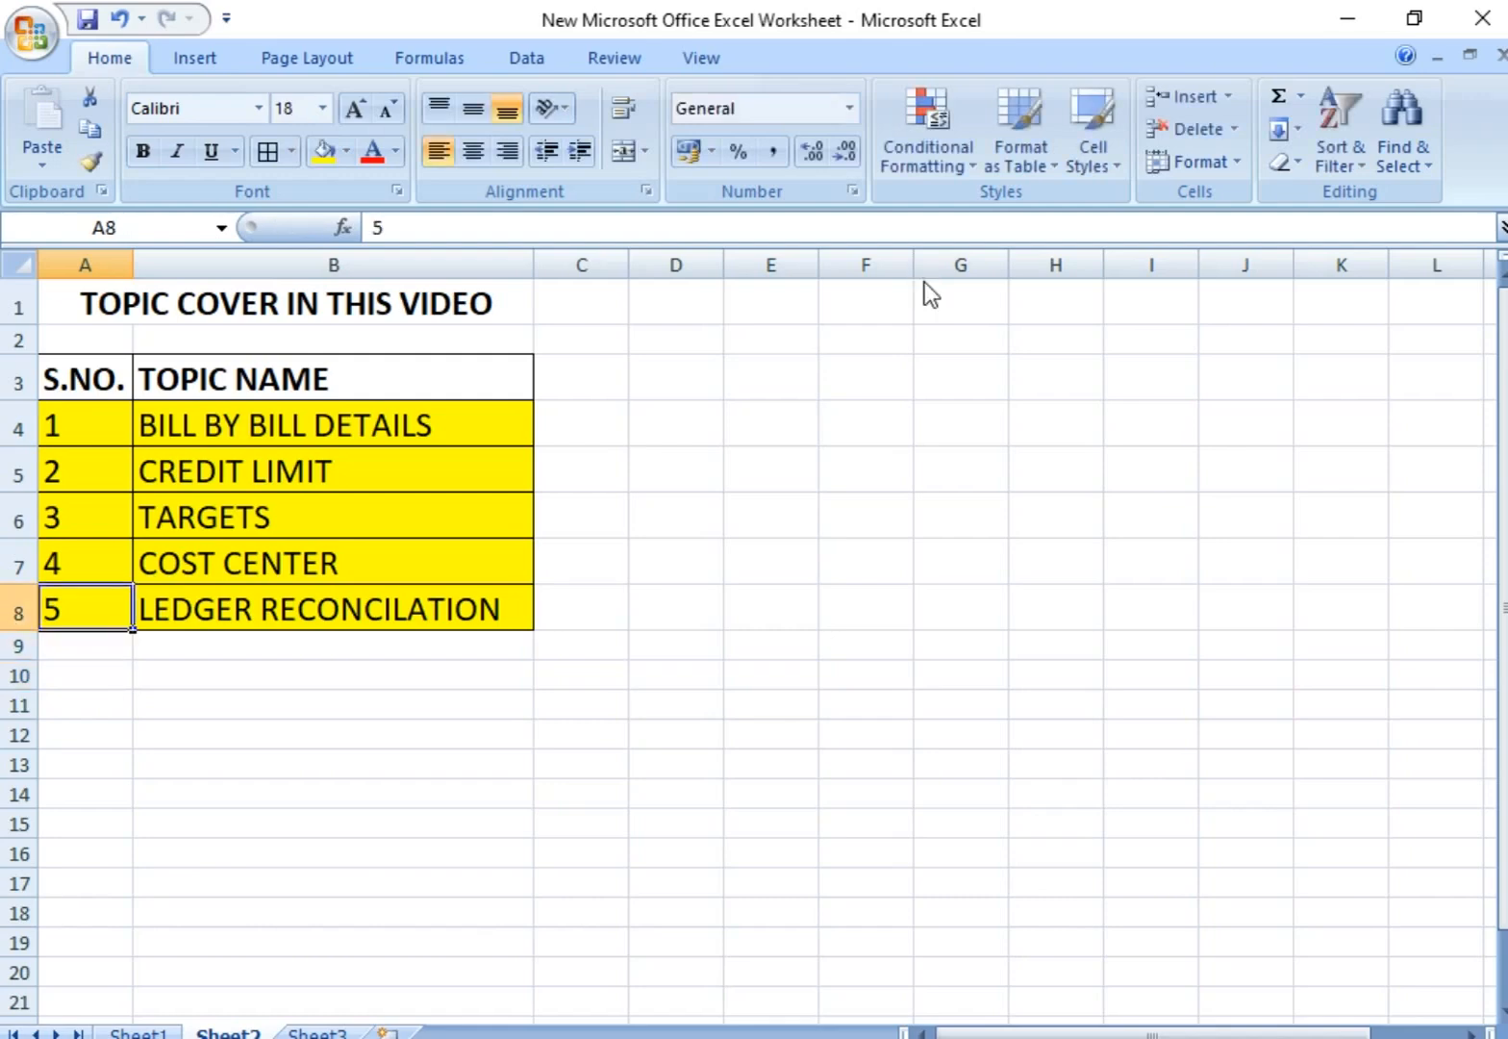
key("Right")
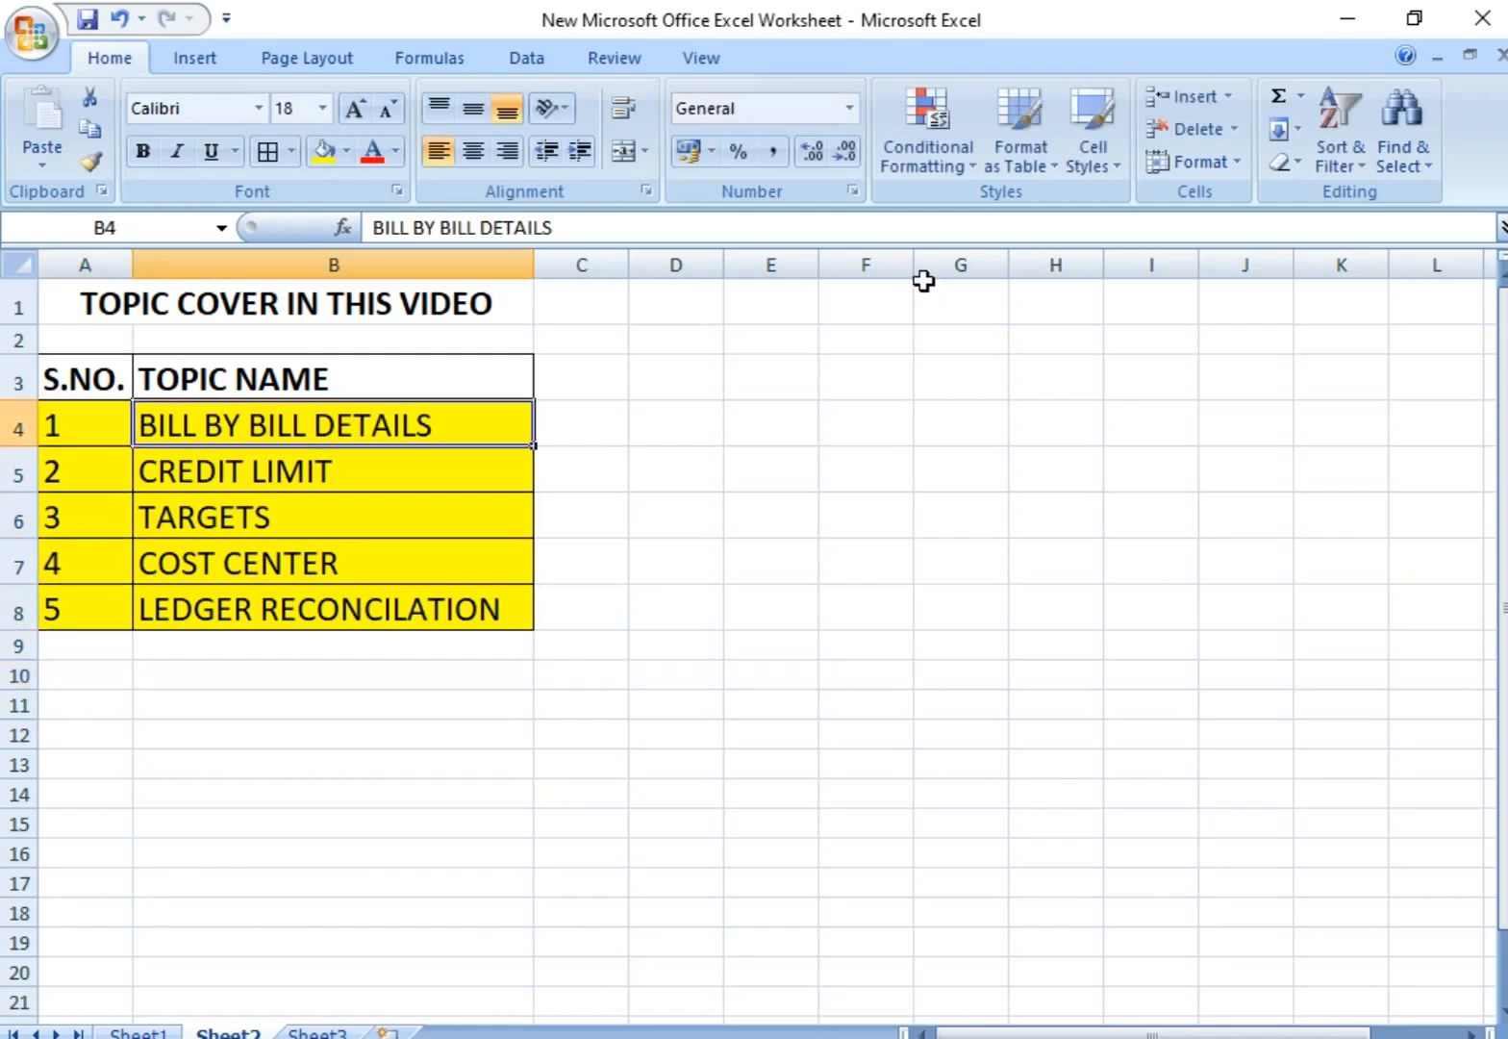
key("Down")
key("Down")
key("Down")
key("Down")
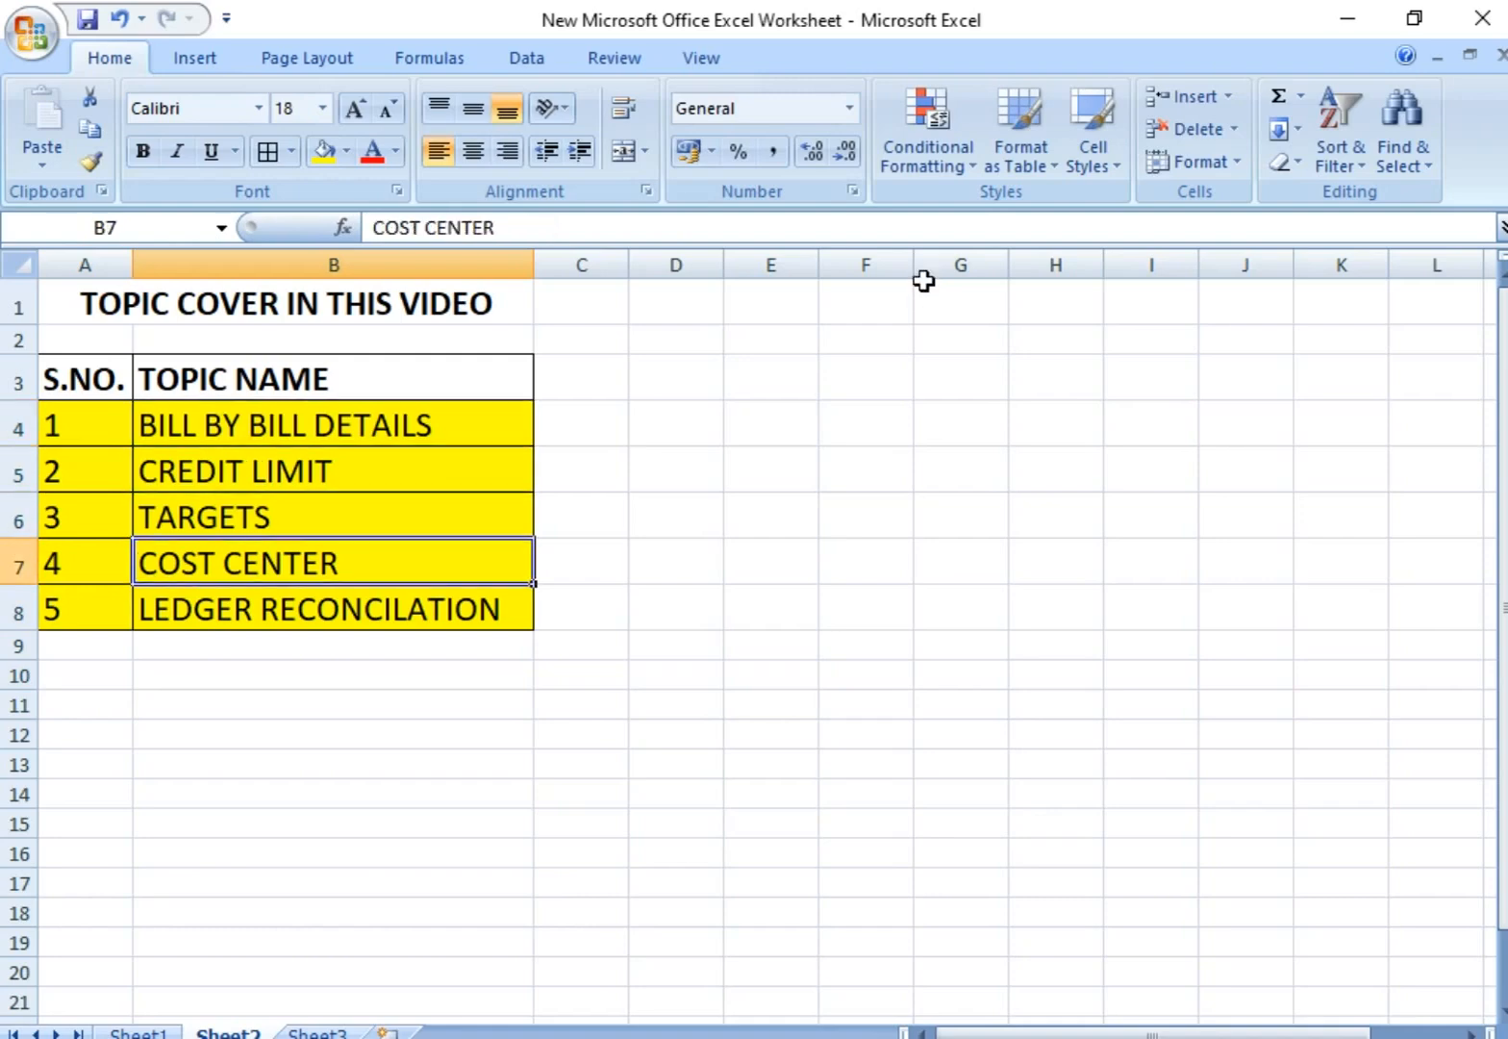
key("Down")
key("Down")
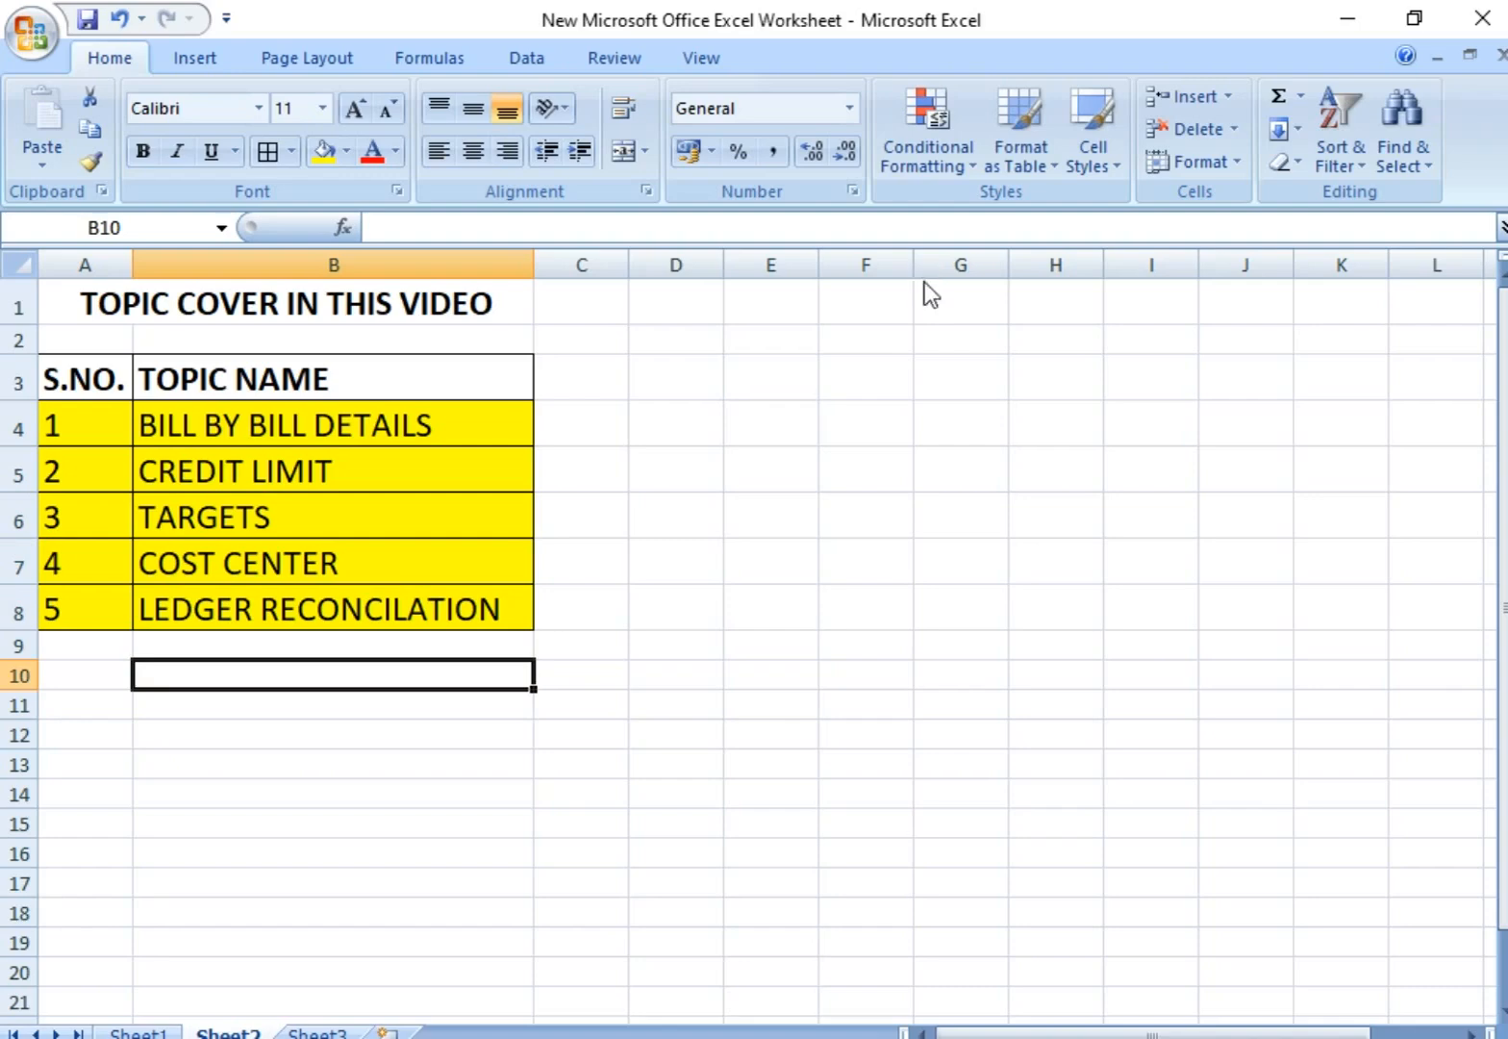